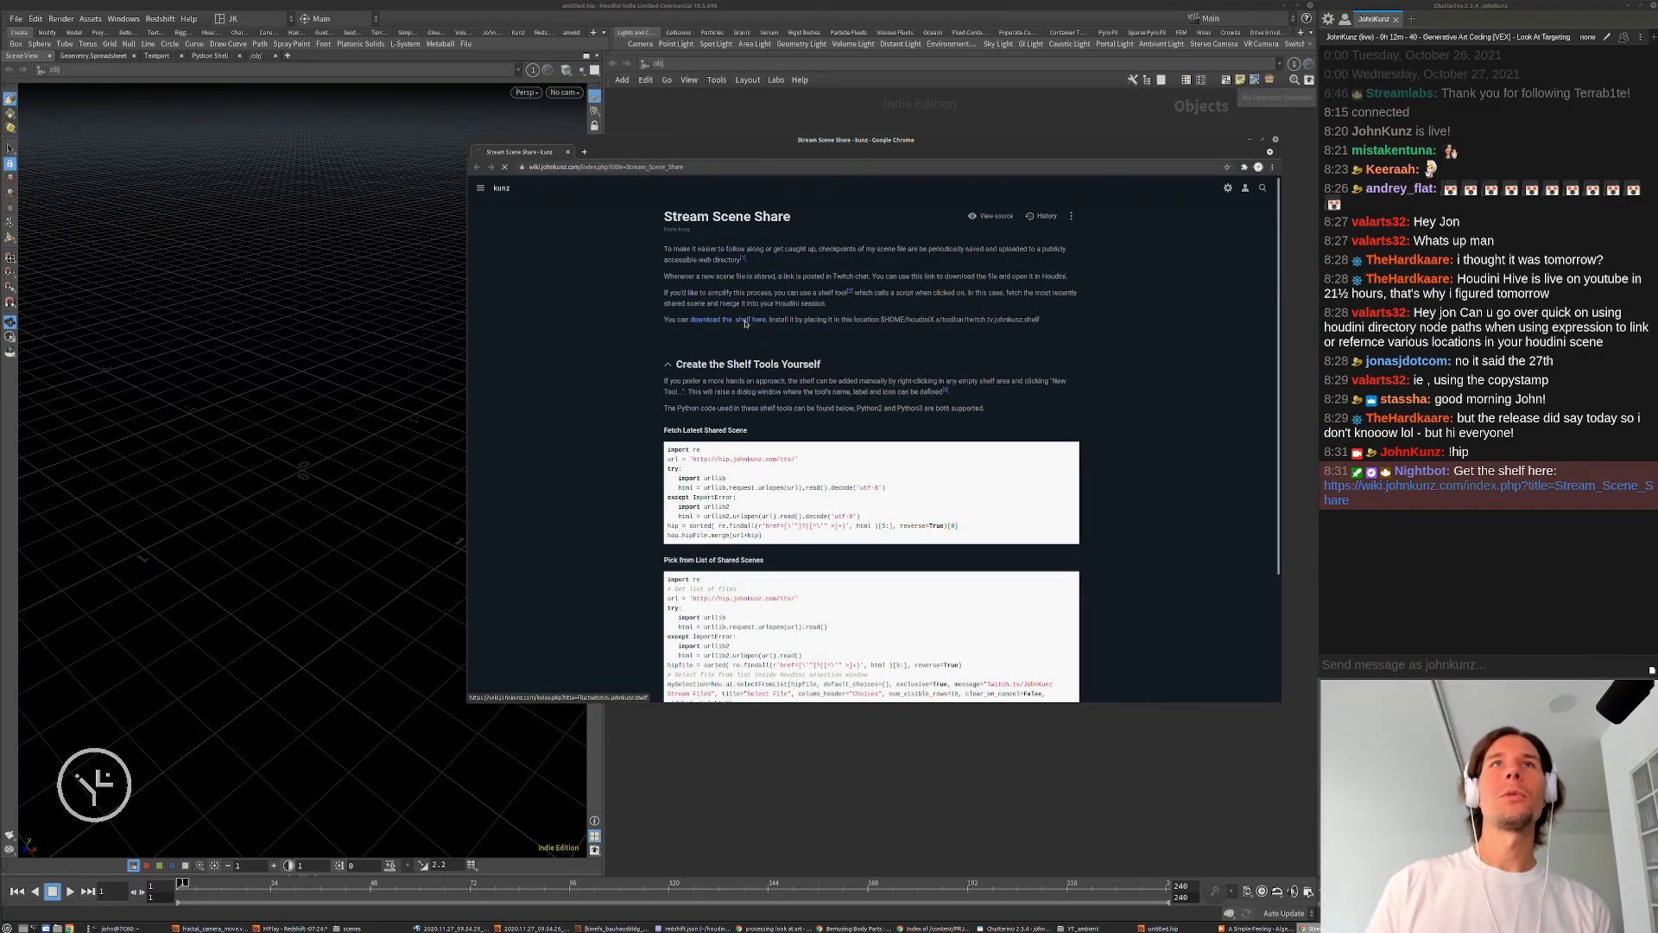
Step: Check the toolbar folder inside the houdini18.5 home directory as the shelf file's save location, cancel saving, and return to the Stream Scene Share page
right_click(809, 281)
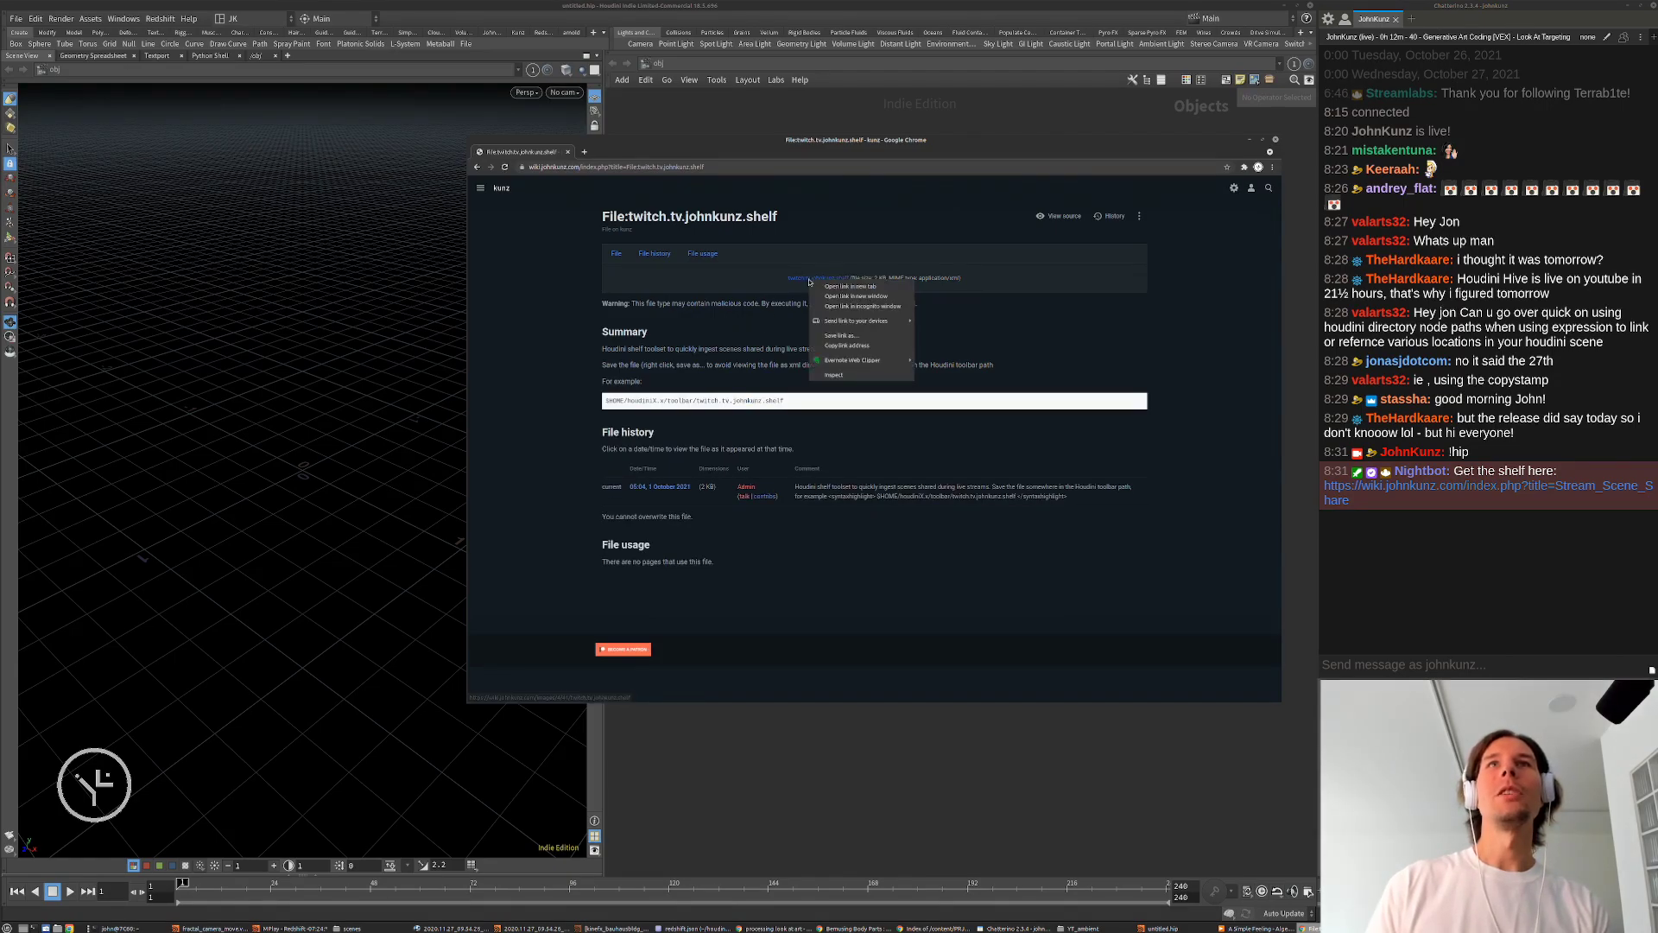
left_click(838, 337)
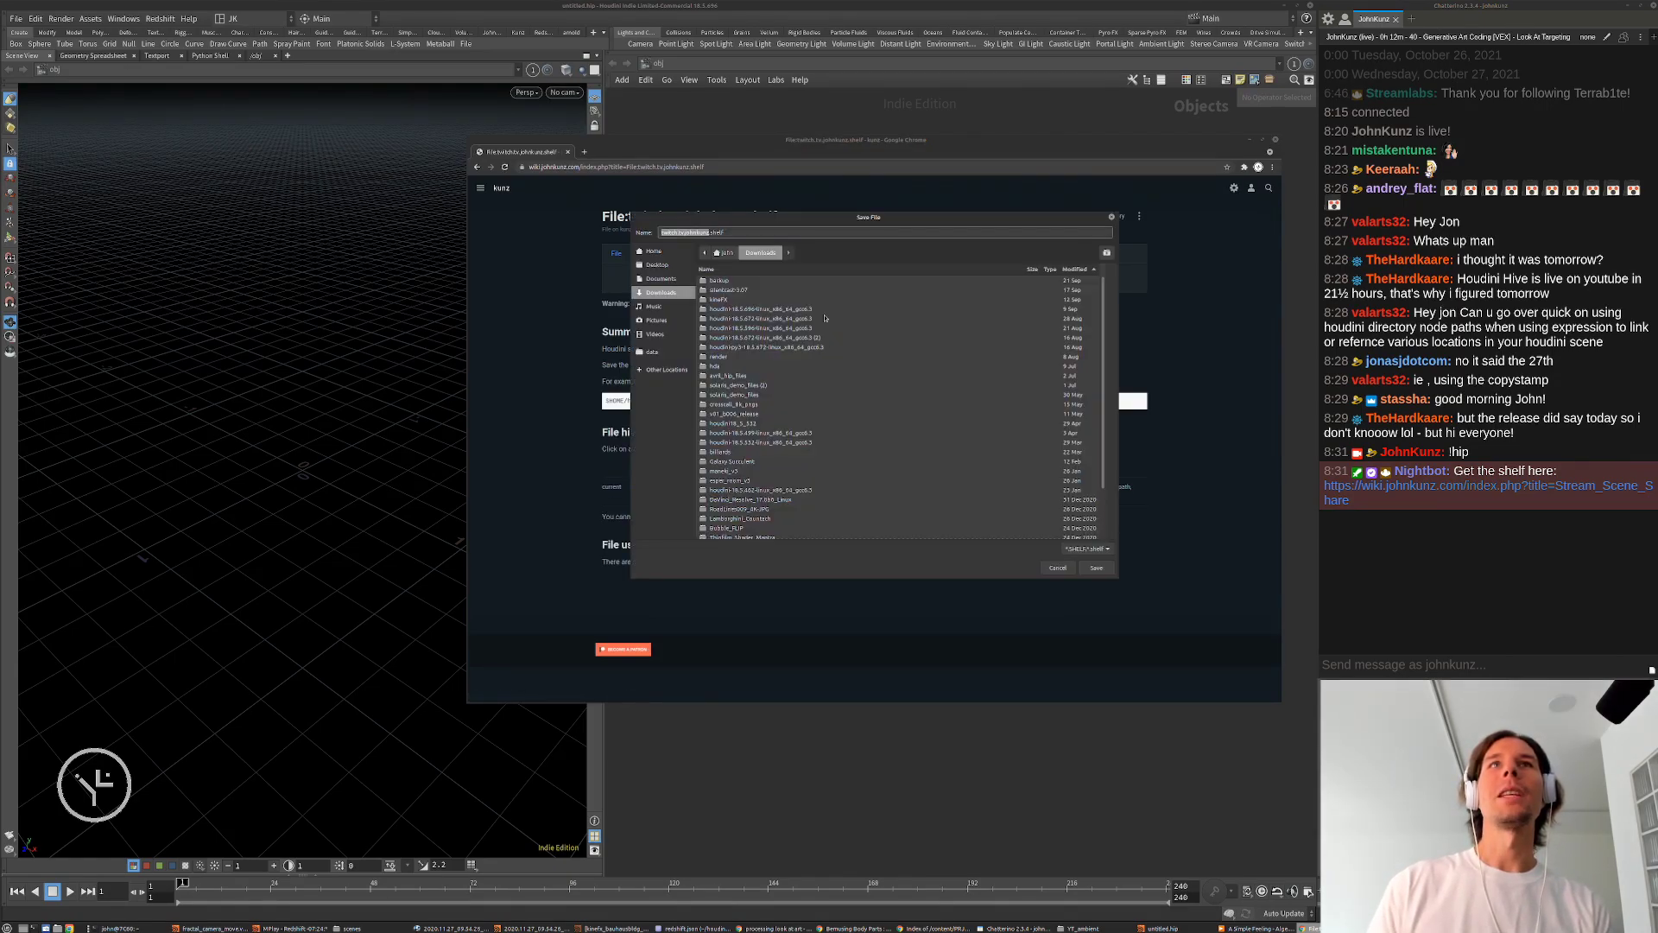
left_click(654, 251)
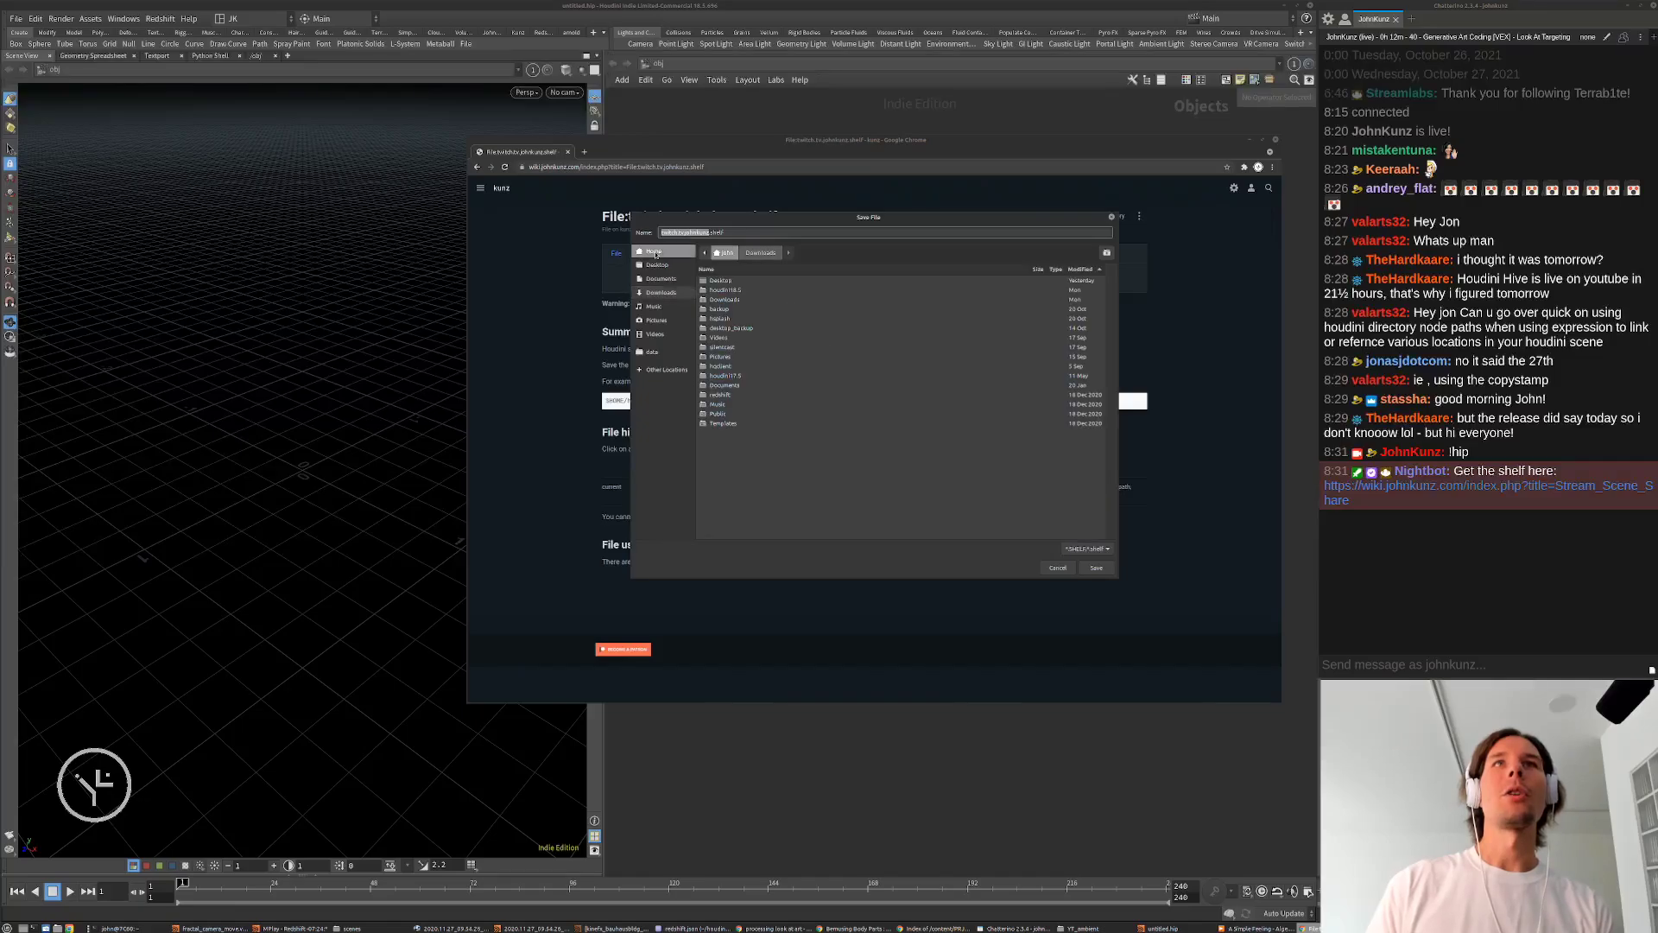
double_click(719, 291)
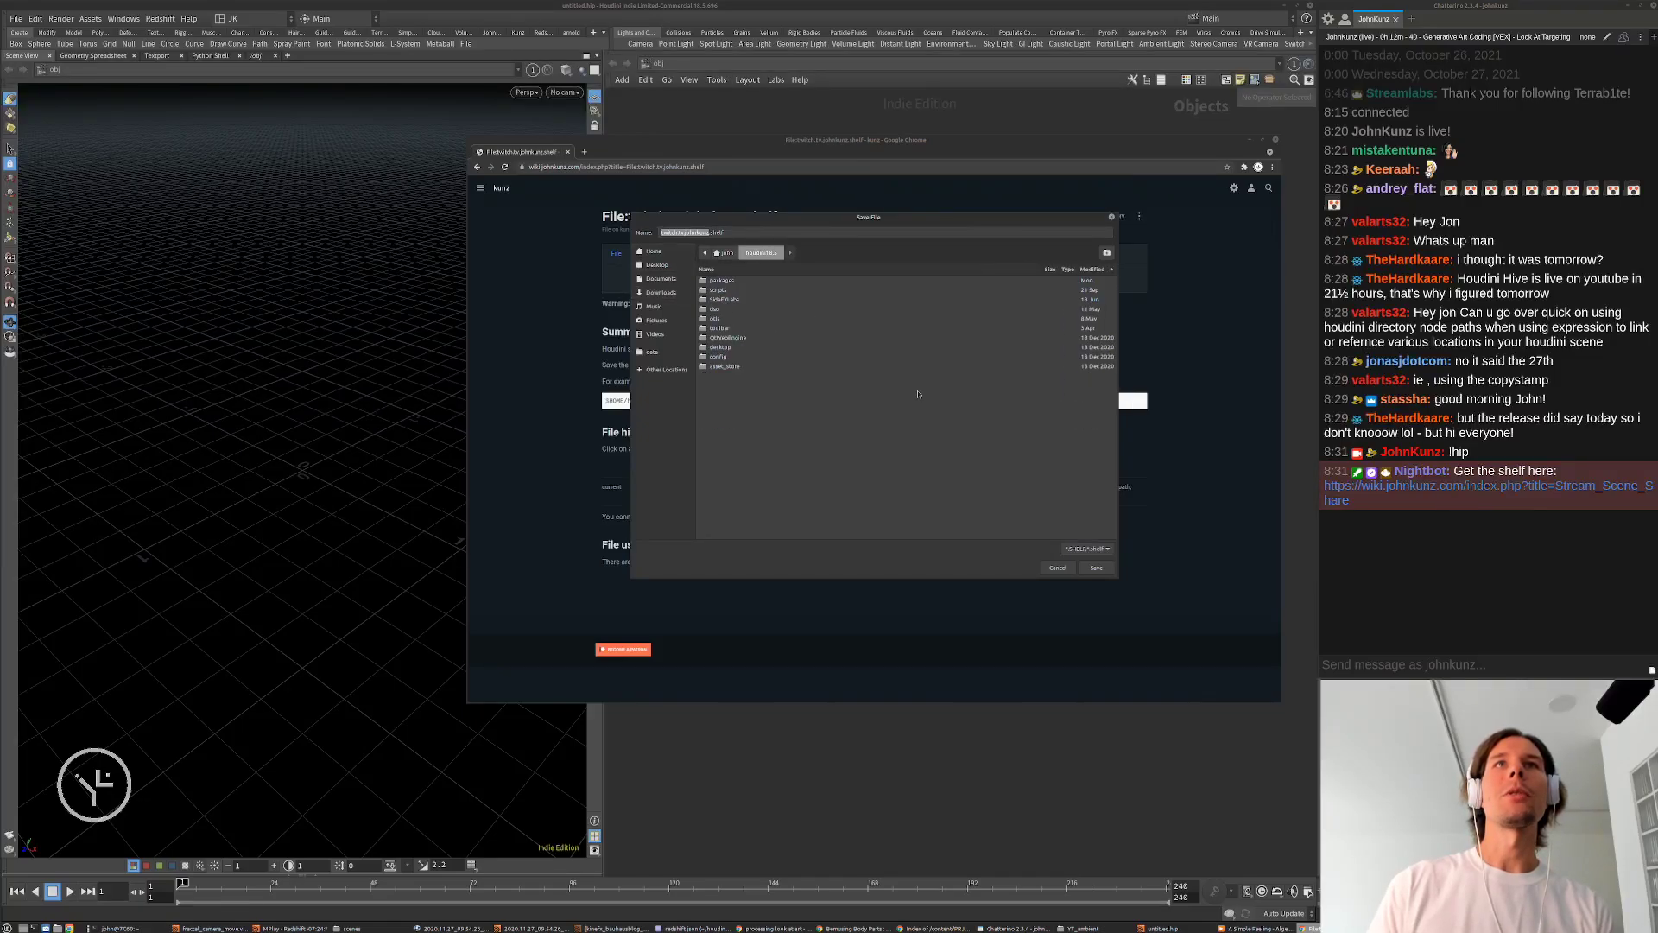
double_click(726, 357)
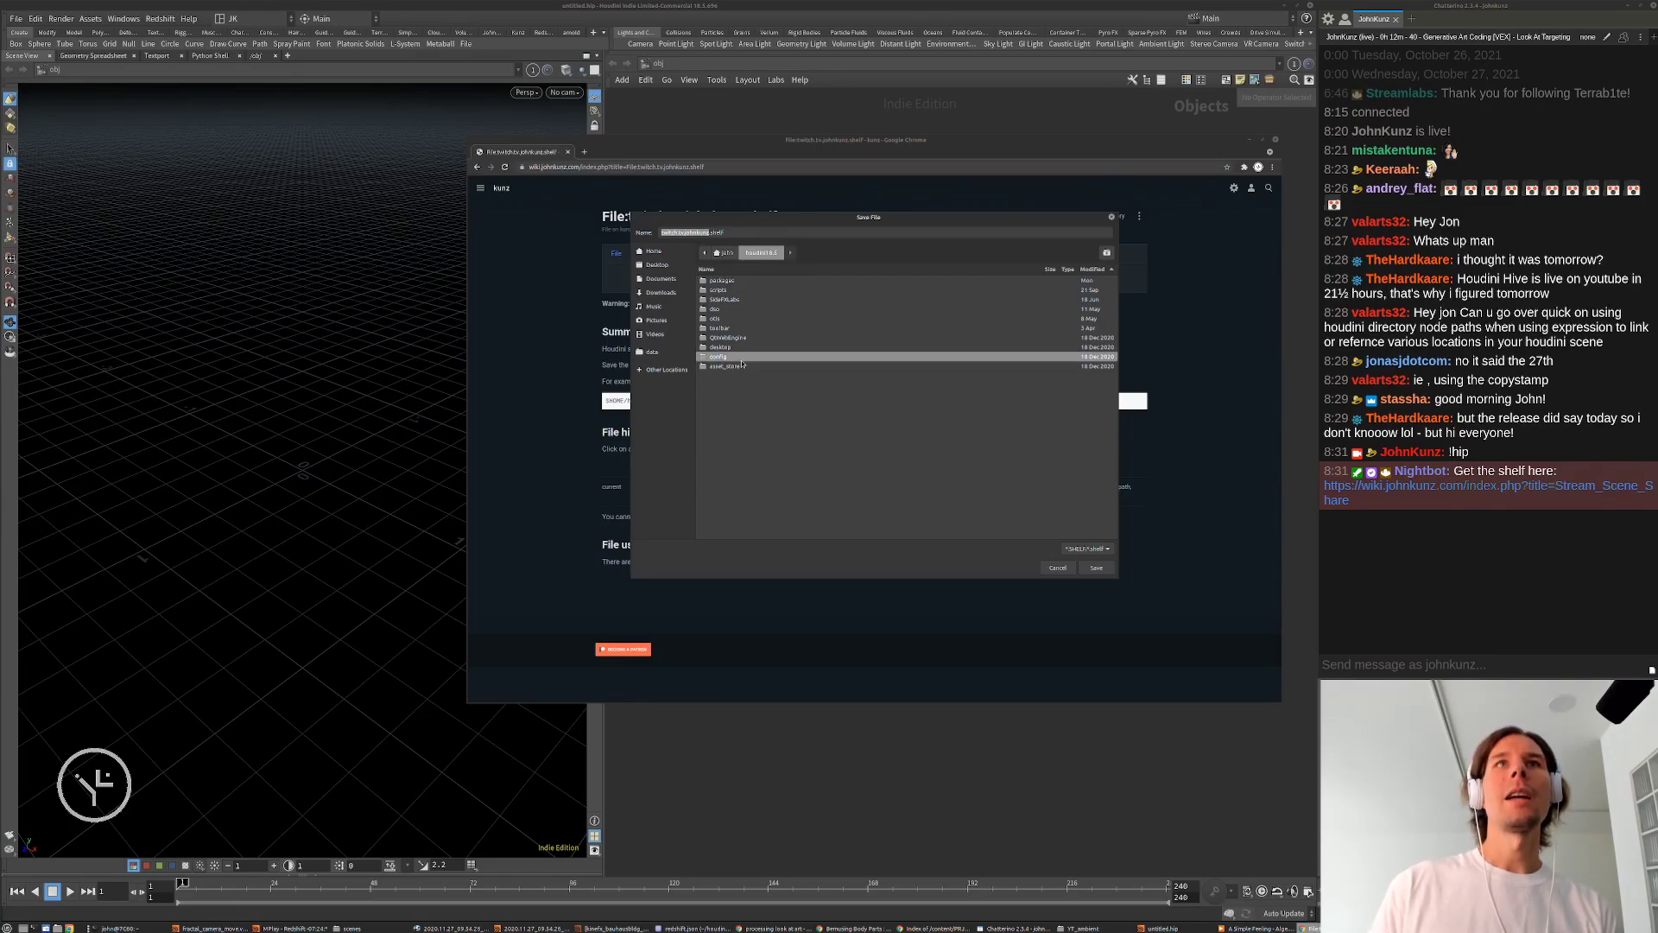
left_click(761, 252)
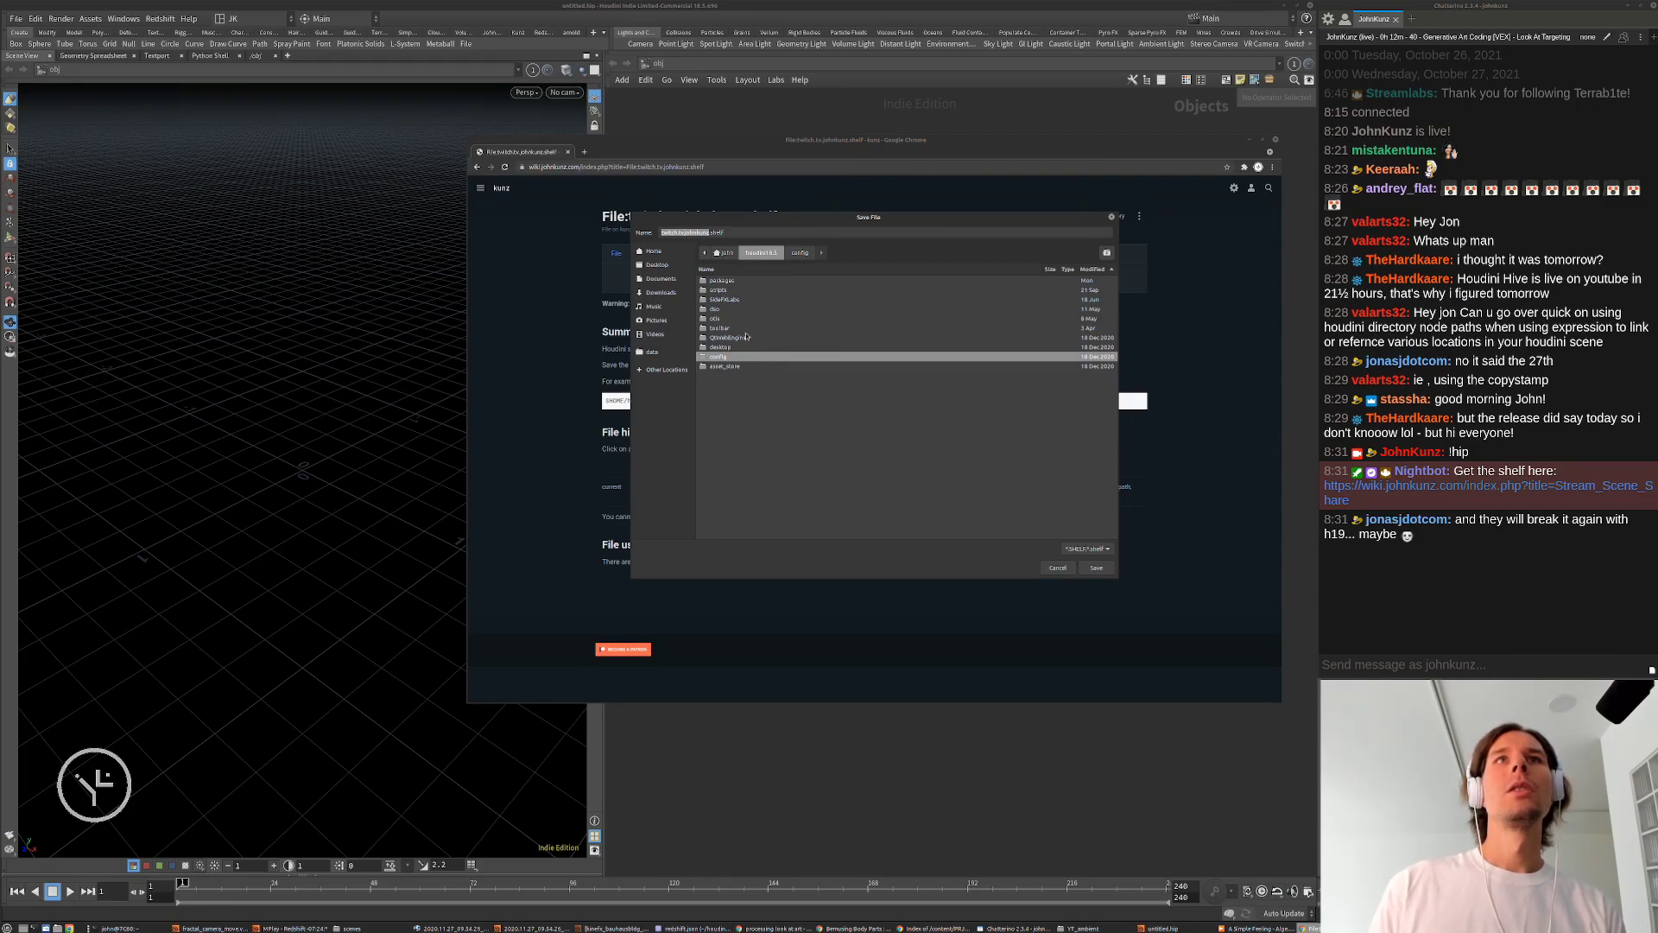
double_click(744, 329)
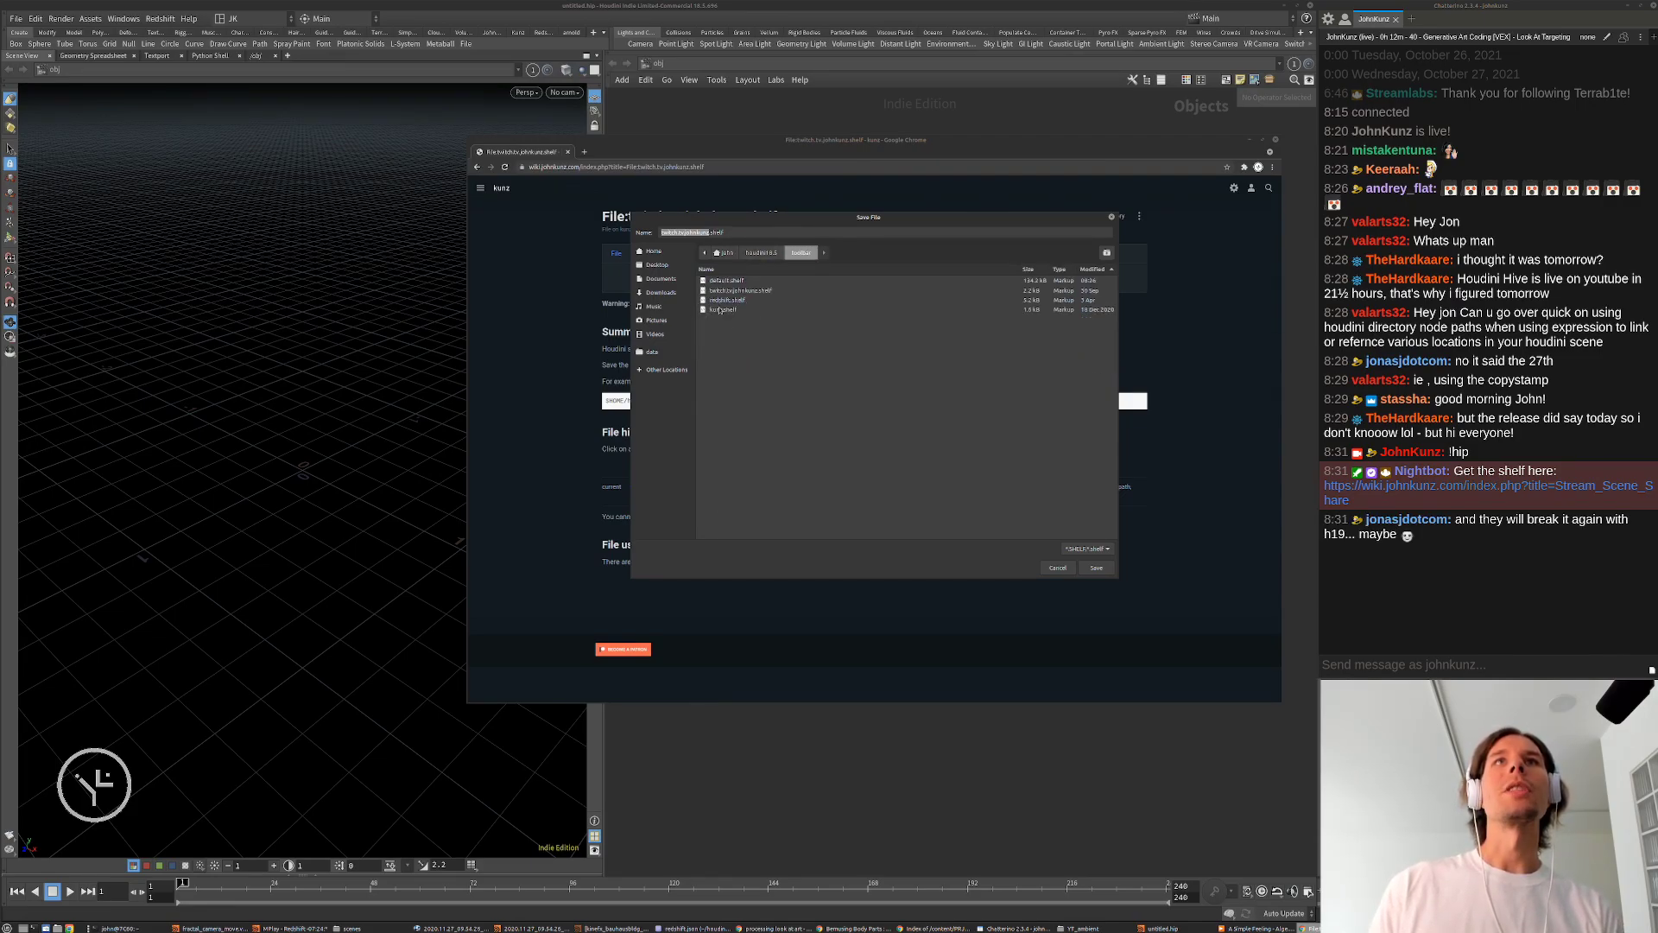
left_click(1057, 568)
left_click(476, 167)
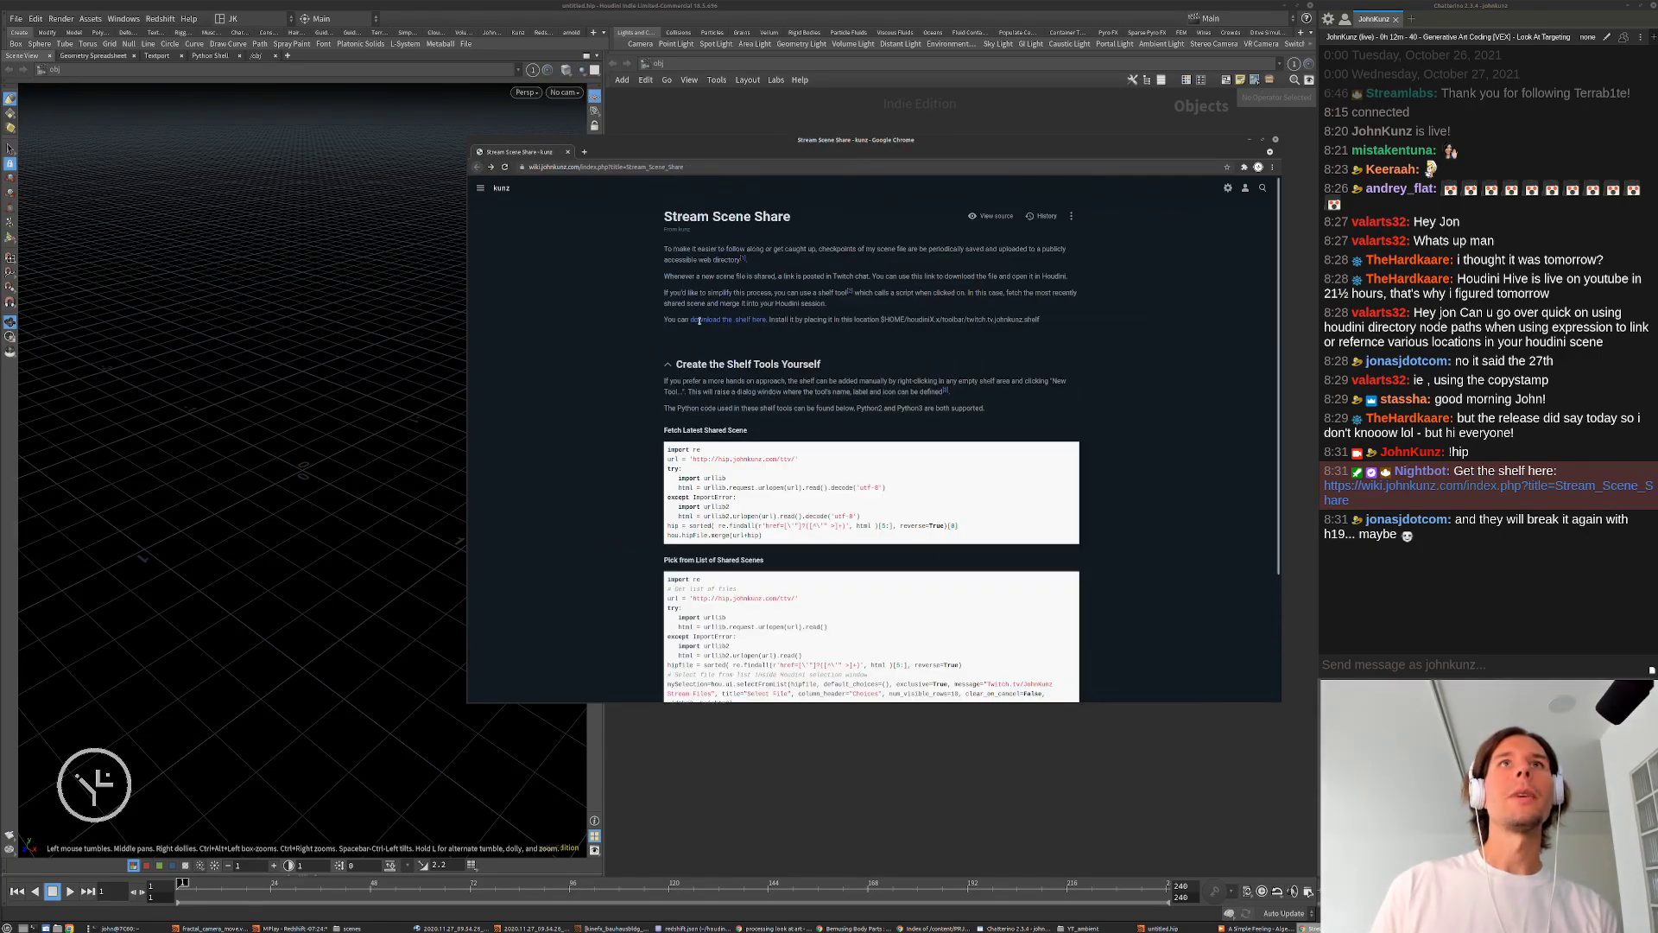
Step: Review the shelf file's install path and the Python code for both shelf tools on the Stream Scene Share page
left_click_drag(884, 320, 964, 322)
left_click(855, 288)
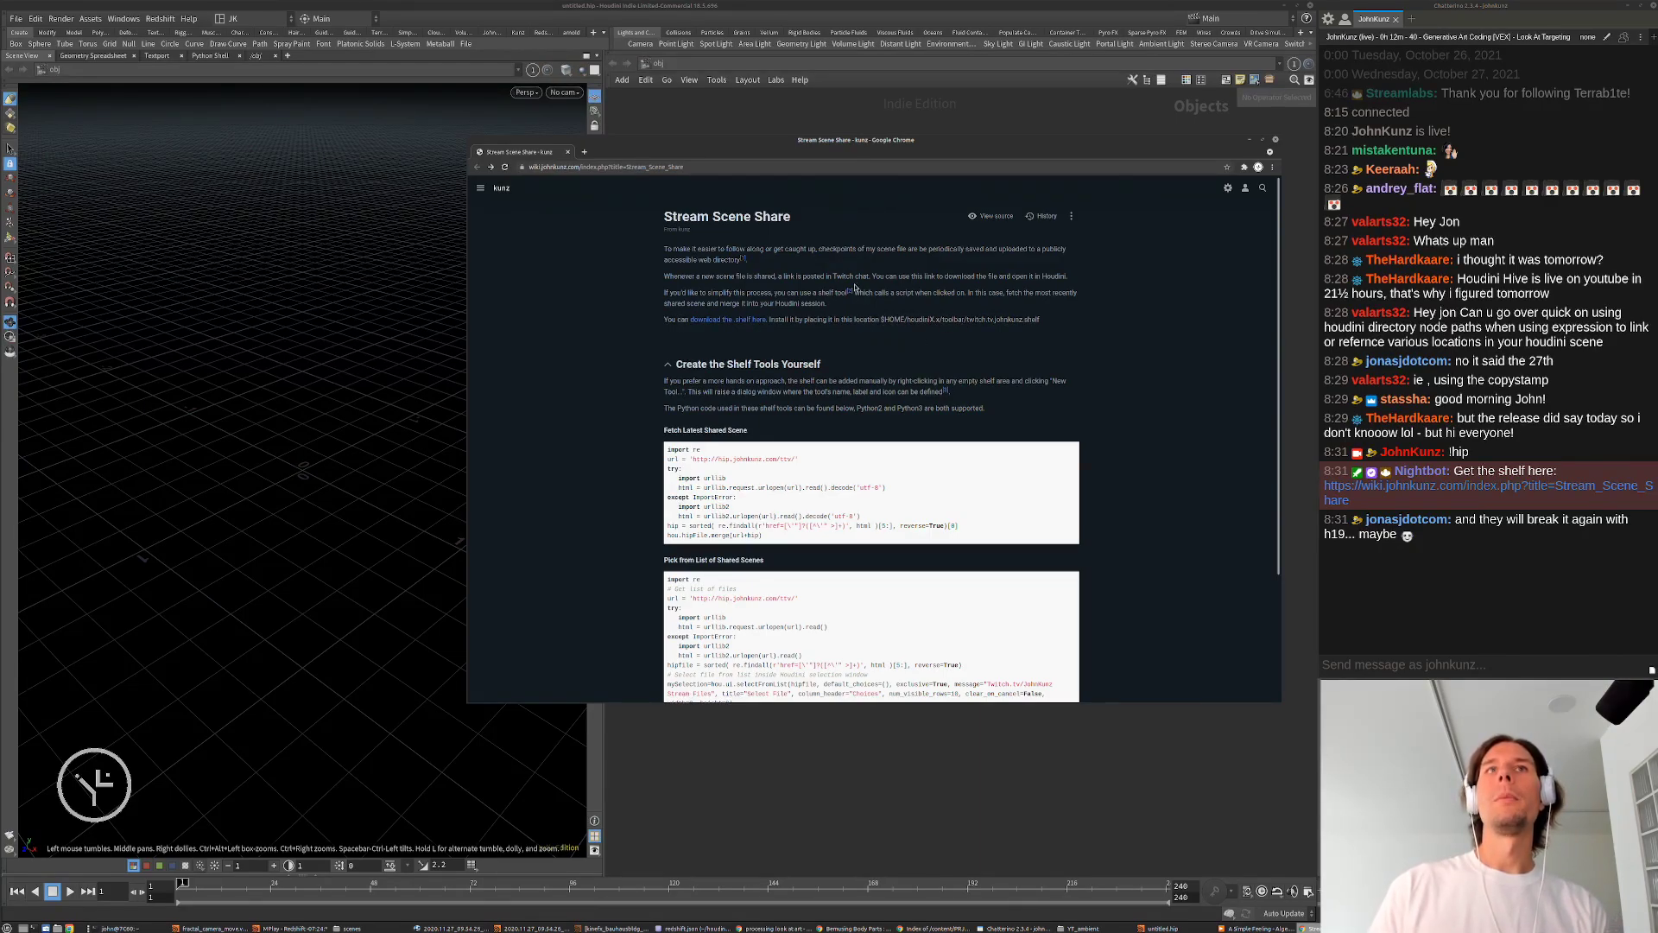
scroll(749, 369, "down", 3)
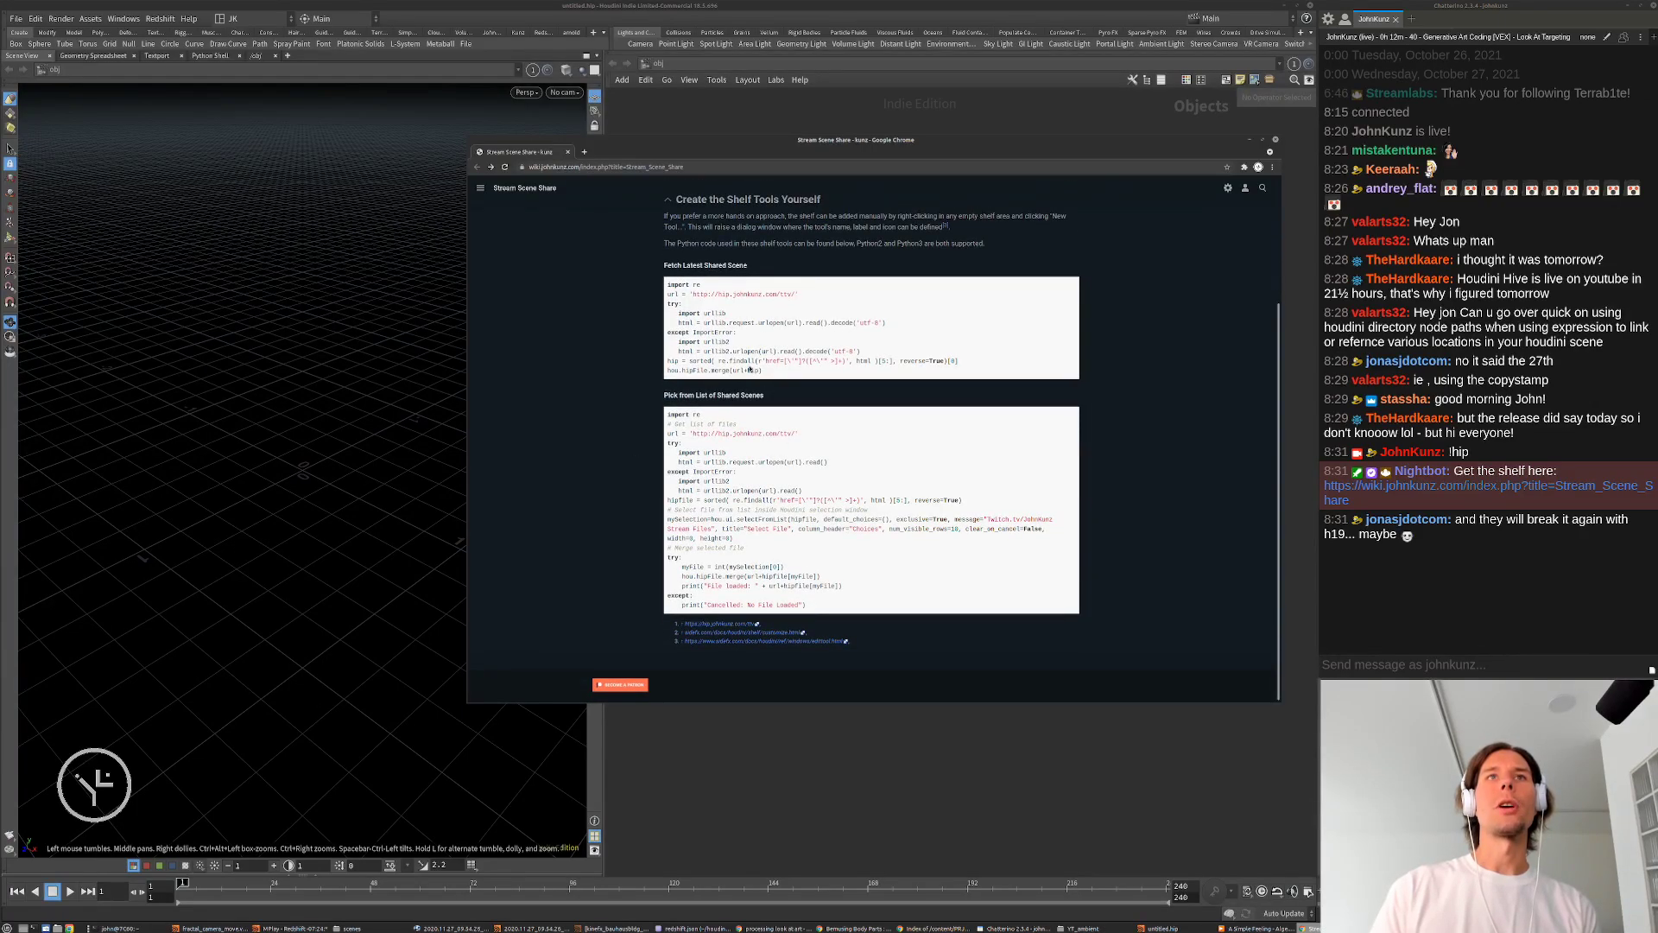
Step: Switch to Houdini, open a new shelf tool's Python script editor to inspect it, and cancel without creating the tool
left_click(728, 791)
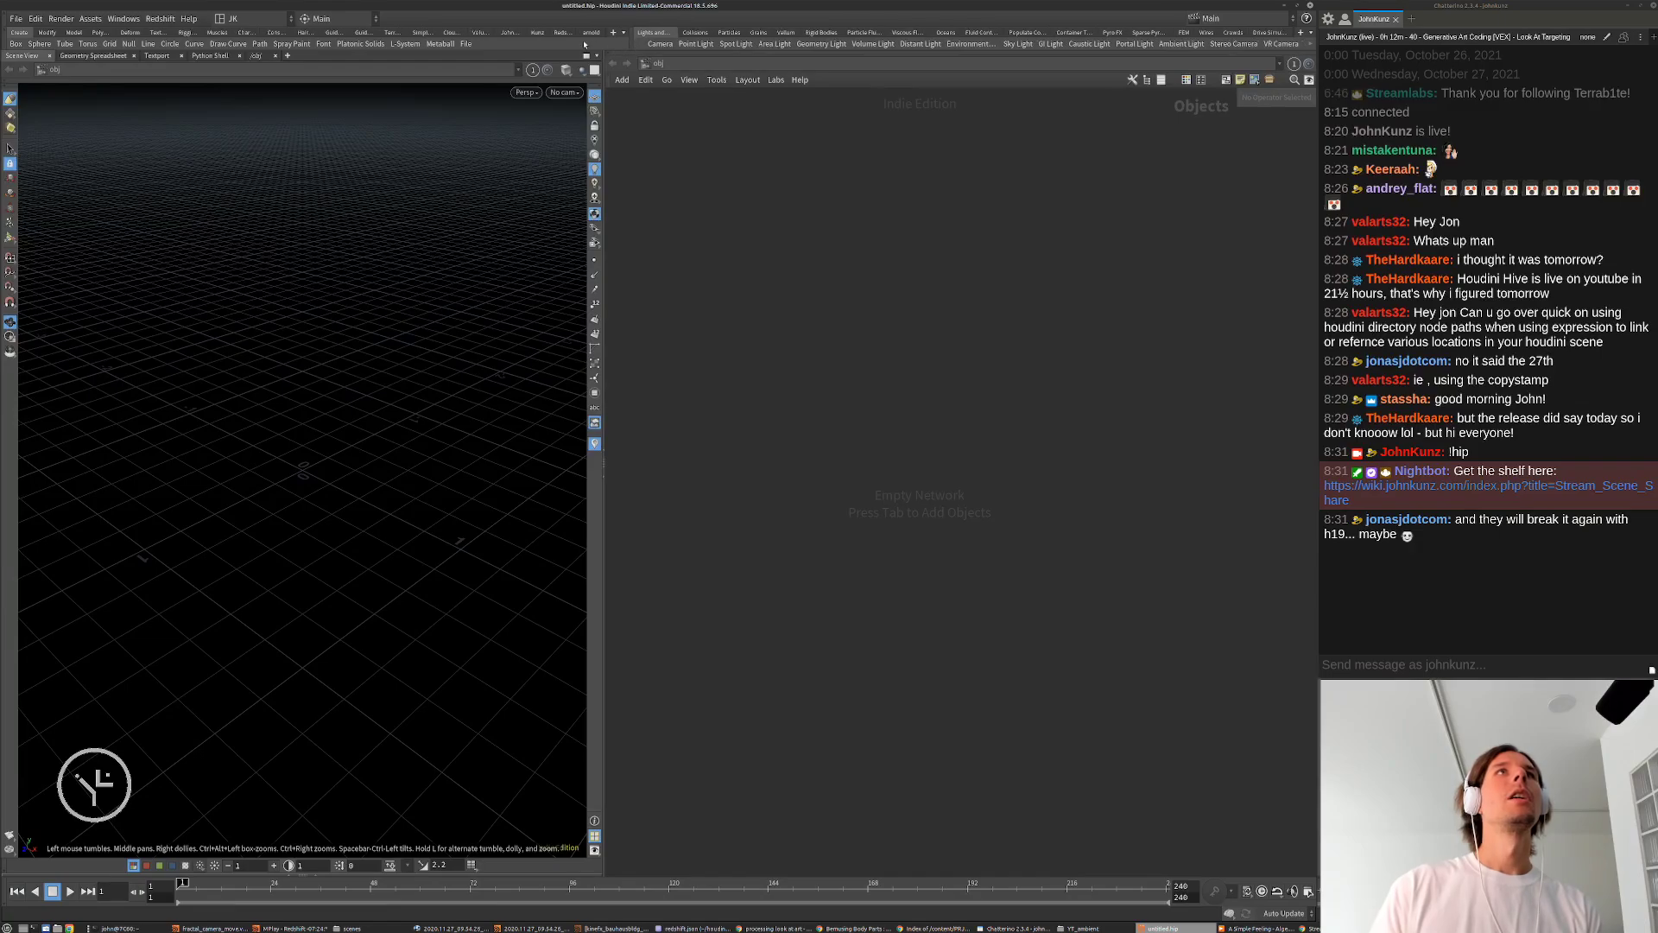
right_click(494, 46)
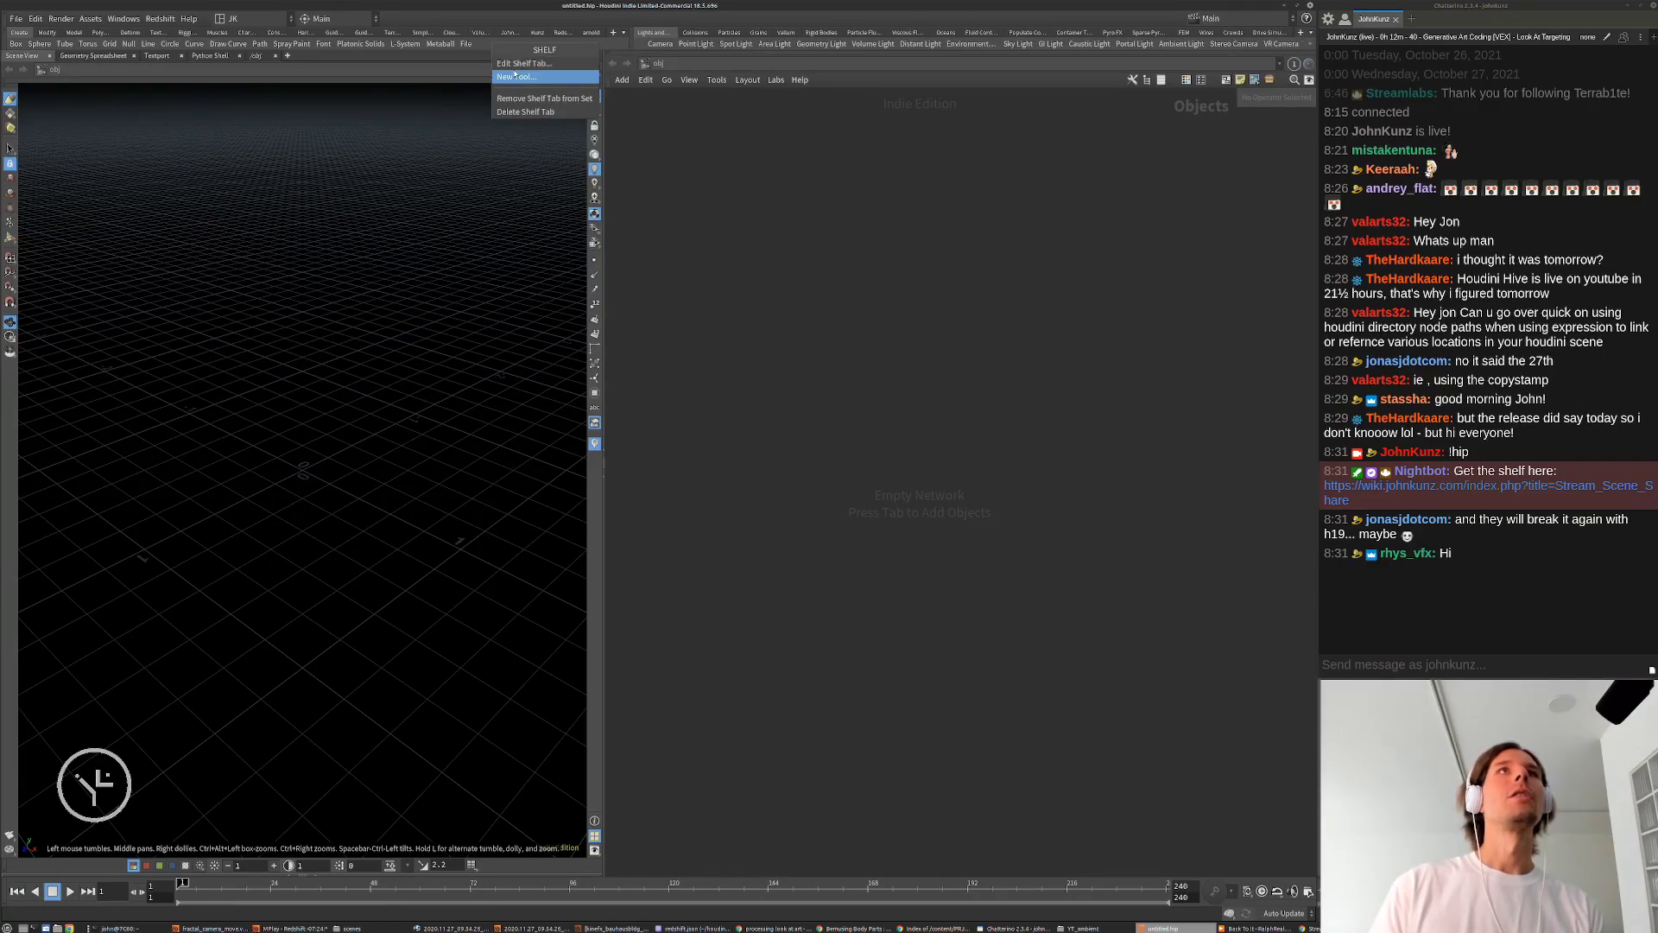
left_click(516, 77)
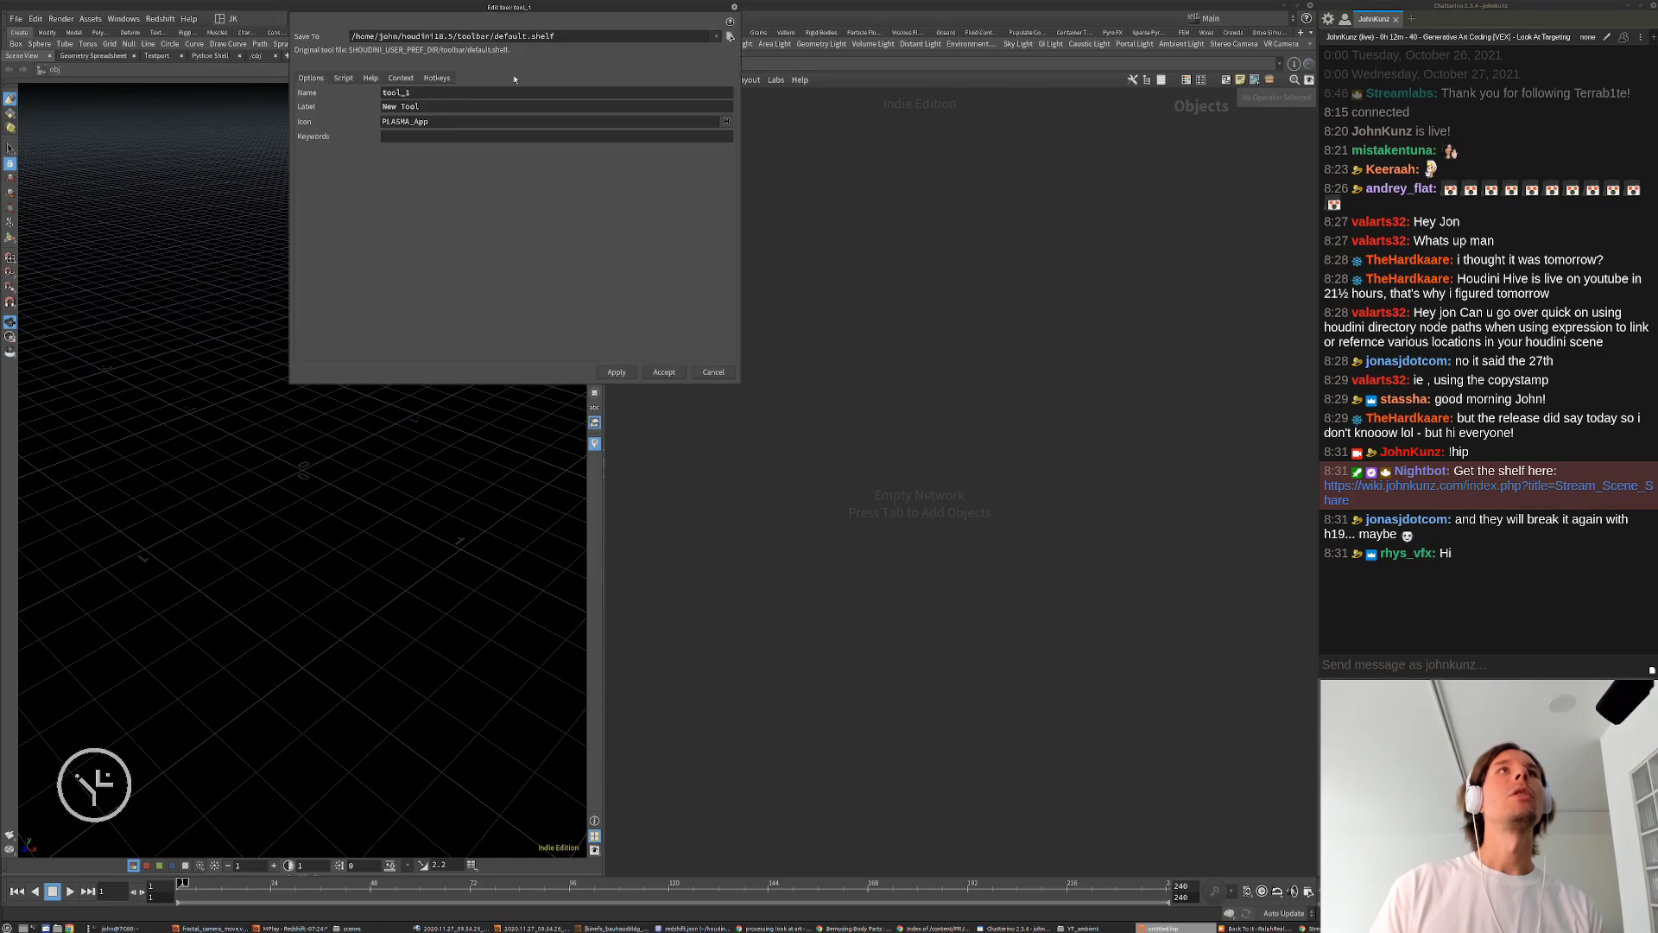
left_click(343, 78)
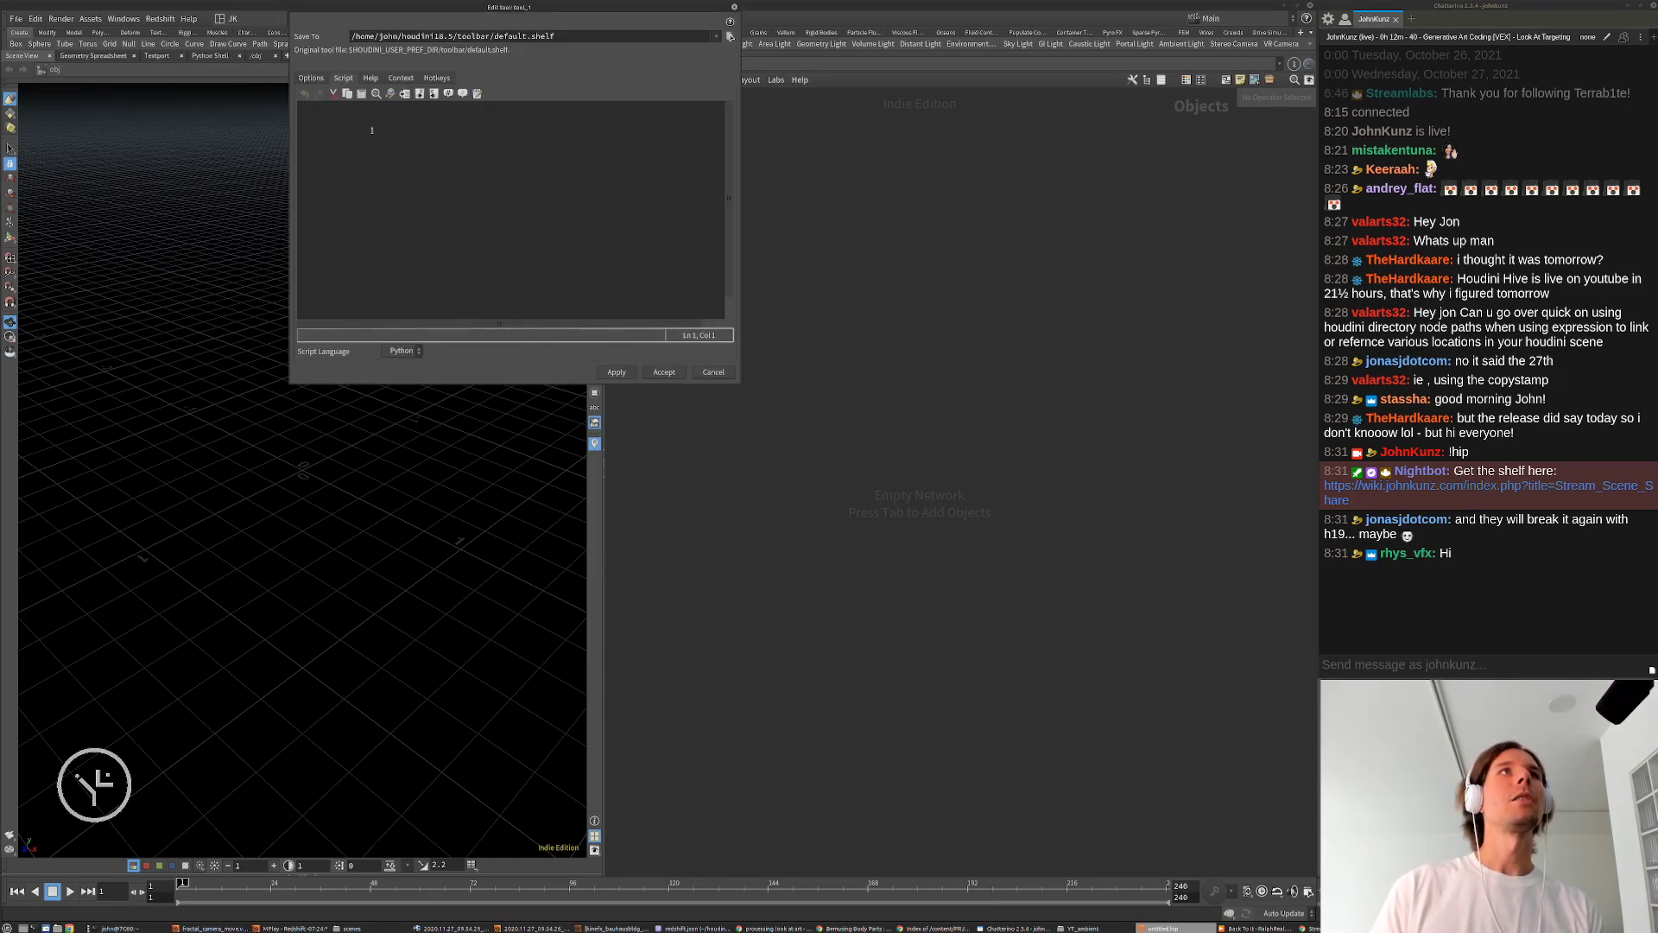
left_click(707, 373)
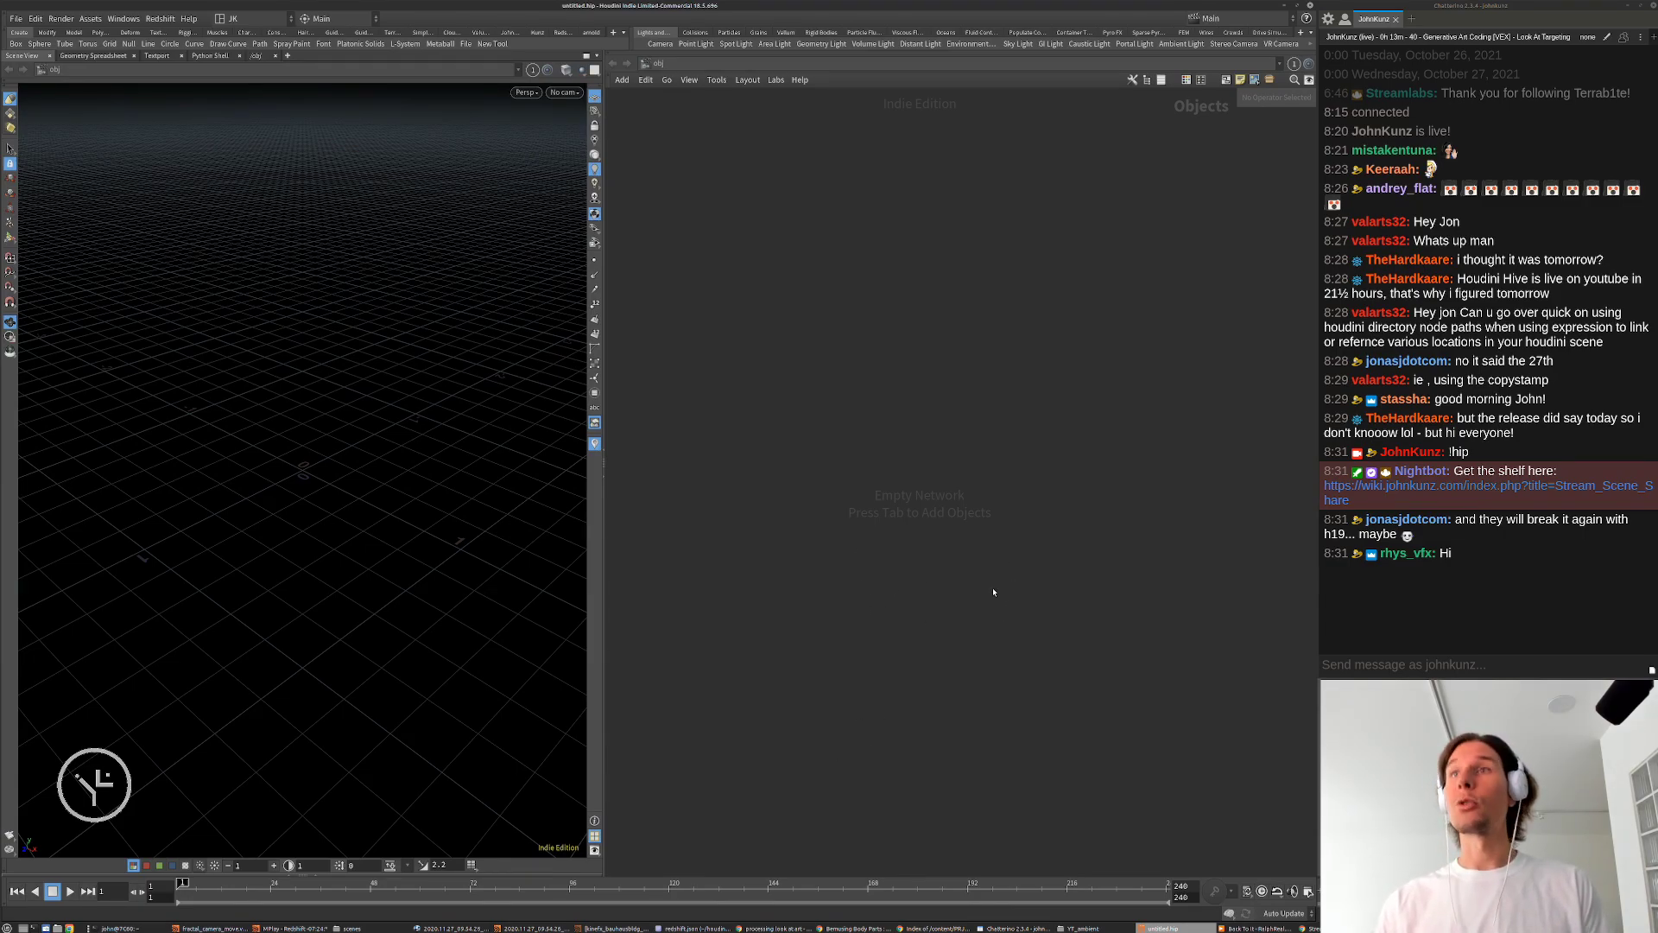
Step: Add a Grid geometry object in the empty network, working inside it with the floating parameter pane enlarged
key("Tab")
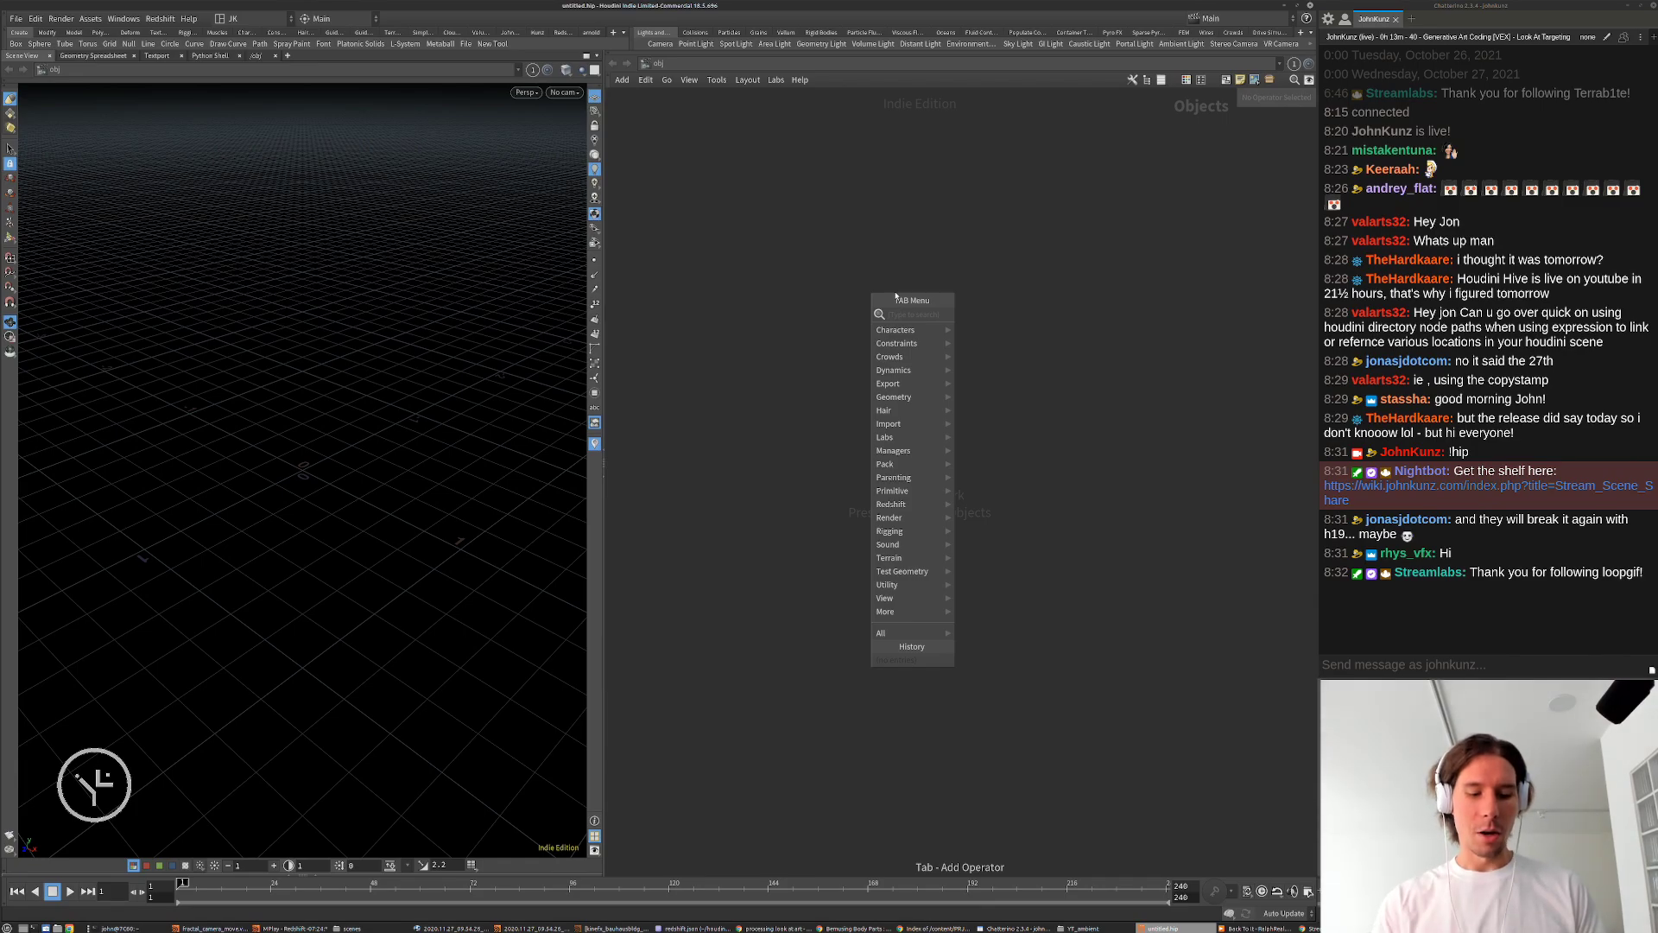
type("grid")
key("Return")
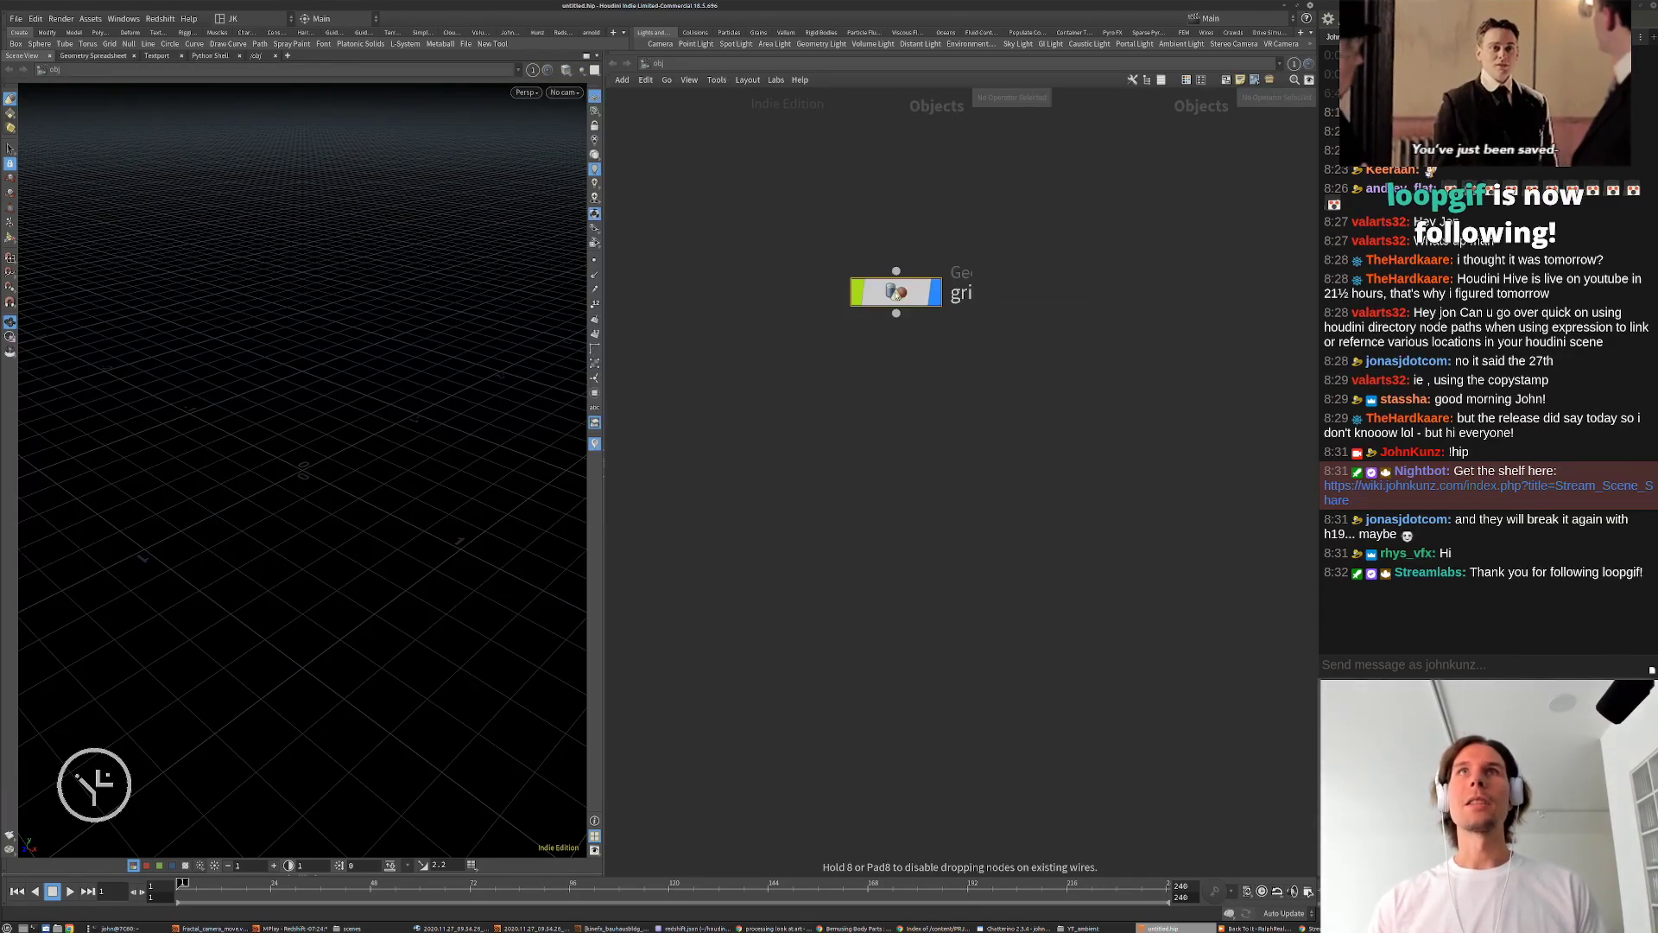
left_click(896, 291)
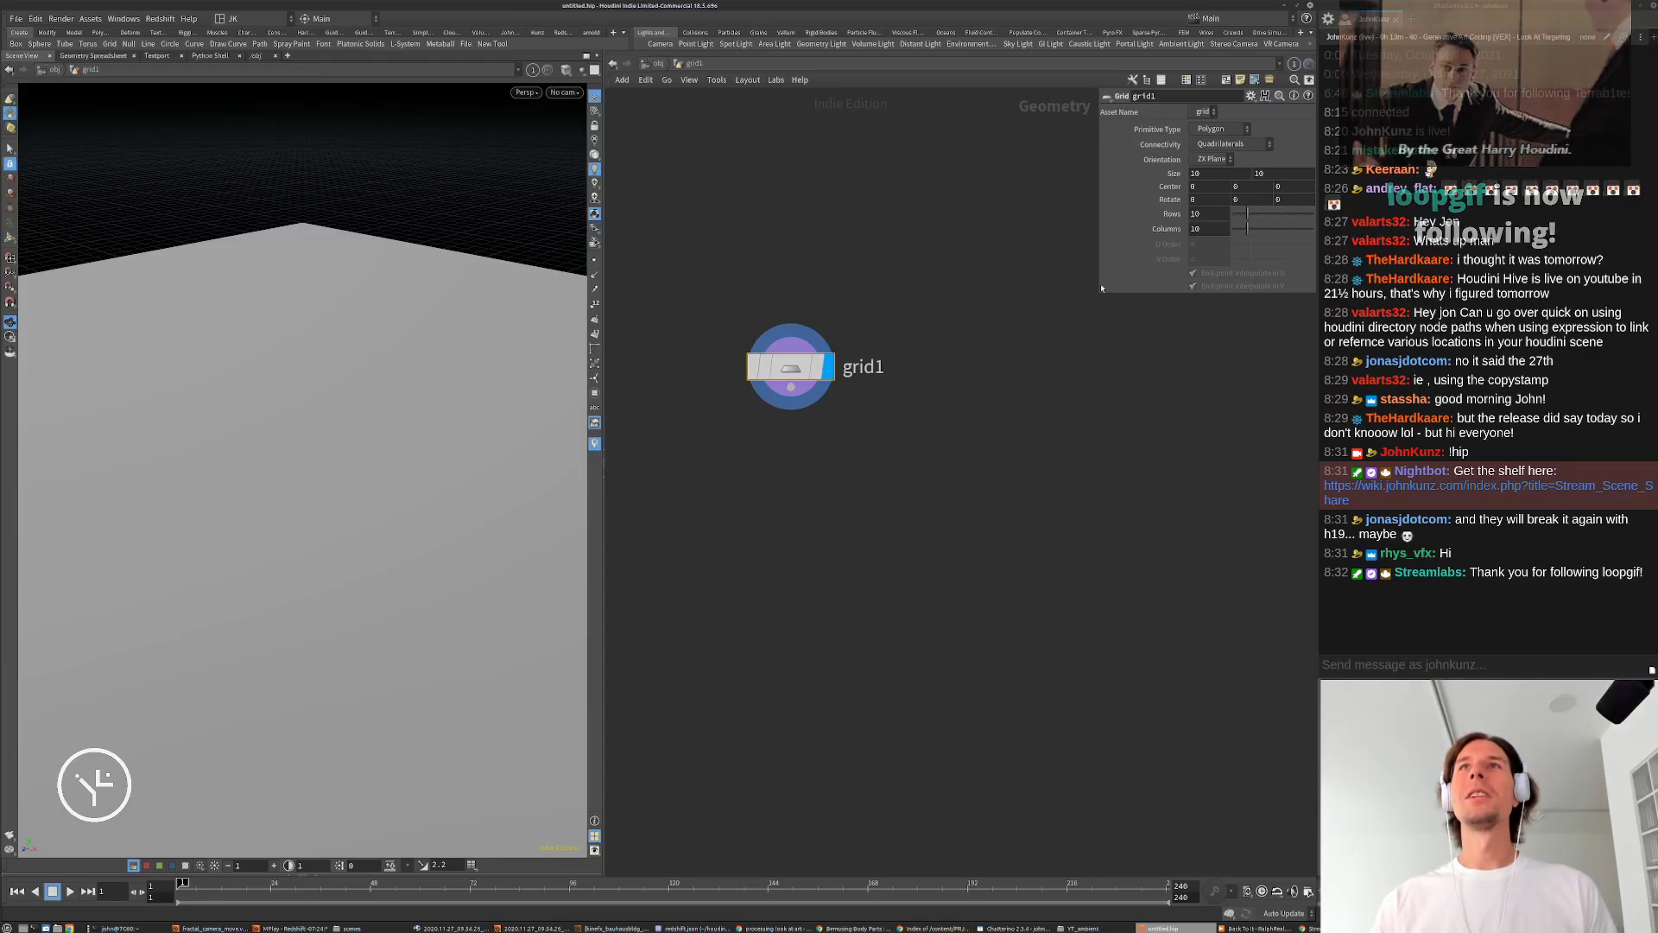
left_click_drag(1101, 288, 1070, 479)
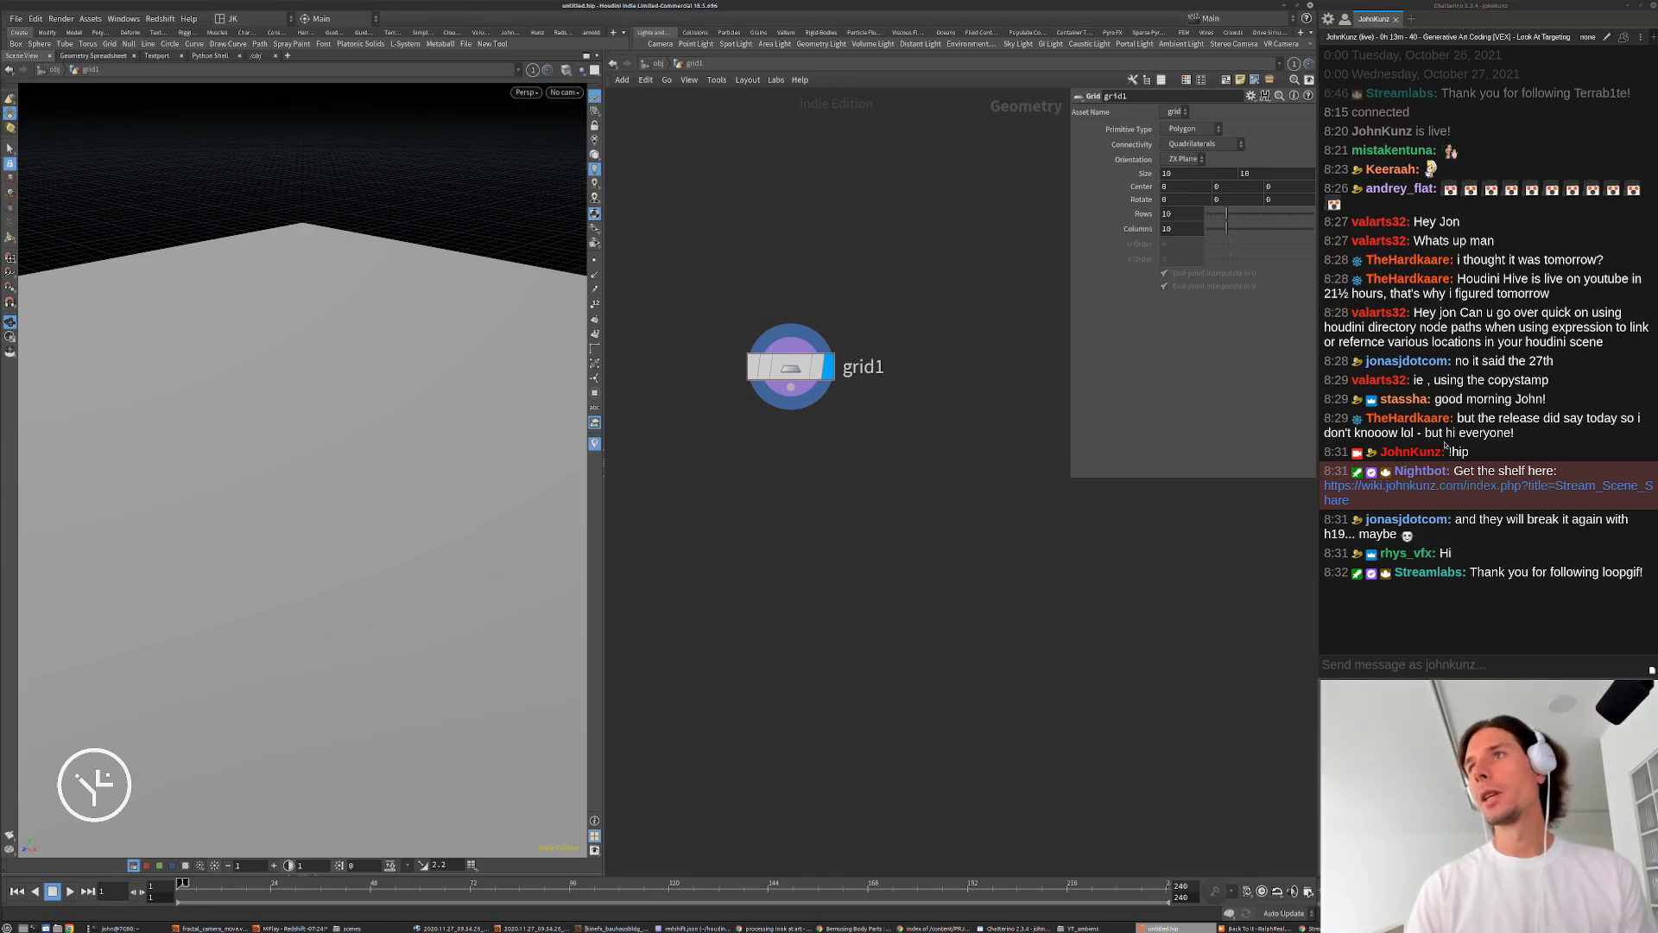
Step: Add an Attribute Wrangle below the grid, connect the grid to its first input, and display the wrangle
key("Tab")
type("w")
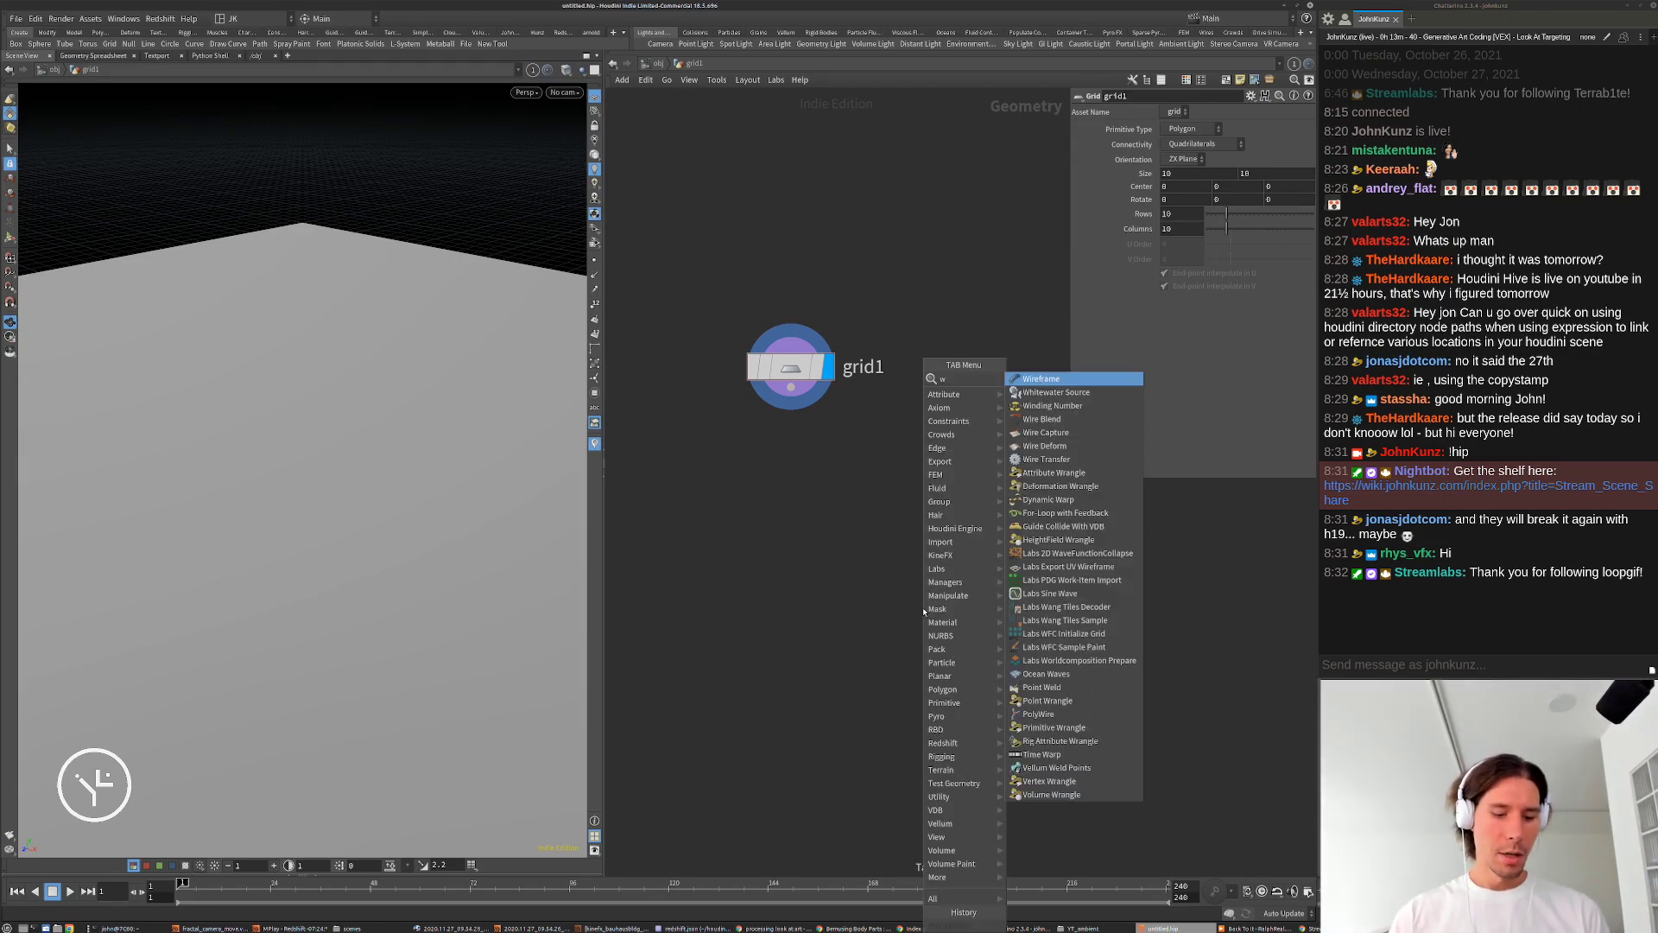
type("r")
key("Return")
left_click(923, 609)
left_click_drag(923, 609, 790, 387)
left_click(827, 458)
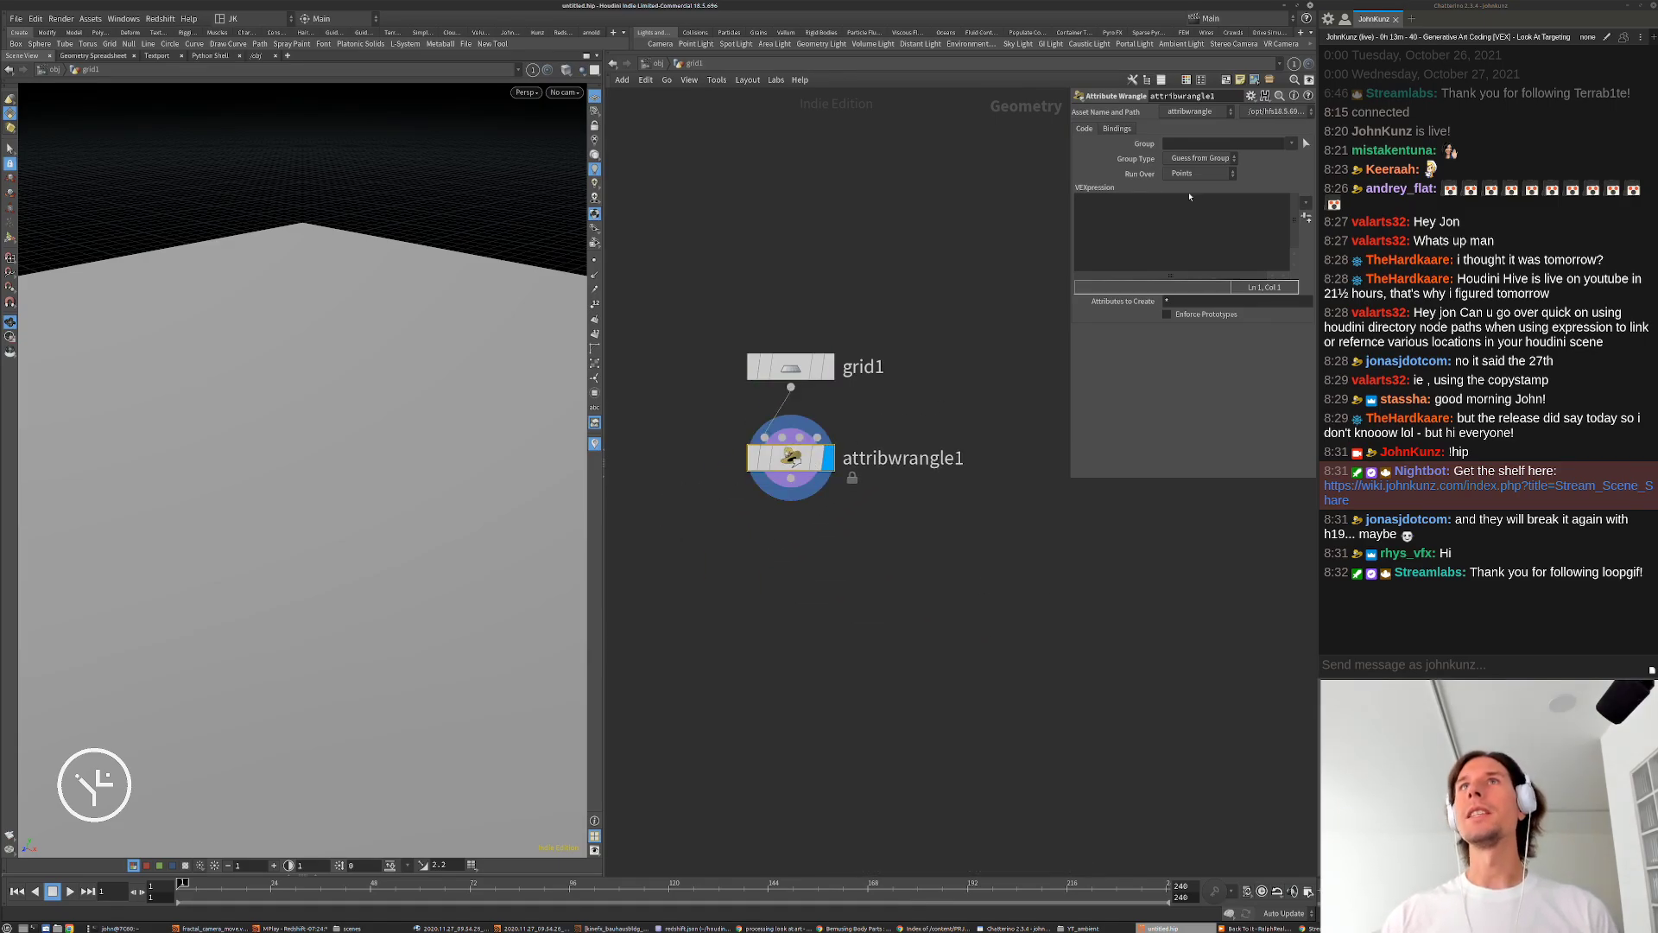
Step: Widen the floating parameter pane showing the wrangle's VEX field, and frame the grid at a lower angle in the viewport
left_click(1141, 195)
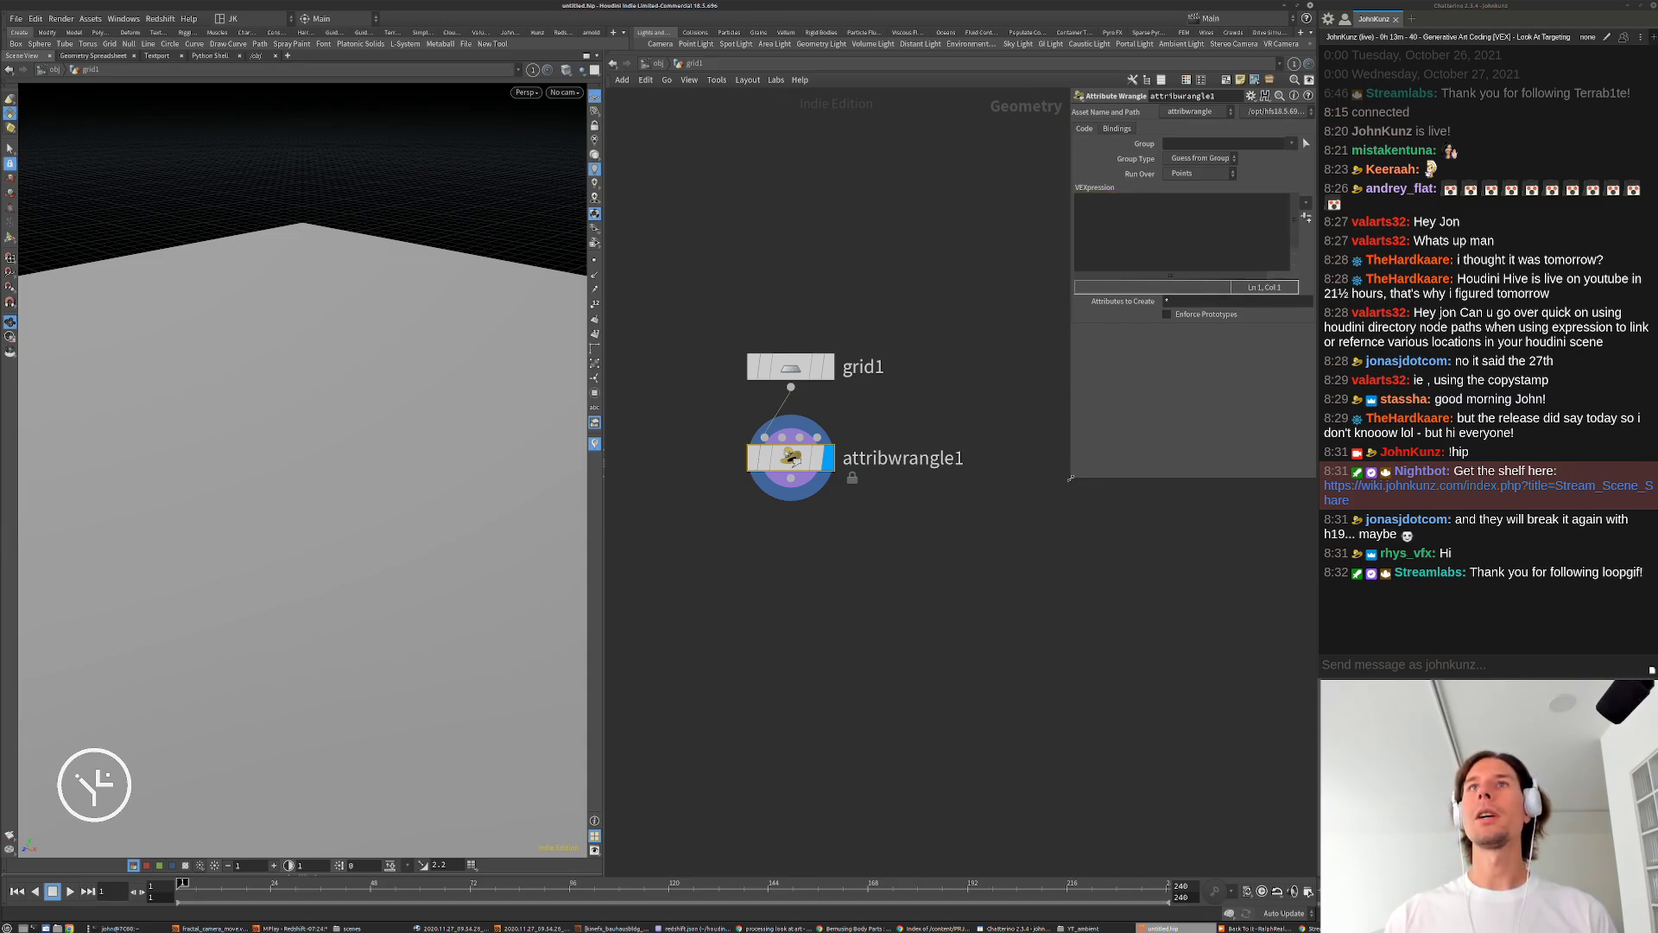
left_click_drag(1071, 477, 1018, 699)
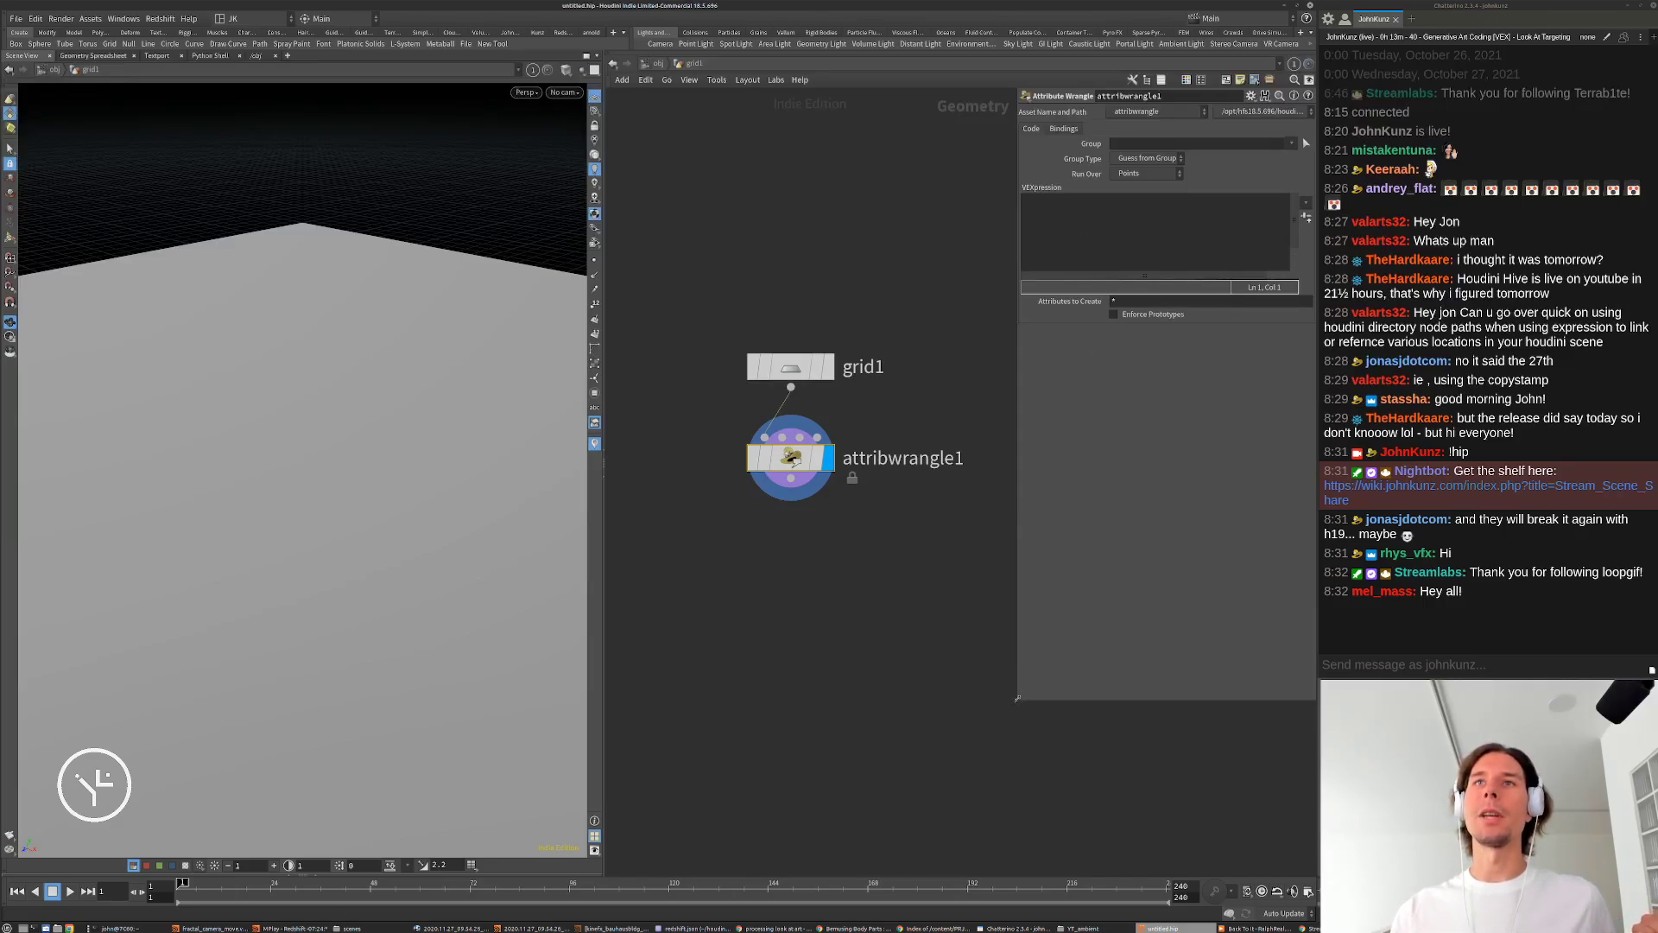
left_click_drag(1018, 698, 962, 719)
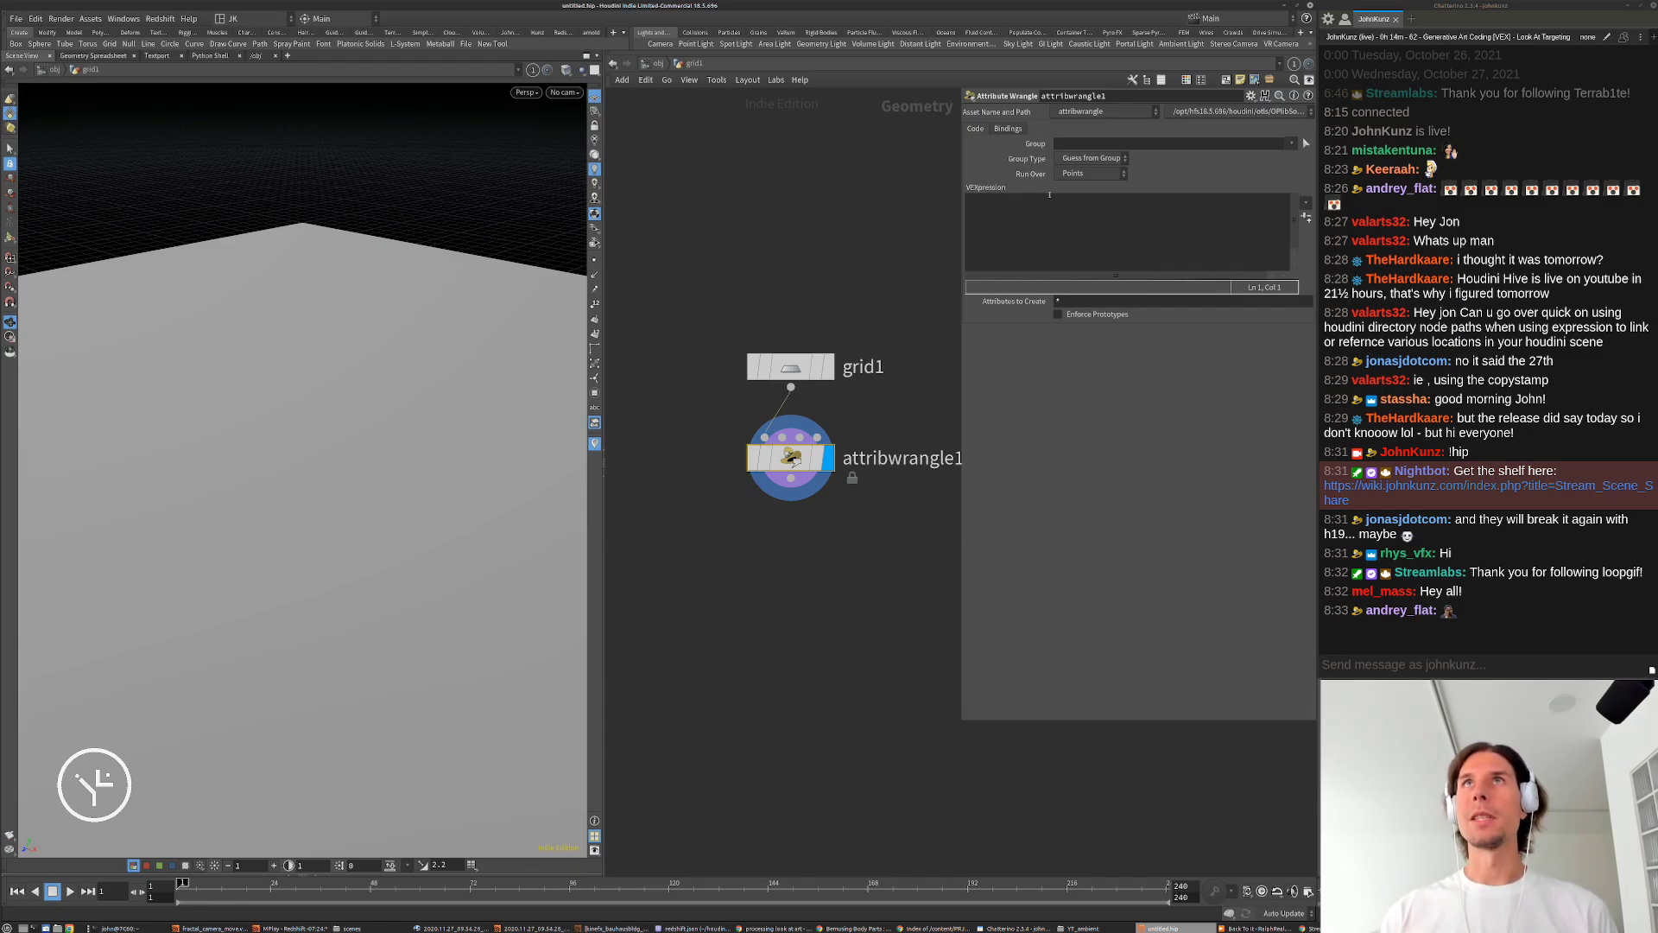
left_click(1033, 234)
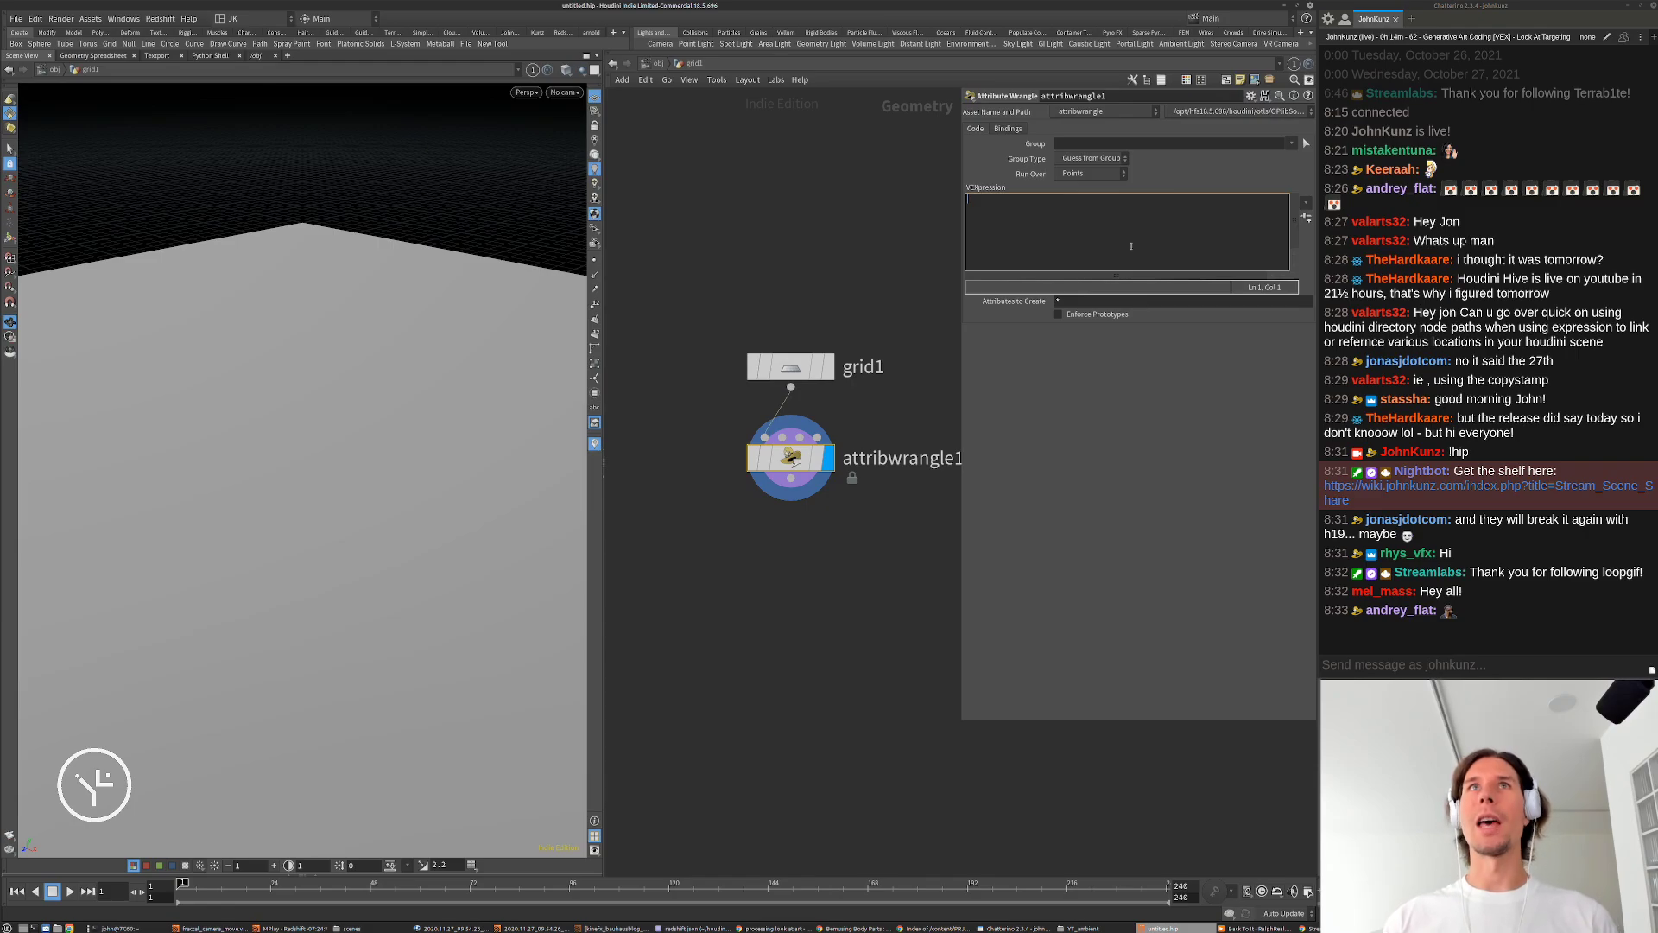
key("g")
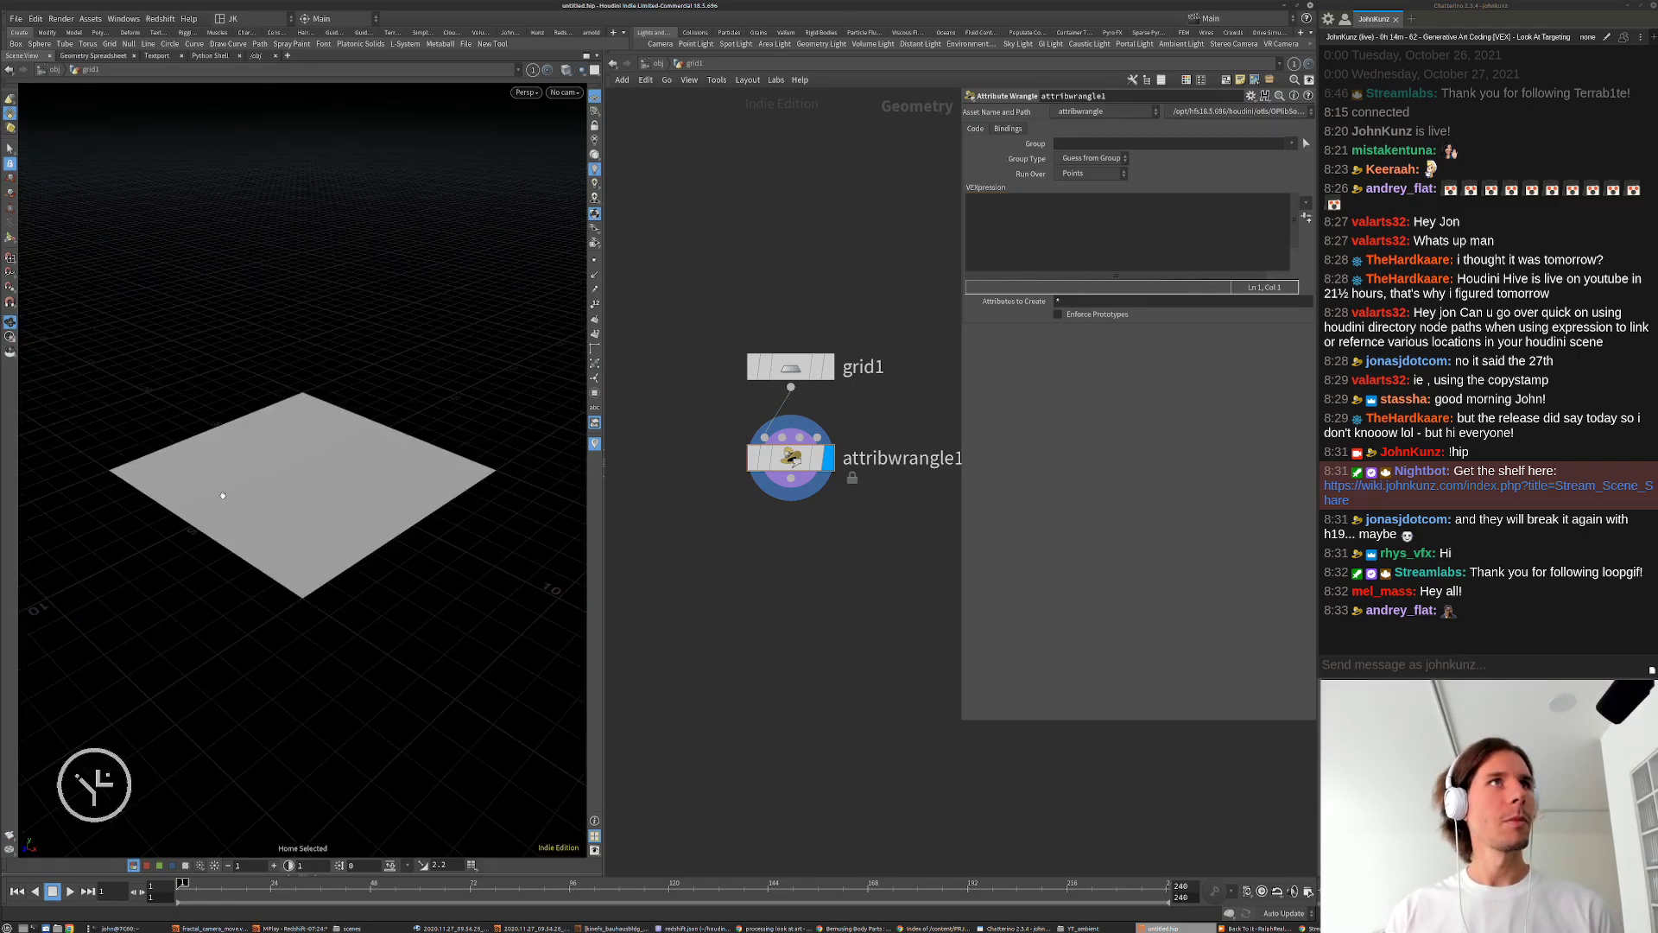
left_click_drag(296, 450, 316, 412)
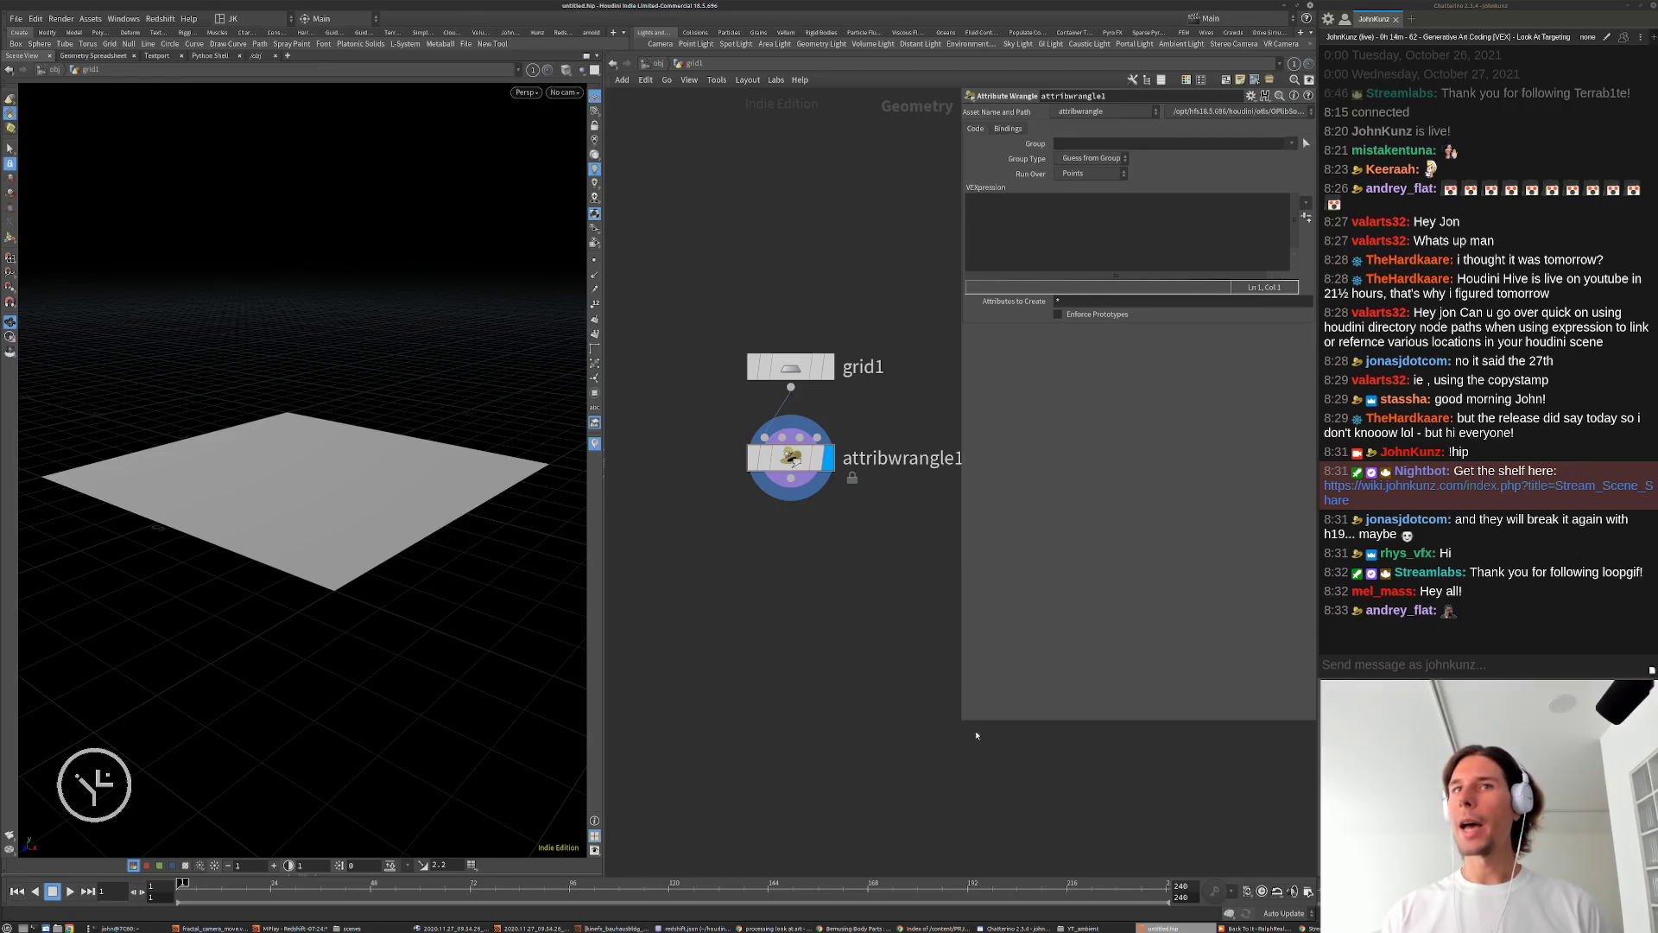
left_click_drag(962, 720, 1010, 501)
Step: Add a Sphere node beside the grid node, align it with the grid's row, and display it
middle_click_drag(903, 592, 885, 677)
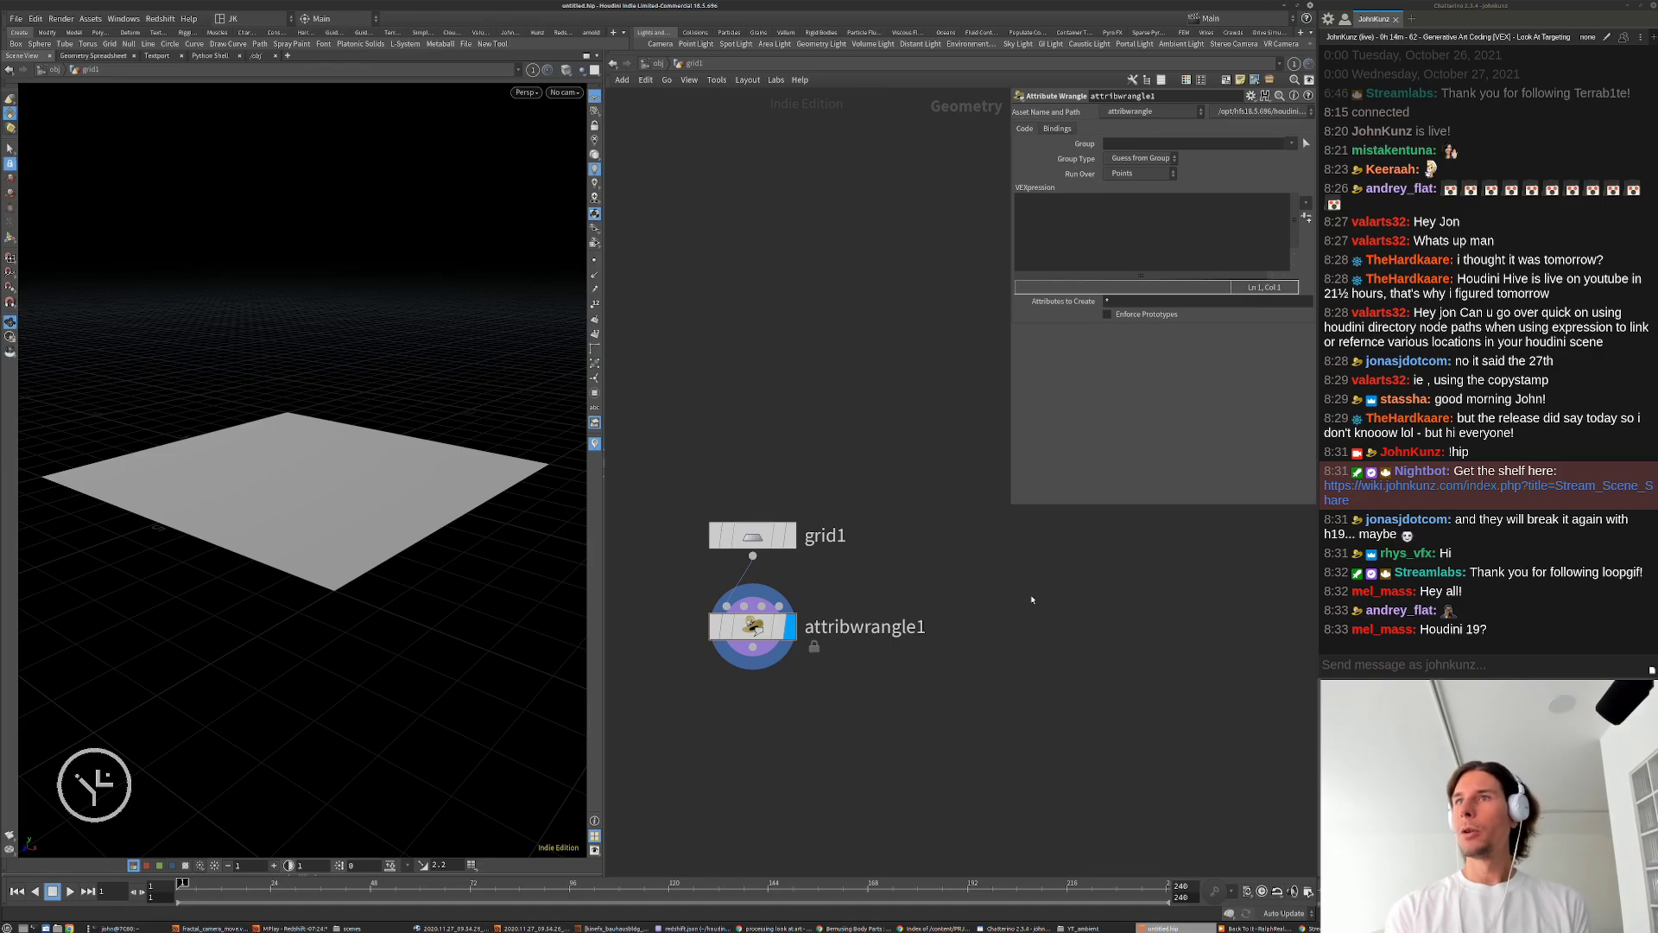
key("Tab")
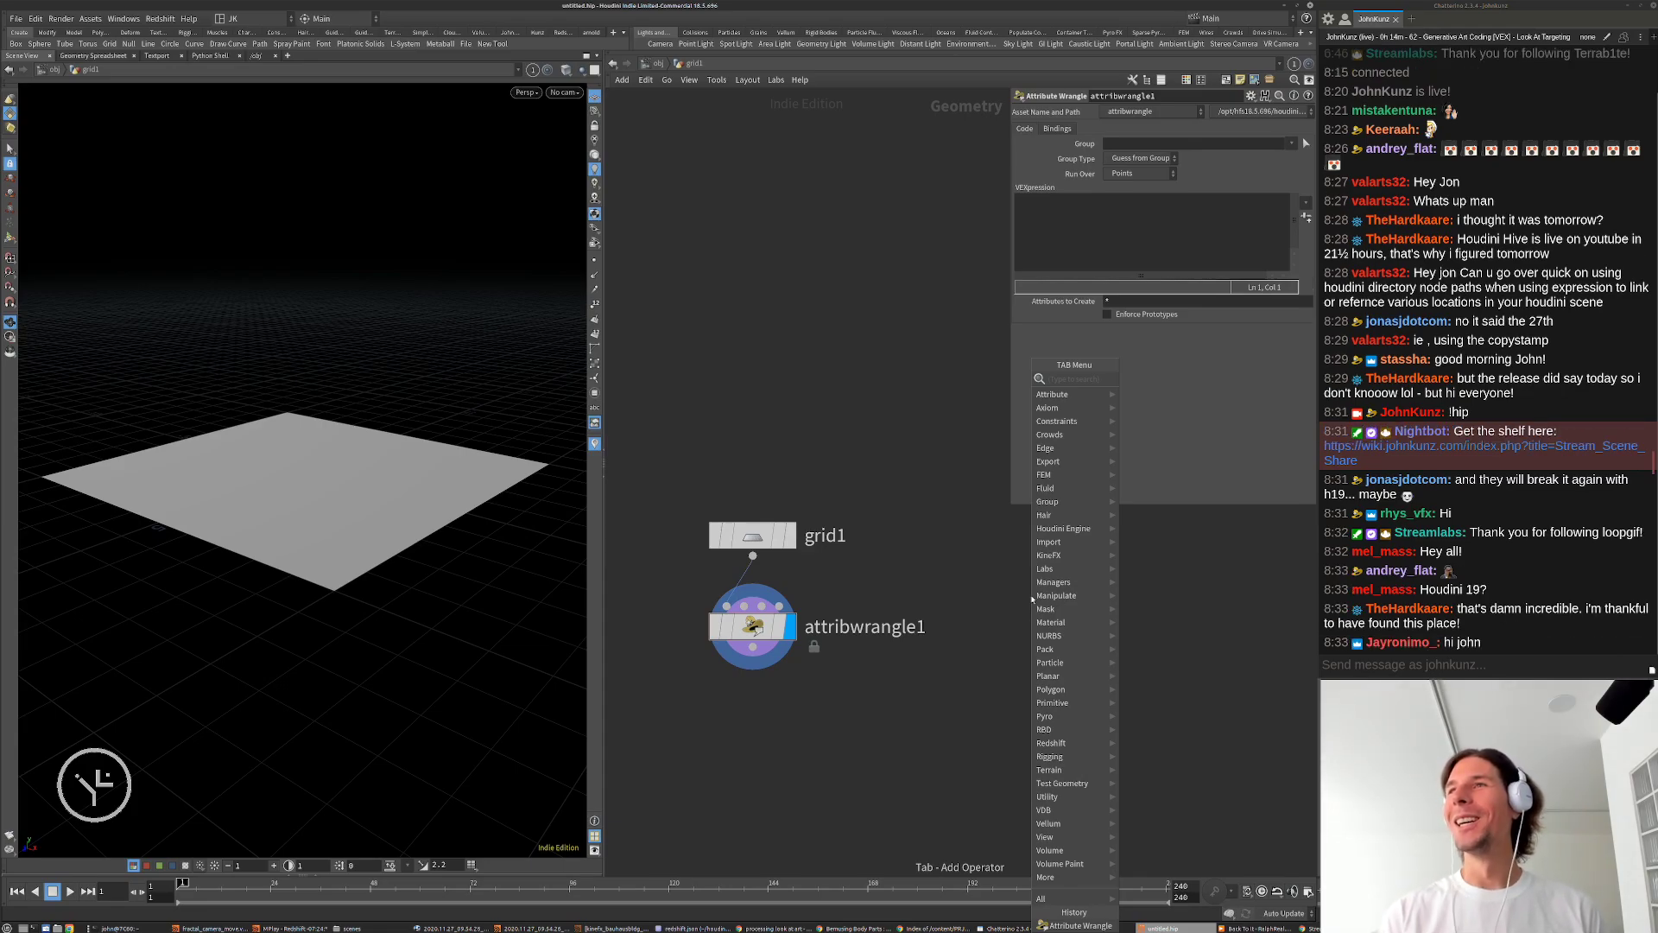
type("sphere")
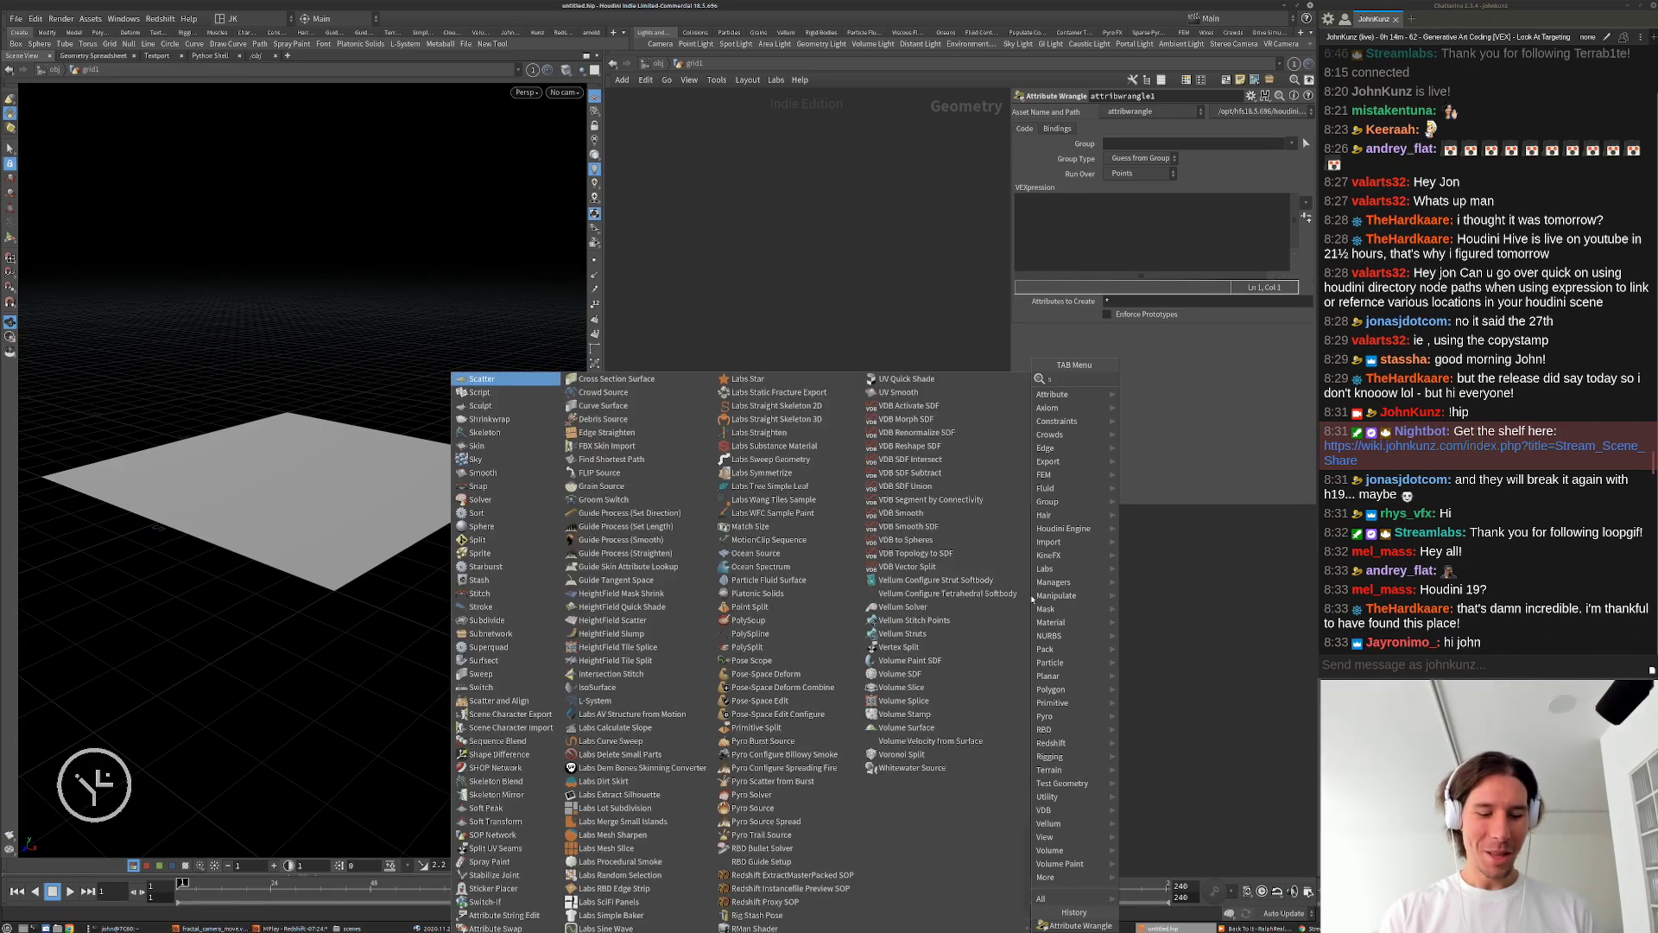
key("Return")
left_click(1032, 598)
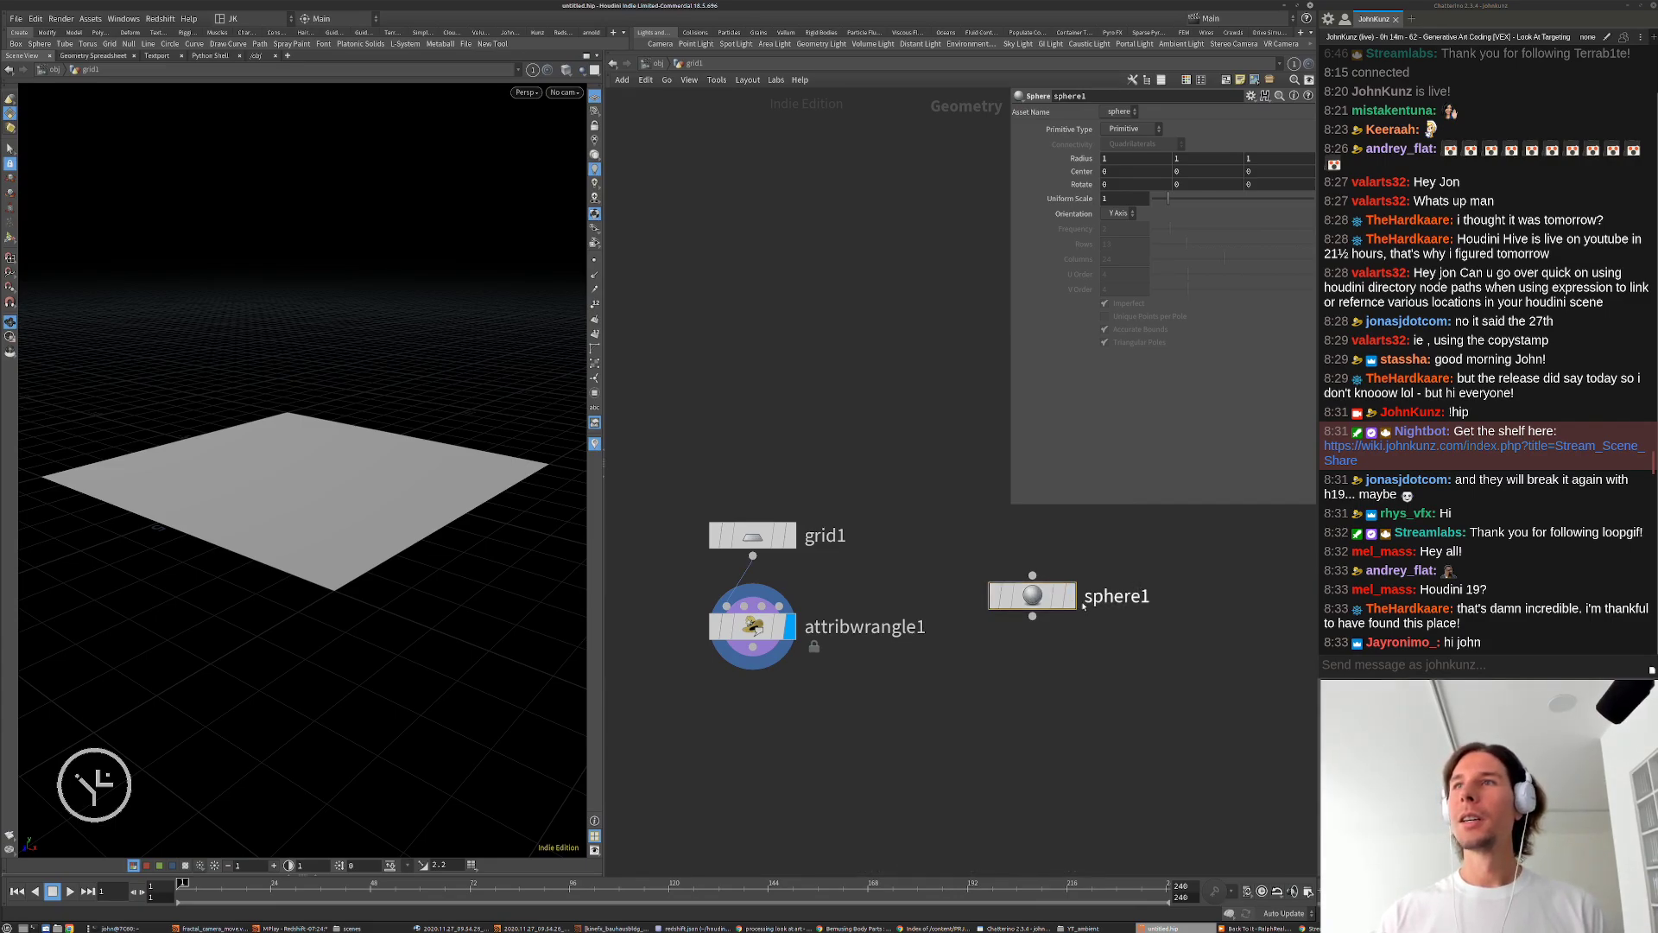
left_click(1069, 596)
left_click_drag(1068, 603, 1066, 543)
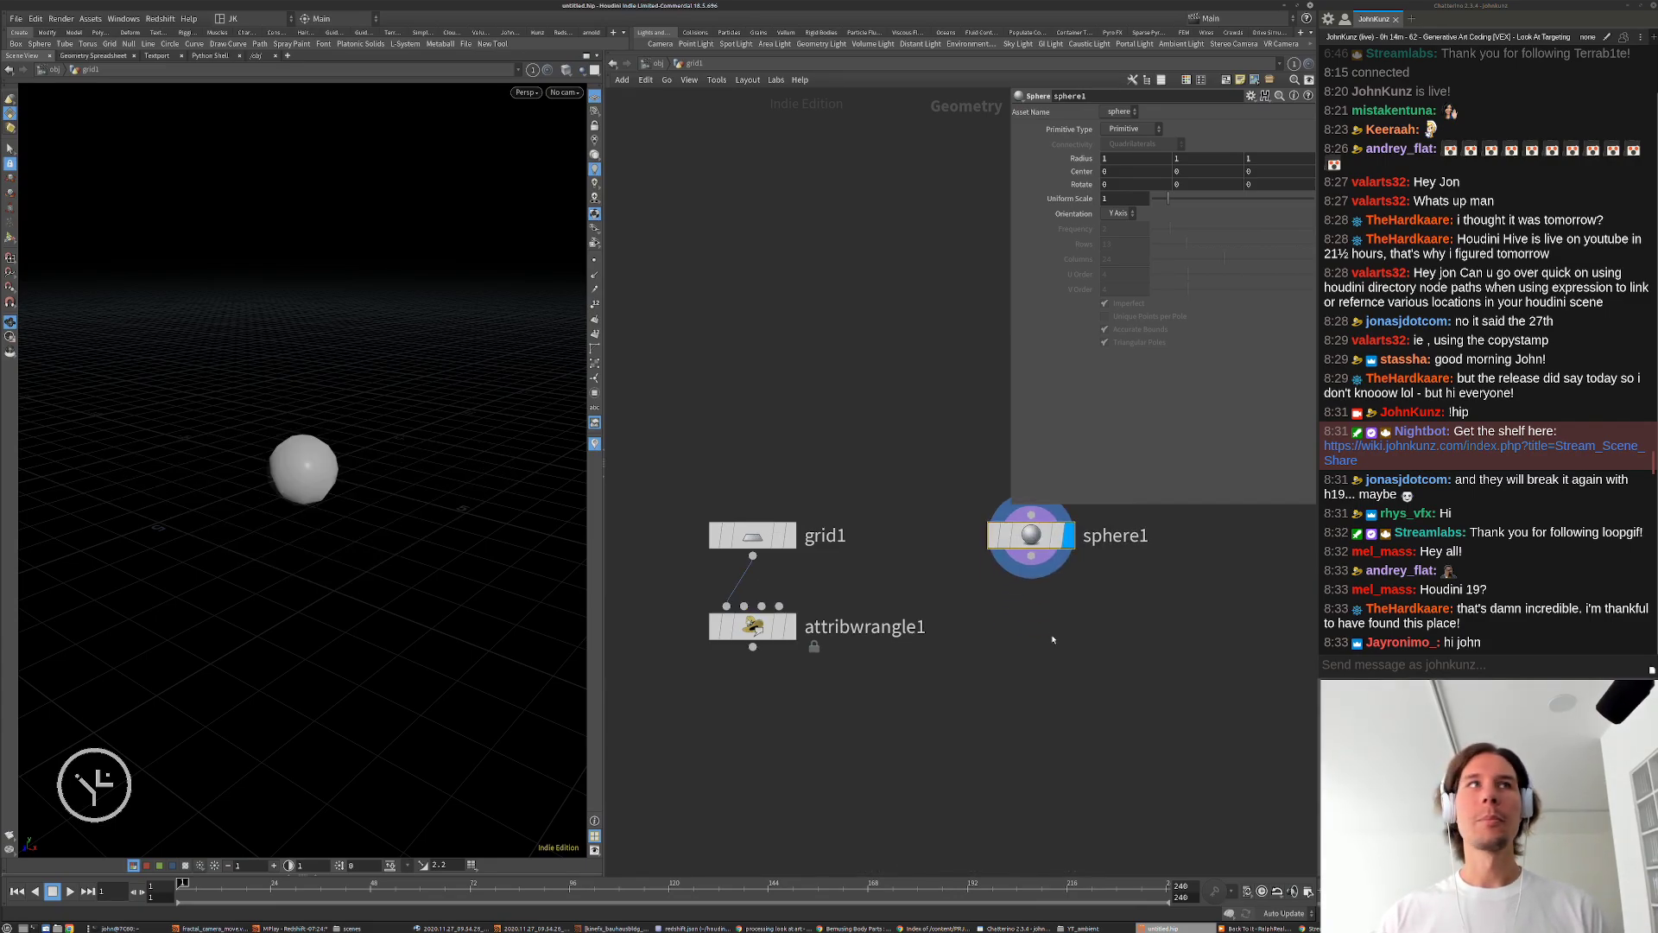
Step: Add a Transform node below the sphere, connected to its output, and display the Transform
key("Tab")
mouse_move(1092, 436)
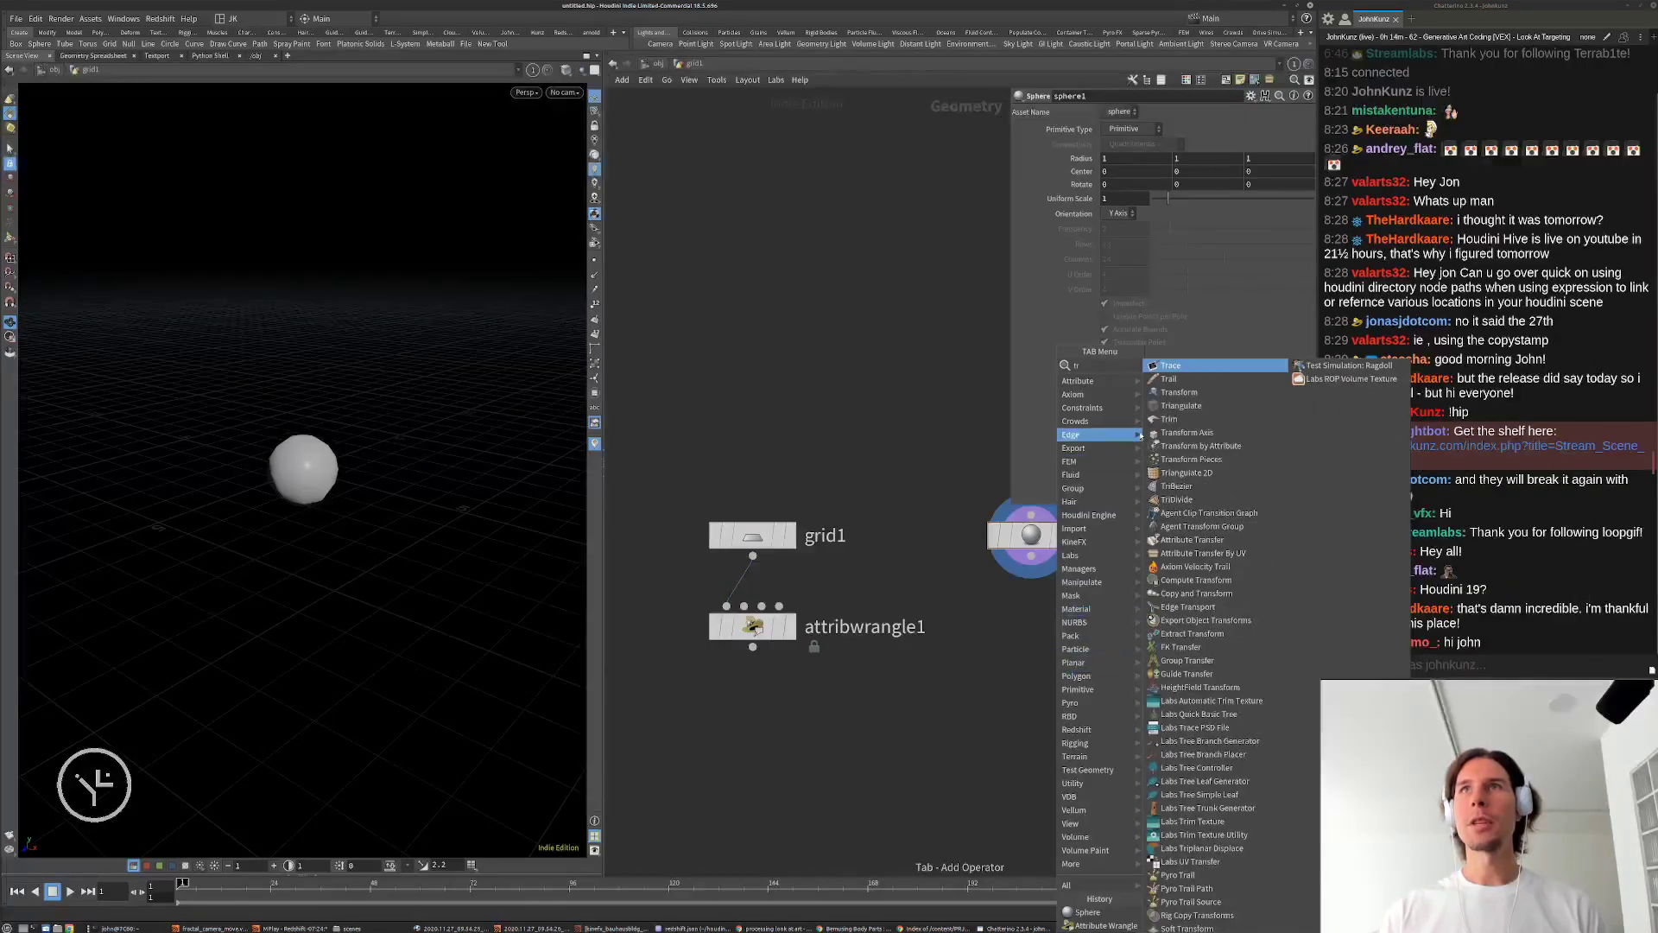
left_click(1166, 393)
left_click(1032, 626)
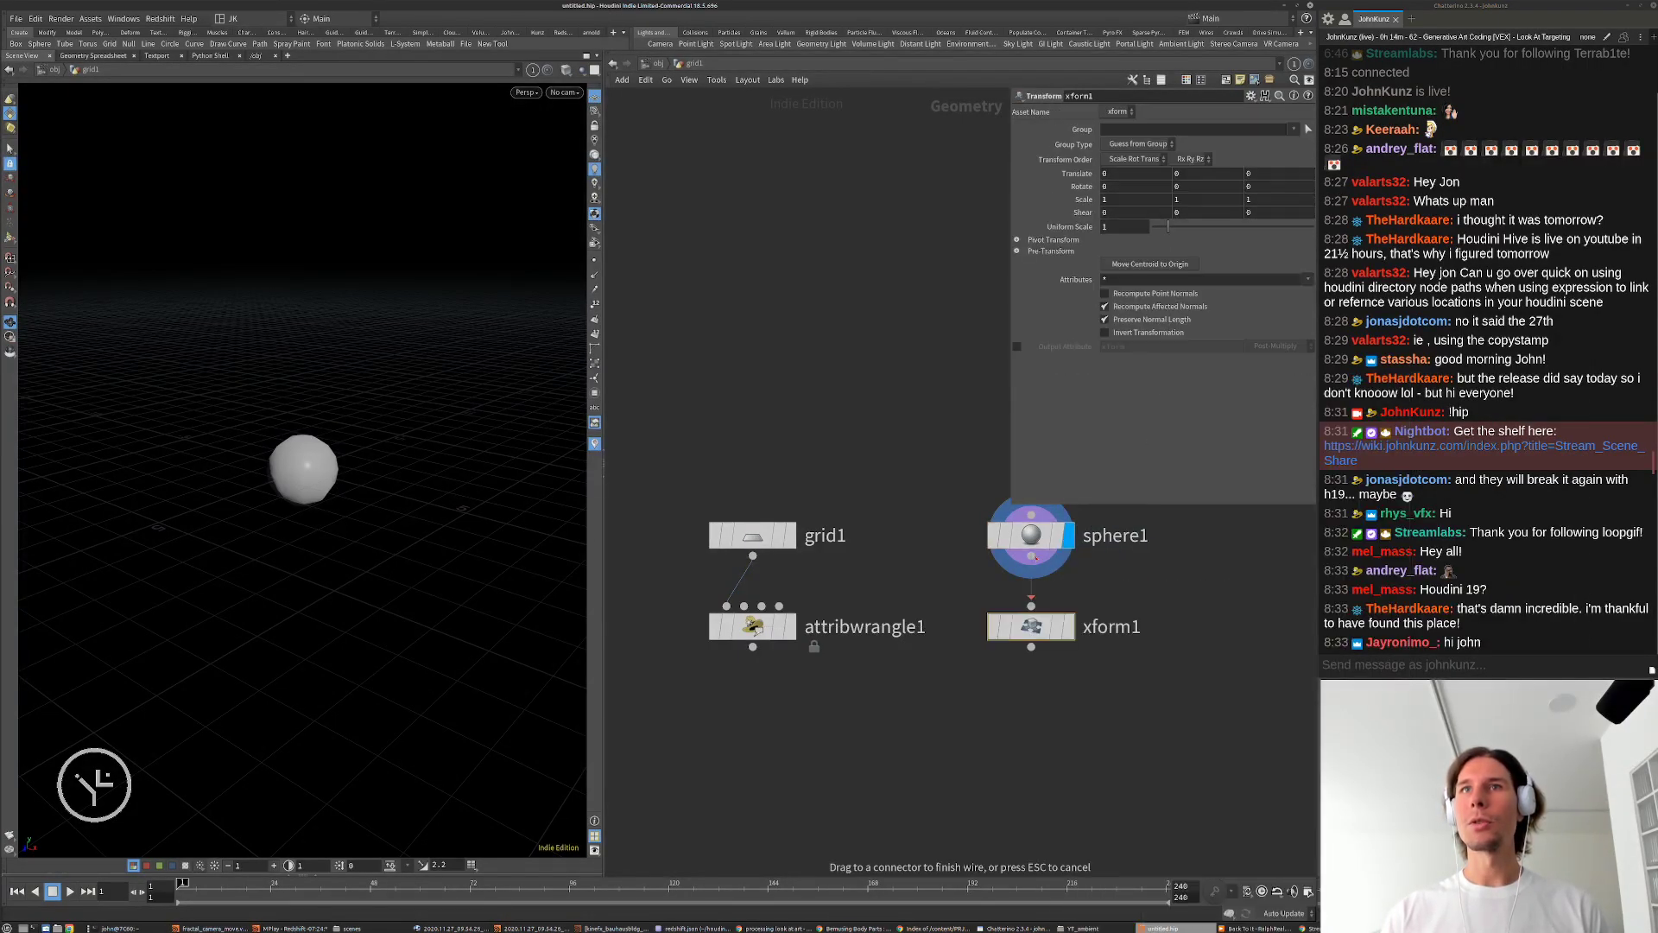
left_click(1071, 620)
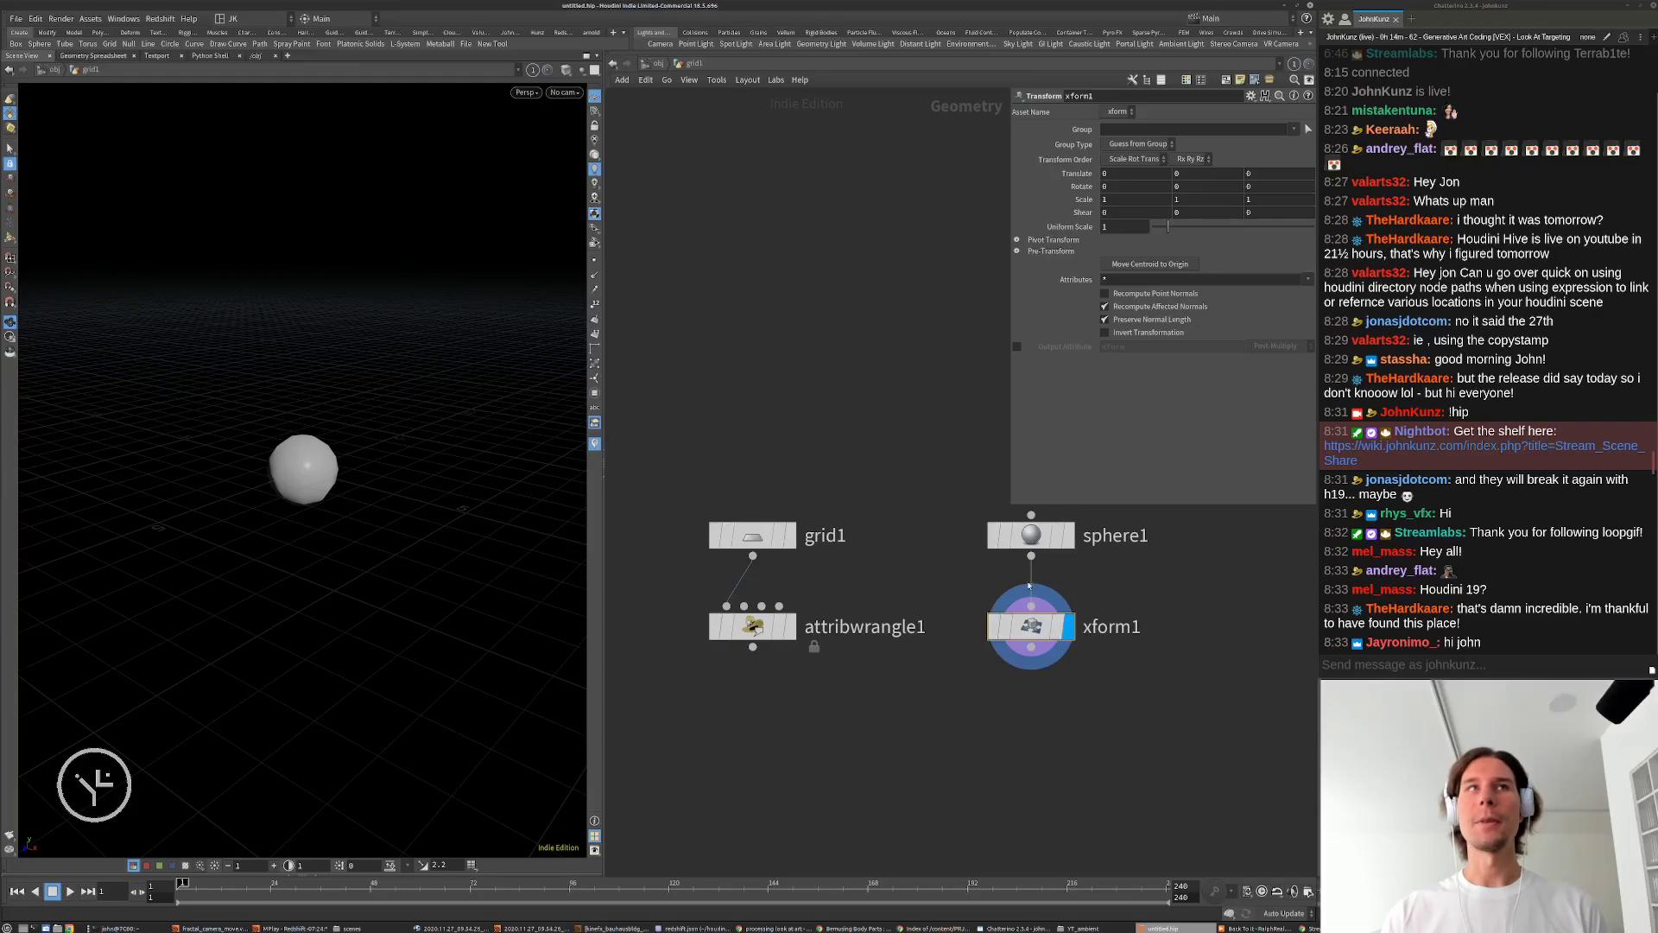
Step: Set the Transform node's X translation to the expression sin($FF)
left_click(1116, 173)
type("sin")
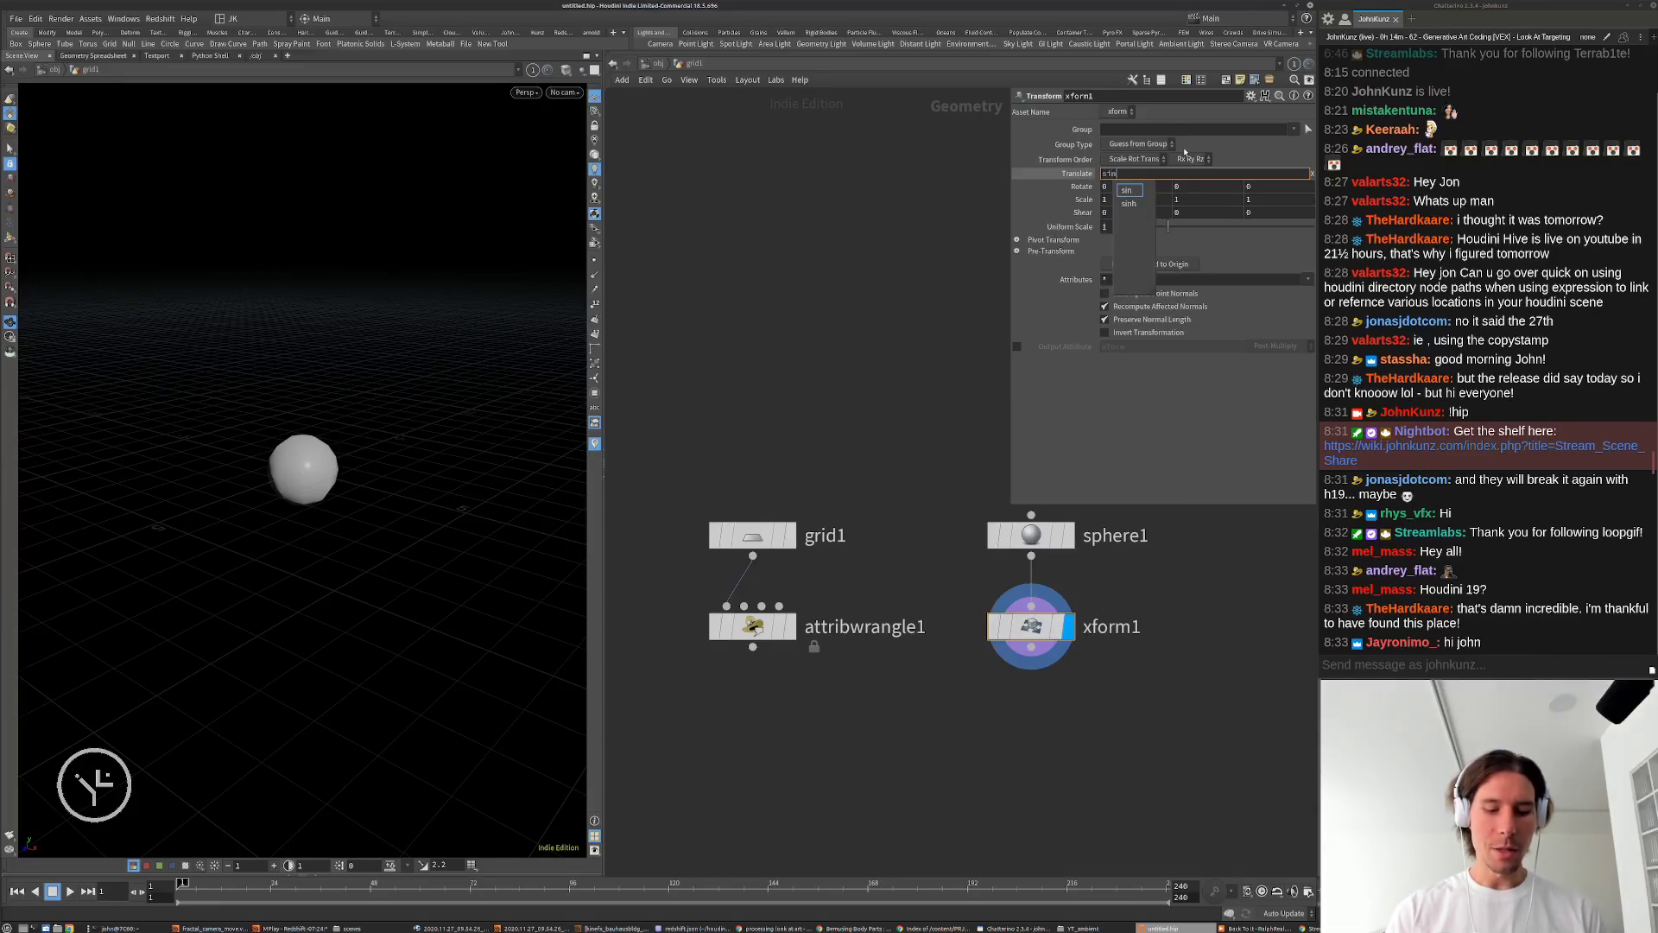
type("($")
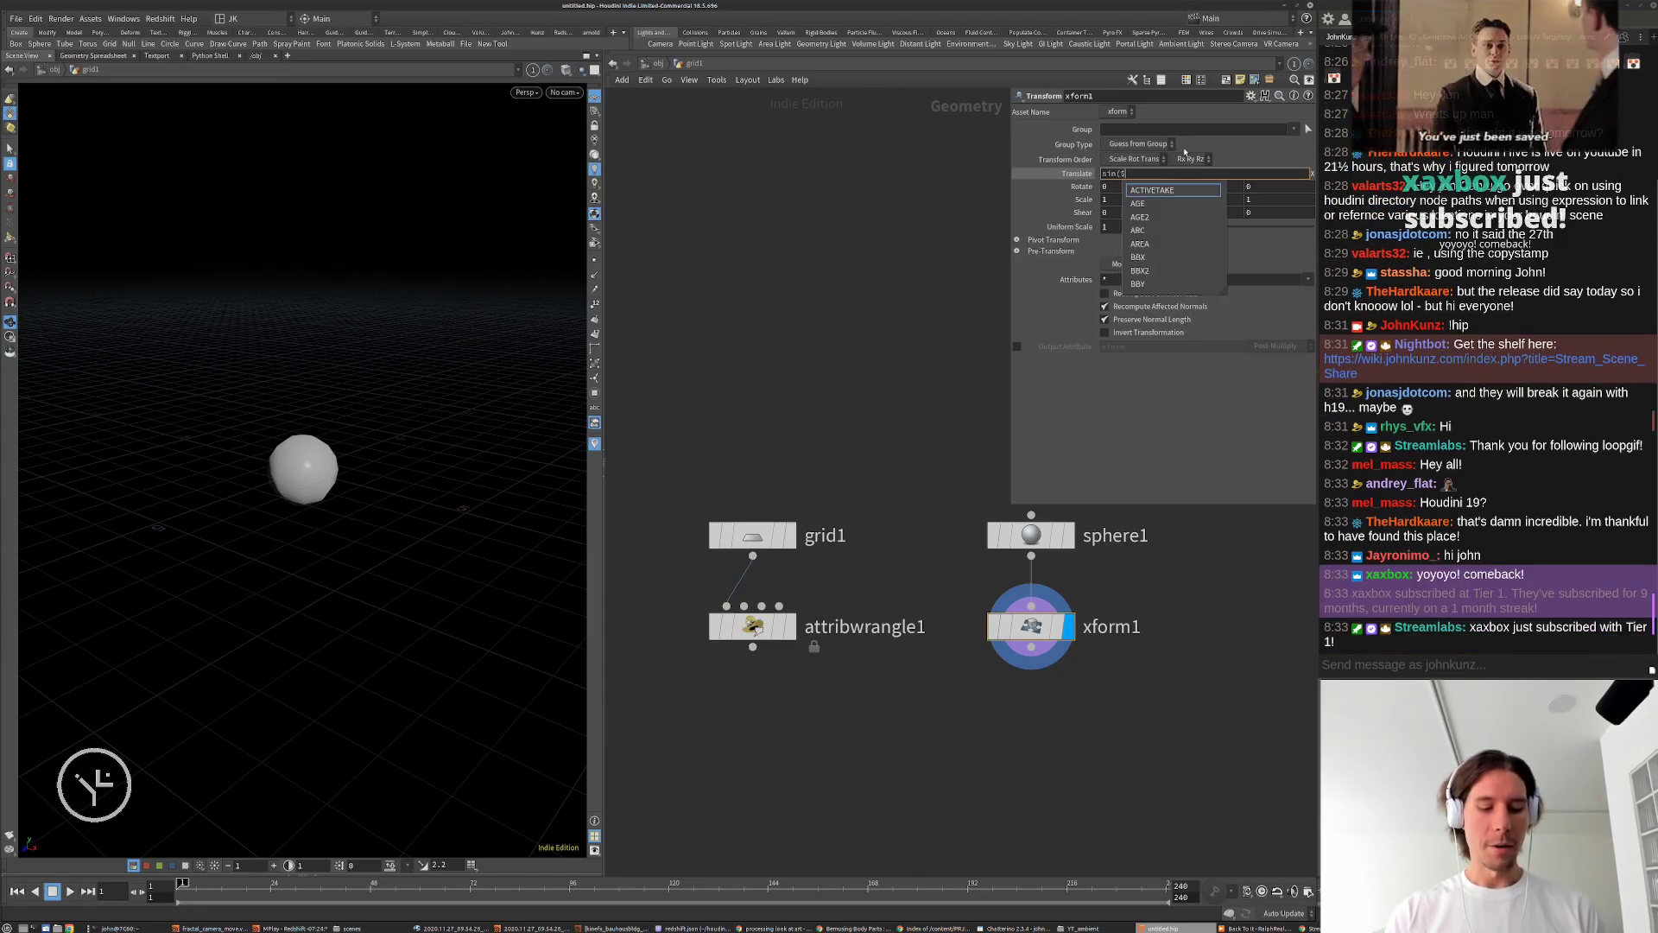
type("FF)")
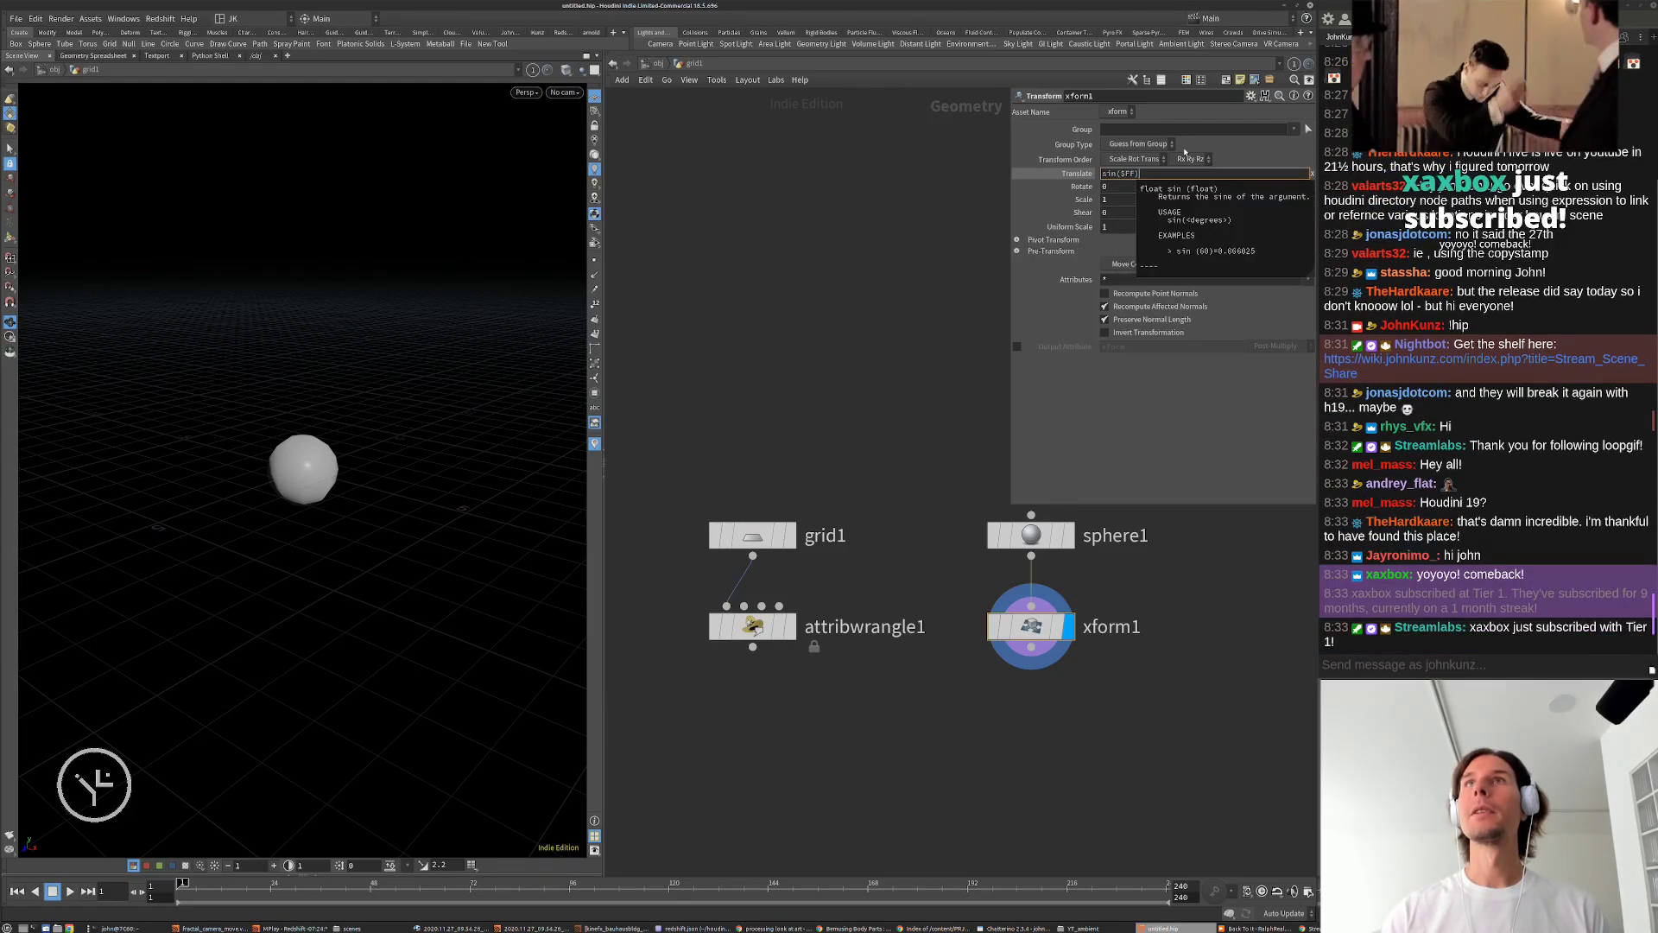
key("Return")
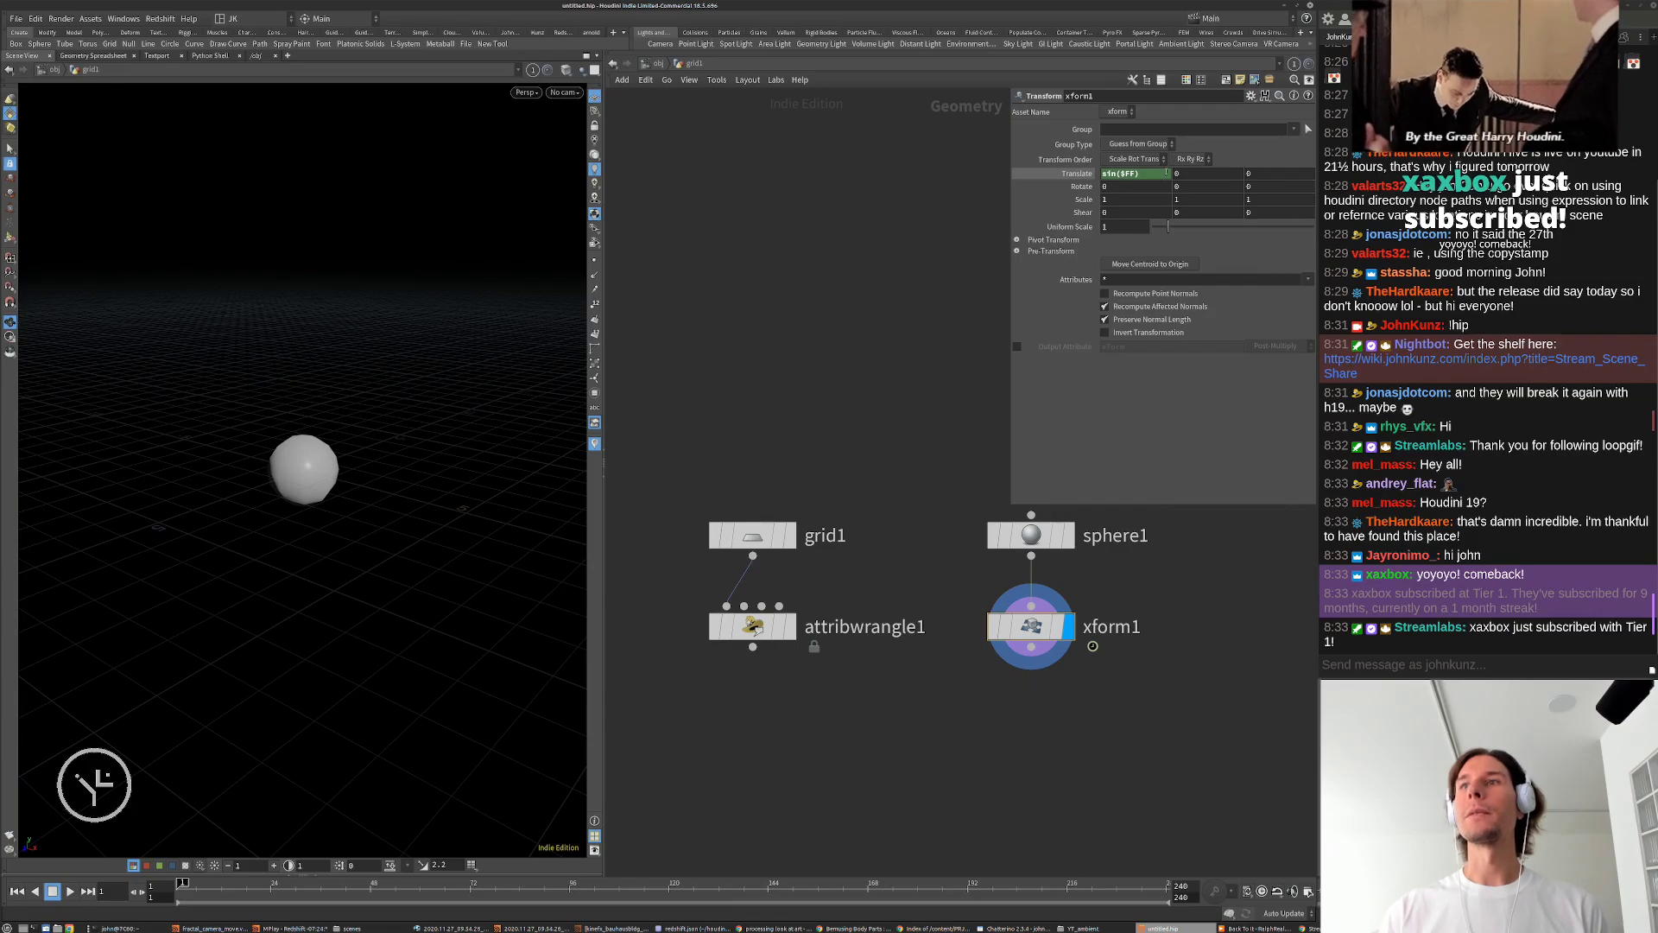
Step: Open the Translate X channel in the Animation Editor, keep that window always on top, and place it beside the Transform parameters
left_click(1167, 173, "shift")
left_click_drag(1107, 11, 648, 223)
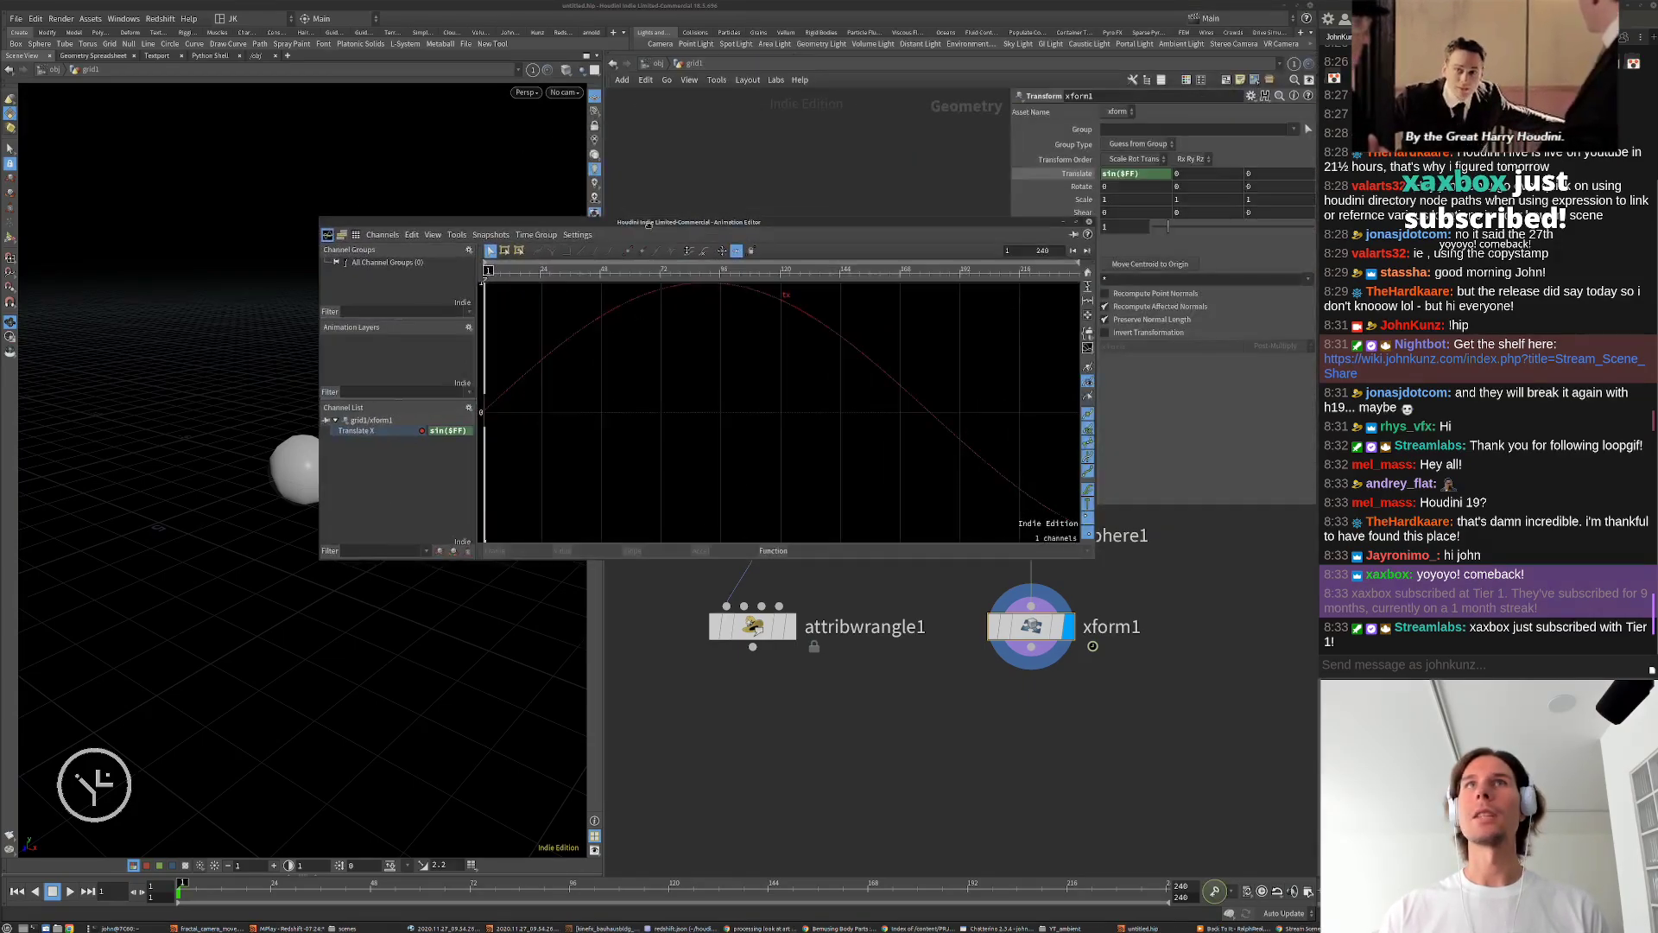
right_click(720, 223)
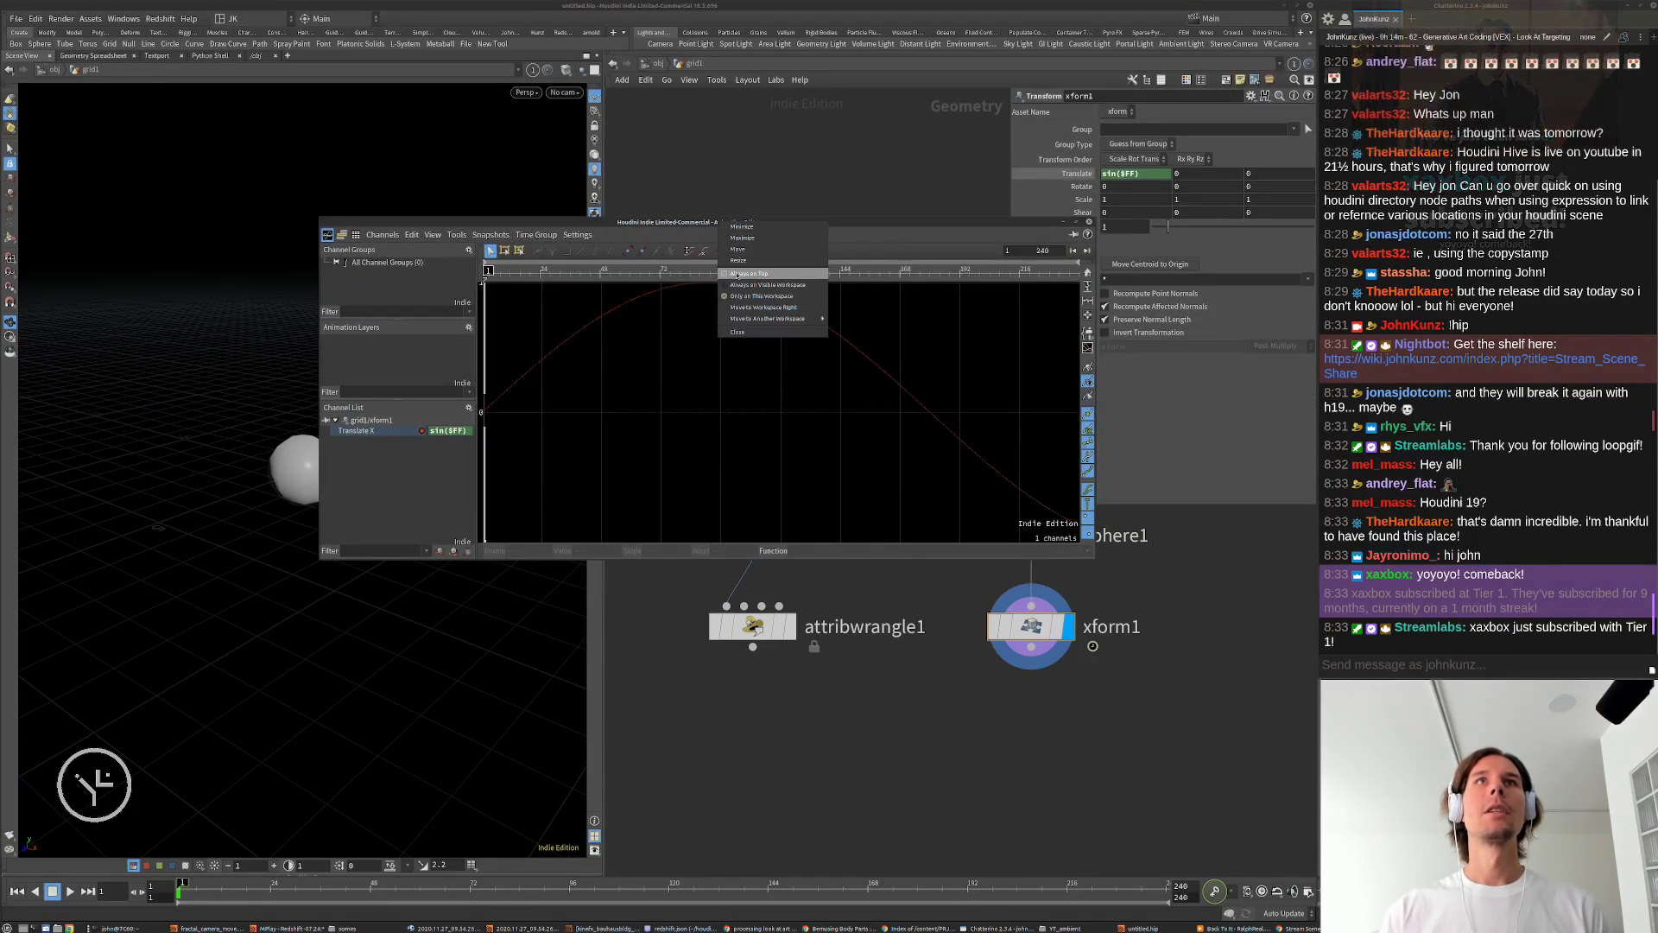
left_click(737, 274)
left_click_drag(742, 225, 670, 126)
right_click_drag(748, 262, 462, 427)
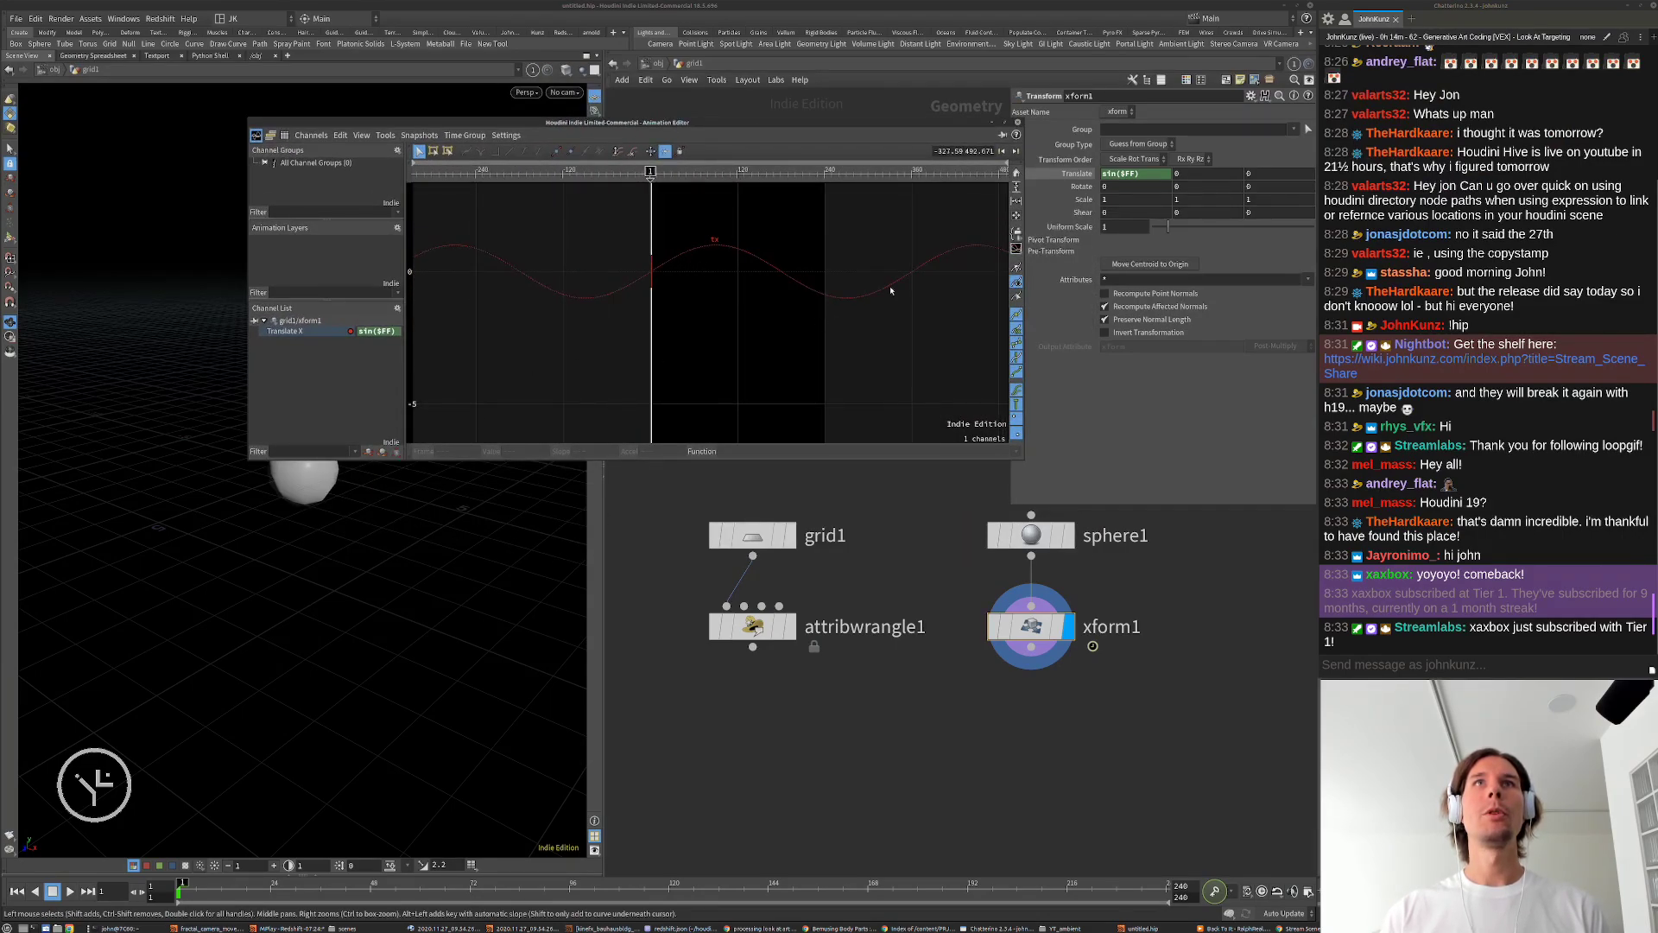
Step: Change the Transform's X translation expression to sin($FF/$RFEND)
left_click(1147, 173)
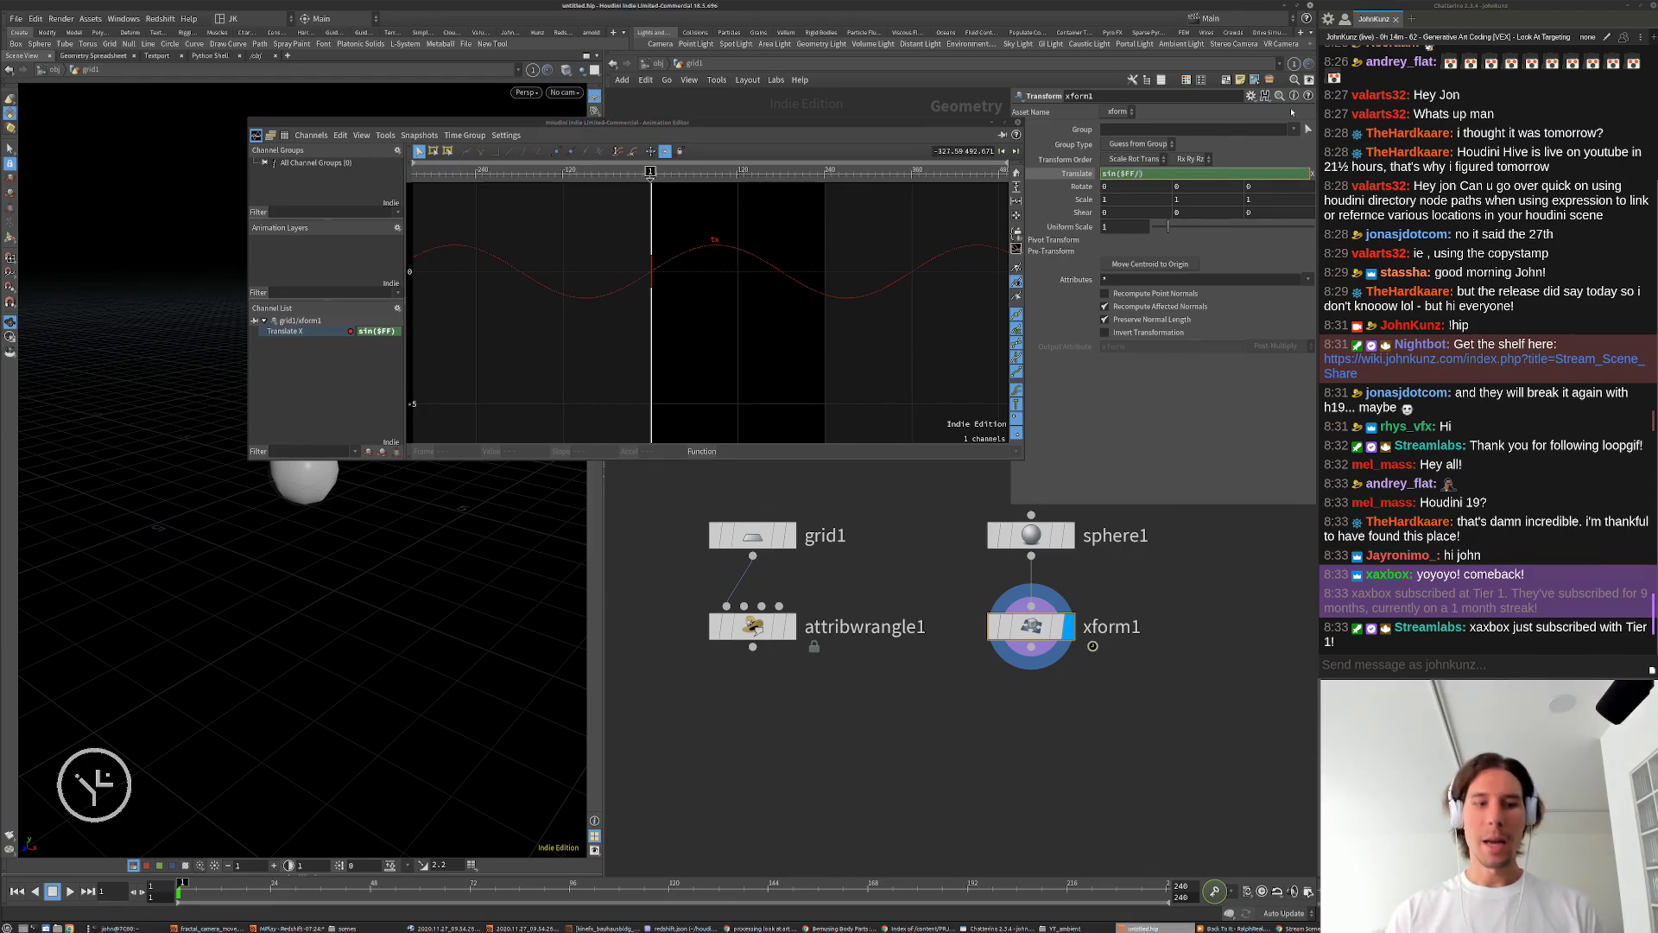
key("Left")
type("/5")
key("BackSpace")
type("$RFEND")
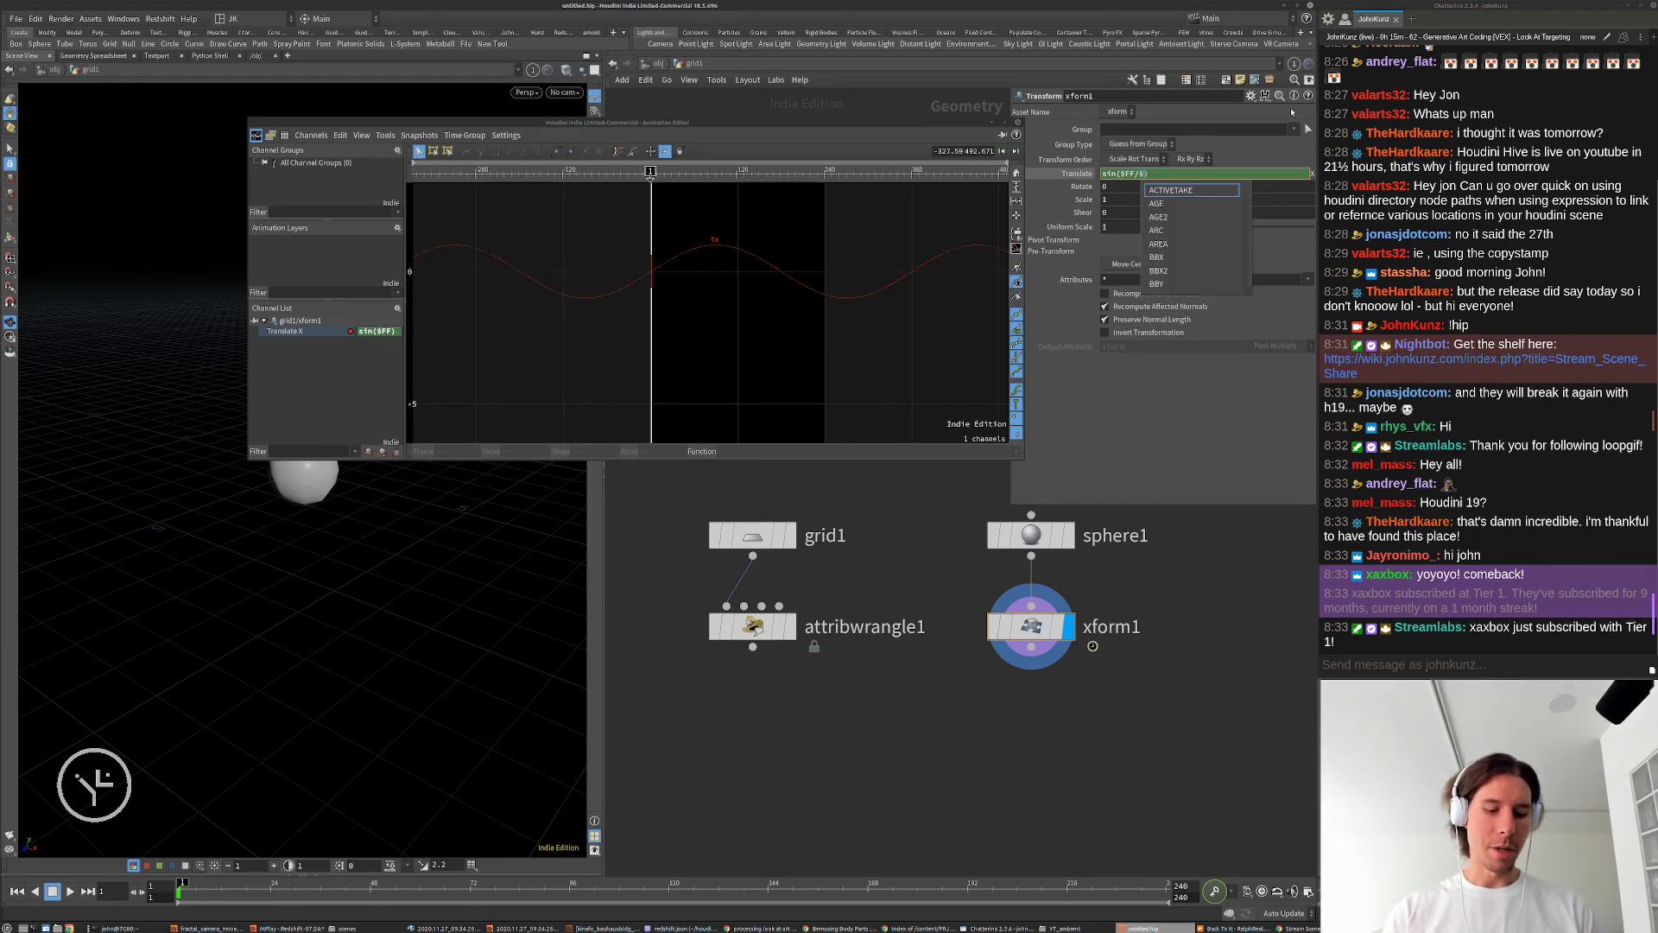
key("Return")
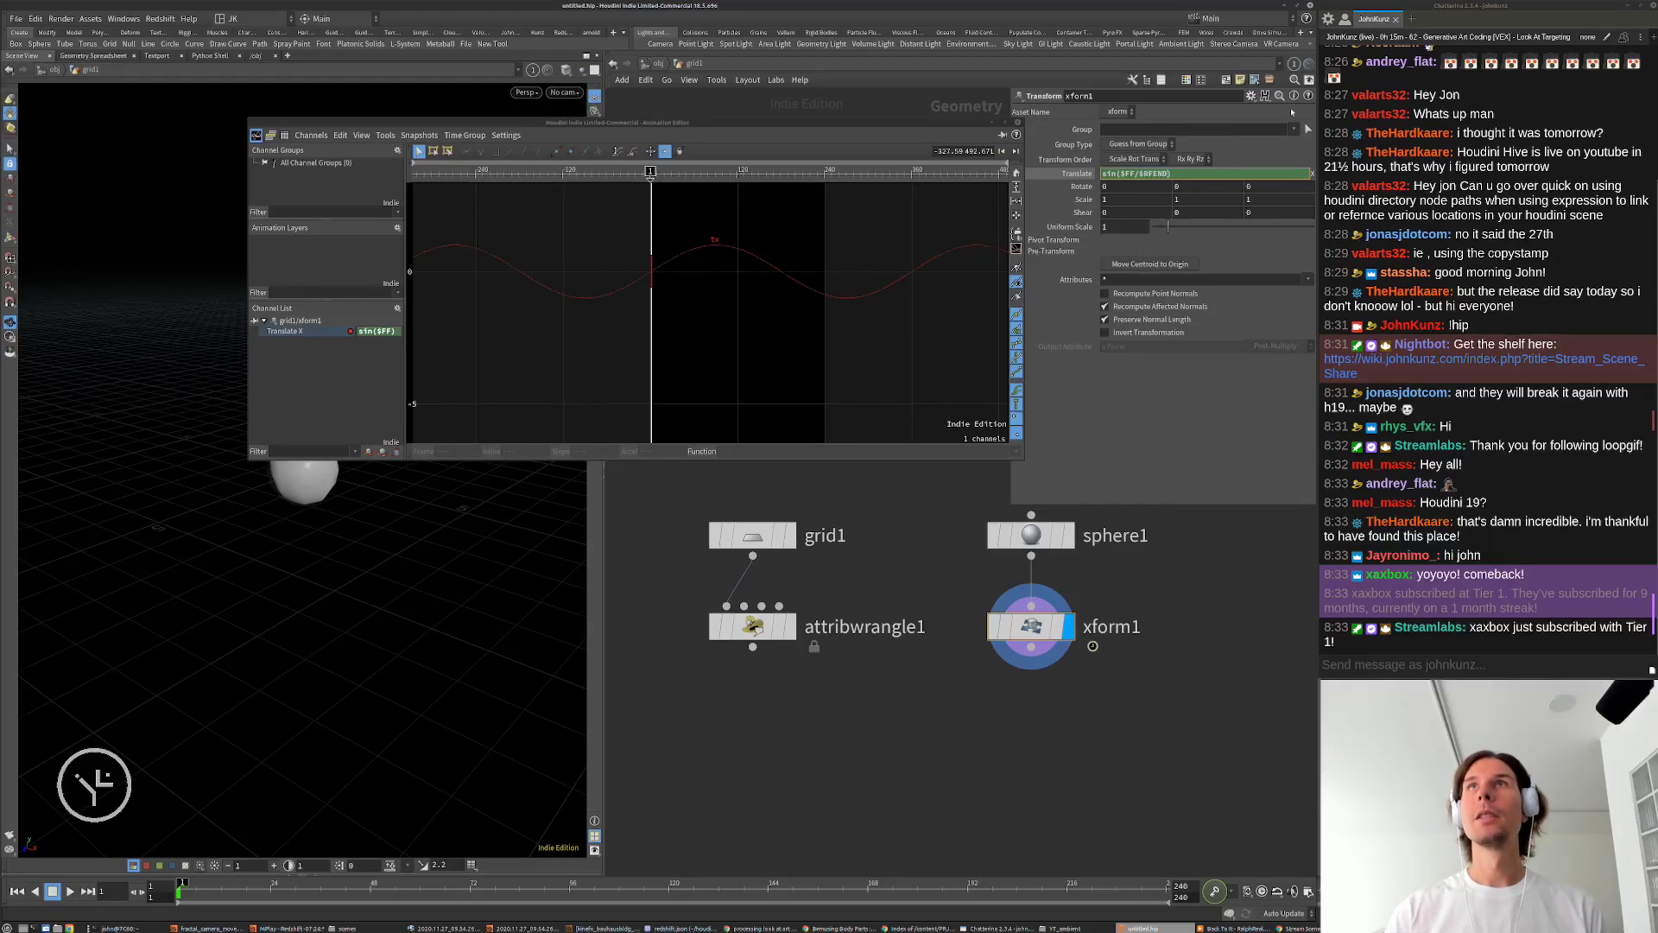
key("Return")
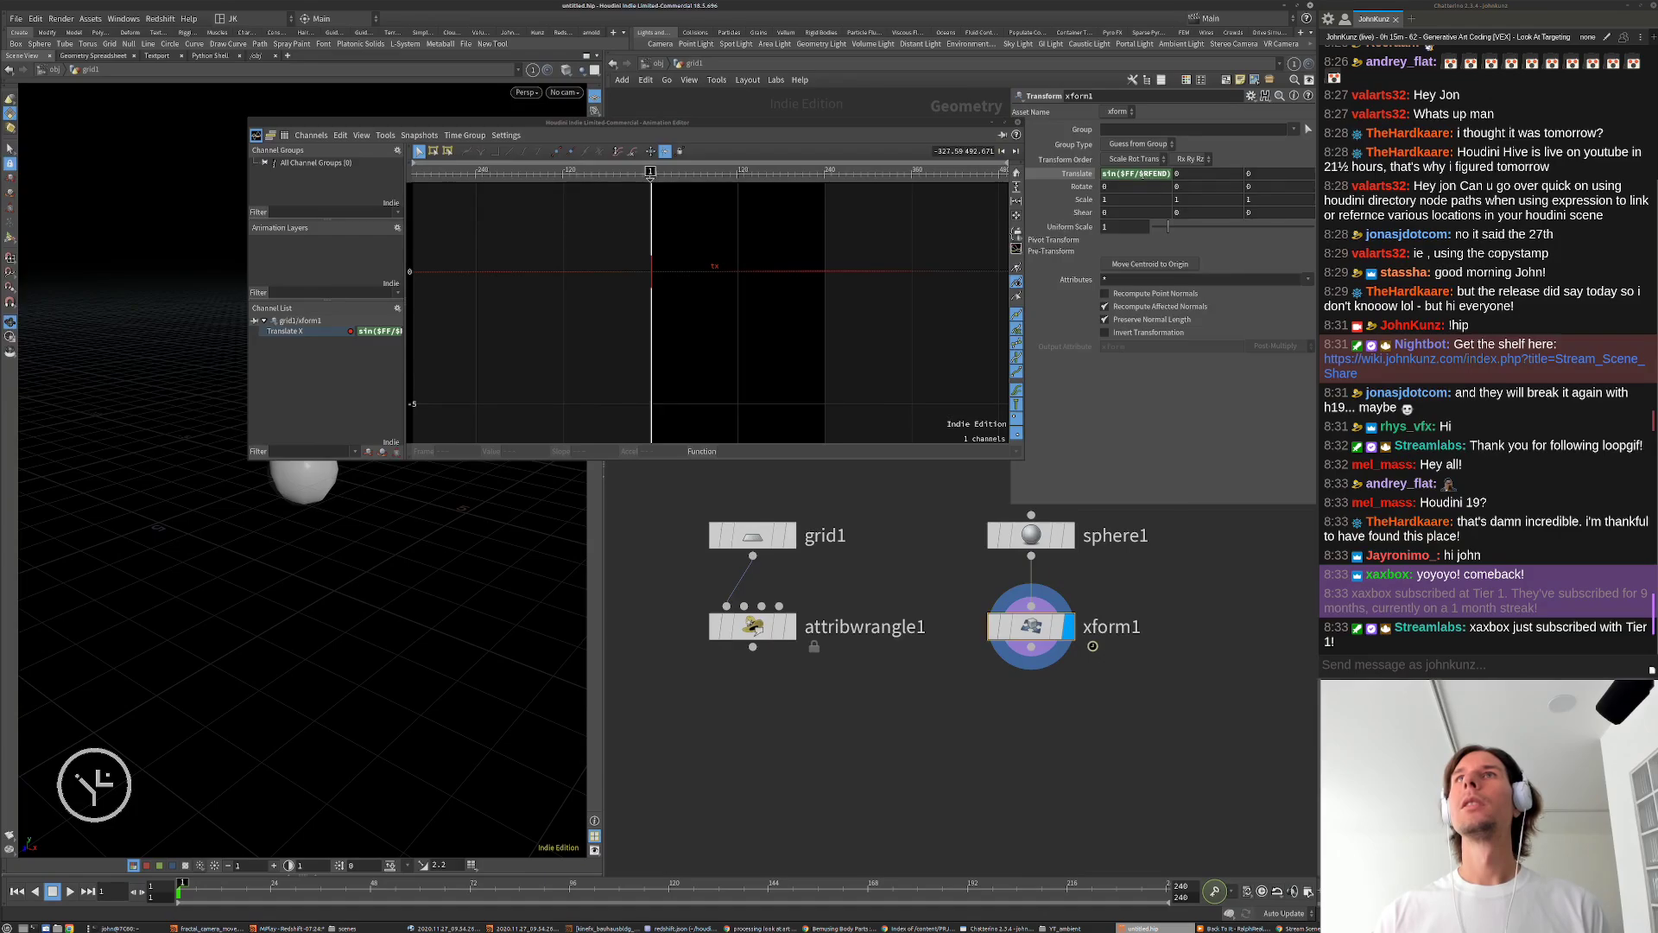
Step: Change the X translation expression to sin($FF*$RFEND) and inspect the resulting curve up close in the Animation Editor
left_click(1135, 173)
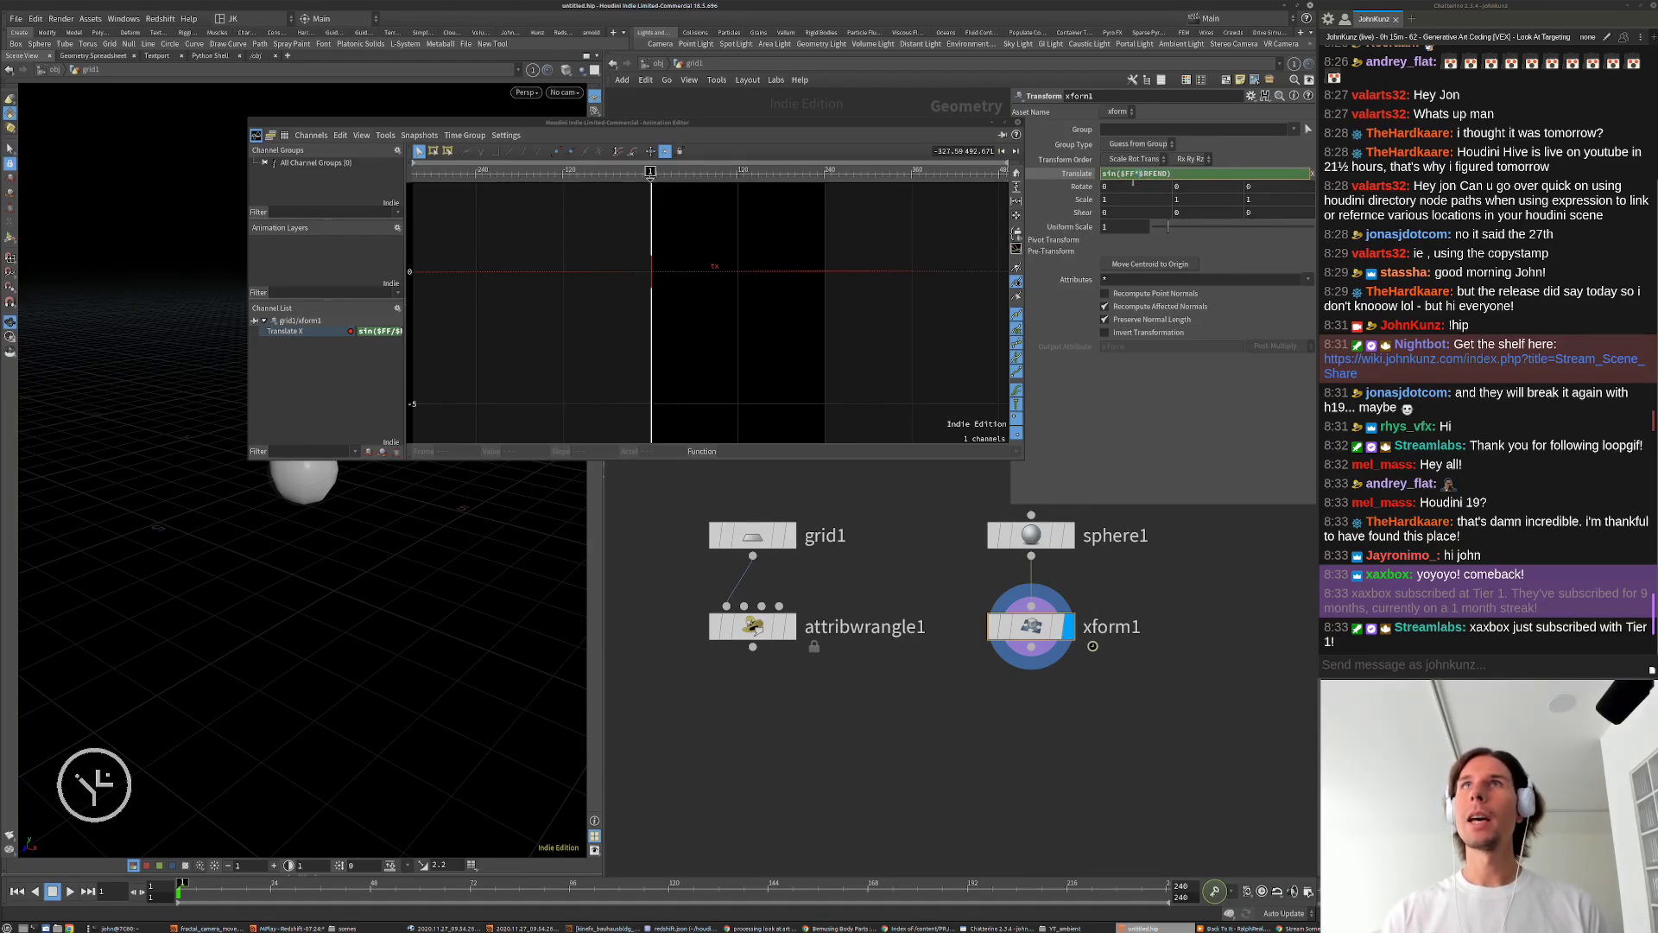
key("Return")
right_click_drag(700, 262, 902, 212)
mouse_move(633, 262)
right_mouse_down()
mouse_move(795, 263)
mouse_move(806, 275)
mouse_move(758, 290)
mouse_move(936, 320)
right_mouse_up()
right_click_drag(830, 274, 800, 314)
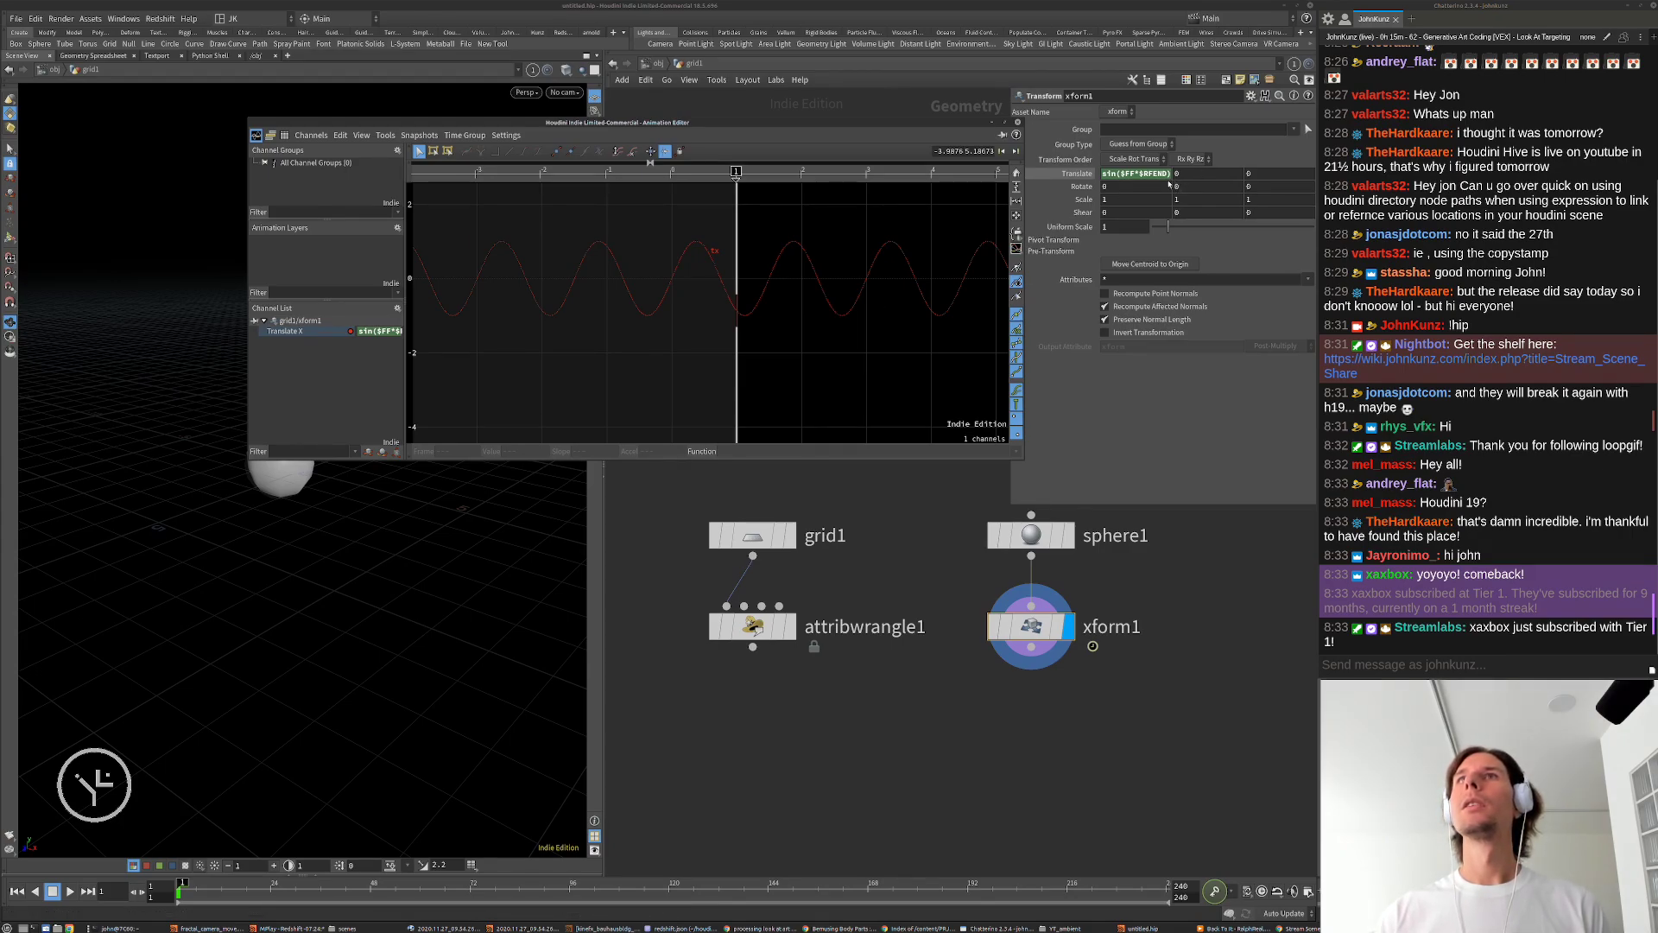
Step: Replace $RFEND with the fixed value 240 in the X translation's sine expression and check the curve
left_click_drag(1166, 175, 1139, 197)
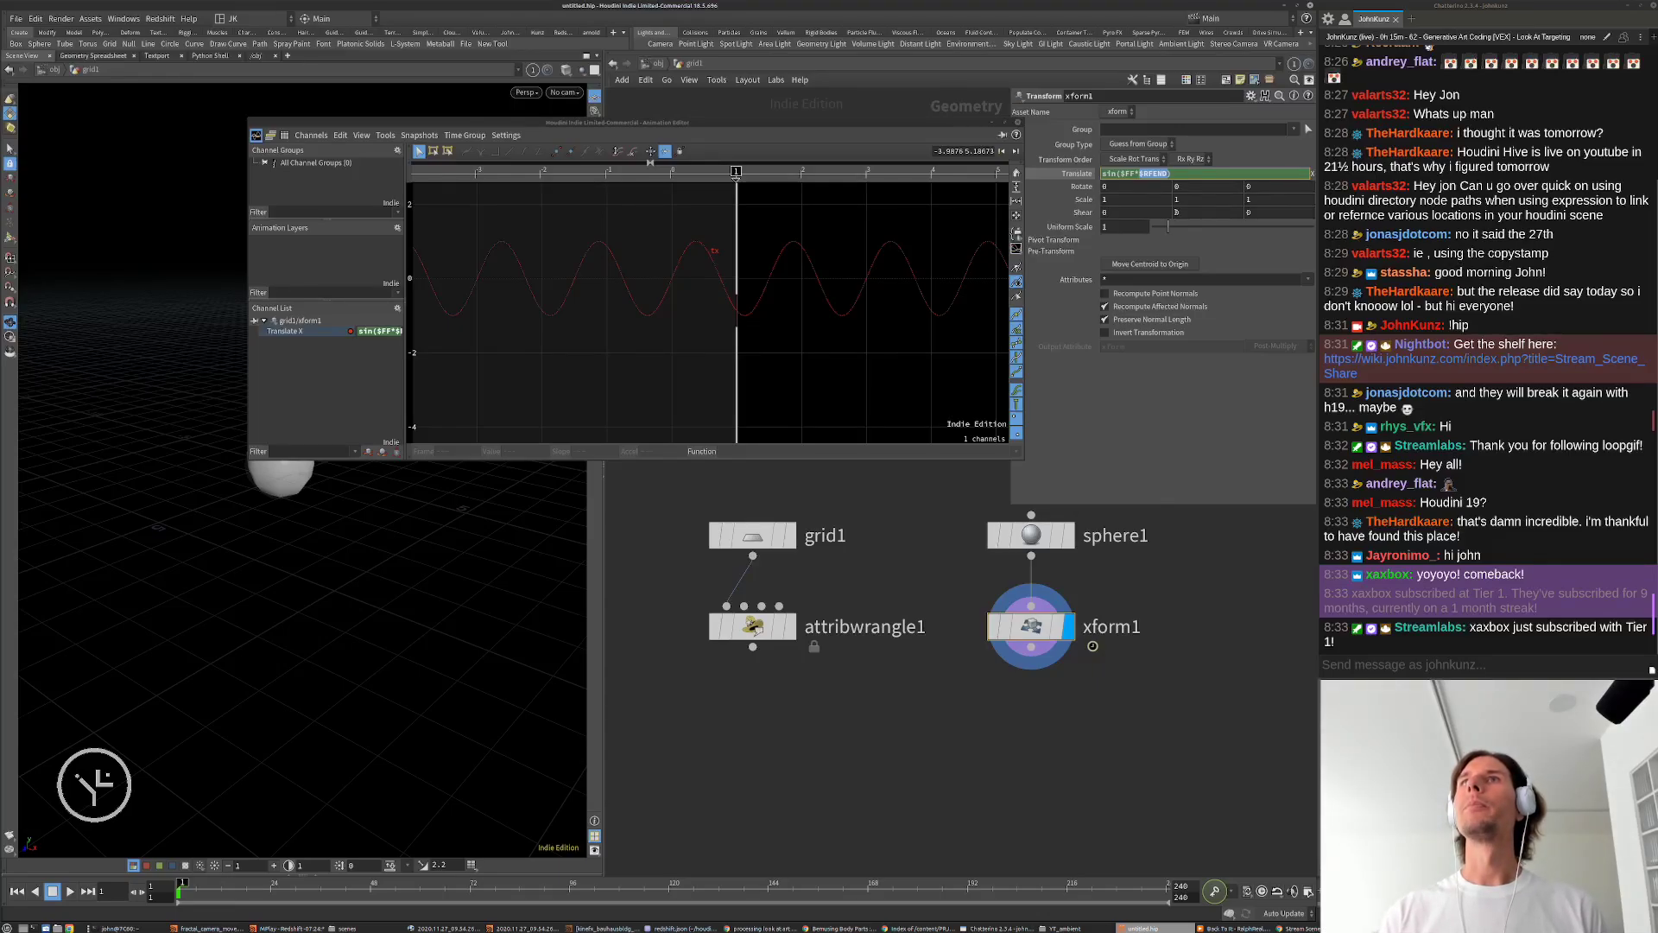
key("BackSpace")
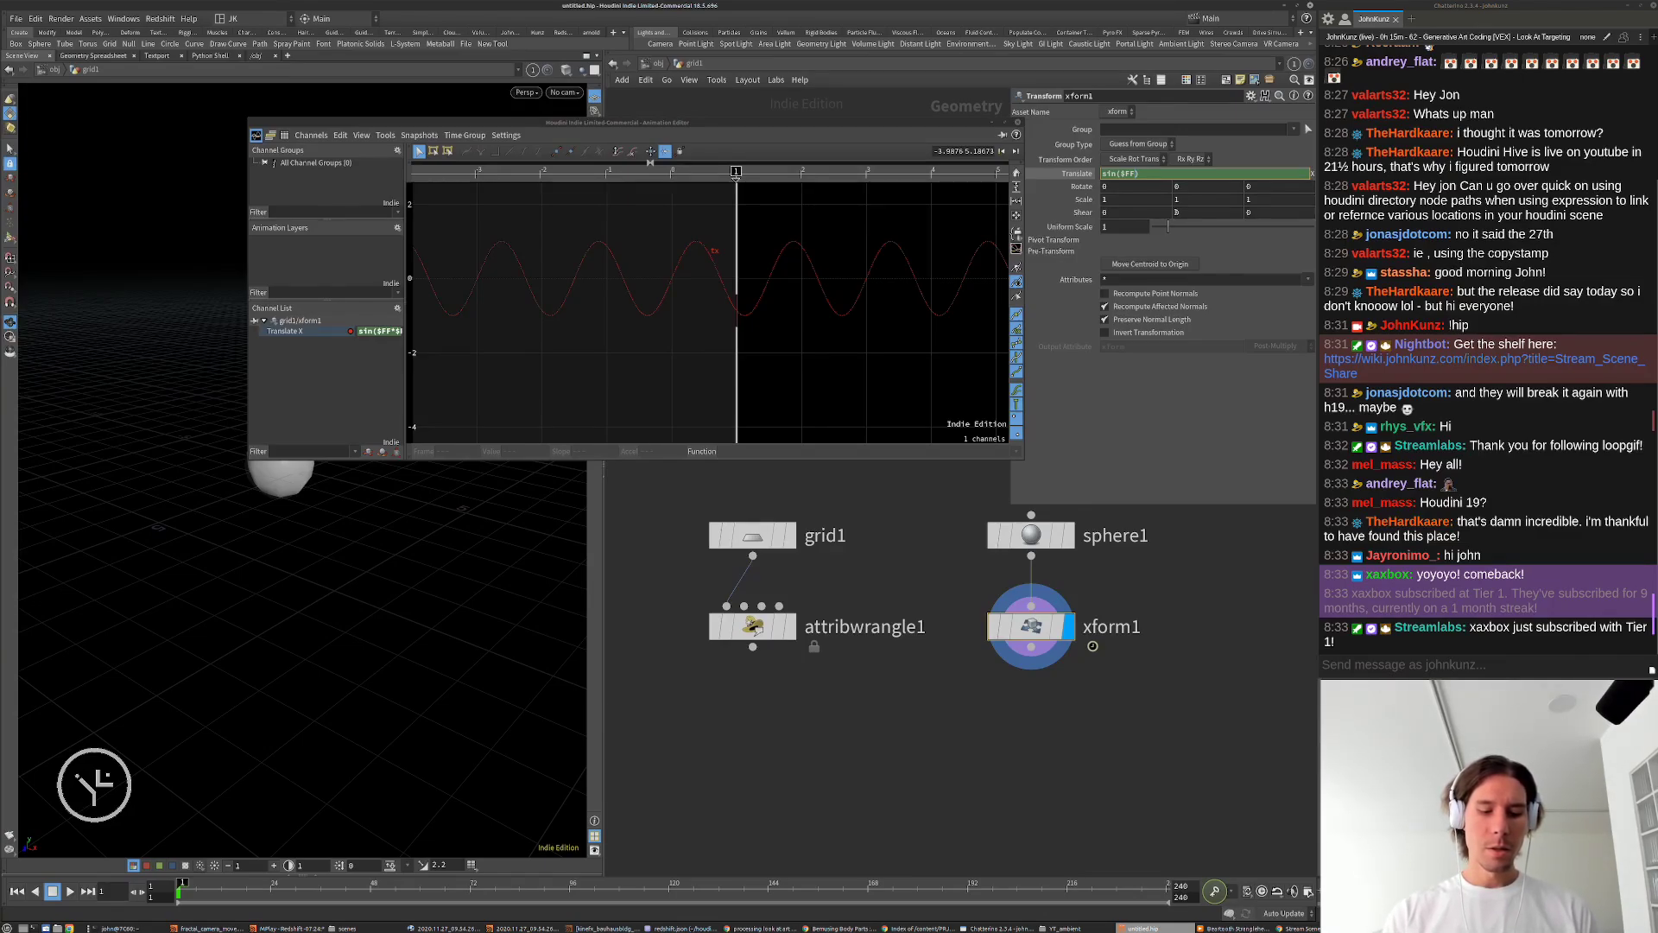
type("240")
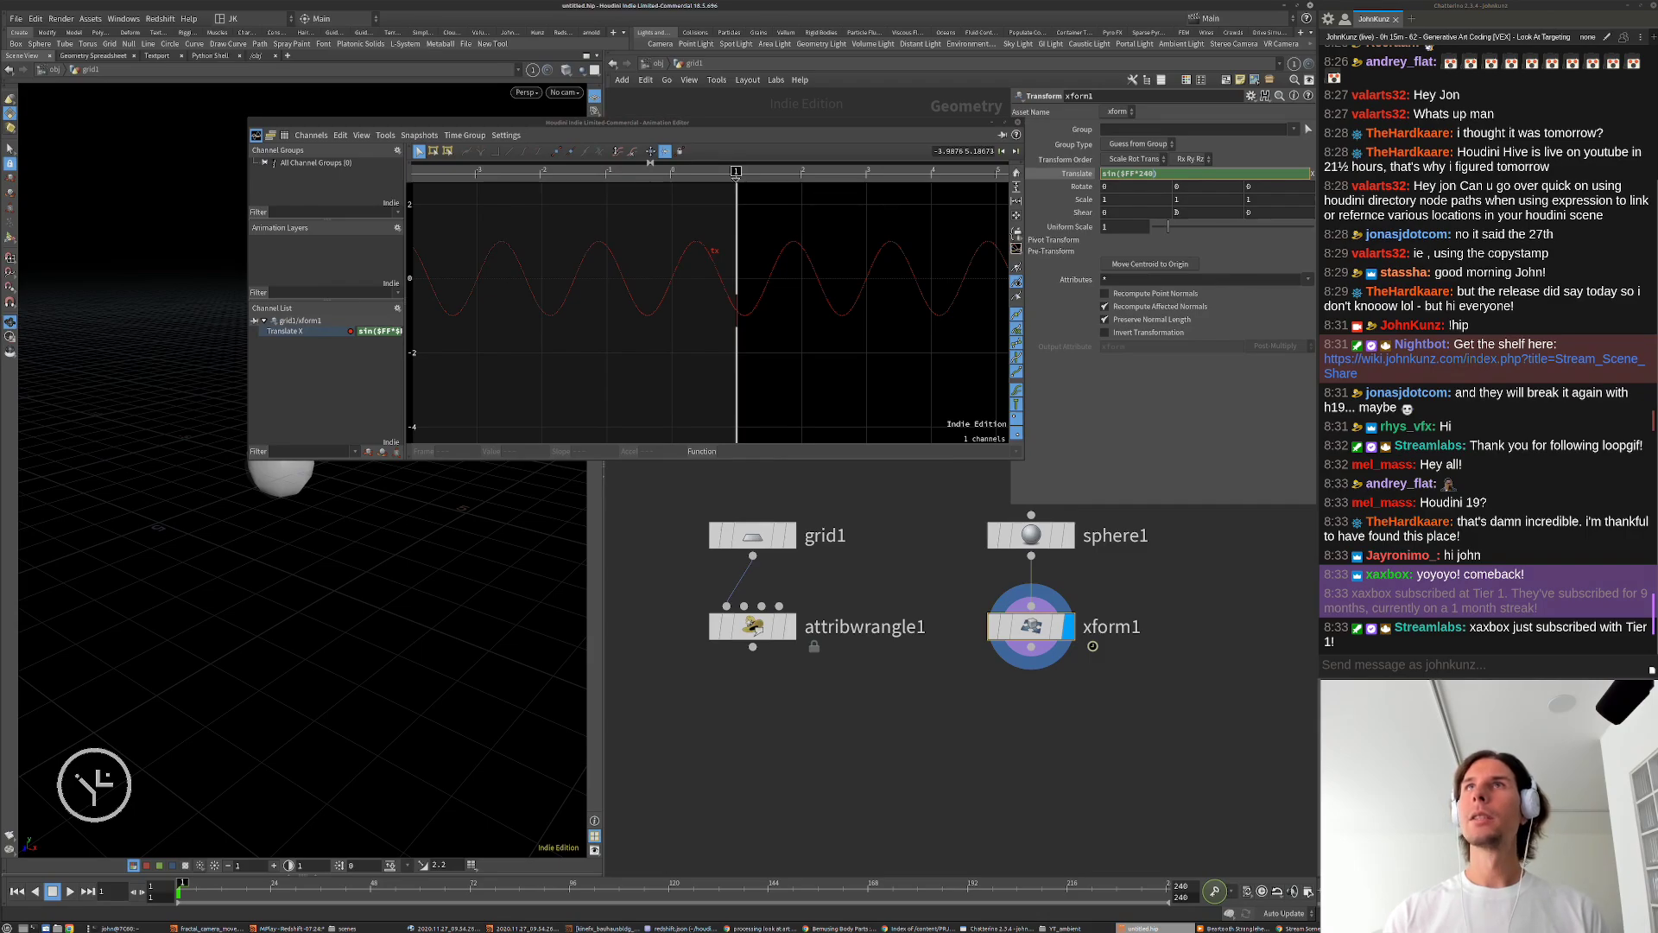
key("Return")
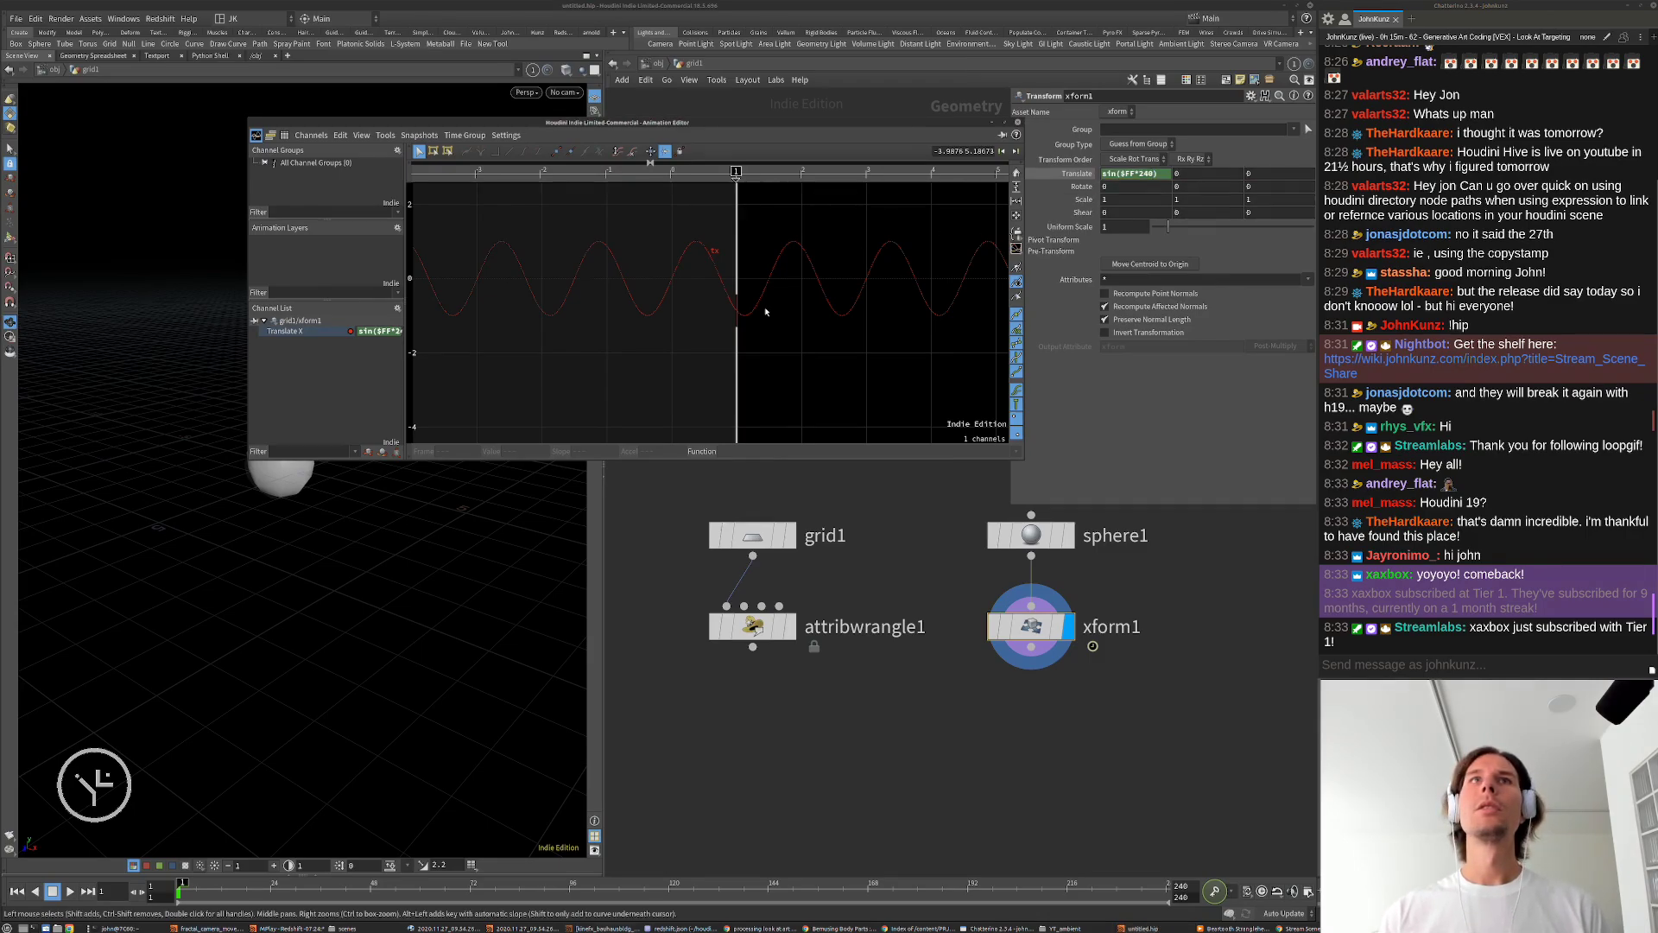
scroll(796, 296, "down", 4)
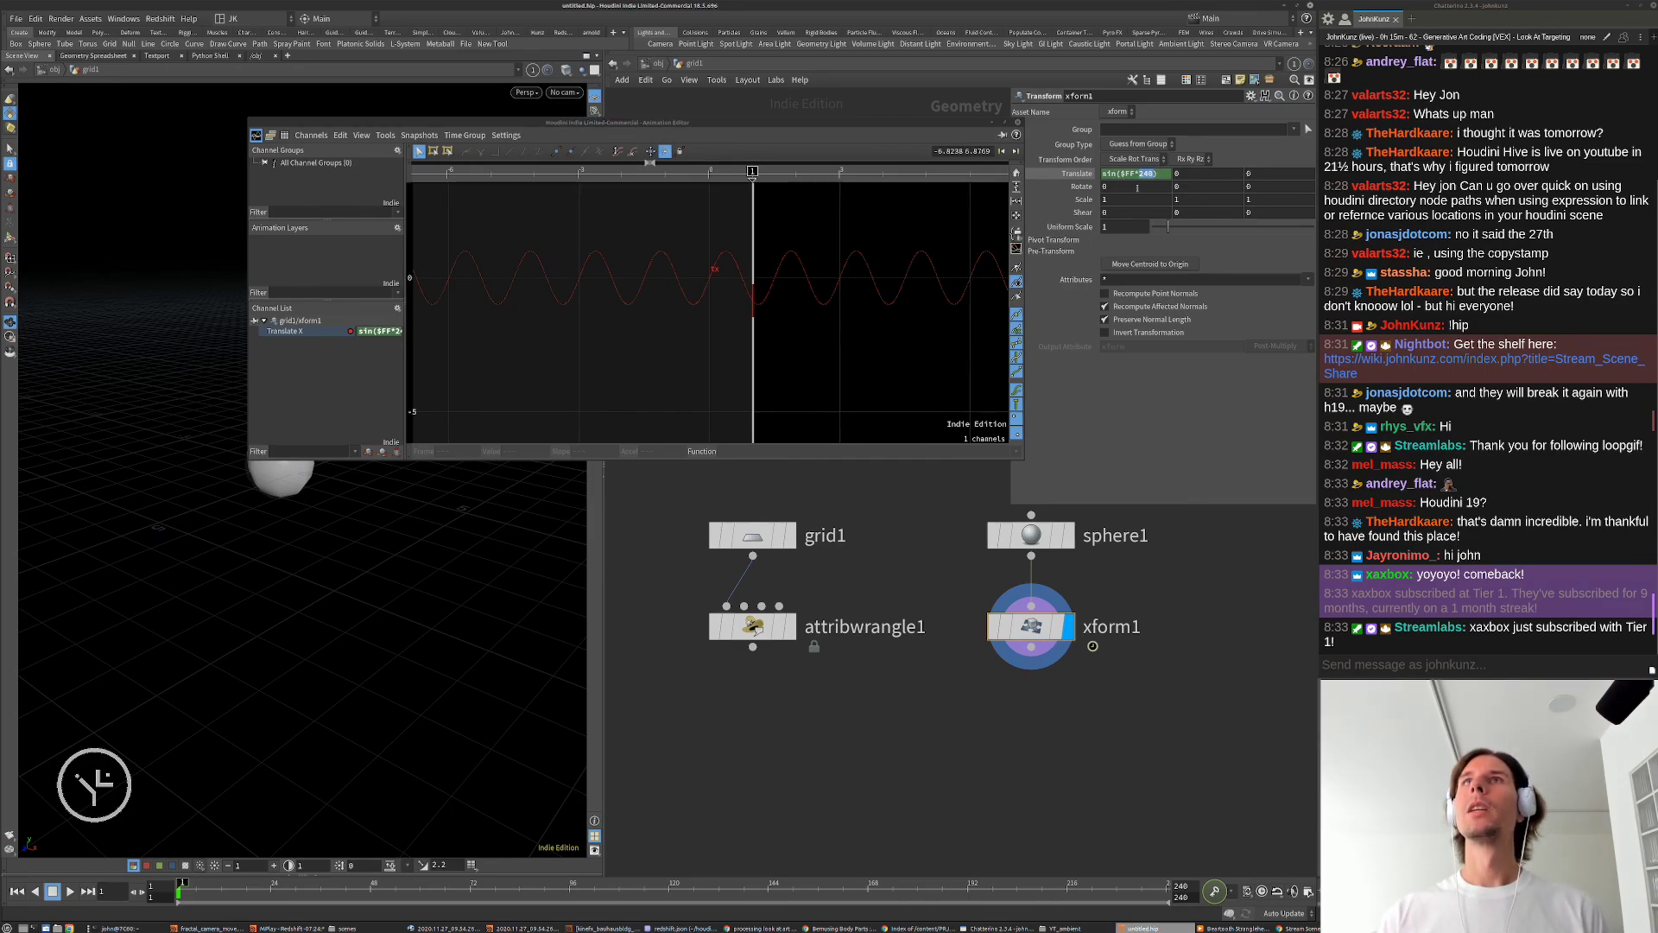
Step: Divide by 360 inside the X translation's sine, making the expression sin($FF*240/360)
left_click(1151, 174)
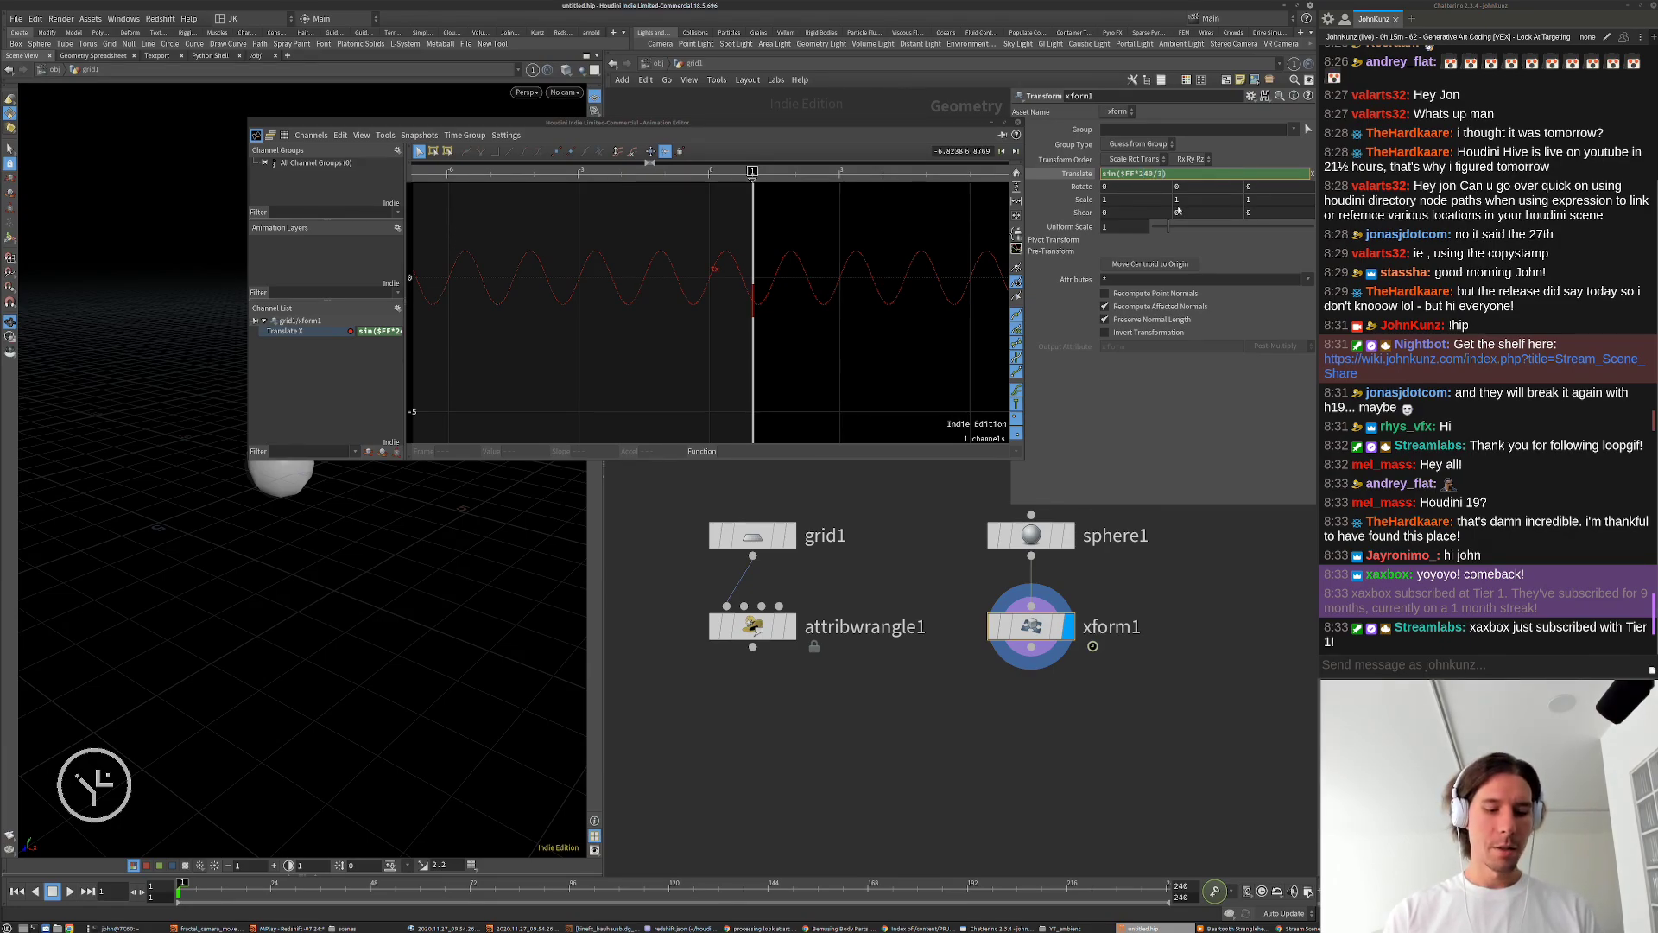
type("/36")
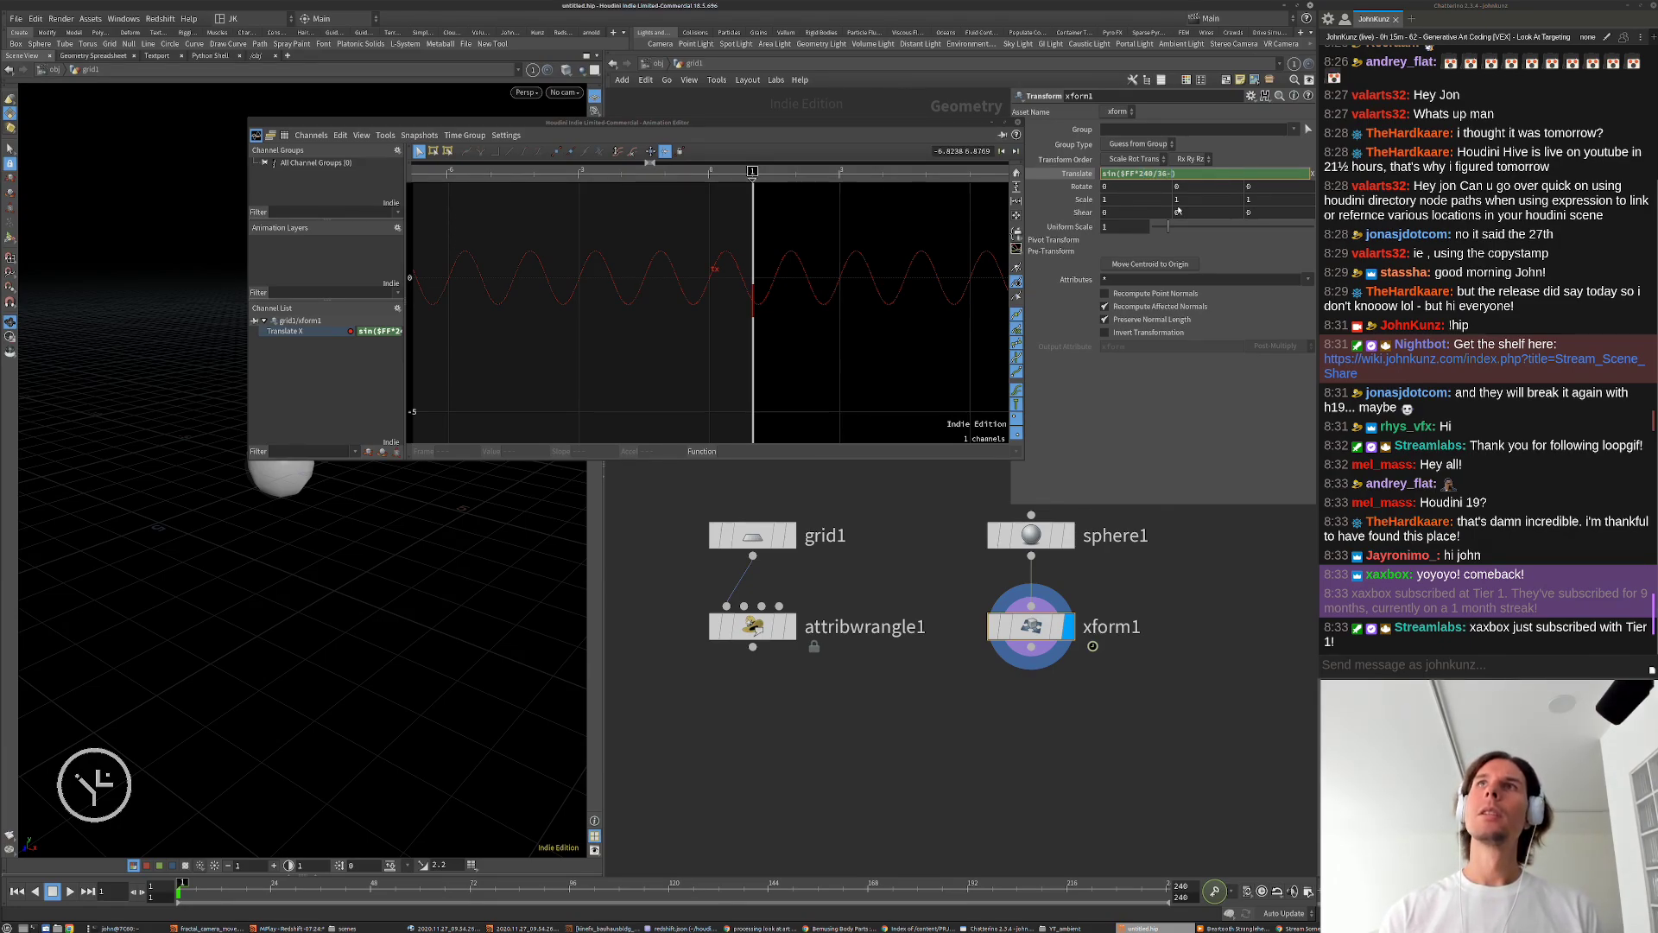
type("-")
type("0")
key("Return")
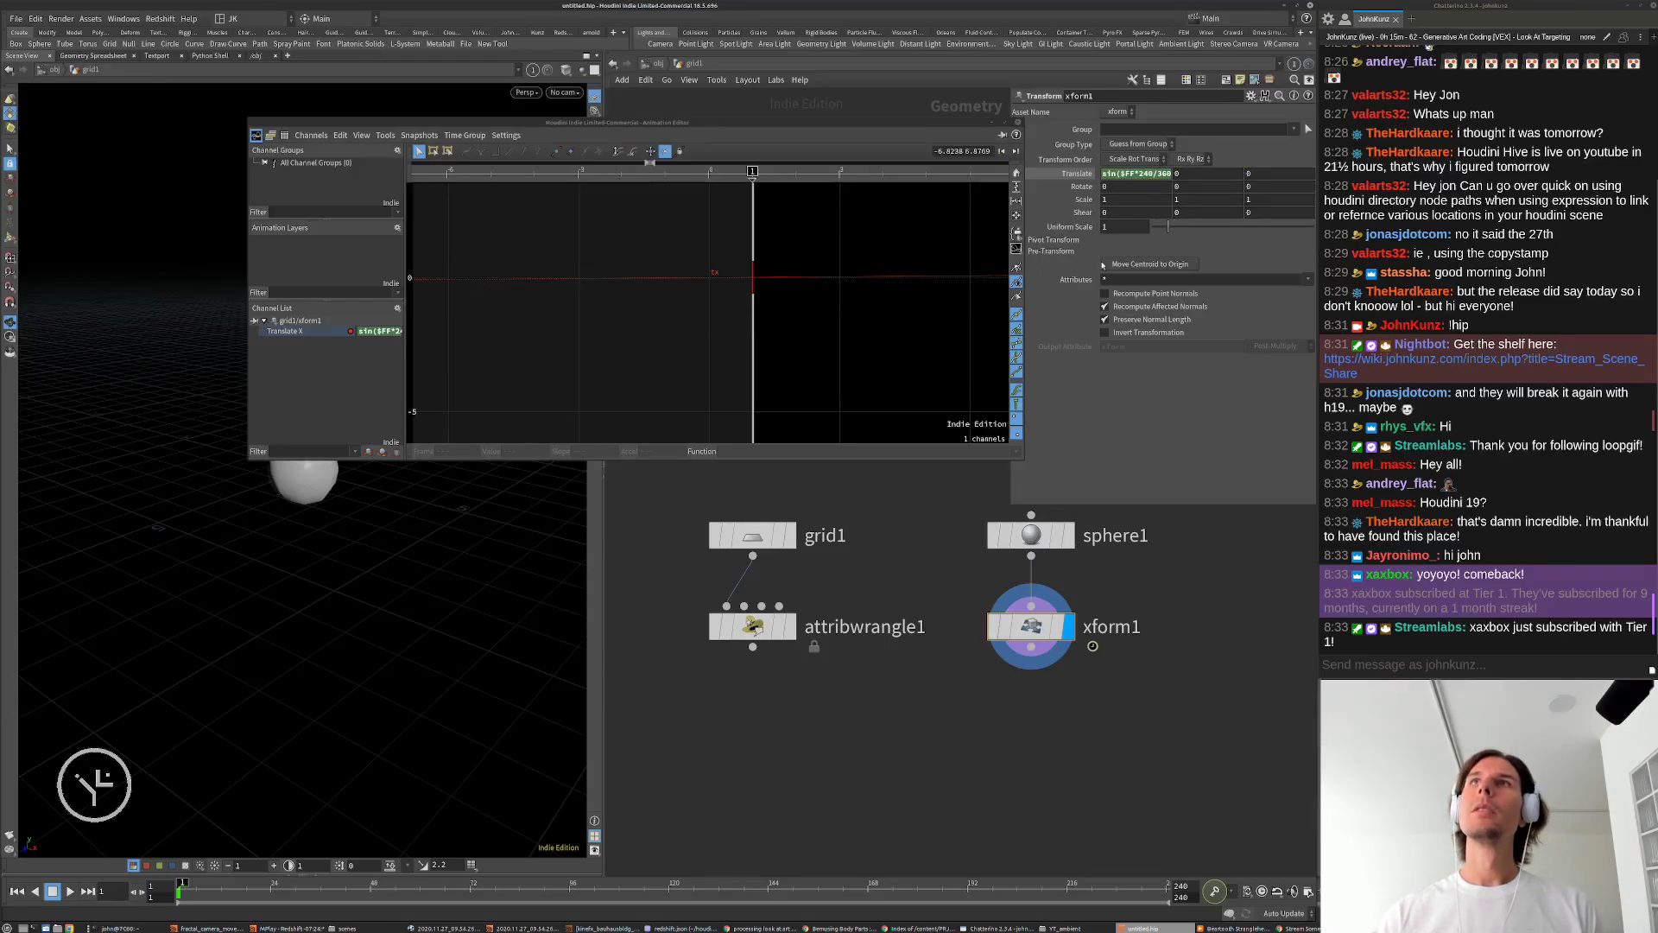
Step: Remove the 240 factor so the X translation expression reads sin($FF*360), and examine the curve around the first frames
left_click(1154, 175)
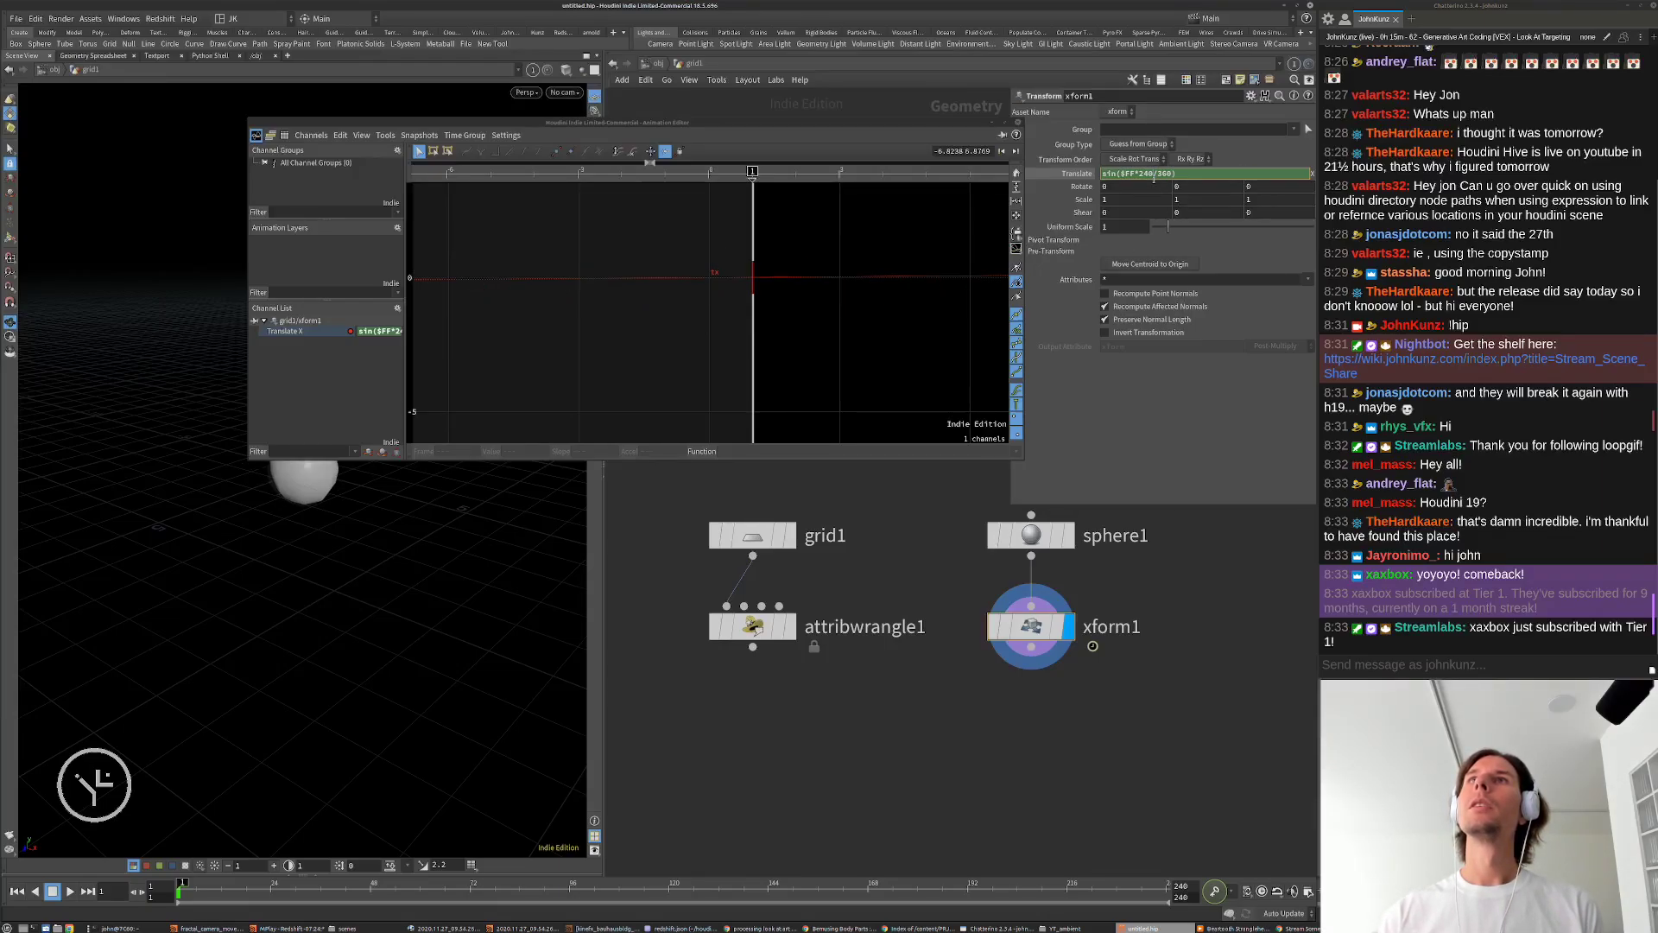
key("BackSpace")
key("BackSpace")
key("BackSpace")
key("BackSpace")
key("Return")
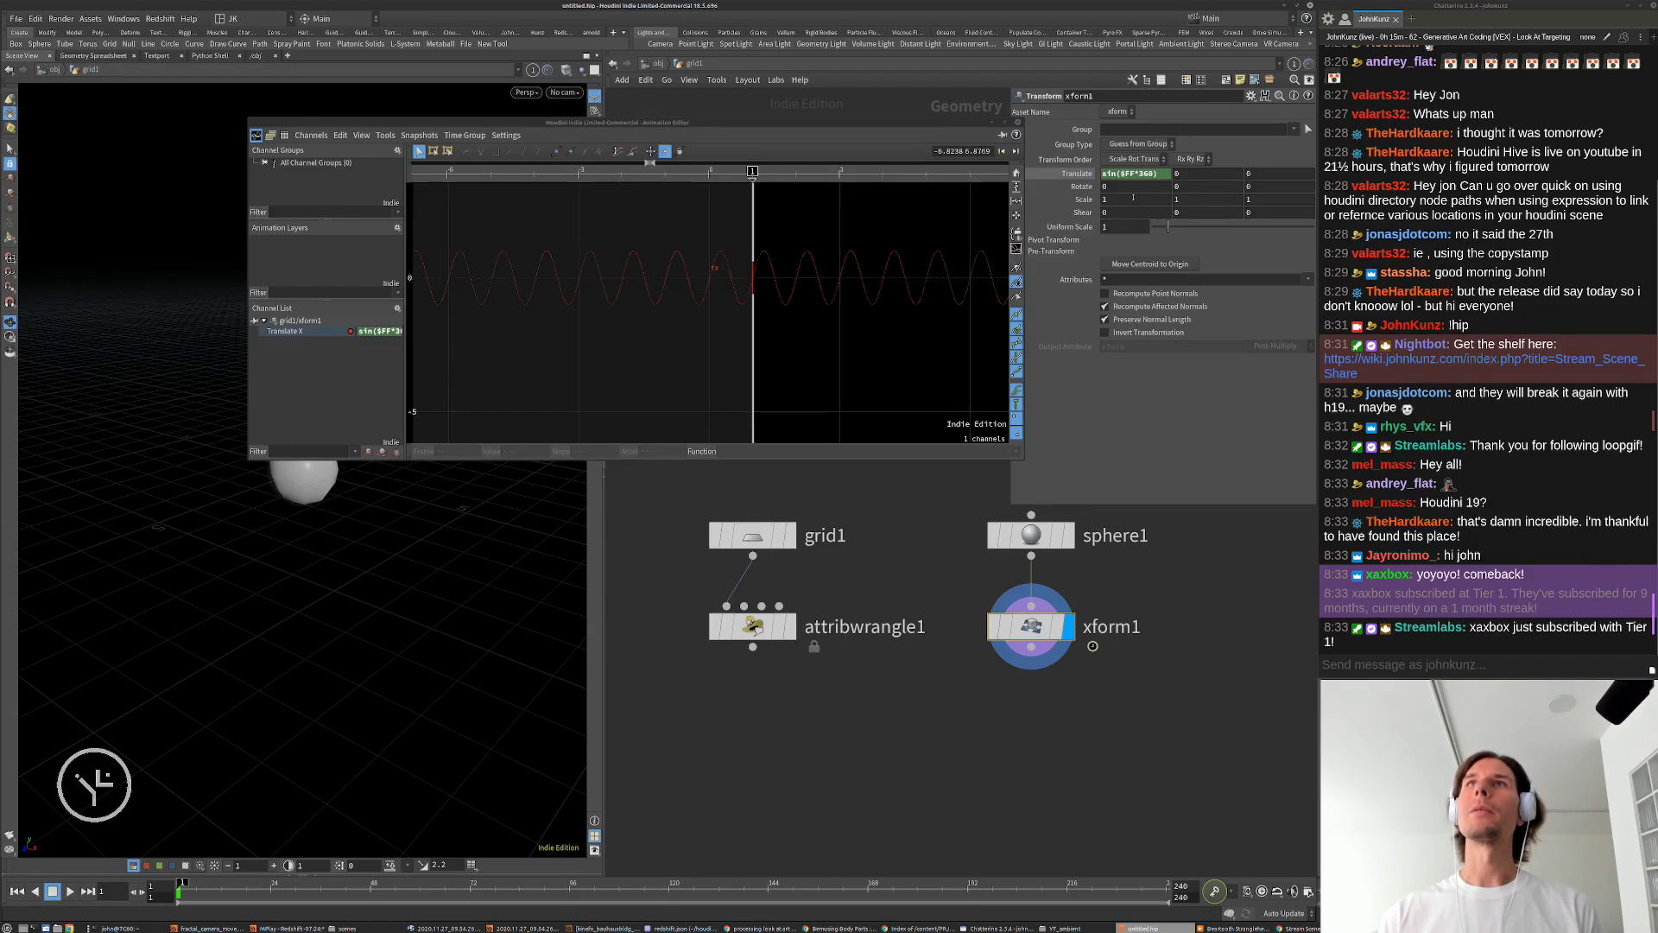
right_click_drag(803, 314, 913, 369)
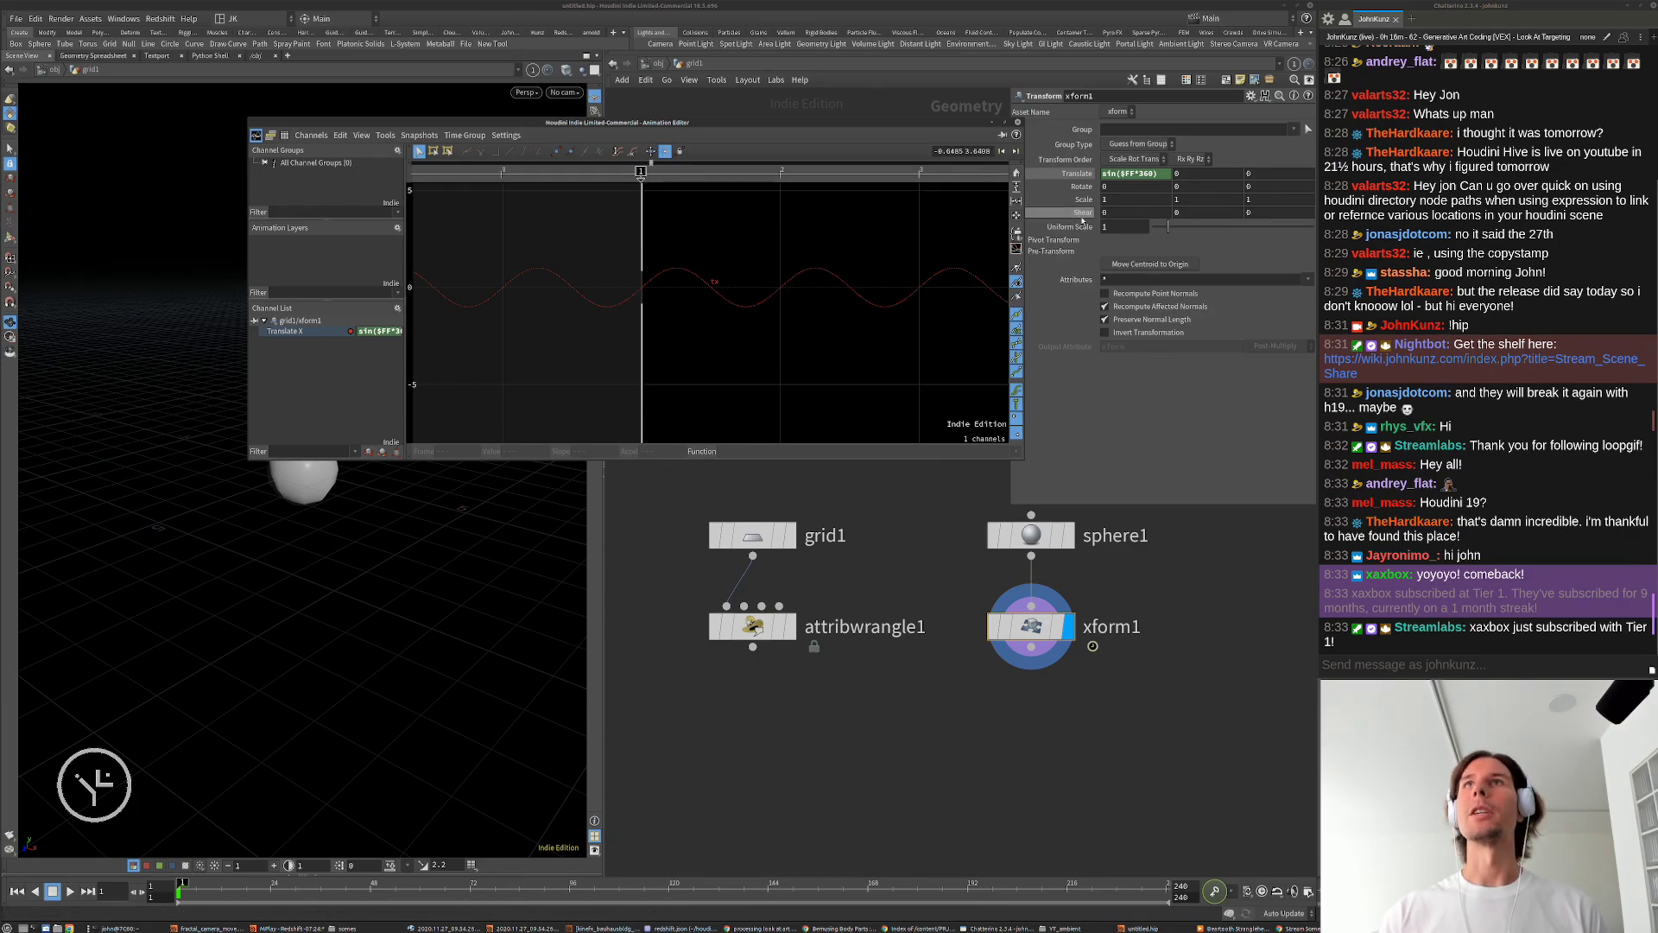
Step: Switch to the stream chat and send the !discord command
left_click(1153, 175)
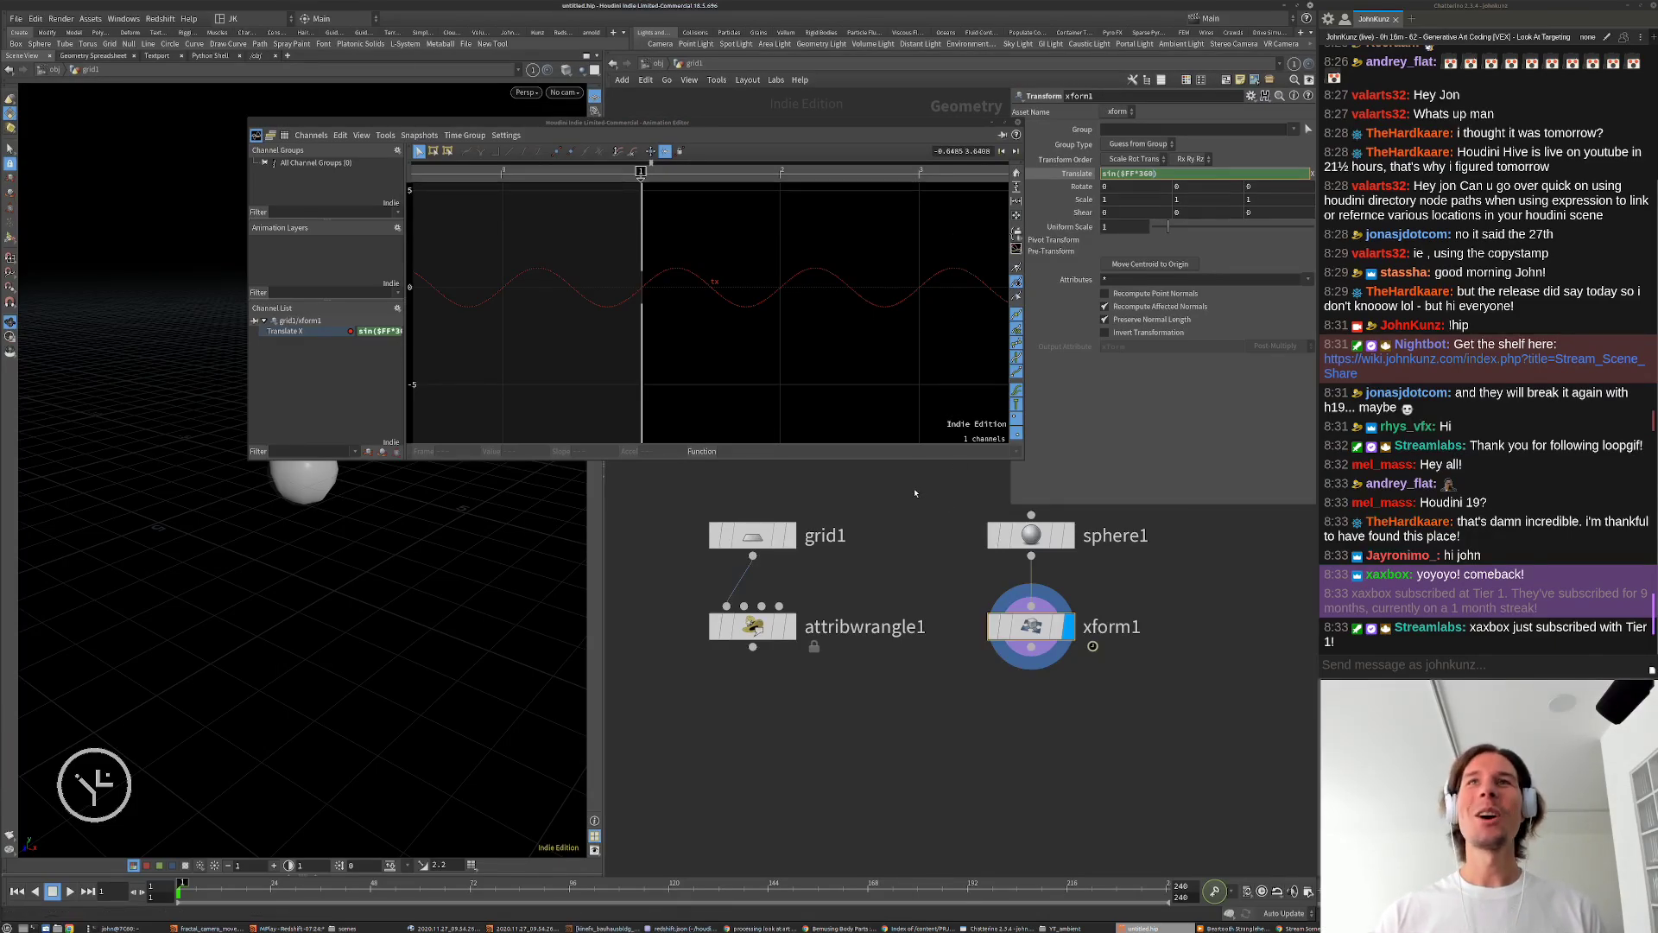
left_click(1406, 665)
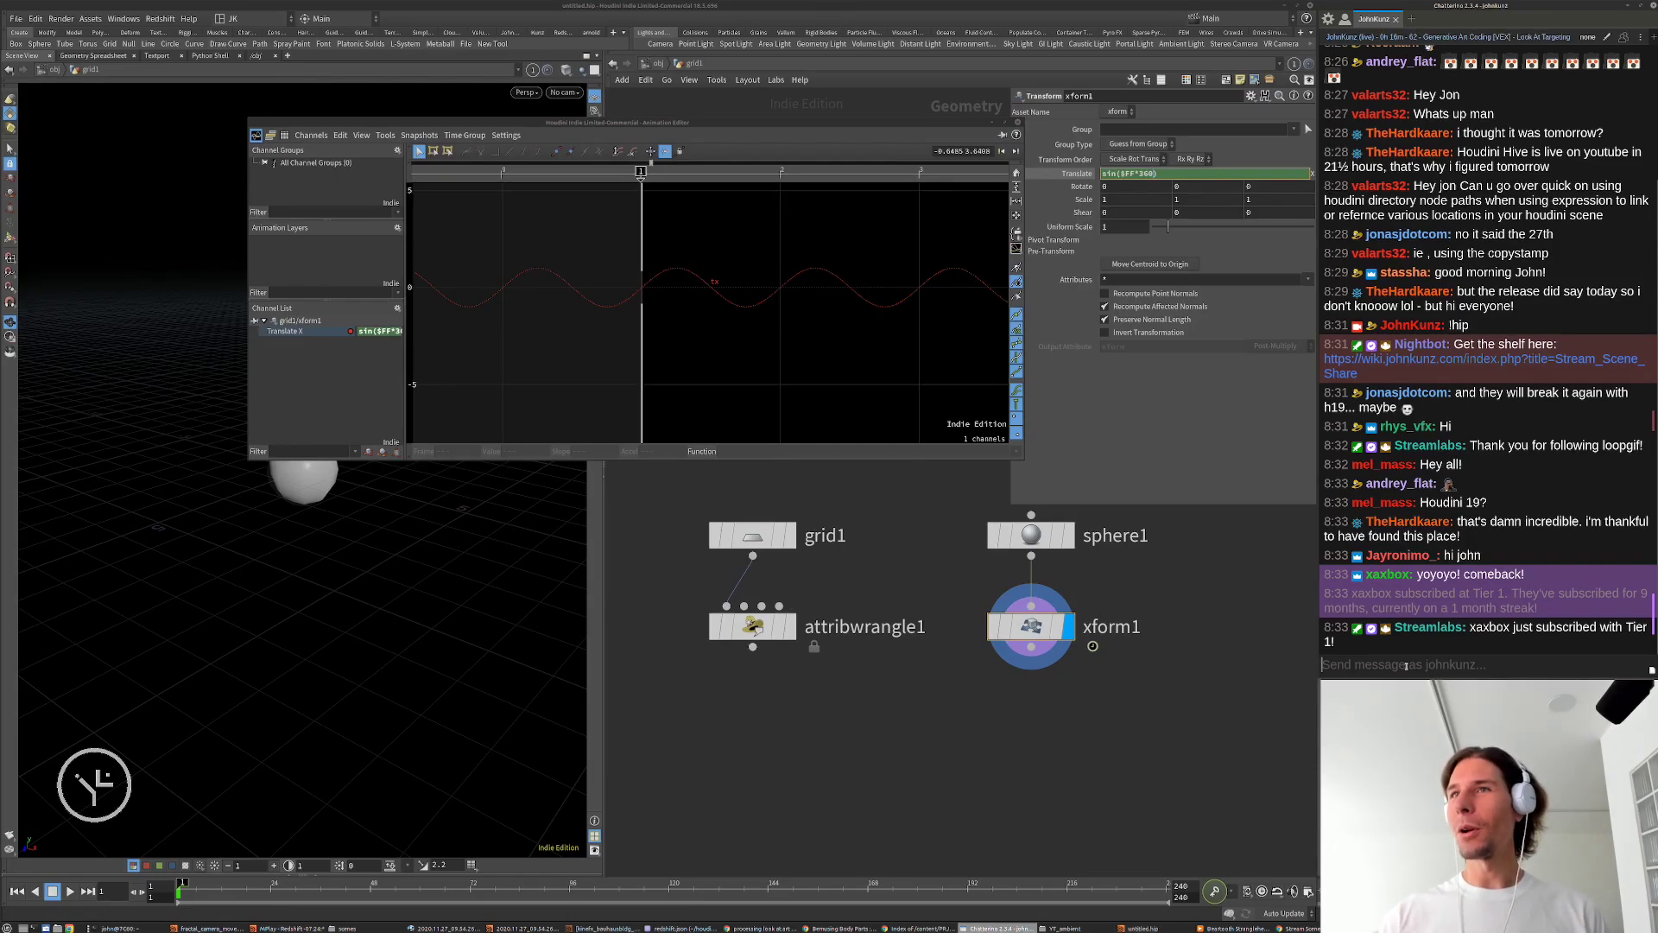
type("!discord")
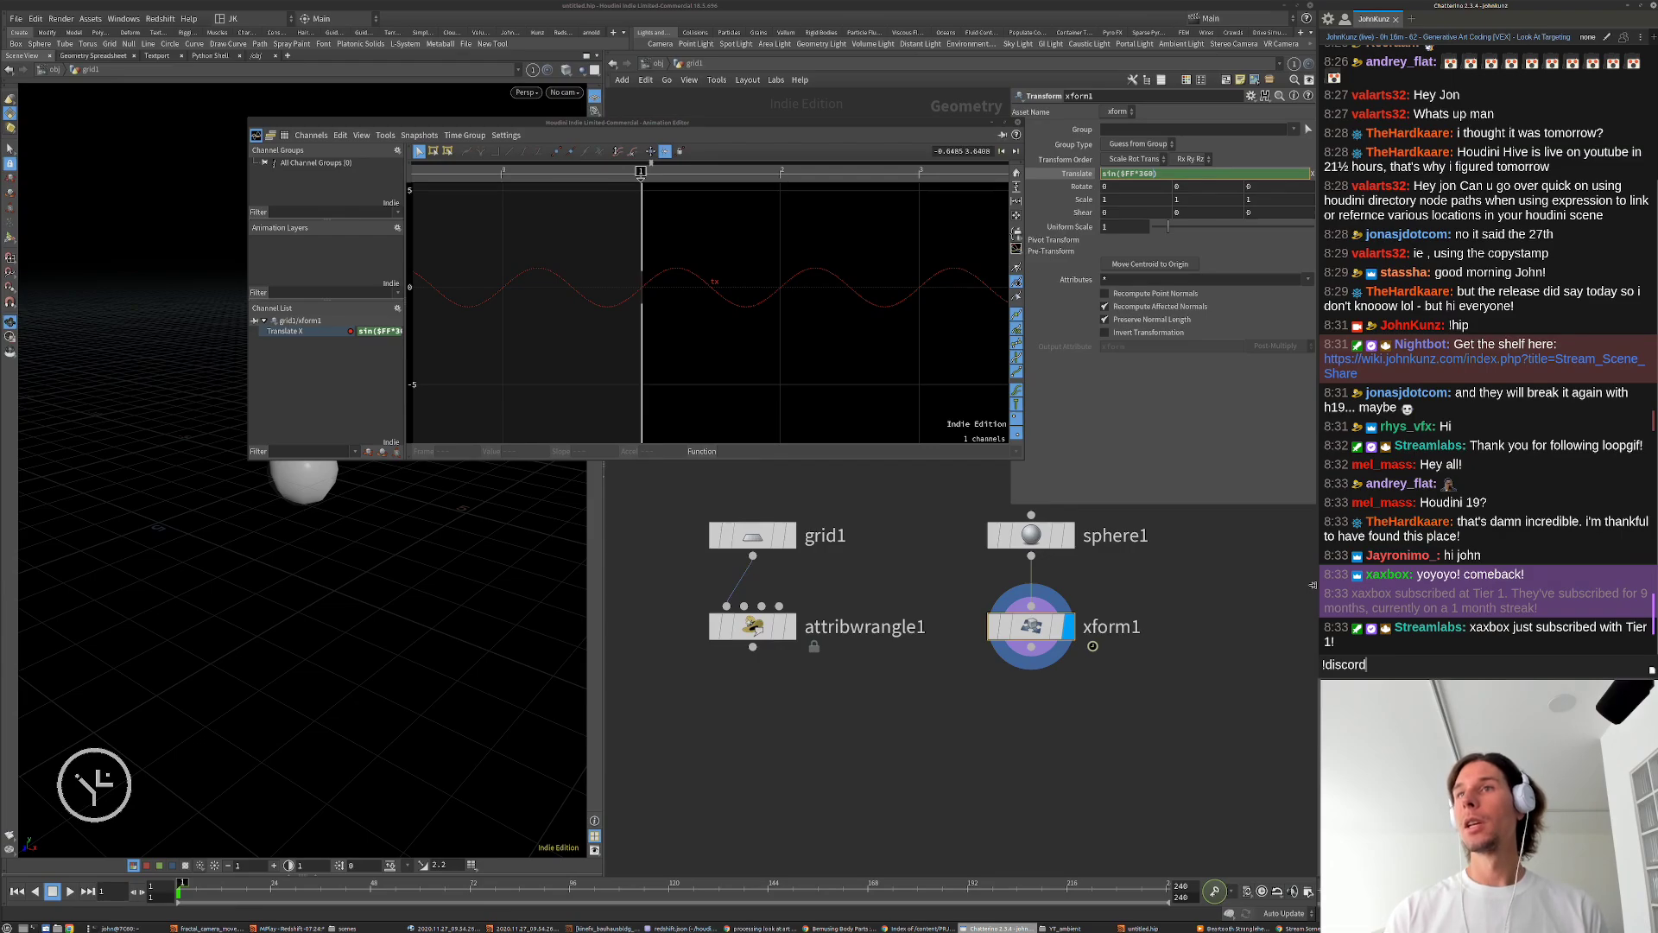
key("Return")
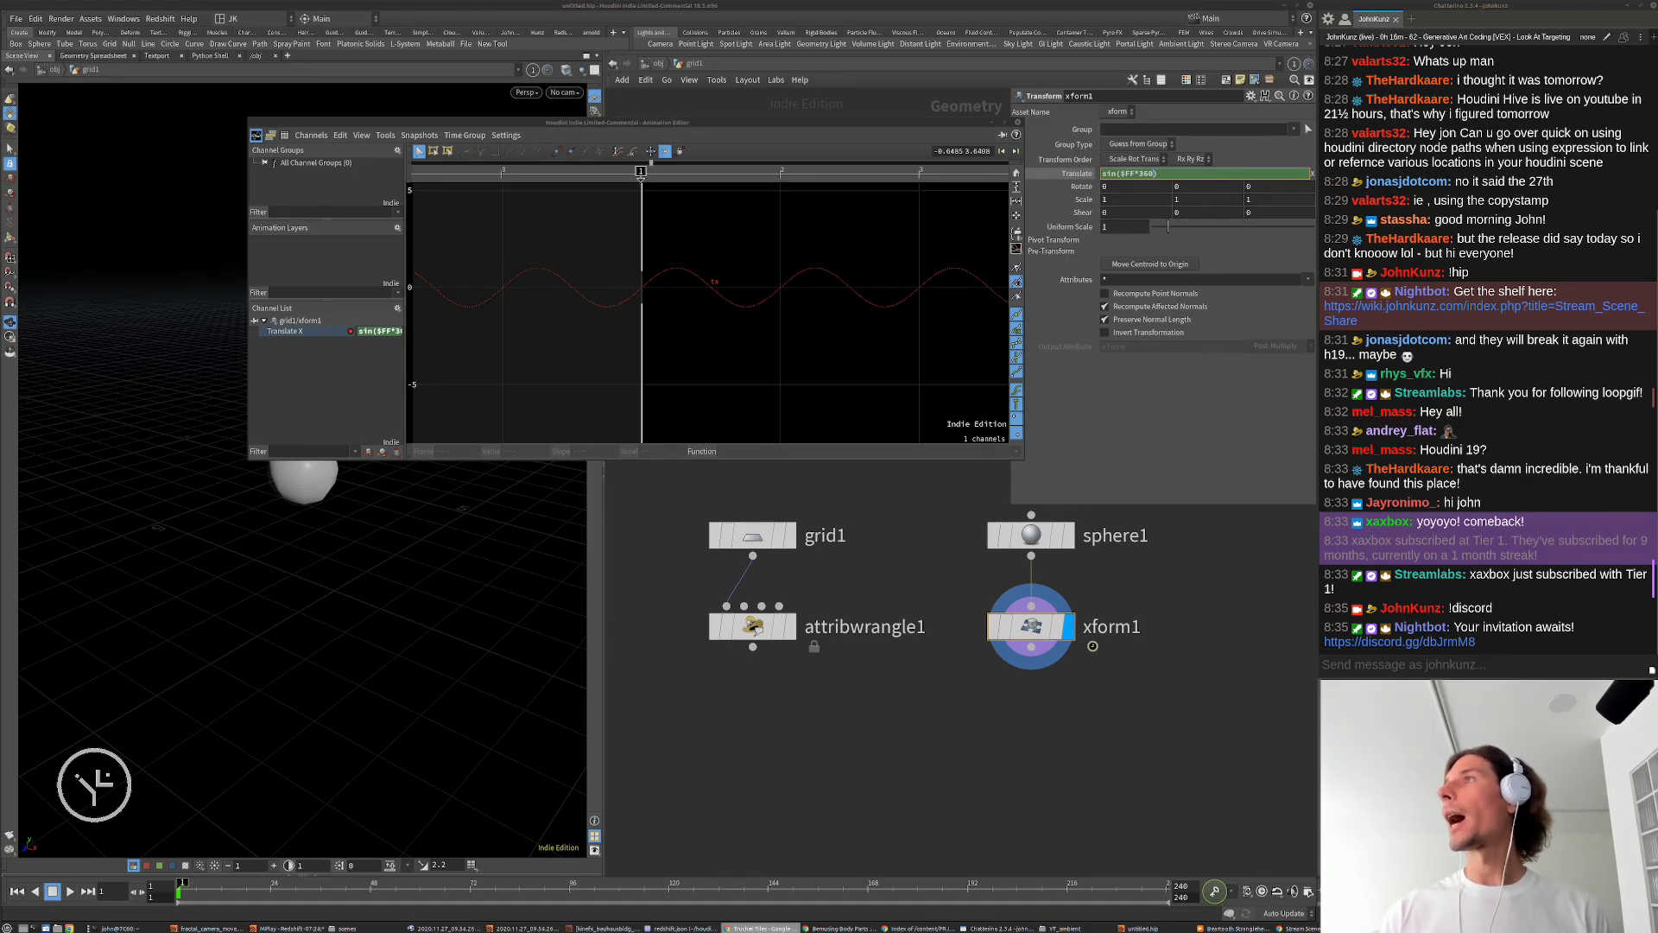
Step: Show the Discord window, view the balloon numbers post's image enlarged, then move the window off the Houdini screen
left_click_drag(563, 931, 559, 739, "super")
scroll(560, 739, "up", 5)
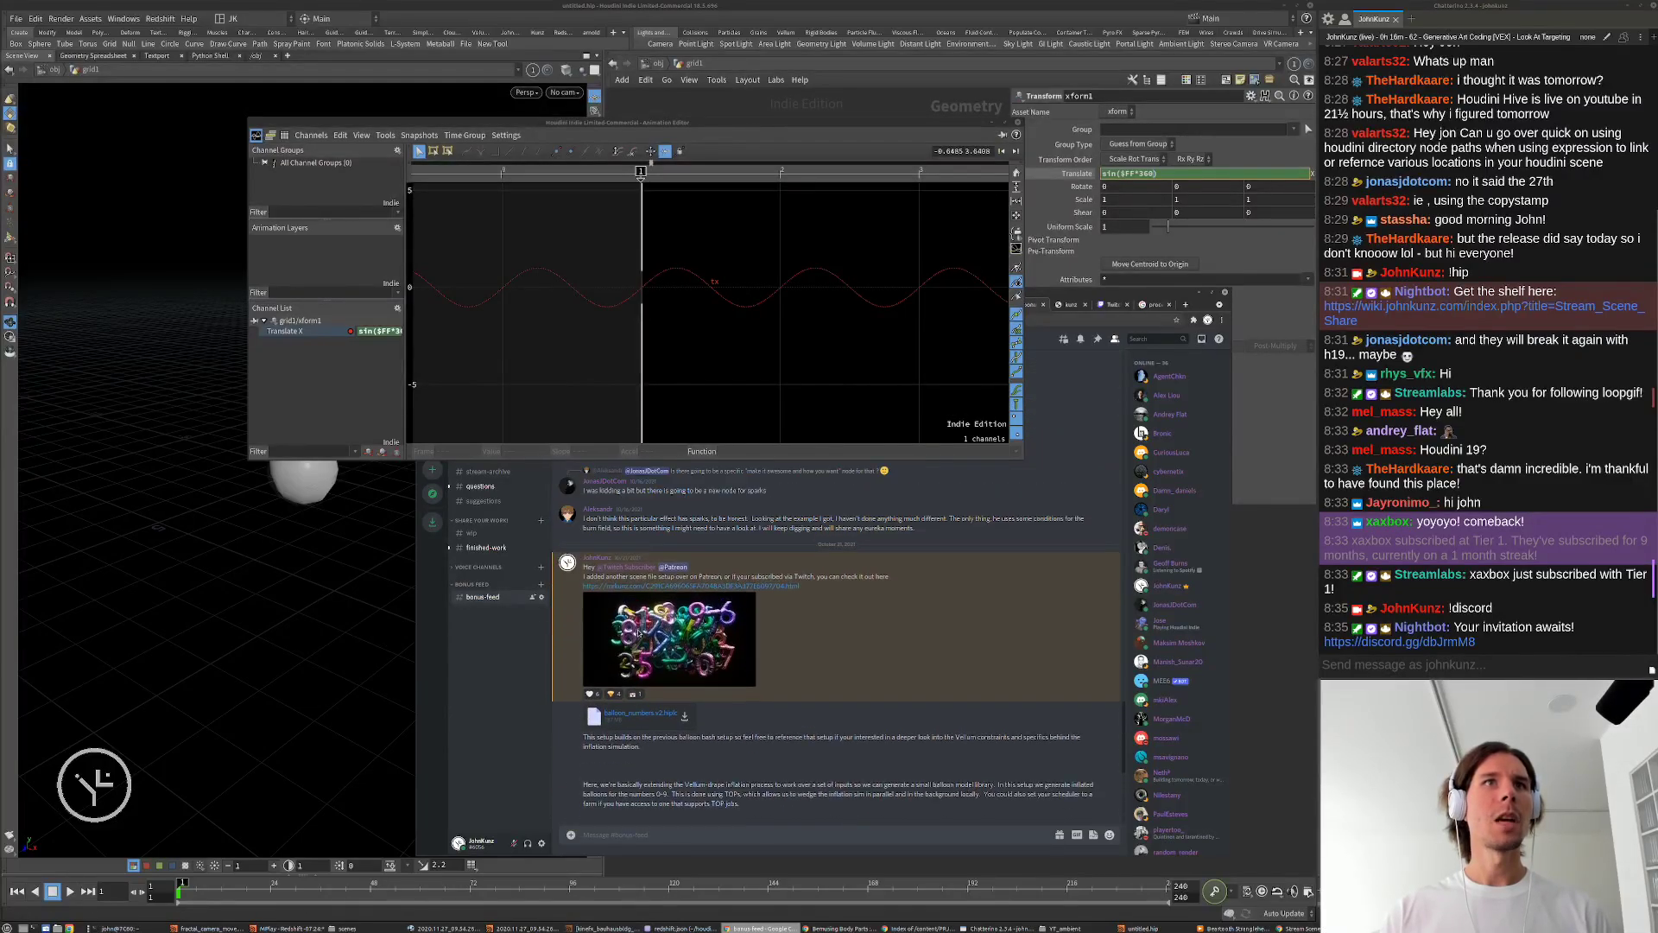
left_click(719, 595)
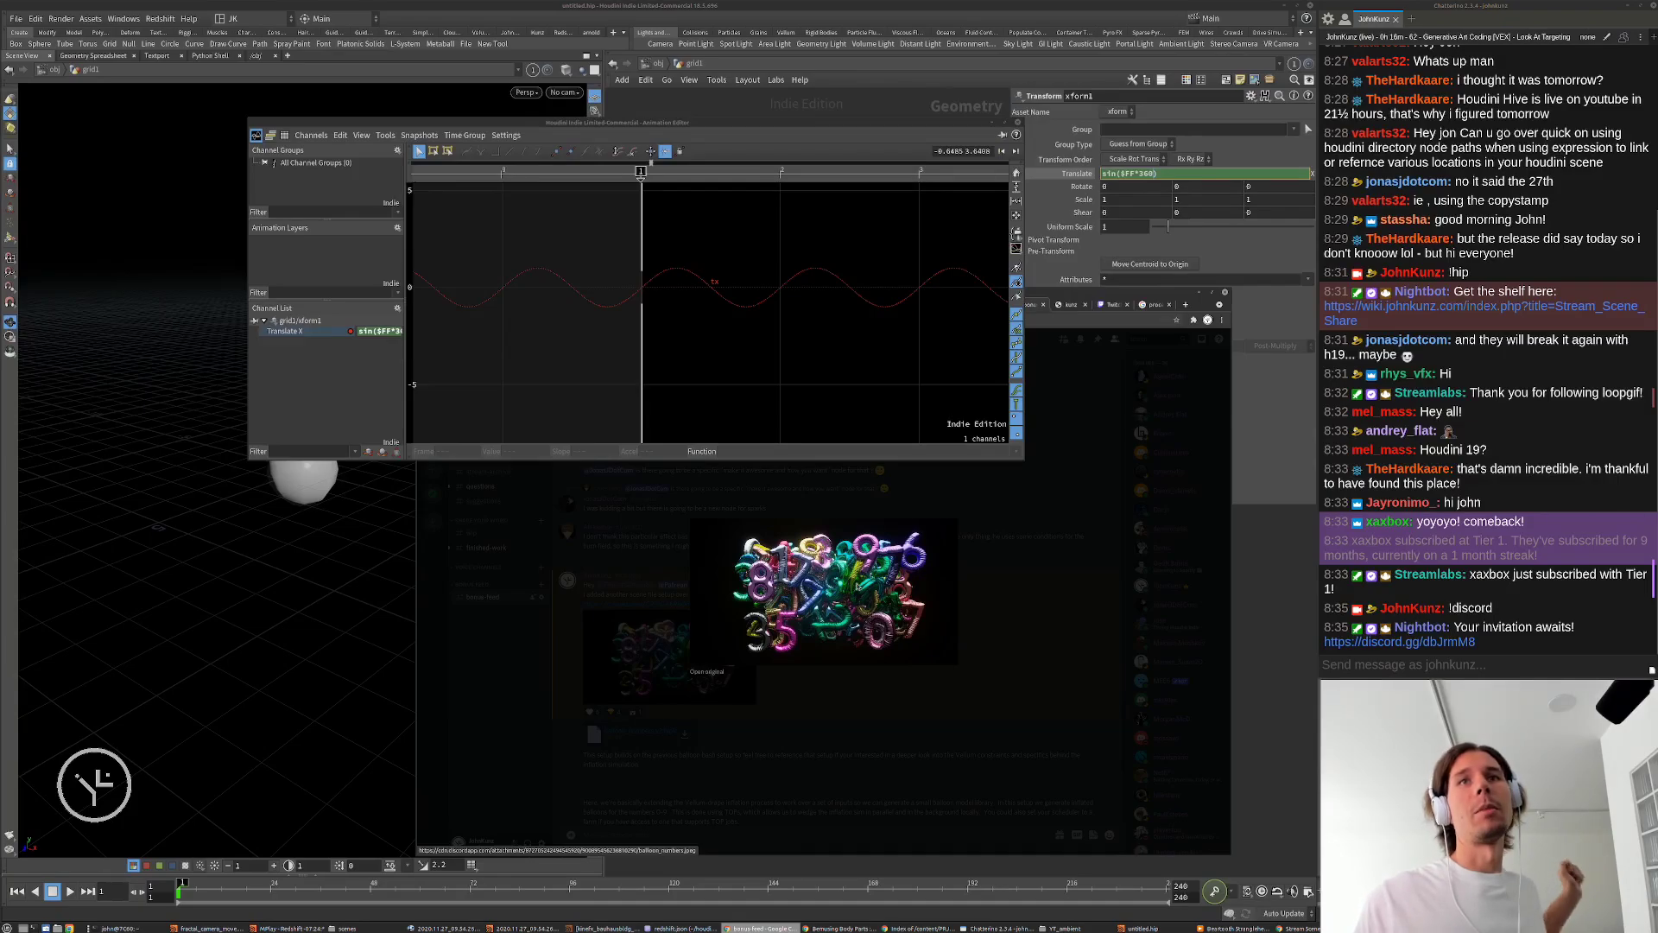
left_click(786, 671)
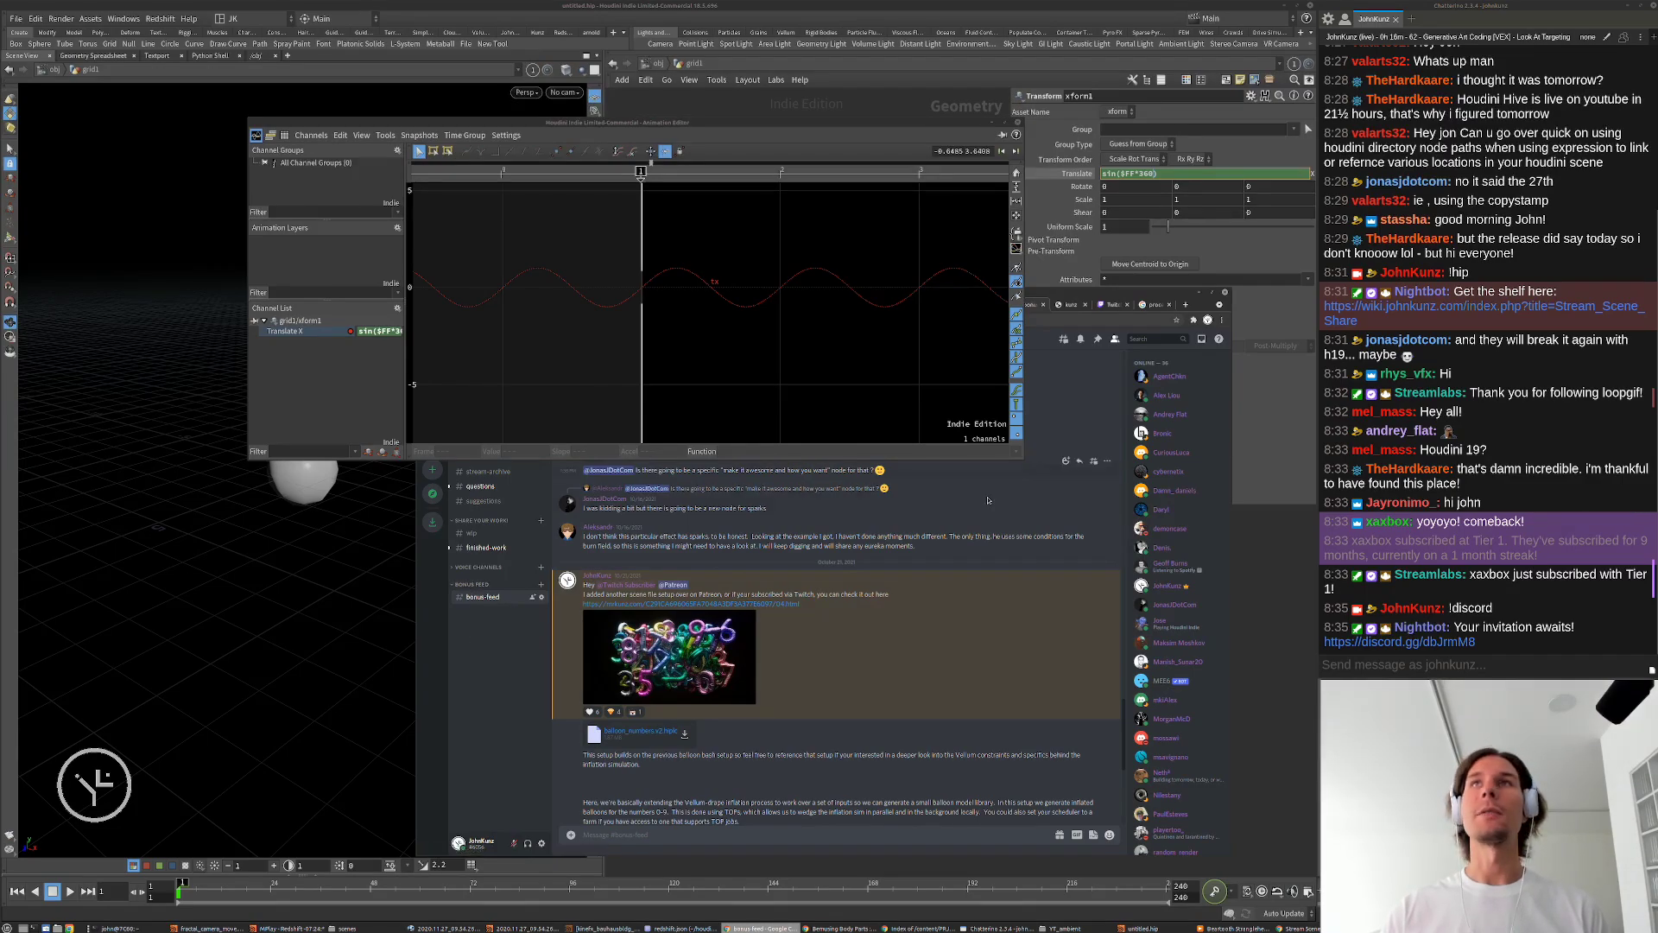
left_click_drag(1040, 299, 1657, 332)
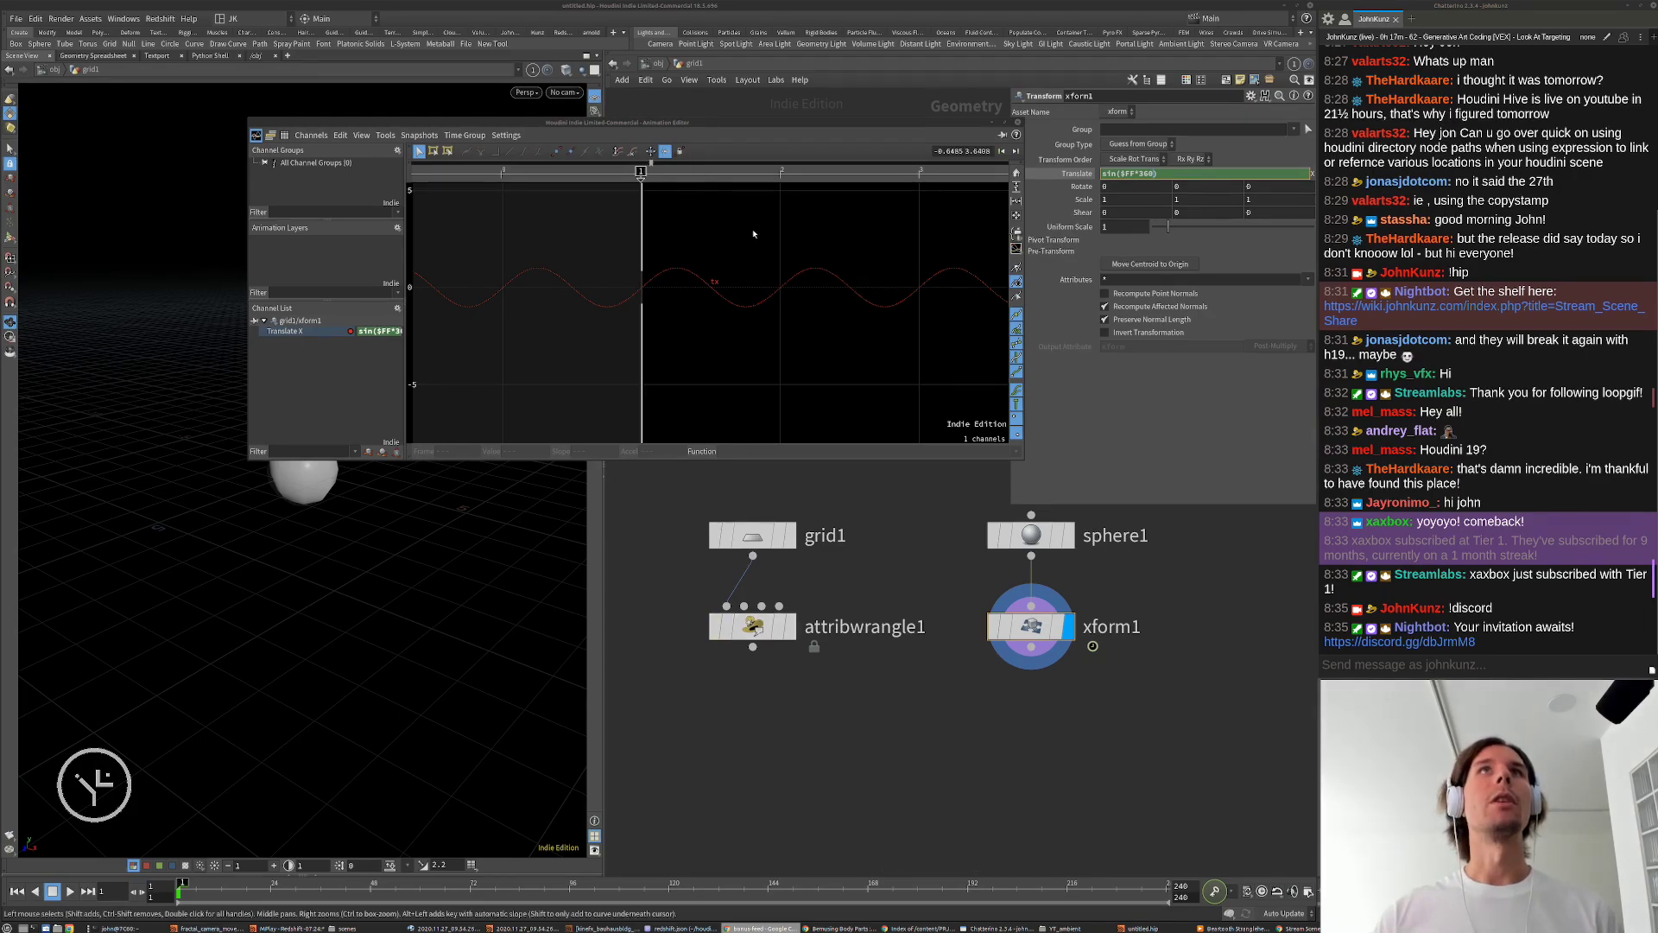
Step: Add a divisor after $FF*360 inside the X translation's sine expression and examine several cycles of the curve
left_click(1176, 173)
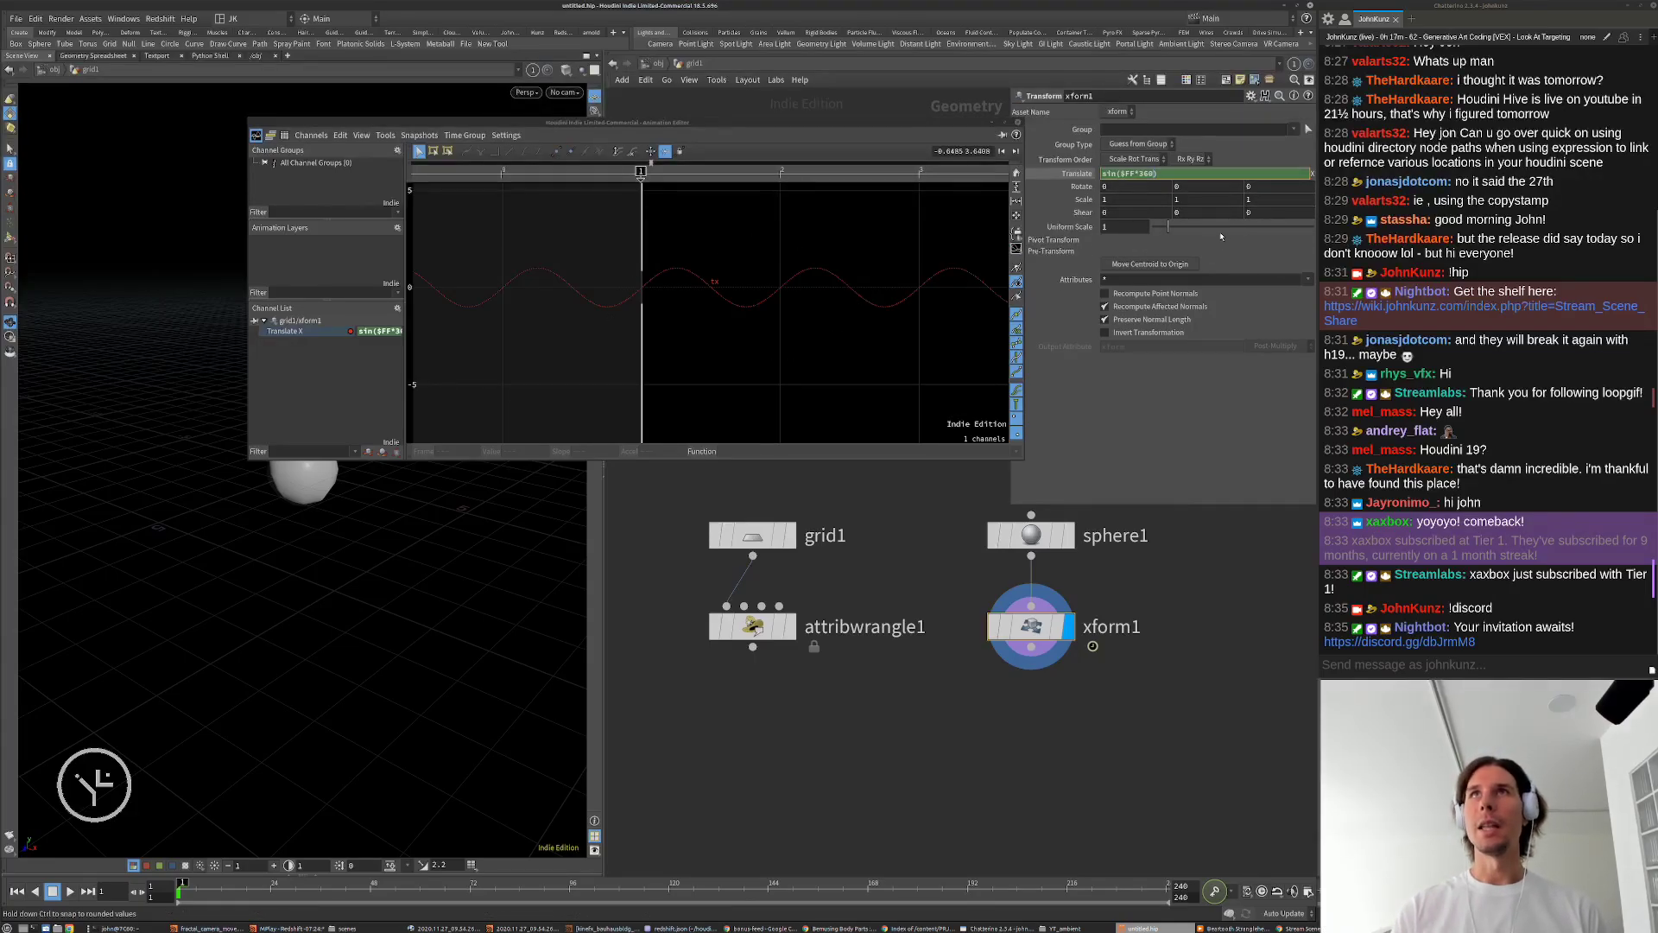
key("Return")
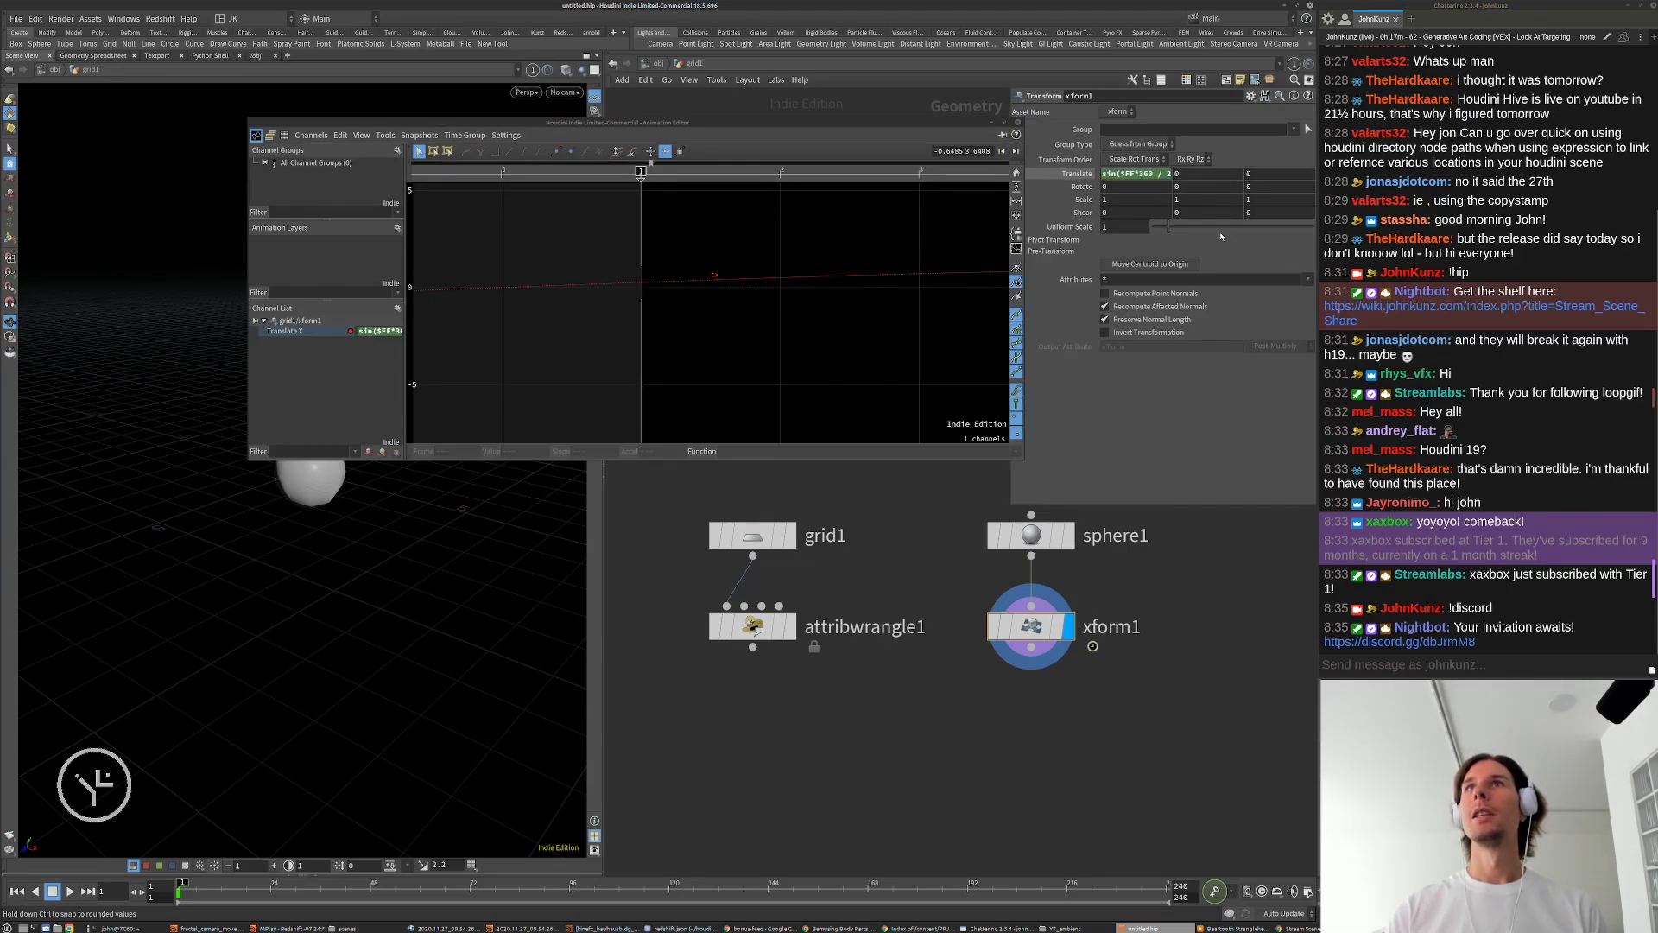
right_click_drag(840, 321, 502, 287)
right_click_drag(919, 309, 761, 291)
middle_click_drag(909, 309, 754, 321)
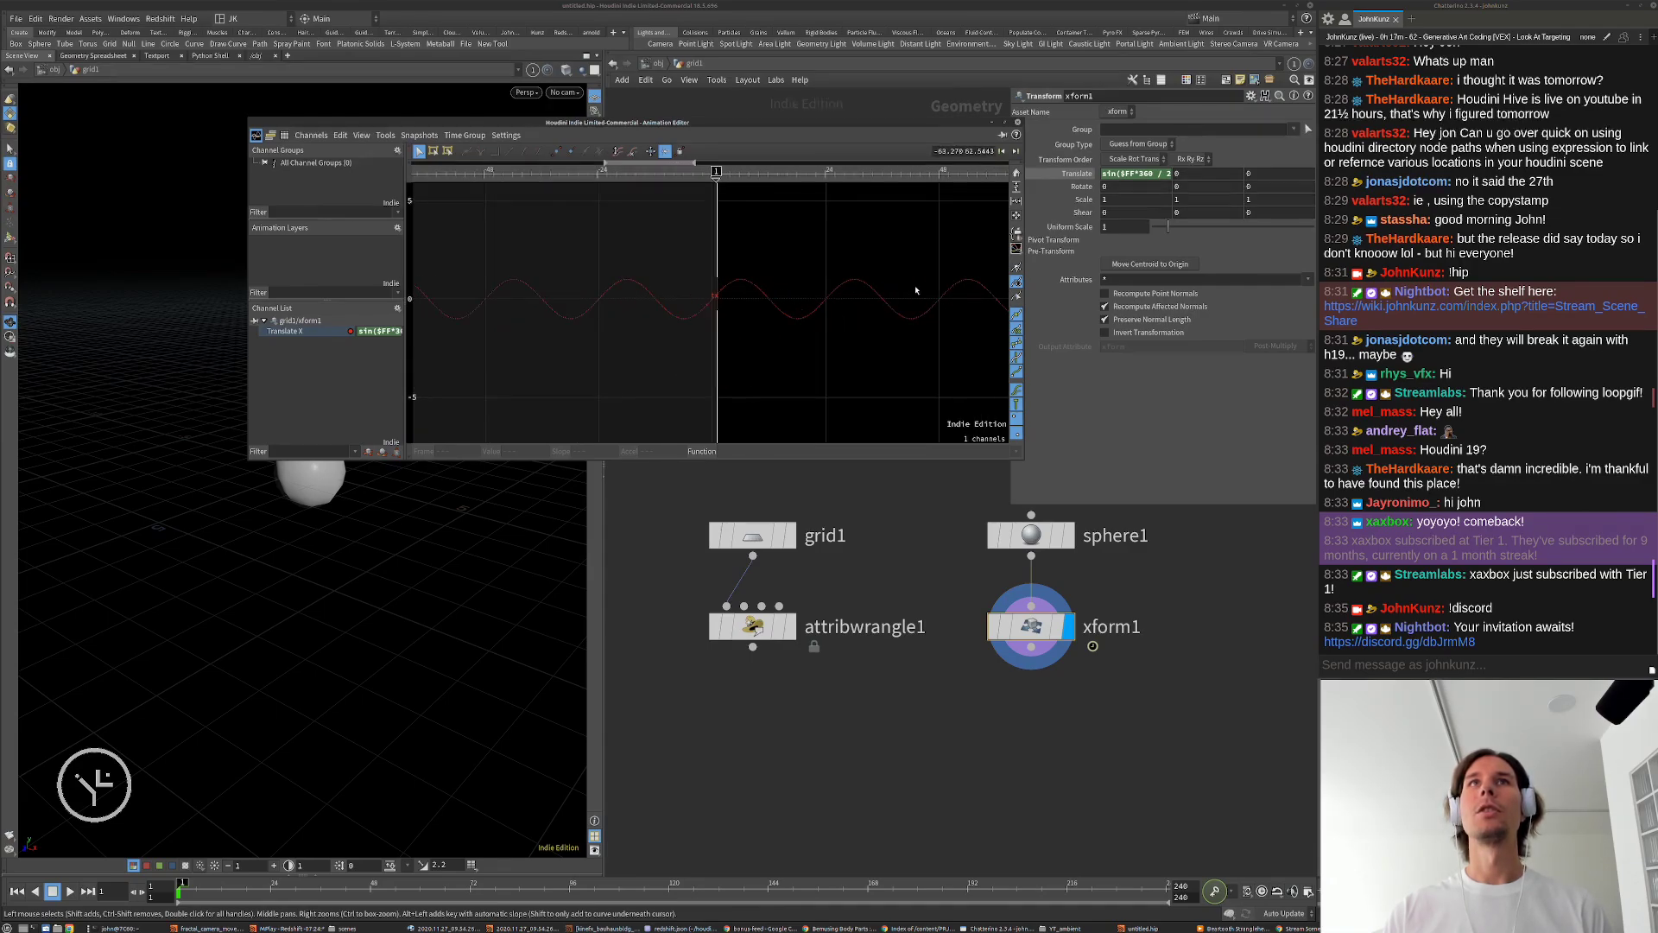
Step: Close the Animation Editor and enlarge xform1's parameter pane so the full X translation expression is readable
left_click(1020, 121)
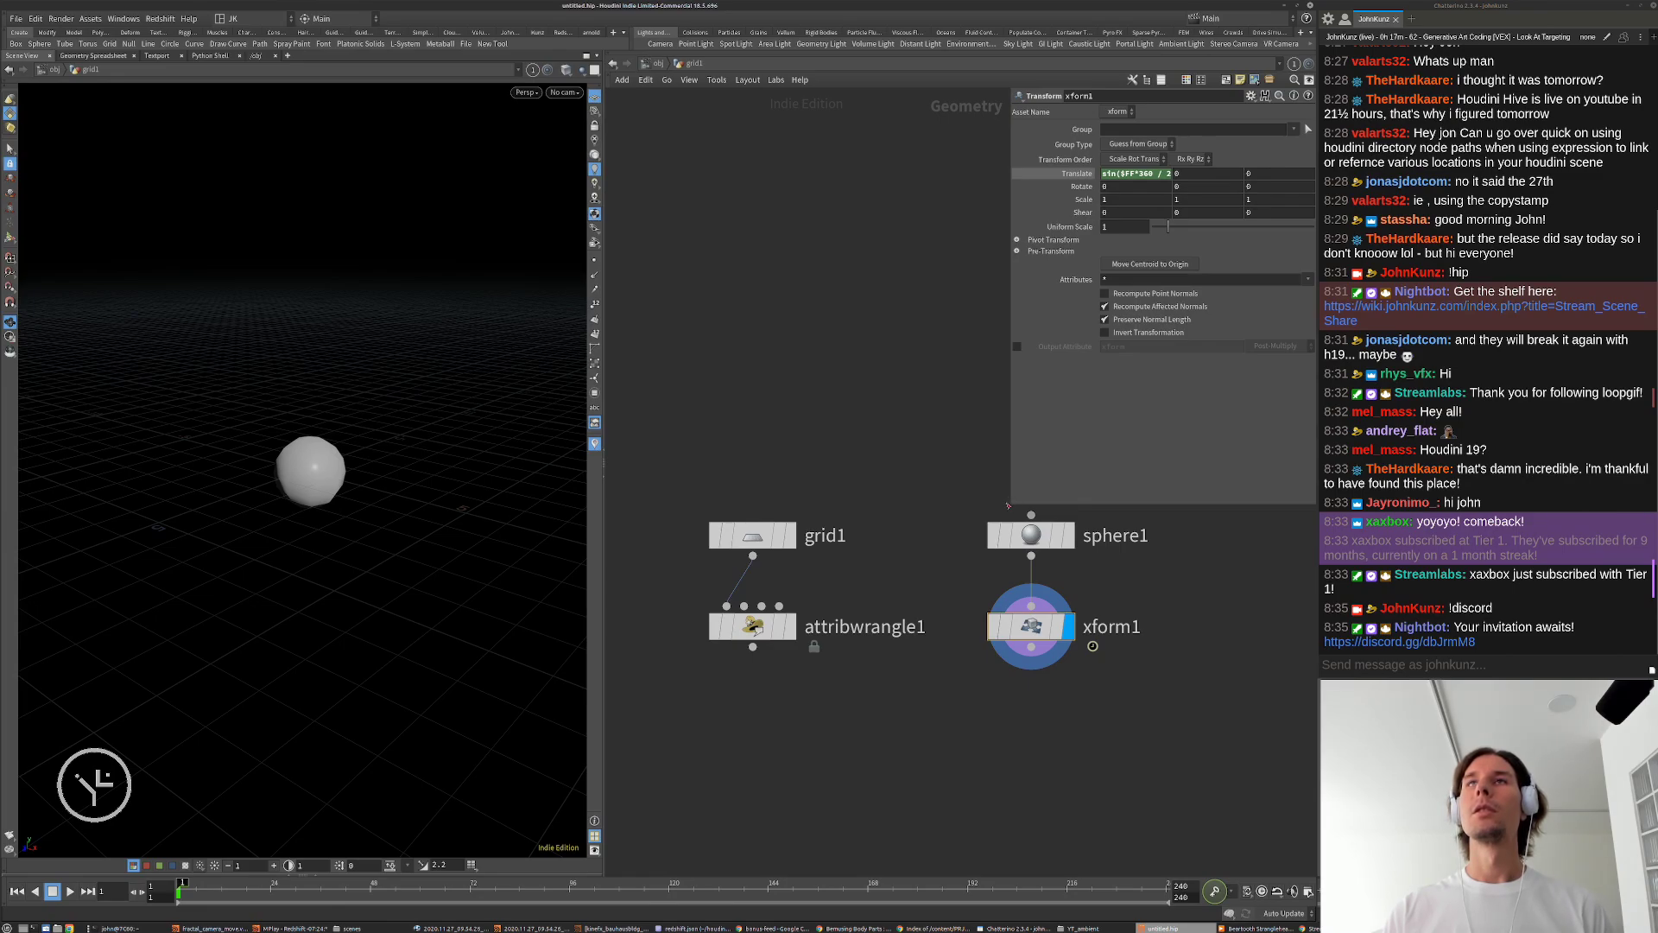
left_click_drag(1008, 506, 841, 485)
left_click(976, 494)
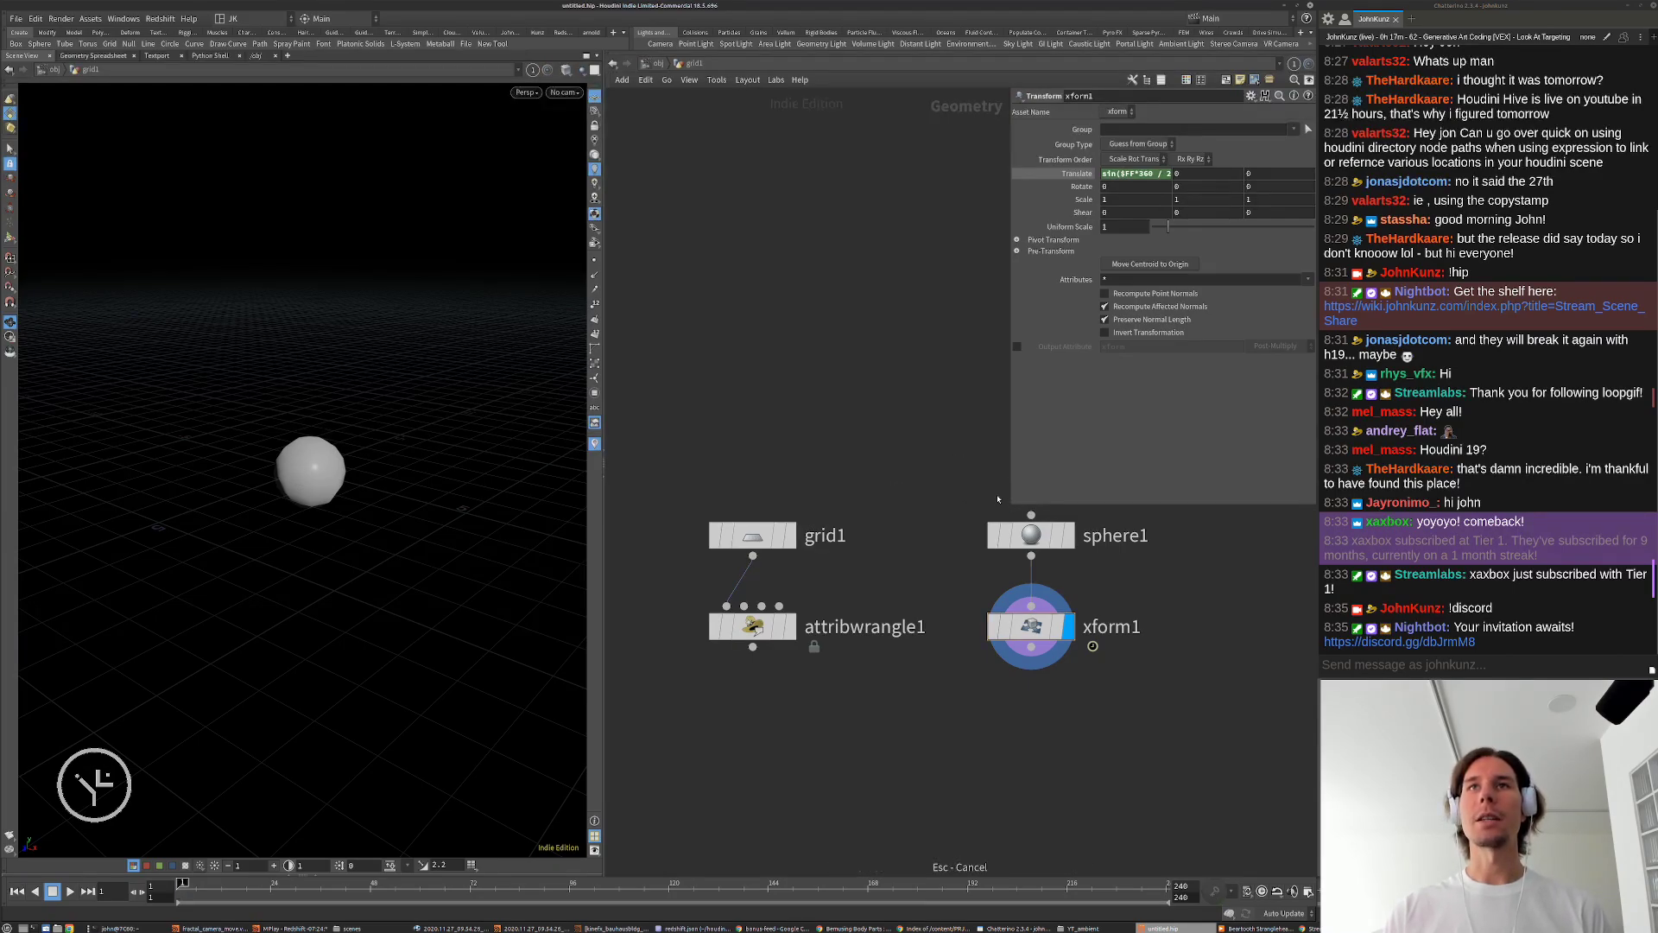
middle_click_drag(886, 343, 867, 544)
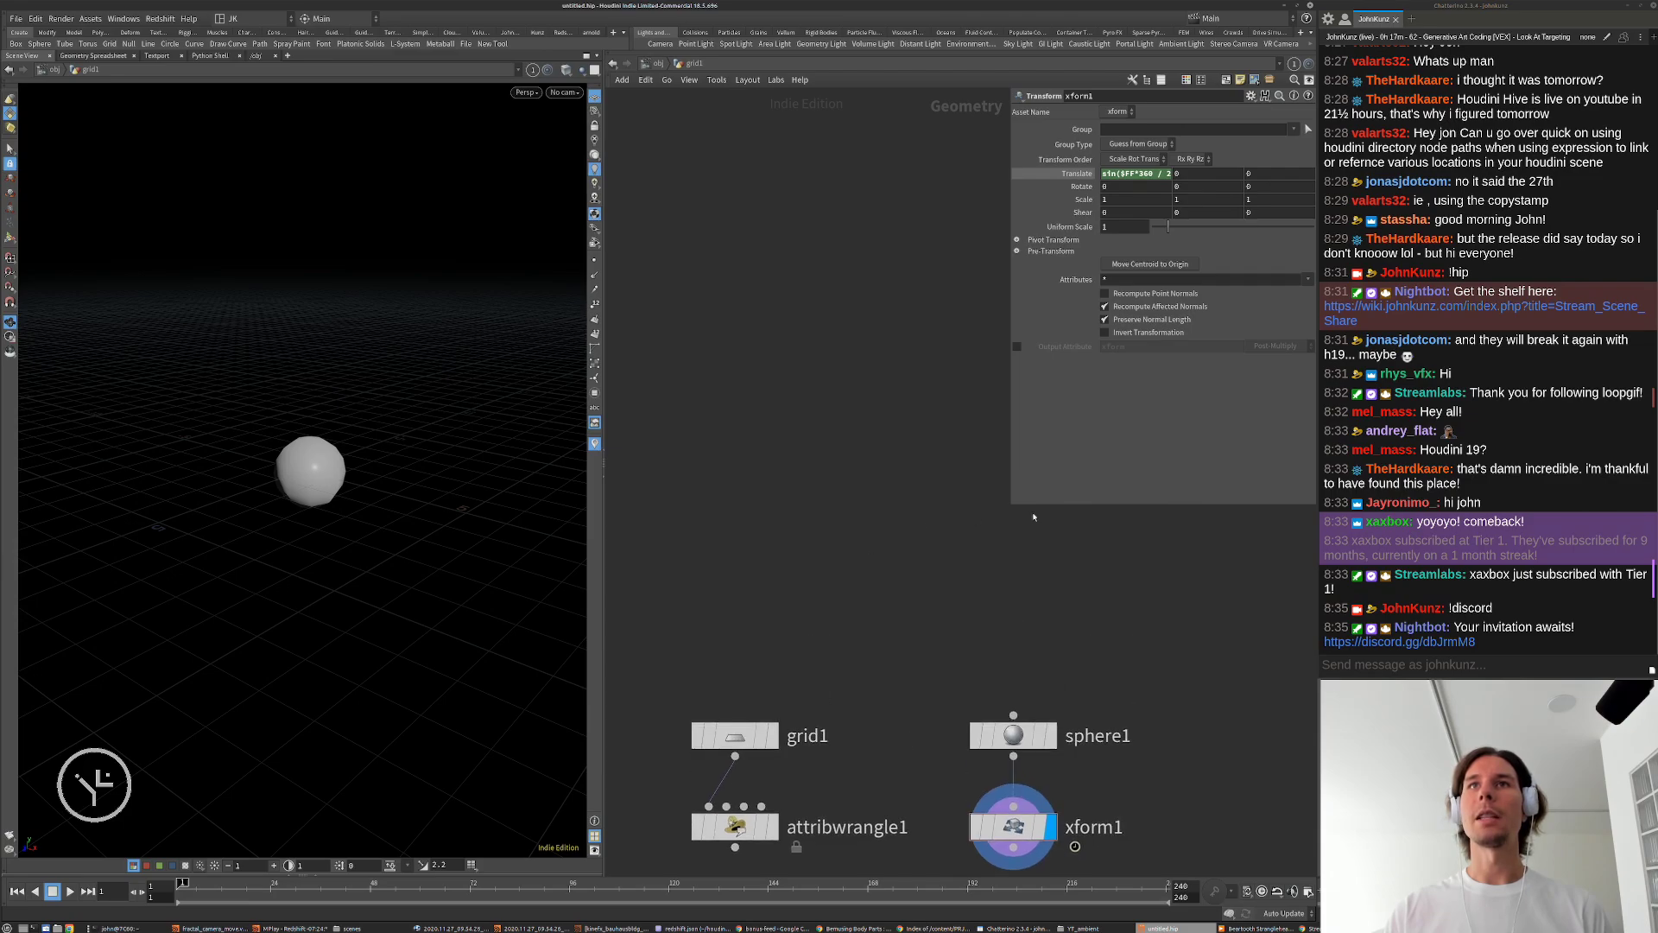
left_click_drag(1013, 505, 714, 614)
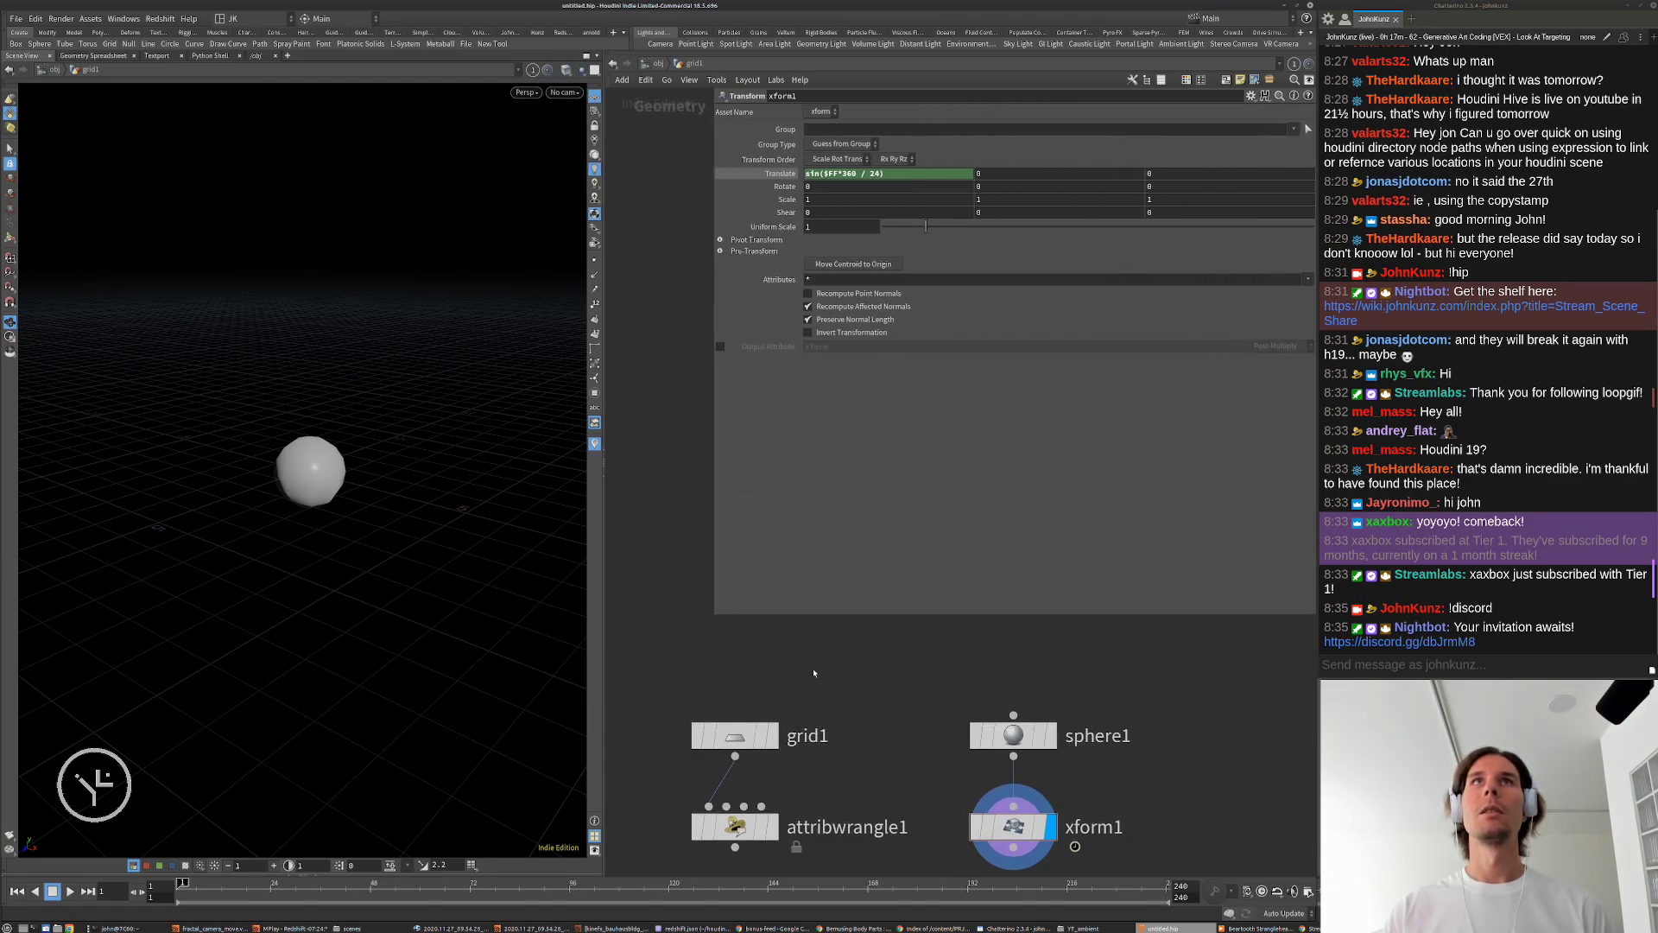
middle_click_drag(923, 728, 916, 595)
scroll(484, 458, "down", 3)
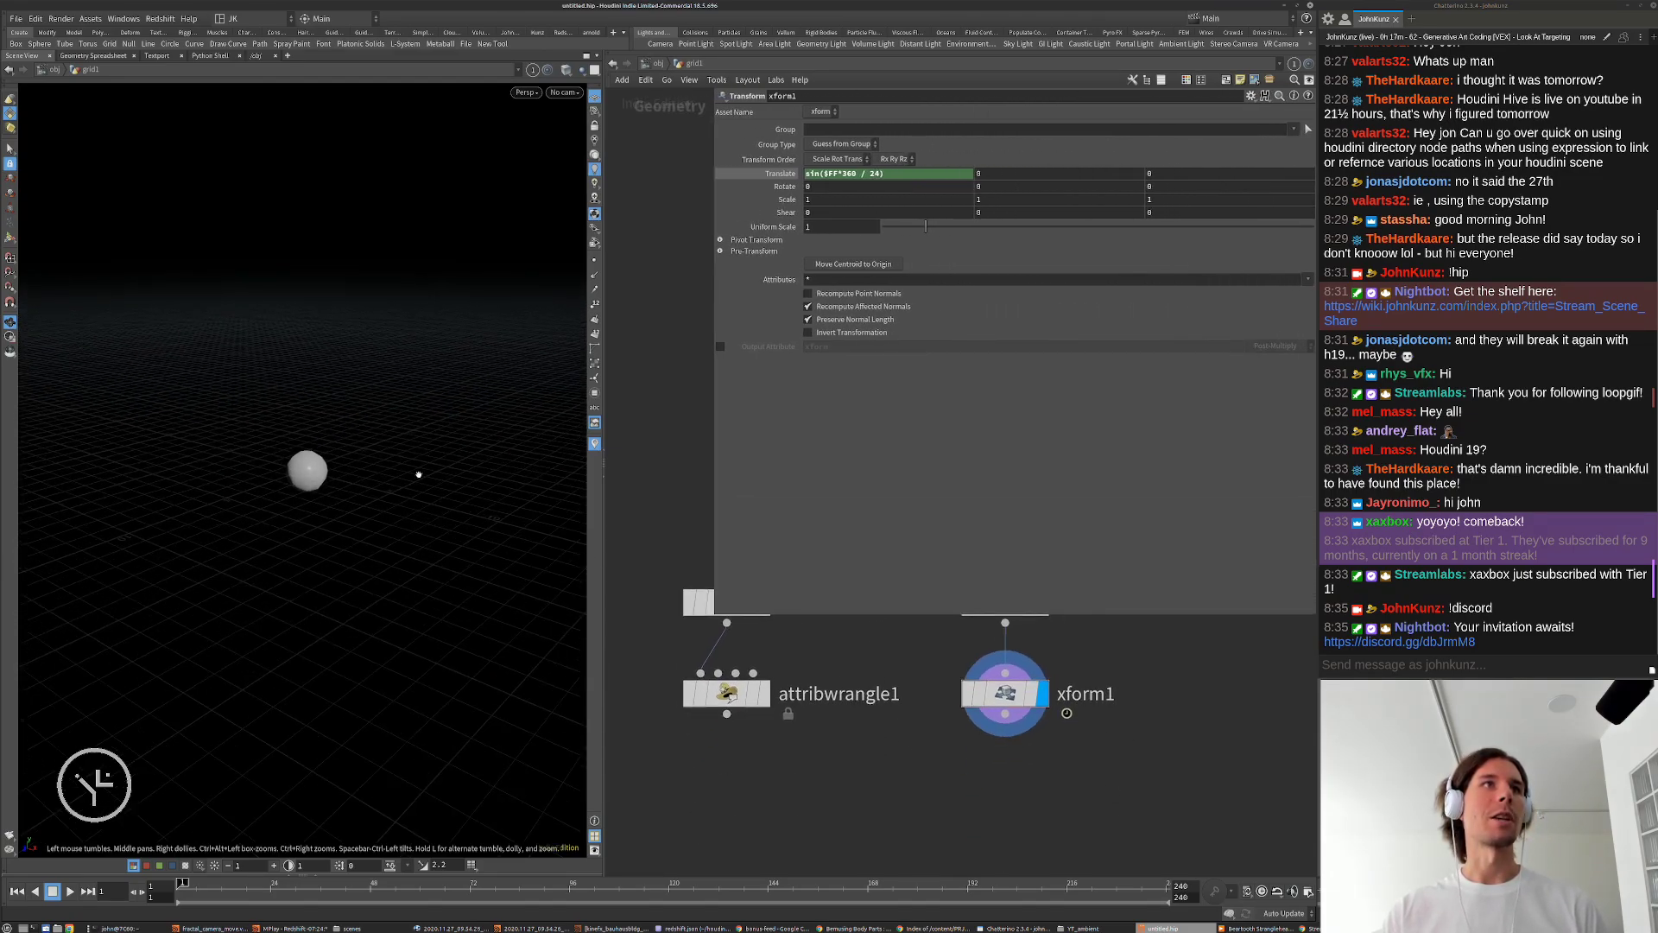
Step: Copy the X translation expression into xform1's Z translation and change its function to cosine, giving cos($FF*360 / 24)
left_click(906, 179)
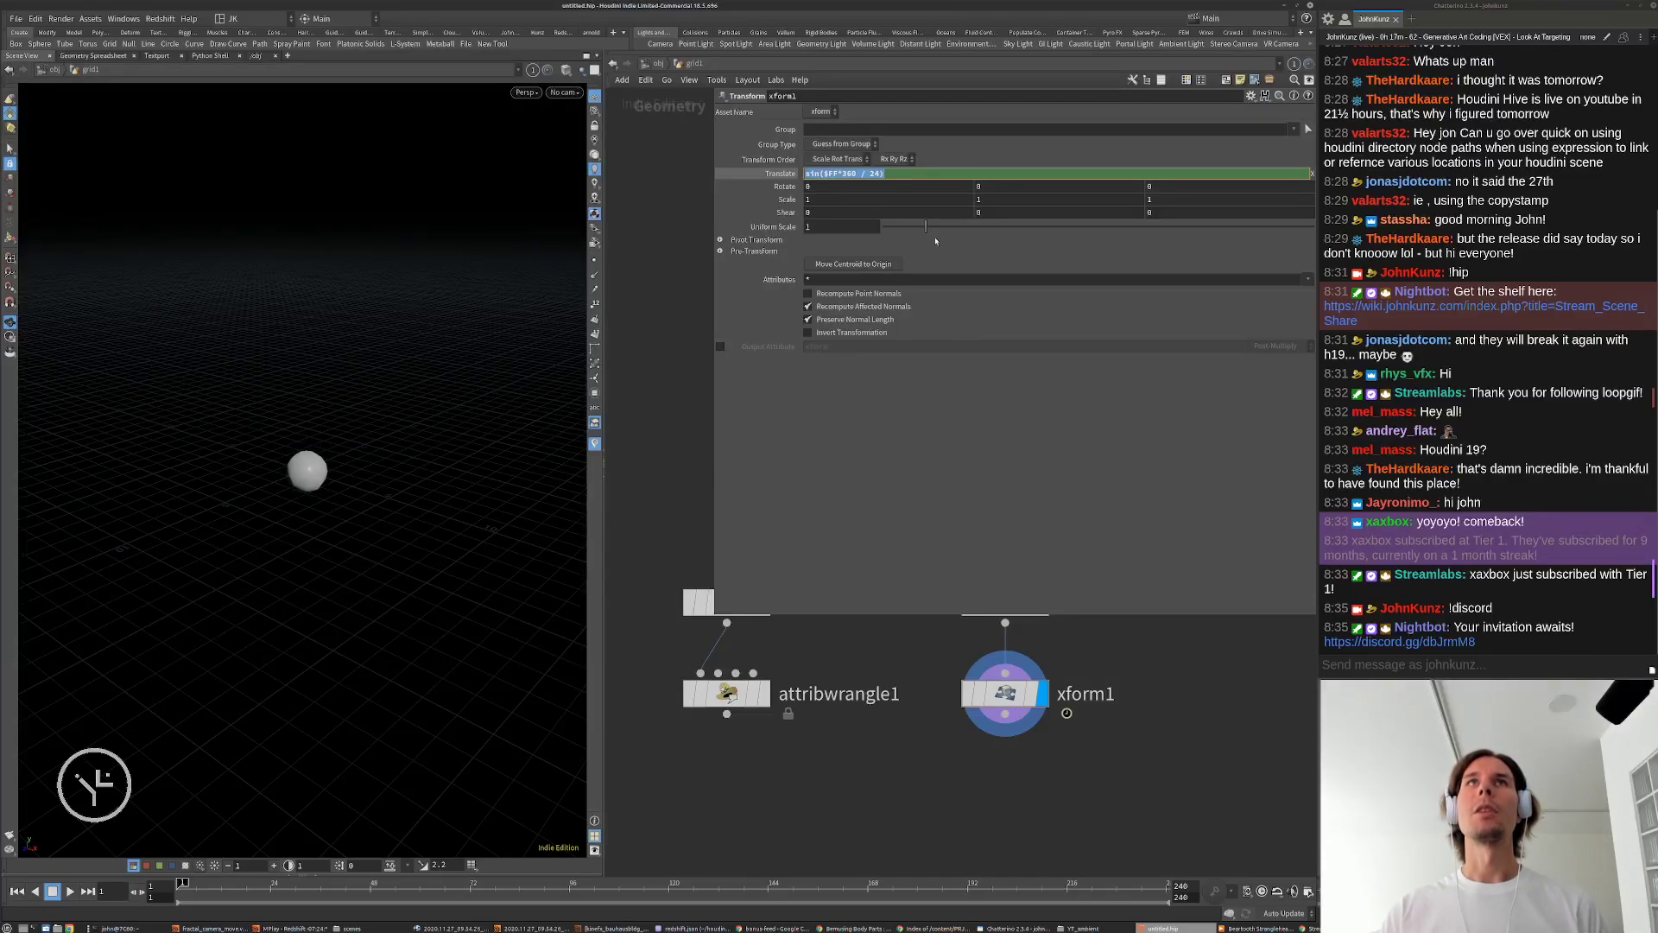
left_click(898, 638)
left_click(1187, 173)
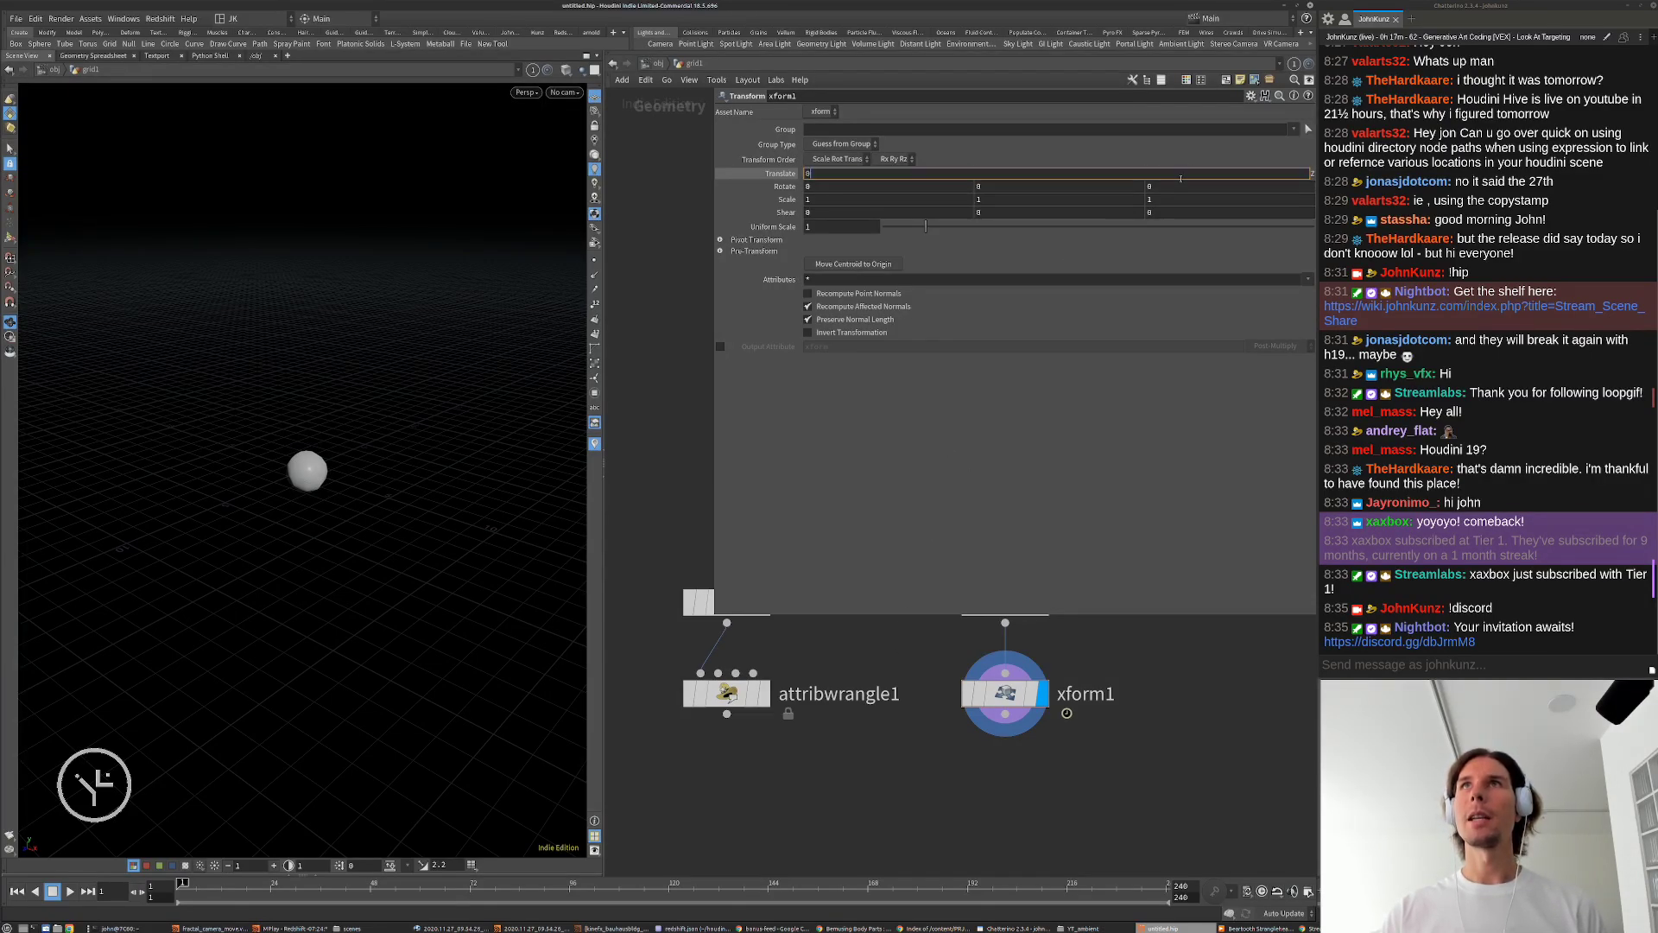
key("End")
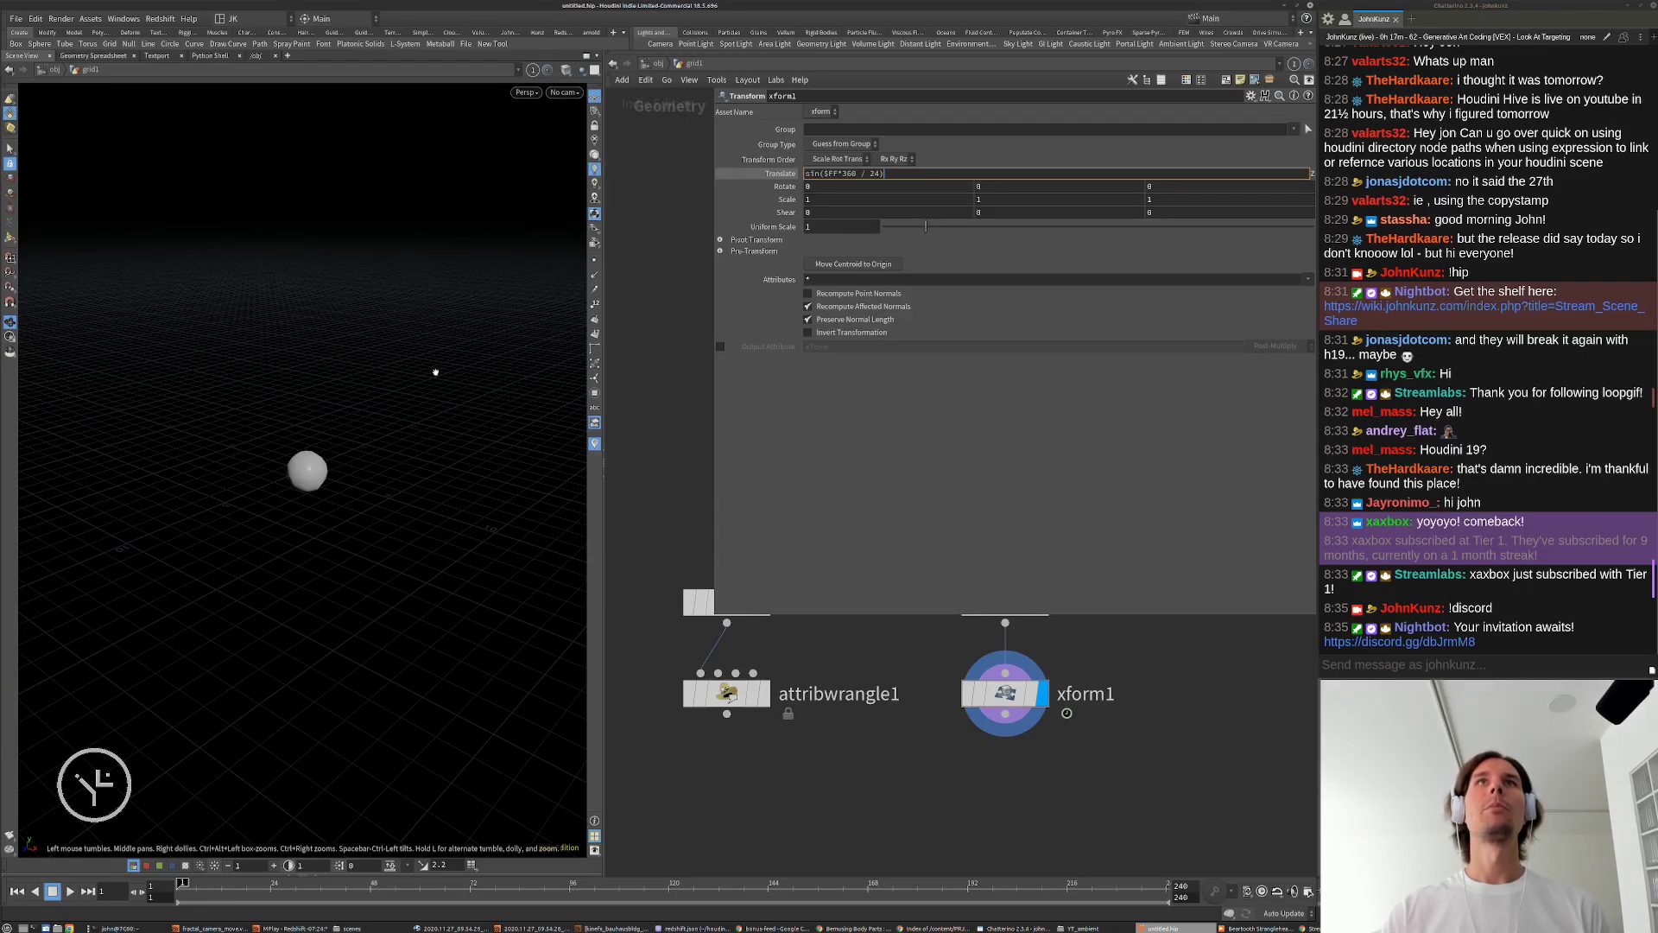
double_click(813, 173)
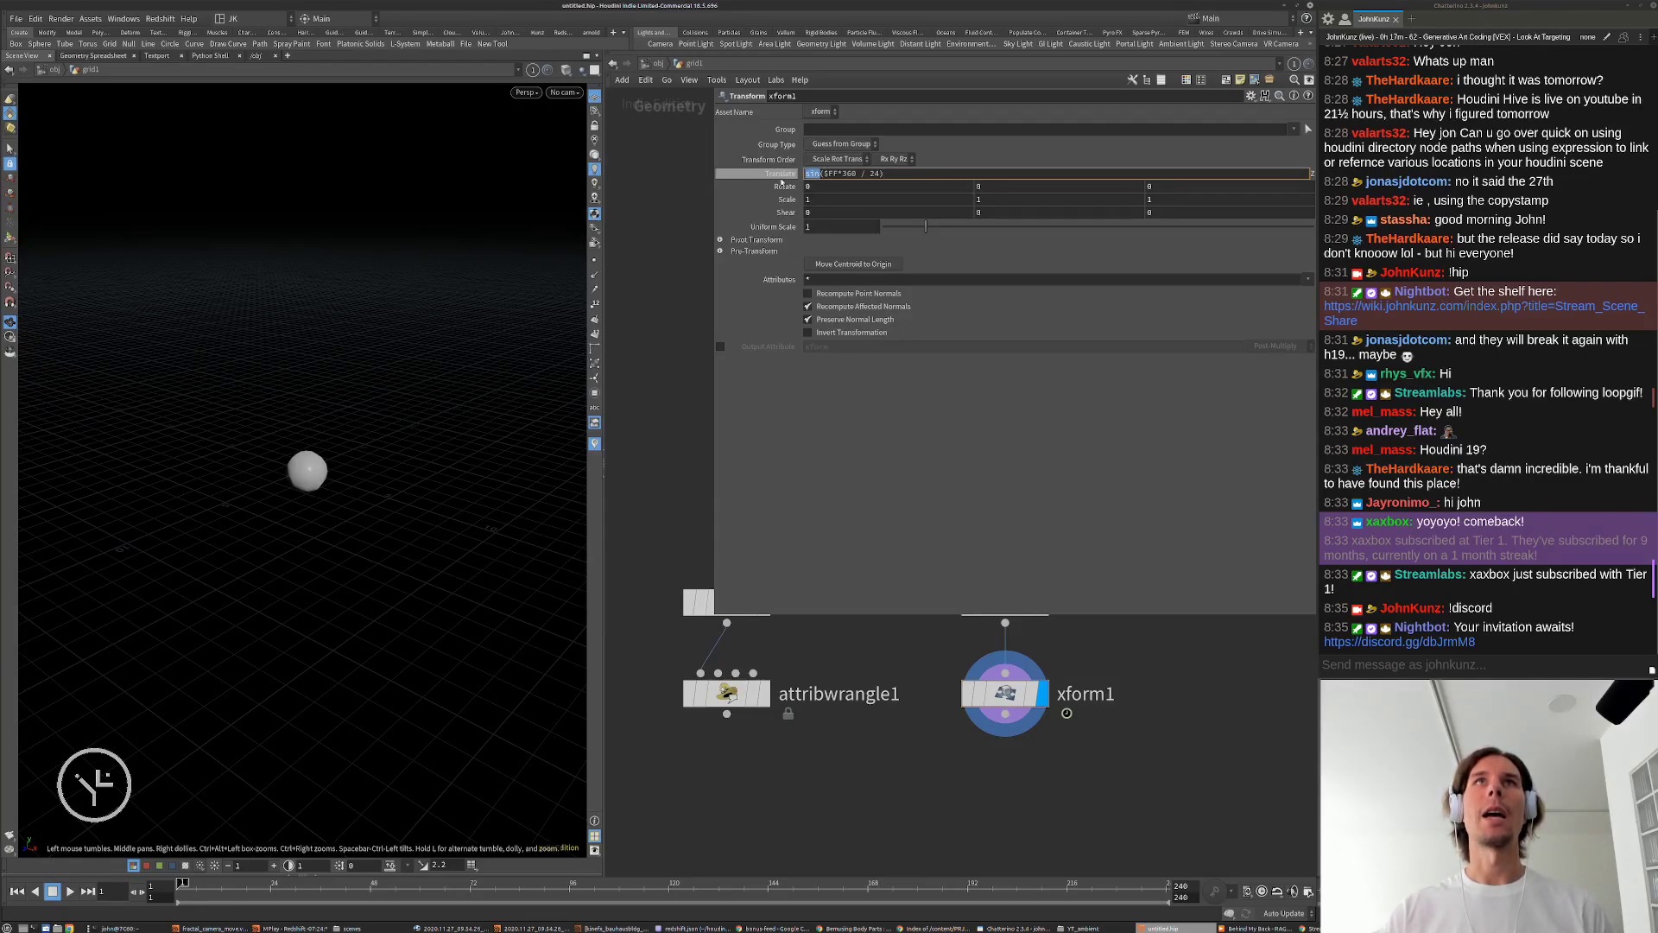
type("cos($FF*360 / 24")
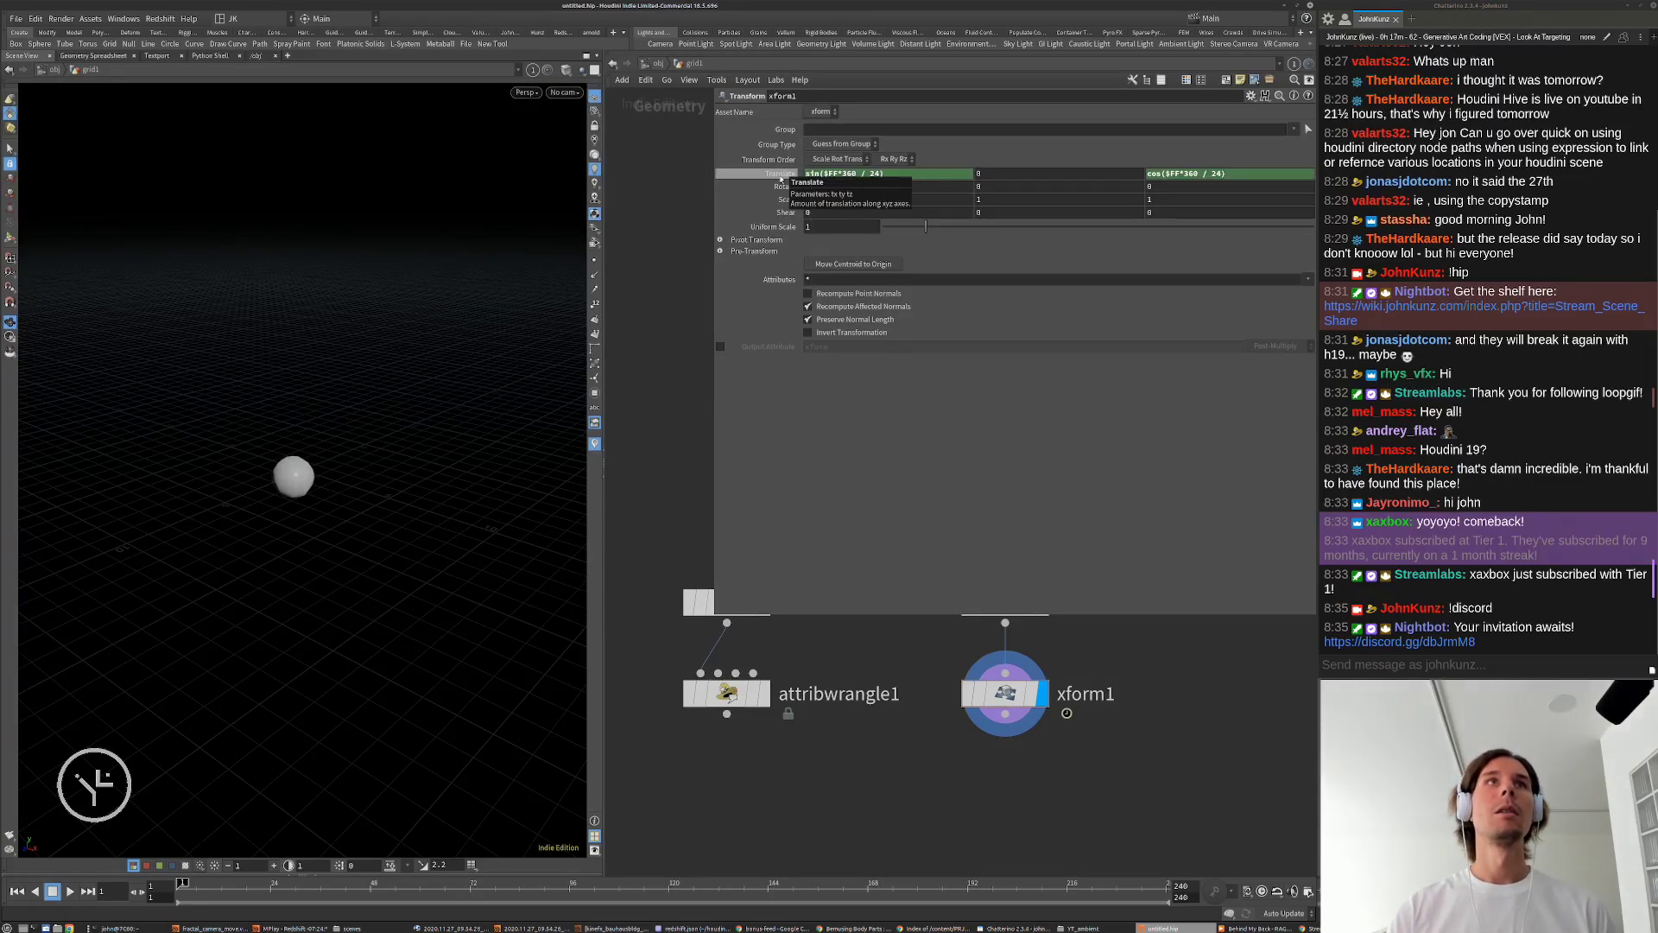
key("Return")
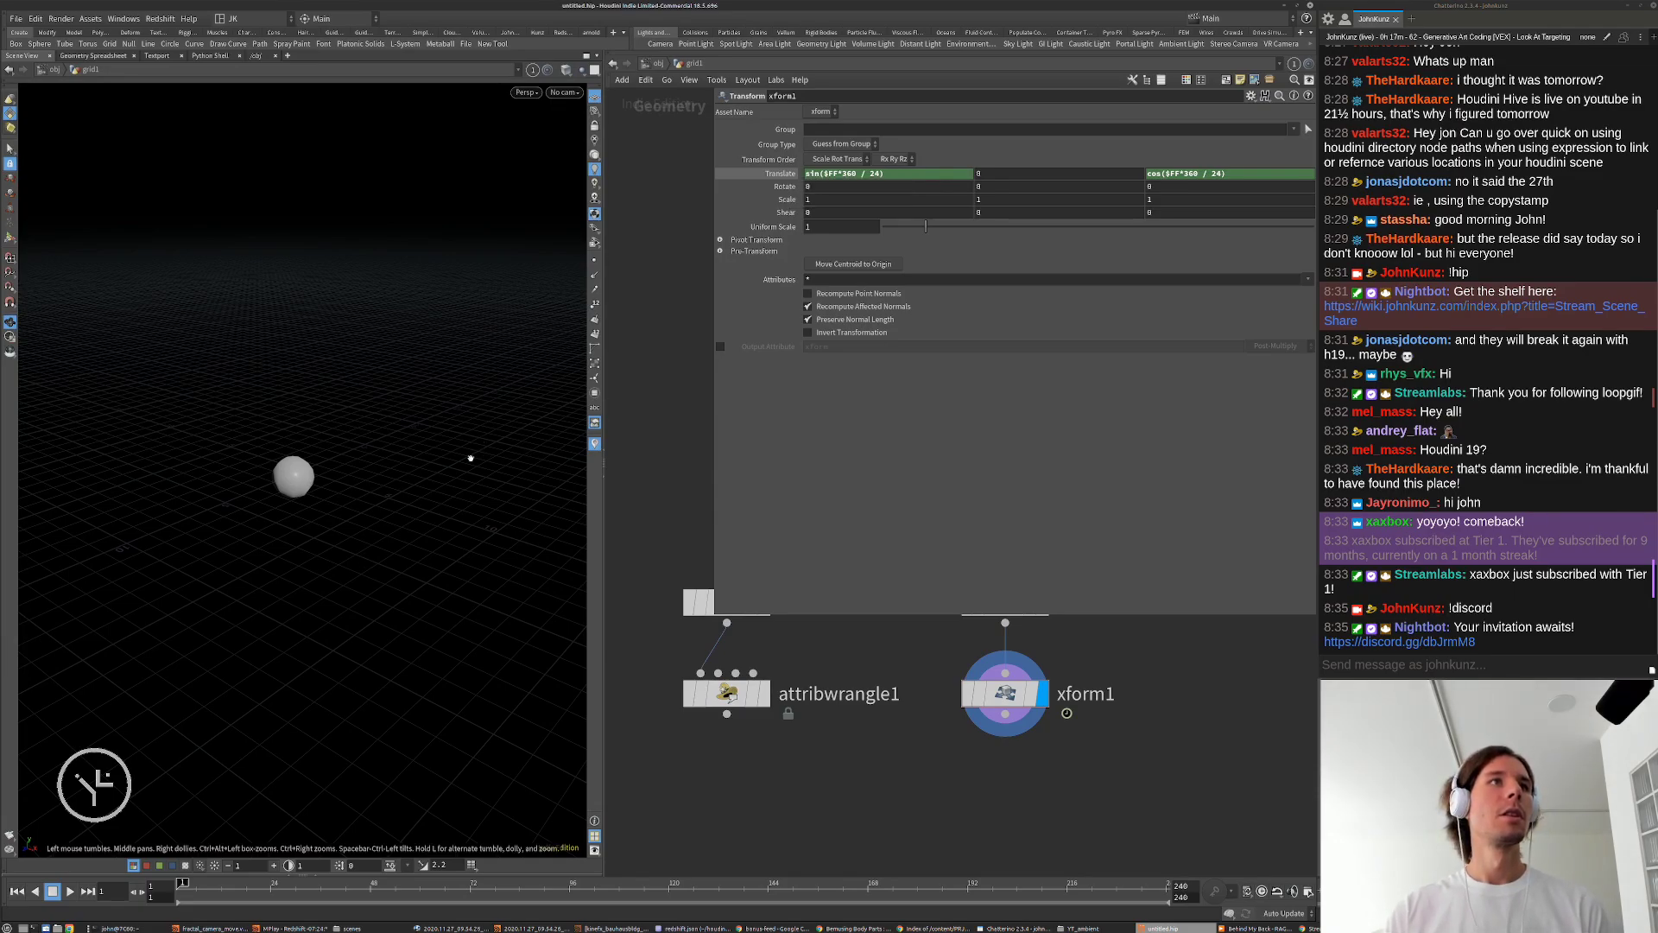
Step: Toggle real-time playback and play the sphere's circular motion seen from above
key("Up")
key("Up")
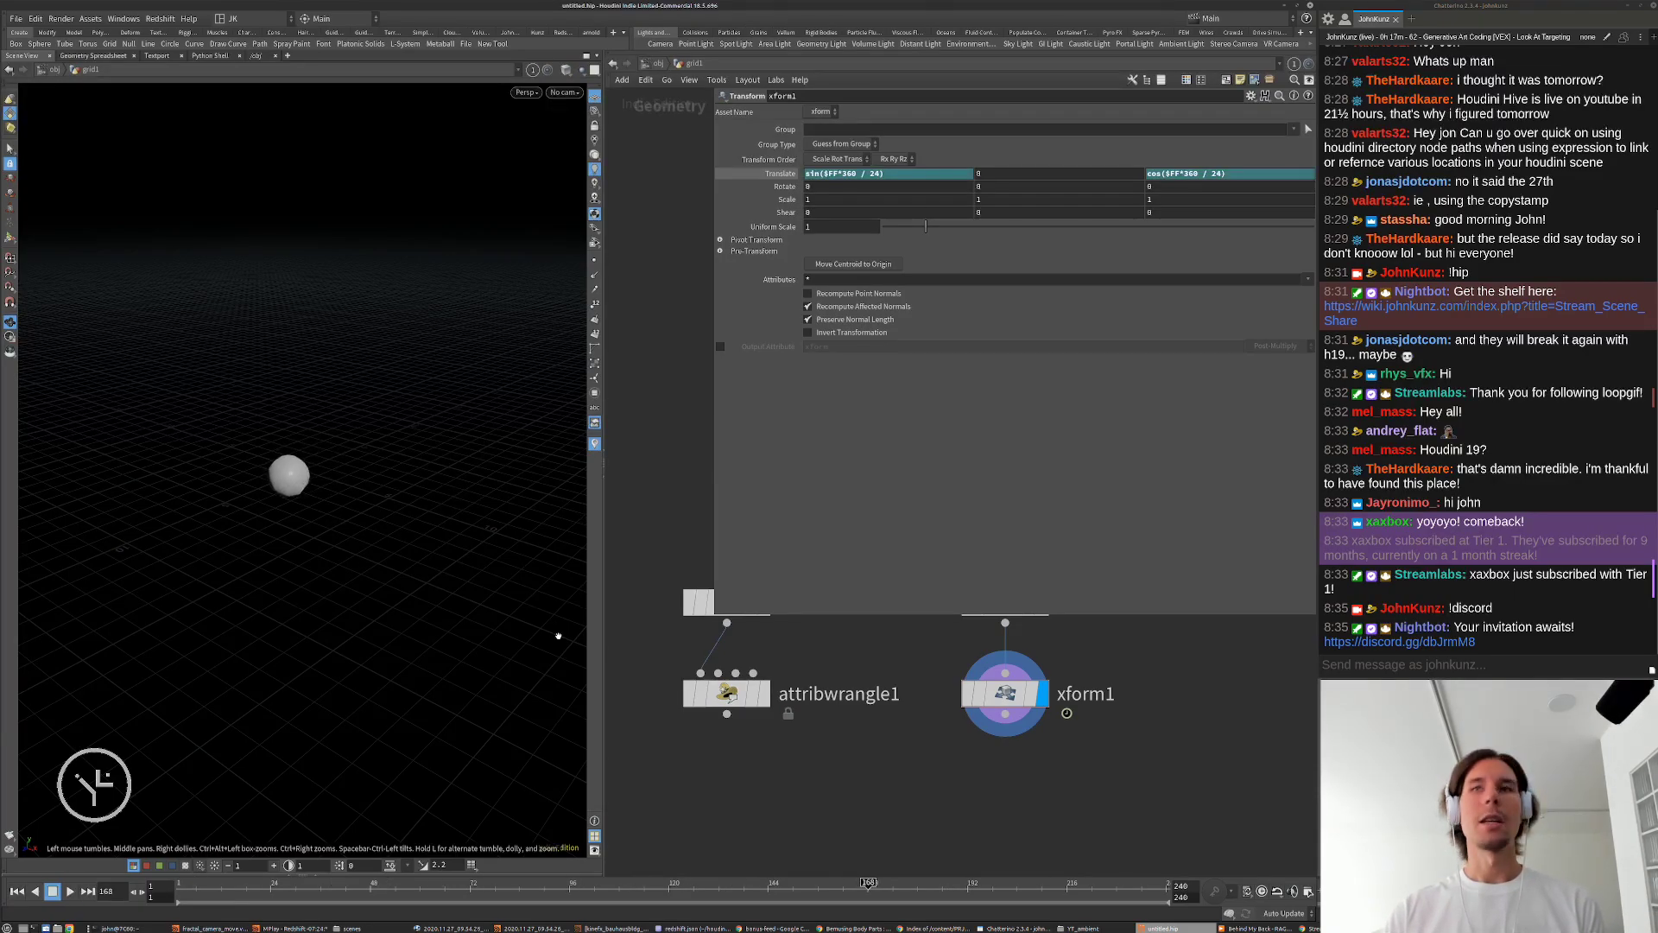
left_click(1262, 891)
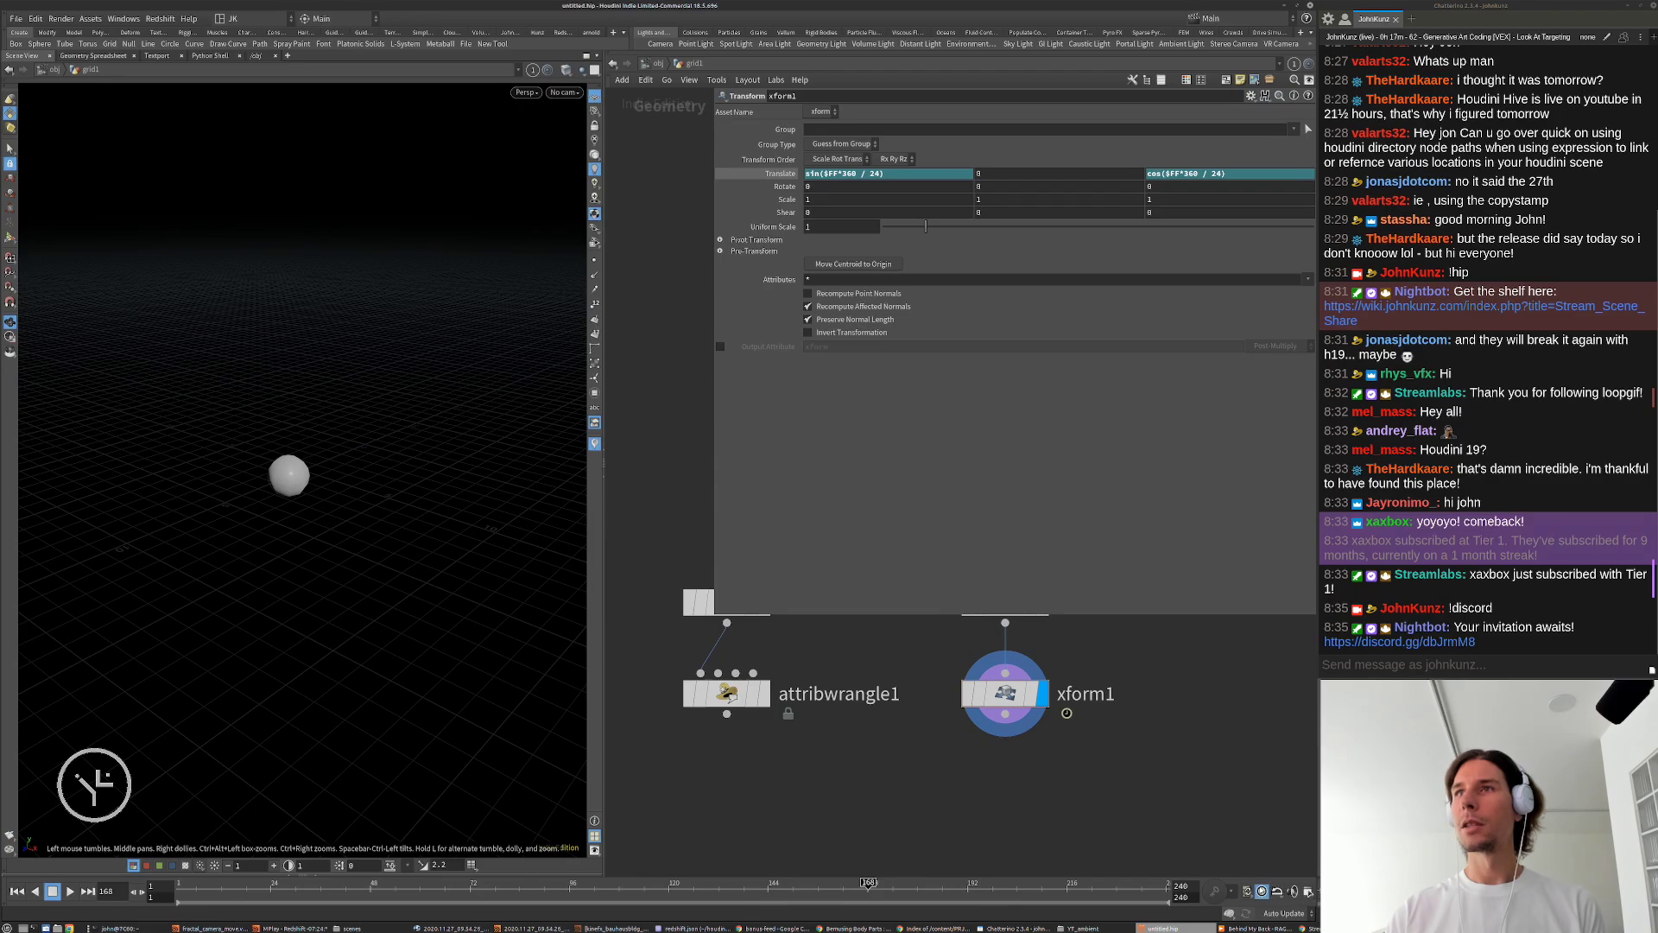
key("Up")
left_click_drag(288, 488, 297, 463)
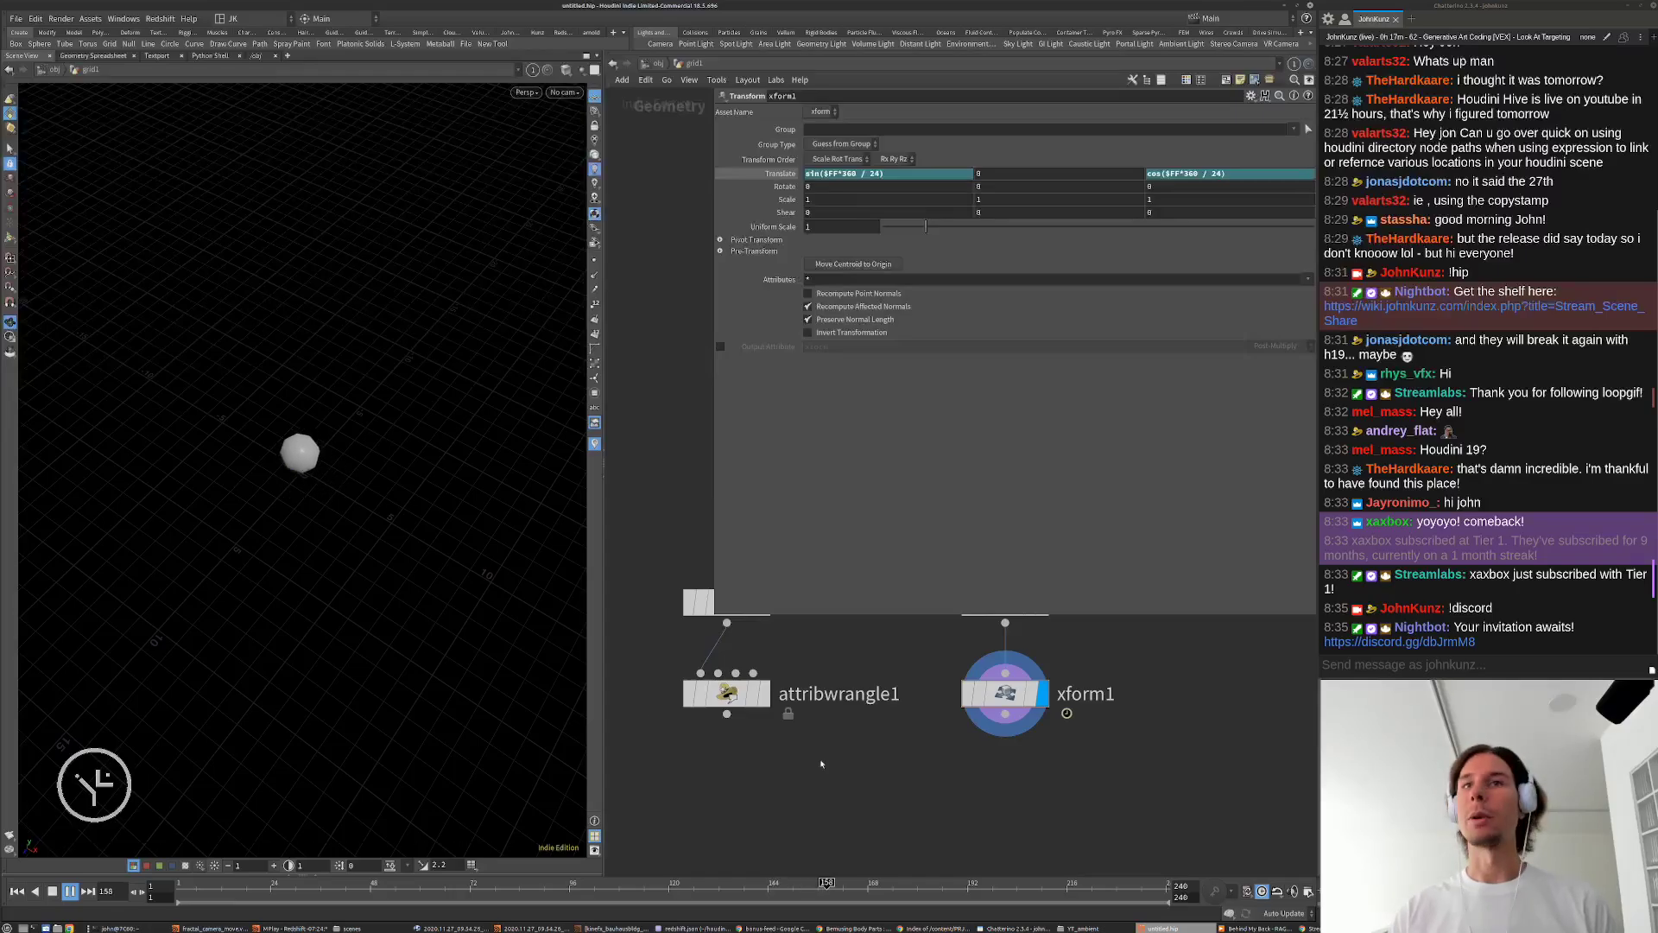
key("Up")
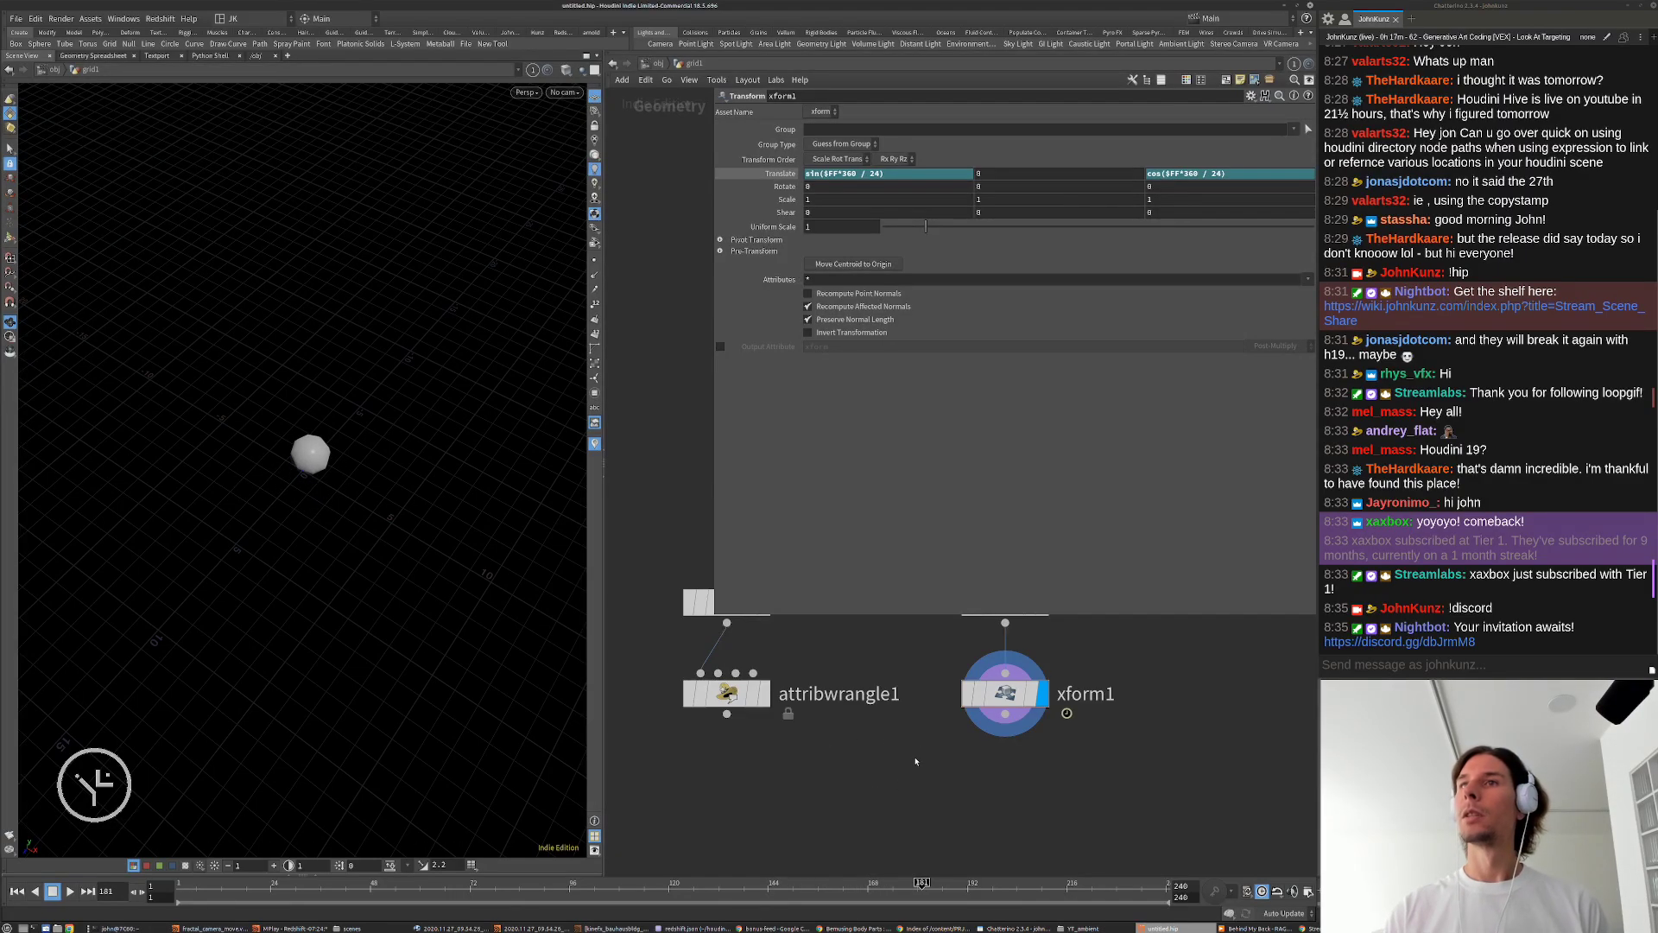
Step: Examine xform1's Translate X and Translate Z curves together in the Animation Editor, and close it
left_click(780, 173, "shift")
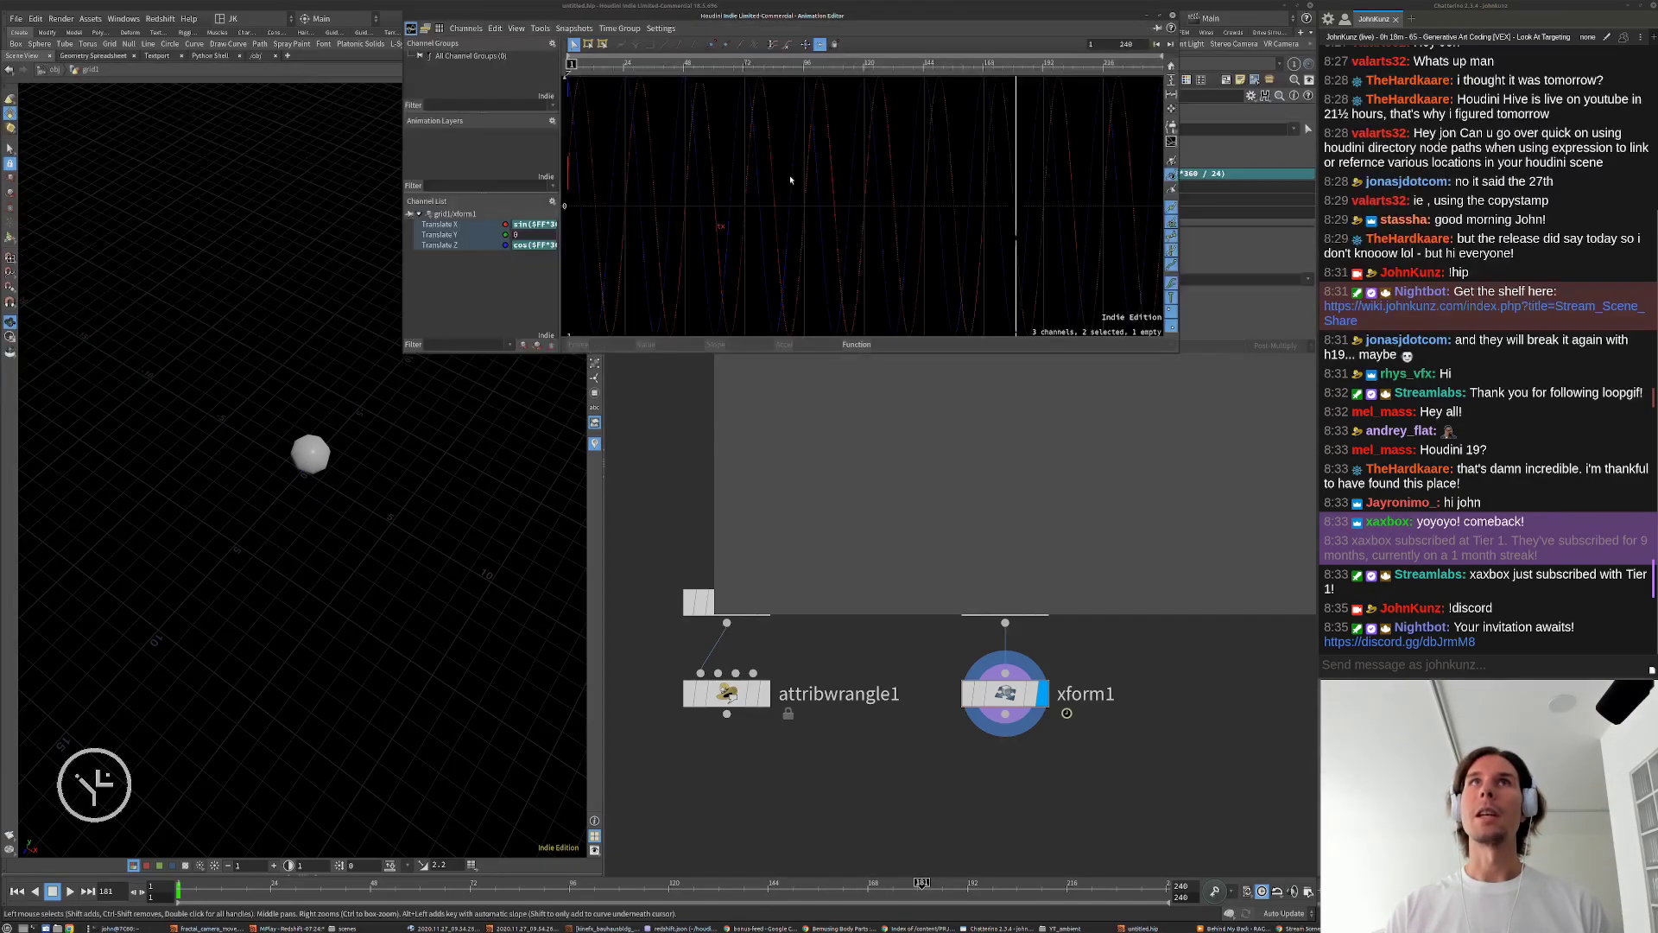
right_click_drag(791, 179, 806, 200)
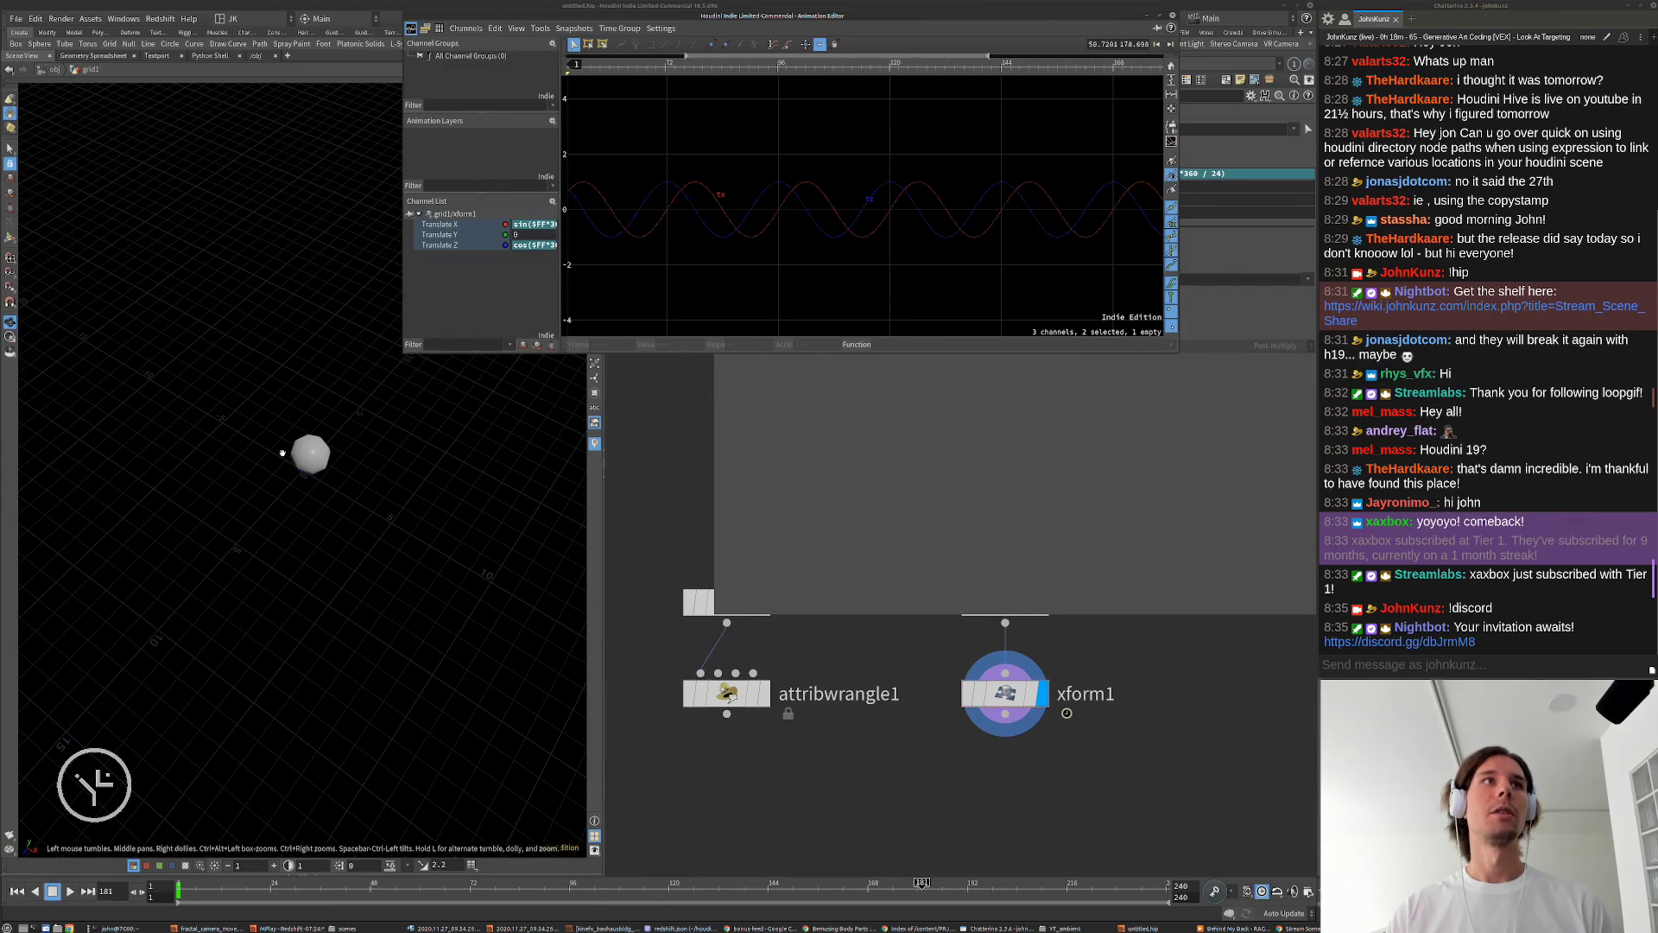
left_click(1172, 16)
Step: Play the sphere's motion from a low side angle and from above, and return to the first frame
left_click_drag(406, 466, 417, 409)
key("Up")
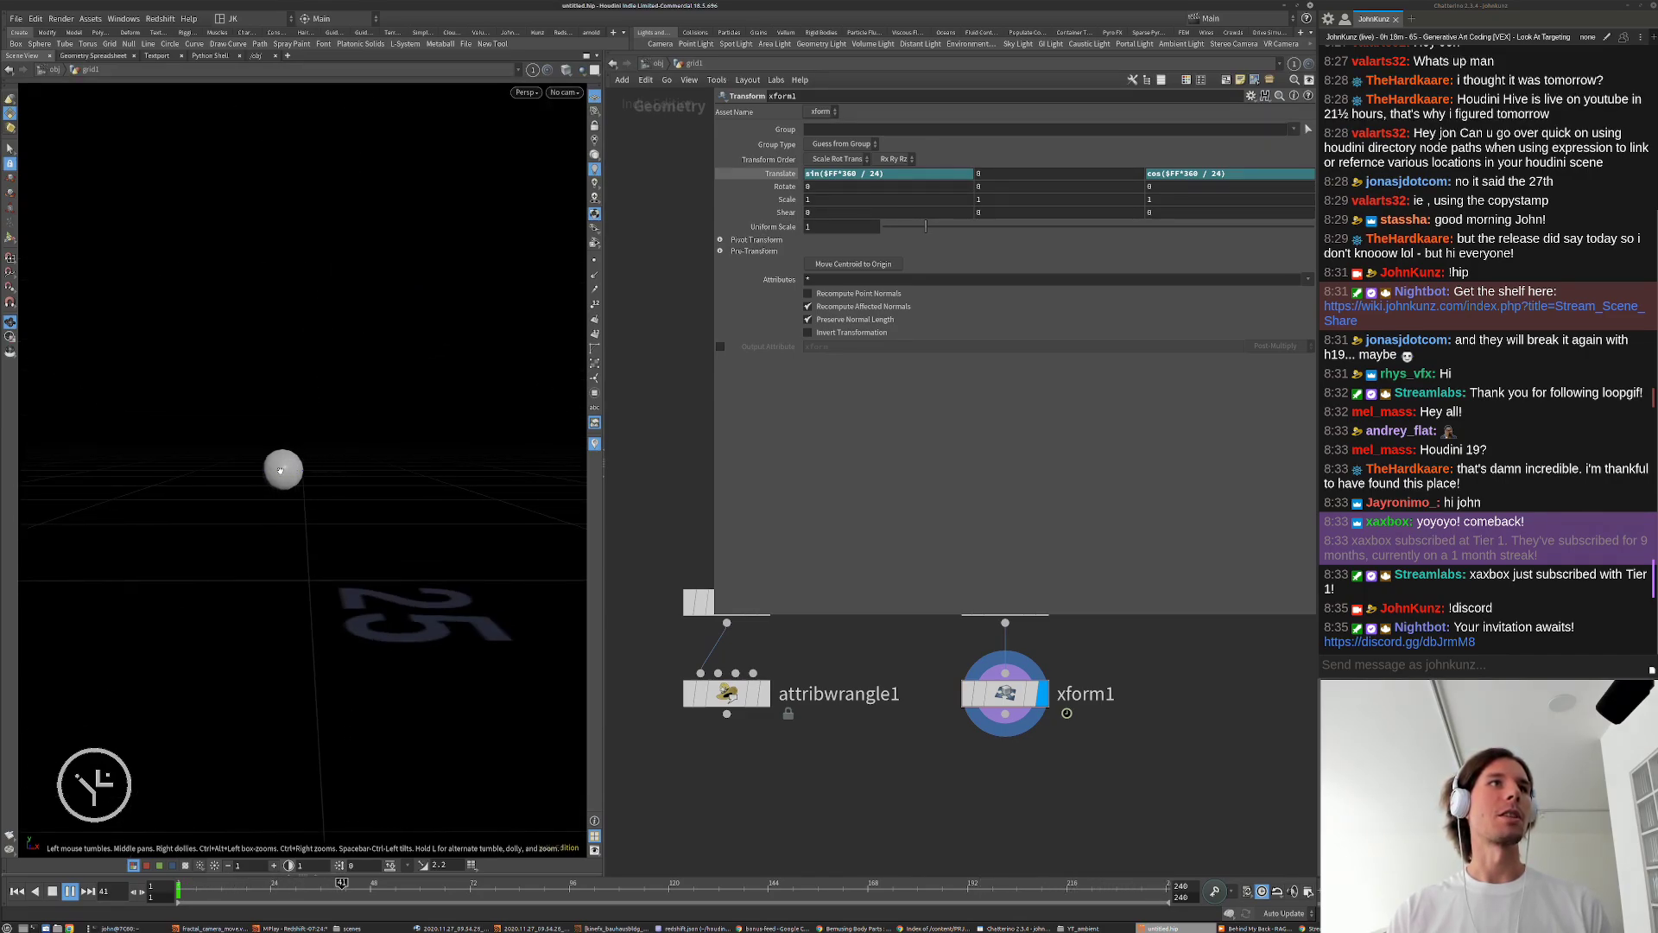
left_click_drag(343, 467, 298, 453)
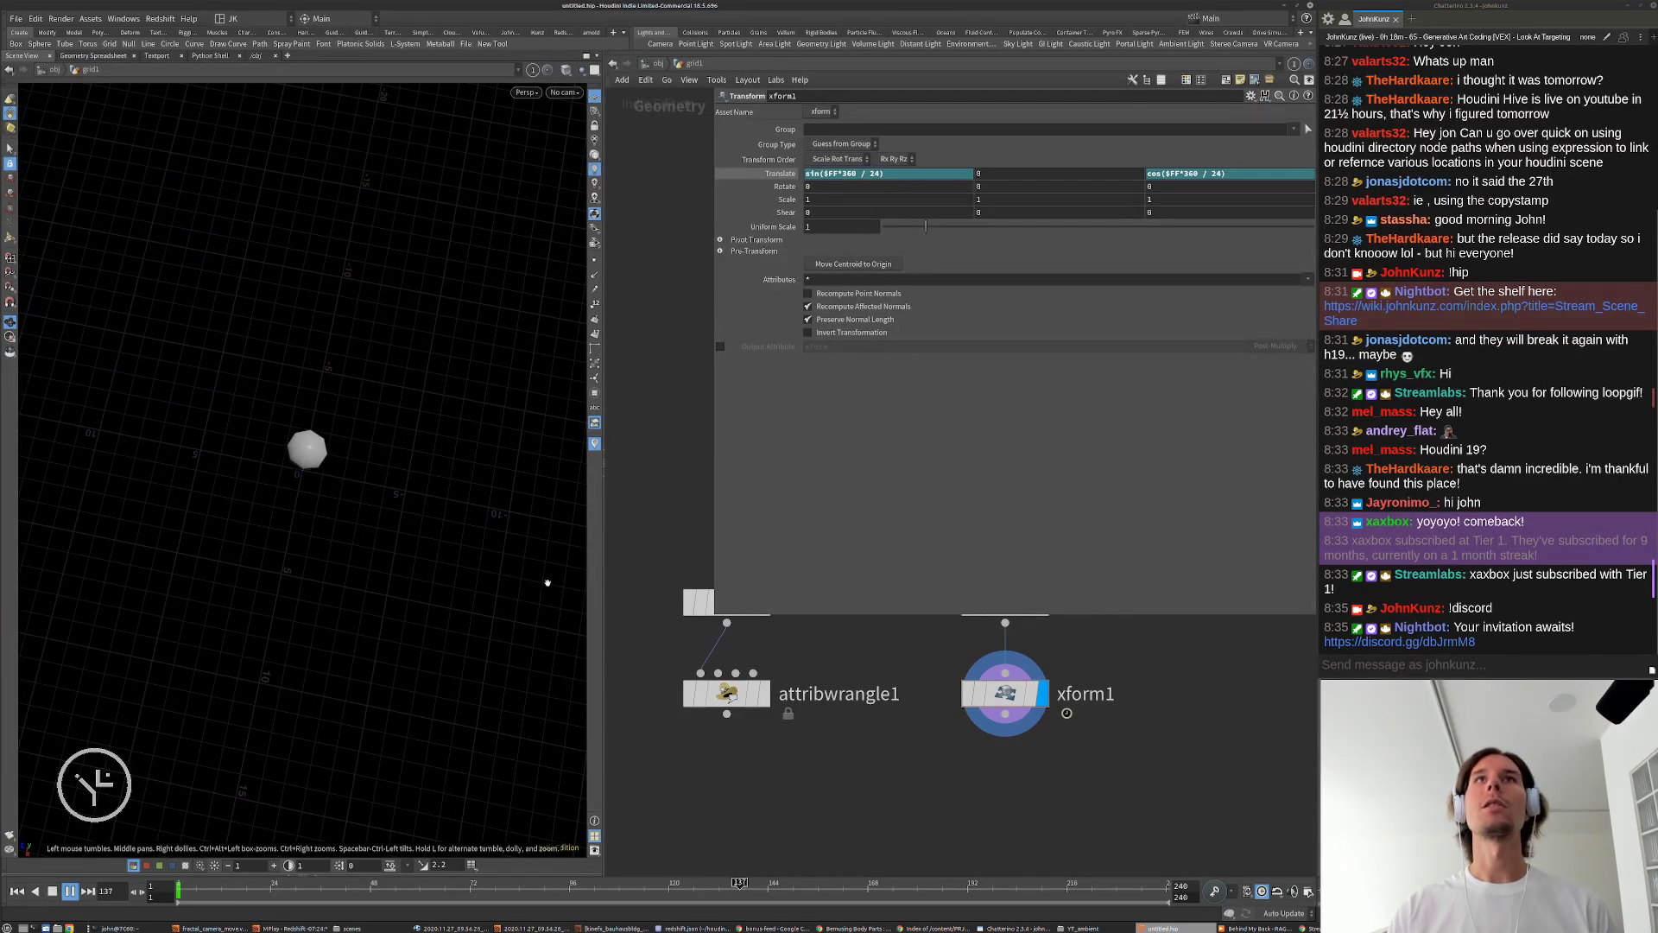
key("ctrl+Up")
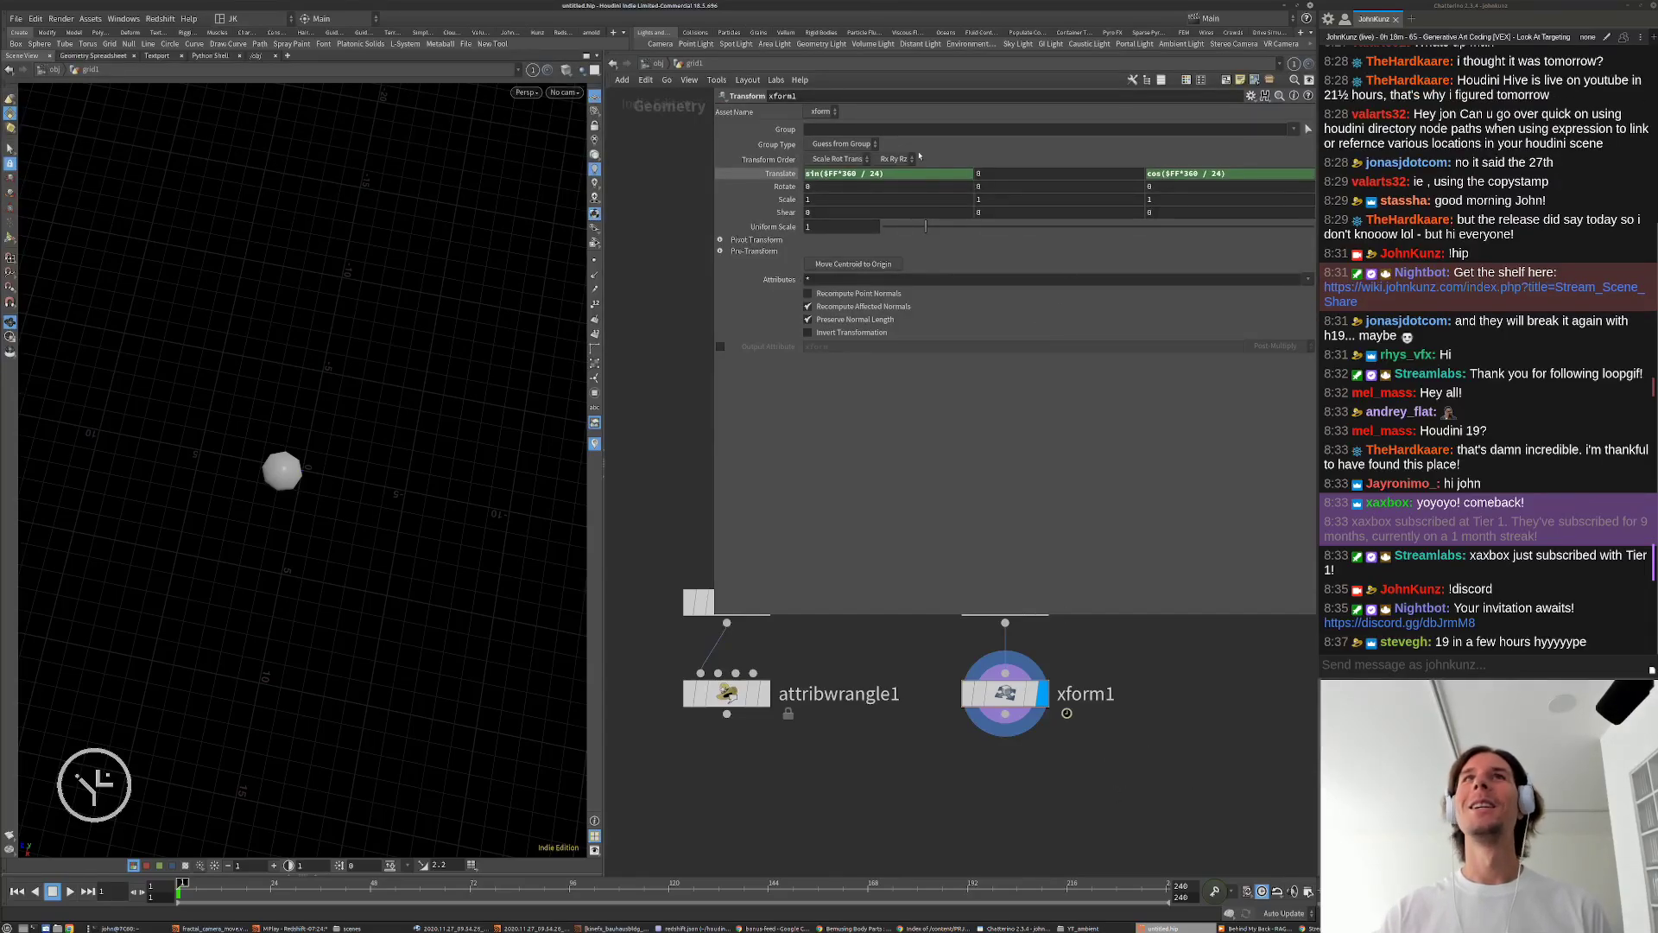
Step: Multiply xform1's X sine and Z cosine translation expressions by 4 to widen the sphere's circle
left_click(913, 178)
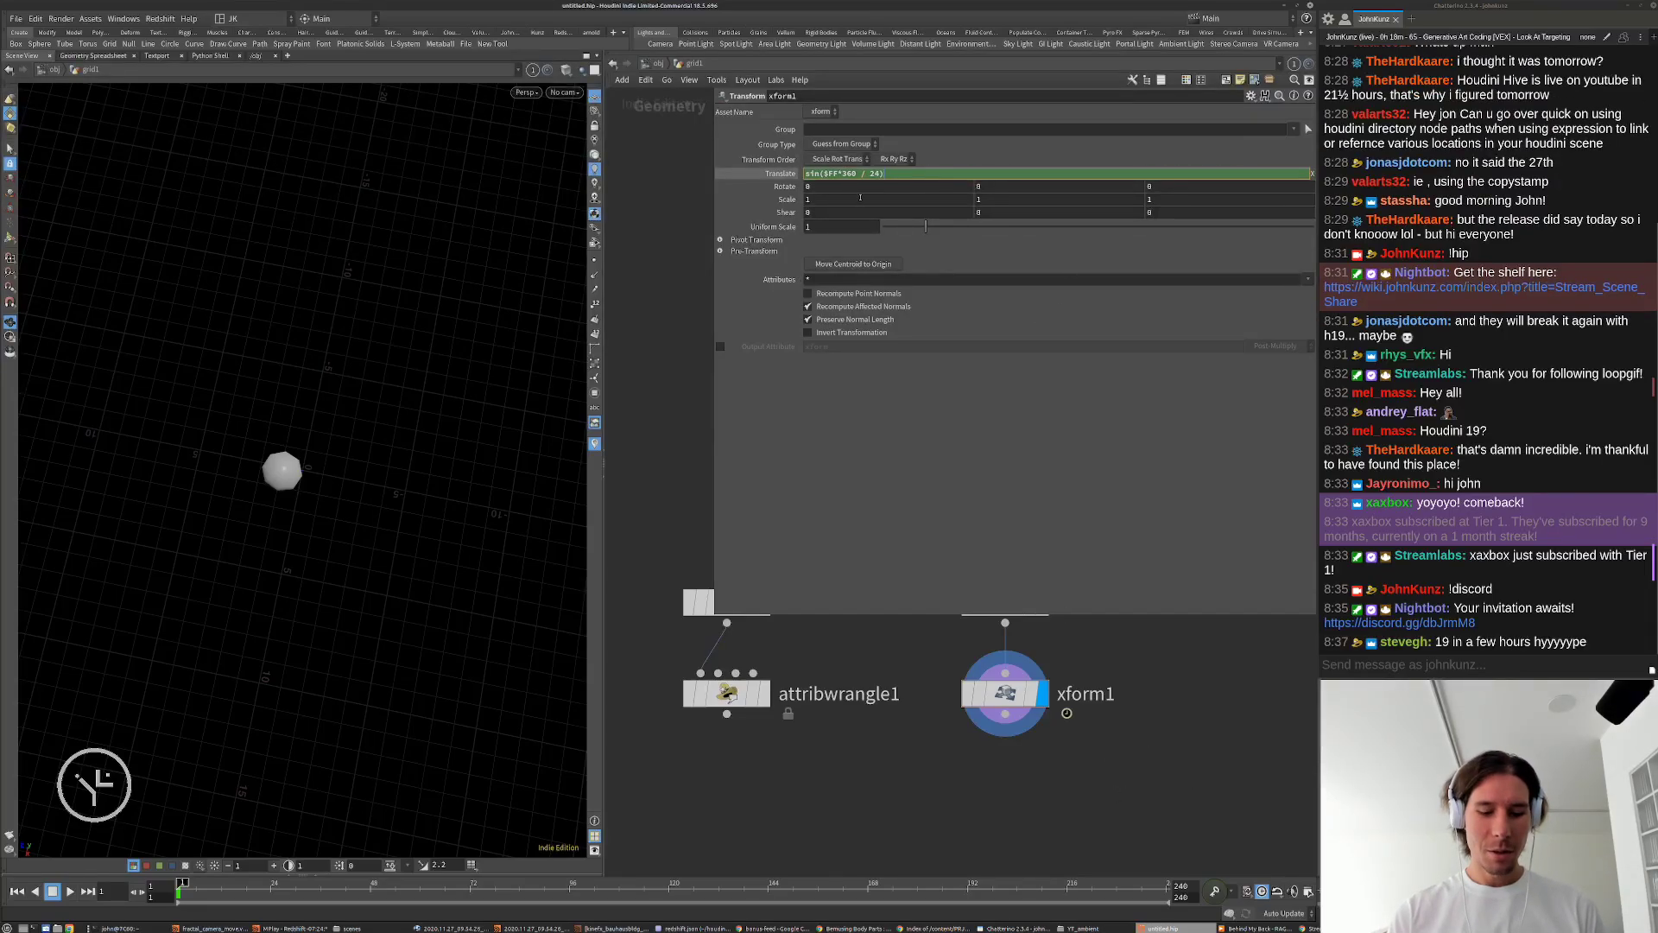
type("*")
key("Return")
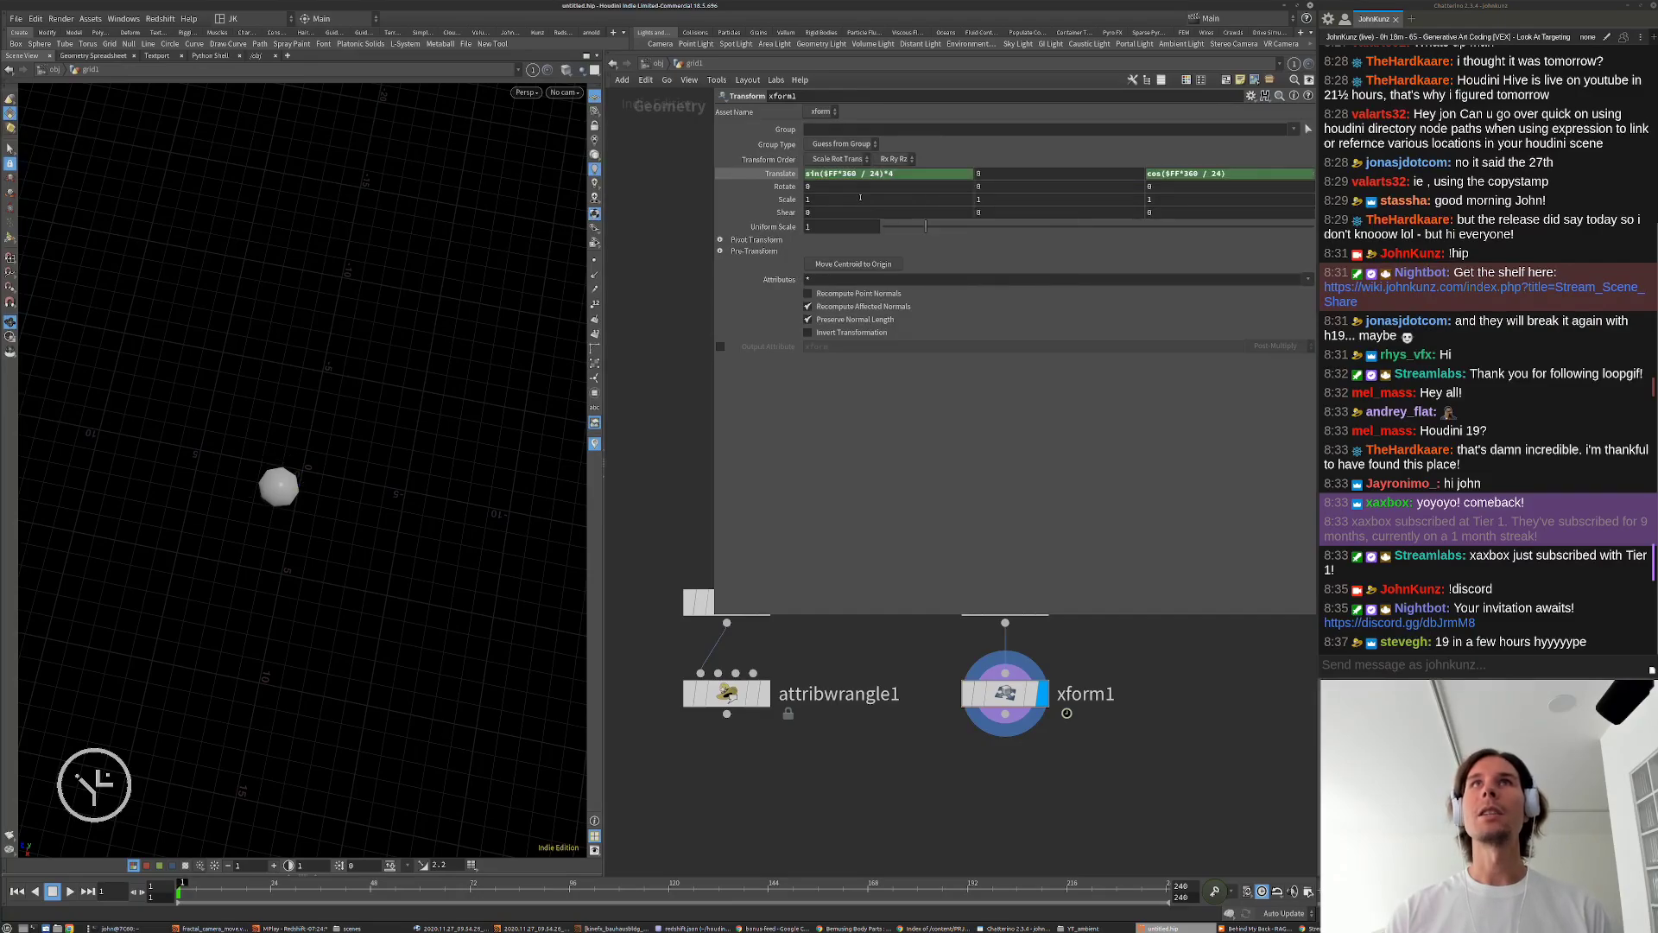
left_click(1234, 173)
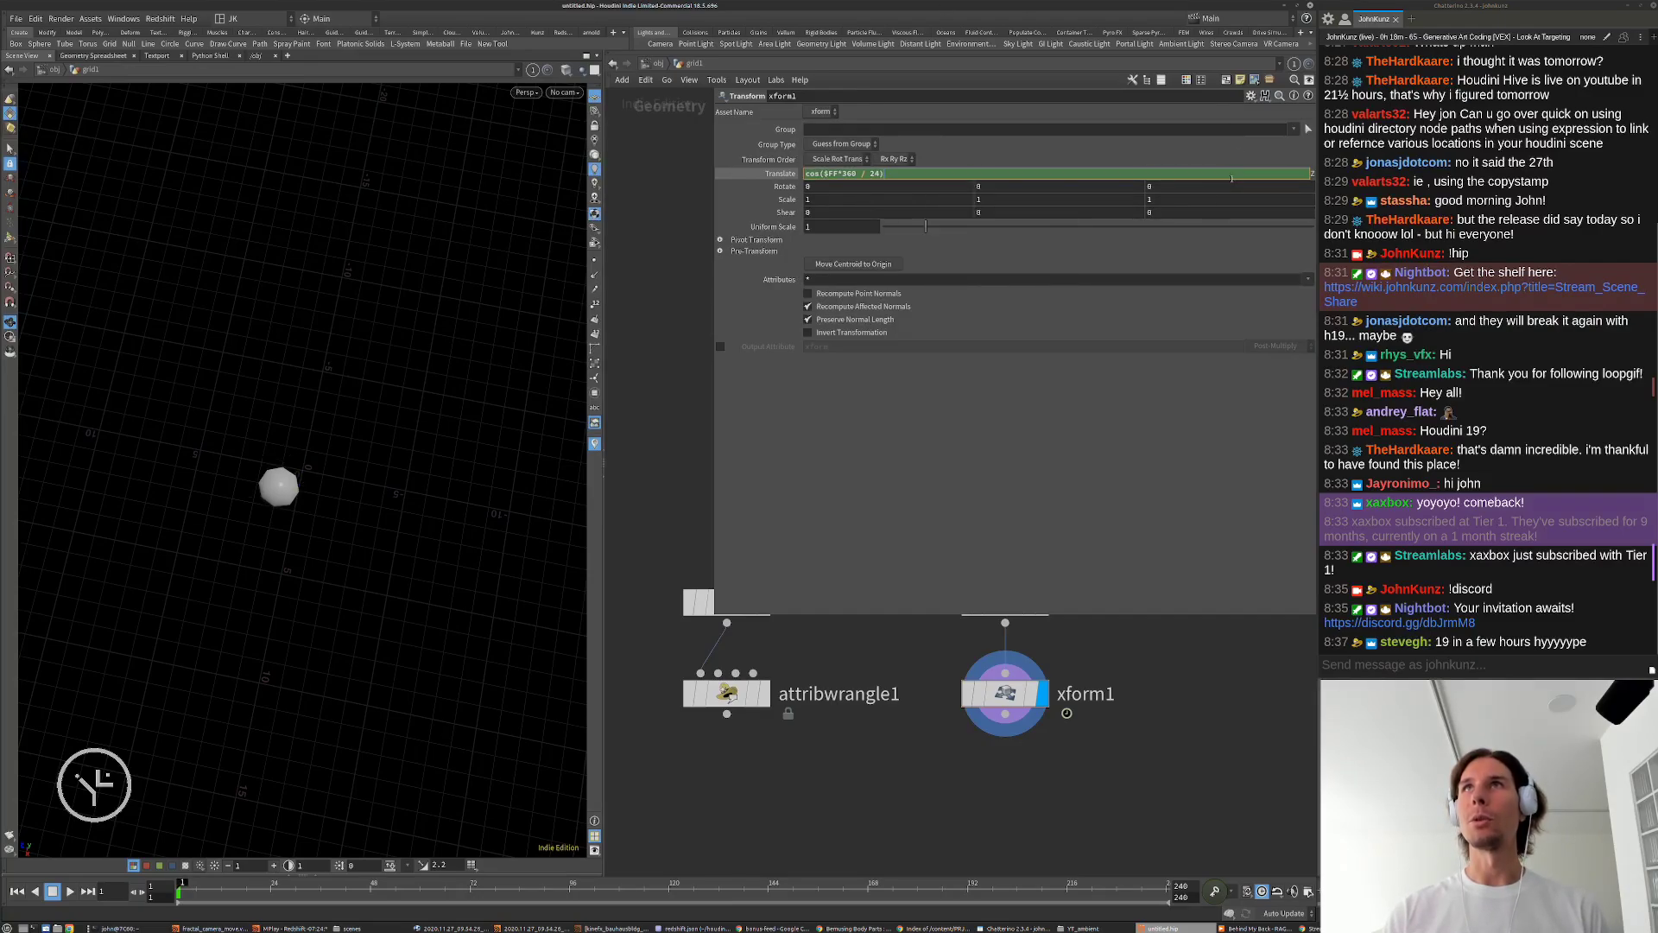
type("*4")
key("Return")
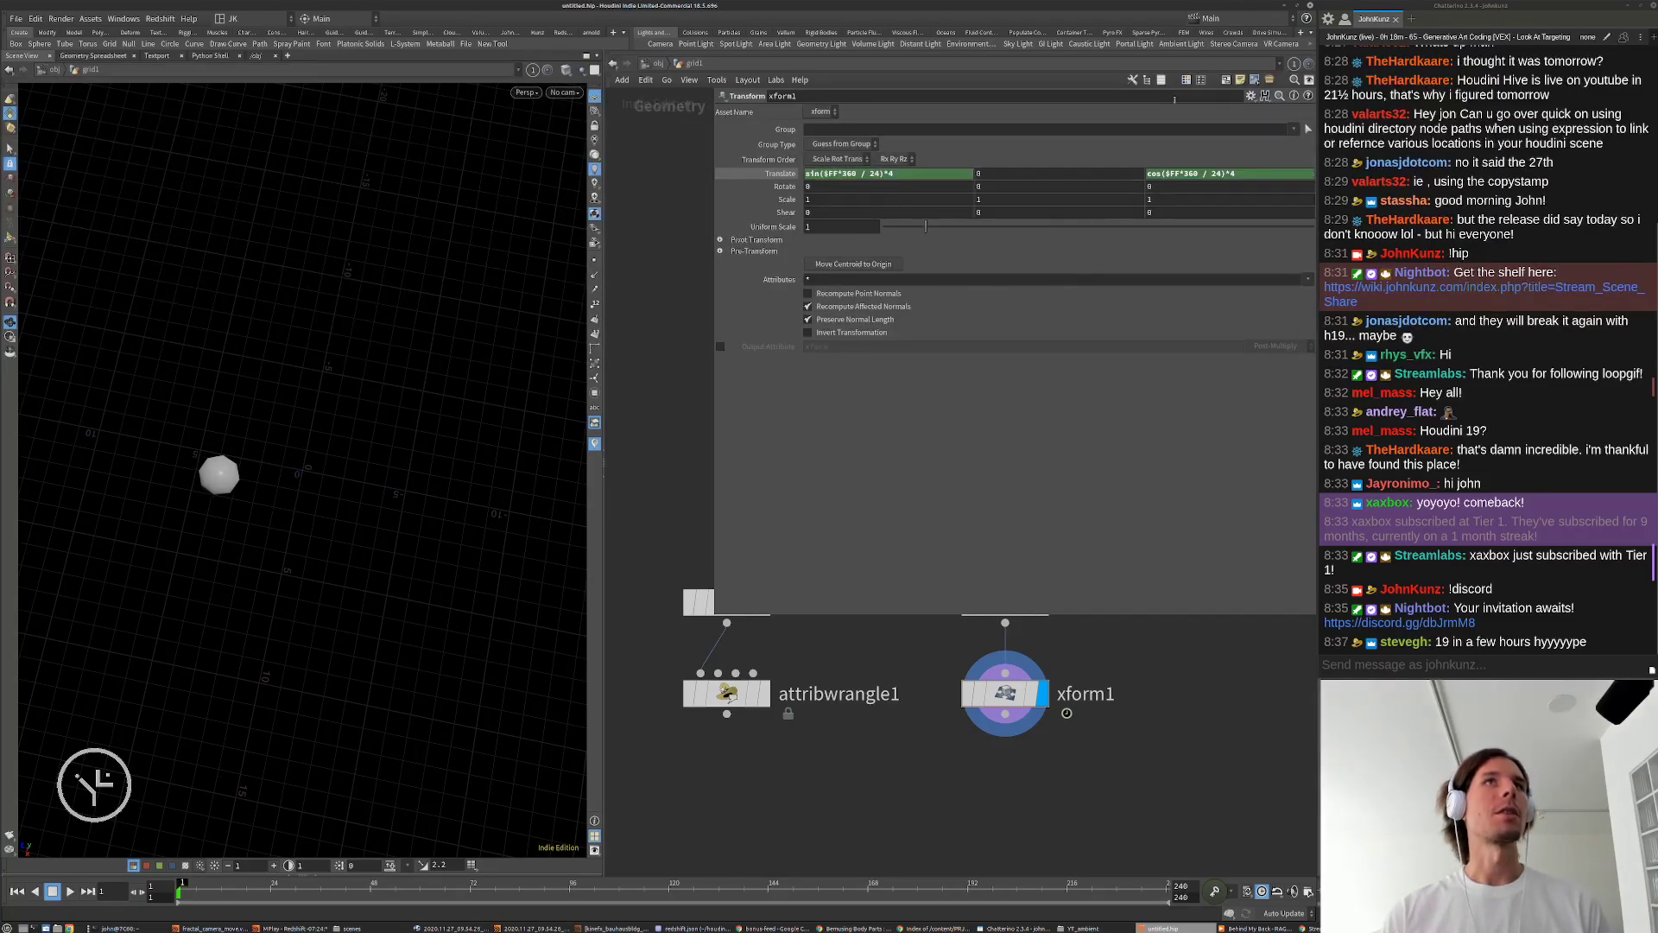
Step: Play the sphere's widened circular motion and rewind to the first frame
key("Up")
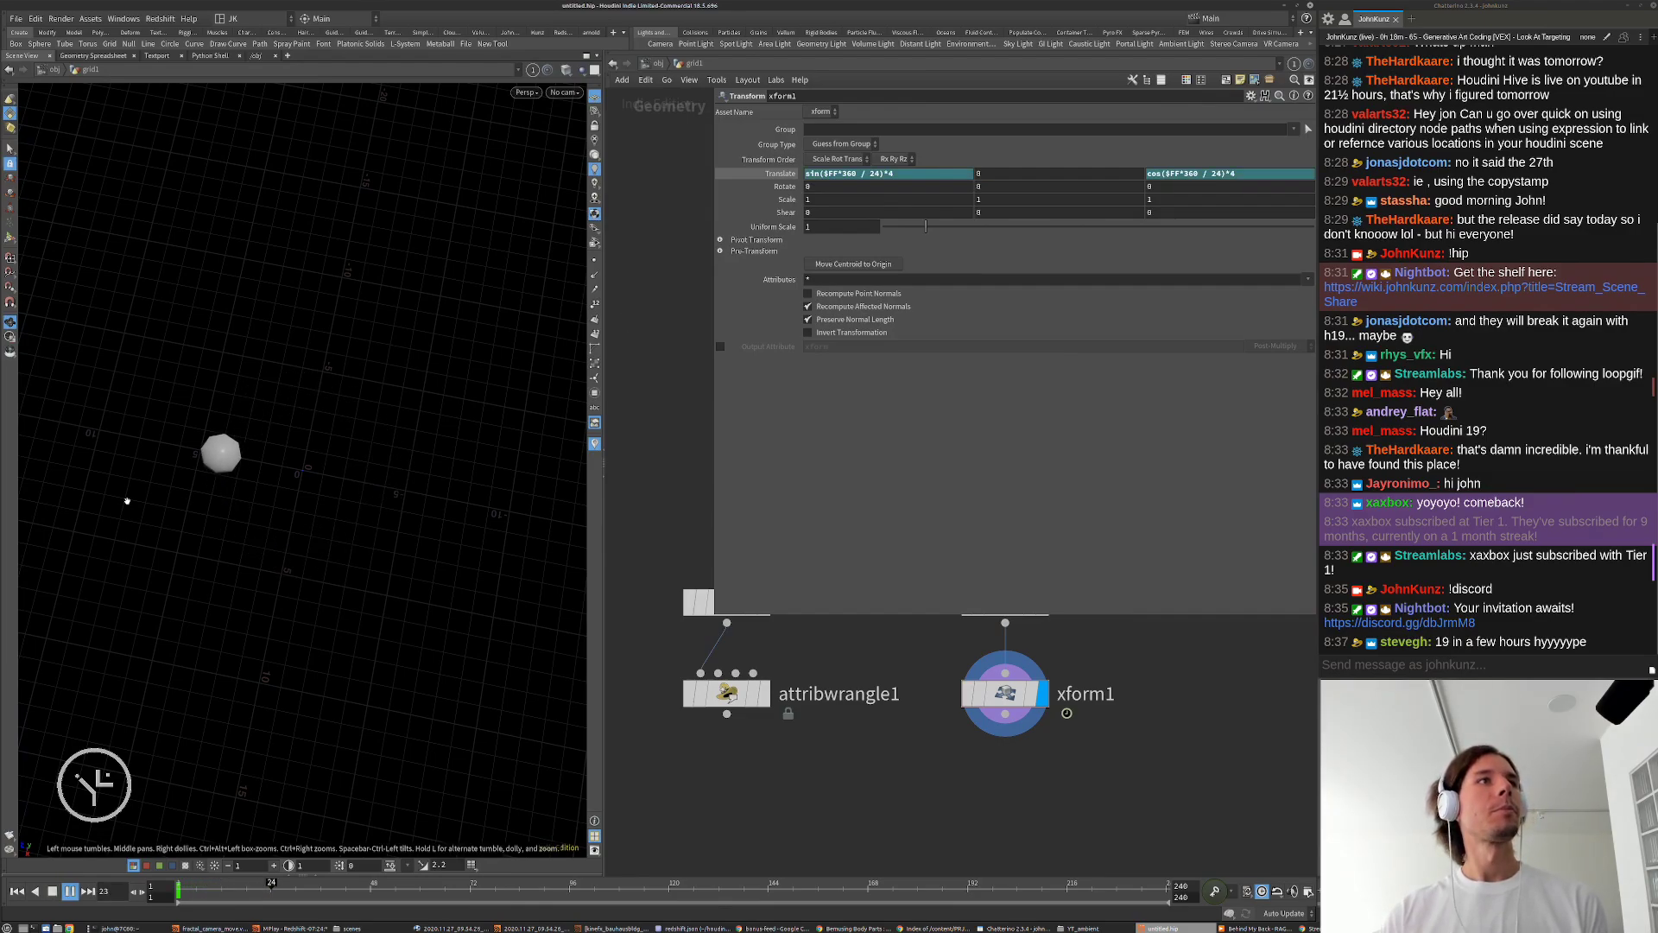
key("Up")
key("ctrl+Up")
left_click_drag(312, 593, 364, 548)
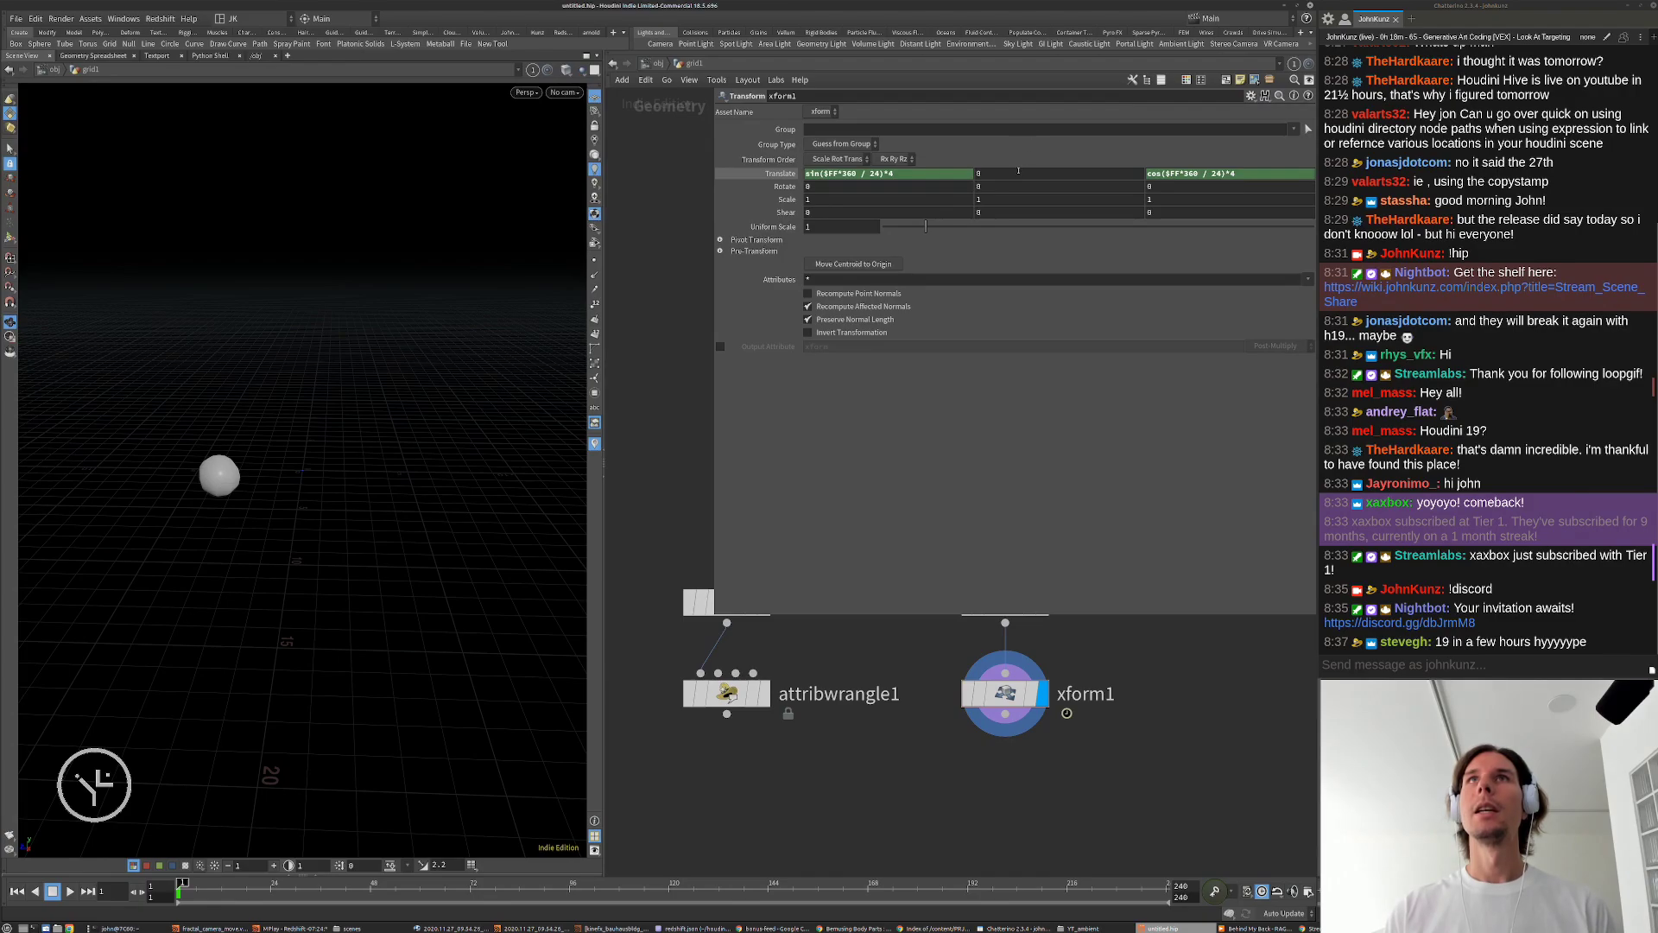
Step: Set xform1's Y translation to 3 and shrink the parameter pane to uncover the nodes
middle_click_drag(1019, 170, 975, 401)
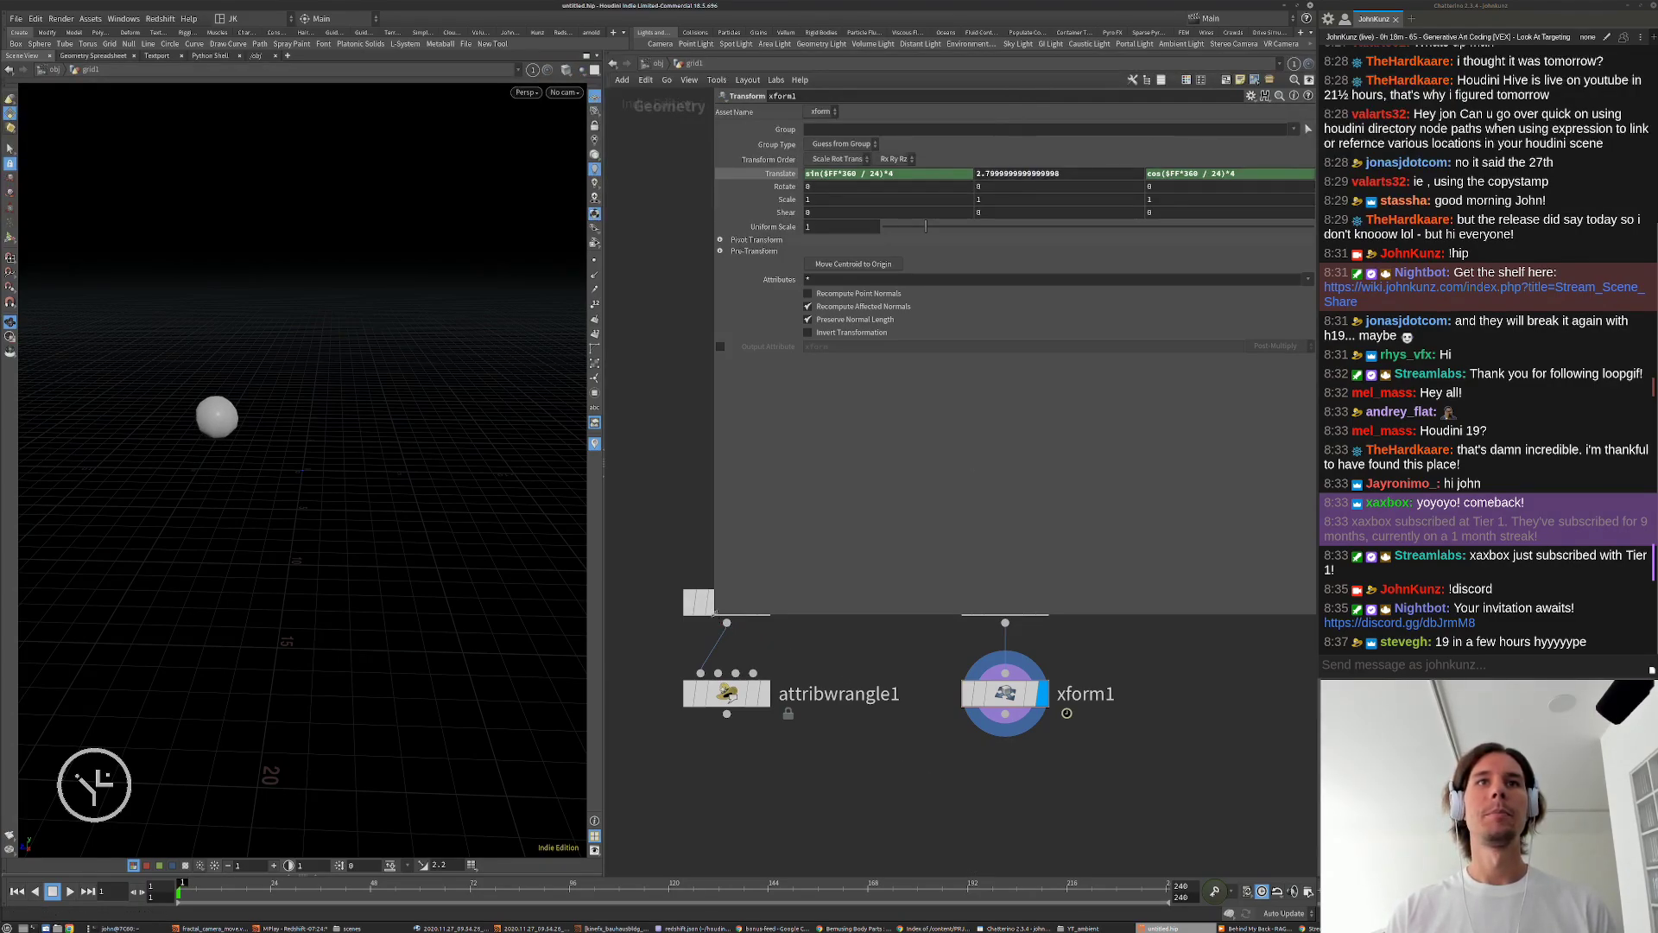
left_click_drag(713, 612, 826, 522)
left_click(1141, 177)
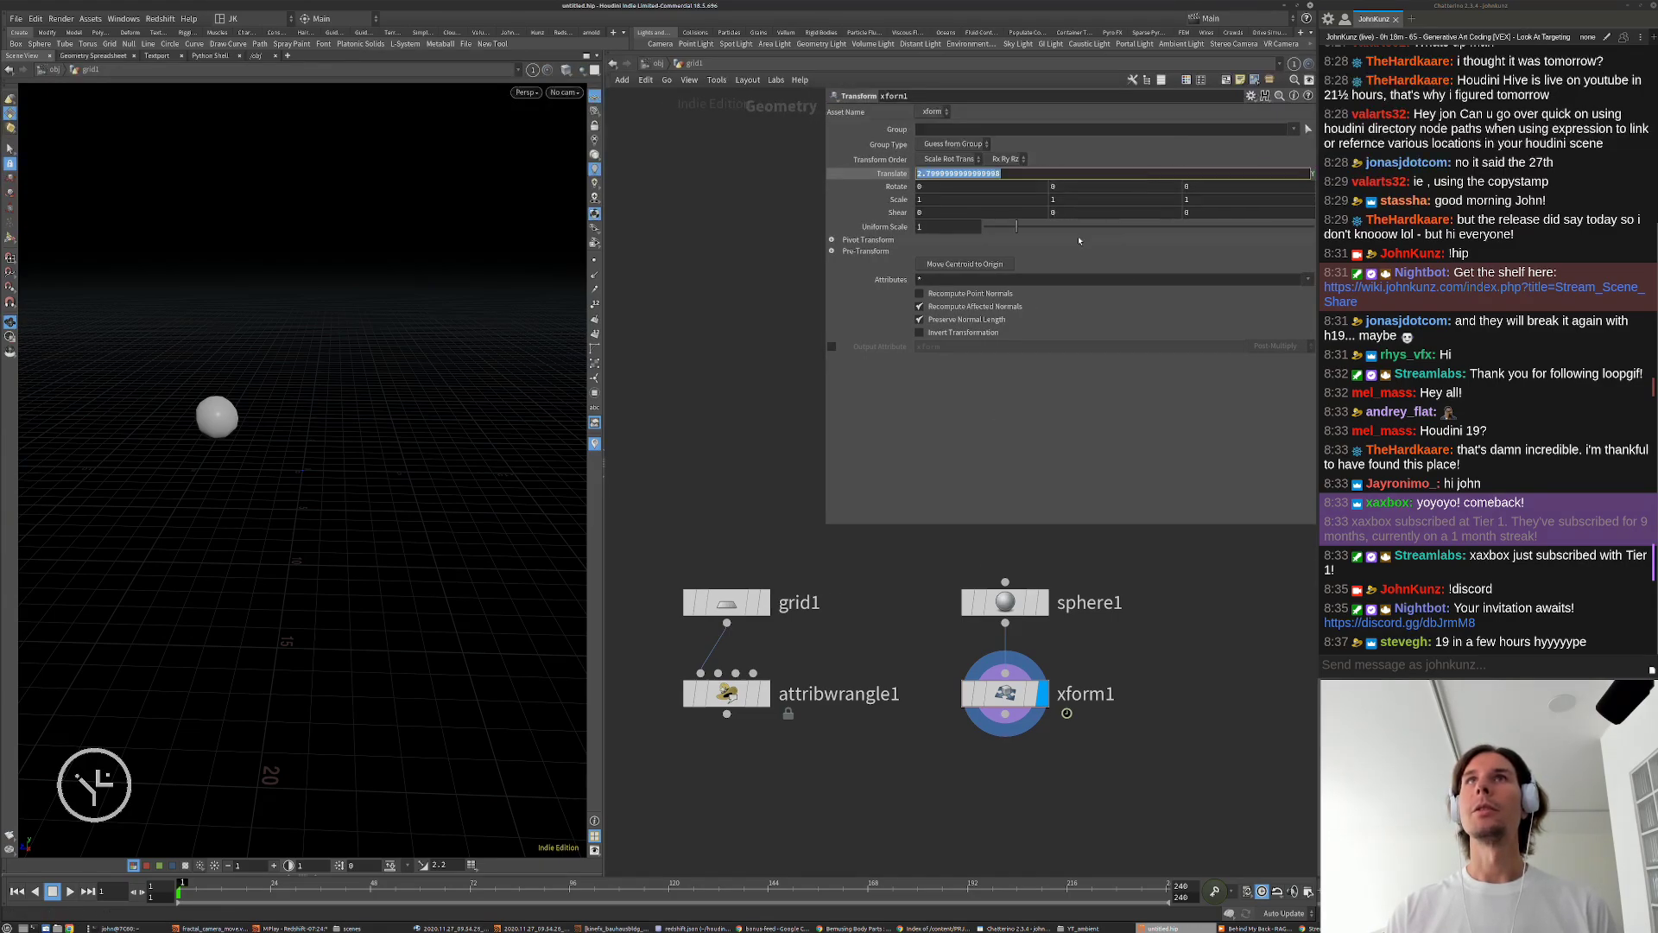
type("3")
key("Return")
Step: Display attribwrangle1 with its parameters open, and show xform1 as a wireframe template
left_click(763, 693)
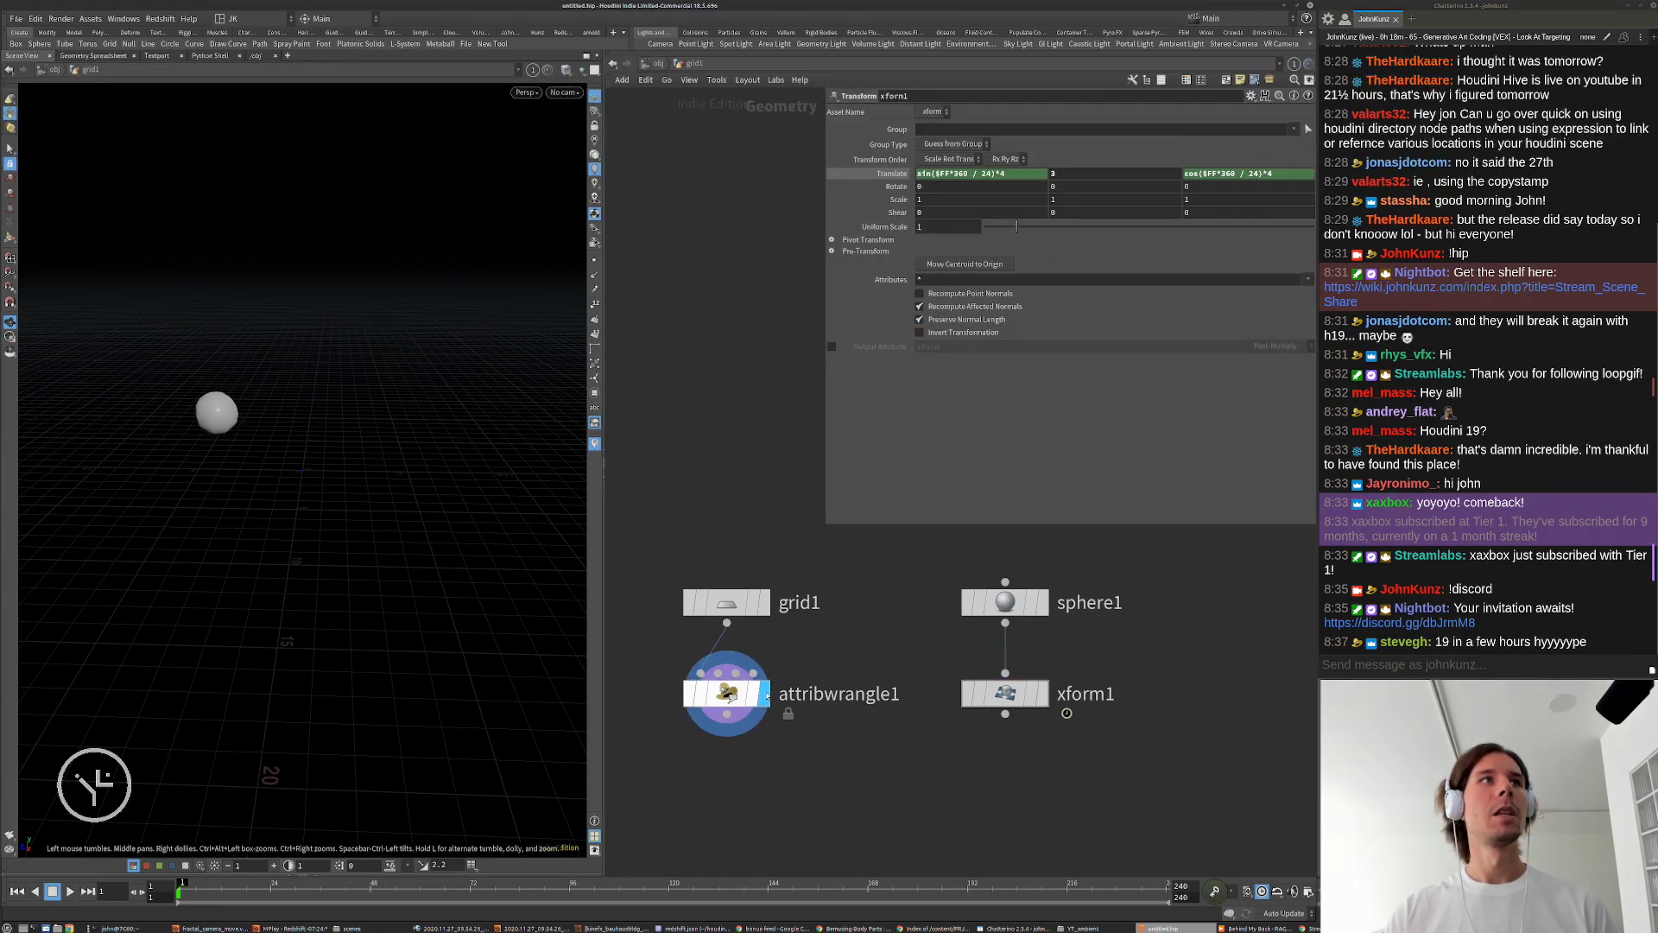
left_click(739, 694)
scroll(290, 491, "up", 2)
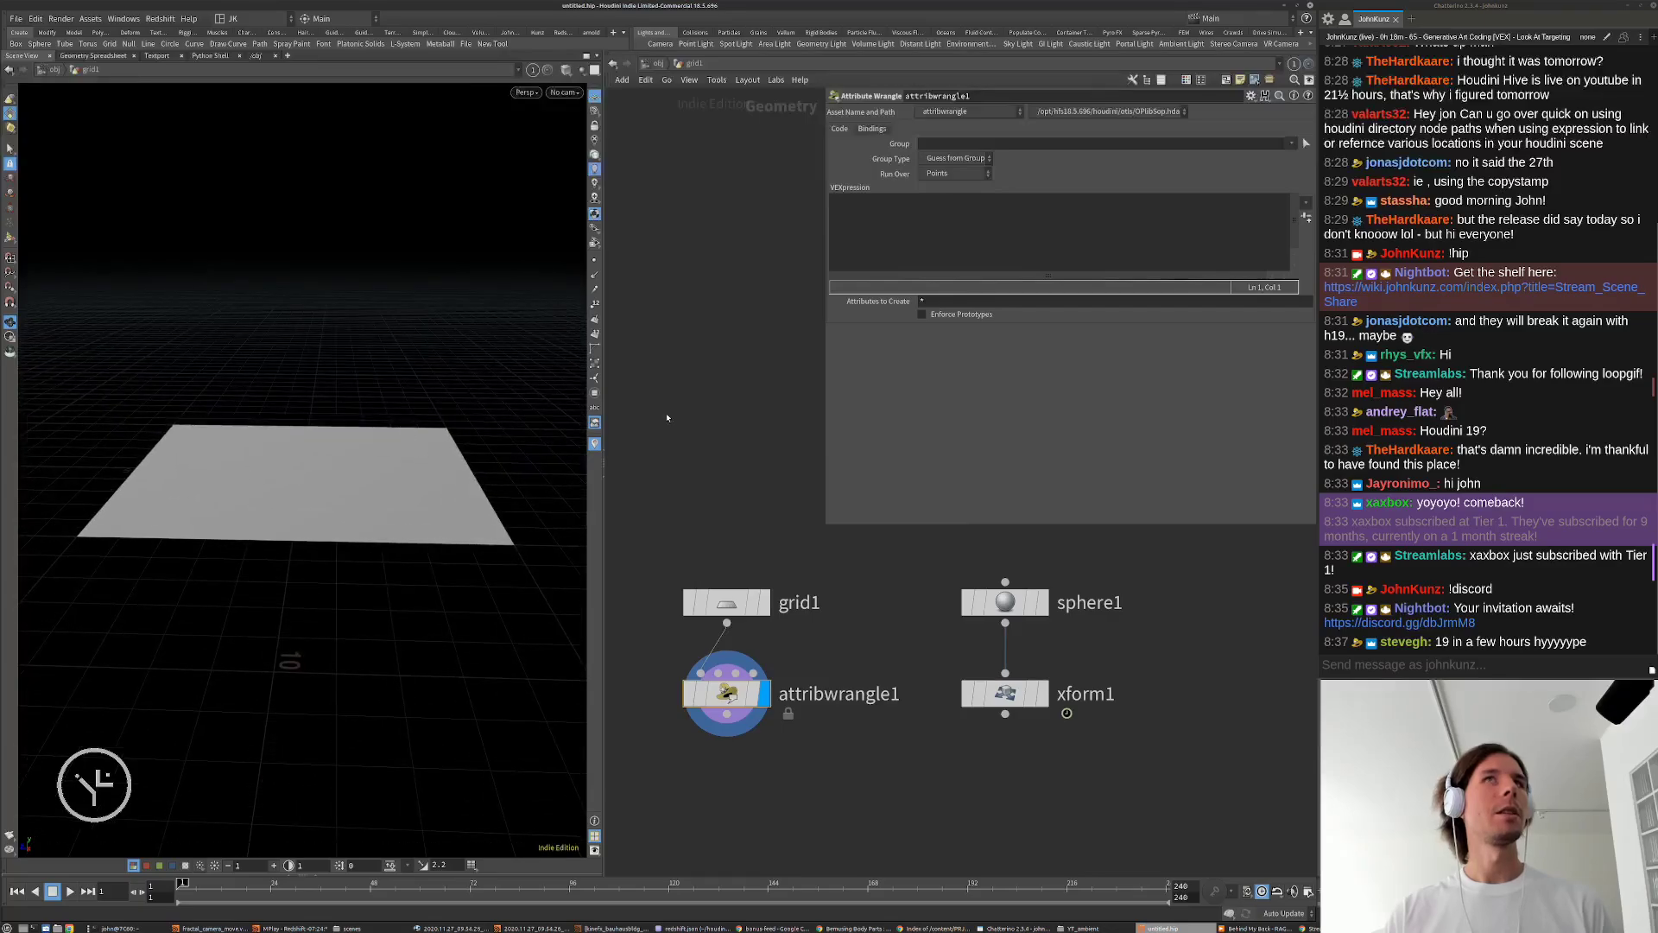
left_click(1035, 699)
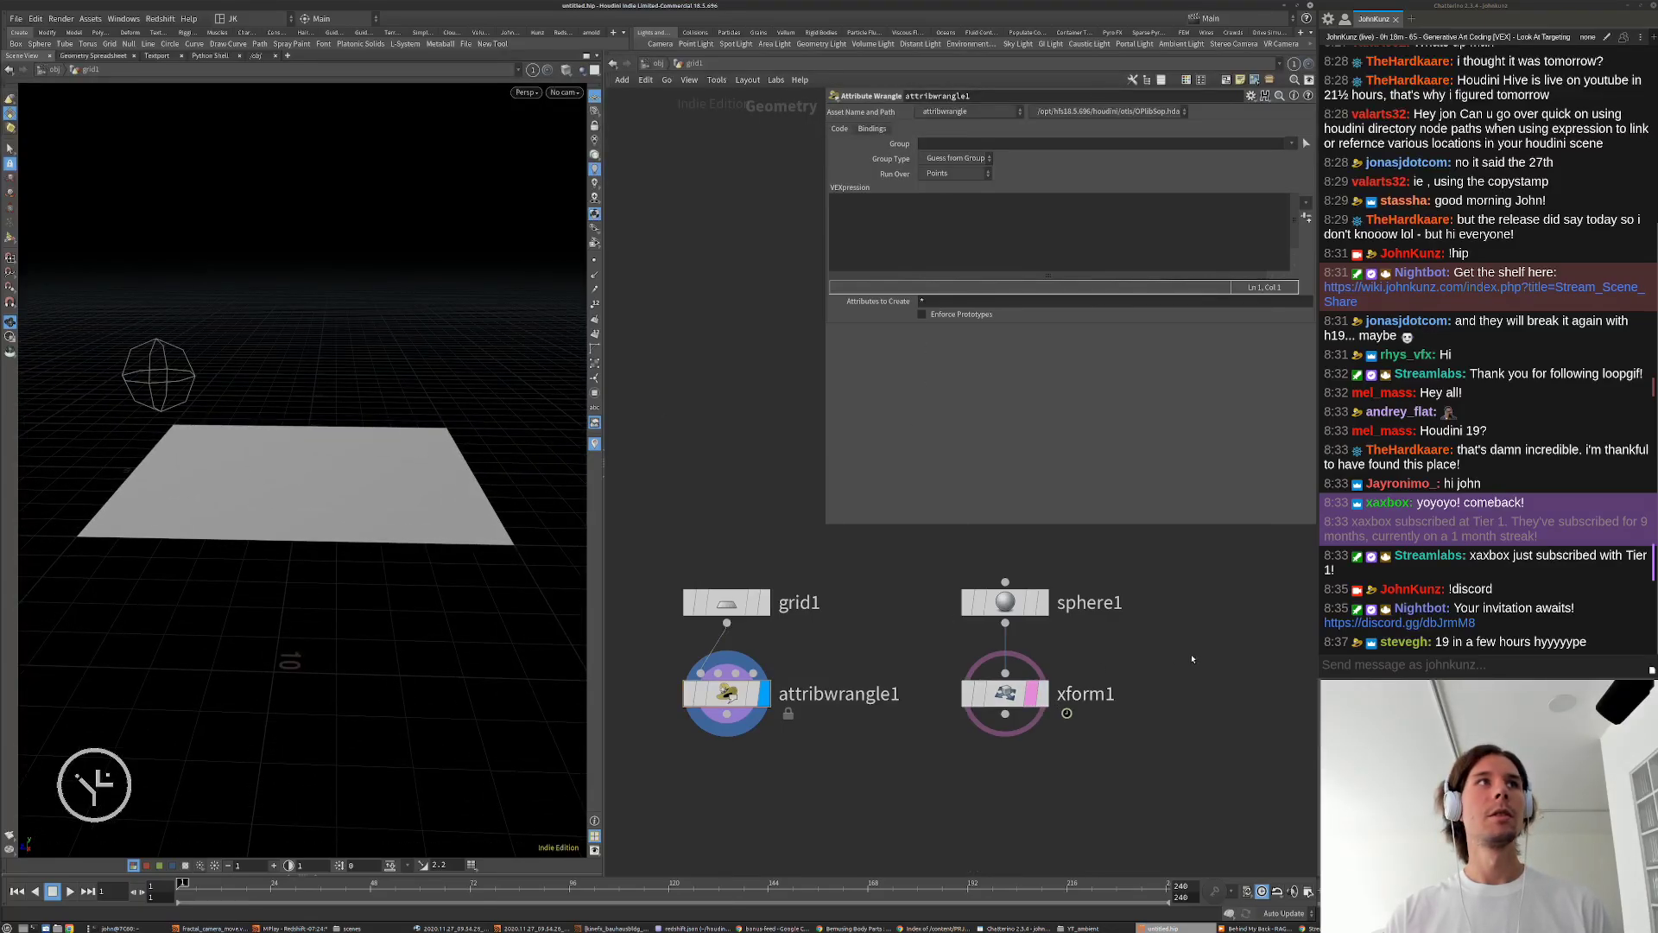
Step: Play the template sphere circling above the grid and rewind to the first frame
key("Up")
mouse_move(374, 496)
left_mouse_down()
mouse_move(296, 493)
mouse_move(385, 507)
left_mouse_up()
left_click_drag(296, 455, 314, 474)
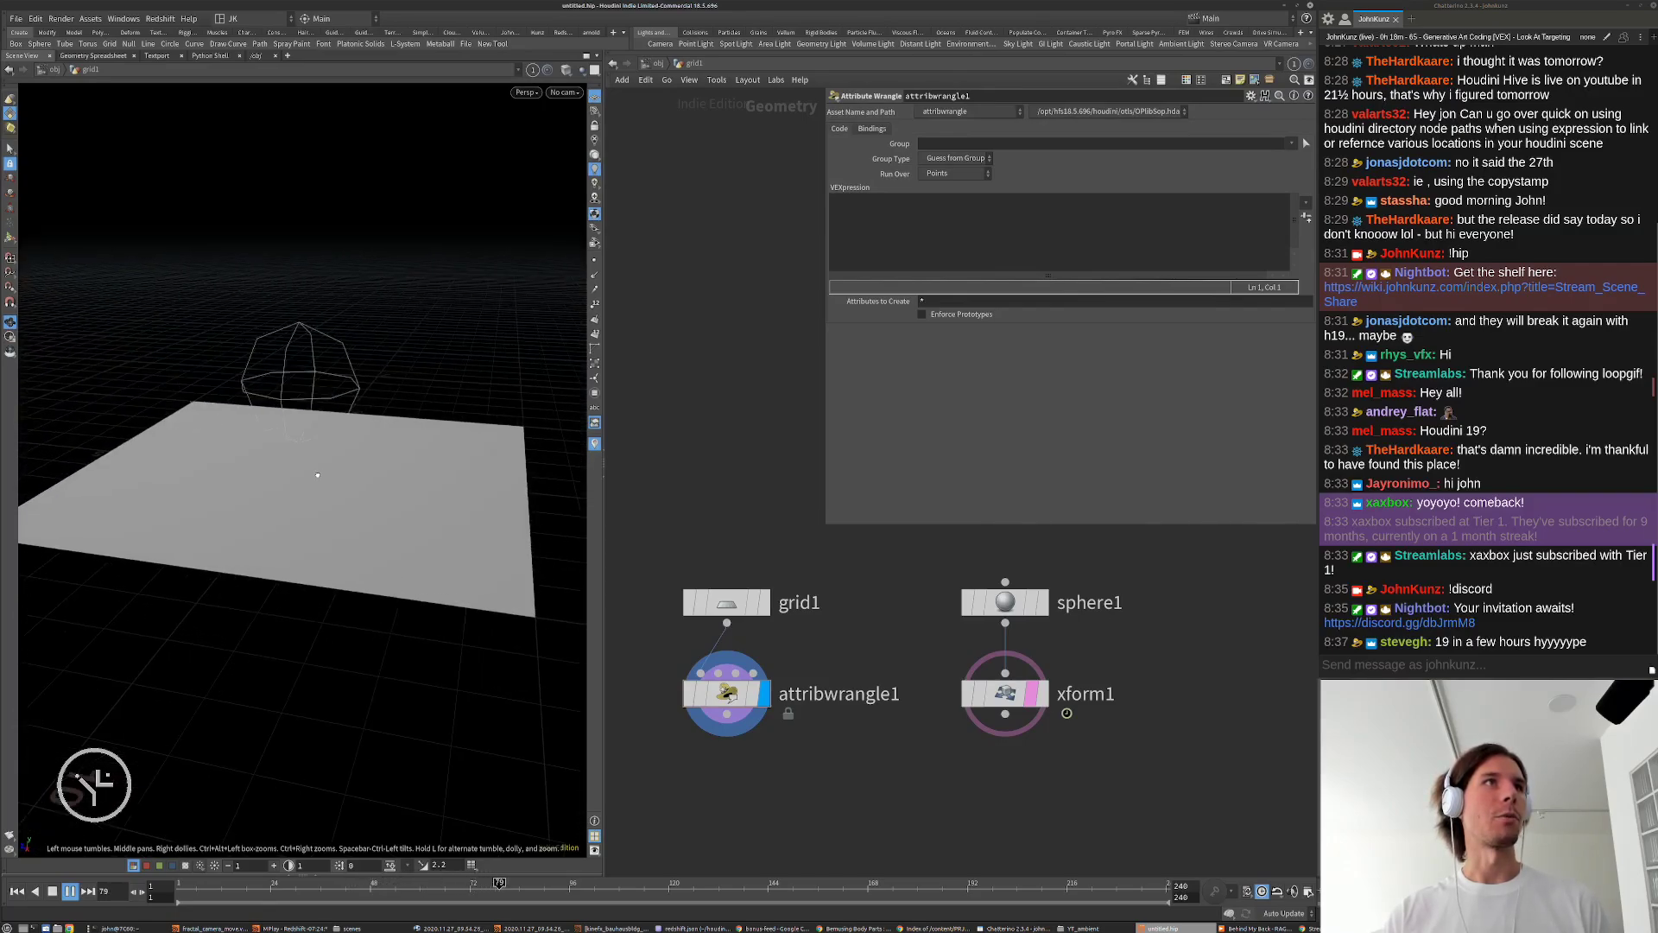
key("ctrl+Up")
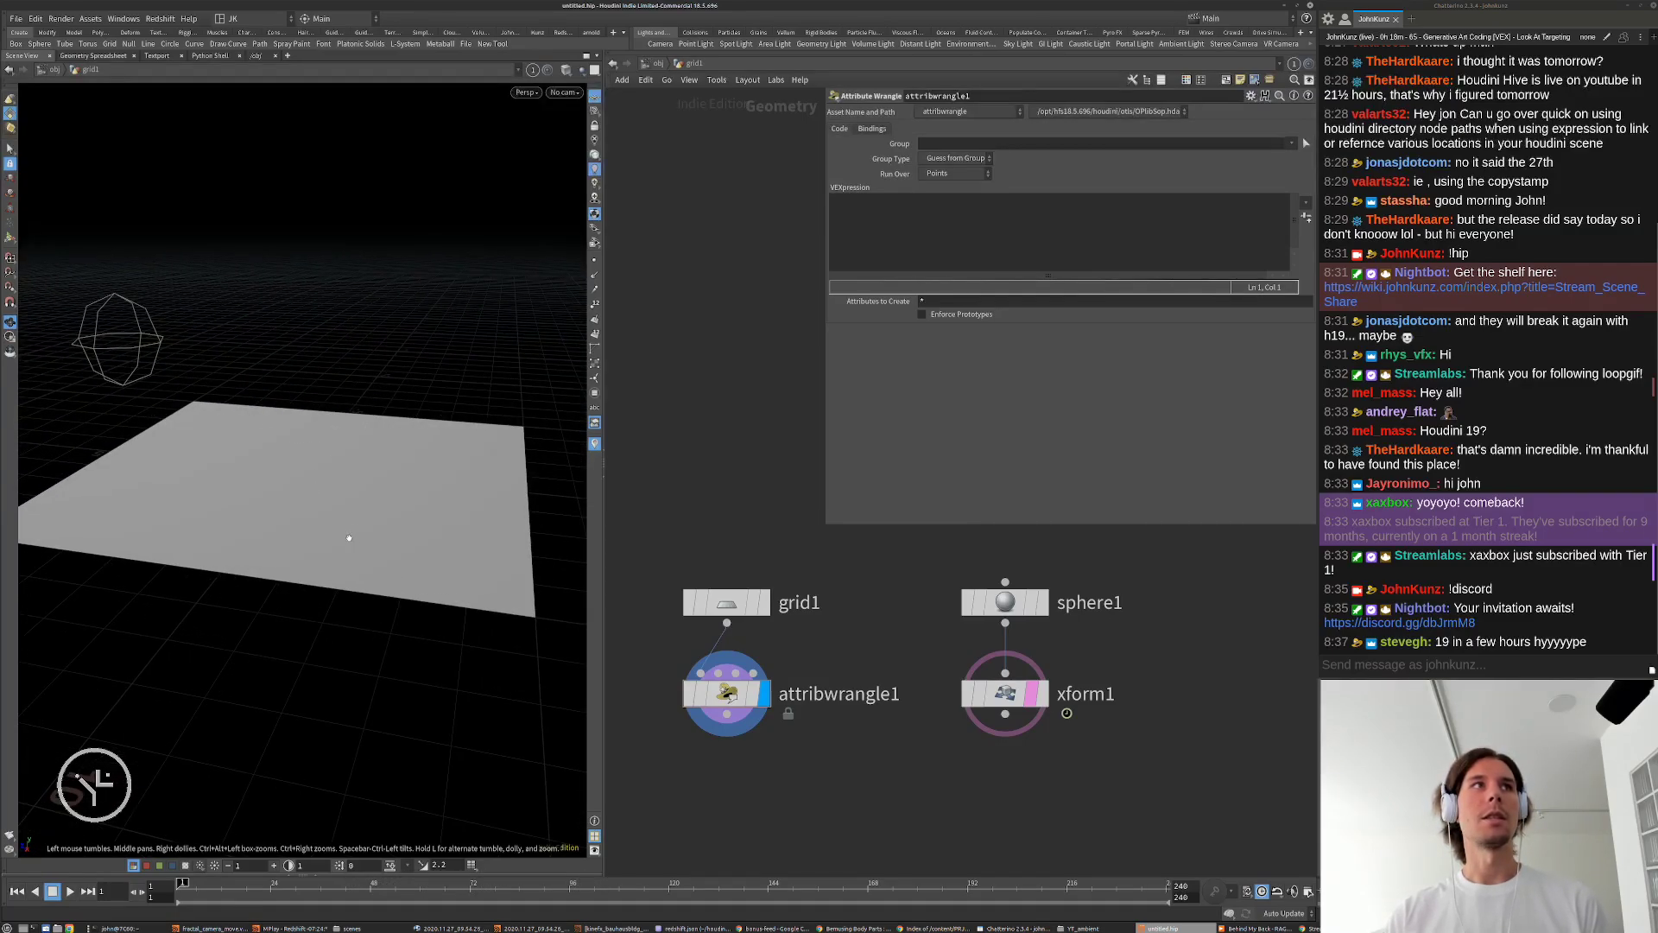
left_click(1032, 602)
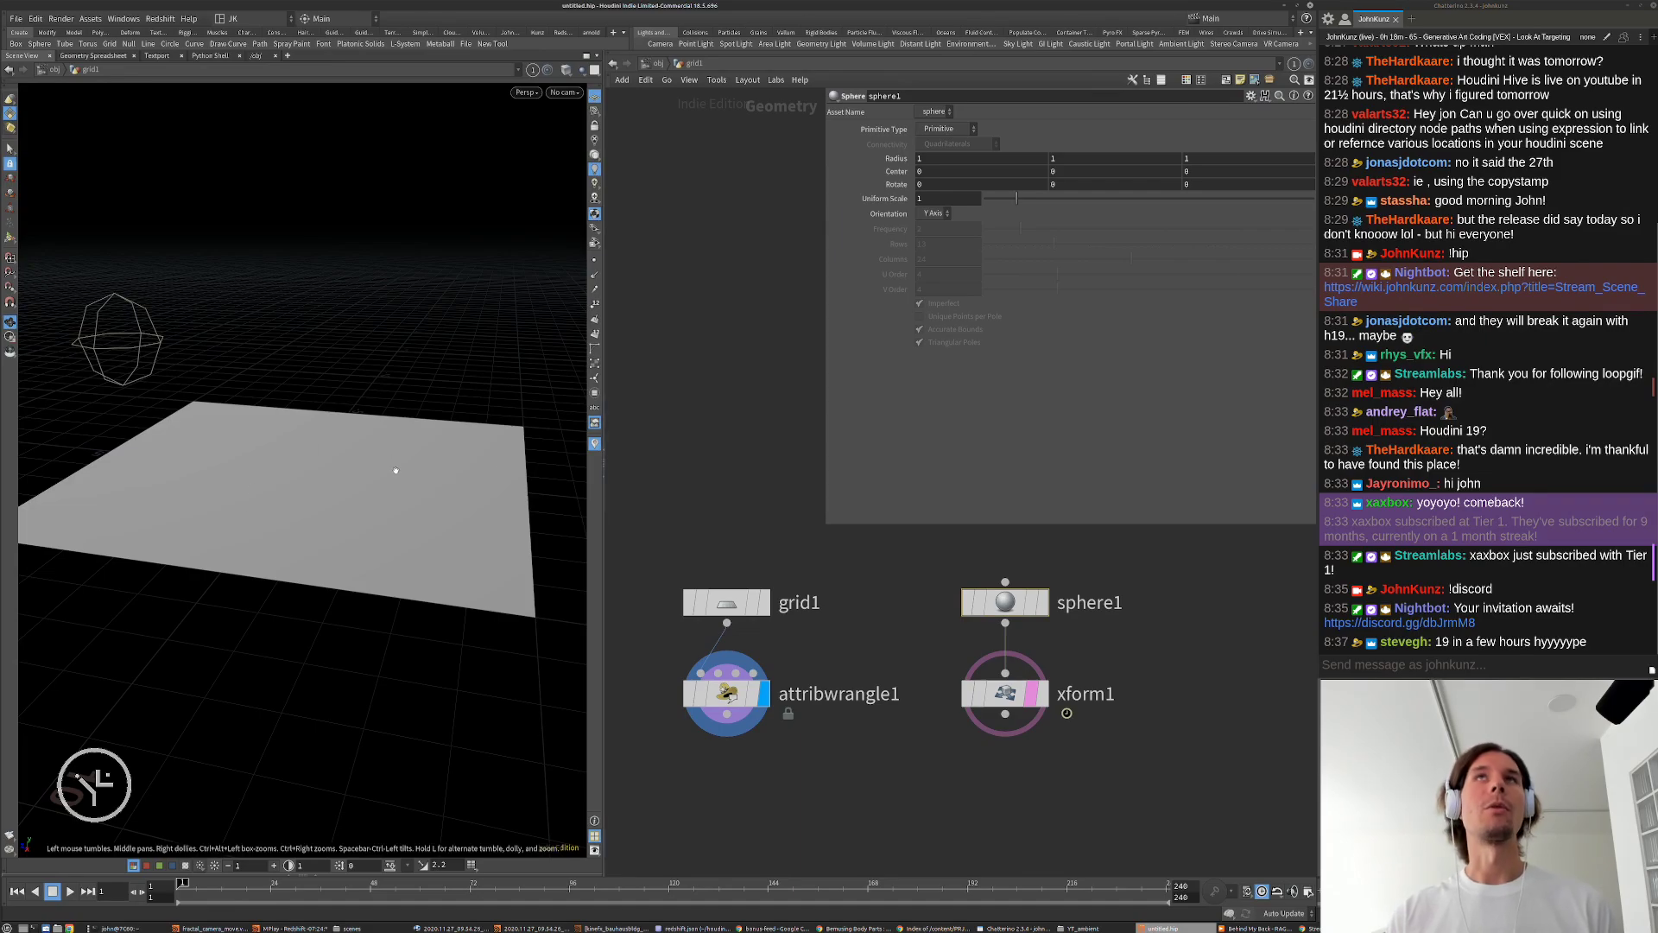
left_click_drag(236, 492, 234, 442)
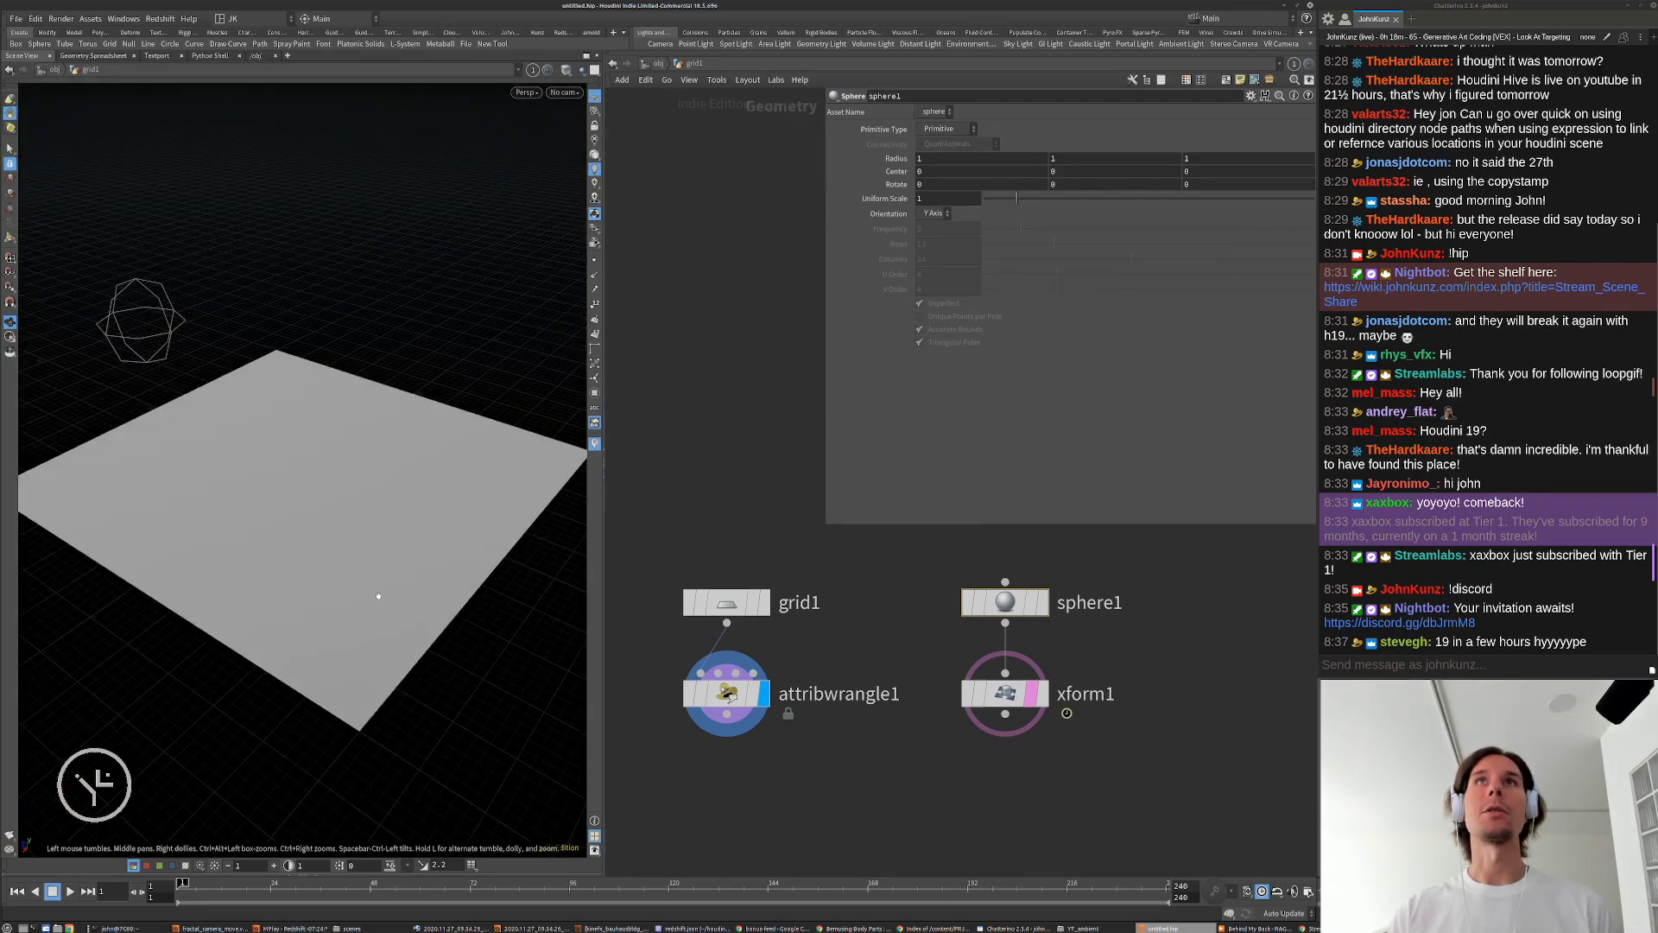
left_click_drag(378, 595, 128, 347)
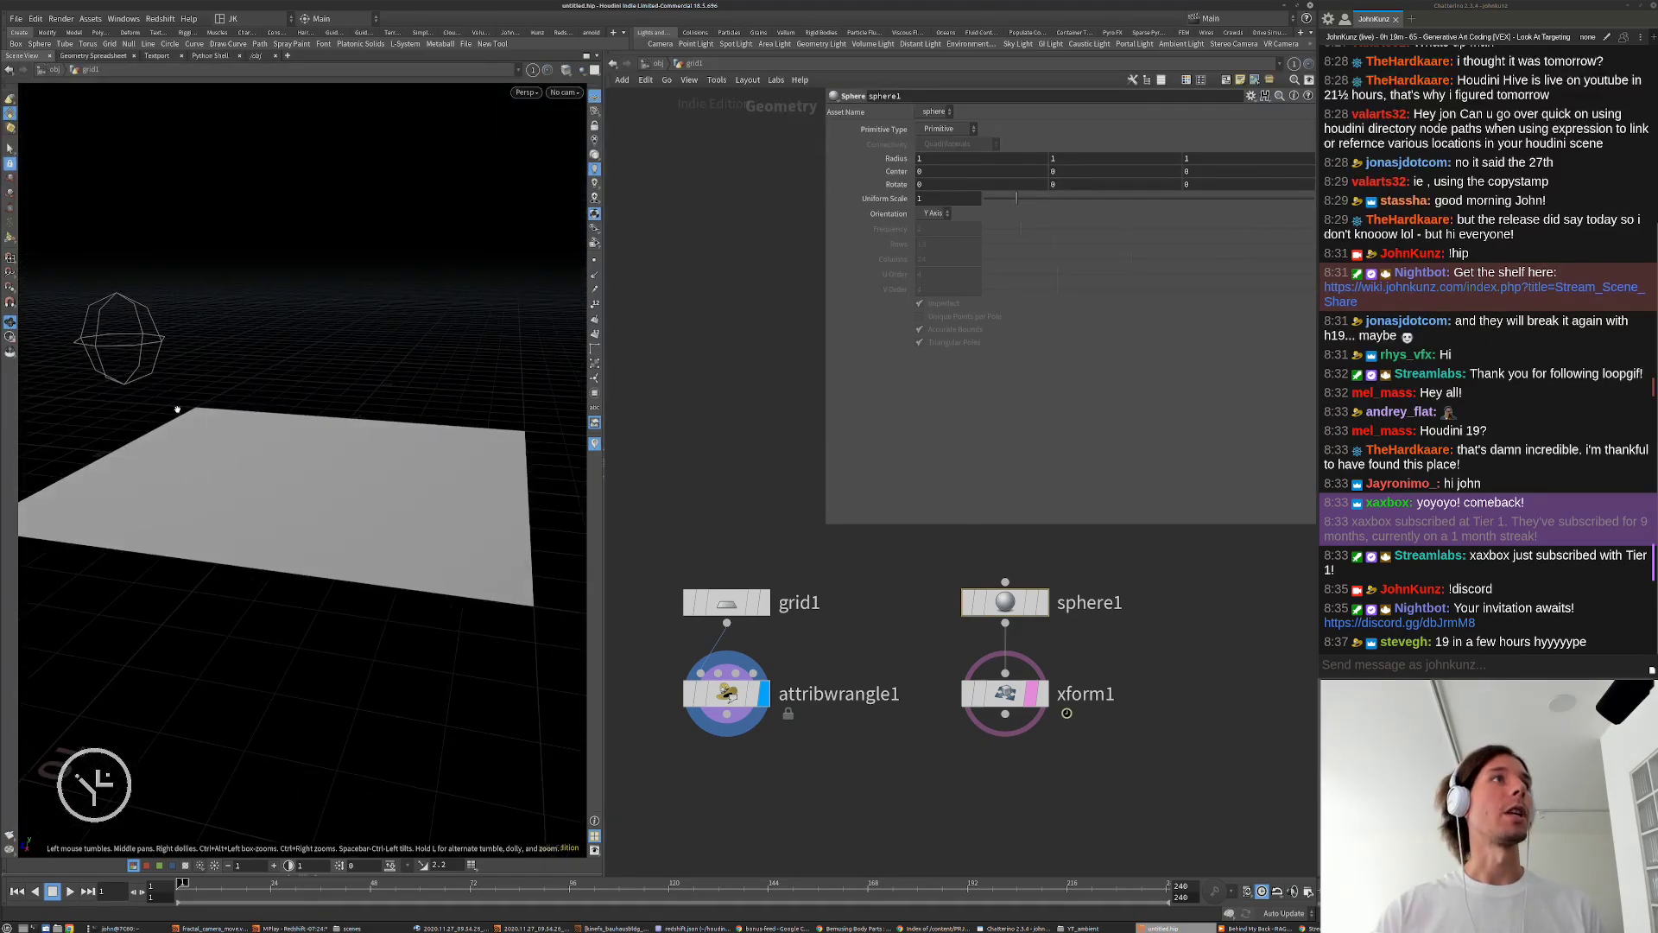
left_click_drag(503, 490, 369, 486)
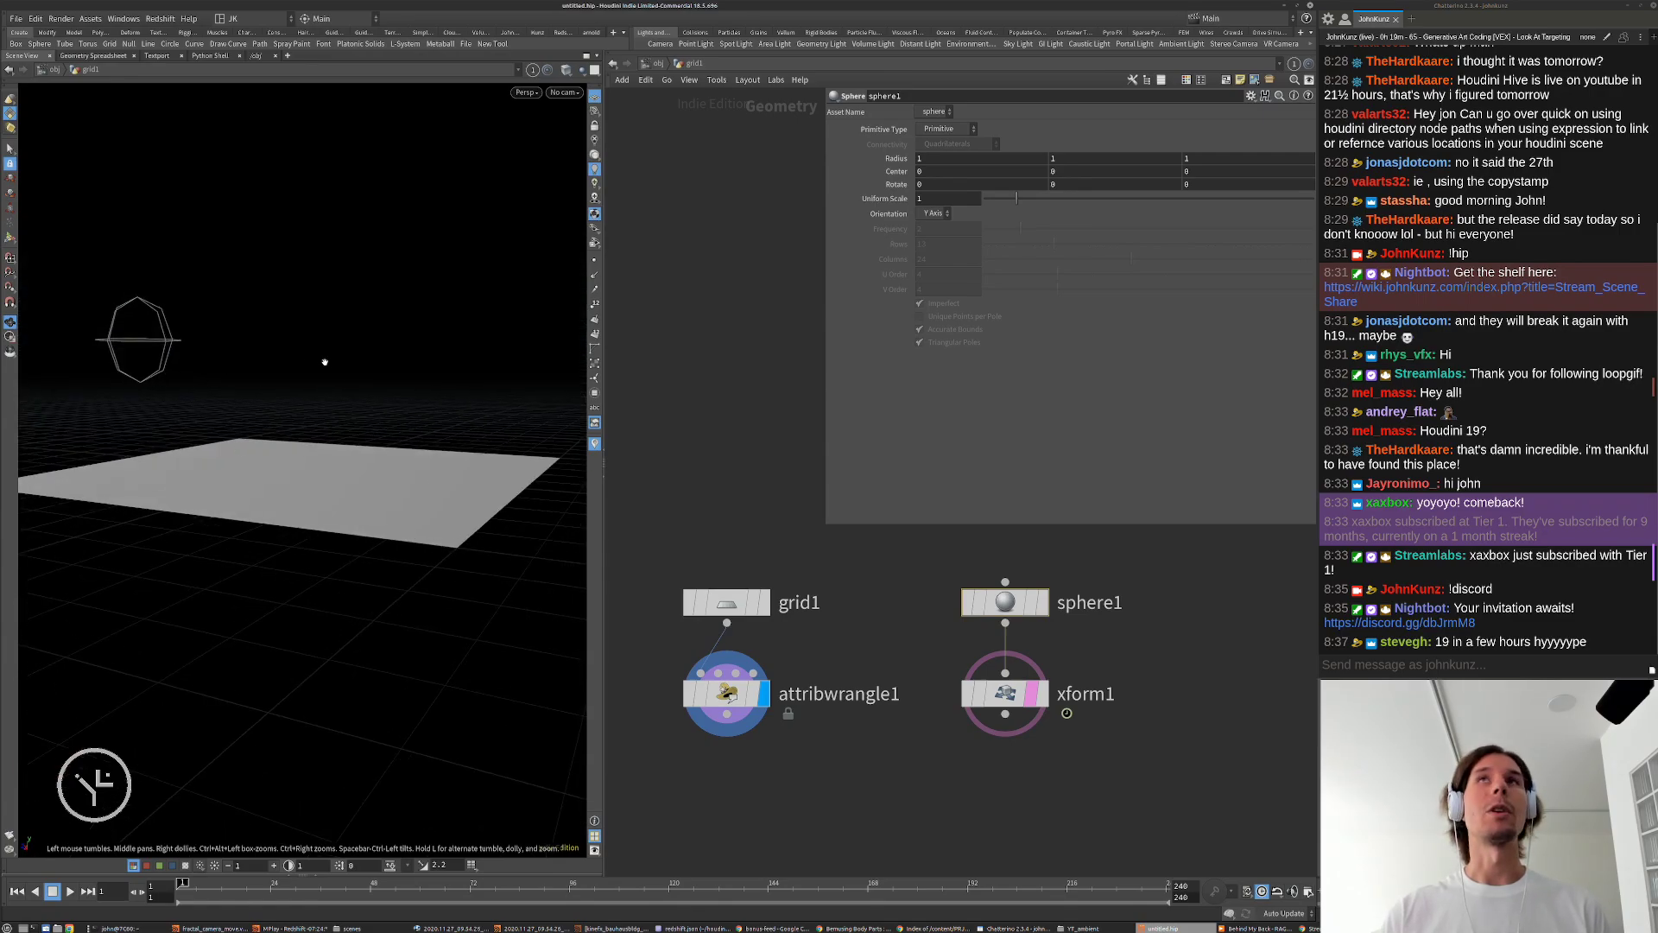
left_click_drag(198, 381, 179, 398)
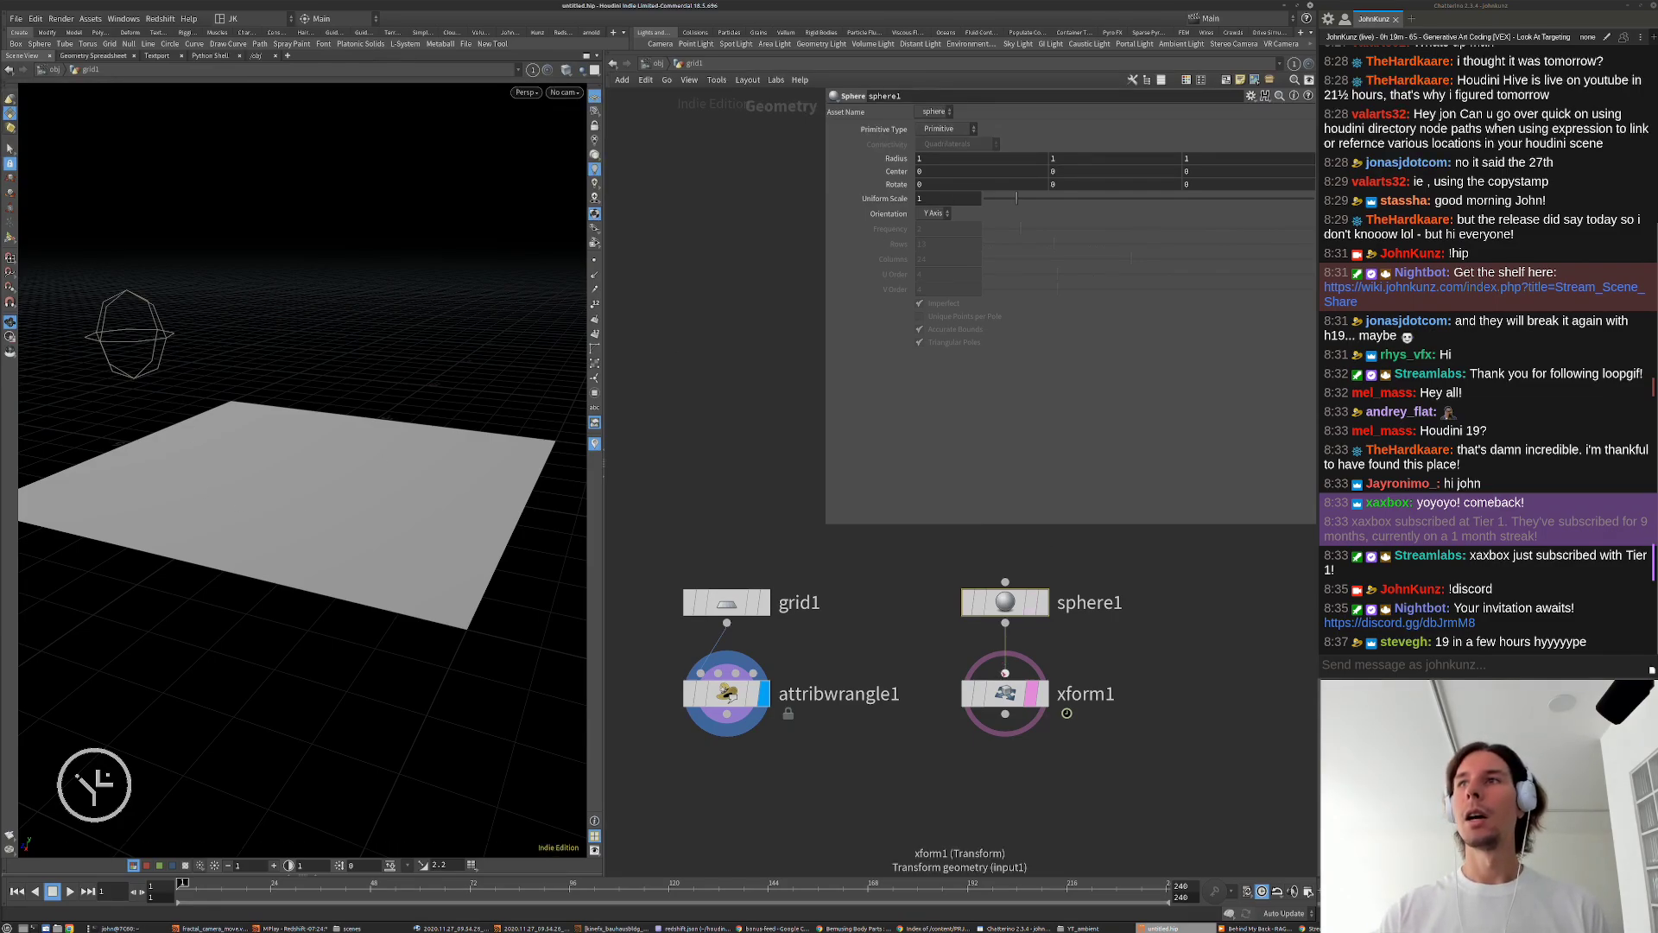
Step: Set the divisor to 48 in xform1's X and Z translation expressions, giving sin($FF*360 / 48)*4 and cos($FF*360 / 48)*4
left_click(1002, 708)
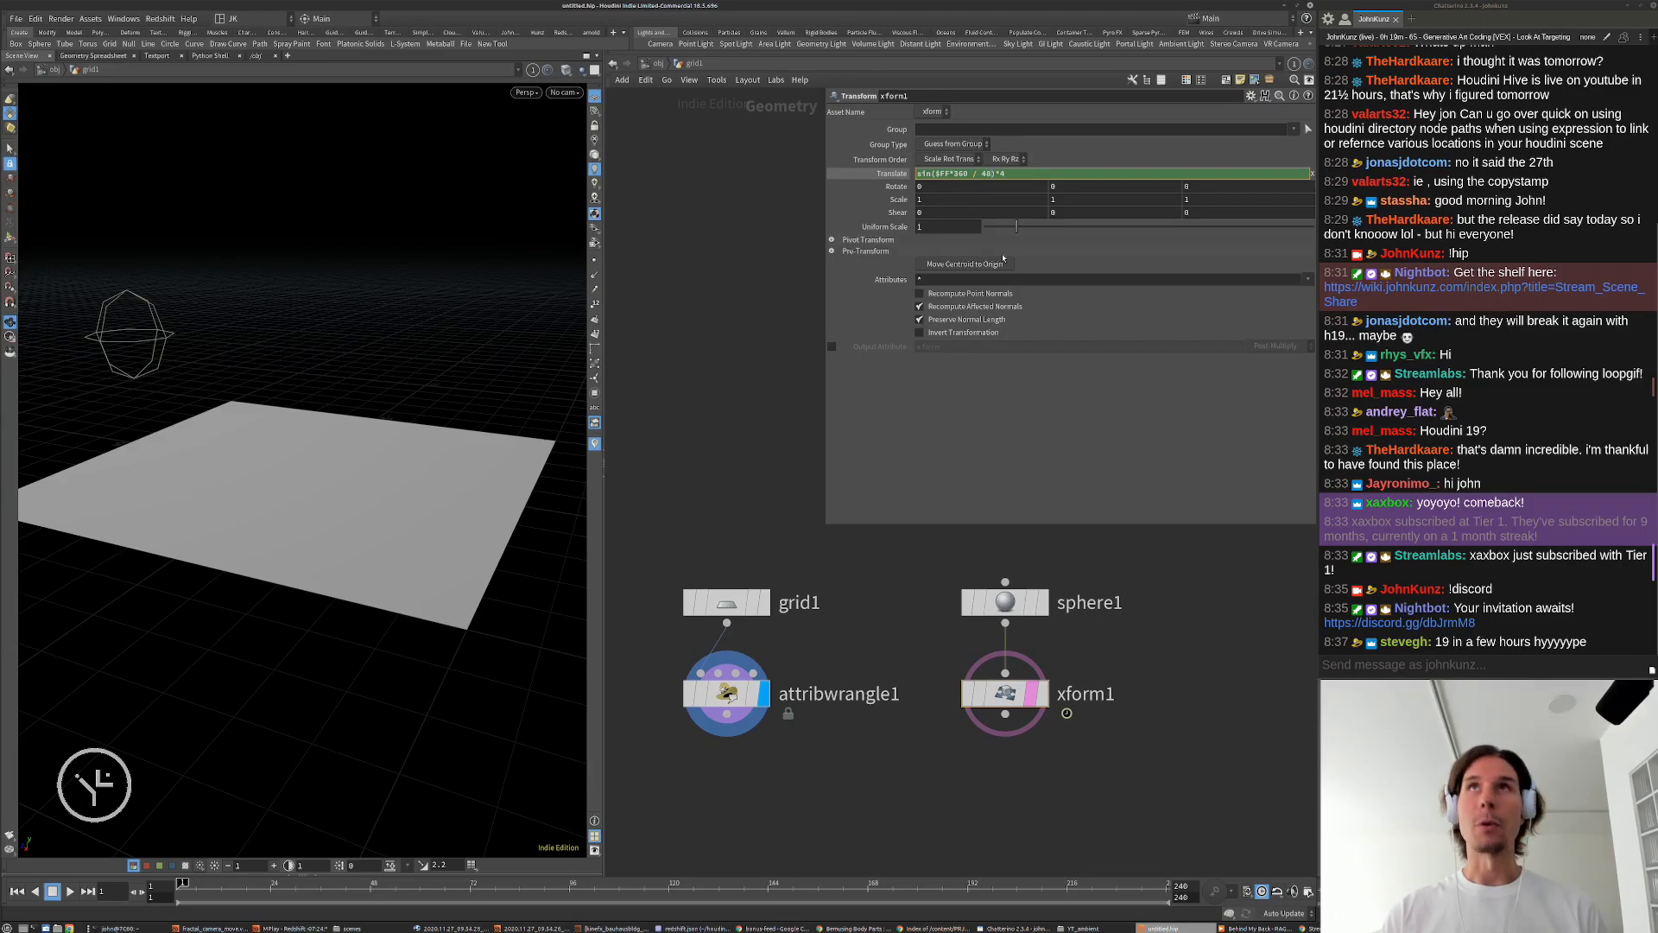
key("Return")
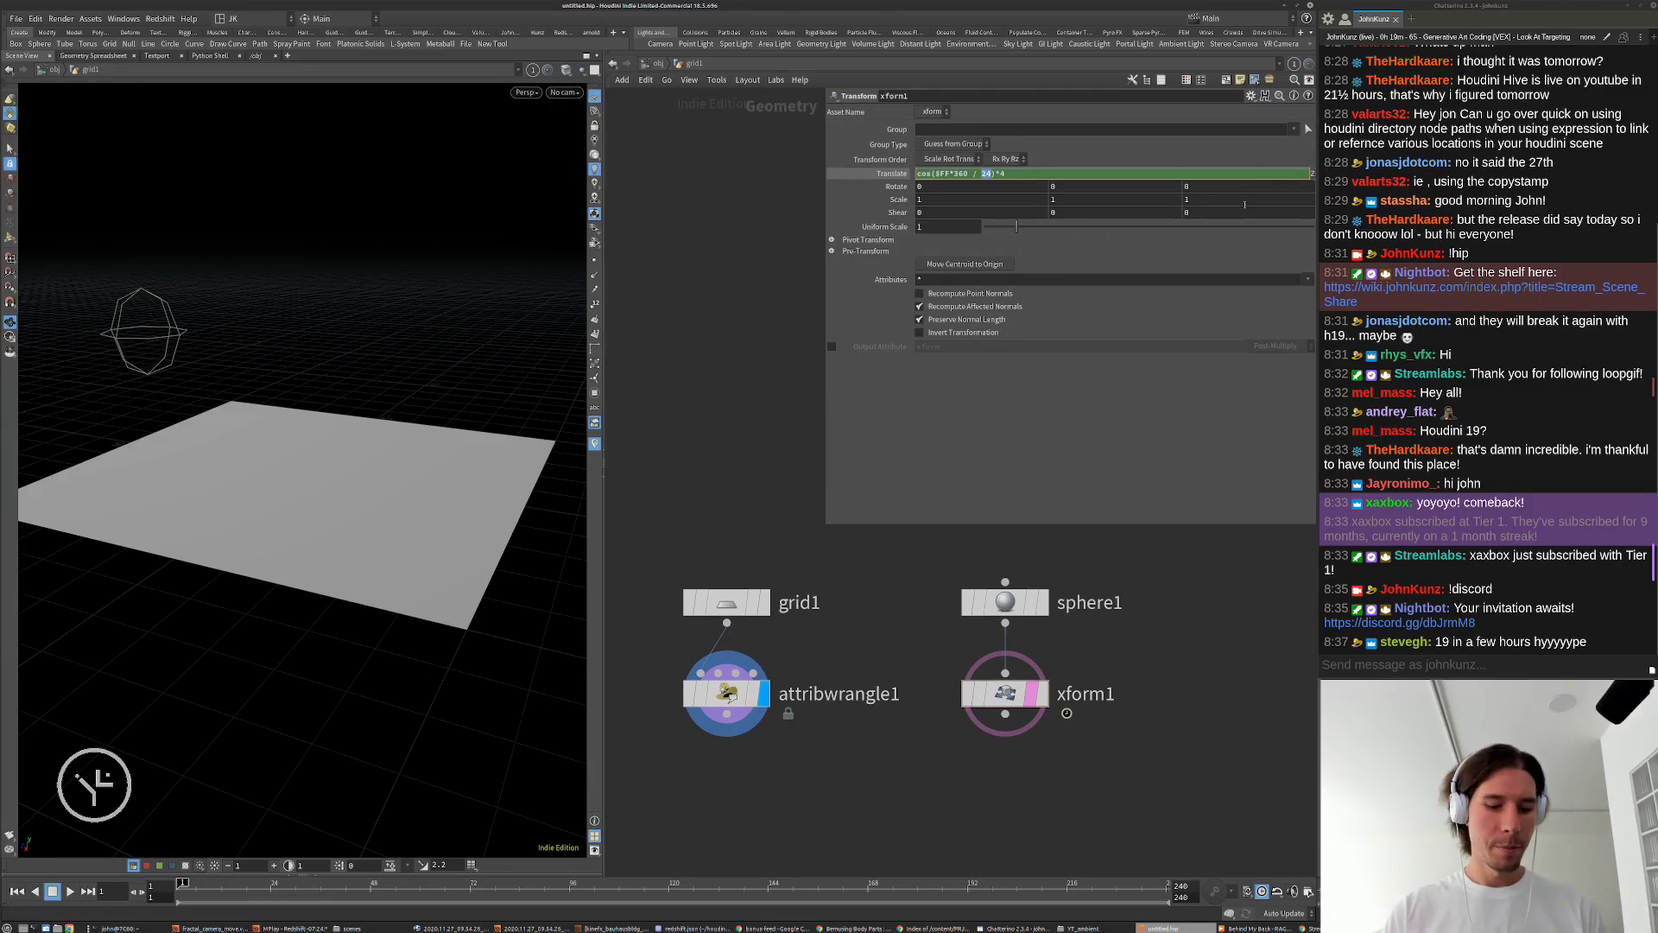
key("Return")
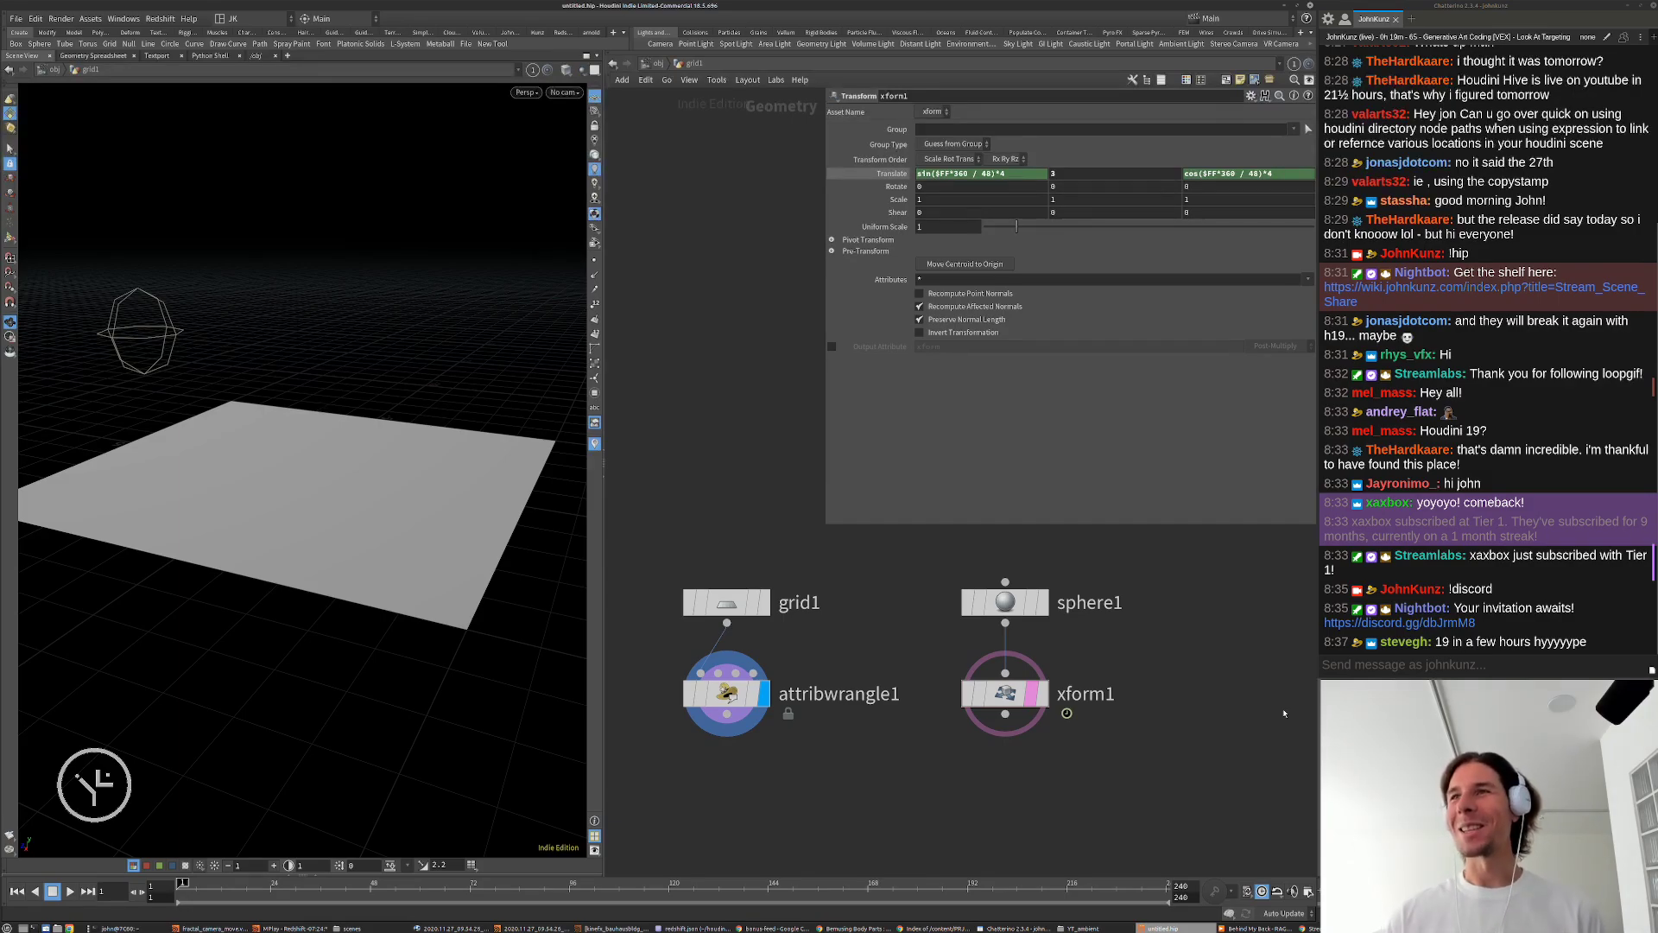
Step: Play the template sphere's 48-frame circular motion and inspect its path relative to the grid
key("Up")
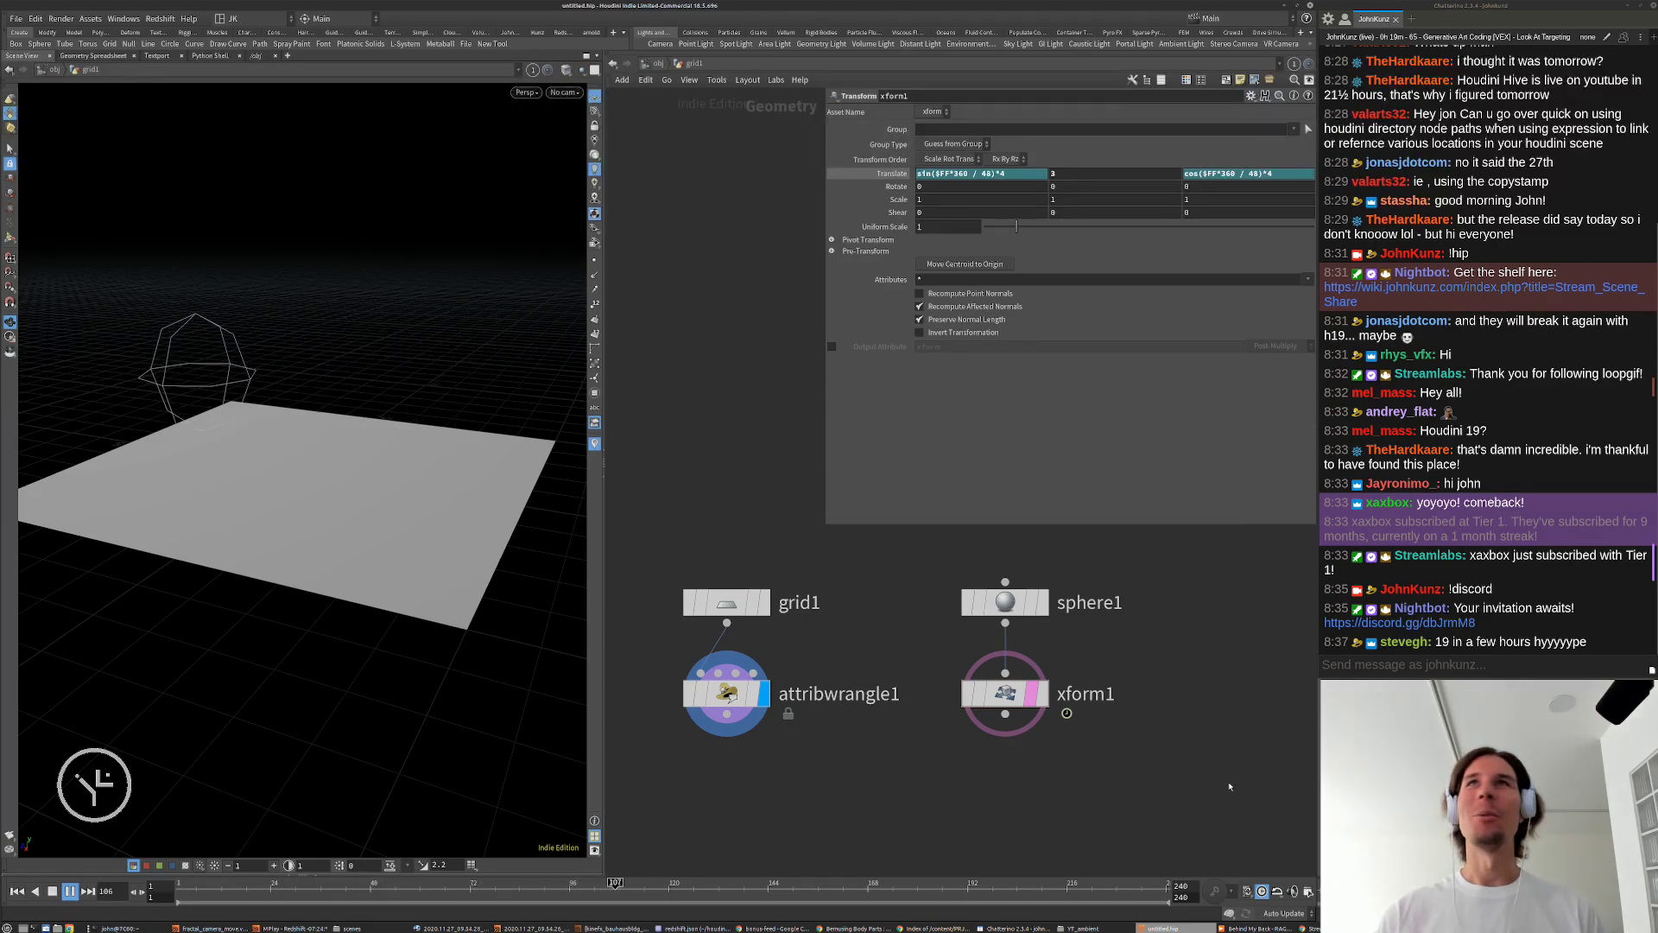
left_click_drag(346, 449, 289, 510, "alt")
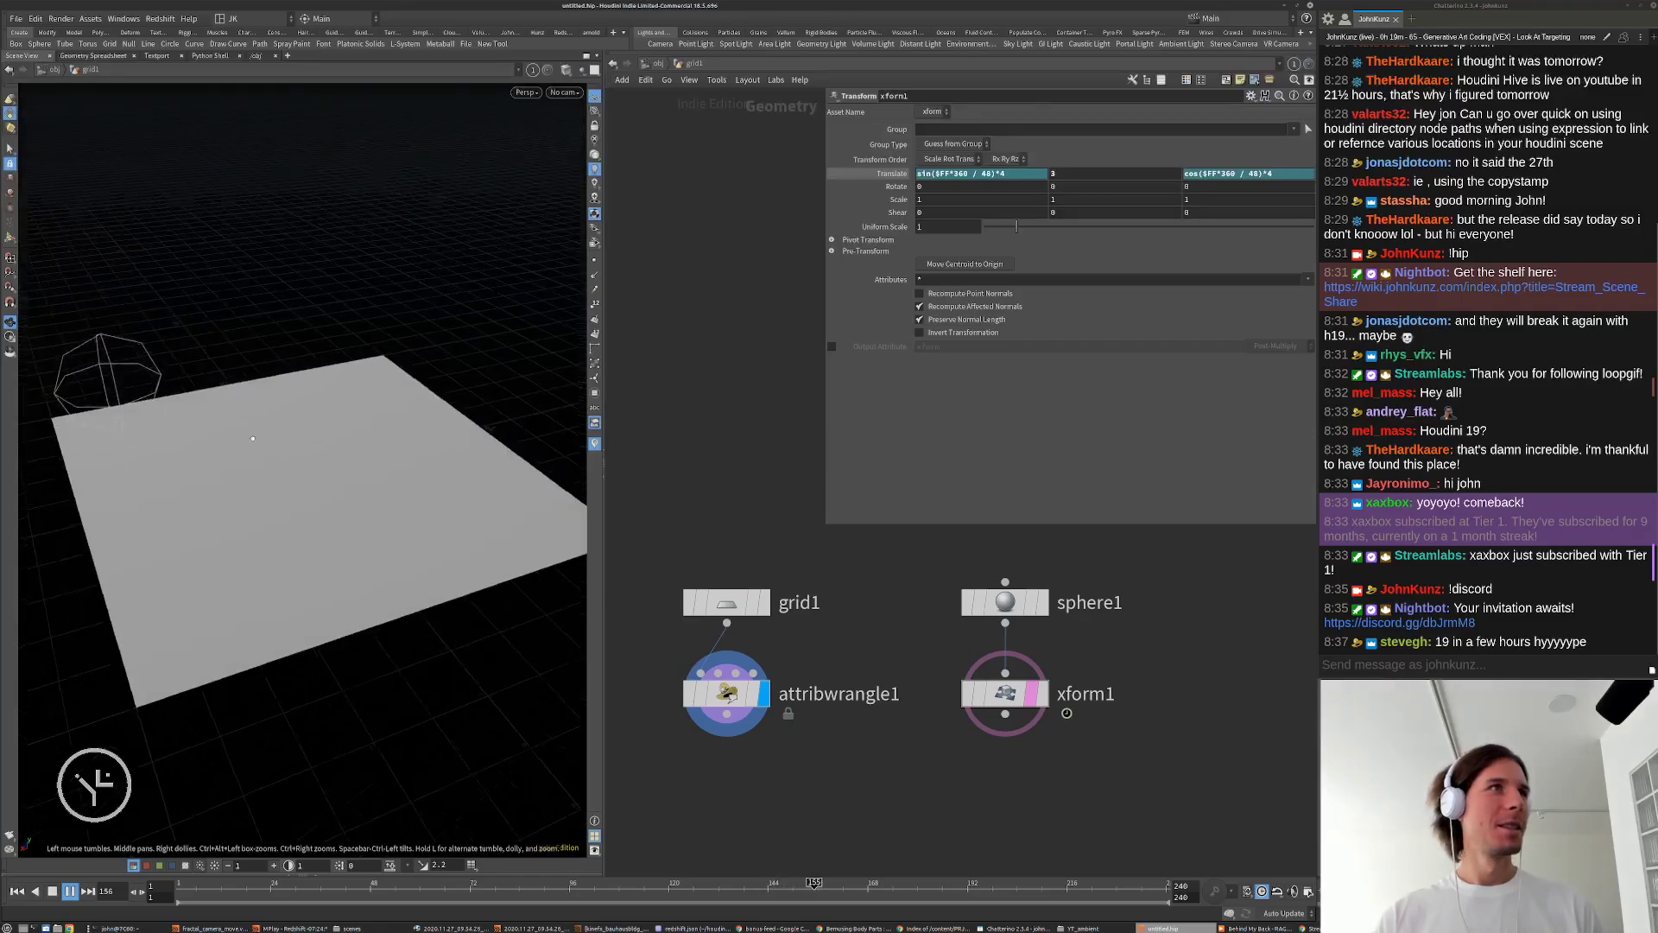
right_click_drag(289, 509, 156, 521, "alt")
left_click_drag(155, 522, 238, 432, "alt")
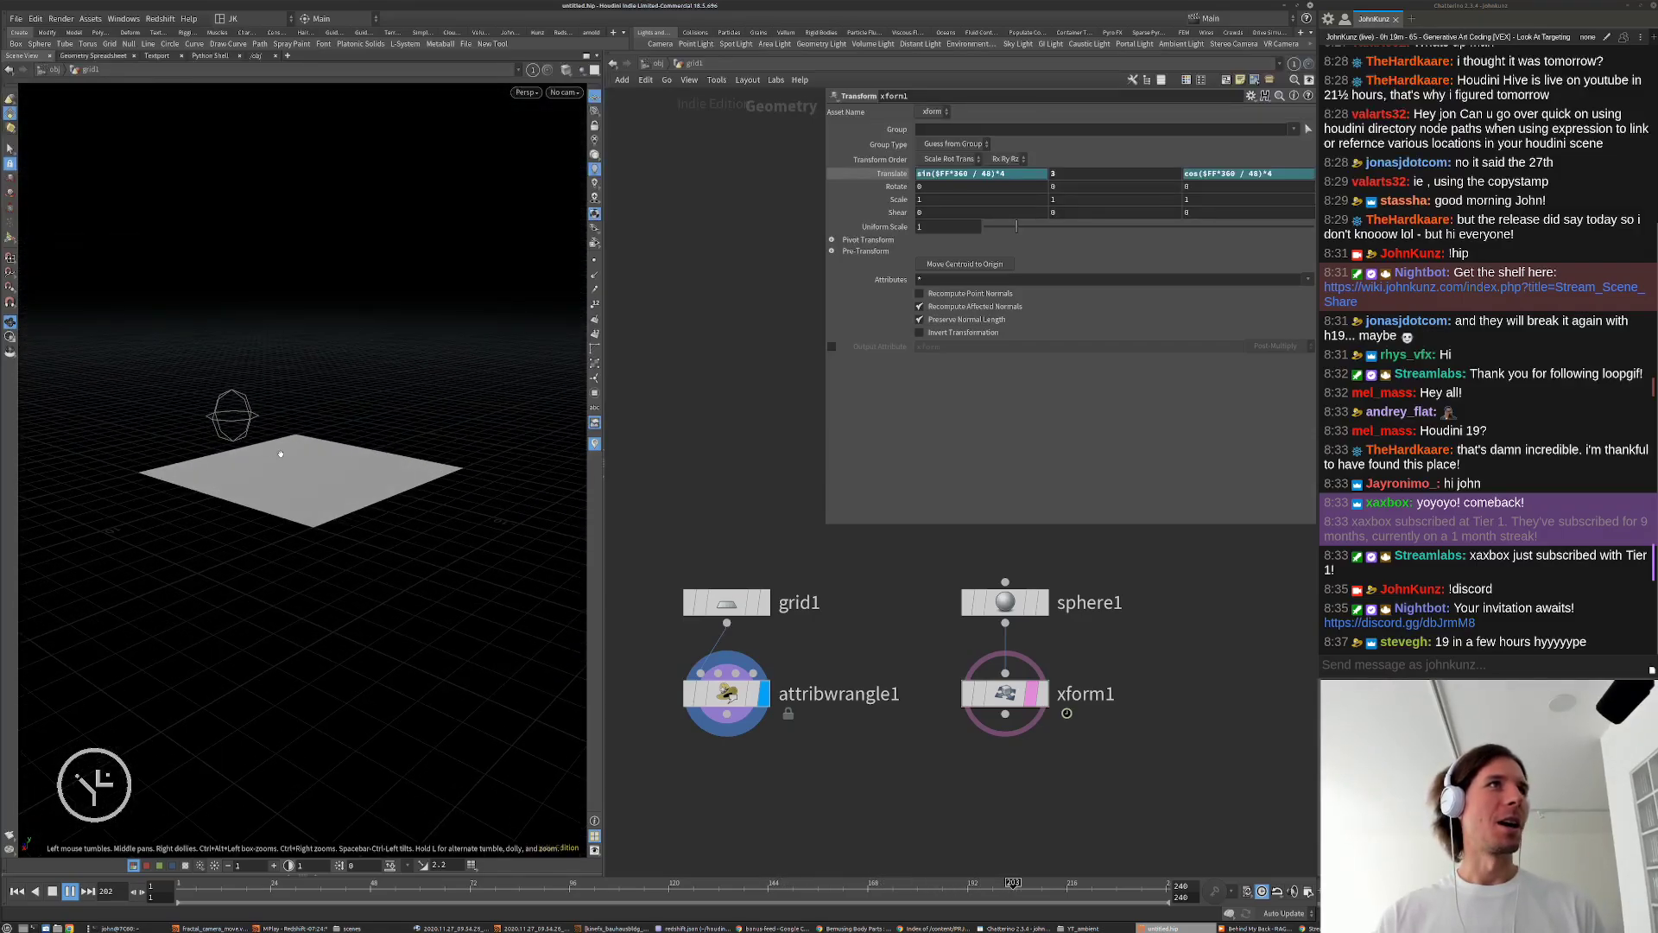
Step: Set grid1's size to 16 by 16
left_click(722, 610)
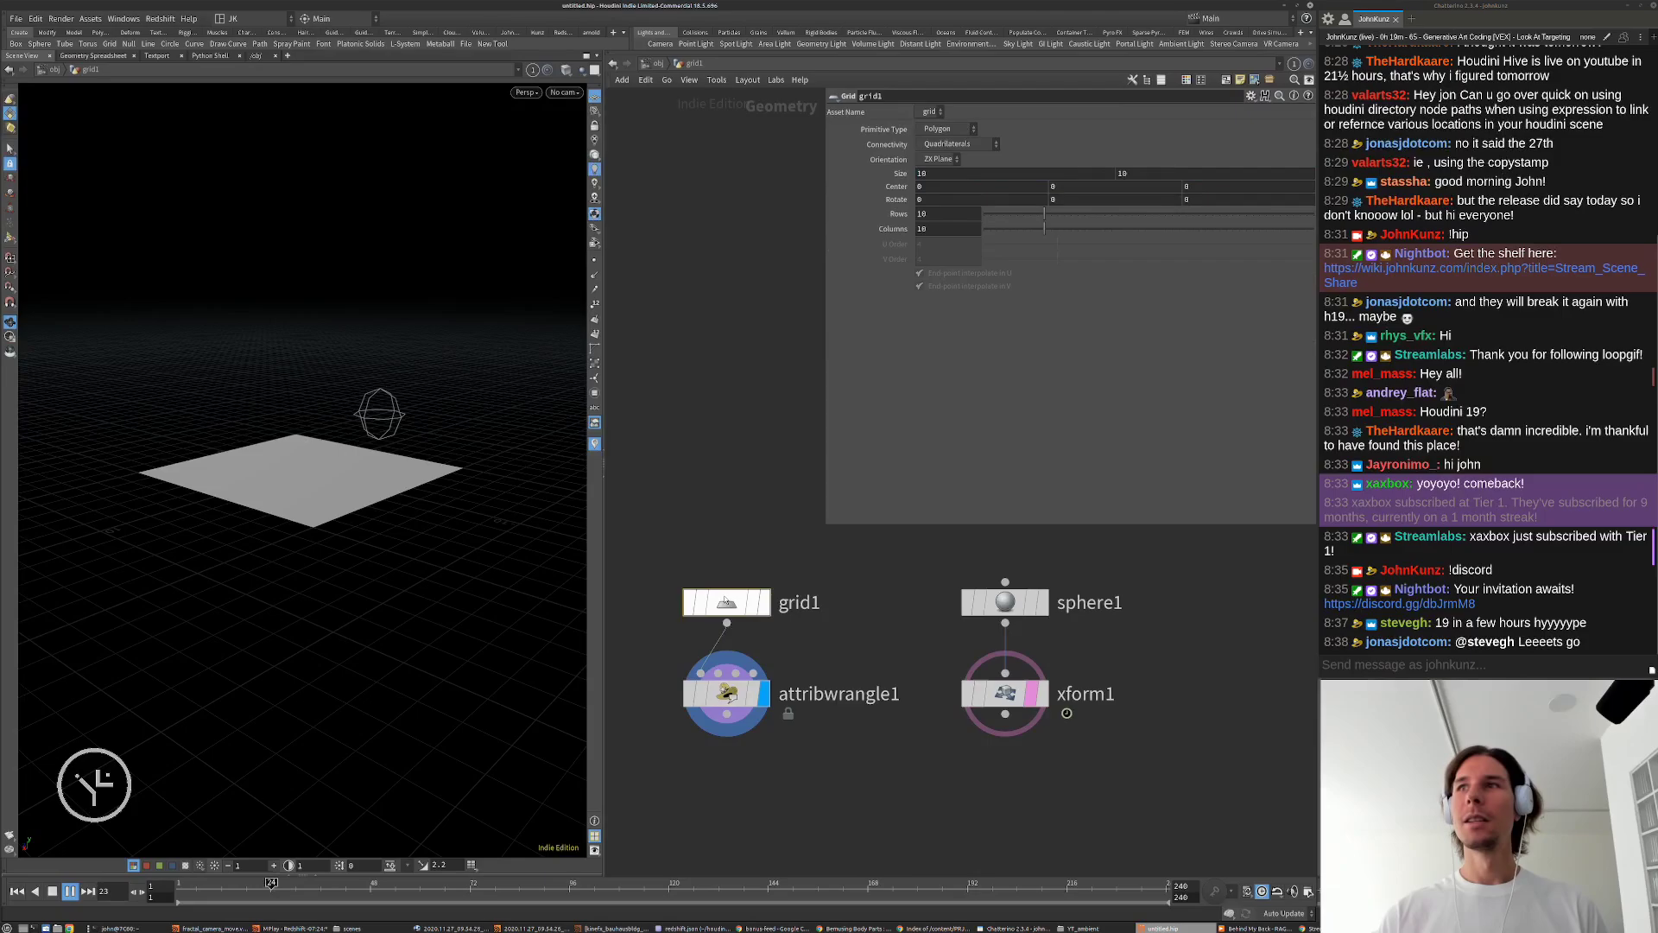
left_click(949, 174)
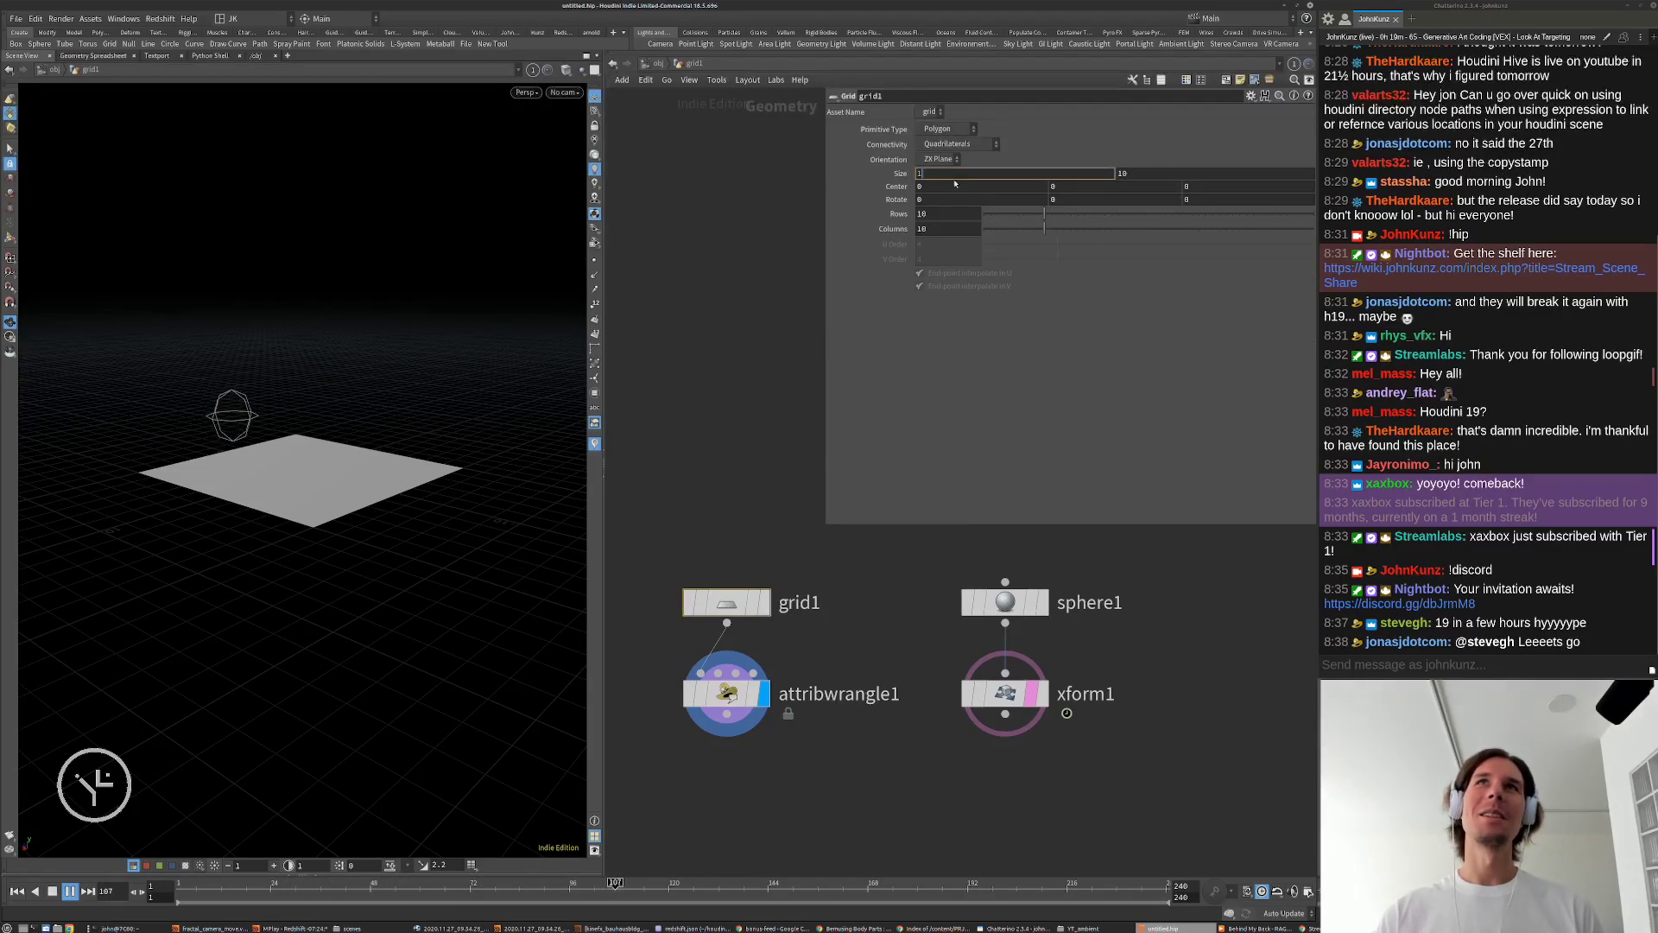
type("16")
key("Tab")
type("16")
left_click(784, 297)
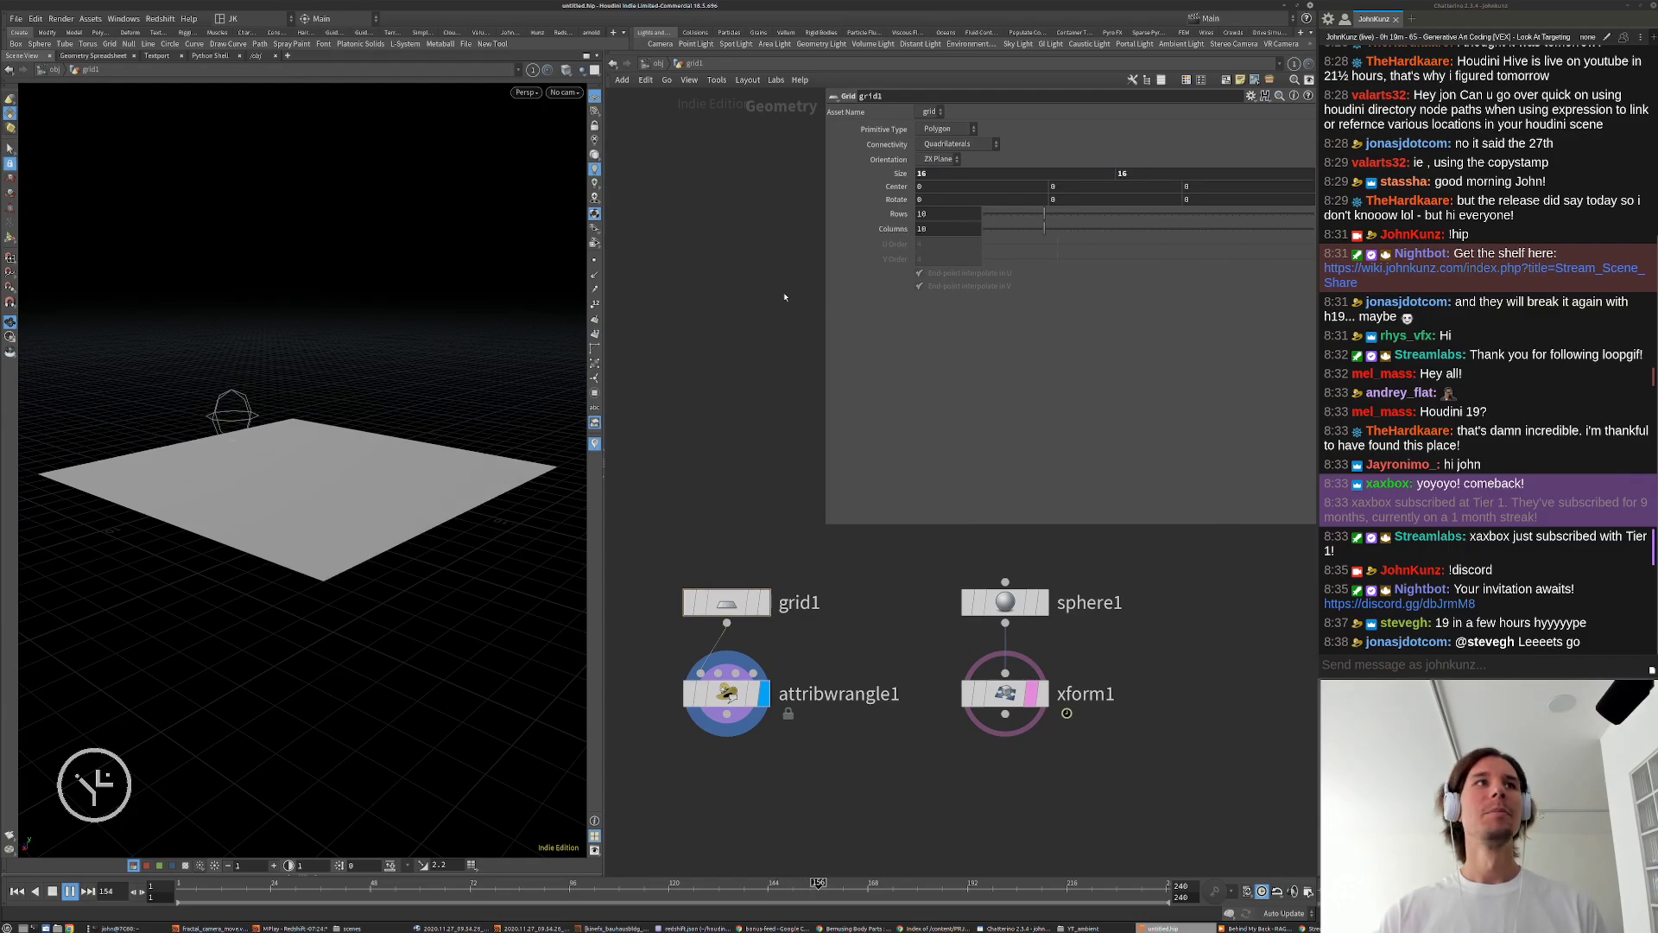
Step: Show wireframe lines over the shaded grid, and set grid1 to 32 rows and 32 columns
left_click(565, 71)
left_click(592, 204)
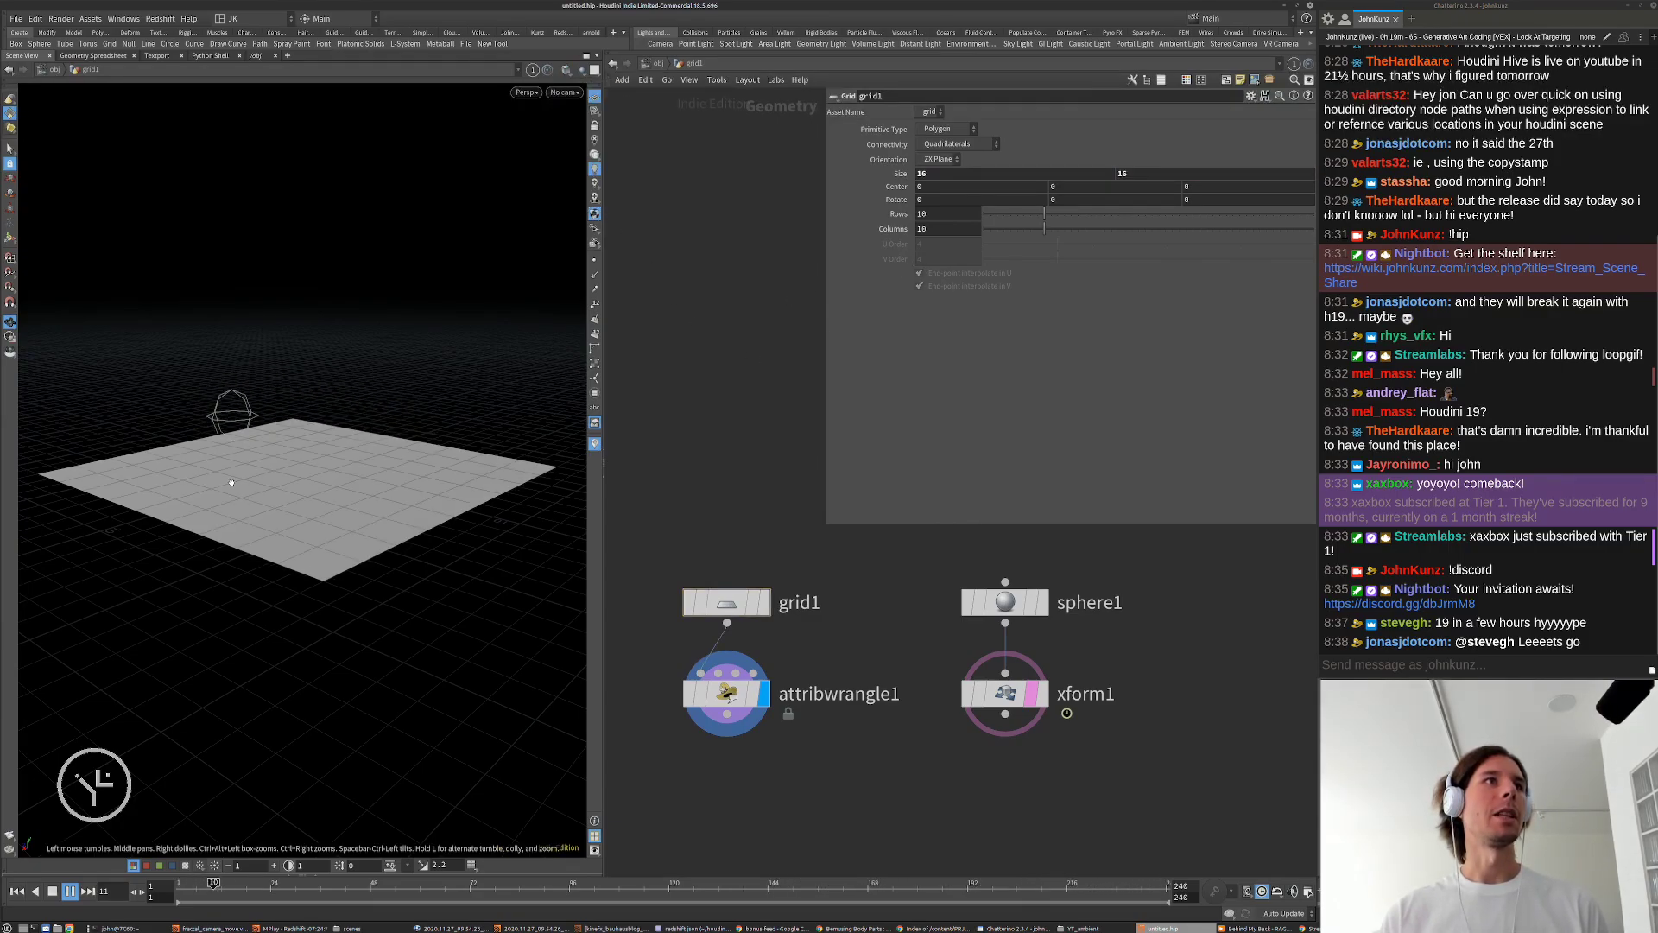
left_click_drag(194, 406, 259, 415)
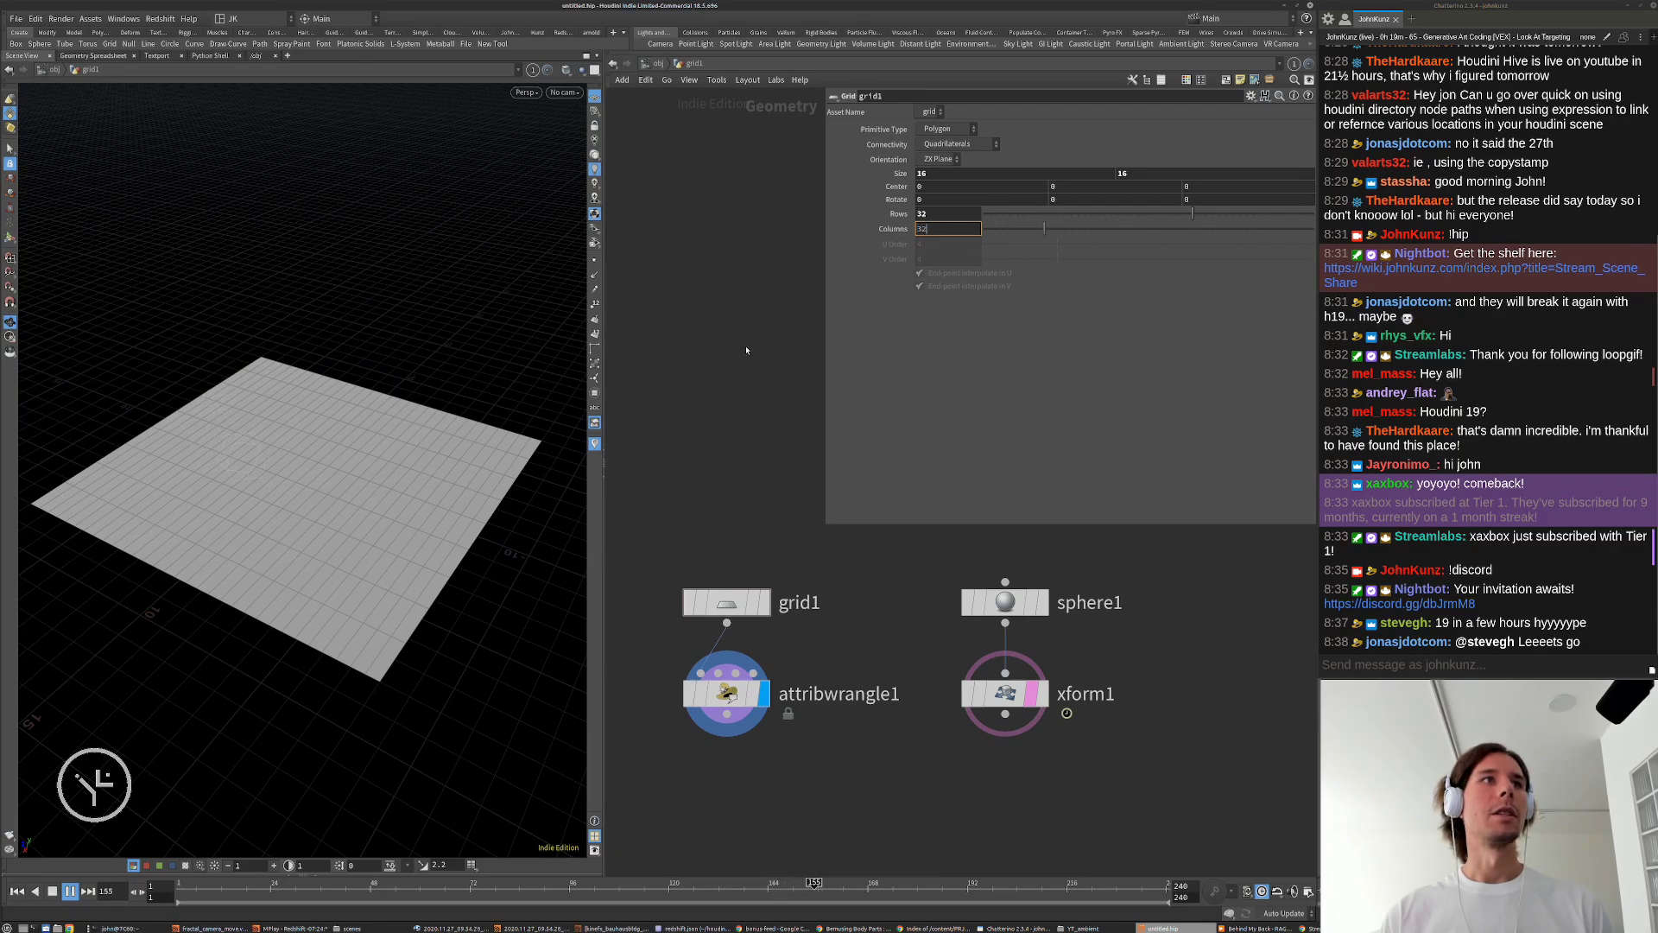
key("Return")
left_click_drag(272, 517, 389, 467)
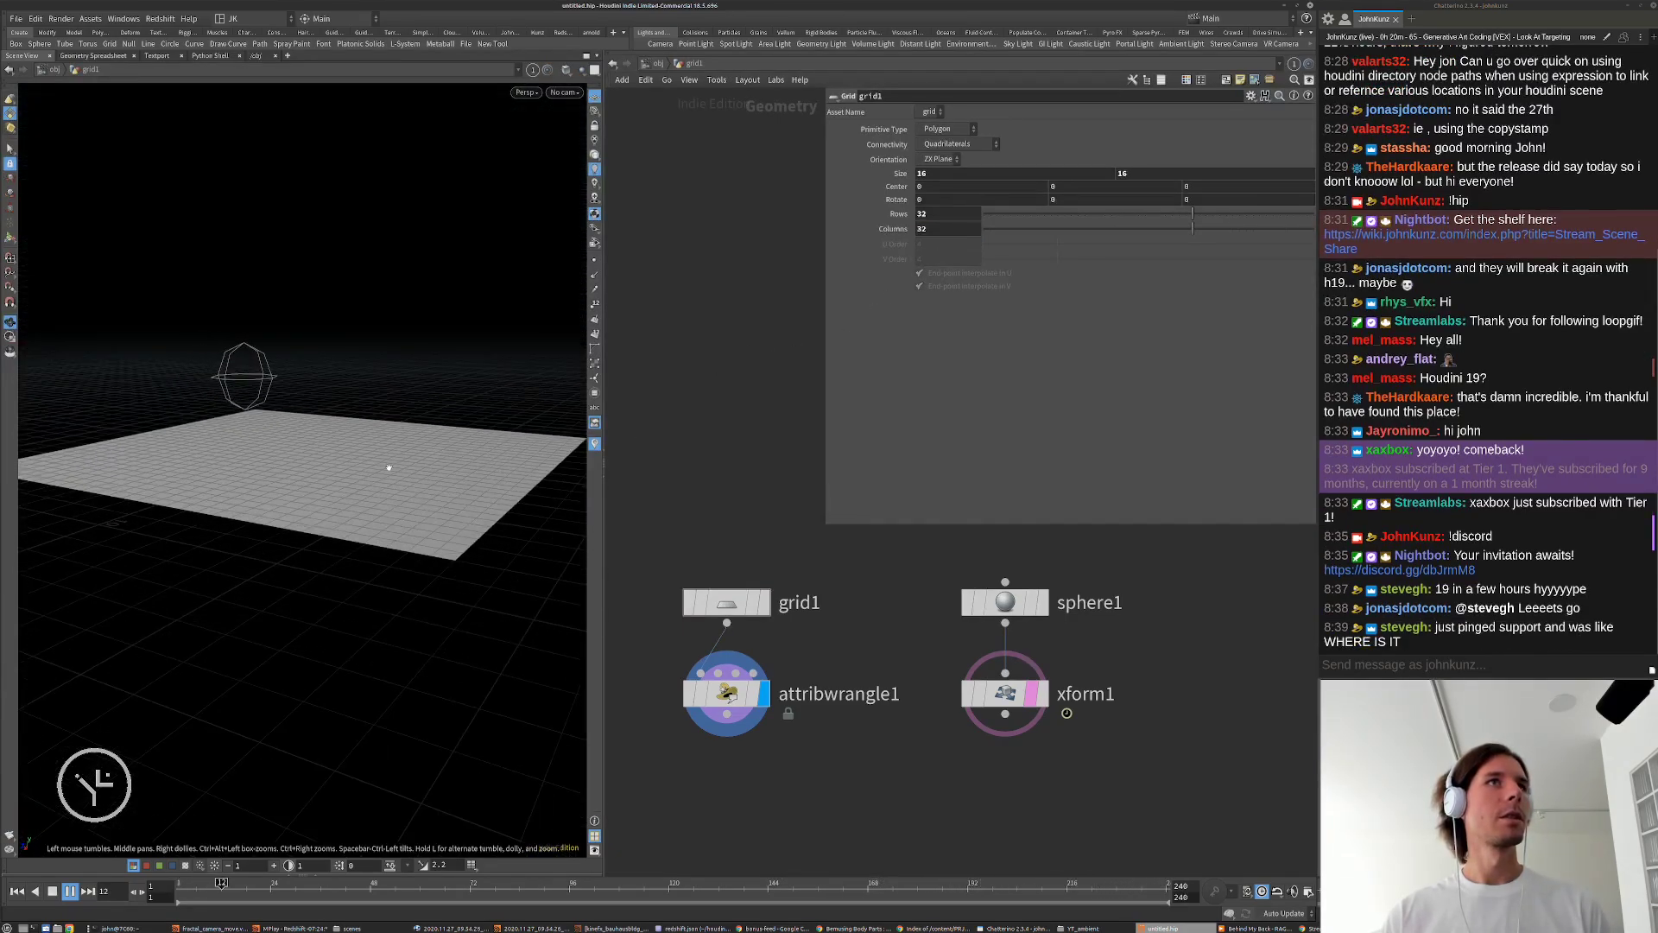
Step: Shrink the parameter pane and add an Enumerate node below attribwrangle1
left_click_drag(829, 524, 838, 458)
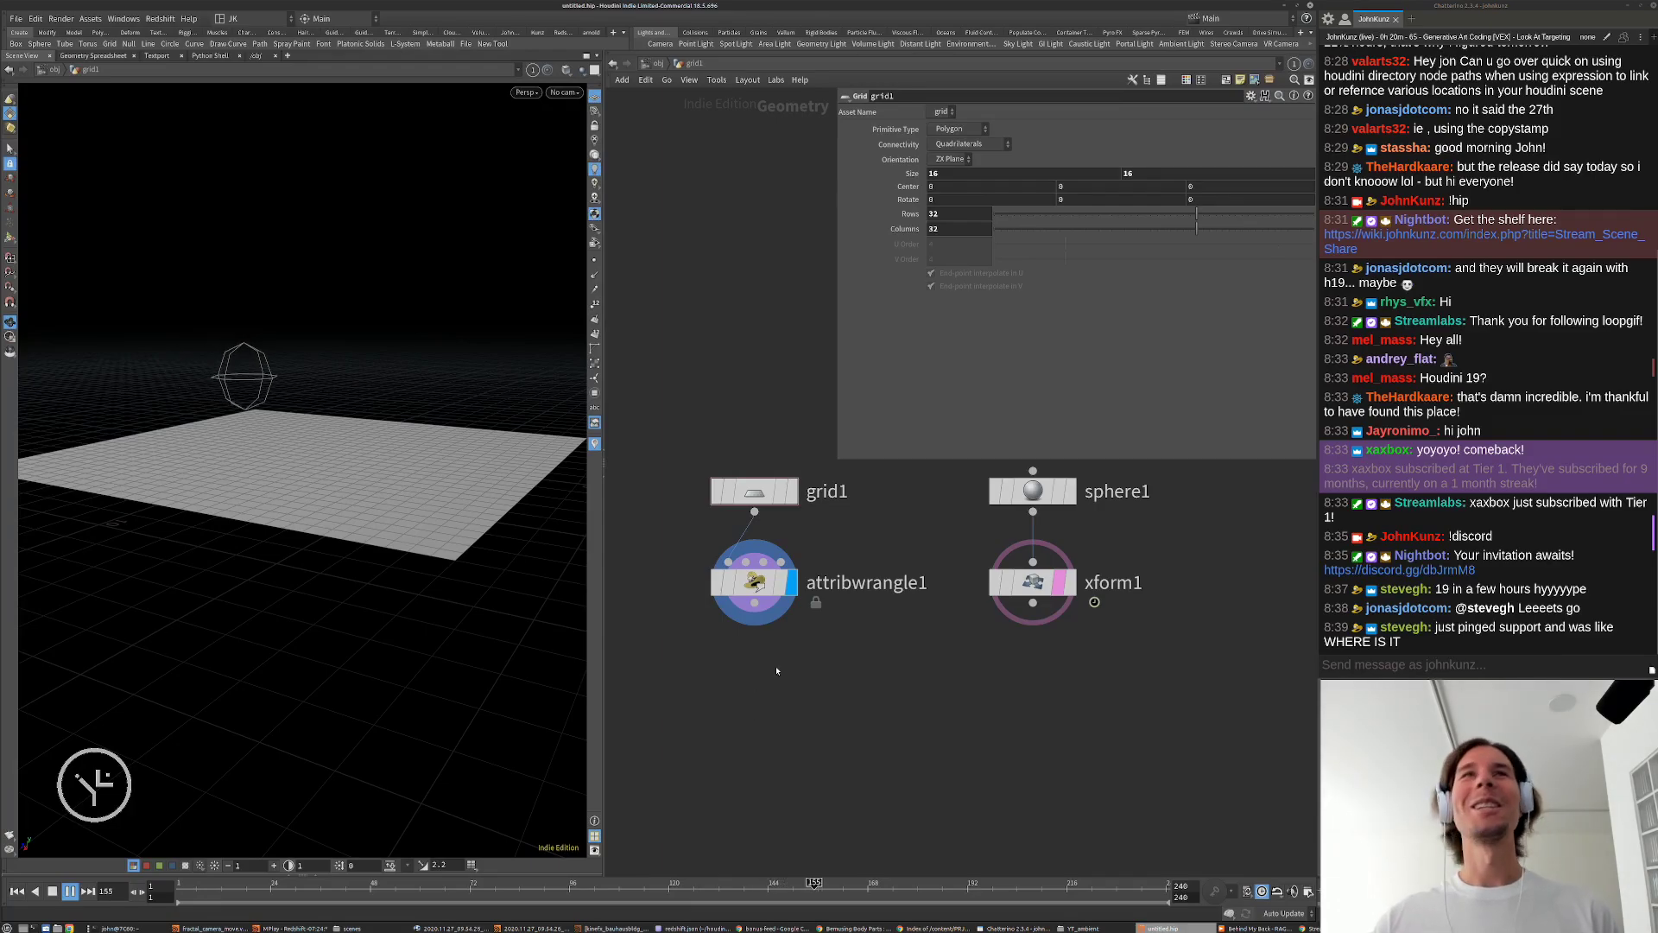
middle_click_drag(770, 692, 791, 667)
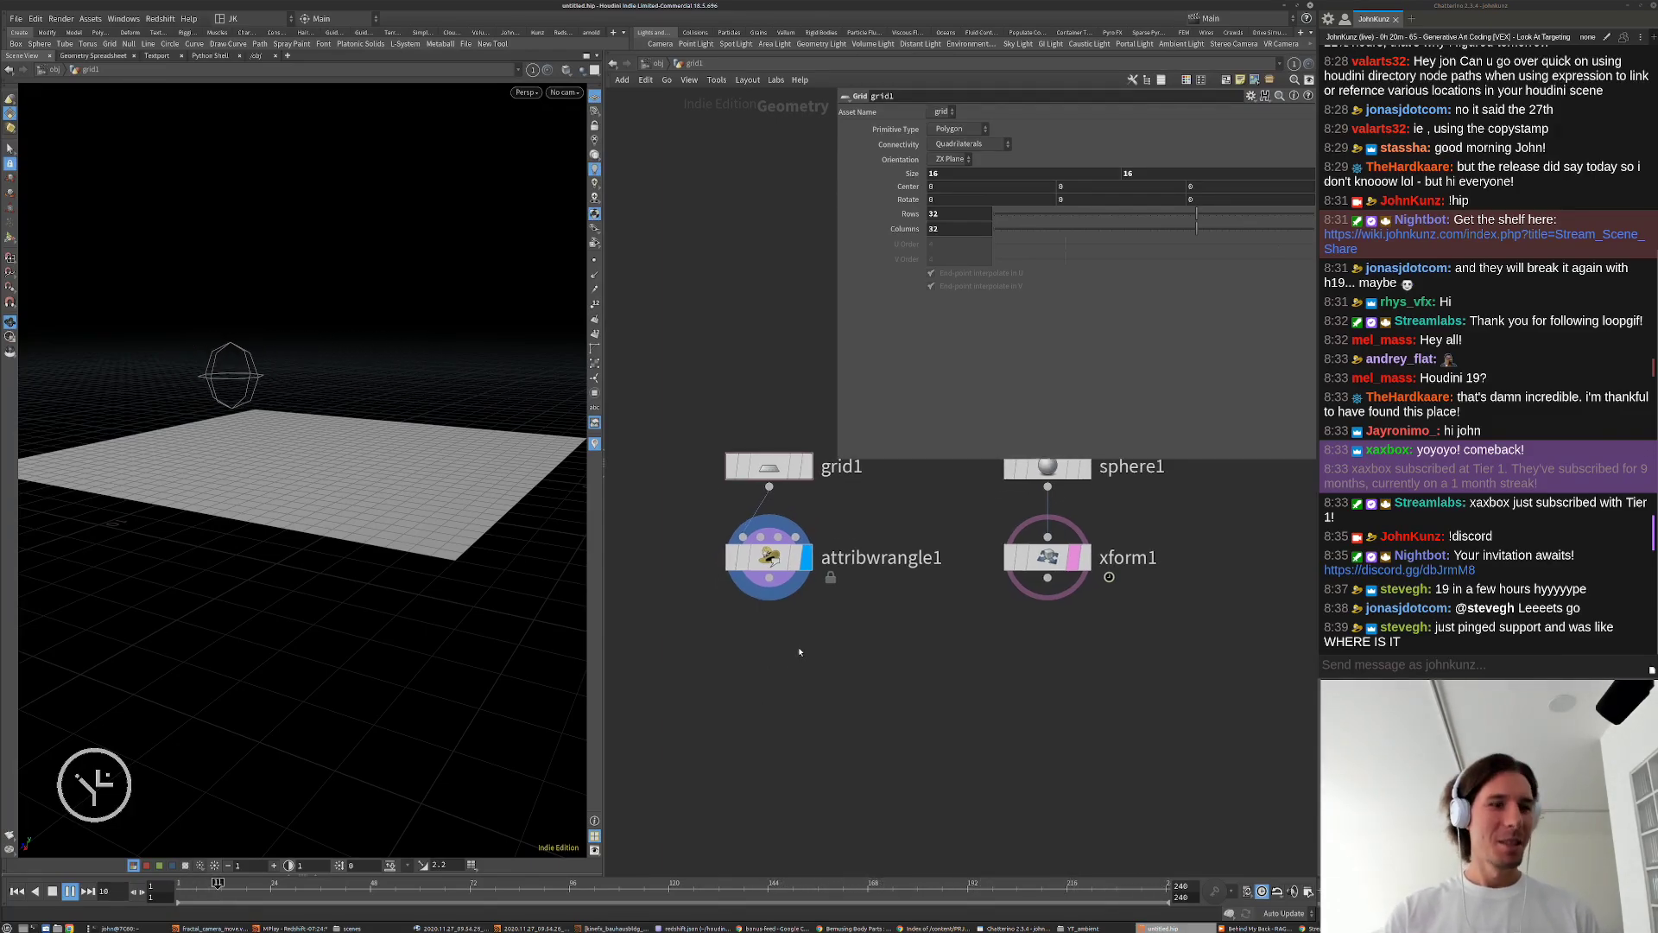
key("Tab")
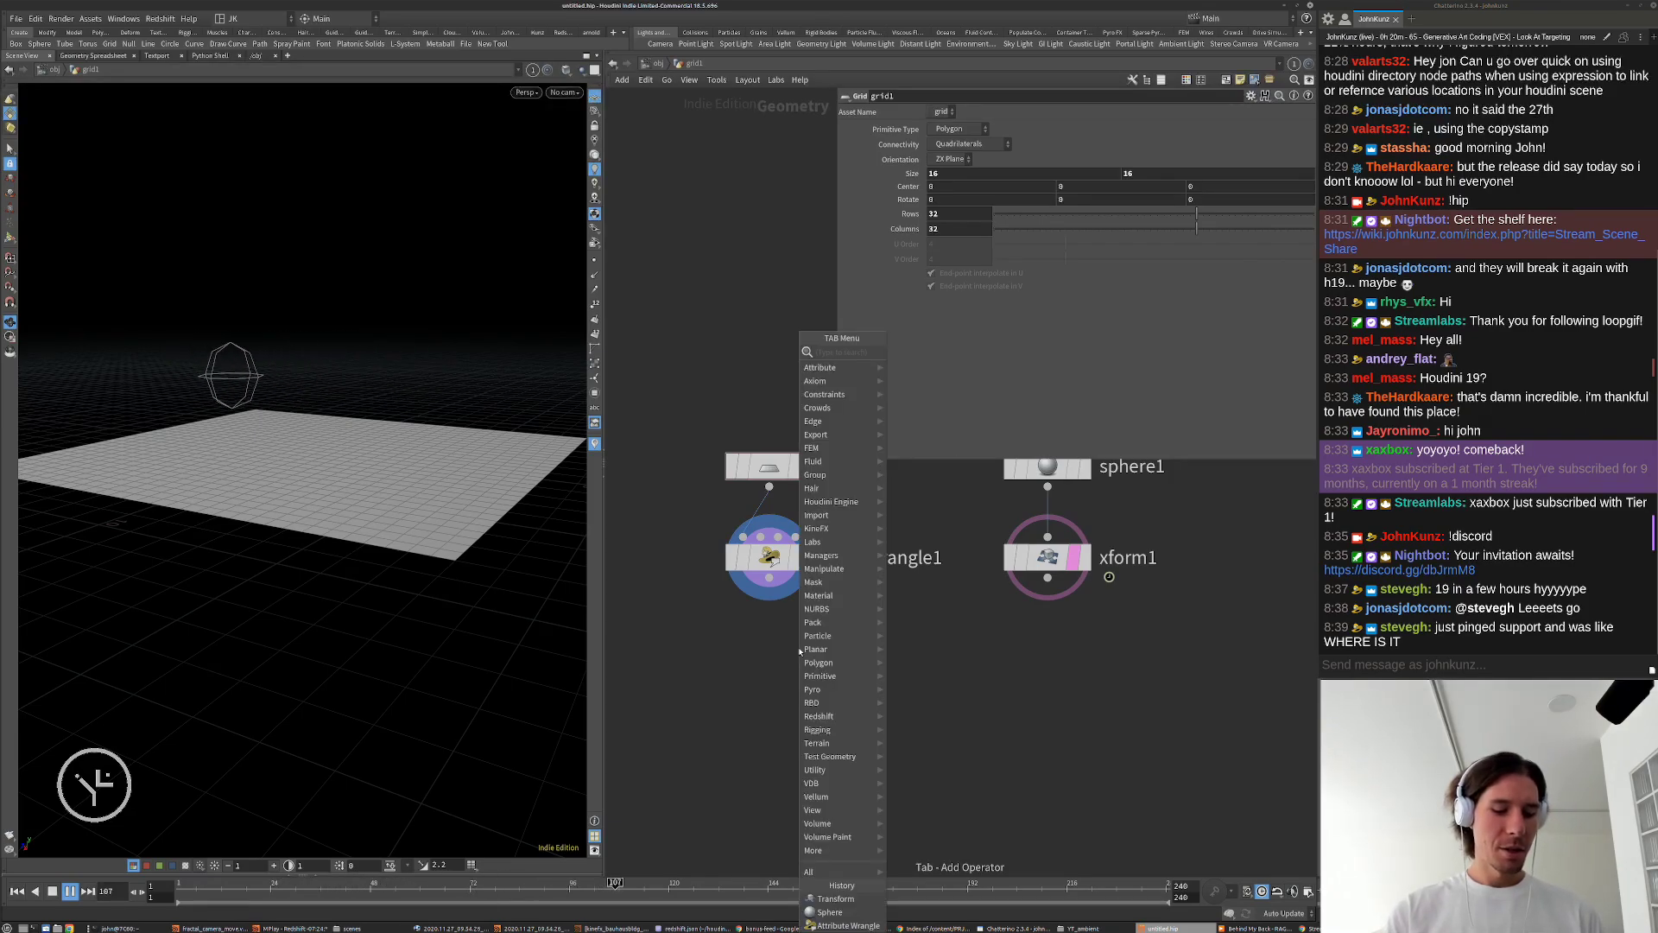
type("enu")
key("Return")
left_click(801, 652)
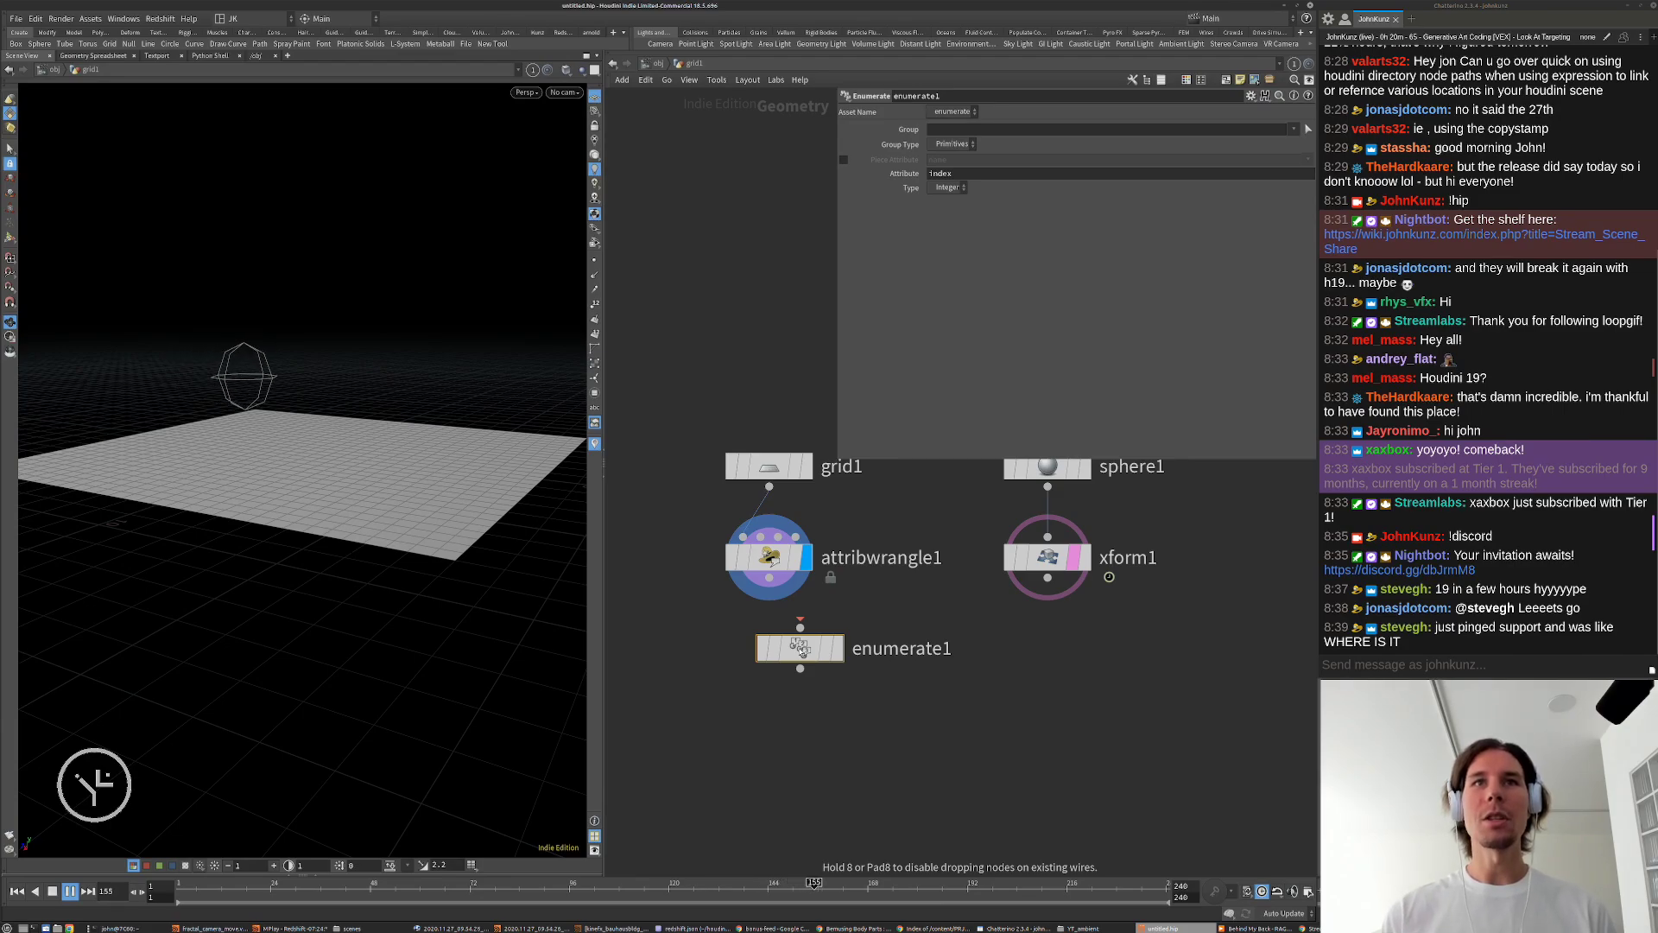
Step: Insert the displayed enumerate1 node between grid1 and attribwrangle1, with the wrangle moved below it
left_click(802, 666)
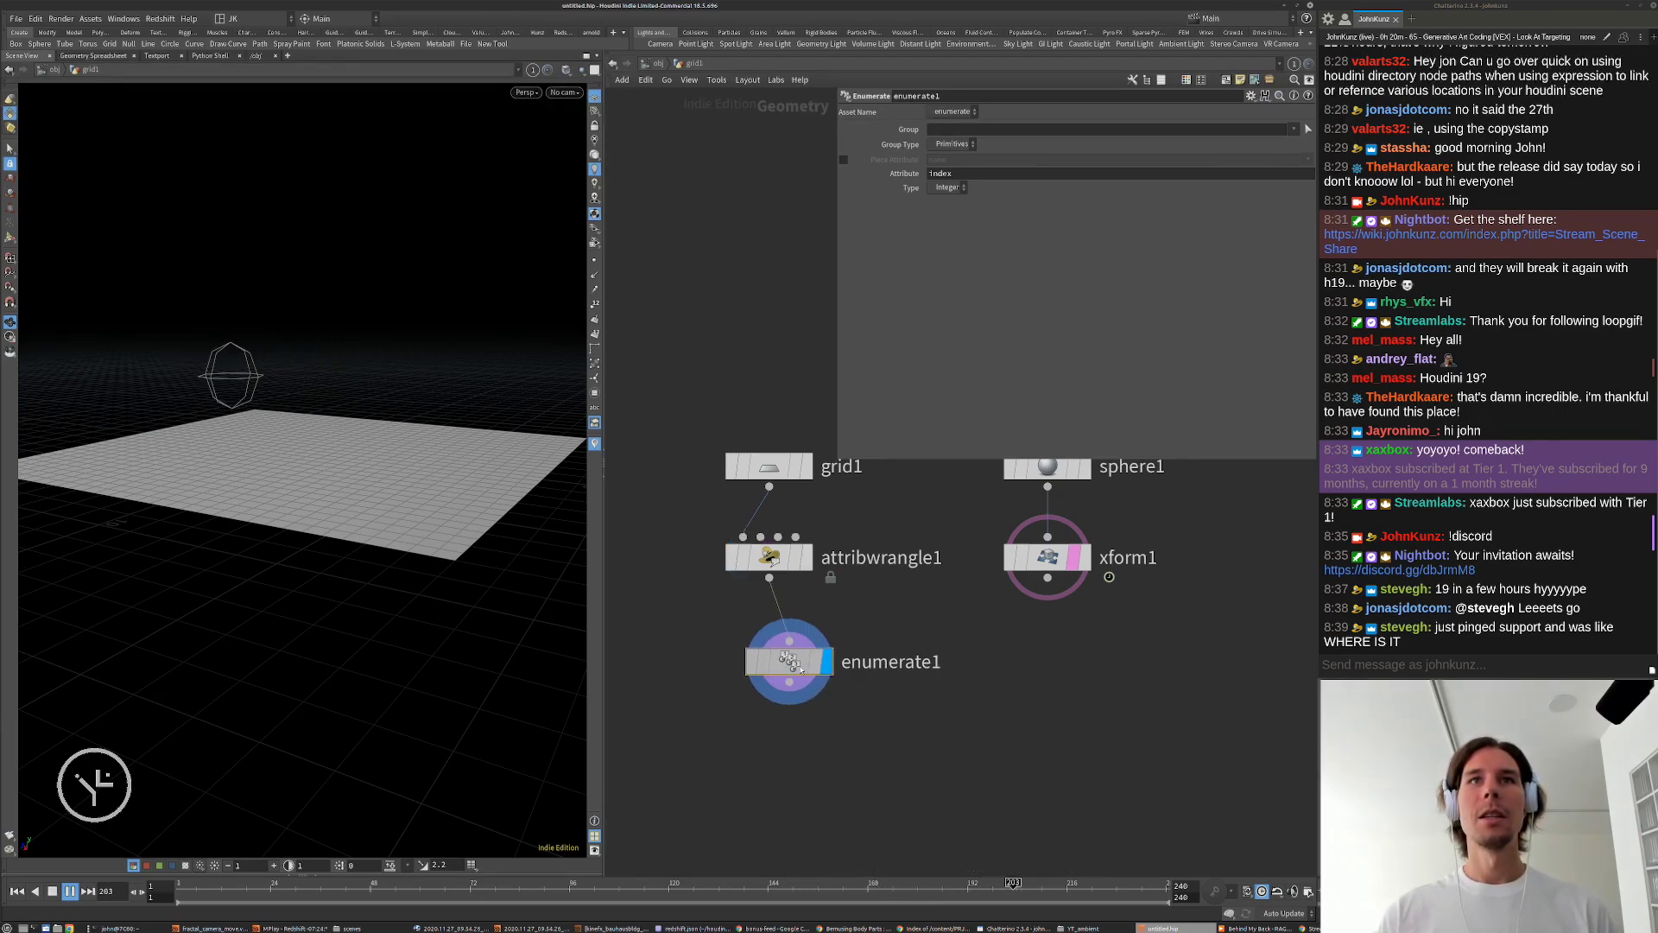
left_click_drag(801, 669, 849, 678)
left_click_drag(771, 557, 763, 766)
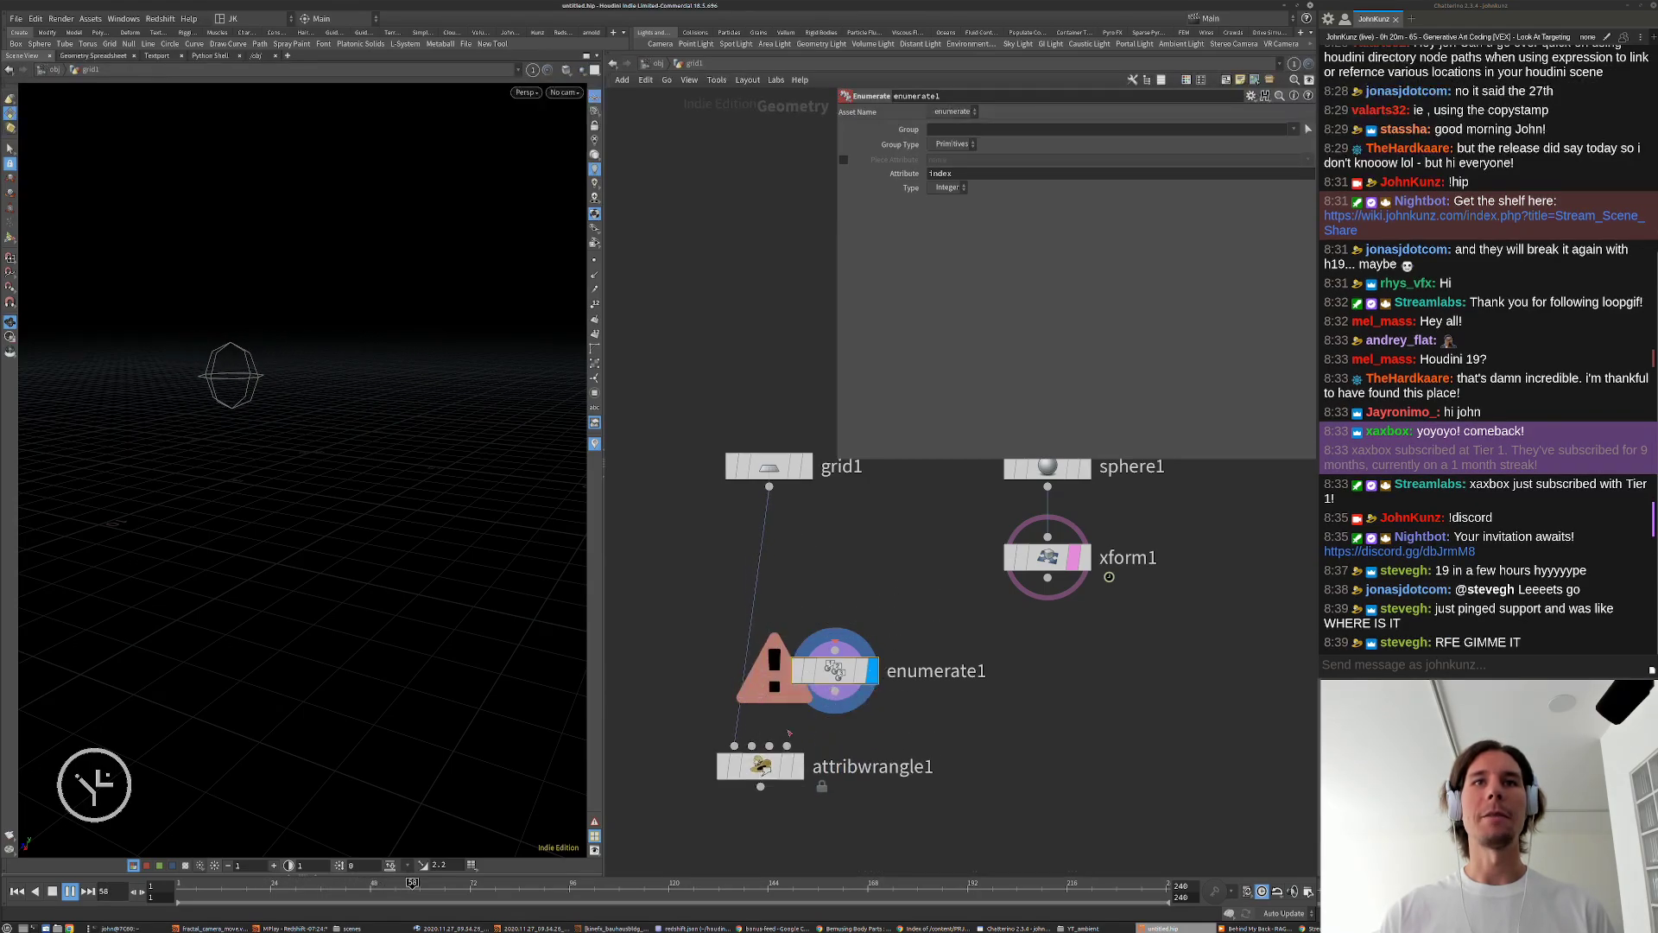
left_click_drag(829, 677, 771, 575)
left_click(844, 659)
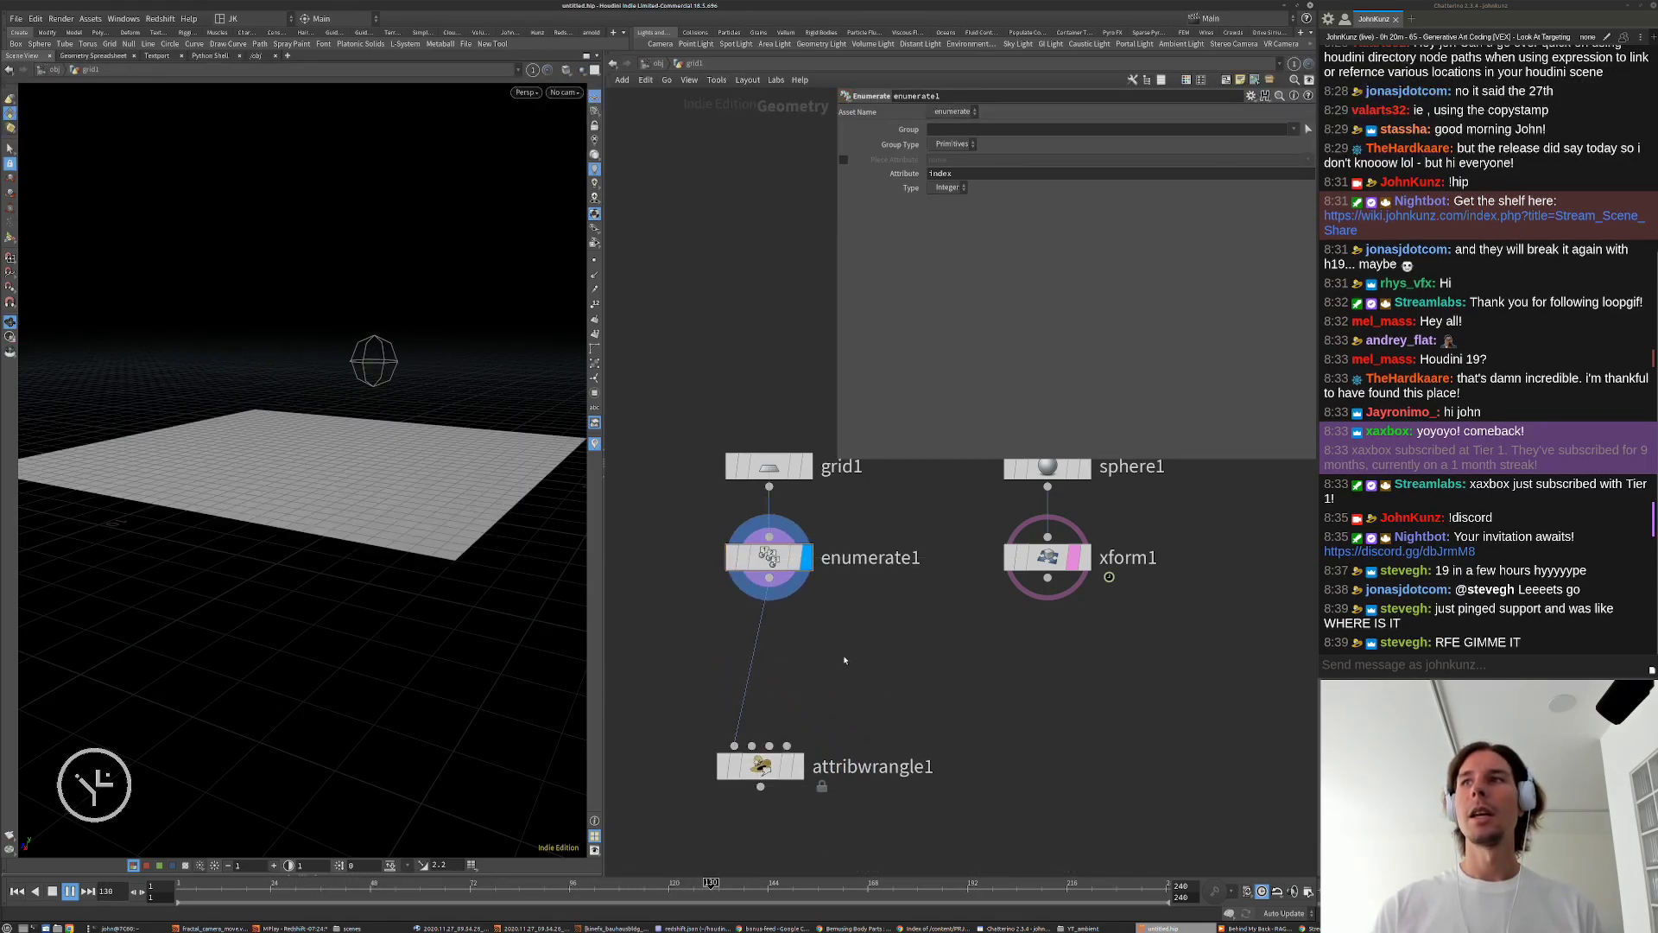
Step: Split the viewport pane, open a Geometry Spreadsheet in the new part, and examine the primitive index attribute from enumerate1
left_click(786, 573)
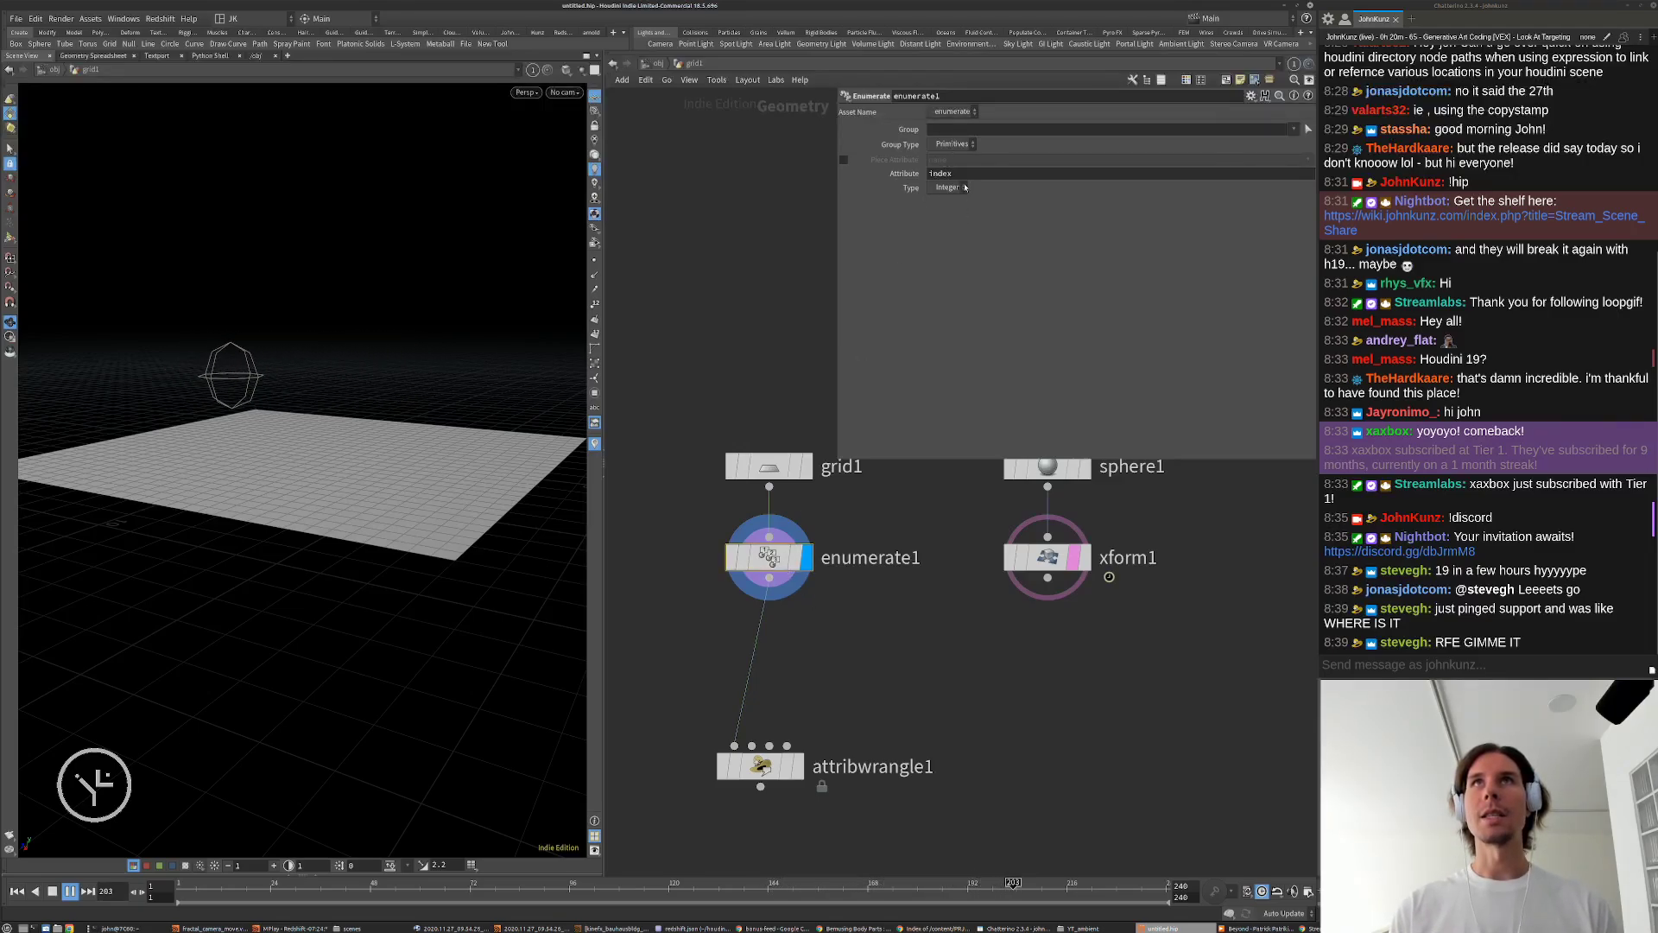
left_click(302, 875)
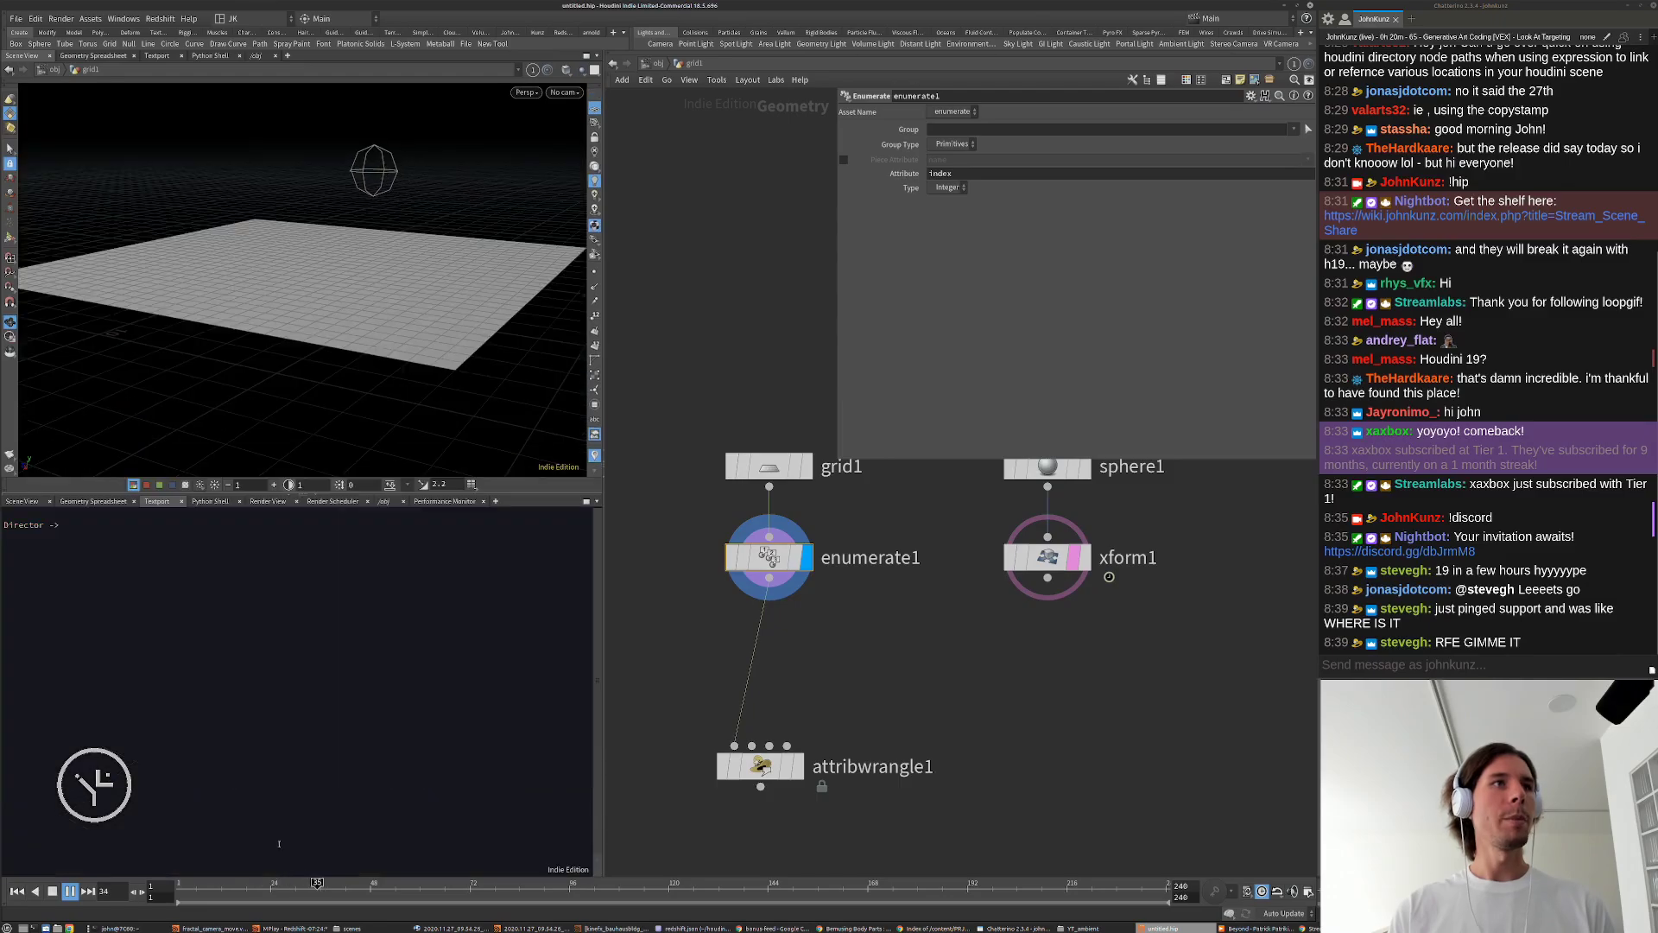
left_click(95, 502)
left_click(123, 532)
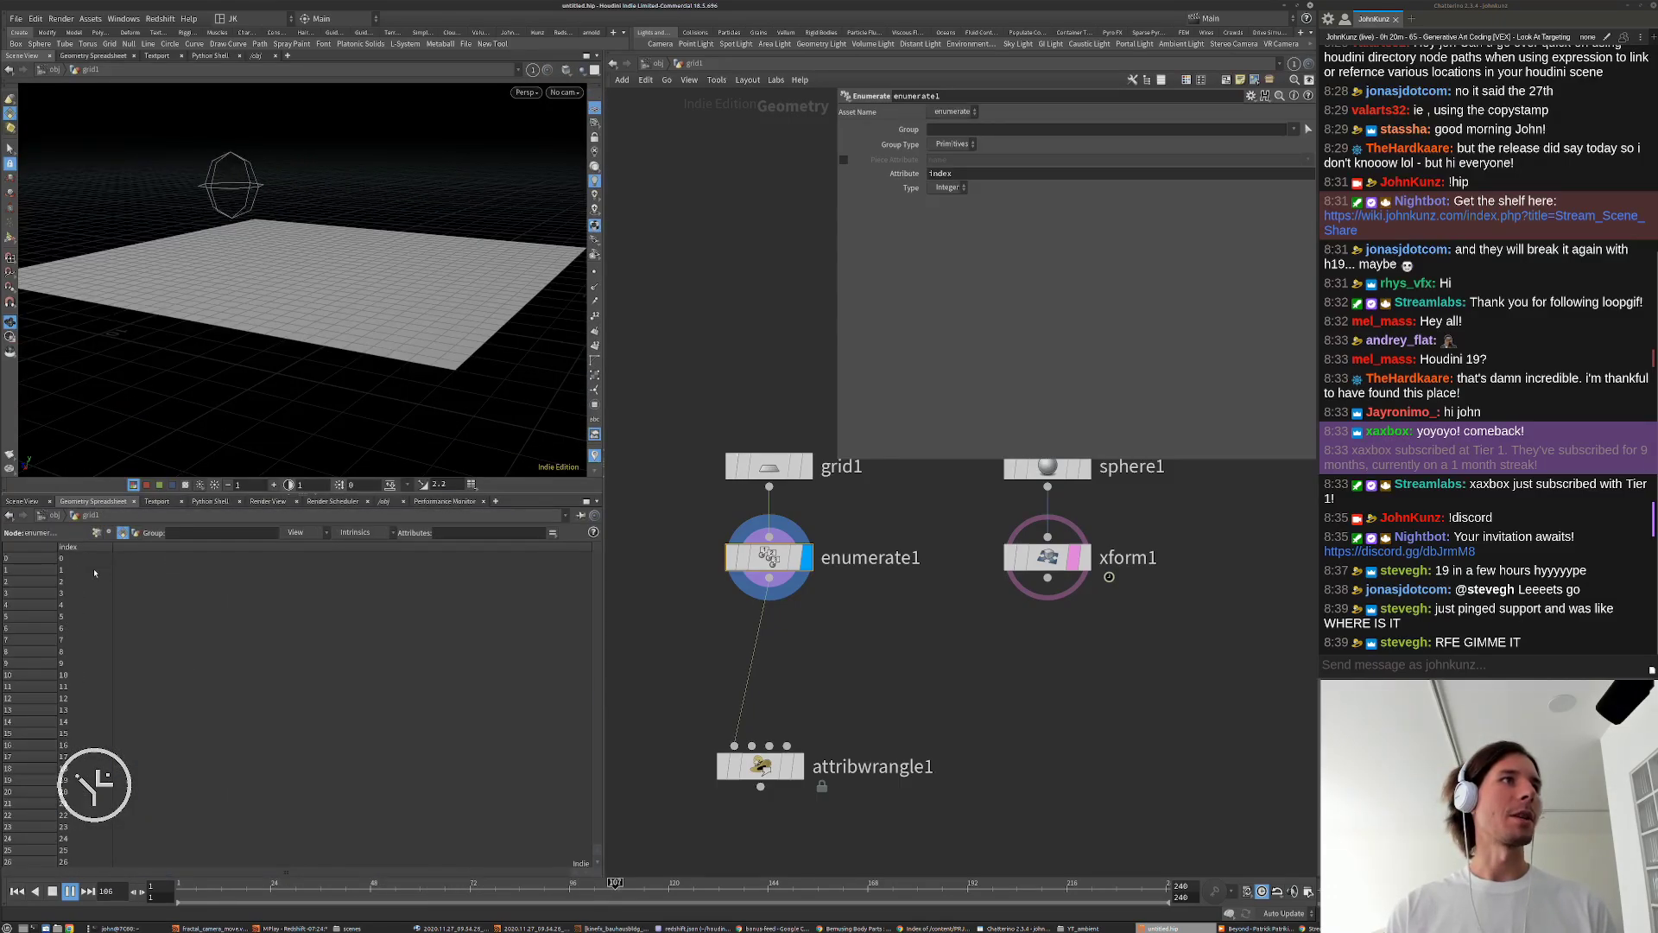
left_click(730, 560)
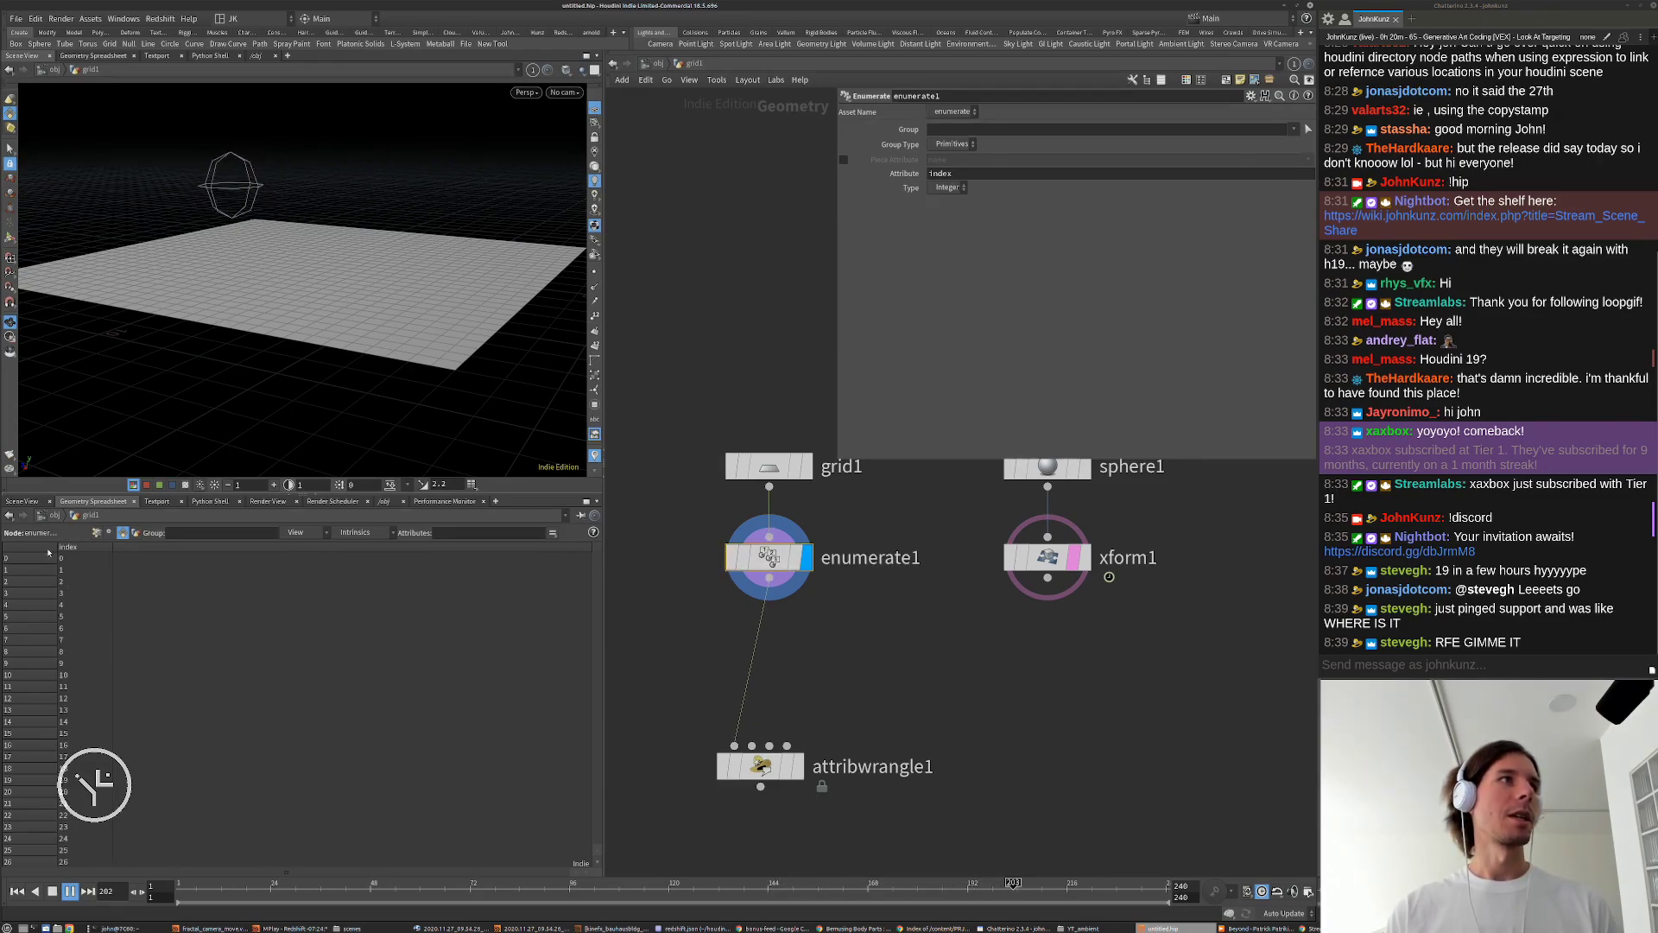
scroll(34, 596, "down", 2)
scroll(36, 616, "down", 5)
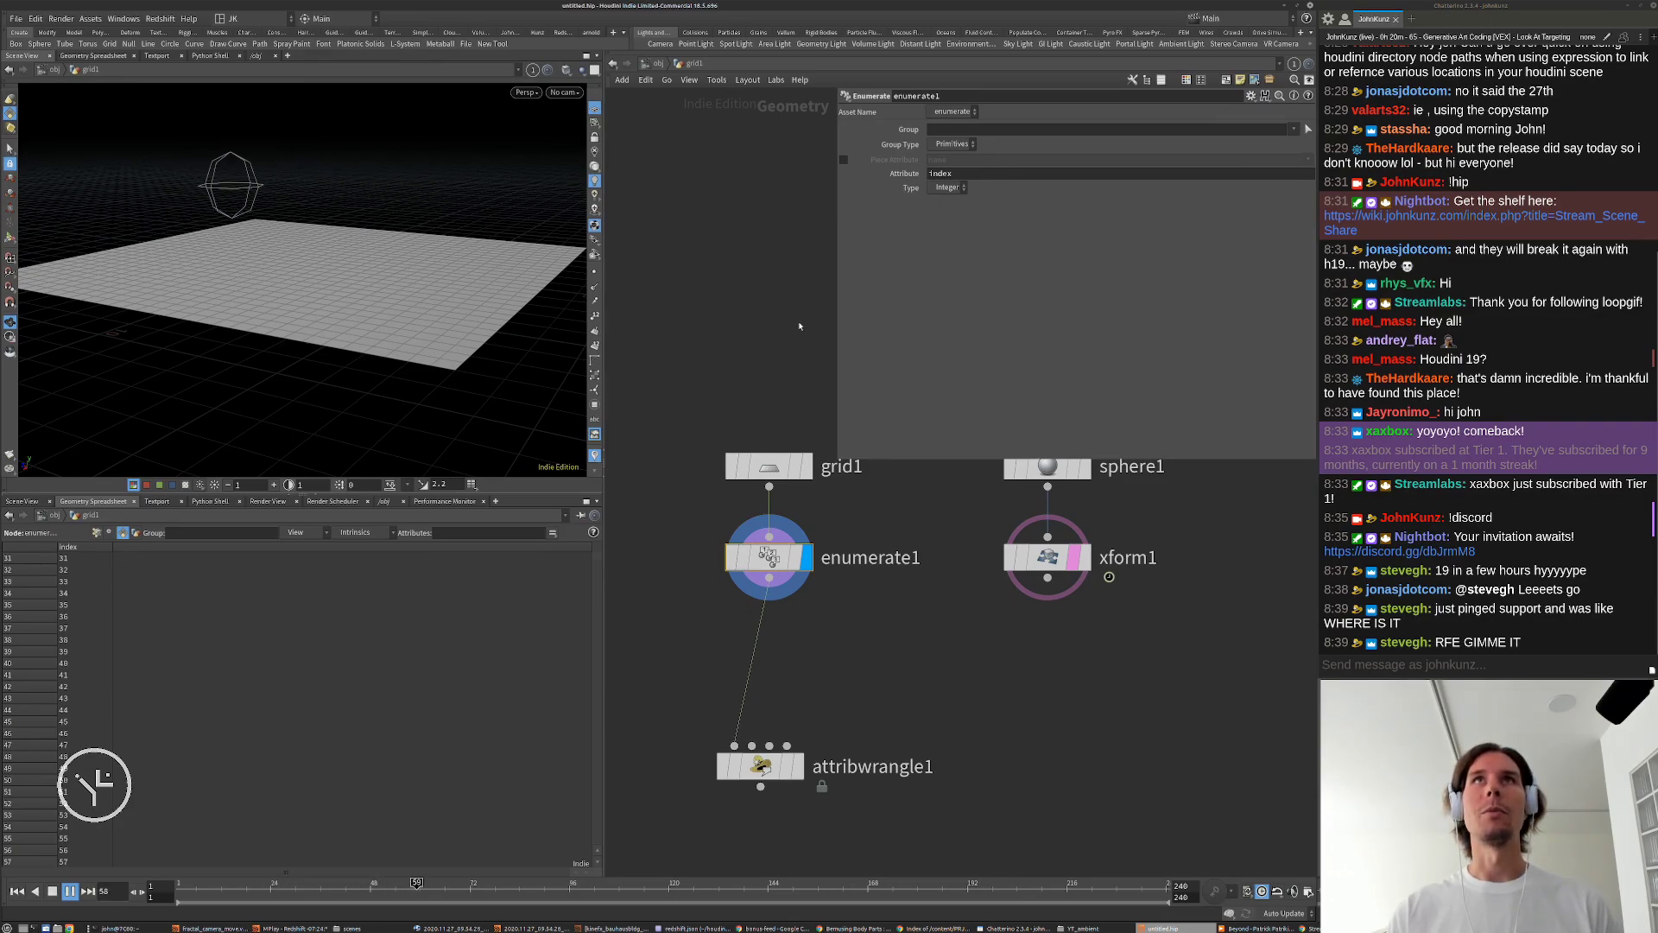
Step: Add a displayed Extract Centroid node between enumerate1 and attribwrangle1
middle_click_drag(802, 367, 792, 400)
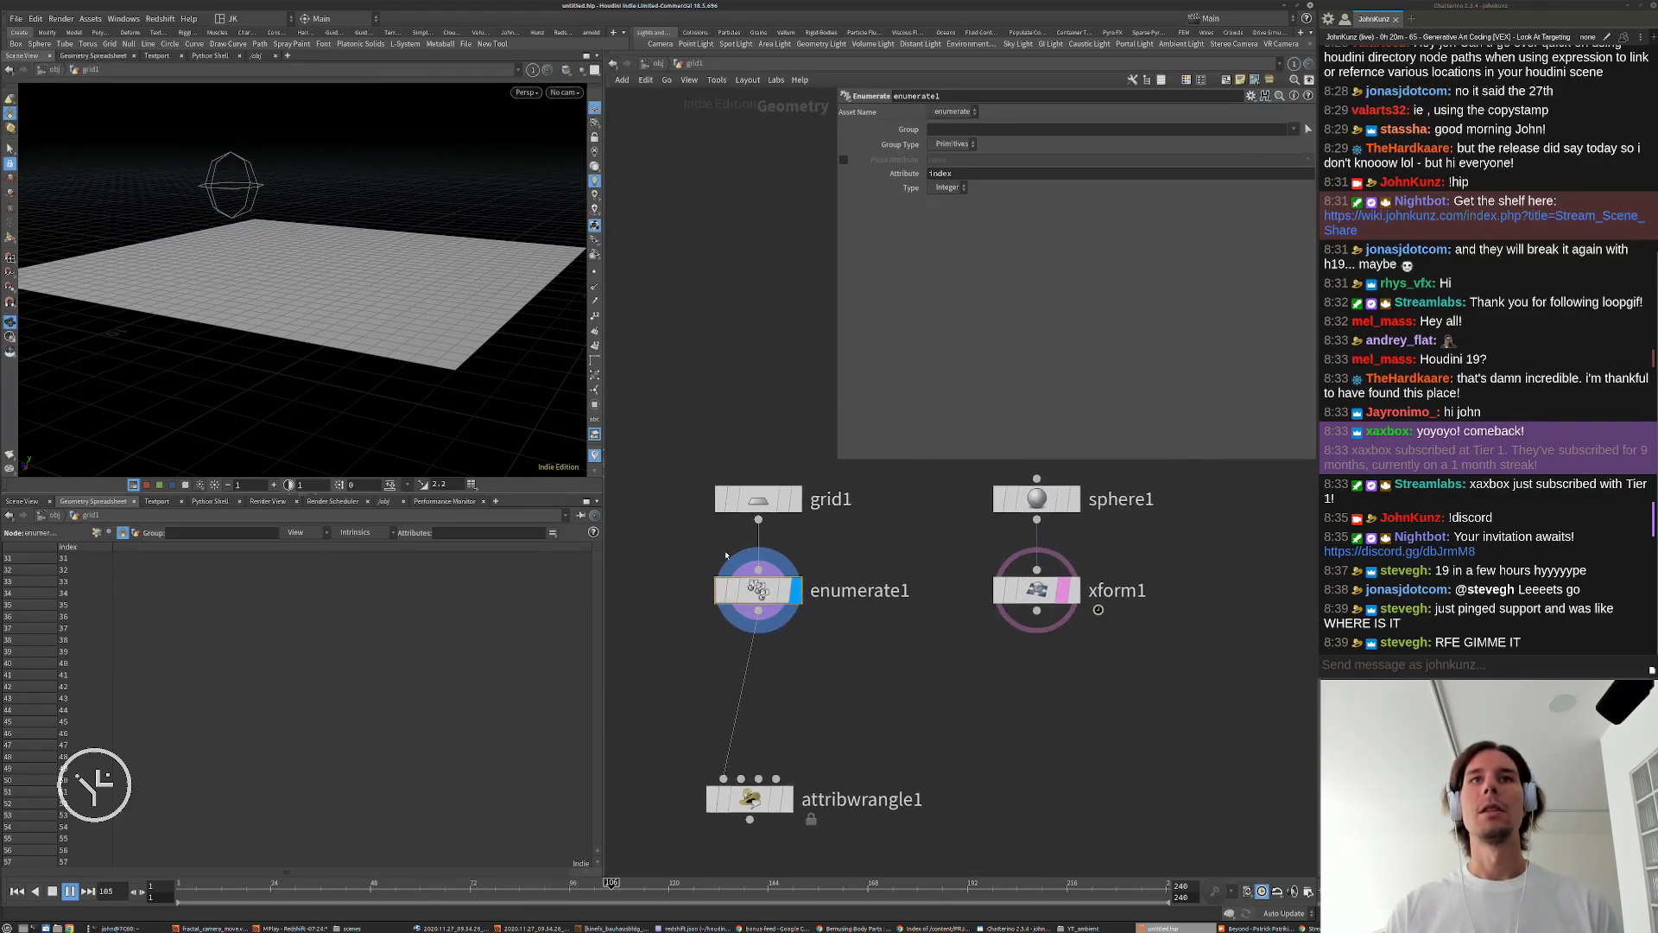
left_click_drag(759, 797, 765, 764)
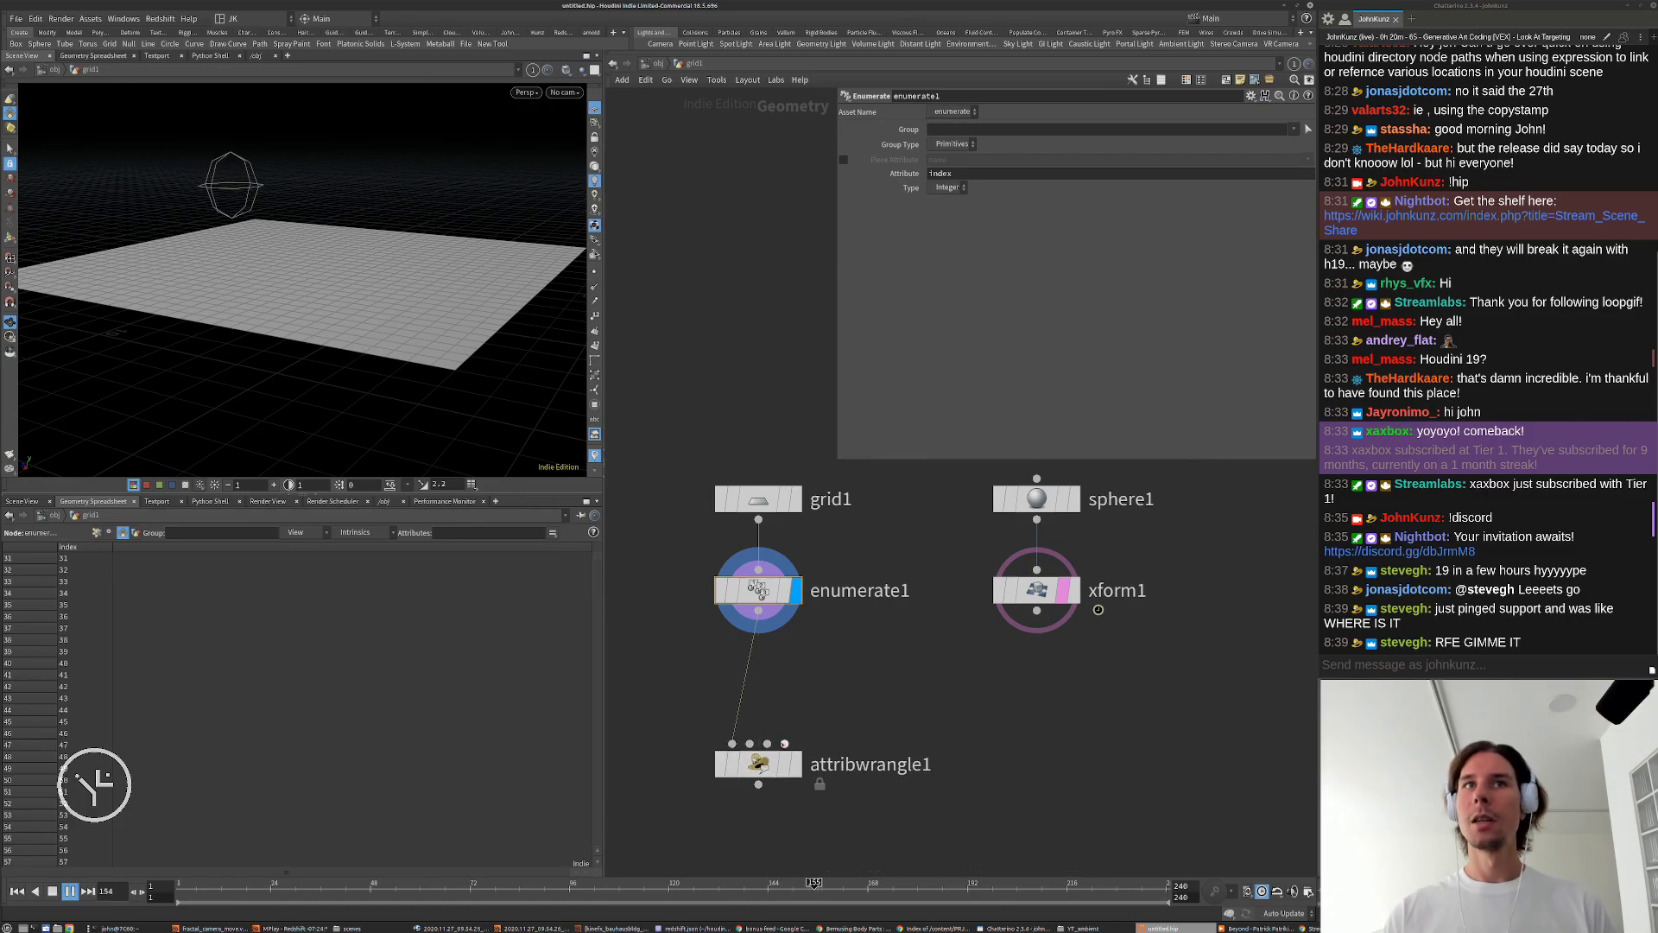
key("Tab")
type("cen")
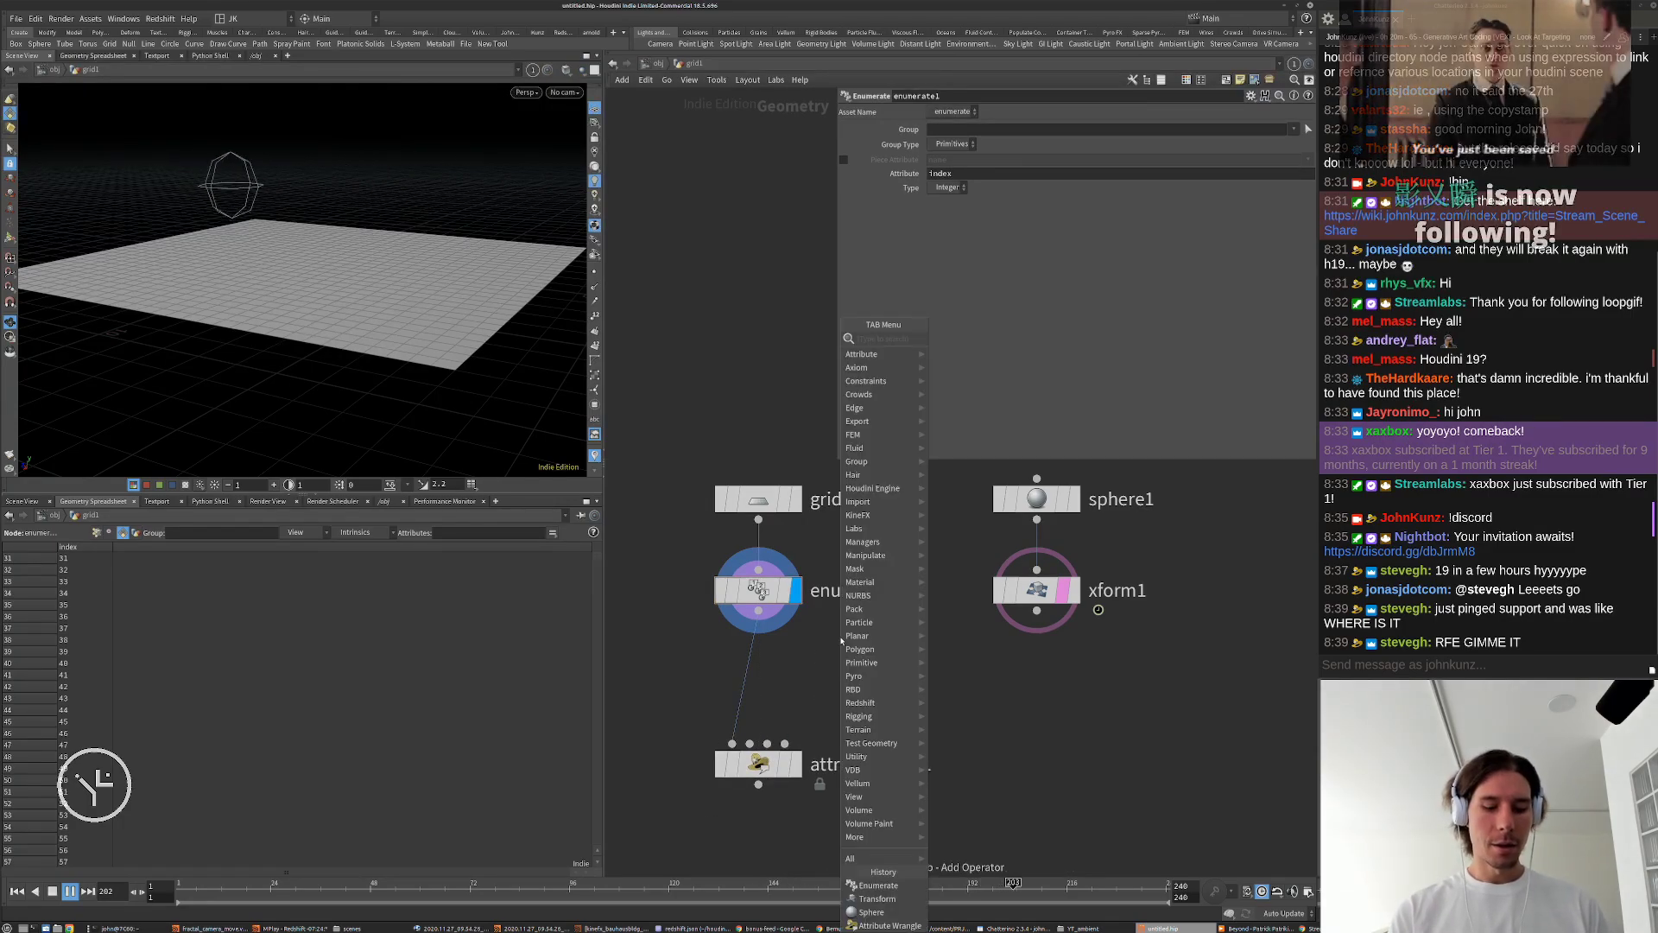
key("Return")
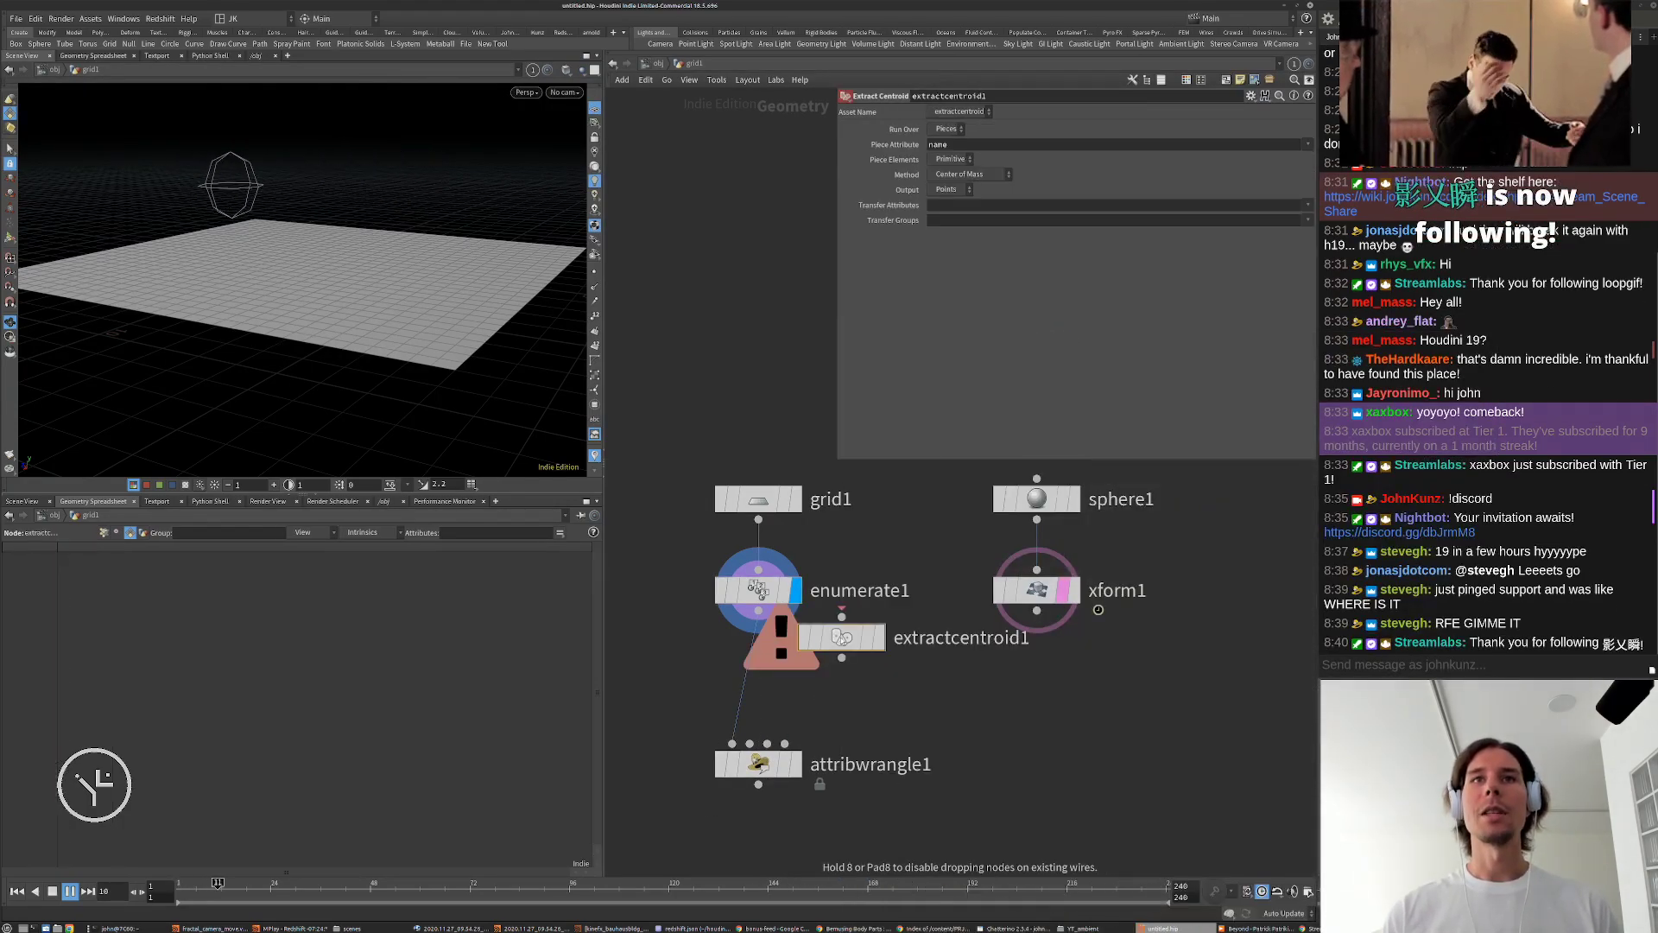
left_click(756, 669)
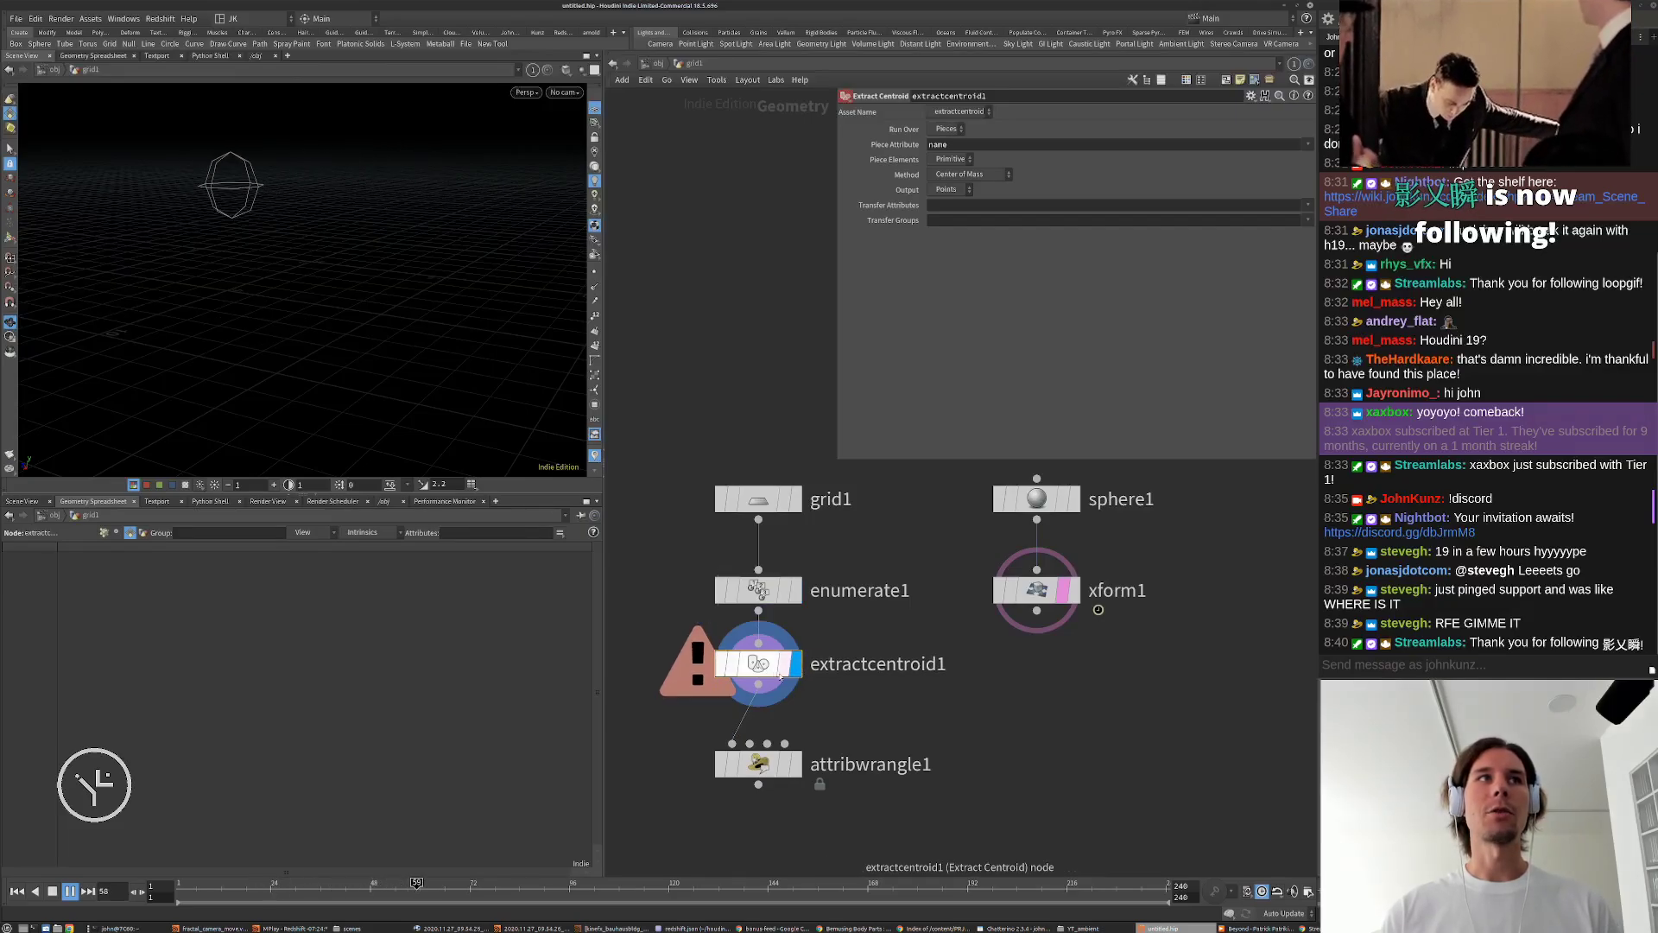
Step: Set extractcentroid1's piece attribute to index and frame the resulting centroid points in the viewport
double_click(959, 144)
type("ind")
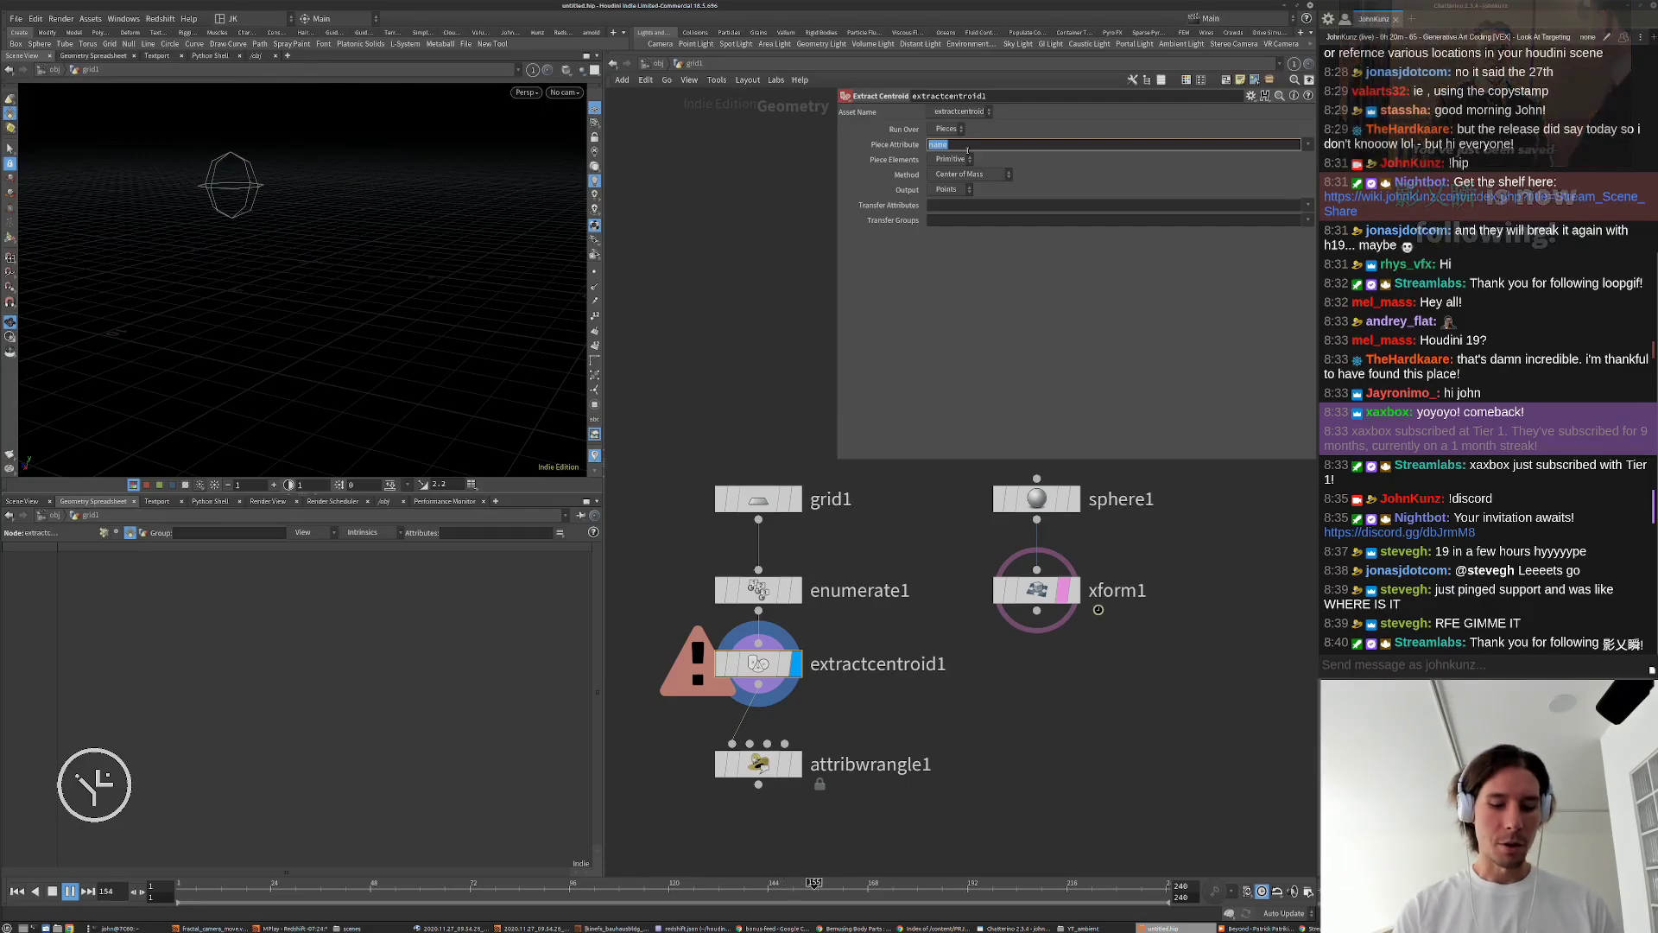
type("ex")
key("Return")
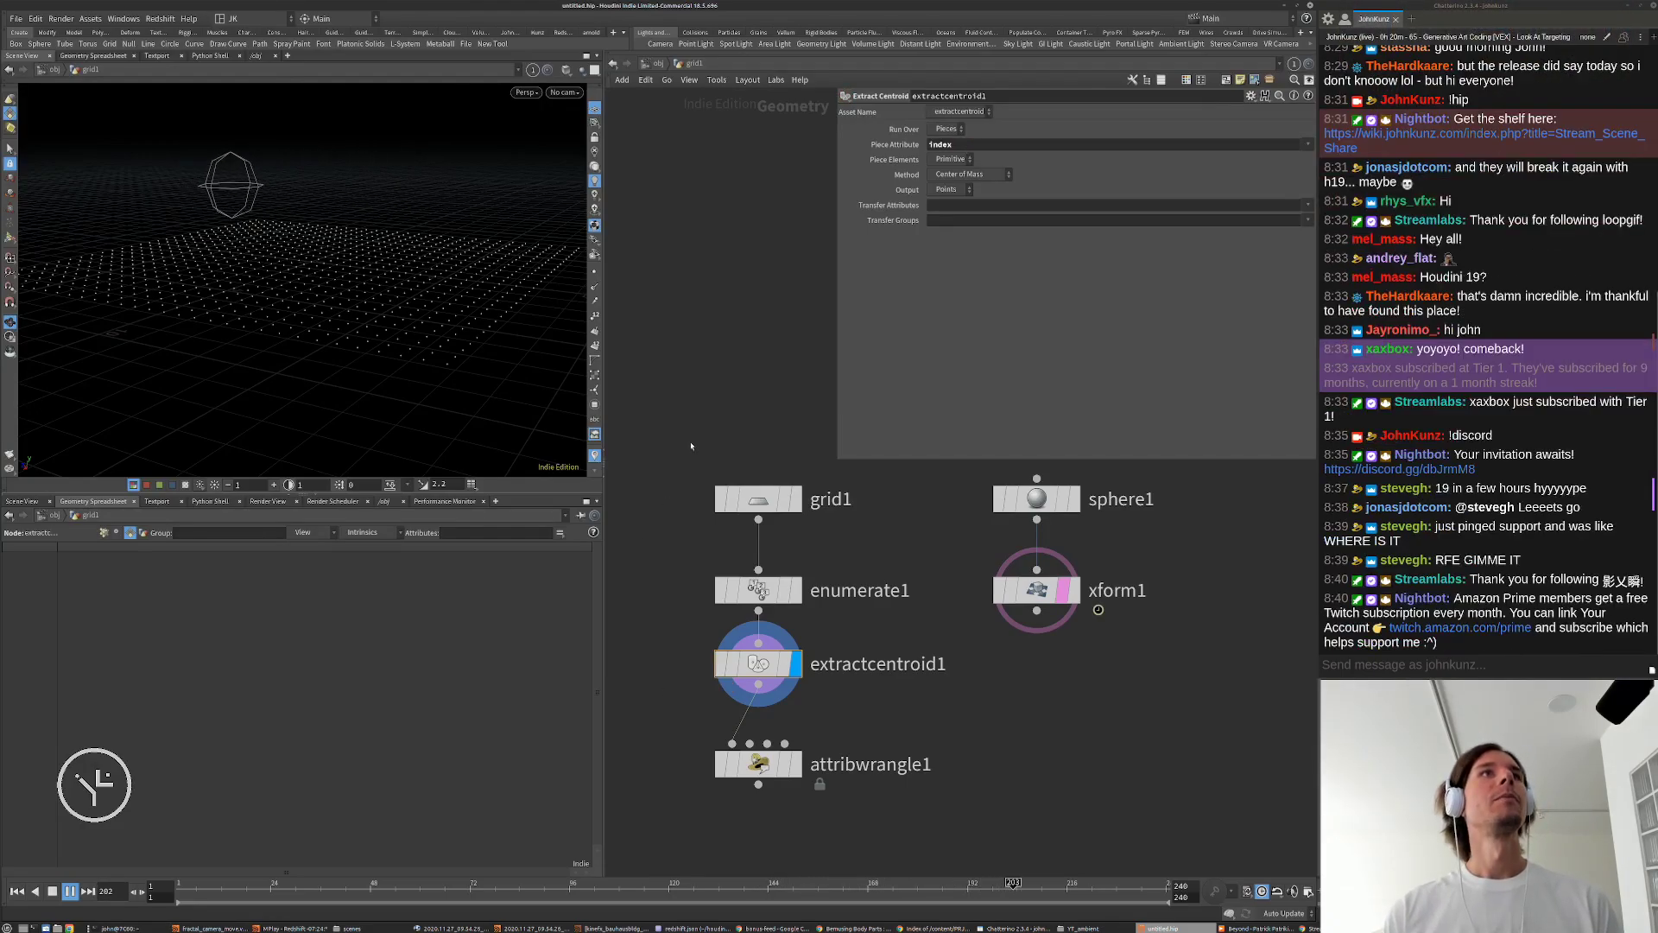
key("g")
left_click_drag(340, 252, 558, 343)
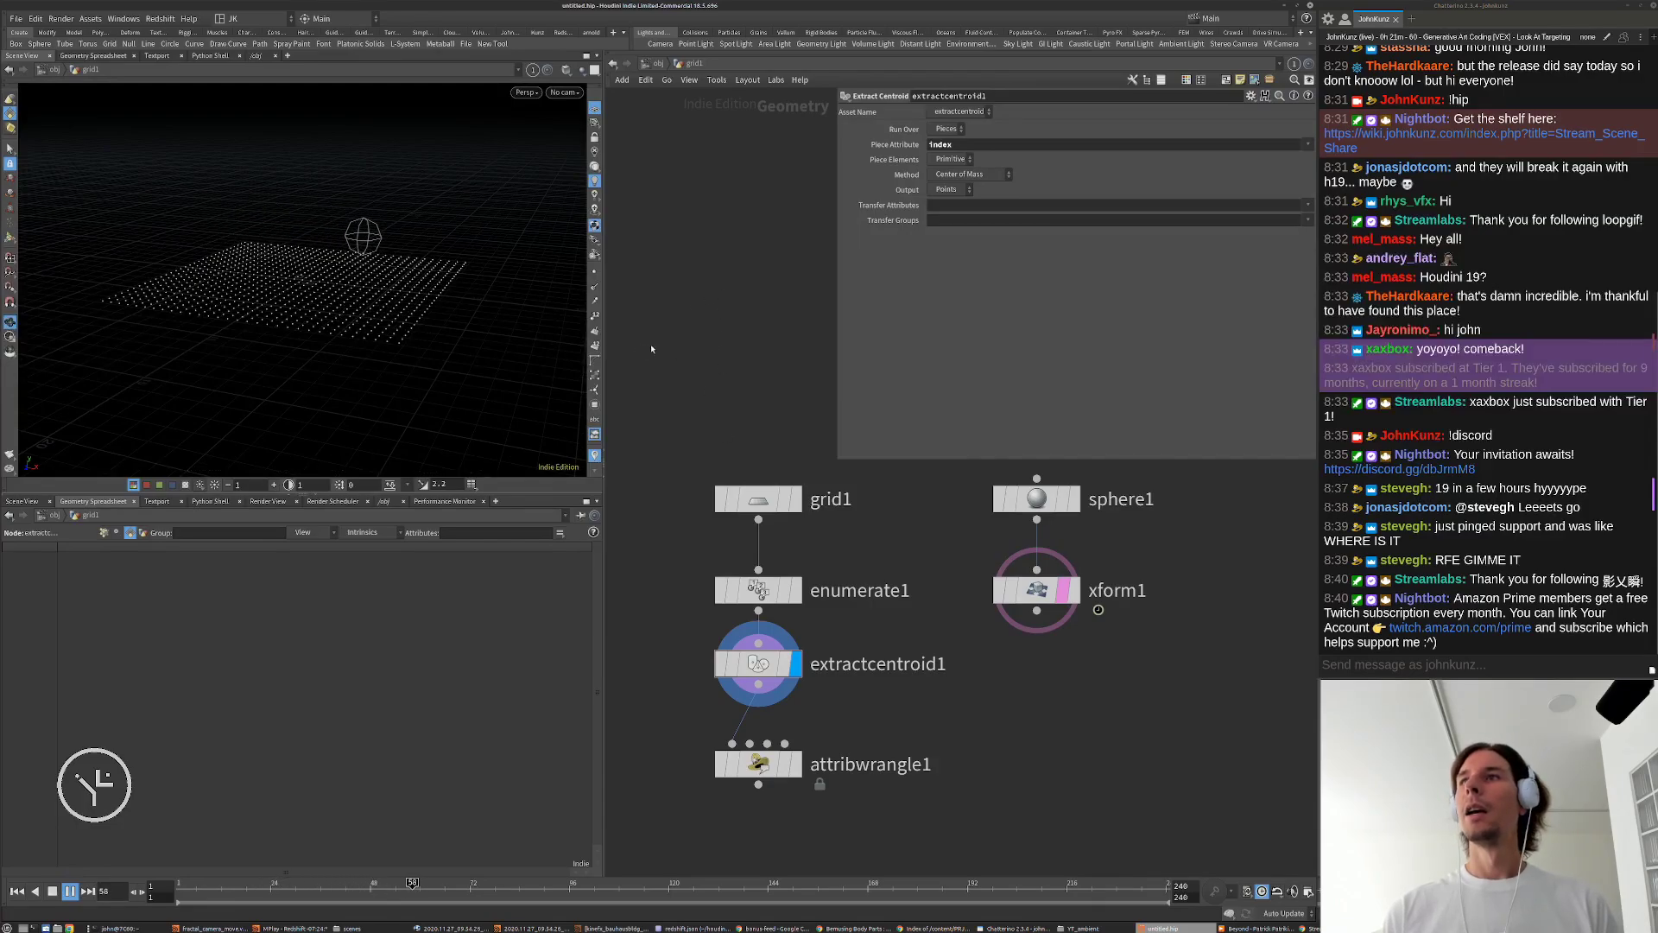
Step: Insert a Normal node between grid1 and enumerate1 and have it add normals to primitives
middle_click_drag(652, 349, 634, 299)
key("Tab")
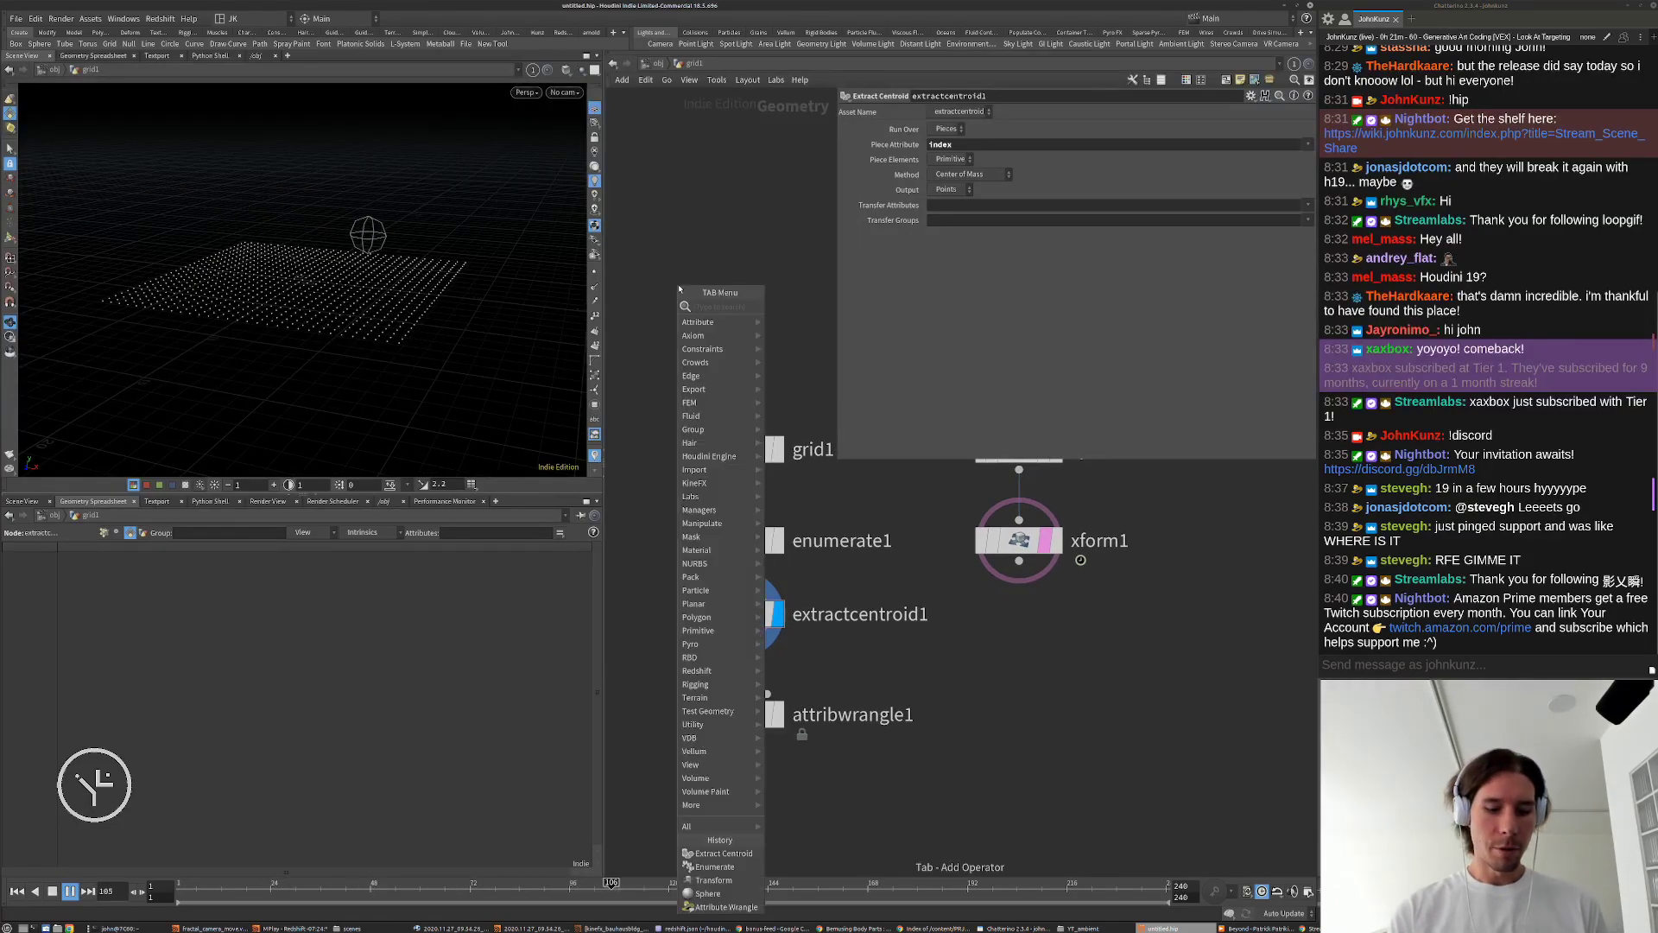
type("normal")
key("Return")
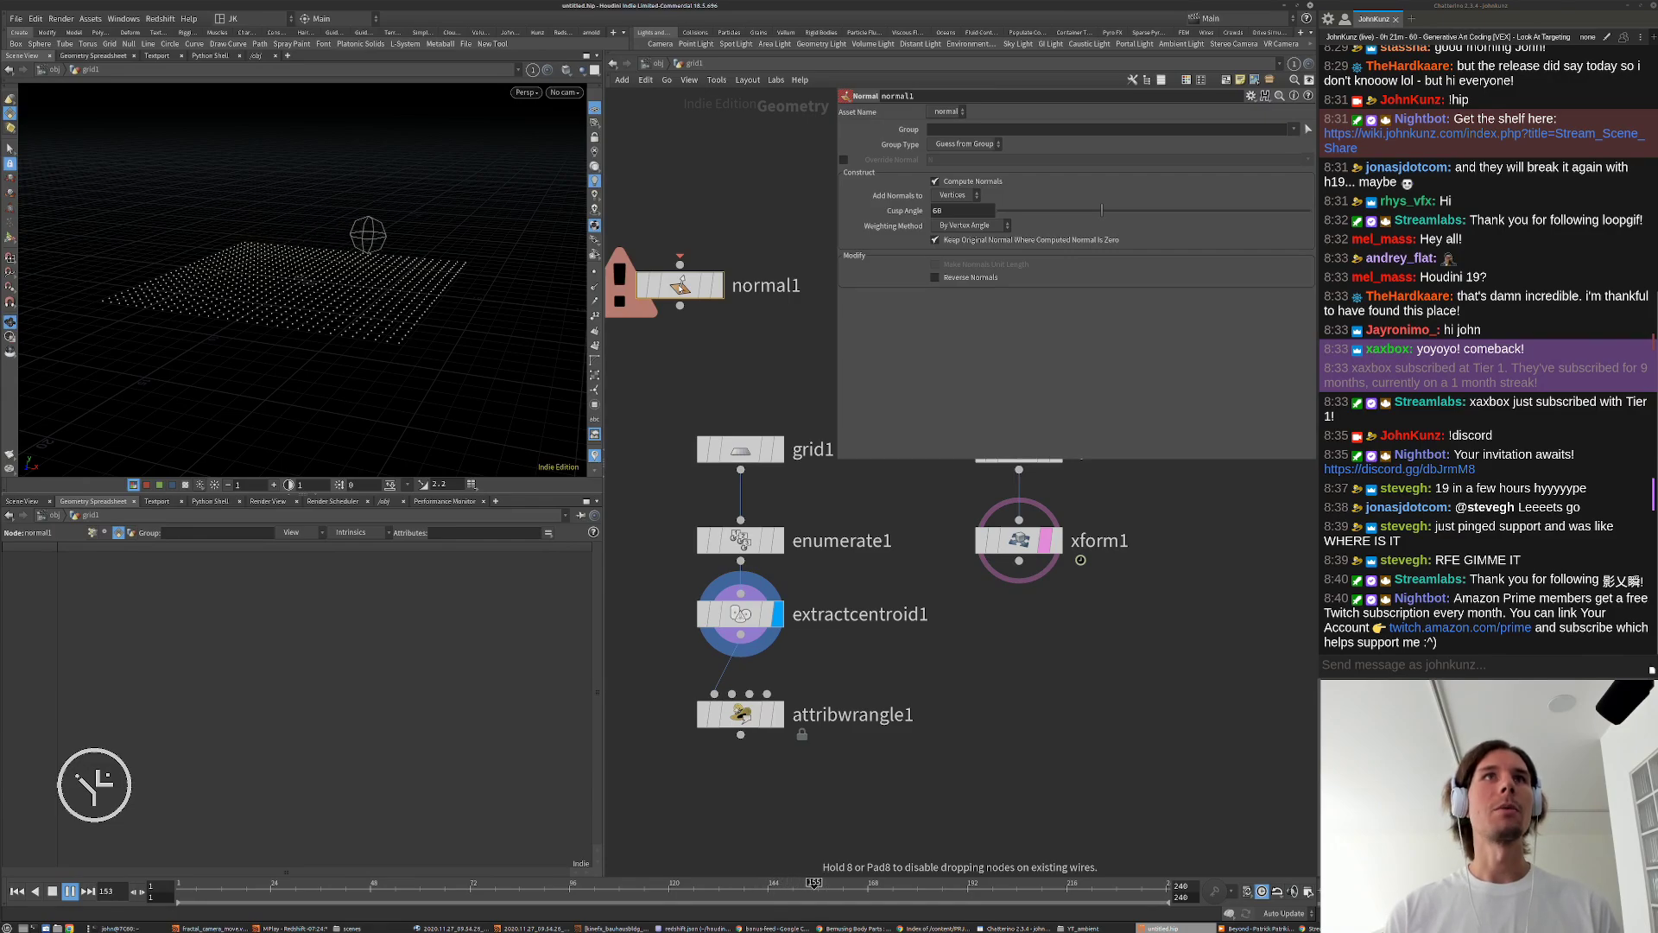
left_click(742, 493)
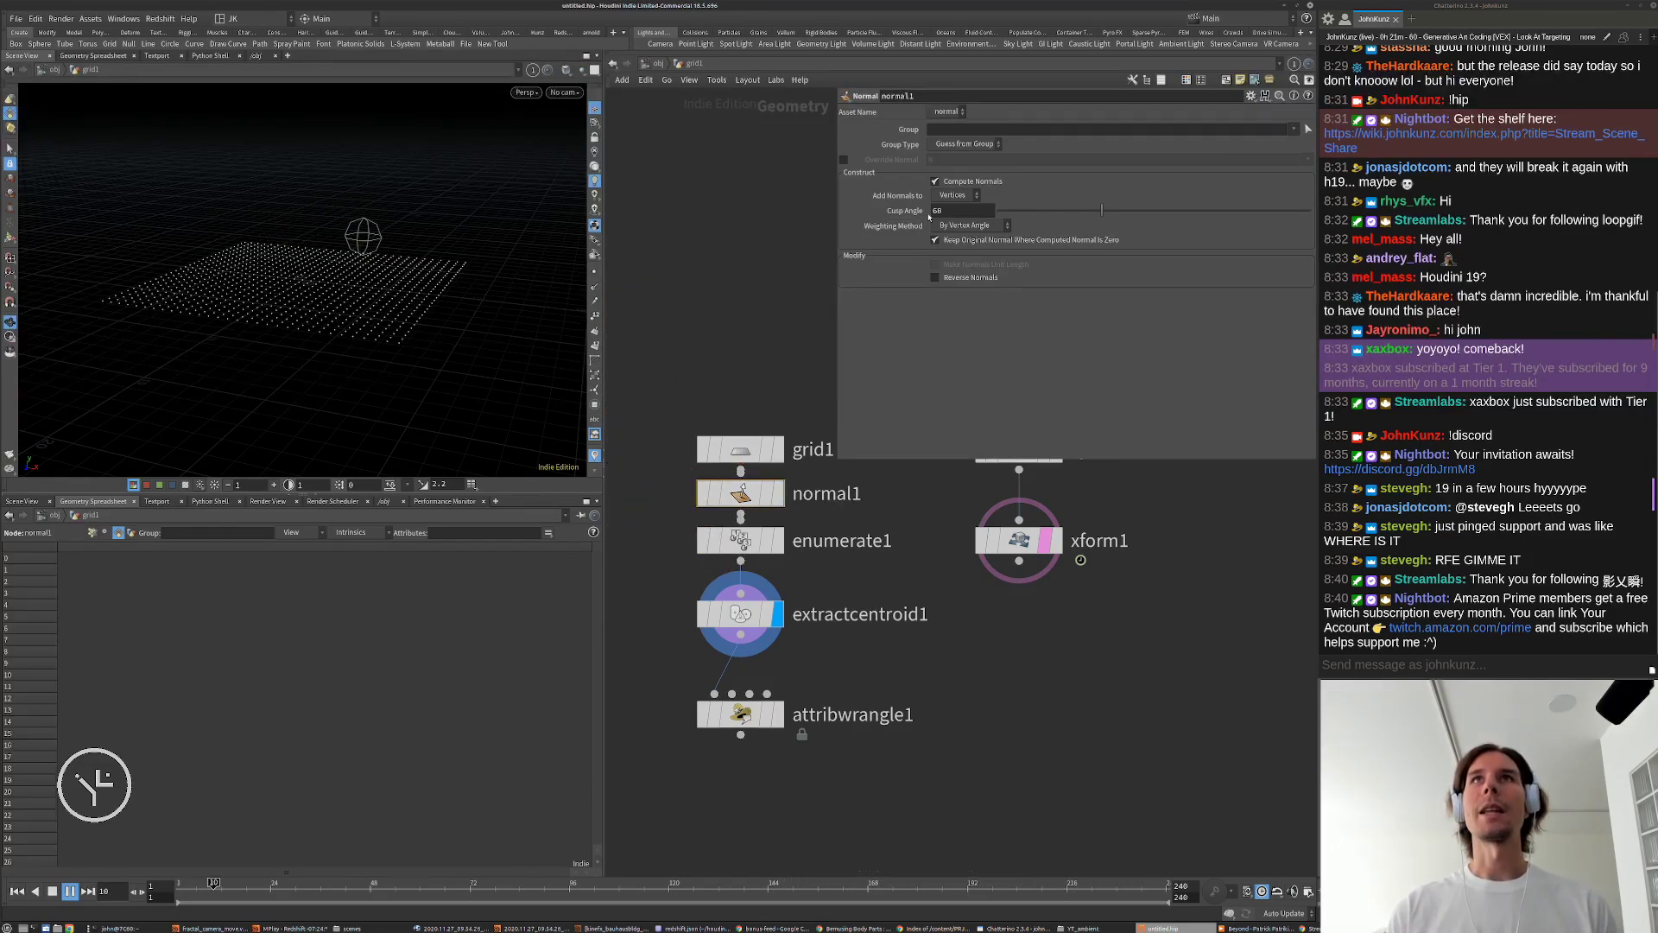
left_click(952, 195)
left_click(951, 235)
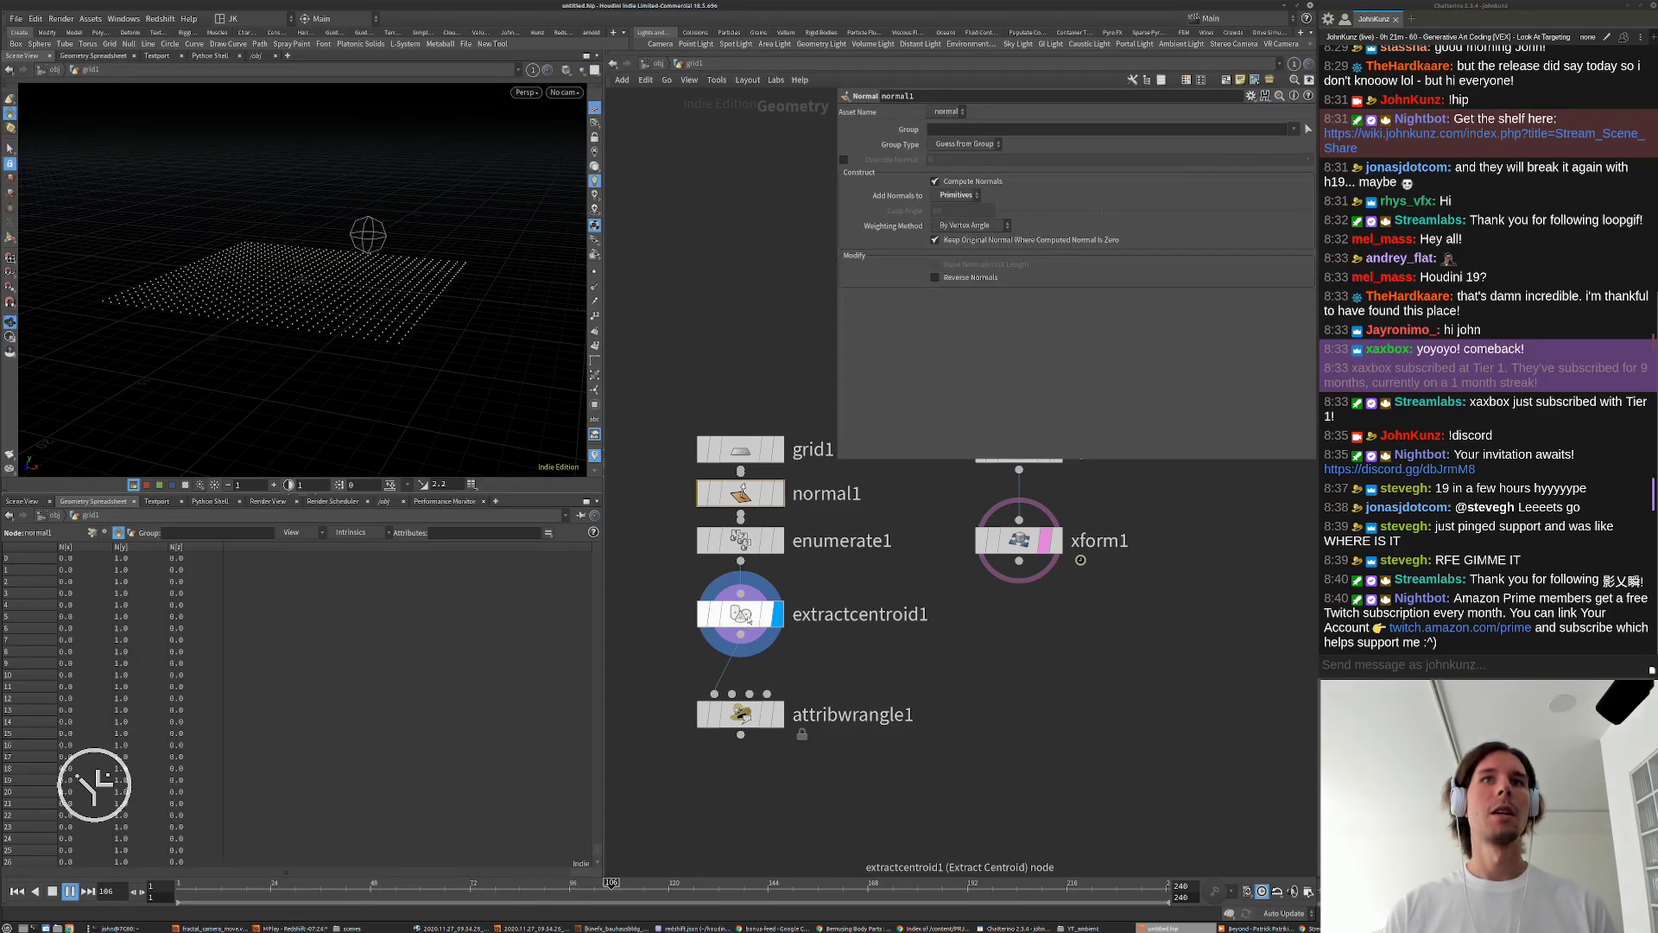
Step: Transfer the N attribute in extractcentroid1 and inspect it as point data in the spreadsheet and as point normals in the viewport
left_click(753, 591)
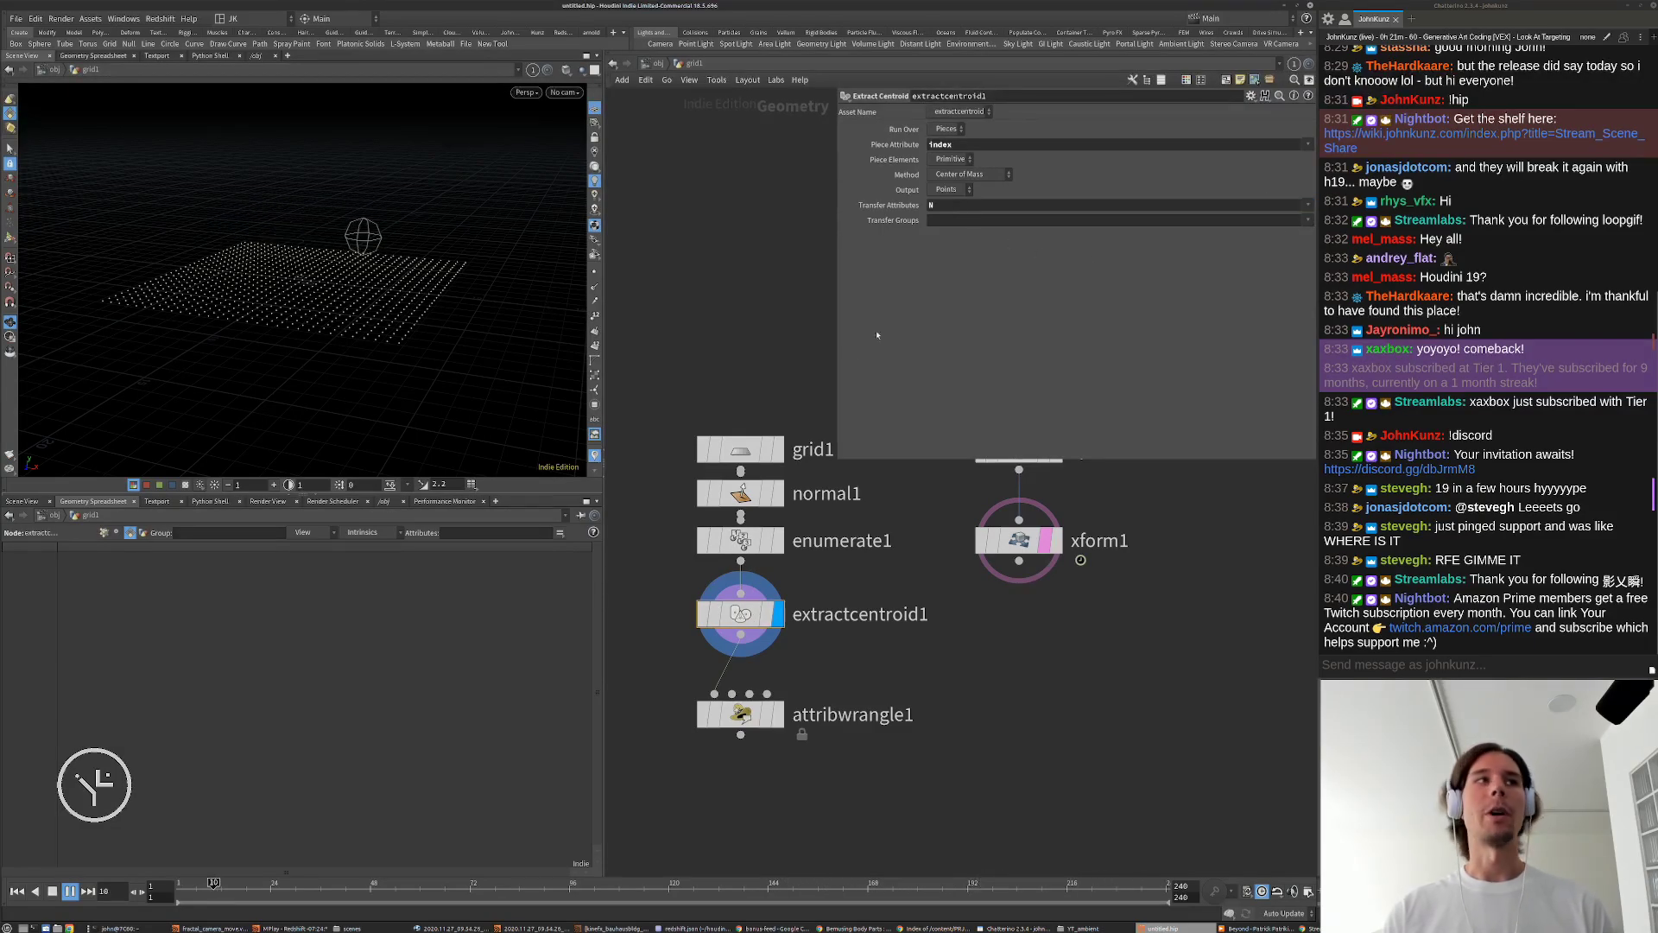
left_click(105, 532)
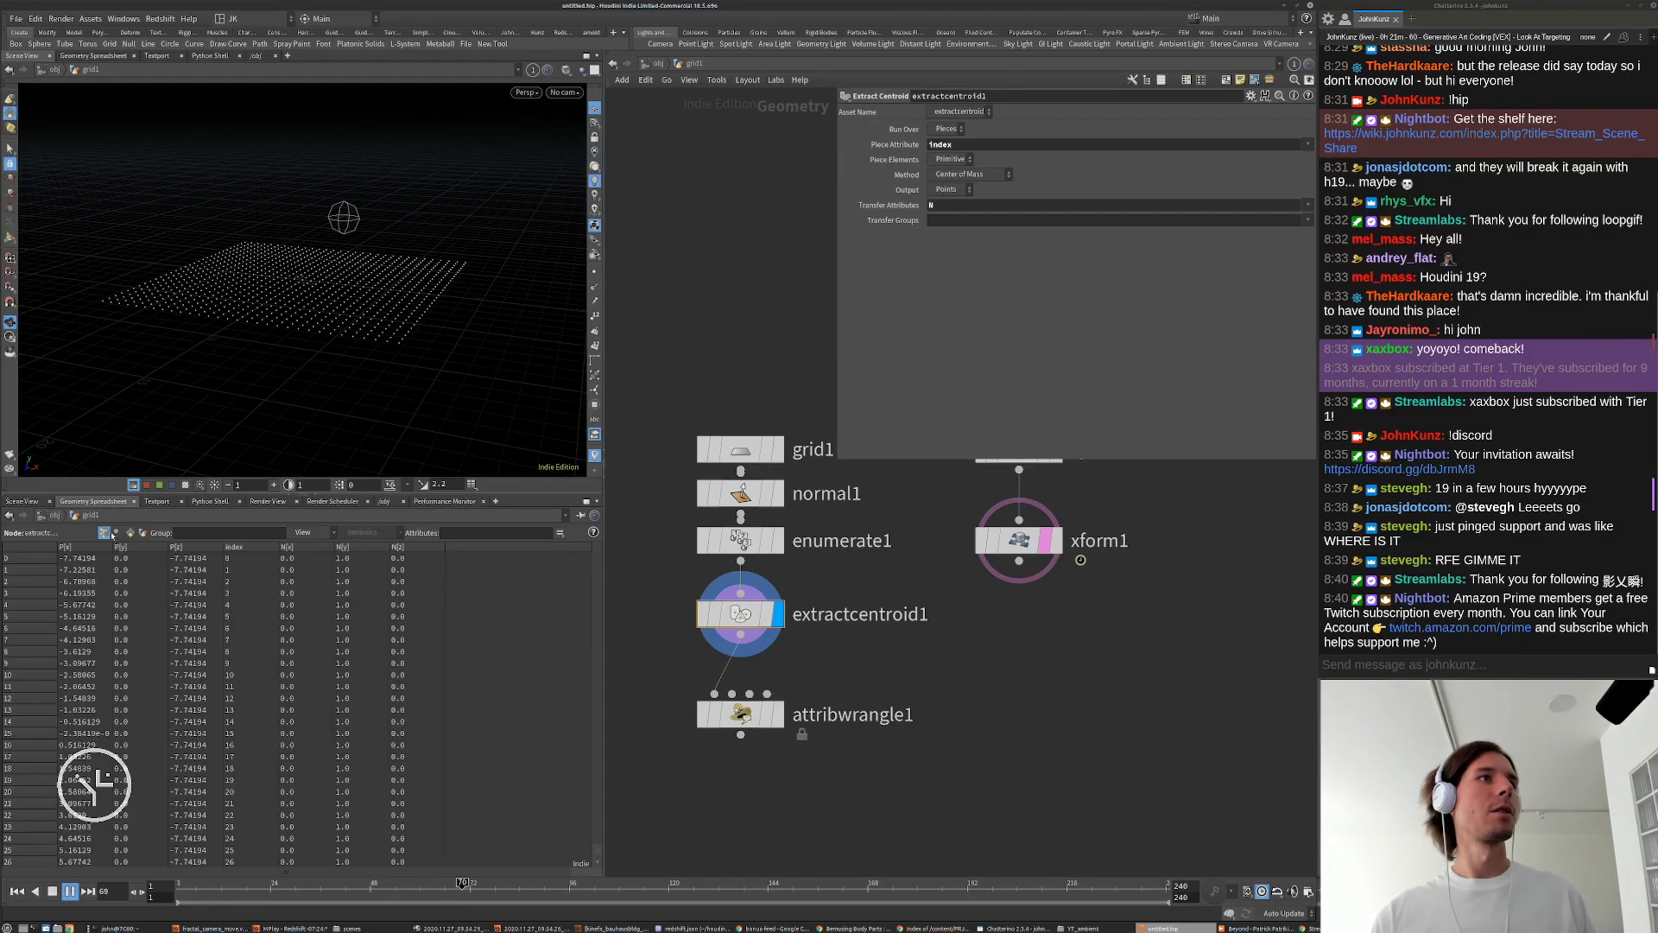
left_click(594, 286)
left_click_drag(296, 301, 299, 239)
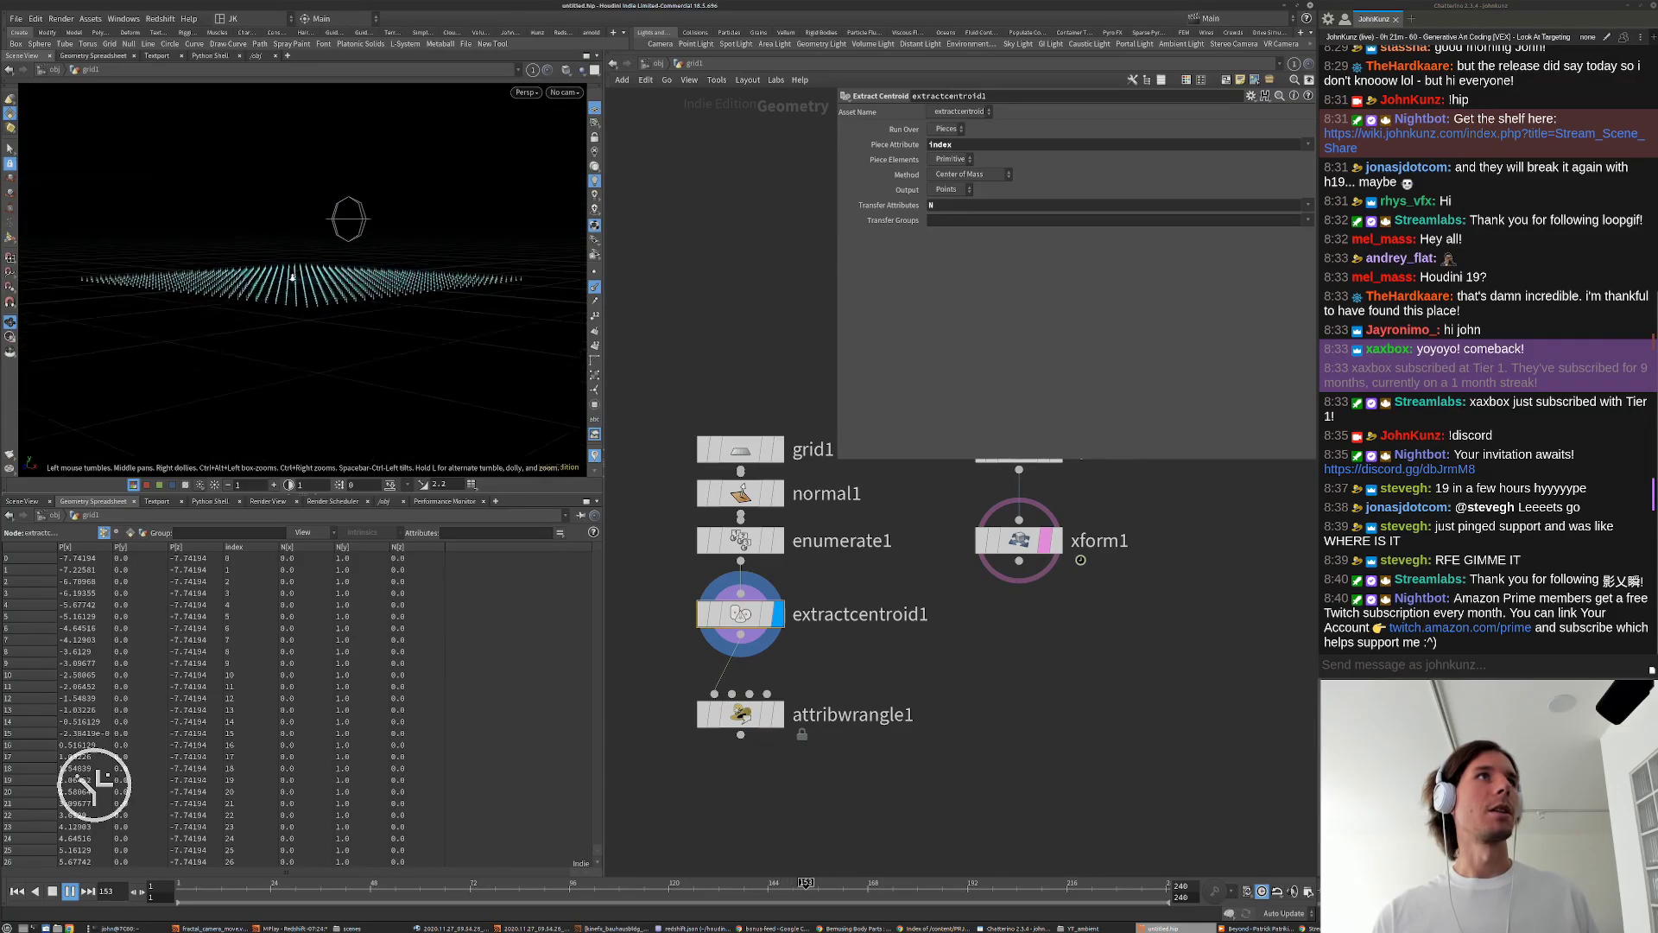
right_click_drag(299, 240, 445, 236)
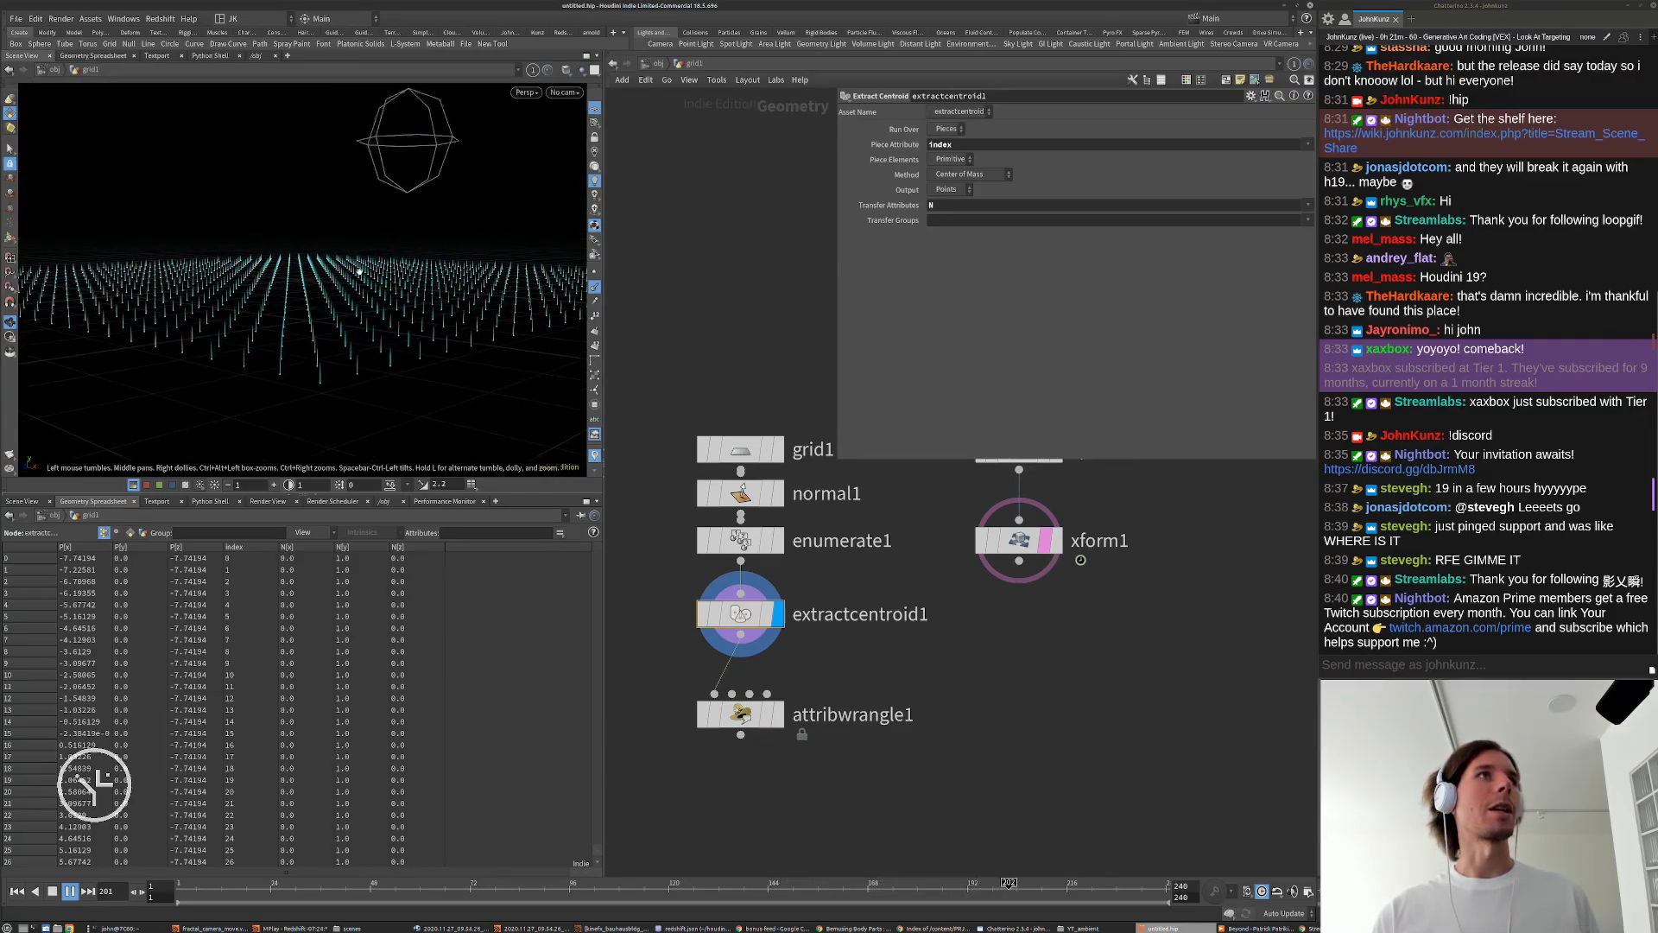
left_click_drag(256, 244, 298, 262)
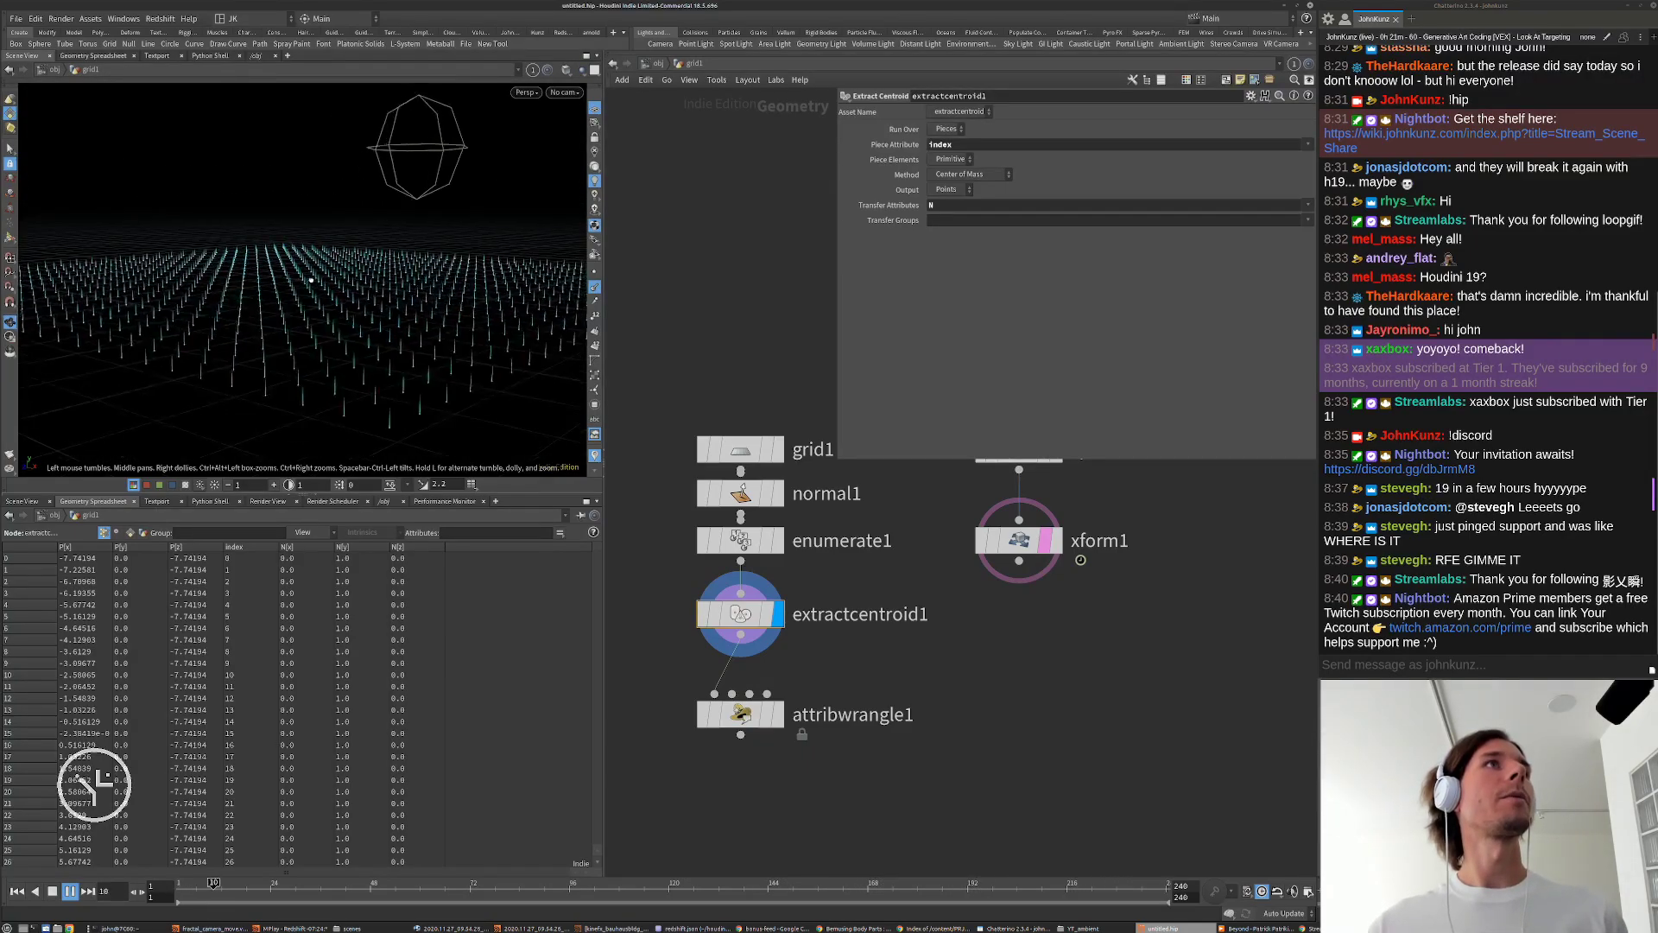
Step: Try adding normal1's normals to points and to vertices, and return the setting to primitives
left_click(740, 493)
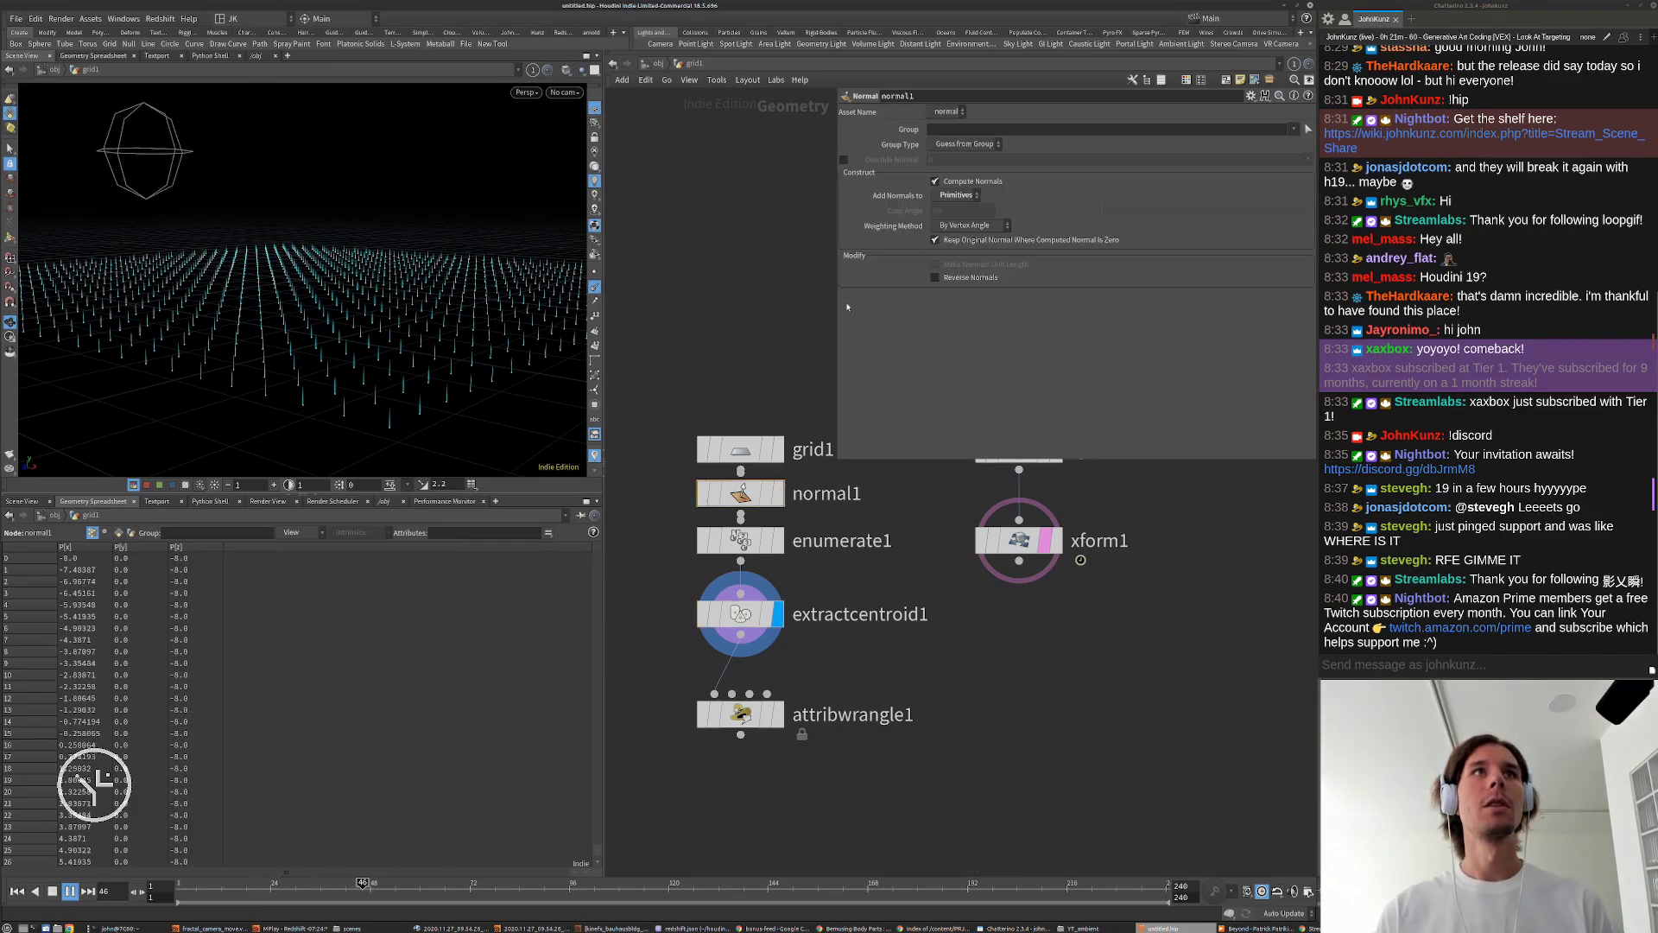
left_click(957, 196)
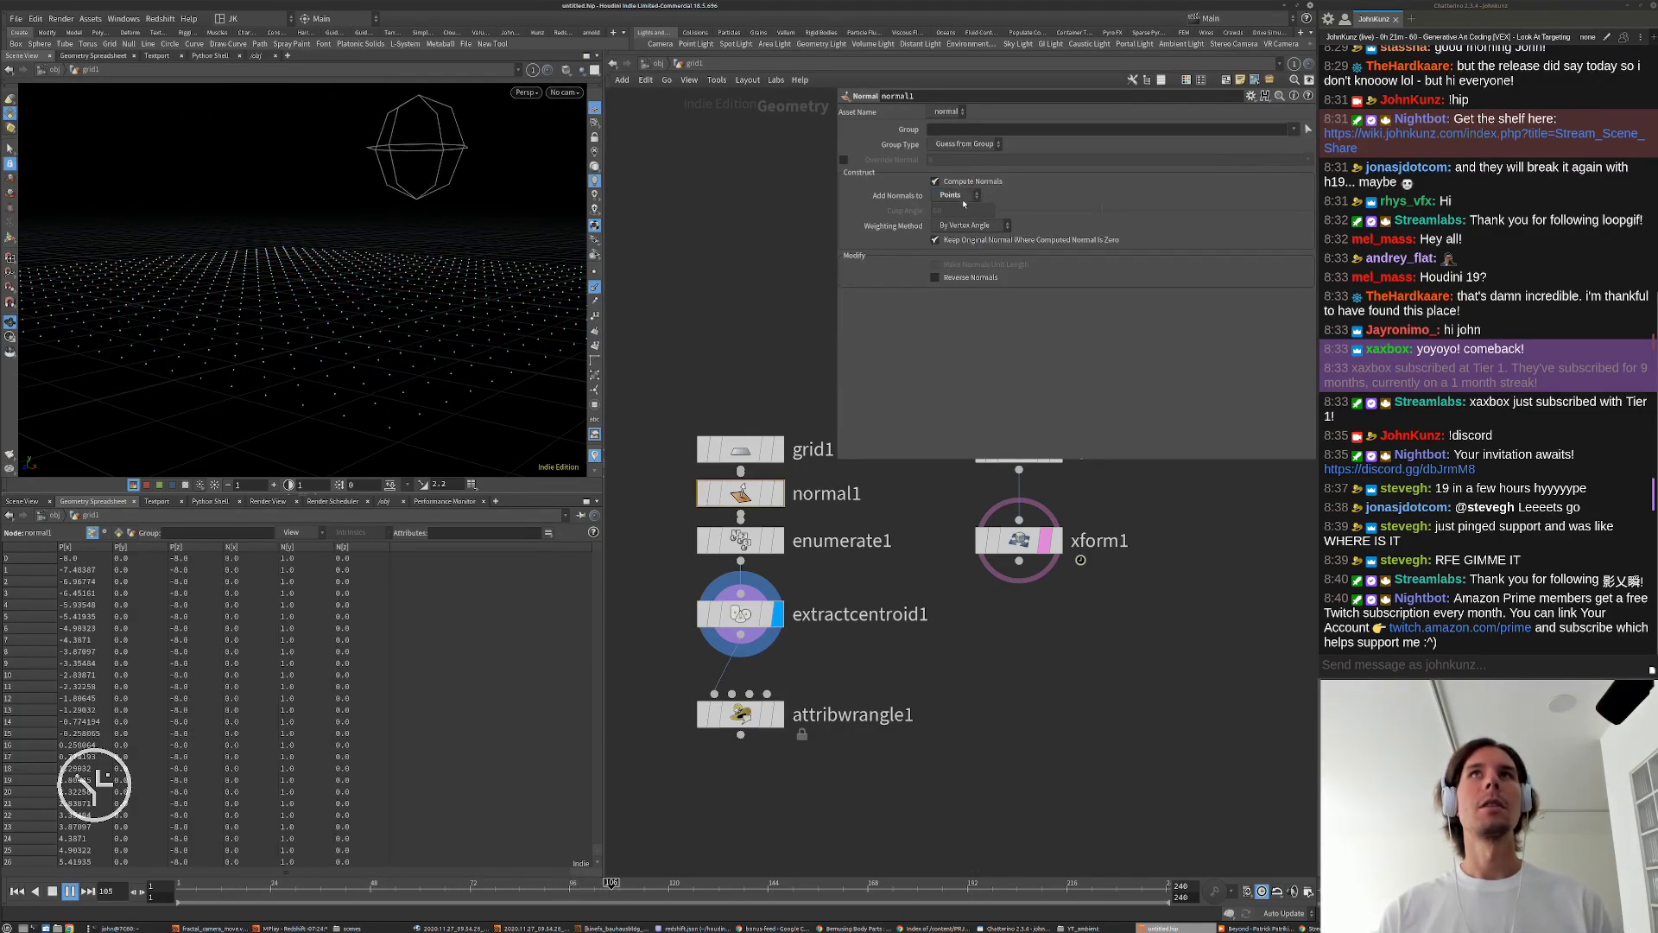
left_click(961, 218)
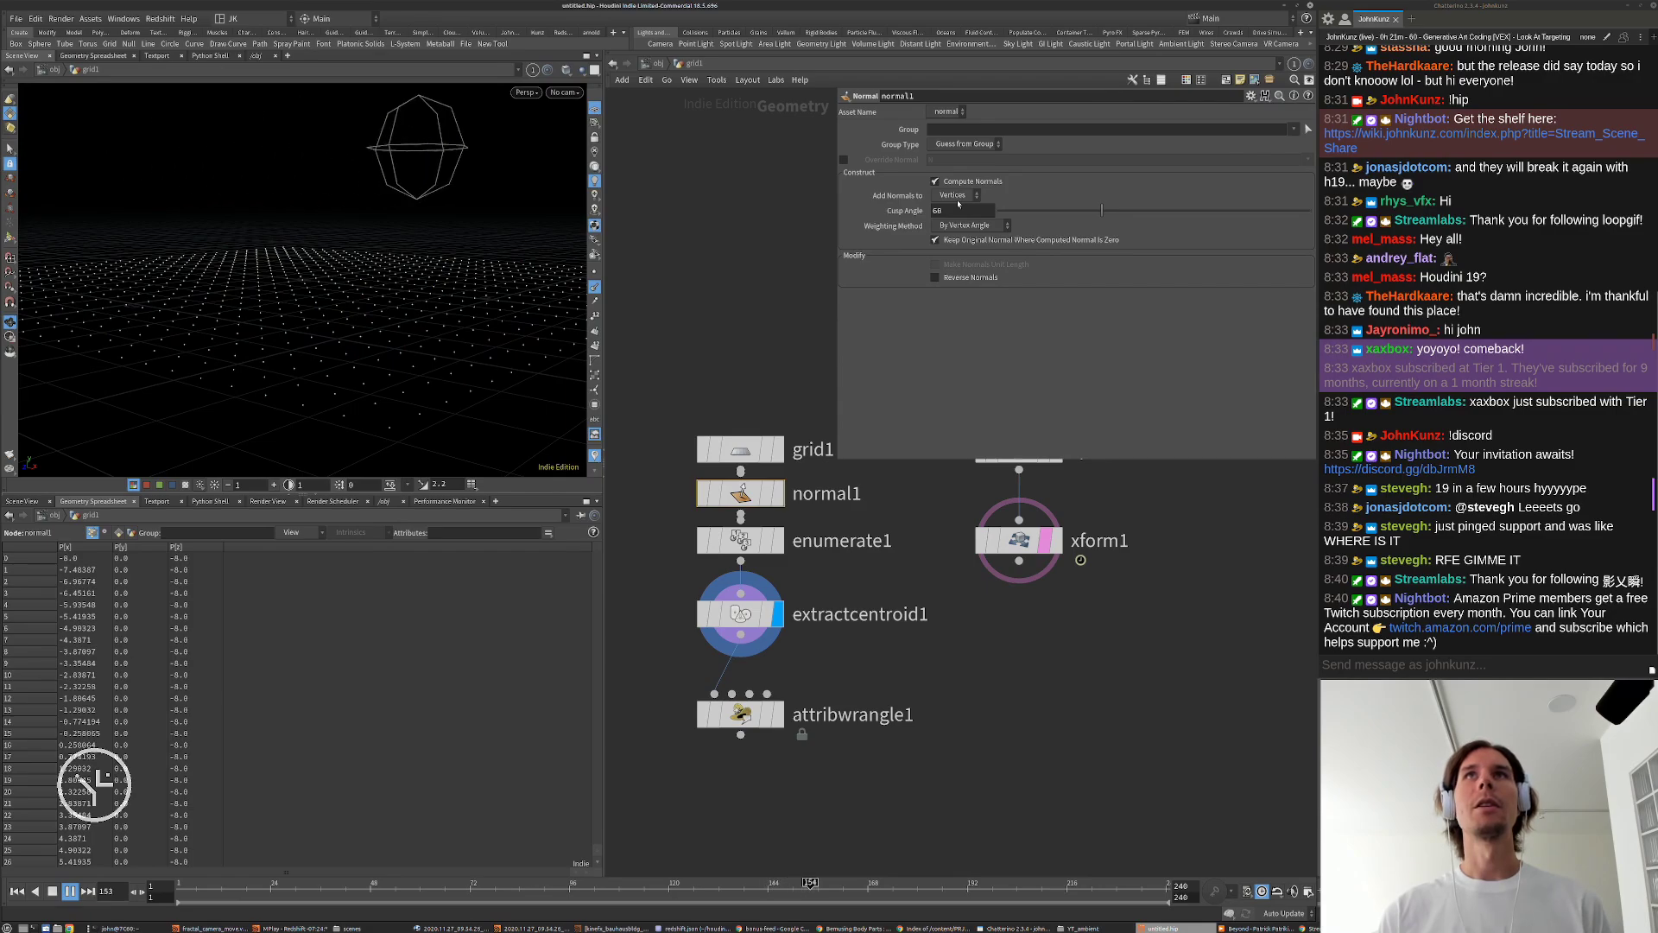
left_click(957, 195)
left_click(957, 202)
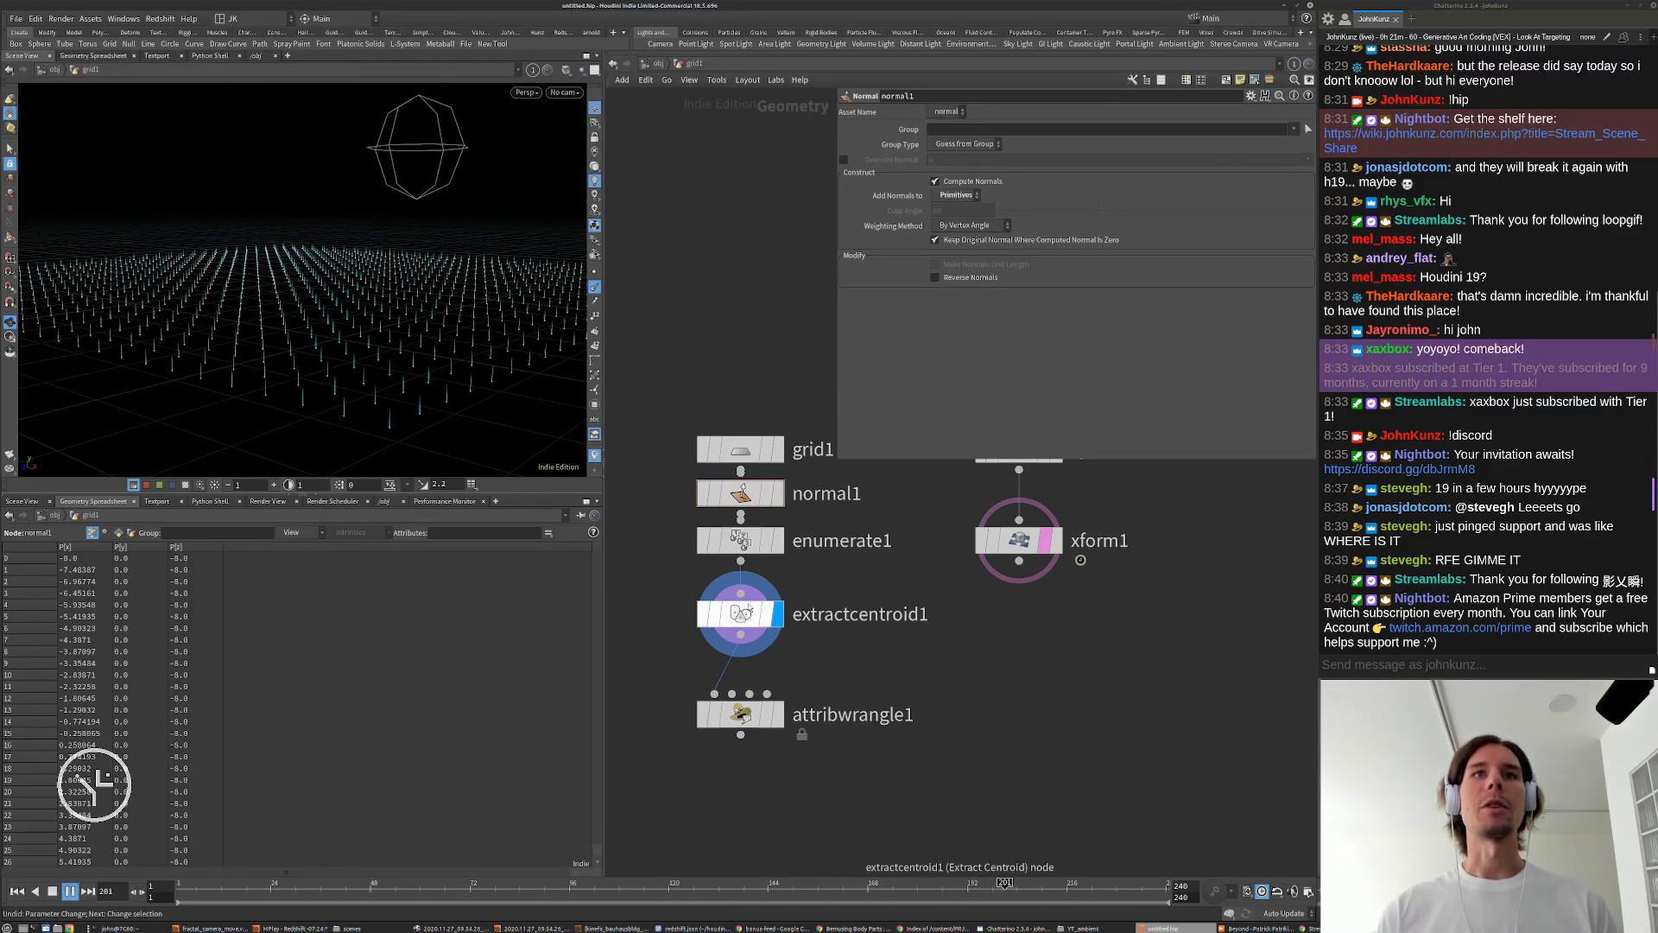
Step: Wire xform1 into the second input of the displayed attribwrangle1, placed between the two branches, and stop playback at frame 1
left_click(744, 616)
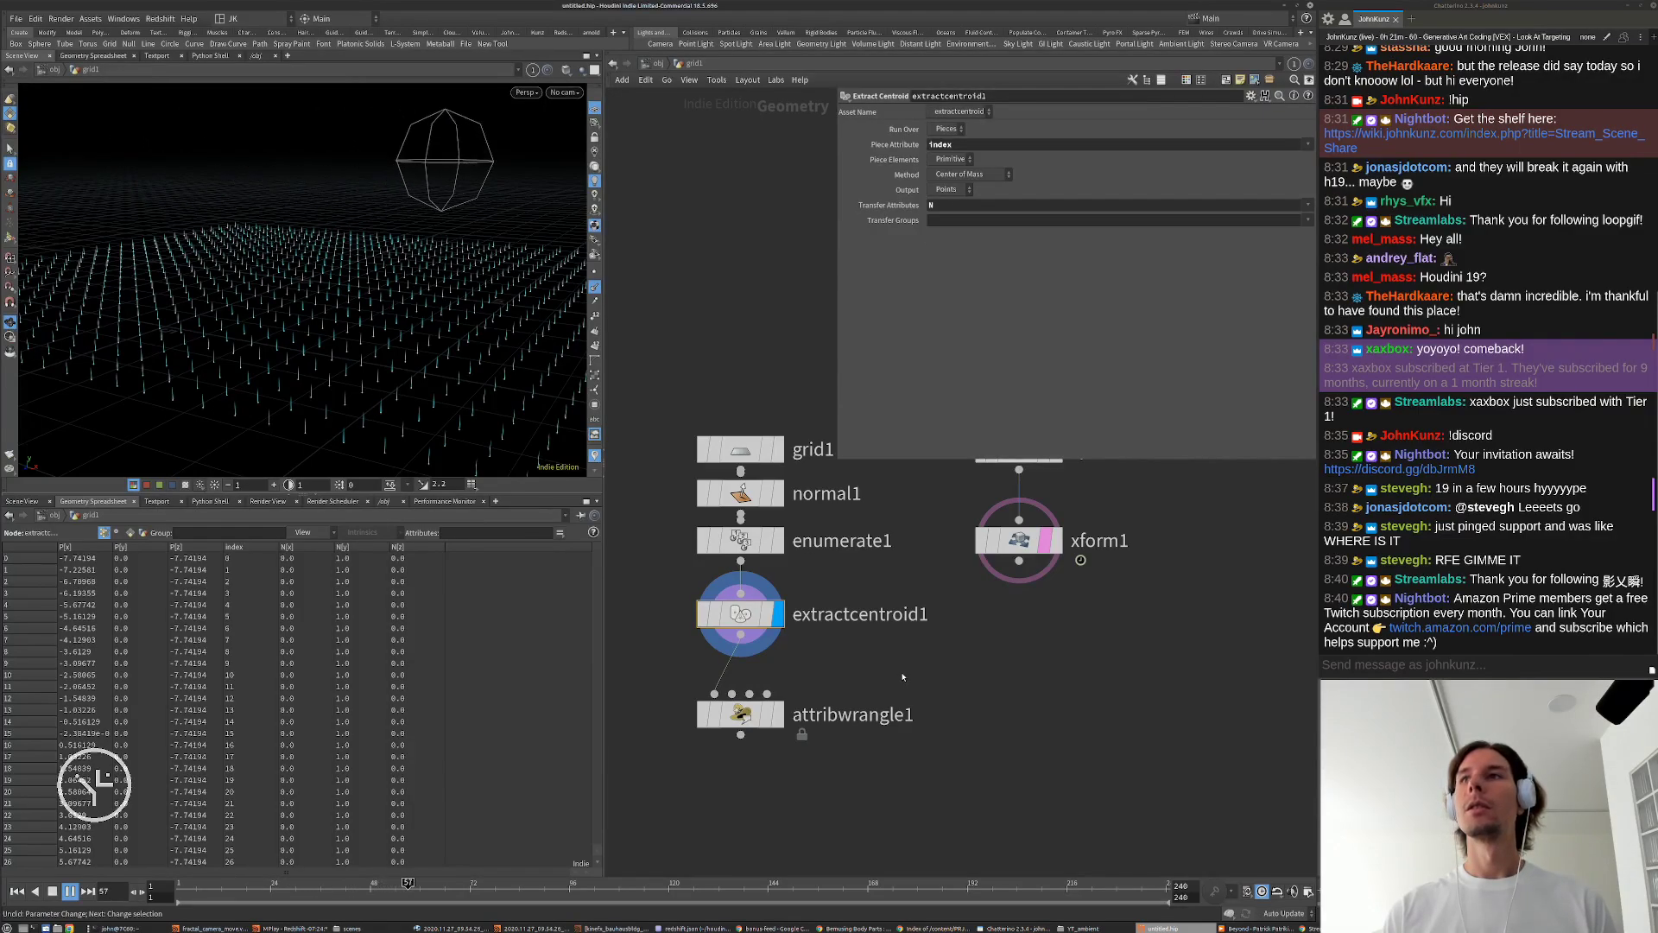
scroll(855, 635, "down", 3)
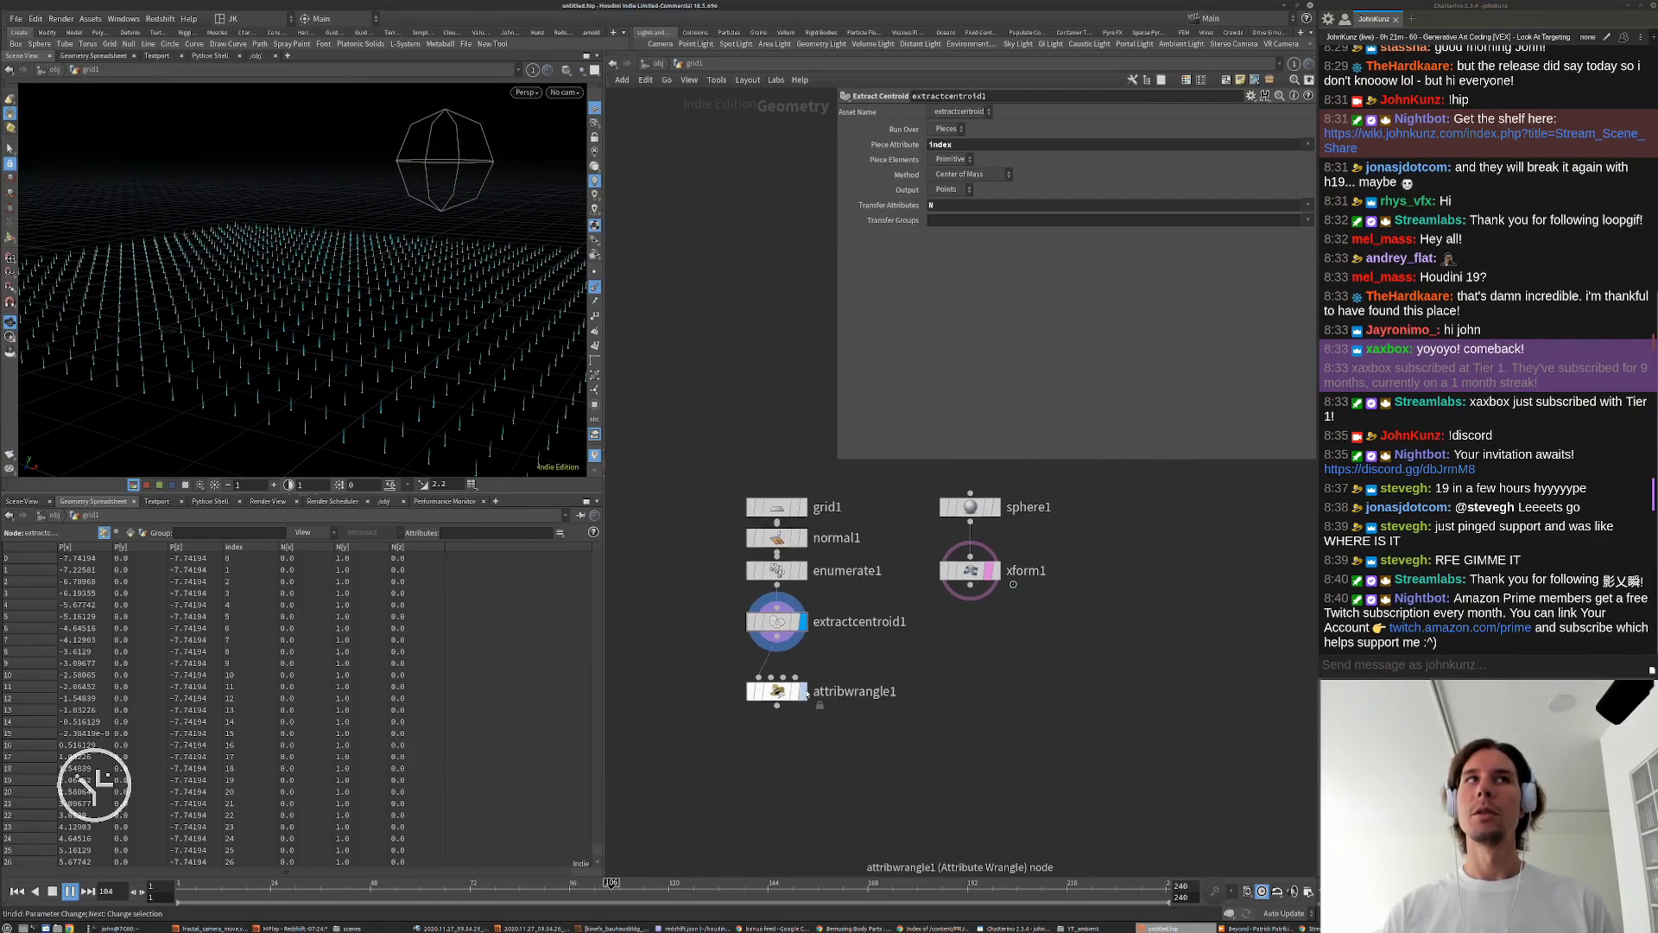
left_click(780, 691)
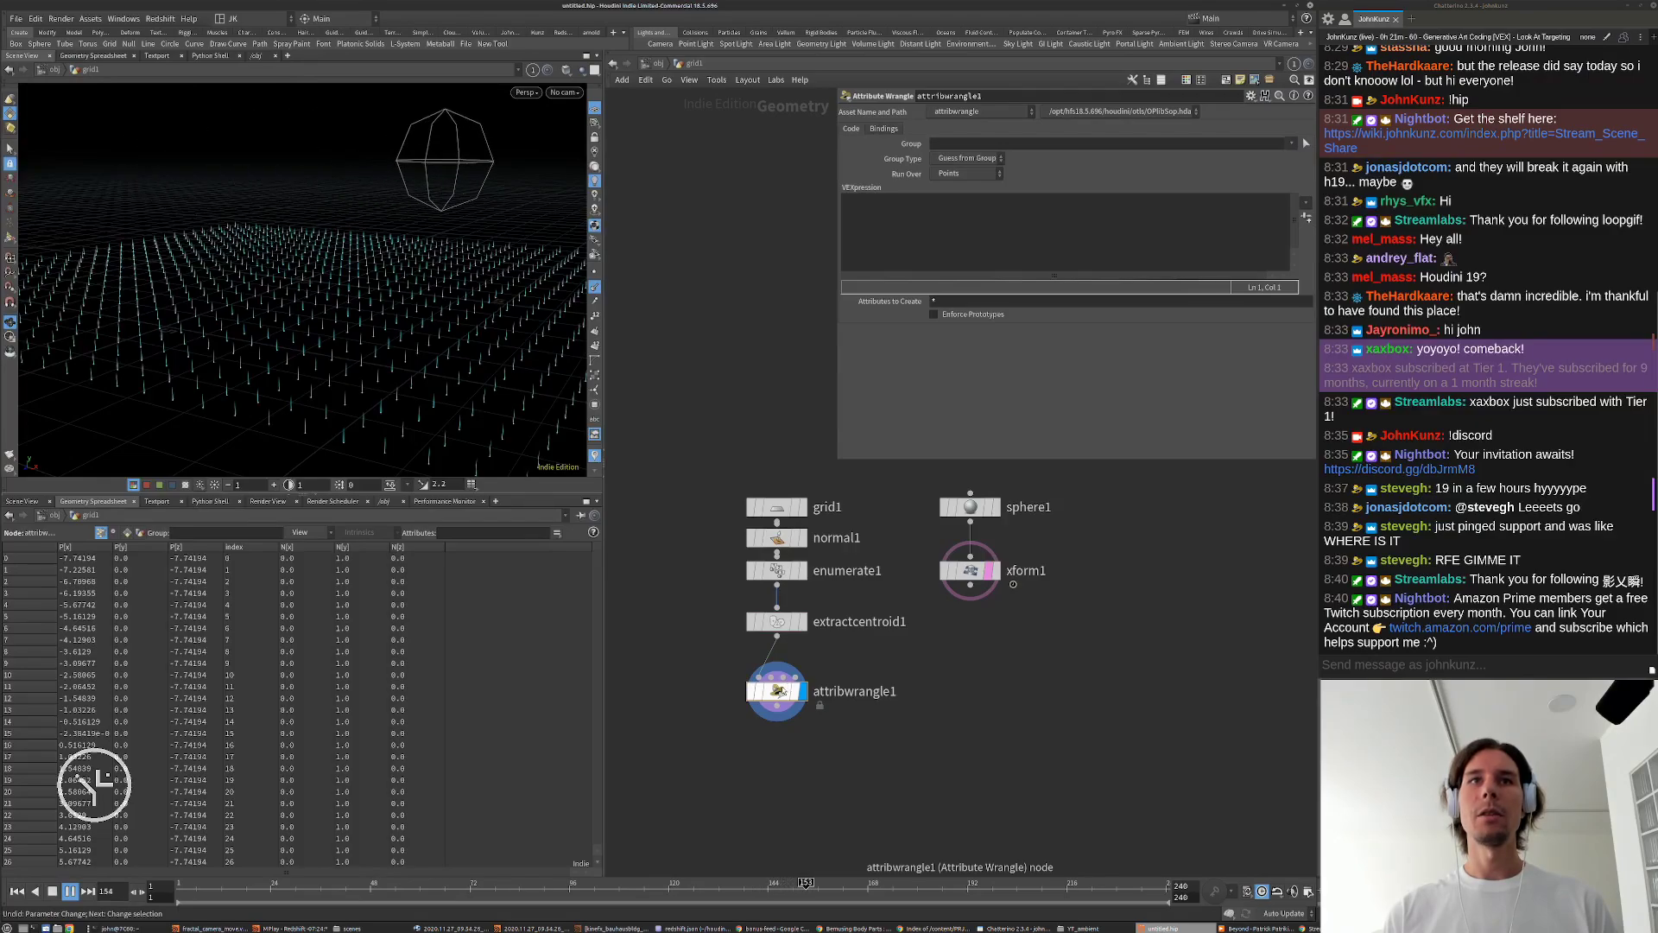
left_click_drag(780, 691, 970, 584)
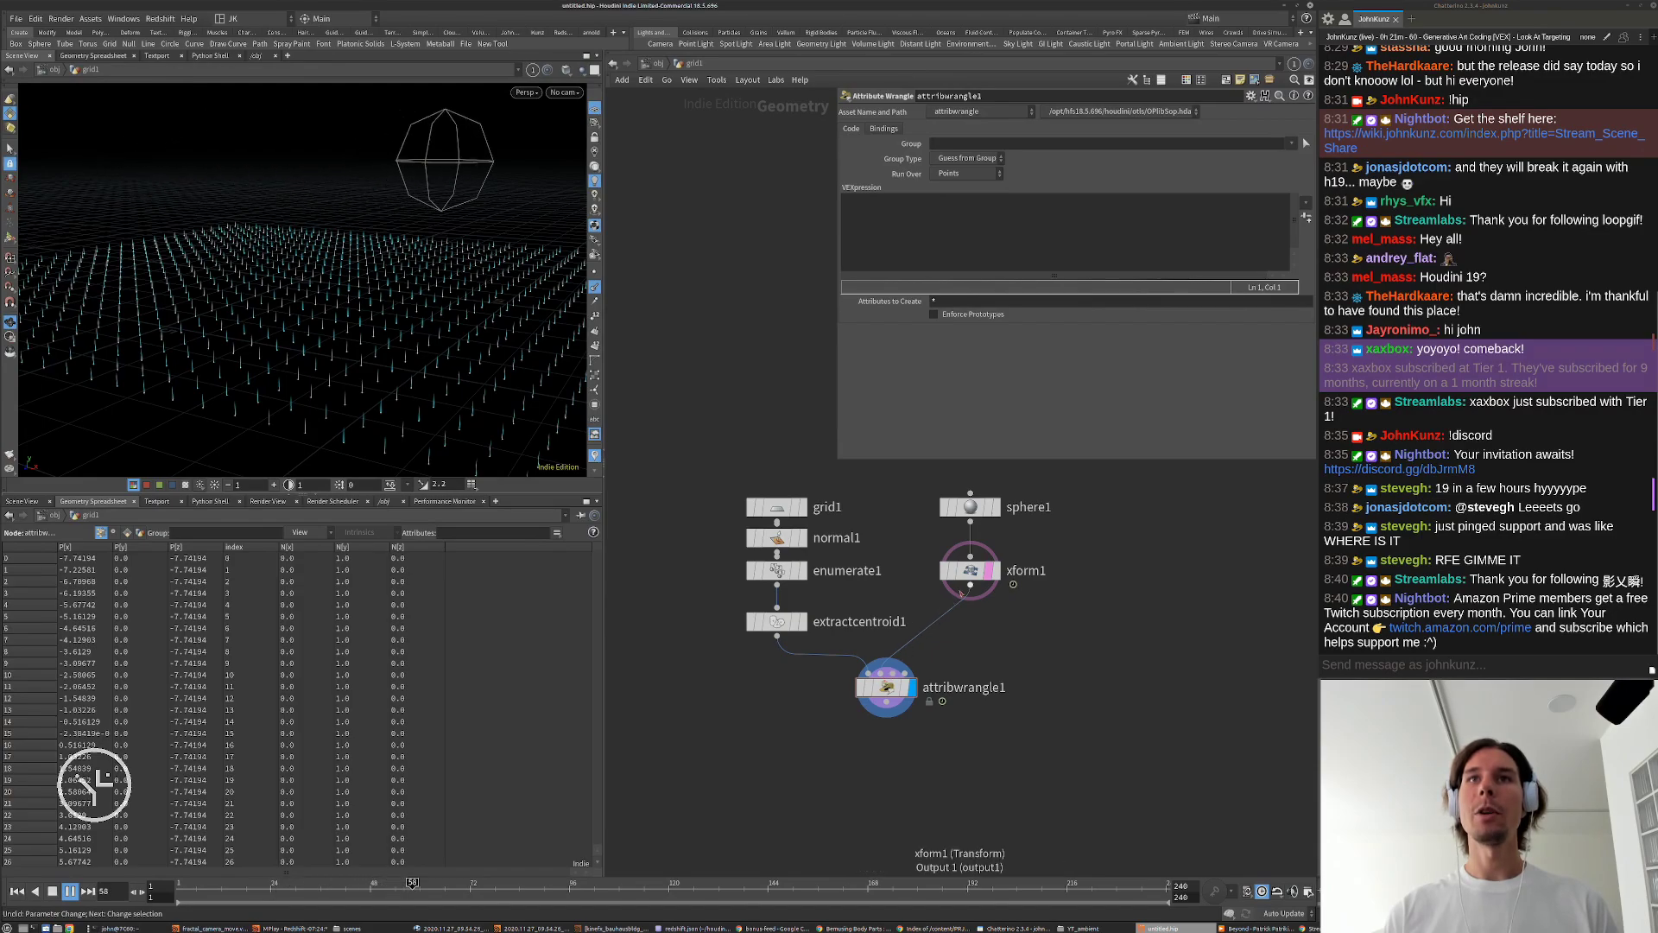
left_click_drag(968, 574, 970, 598)
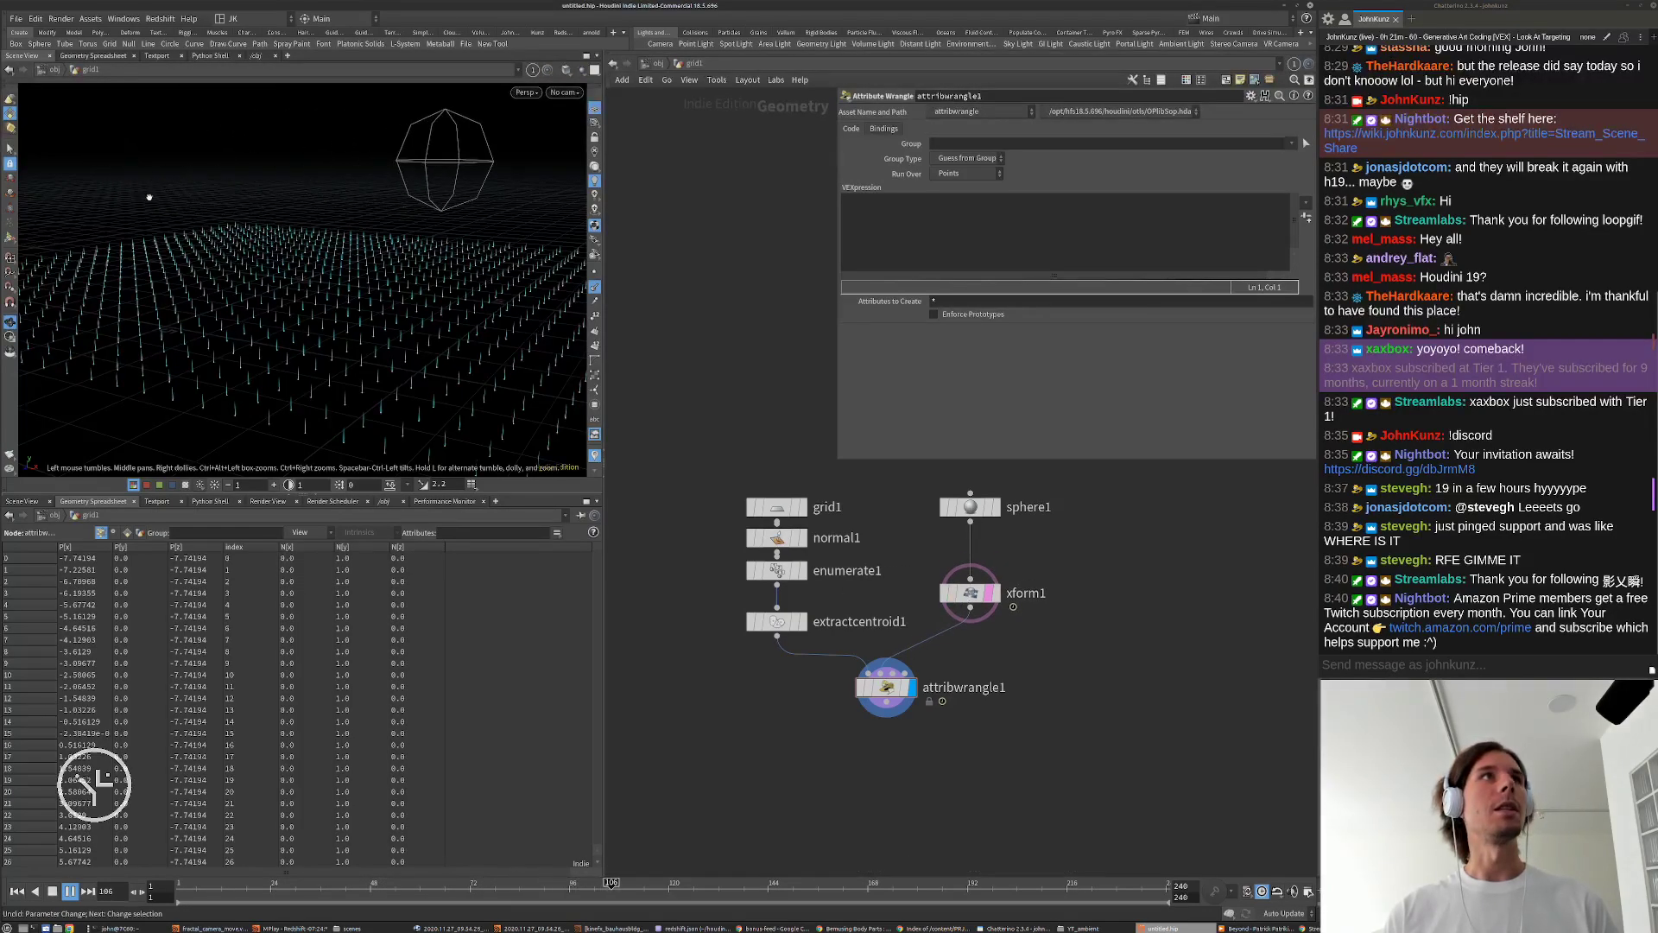
left_click_drag(150, 198, 331, 317)
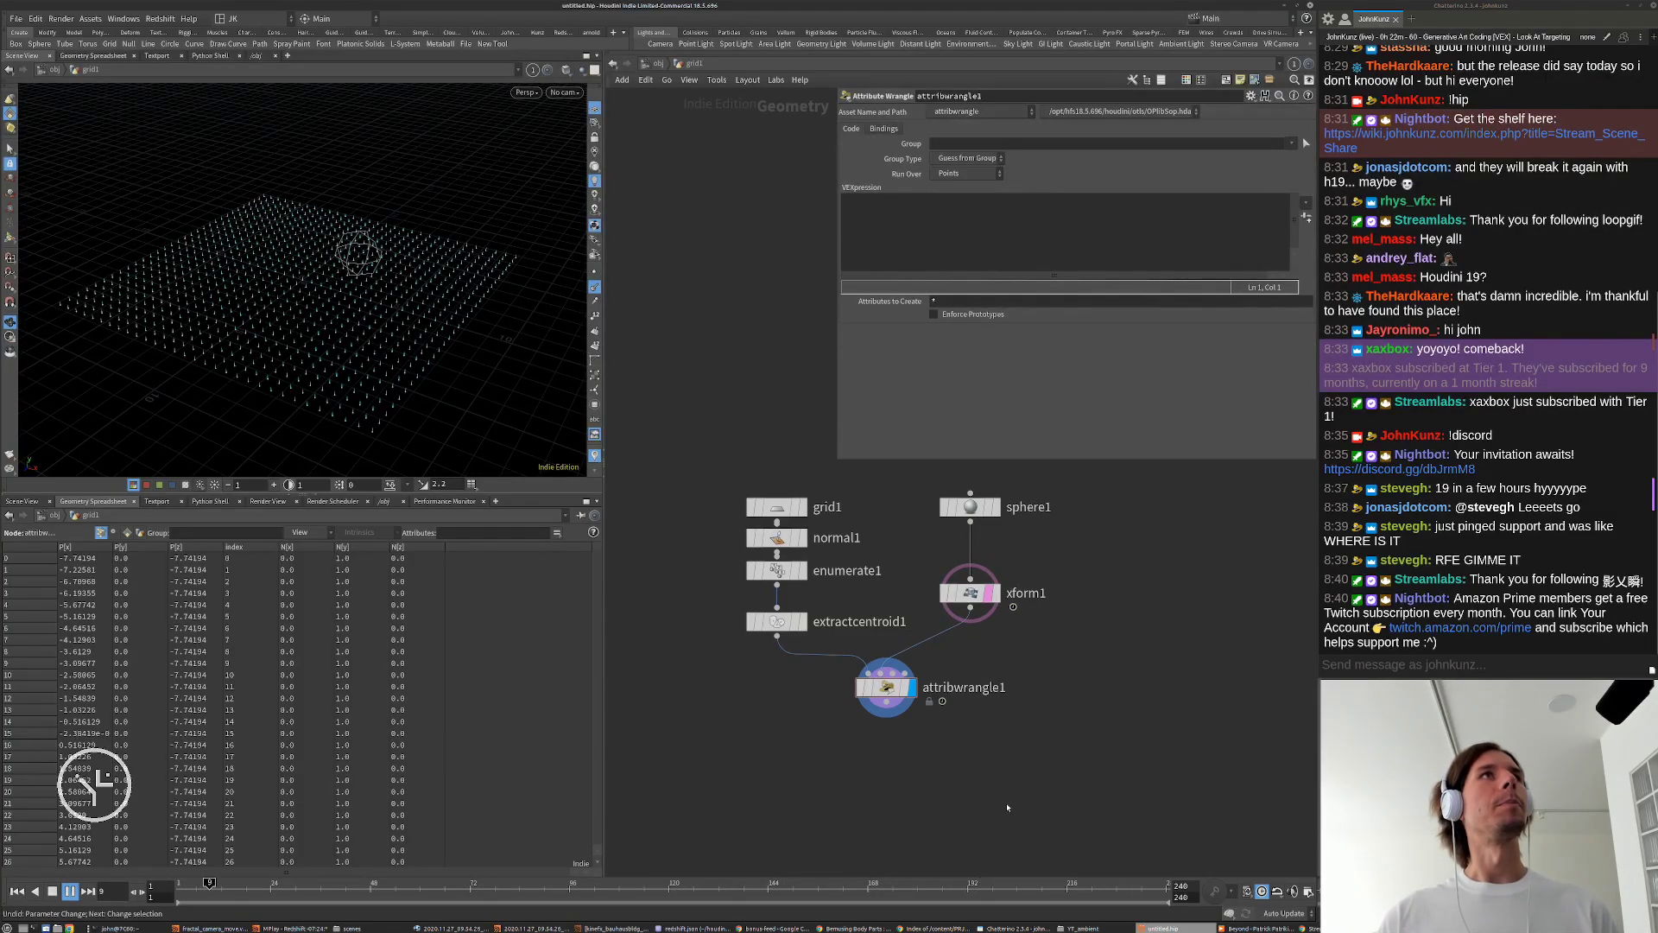
key("ctrl+Up")
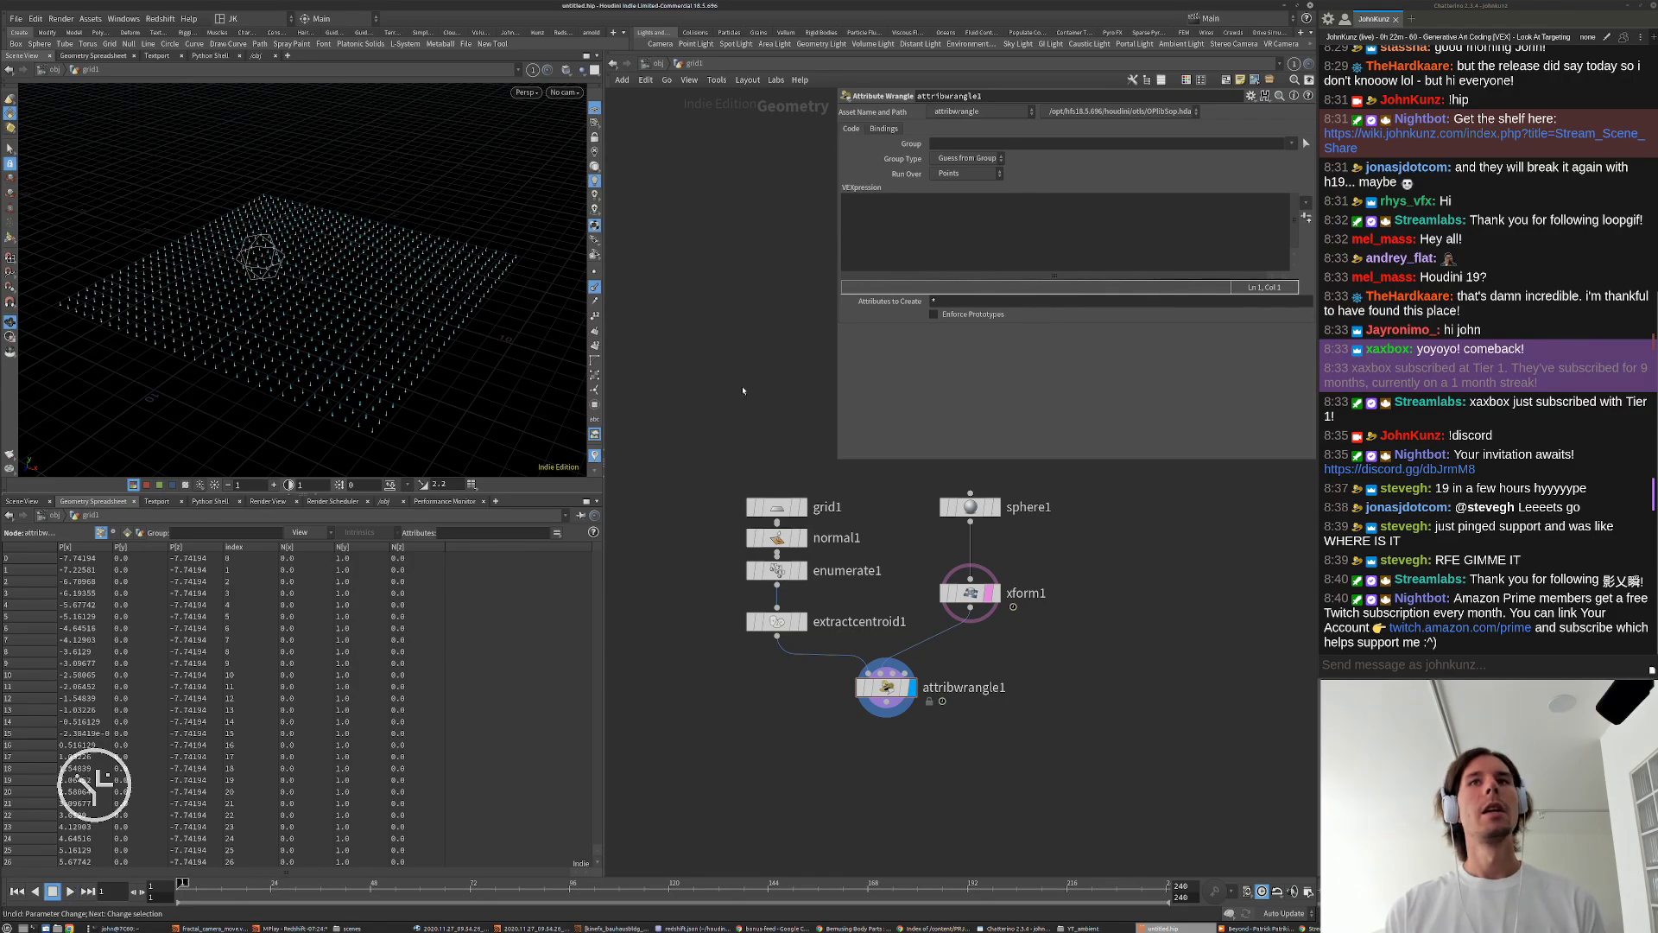
Step: Start saving the scene under a new name and create a folder 2021_10_27 in /mnt/data/stream/
left_click(16, 18)
left_click(112, 101)
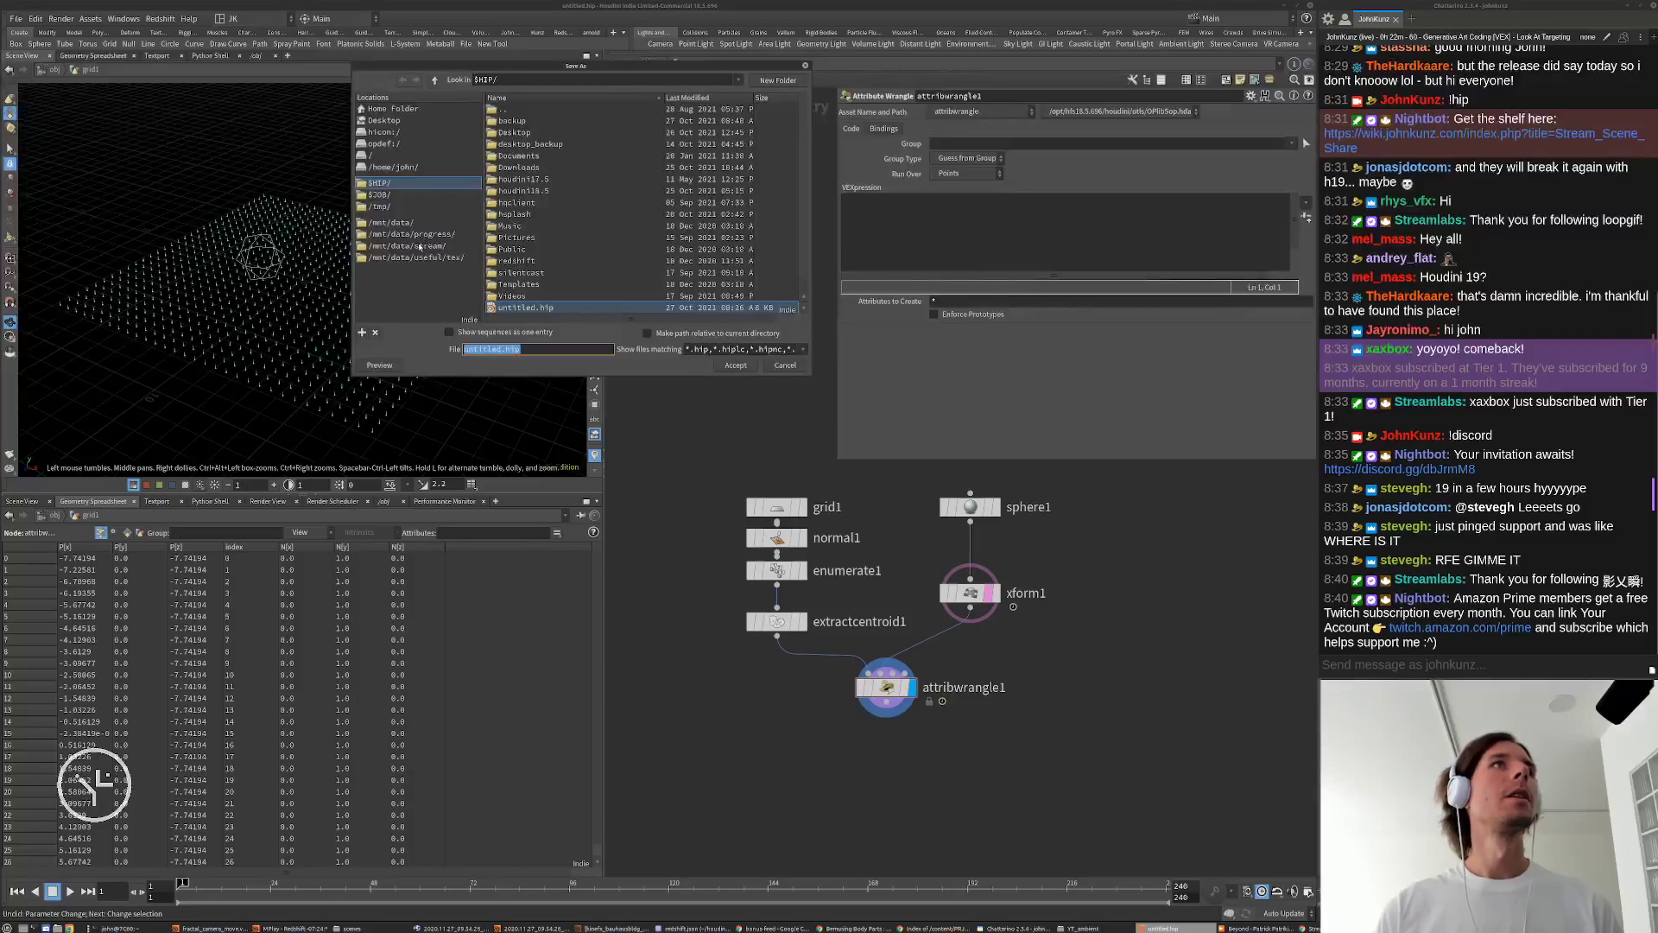
left_click(419, 246)
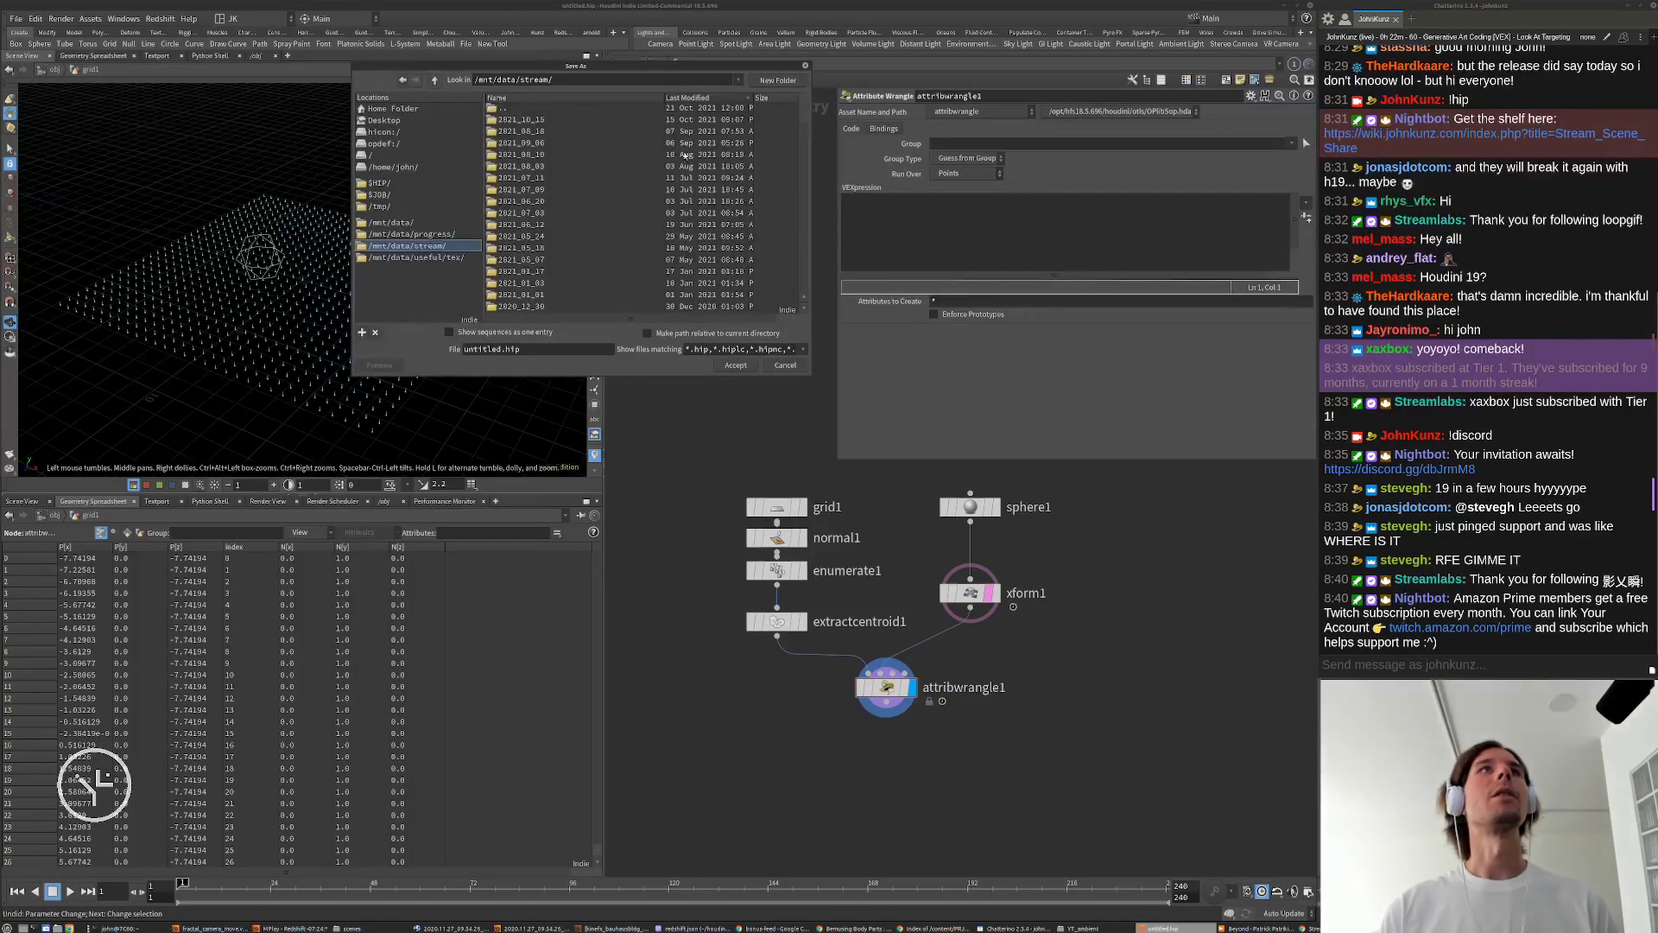
left_click(756, 79)
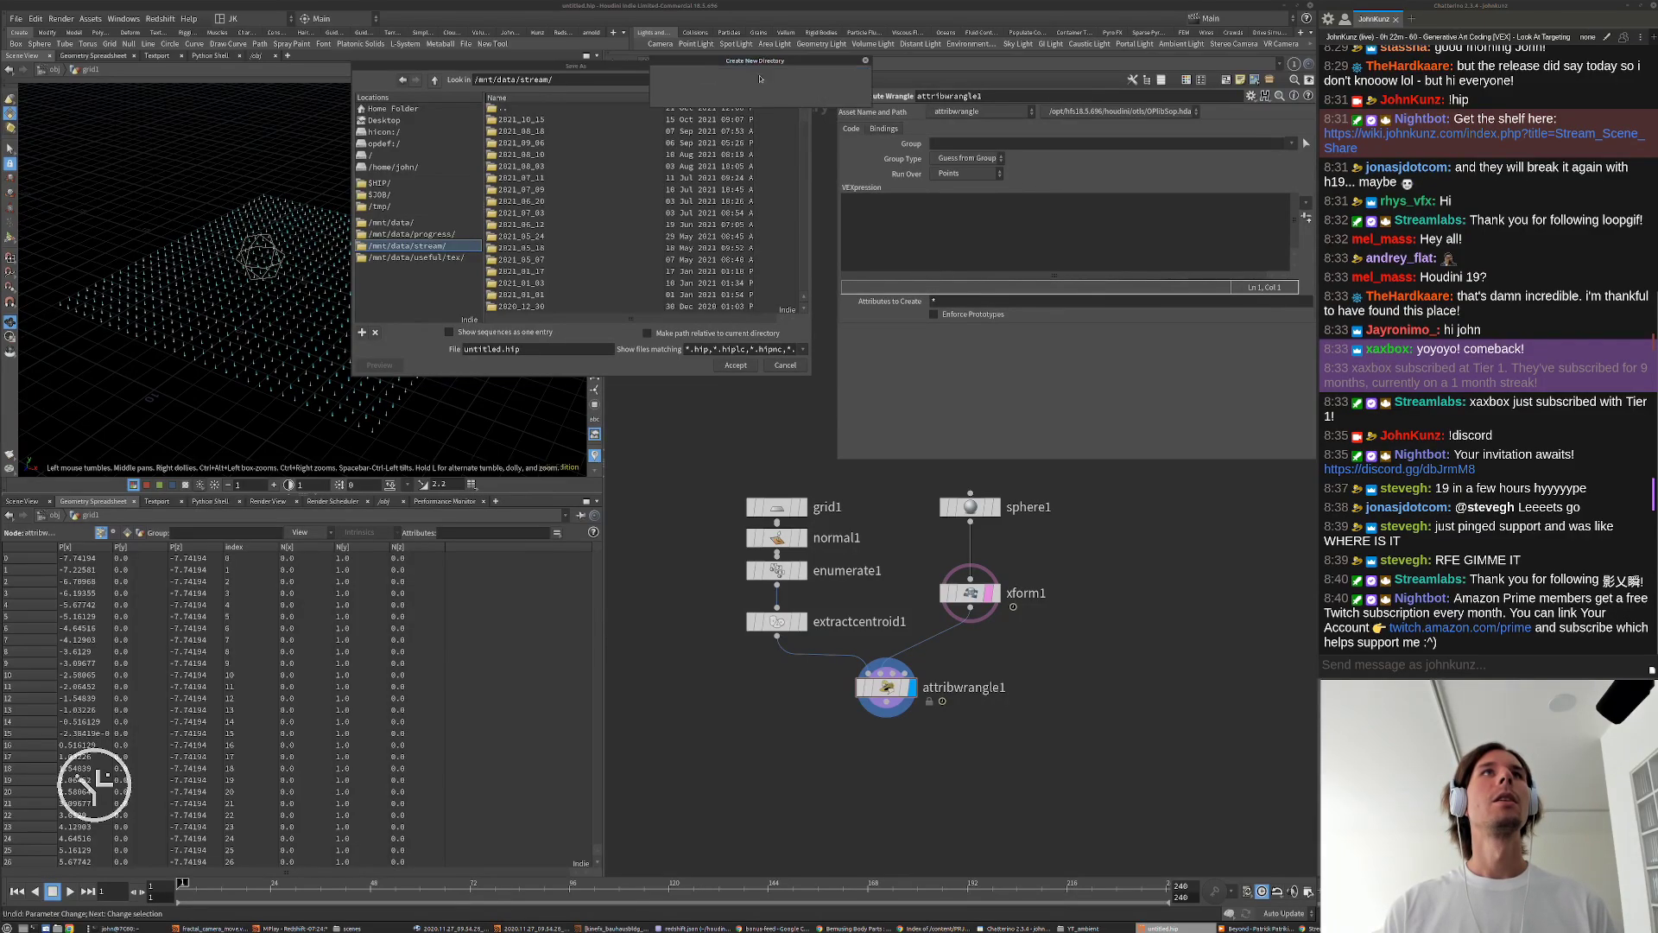
type("2")
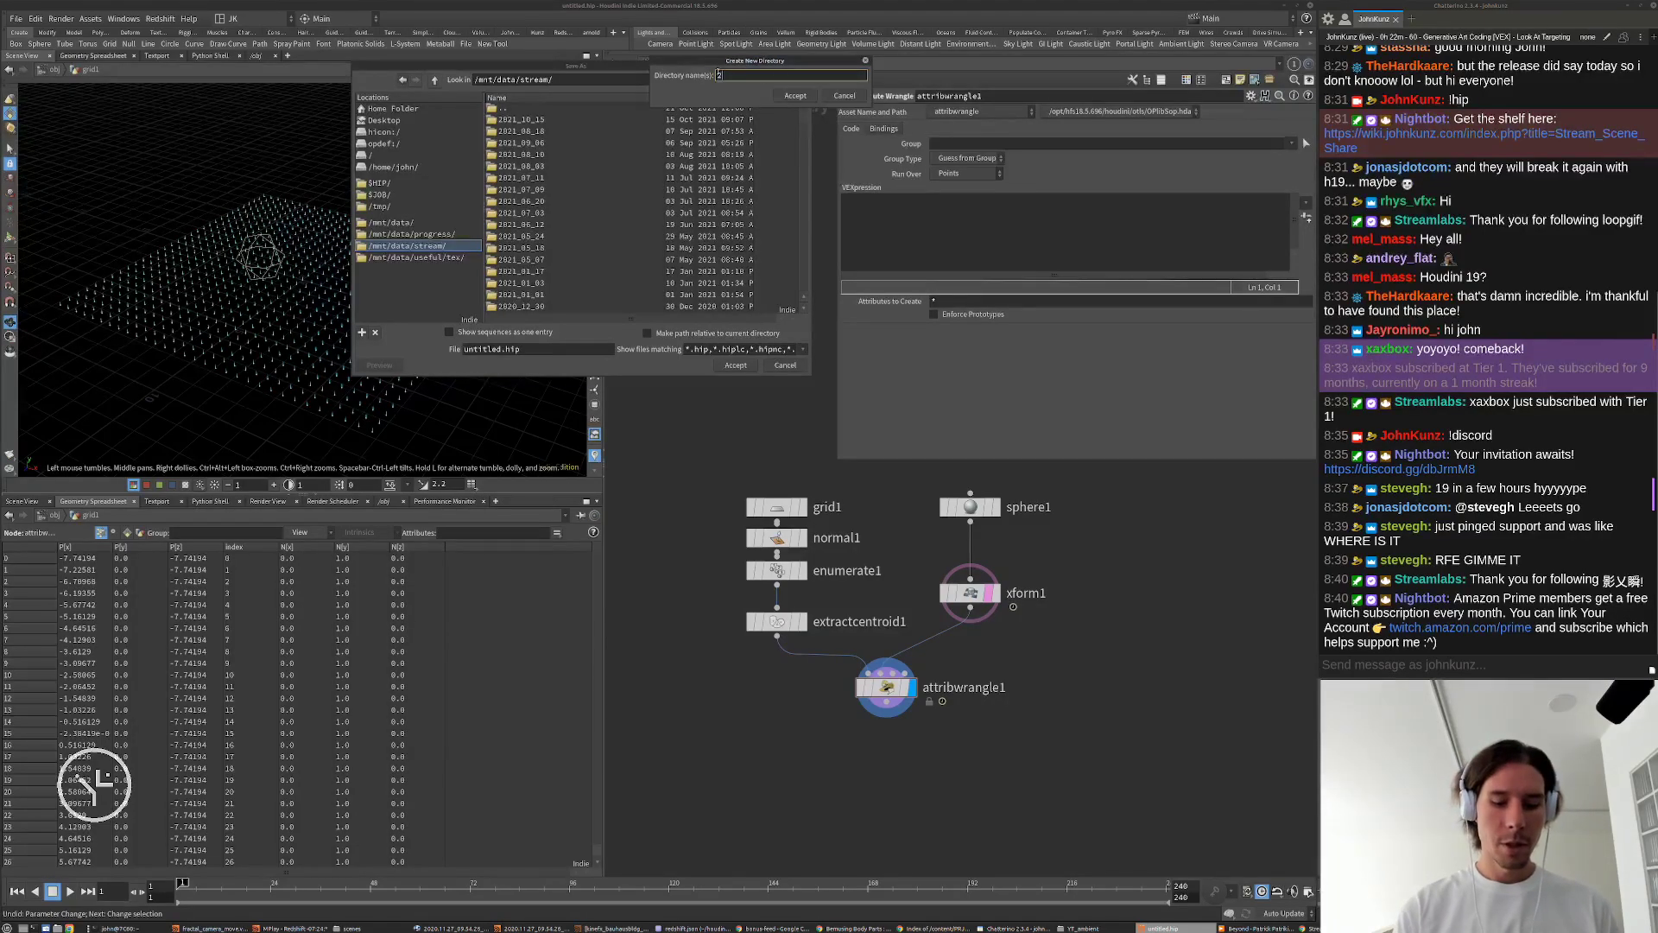
type("021")
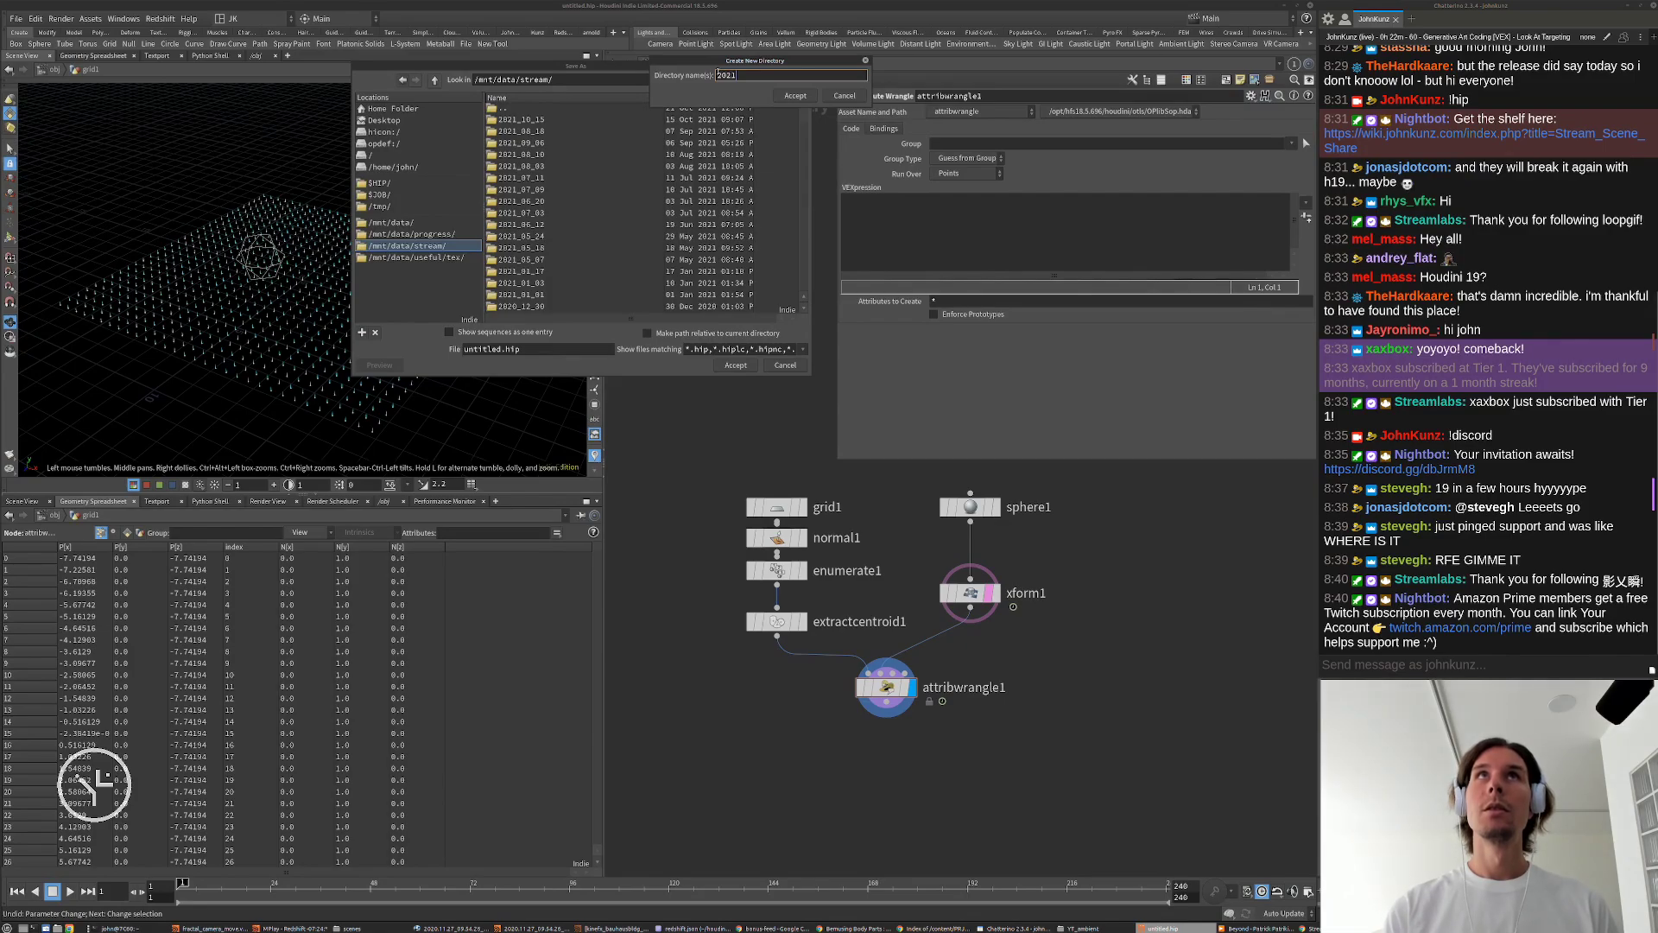
type("_10_")
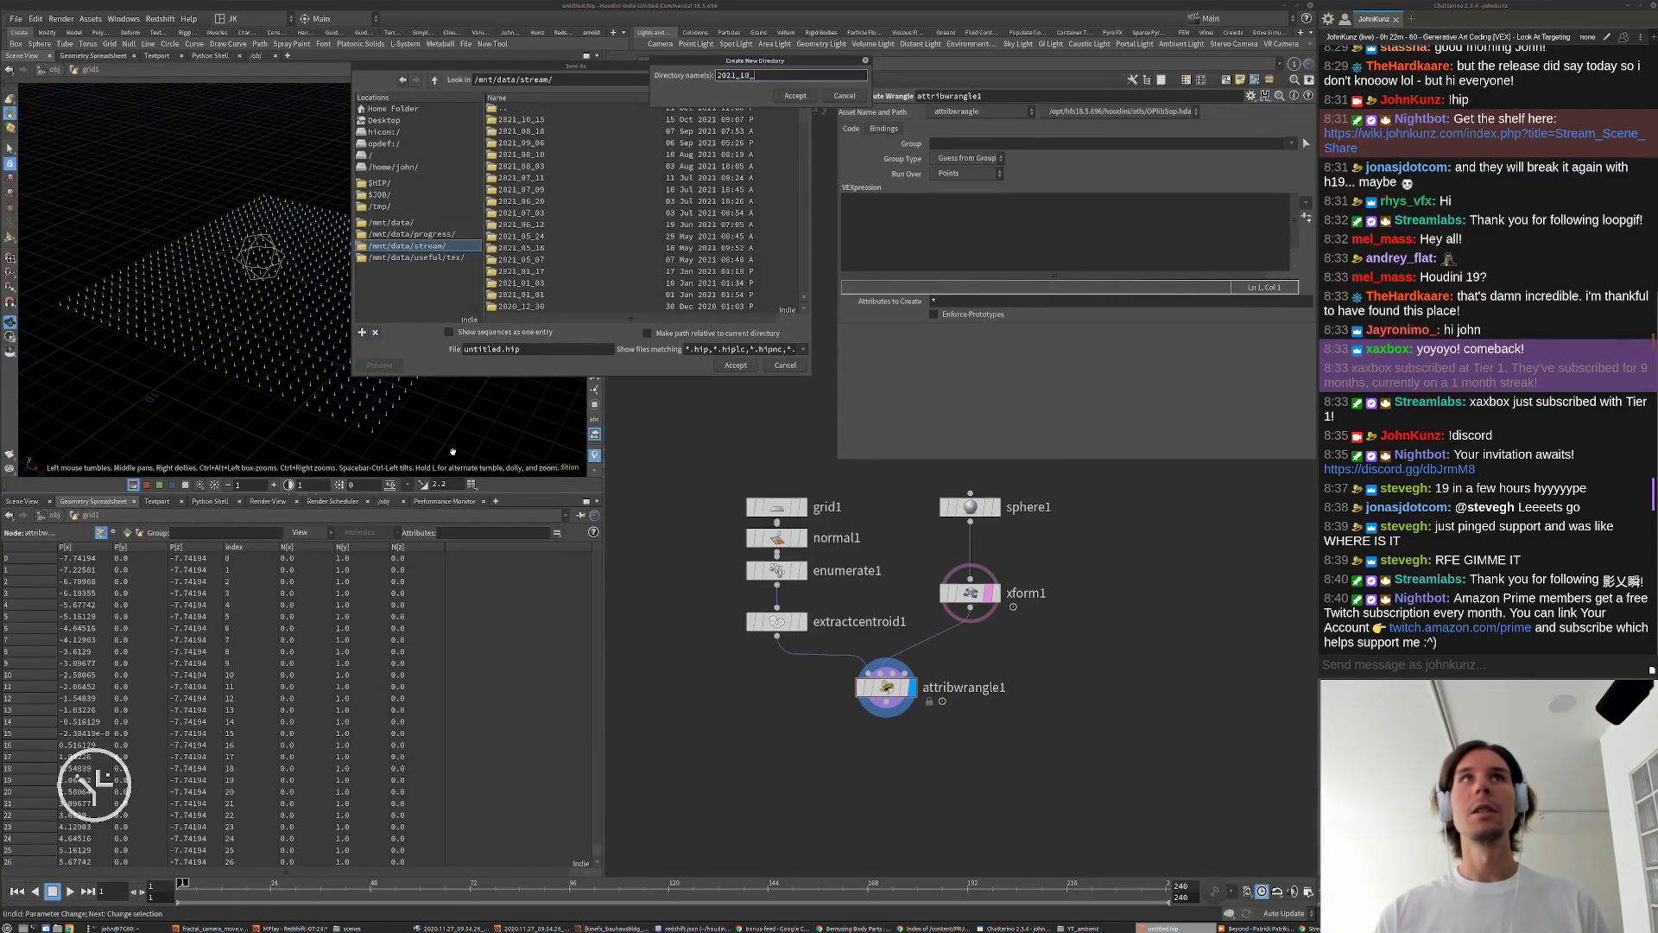
type("27")
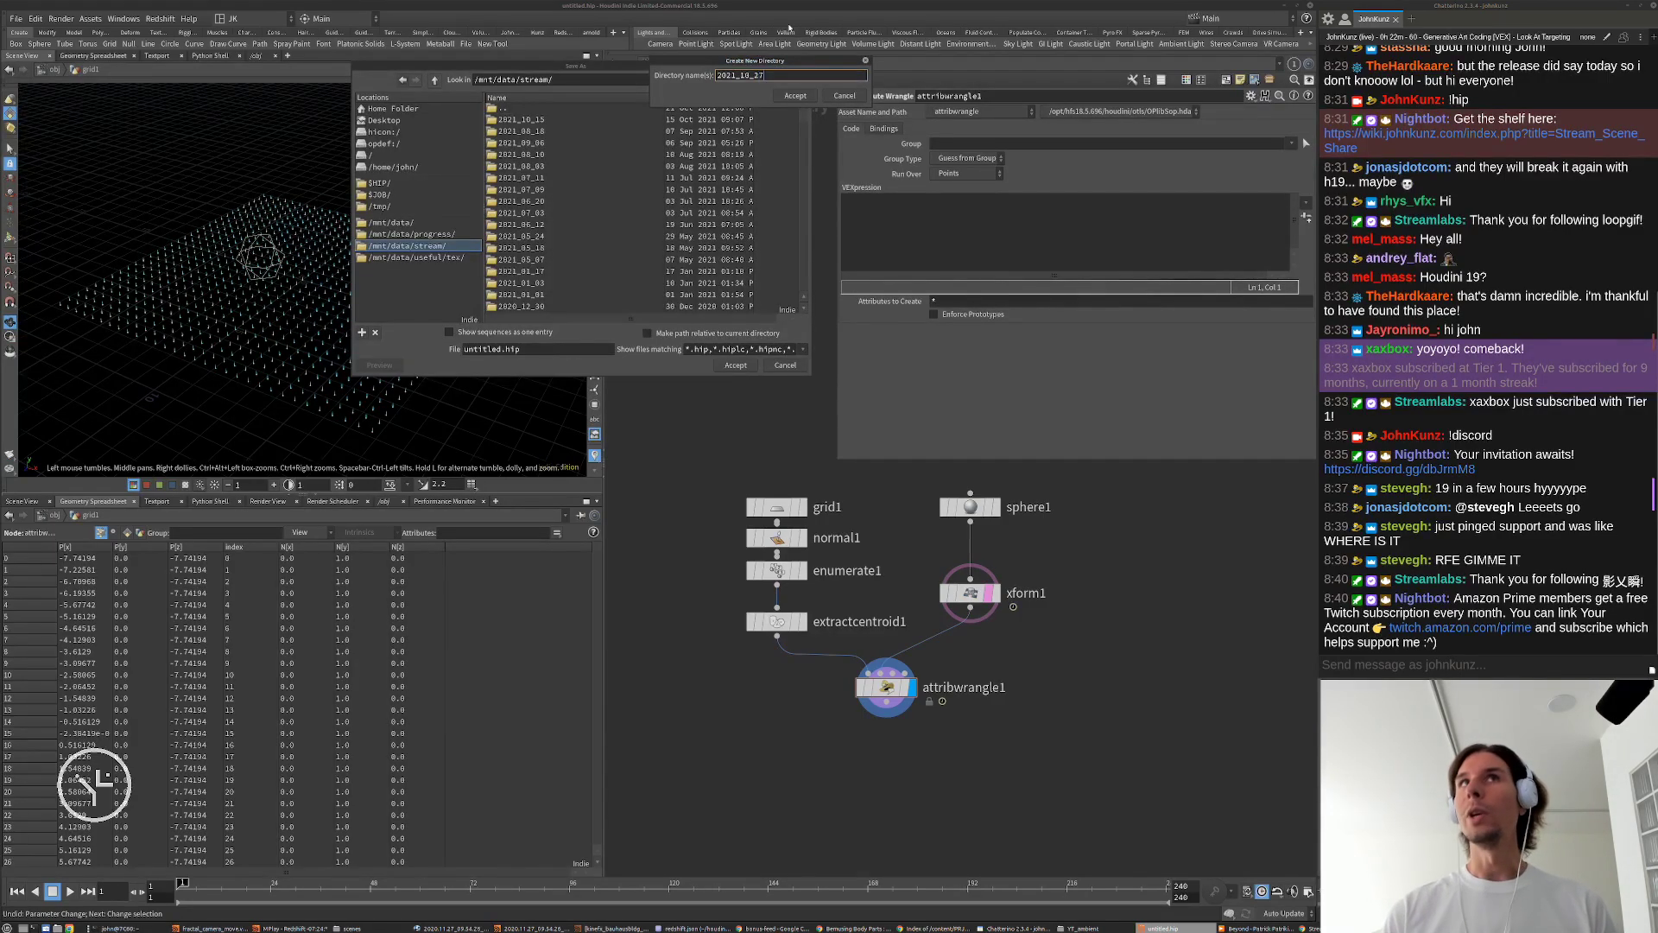
left_click(794, 96)
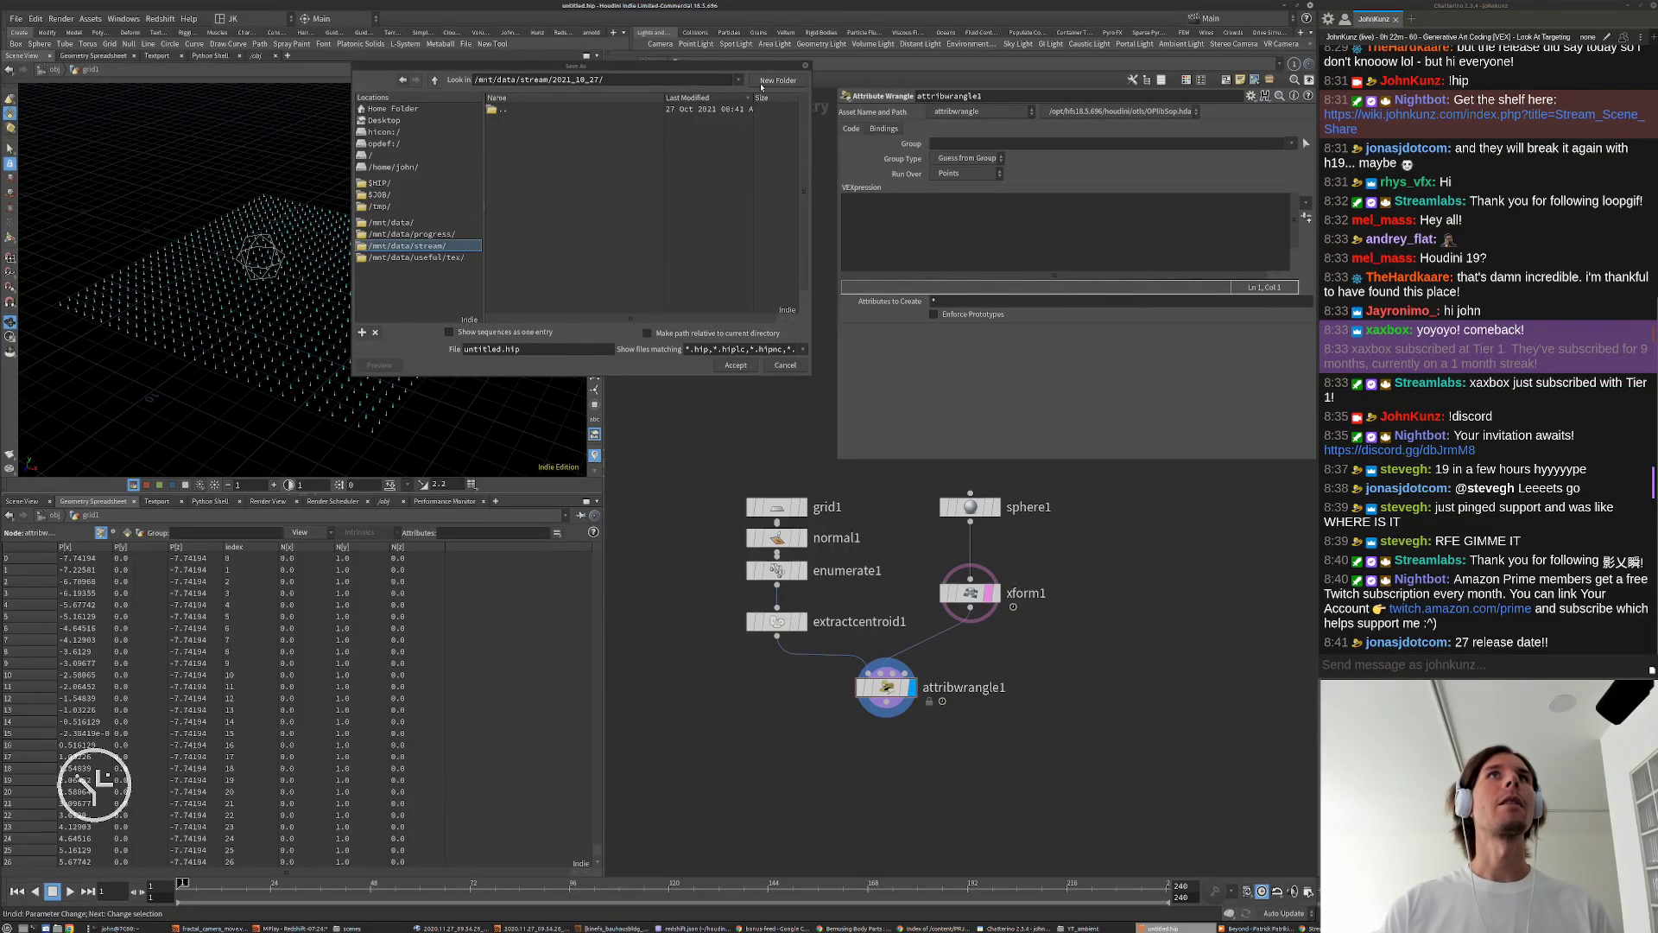
Step: Create a subfolder named scenes inside the 2021_10_27 folder
left_click(761, 82)
type("scenes")
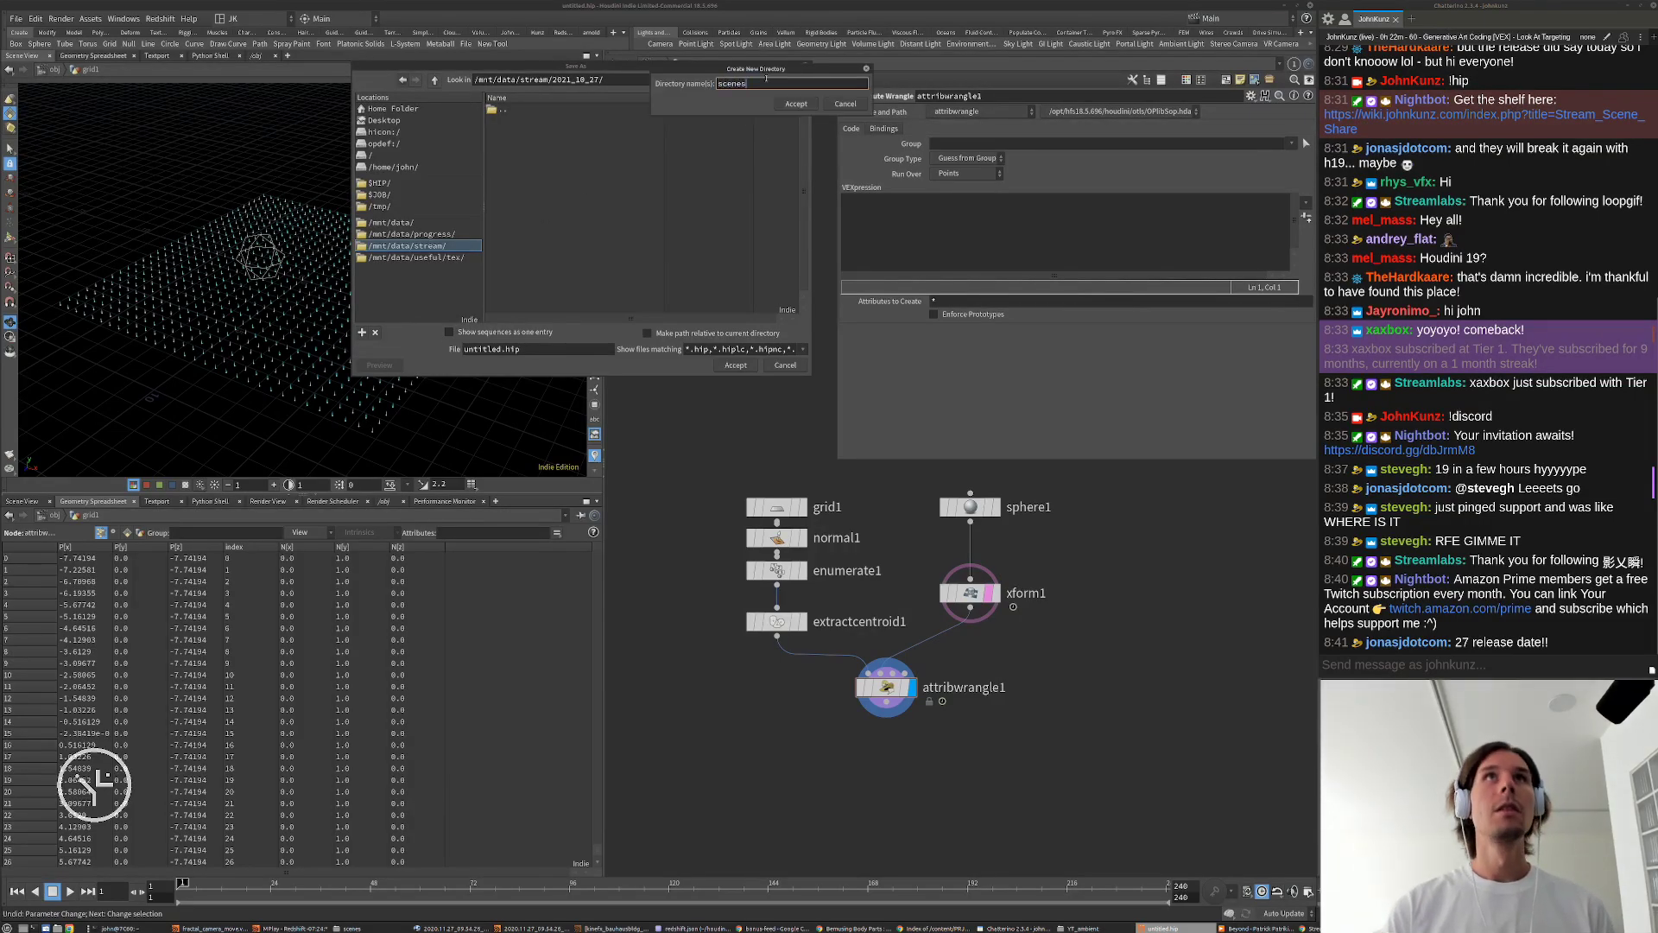
key("Return")
Step: Save the scene in the new scenes folder under the name vex_look_at_targeting.v1
left_click_drag(501, 350, 338, 364)
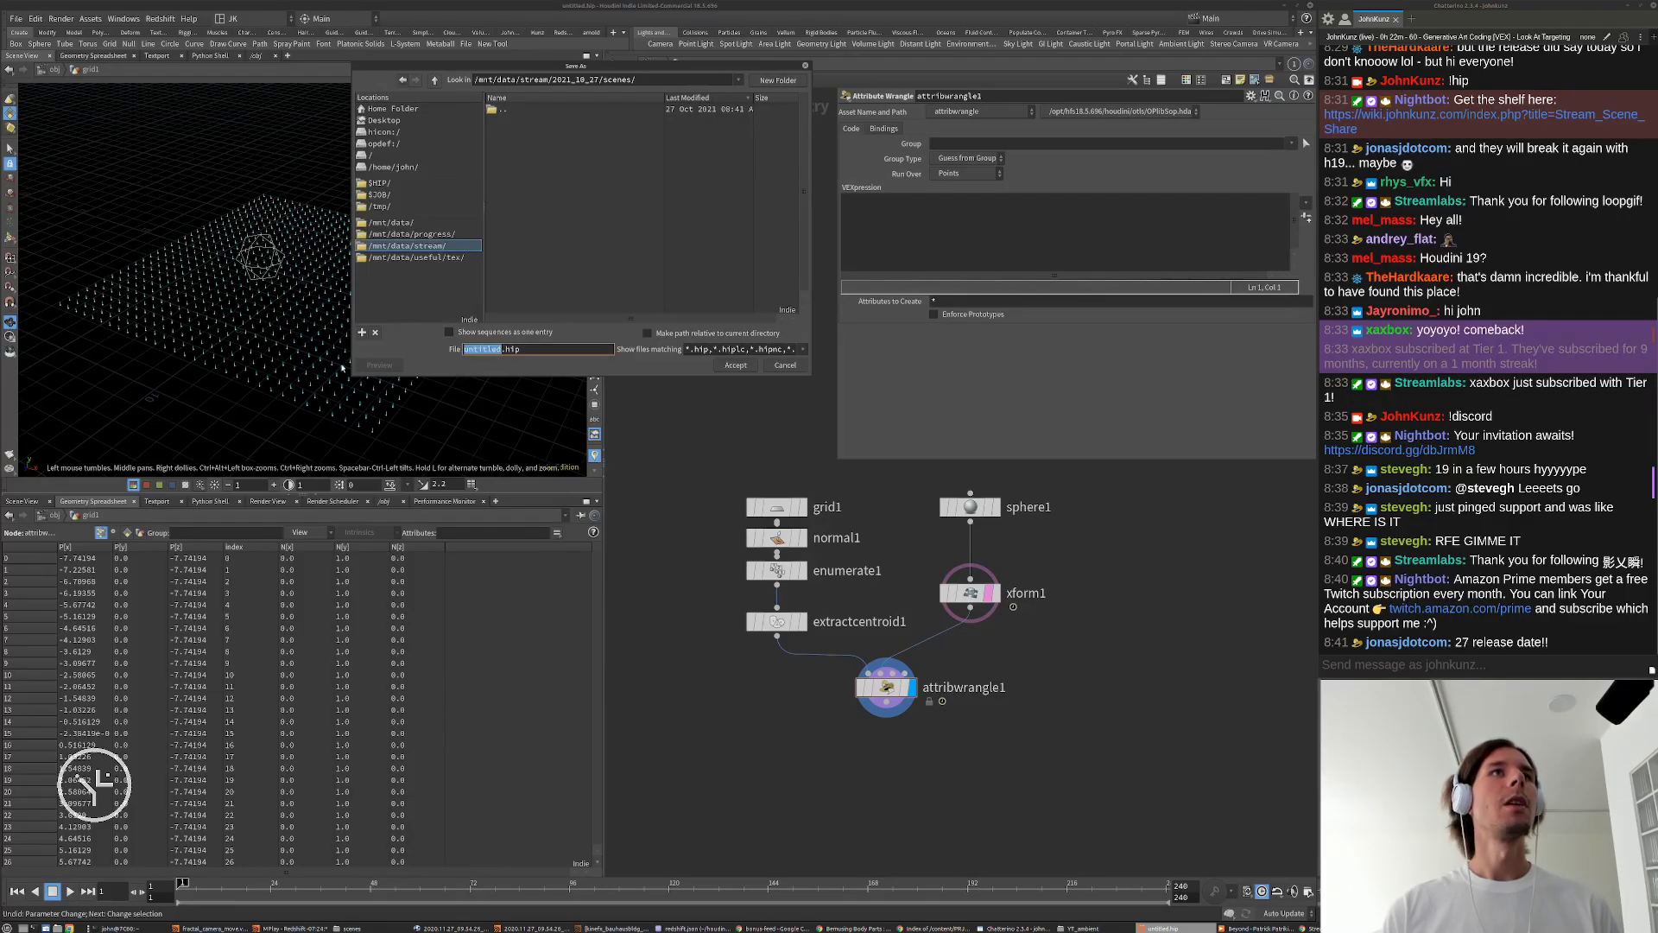
type("vex_look")
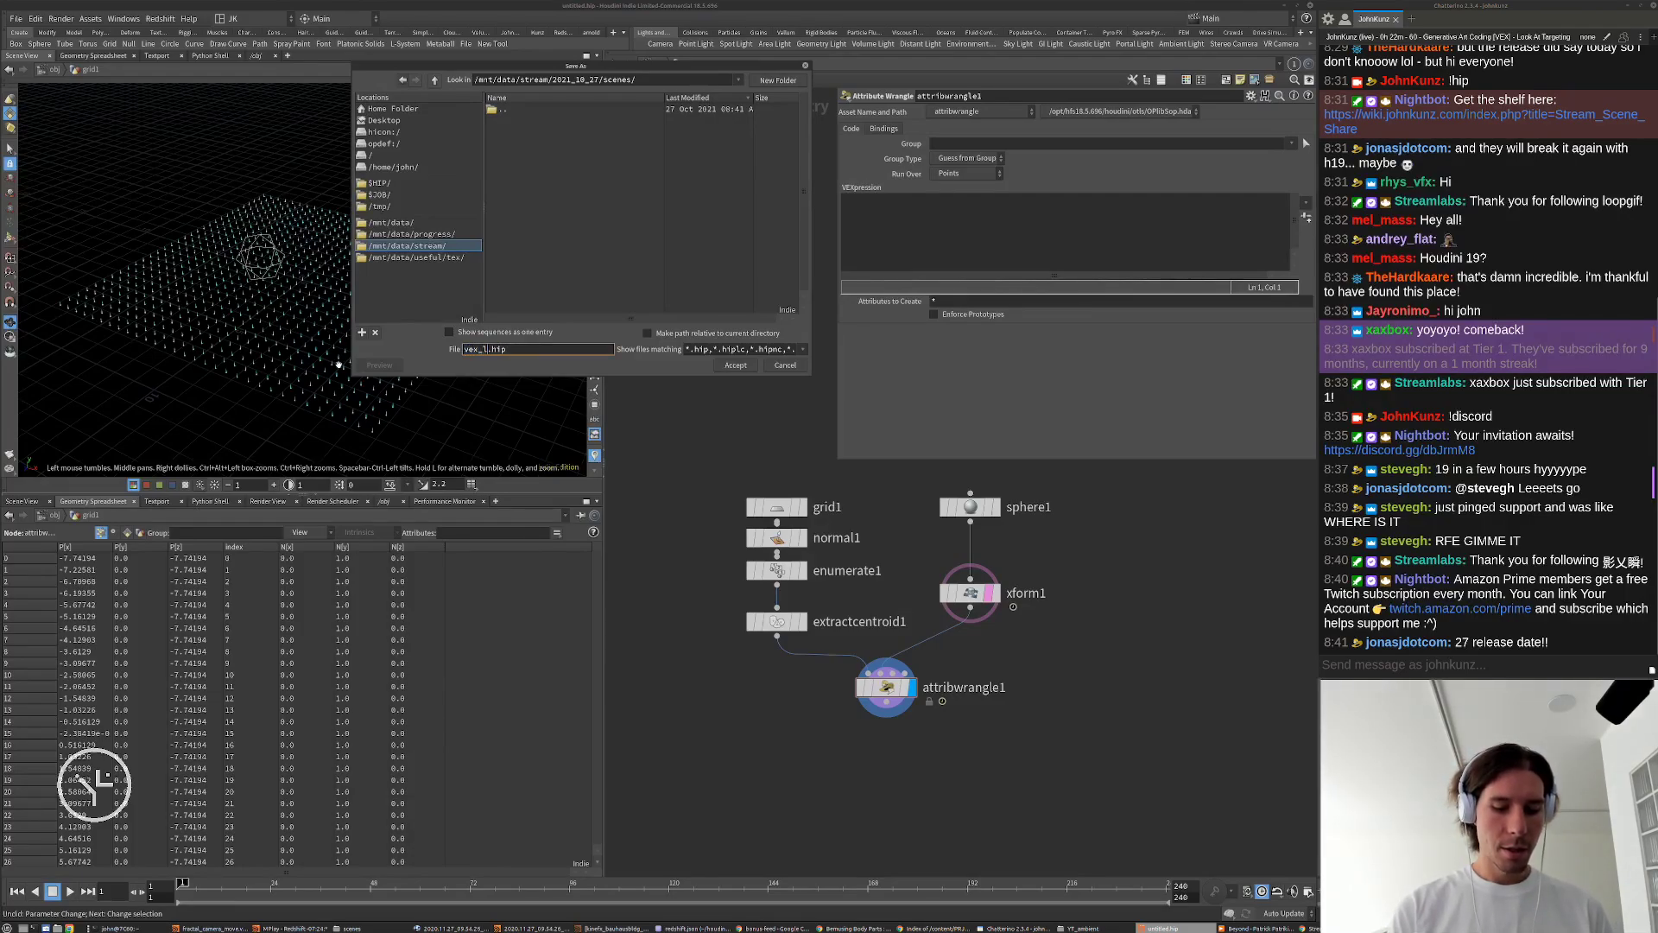
type("_at_")
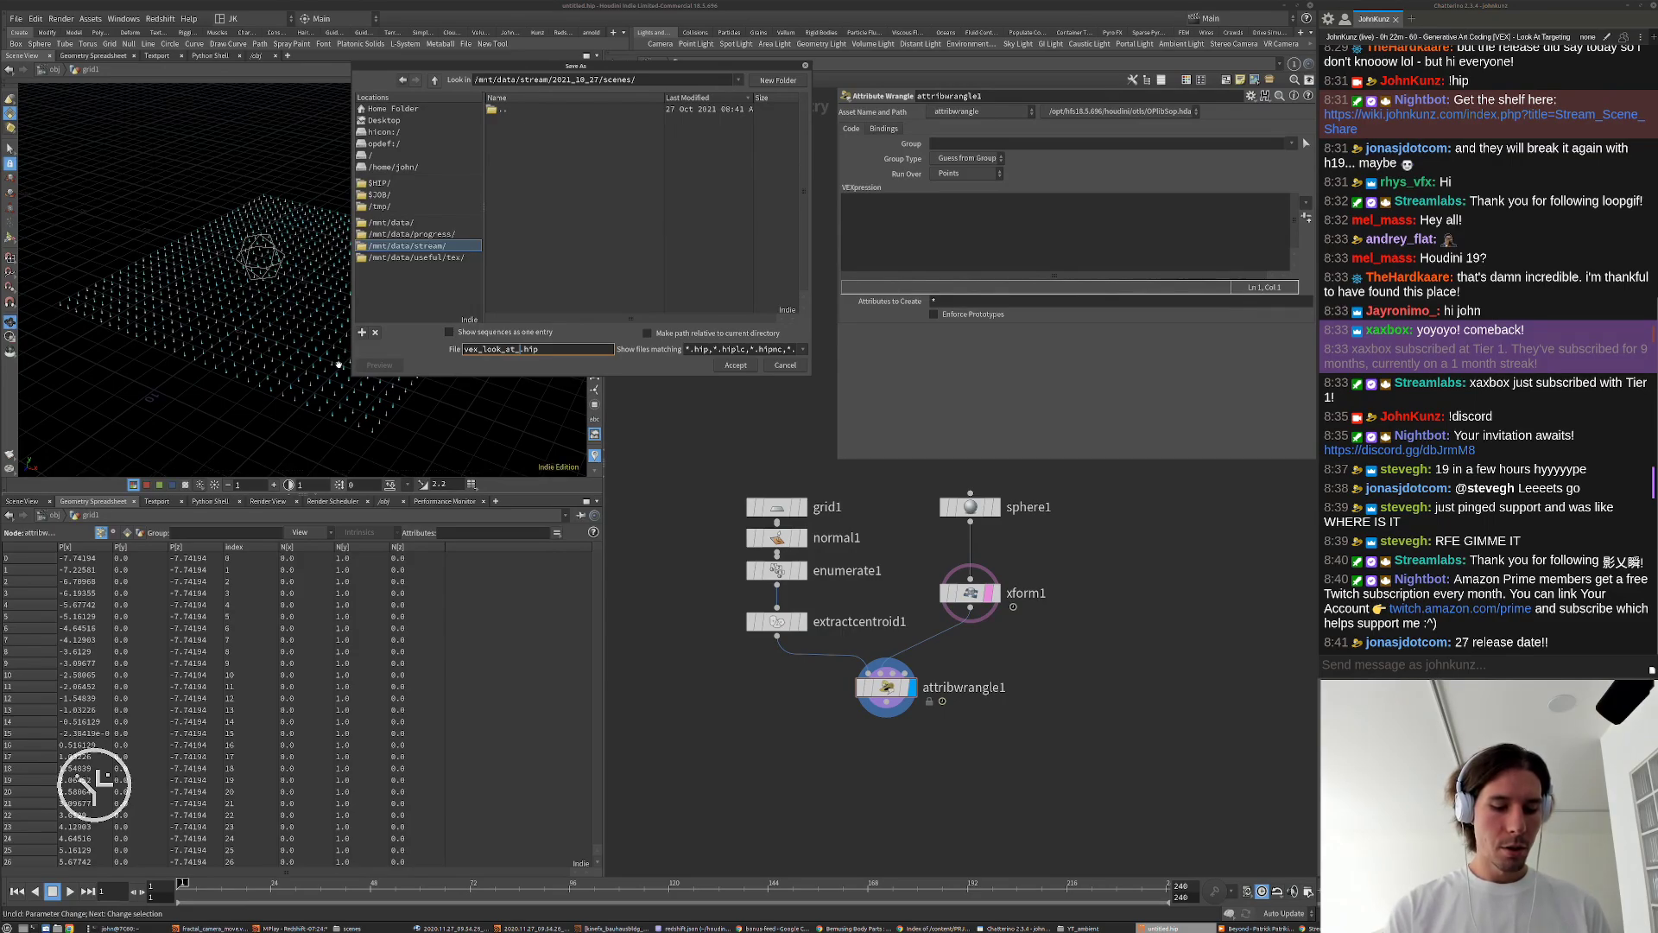
type("targeting")
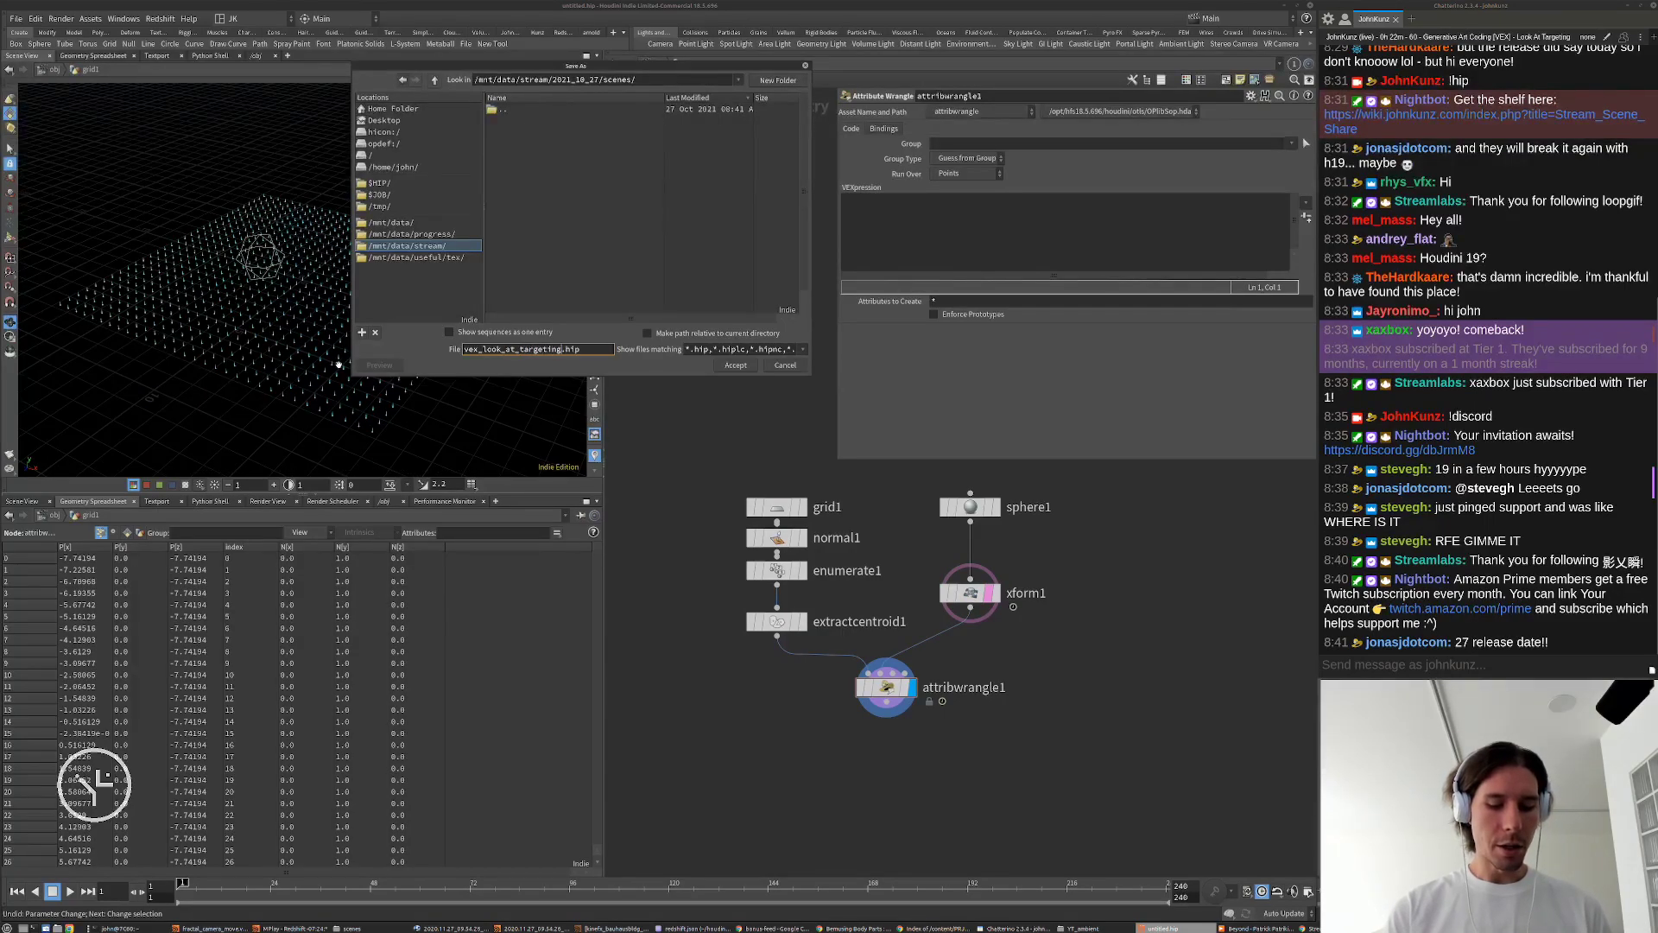
type("v1.")
key("Return")
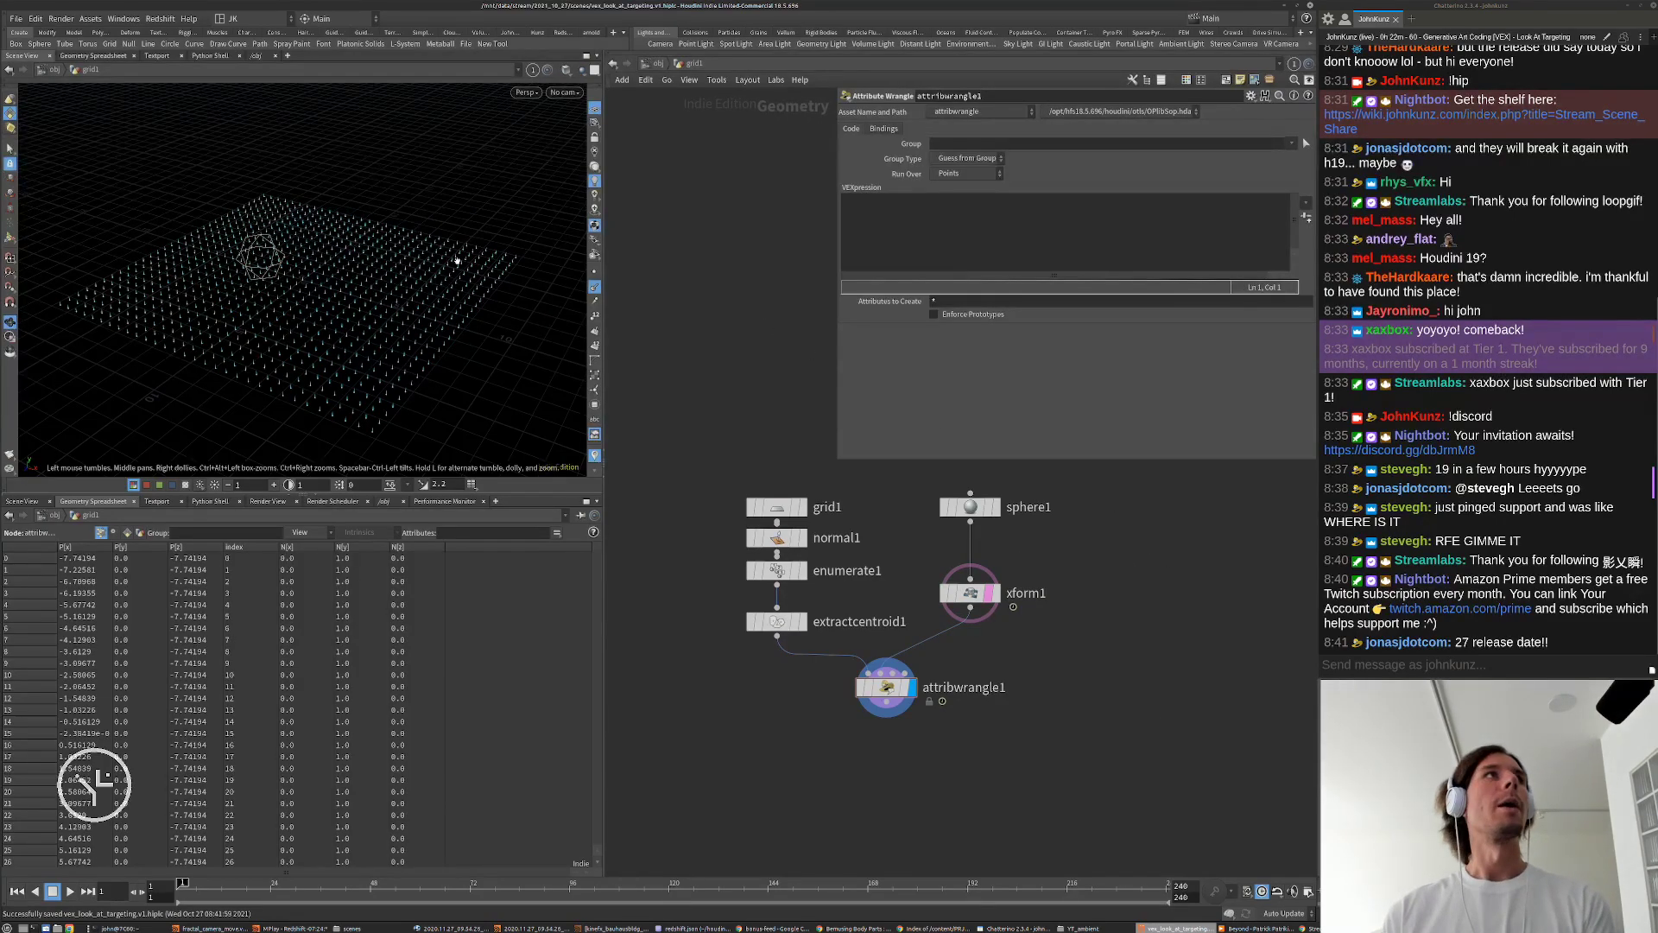
Step: Share the saved scene's download link in the stream chat and test it in the browser, cancelling the file download
left_click(534, 33)
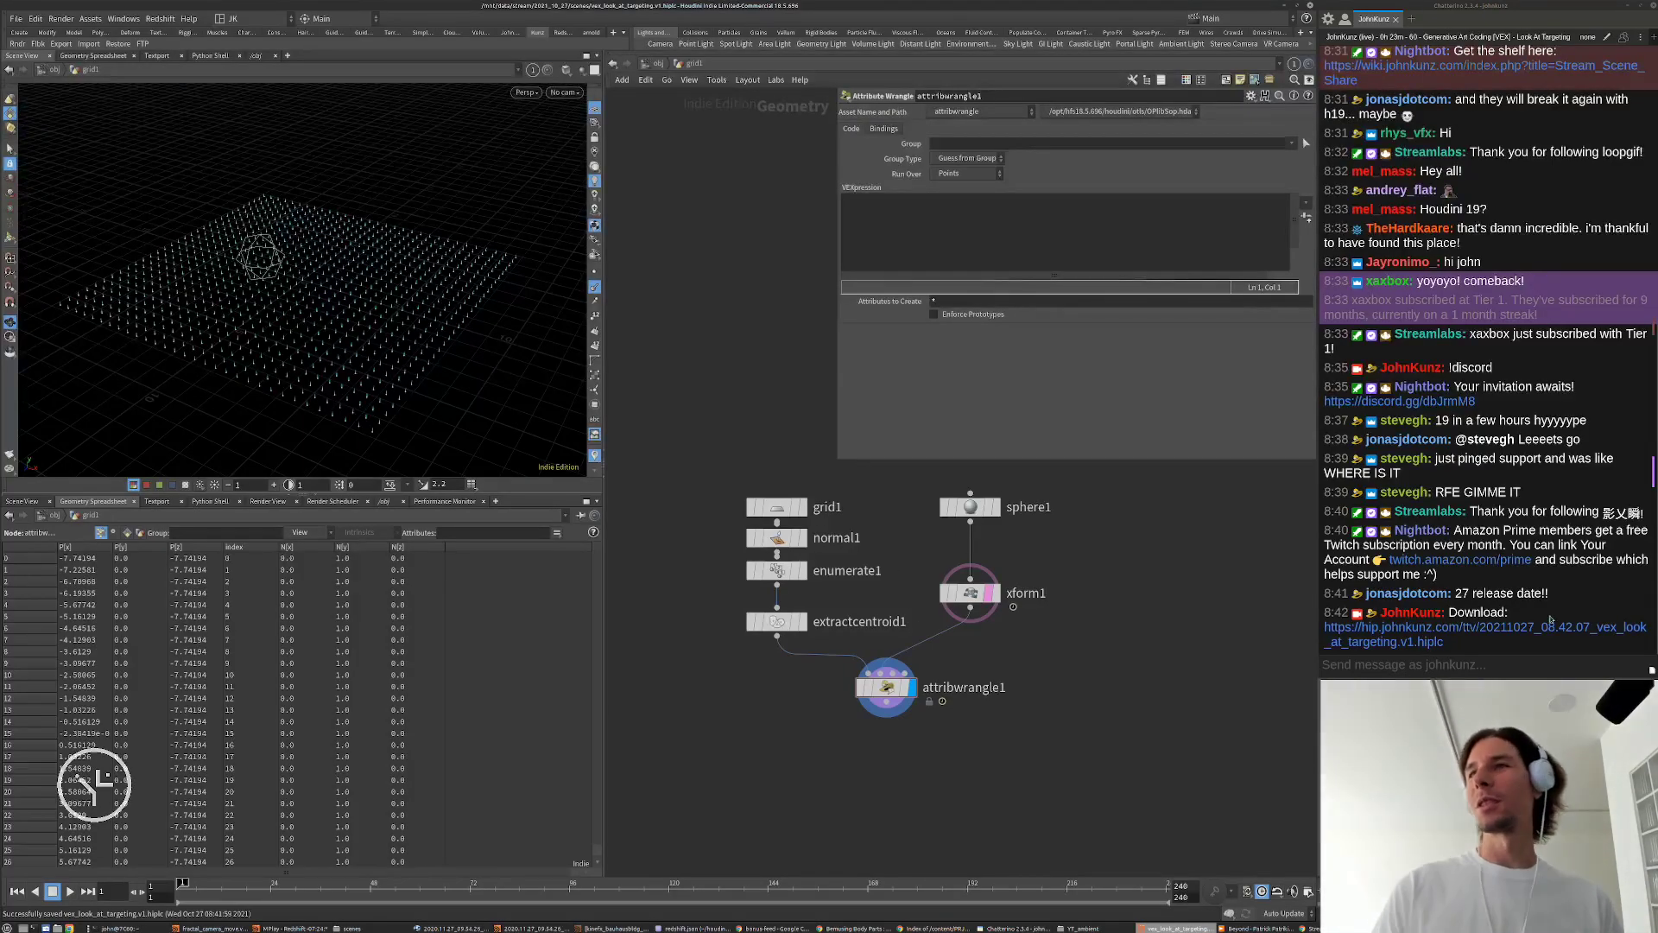
left_click(1461, 633)
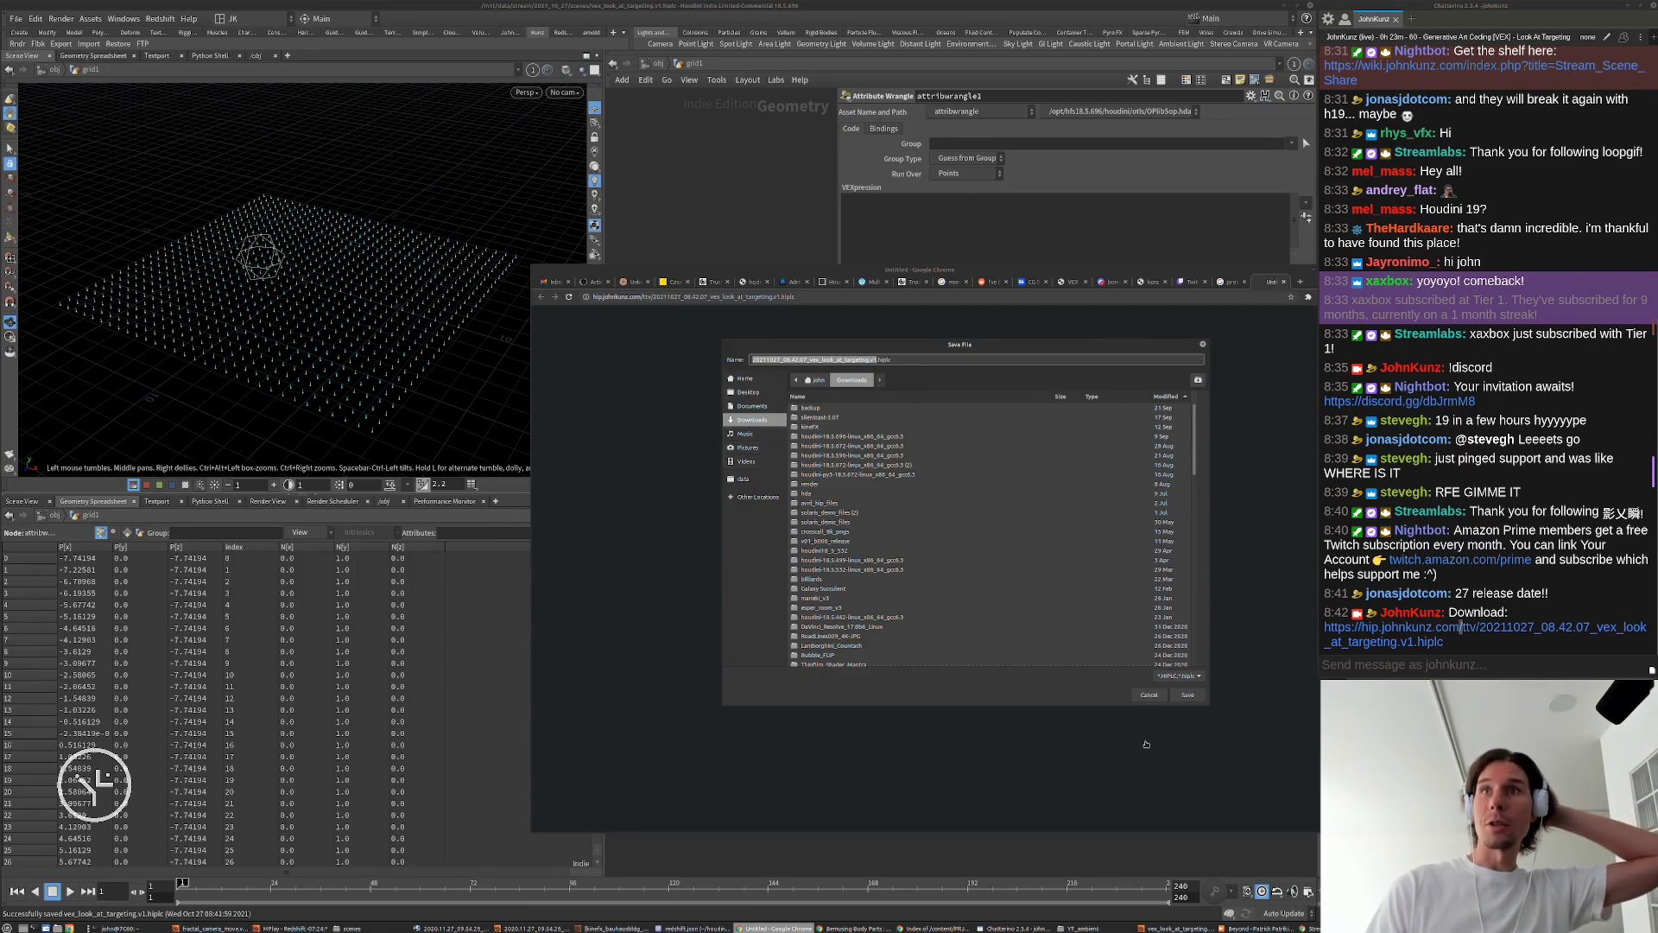
left_click(1148, 695)
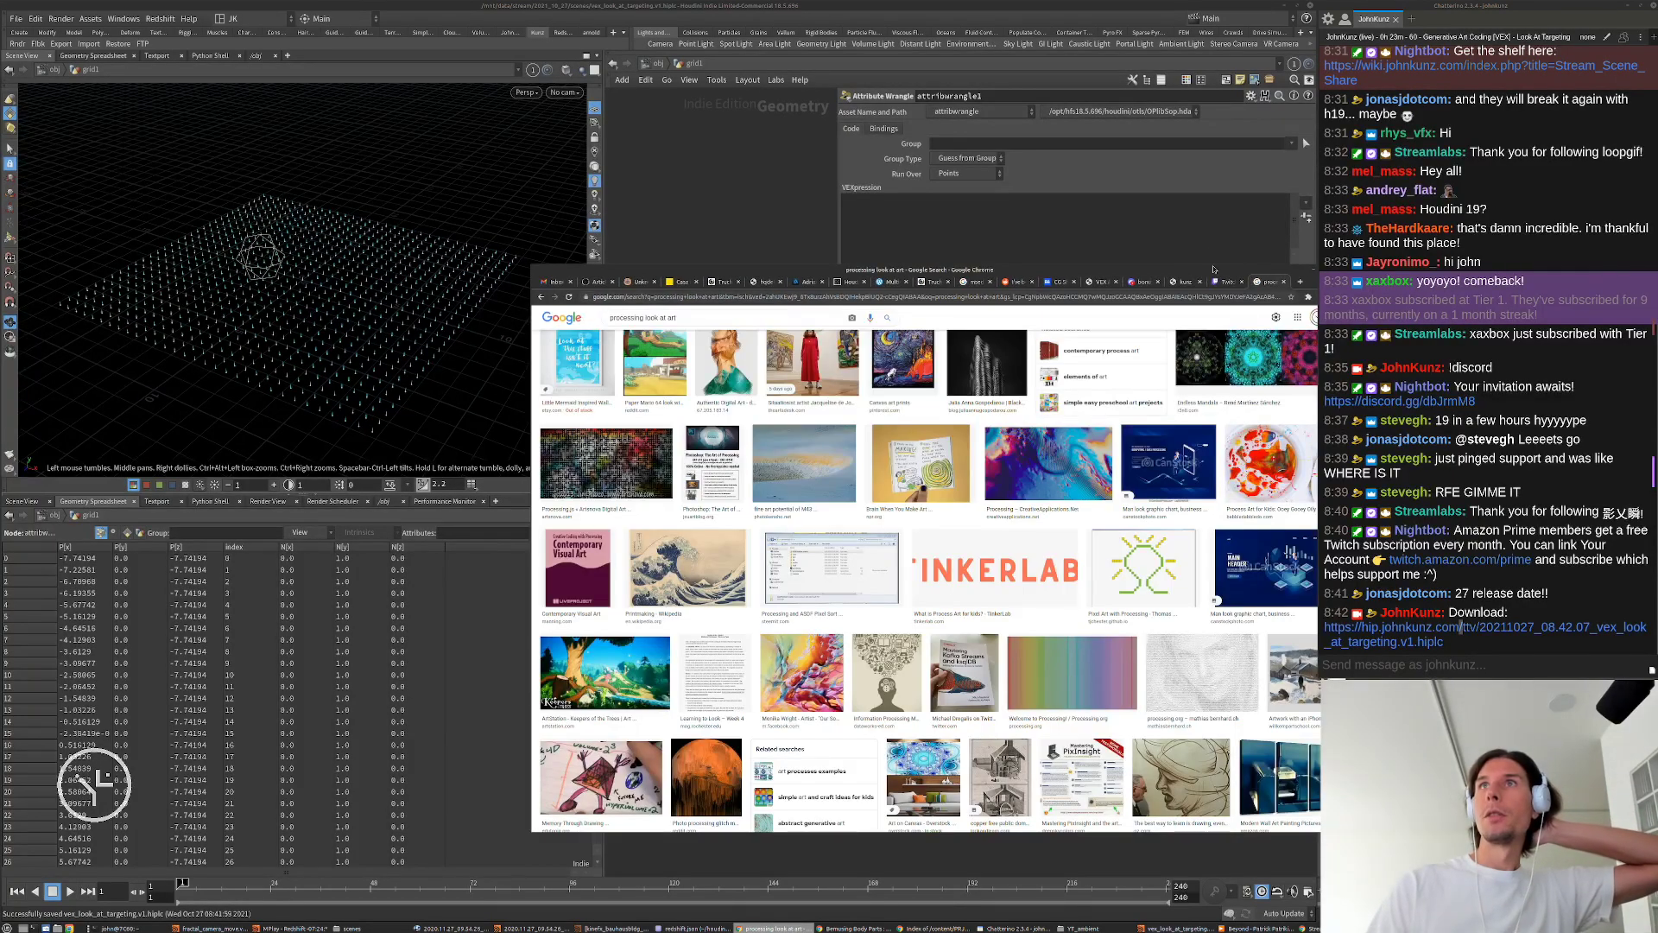
left_click_drag(1213, 270, 1317, 259)
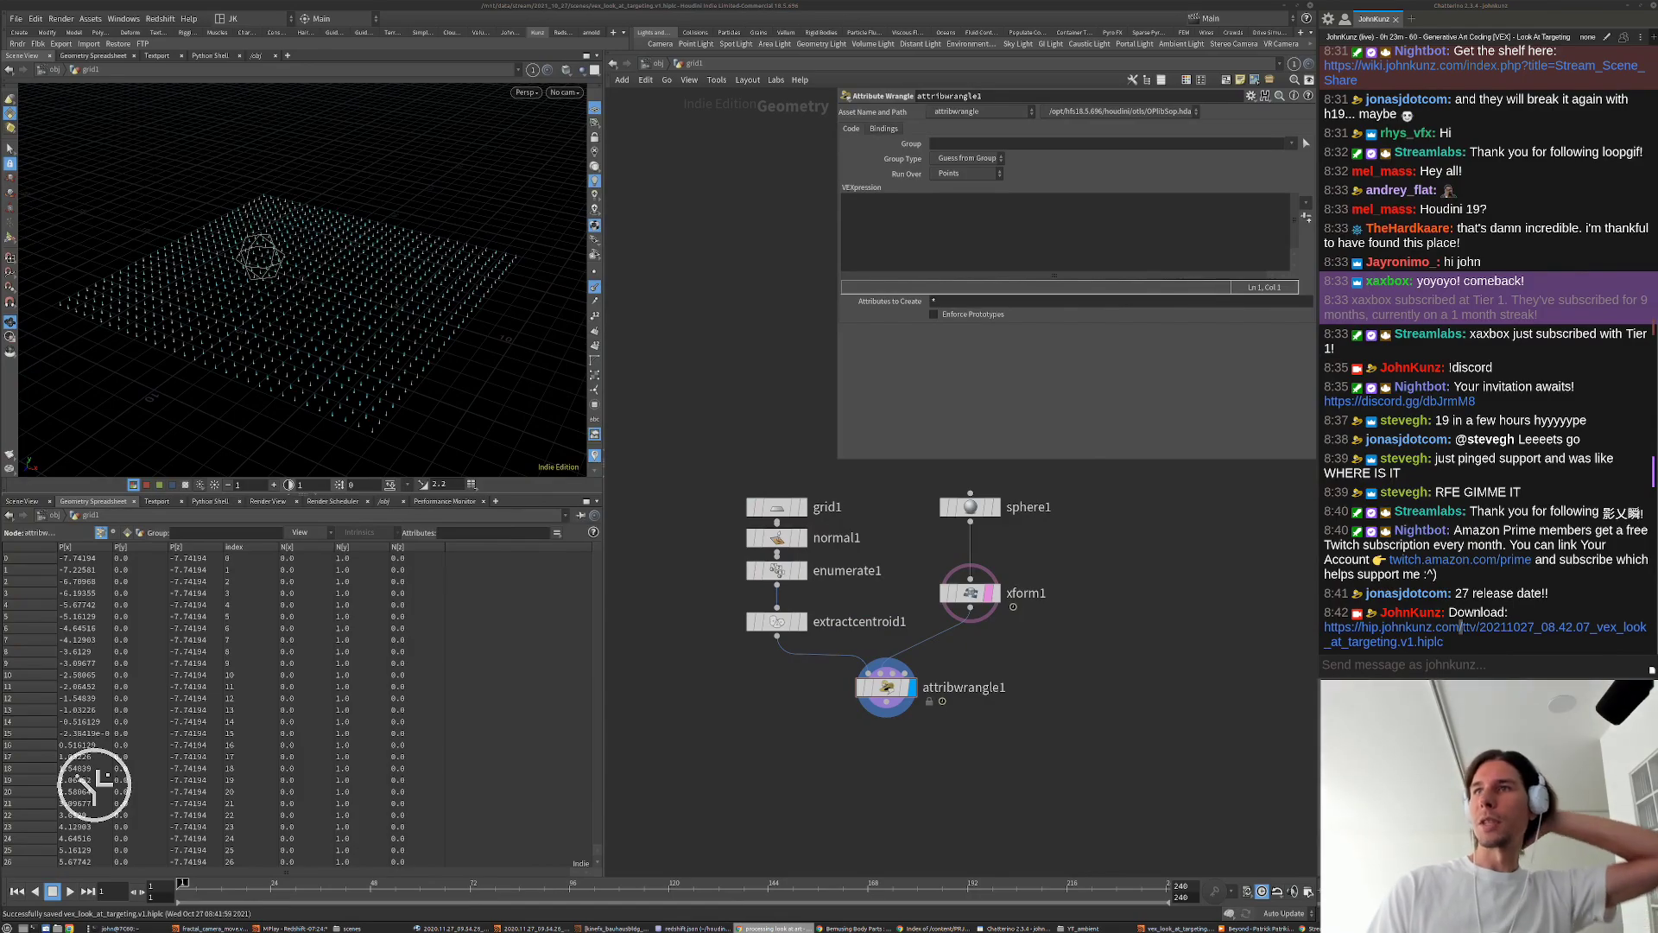
Step: Move xform1 down in the network so it lines up horizontally with extractcentroid1
left_click(1066, 734)
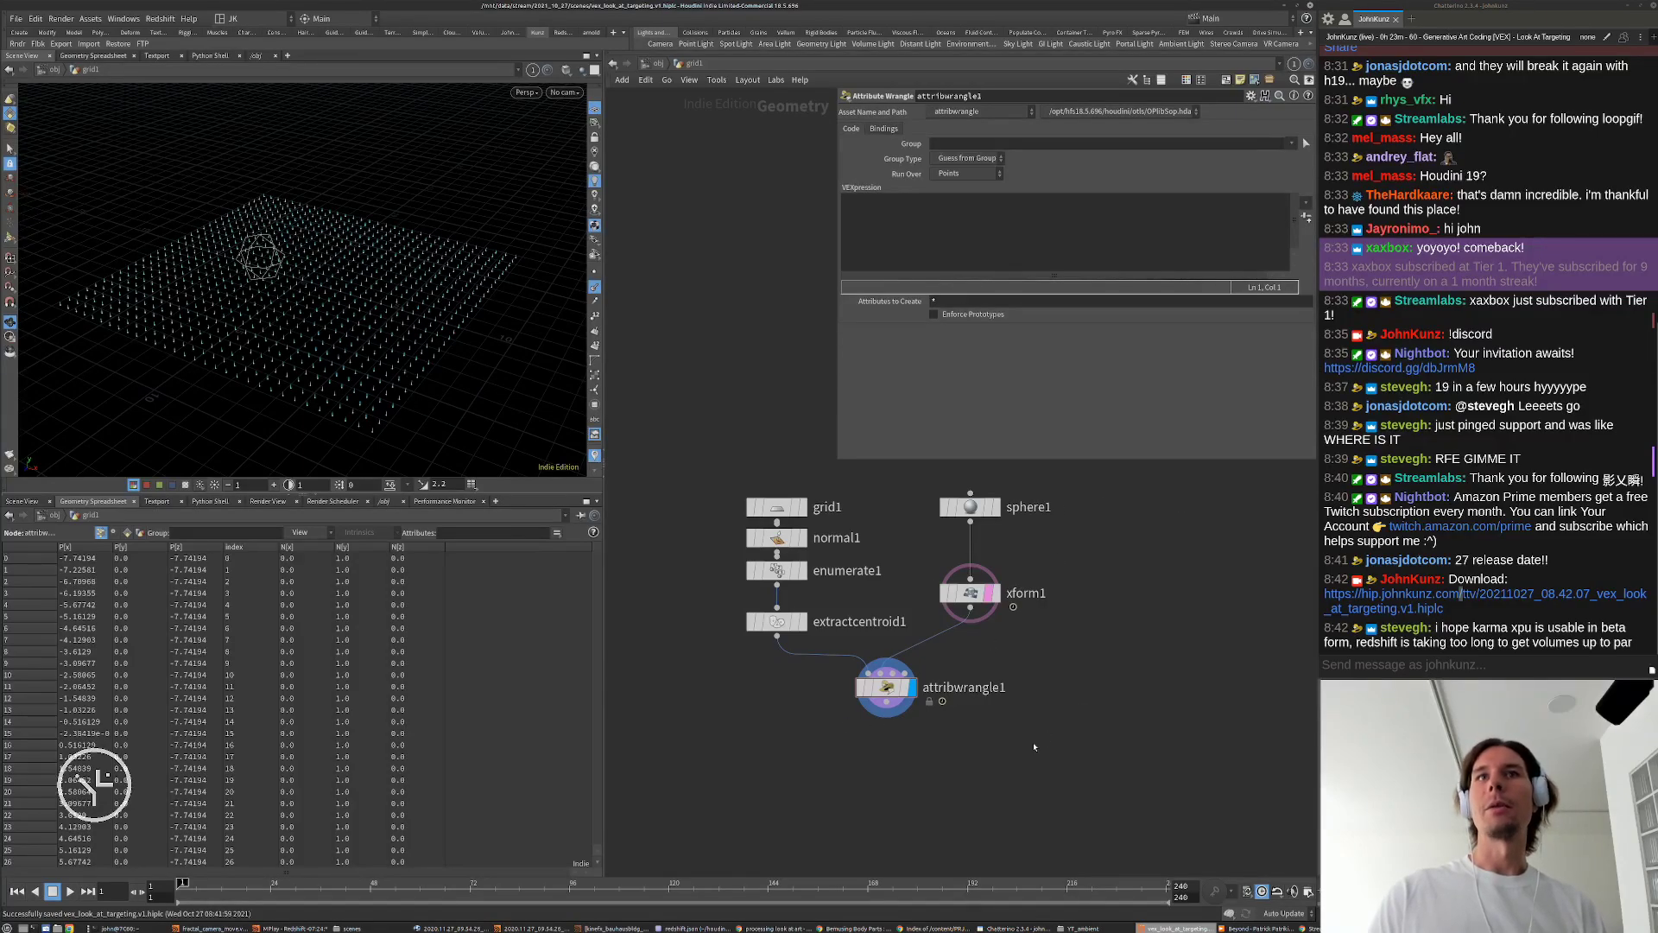
scroll(1034, 746, "up", 2)
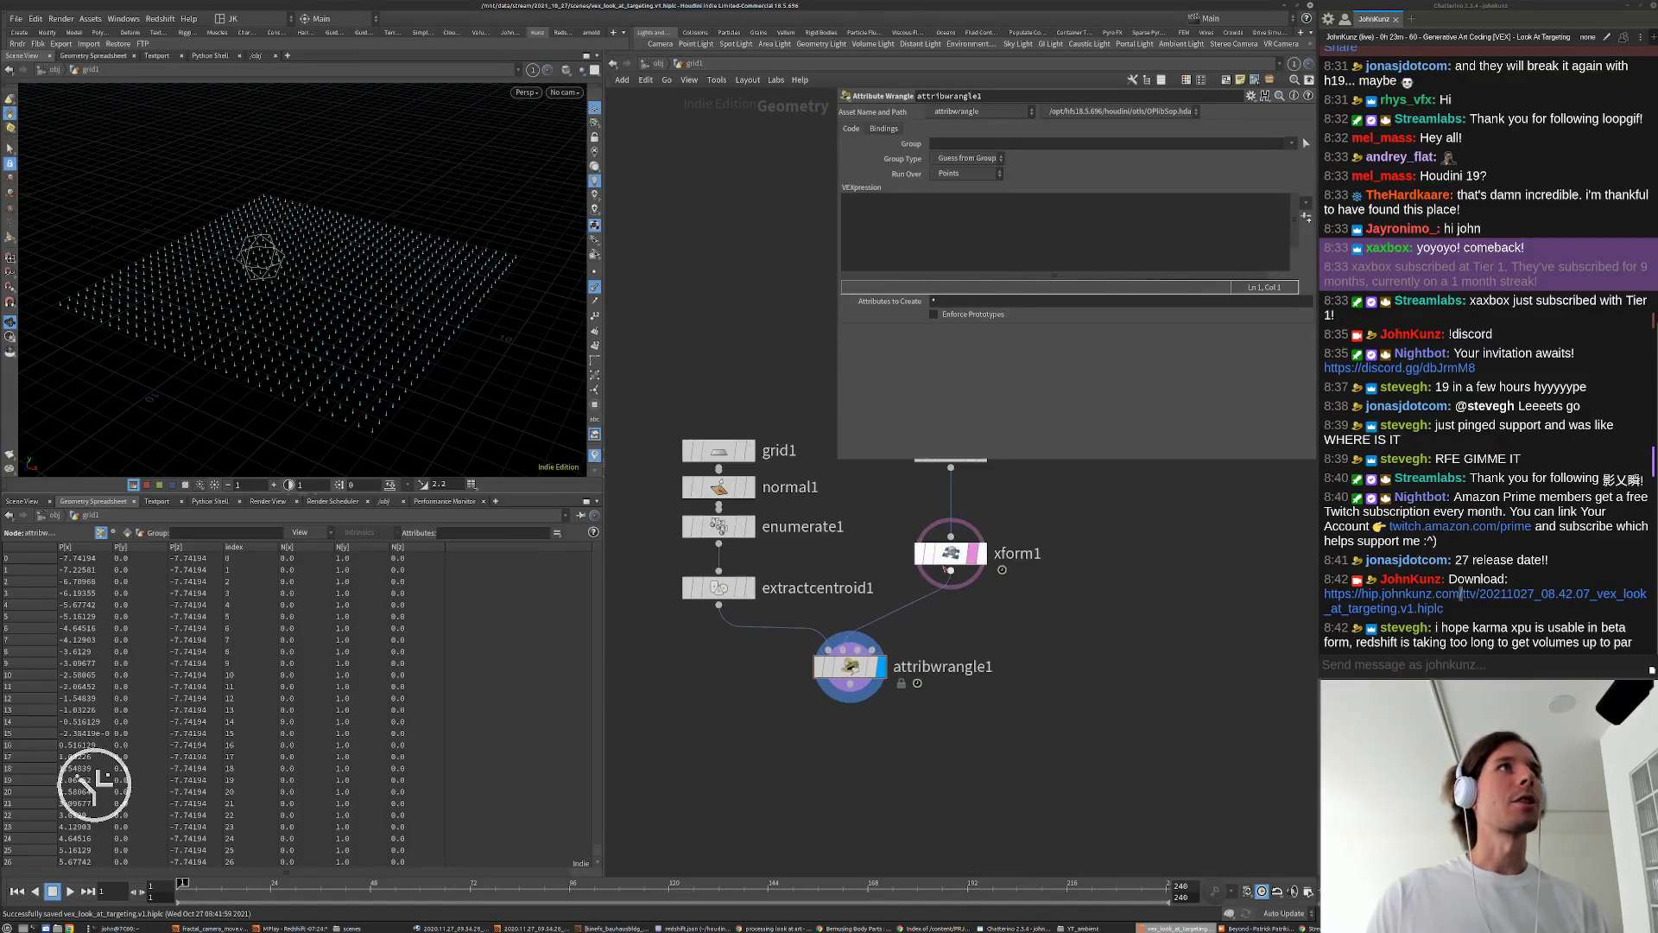
left_click_drag(951, 568, 951, 582)
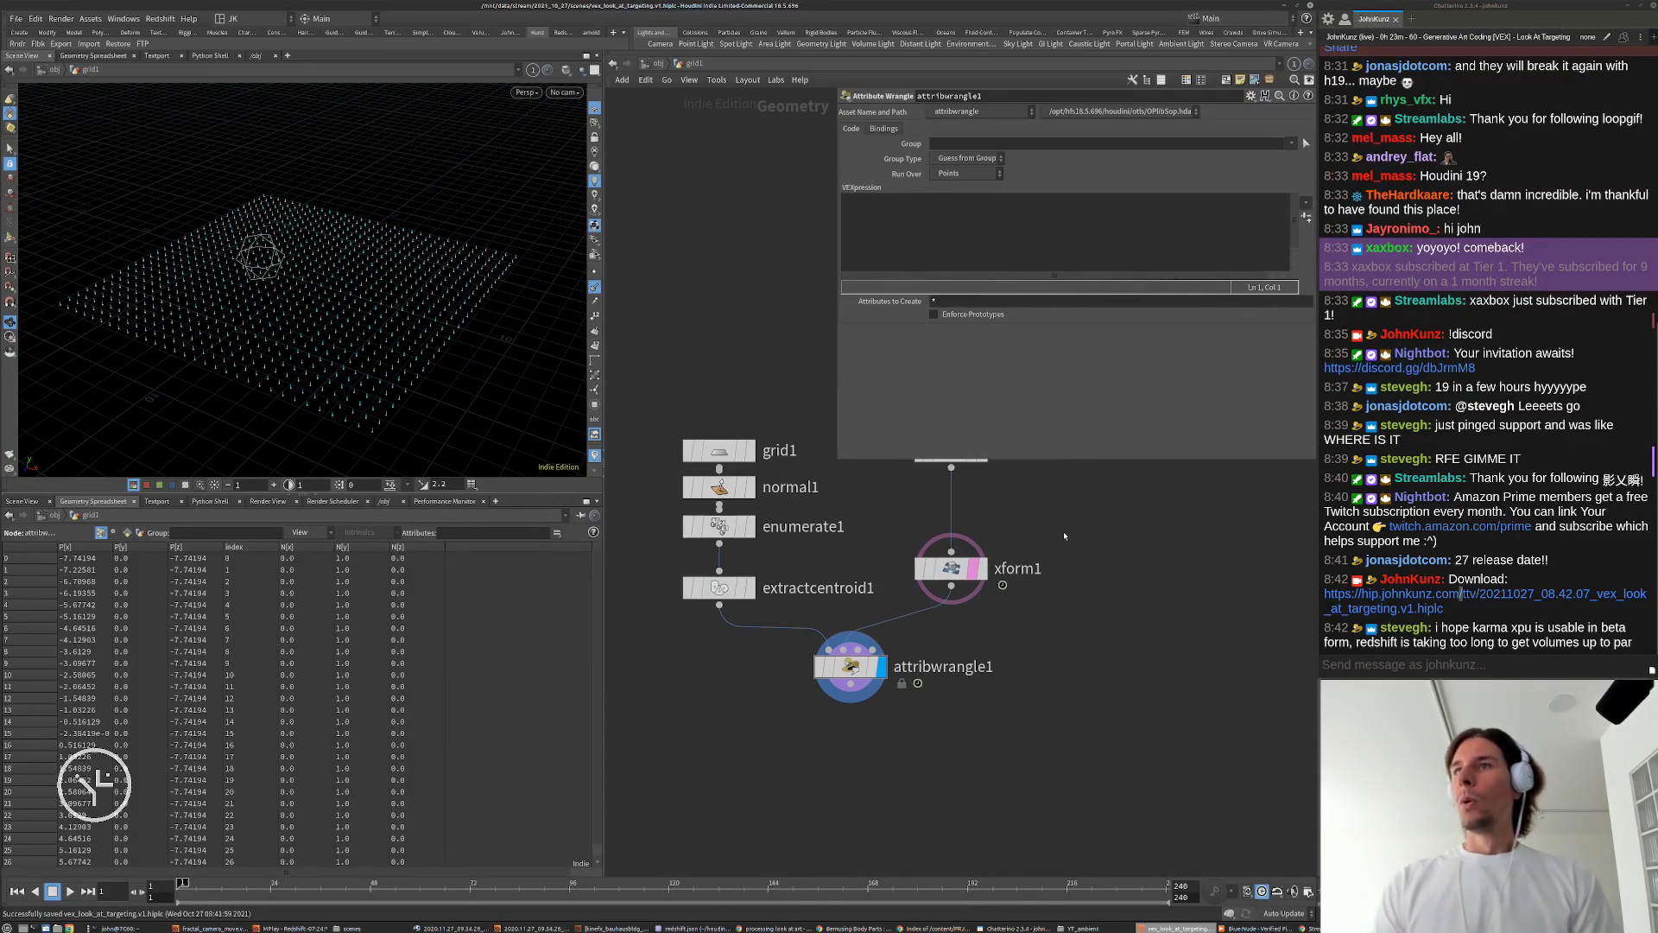
scroll(1071, 532, "down", 2)
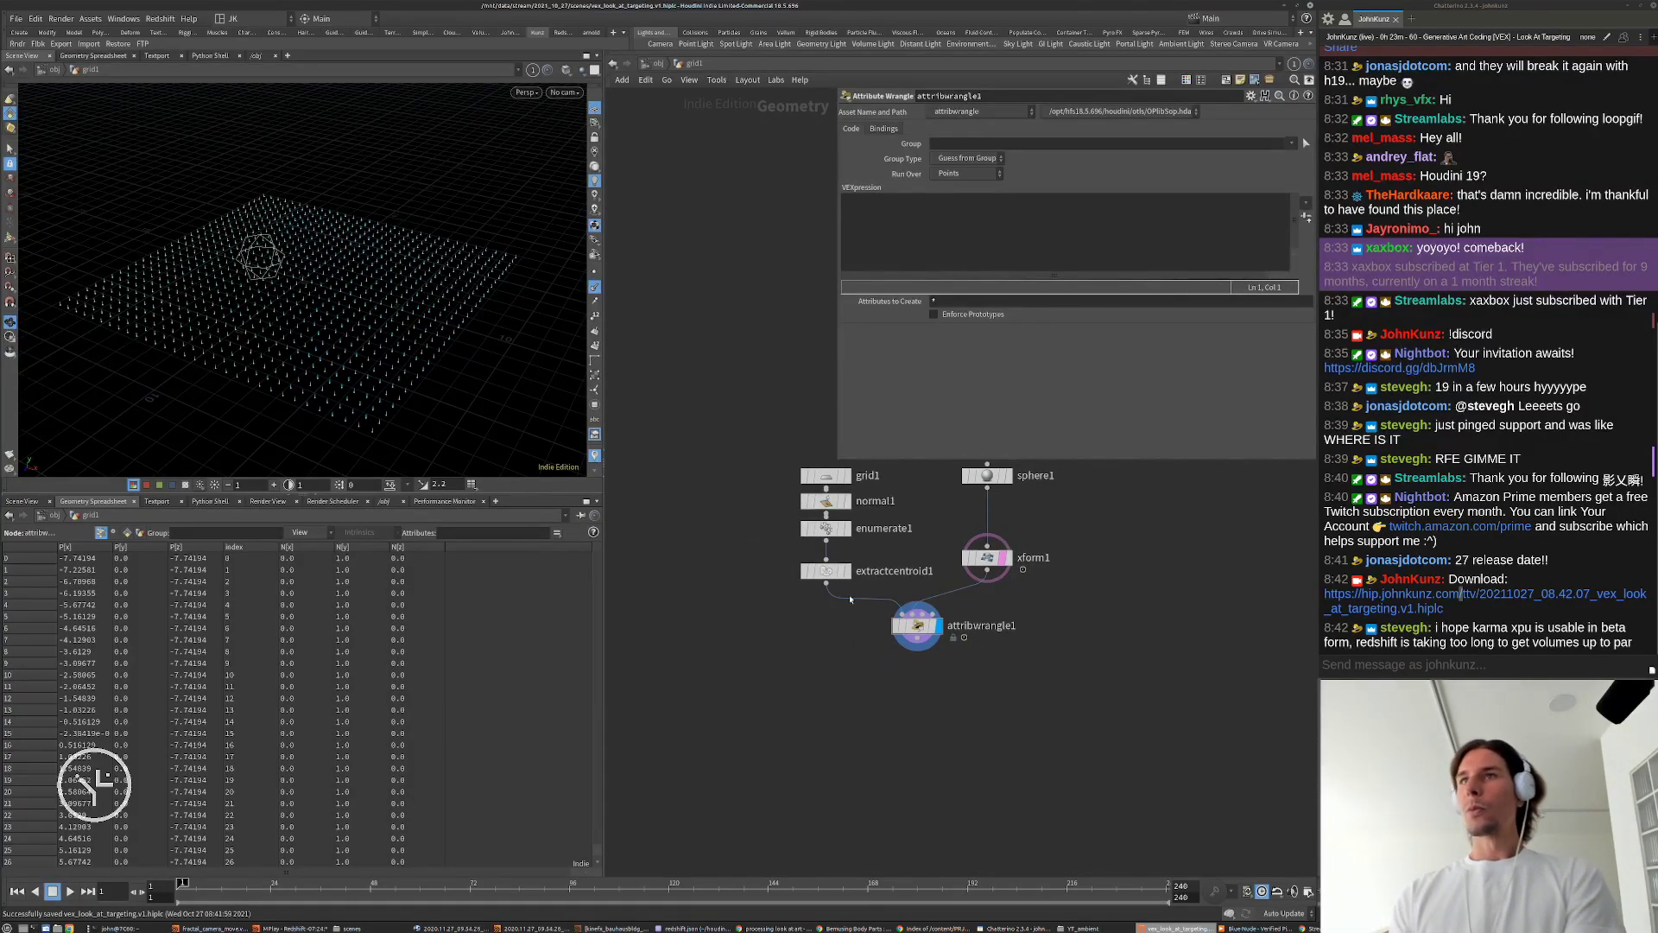
middle_click_drag(1128, 548, 1122, 588)
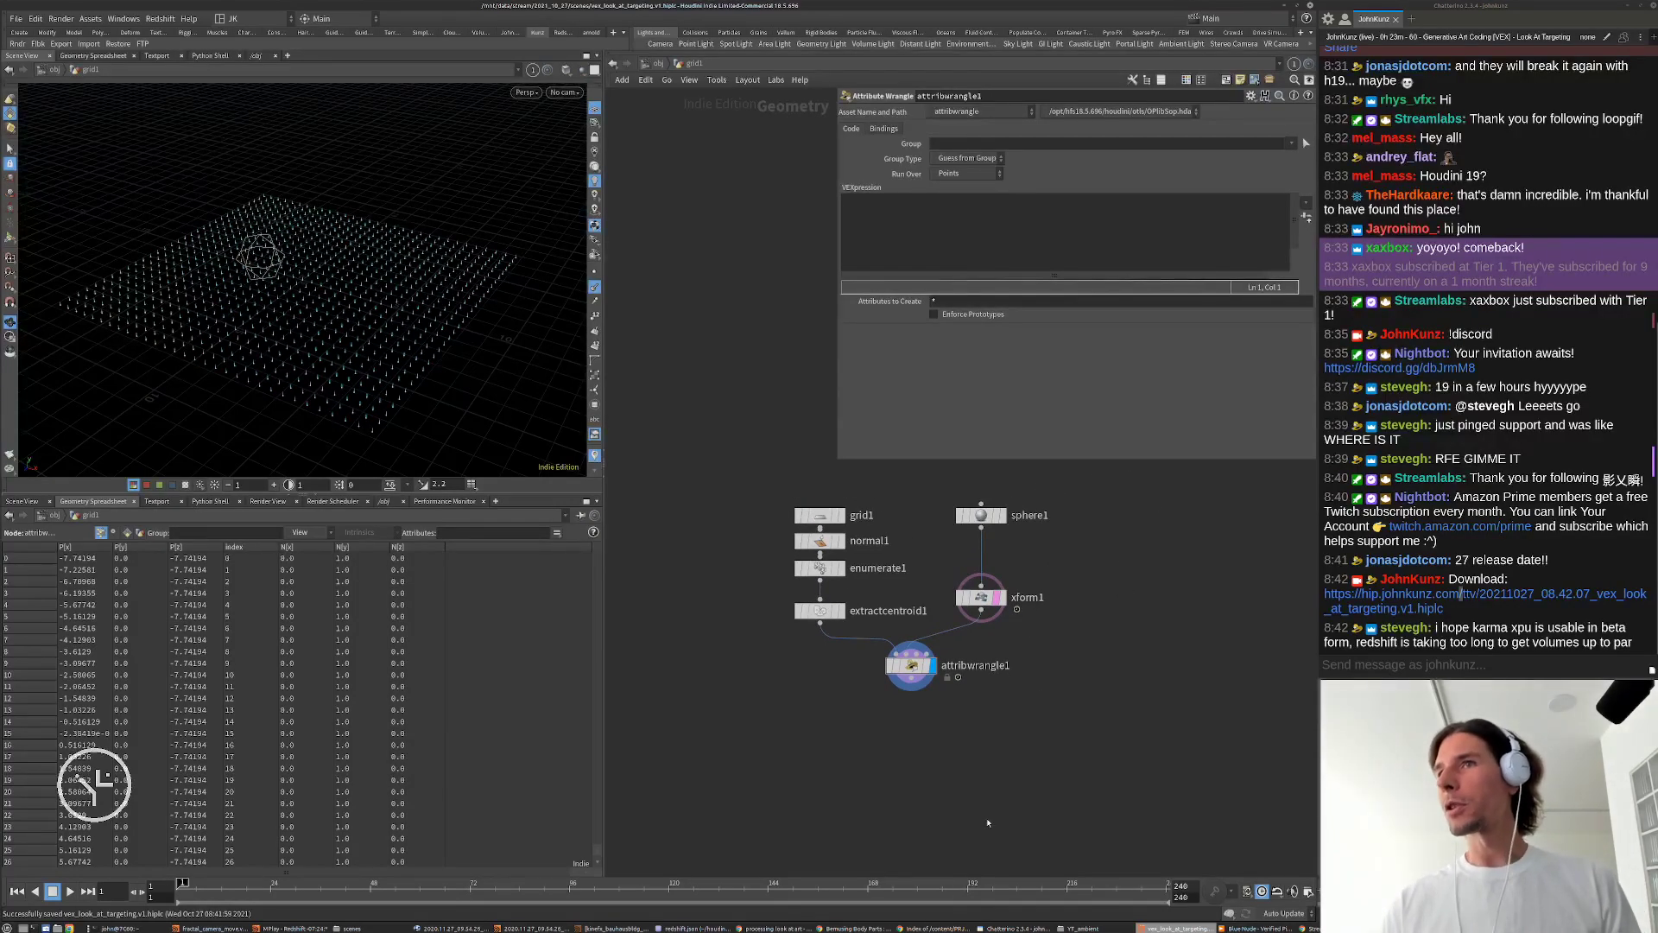
scroll(952, 644, "up", 3)
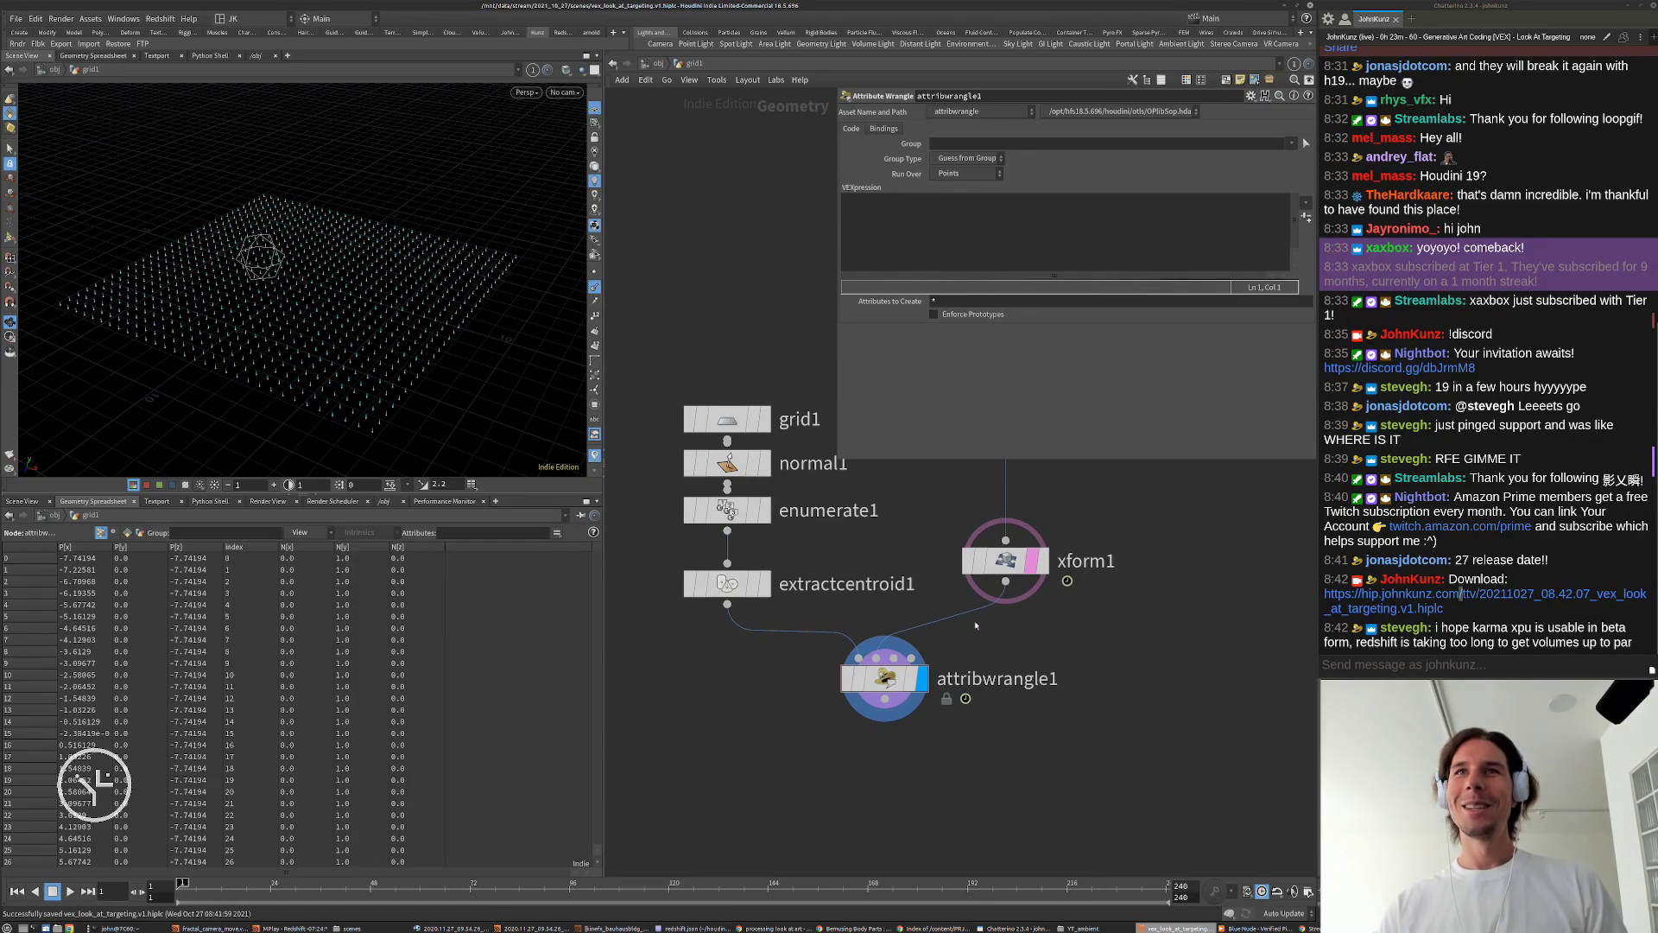
left_click_drag(1002, 562, 1000, 585)
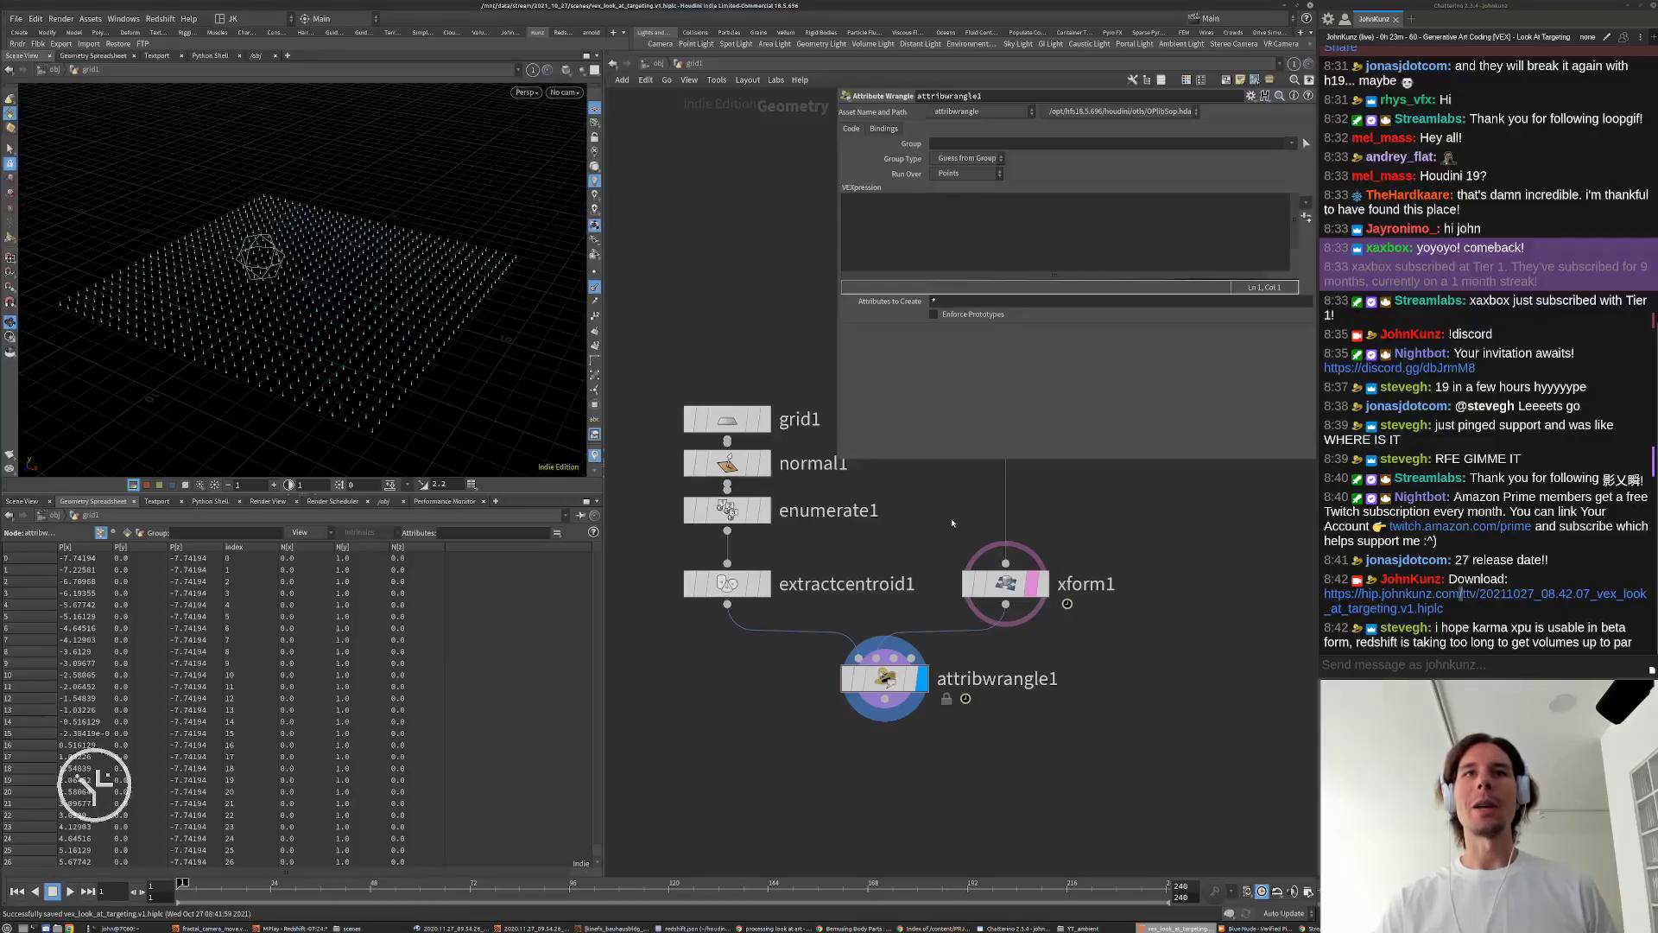
middle_click_drag(1120, 641, 1075, 635)
scroll(1061, 656, "down", 1)
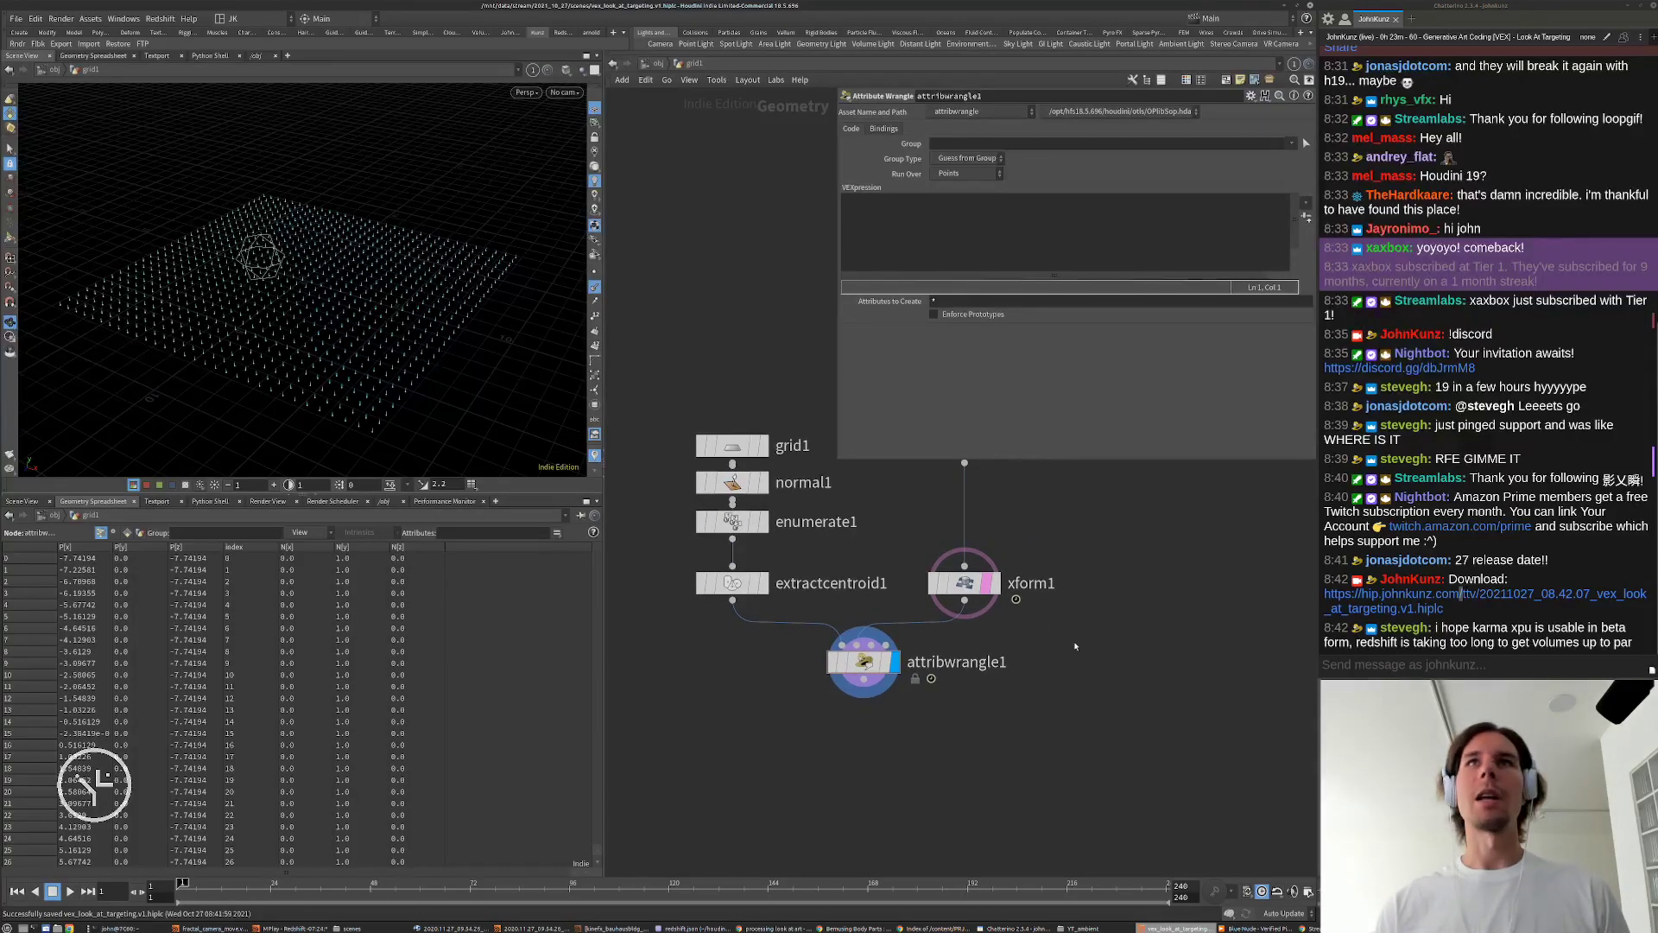
Step: Begin attribwrangle1's VEX expression by declaring vector target_pos and assigning it an opened point( call
scroll(404, 312, "up", 2)
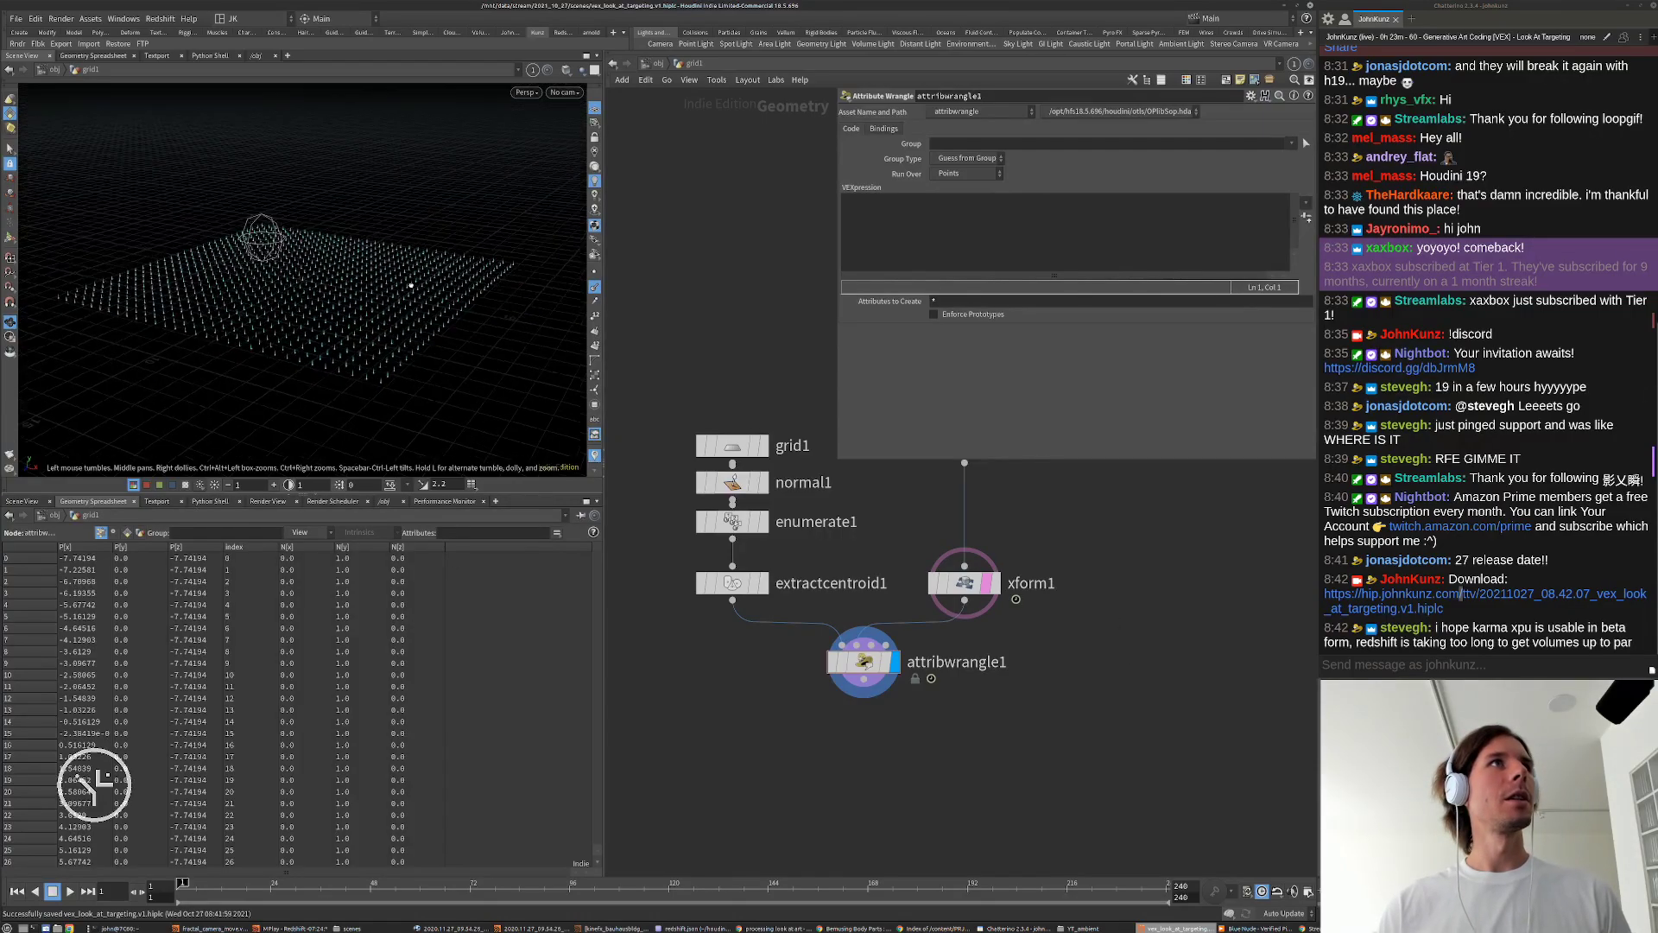
scroll(400, 291, "up", 2)
scroll(400, 291, "up", 2)
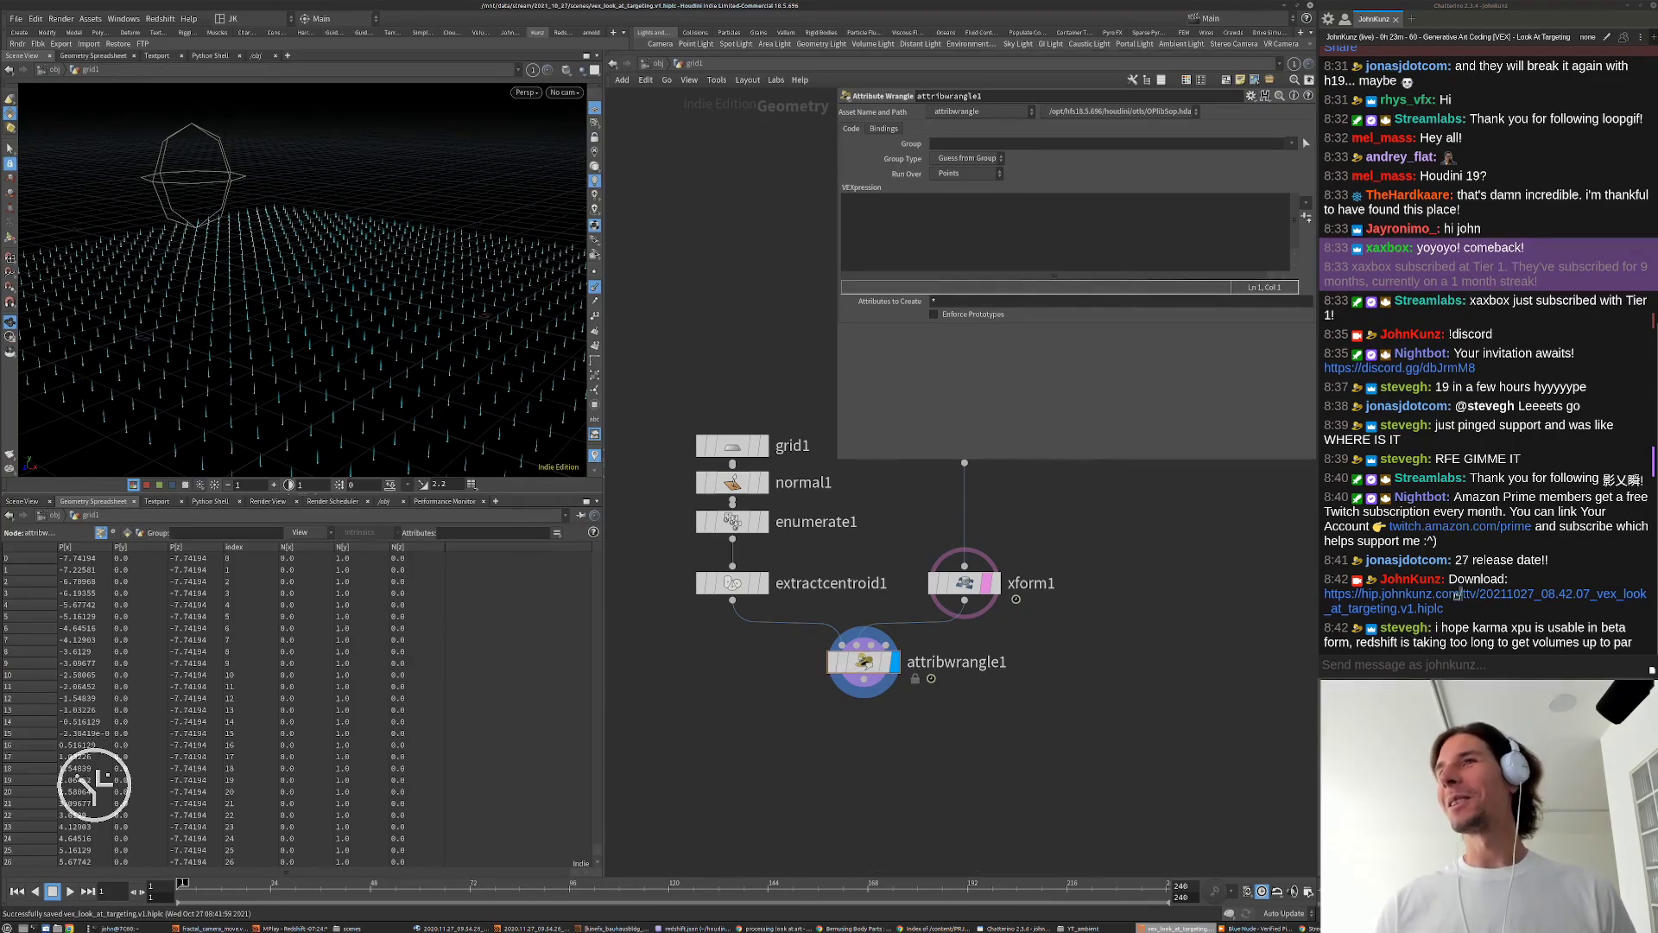
scroll(798, 630, "down", 2)
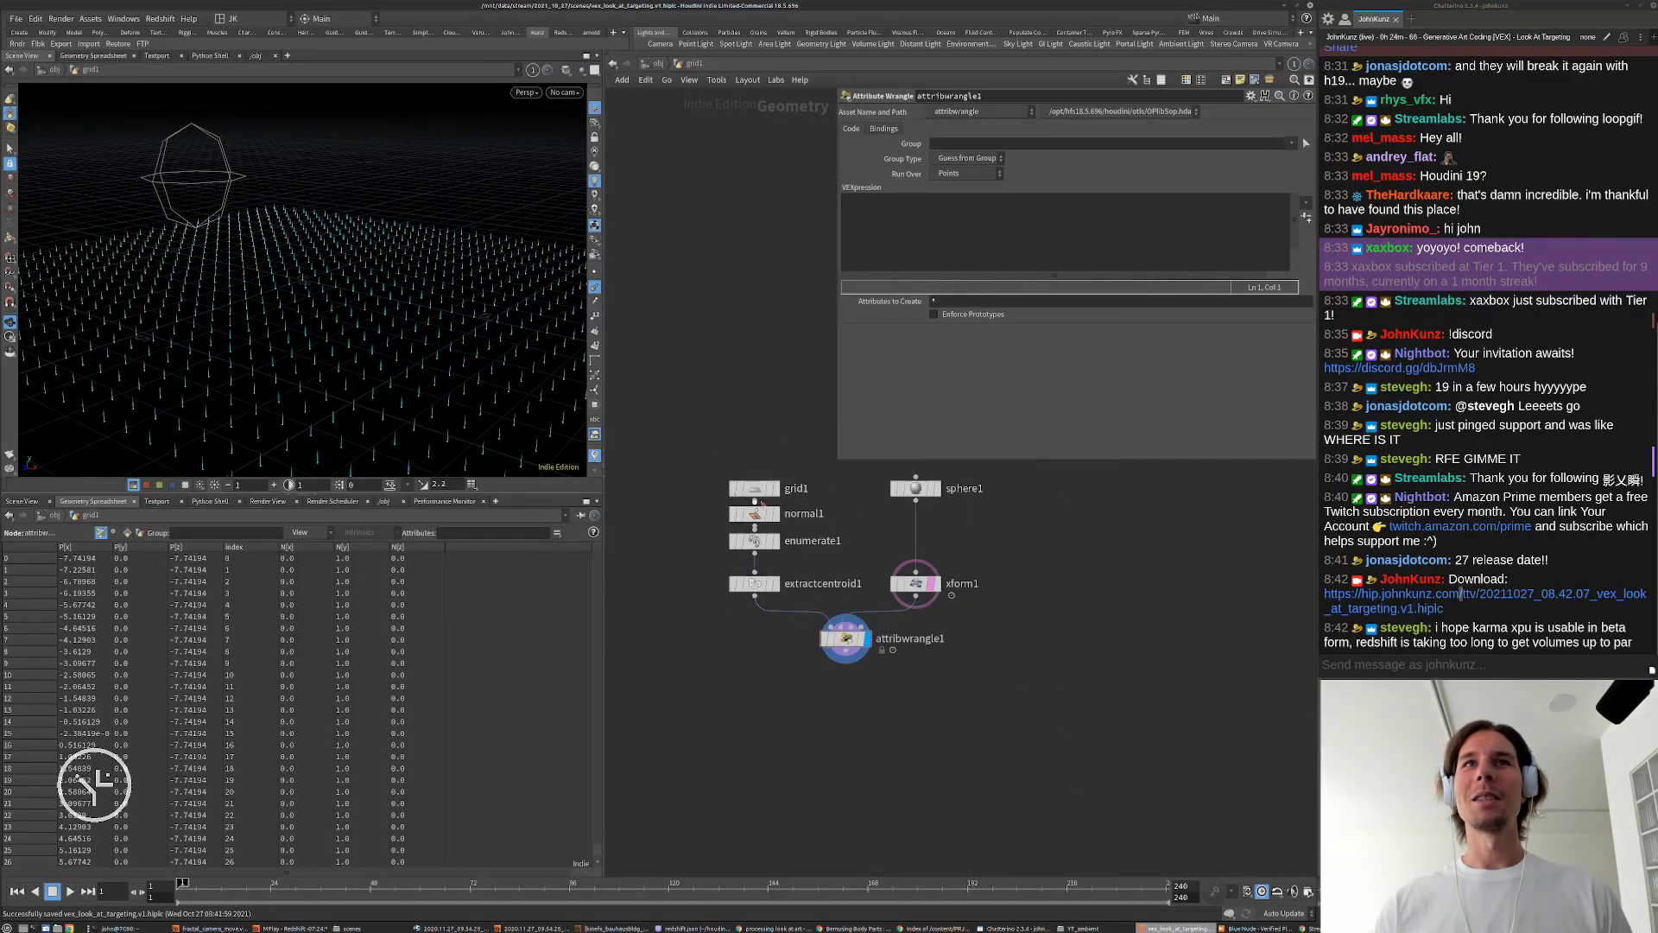
left_click(887, 231)
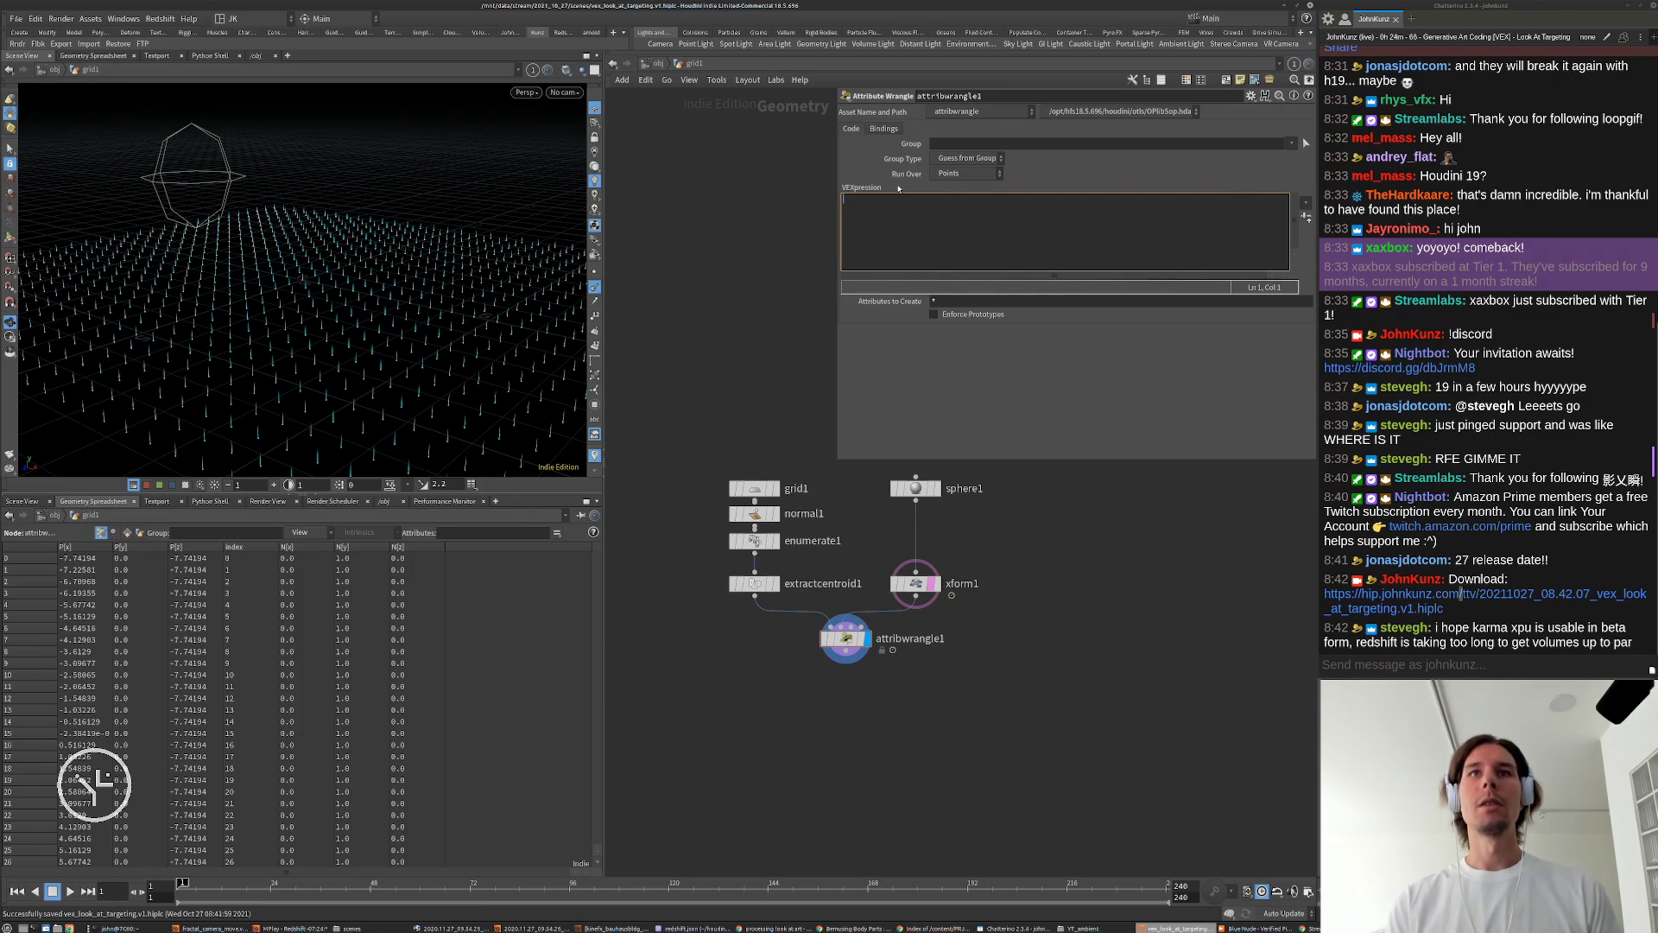
type("ector")
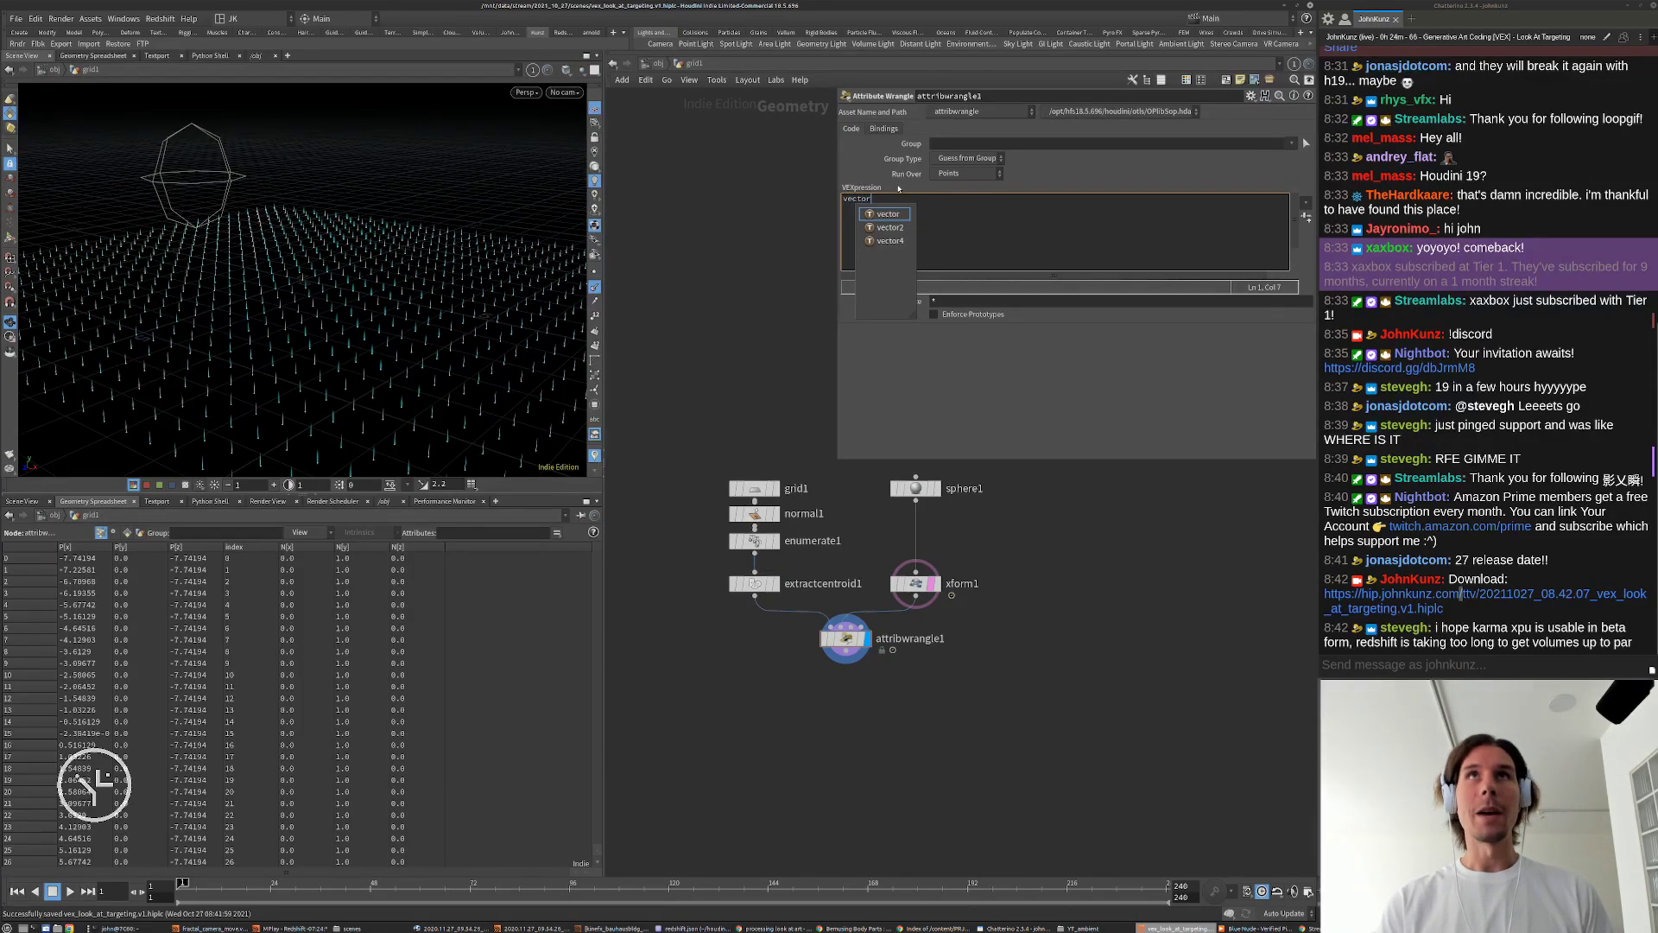
type(" targe")
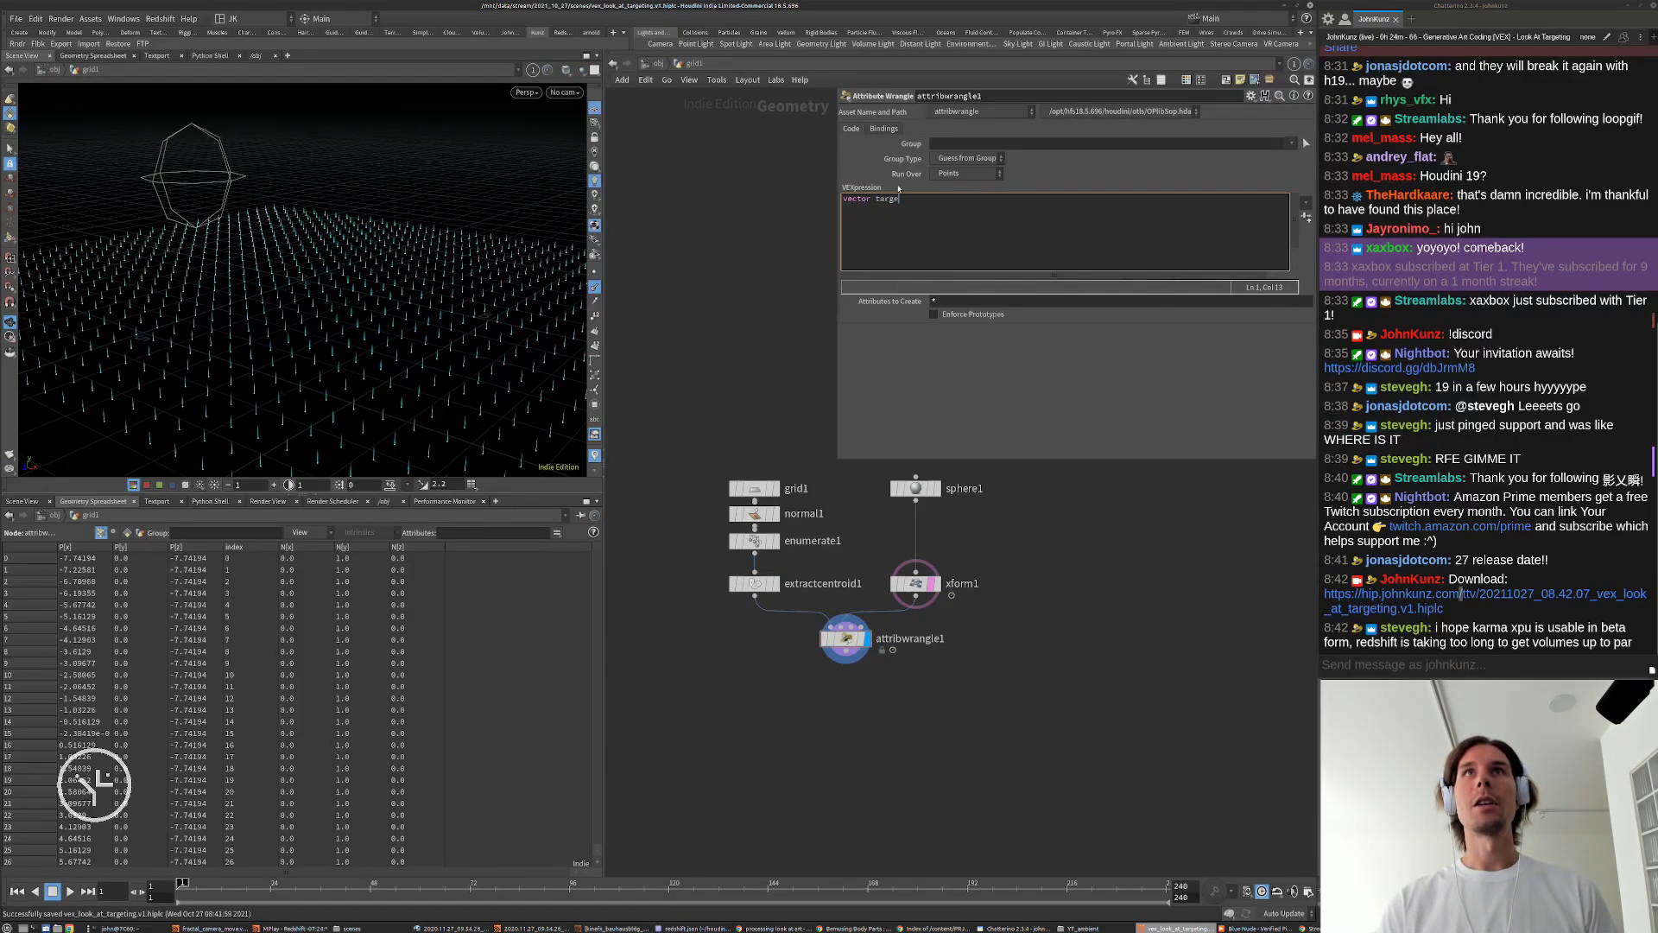
type("t_pos")
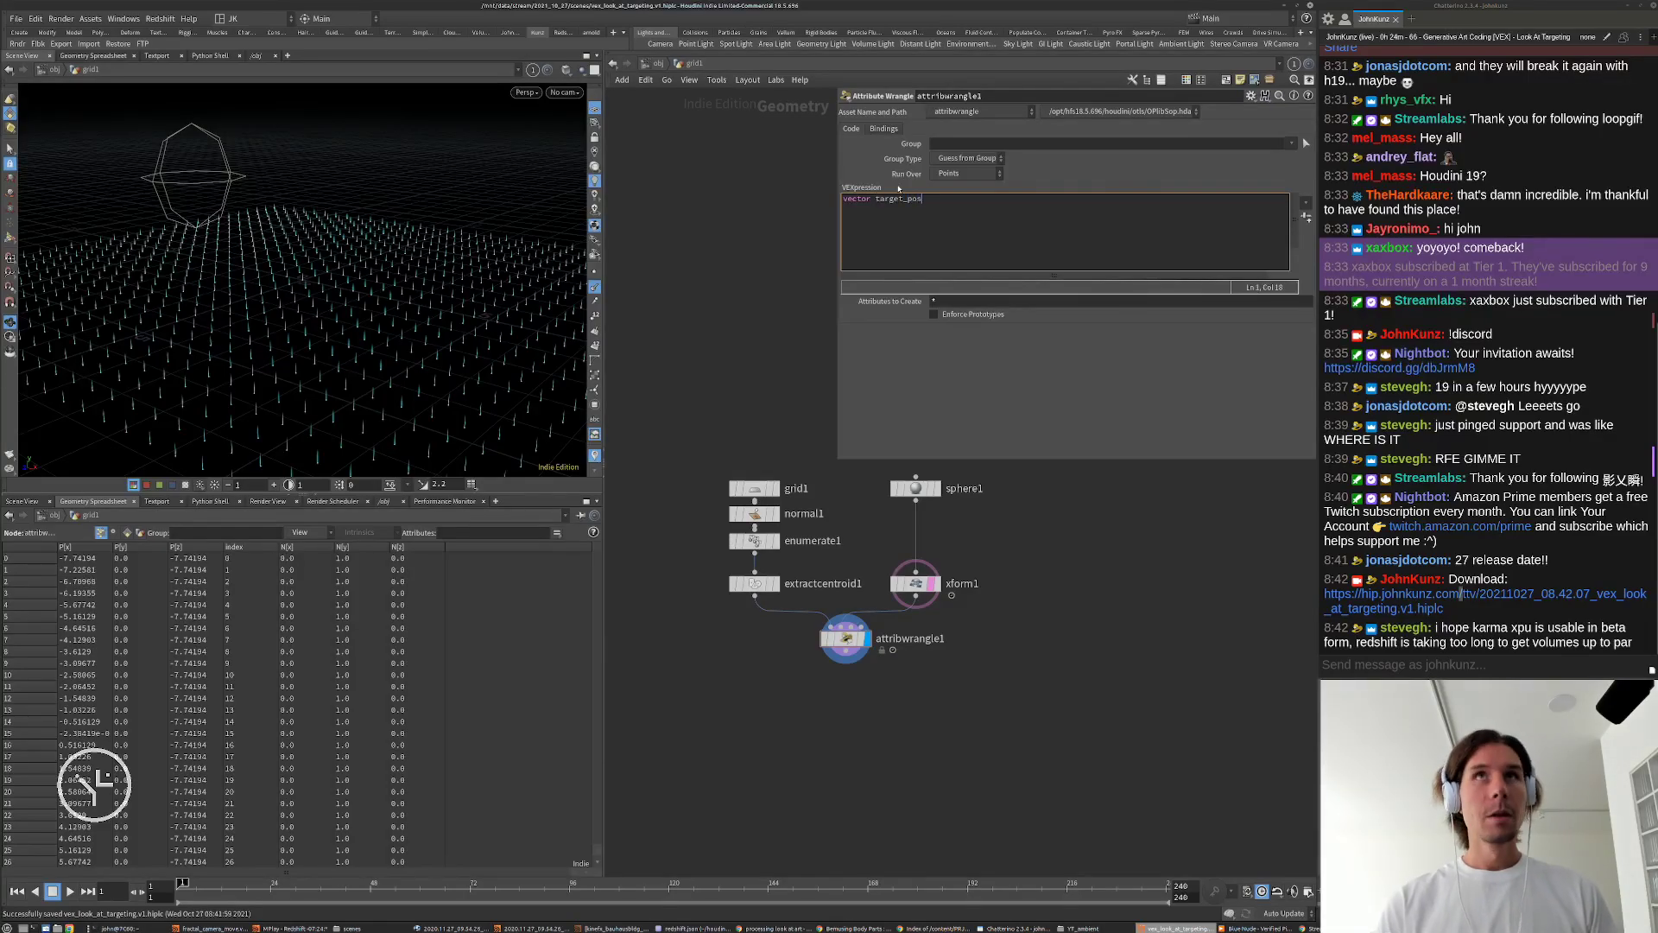
type(" = ")
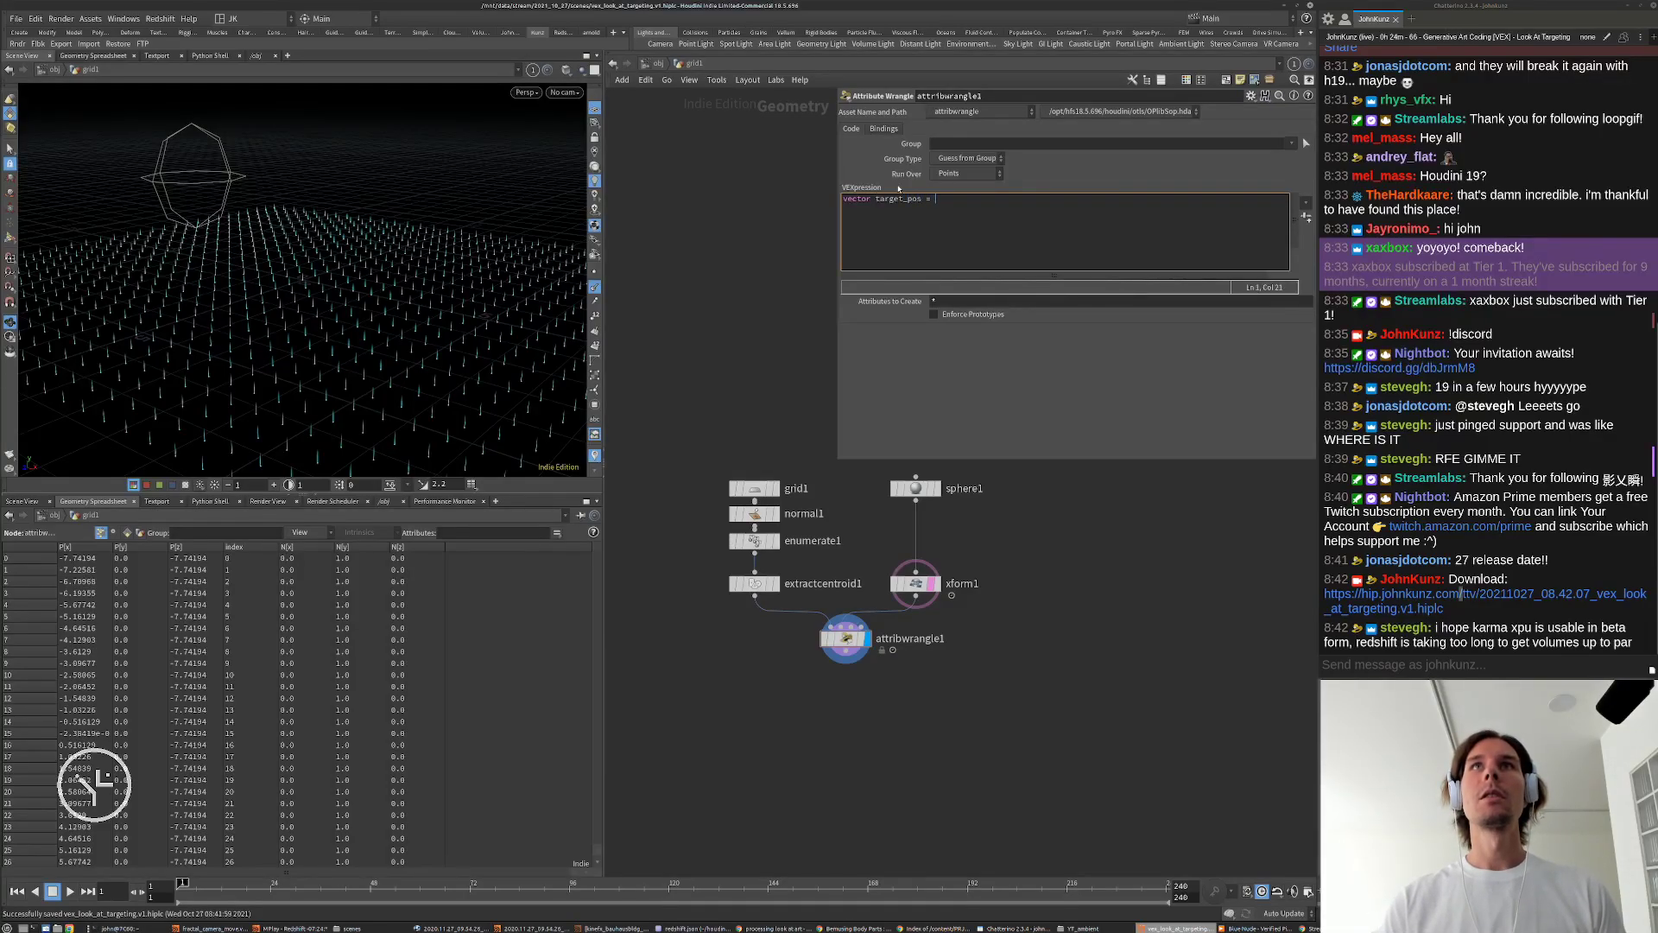
type("point")
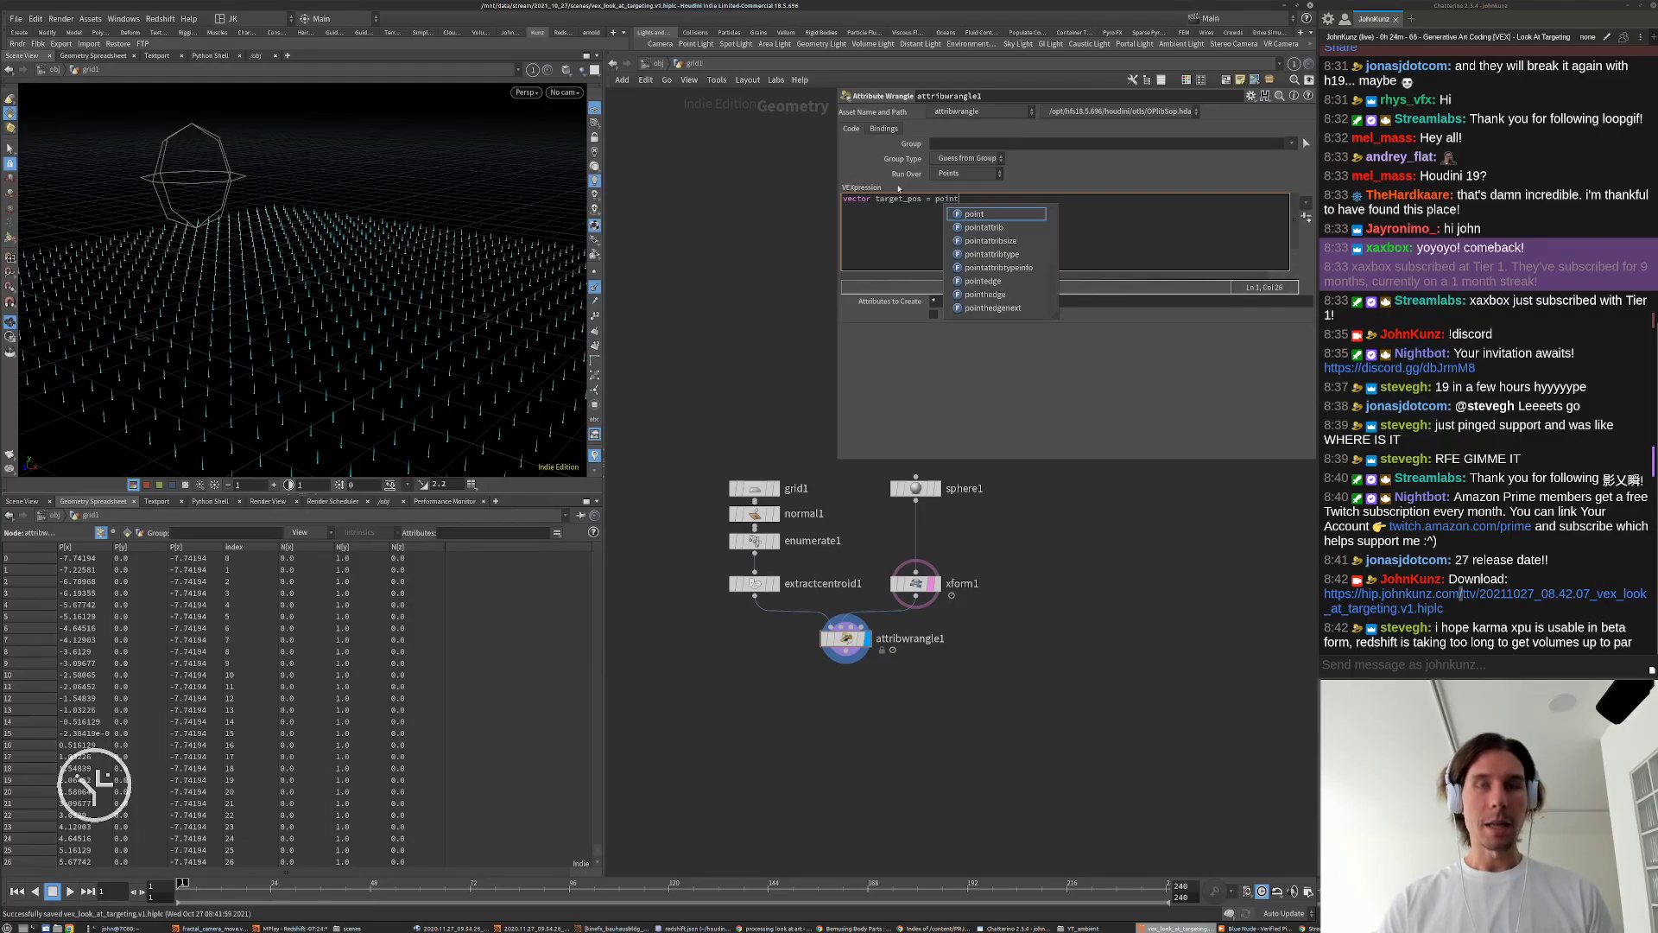
type("(")
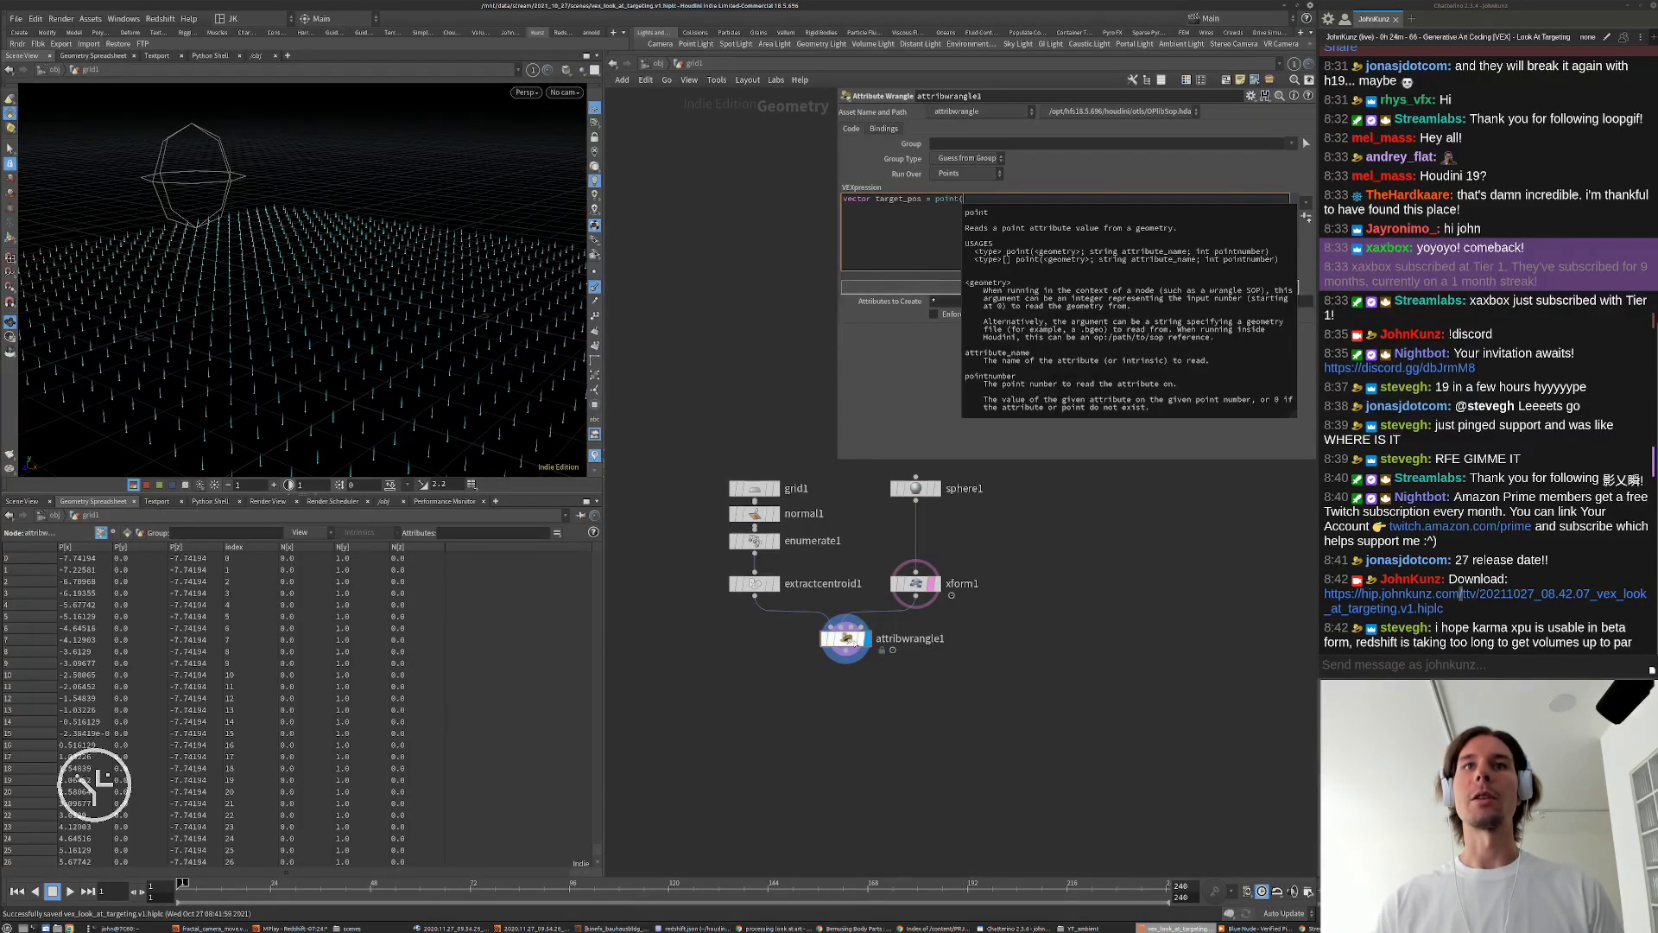
Step: Enter 1 as the input and 'P' as the attribute name in attribwrangle1's open point( call
scroll(852, 643, "up", 3)
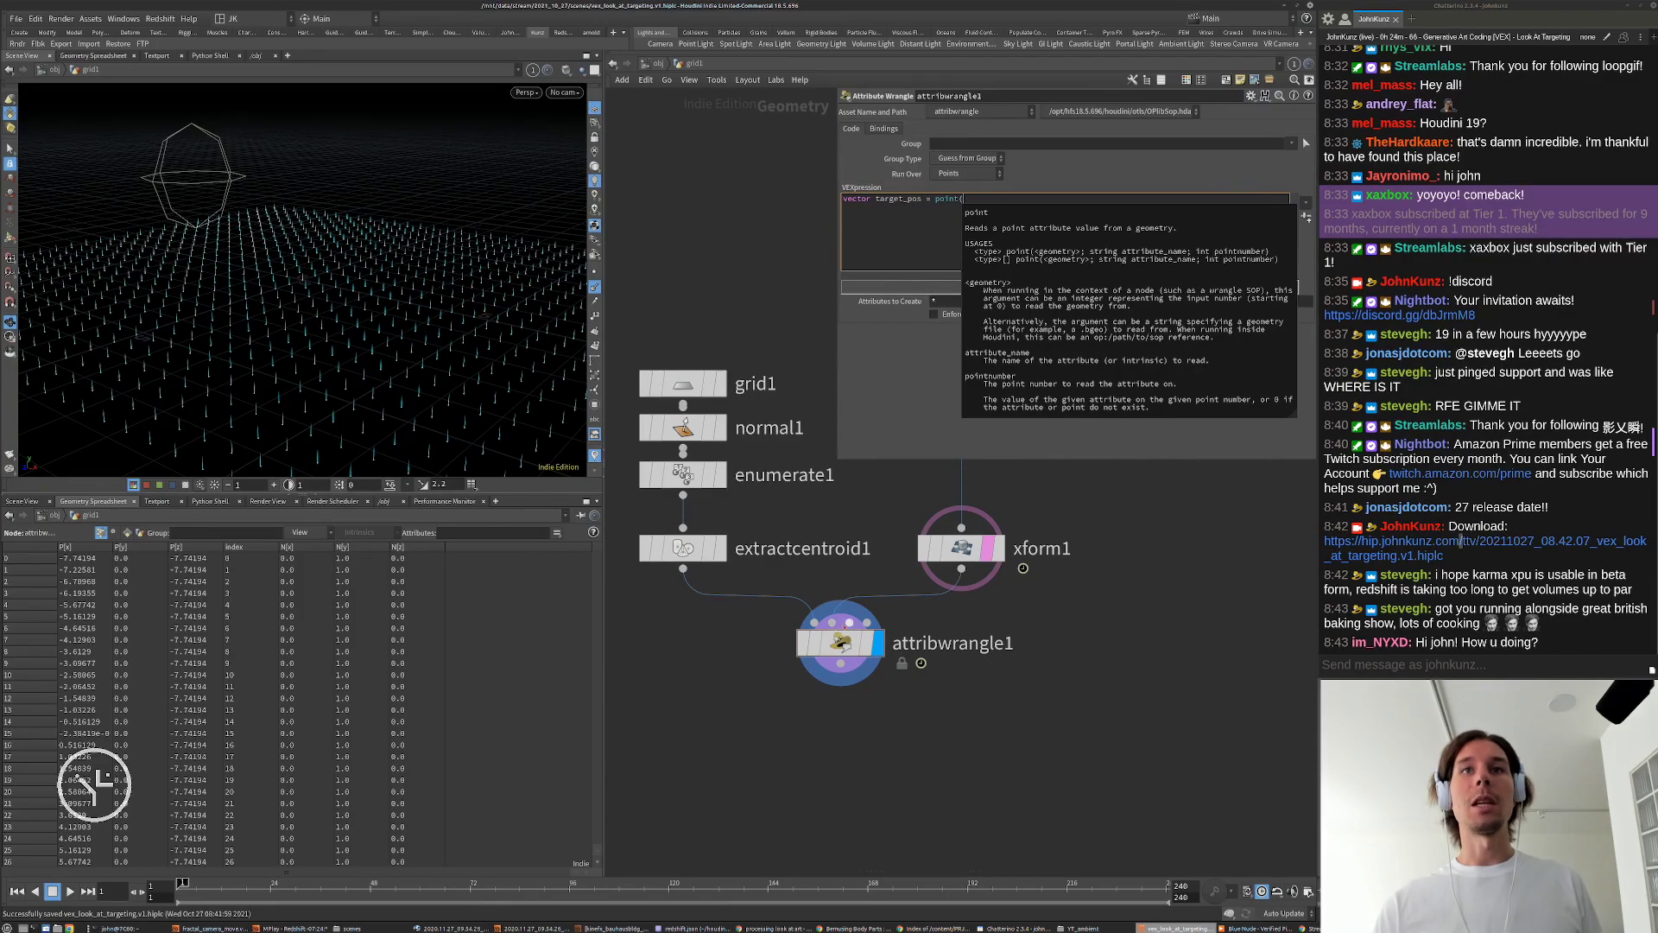
left_click(847, 665)
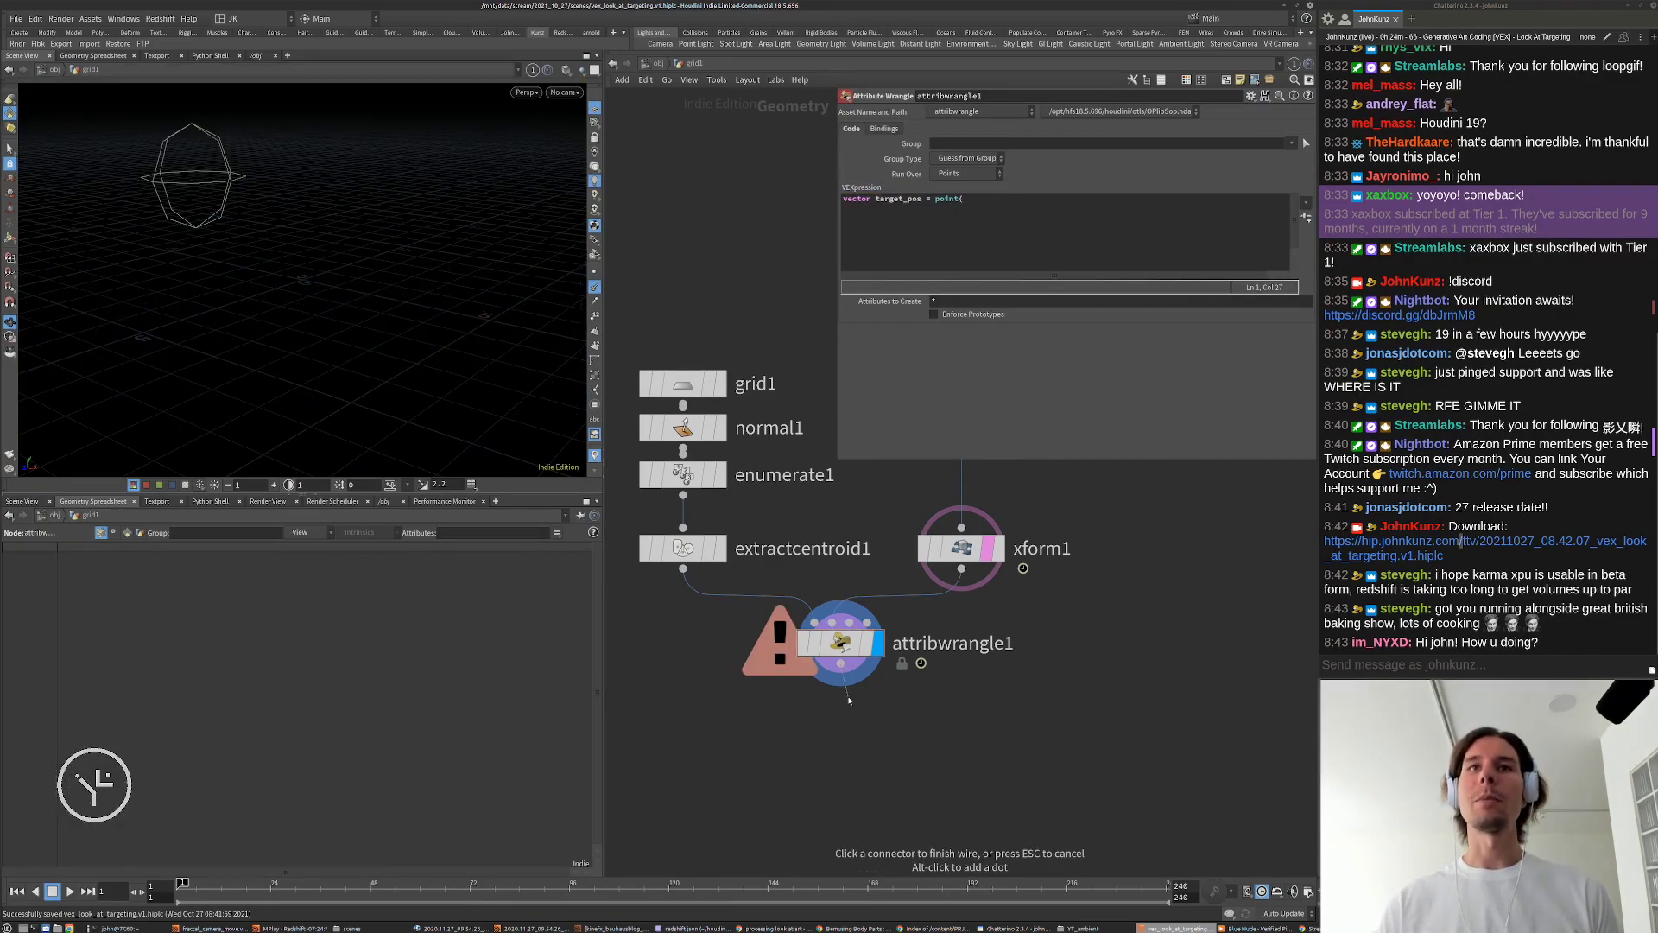
left_click(1012, 208)
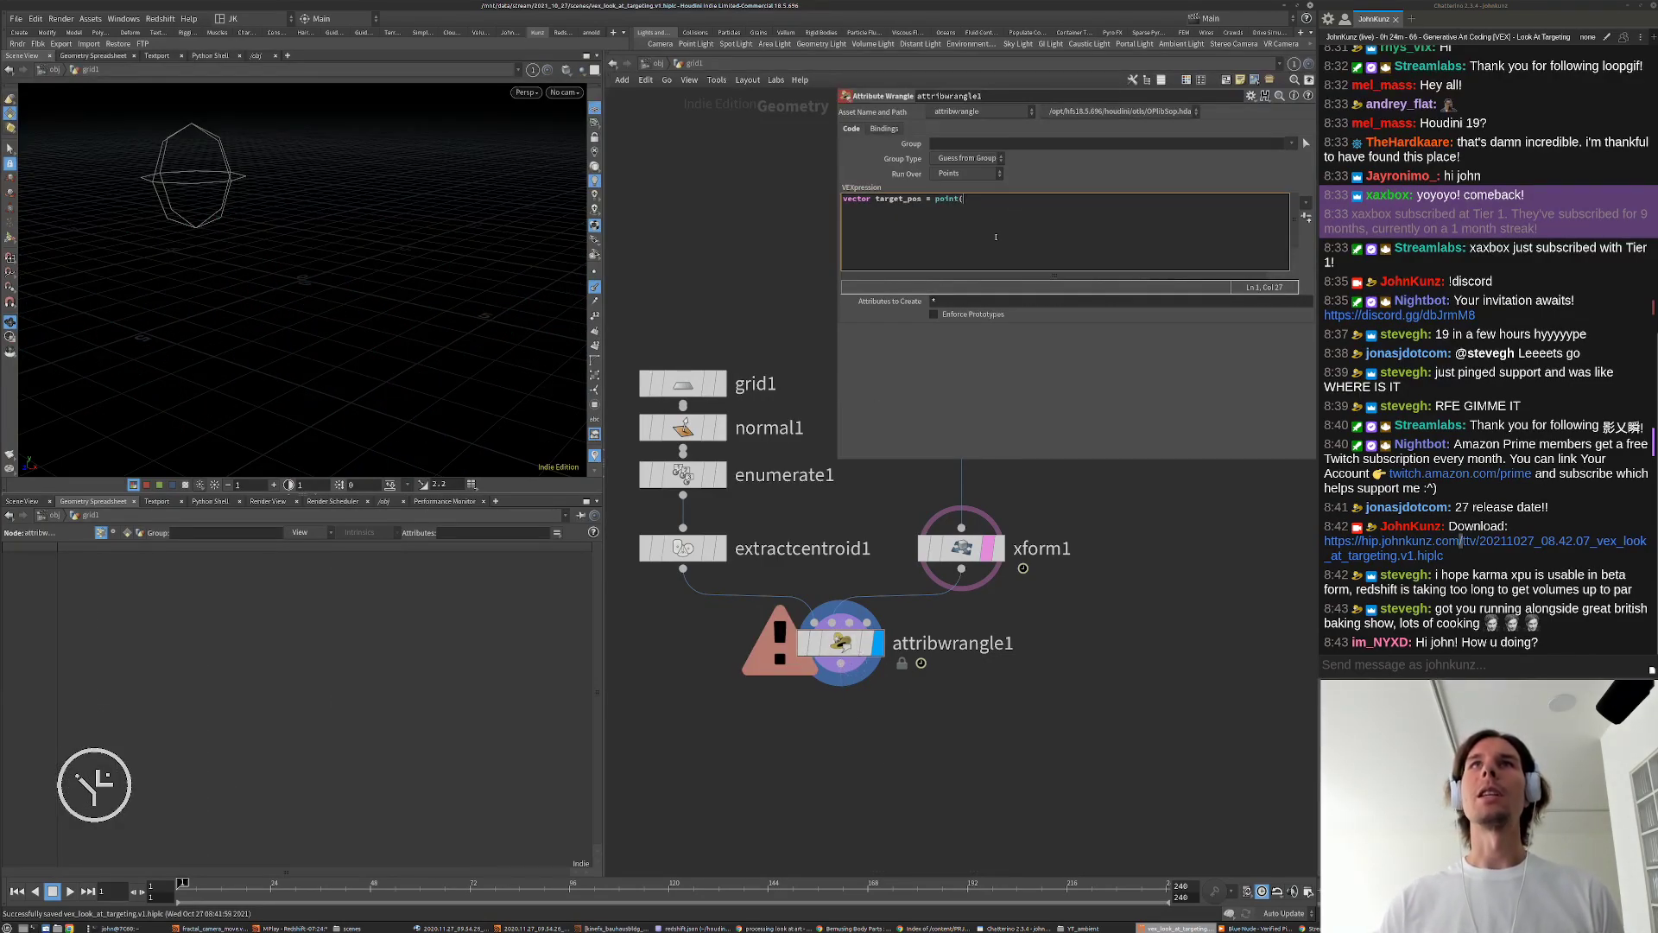
type("0")
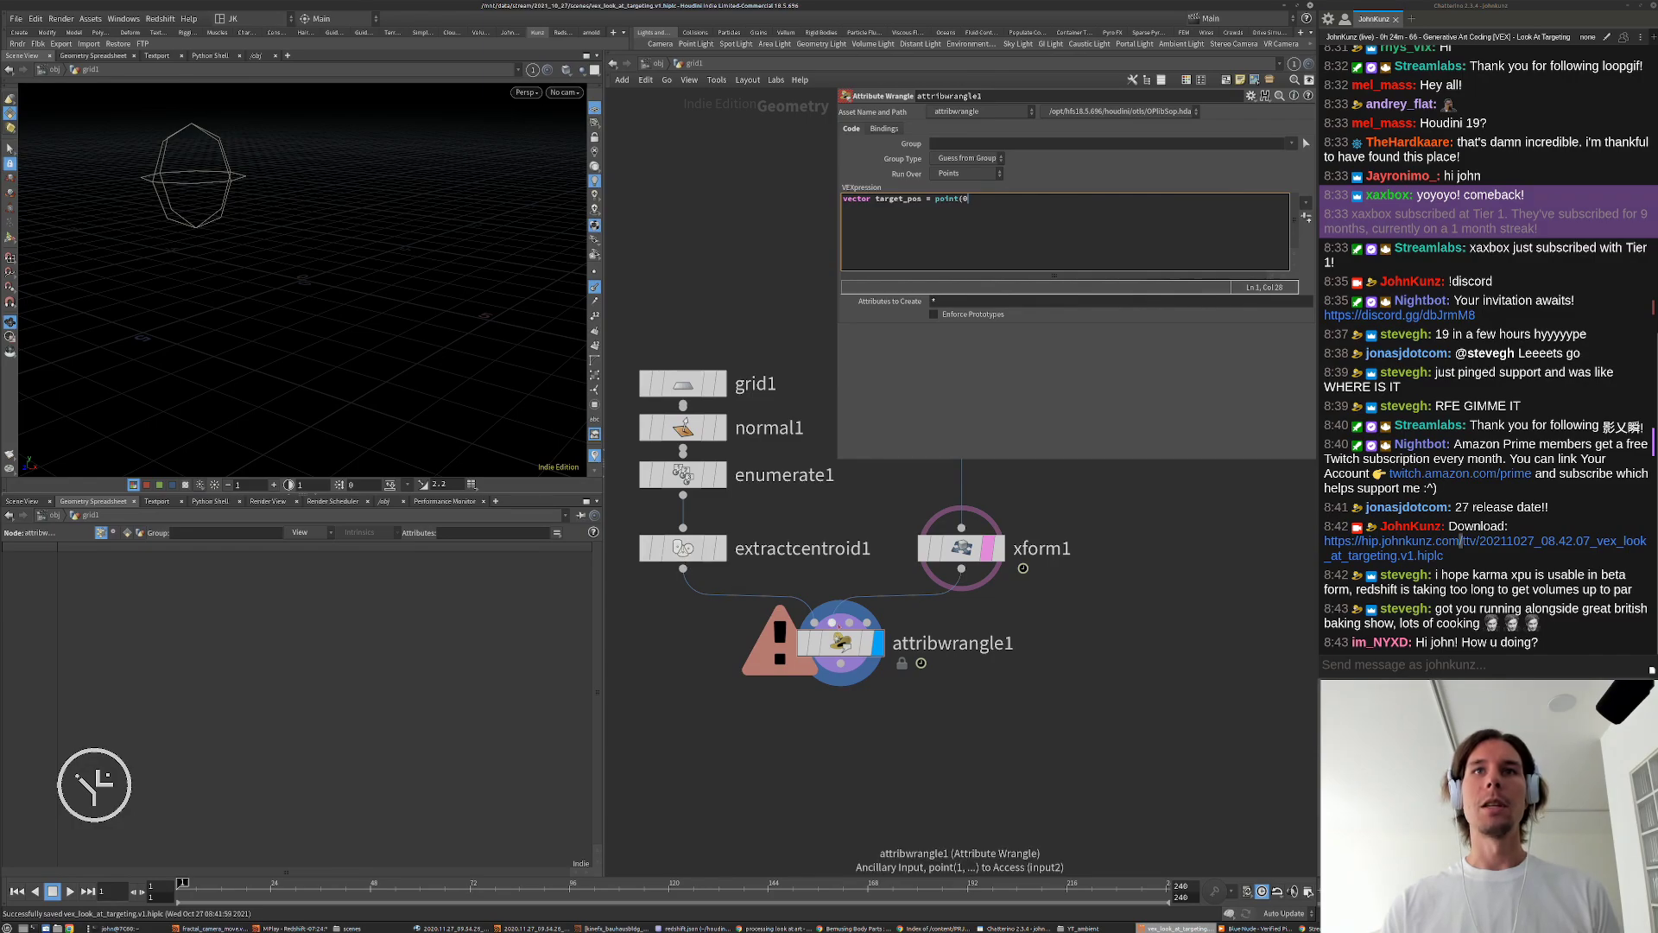
key("BackSpace")
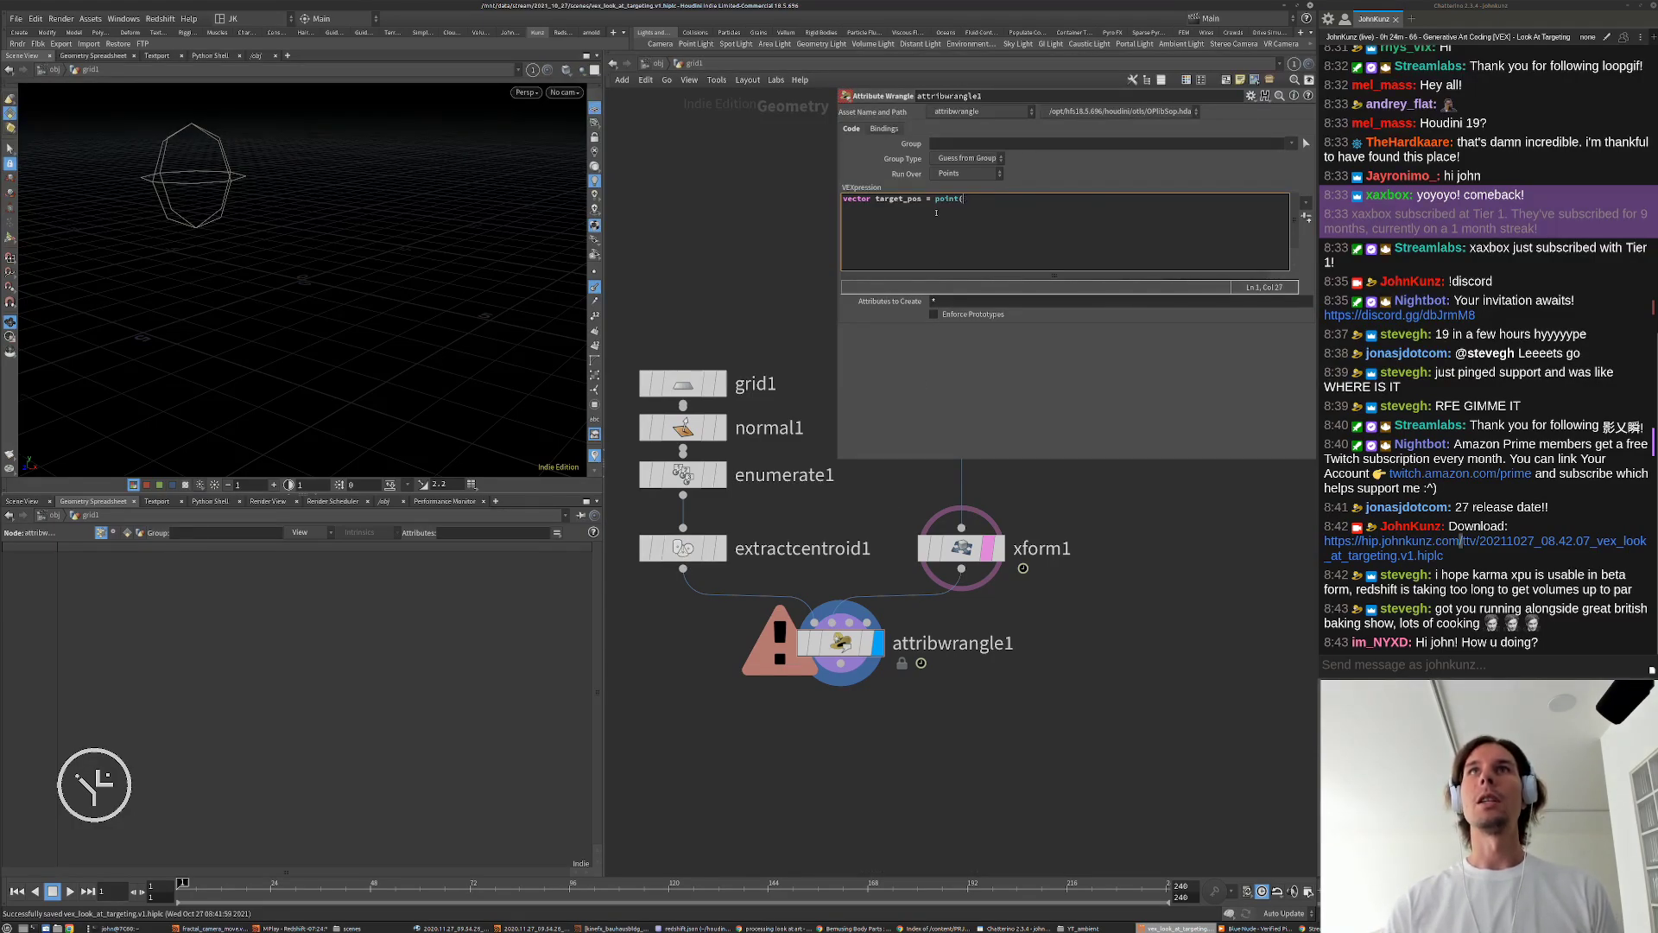
type("1")
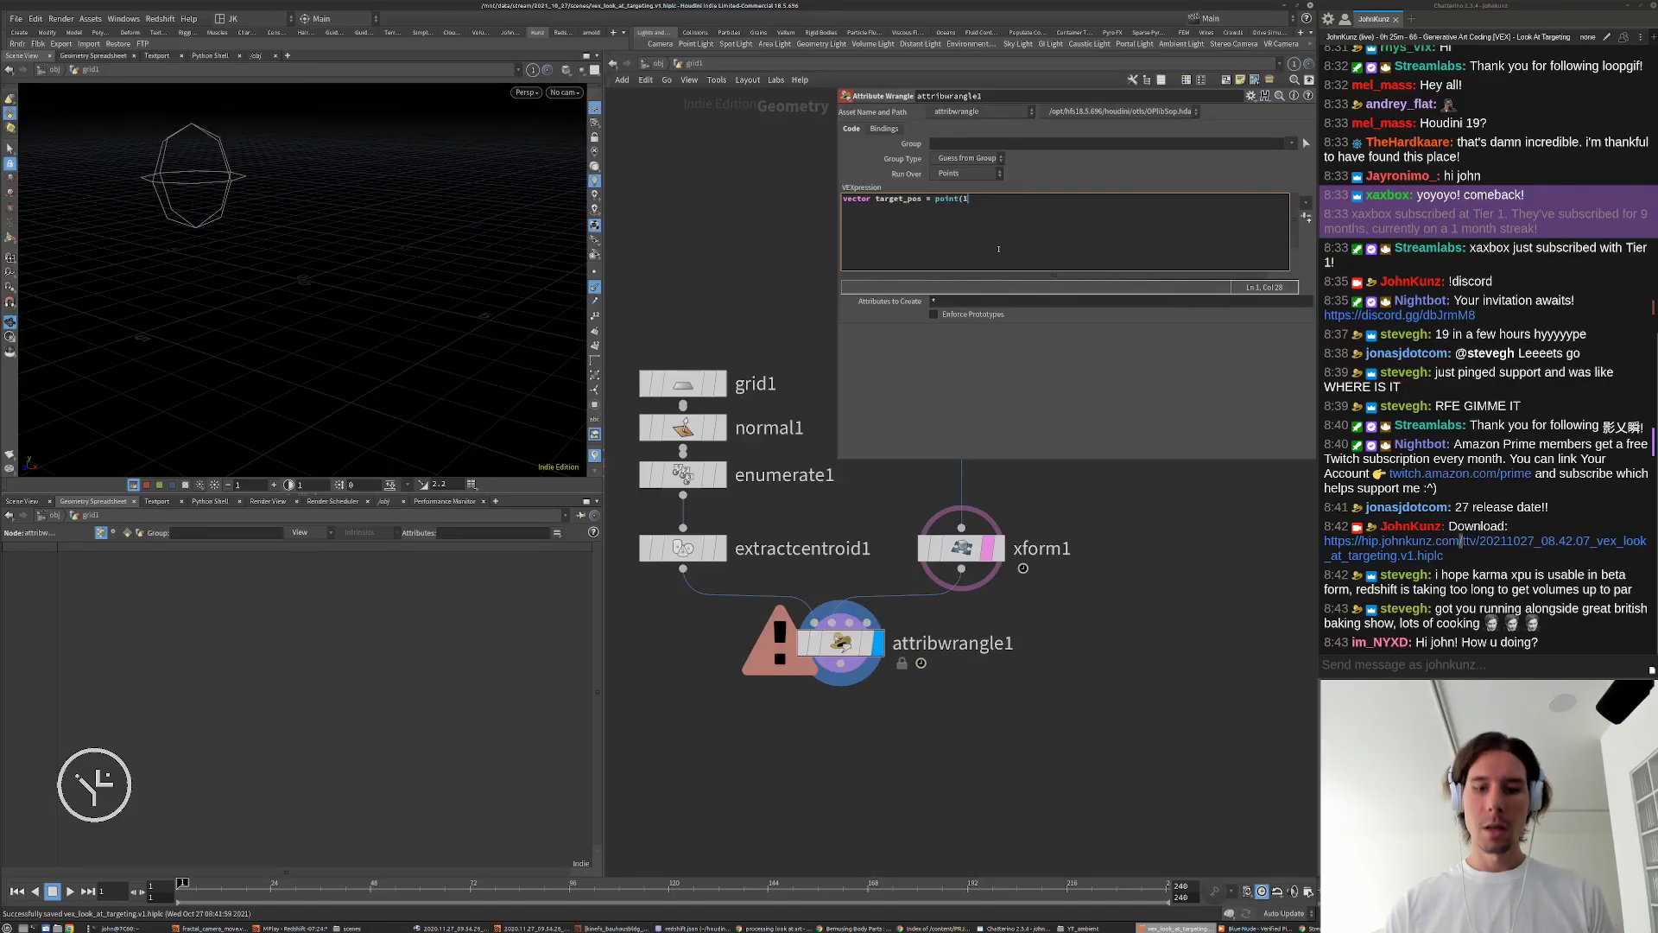
type(", \"P\"")
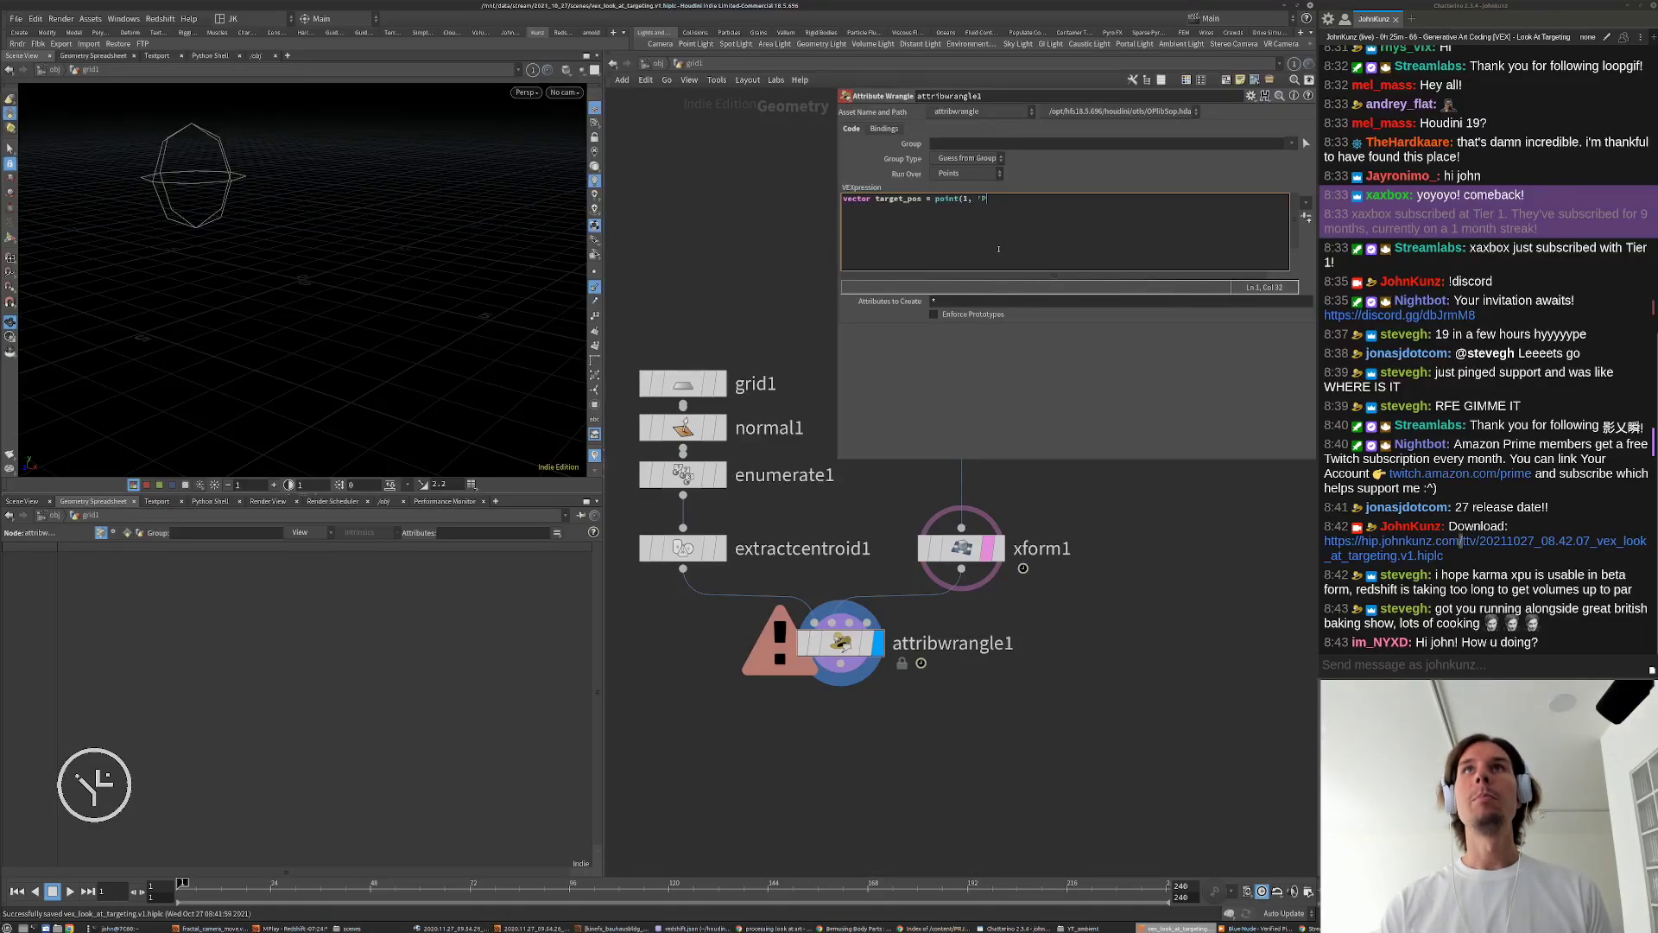
type(",")
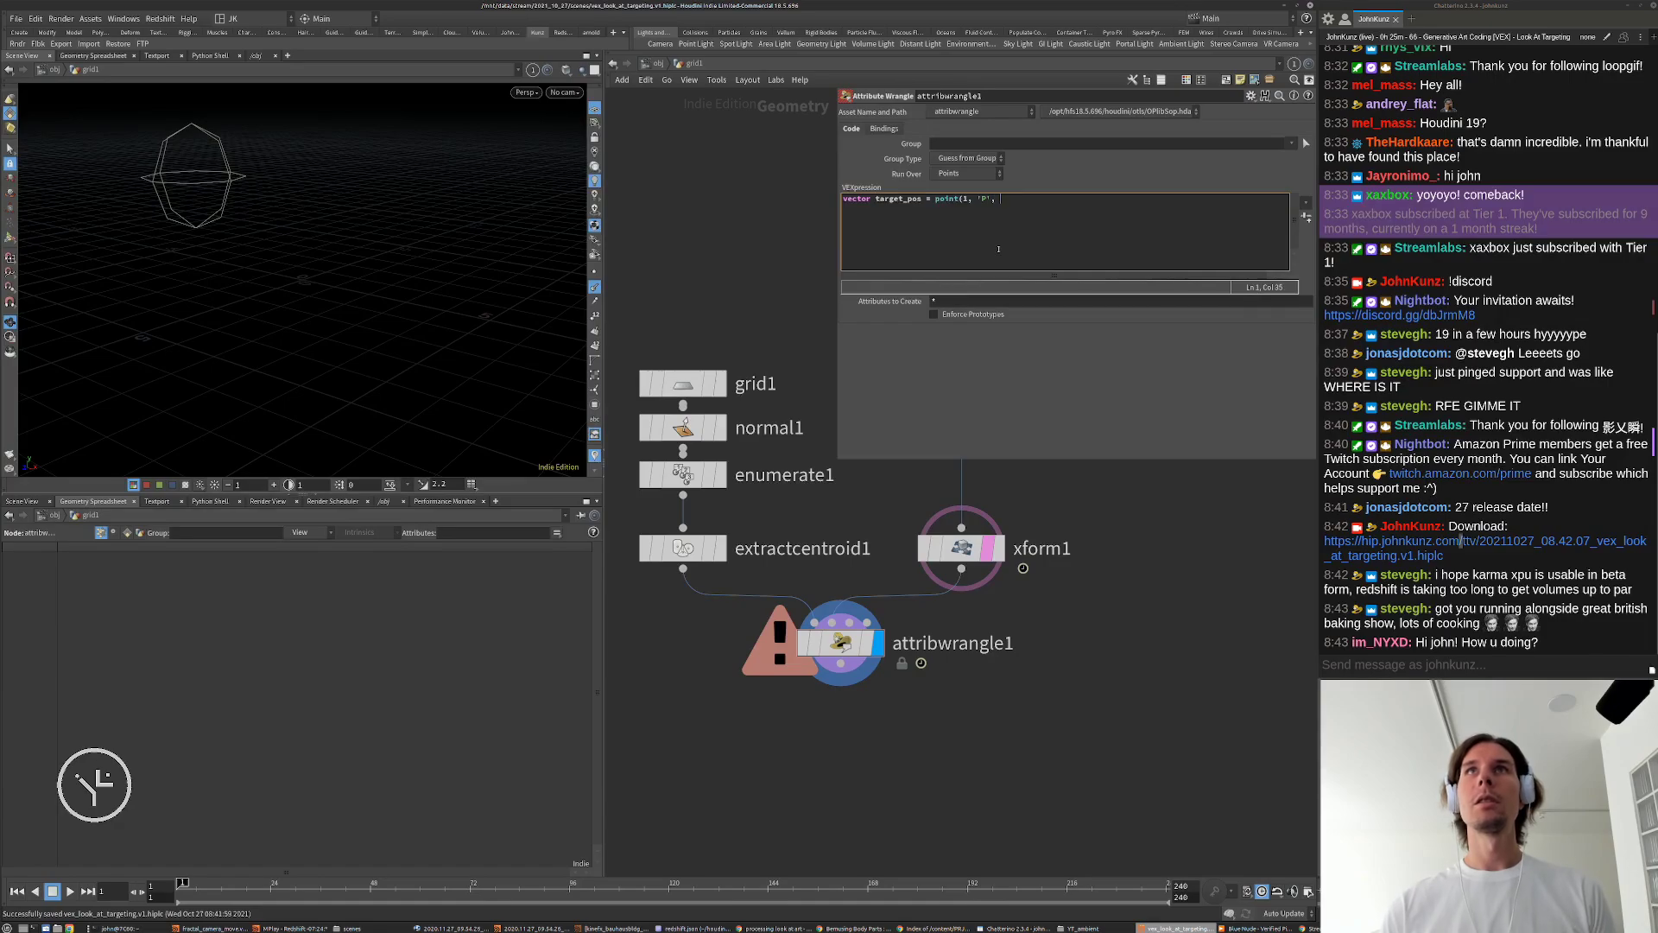
Step: Check xform1's node info and complete the point call with point number 0, a closing bracket and semicolon
middle_click(961, 548)
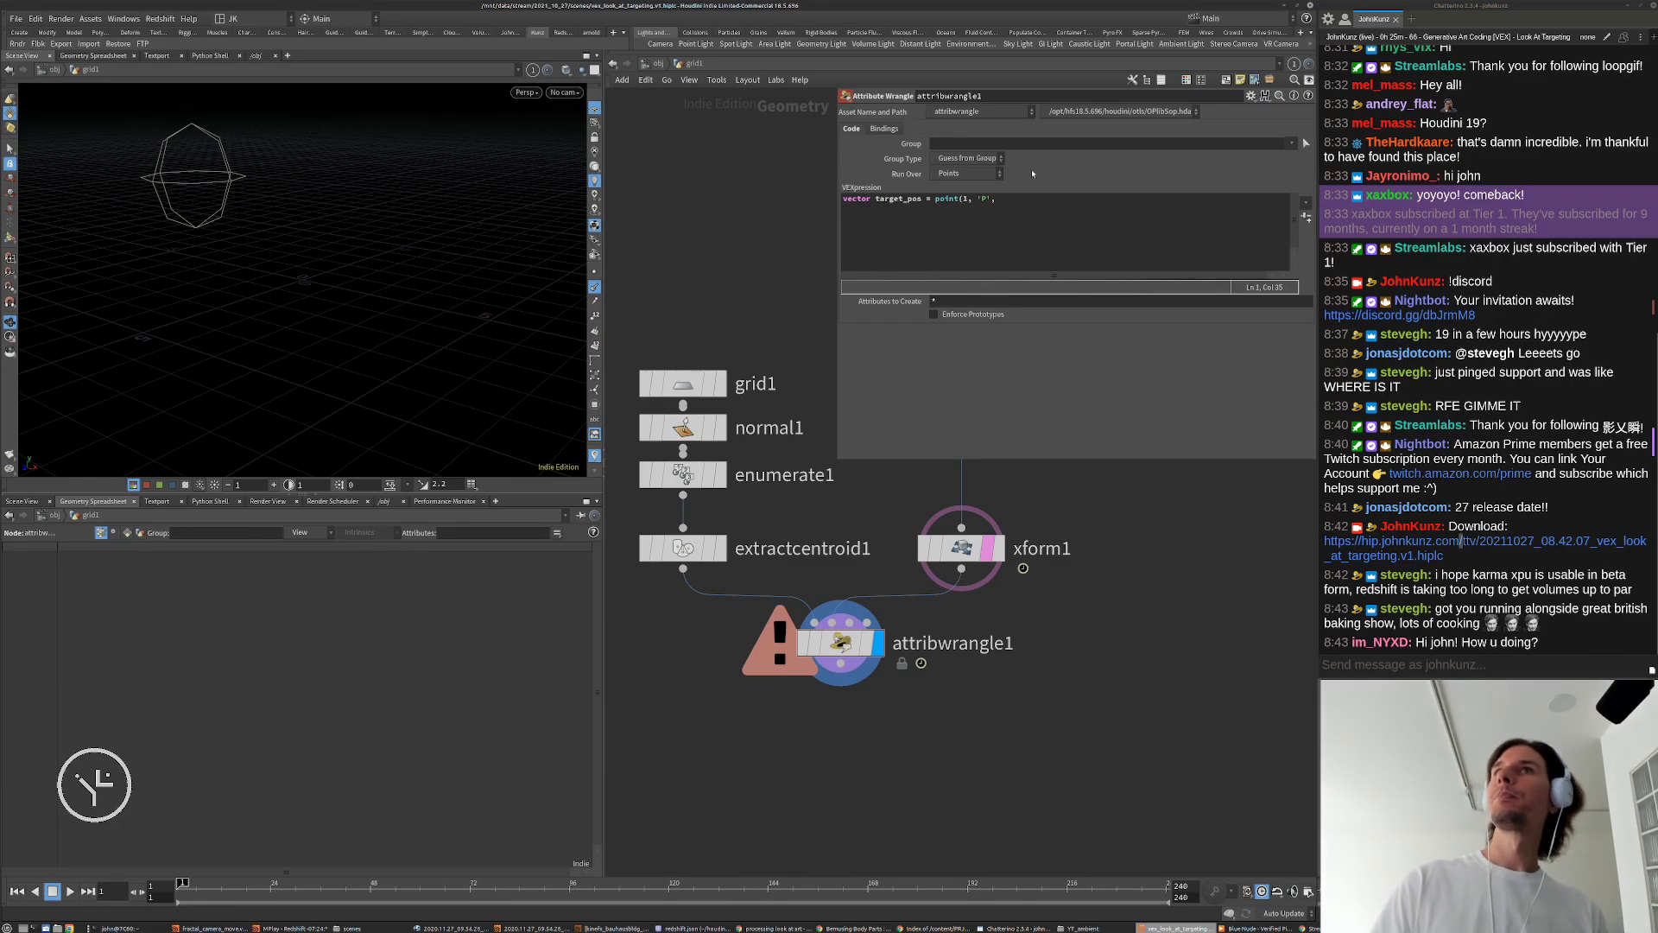
left_click(1081, 197)
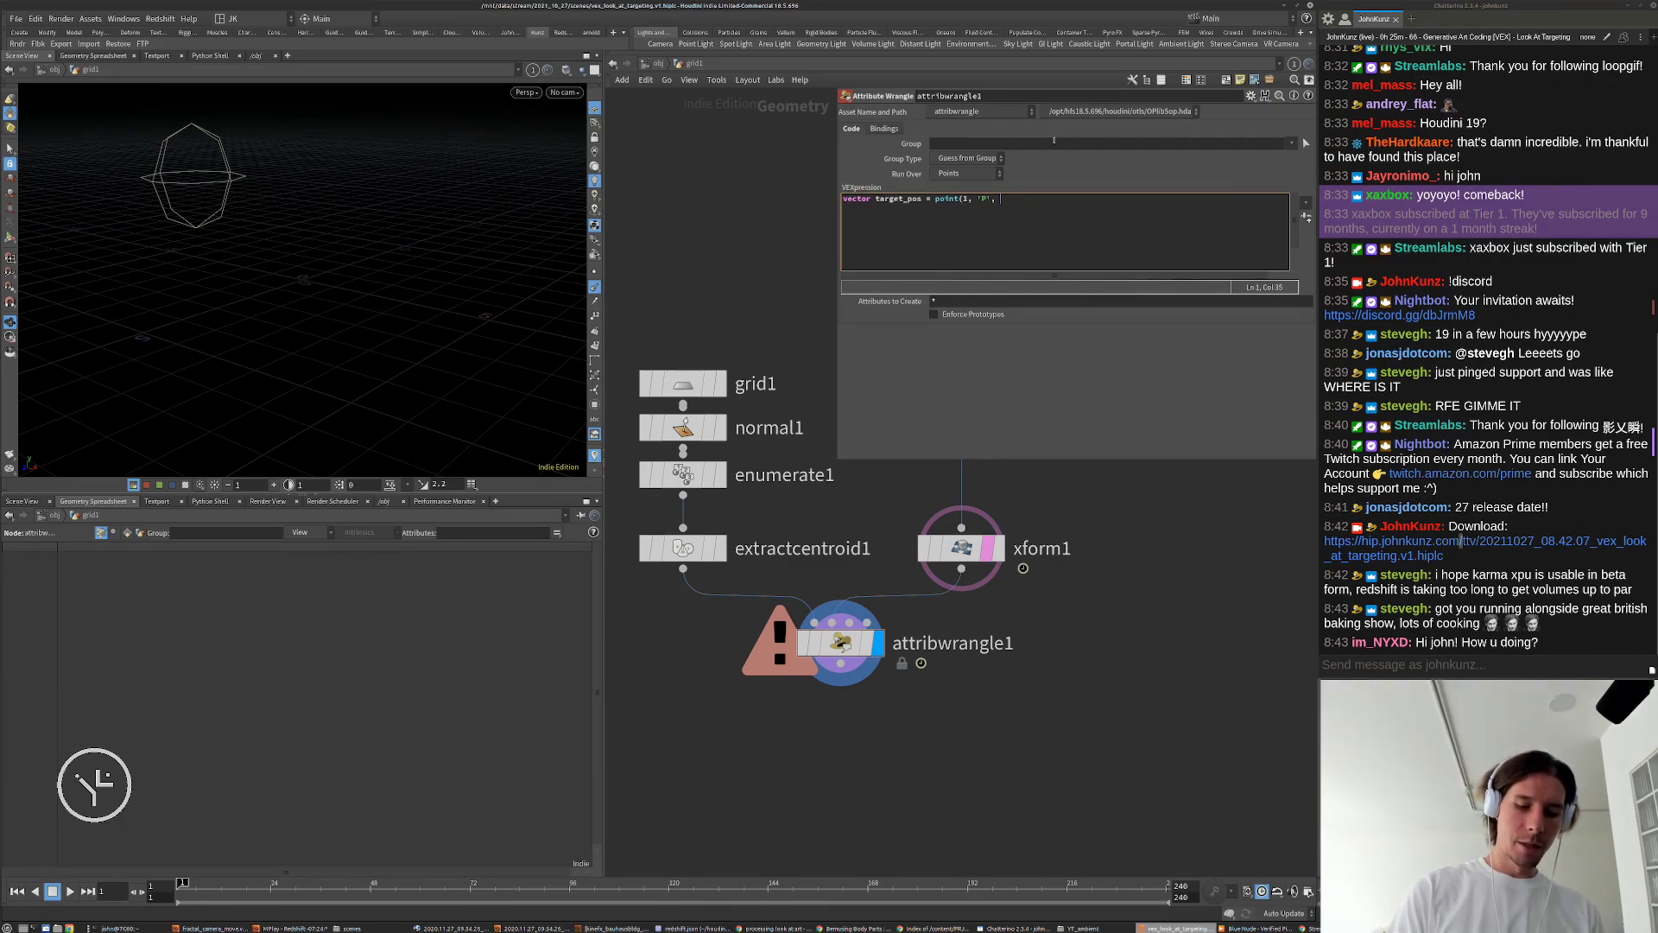
type("0")
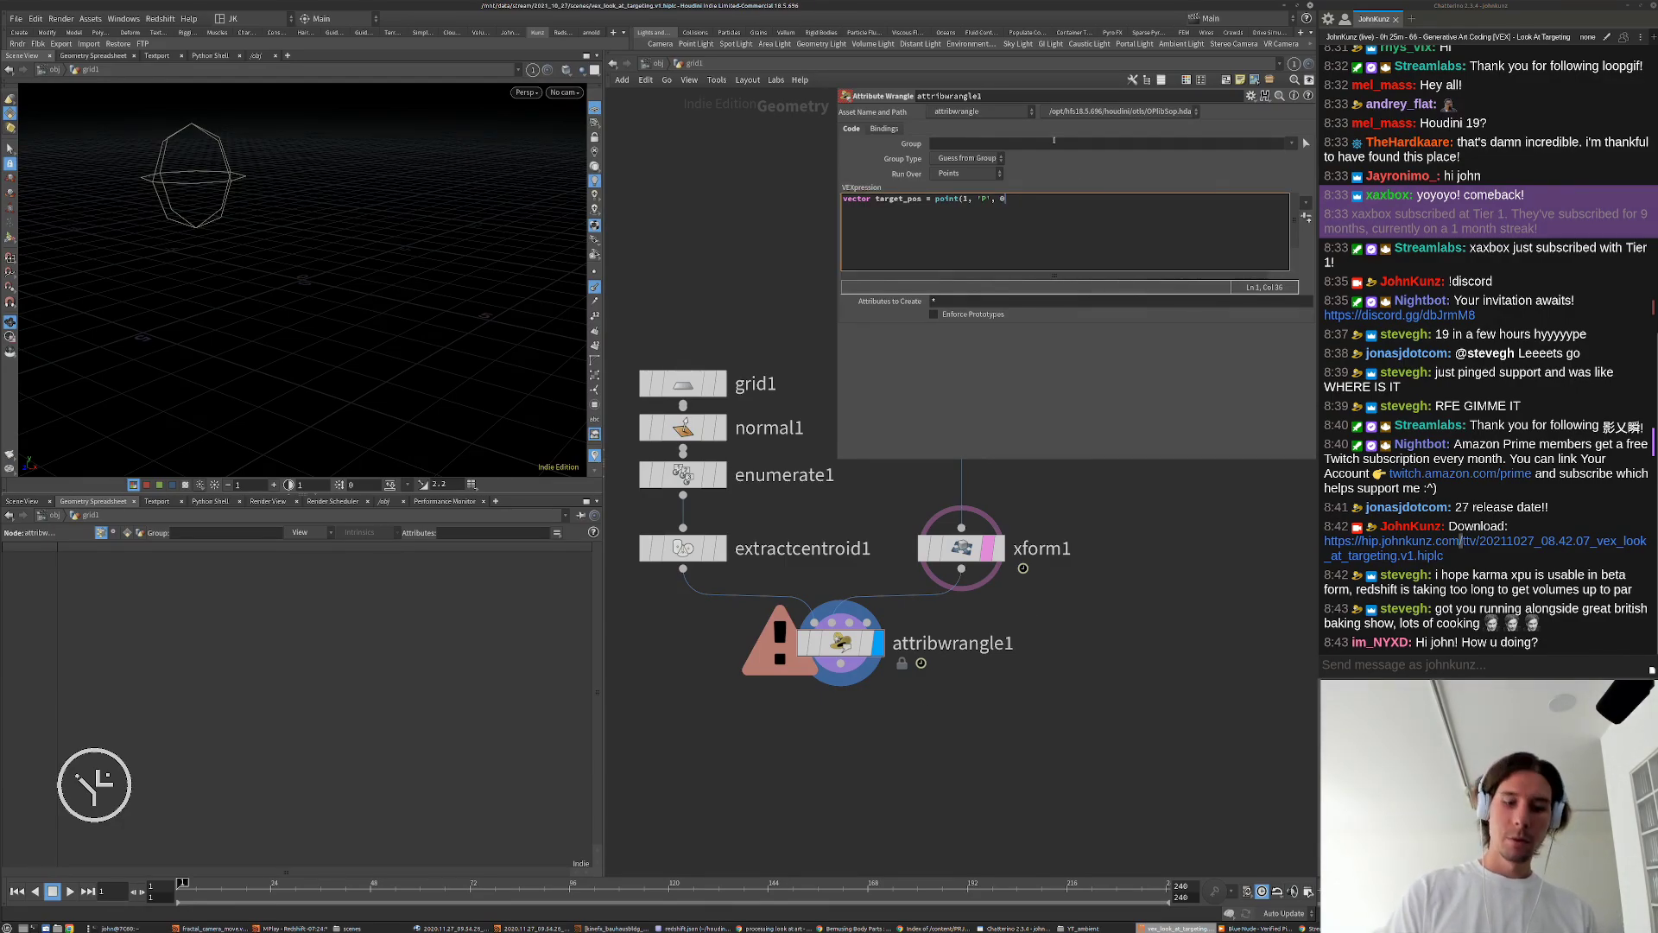
type(");")
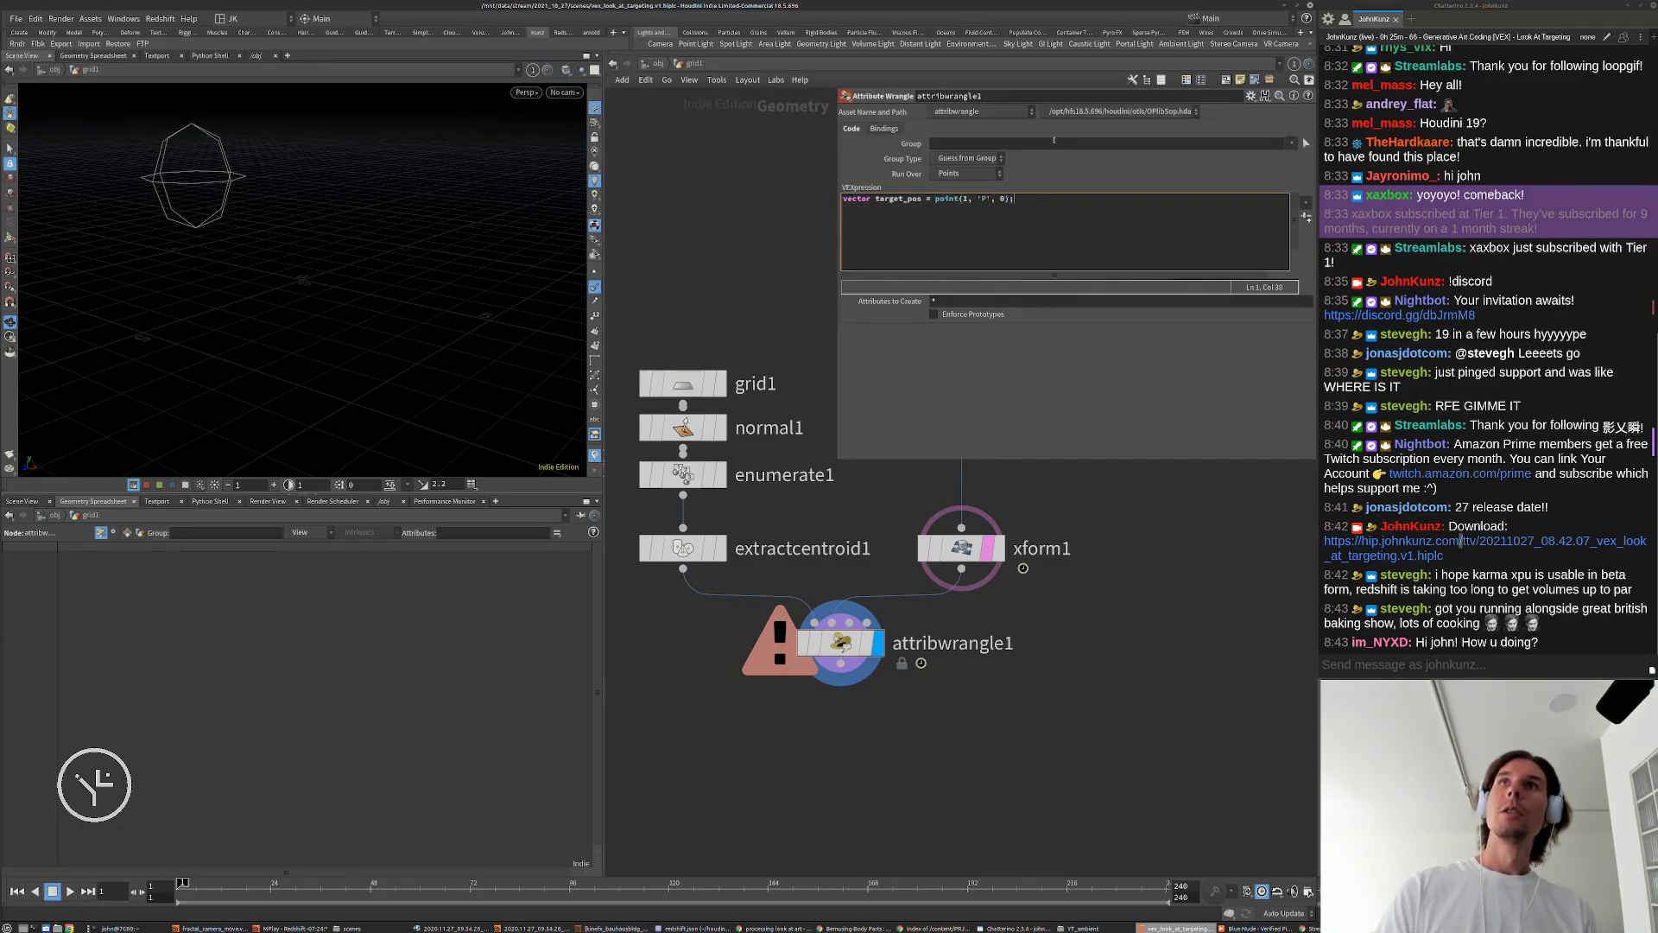
Step: Inspect xform1's point data in the geometry spreadsheet and review the point call's input and point number arguments in attribwrangle1
middle_click(965, 549)
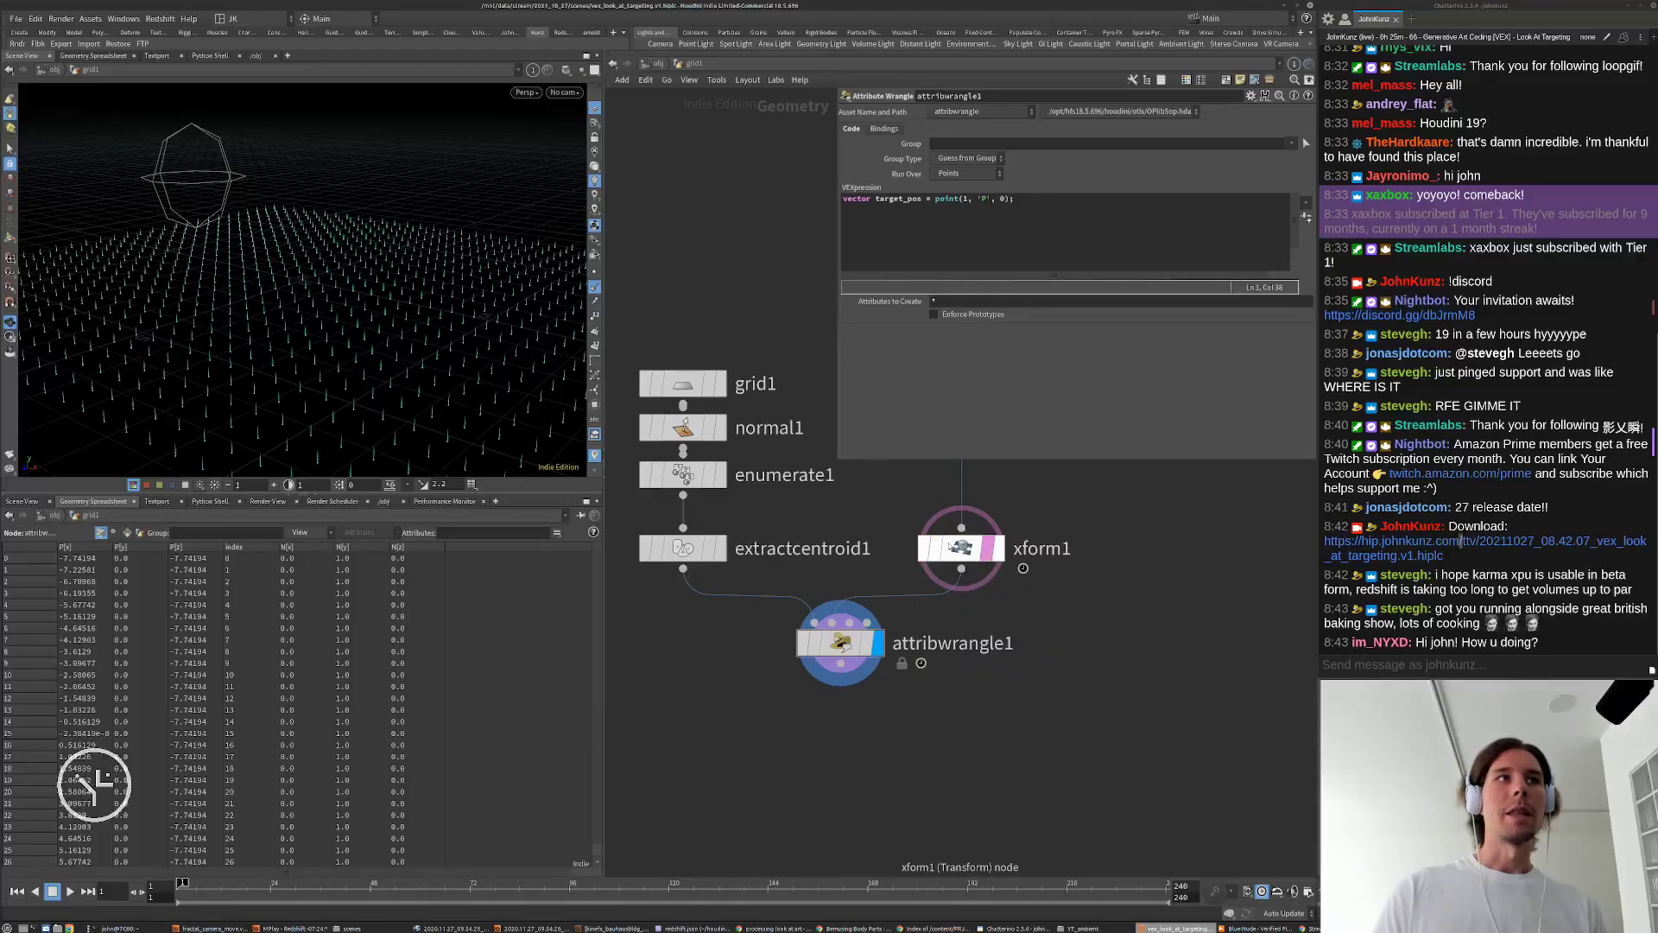
left_click(960, 548)
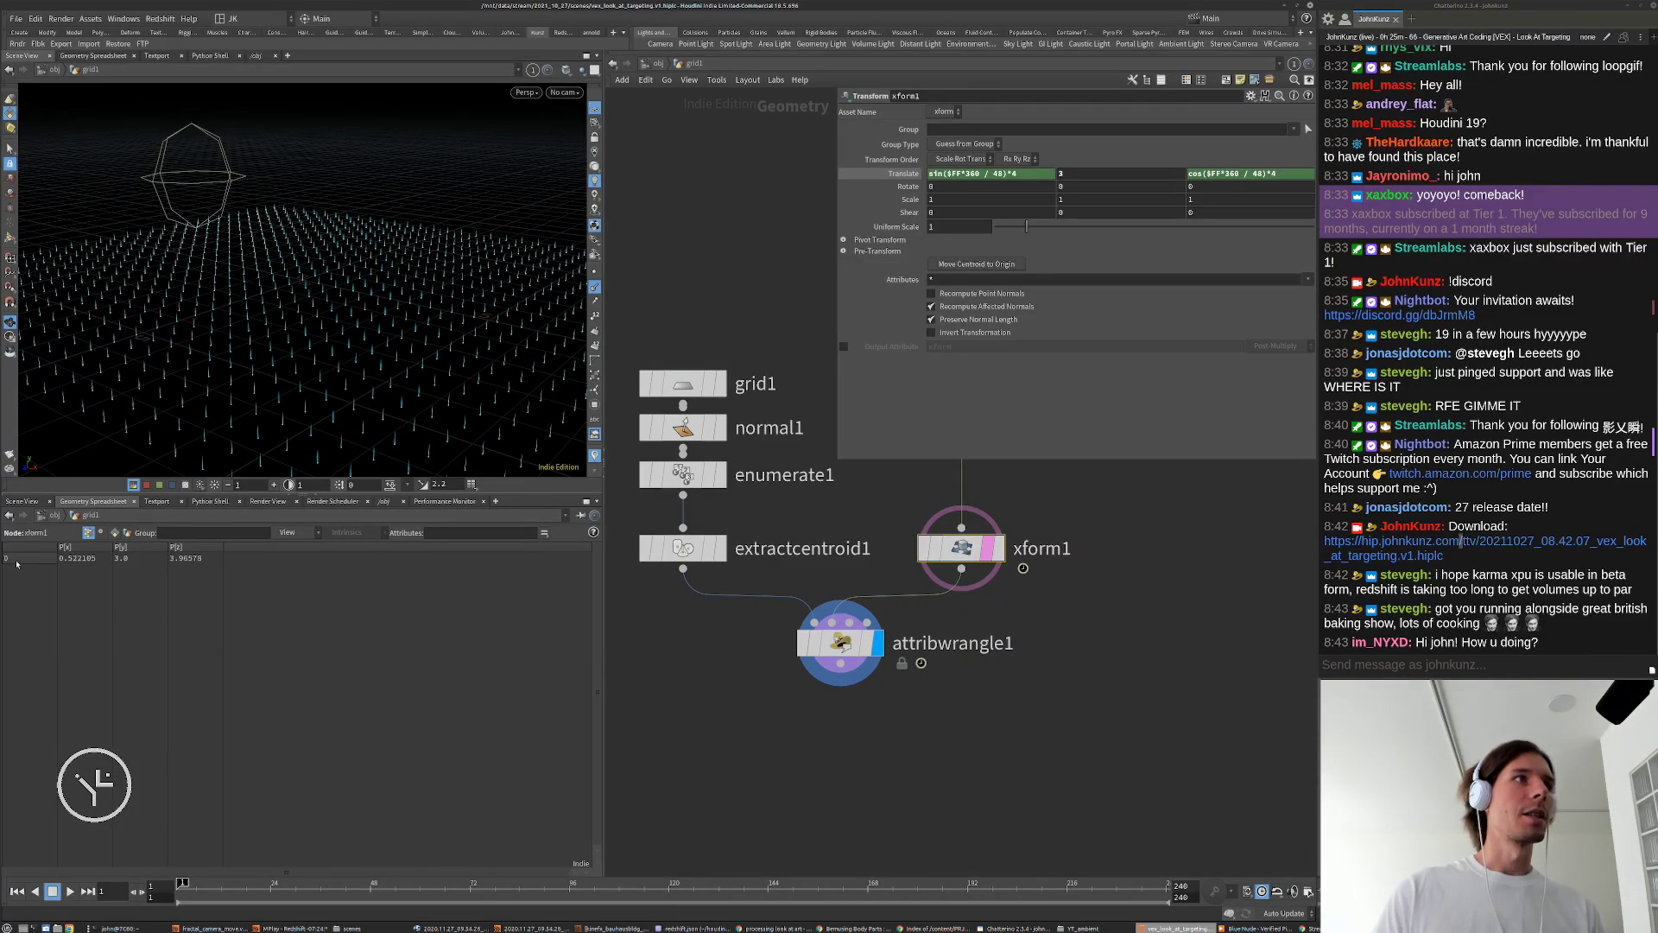
left_click(837, 643)
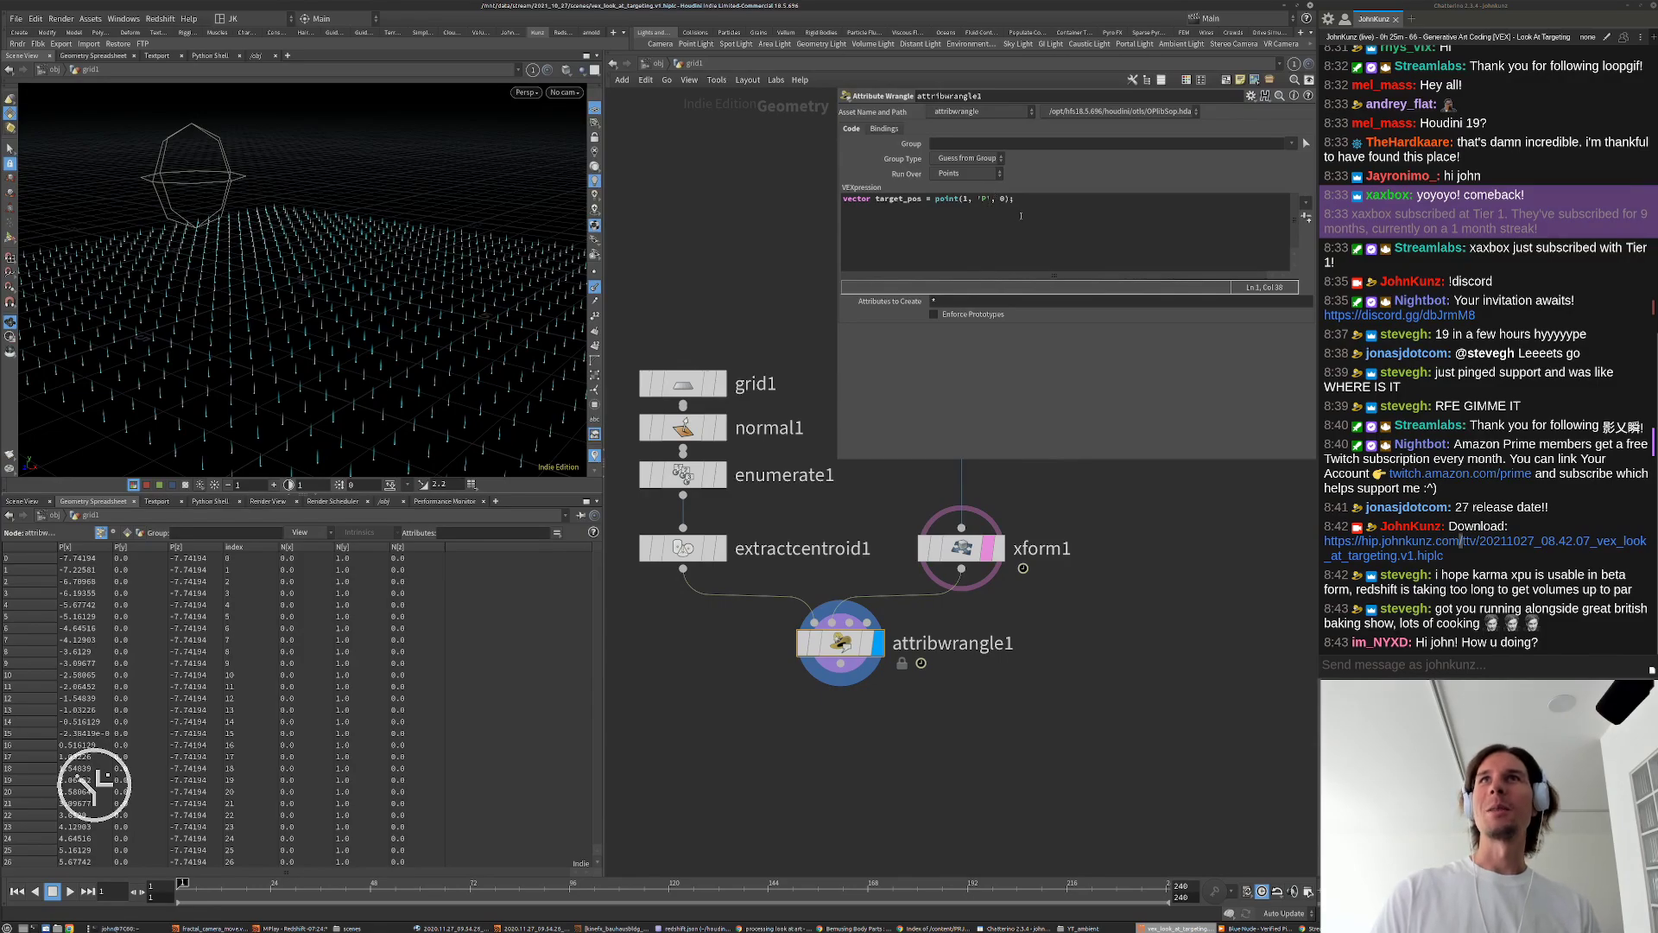
left_click_drag(1006, 198, 950, 199)
left_click(949, 200)
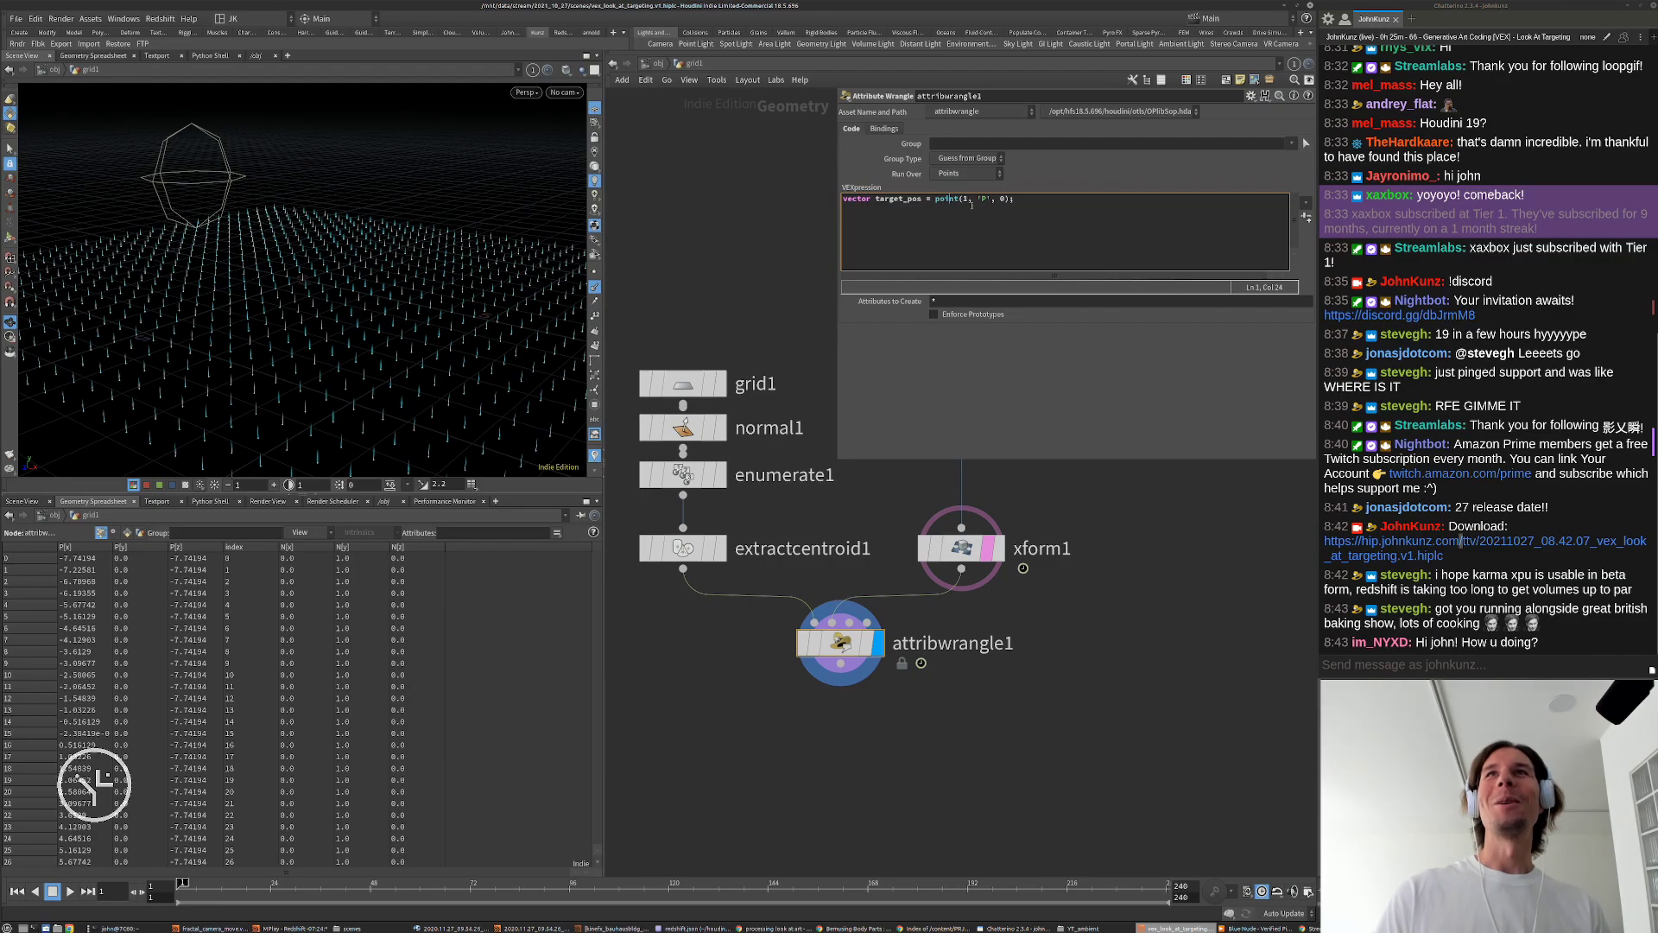
double_click(964, 200)
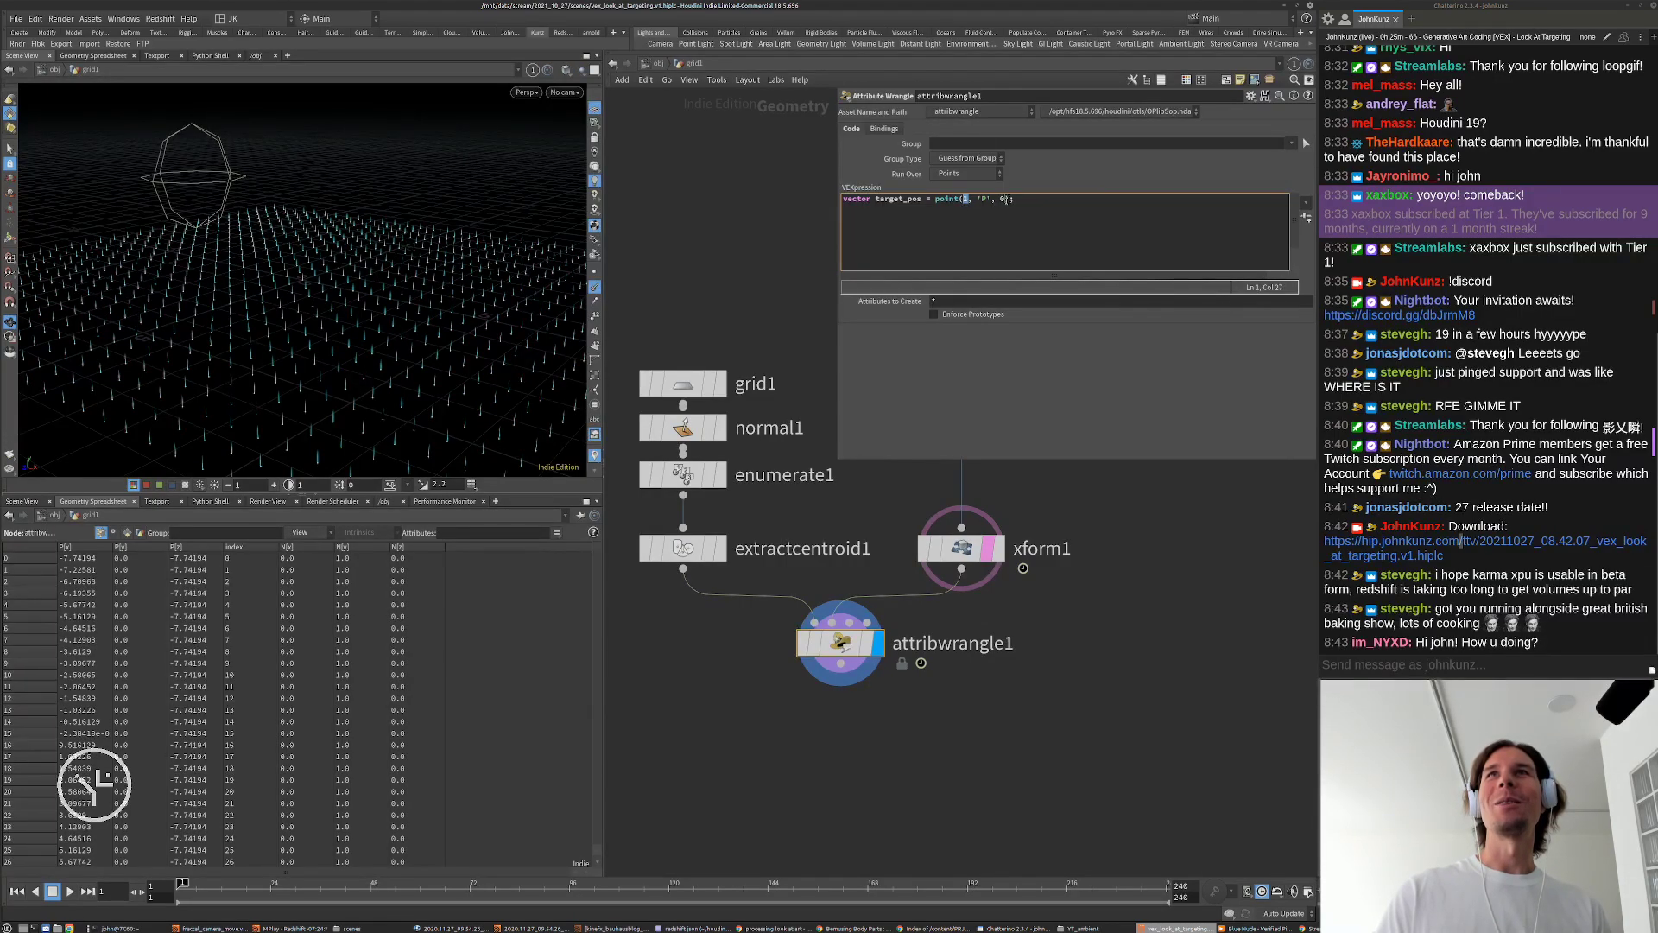
double_click(1003, 200)
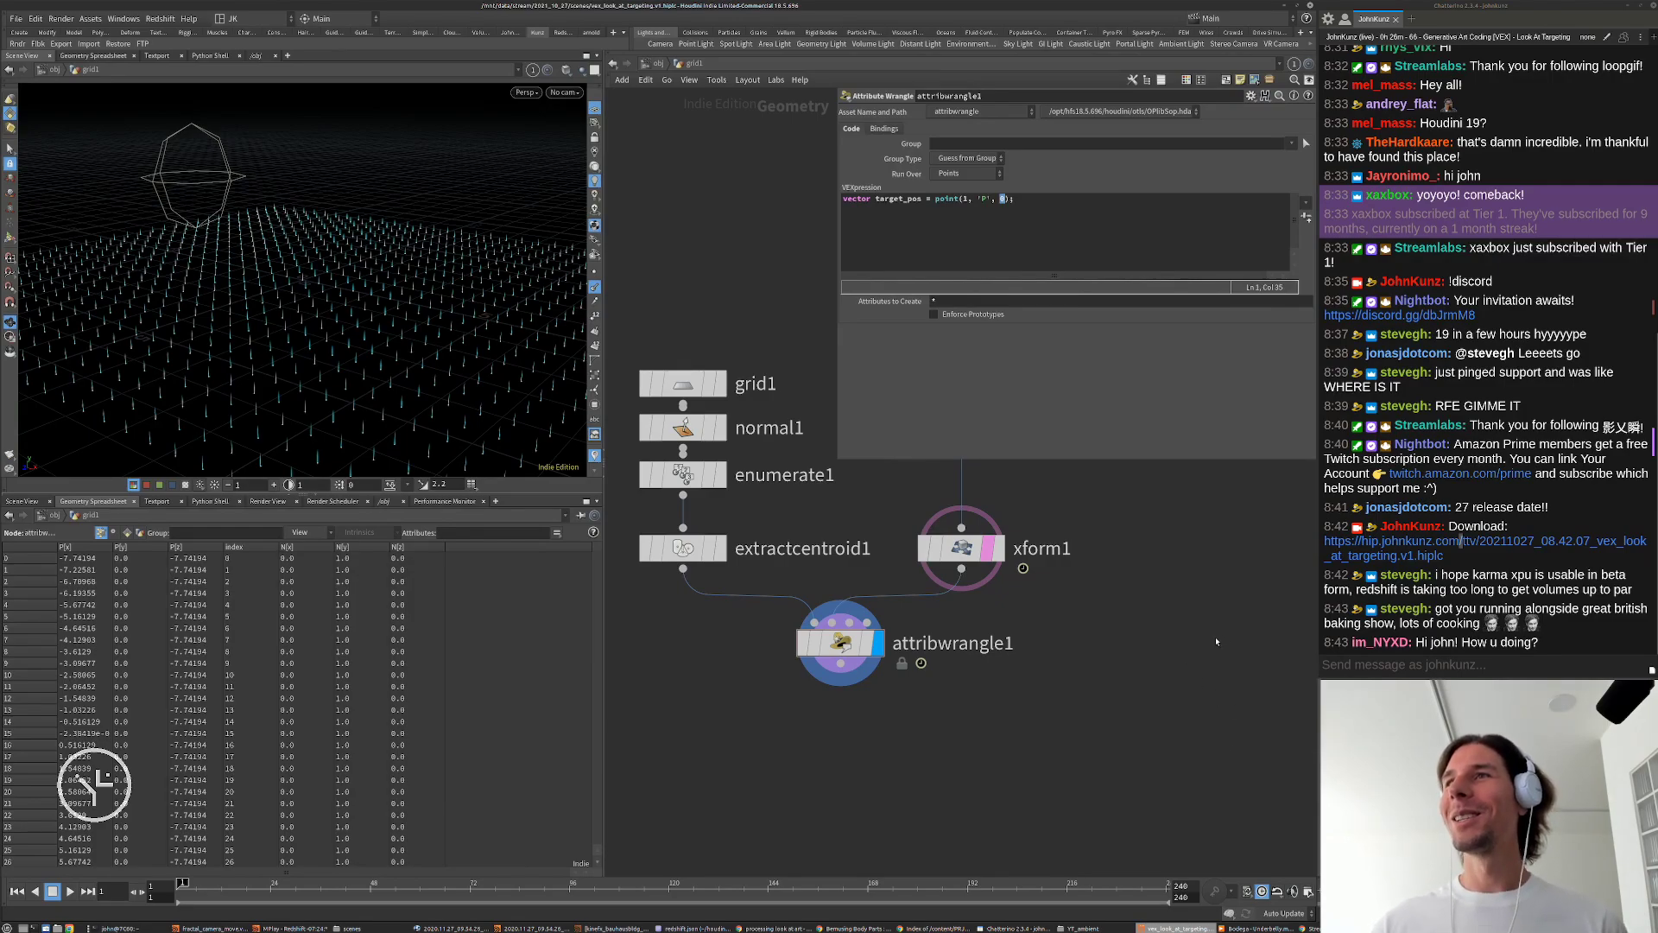
Step: Add the line @P = target_pos; below the target_pos declaration, separated by a blank line, and apply the VEX code
middle_click_drag(1225, 641, 1200, 621)
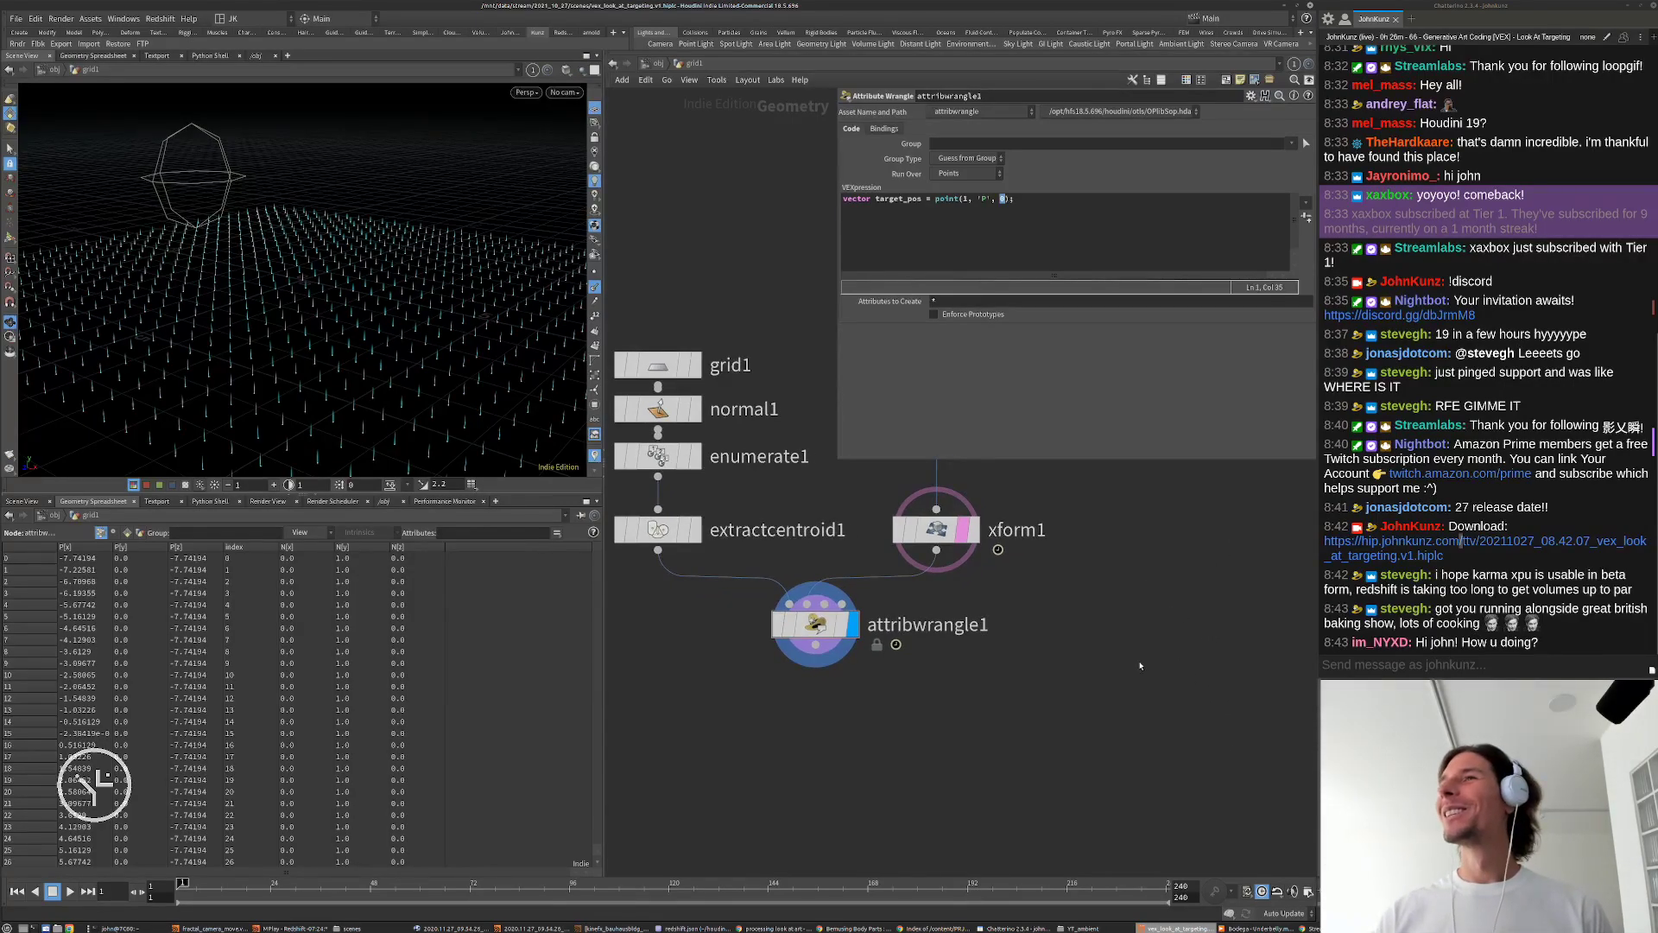
scroll(1140, 665, "down", 2)
middle_click_drag(1131, 700, 1114, 670)
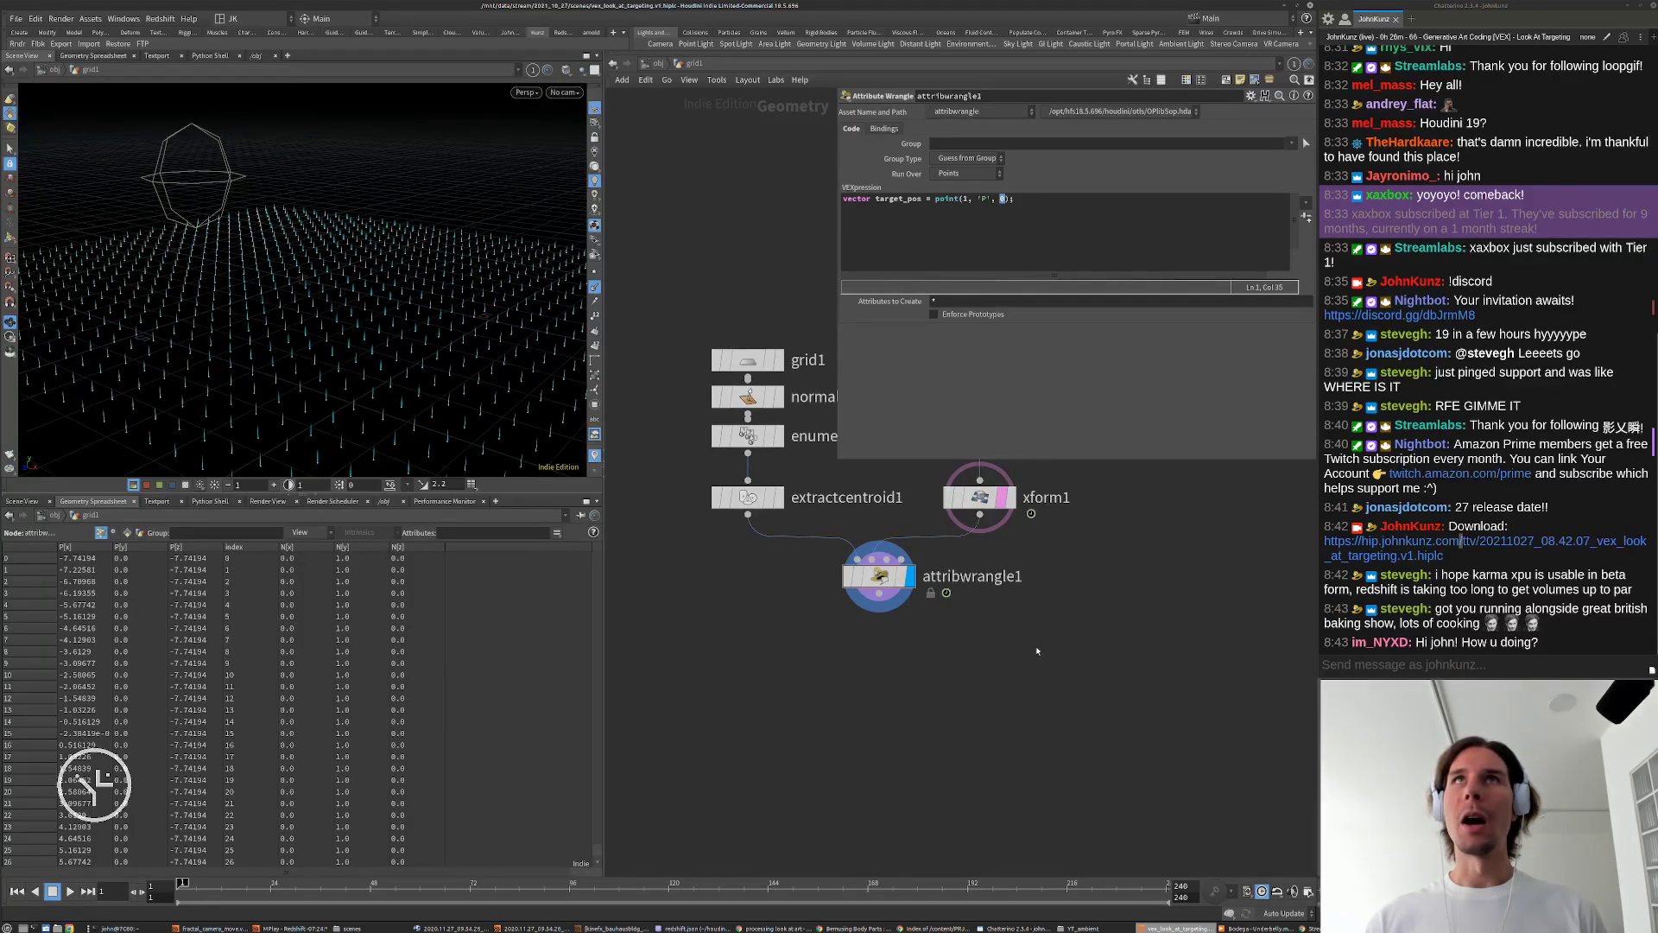
middle_click_drag(1042, 646, 1044, 650)
left_click(1084, 243)
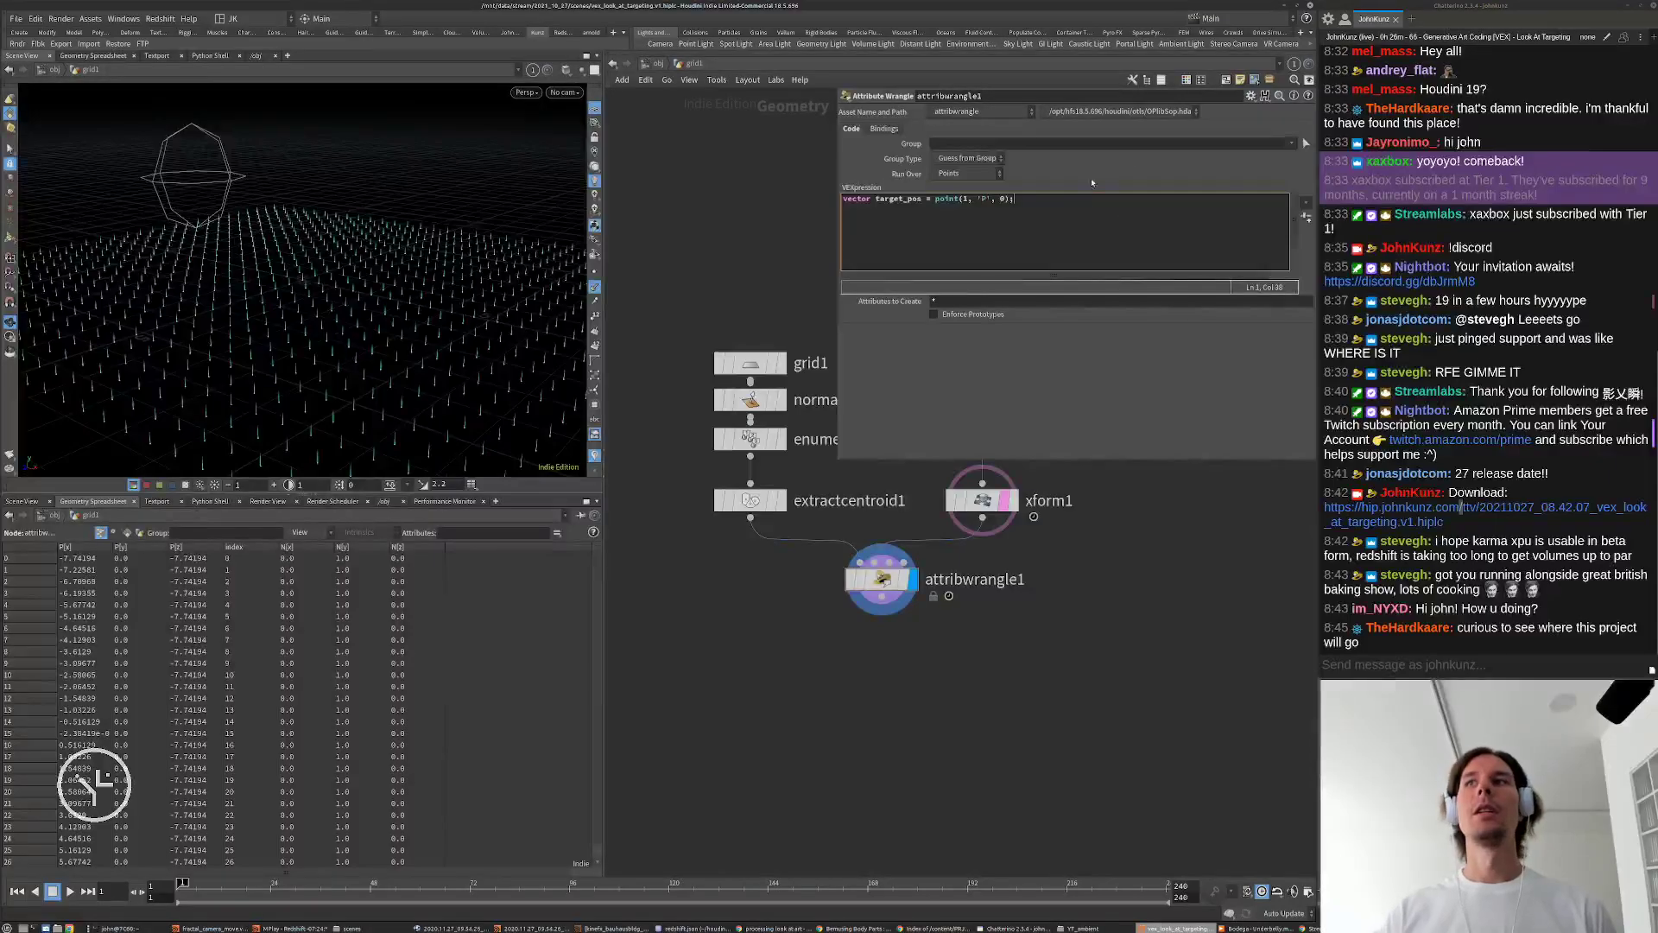
key("Return")
key("Return")
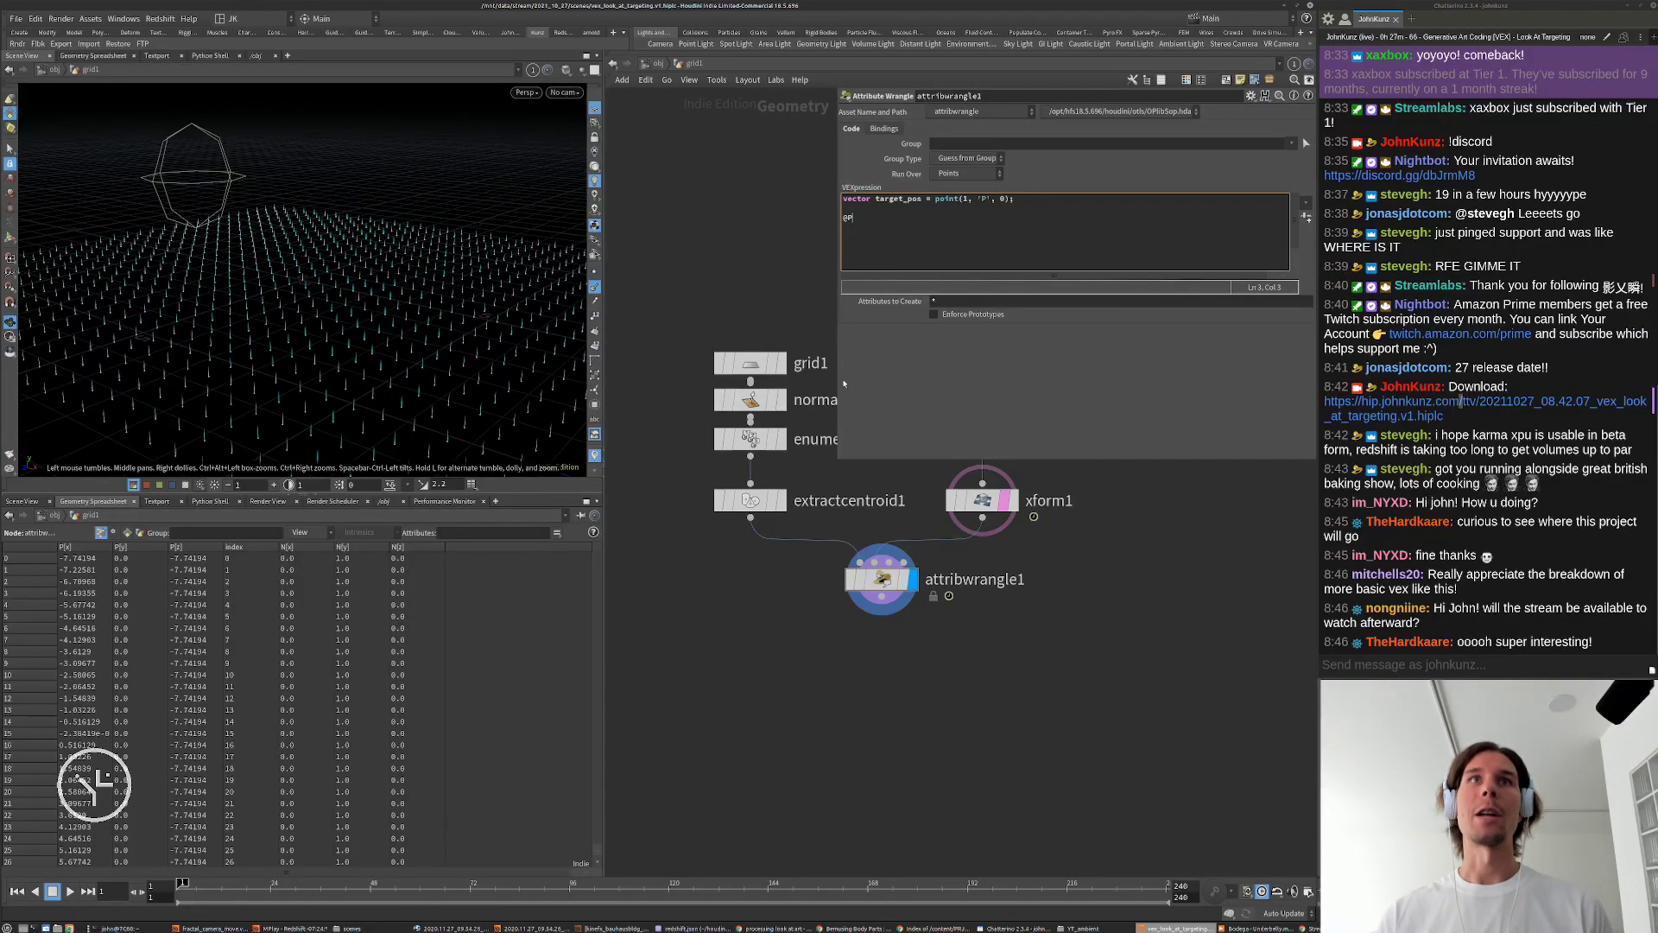
left_click_drag(849, 236, 845, 228)
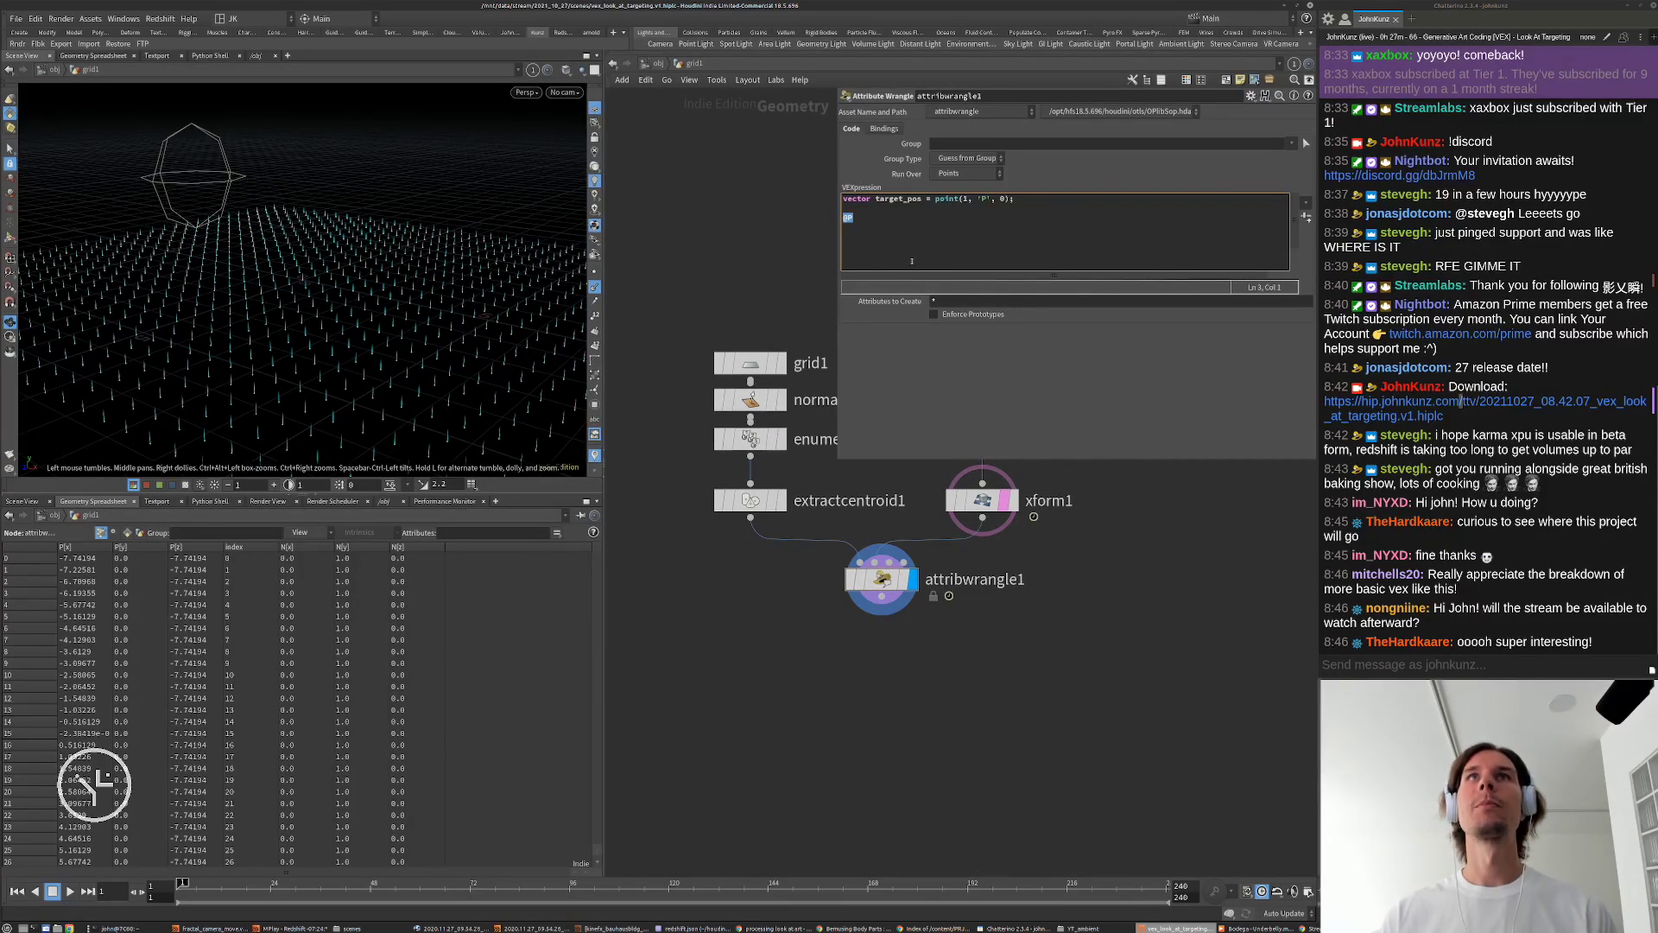
type("= ")
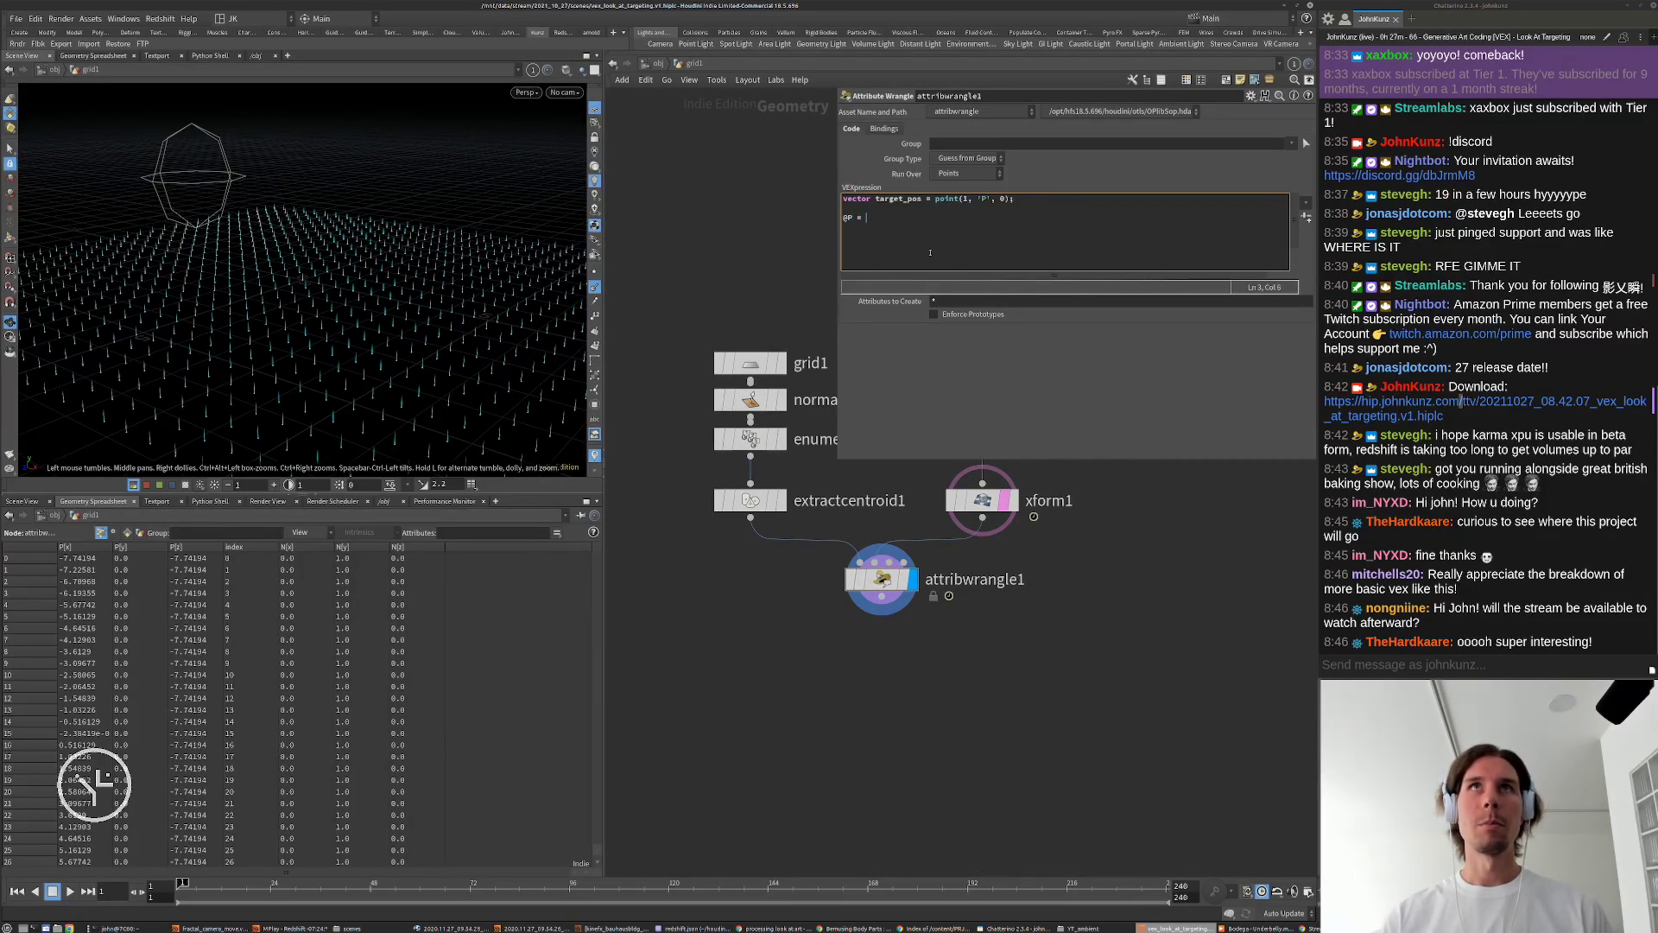
type("targe")
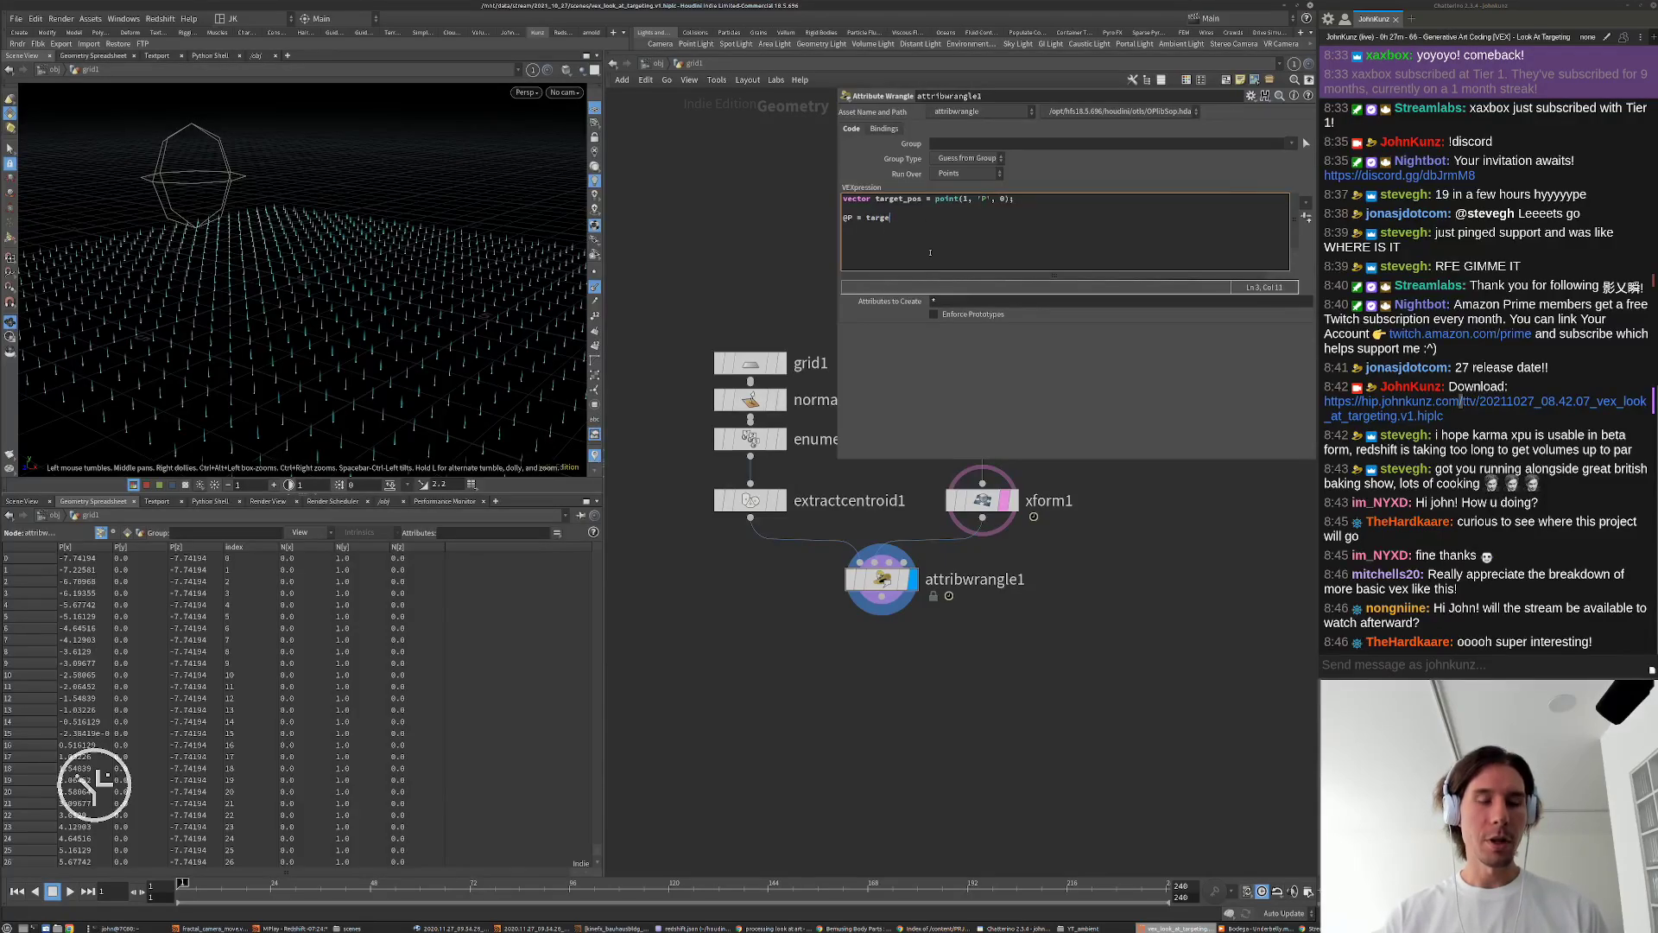
type("t_pos;")
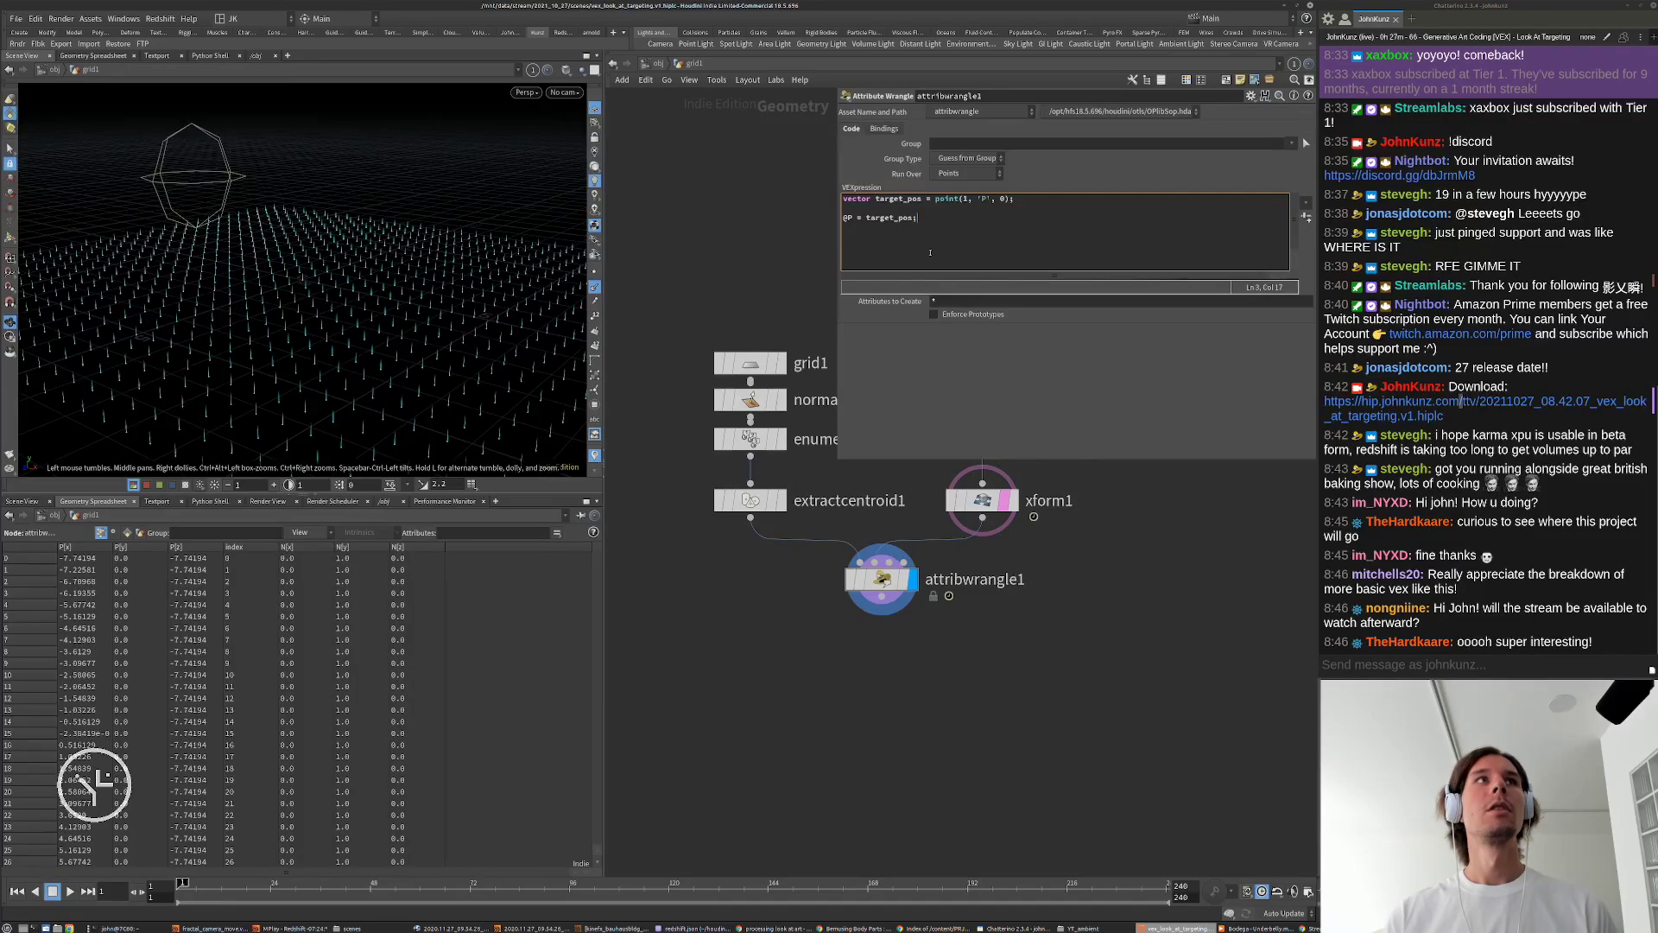
key("ctrl+Return")
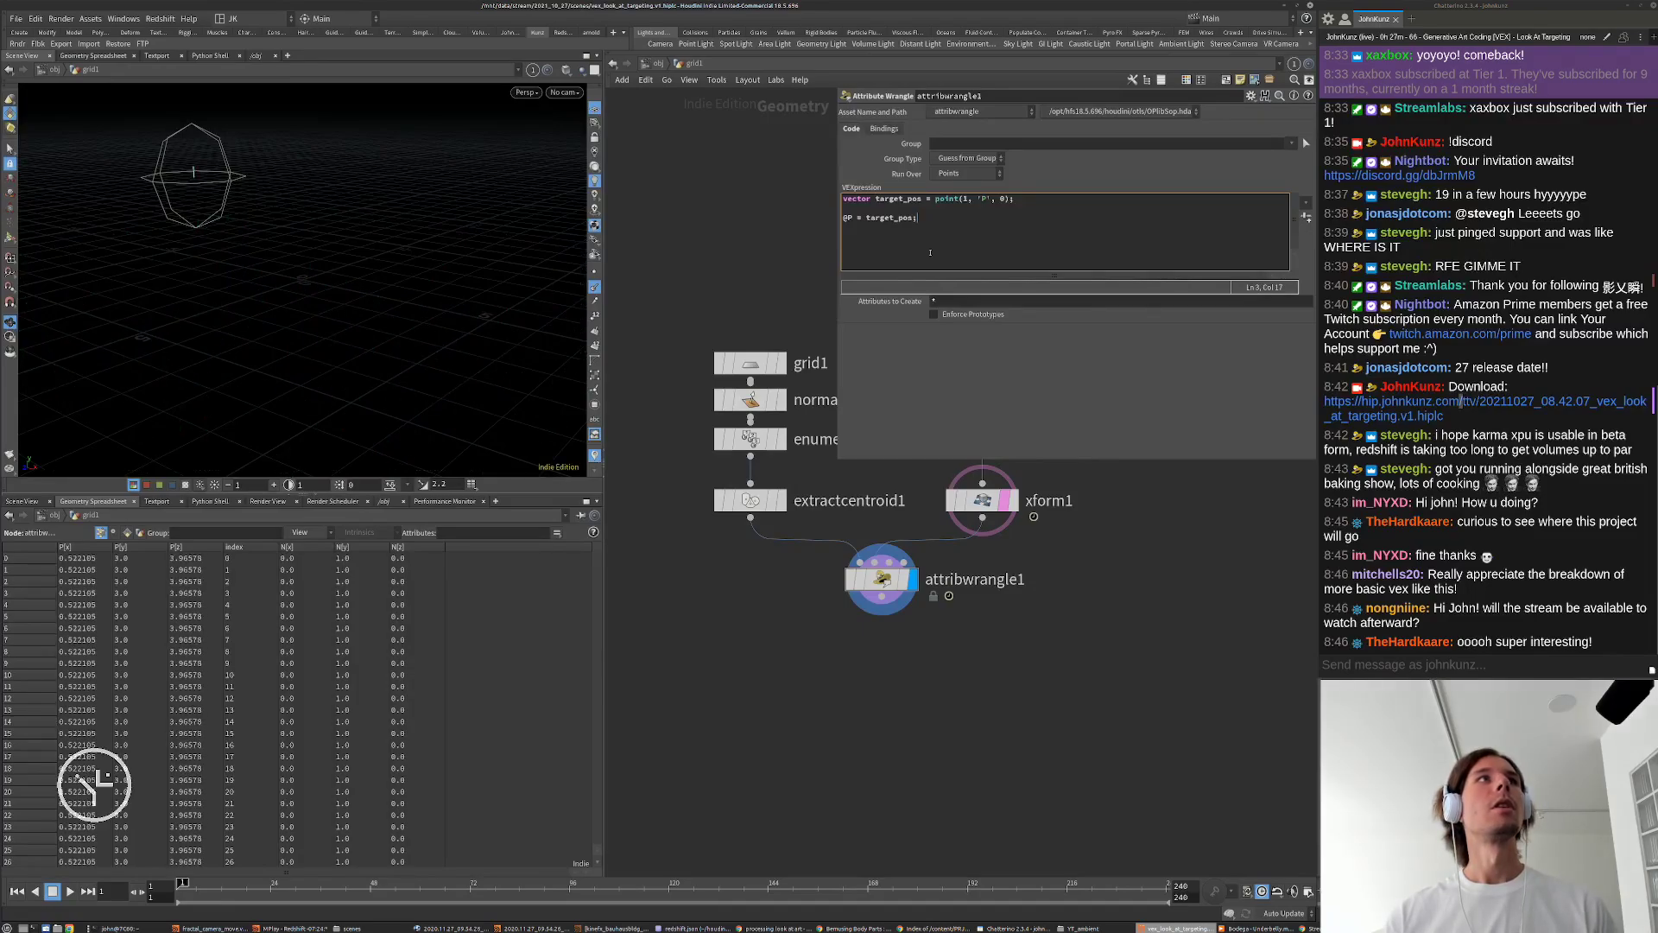
Step: Play the animation to check whether the points follow the sphere, and return to the first frame
key("Up")
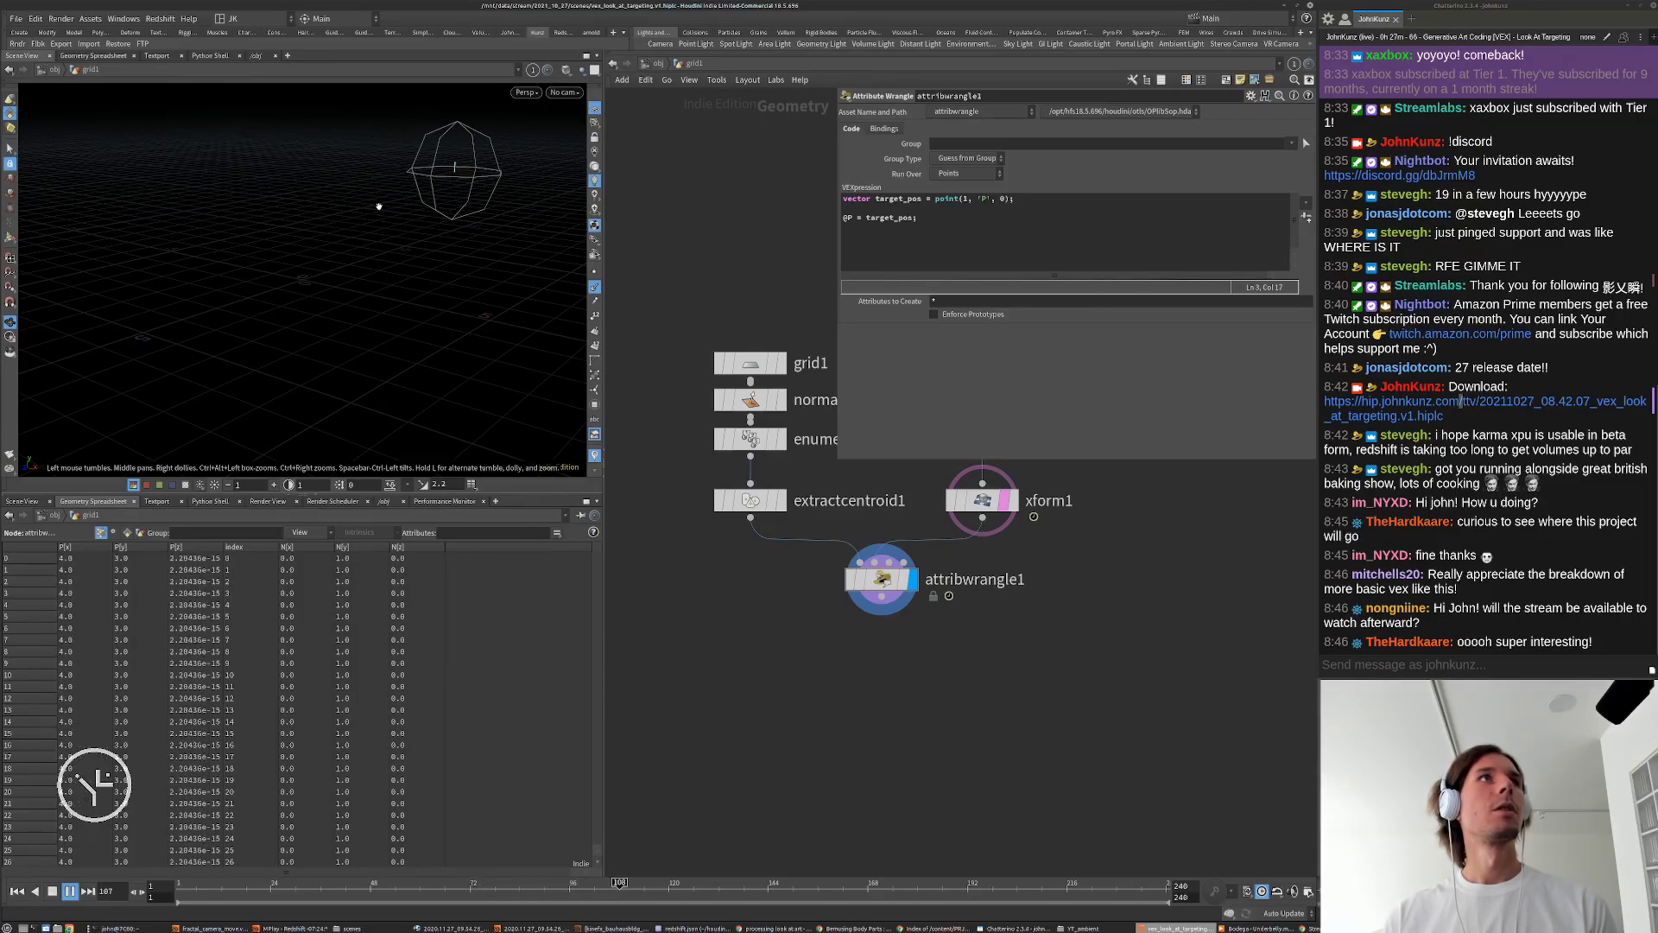
key("ctrl+Up")
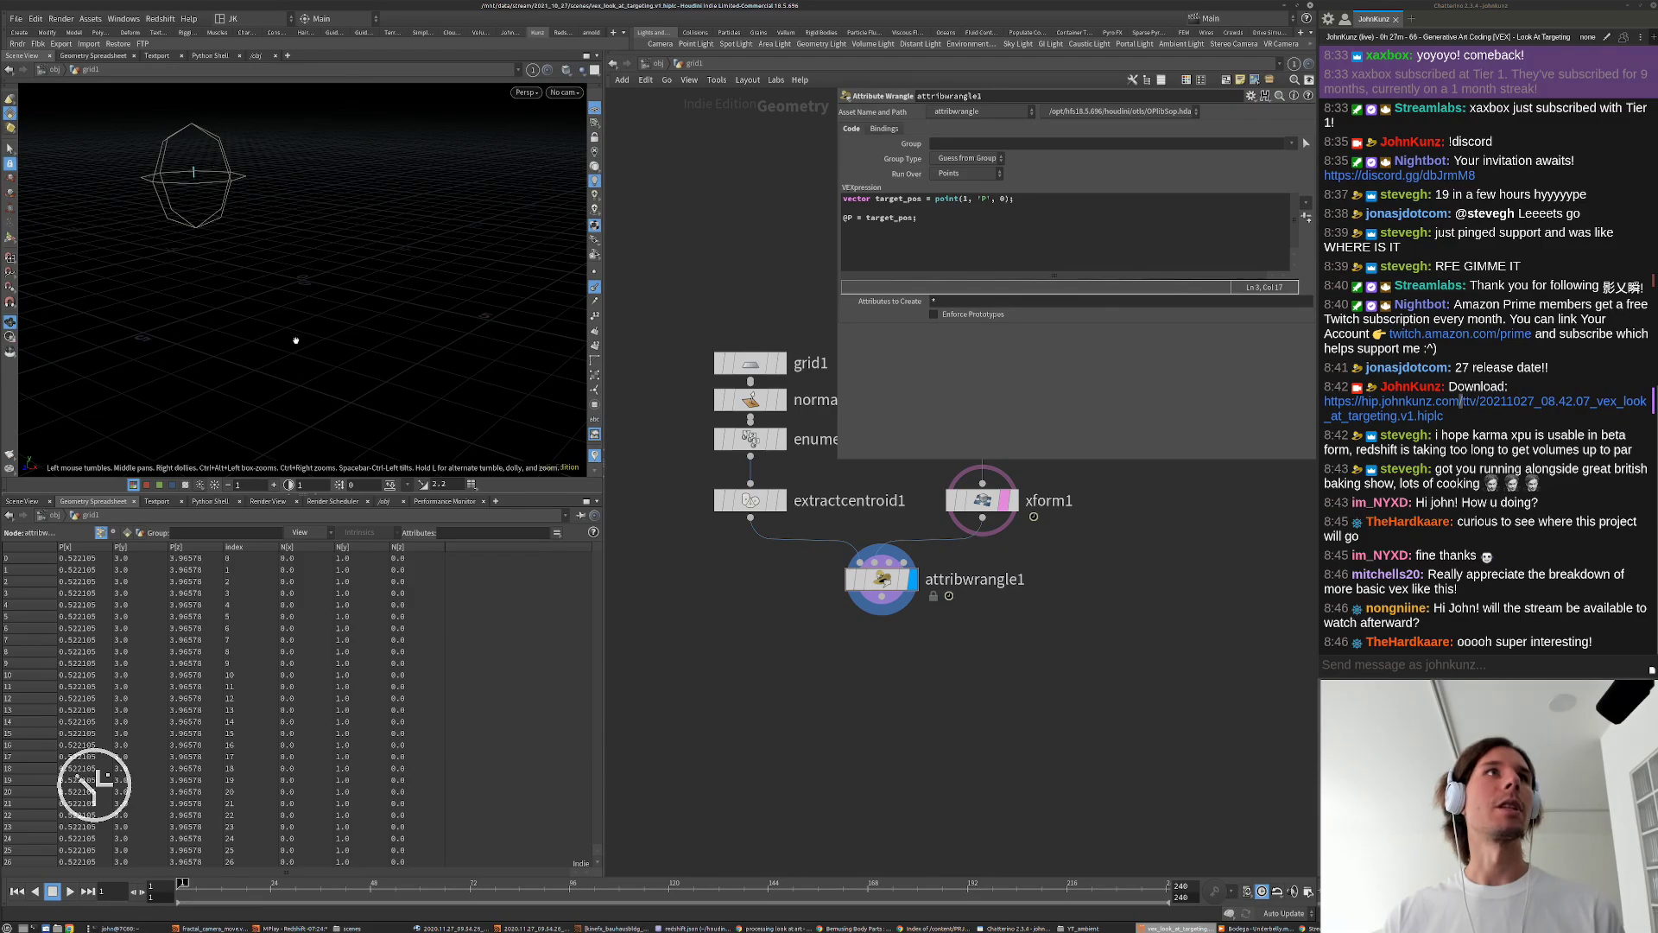
middle_click_drag(934, 675, 936, 712)
scroll(936, 717, "down", 2)
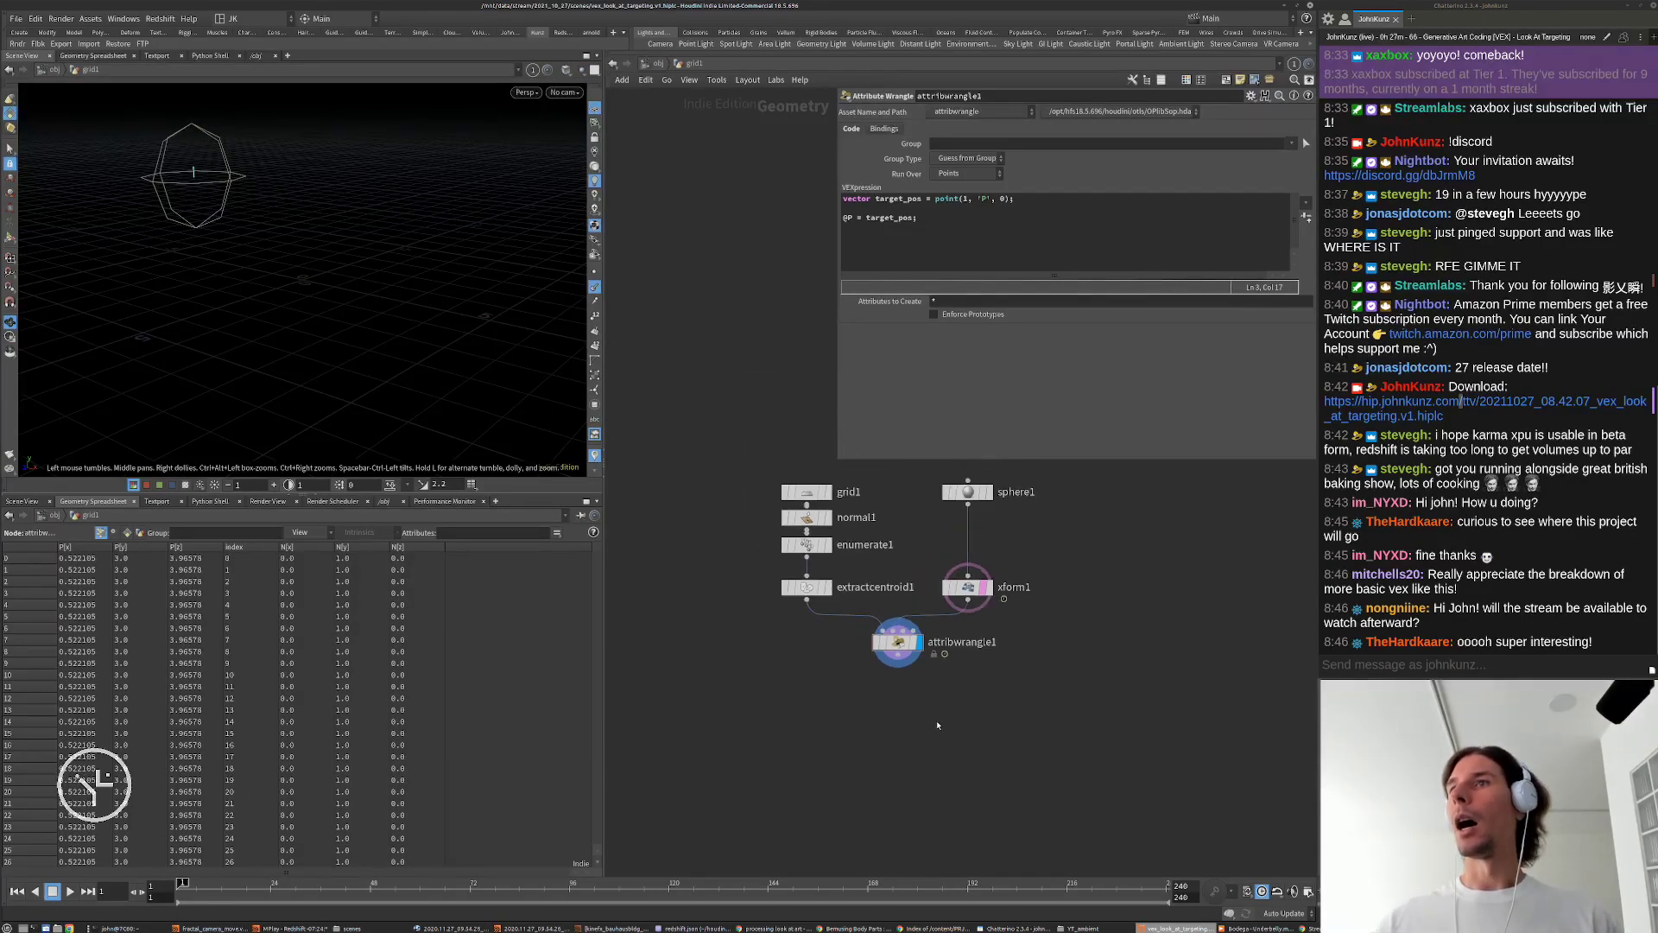
middle_click_drag(1028, 673, 1008, 705)
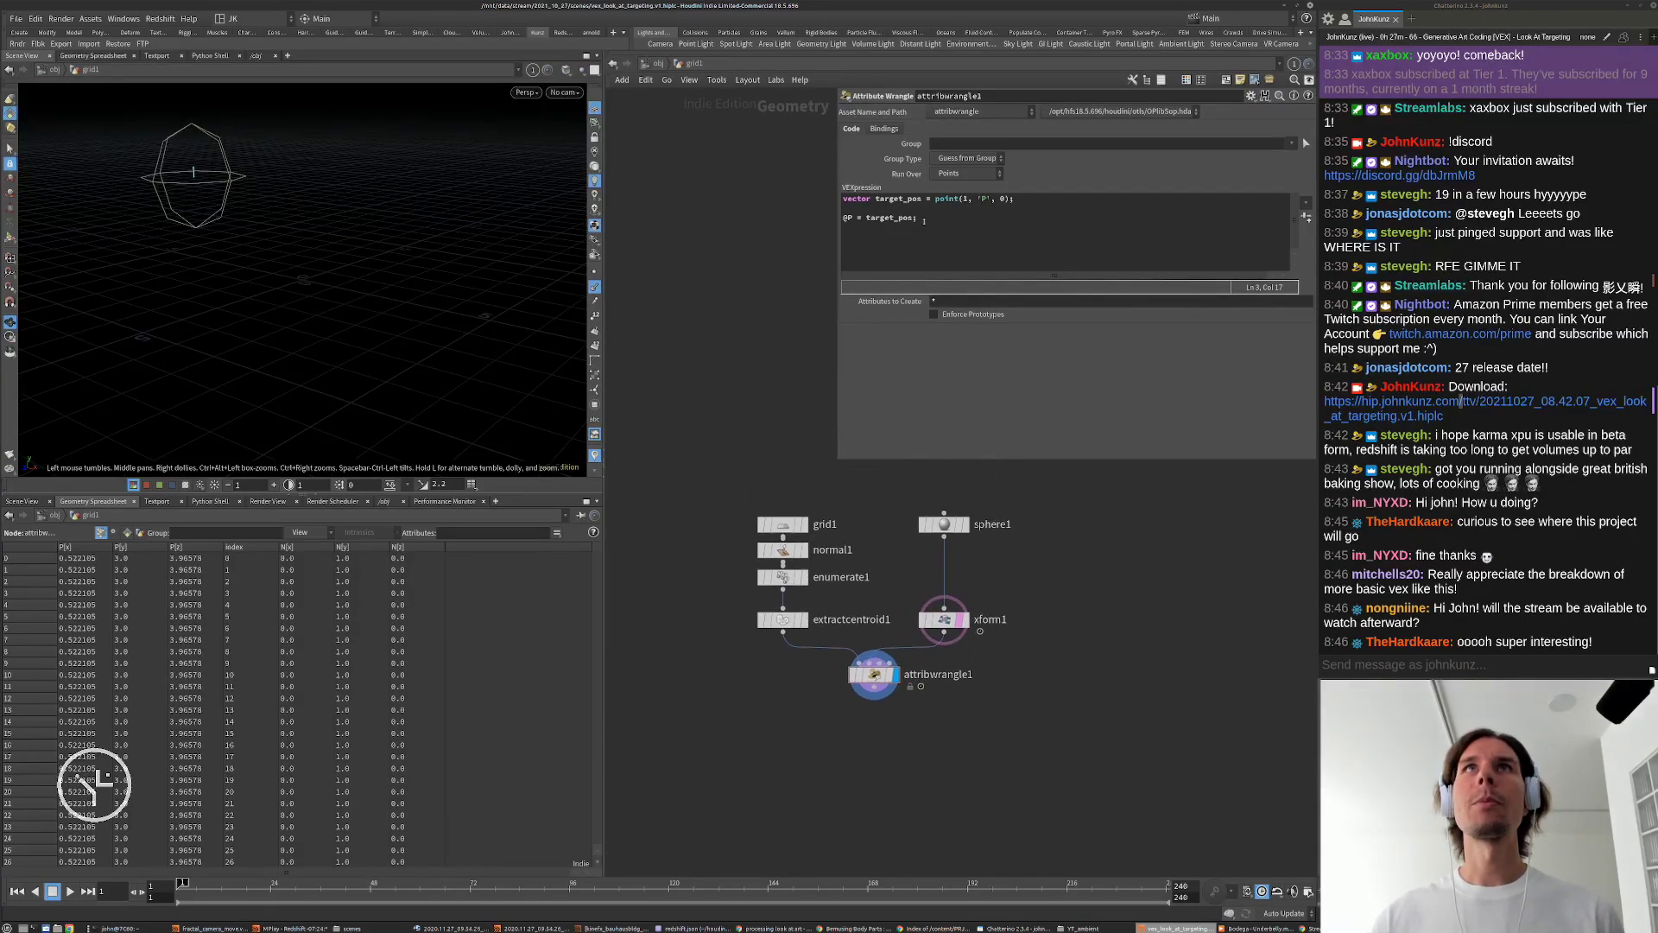
Step: Comment out the @P = target_pos; line in attribwrangle1's VEX expression with //
left_click(866, 217)
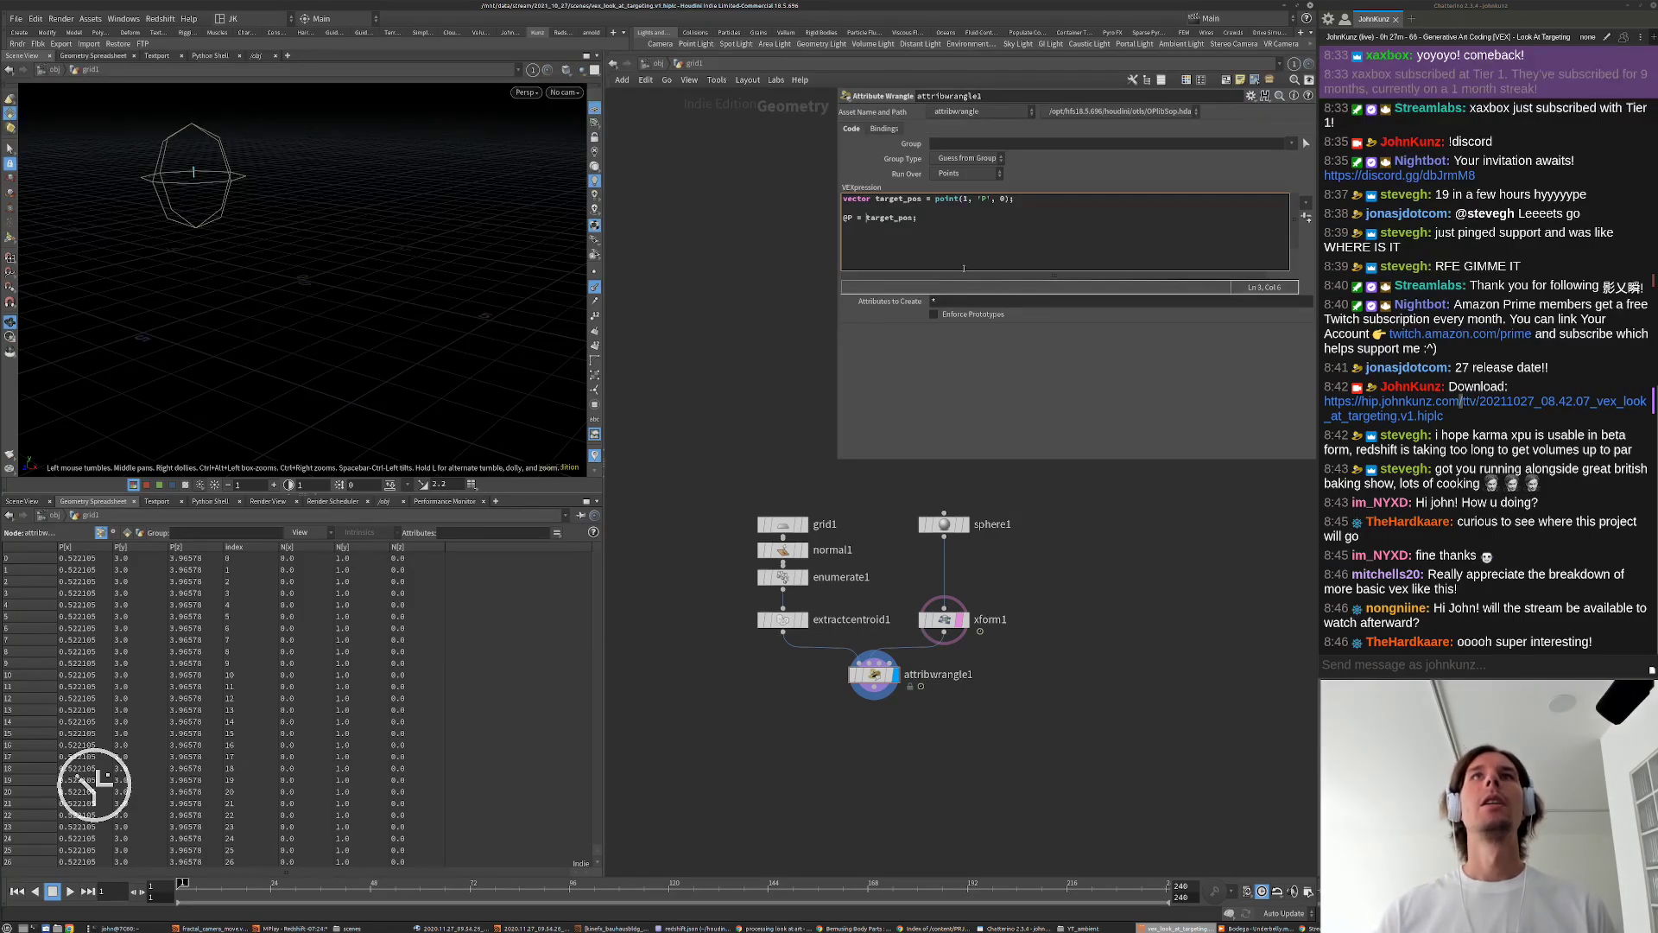
key("Right")
key("Right")
key("Right")
key("Right")
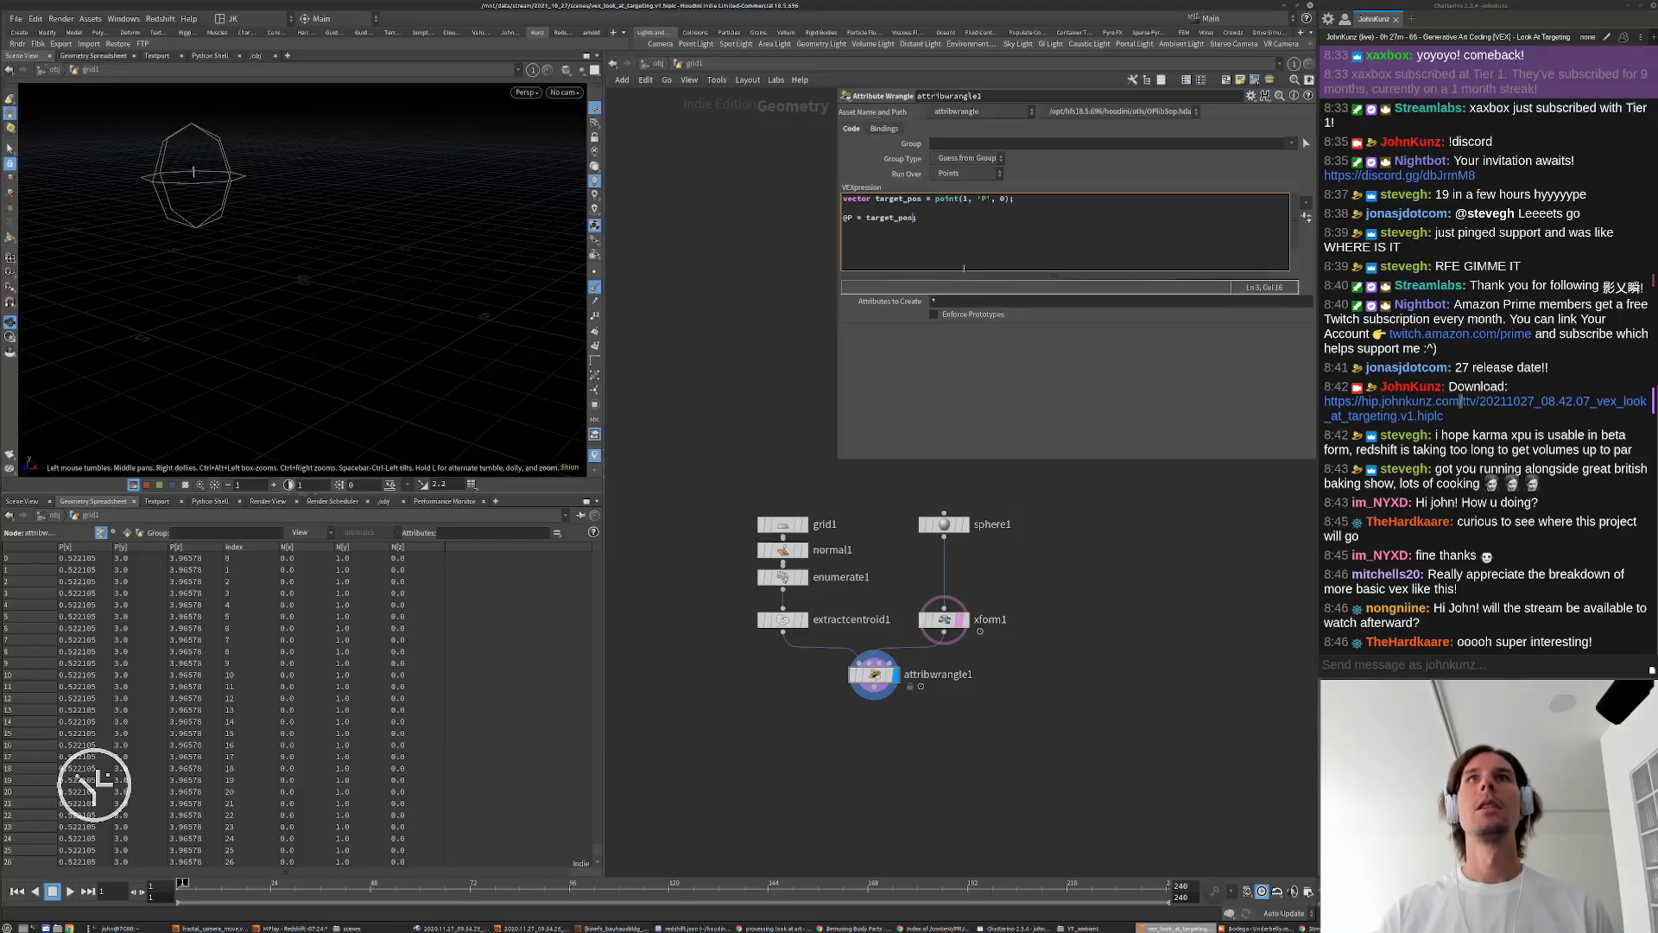
key("Left")
key("Left")
key("Left")
key("Left")
key("Left")
key("Left")
key("Left")
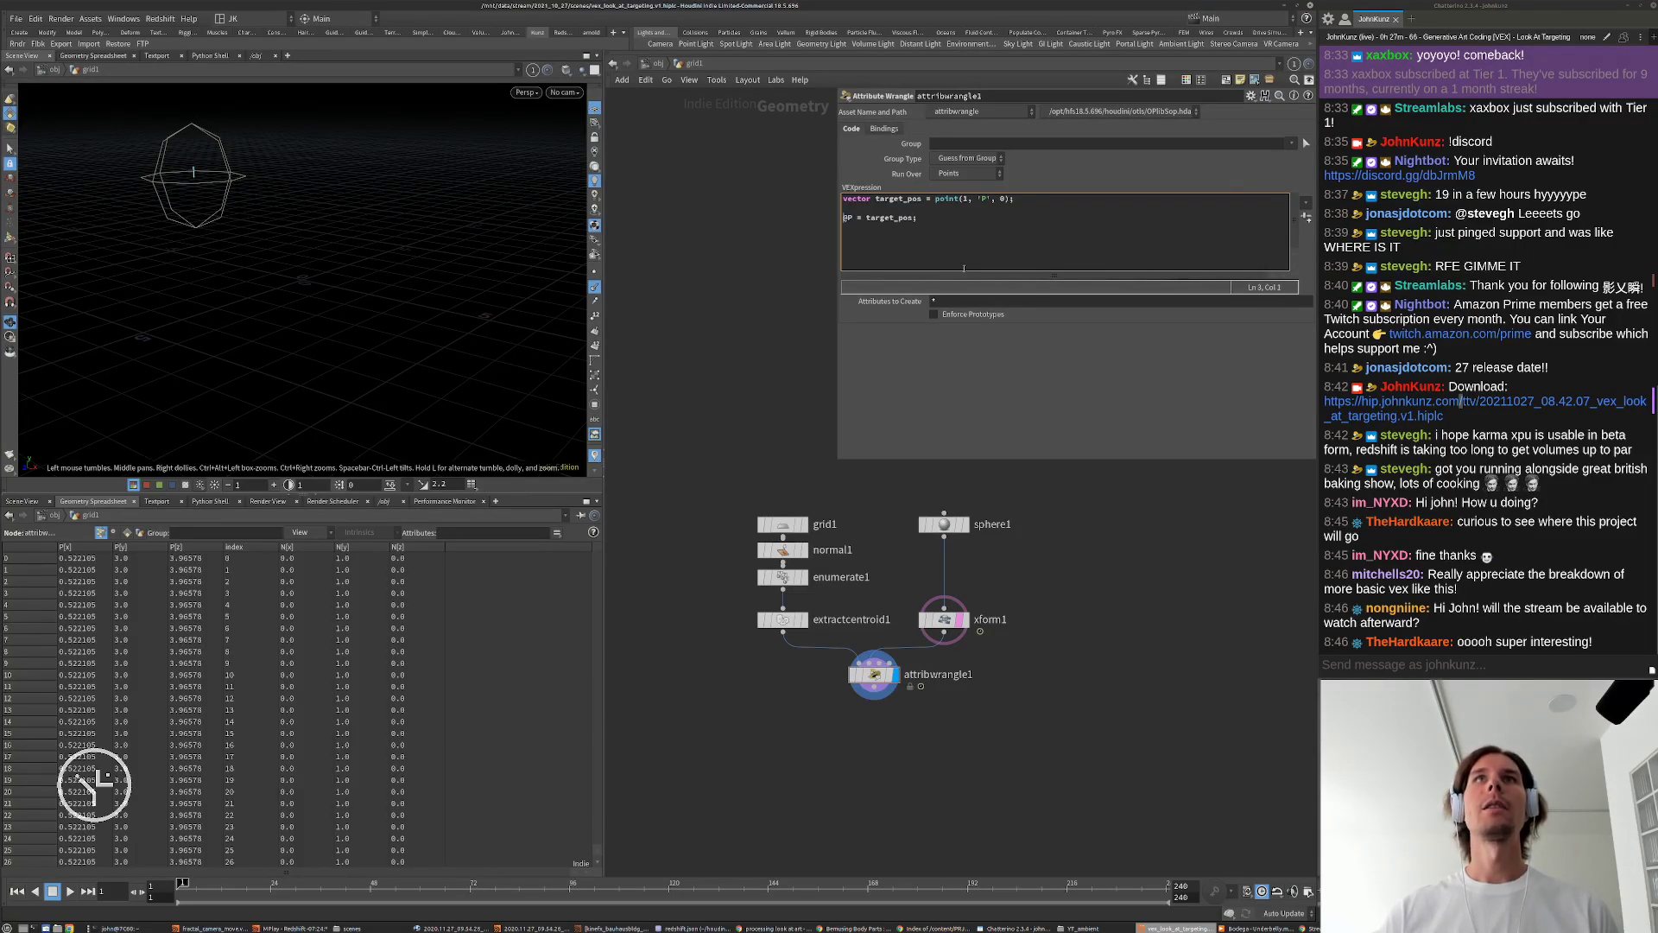
type("//")
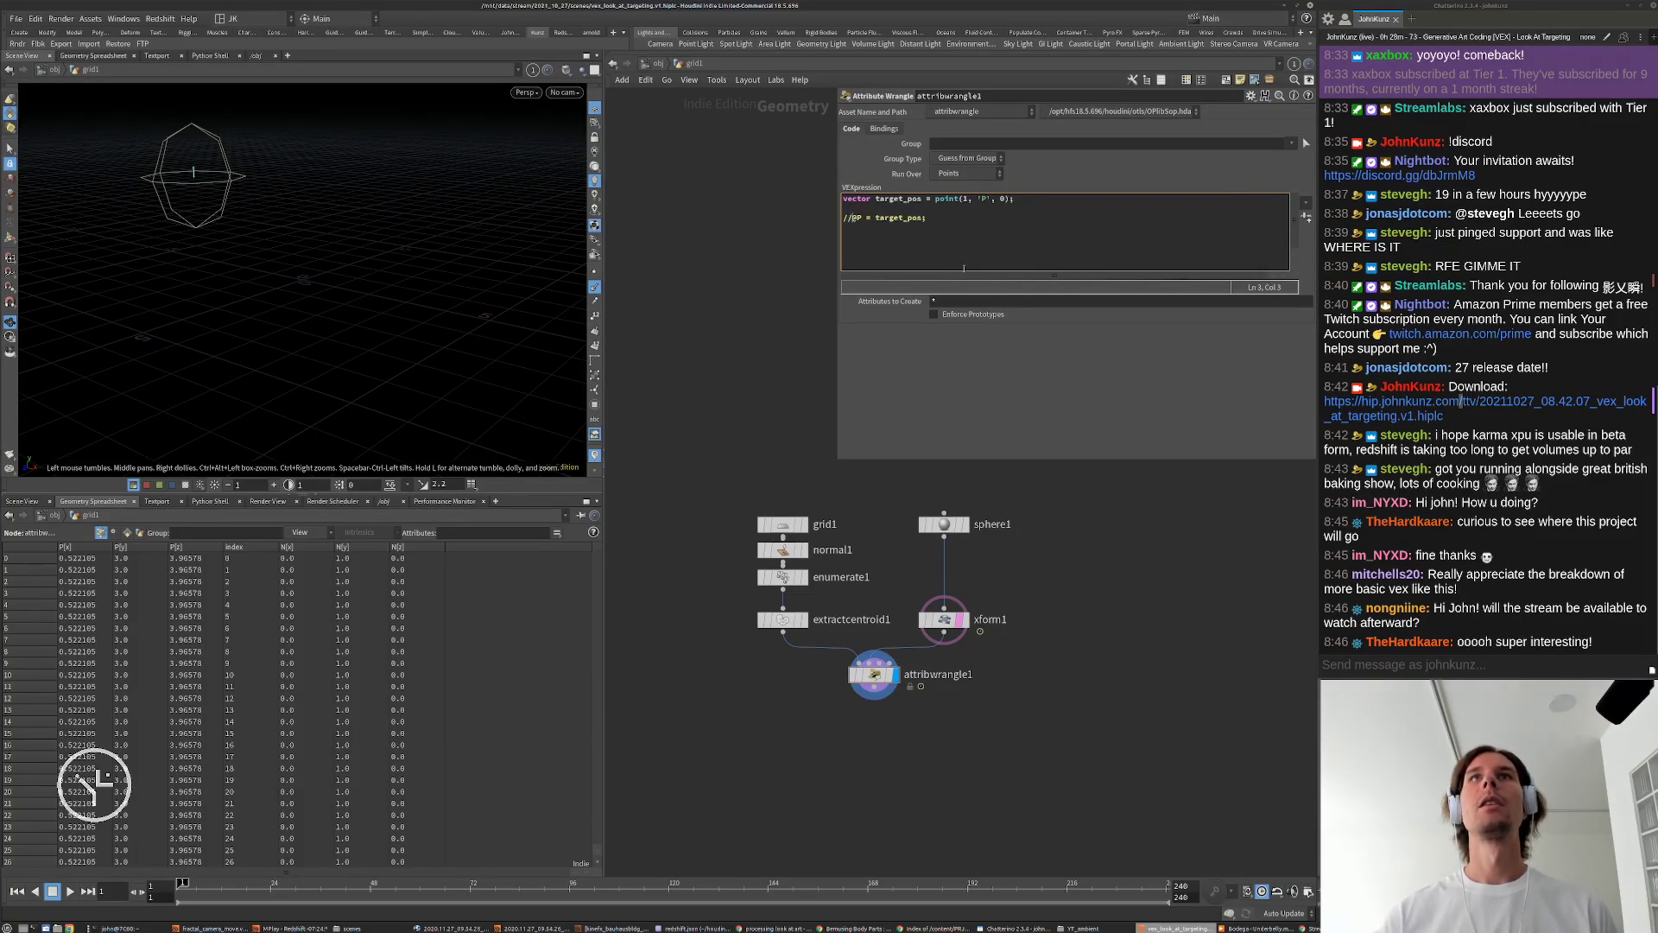
Step: Add the line @N = target_pos - @P; below the commented-out line in attribwrangle1's VEX expression and apply the code
left_click(1004, 782)
left_click(969, 243)
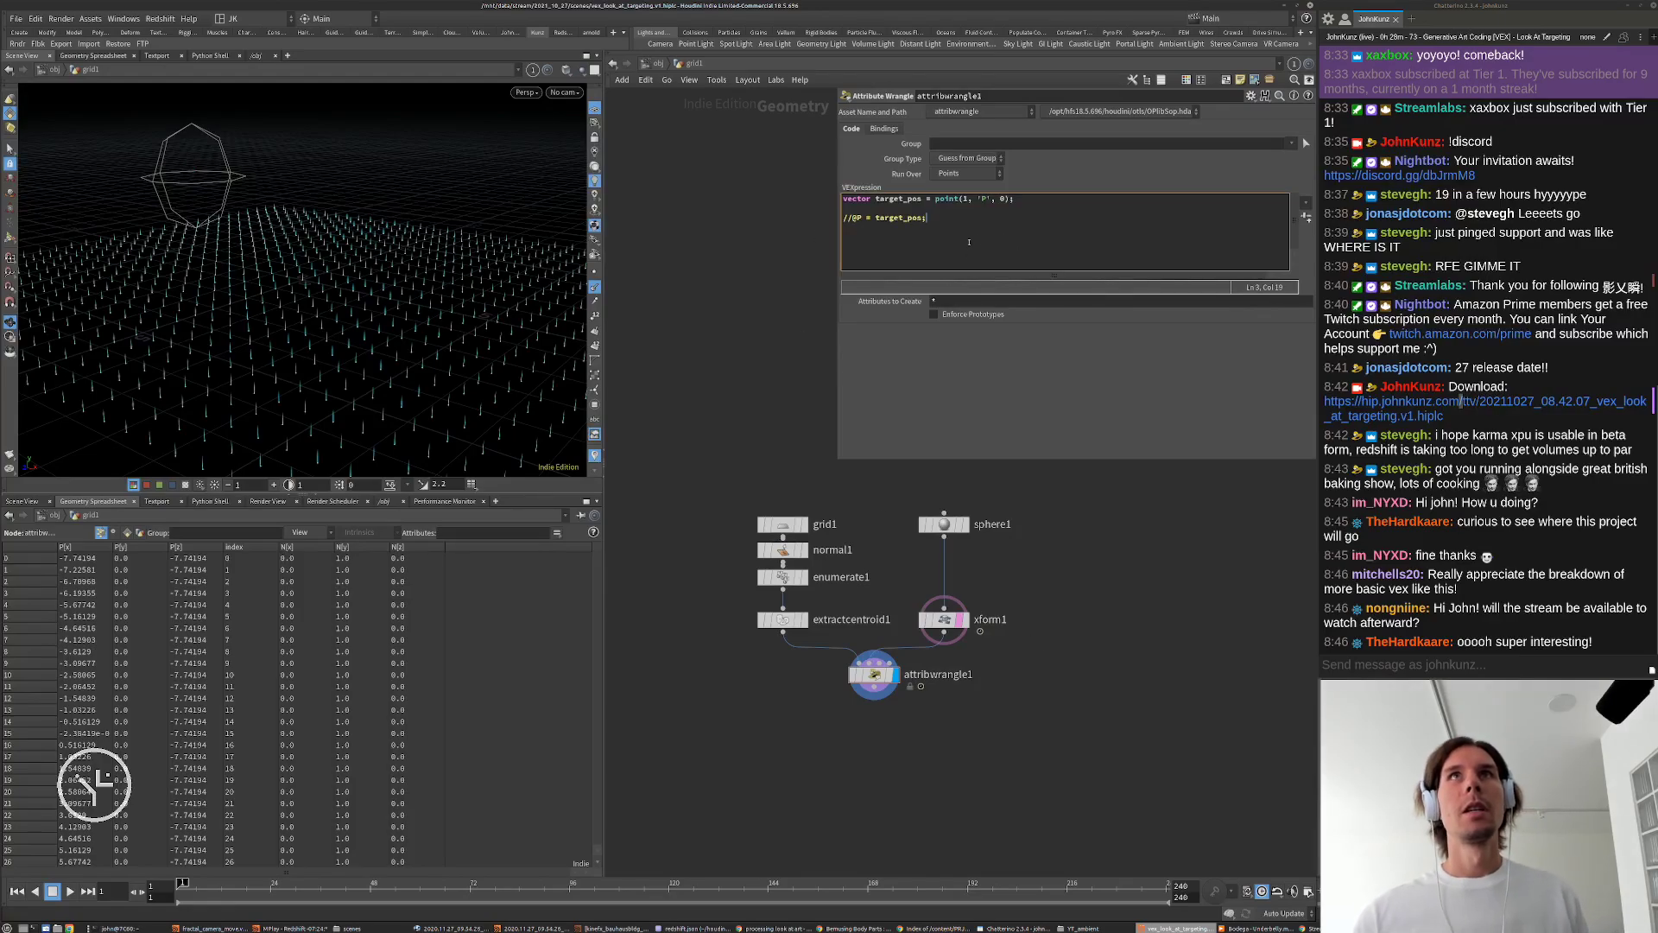
key("Return")
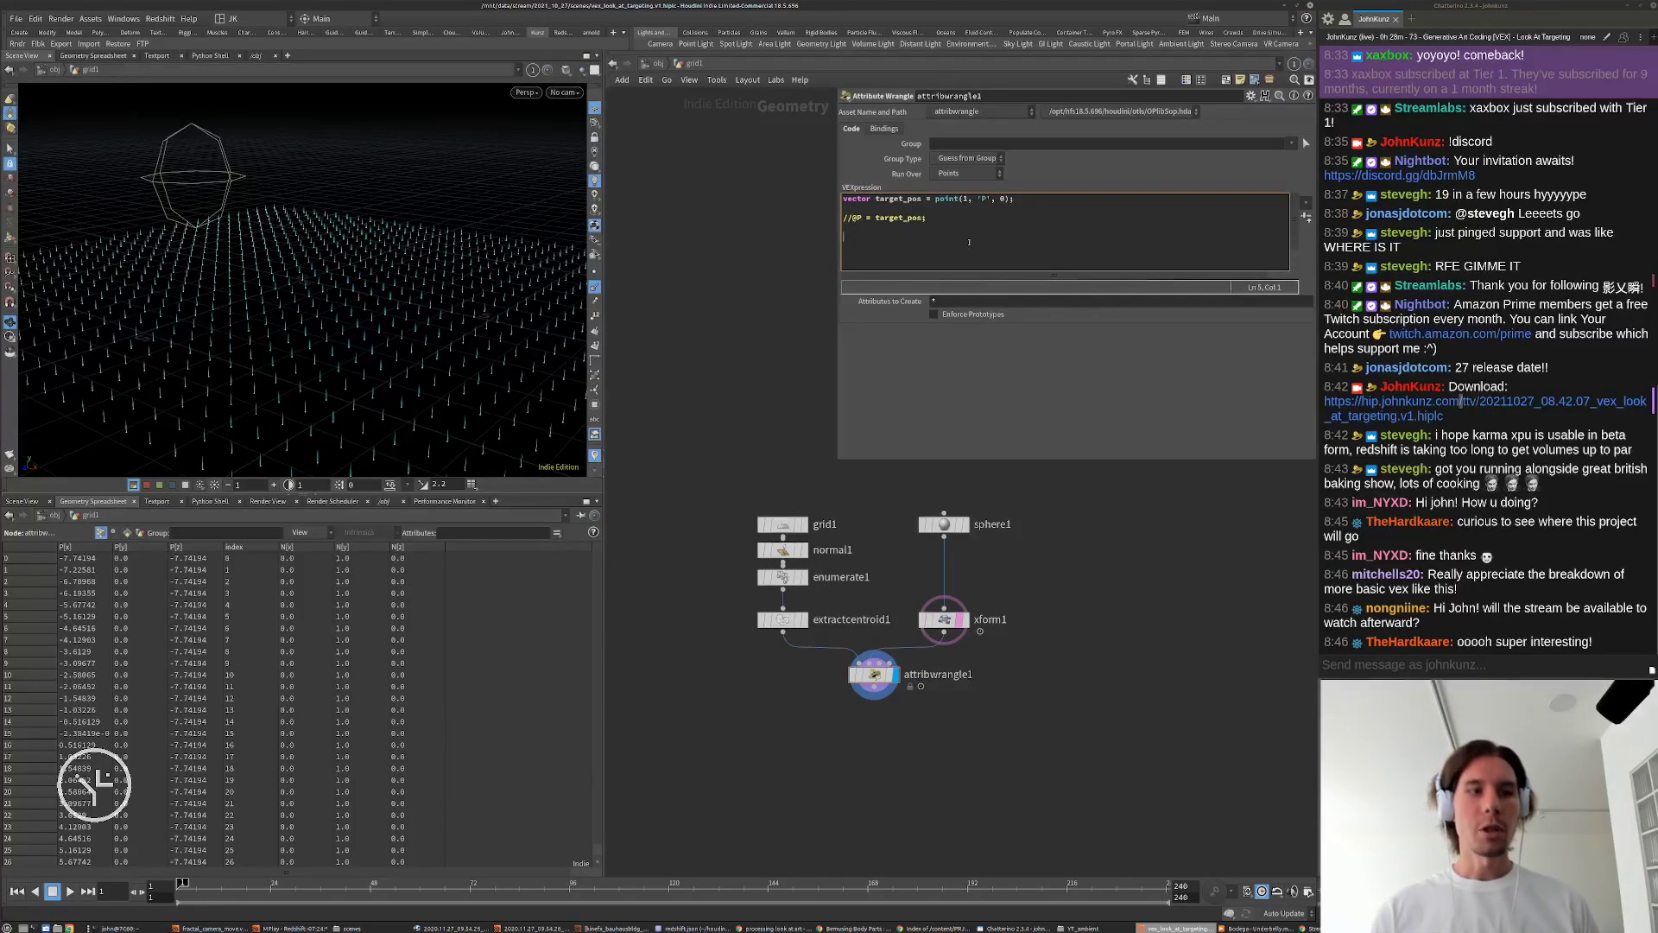
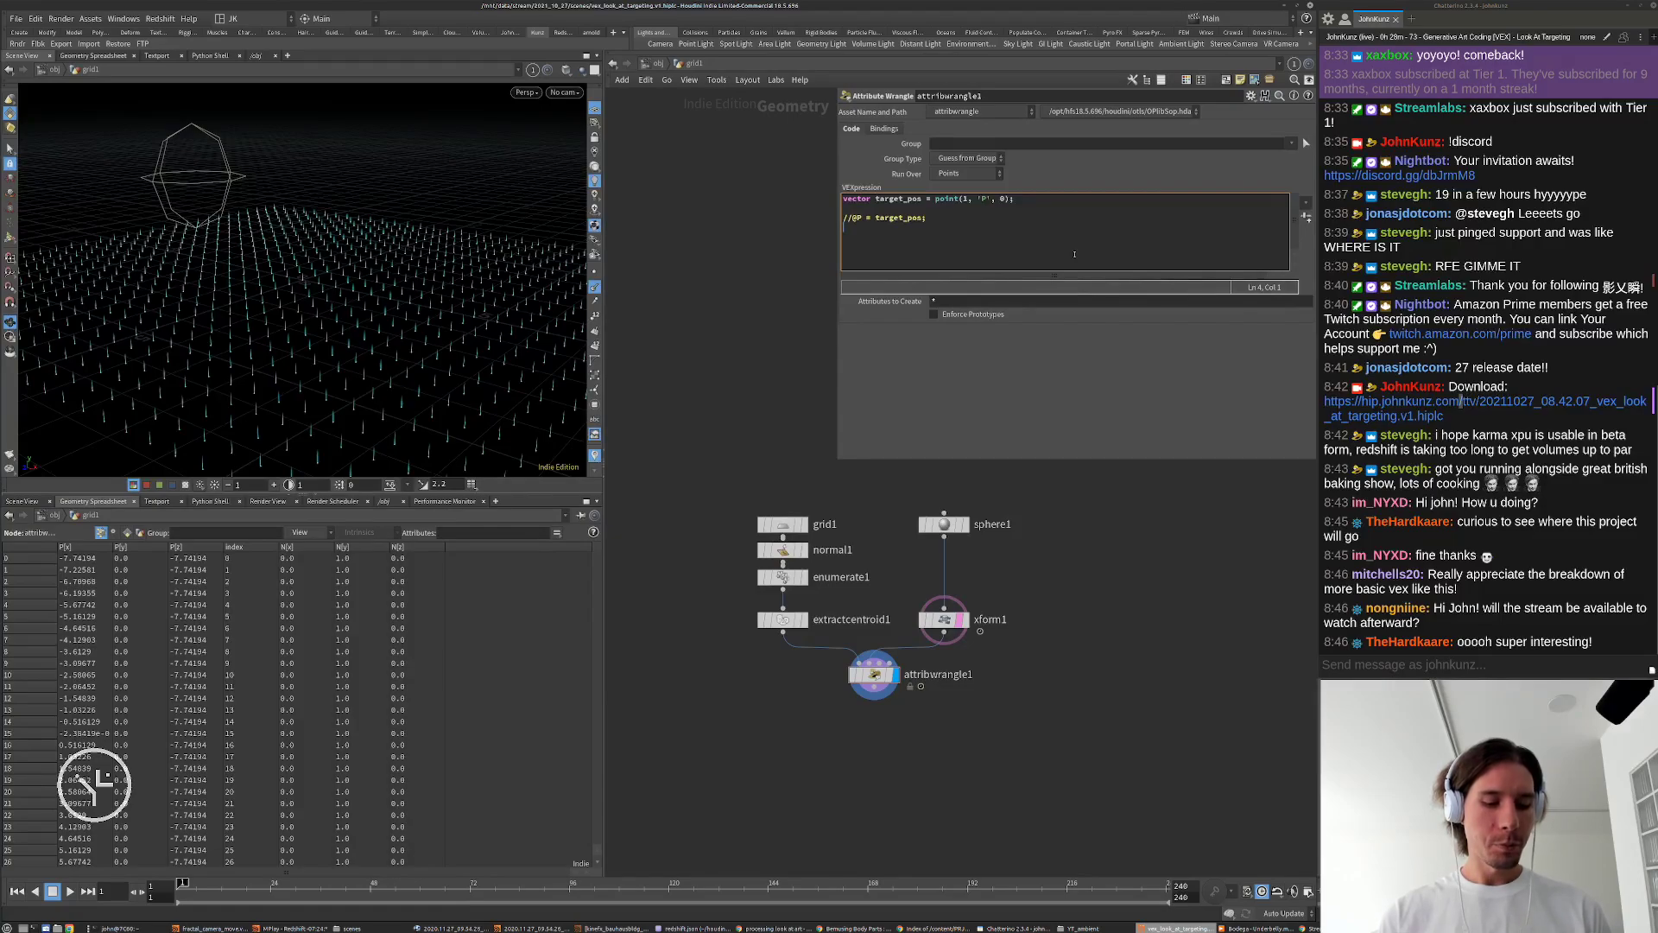
type("@")
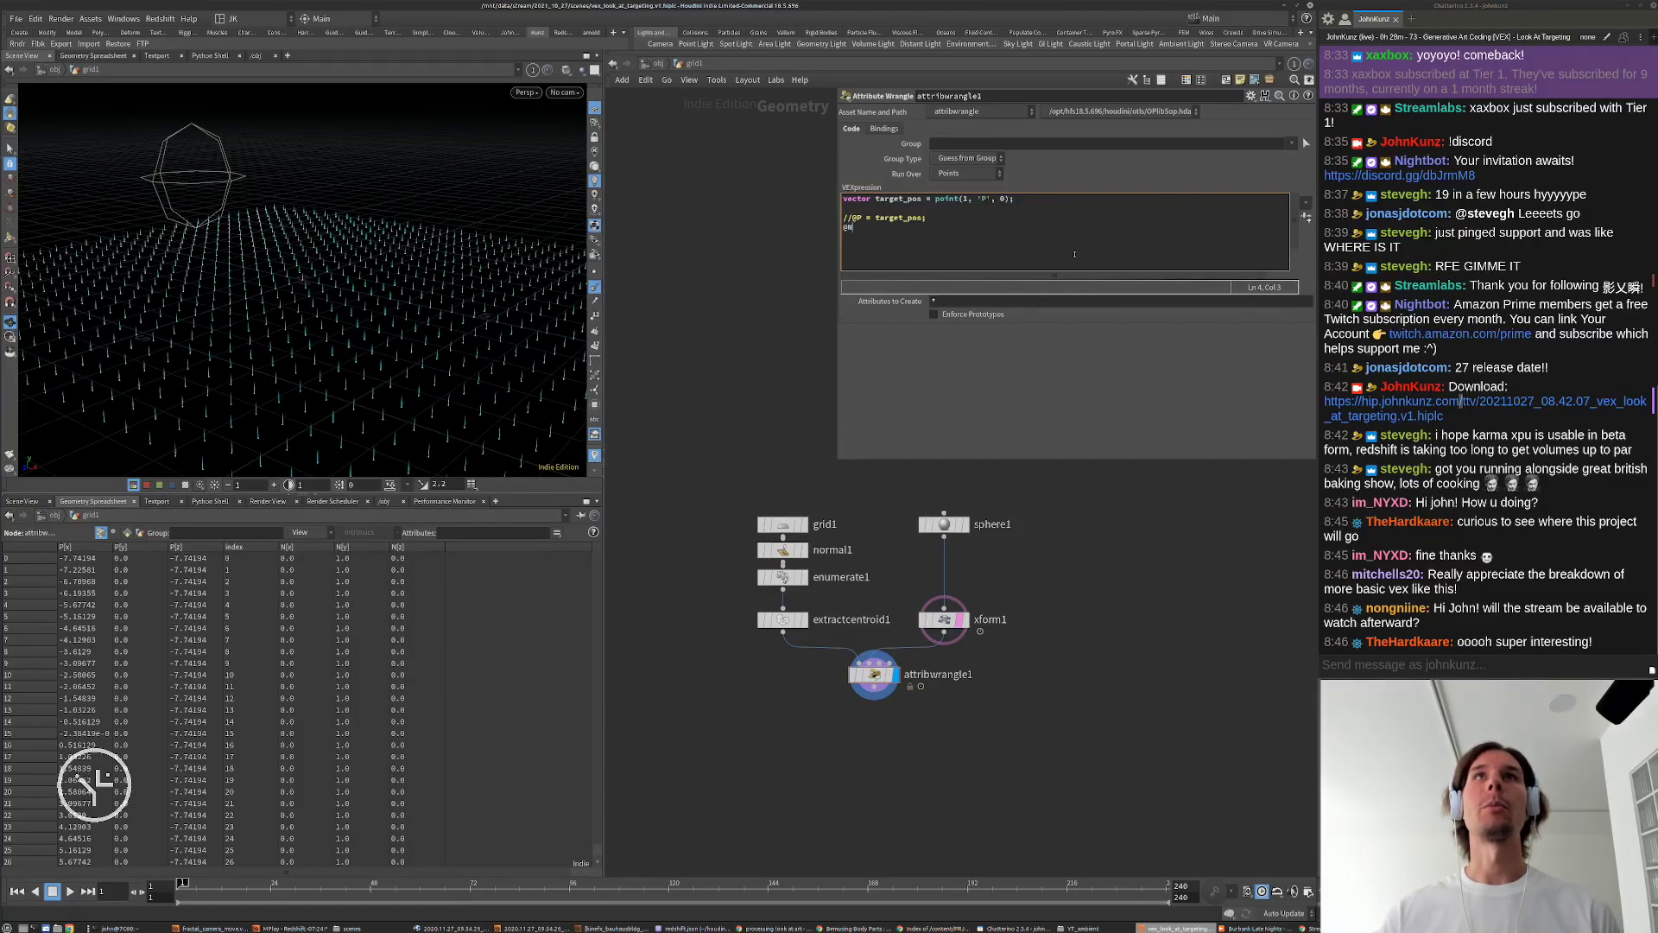
type("N =")
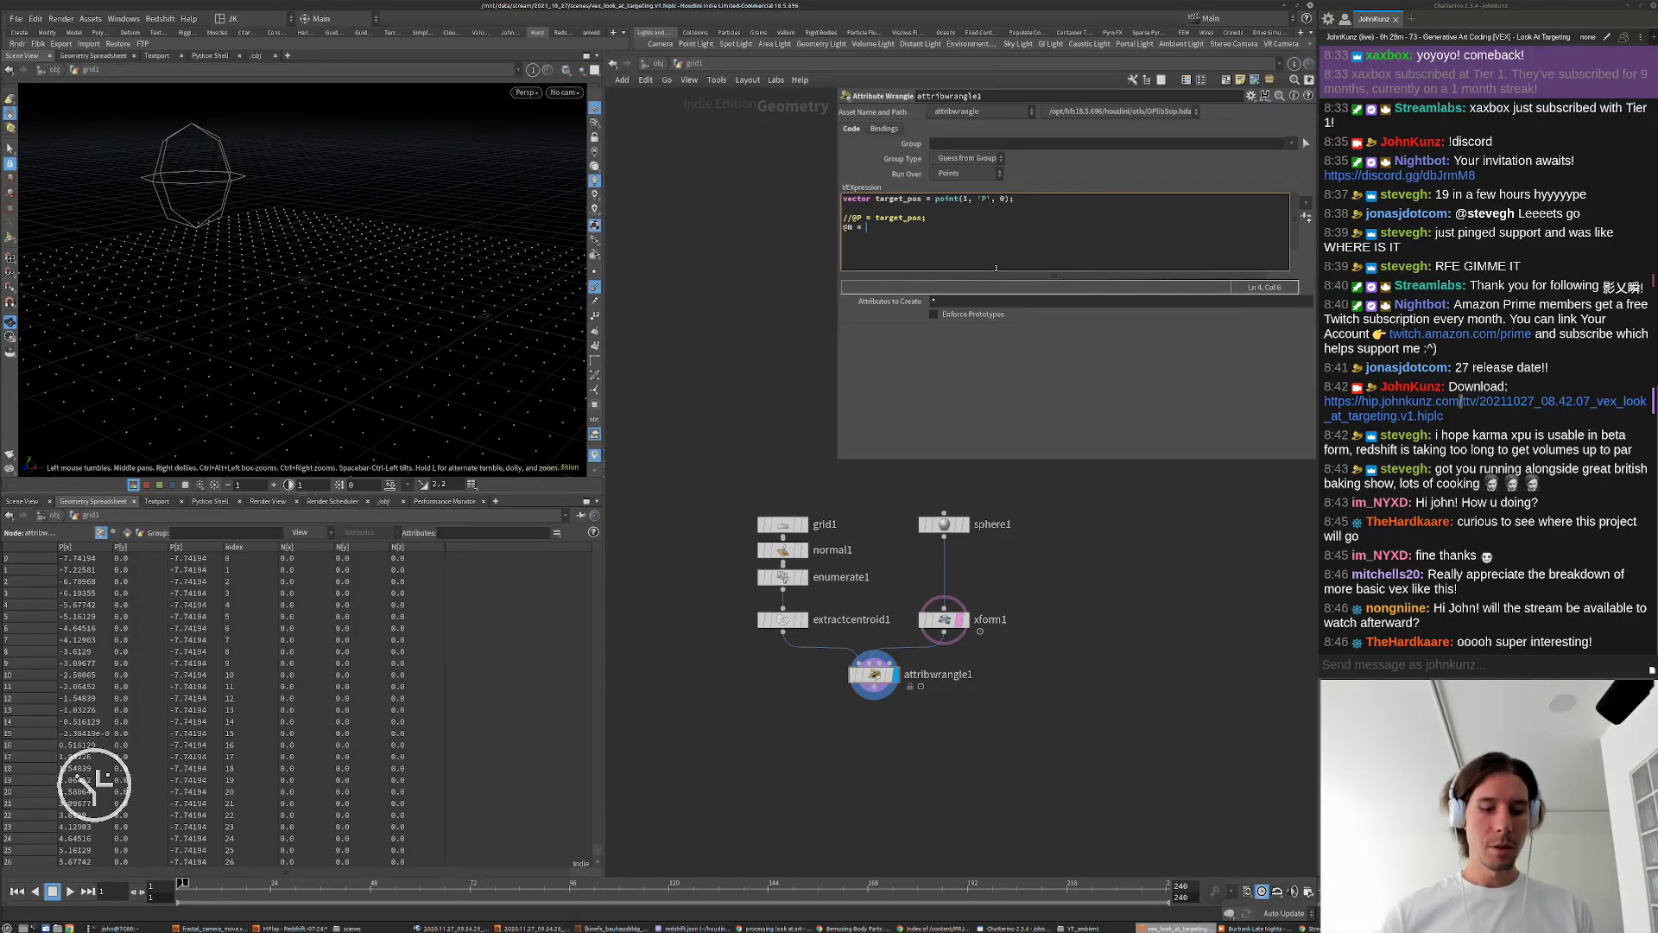
type("target_pos - @P;")
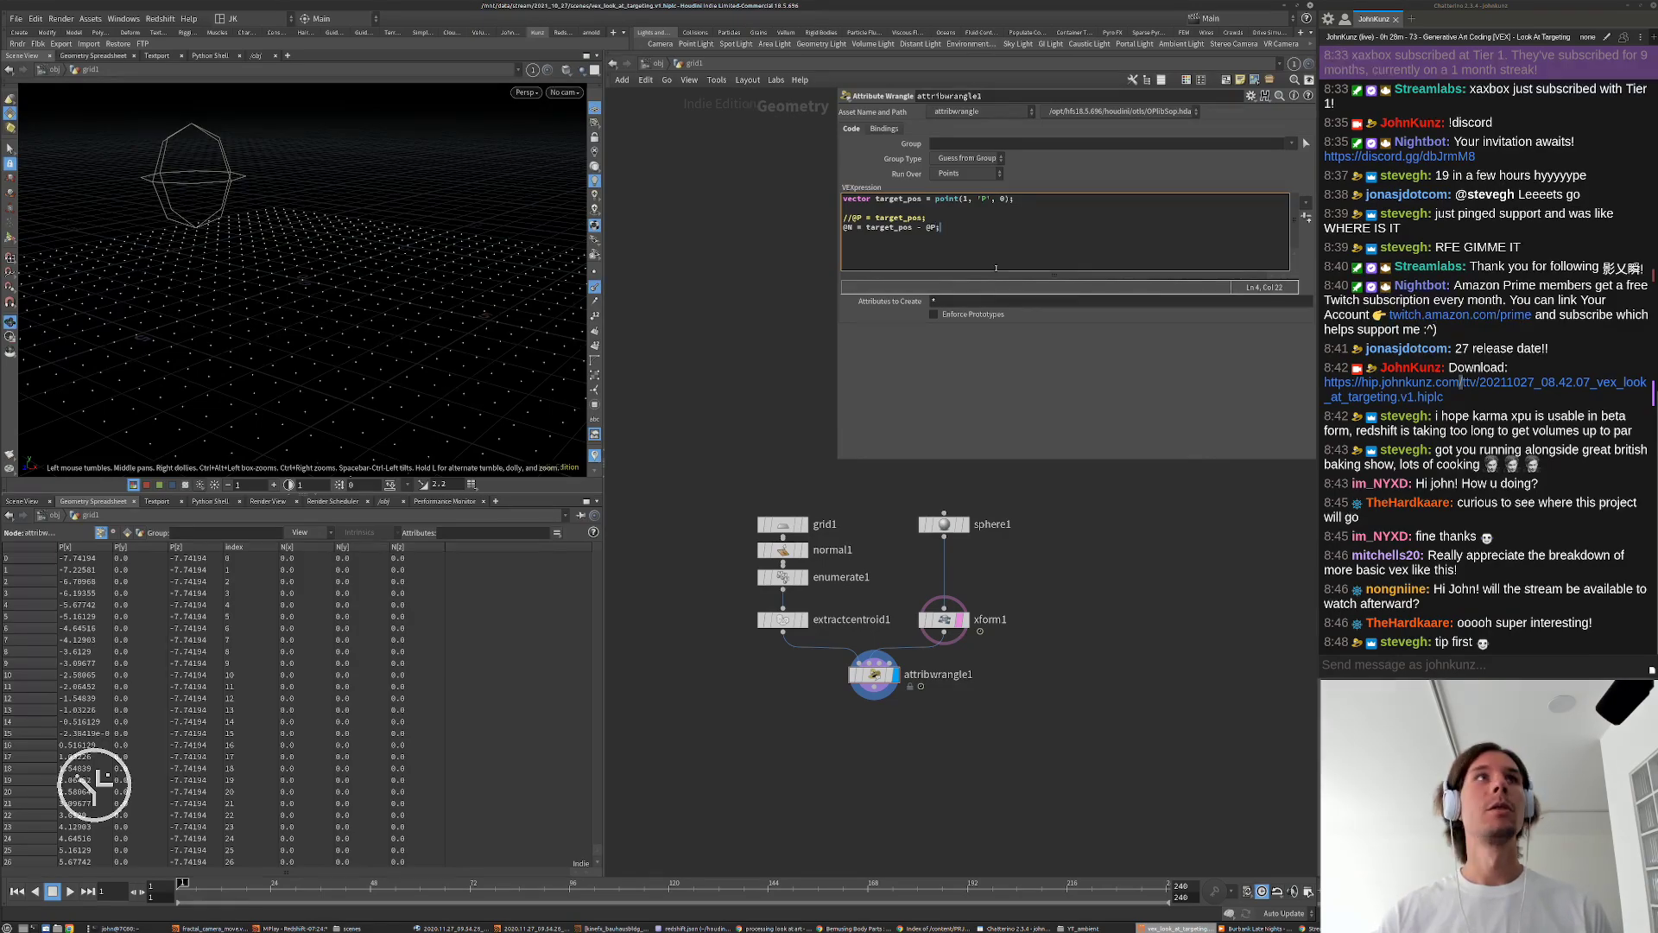
key("ctrl+Return")
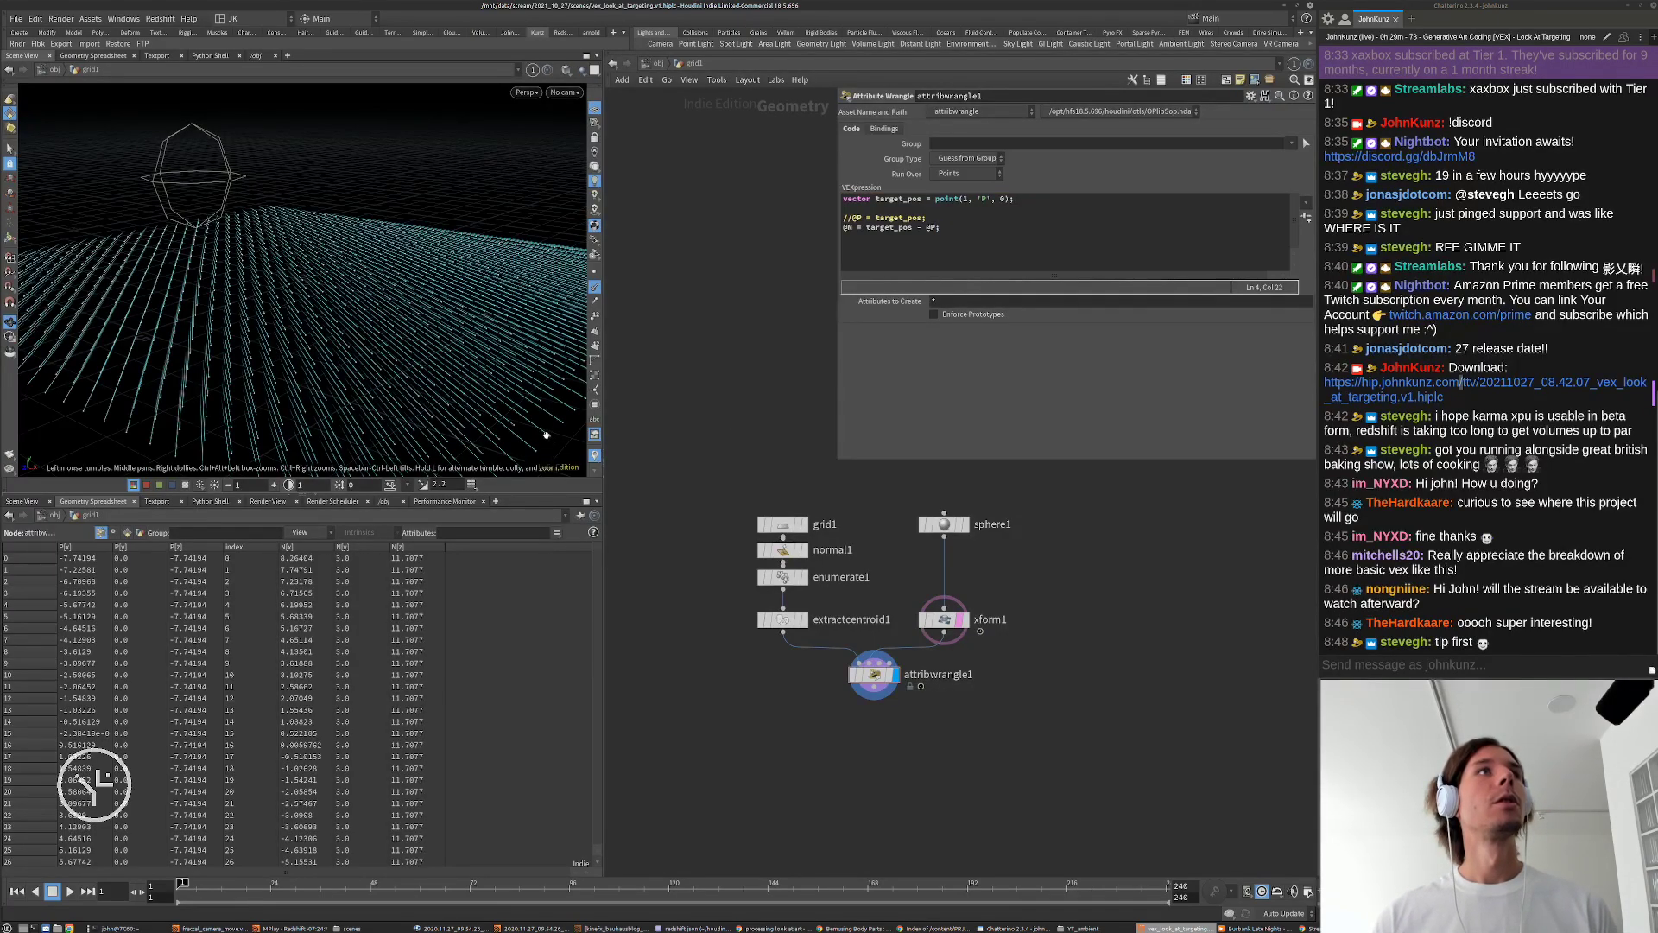
Step: Play the animation and check from several angles whether the point normals follow the circling sphere
left_click_drag(134, 242, 195, 236)
key("Up")
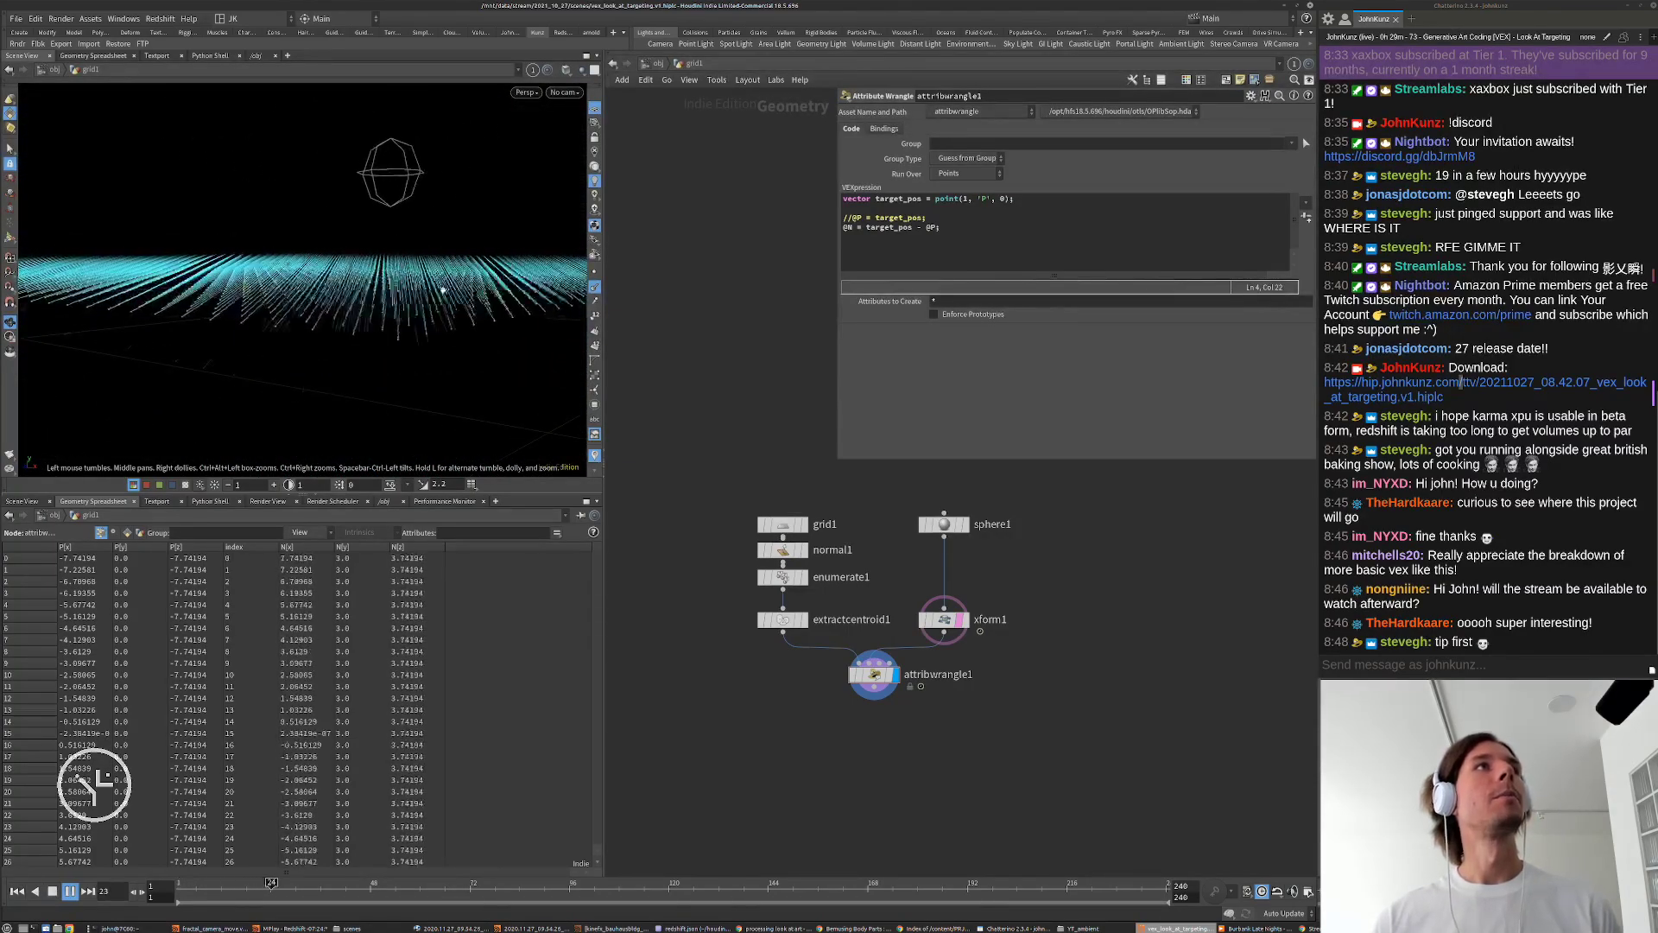
left_click_drag(441, 268, 305, 249)
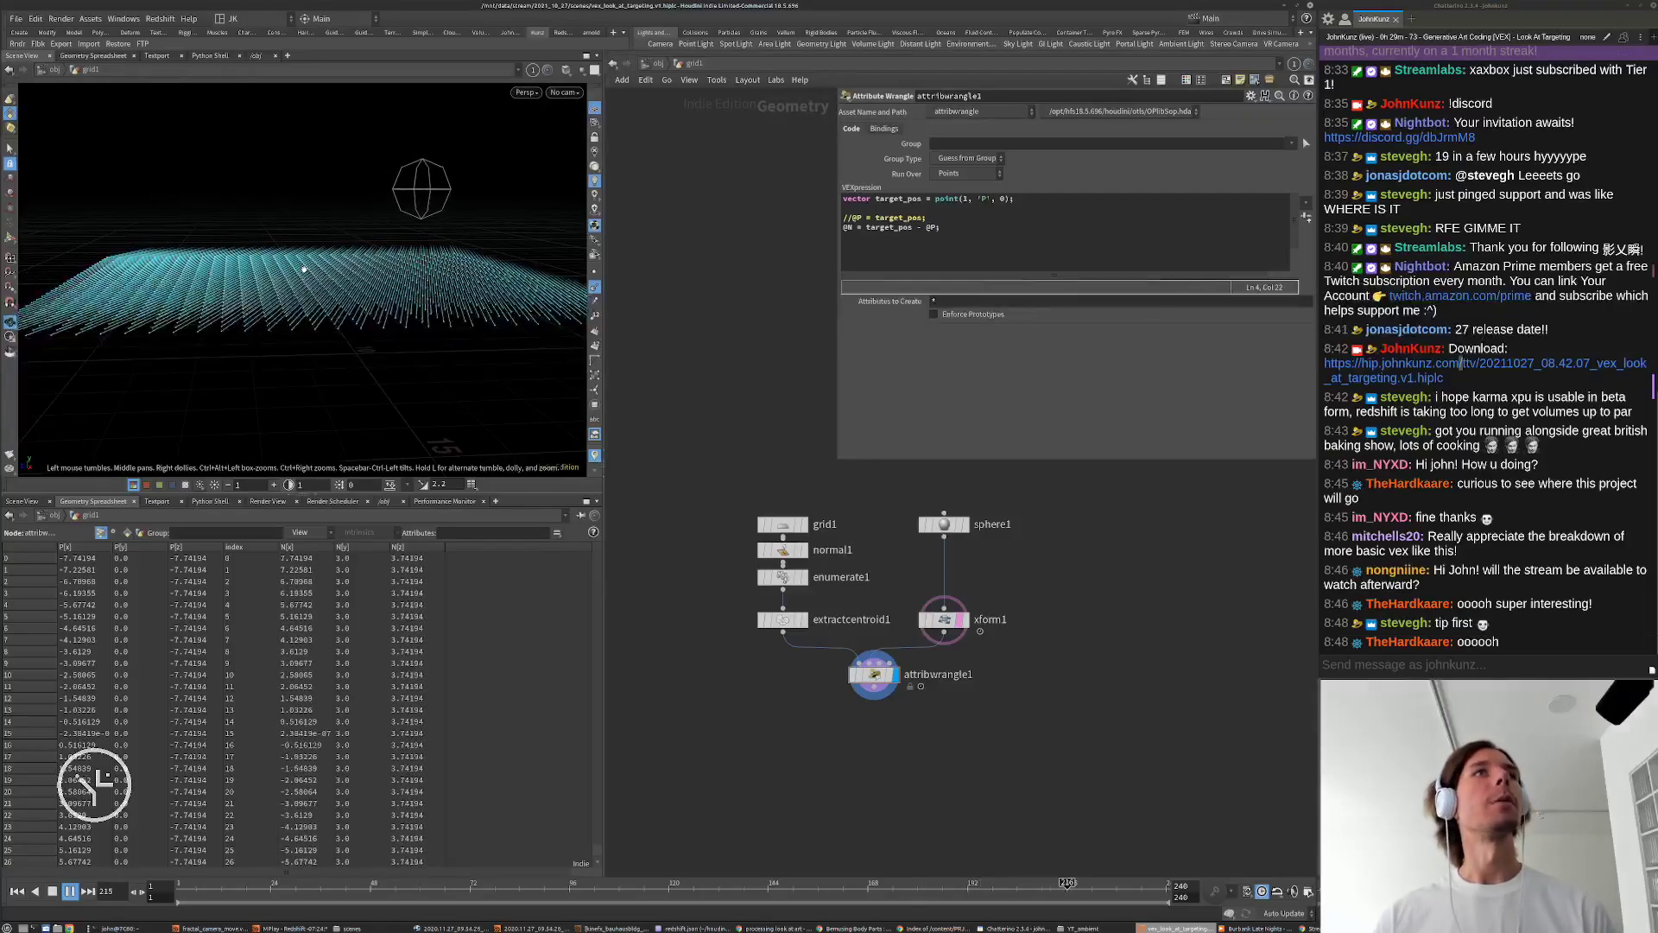
key("Up")
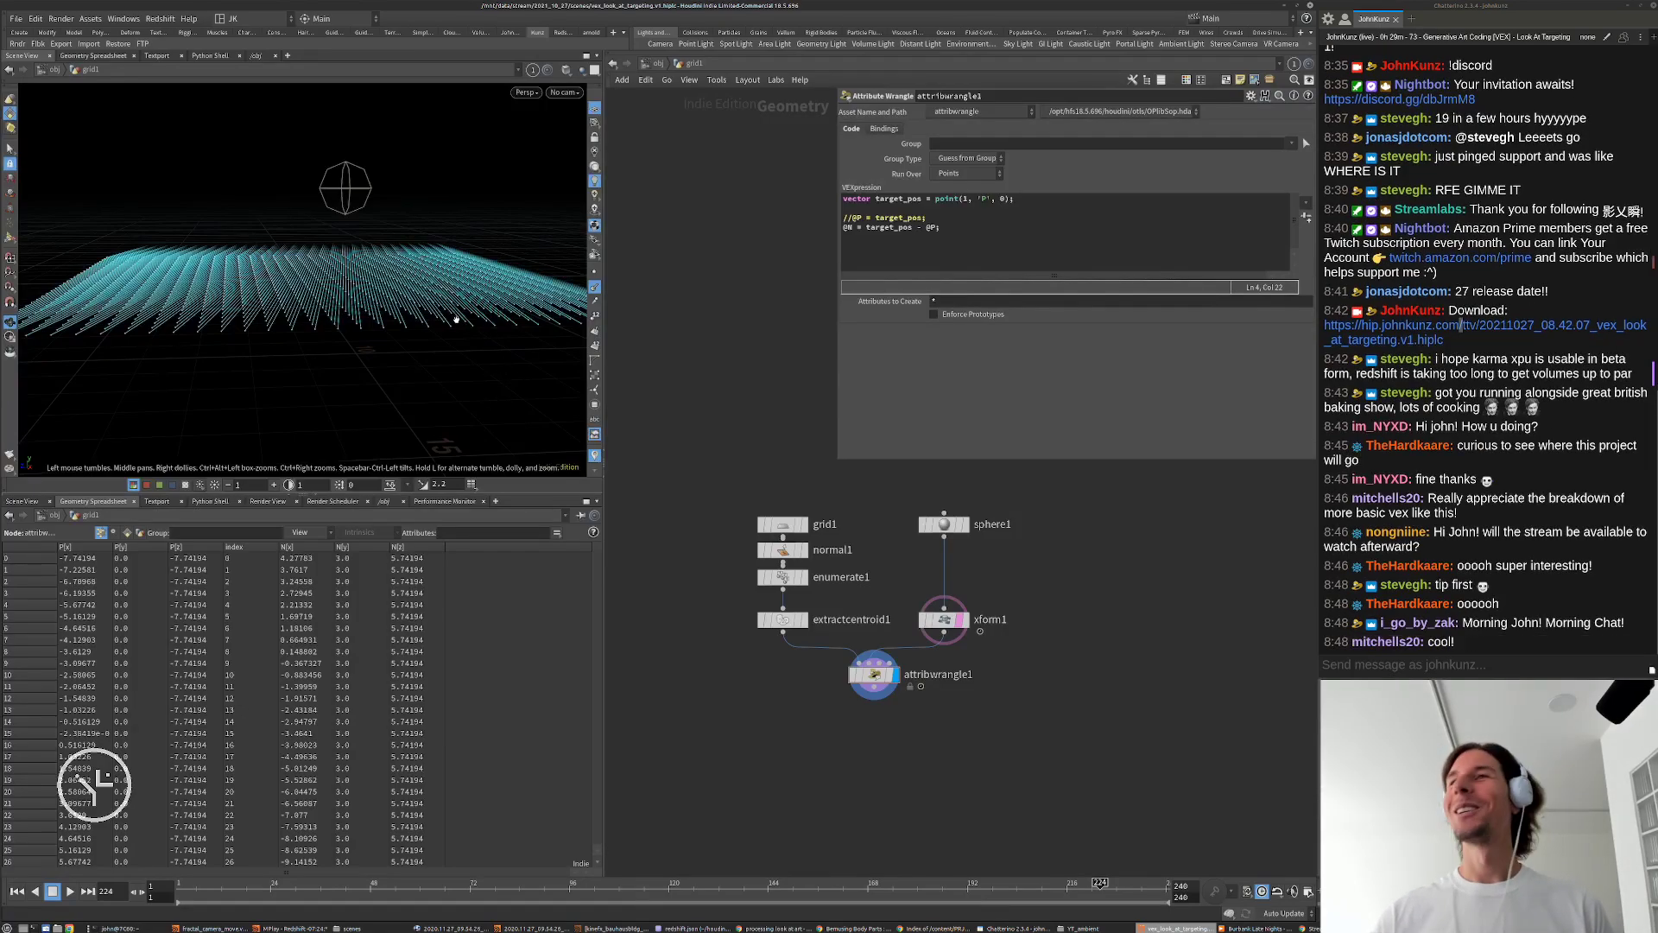
left_click_drag(451, 318, 388, 192)
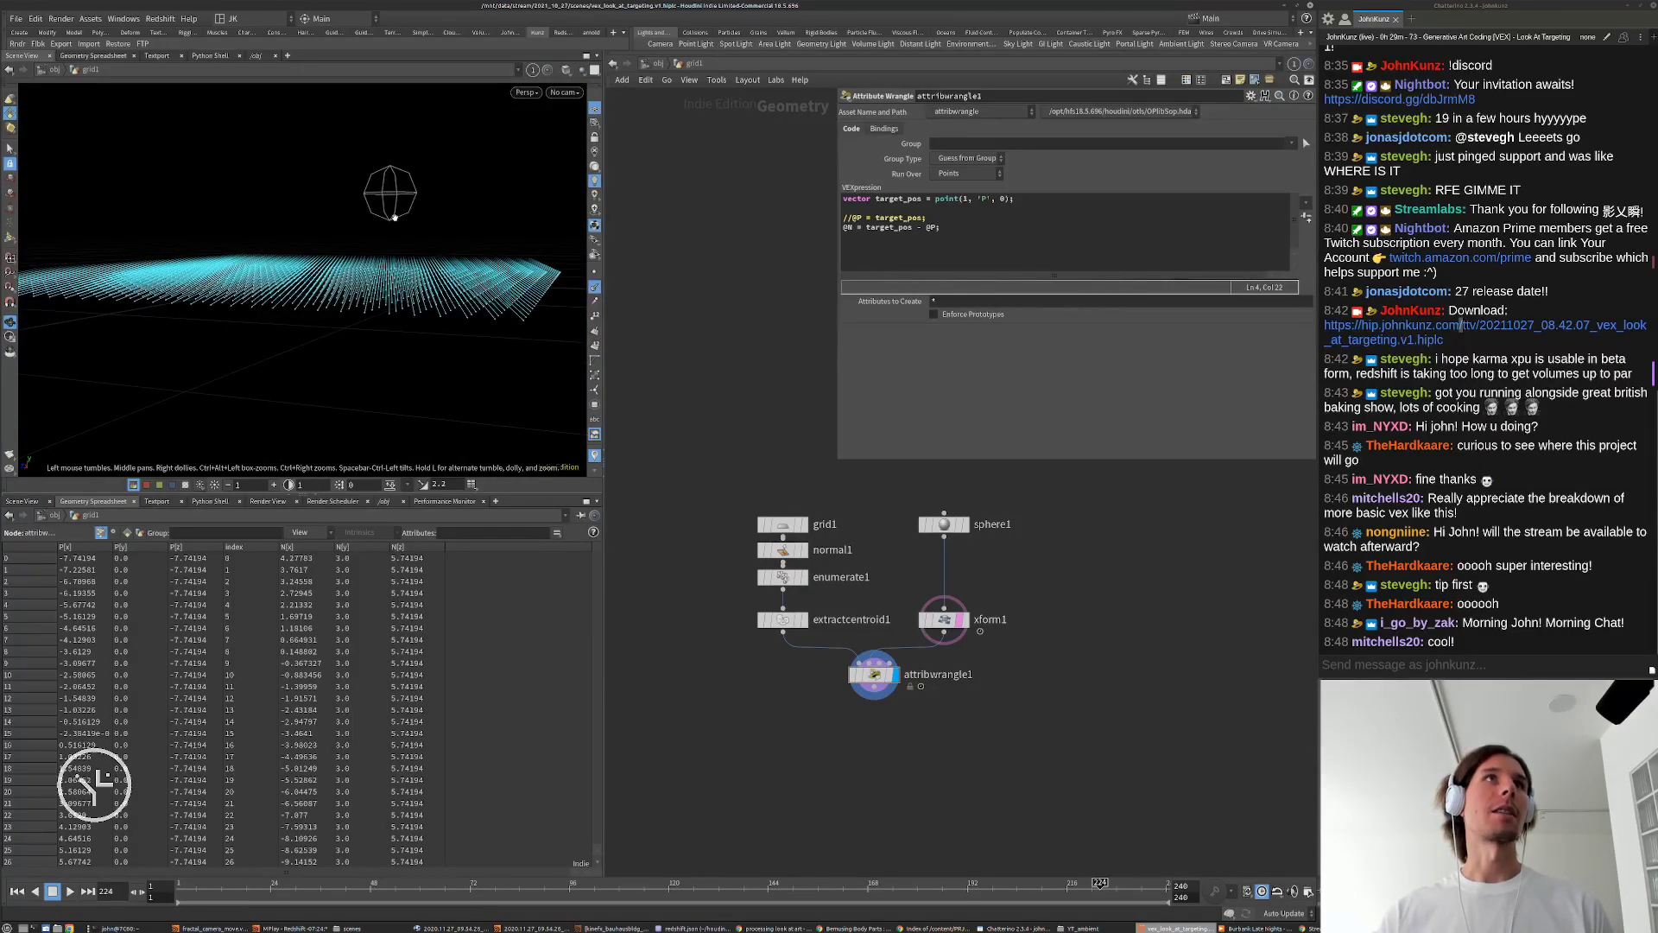
Step: Set the Scale Normal guide size in the viewport's display options to 1 and play the animation
key("s")
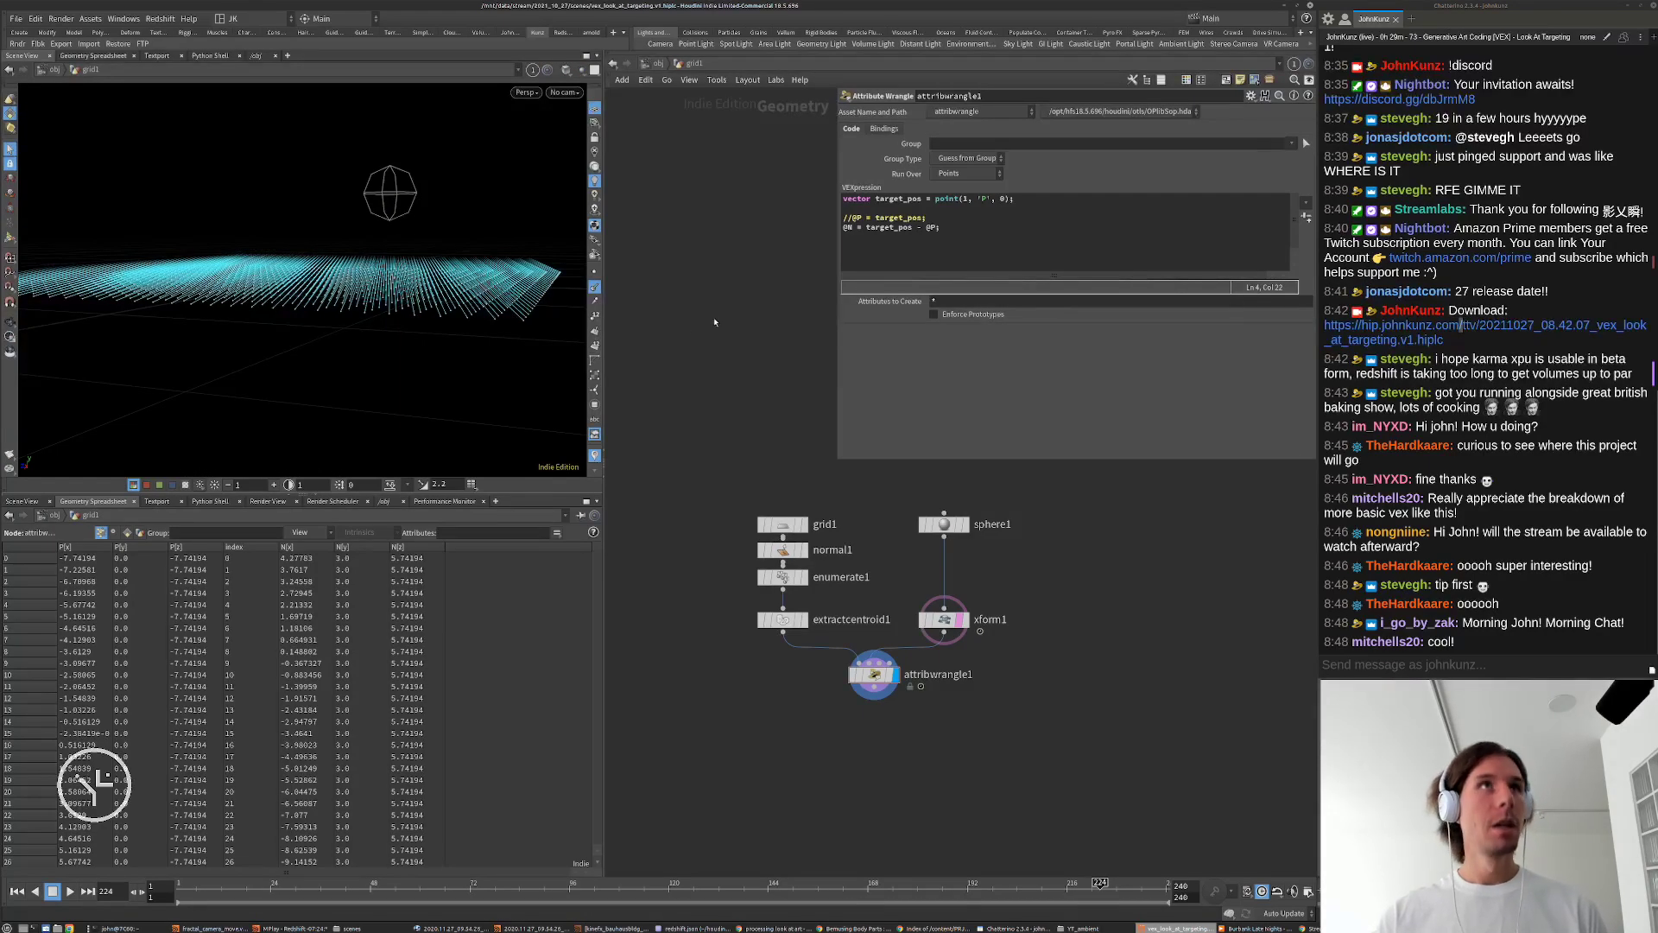
key("d")
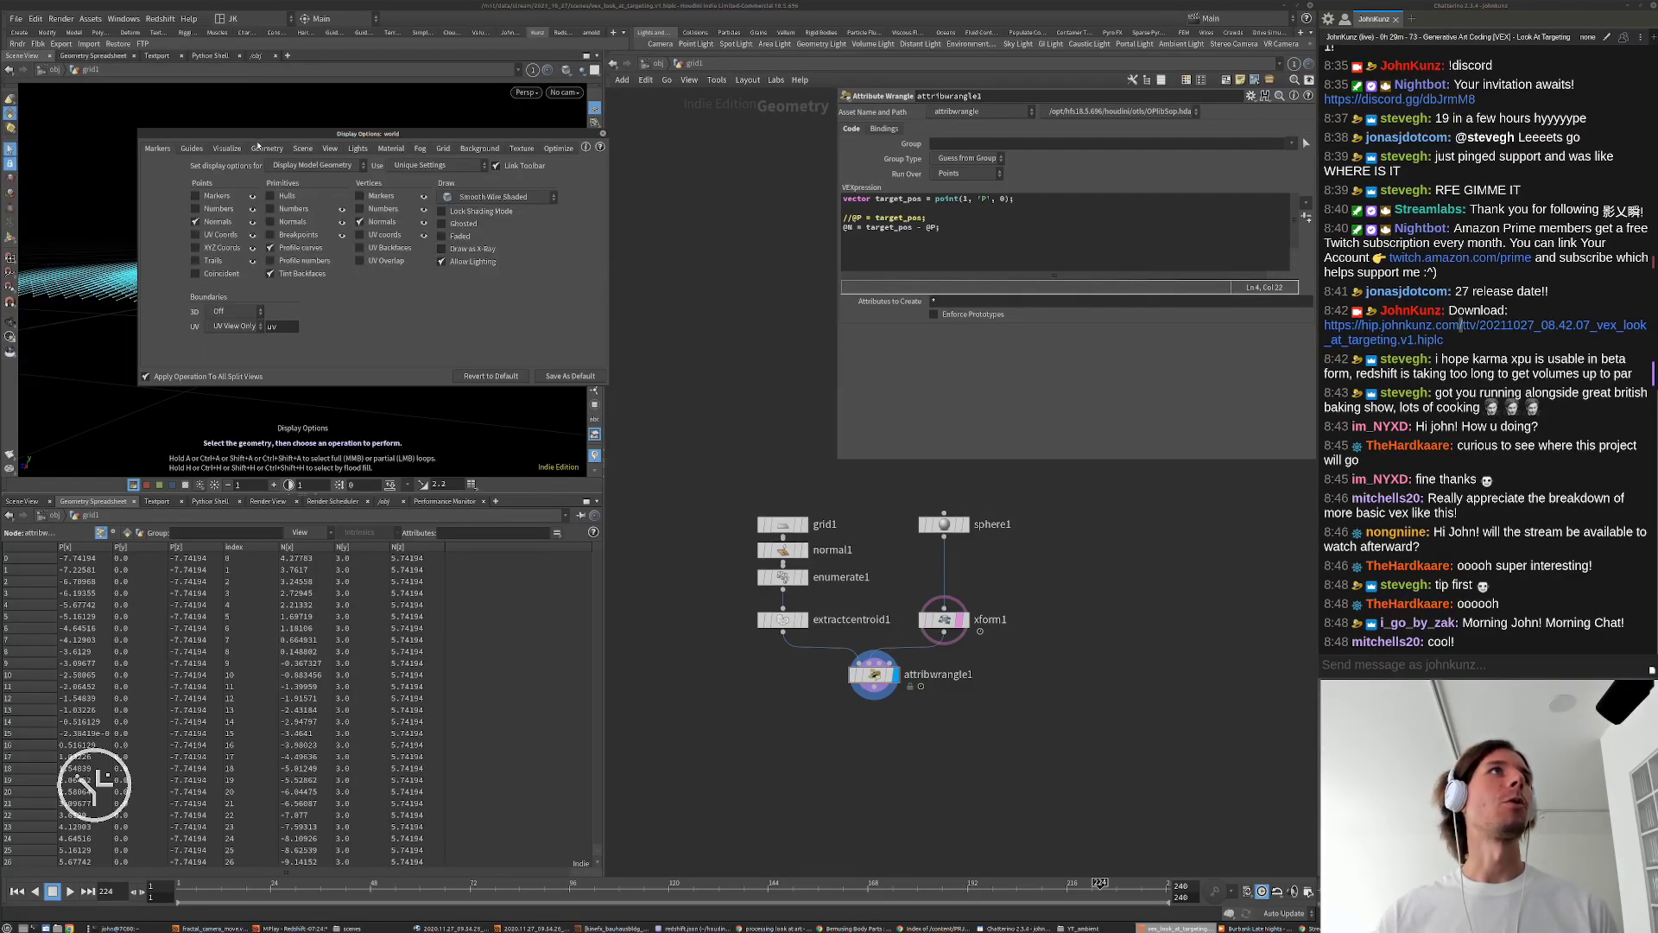
left_click(264, 148)
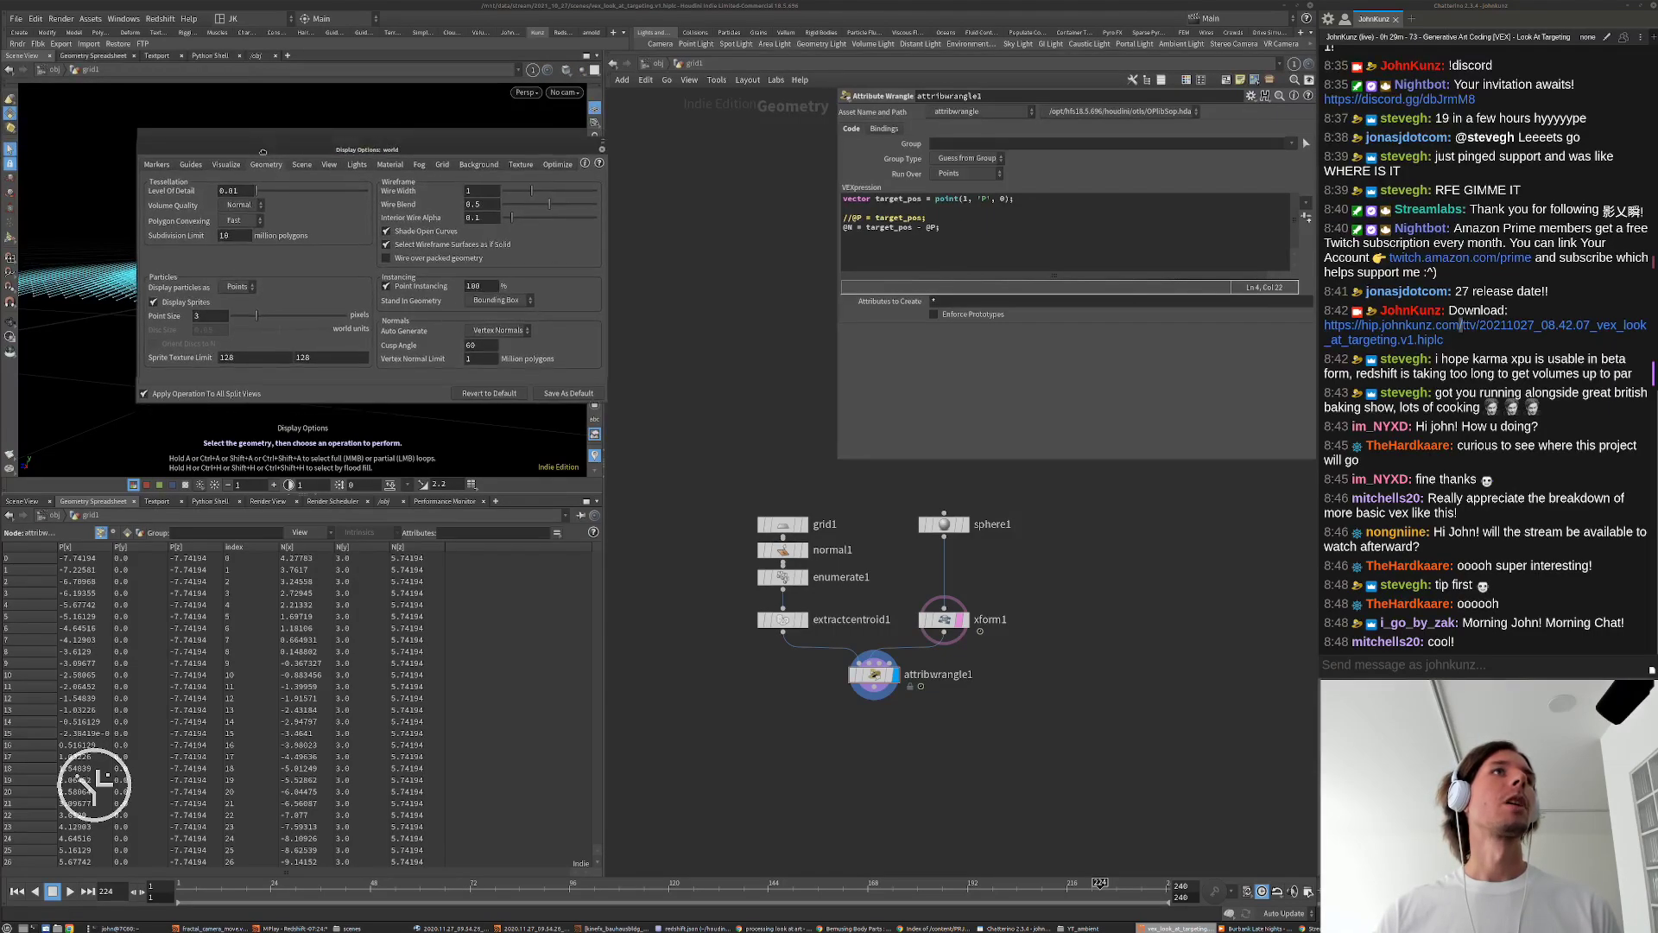
left_click_drag(265, 134, 236, 301)
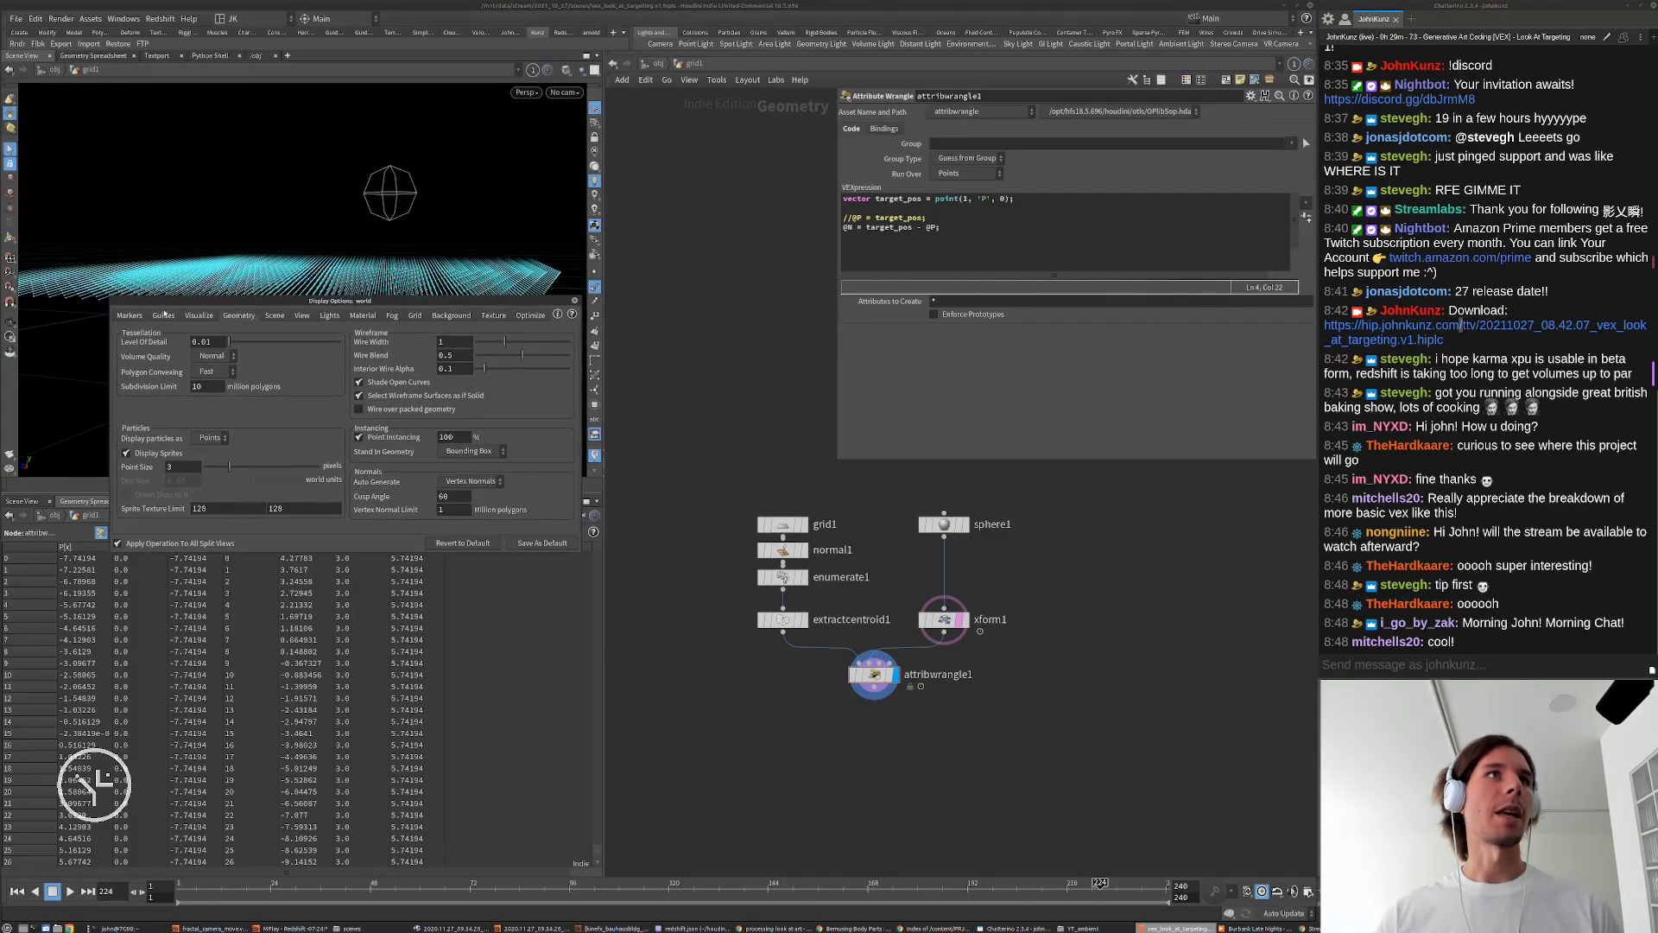
left_click(163, 314)
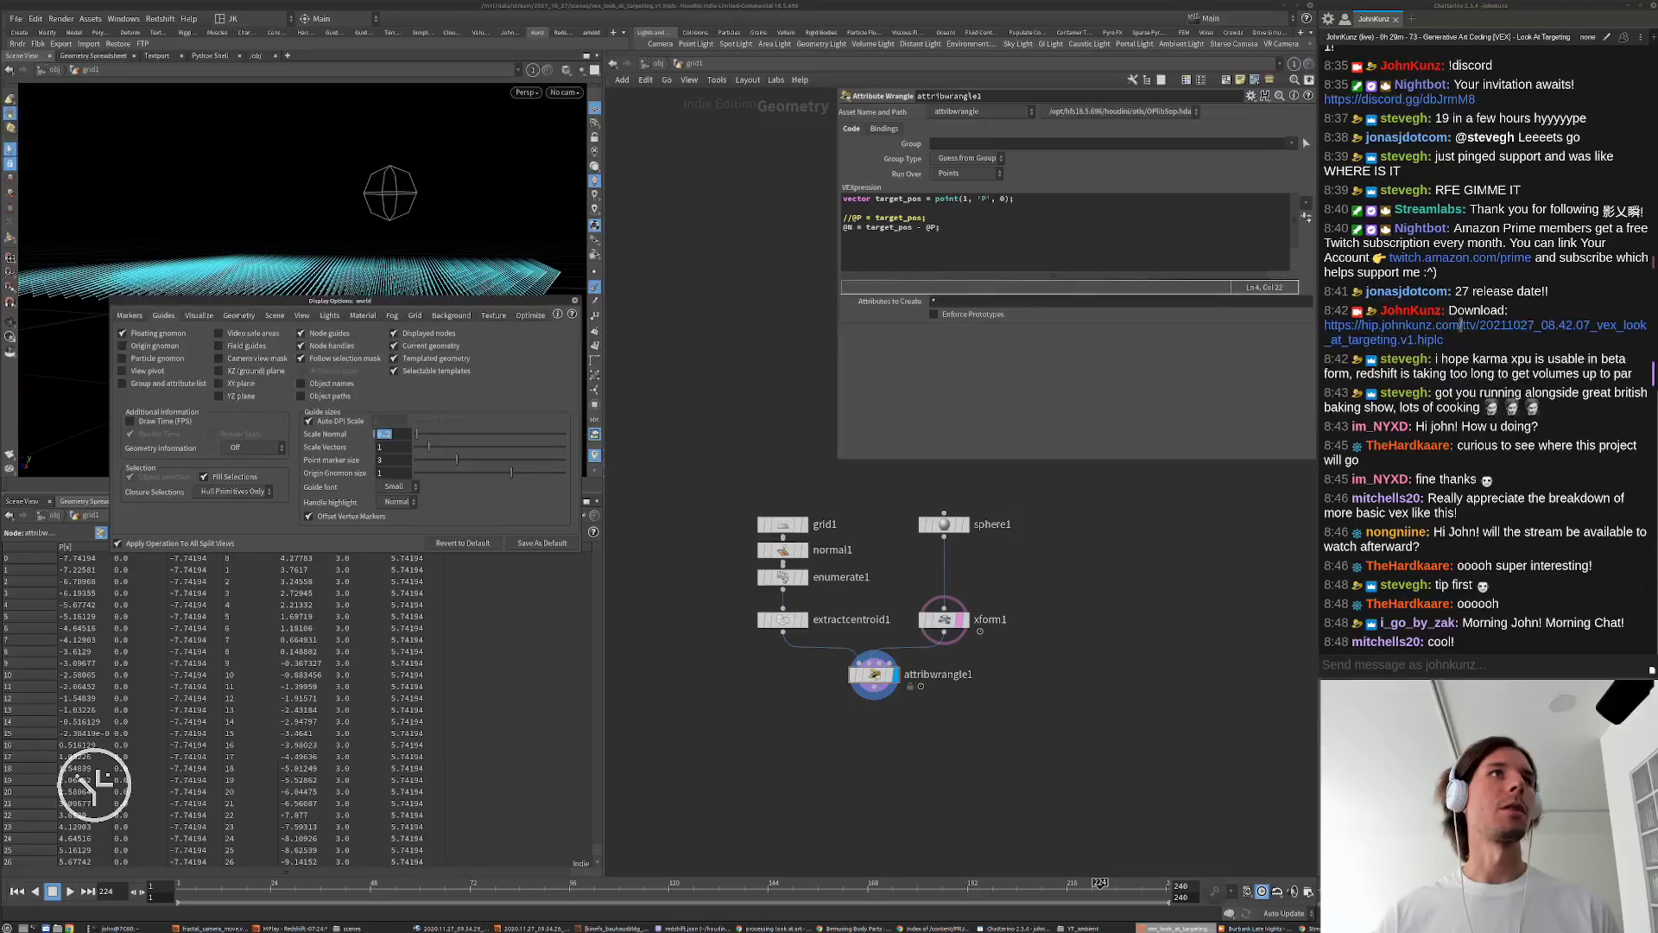
type("1")
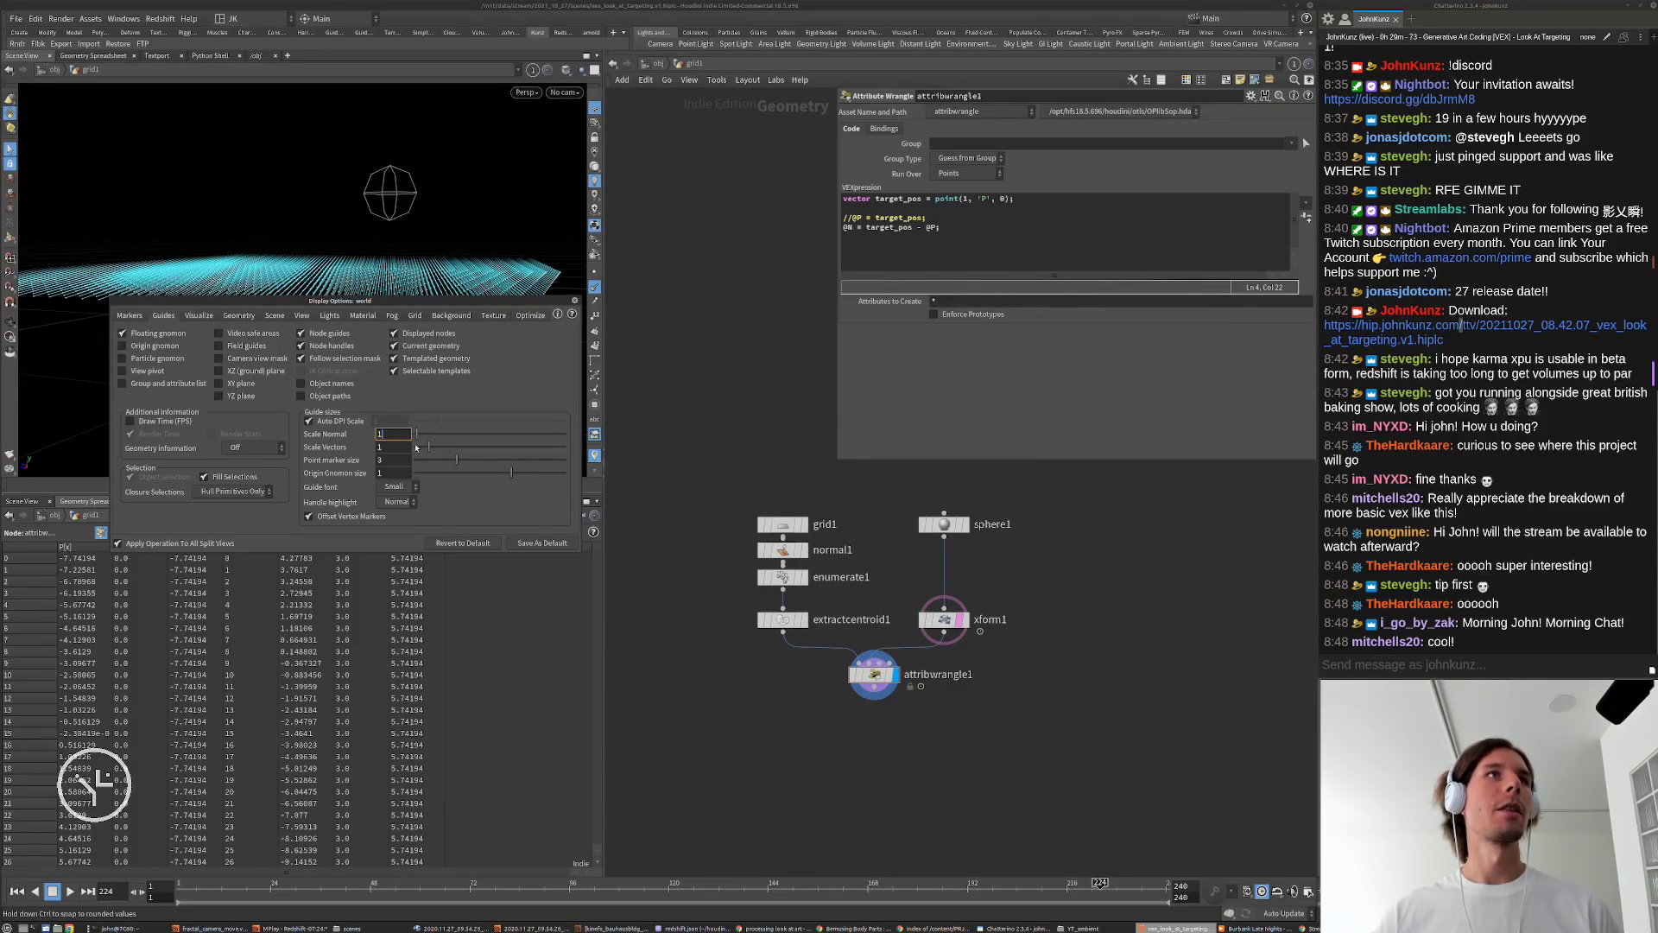
key("Return")
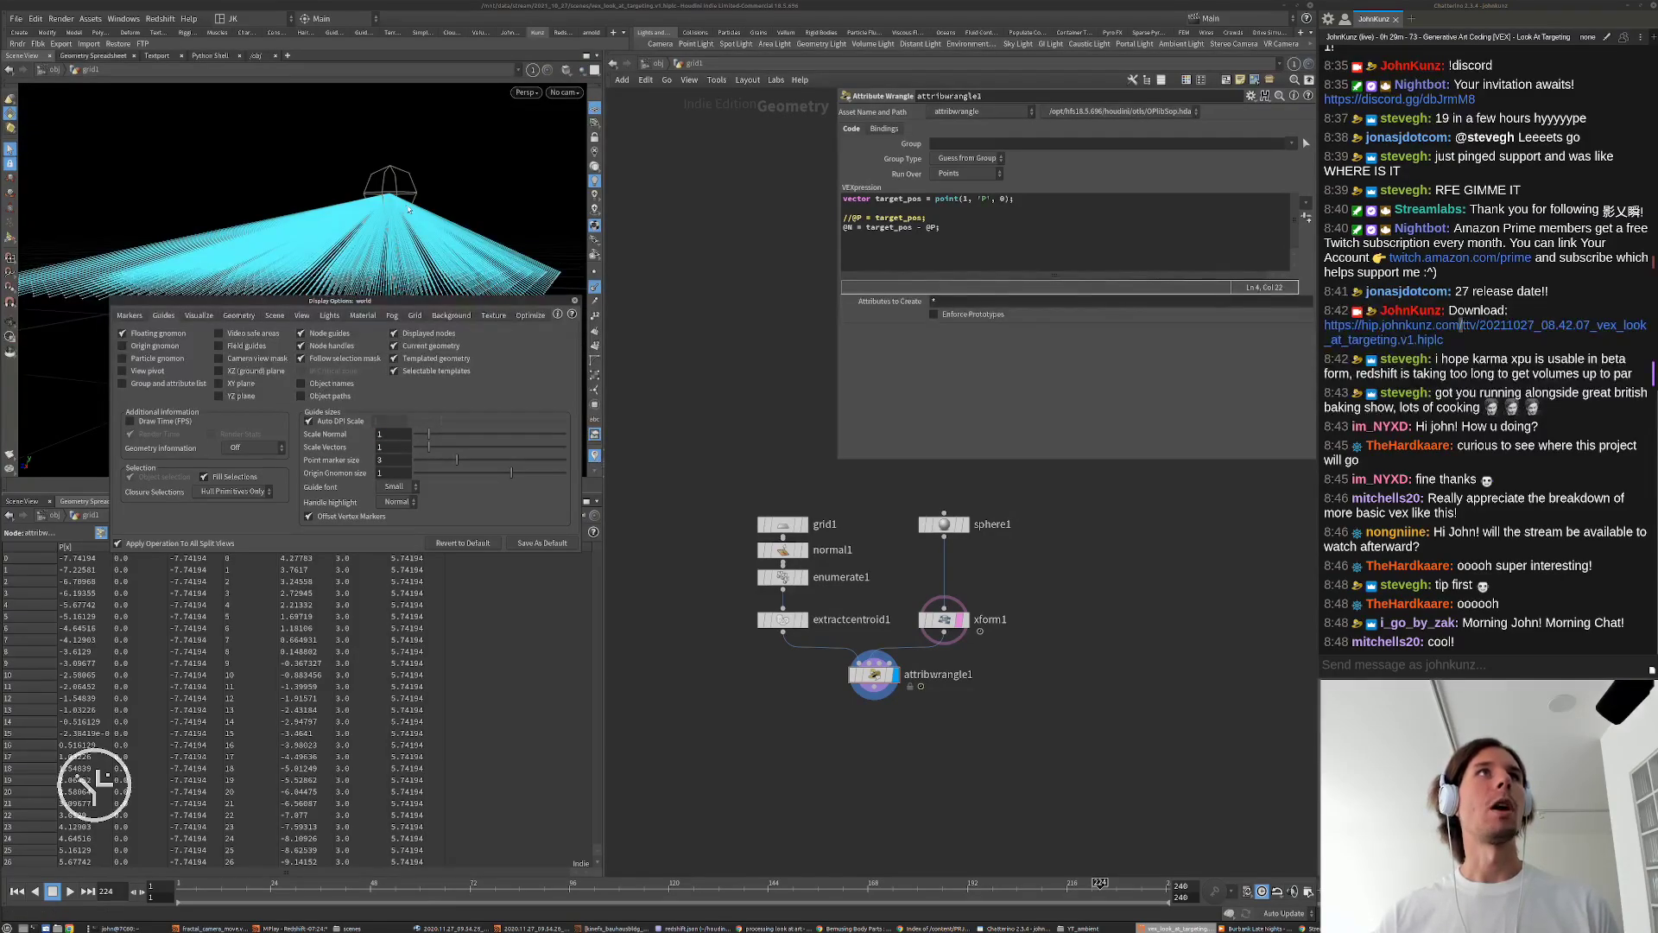
key("Up")
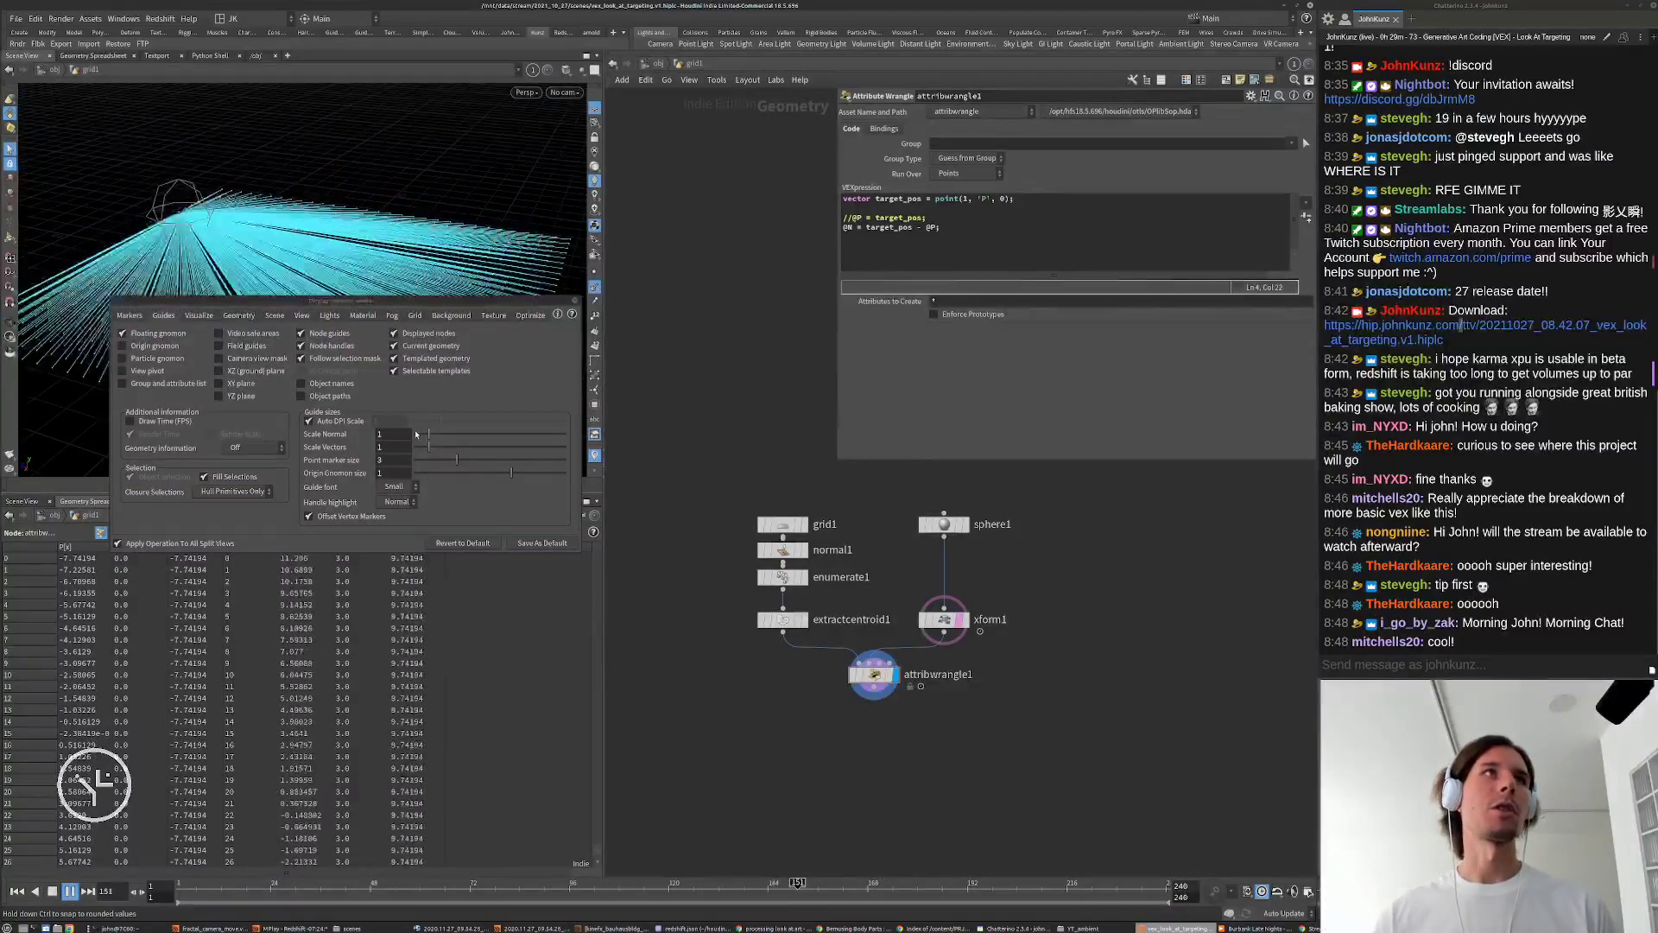
Step: Set the Scale Normal guide size to 0.25, close the display options and stop the playback
mouse_move(428, 433)
left_mouse_down()
mouse_move(457, 433)
mouse_move(427, 434)
left_mouse_up()
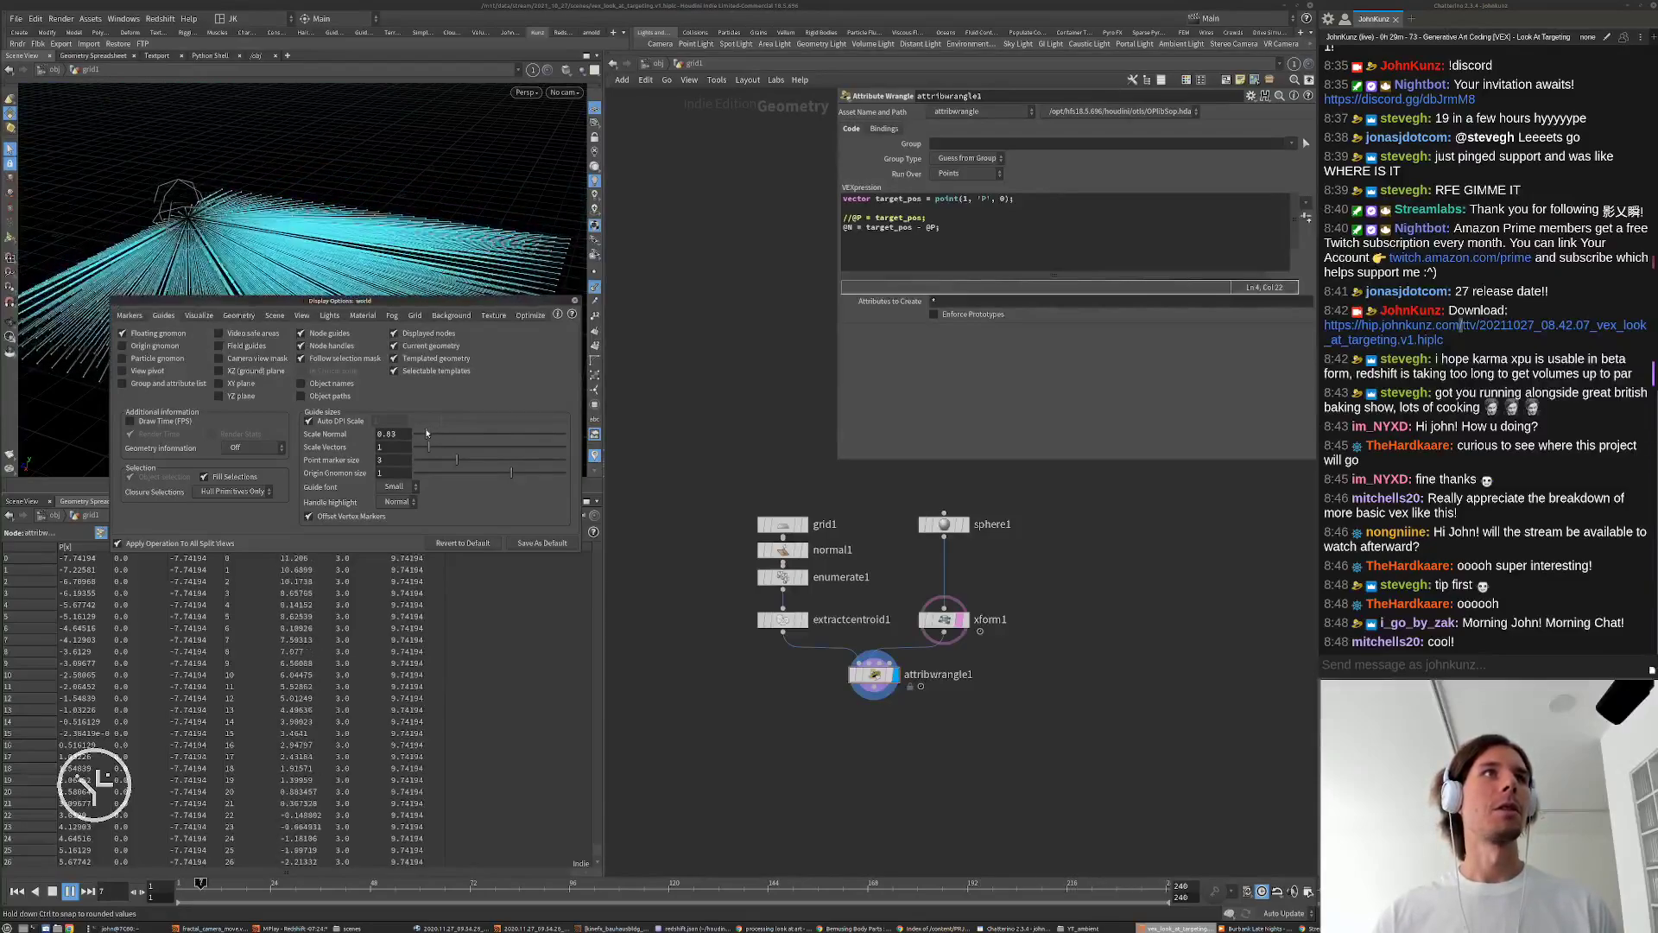
double_click(395, 435)
type("25")
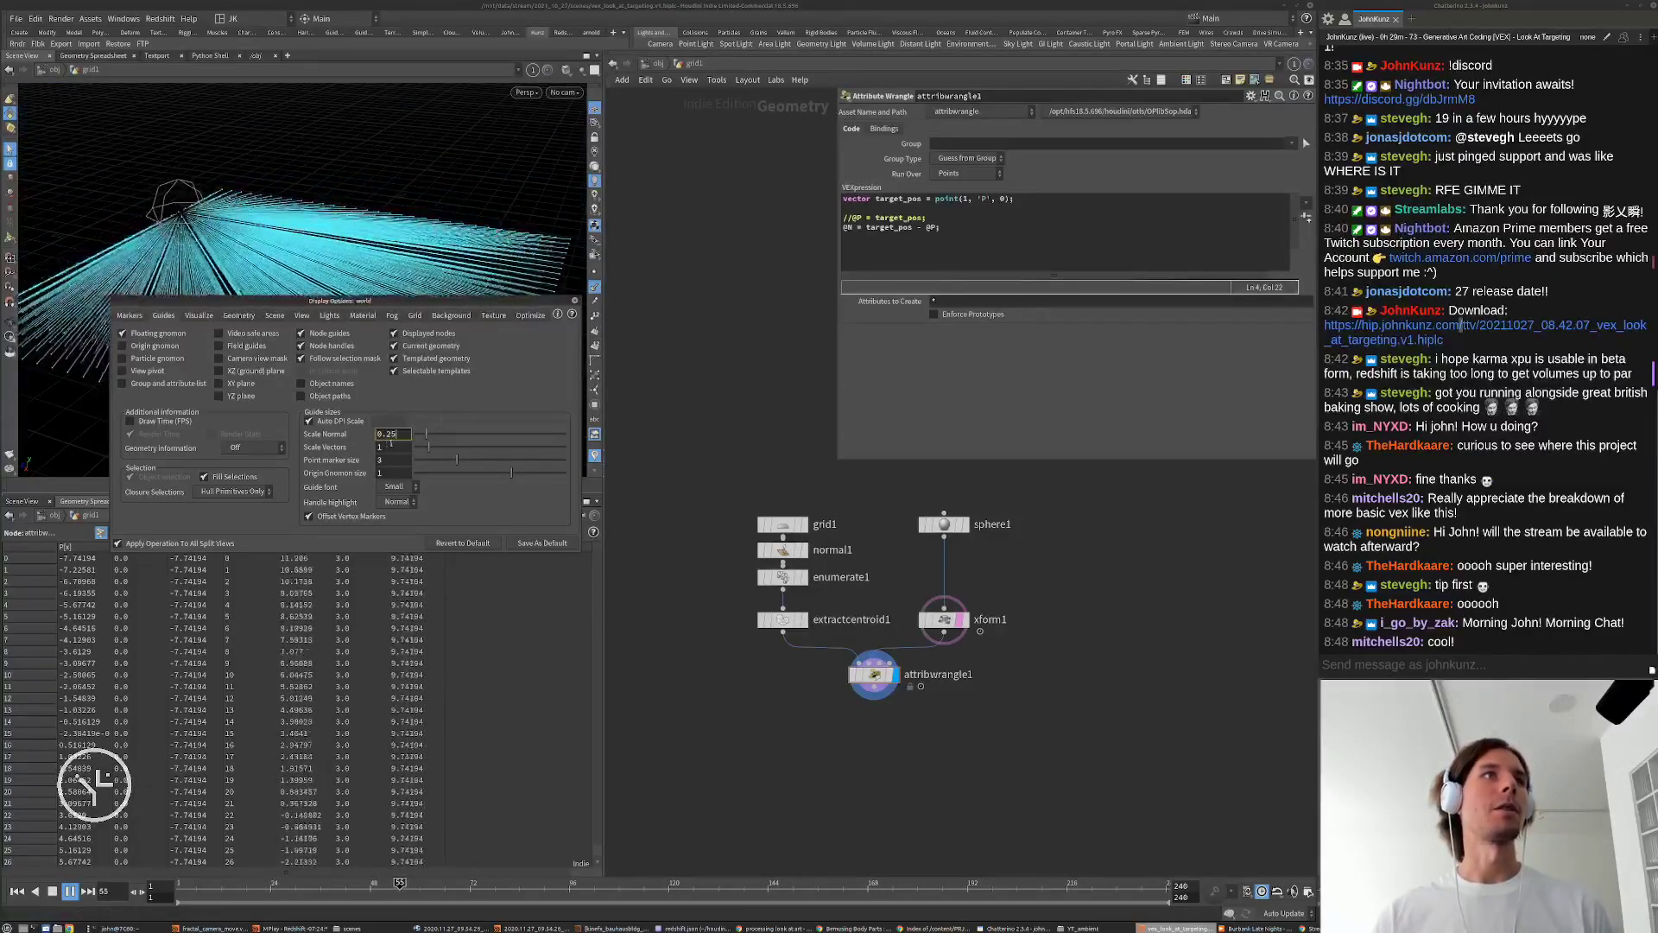
key("Return")
left_click(574, 301)
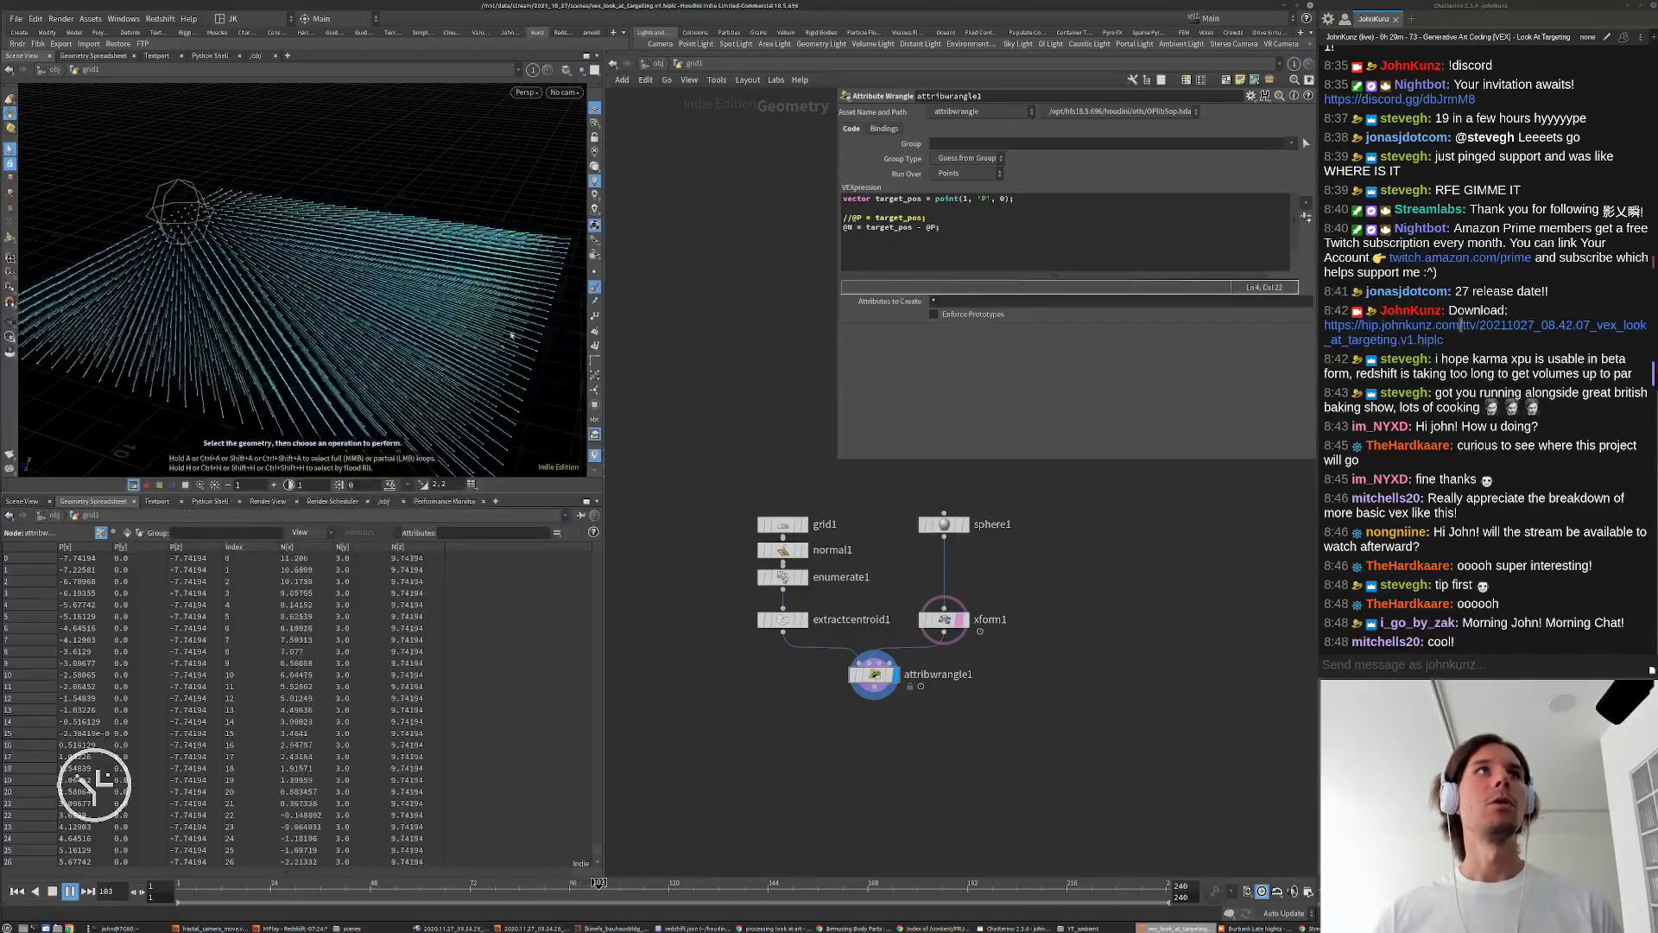
left_click_drag(423, 363, 427, 277, "alt")
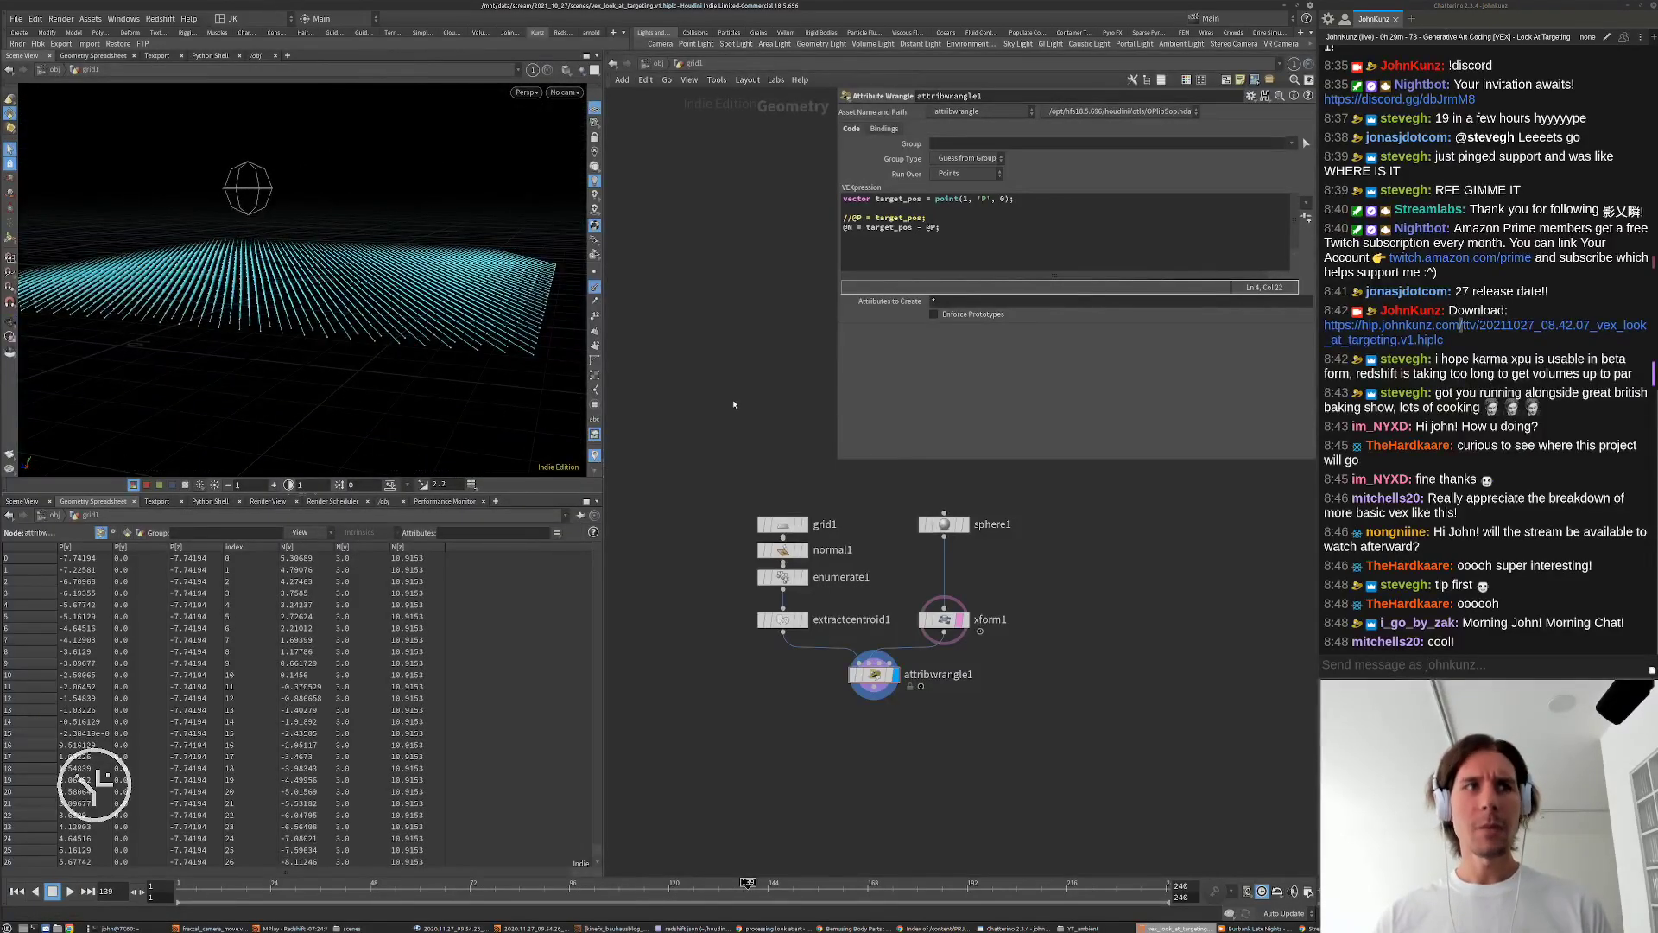
Step: Add a Test Geometry: Pig Head node above the grid network and display it in the viewport
key("Tab")
type("t")
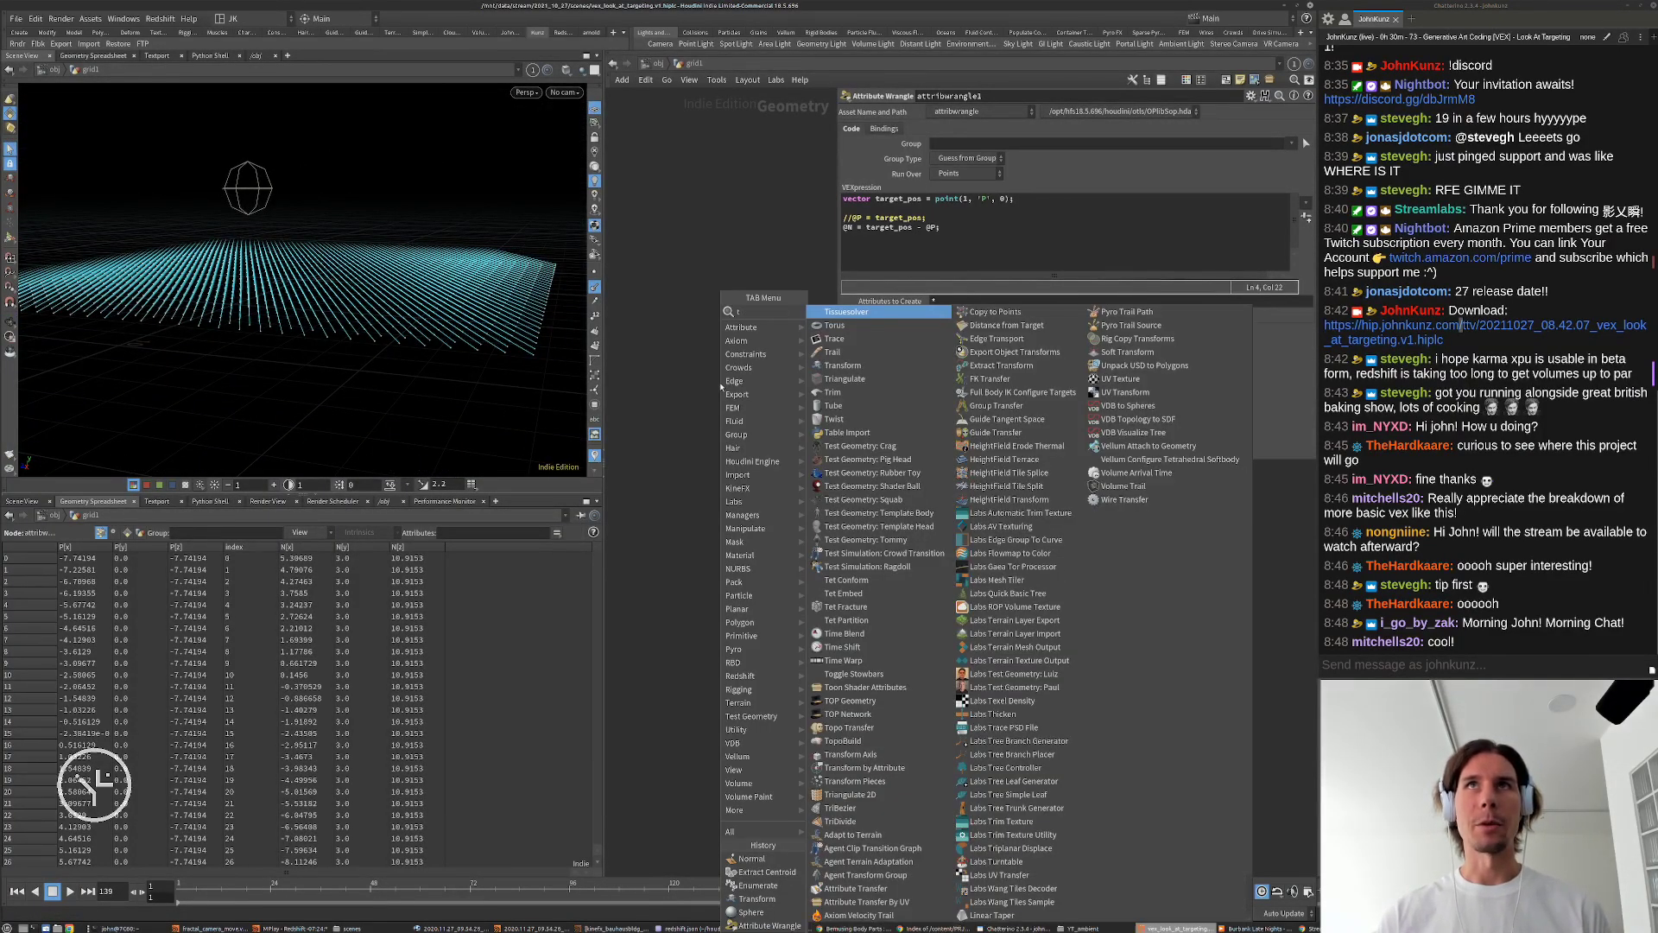
key("BackSpace")
type("pig")
key("Return")
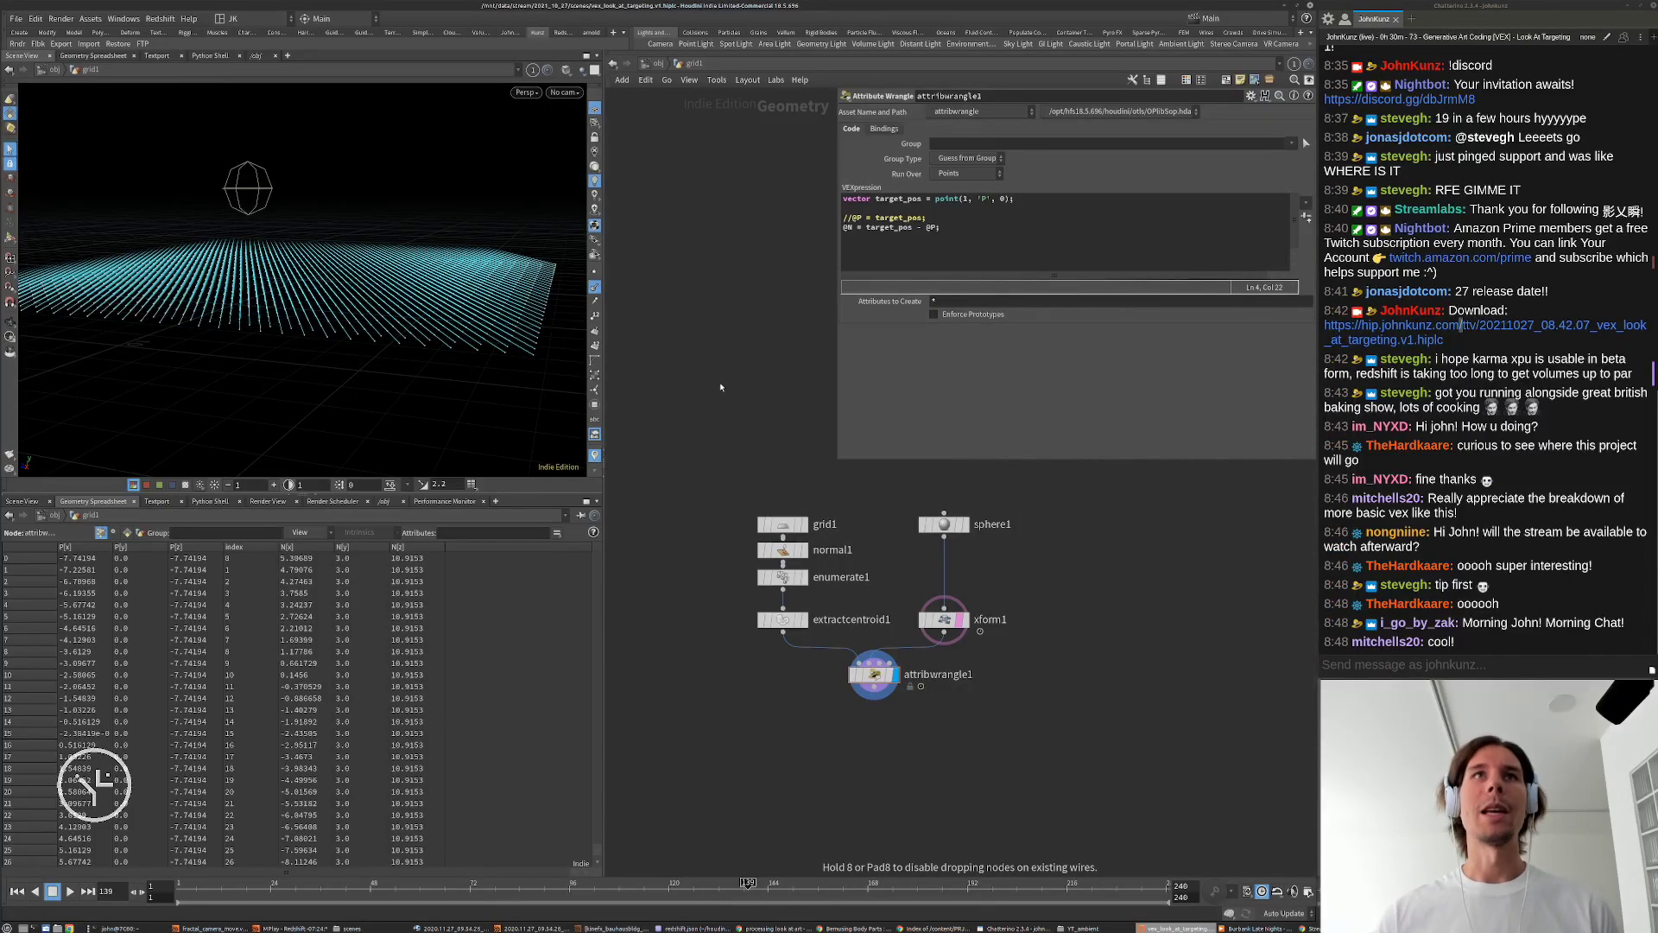
left_click(722, 382)
left_click(736, 384)
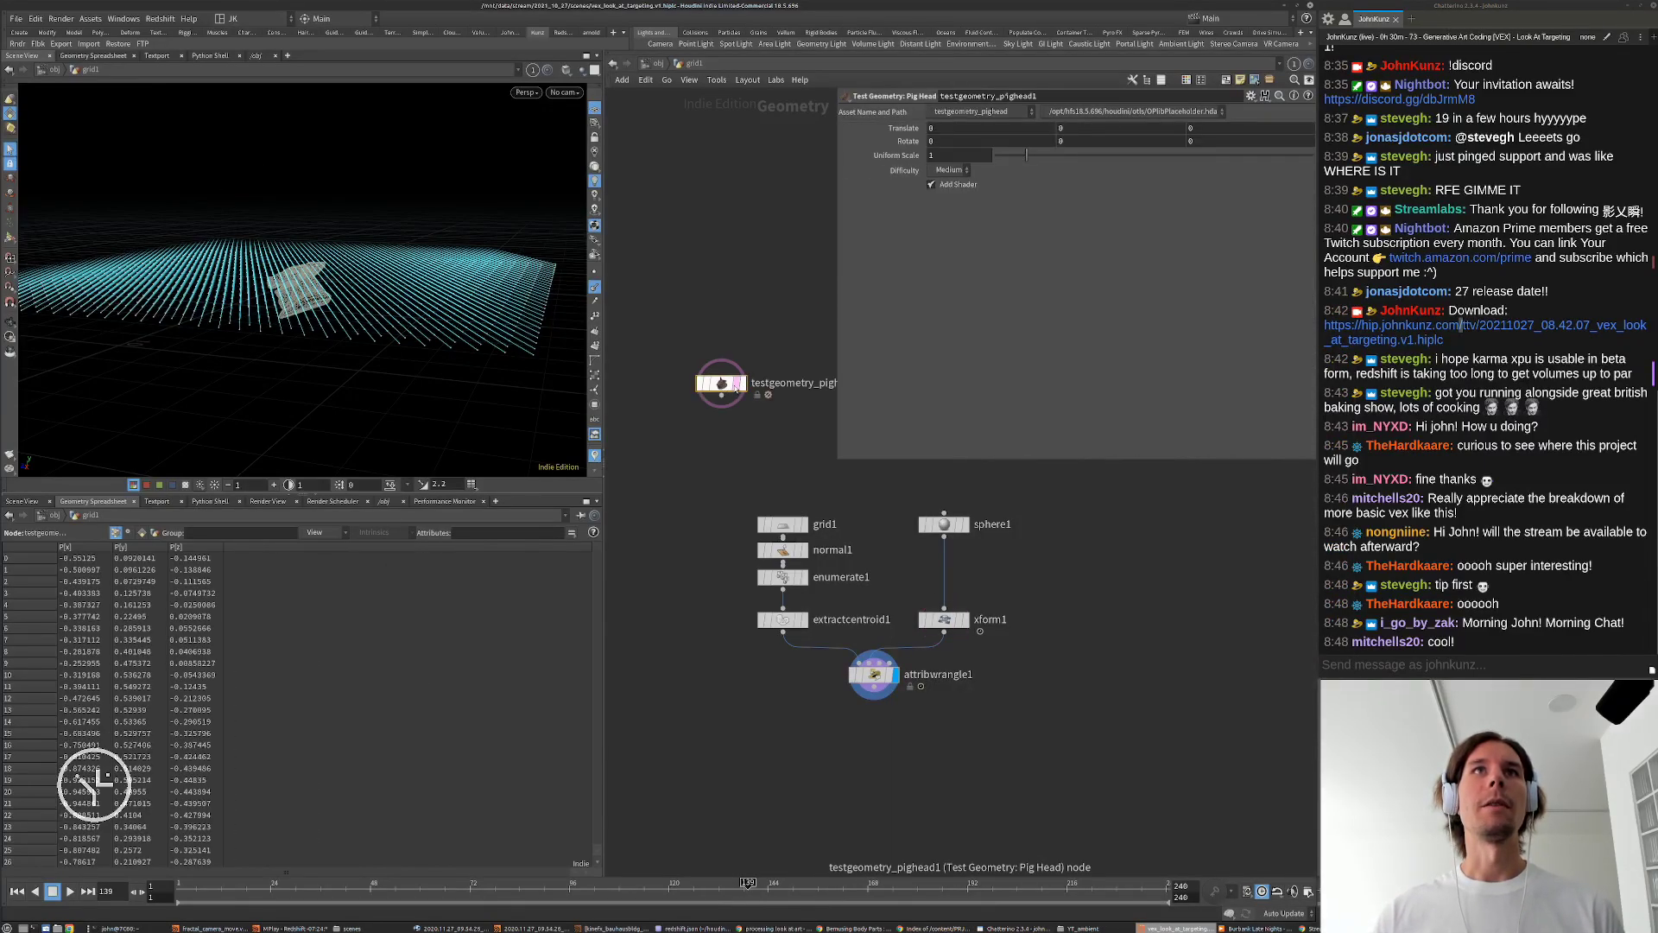
left_click(735, 383)
left_click(743, 384)
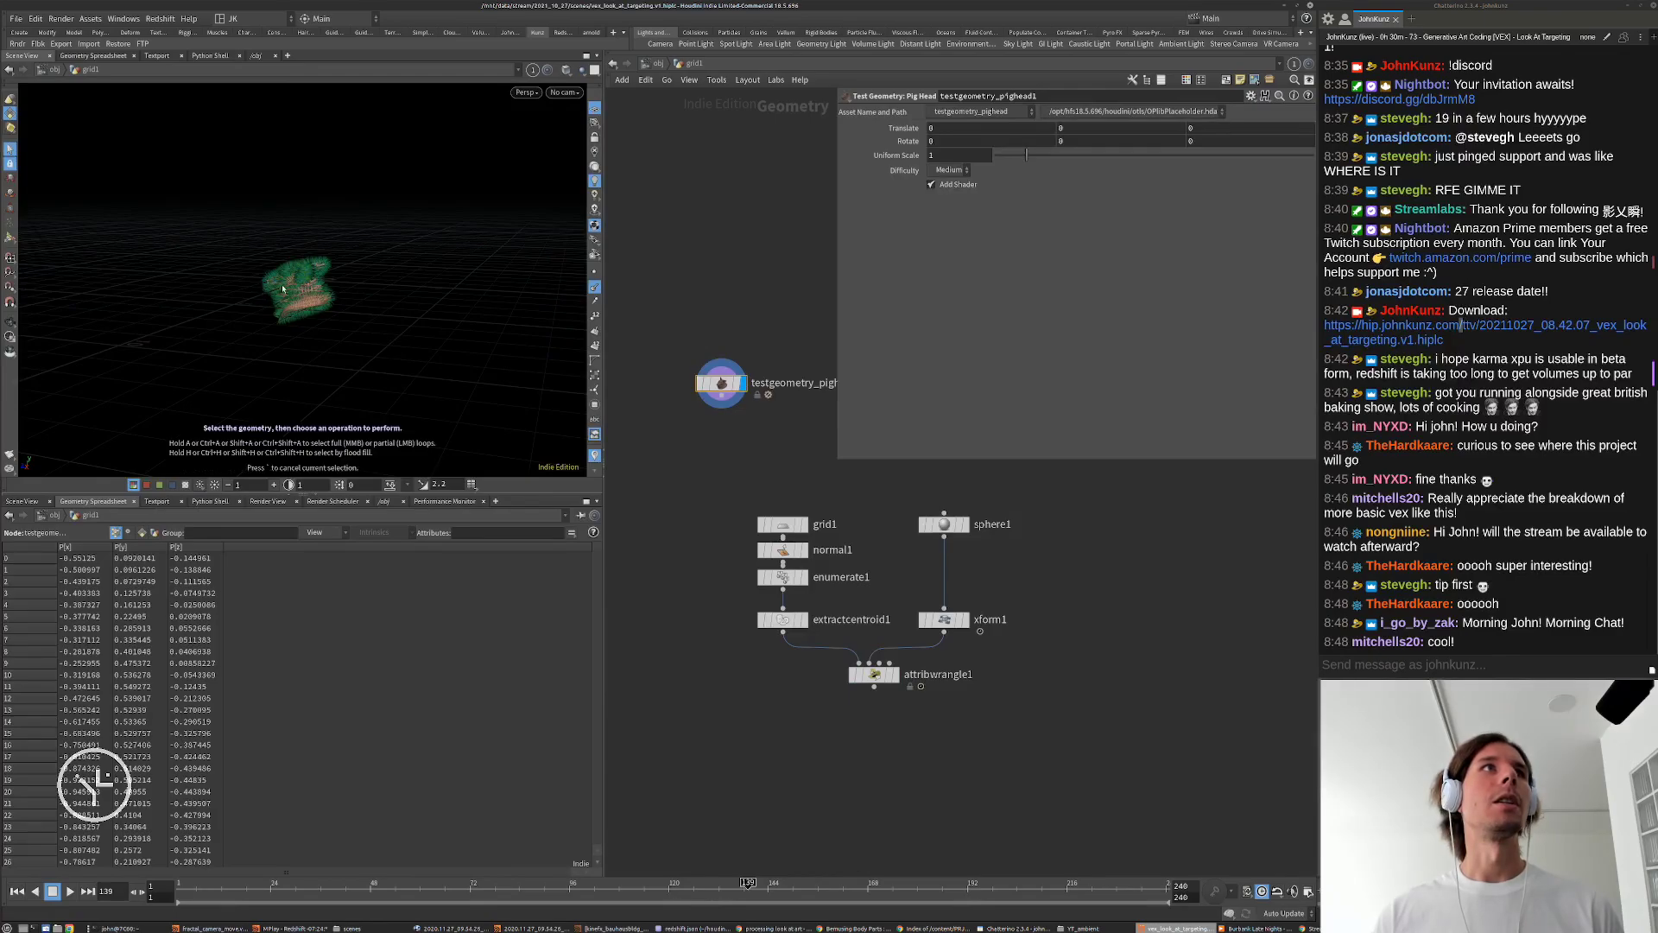
Step: Vary the Scale Normal guide size on the pig head, ending at 0.23, and delete the pig head node
key("space+g")
left_click_drag(363, 302, 406, 298)
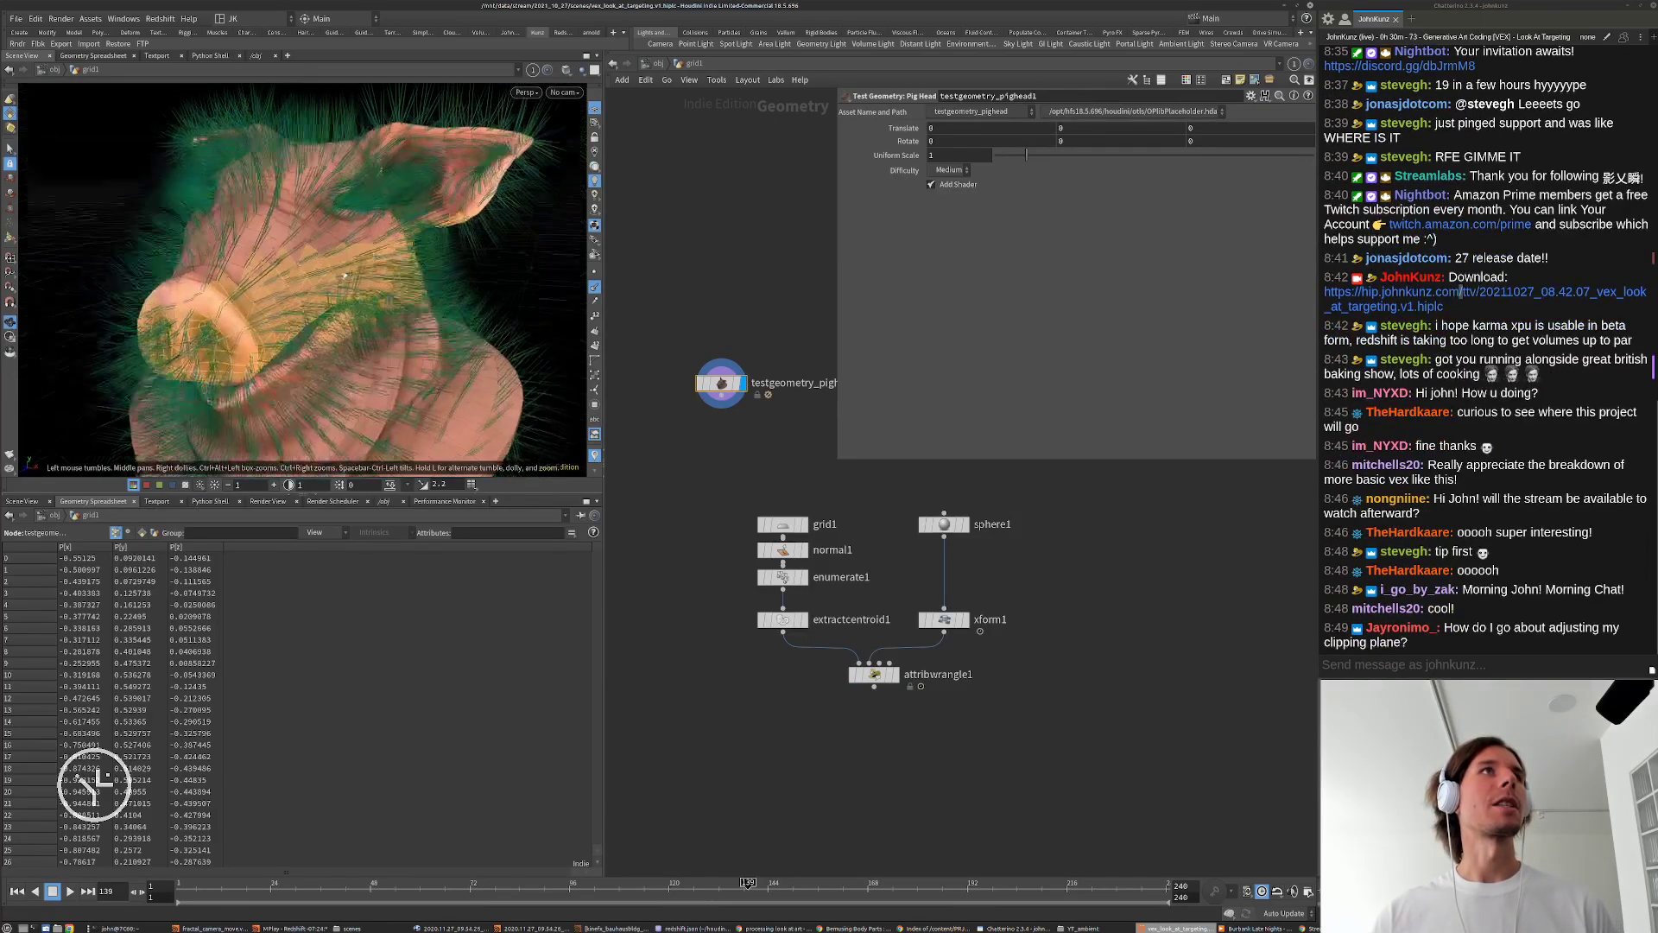
right_click_drag(406, 298, 374, 328)
key("d")
left_click_drag(418, 434, 425, 434)
mouse_move(329, 230)
left_mouse_down("alt")
mouse_move(412, 190)
mouse_move(397, 167)
mouse_move(335, 201)
left_mouse_up("alt")
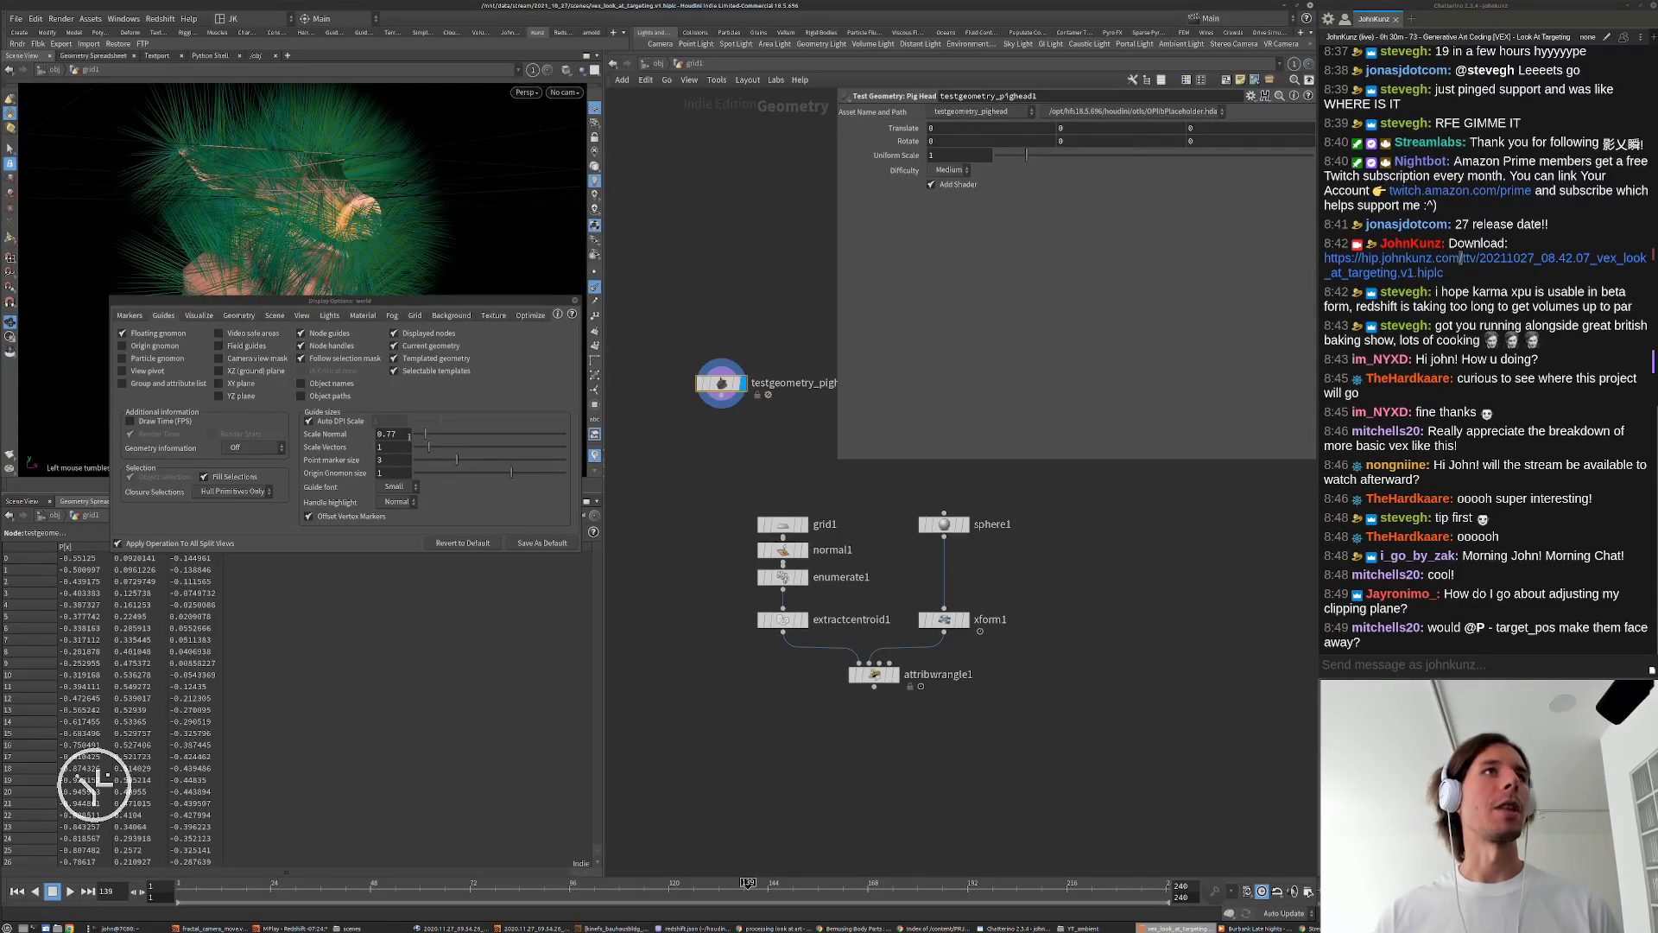
left_click(417, 434)
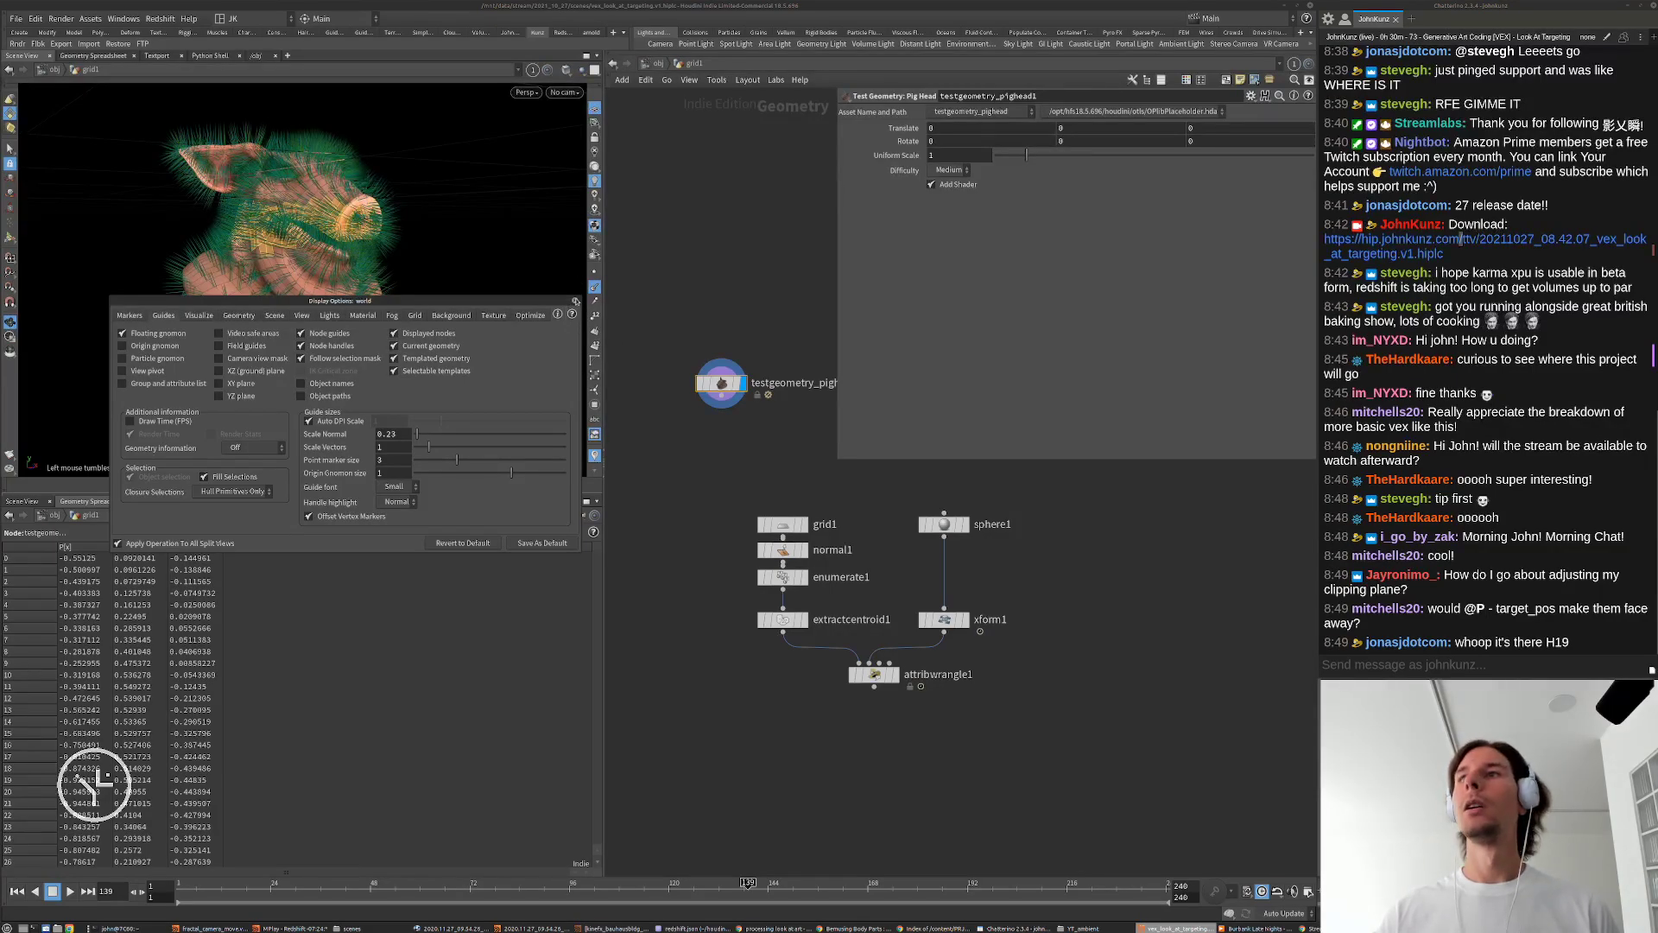
left_click(576, 300)
key("Delete")
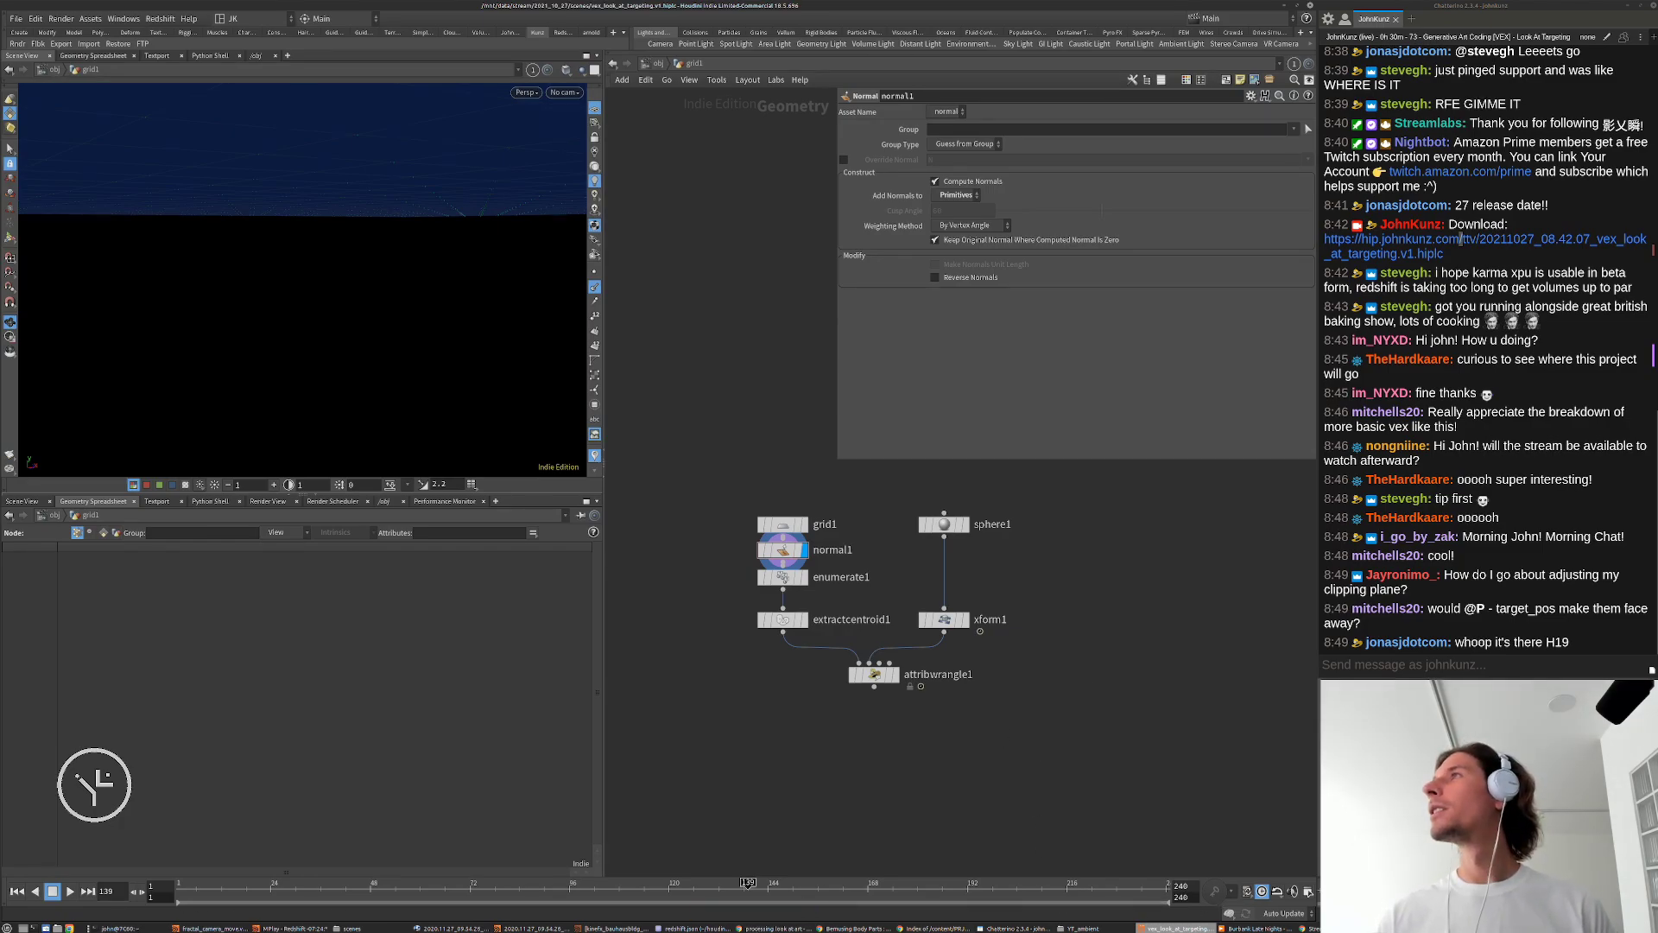
Step: Switch to the SideFX download page in Chrome and download the Houdini installer for Linux into the Downloads folder
key("ctrl+t")
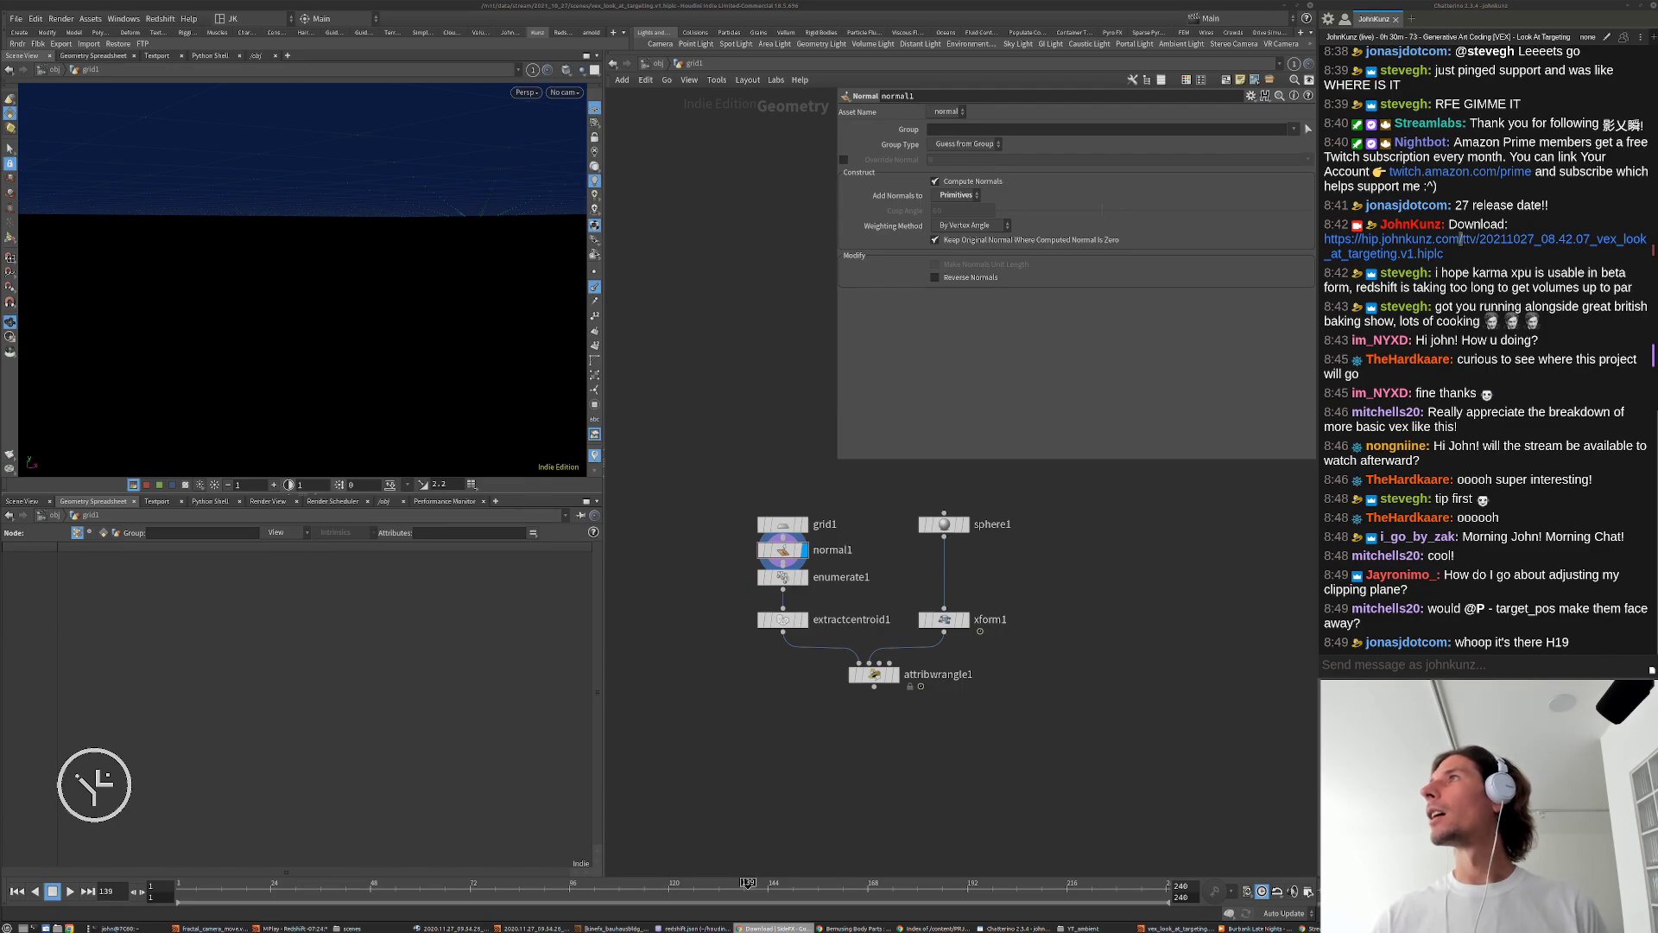
left_click_drag(1657, 274, 1192, 274)
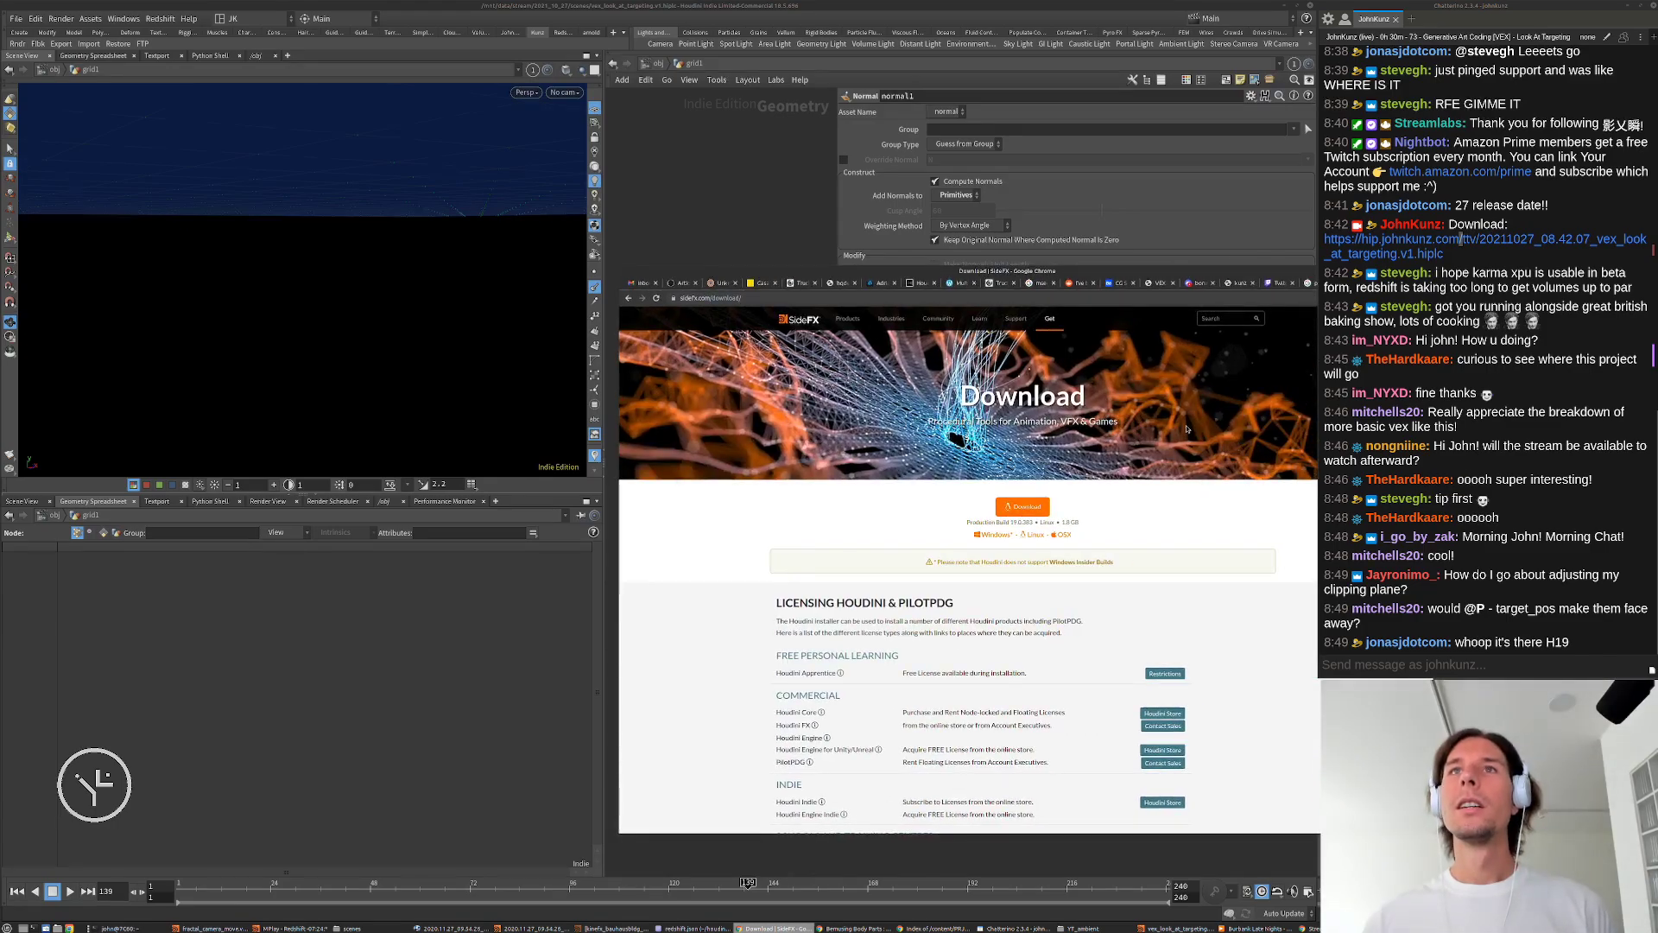
left_click(1033, 535)
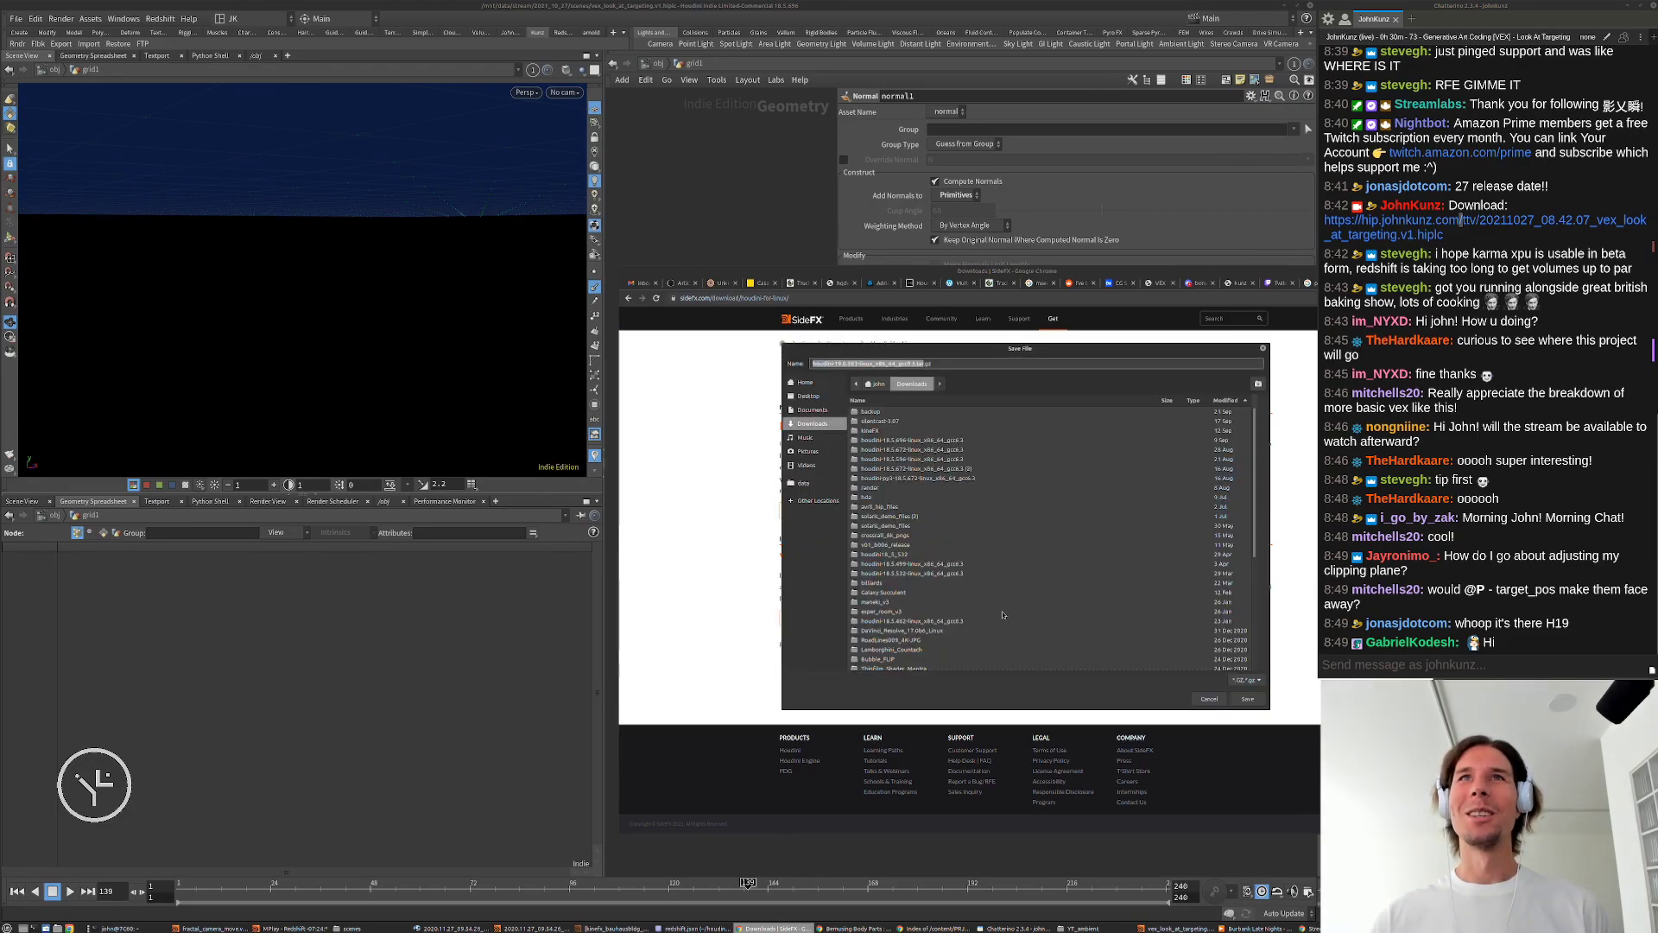
key("Return")
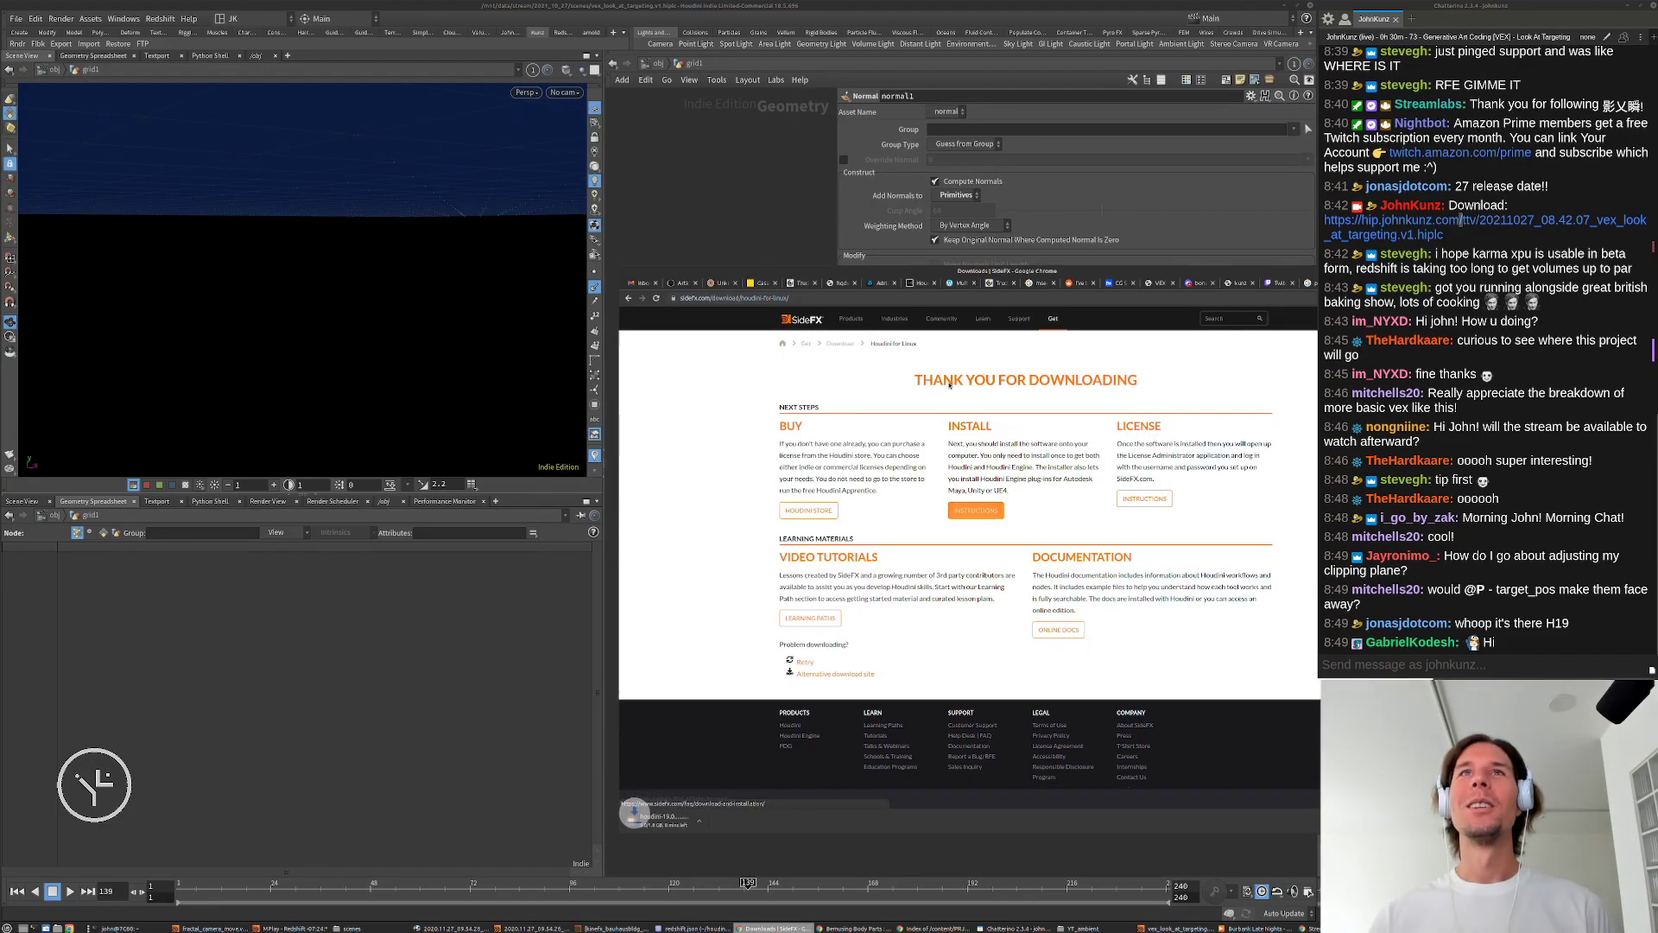
Step: Move Chrome away from Houdini, frame the grid and display attribwrangle1 in the viewport
left_click_drag(917, 271, 1614, 347)
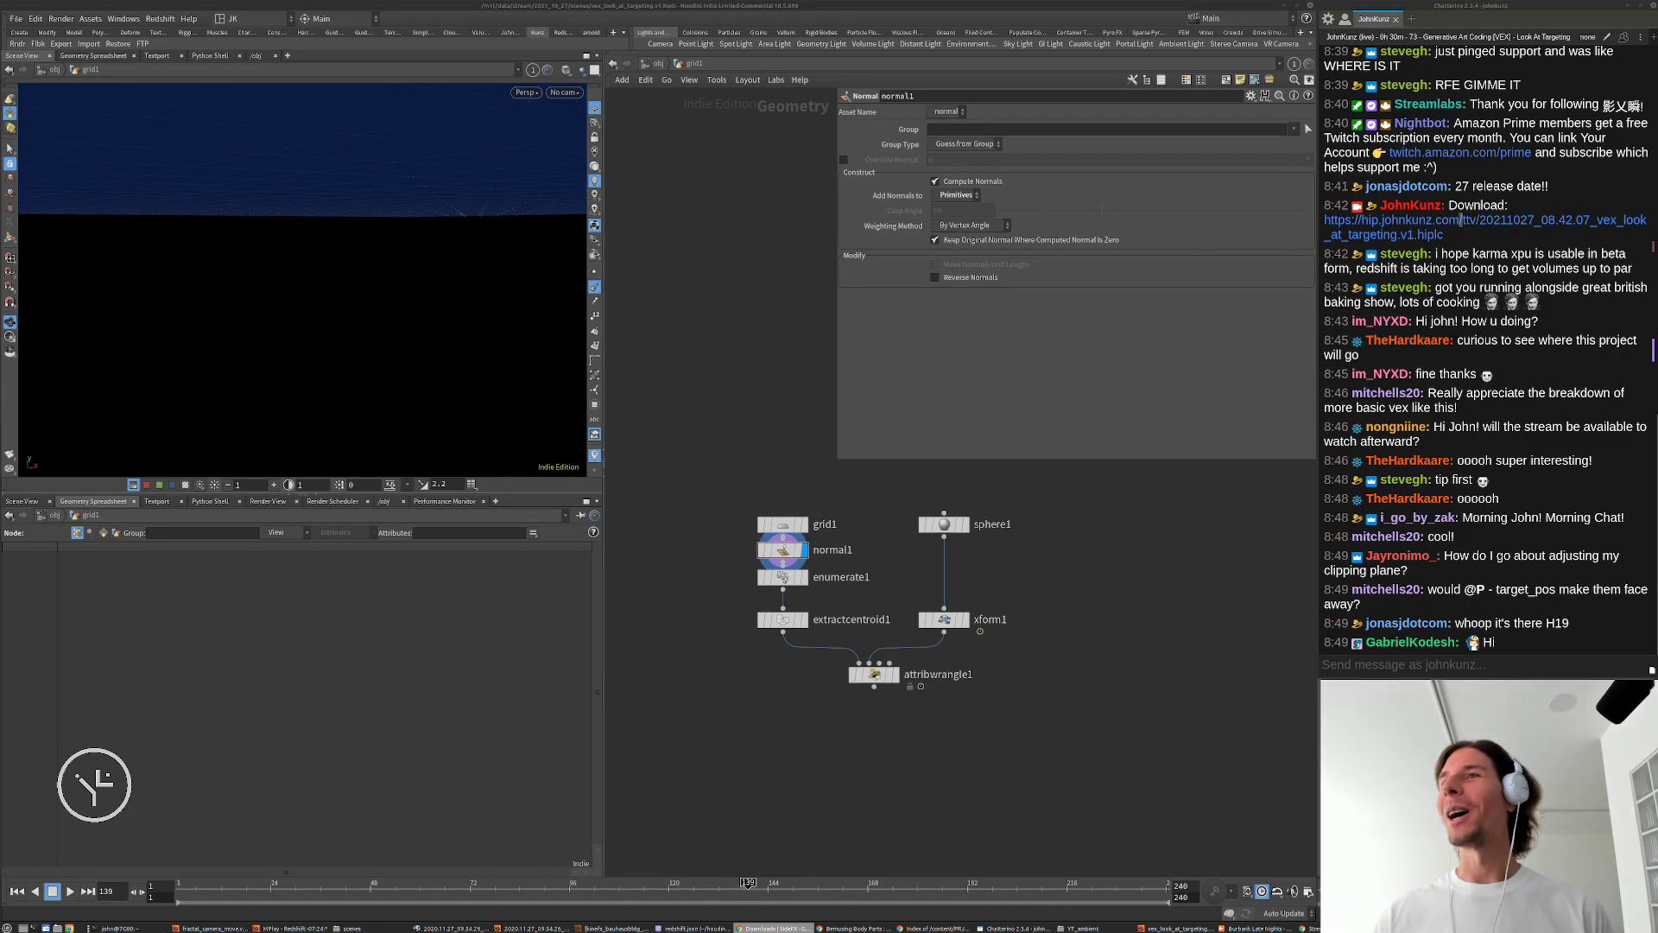
left_click(1170, 713)
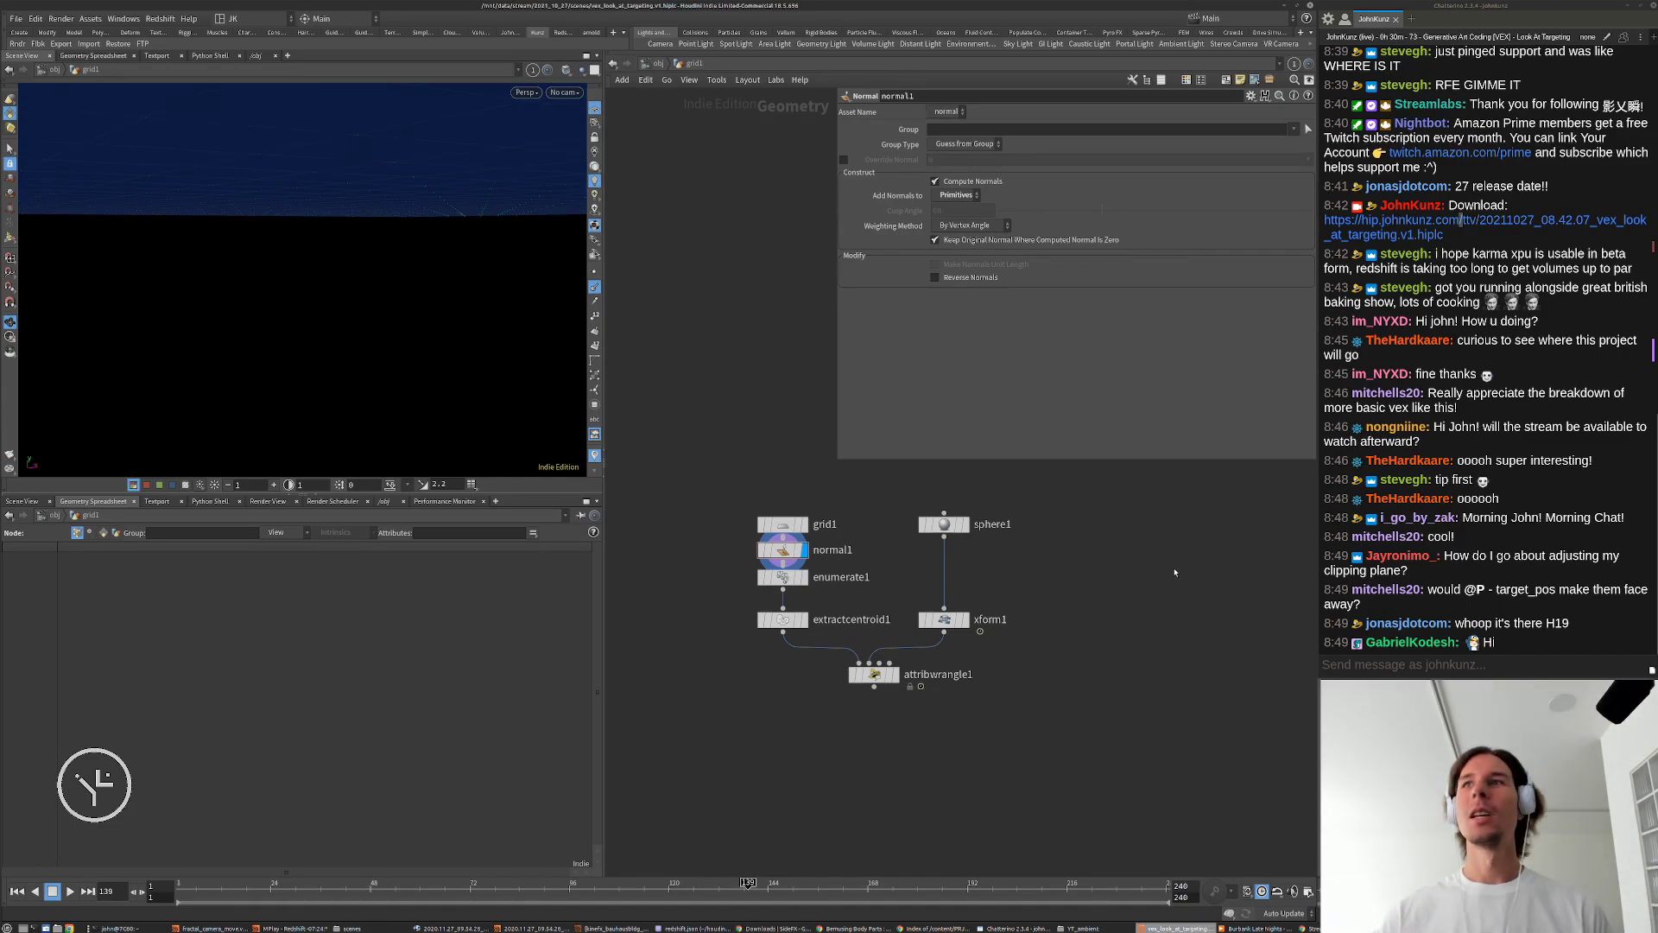
key("space+h")
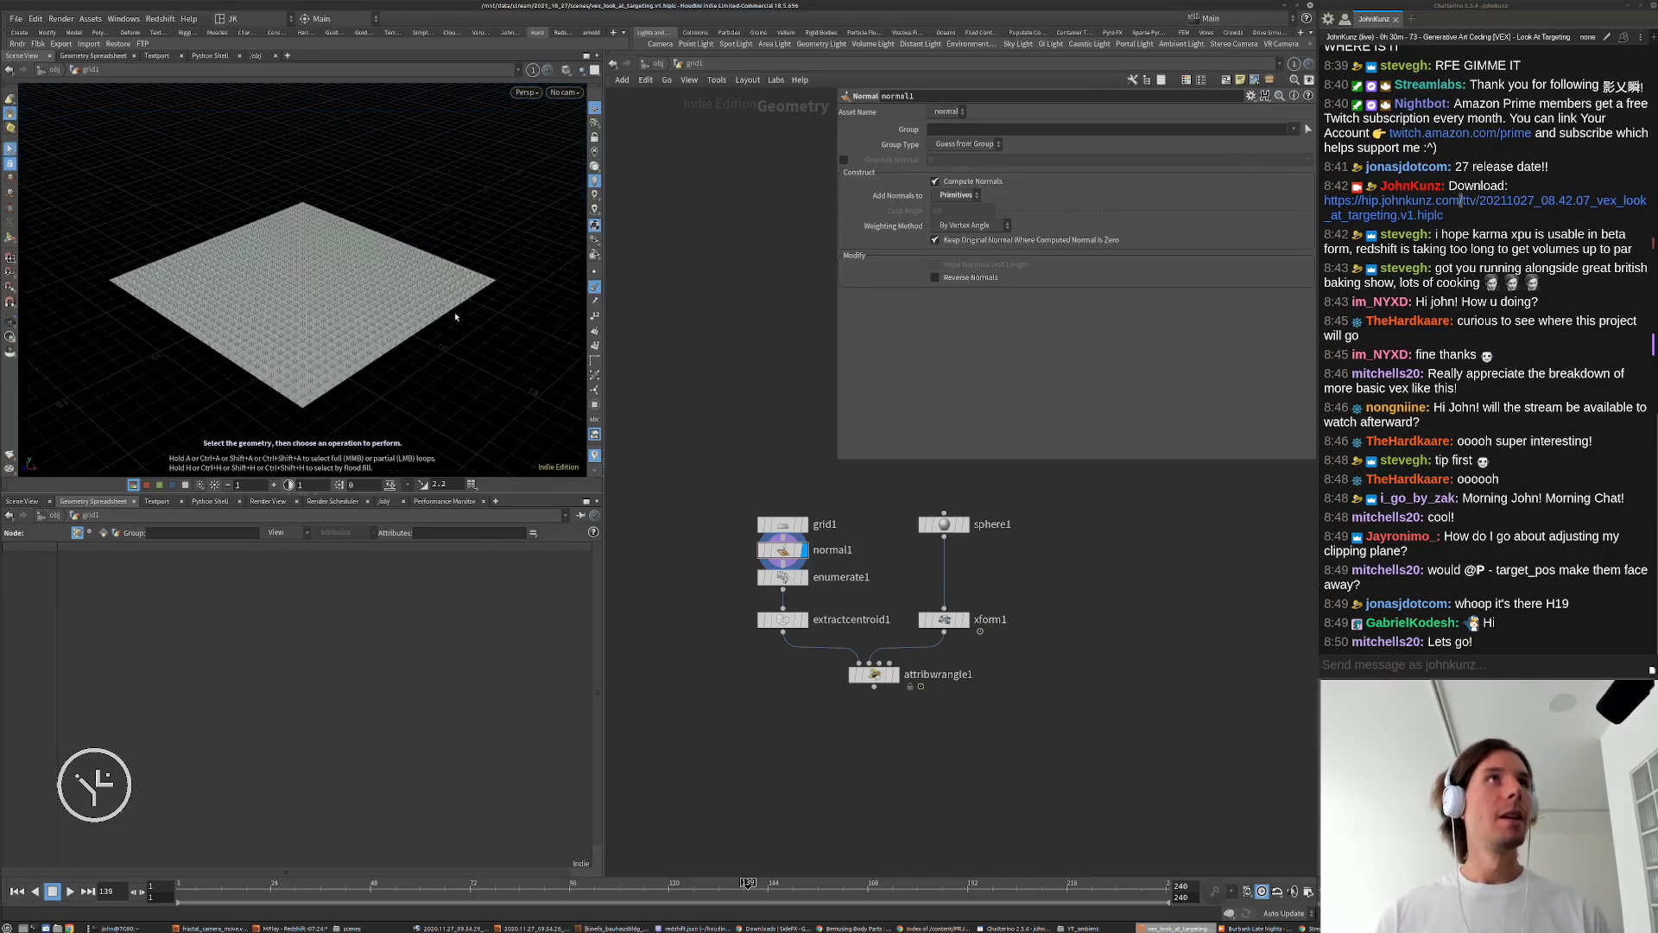
left_click_drag(404, 330, 350, 300)
scroll(350, 300, "up", 3)
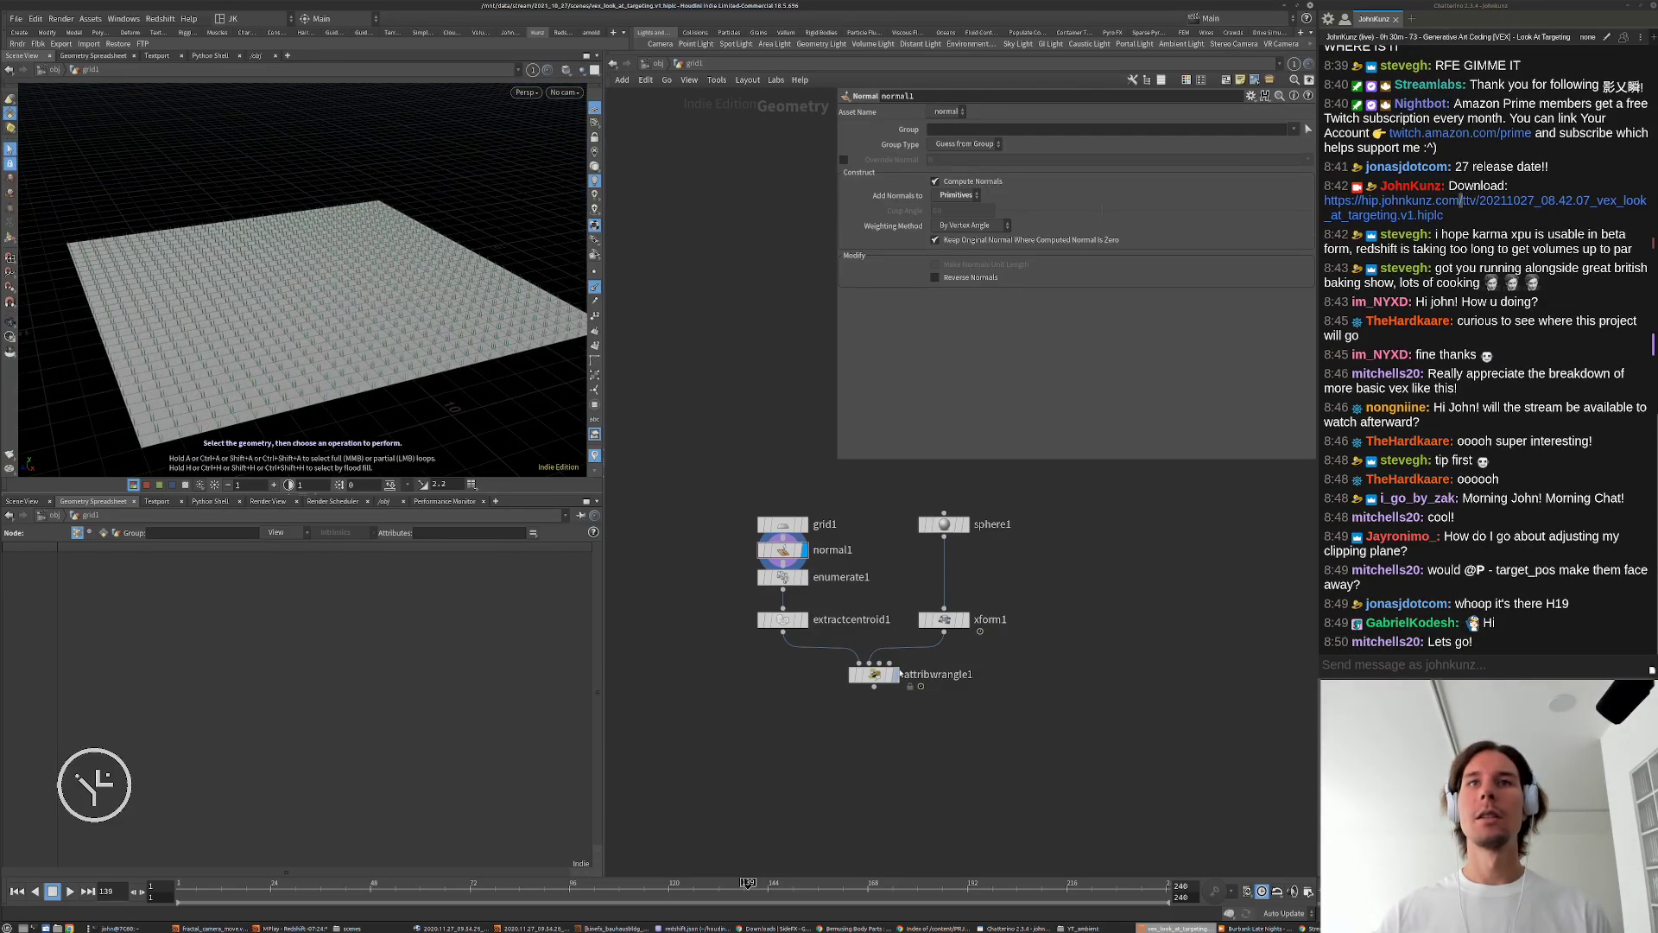
left_click(895, 673)
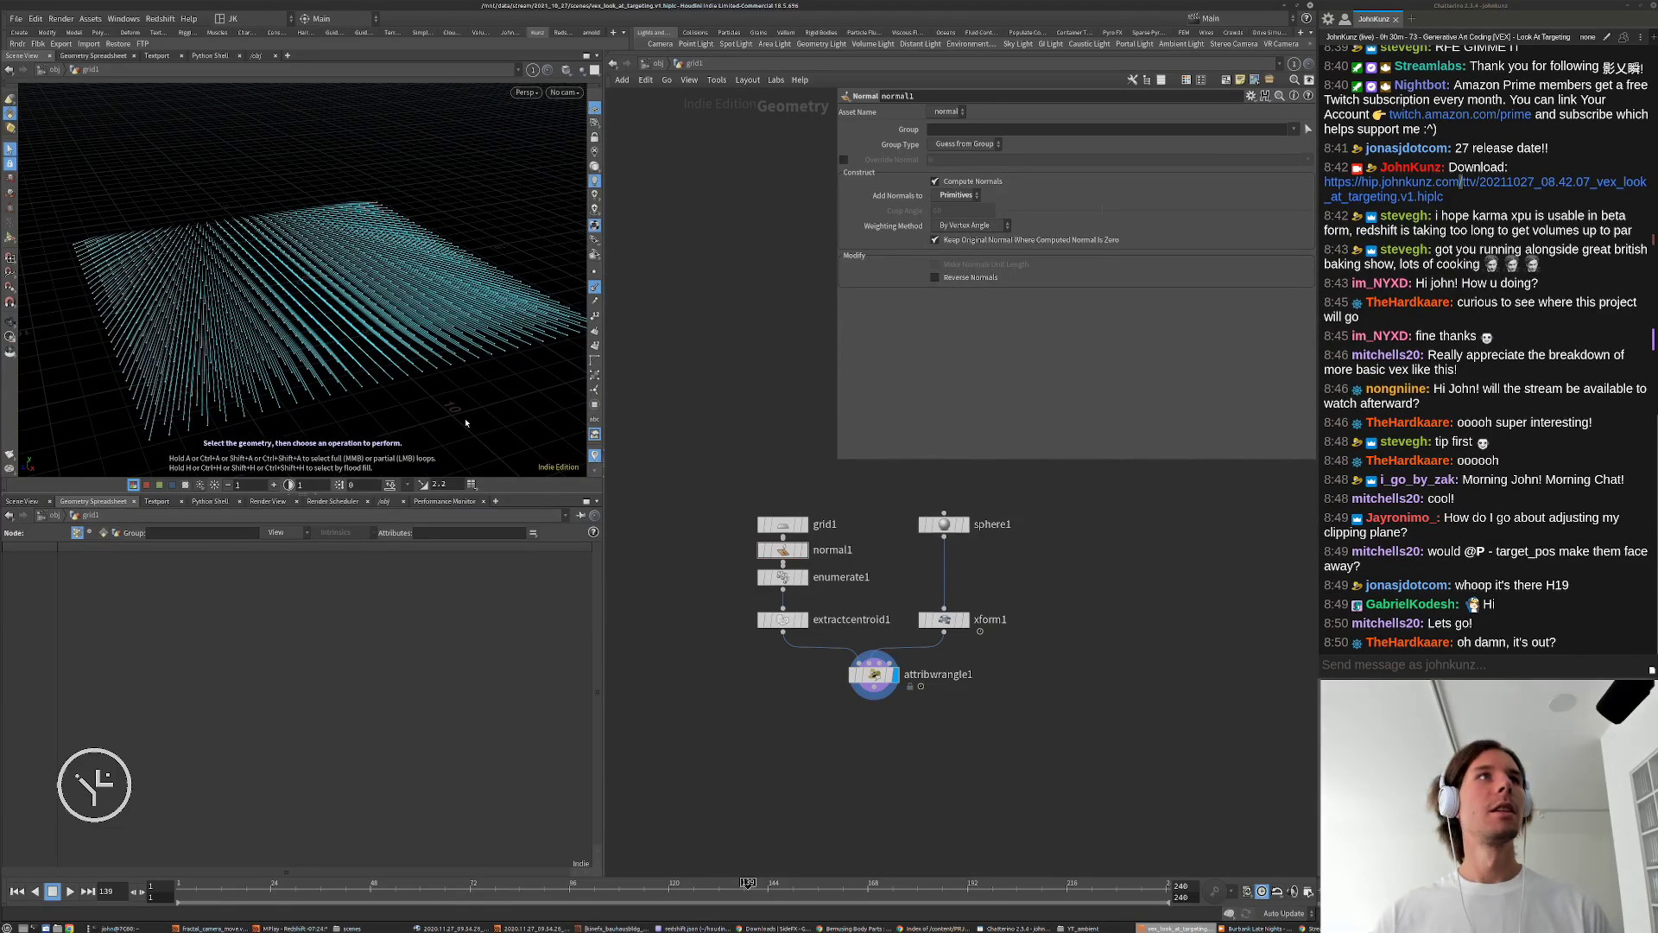
key("space")
mouse_move(373, 342)
left_mouse_down()
mouse_move(391, 363)
mouse_move(392, 344)
left_mouse_up()
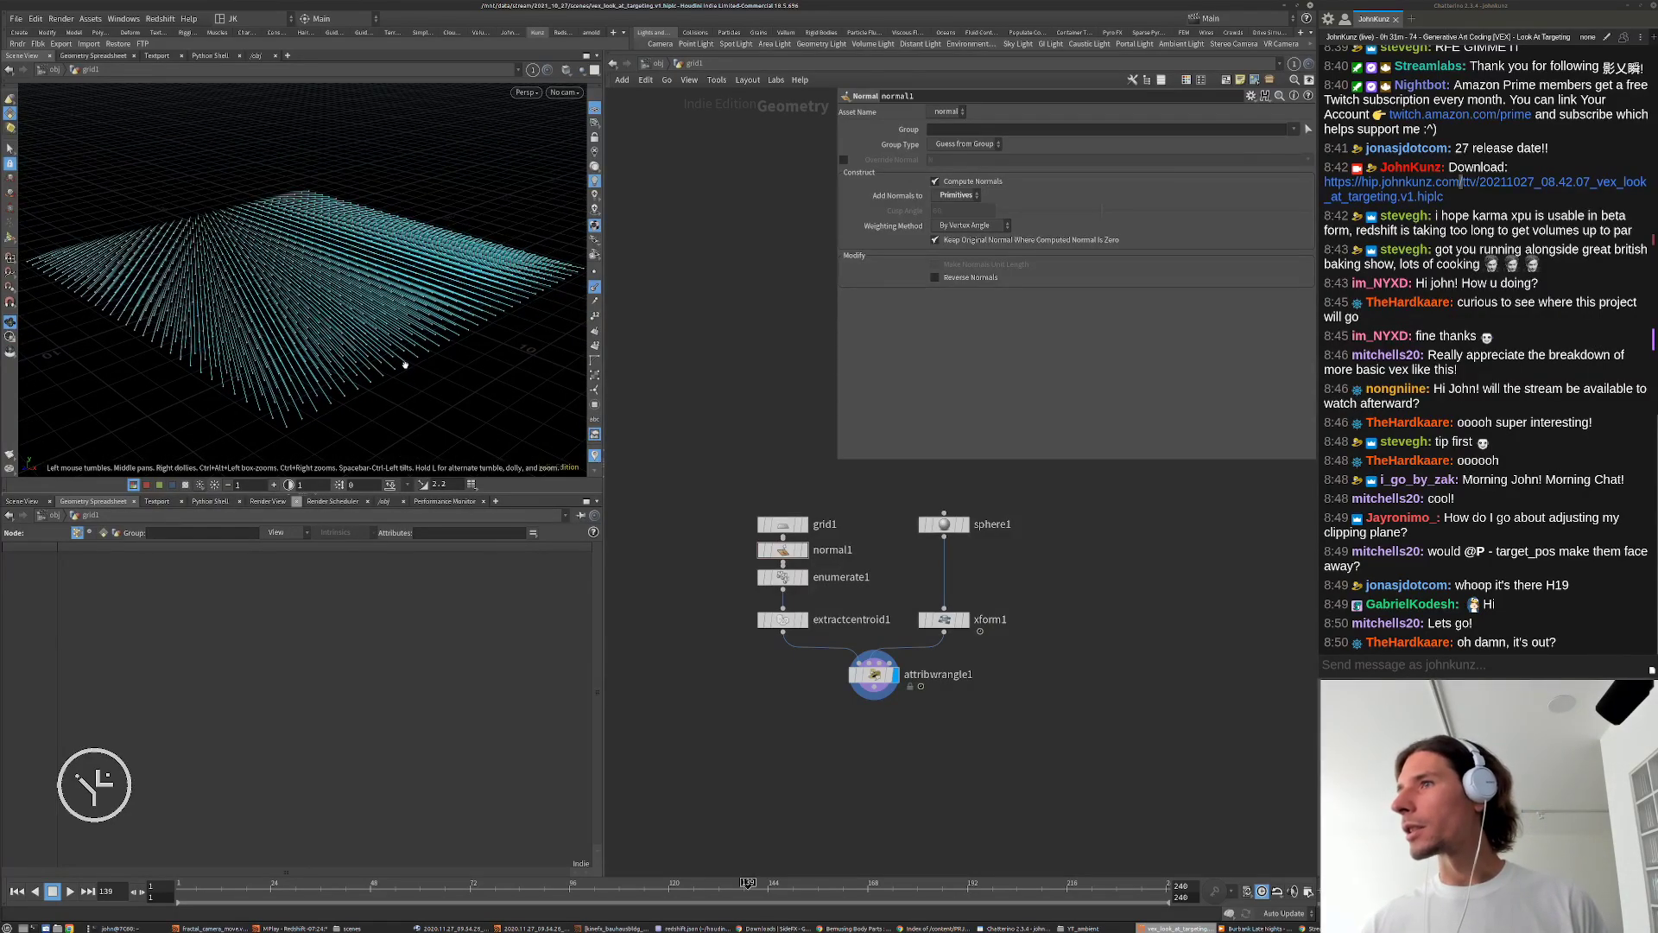
left_click_drag(405, 366, 421, 311)
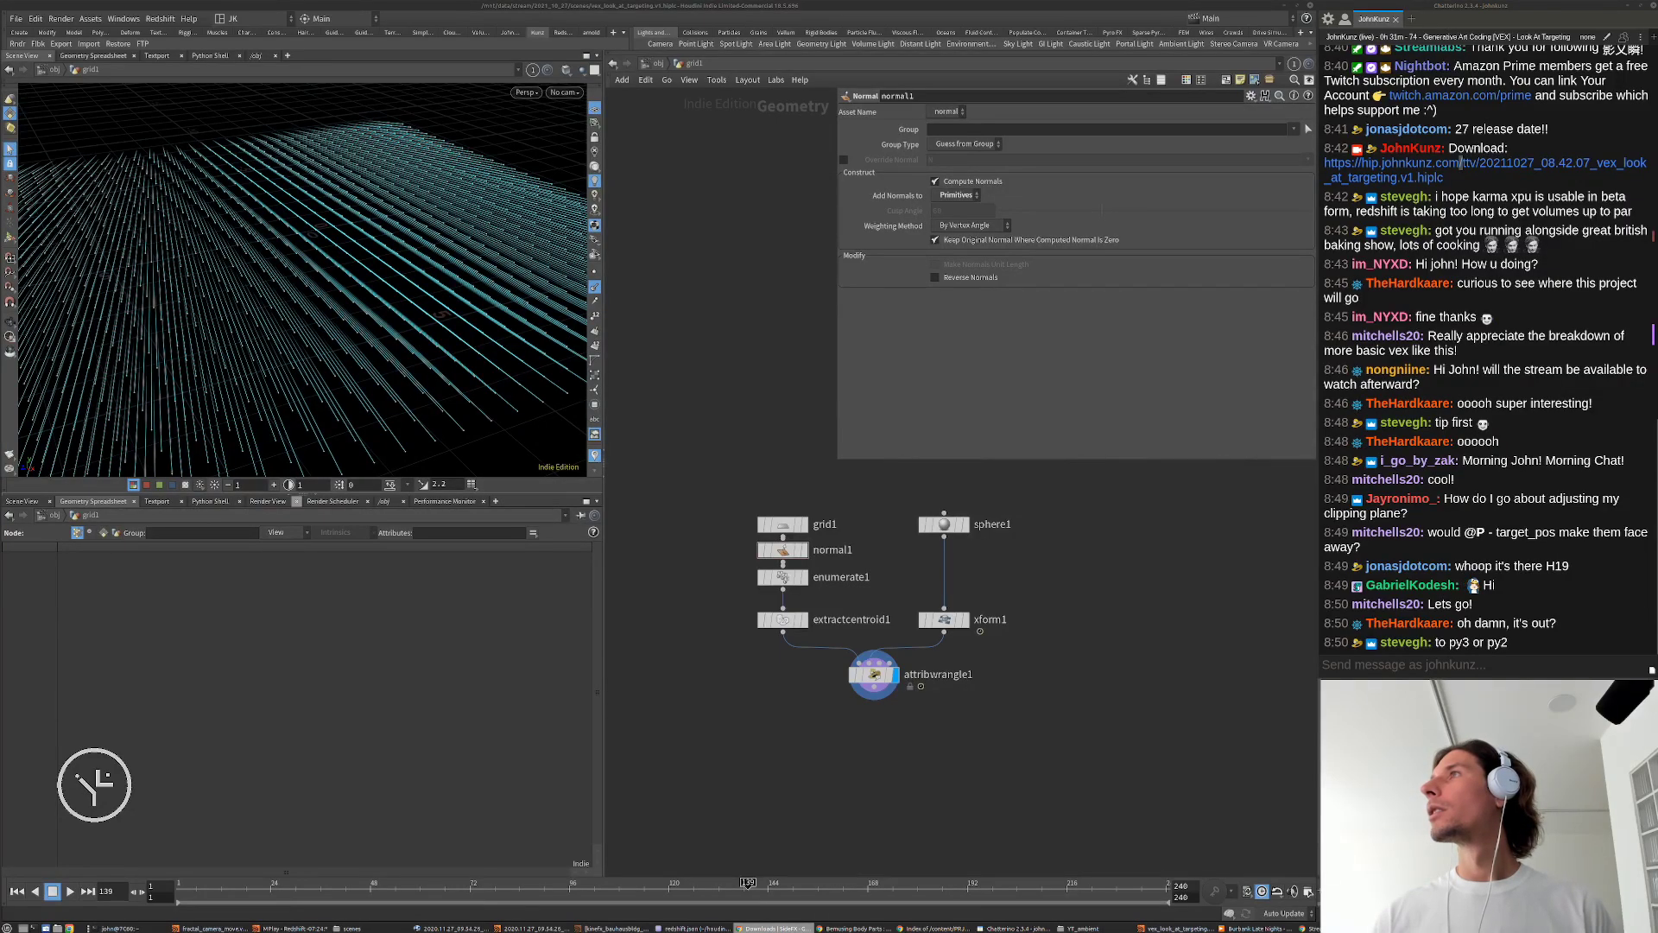
left_click_drag(1657, 596, 969, 573, "super")
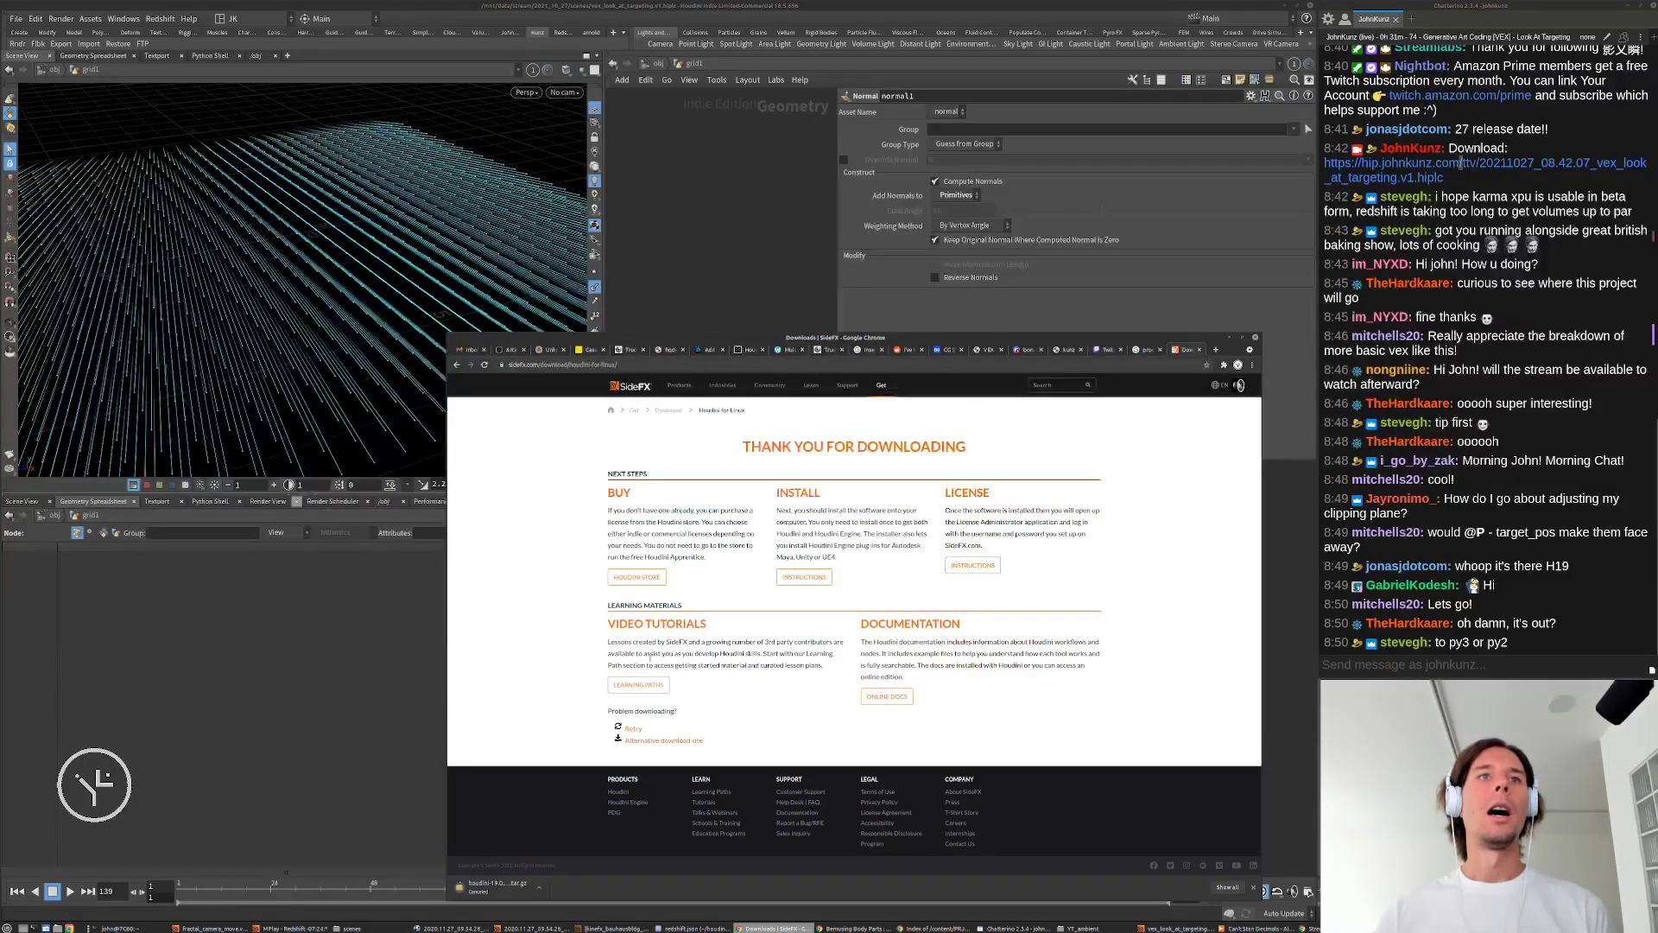
left_click(661, 741)
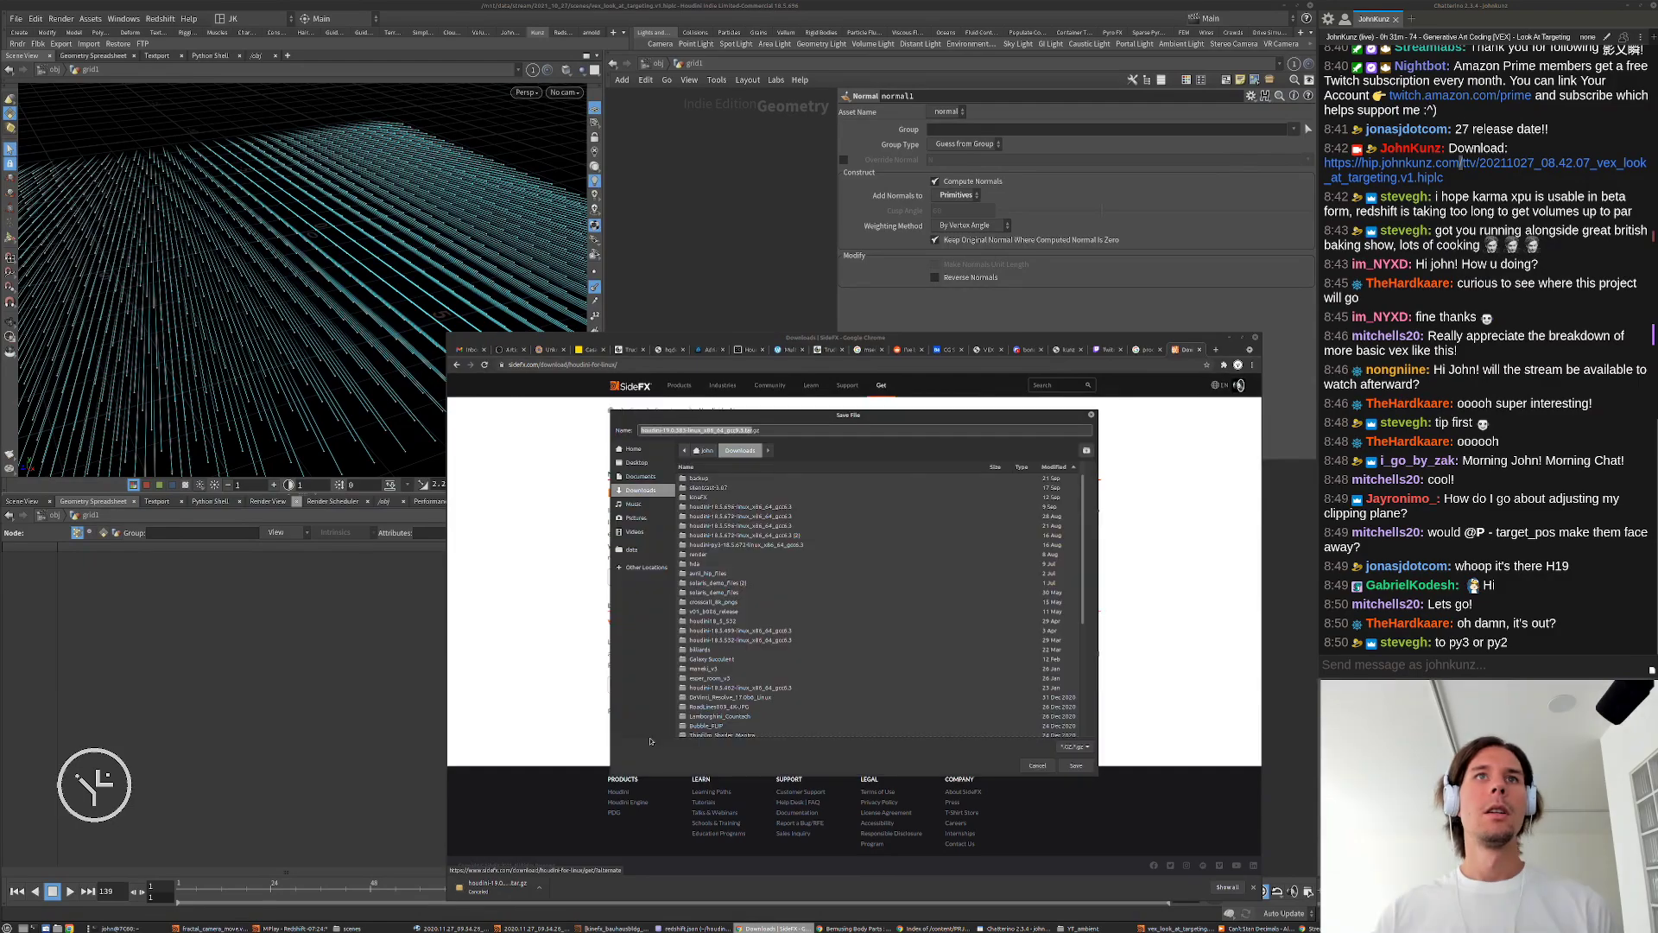
left_click(1037, 766)
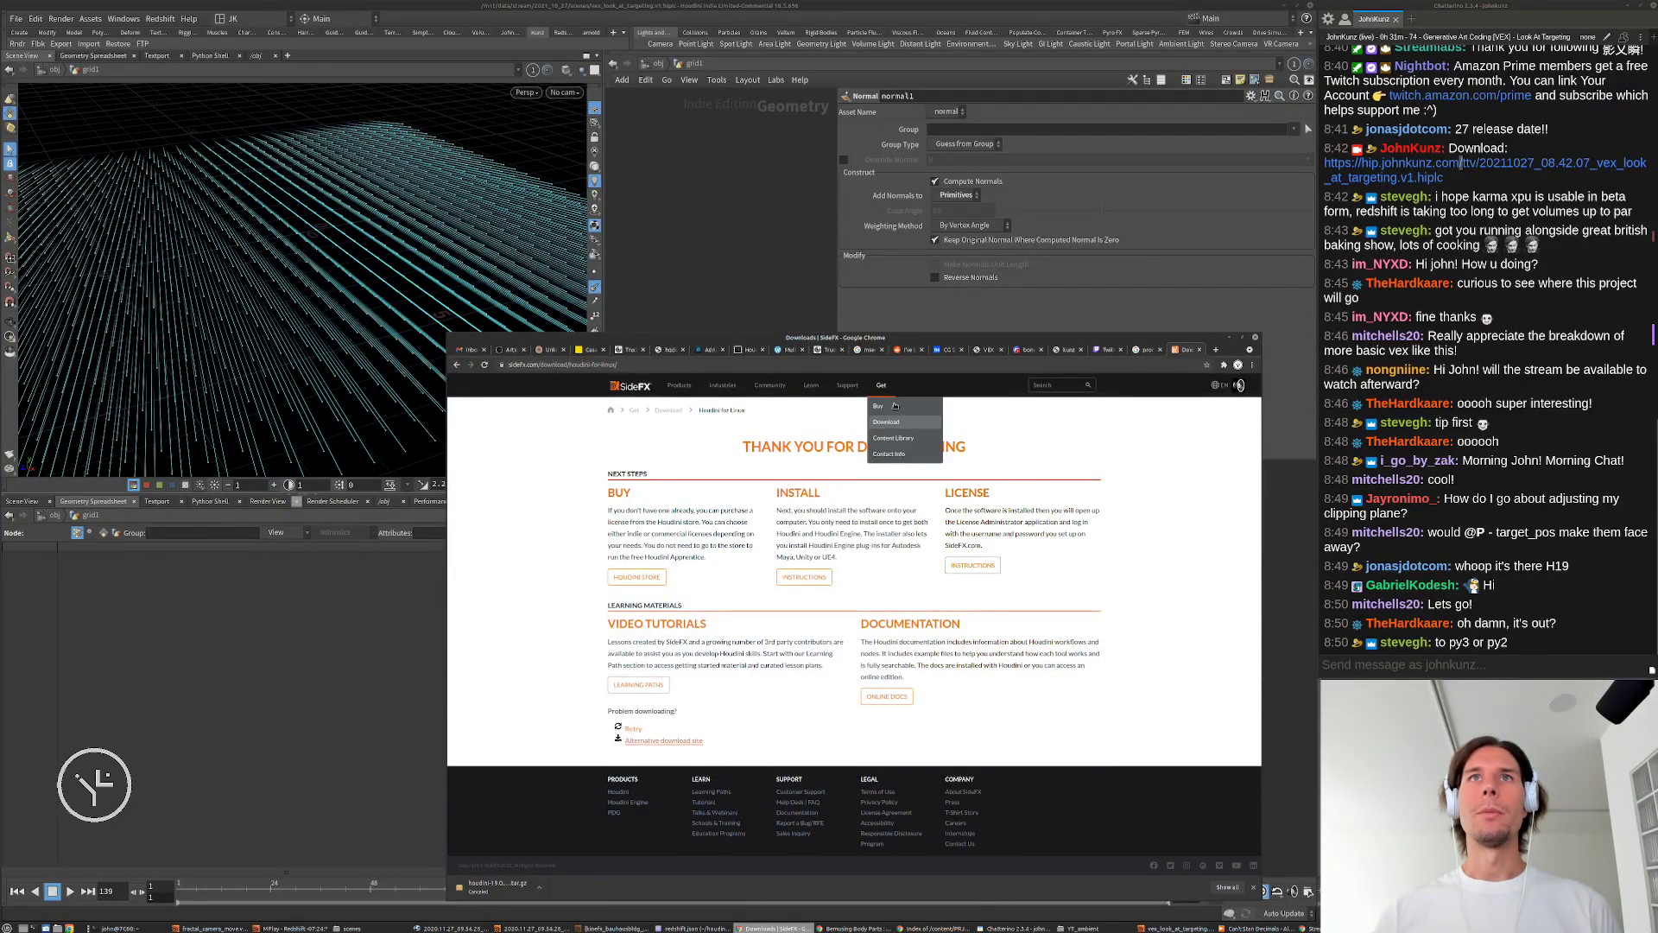
left_click(896, 410)
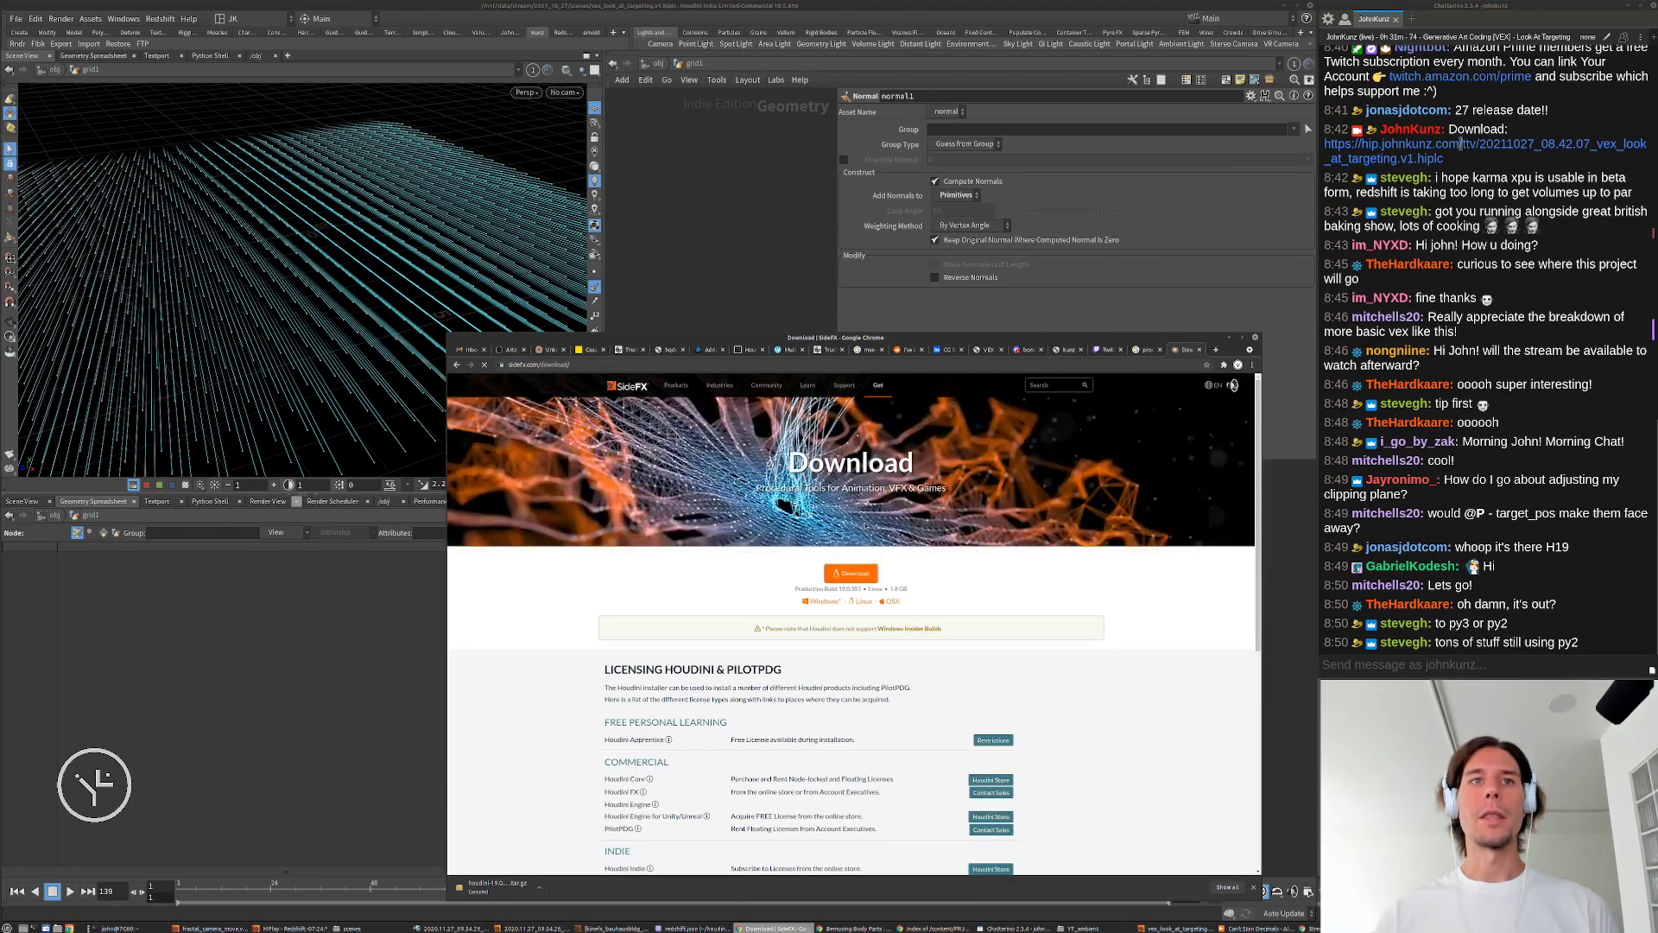
left_click(852, 575)
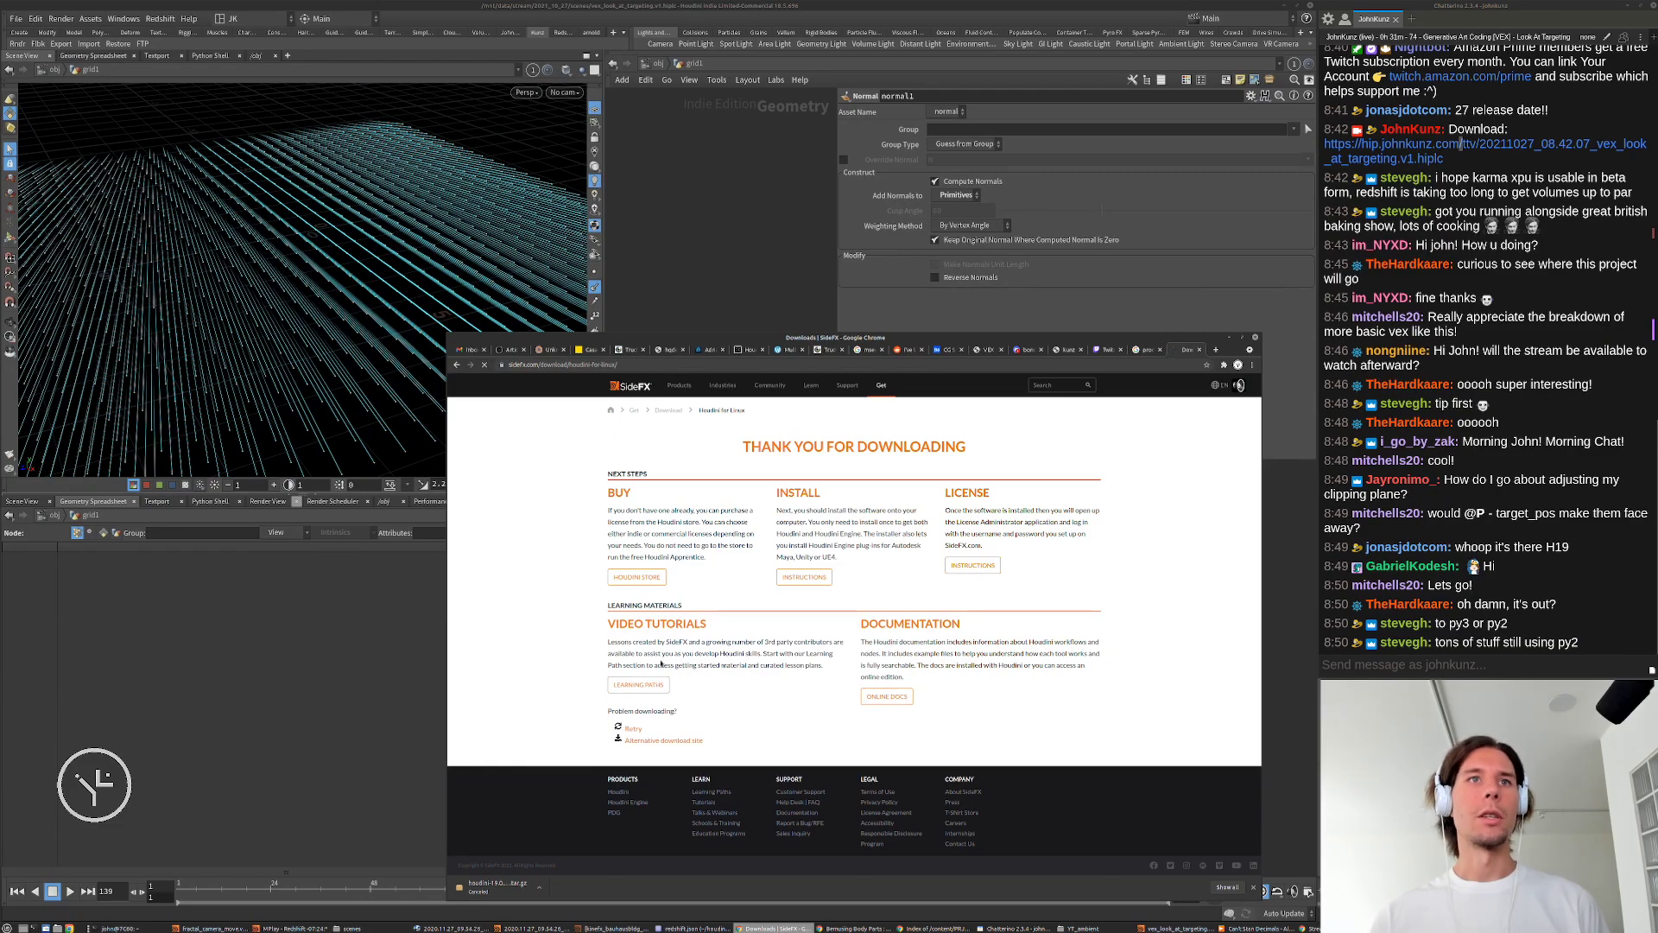
left_click(1034, 764)
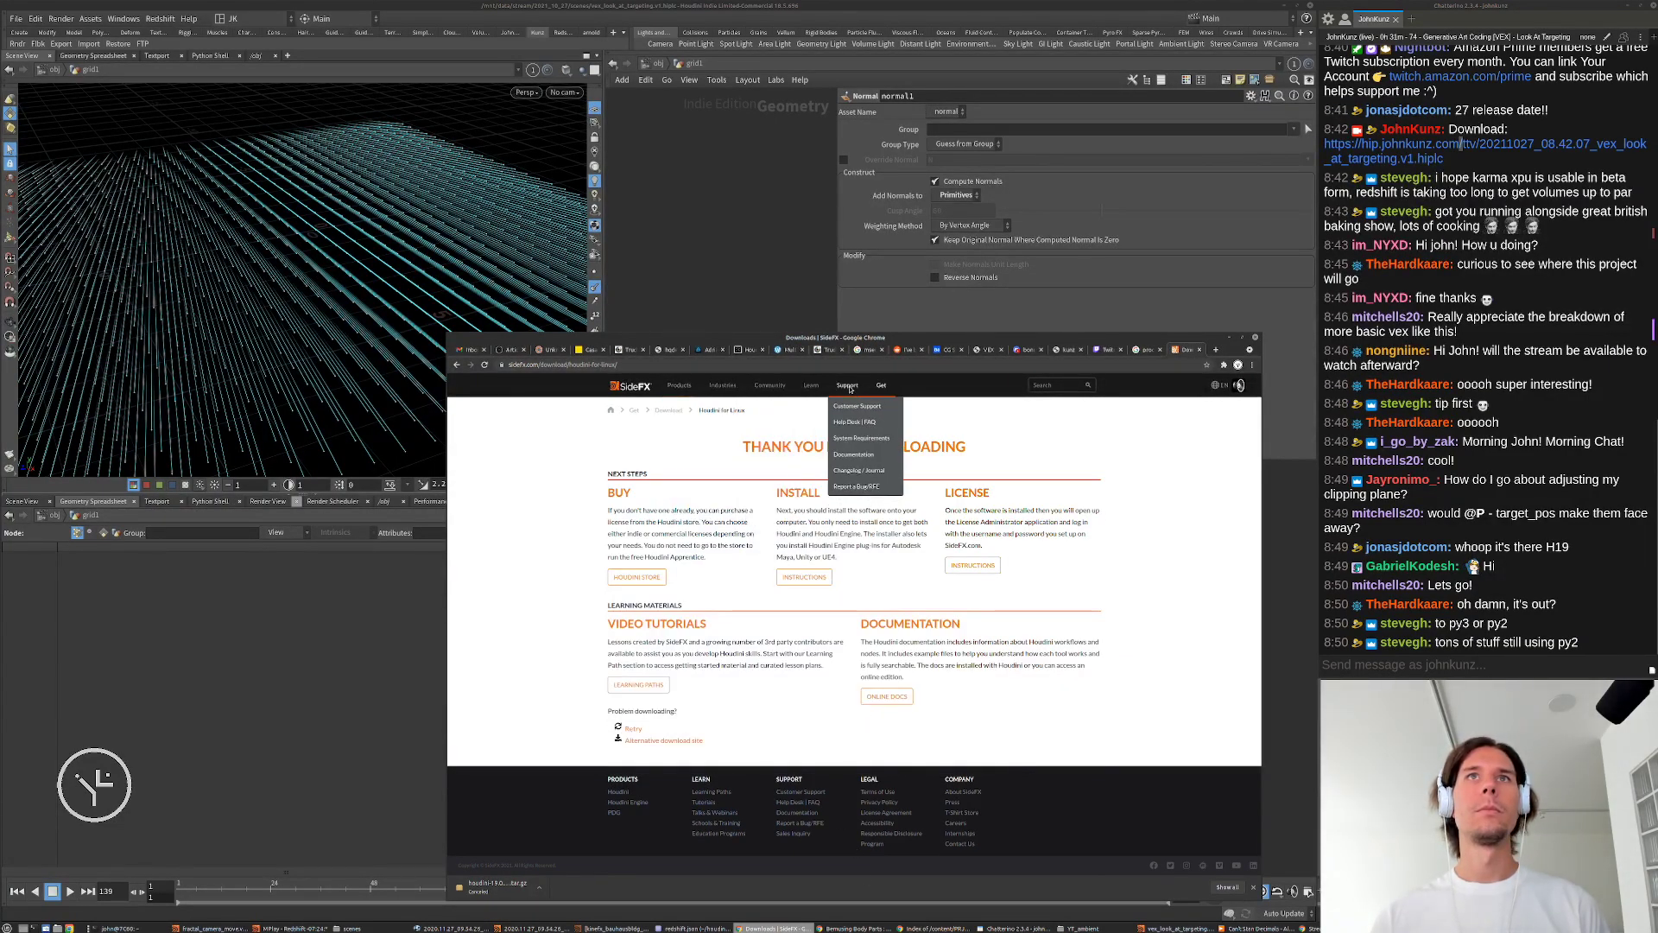
Step: In Chrome, download the Houdini 19.0.383 Linux installer from SideFX's production builds into the Downloads folder and minimise the browser
mouse_move(880, 385)
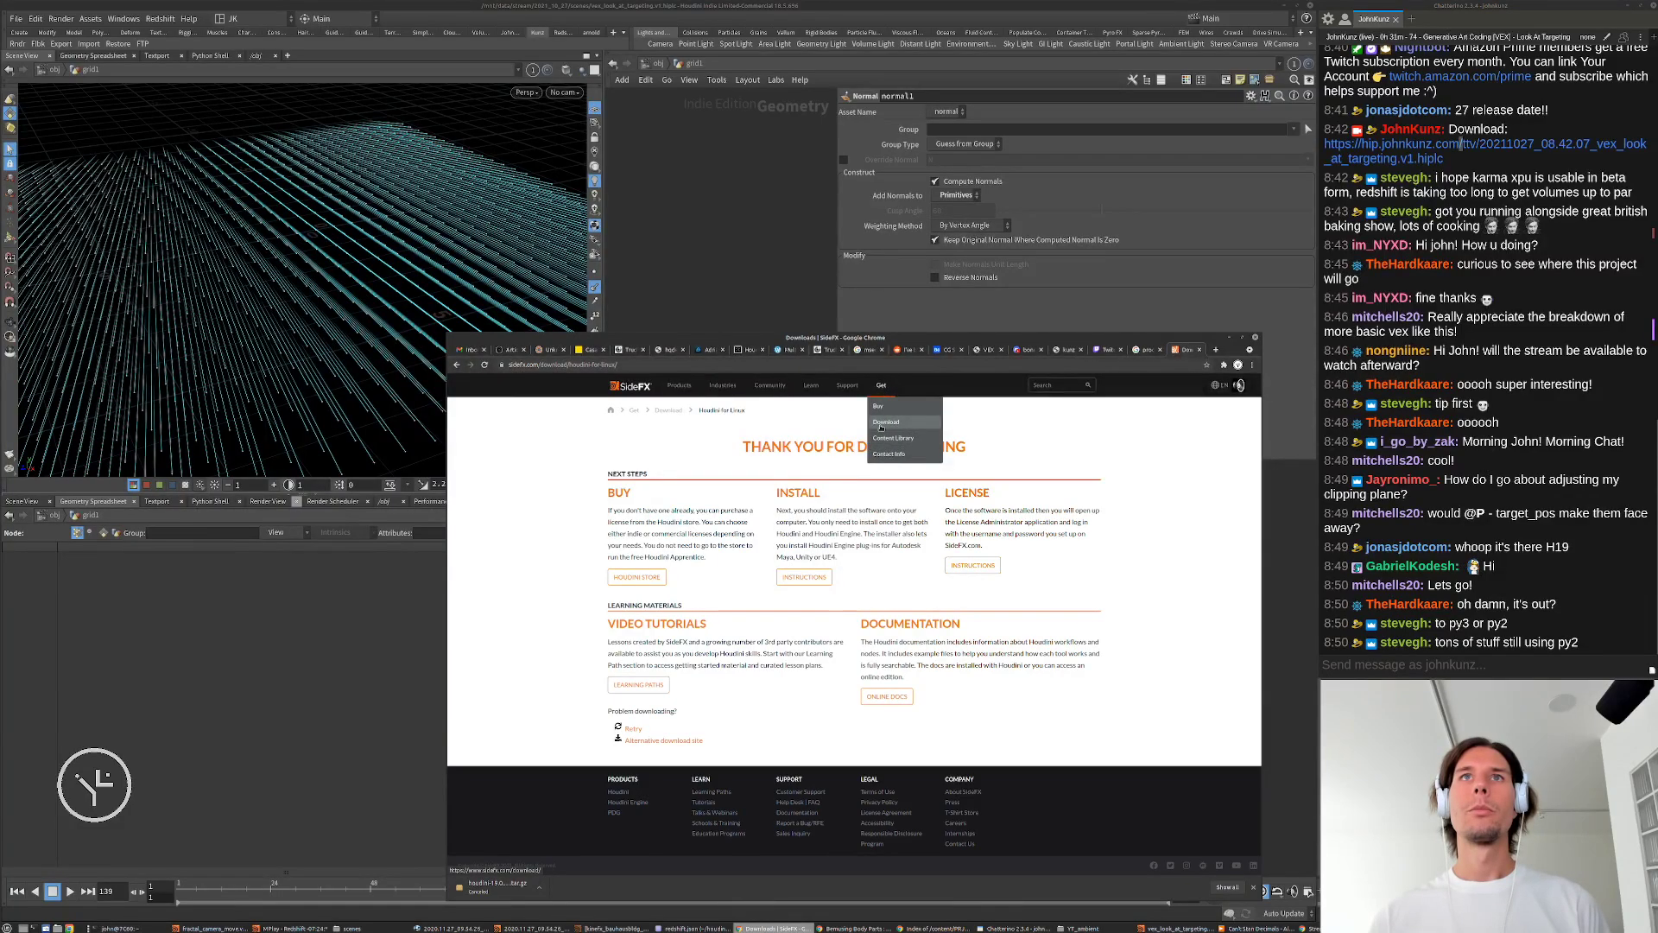
left_click(887, 421)
scroll(871, 505, "down", 5)
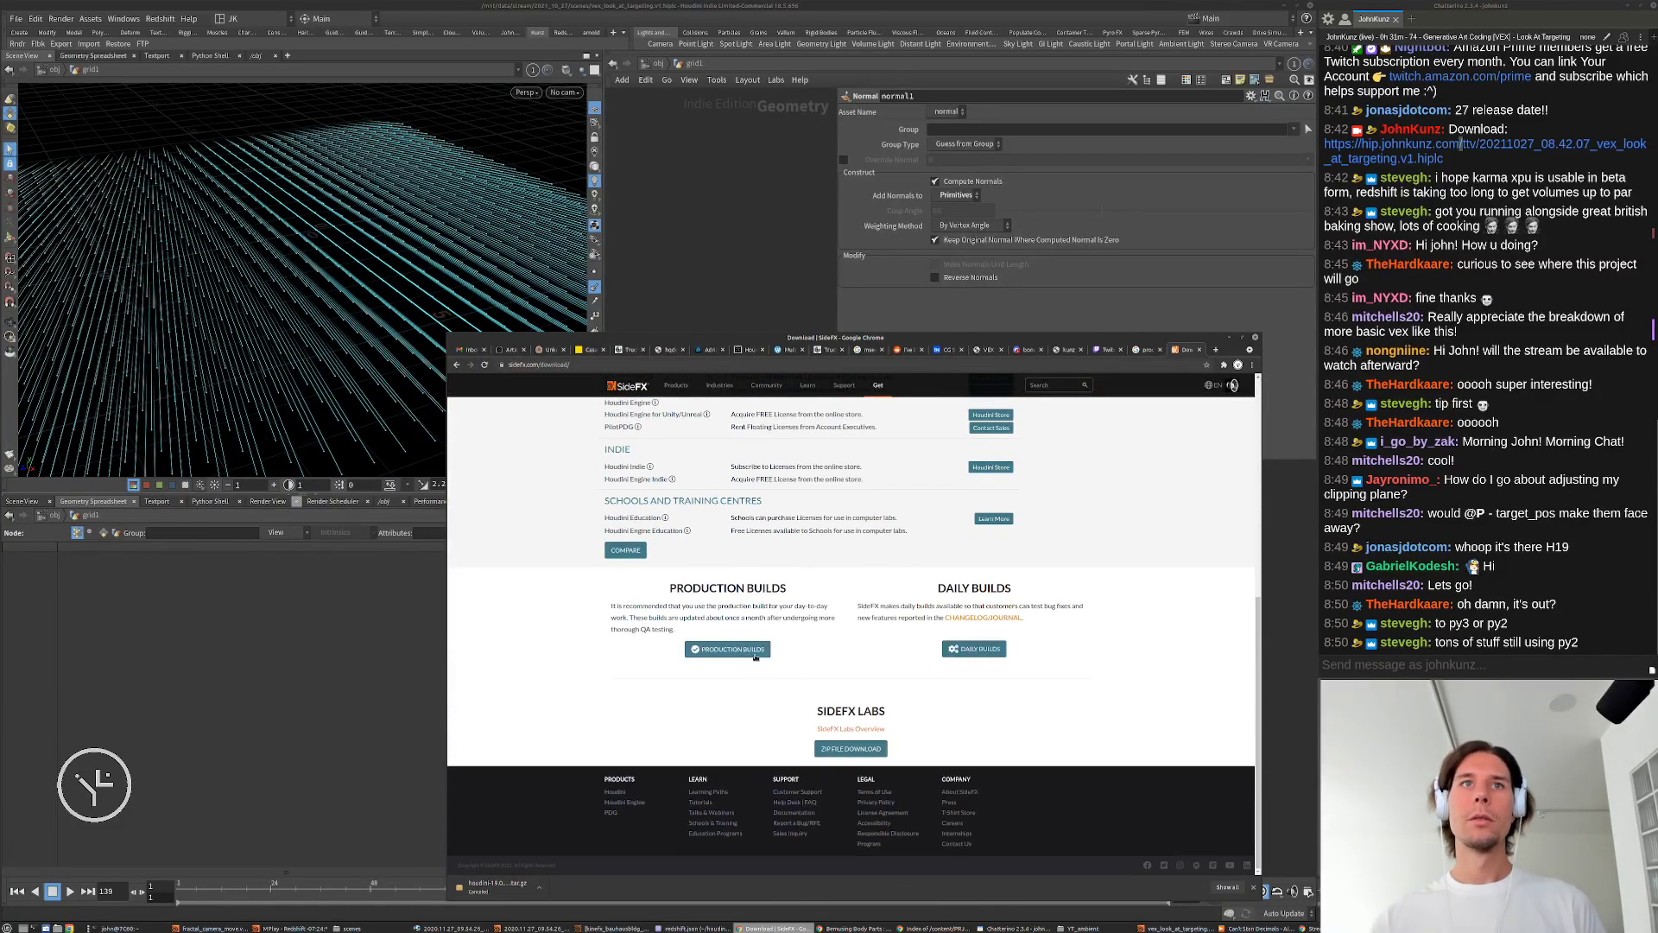
left_click(728, 652)
left_click(888, 438)
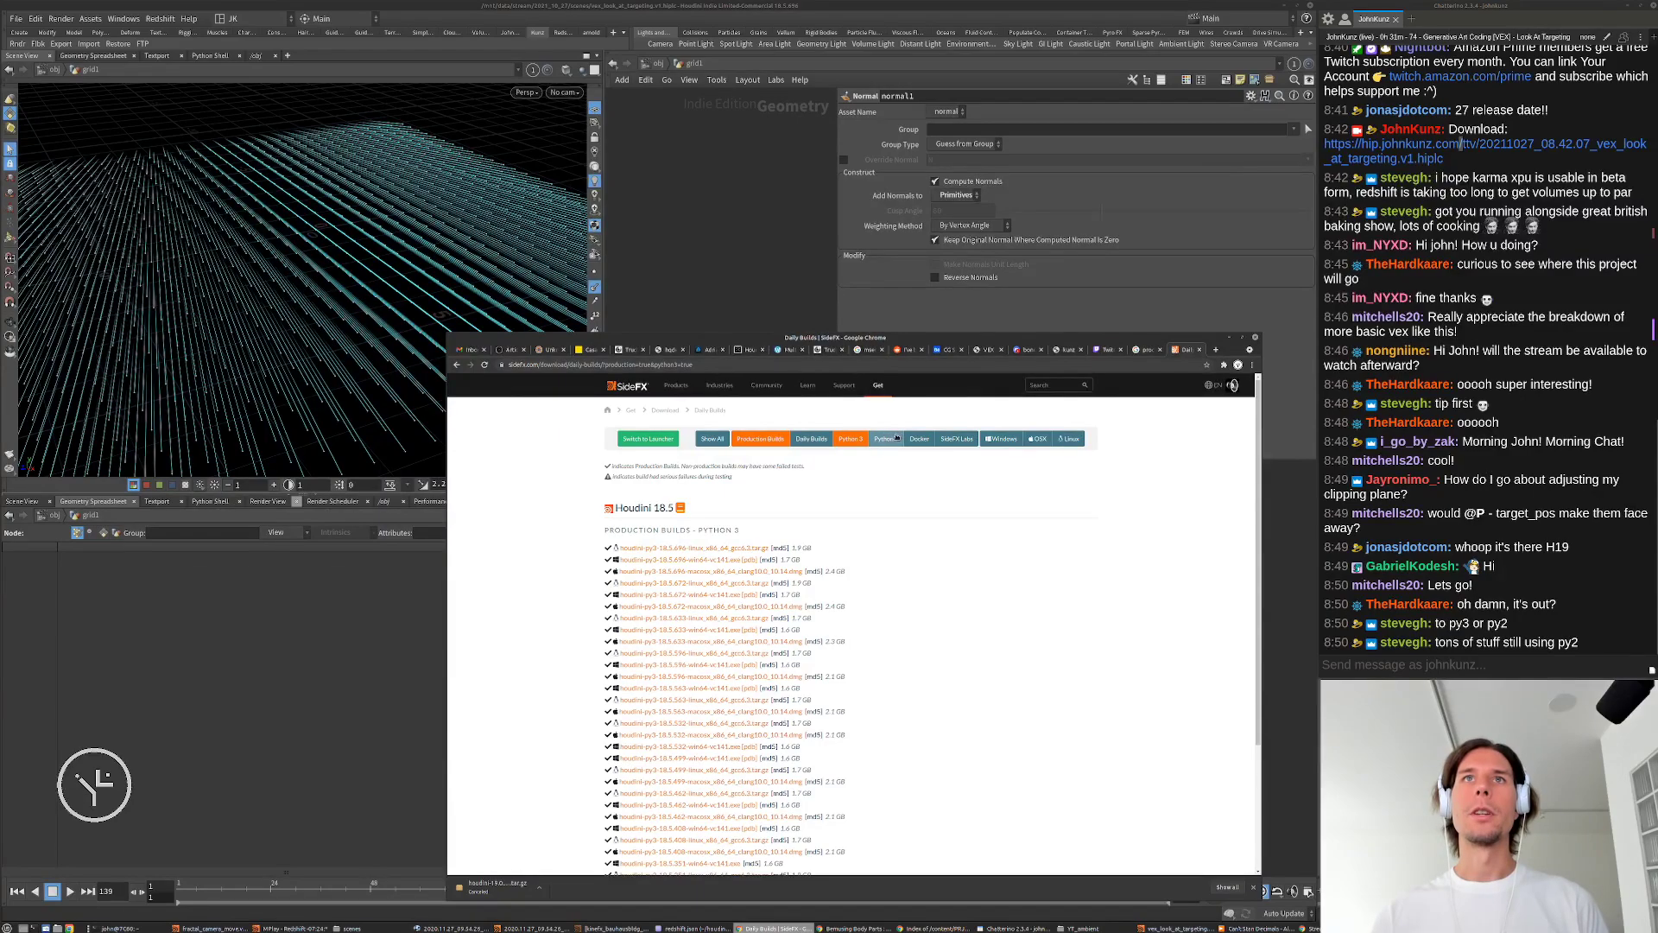
left_click(851, 440)
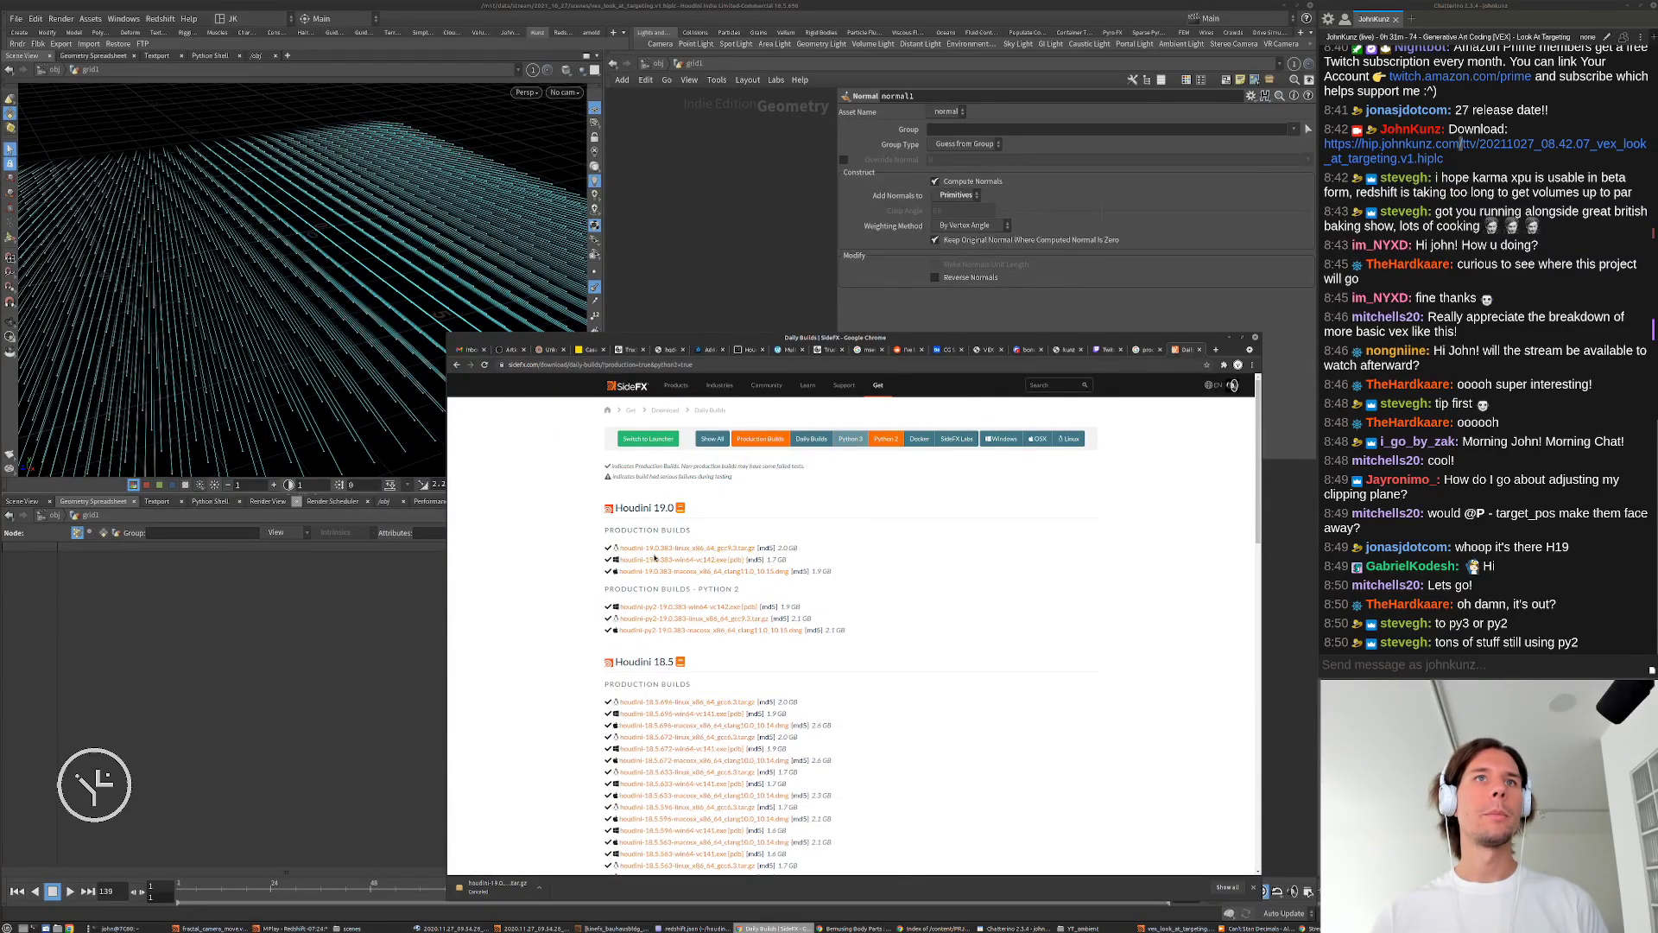
left_click(660, 548)
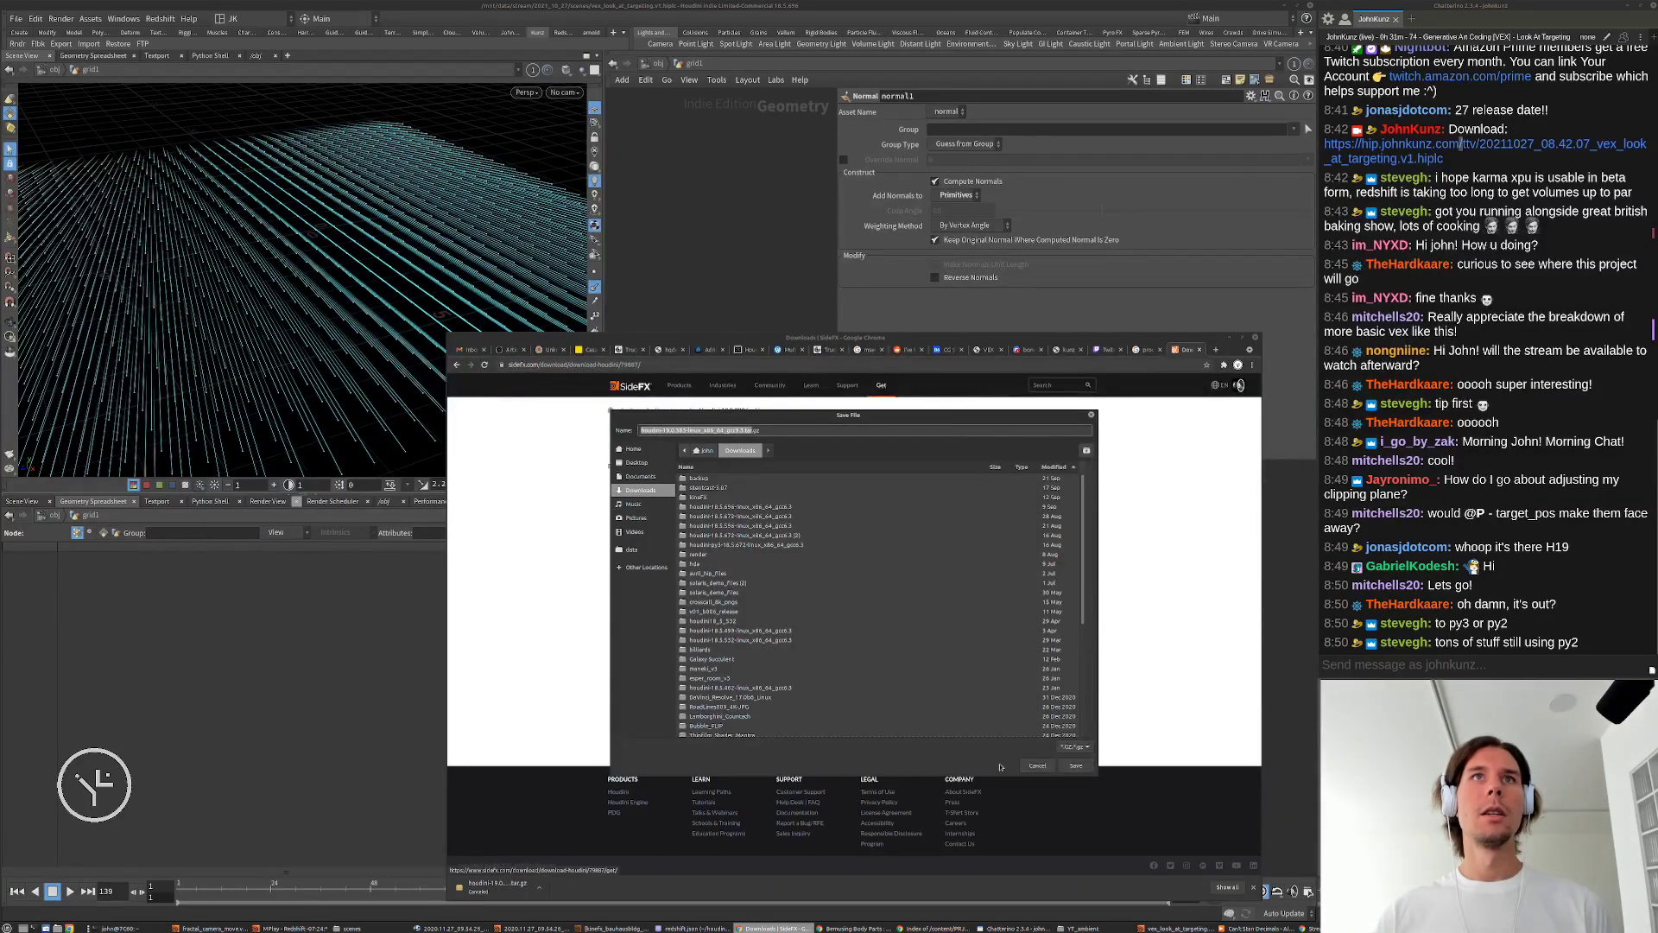
left_click(1077, 766)
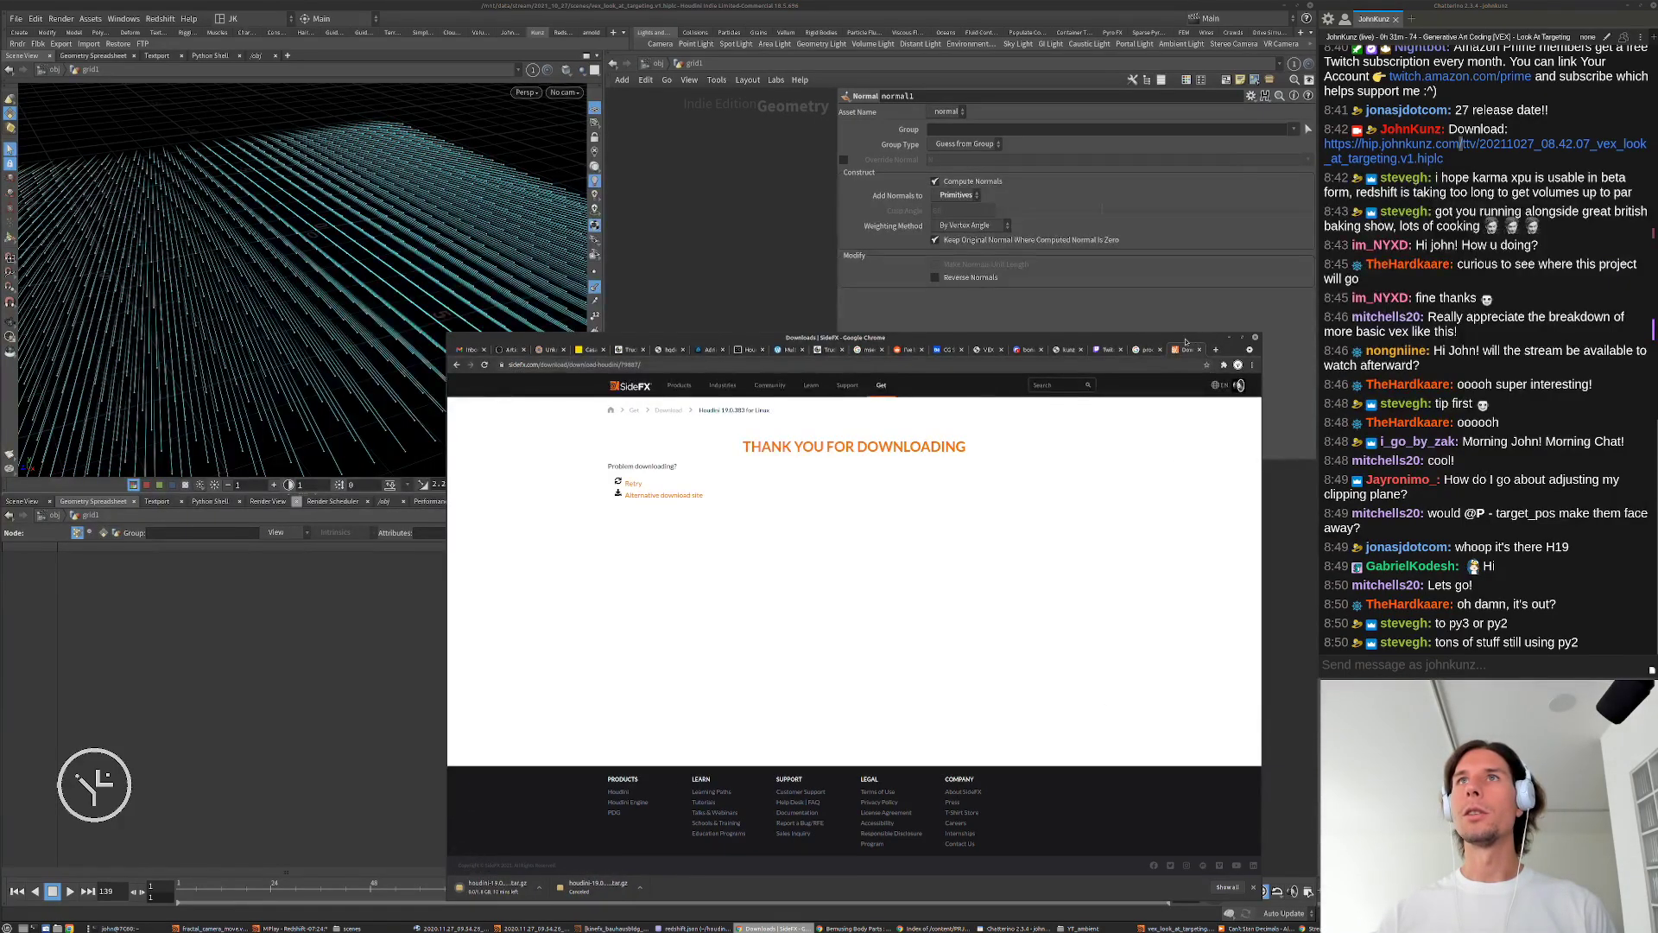
left_click(1229, 337)
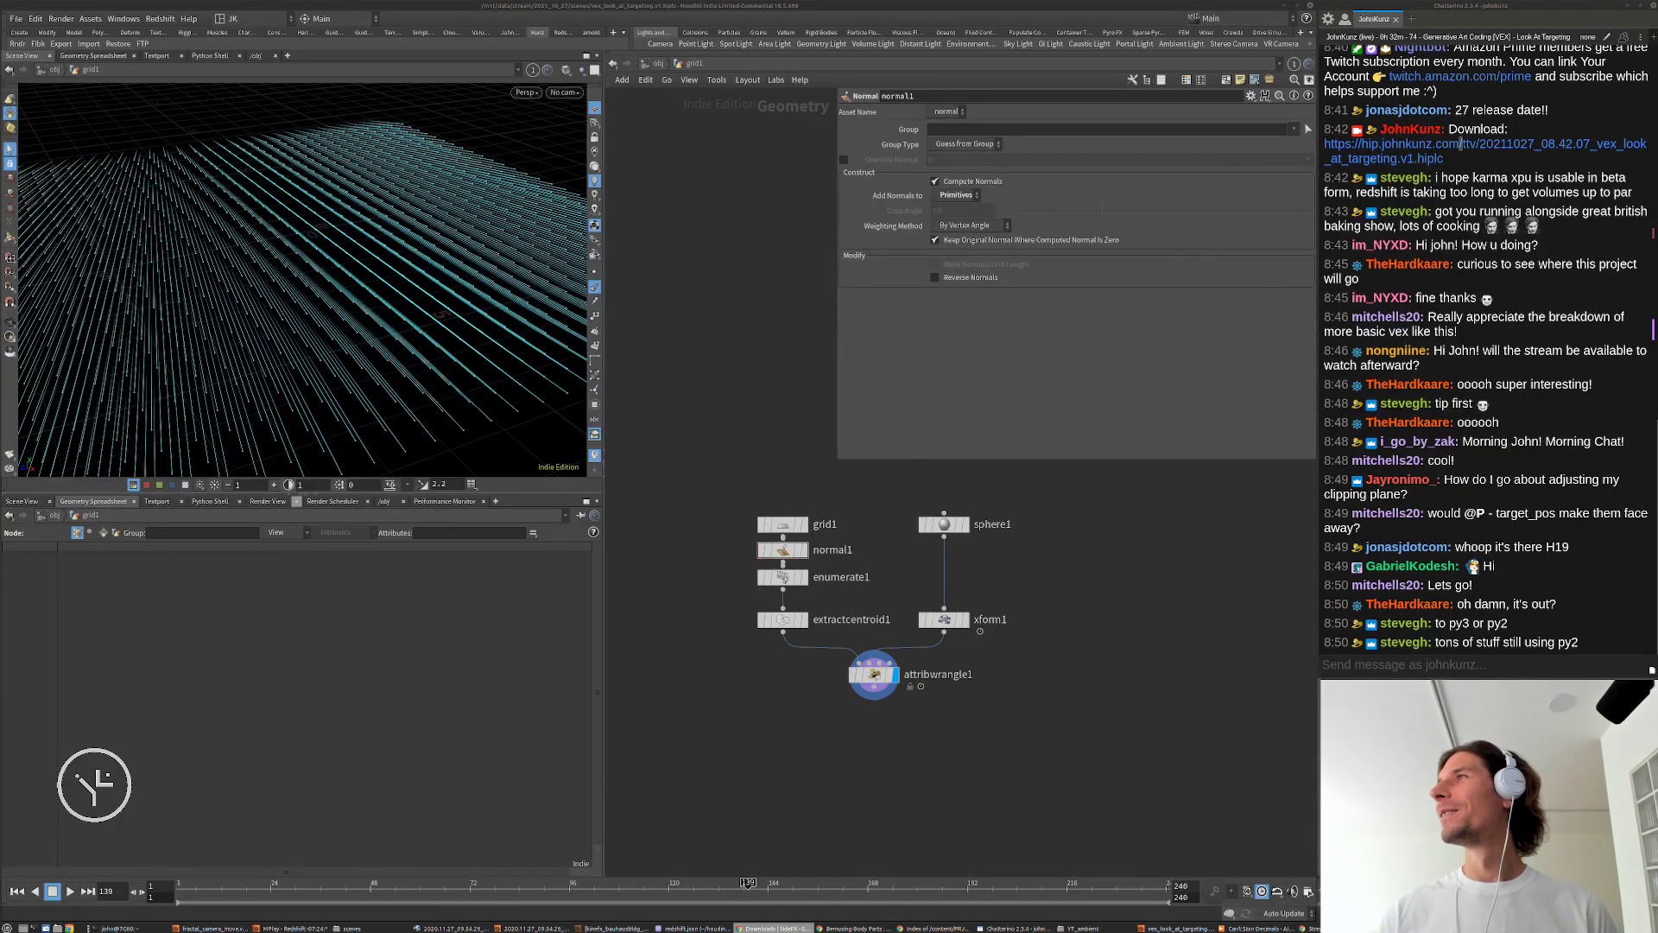
Step: Select attribwrangle1 in Houdini and show xform1's sphere as a template together with the wrangle's normals
left_click(1140, 659)
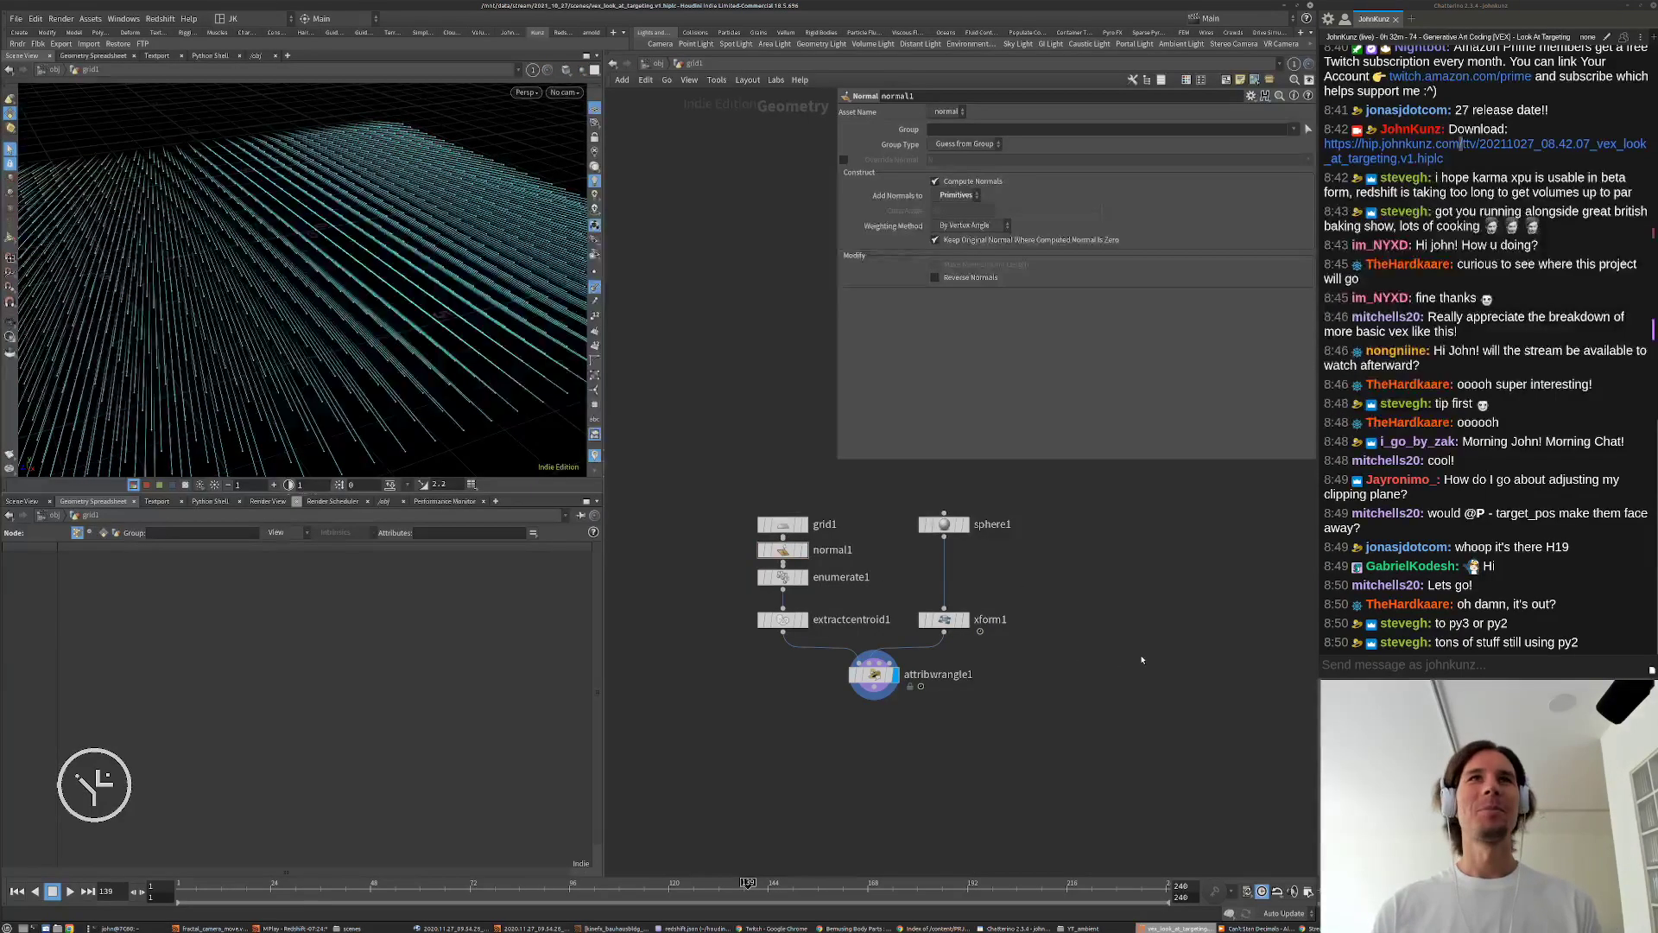
left_click(875, 682)
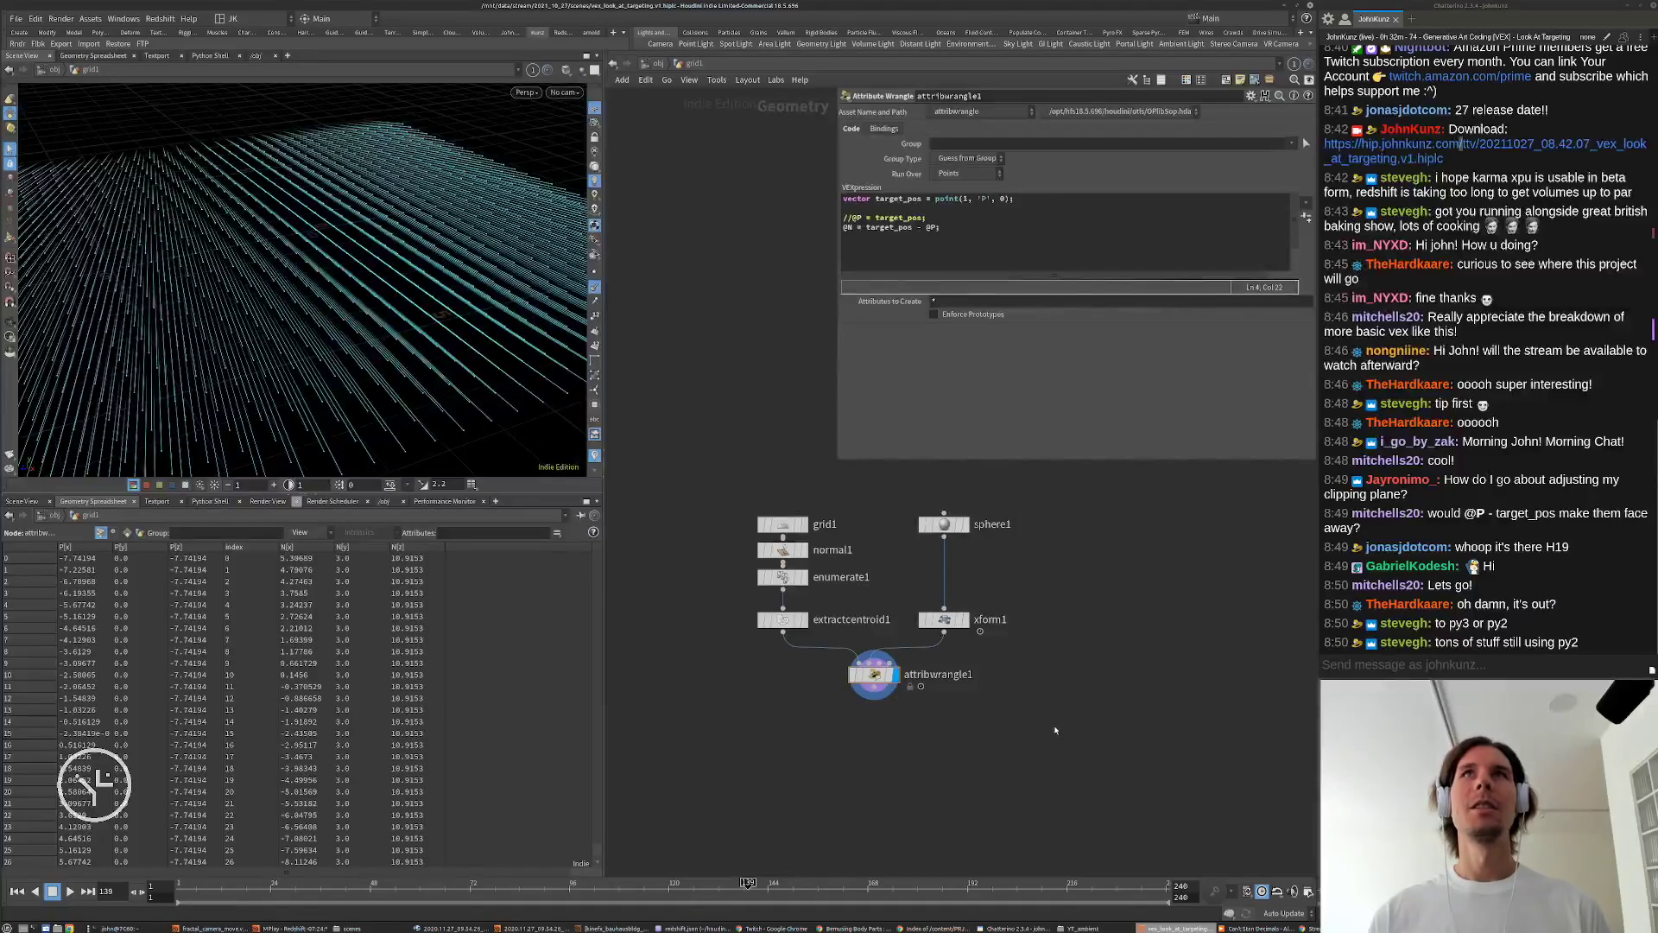
scroll(1058, 739, "down", 1)
middle_click_drag(1006, 782, 1025, 711)
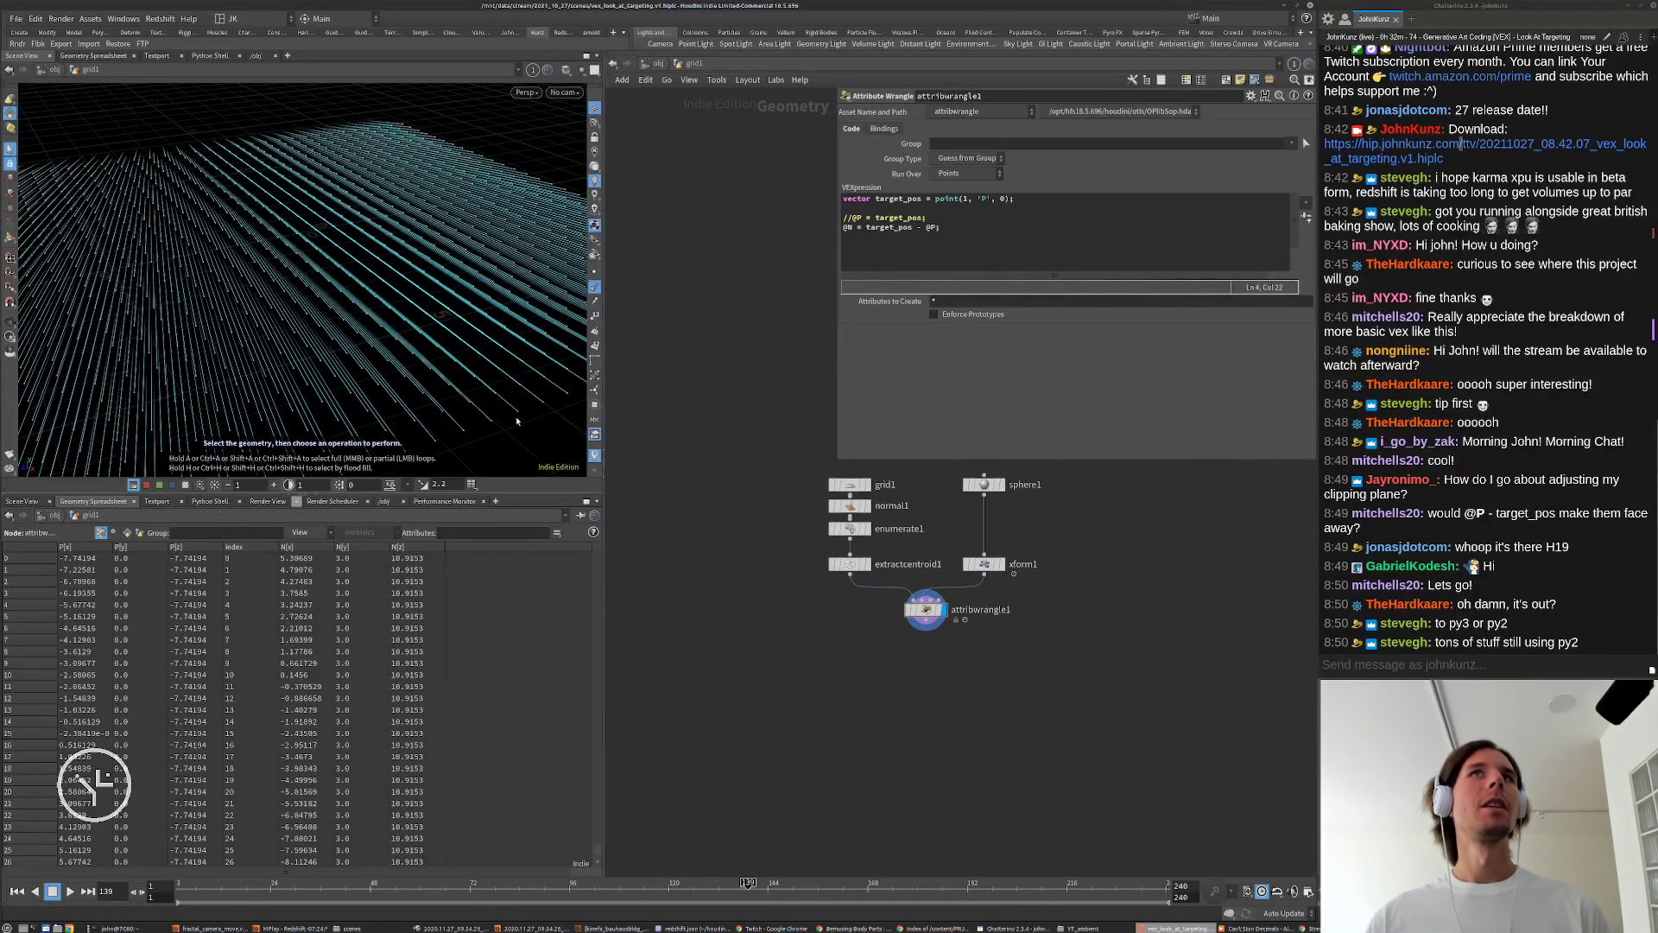
left_click_drag(432, 397, 363, 297, "alt")
scroll(1028, 569, "up", 2)
left_click(997, 563)
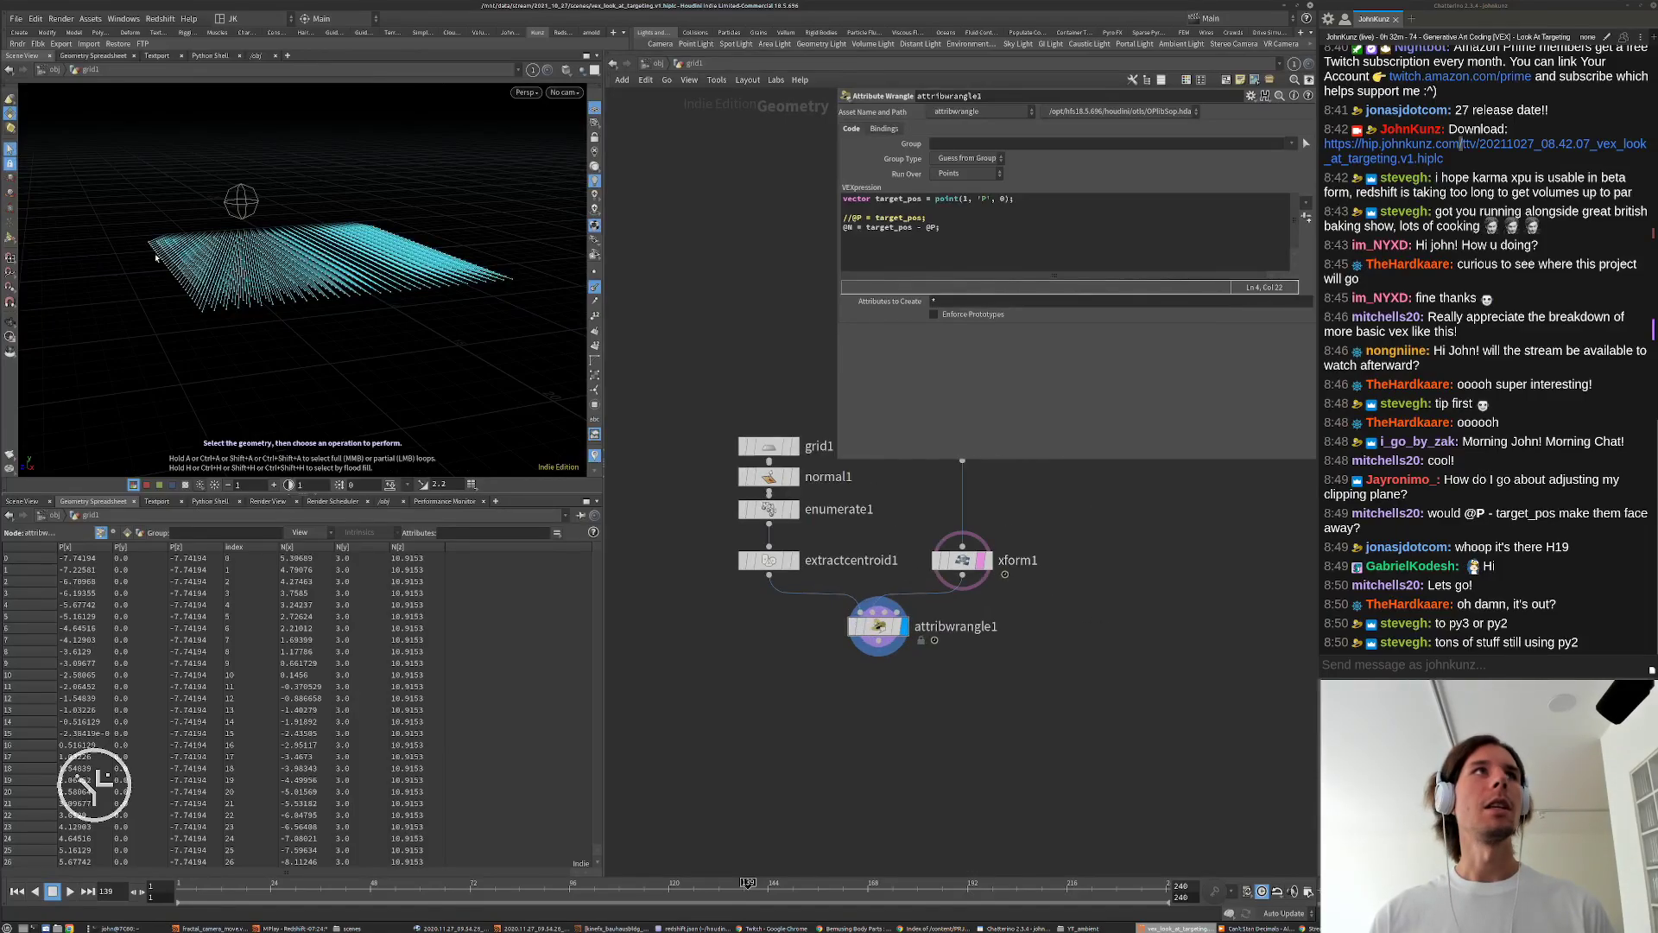
left_click_drag(242, 235, 246, 205, "alt")
right_click_drag(245, 205, 333, 163, "alt")
left_click_drag(333, 164, 228, 209, "alt")
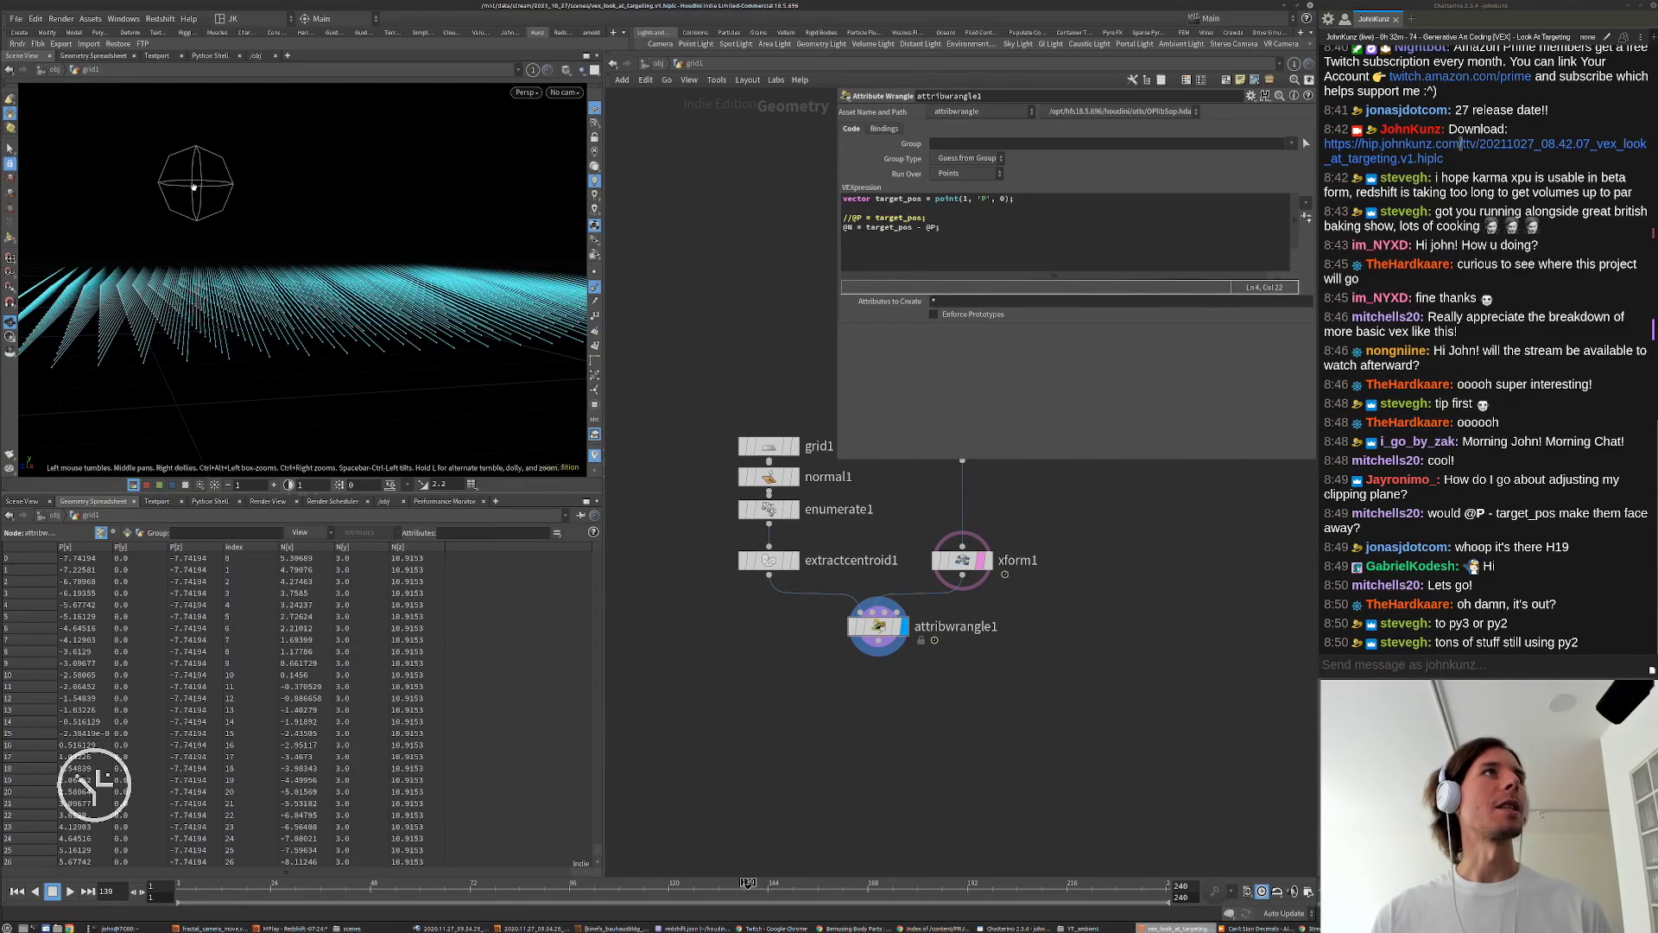
key("s")
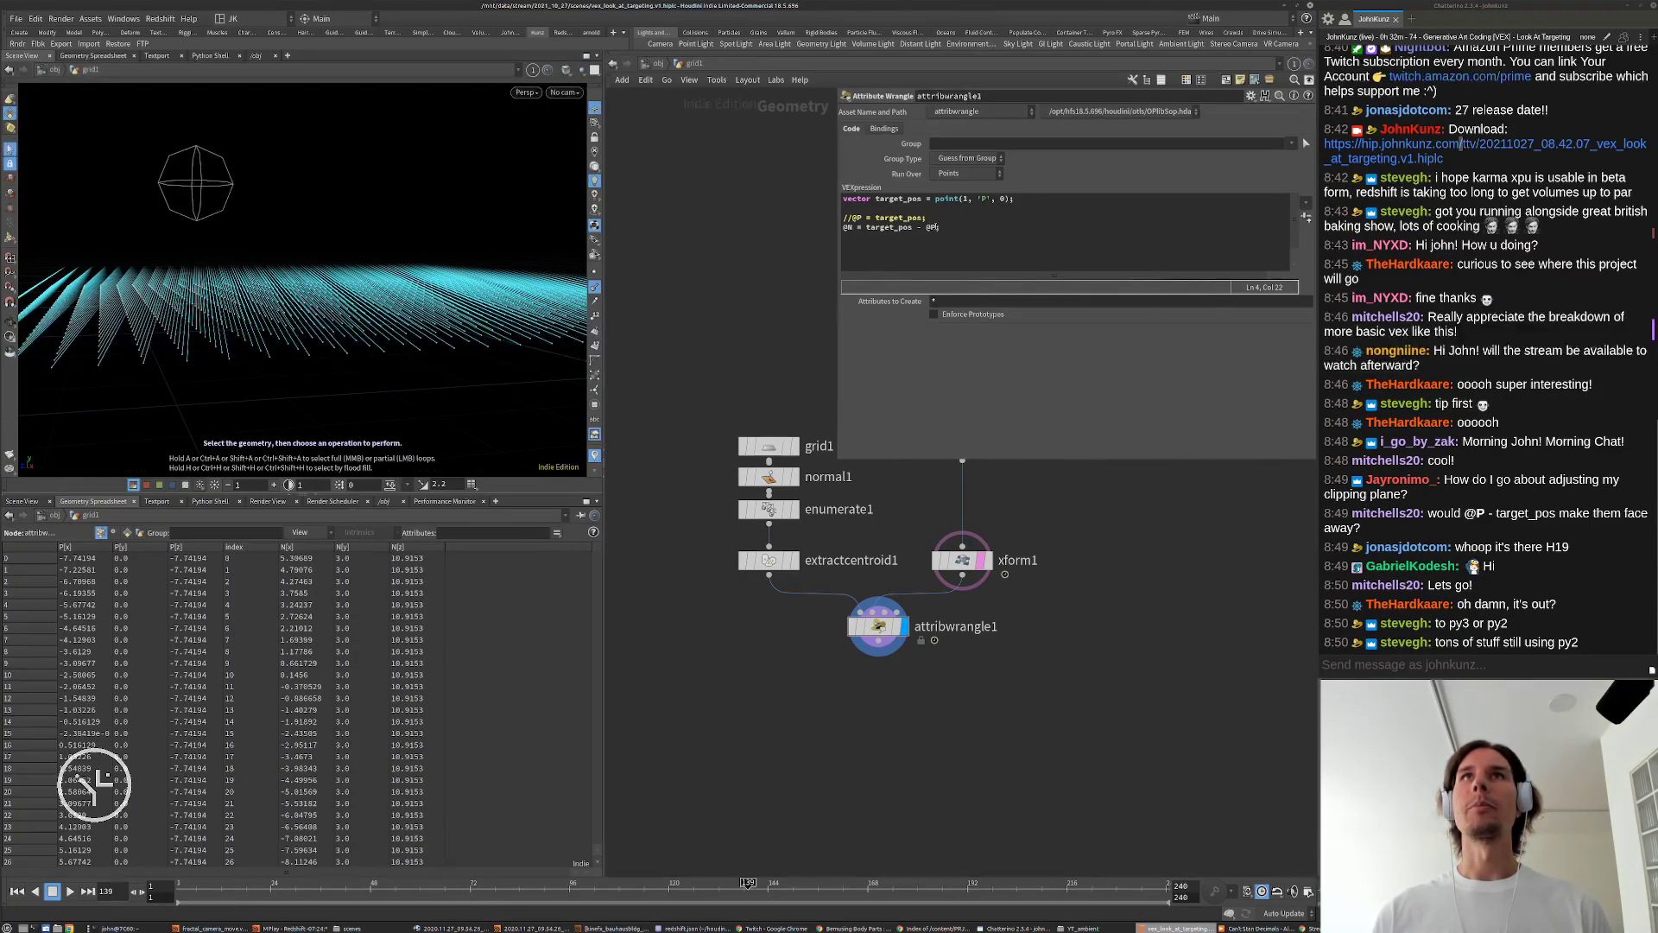
Step: Add the line "vector target_dir = target_pos - @P;" below the target_pos declaration in attribwrangle1 and apply the code
left_click_drag(939, 227, 864, 229)
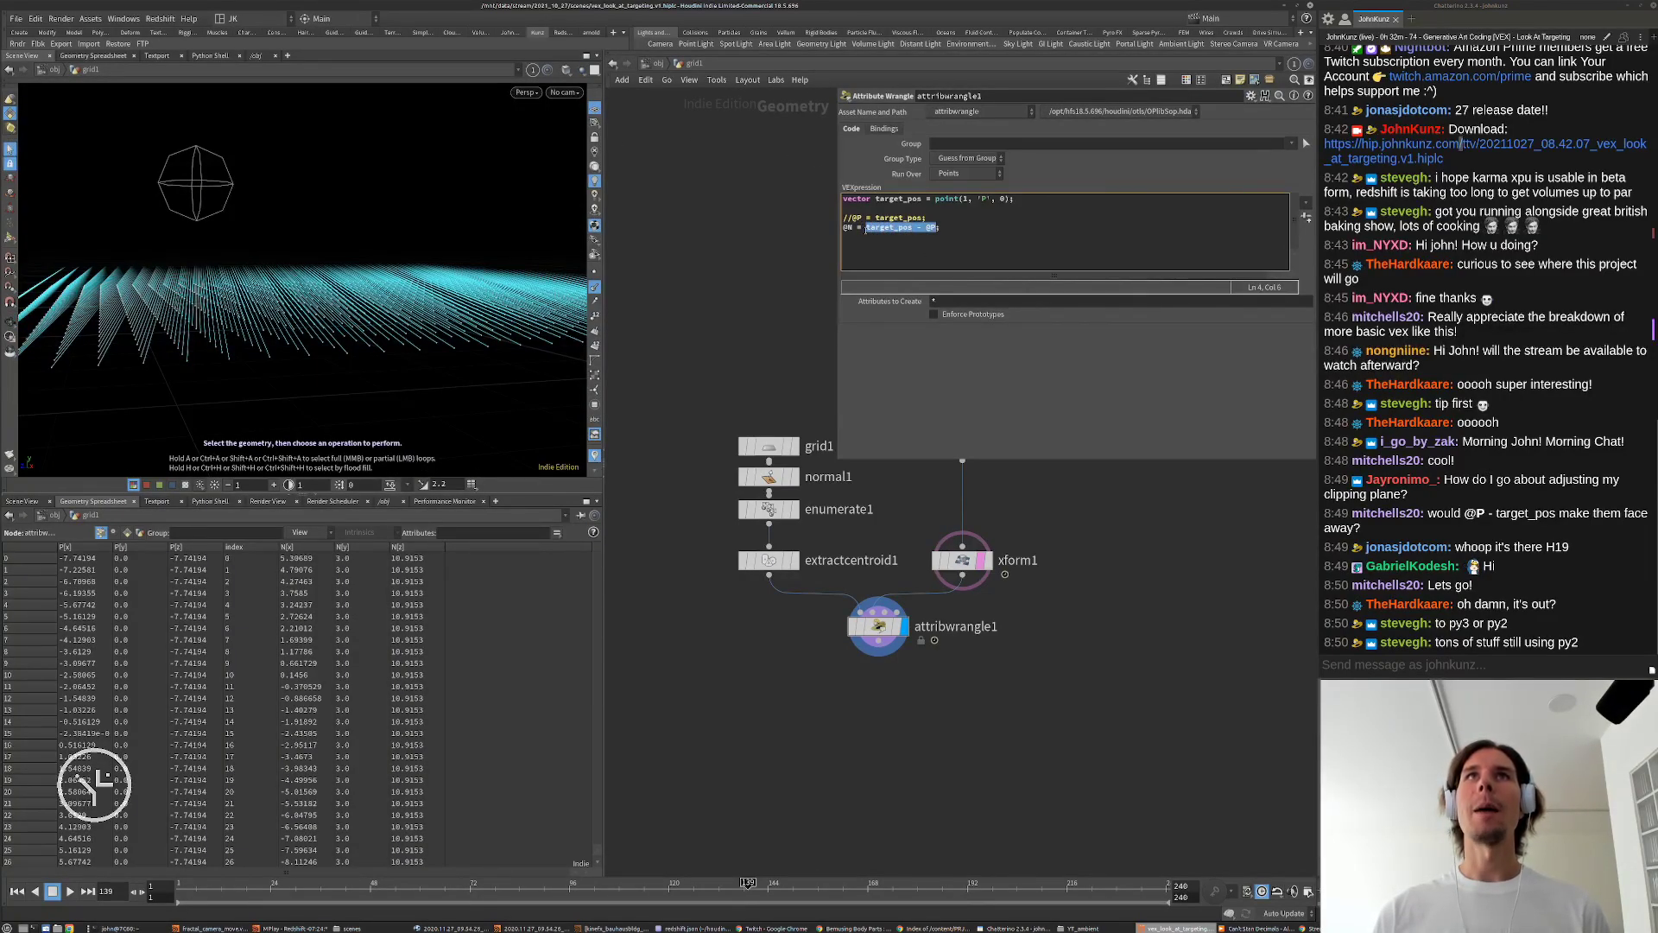
left_click(867, 208)
type("vector")
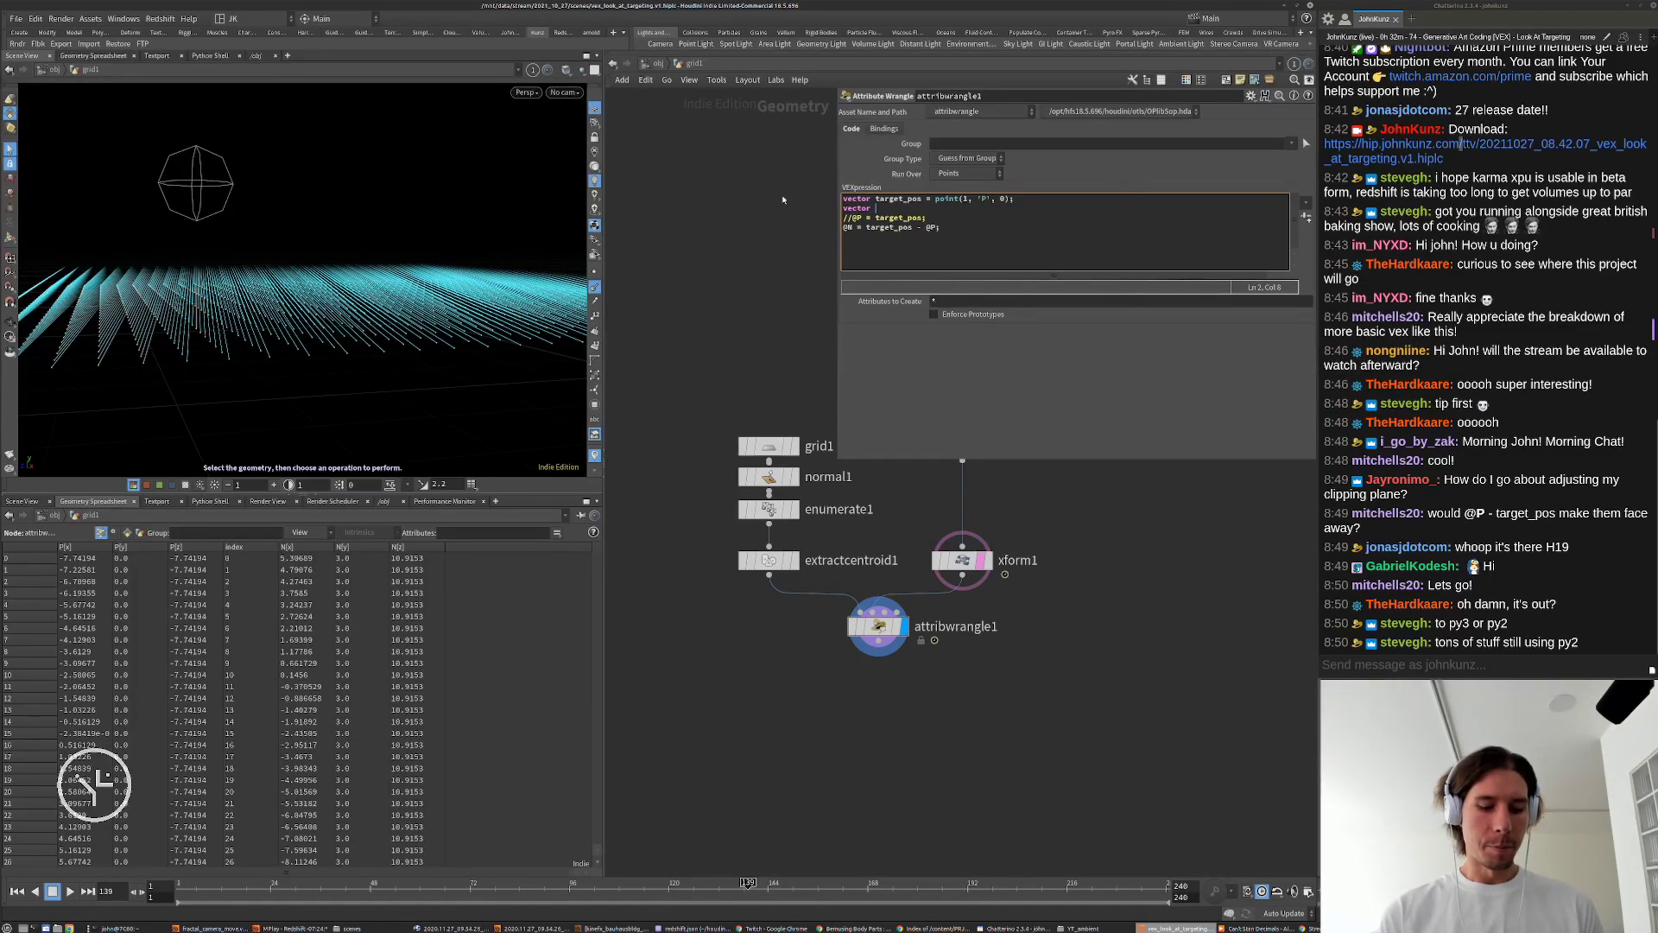
type("d")
key("BackSpace")
type("ta")
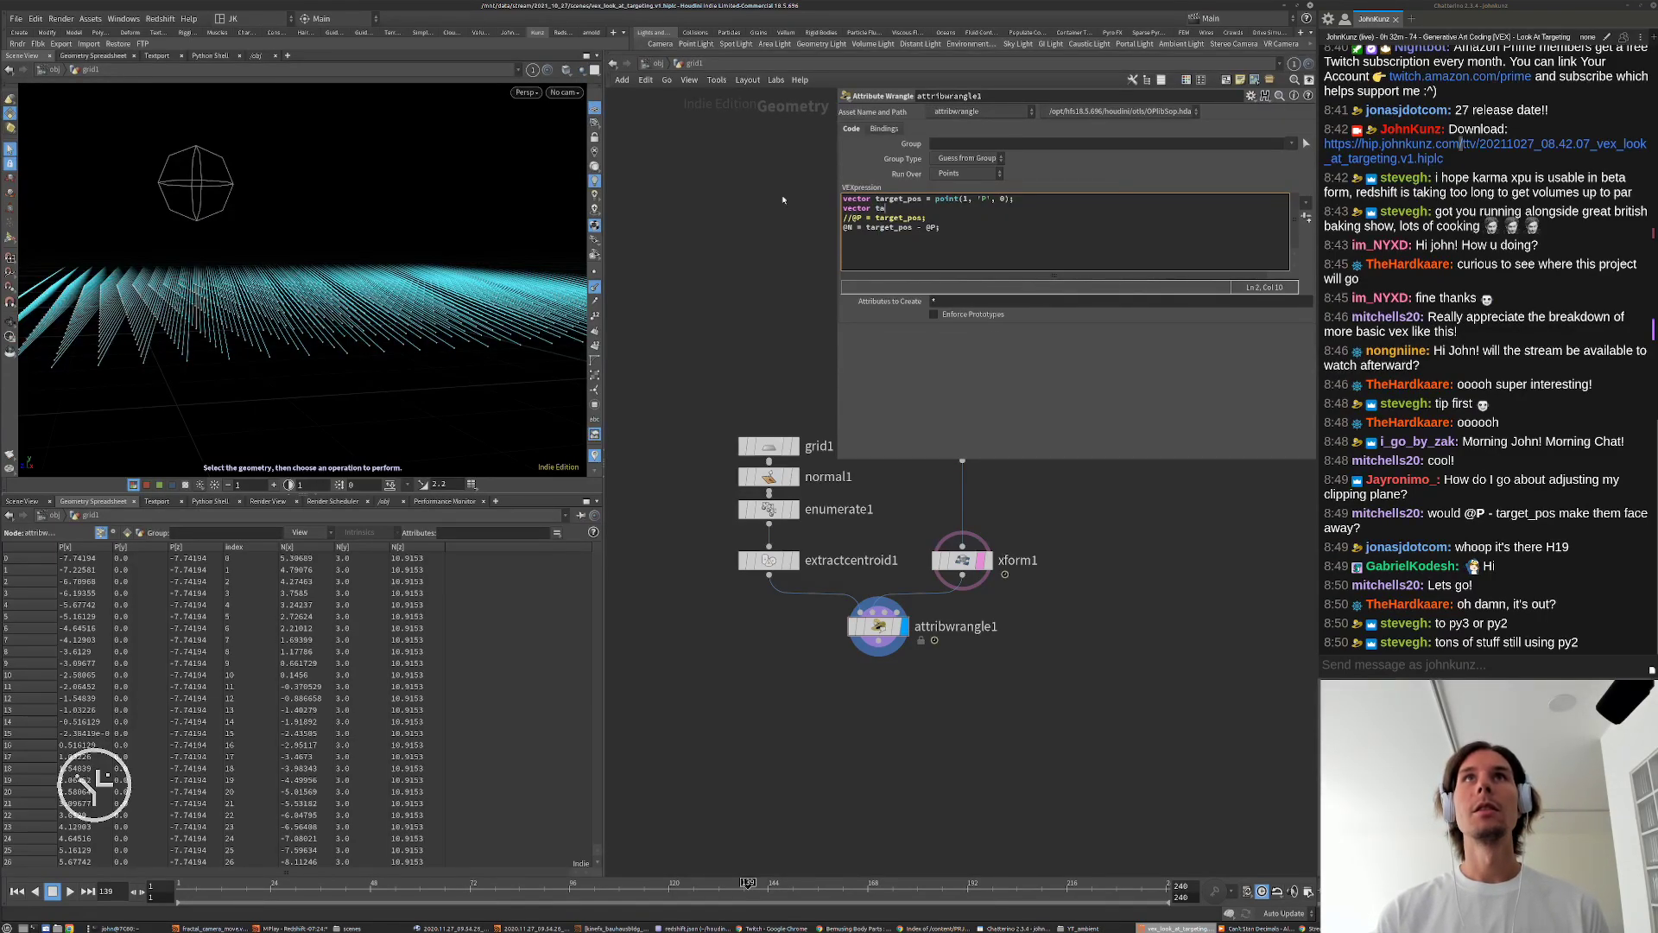
type("rget")
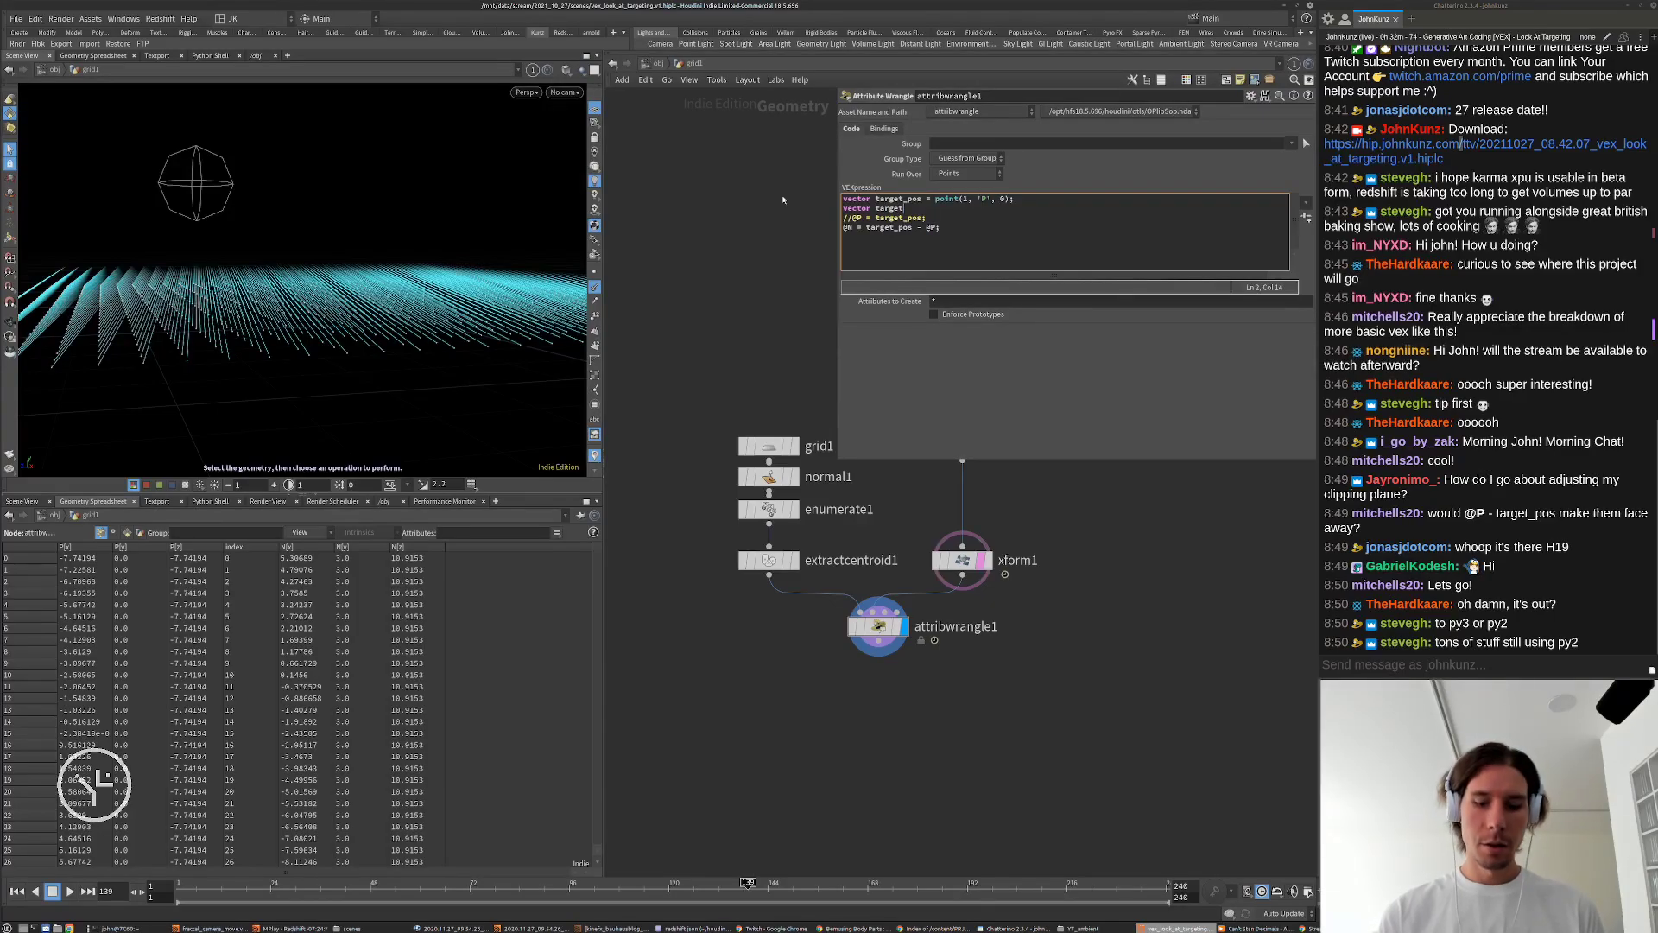
type("_dir")
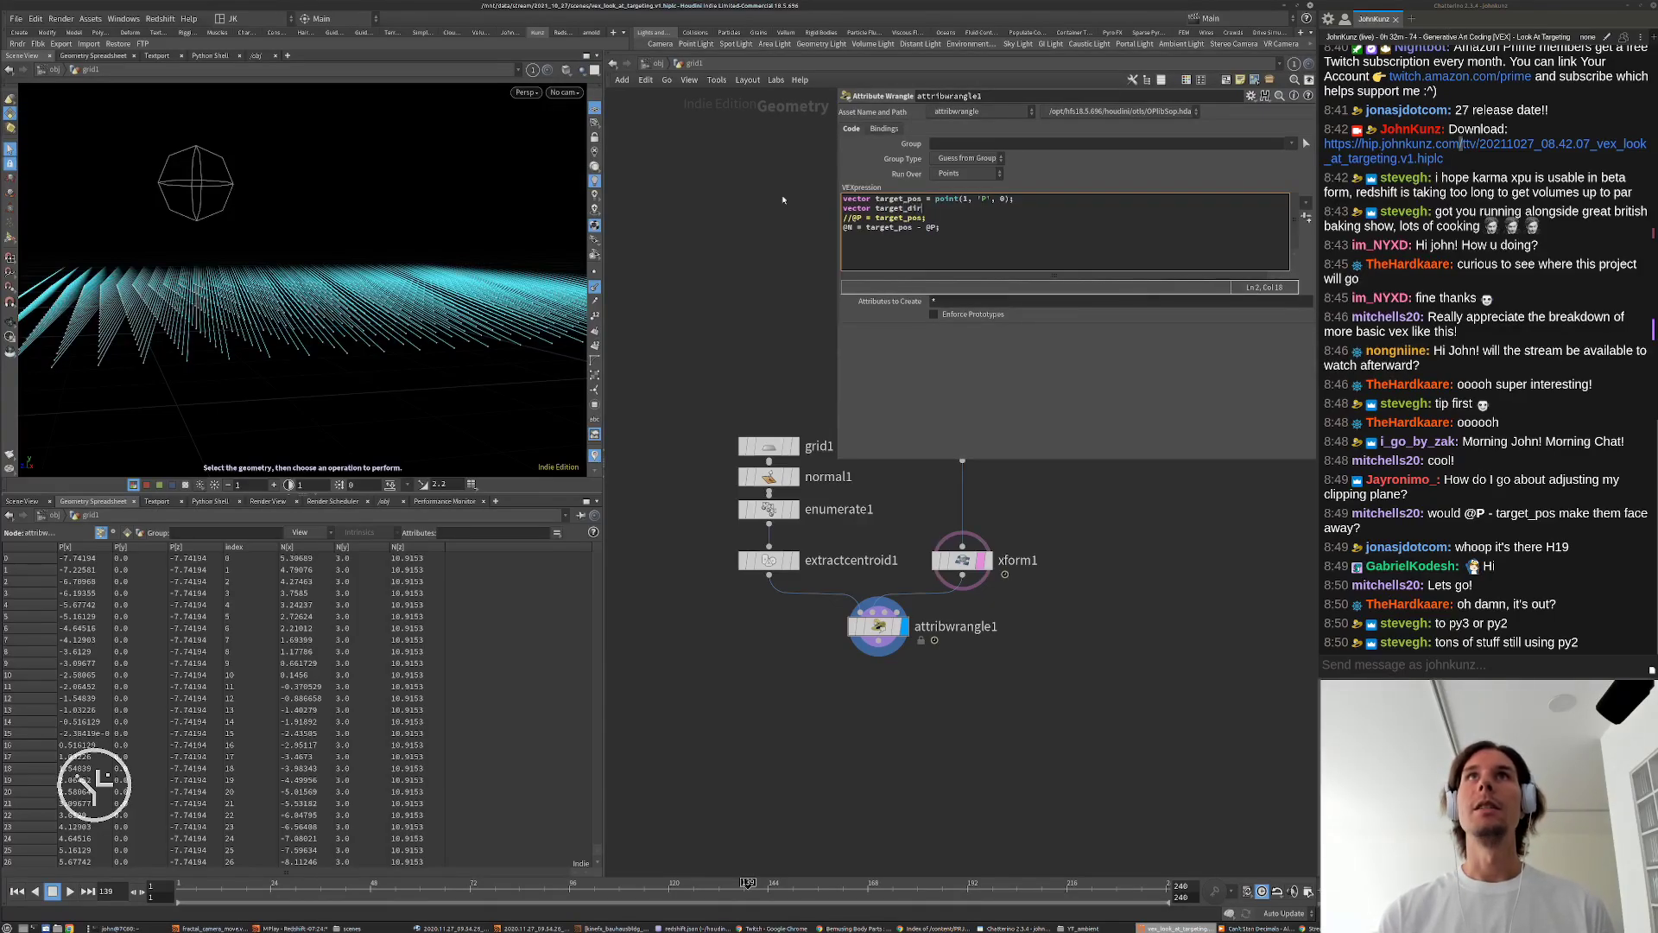
type(" = ")
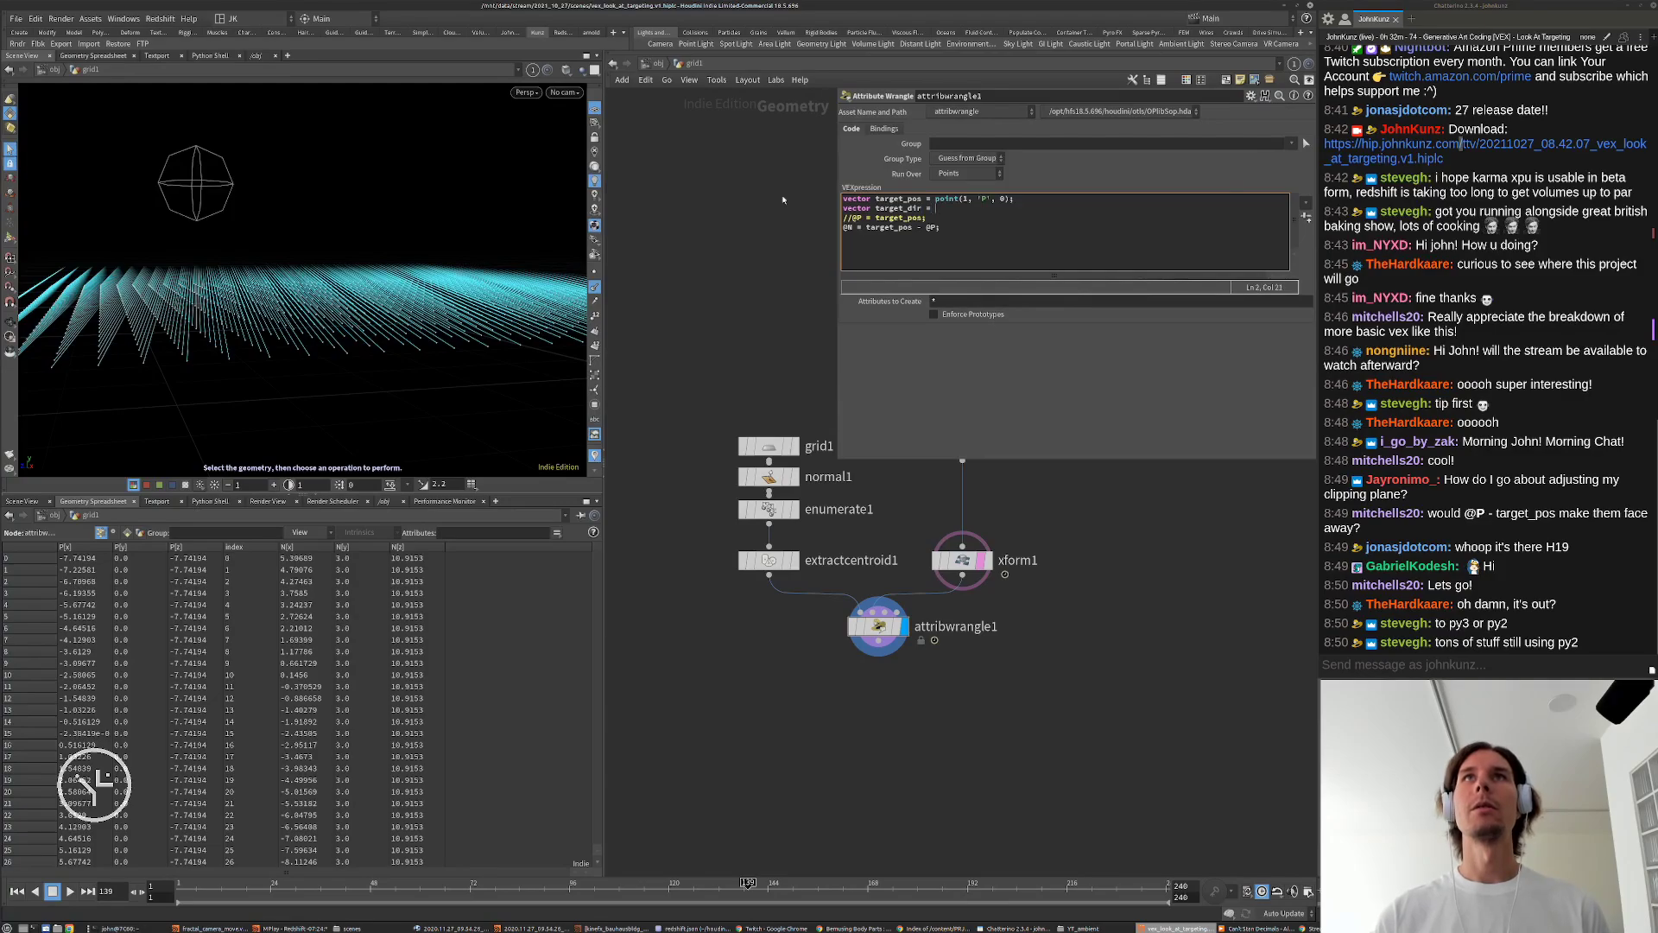
type("target_pos - @P;")
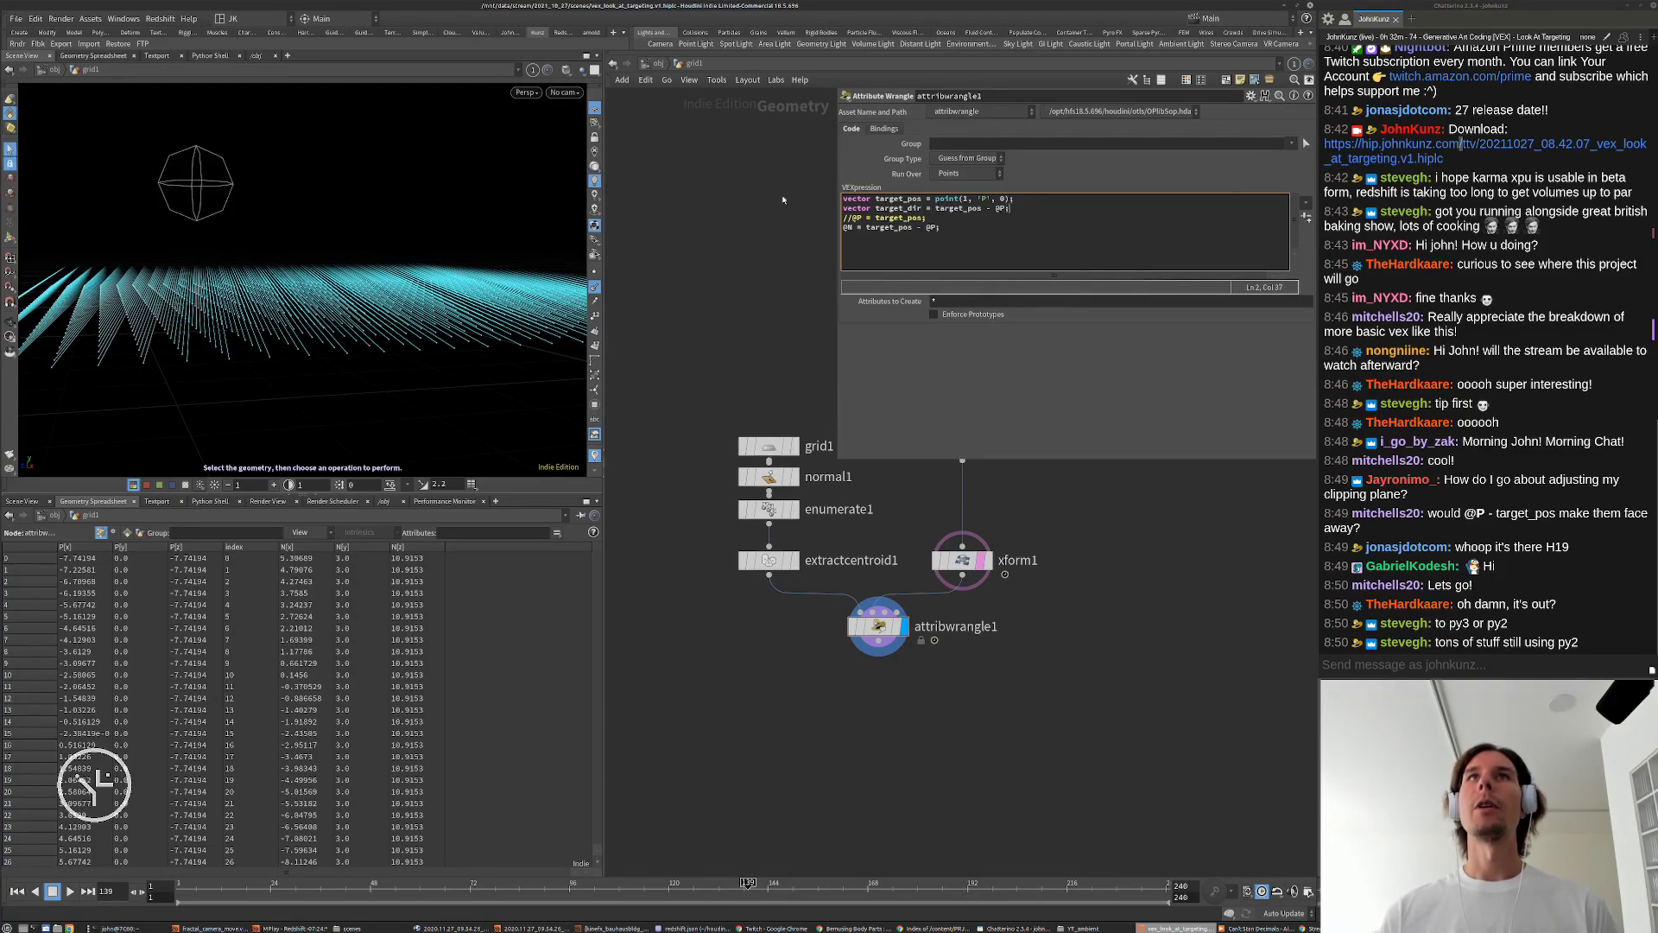
key("ctrl+Return")
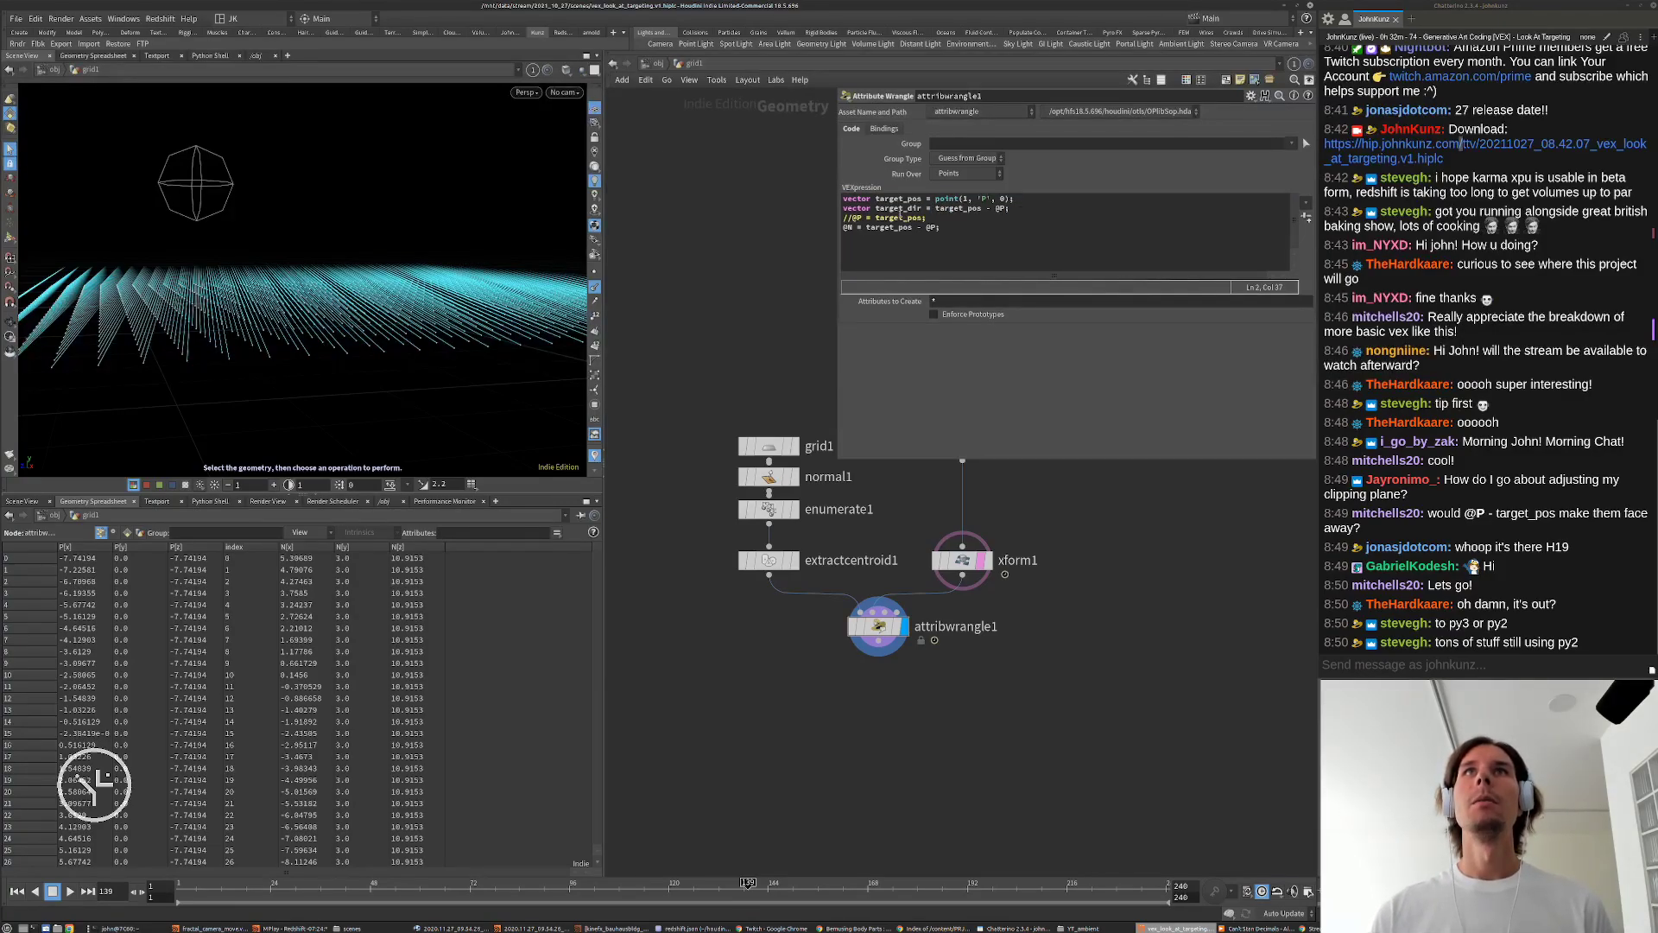
Step: Reuse the target_dir variable in attribwrangle1 so the last line reads "@N = target_dir;"
double_click(897, 209)
key("ctrl+c")
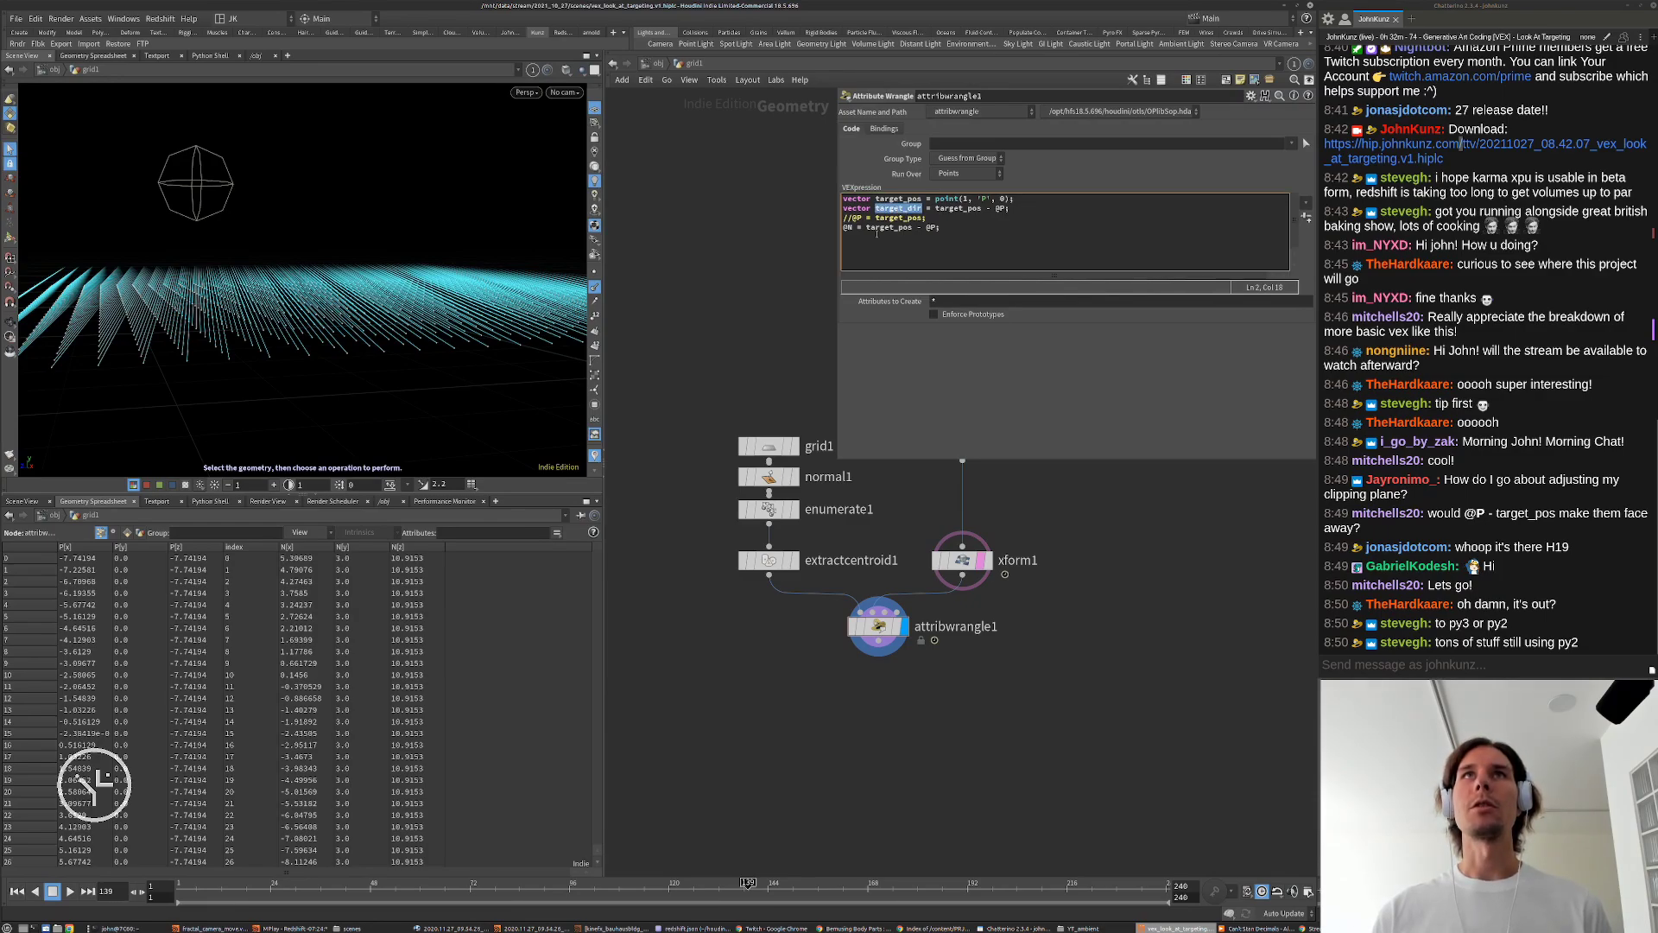
mouse_move(866, 227)
left_mouse_down()
mouse_move(926, 217)
mouse_move(866, 228)
left_mouse_up()
key("ctrl+v")
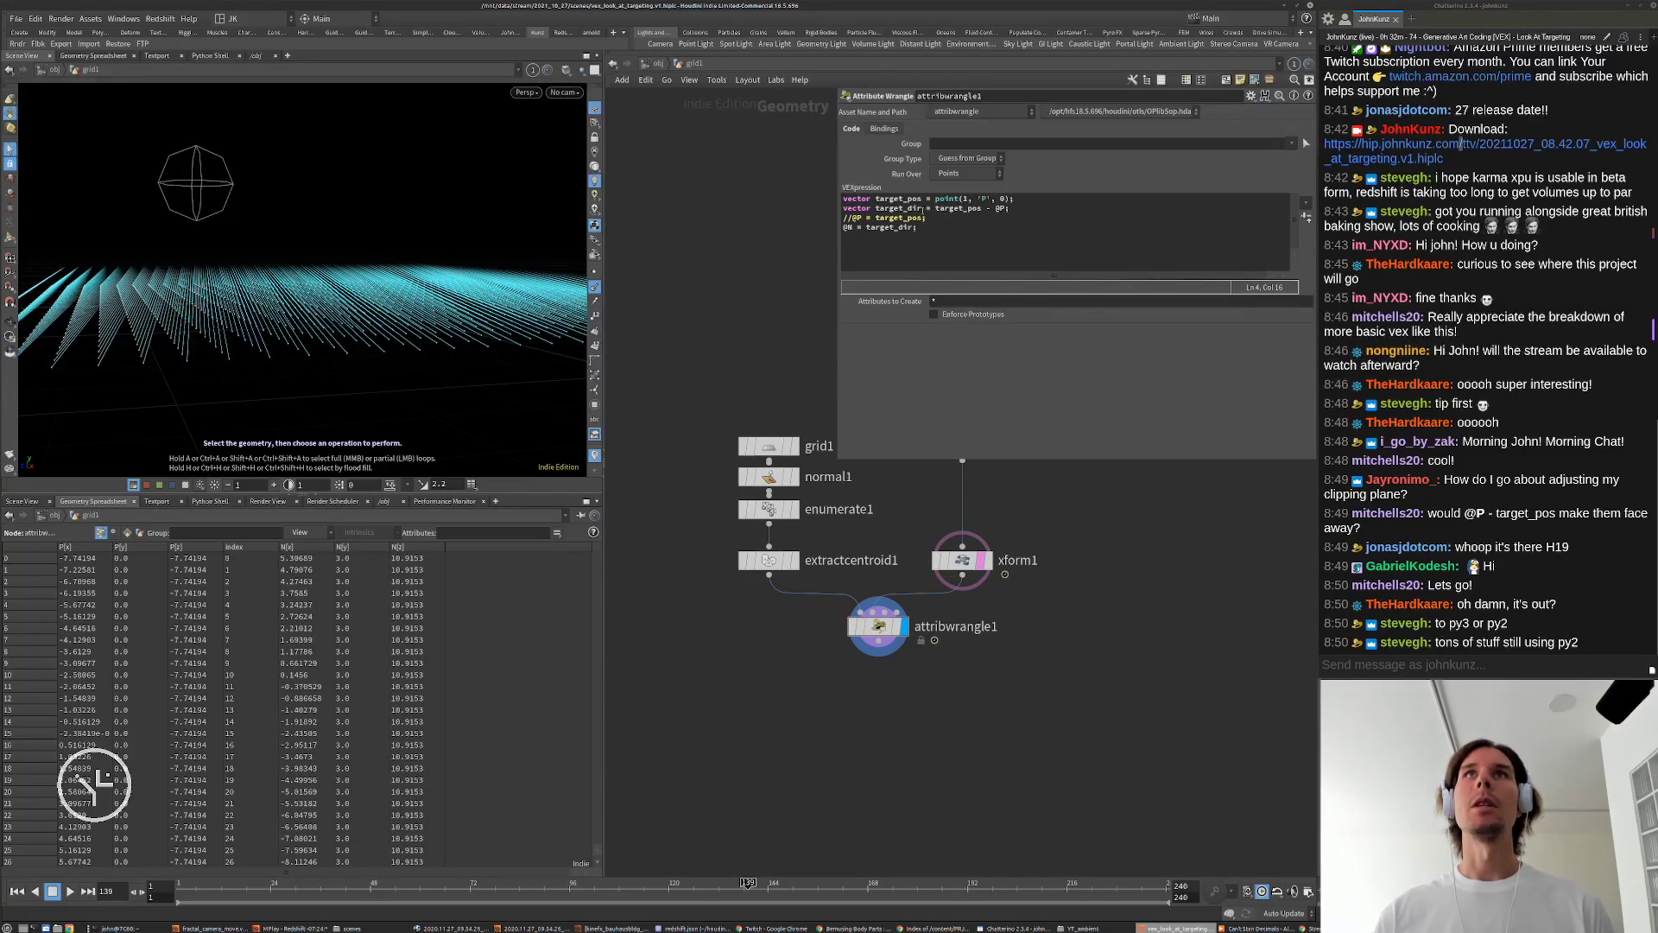
Step: Inspect attribwrangle1's node info for its point attributes and review where target_dir is declared
left_click_drag(923, 208, 875, 209)
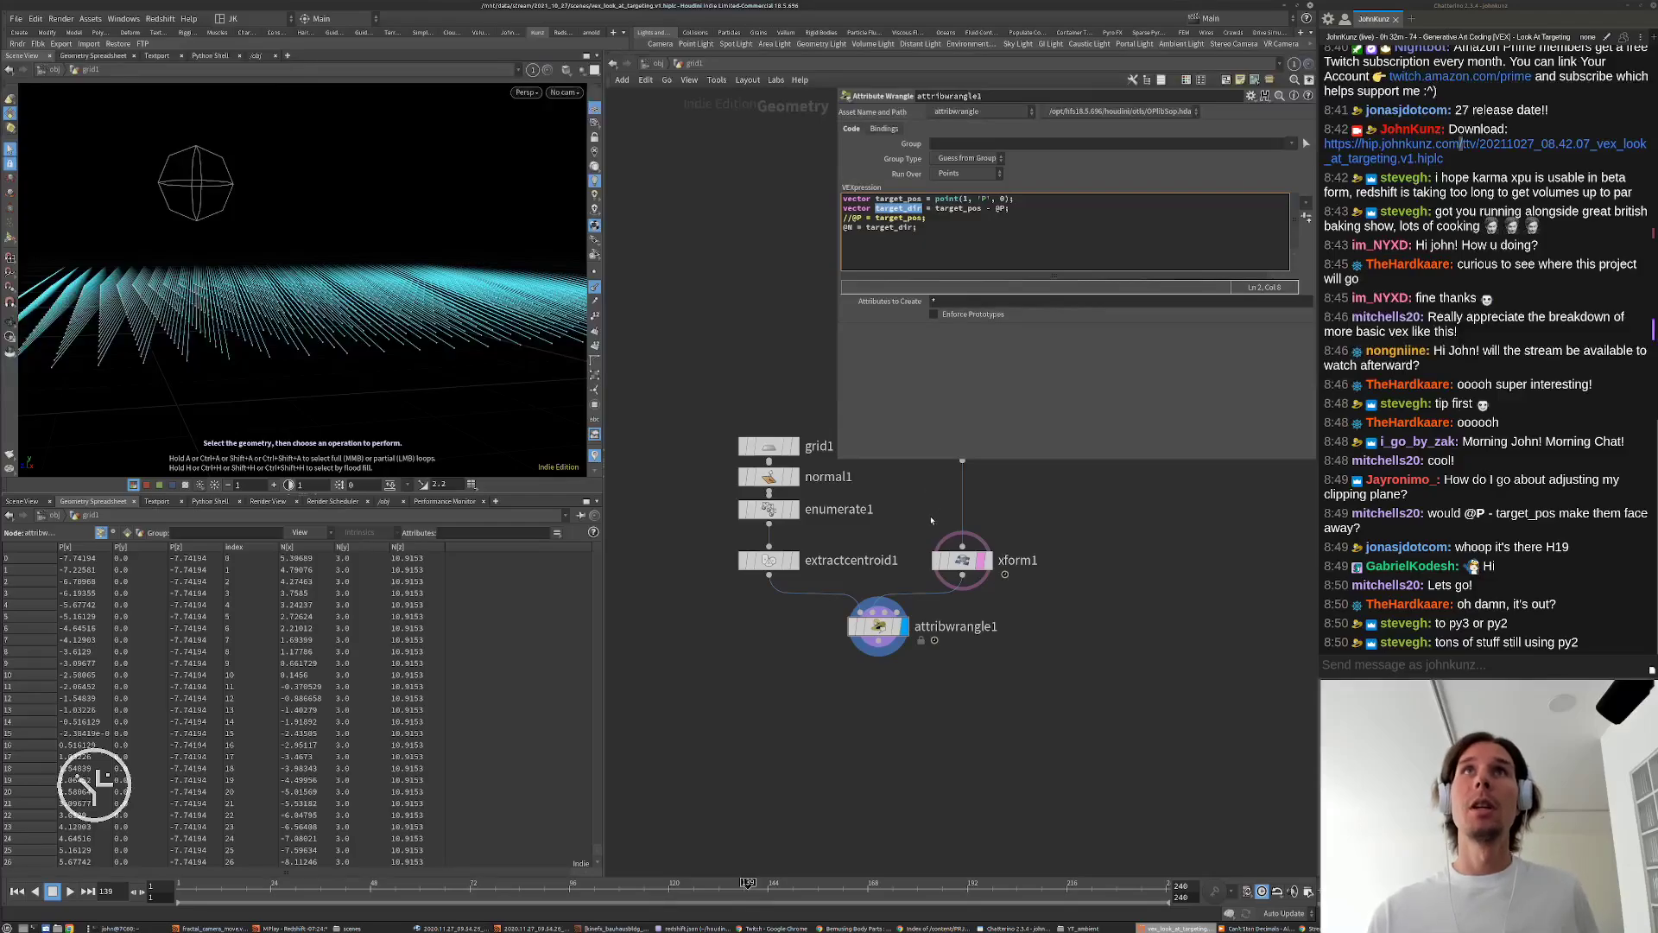
middle_click(875, 628)
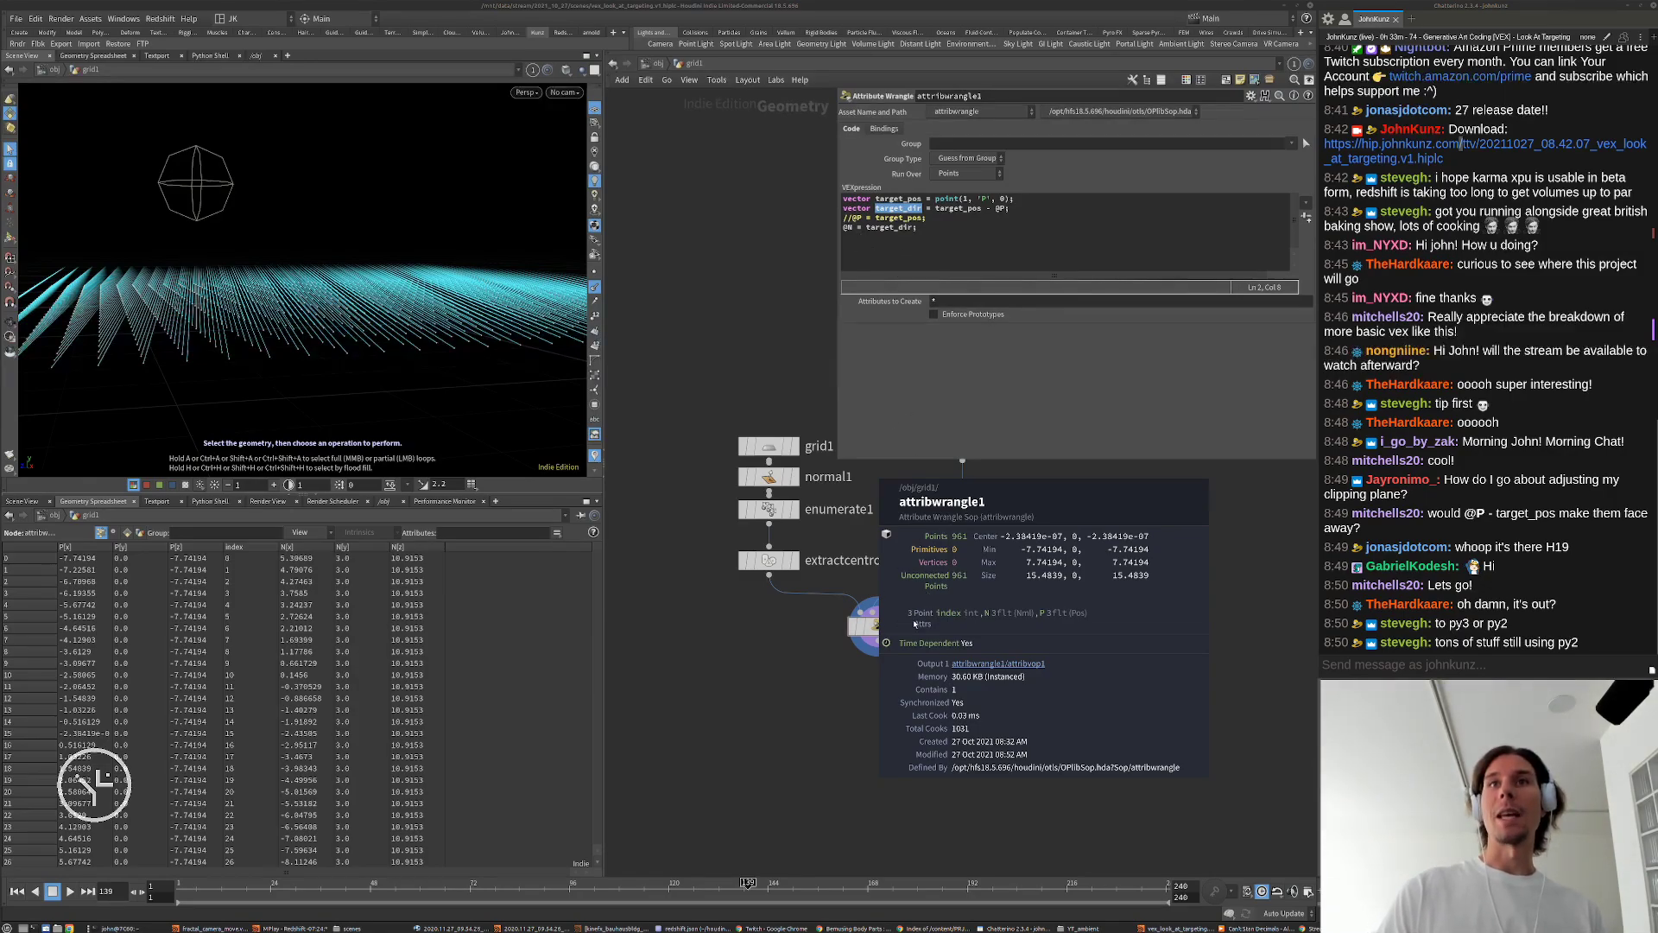
middle_click_drag(900, 675, 888, 594)
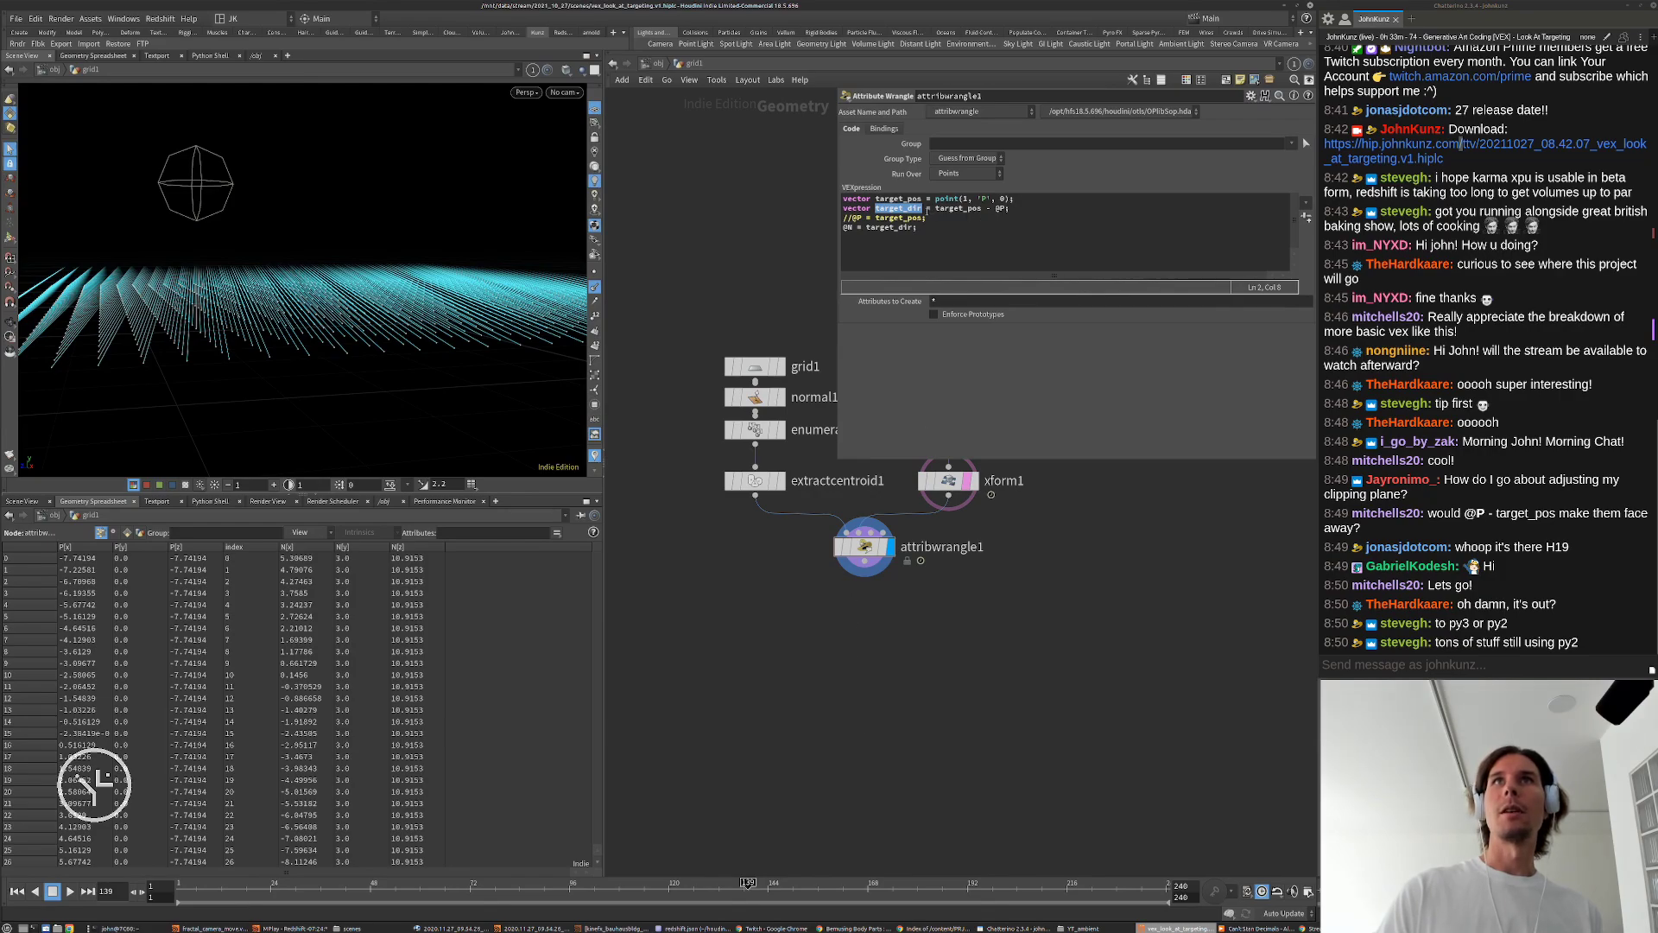
double_click(898, 208)
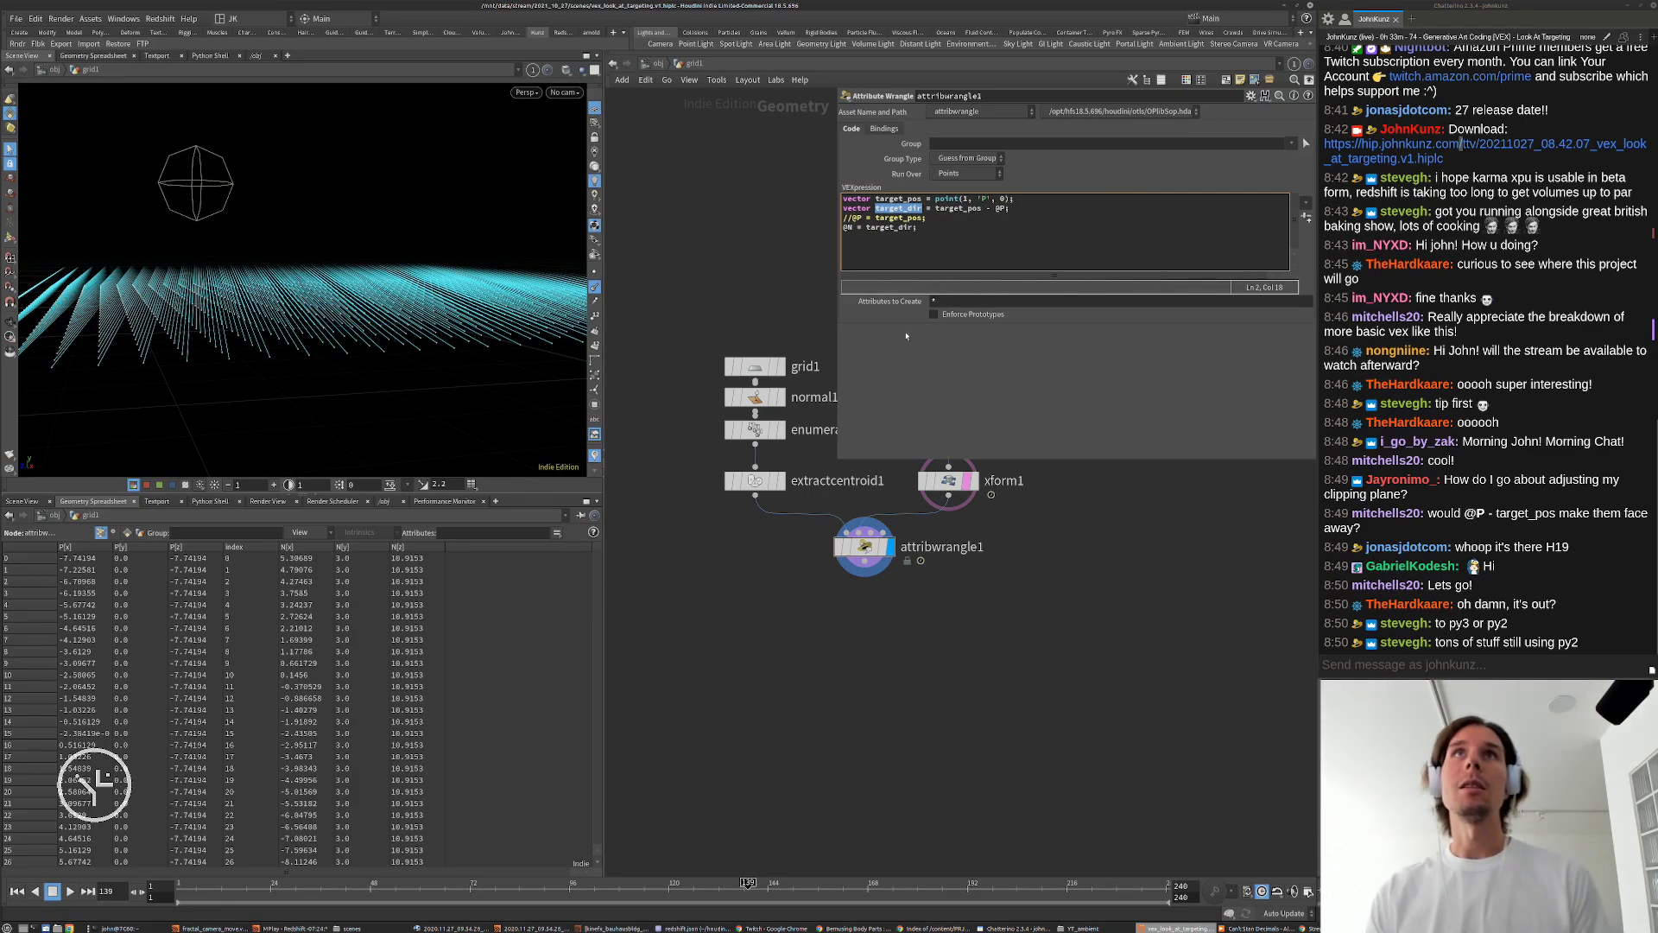
left_click(945, 228)
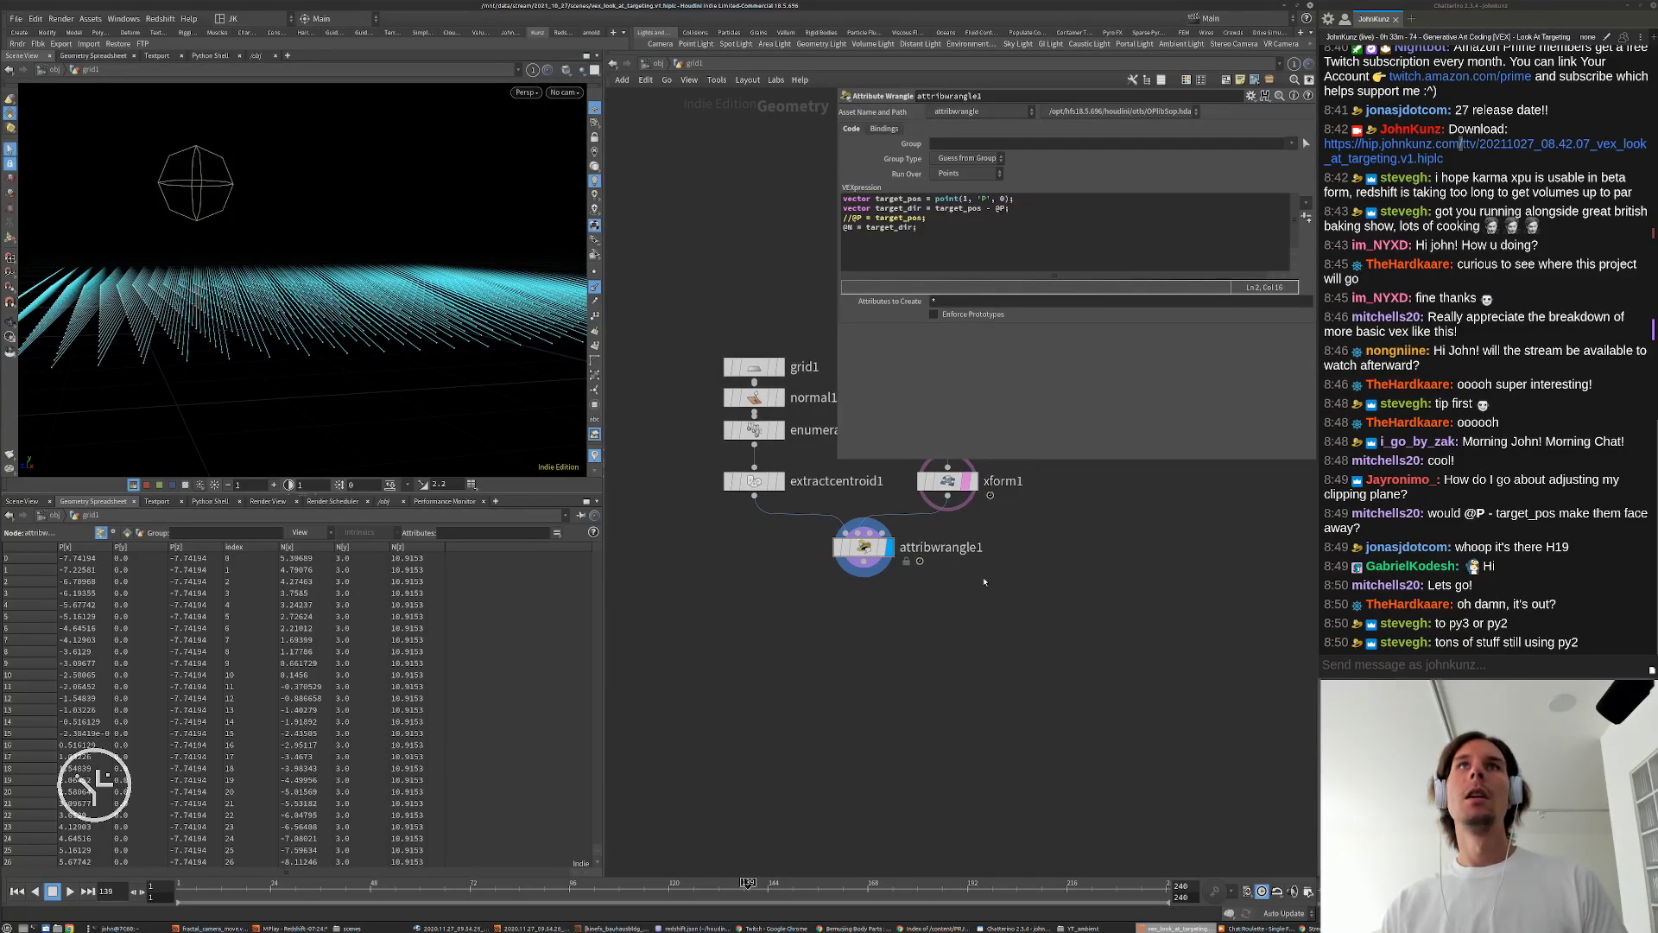
middle_click_drag(1015, 670, 1015, 682)
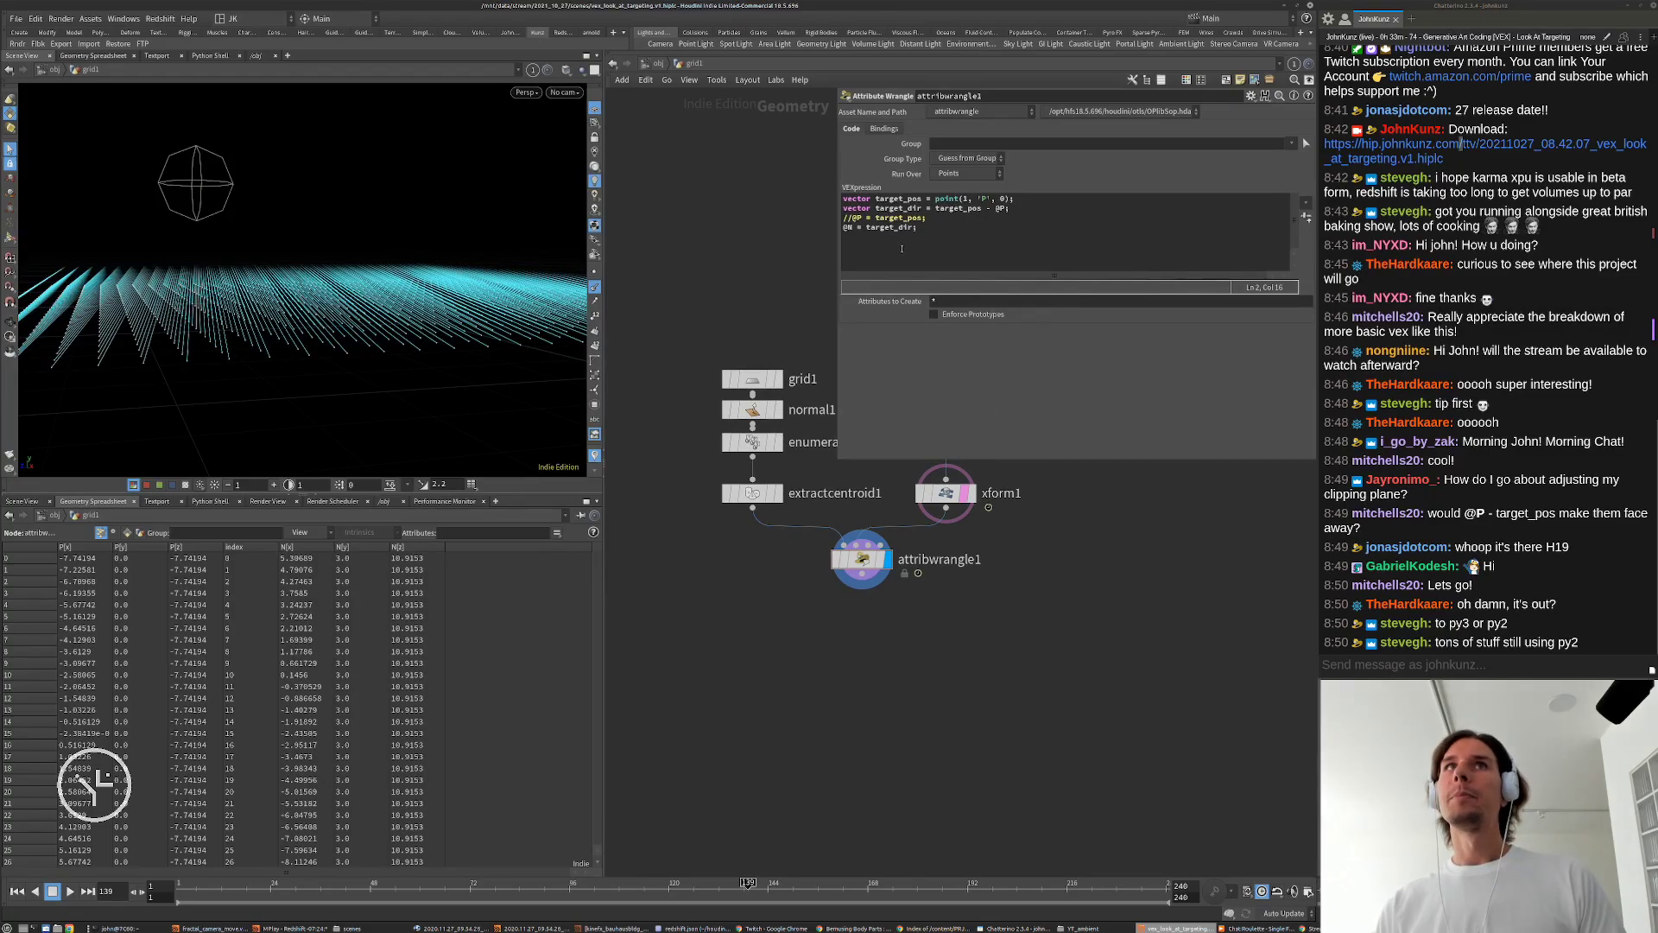
left_click(867, 228)
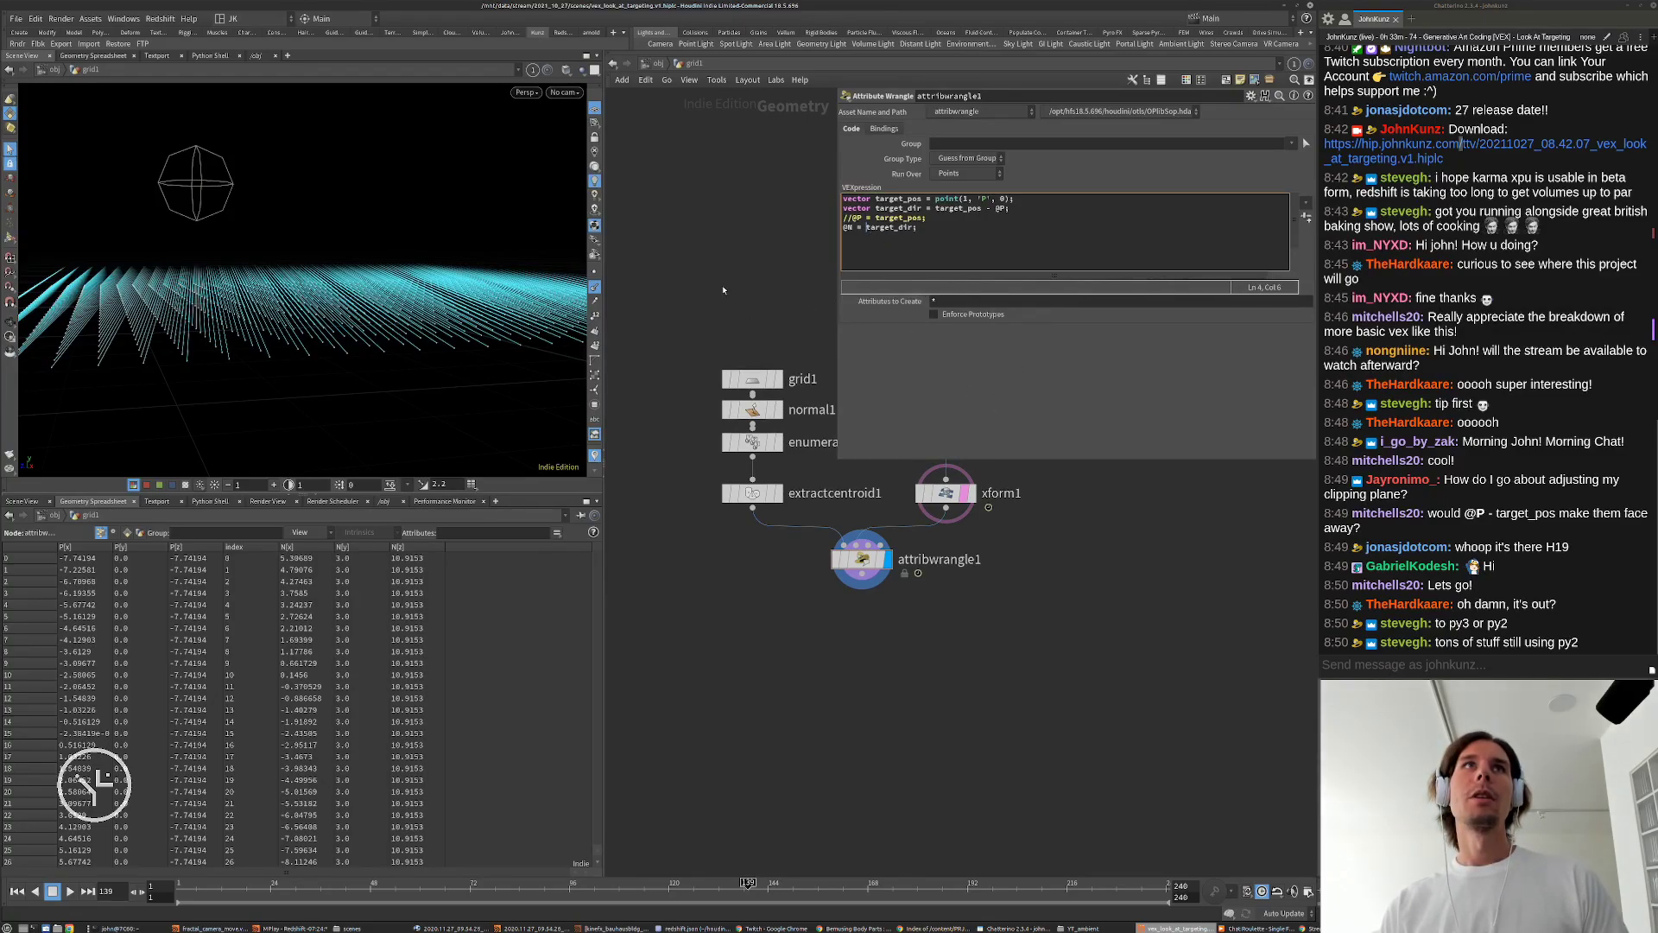
left_click(595, 286)
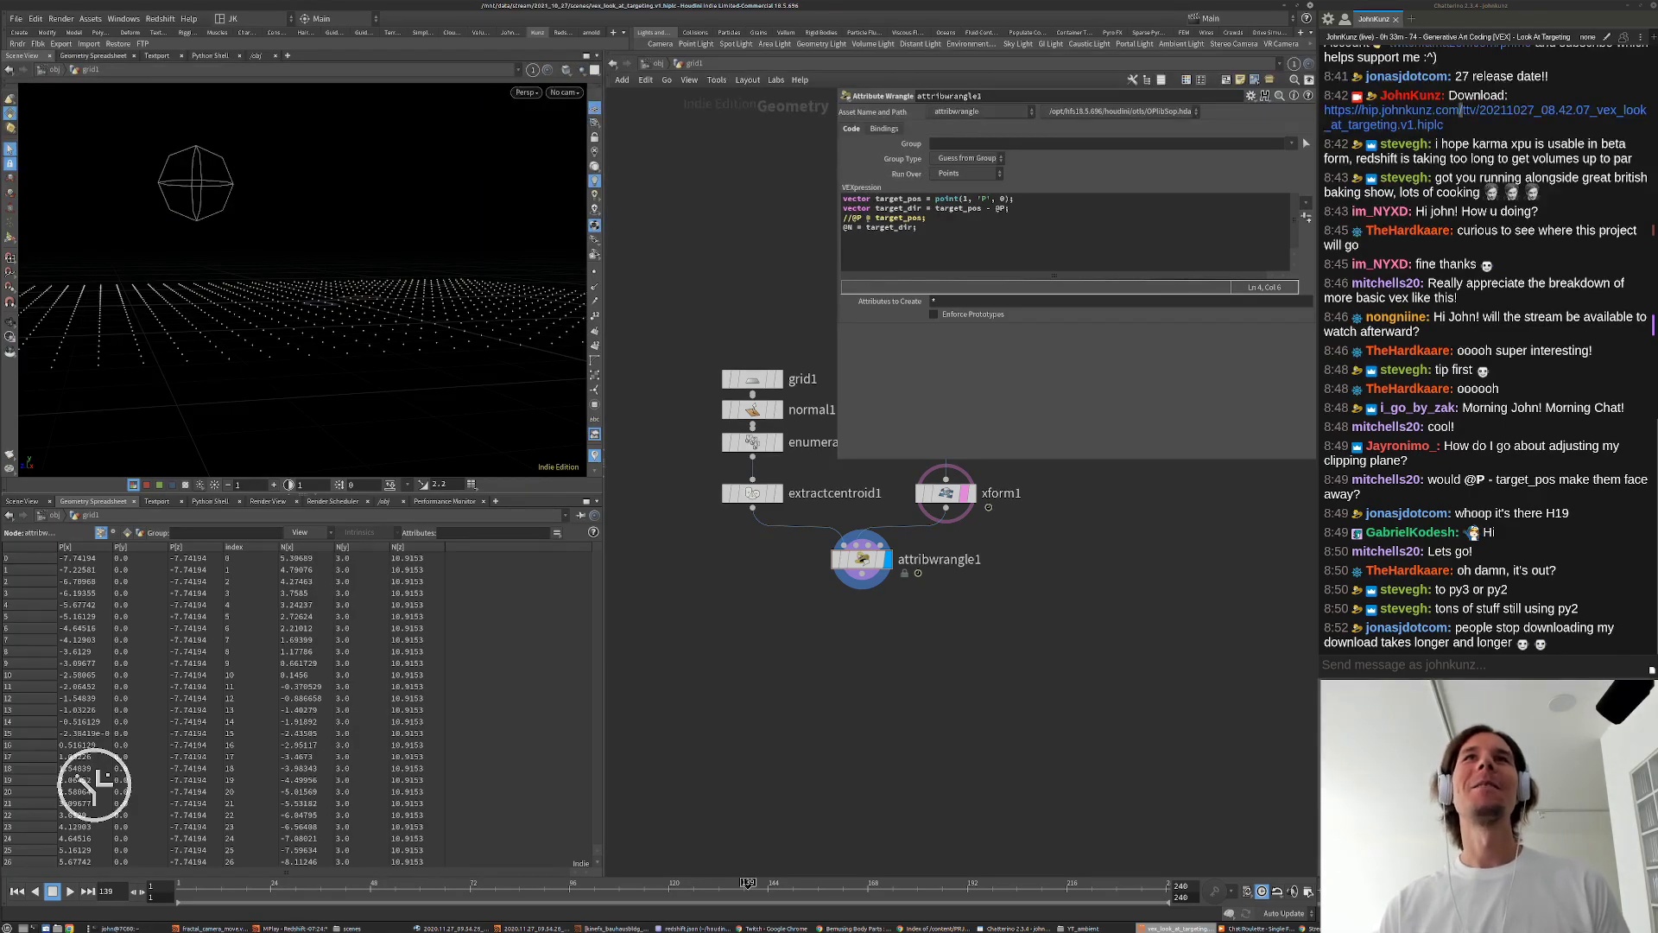
type("length(")
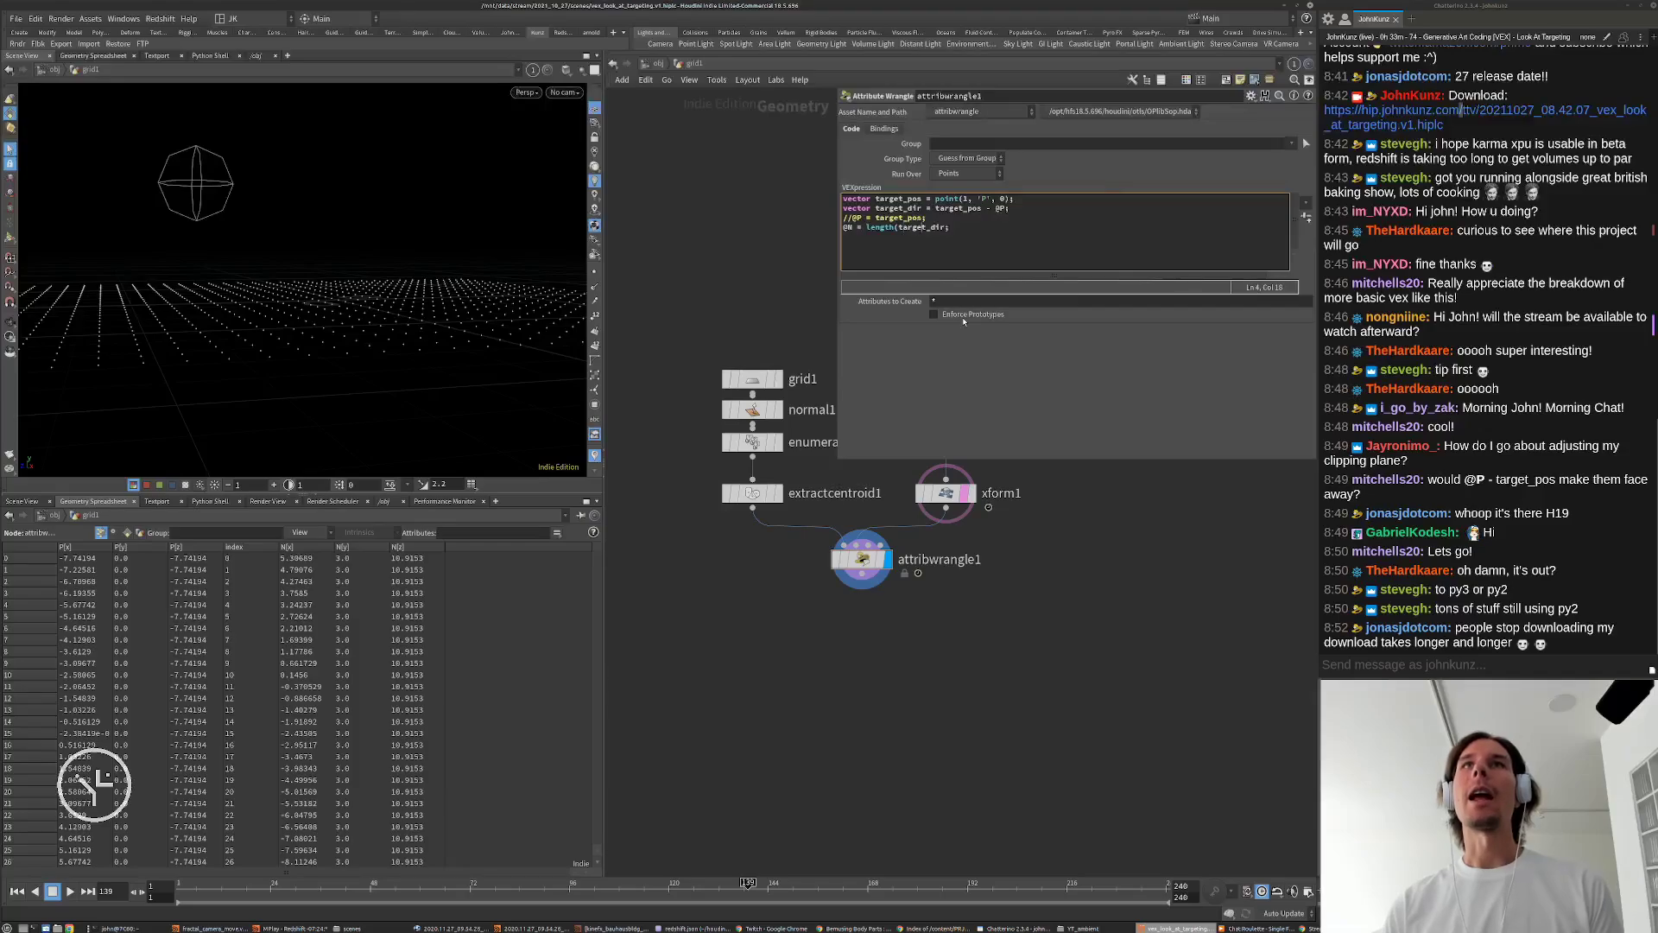
type(")")
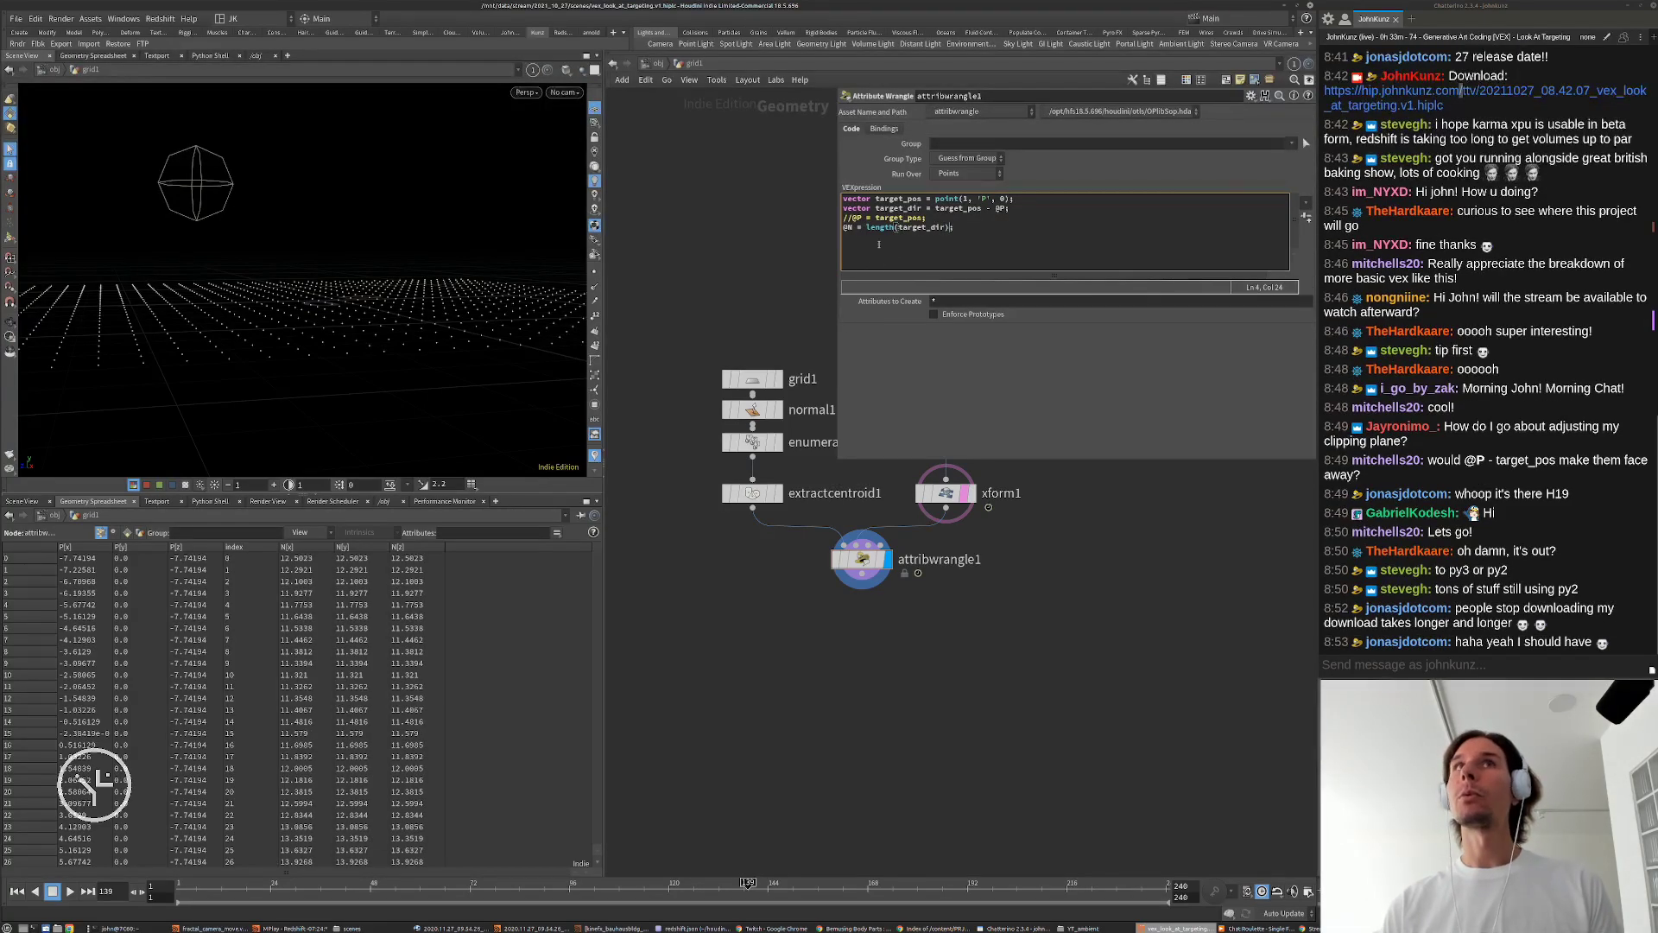
left_click(852, 227)
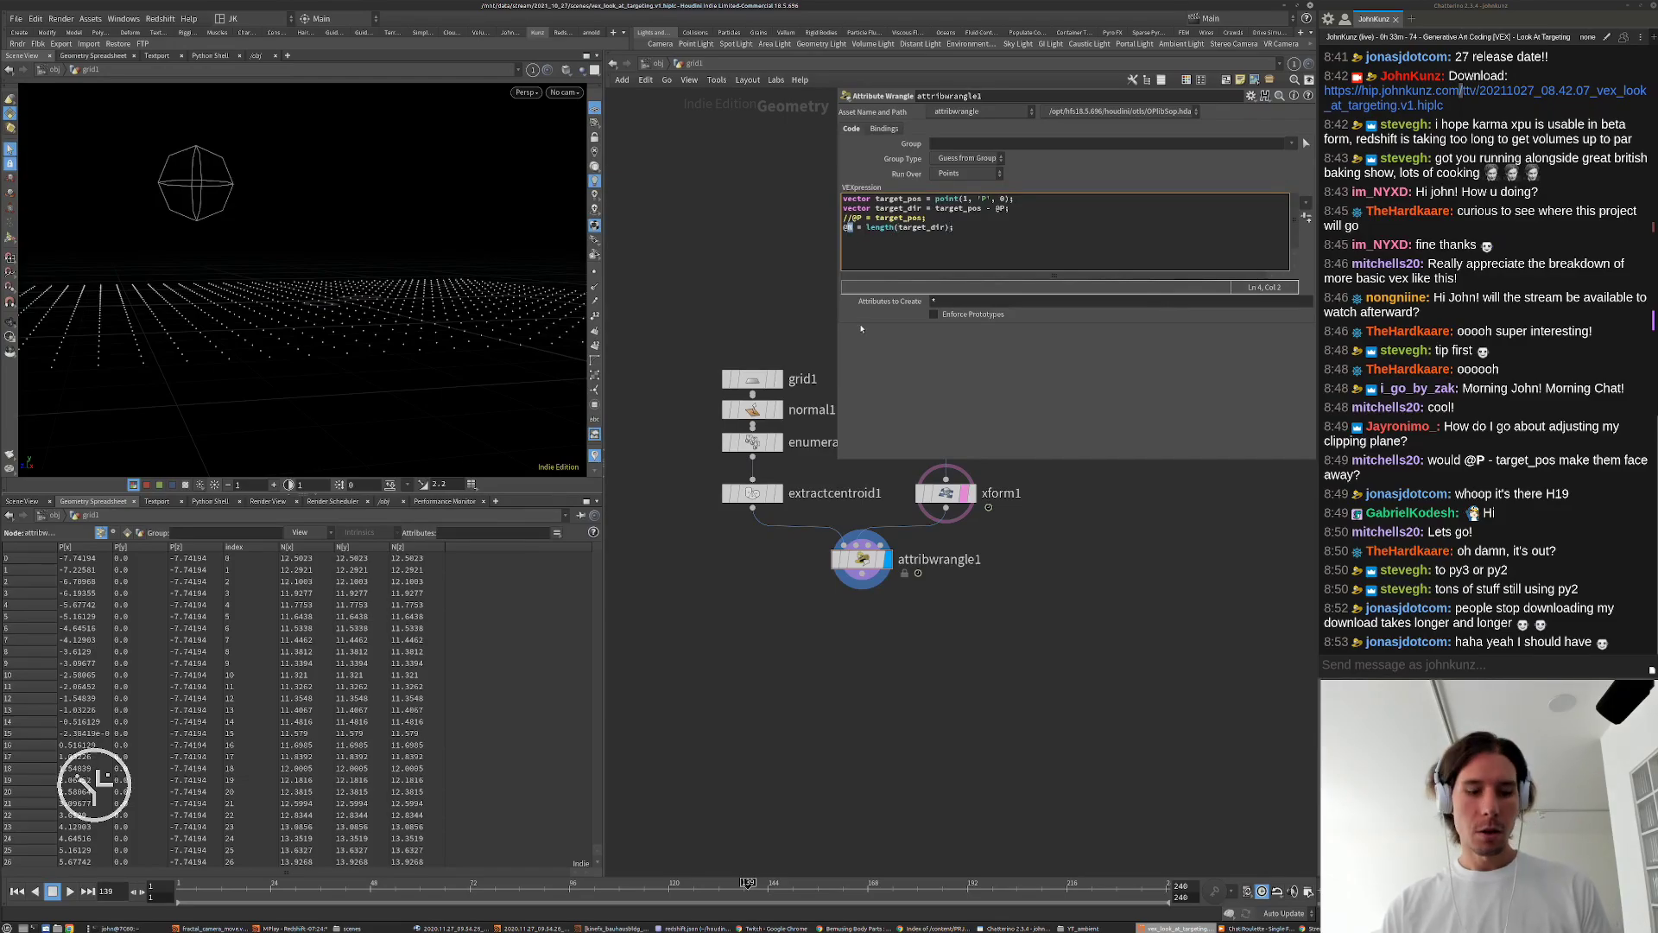
type("Cd")
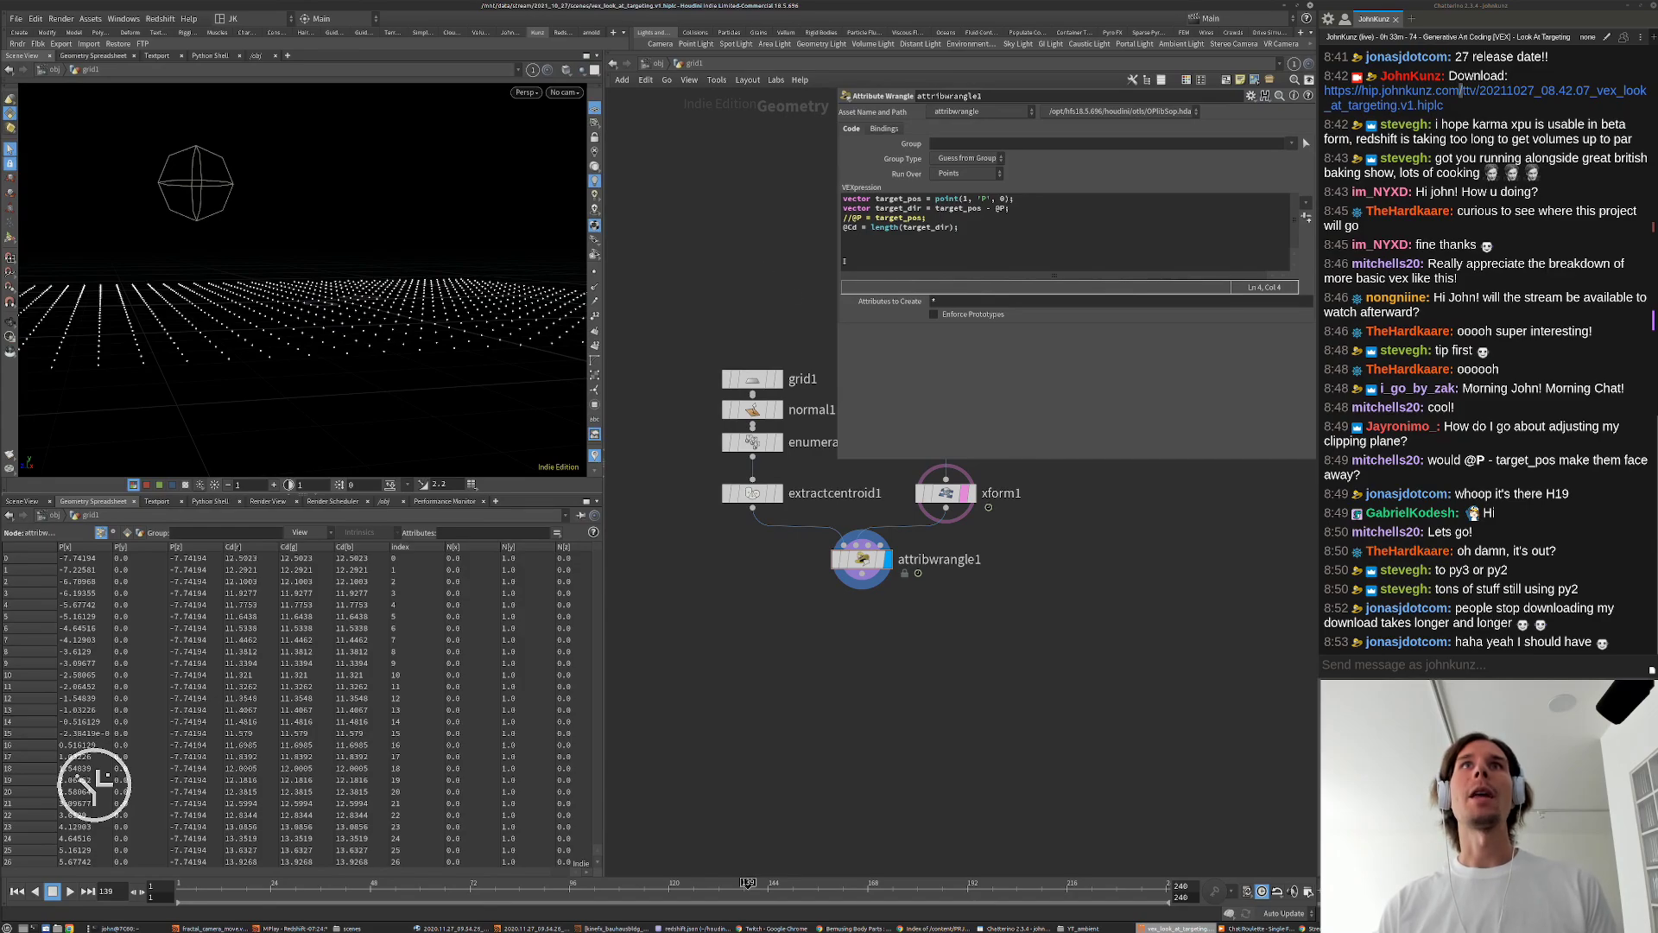
Step: Lower the viewport's brightness to 0.1 and gamma to 0.2 to examine the point colours across the grid
left_click_drag(304, 250, 297, 299, "alt")
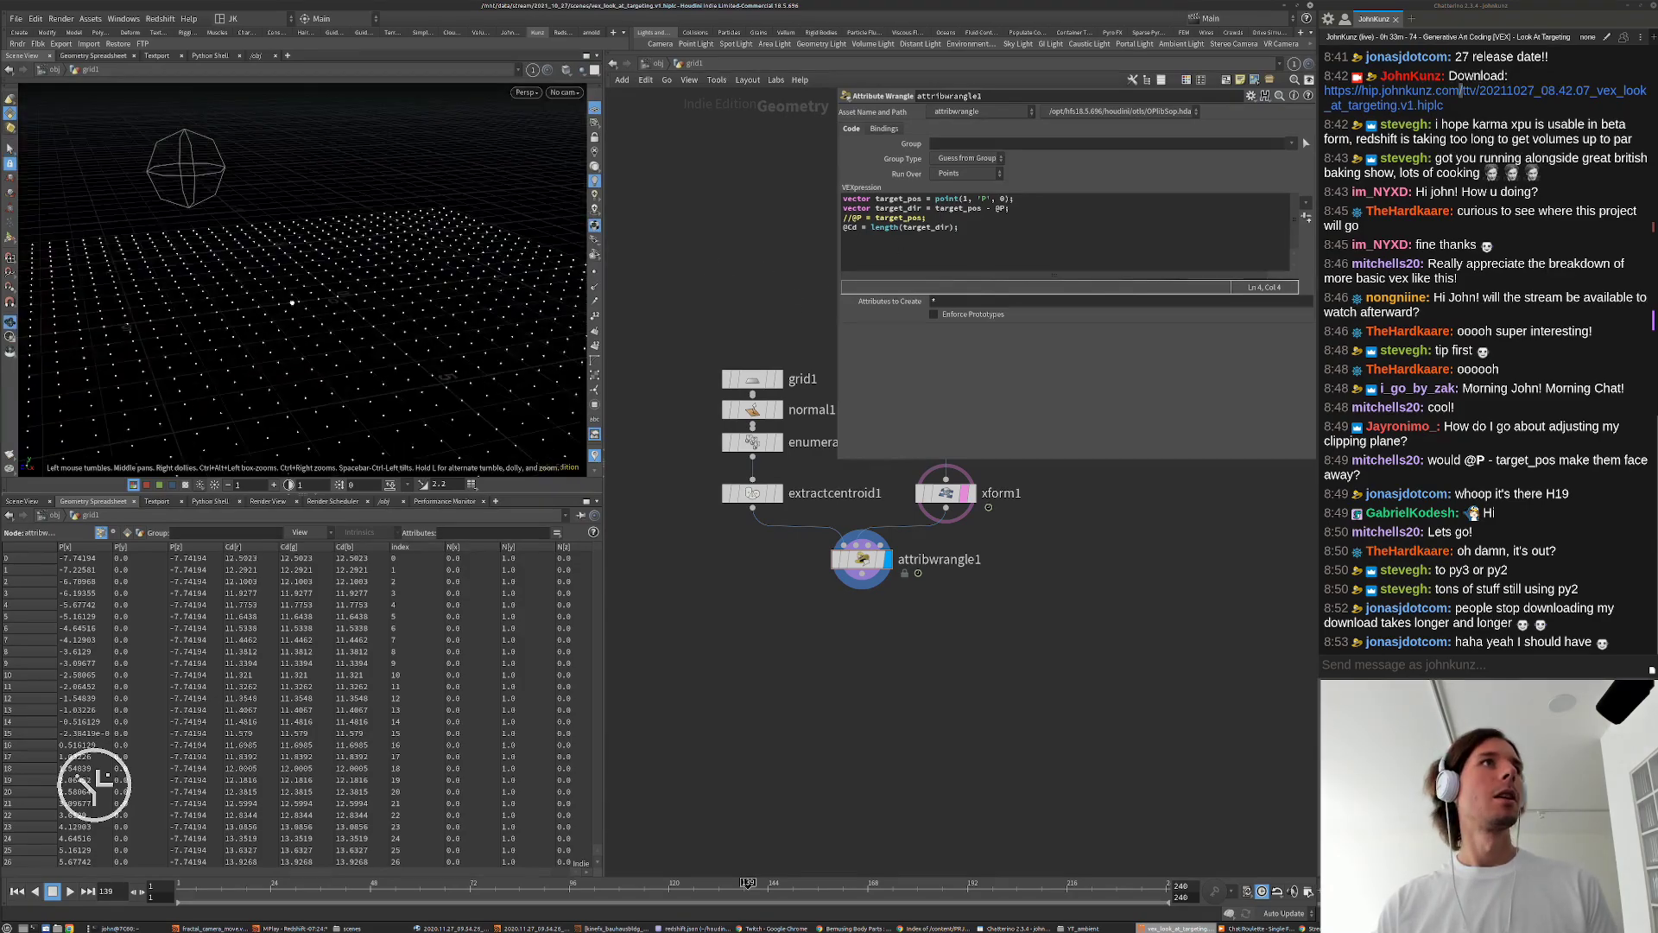
right_click_drag(297, 299, 241, 366, "alt")
left_click_drag(241, 366, 244, 320, "alt")
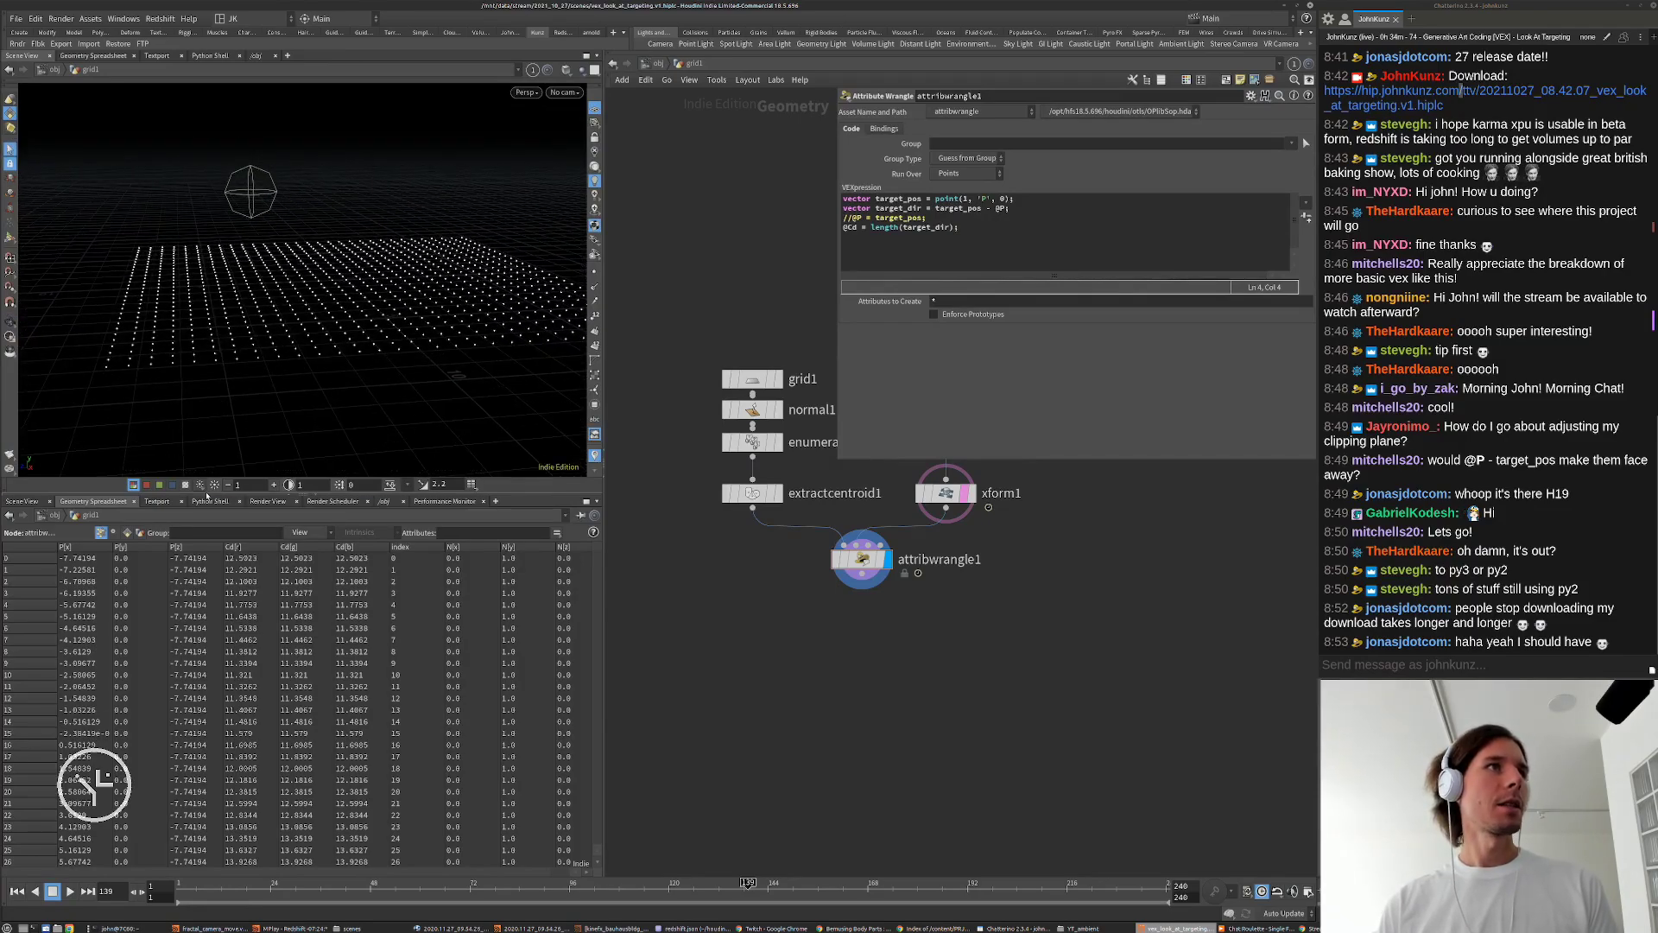
mouse_move(243, 485)
middle_mouse_down()
mouse_move(188, 477)
mouse_move(249, 482)
middle_mouse_up()
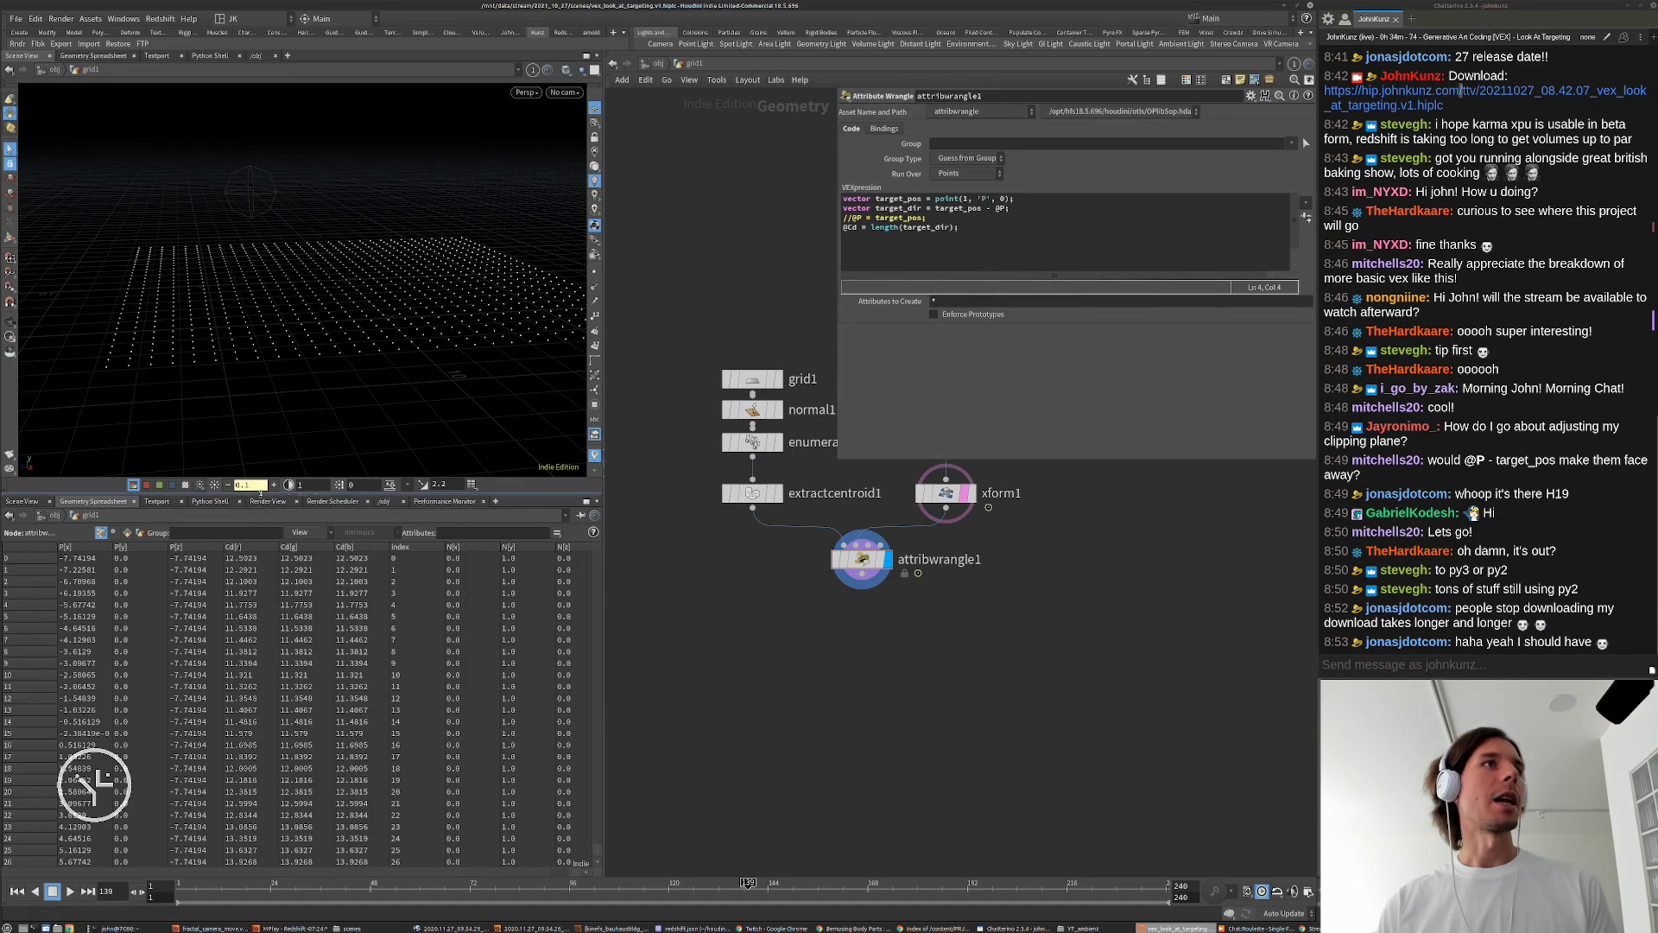
middle_click_drag(439, 485, 390, 482)
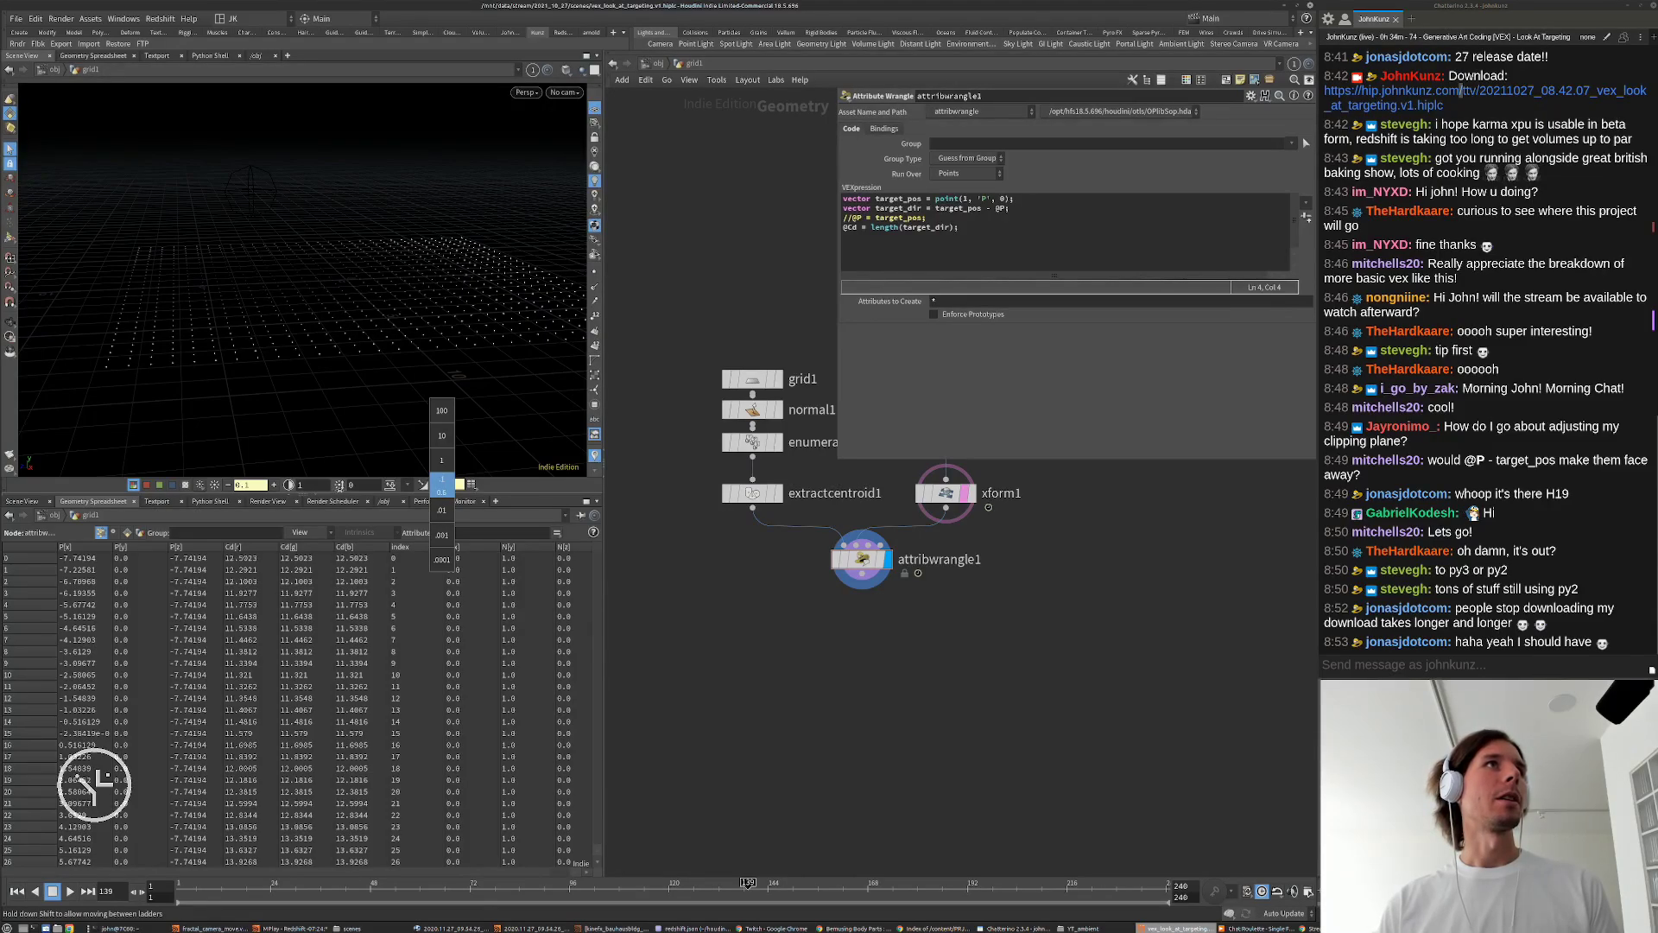
middle_click_drag(308, 487, 323, 487)
left_click(526, 93)
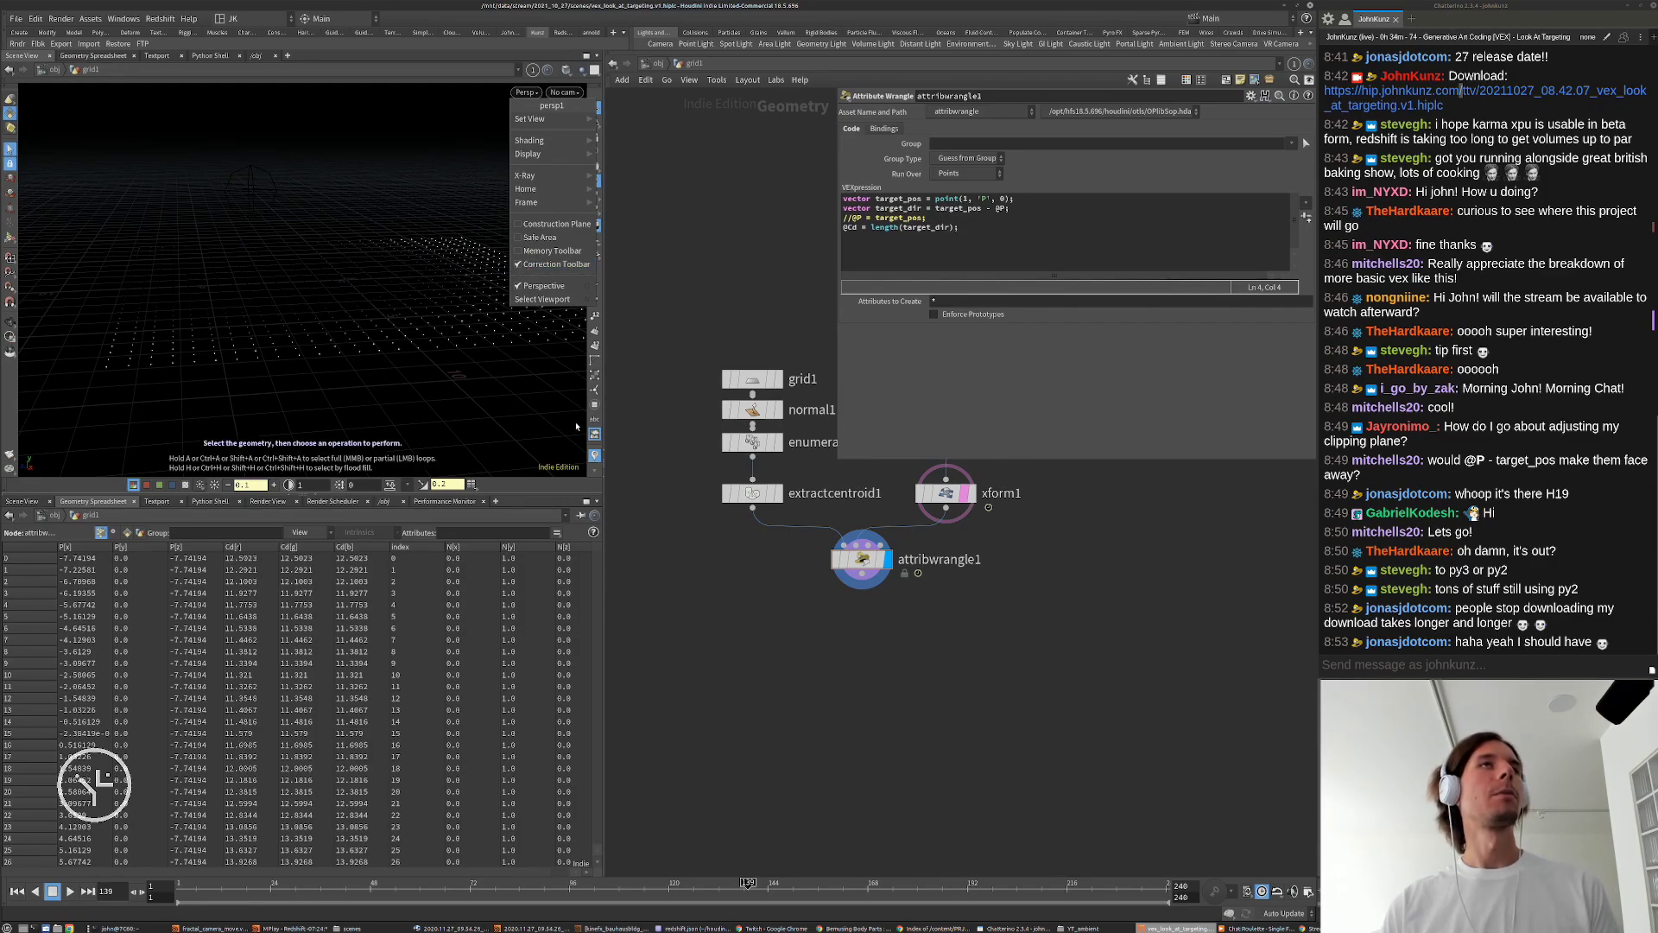
left_click(263, 293)
left_click_drag(351, 248, 419, 271, "alt")
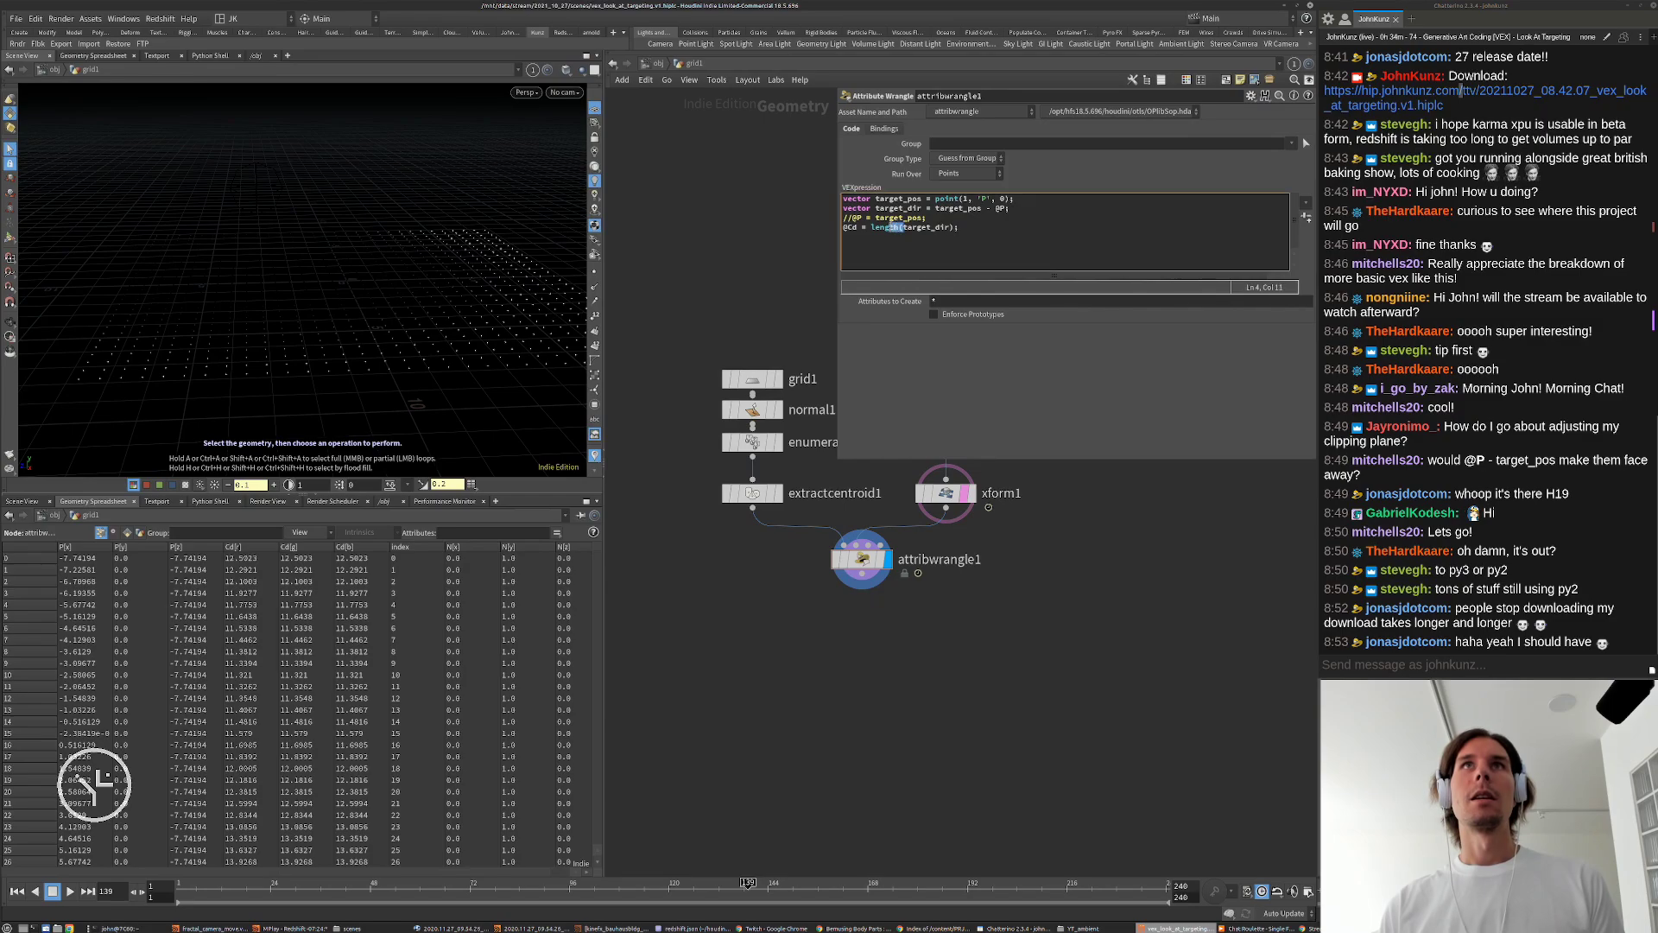
left_click_drag(901, 227, 869, 230)
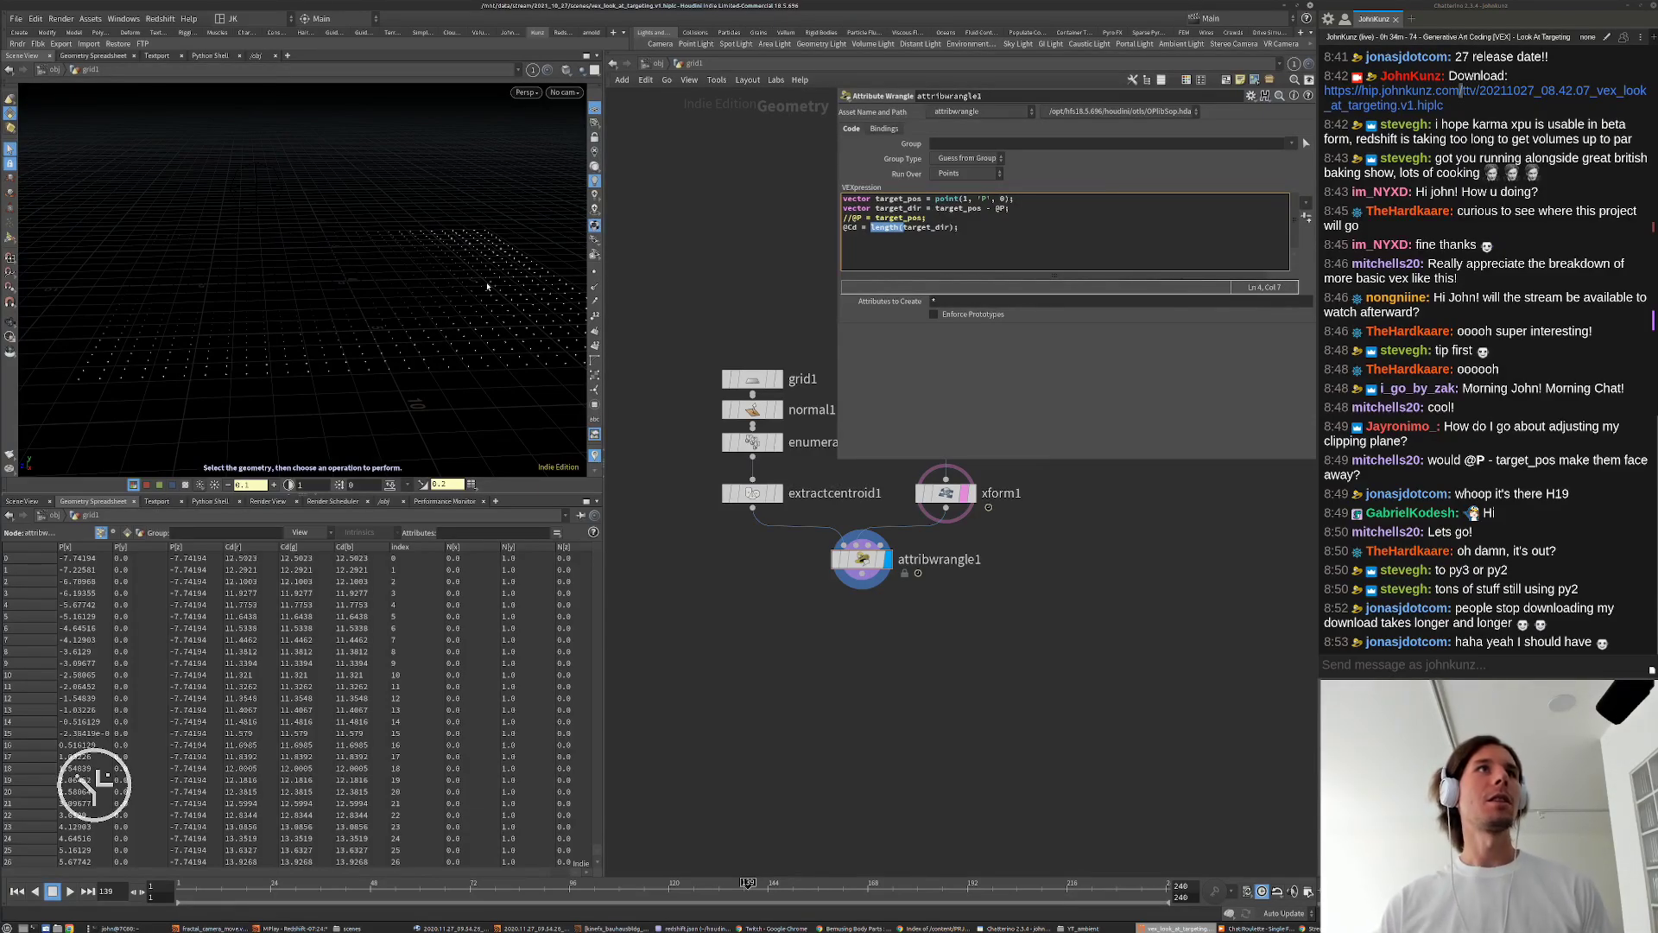
key("BackSpace")
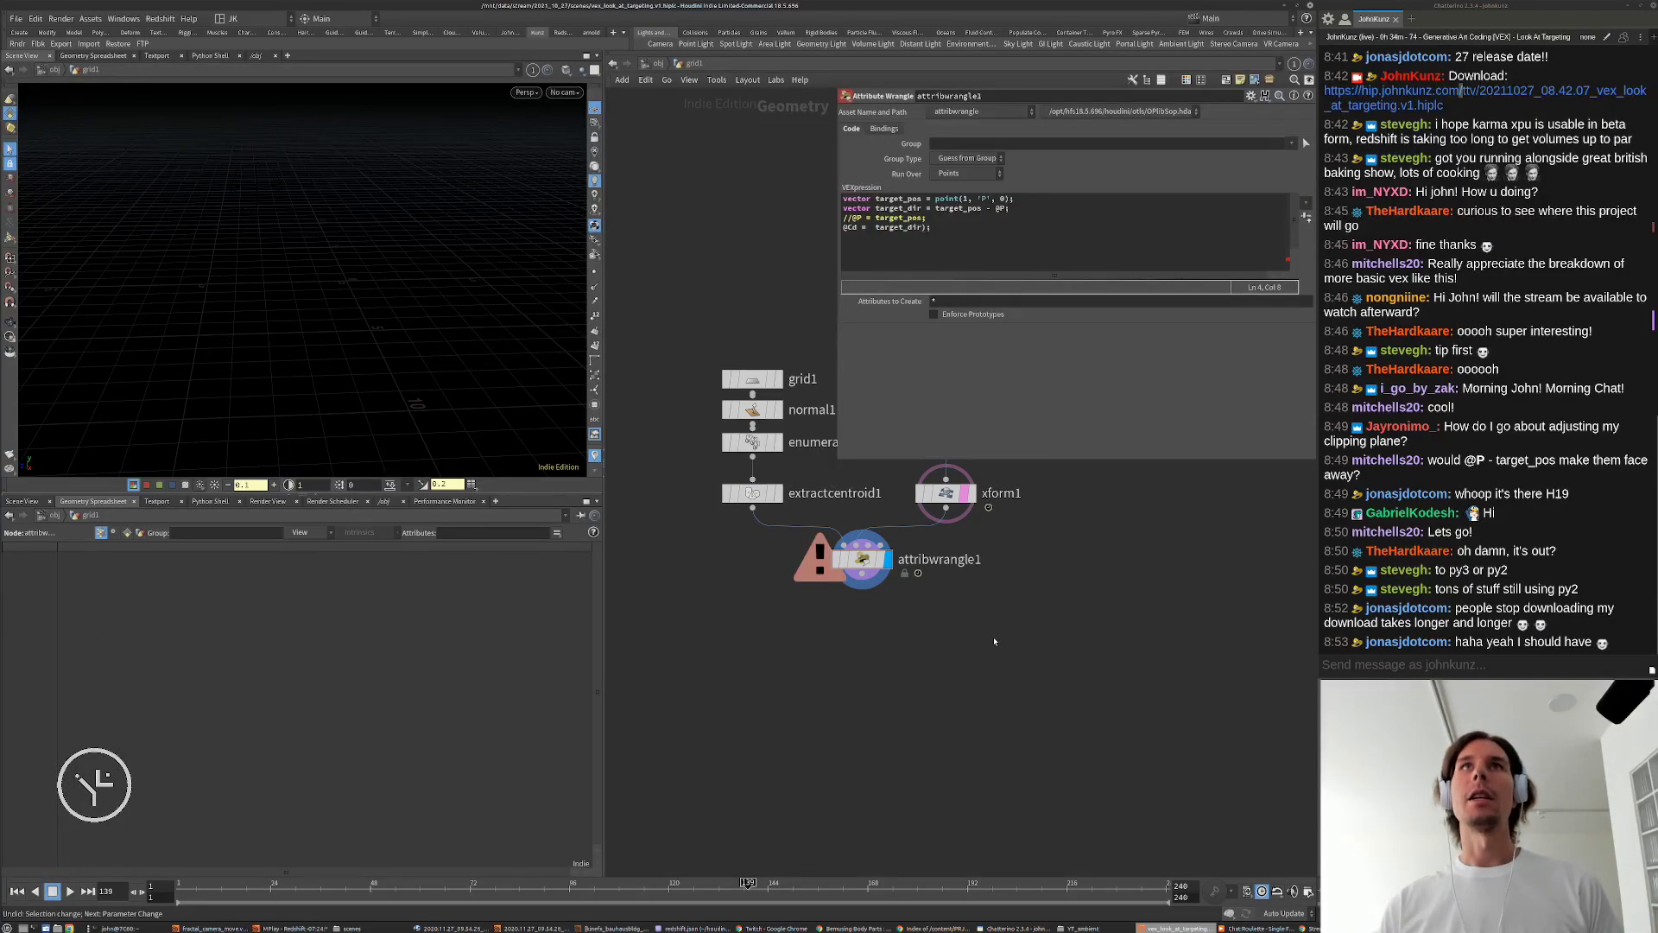
key("ctrl+z")
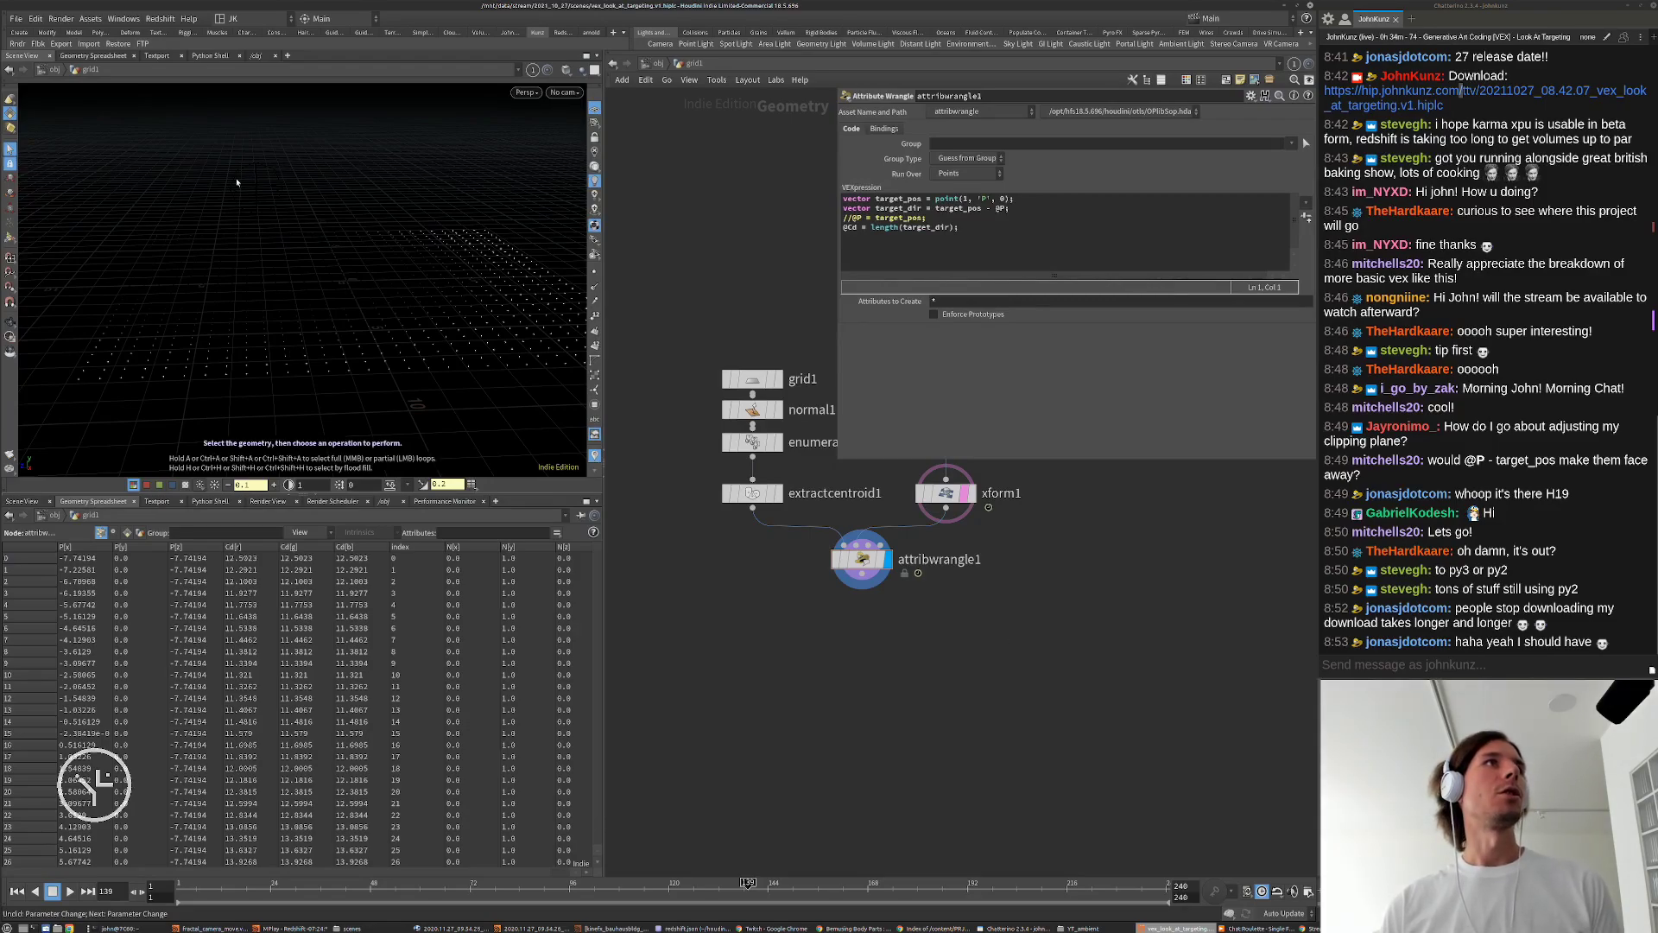
Step: Reset the viewport's gamma and brightness corrections to their defaults
left_click_drag(333, 289, 416, 353)
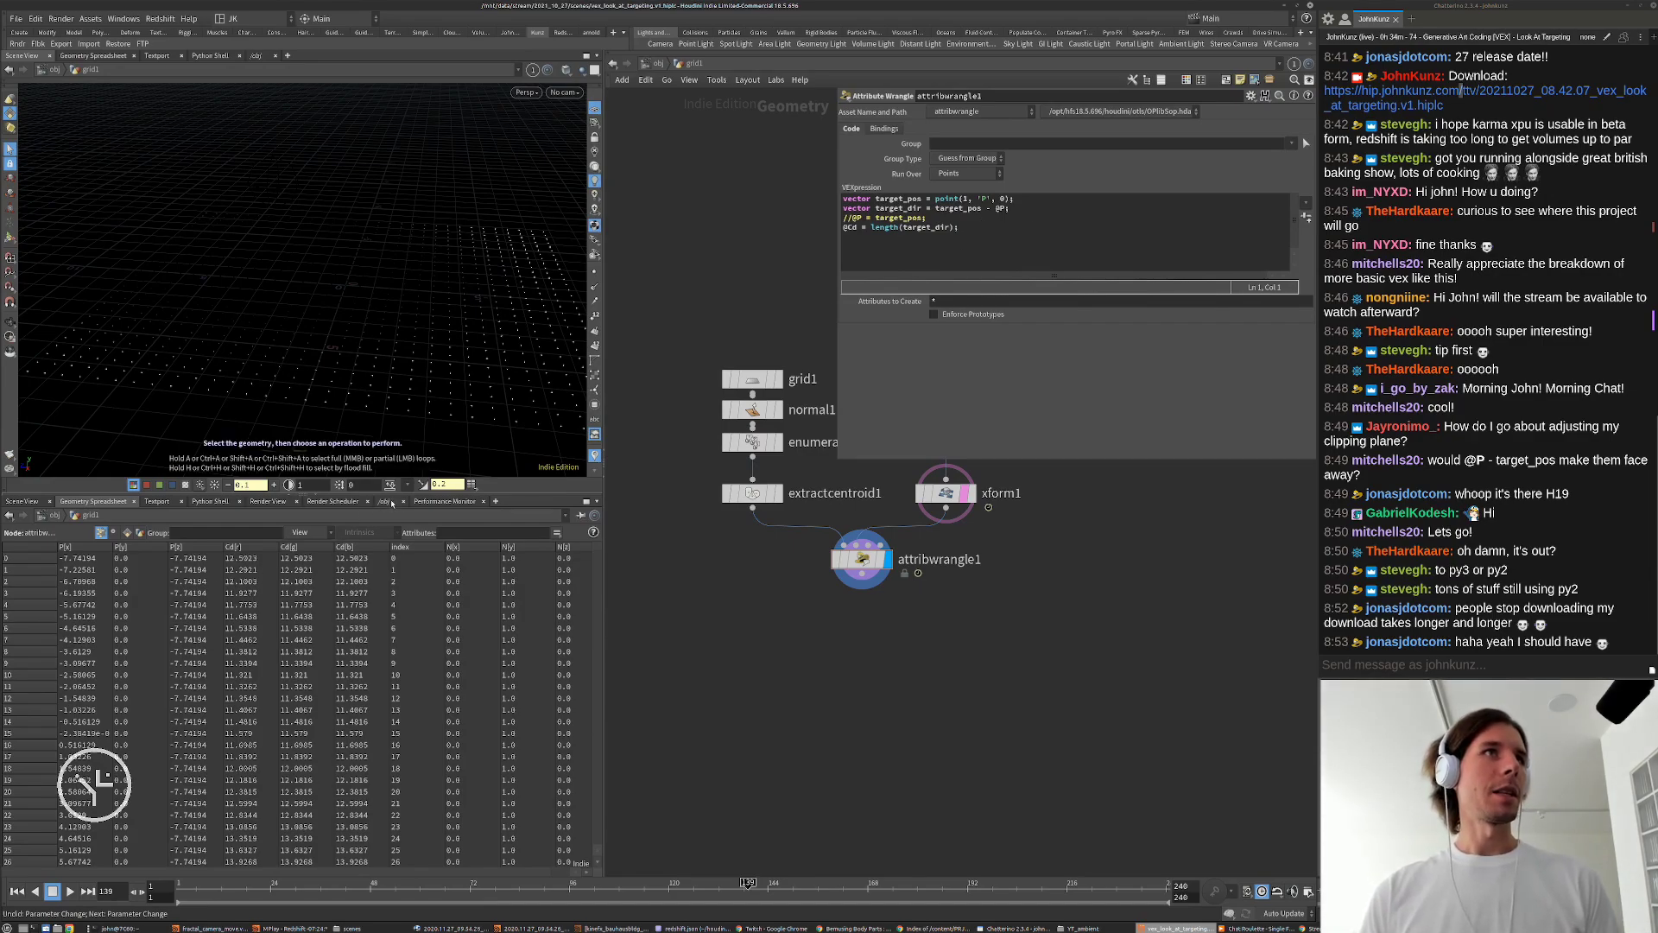
left_click(424, 485)
left_click(215, 485)
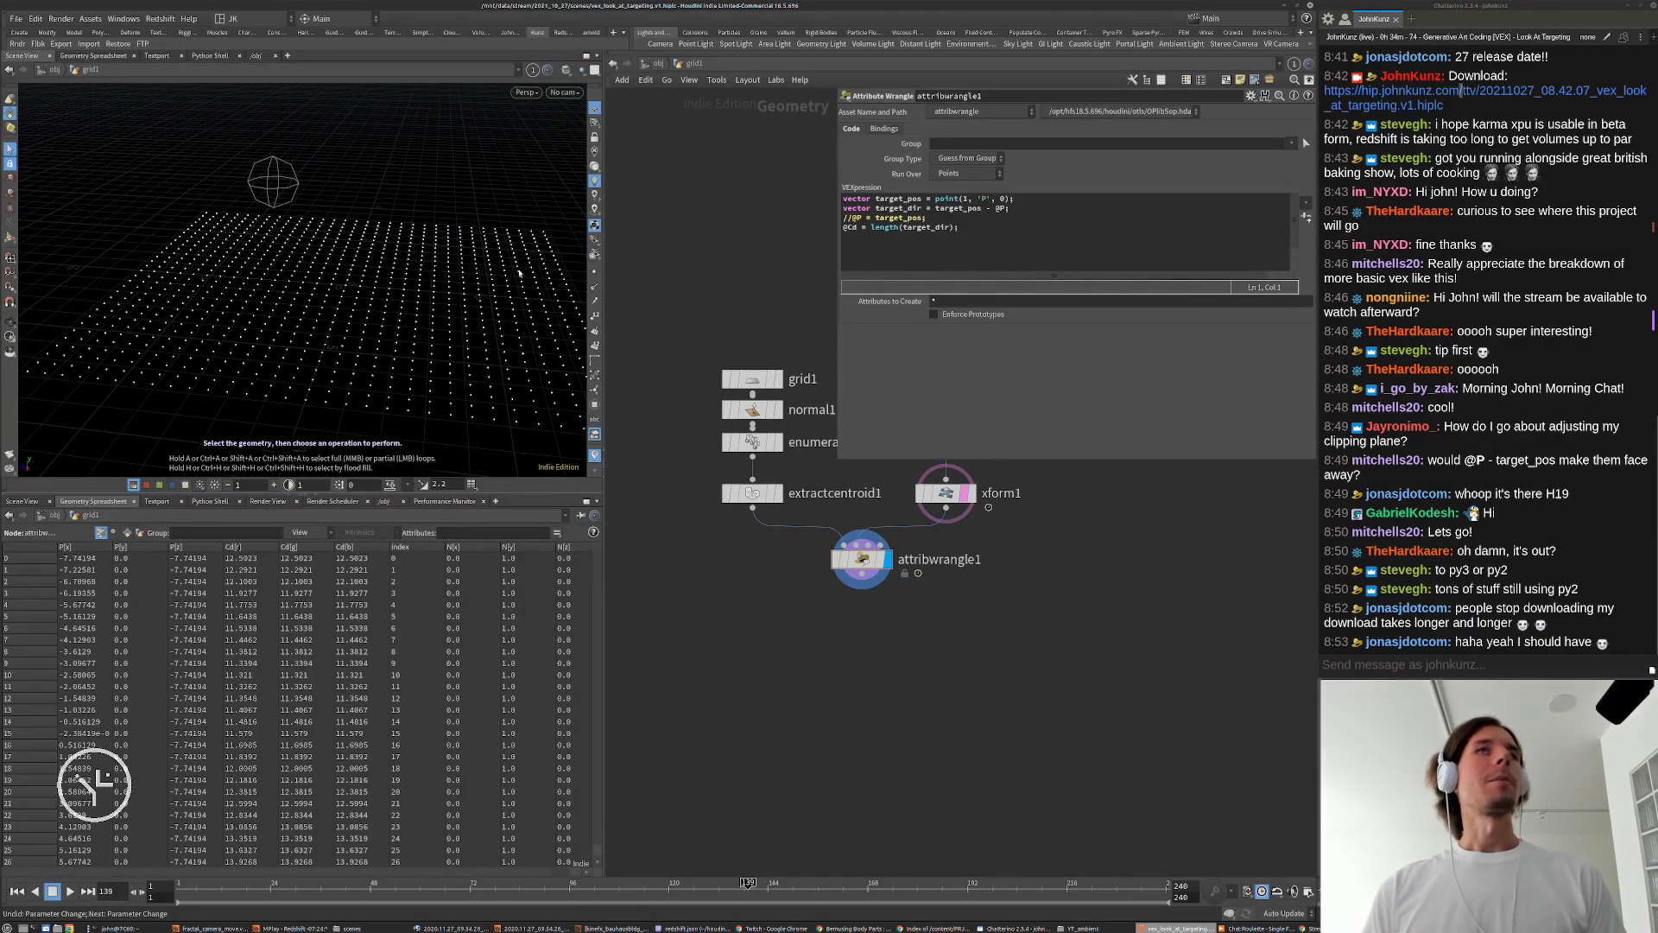
left_click(871, 217)
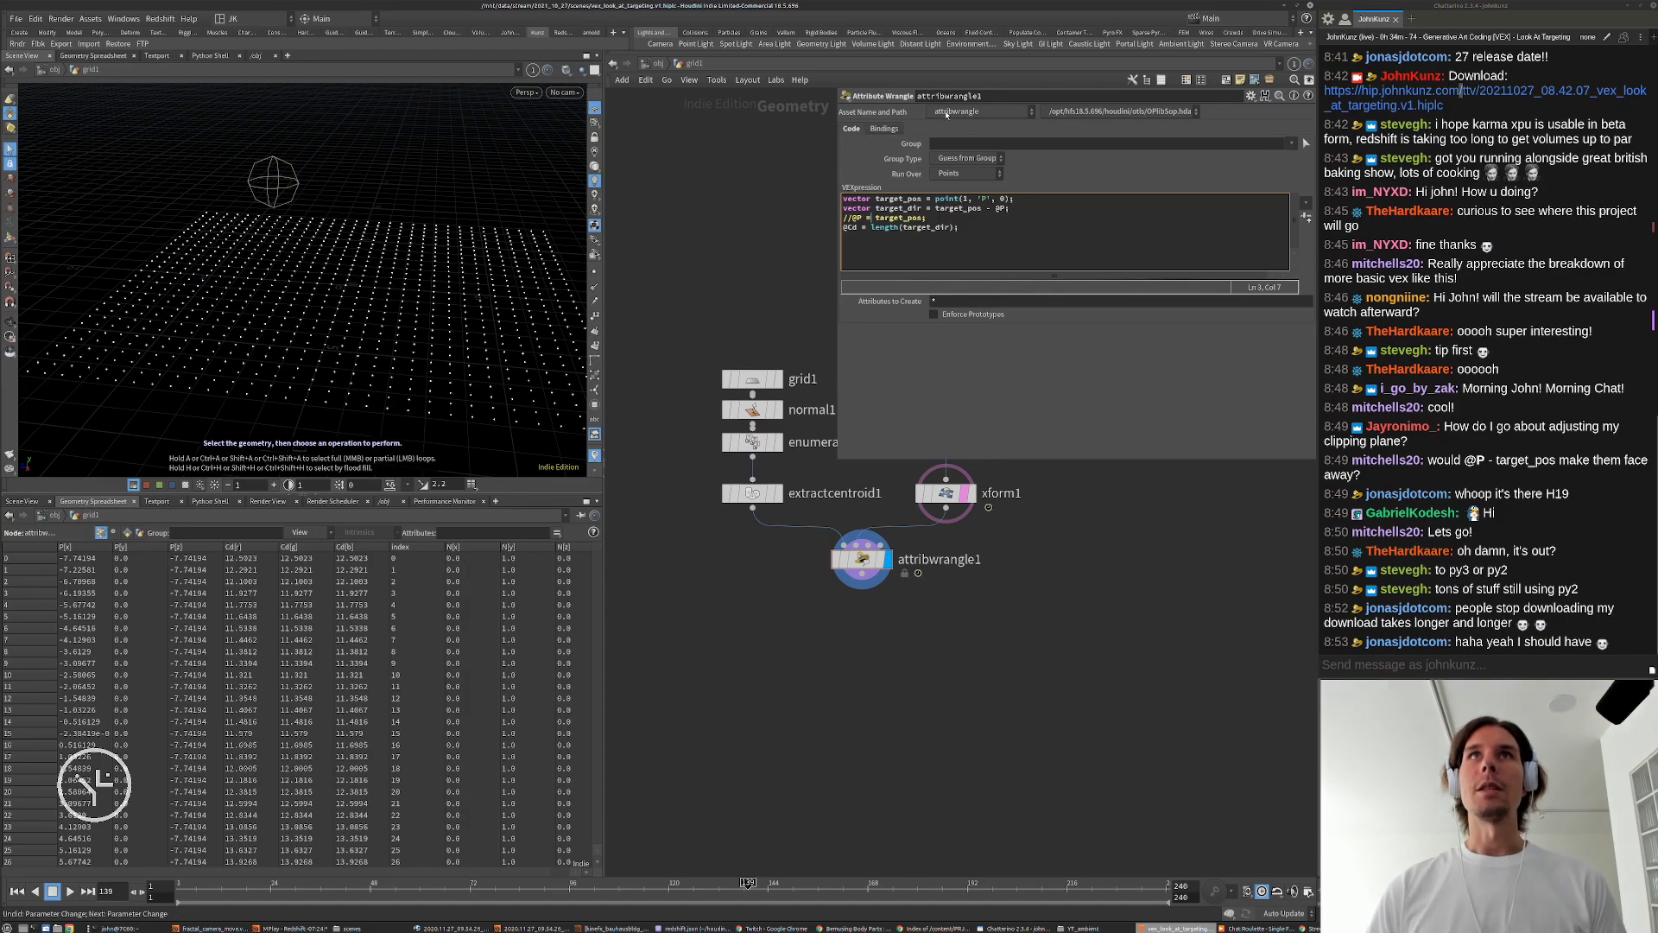
key("Down")
type("1")
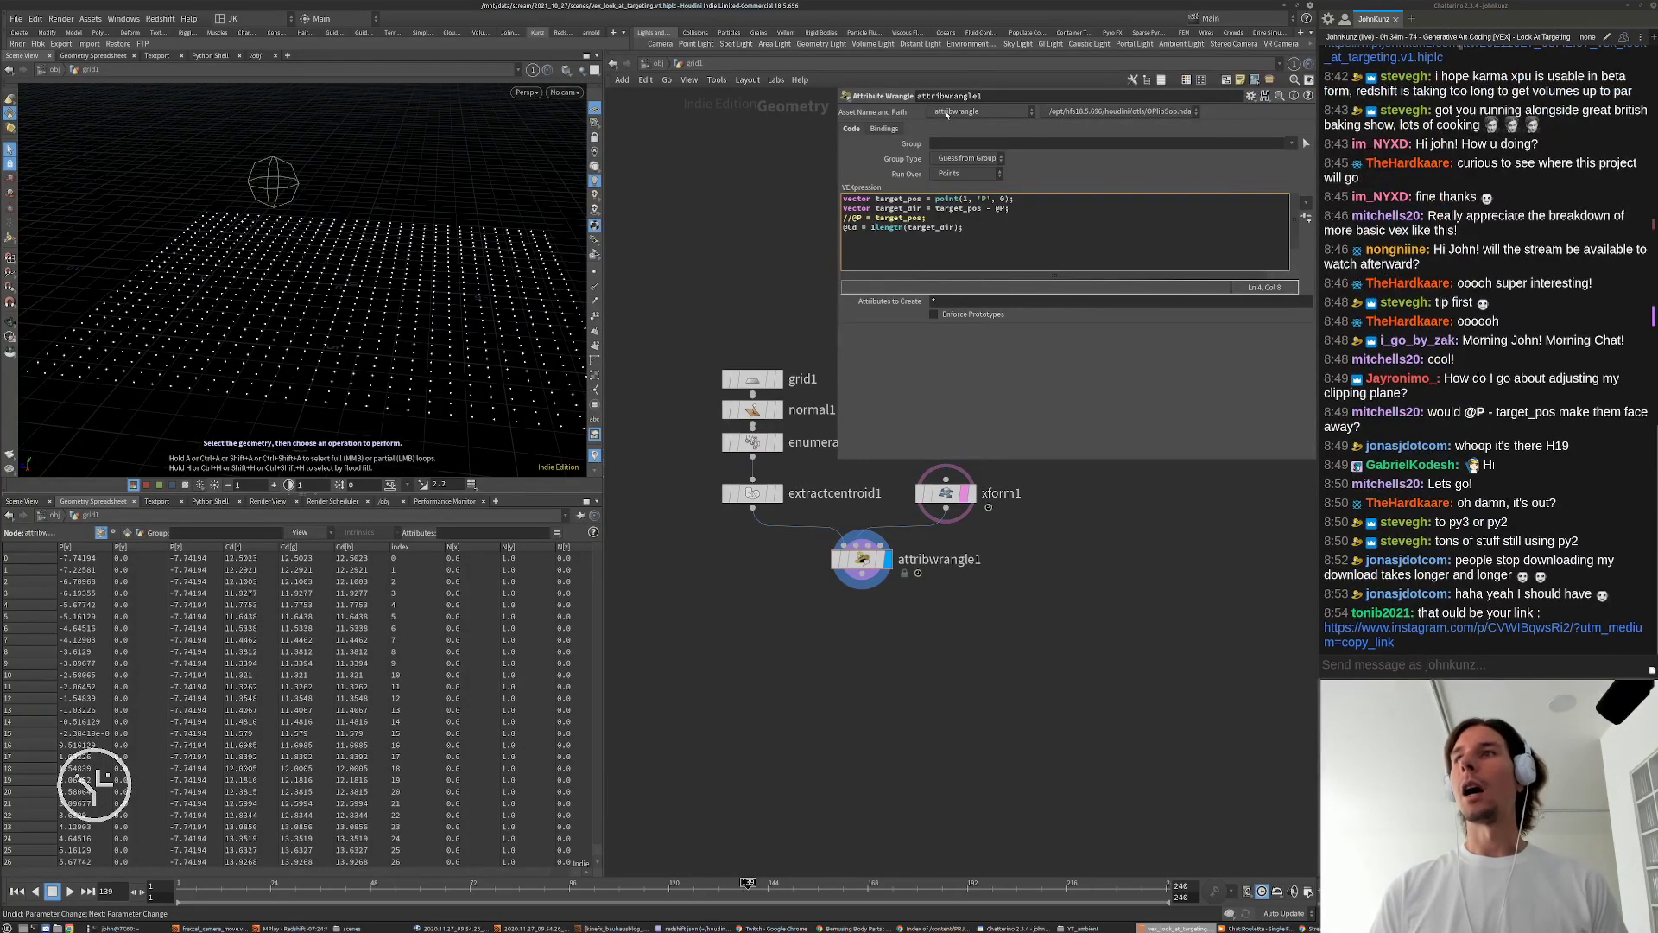
type("/")
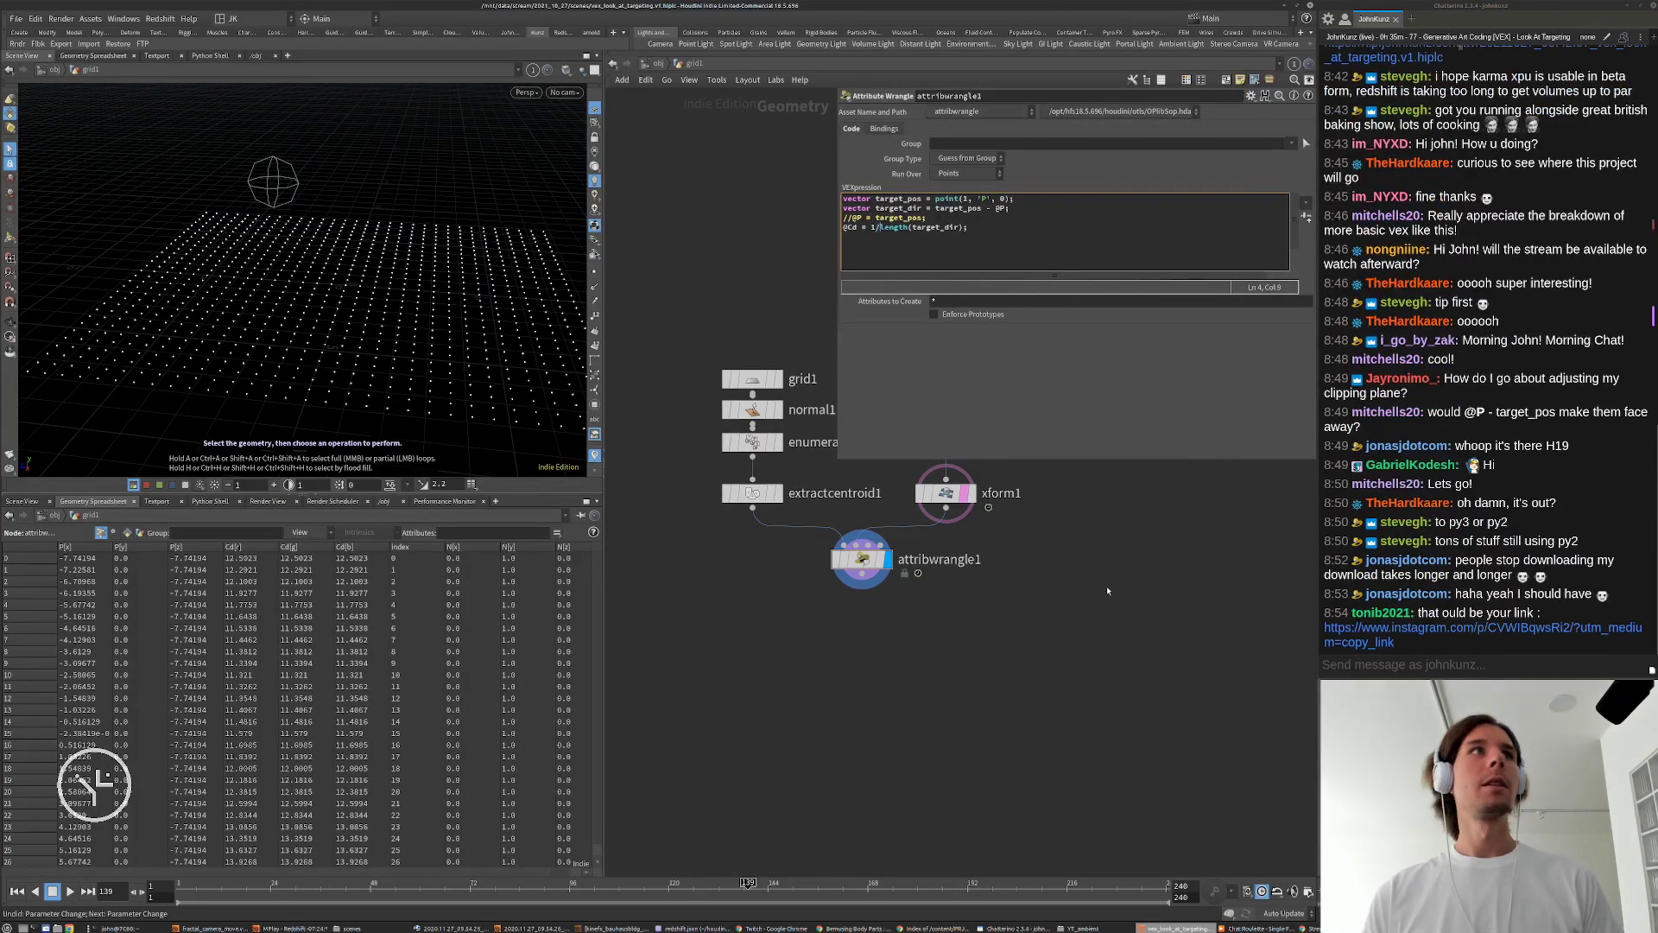
key("ctrl+Return")
left_click_drag(414, 365, 362, 275, "alt")
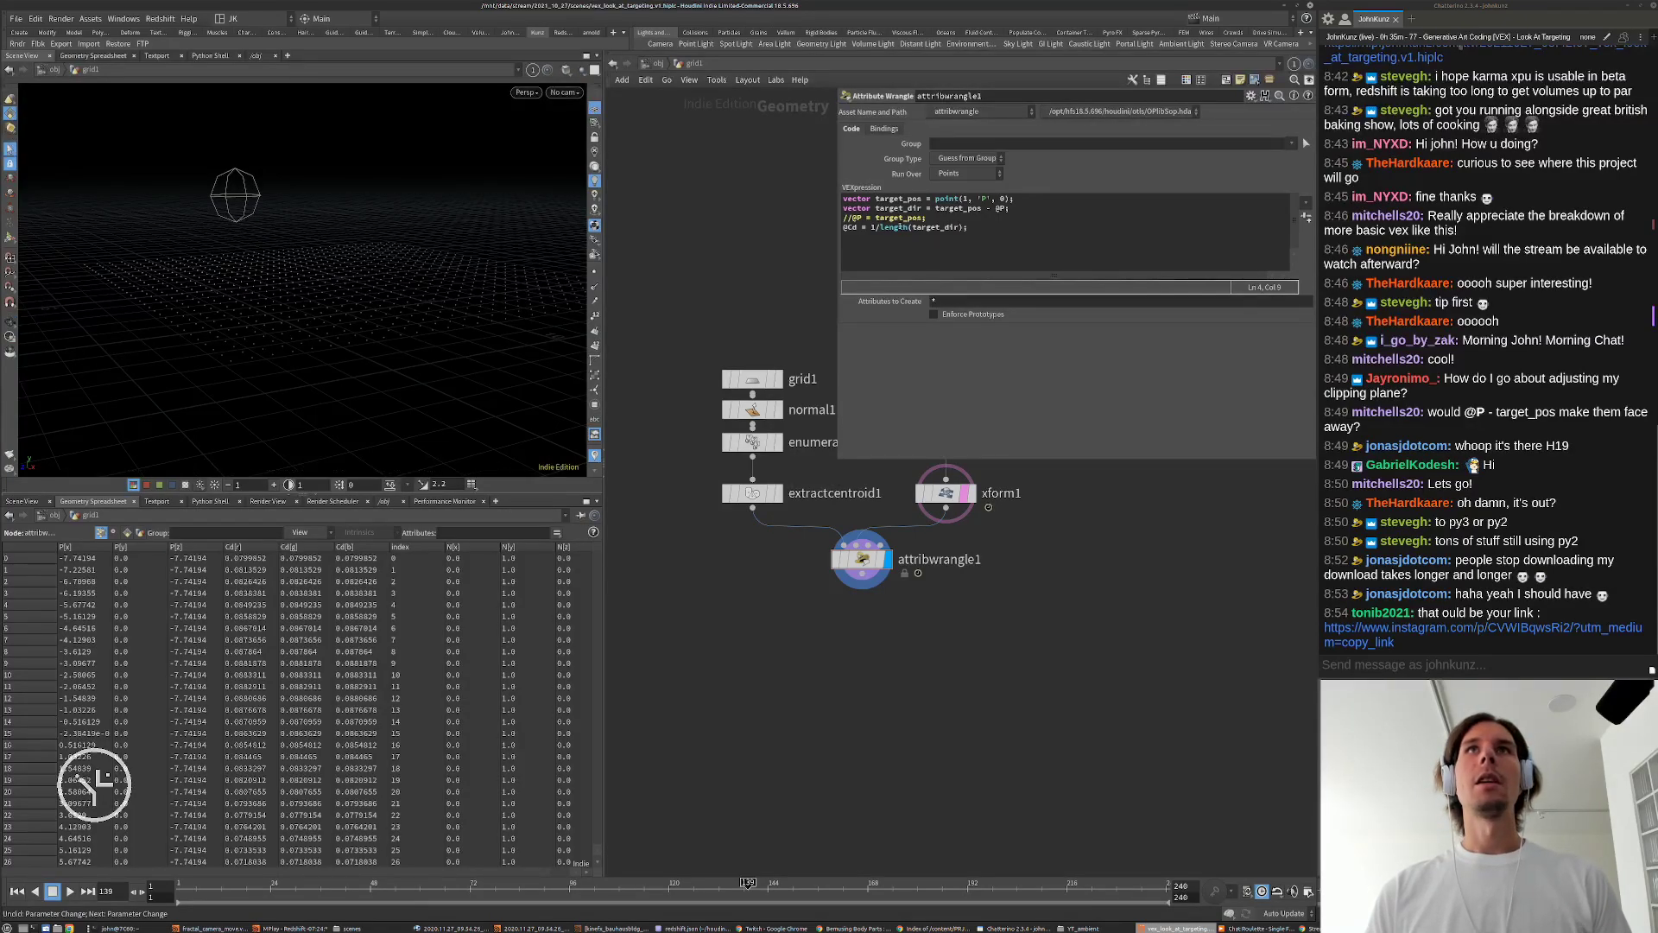
left_click(879, 226)
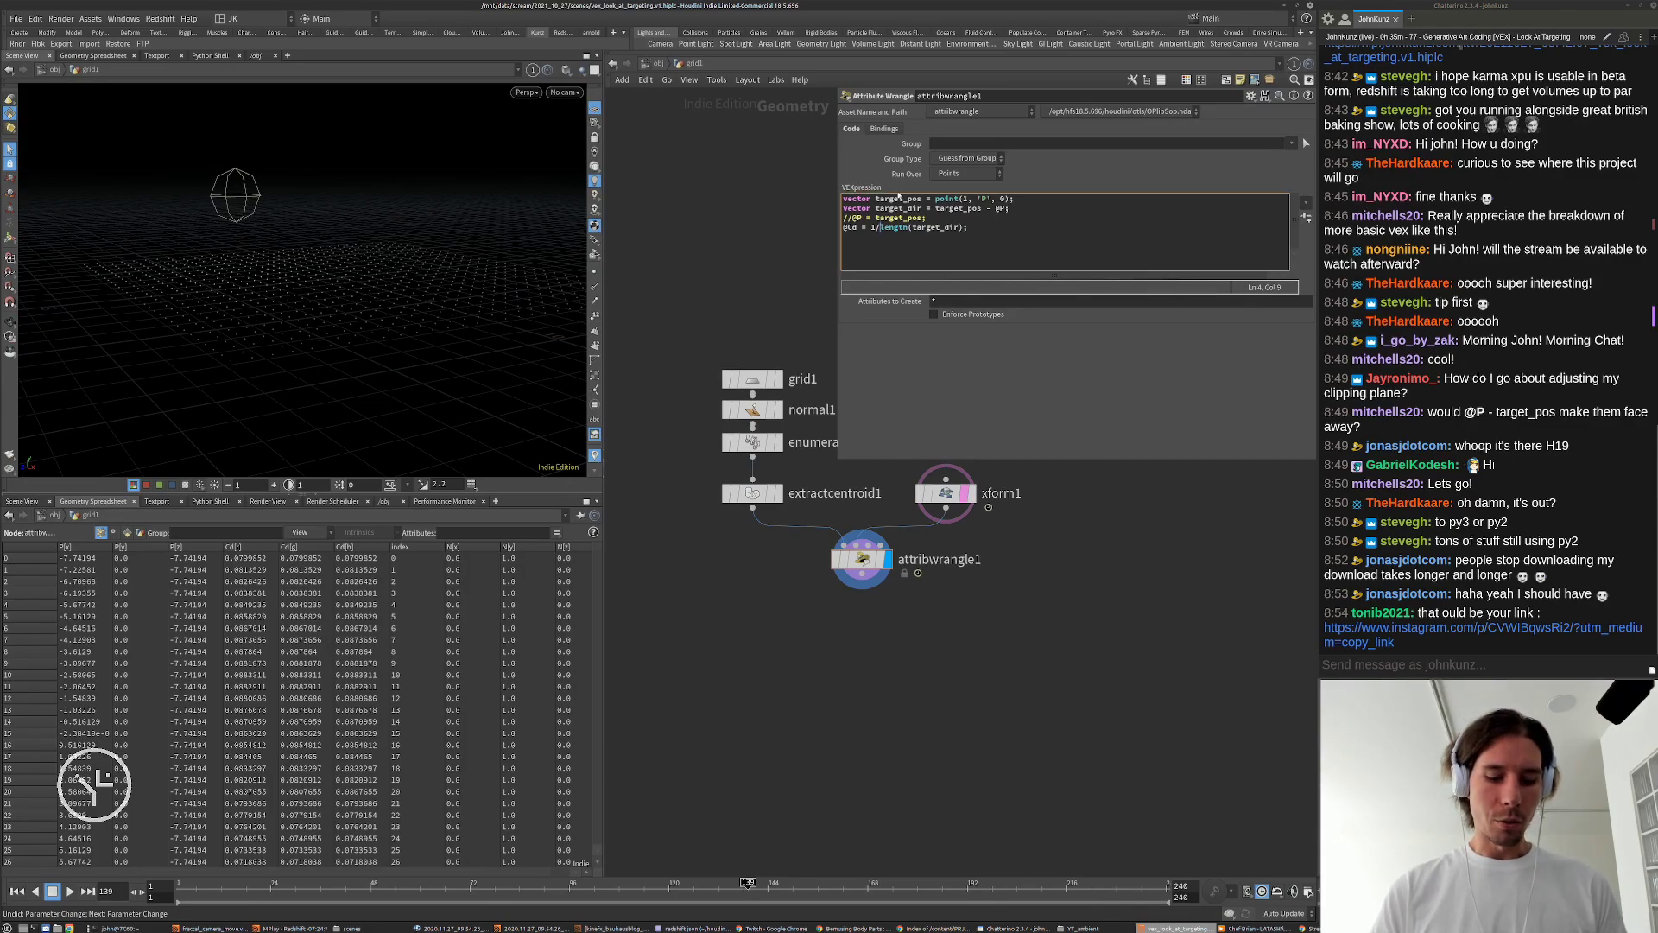
type("pow(")
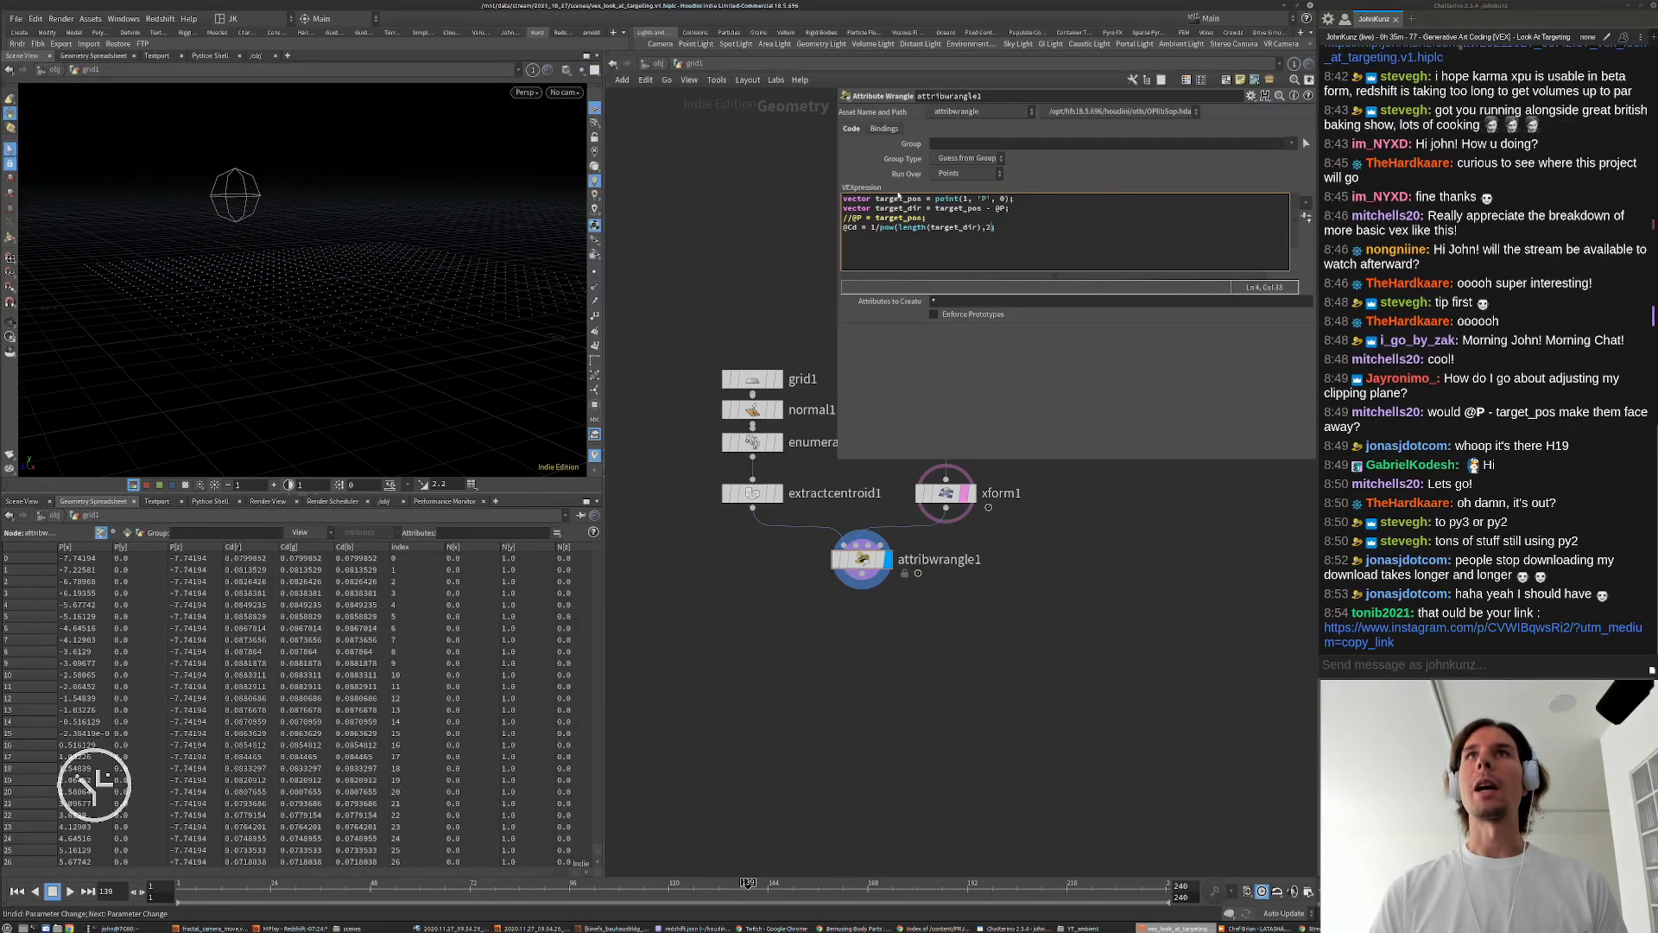
type(")")
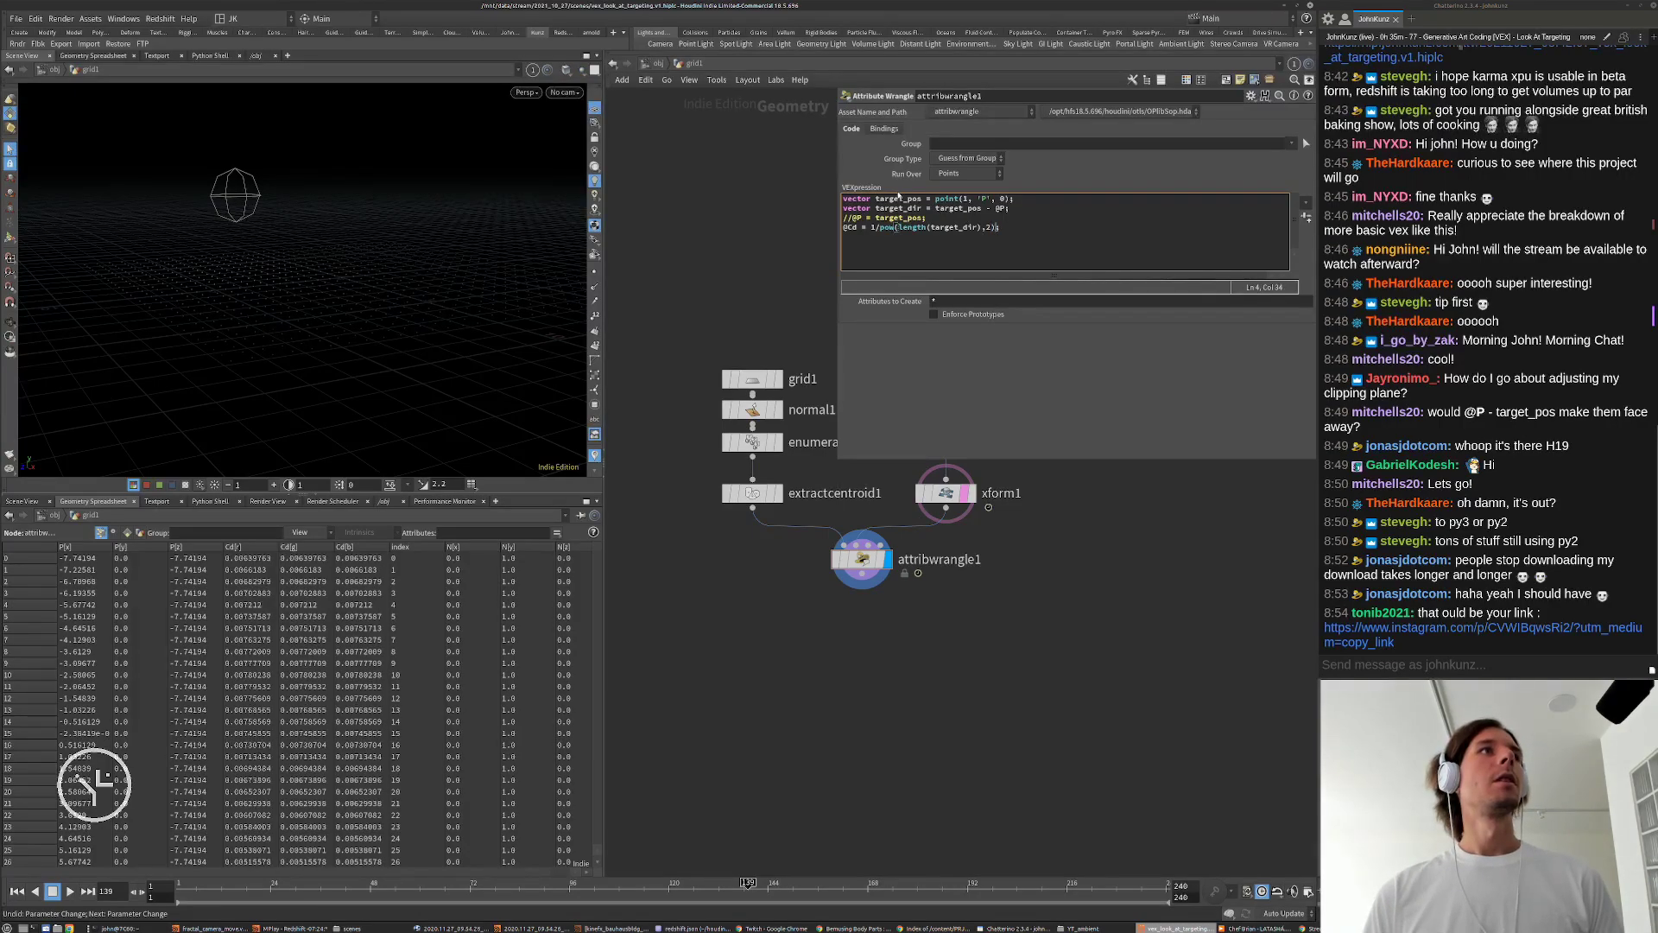
Step: Play the animation to examine the colour falloff on the points around the moving sphere, and return to the first frame
left_click_drag(204, 174, 281, 243)
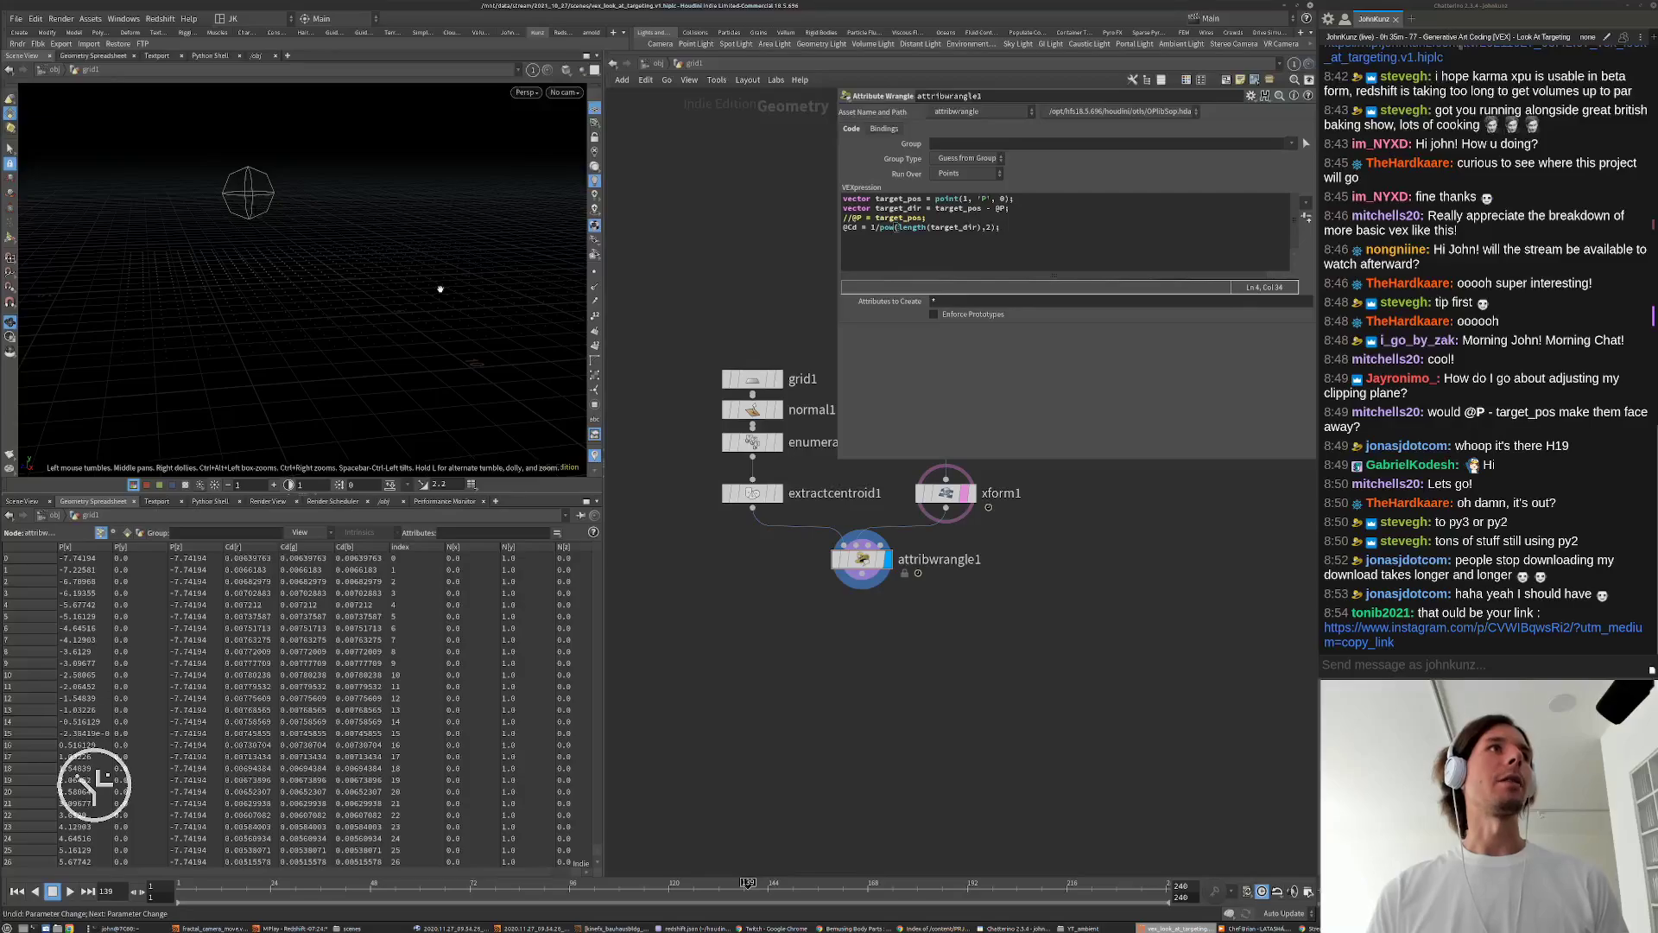
left_click_drag(441, 289, 359, 294)
right_click_drag(359, 295, 413, 267)
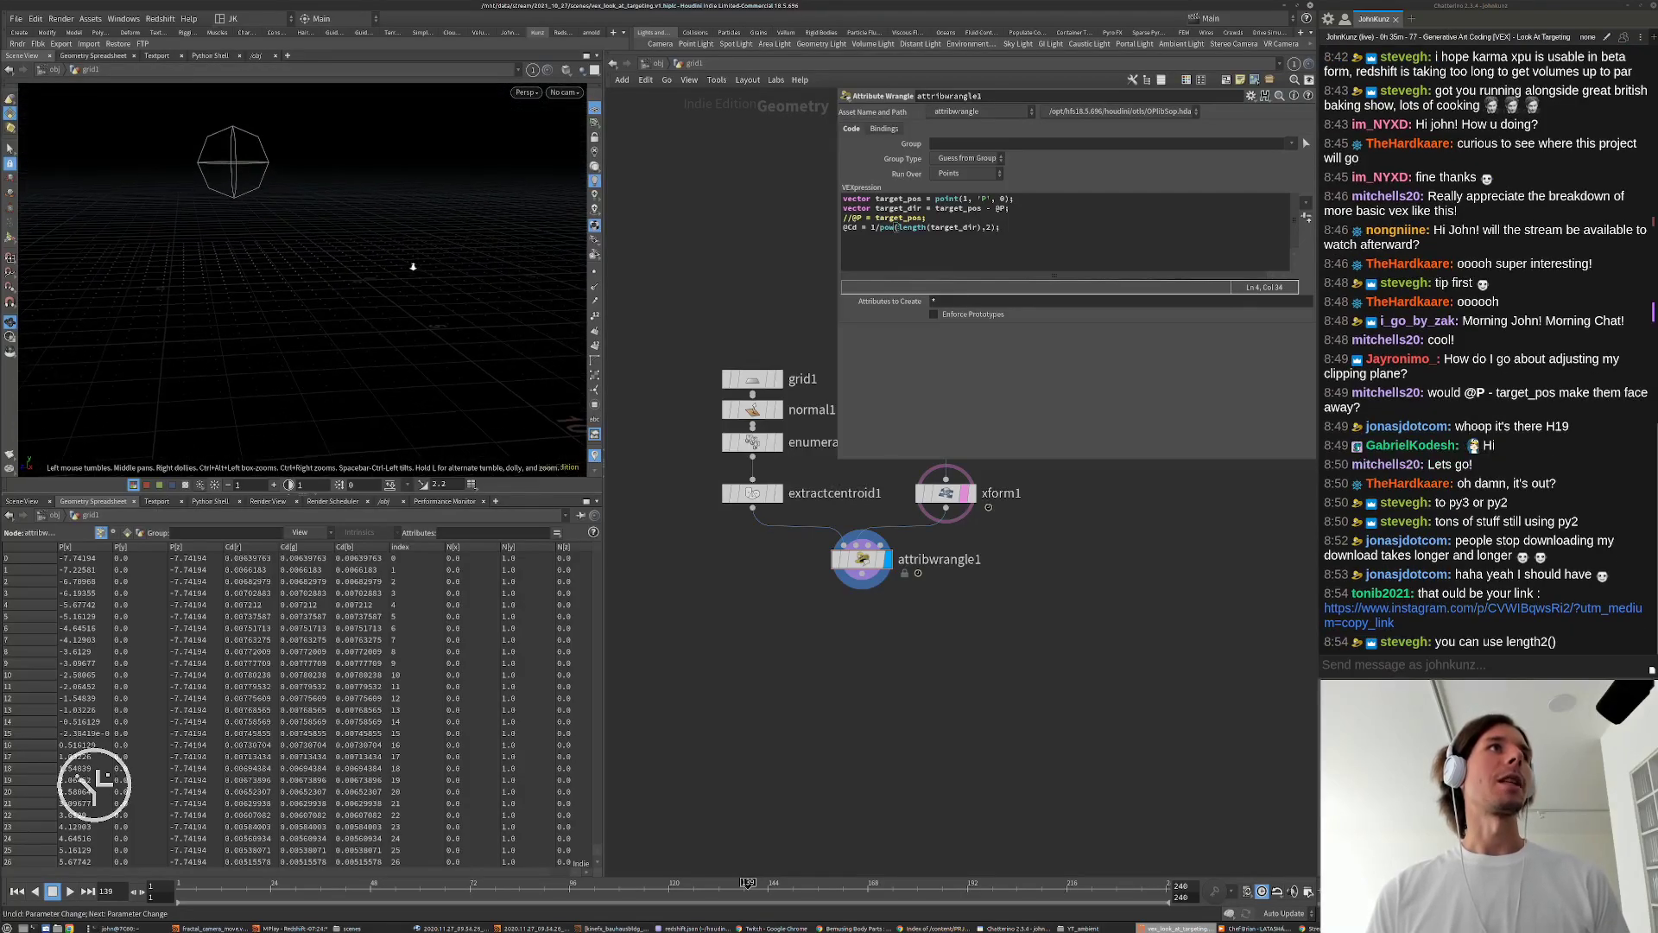
key("Up")
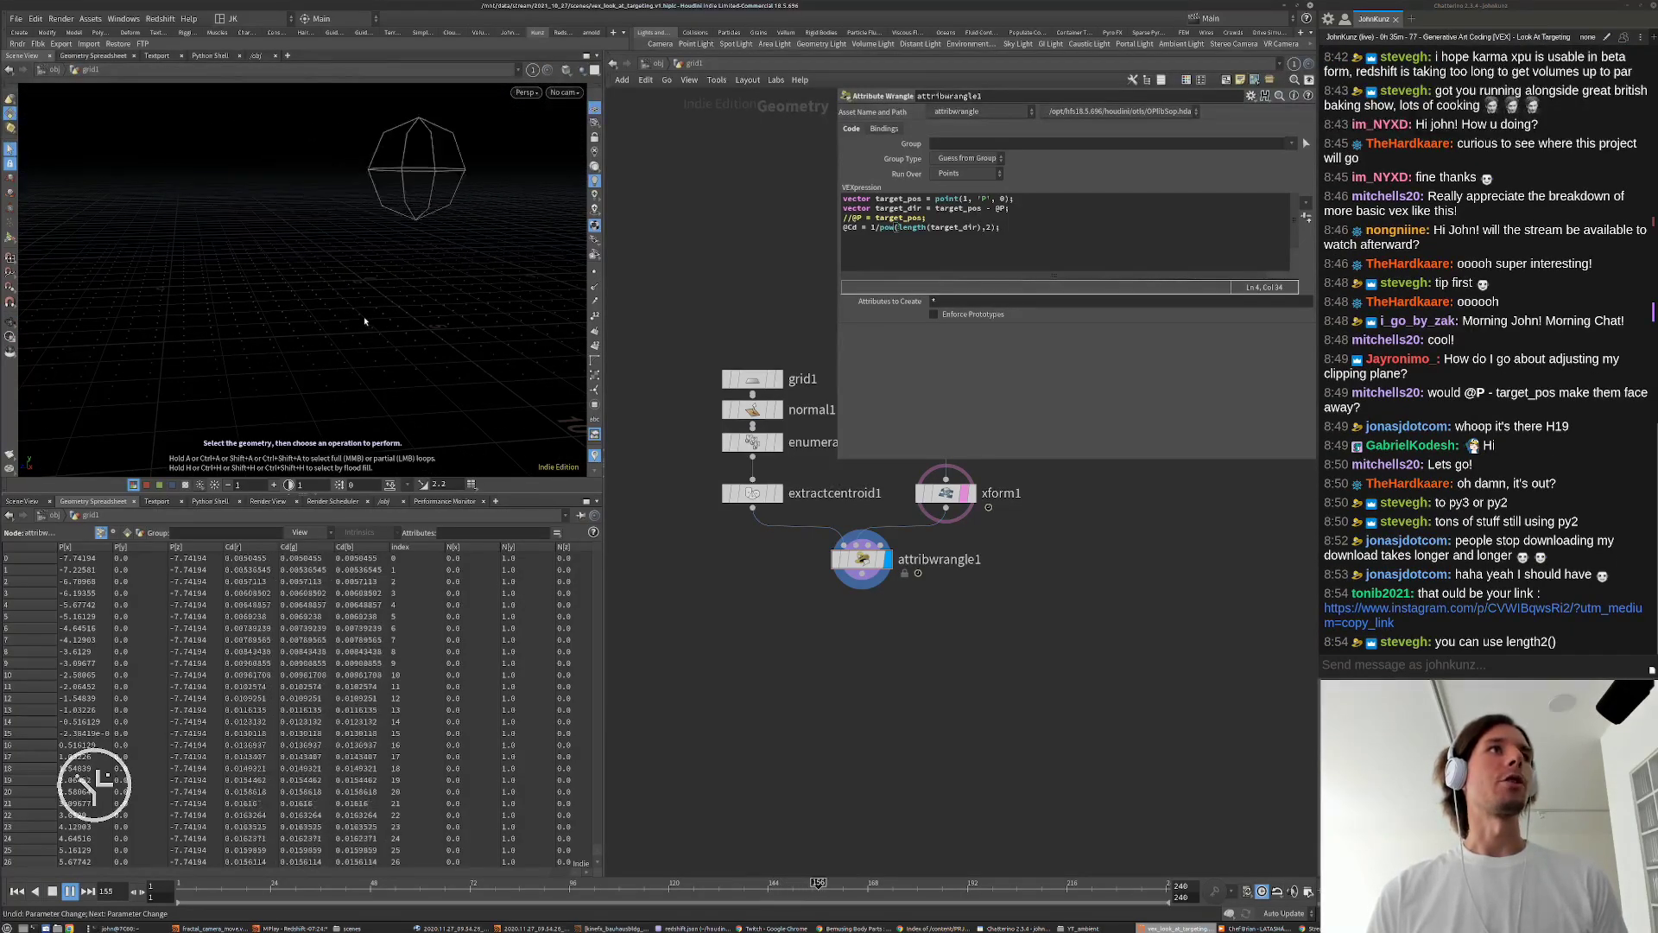
left_click_drag(440, 275, 383, 276)
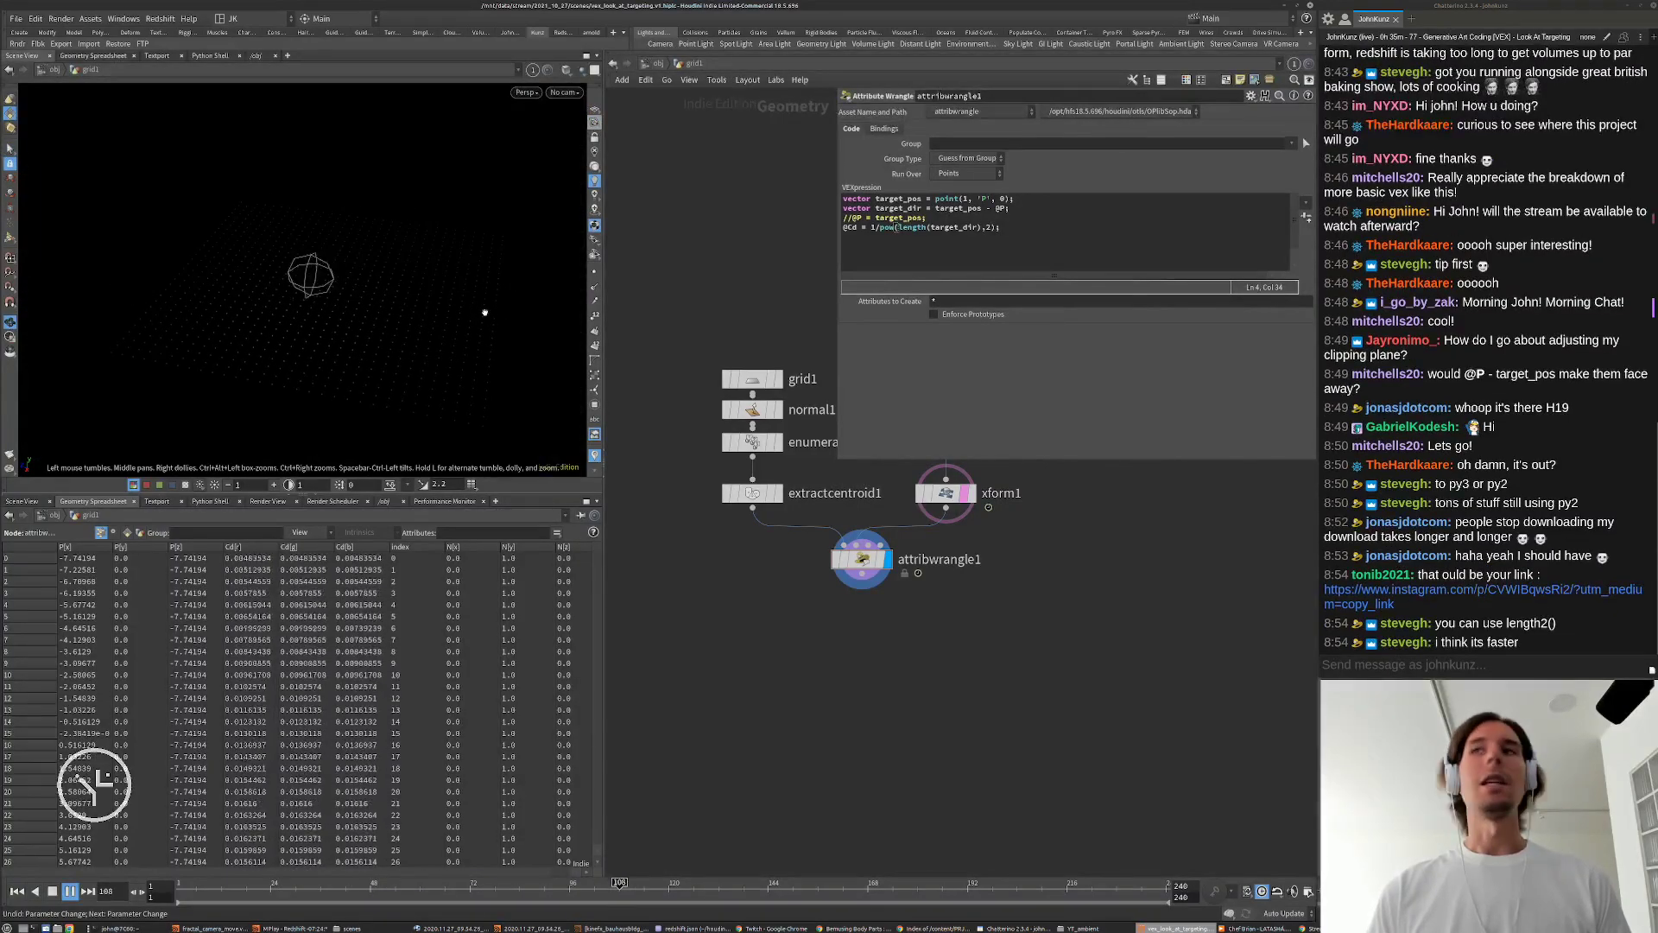
key("ctrl+Up")
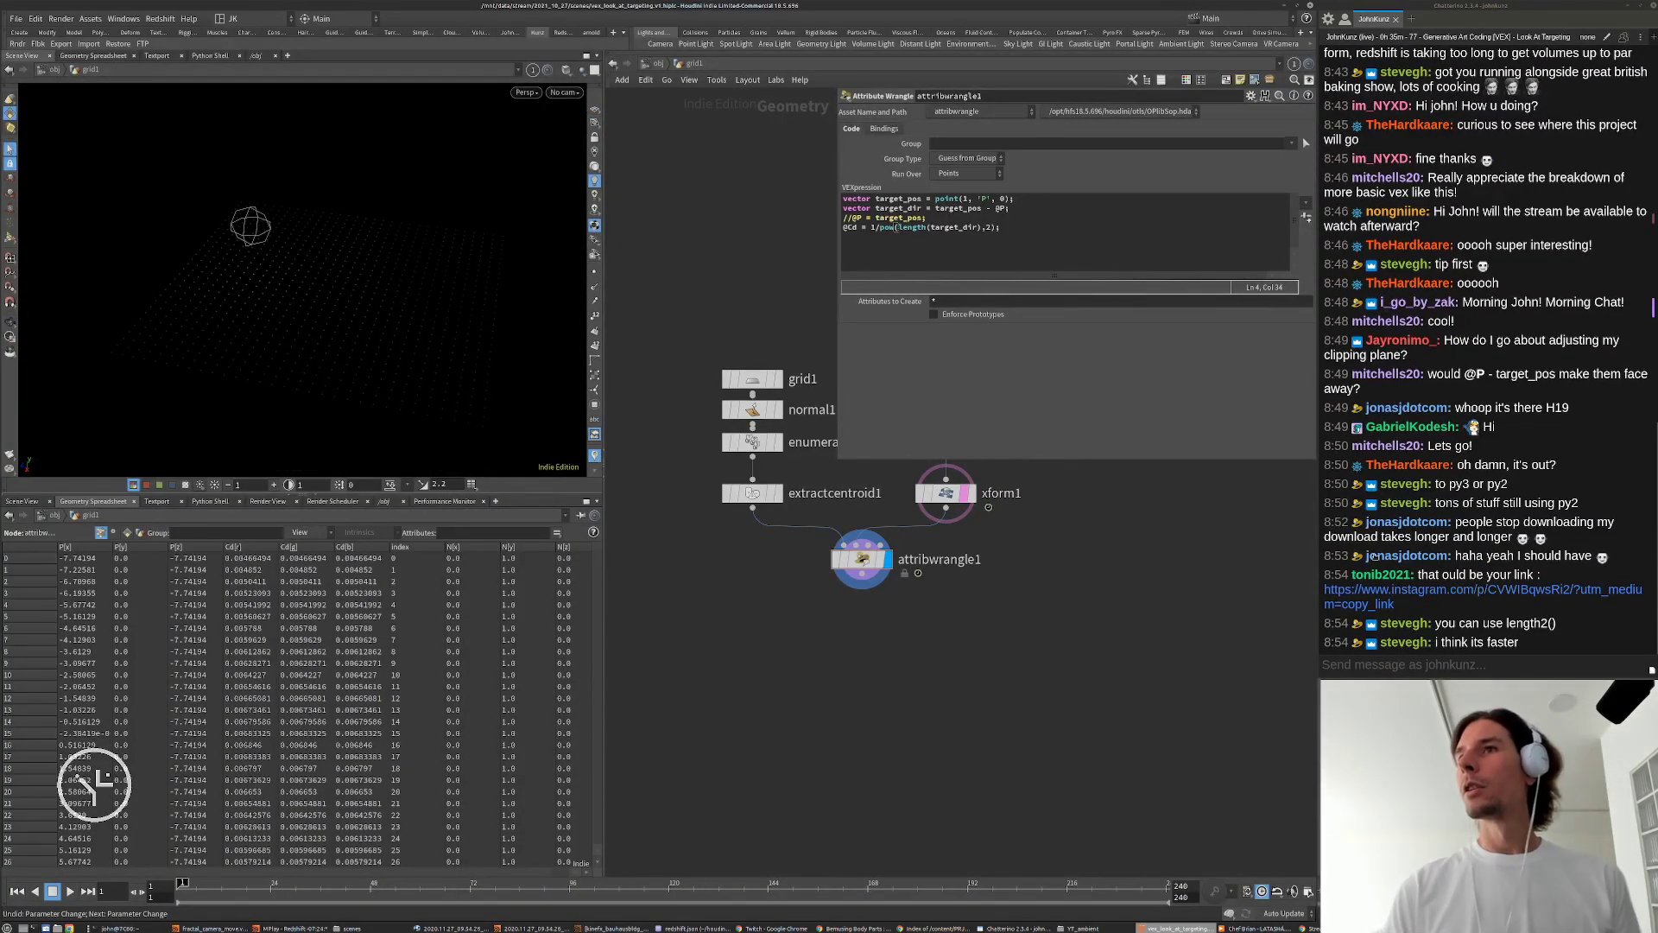
Step: Open the Instagram link shared in the chat, watch the glowing sphere video, pause it and return to Houdini
left_click(1382, 589)
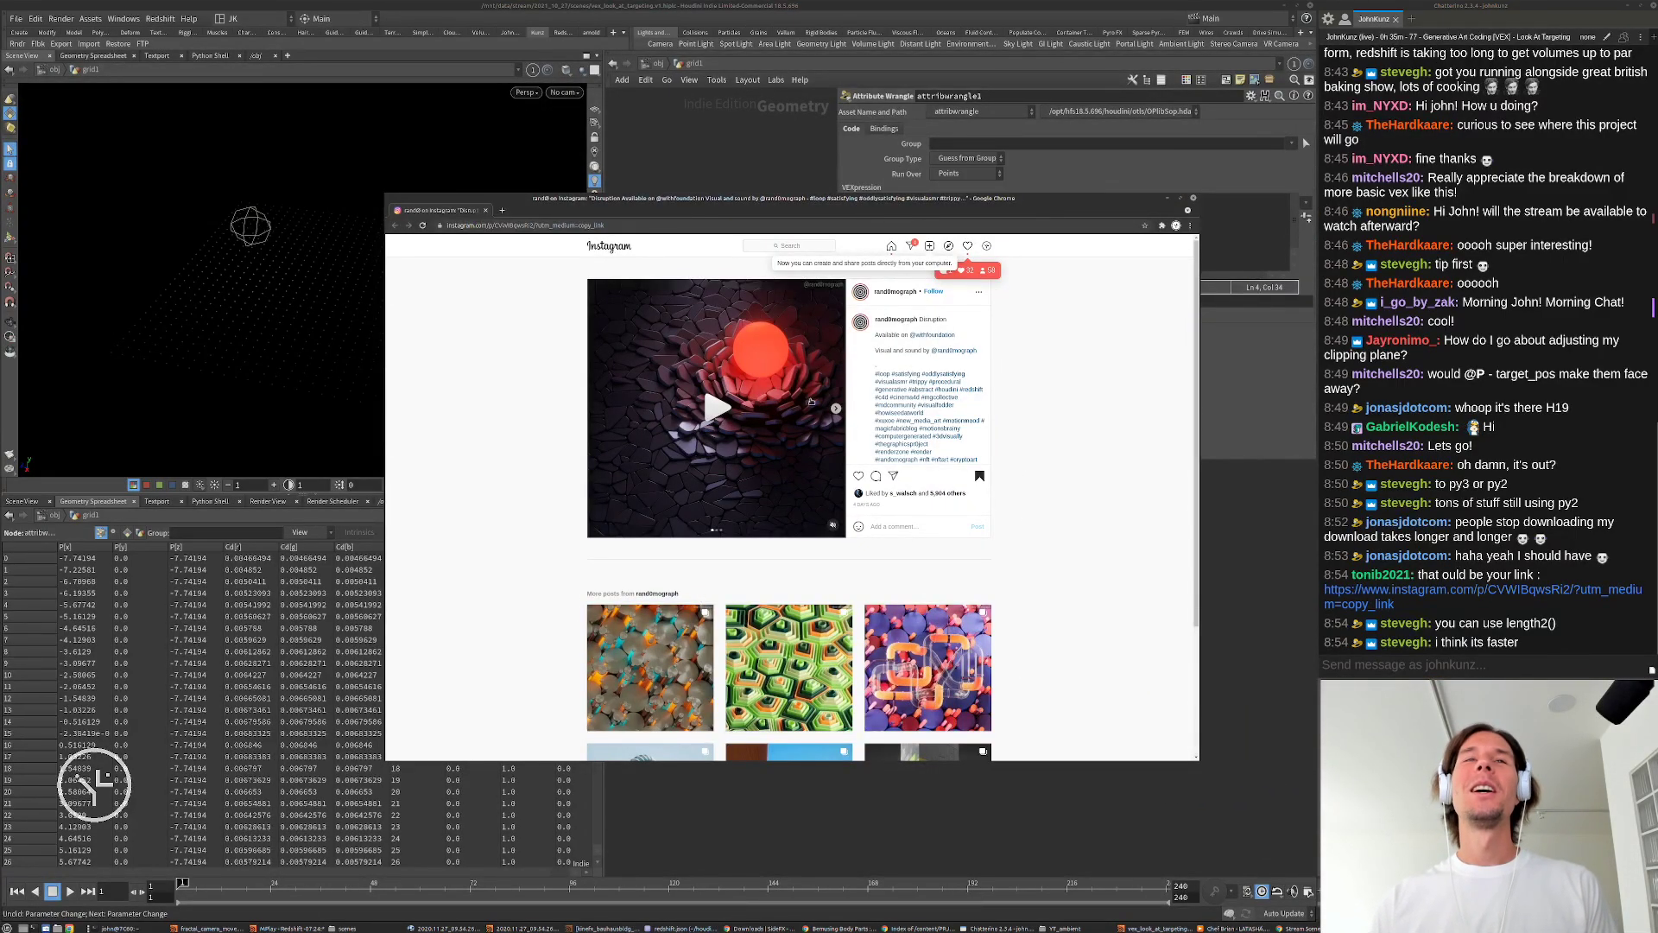
left_click(768, 404)
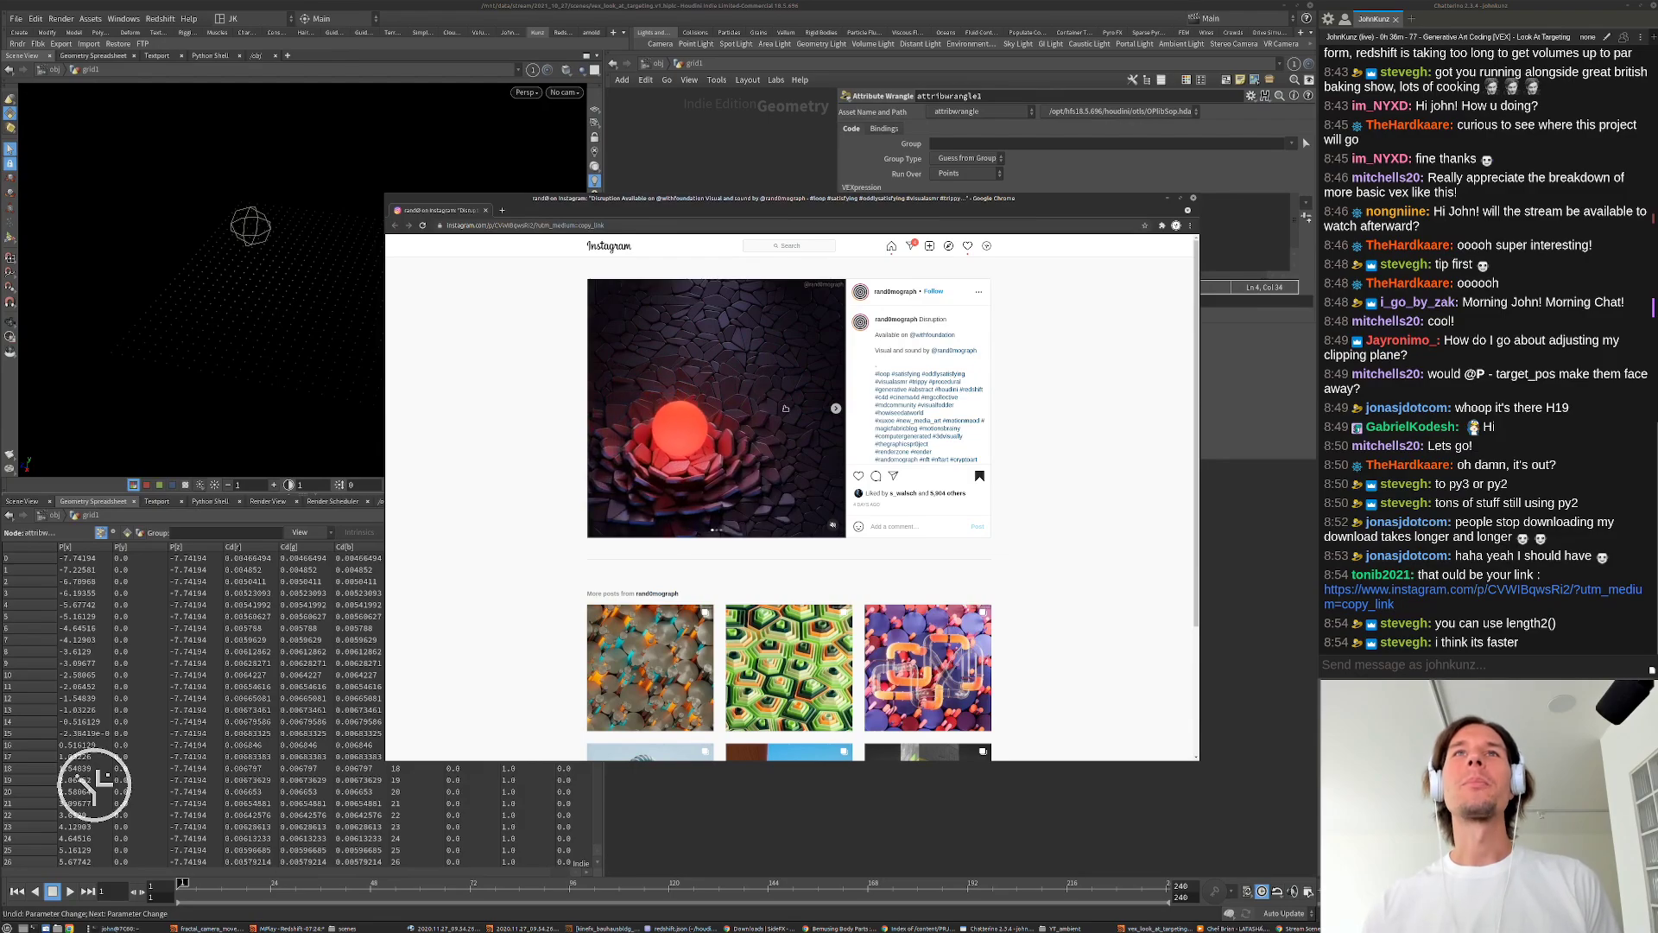
left_click(769, 533)
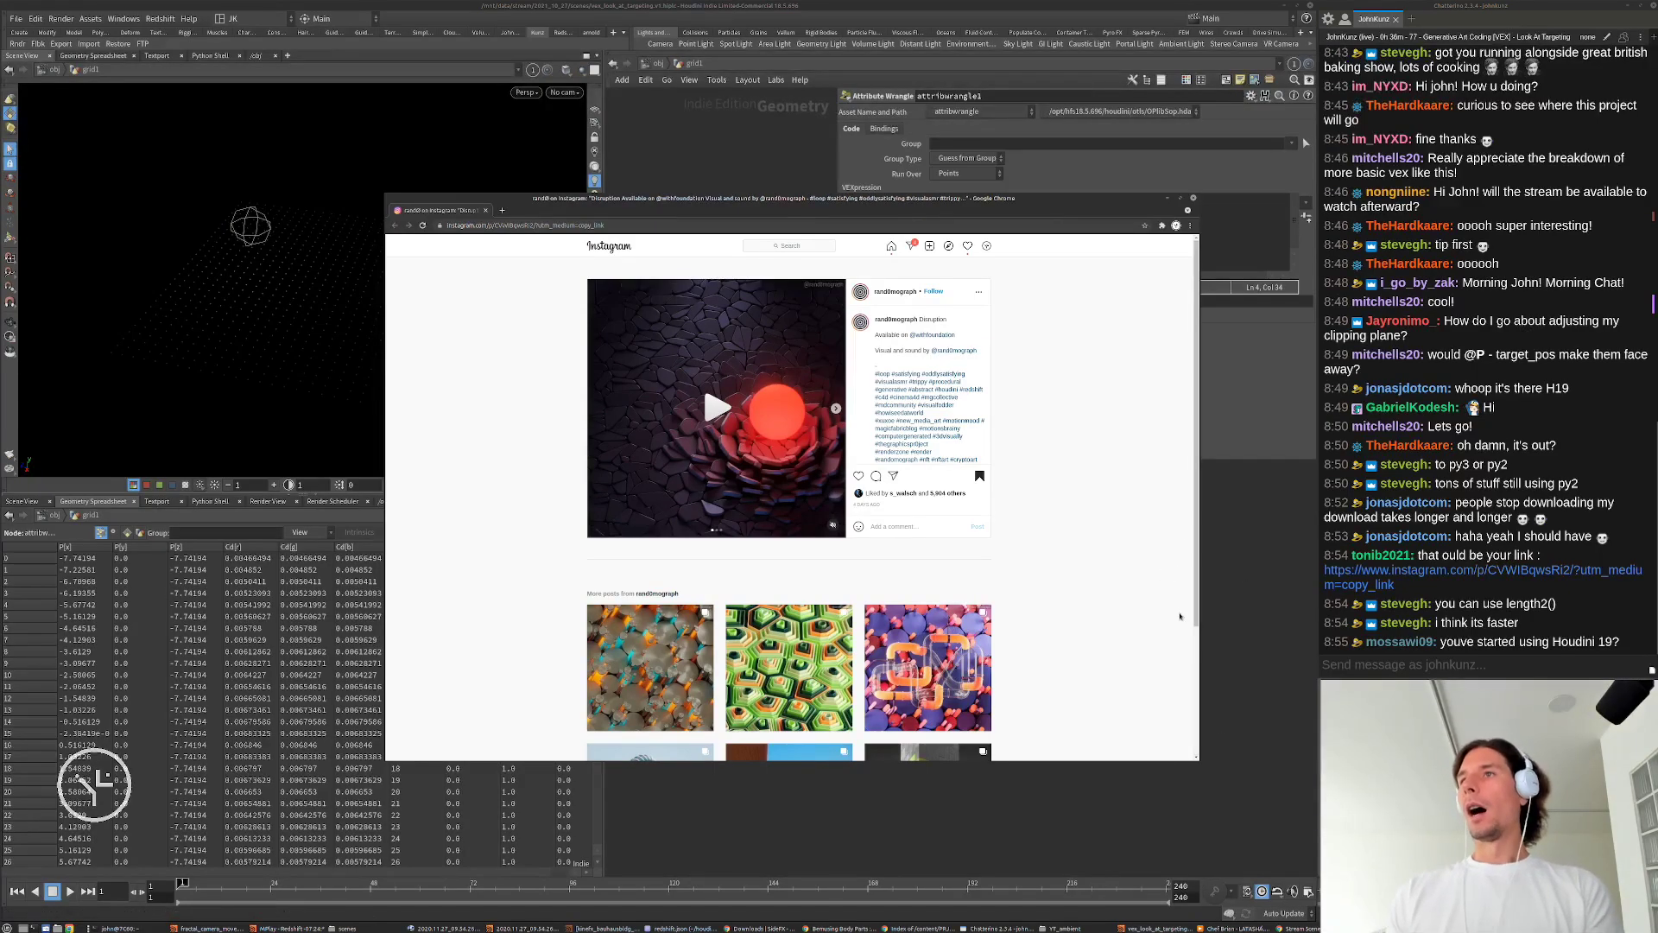
left_click(1237, 652)
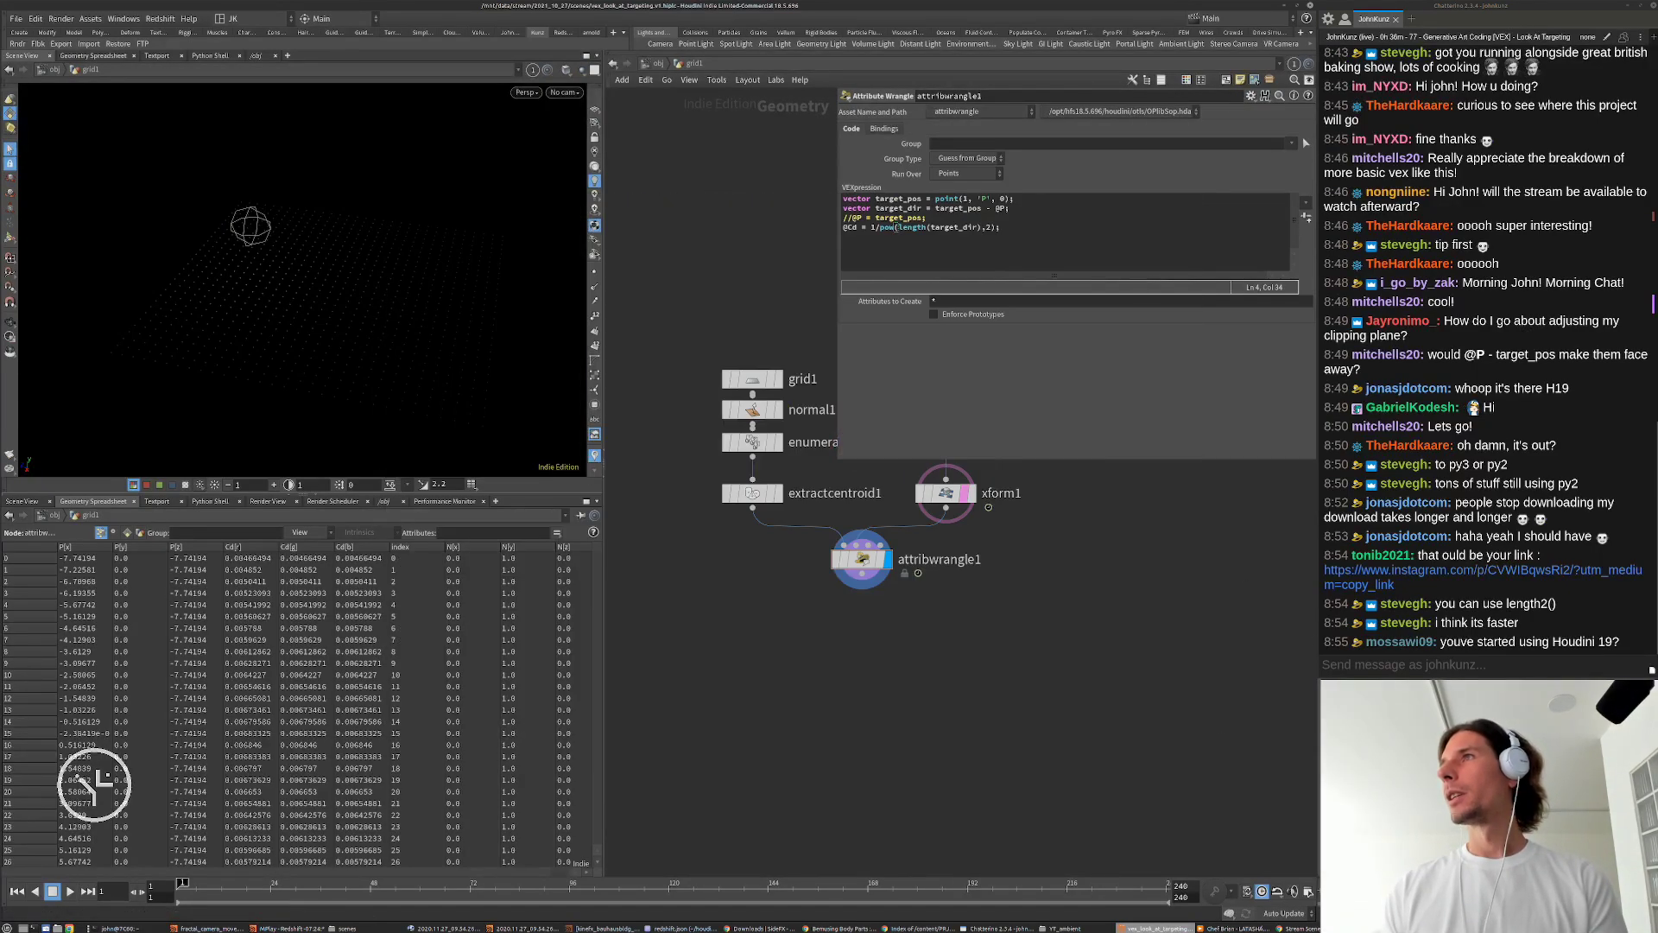
Step: Bring the Chrome window with the SideFX download page into view, check the Houdini download, and move it away again
left_click_drag(1641, 346, 760, 239)
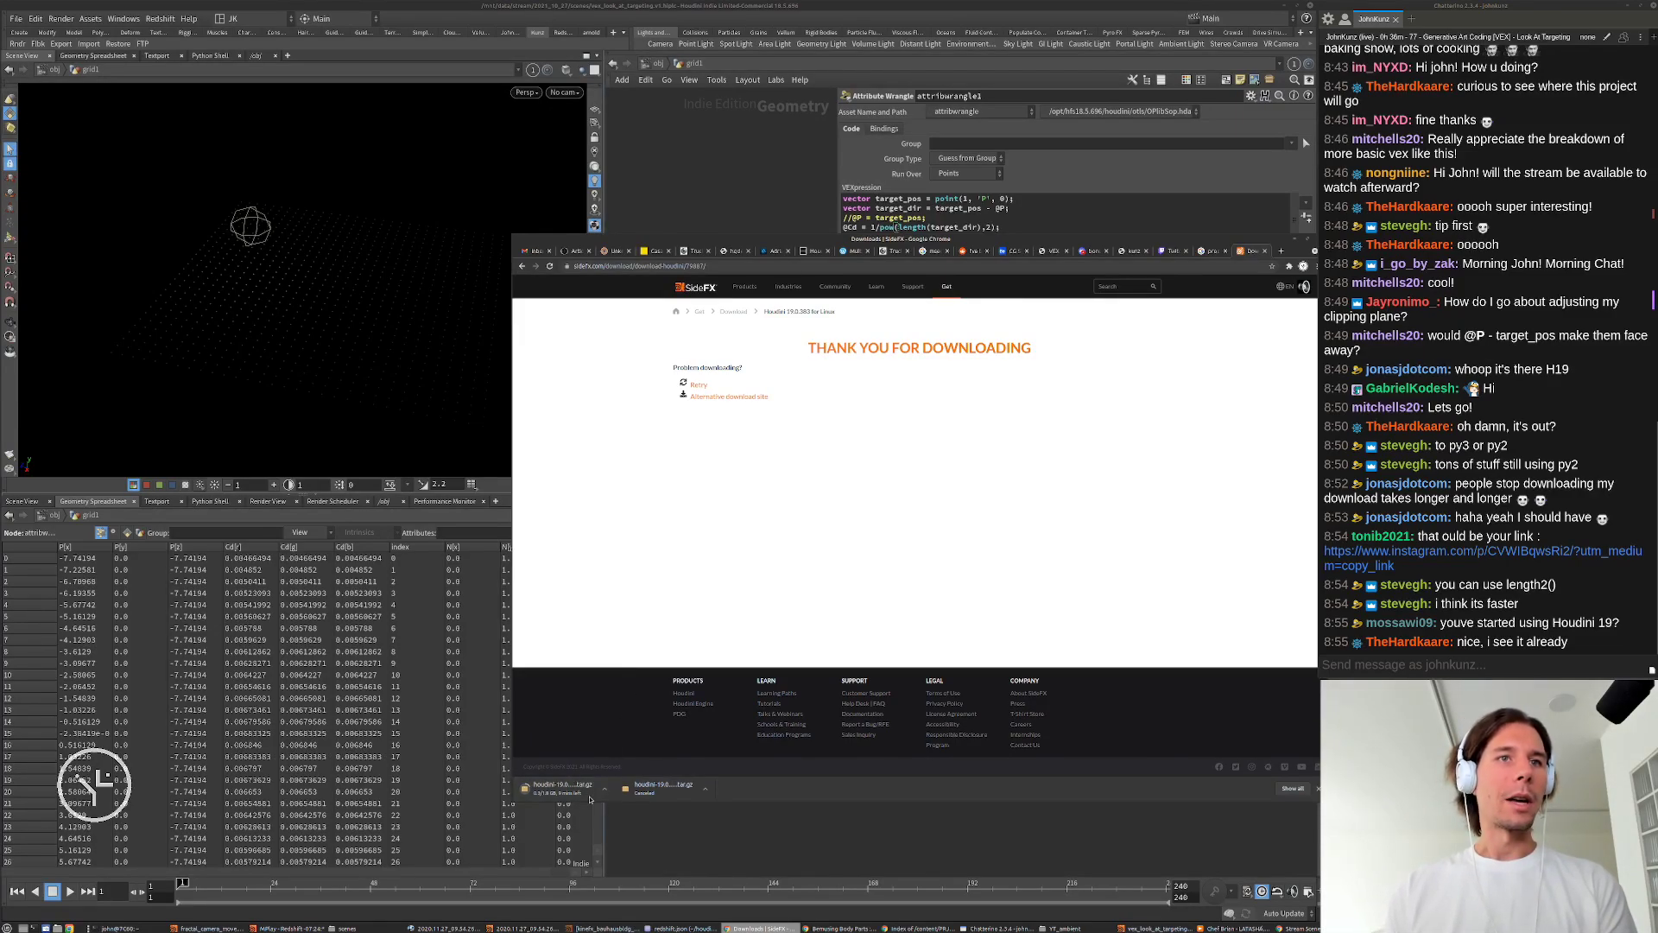
left_click_drag(937, 241, 1657, 298)
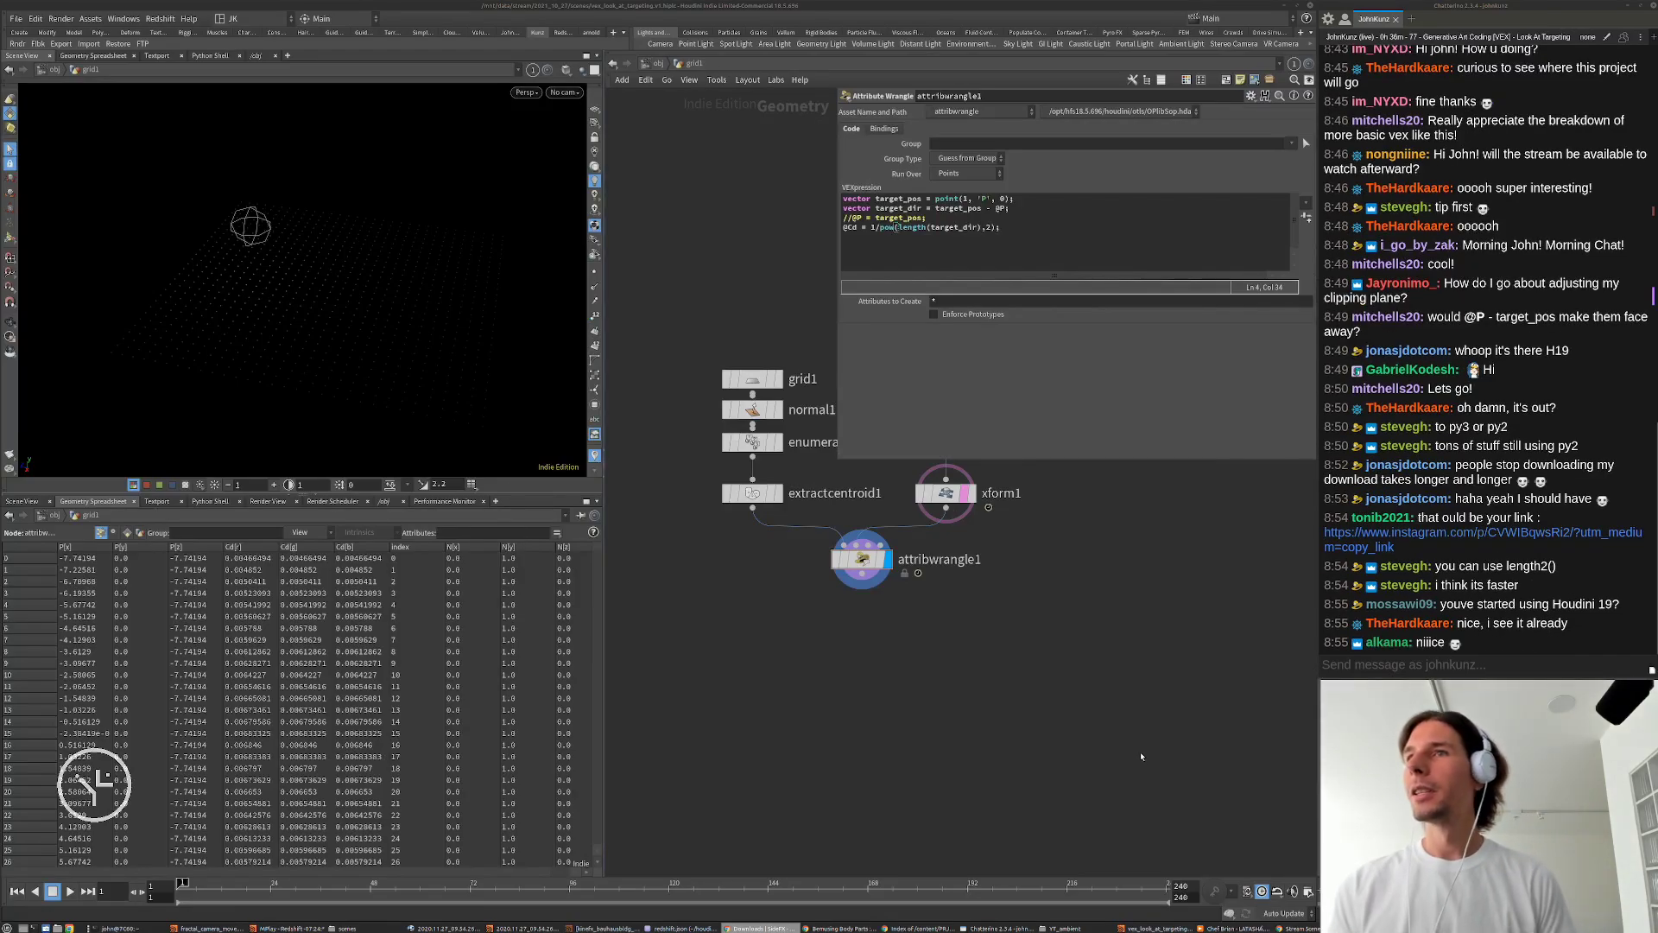
left_click(1133, 681)
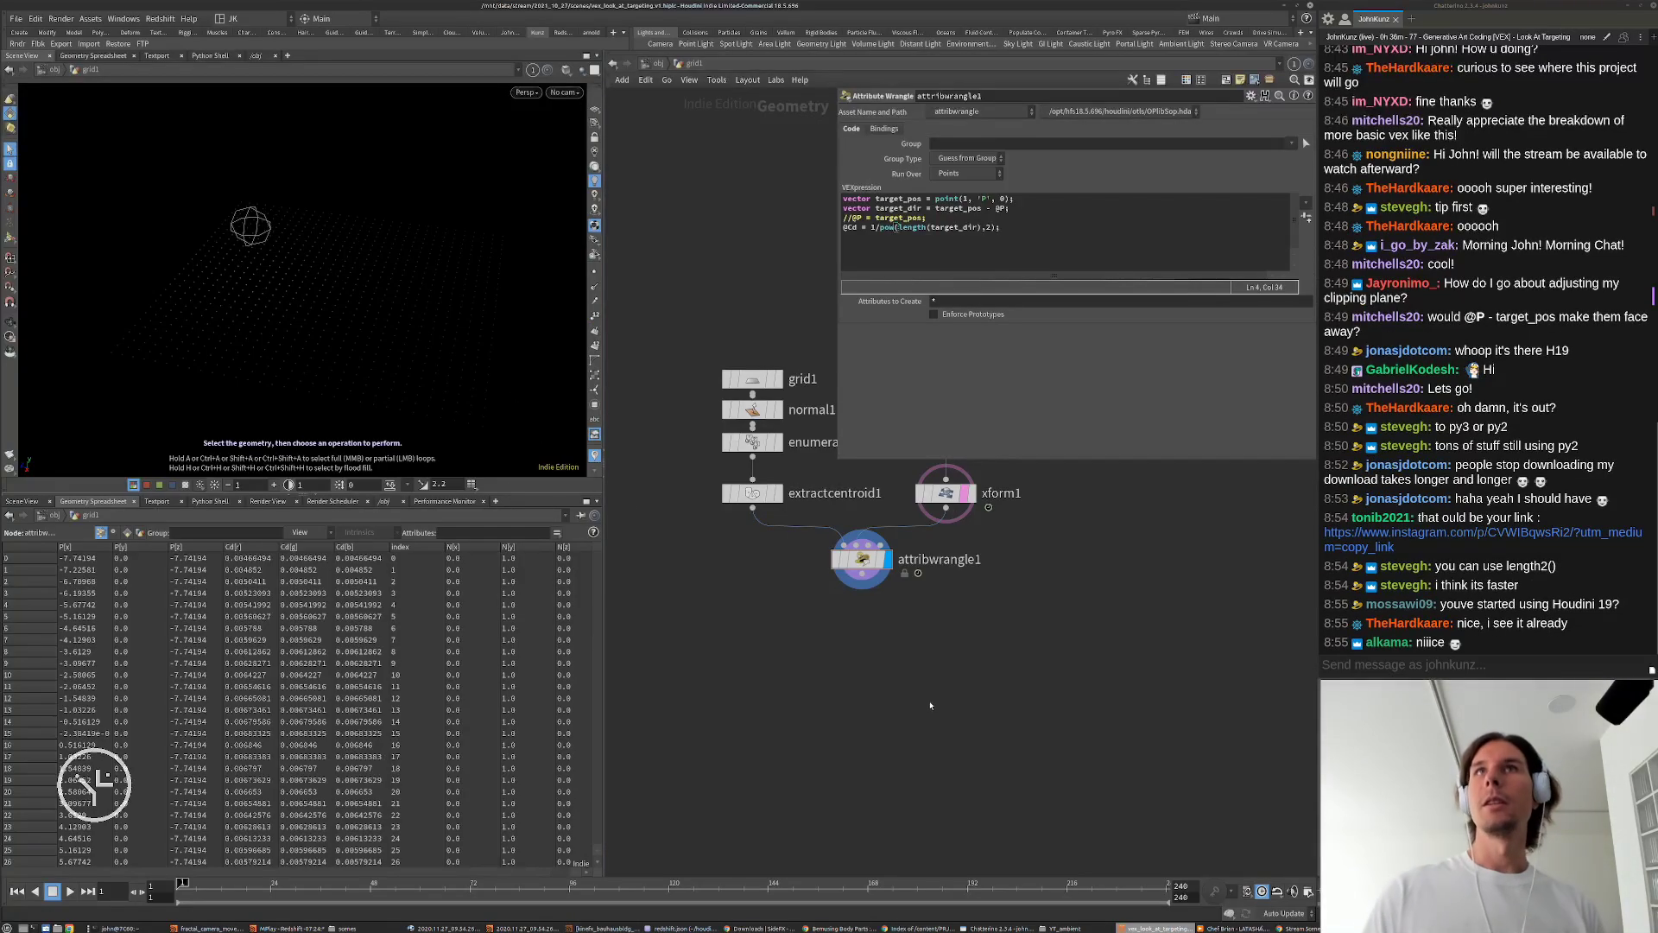
Step: Space the enumerate1 and normal1 nodes evenly between grid1 and extractcentroid1 in the network
middle_click_drag(982, 667, 1084, 692)
middle_click_drag(1183, 586, 1157, 659)
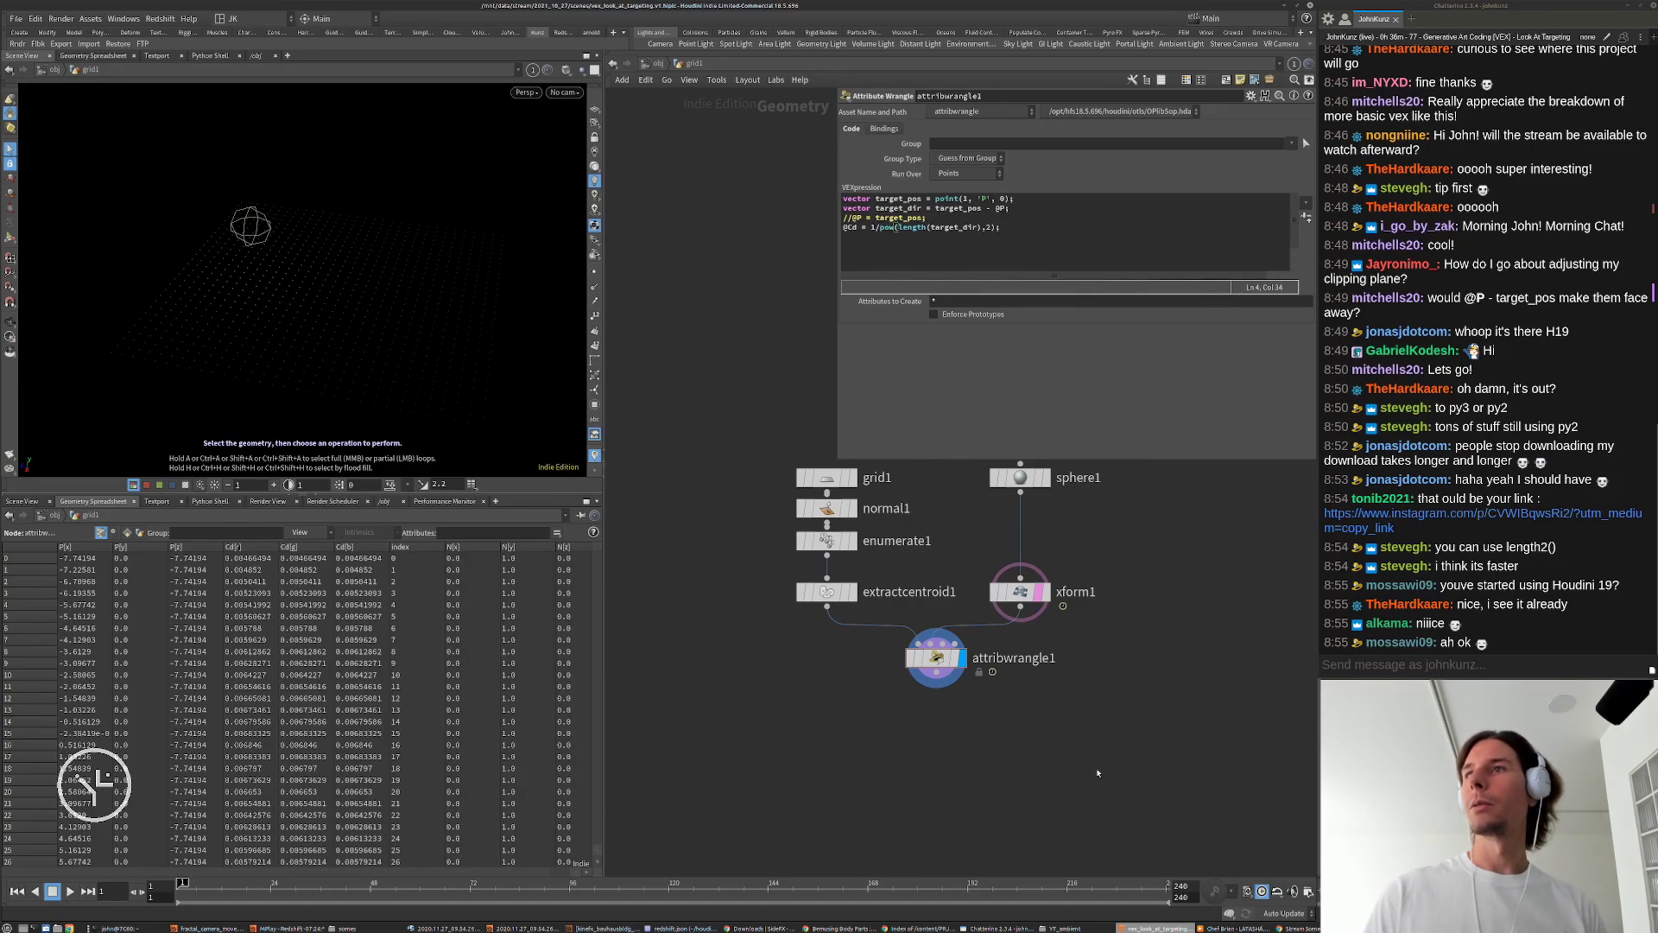
scroll(864, 565, "up", 3)
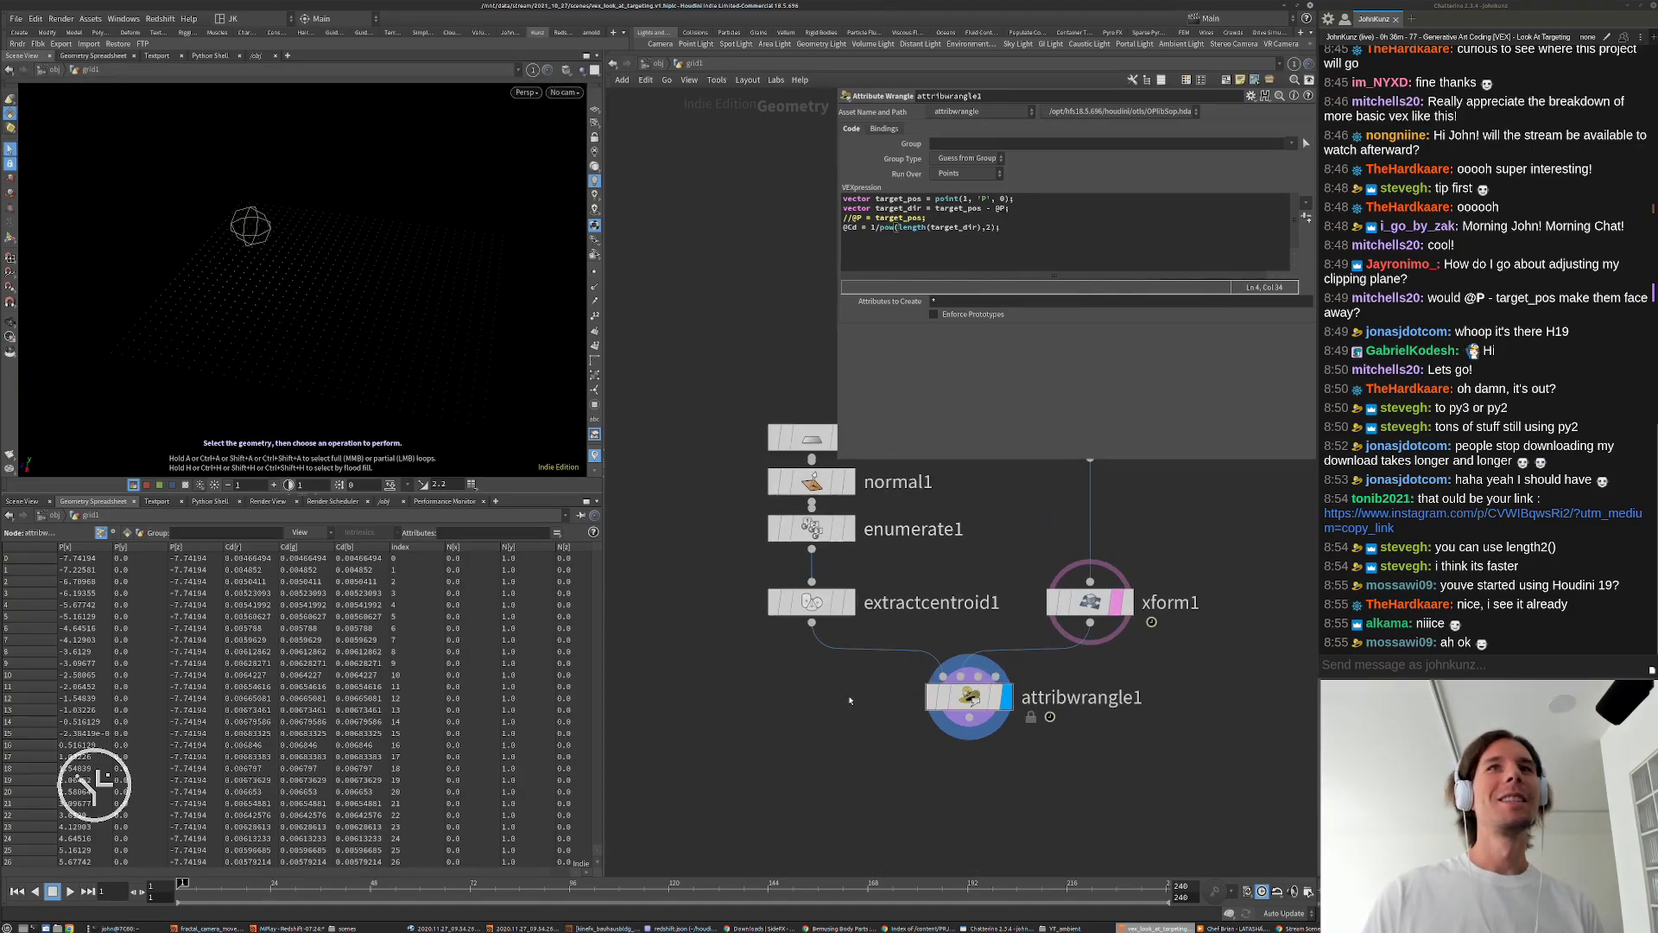
middle_click_drag(850, 700, 746, 660)
left_click_drag(723, 486, 723, 501)
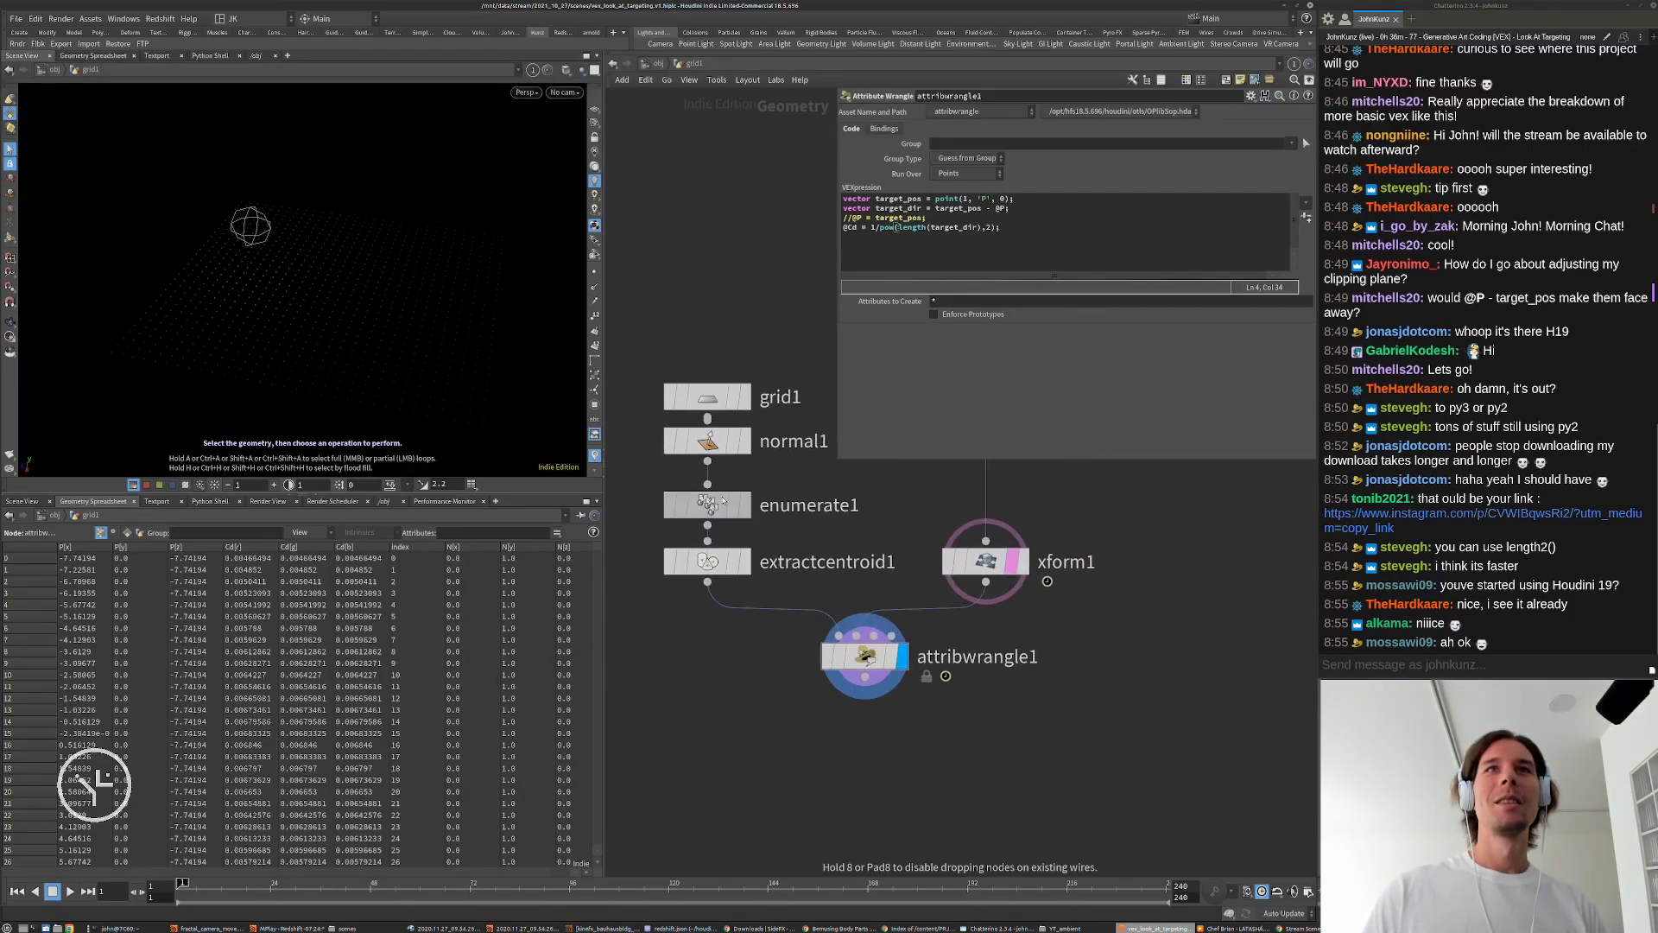
left_click_drag(723, 439, 723, 450)
scroll(897, 582, "down", 1)
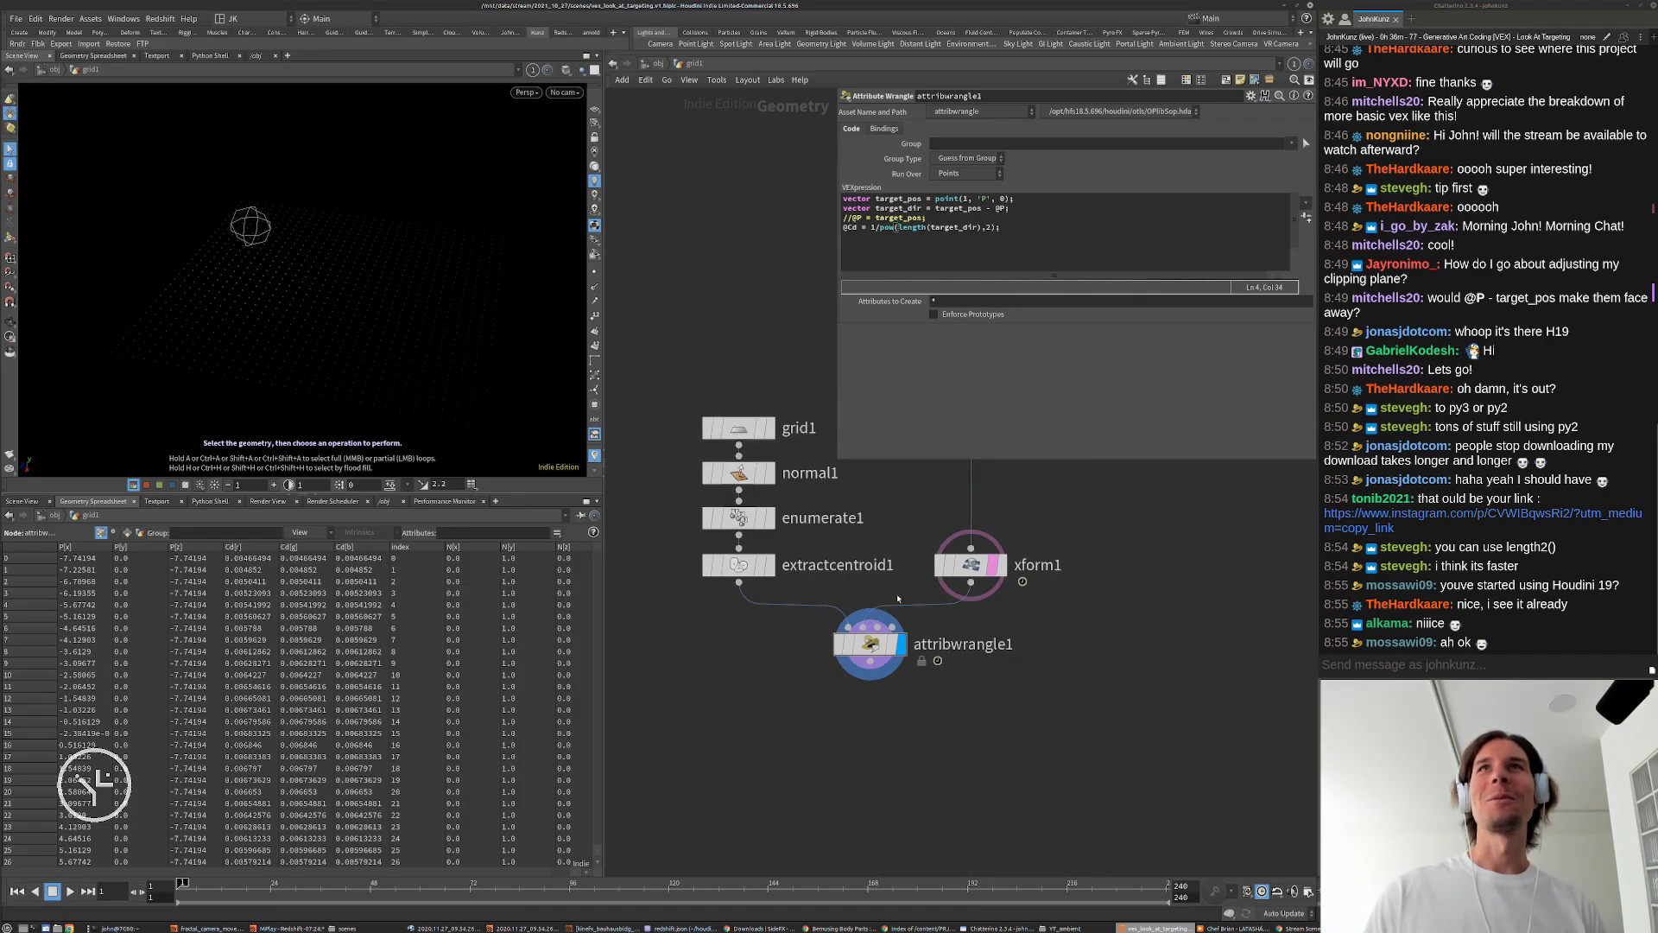
scroll(917, 771, "down", 1)
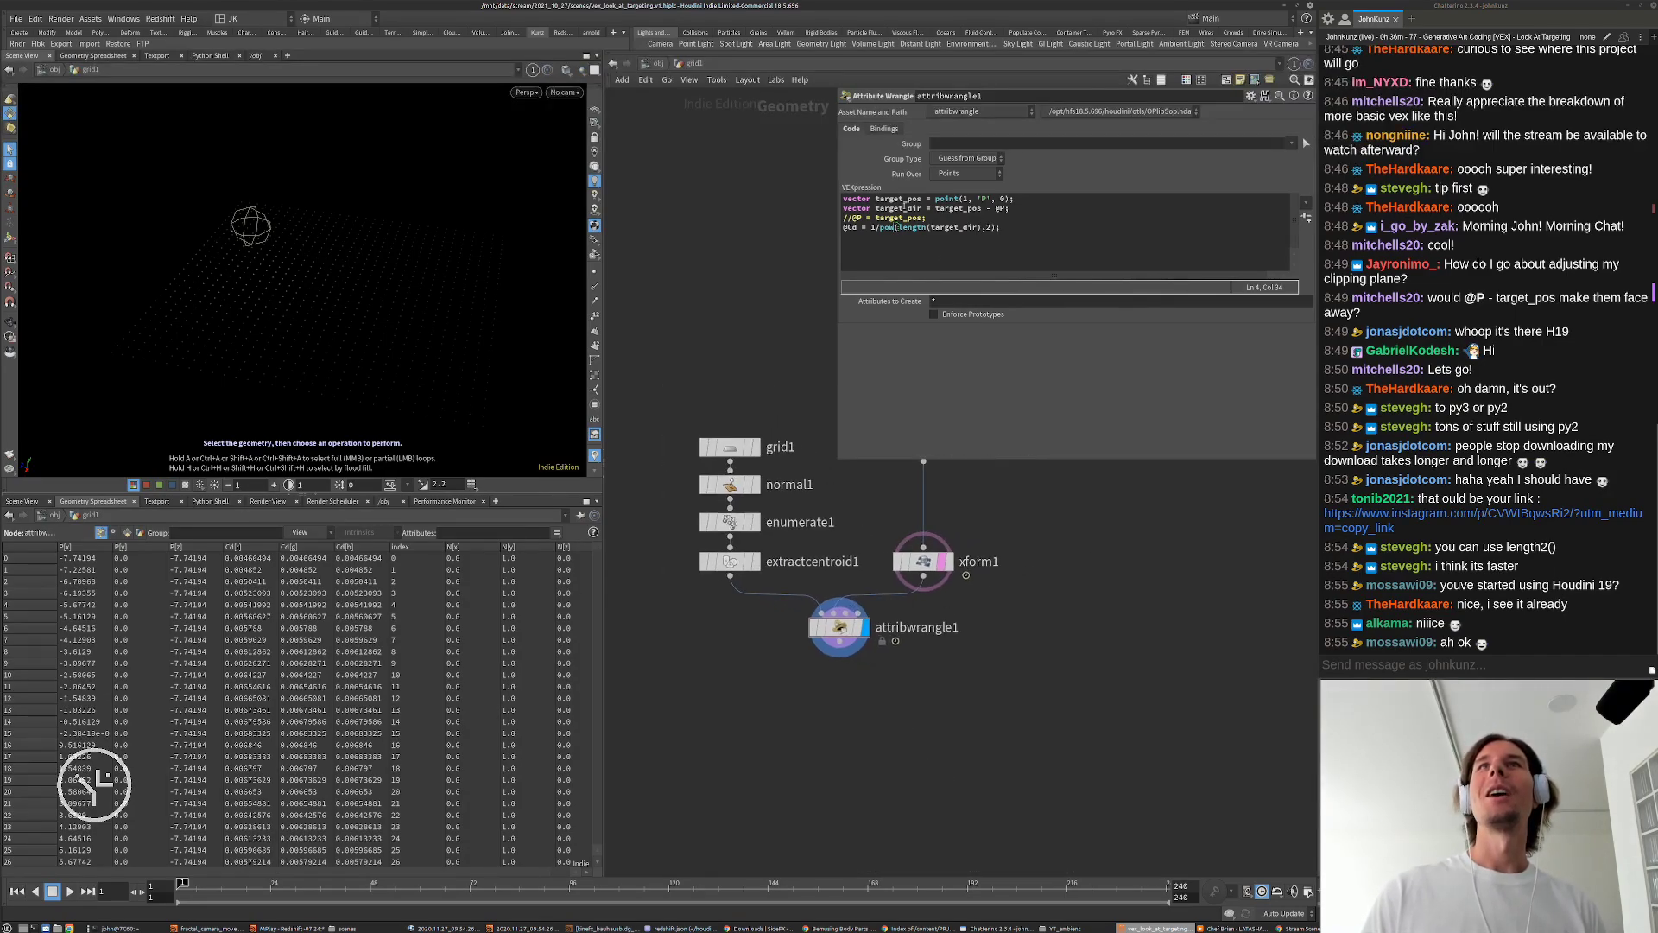
Step: Highlight the 1/pow(length(target_dir),2) expression, and search Google for "quadratic decay" in a new Chrome tab
left_click_drag(1000, 227, 878, 239)
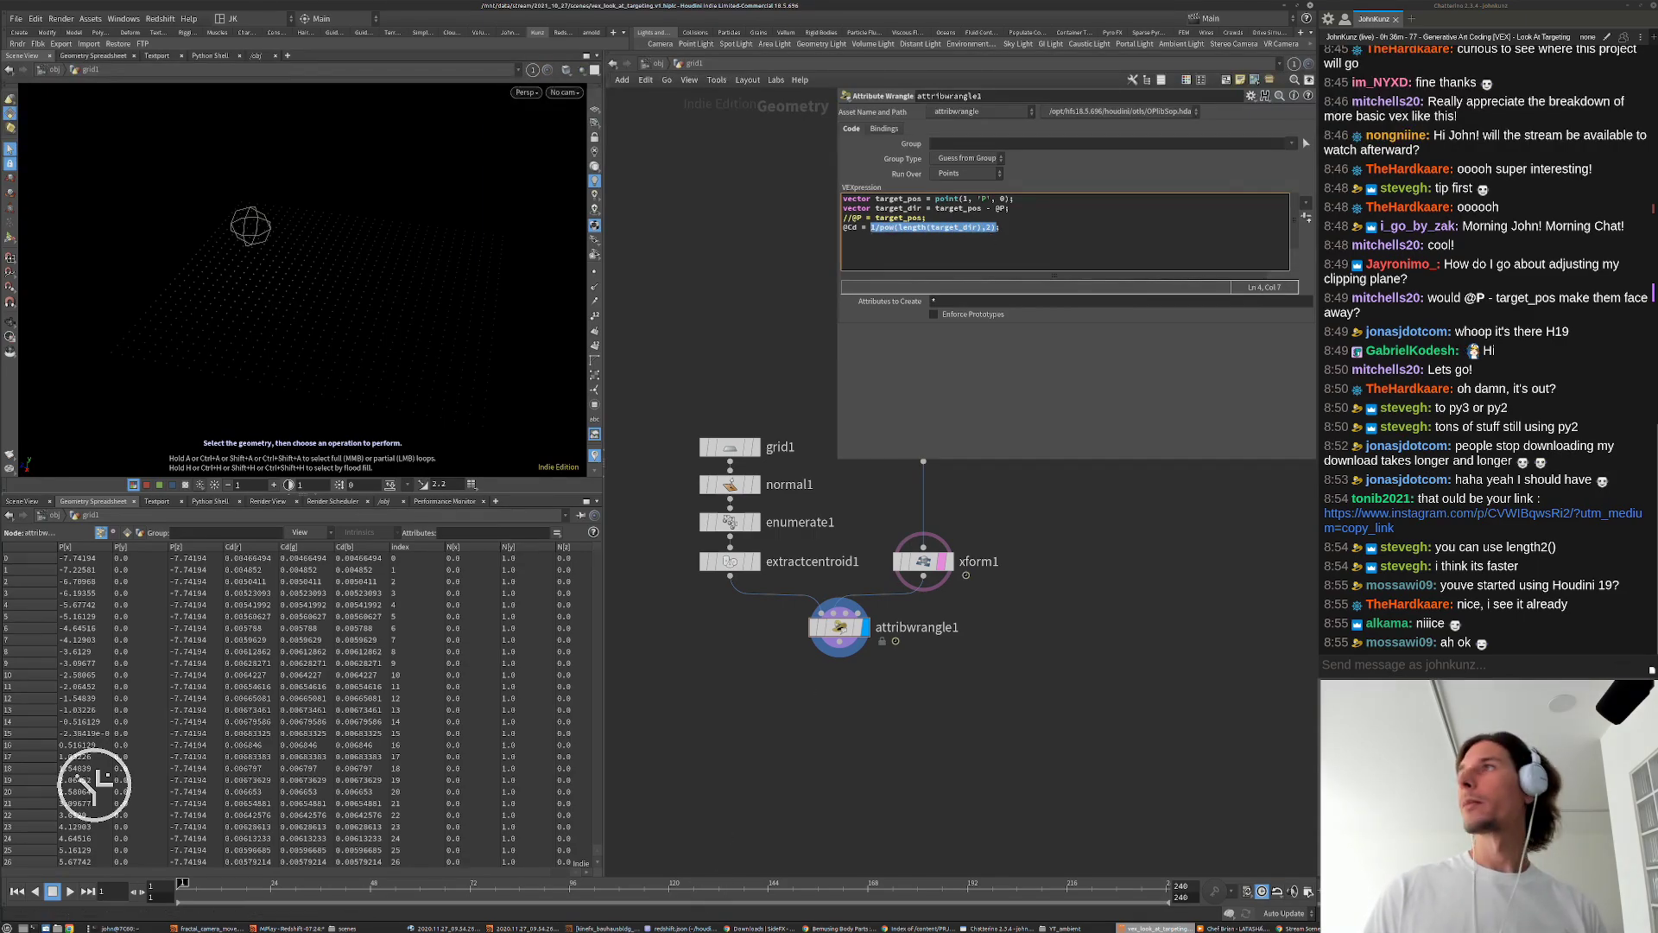
left_click(758, 928)
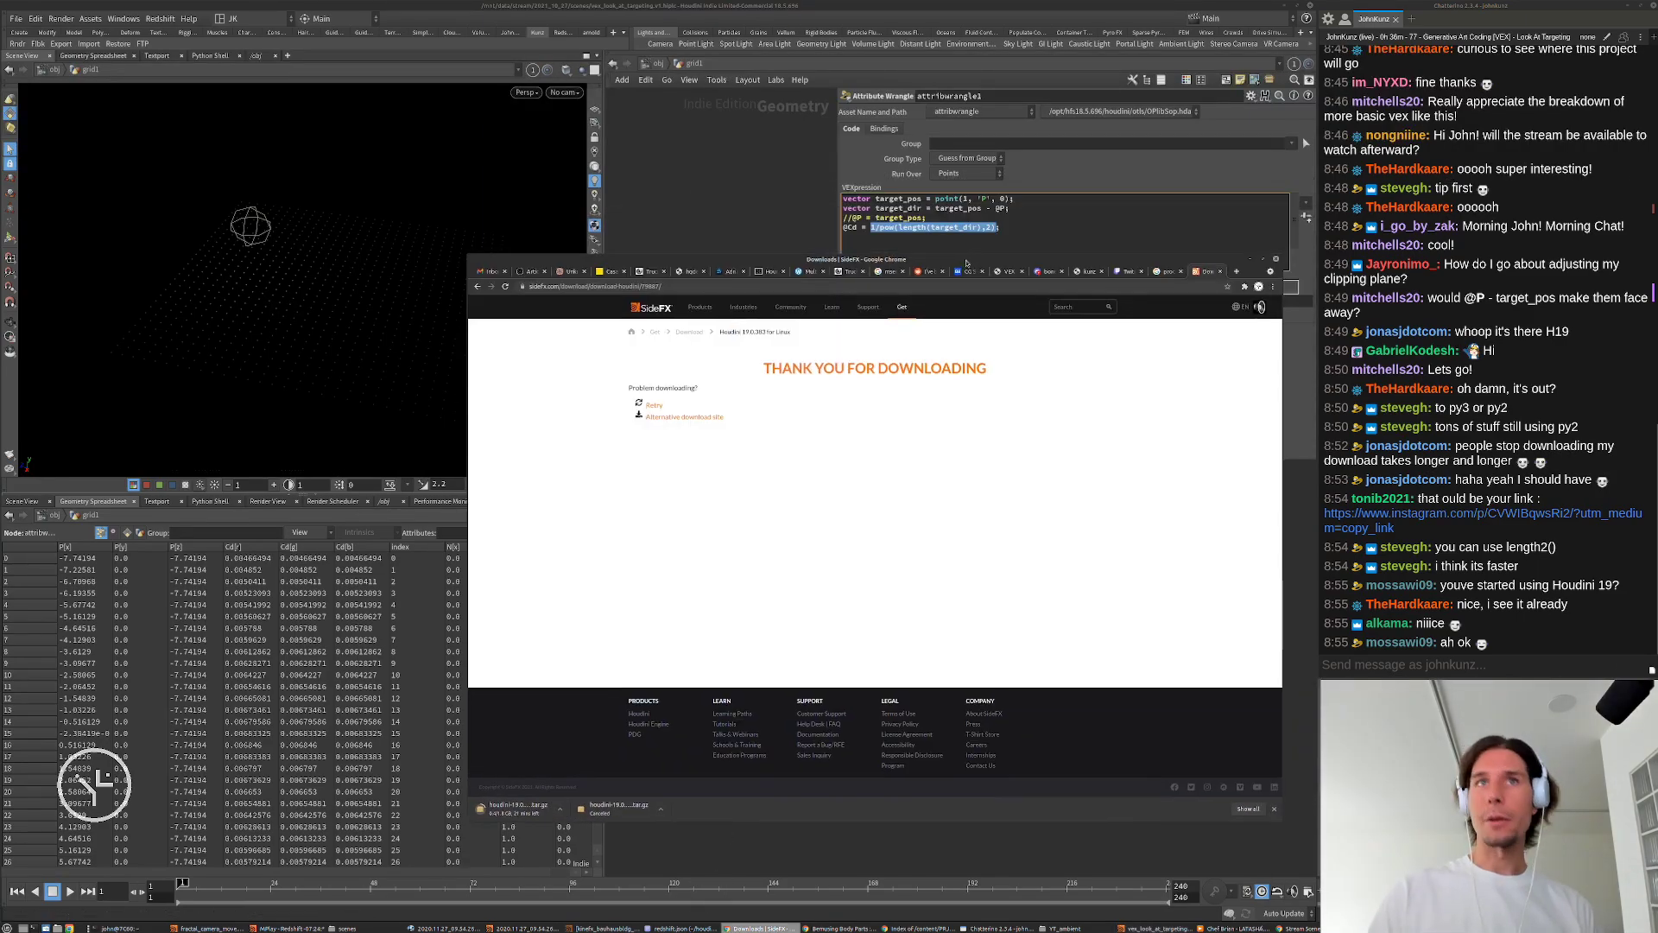
key("ctrl+t")
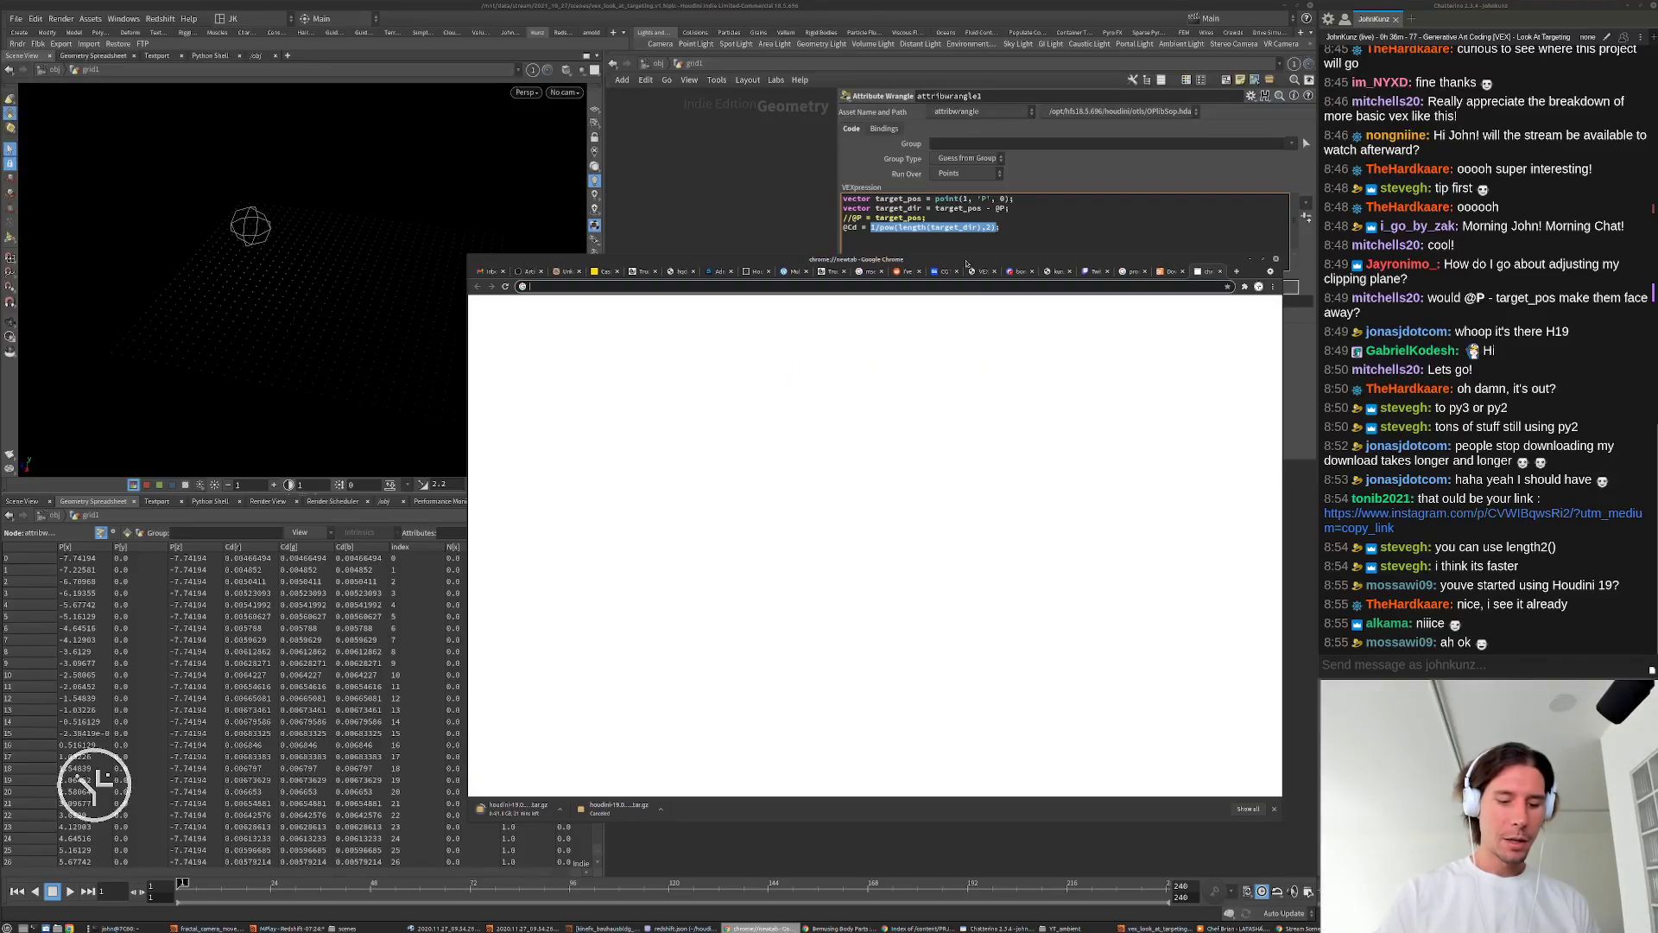
type("quadratic decay")
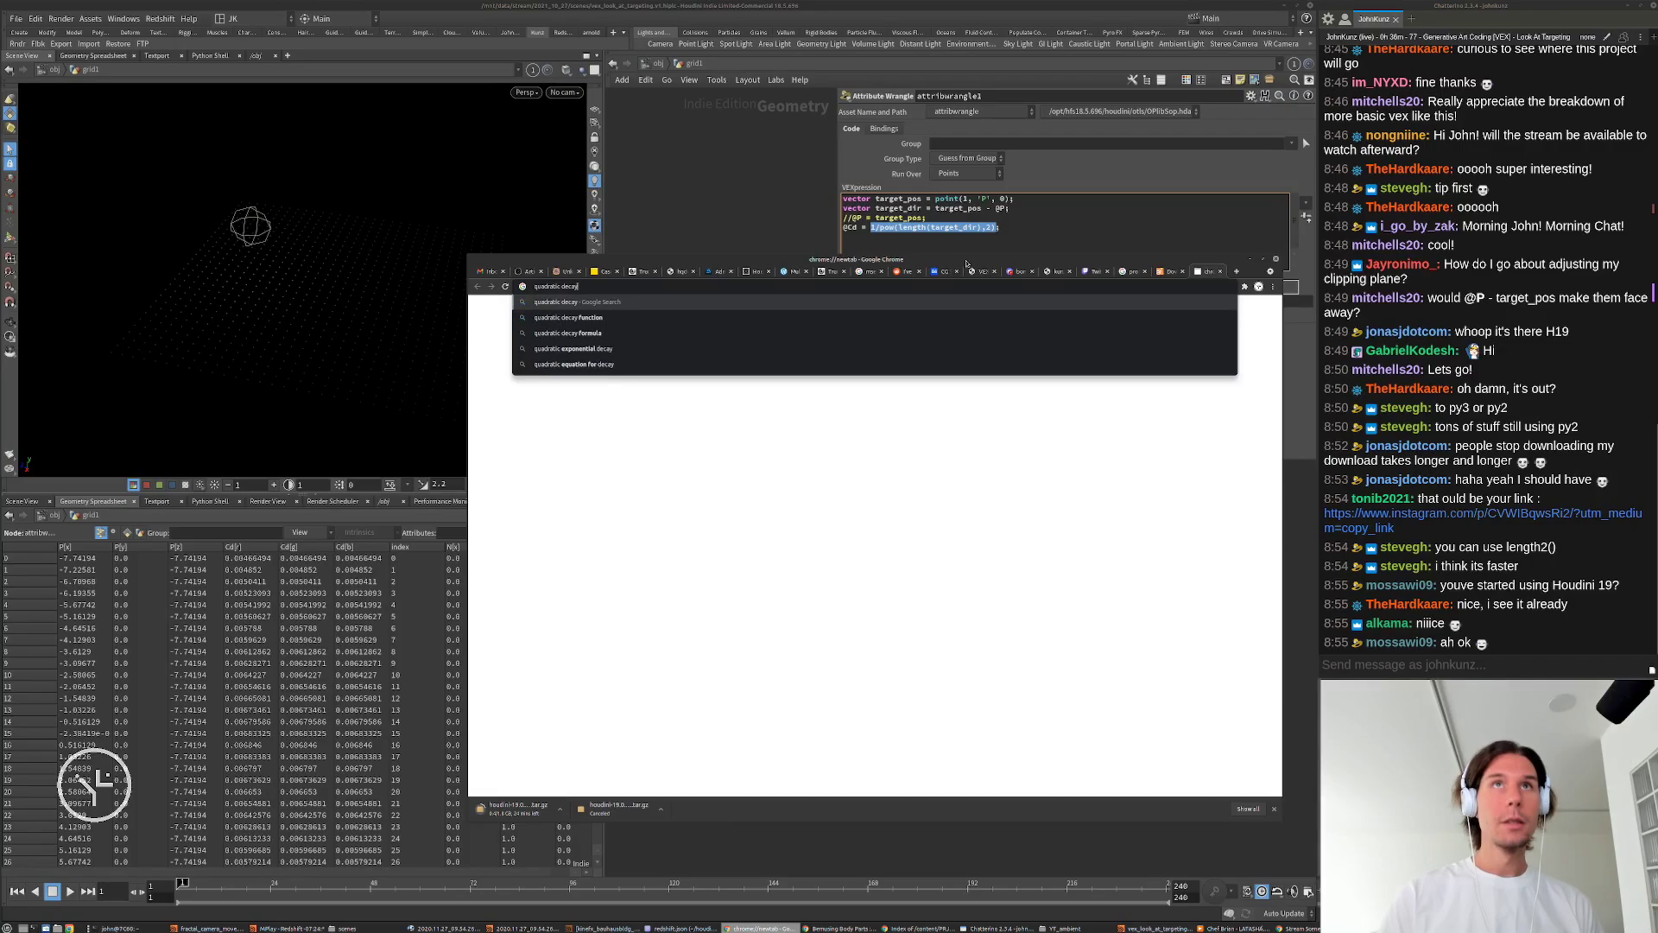
key("Return")
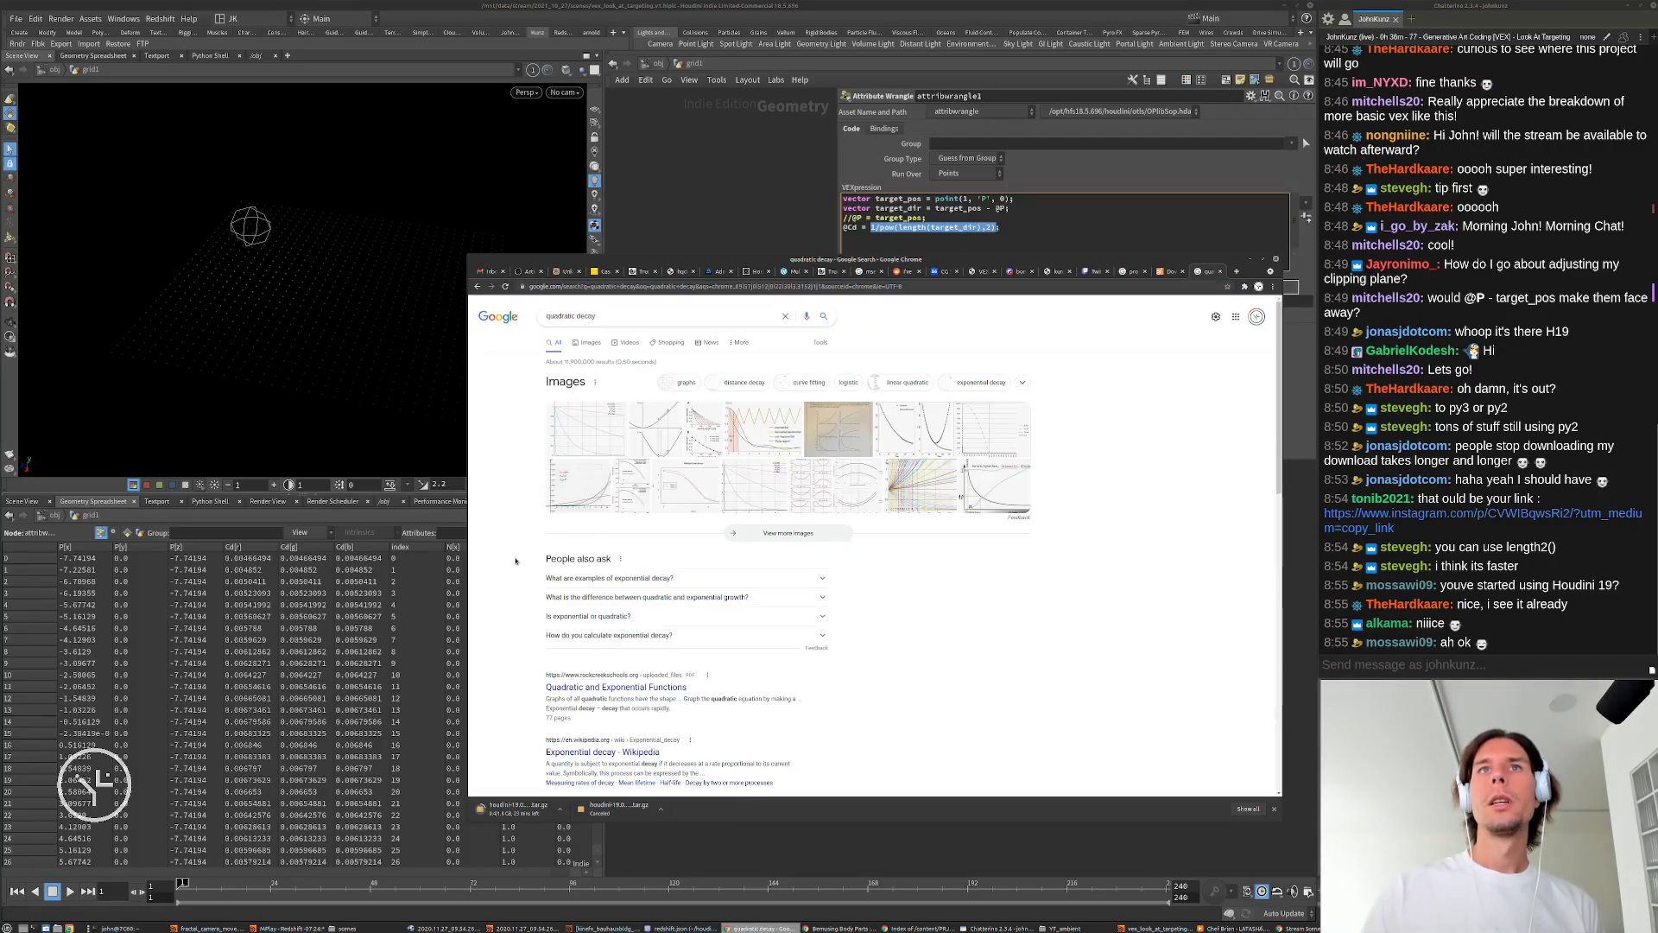
Step: Refine the Google search to "quadratic decay lighting"
left_click(608, 320)
type("ligh")
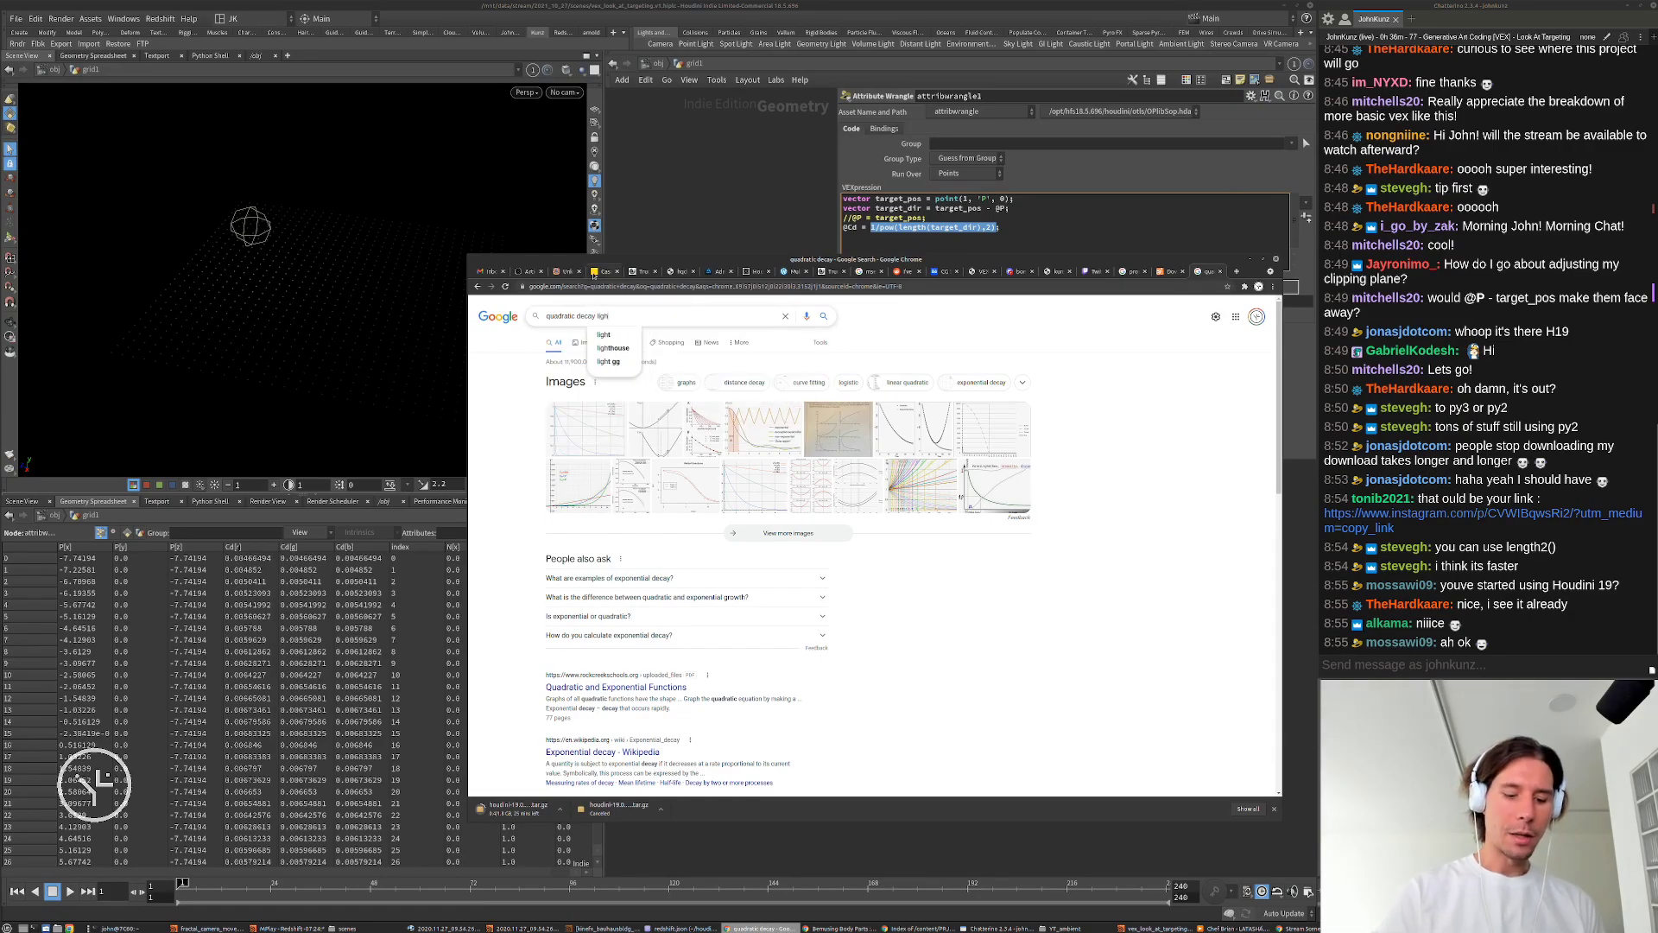
type("ting")
key("Return")
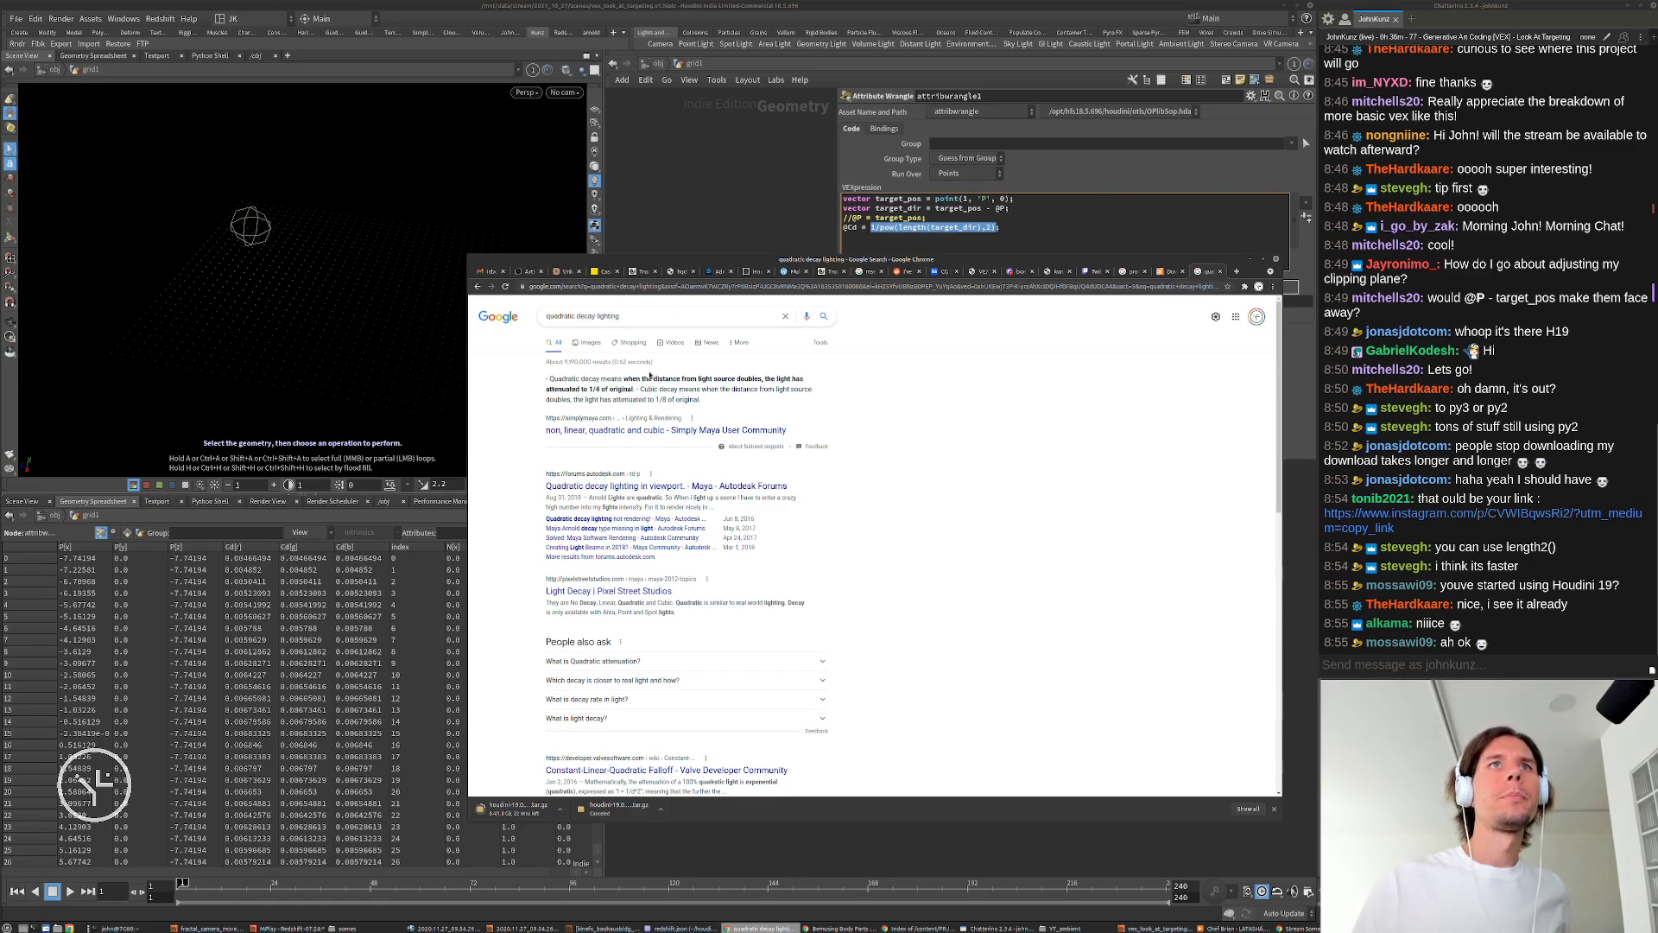
Step: Browse the image results for light falloff examples, and preview the PointLight graph from the three.js quadratic lights proposal
left_click(590, 342)
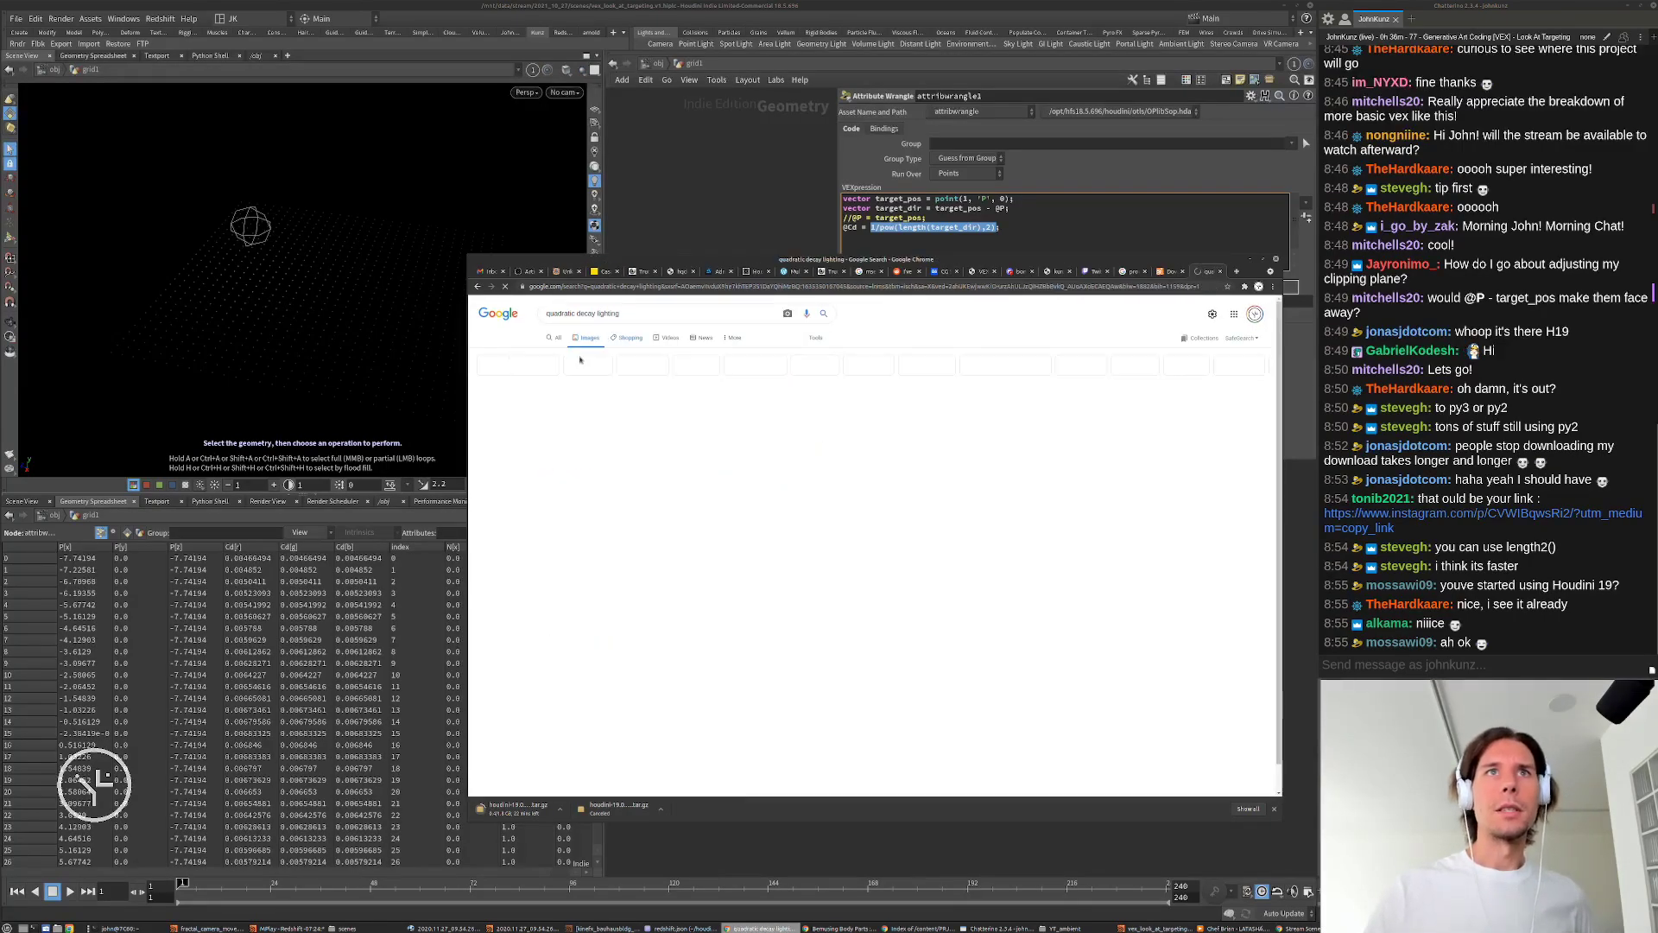
left_click(611, 565)
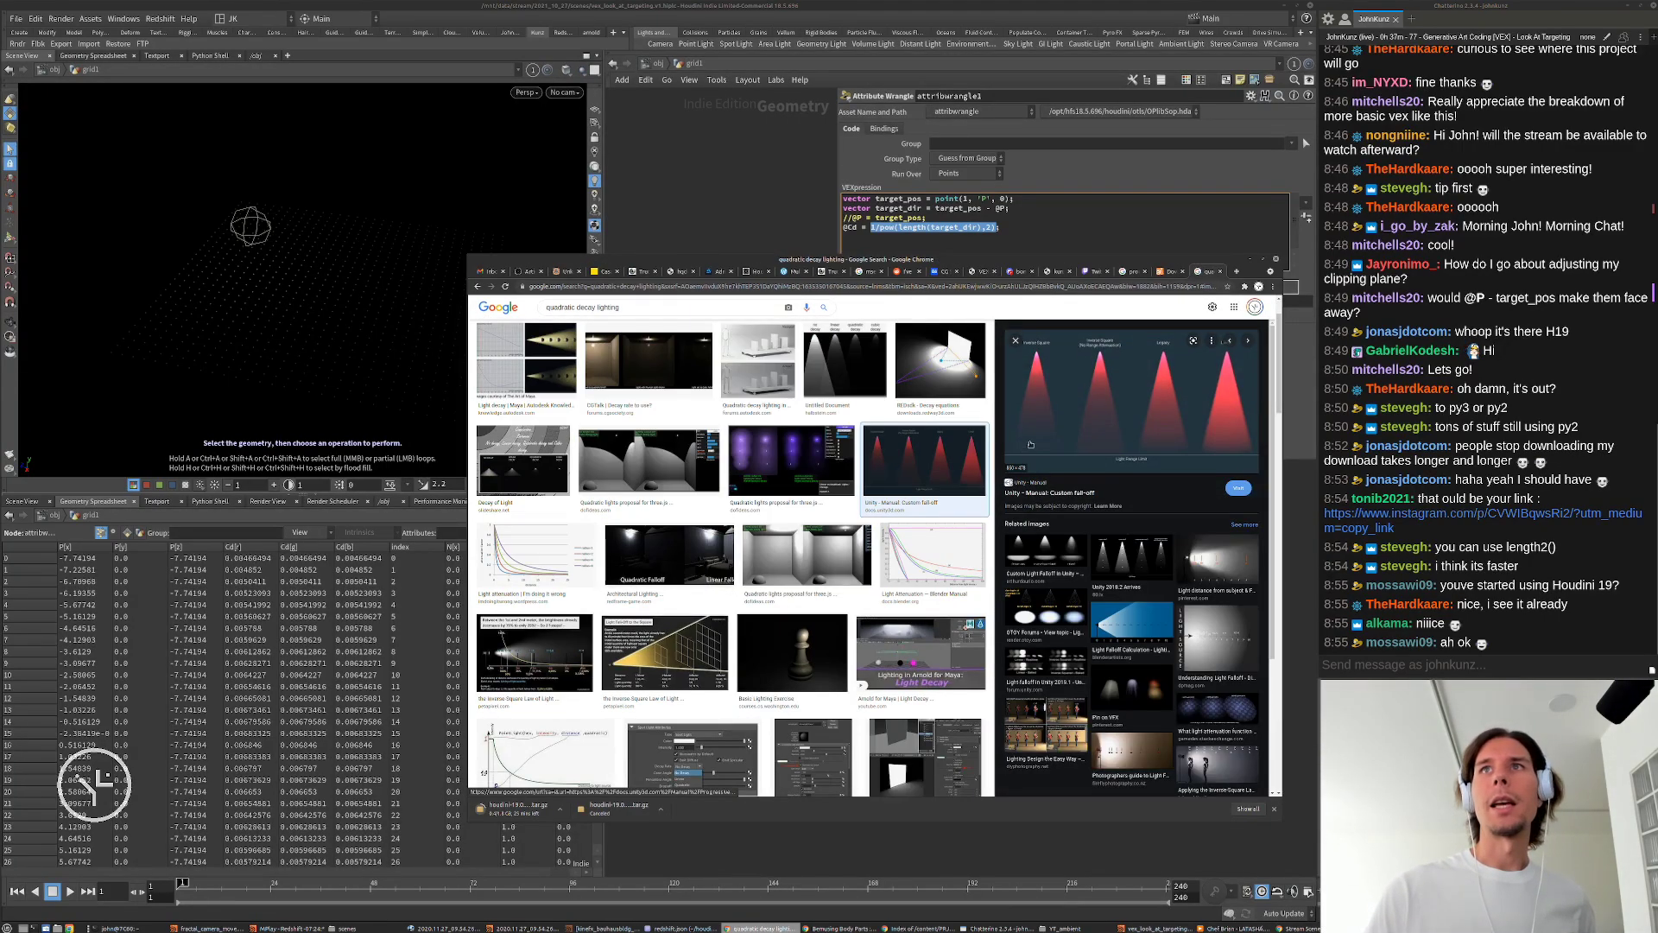
left_click(1185, 557)
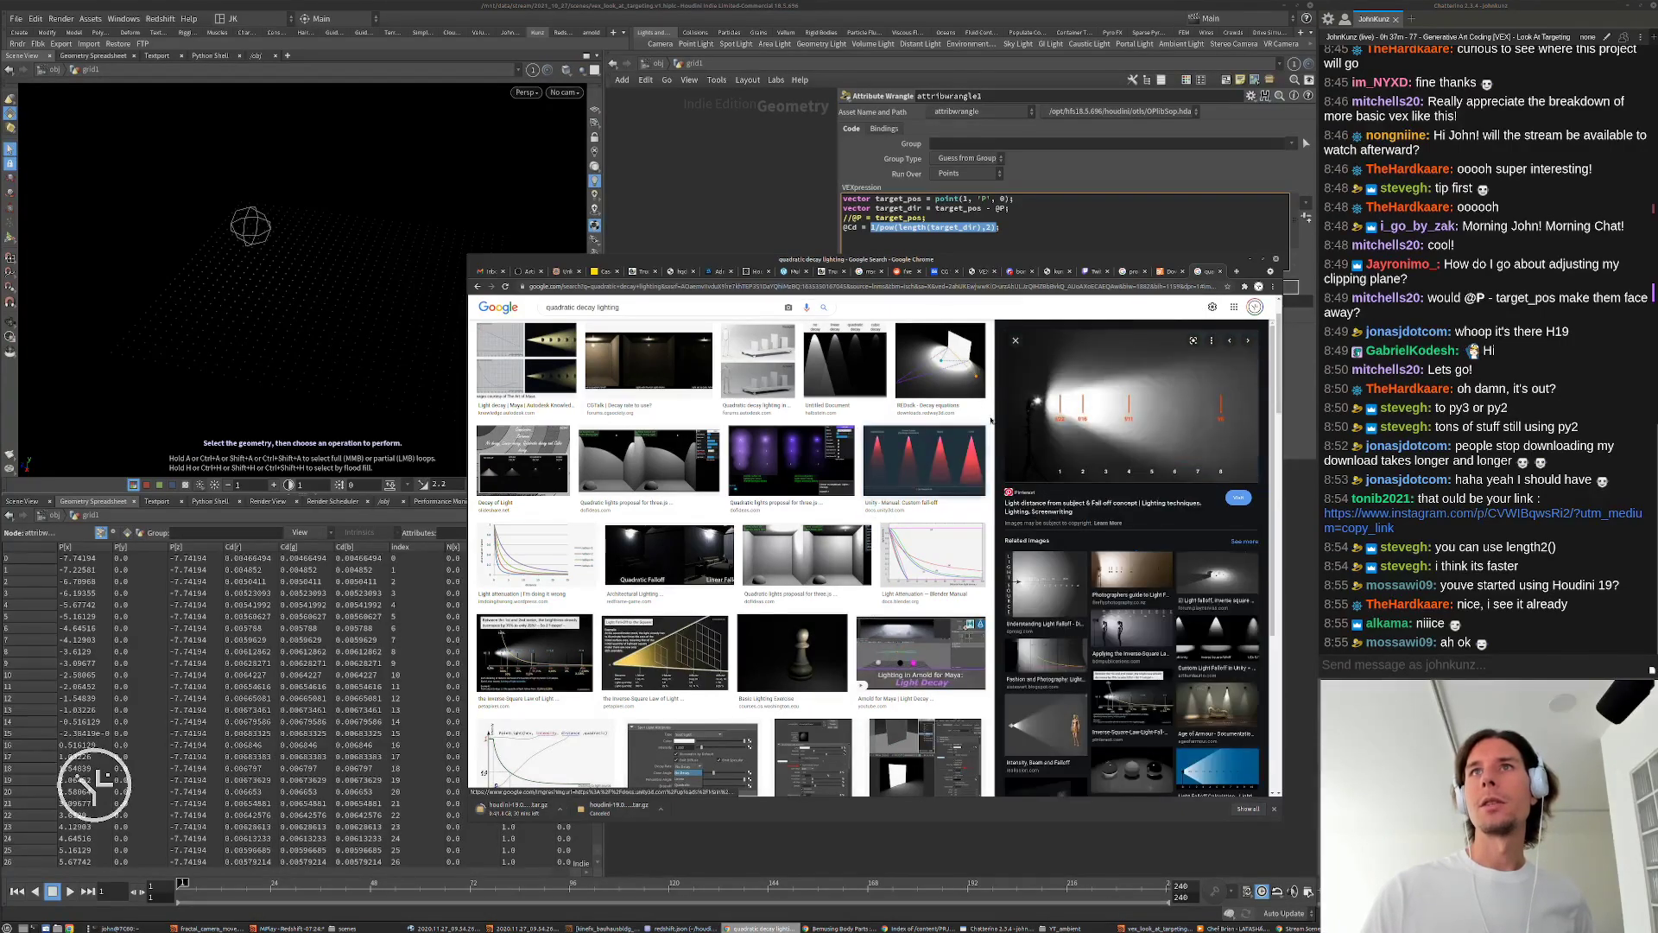
scroll(1218, 536, "down", 2)
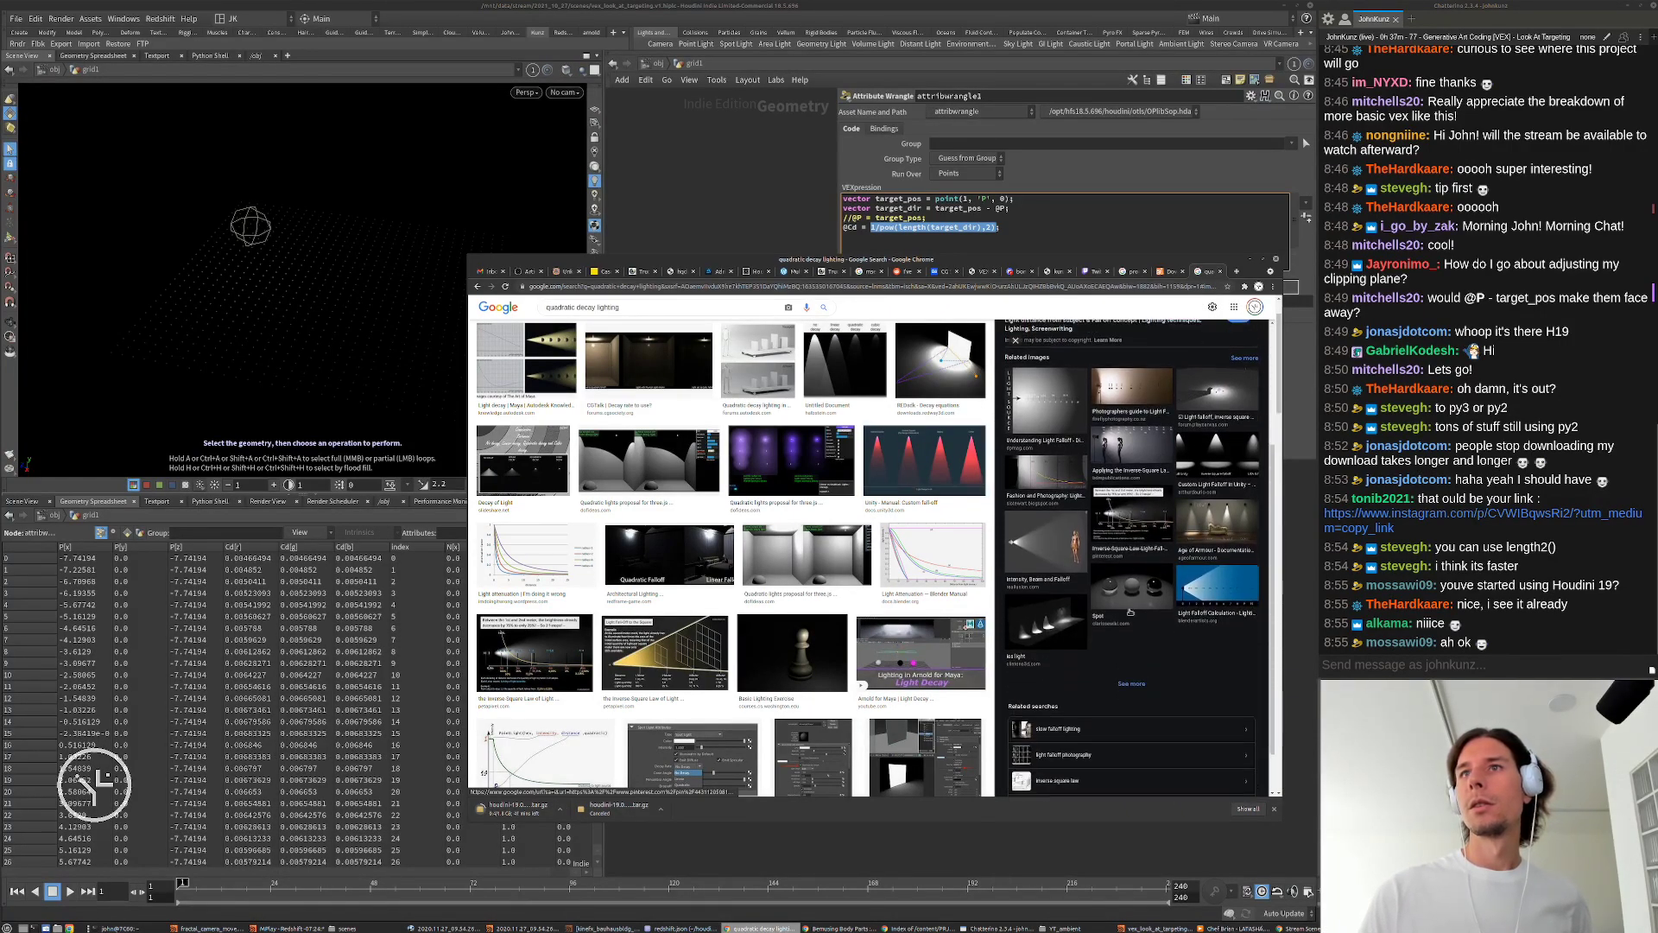
left_click(1045, 618)
scroll(544, 480, "down", 3)
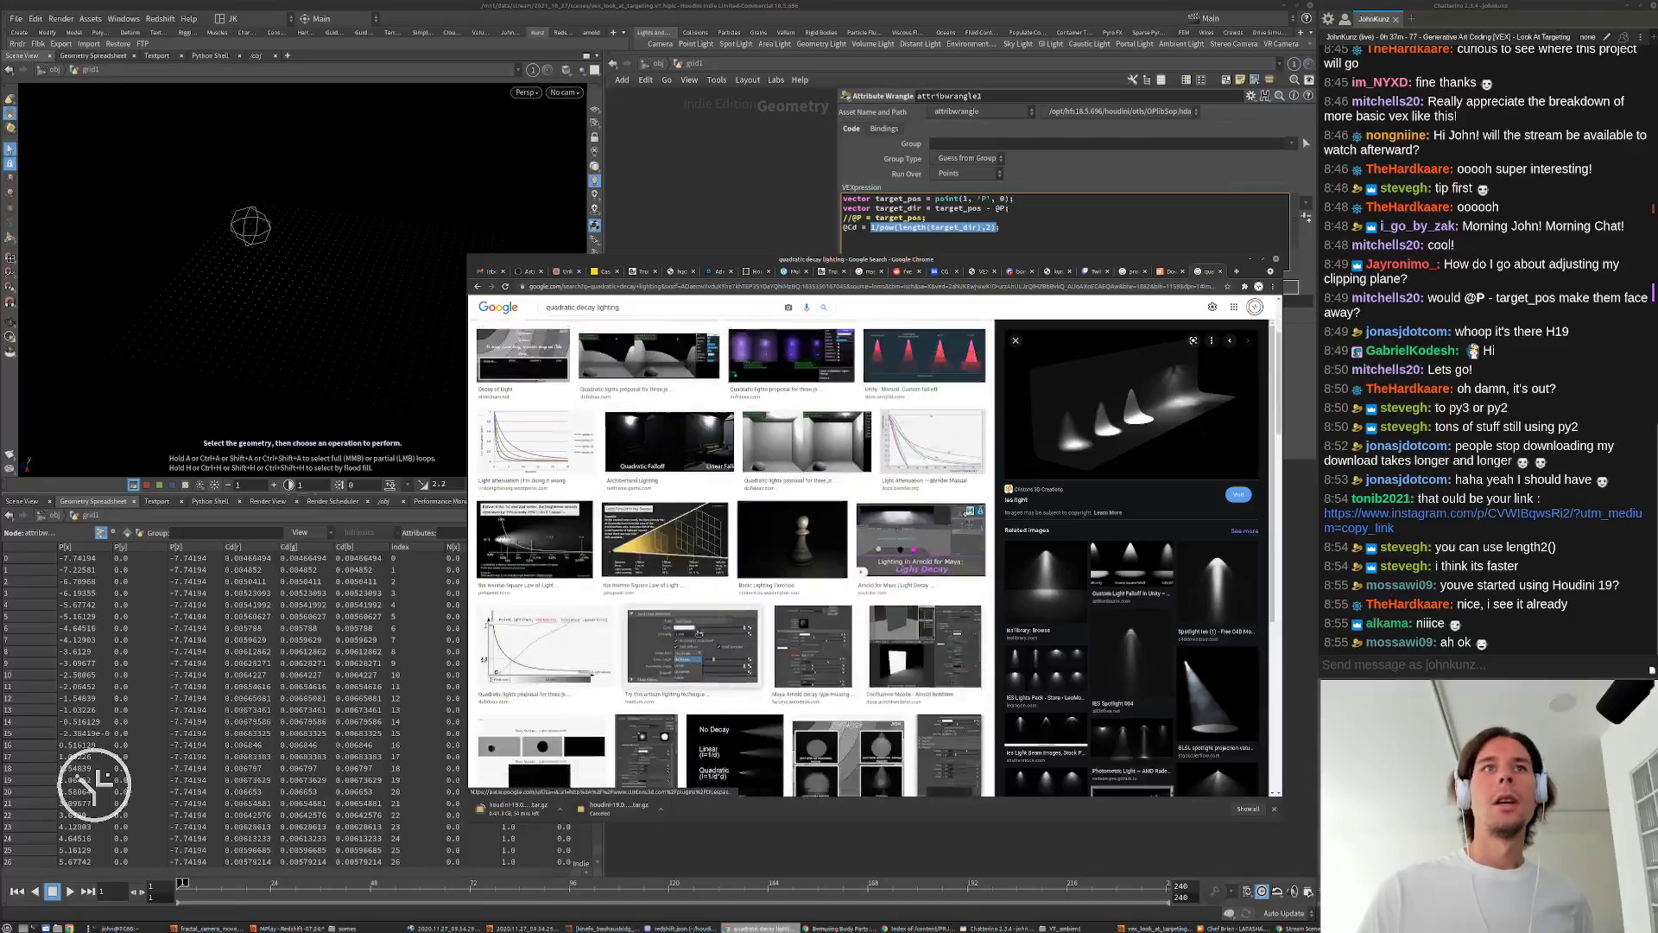
left_click(544, 480)
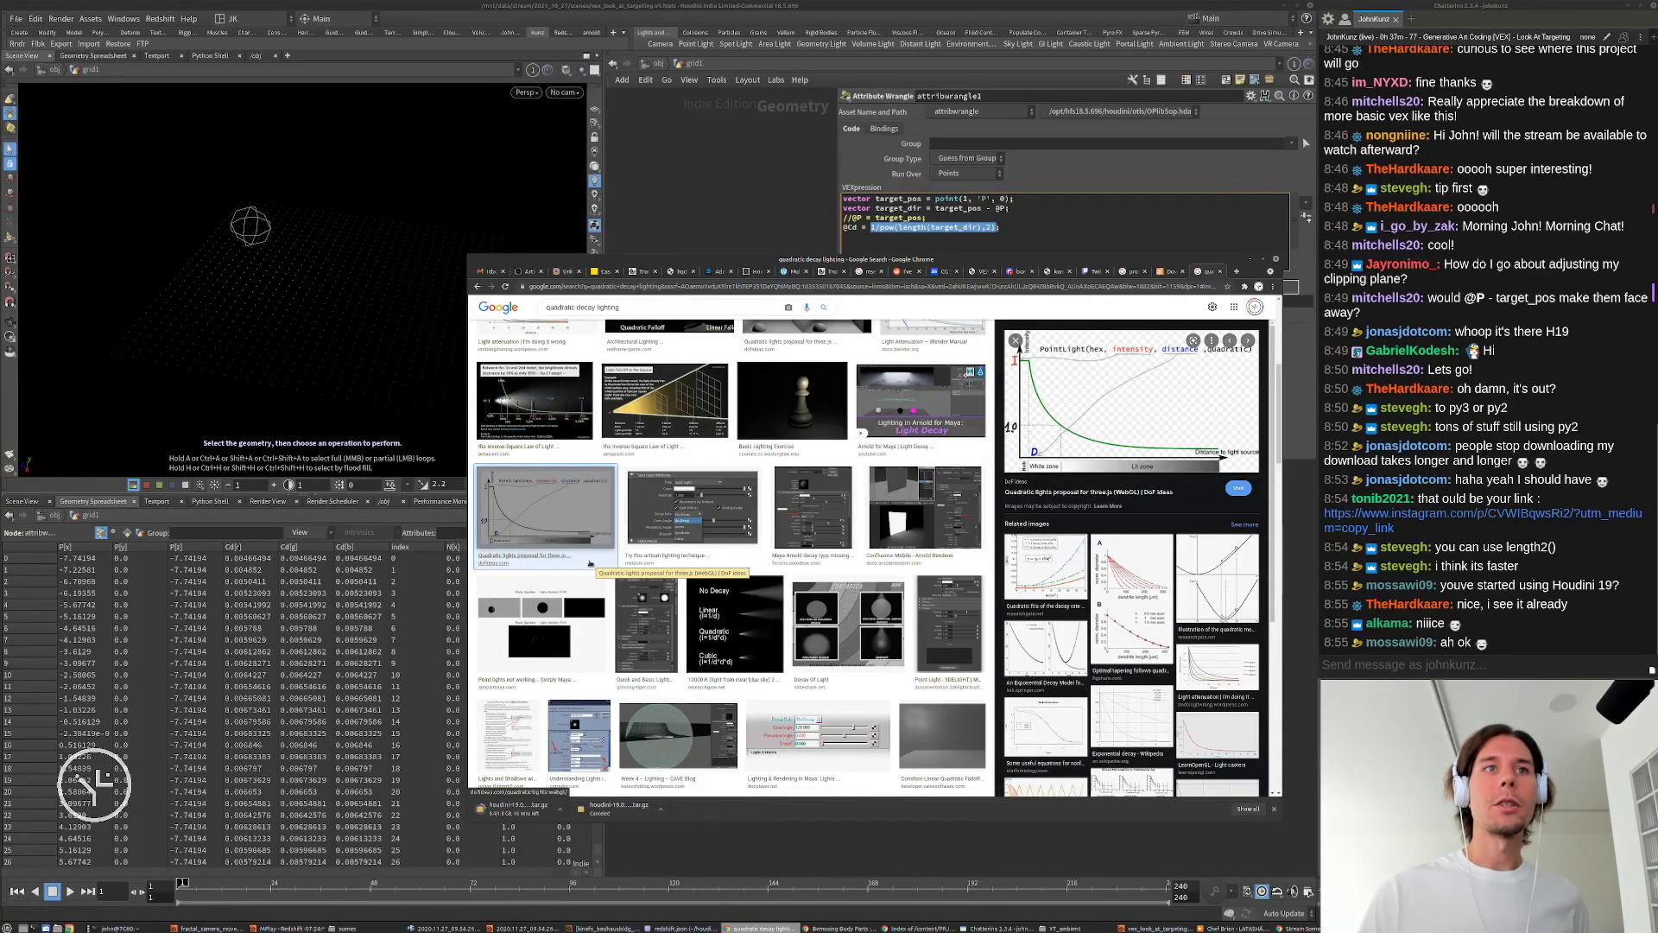
Step: Scan further down the light falloff image results and switch back to Houdini
scroll(639, 535, "down", 3)
scroll(682, 504, "down", 3)
left_click(680, 214)
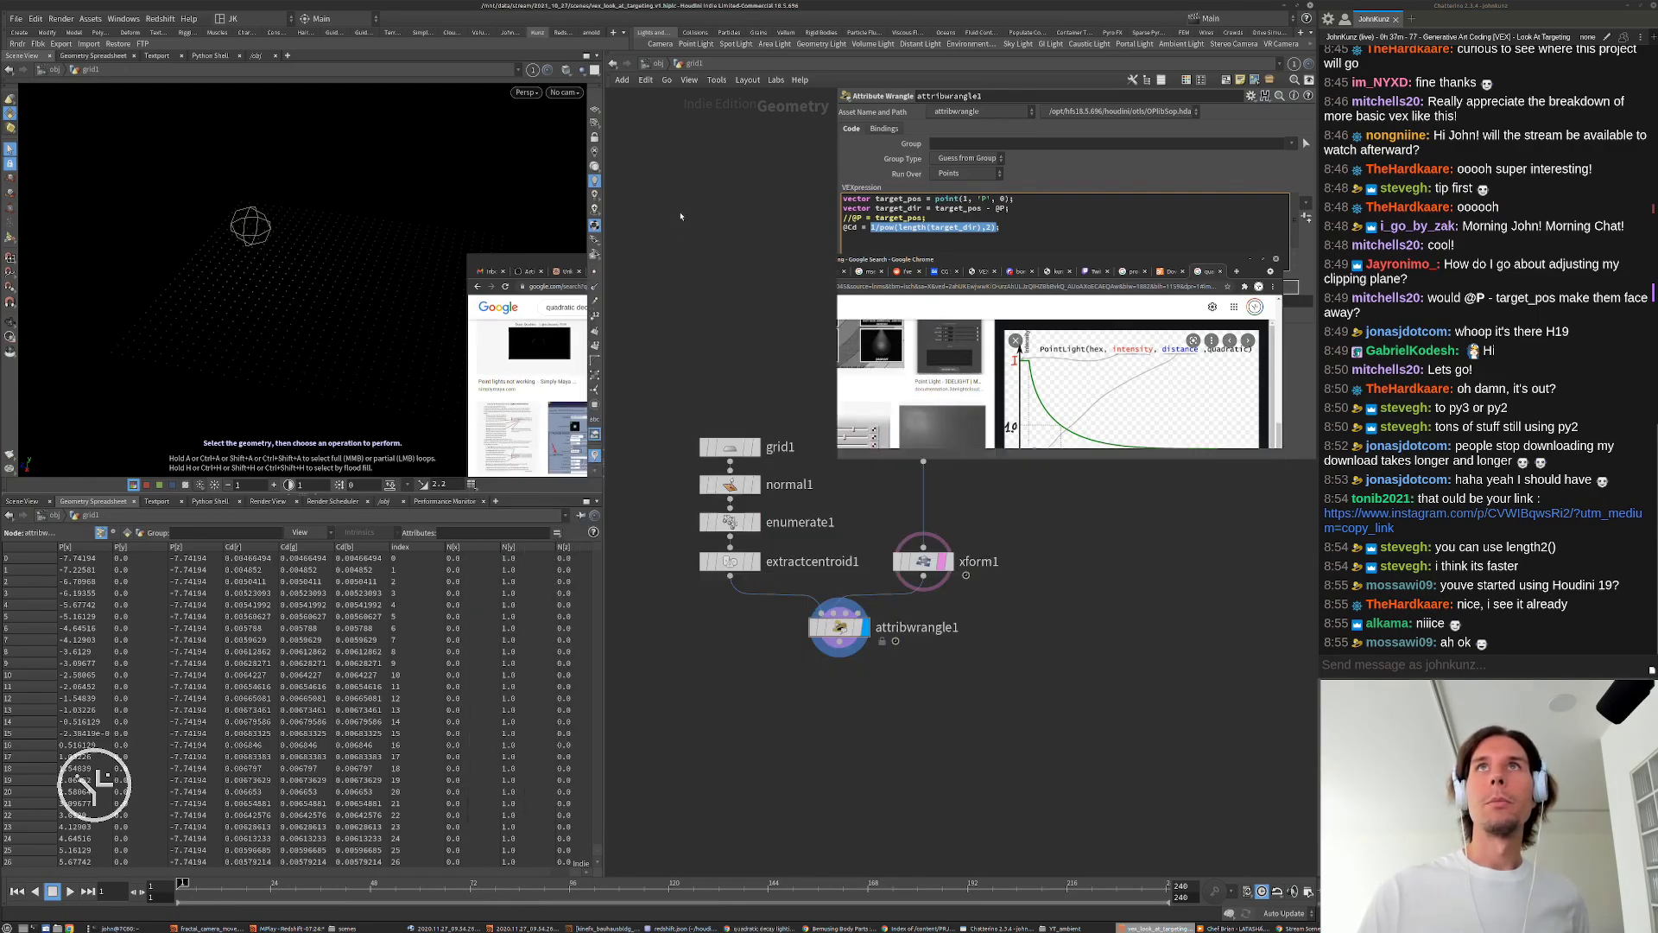
left_click(989, 228)
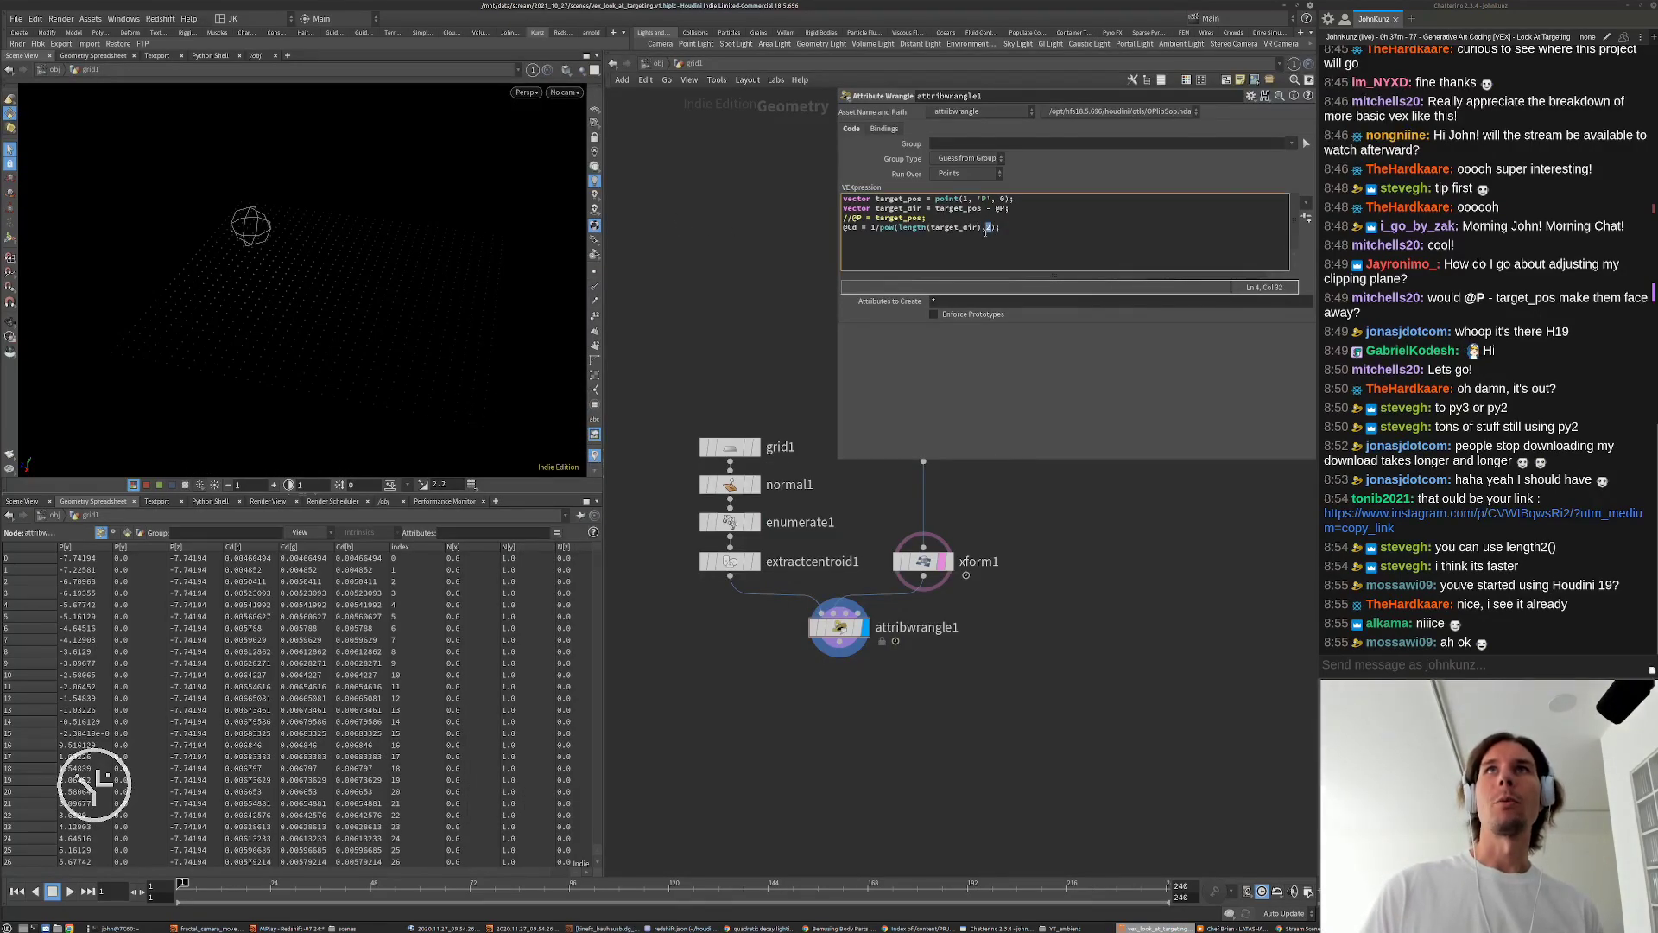
left_click(791, 278)
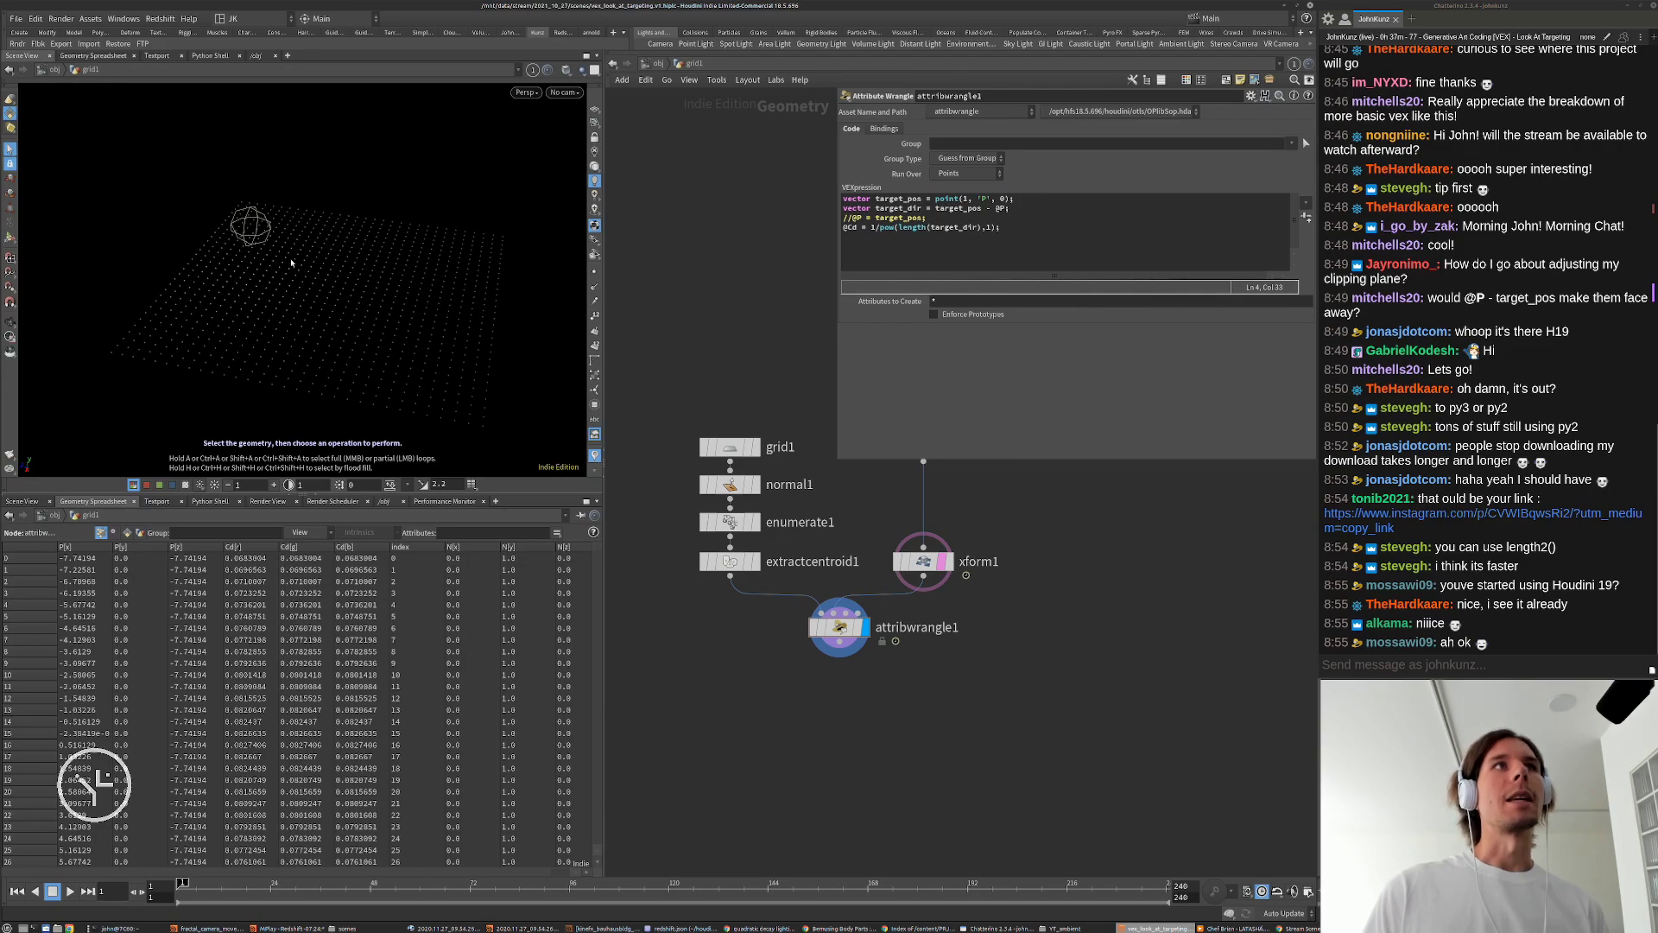
left_click_drag(475, 367, 334, 284)
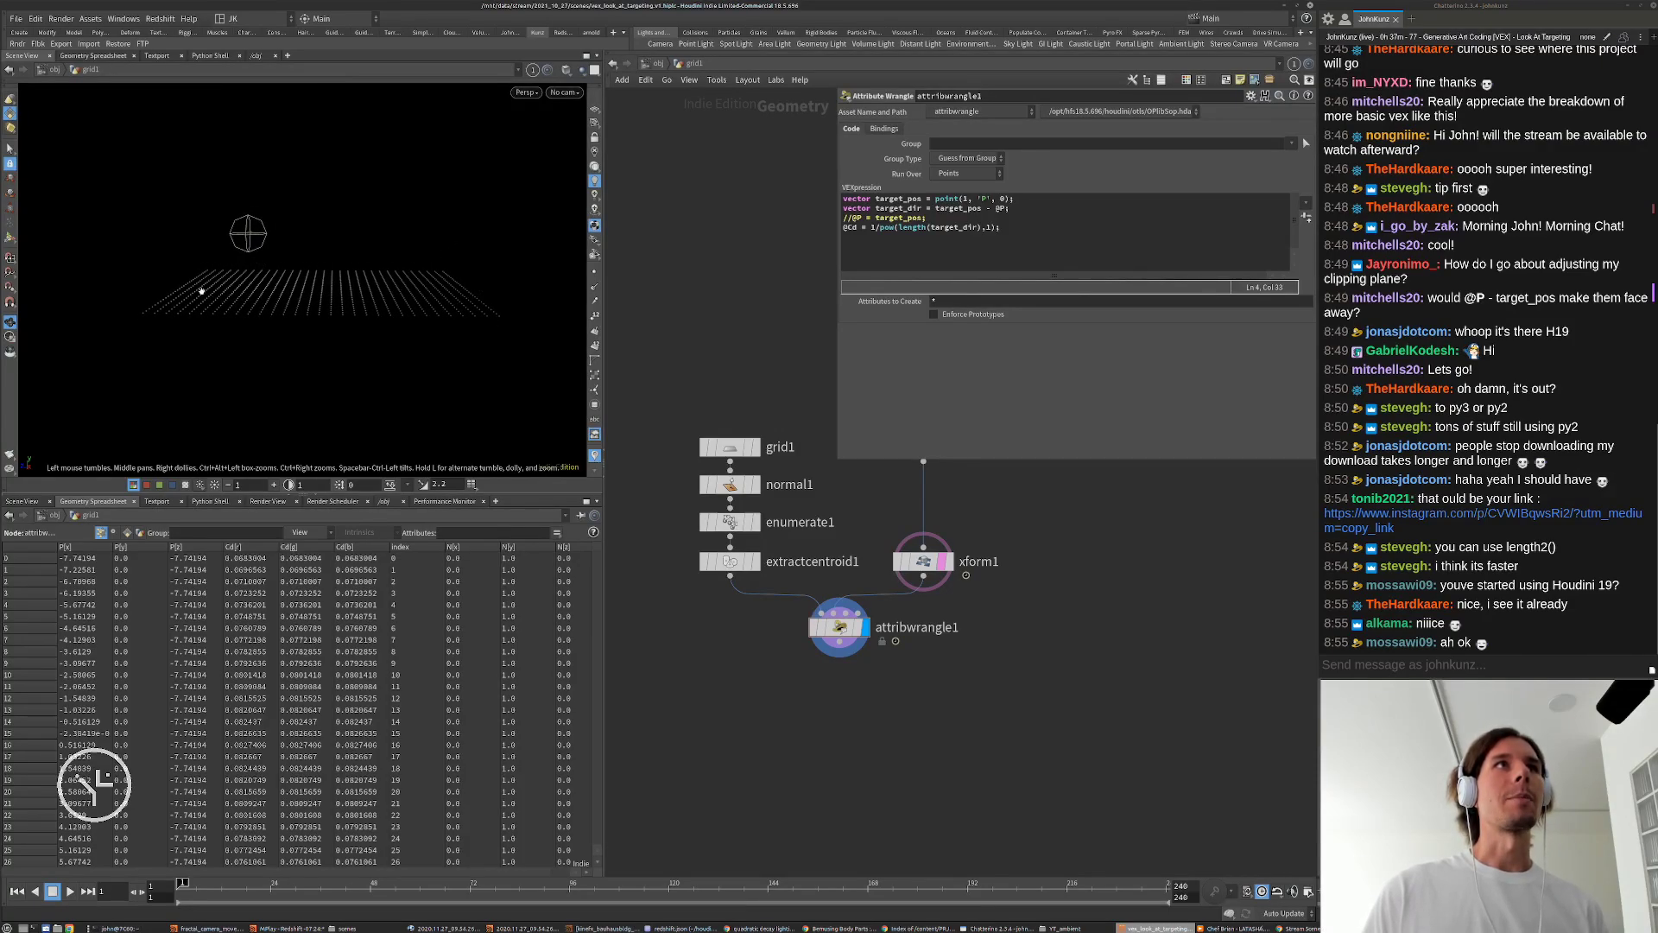
left_click(991, 227)
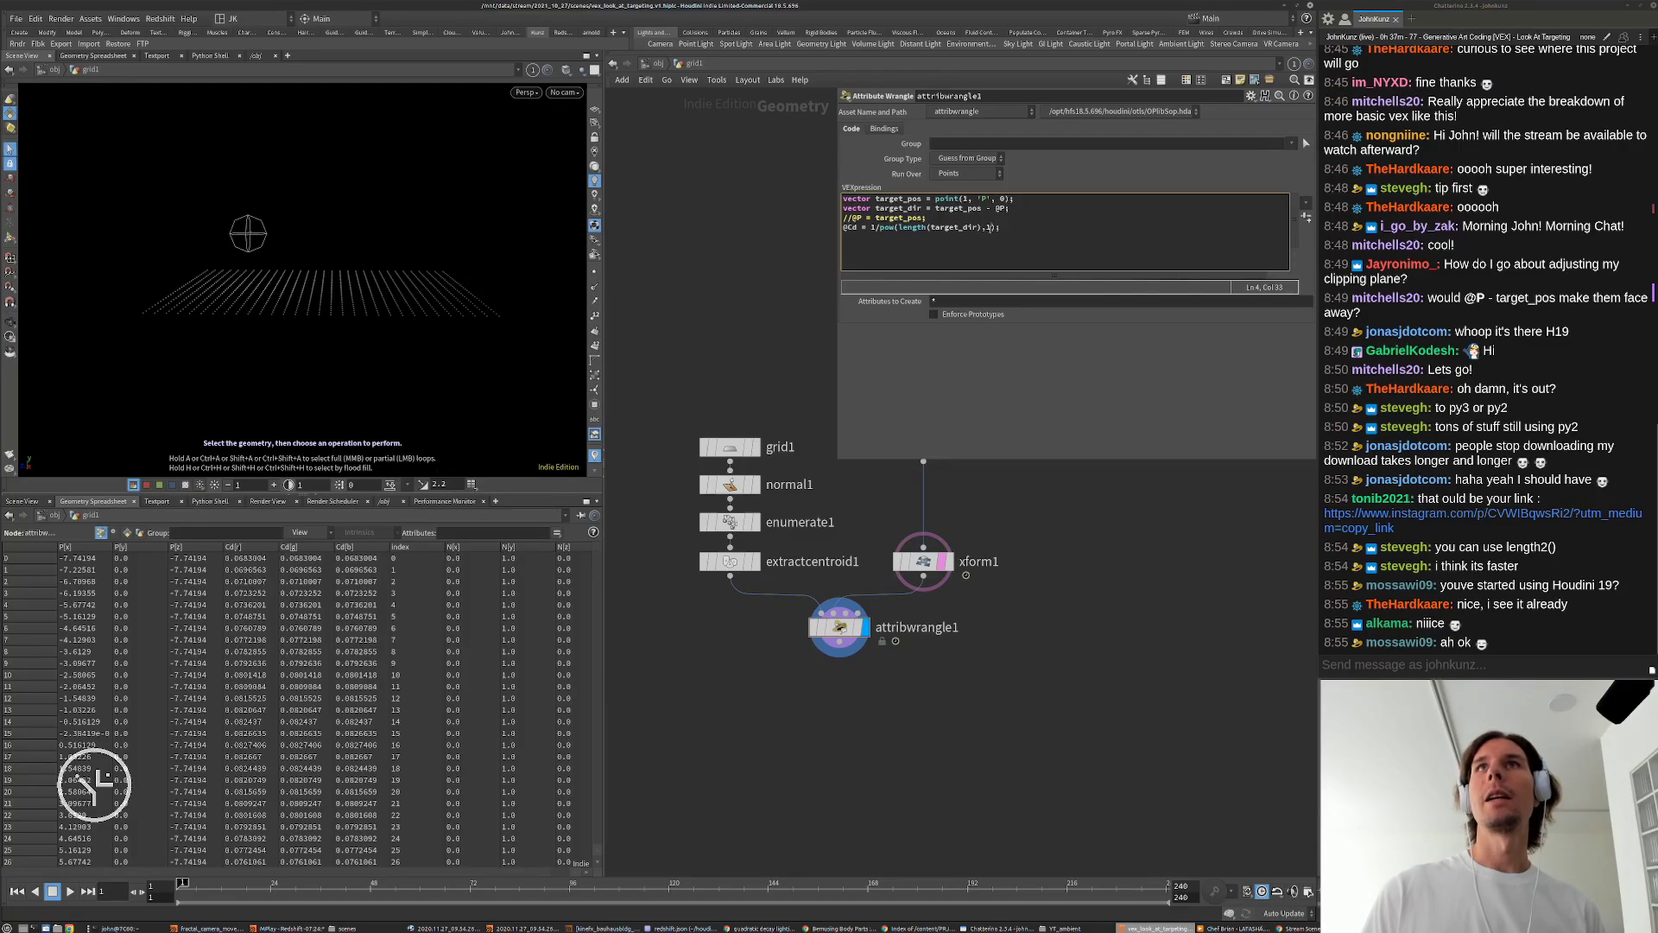
left_click(726, 305)
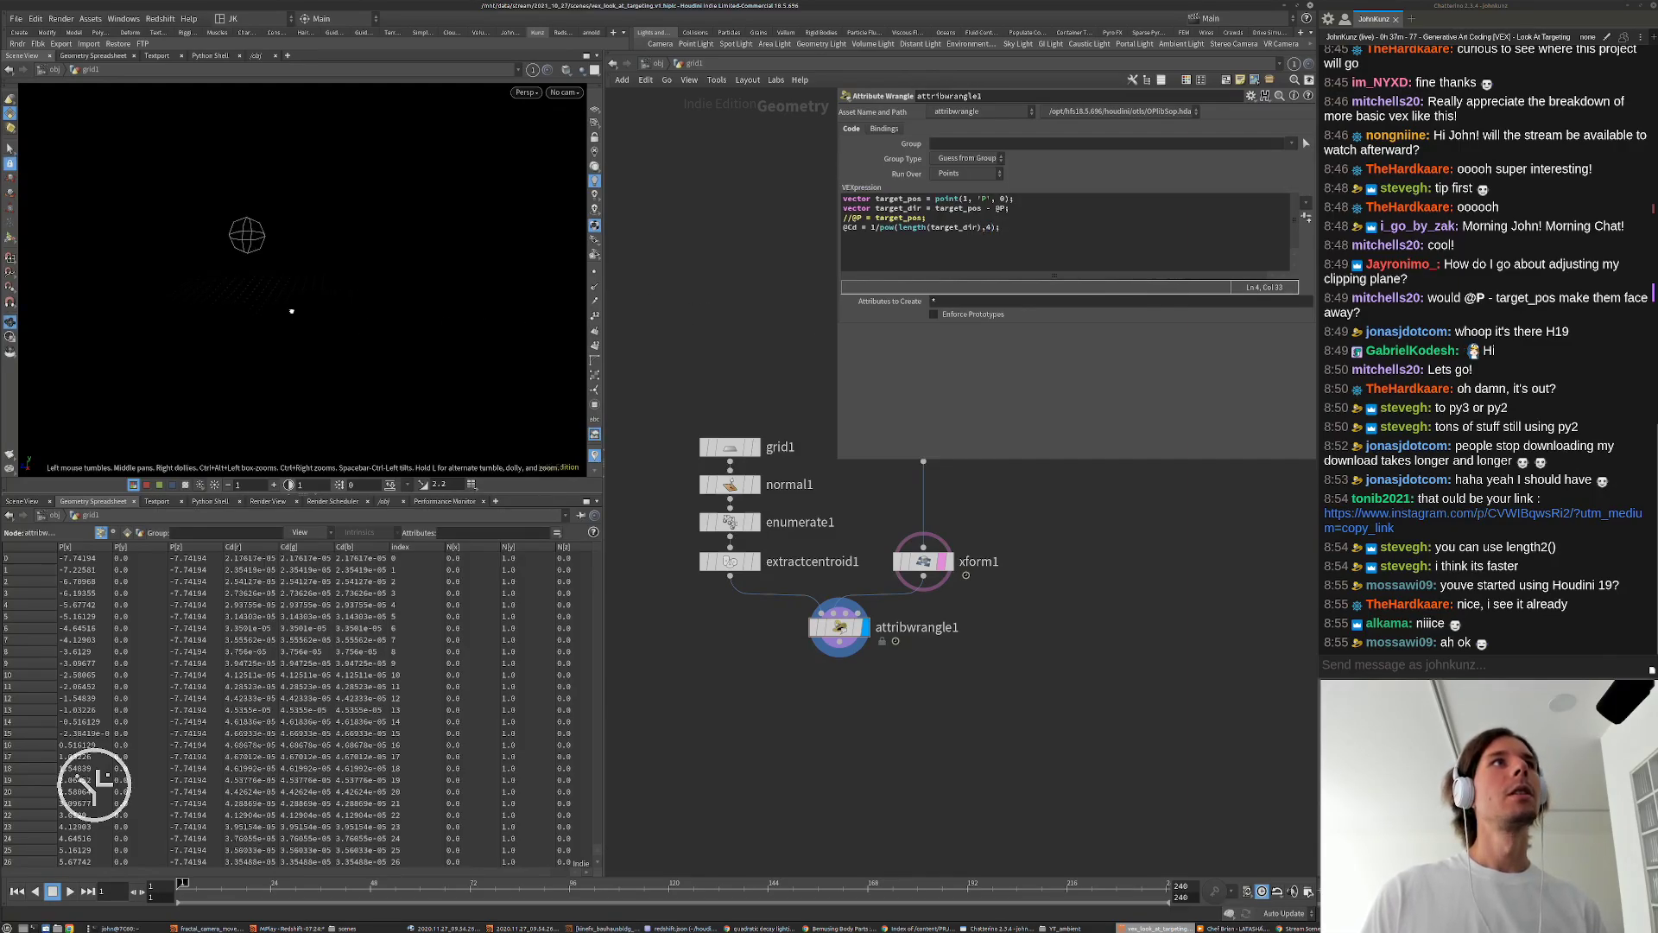
left_click_drag(292, 311, 259, 380, "alt")
left_click_drag(264, 481, 272, 484)
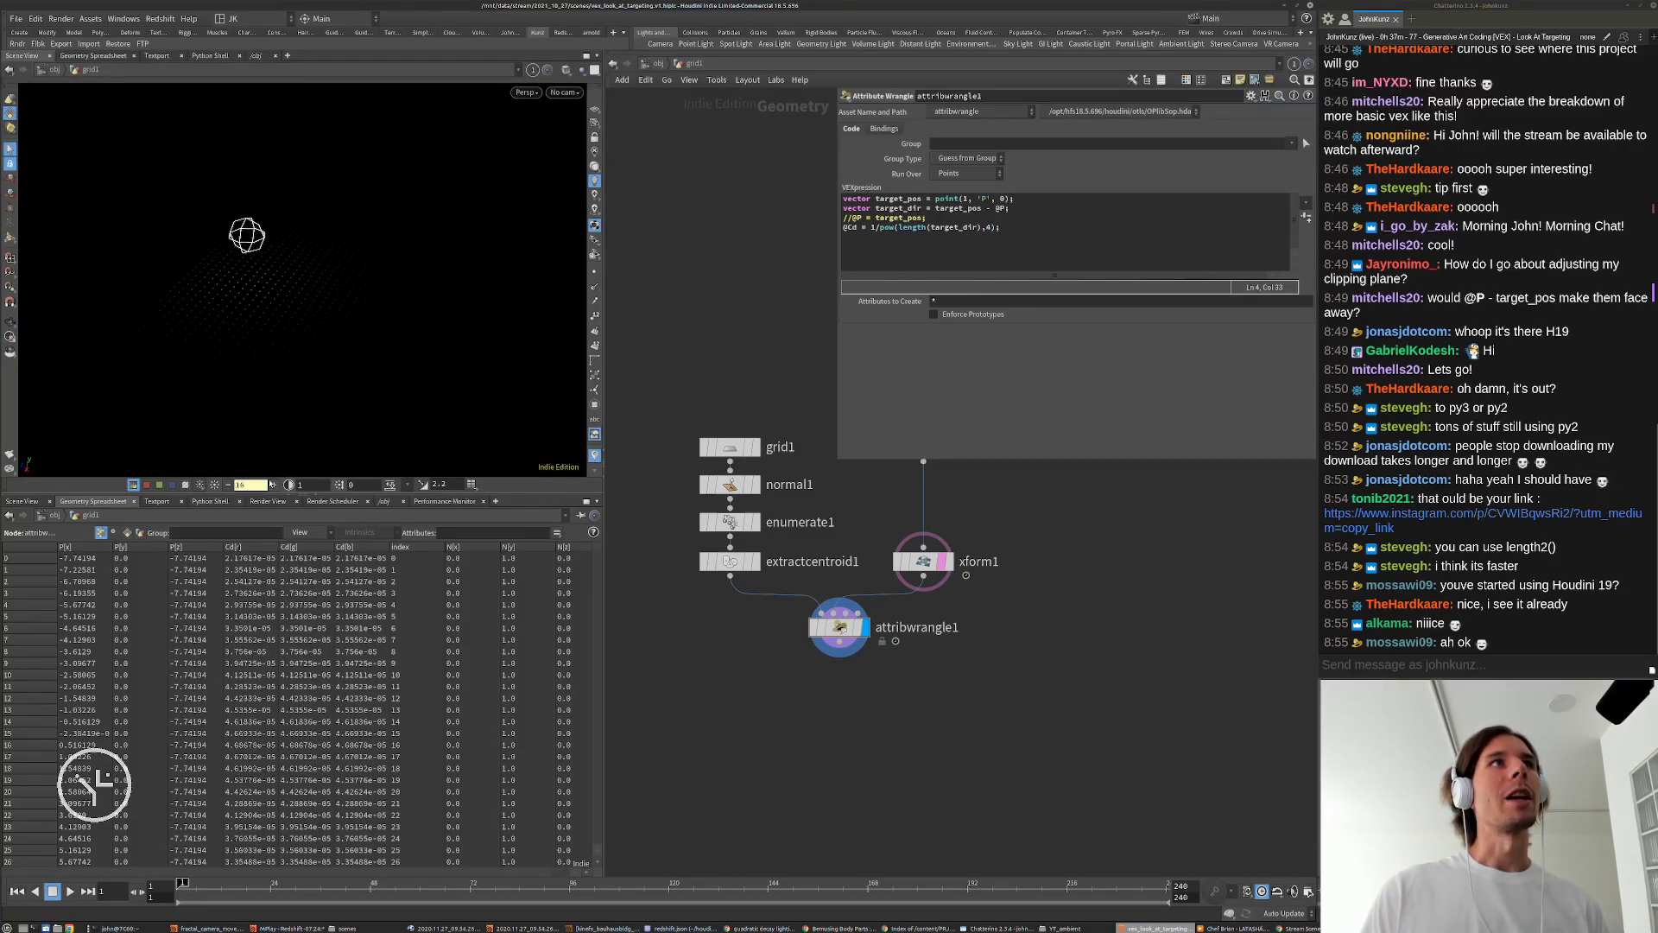
key("Up")
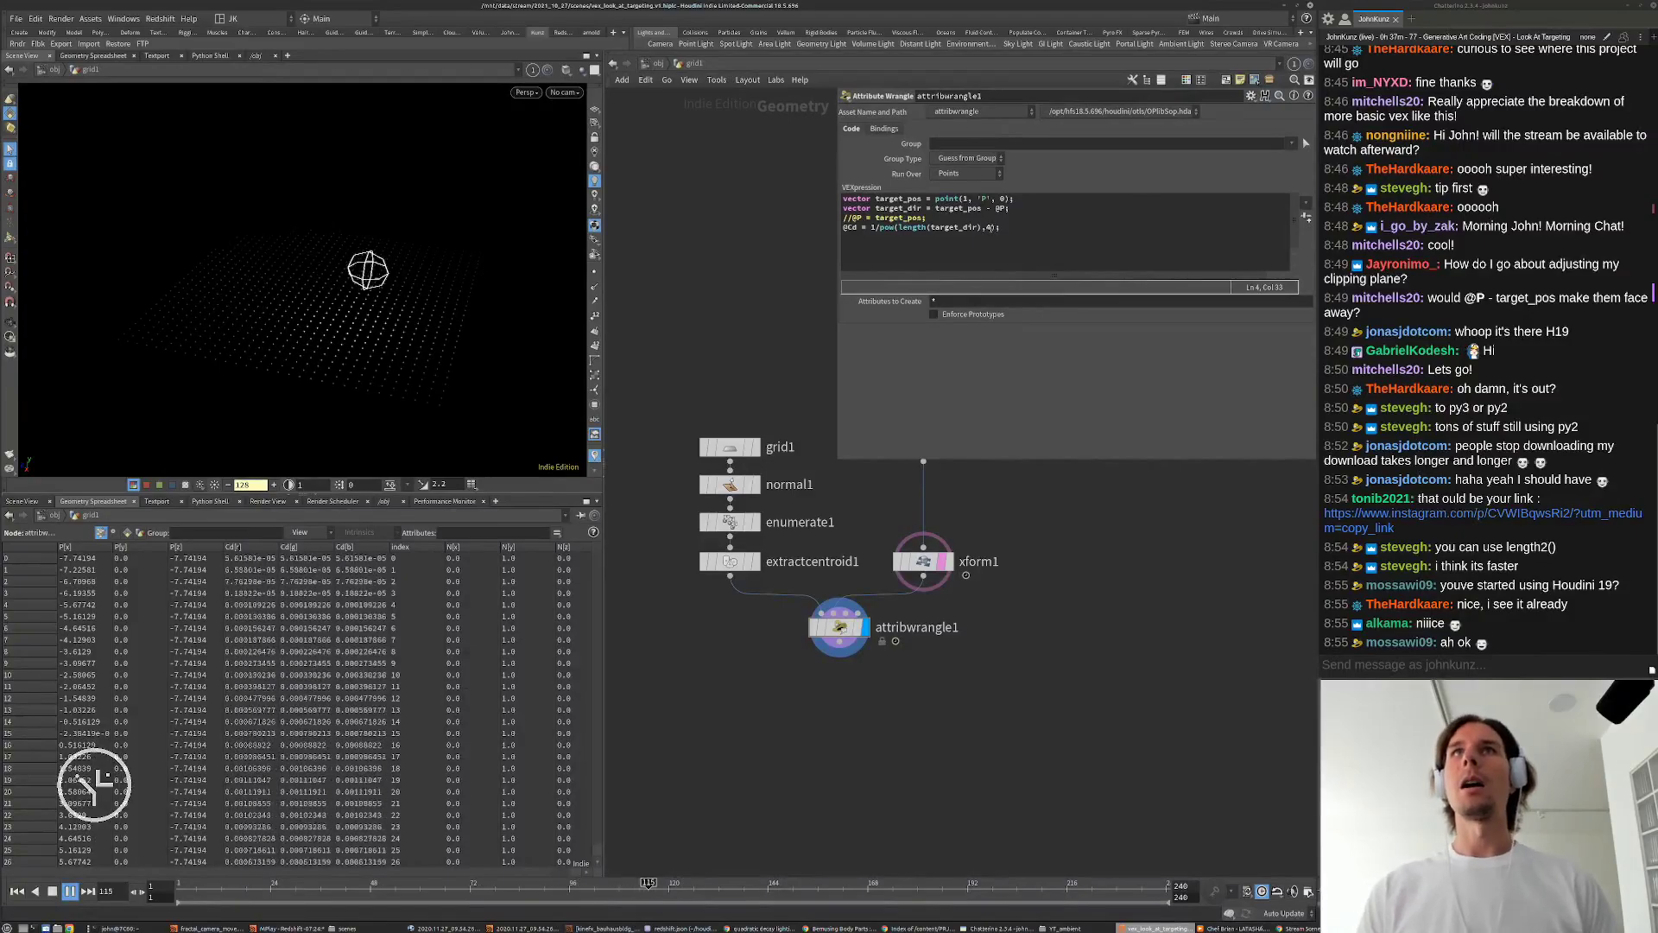
double_click(987, 227)
type("2")
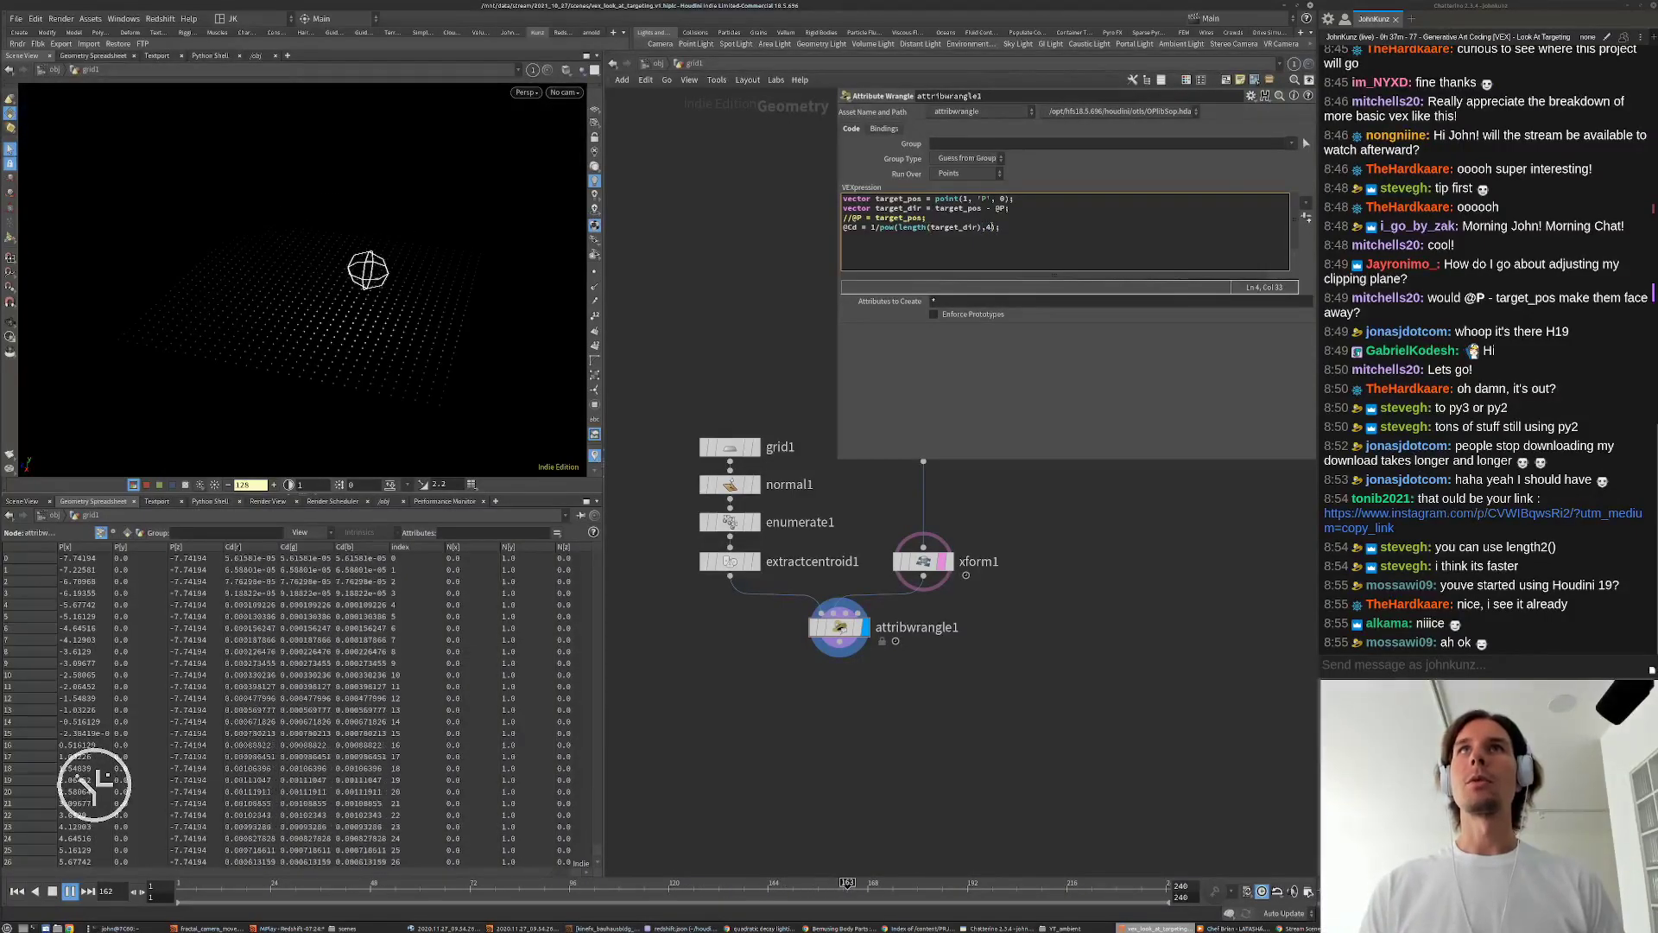
left_click(987, 227)
left_click(685, 322)
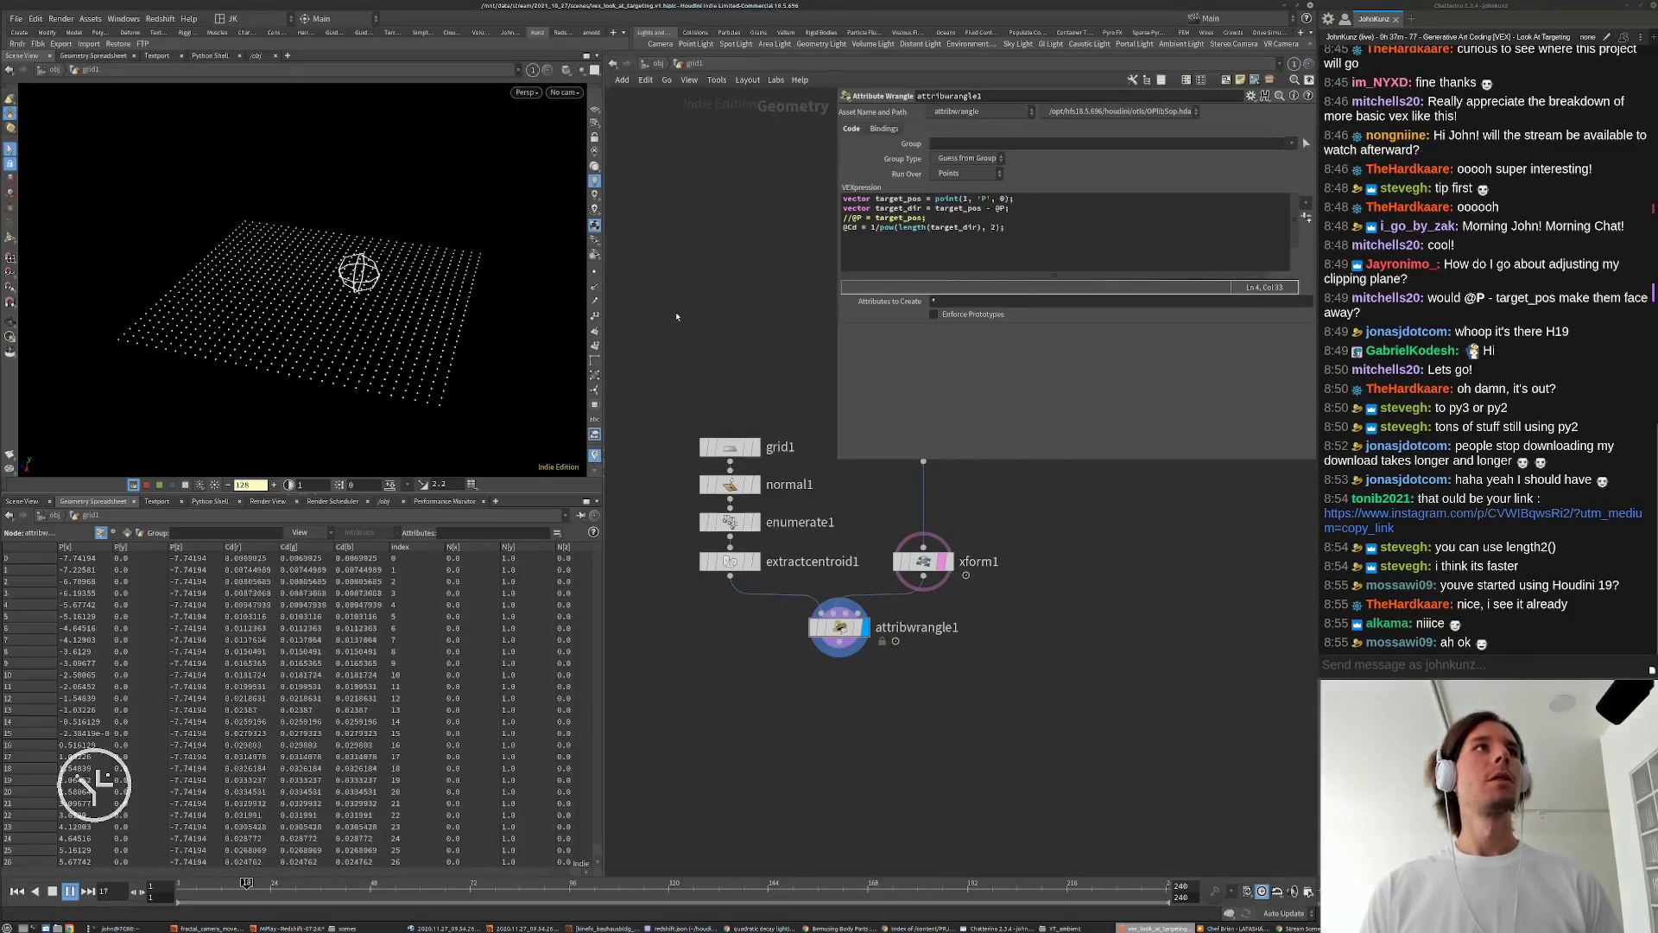
Step: Reset the viewport brightness to its default, and stop the playback by rewinding the timeline to frame 1
left_click(215, 485)
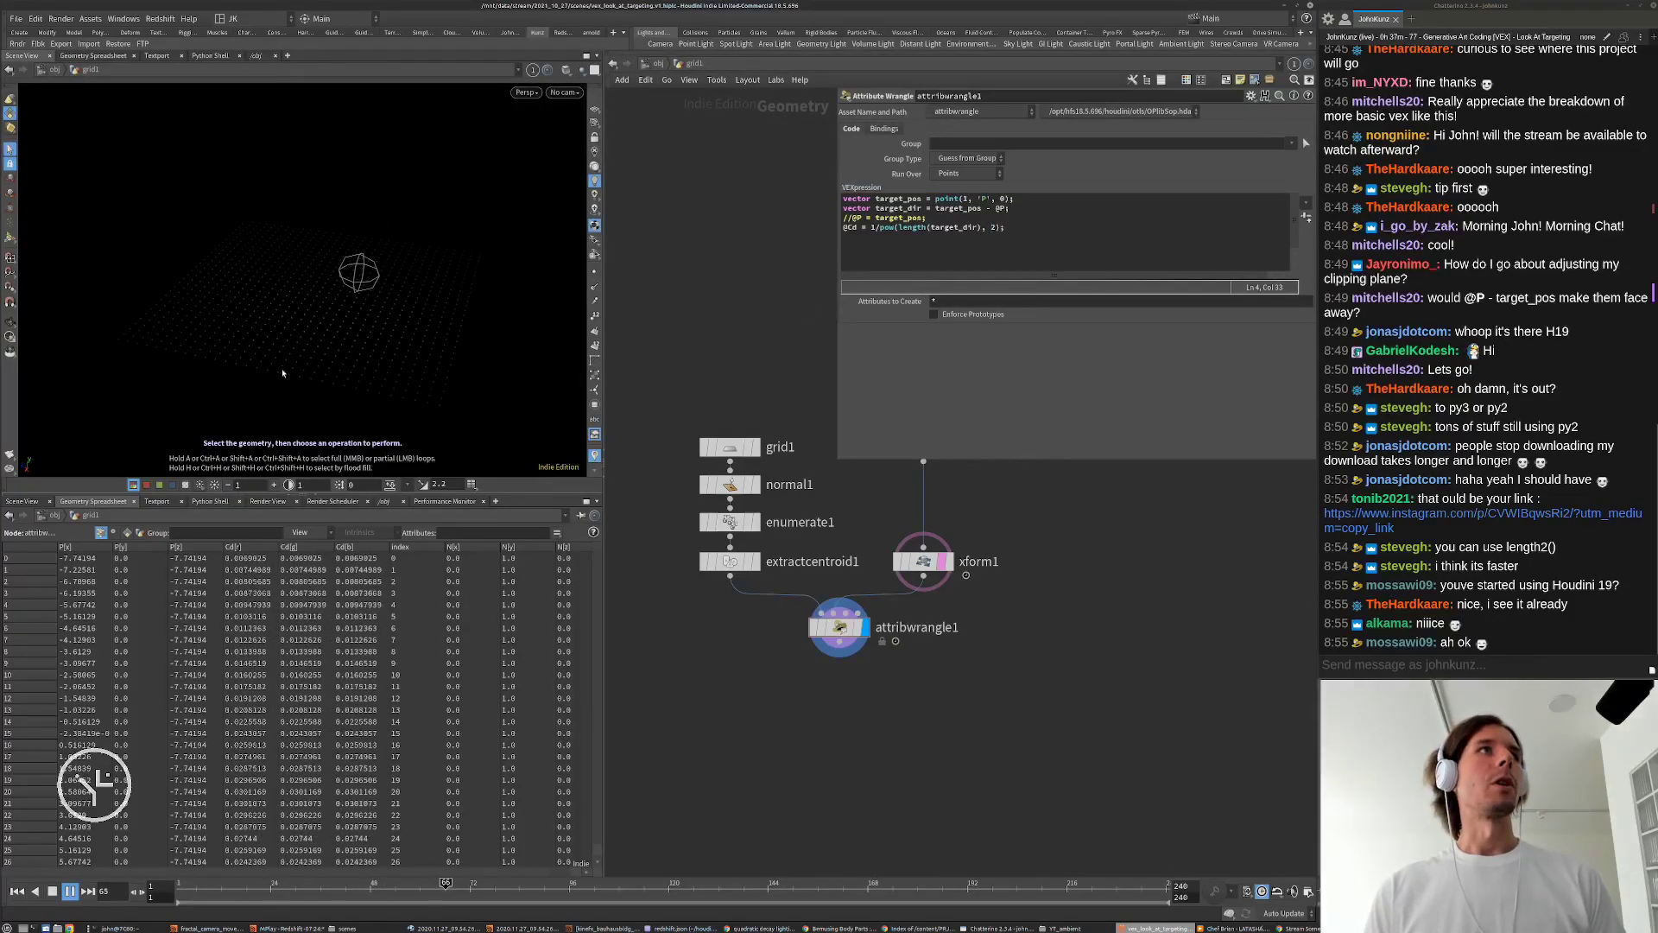
left_click_drag(282, 373, 274, 349, "alt")
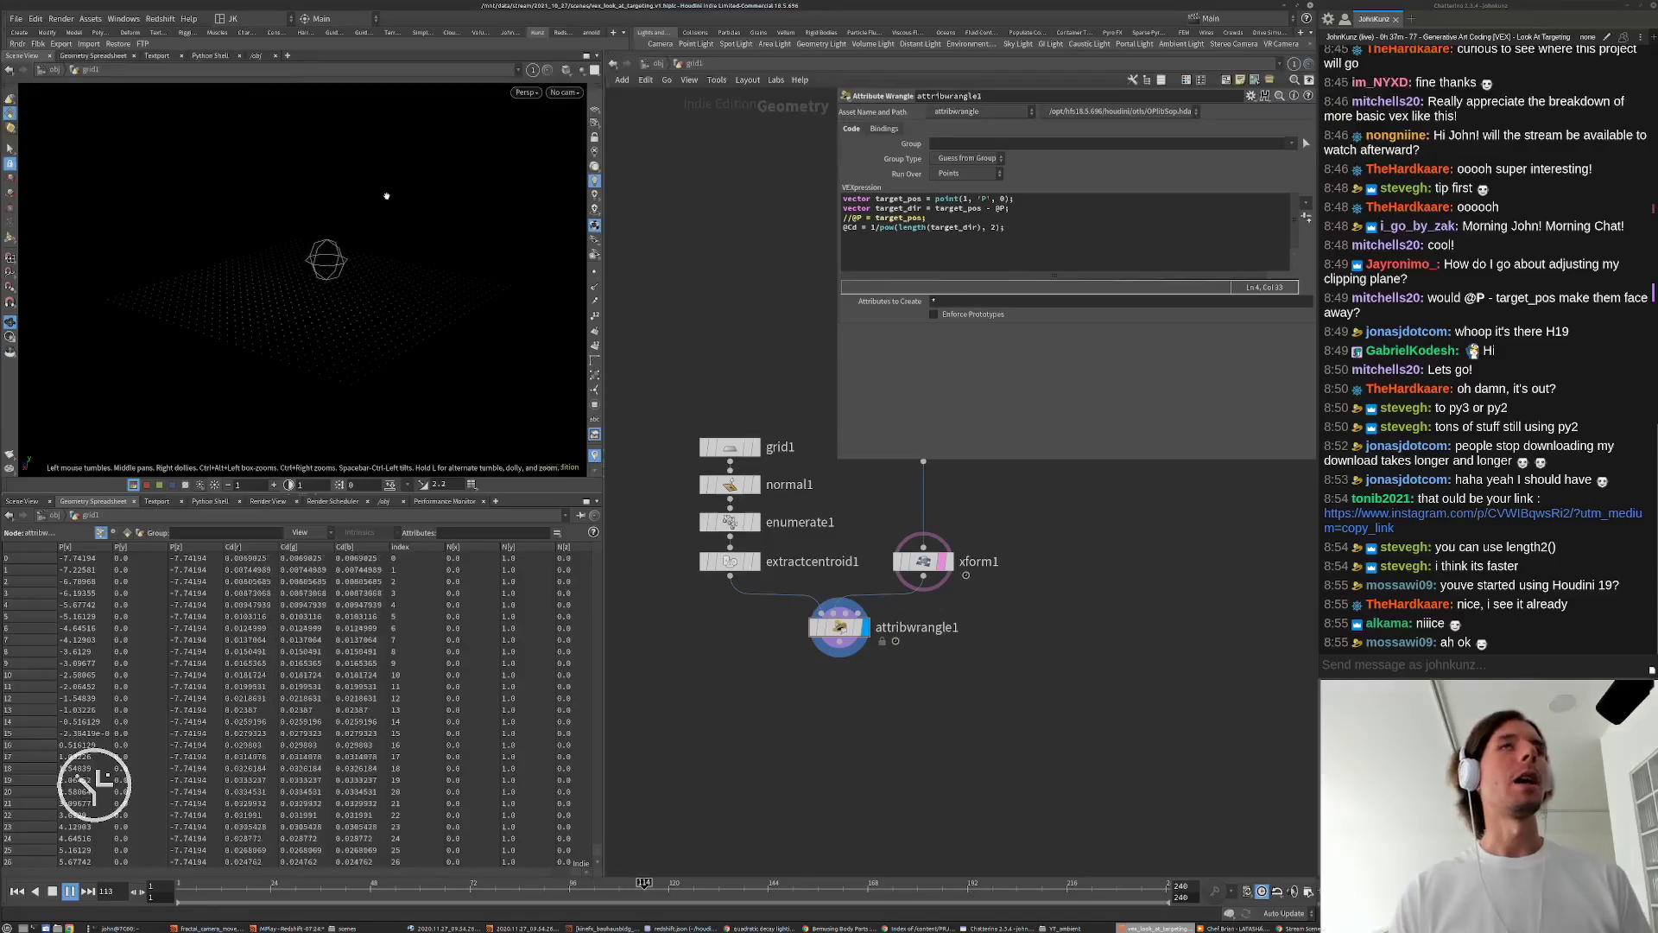
key("s")
middle_click_drag(751, 266, 744, 295)
key("ctrl+Up")
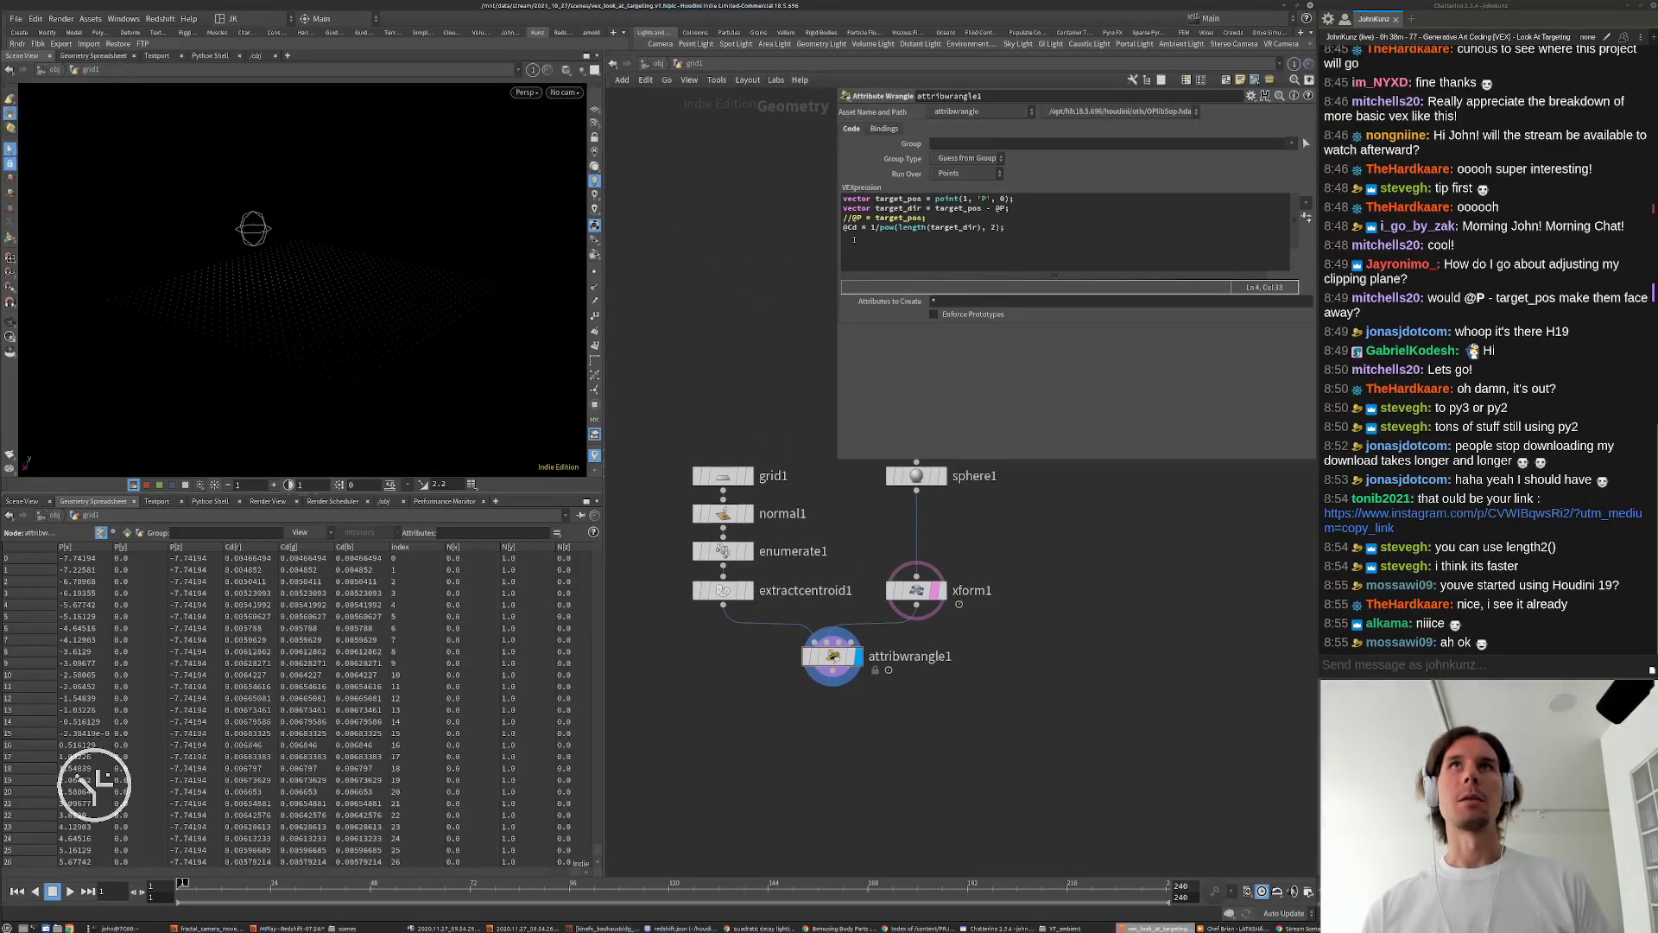
Step: Highlight length(target_dir) and the whole 1/pow(length(target_dir), 2) expression in turn
left_click(1014, 228)
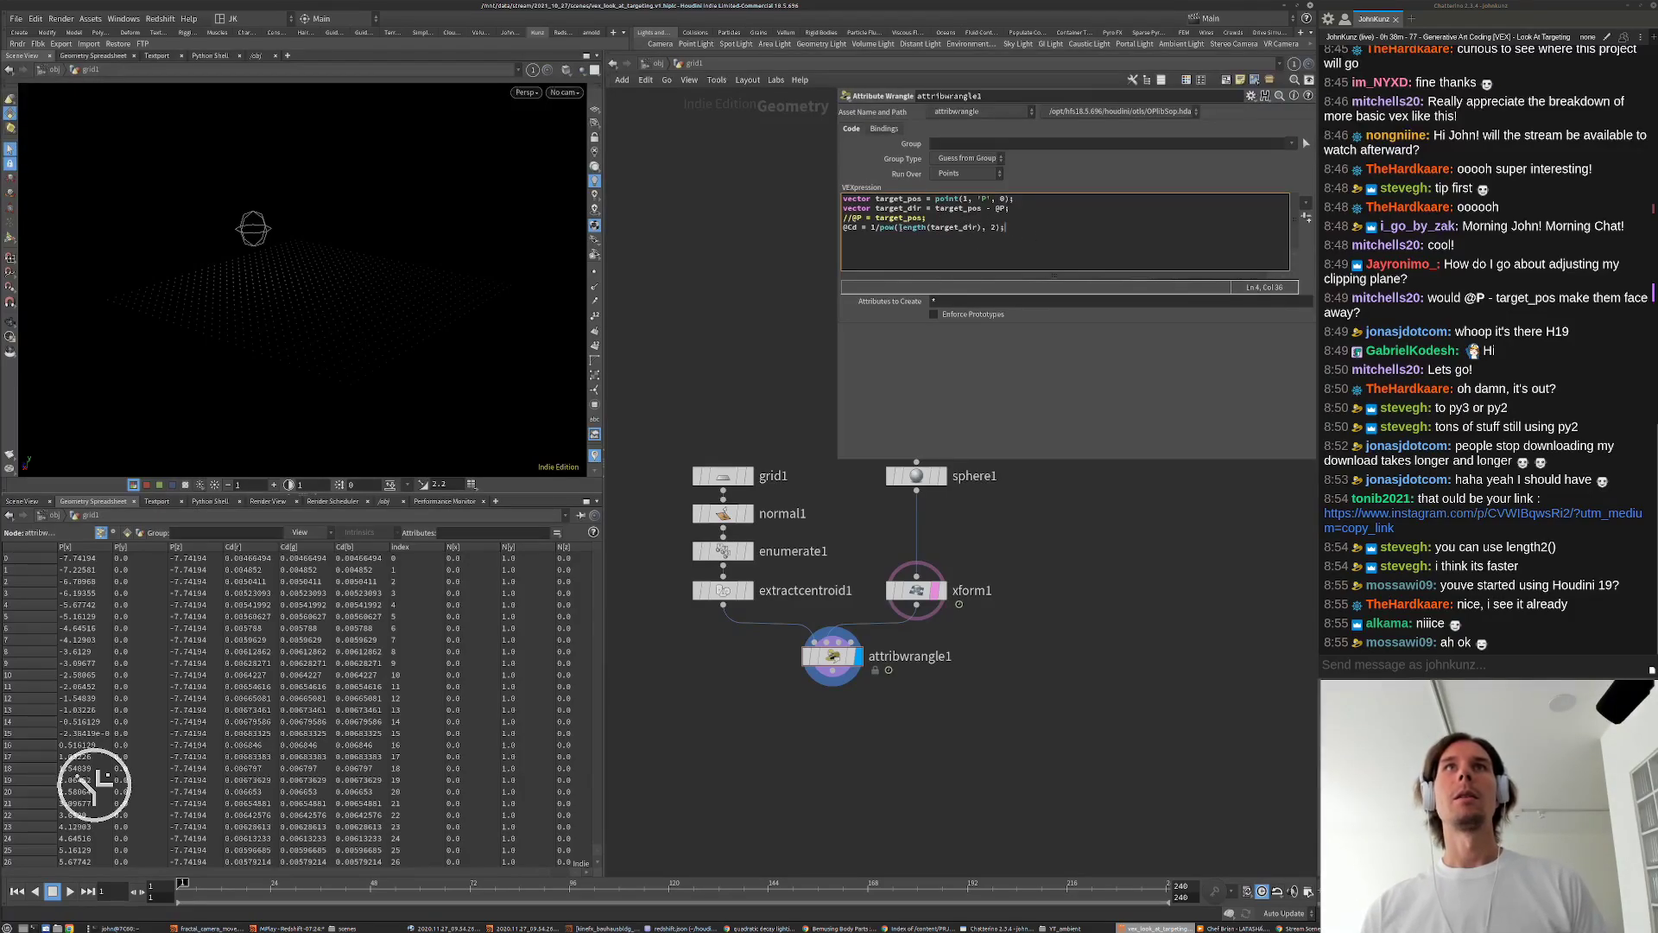
left_click_drag(899, 227, 983, 228)
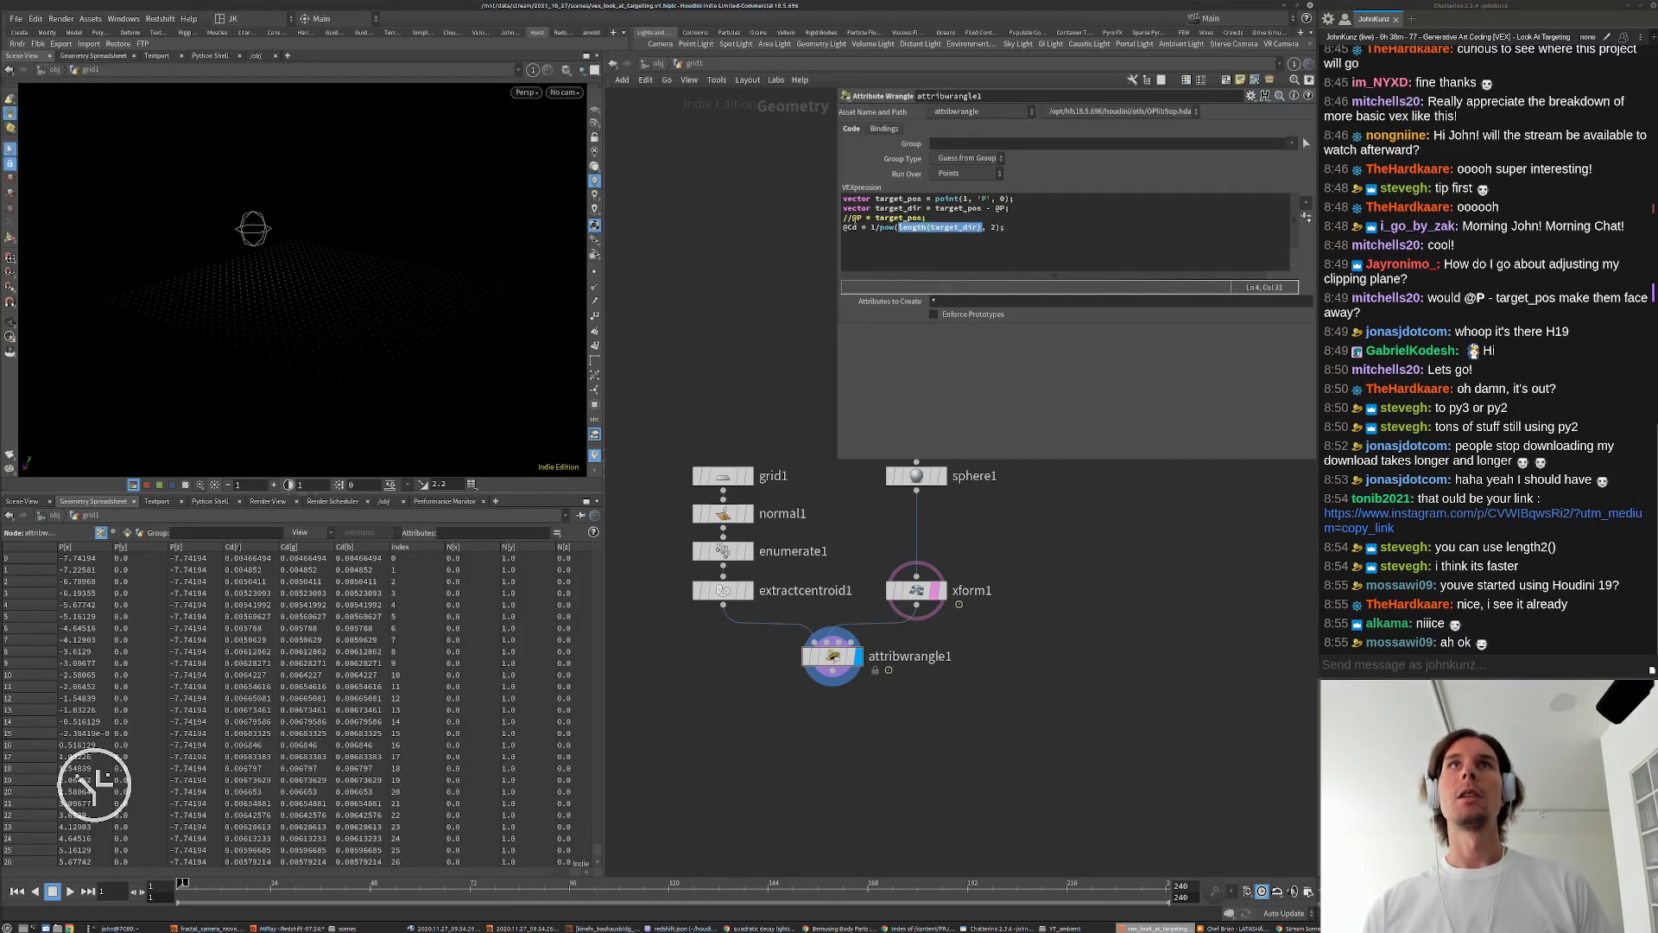
left_click_drag(869, 227, 1005, 227)
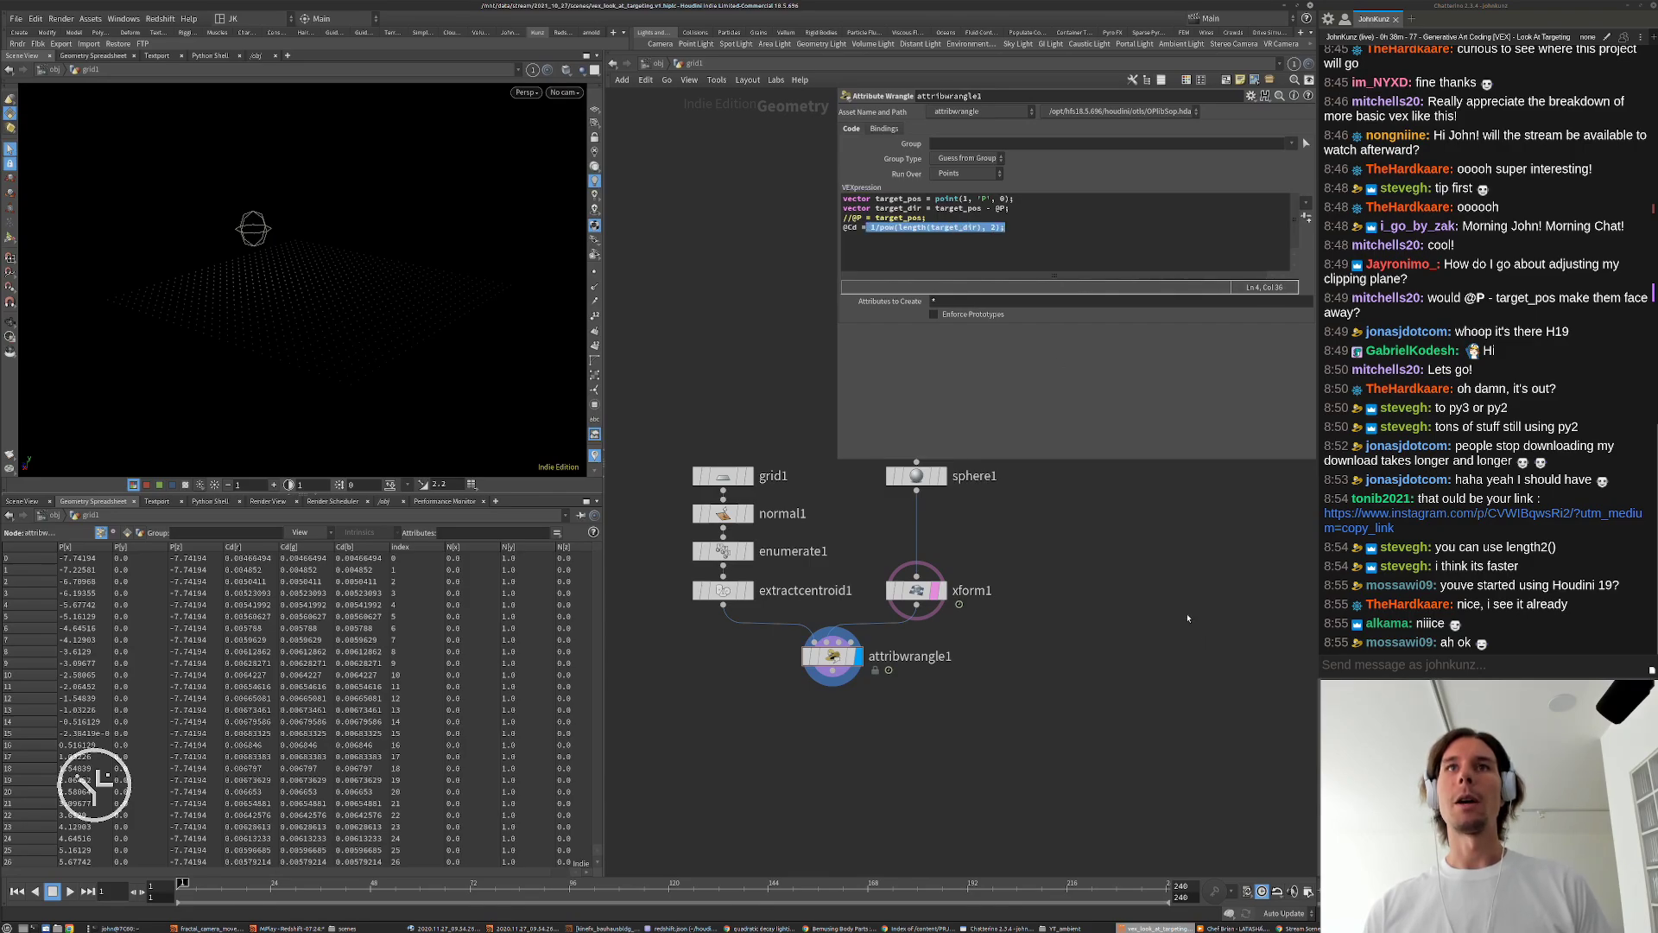
Step: Add a Line node beside sphere1 in the network and display it in the viewport
middle_click_drag(1187, 618, 1112, 657)
key("Tab")
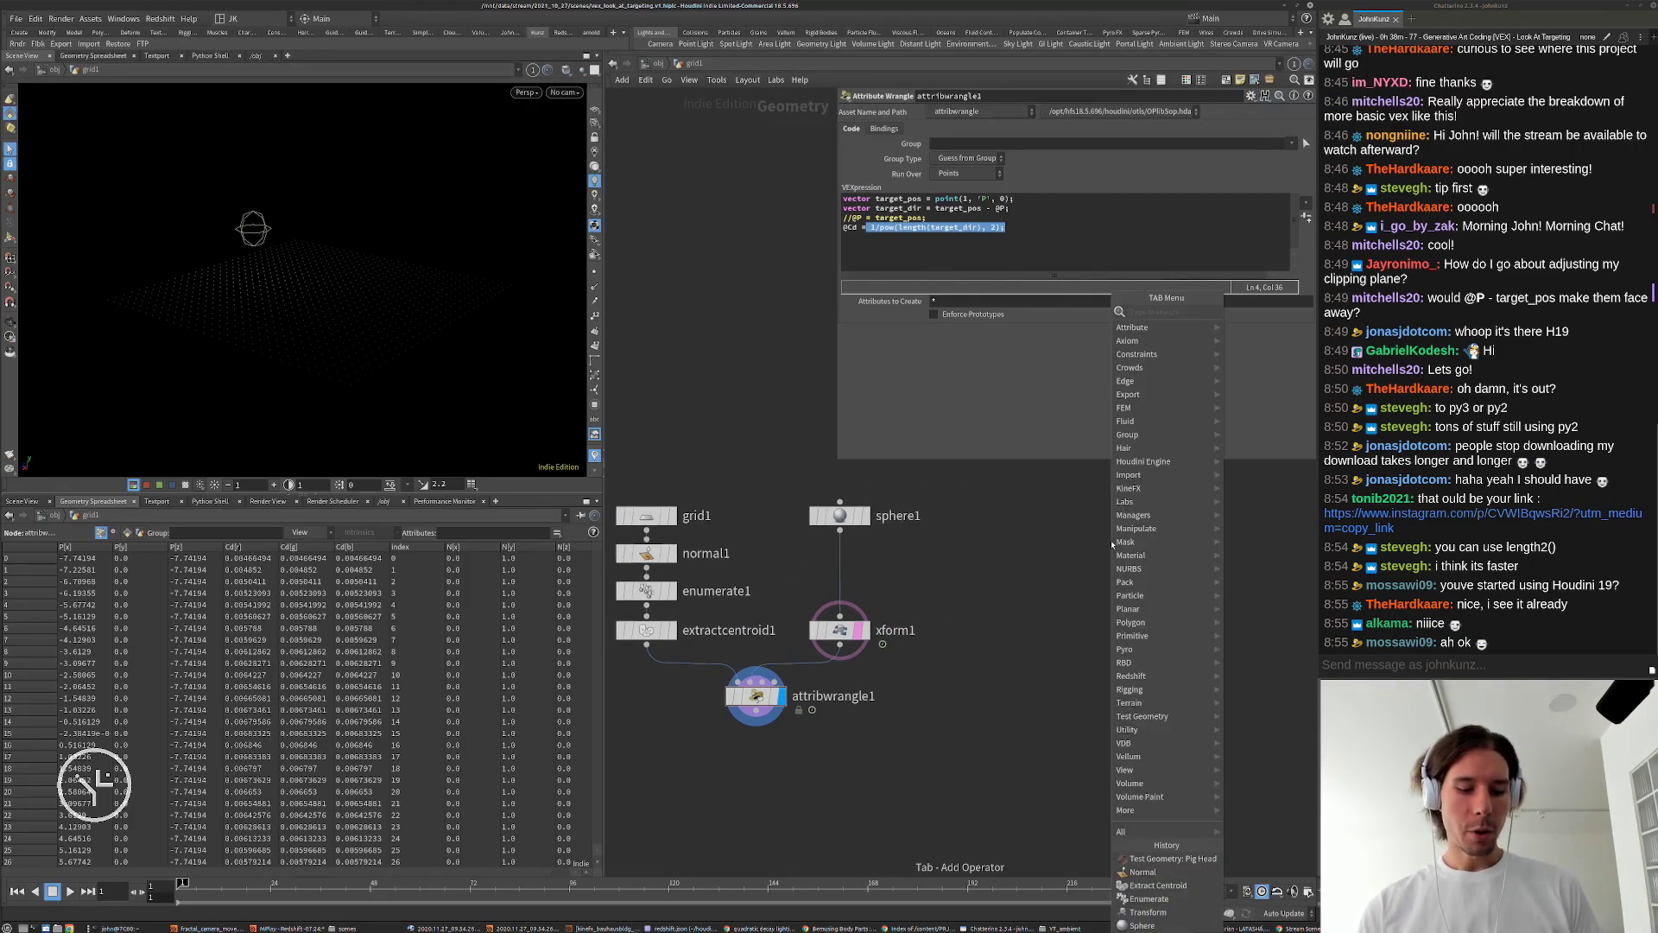
type("line")
key("Return")
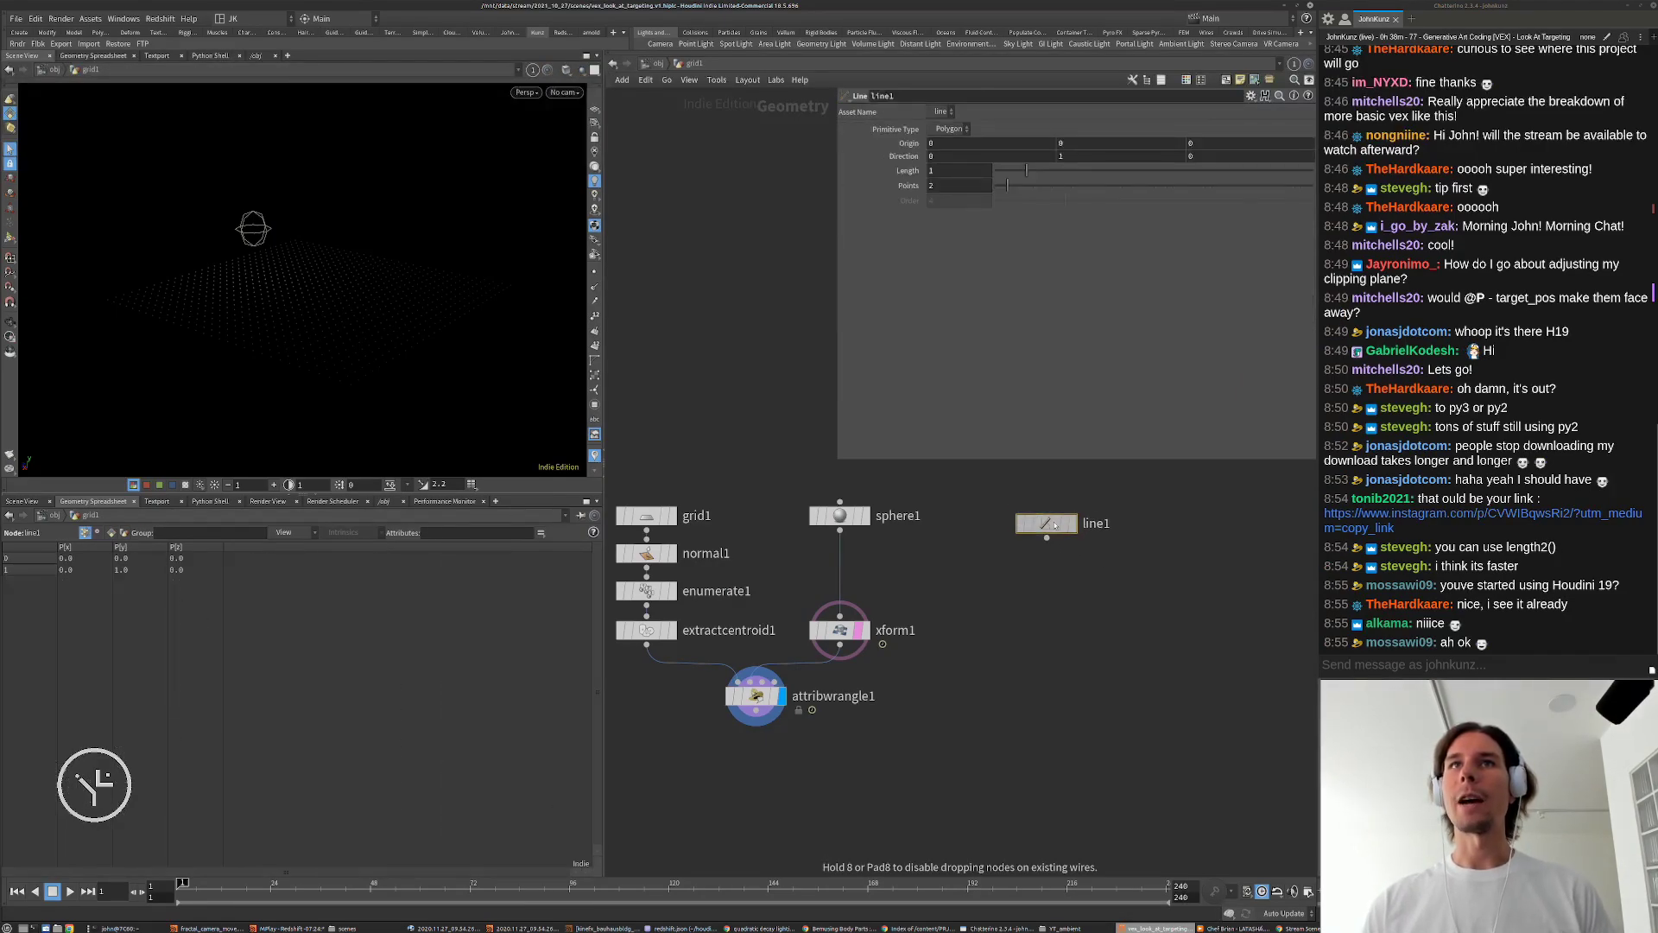
left_click(1065, 516)
left_click(1066, 515)
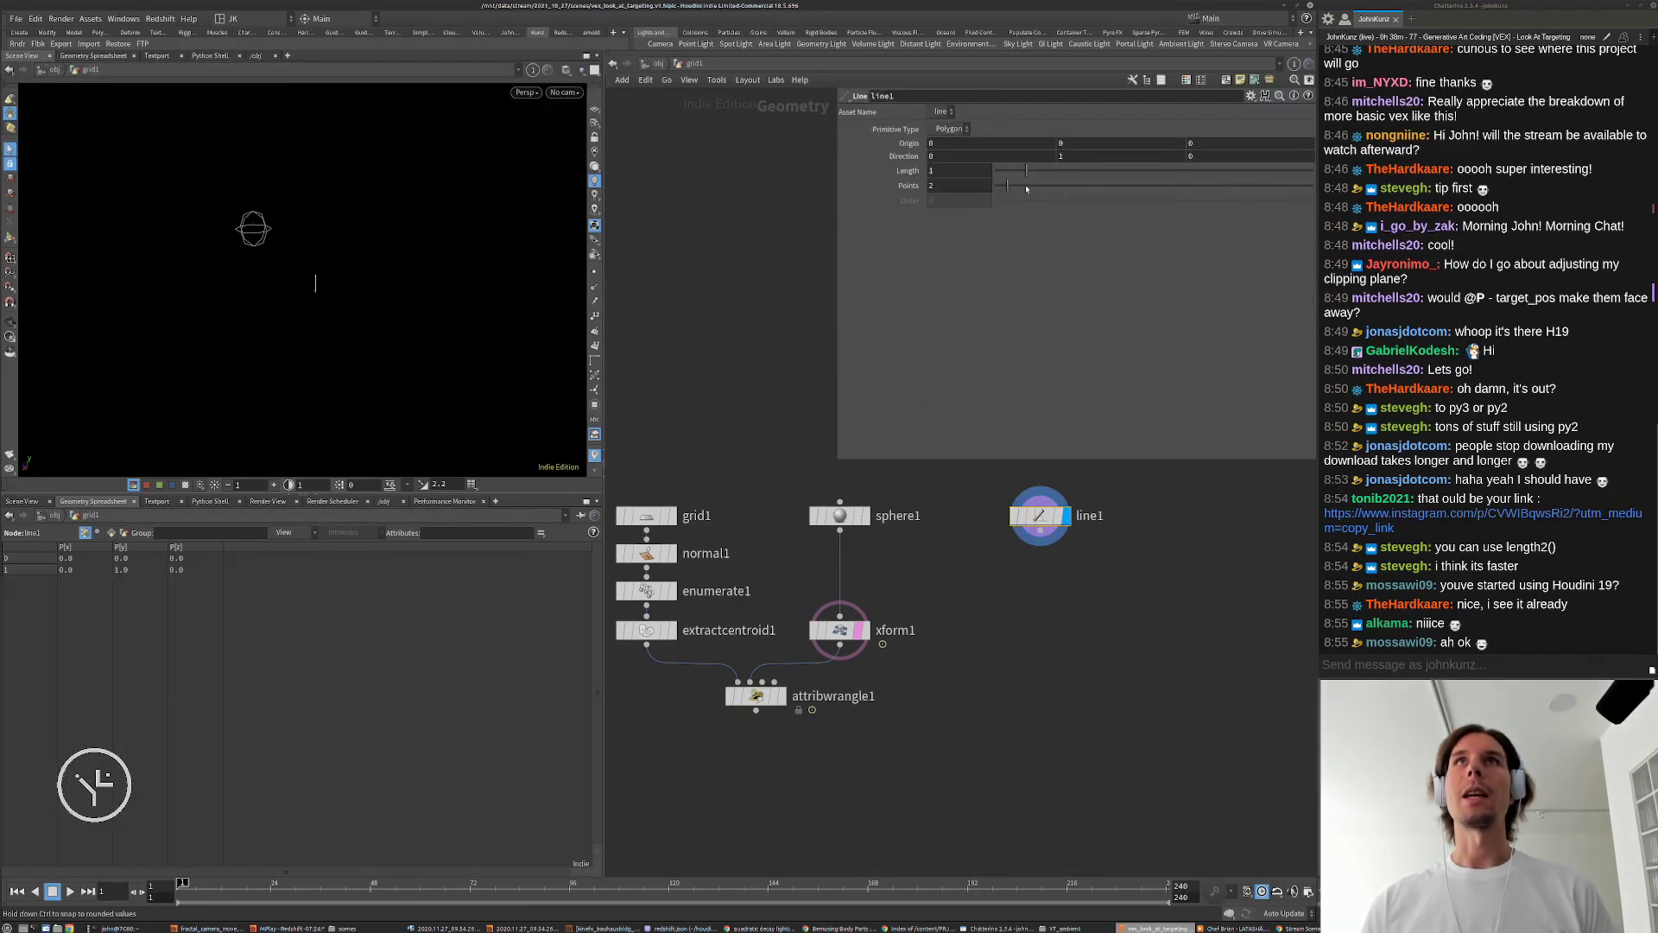
Step: Set the line1 node's number of points to 512
left_click_drag(1007, 185, 1281, 248)
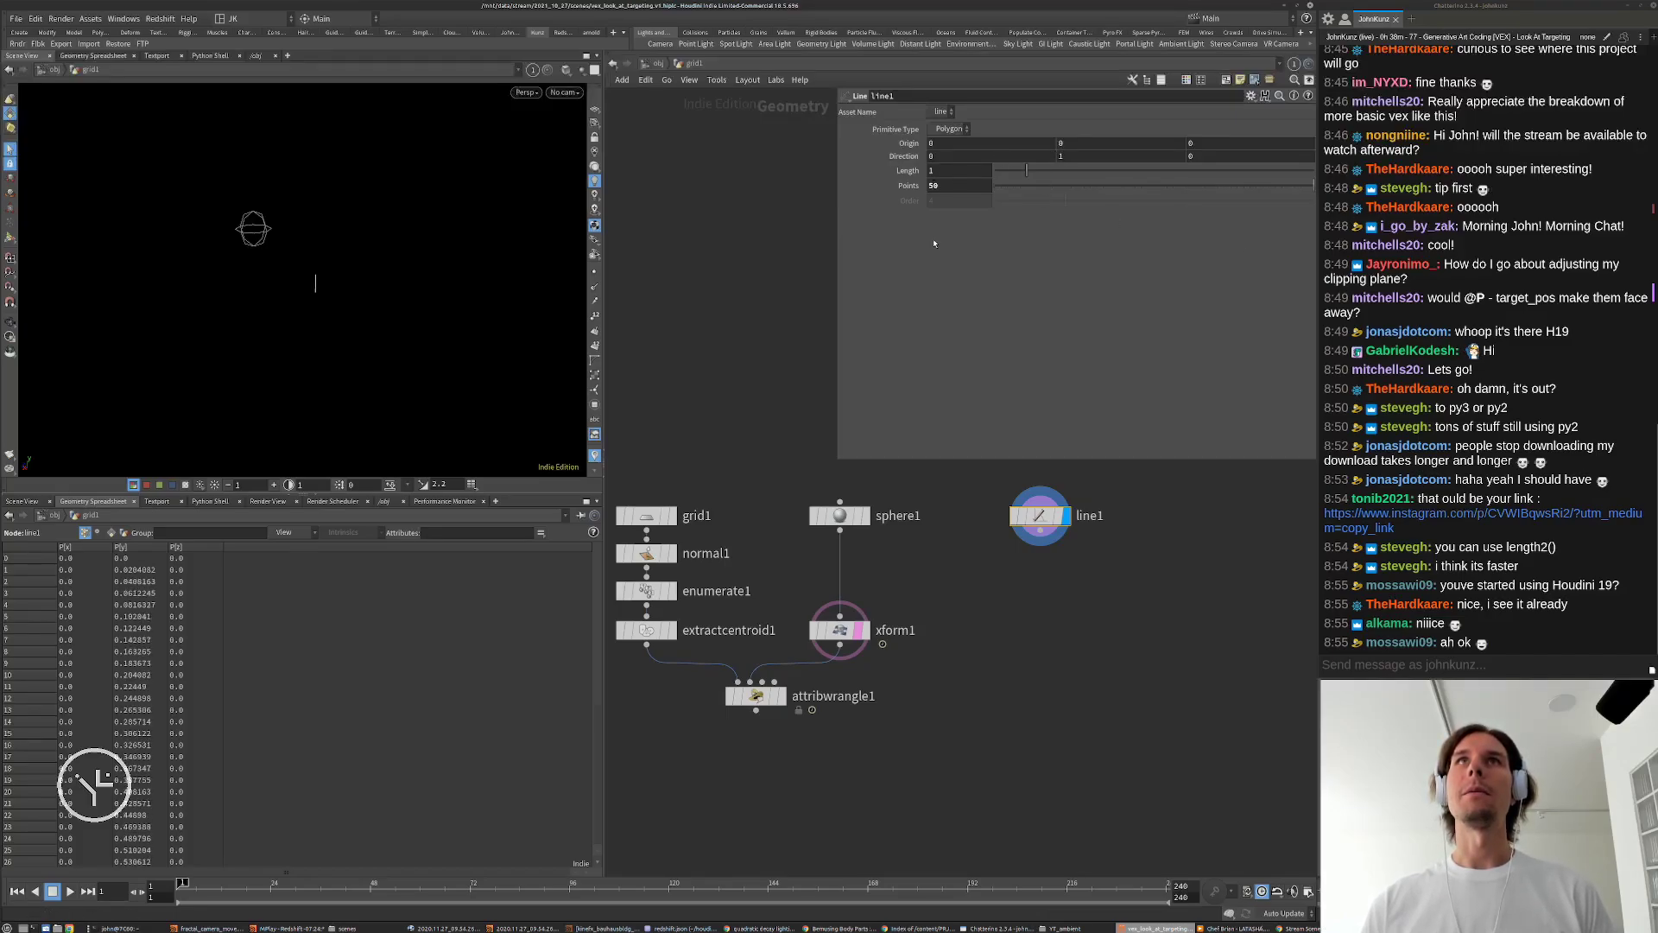
type("25")
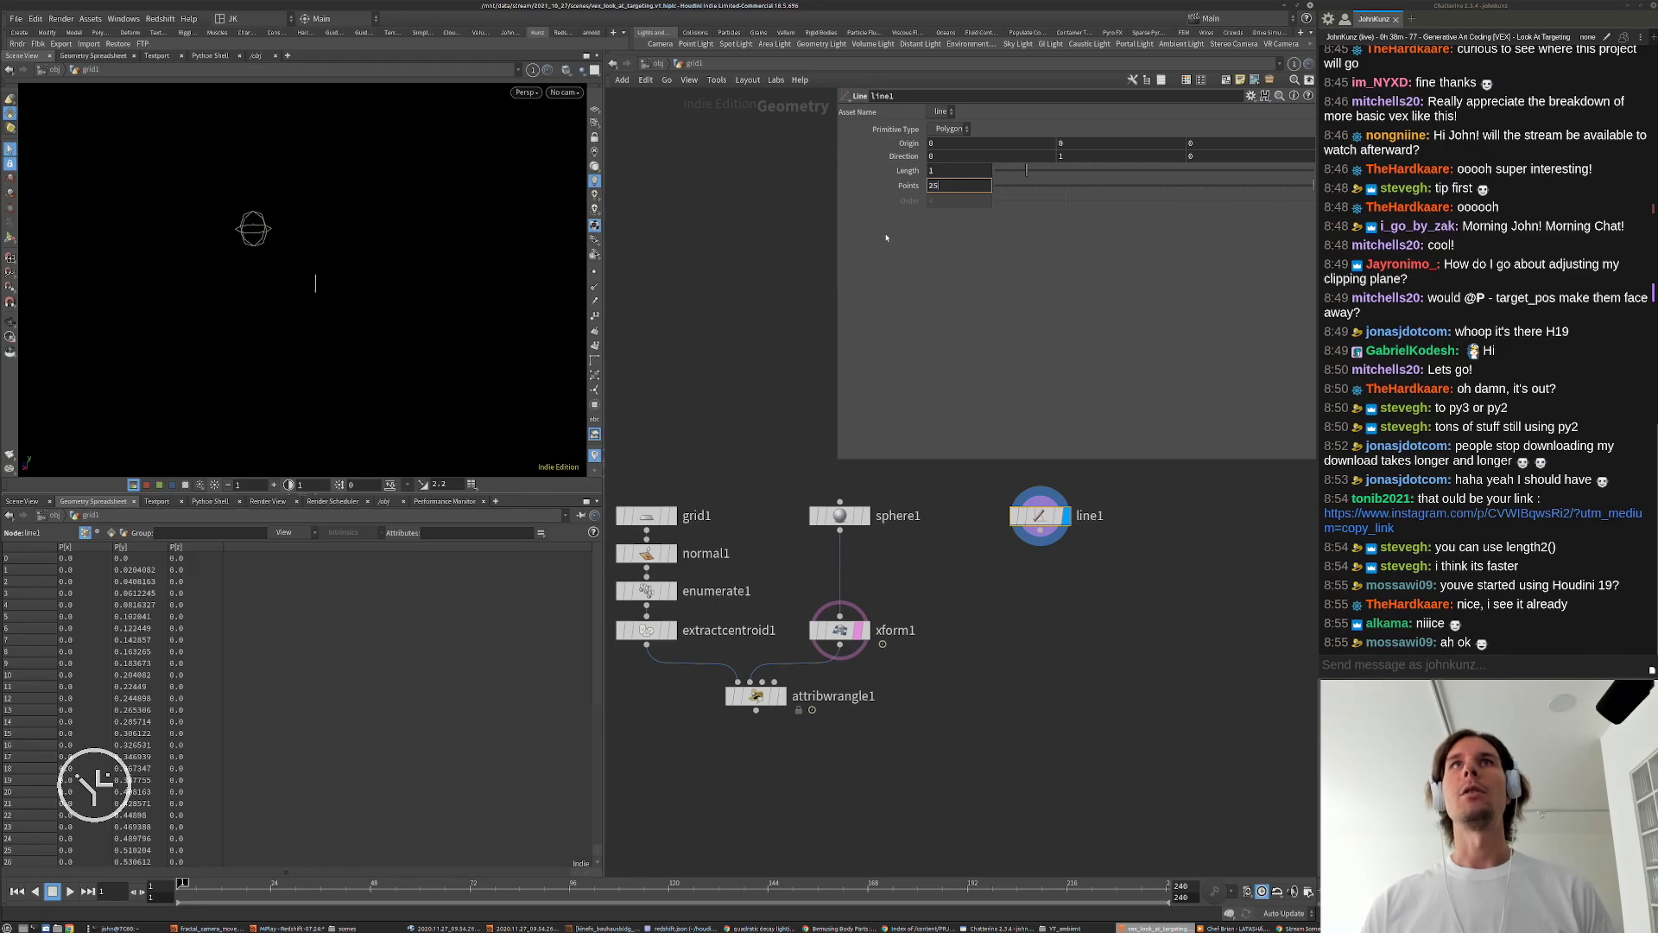
type("6")
key("Return")
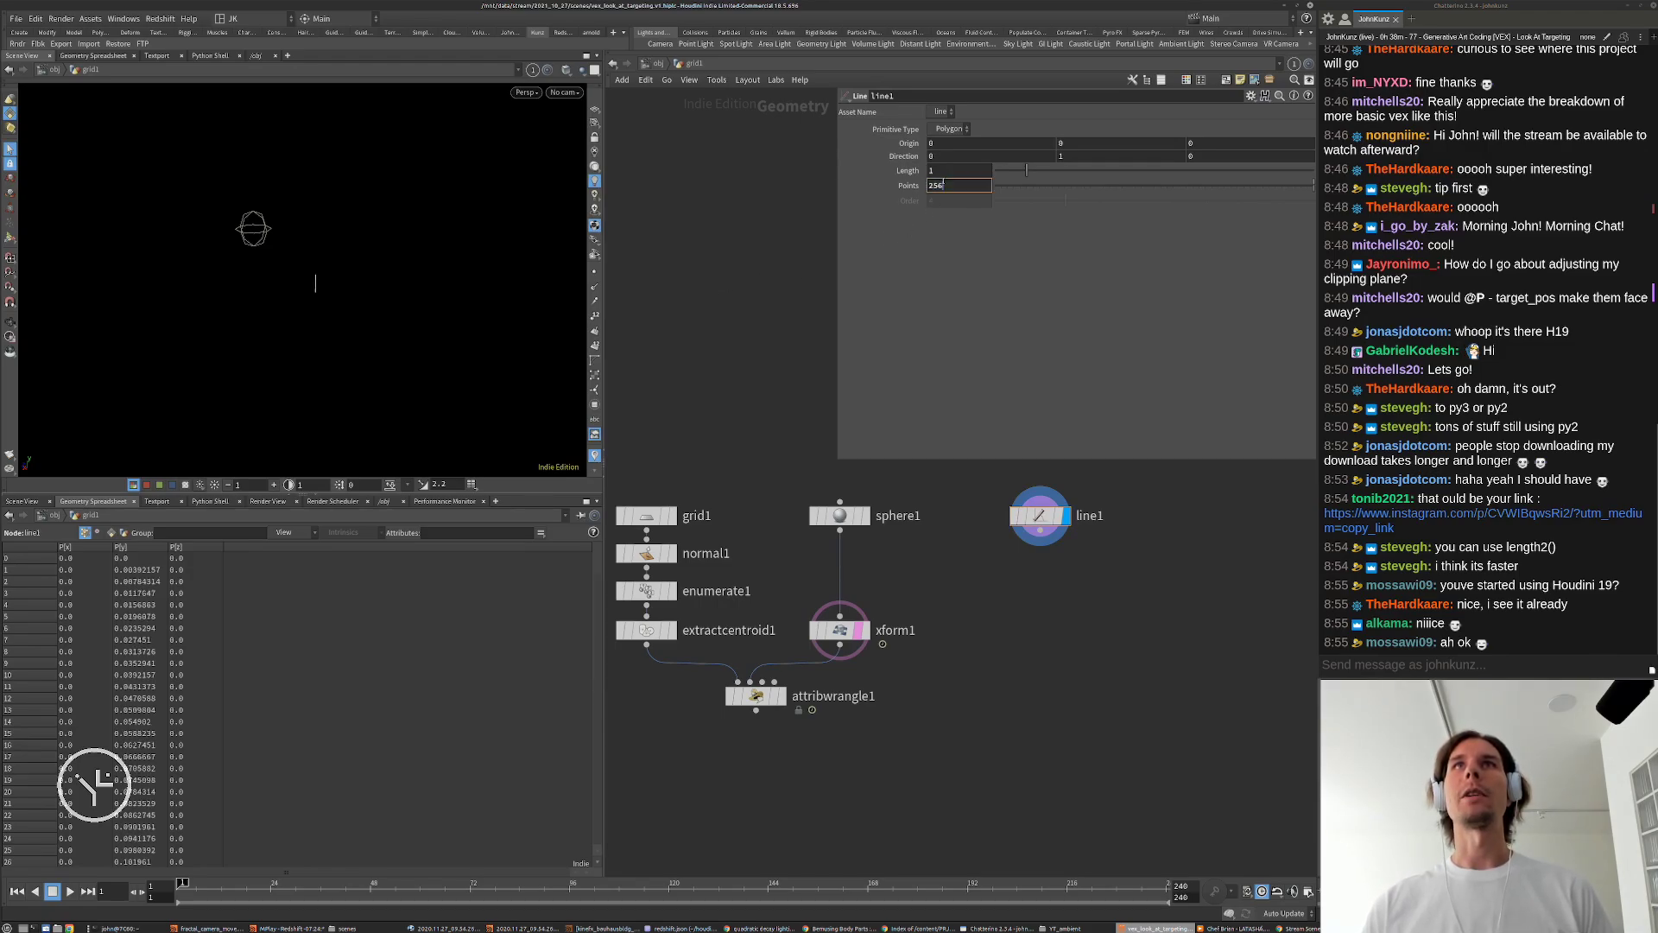
key("Return")
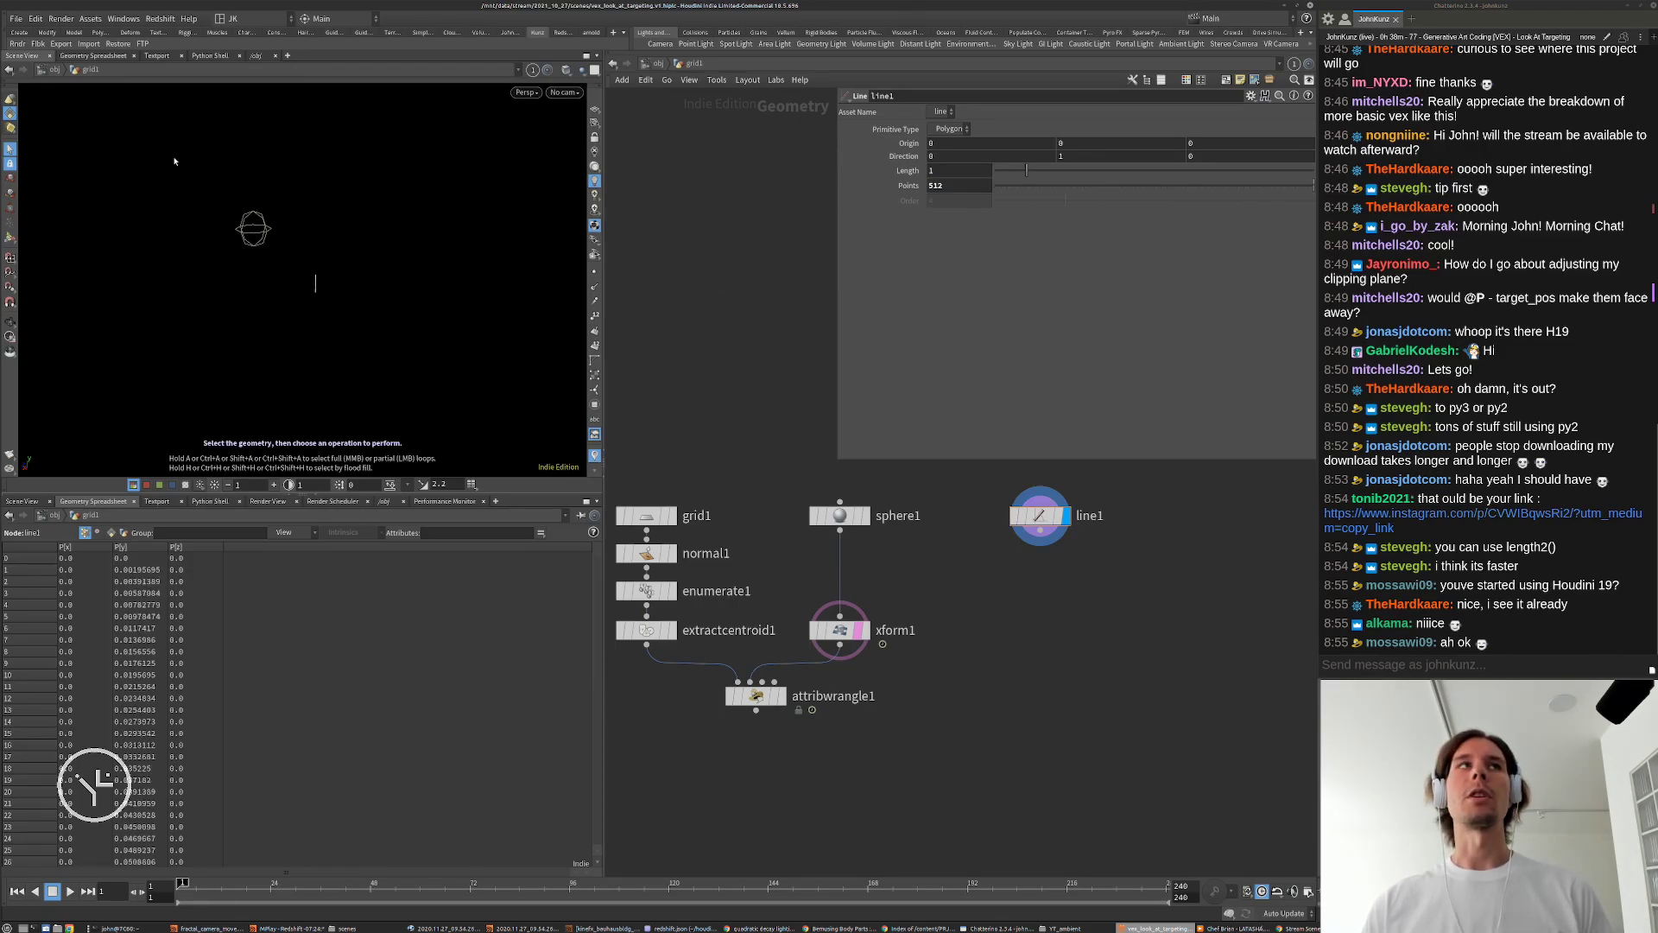
Step: Add an Attribute Wrangle fed by line1, place it directly below, and display it in the viewport
middle_click_drag(1083, 568, 1030, 642)
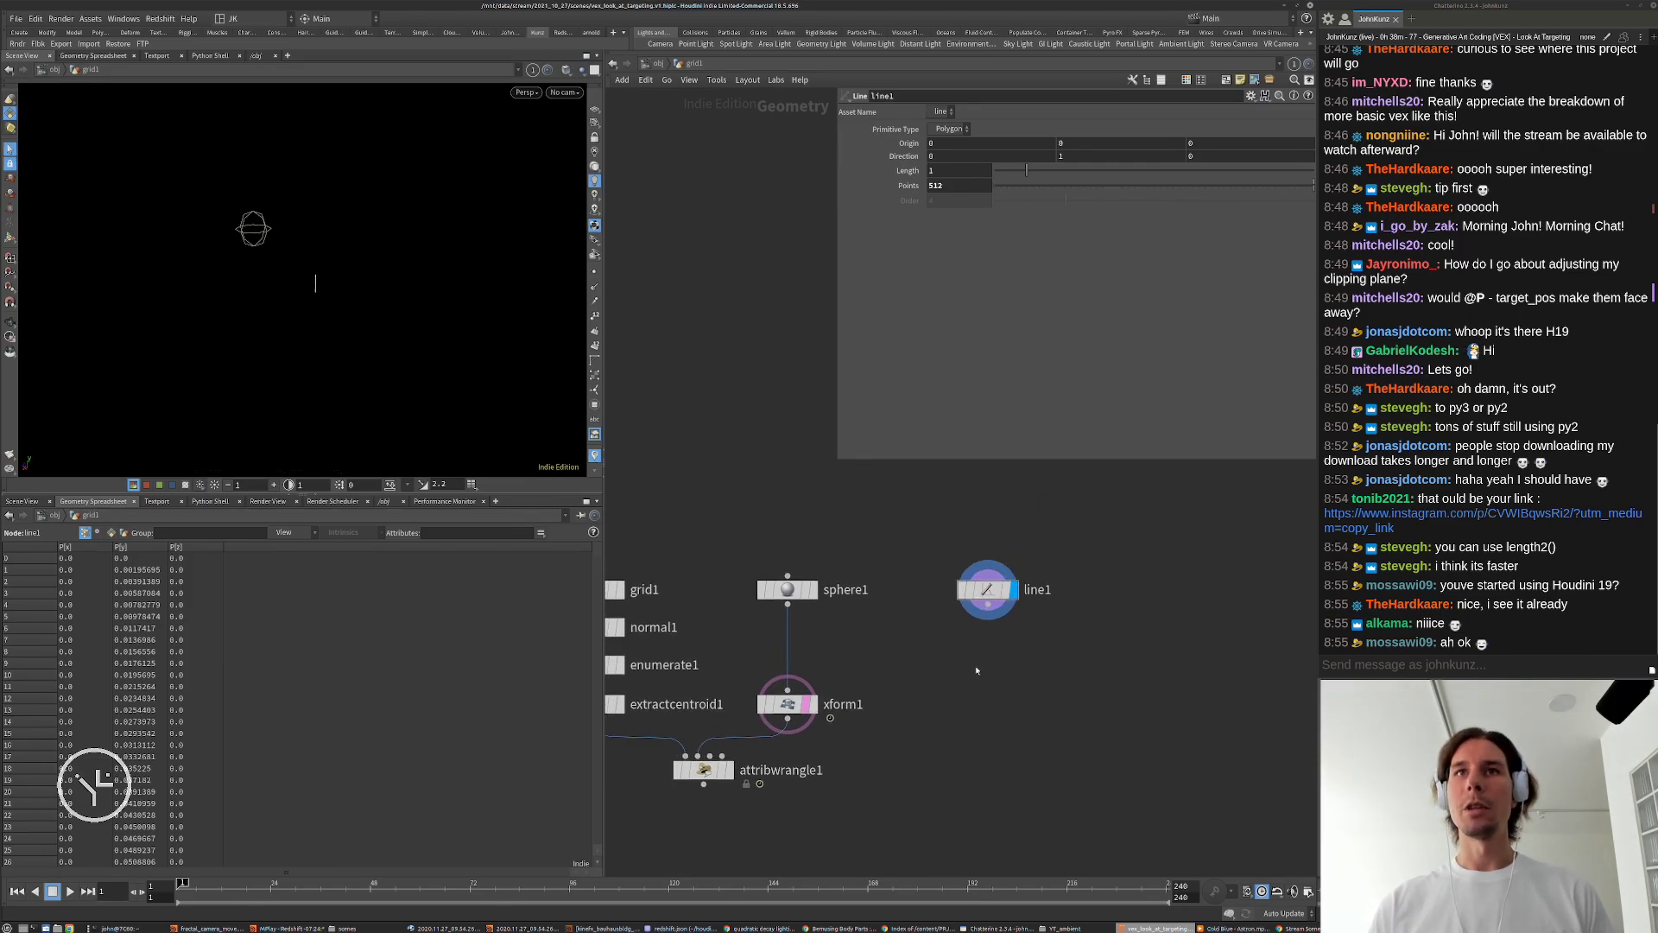
key("Tab")
mouse_move(994, 677)
left_click(1131, 311)
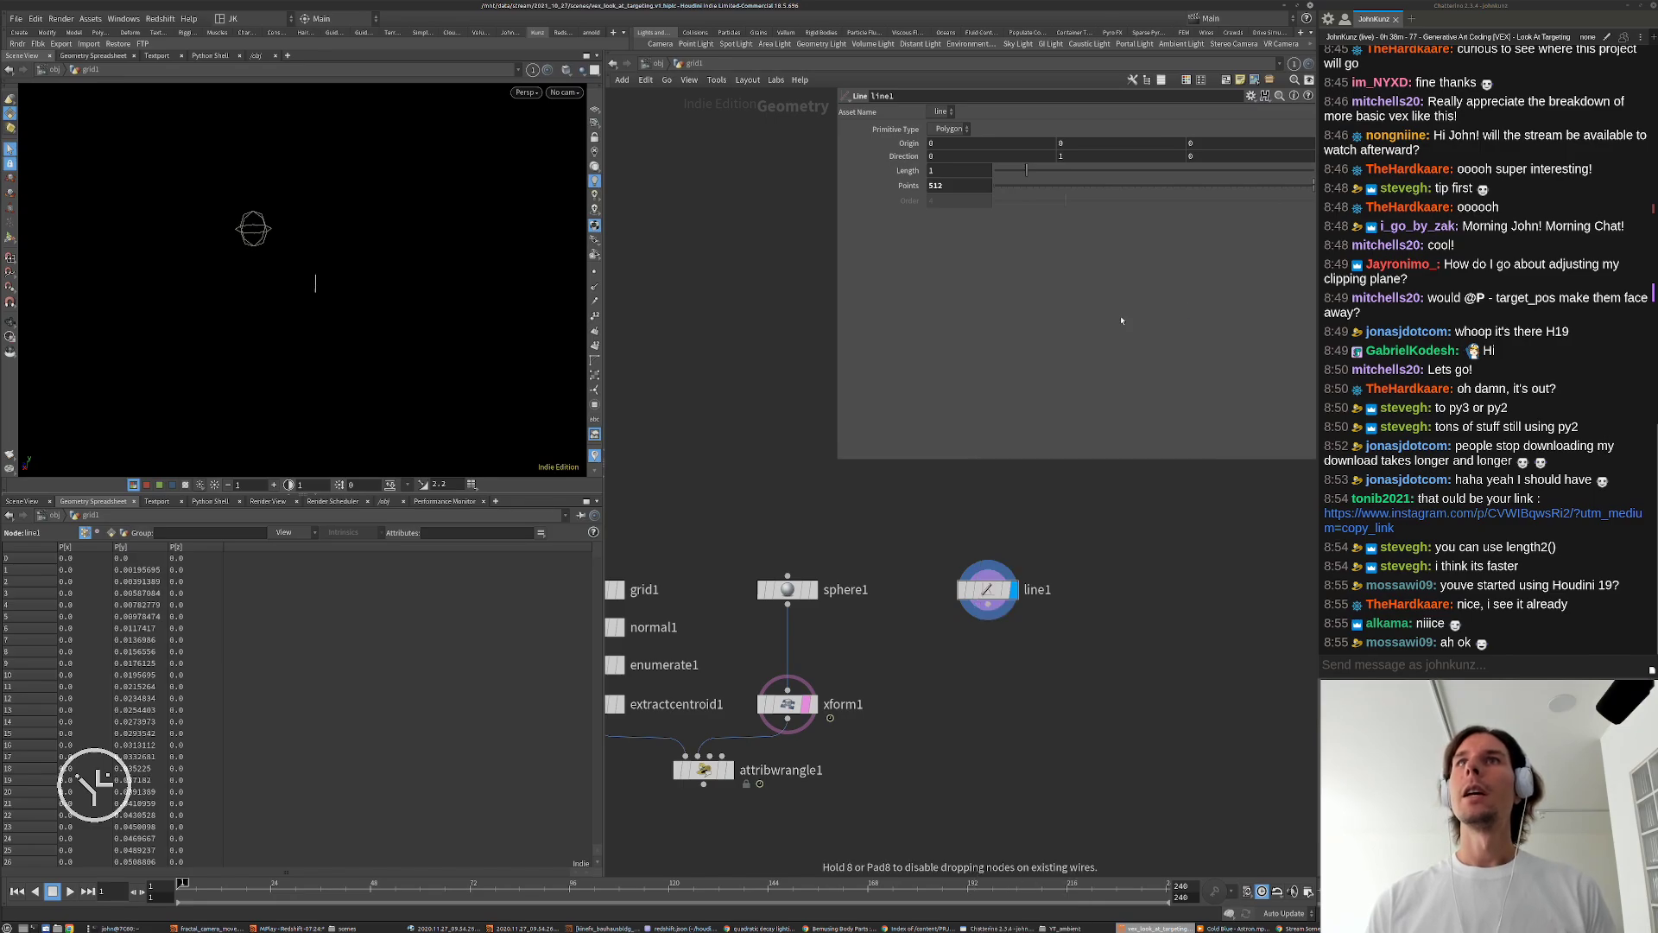
left_click(1008, 680)
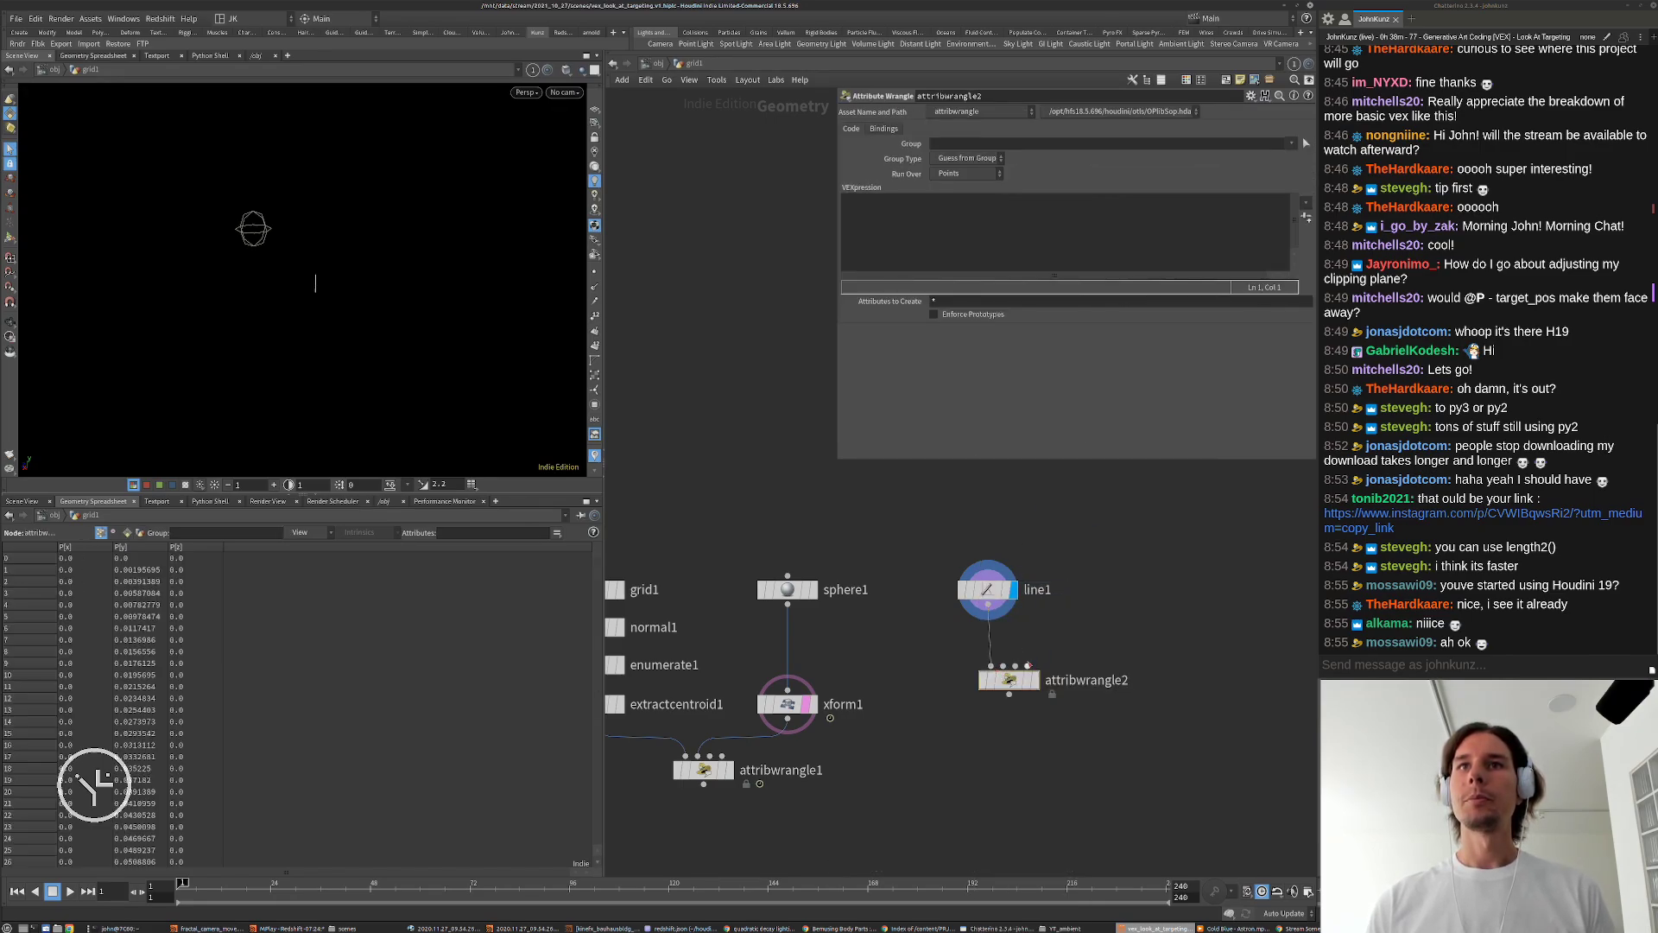
left_click_drag(1008, 679, 992, 641)
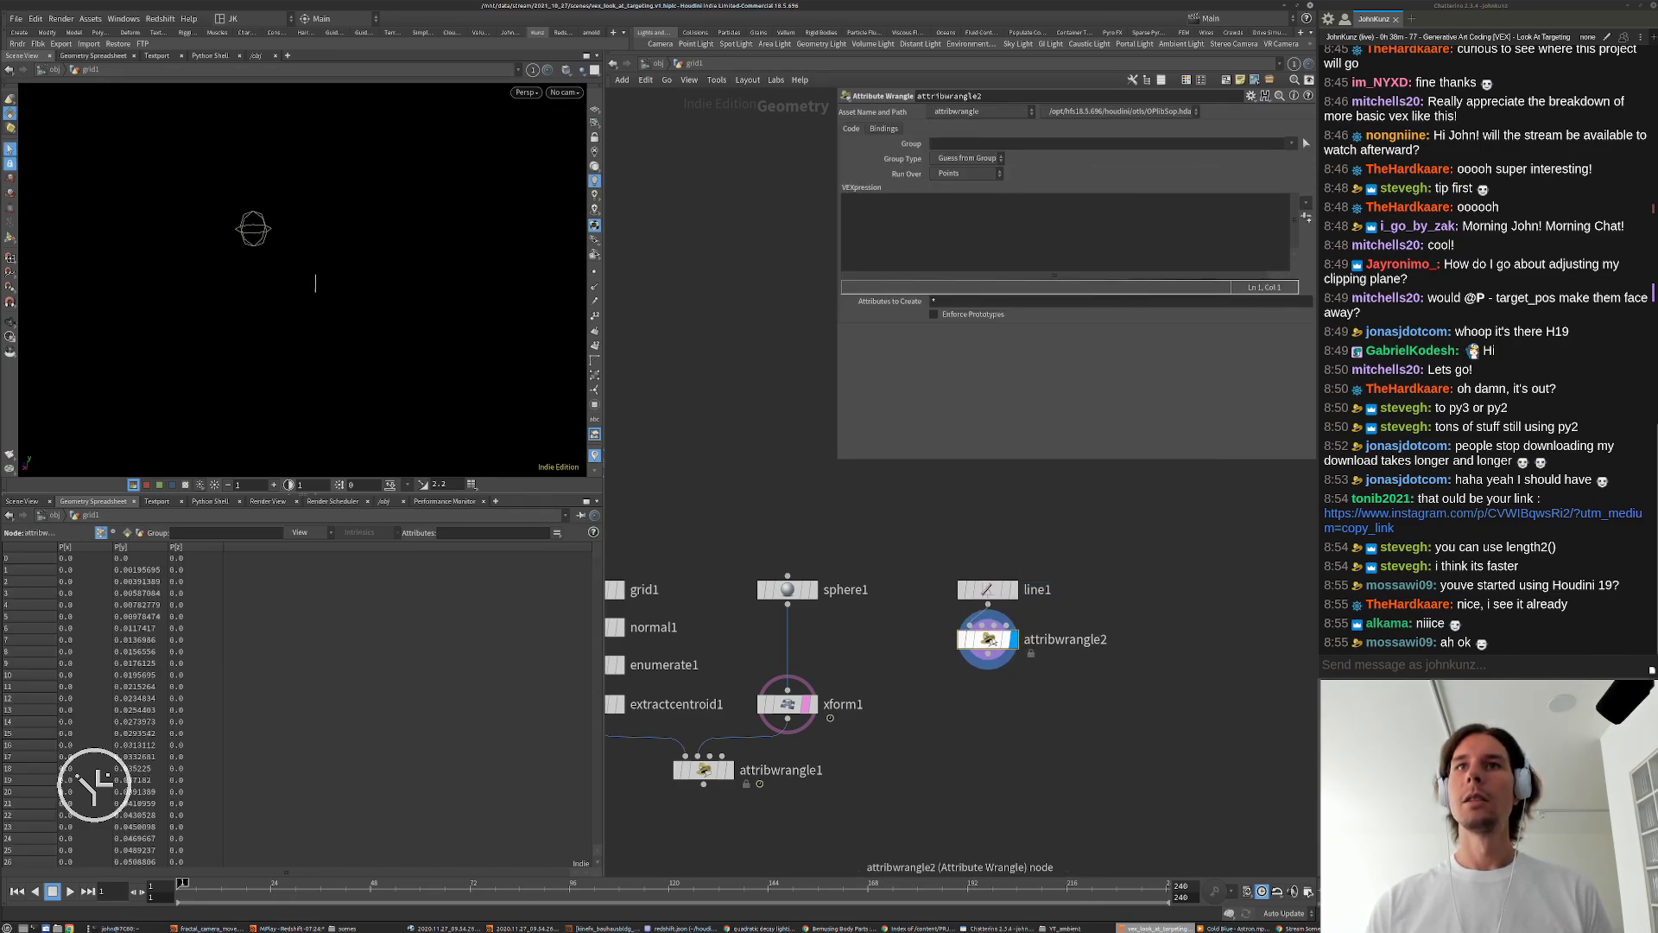
Step: Write the line "float x = @P.y;" in attribwrangle2's VEXpression
left_click(908, 230)
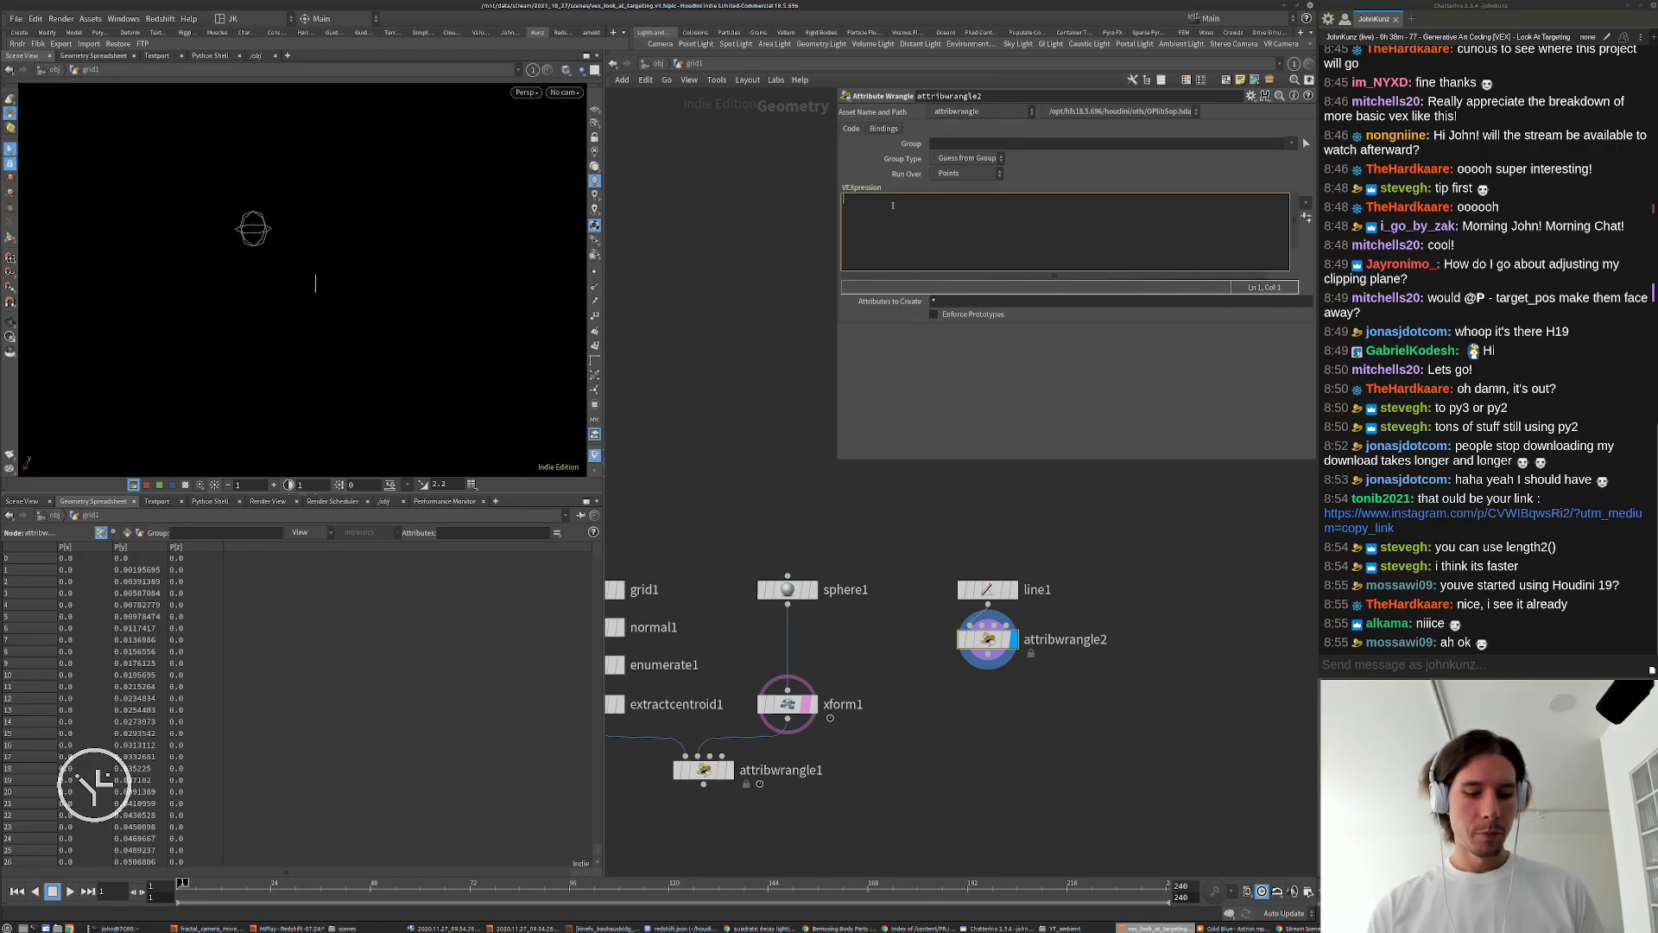
type("float x")
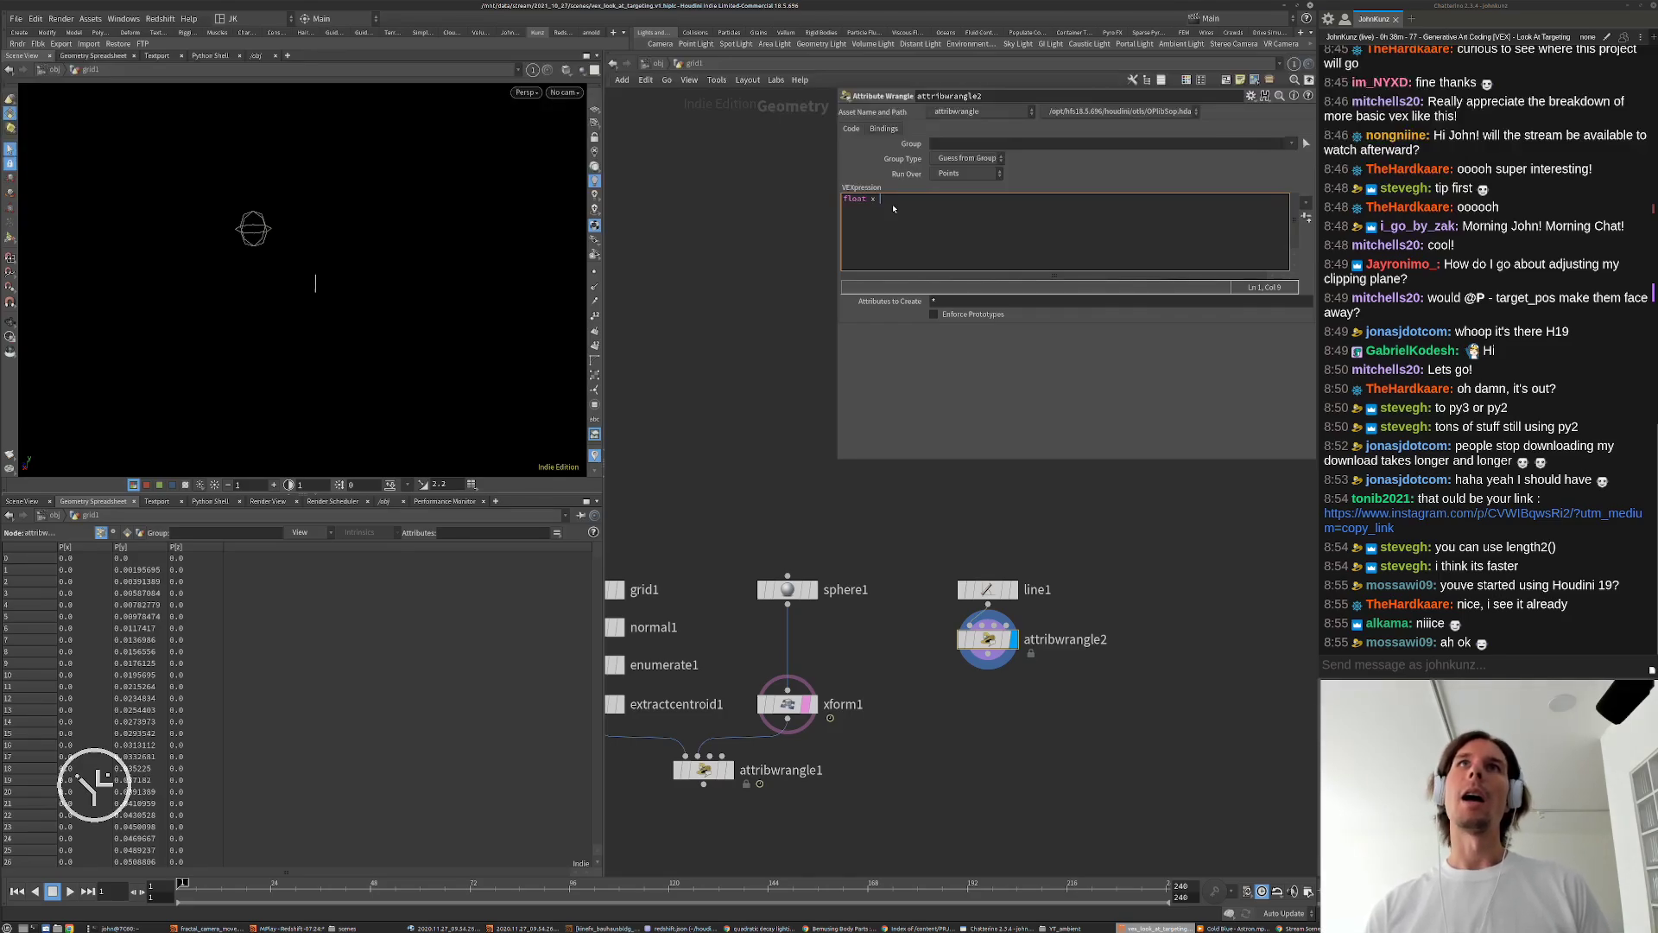
type("=")
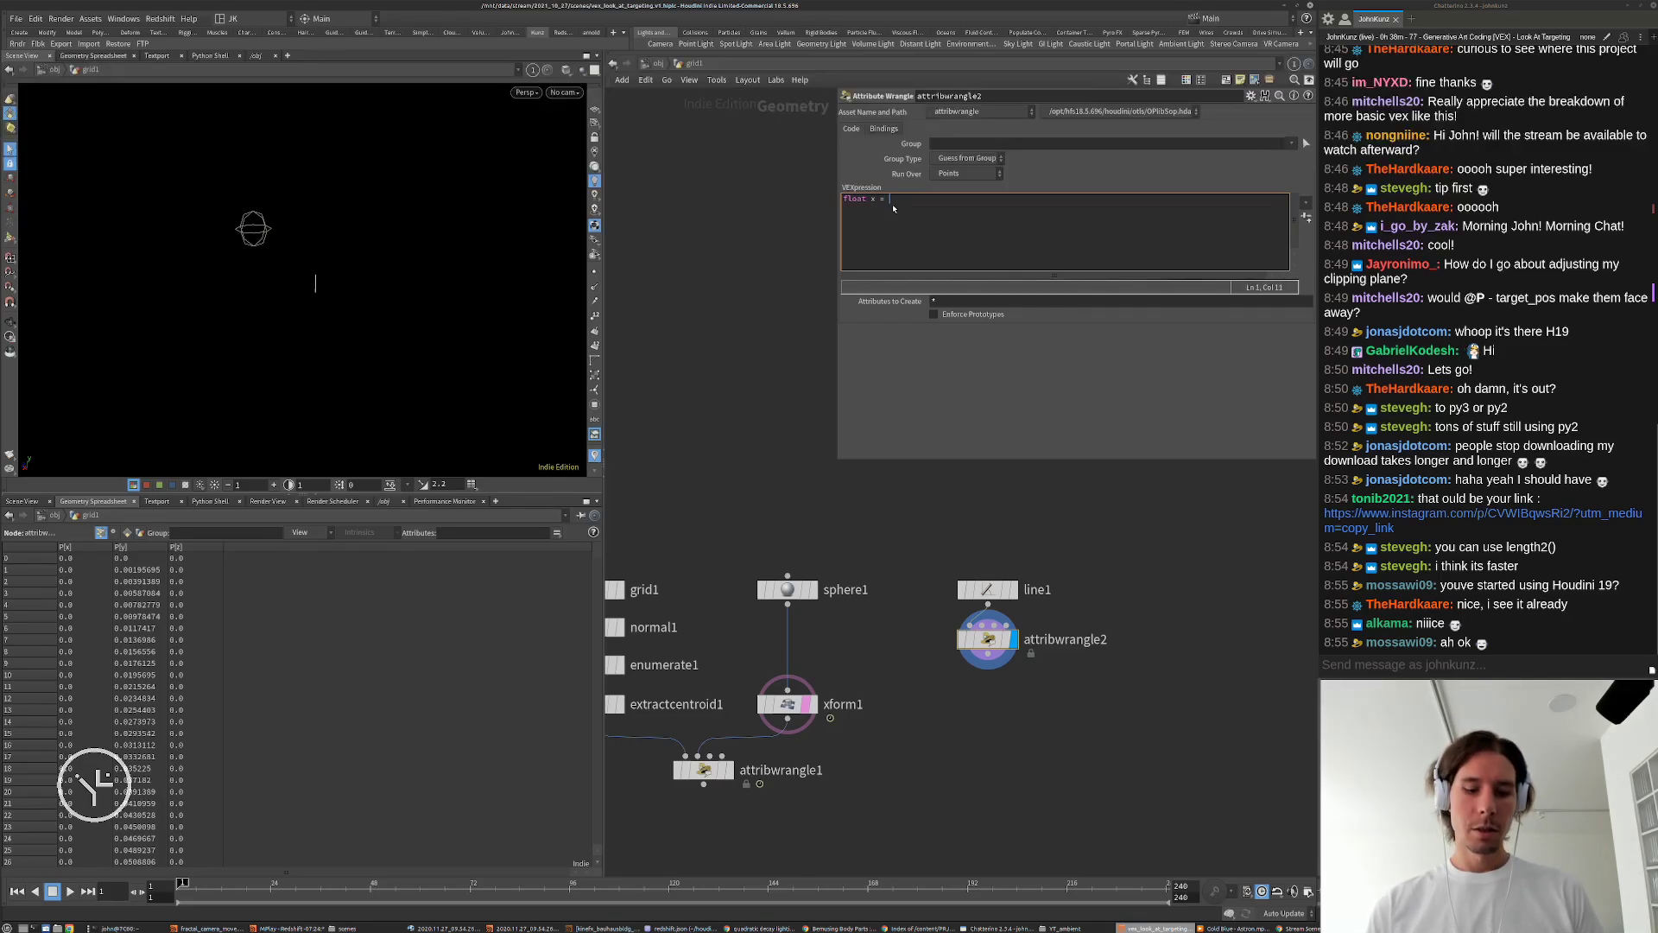
type(" @P.y")
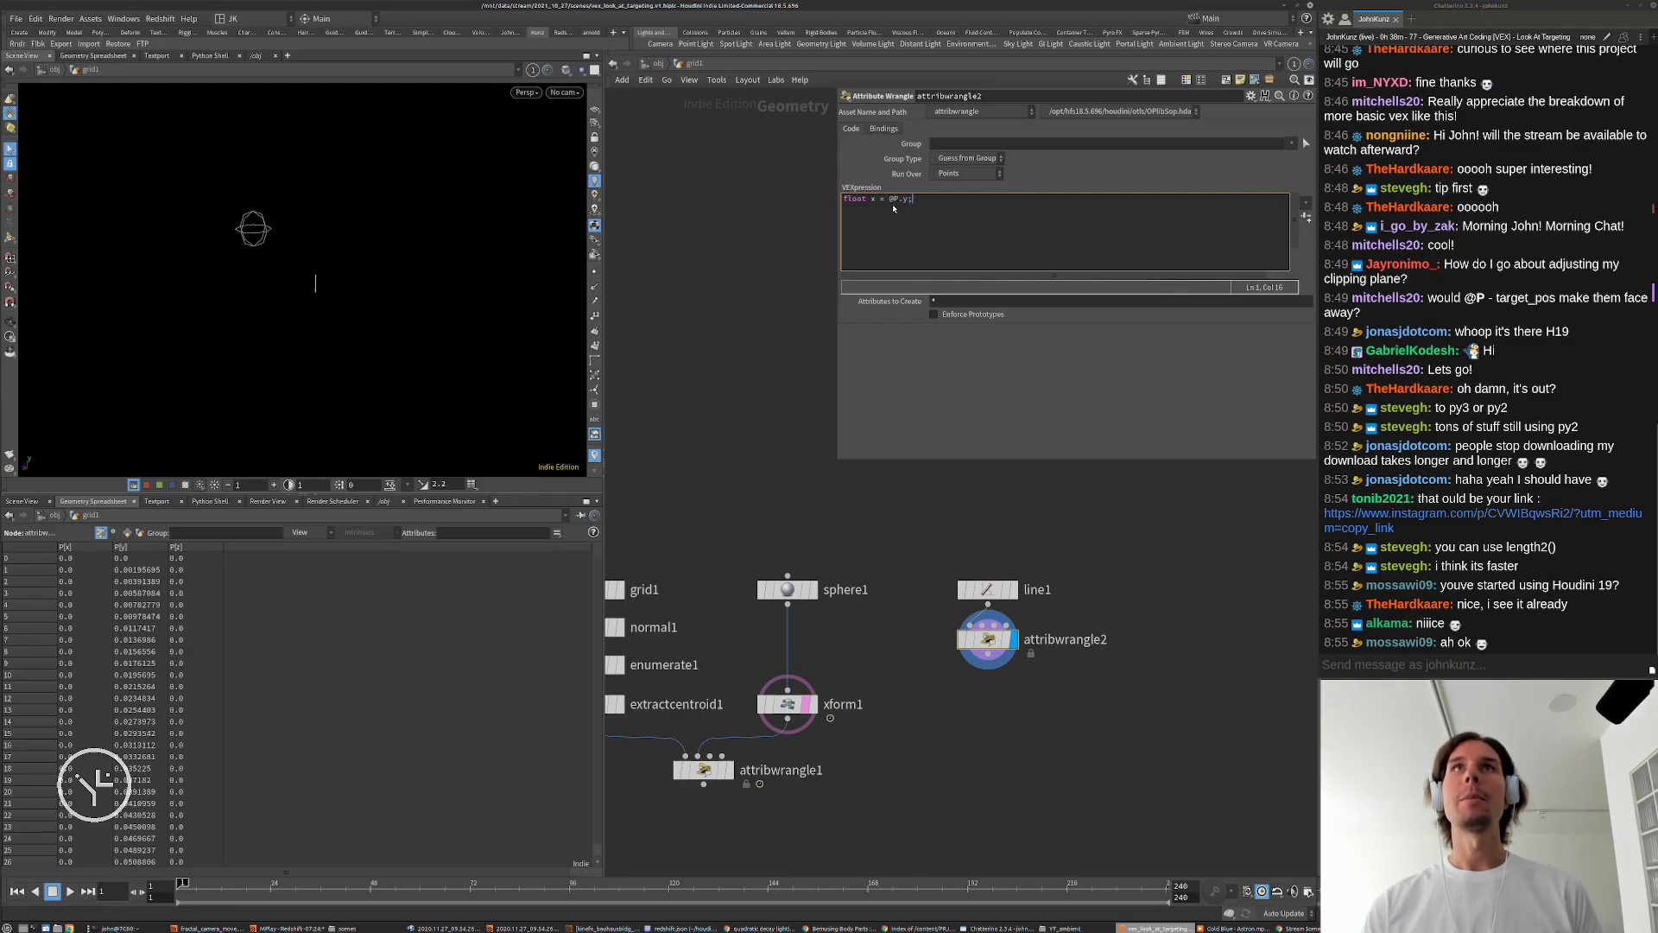
type(";")
key("Return")
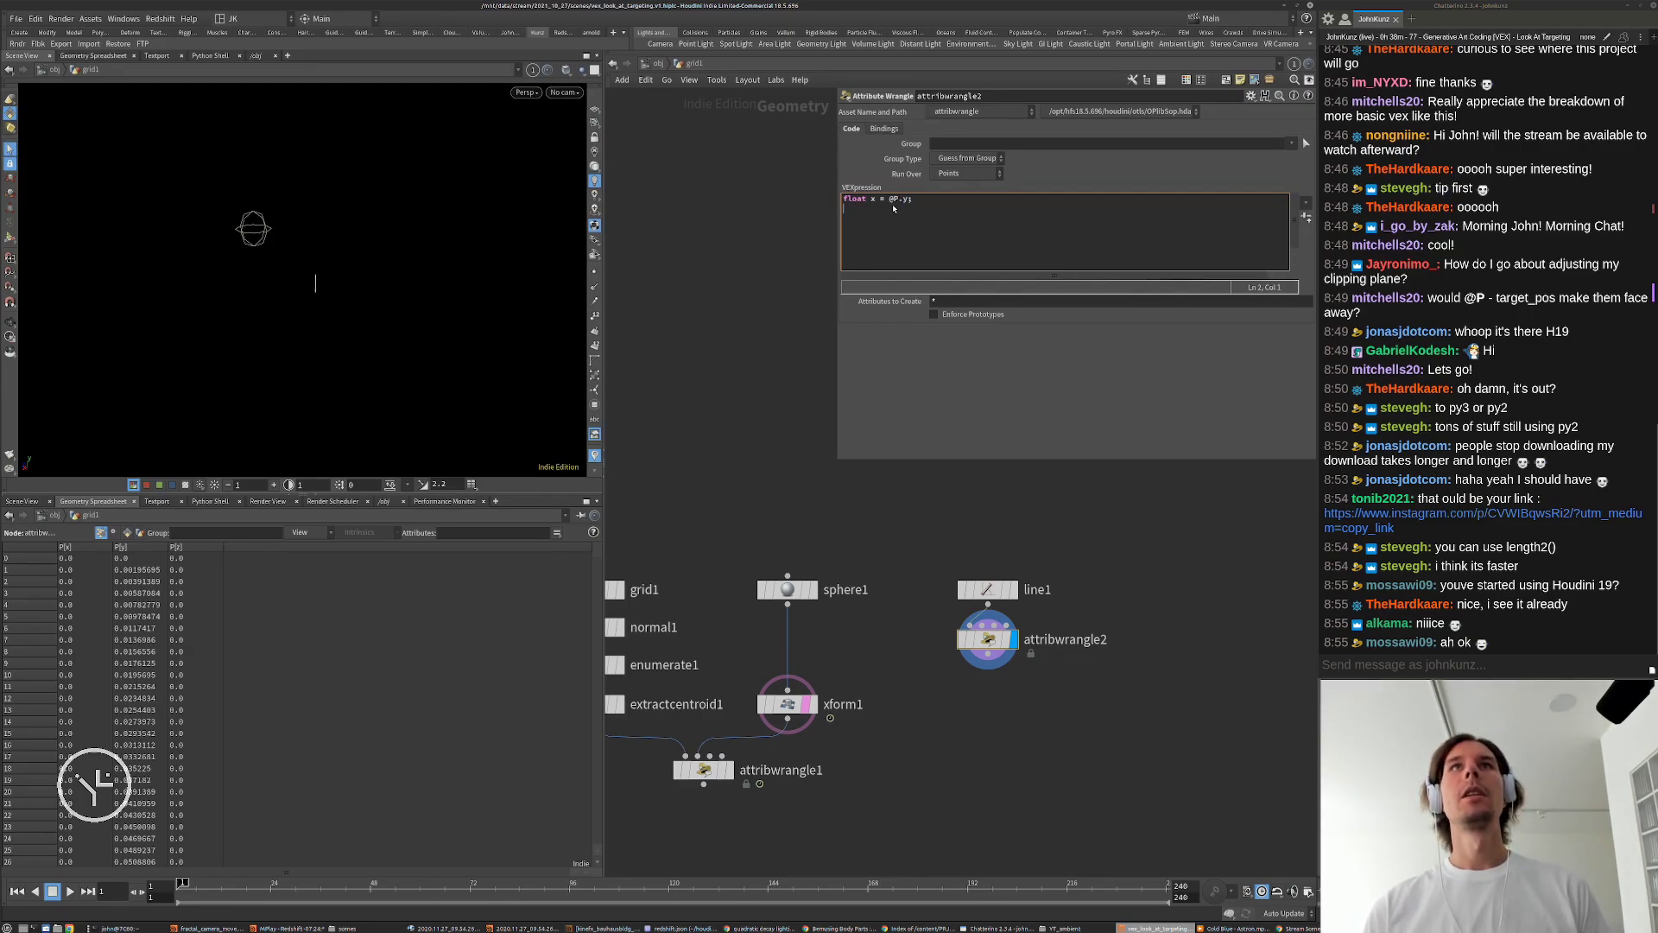
Step: Add the line "@P.x = x;" below the float declaration in attribwrangle2's VEXpression
type("@P")
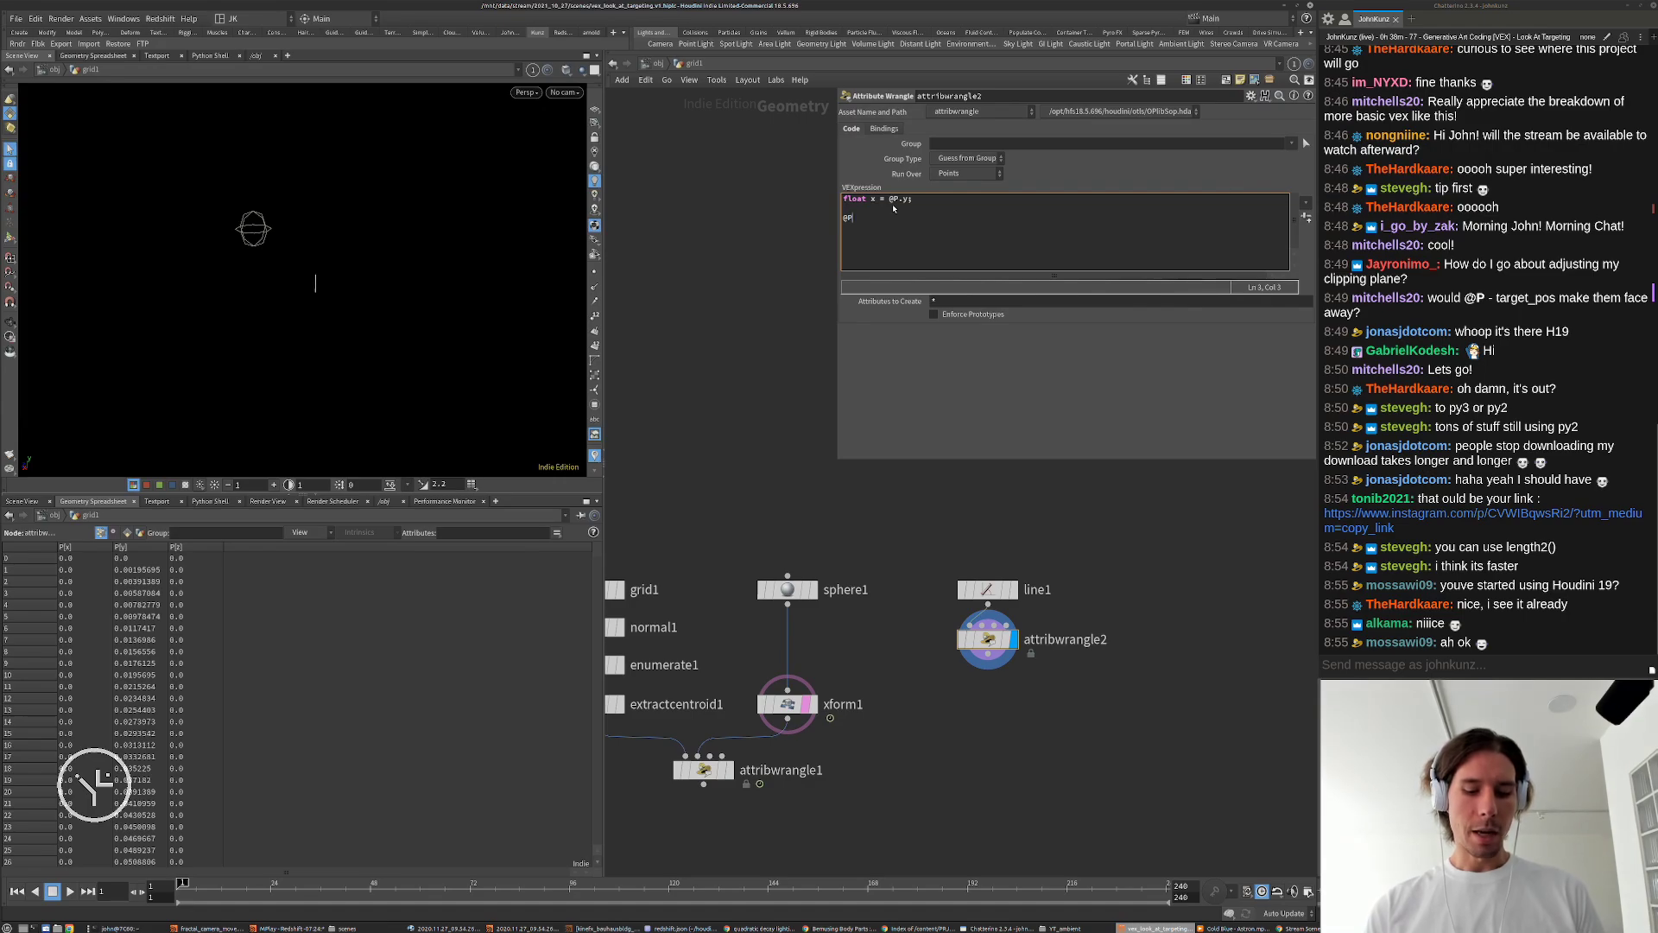
type(".x")
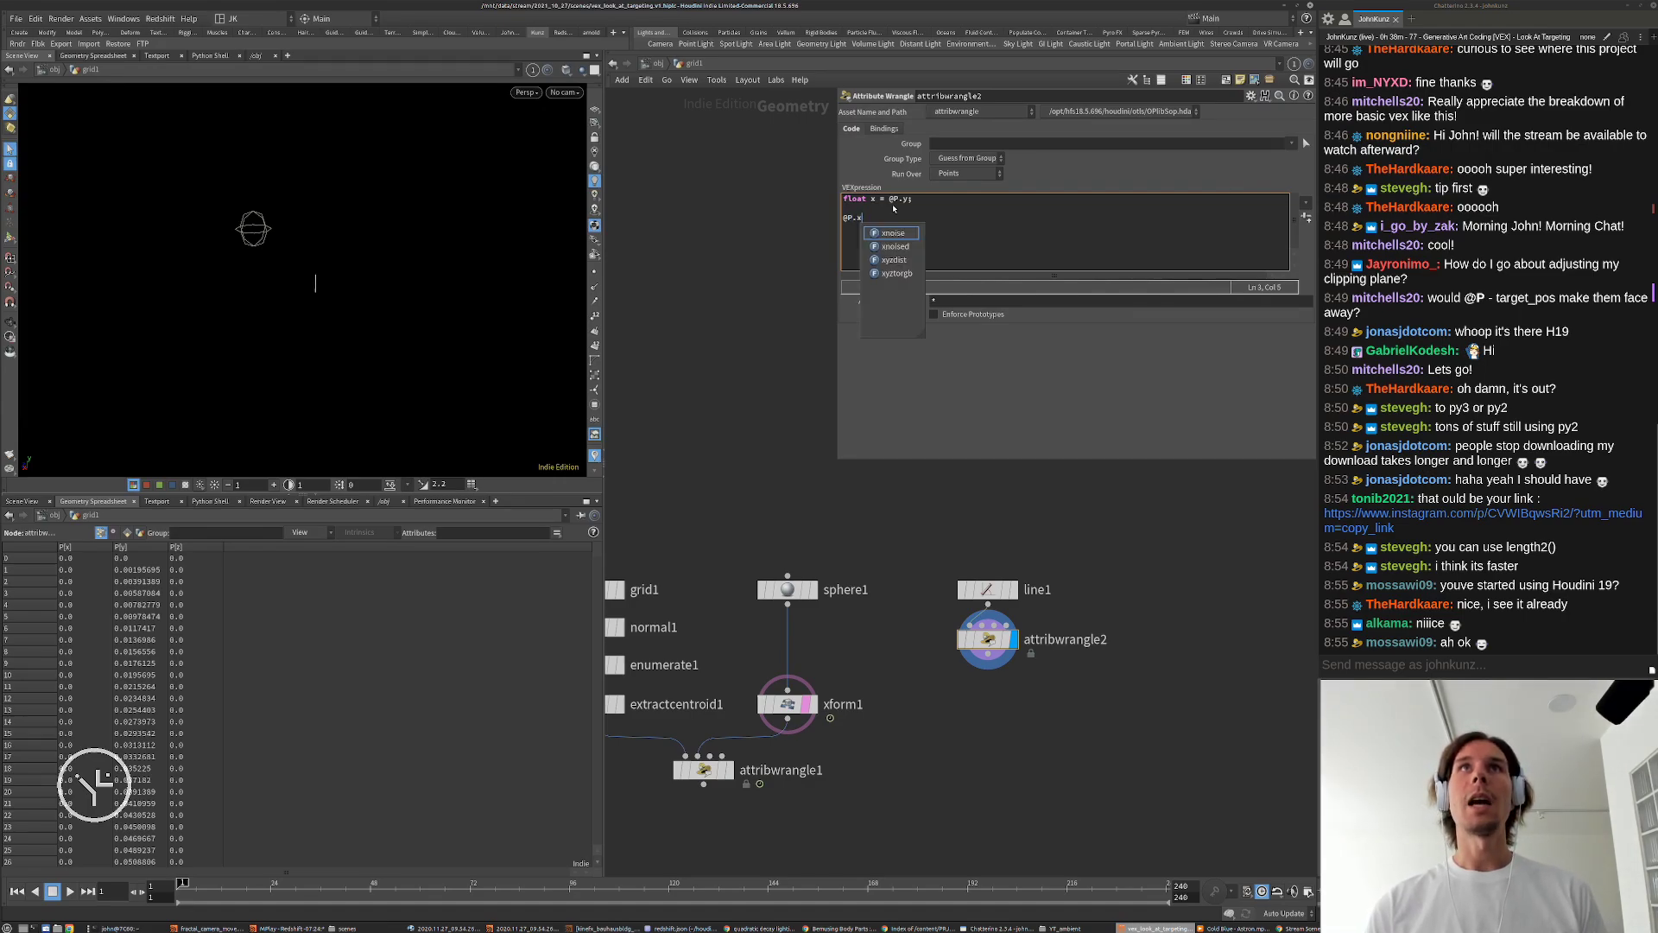
type(" = ")
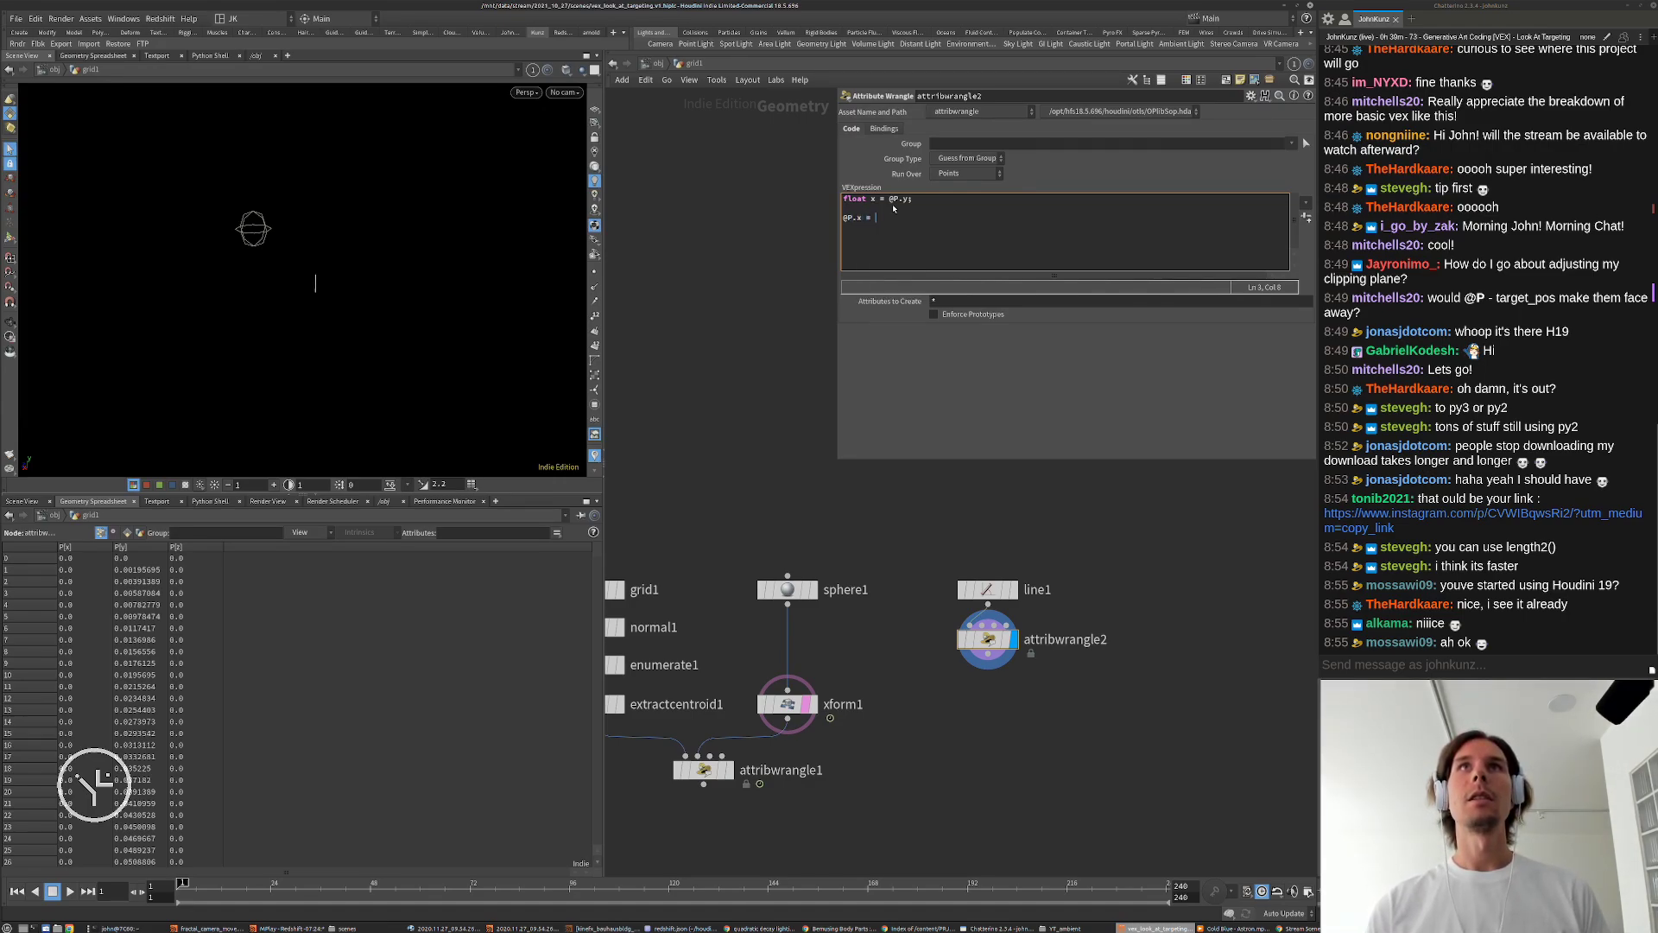
type("x;")
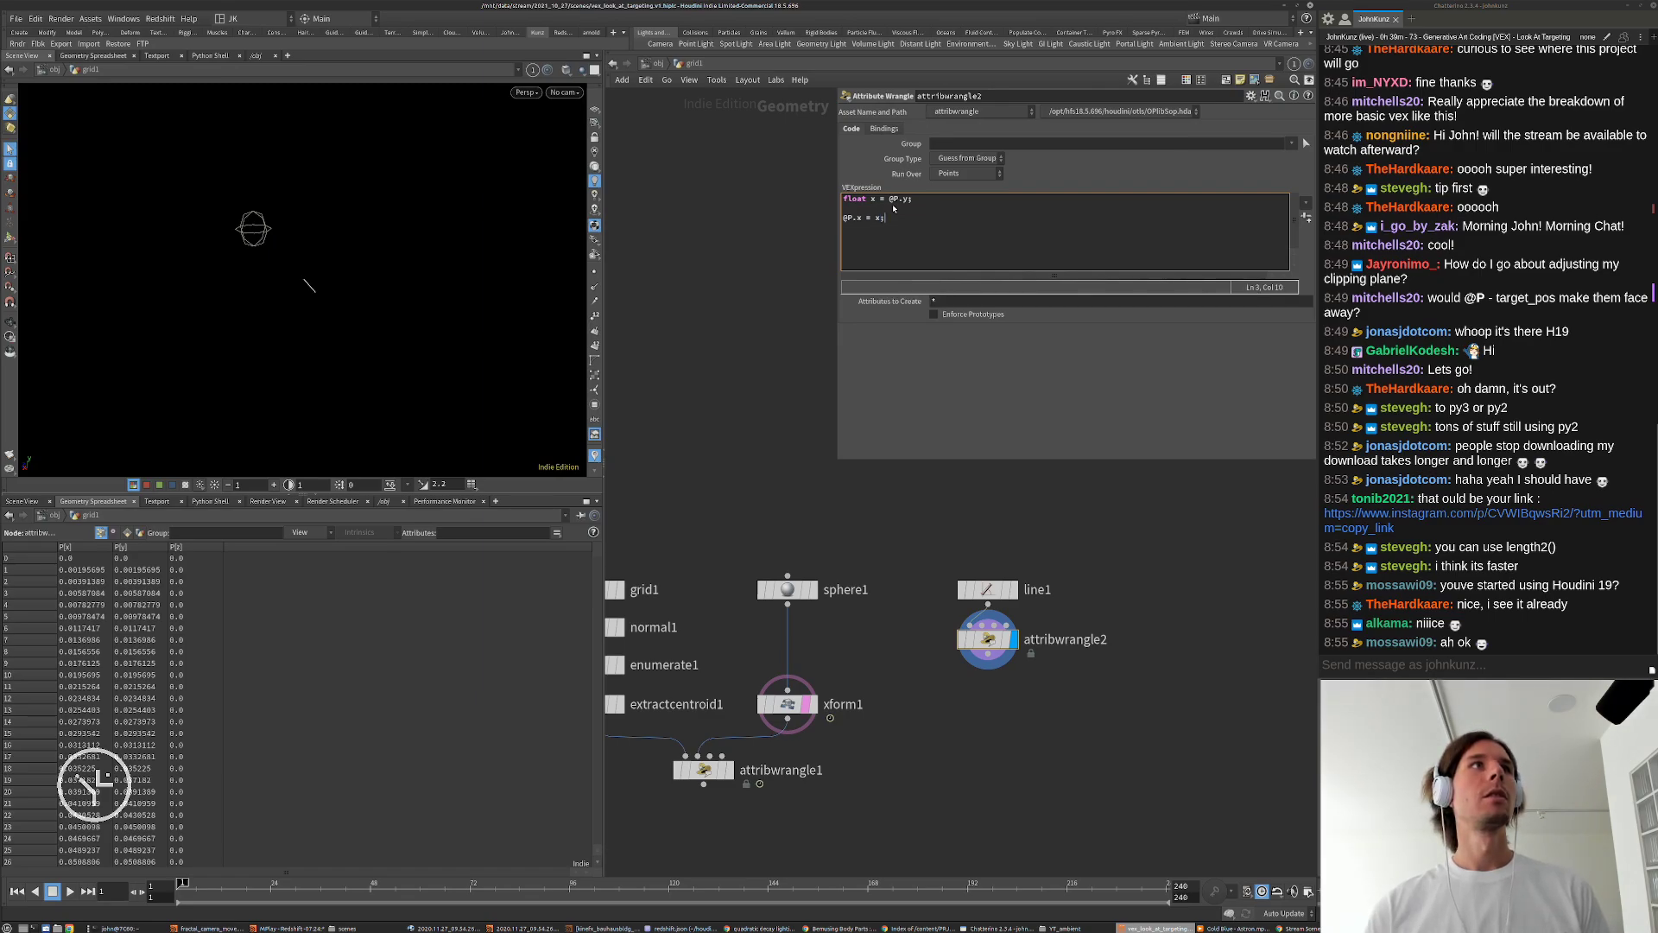
Step: Switch the viewport to the Front view and frame the line with some margin around it
left_click(488, 308)
key("space+f")
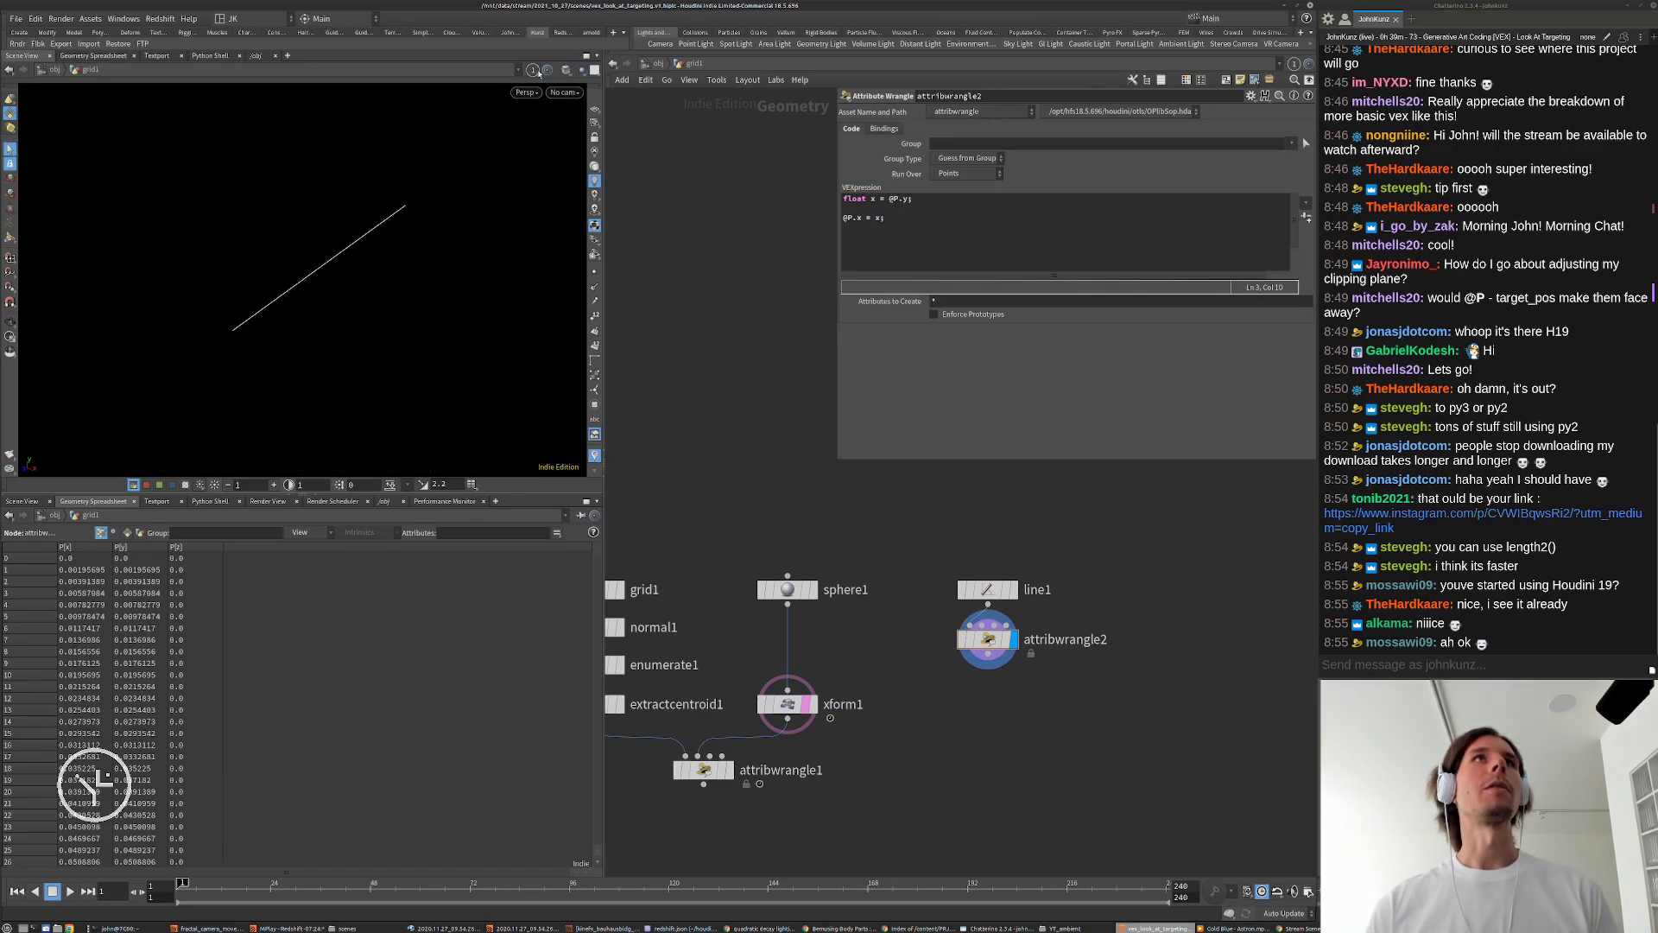
left_click(525, 92)
mouse_move(553, 120)
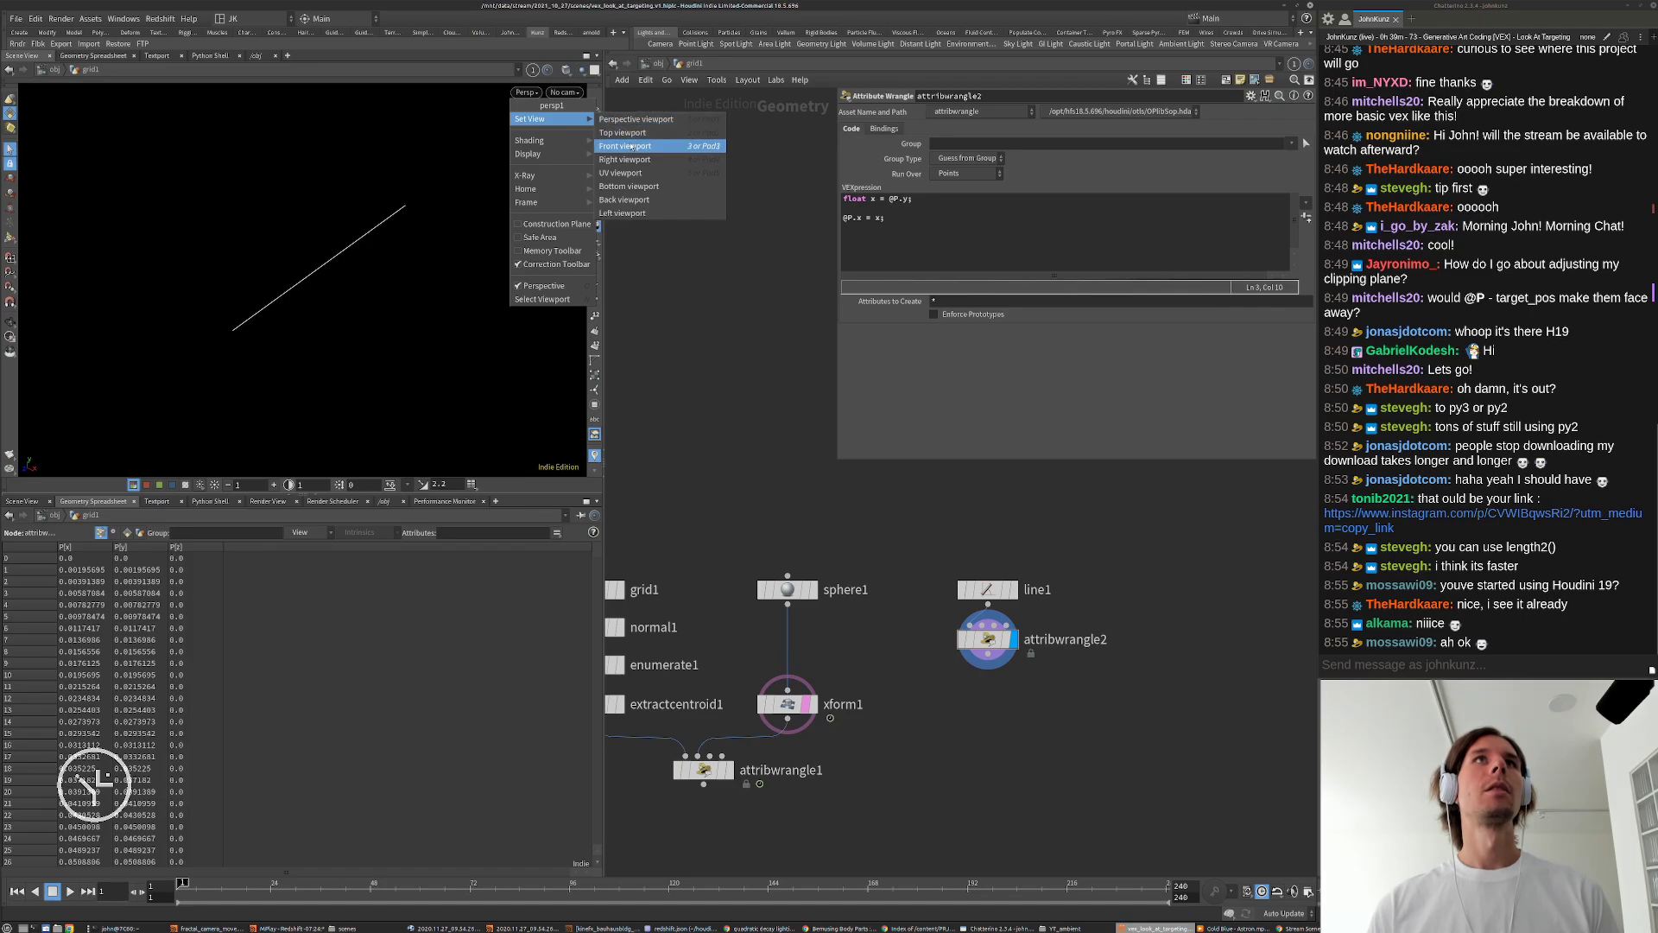
left_click(632, 146)
key("space+f")
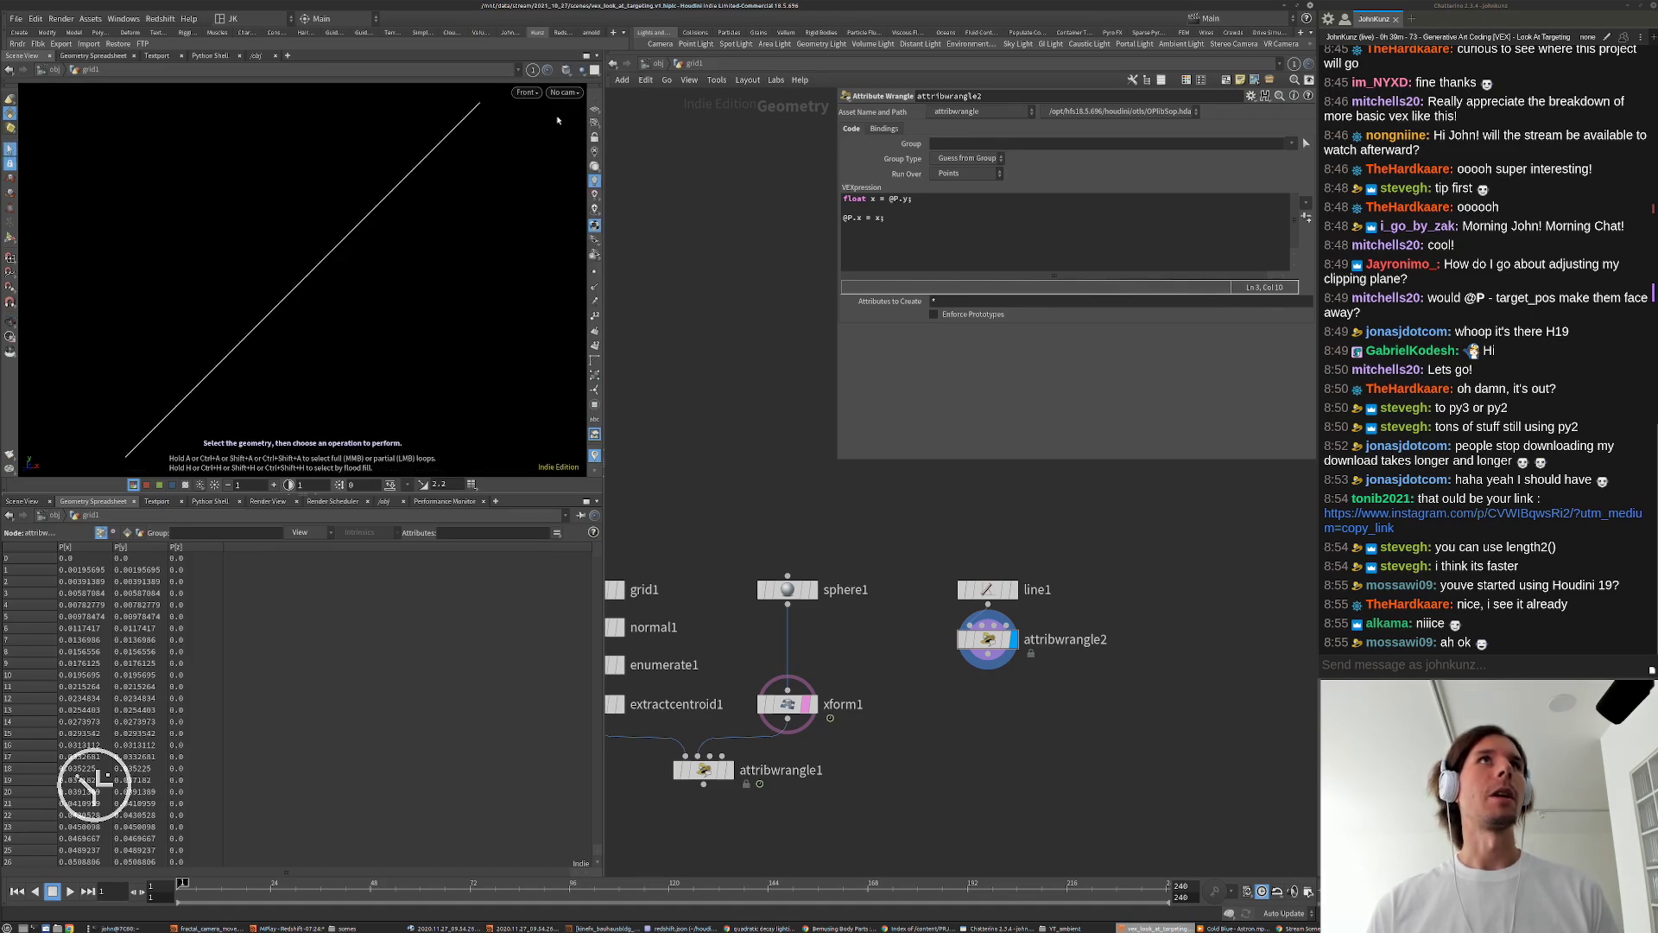
scroll(405, 211, "down", 3)
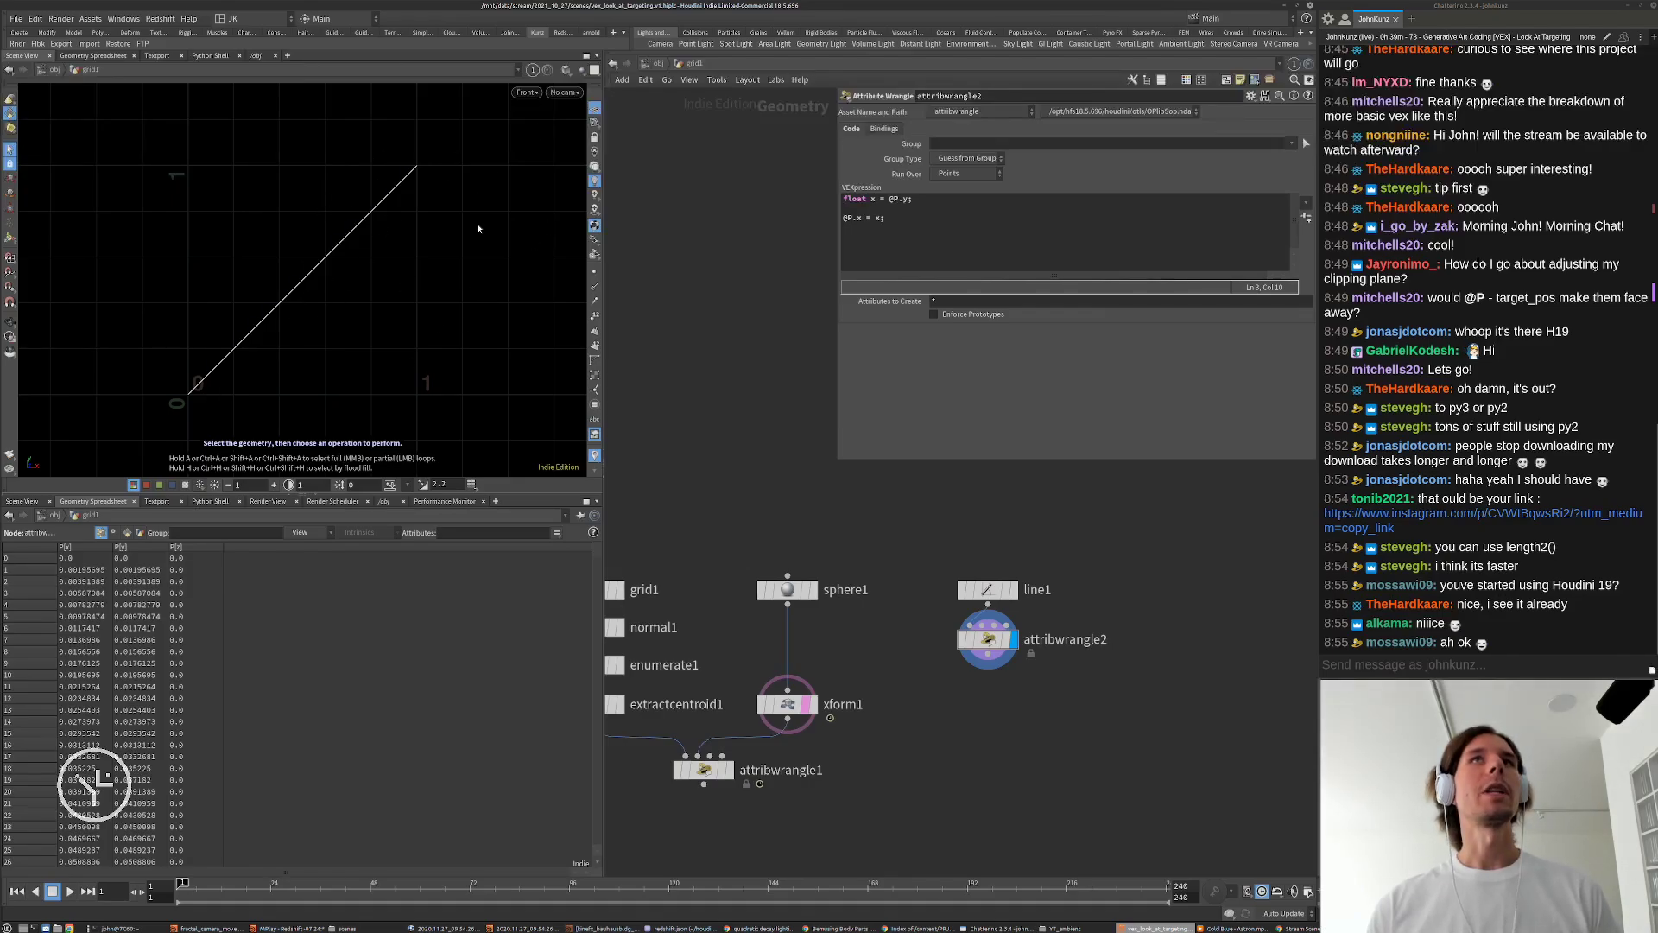
Step: Add the line "@P.y = x;" to attribwrangle2's code, set apart from the @P.x line by blank lines
left_click(883, 219)
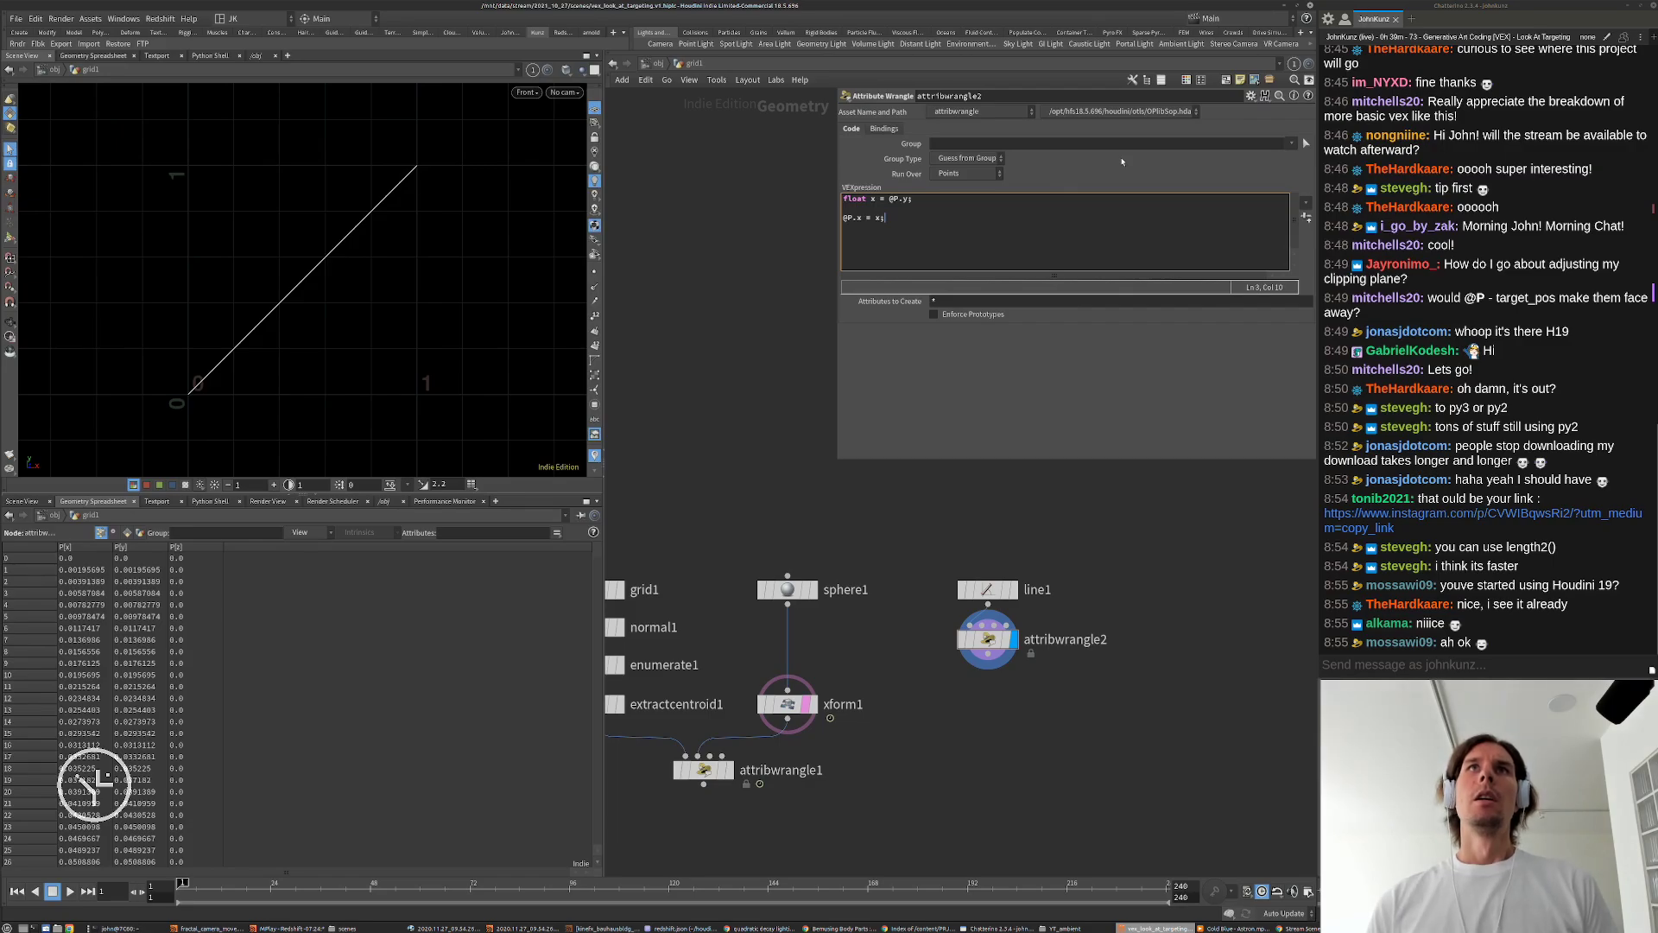
key("Return")
type("@")
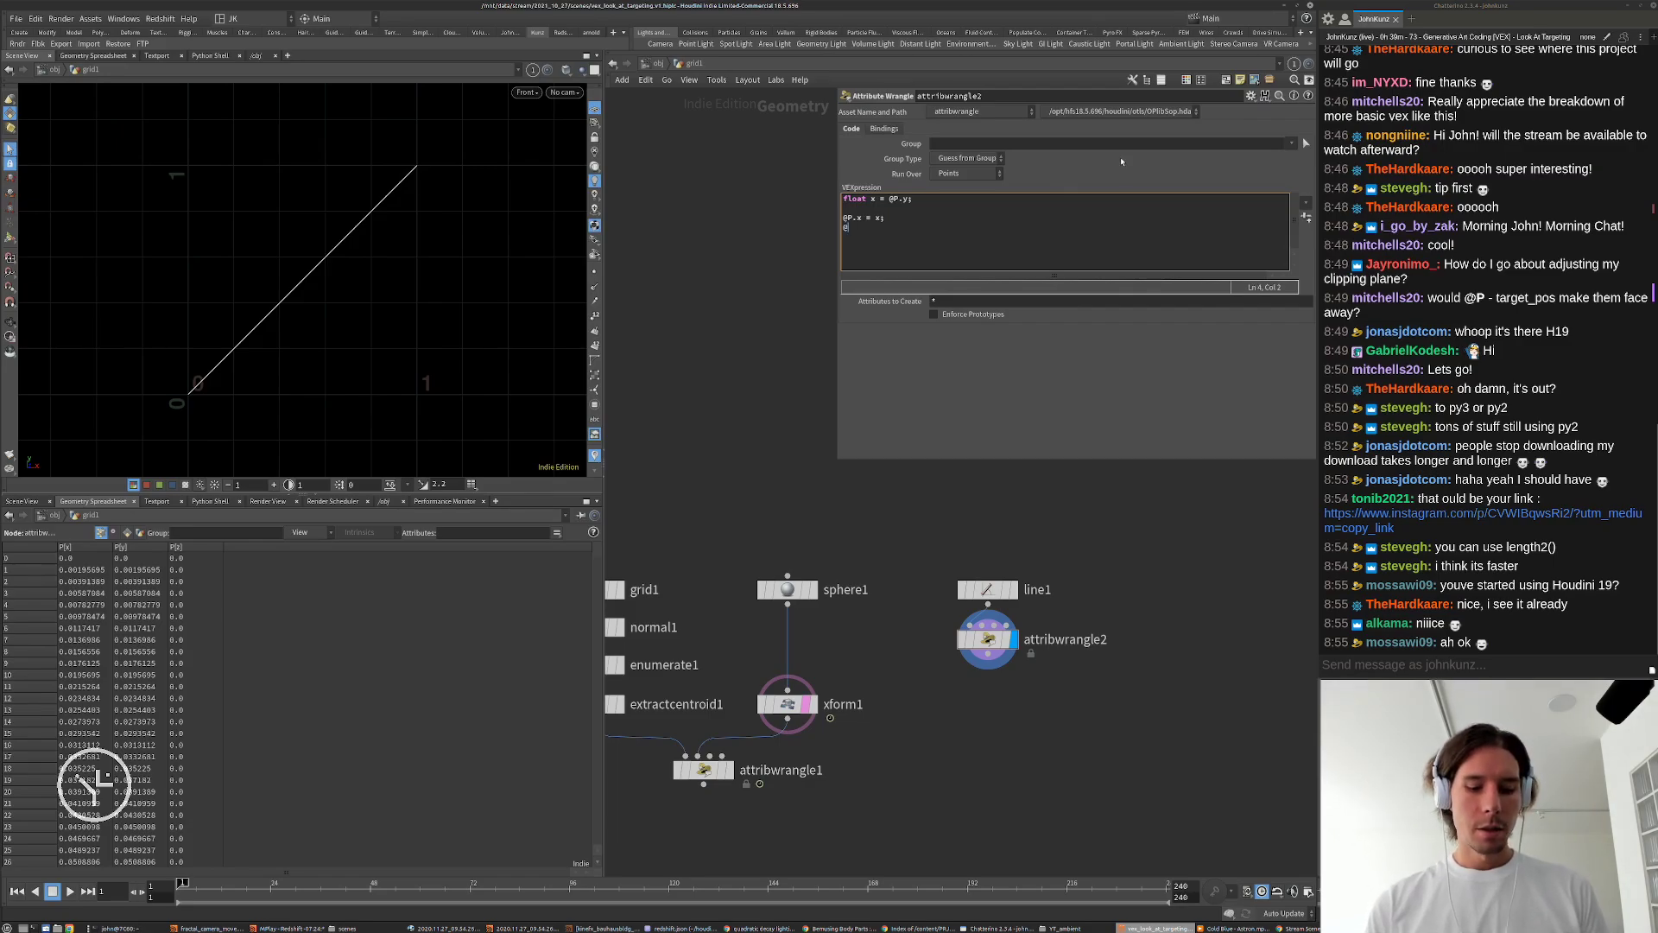
type("P.y ")
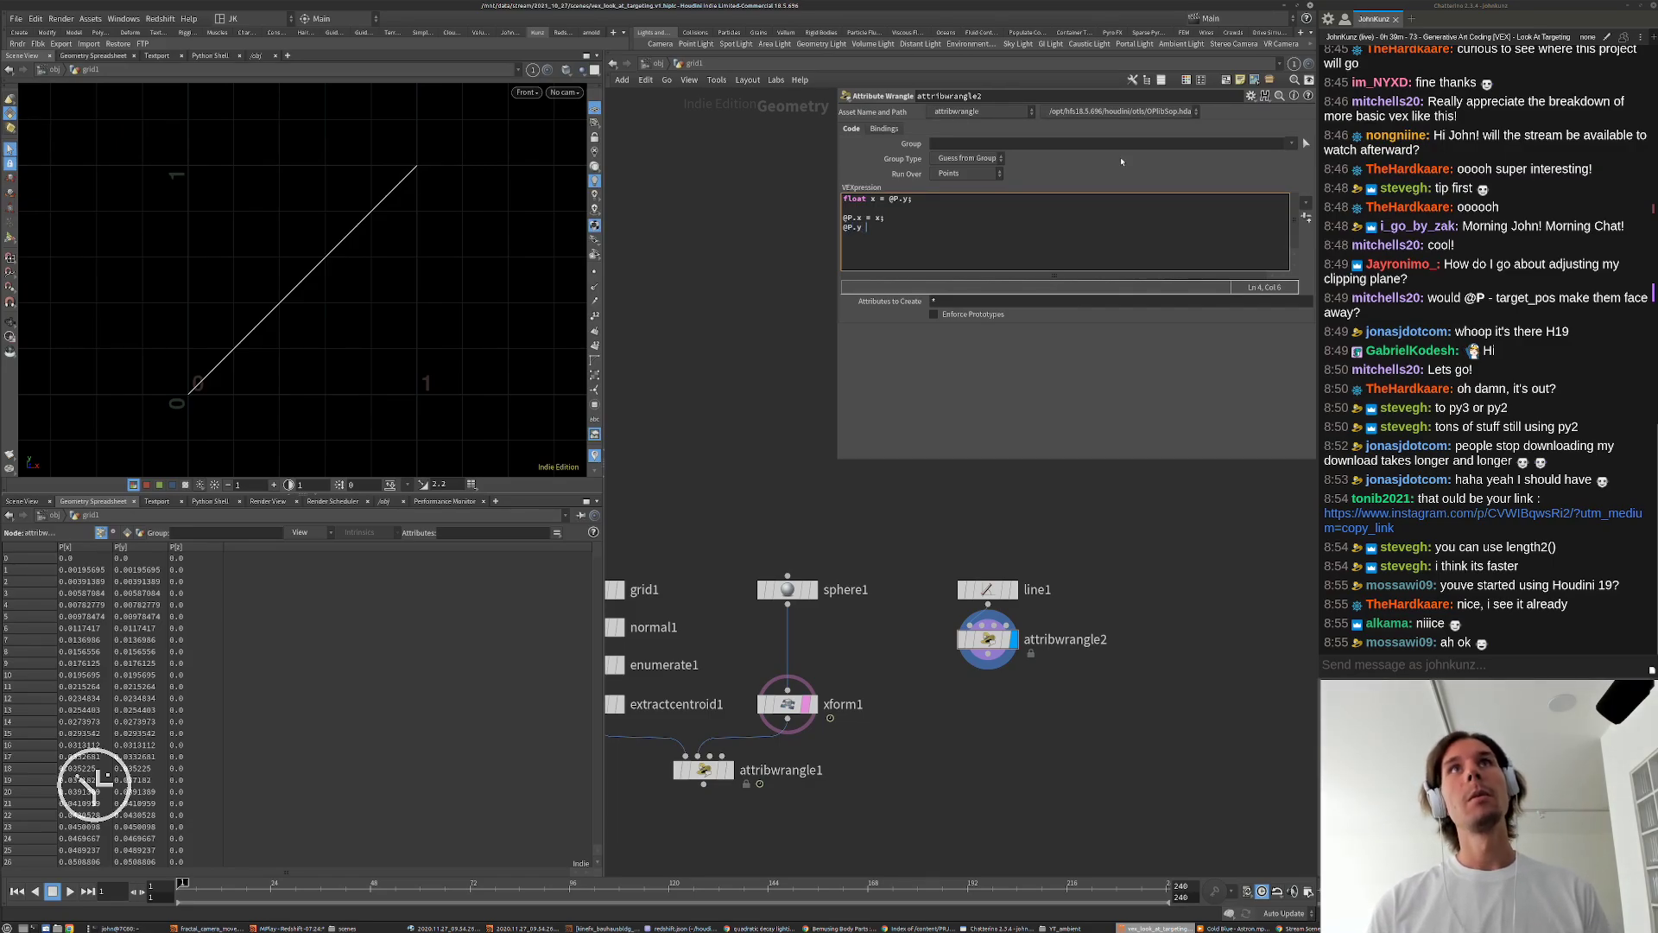
type("= x;")
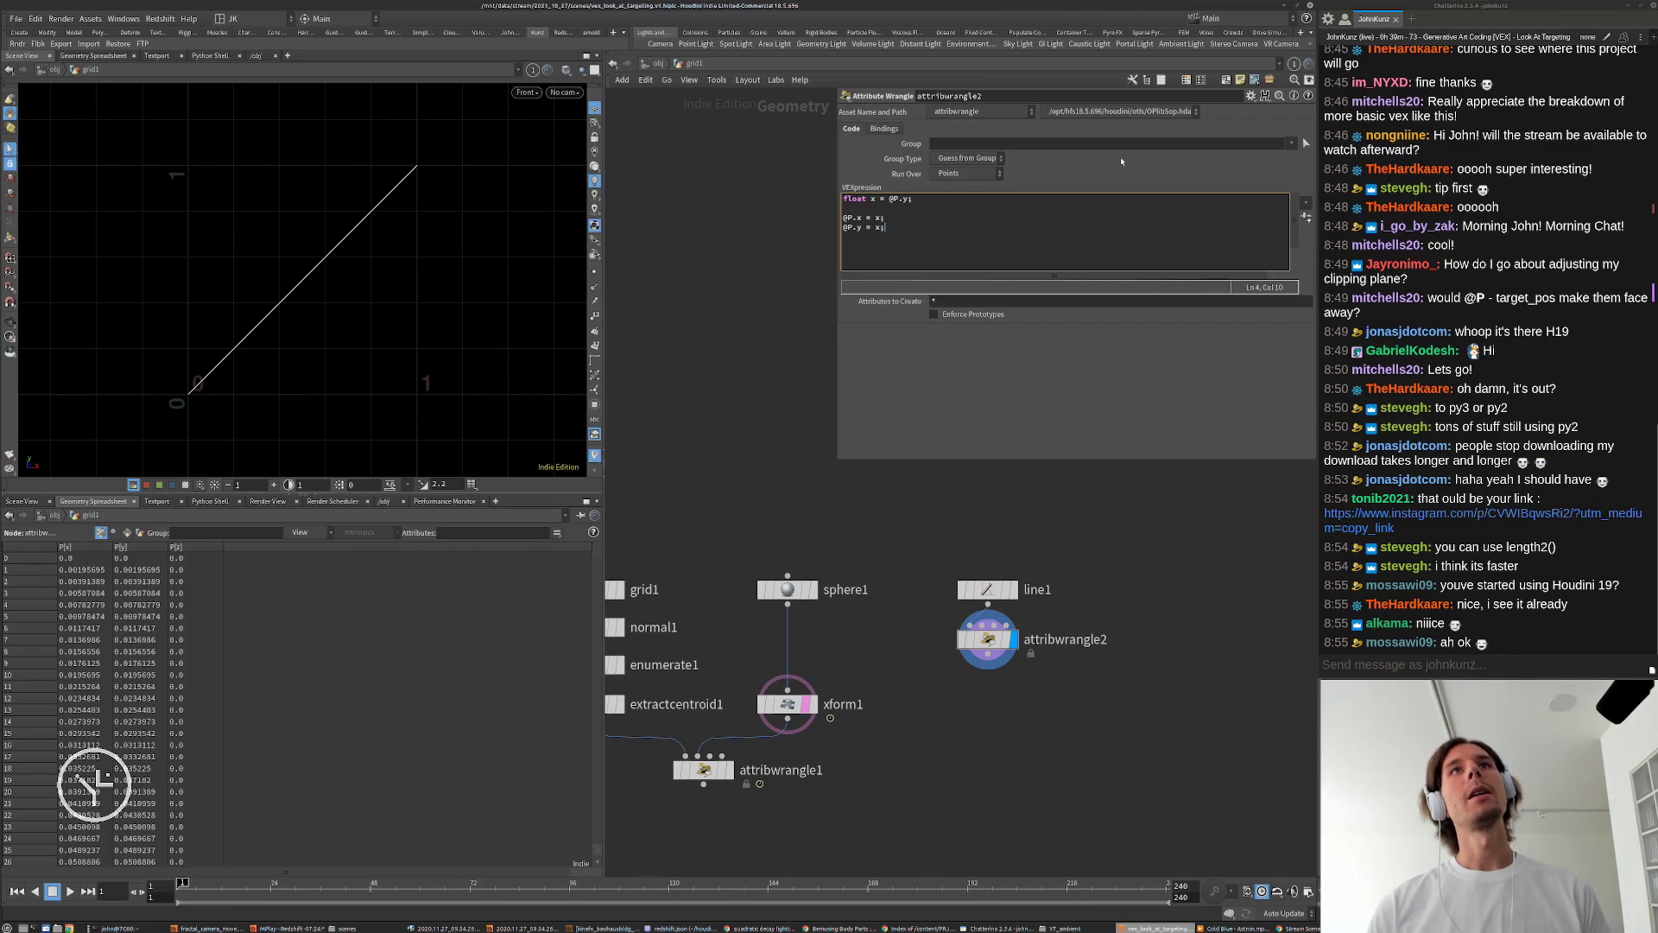
key("Return")
key("Return")
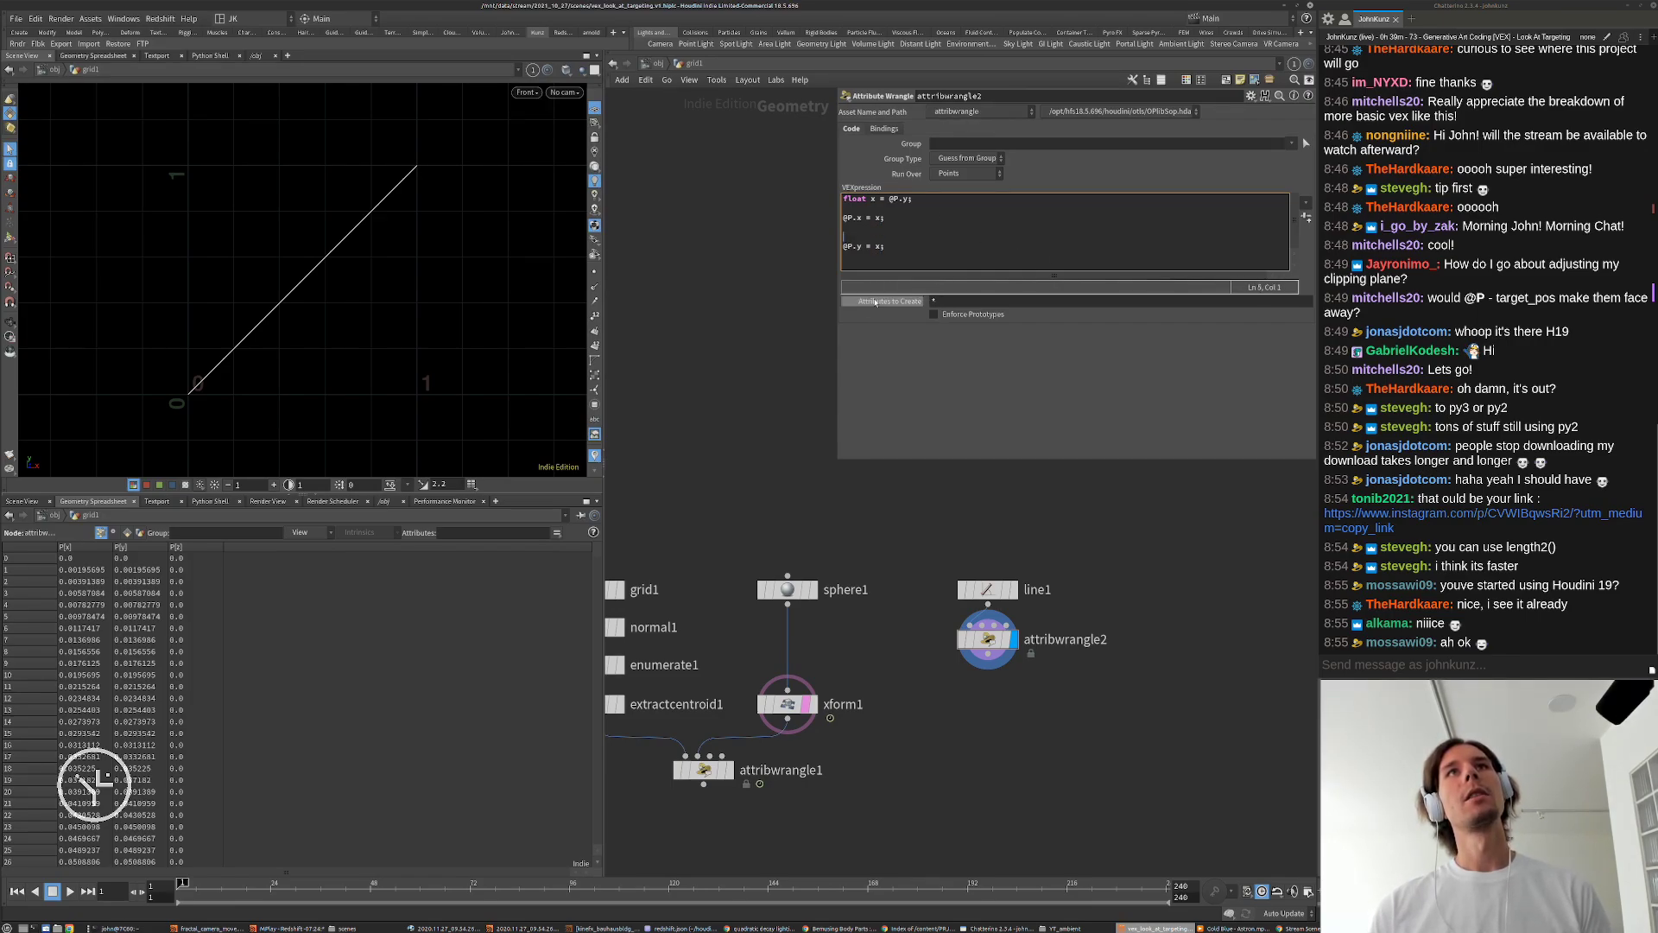
left_click_drag(857, 247, 888, 246)
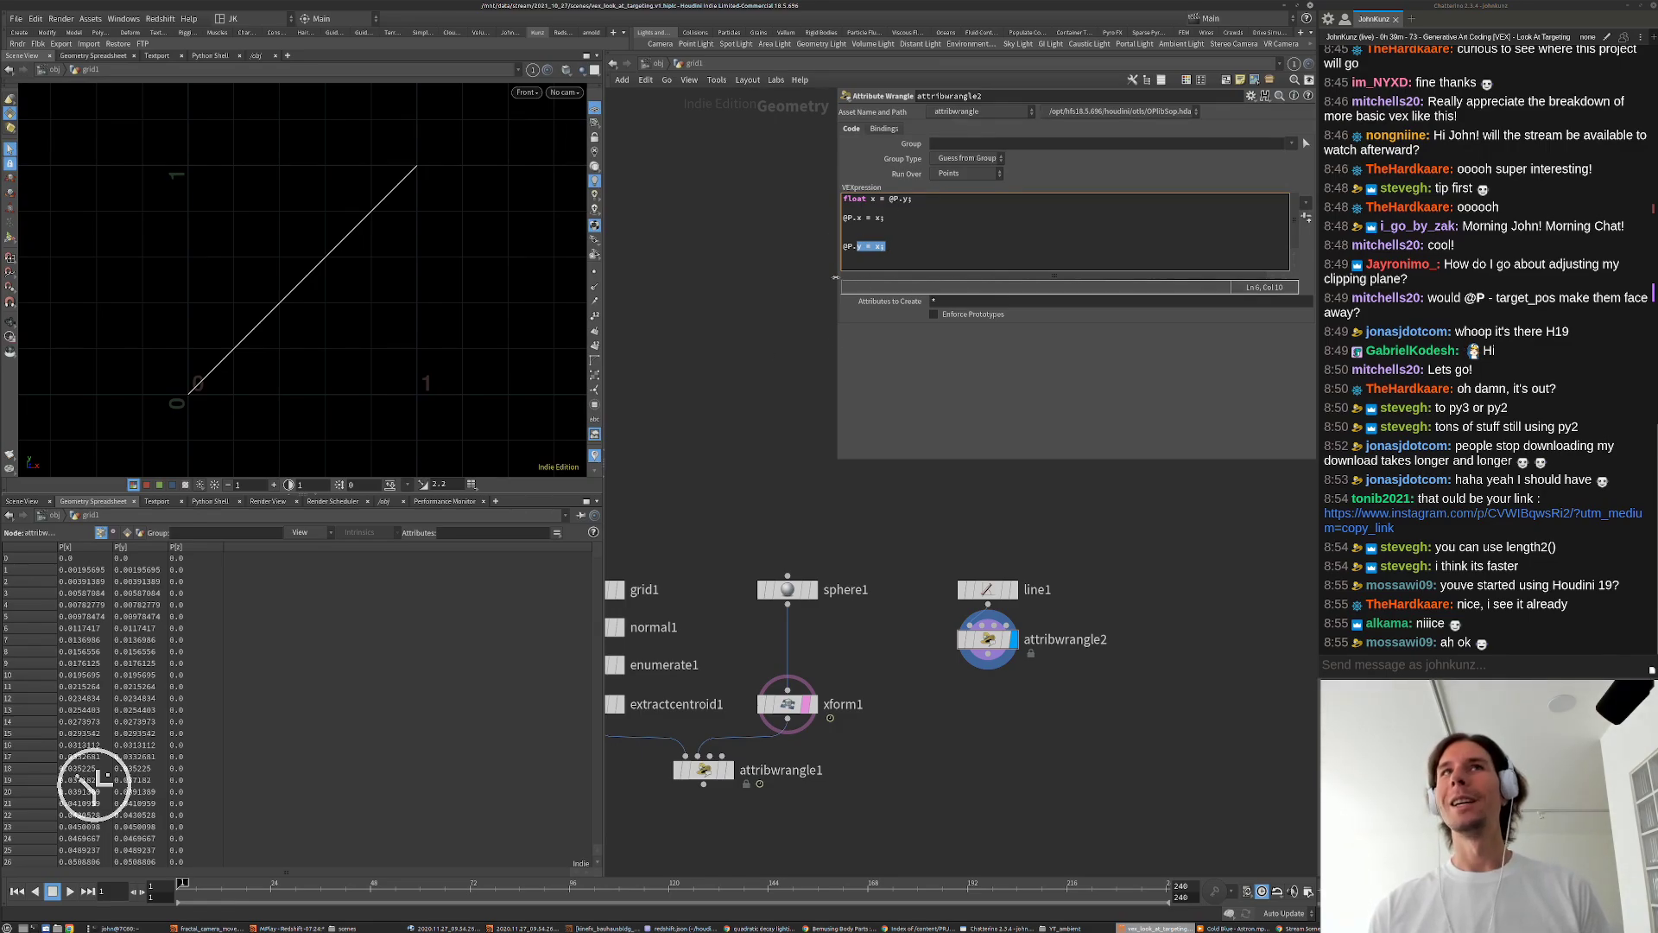
left_click(903, 248)
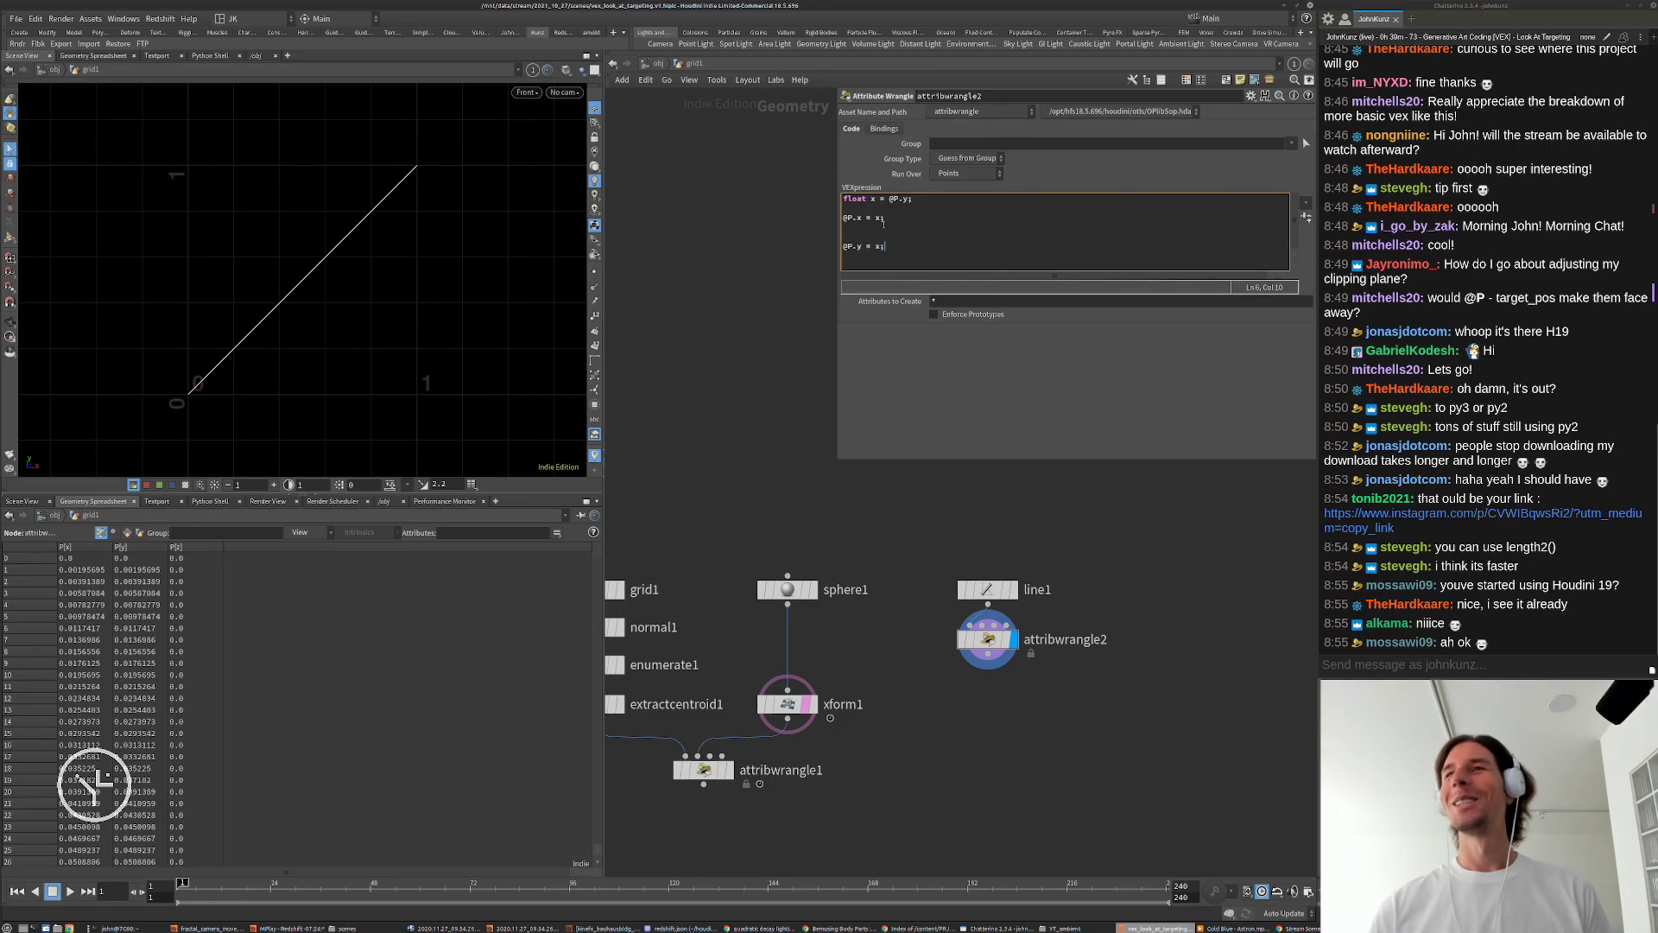
Step: Change the @P.y assignment in attribwrangle2 to "1/x"
key("Left")
key("Left")
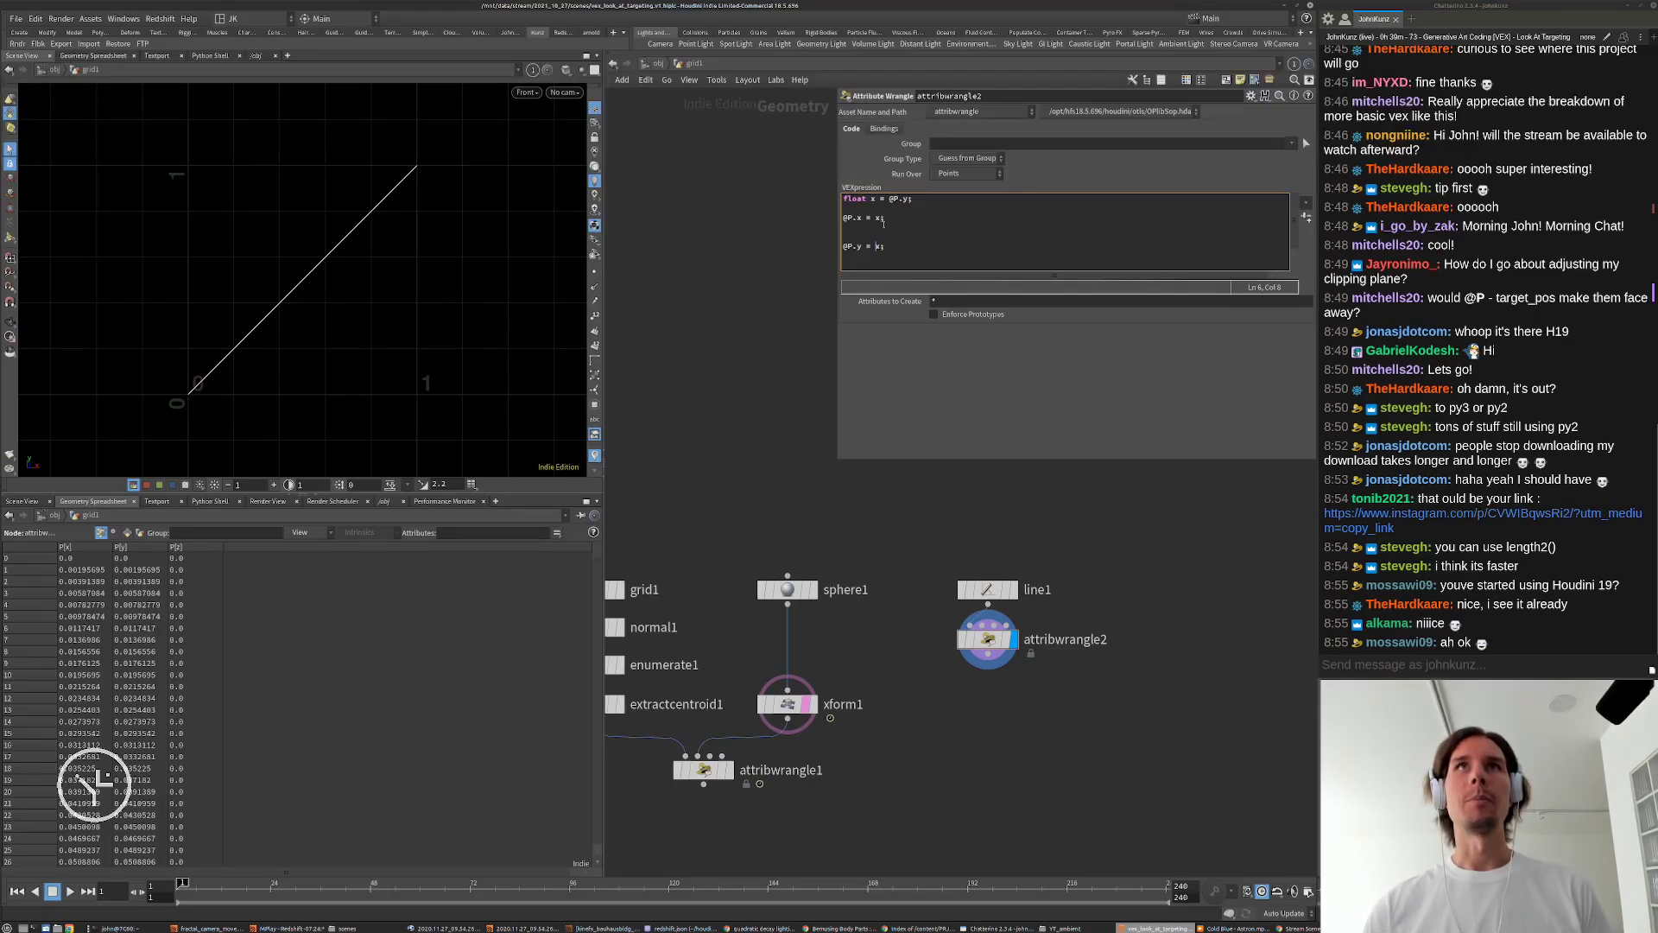
type("1")
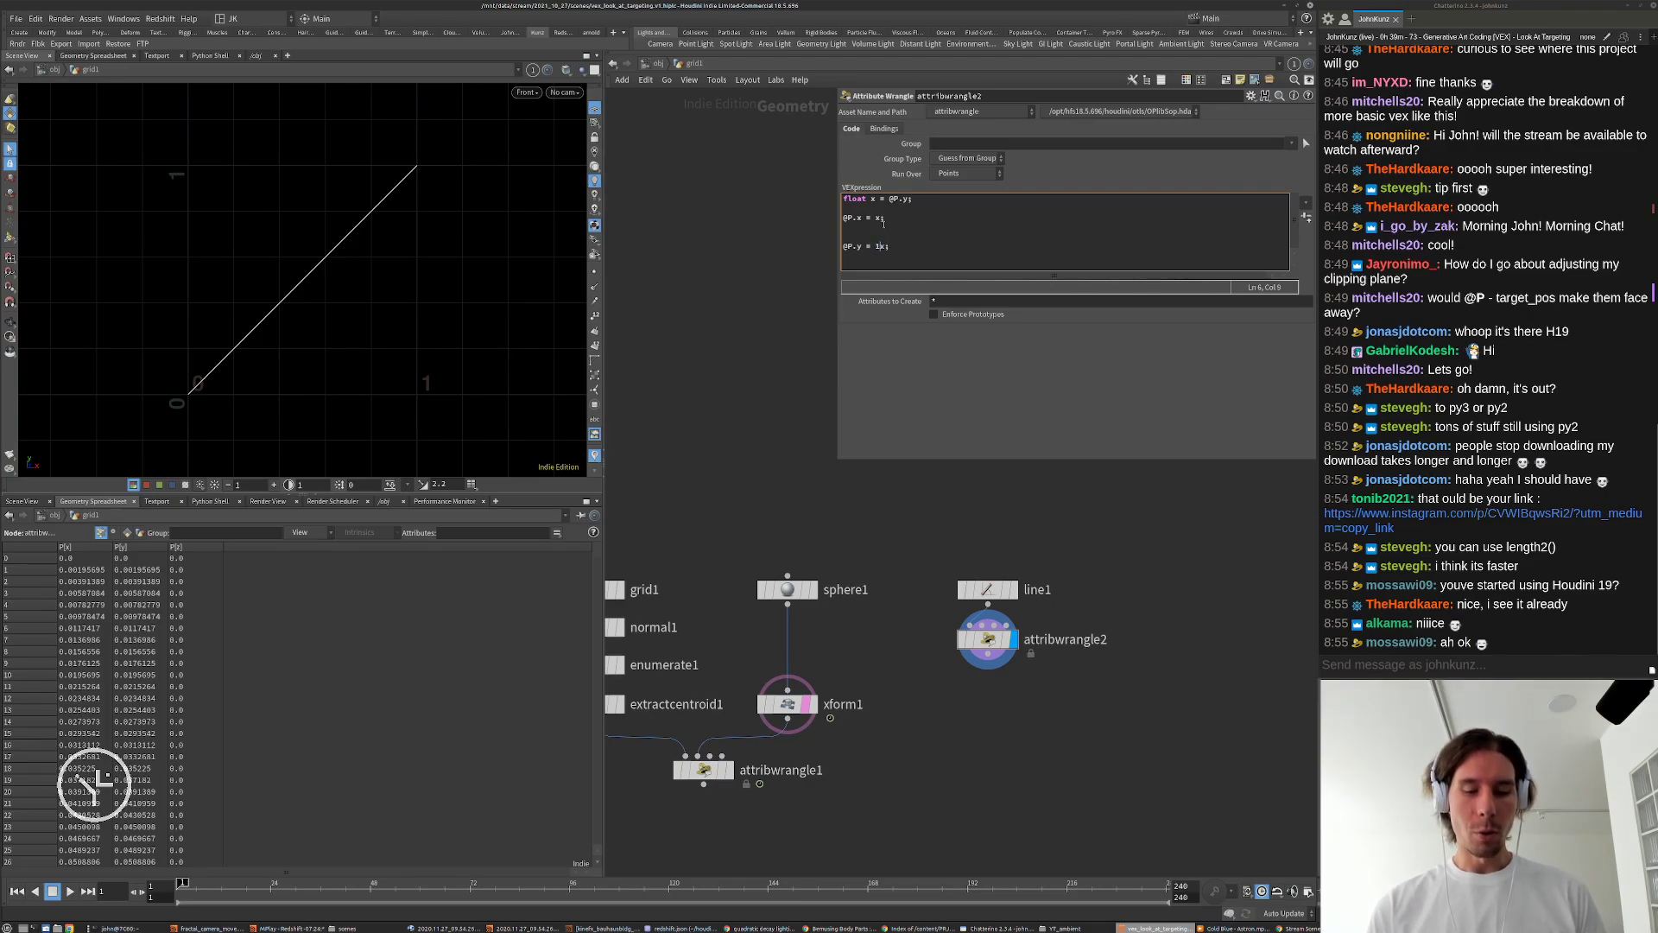
type("/")
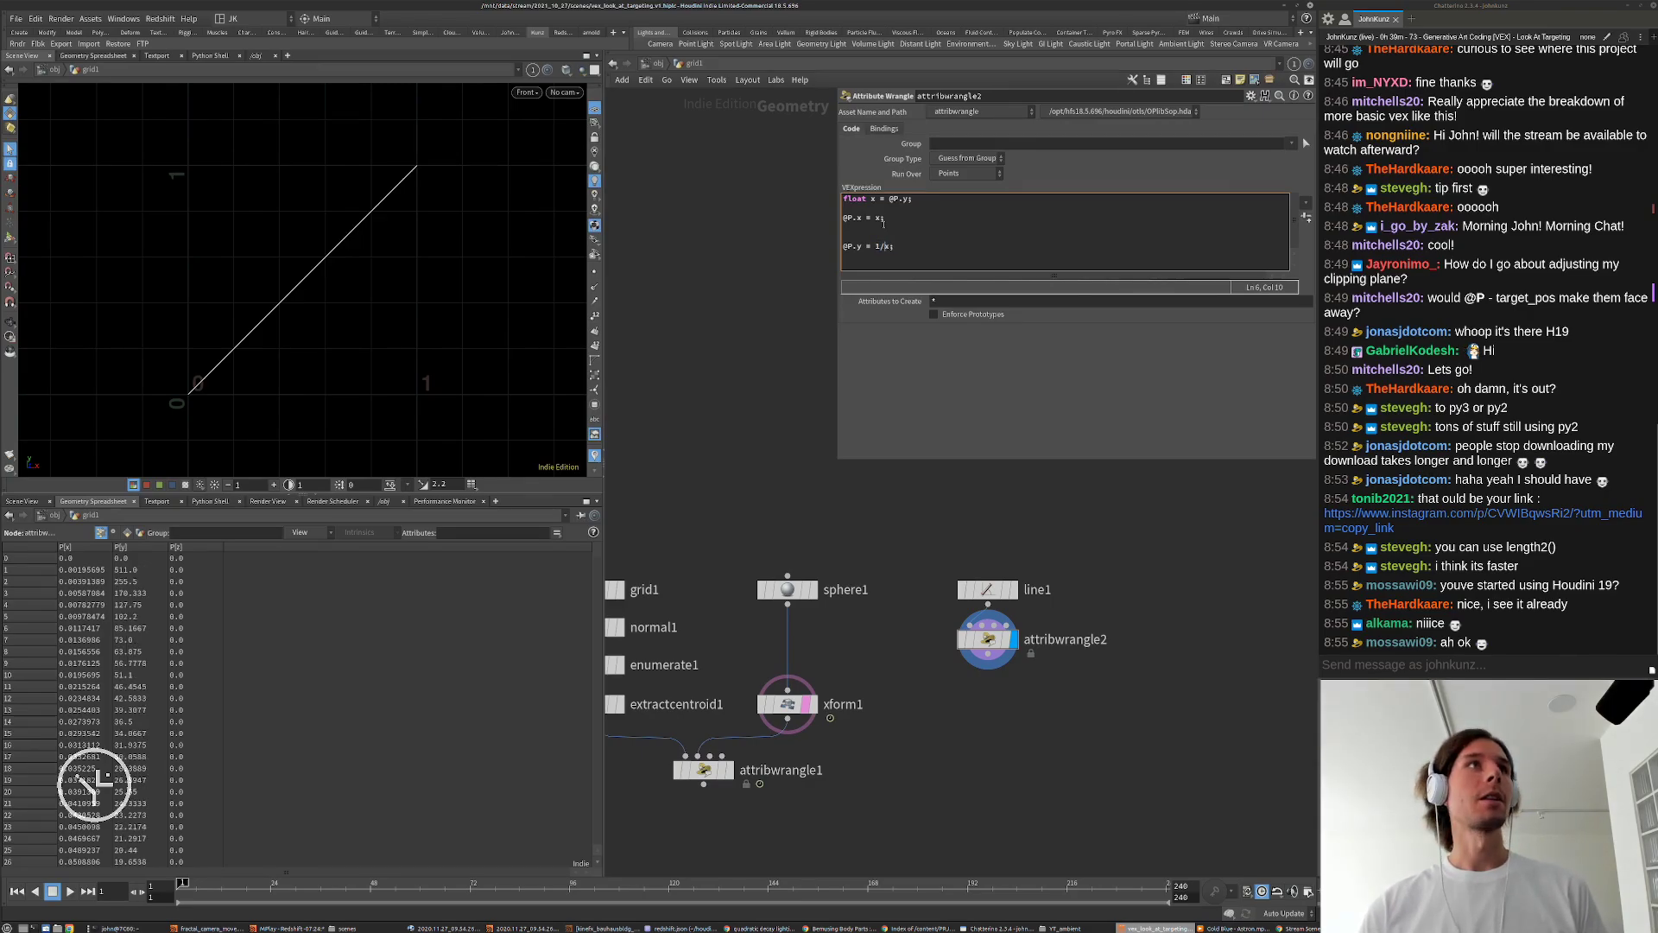
Step: Square the divisor in the @P.y assignment so that it reads "1/pow(x,2);"
right_click_drag(406, 423, 315, 219, "alt")
middle_click_drag(314, 95, 328, 265, "alt")
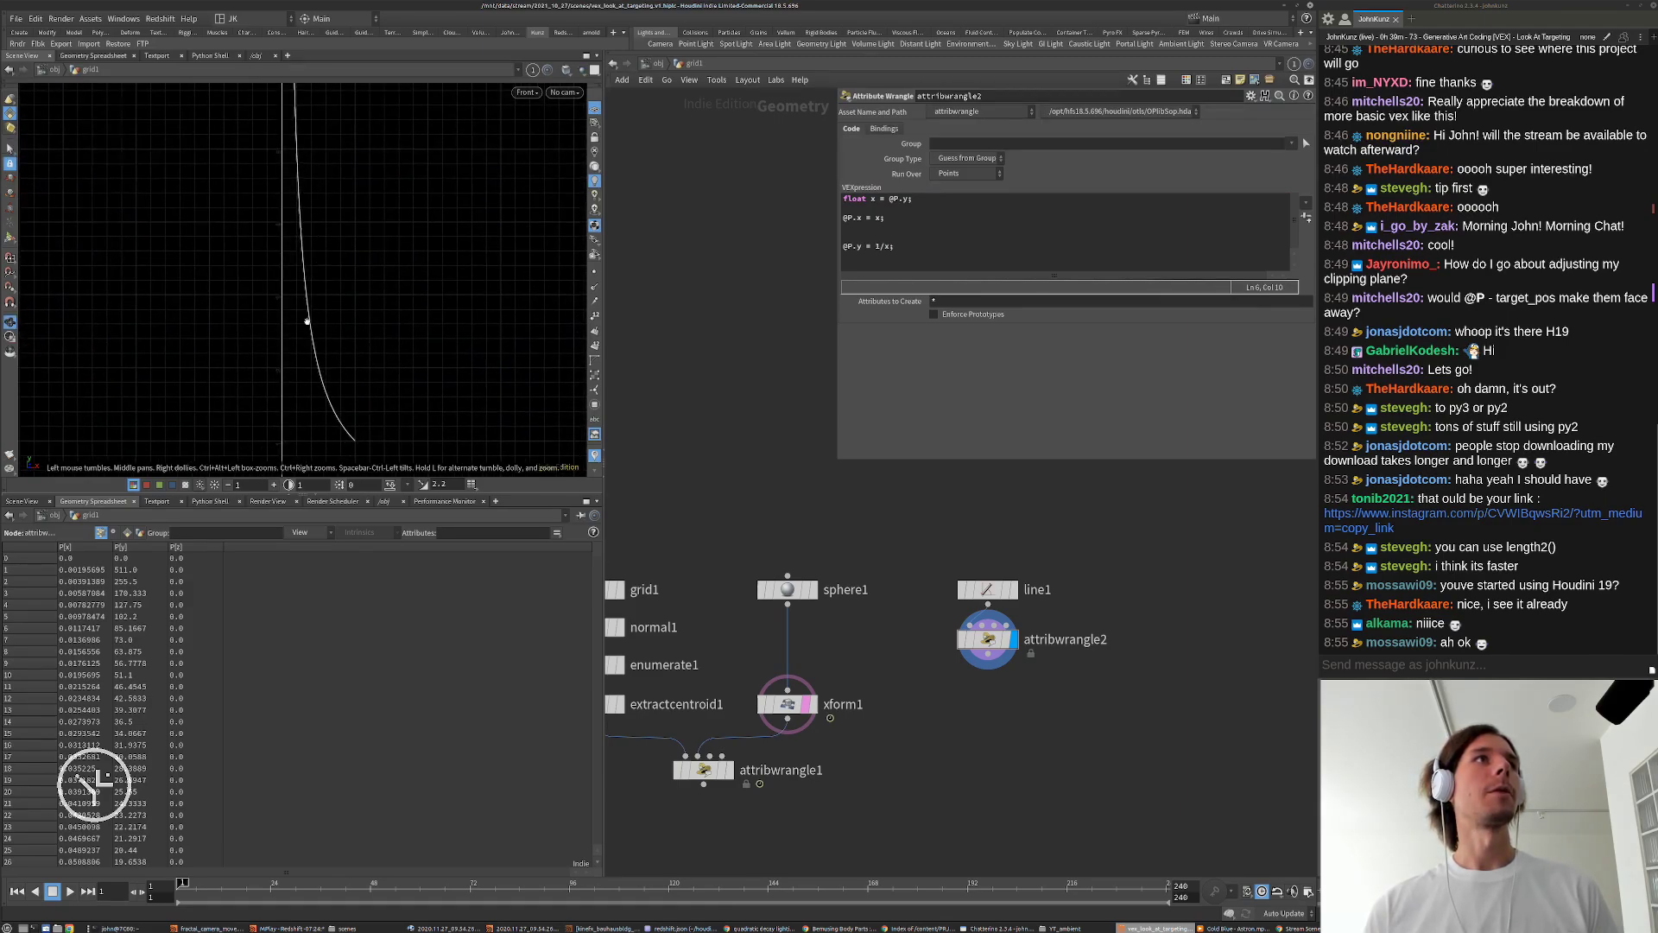
right_click_drag(307, 321, 274, 359, "alt")
middle_click_drag(288, 342, 282, 288, "alt")
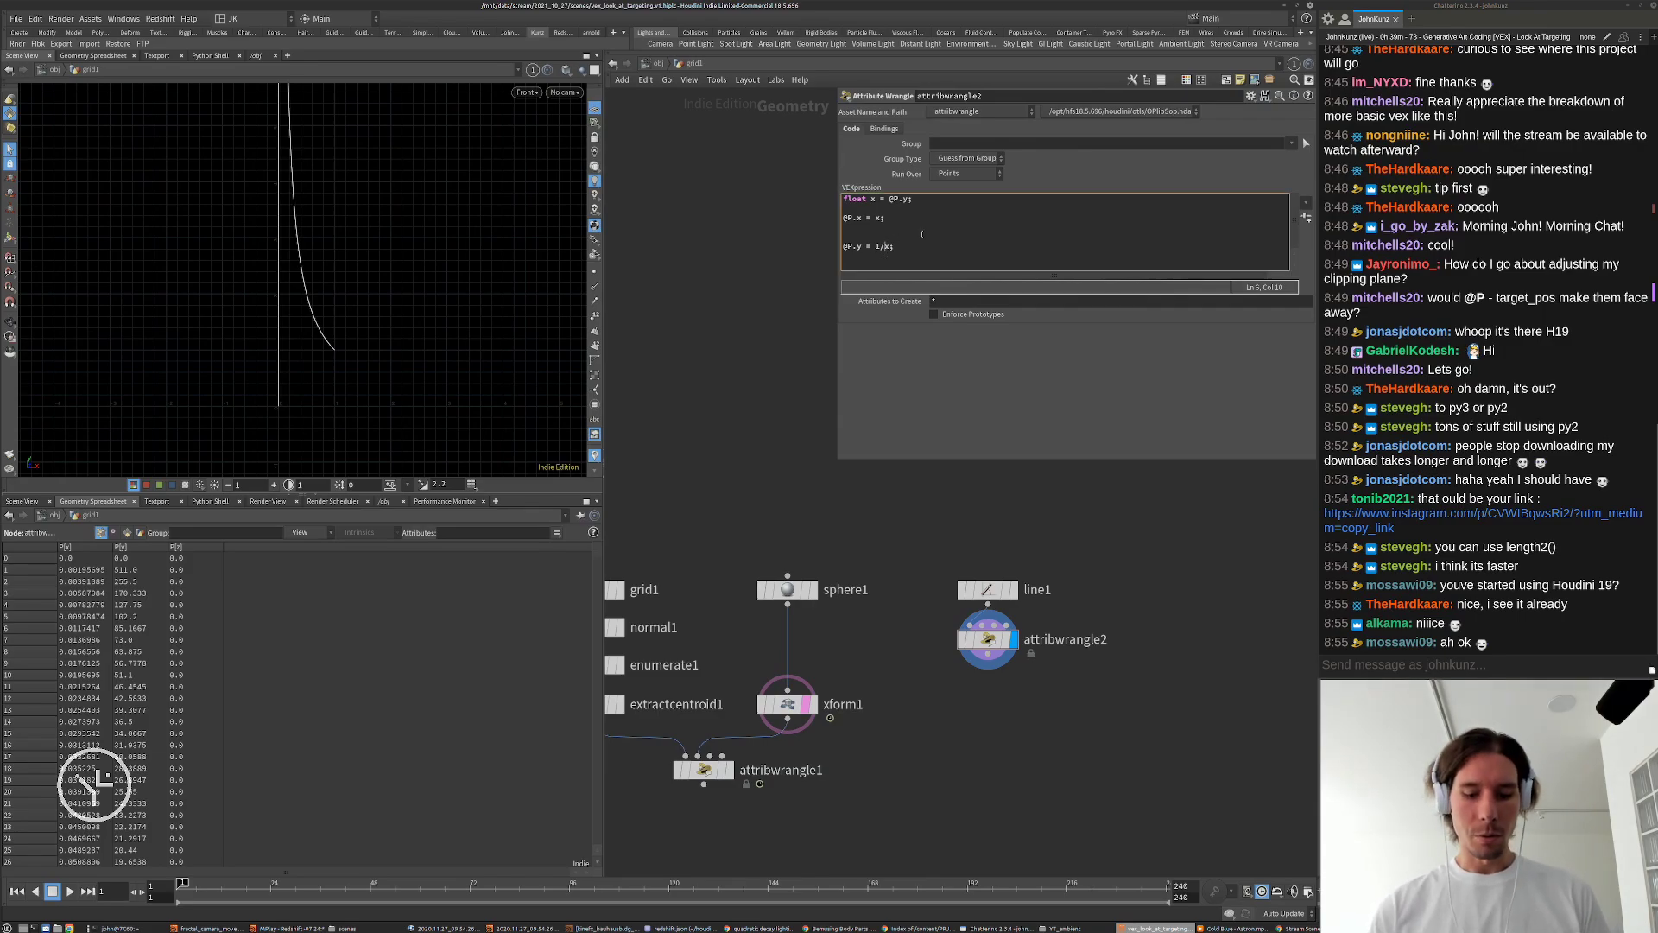
type("pow(x")
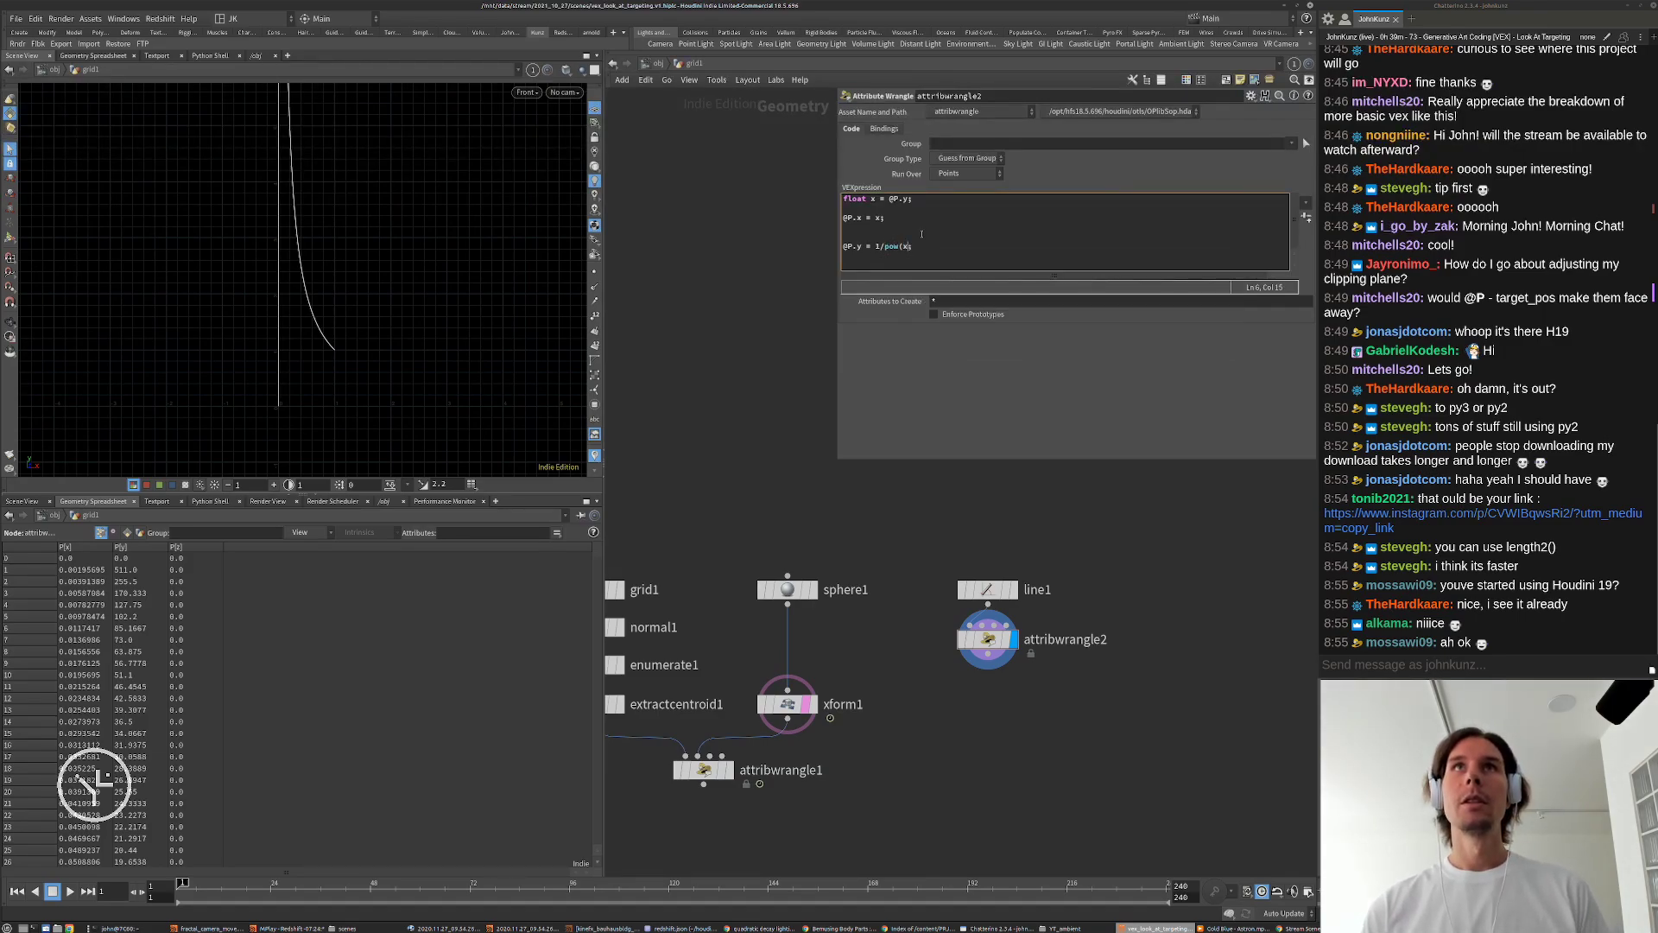
type(",2);")
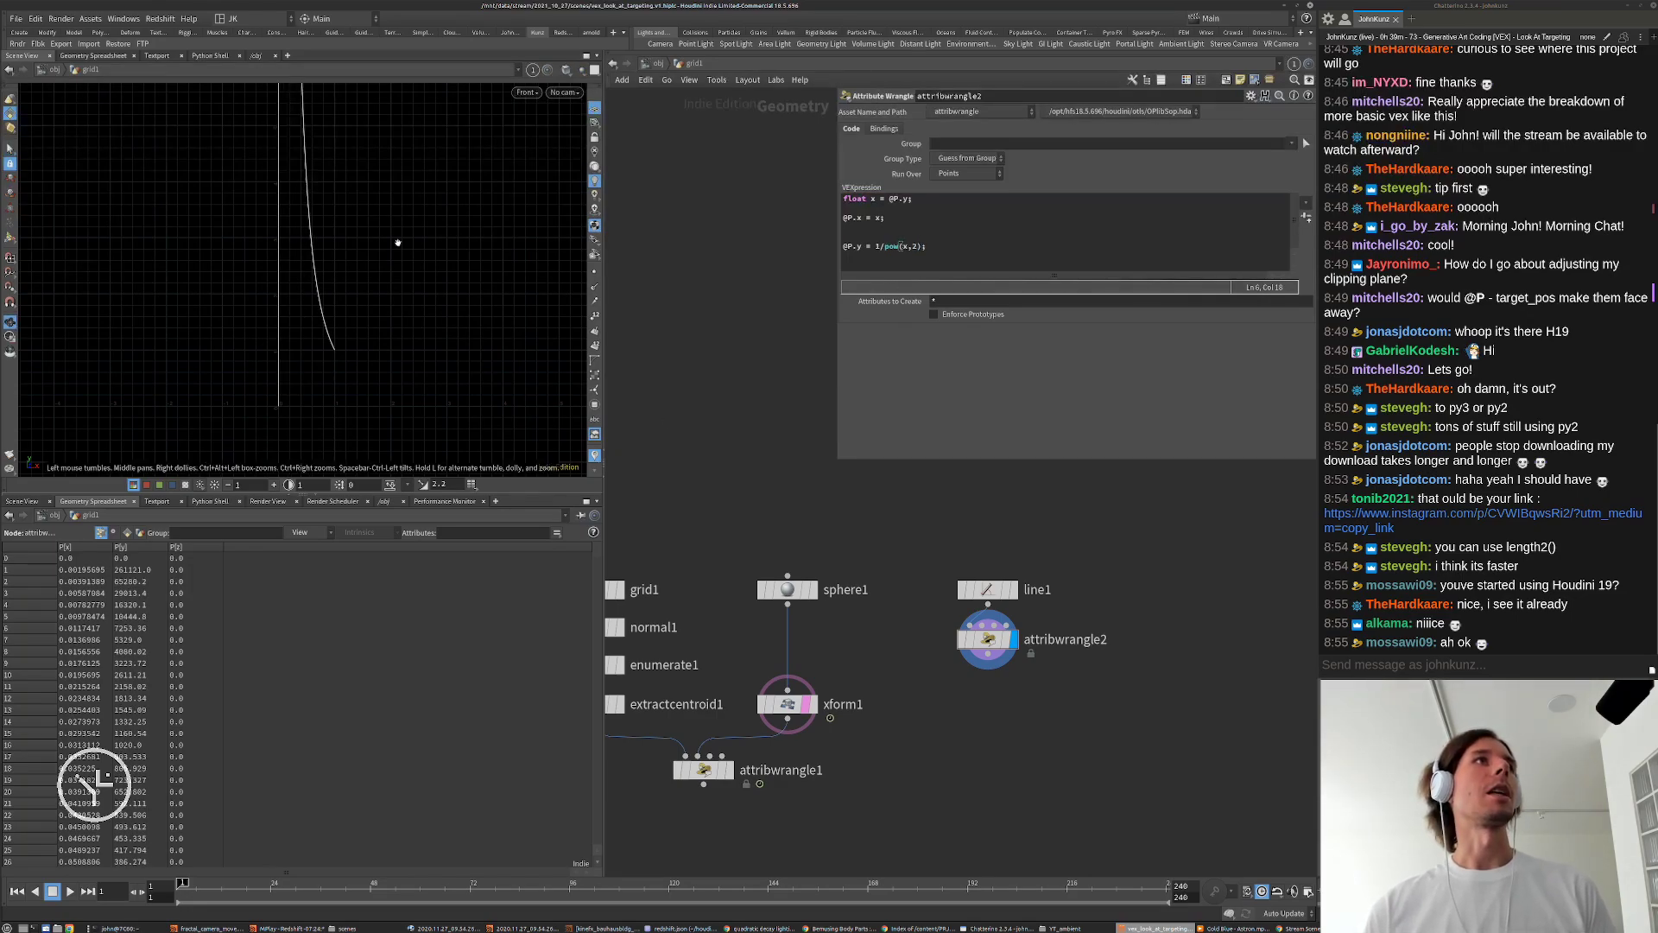
Step: Scale the @P.y expression down by multiplying it by 0.0001
scroll(319, 267, "down", 4)
scroll(389, 354, "up", 8)
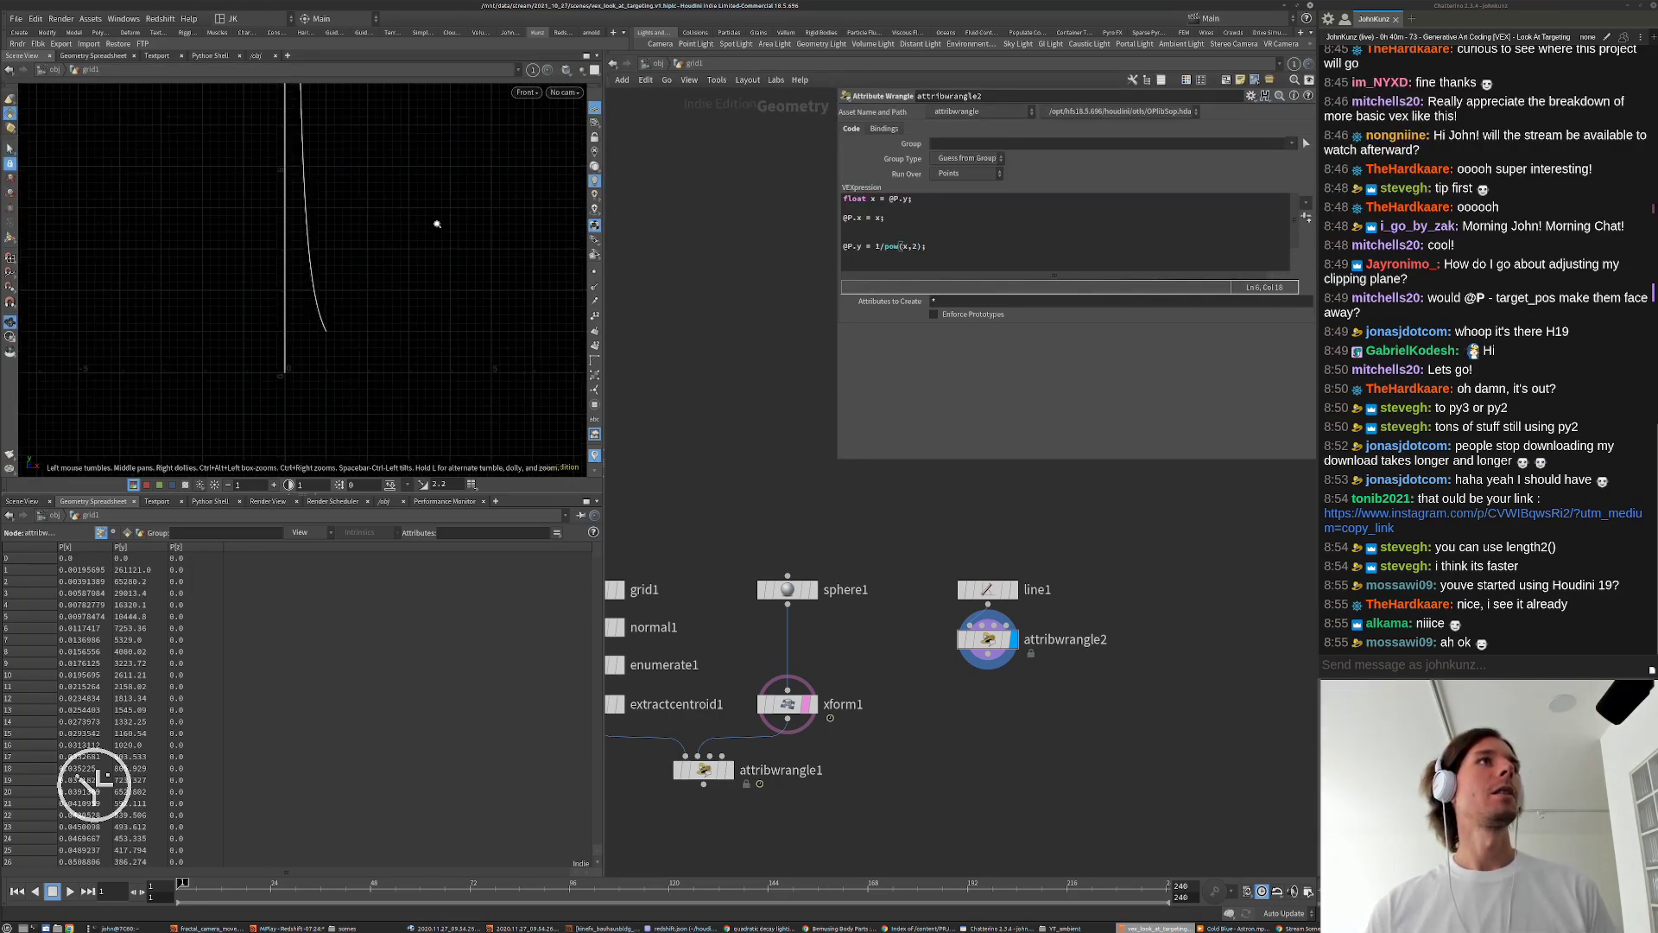
left_click(971, 247)
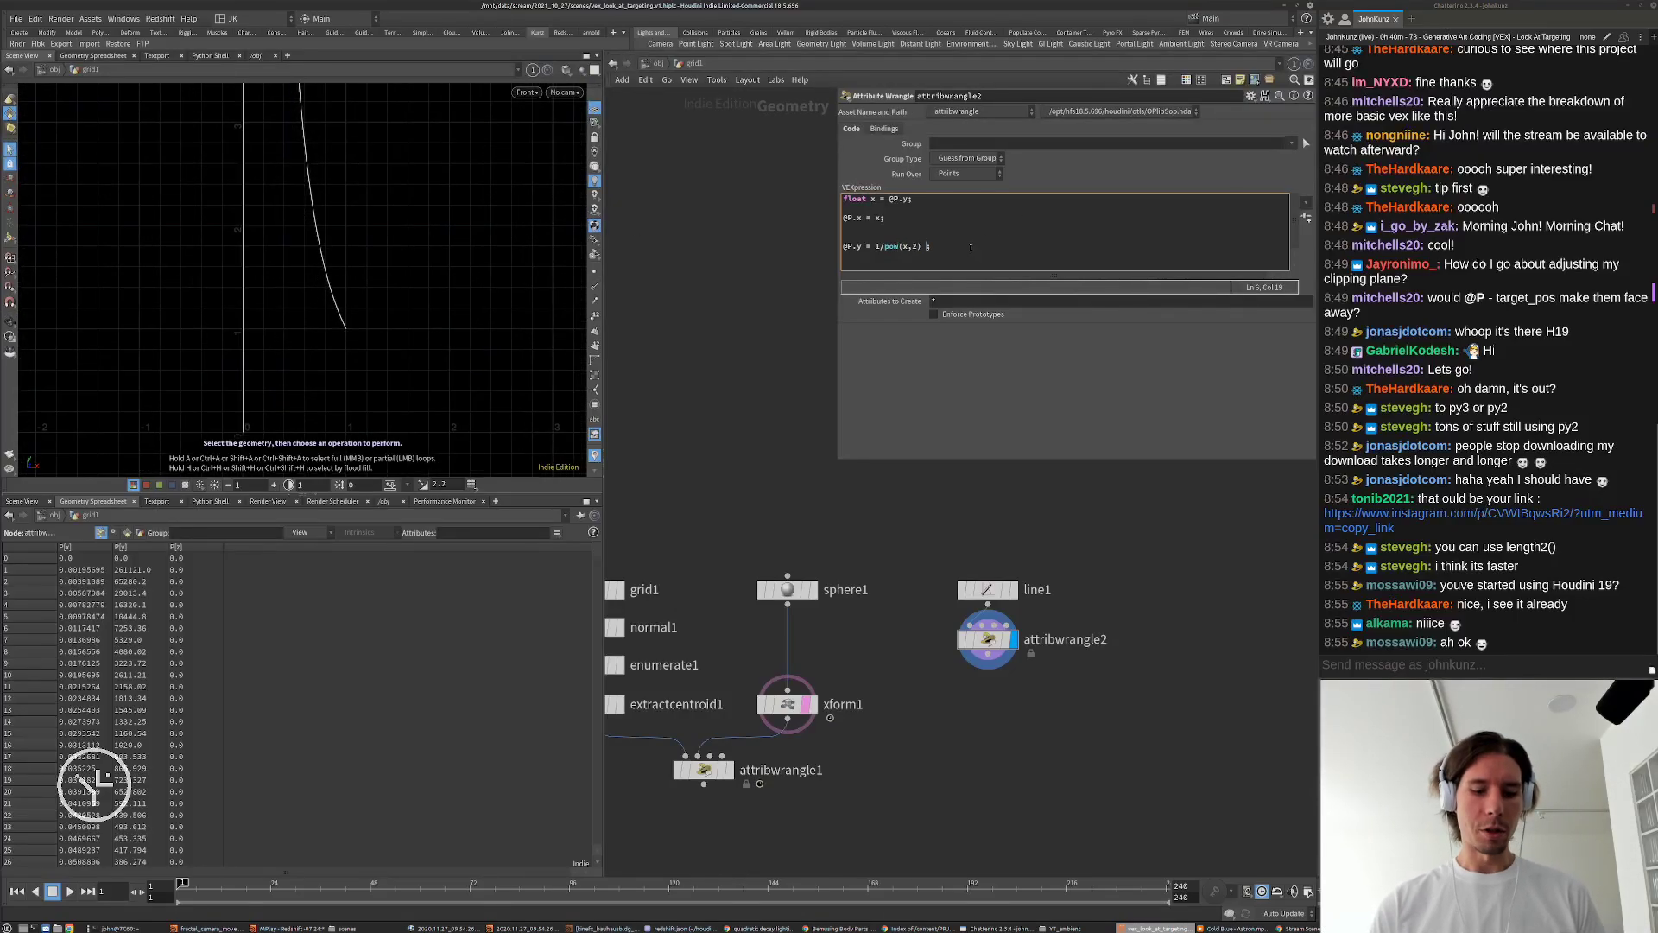
type("* 0.01")
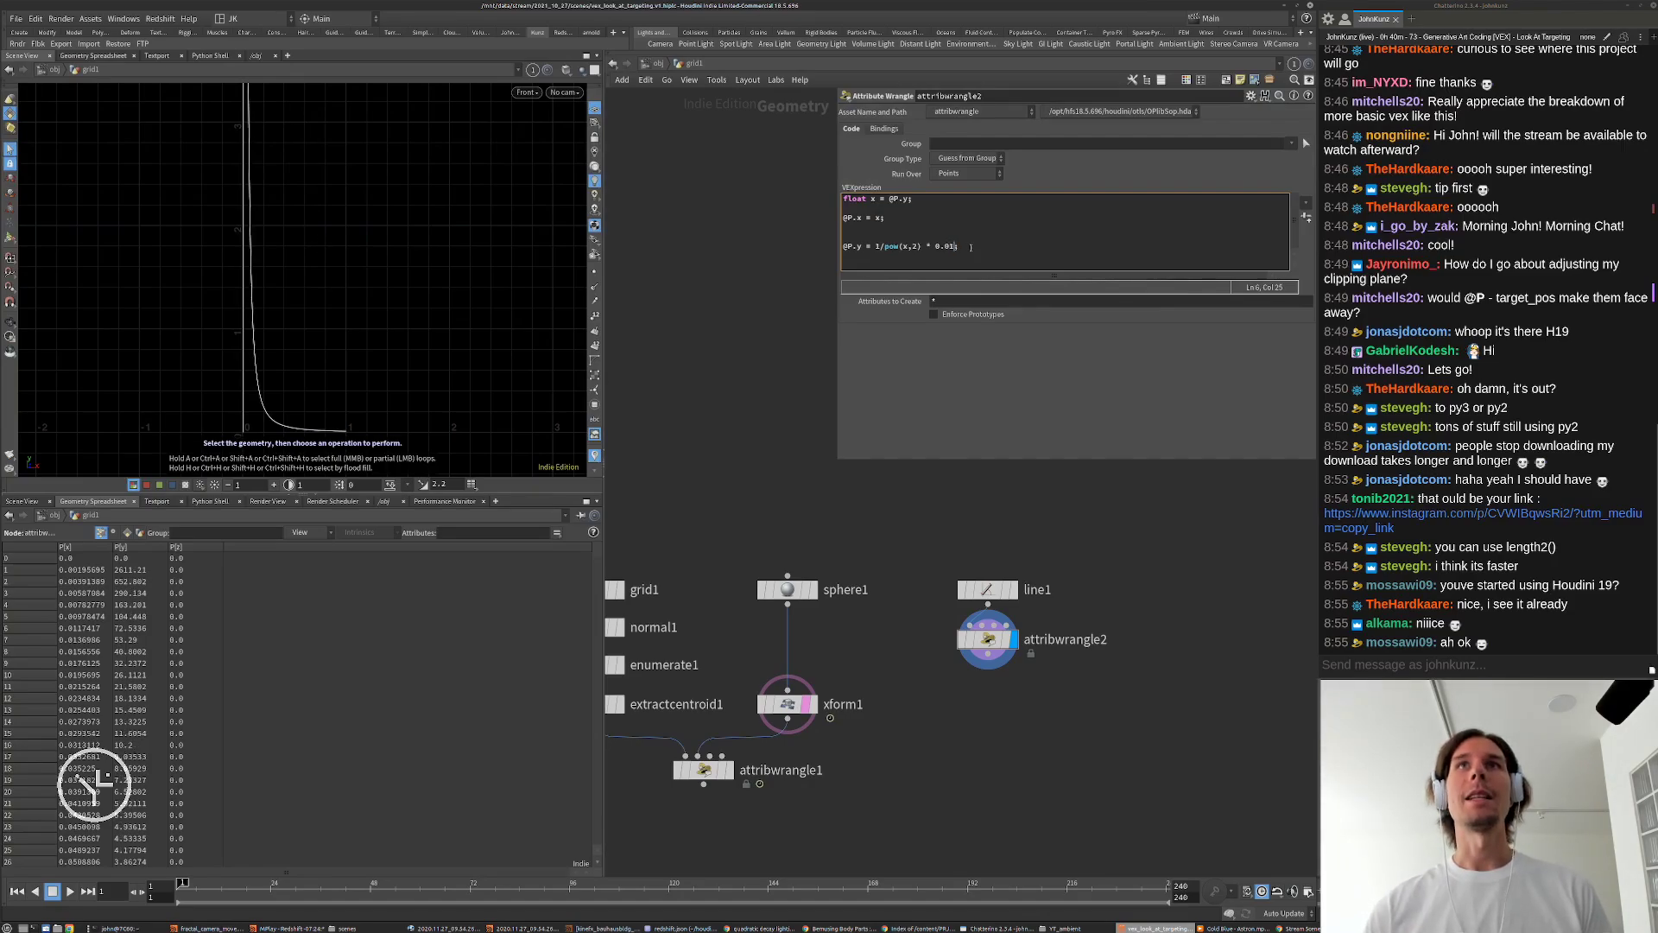
type("0")
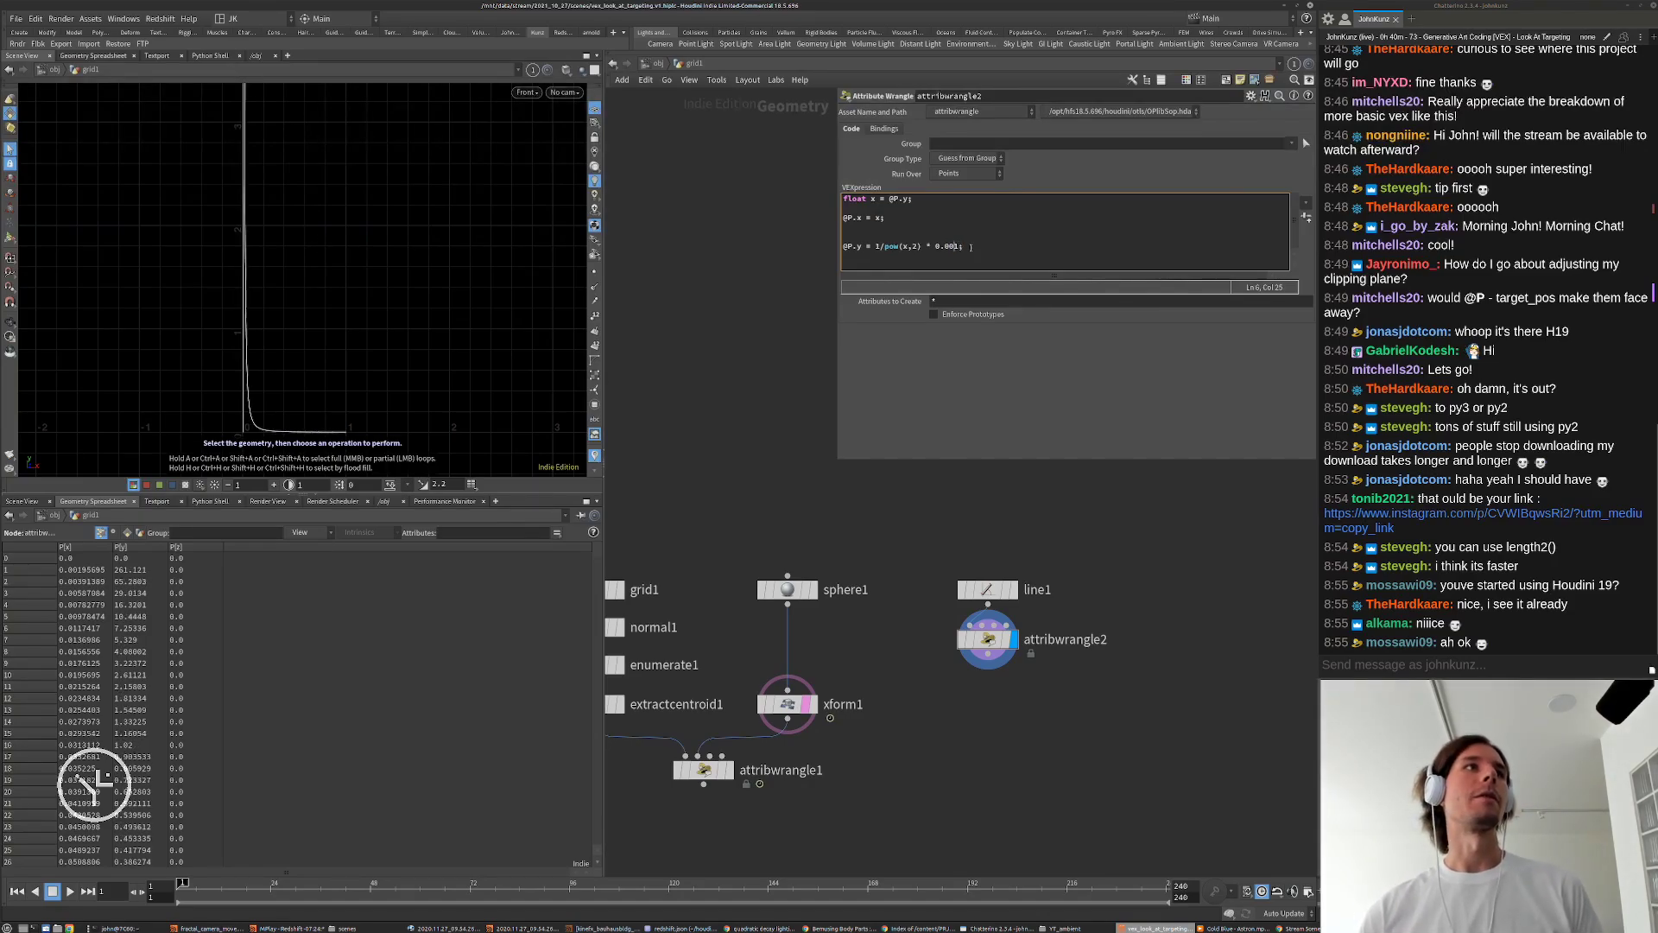
type("0")
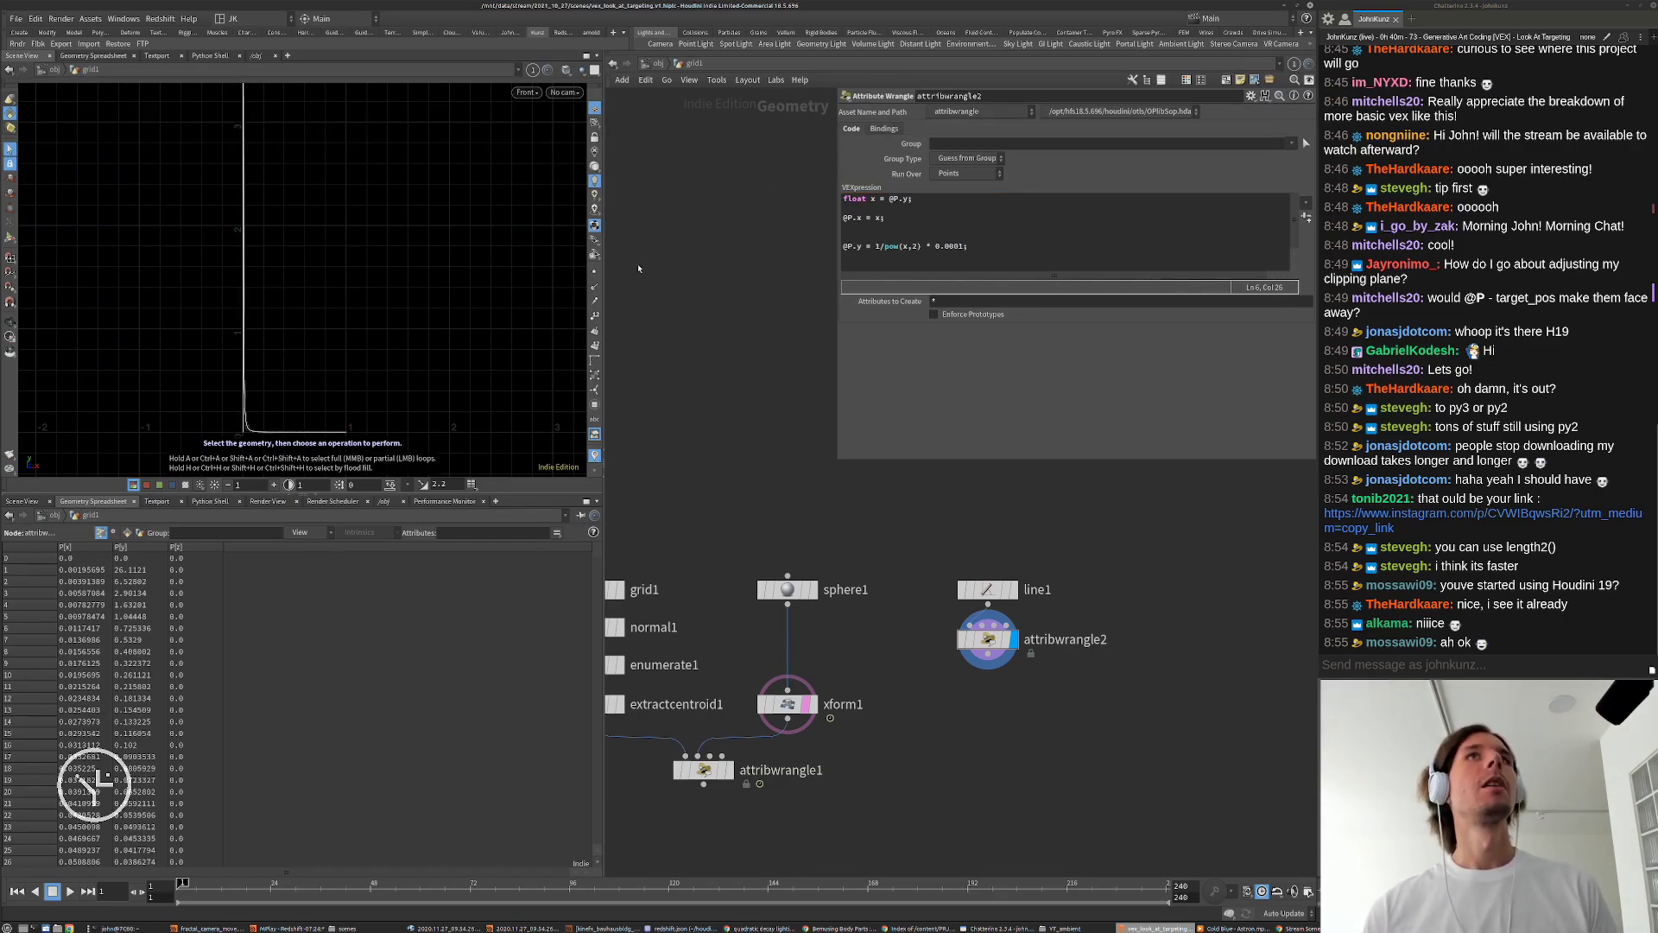
Step: Examine the shape of the scaled decay curve between 0 and 1 in the Front view
right_click_drag(277, 293, 283, 222, "alt")
middle_click_drag(282, 222, 260, 278, "alt")
right_click_drag(249, 407, 455, 341, "alt")
middle_click_drag(455, 340, 370, 149, "alt")
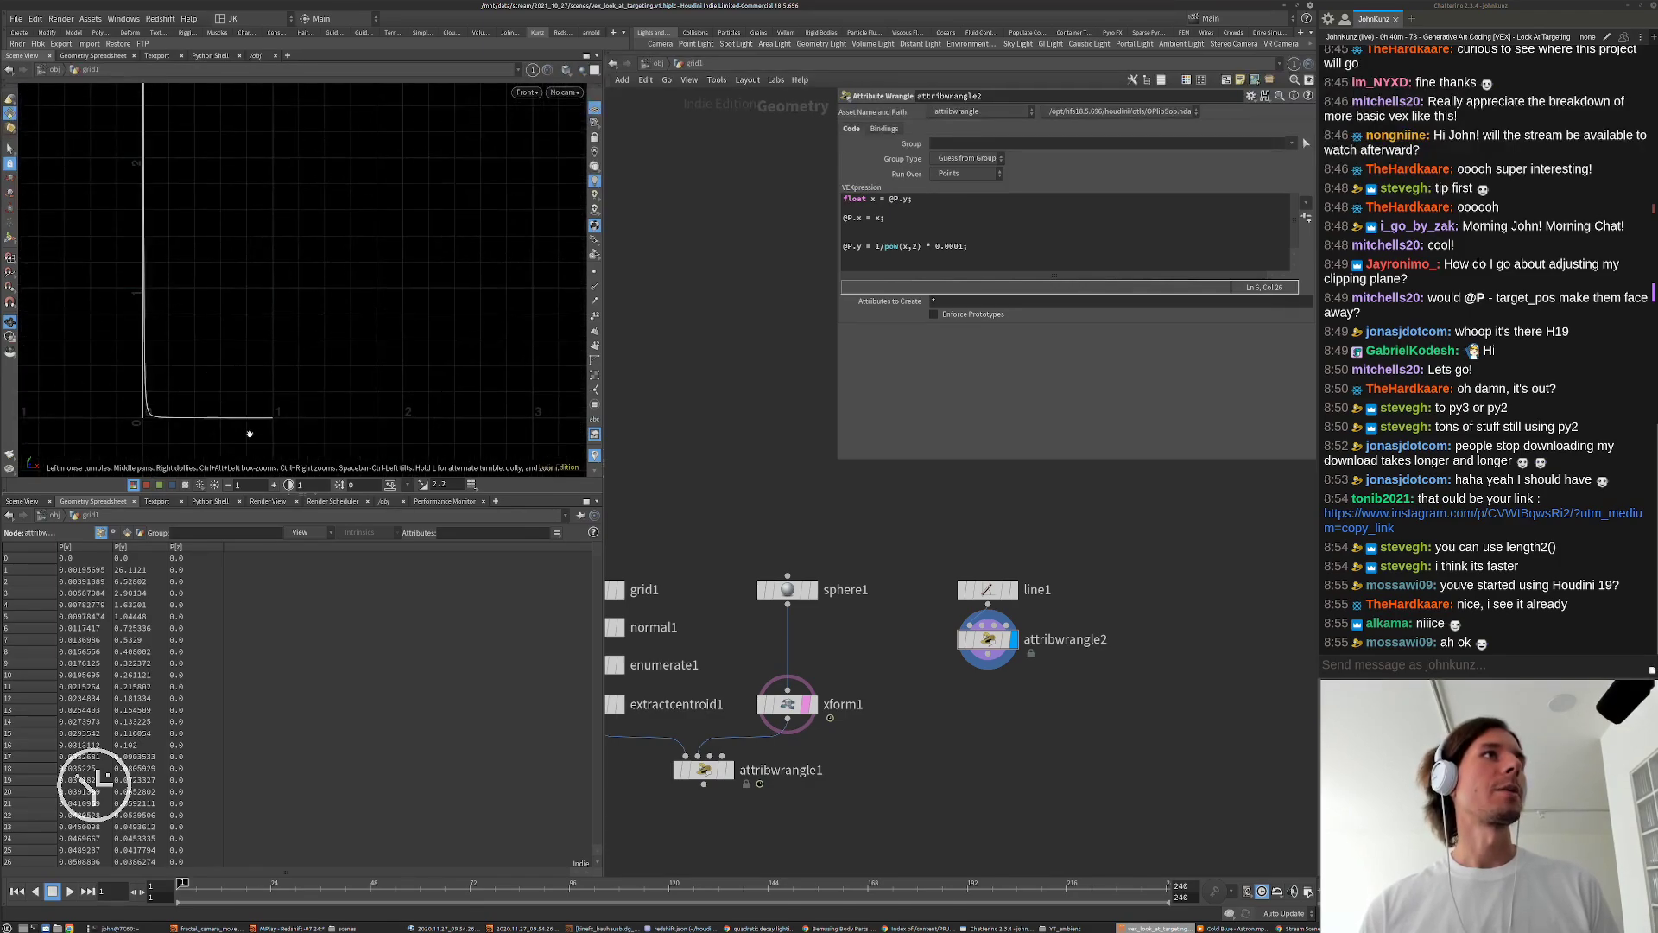
middle_click_drag(84, 381, 97, 297, "alt")
right_click_drag(97, 297, 244, 270, "alt")
middle_click_drag(245, 271, 431, 251, "alt")
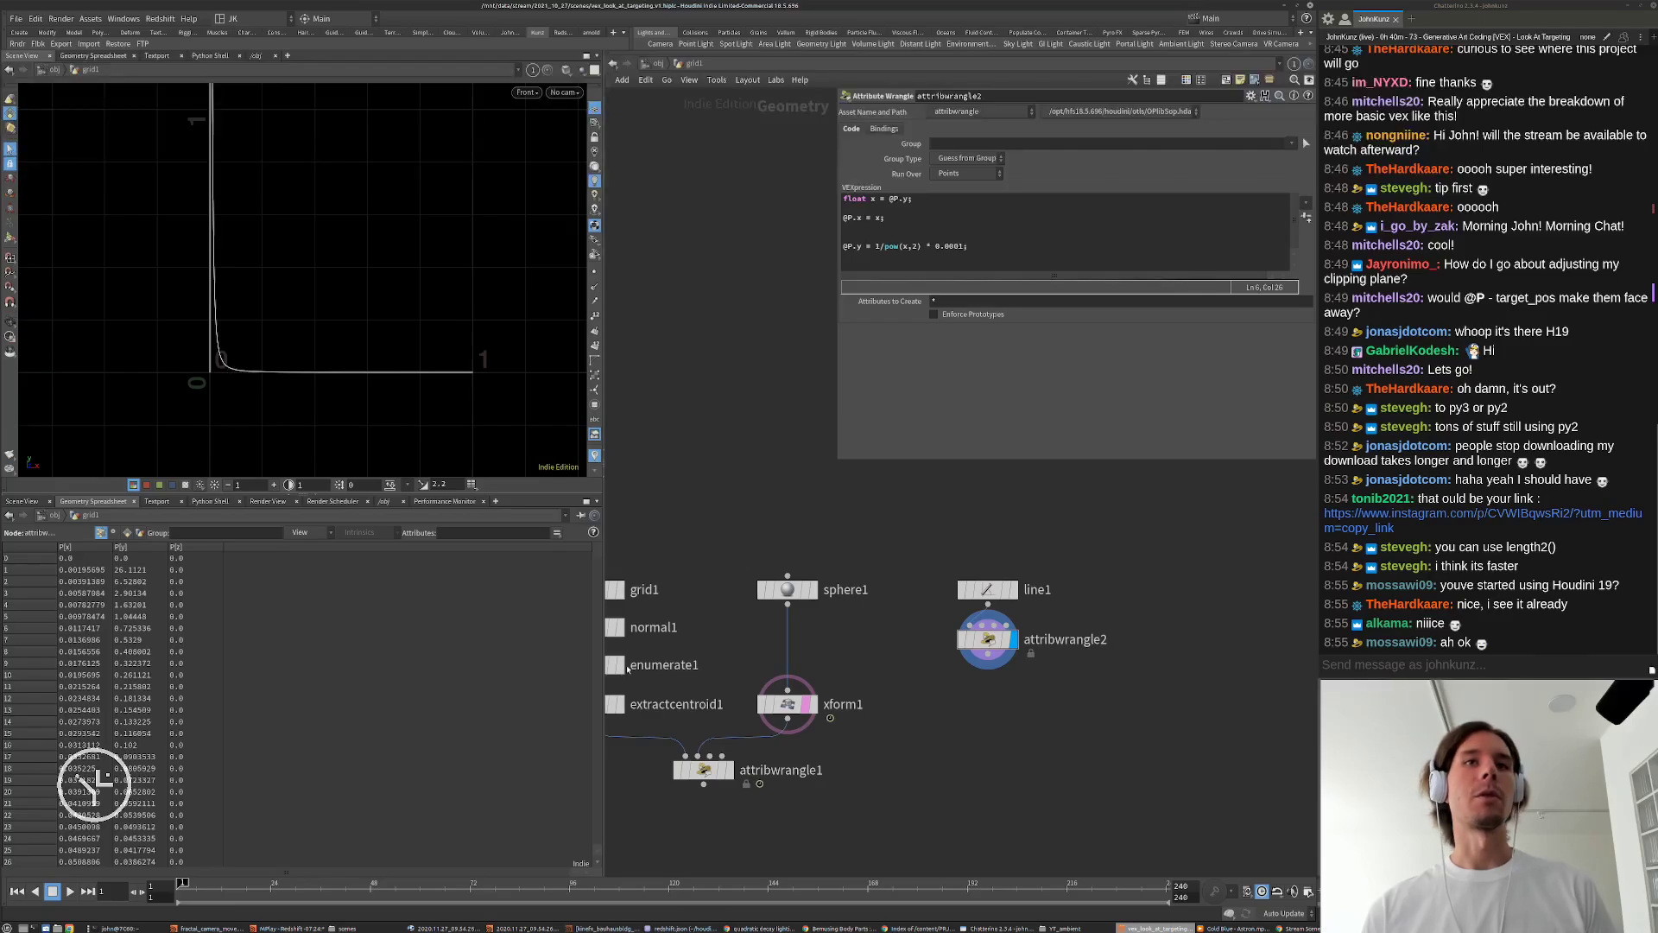
Step: Display attribwrangle1 in the Perspective view and move the timeline to frame 15
left_click(730, 770)
left_click(704, 770)
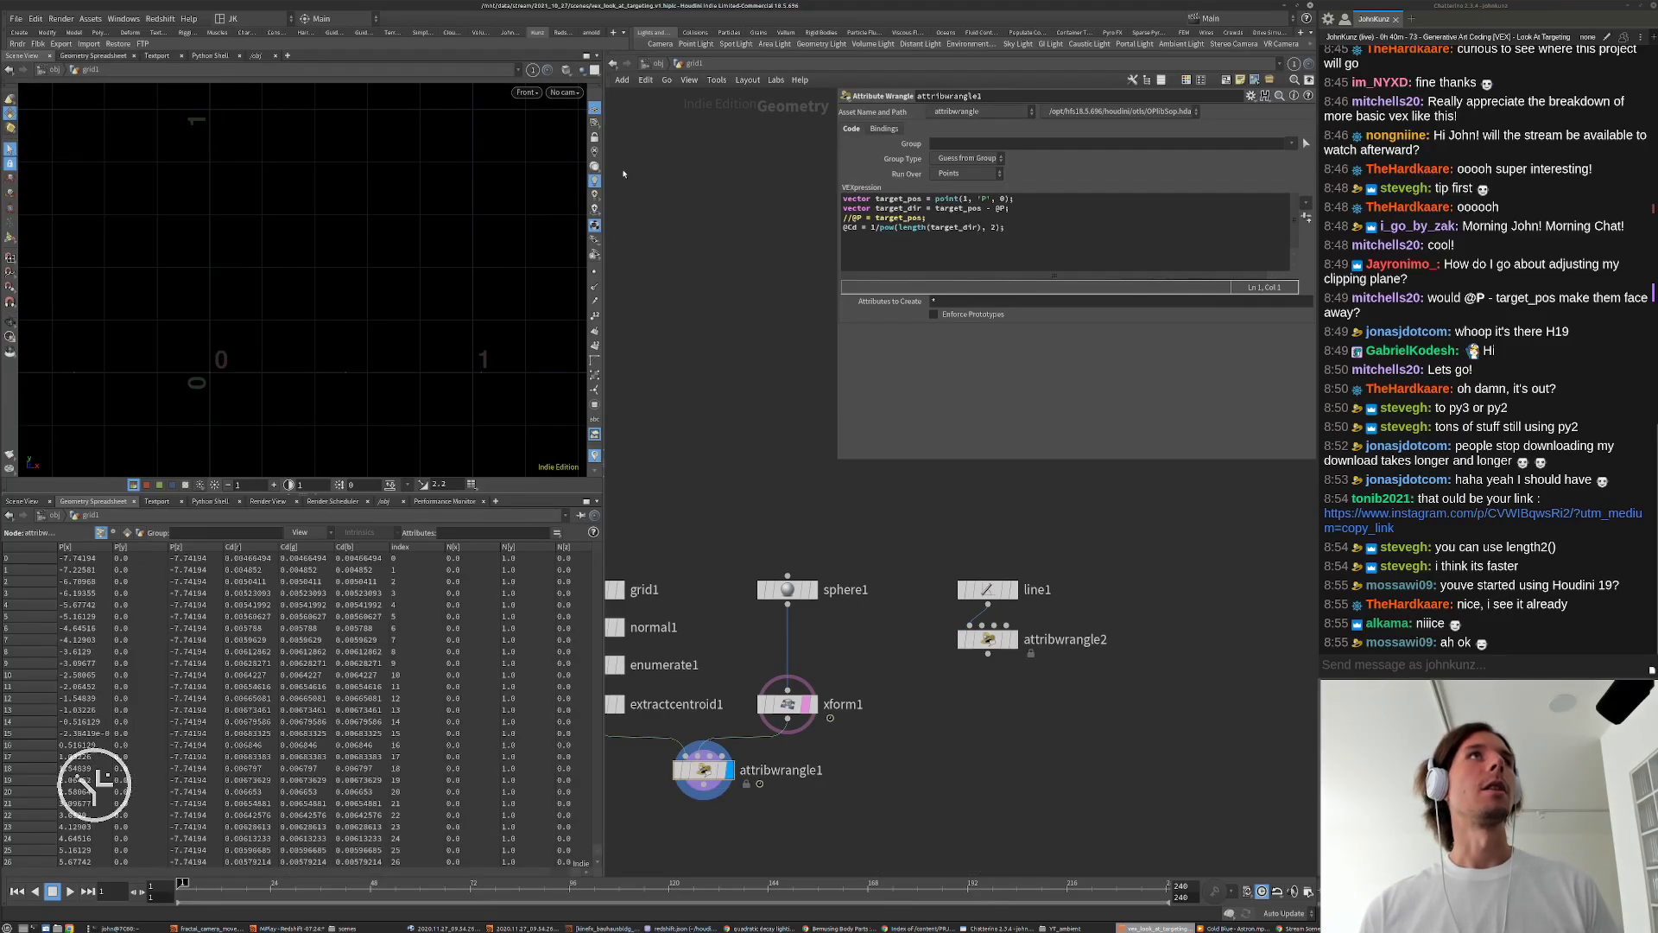
left_click(529, 92)
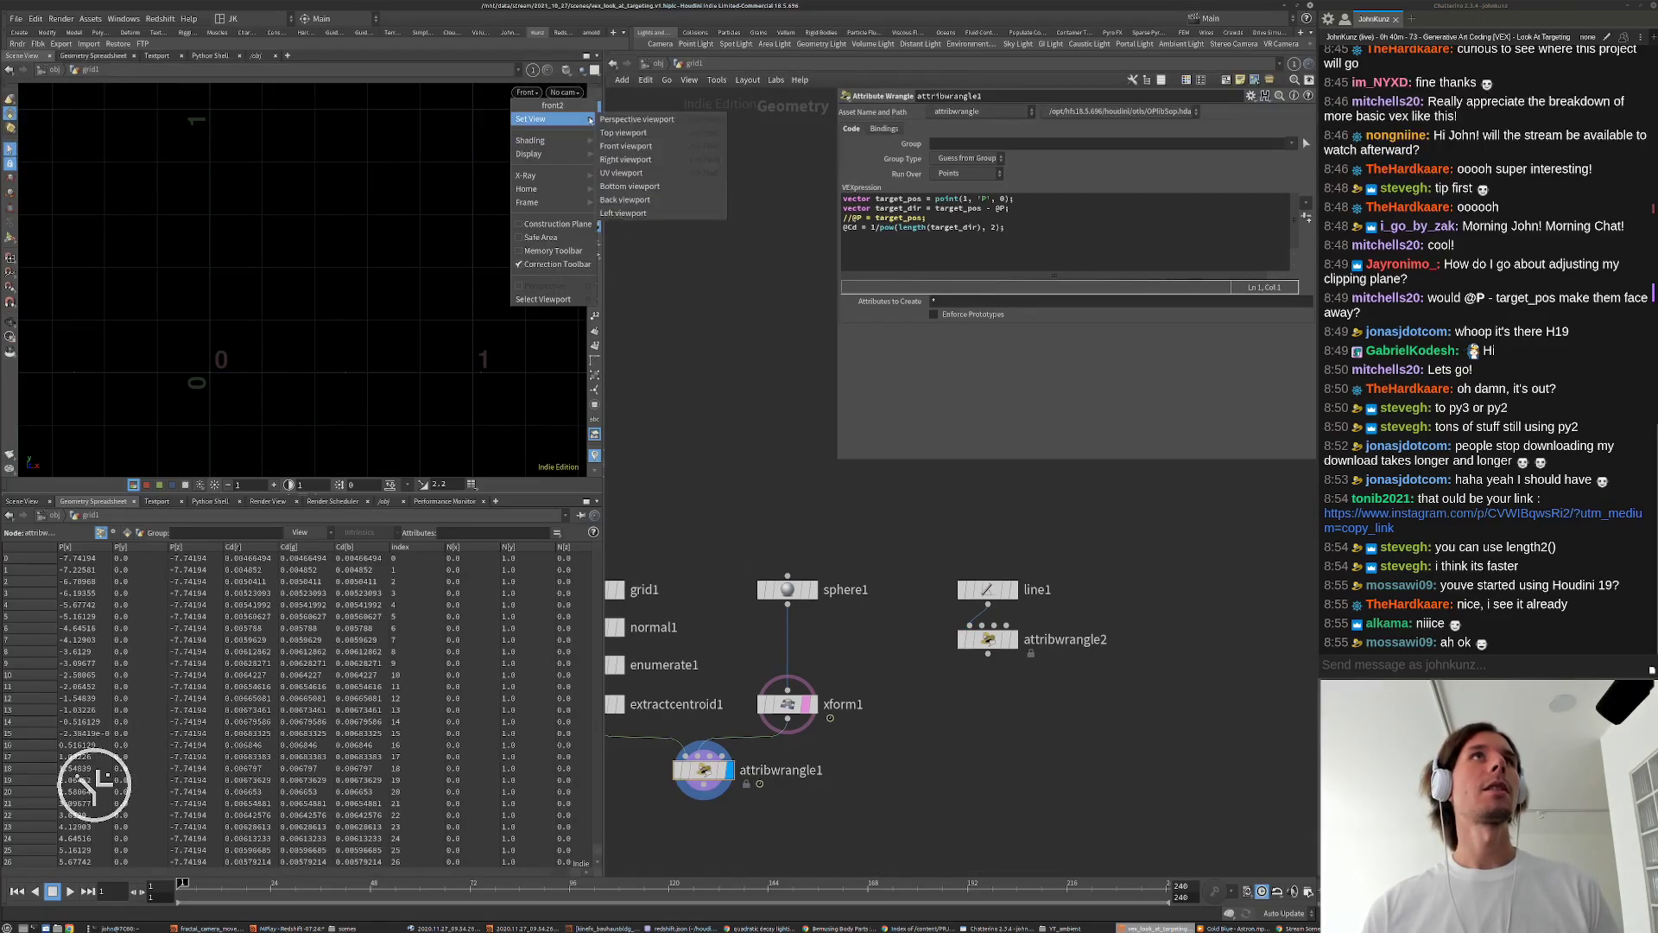
left_click(599, 126)
key("space+g")
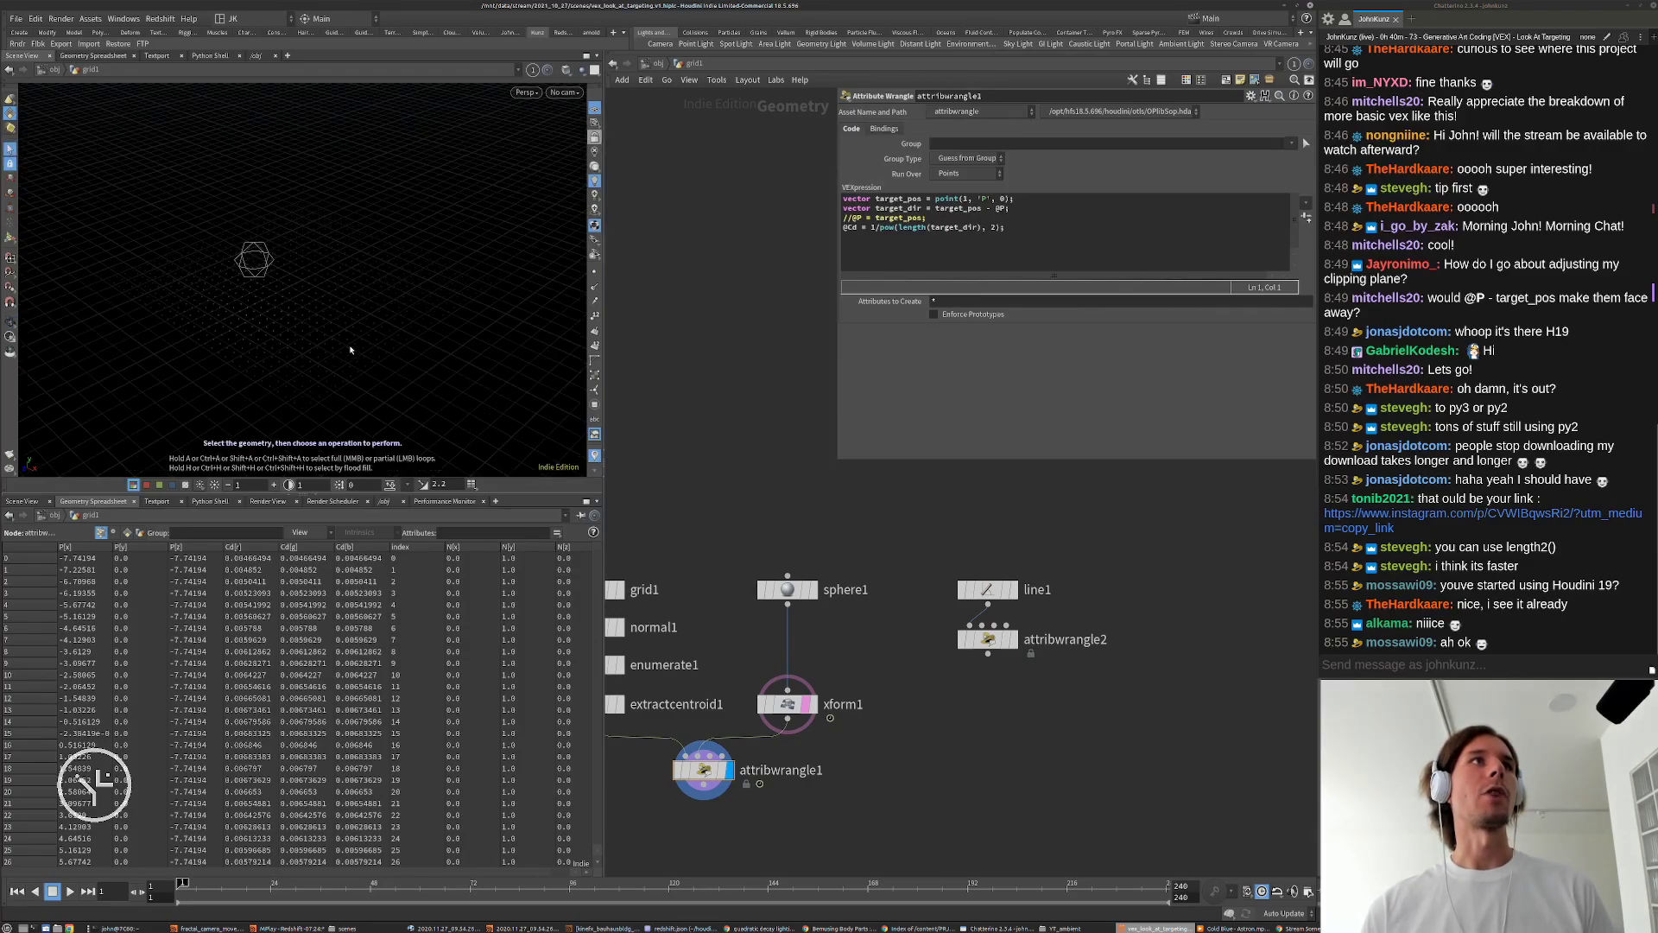
key("Up")
key("Up")
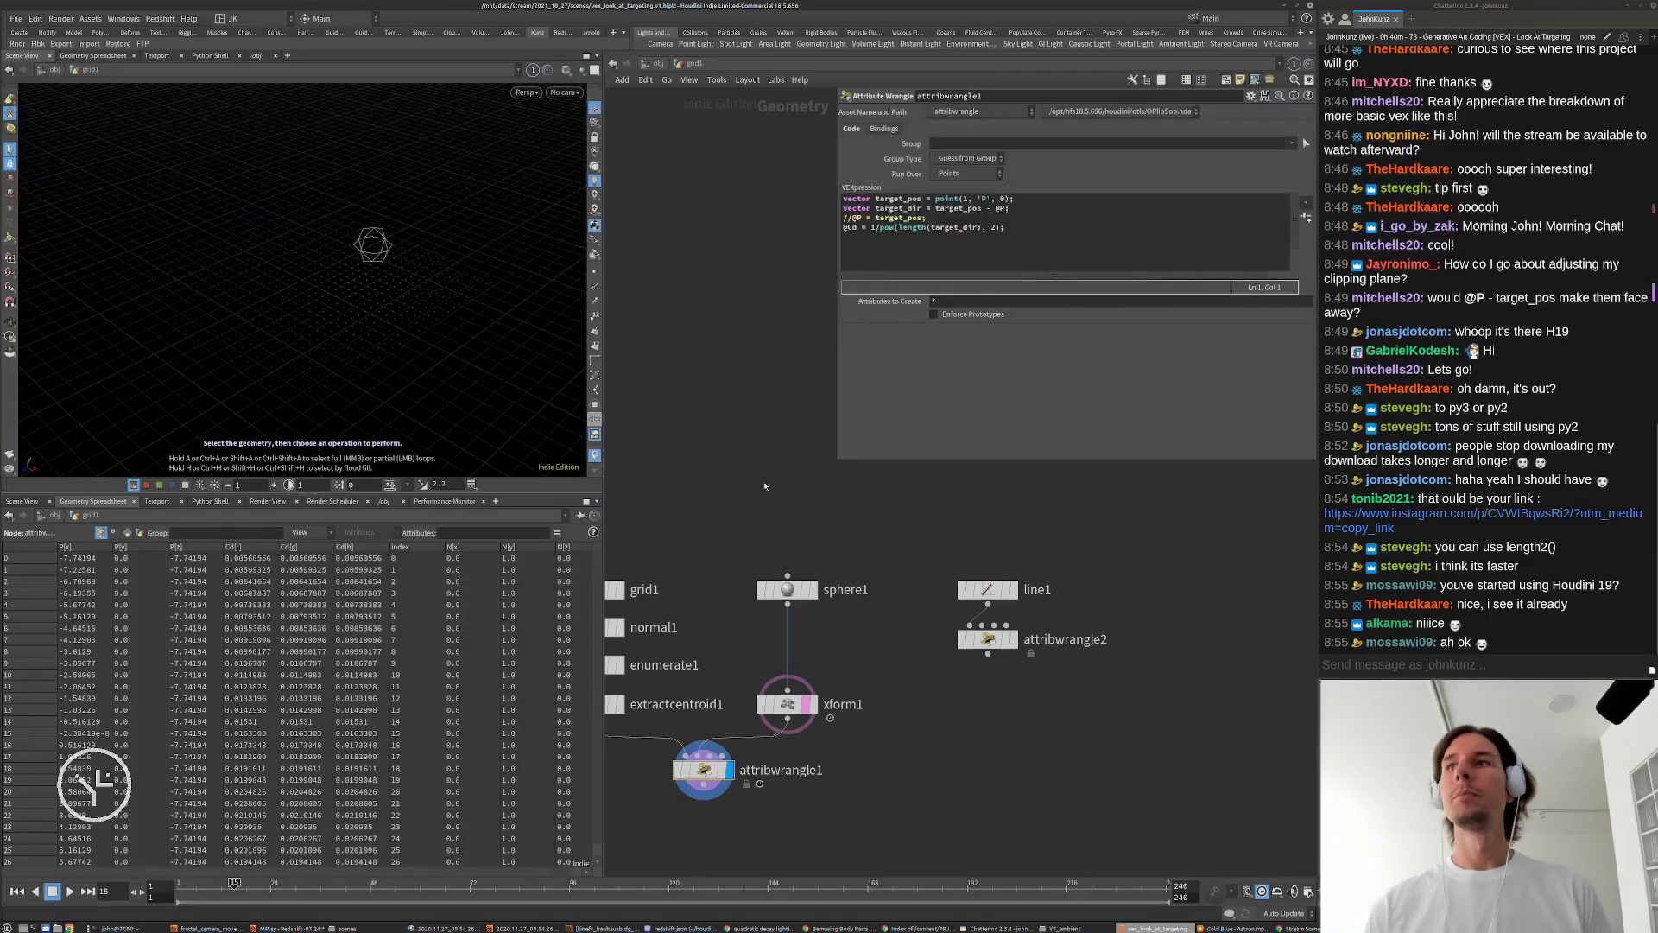
Step: Show attribwrangle2's curve as a template in the viewport in place of xform1, and view it beside the grid
left_click(1006, 639)
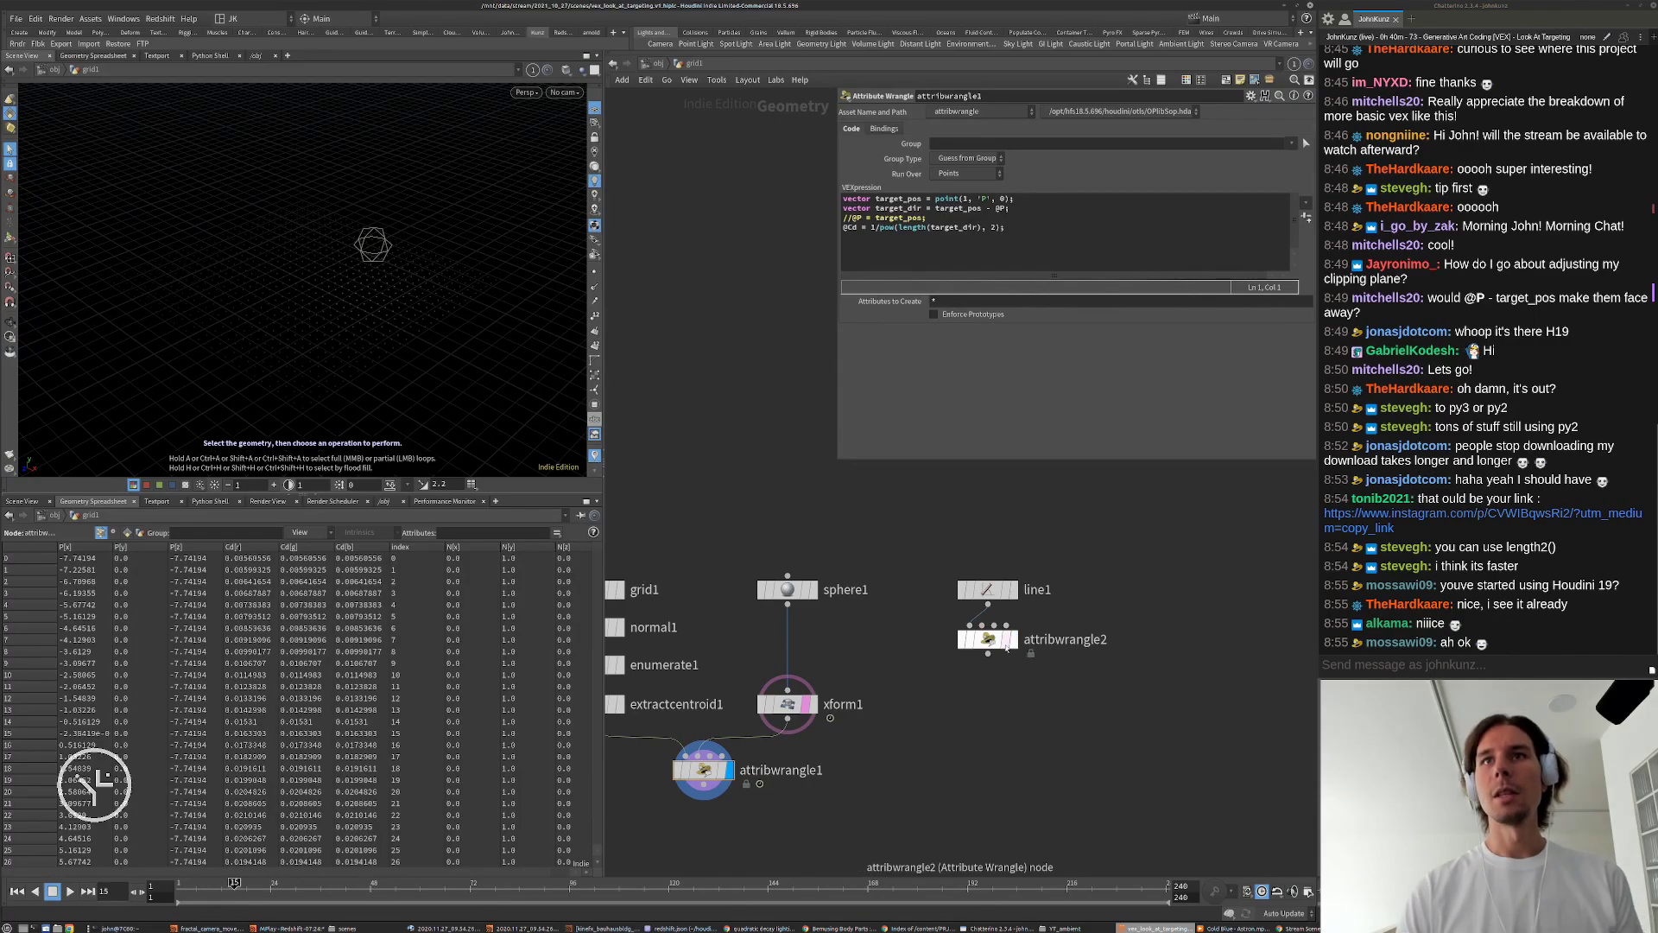
left_click_drag(512, 366, 434, 277, "alt")
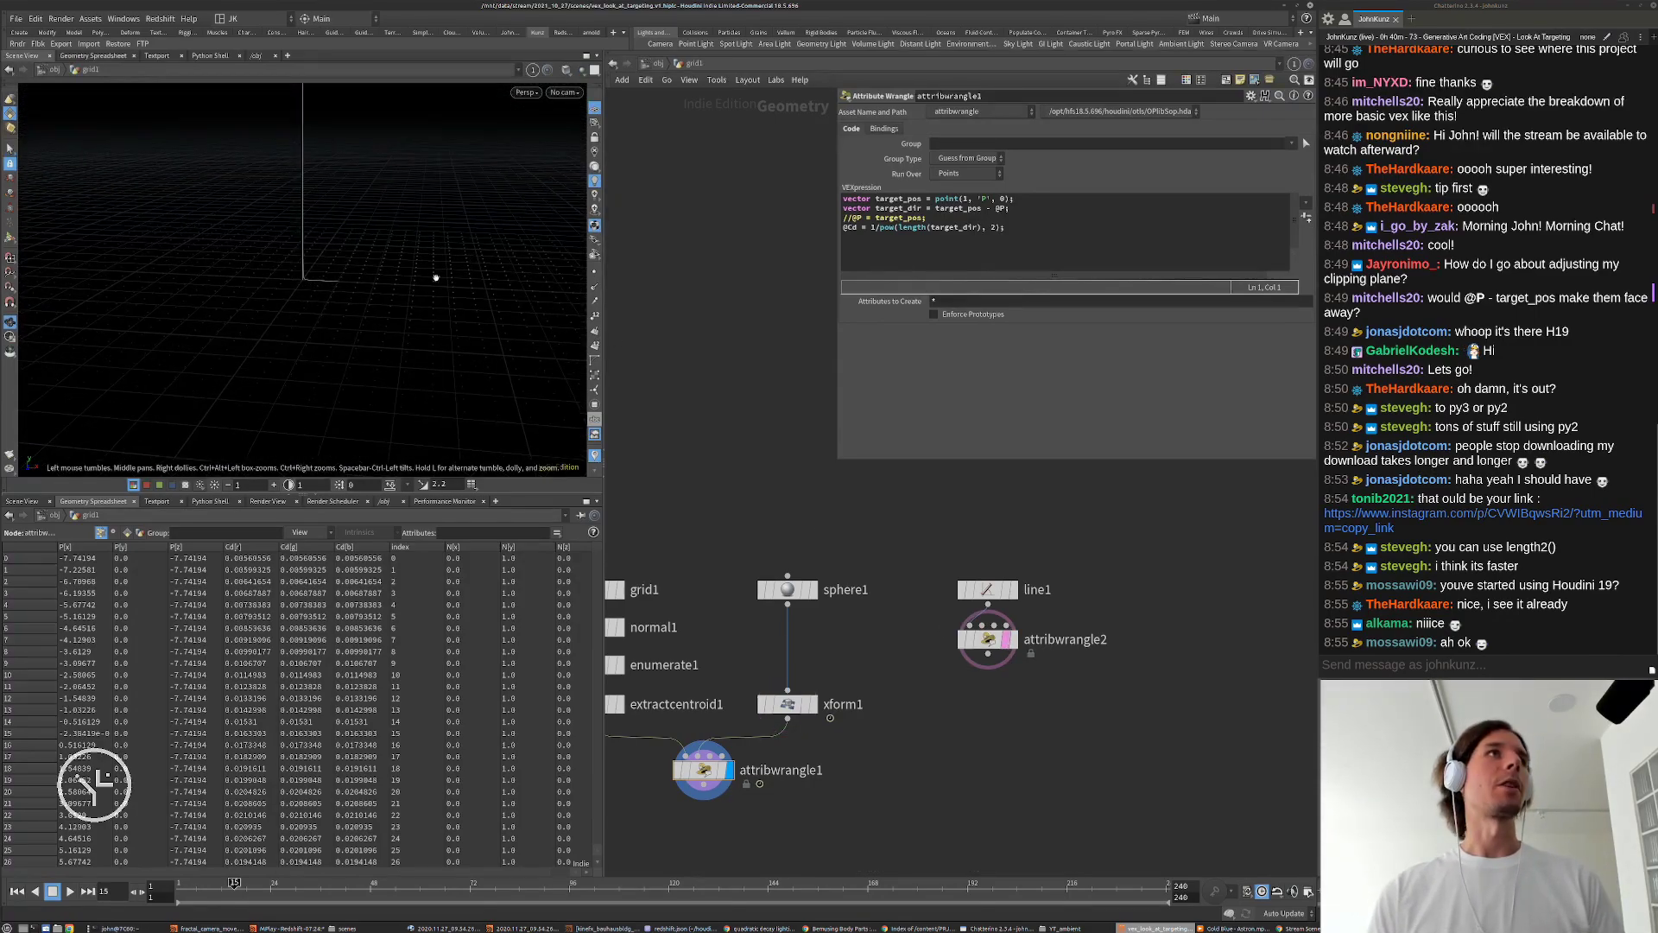
Step: In attribwrangle2, comment out the 1/pow(x,2) line, add @P.y = 1-x; above it, and view the resulting line
left_click(1000, 639)
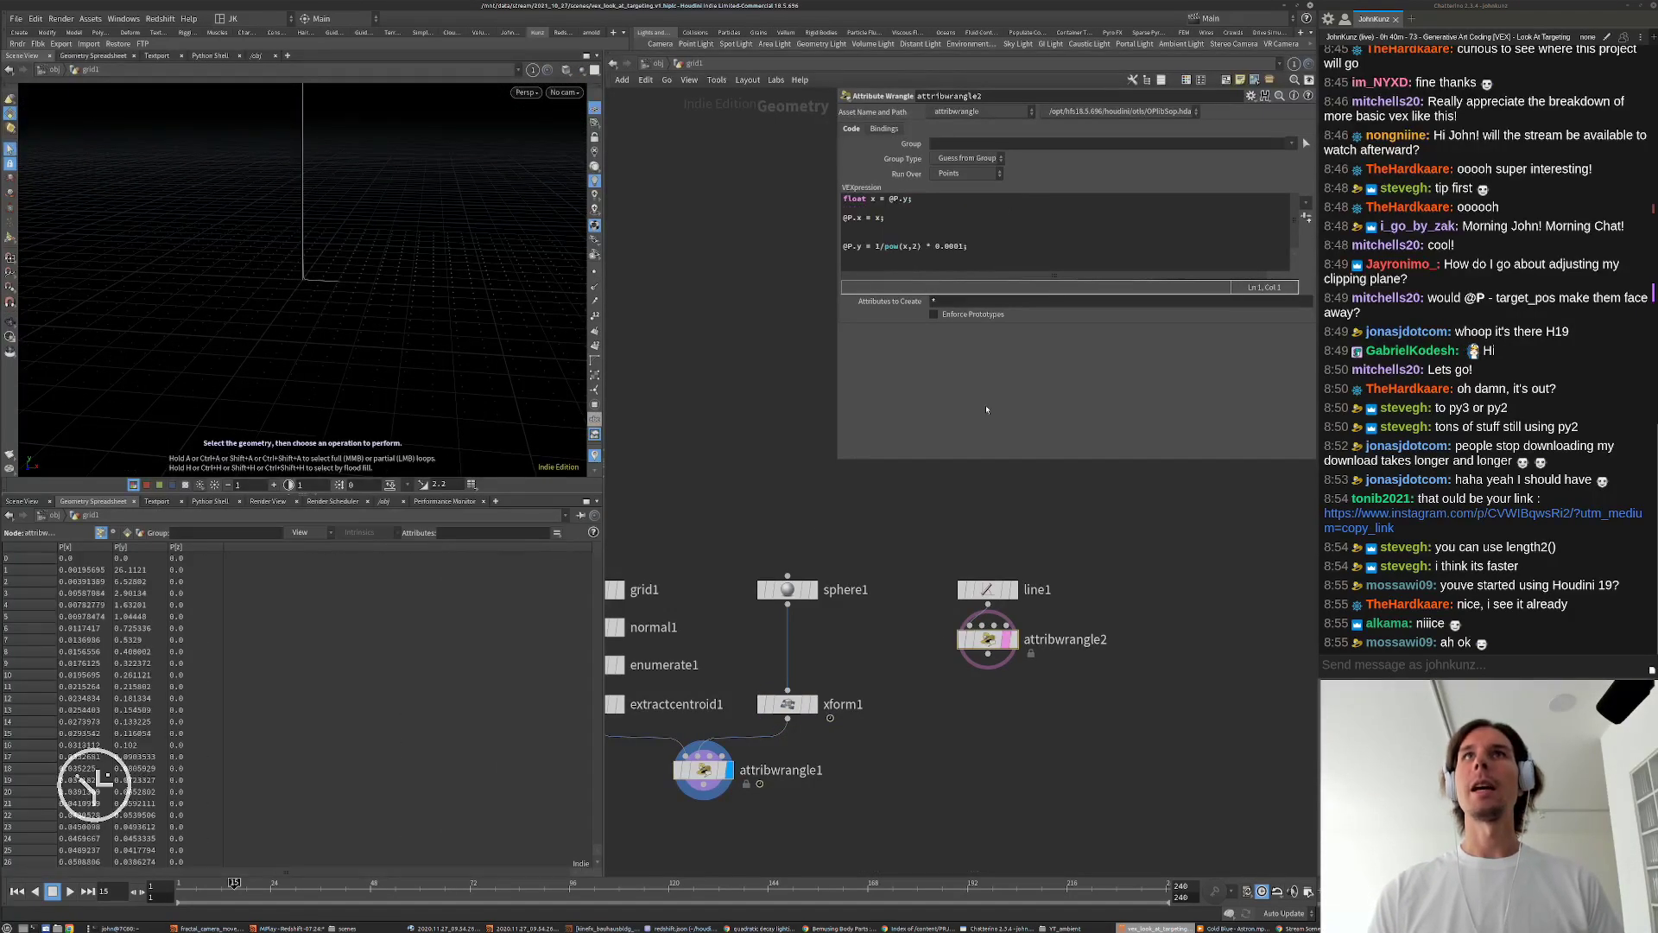
left_click(999, 248)
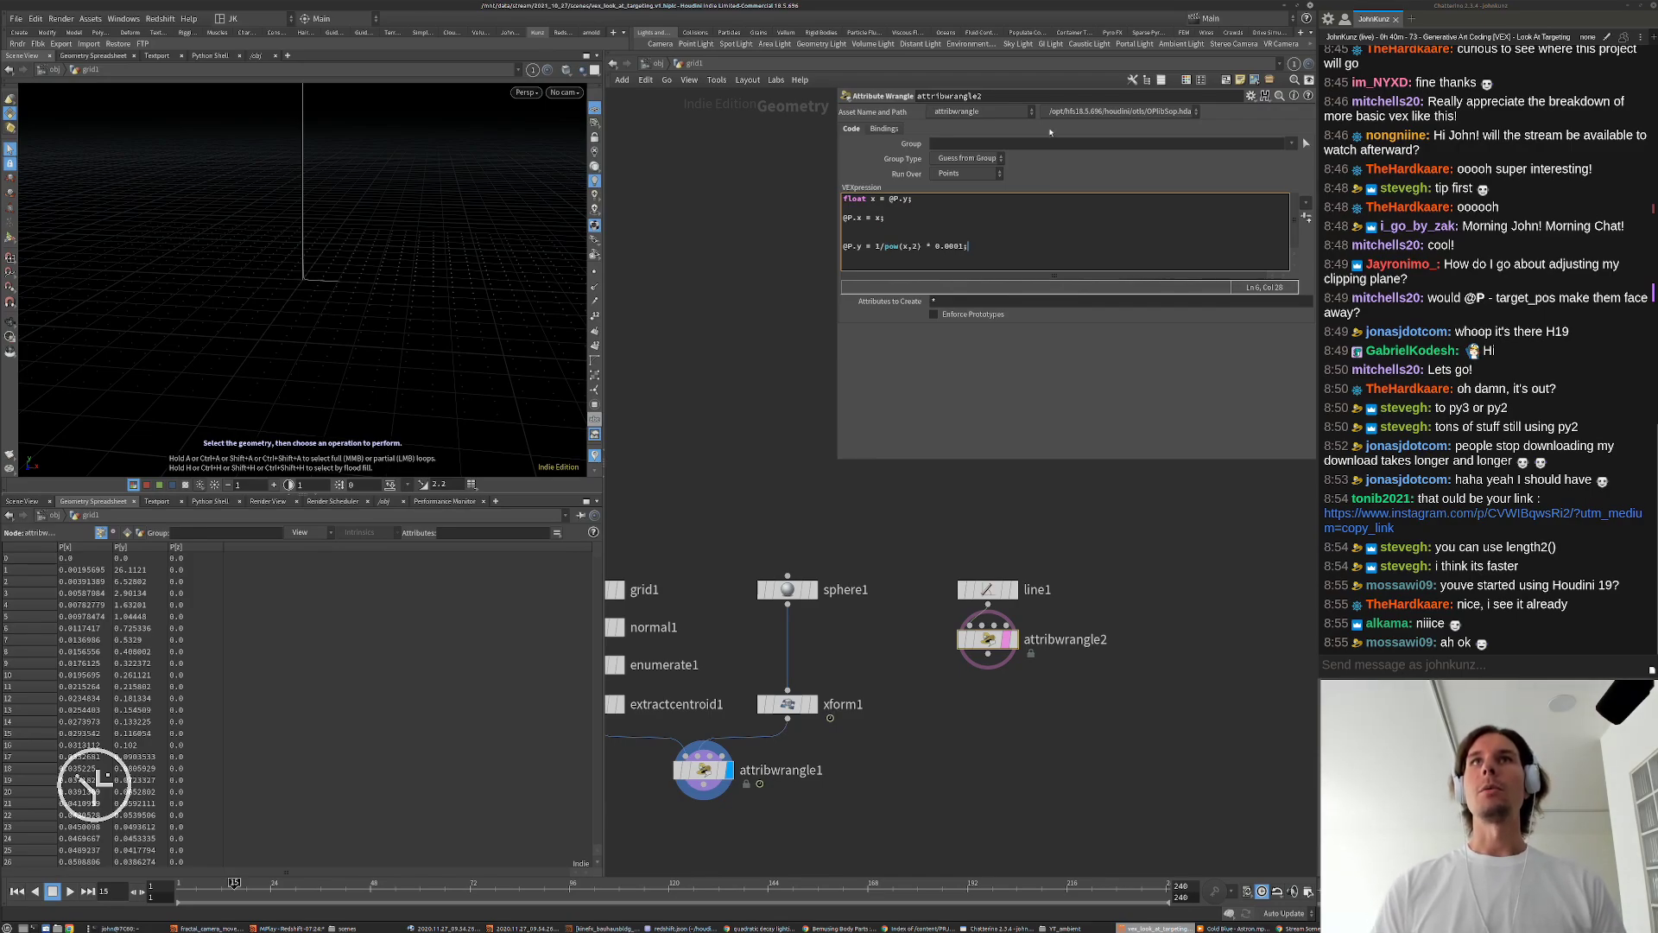
key("Home")
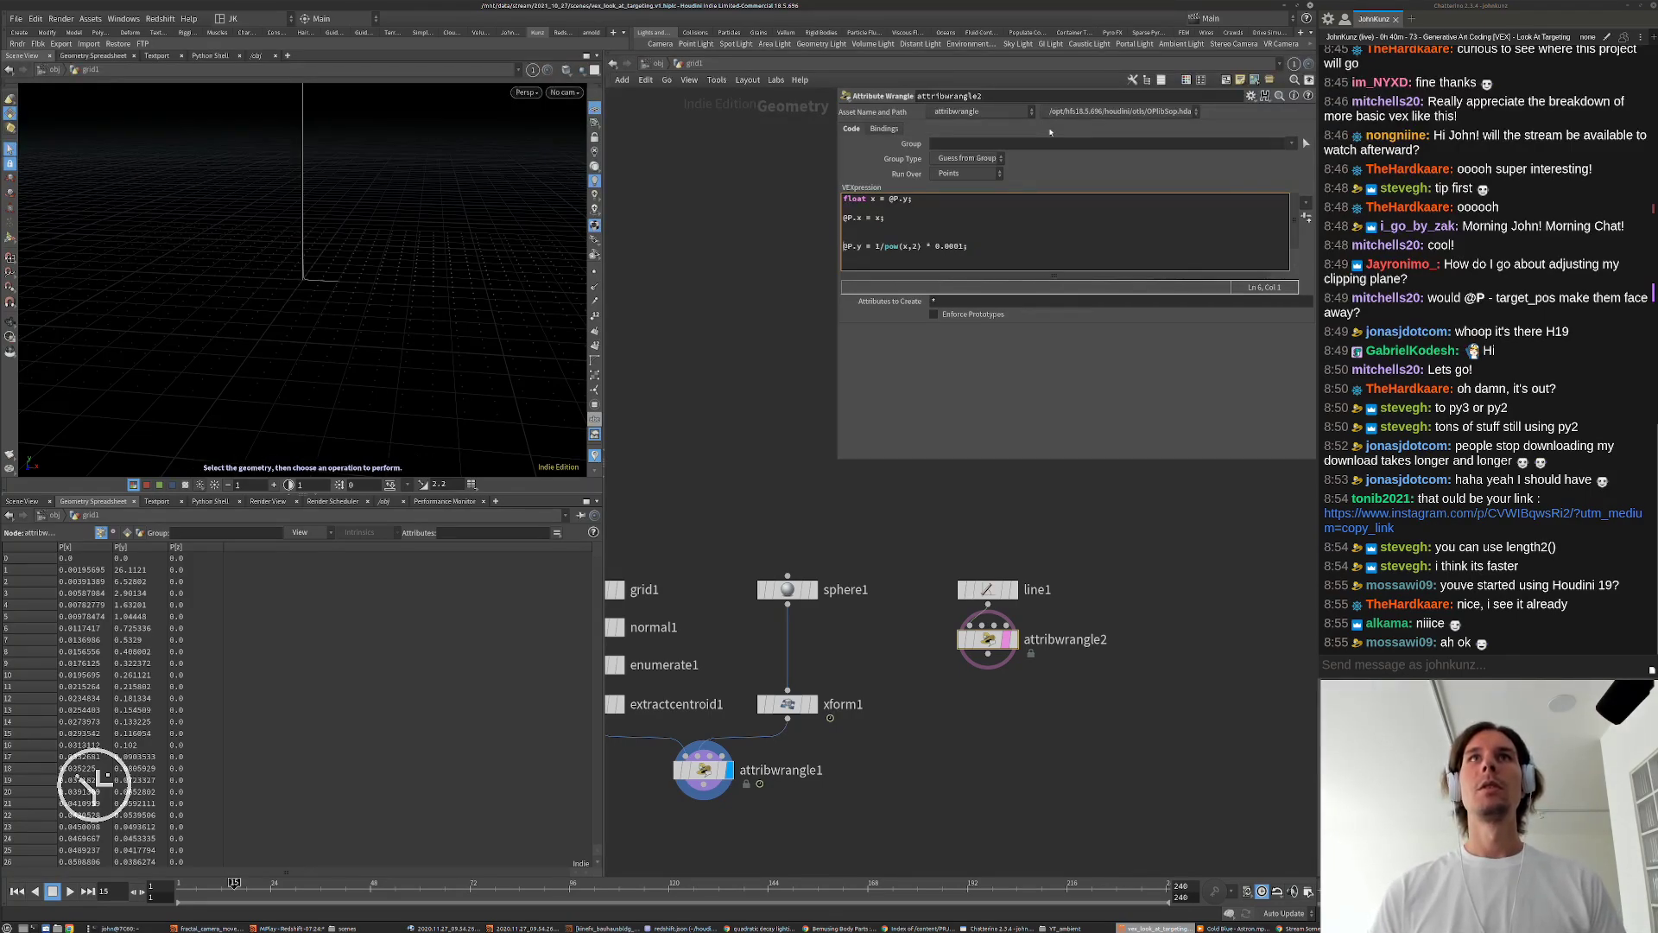
type("//")
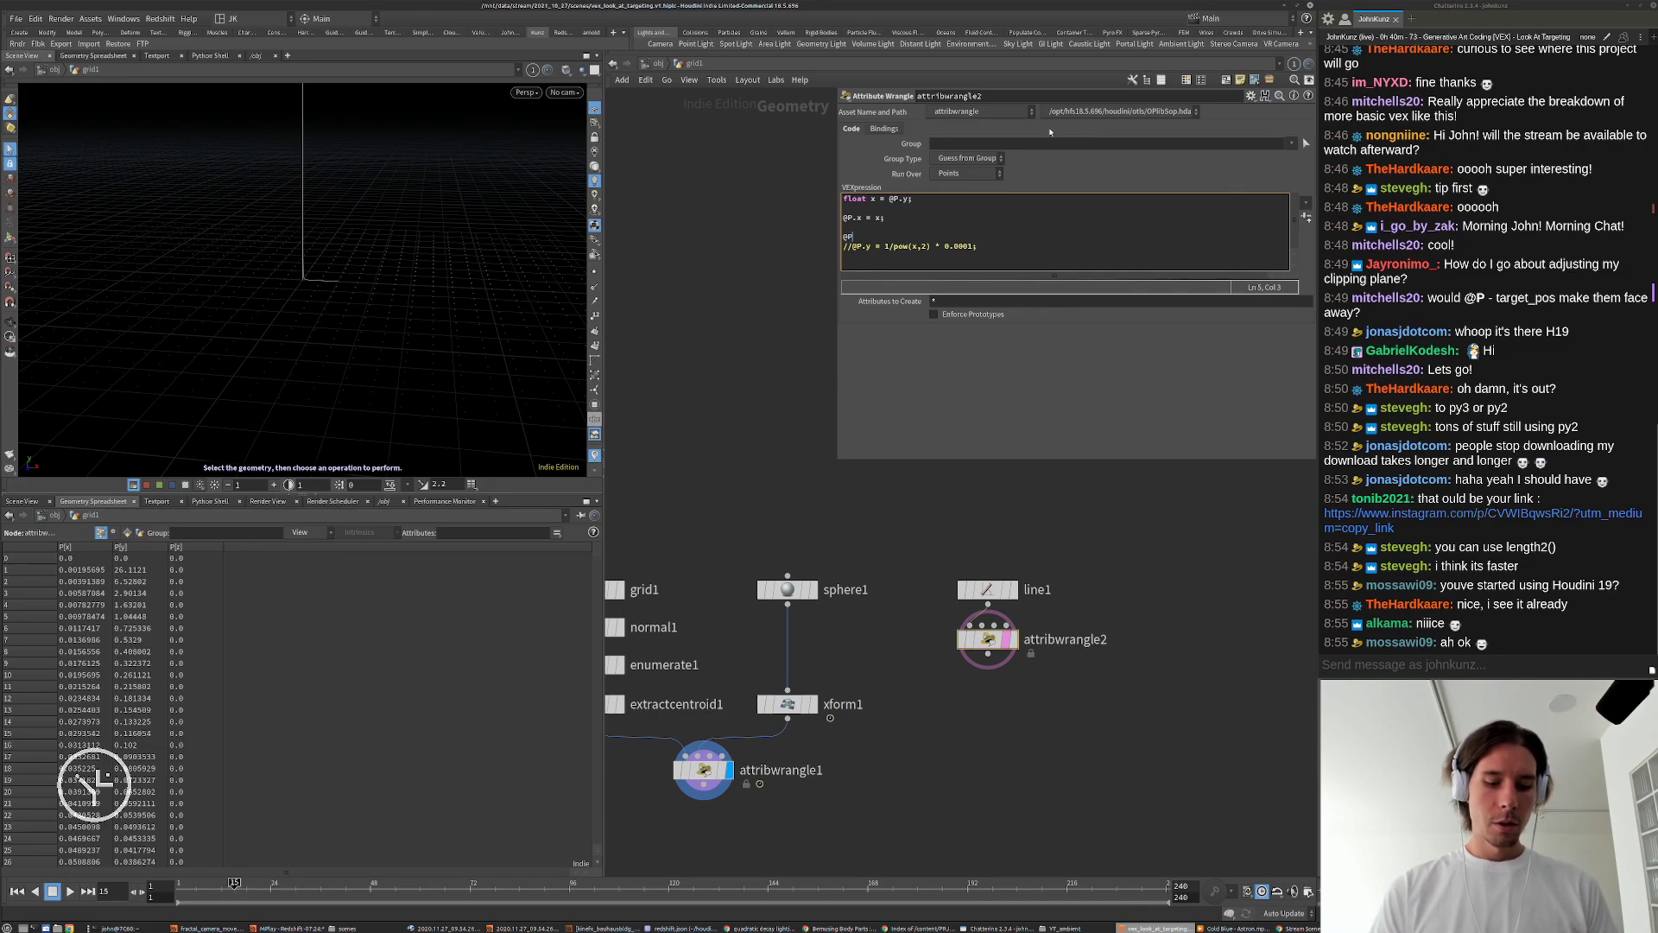
type(".y = 1")
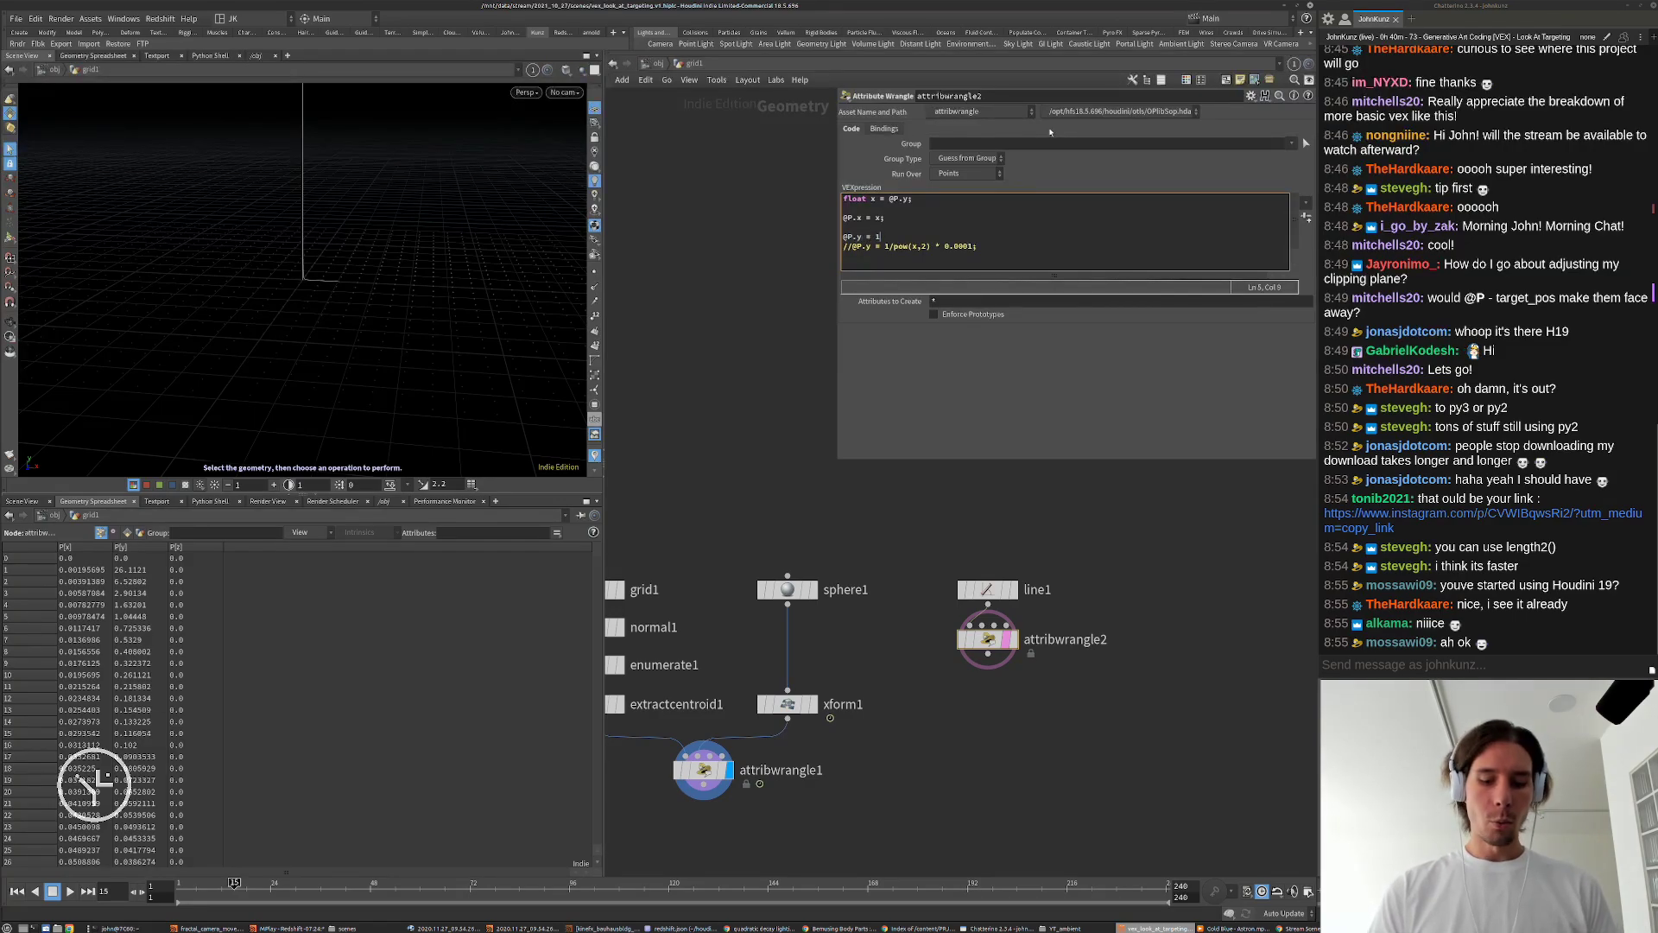
type("-x;")
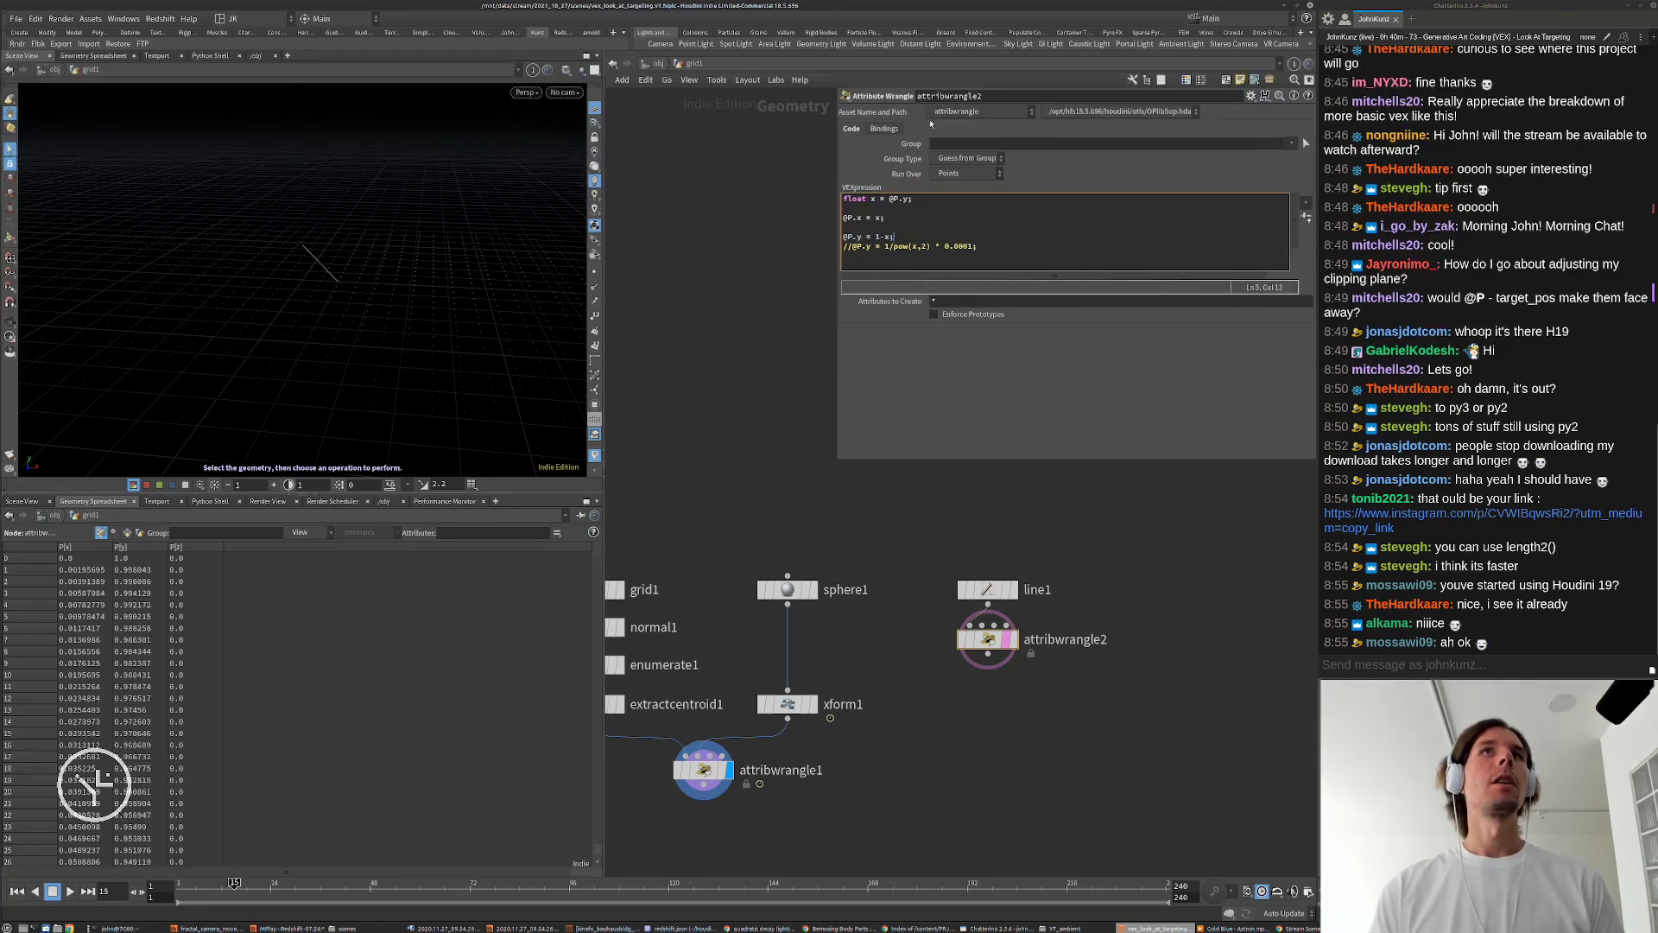
left_click_drag(319, 270, 281, 251, "alt")
right_click_drag(281, 251, 449, 274, "alt")
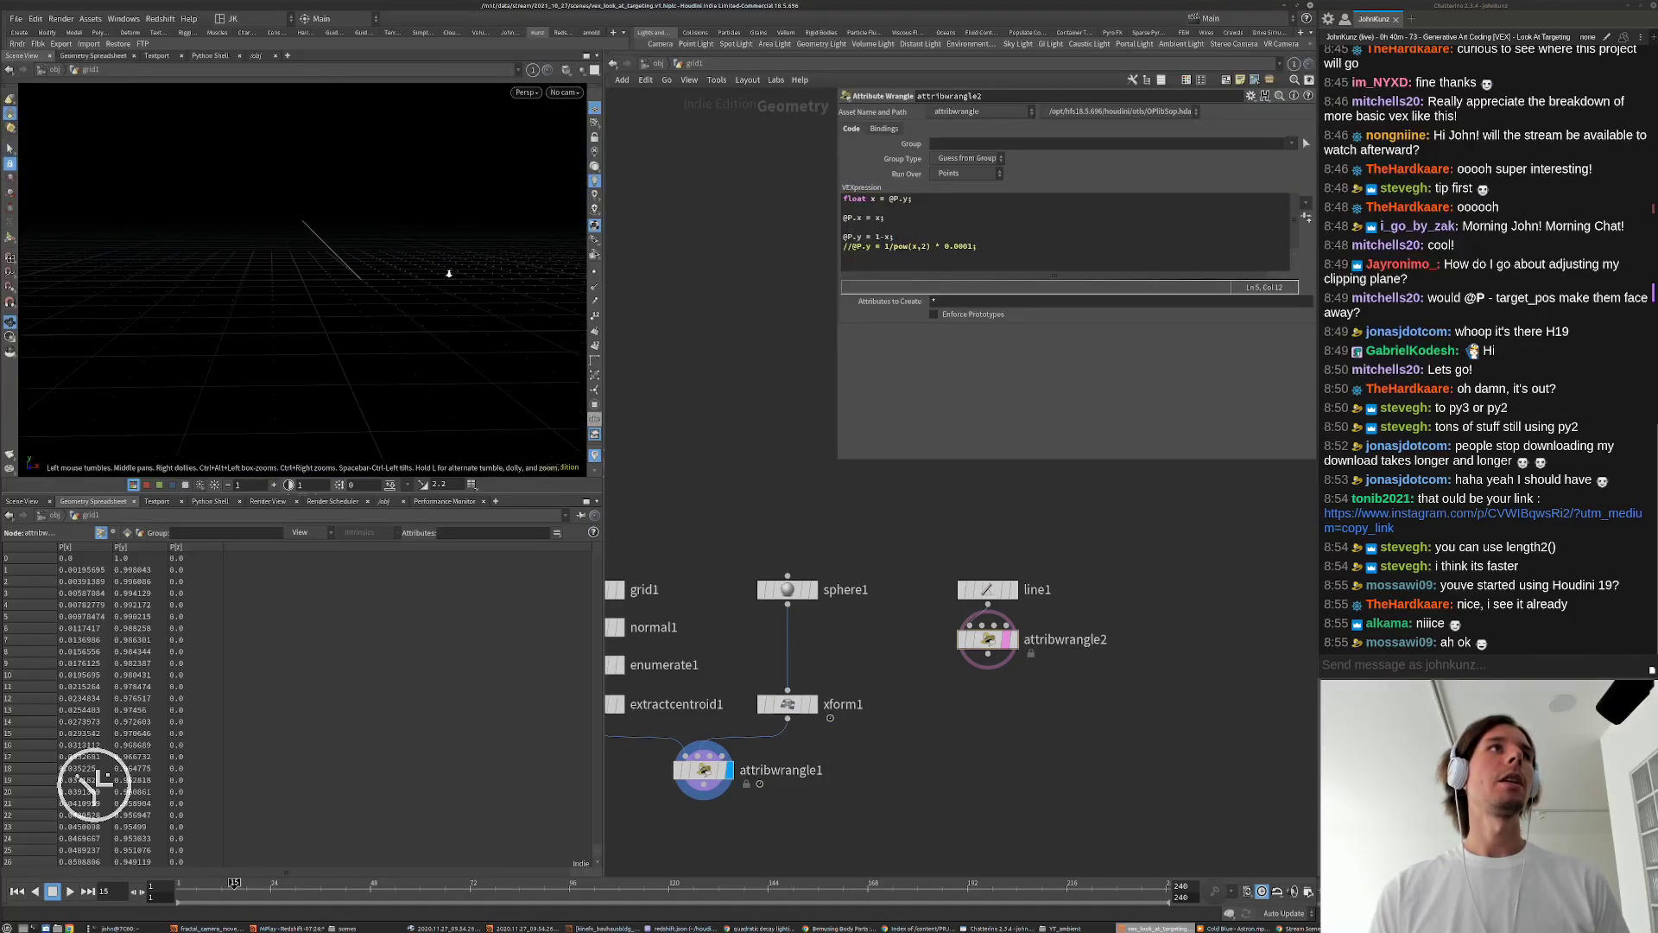
left_click_drag(449, 274, 408, 290)
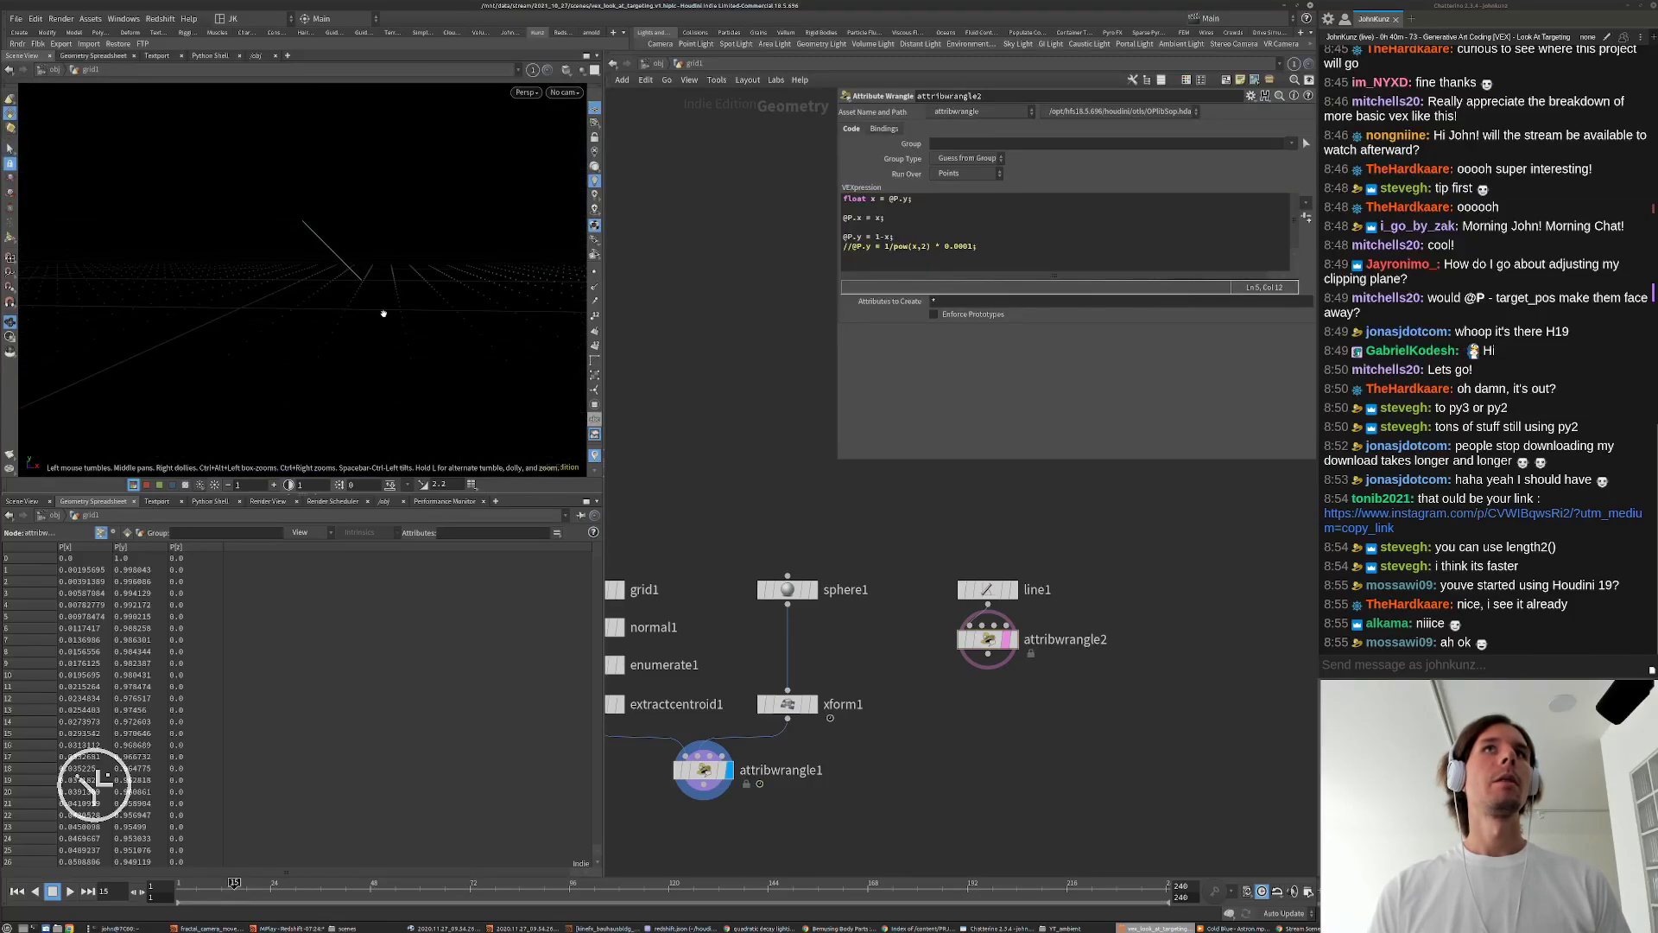
Step: Add the line @P.y = 1/x; below the 1-x line in attribwrangle2 and inspect the resulting curve
key("s")
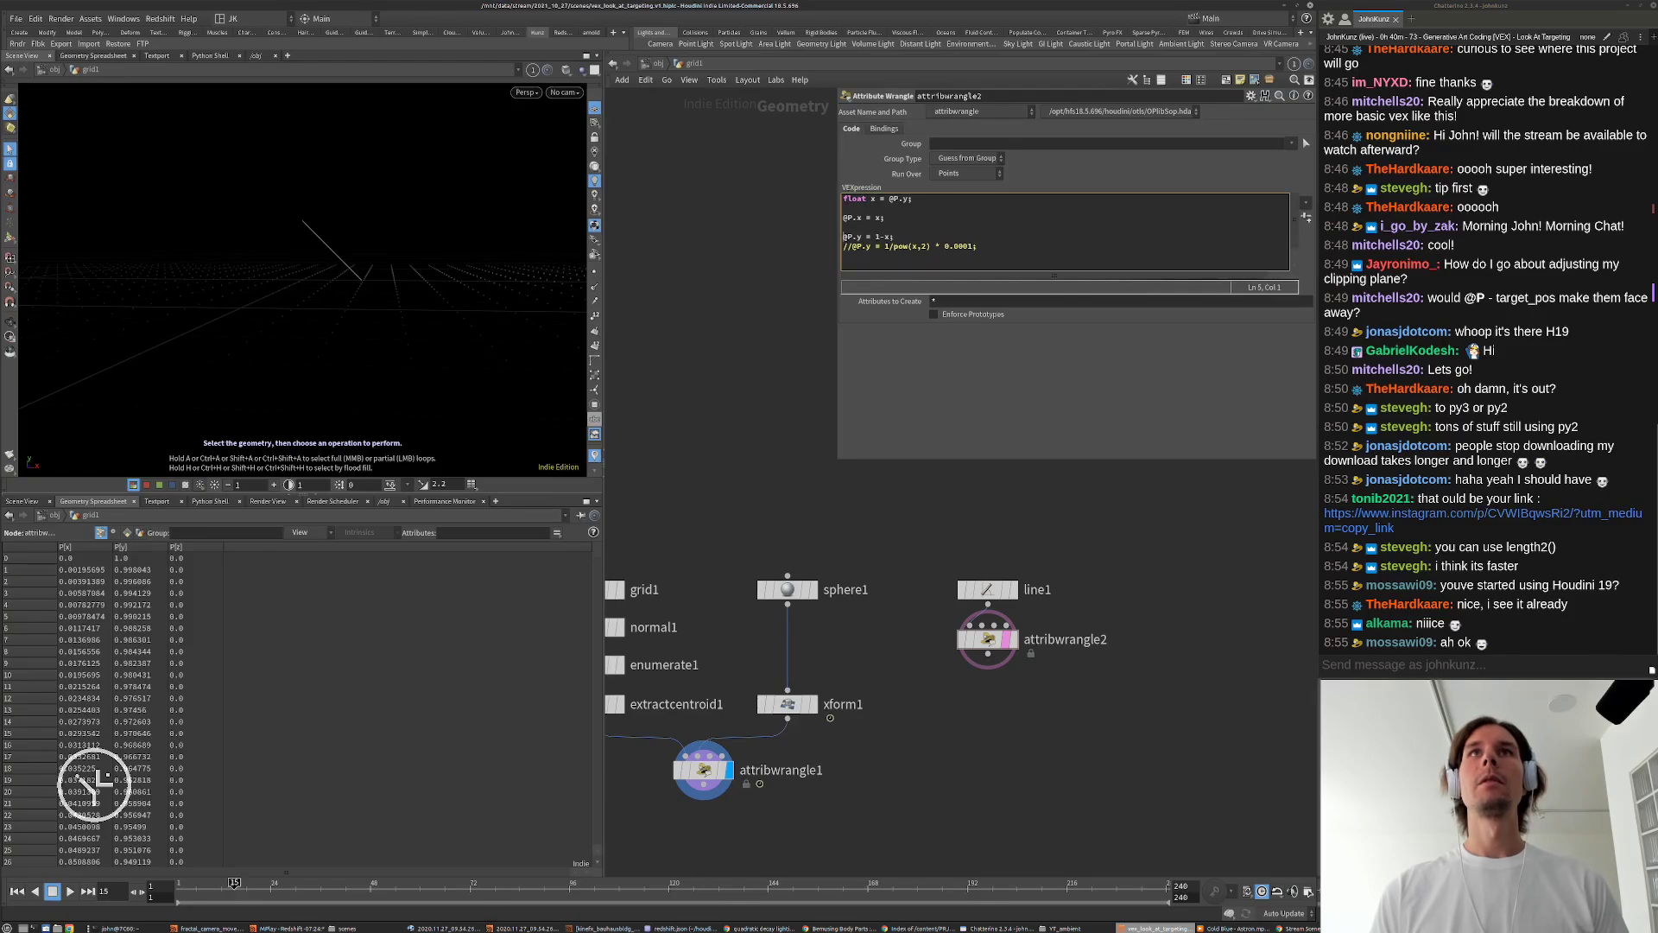
key("Return")
type("@P.y = ")
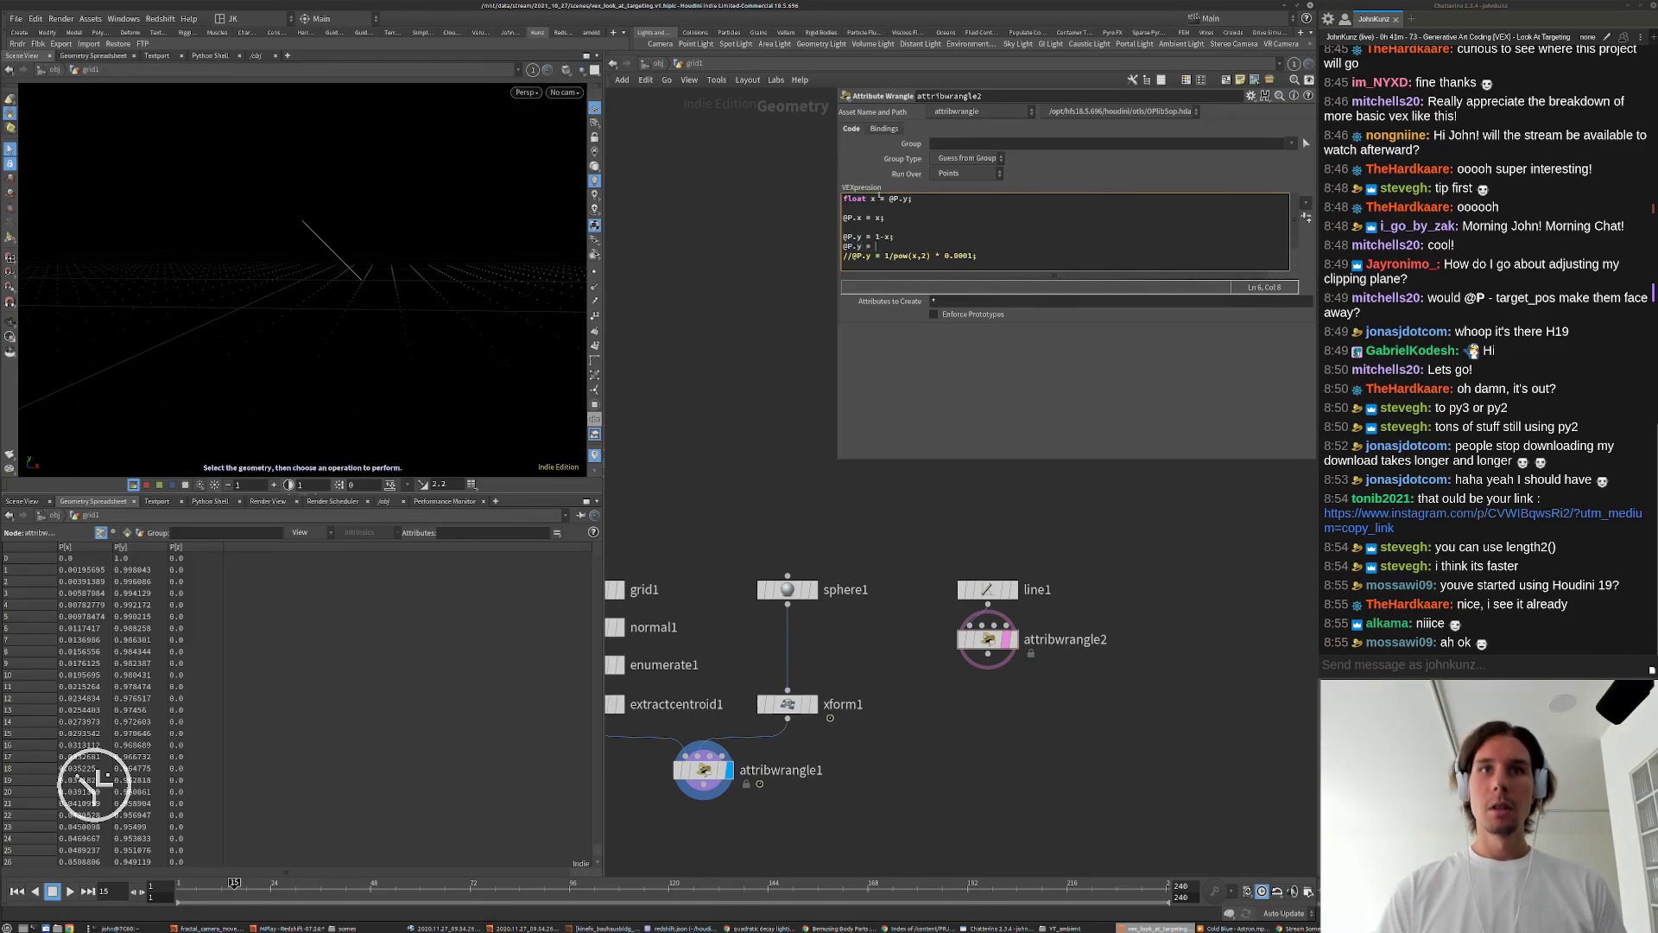
type("1/x;")
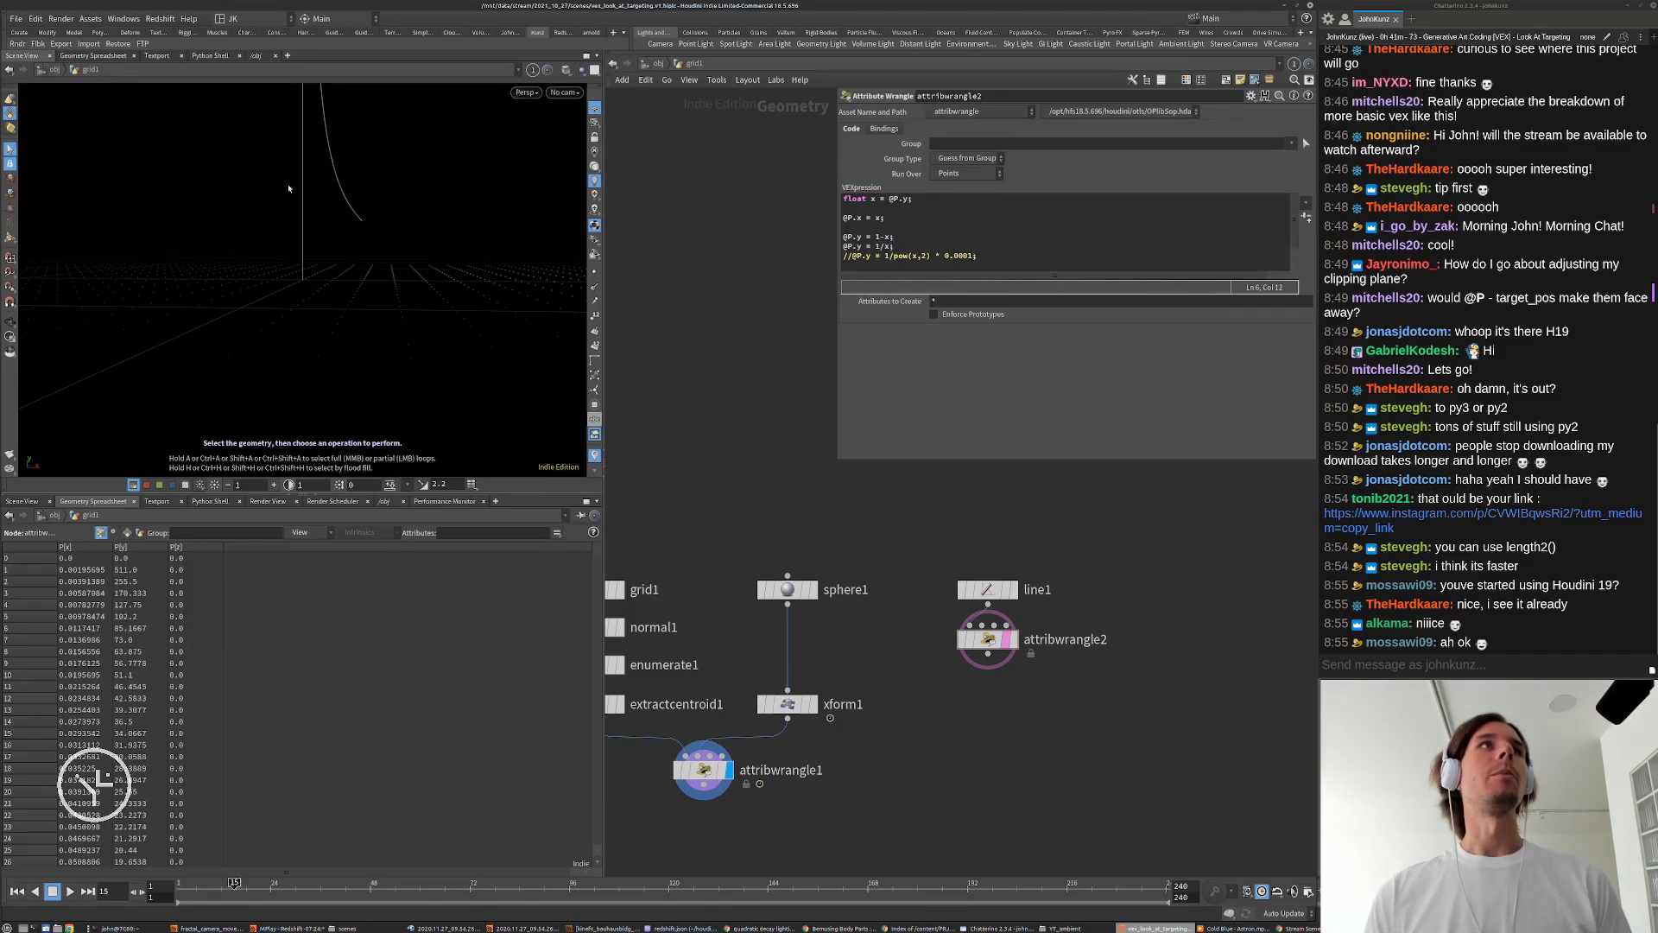
scroll(334, 326, "up", 3)
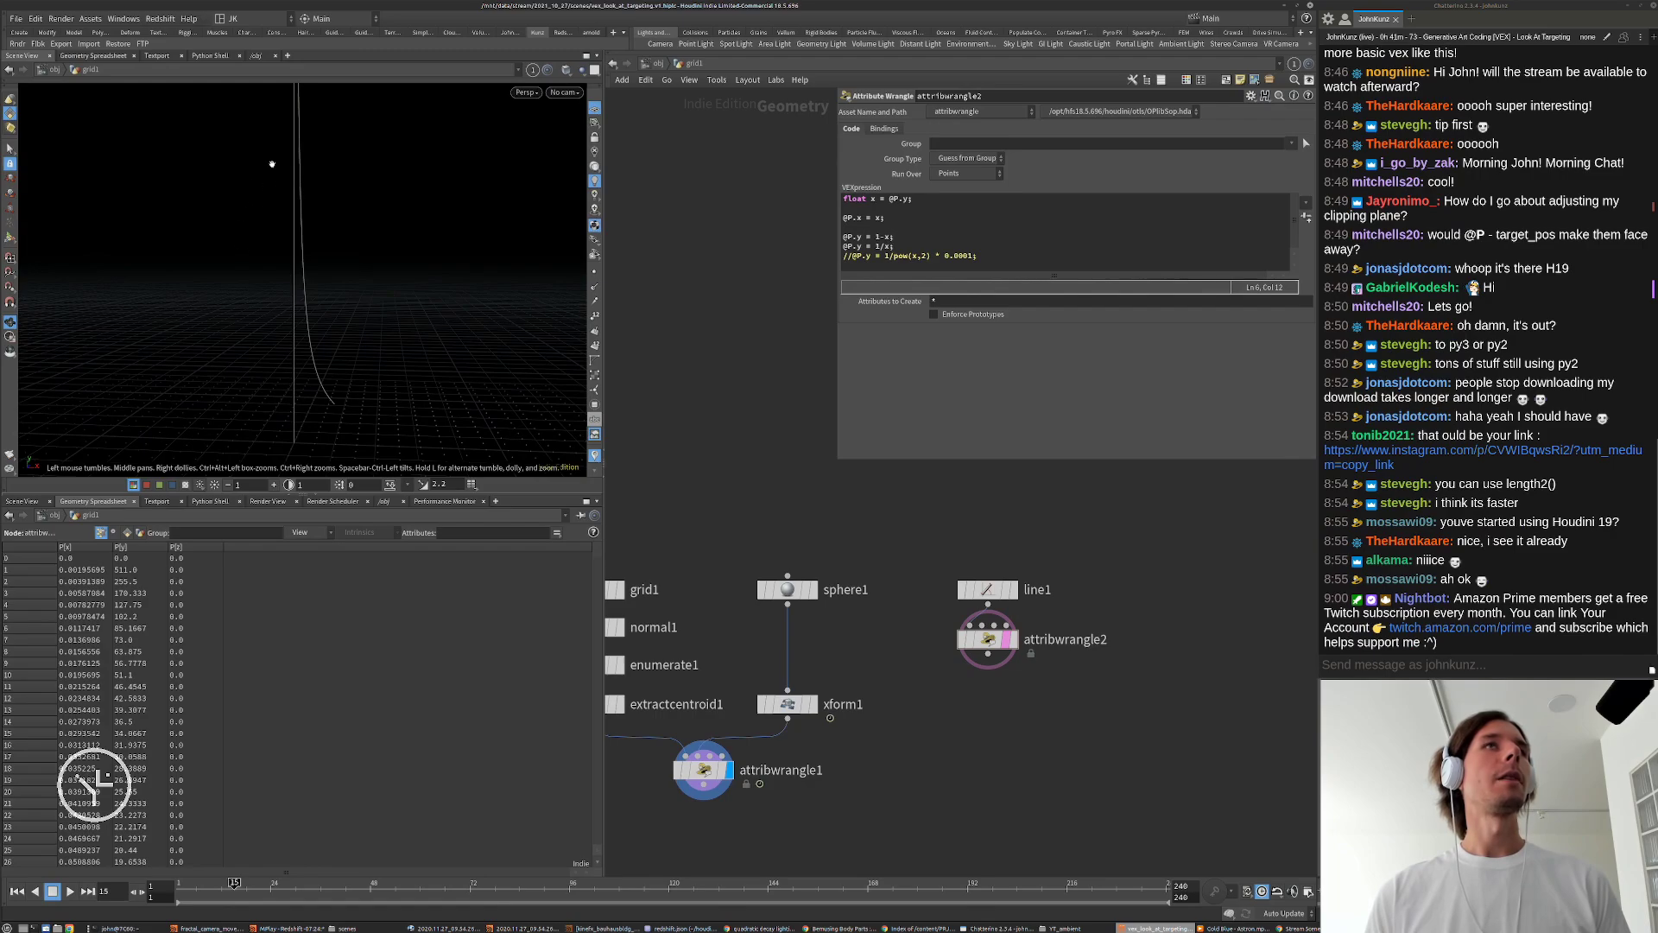
Step: Uncomment the 1/pow(x,2) line in attribwrangle2 and set its multiplier to 0.01
left_click(844, 257)
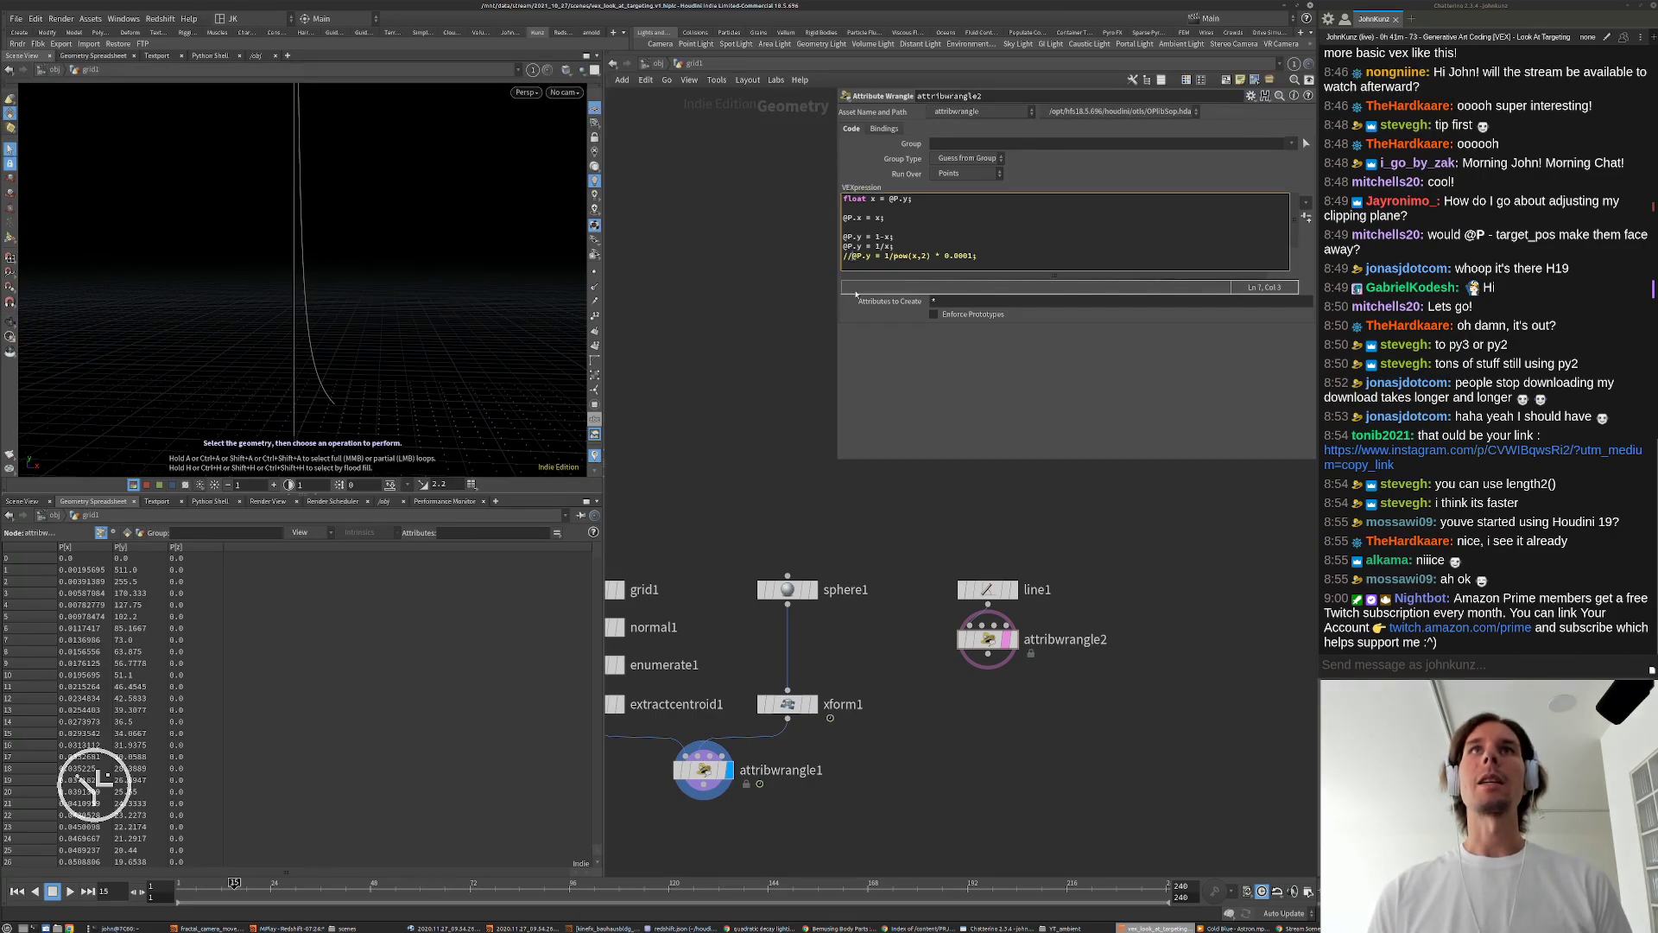
key("Delete")
key("Delete")
left_click_drag(394, 324, 388, 285)
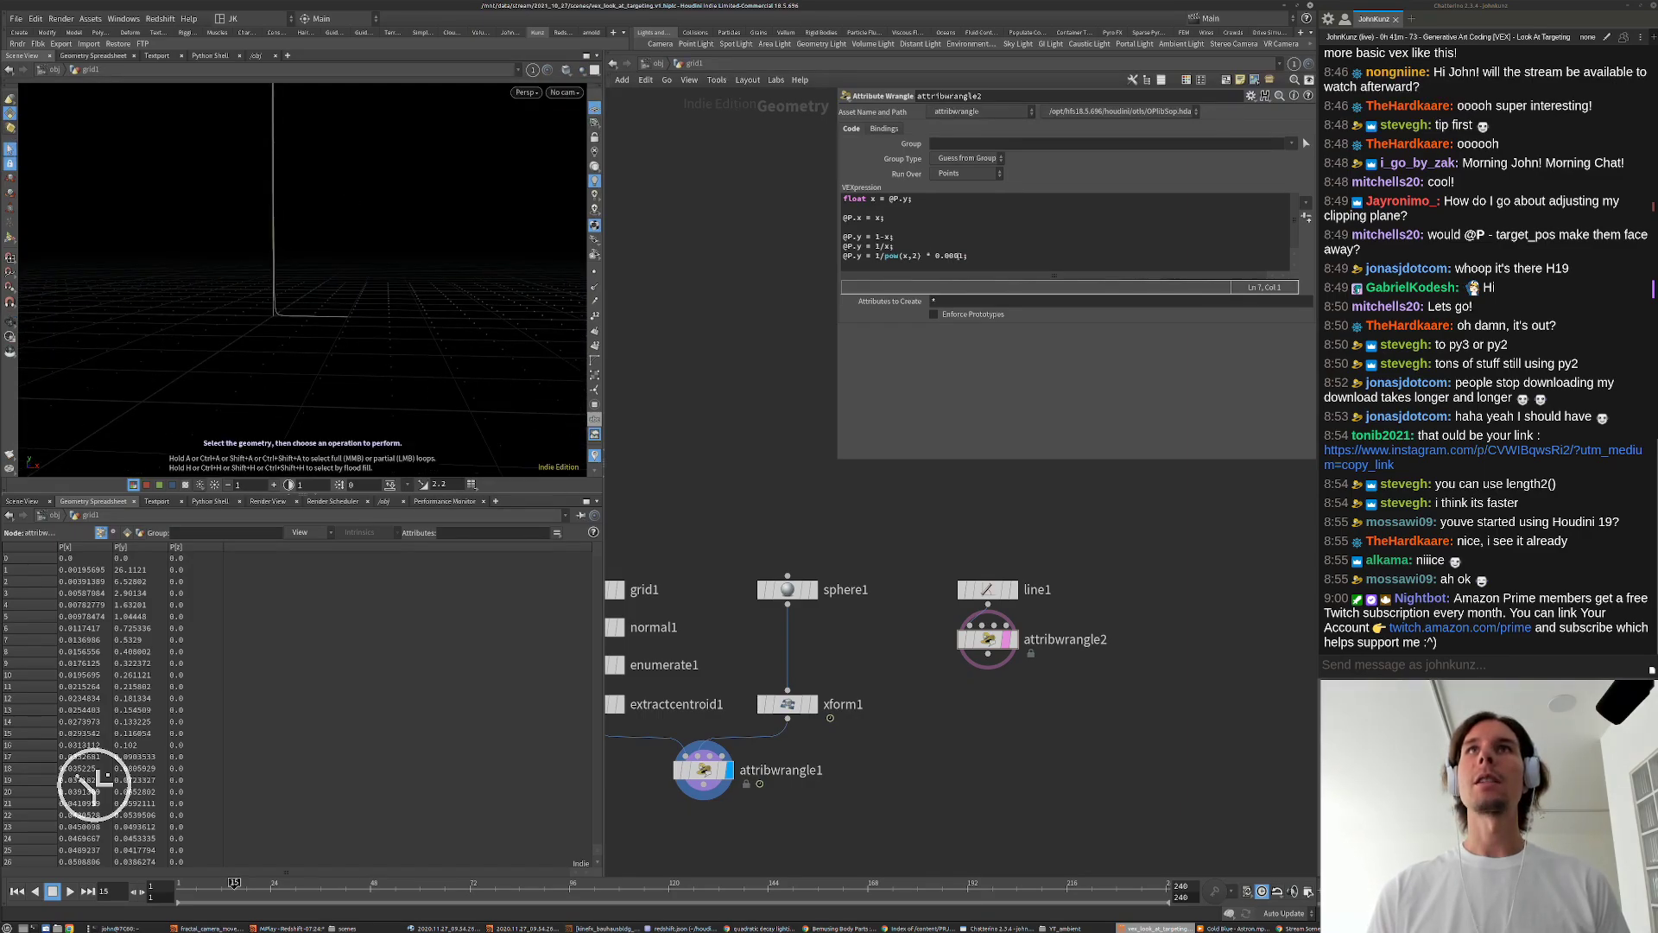
left_click(961, 255)
key("BackSpace")
key("BackSpace")
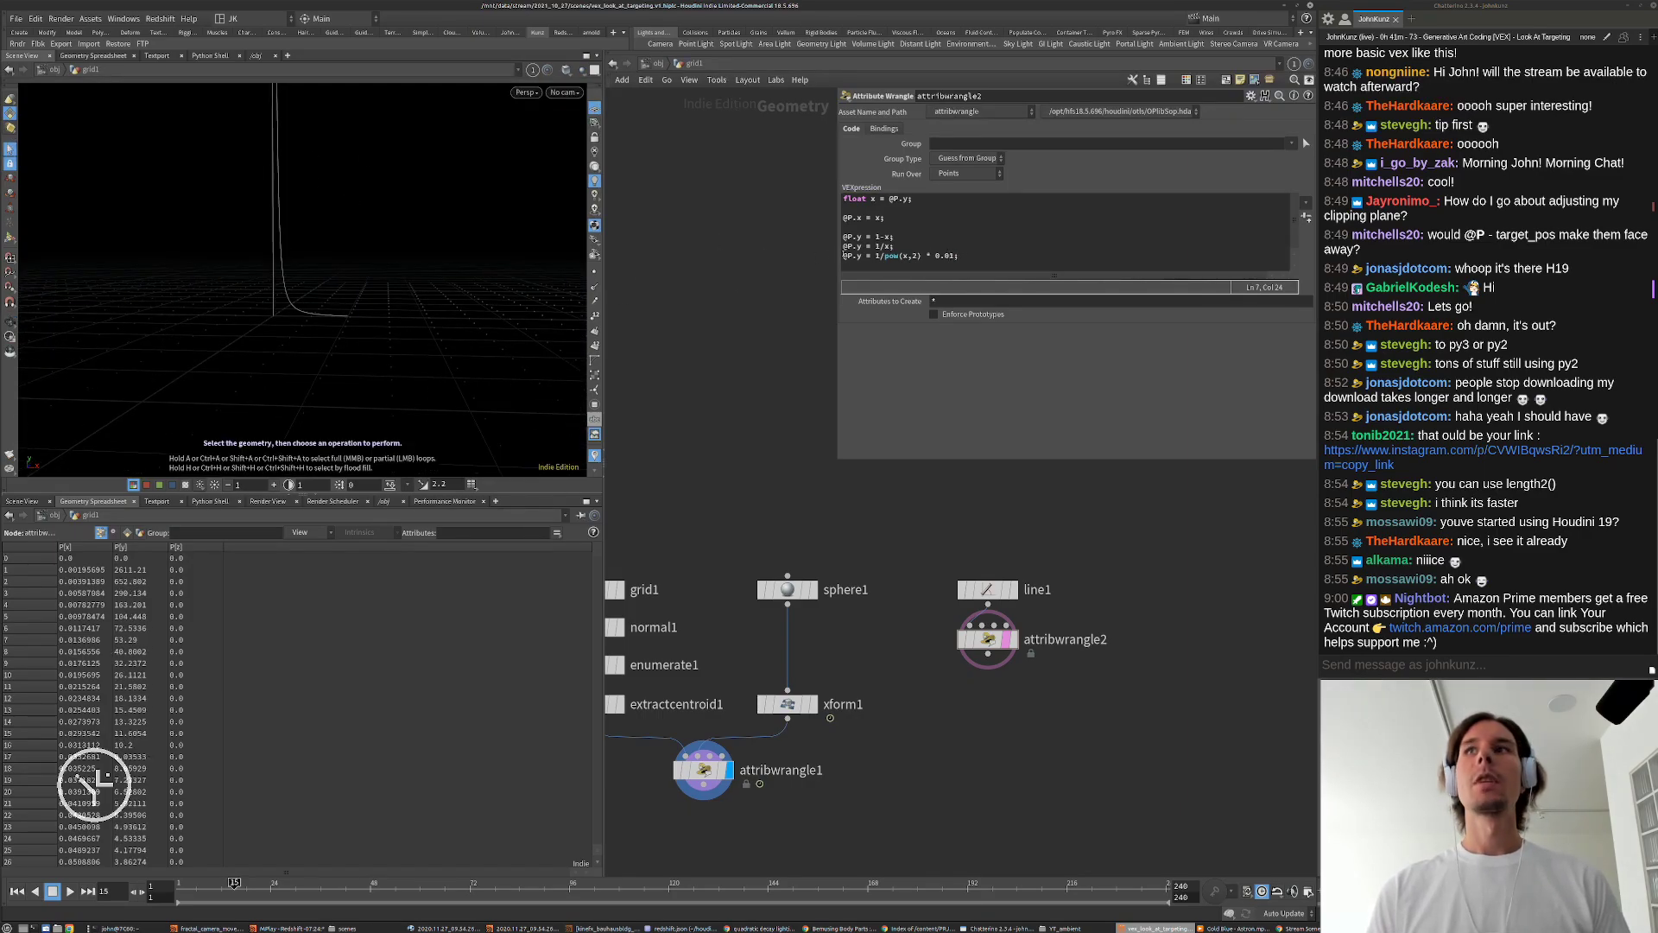
Step: Try the exponents 1.2 and 4.2 in the pow() expression of attribwrangle2 to compare the falloff
left_click(917, 257)
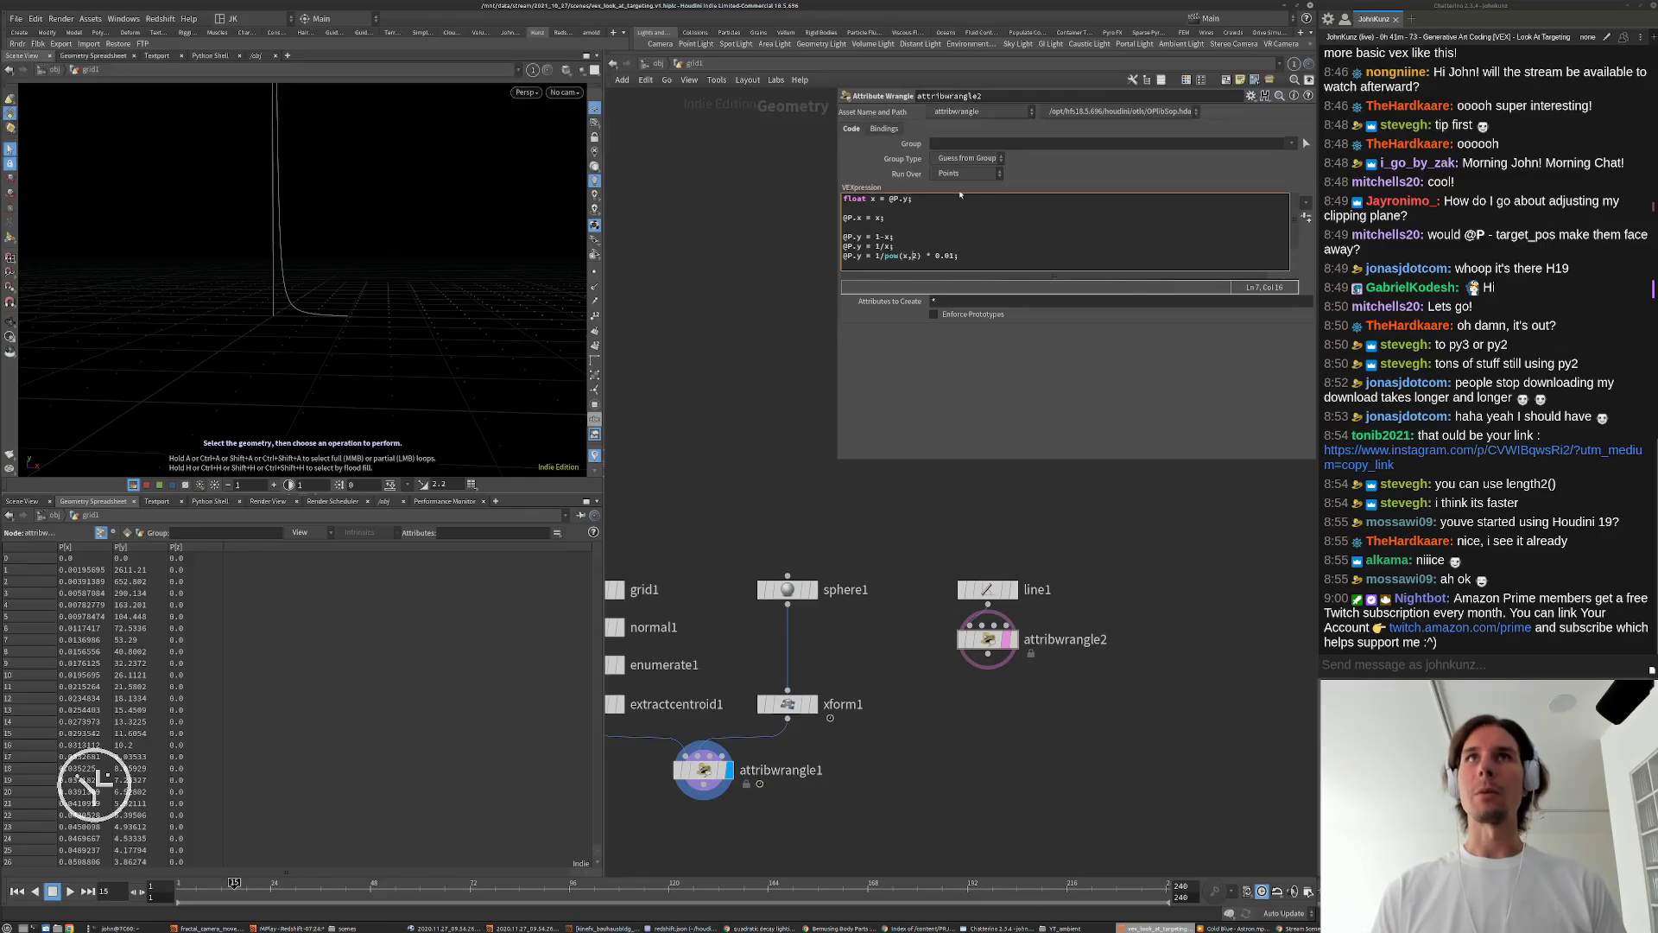
type("1.")
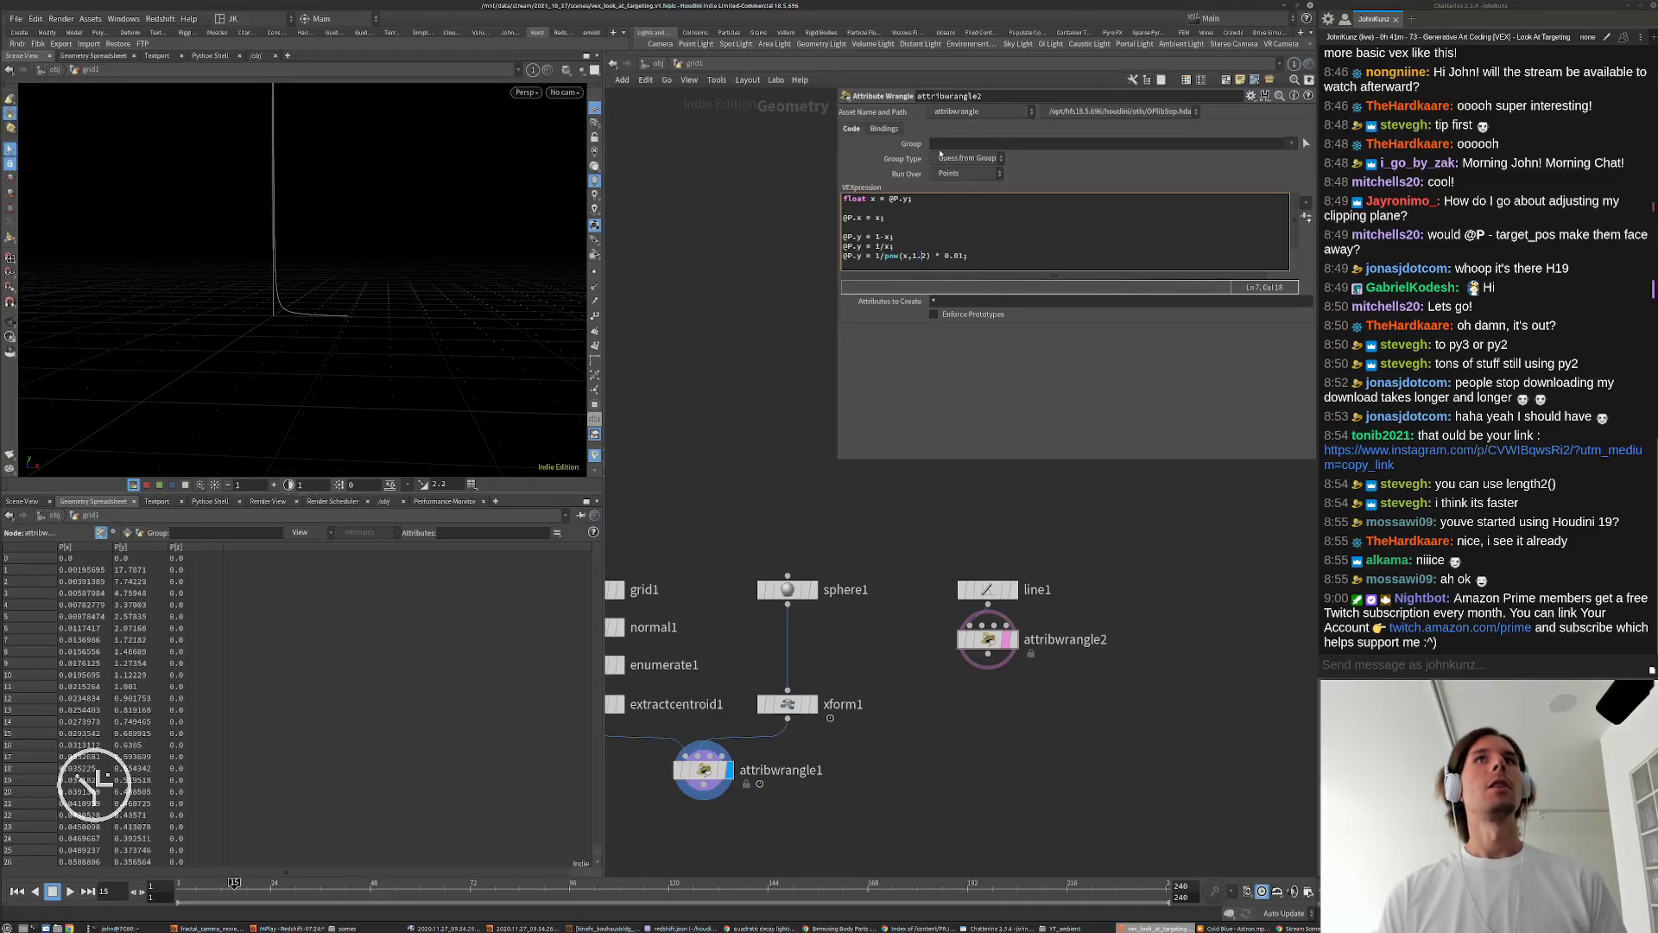
double_click(915, 257)
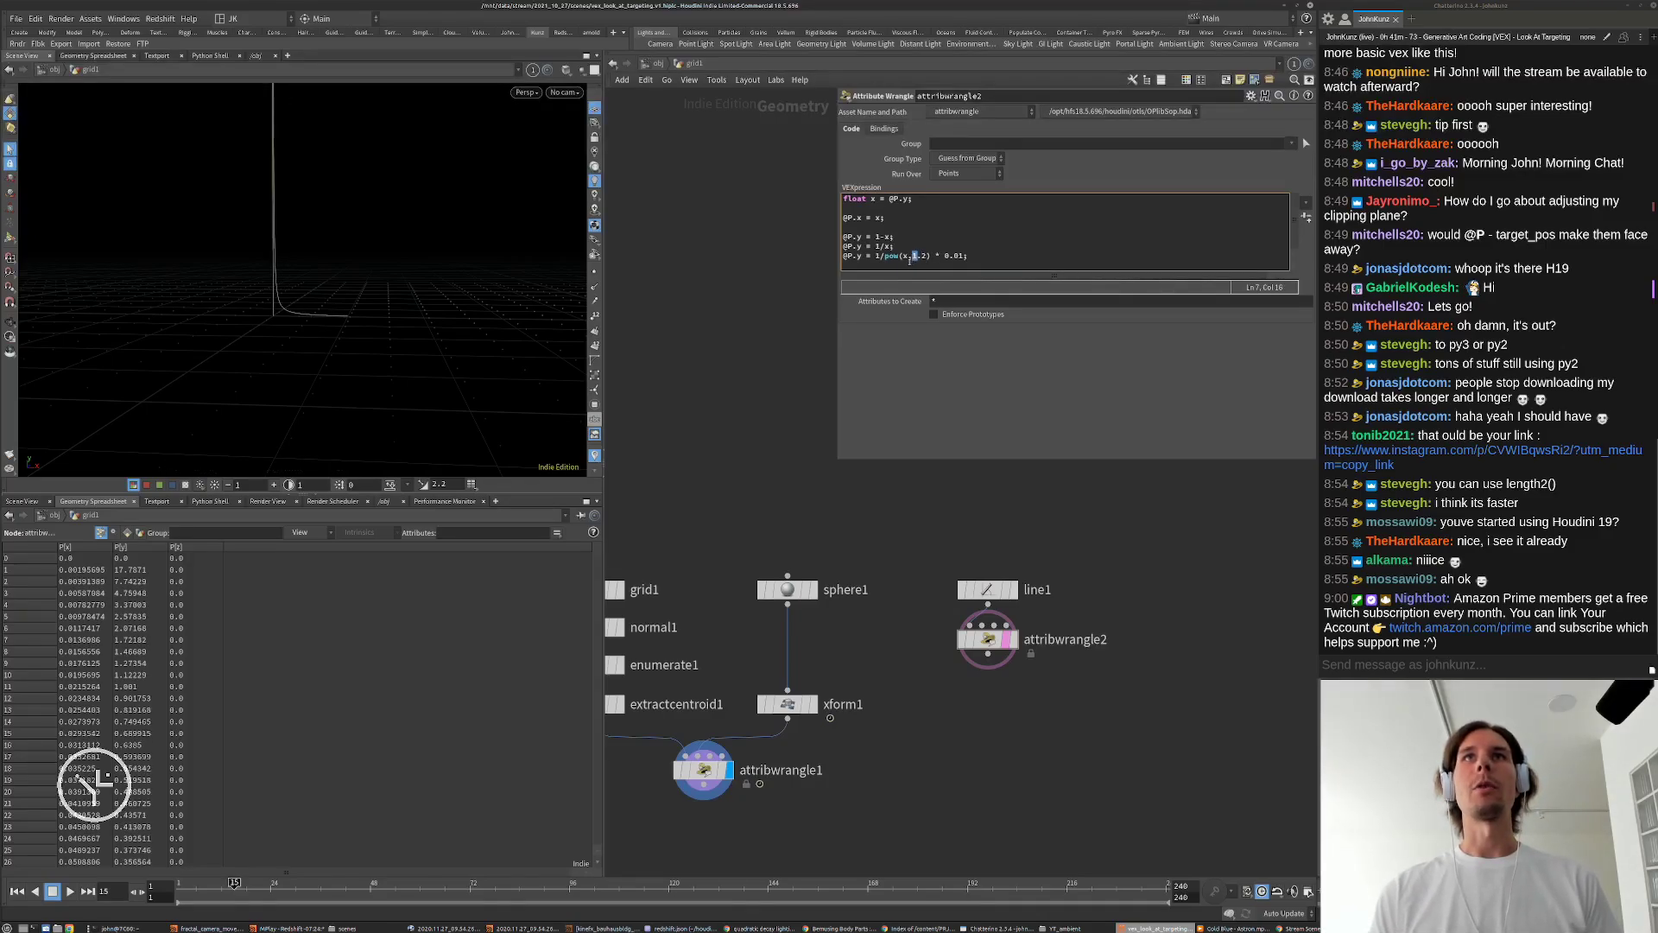
type("4")
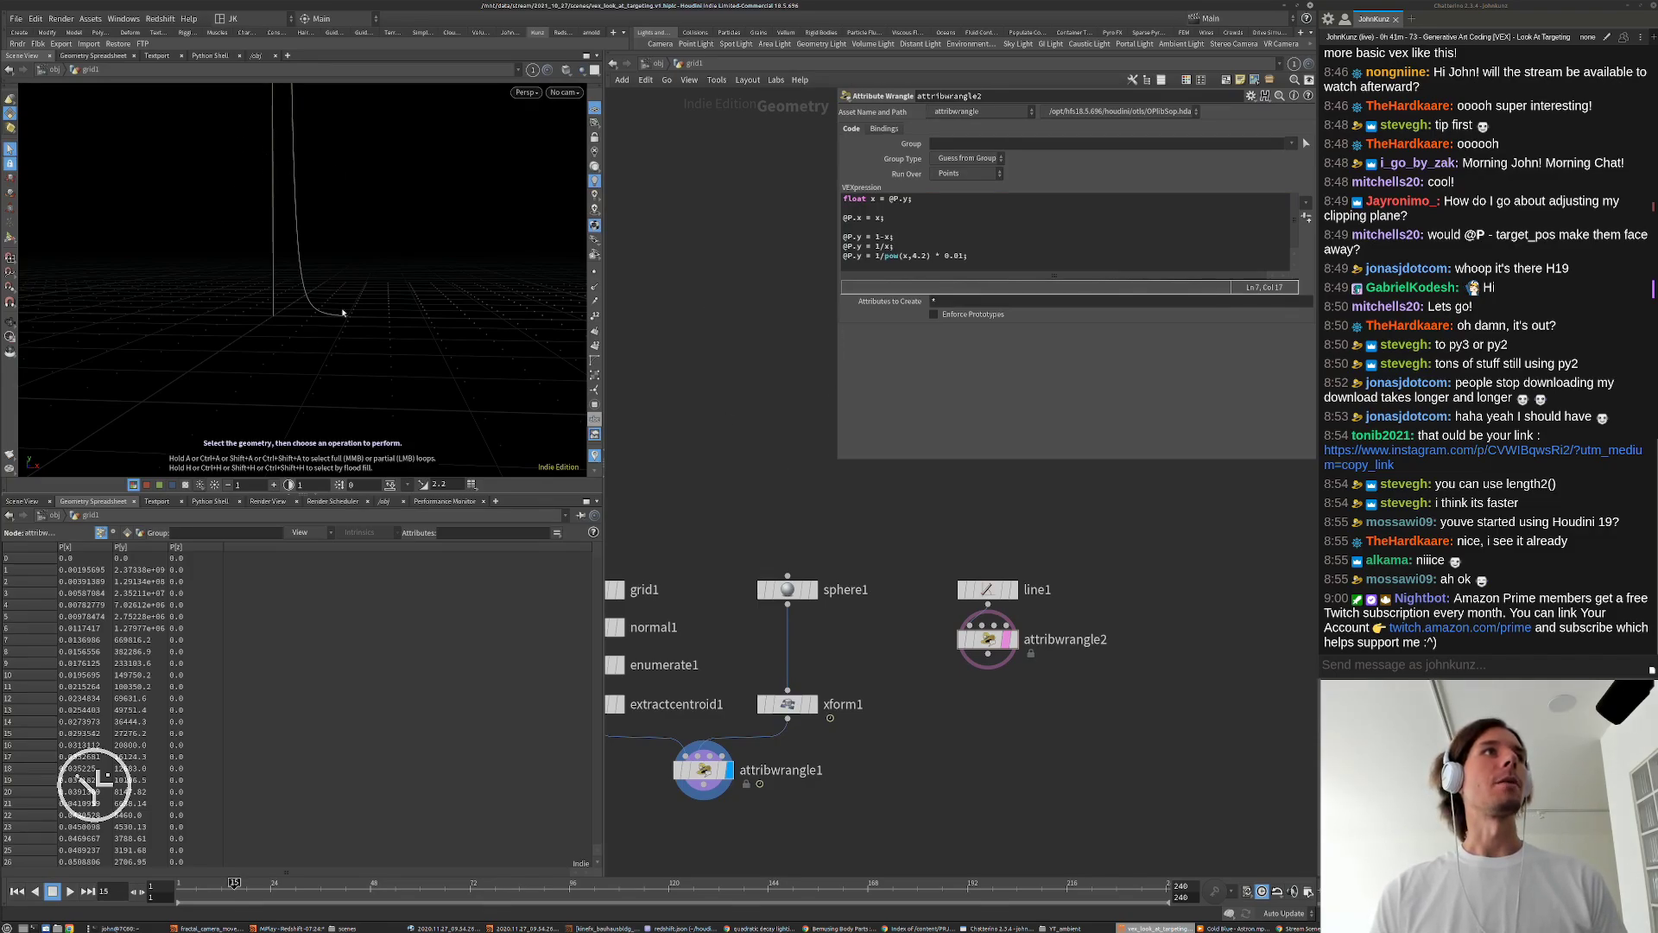
Step: Turn off the template display of attribwrangle2 and rename the node quadratic_decay
middle_click_drag(797, 512, 808, 412)
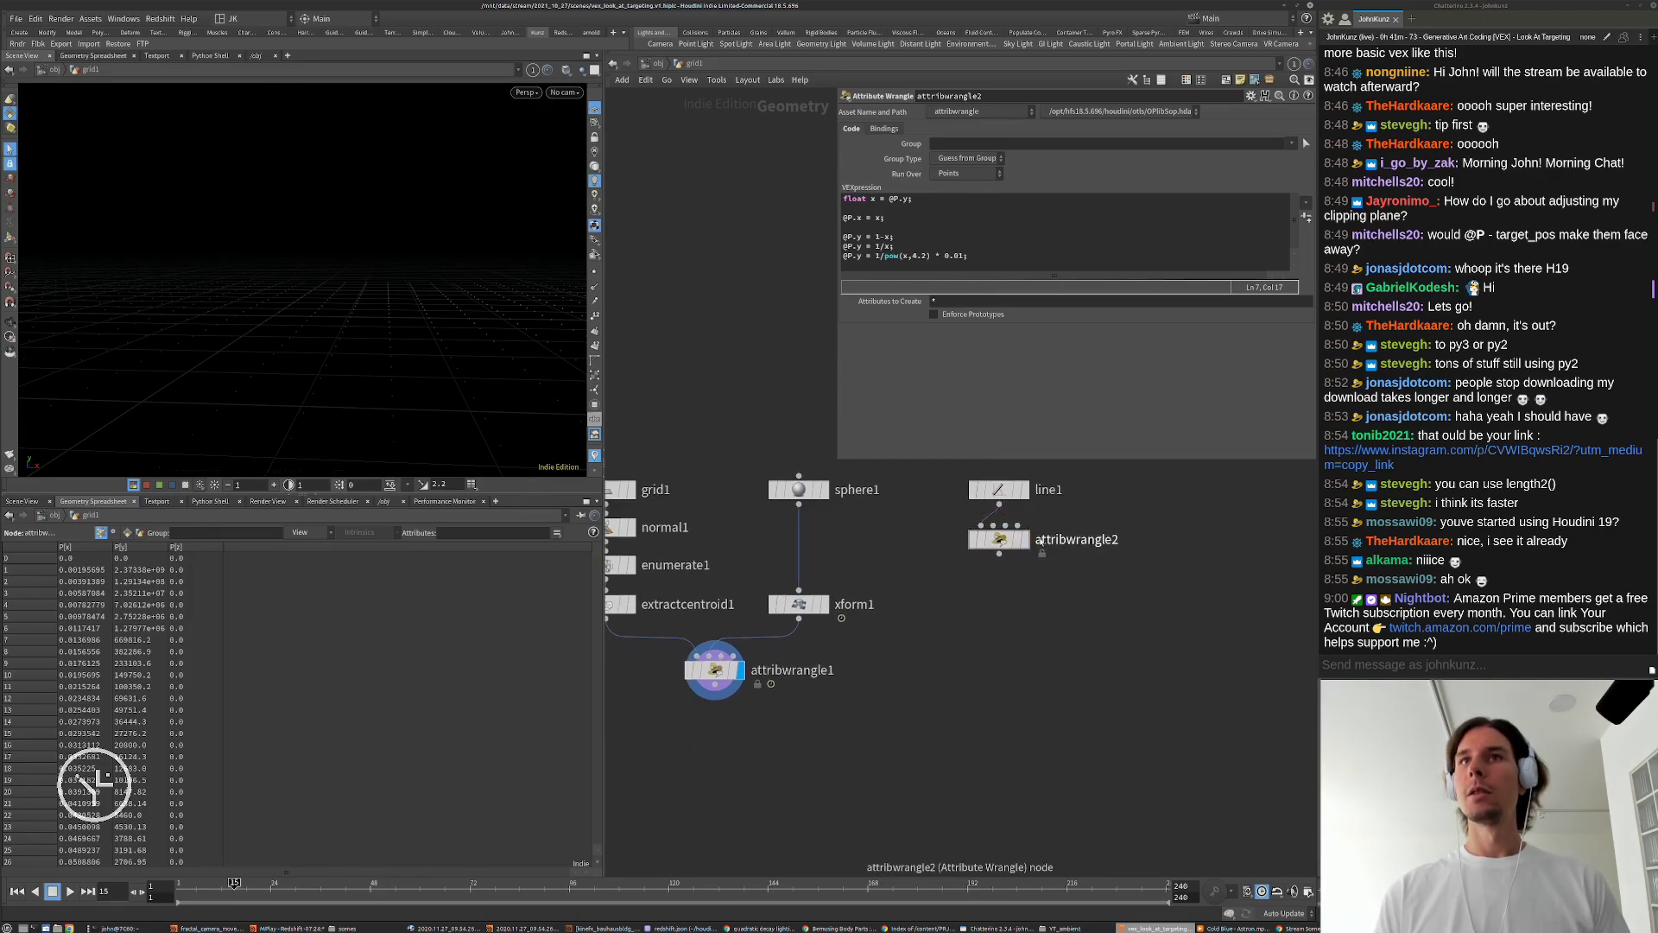
key("F2")
type("quad")
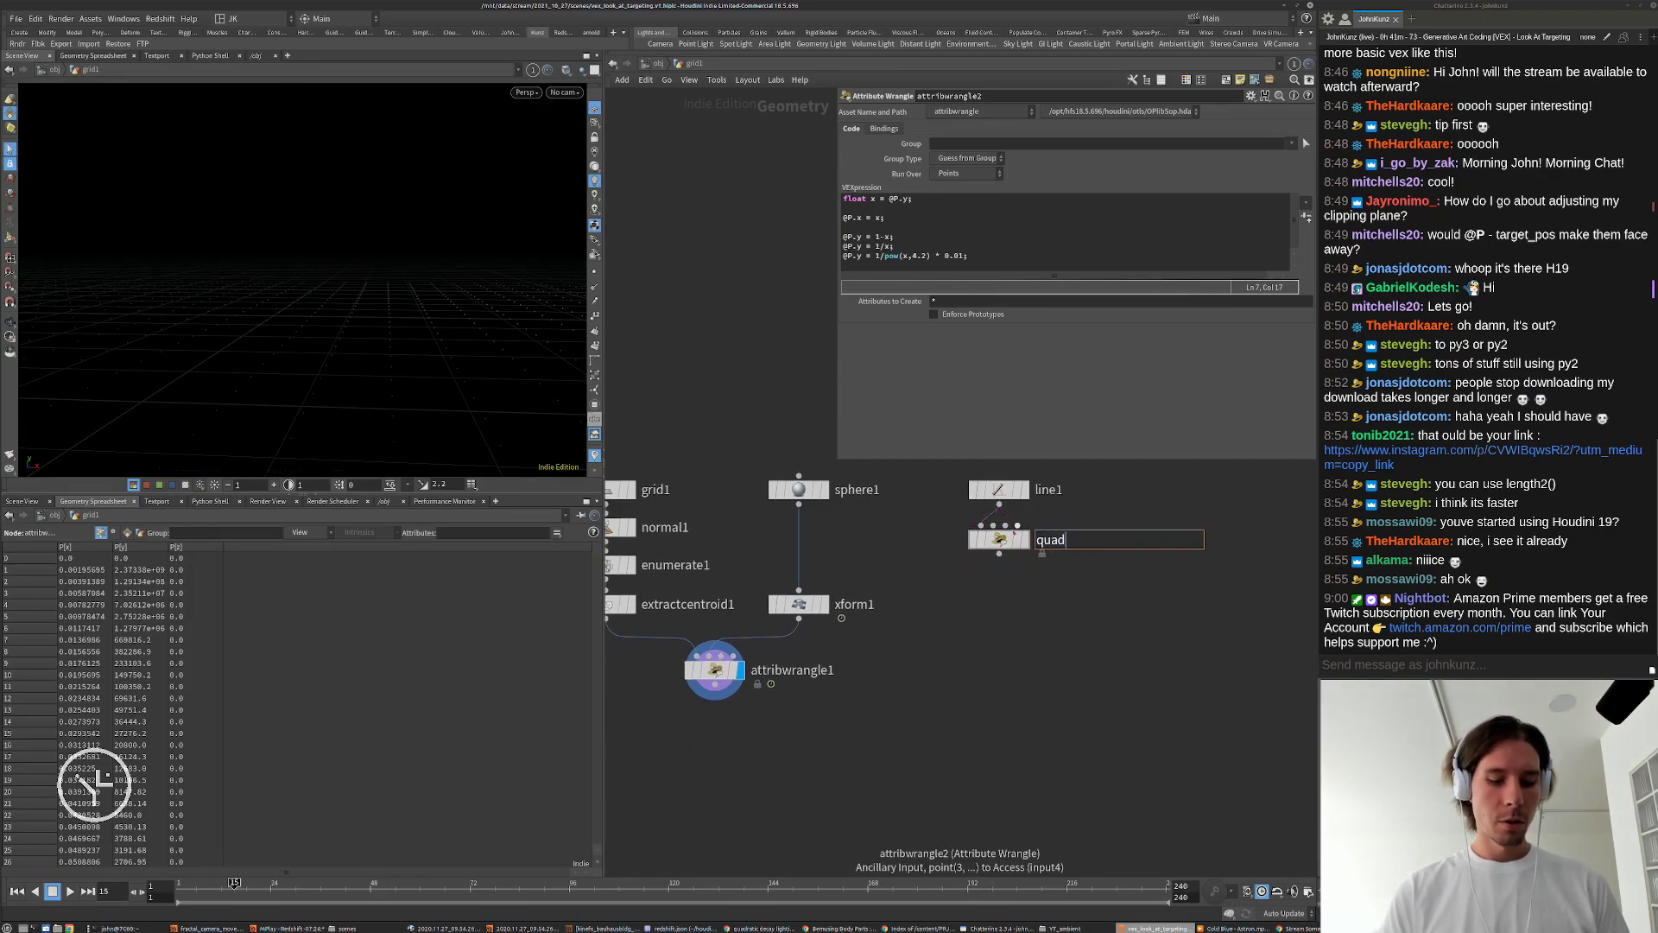
type("ratic_decay")
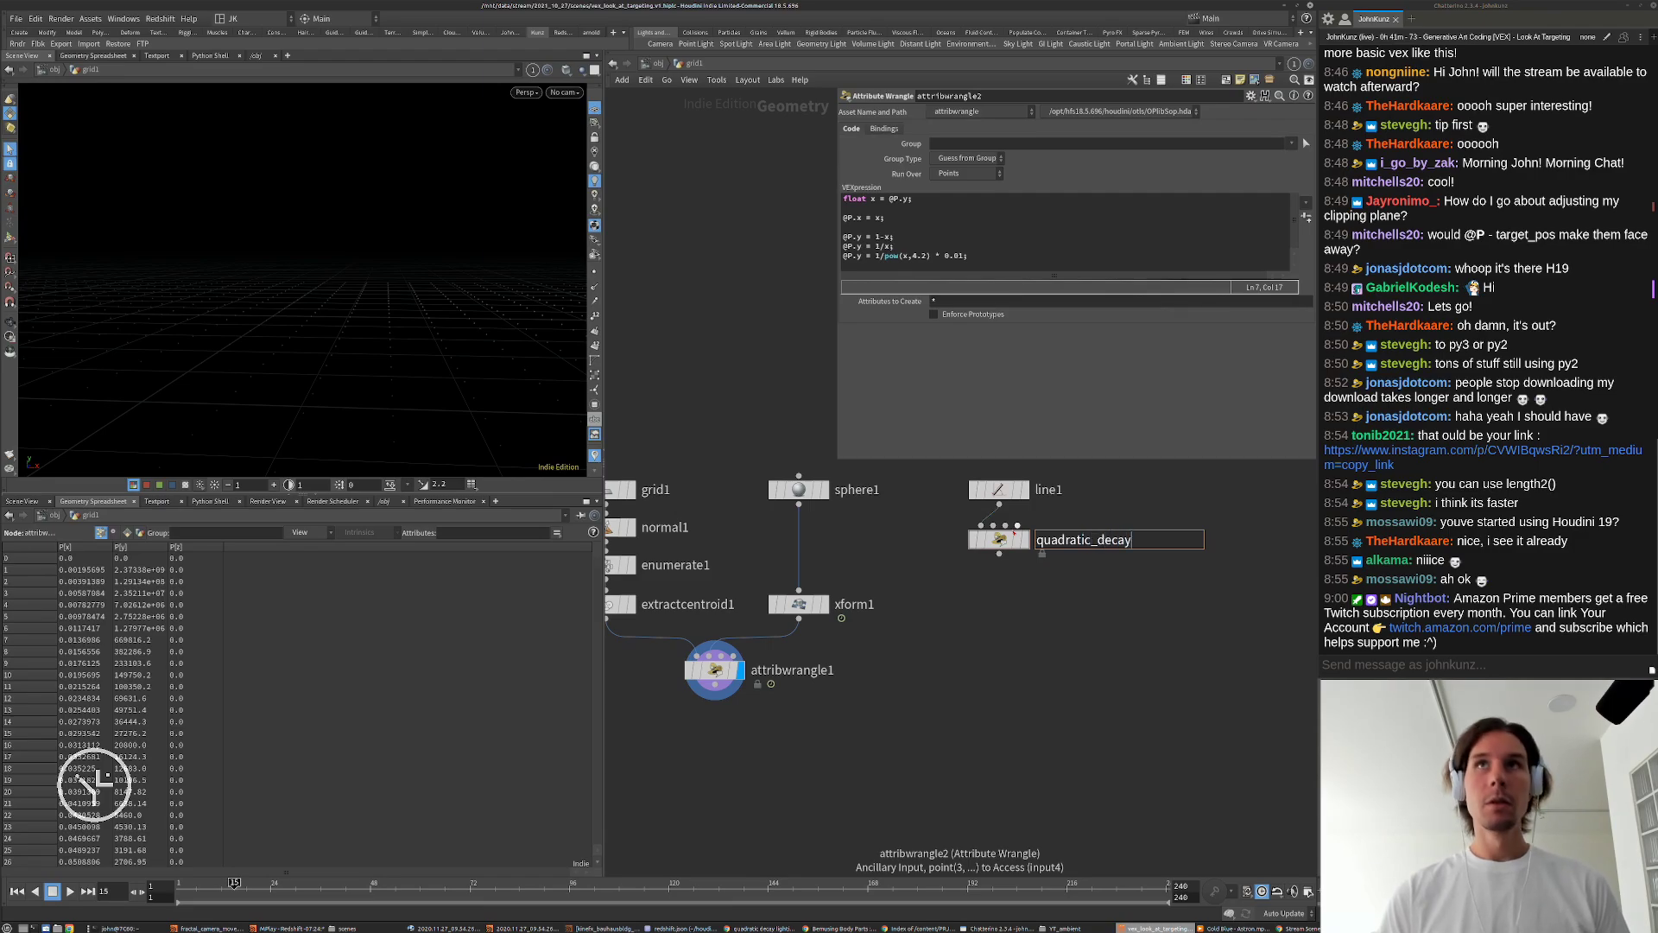
key("Return")
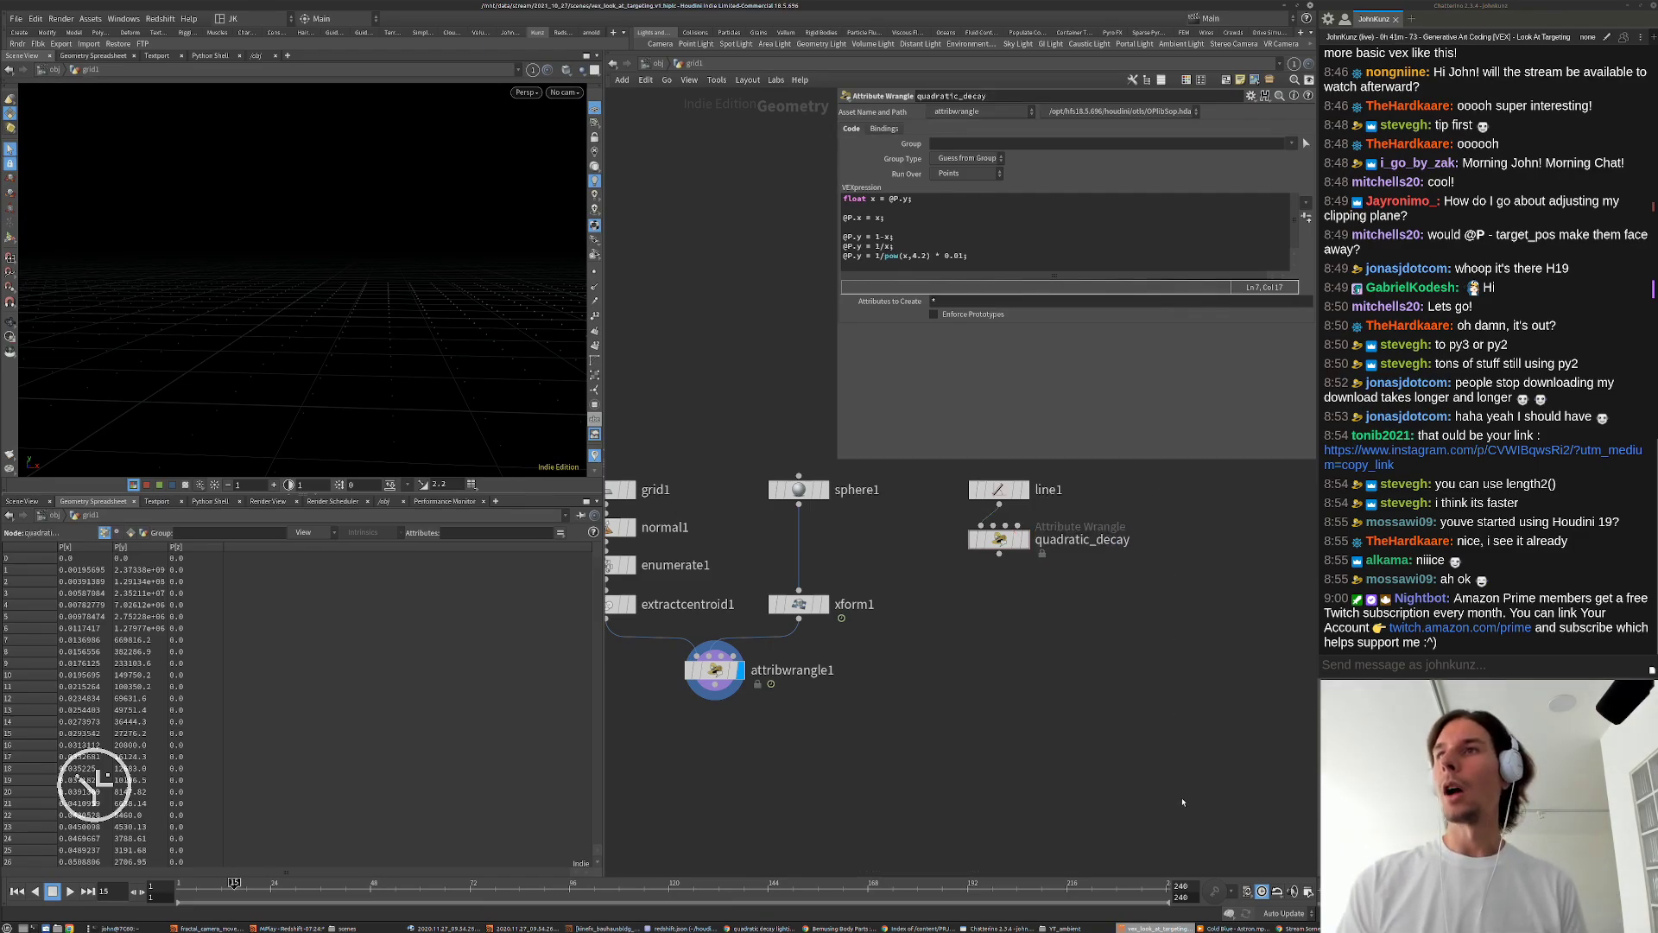
Step: Delete the commented-out @P = target_pos line from attribwrangle1's code and view the grid
middle_click_drag(1183, 800, 1221, 762)
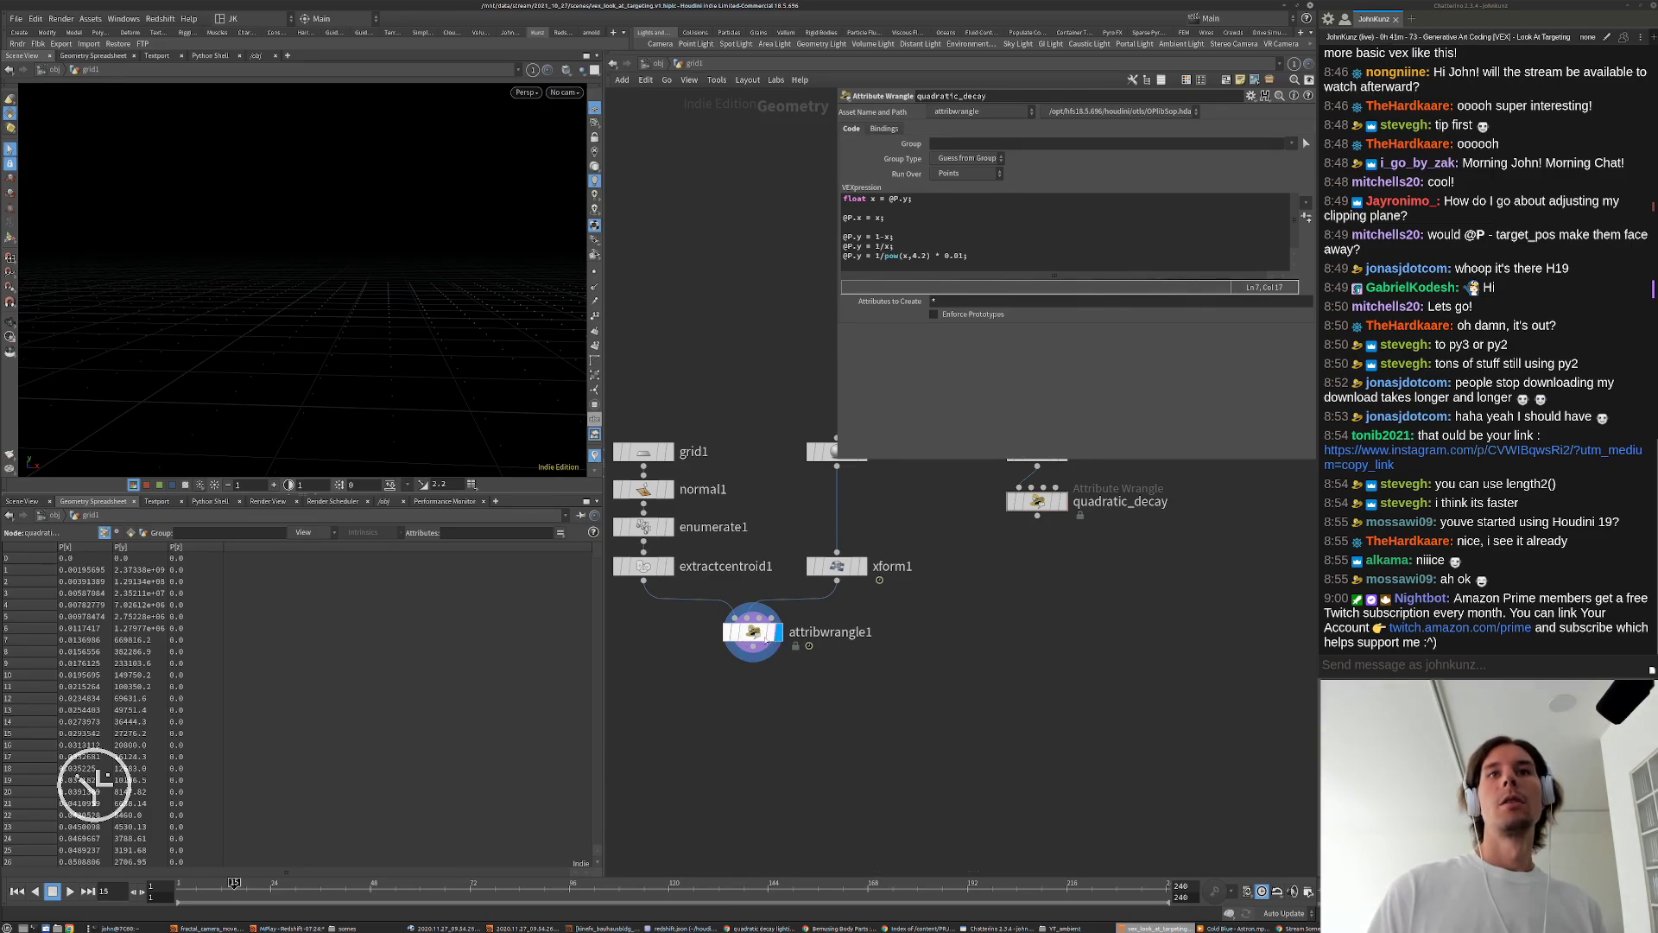
left_click(772, 639)
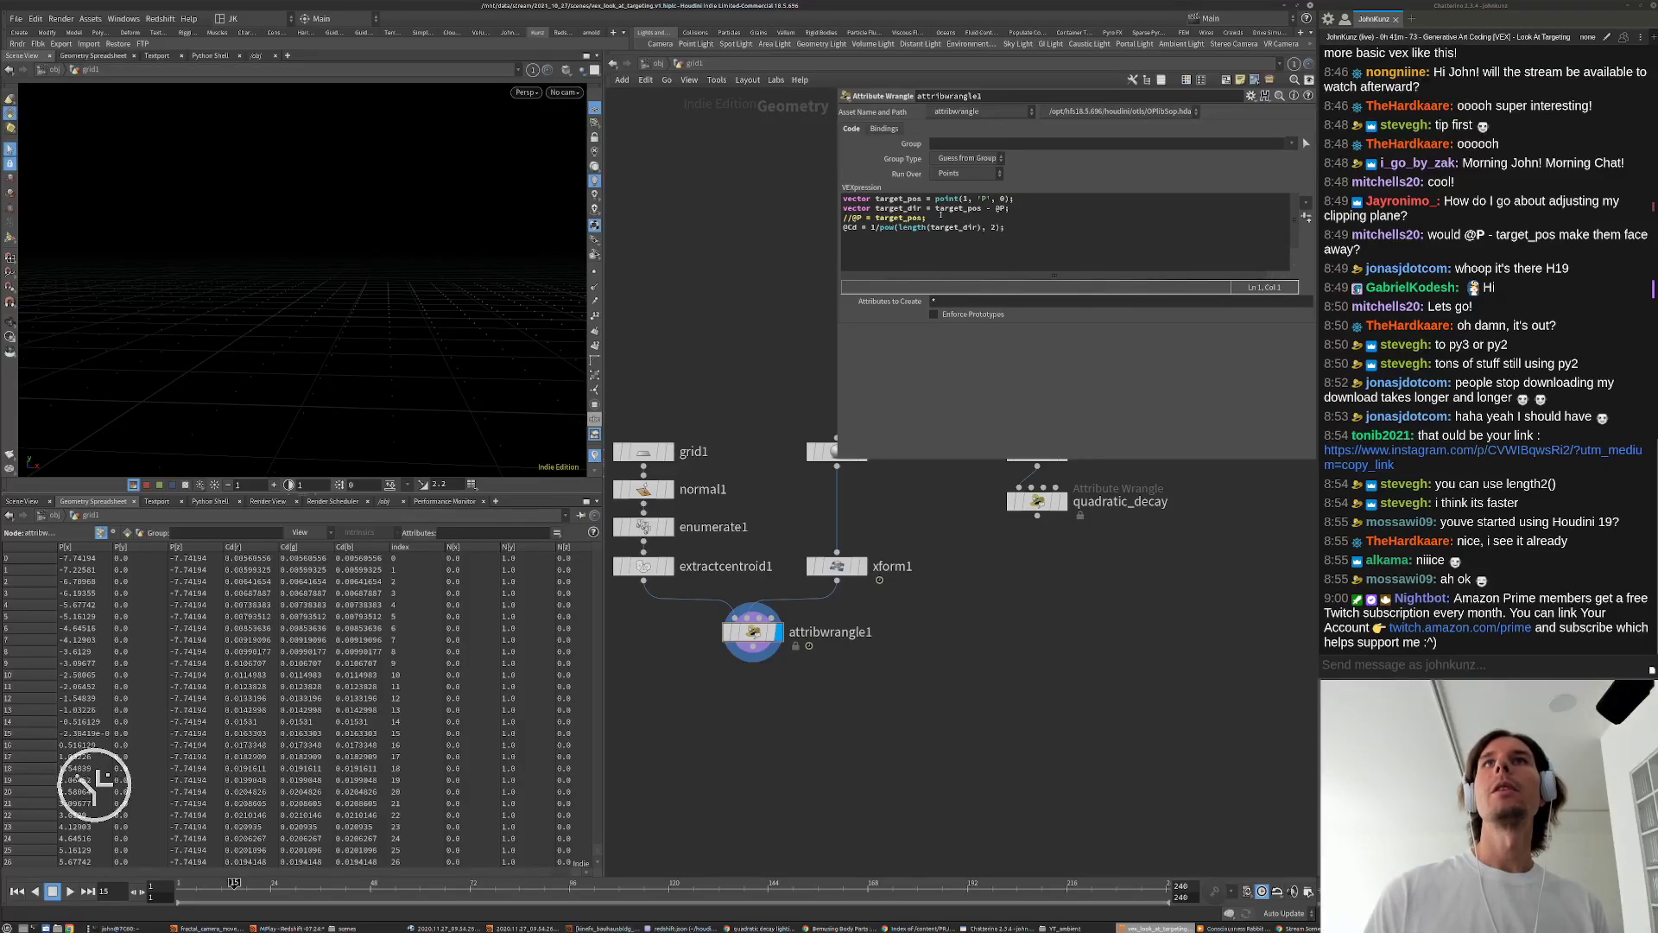
left_click_drag(930, 218, 819, 216)
key("BackSpace")
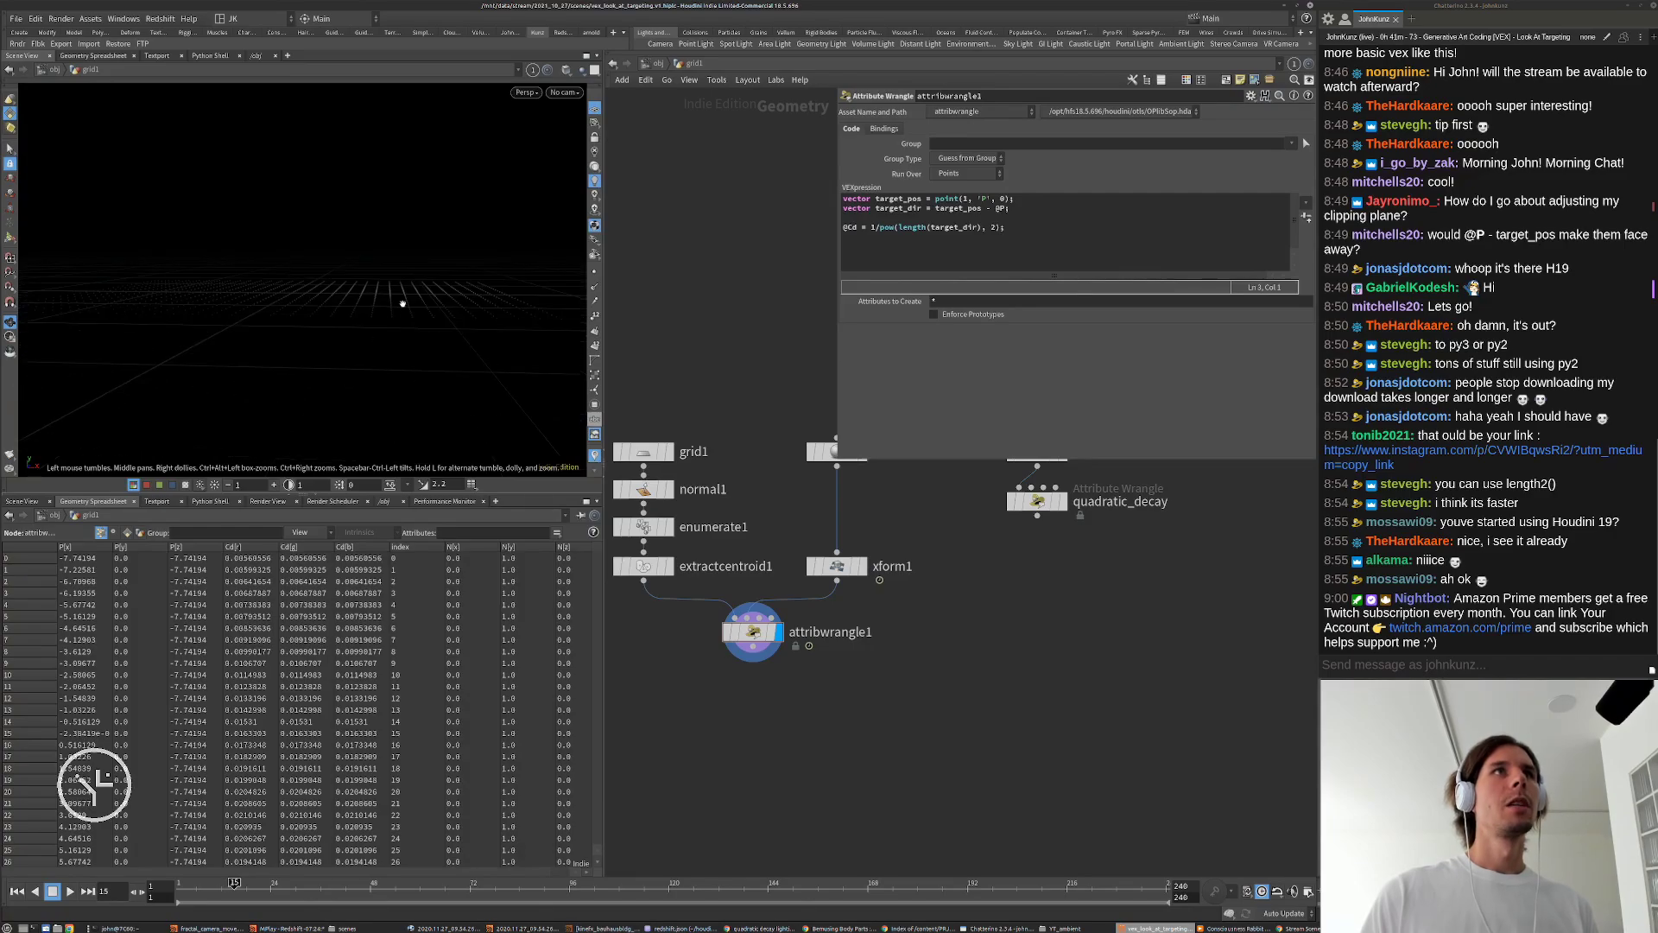
mouse_move(400, 296)
left_mouse_down()
mouse_move(359, 333)
mouse_move(385, 313)
left_mouse_up()
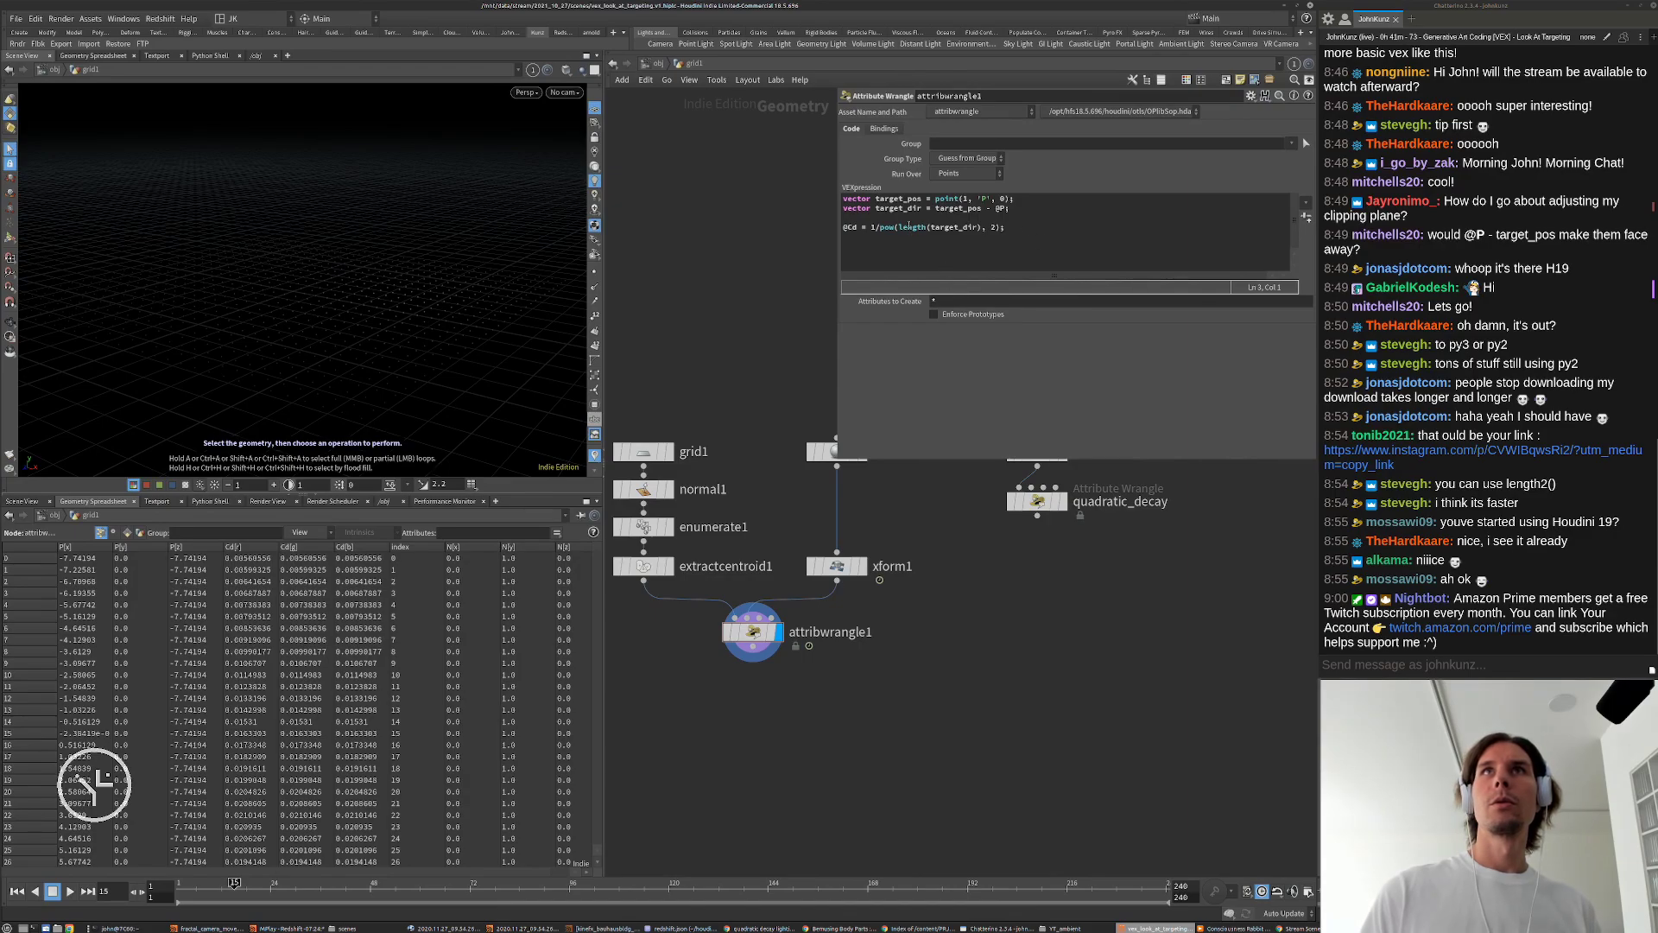
left_click_drag(857, 228, 835, 222)
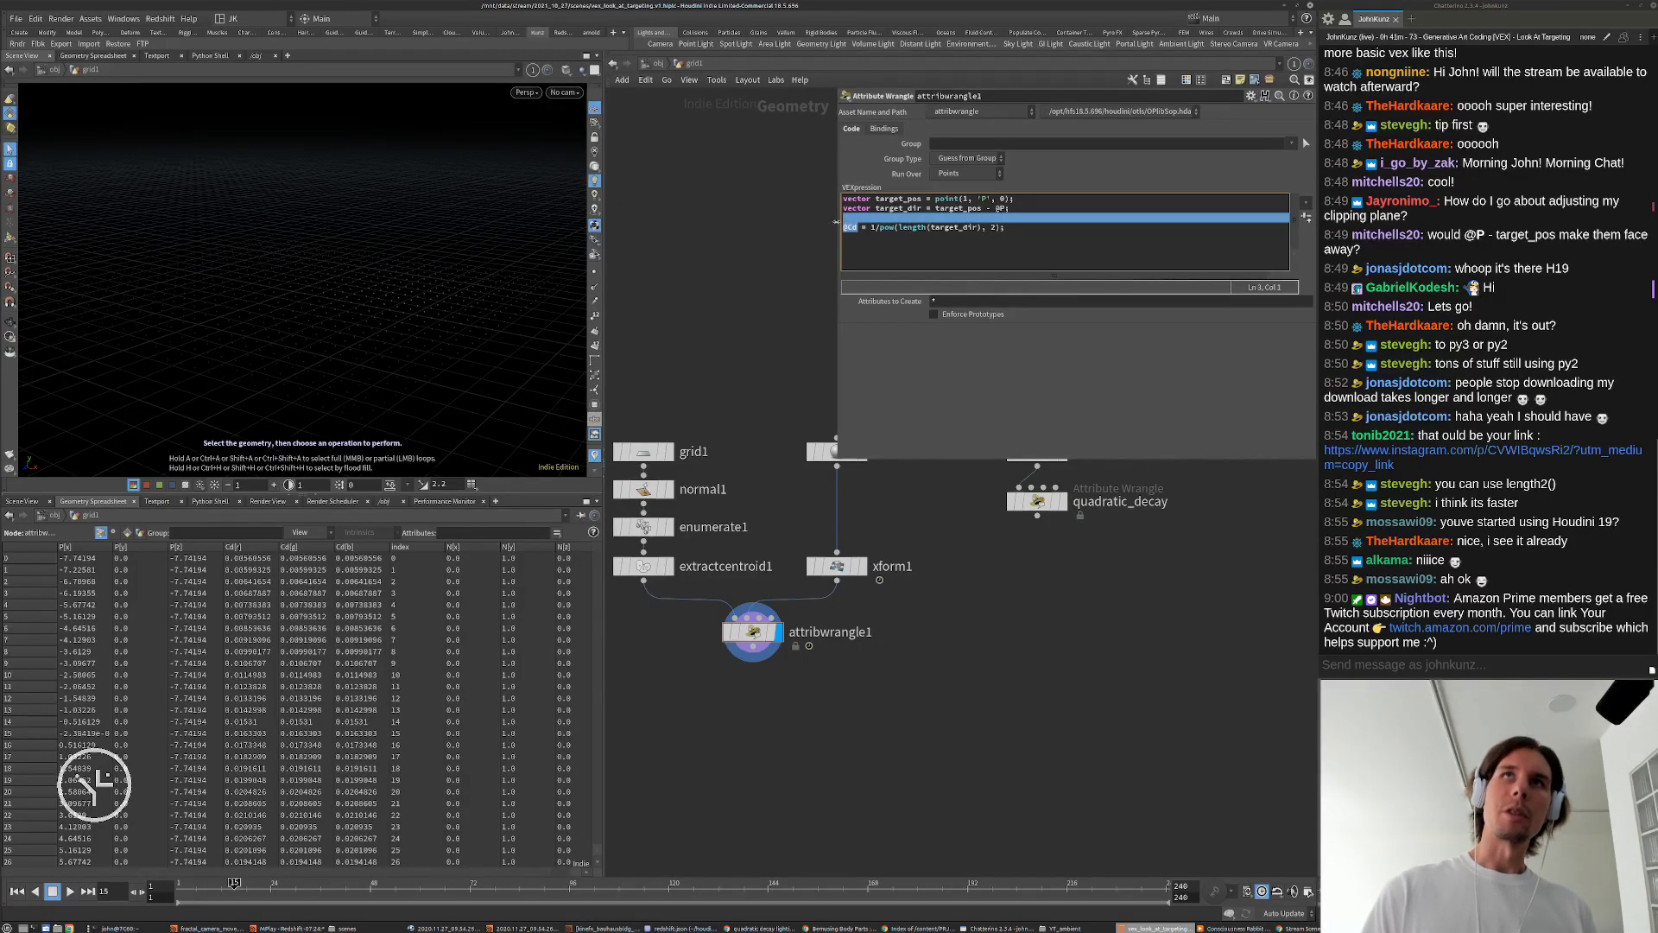
left_click_drag(878, 210, 858, 229)
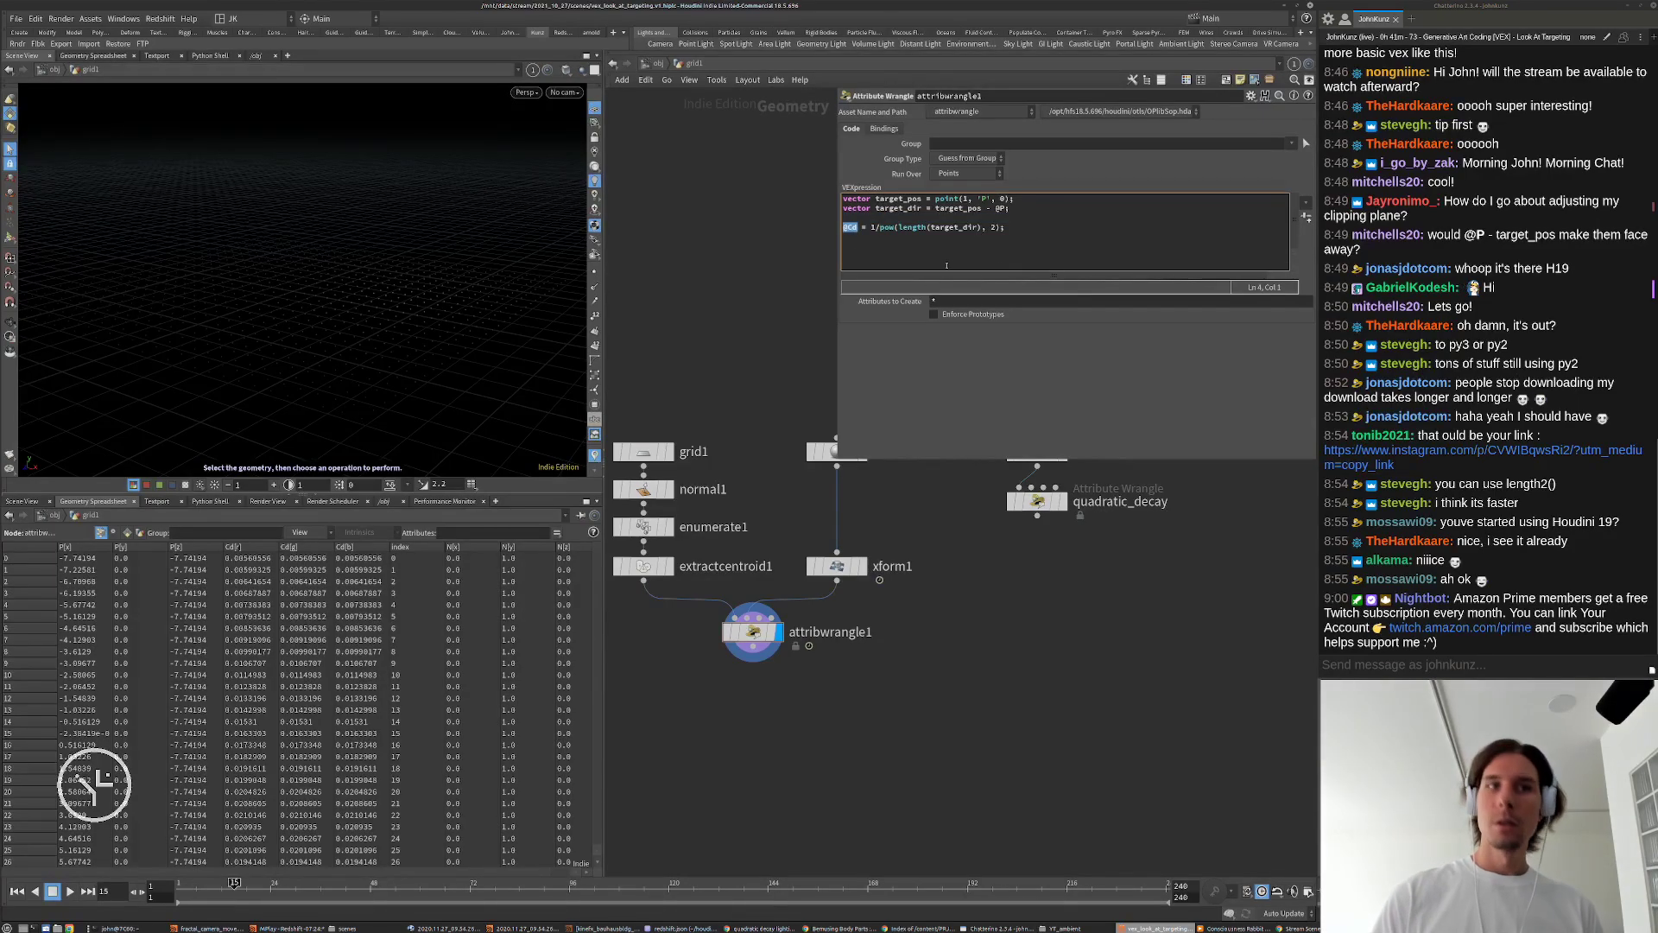
type("float ")
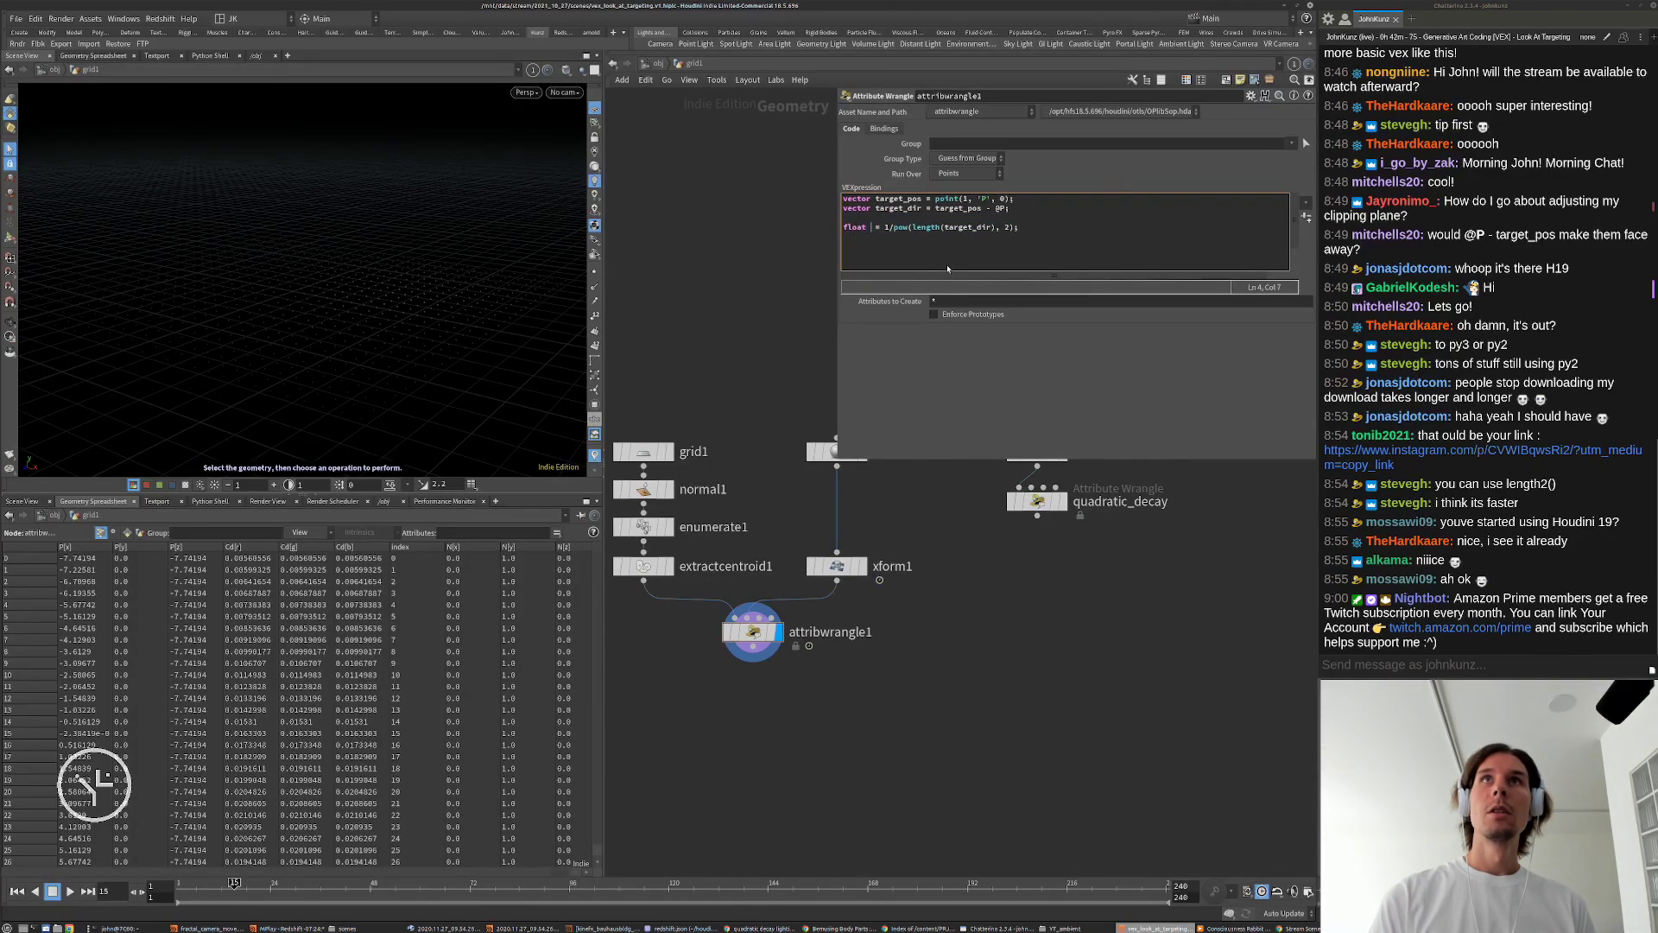
type("mask")
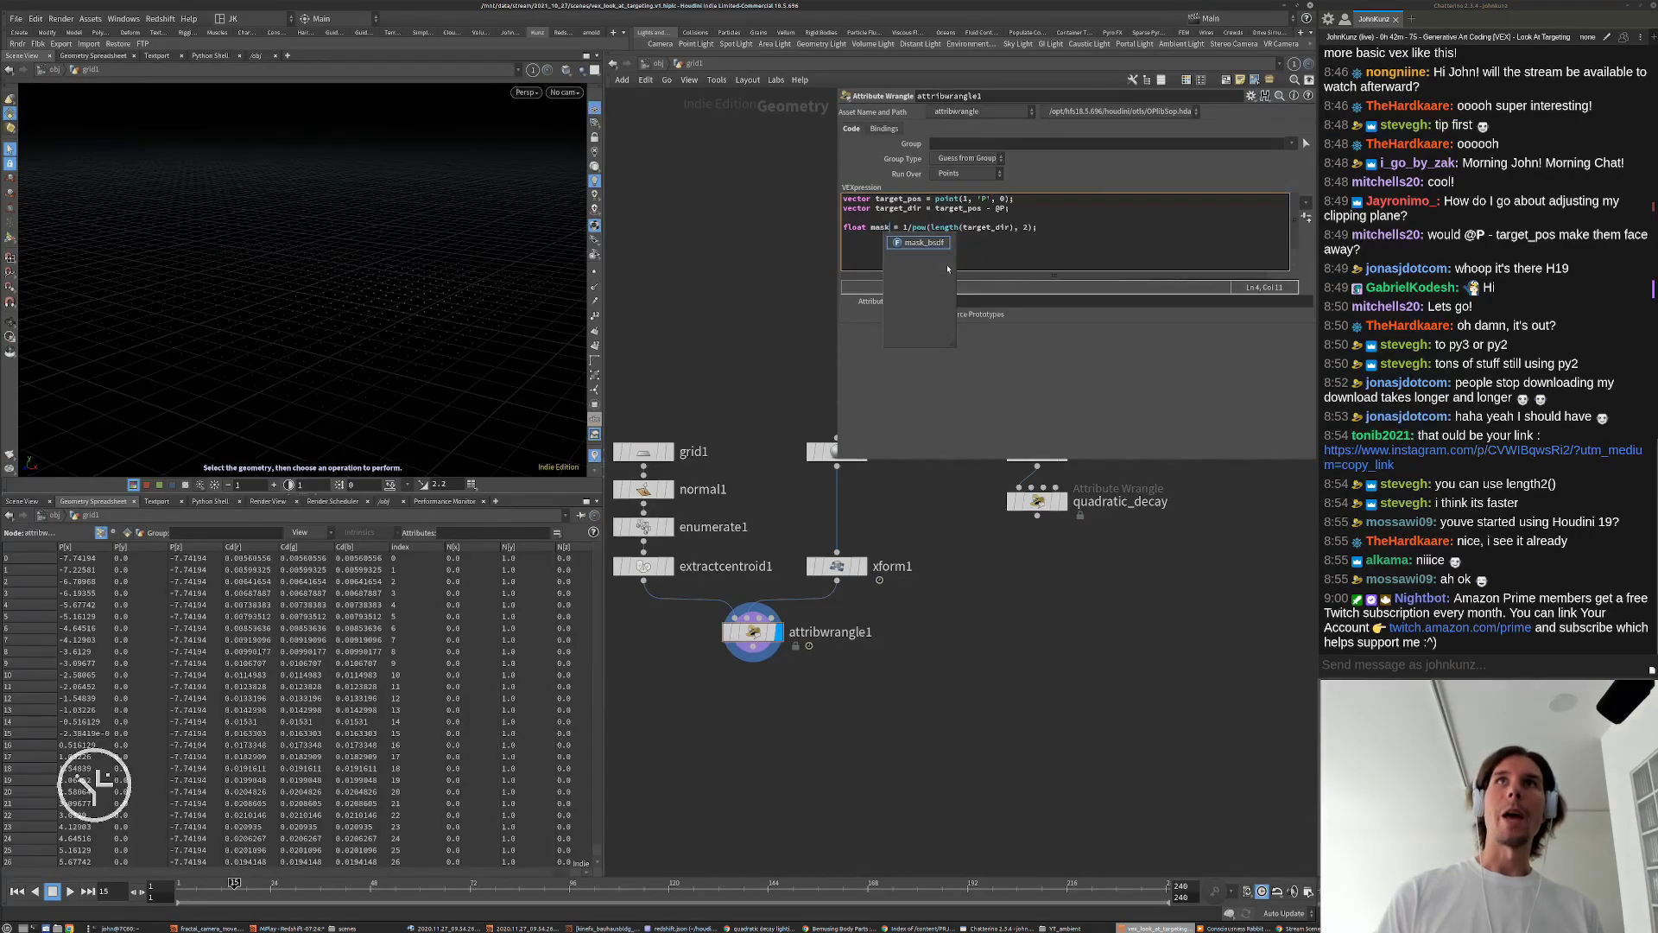
left_click(791, 171)
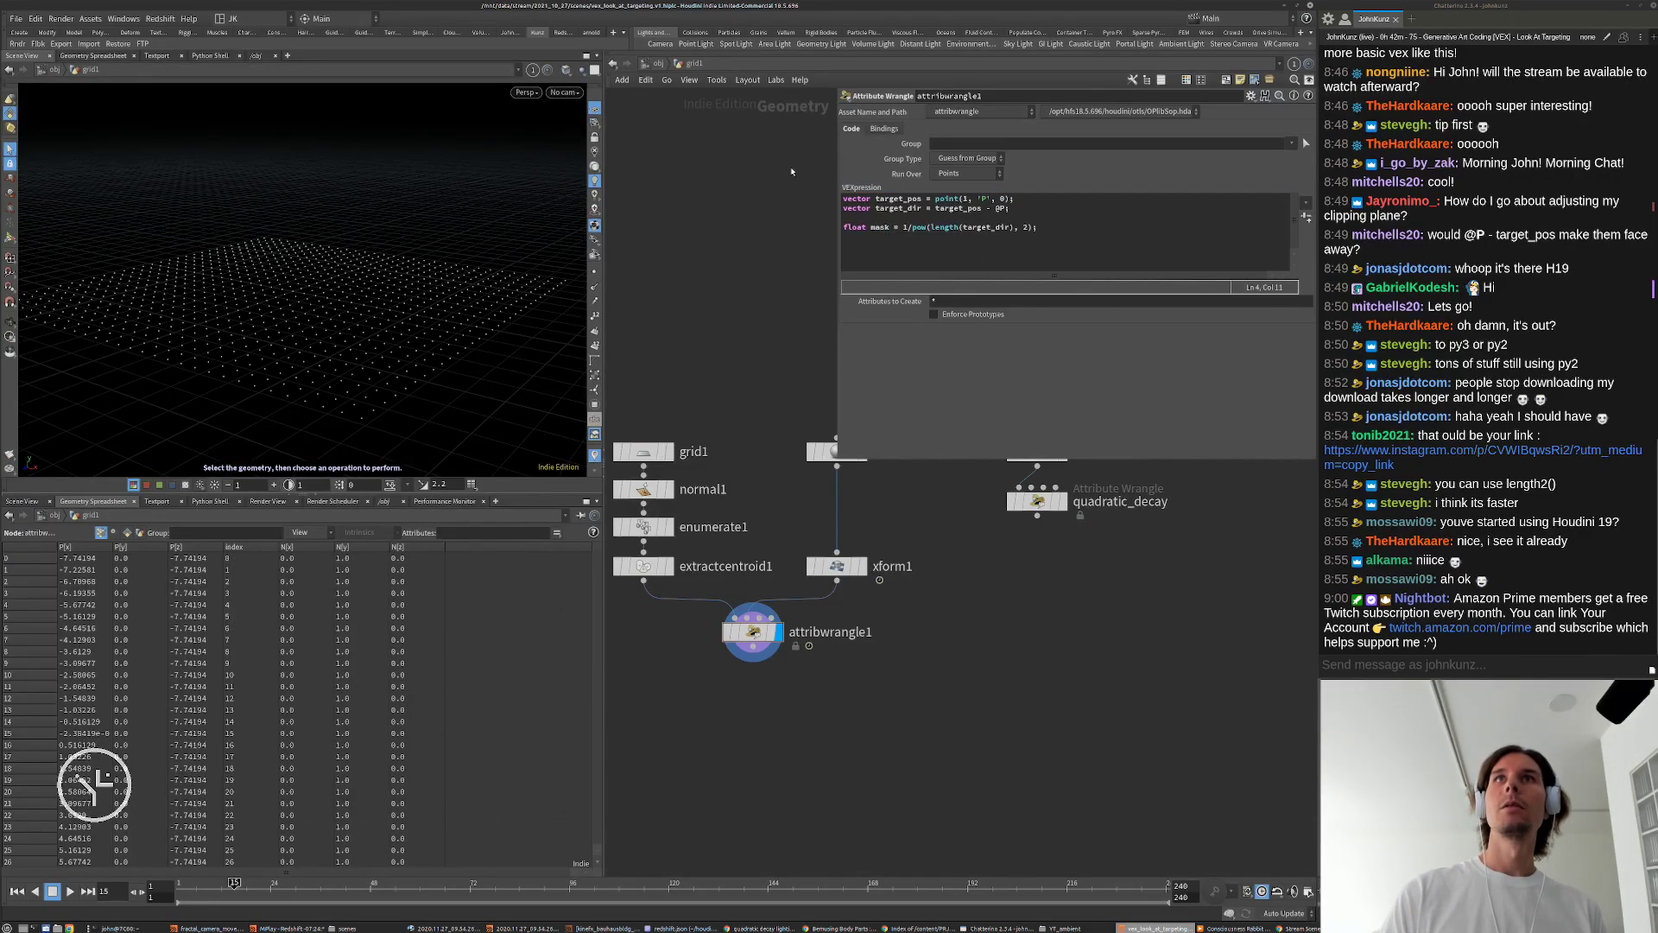
Step: Add the line @P = lerp(@P, target_pos, mask); to attribwrangle1's code and apply it
left_click(1067, 224)
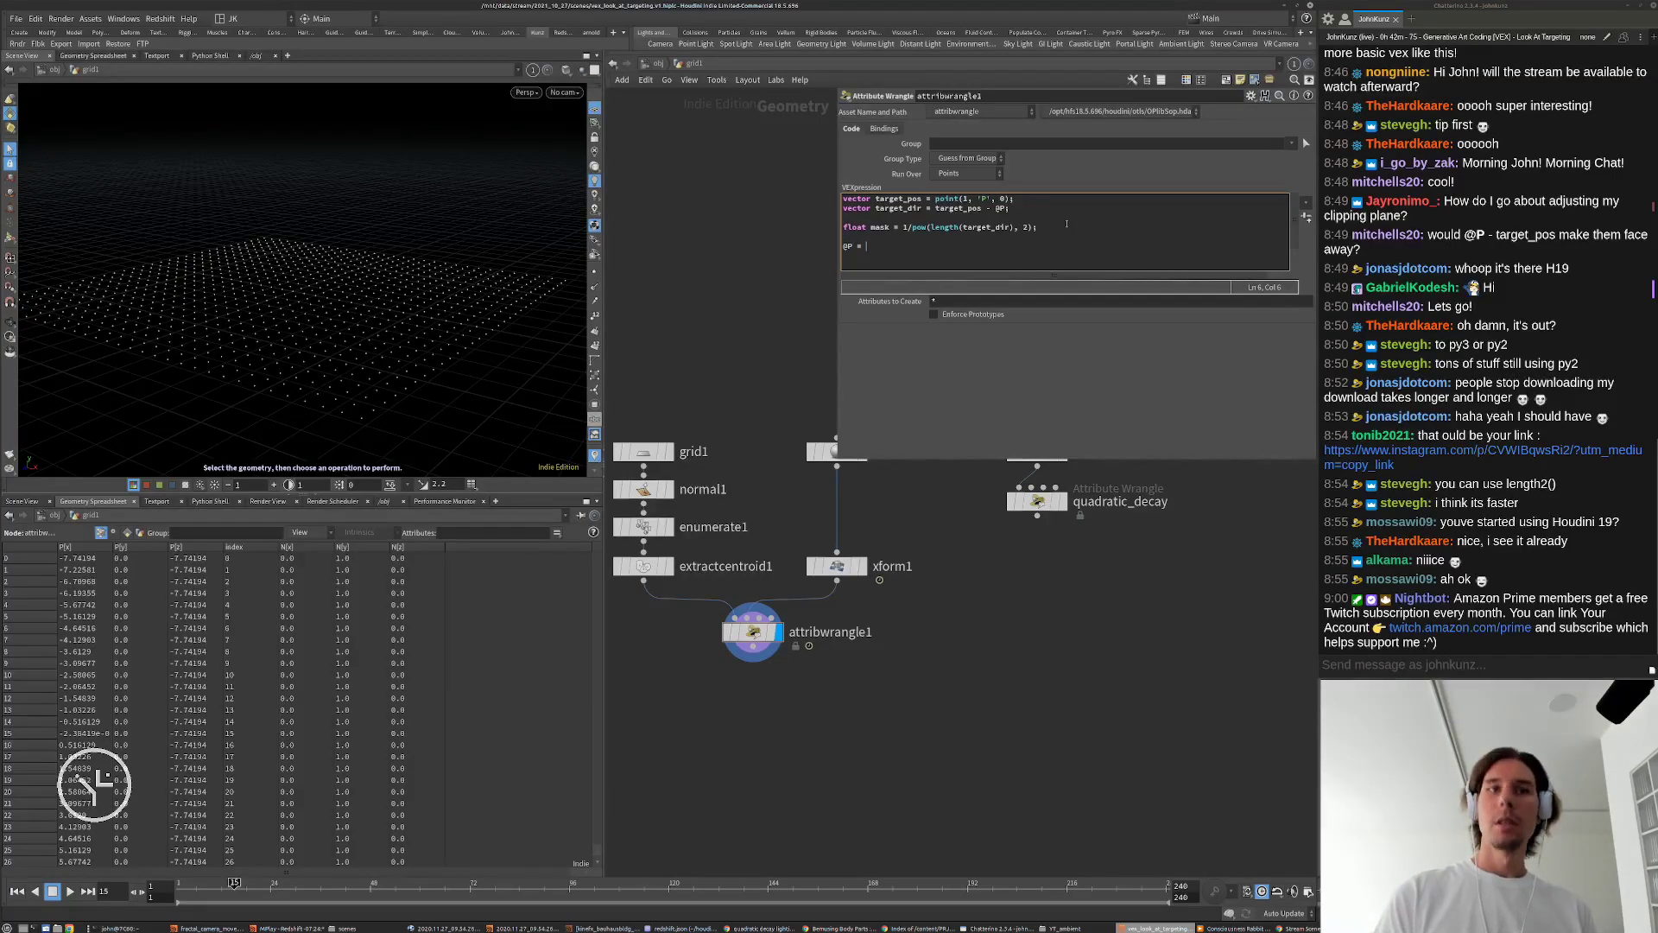
type("lerp(")
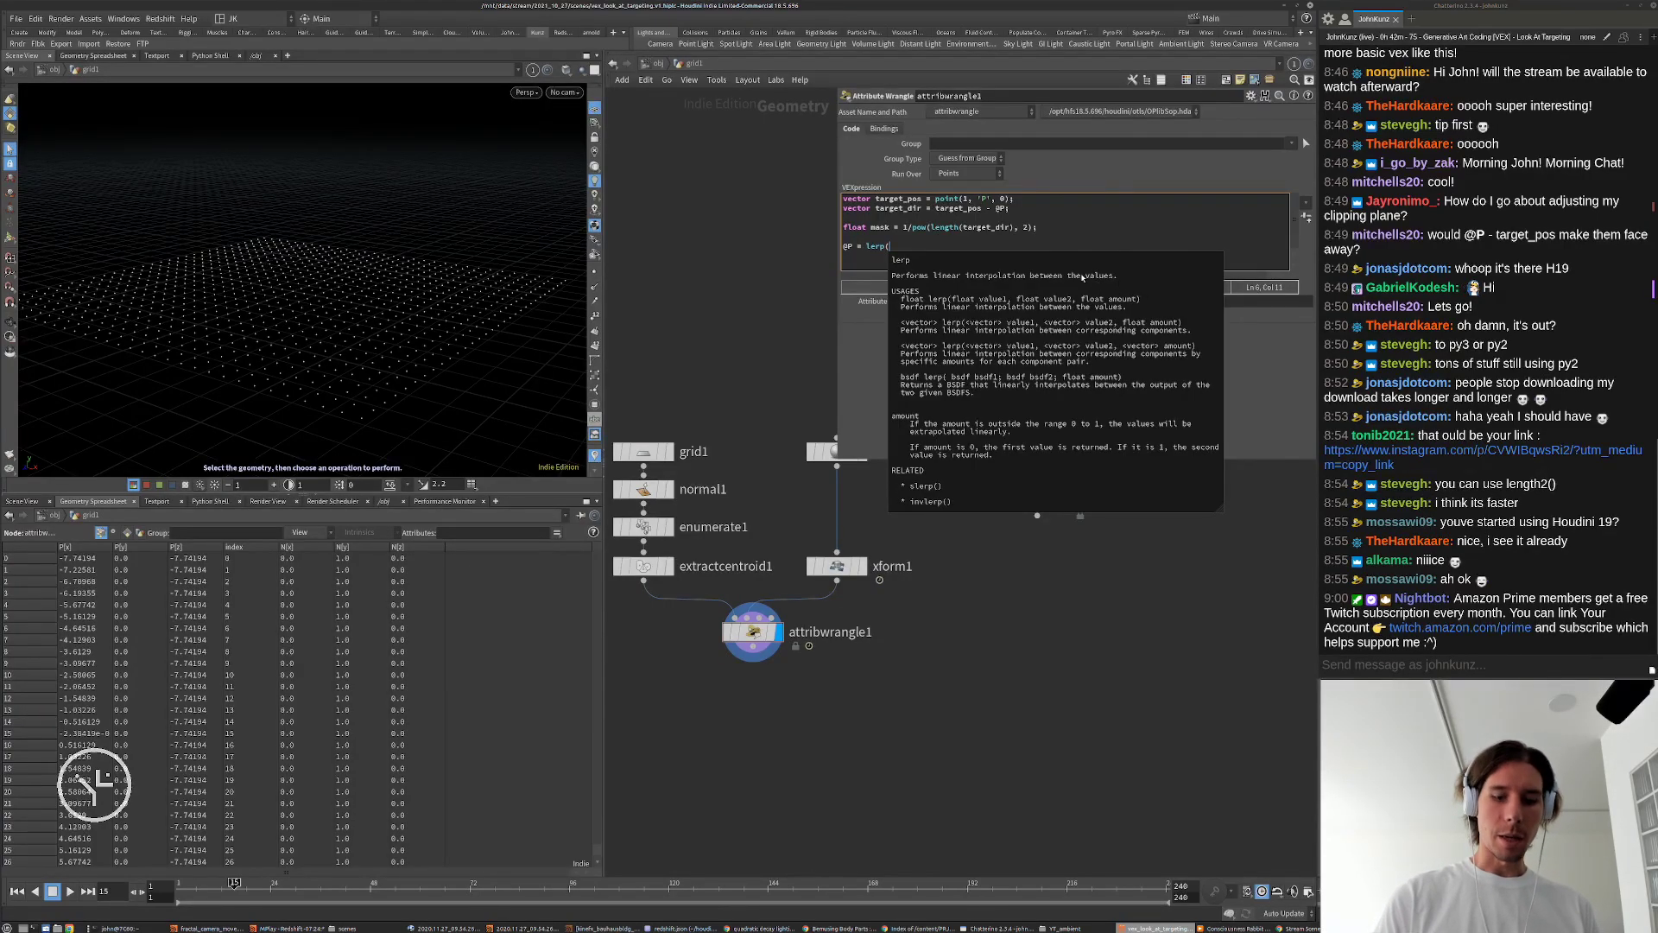
type("@P")
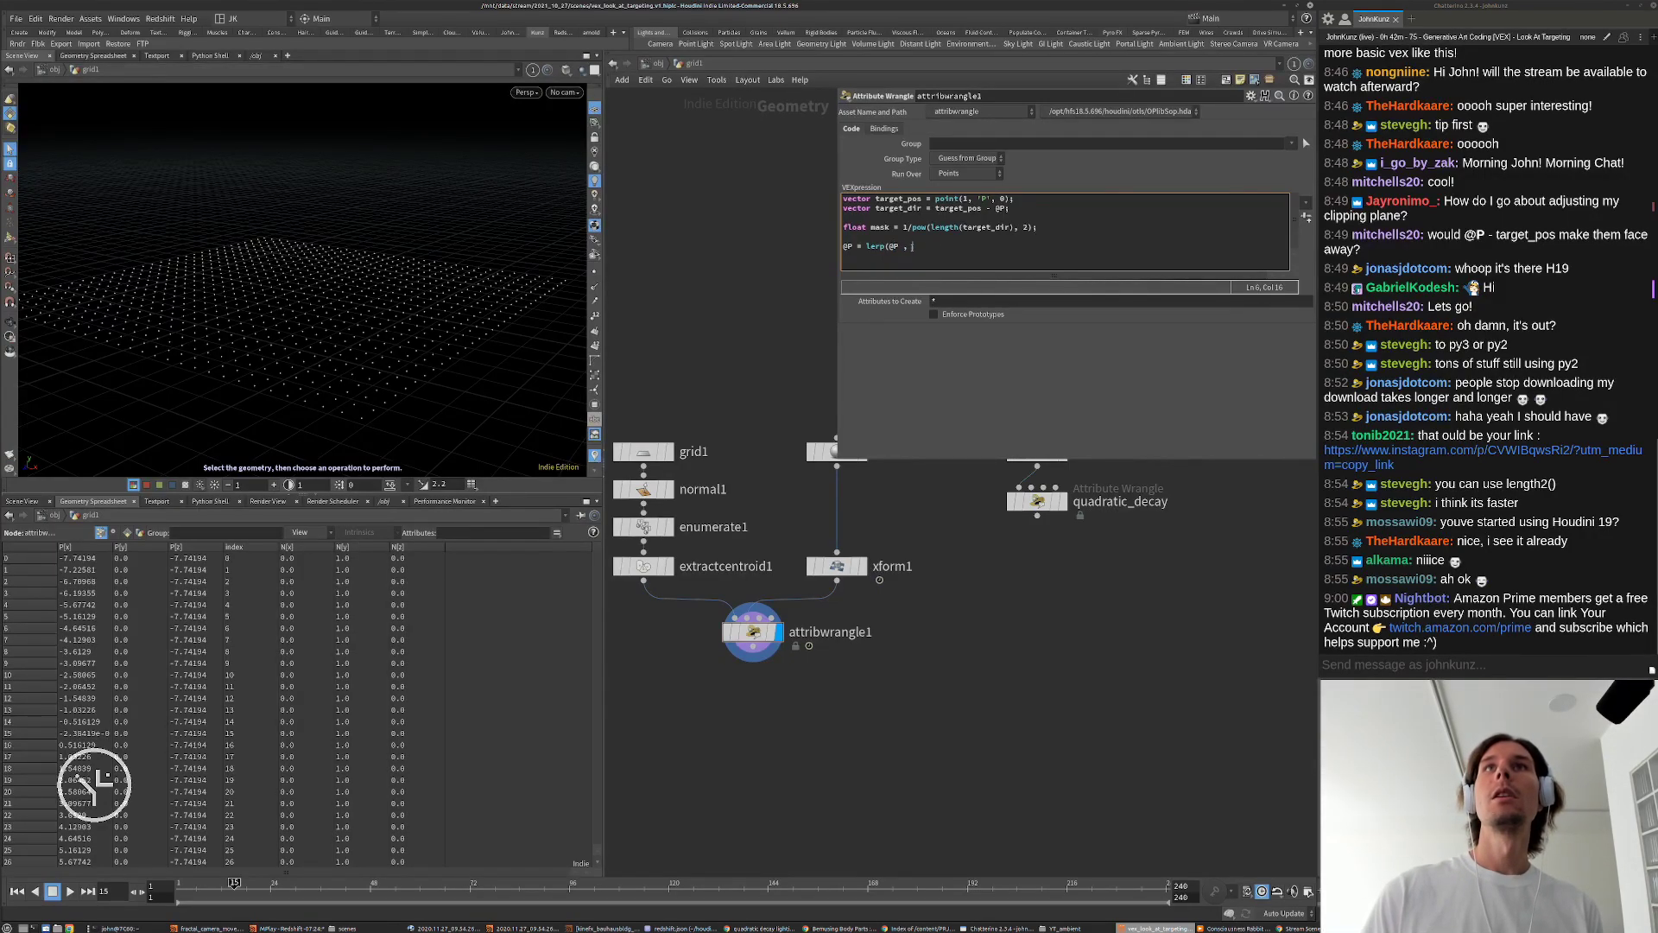
key("BackSpace")
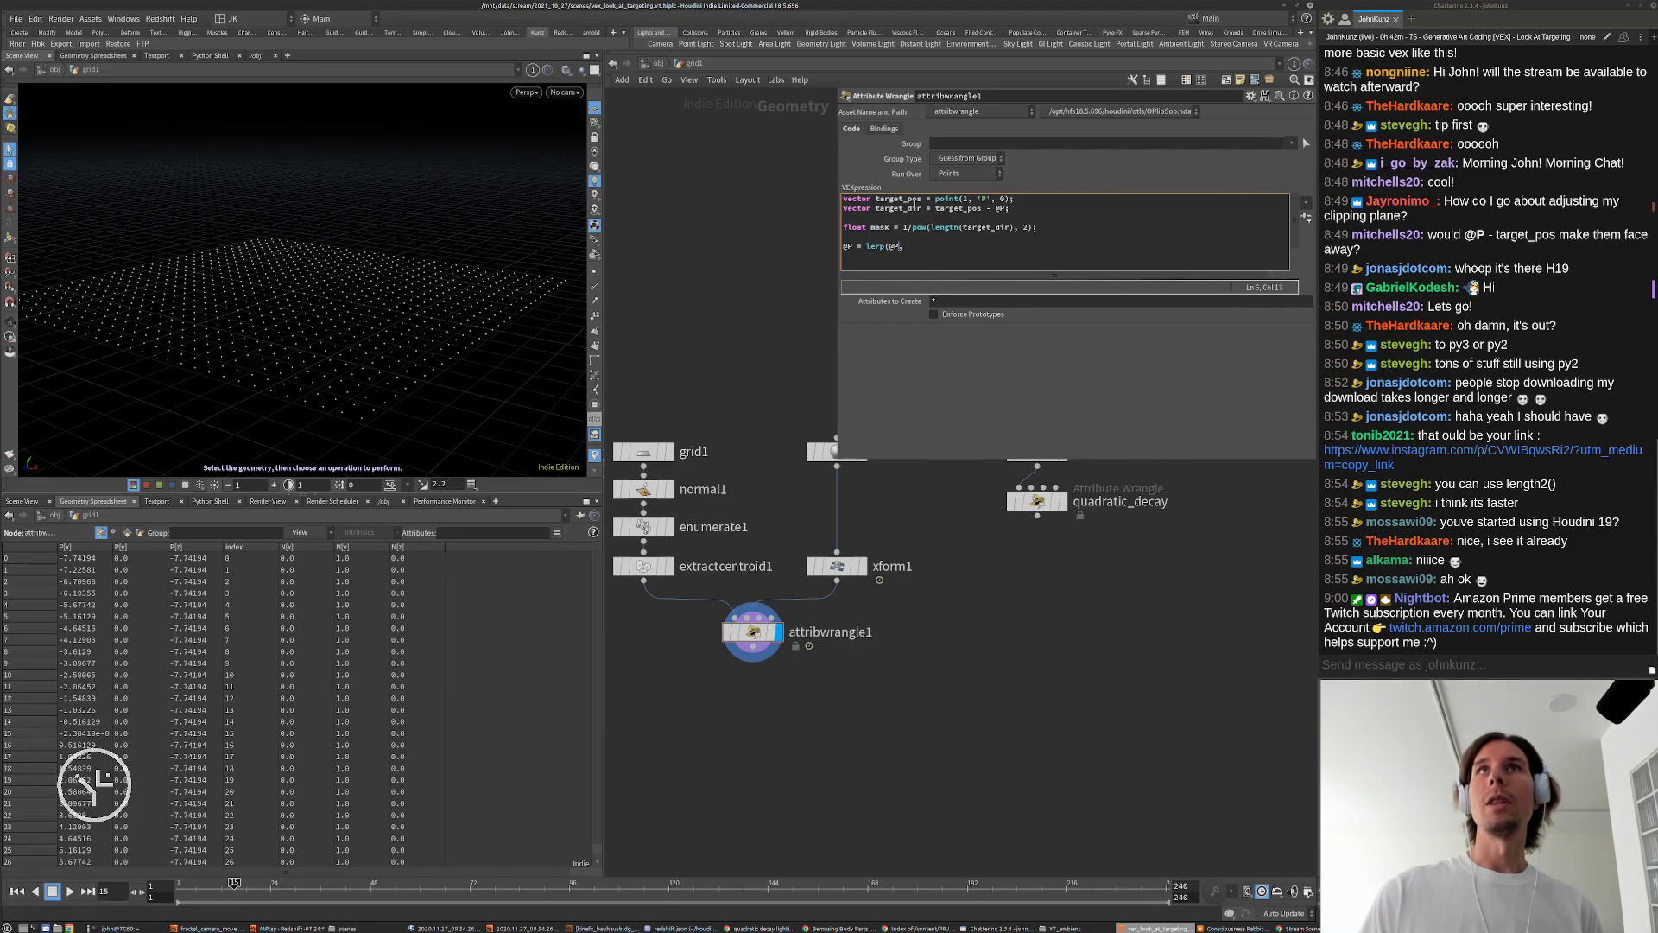
type(", target_pos")
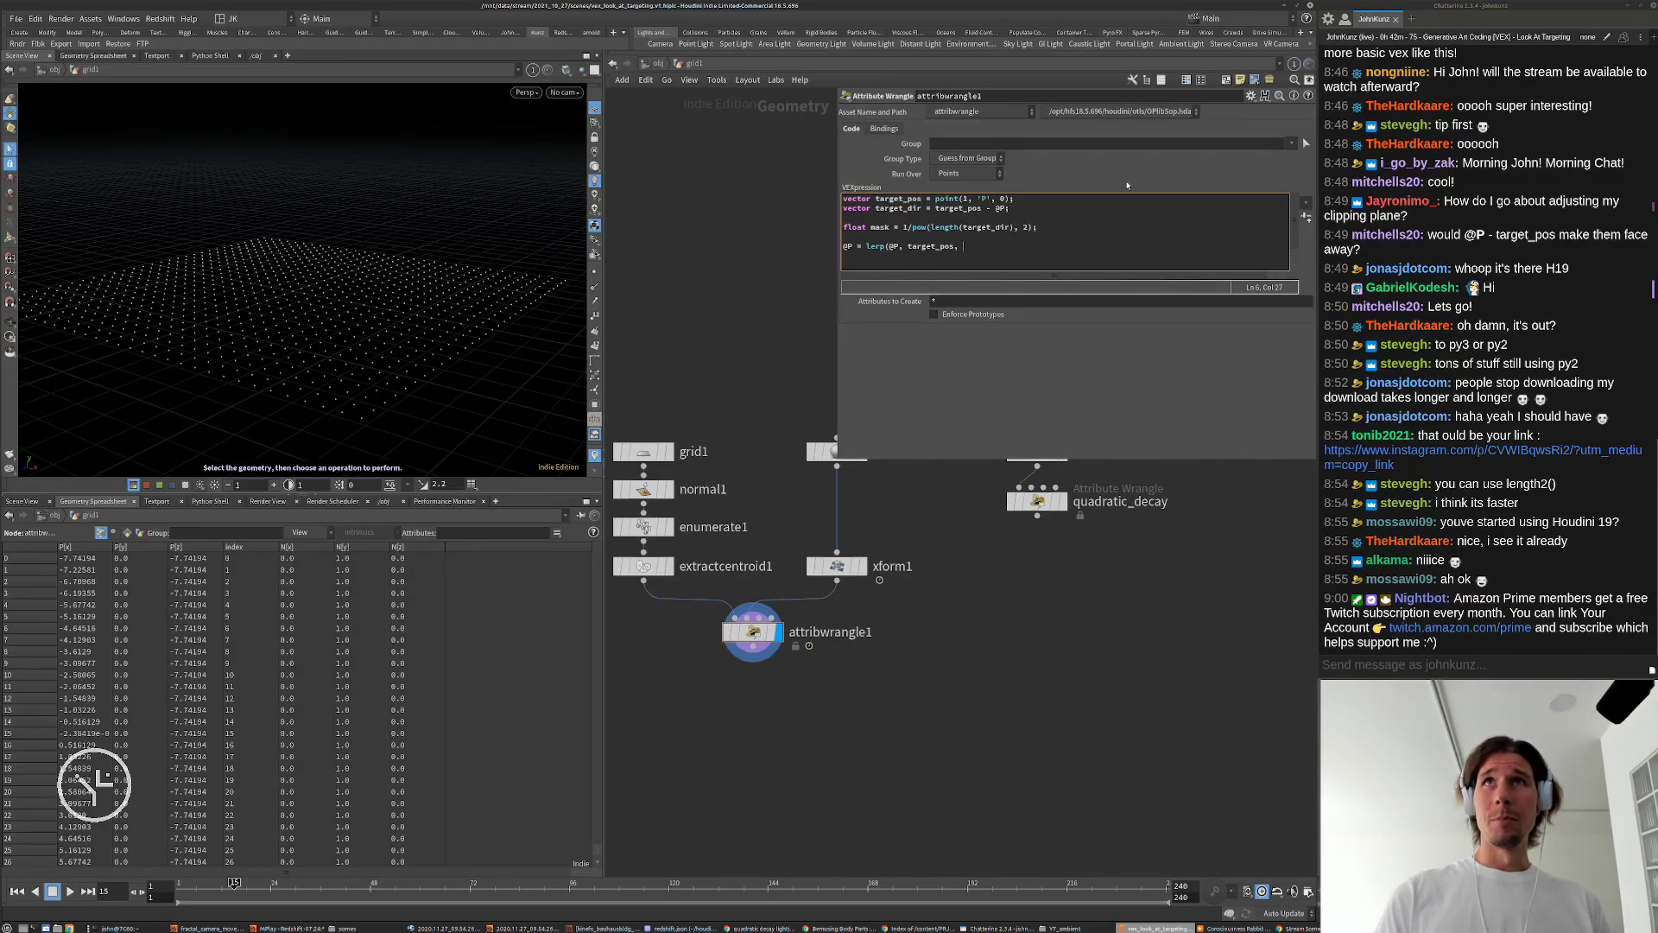
type(", mask")
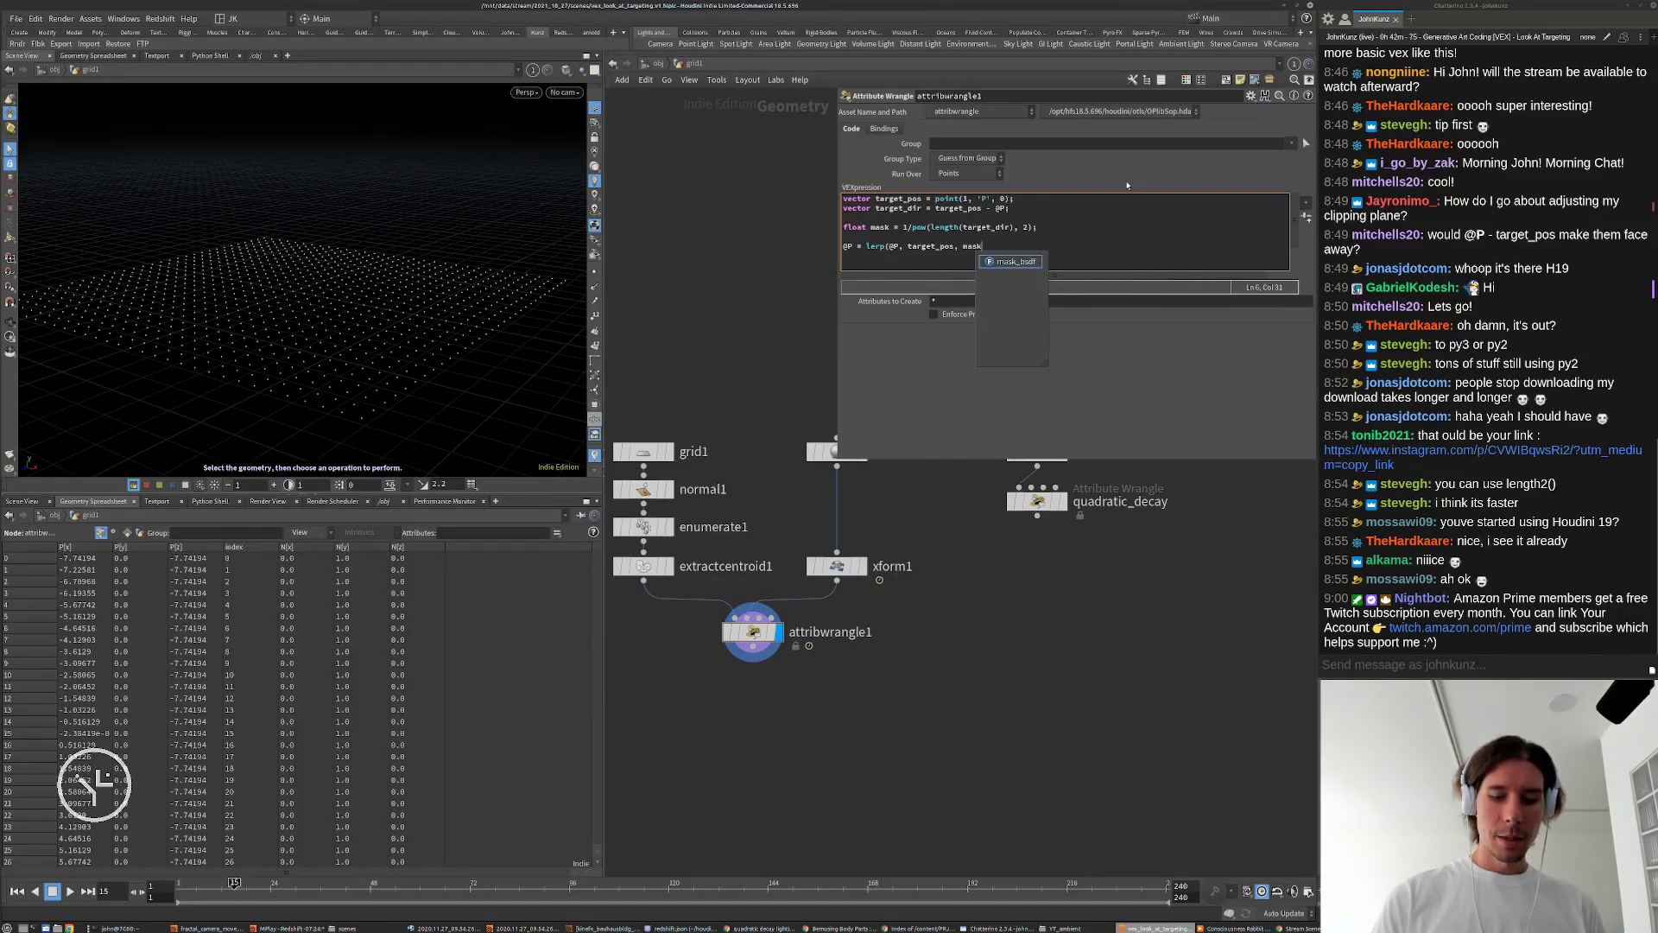
type(");")
key("ctrl+Return")
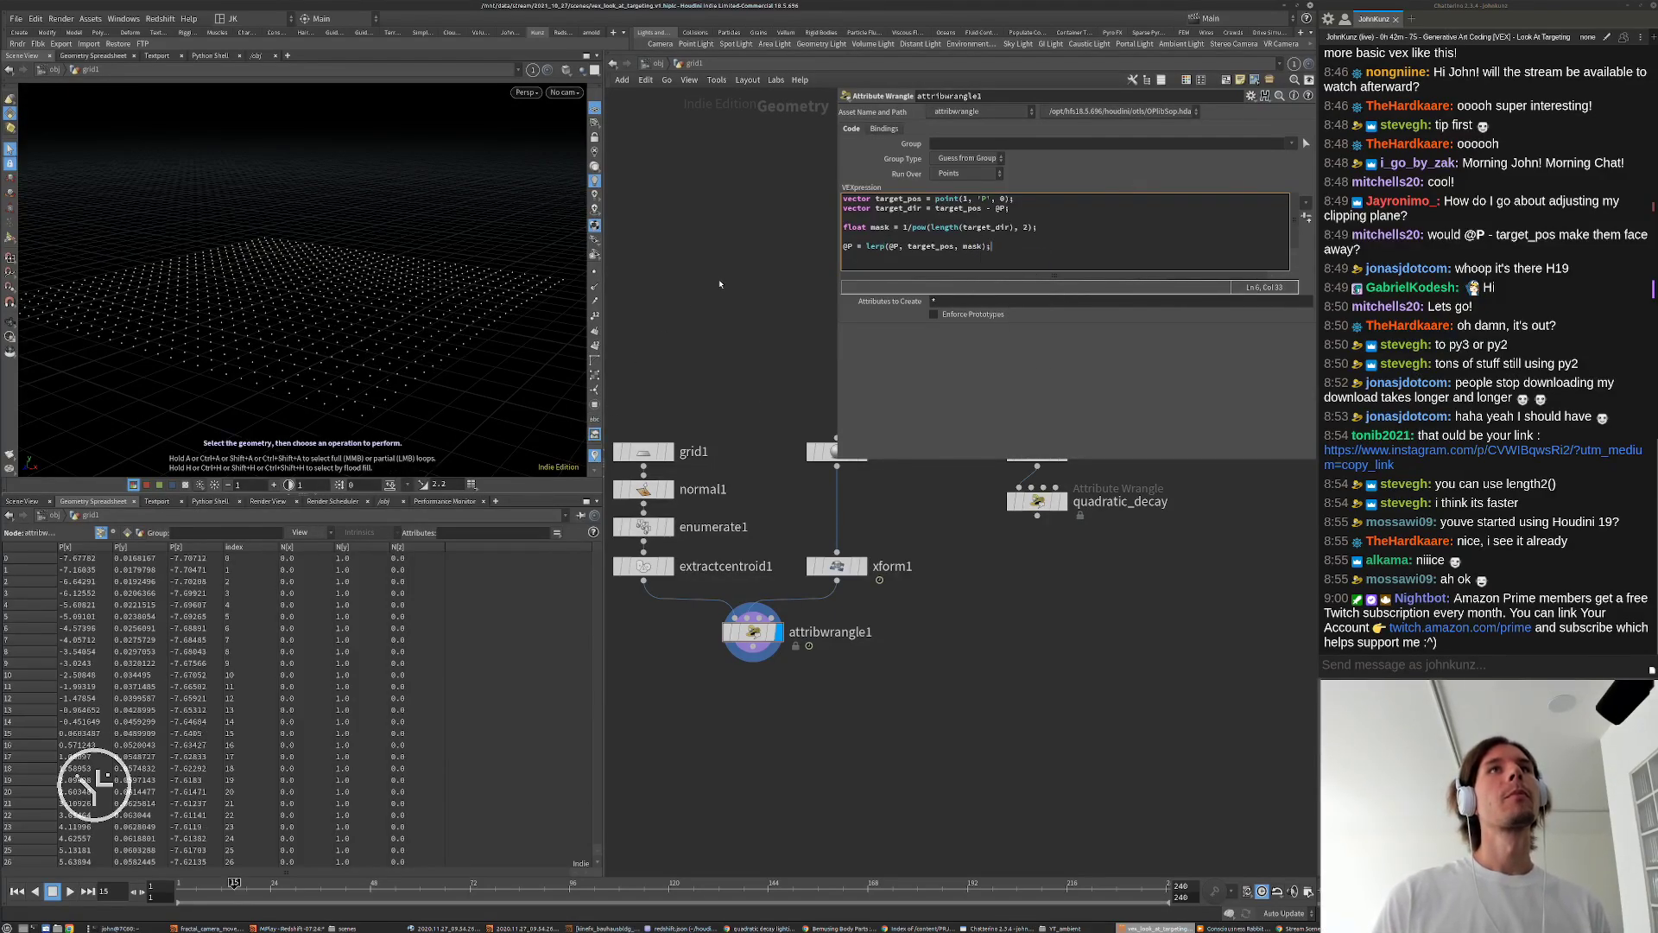
Step: Play the timeline and turn on the template display of xform1 to view the moving target above the grid
left_click(715, 310)
key("Up")
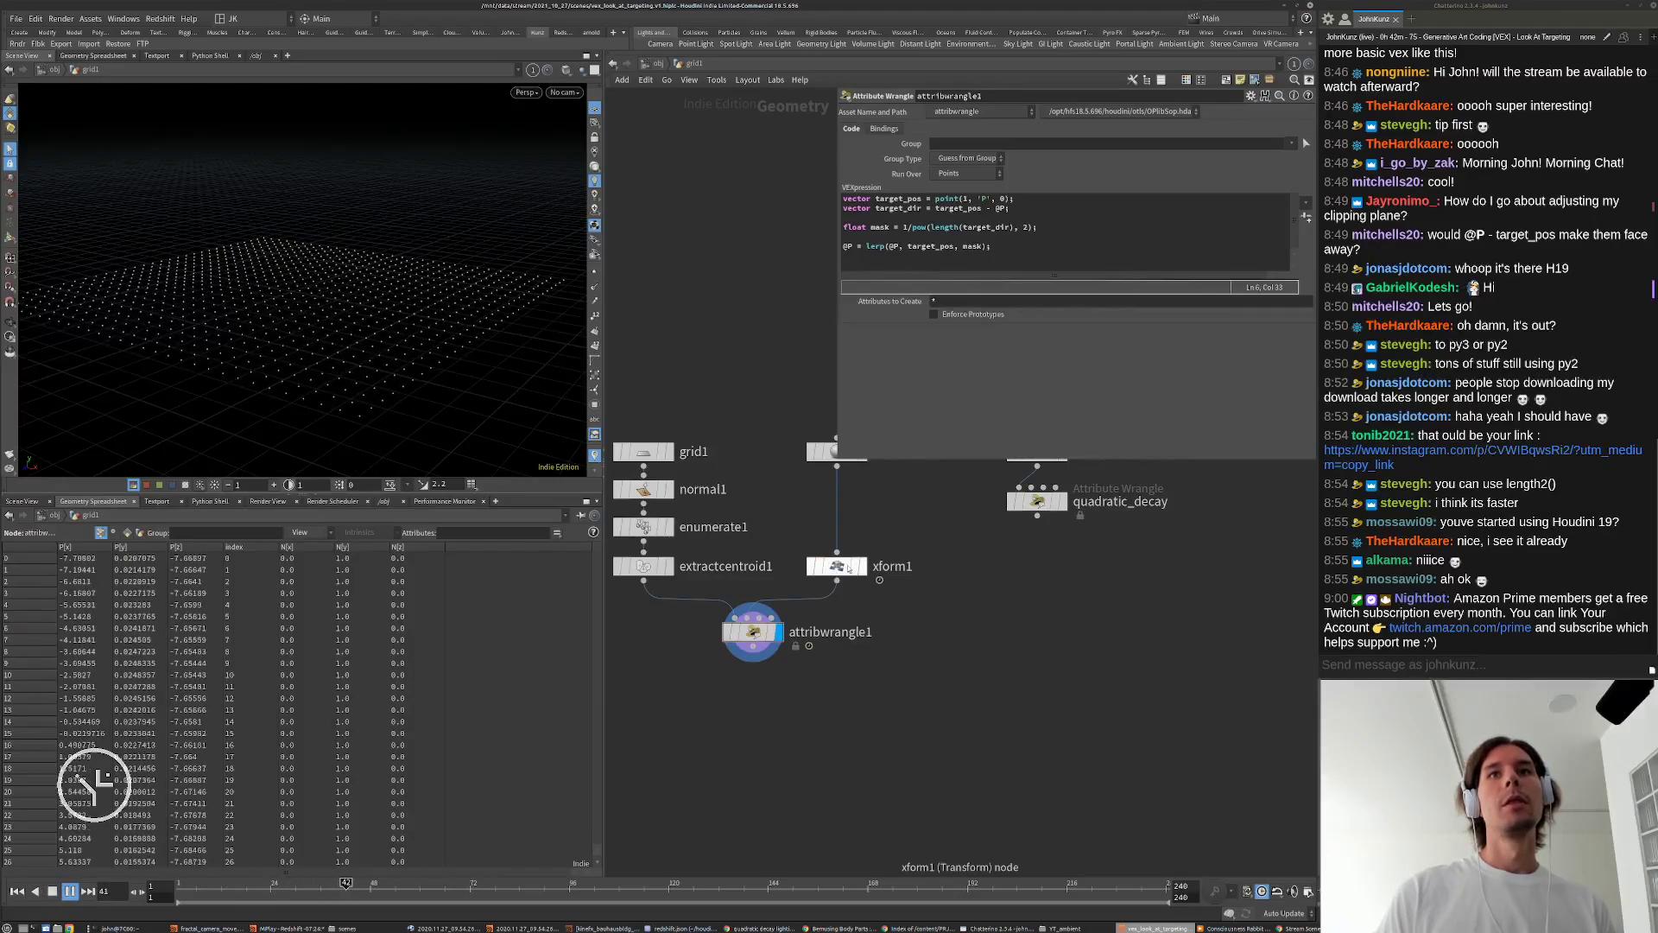
left_click(852, 566)
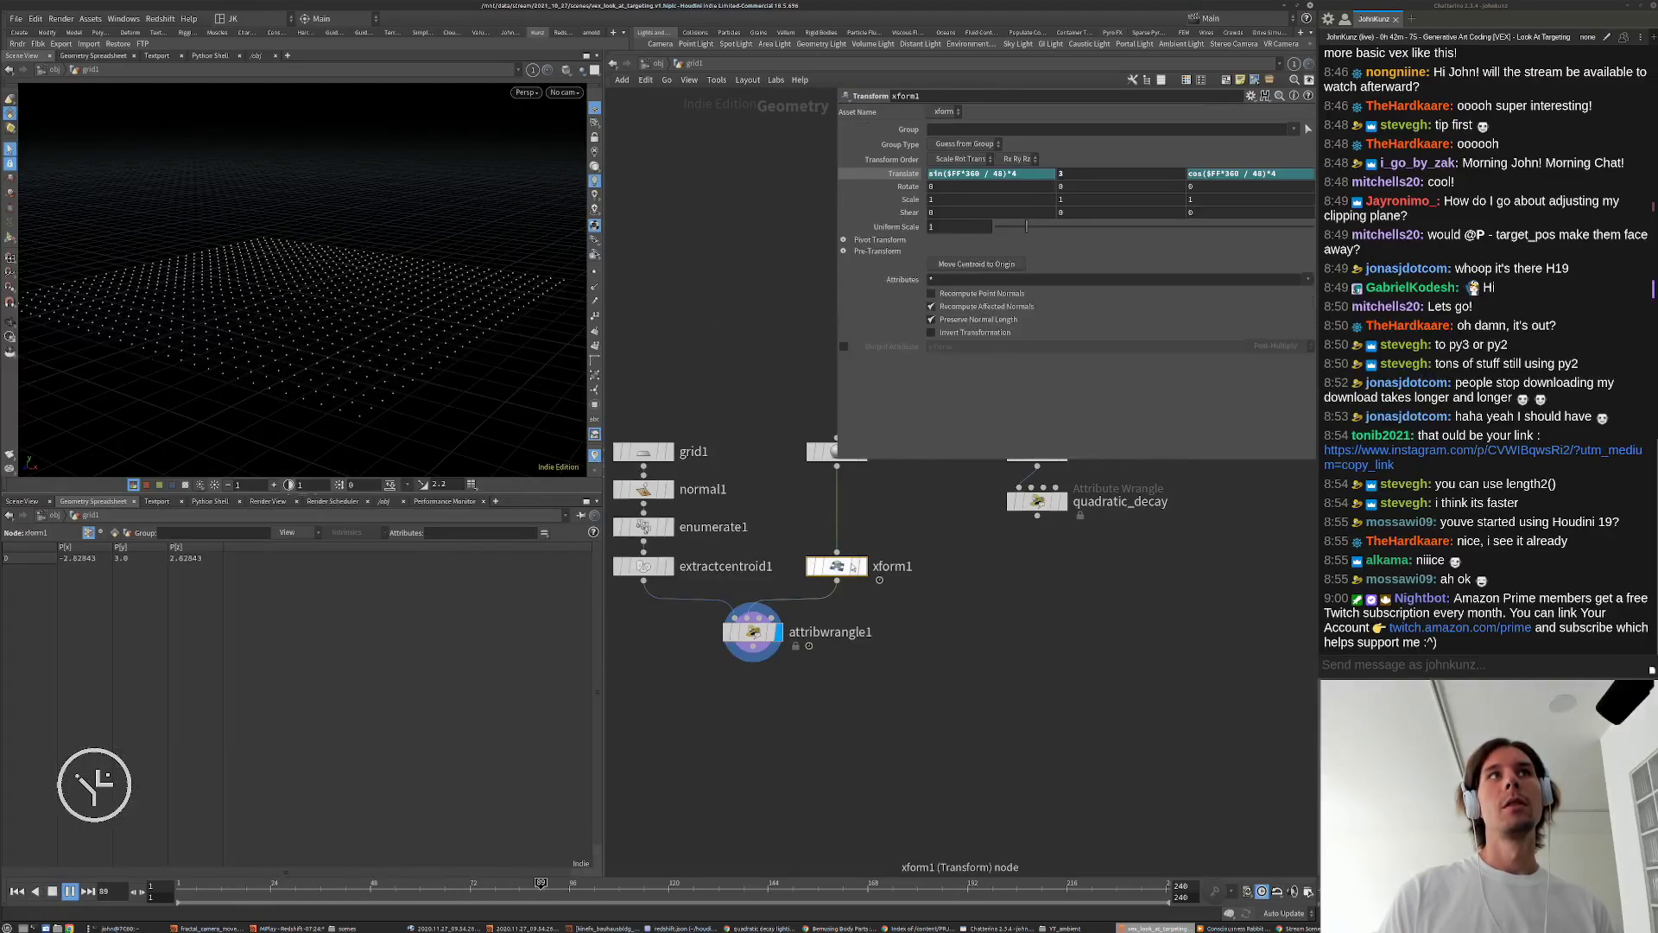
left_click(852, 567)
left_click_drag(394, 297, 291, 246, "alt")
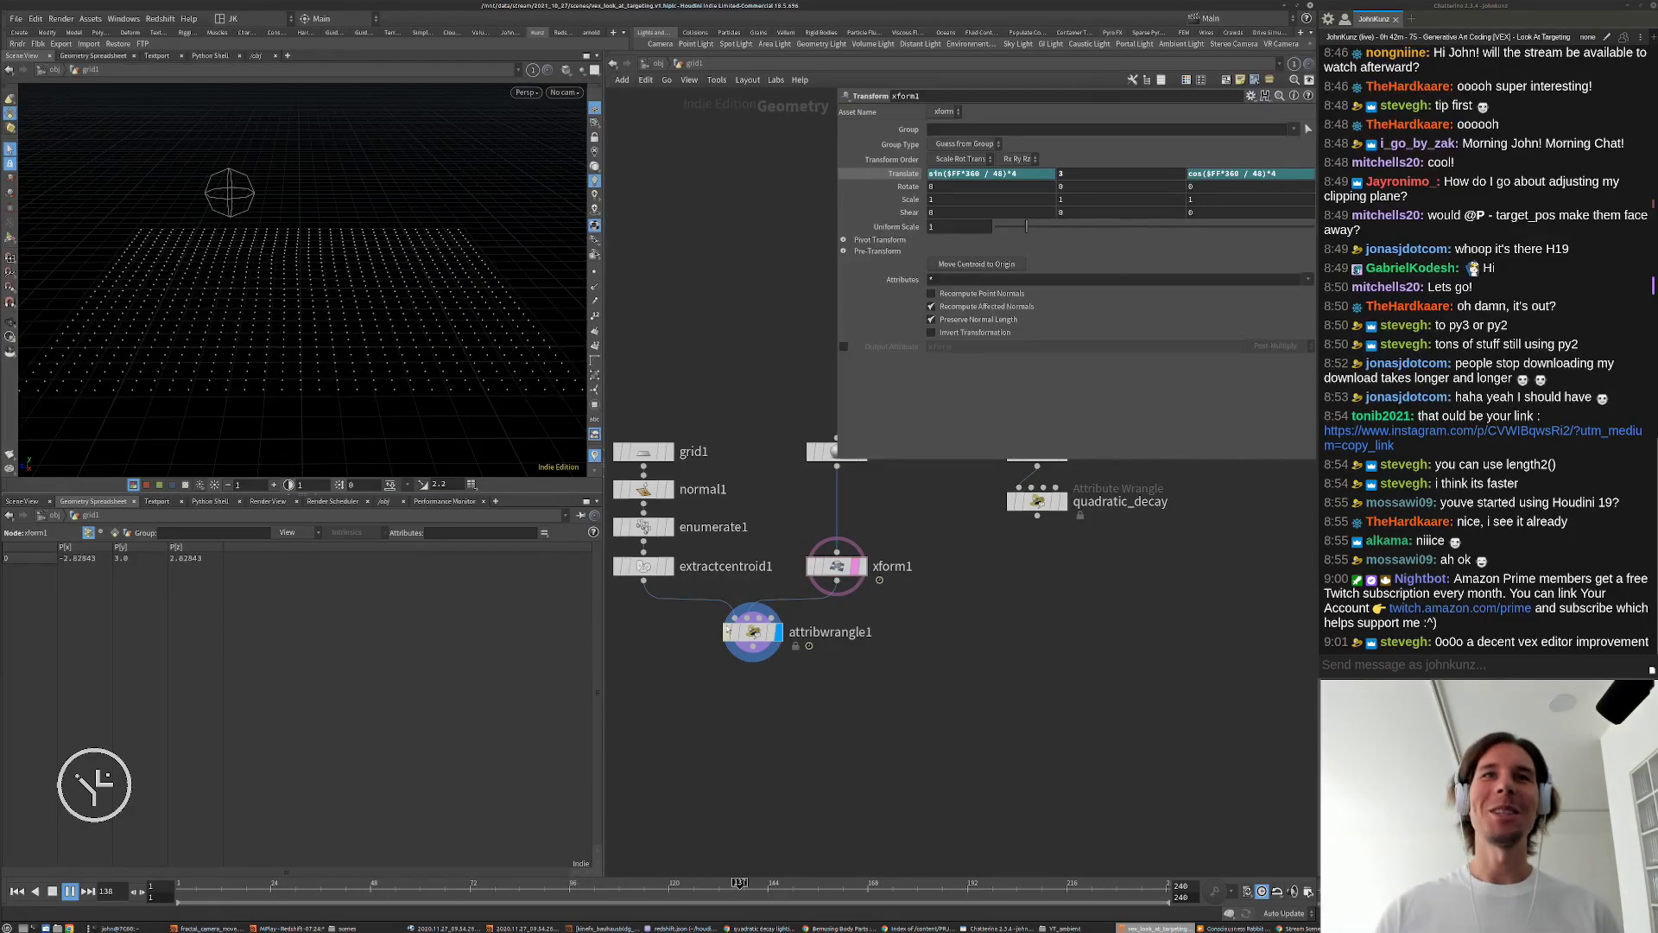
Step: Set the pow() exponent in attribwrangle1's mask line to 4 and multiply the result by 5
left_click(764, 643)
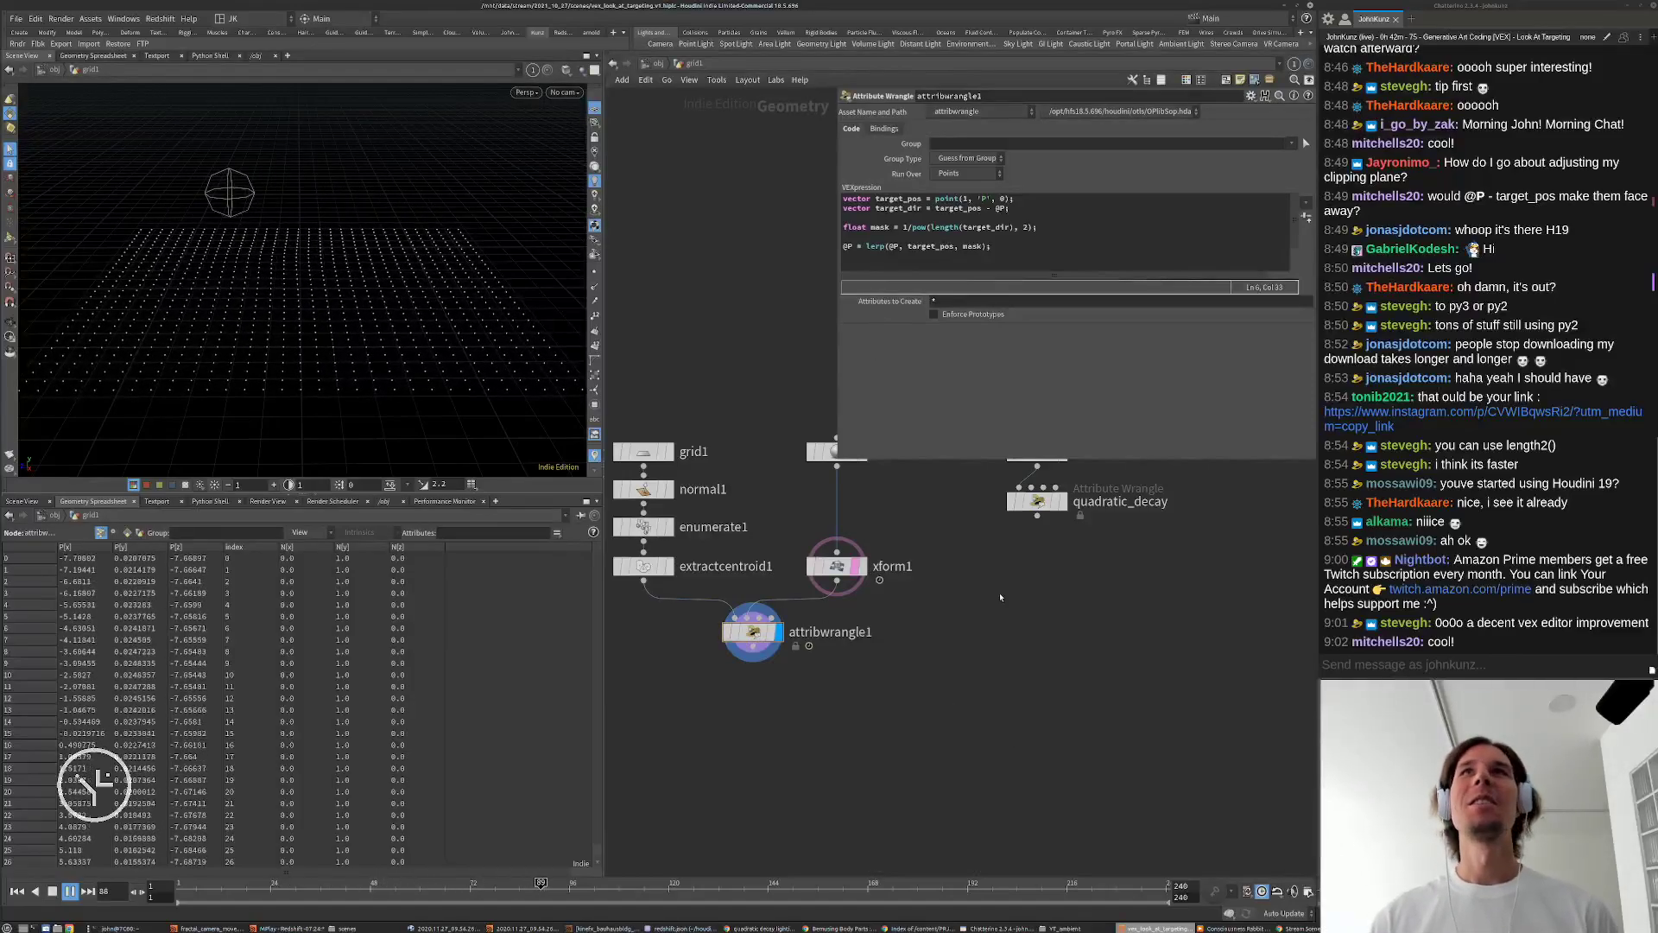
double_click(1026, 227)
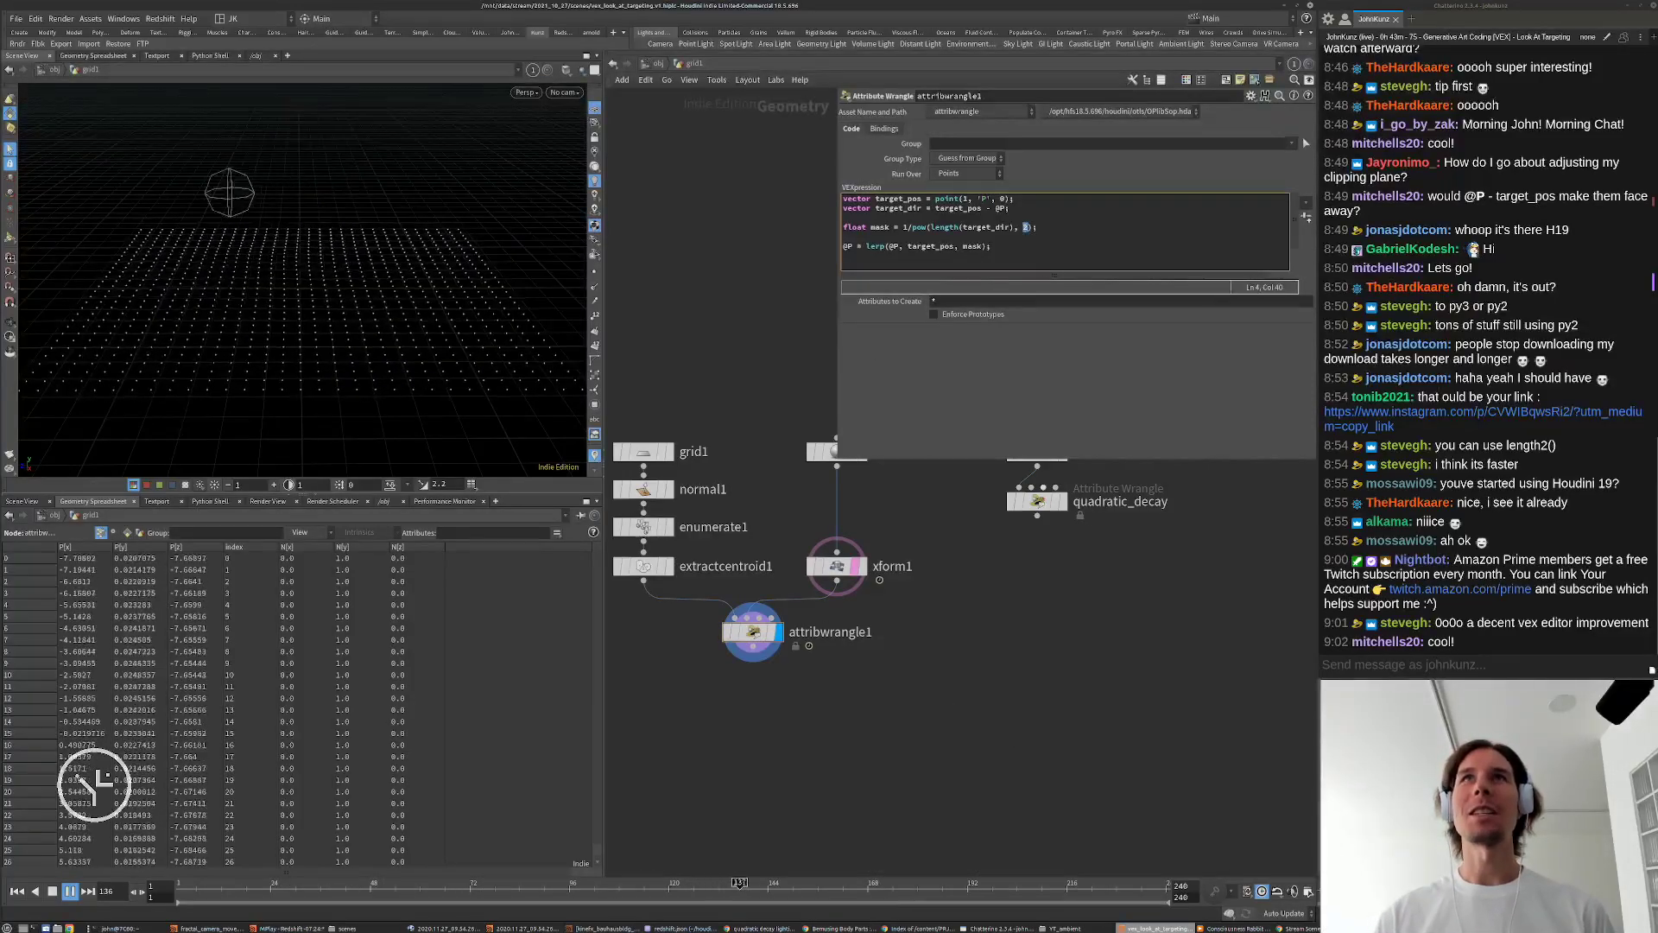
type("4")
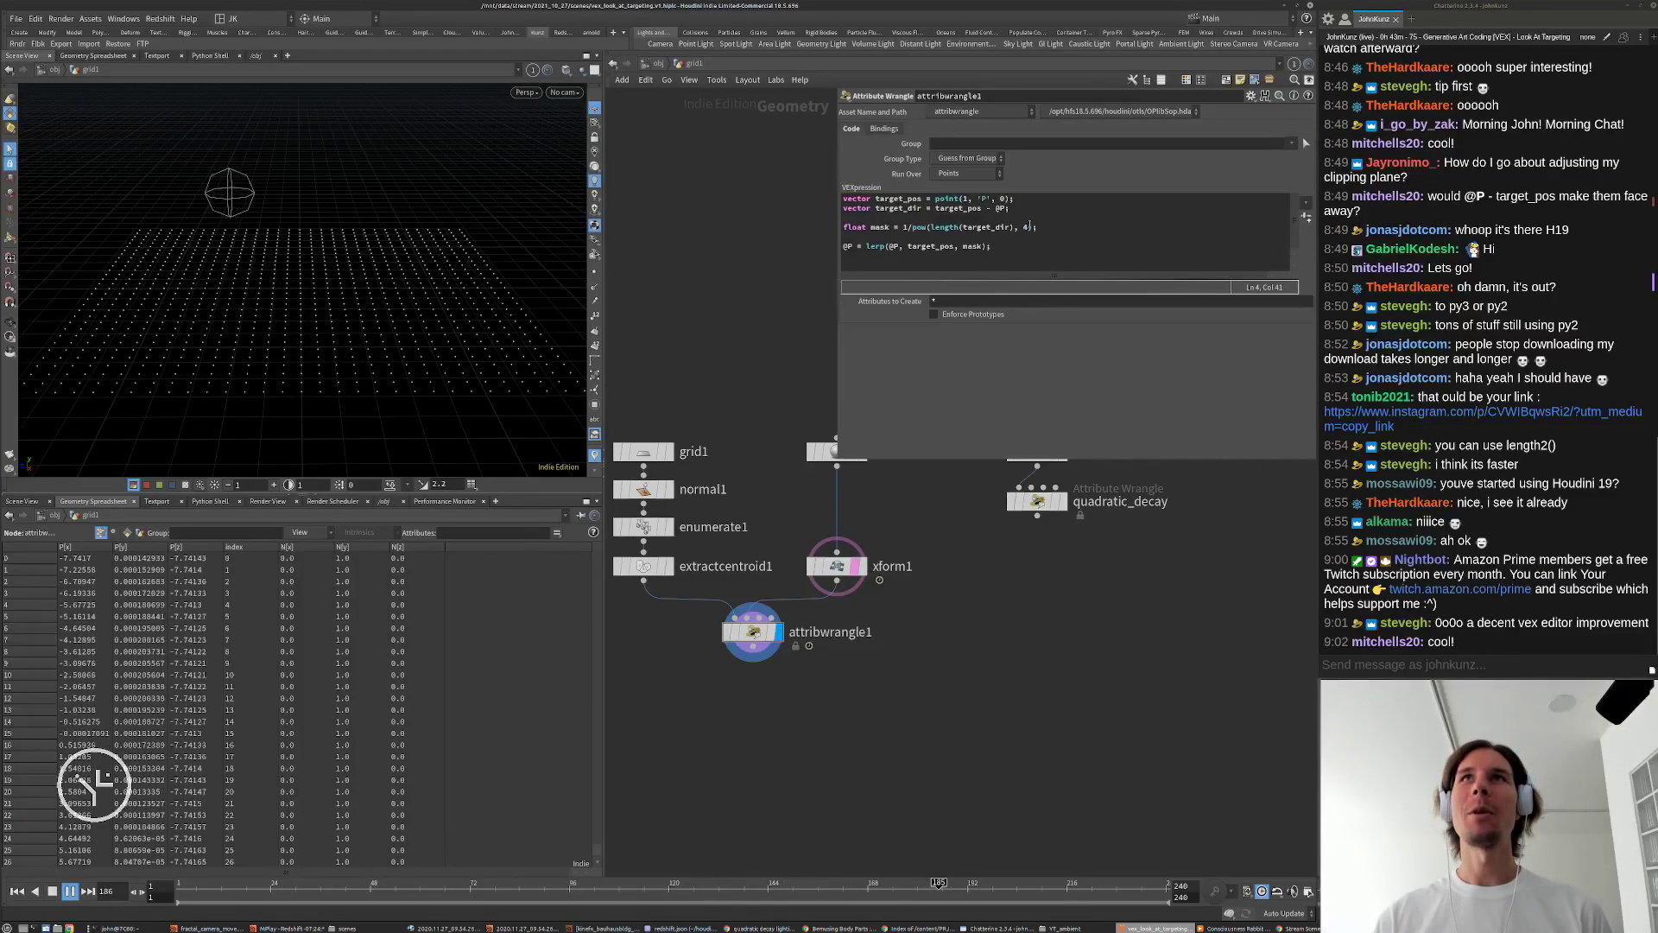
left_click(1032, 227)
type("*")
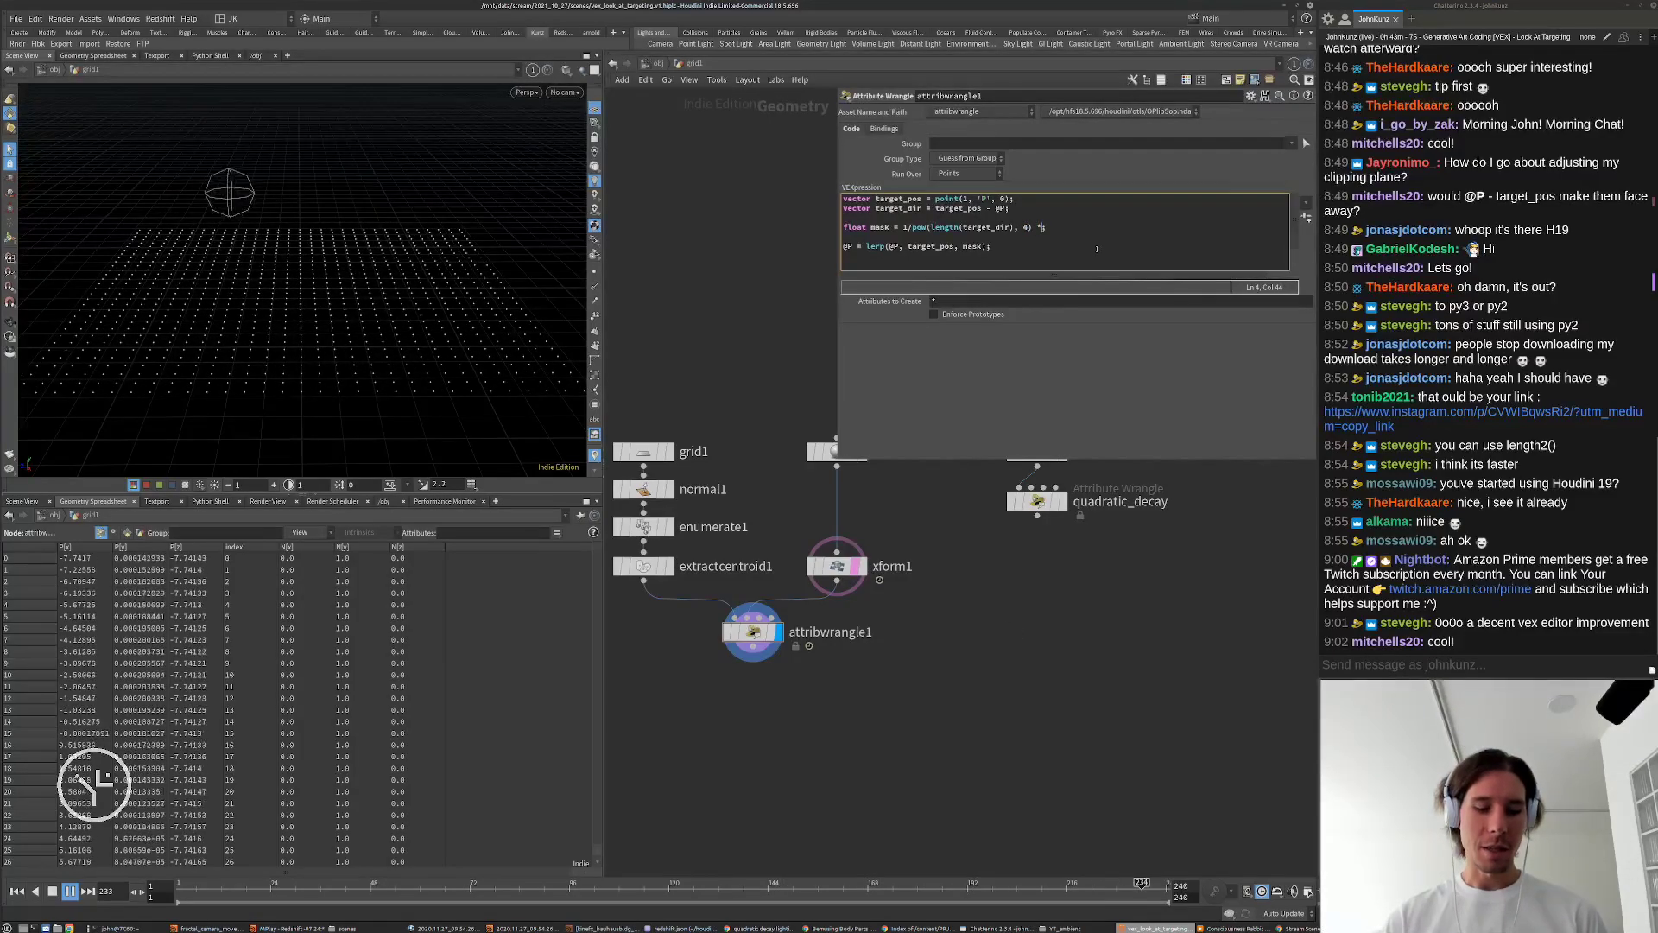
type(" 5")
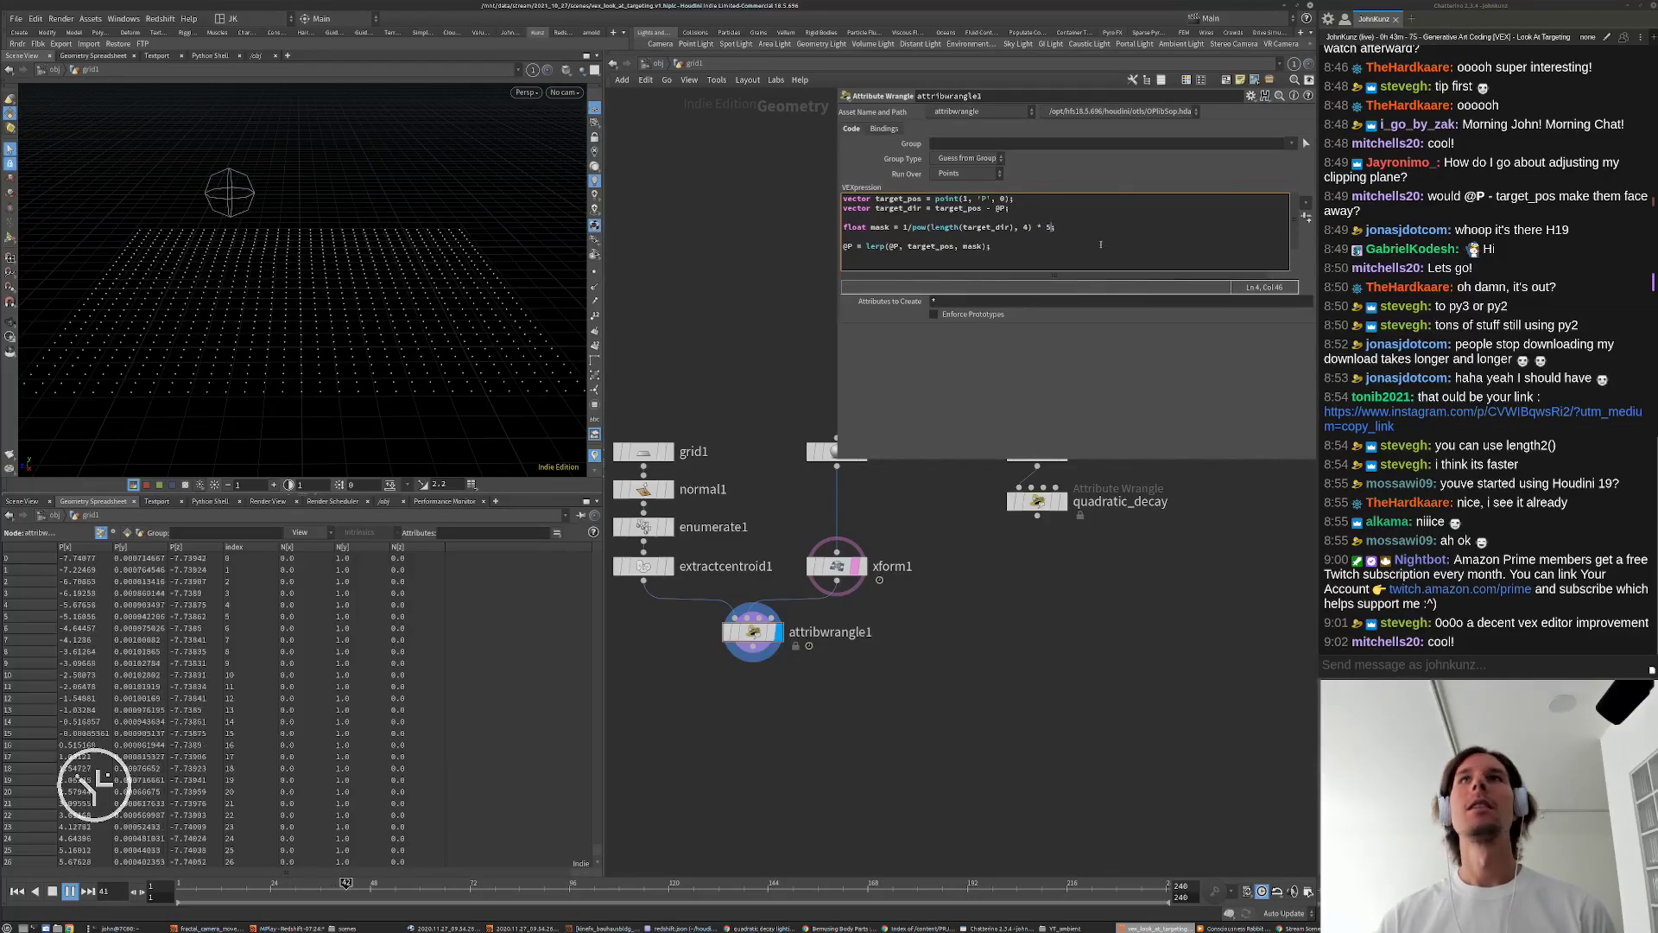
Step: Try larger mask multipliers of 15 and 125 in attribwrangle1 and view the deformed grid
left_click(1045, 227)
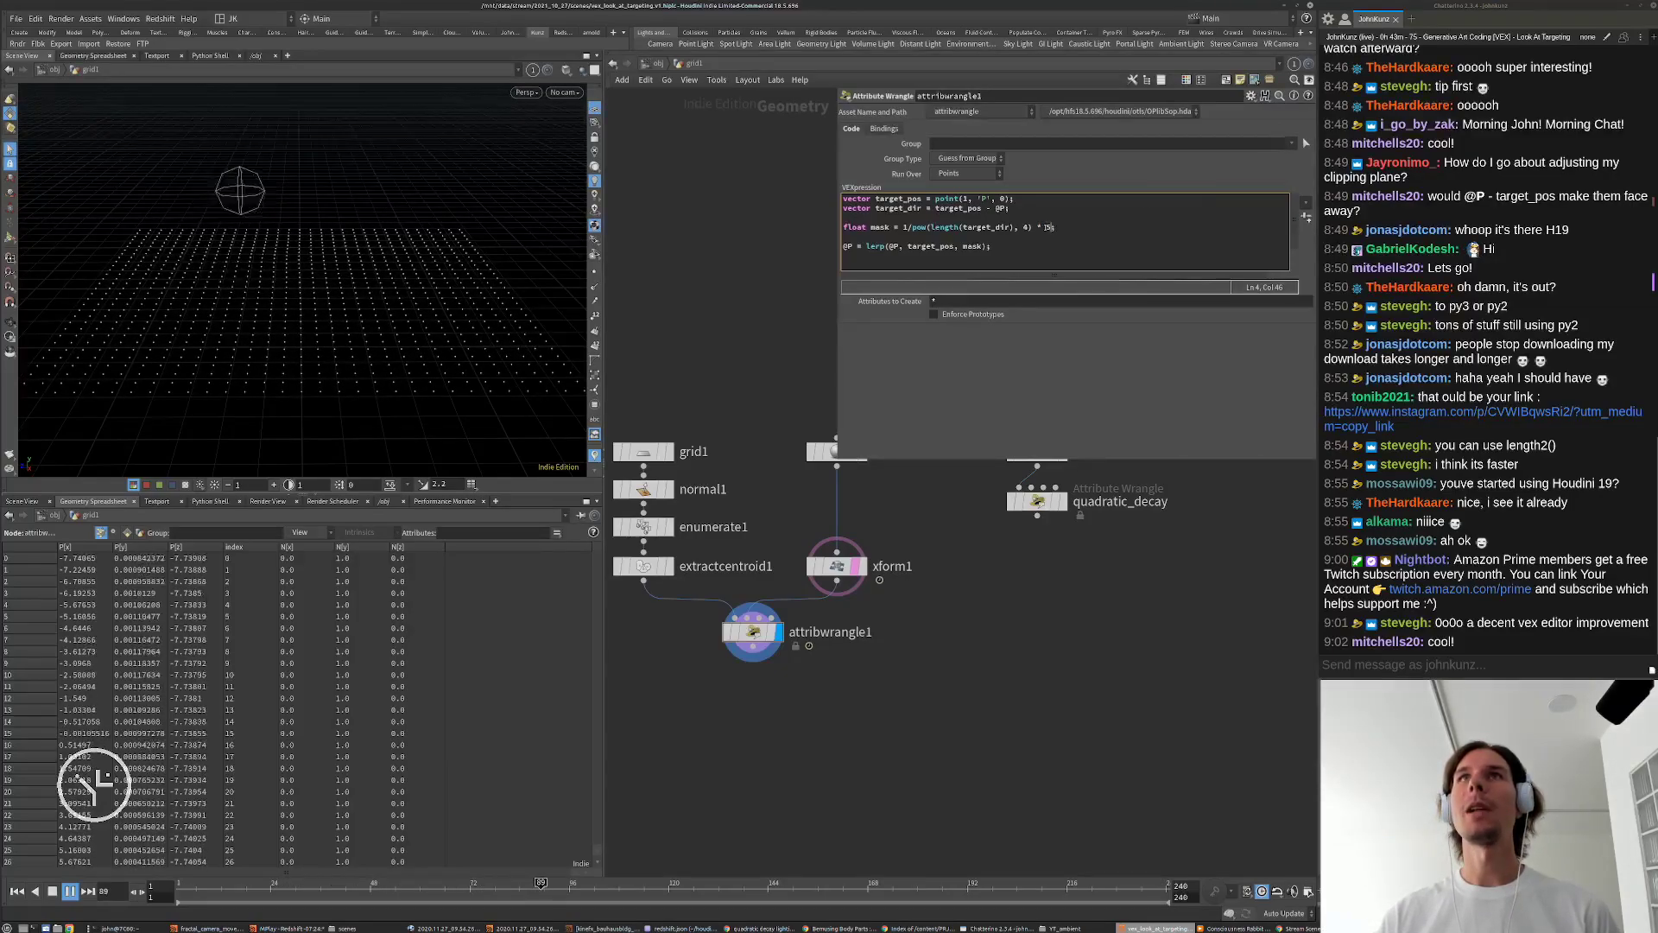
type("1")
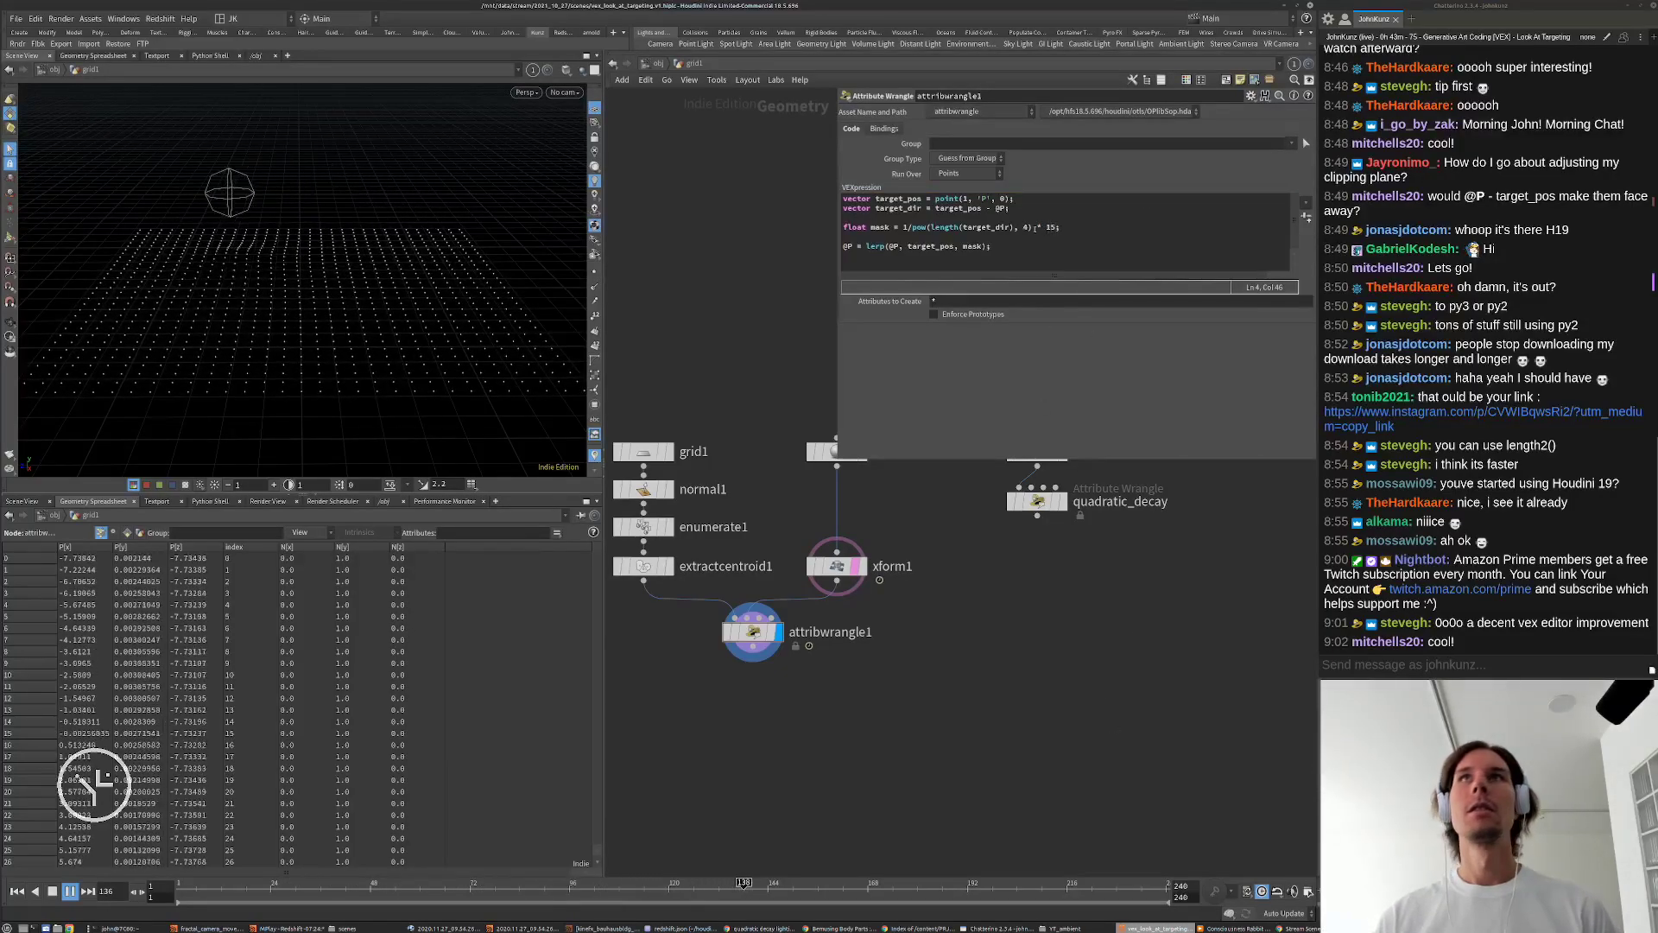
left_click(1052, 227)
type("2")
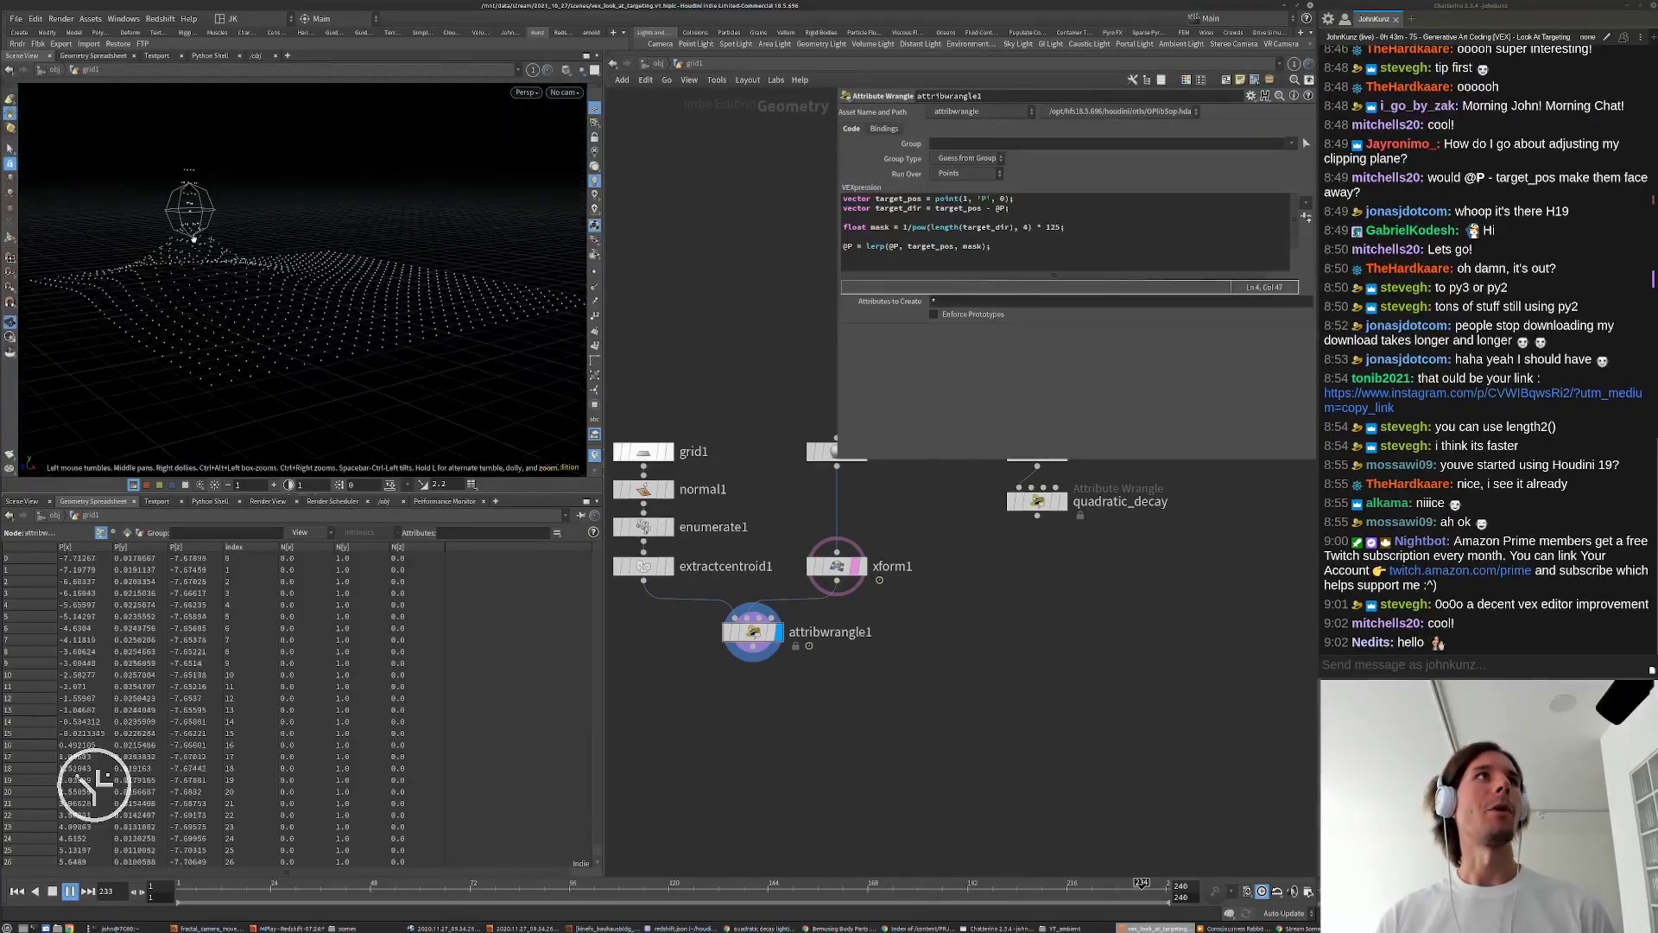
type("s")
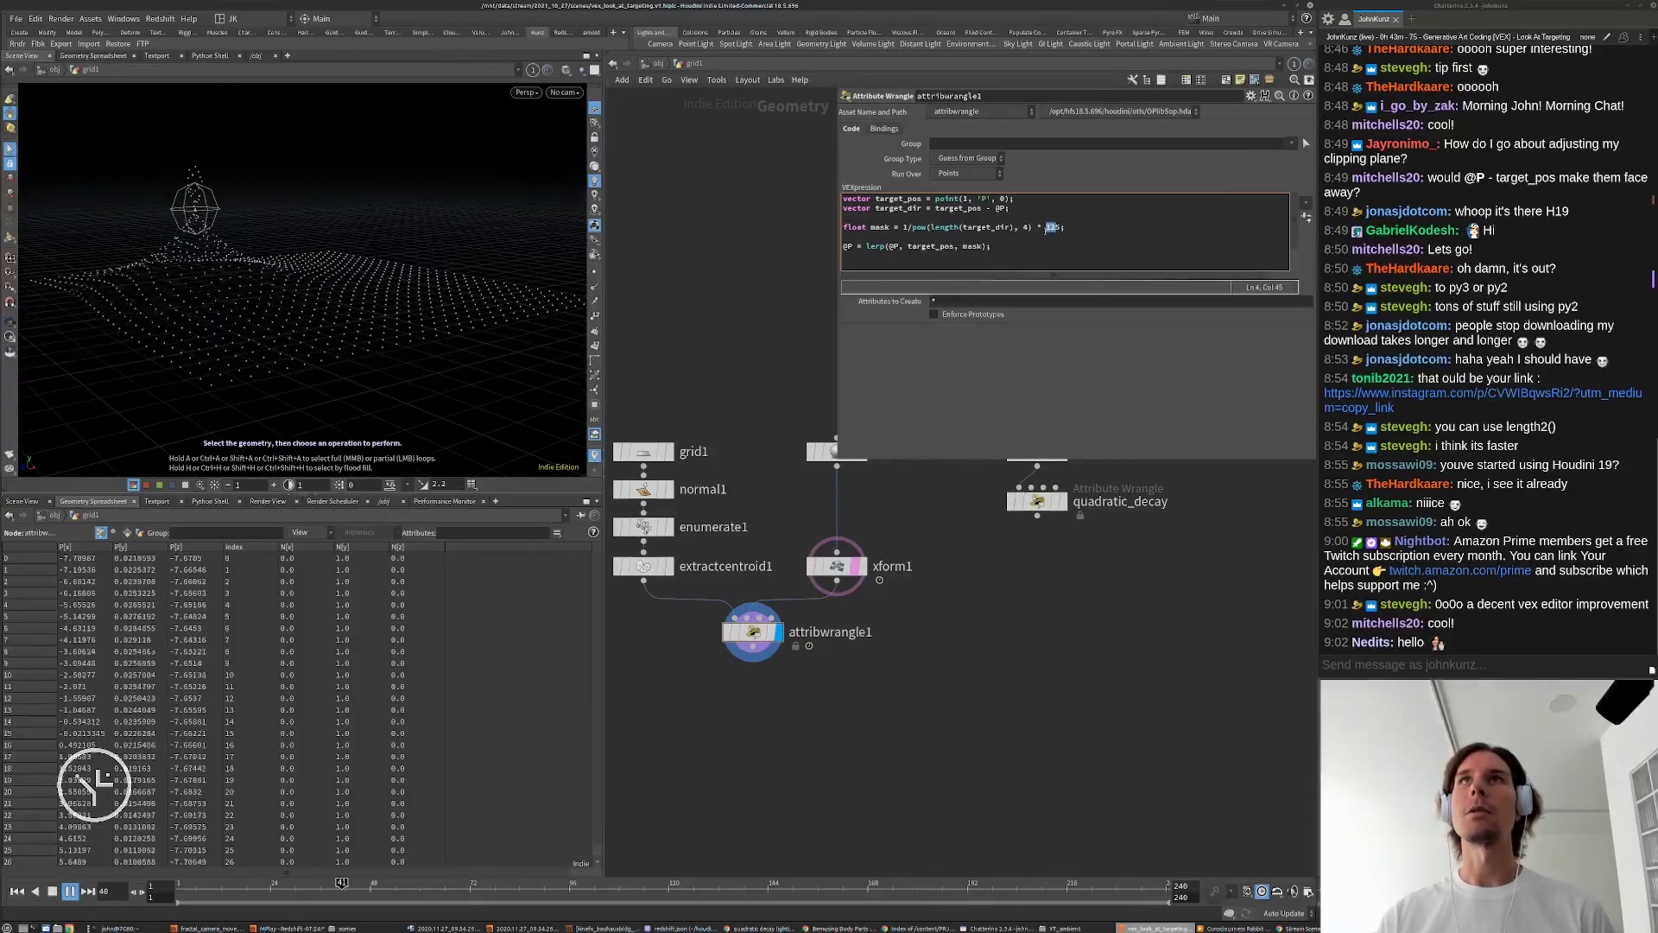
Step: Set the multiplier at the end of the mask line to 65
key("BackSpace")
key("BackSpace")
key("BackSpace")
type("65")
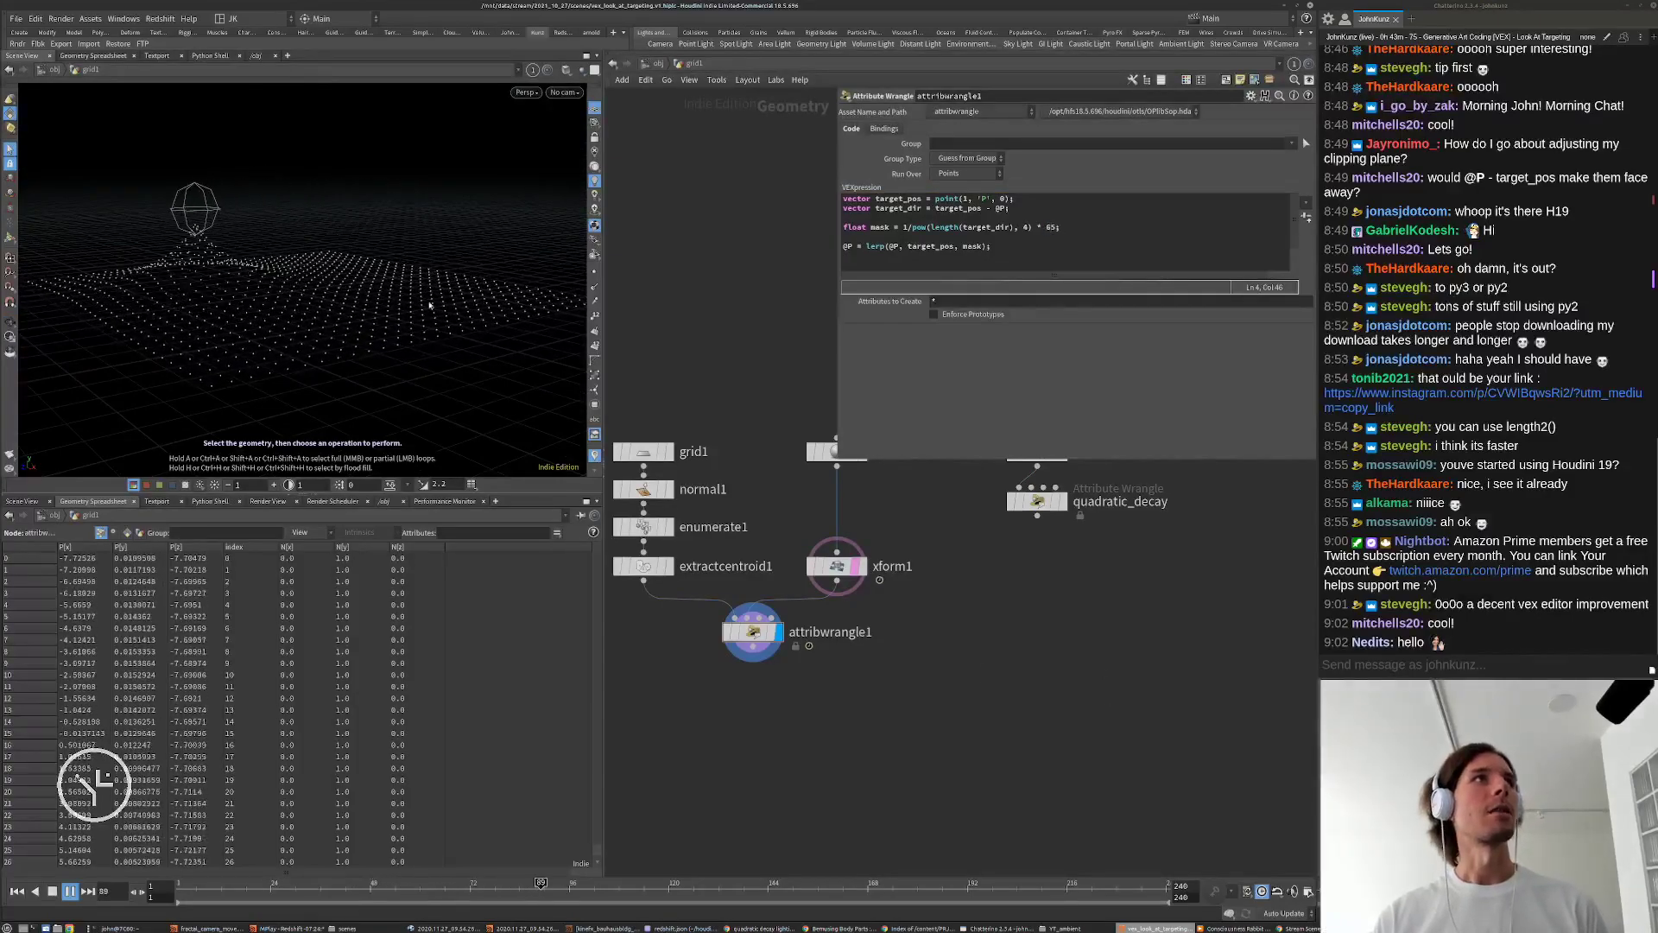
Step: Try a pow() exponent of 2 in the mask line, and set it to 7 instead
double_click(1026, 227)
type("2")
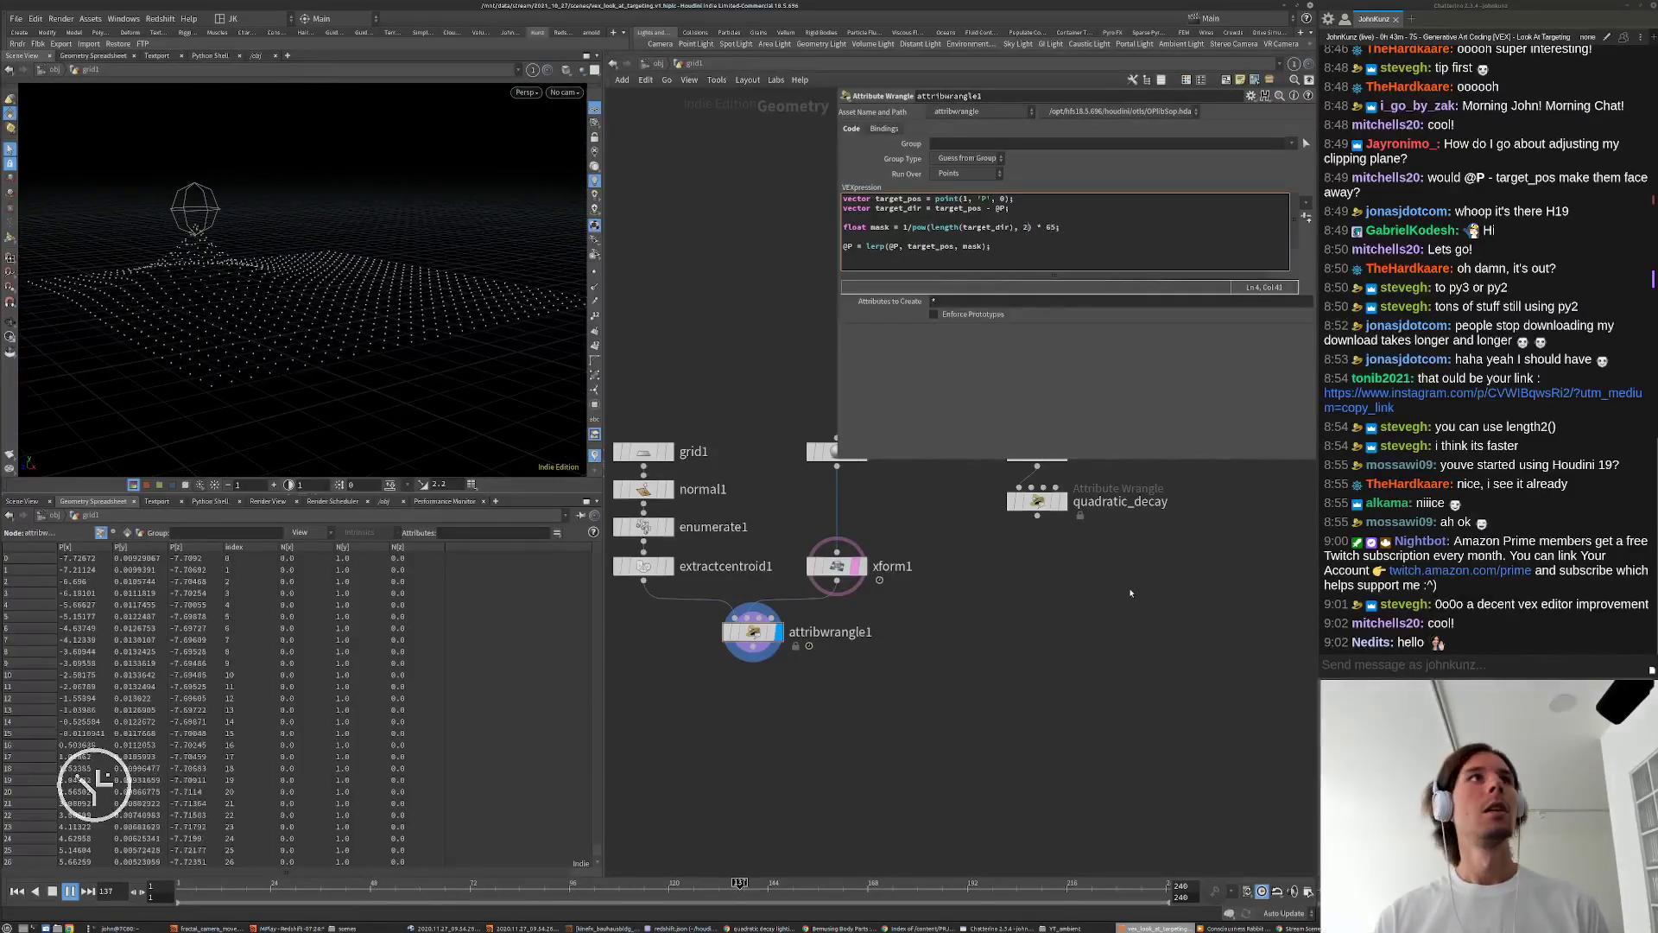
left_click(1131, 593)
left_click_drag(1029, 228, 1025, 228)
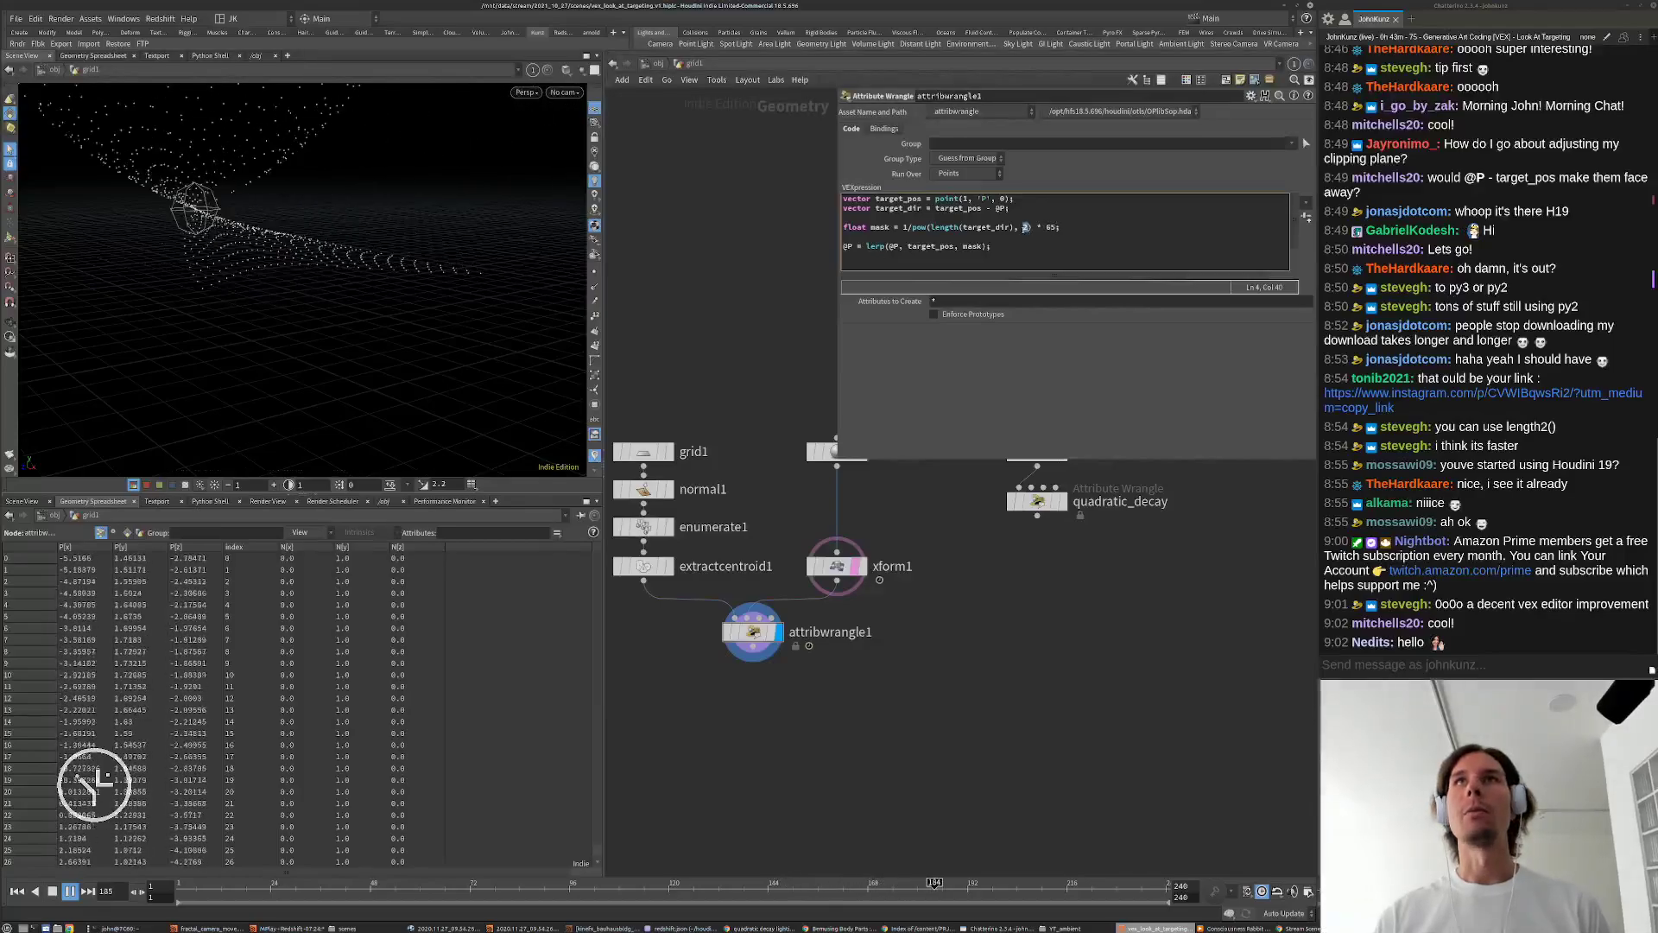
type("7")
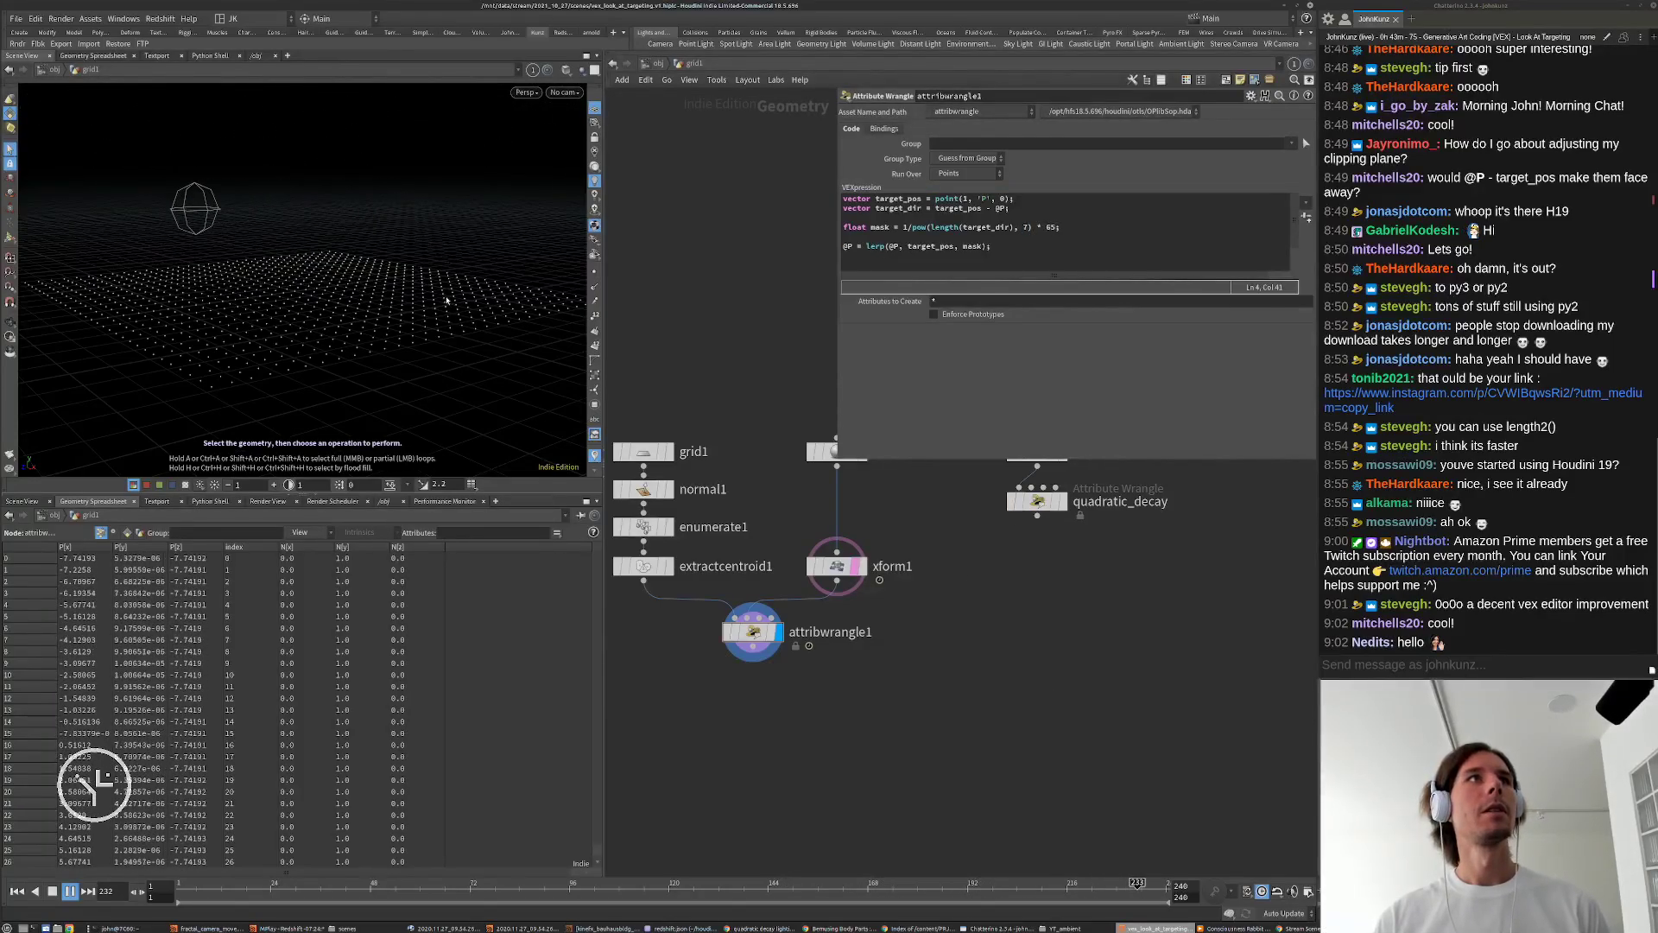
Step: Raise the mask multiplier to 265 and on to 765 in attribwrangle1, applying the code each time
left_click(1045, 227)
type("2")
left_click(909, 527)
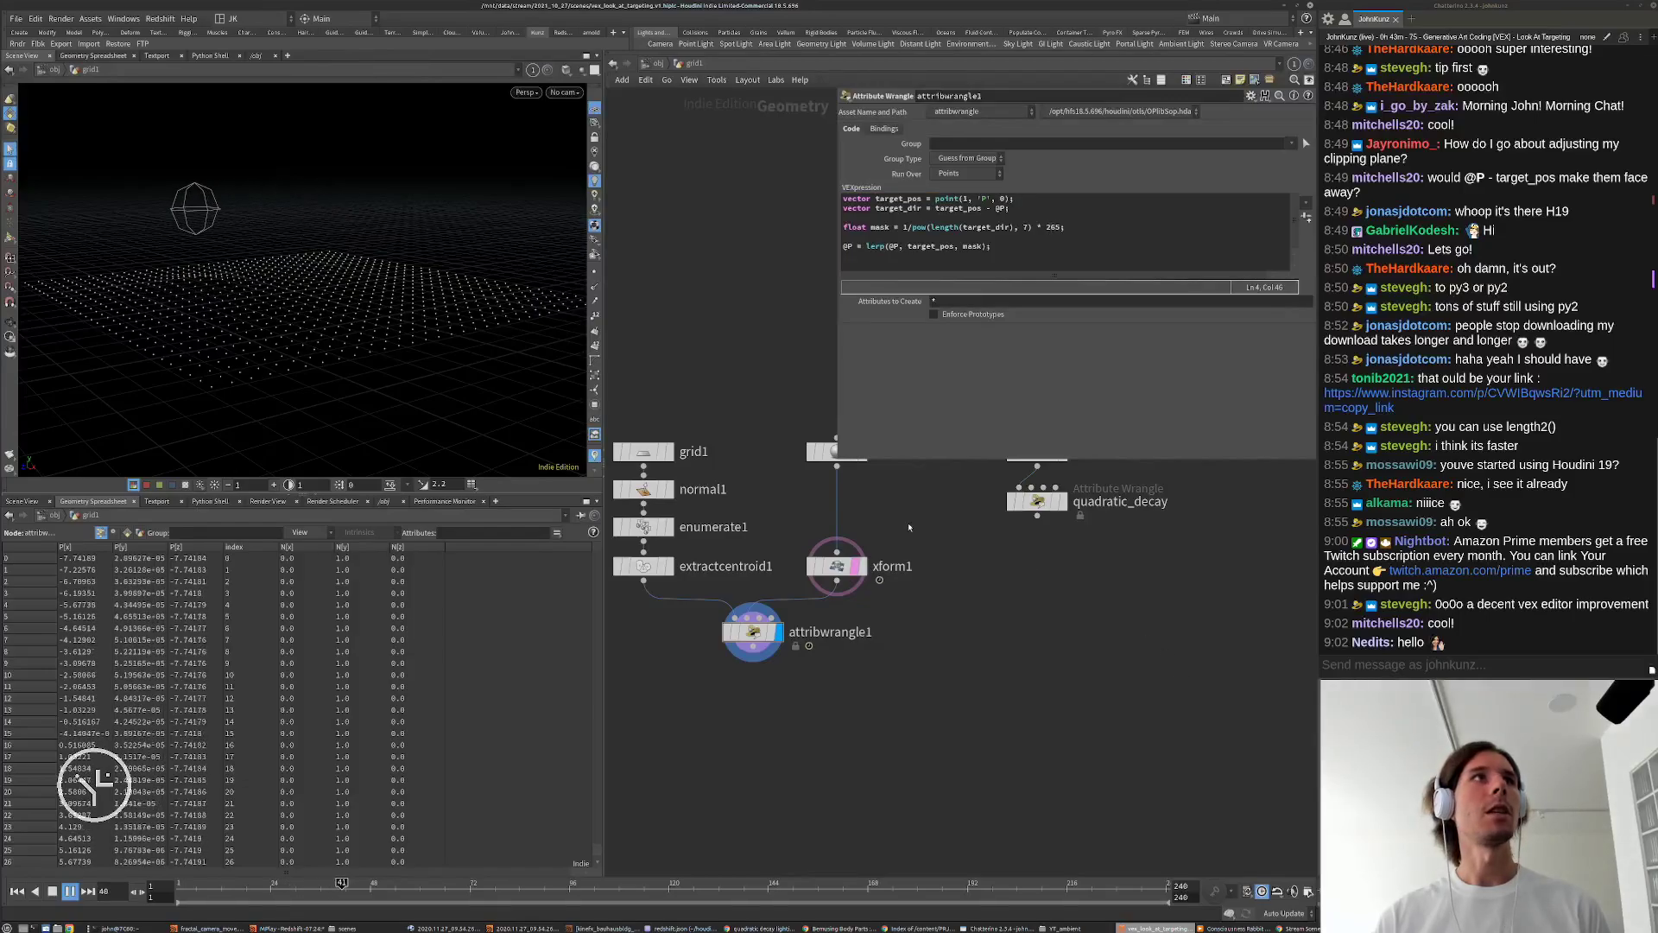
left_click_drag(1051, 229, 1045, 228)
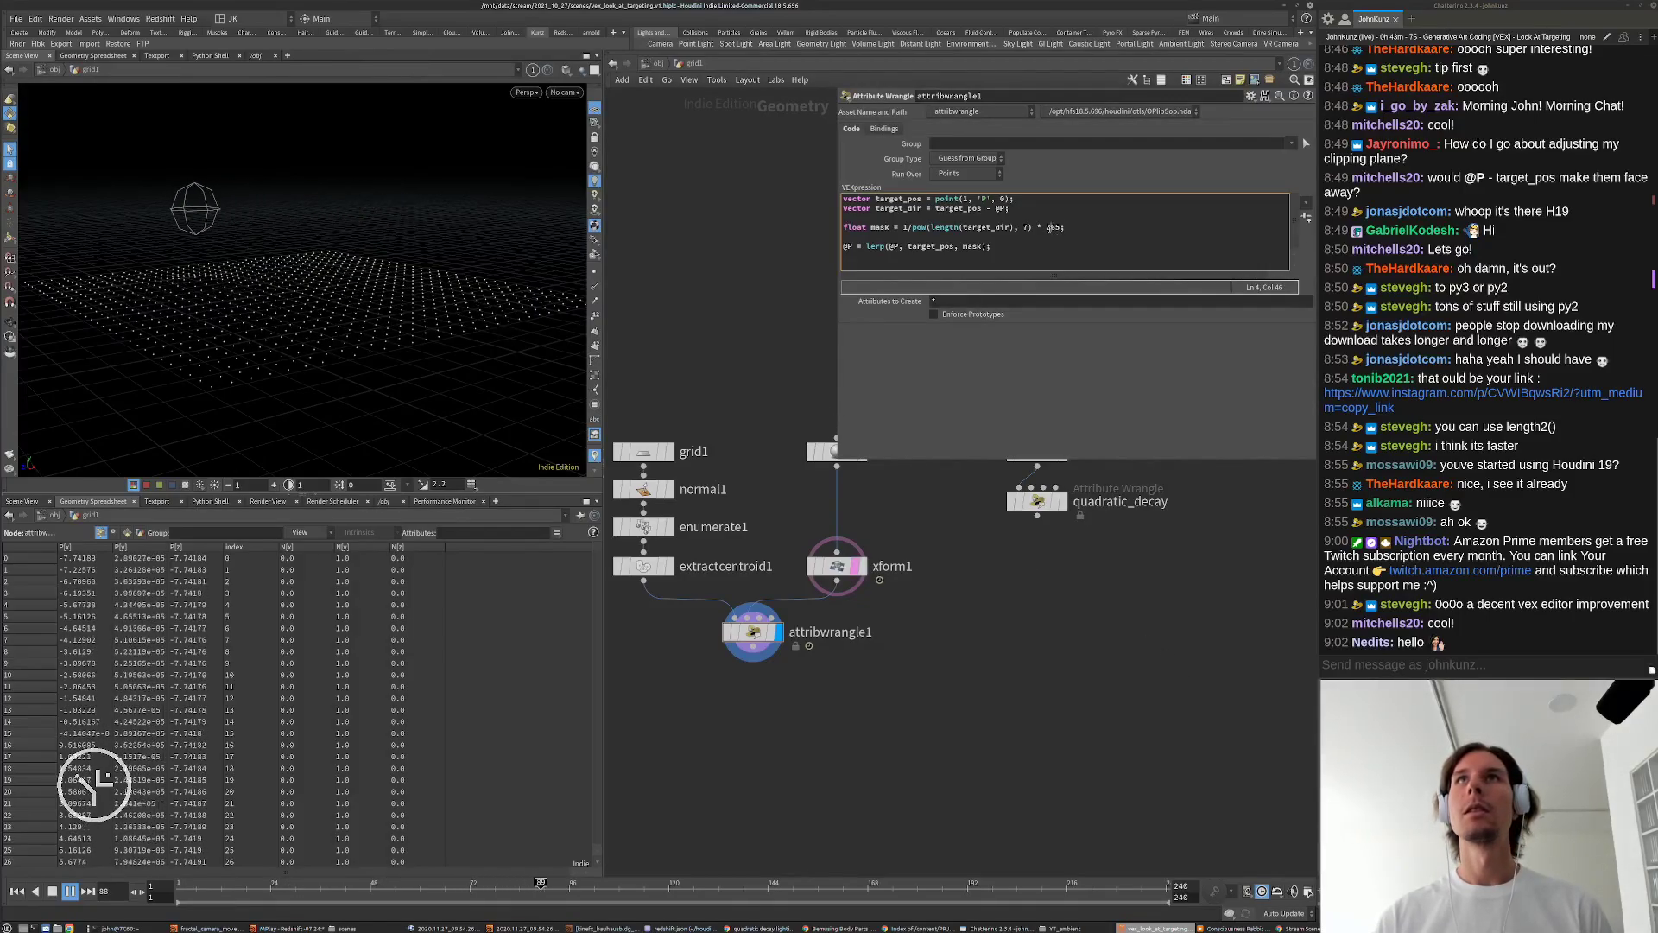
type("7")
left_click(1110, 633)
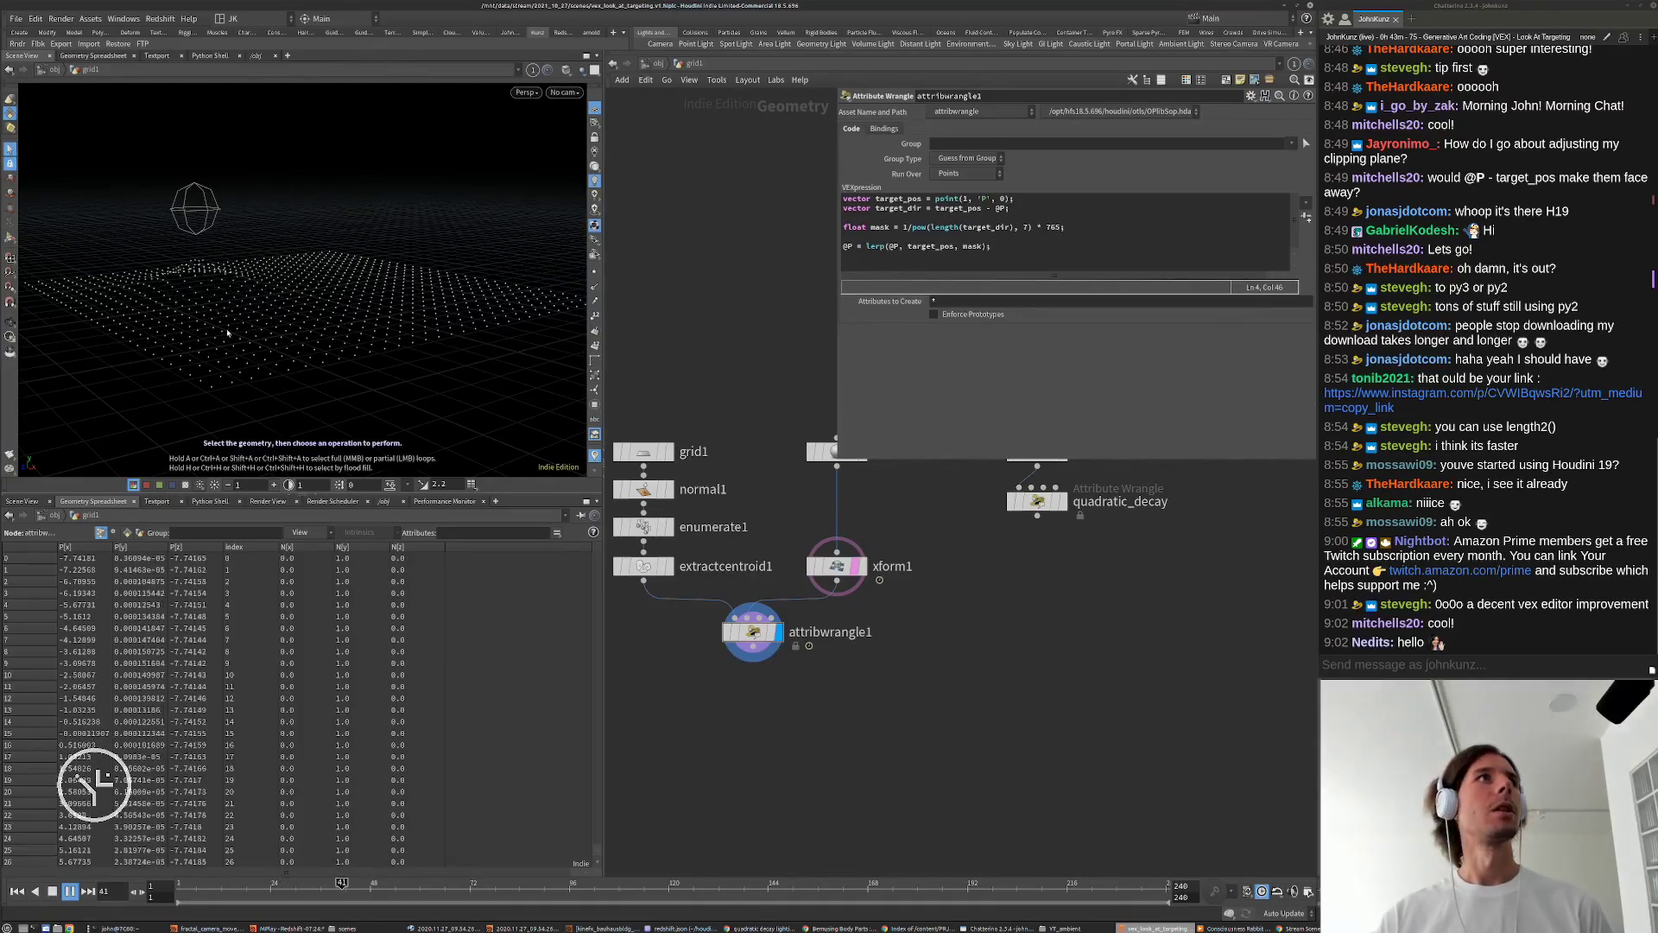
Step: Stop the playback, return the timeline to frame 1, and view the grid from higher above
key("Up")
key("ctrl+Up")
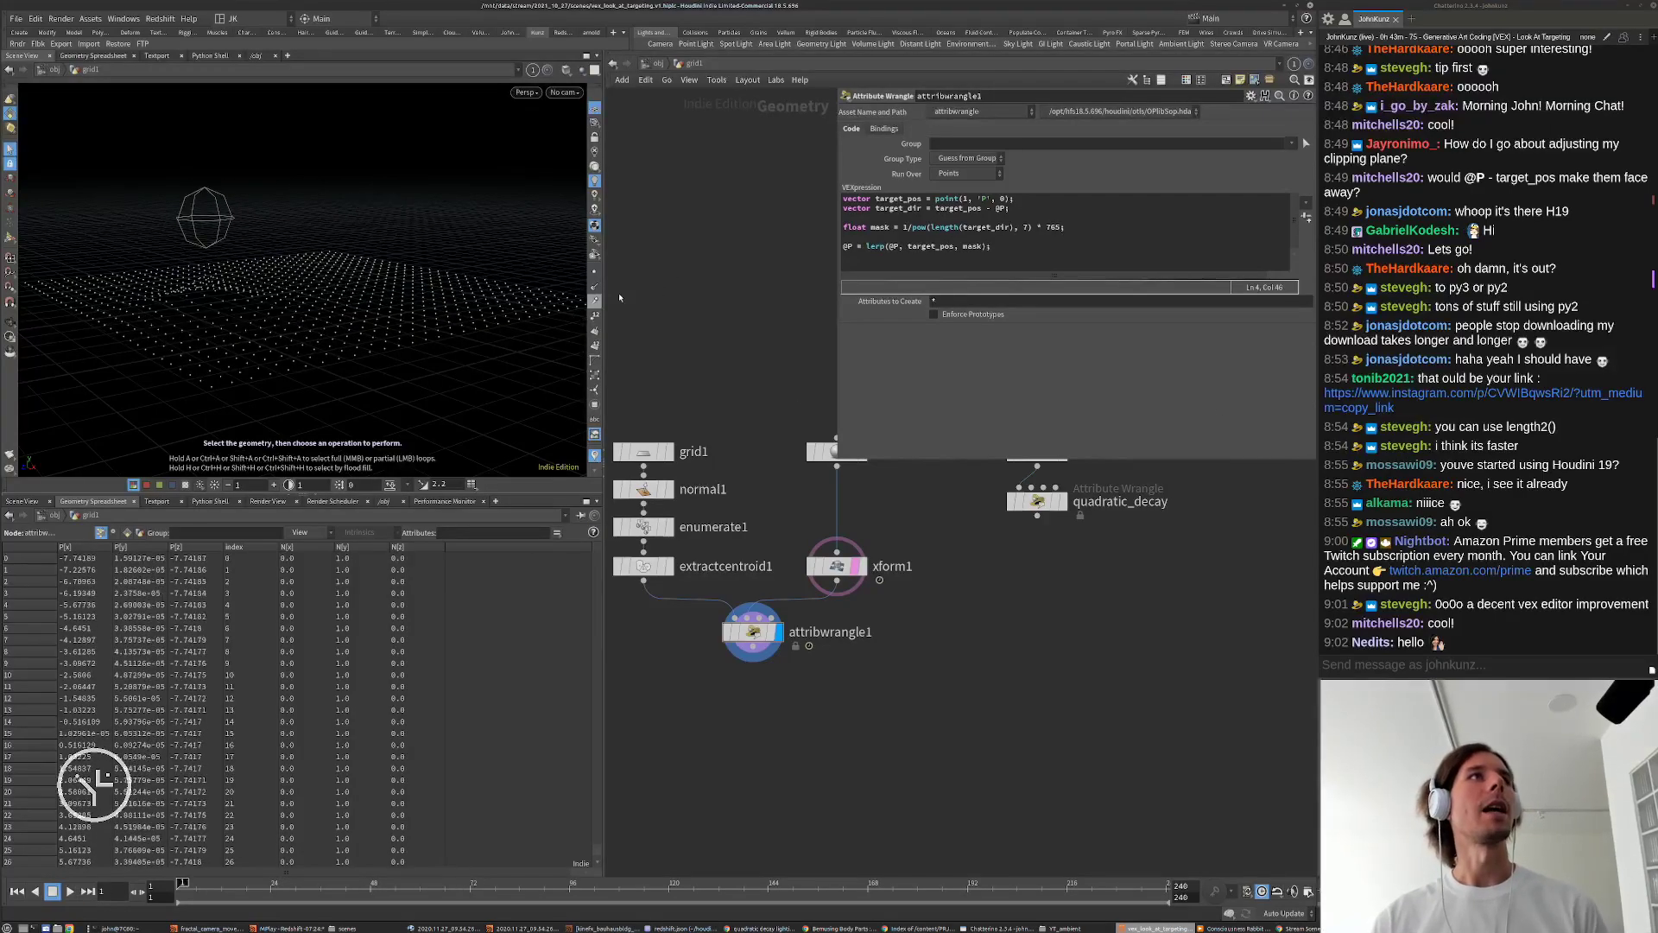
left_click_drag(503, 307, 458, 340, "alt")
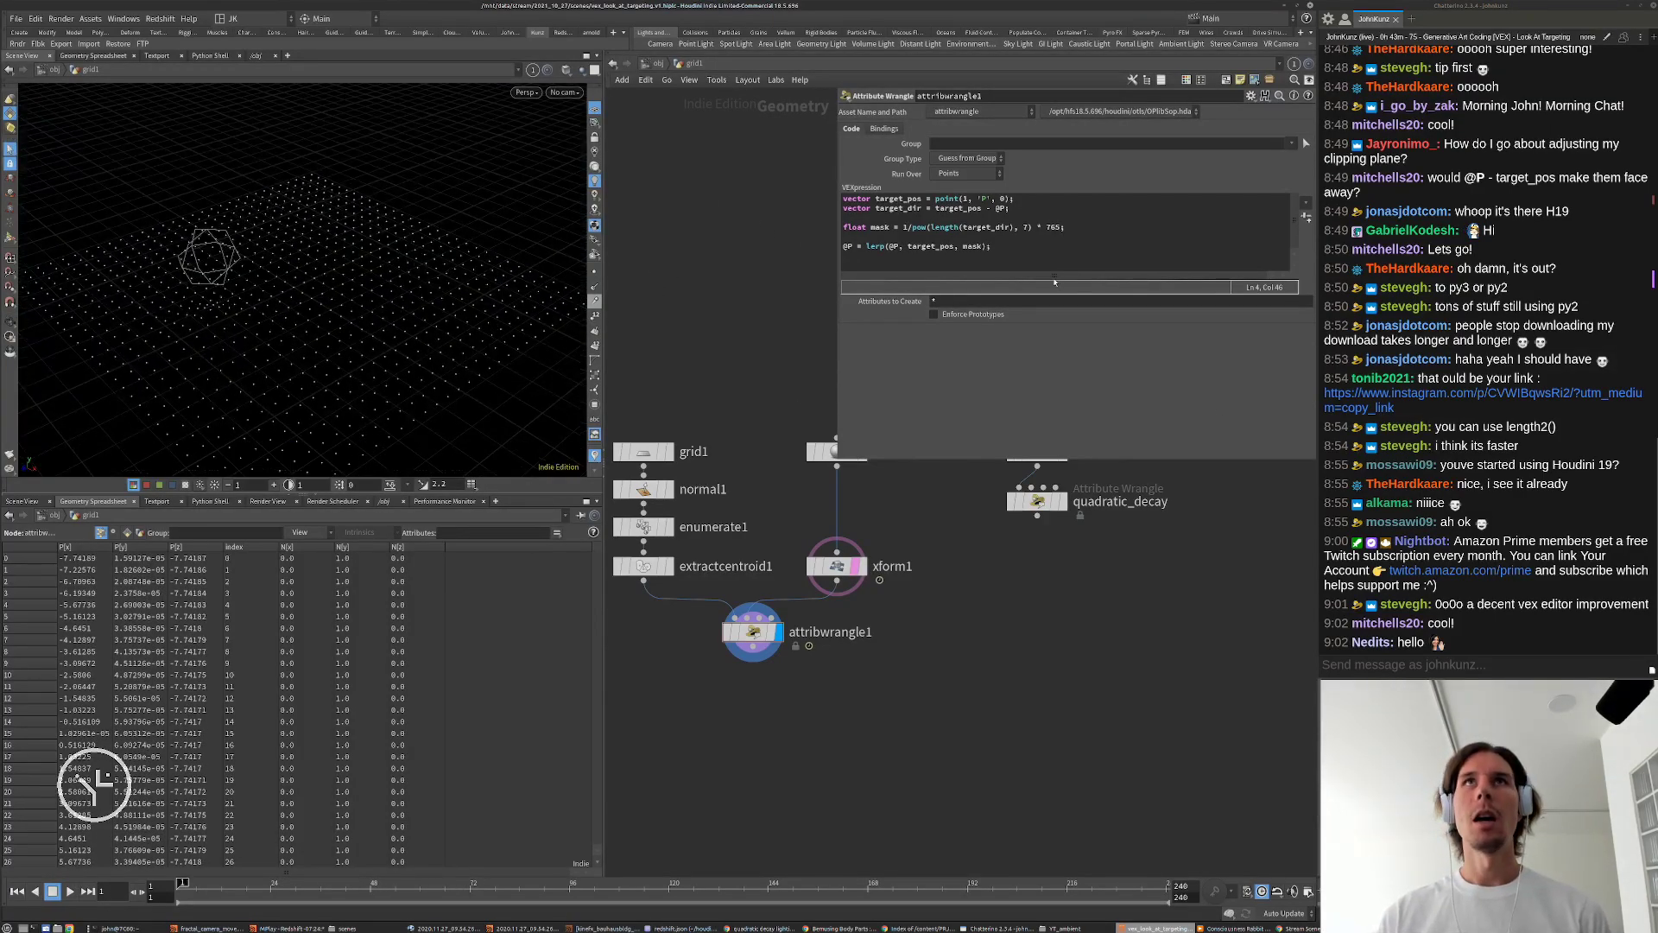
Step: Remove the blank line above the @P = lerp line in attribwrangle1's code and comment that line out
left_click(846, 246)
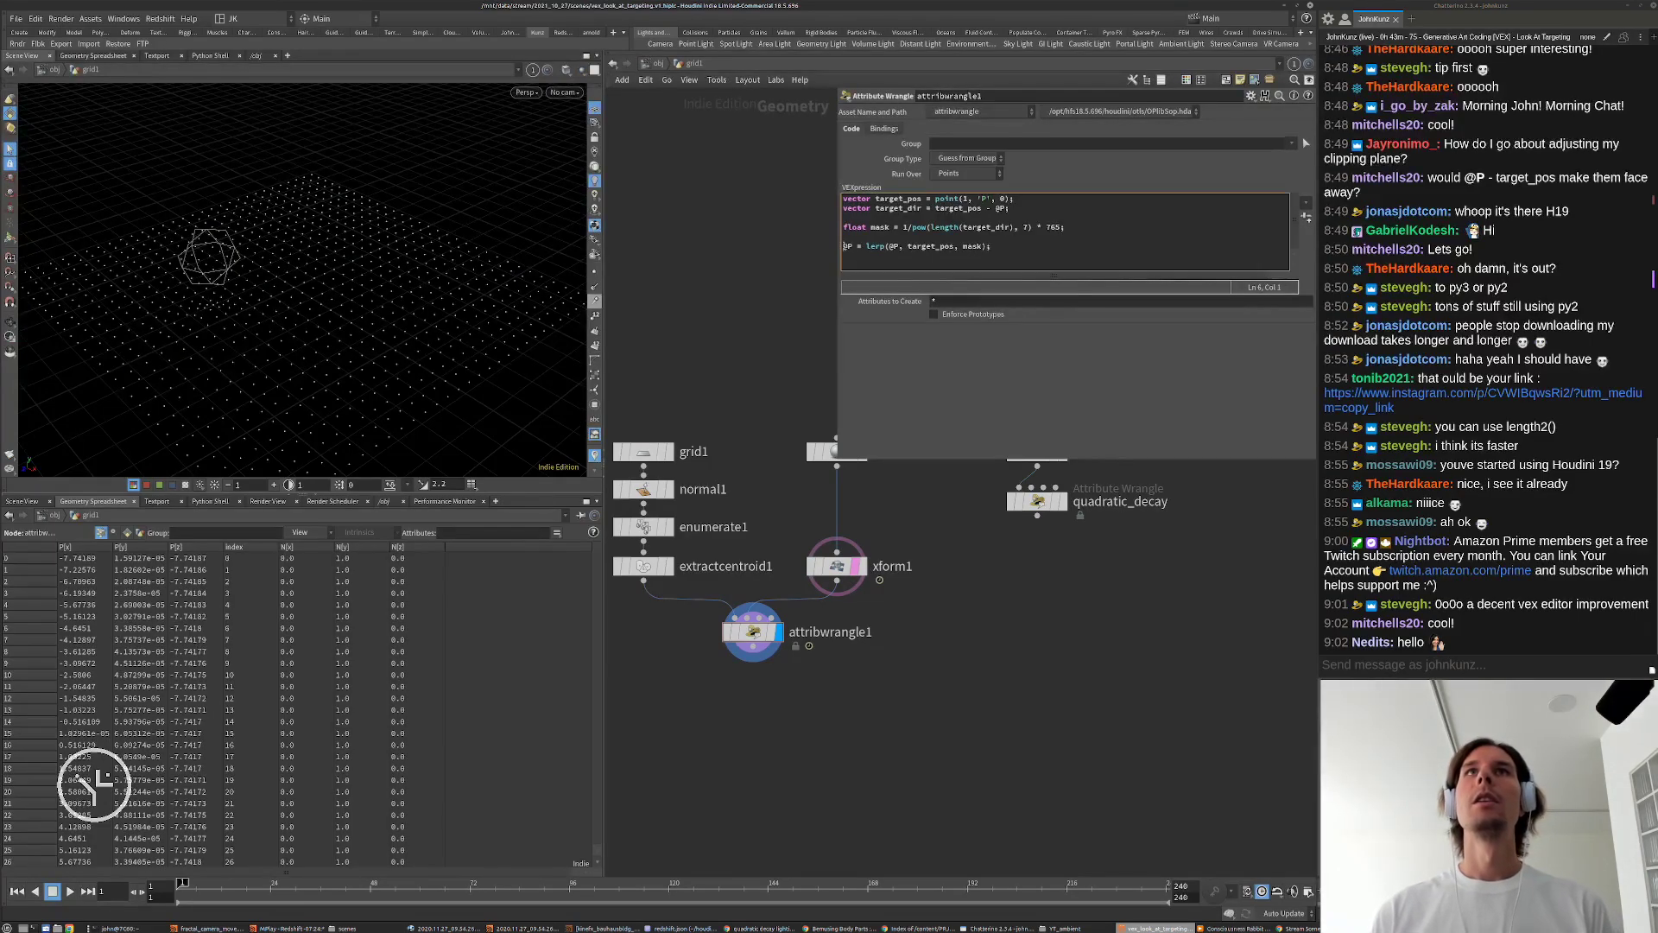
key("BackSpace")
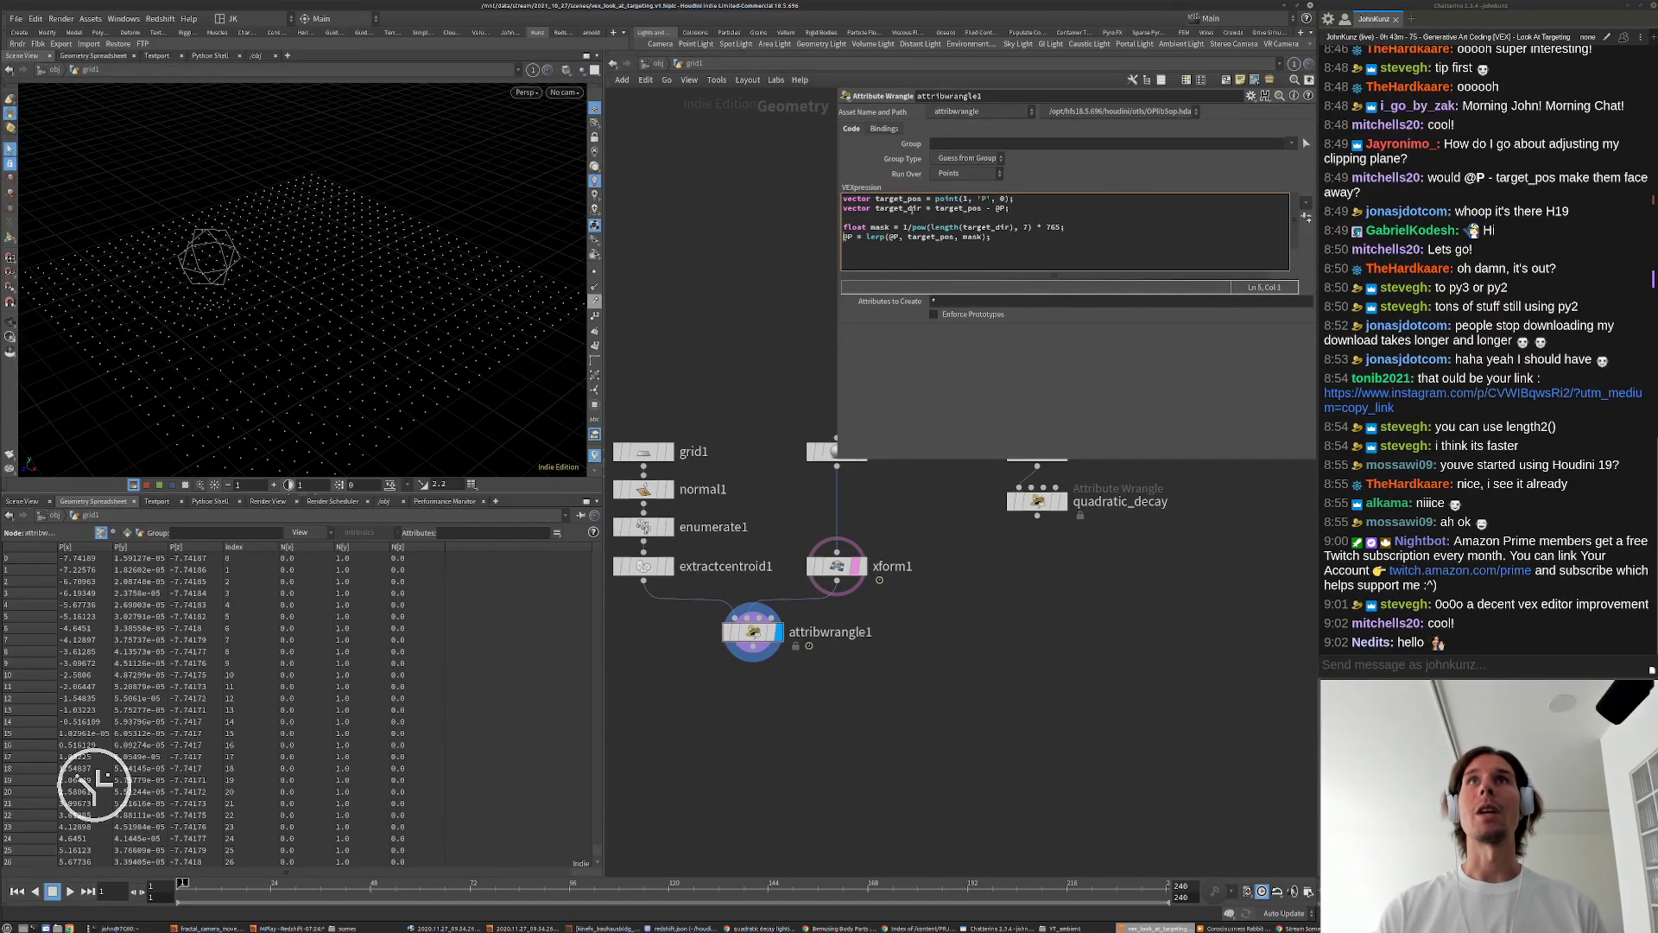
type("//")
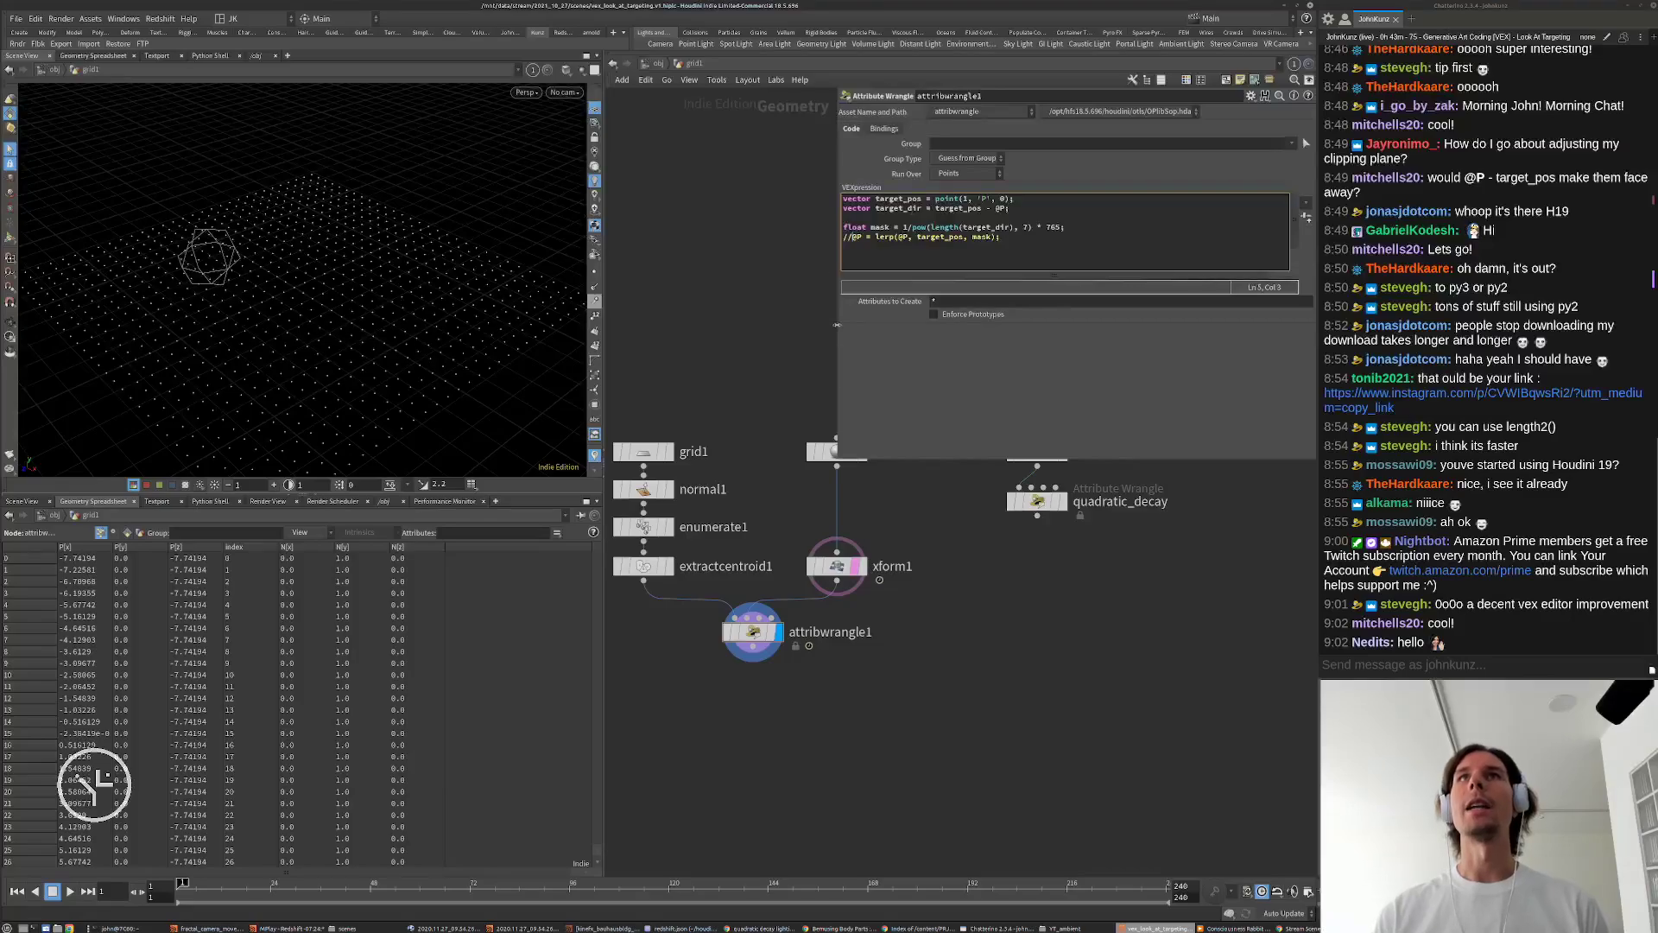
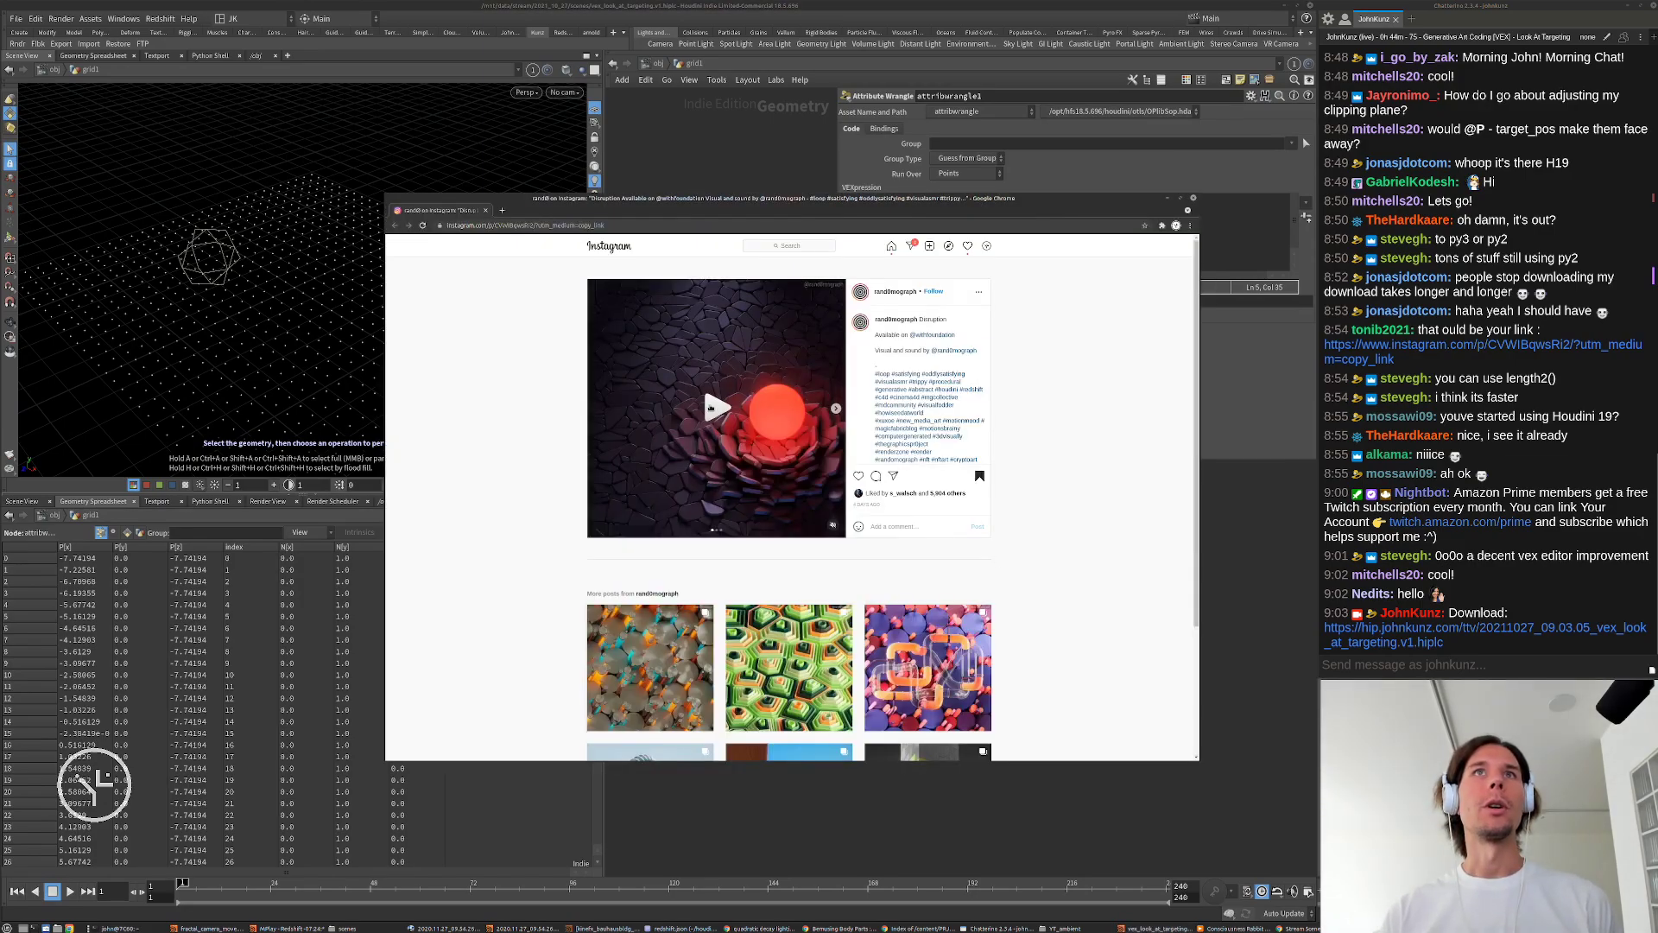
Step: Play the reference video in the Instagram post in Chrome, and pause it after watching the sphere move
left_click(712, 408)
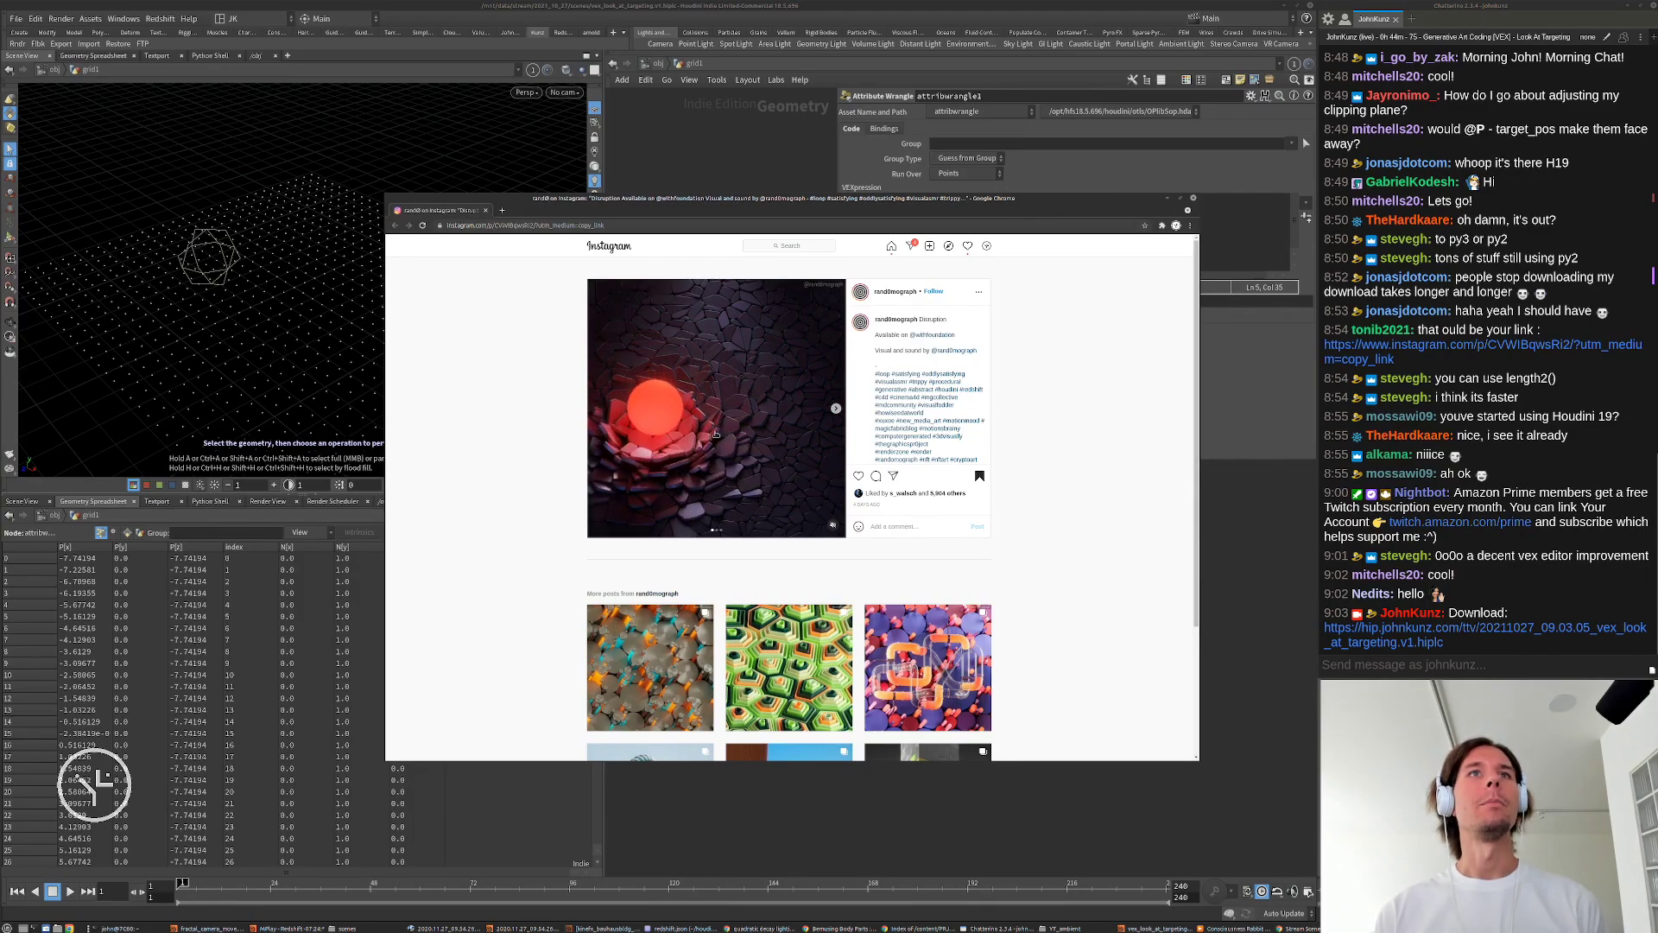
left_click(731, 476)
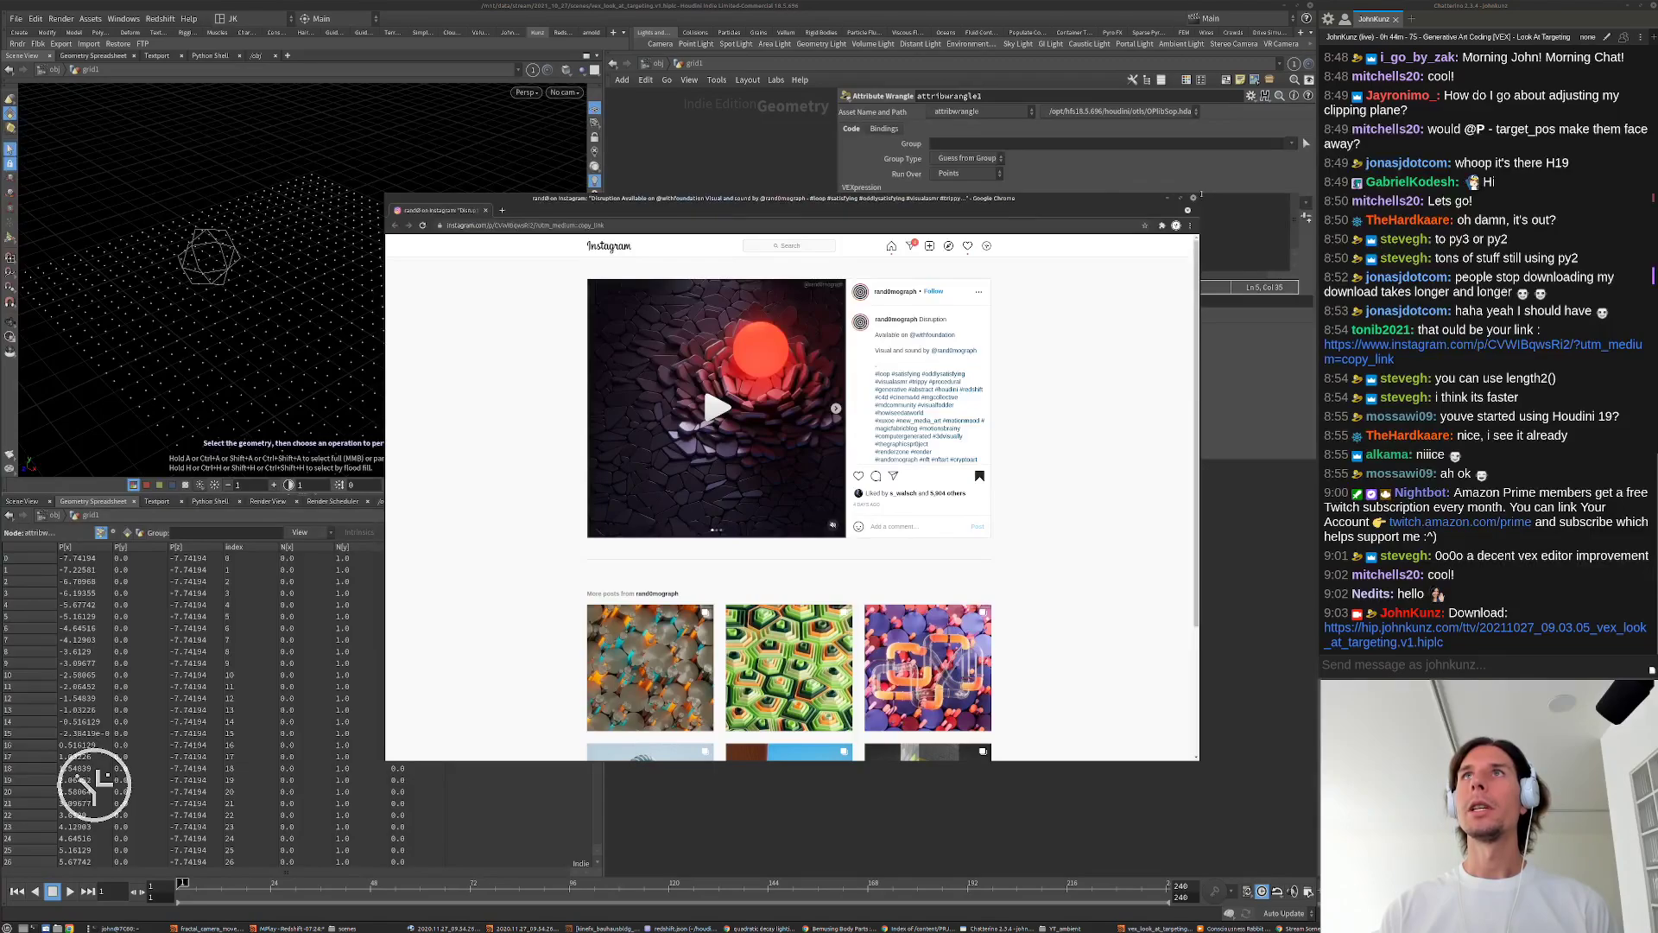
Step: Shrink the Instagram browser window, place it over the Geometry Spreadsheet pane, and keep it always on top while its video plays
left_click_drag(1196, 196, 893, 433)
left_click(641, 596)
left_click_drag(763, 438, 429, 544)
right_click(428, 545)
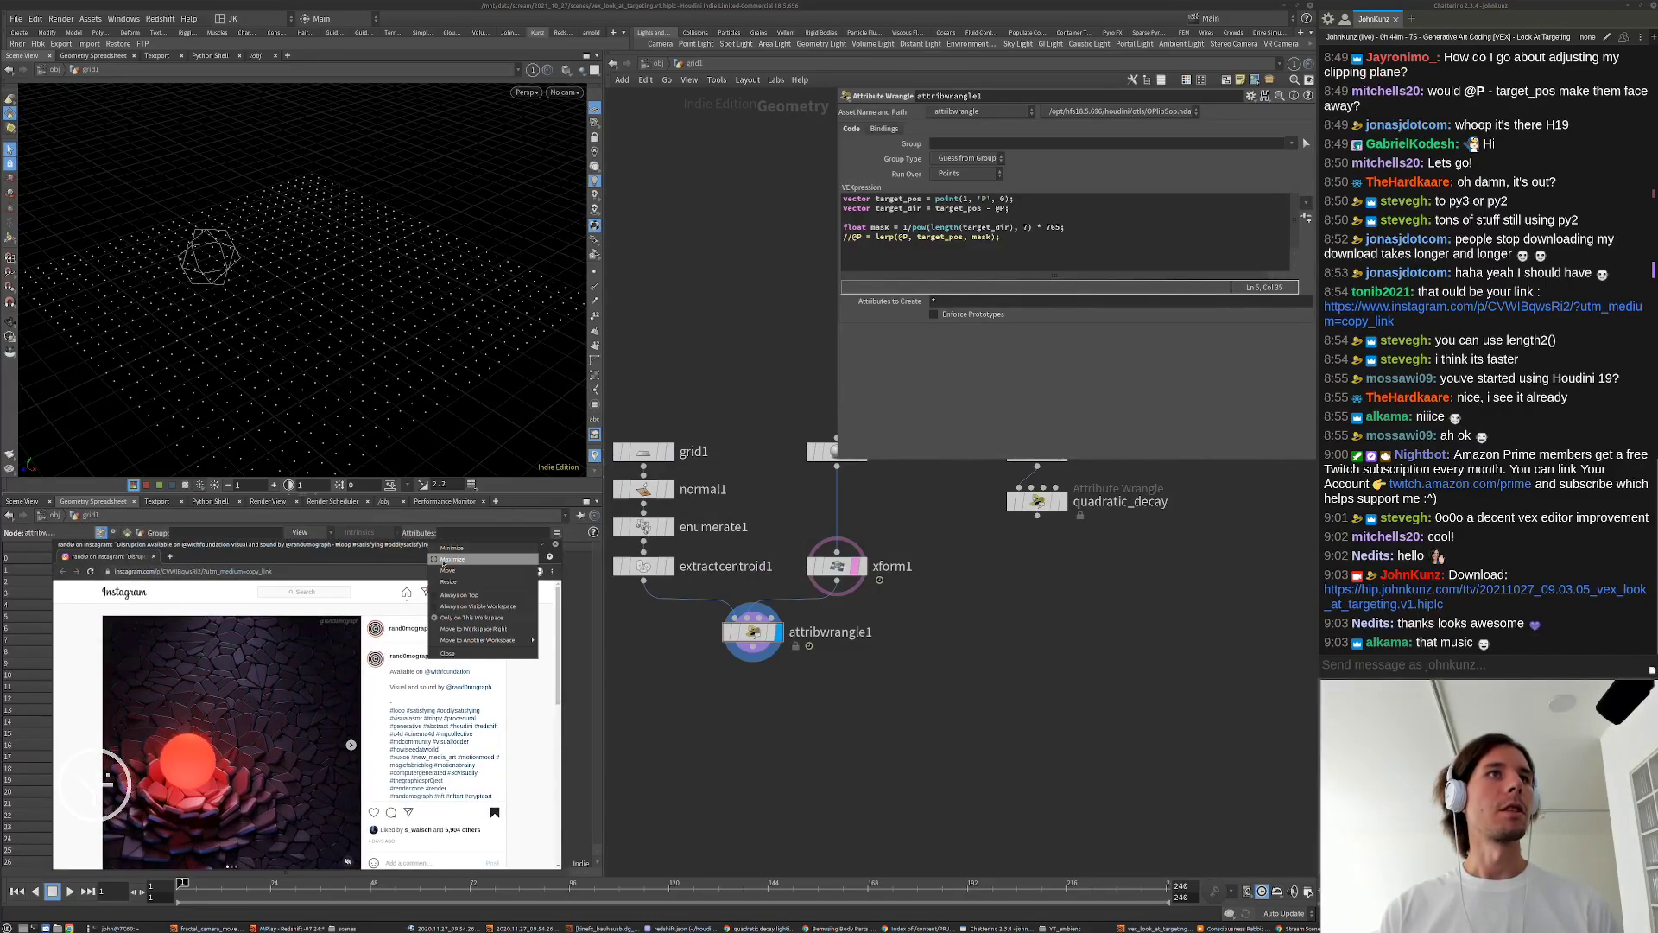
left_click(451, 596)
left_click(858, 697)
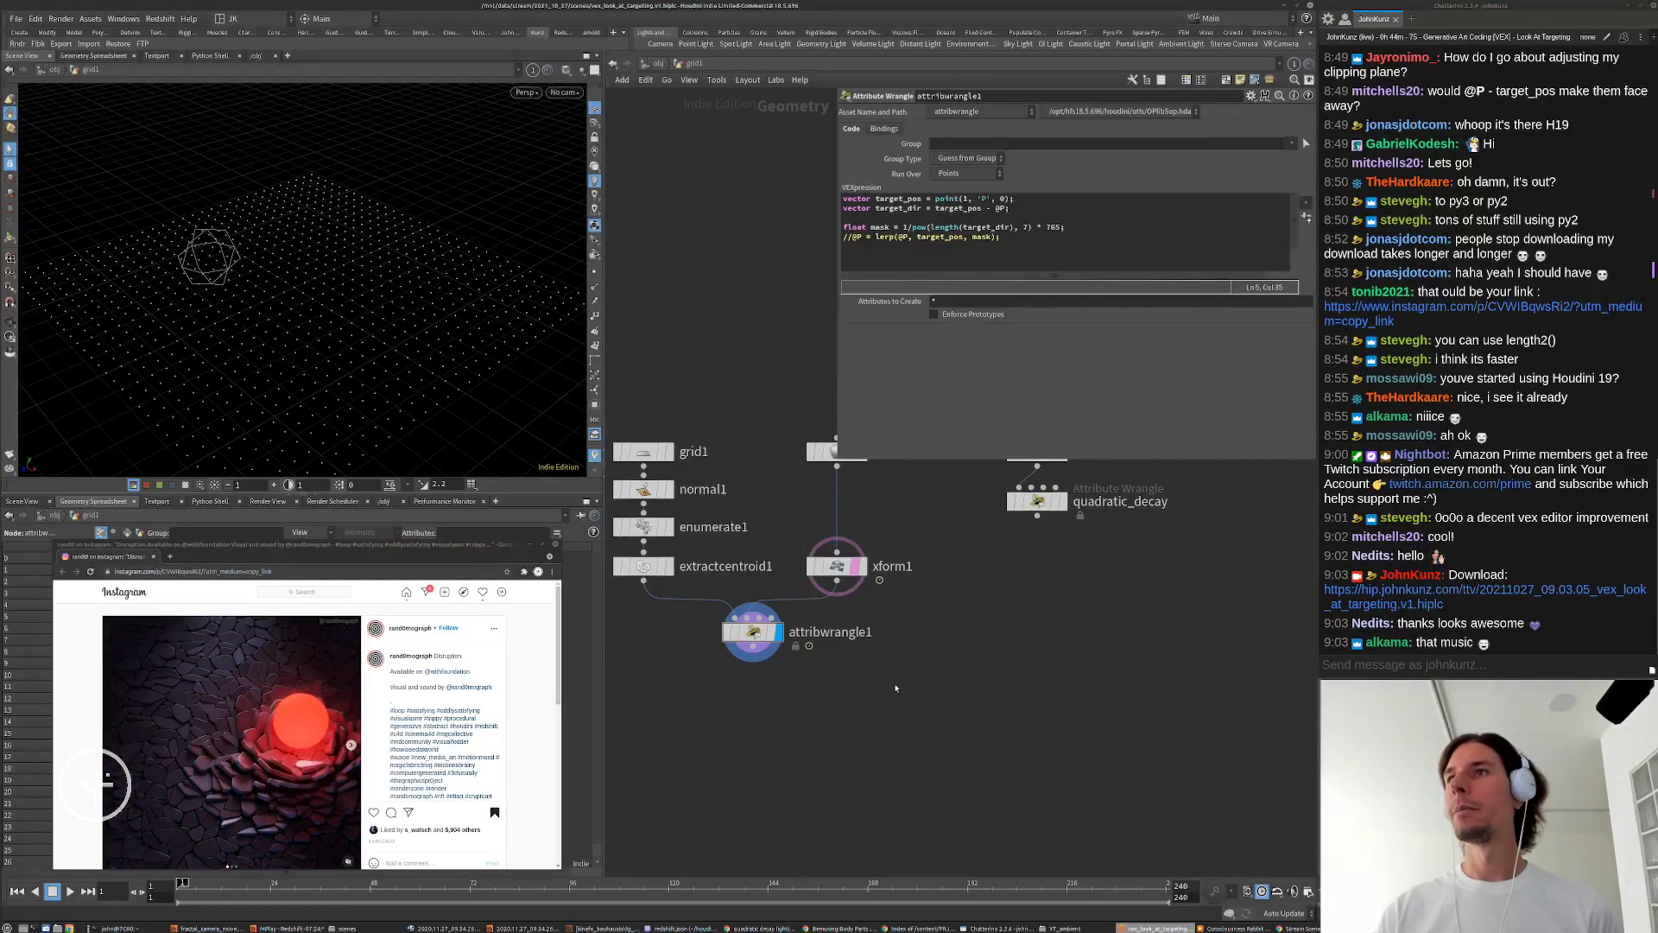
Step: Add the line v@N = target_dir; to attribwrangle1 and play the animation, viewing the normals from a low side angle
scroll(915, 752, "down", 2)
scroll(969, 810, "down", 2)
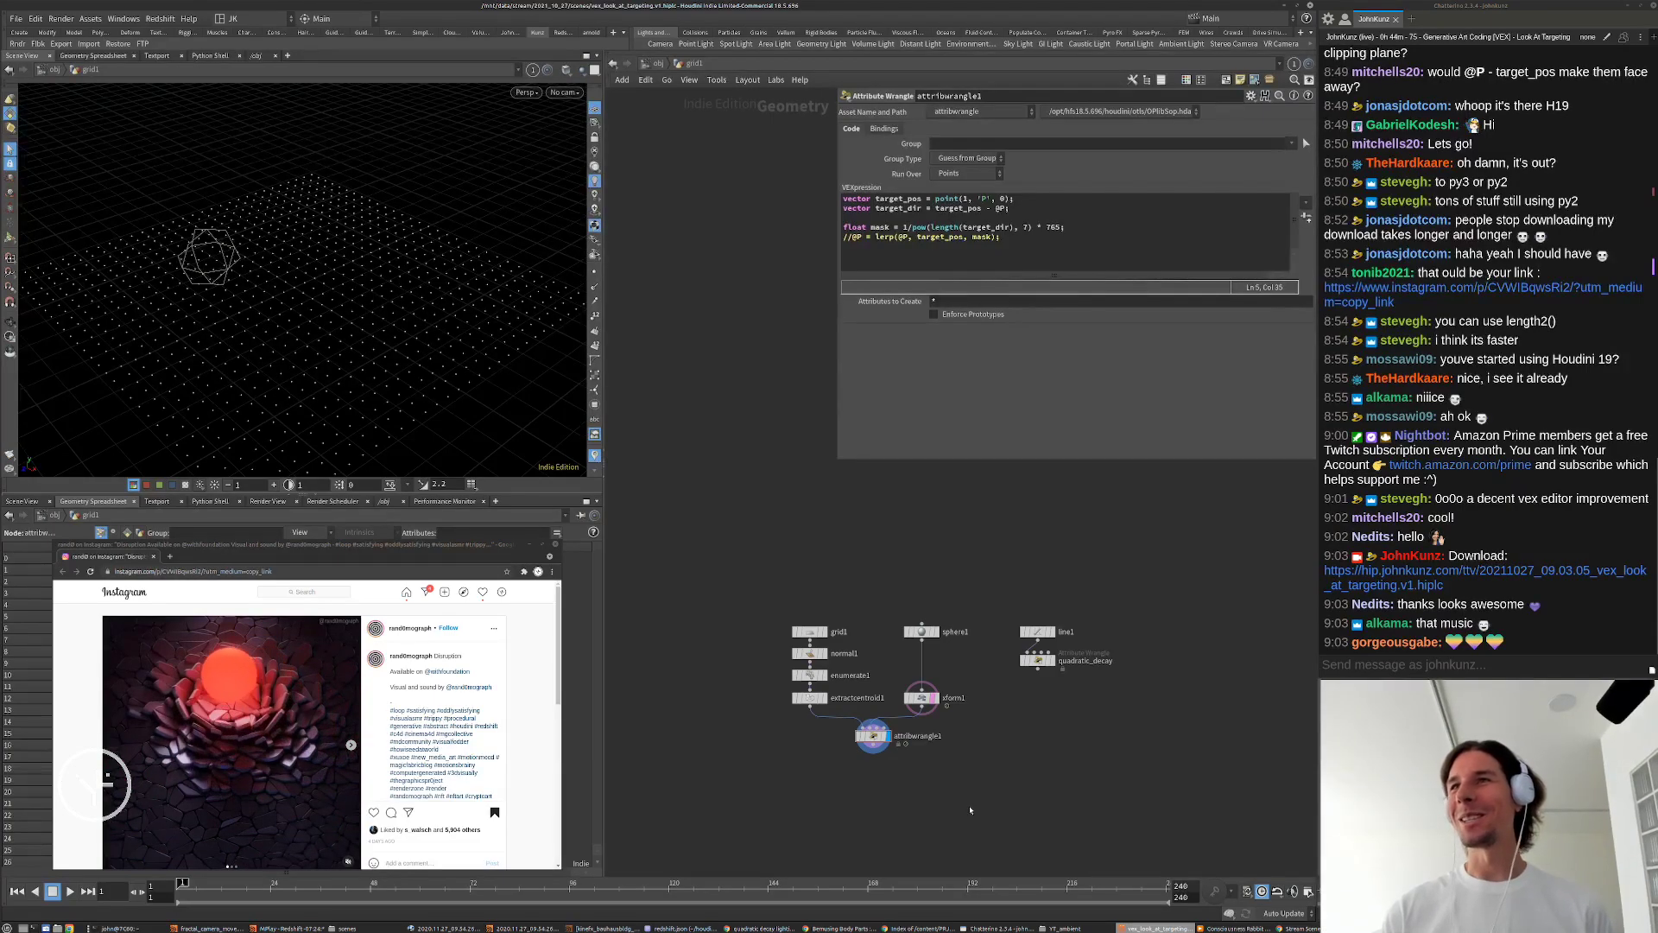
scroll(924, 743, "up", 4)
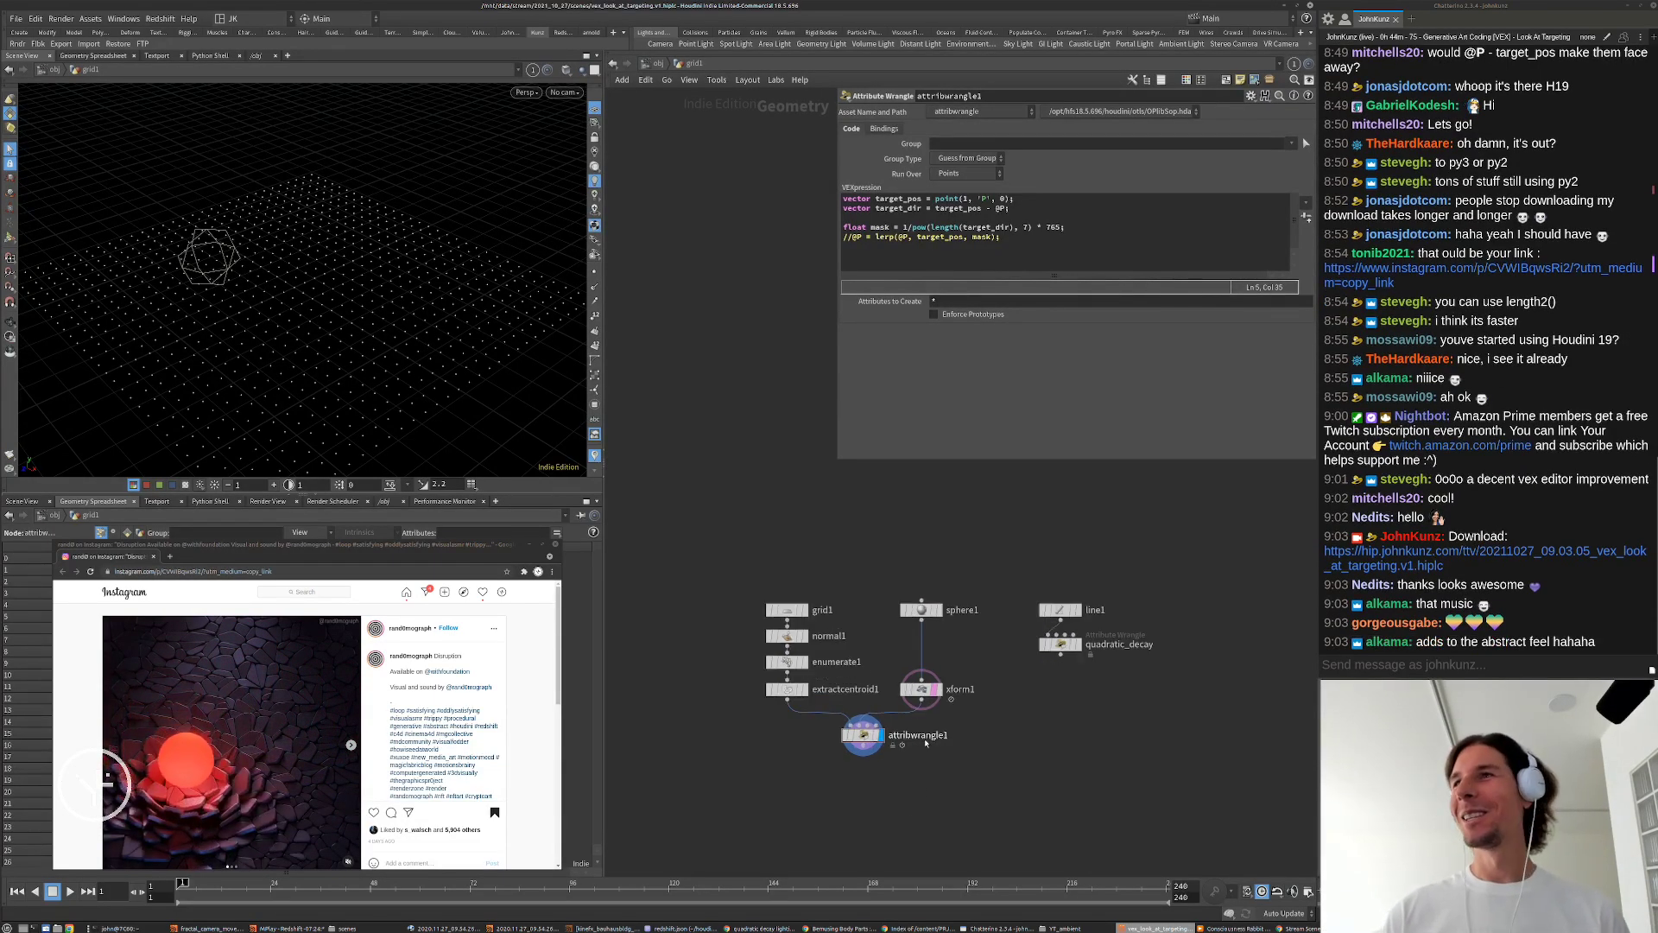
middle_click_drag(1073, 724, 1076, 713)
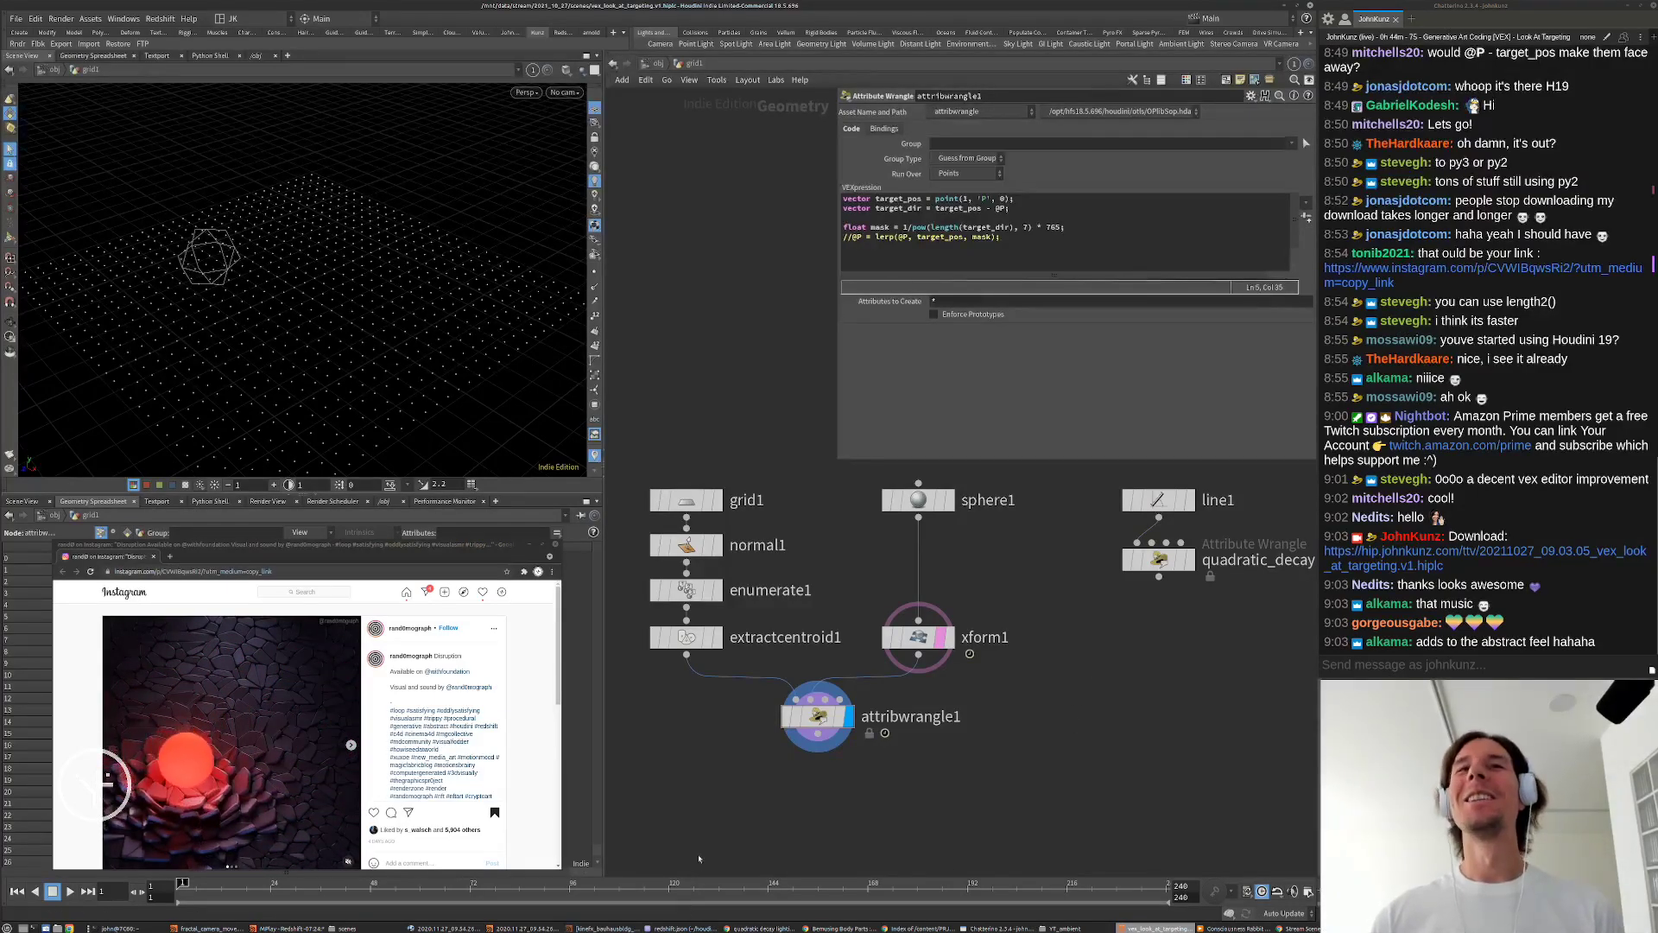
middle_click_drag(765, 761, 783, 712)
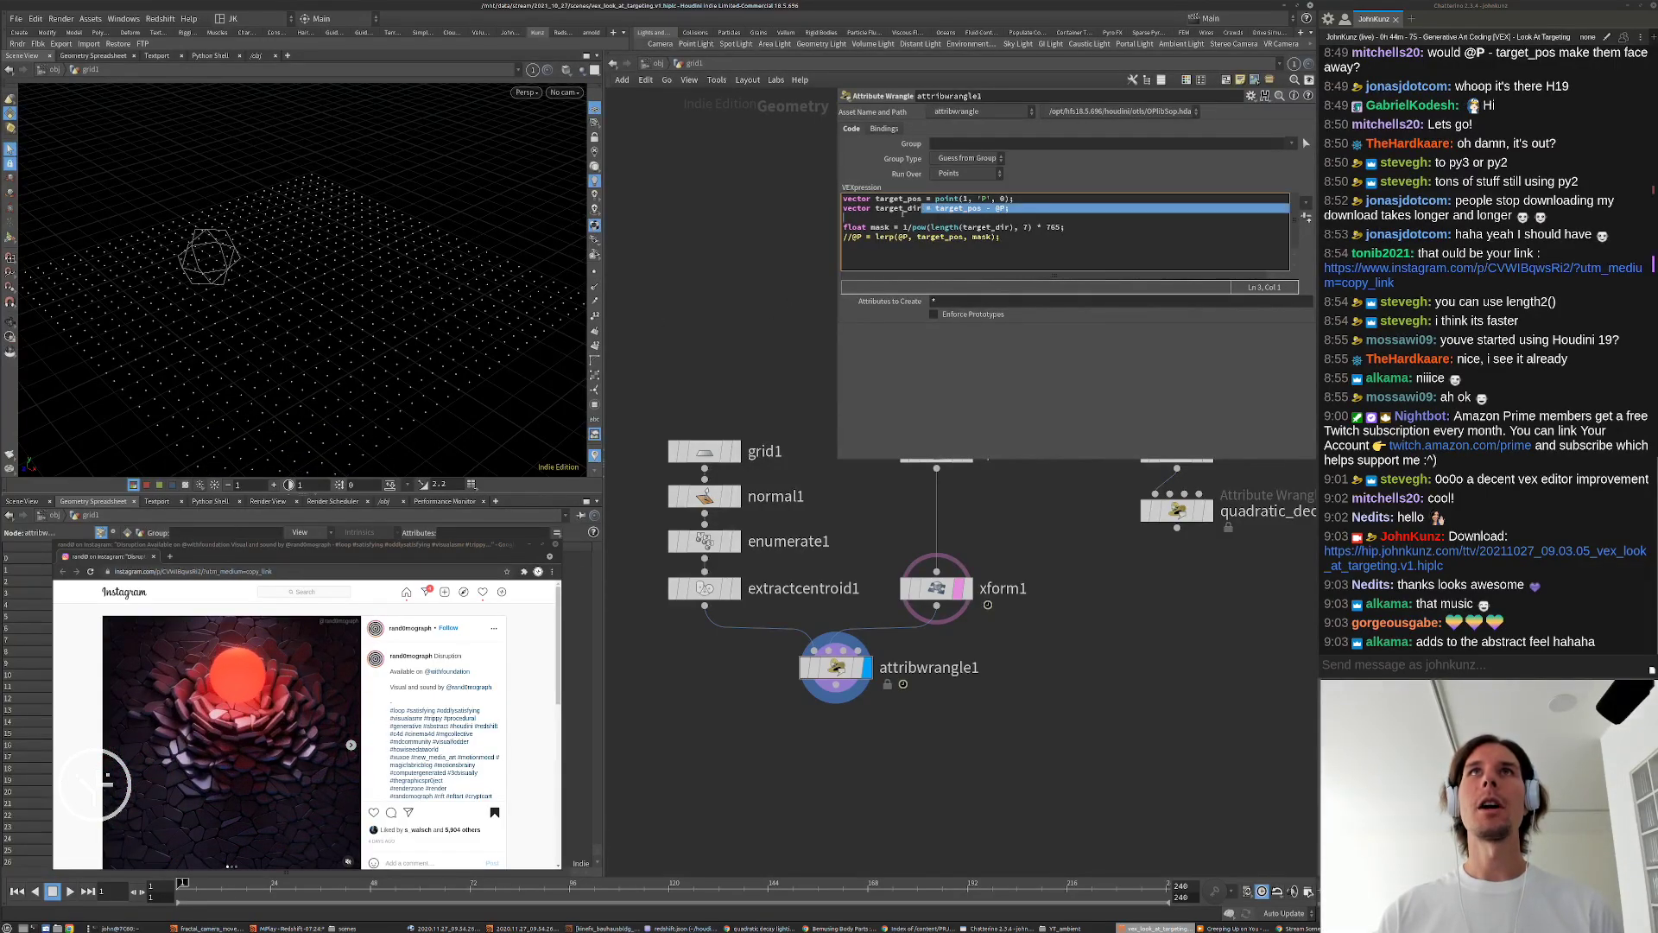
double_click(925, 208)
left_click(1009, 256)
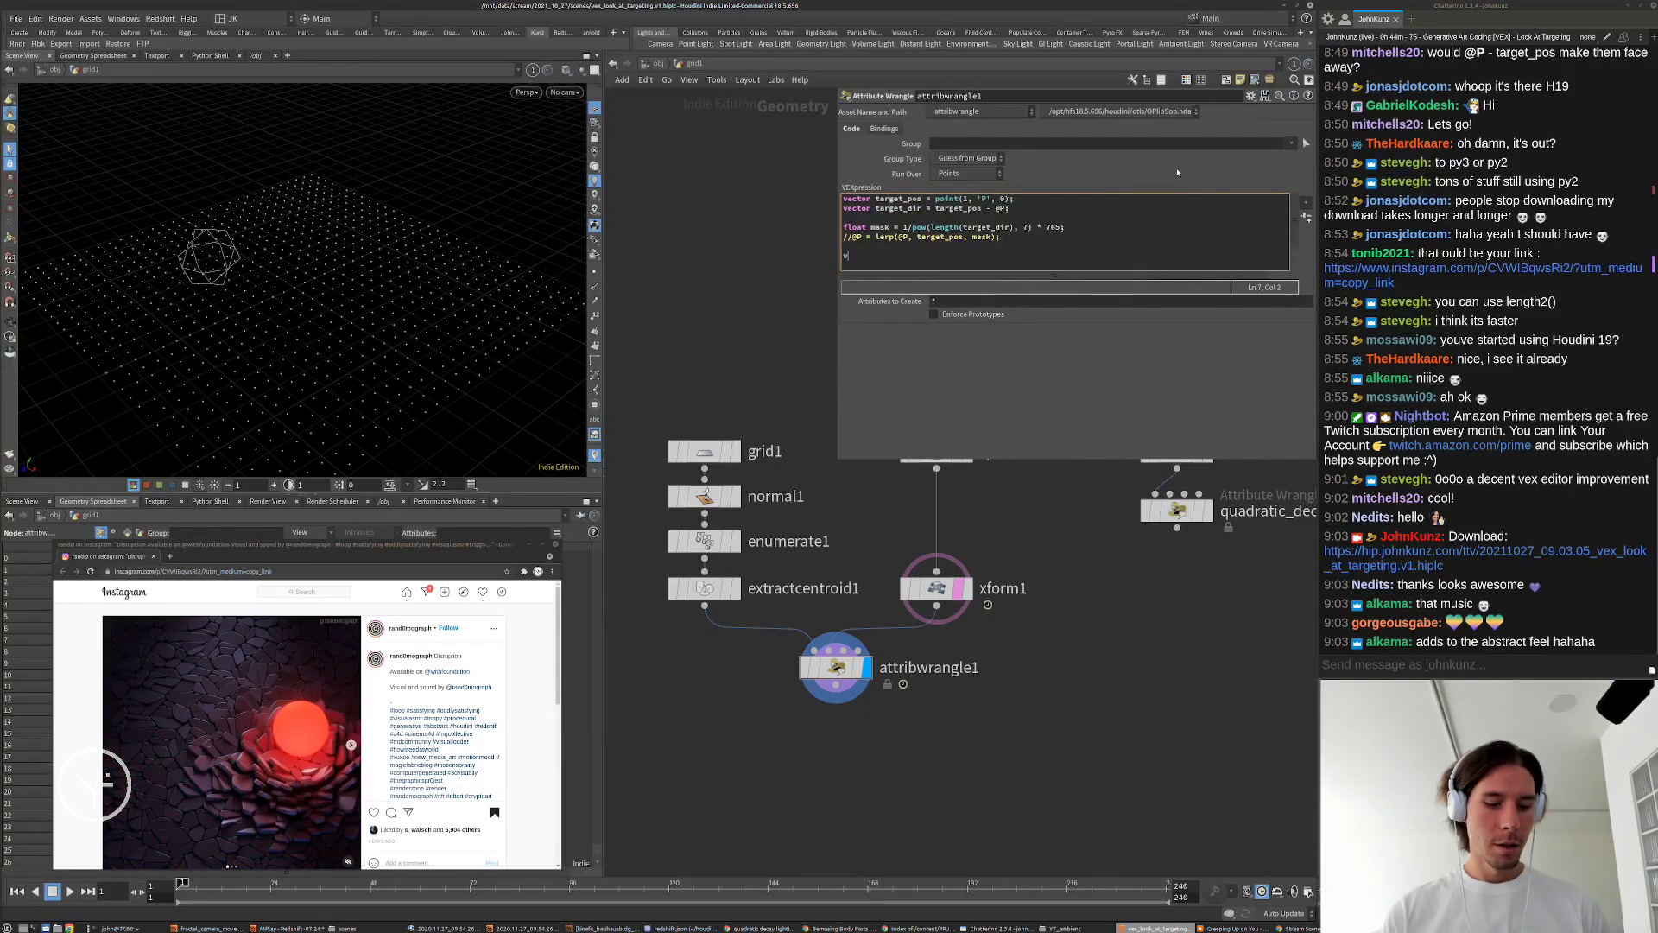
type("v@N = target_dir;")
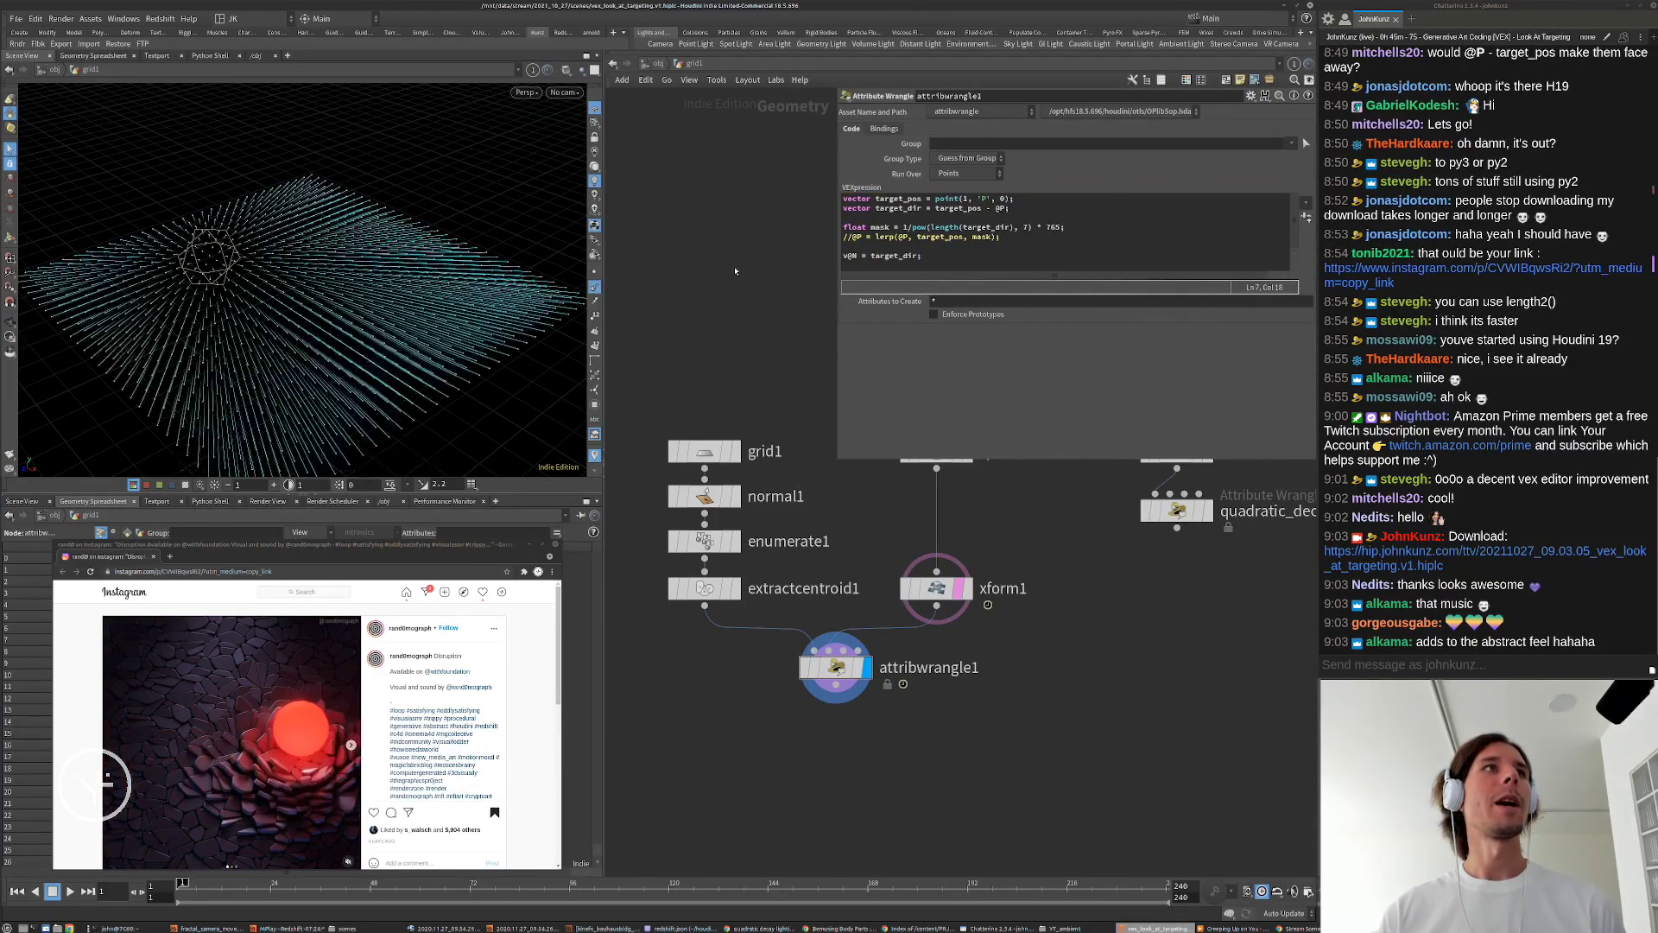
key("Up")
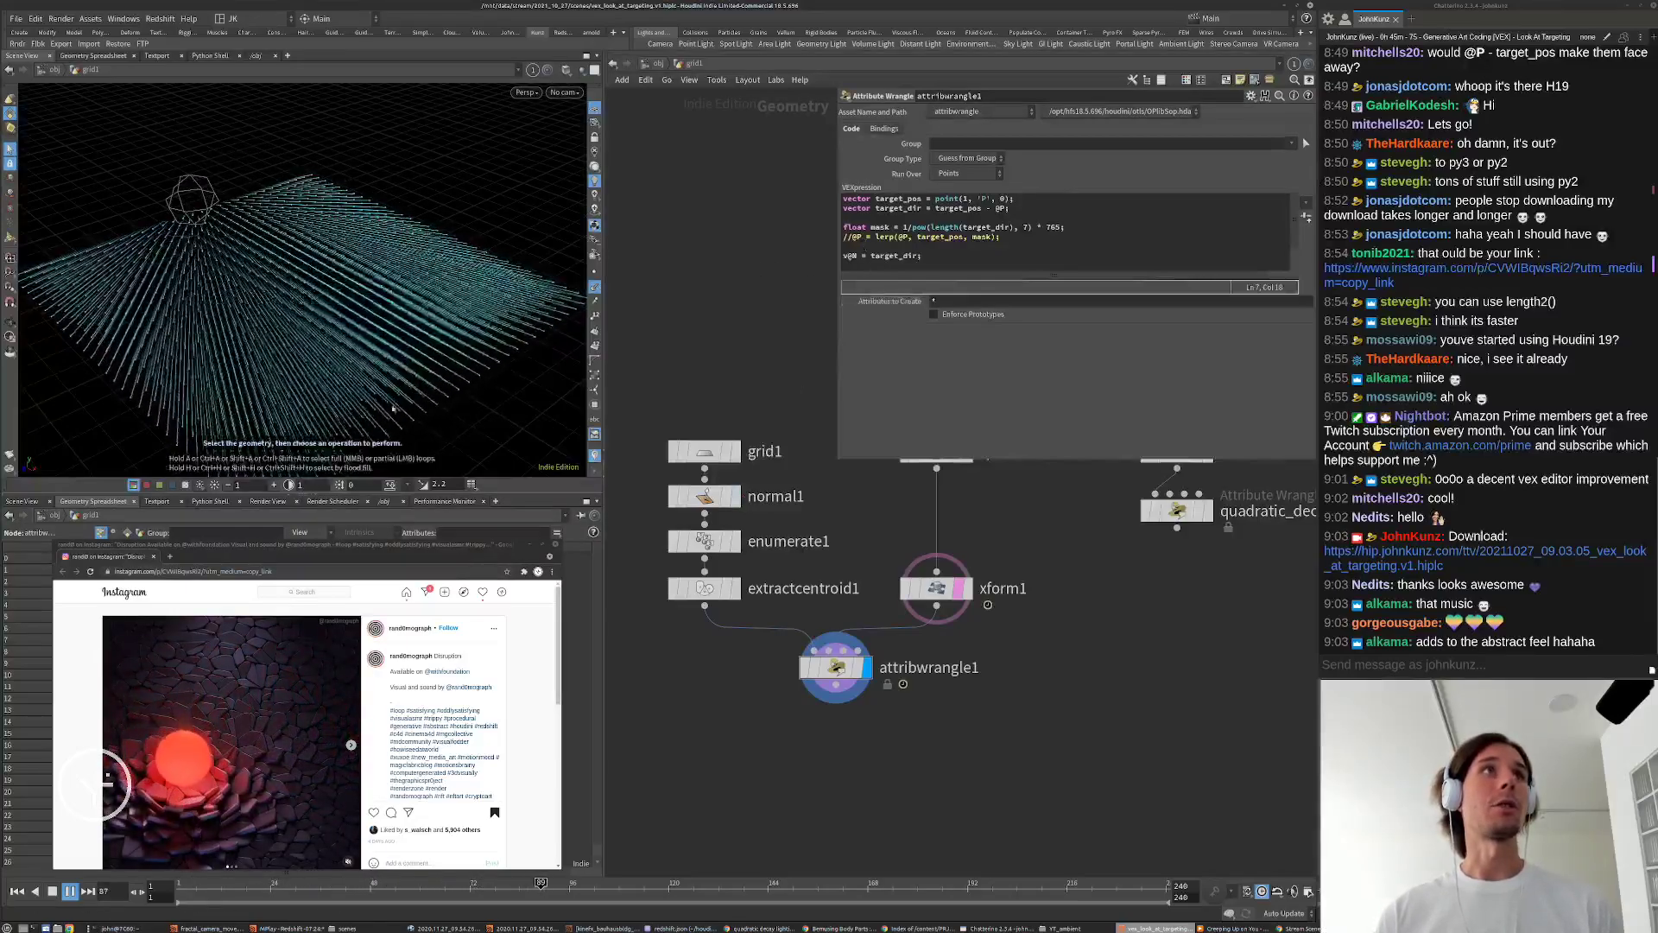
left_click_drag(393, 409, 469, 173, "alt")
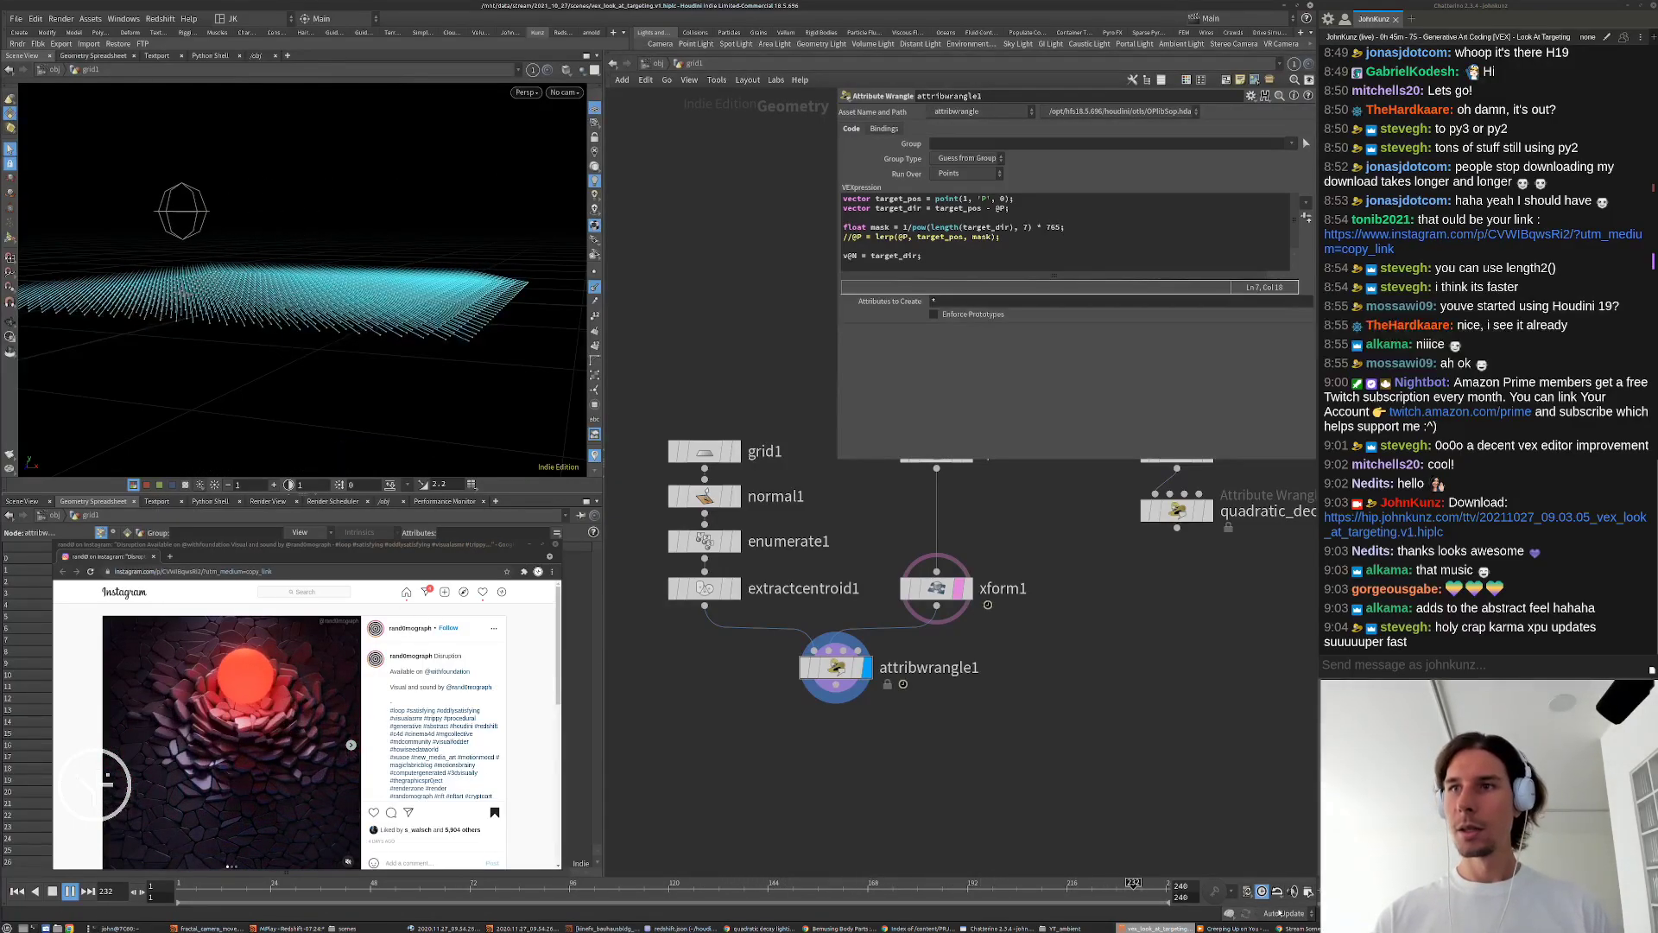
Step: Switch to the Chrome window with the Google search, resume the first Houdini archive download, and move the window out of the workspace
key("alt+Tab")
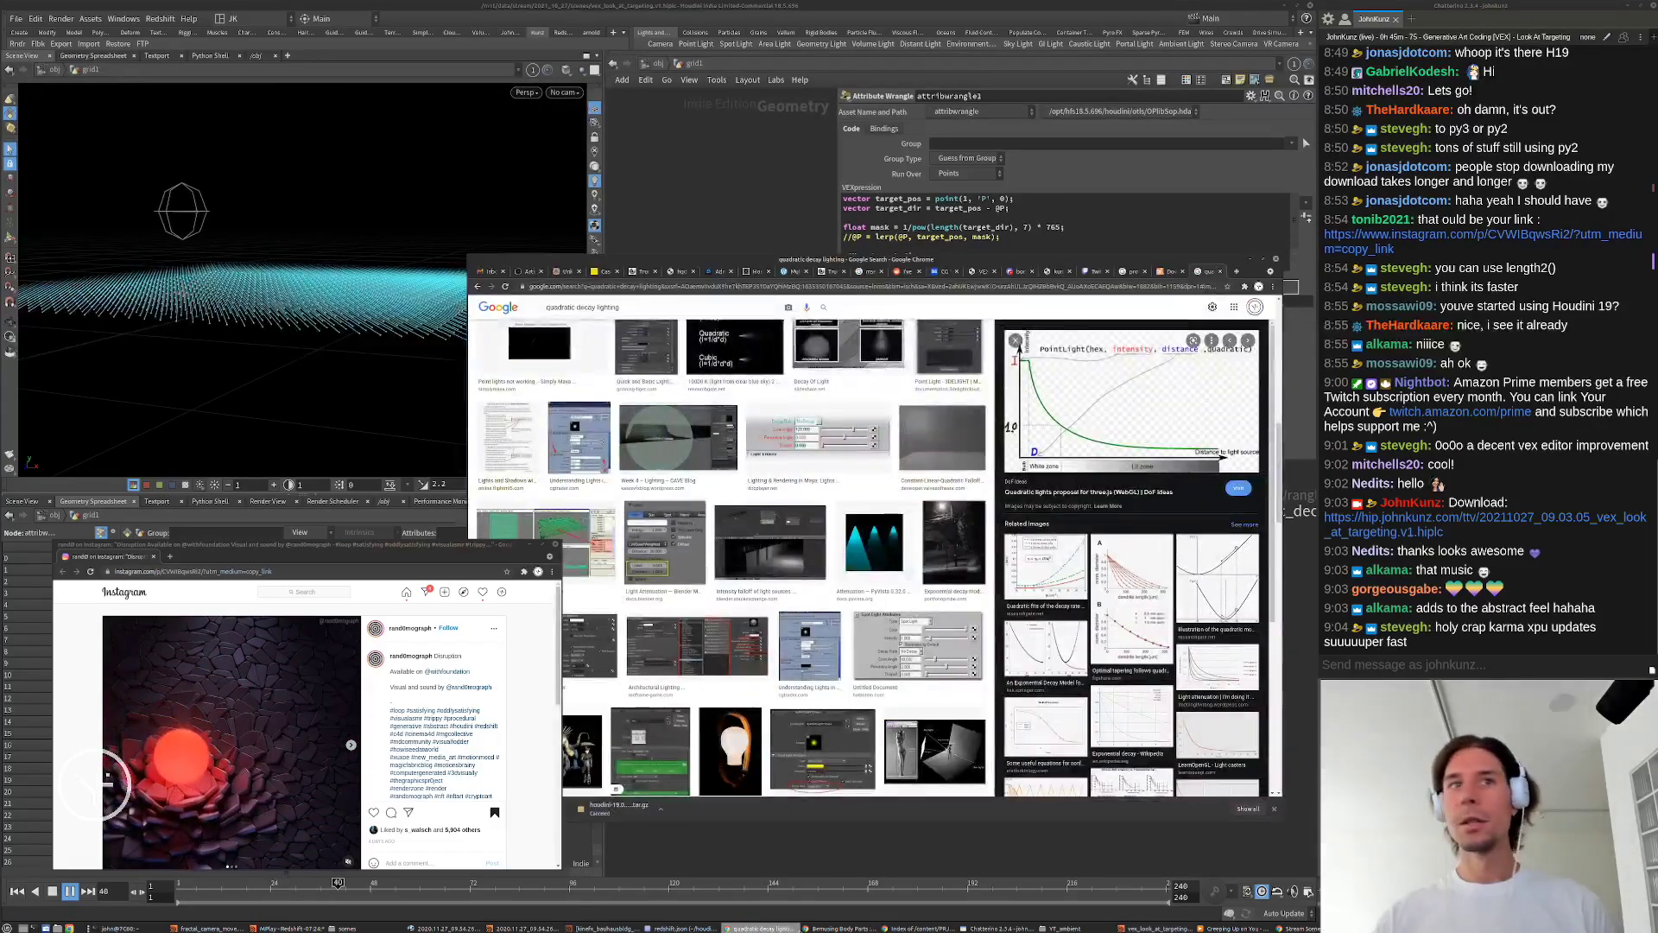
left_click_drag(825, 259, 971, 179)
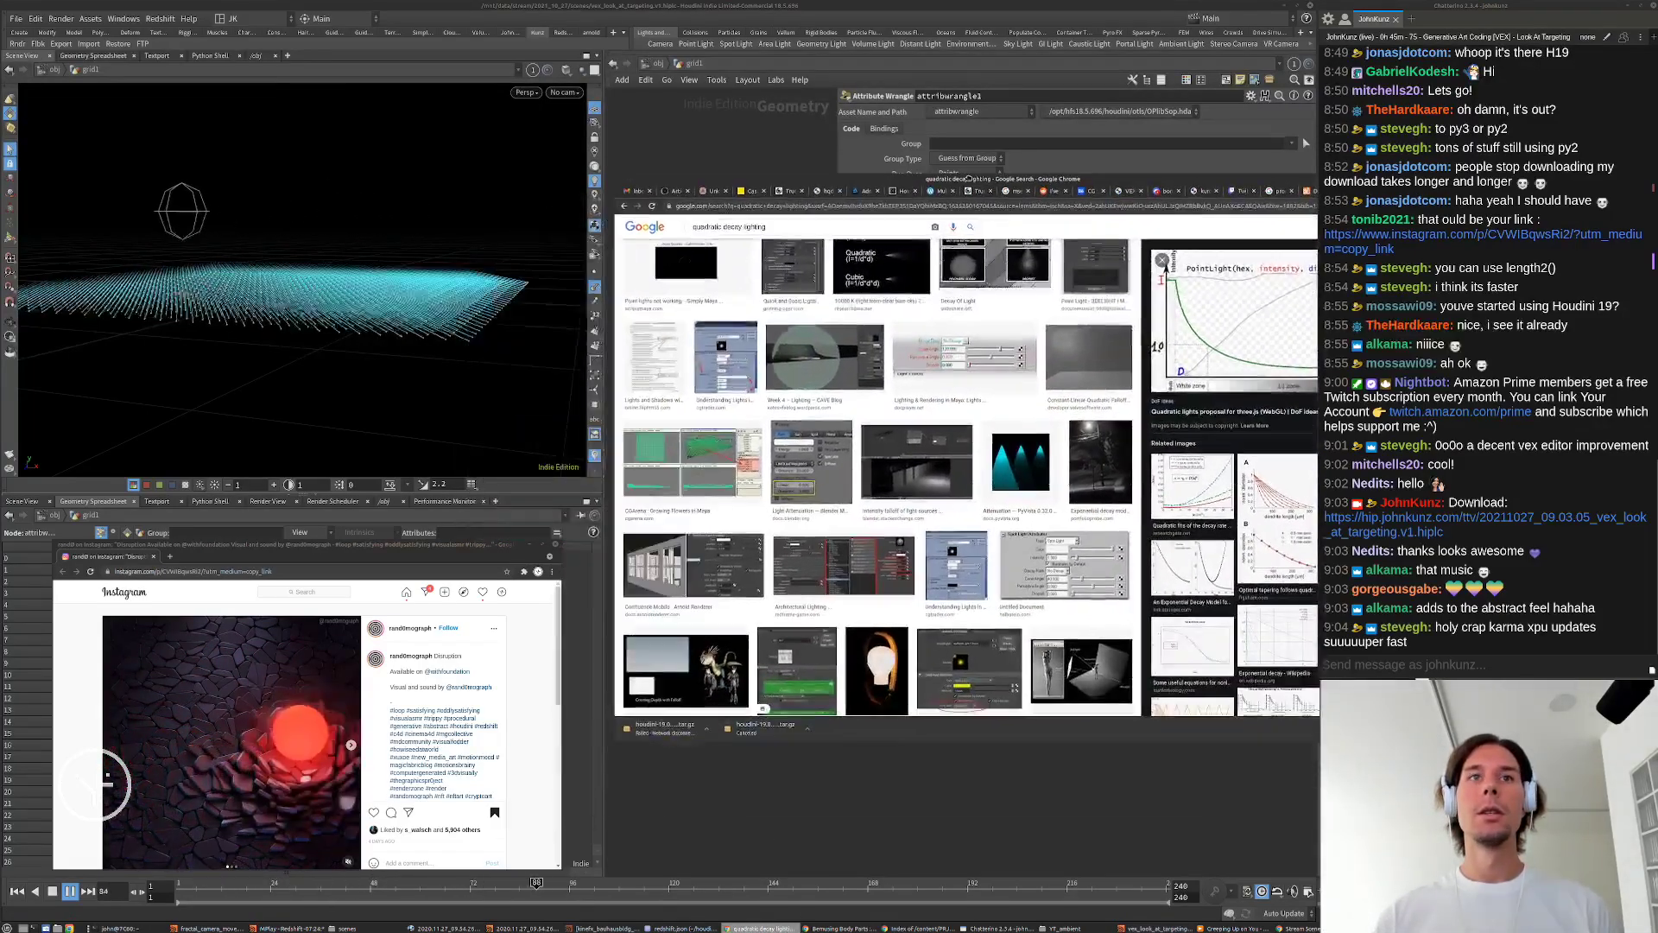
left_click(707, 733)
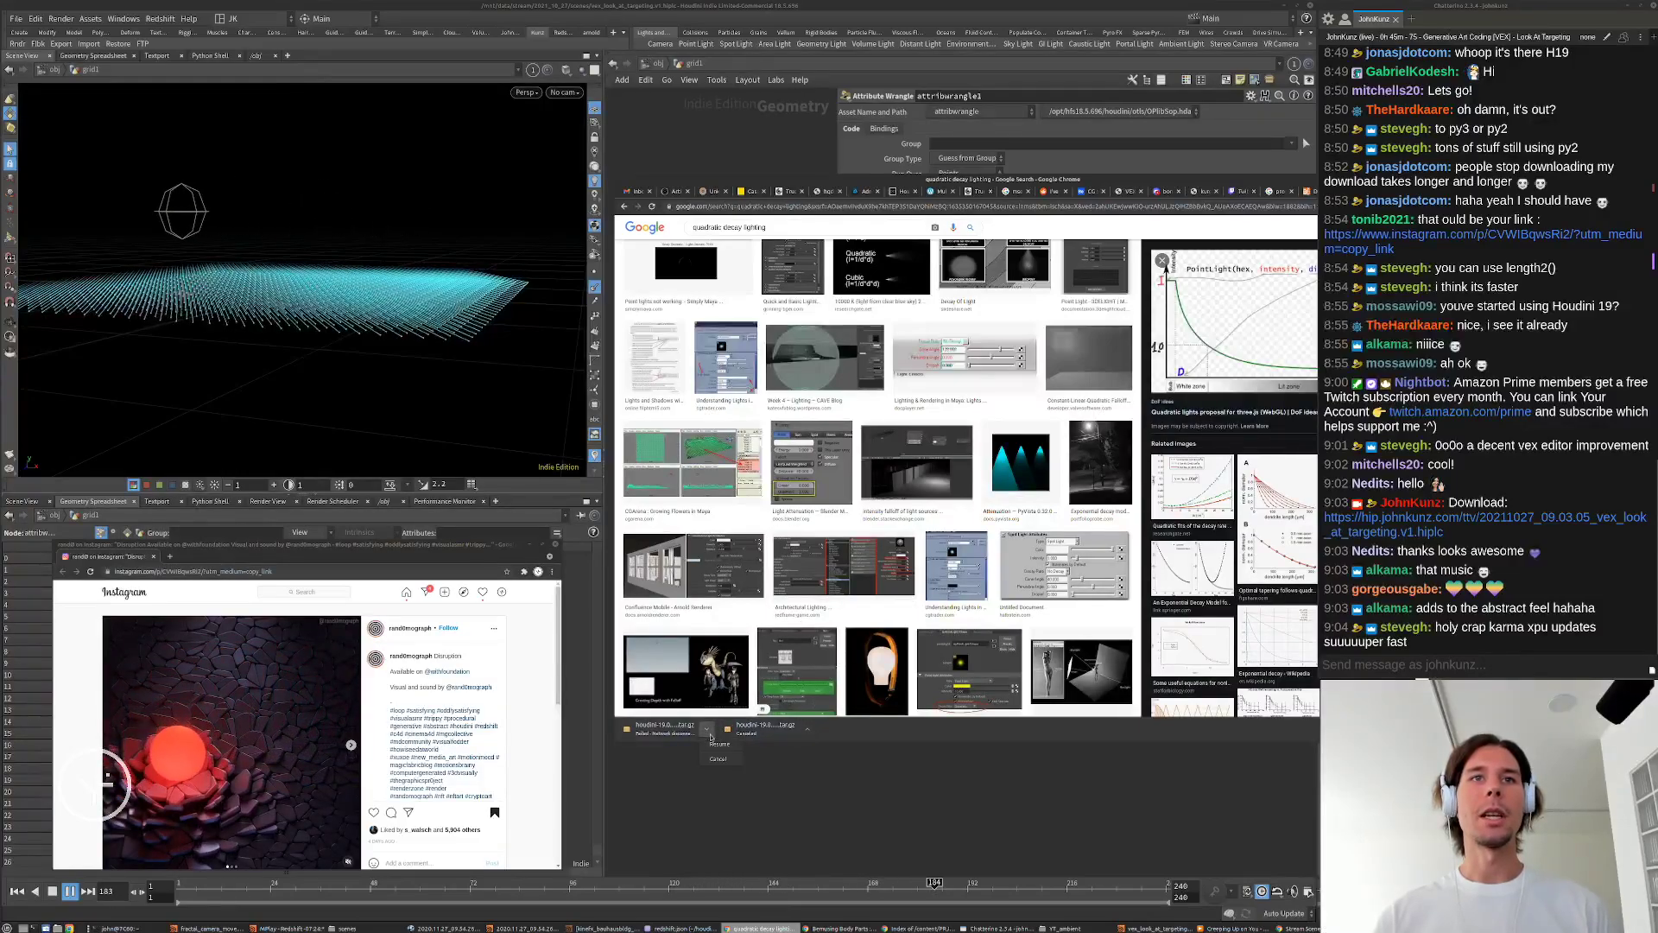
left_click(717, 743)
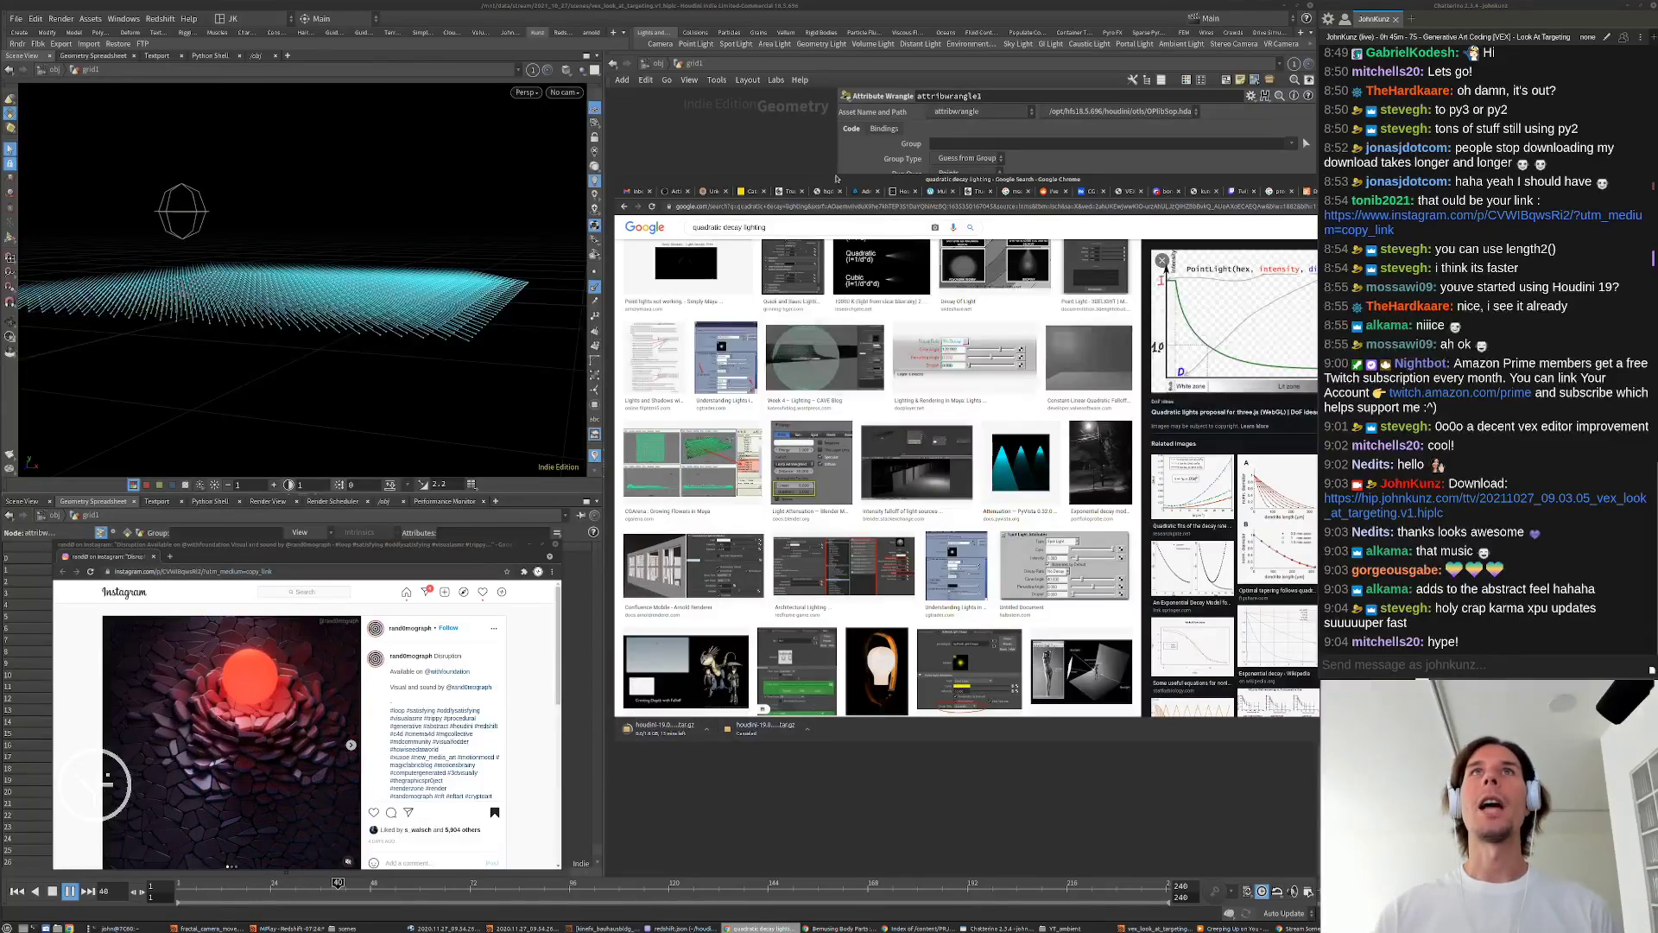
left_click_drag(835, 181, 1657, 518)
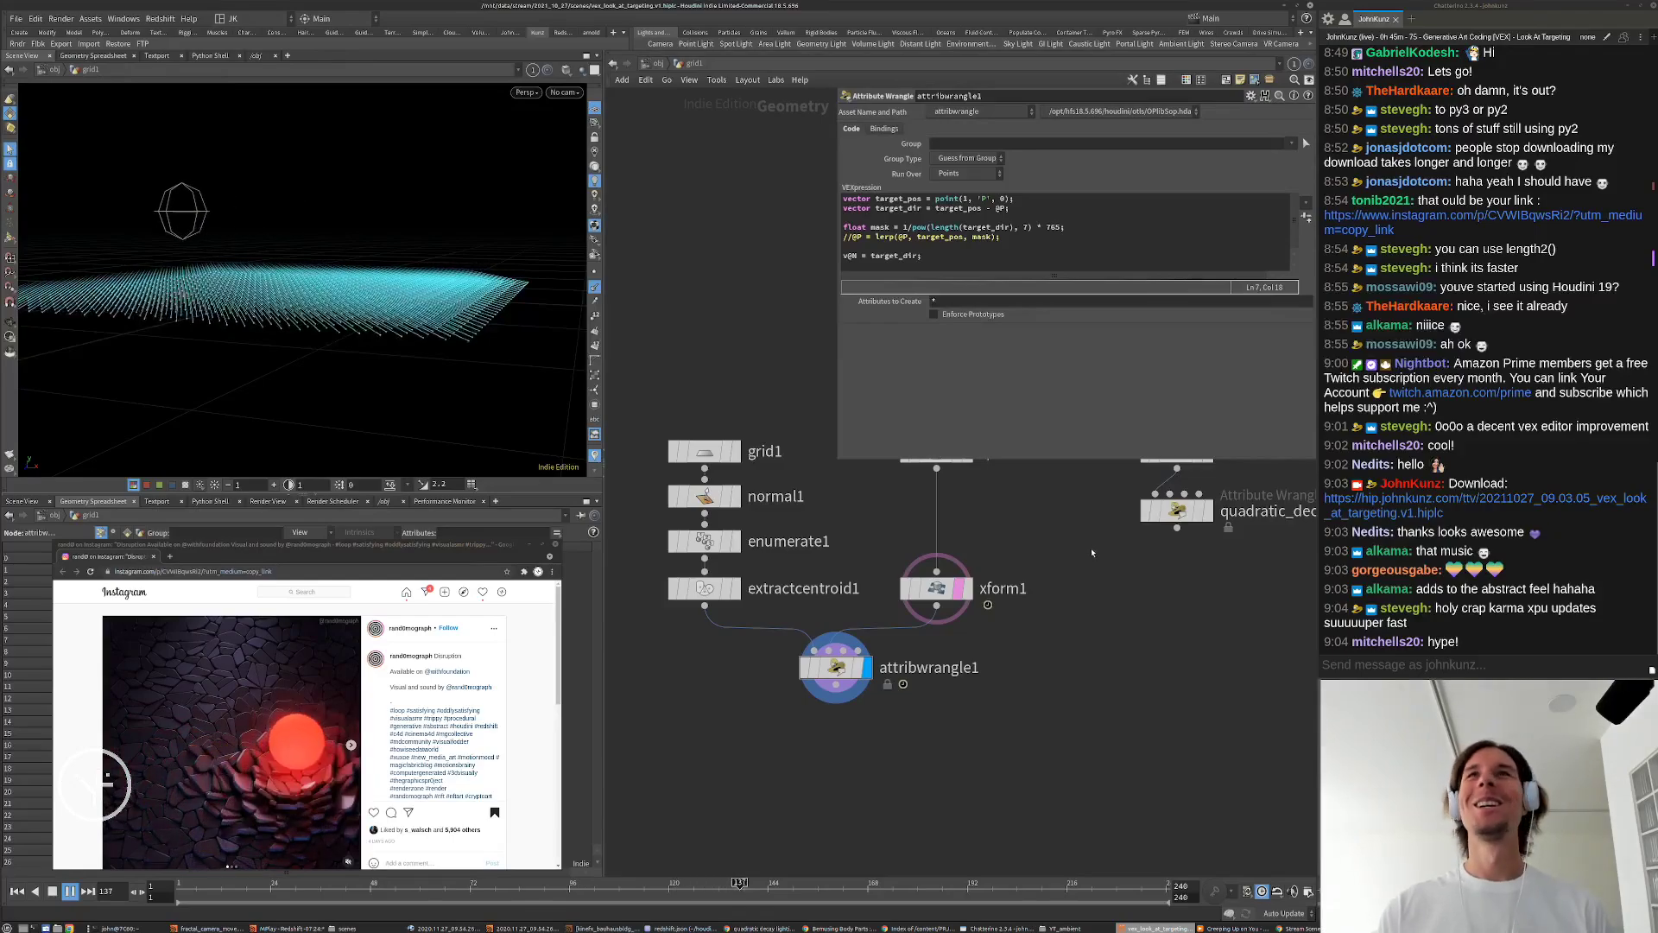
Step: Examine the target-facing normals from higher above during playback, and return the timeline to frame 1 with playback stopped
scroll(1092, 552, "down", 2)
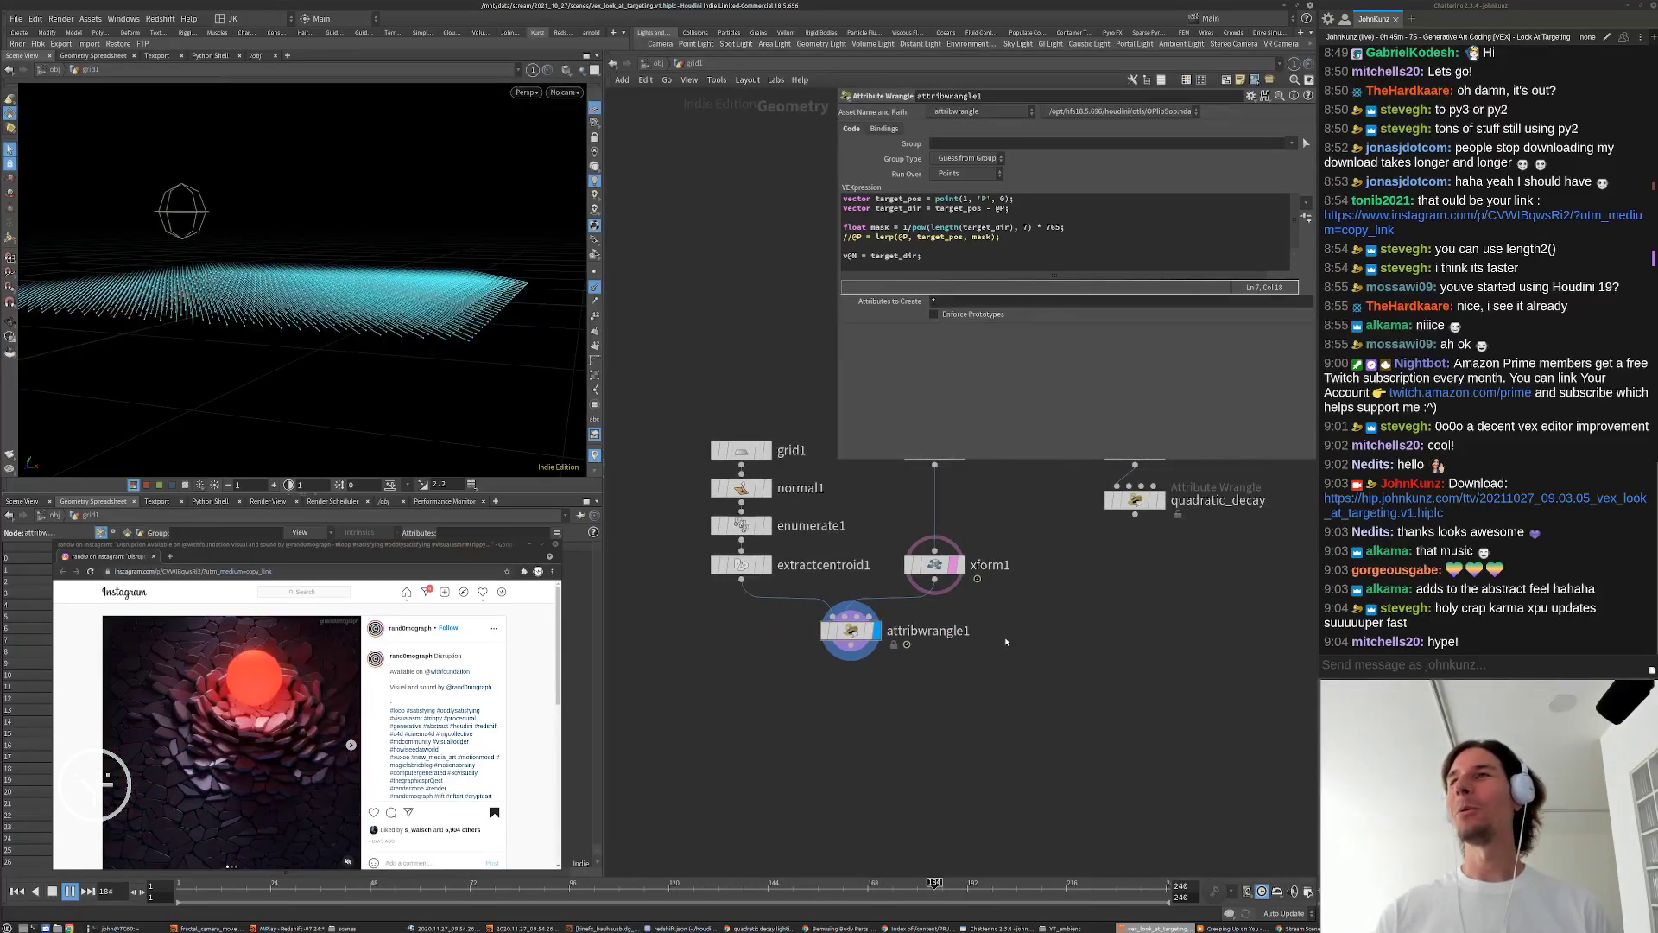
scroll(1030, 576, "down", 1)
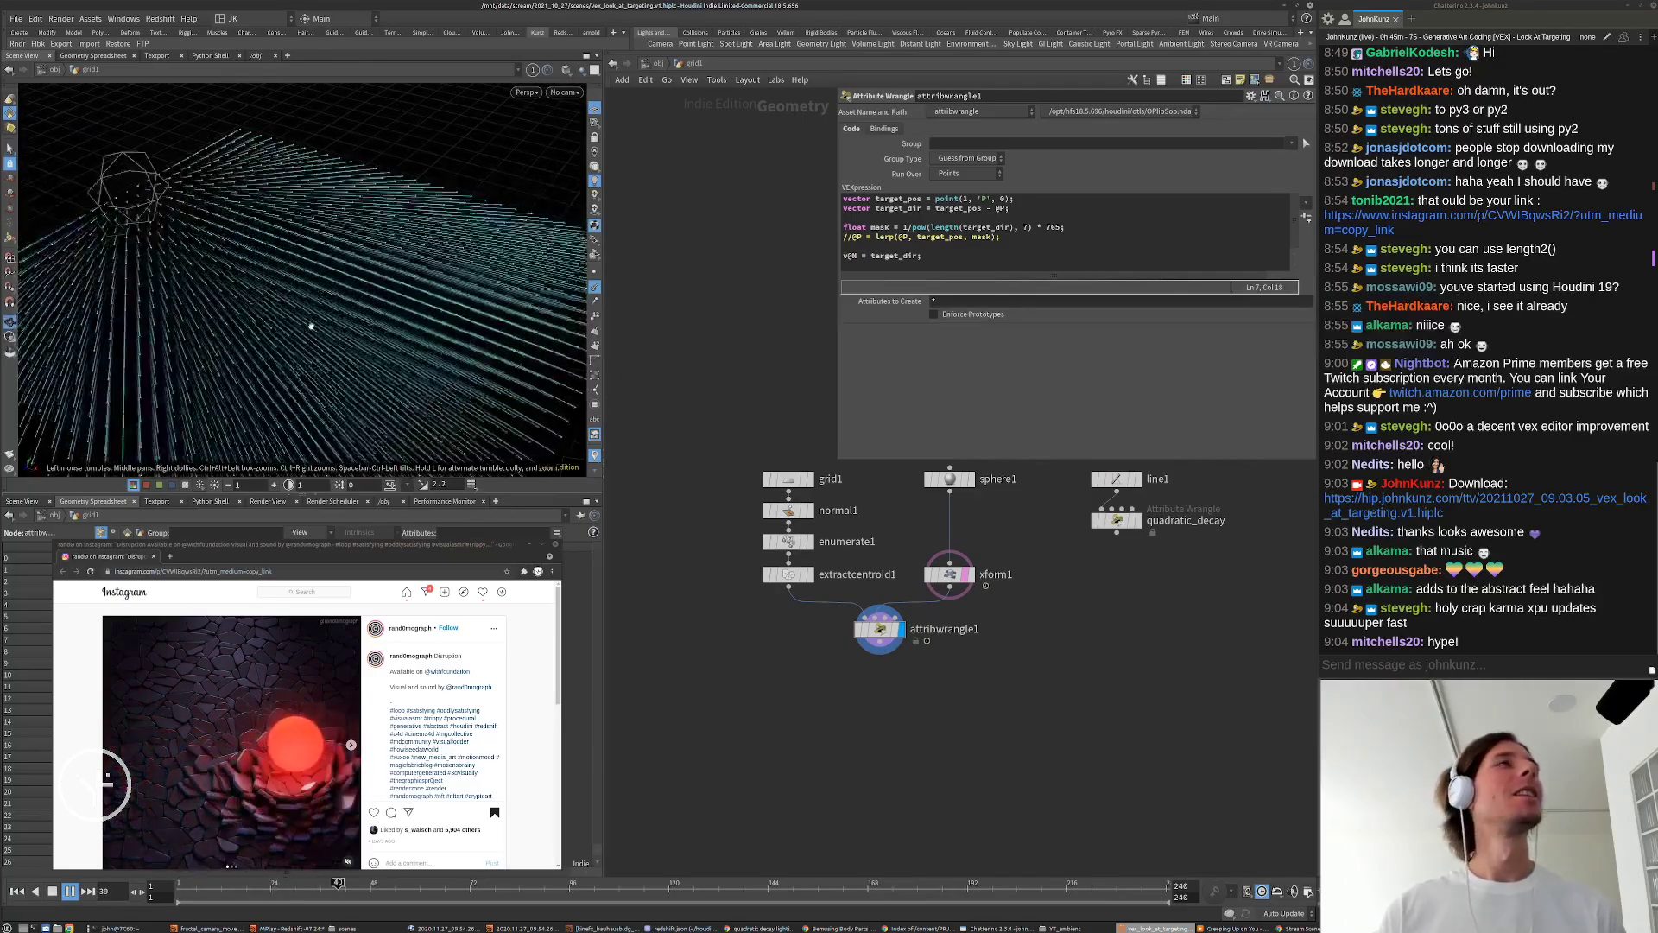
left_click_drag(353, 220, 376, 208, "alt")
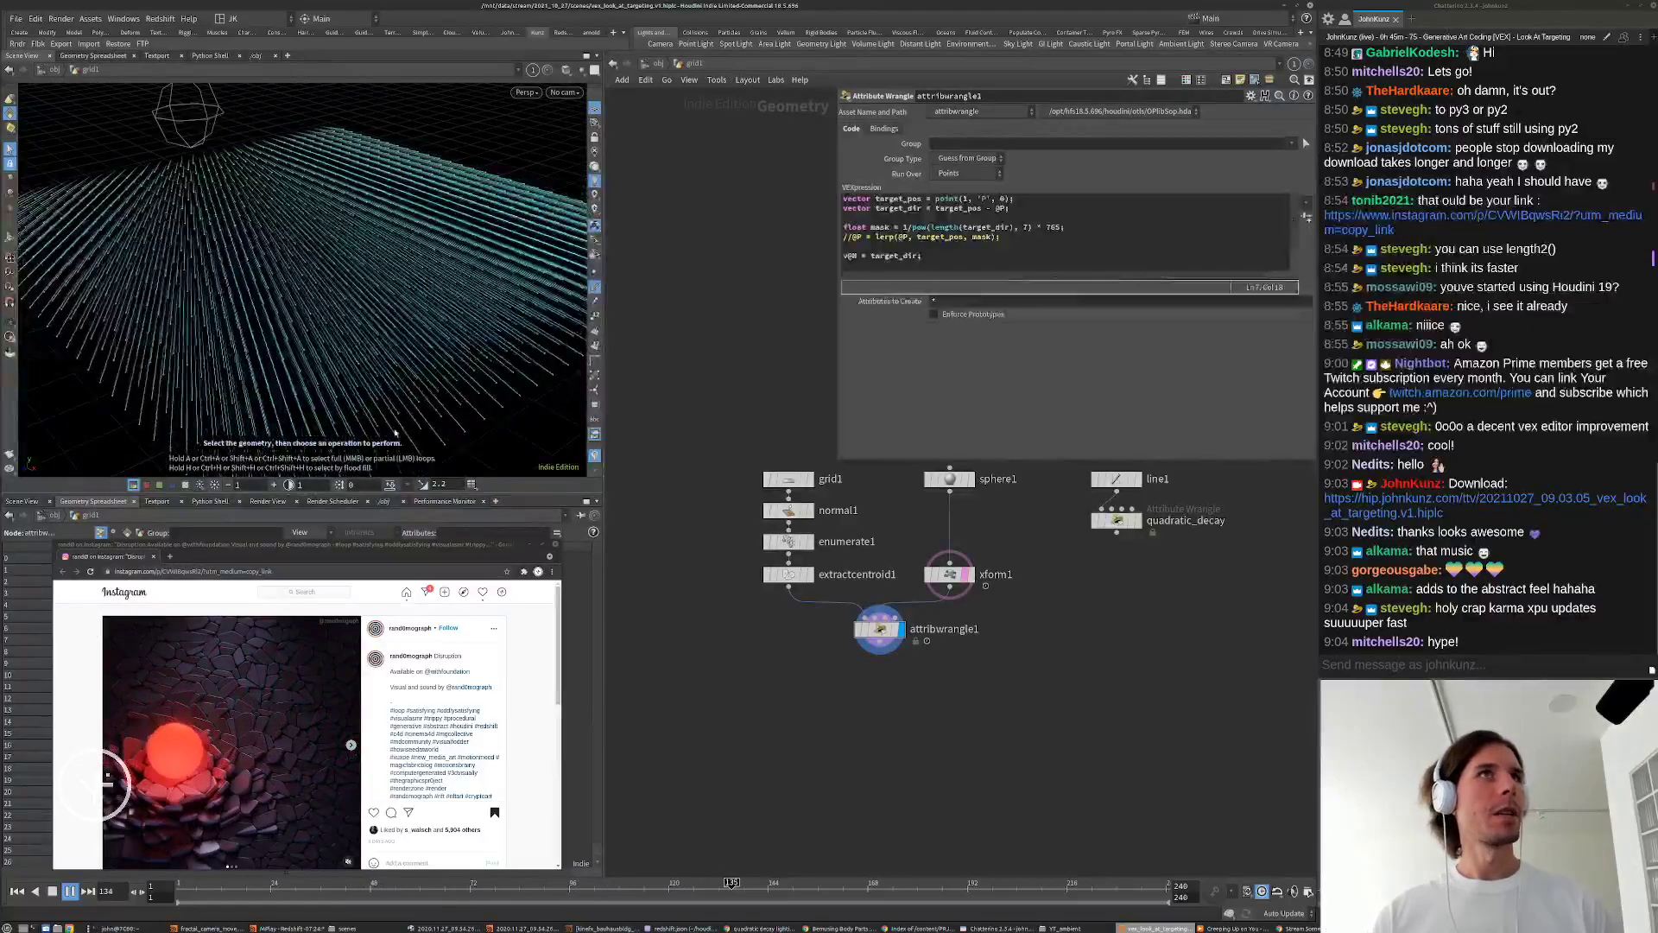
key("ctrl+Up")
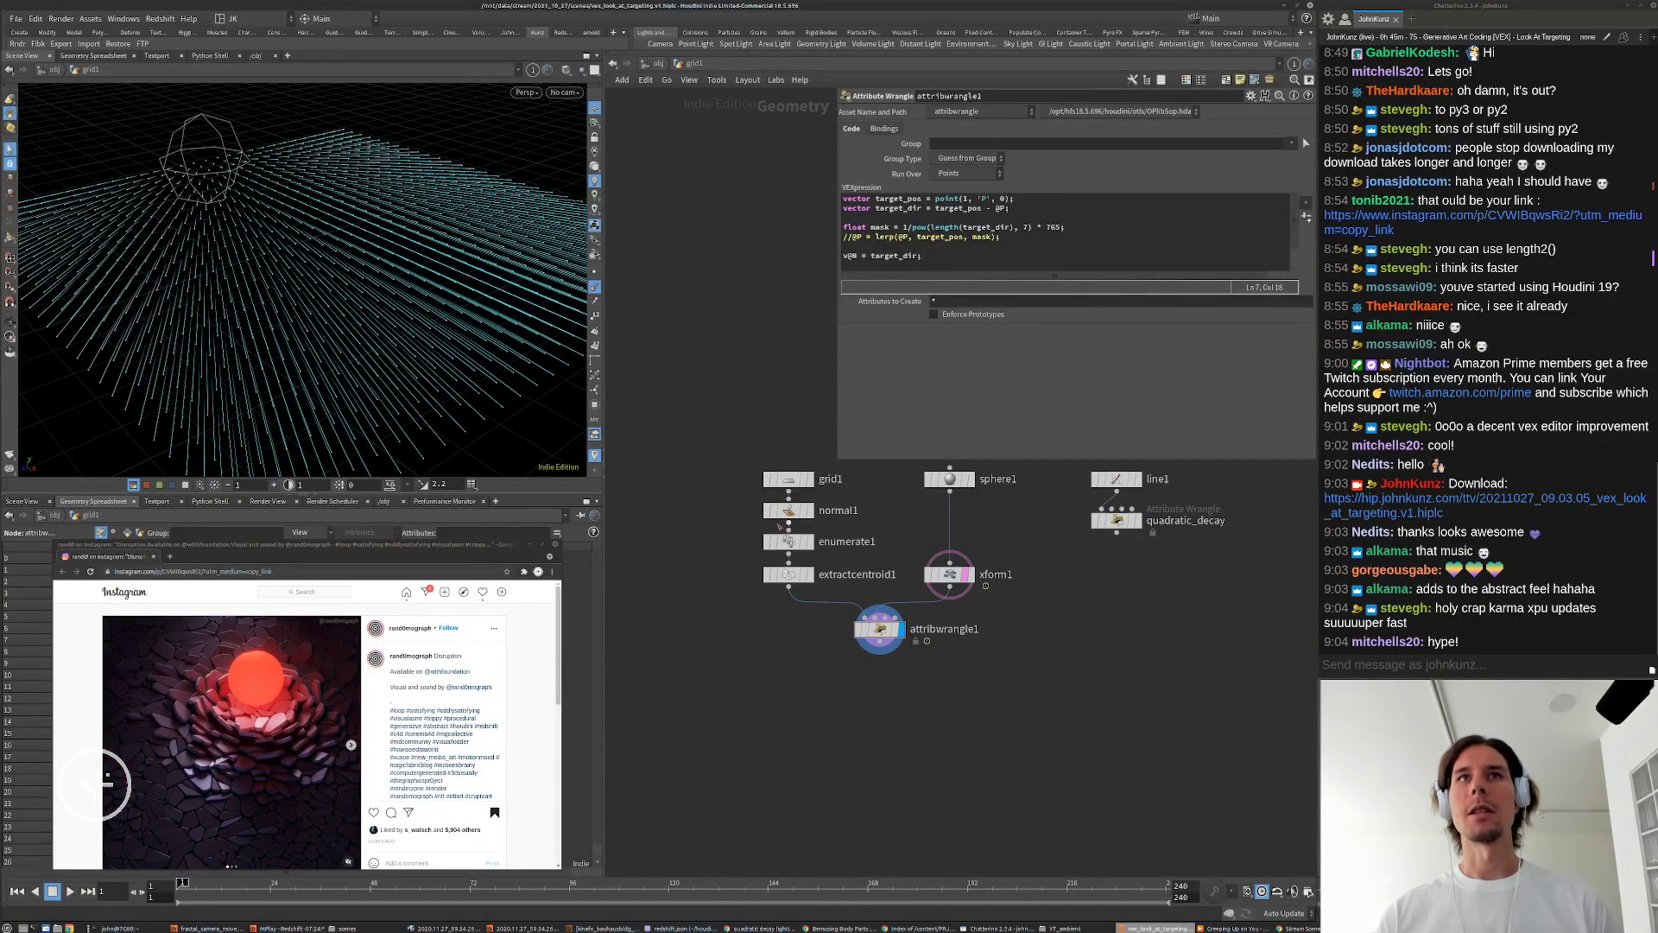
Step: Move grid1 up to leave a gap above normal1, and display grid1 with its parameters open
scroll(795, 523, "up", 3)
left_click_drag(795, 464, 794, 428)
key("Tab")
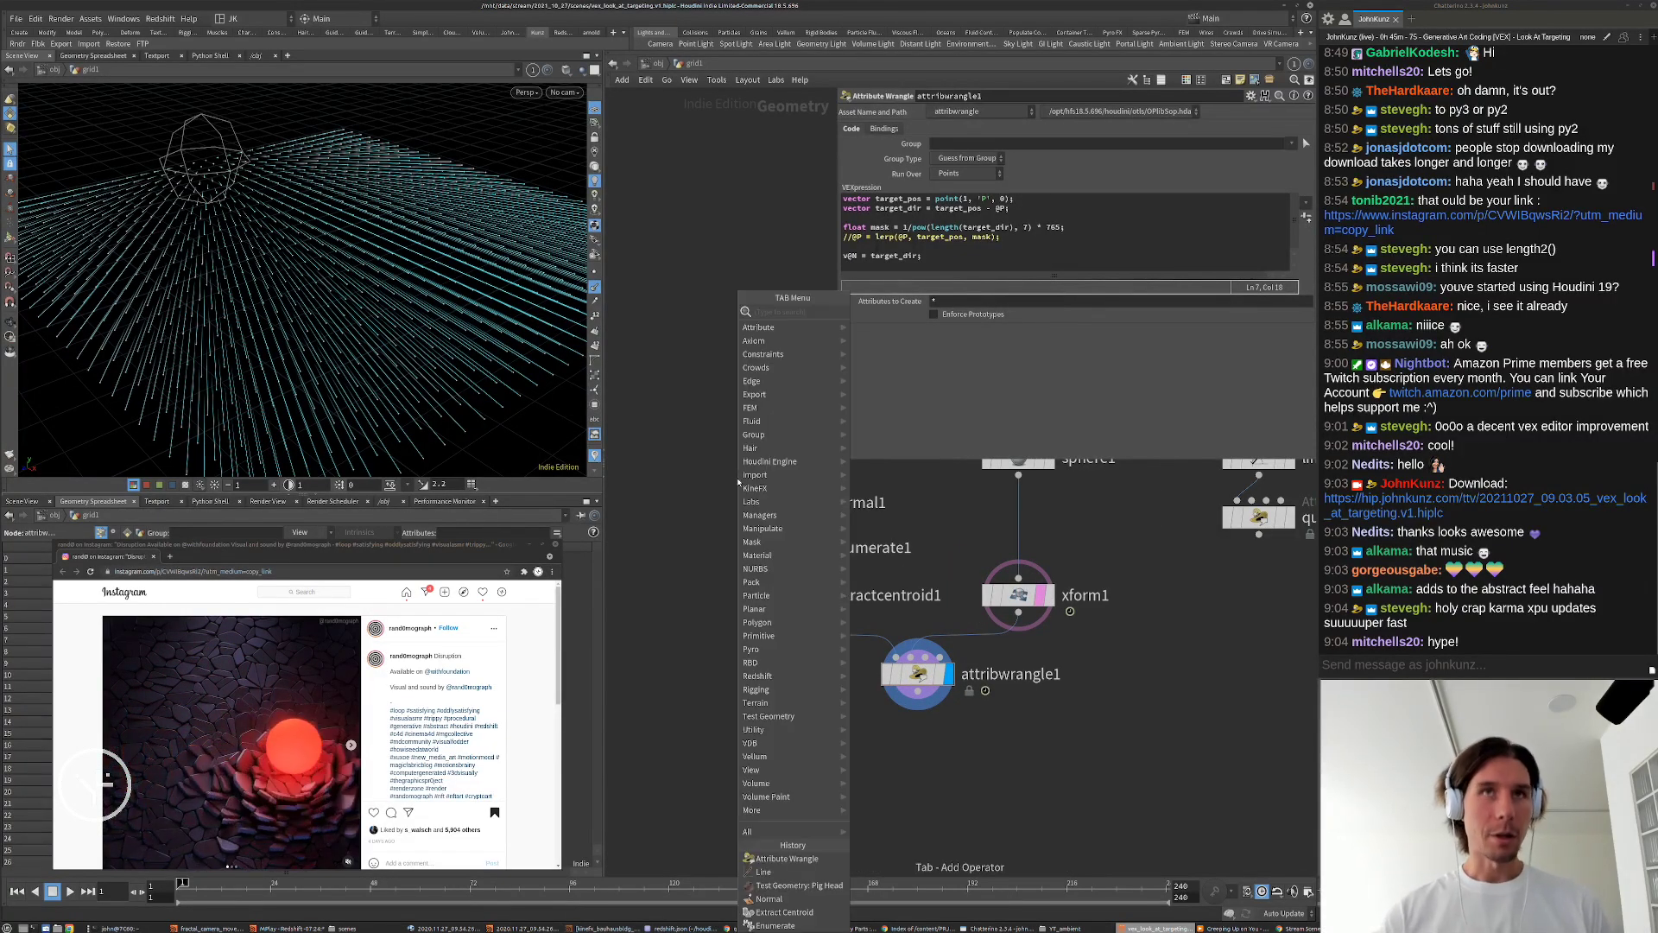
key("Escape")
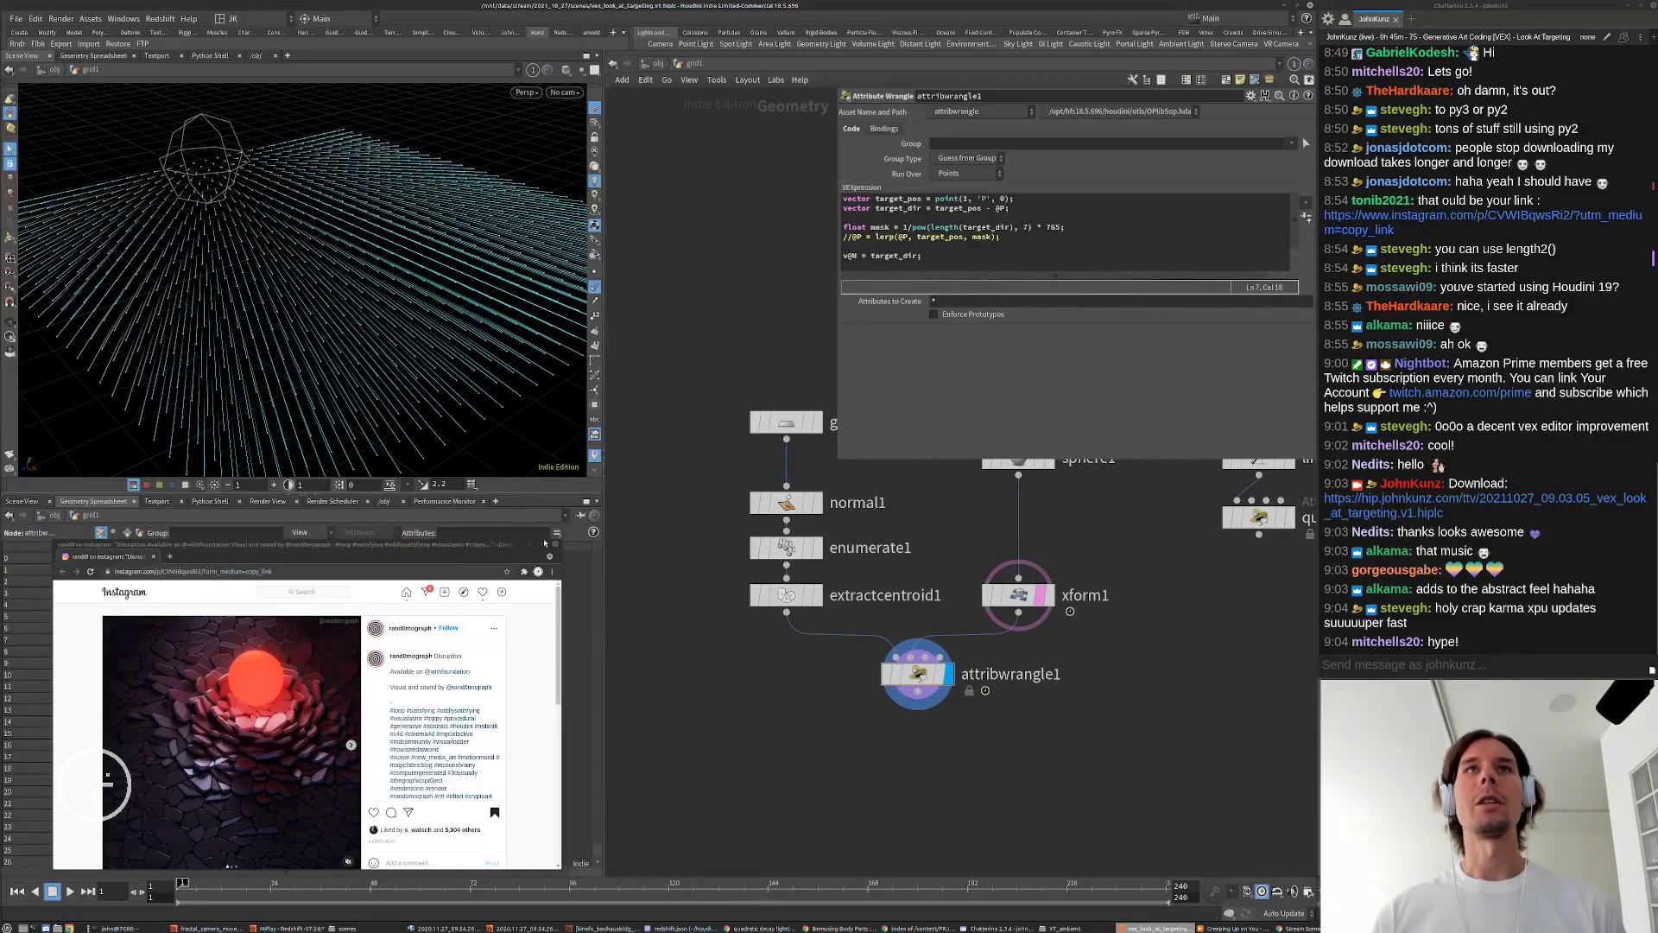
middle_click_drag(668, 488, 625, 591)
left_click(765, 526)
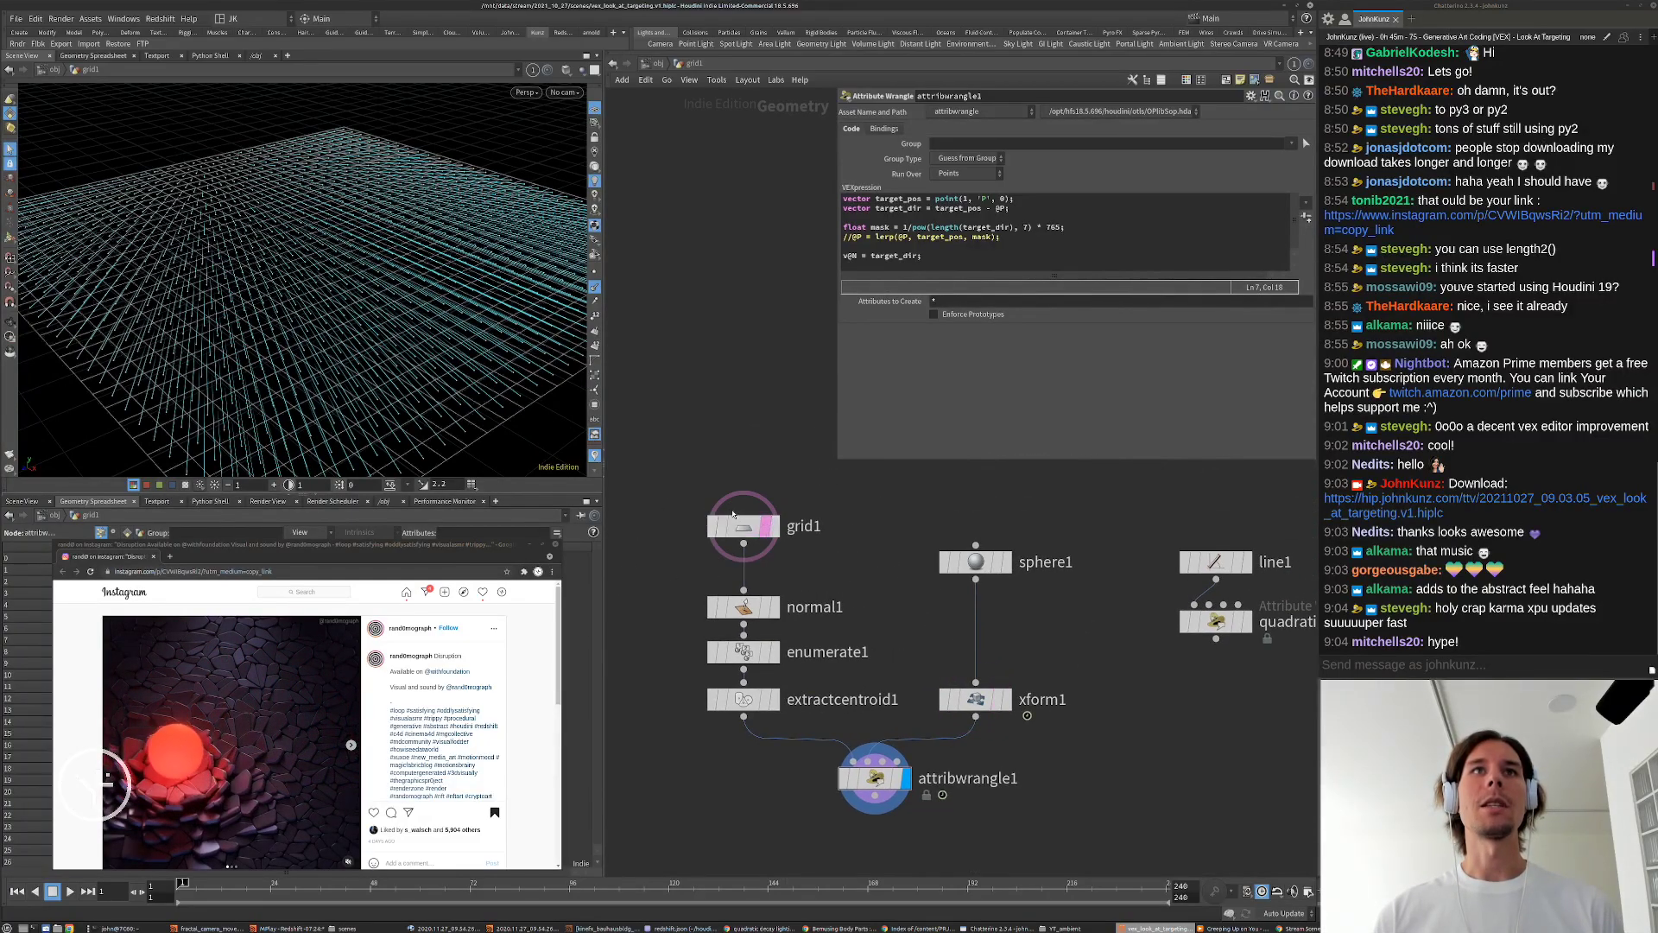
left_click(765, 526)
left_click(744, 526)
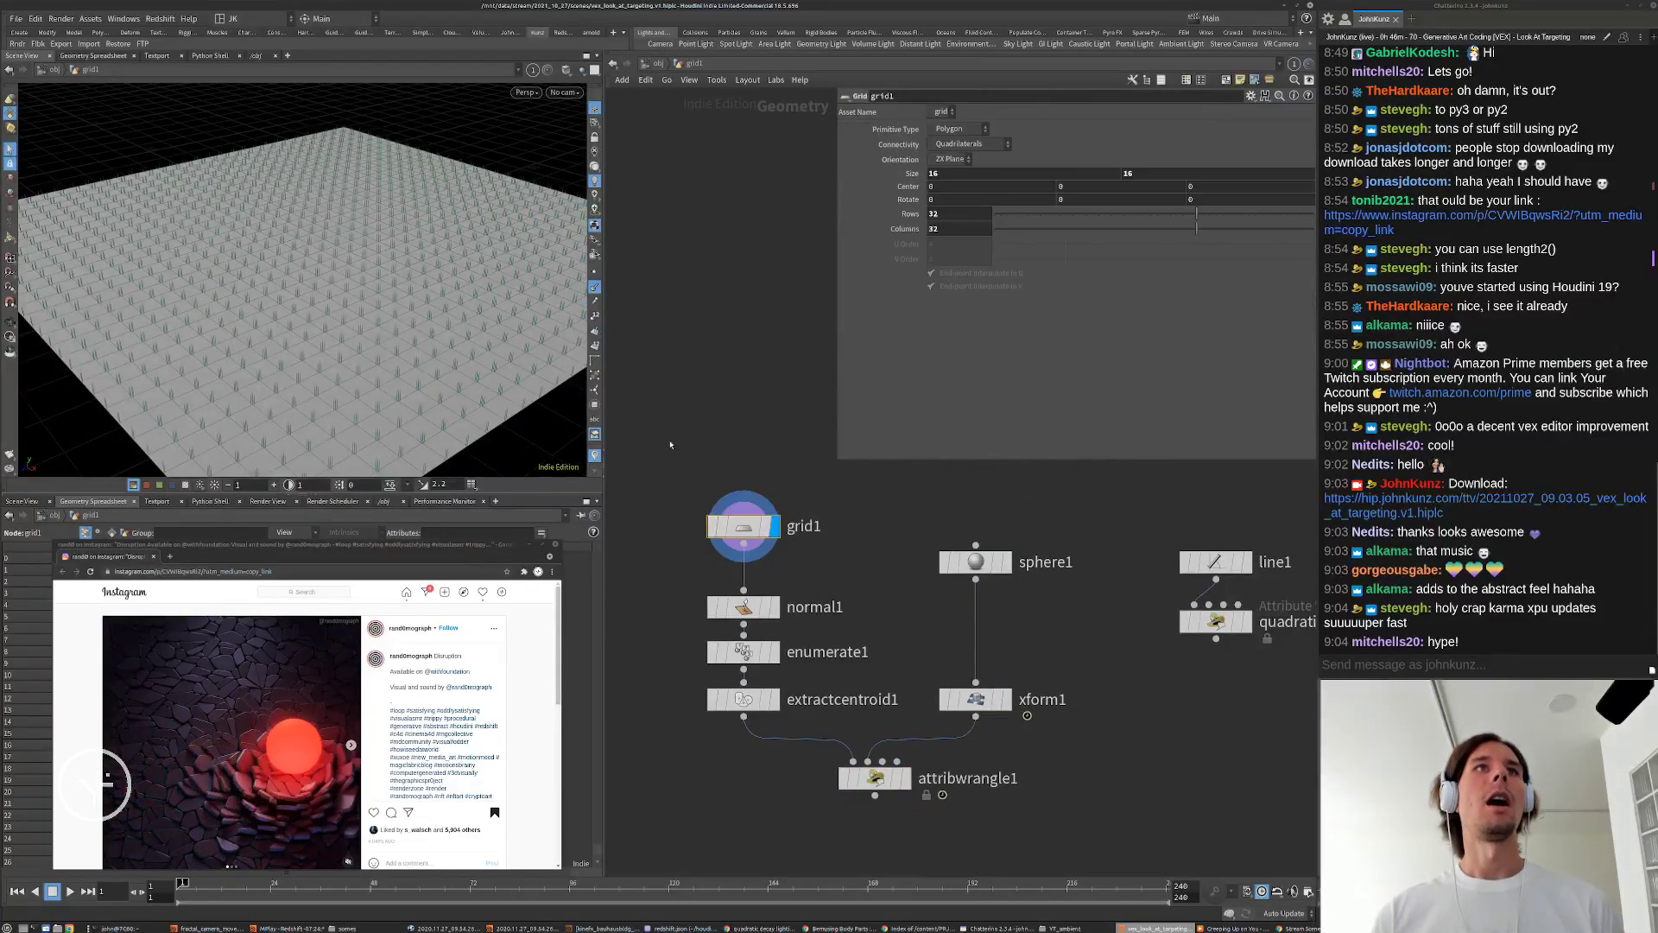
Step: Add a Unique Points node beside grid1 and connect its input to grid1's output
middle_click_drag(637, 527, 731, 484)
key("Tab")
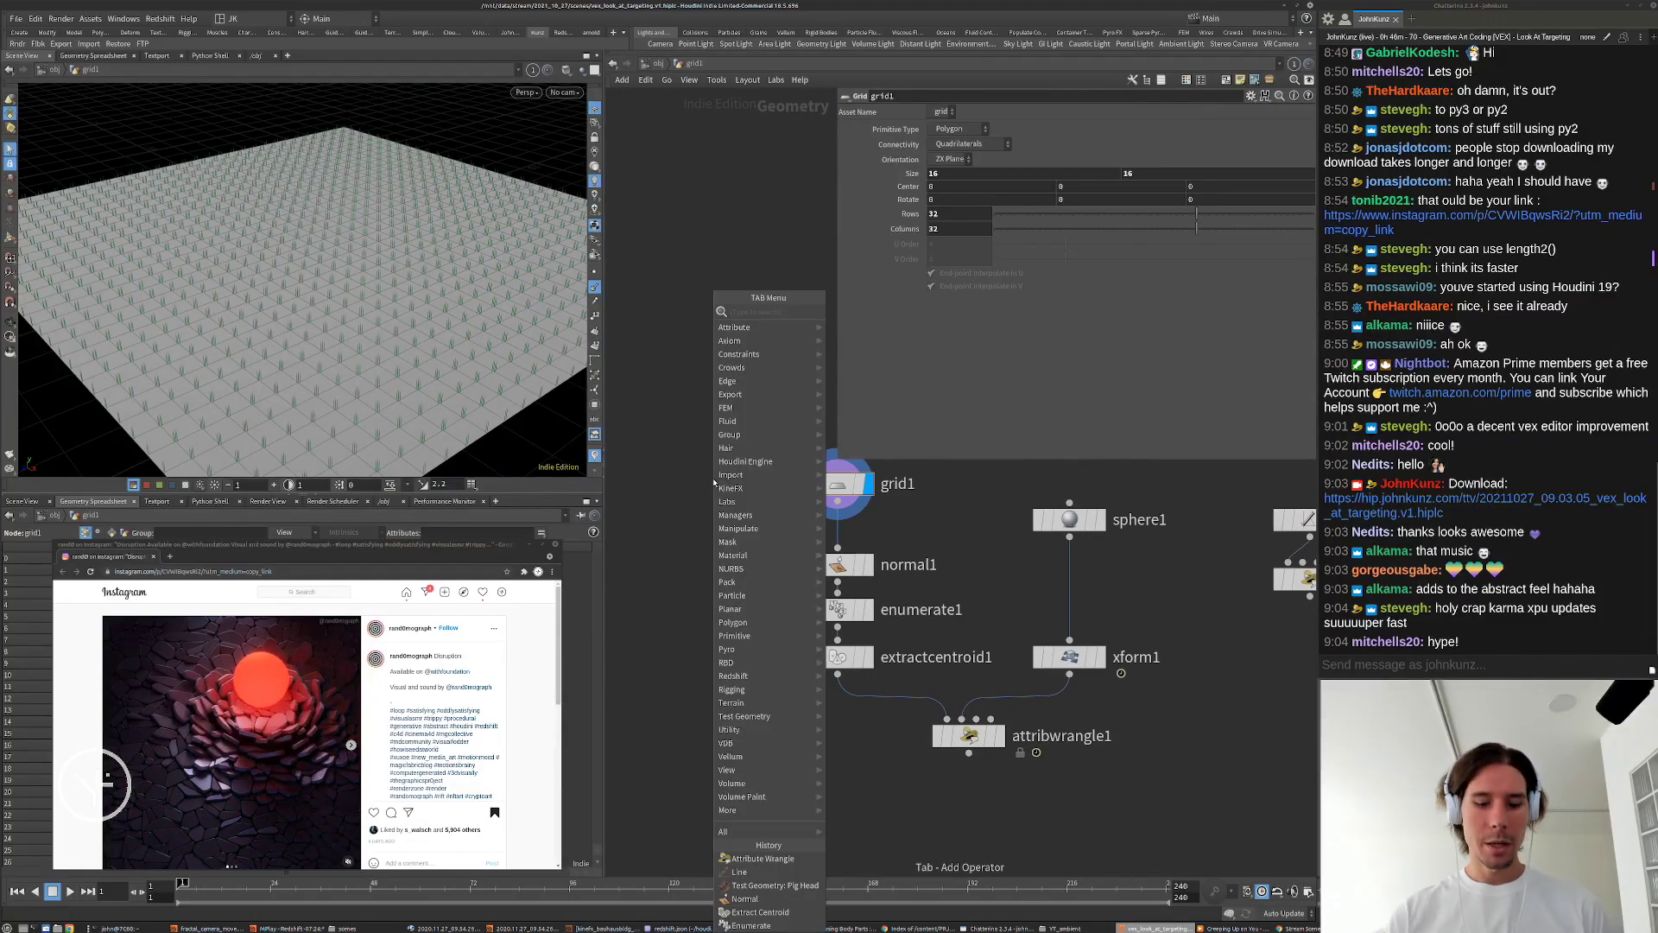
type("uni")
key("Down")
key("Return")
key("Return")
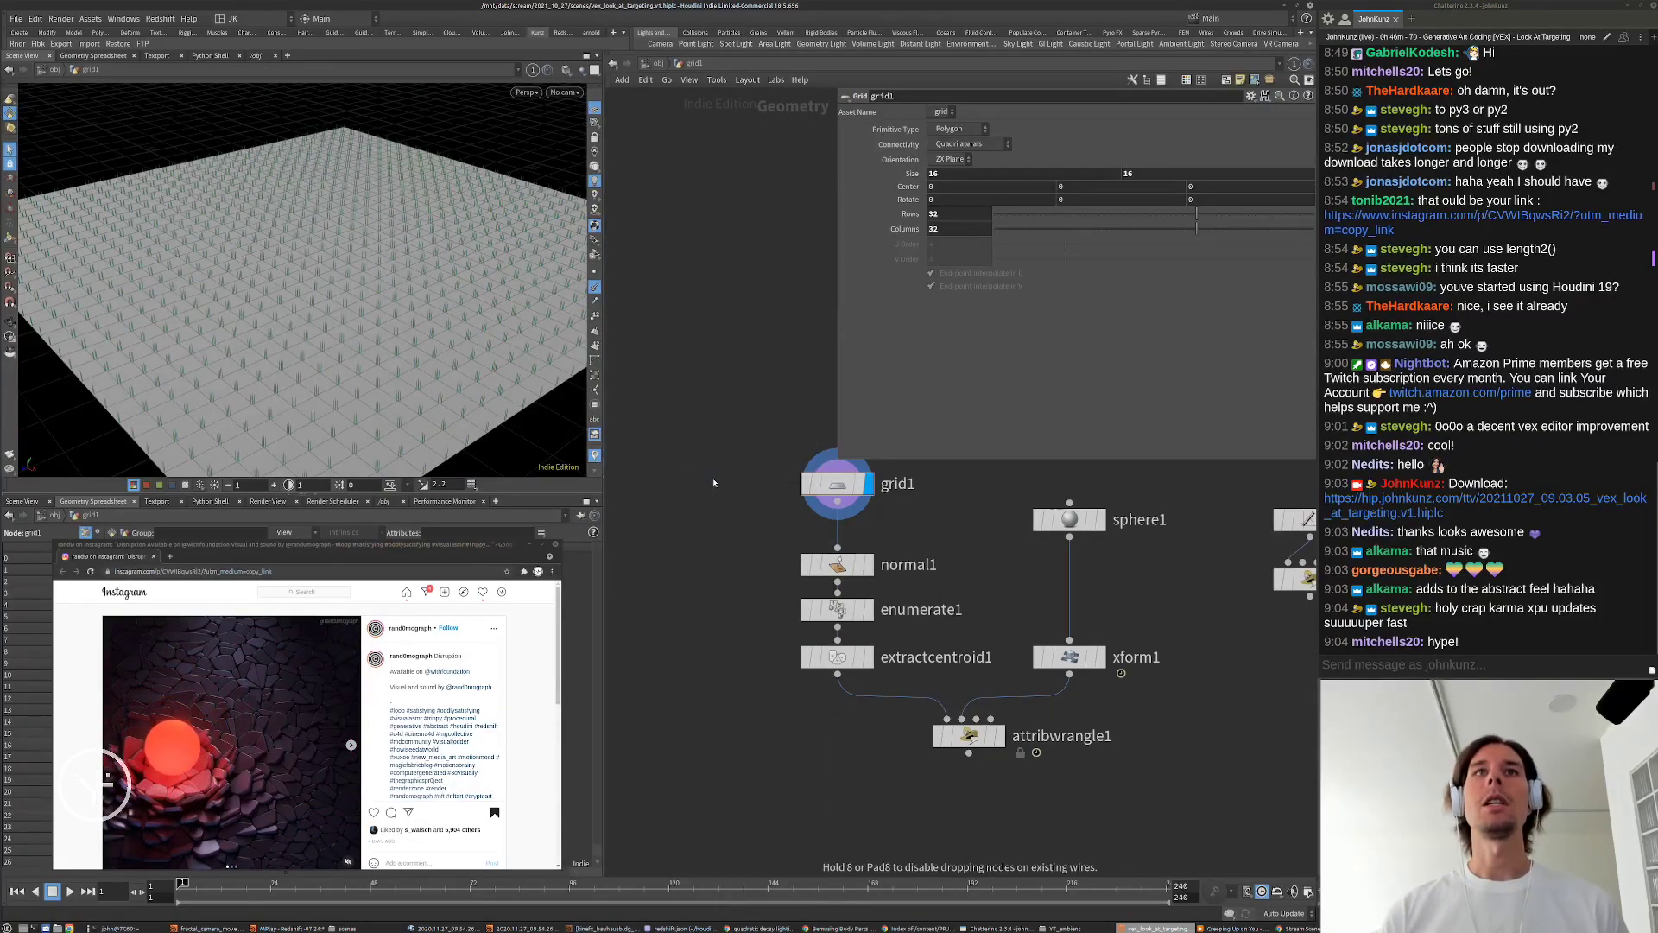
scroll(720, 427, "up", 2)
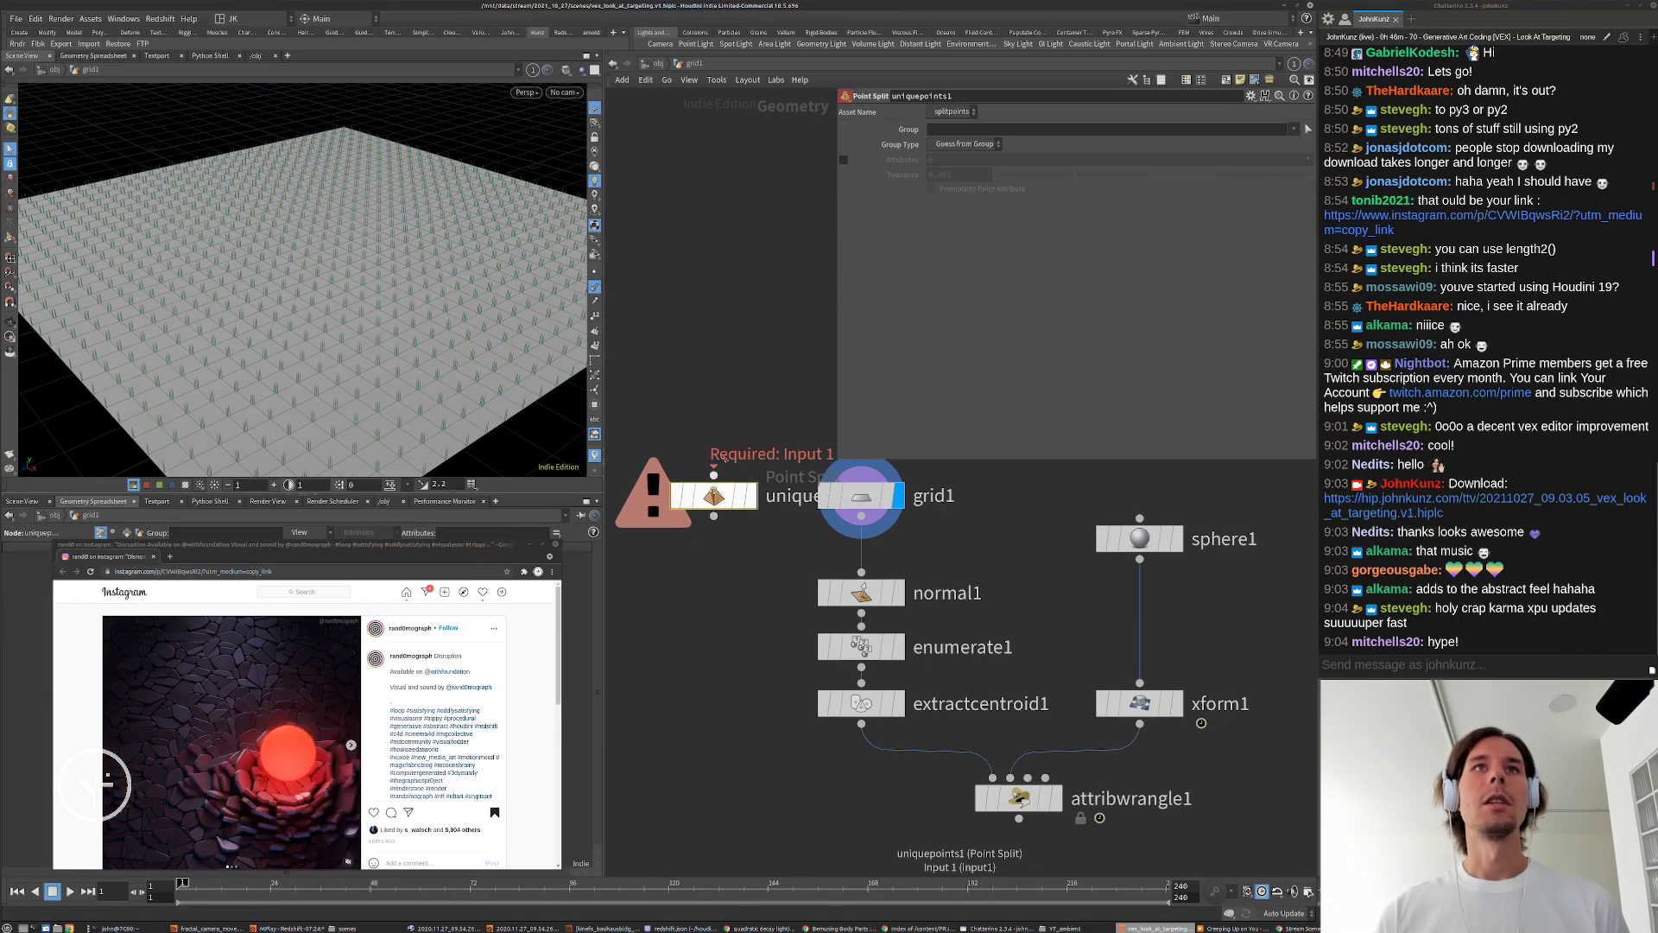
left_click_drag(715, 474, 861, 516)
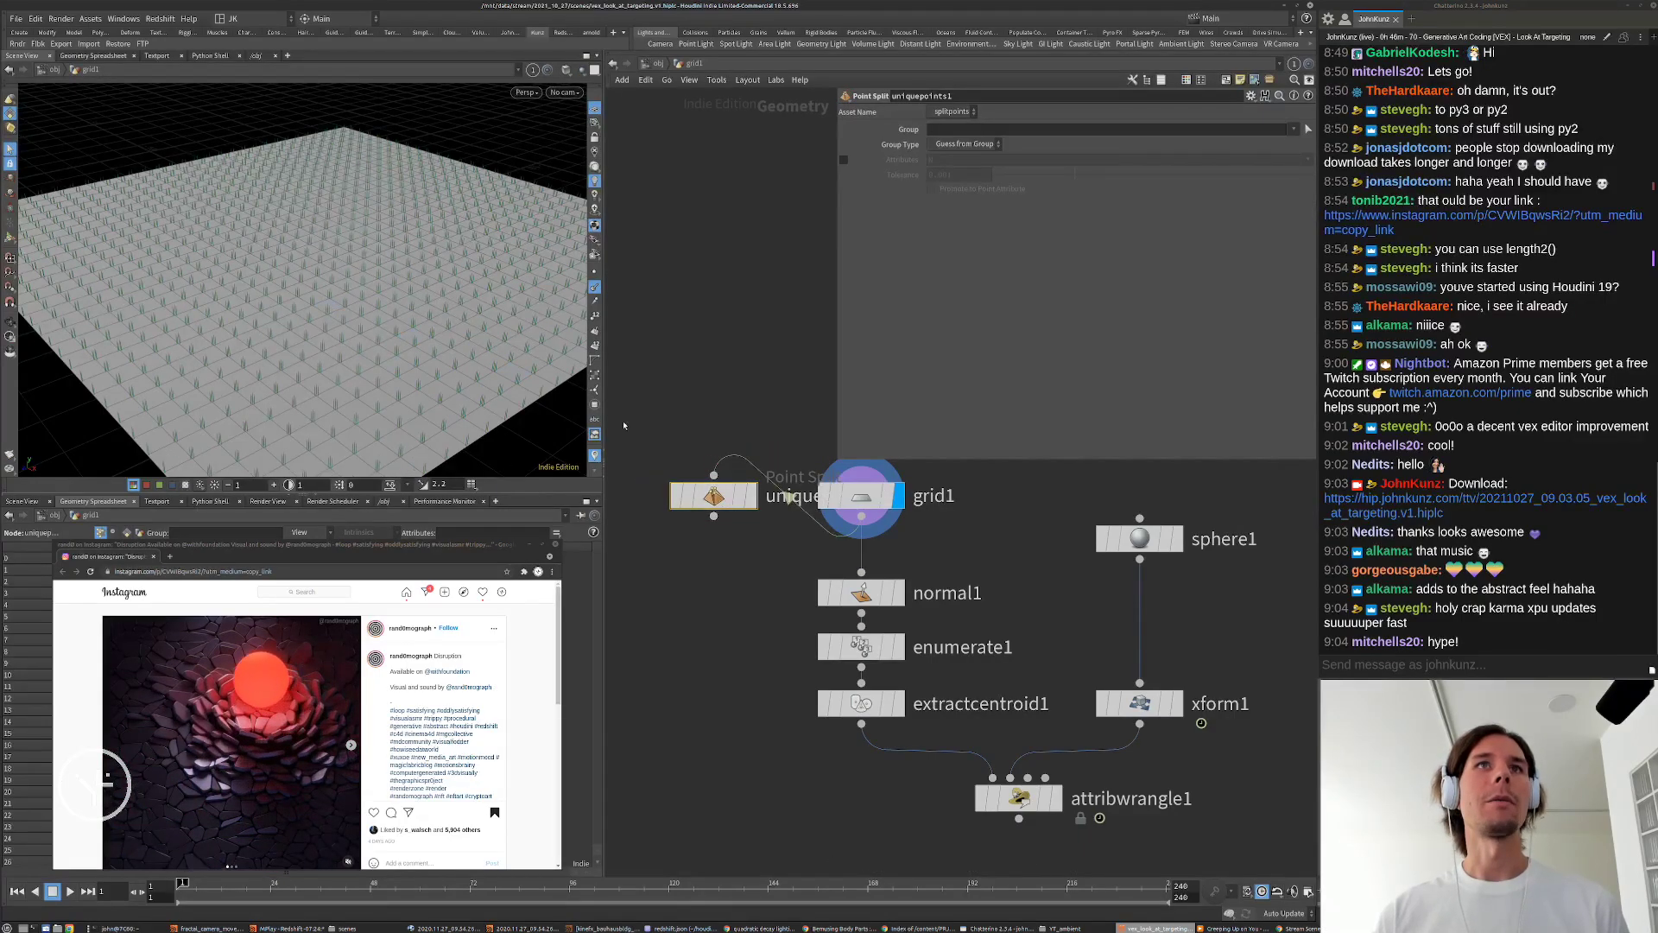
Step: Display uniquepoints1 in the viewport with point normals hidden and point numbers shown
left_click(753, 496)
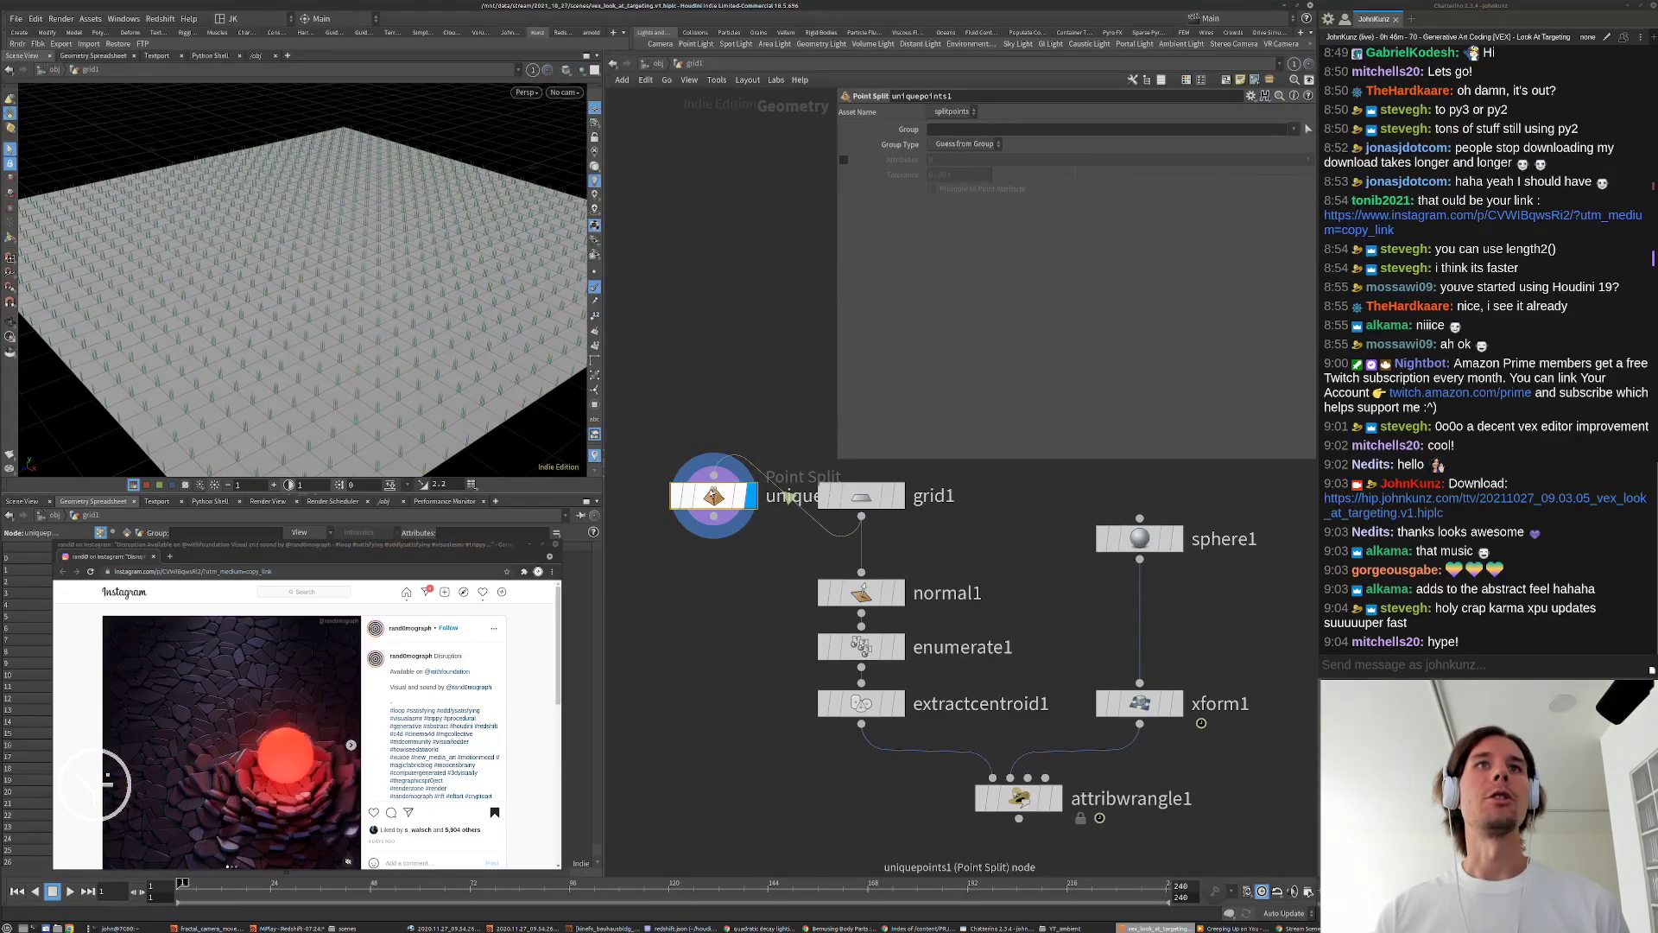
left_click(595, 288)
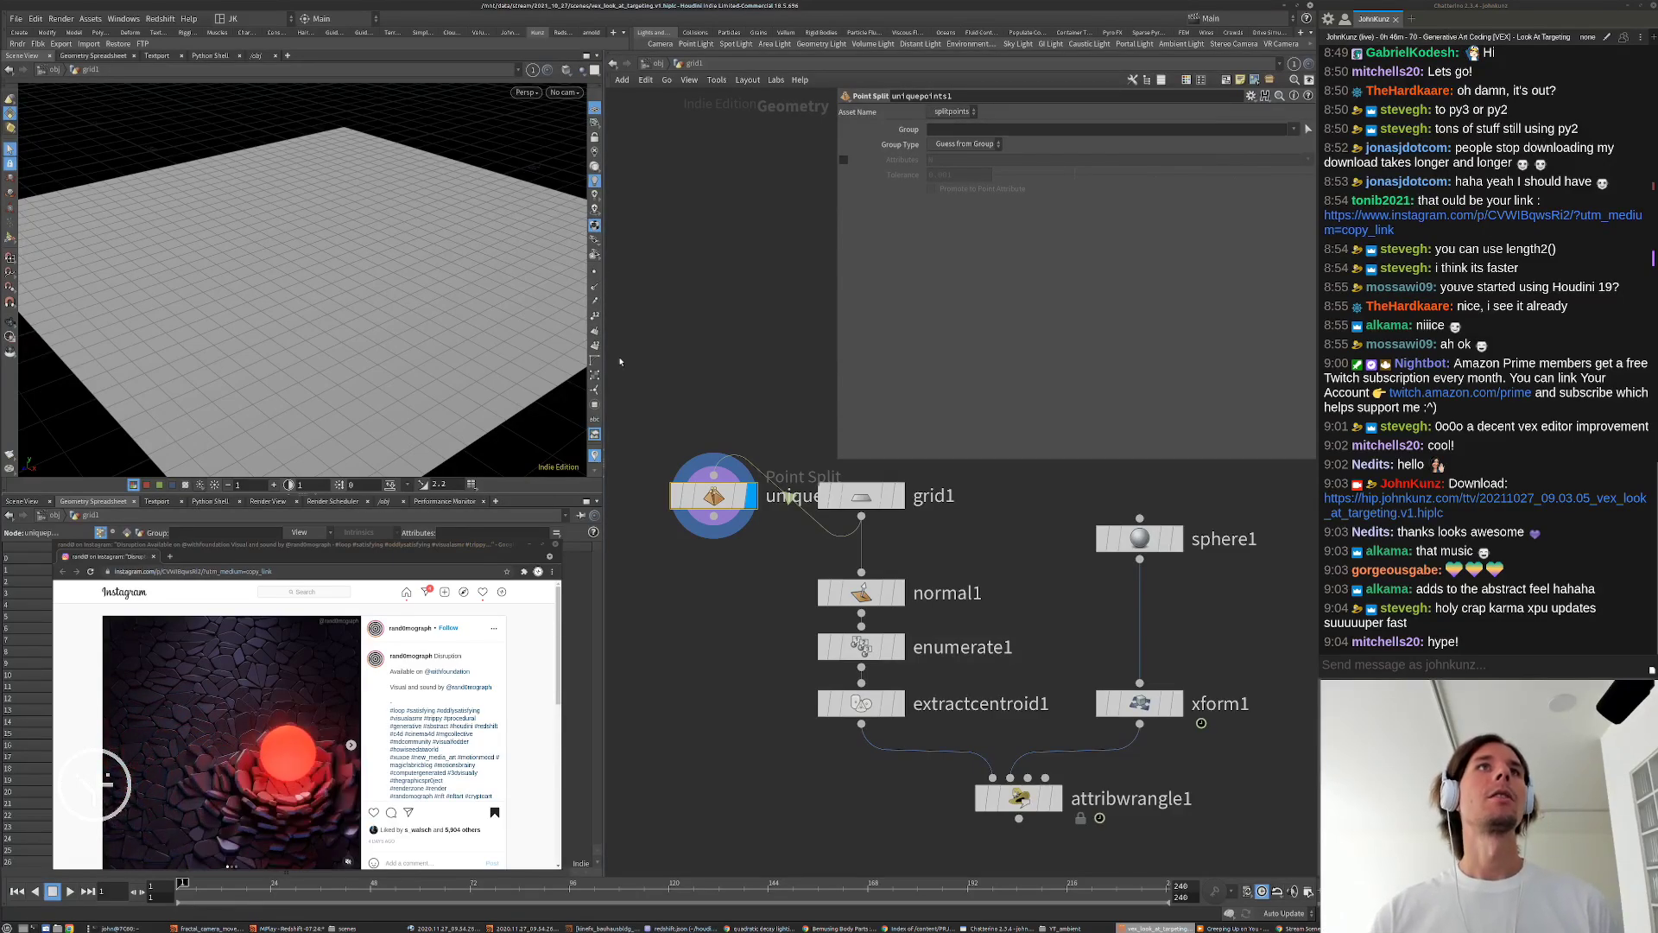
left_click(594, 316)
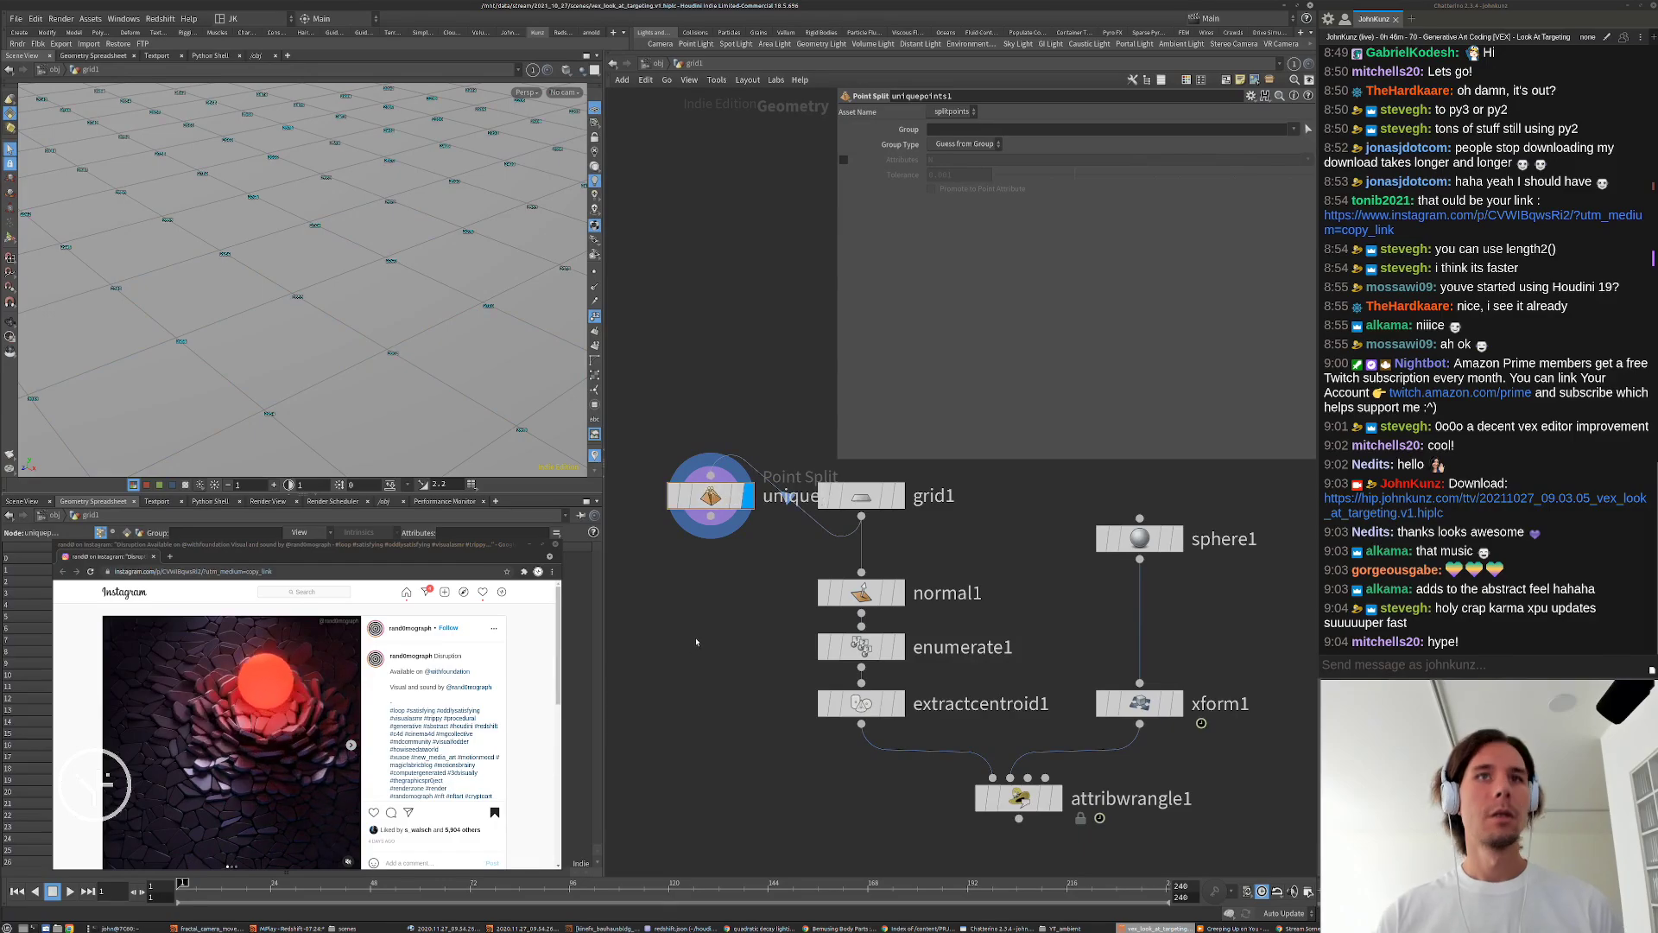
Step: Add a Point Jitter node below uniquepoints1, connect it to that node's output, and display it
key("Tab")
type("ji")
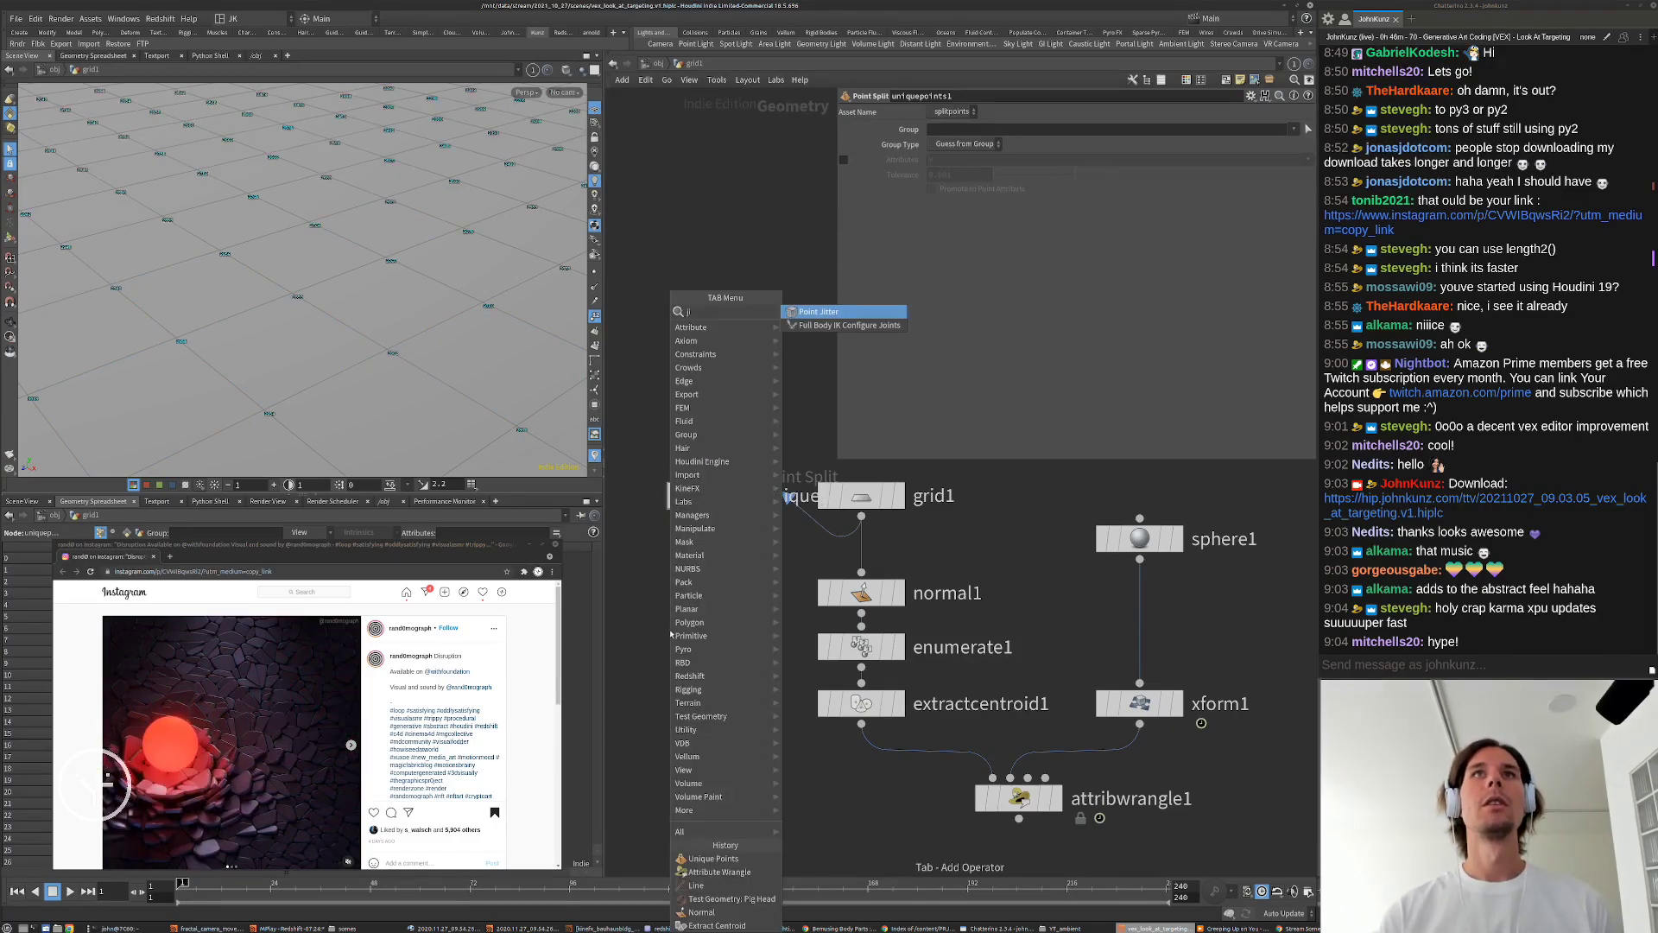
key("Return")
left_click(672, 633)
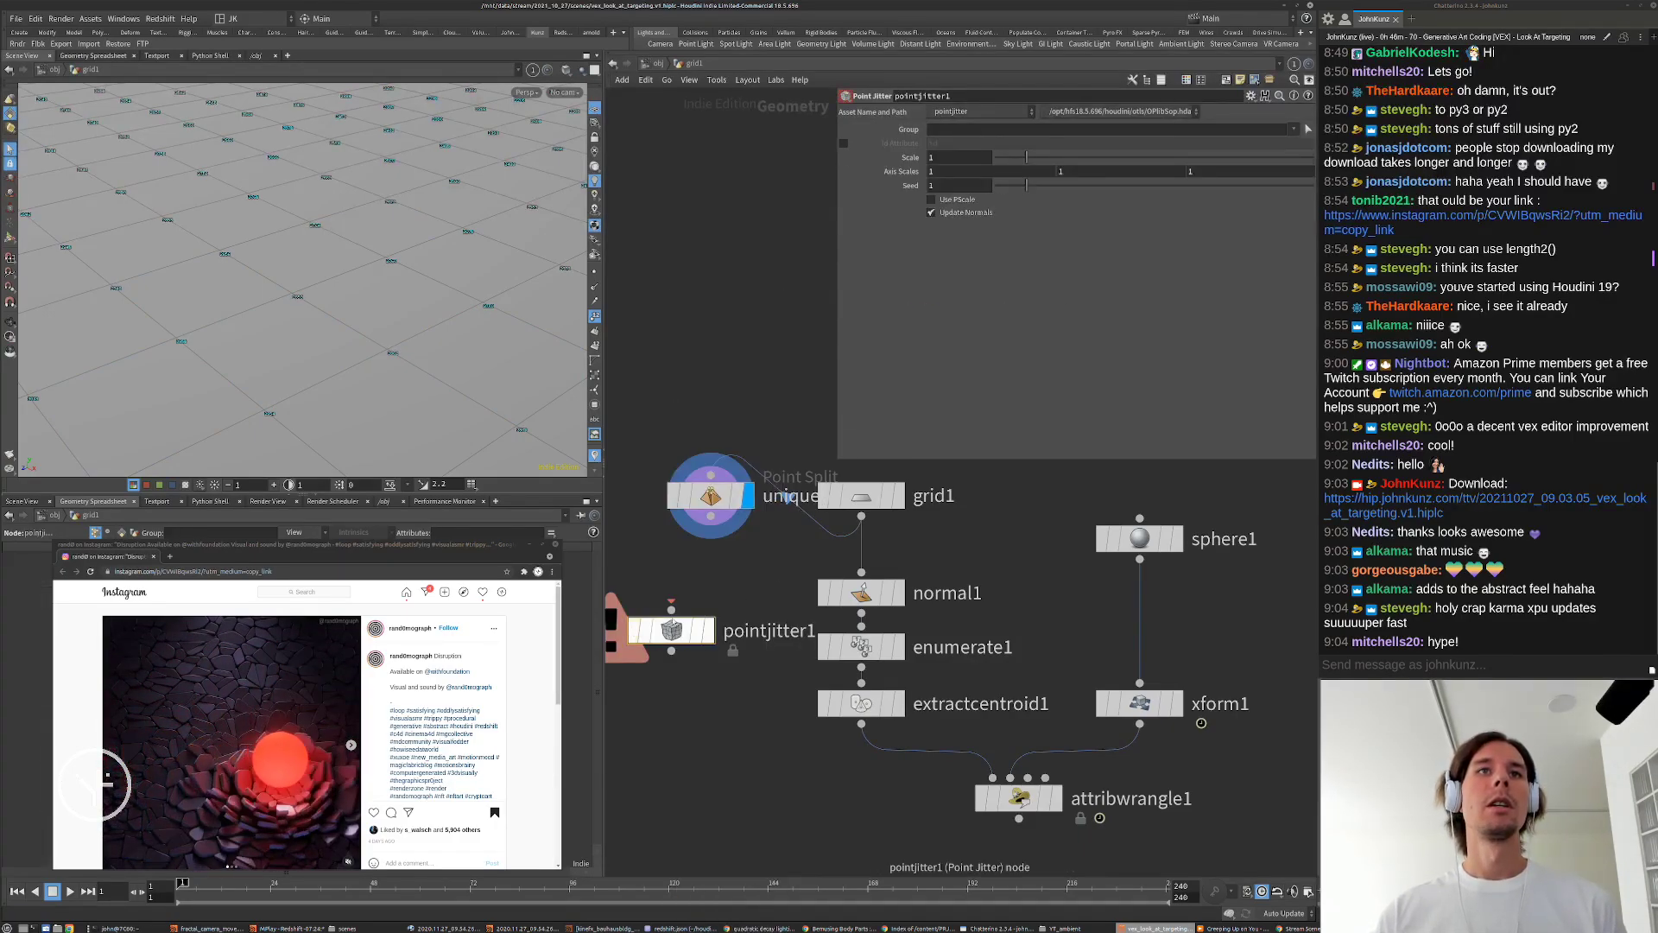
left_click_drag(671, 609, 710, 517)
left_click(709, 631)
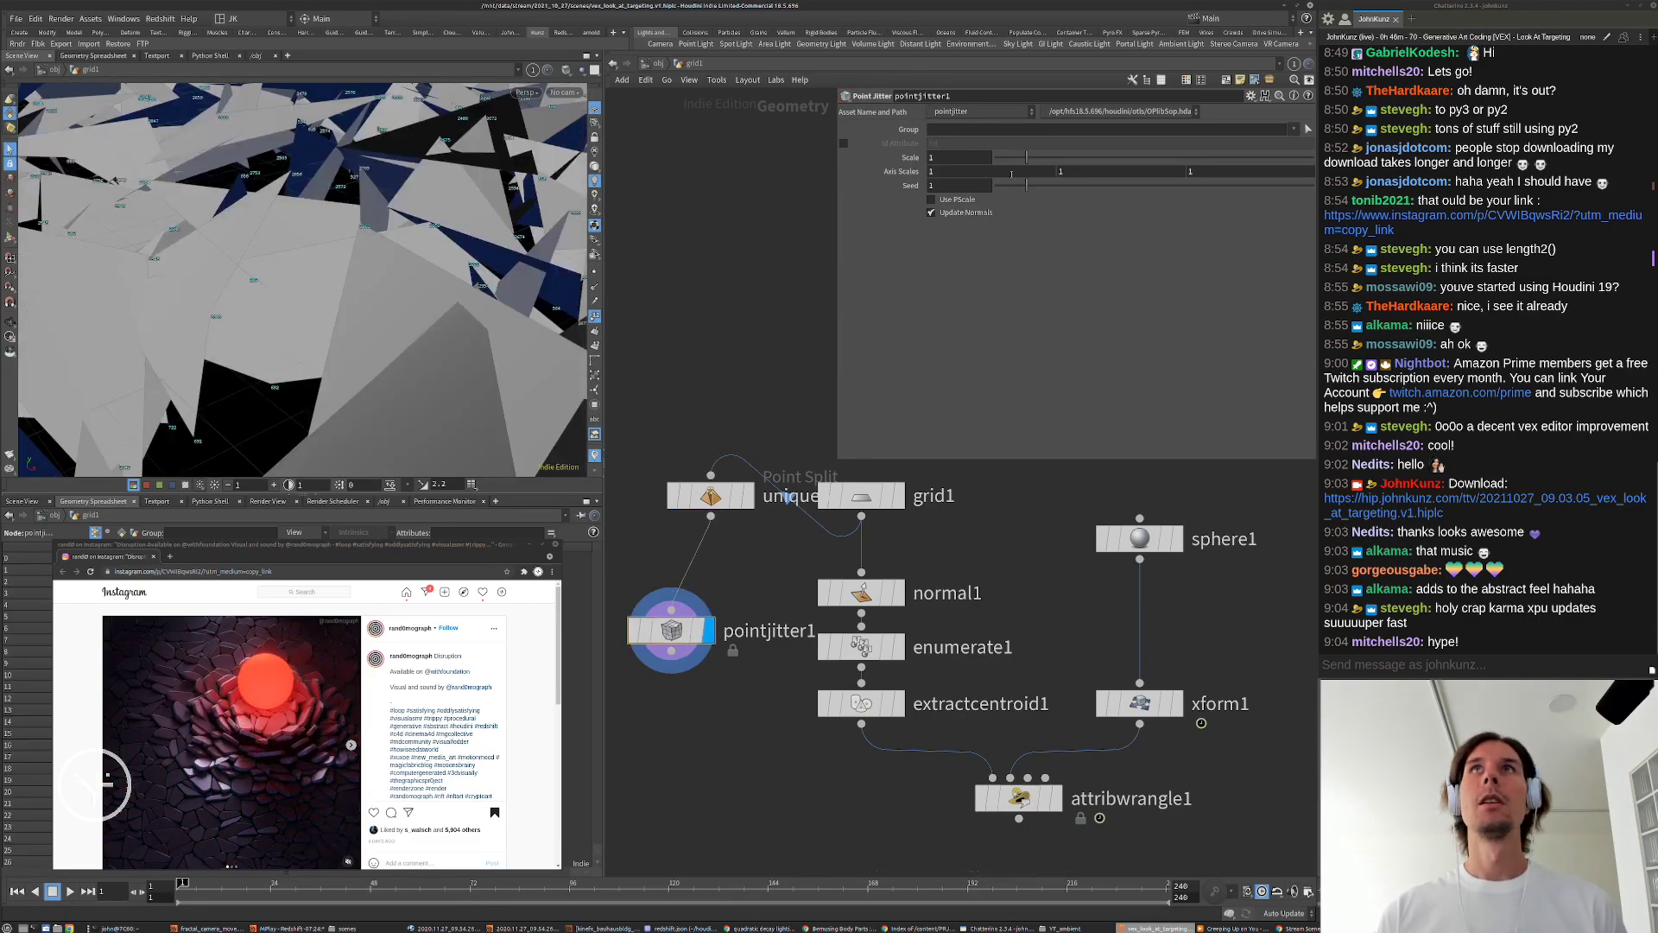
Step: Try a jitter scale of 0.08 with different seeds on pointjitter1, toggling the bypass on uniquepoints1 to compare
mouse_move(1019, 158)
left_mouse_down()
mouse_move(997, 159)
mouse_move(1028, 185)
left_mouse_up()
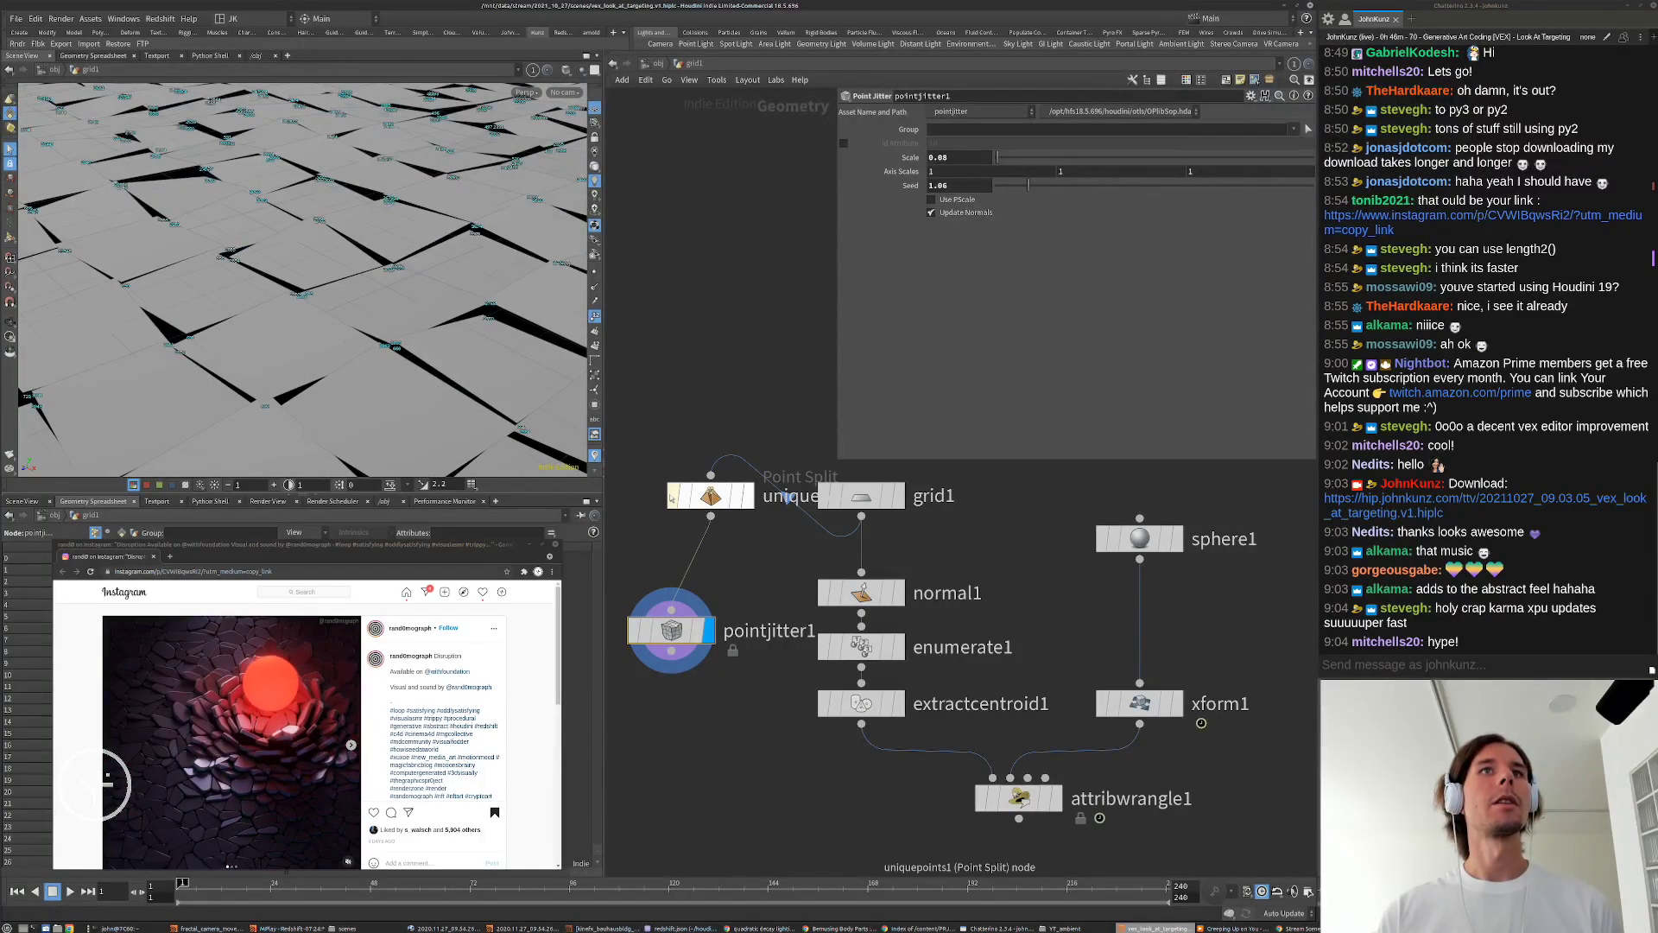
left_click(674, 495)
left_click(1101, 186)
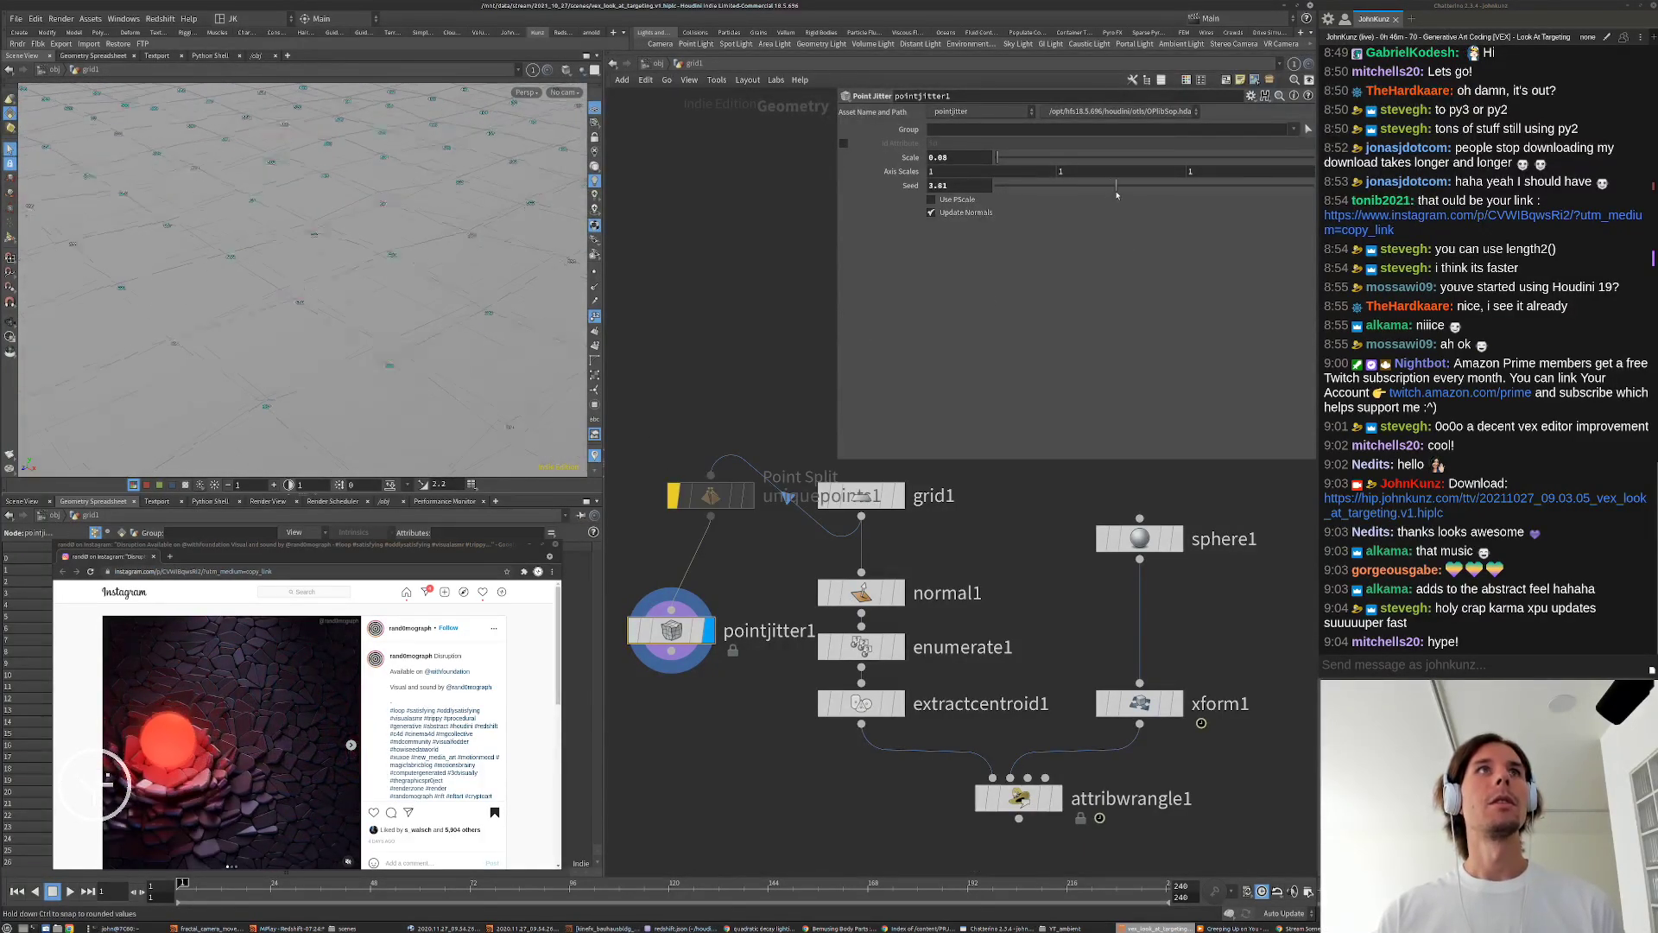
left_click(674, 496)
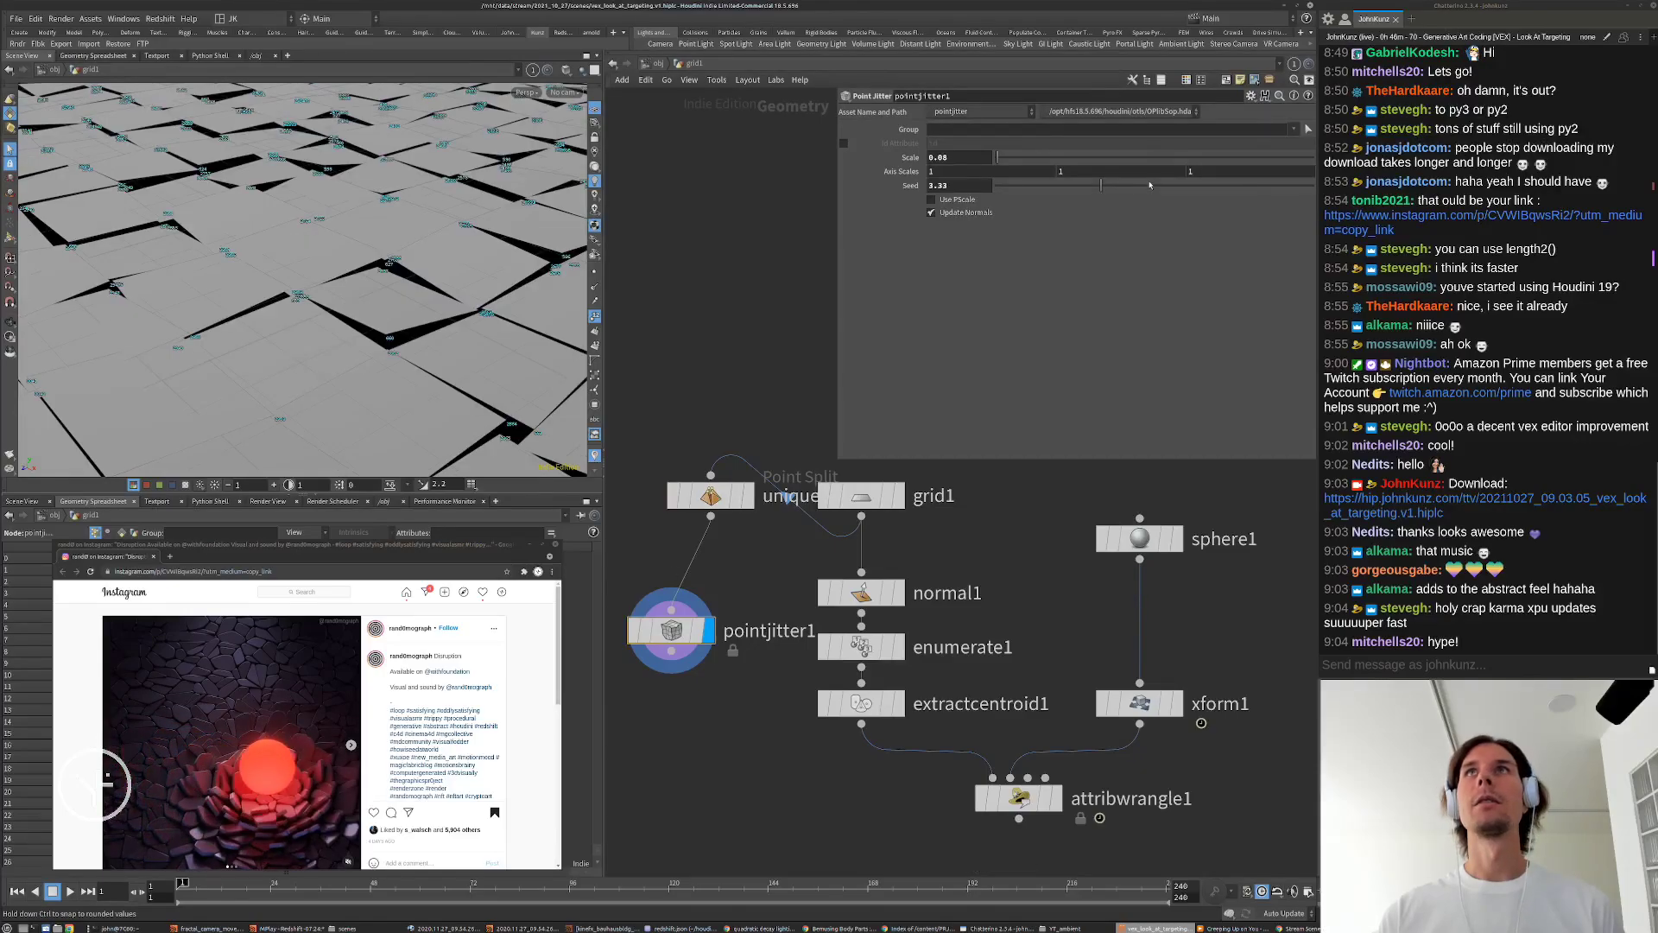
left_click_drag(1101, 186, 1149, 186)
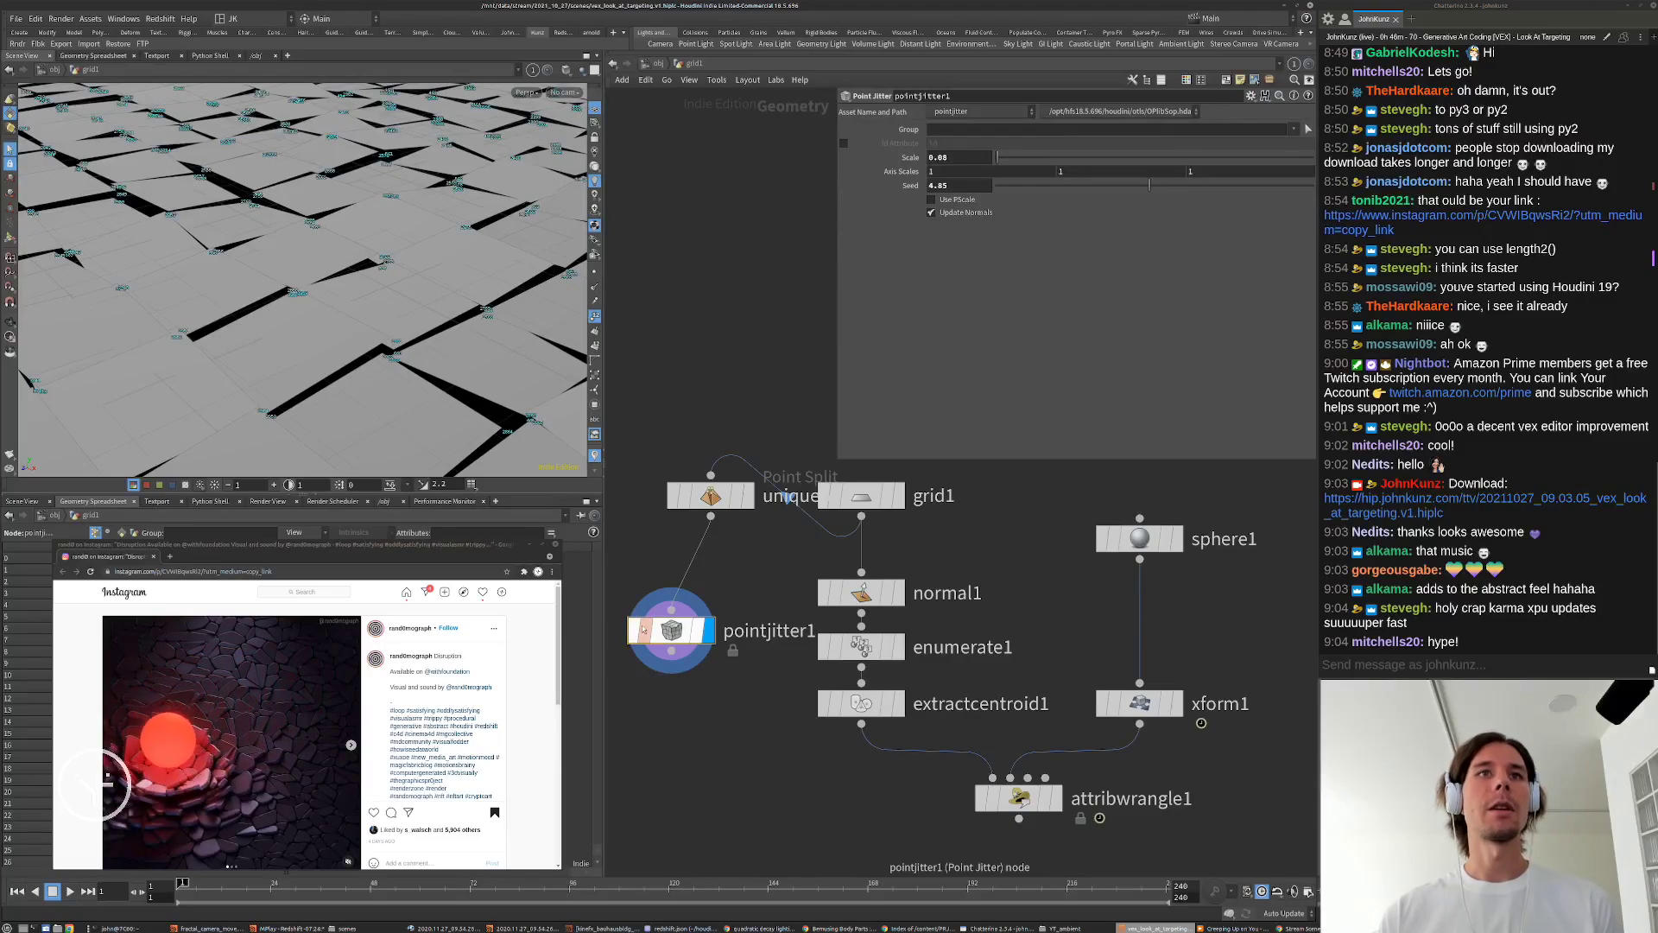
Step: Replace pointjitter1 with an Assemble node below uniquepoints1 and enable Create Packed Geometry on it
key("Delete")
key("Tab")
type("mou")
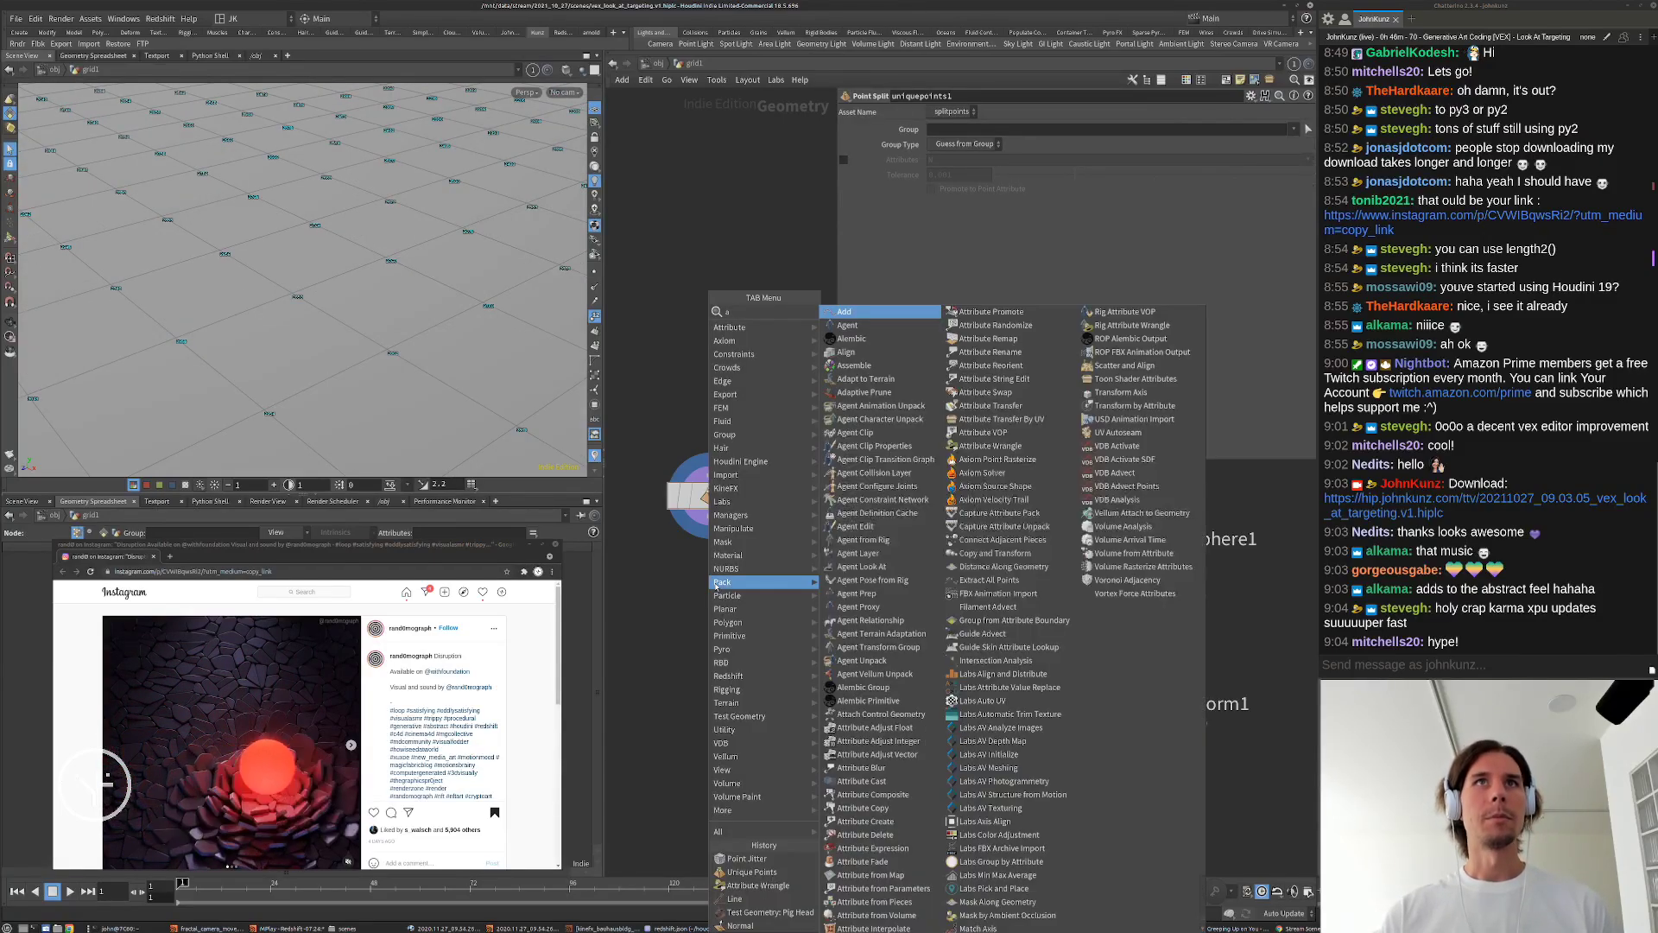
key("Return")
left_click(722, 588)
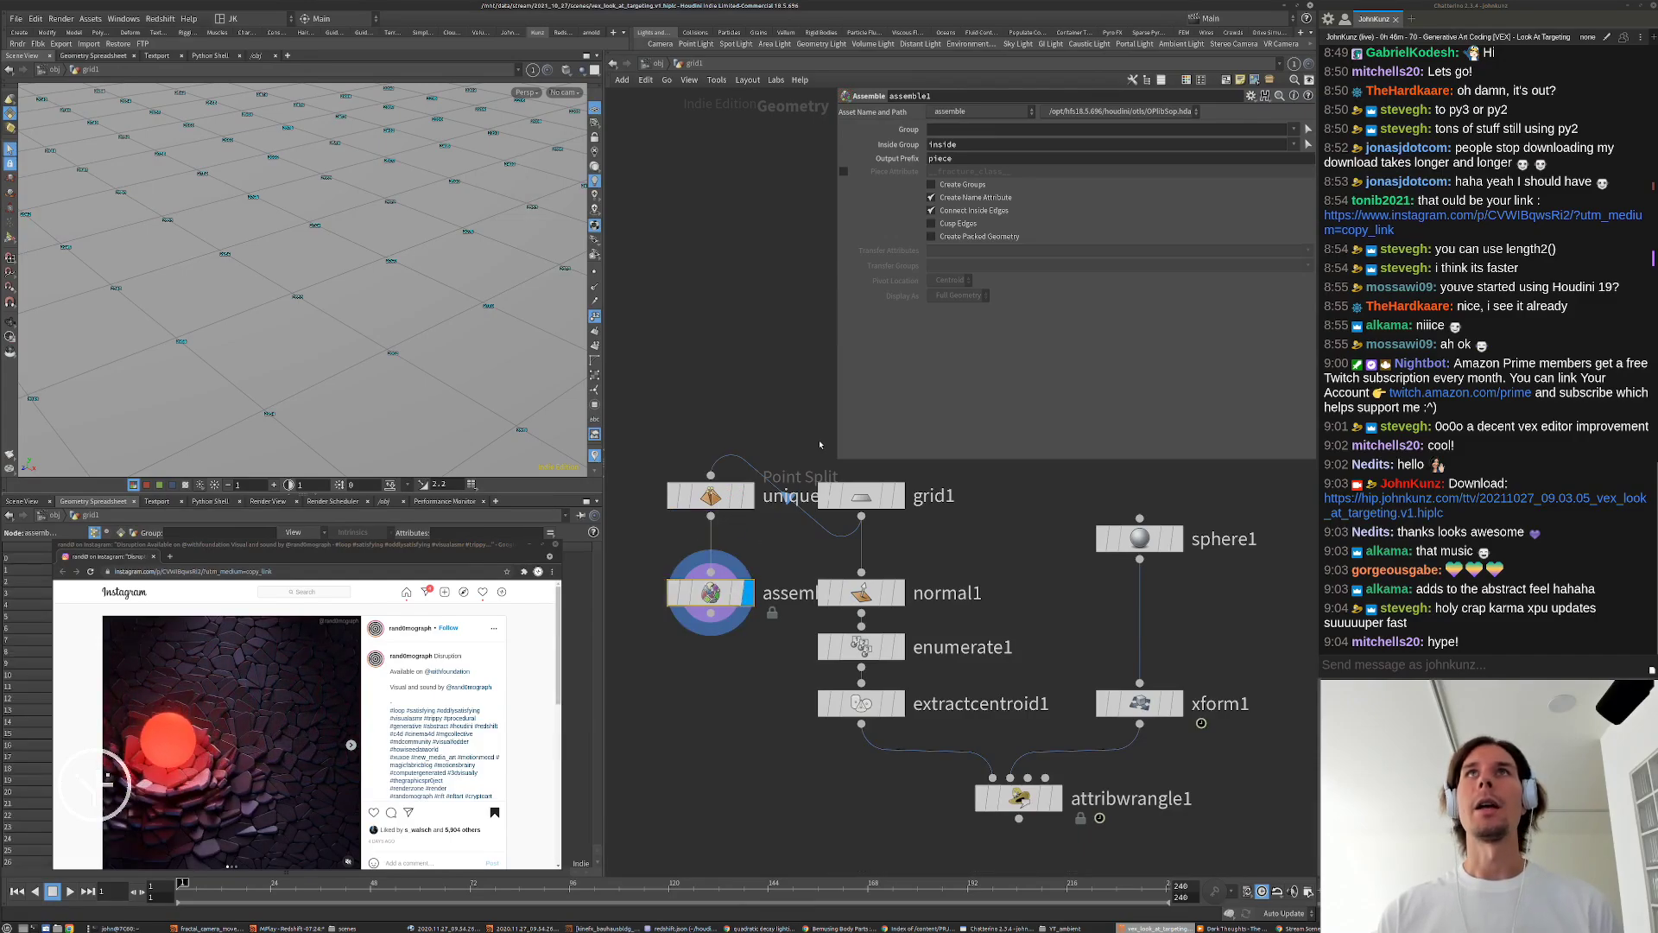
left_click(931, 236)
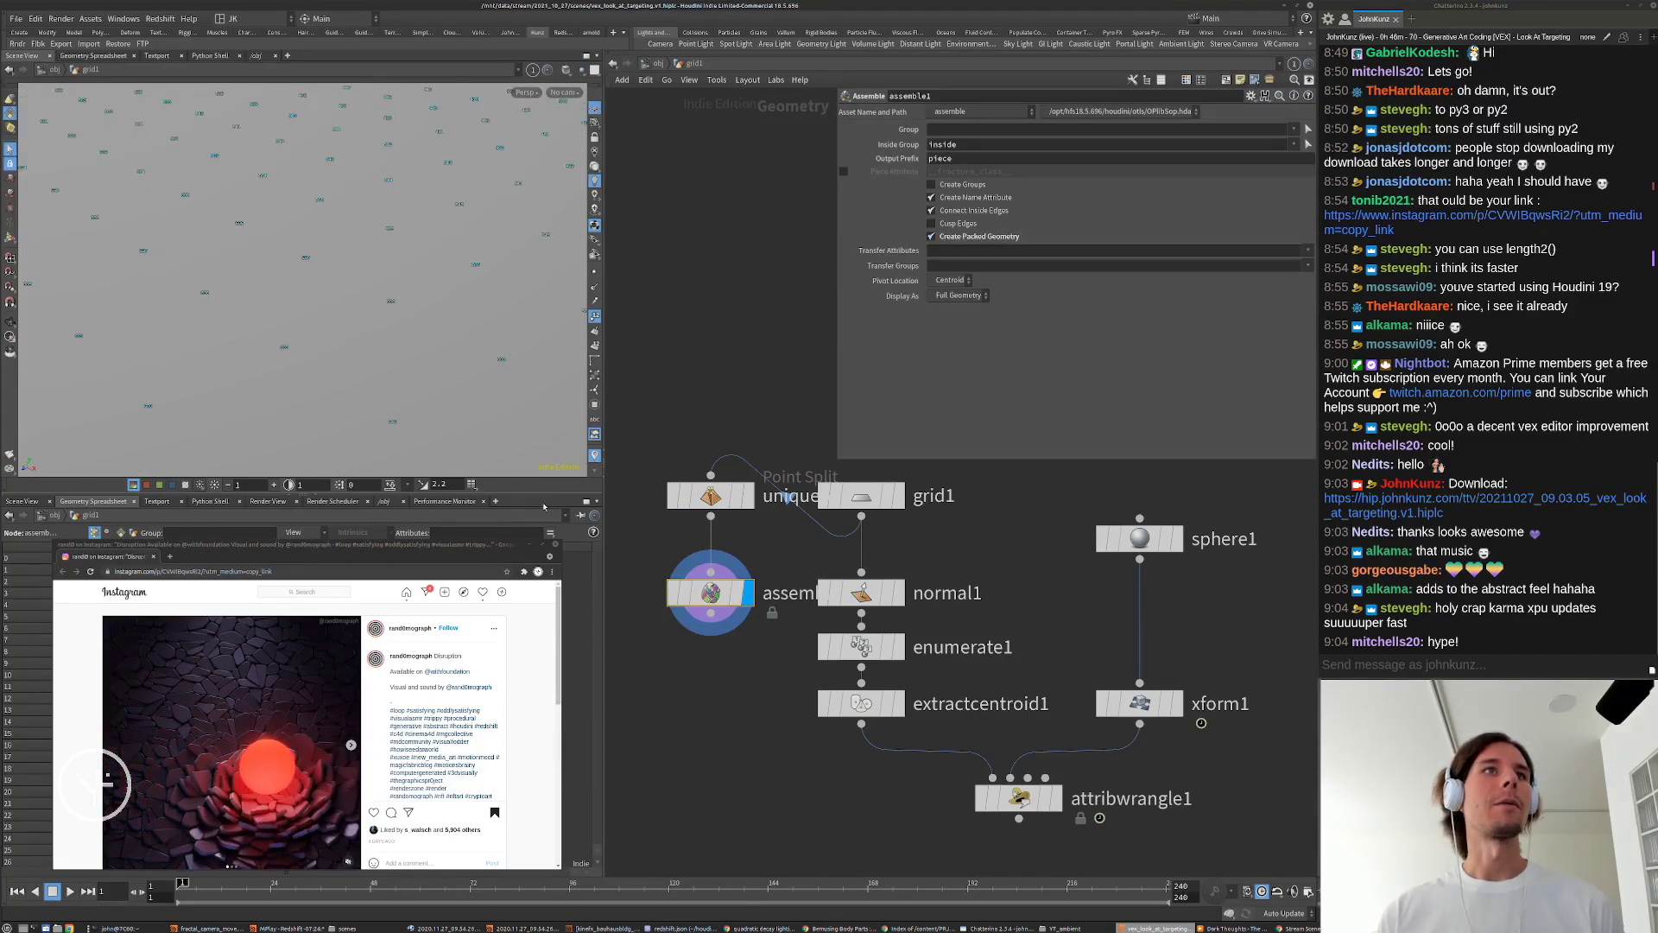
Step: Hide the Instagram reference window and examine assemble1's point and primitive attributes in the spreadsheet
left_click(533, 544)
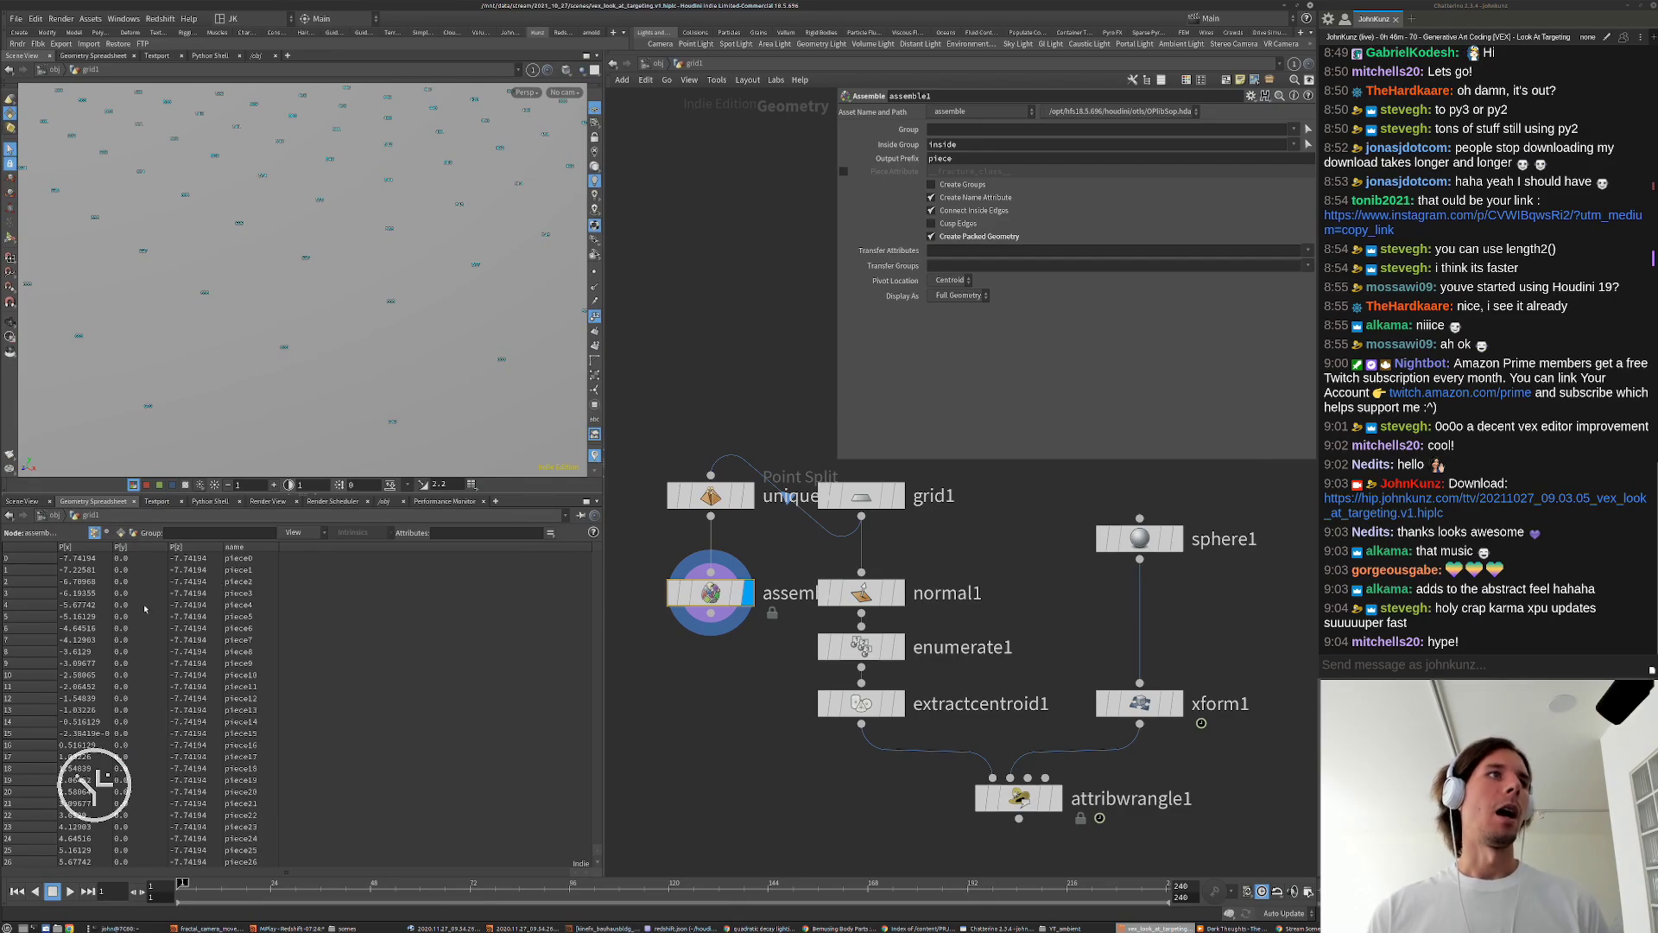
left_click(121, 533)
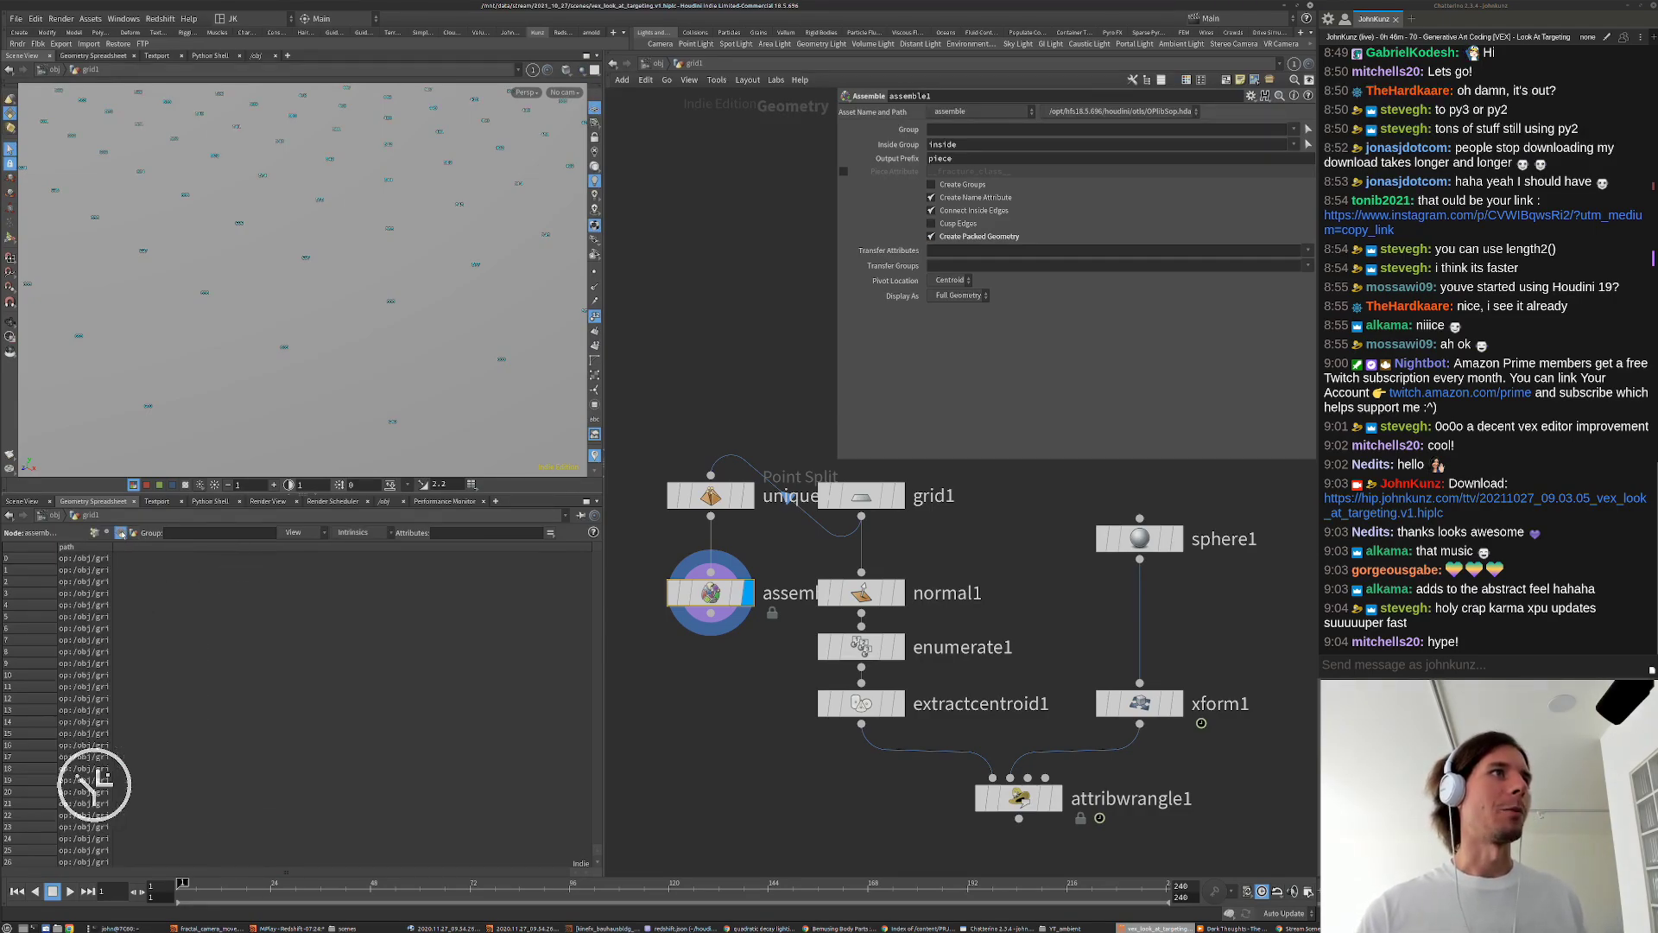
scroll(285, 346, "down", 10)
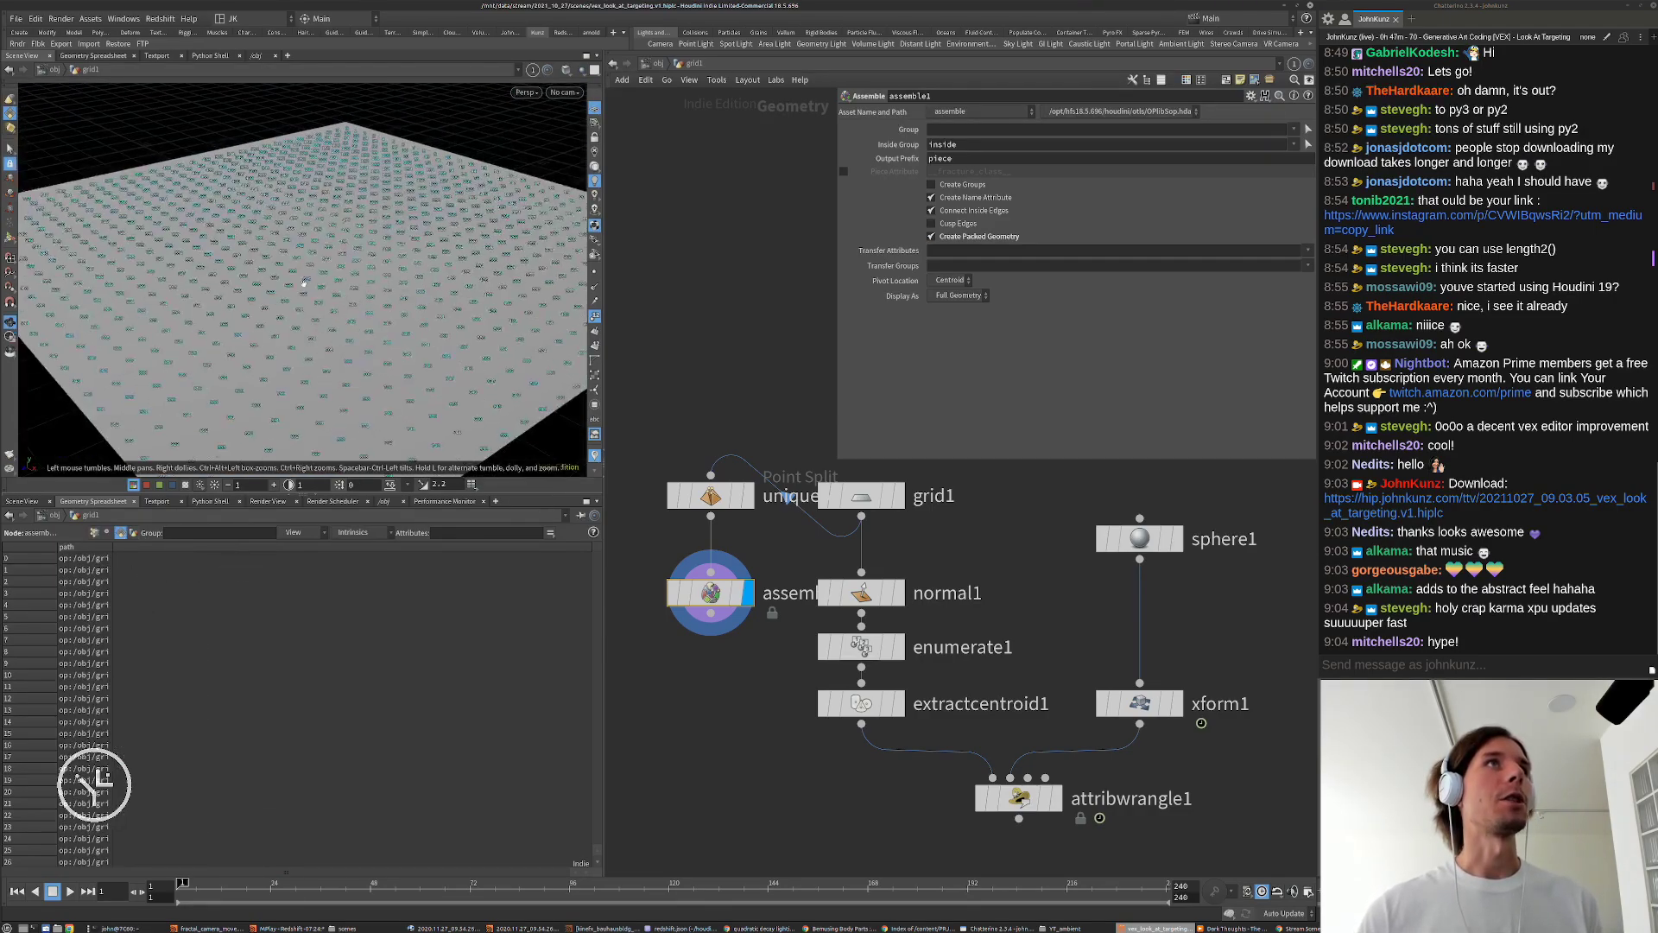
Step: Bypass and re-enable uniquepoints1 to compare the packed pieces, and hide the point numbers in the viewport
left_click(677, 500)
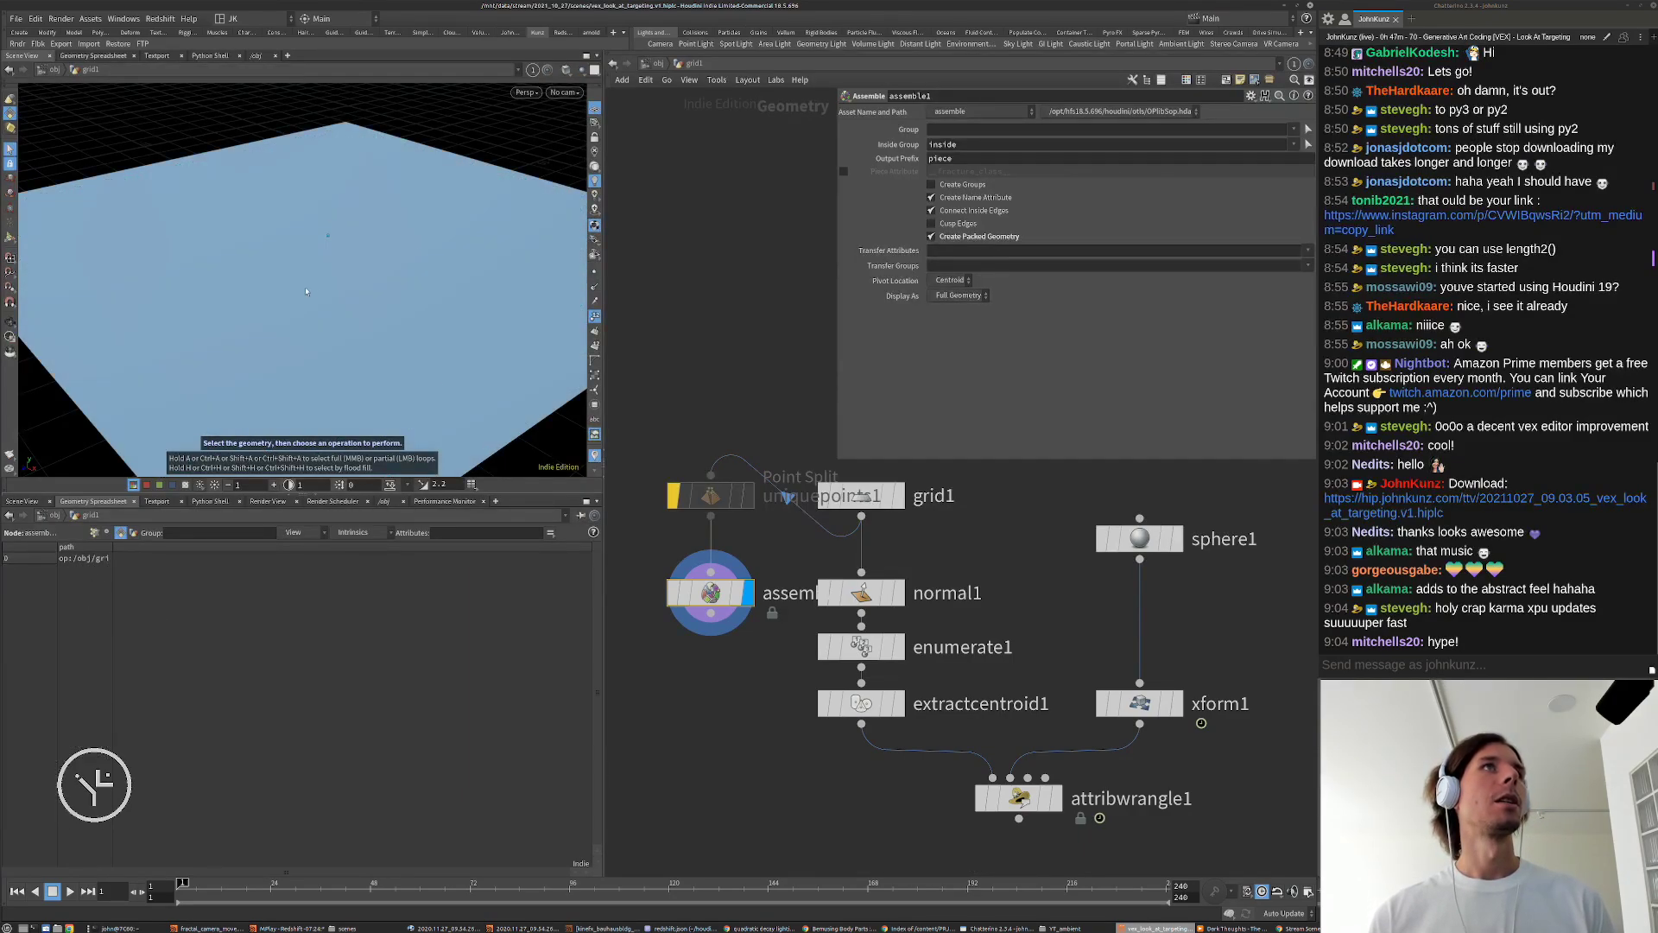
left_click_drag(359, 236, 304, 302, "alt")
scroll(304, 303, "down", 4)
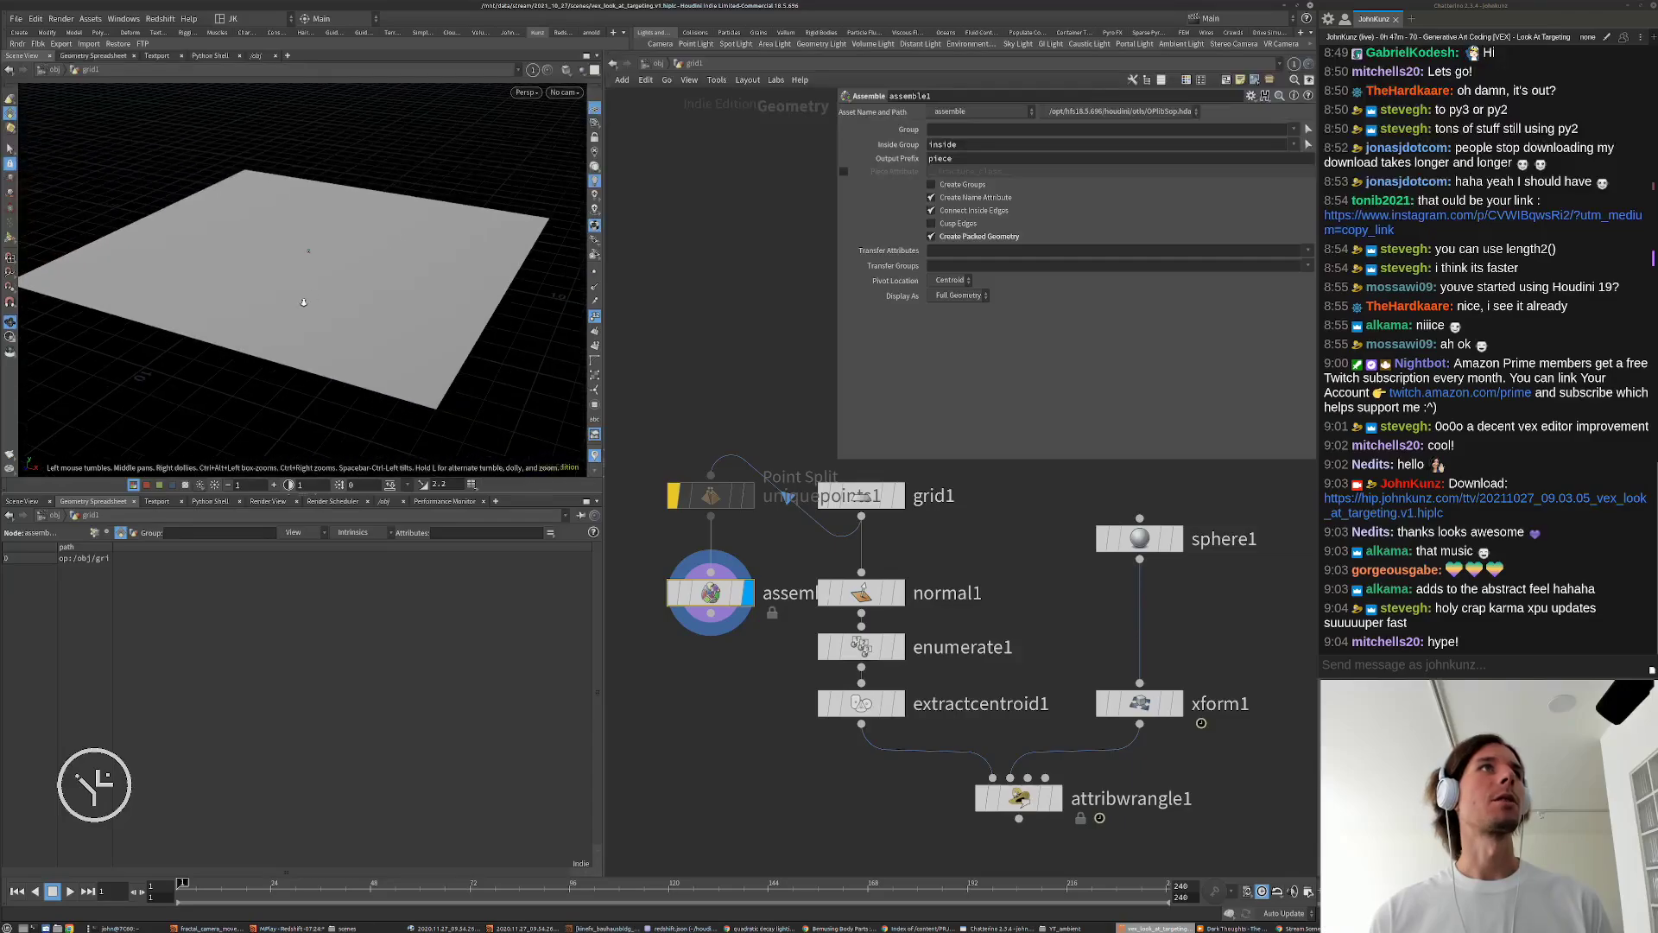
key("s")
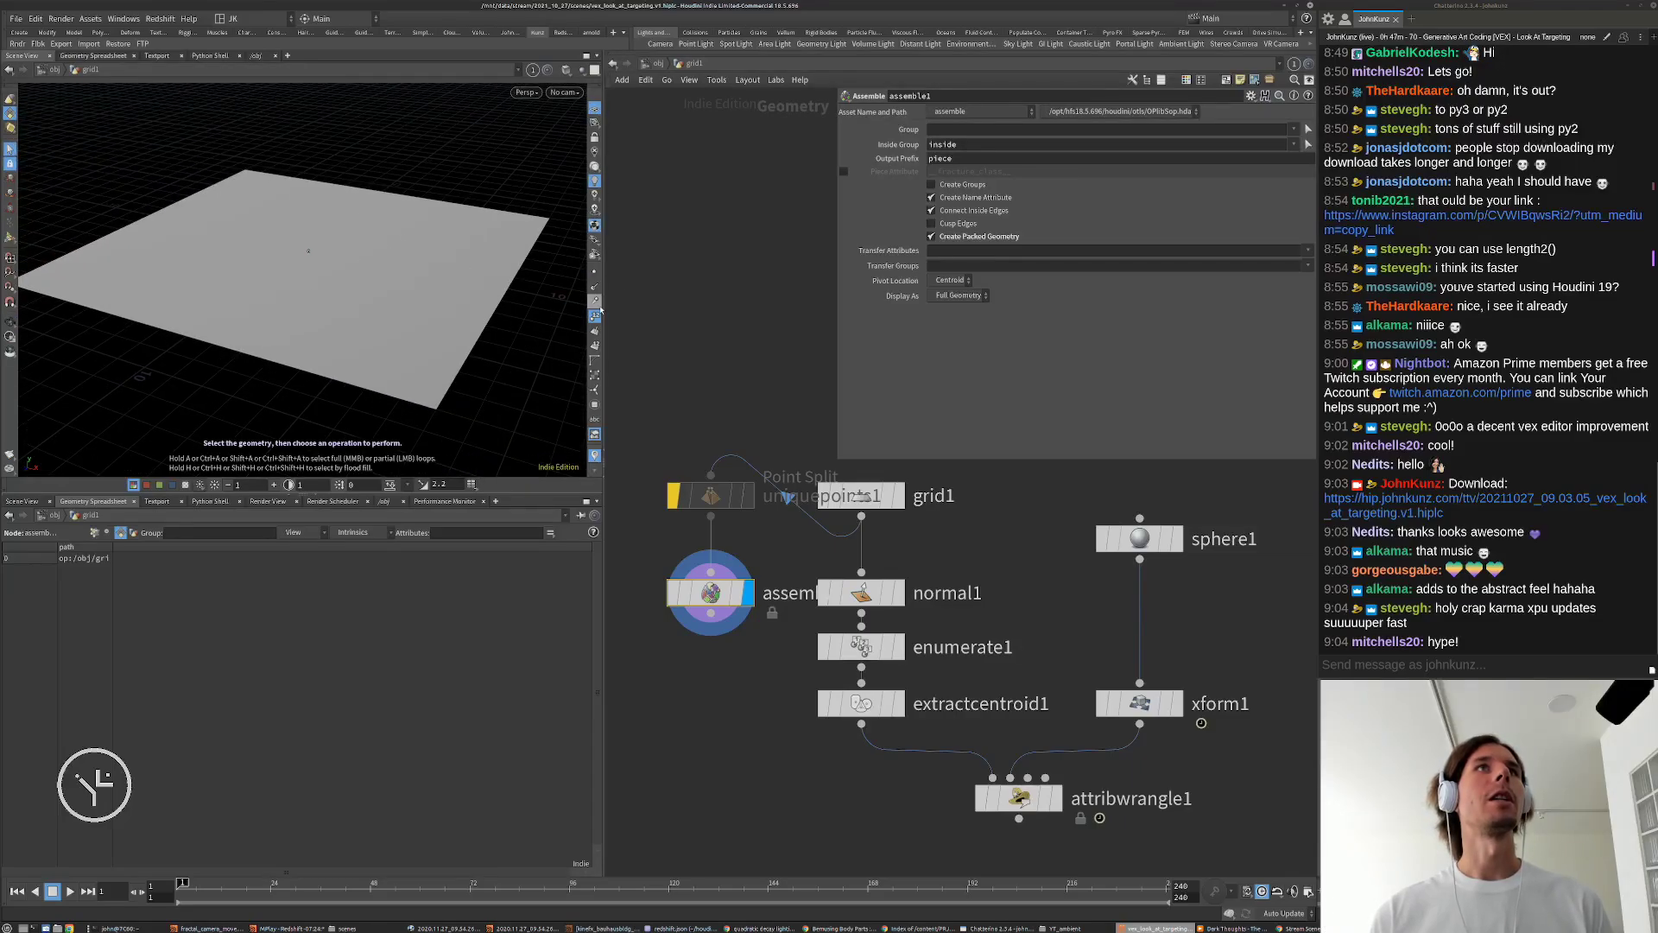
left_click(673, 497)
key("Escape")
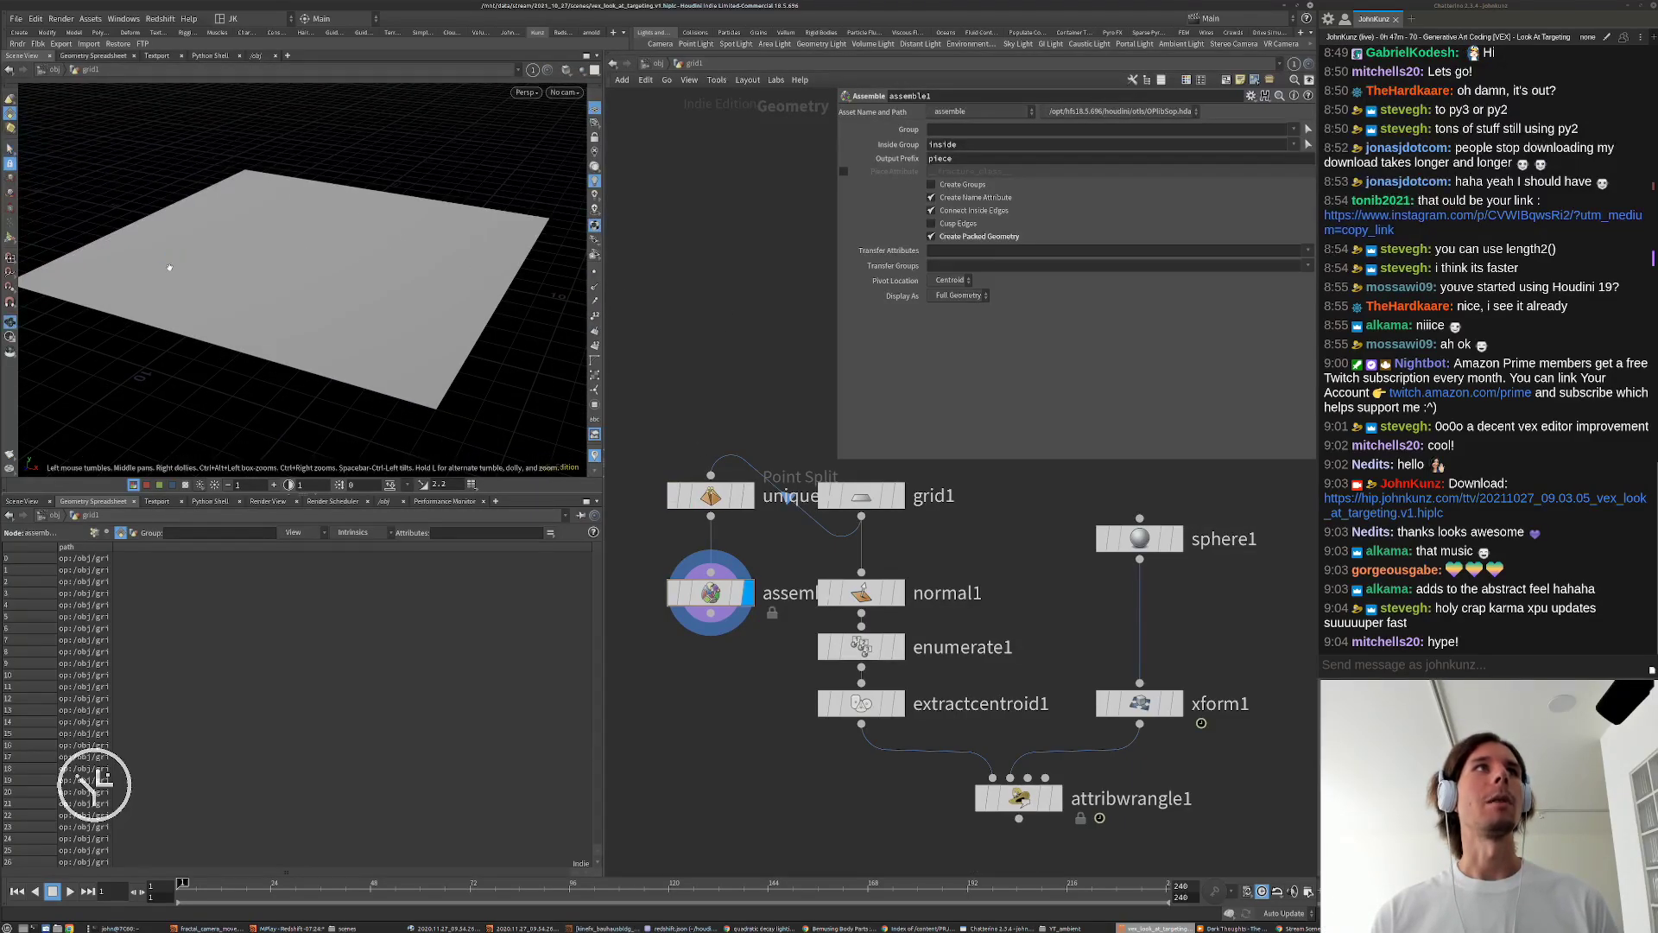
scroll(170, 268, "up", 5)
key("s")
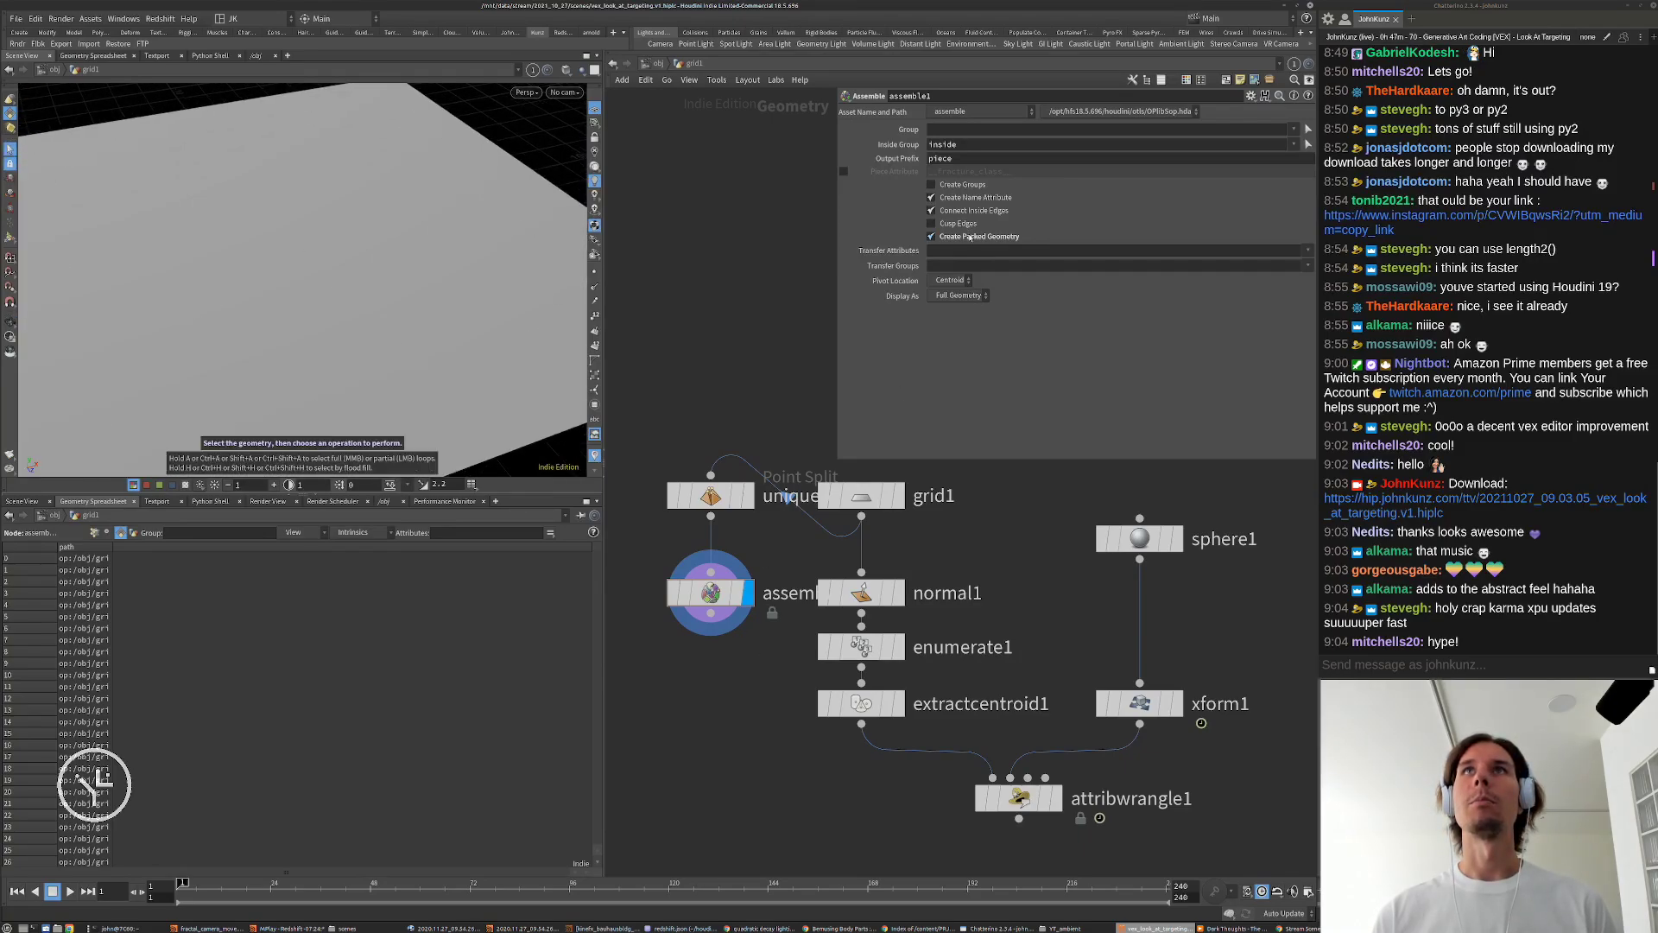
Step: Move uniquepoints1 and assemble1 together down and away from grid1 to form a separate branch beside normal1
scroll(666, 635, "down", 3)
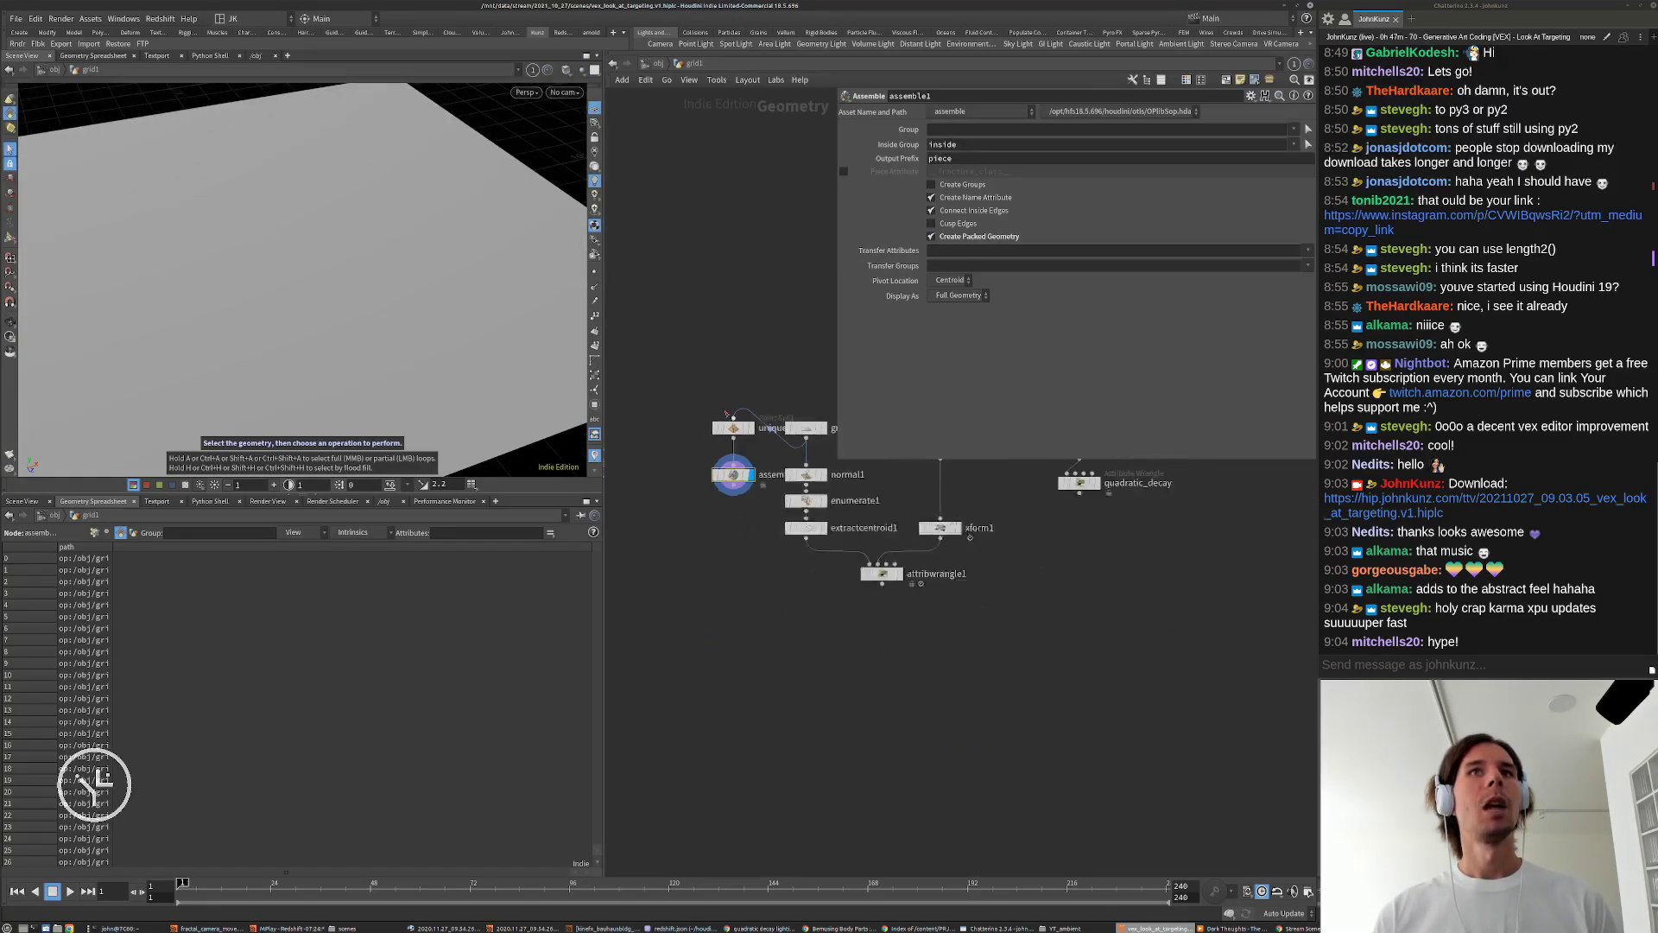
scroll(671, 620, "up", 3)
left_click(762, 557, "shift")
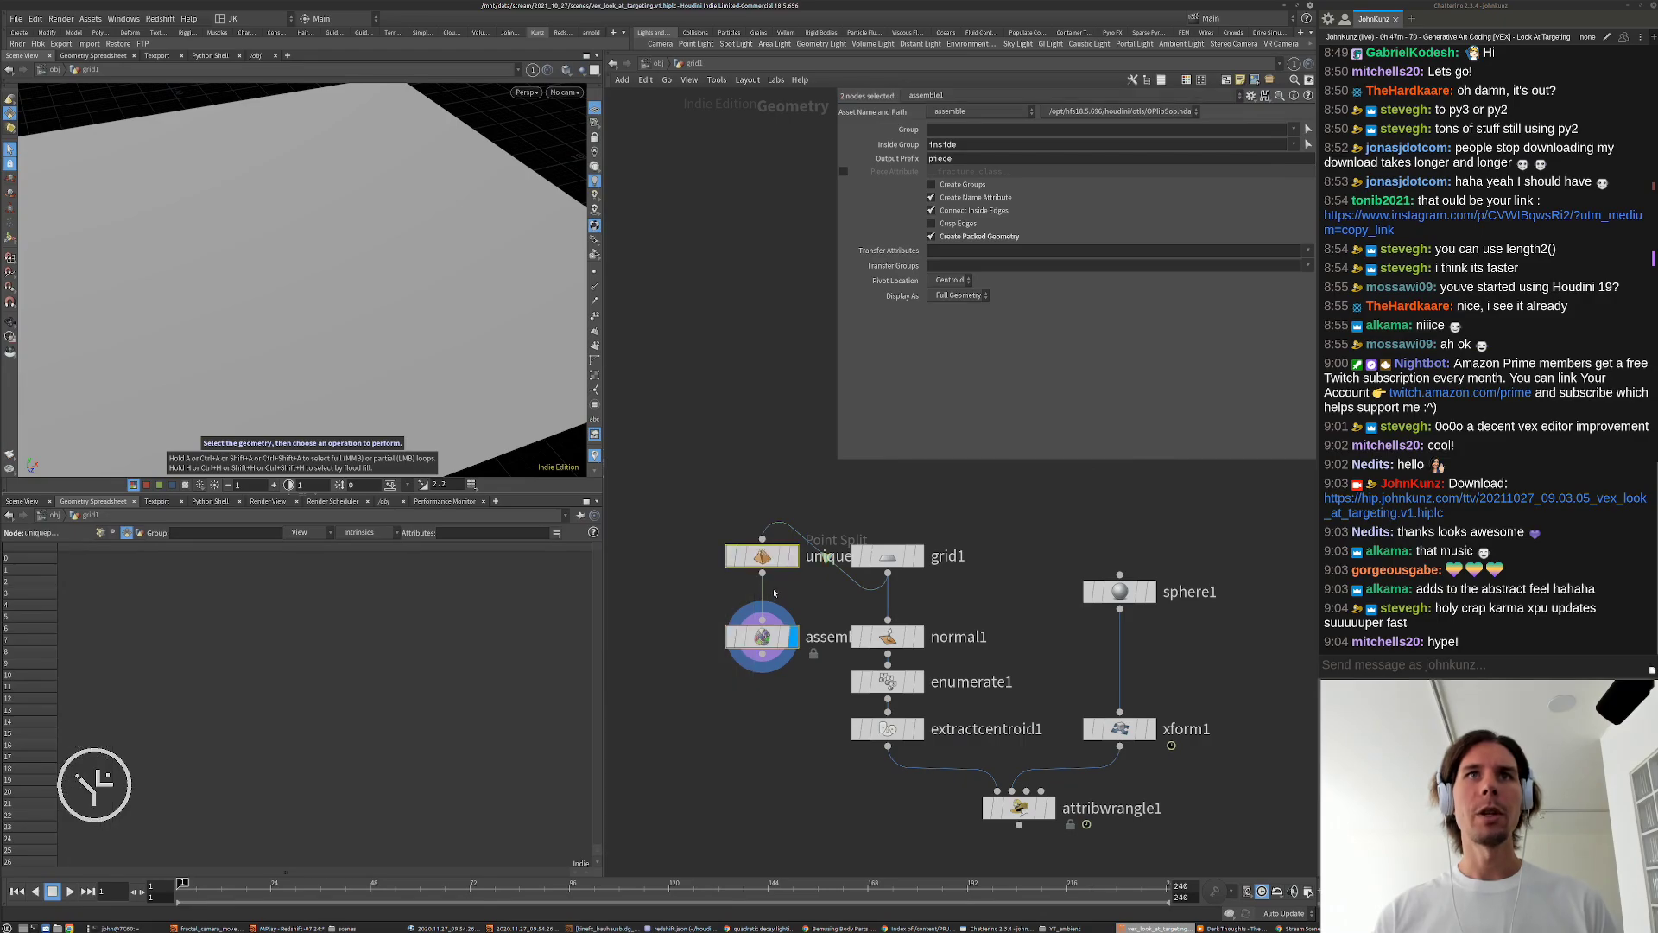
left_click_drag(762, 557, 680, 637)
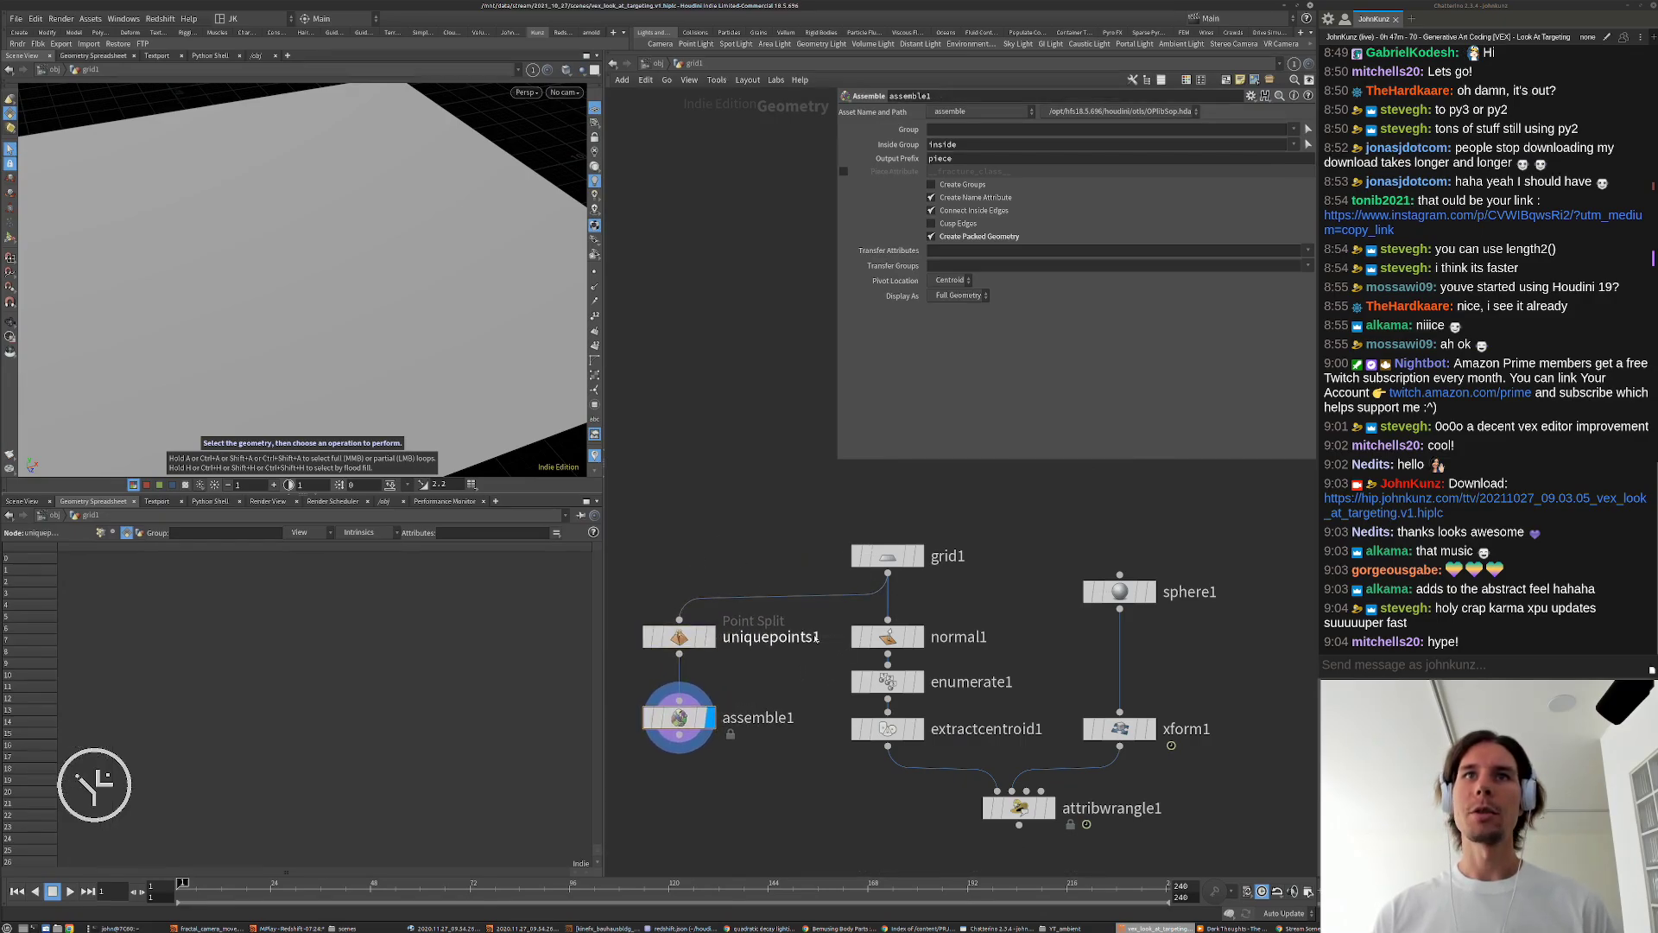
Step: Rewire the input of uniquepoints1 to normal1's output and move normal1 closer to grid1
left_click(879, 643)
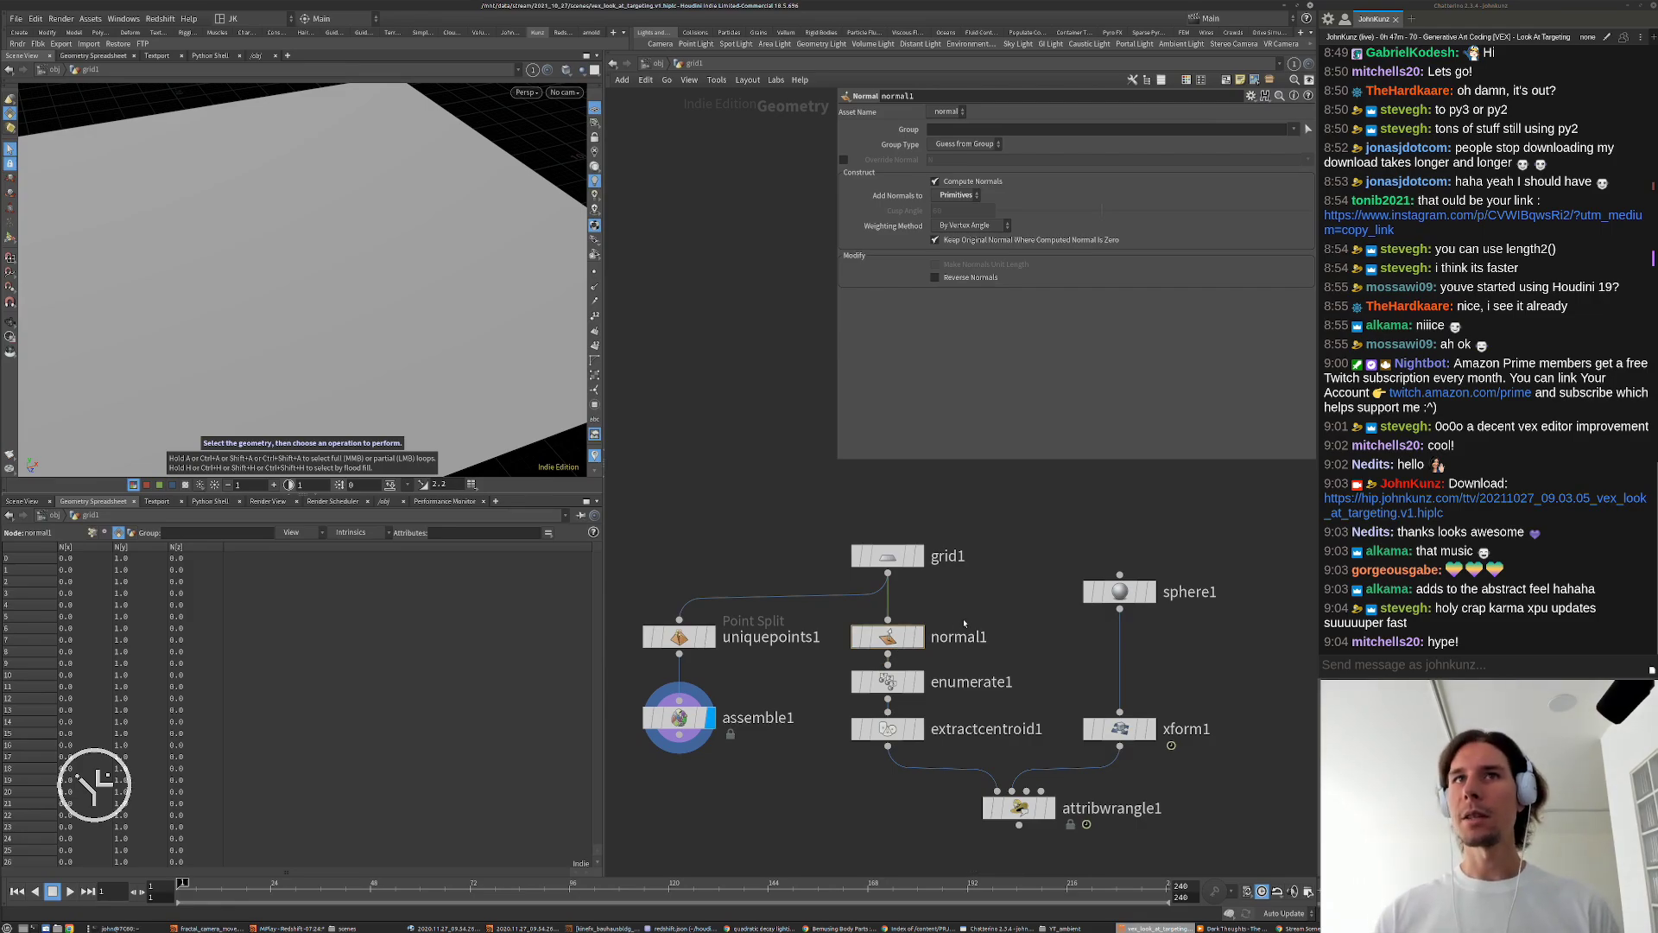
middle_click_drag(969, 589, 971, 545)
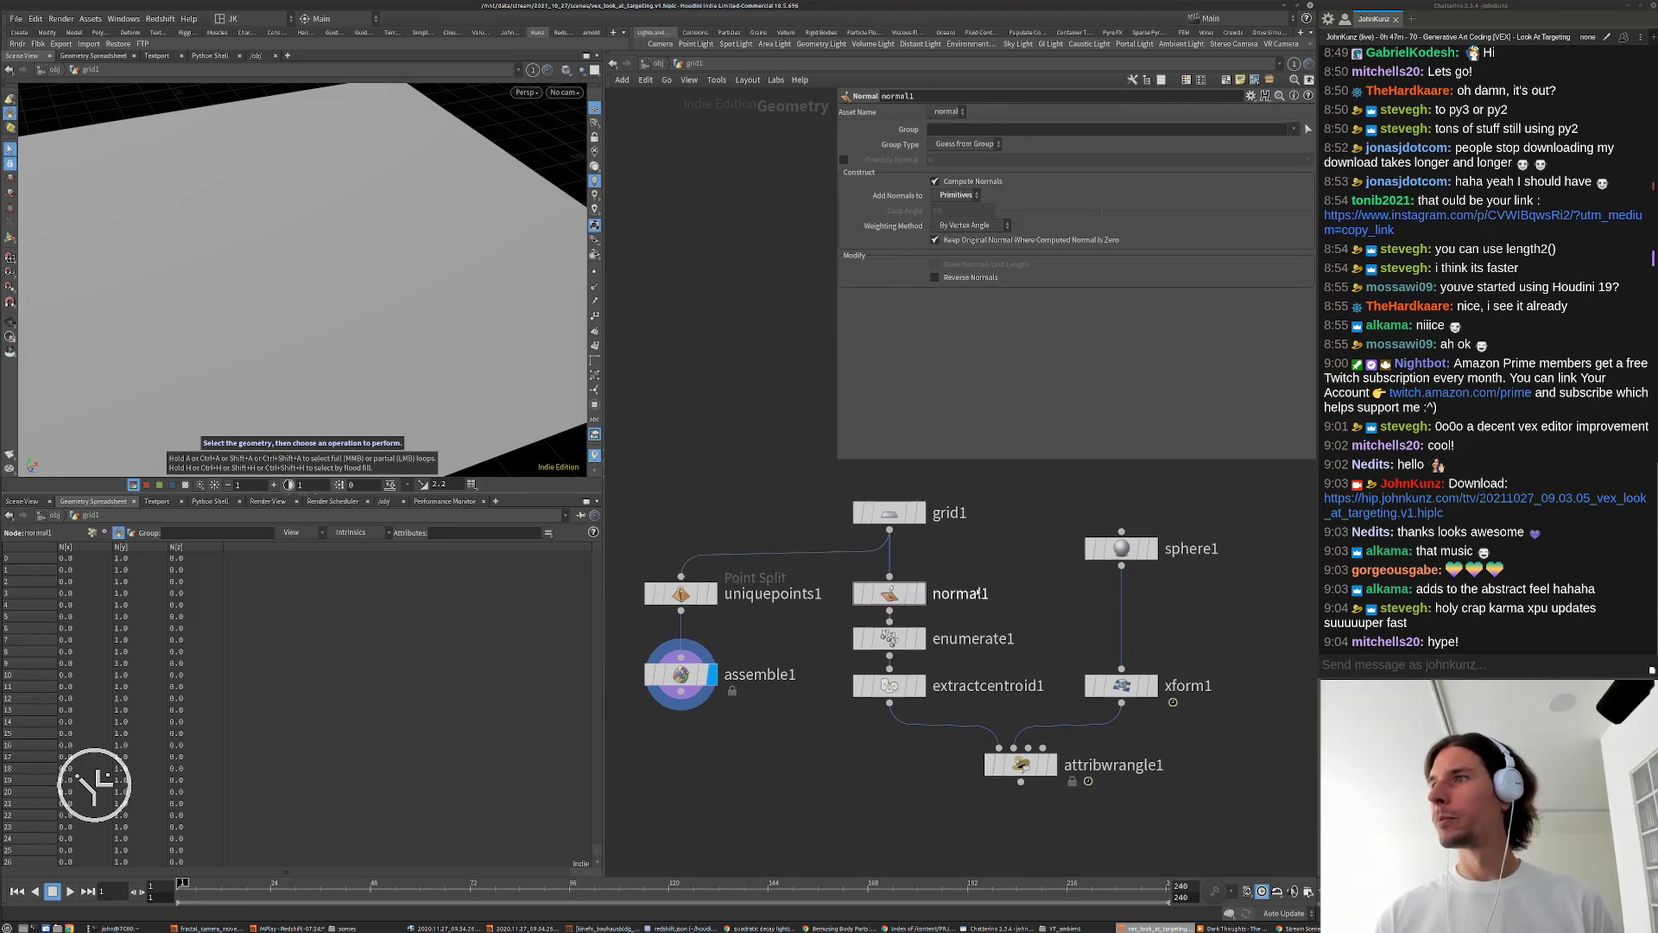
left_click(681, 576)
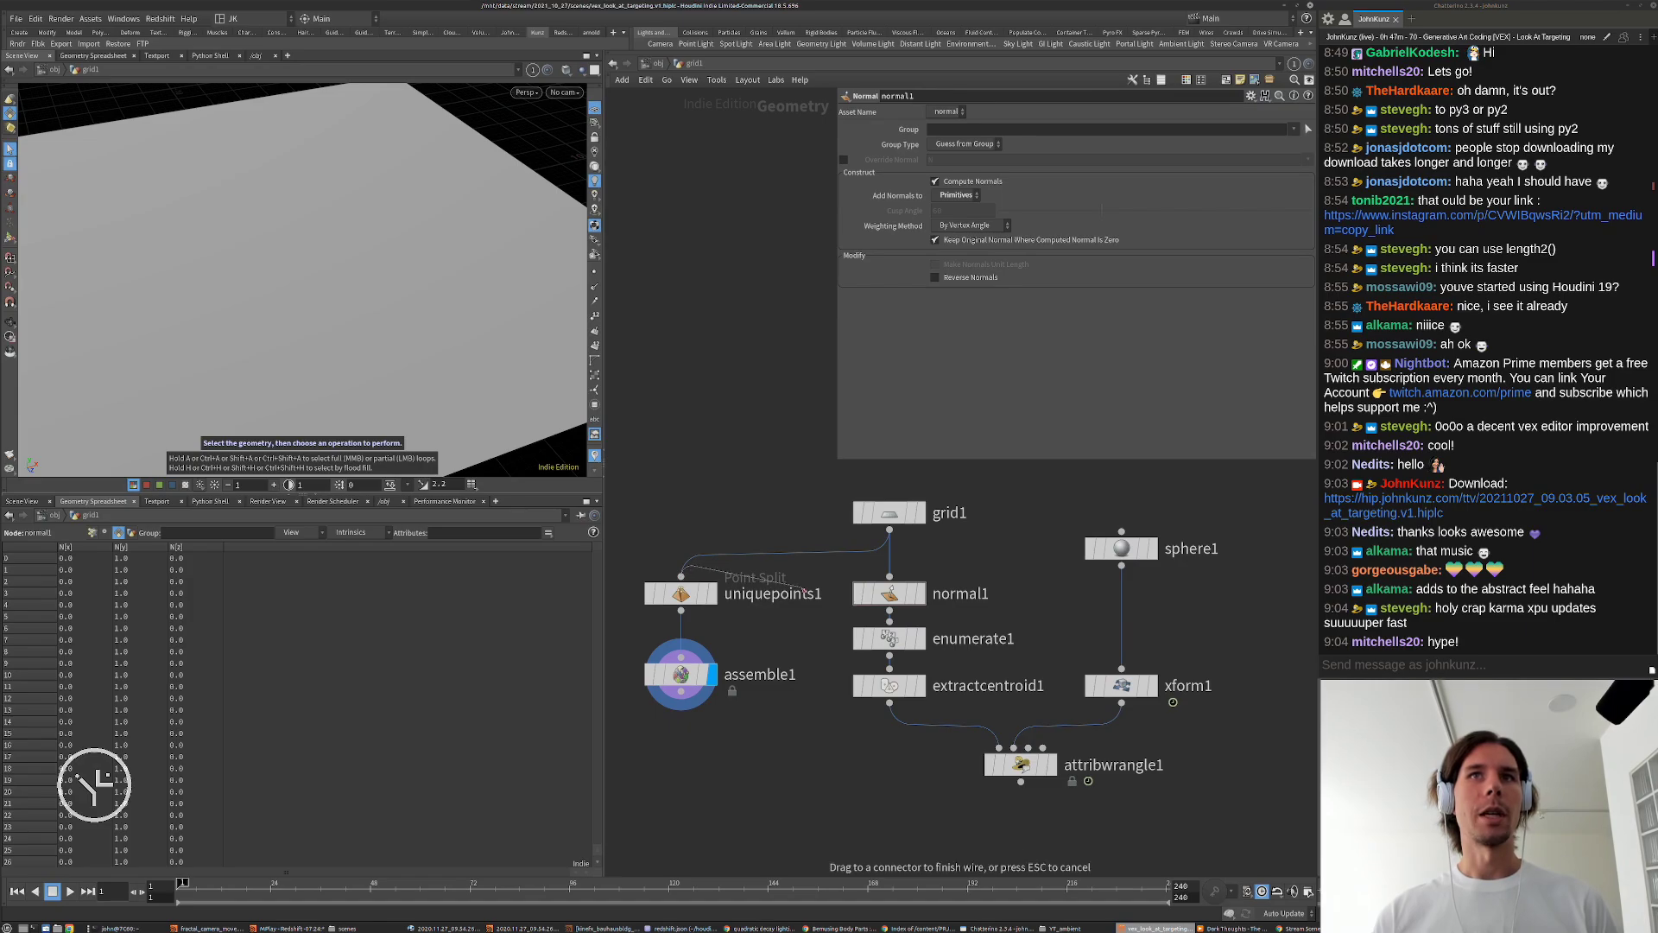
left_click(890, 607)
left_click_drag(895, 595, 896, 566)
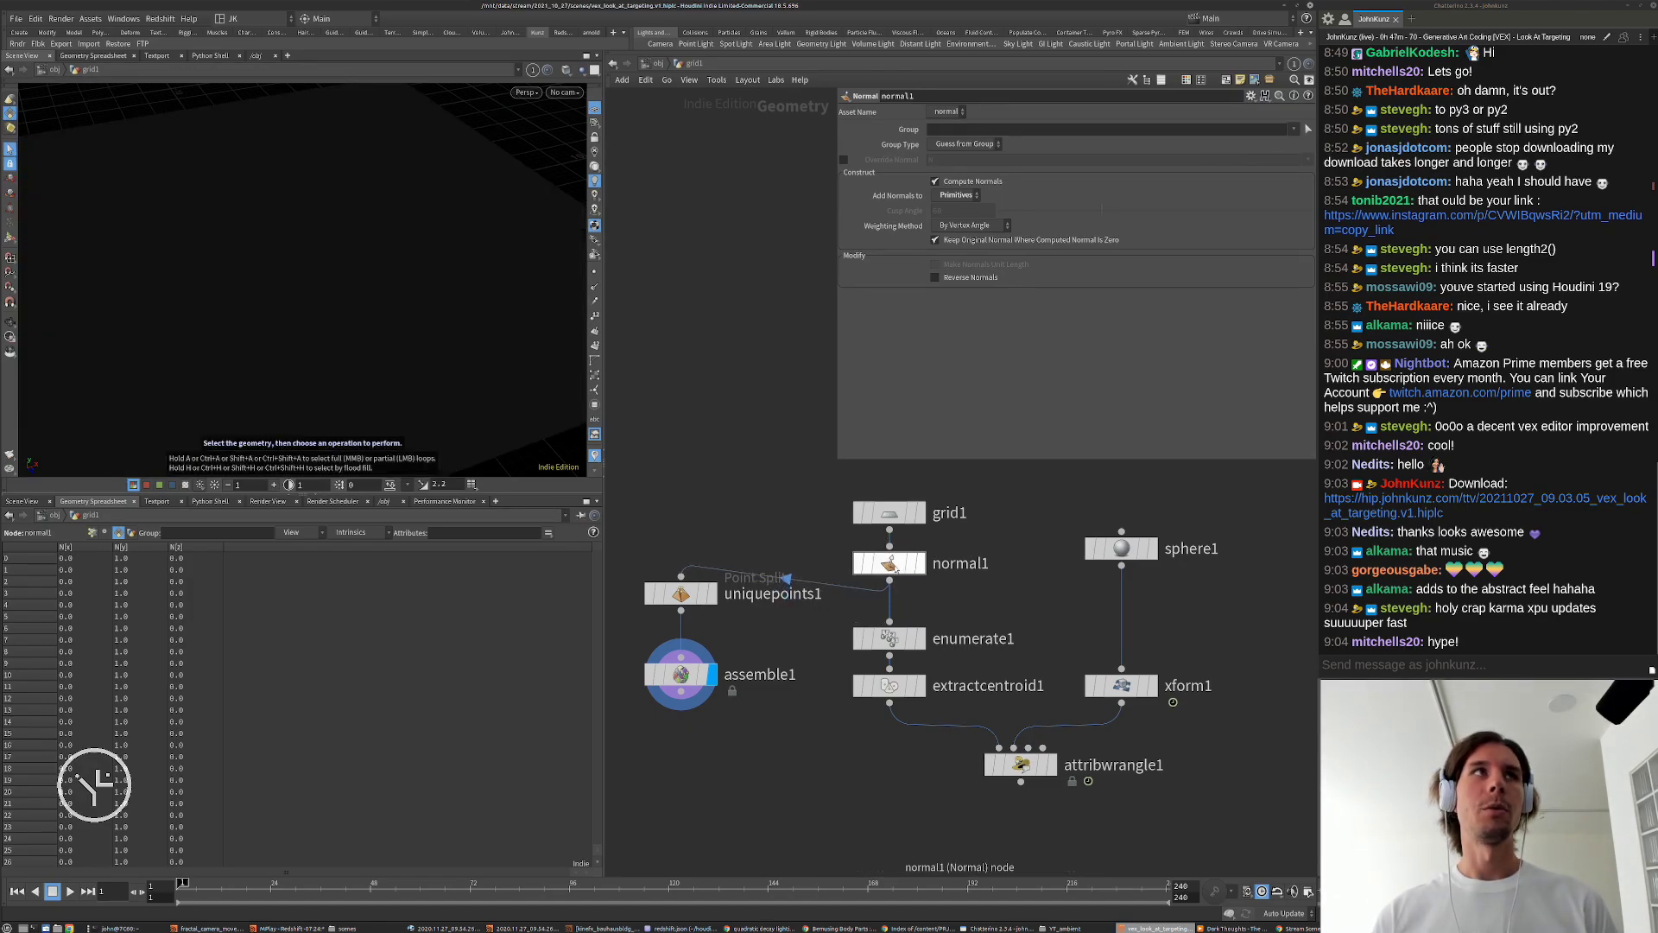
Step: Show assemble1's point attributes in the spreadsheet and set its Transfer Attributes to N
left_click(683, 674)
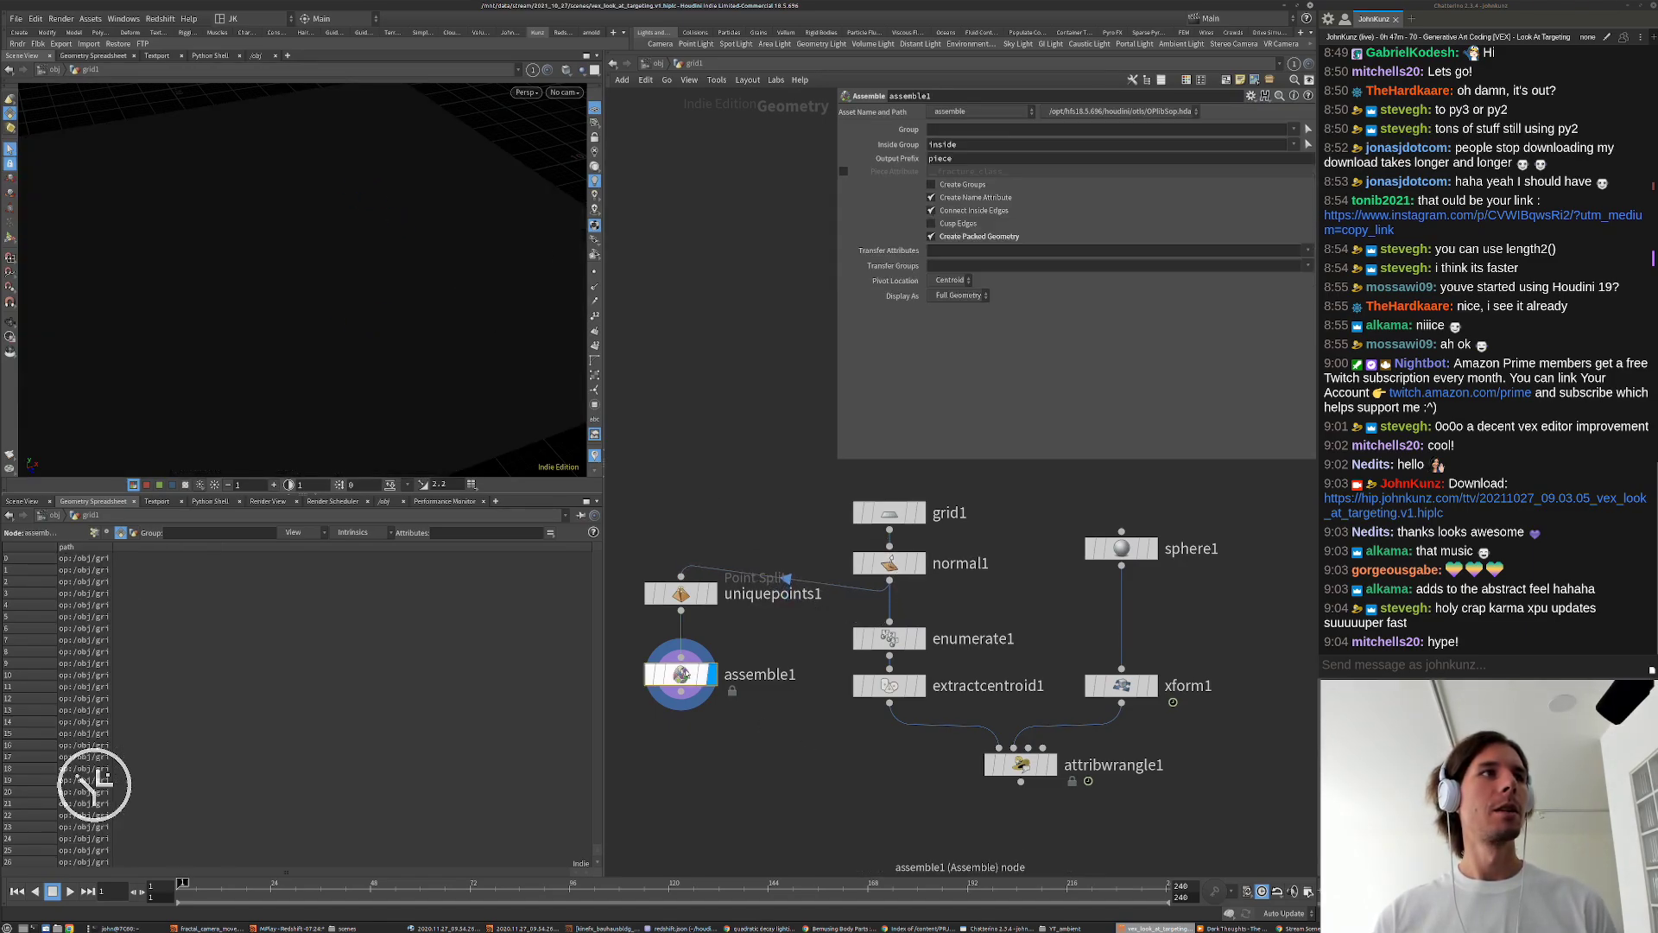
left_click(94, 532)
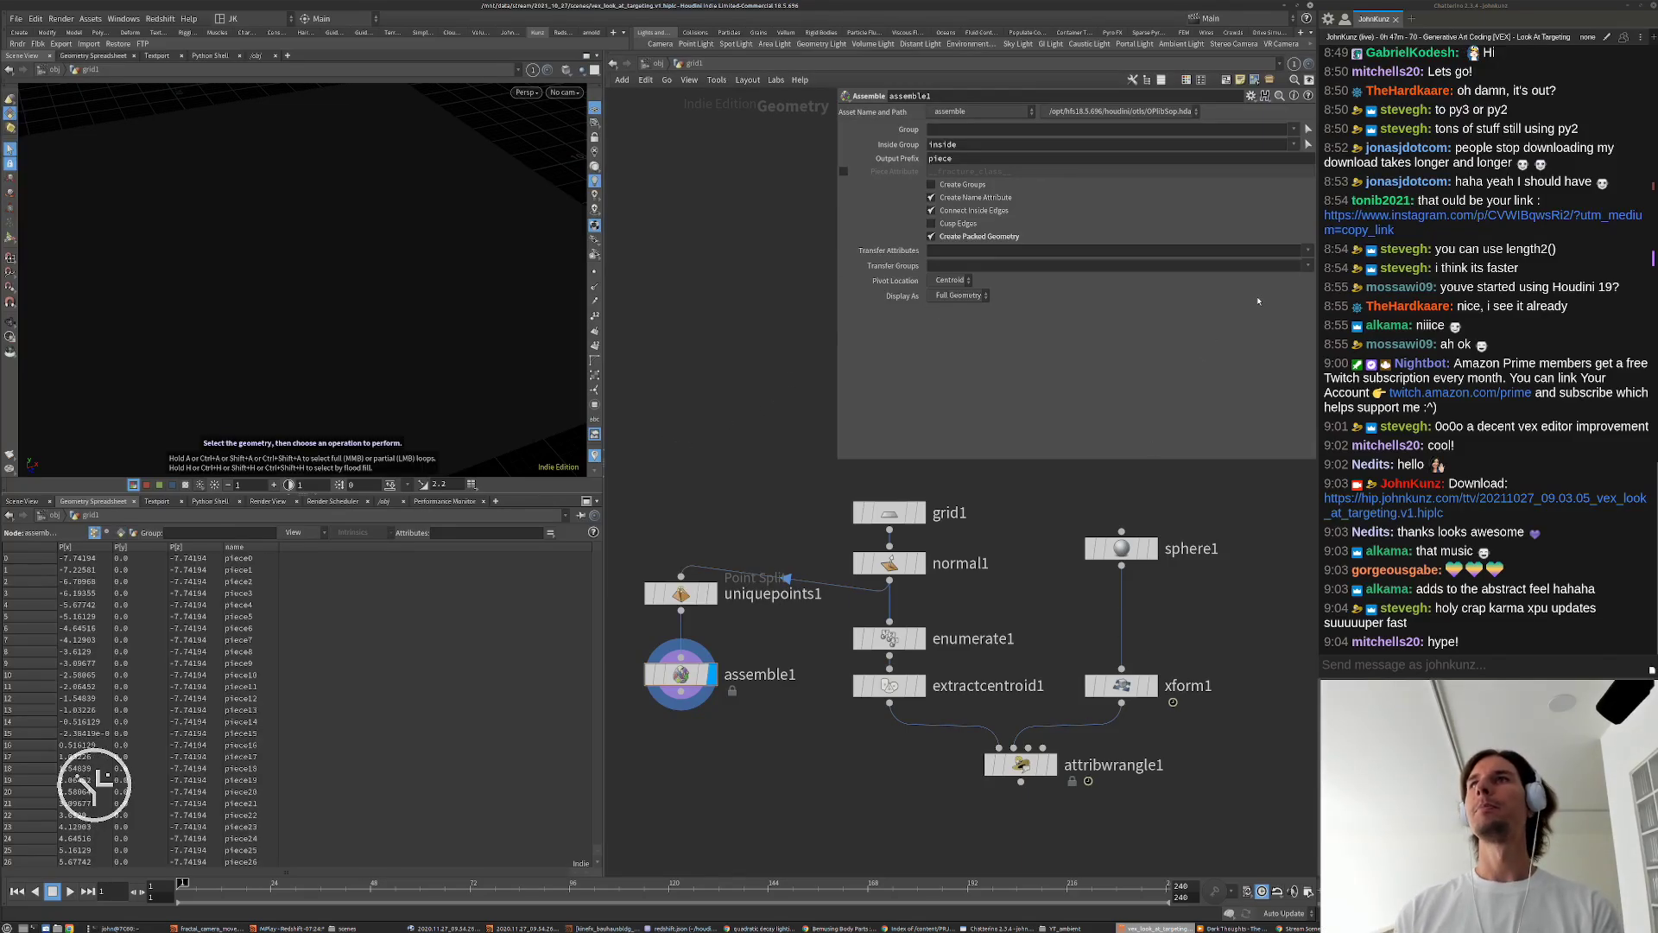
left_click(1309, 251)
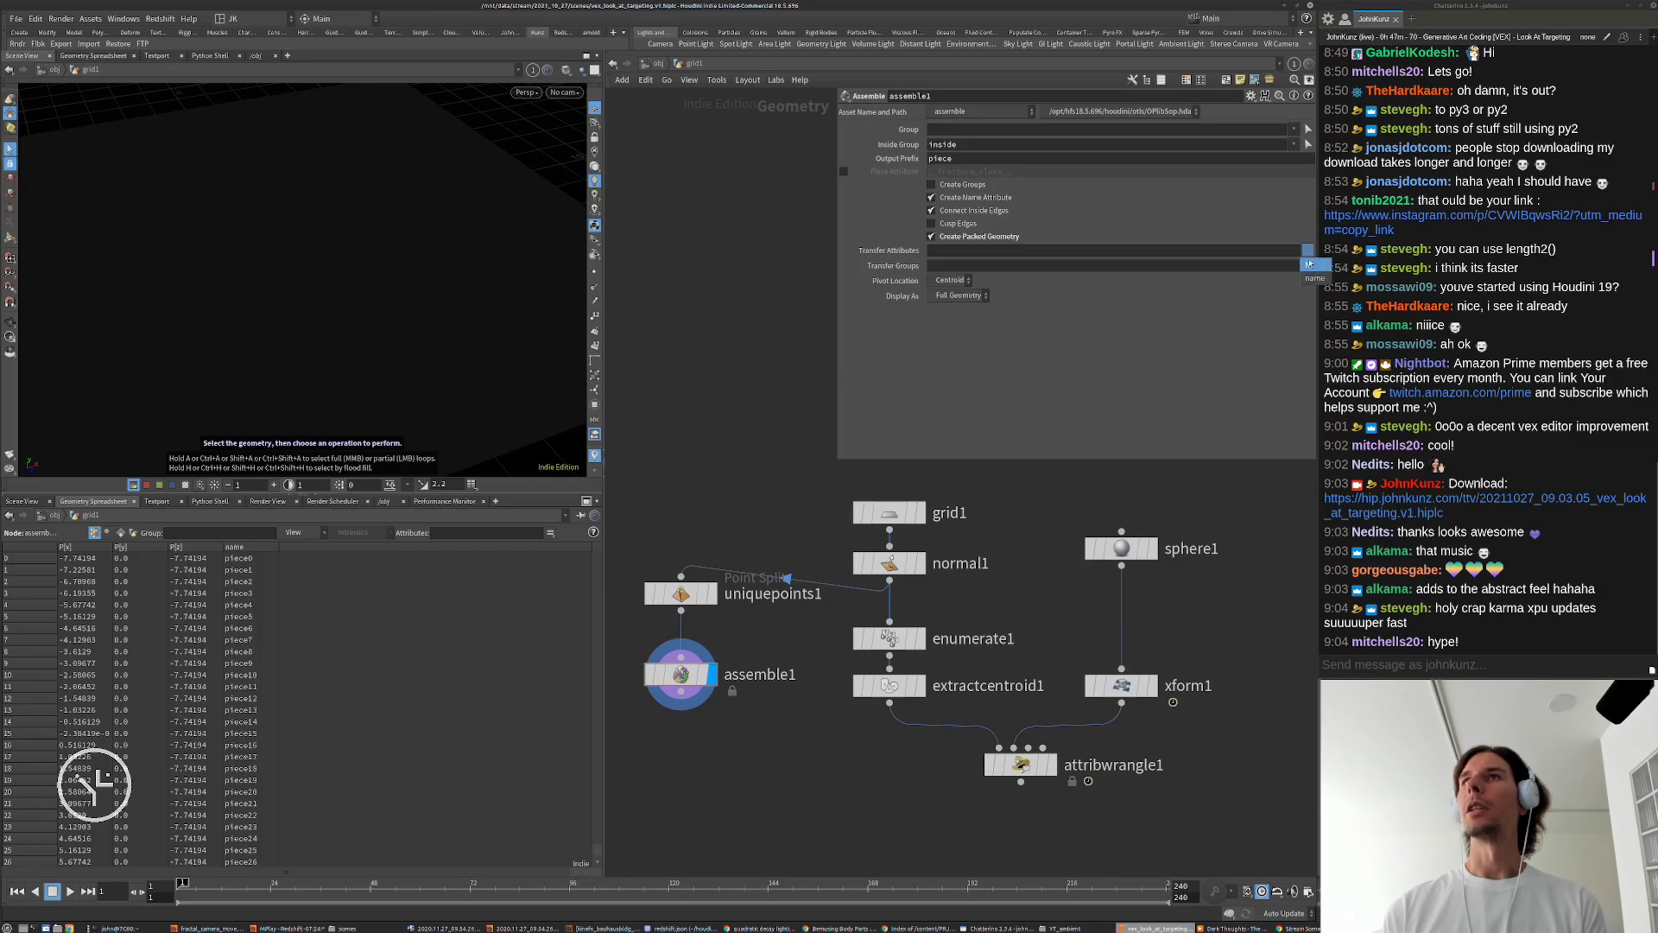
left_click(1309, 266)
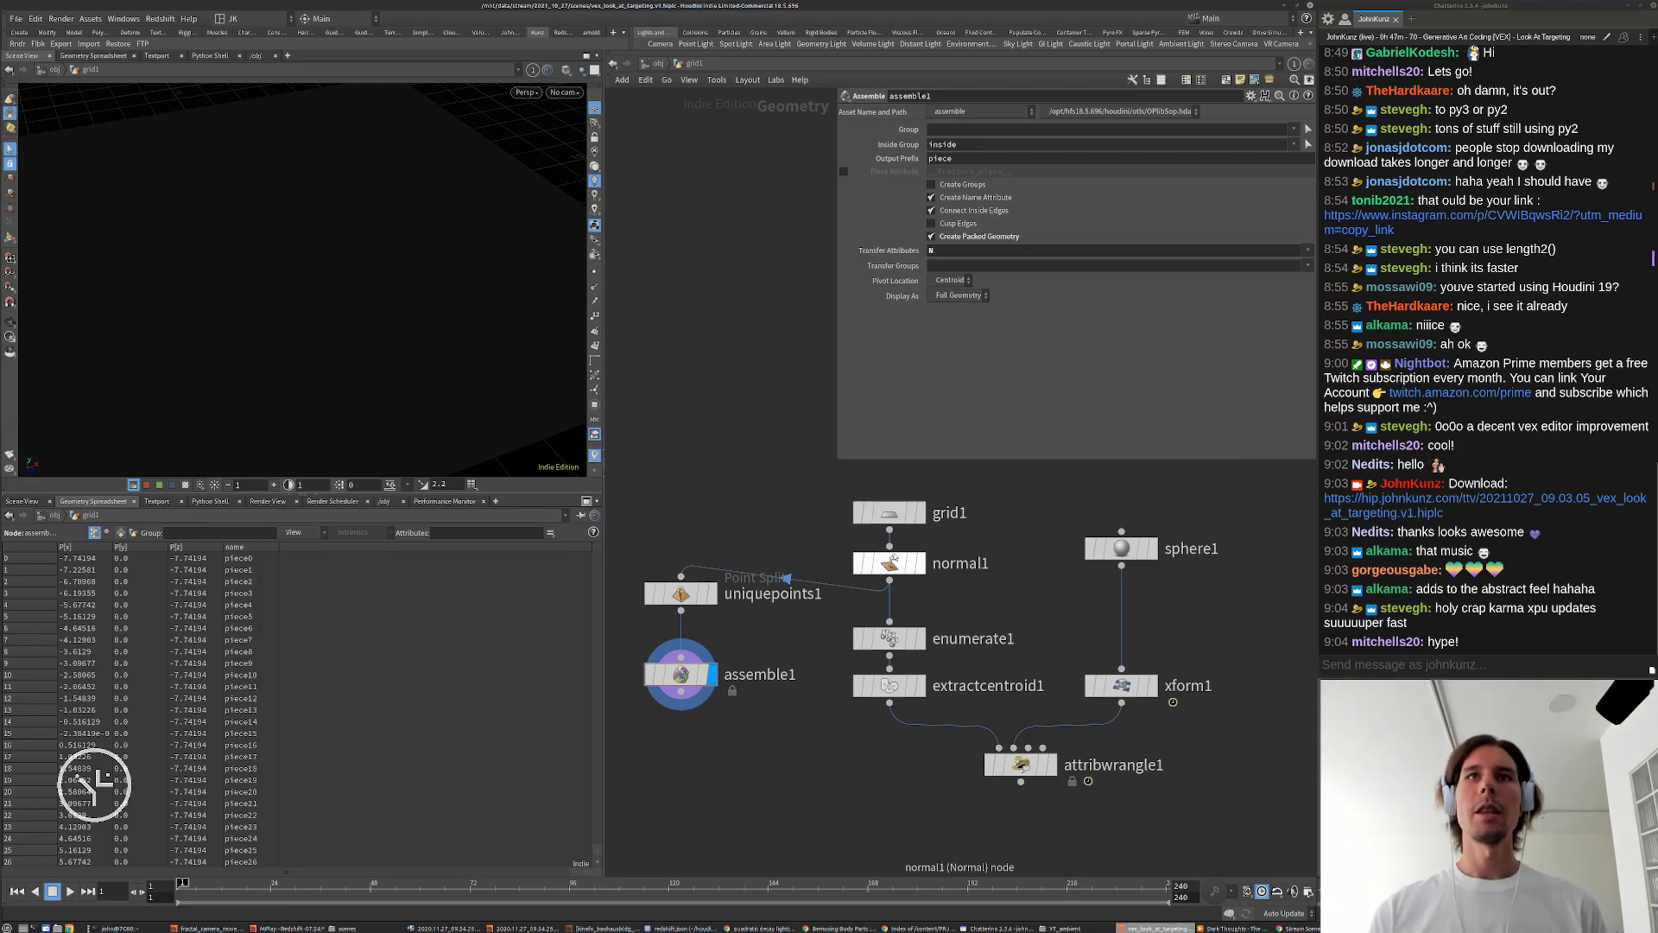
Step: Insert a copy of normal1 between uniquepoints1 and assemble1, add its normals to Points, and check assemble1's result
left_click_drag(891, 560, 682, 644, "alt")
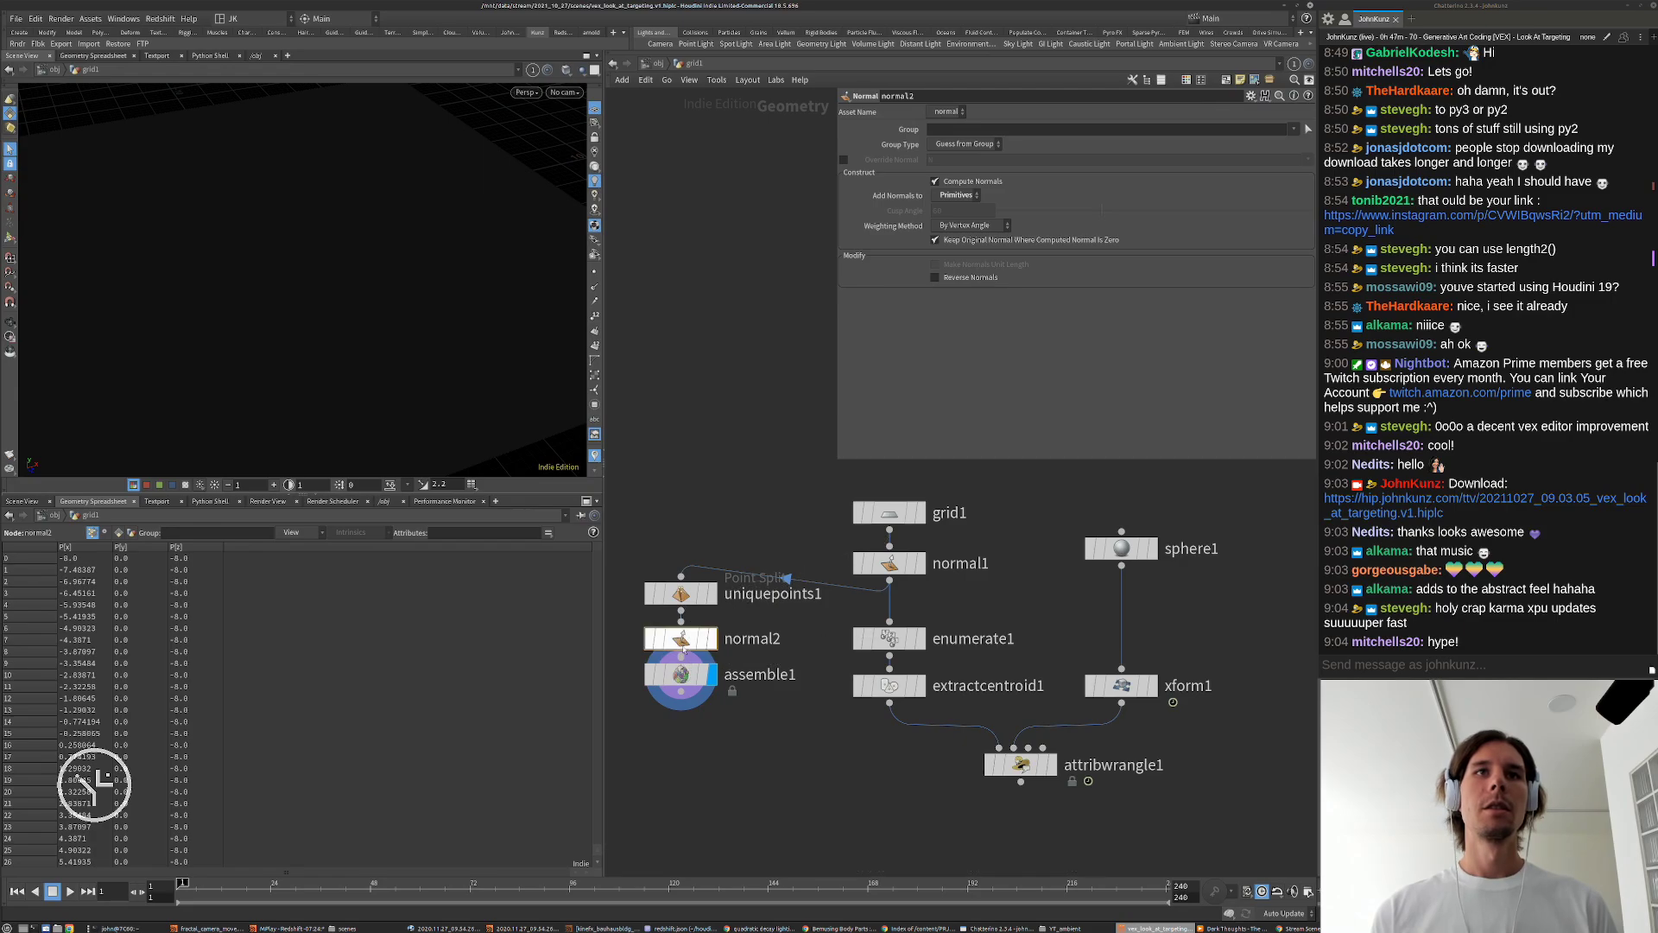
left_click(956, 195)
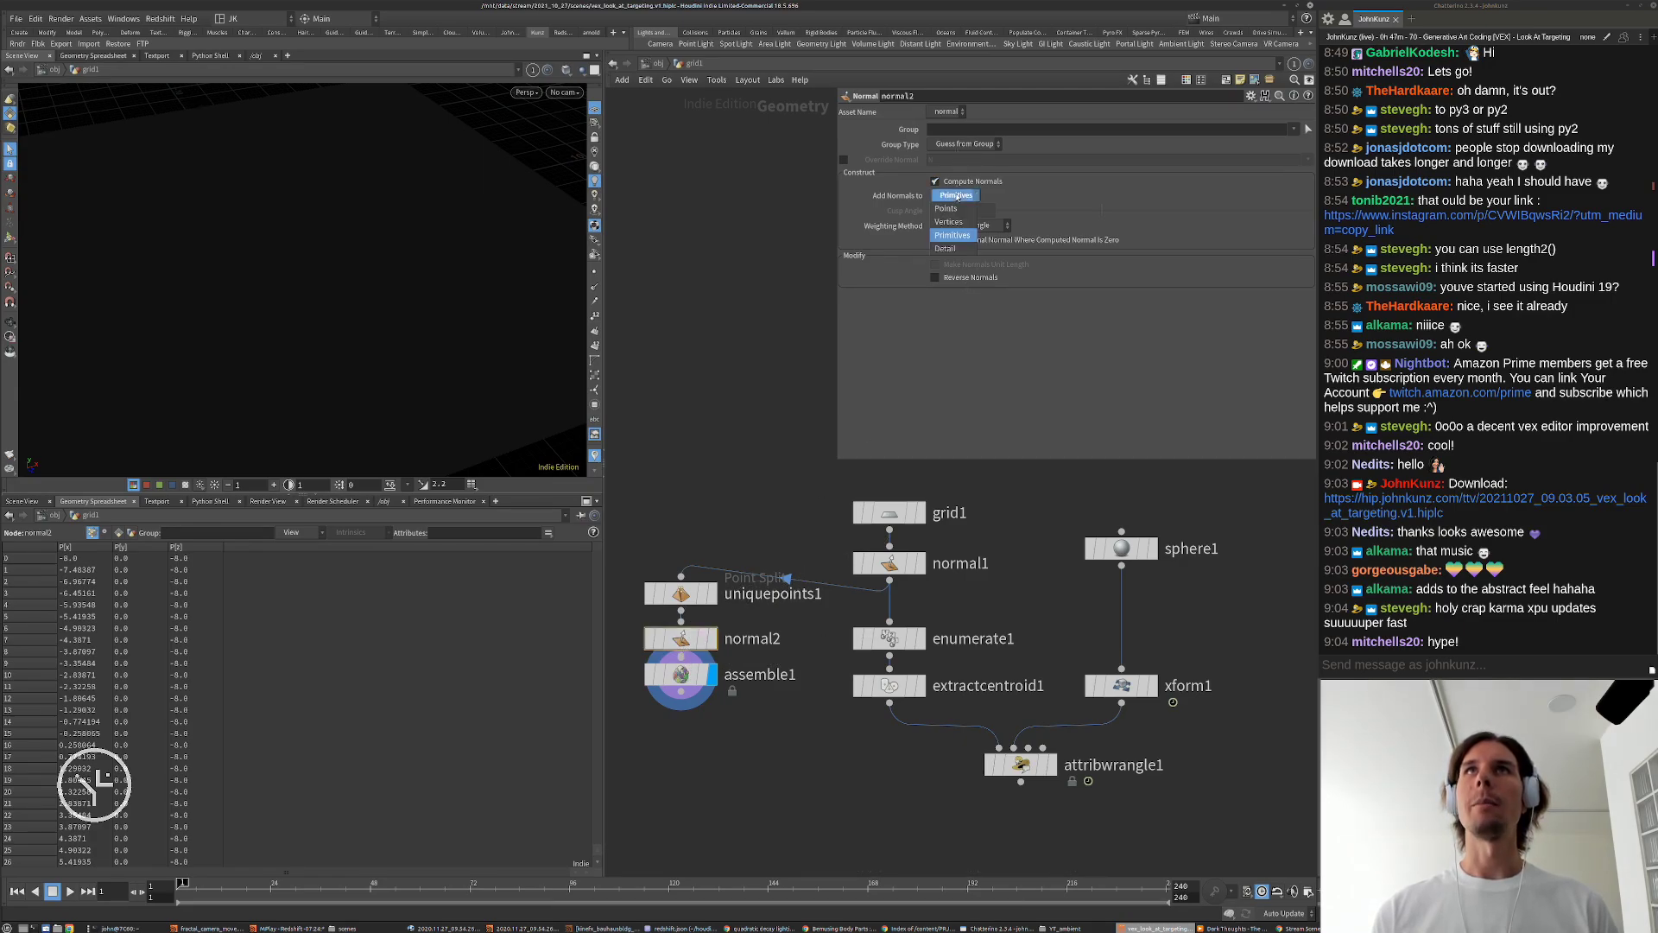
left_click(956, 227)
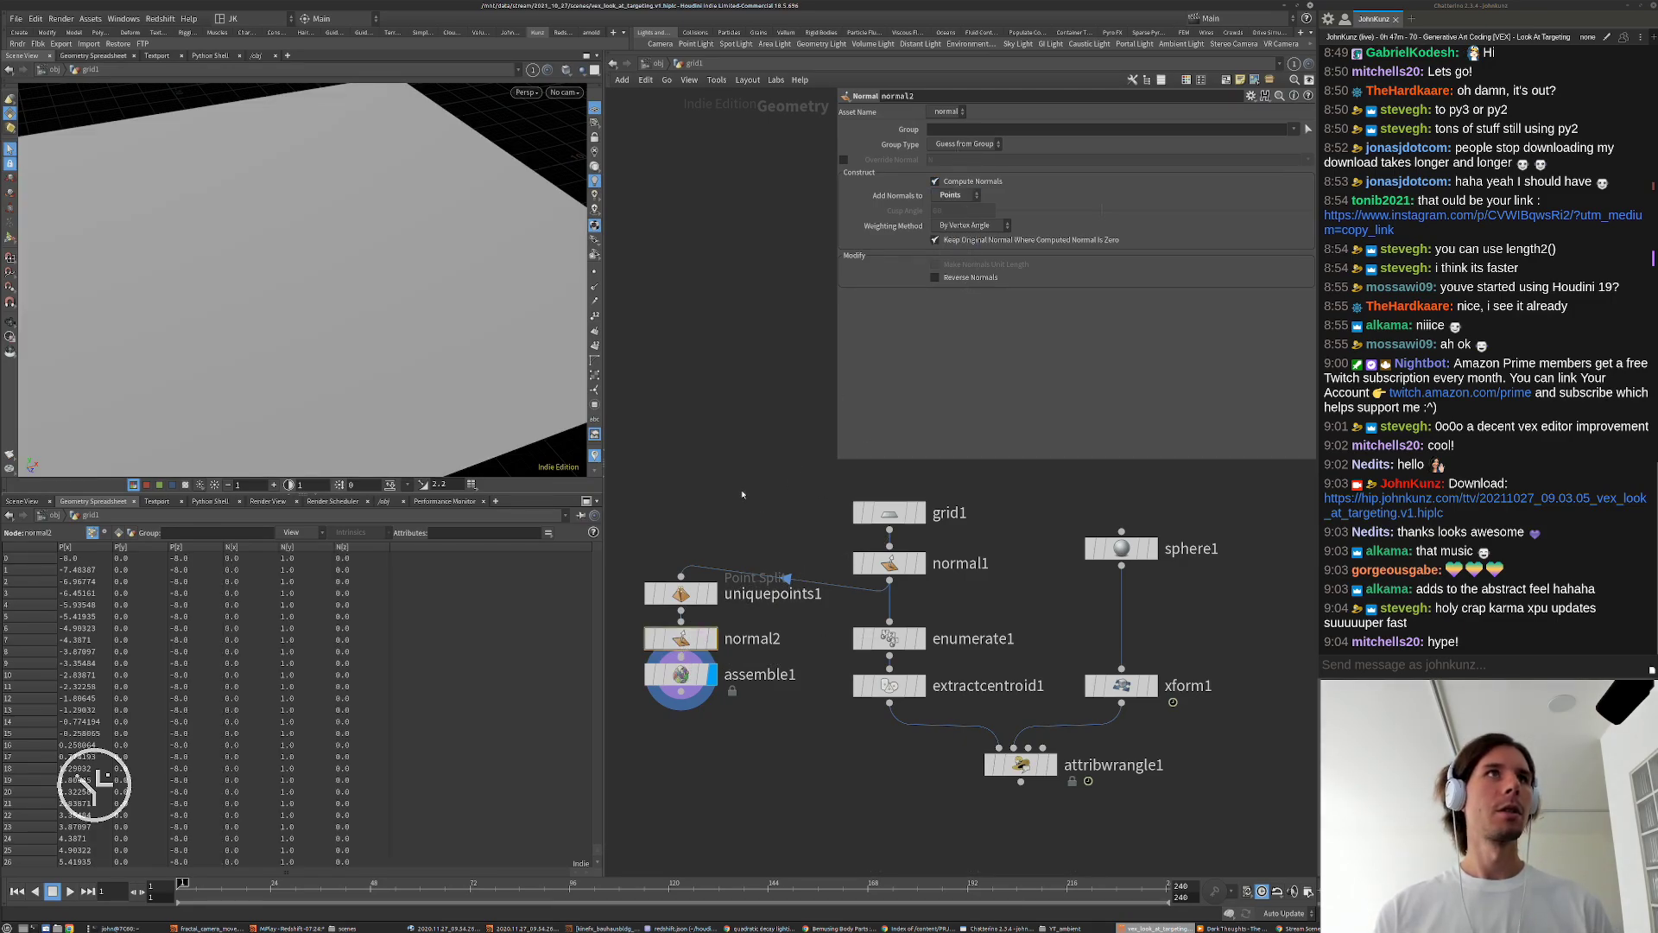
left_click(675, 687)
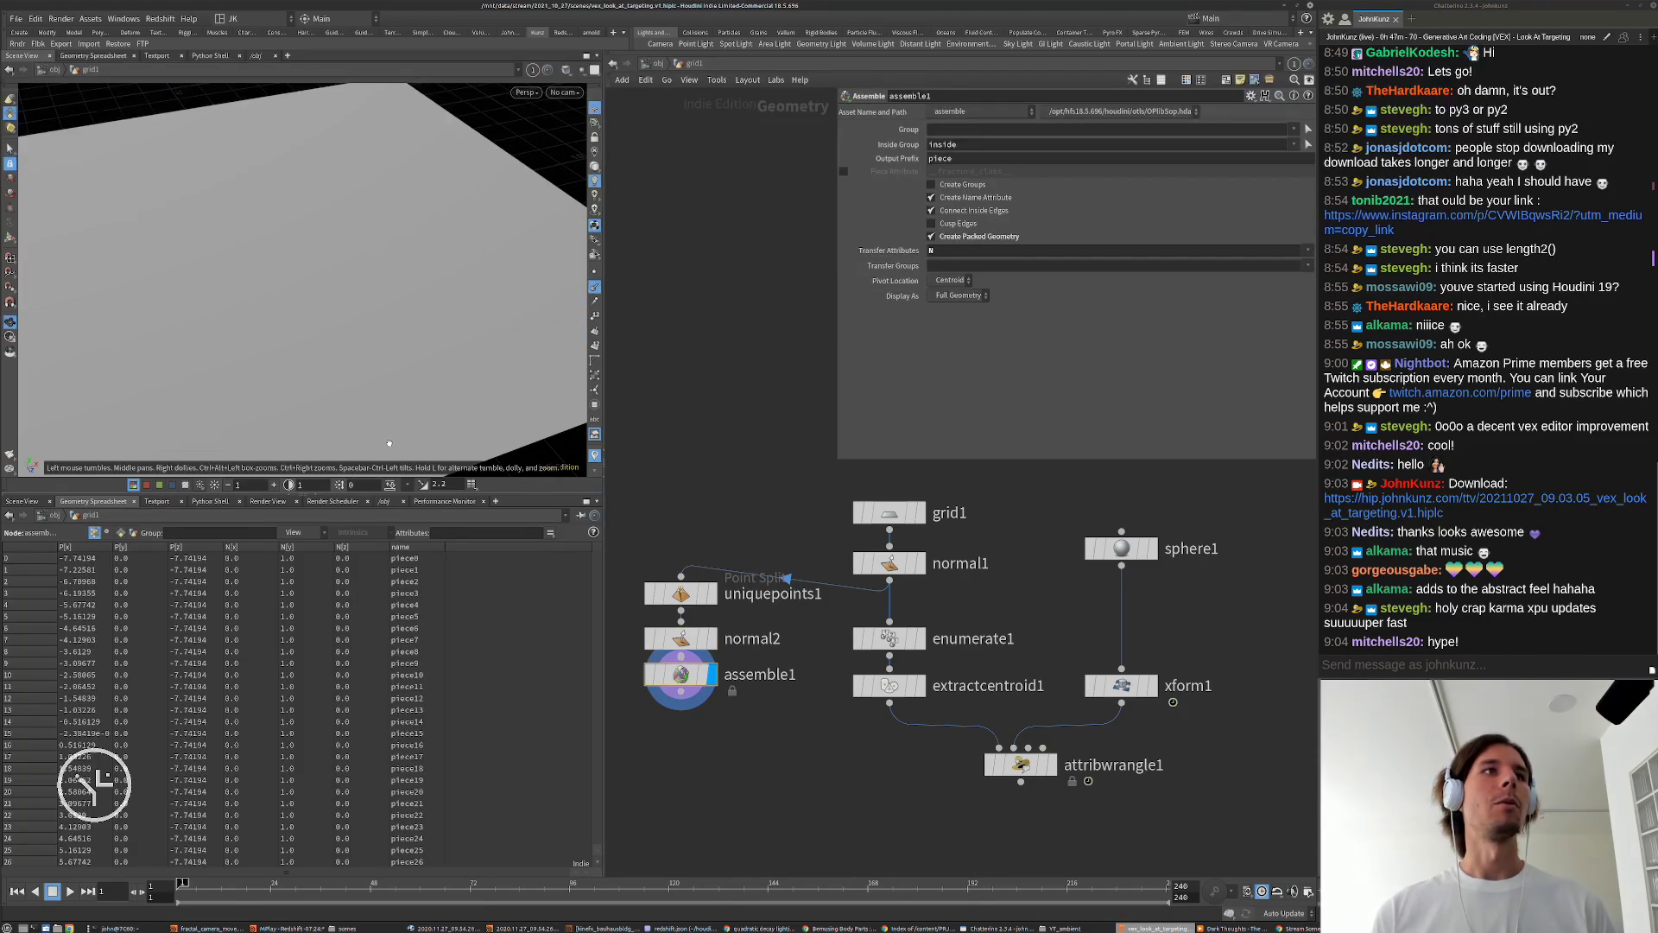
left_click_drag(389, 443, 333, 263)
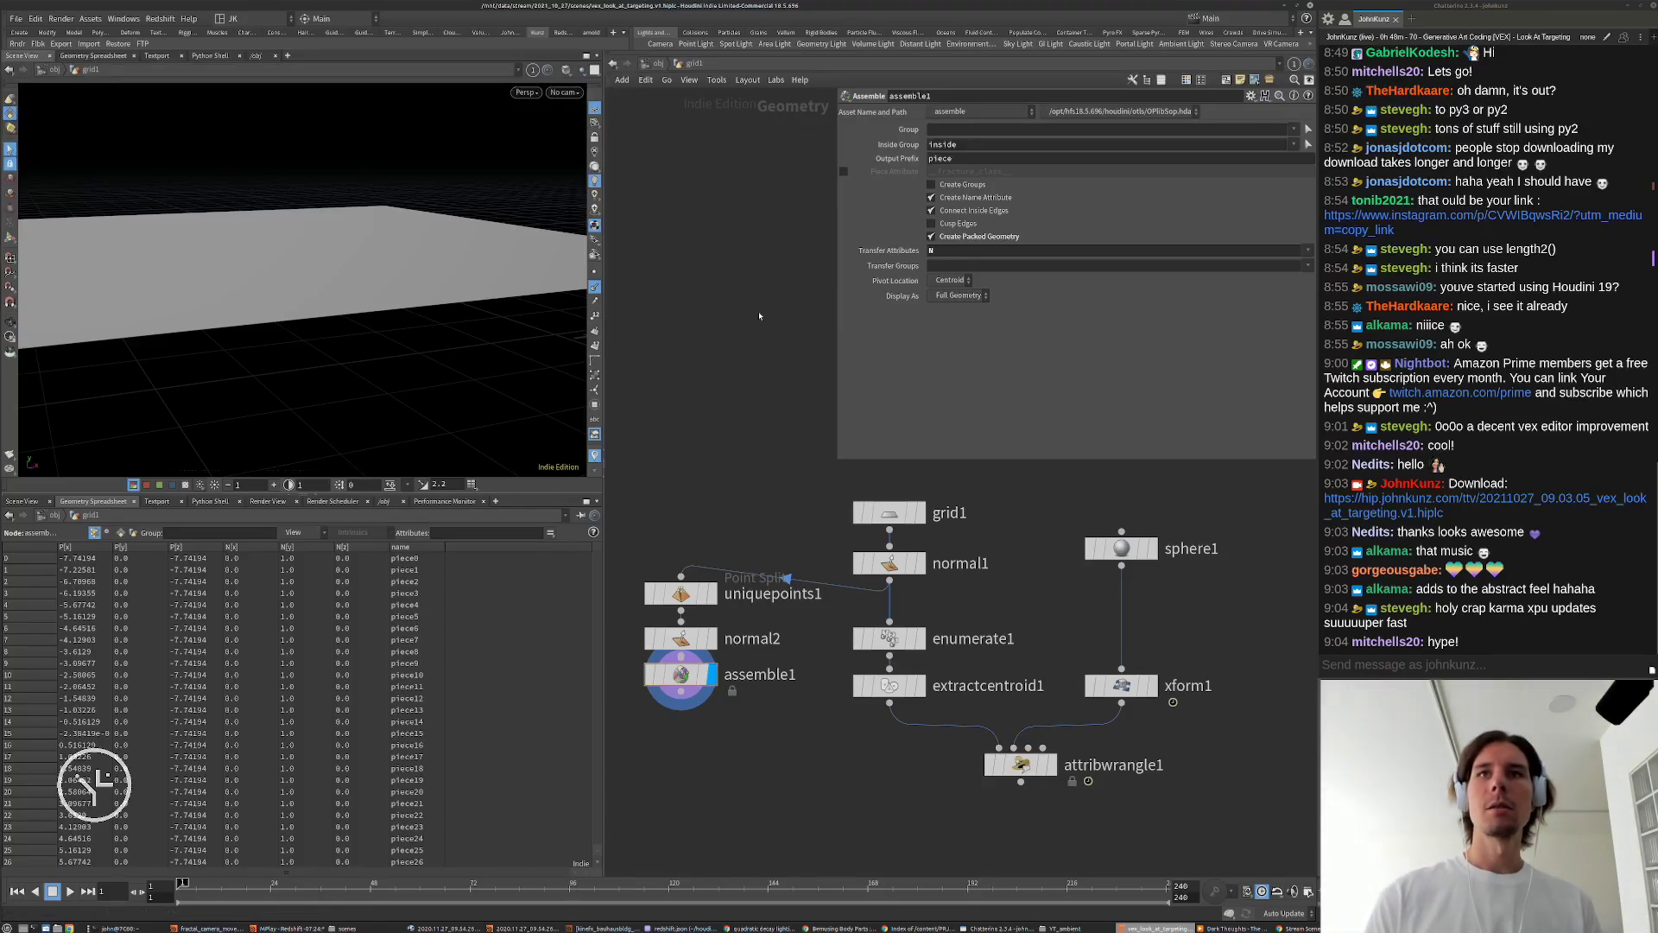
Step: Move assemble1 and normal2 down so the nodes below uniquepoints1 are evenly spaced
middle_click_drag(737, 775, 740, 648)
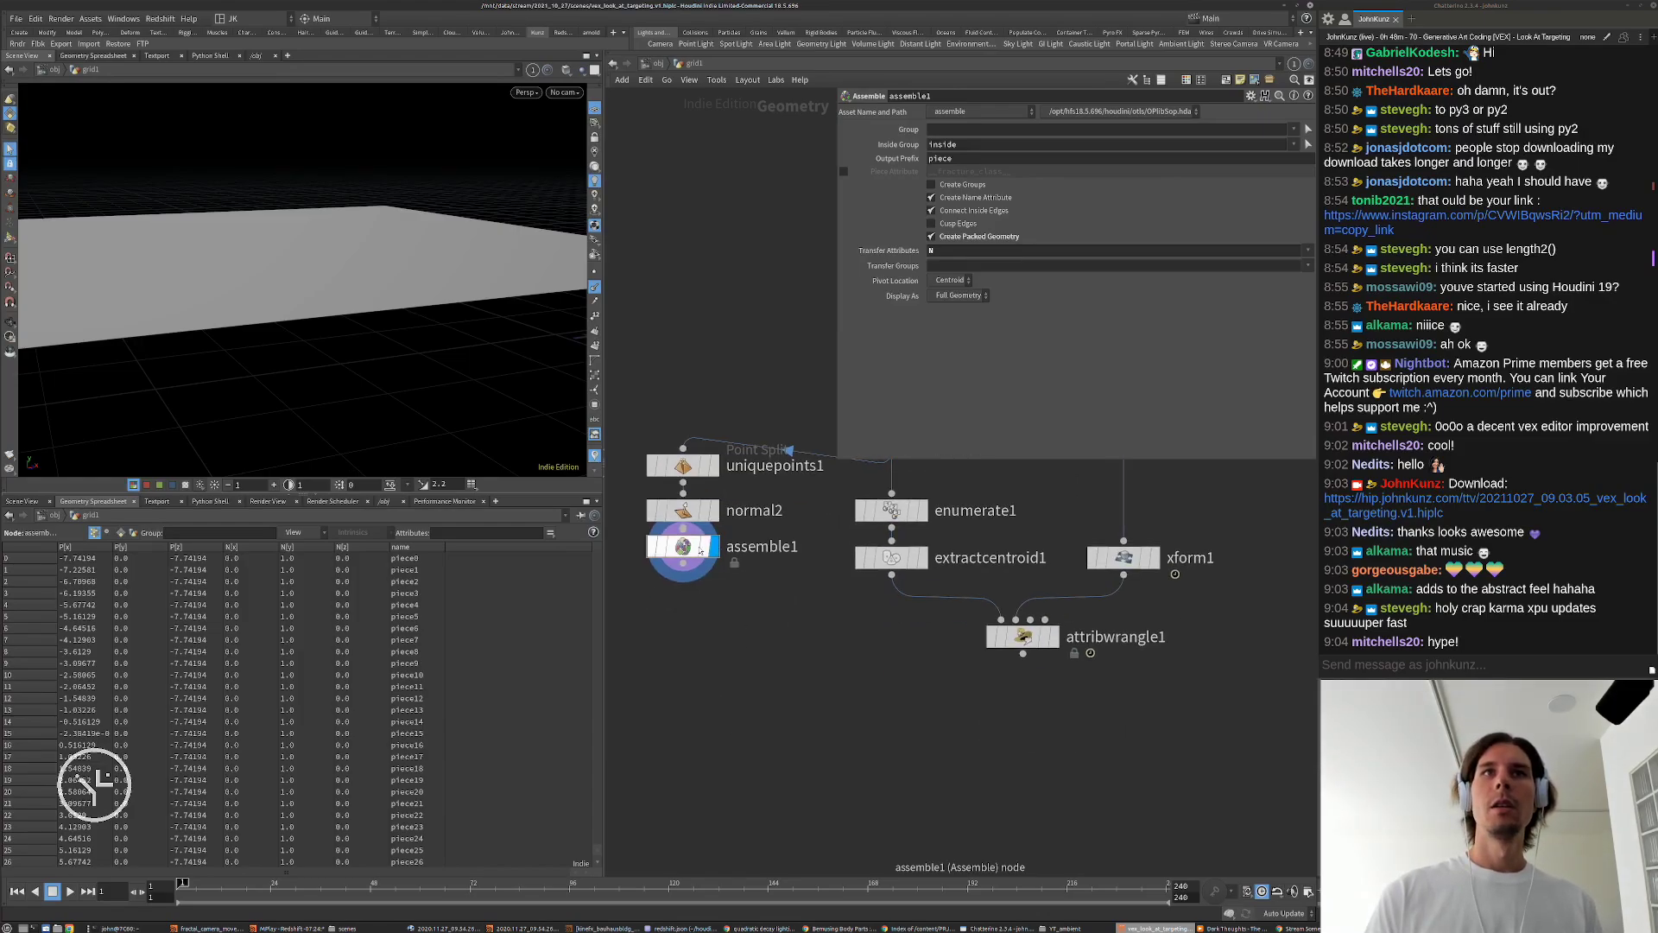
left_click_drag(696, 551, 696, 603)
left_click_drag(783, 516, 782, 542)
middle_click_drag(782, 542, 773, 616)
scroll(772, 645, "down", 2)
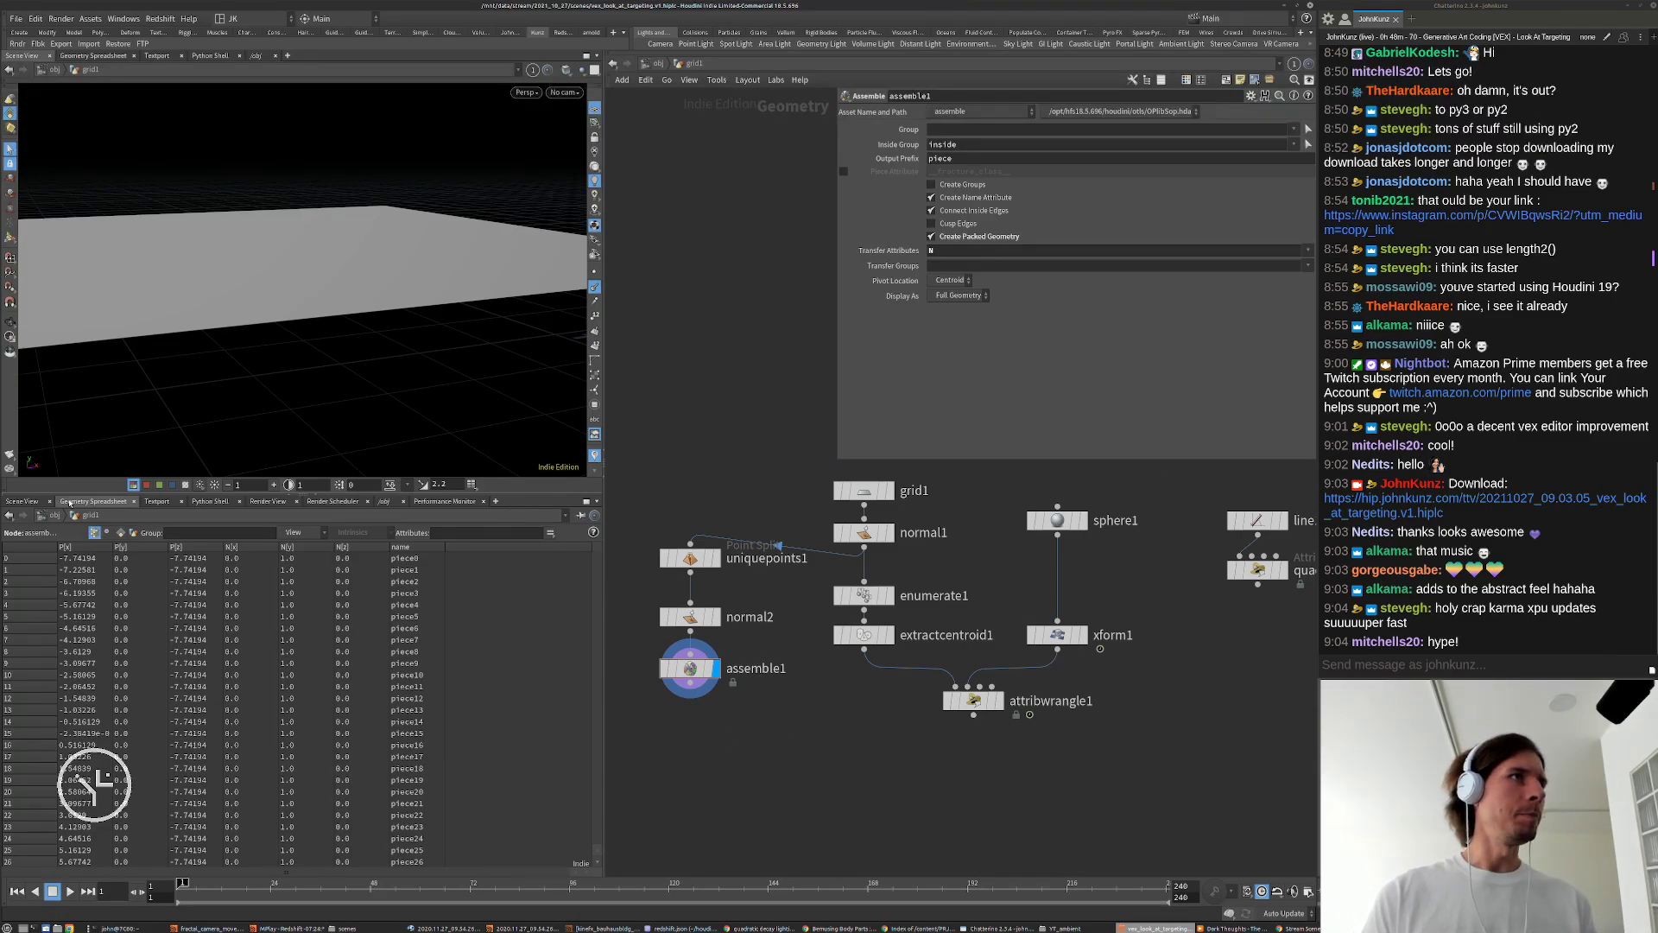
middle_click_drag(847, 774, 843, 744)
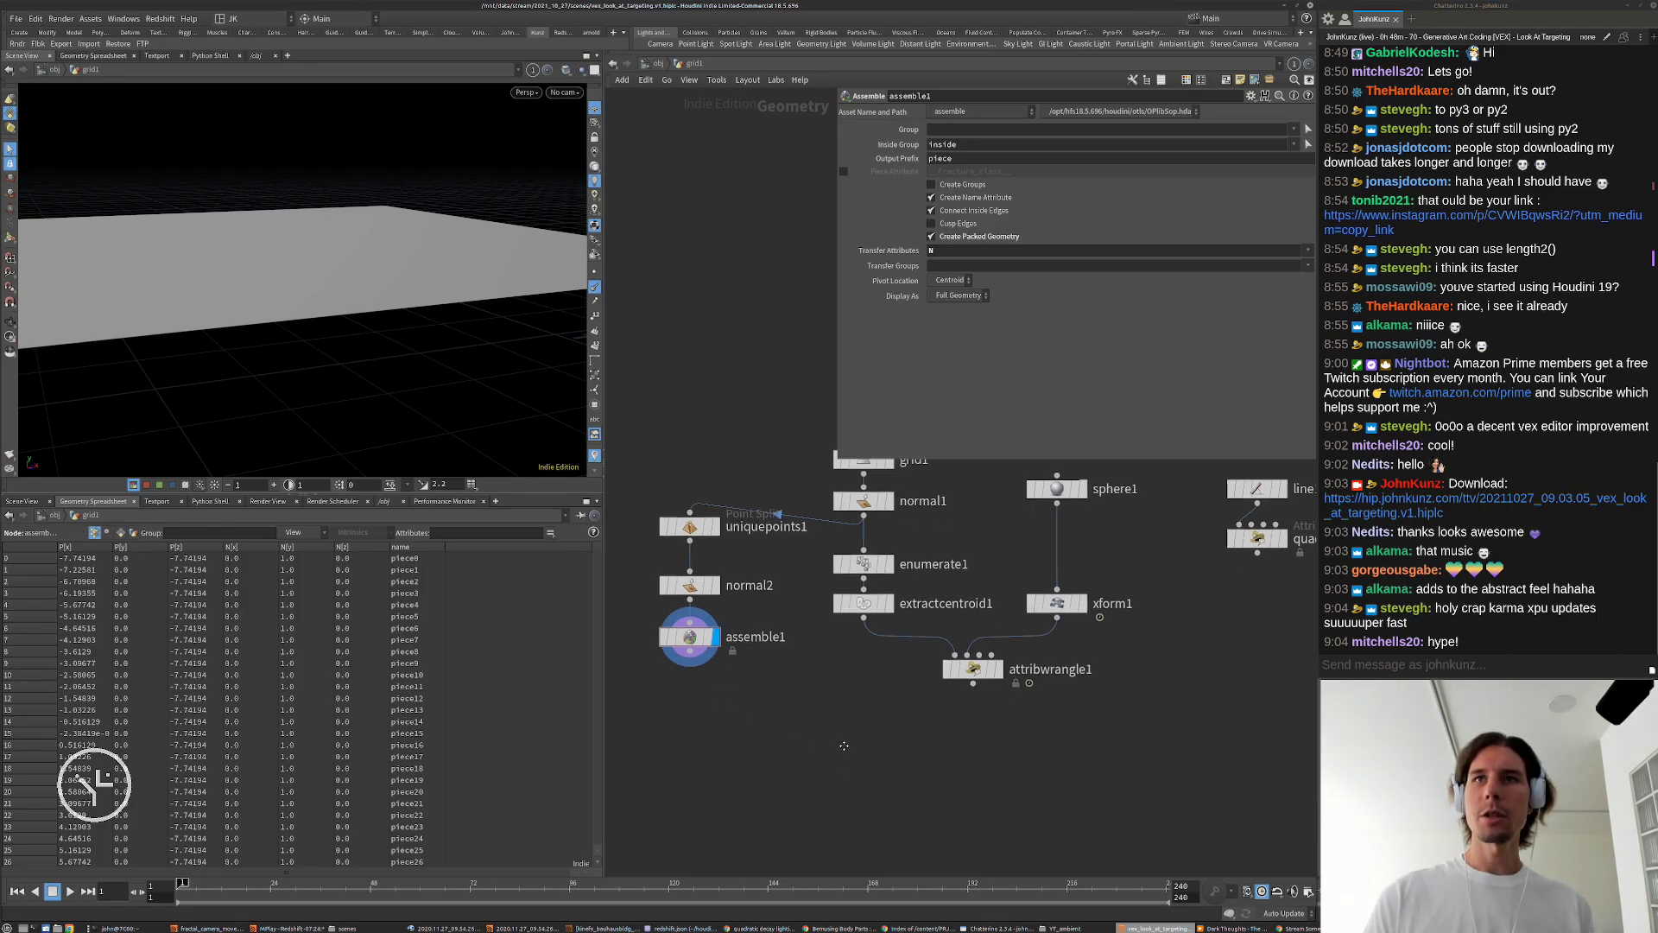
scroll(842, 748, "down", 3)
scroll(849, 740, "up", 3)
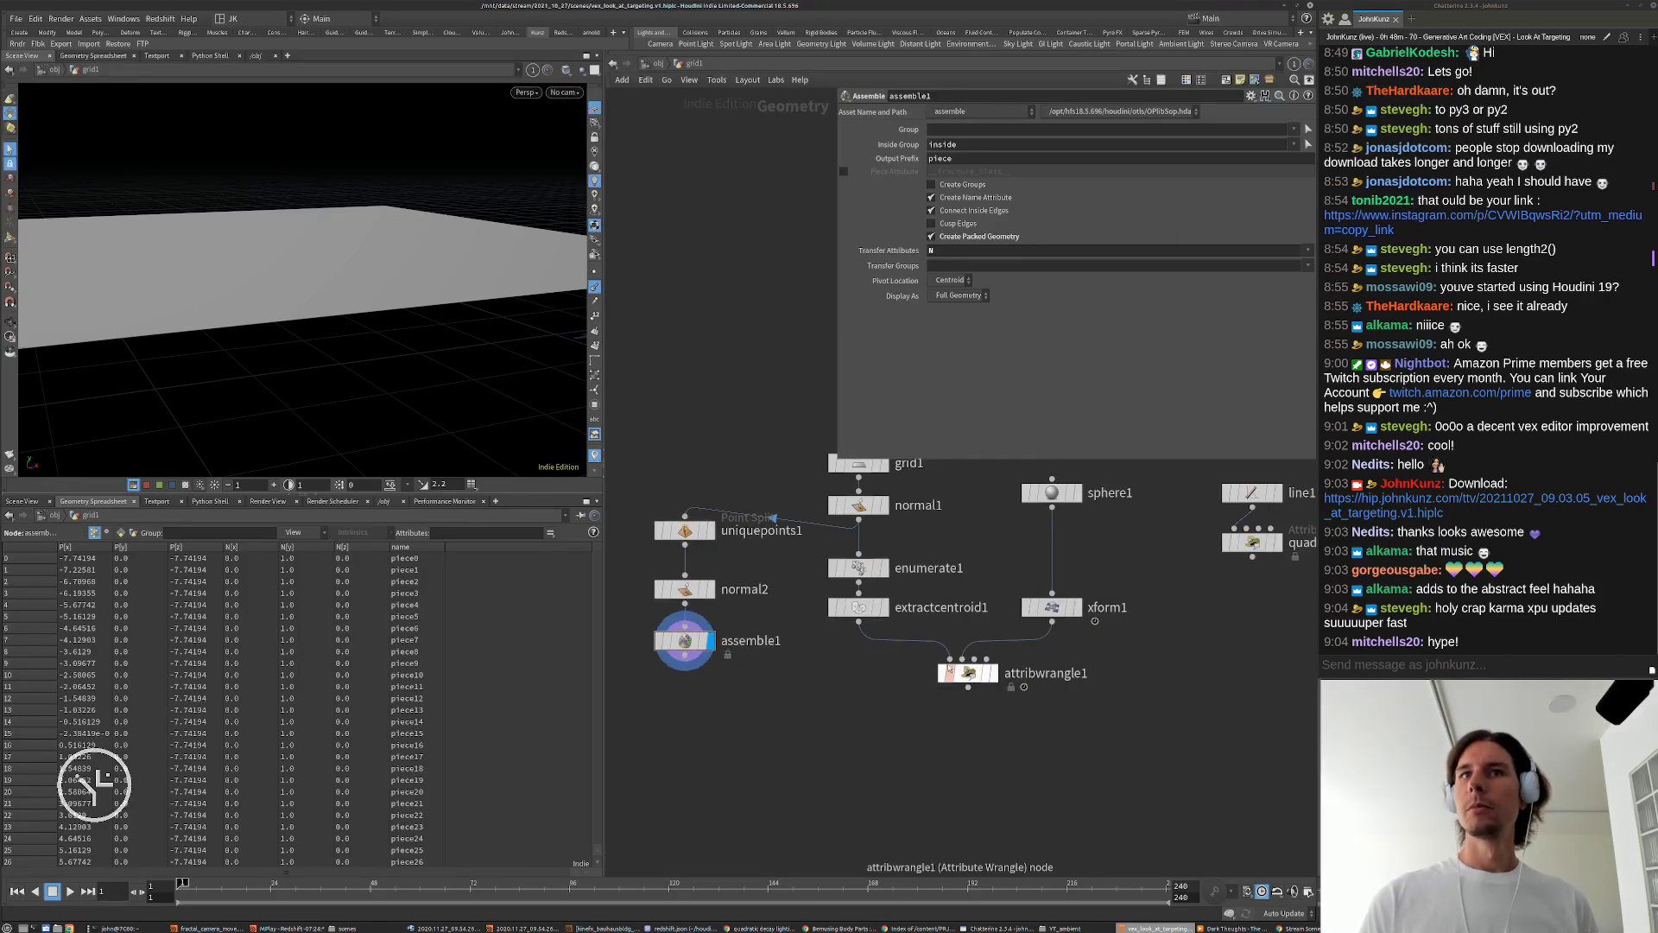
Step: Duplicate attribwrangle1, feed the copy from assemble1 and xform1, display it, and place it just below assemble1
left_click_drag(971, 673, 685, 655, "alt")
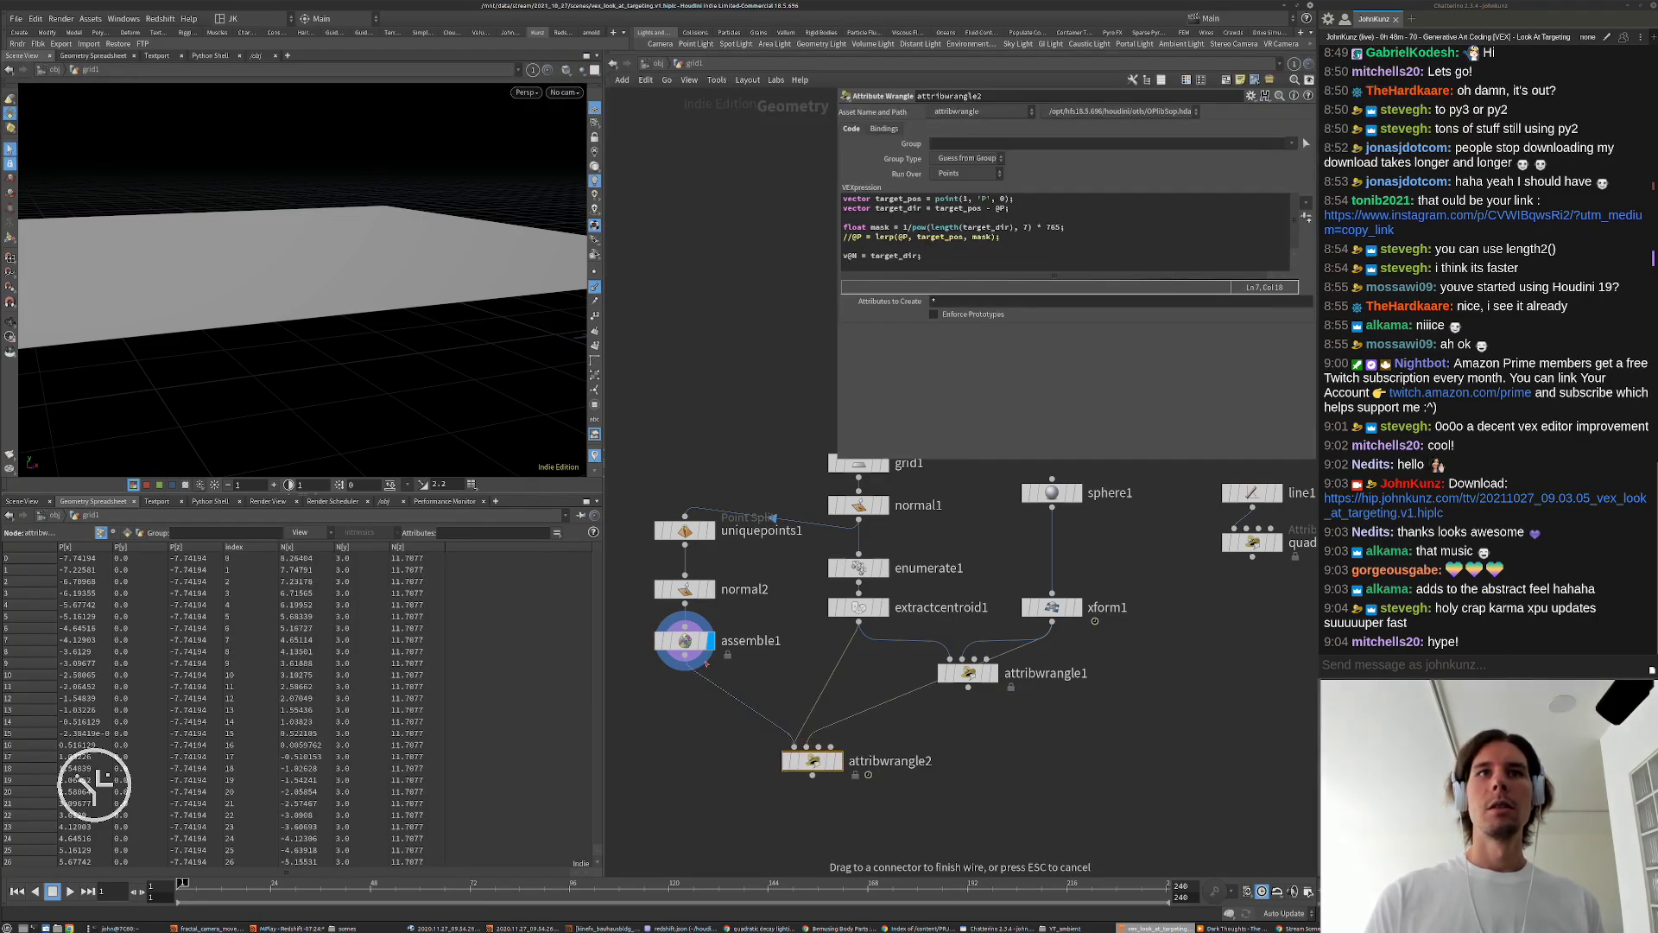
left_click(841, 761)
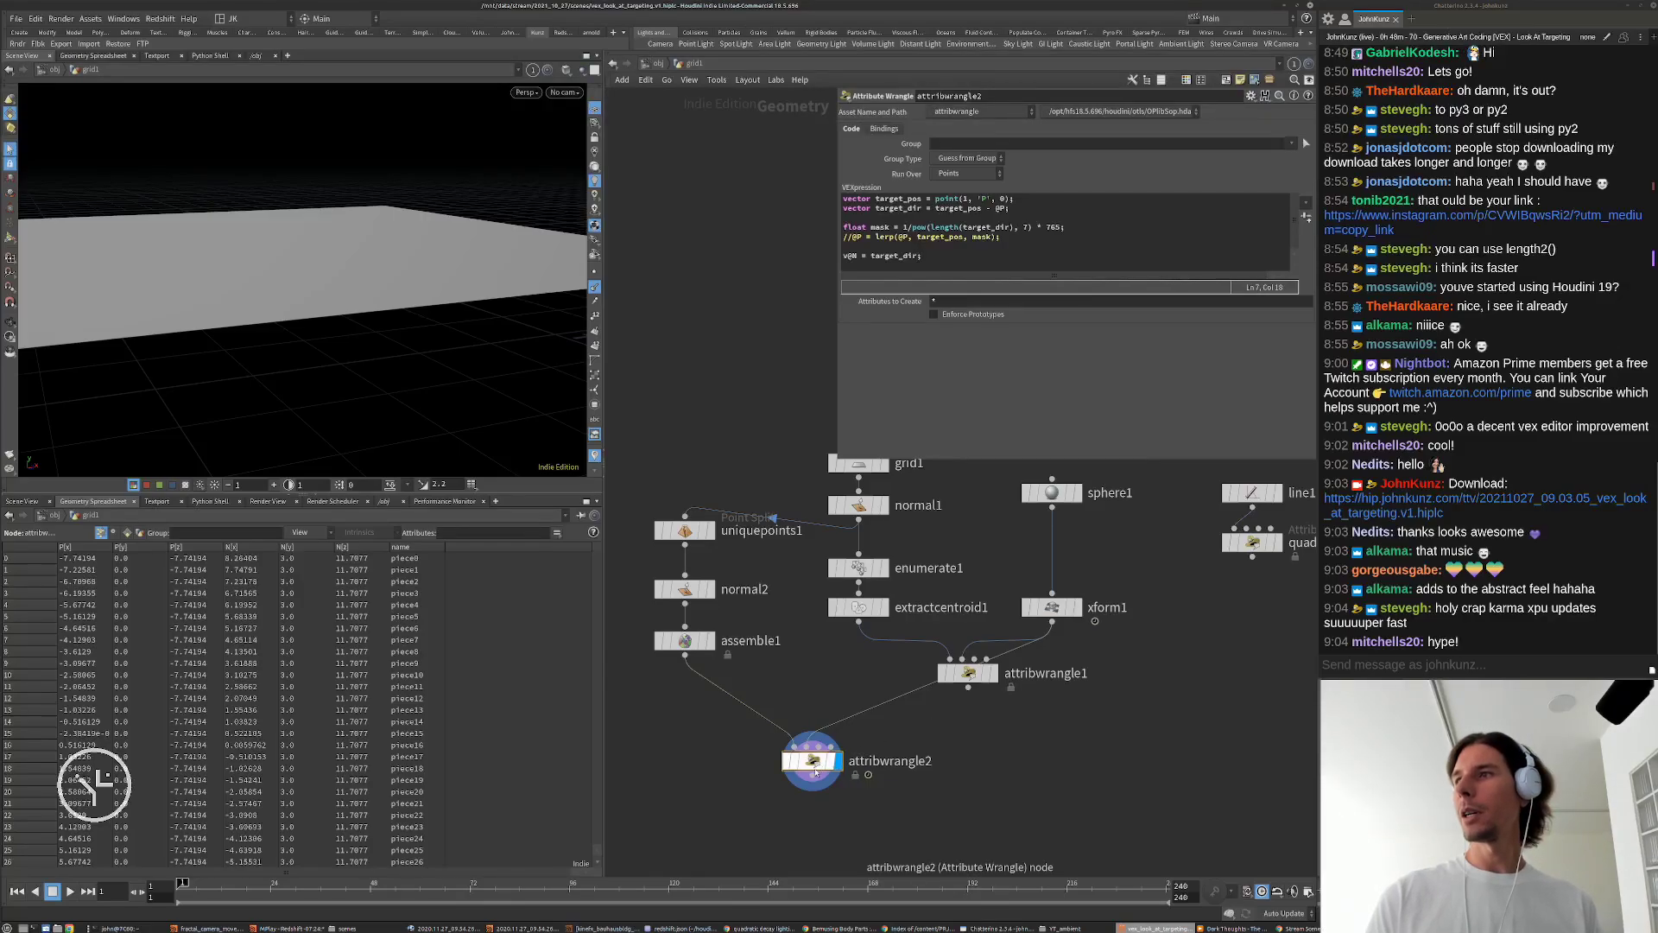
left_click_drag(814, 767, 773, 705)
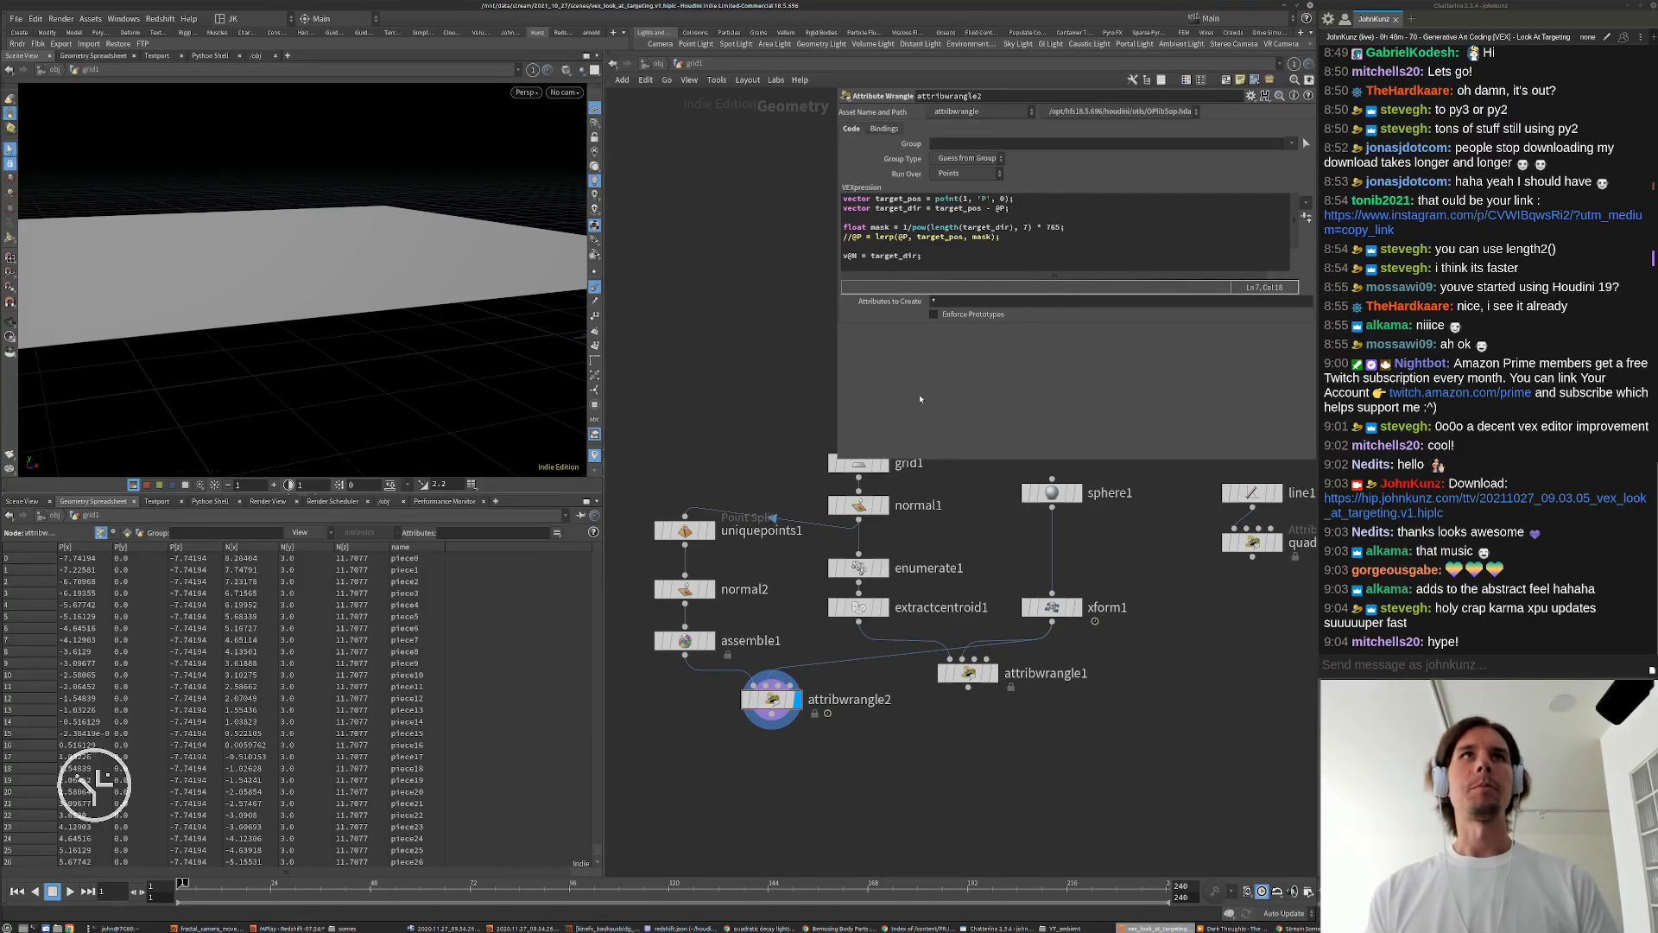
left_click_drag(402, 278, 437, 270, "alt")
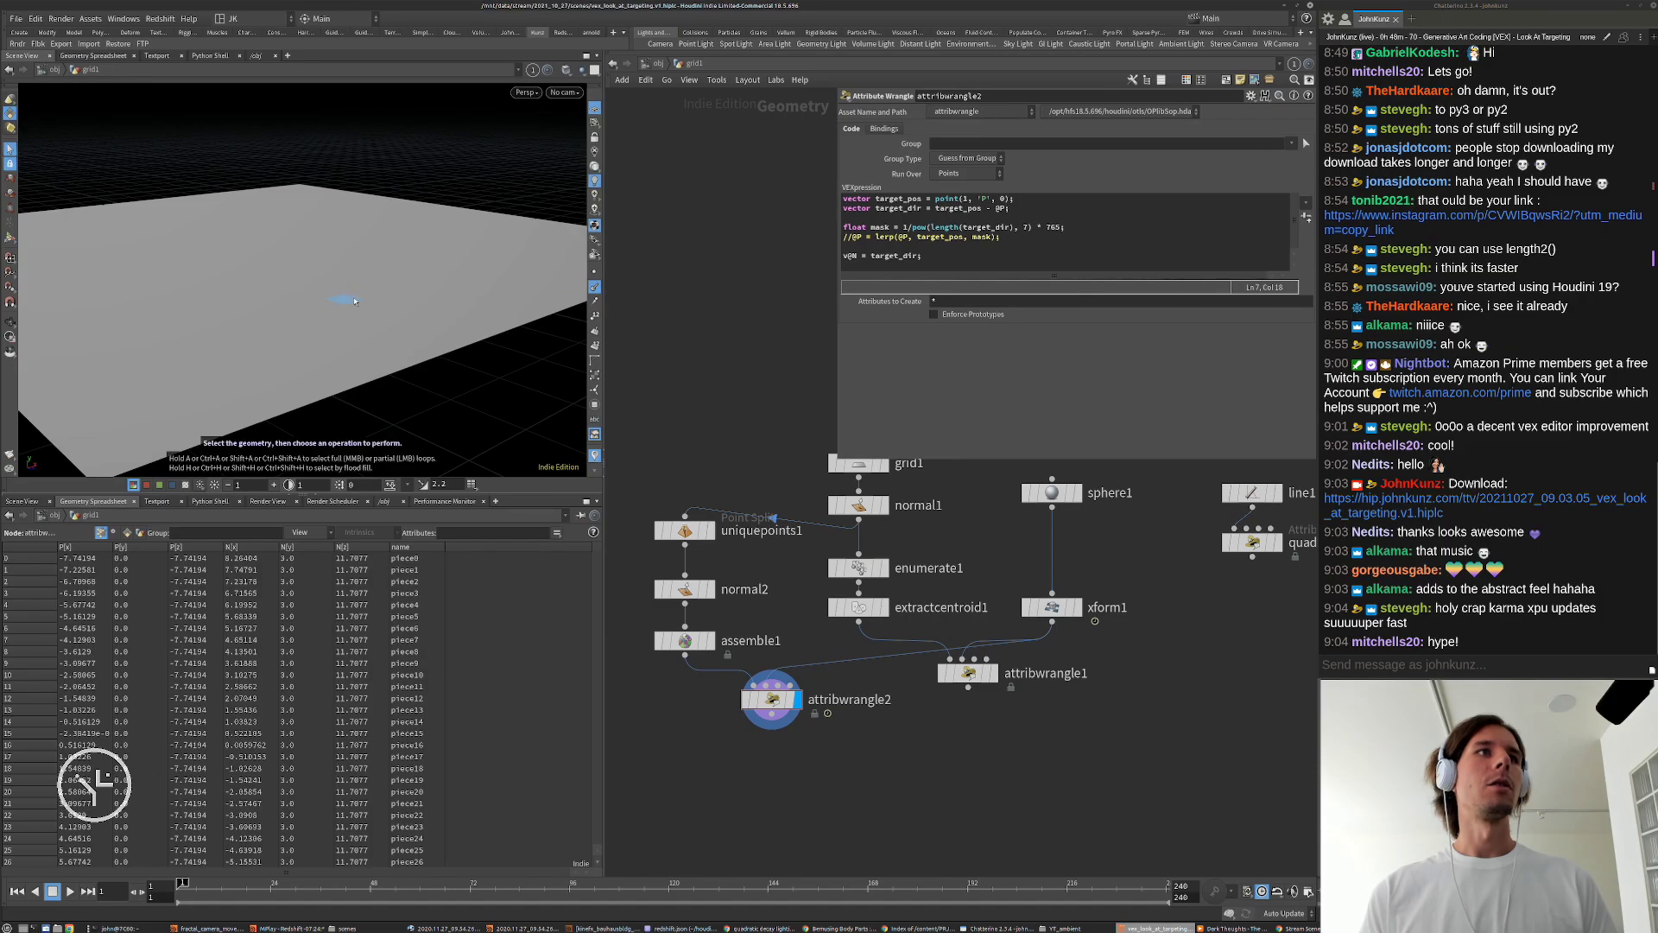
Step: Add an Add node below attribwrangle2, set it to delete geometry but keep the points, and display its result
scroll(753, 777, "up", 2)
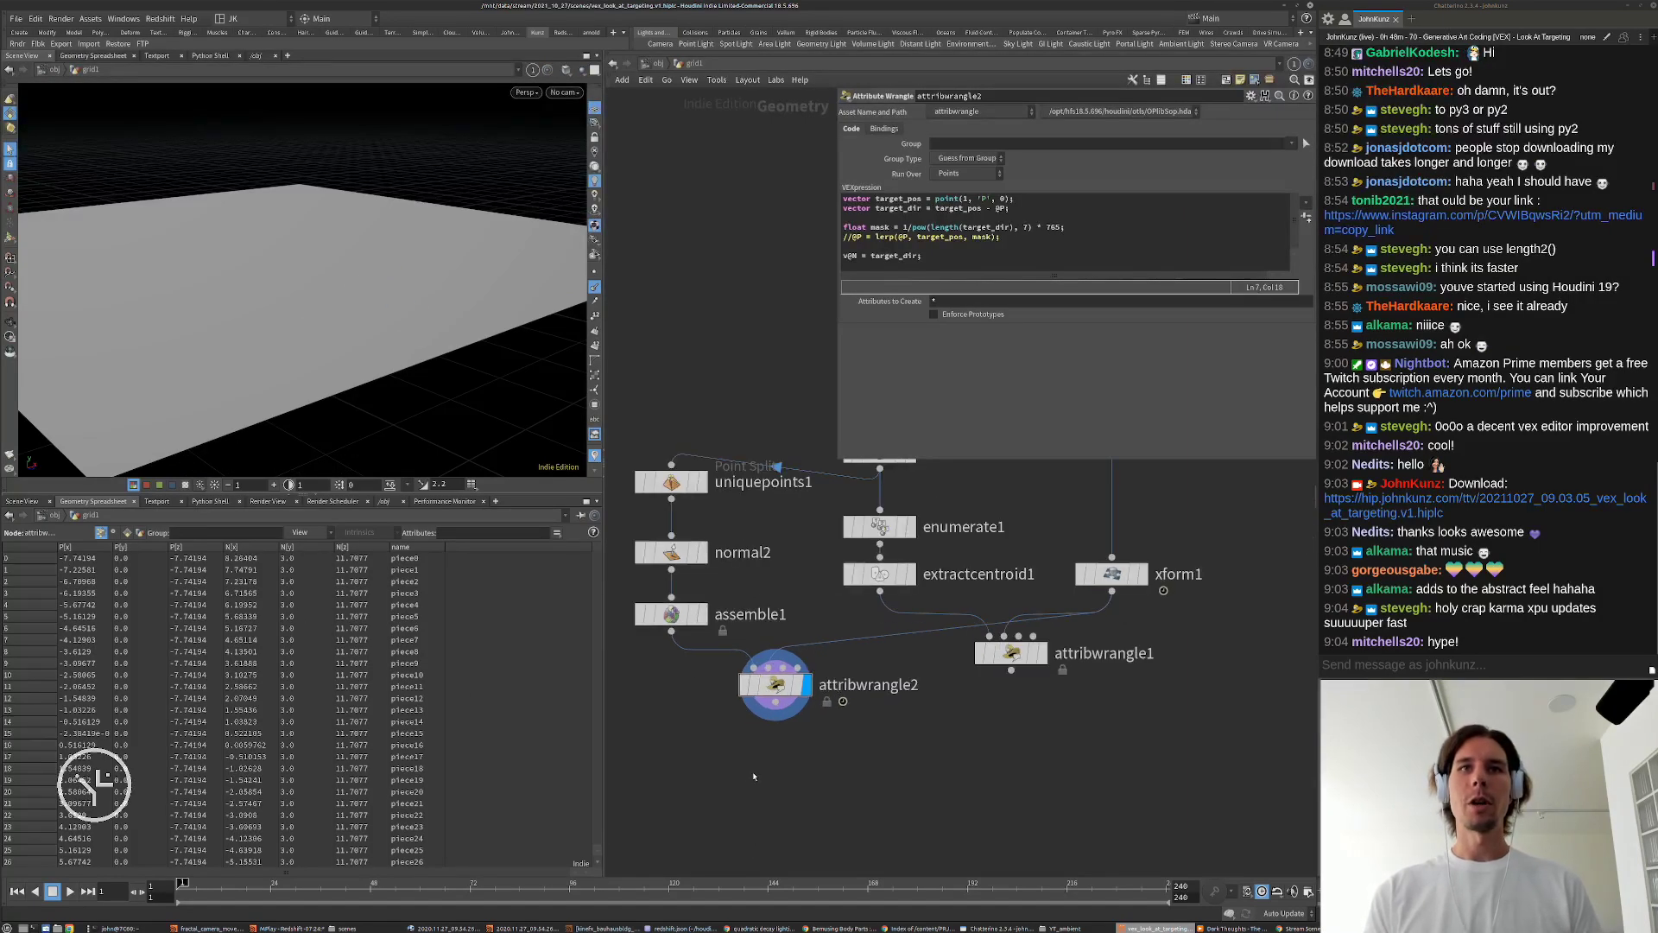
key("Tab")
type("ad")
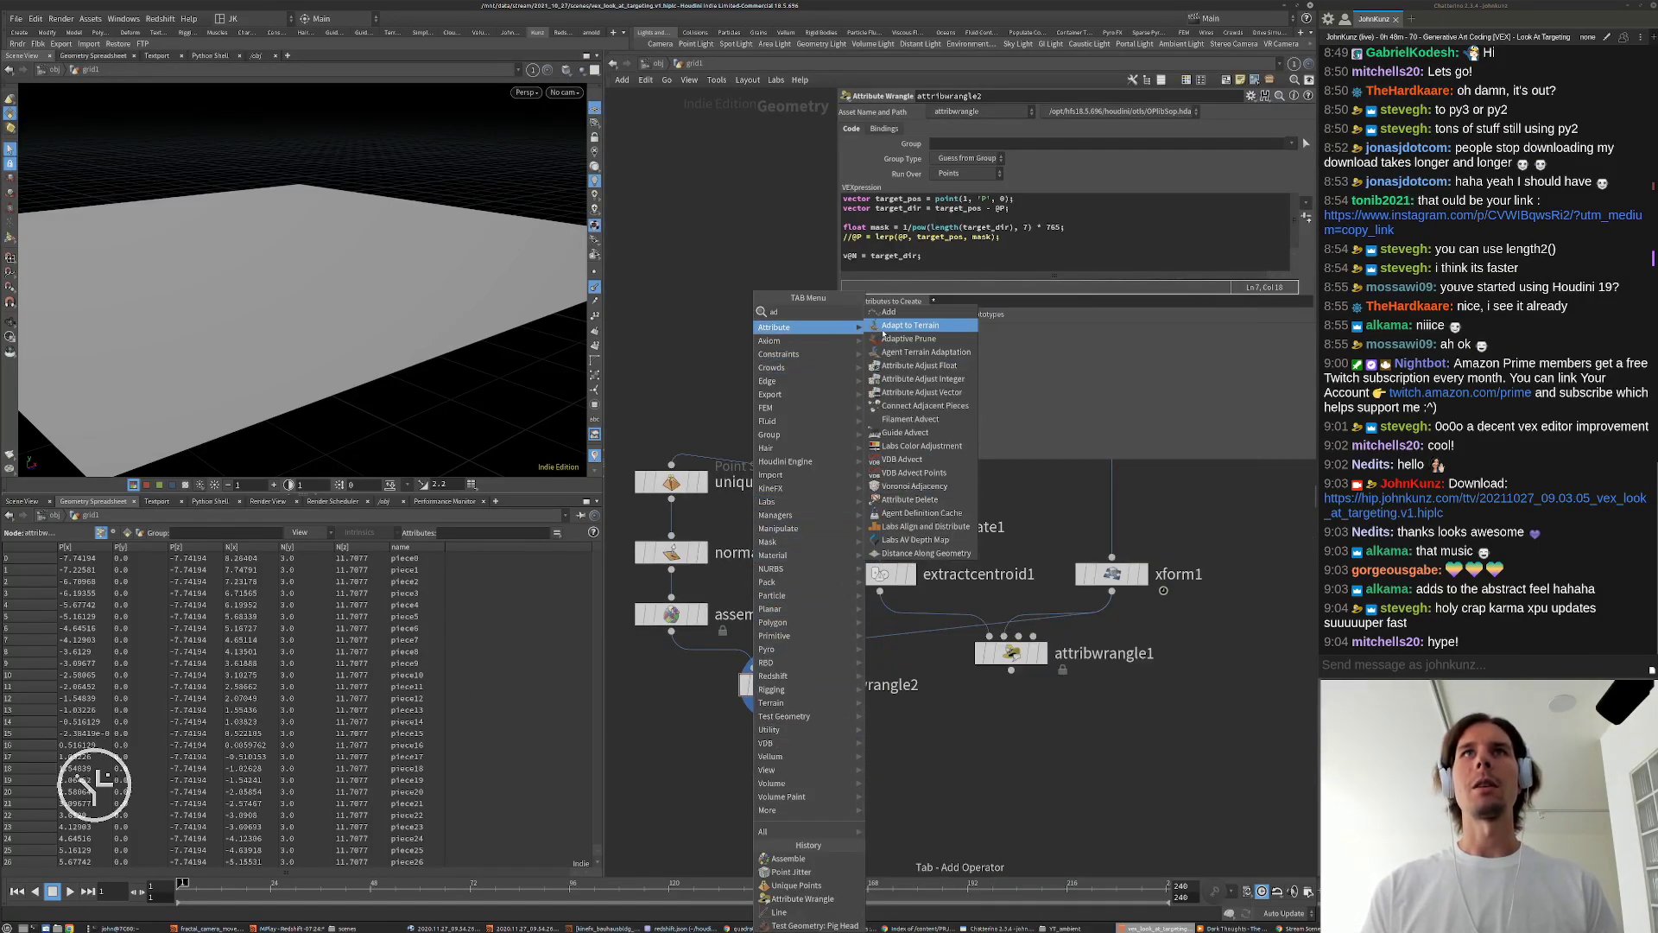
left_click(893, 312)
left_click(764, 773)
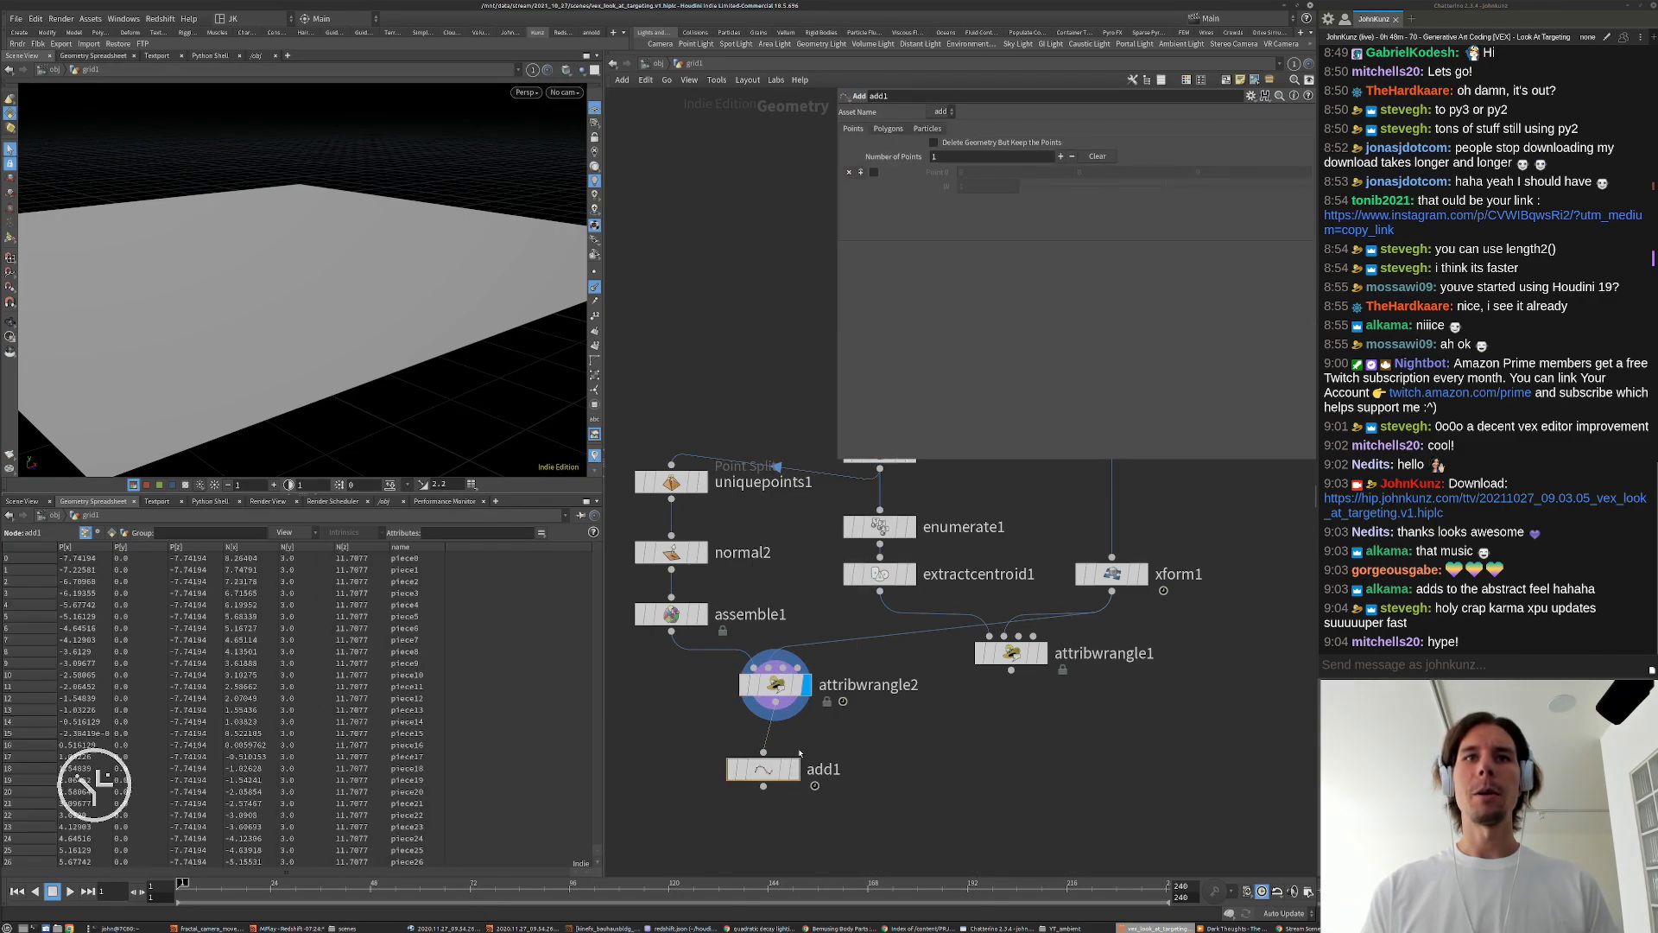
left_click(962, 144)
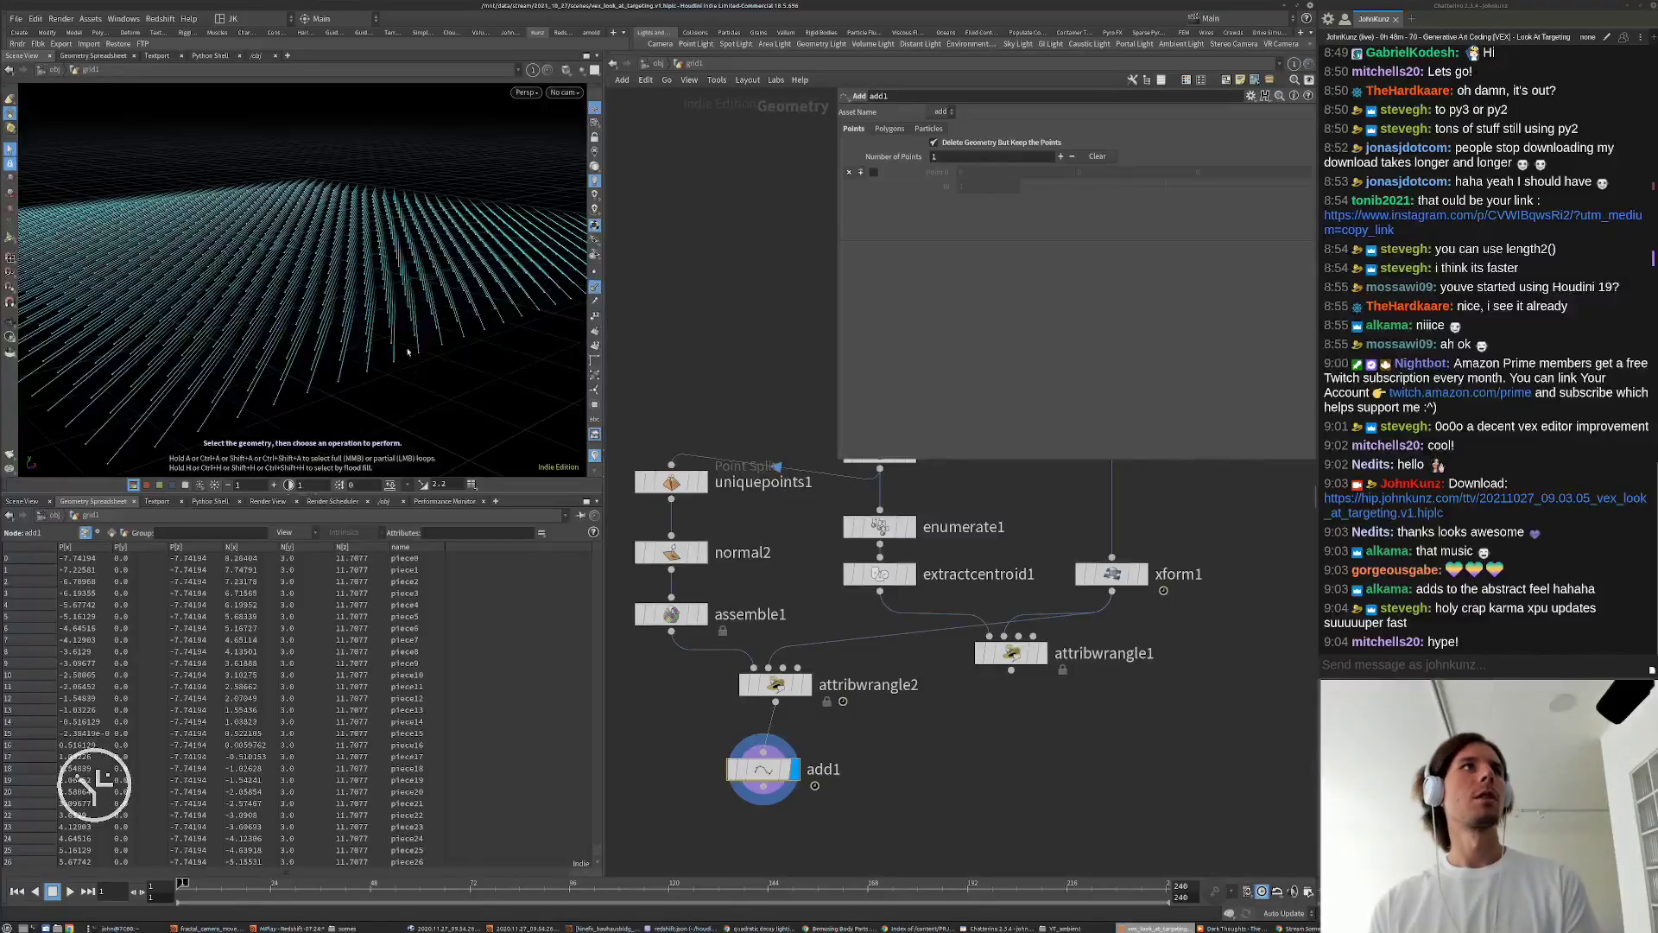
Step: Bypass add1 and connect a displayed Unpack node to attribwrangle2's output, with its Transfer Attributes set to N
left_click(731, 768)
key("Tab")
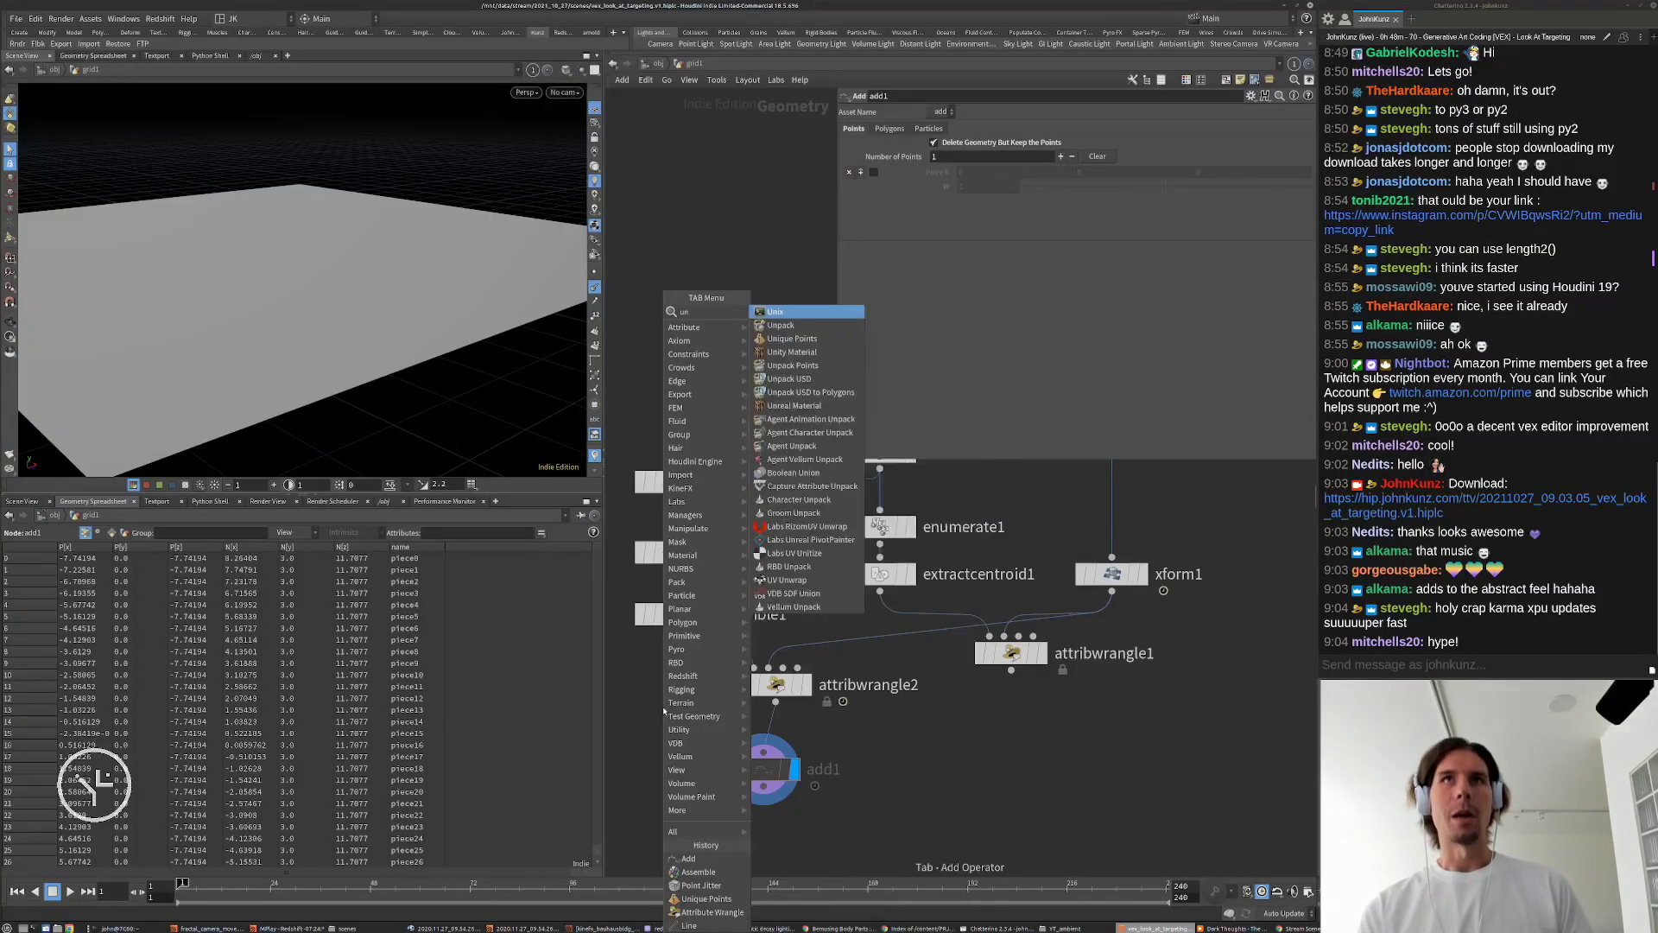
key("Escape")
left_click(667, 709)
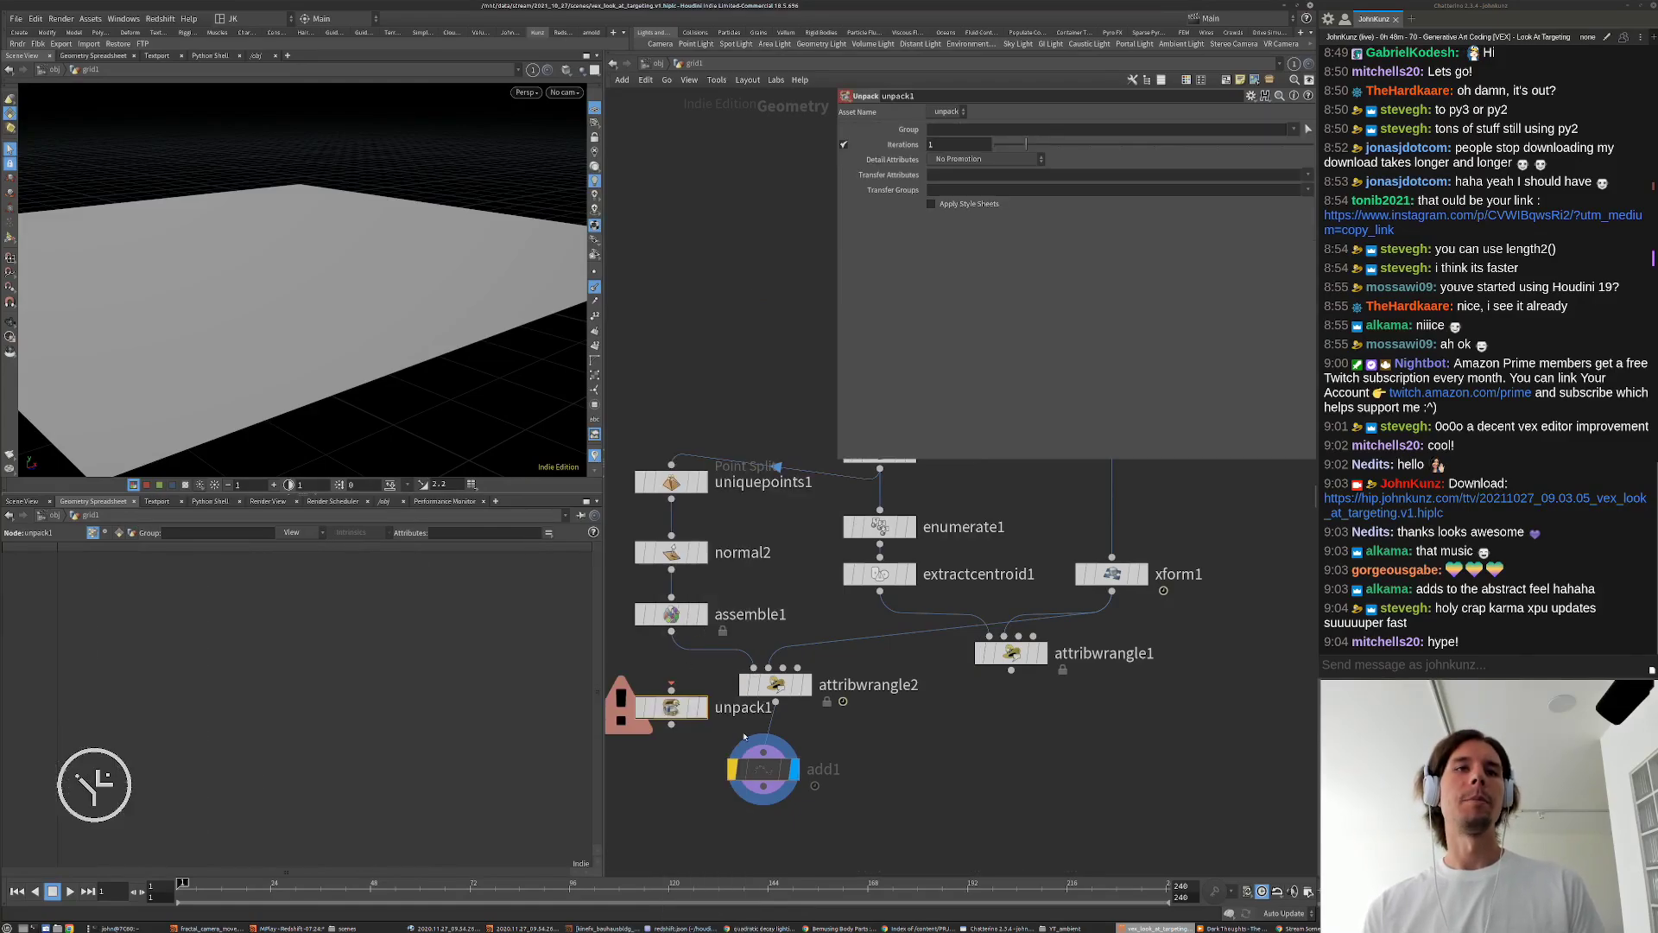
left_click_drag(671, 690, 775, 701)
left_click(700, 707)
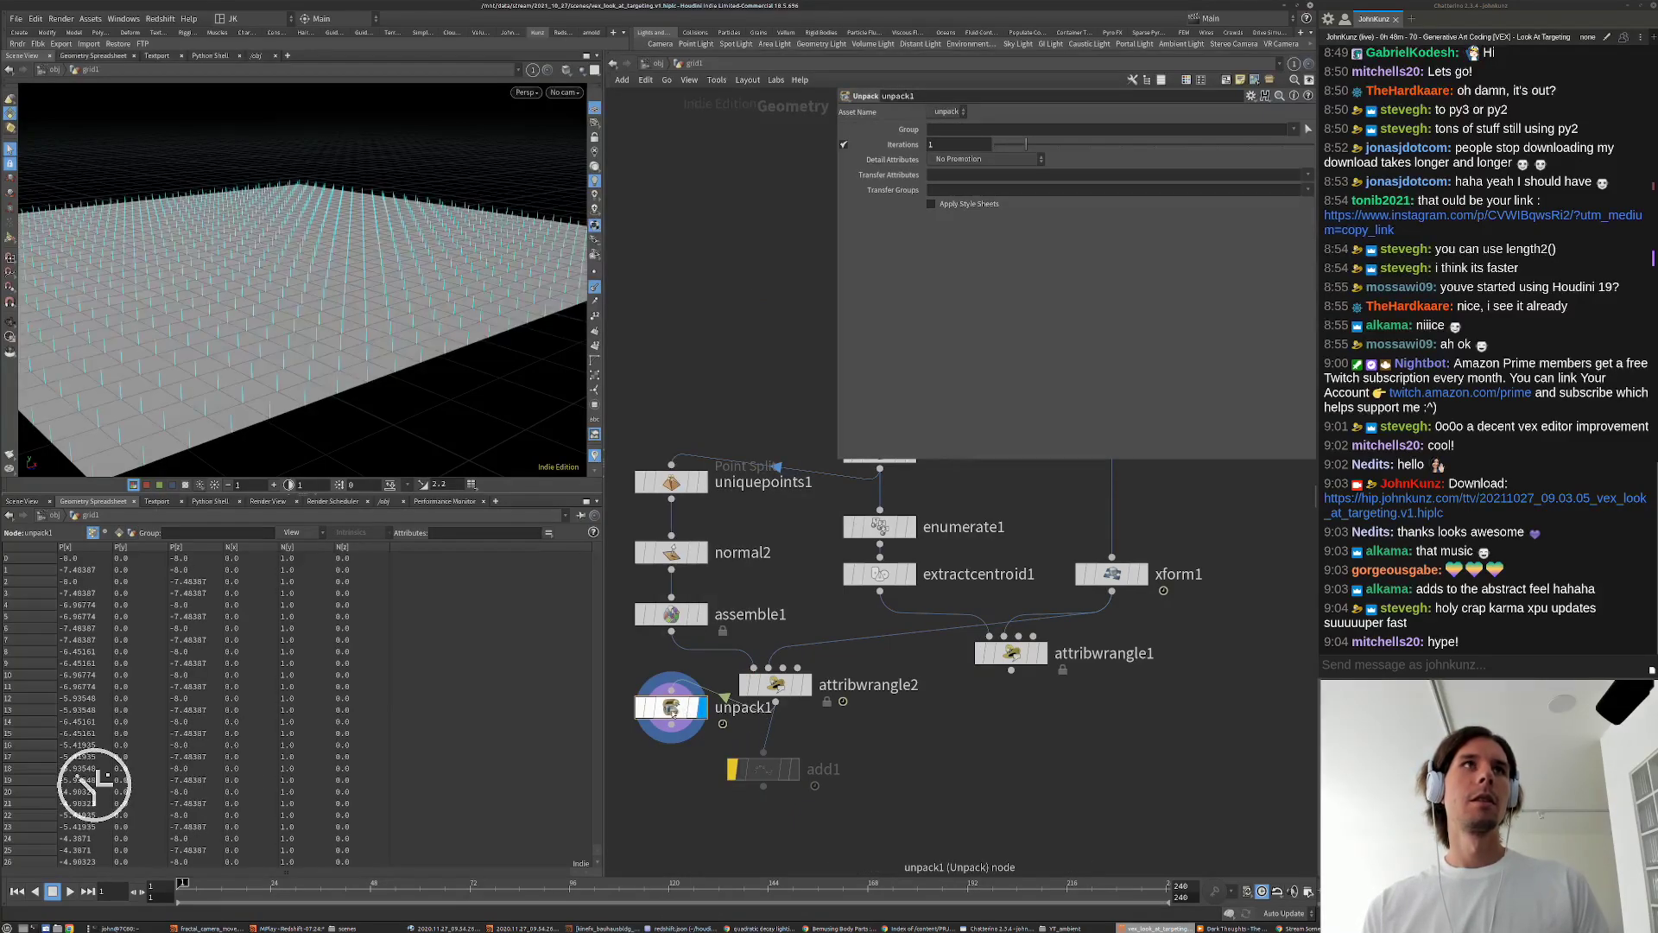
left_click(1308, 174)
left_click(1314, 188)
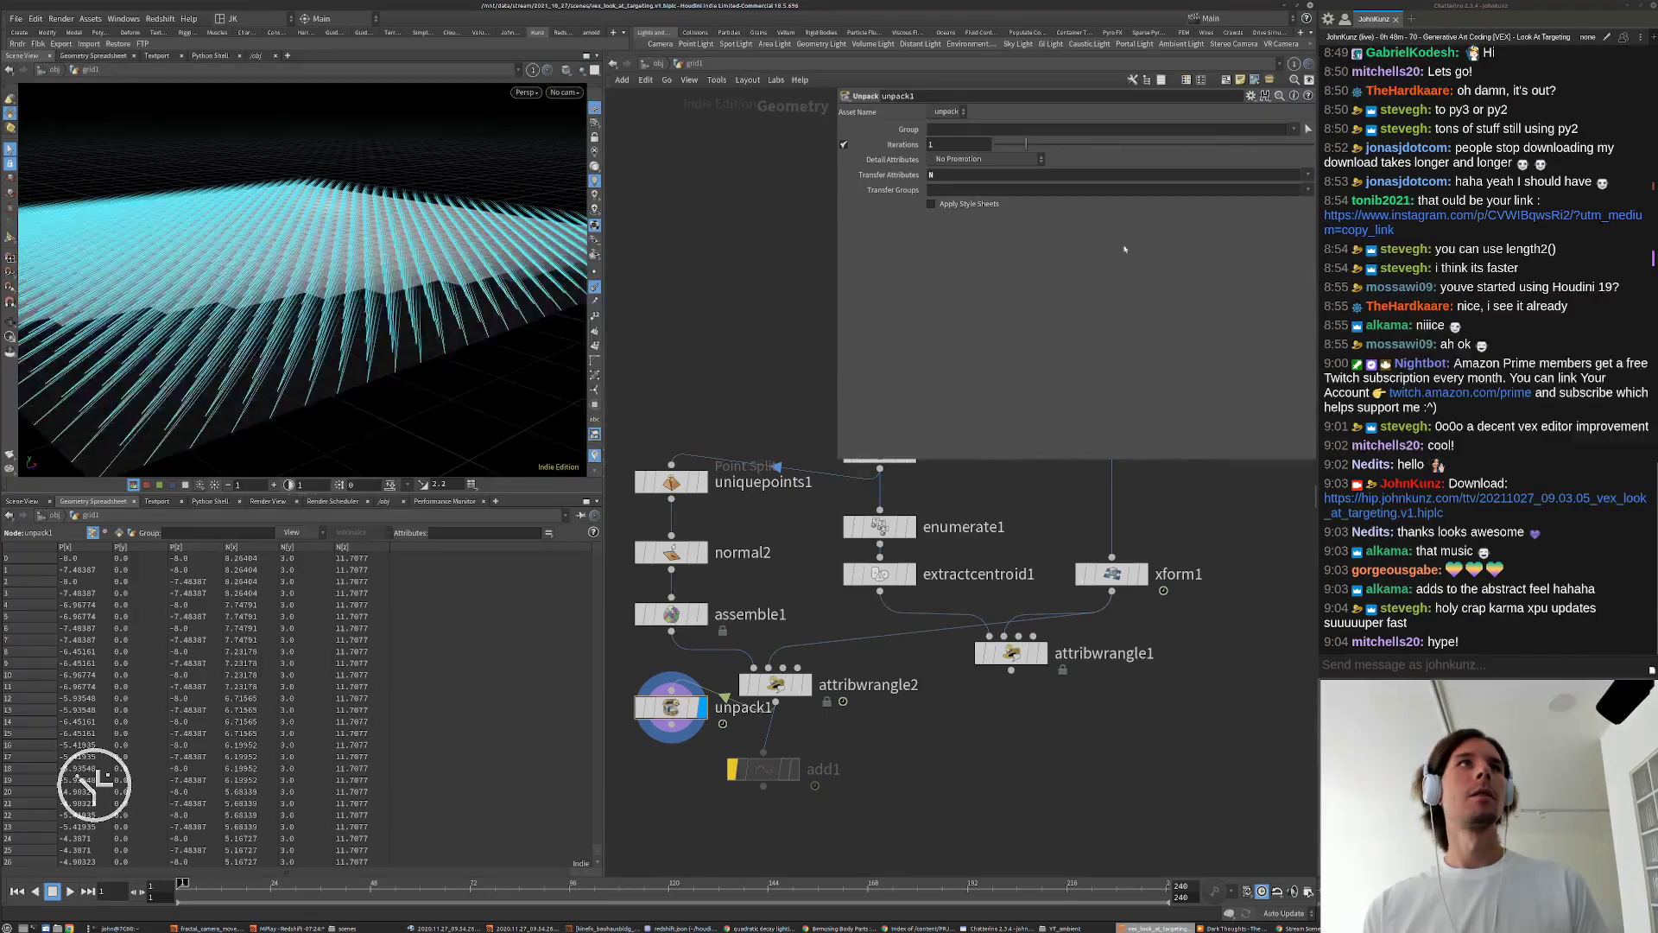
Step: Play the animation to check the unpacked pieces' normals against the moving target, and return to the first frame
key("Up")
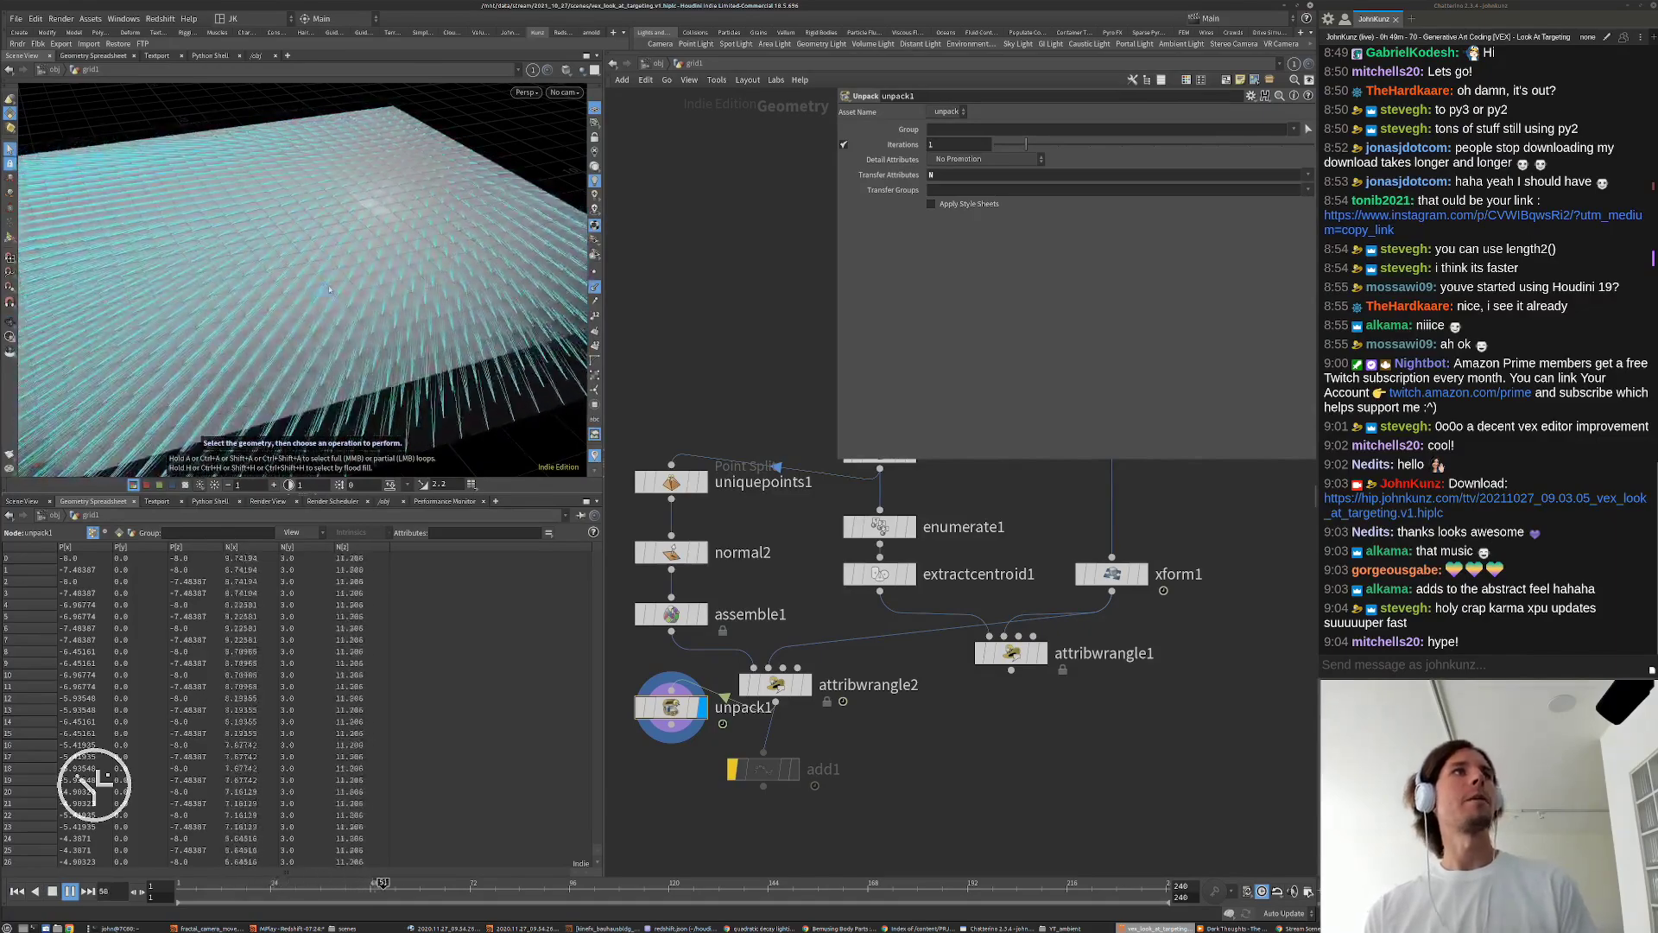
key("Up")
key("ctrl+Up")
Step: Delete the unpack1 and add1 test nodes below attribwrangle2
middle_click_drag(712, 792, 689, 629)
left_click_drag(647, 544, 665, 674)
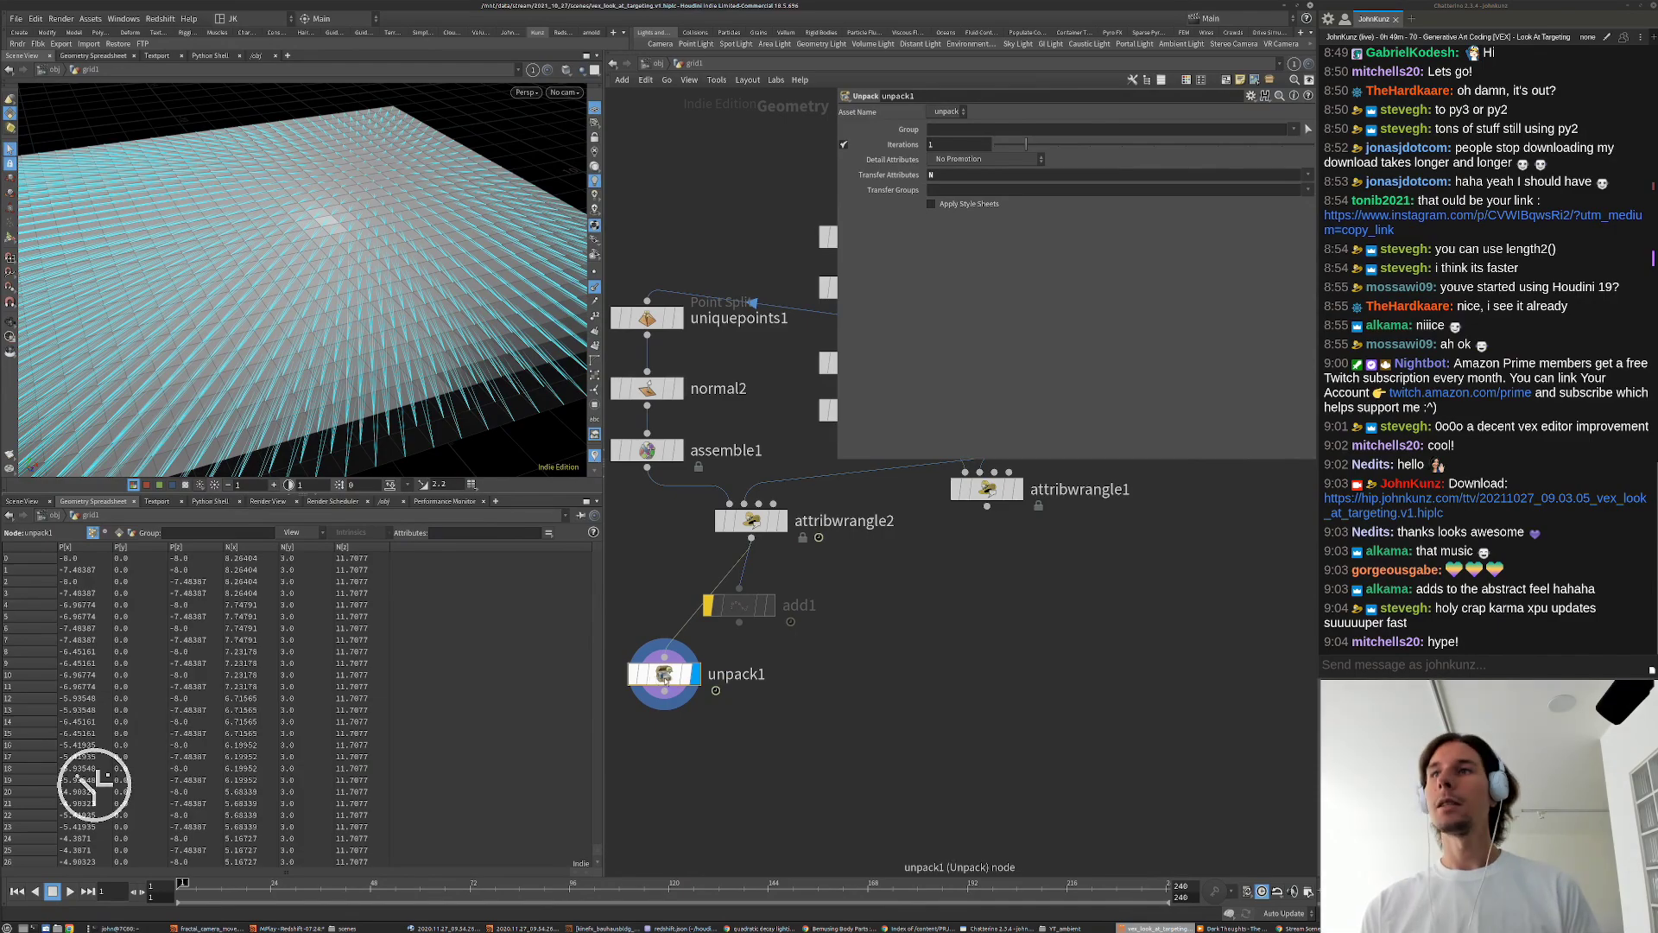
key("Delete")
left_click(744, 607)
key("Delete")
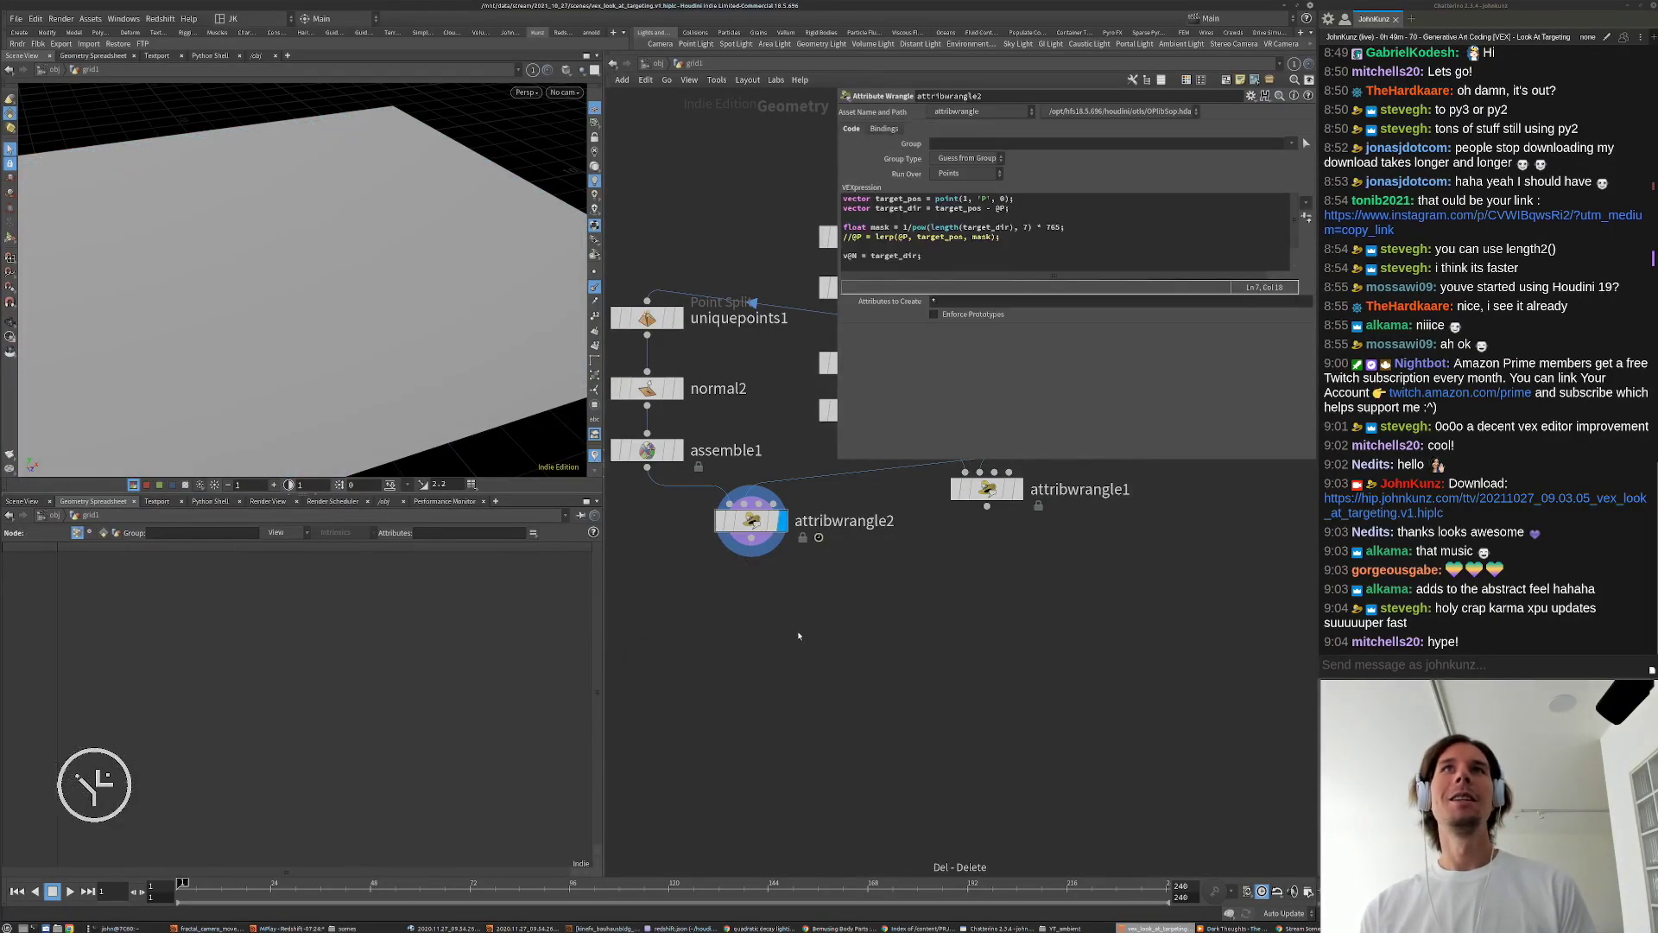
Step: Comment out the v@N = target_dir; line in attribwrangle2's VEX code and add an empty line below it
middle_click_drag(858, 635, 915, 688)
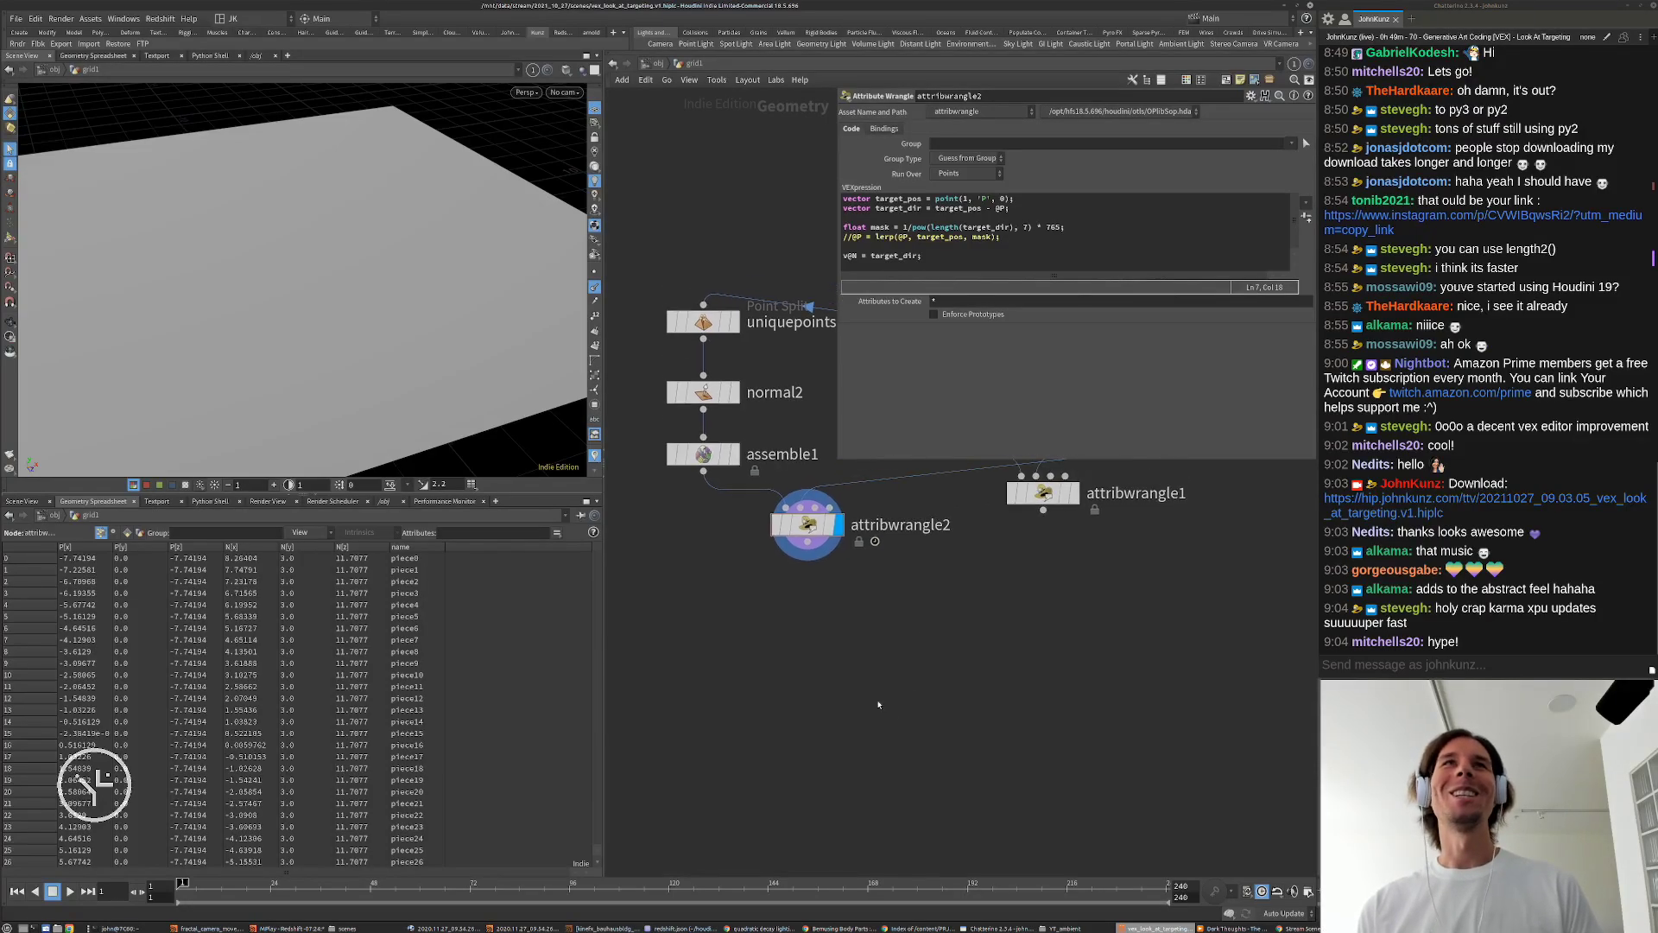
right_click_drag(424, 332, 381, 350, "alt")
left_click_drag(381, 350, 326, 370, "alt")
right_click_drag(325, 370, 303, 441, "alt")
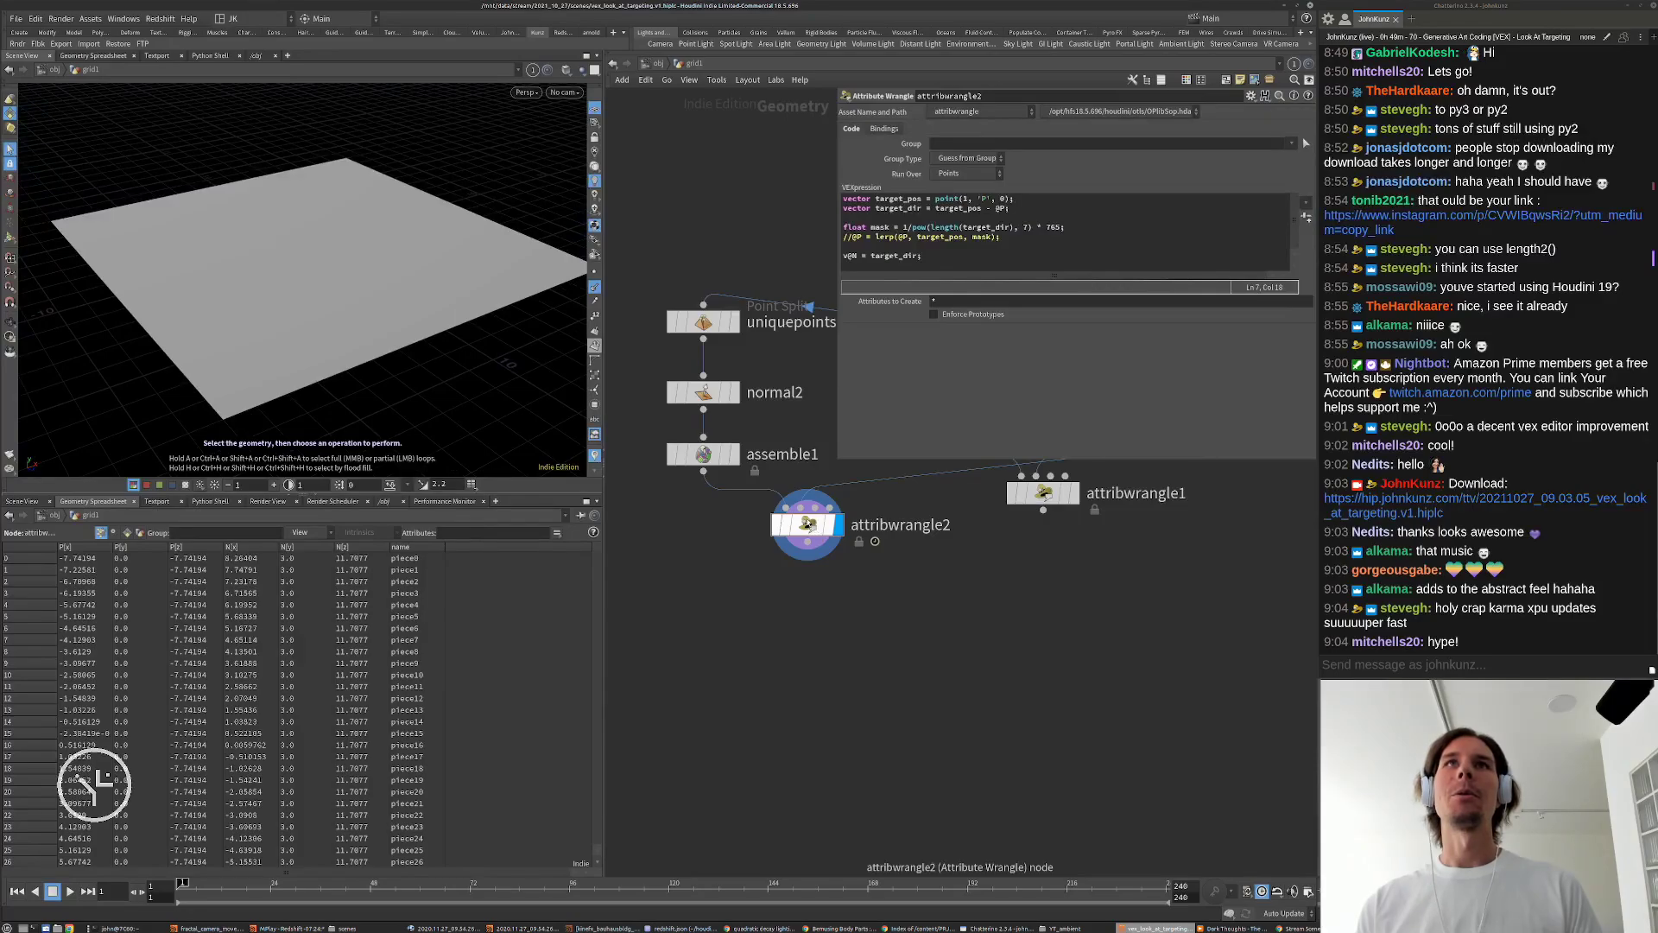
left_click(842, 255)
type("//")
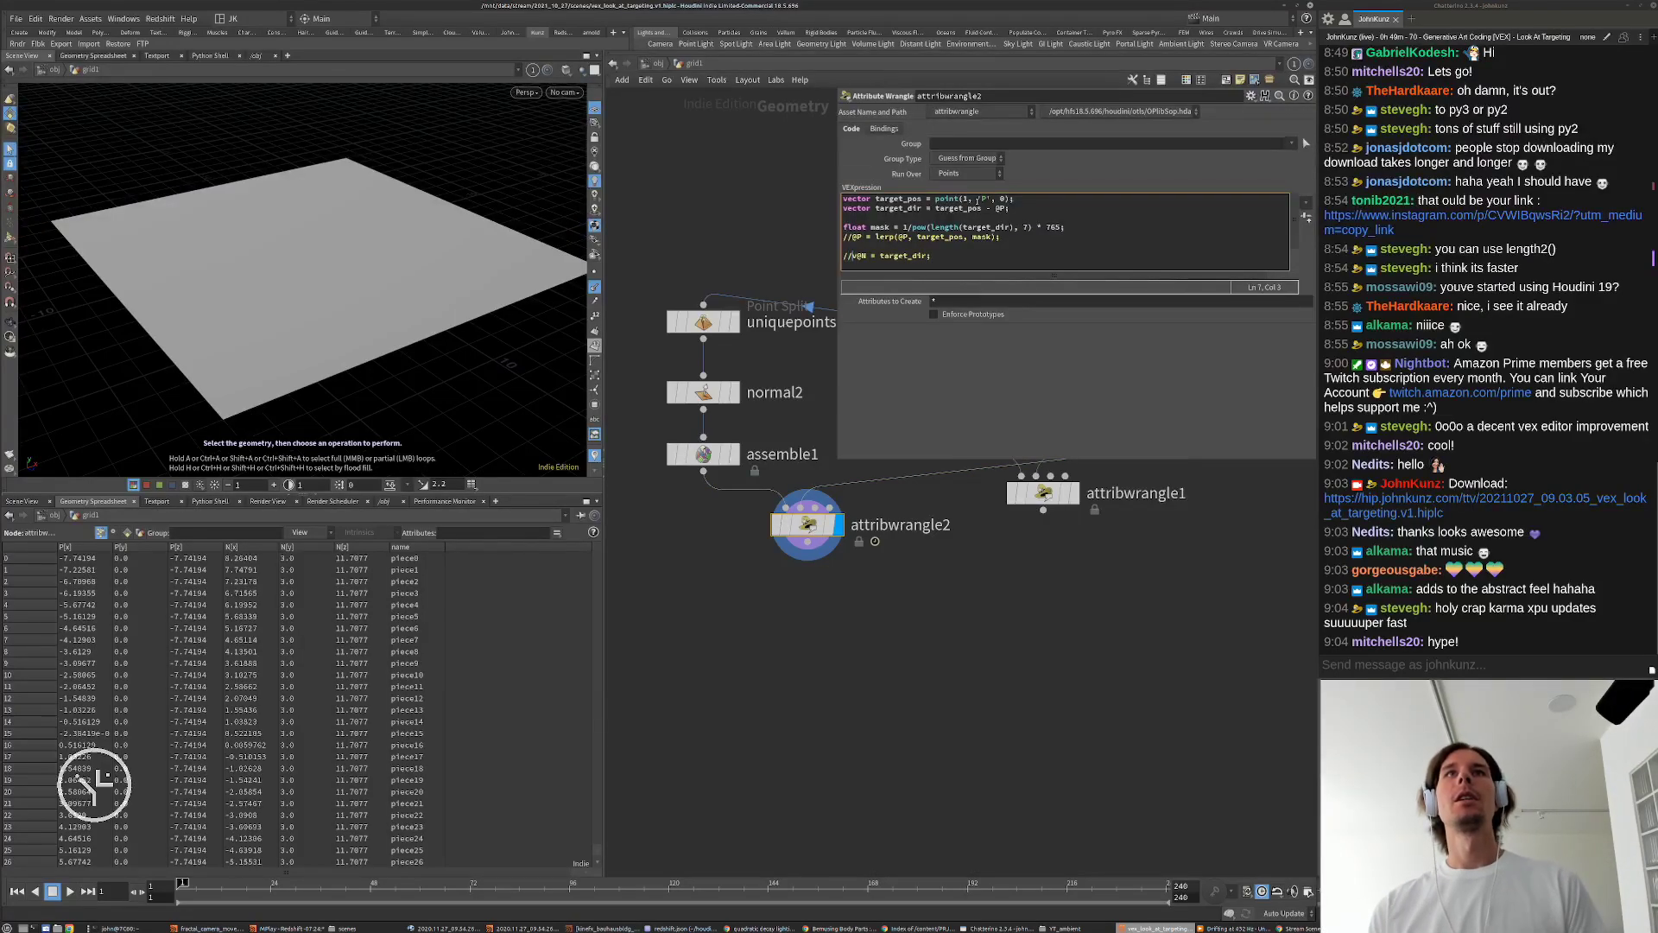
key("End")
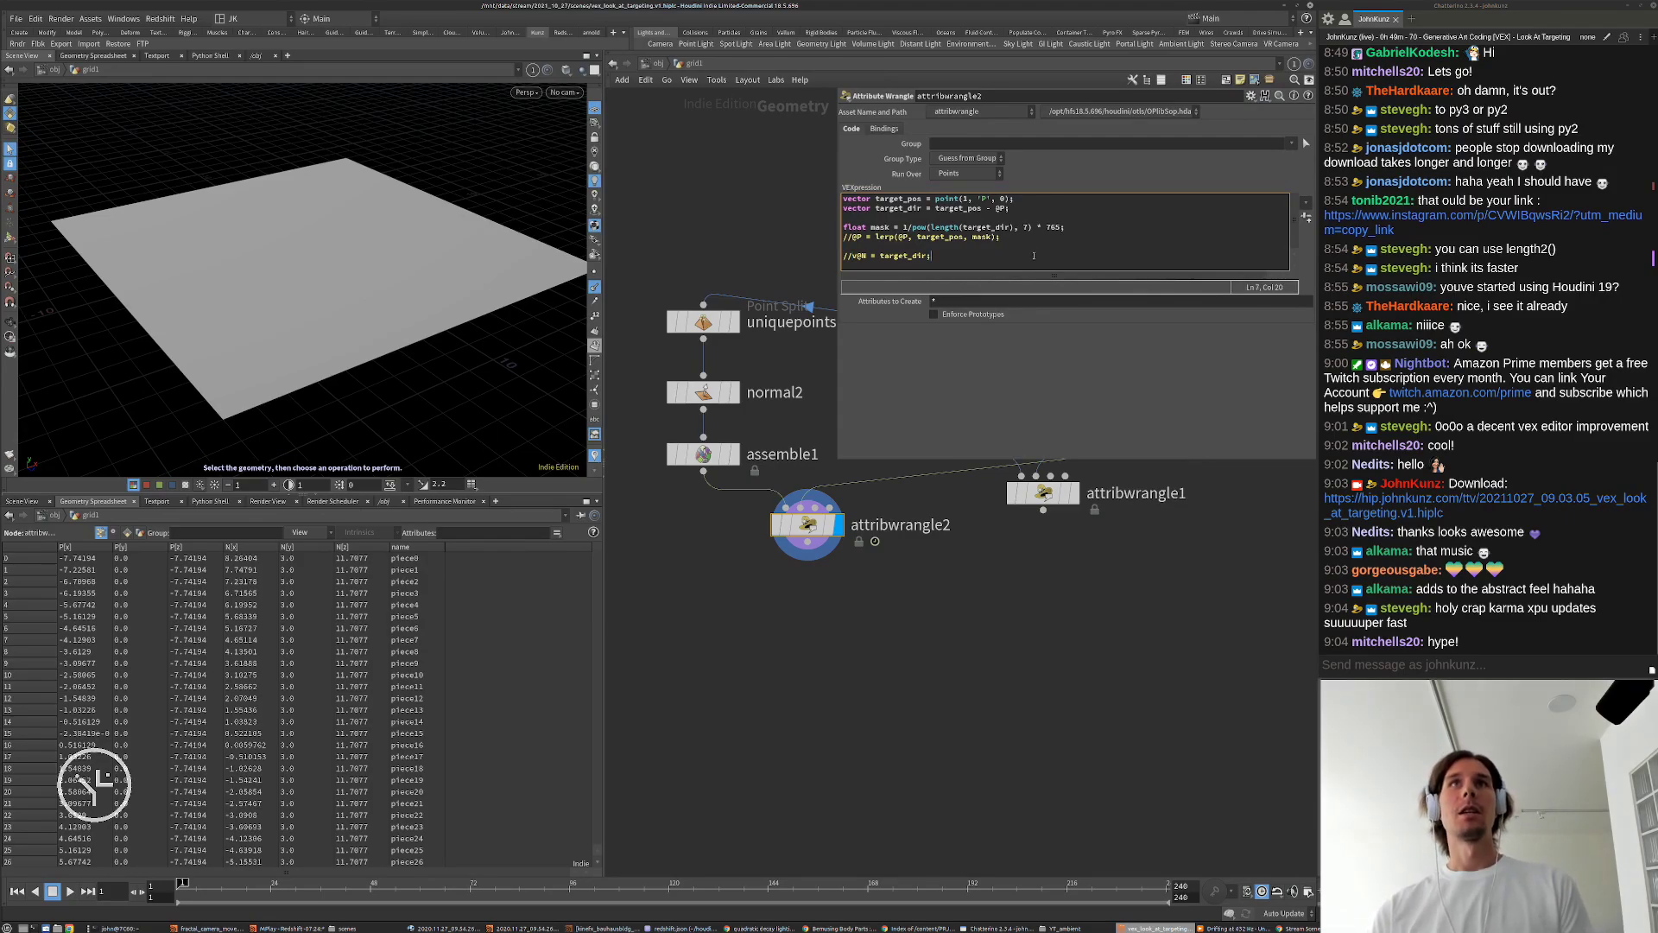
key("Return")
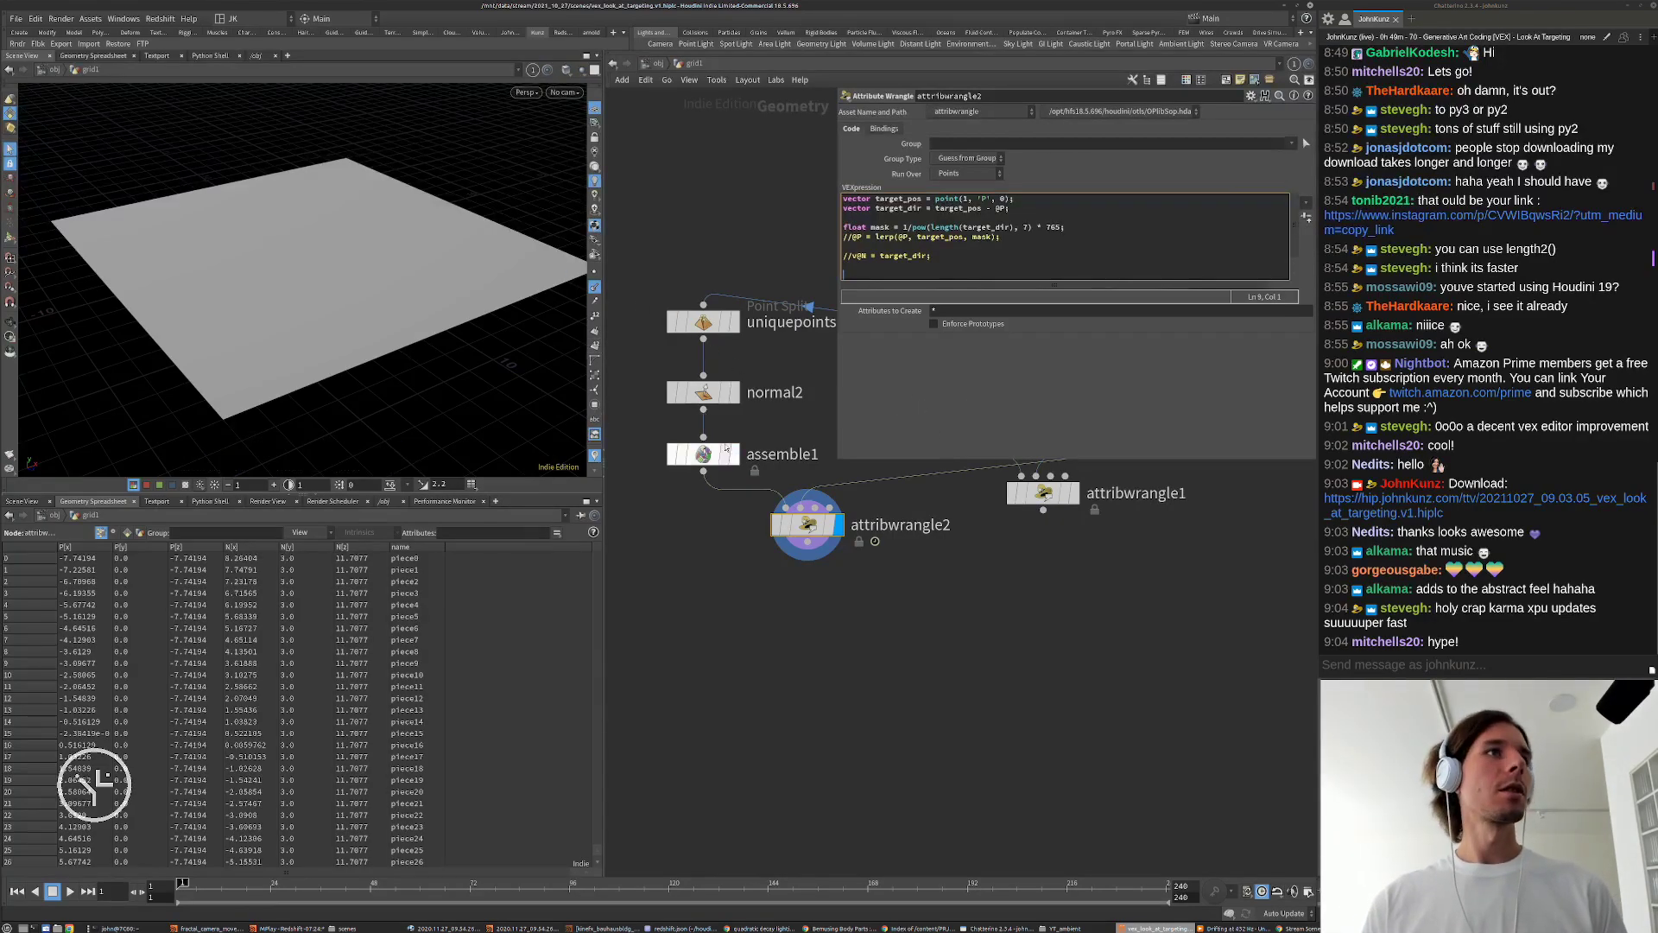
Step: Show attribwrangle2's primitive attributes in the spreadsheet, including the transform intrinsic
left_click(127, 532)
left_click(359, 532)
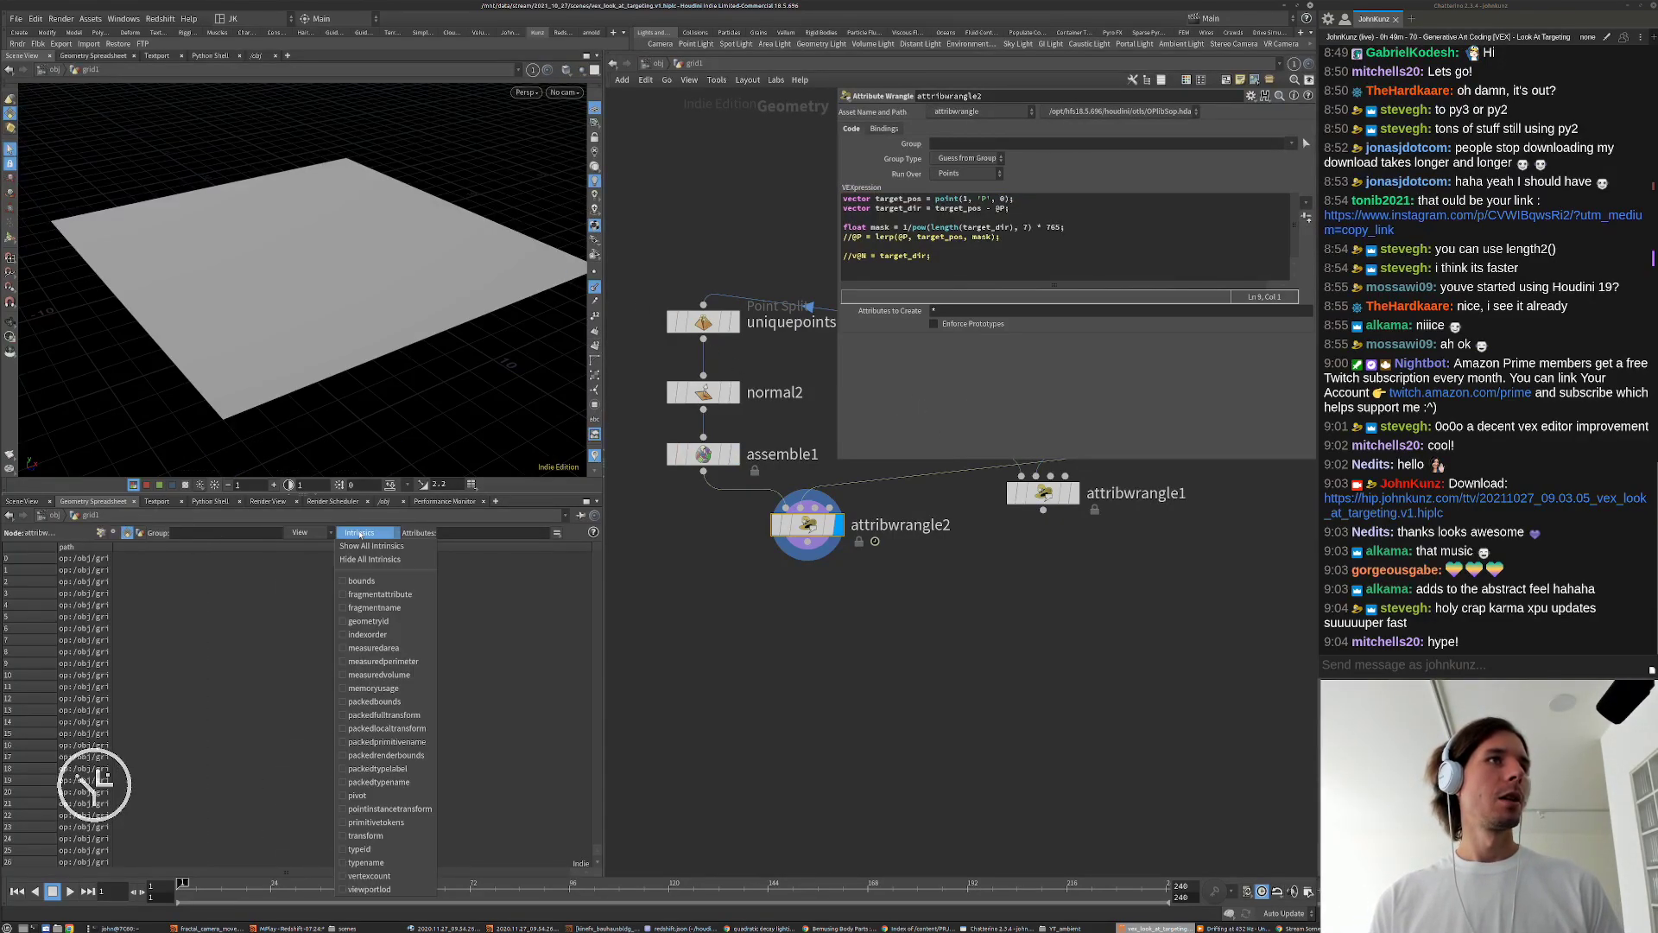
left_click(366, 835)
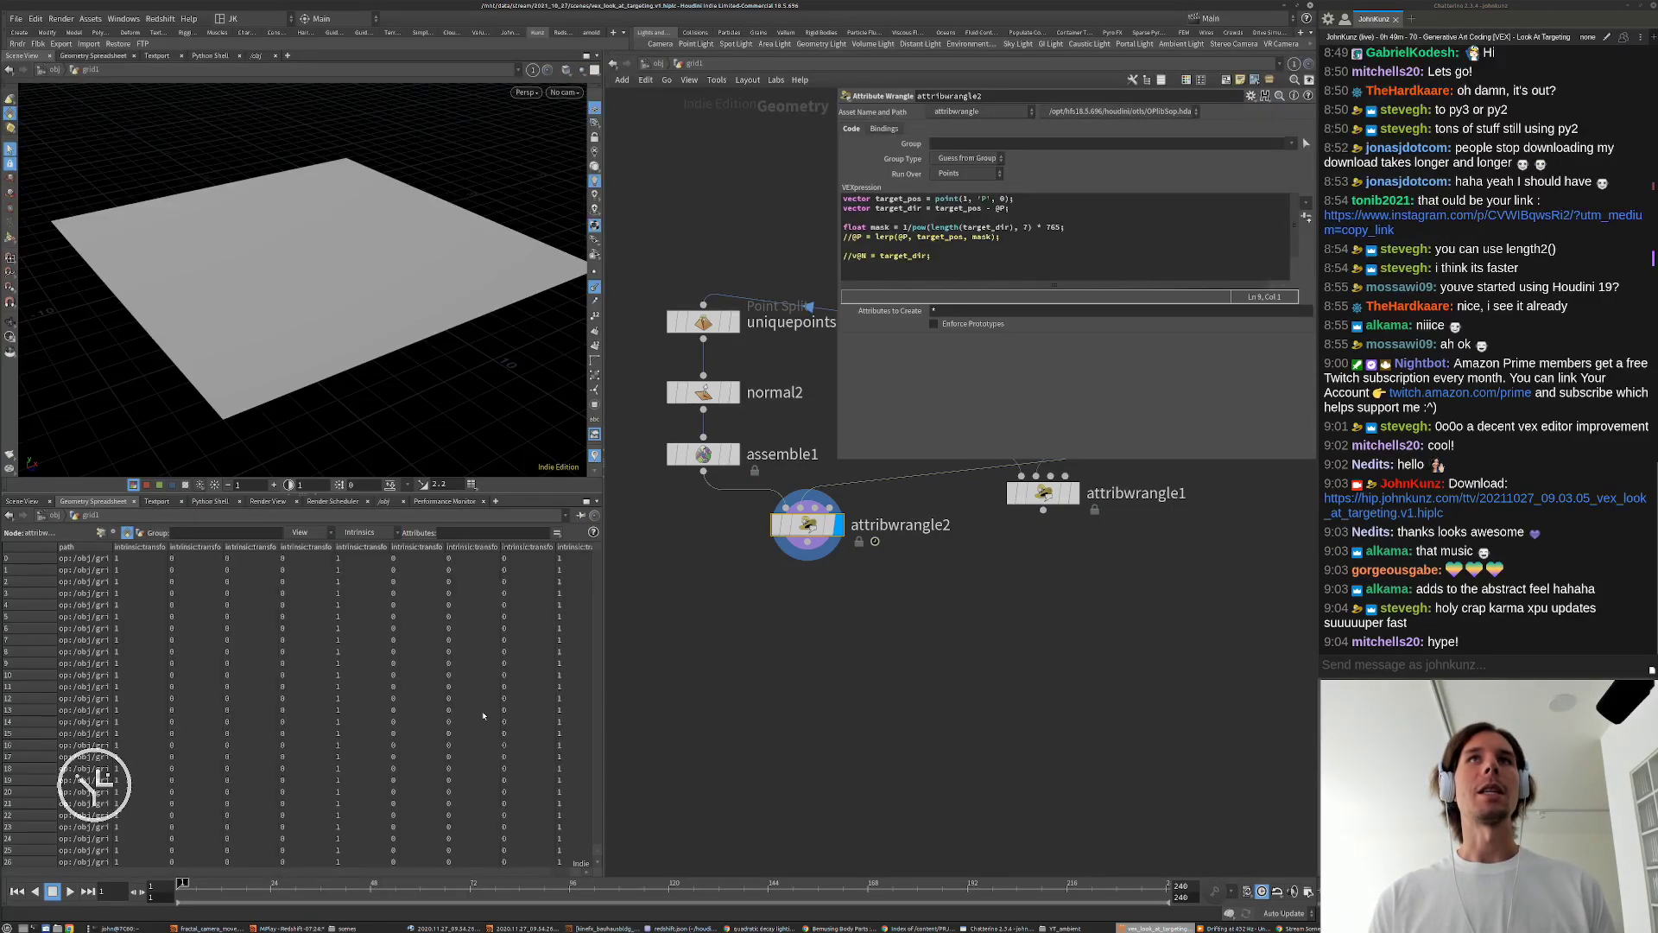
Step: Start a setprimintrinsic call in attribwrangle2's code with the first arguments 0 and 'transform'
left_click(983, 267)
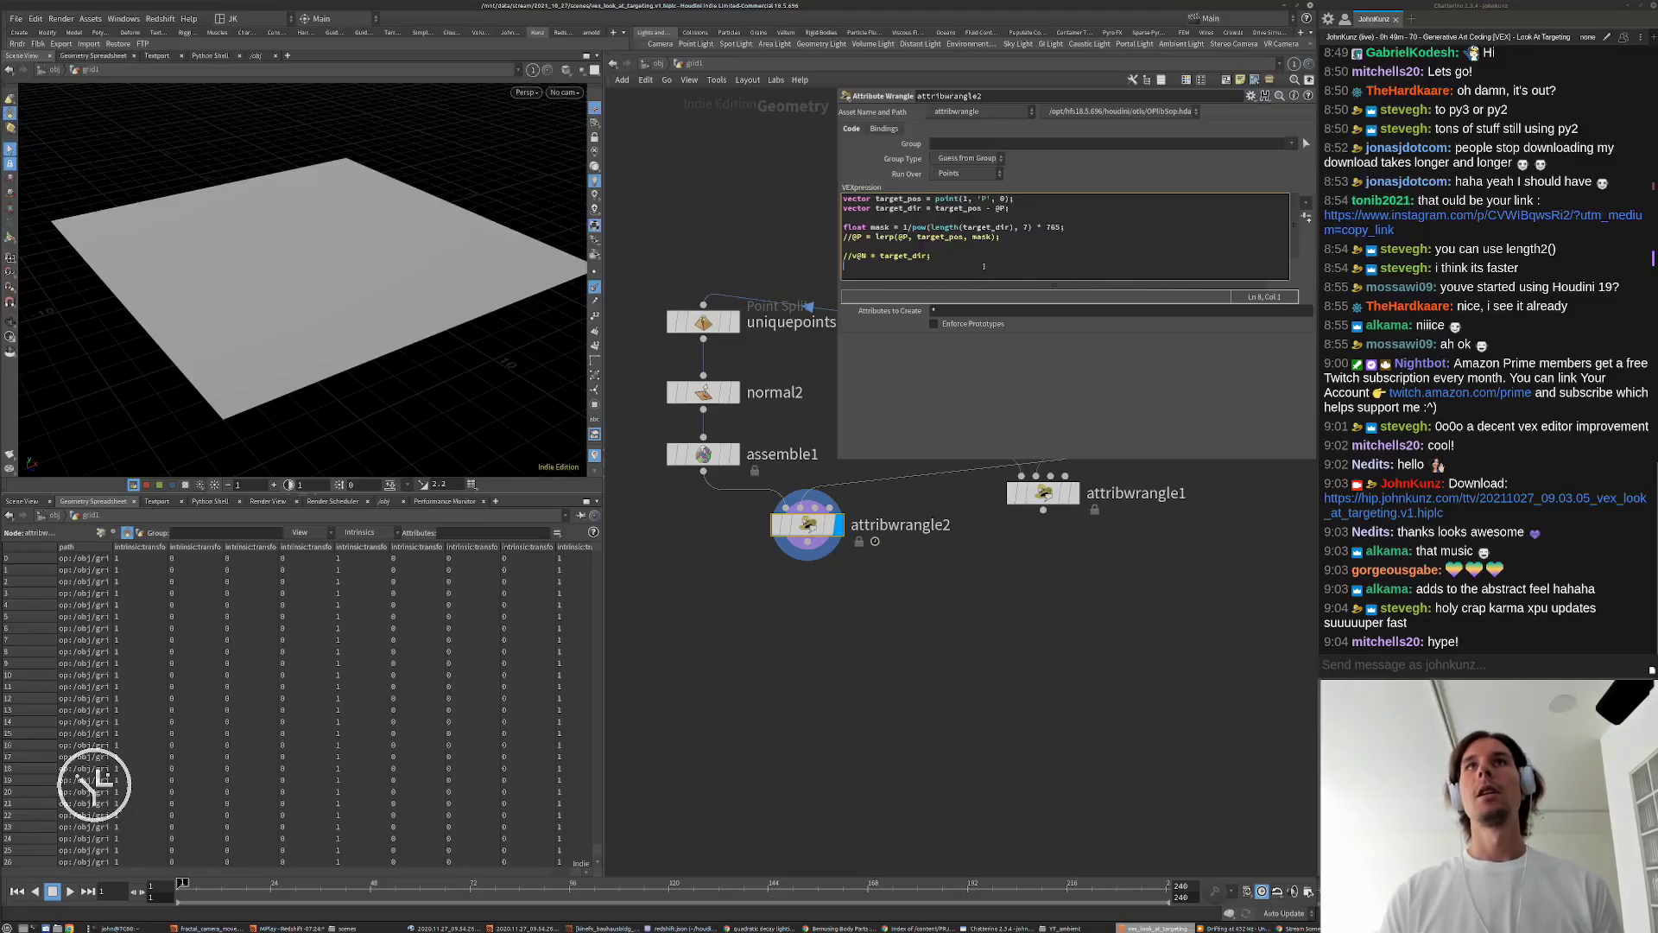
key("Return")
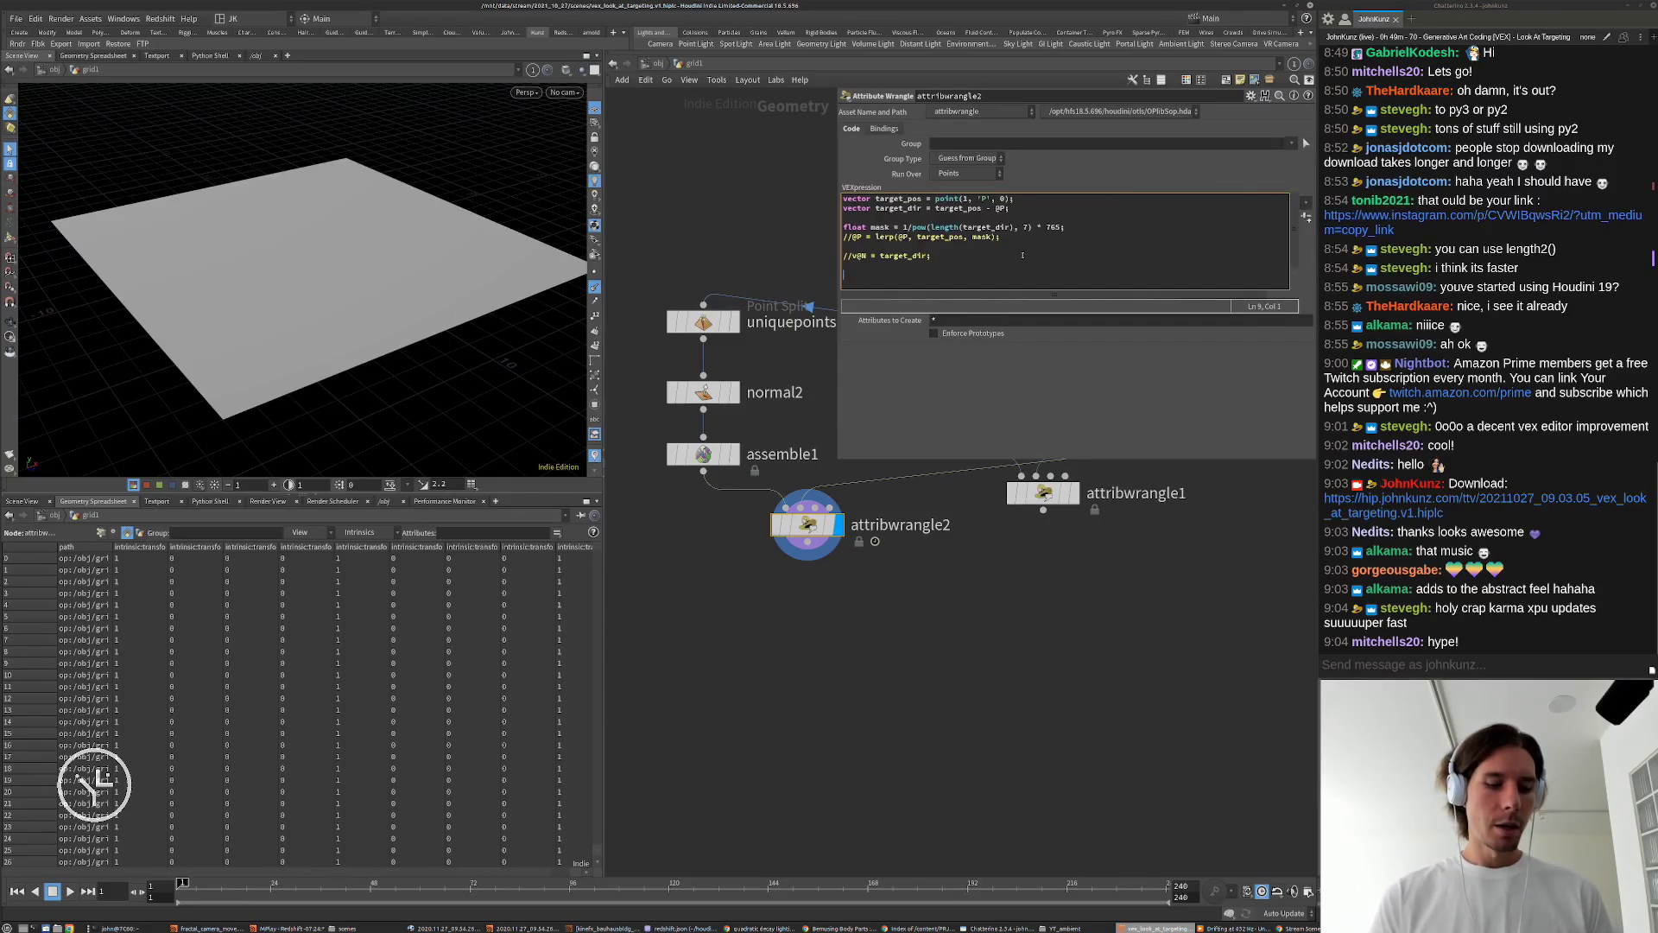
type("setpr")
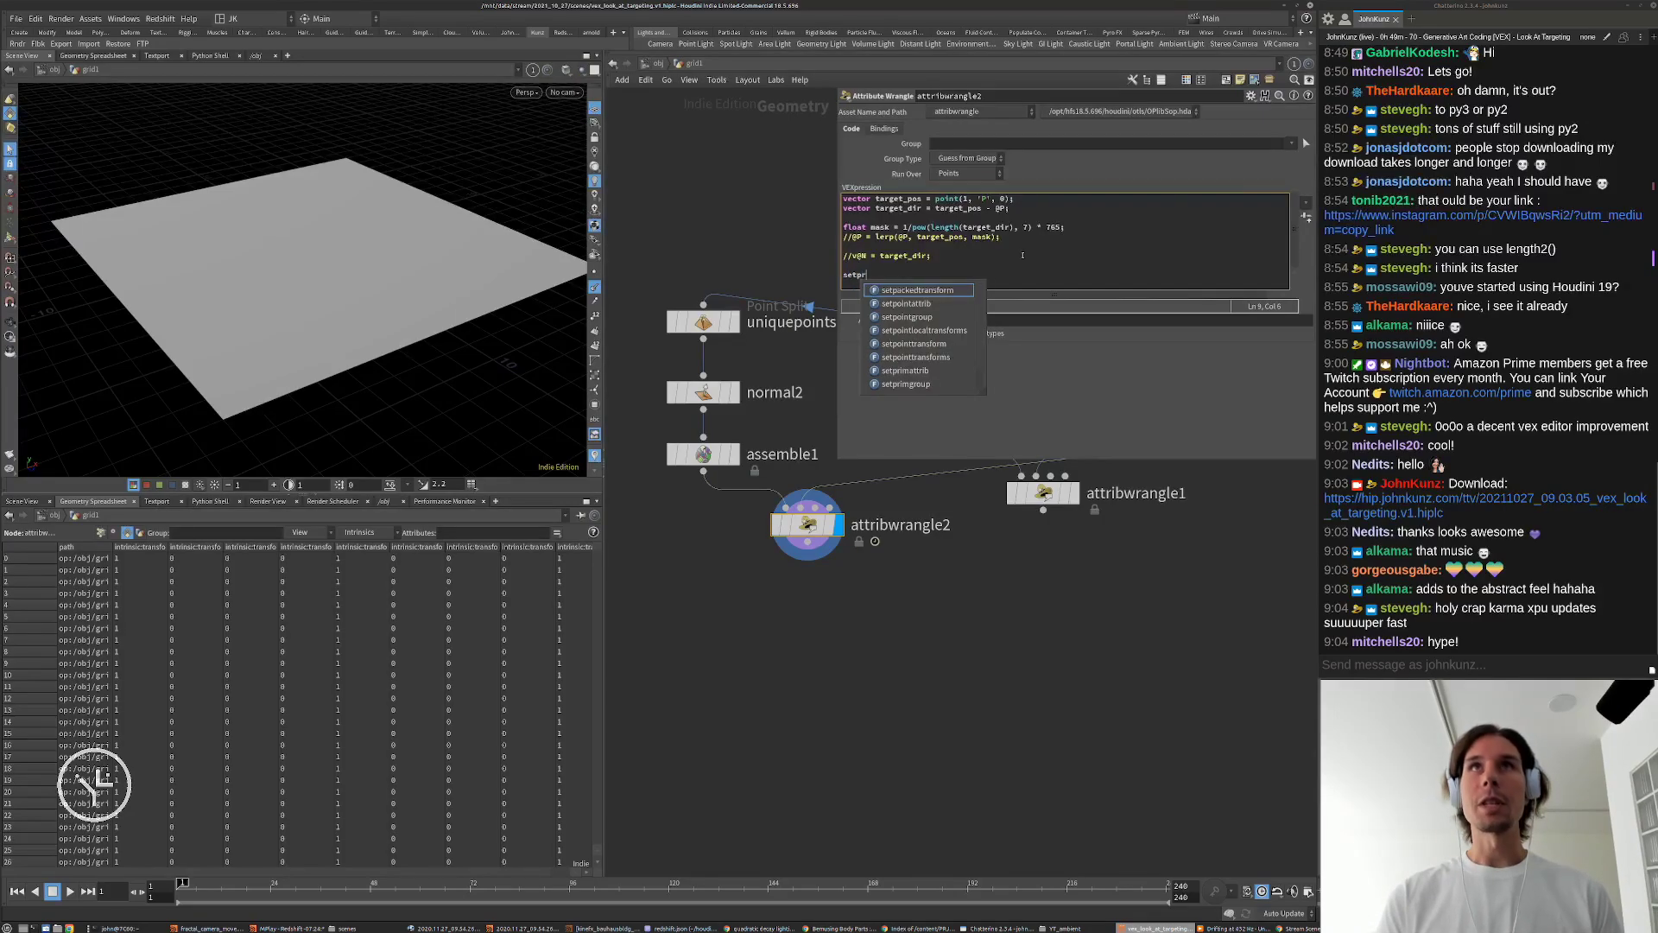
type("im")
key("Down")
key("Down")
key("Return")
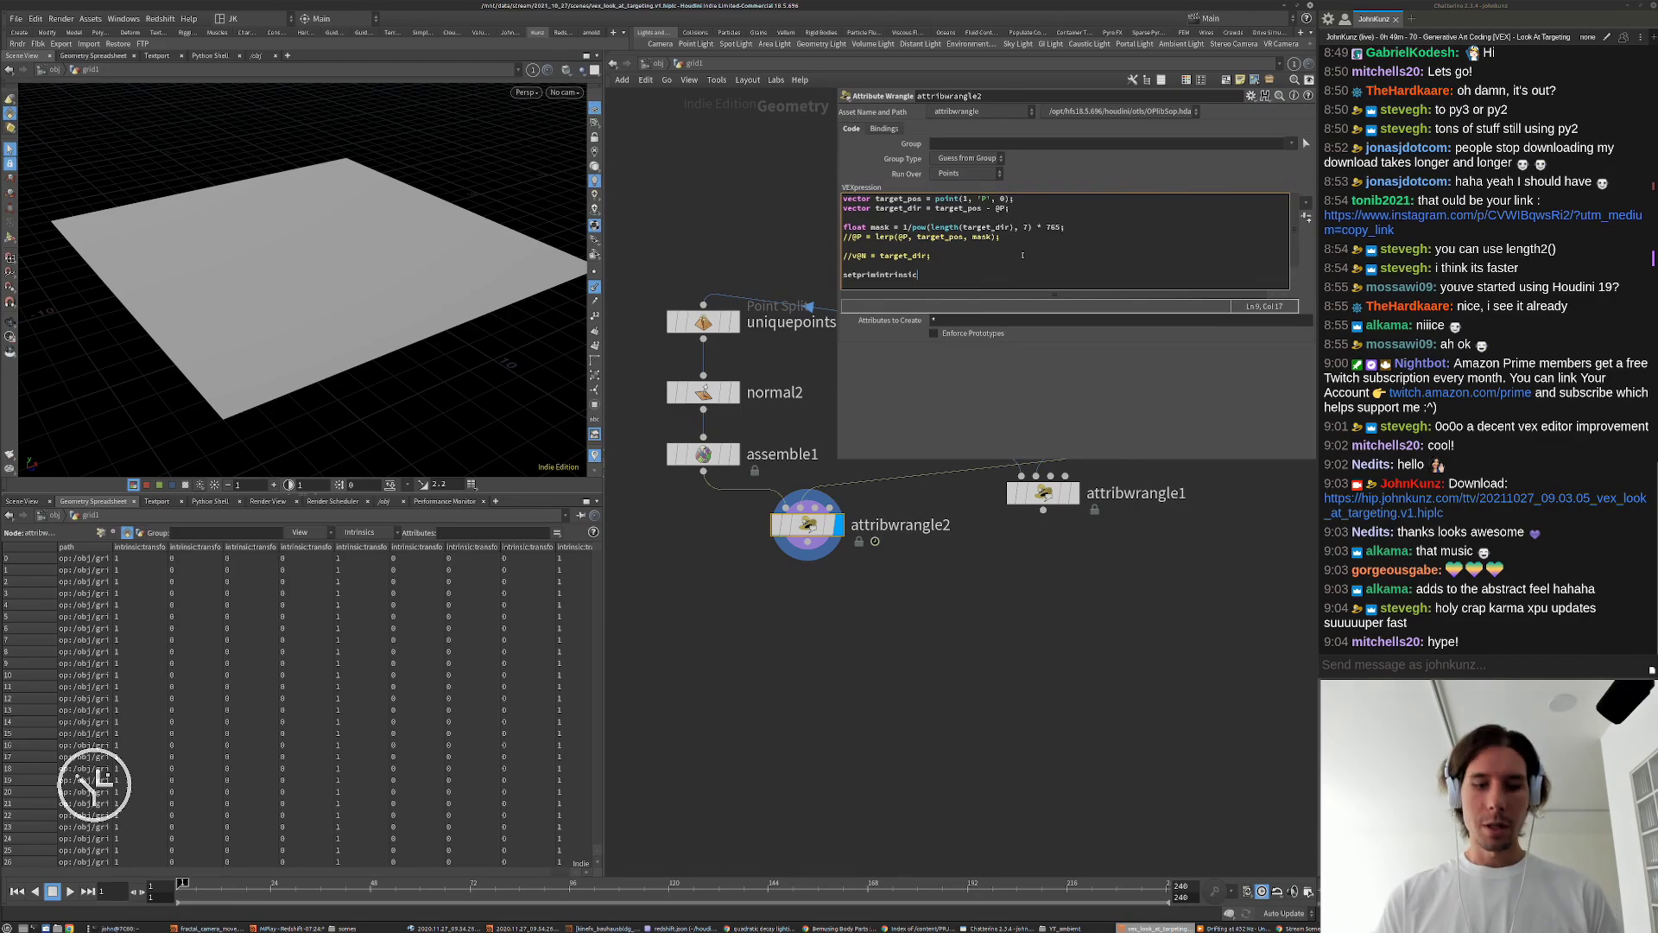
type("(0")
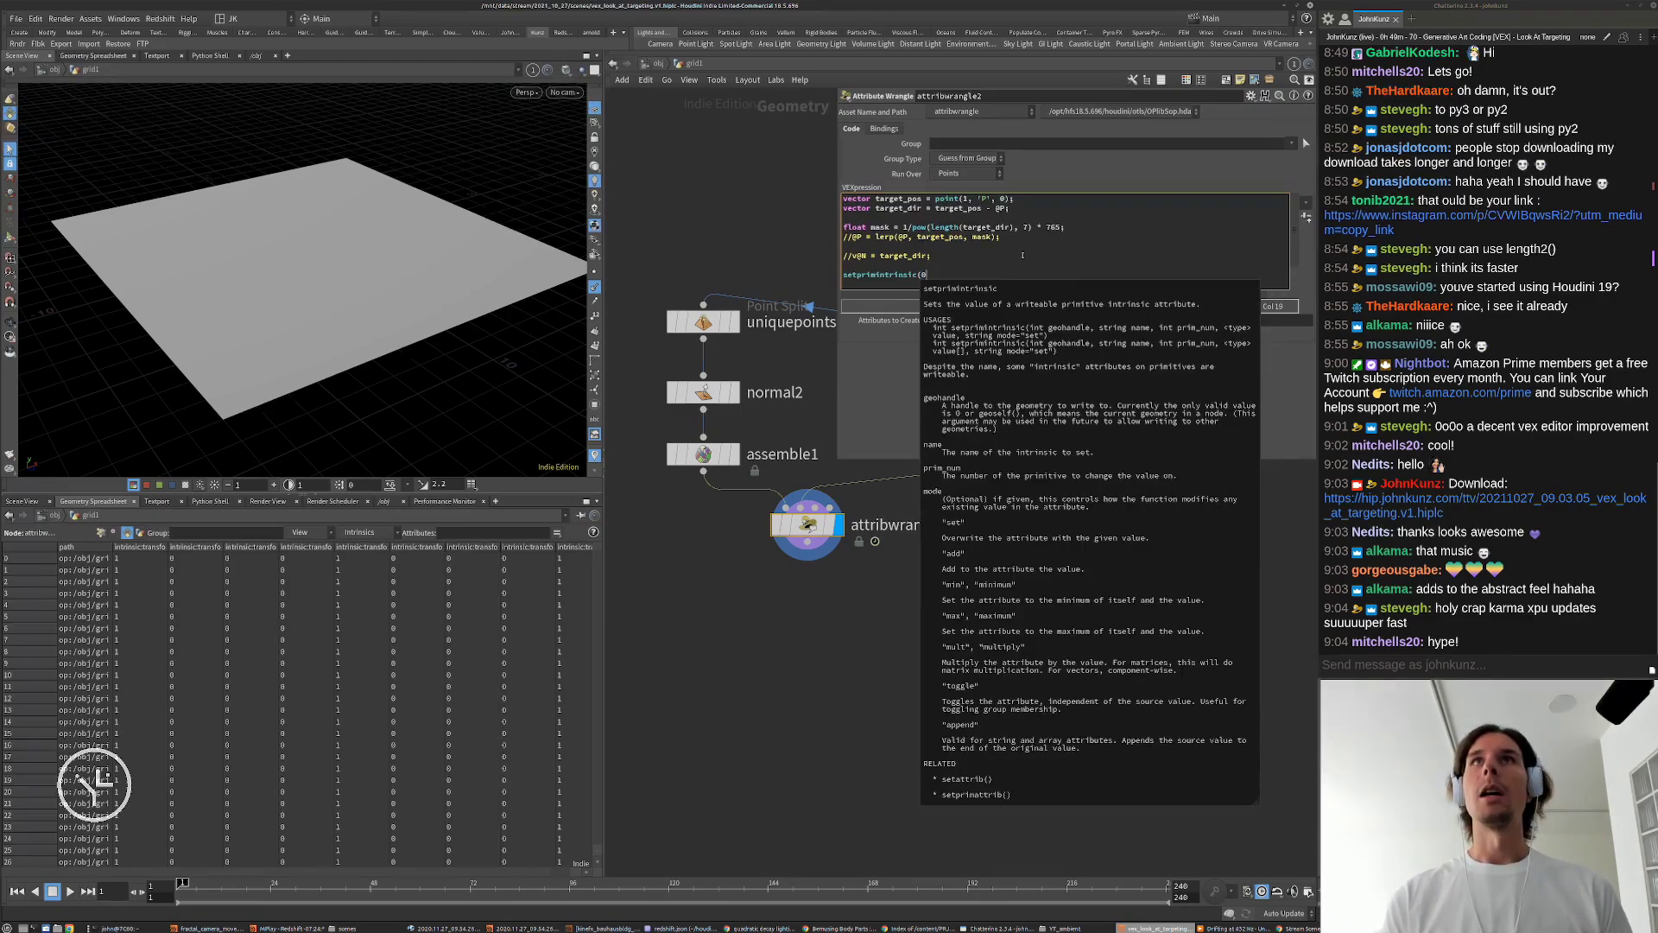
key("Escape")
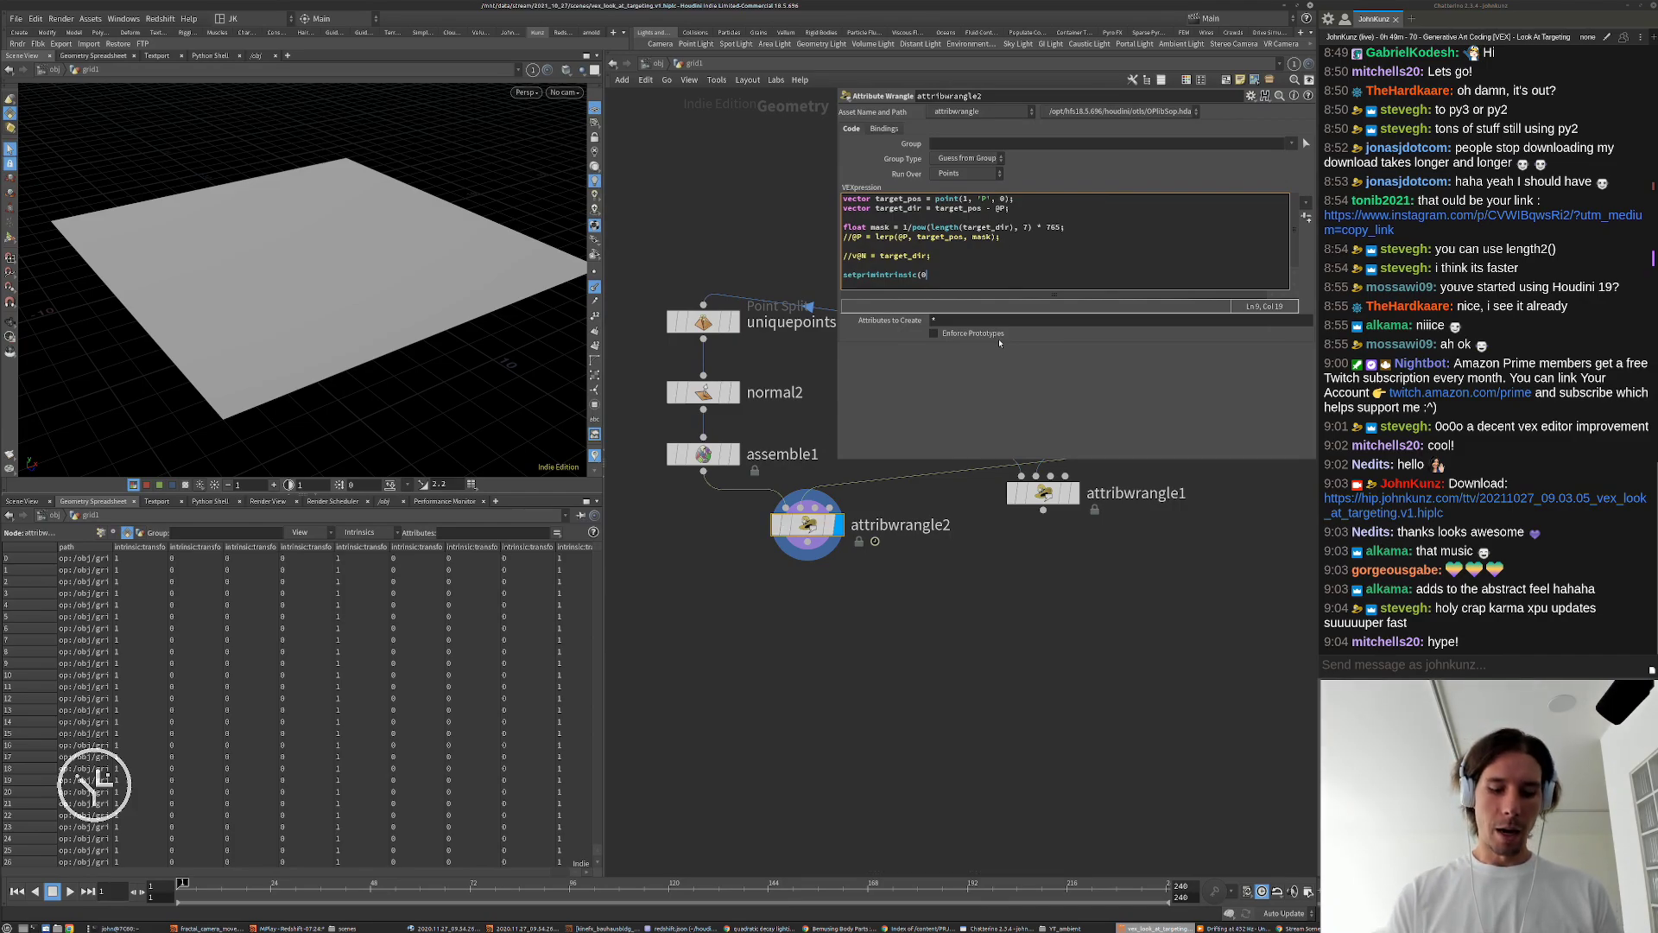
type(", 'transf")
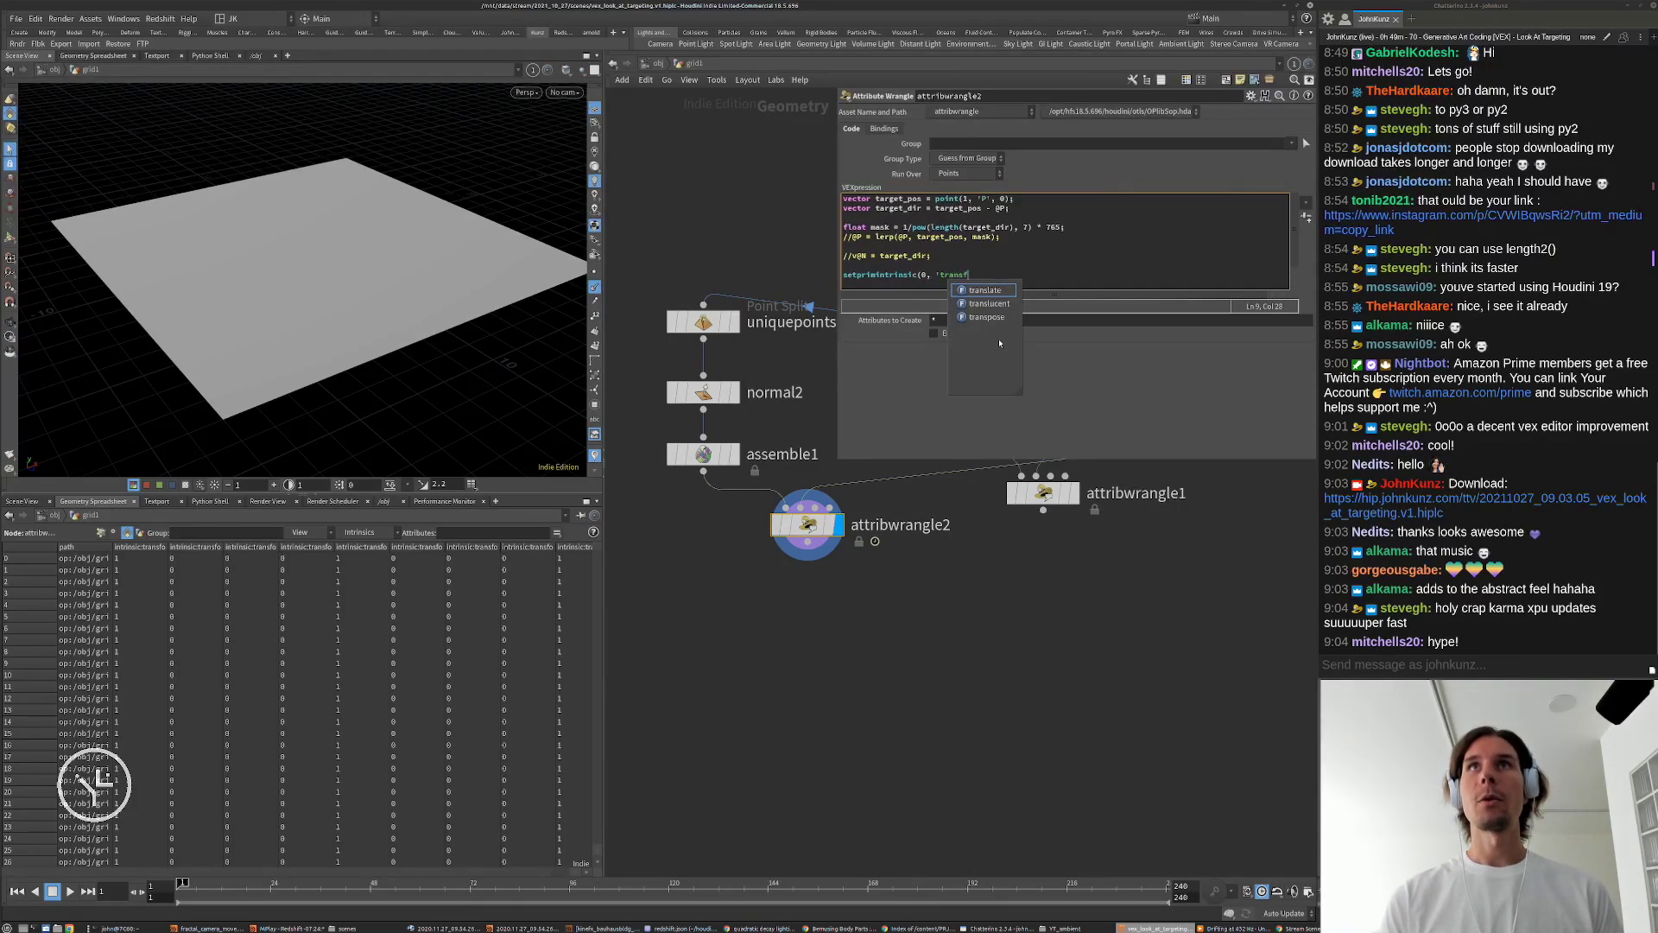
type("orm',")
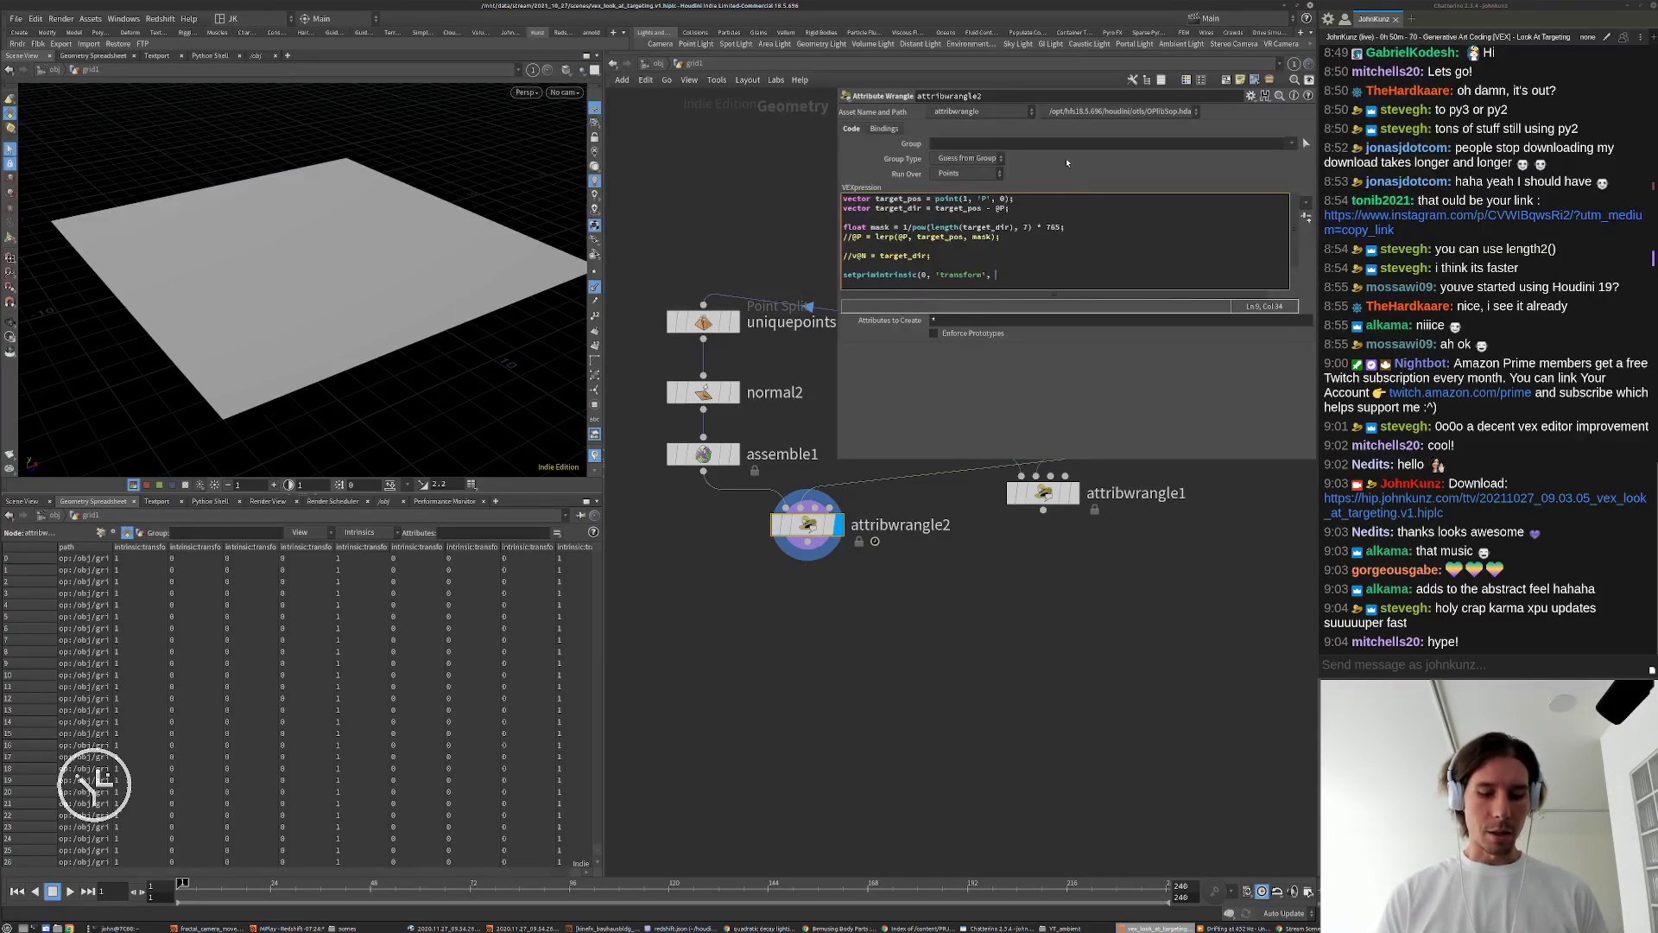
Step: Extend the setprimintrinsic call in attribwrangle2 with maketransform(target_dir, {0,1,0}) as its matrix argument and close the statement
type("maketran")
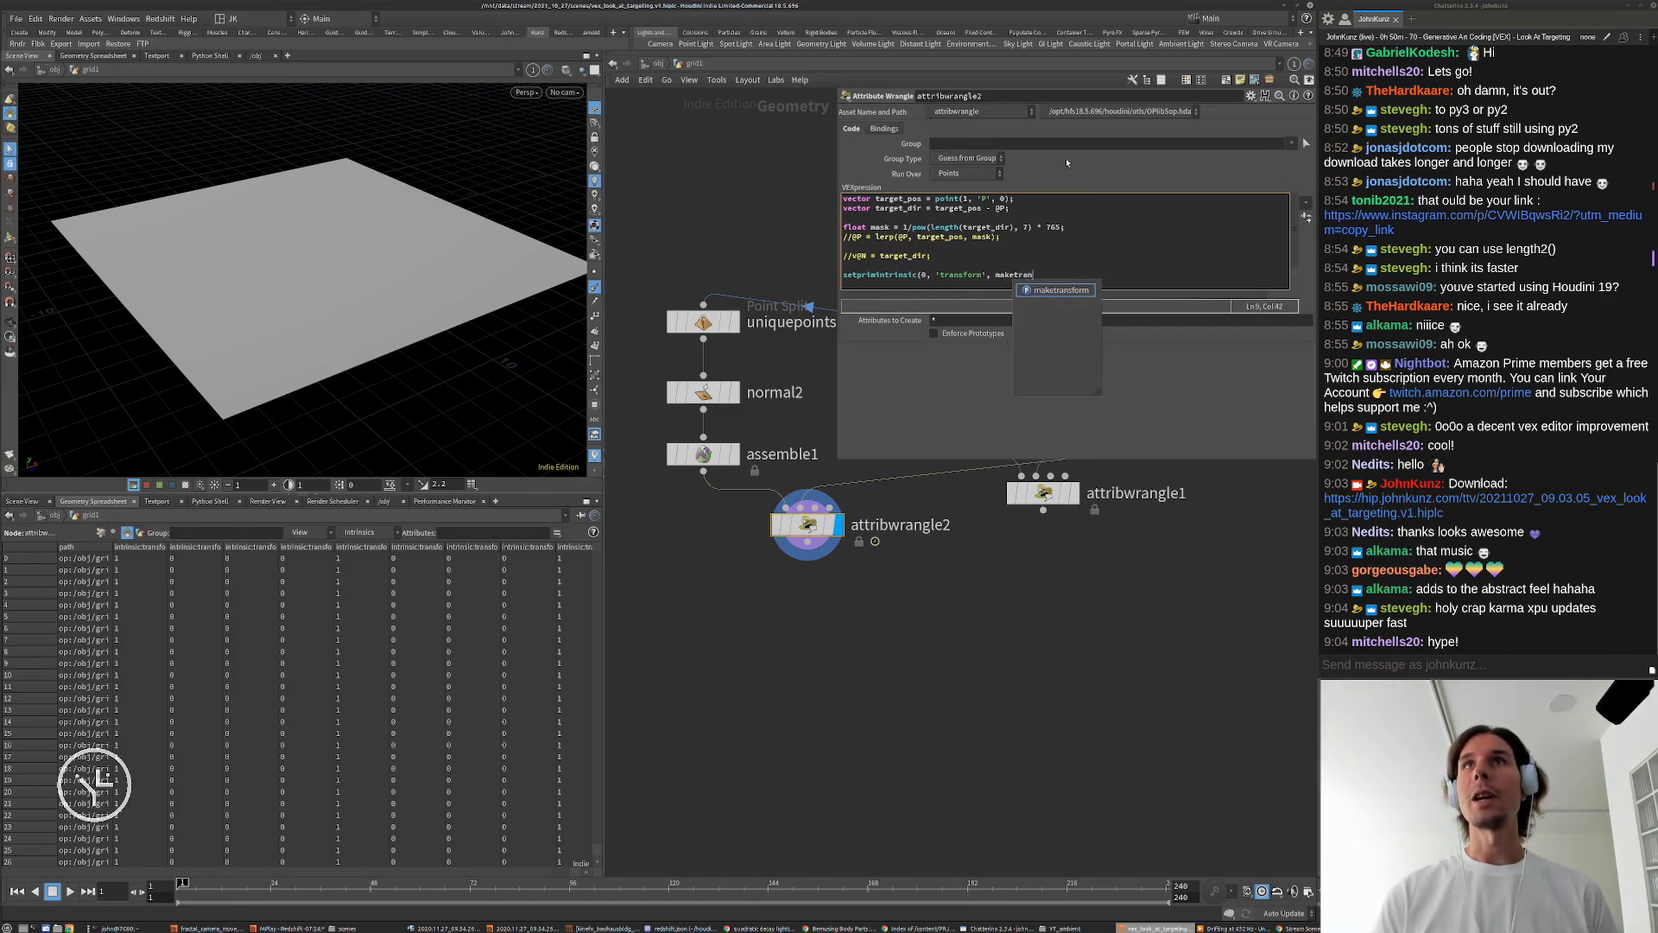
type("sform(")
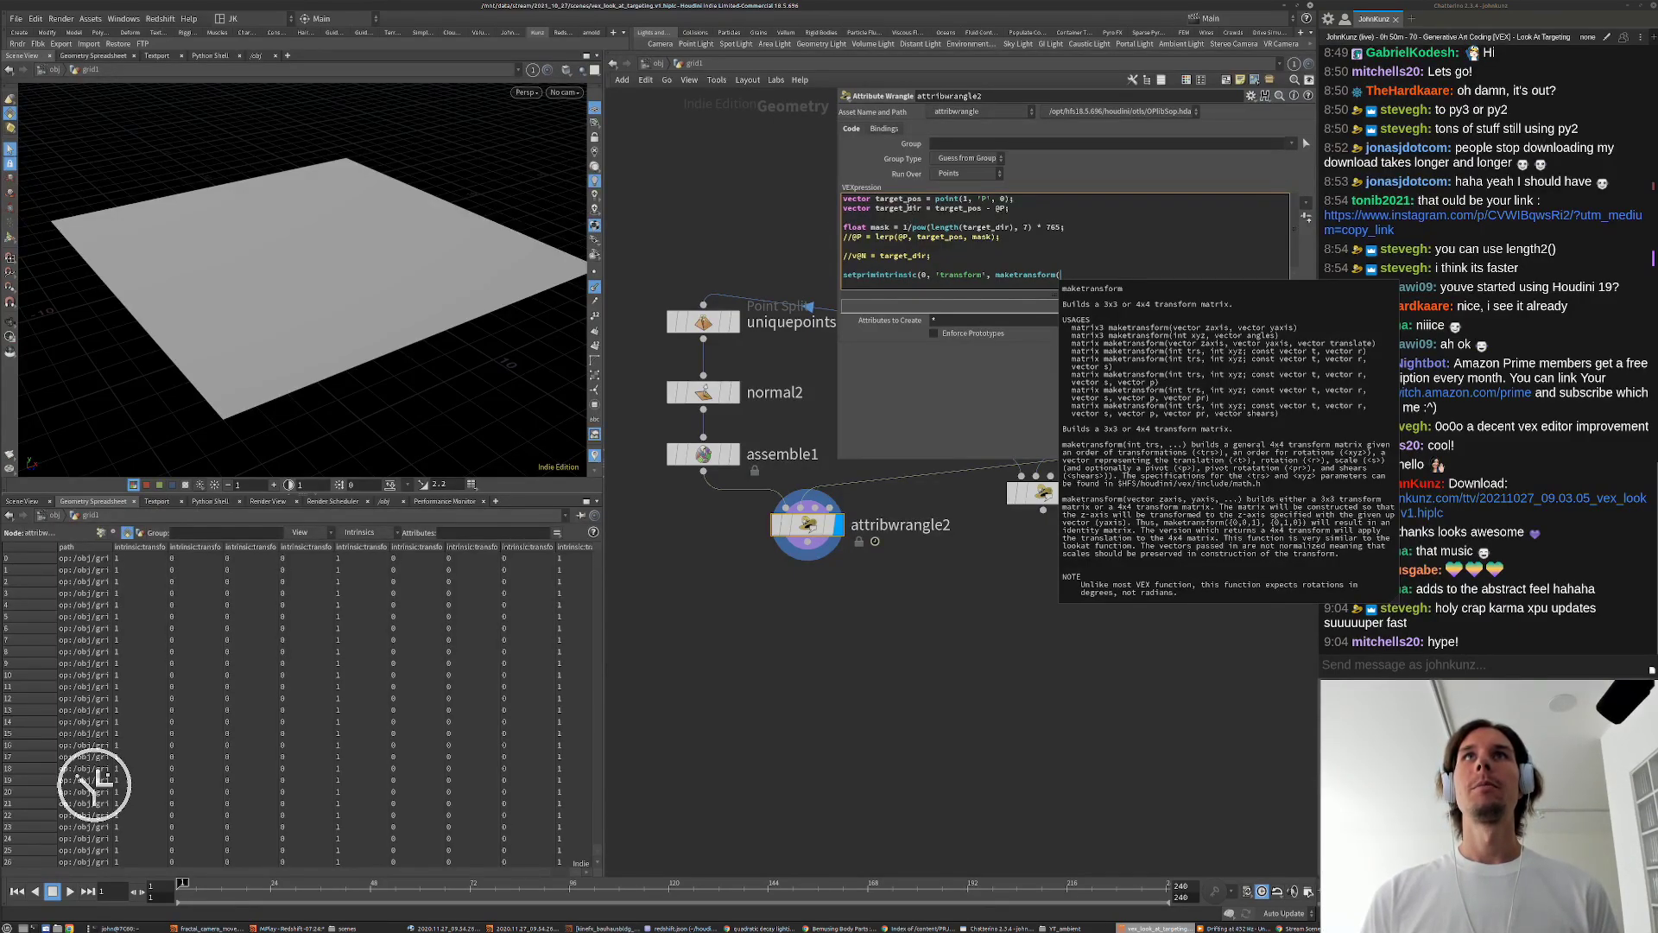
double_click(908, 208)
key("ctrl+c")
left_click(1053, 274)
key("ctrl+v")
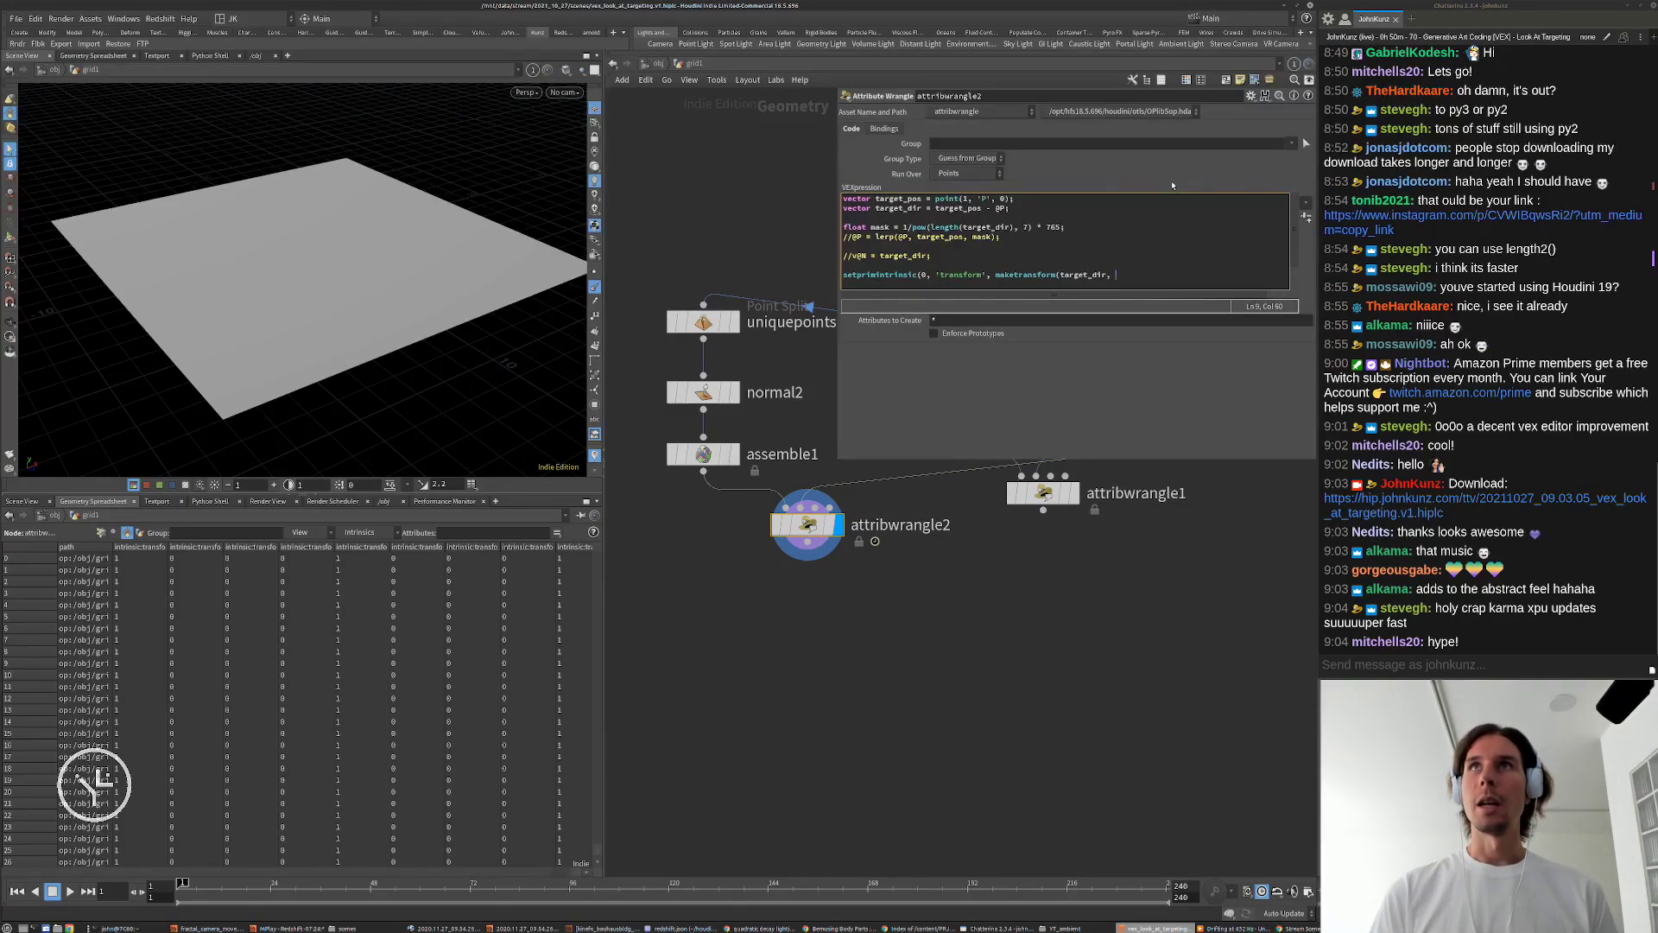
type(", ")
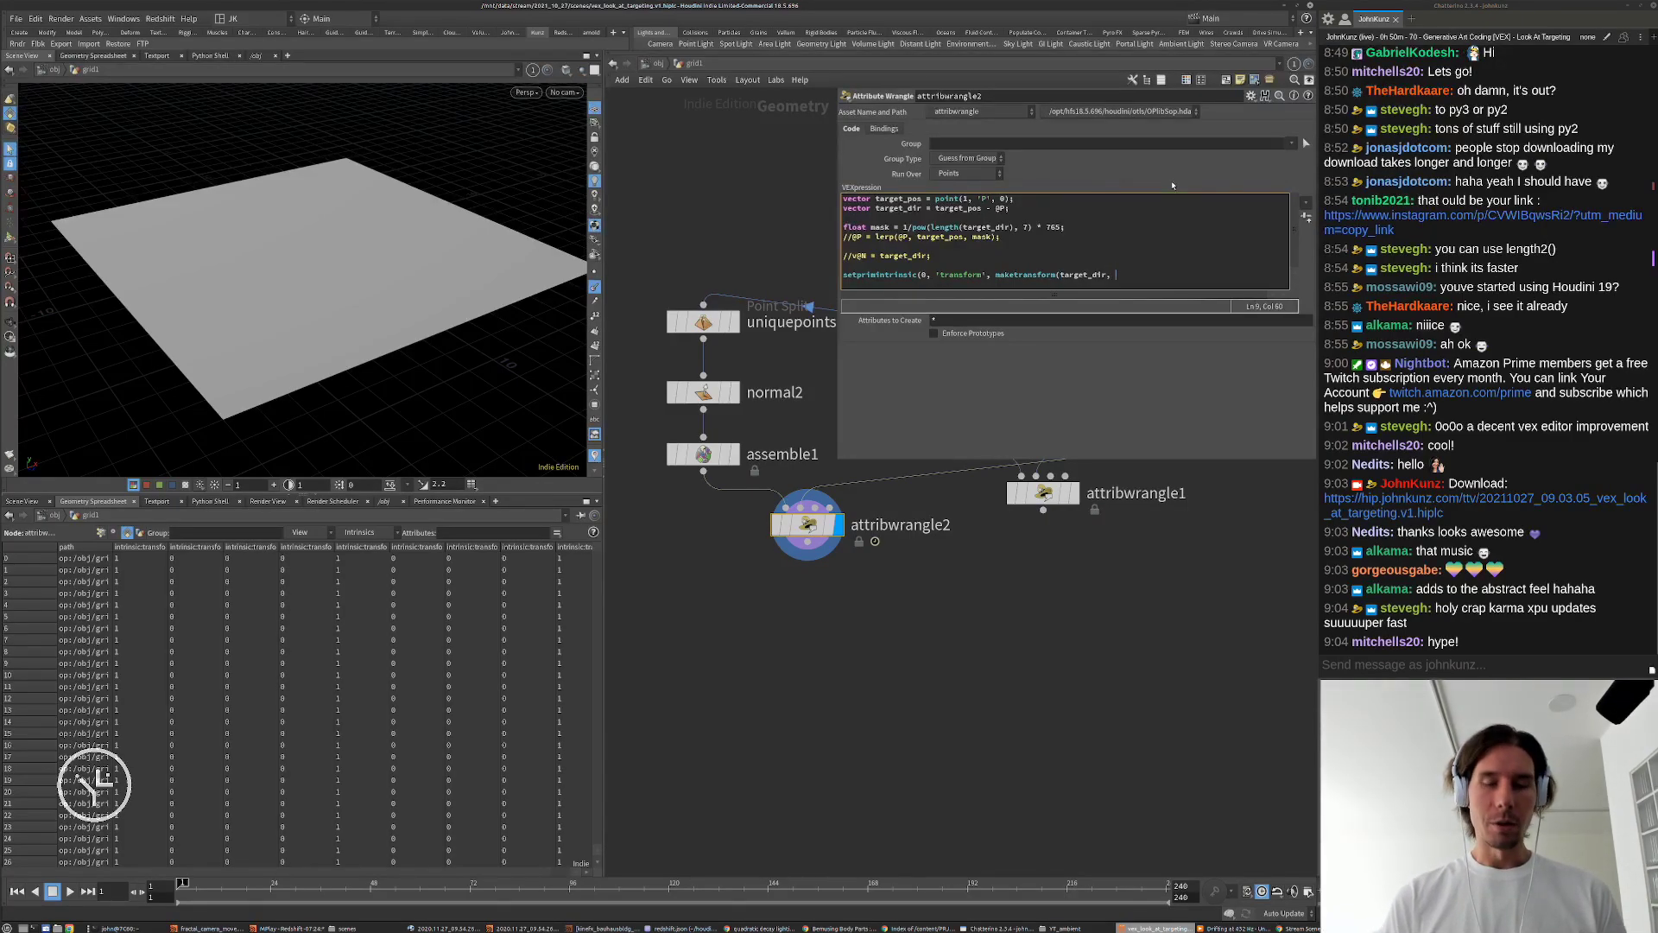
type("{")
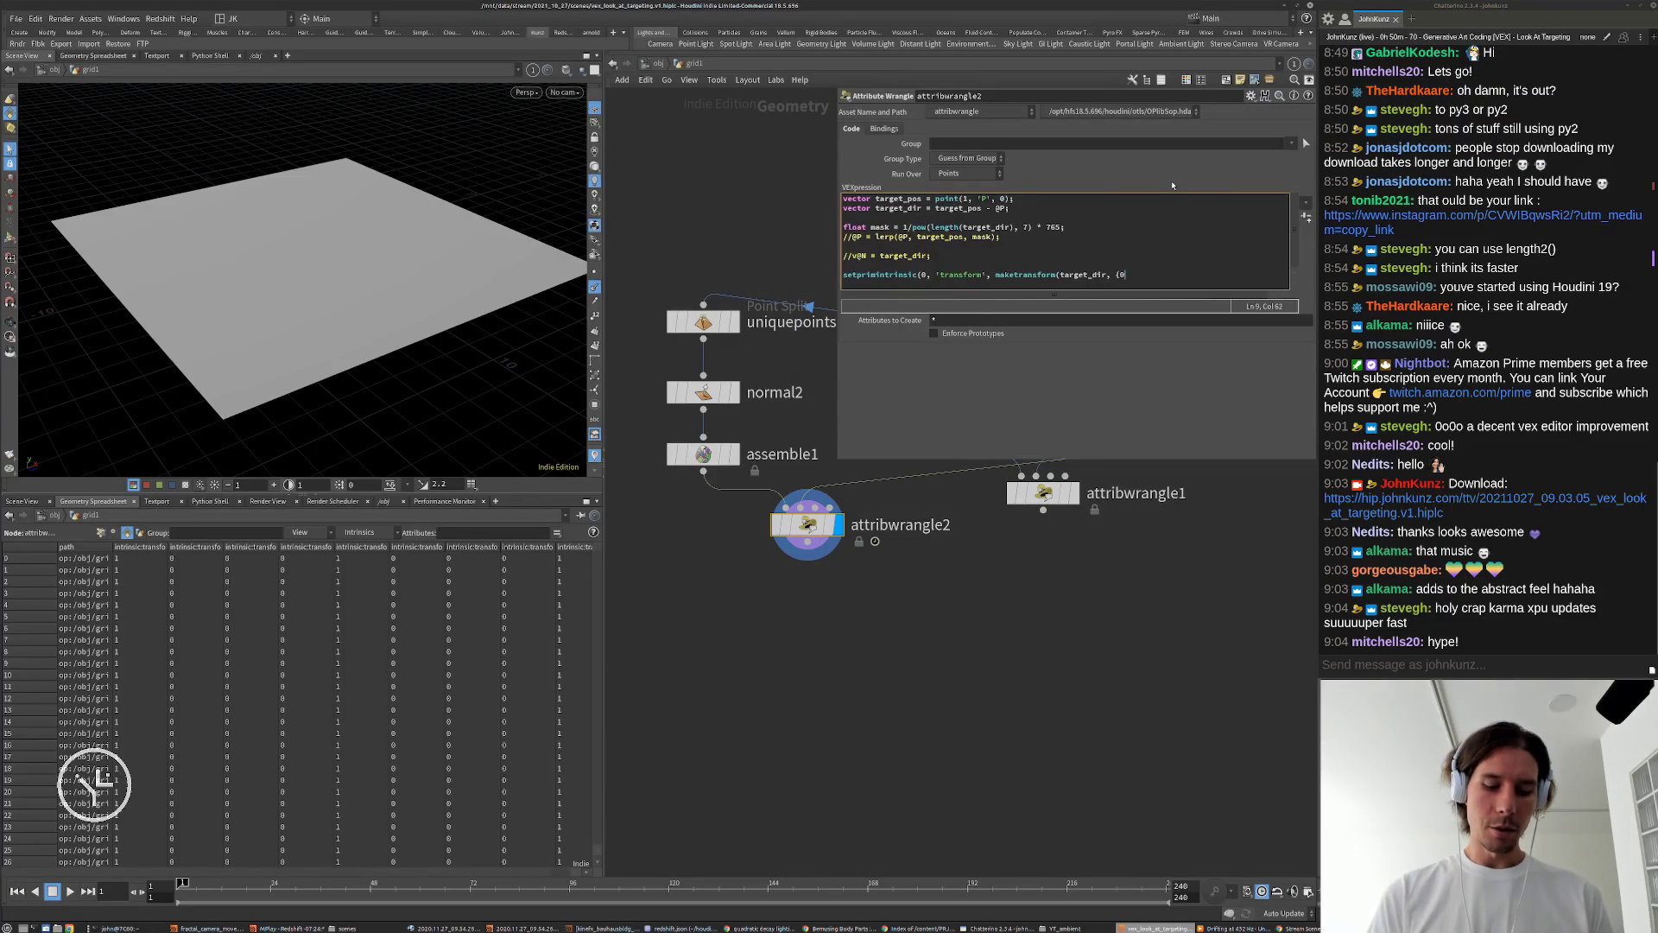
type("0,1,")
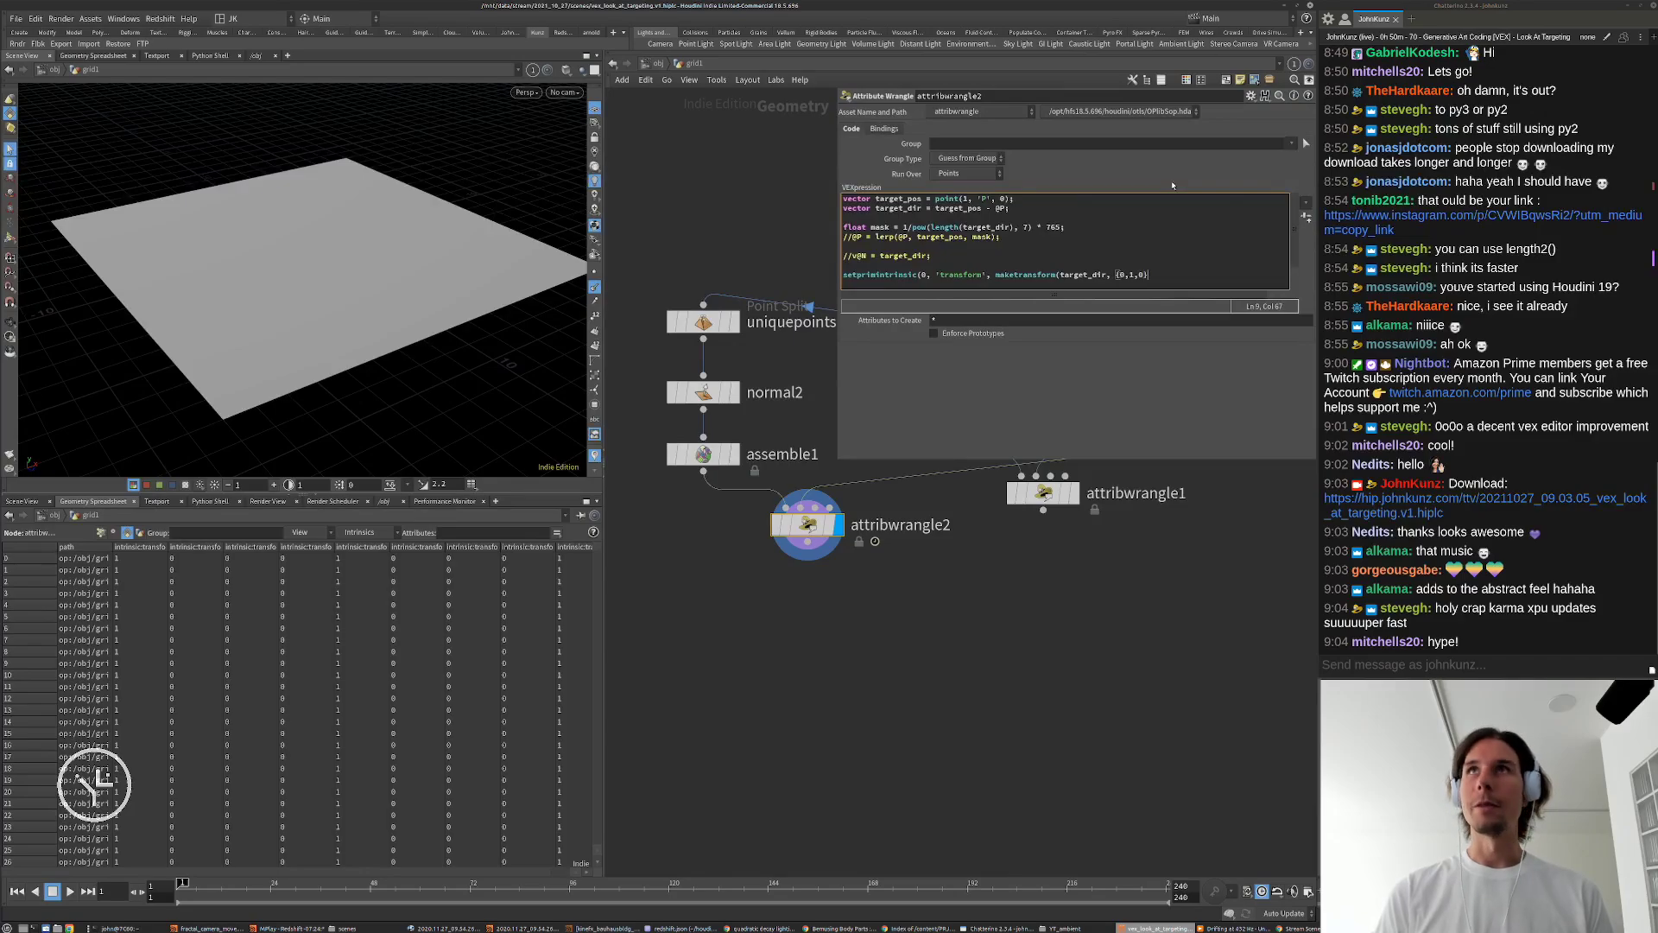
type("0})")
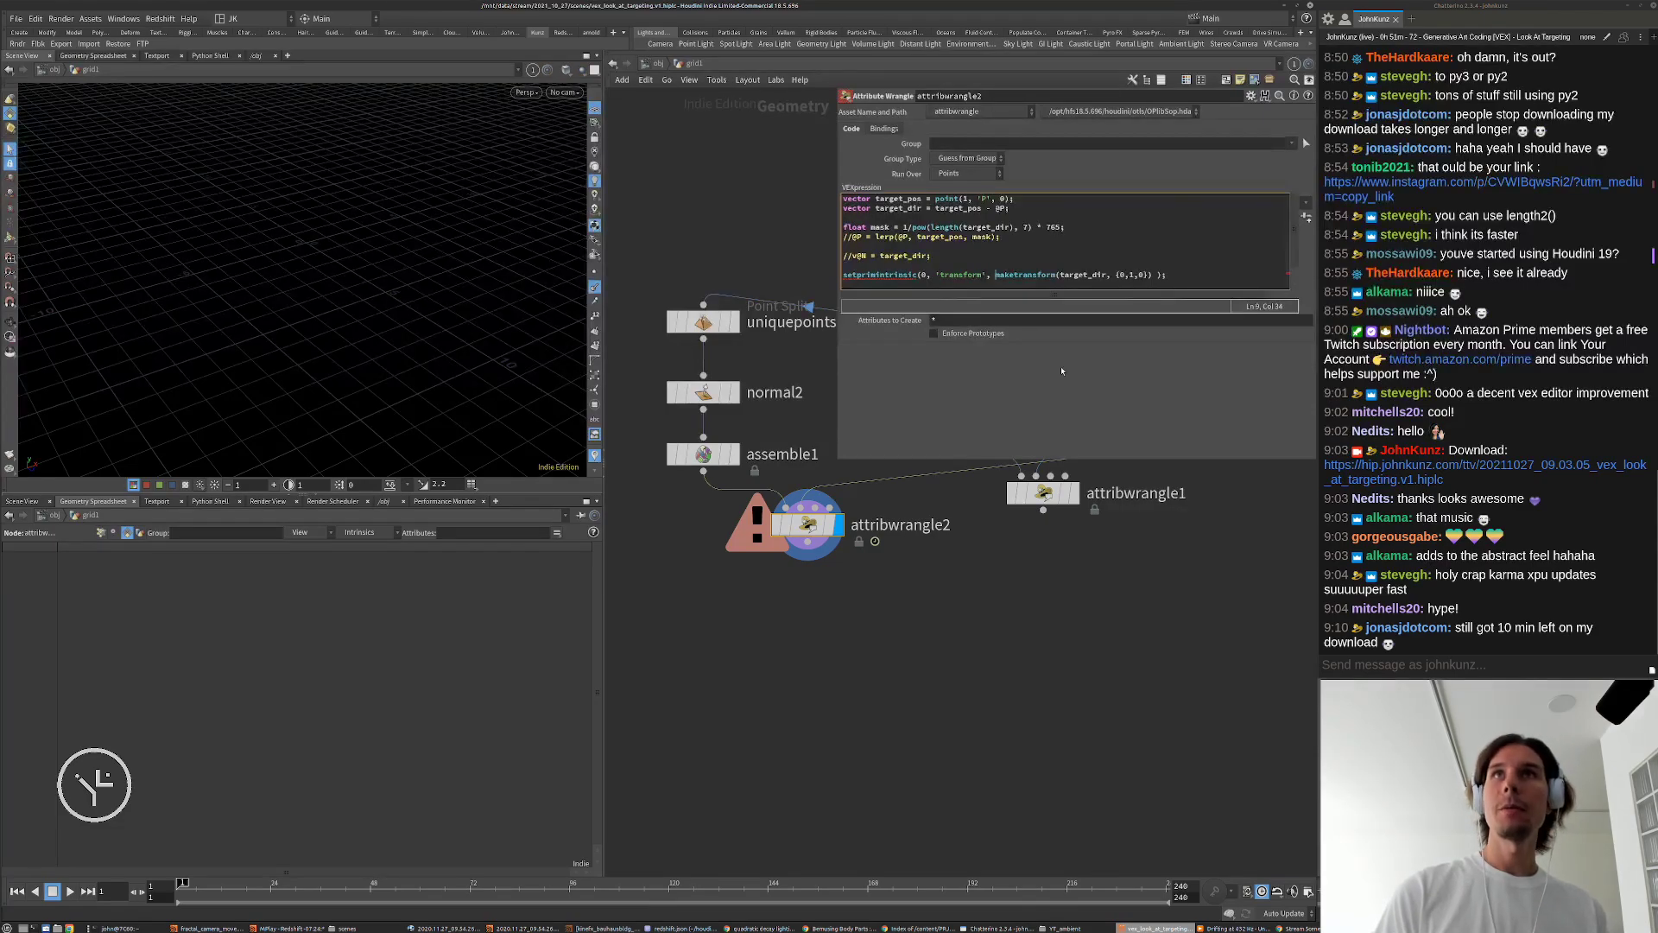
type("@")
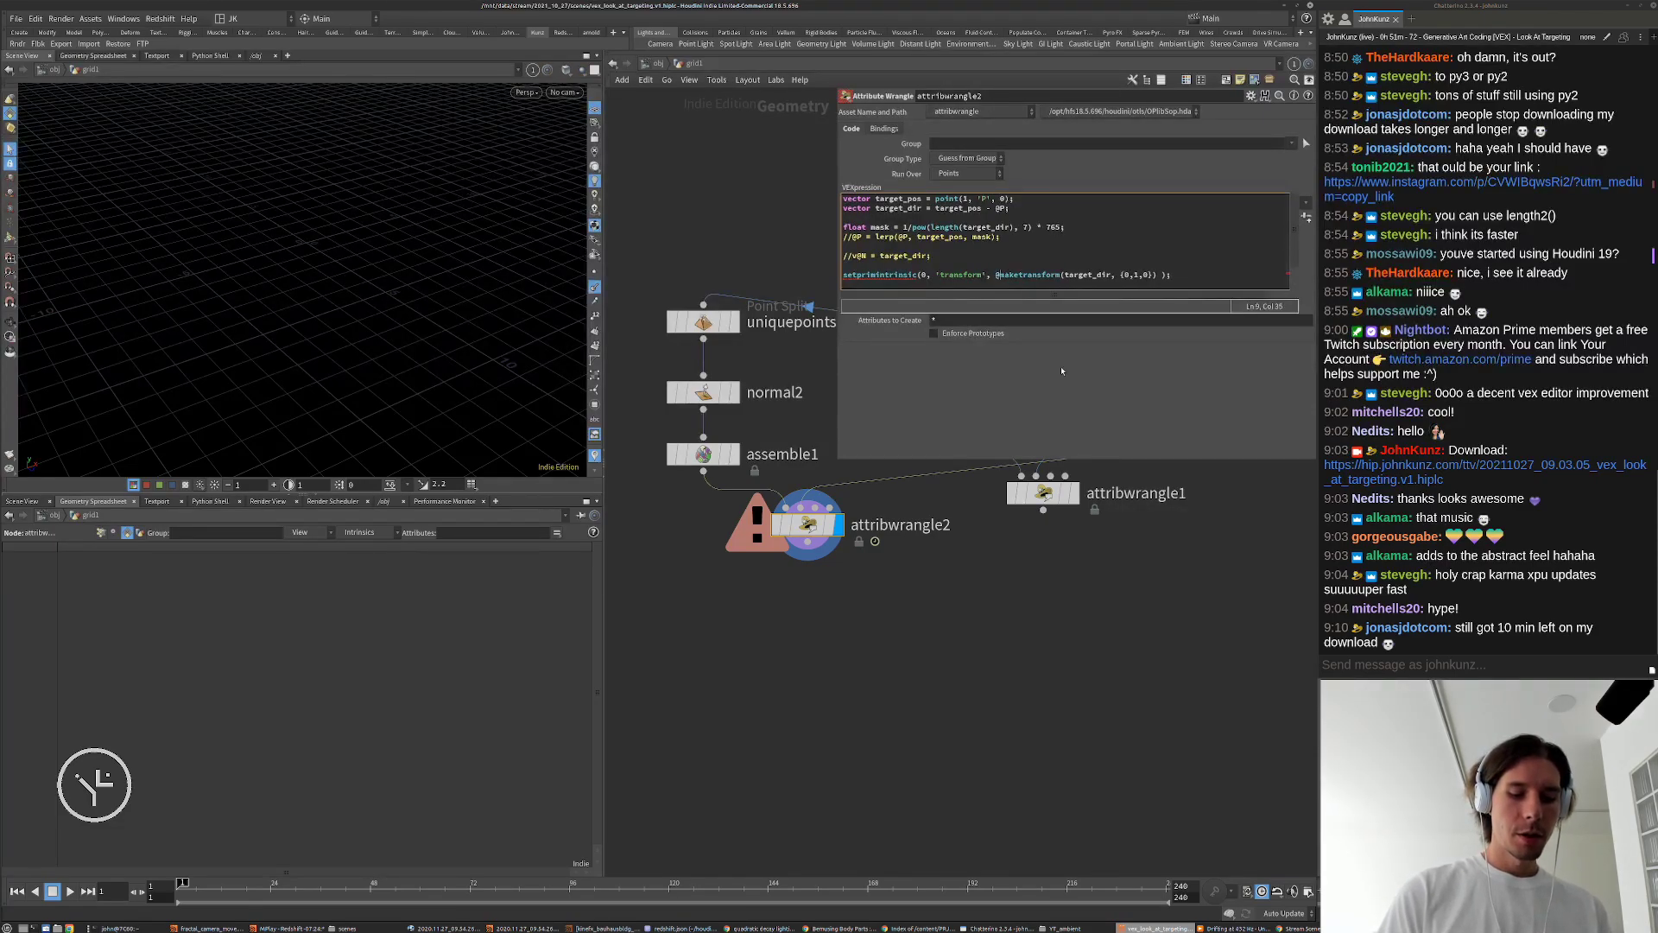
type("primnum")
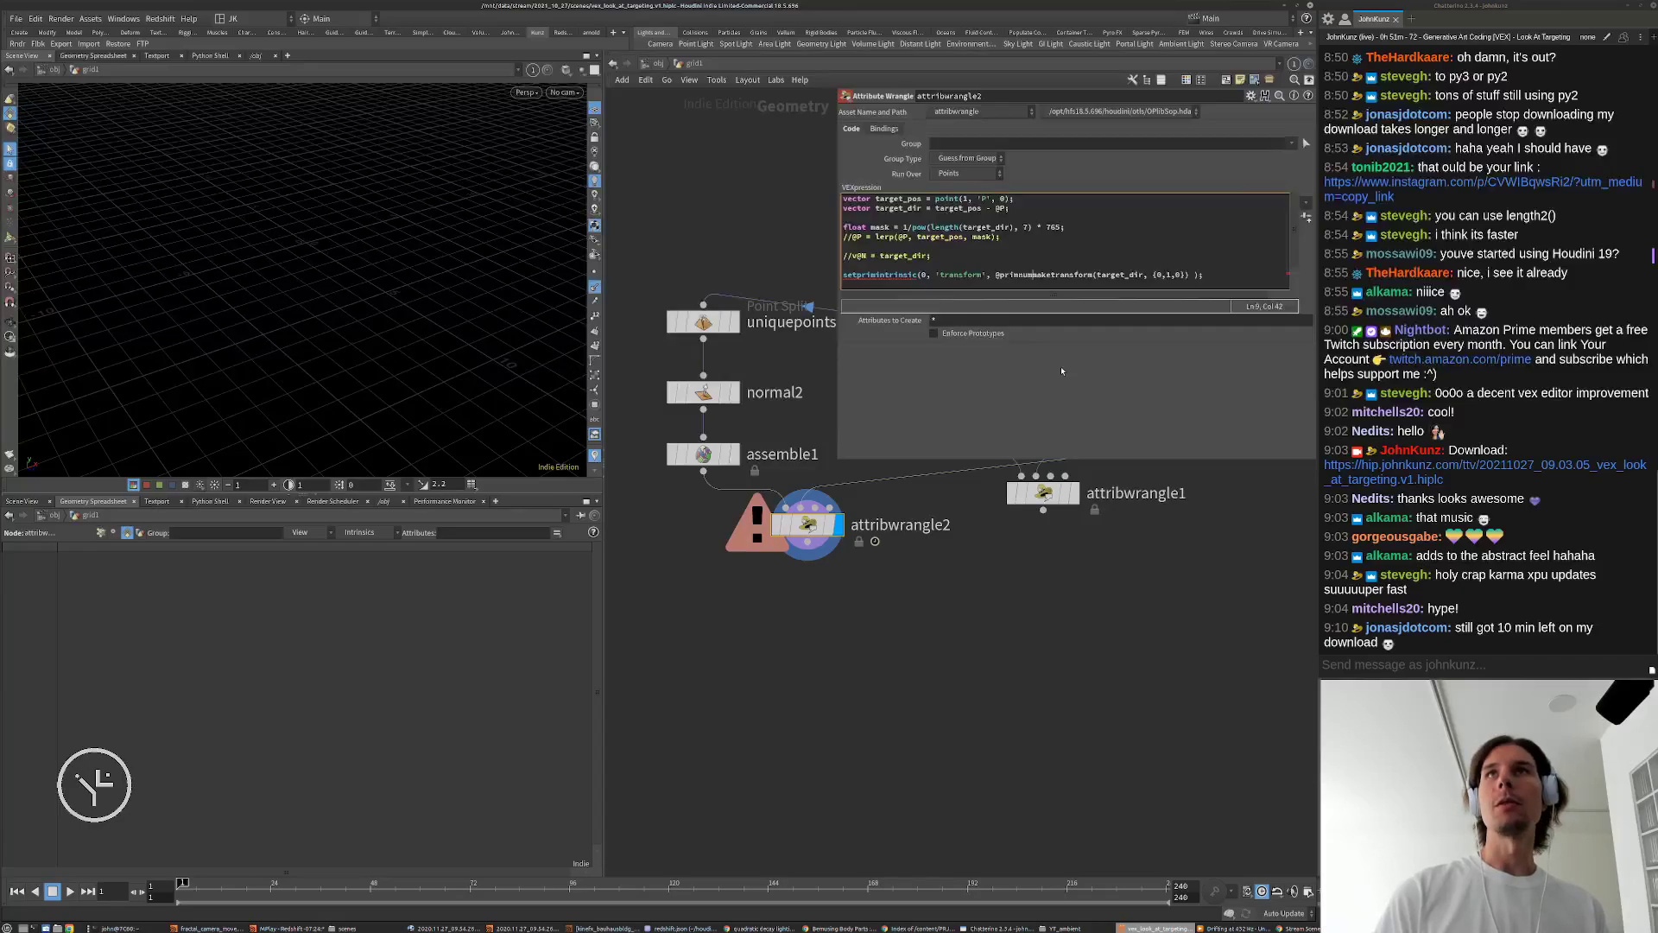
type(",")
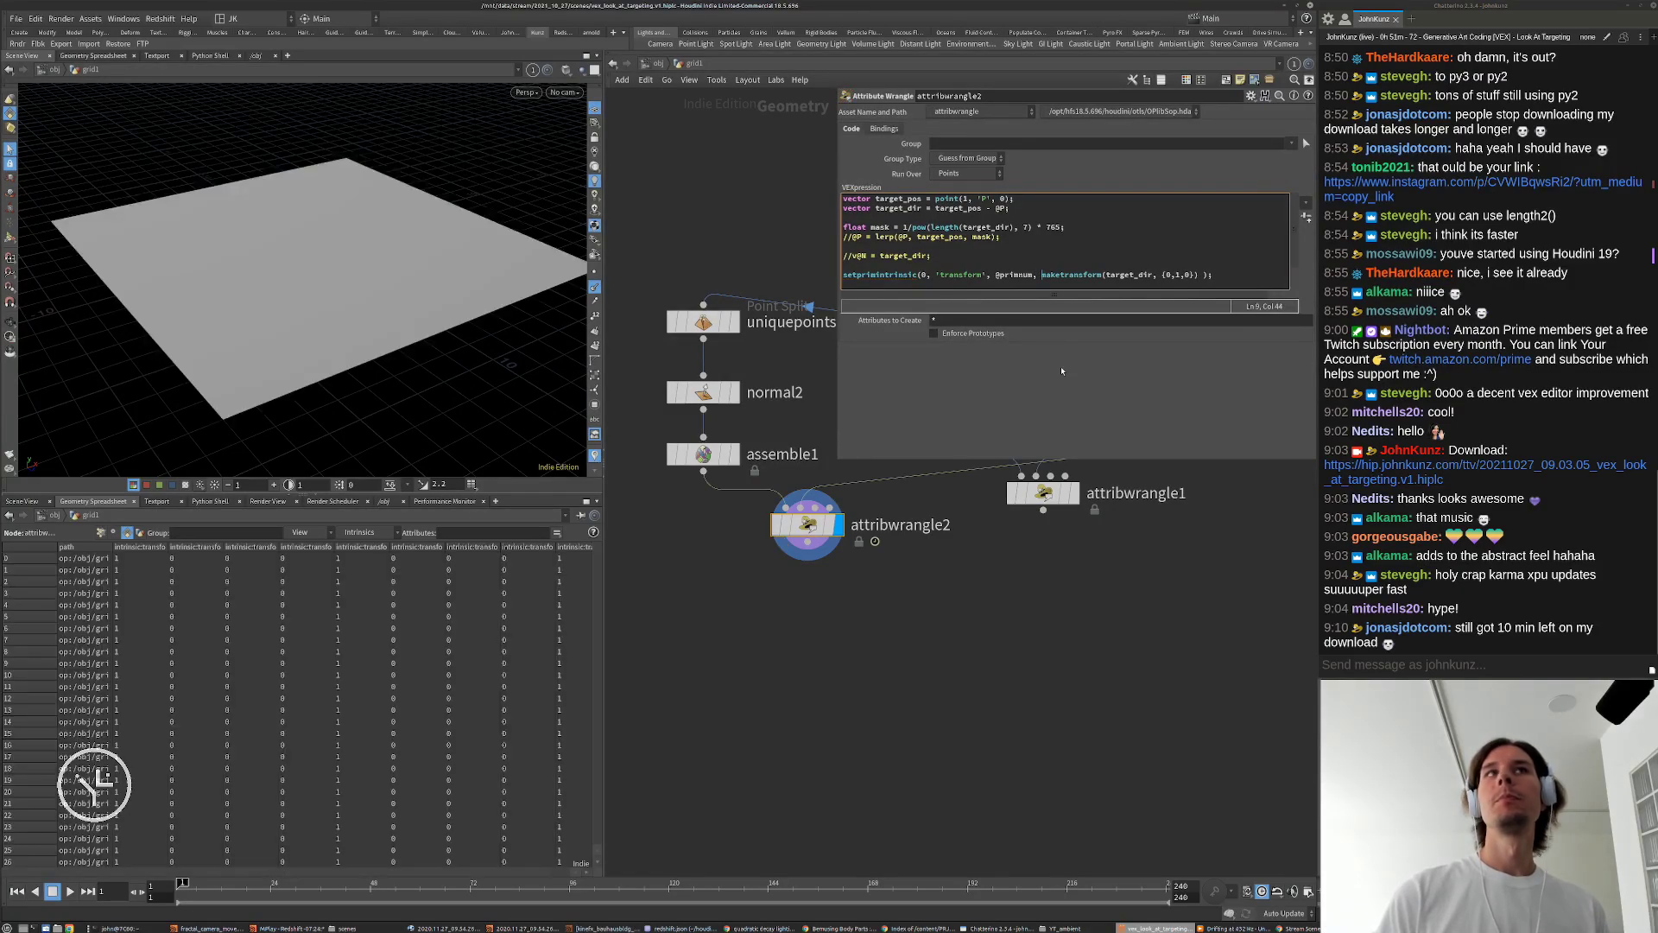
left_click(705, 730)
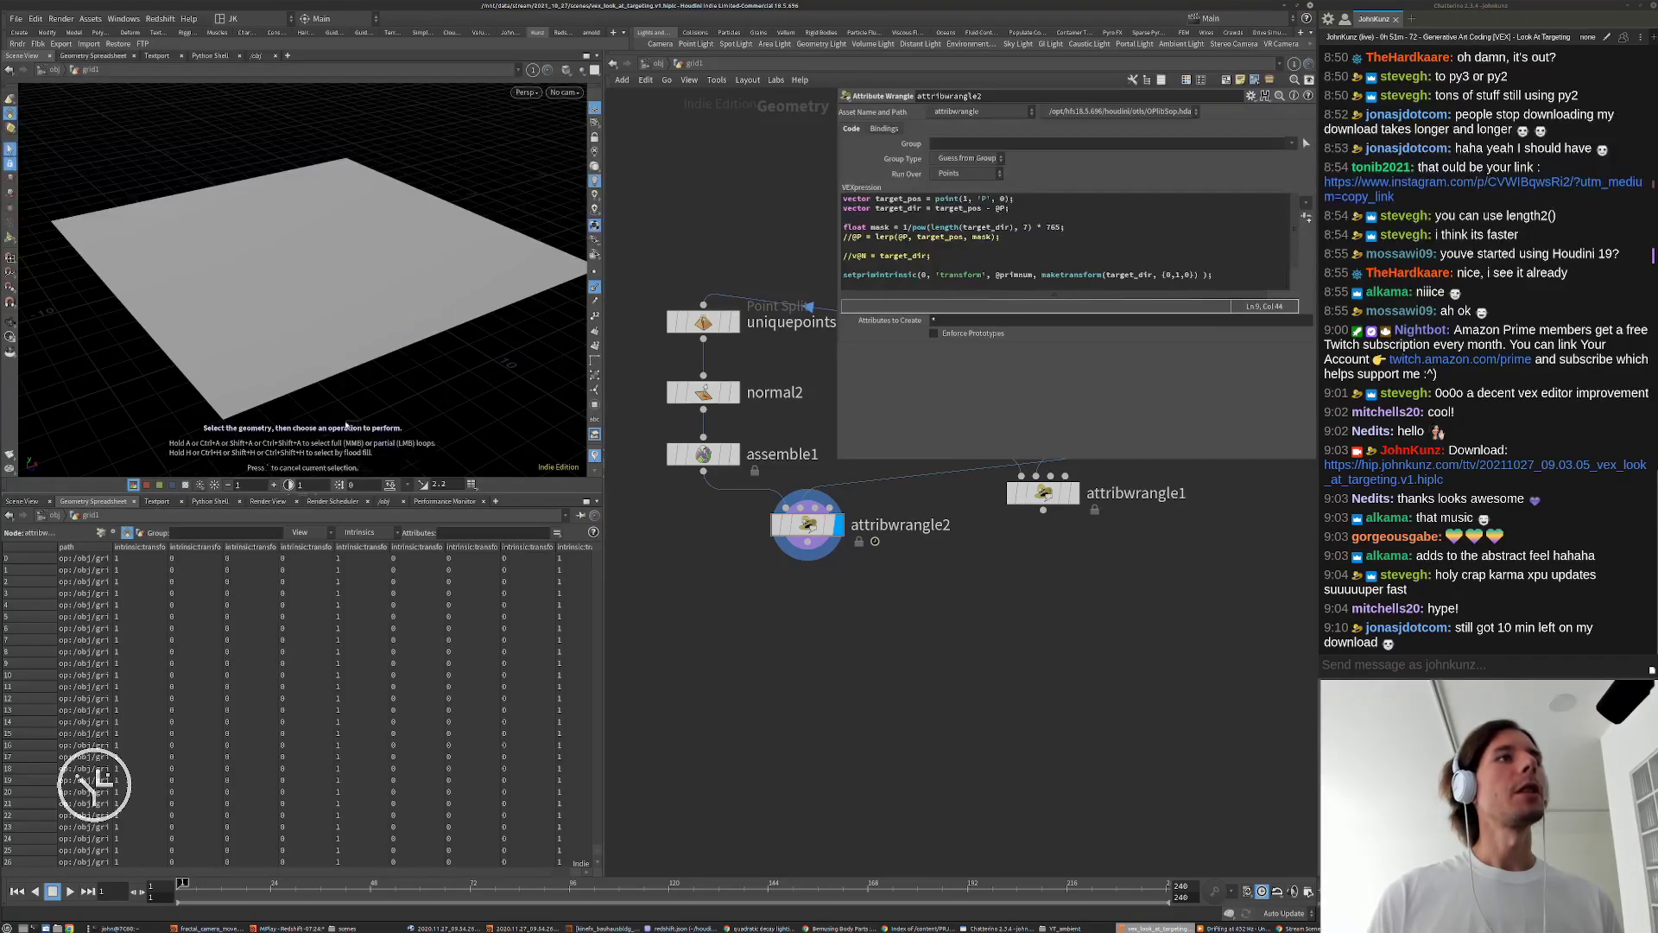
Step: Play the animation and scrub to frame 56 to check the grid pieces' orientation in the viewport
left_click(70, 891)
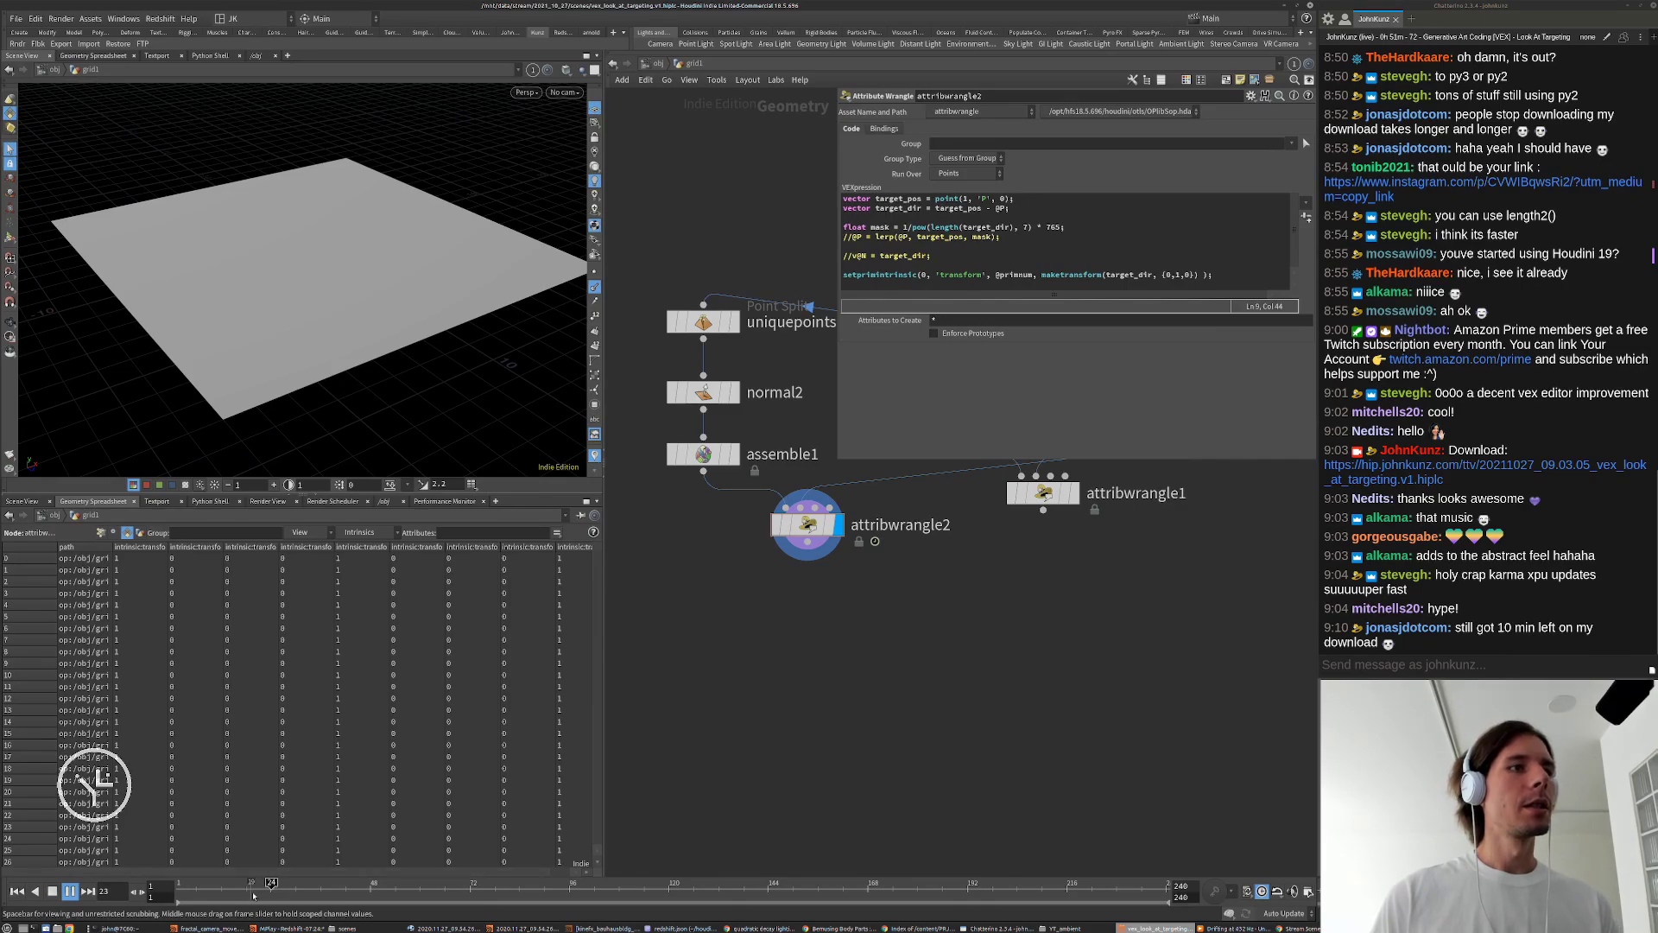
left_click_drag(271, 891, 404, 890)
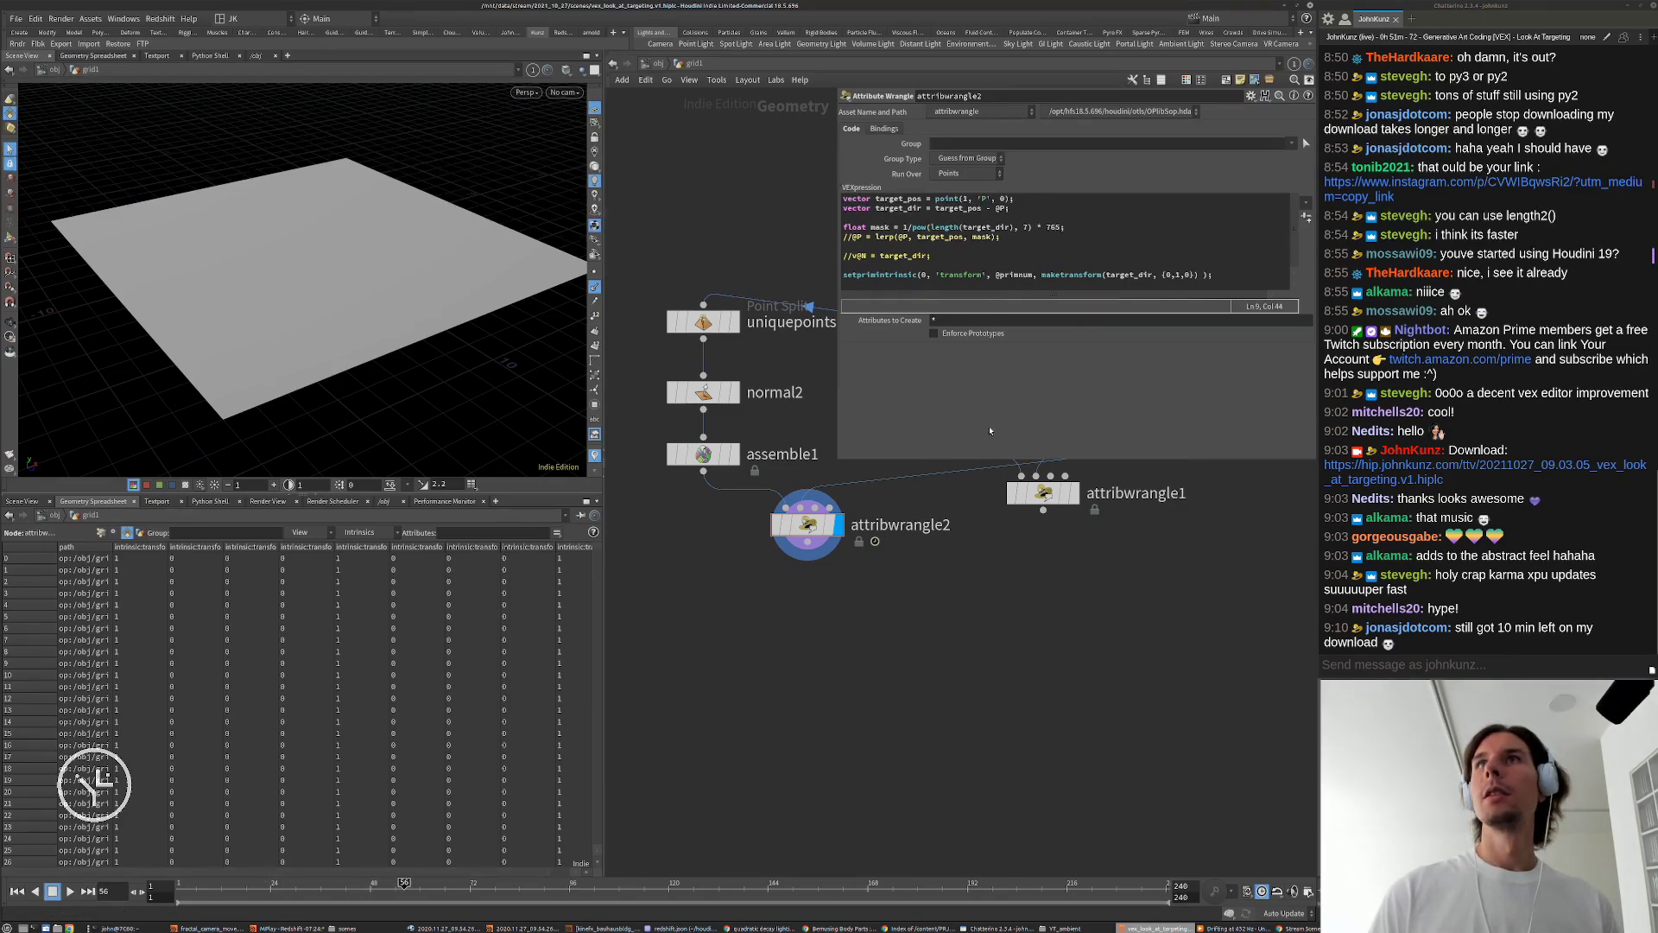
left_click_drag(365, 330, 318, 336, "alt")
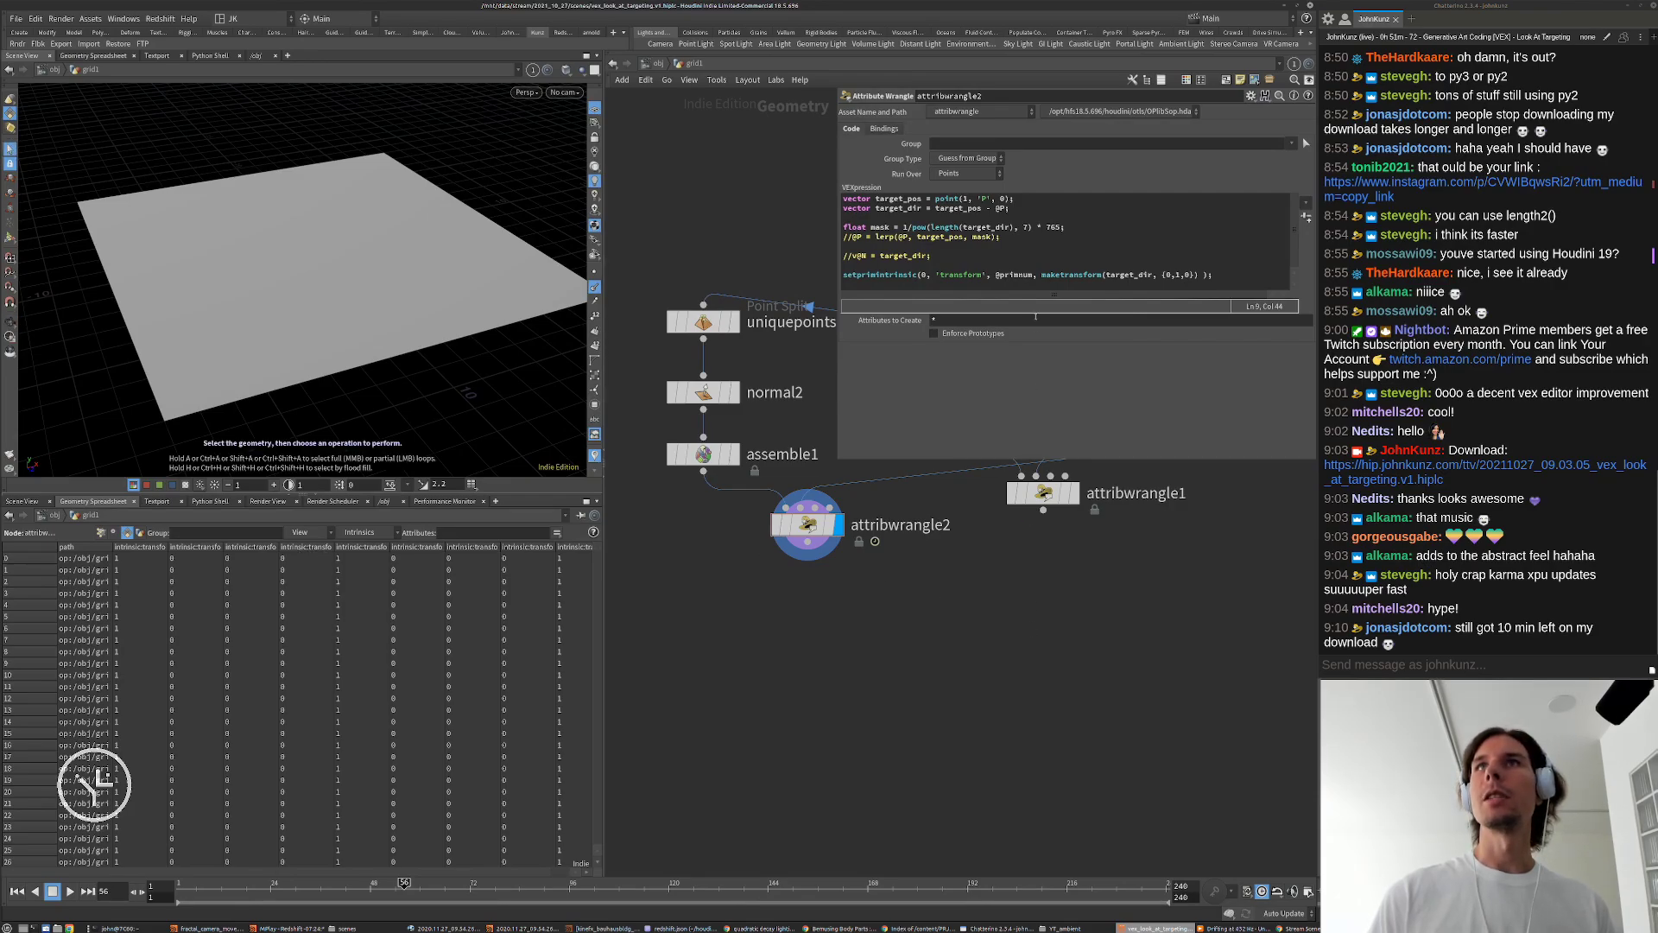
Step: Wrap the maketransform call in a matrix3() cast in attribwrangle2's code and apply it
left_click(1043, 278)
type("matrix3")
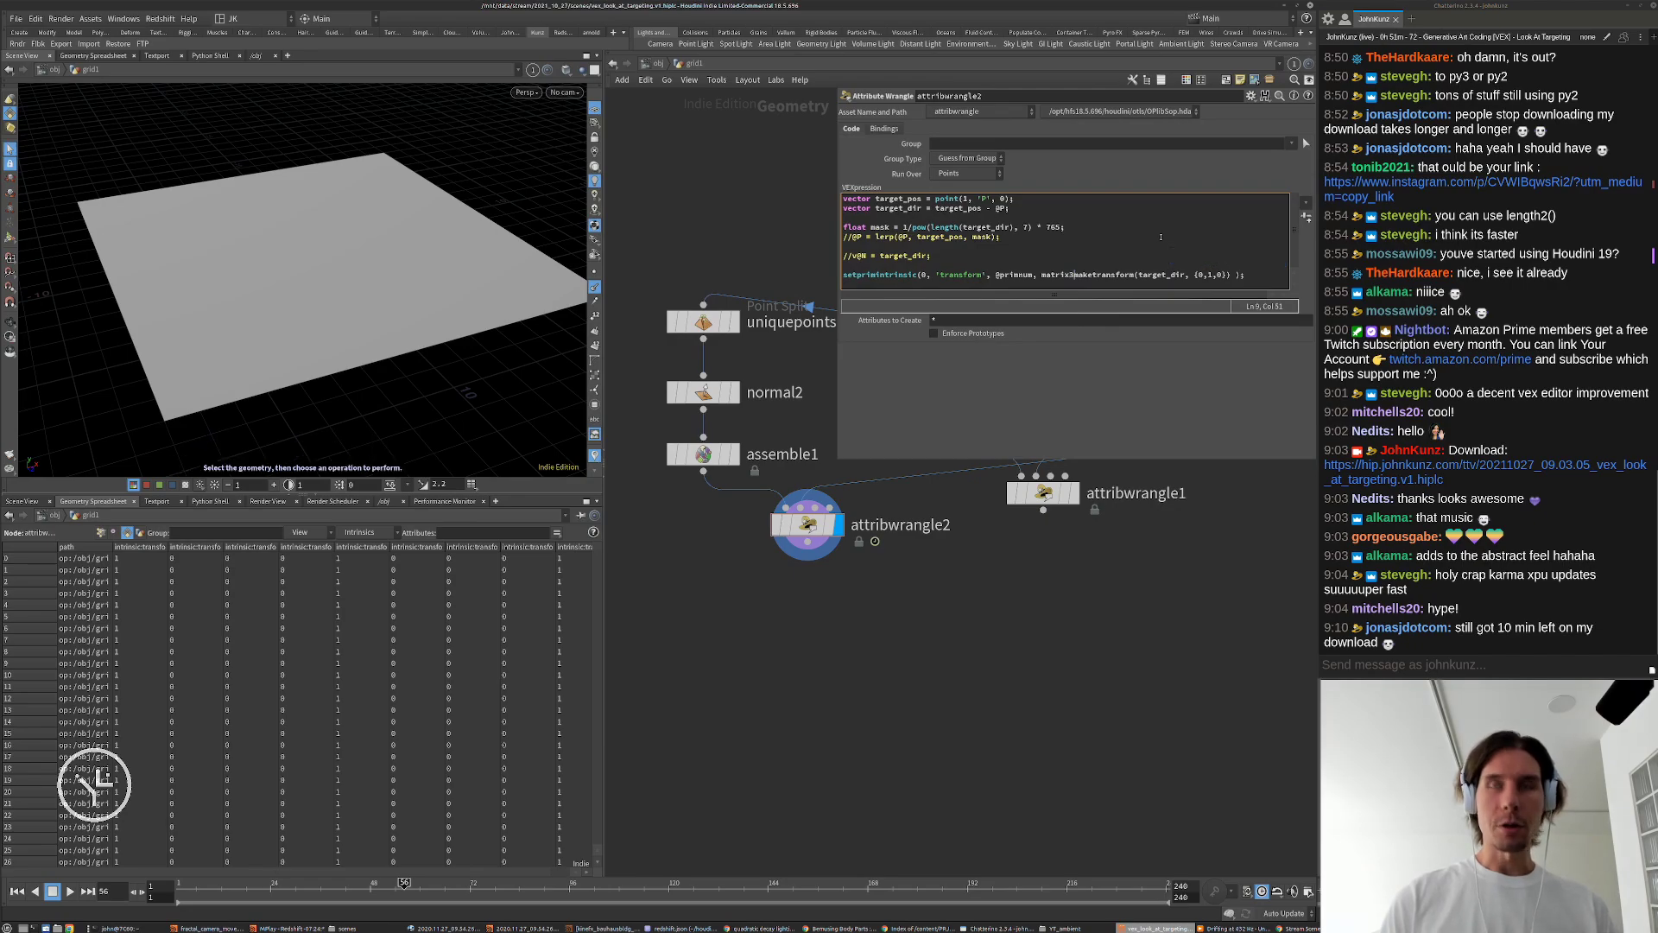
type("(")
type(")")
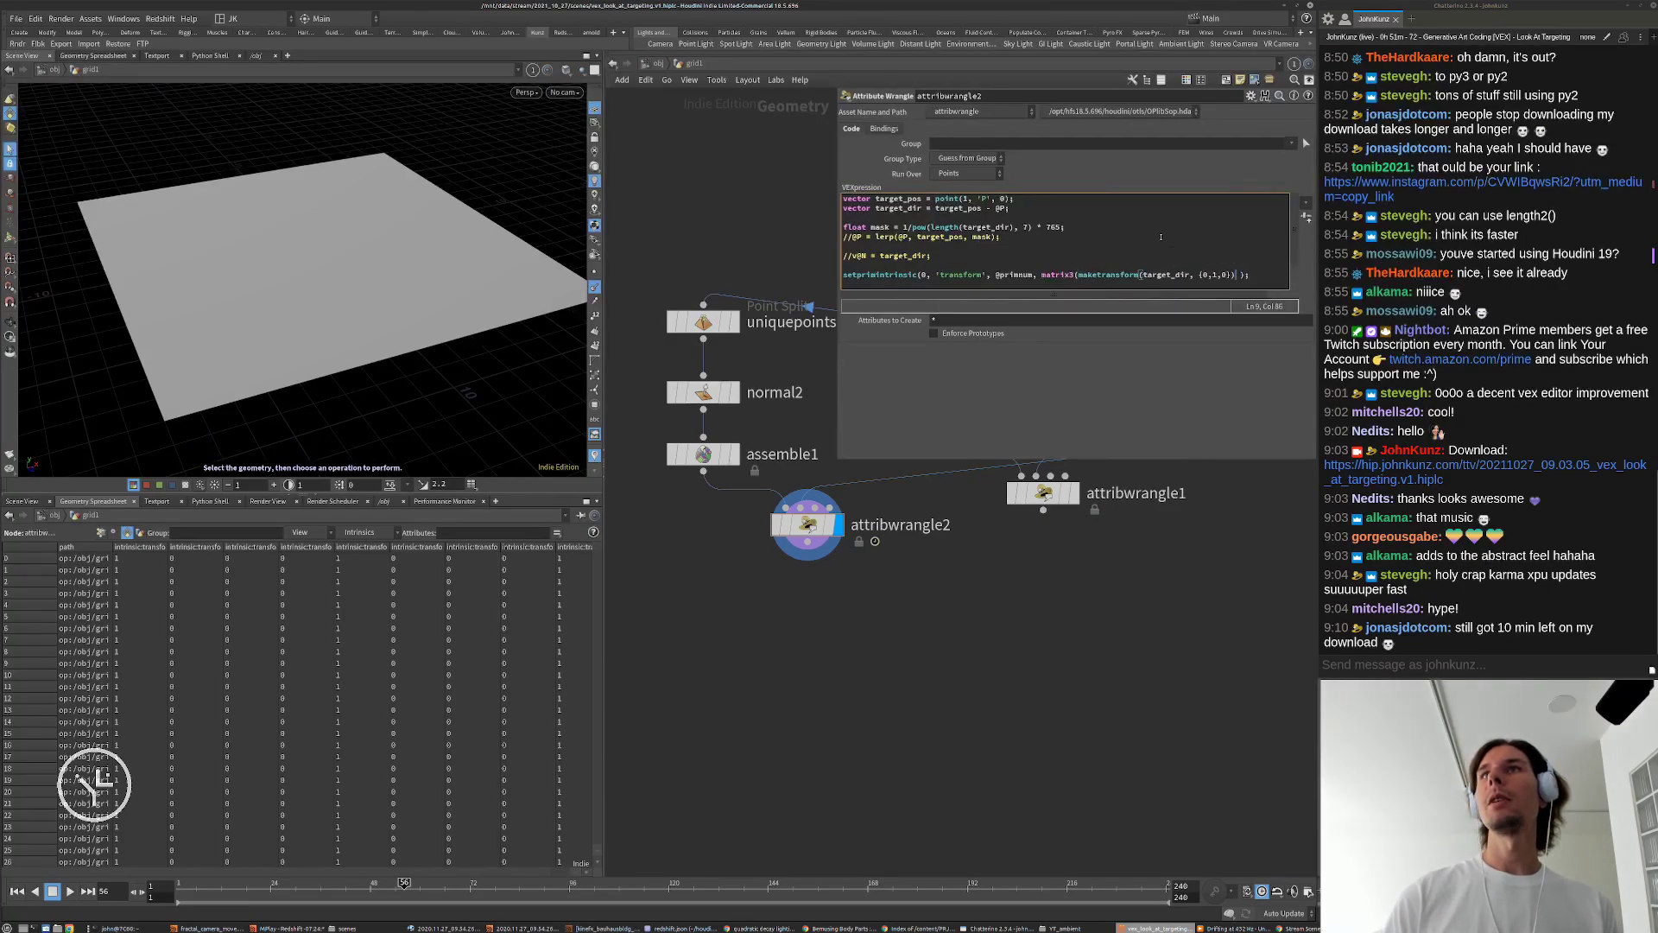
left_click(1005, 626)
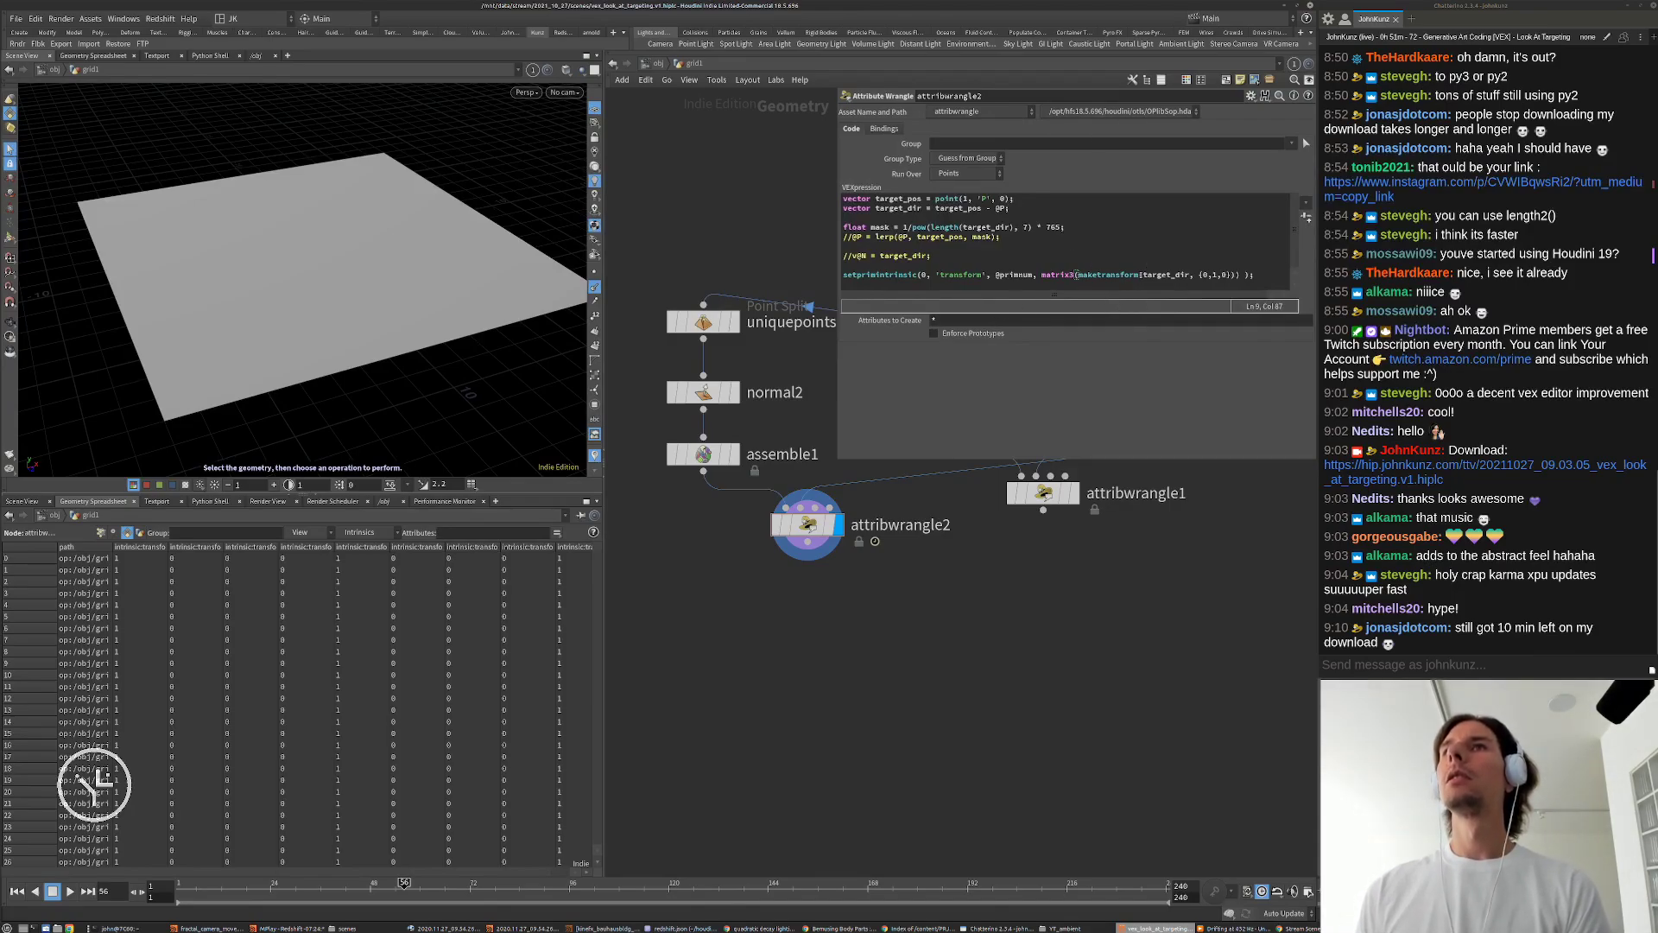
Step: Replace the maketransform function with lookat inside the matrix3() cast of the setprimintrinsic call
double_click(1076, 275)
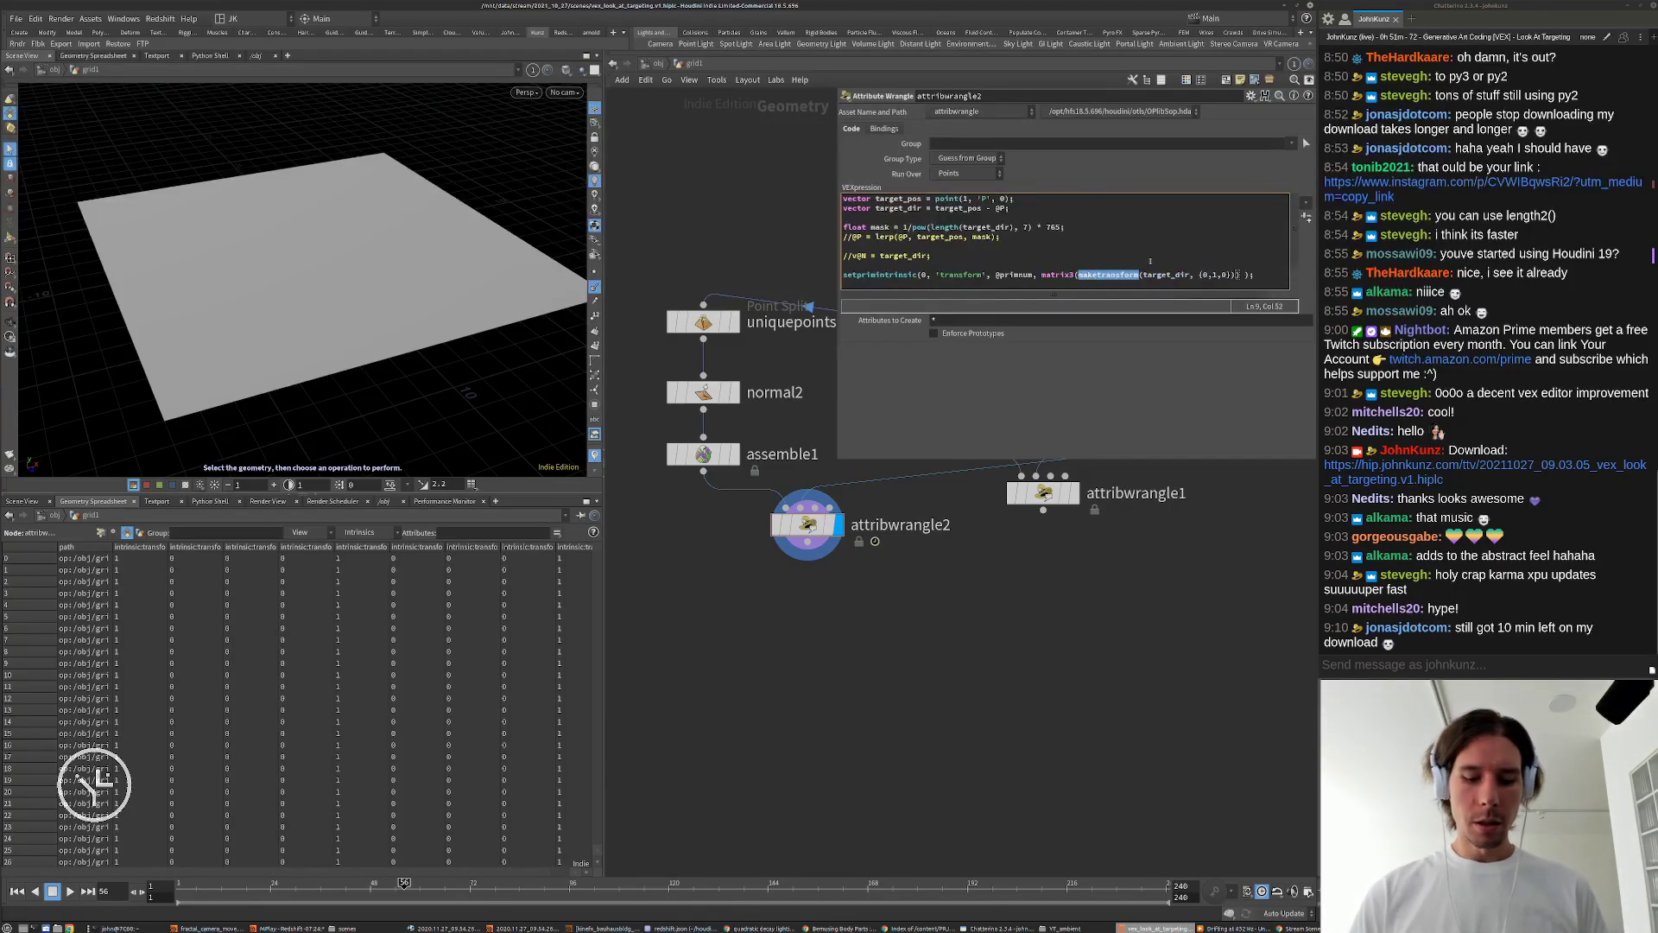
type("lookat")
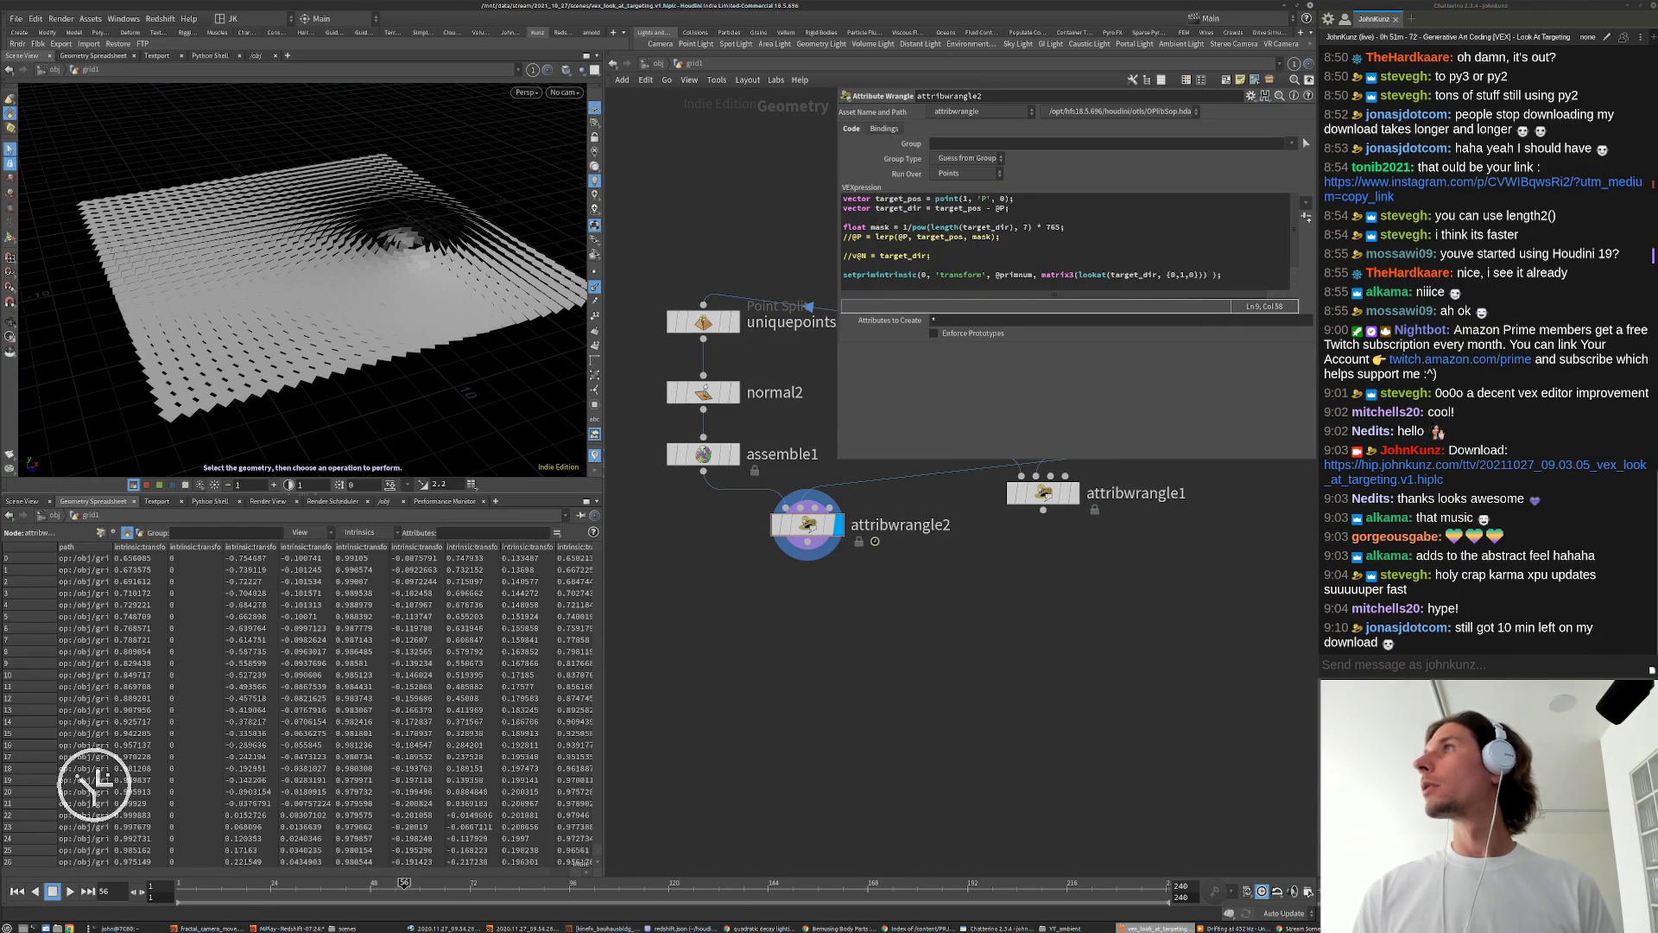
Step: Bring the Chrome window into view and search the web for "lookat vex" in a new tab
left_click_drag(1657, 225, 1070, 202)
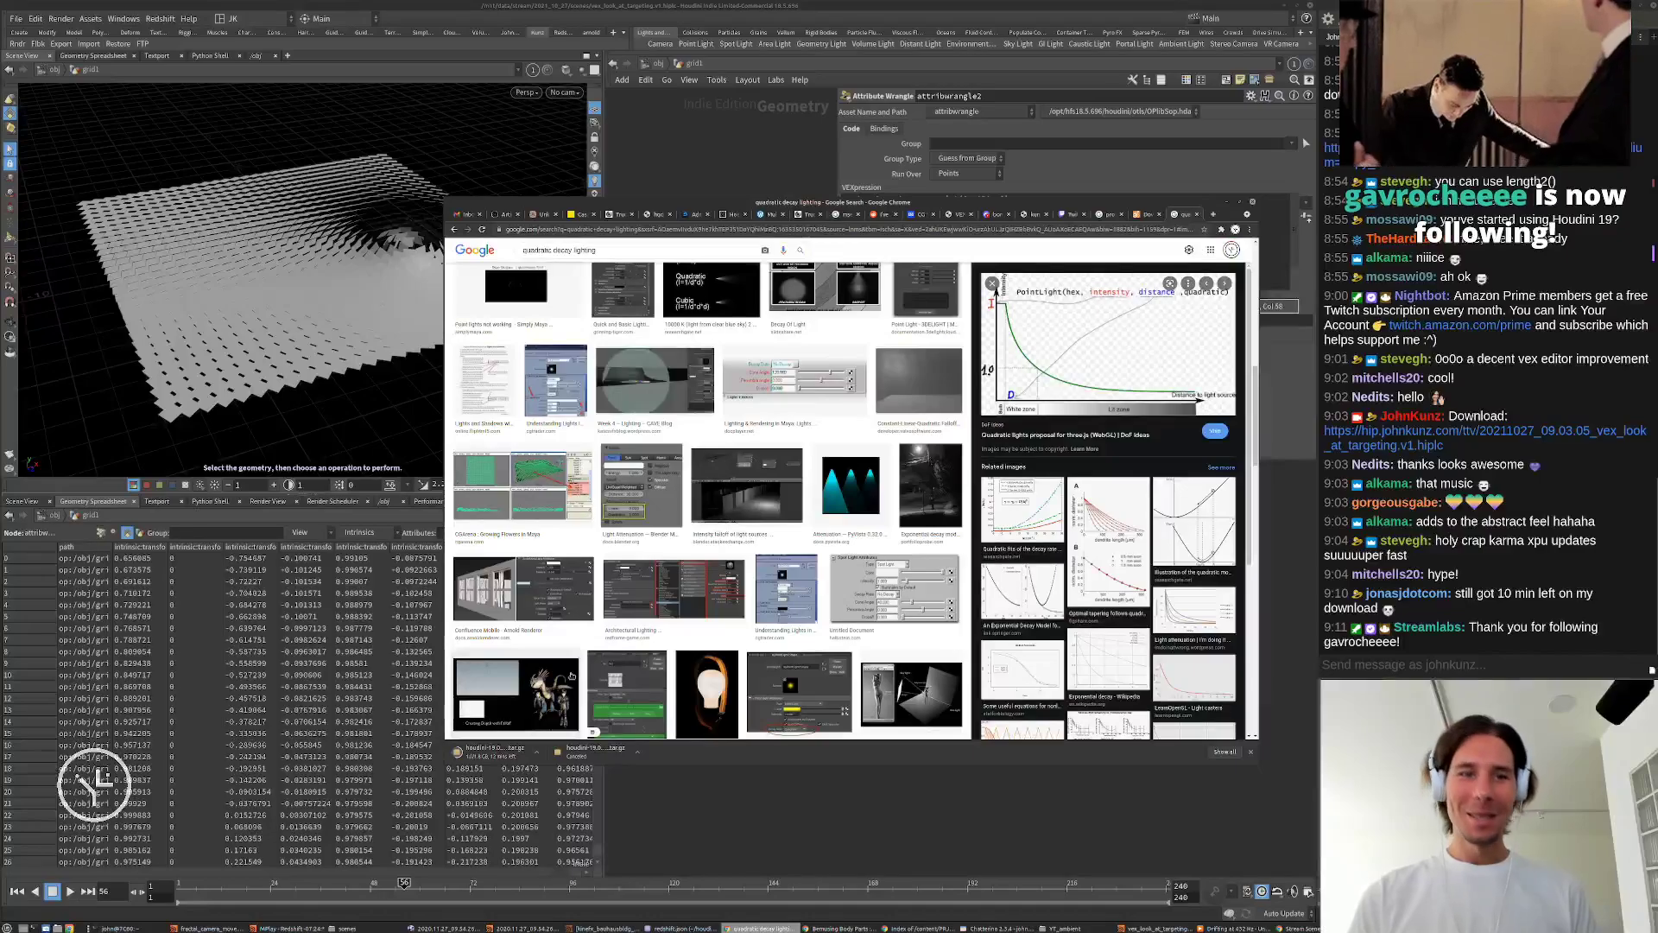
key("ctrl+t")
type("looka")
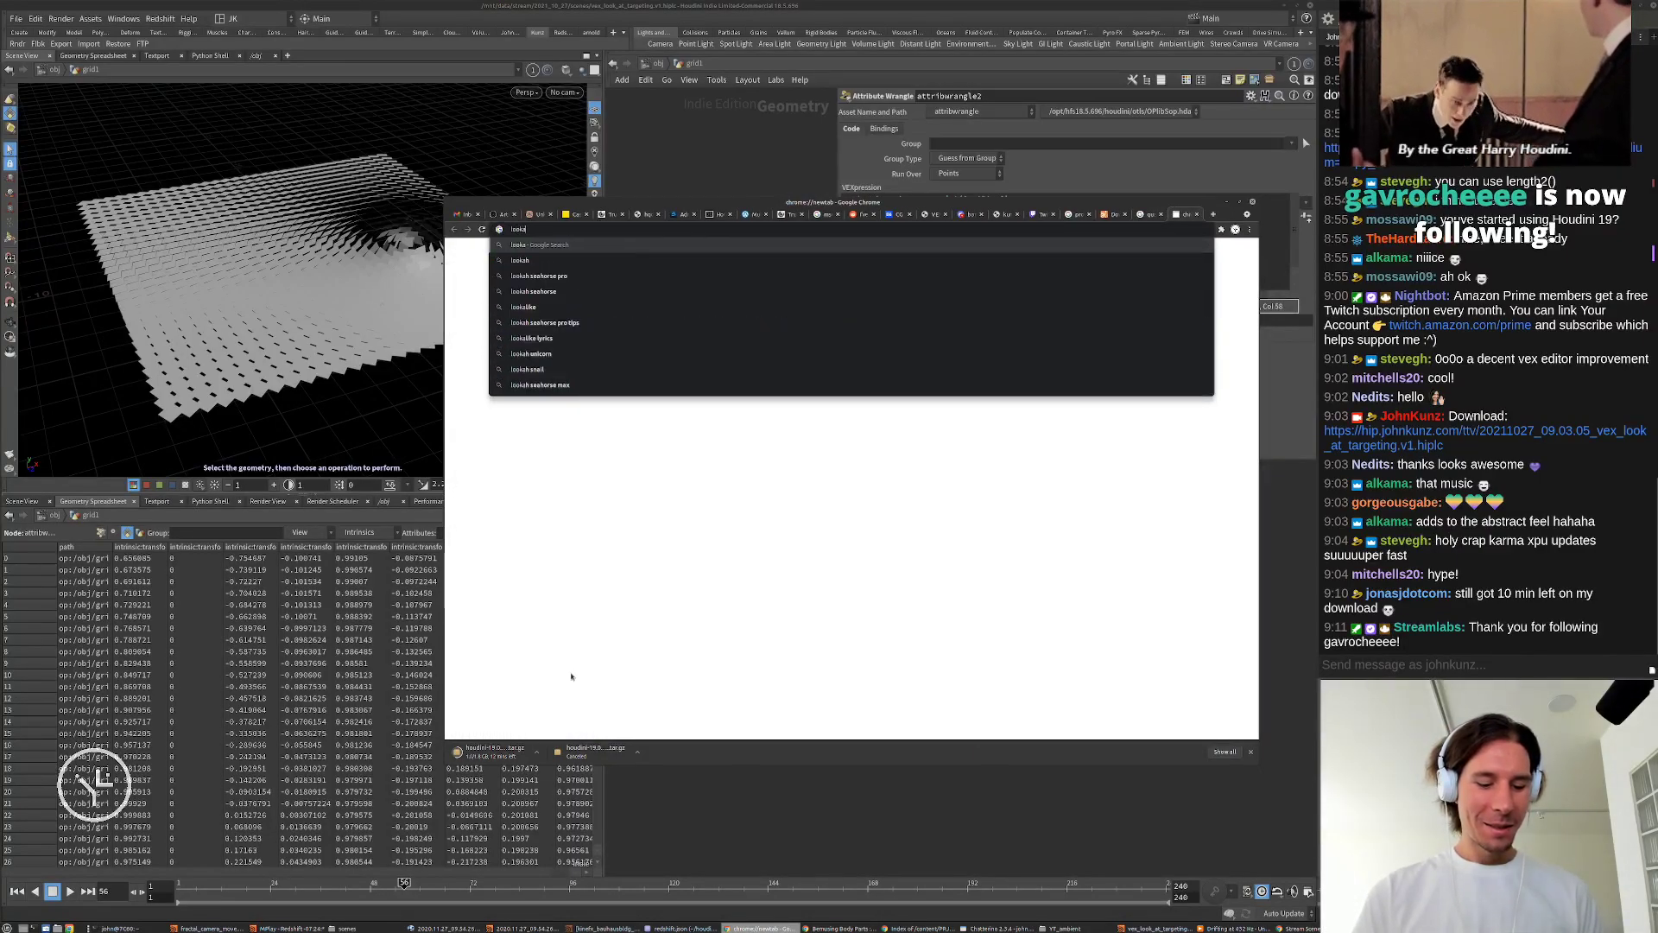
type("t vex")
key("Return")
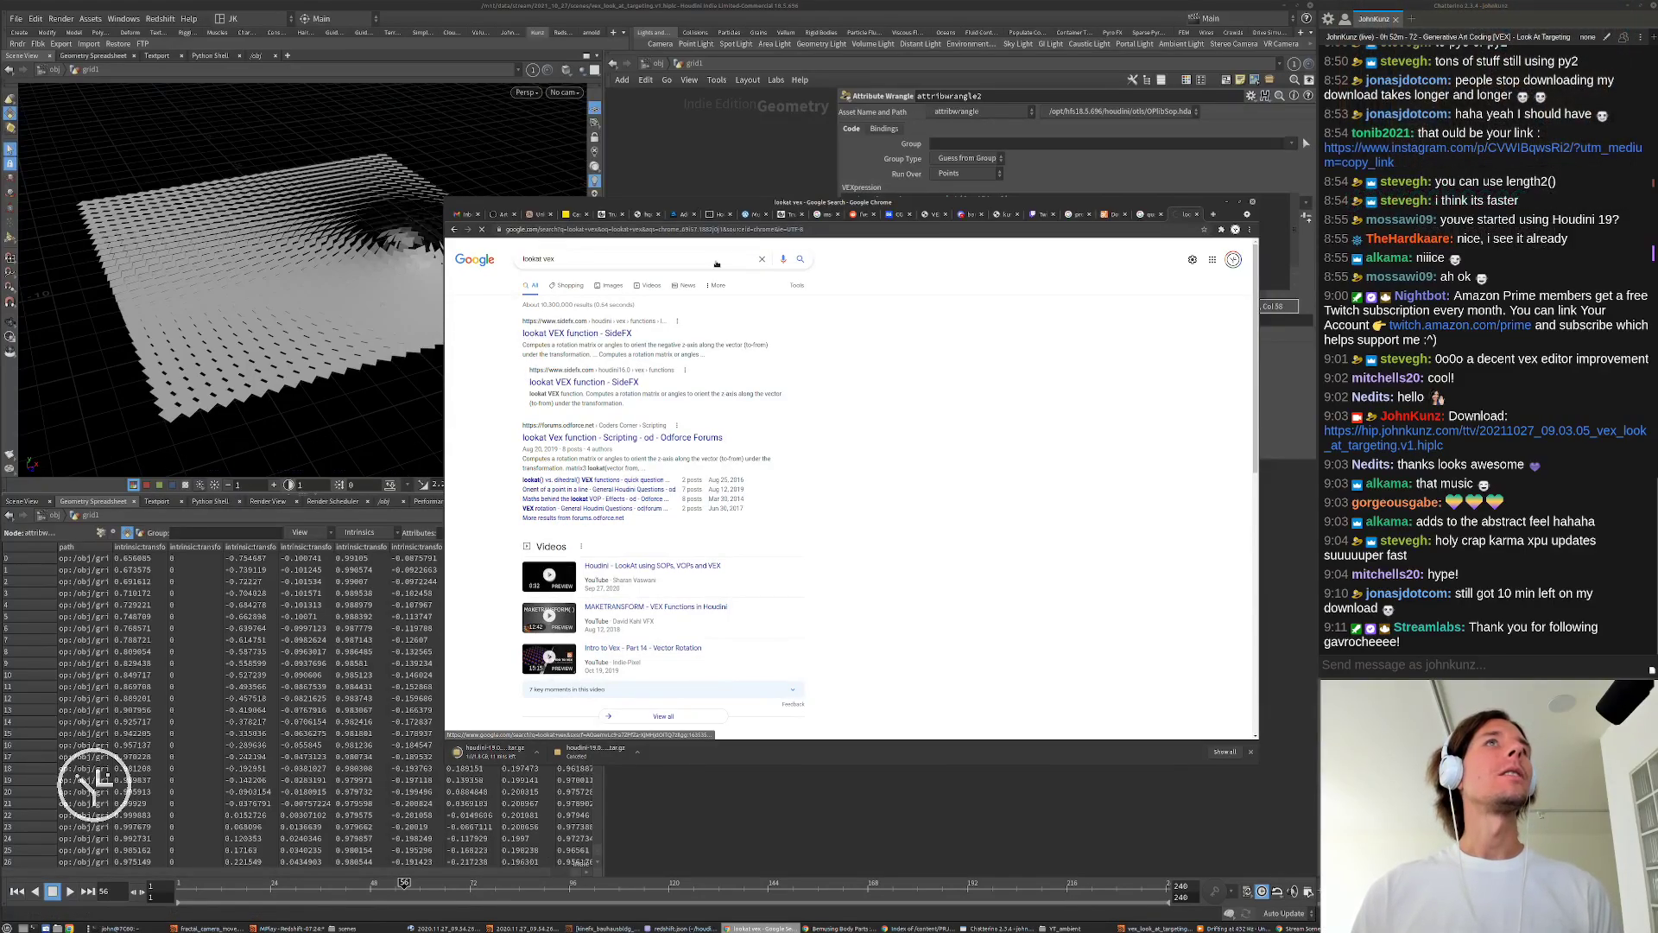
Step: Return to Houdini, play the animation from the first frame, and stop to examine the rotated tiles around the target up close
left_click(721, 142)
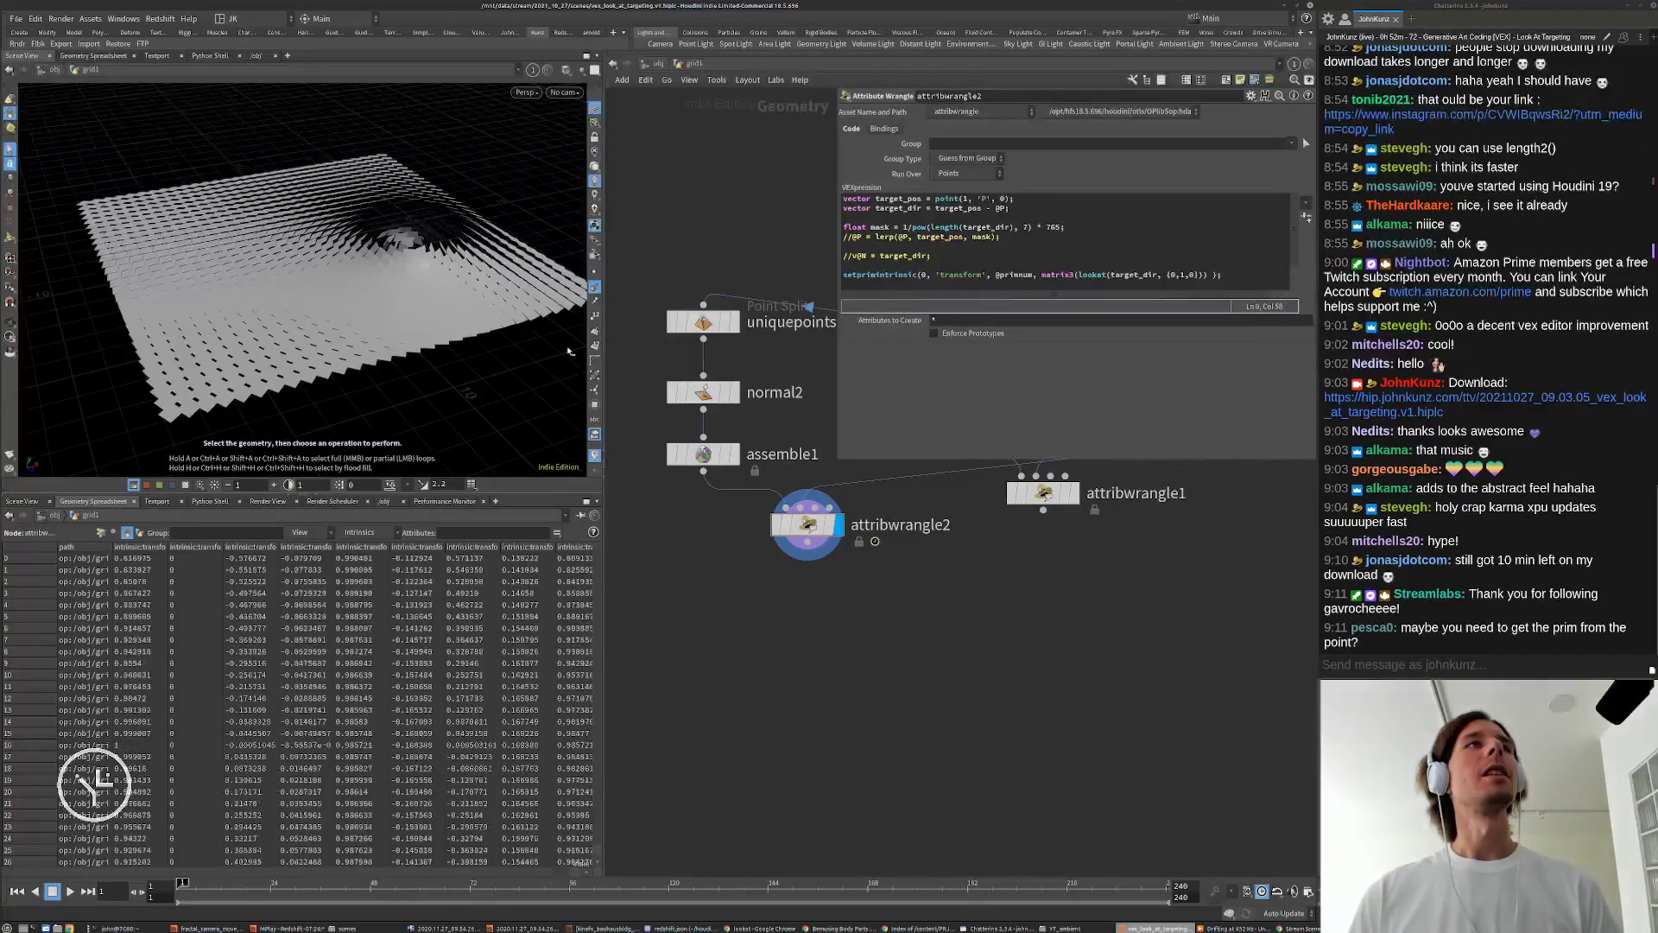
key("ctrl+Up")
key("Up")
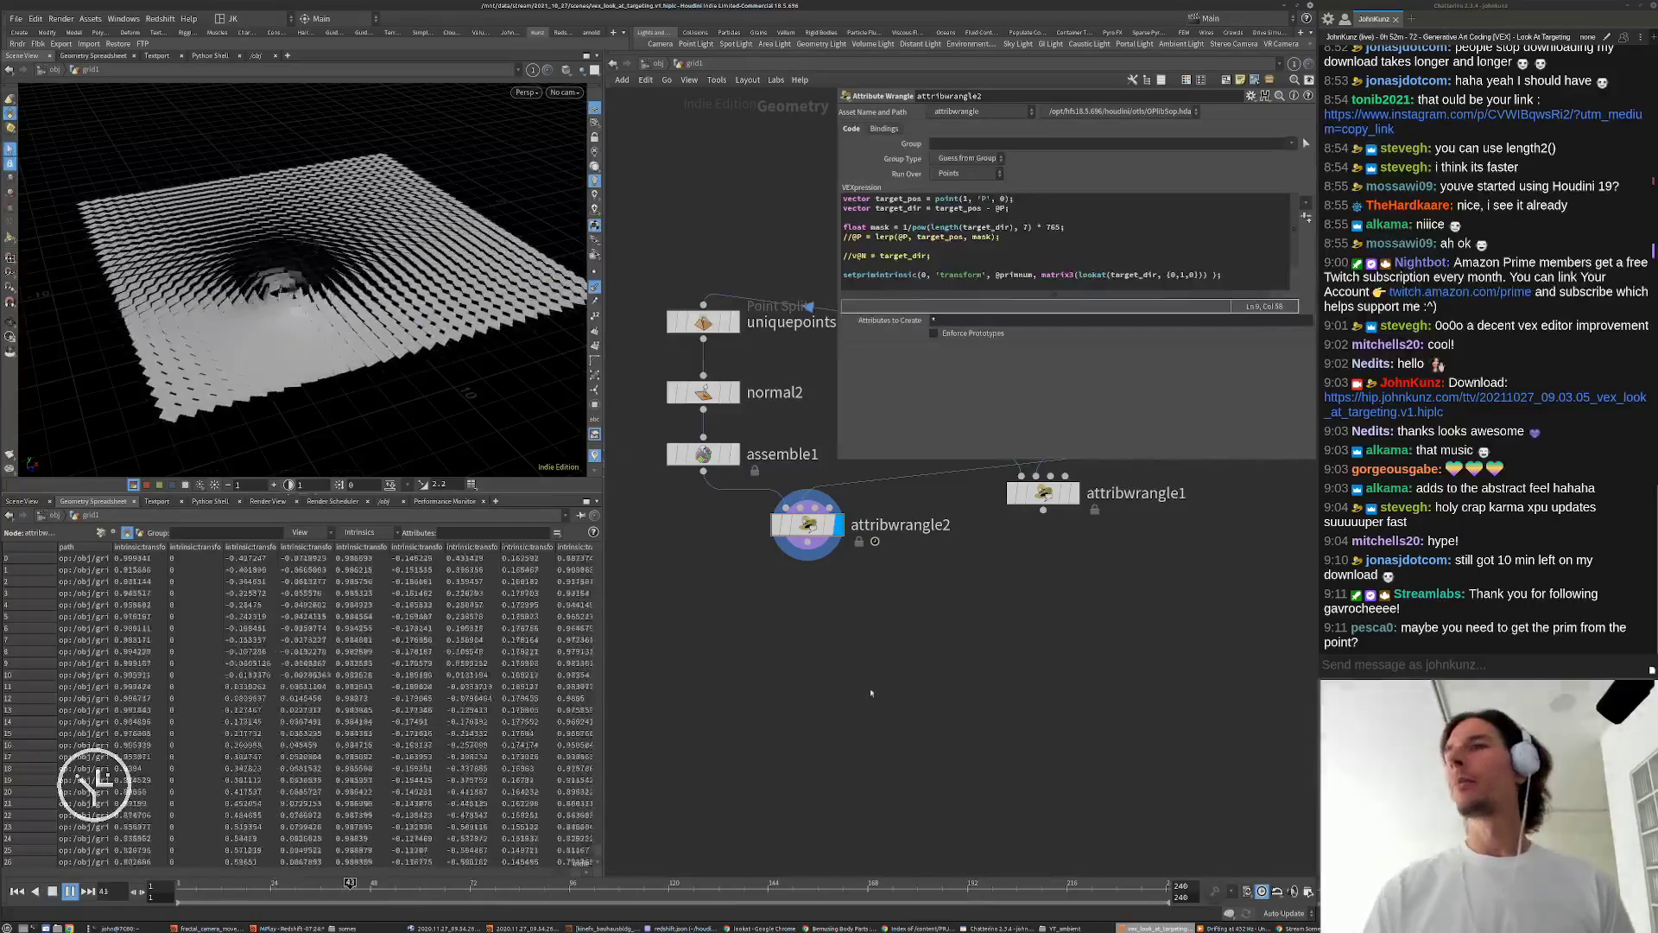
key("Up")
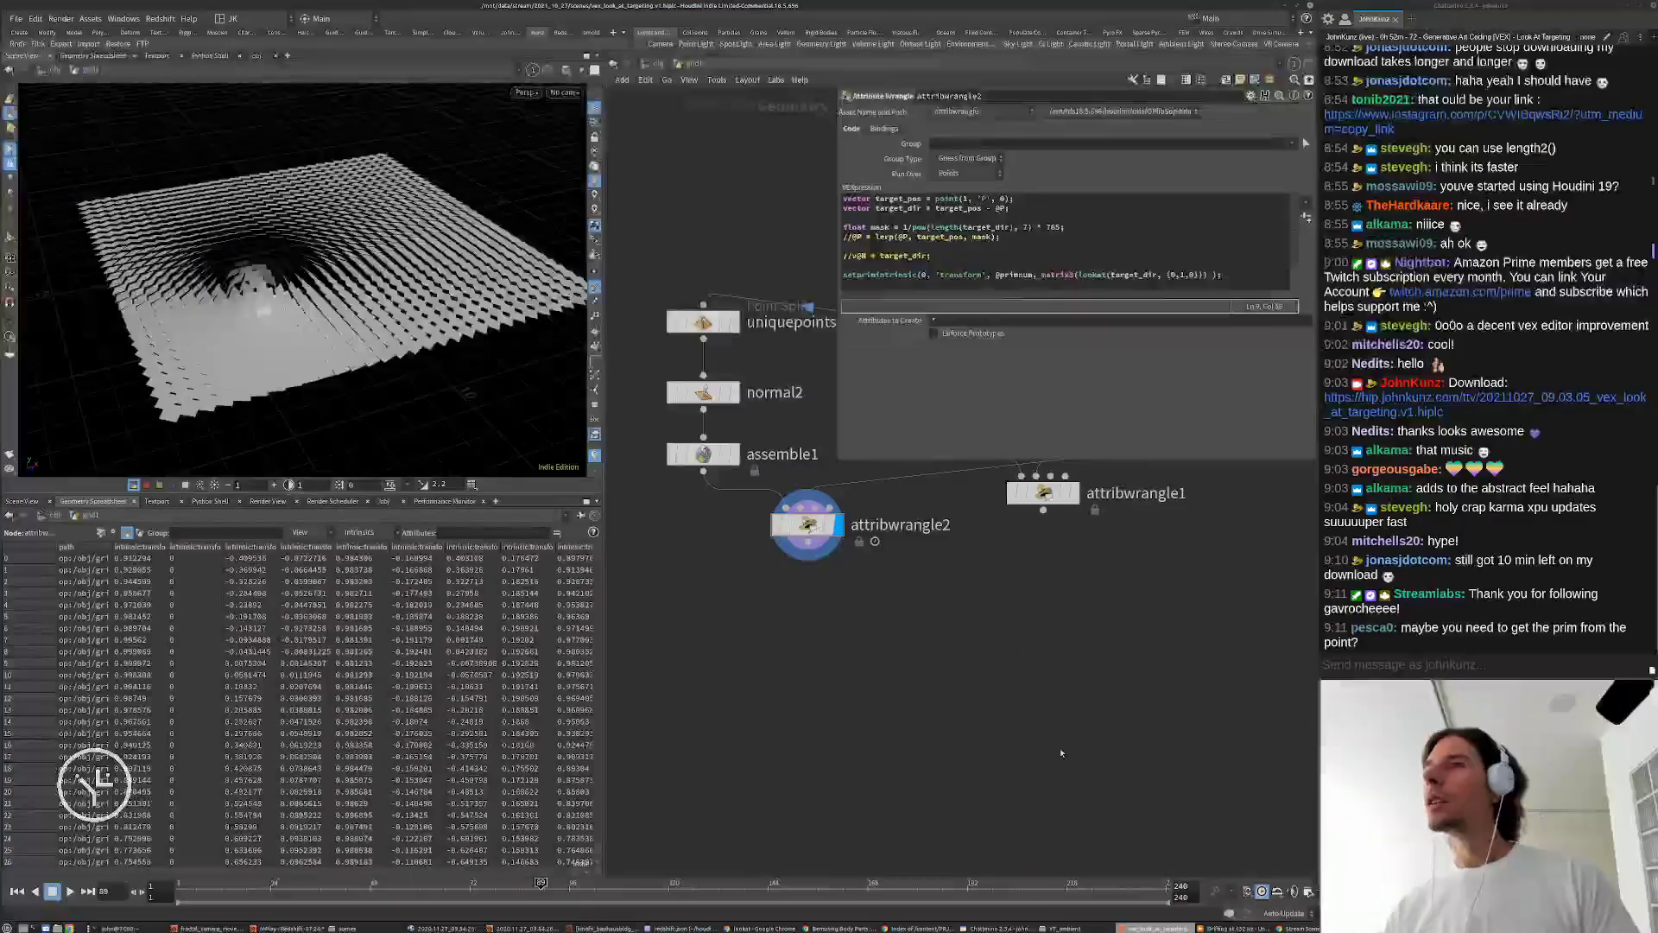
left_click_drag(254, 281, 259, 304, "alt")
right_click_drag(259, 304, 298, 363, "alt")
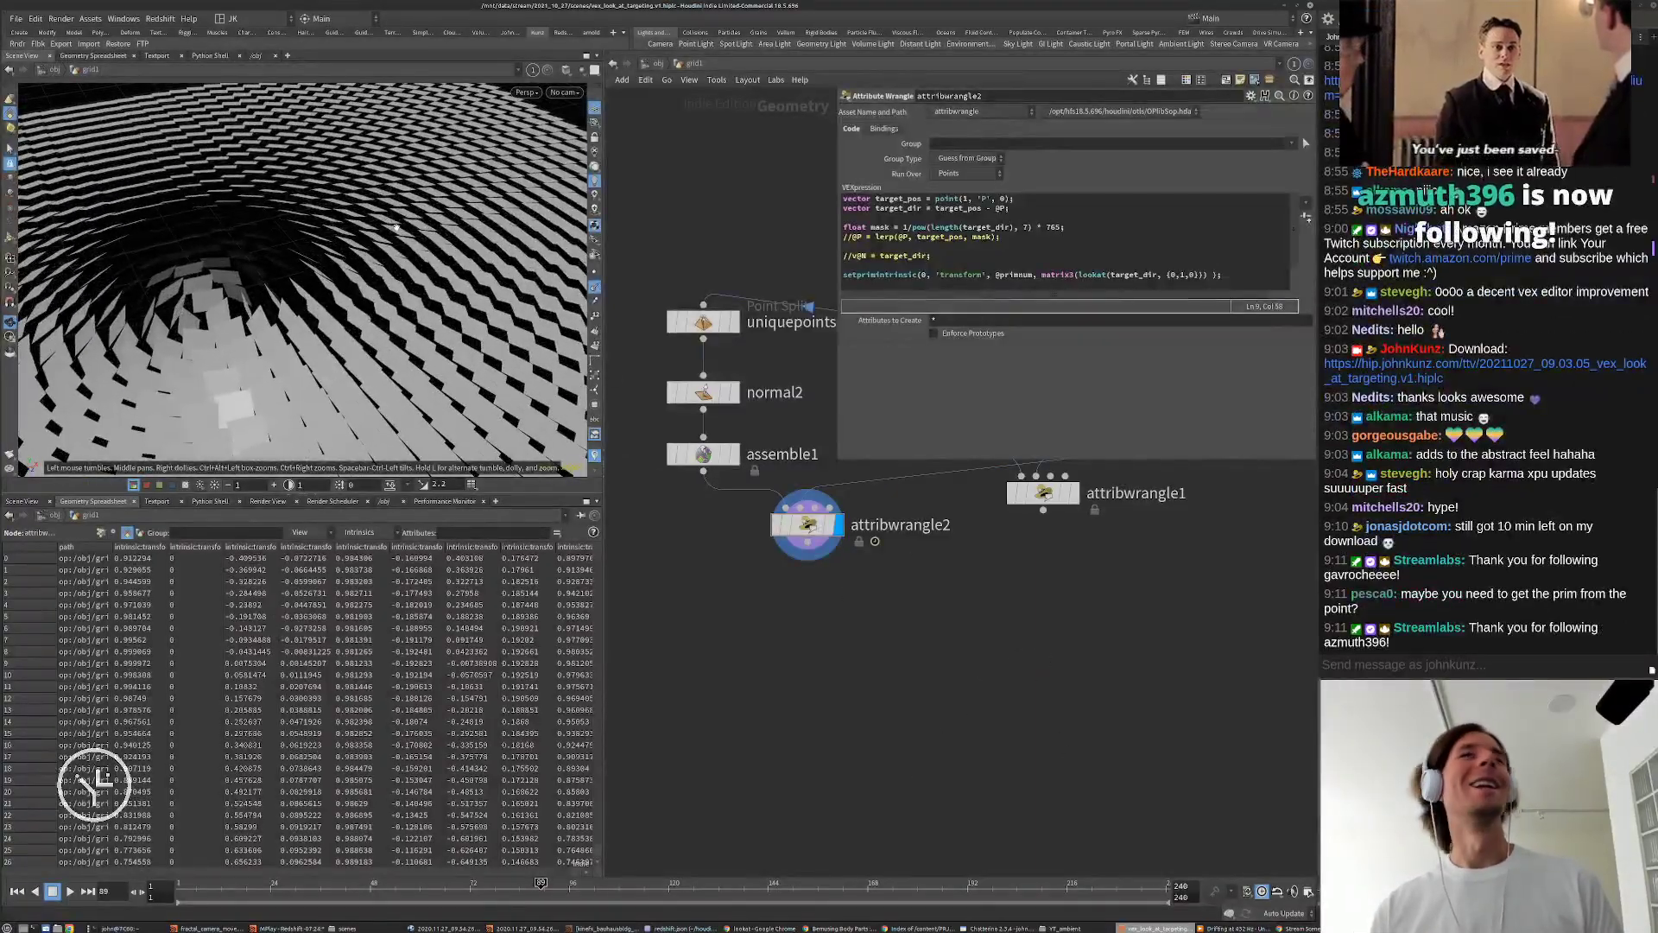
Step: Bypass attribwrangle2 and re-enable it to compare the grid with and without the lookat rotation
left_click(788, 530)
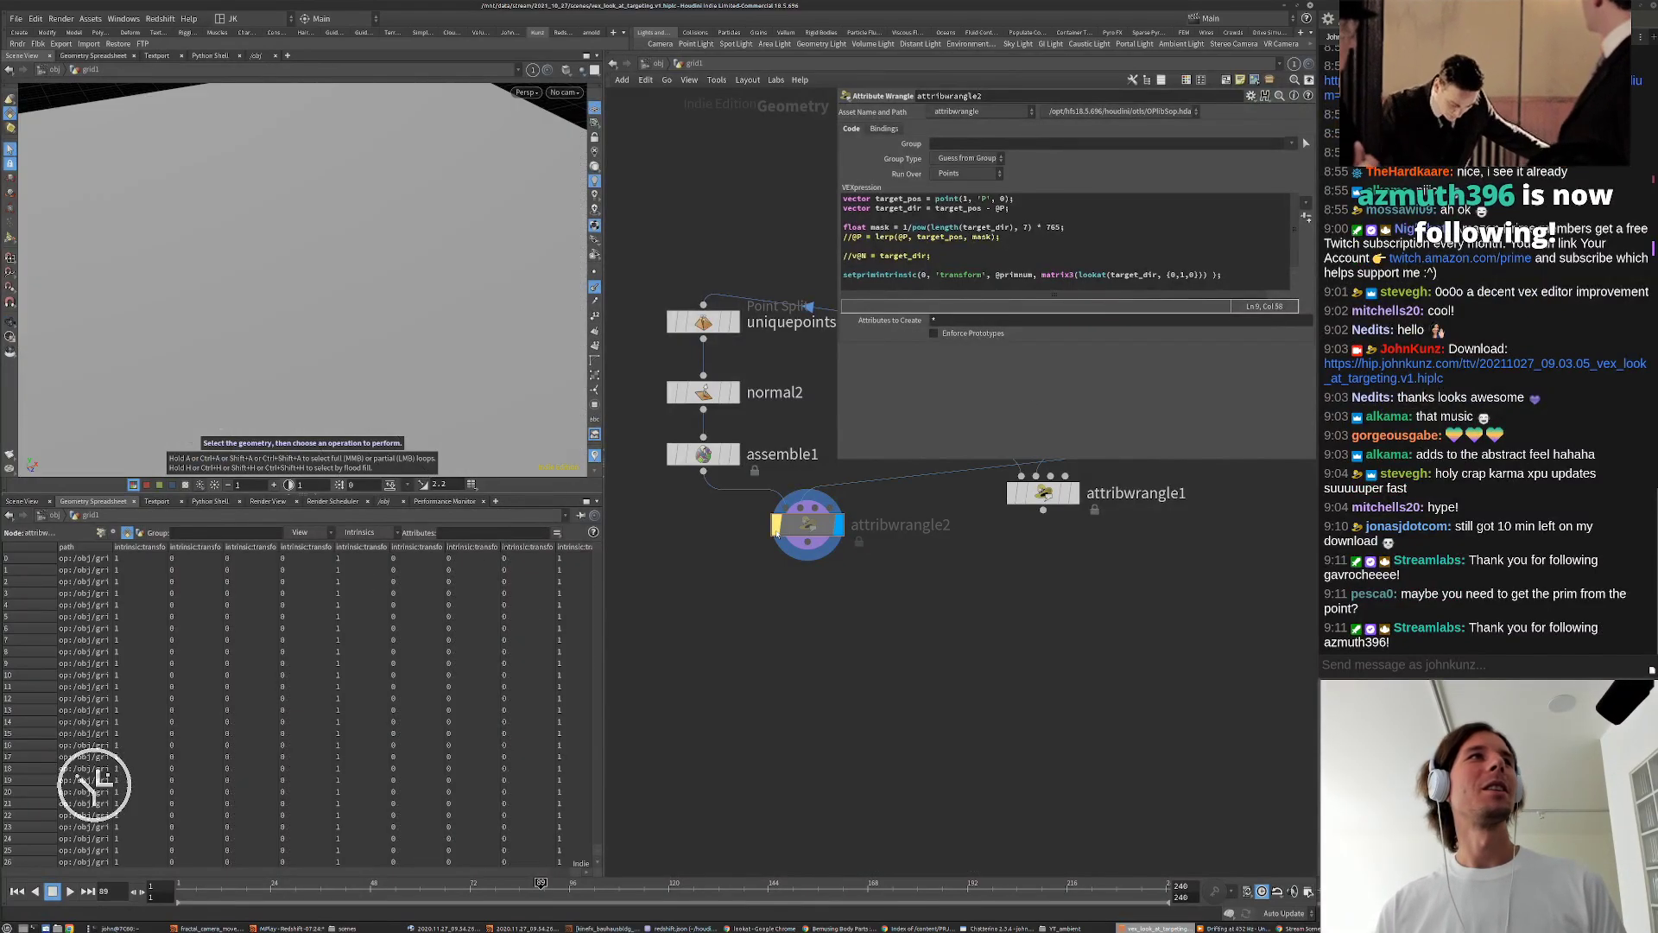
left_click(787, 530)
left_click_drag(367, 343, 444, 369, "alt")
right_click_drag(445, 369, 372, 294, "alt")
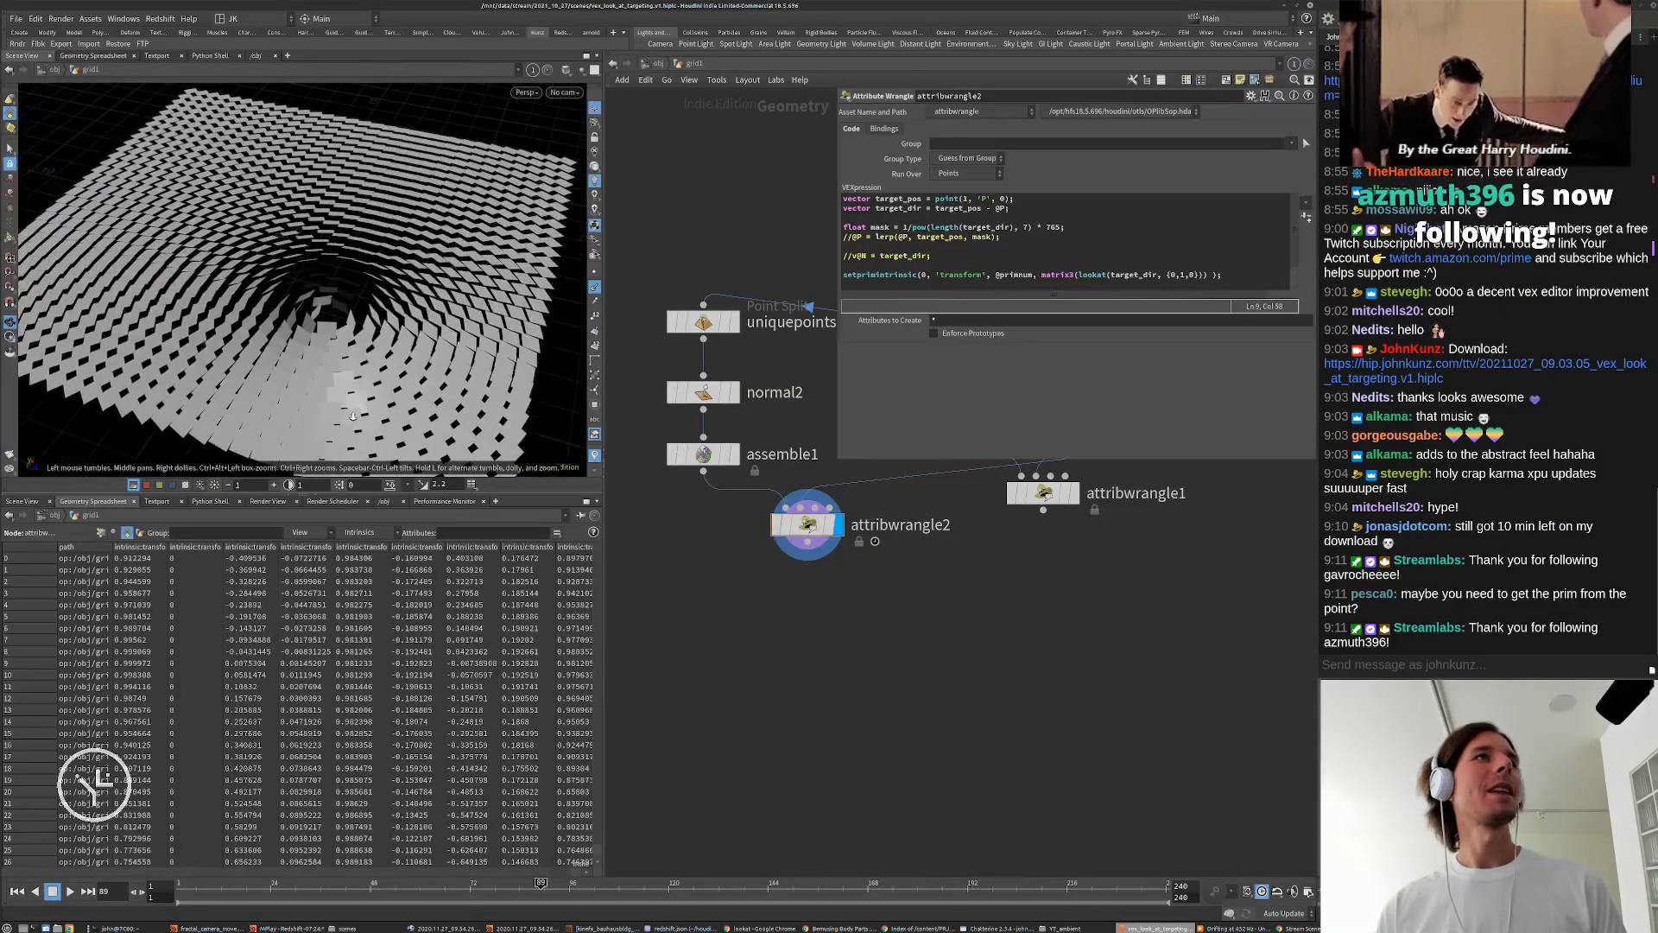
mouse_move(371, 294)
left_mouse_down("alt")
mouse_move(354, 298)
mouse_move(380, 319)
left_mouse_up("alt")
Step: Play the animation again, return to the first frame, and inspect the tiles around the target from close up
key("Up")
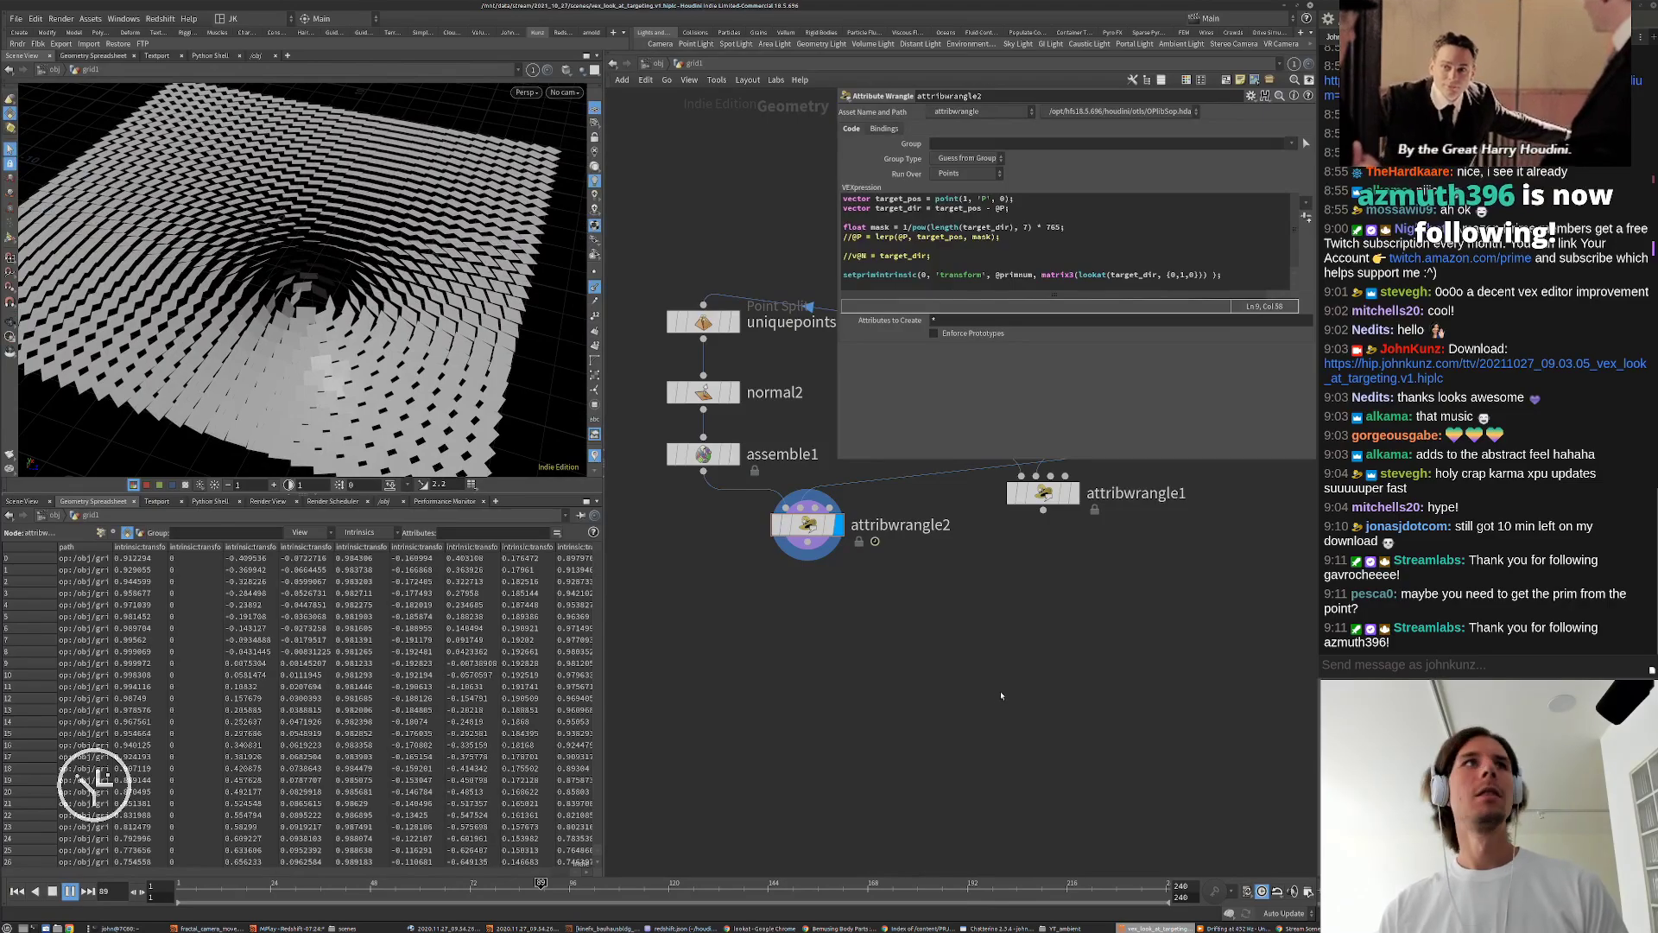
key("ctrl+Up")
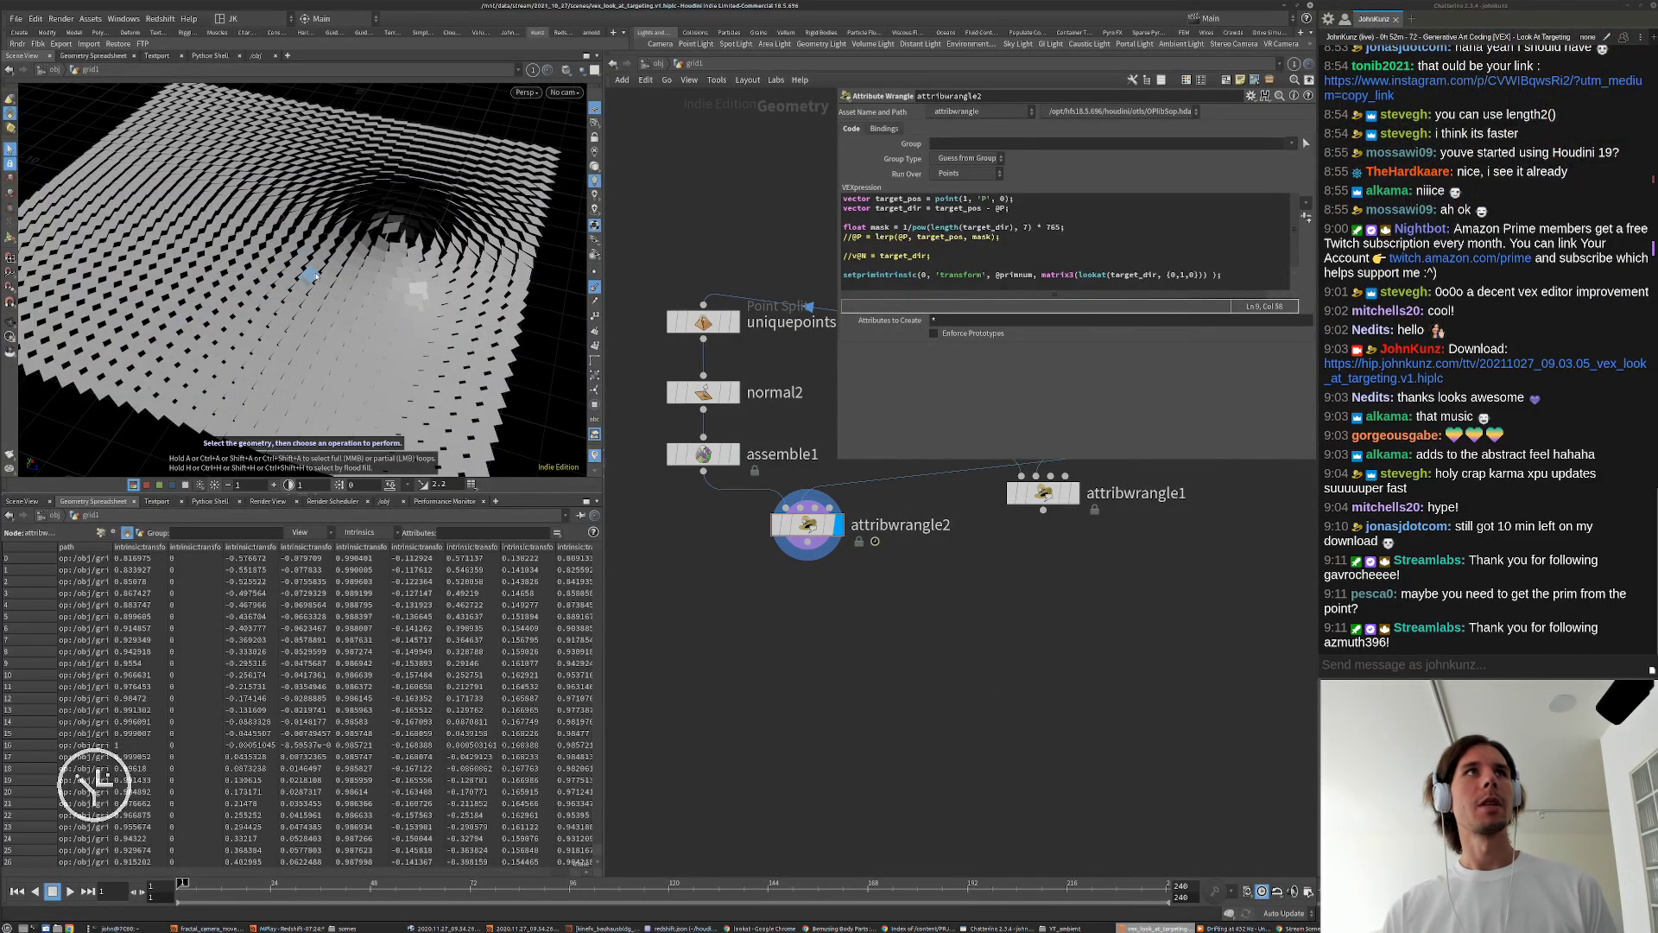
key("Escape")
left_click_drag(541, 311, 415, 319, "alt")
right_click_drag(414, 319, 501, 319, "alt")
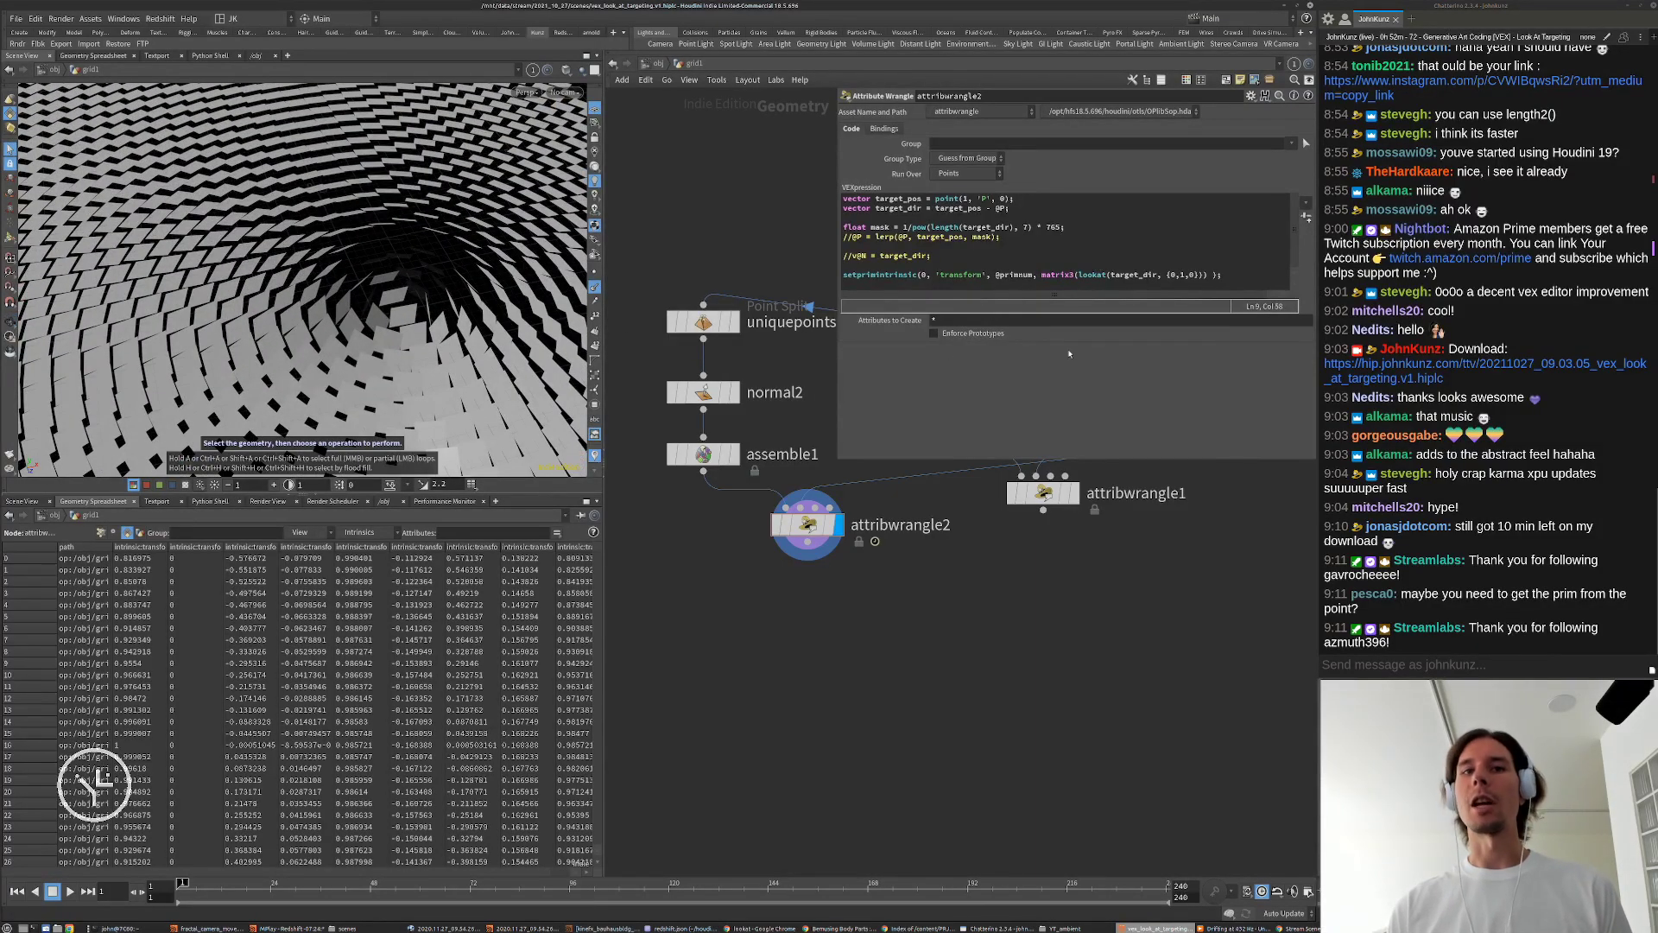
Step: Show the Instagram reference post and the SideFX lookat VEX function page in Chrome, placing the documentation window higher on screen
key("alt+Tab")
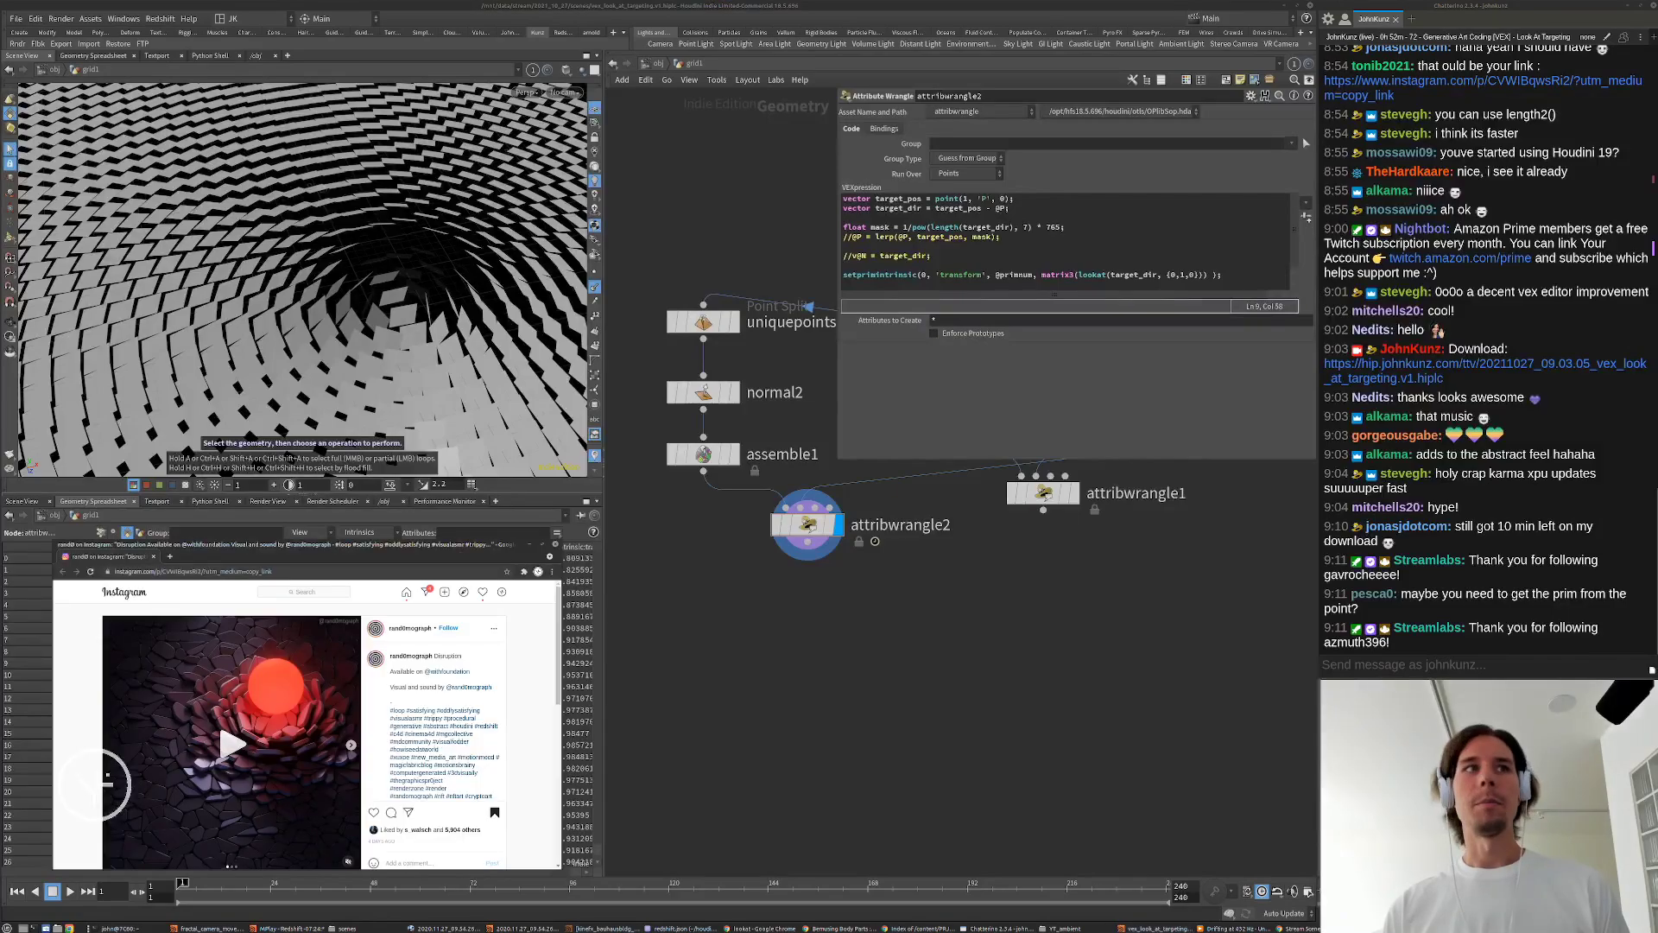
key("alt+Tab")
key("alt+Tab")
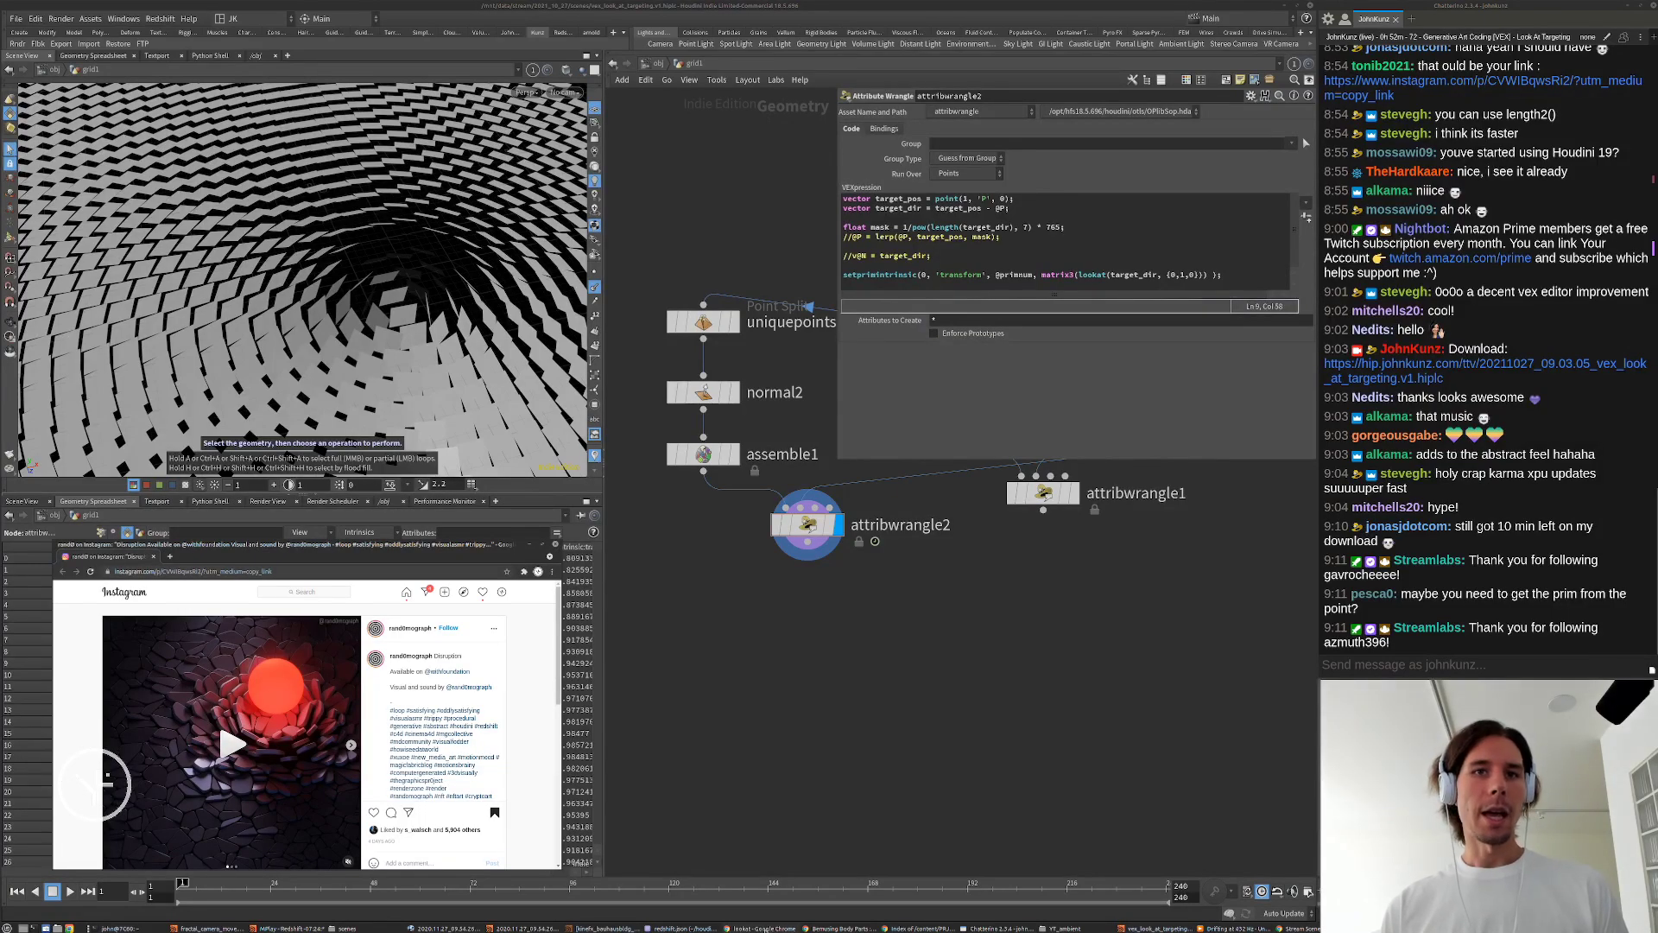
left_click(765, 929)
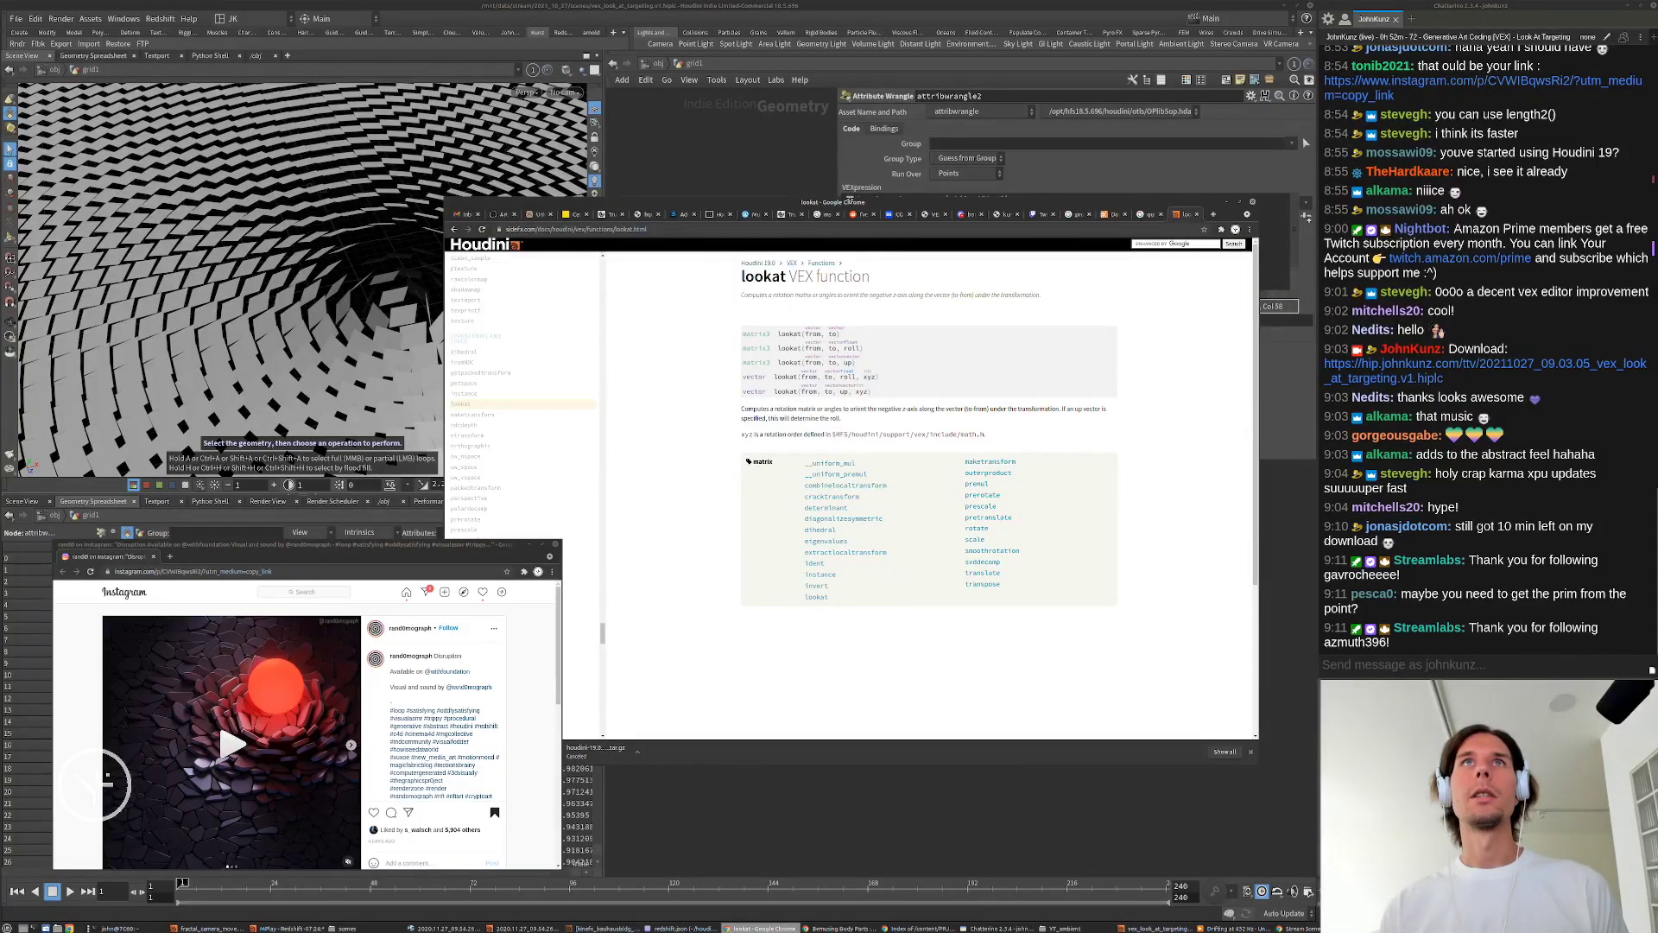
left_click_drag(850, 202, 877, 142)
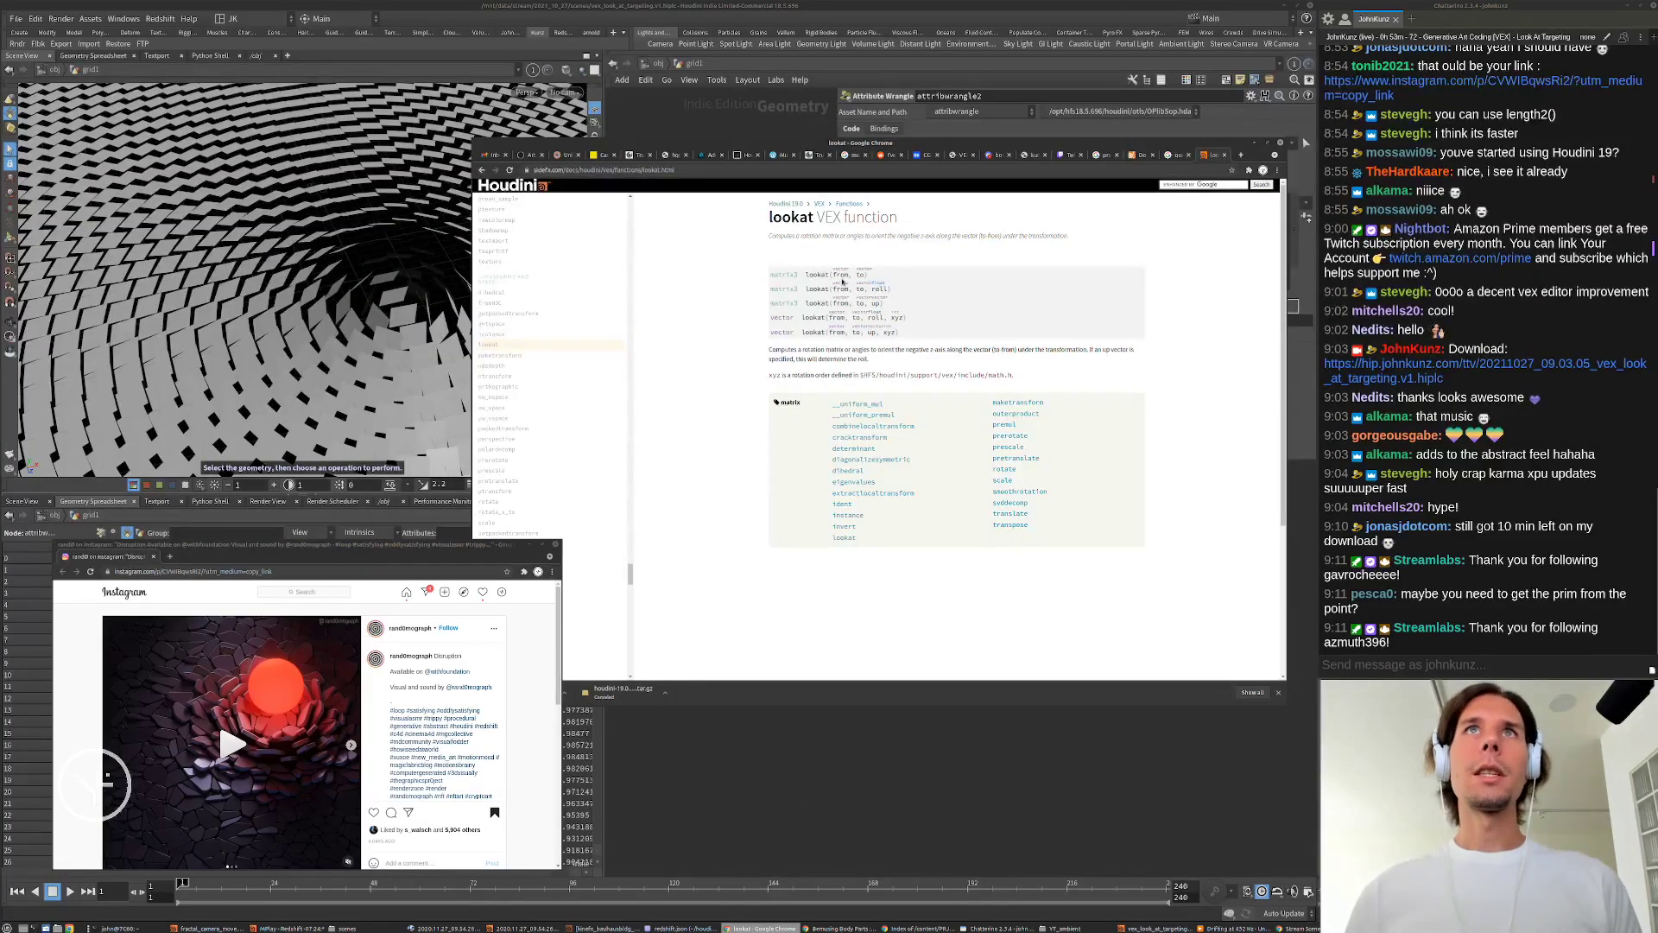
Step: Return to Houdini and duplicate the setprimintrinsic line below itself in the attribwrangle2 code
left_click(892, 780)
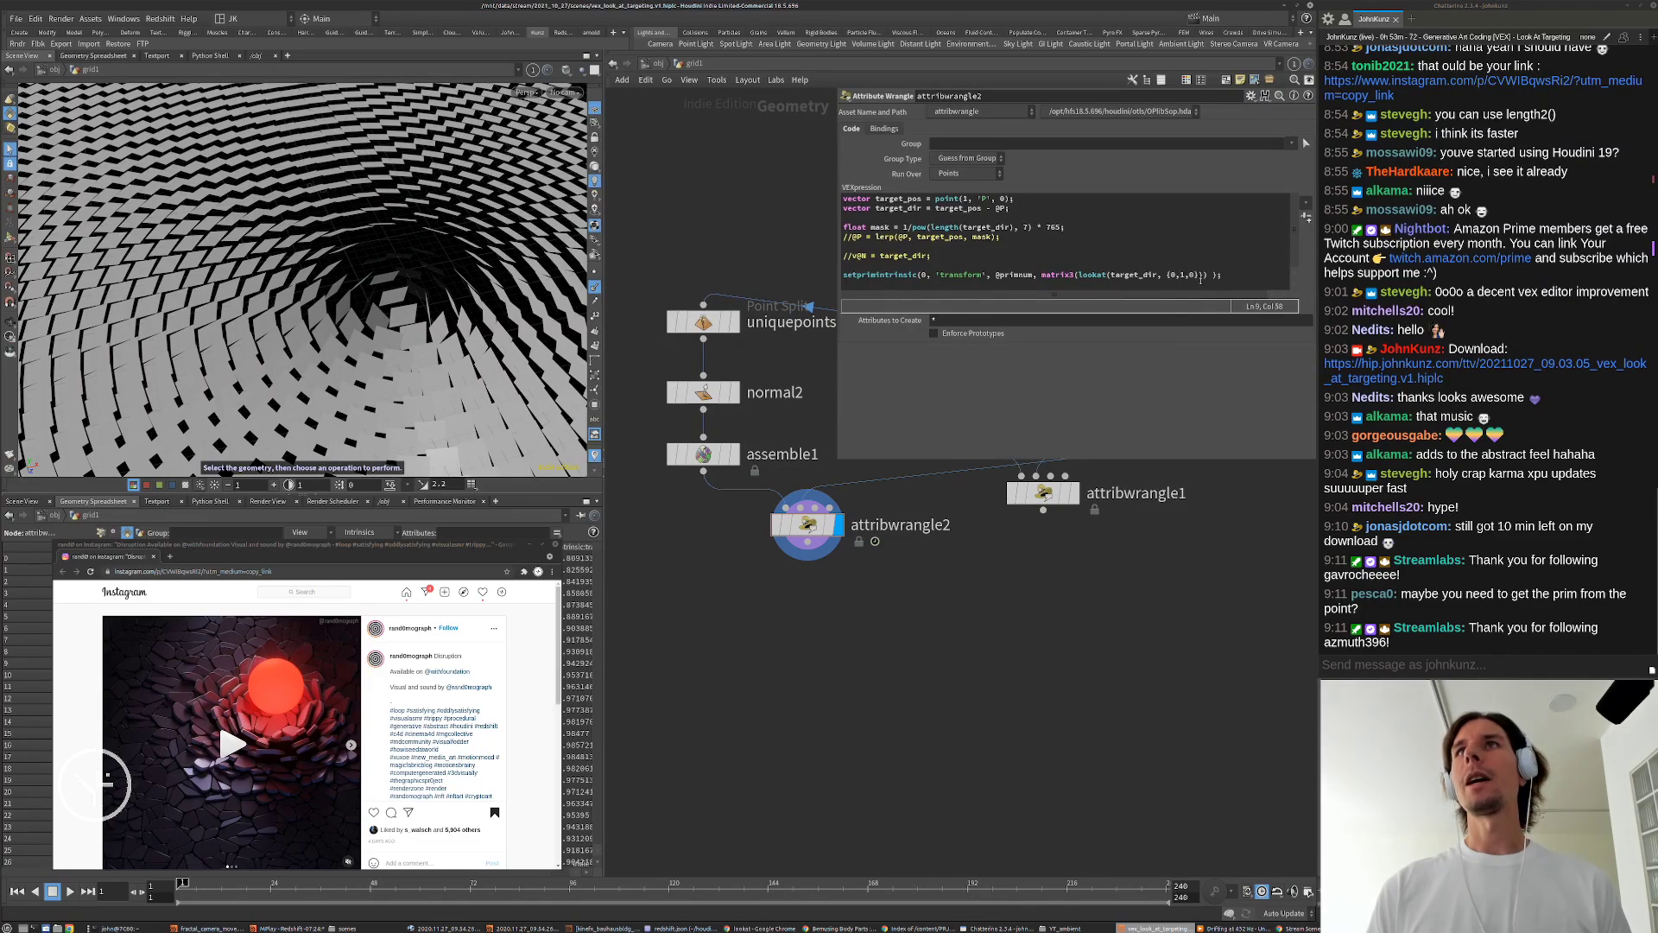
left_click_drag(1234, 275, 718, 273)
key("ctrl+c")
key("End")
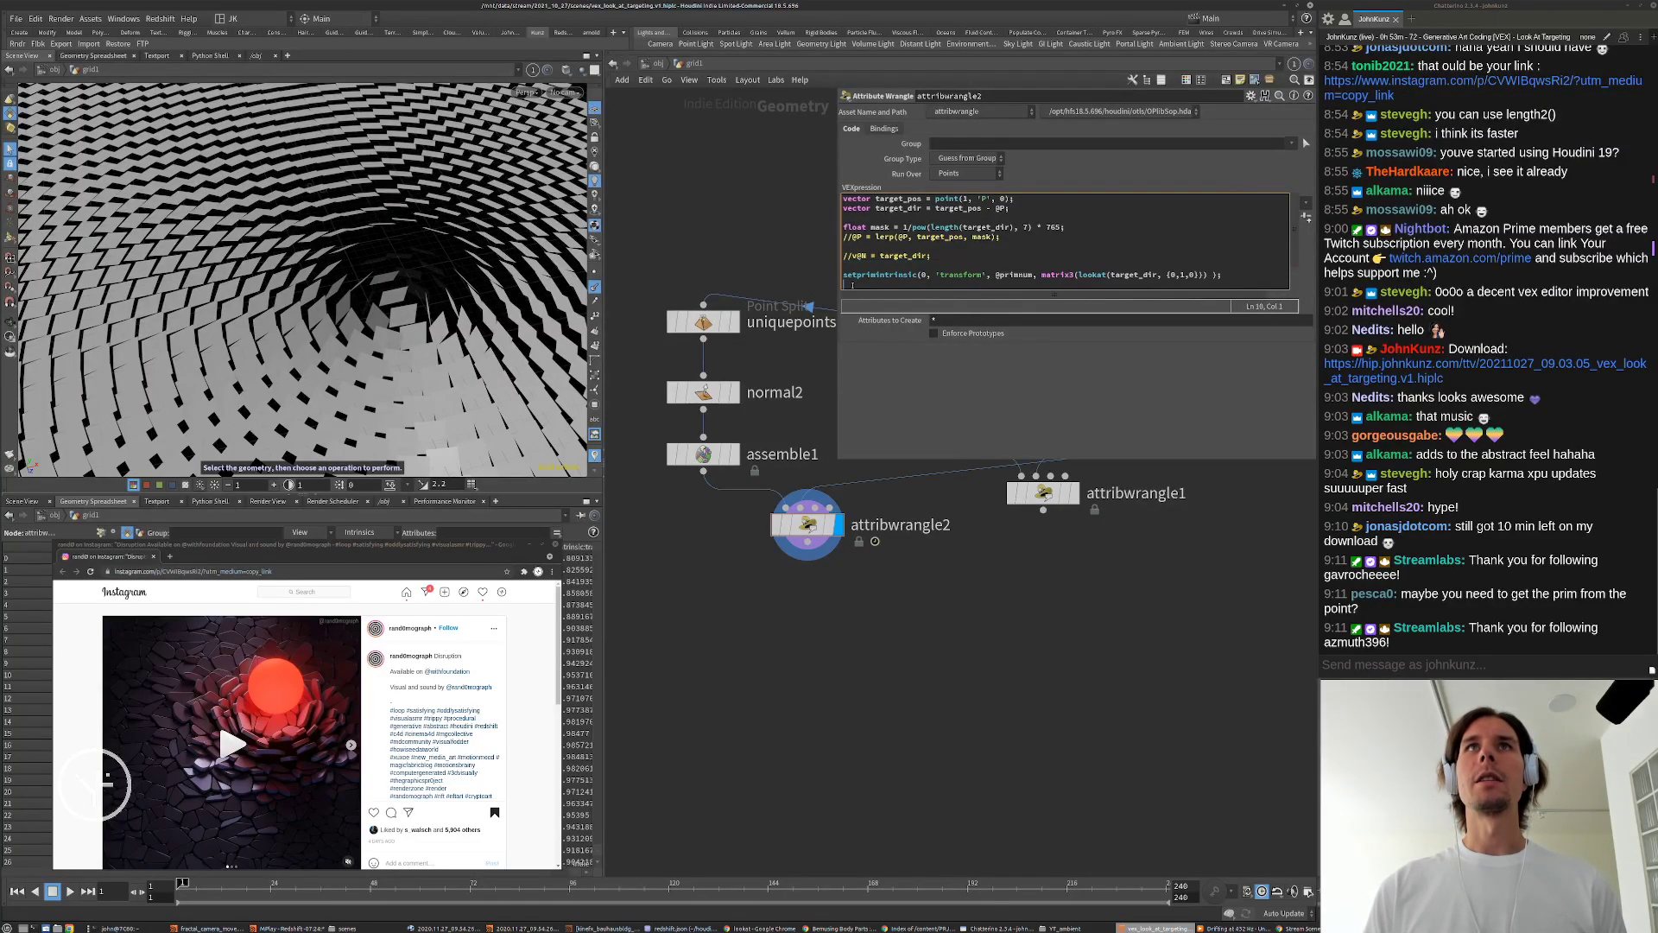
key("Return")
key("ctrl+v")
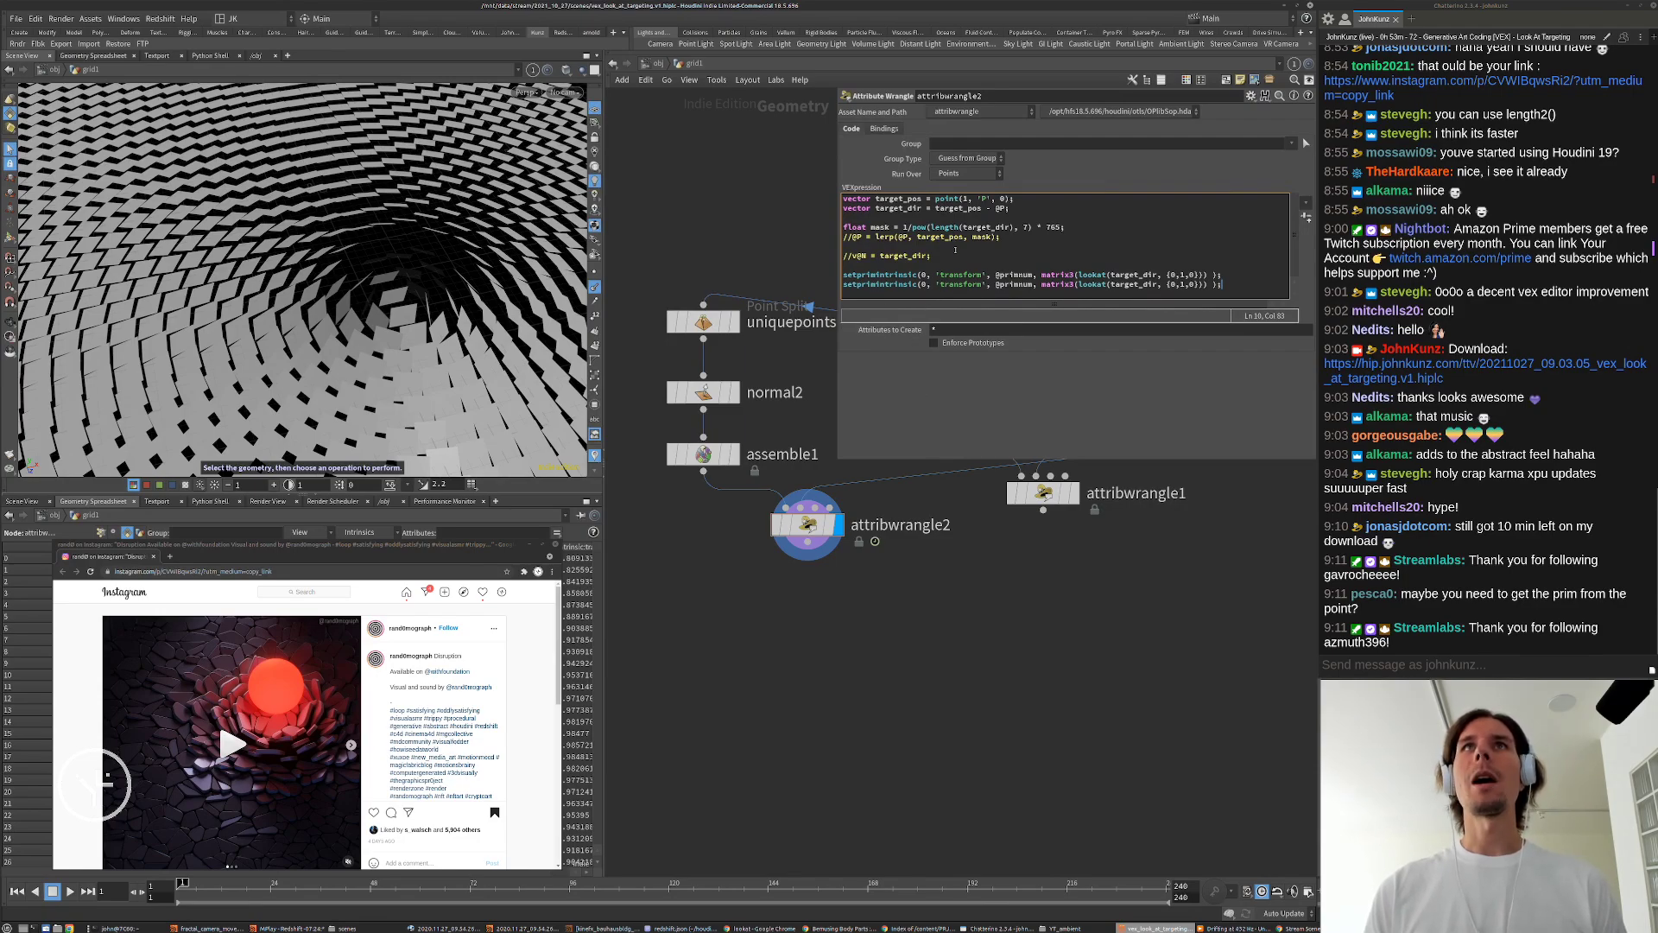
Step: Change the lookat arguments in the duplicated line to @P and target_pos
left_click_drag(1158, 285, 1113, 285)
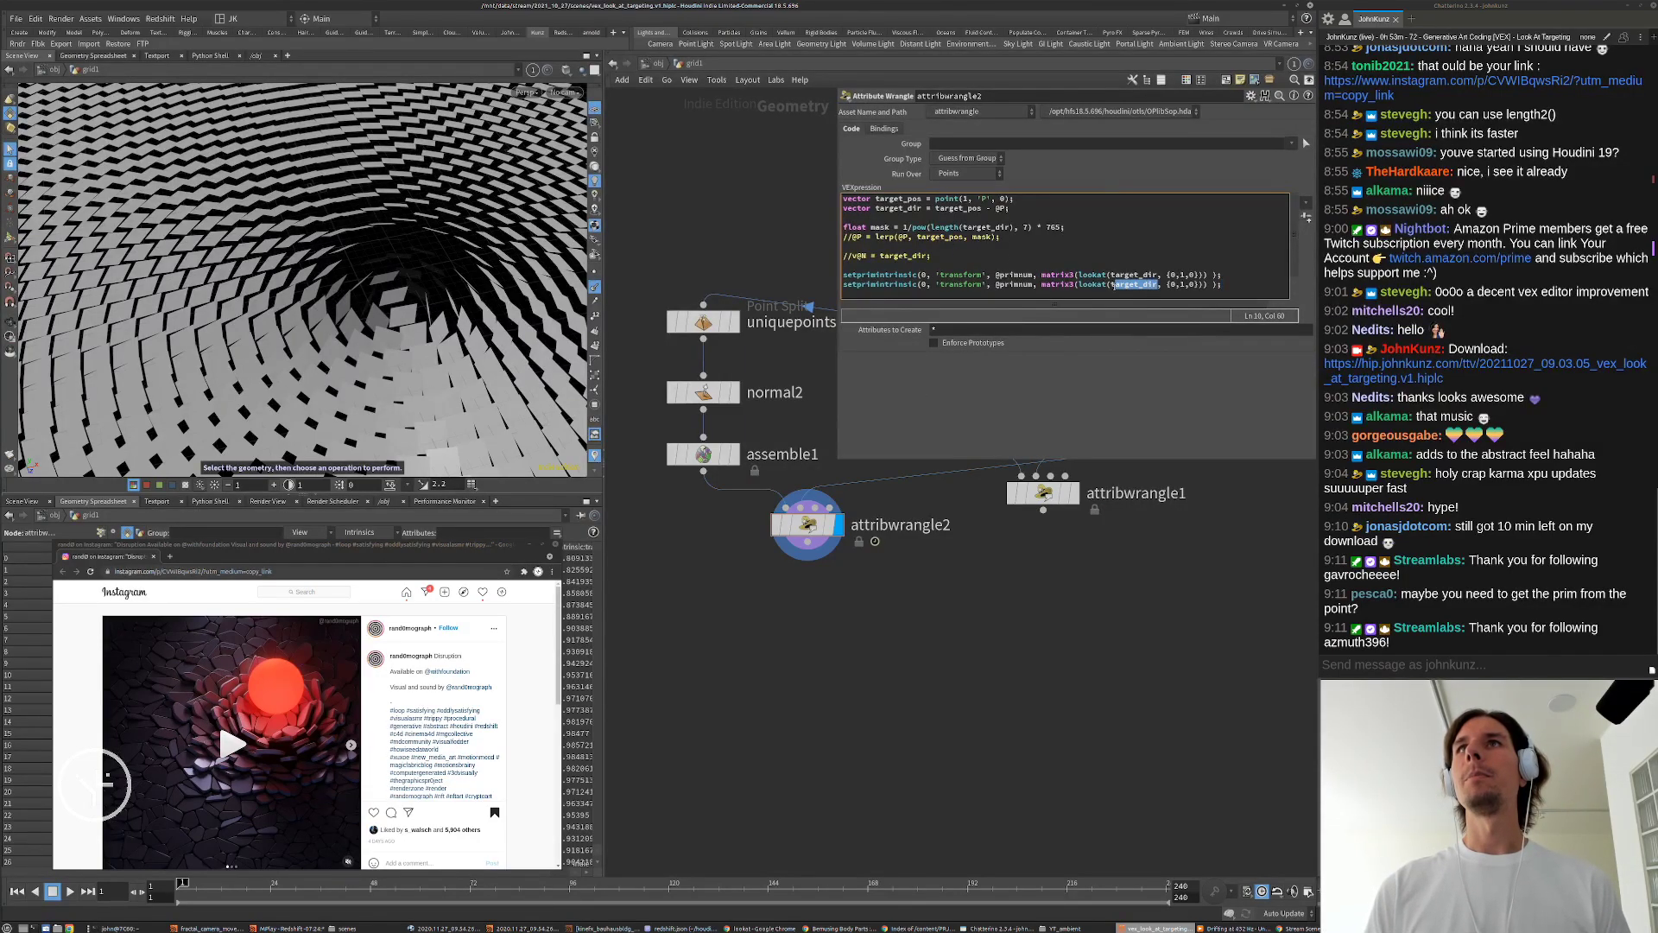
type("@P, ")
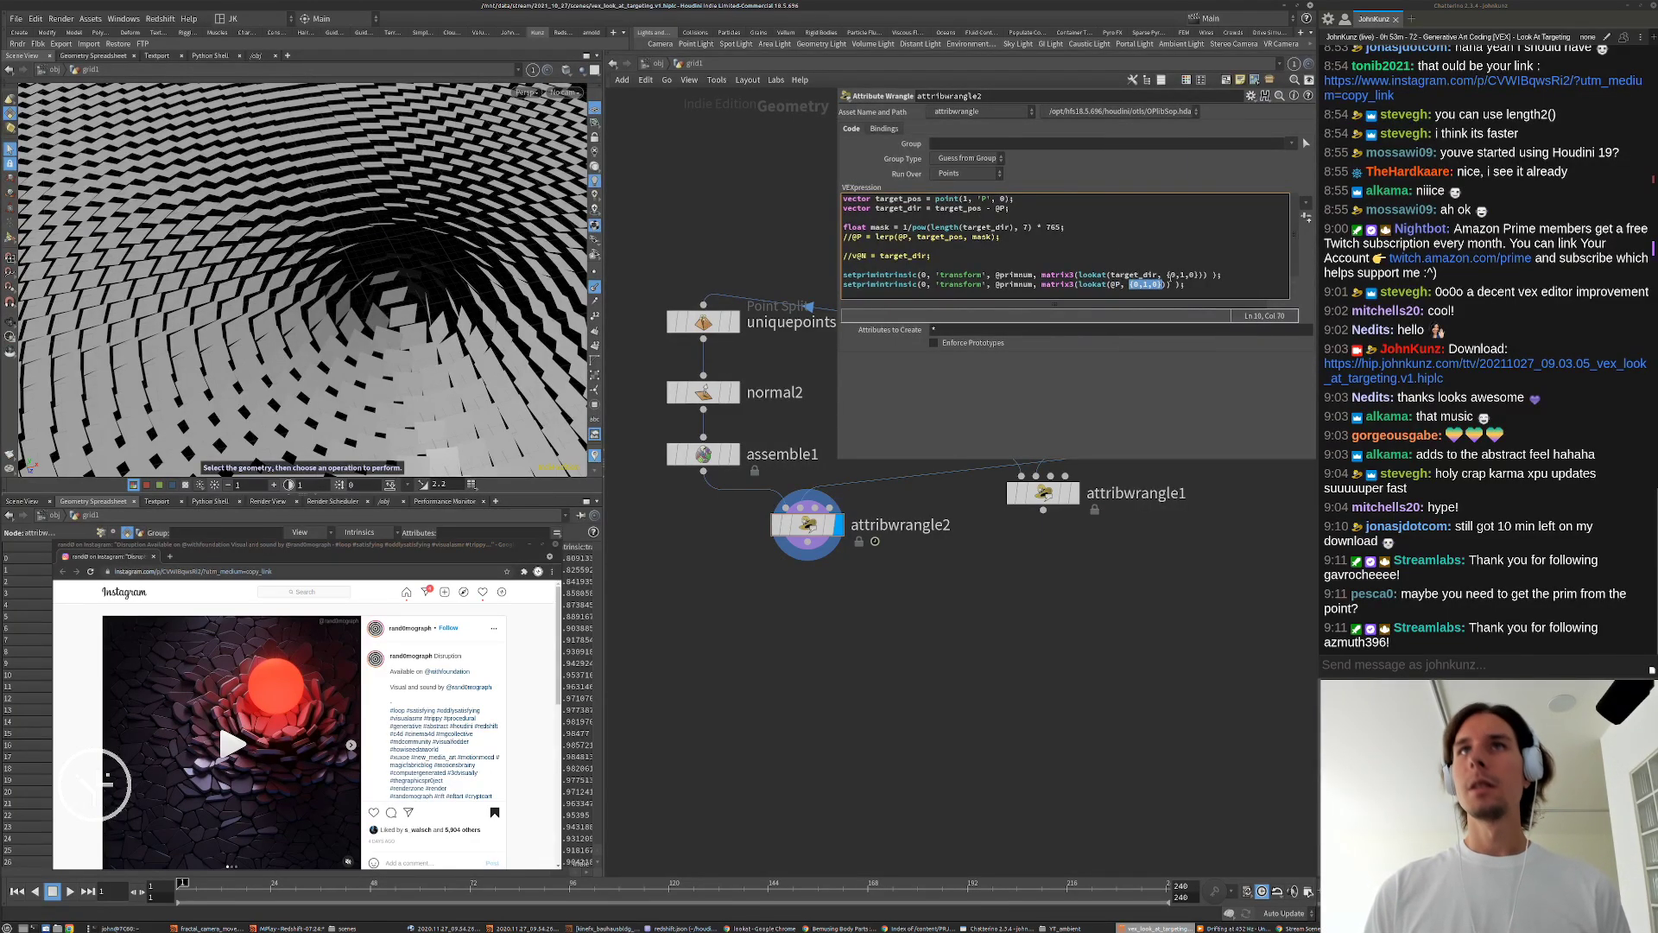
type("target_pos")
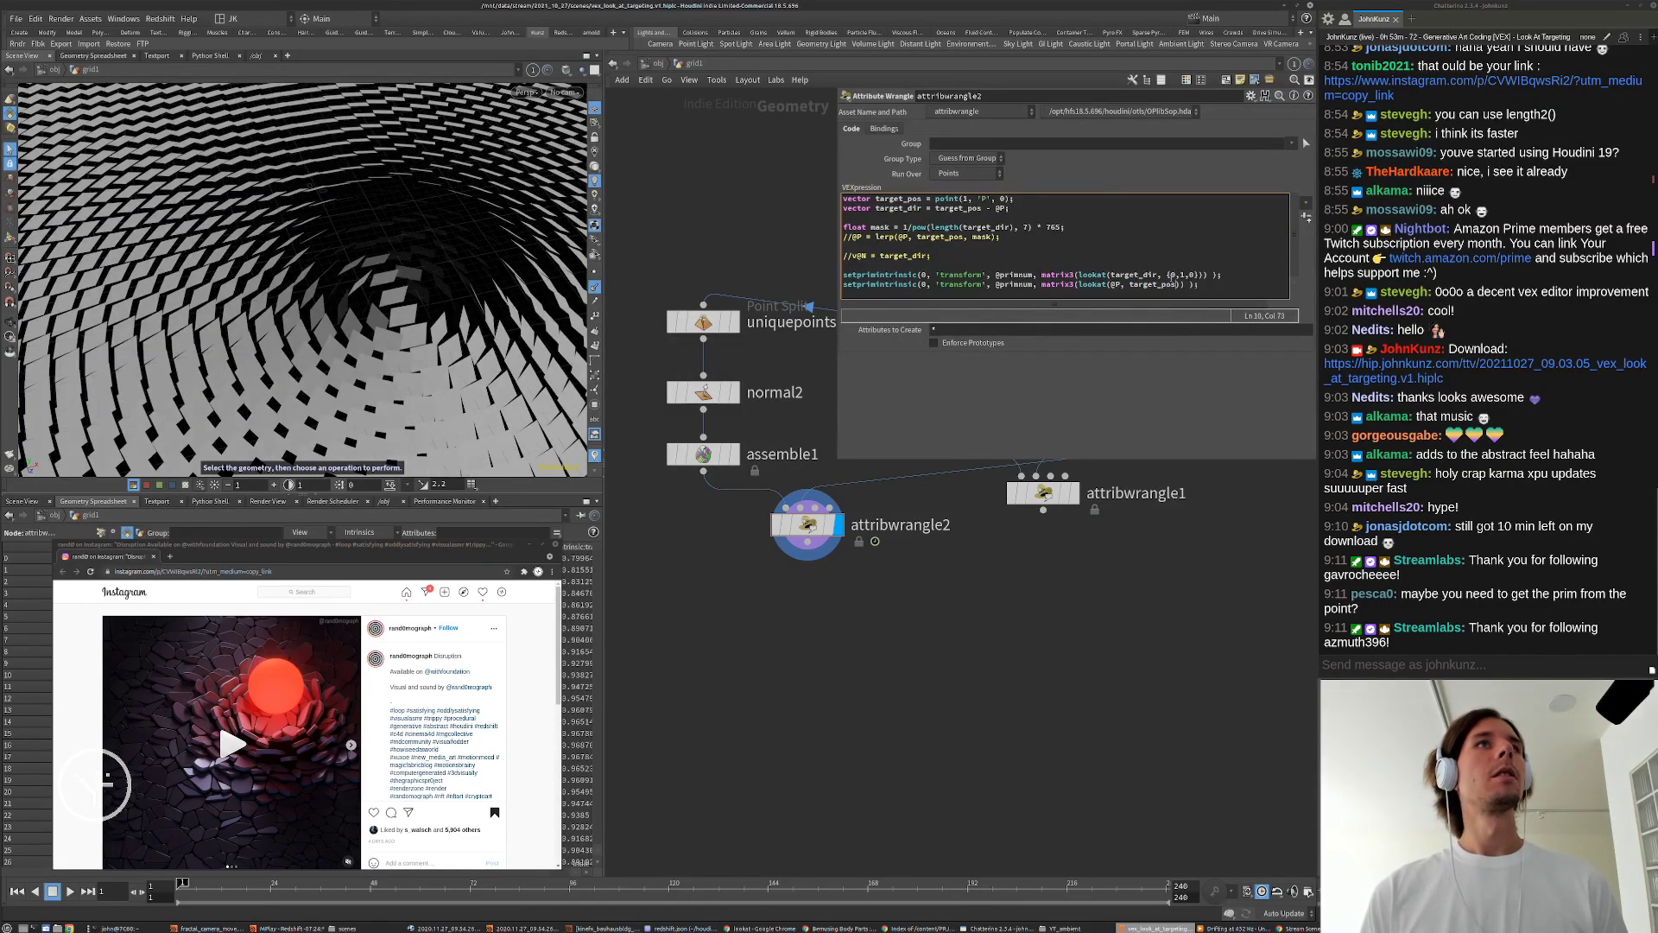
Step: Play the animation and stop it, then examine how the tiles turn toward the target from several viewing angles
left_click_drag(380, 259, 412, 86, "alt")
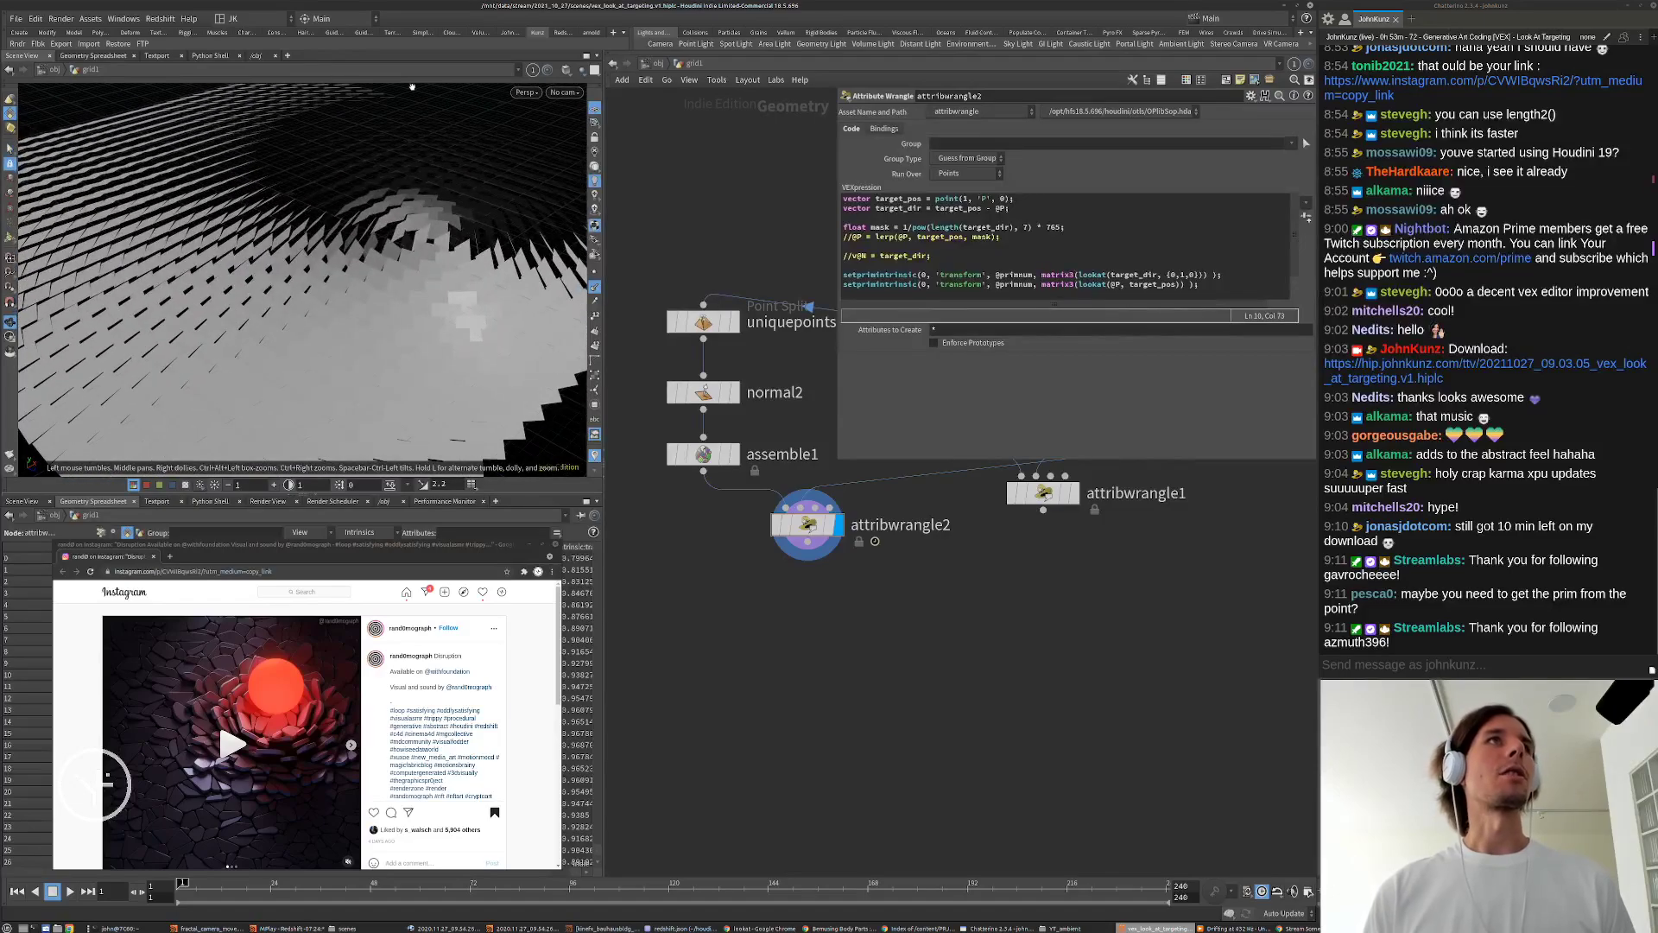
key("s")
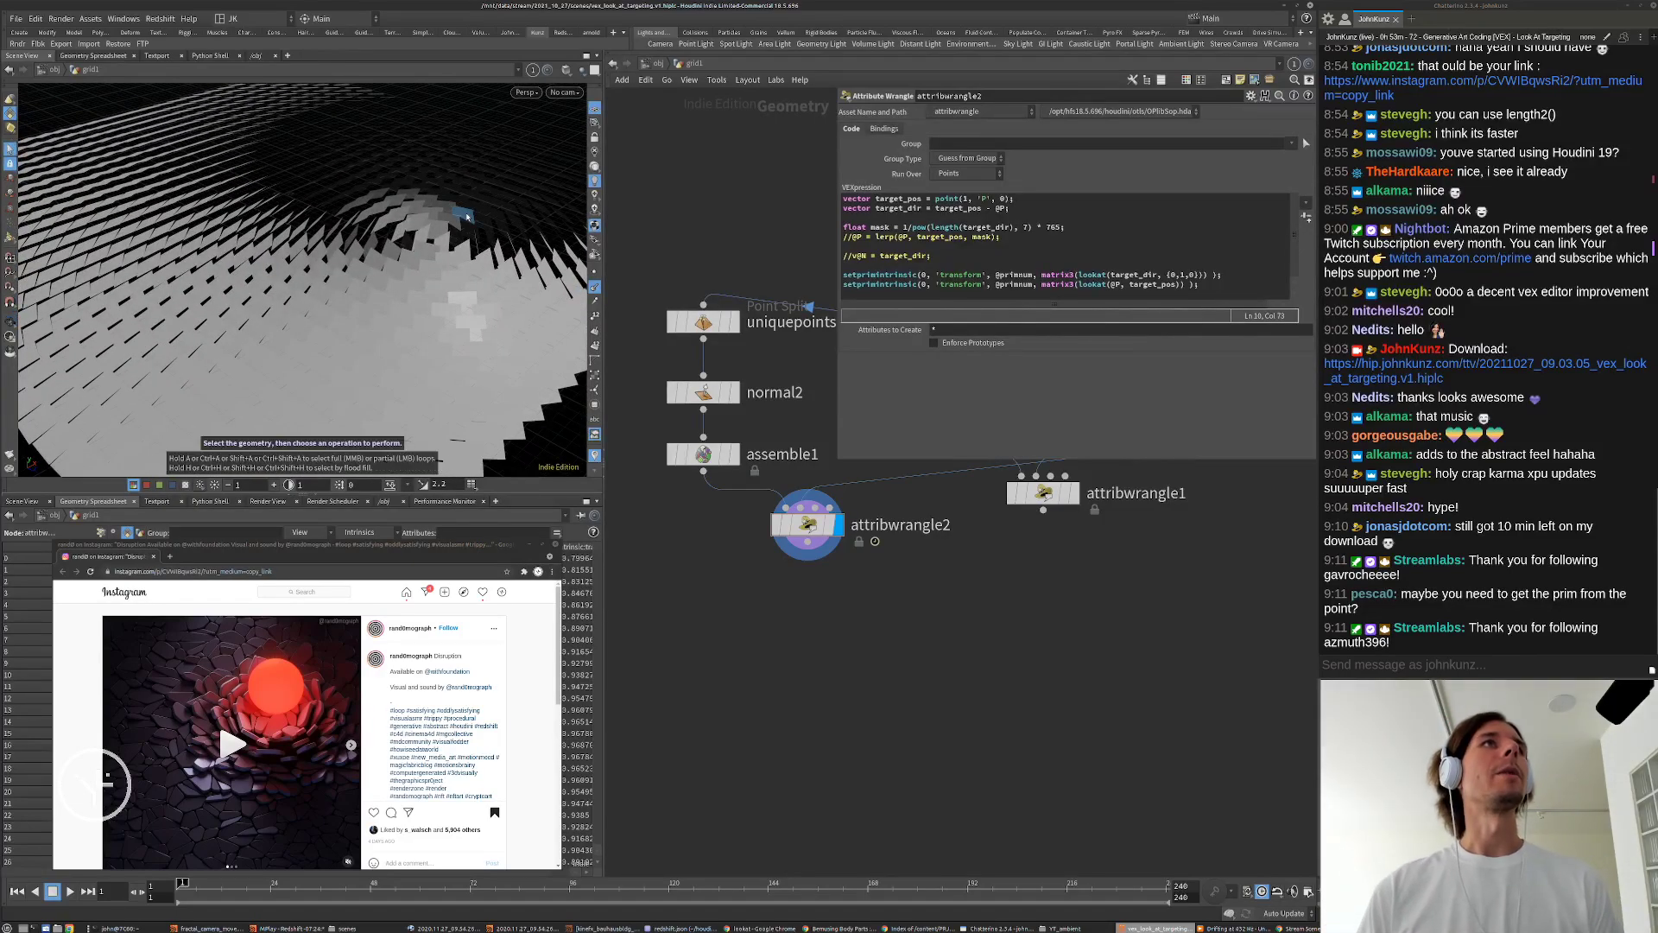
key("Up")
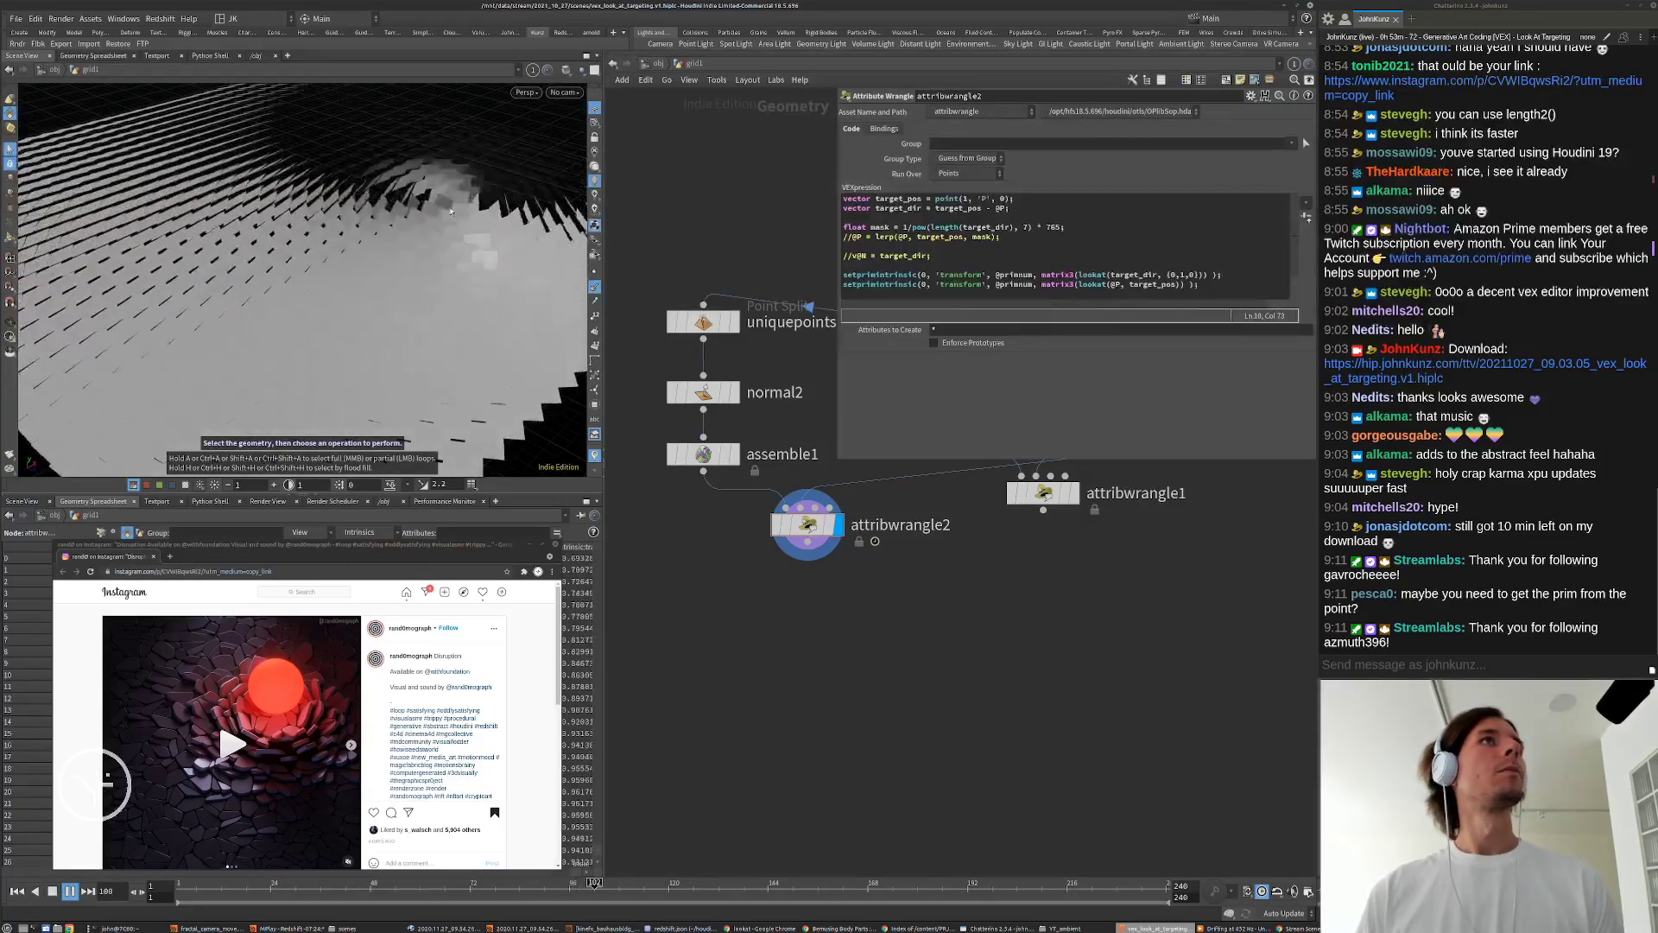
key("Up")
mouse_move(440, 250)
left_mouse_down("alt")
mouse_move(341, 268)
mouse_move(307, 384)
mouse_move(363, 358)
mouse_move(389, 328)
mouse_move(380, 310)
mouse_move(393, 367)
mouse_move(423, 397)
mouse_move(453, 259)
left_mouse_up("alt")
scroll(453, 243, "up", 4)
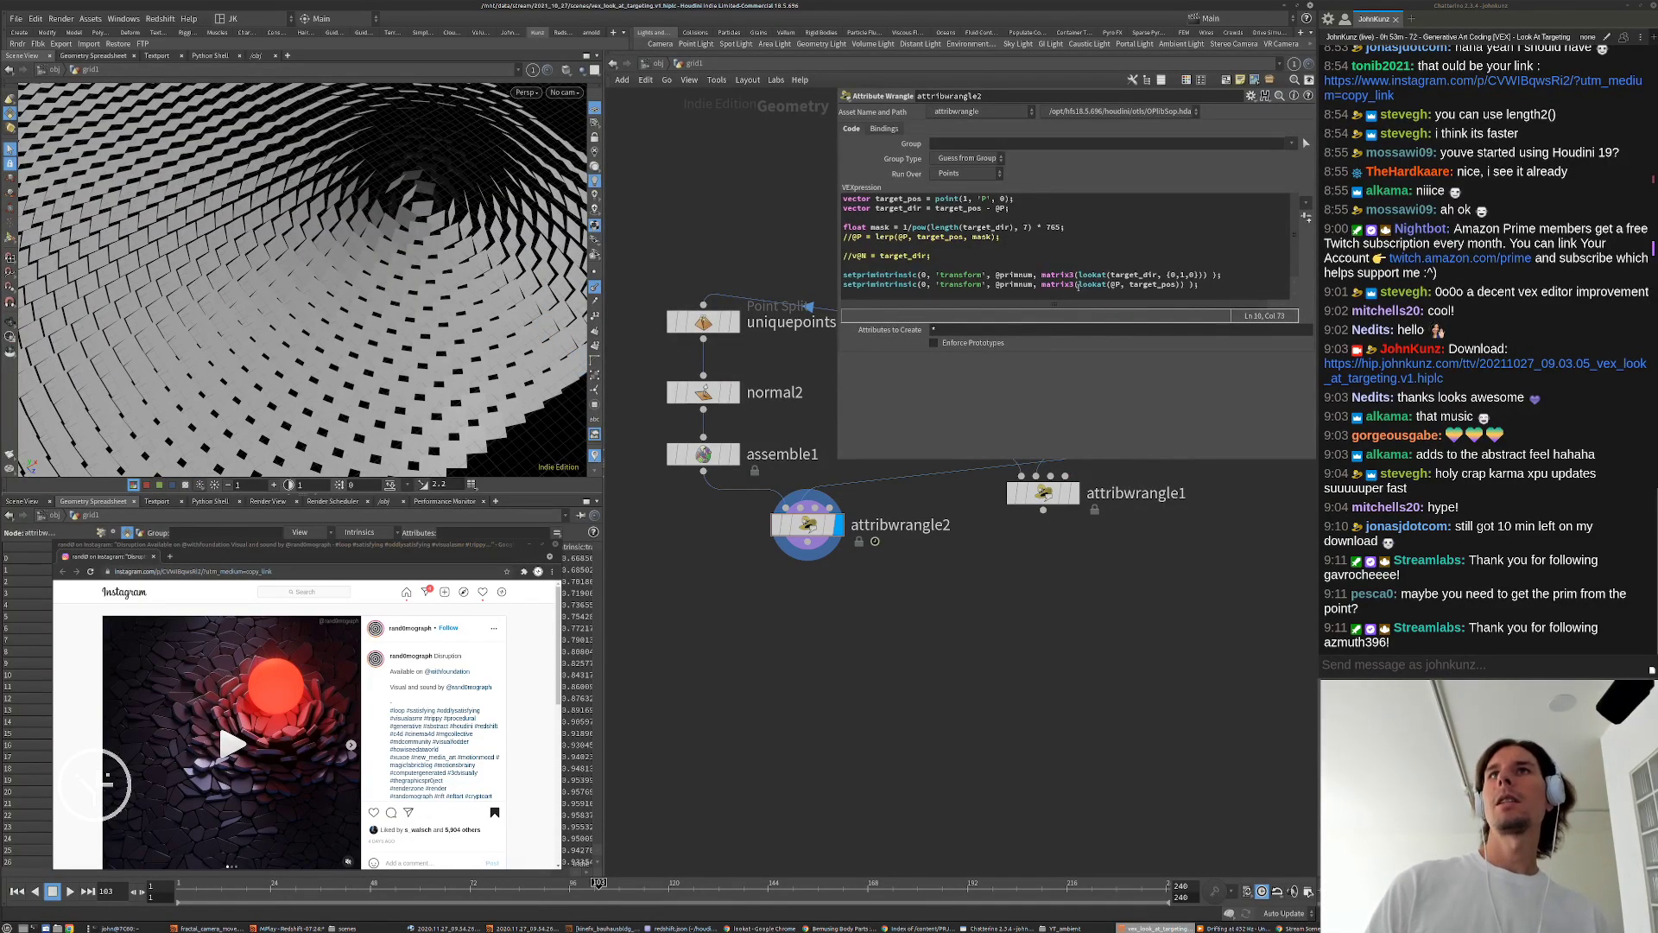
Step: Remove the matrix3 cast around lookat(@P, target_pos) and delete the original setprimintrinsic line that uses target_dir
left_click_drag(1078, 286, 1038, 291)
key("BackSpace")
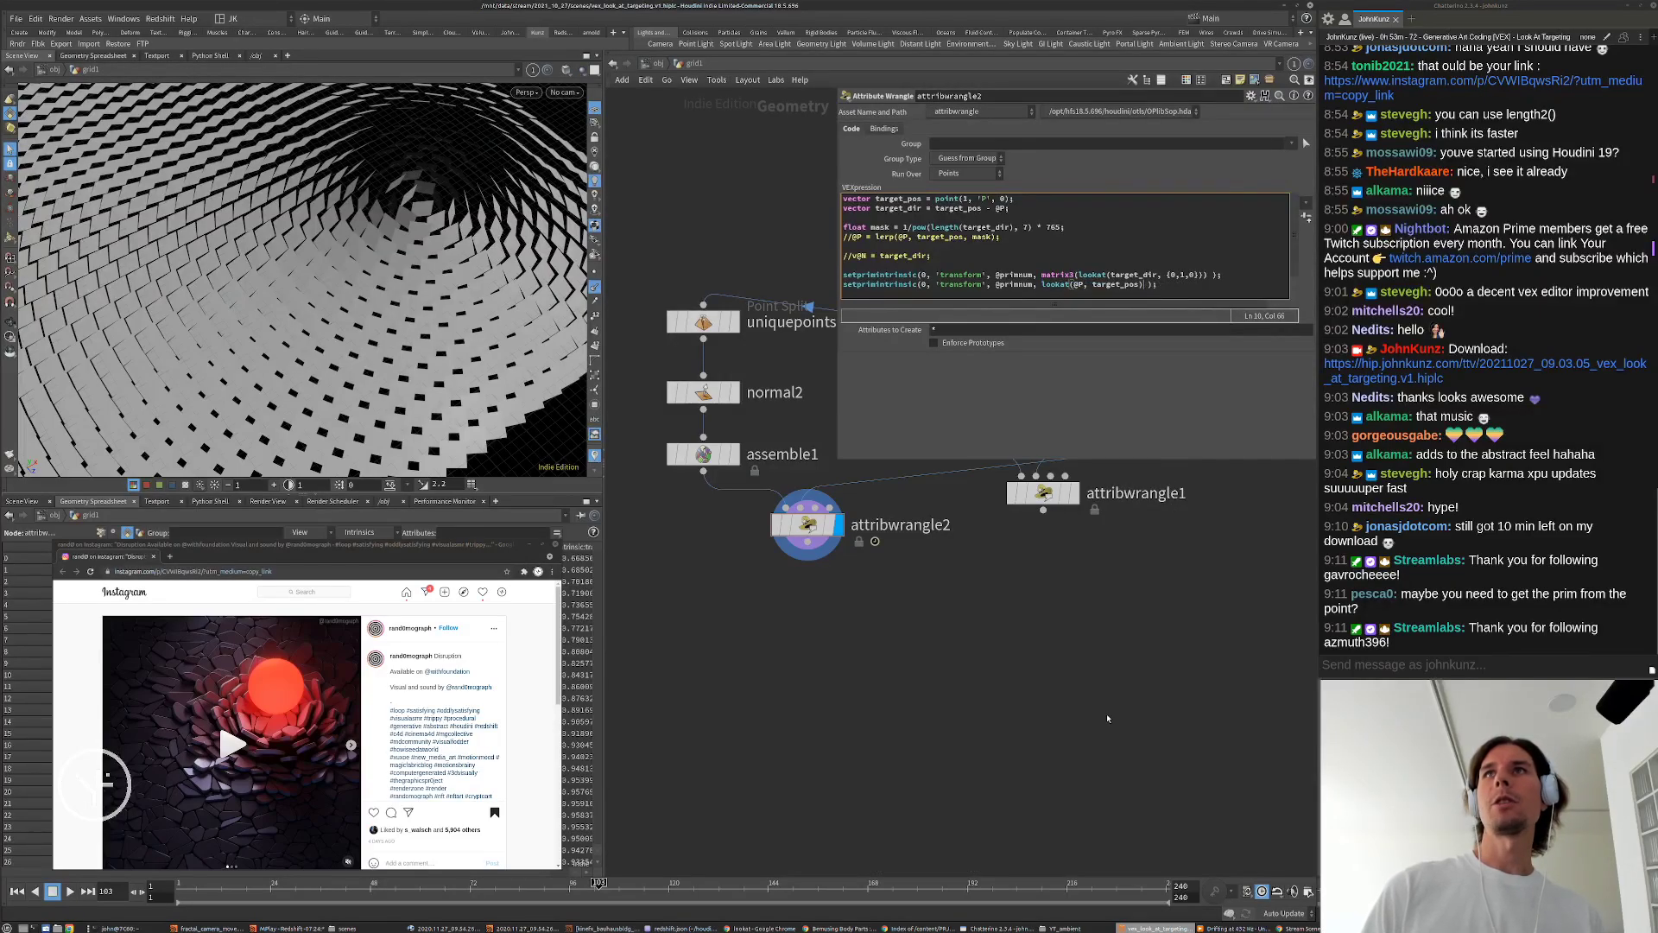
key("BackSpace")
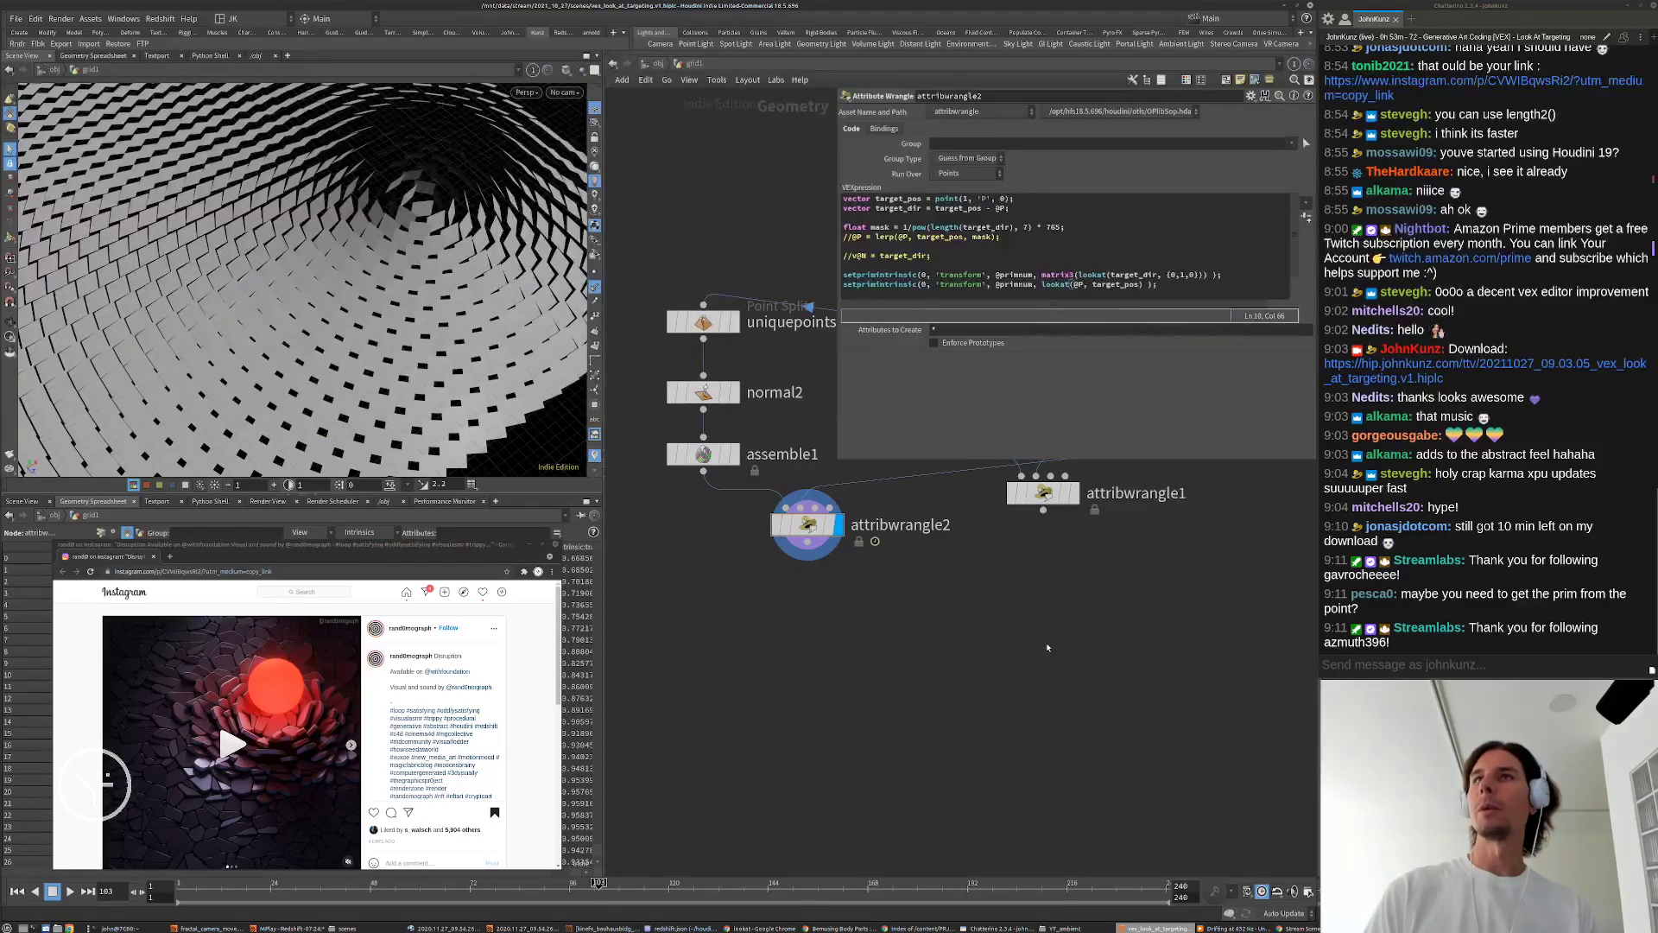
left_click_drag(1226, 276, 798, 264)
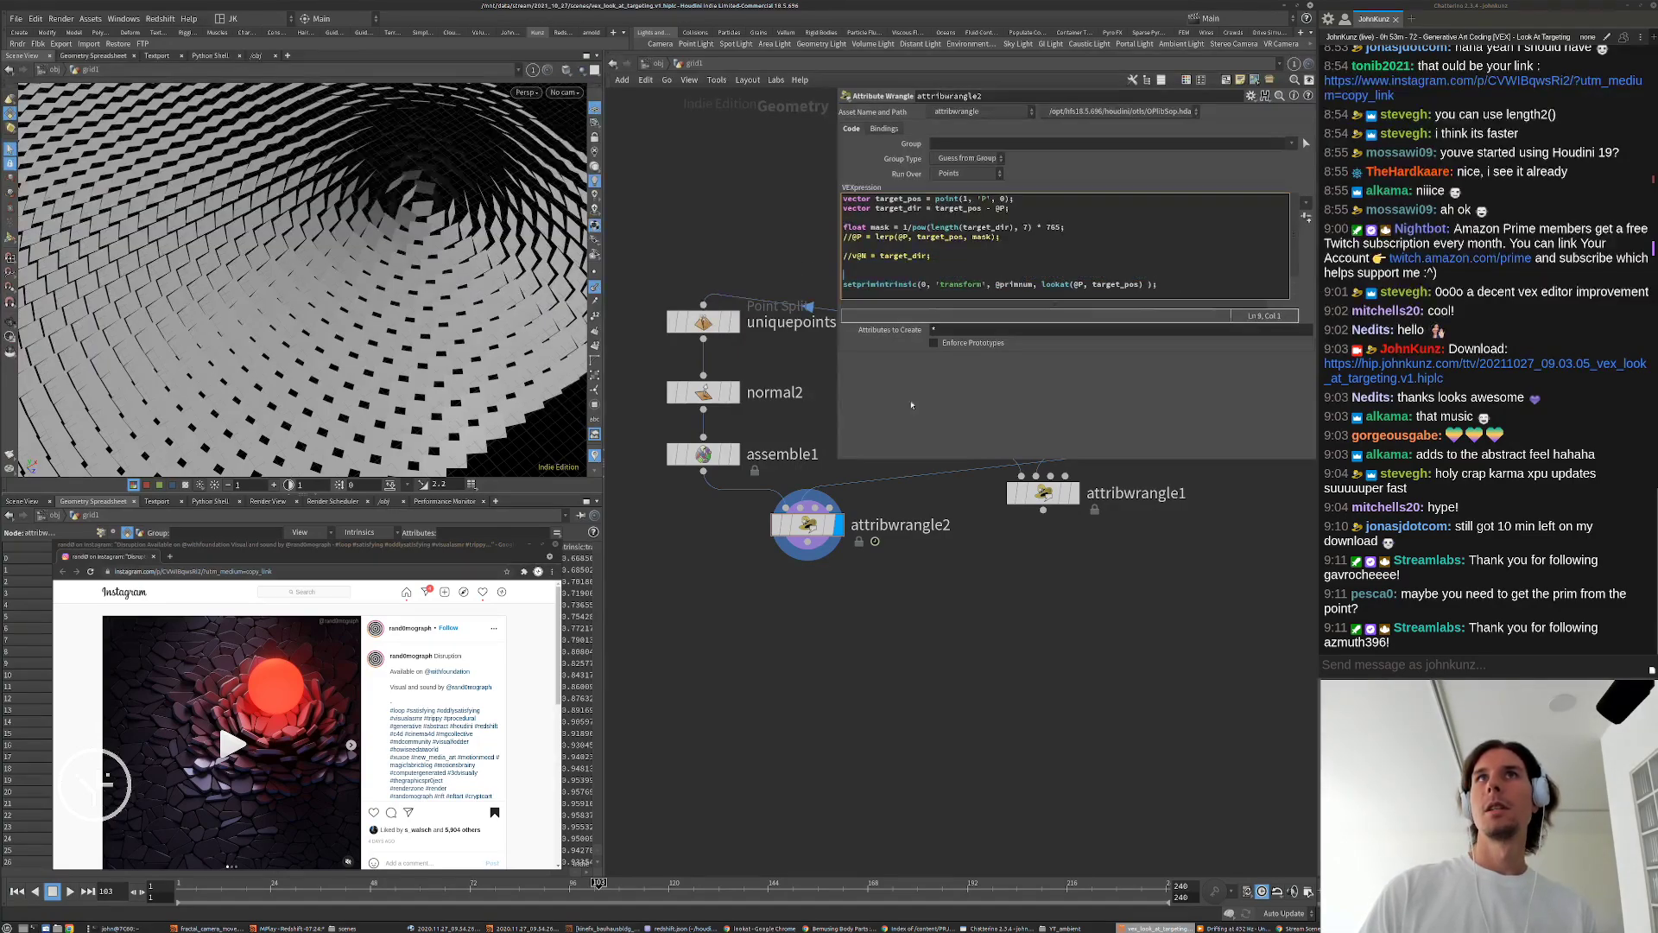
key("BackSpace")
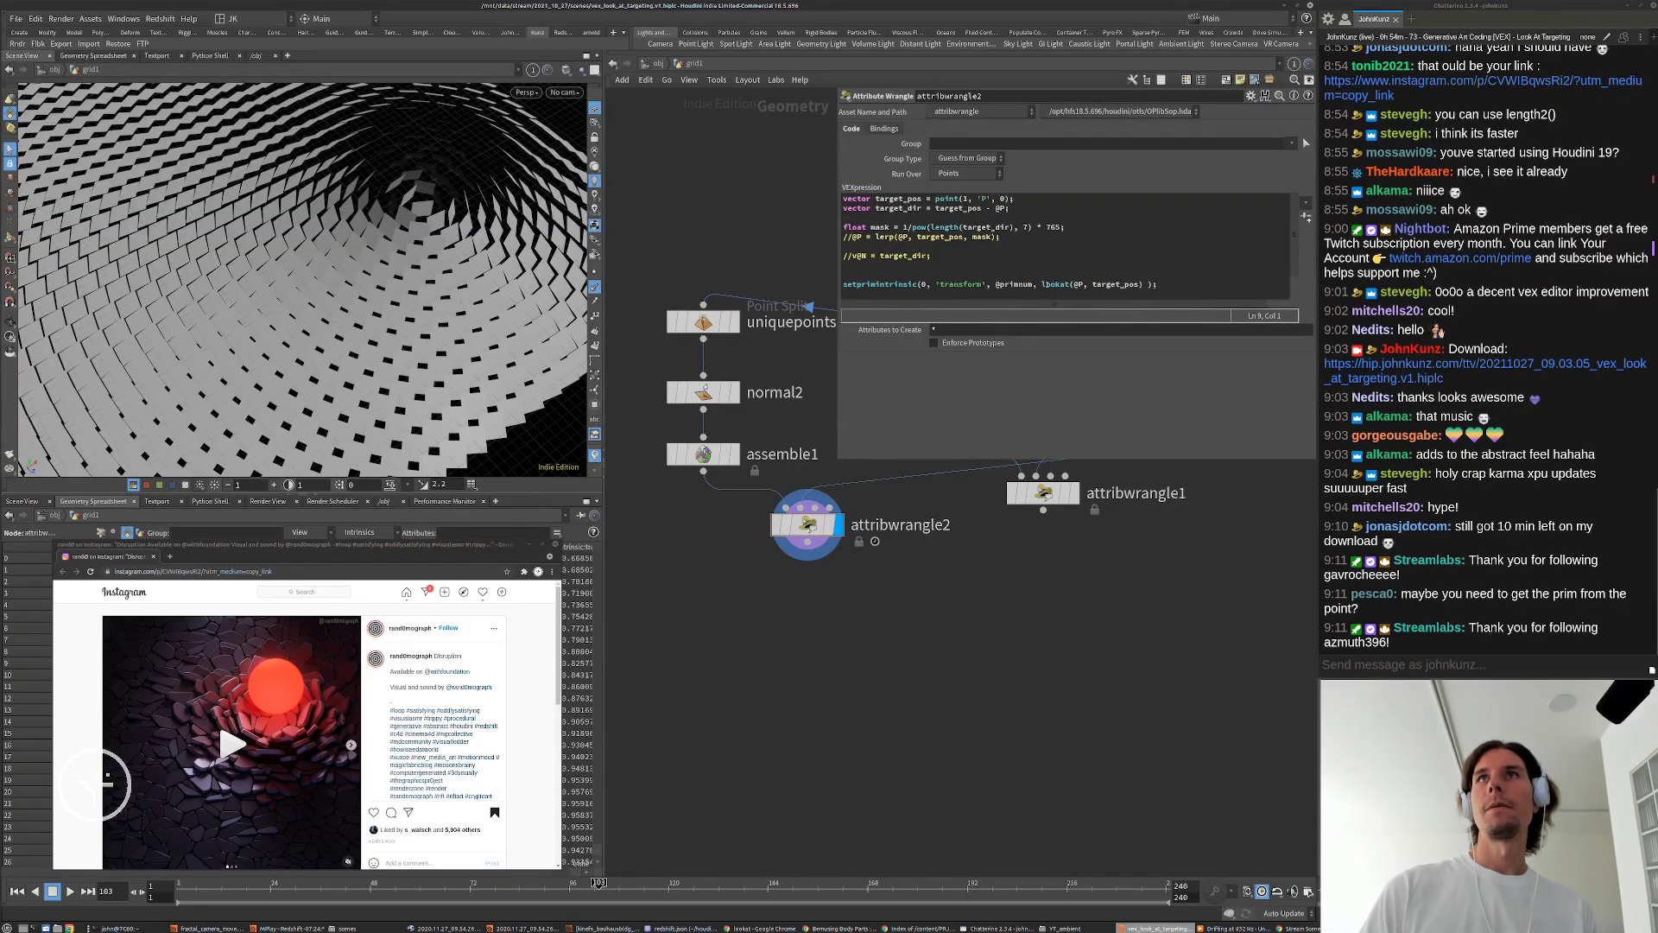
left_click(1042, 284)
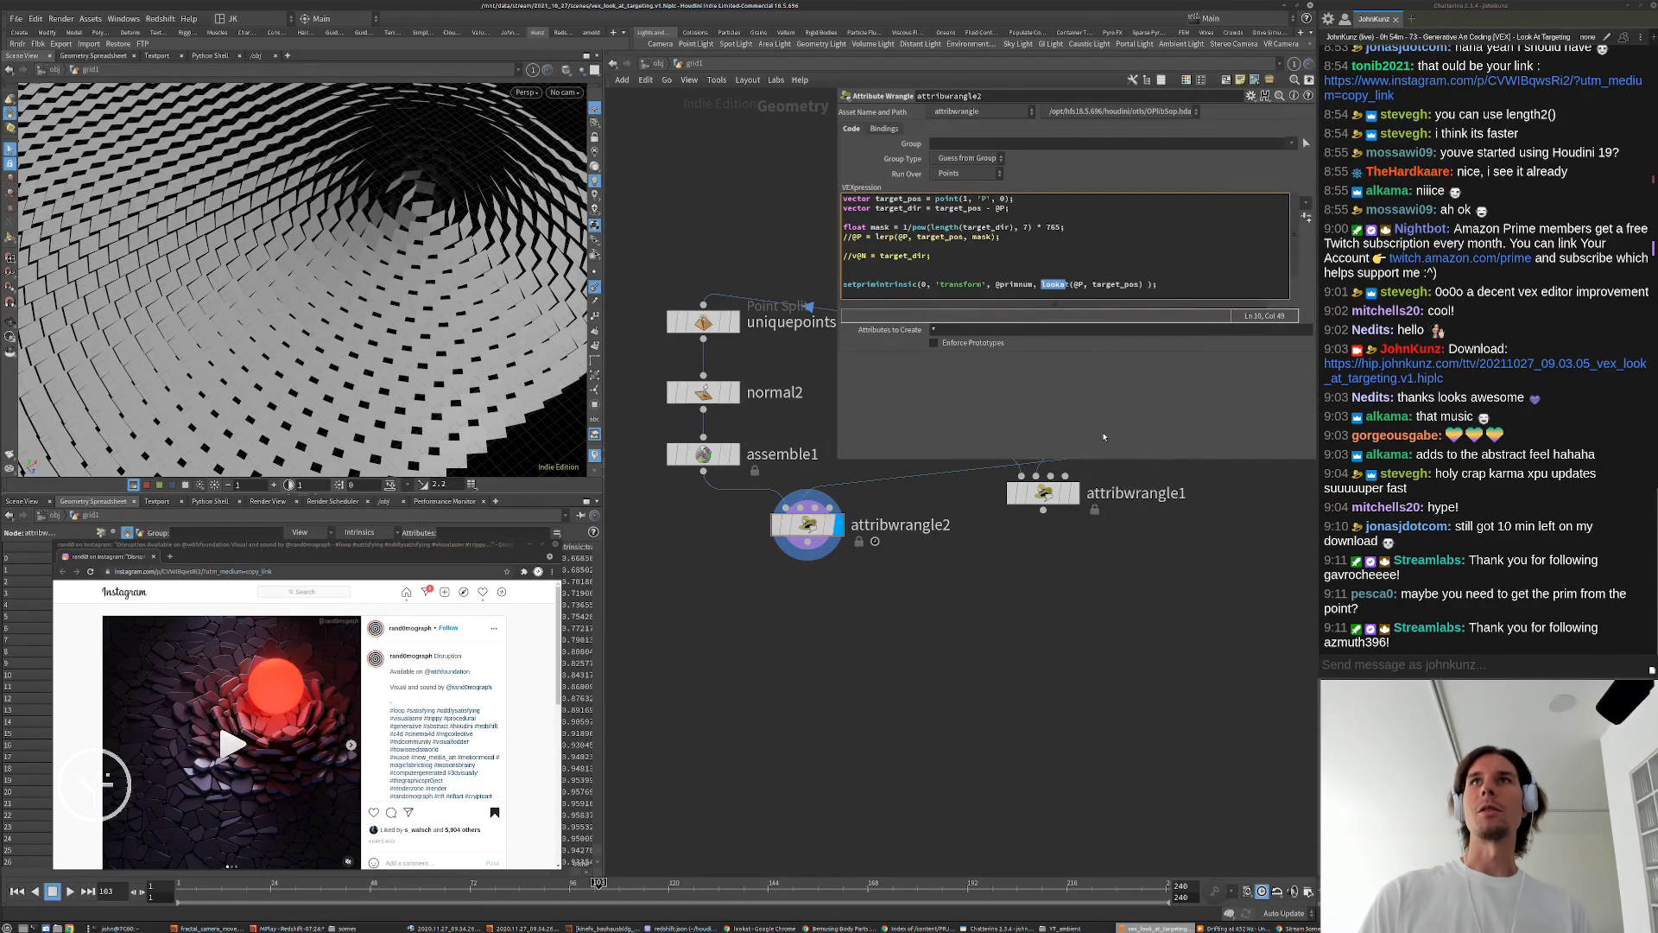
left_click(1073, 275)
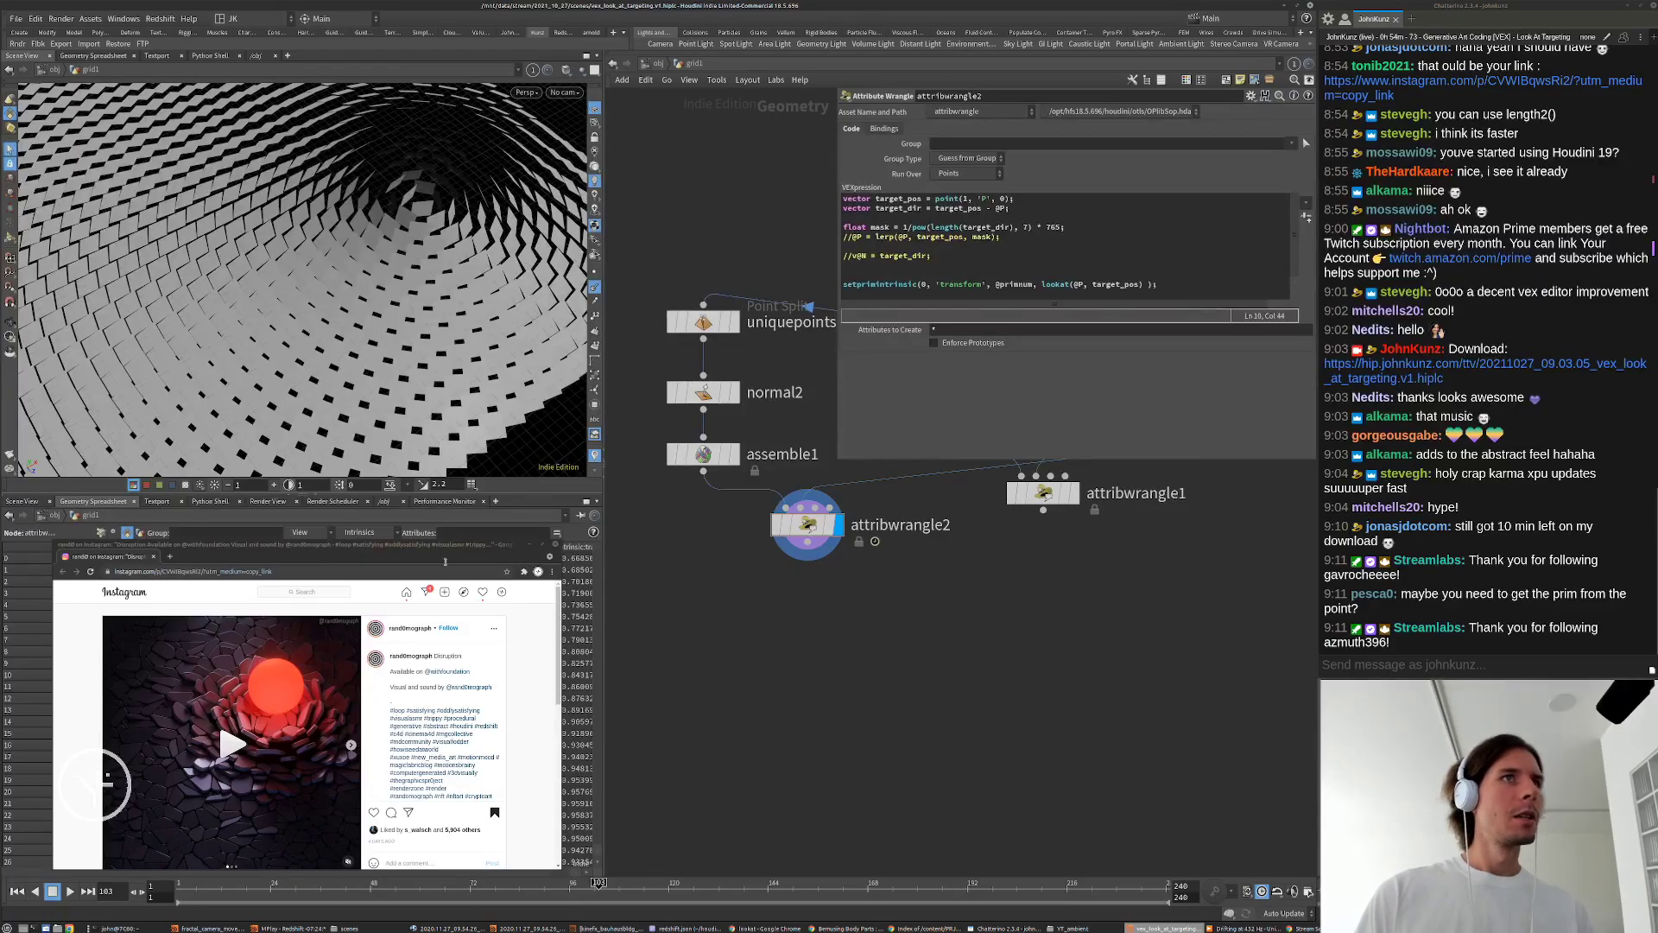
Step: Search Google for "variadic function" in a new tab of the Chrome window showing the Instagram post
key("ctrl+t")
type("va")
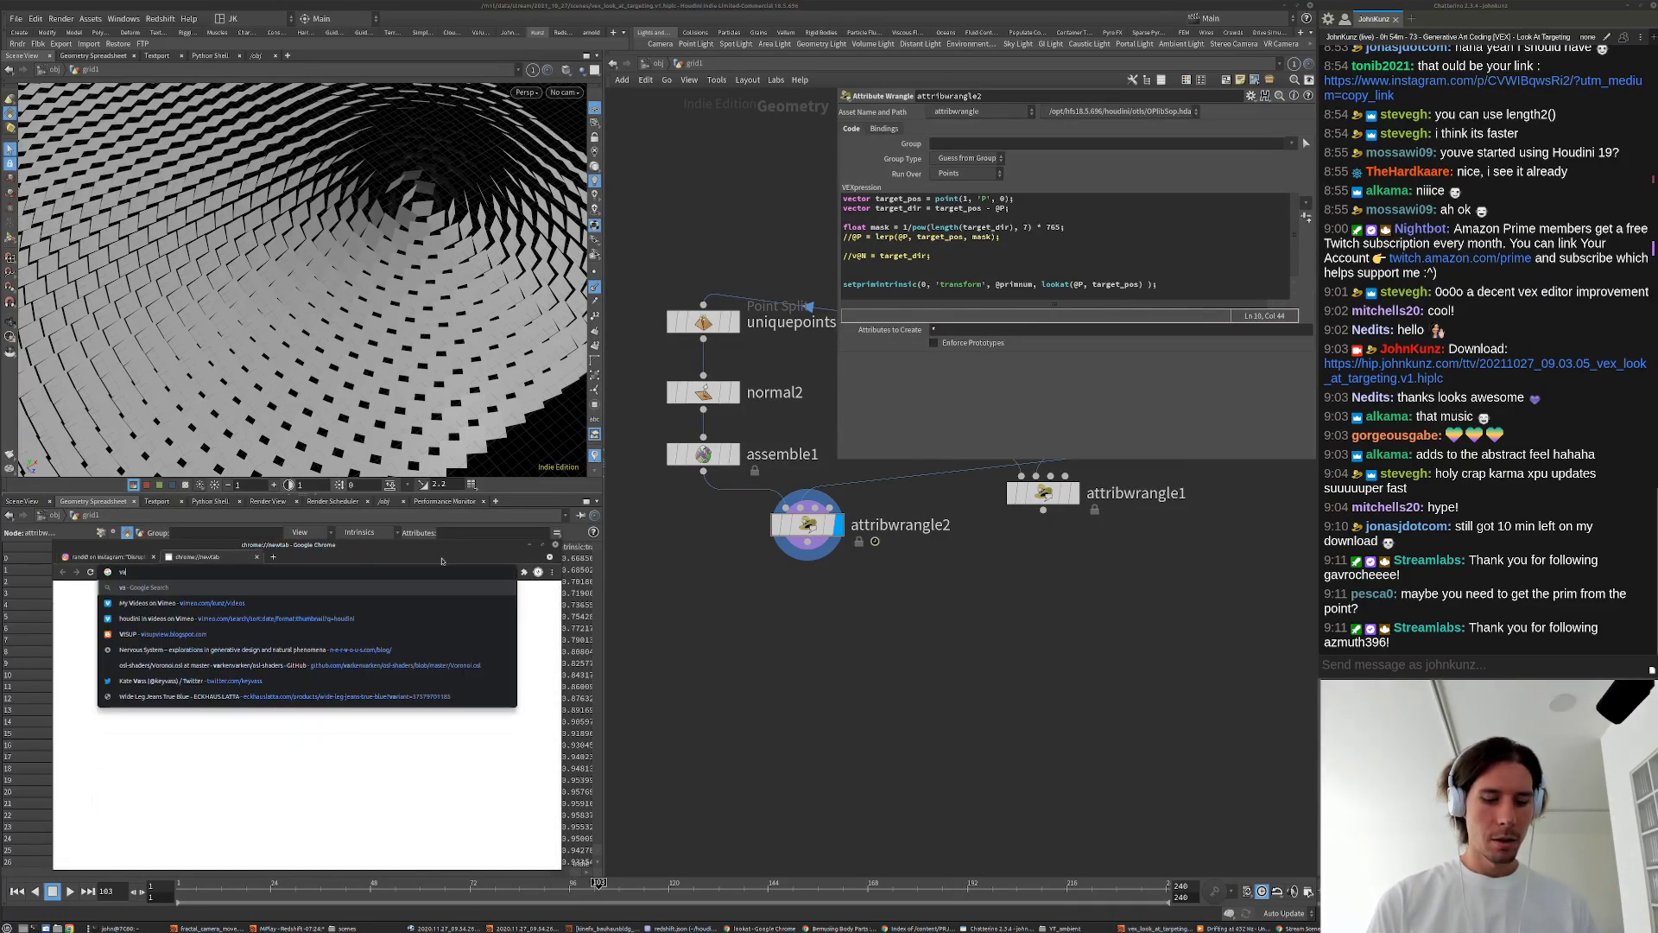
type("ridic funy")
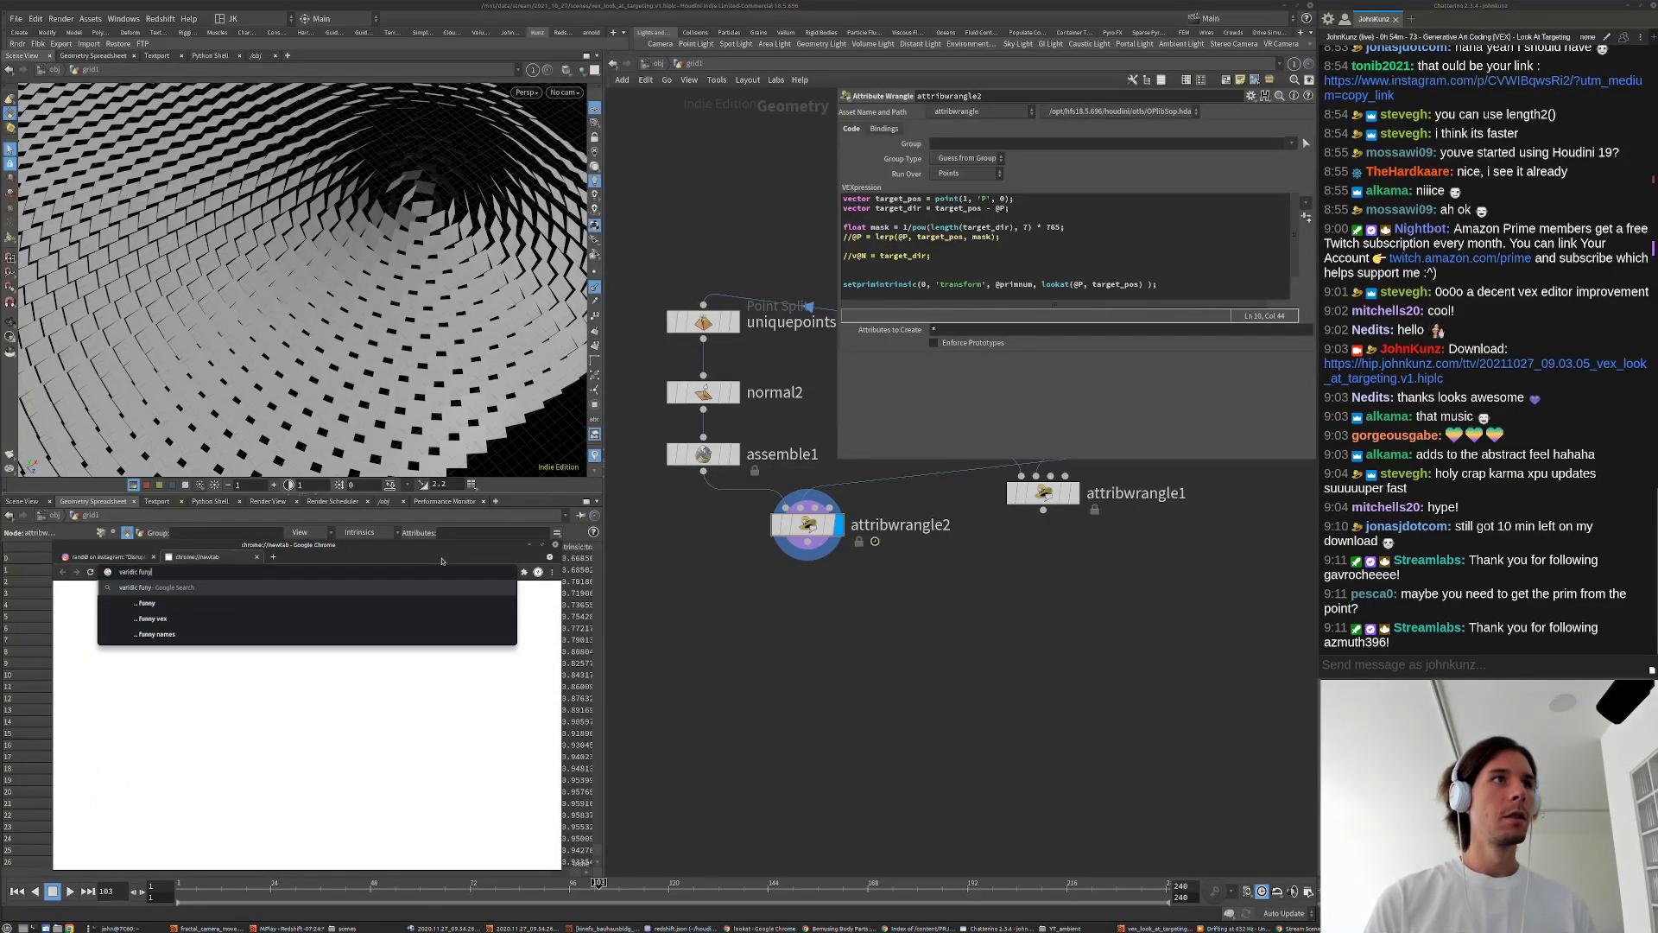
key("BackSpace")
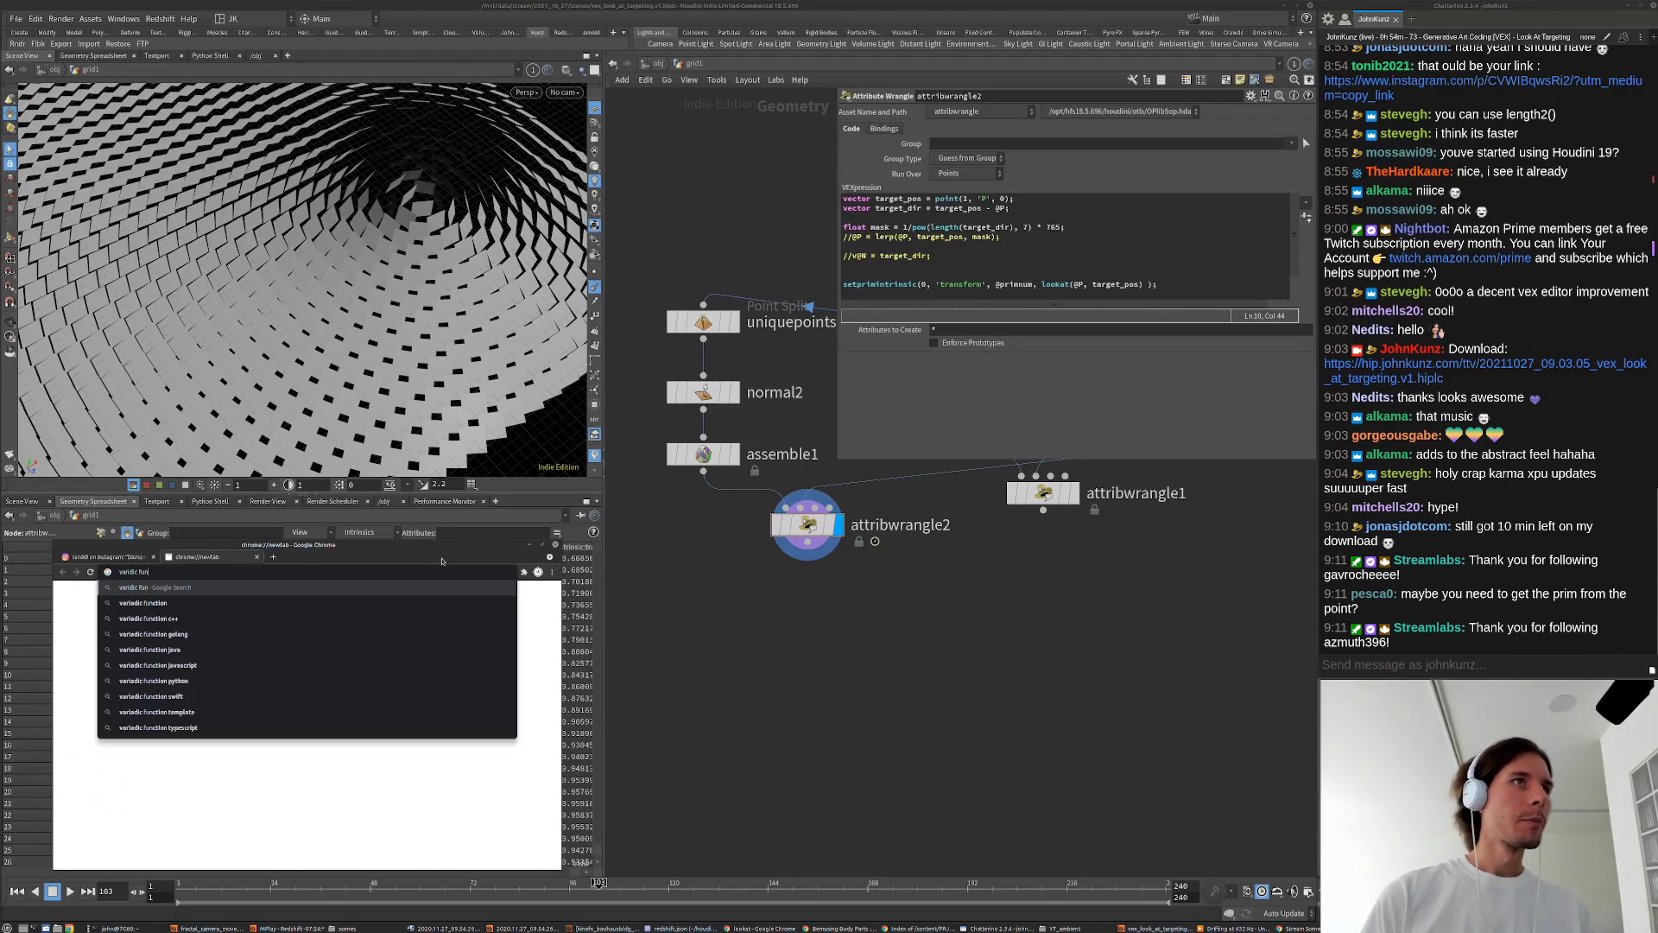
key("Down")
key("Return")
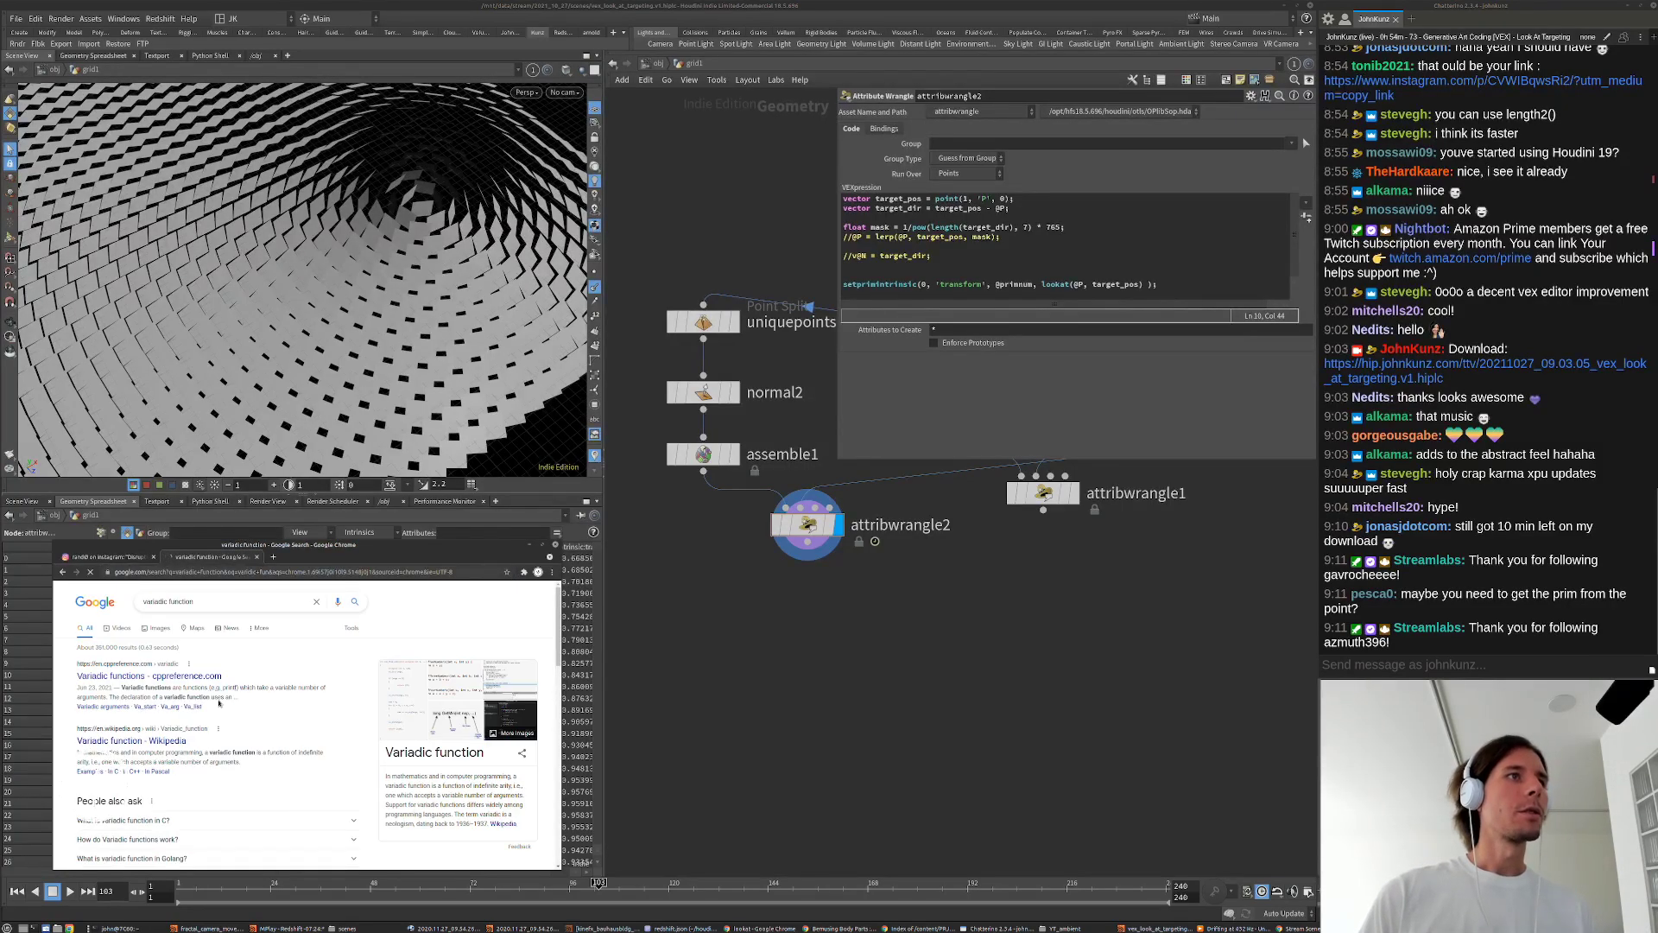
Step: Open the image results for variadic function, preview the C programming example, and look through its related images
scroll(398, 694, "down", 2)
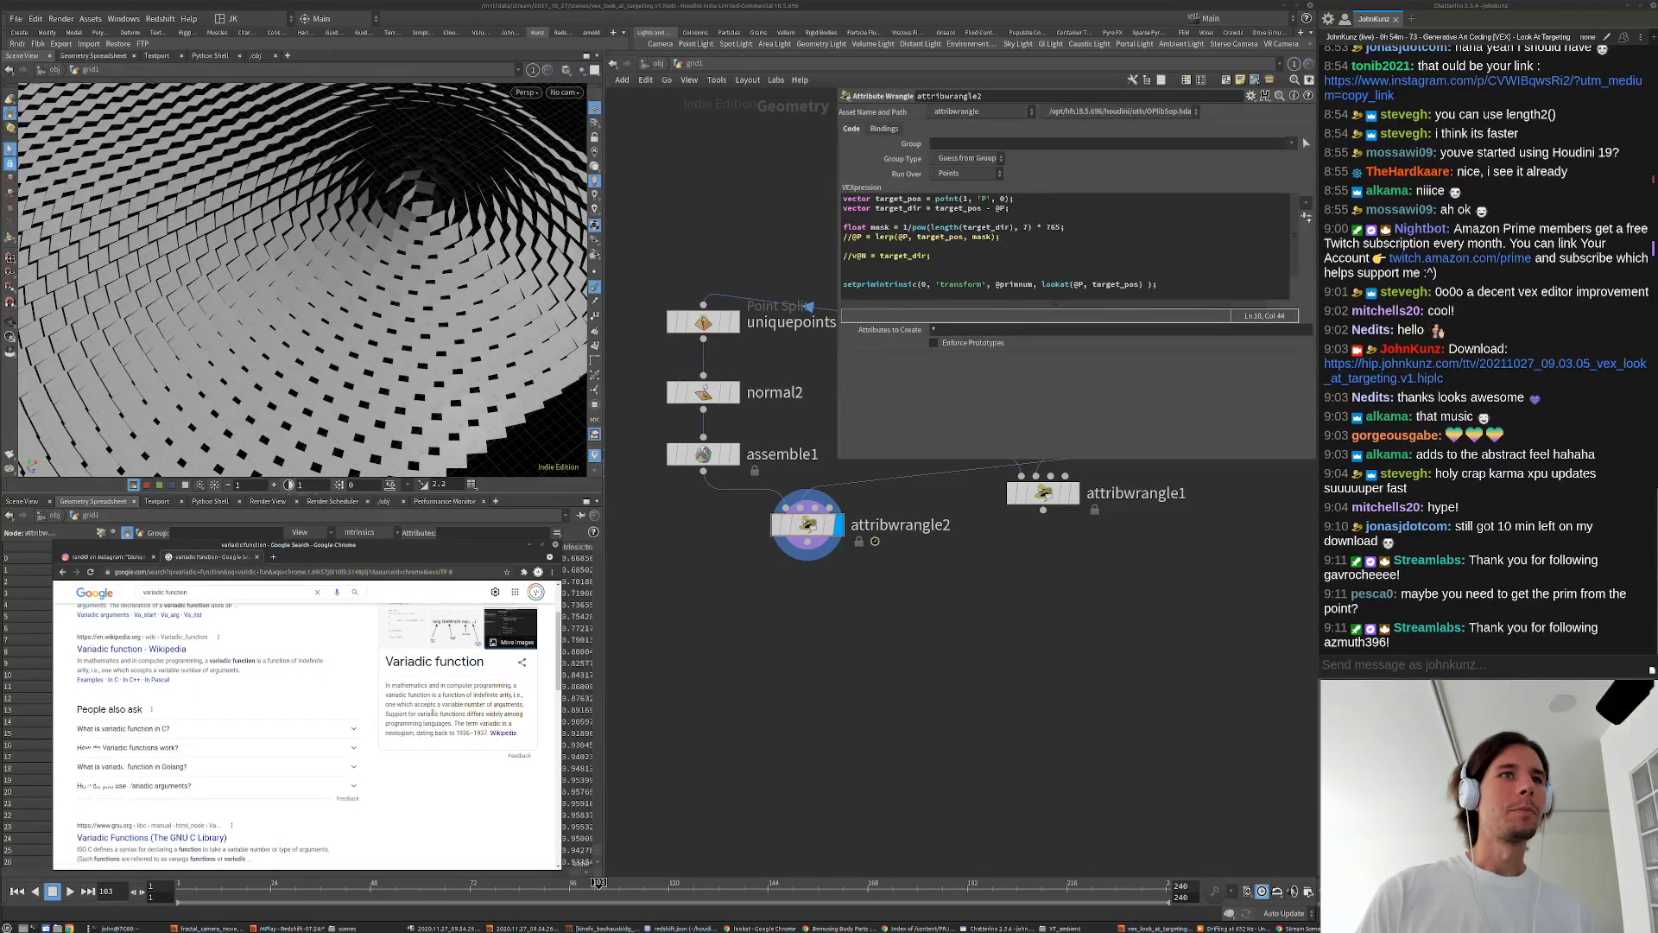
scroll(468, 772, "up", 2)
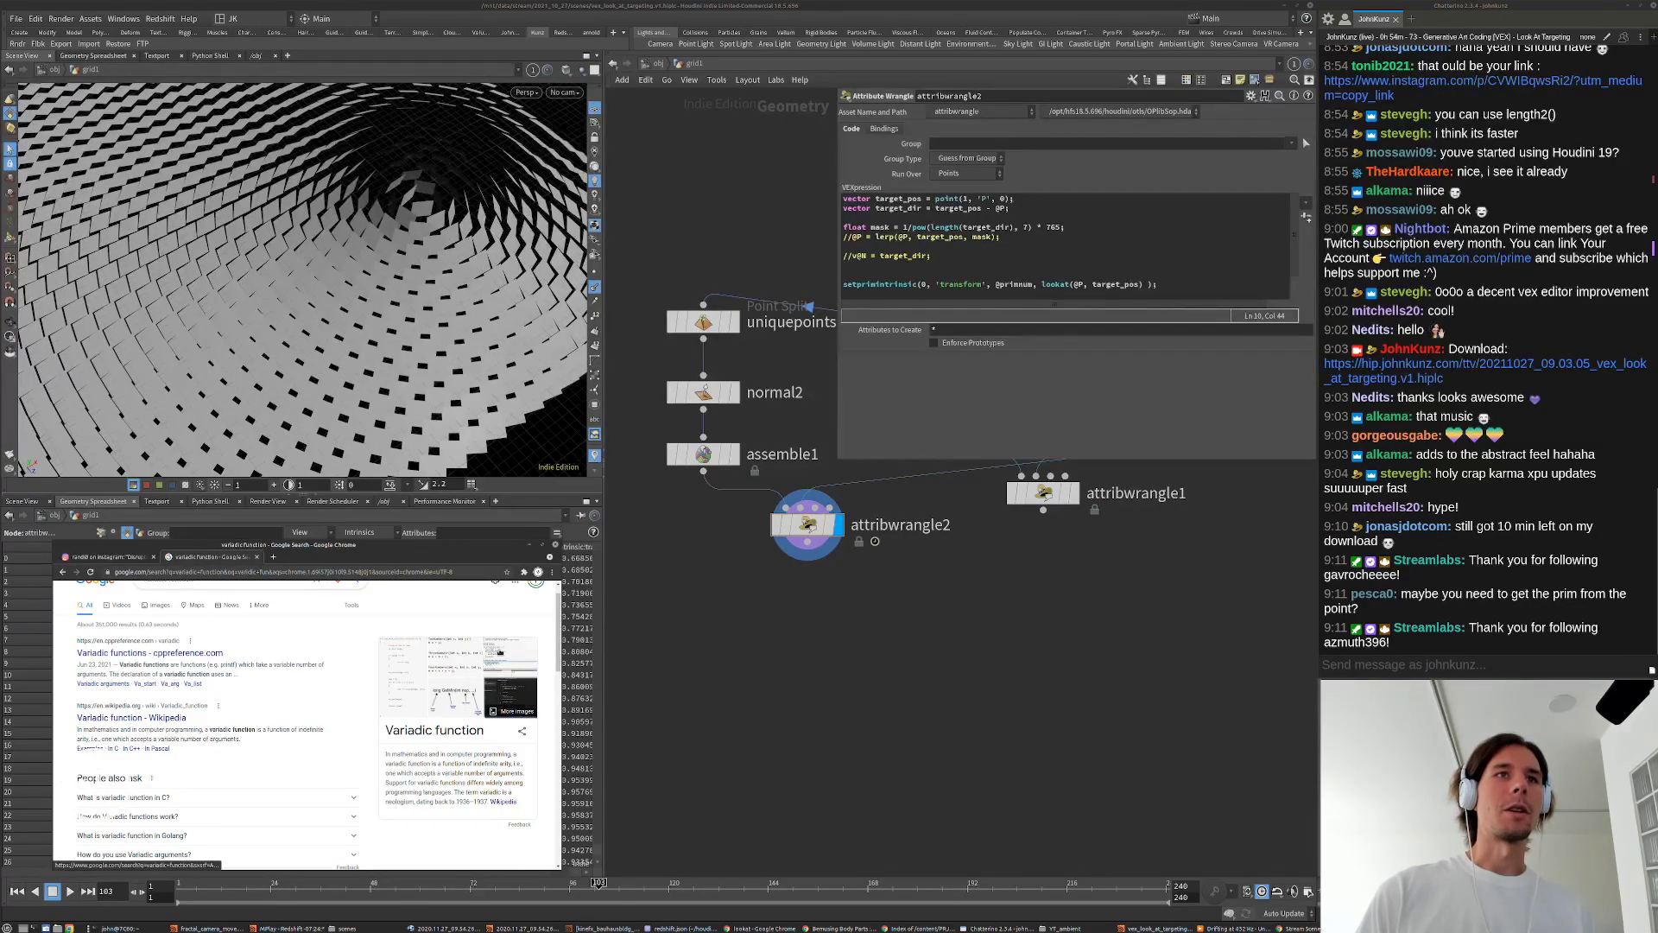
left_click(505, 664)
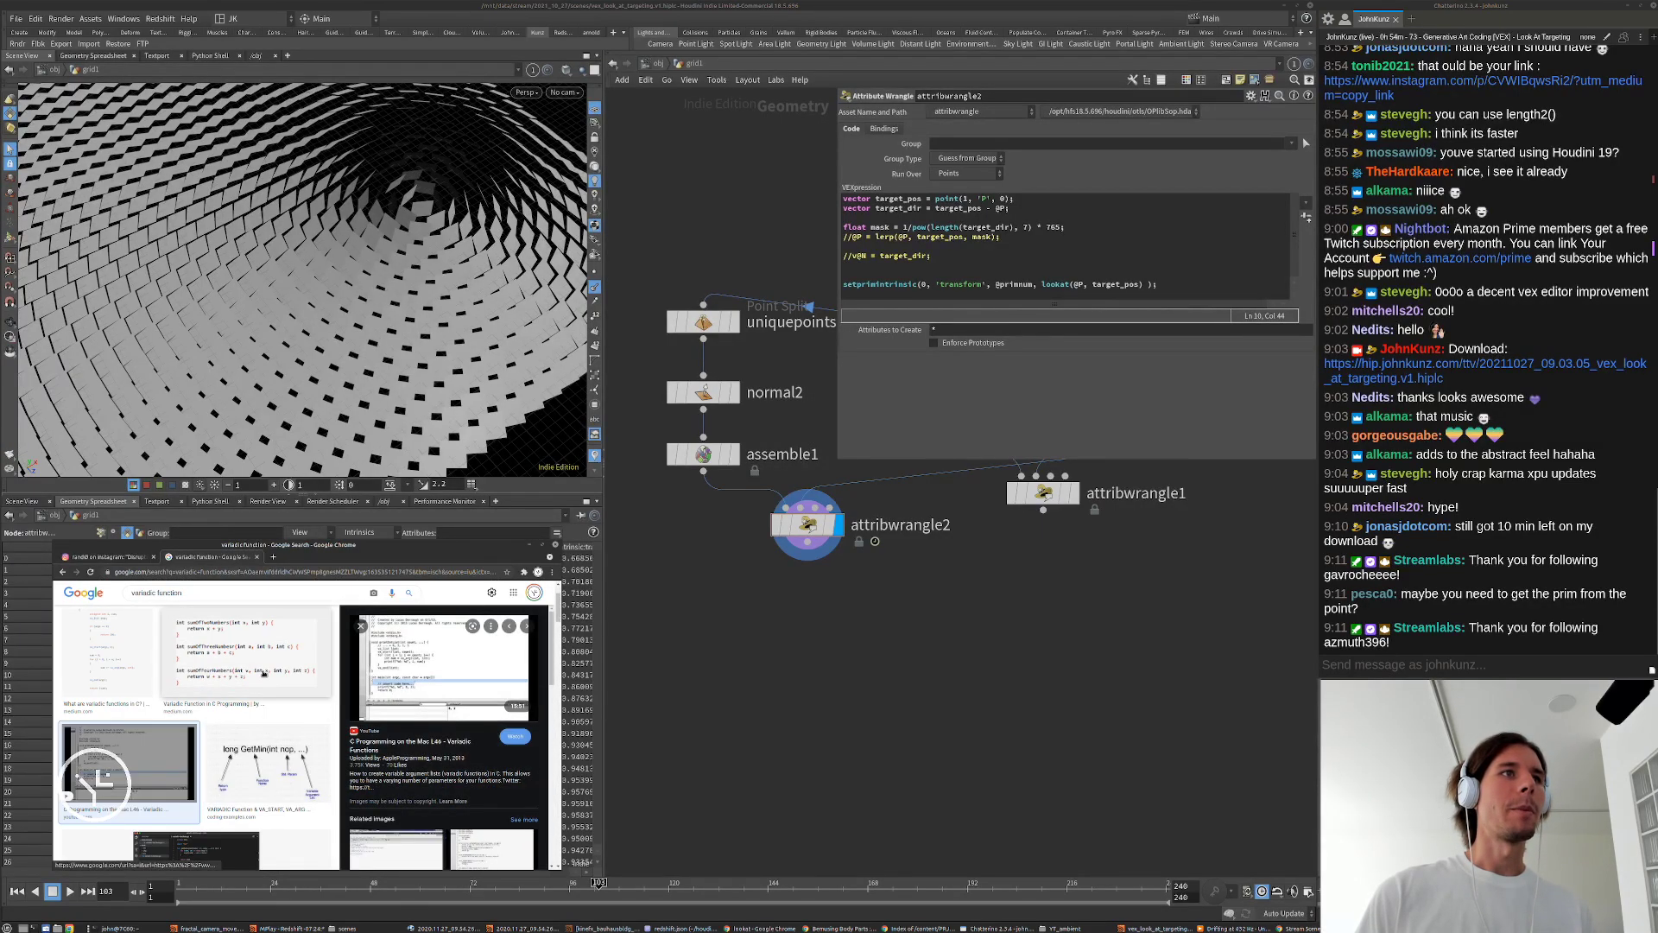
left_click(287, 659)
scroll(407, 728, "up", 1)
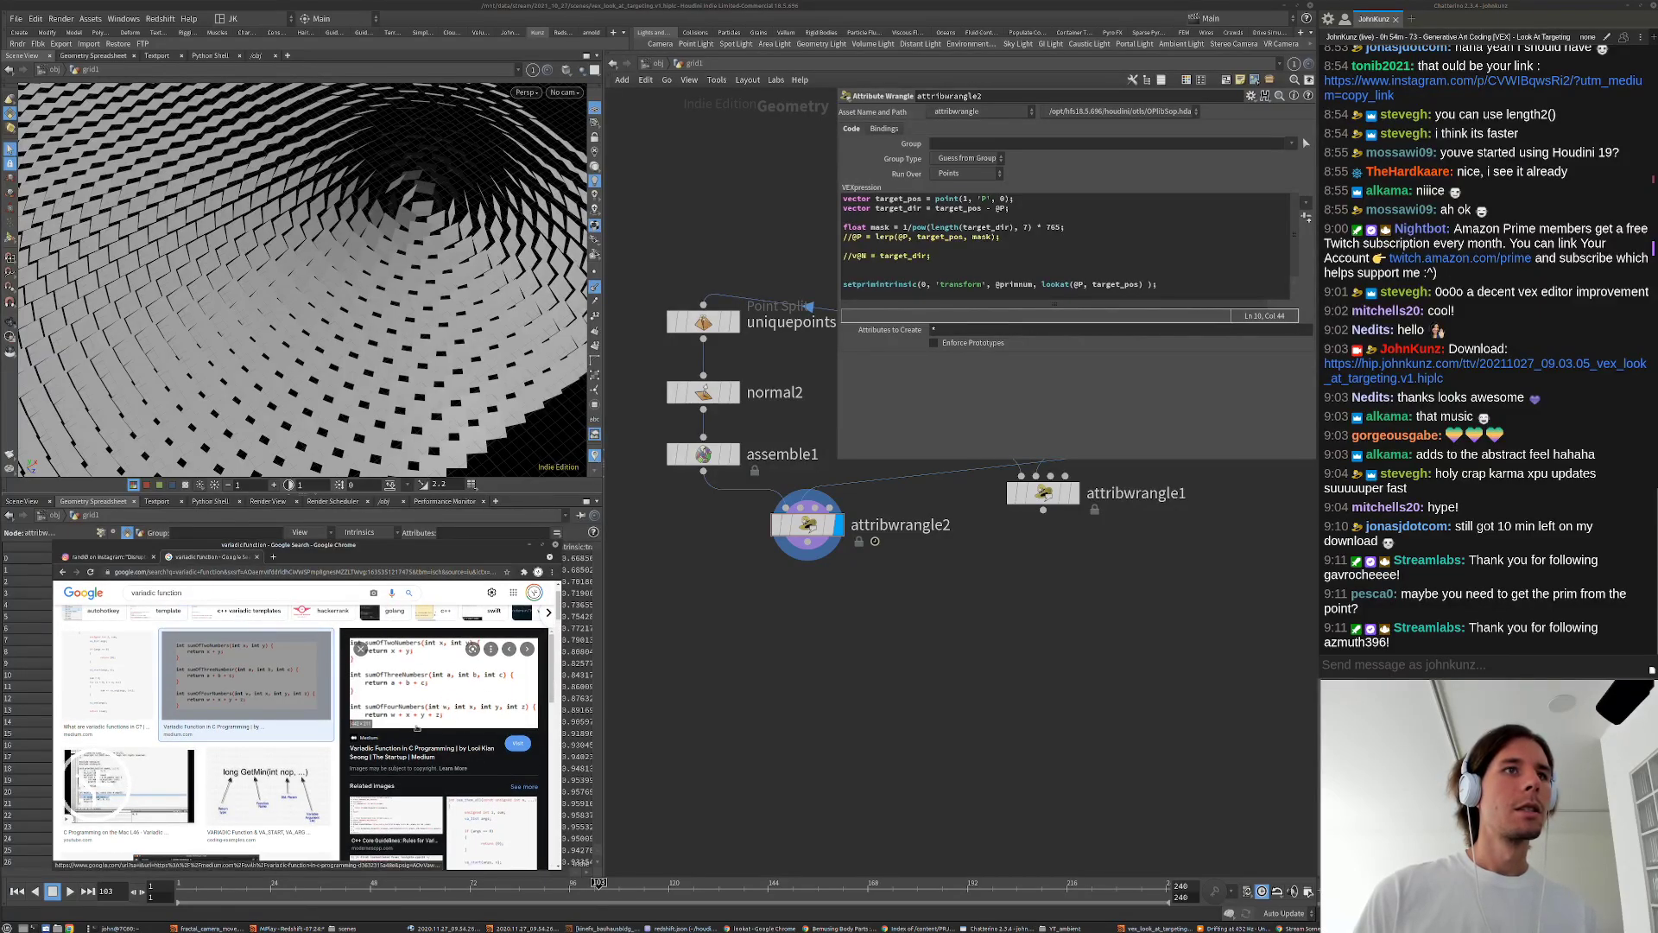
scroll(410, 730, "down", 3)
scroll(438, 718, "down", 4)
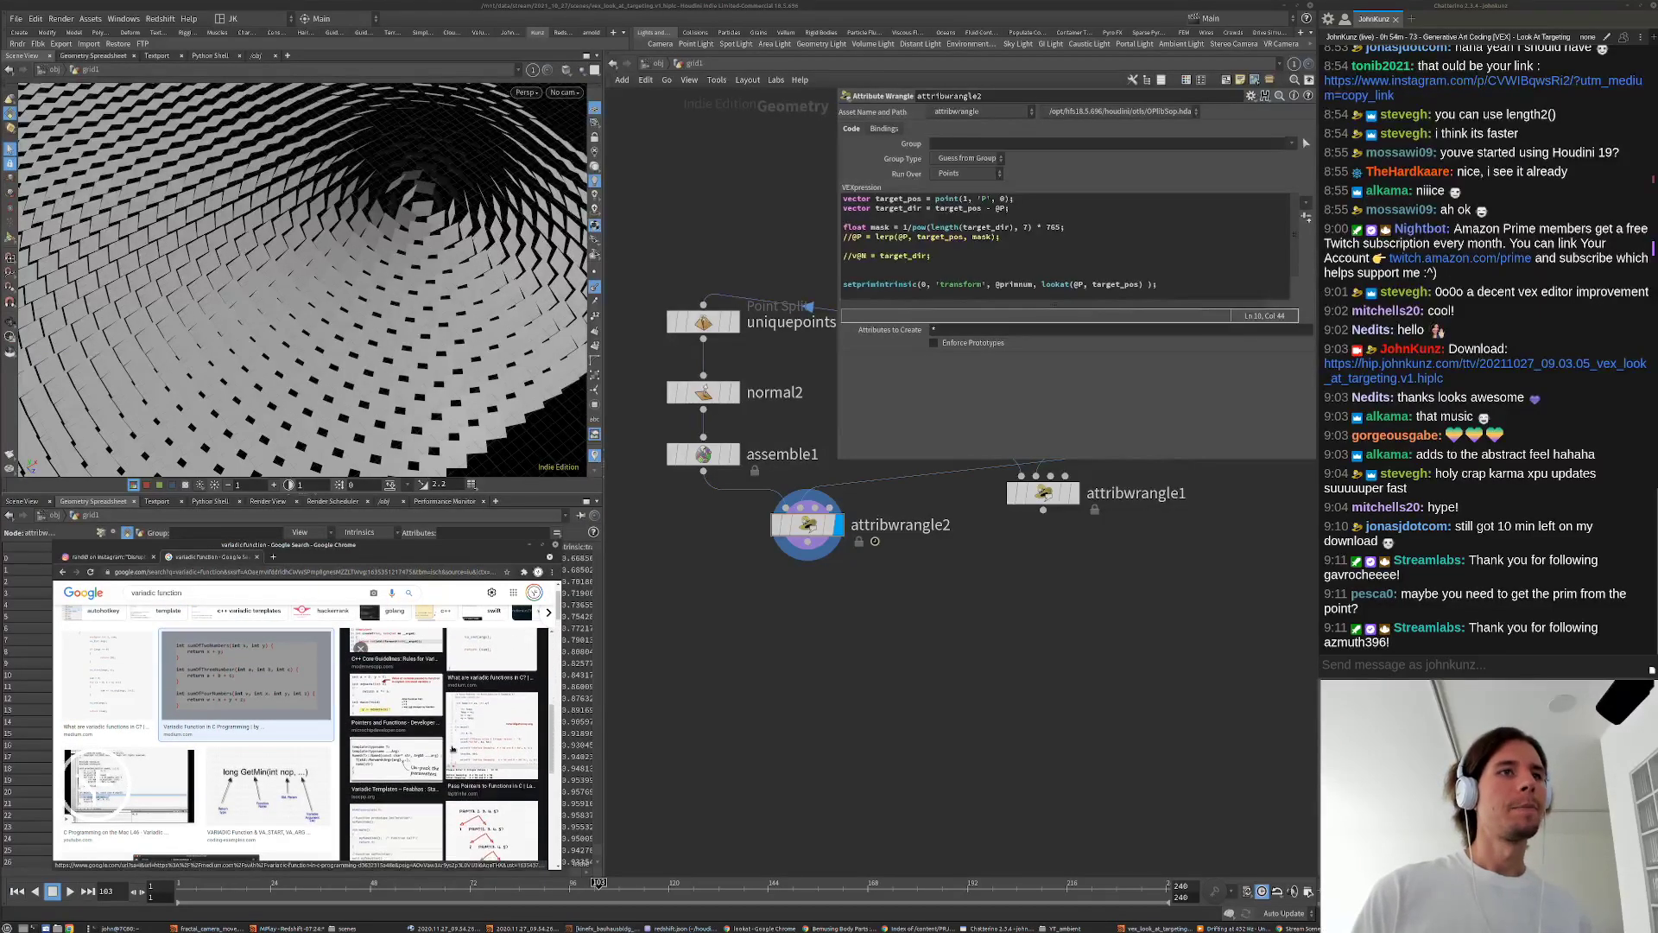
scroll(468, 747, "down", 1)
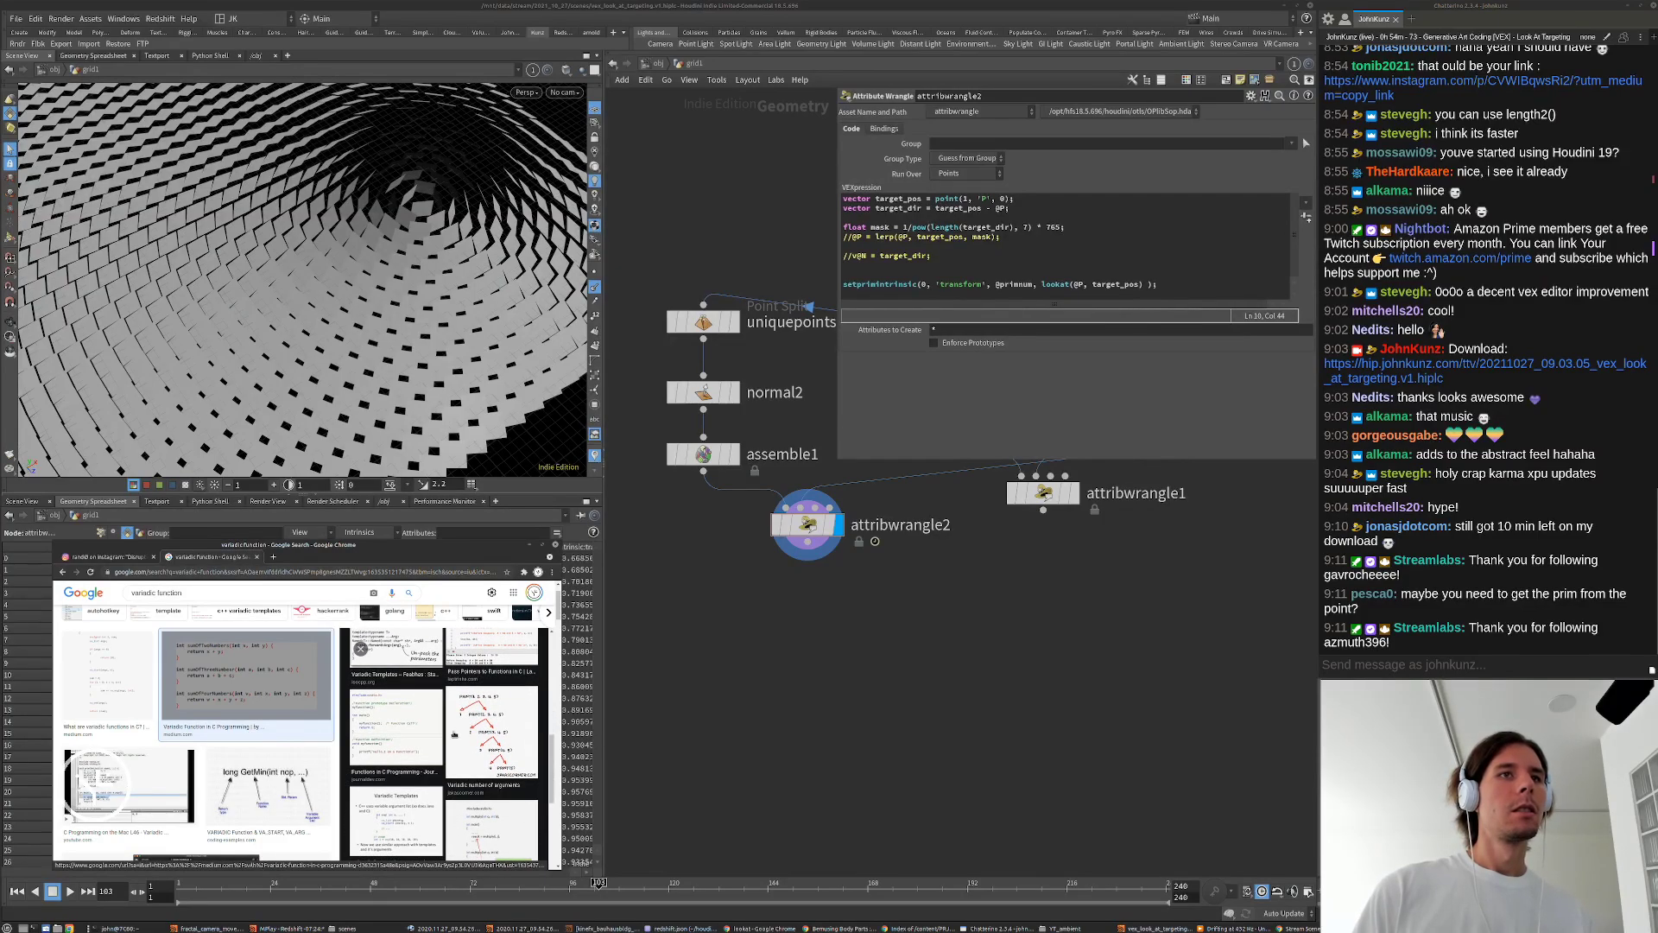
Step: Search Google Images for "overloaded function", and return to the Instagram post with the glowing sphere reference
scroll(449, 741, "up", 4)
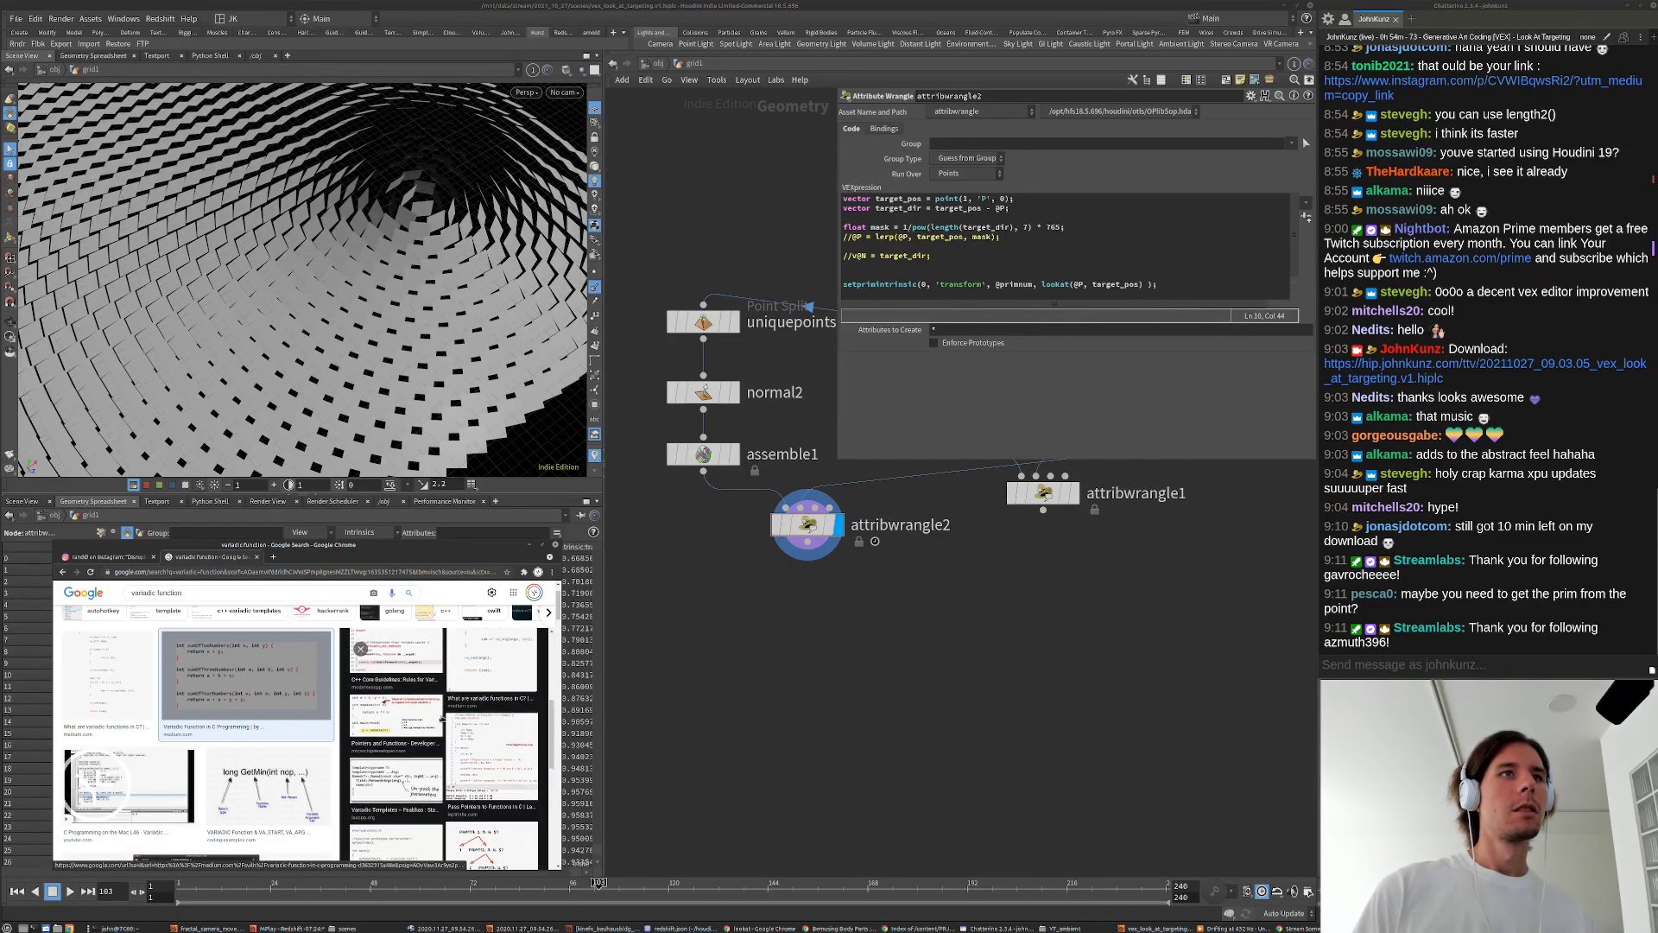
left_click_drag(195, 595, 148, 597)
double_click(147, 596)
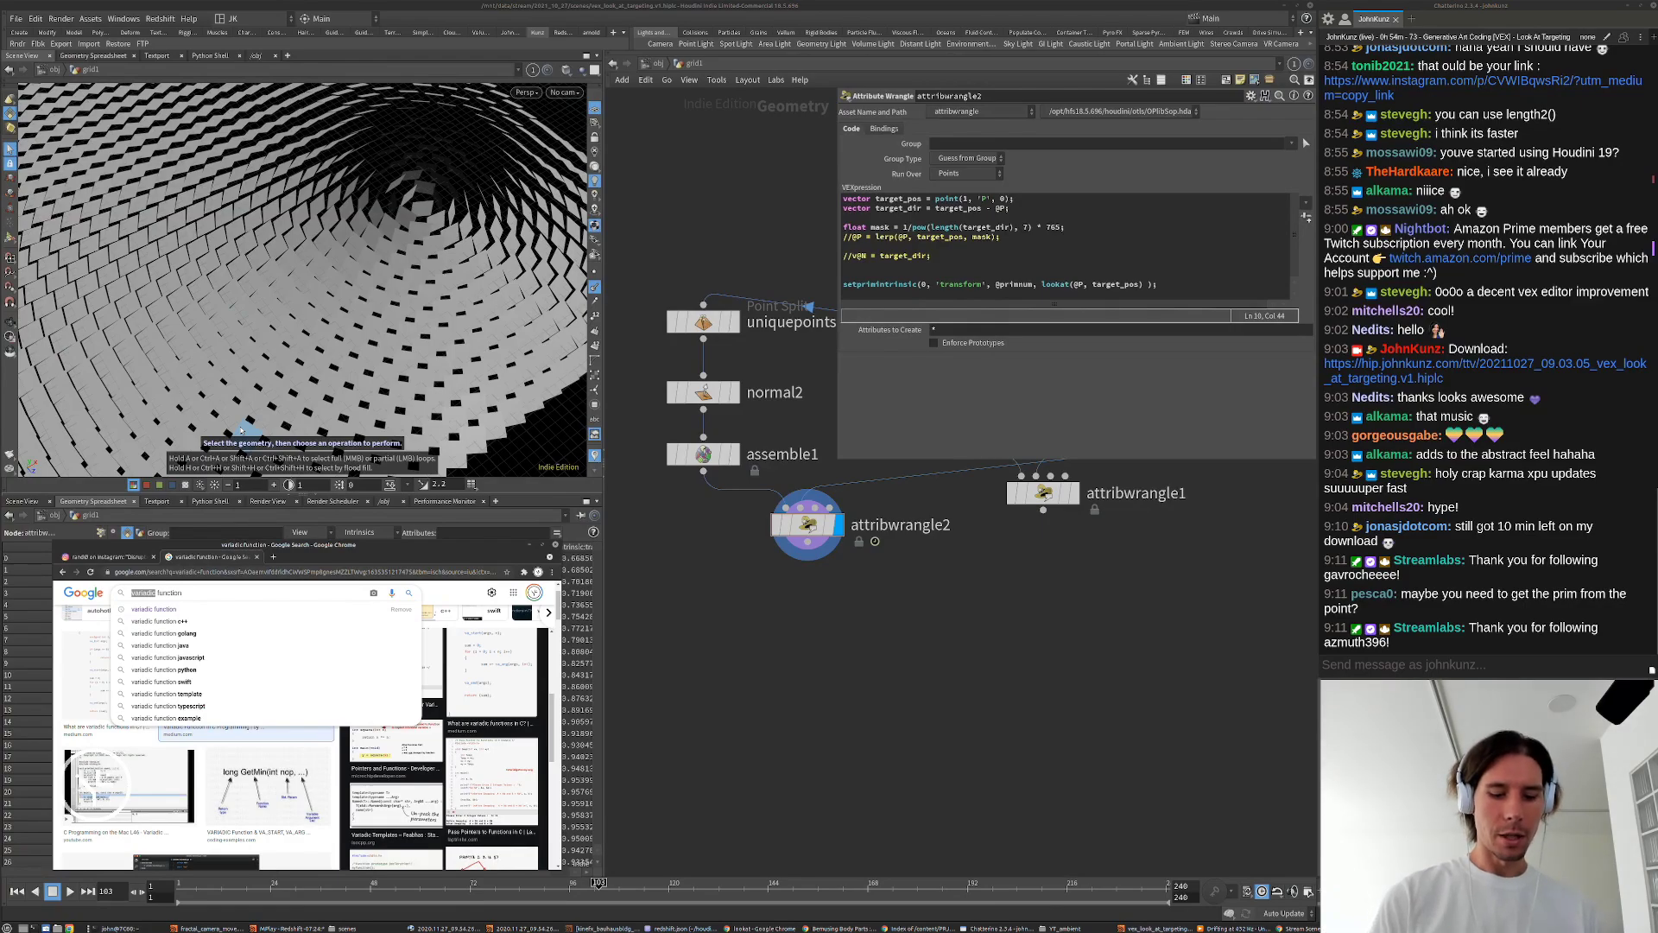
type("overloaded")
key("Return")
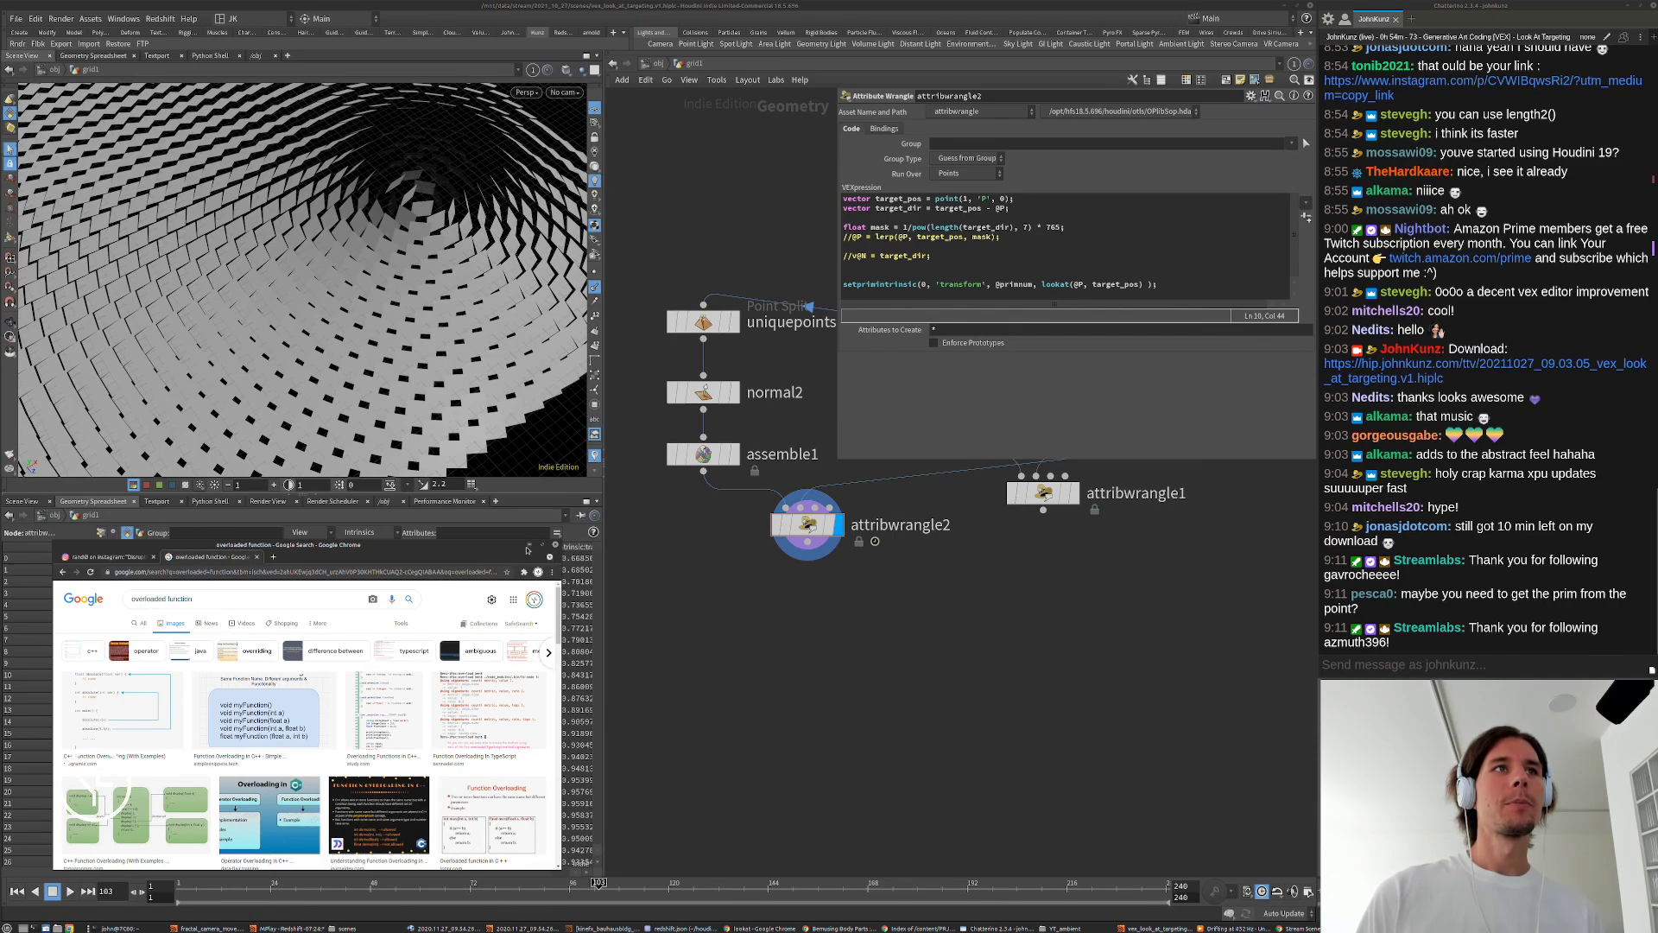
left_click(106, 557)
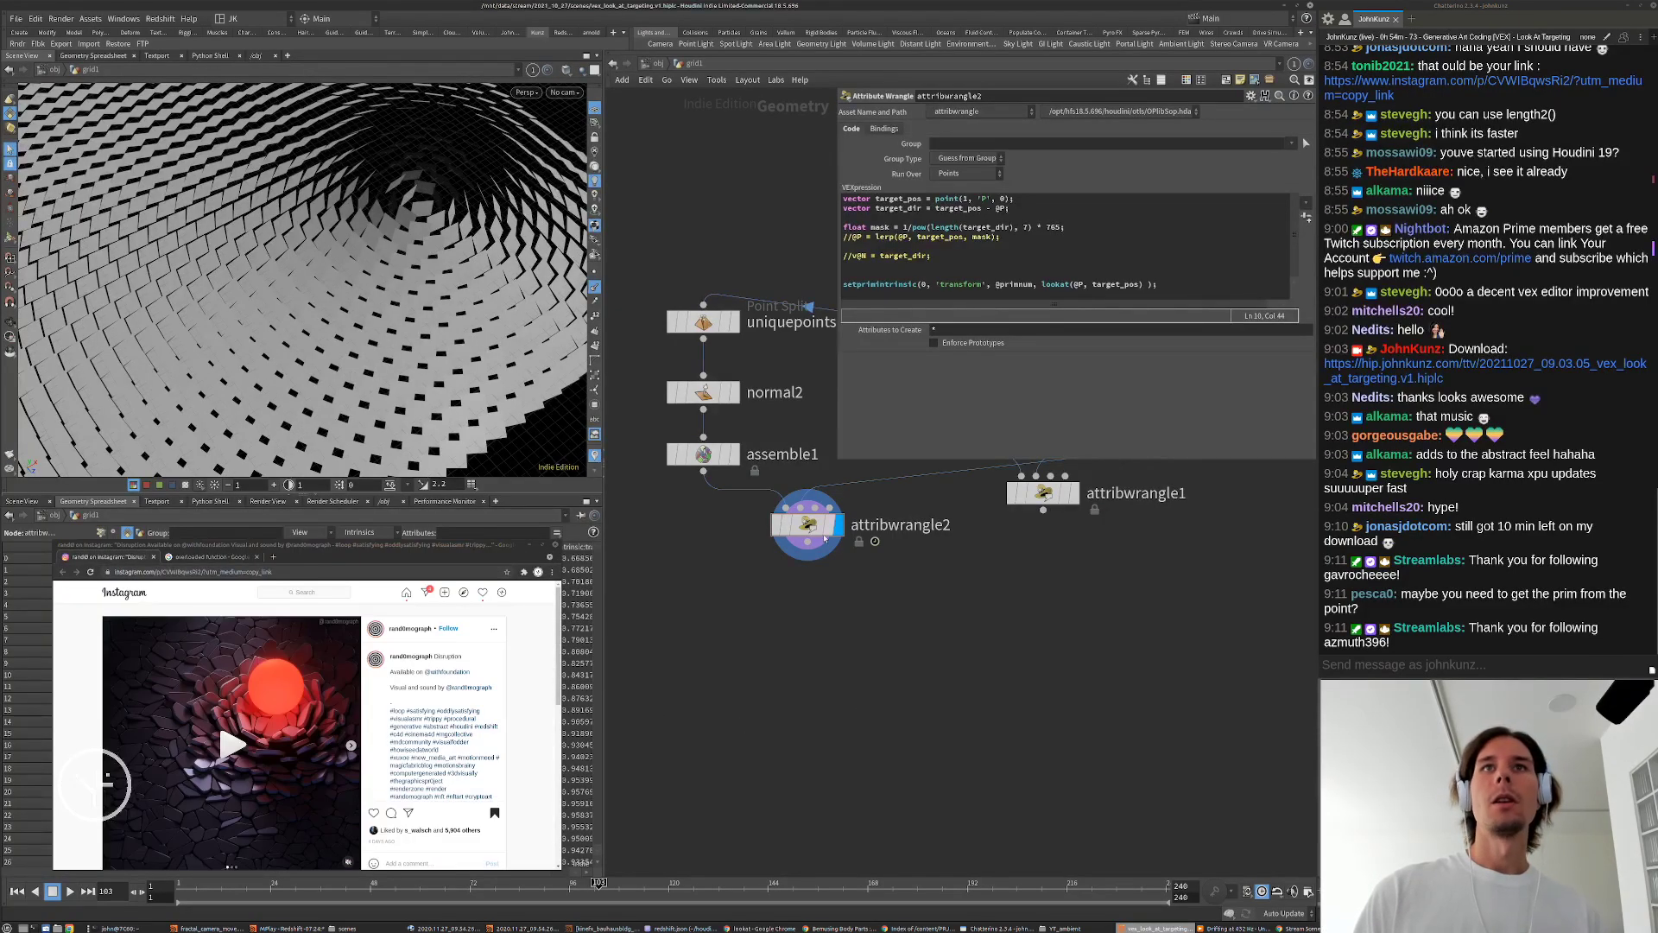
Step: Reset the timeline to frame 1 and examine how the grid tiles orient around the target in the viewport
left_click_drag(452, 326, 289, 316)
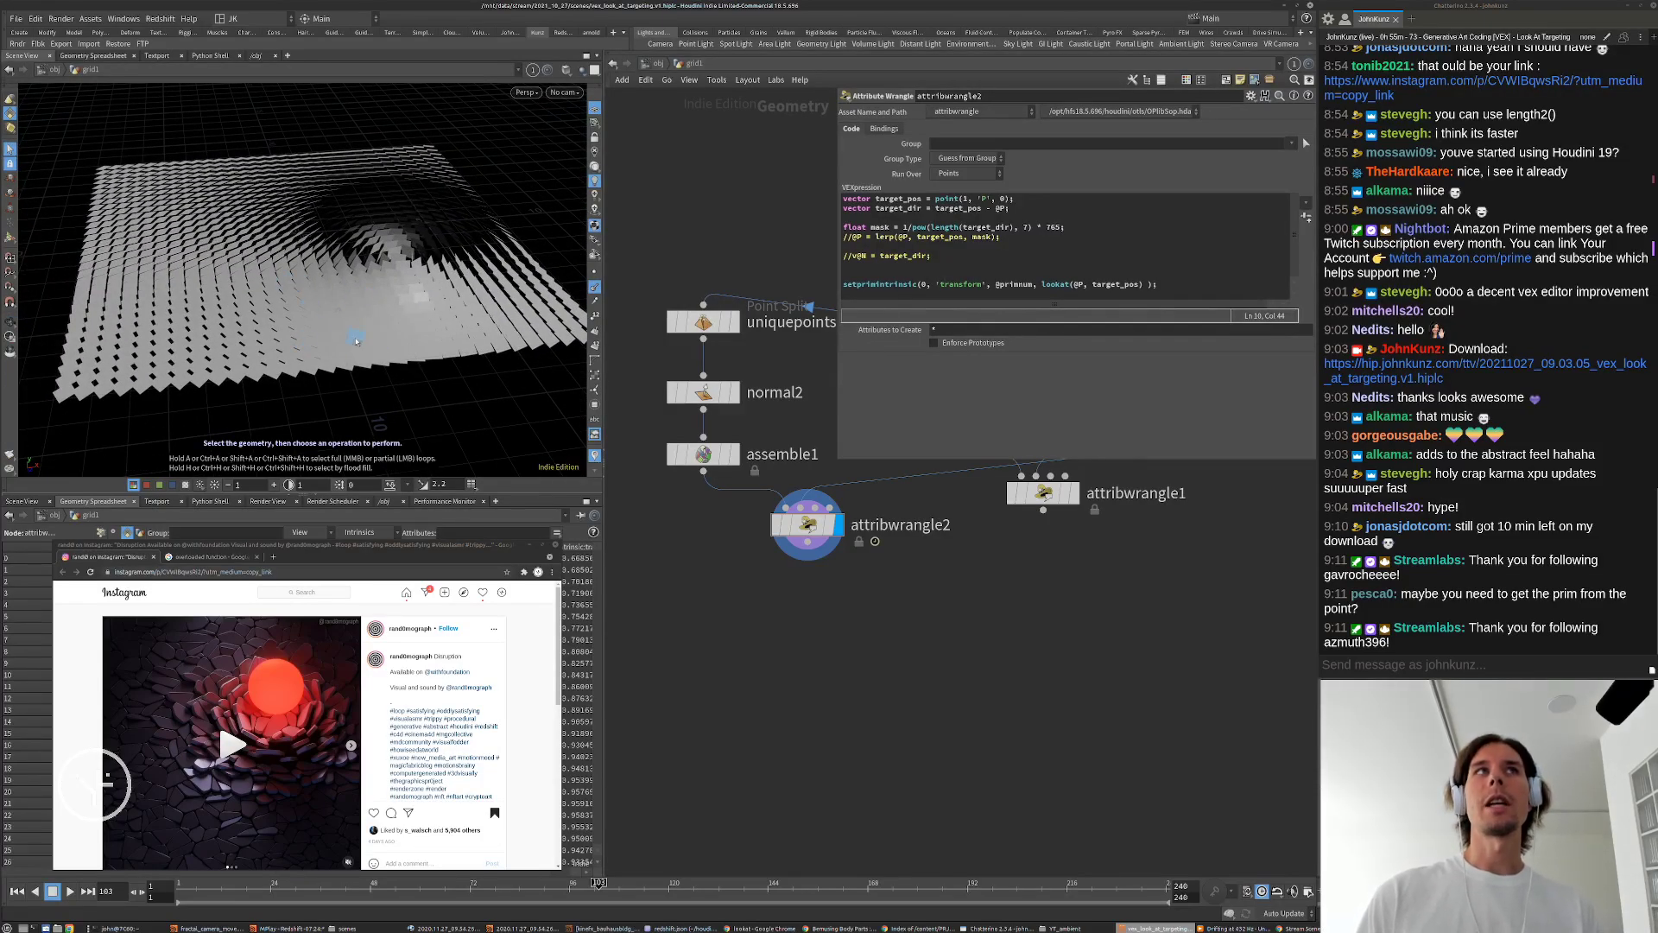
key("ctrl+Up")
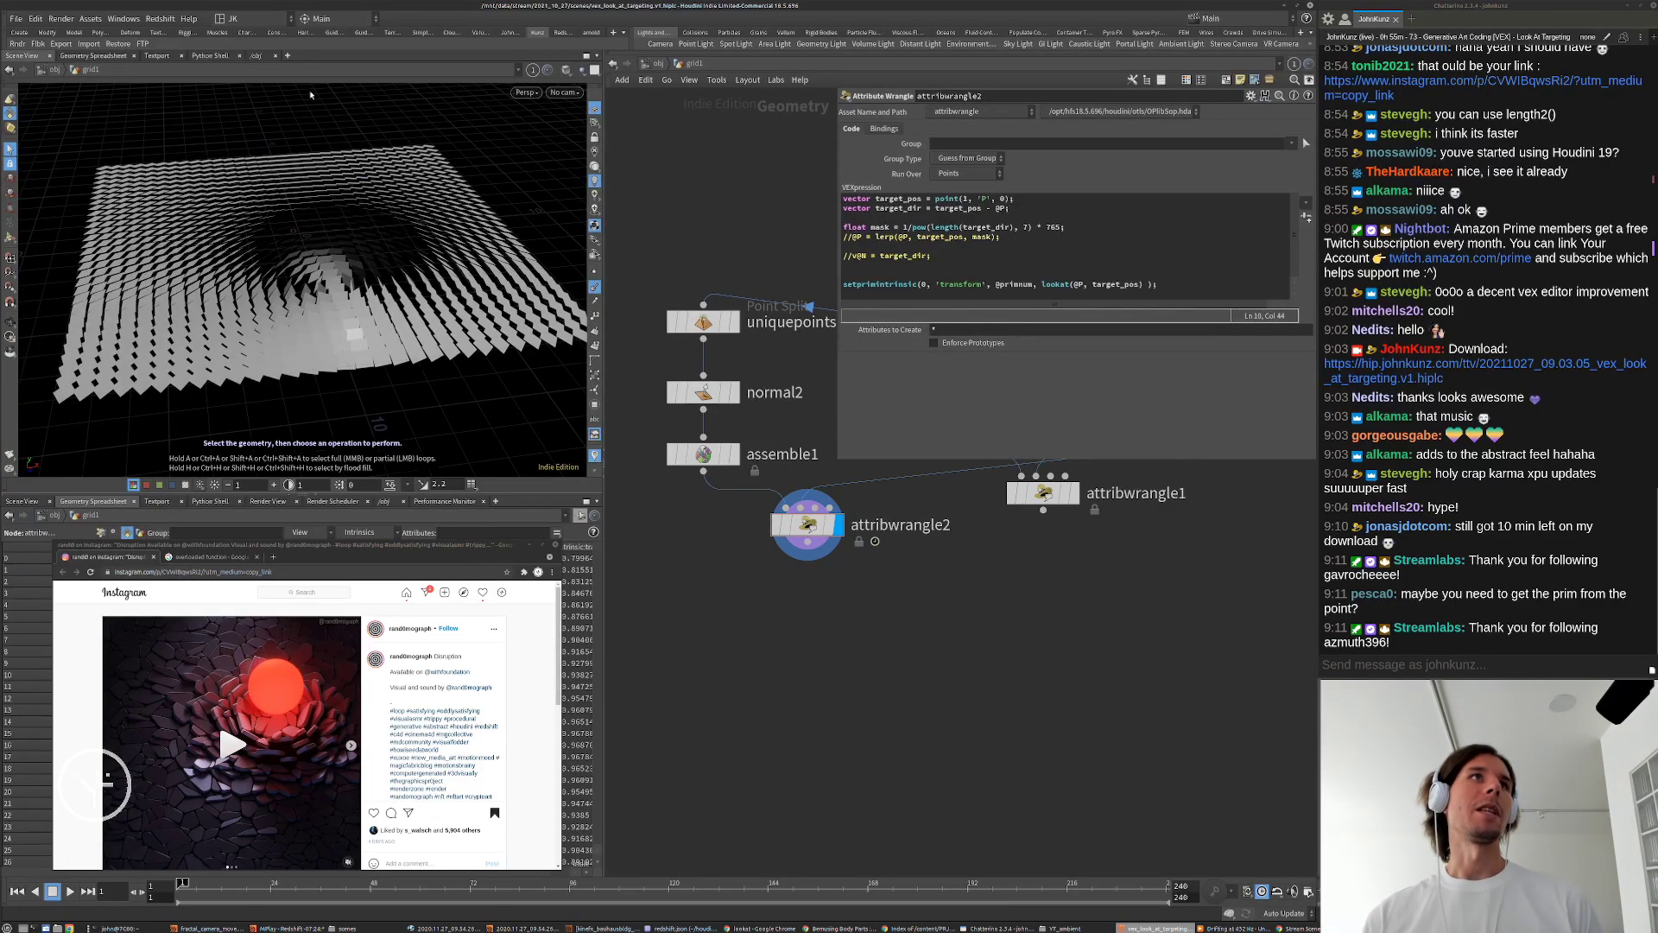
left_click_drag(379, 437, 402, 405, "alt")
right_click_drag(402, 406, 449, 266, "alt")
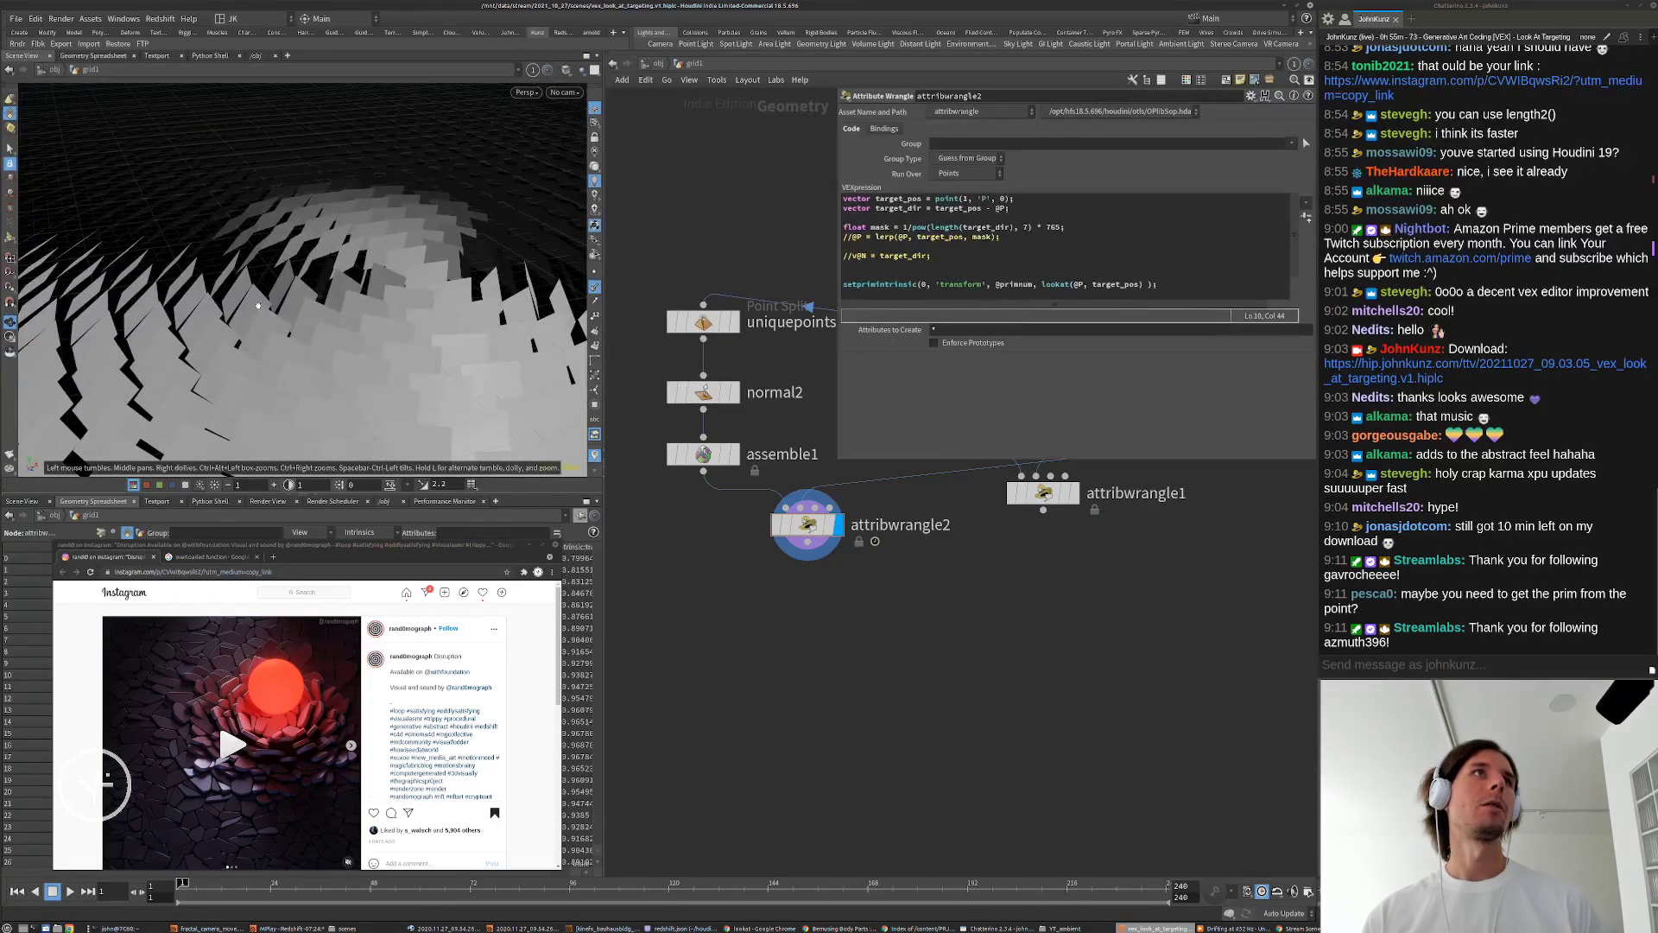
left_click_drag(418, 262, 484, 367)
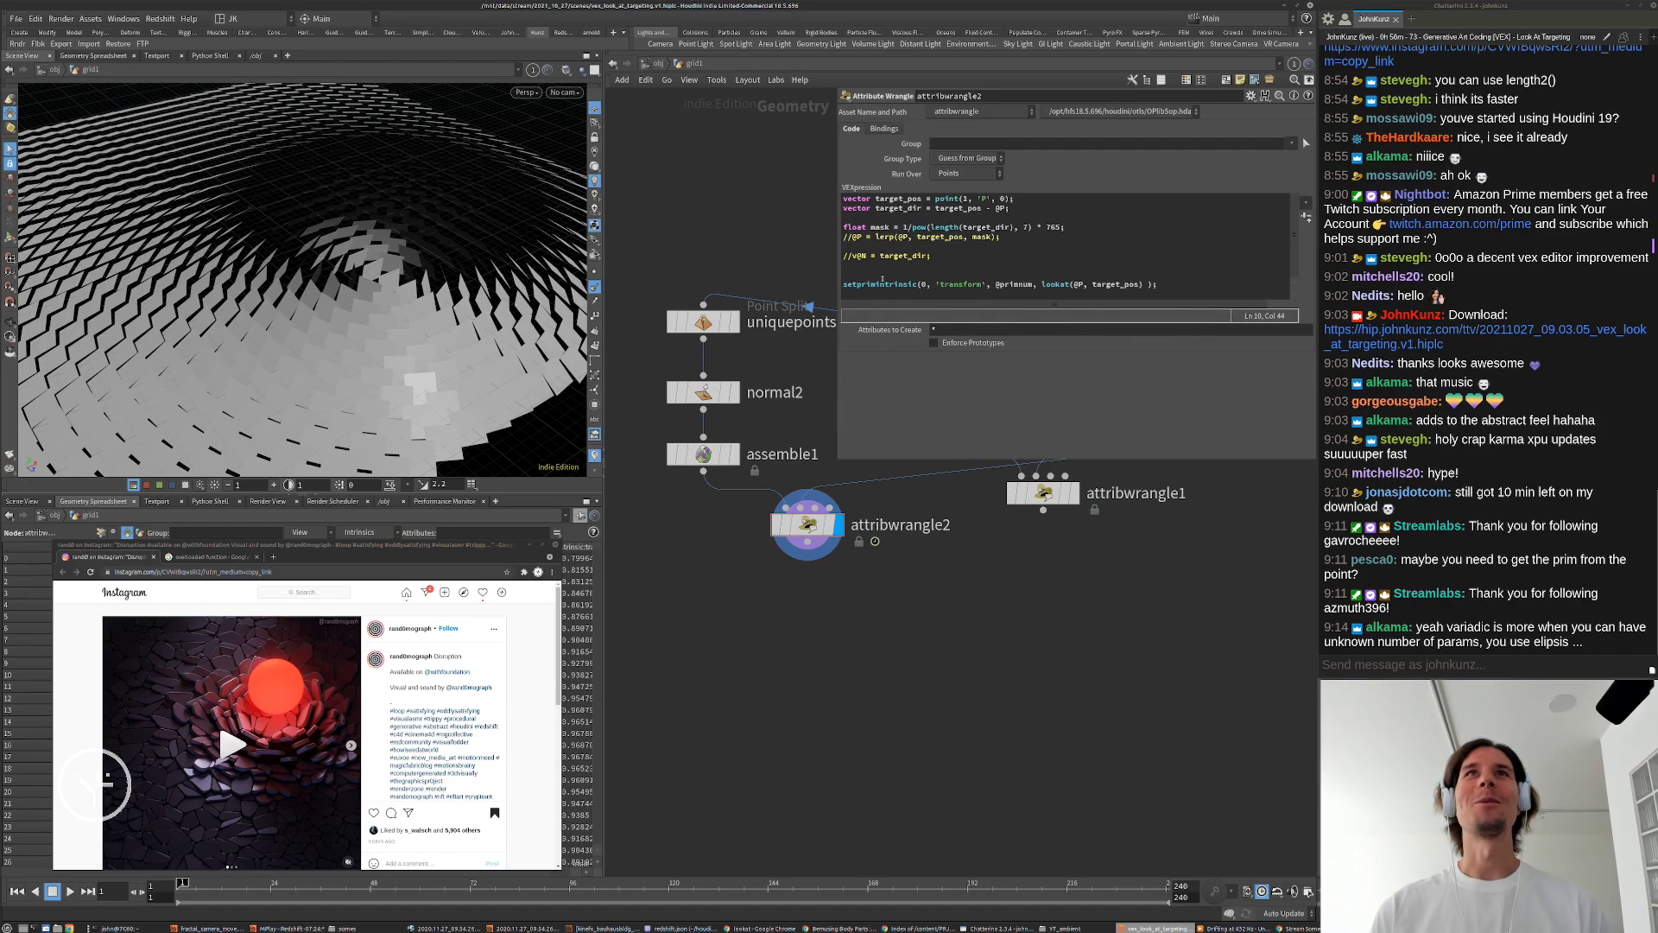
left_click_drag(250, 300, 271, 322)
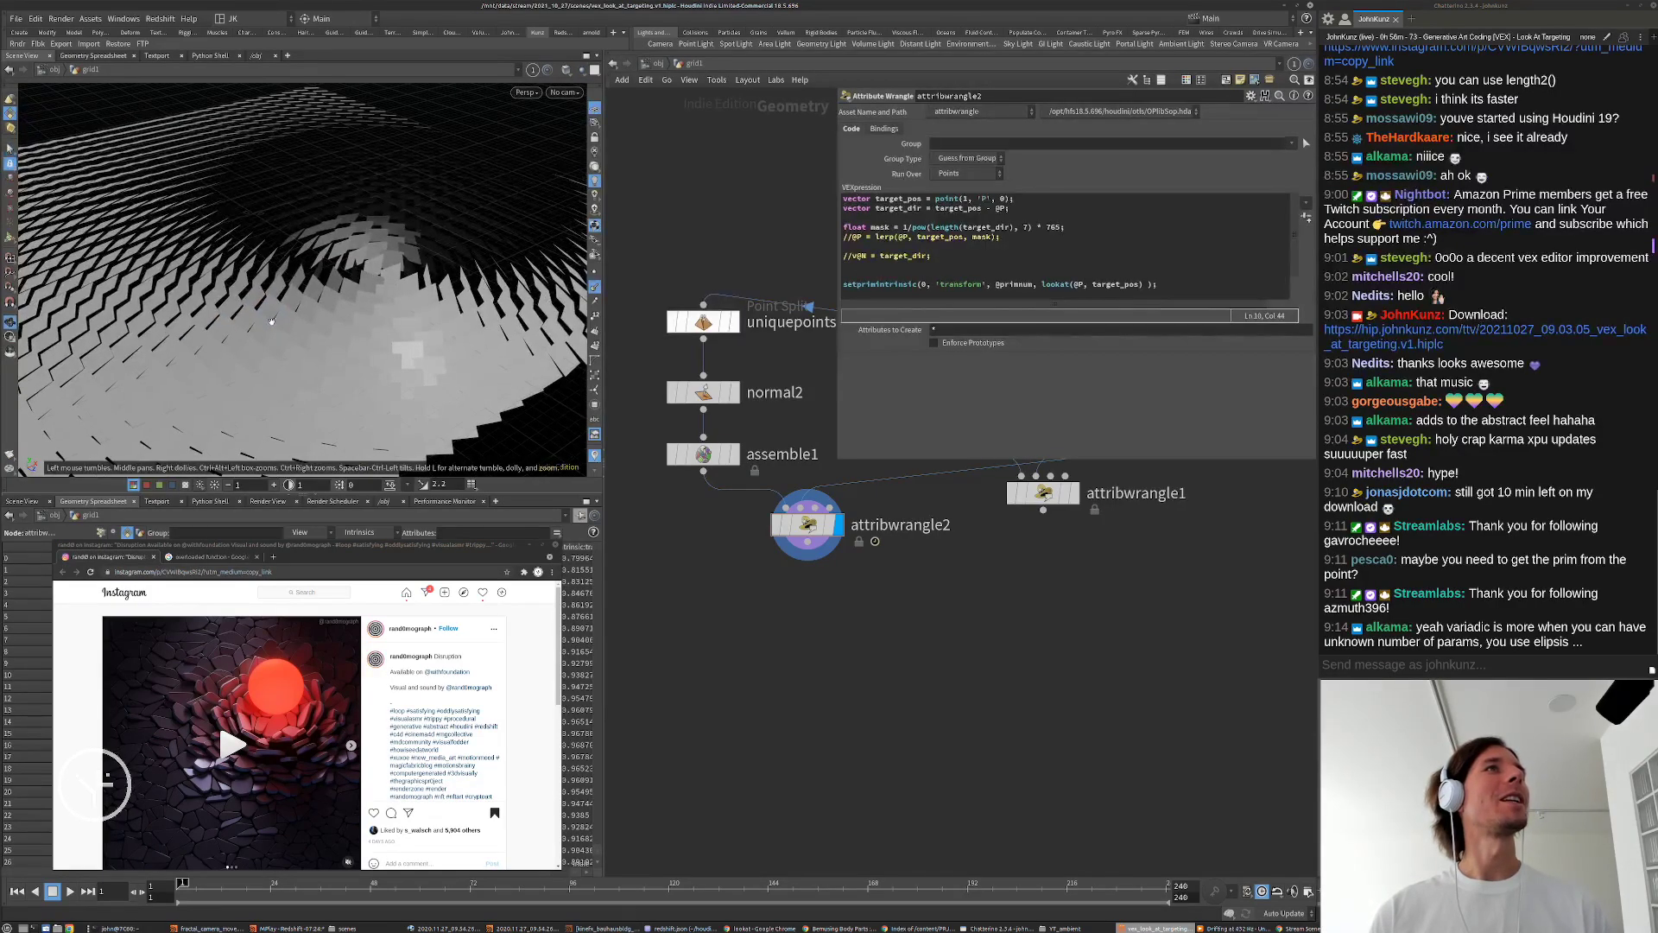
middle_click_drag(272, 321, 316, 265)
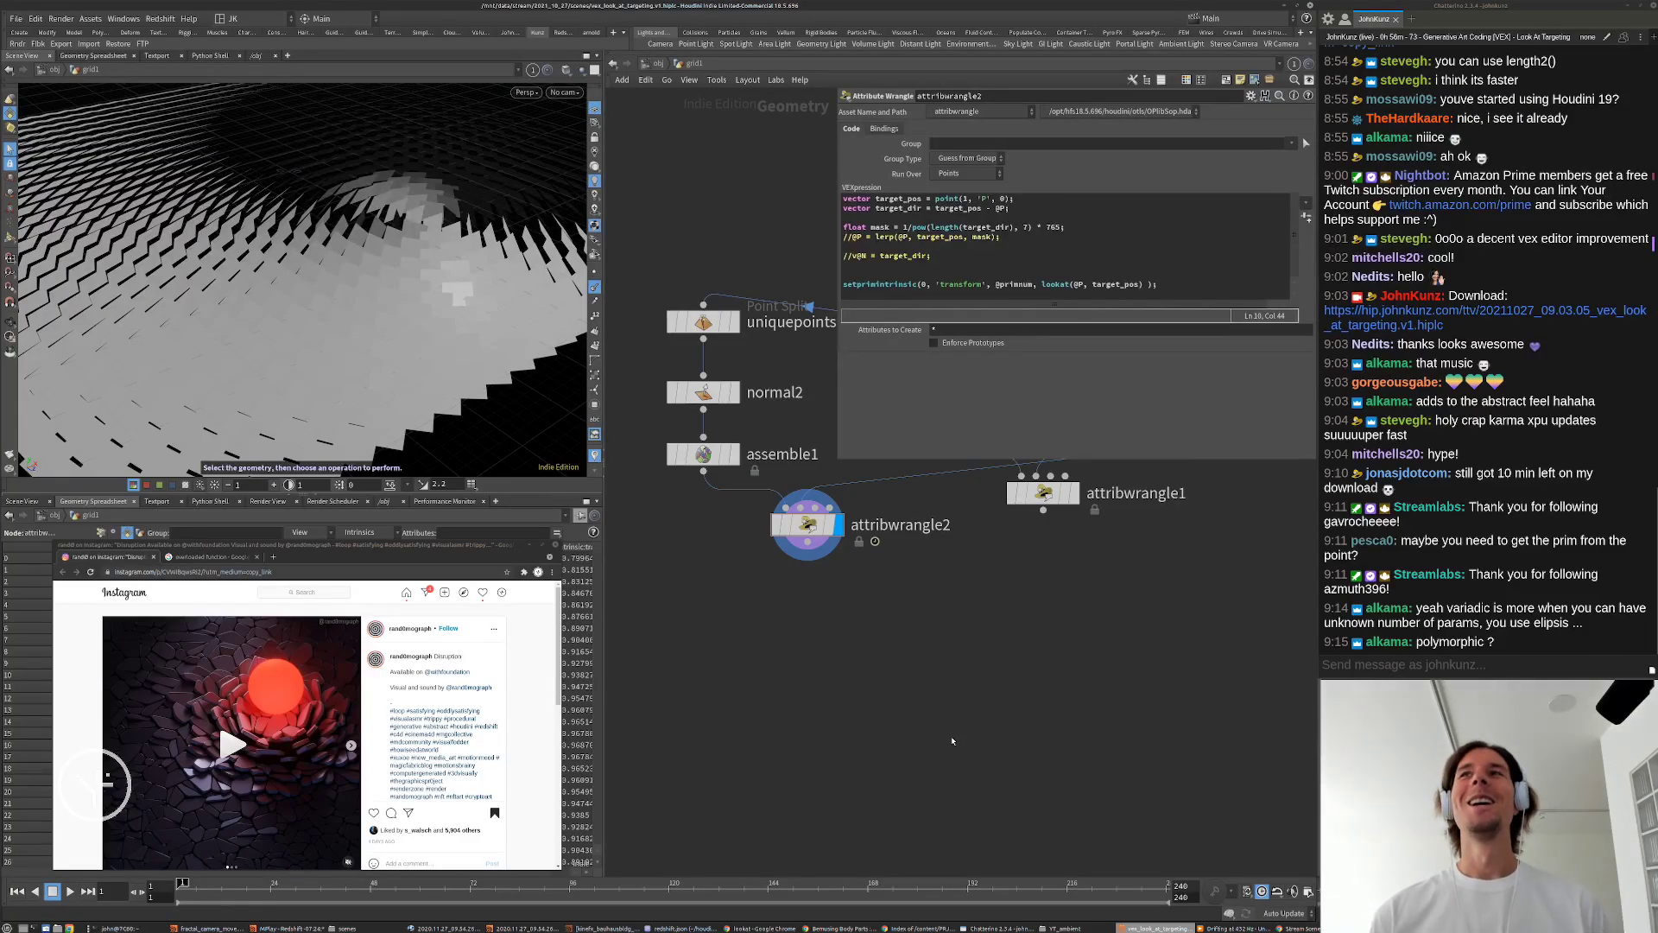
Step: In the attribwrangle2 code, cut the lookat(@P, target_pos) argument from the setprimintrinsic call and comment out that line
left_click(843, 285)
key("BackSpace")
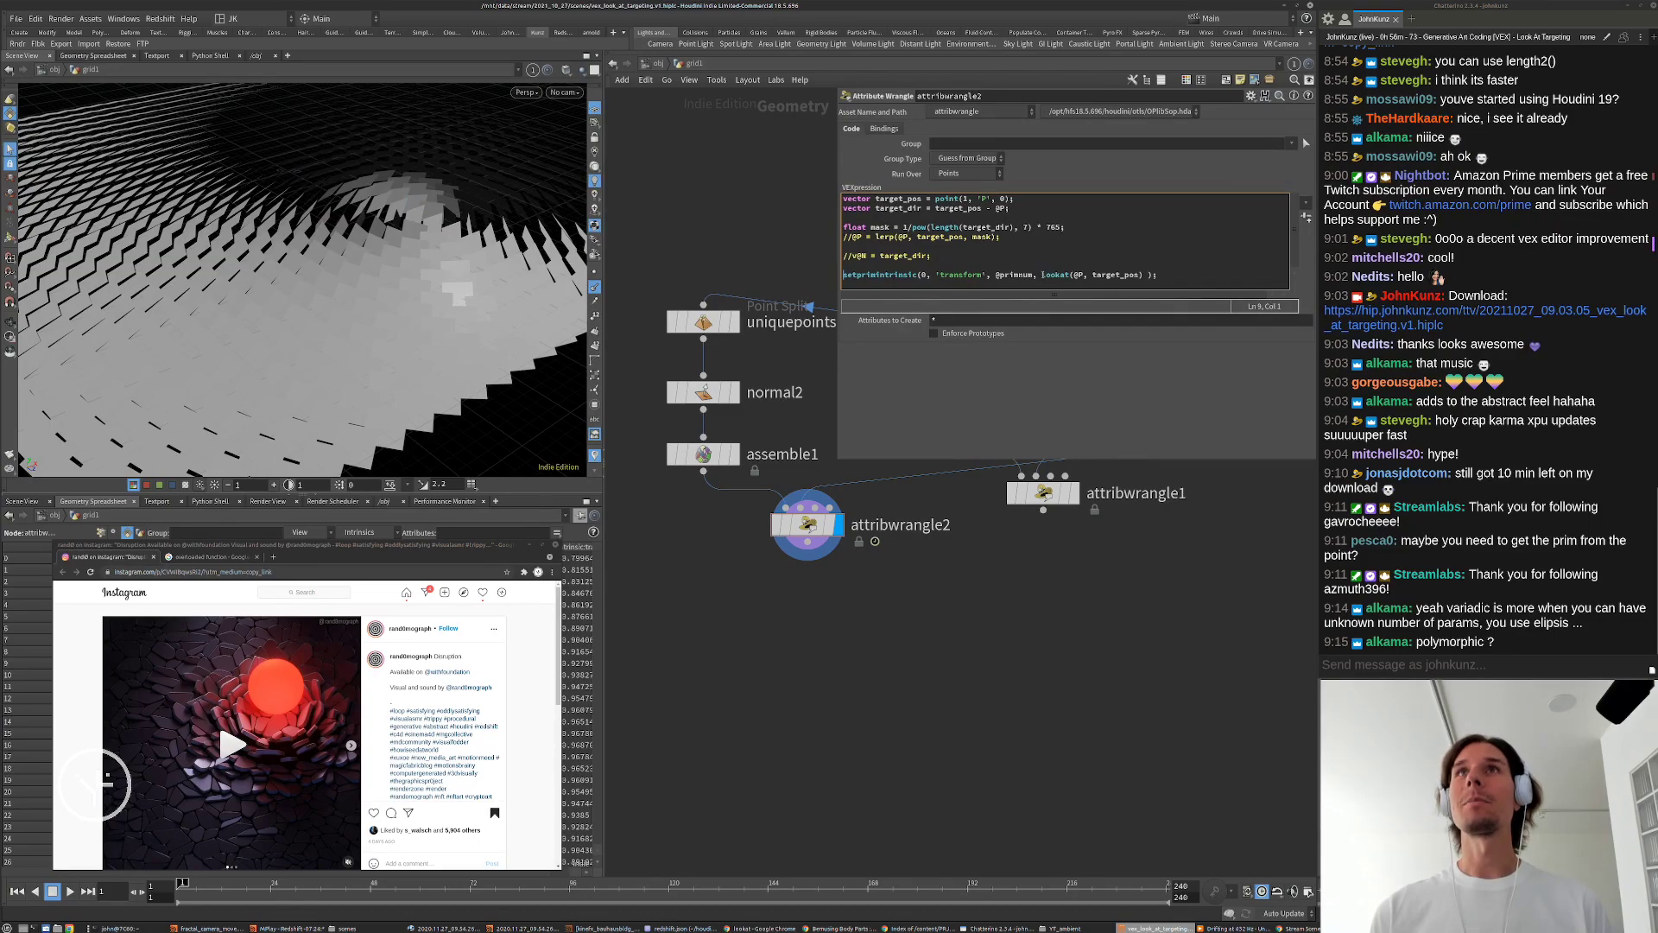
left_click_drag(1042, 274, 1148, 275)
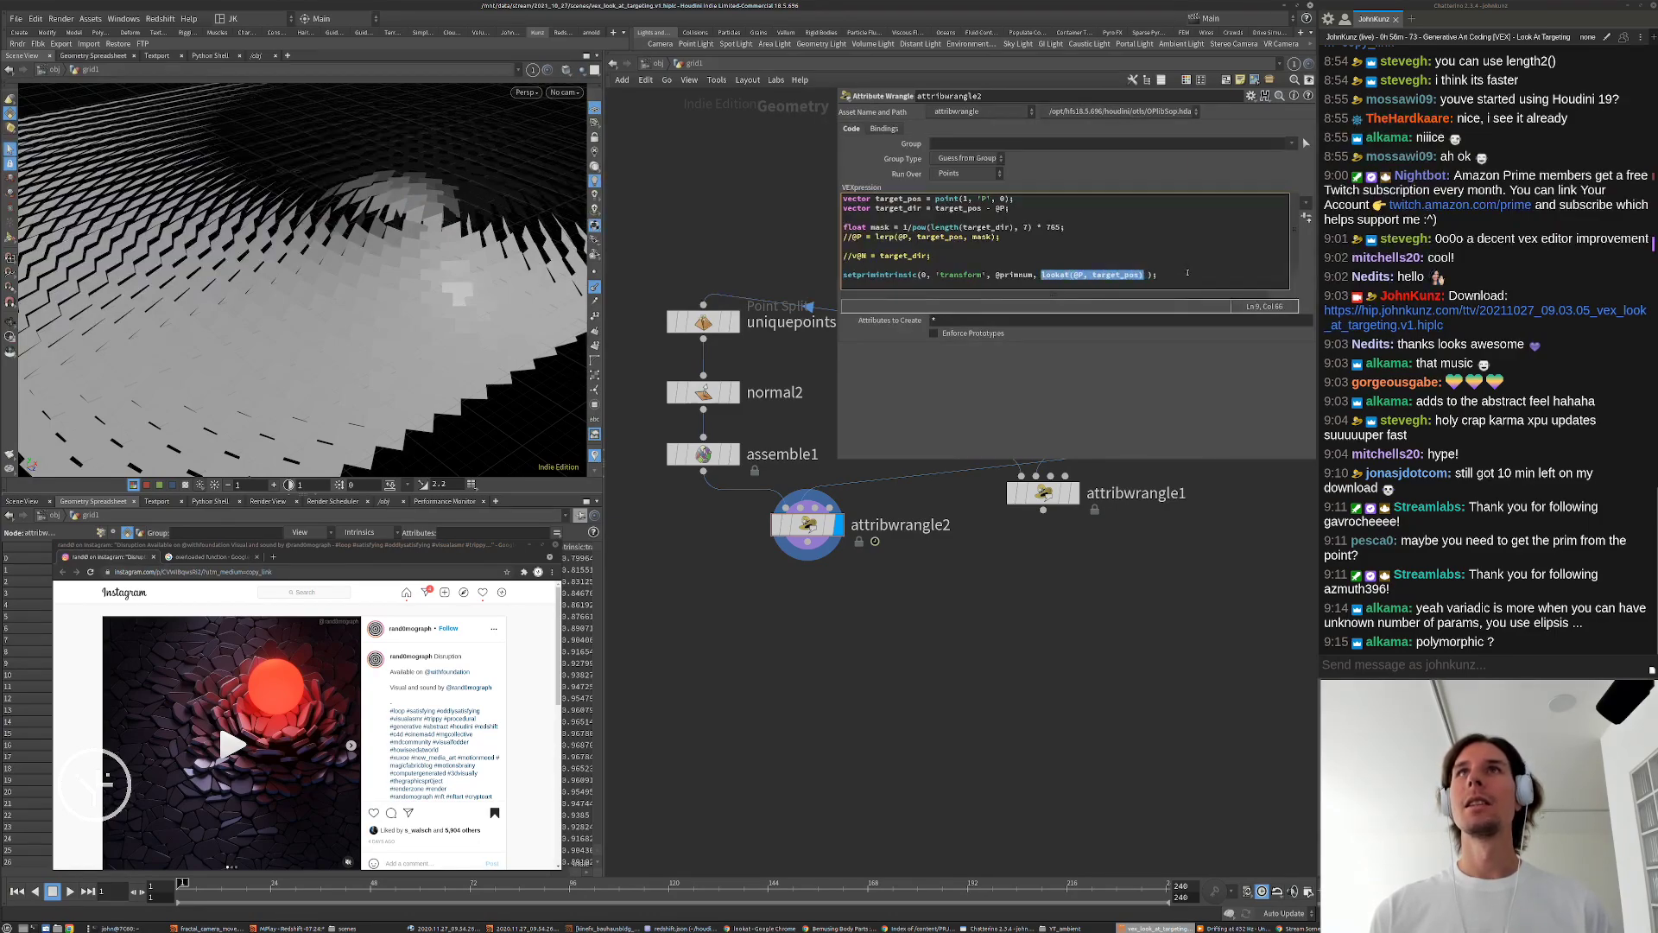
key("BackSpace")
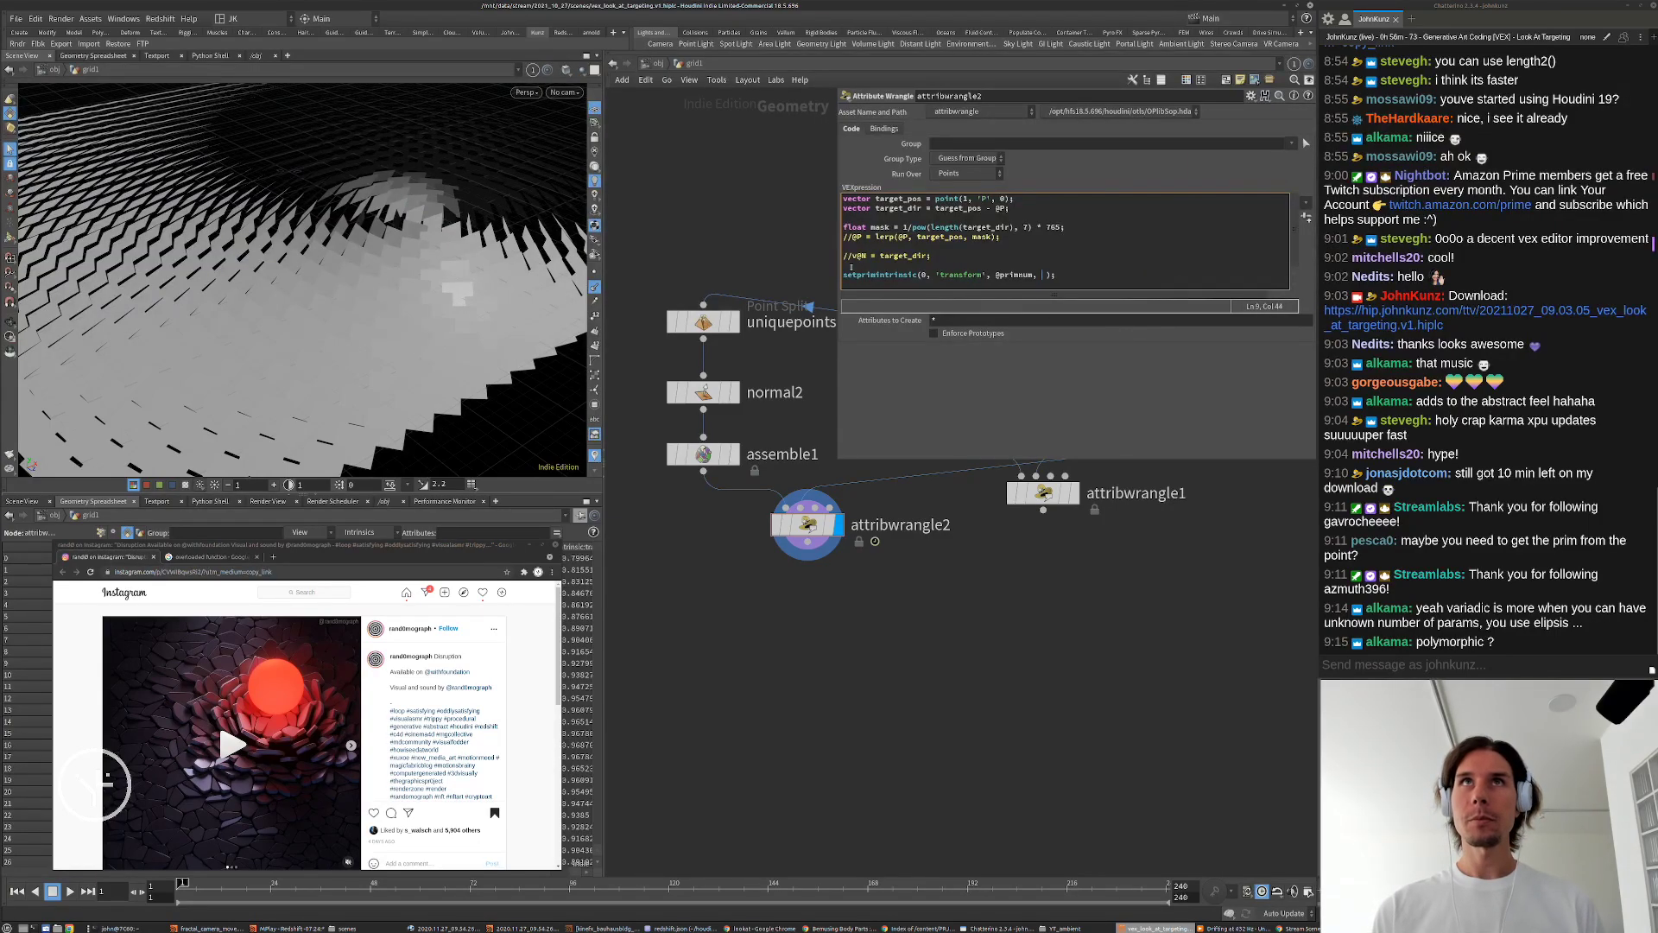
left_click(845, 274)
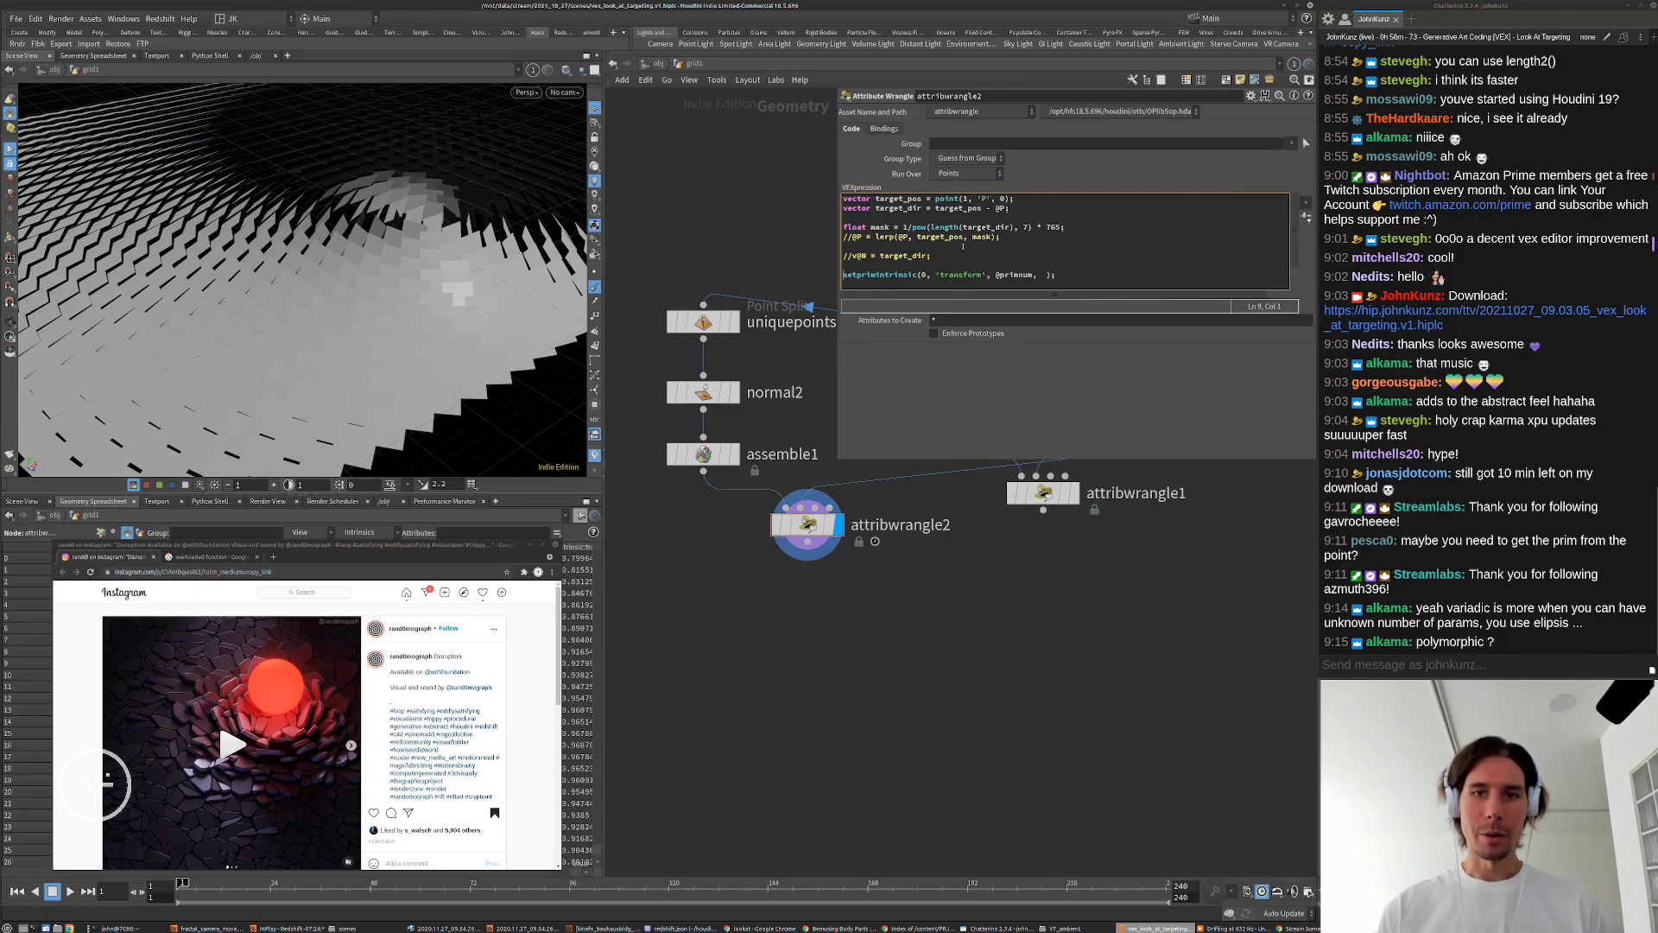
type("//")
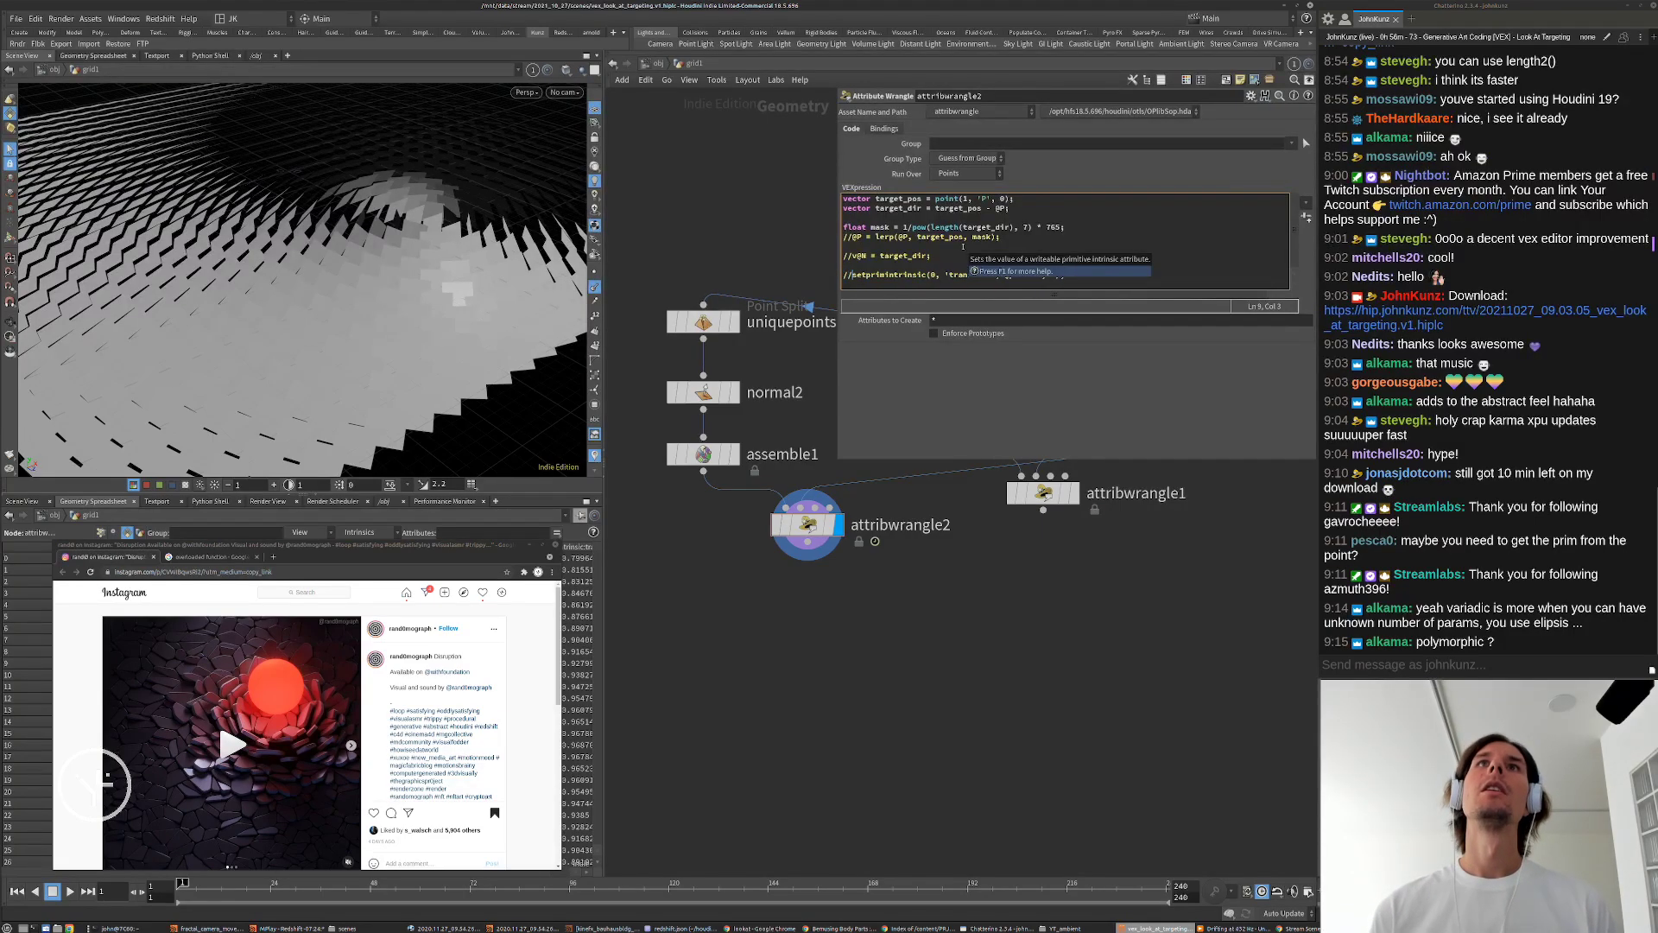
left_click(971, 258)
key("Return")
key("Return")
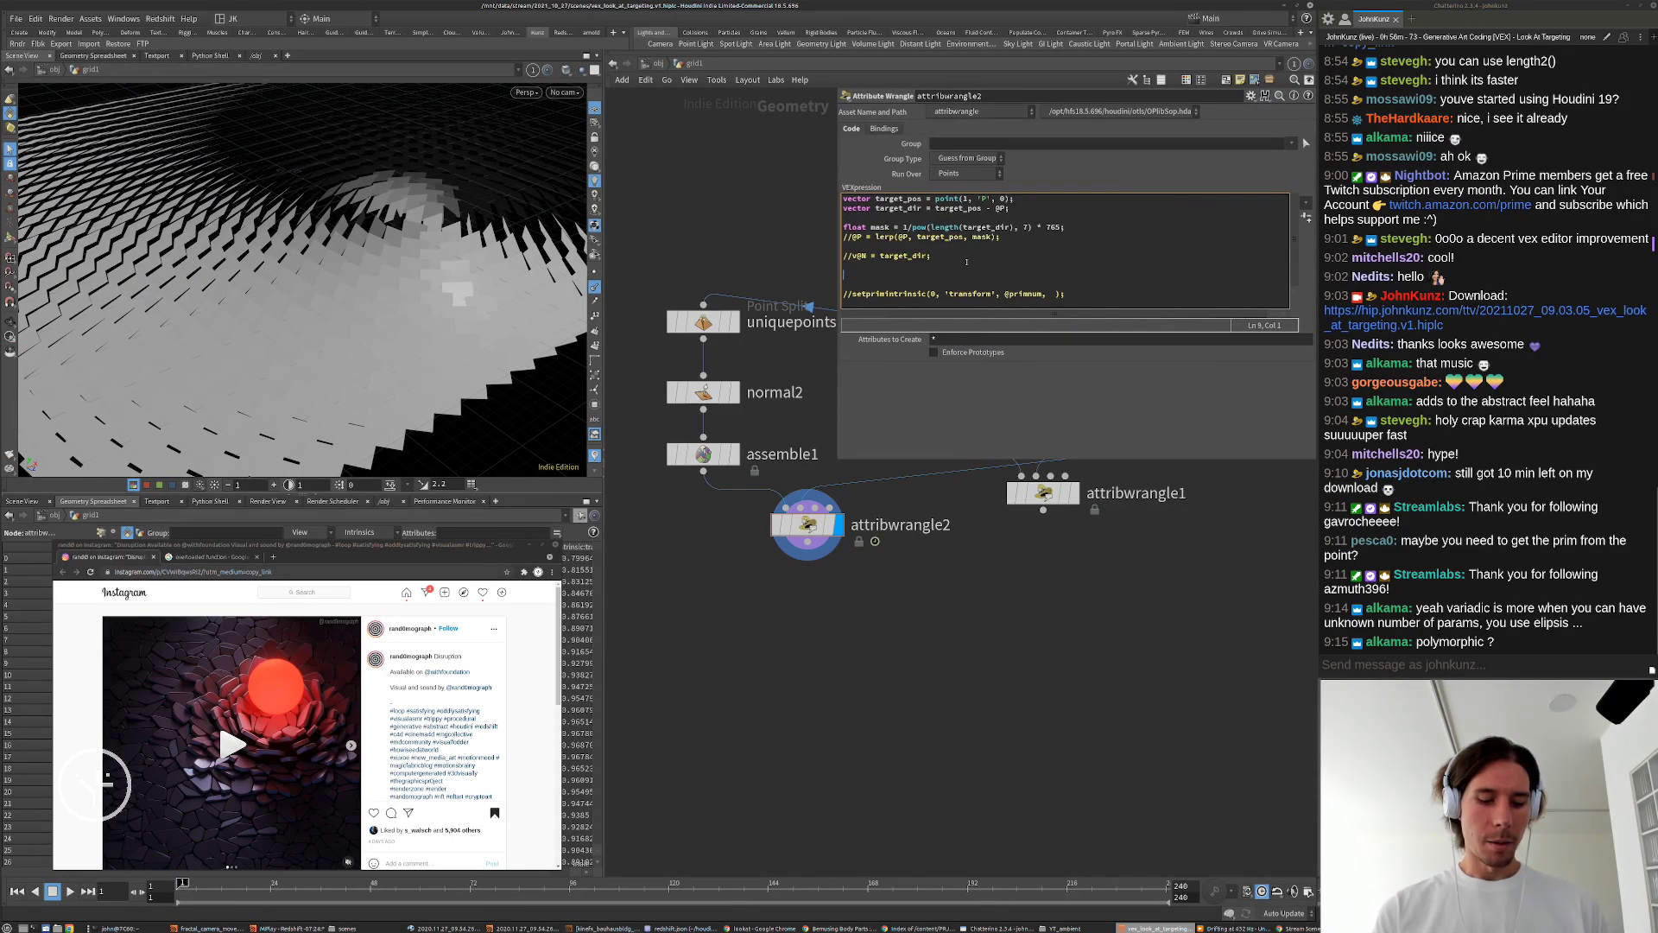
type("m")
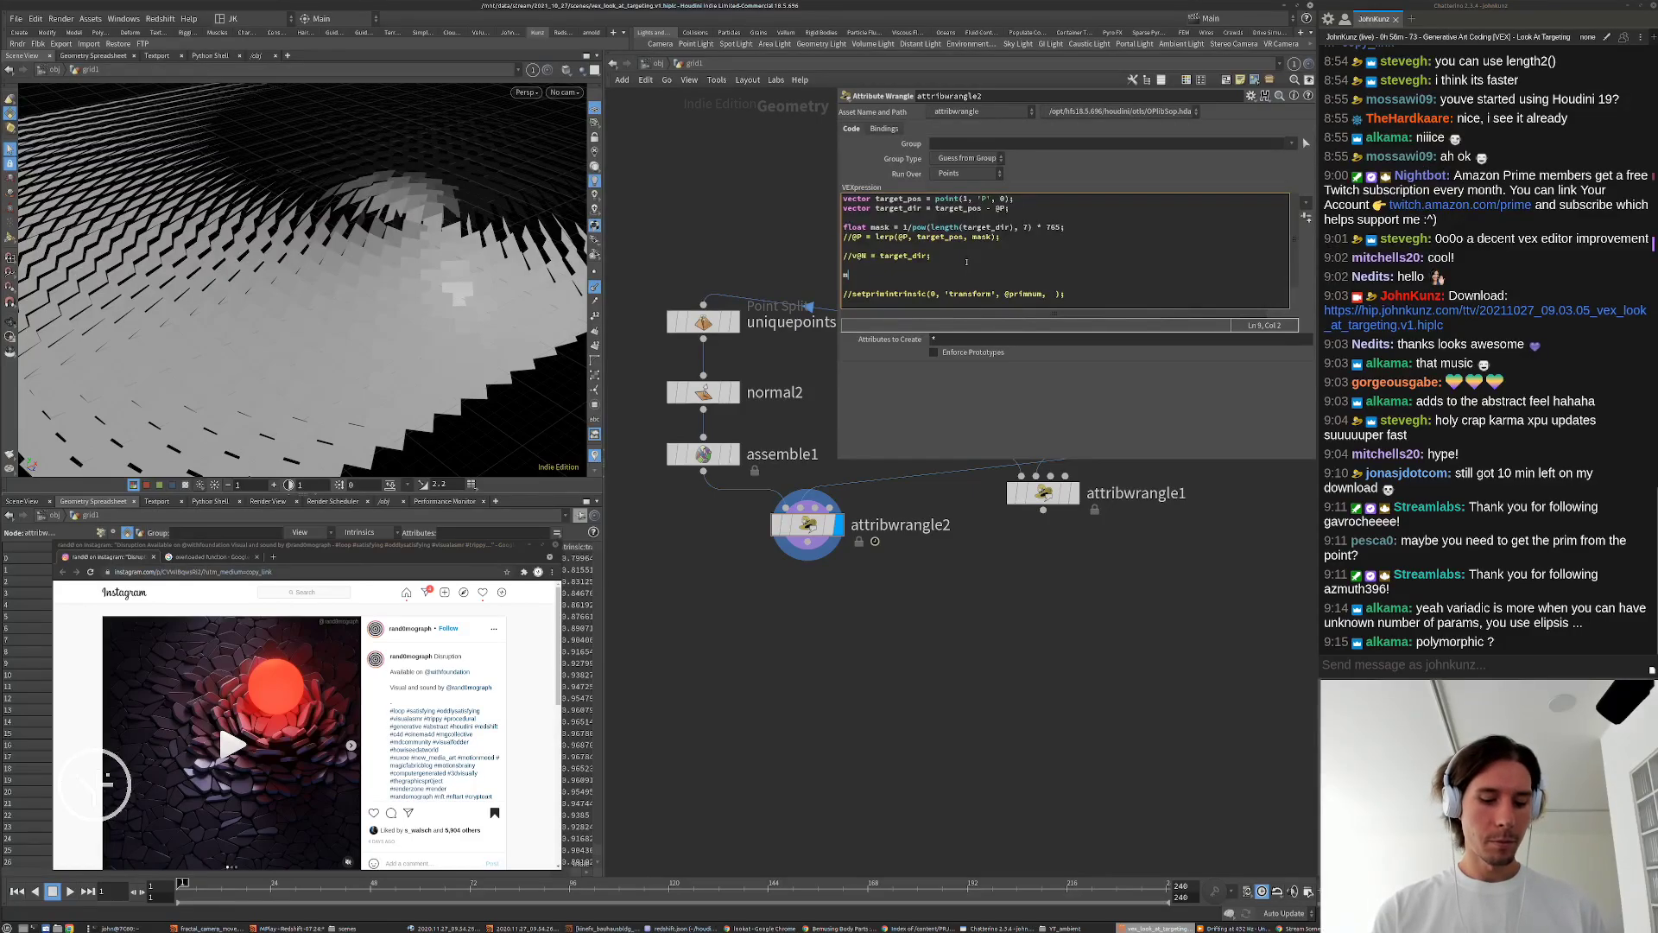
type("atrix3")
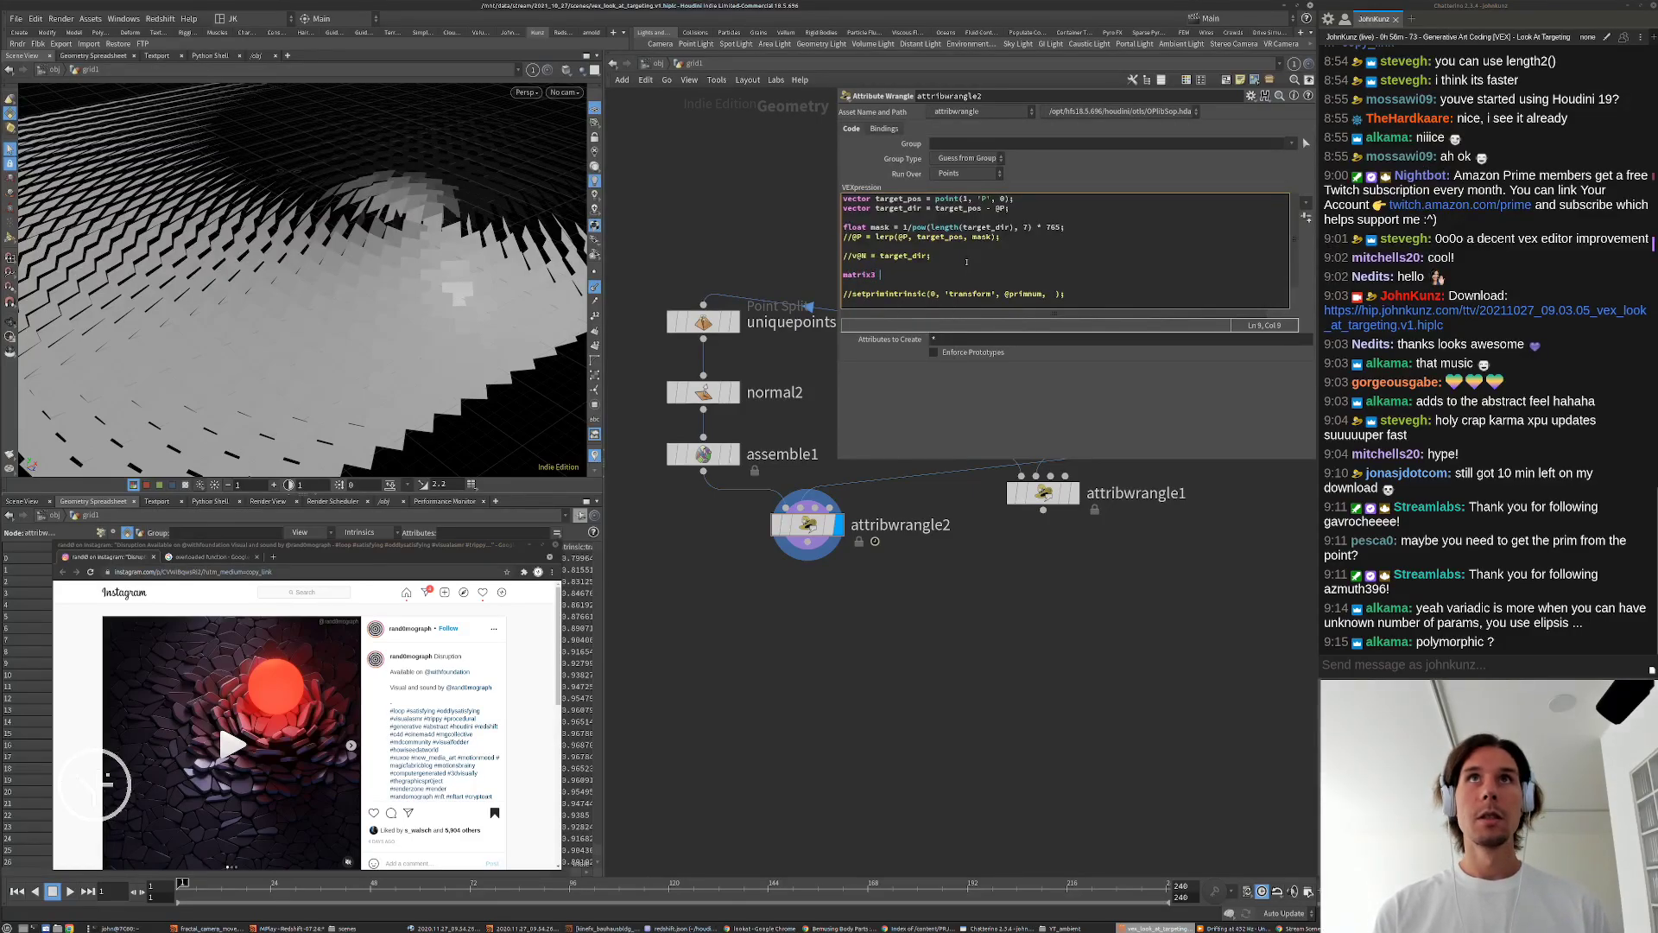
type(" xform = ")
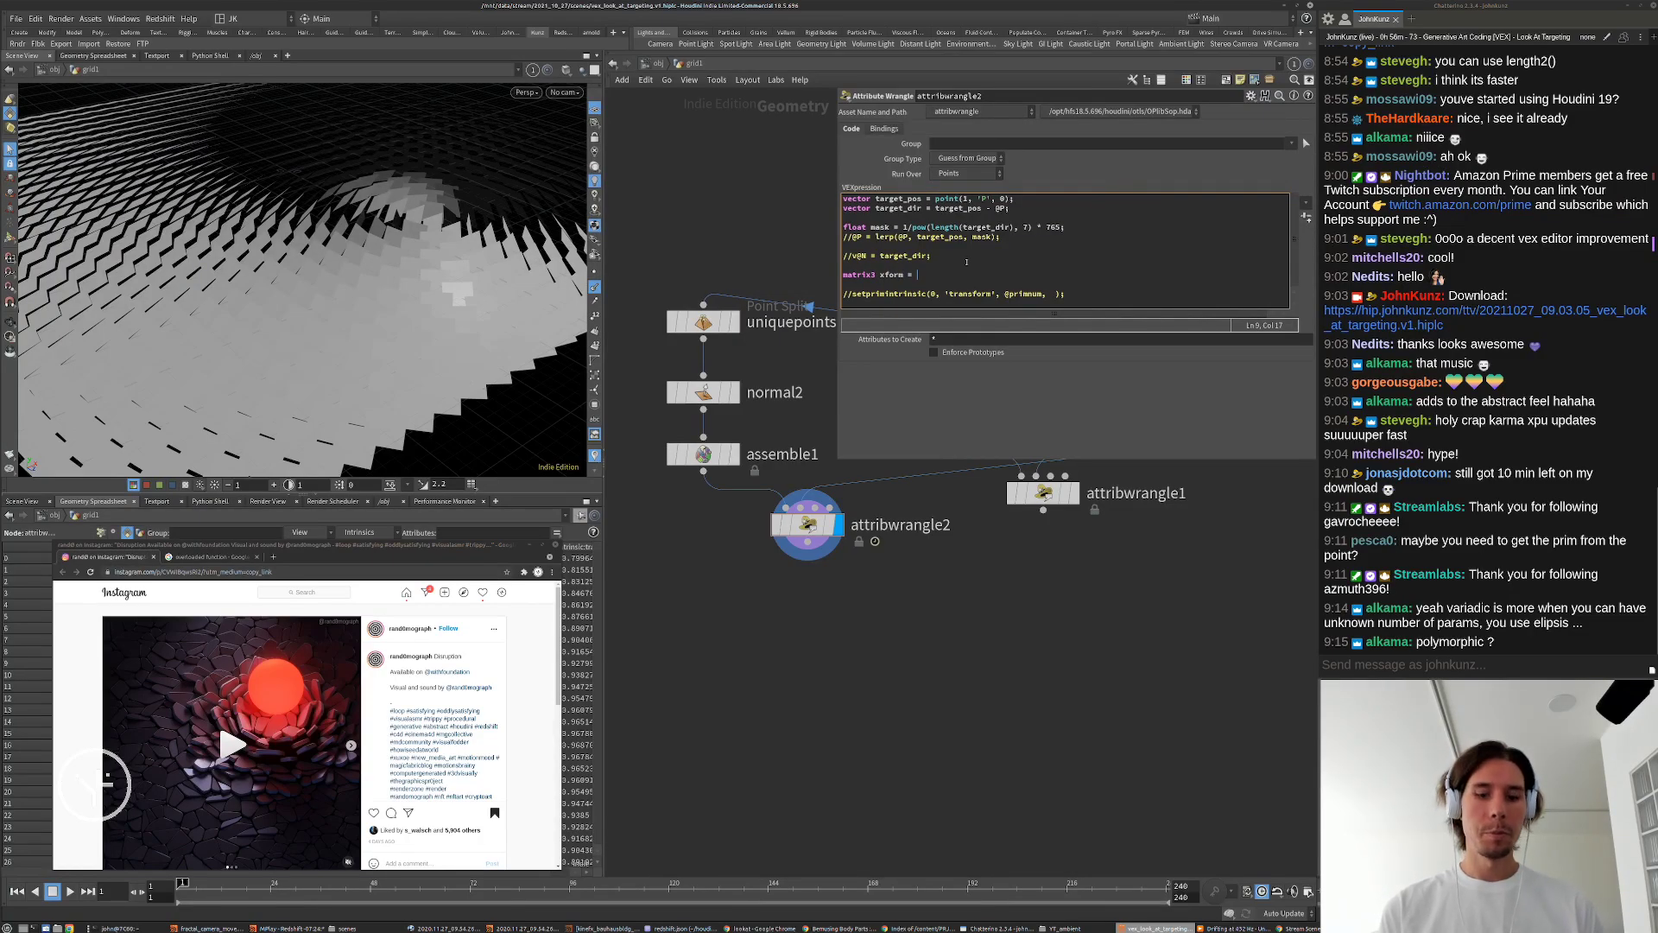
type("prim")
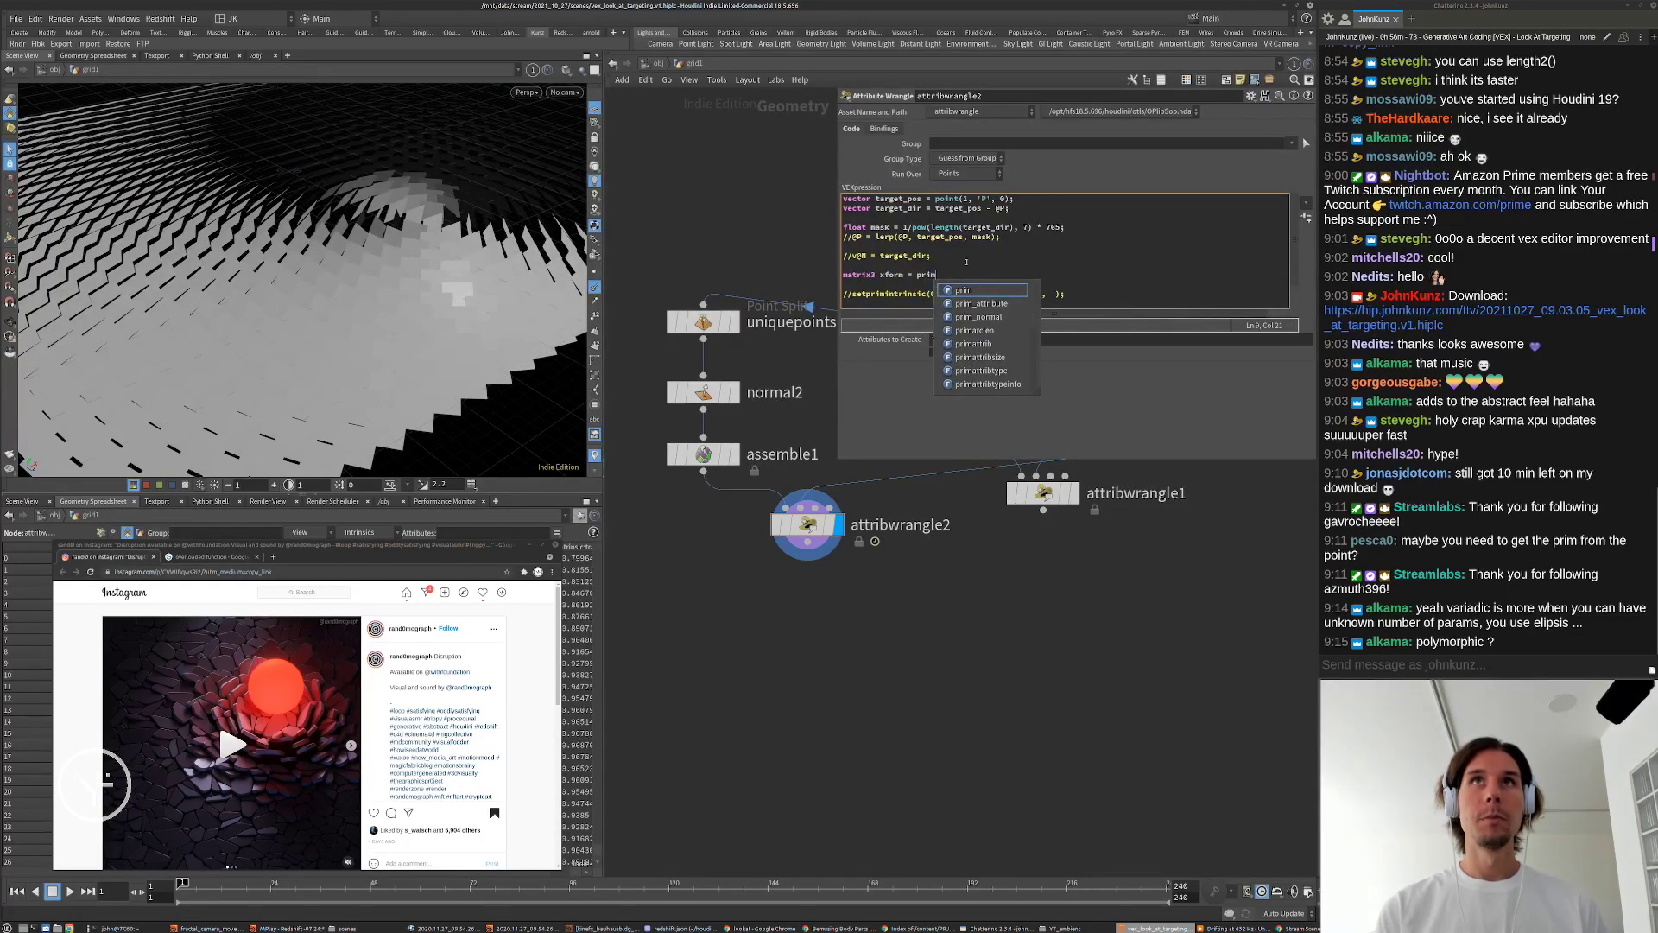
type("intrinsic(")
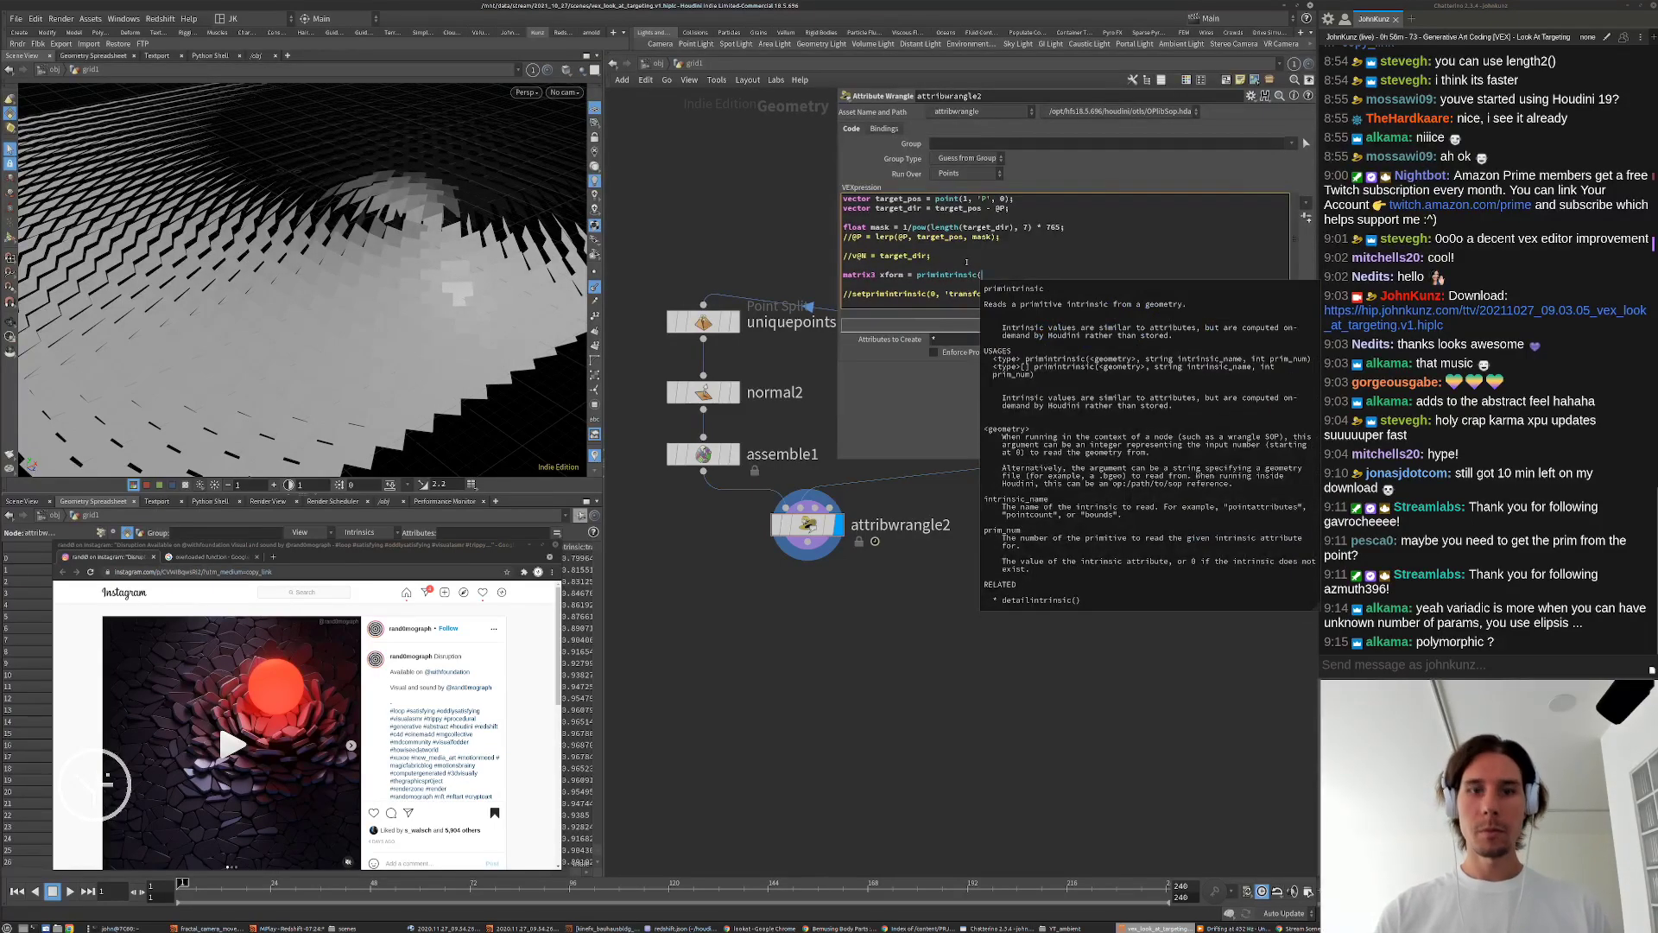
type("0,'tran")
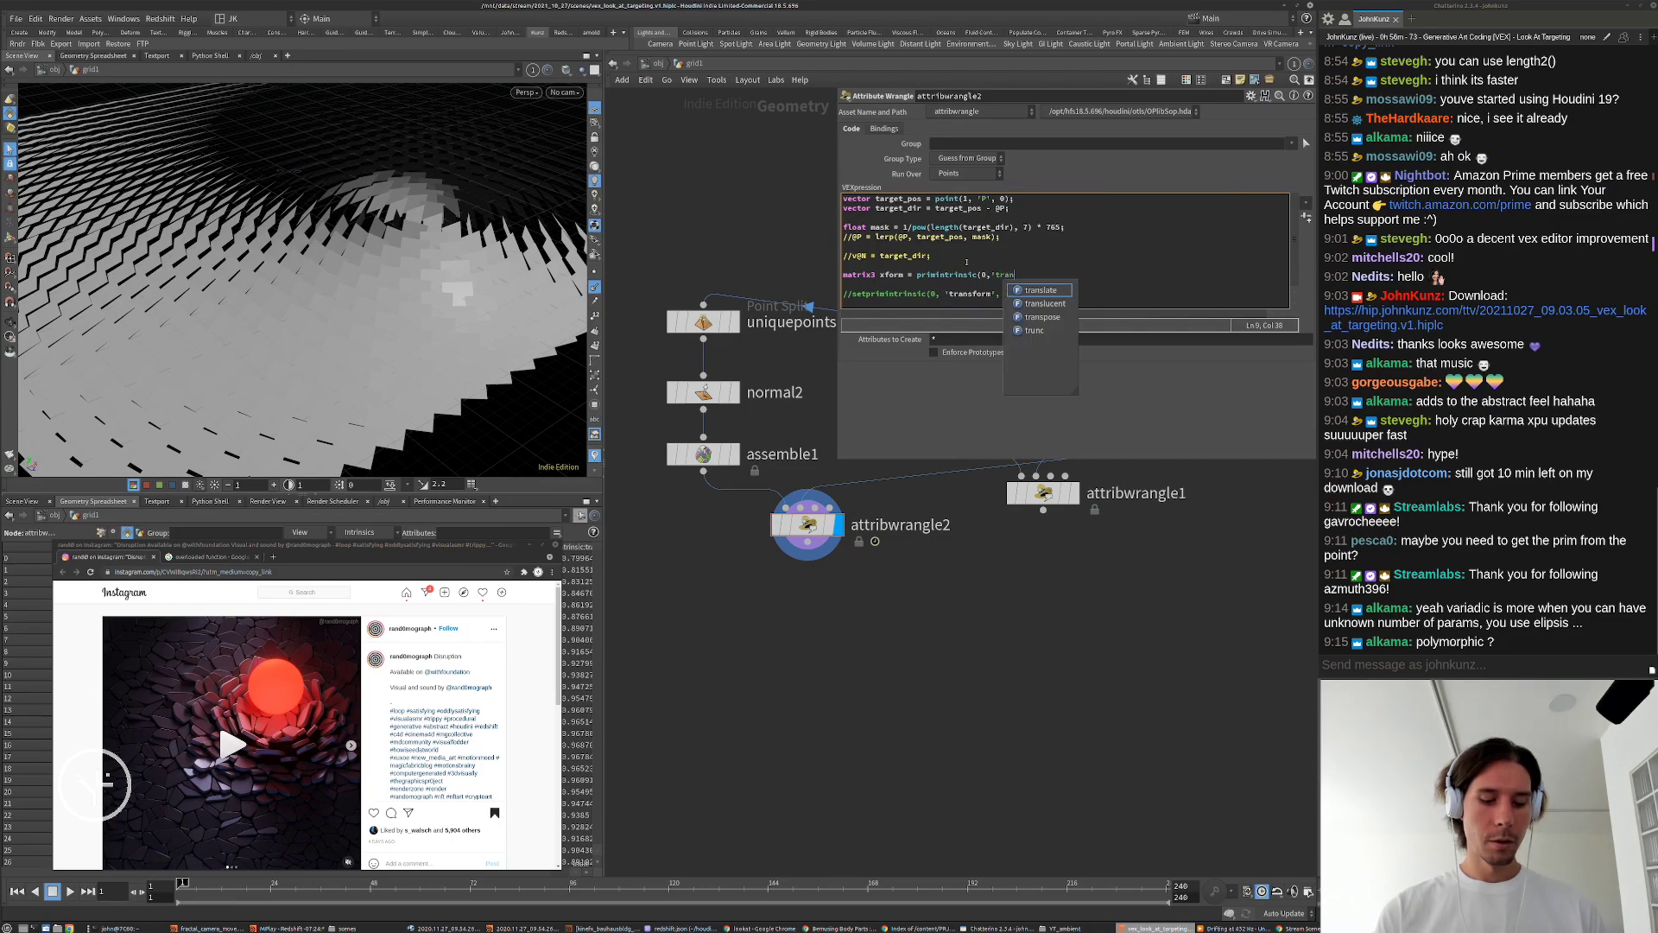
type("sform'")
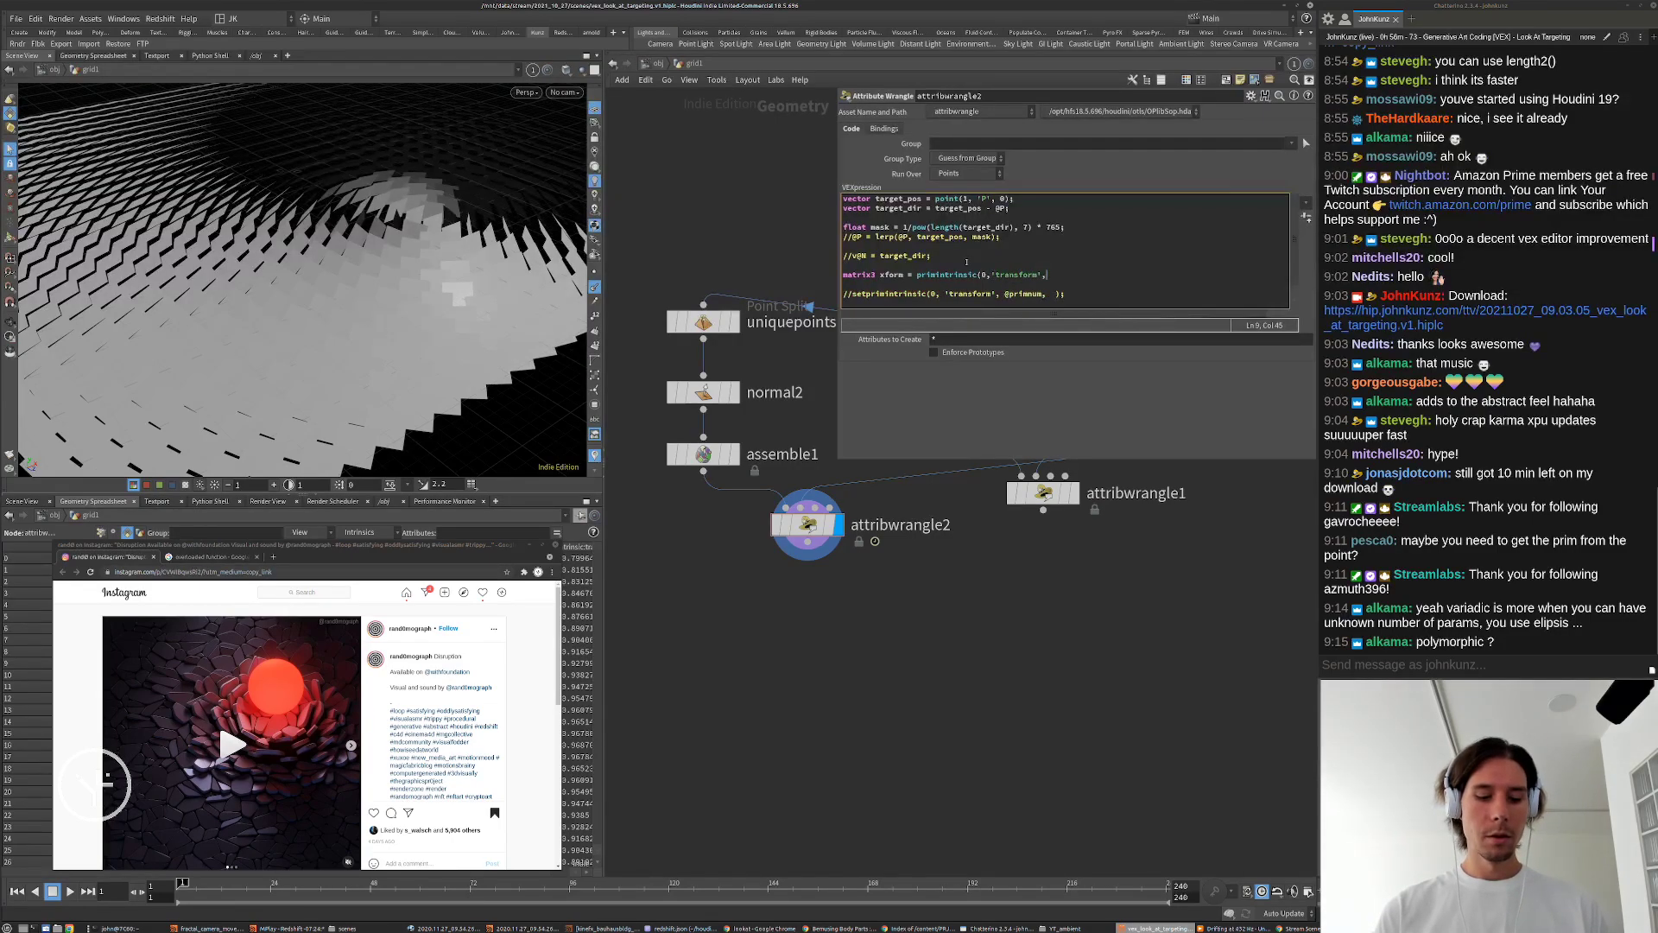
type(",@primnum")
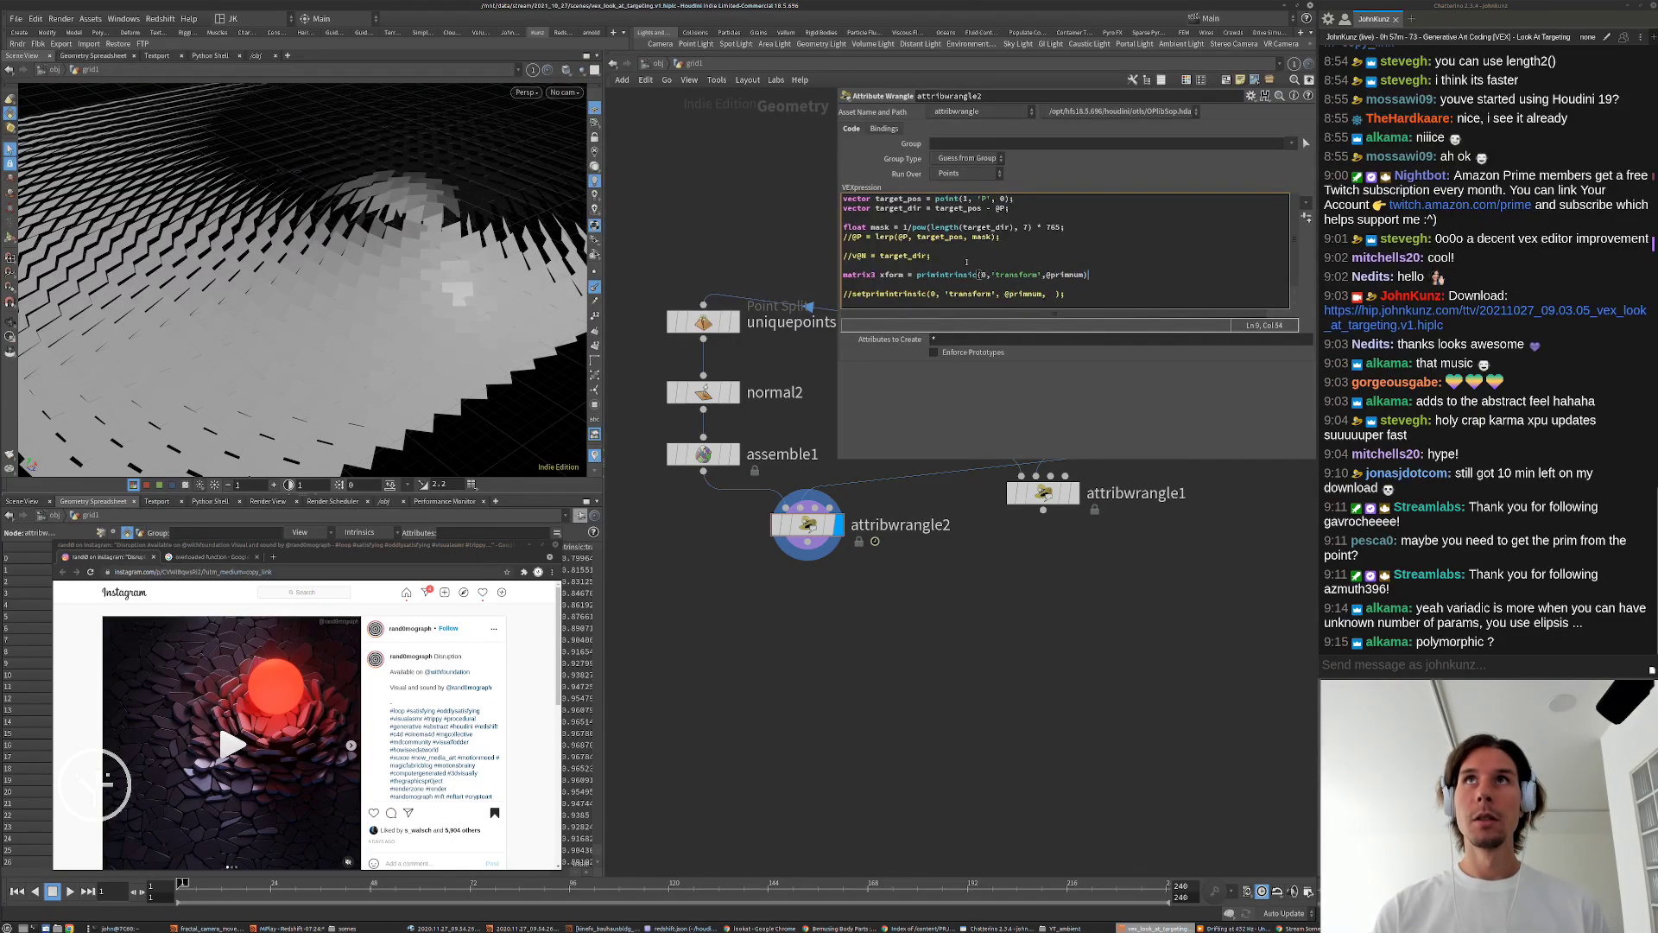
type(");")
key("ctrl+Return")
Step: Below the xform declaration, add "matrix3 look = lookat(@P, target_pos);" and apply the code
key("Return")
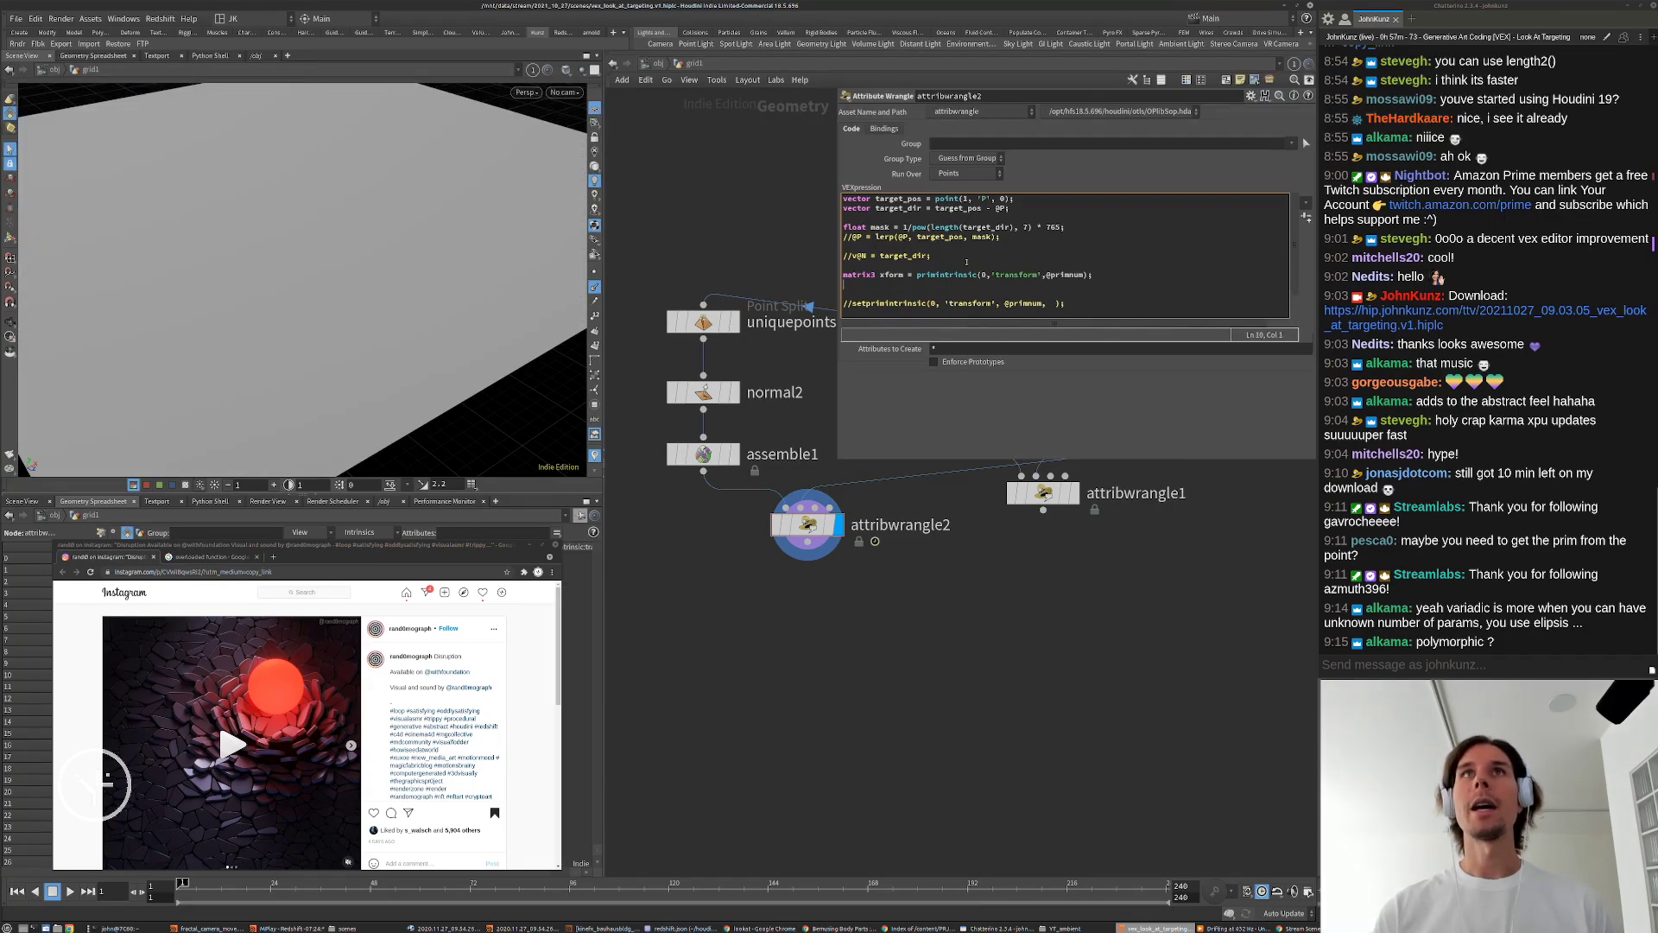
type("mat")
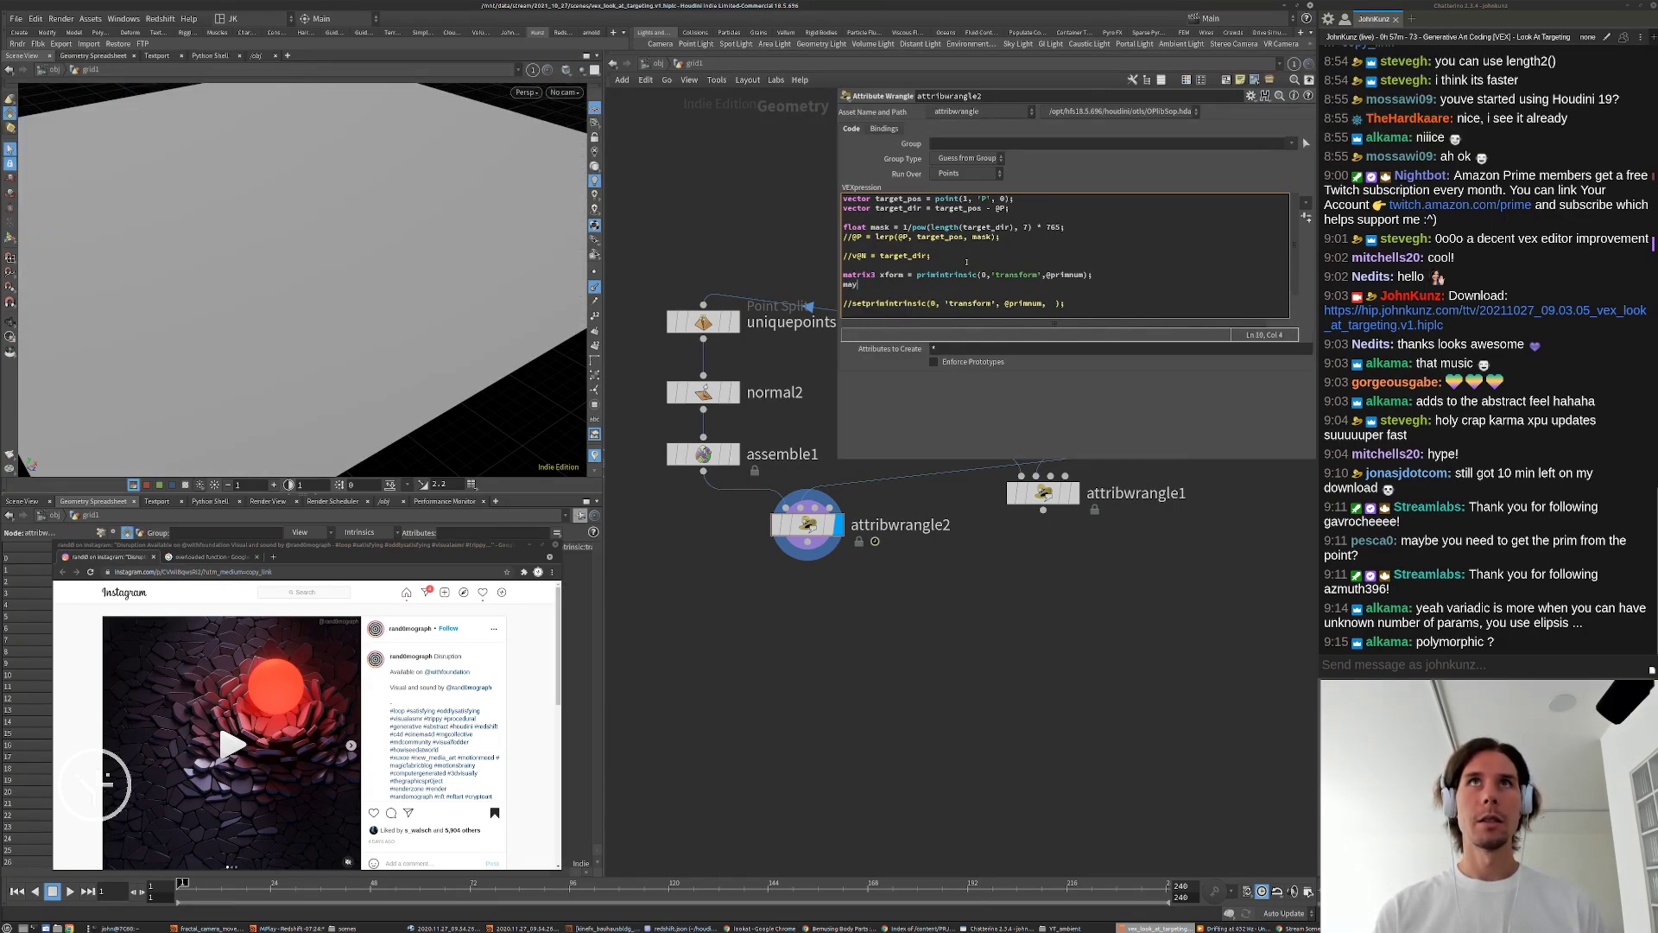
type("rix3")
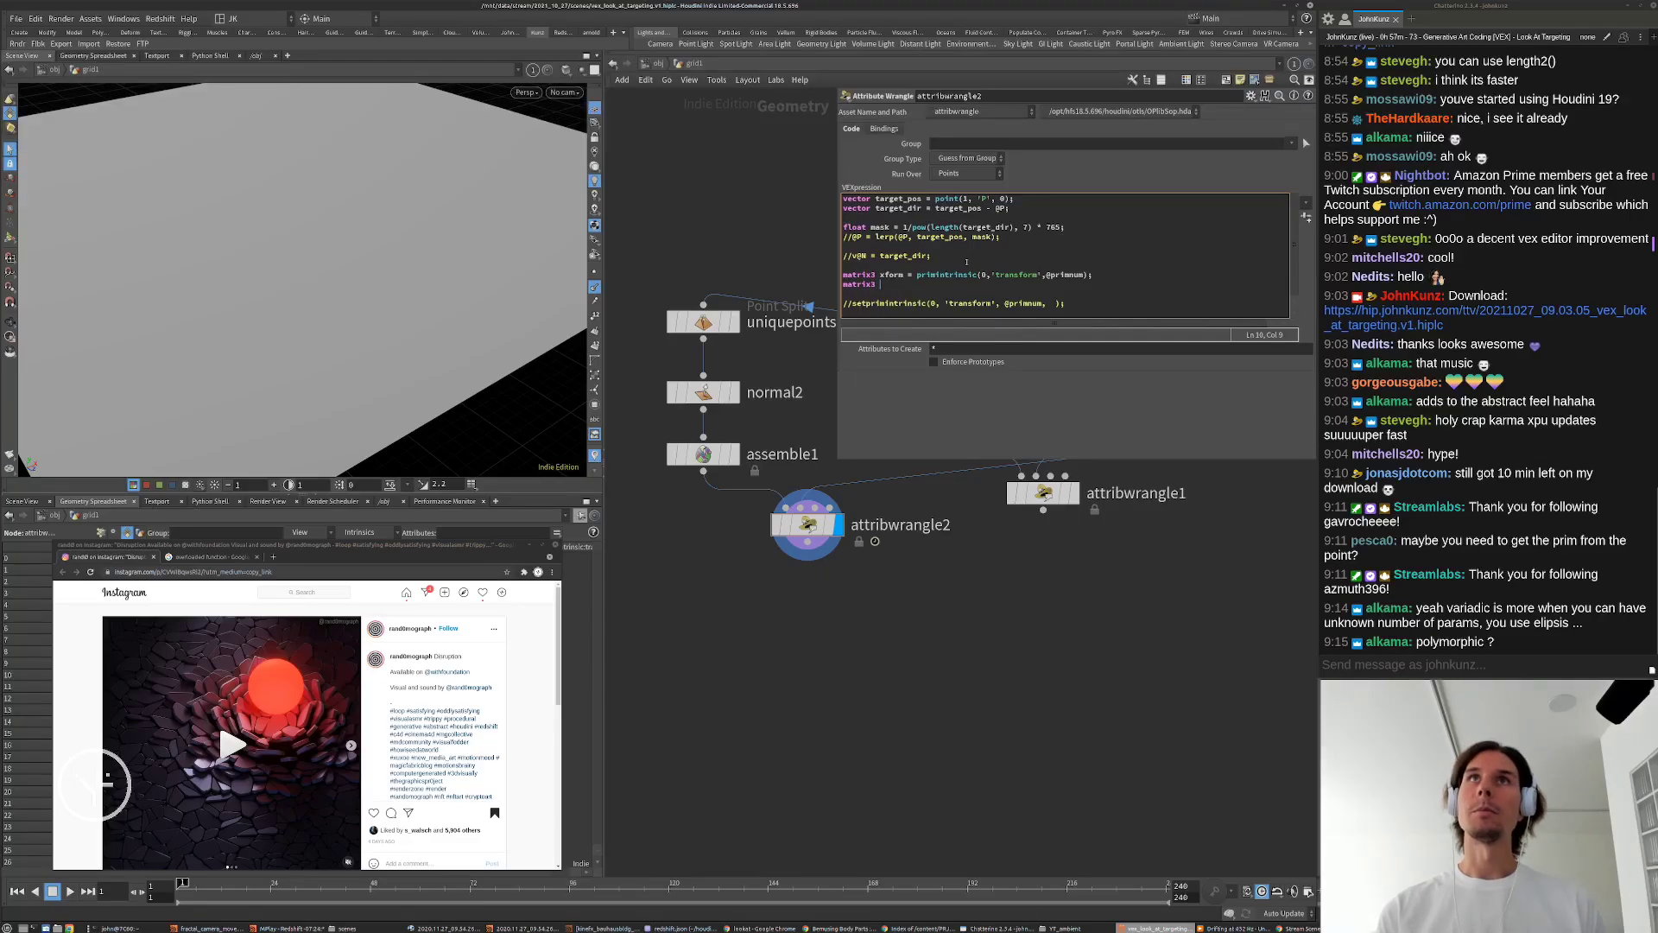
type(" loo")
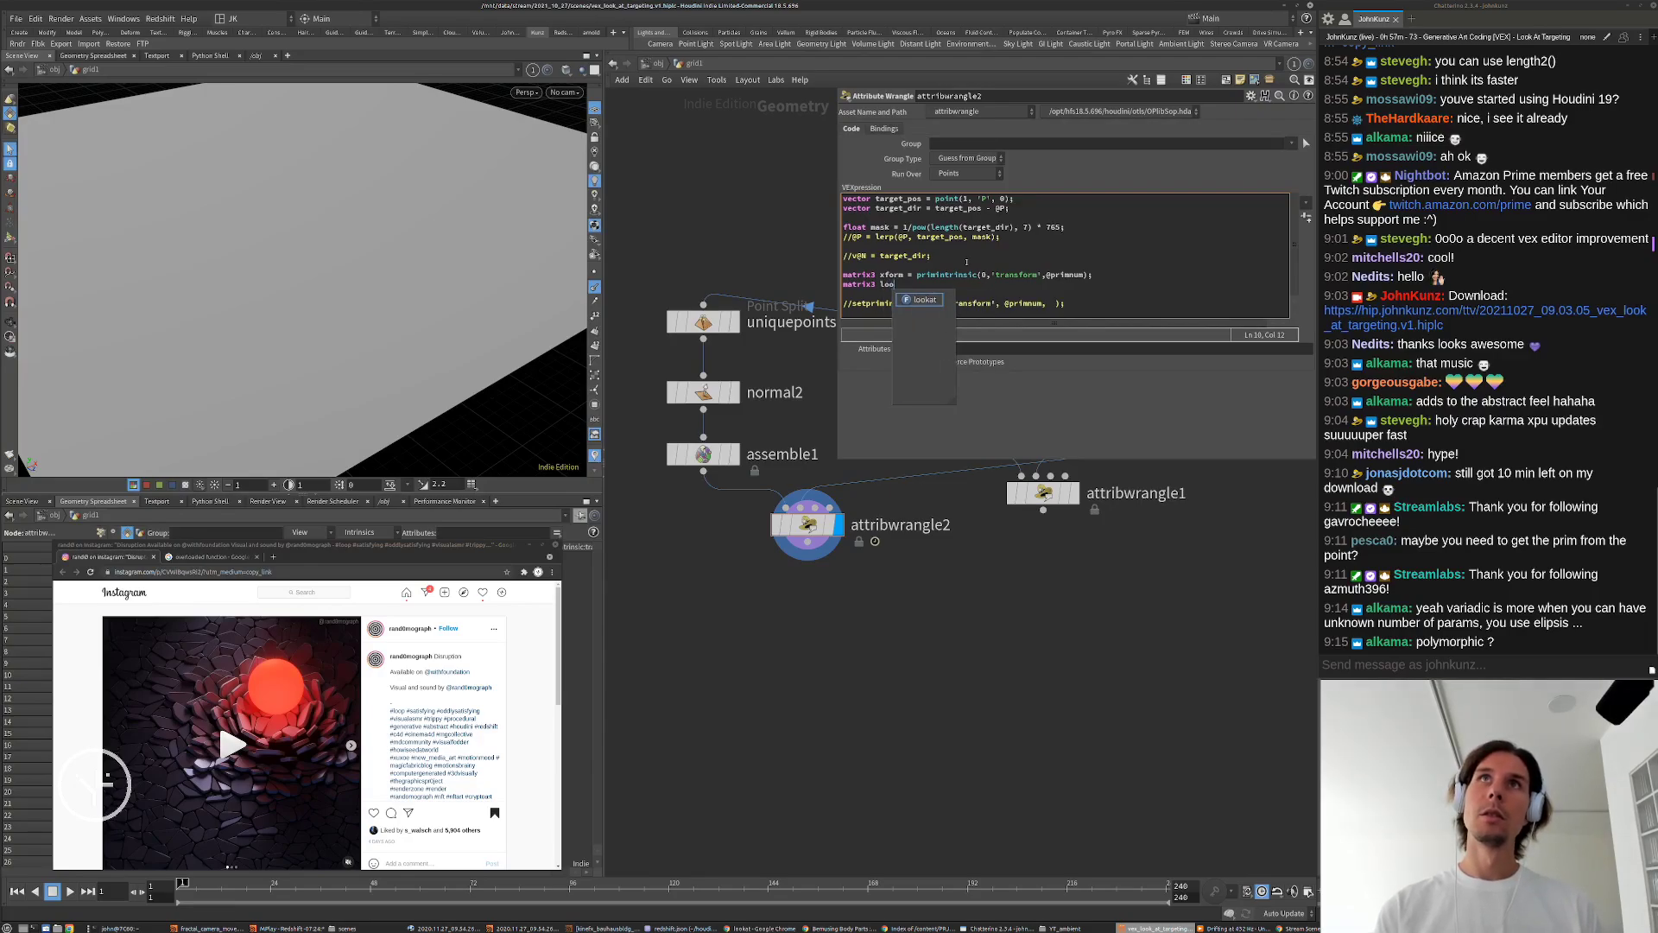
type("k")
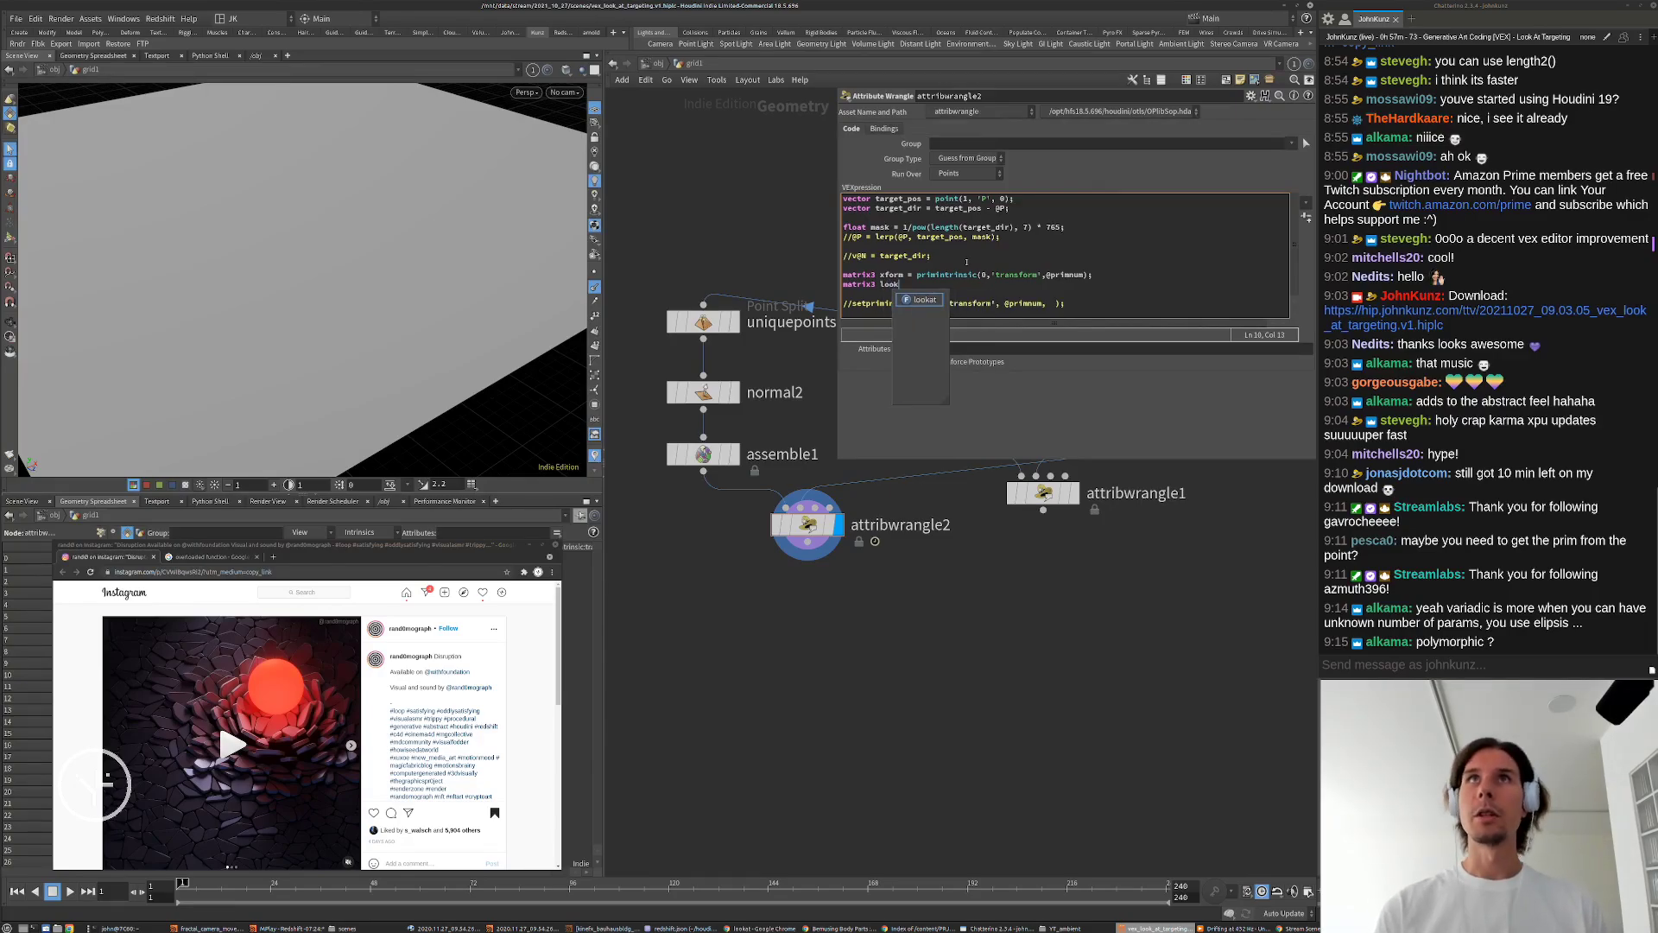
type("  = ")
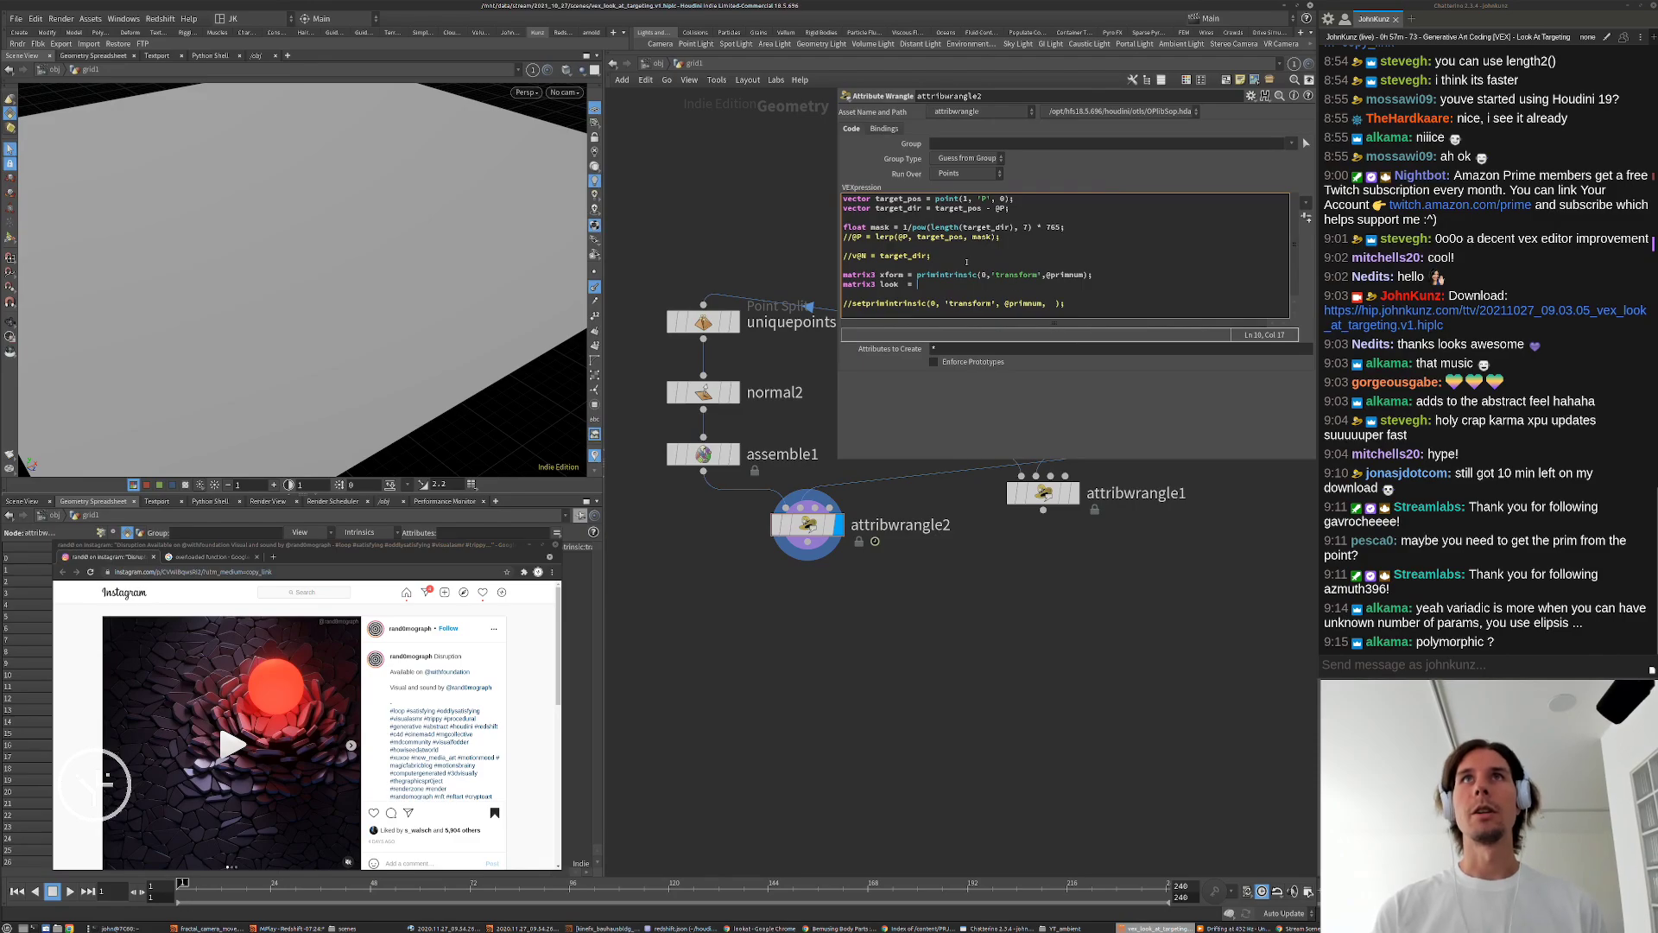
type("lookat(@P, target_pos);")
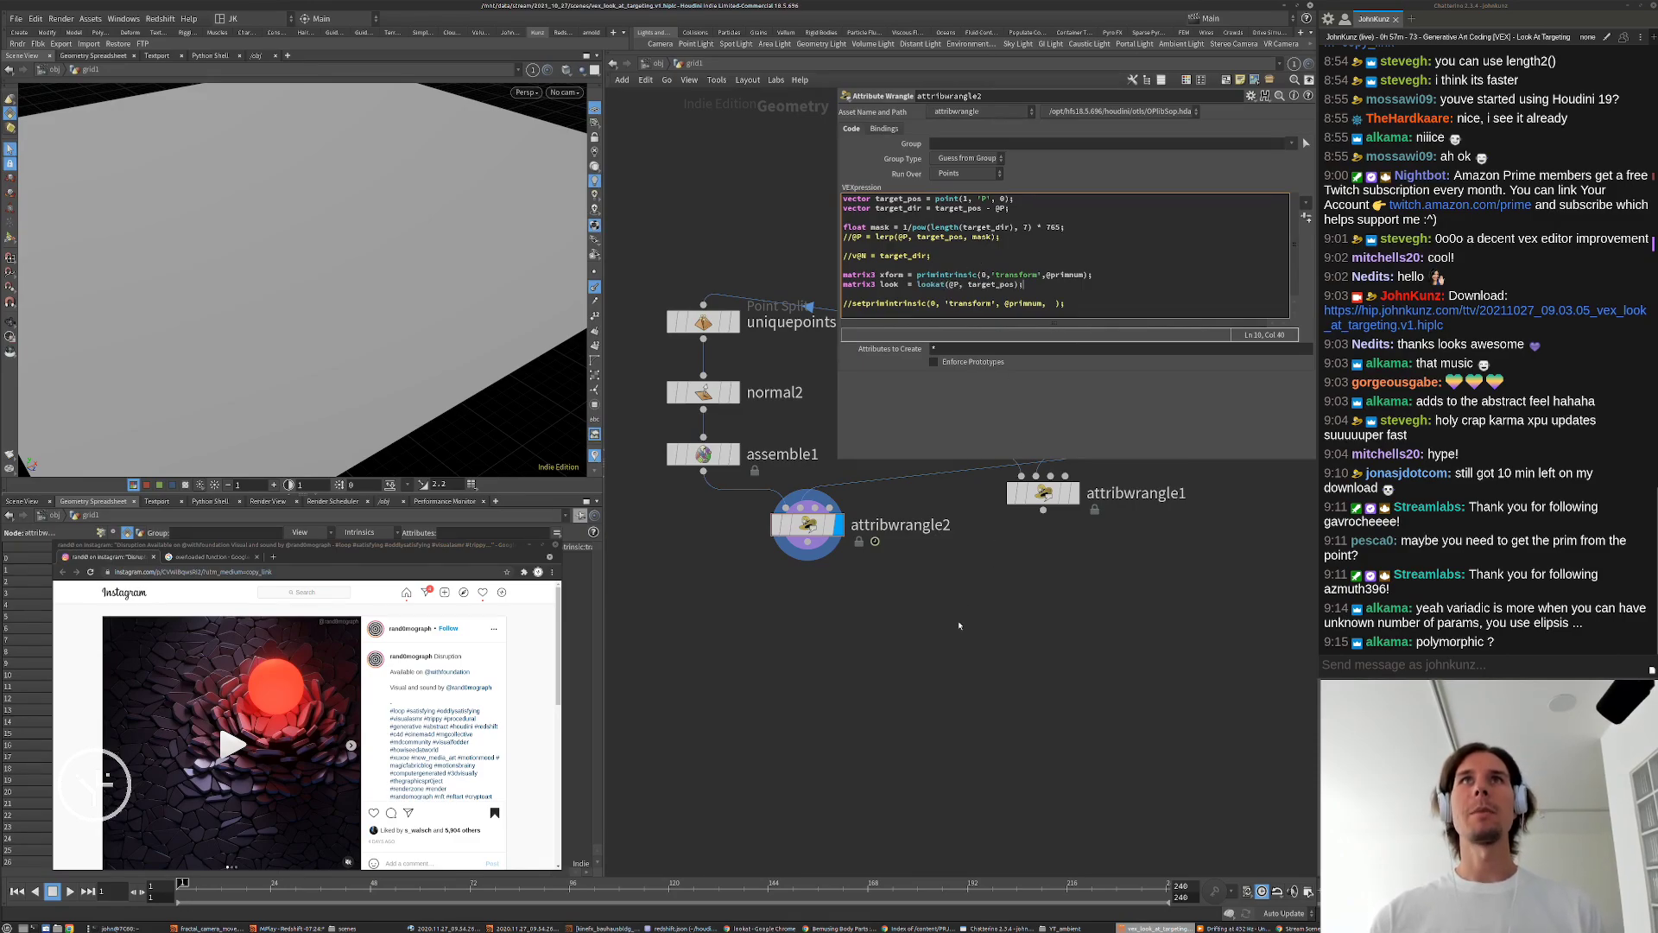
key("ctrl+Return")
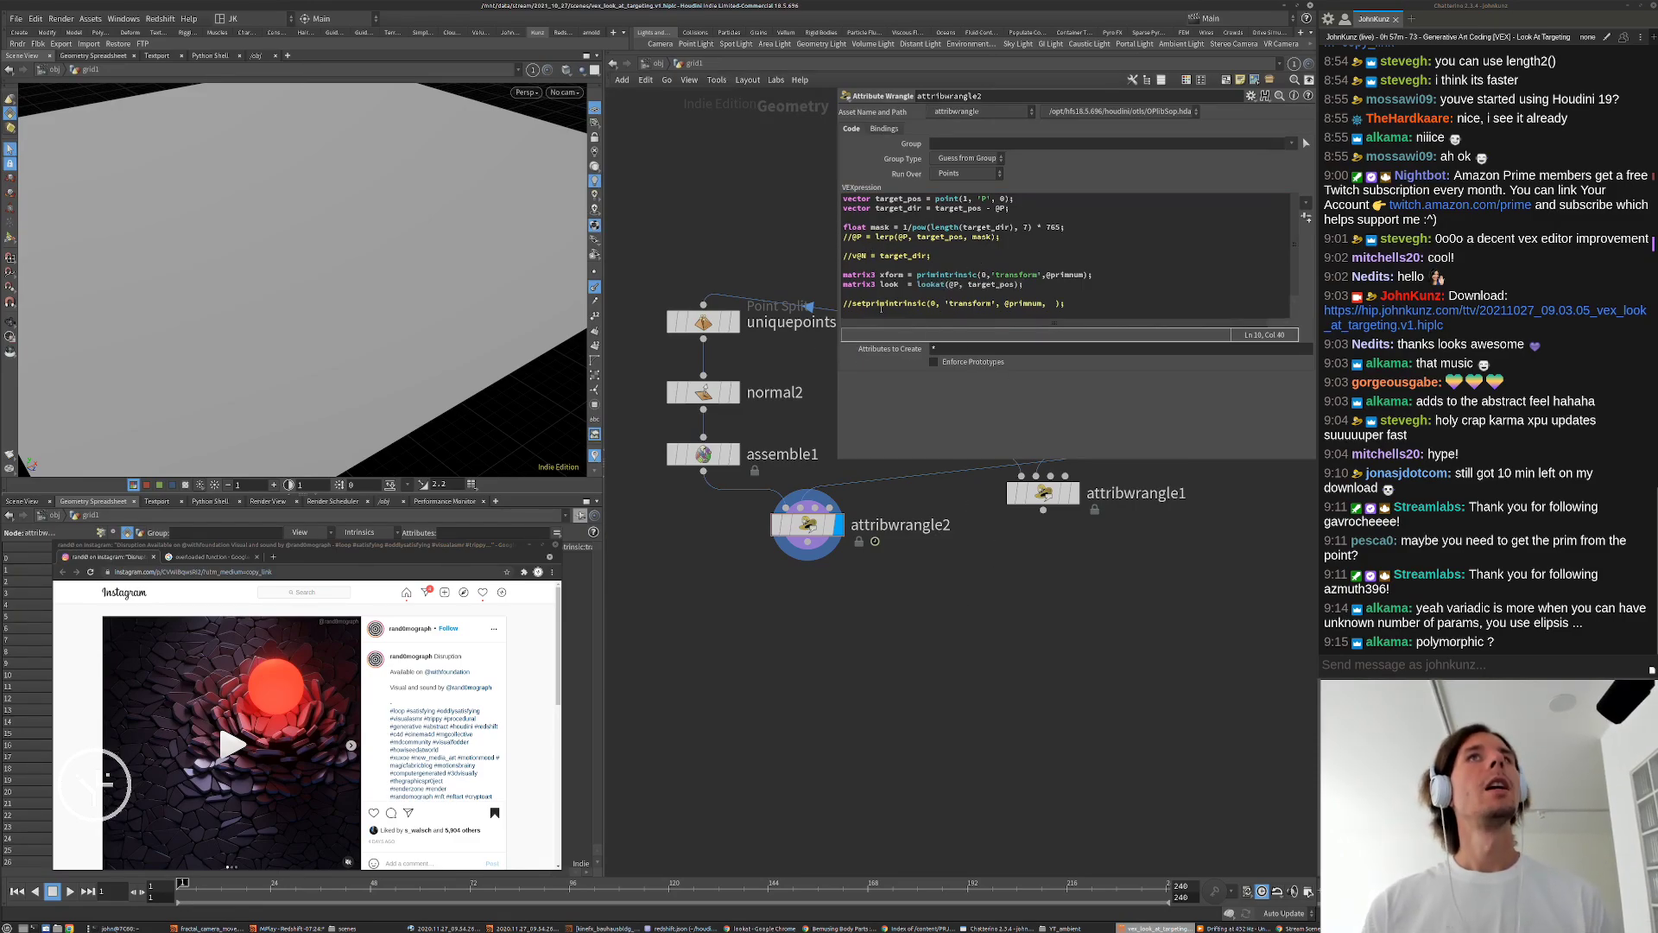
Step: Below the look declaration in the attribwrangle2 code, begin a new line with "xform = qconvert( slerp("
left_click(1033, 295)
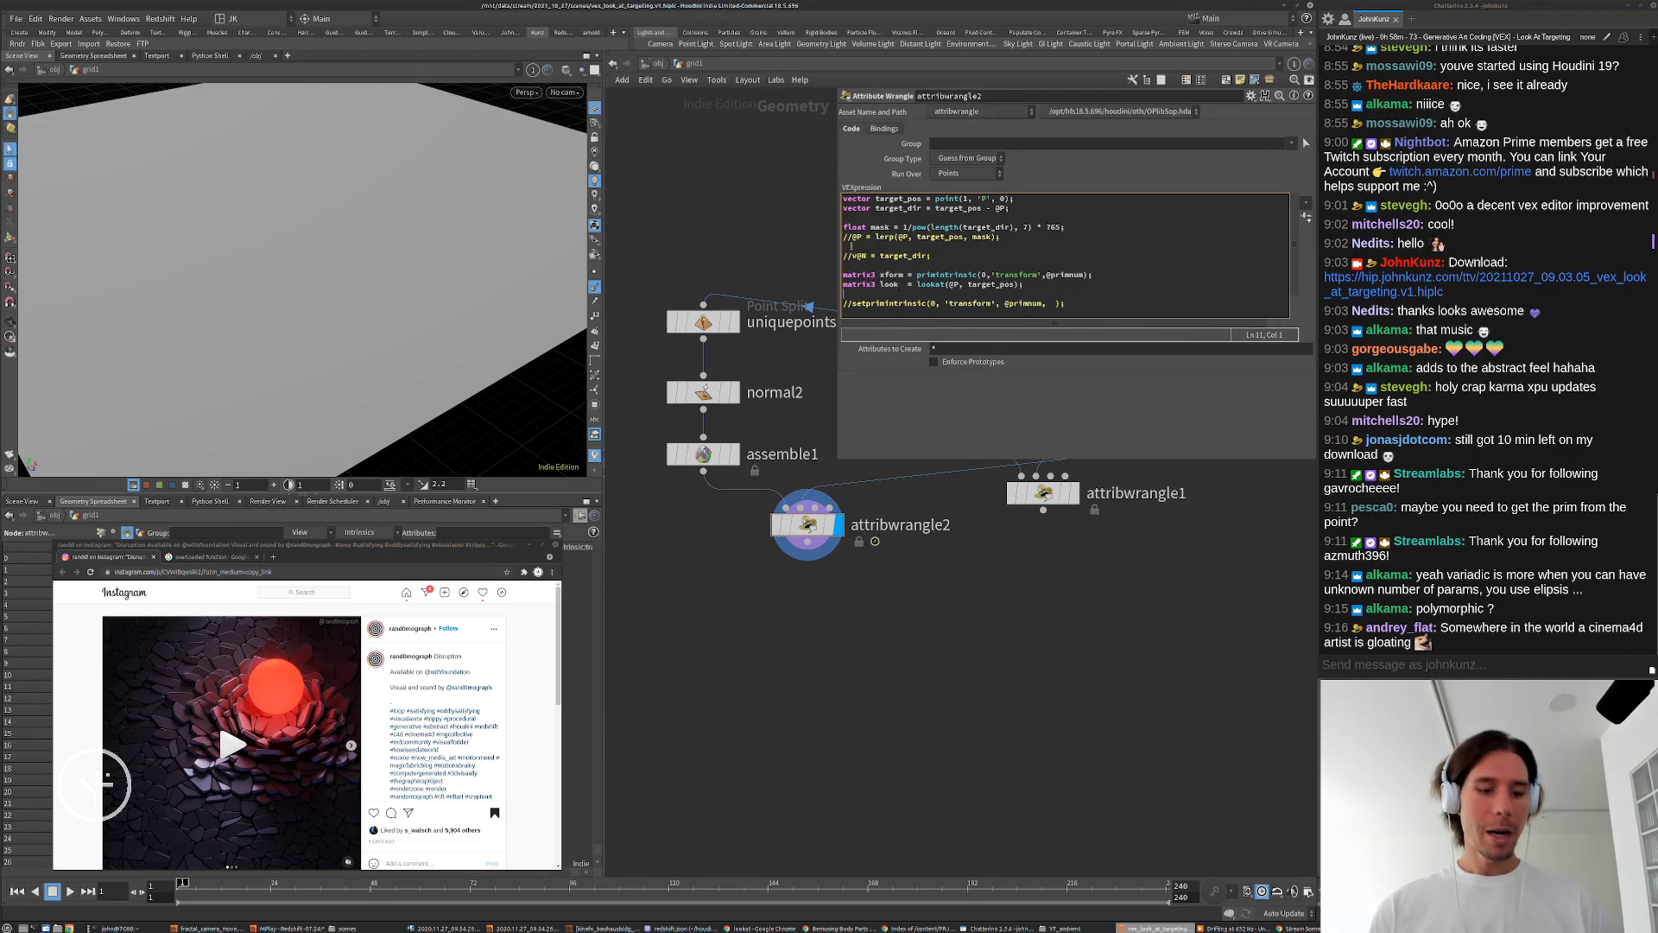
type("xform = ")
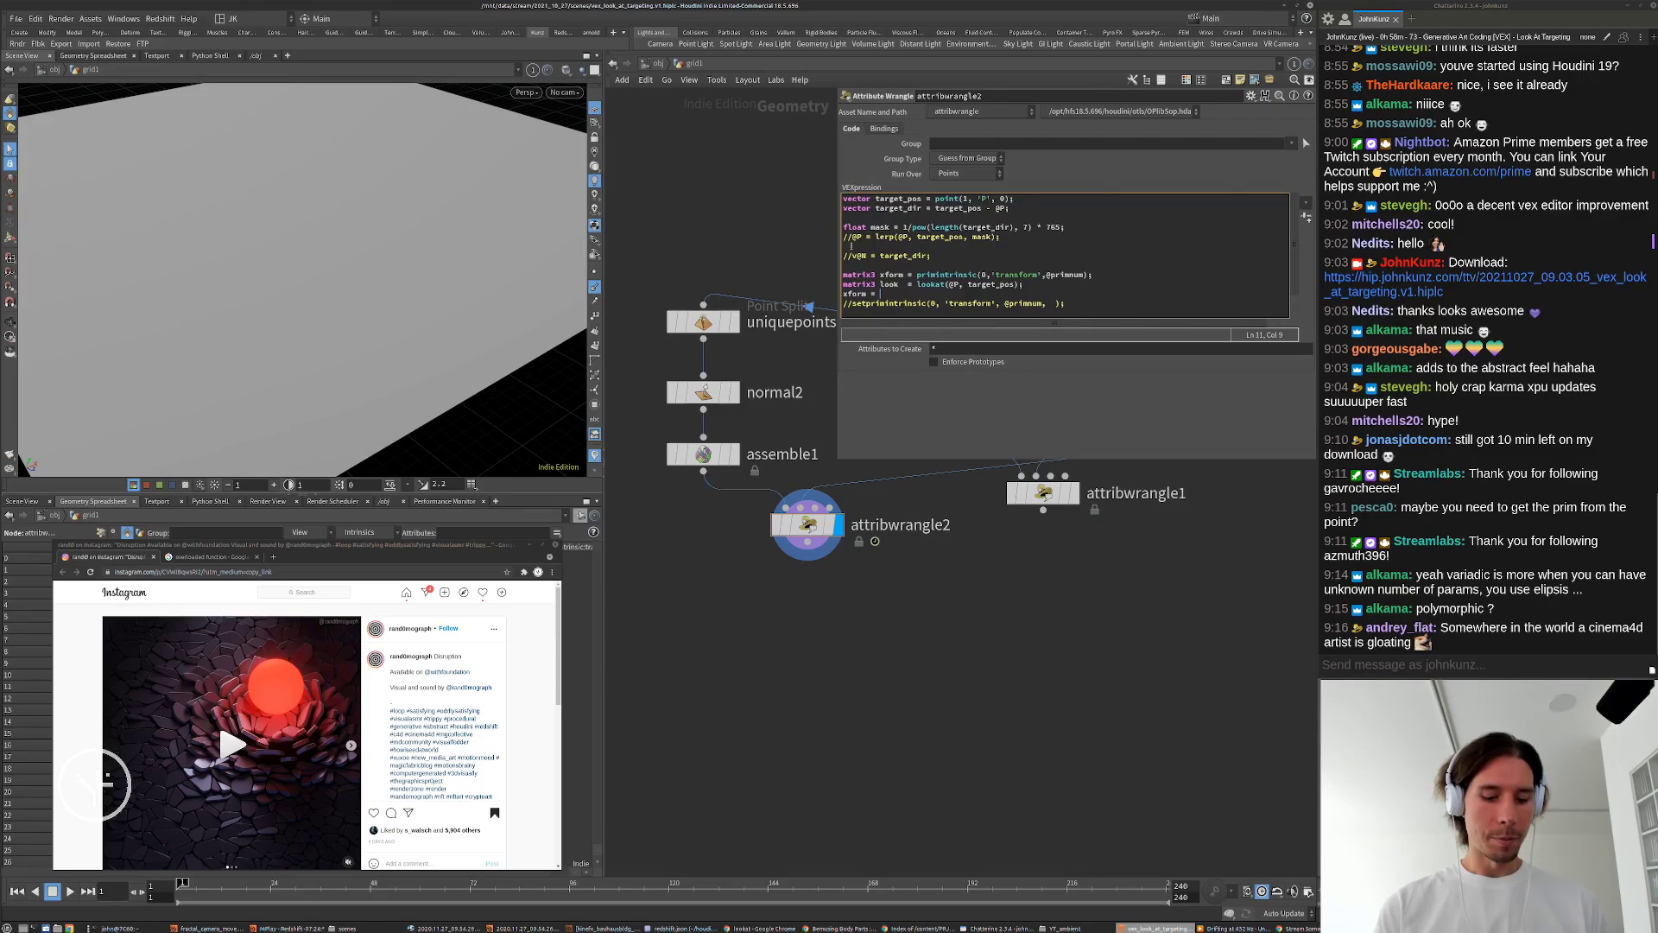
type("qco")
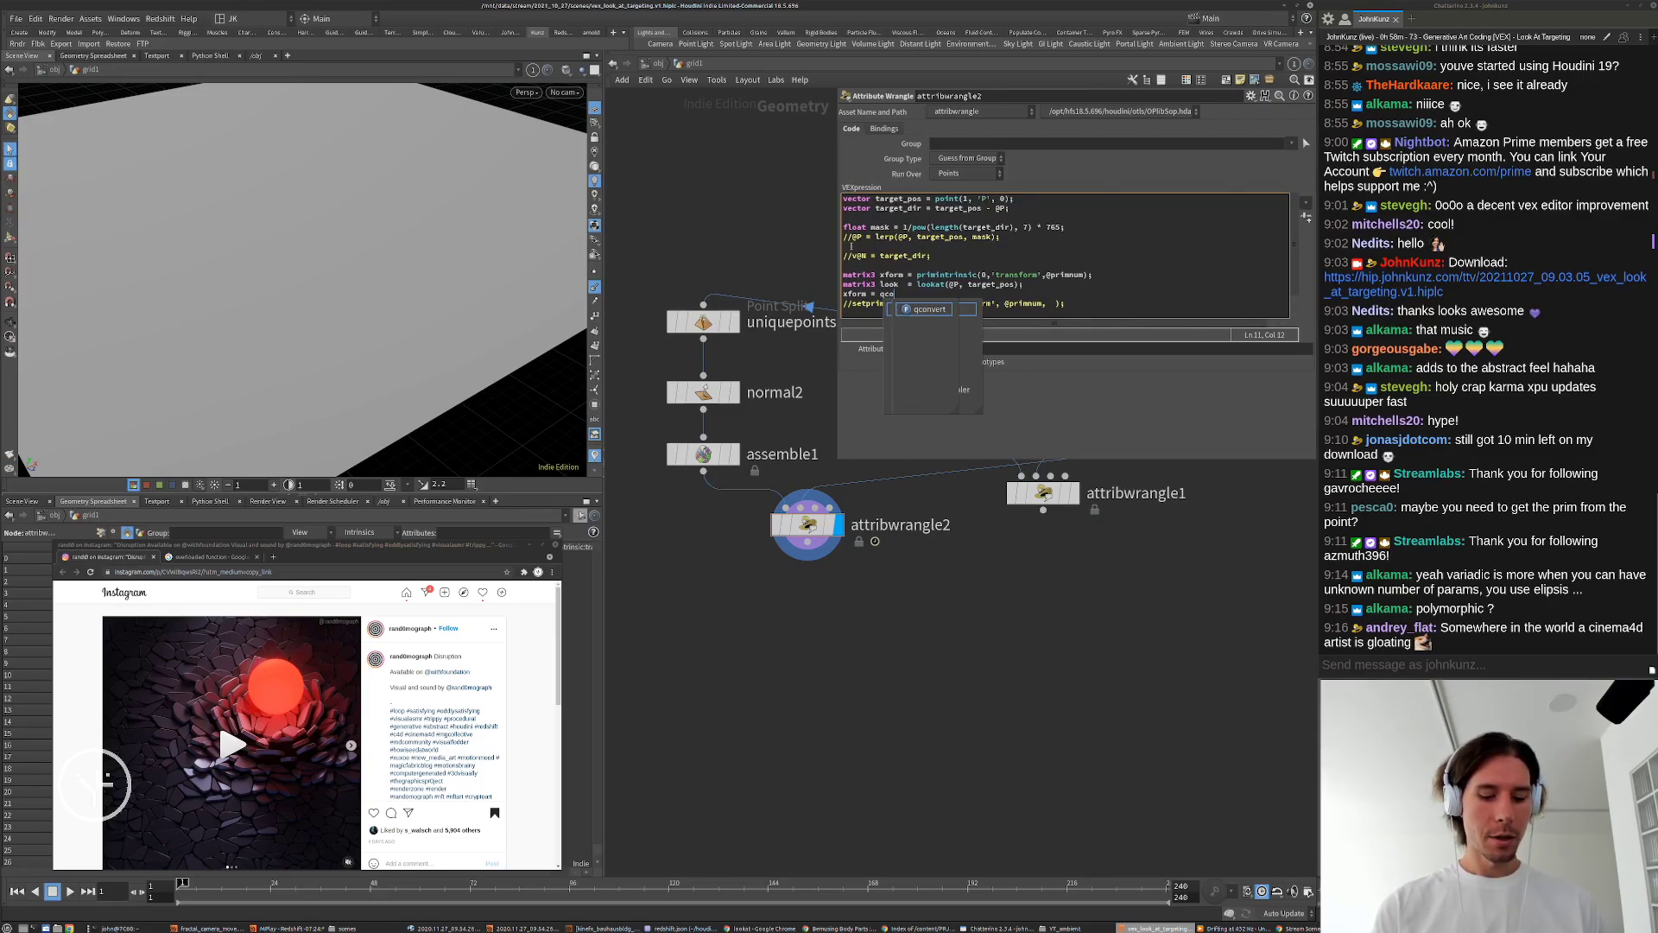
type("nvert( ")
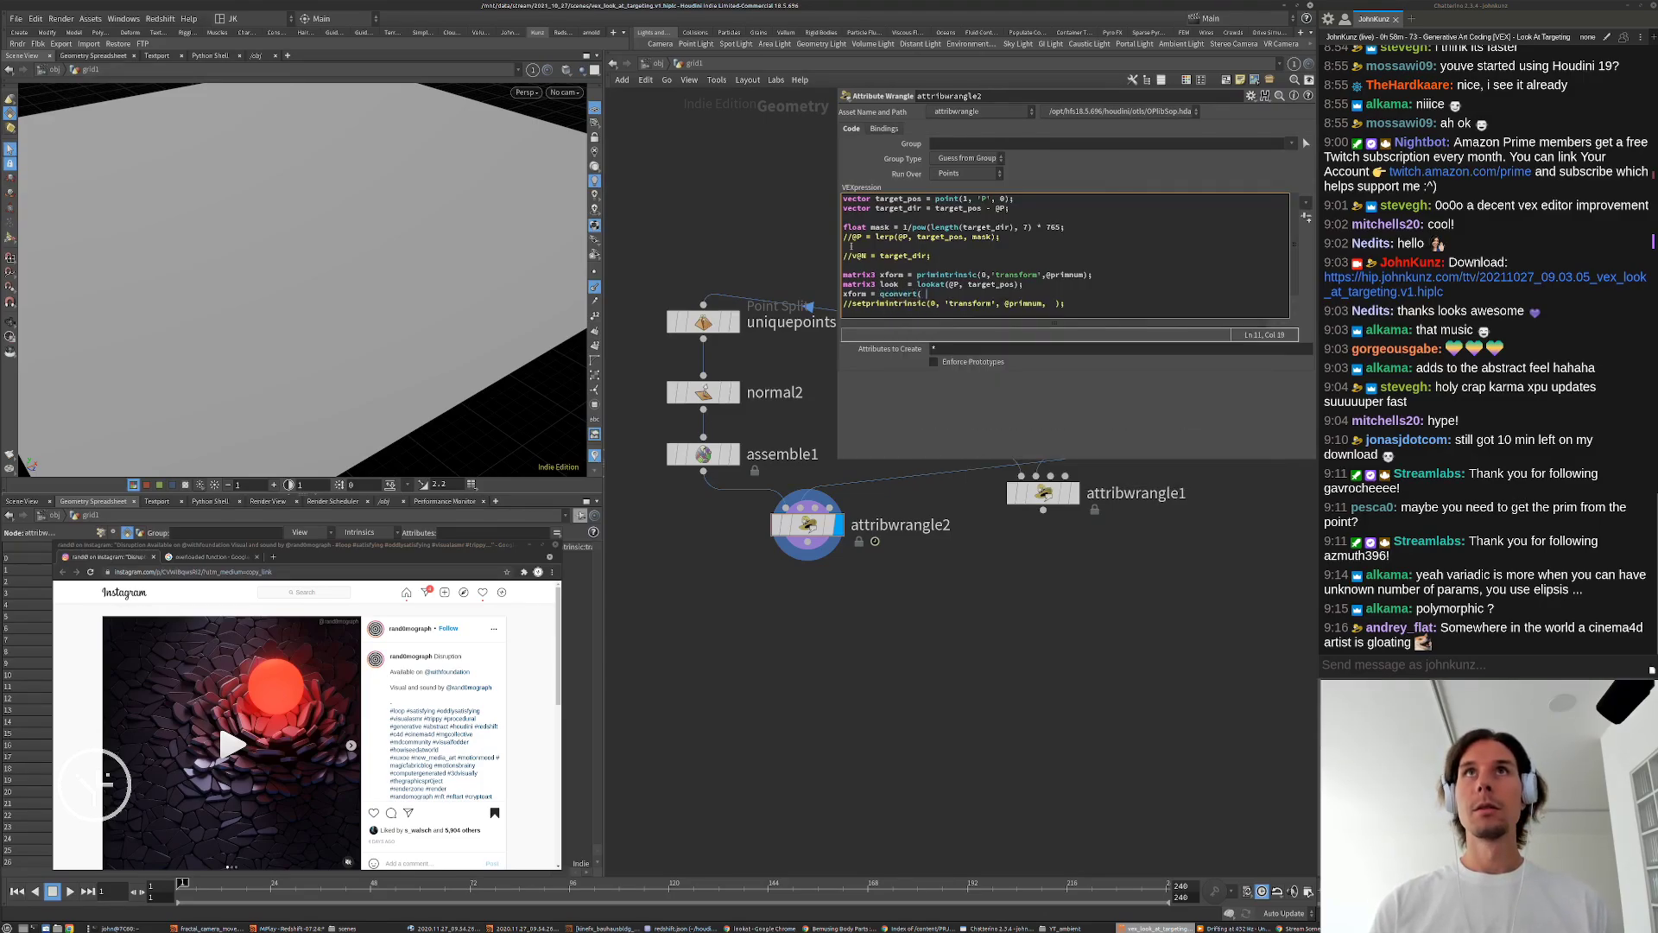
type("sler")
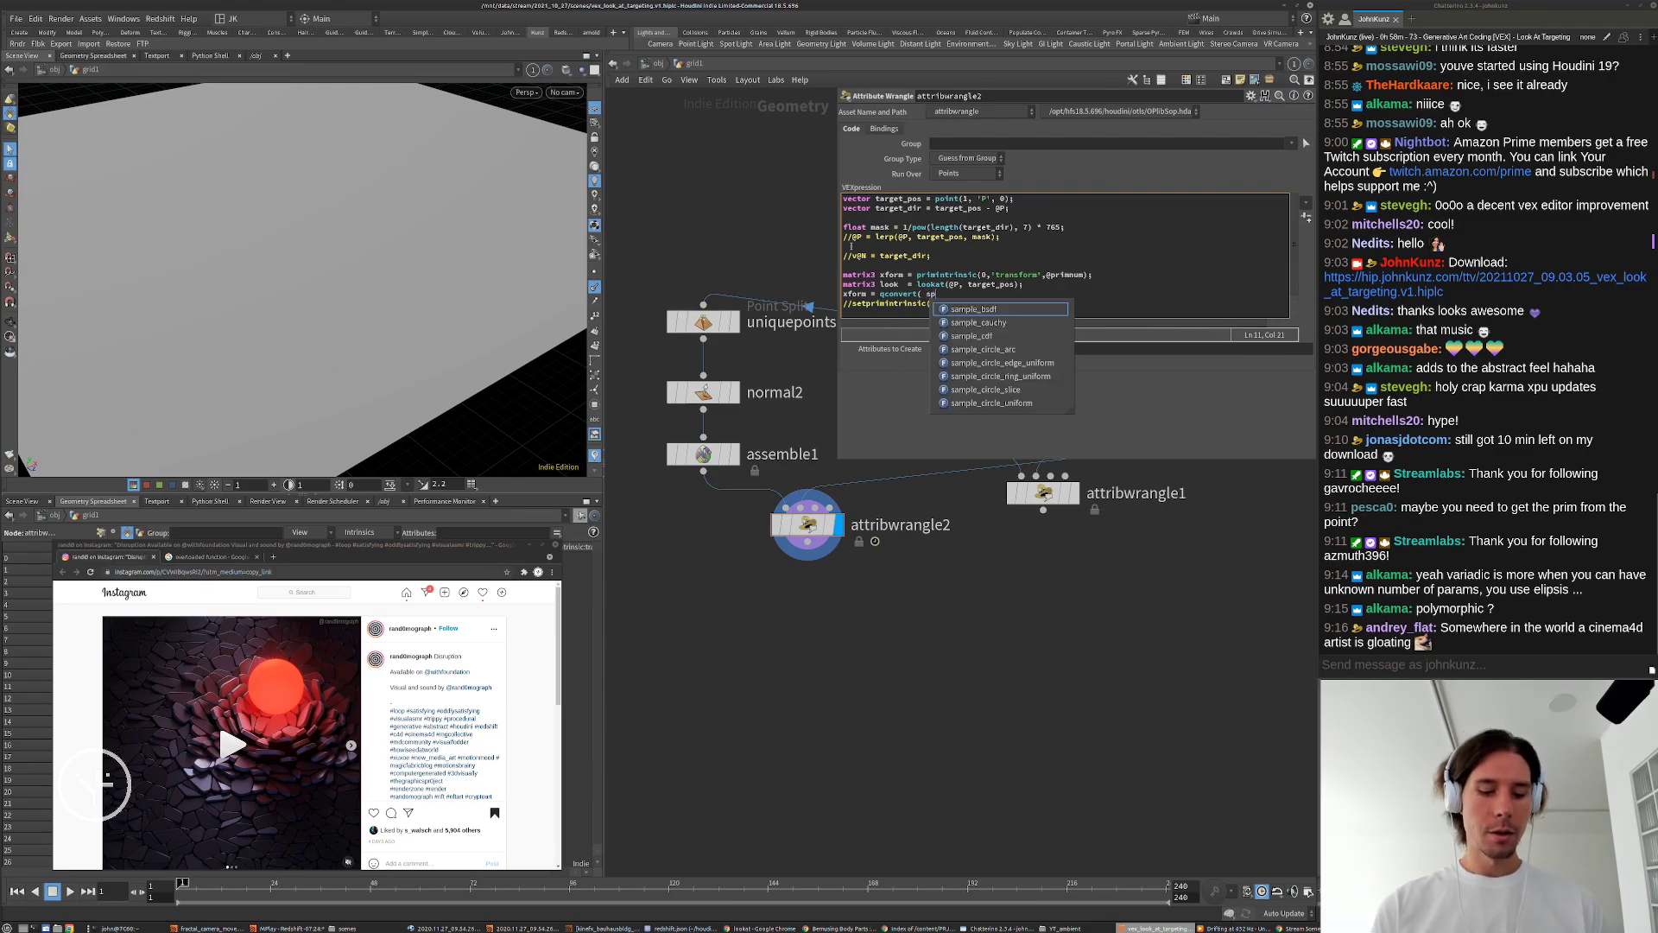
type("p")
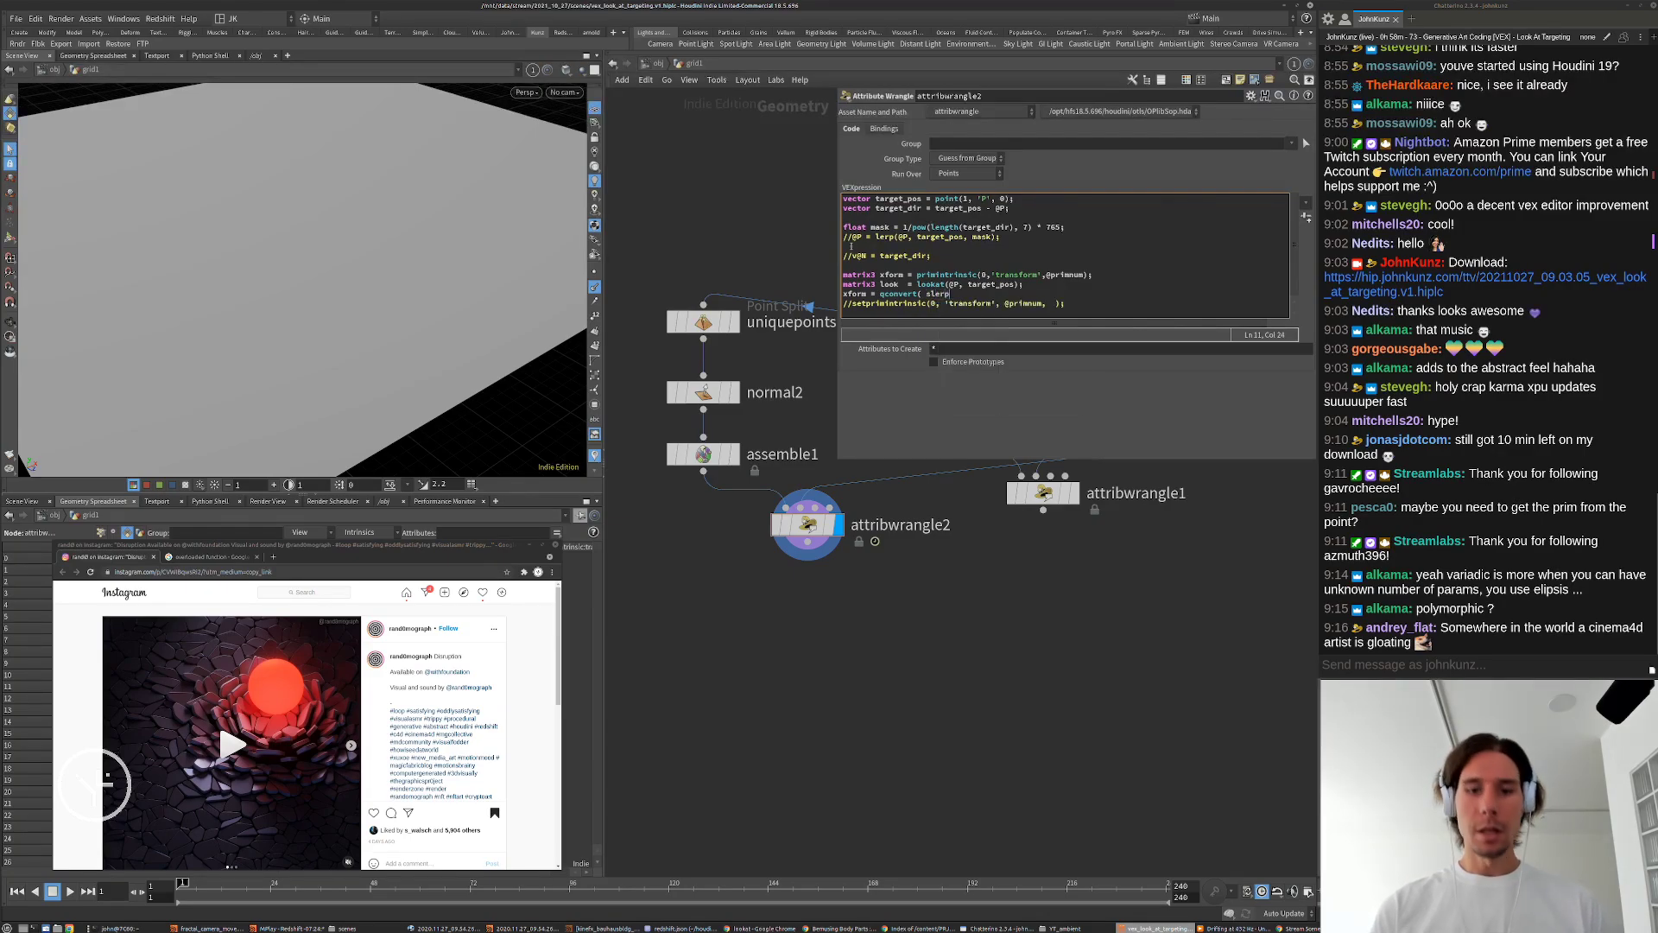
type("(")
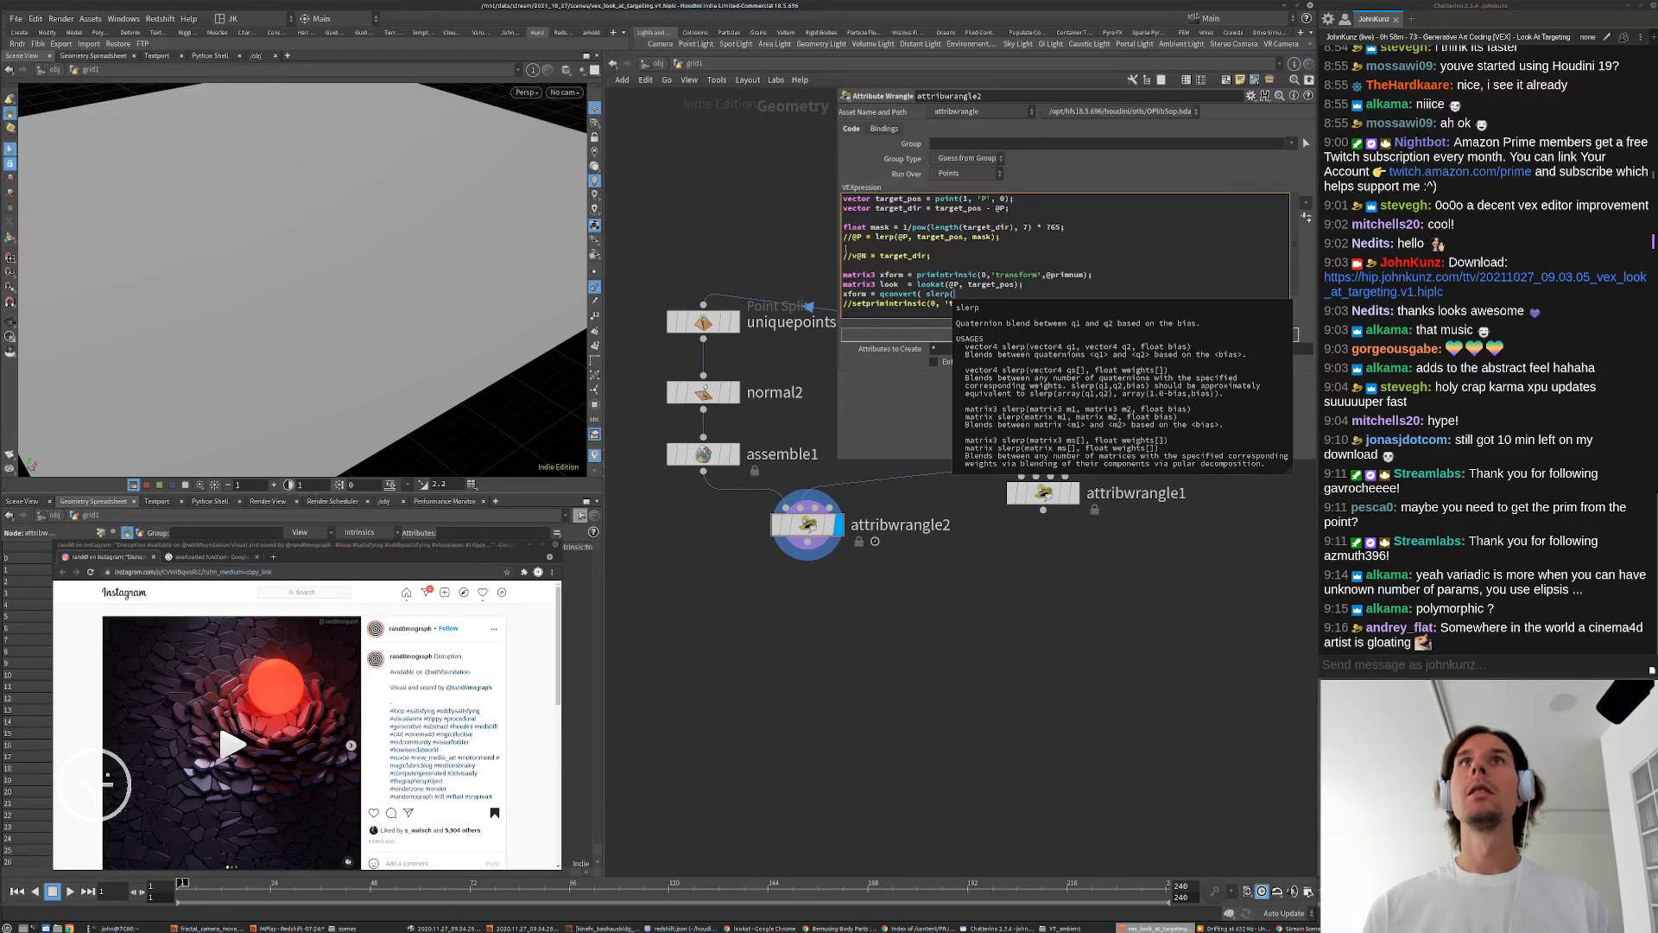
Step: Add "quaternion(xform)," as the first argument of the slerp call
double_click(893, 275)
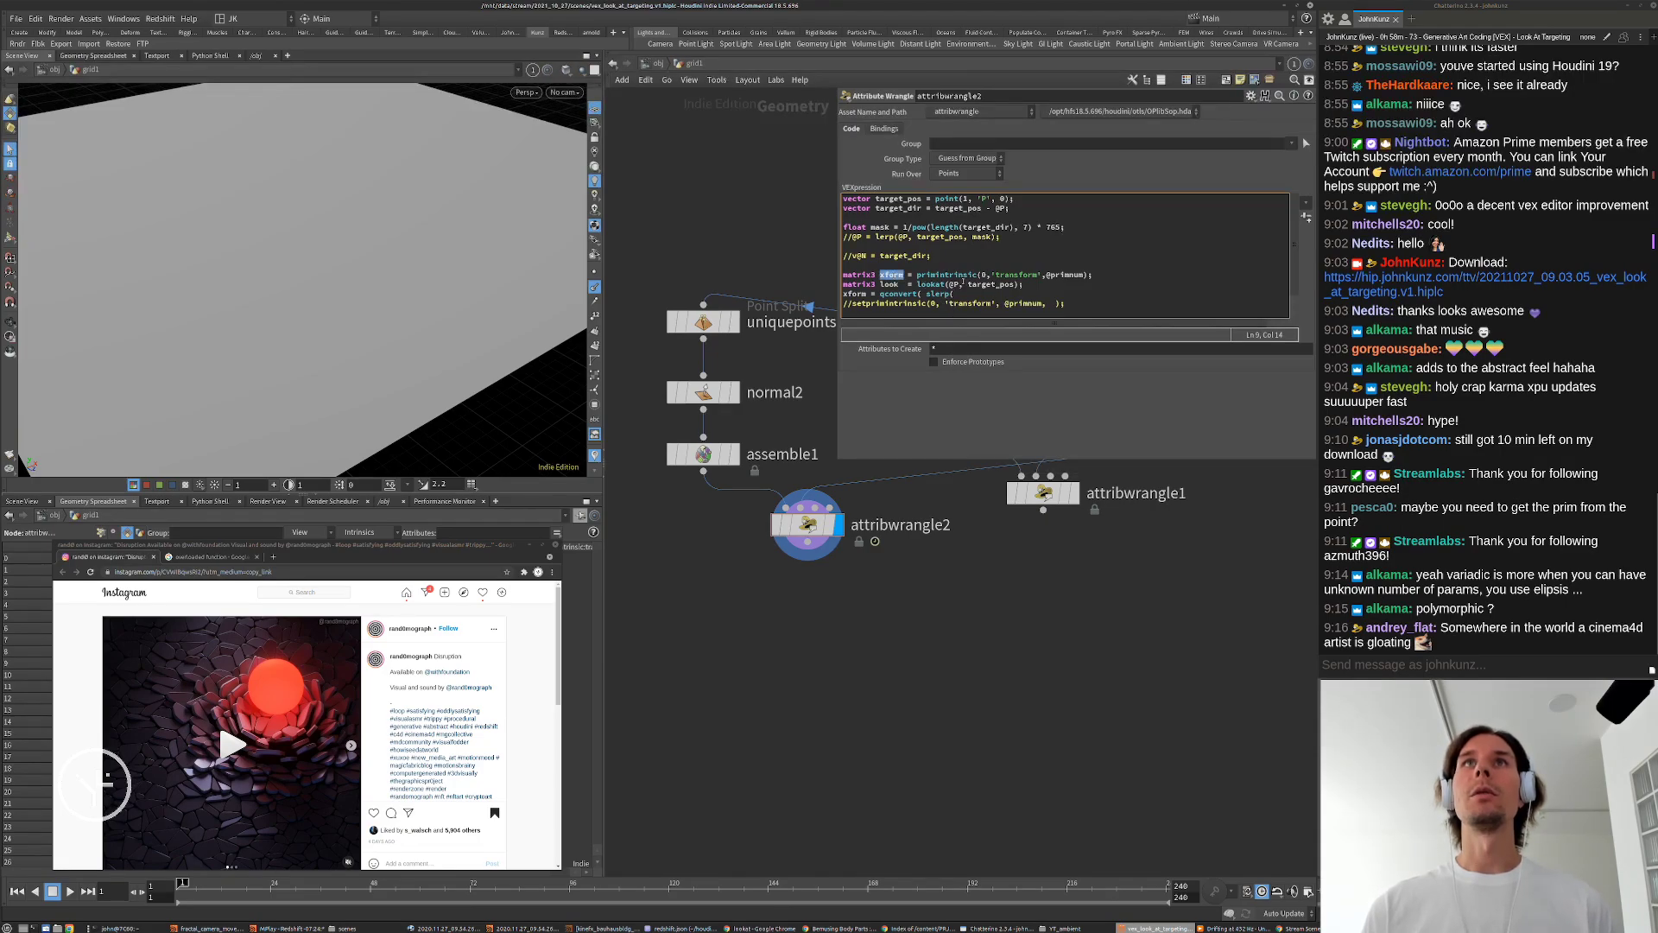
left_click(961, 295)
type("qu")
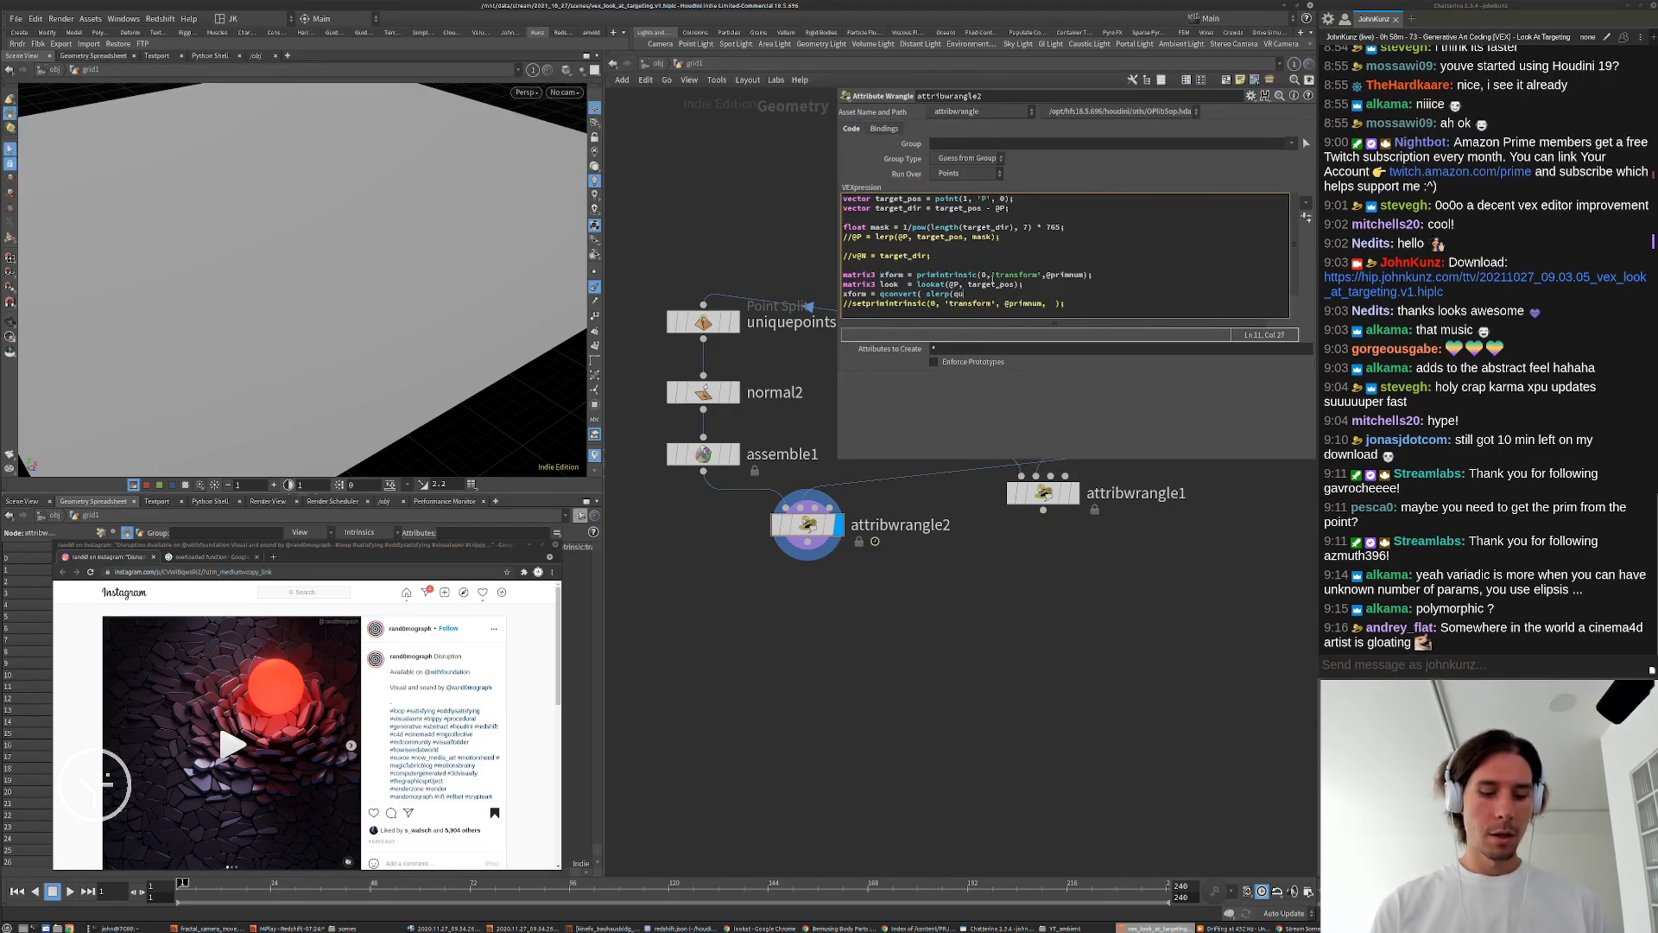
type("aternion")
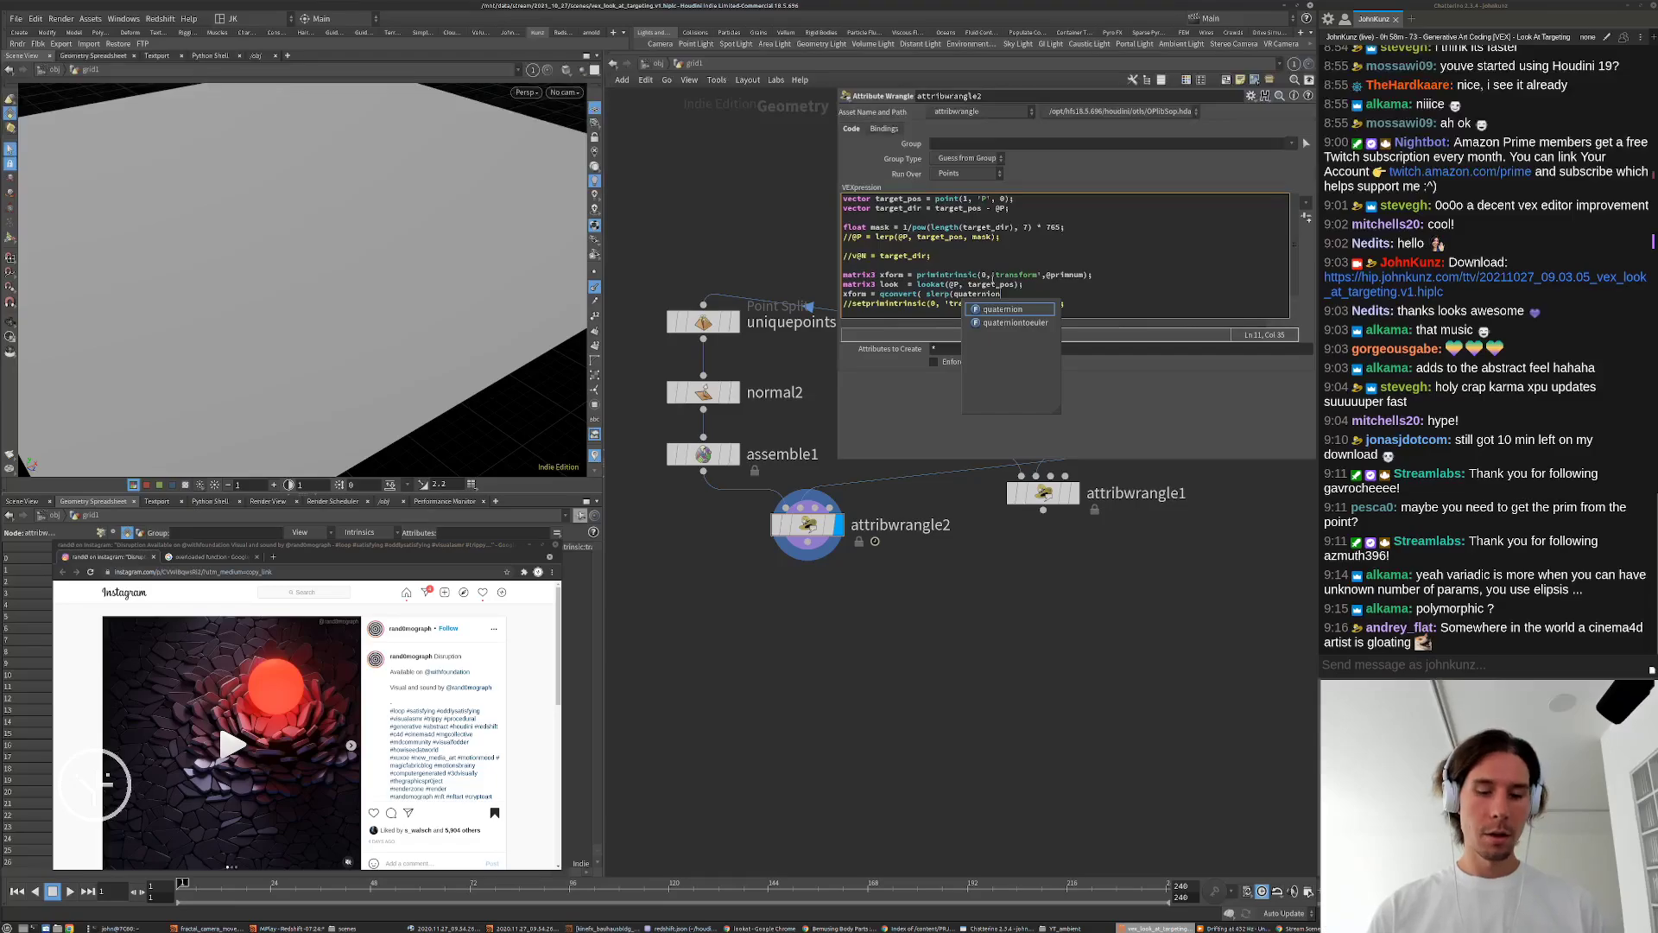
type("(xform),")
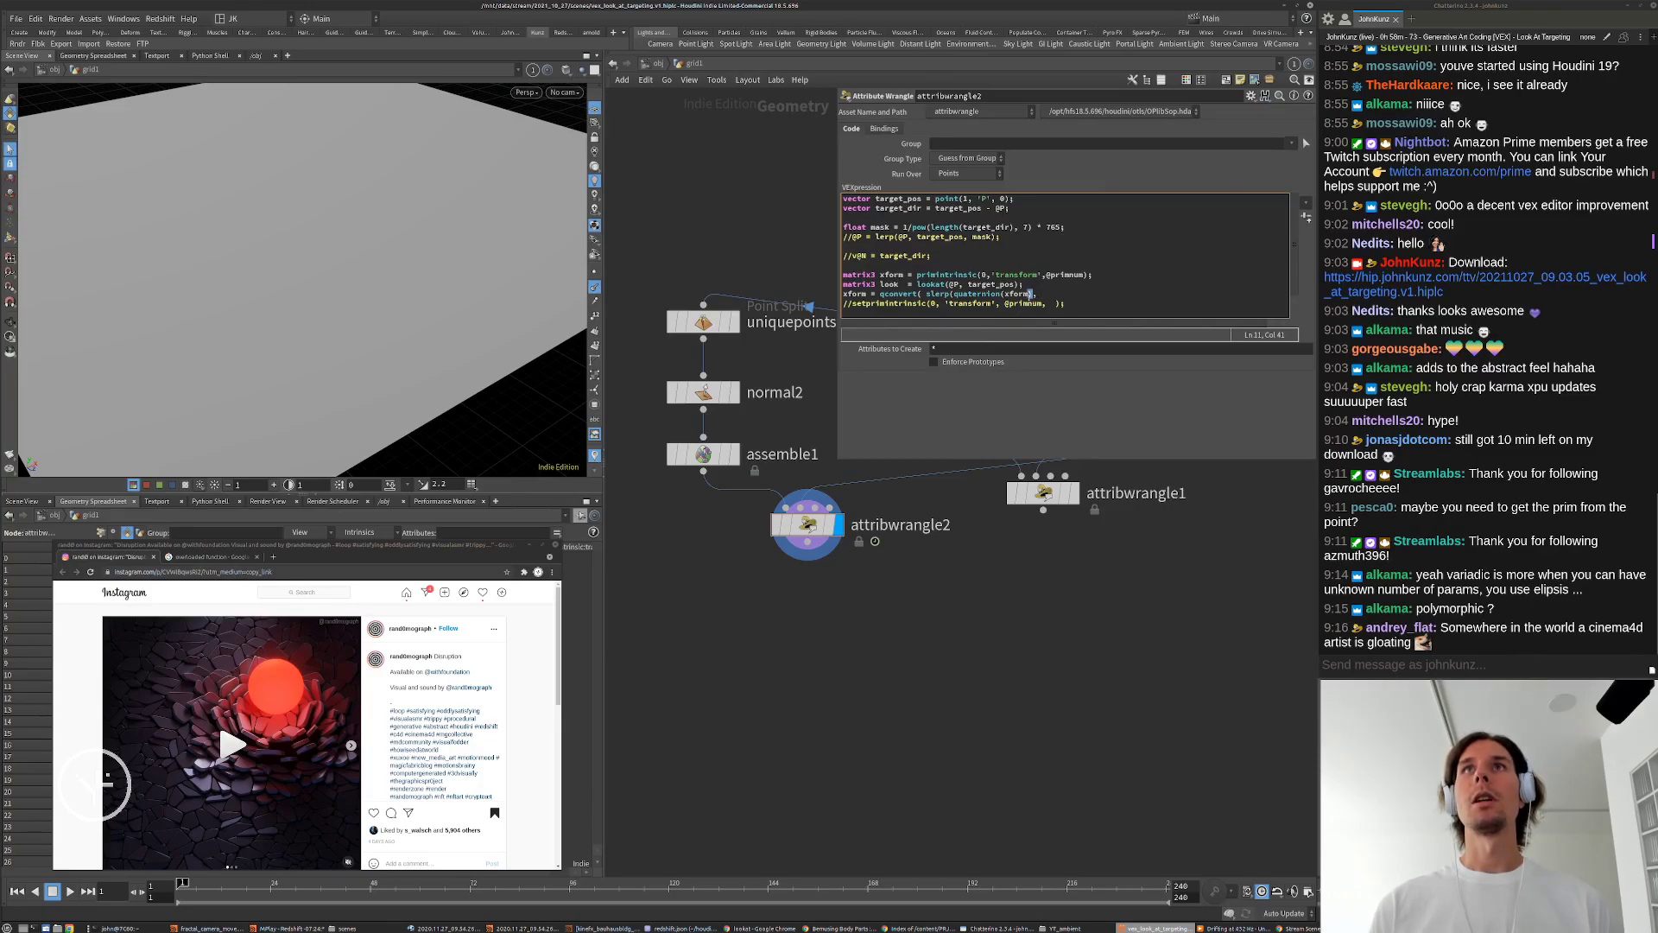
Step: Duplicate the quaternion(xform) expression as the second argument of the slerp call
left_click_drag(1029, 295, 958, 292)
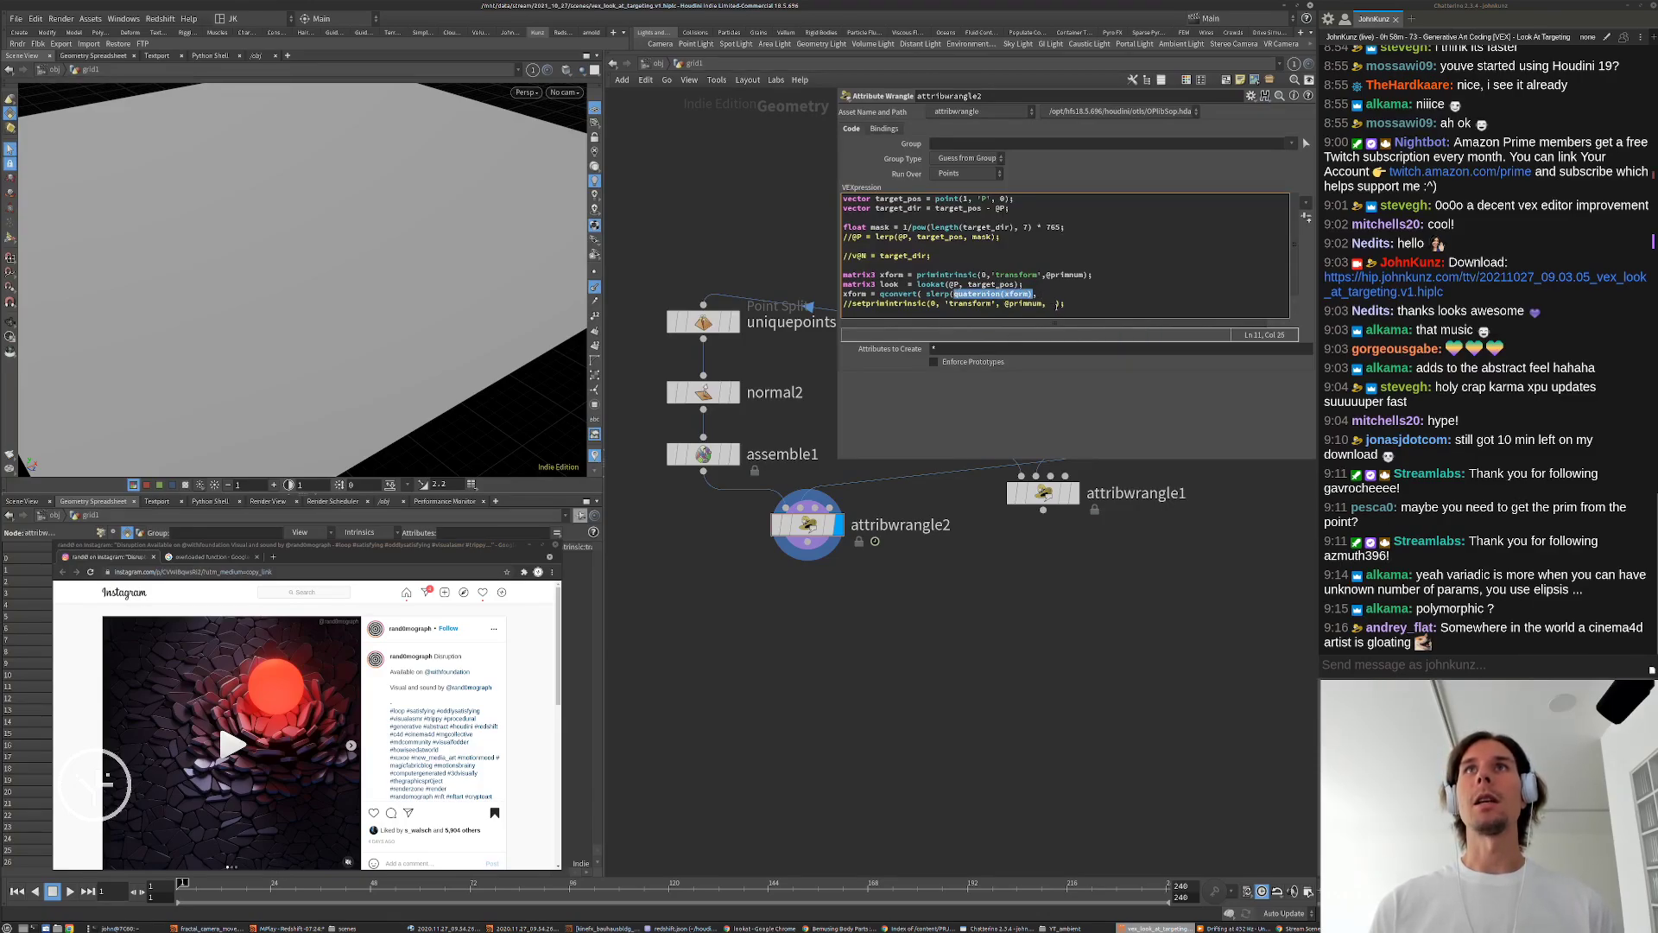
left_click(1057, 295)
type("xform")
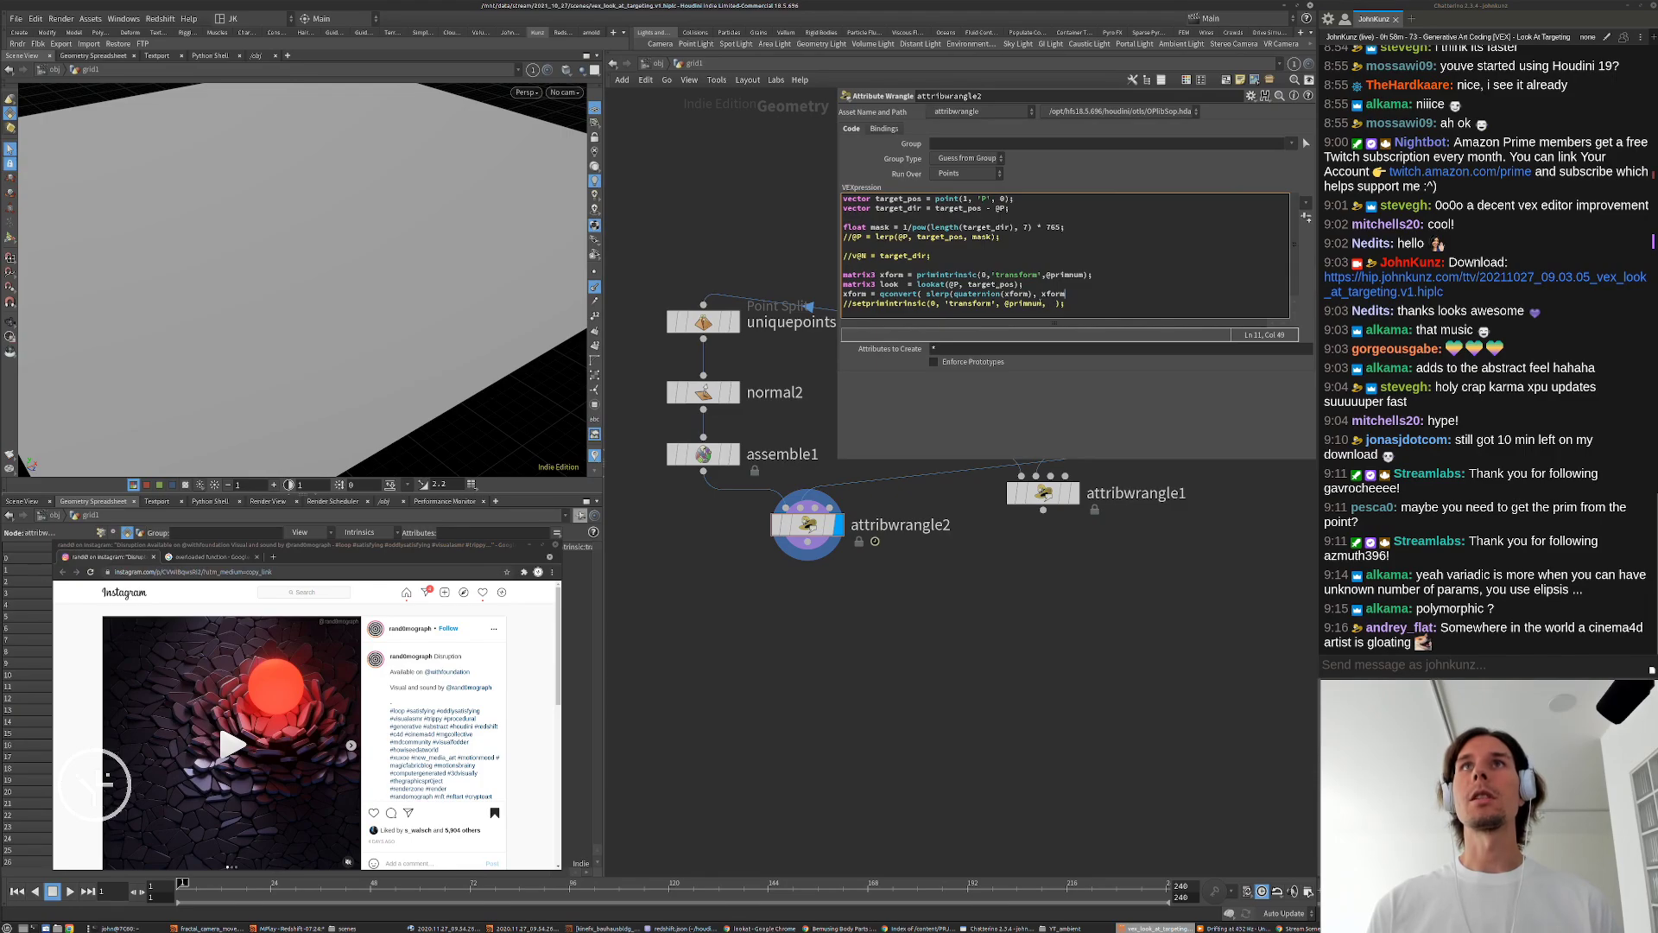
left_click(1025, 295)
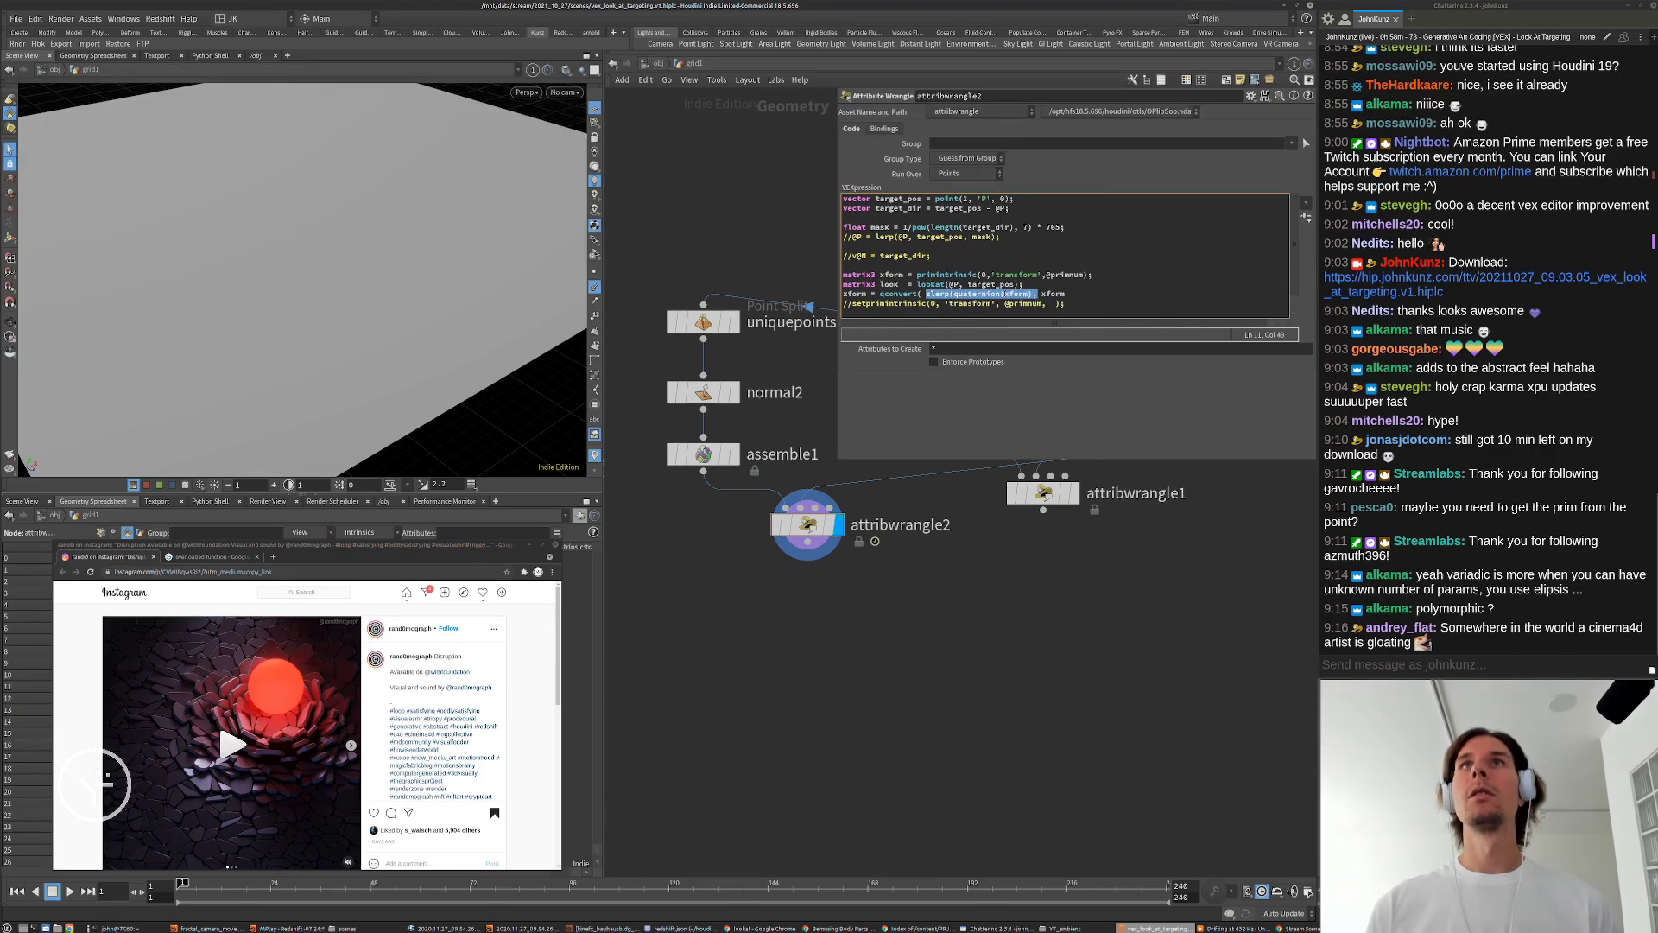
left_click_drag(1030, 295, 961, 292)
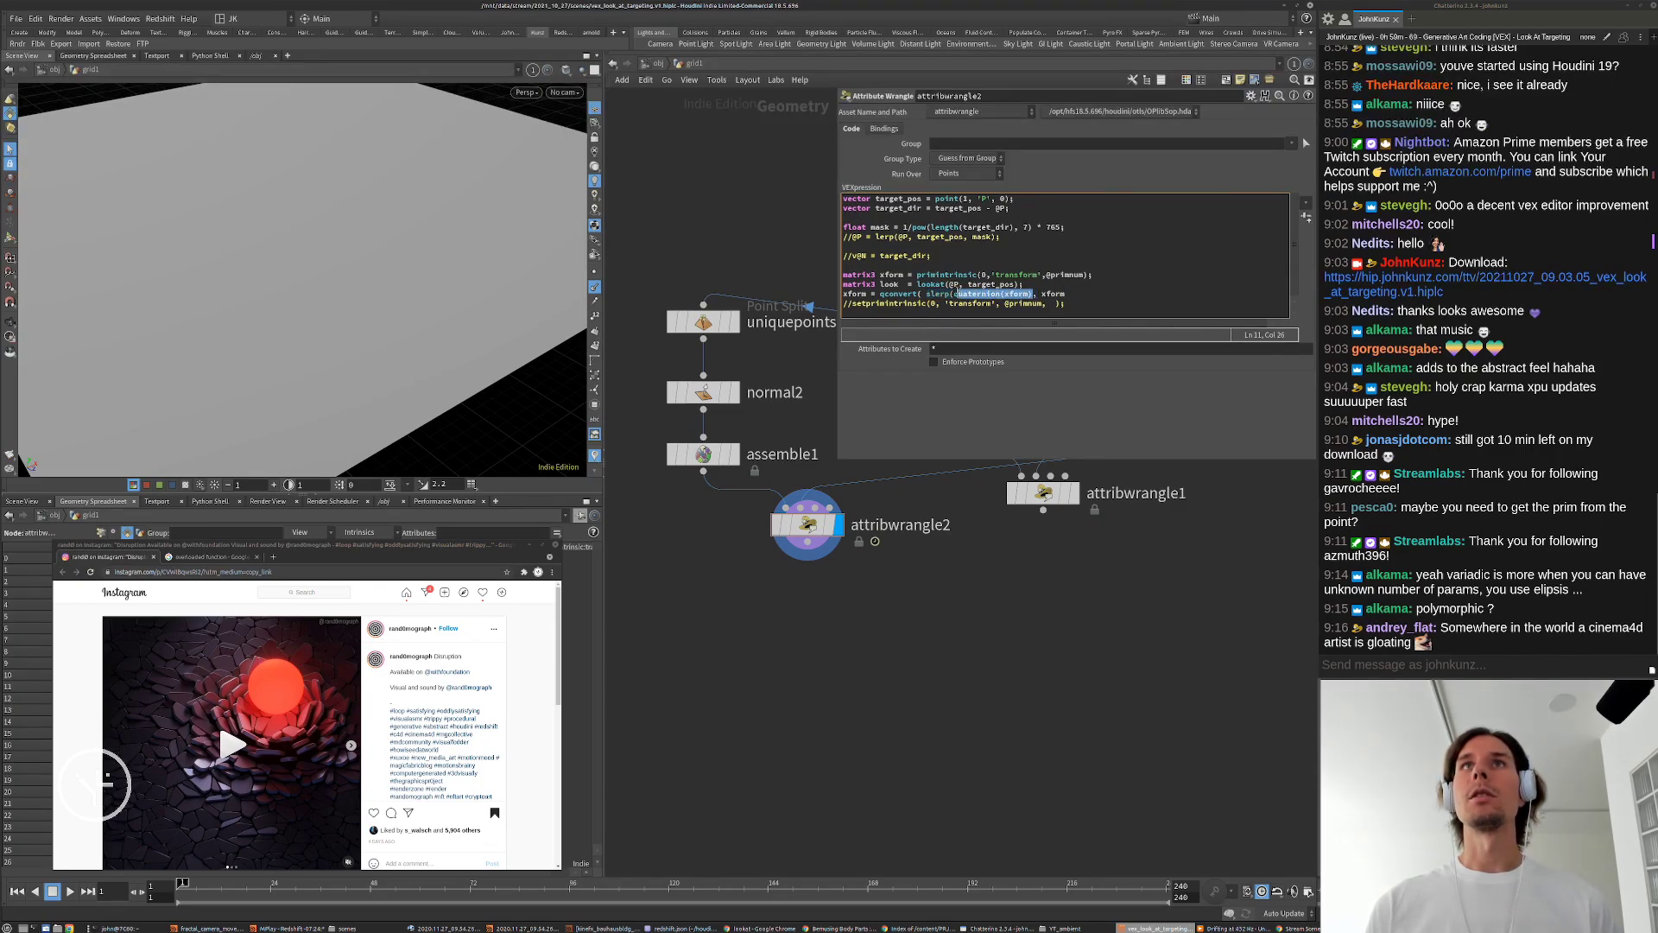
left_click_drag(1067, 294, 1037, 294)
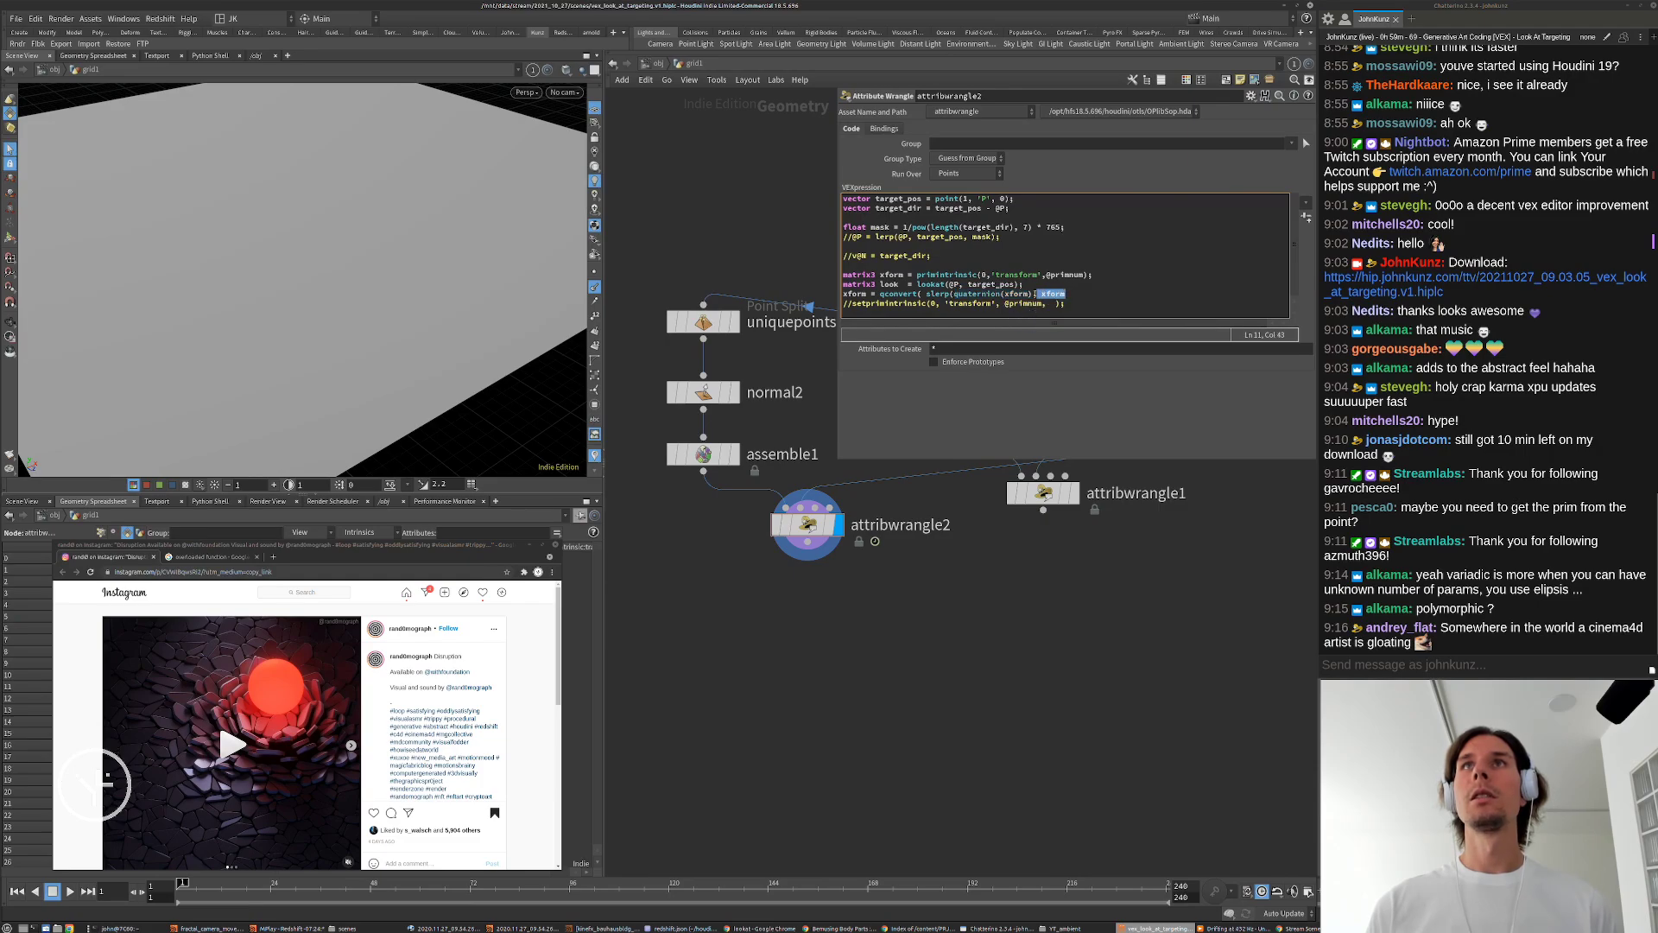
type("quaternion(xform)")
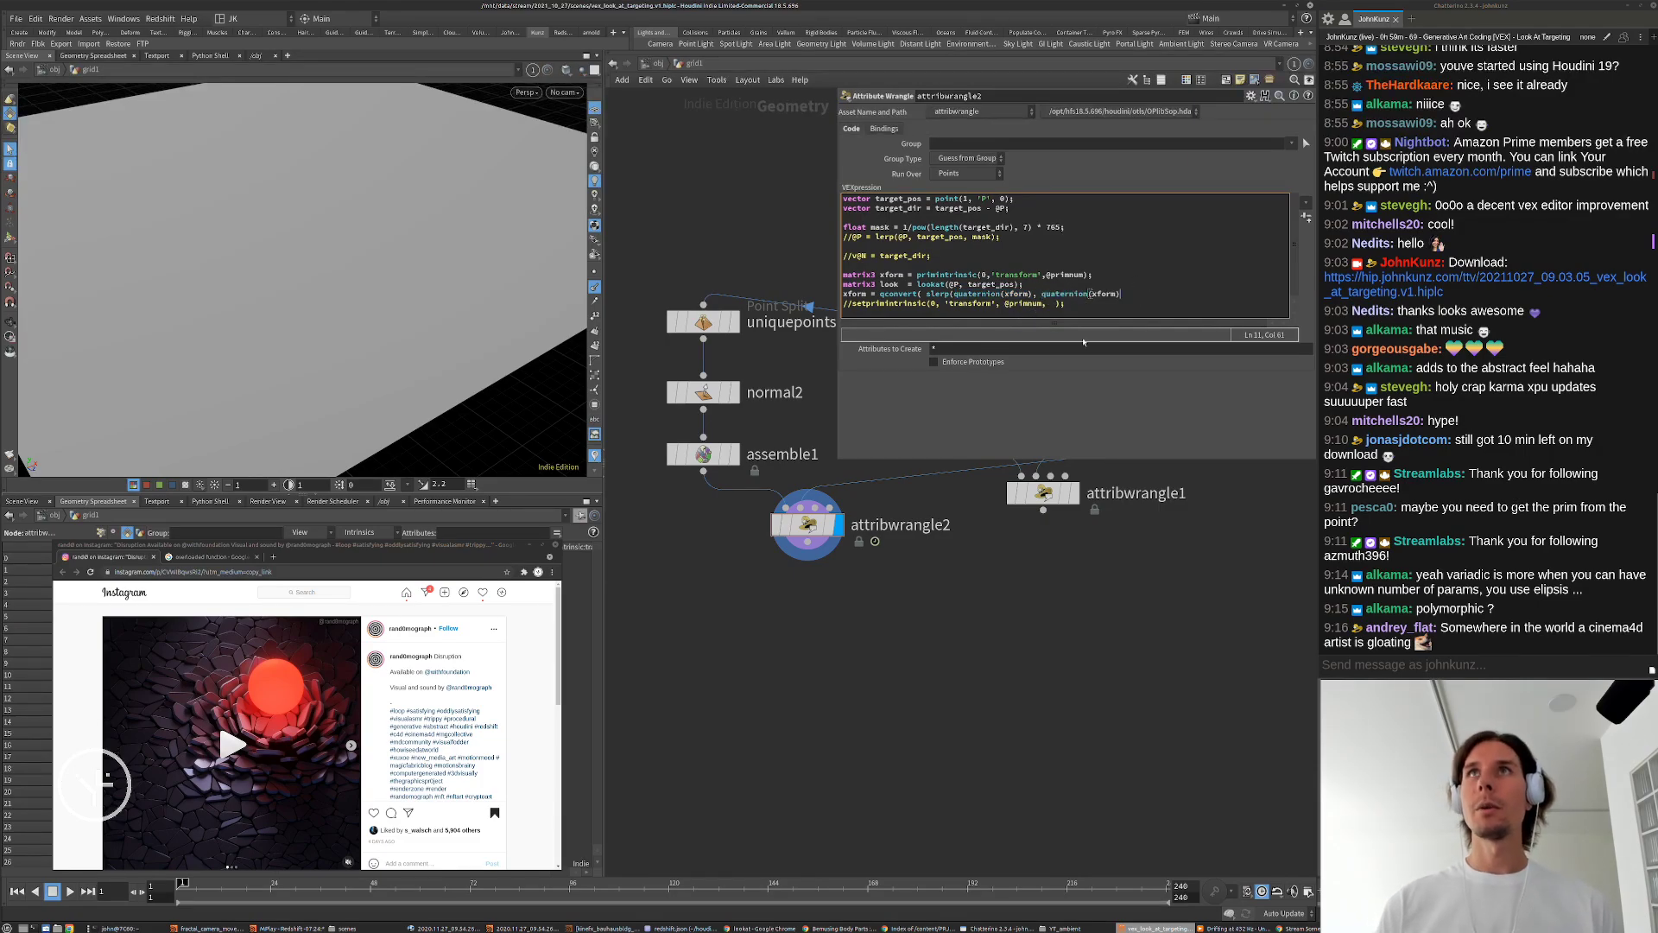
Step: Change the second slerp argument to quaternion(look), complete the statement with a bias of 0.5, and apply the code
key("BackSpace")
key("BackSpace")
key("BackSpace")
key("BackSpace")
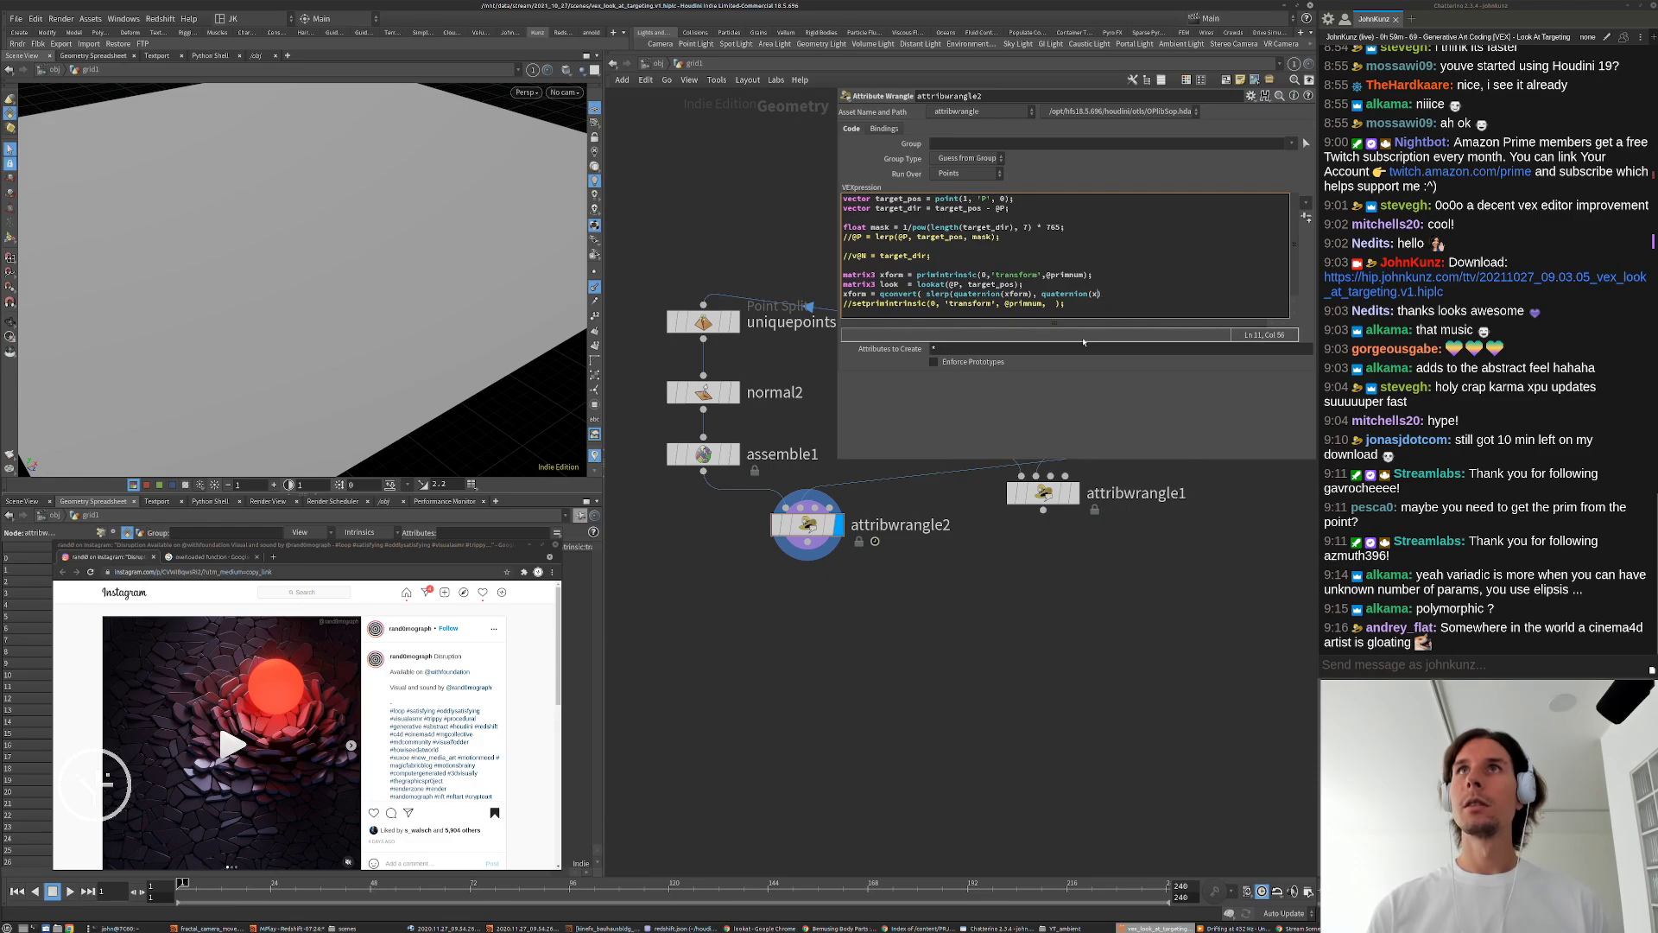
type("look))")
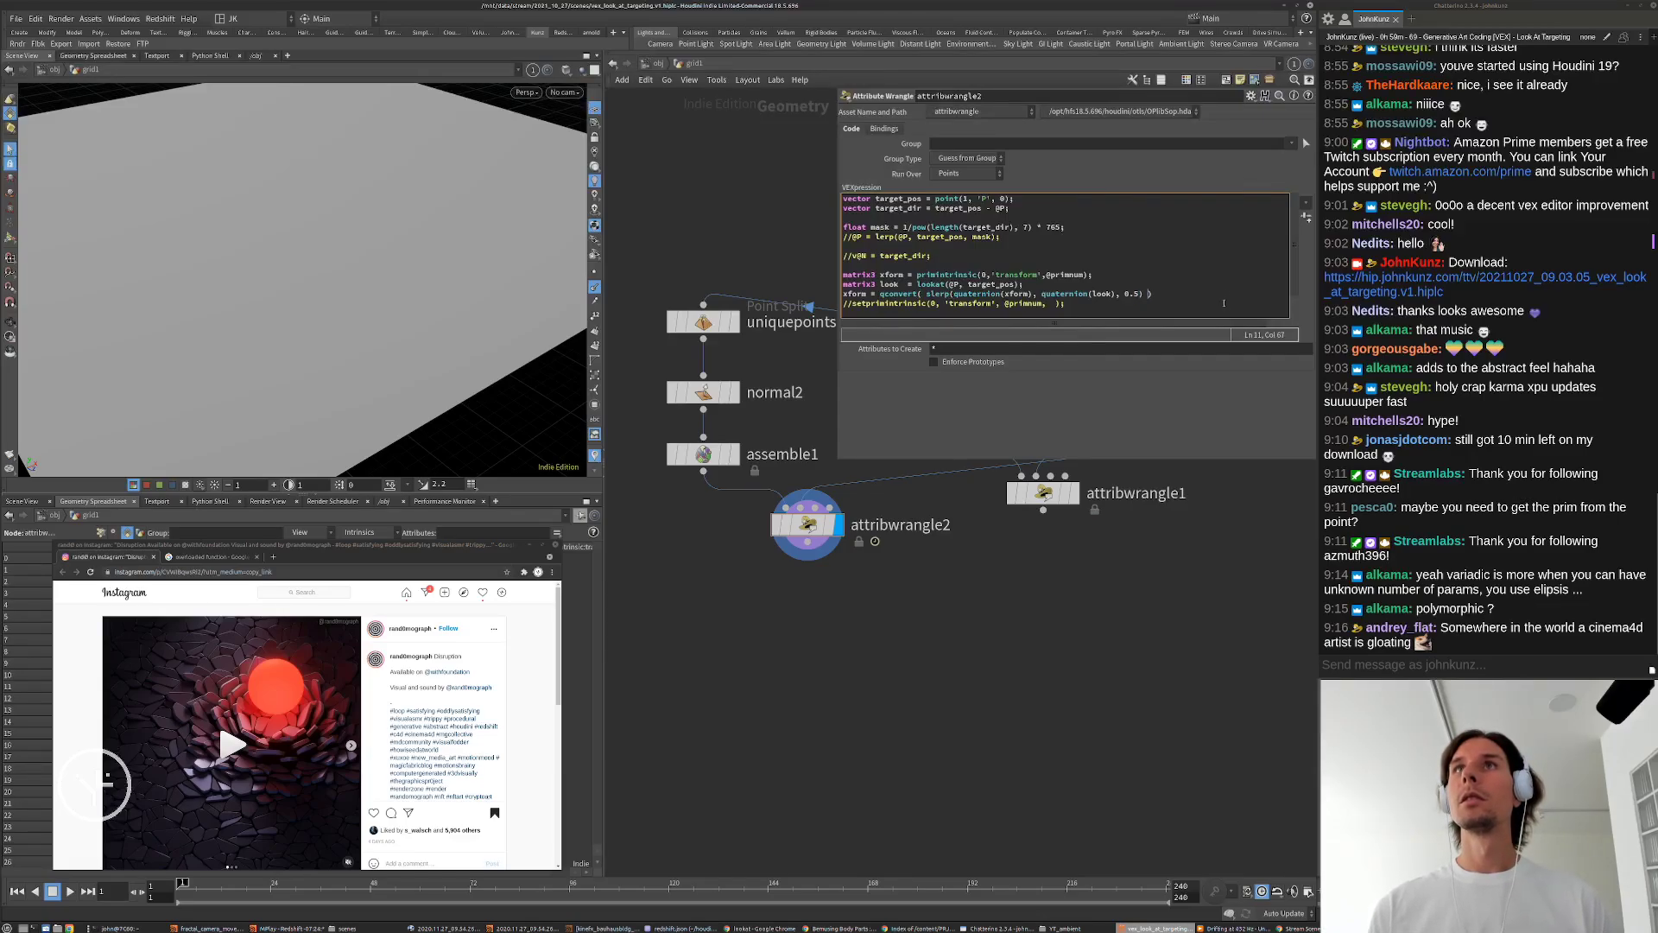
type(";")
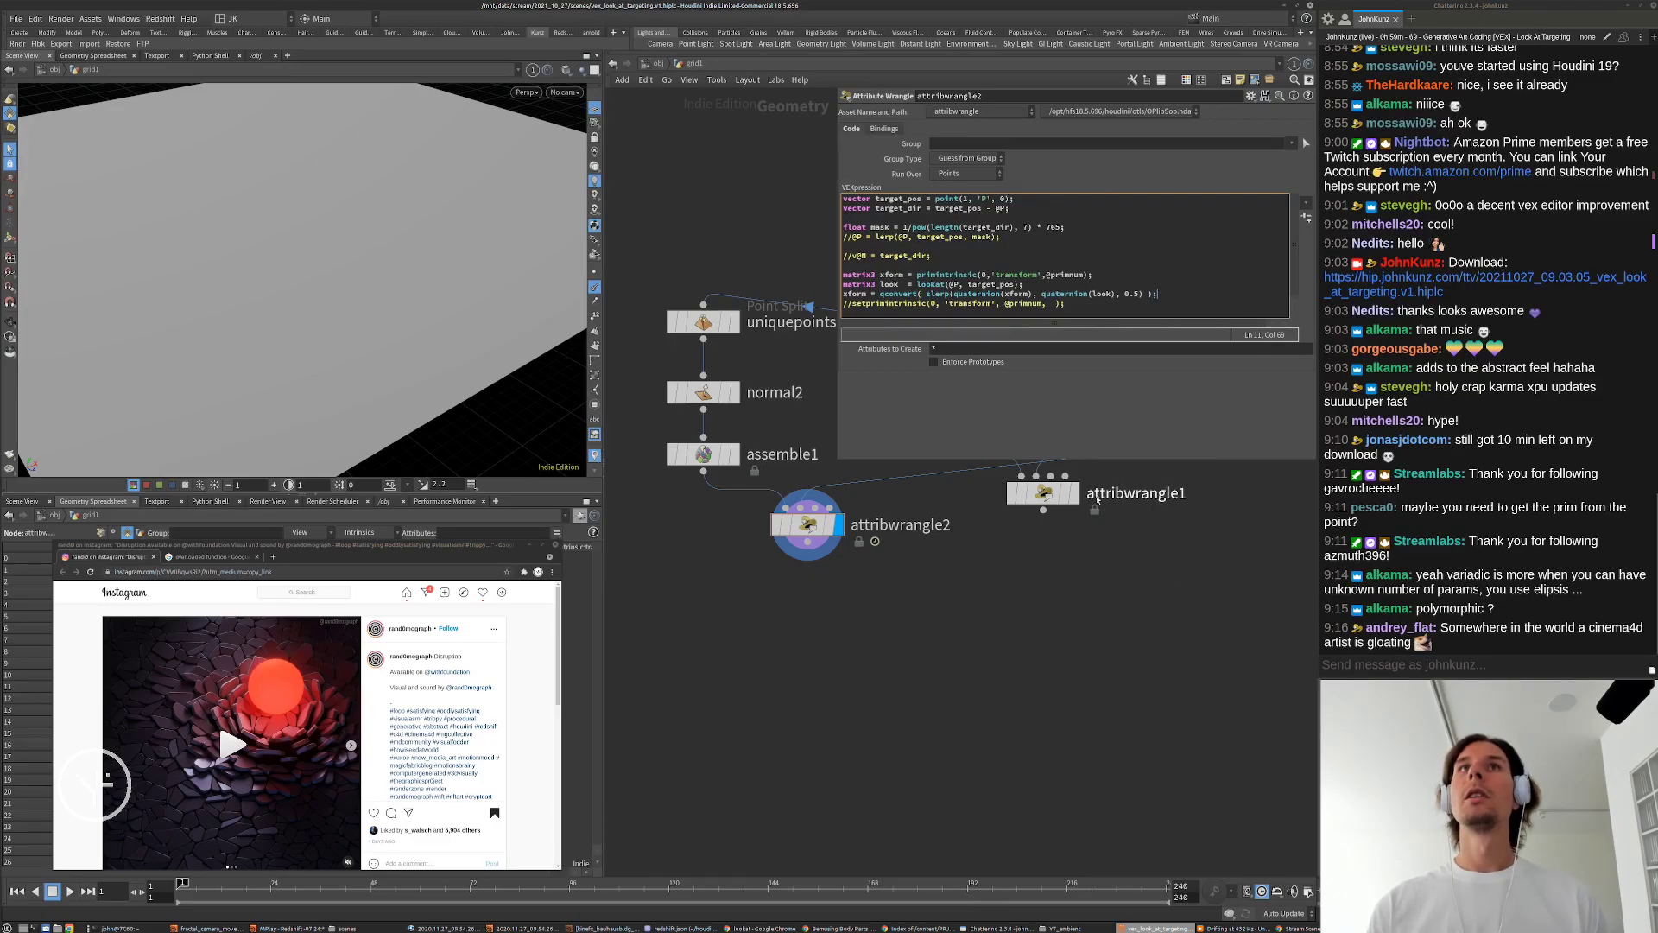
left_click(1117, 574)
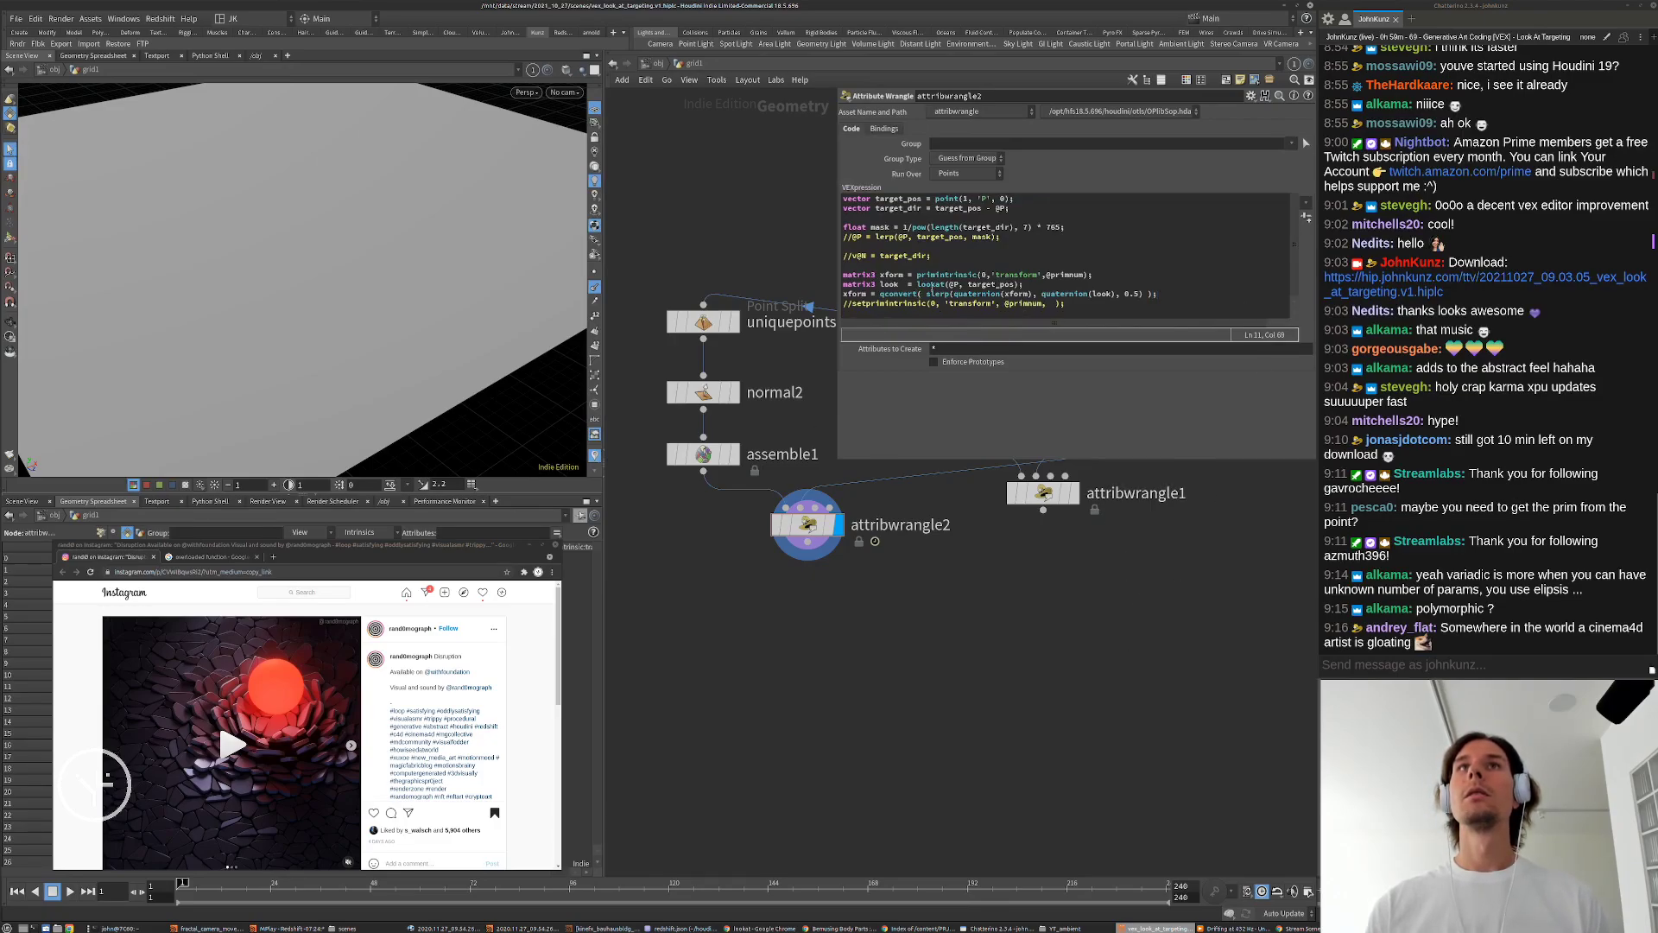
Step: Uncomment the setprimintrinsic line, pass xform as its last argument, apply the code and inspect the tiles in the viewport
left_click(851, 304)
key("BackSpace")
key("BackSpace")
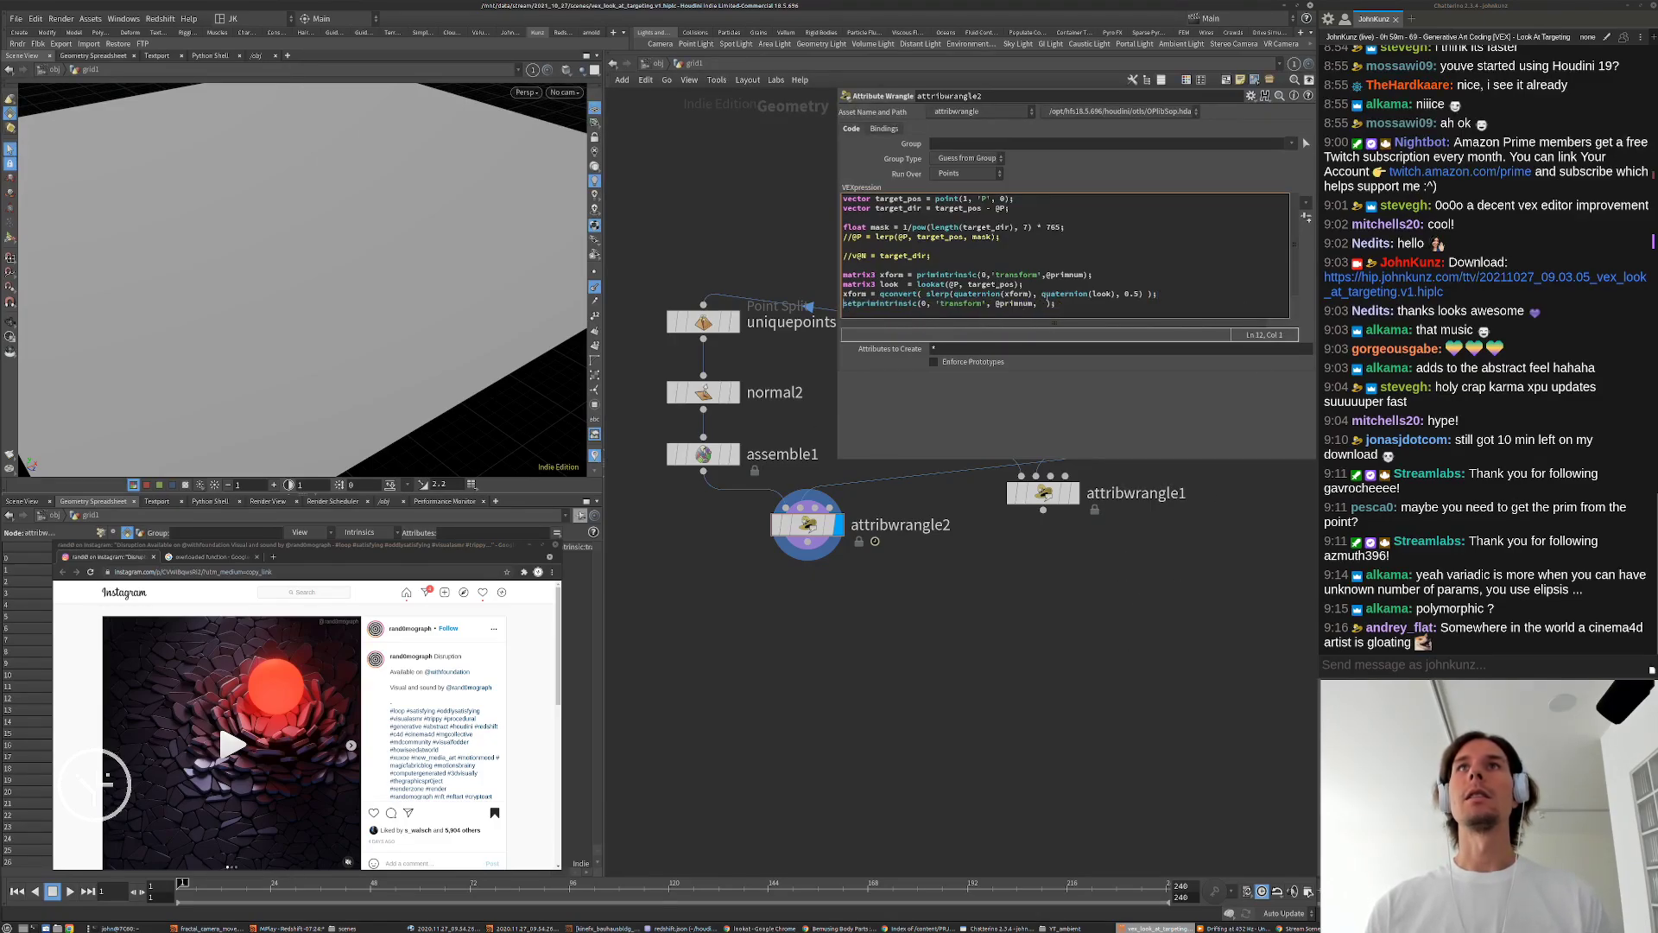
type("xform")
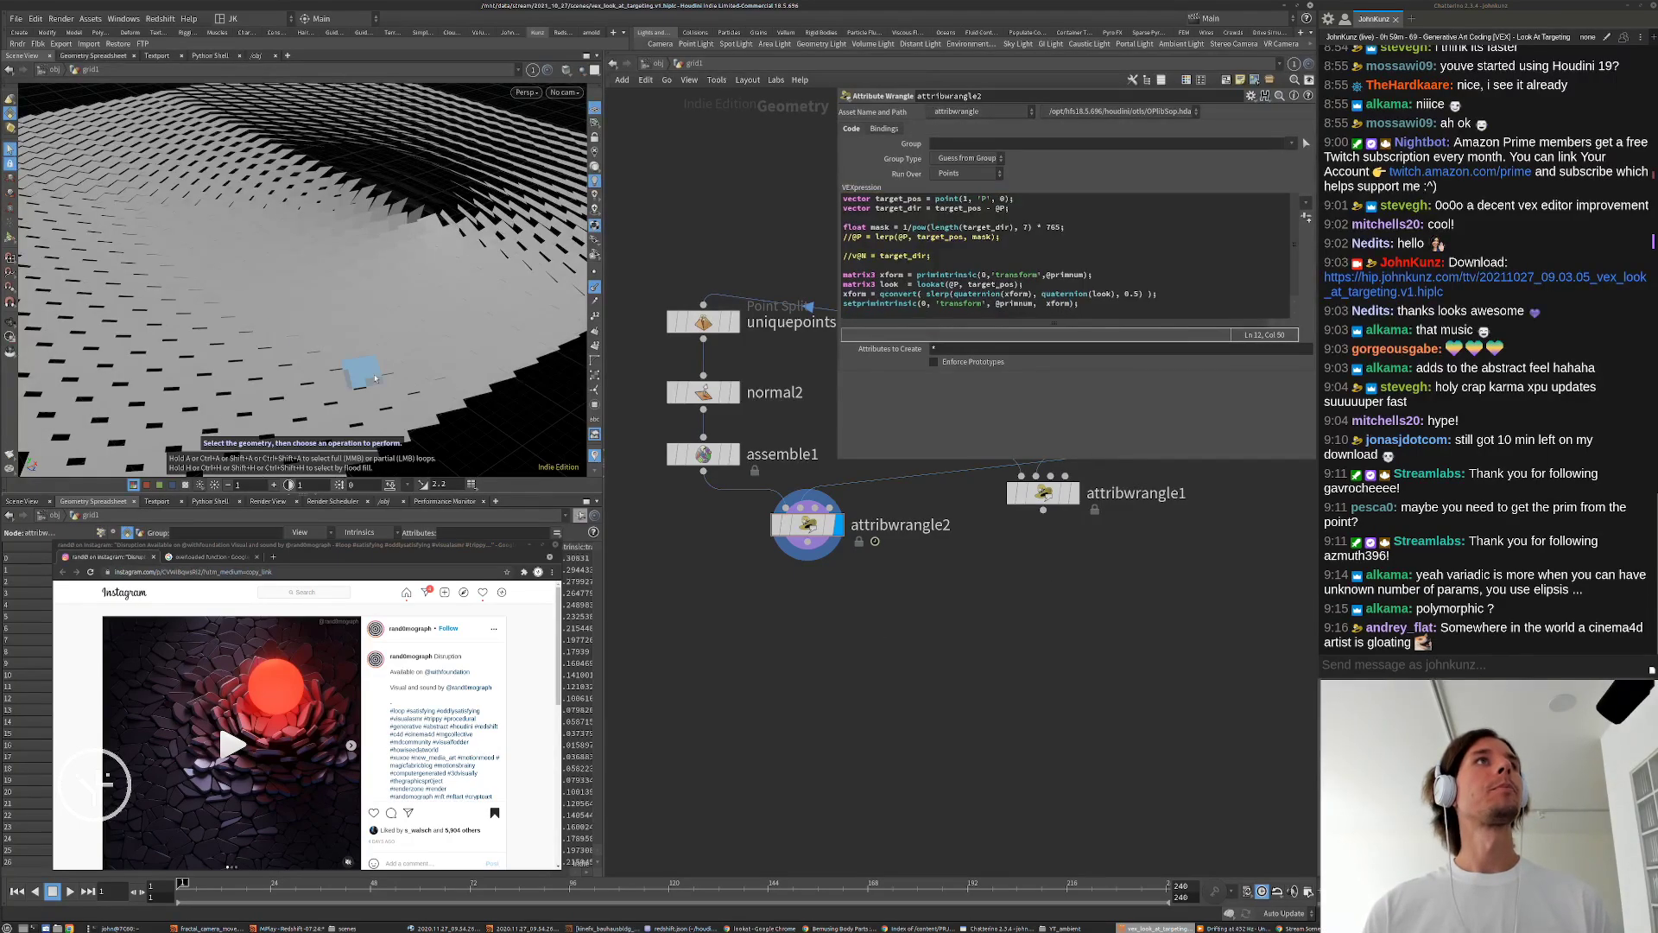
left_click_drag(336, 259, 522, 393)
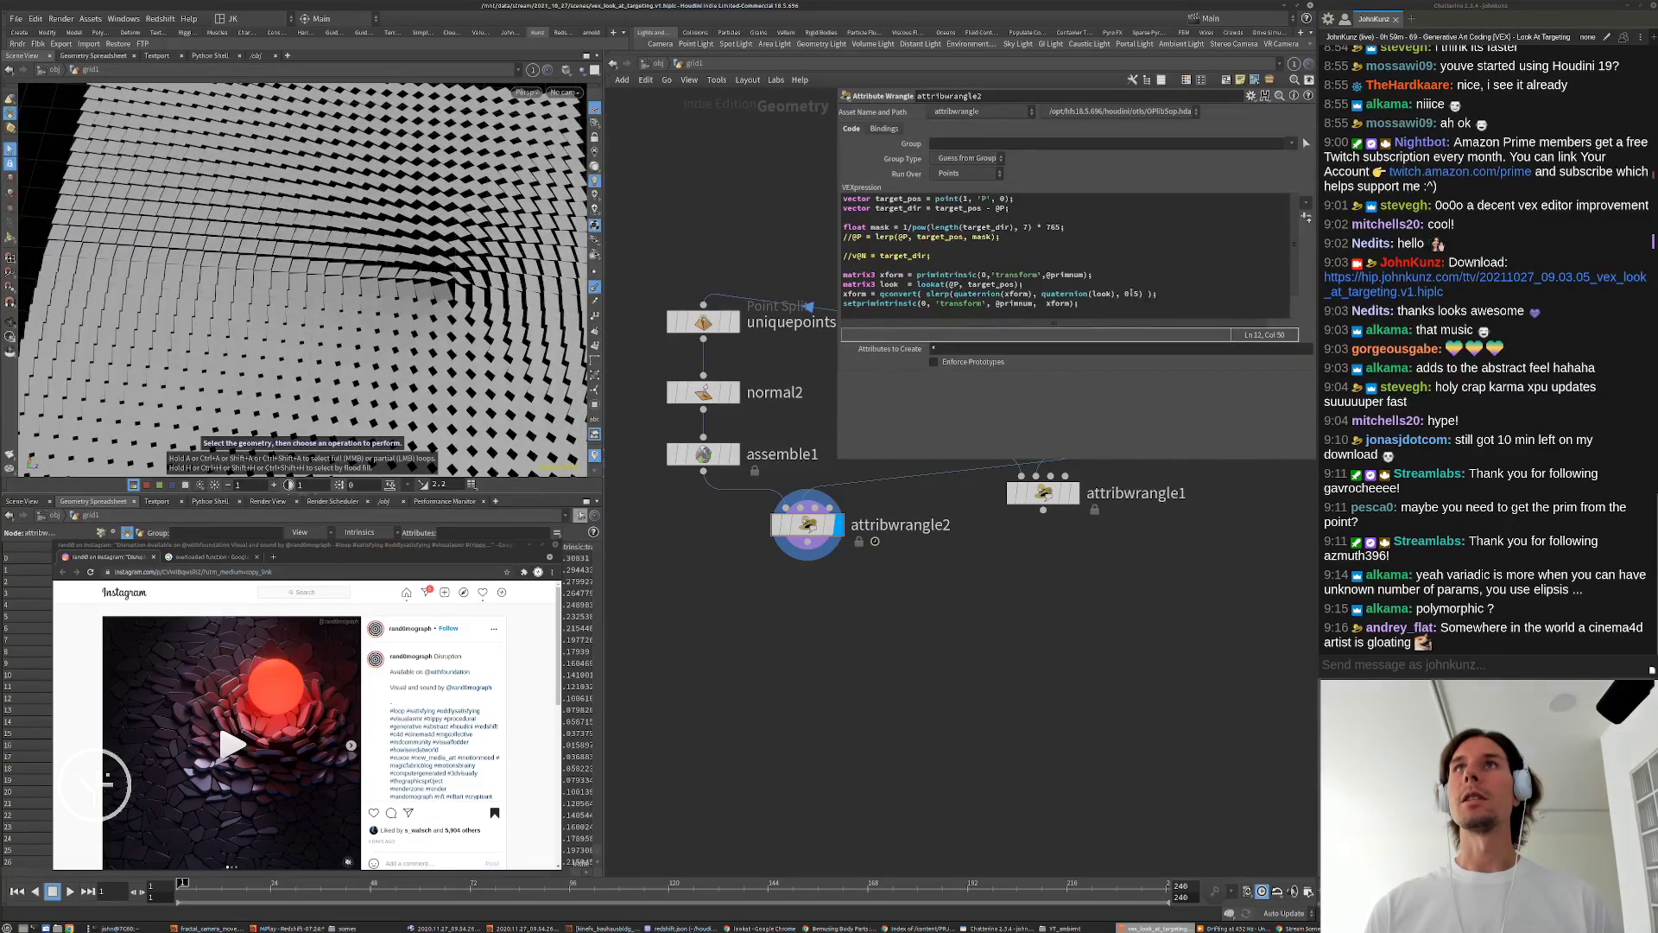
Step: Set the slerp bias to 0.15, apply the code and inspect the tile orientation in the viewport
left_click(1130, 293)
type("1")
left_click(1110, 710)
left_click_drag(425, 355, 392, 317)
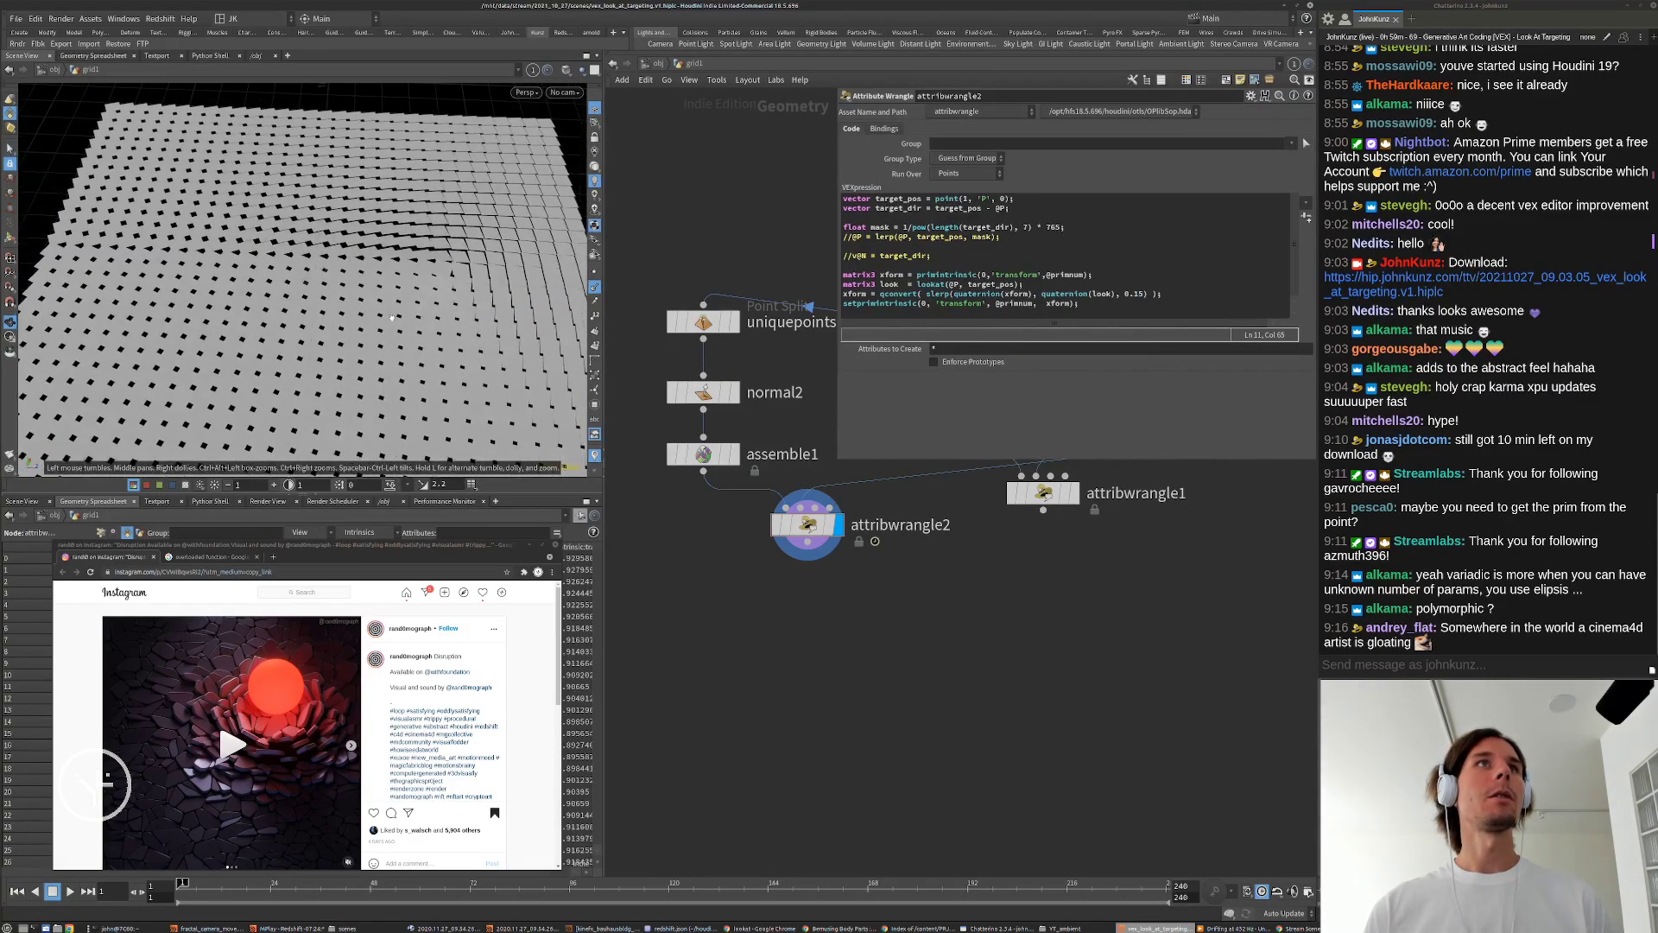
Step: Try a slerp bias of 0.95 with the animation playing, and return the bias to 0.15
double_click(1137, 293)
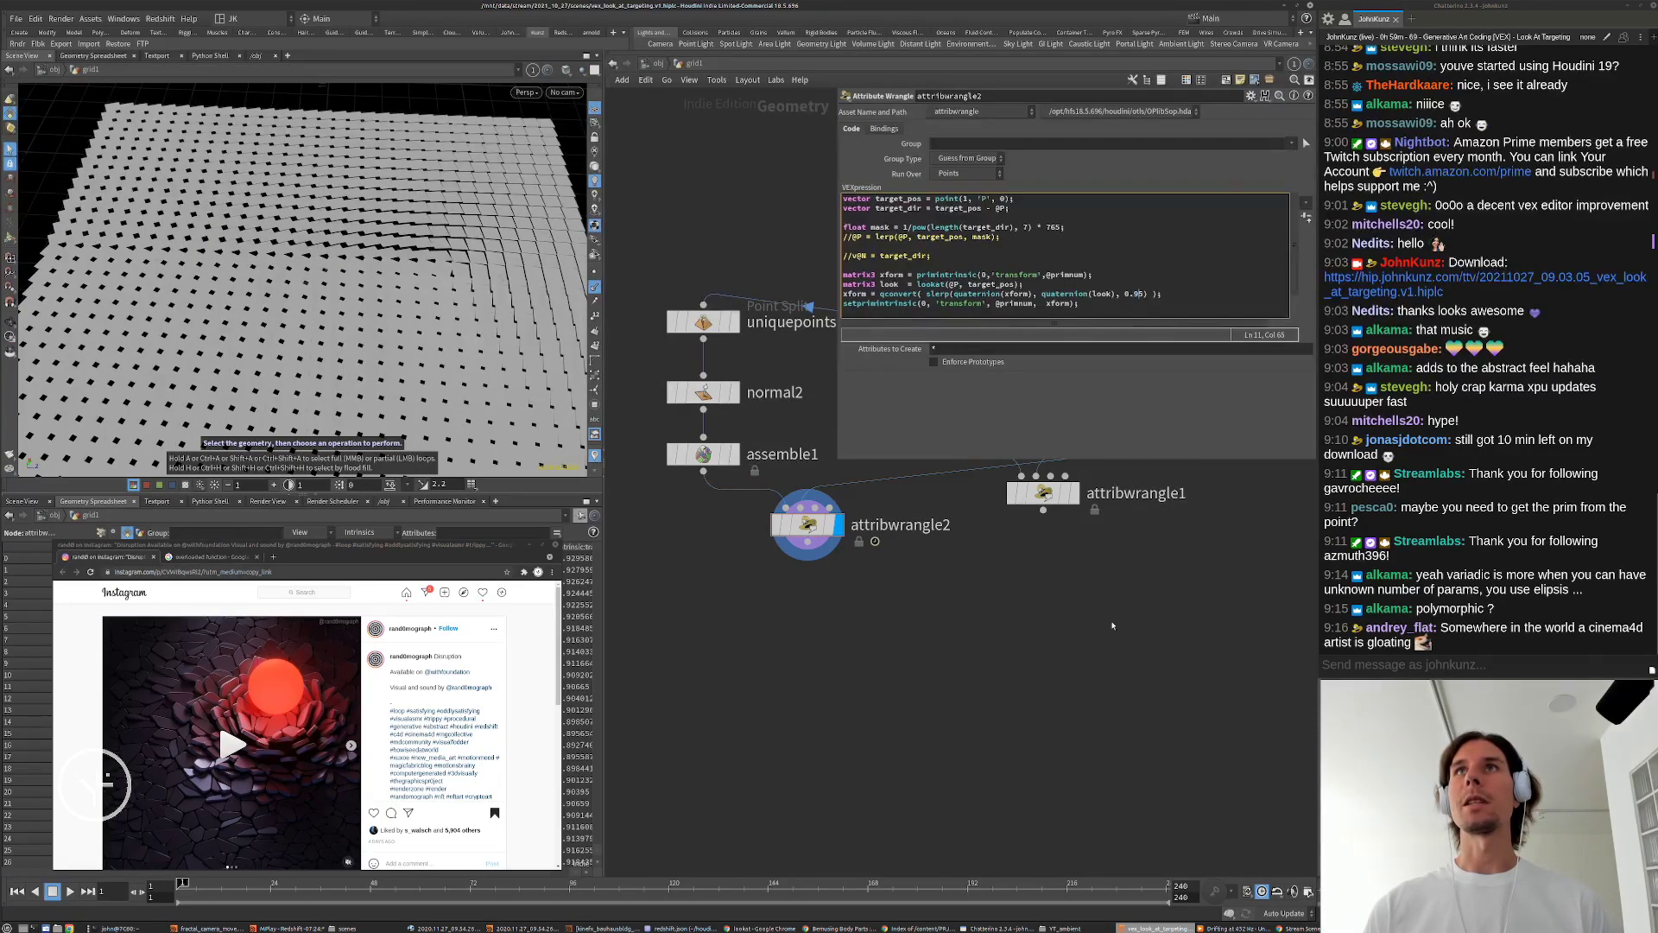
left_click(1024, 599)
left_click_drag(470, 314, 408, 275, "alt")
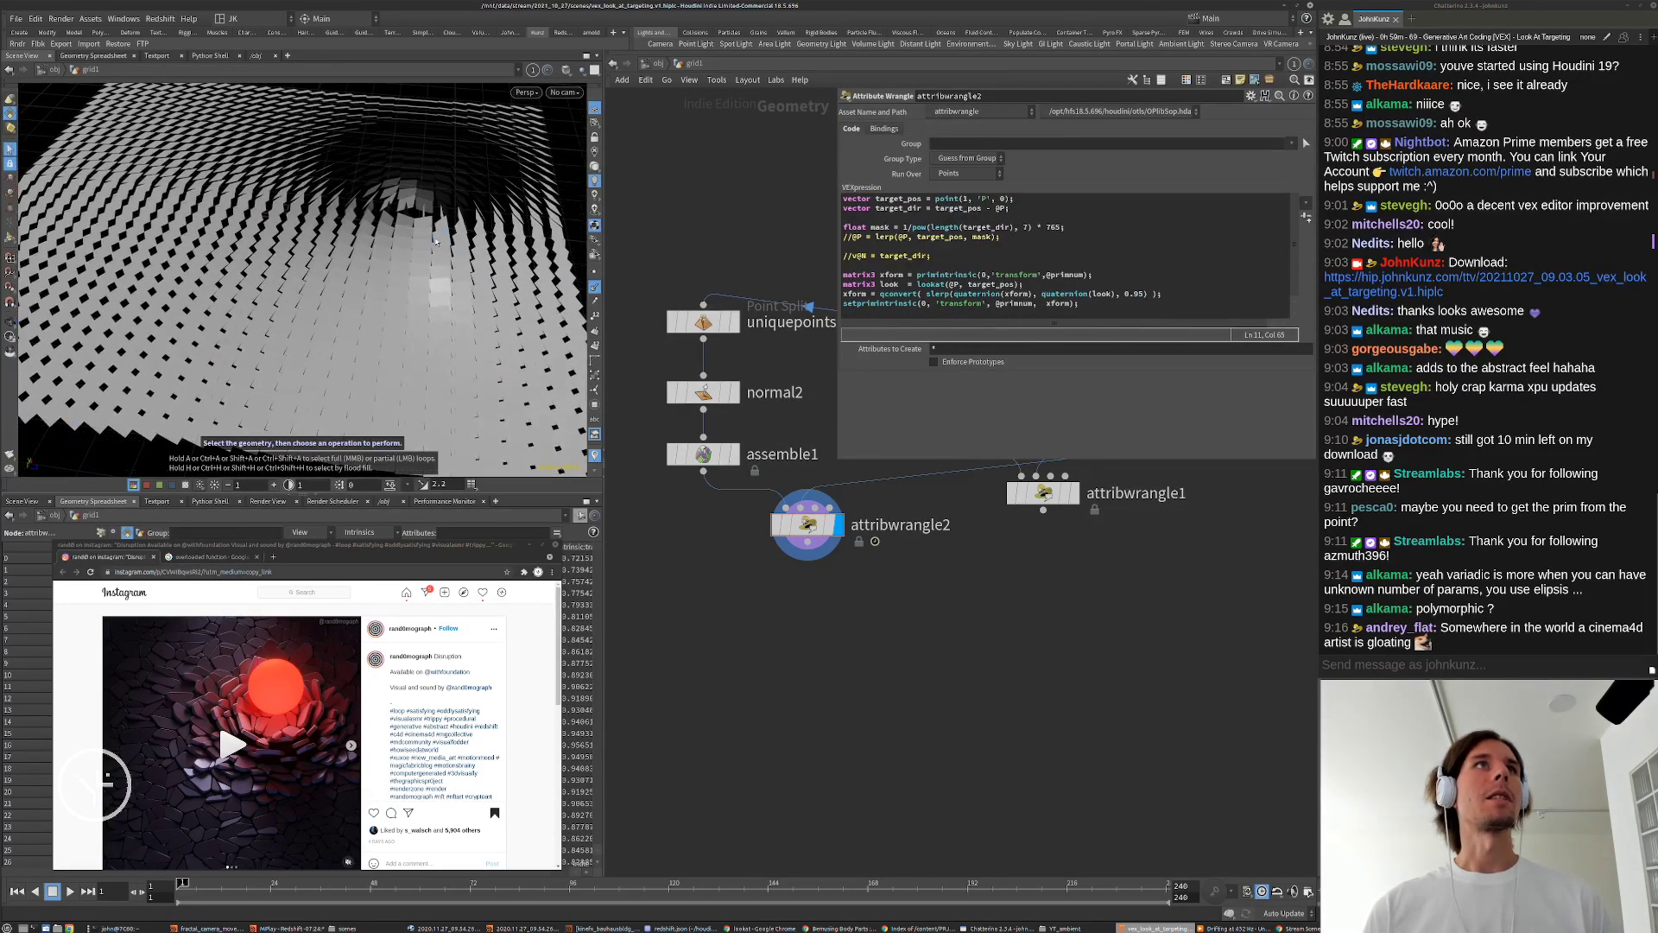
key("Up")
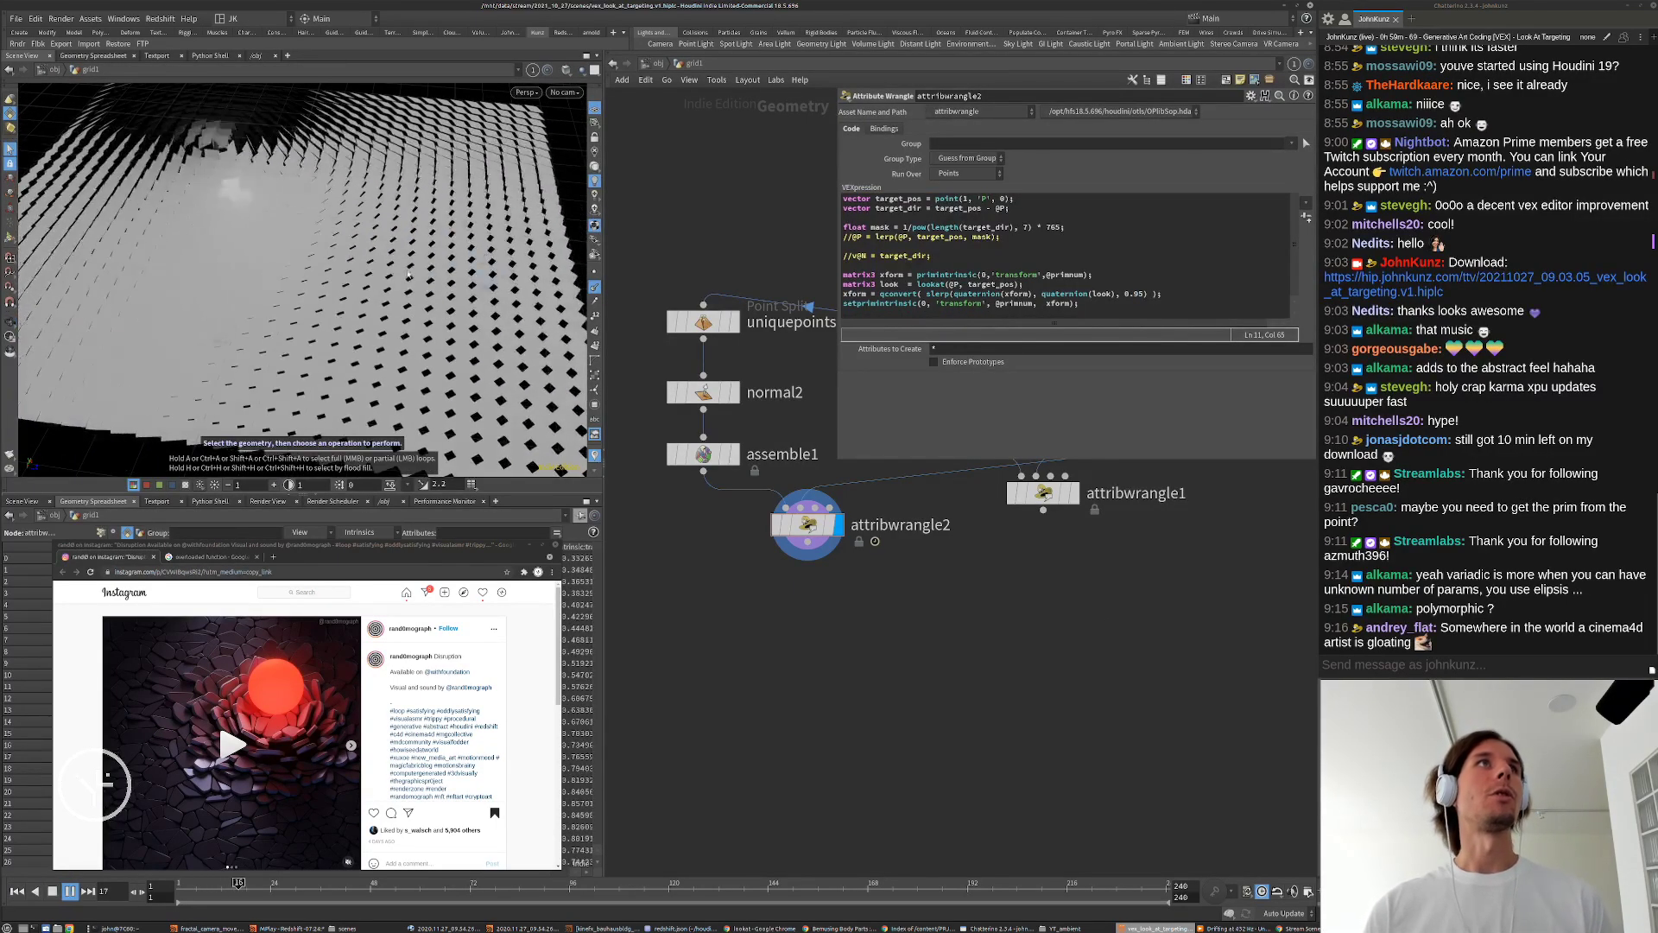
left_click(1136, 294)
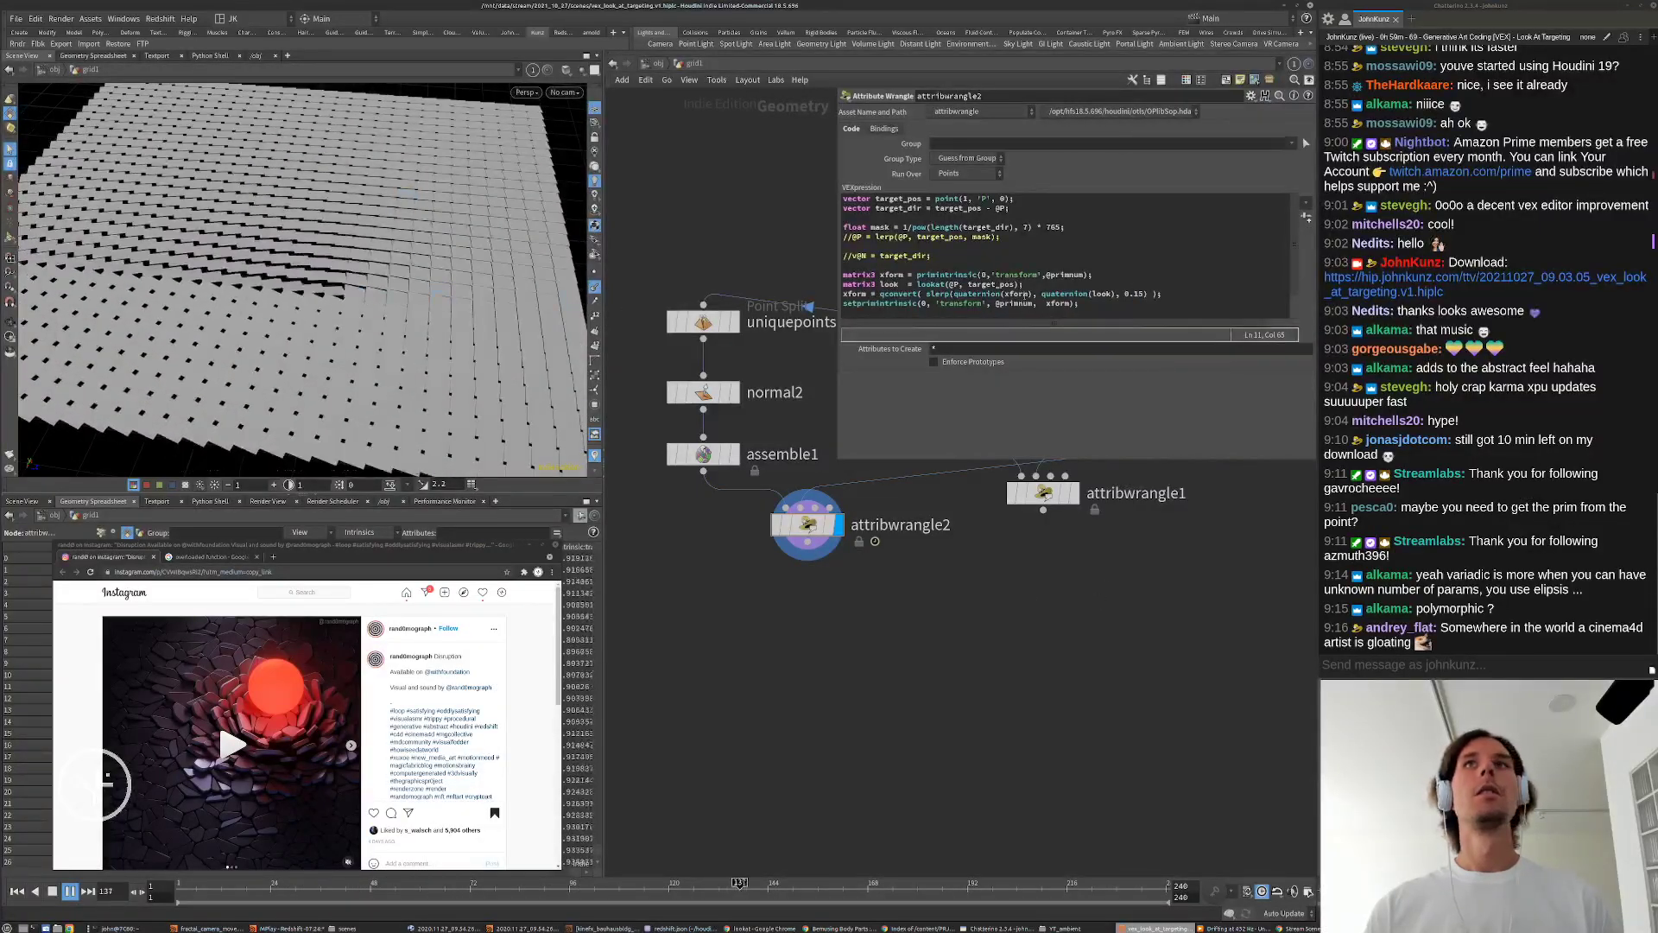
Step: Review the quaternion, slerp and qconvert calls in the xform assignment line
left_click(954, 293)
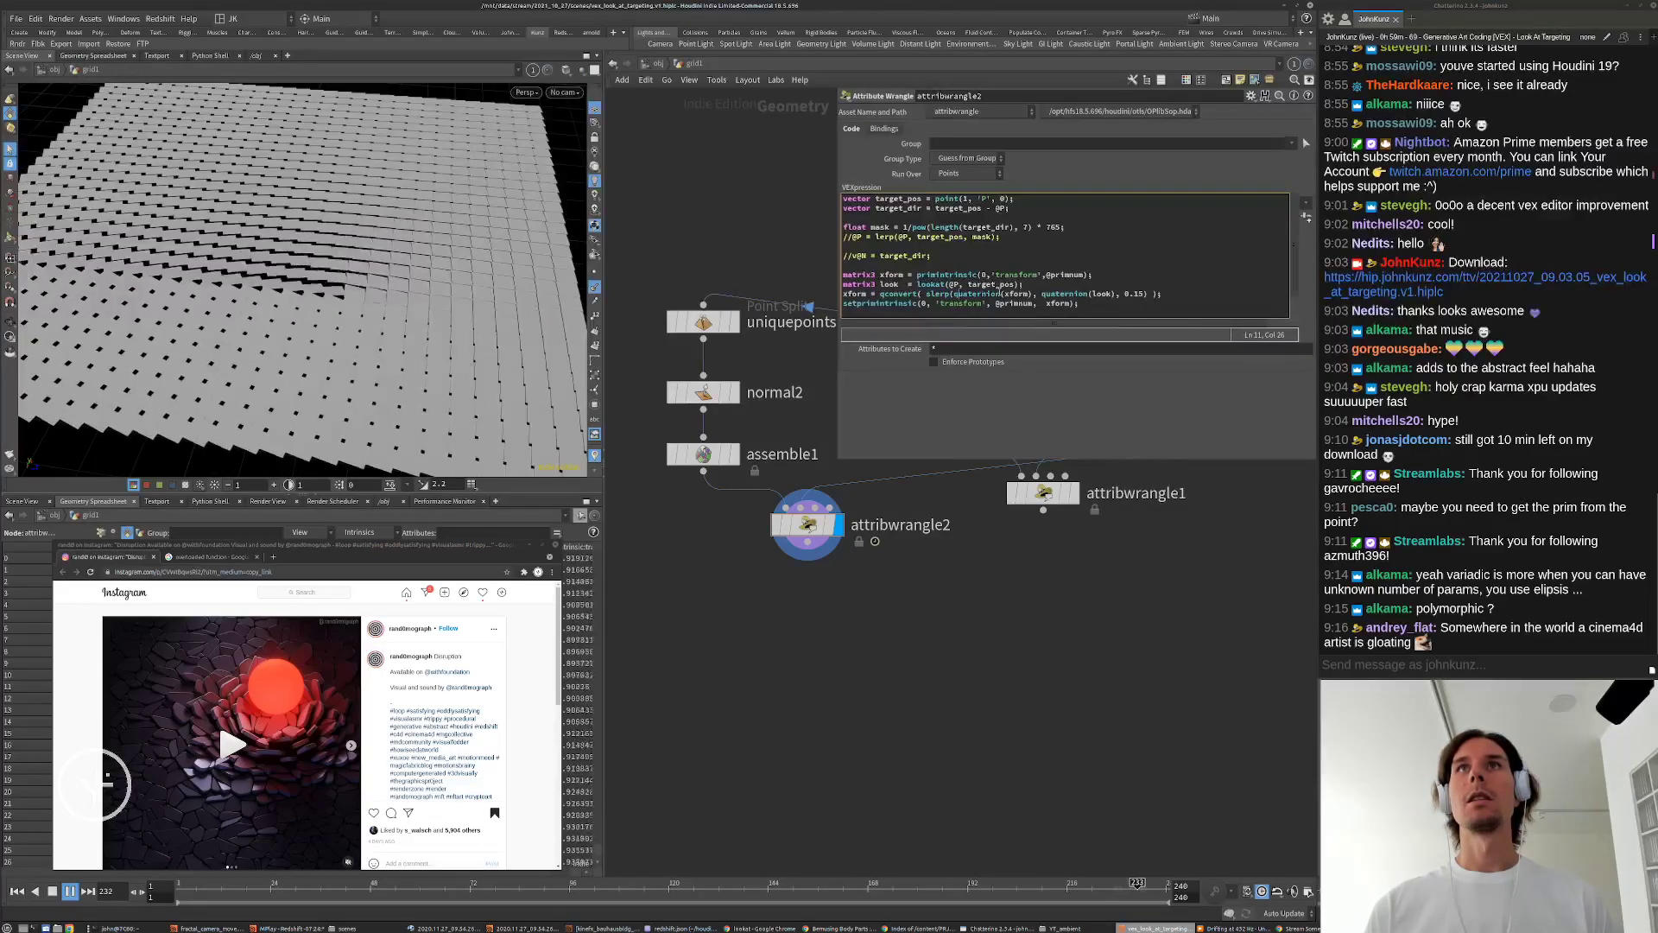
left_click_drag(1004, 294, 953, 294)
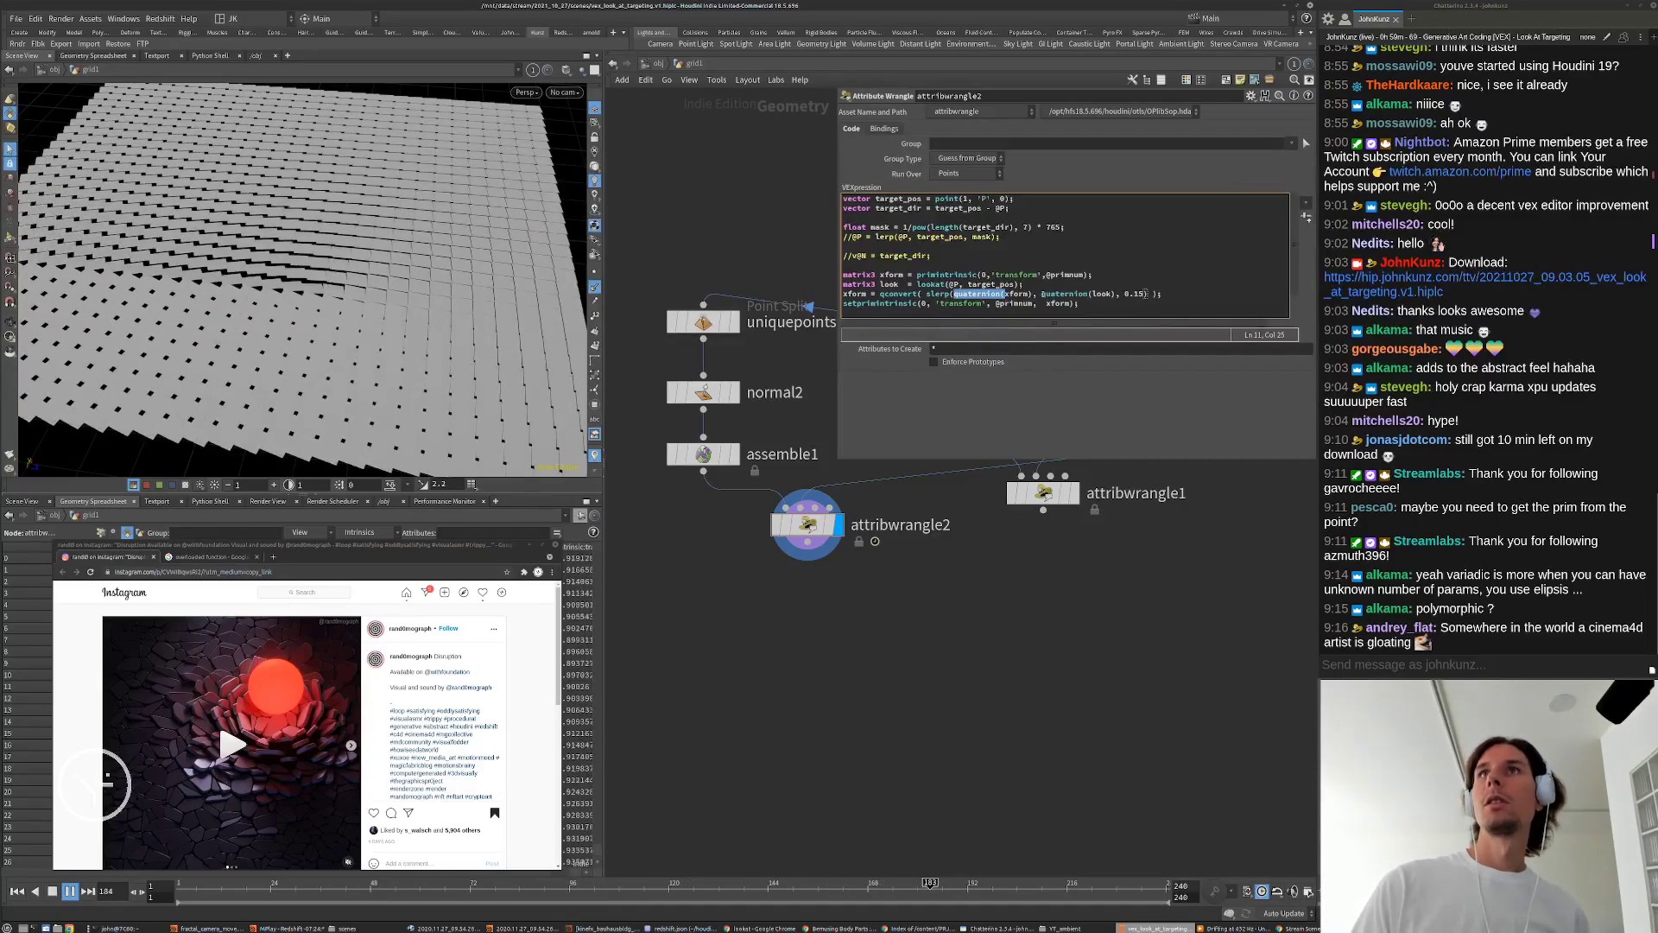
double_click(936, 294)
left_click(936, 303)
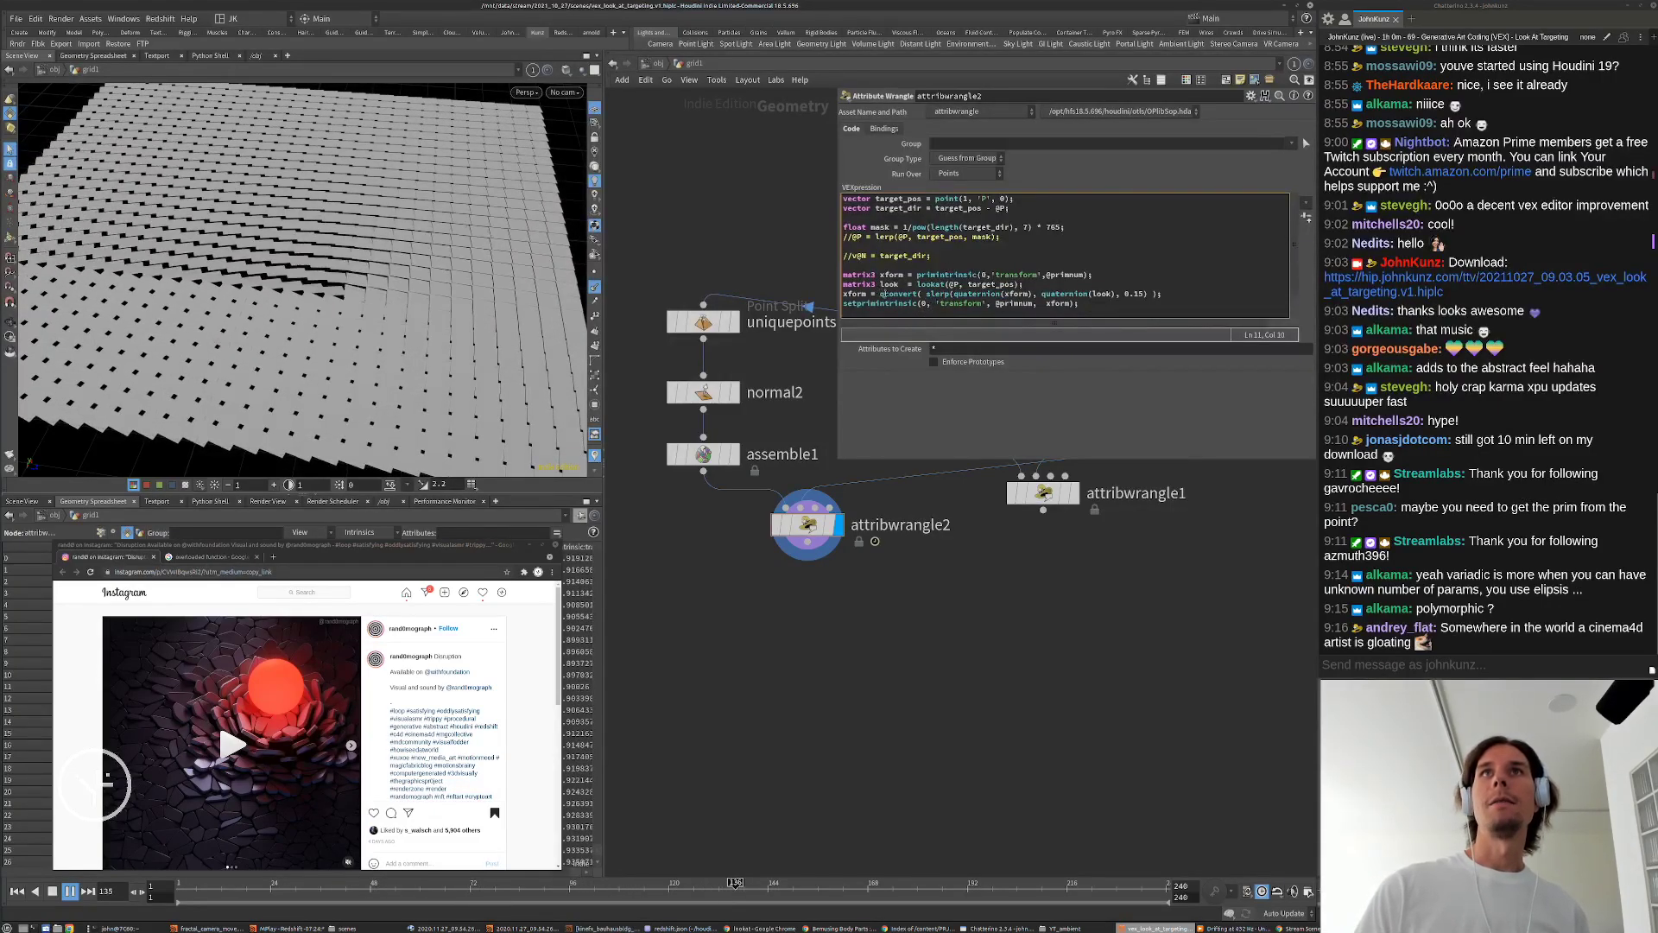
double_click(898, 294)
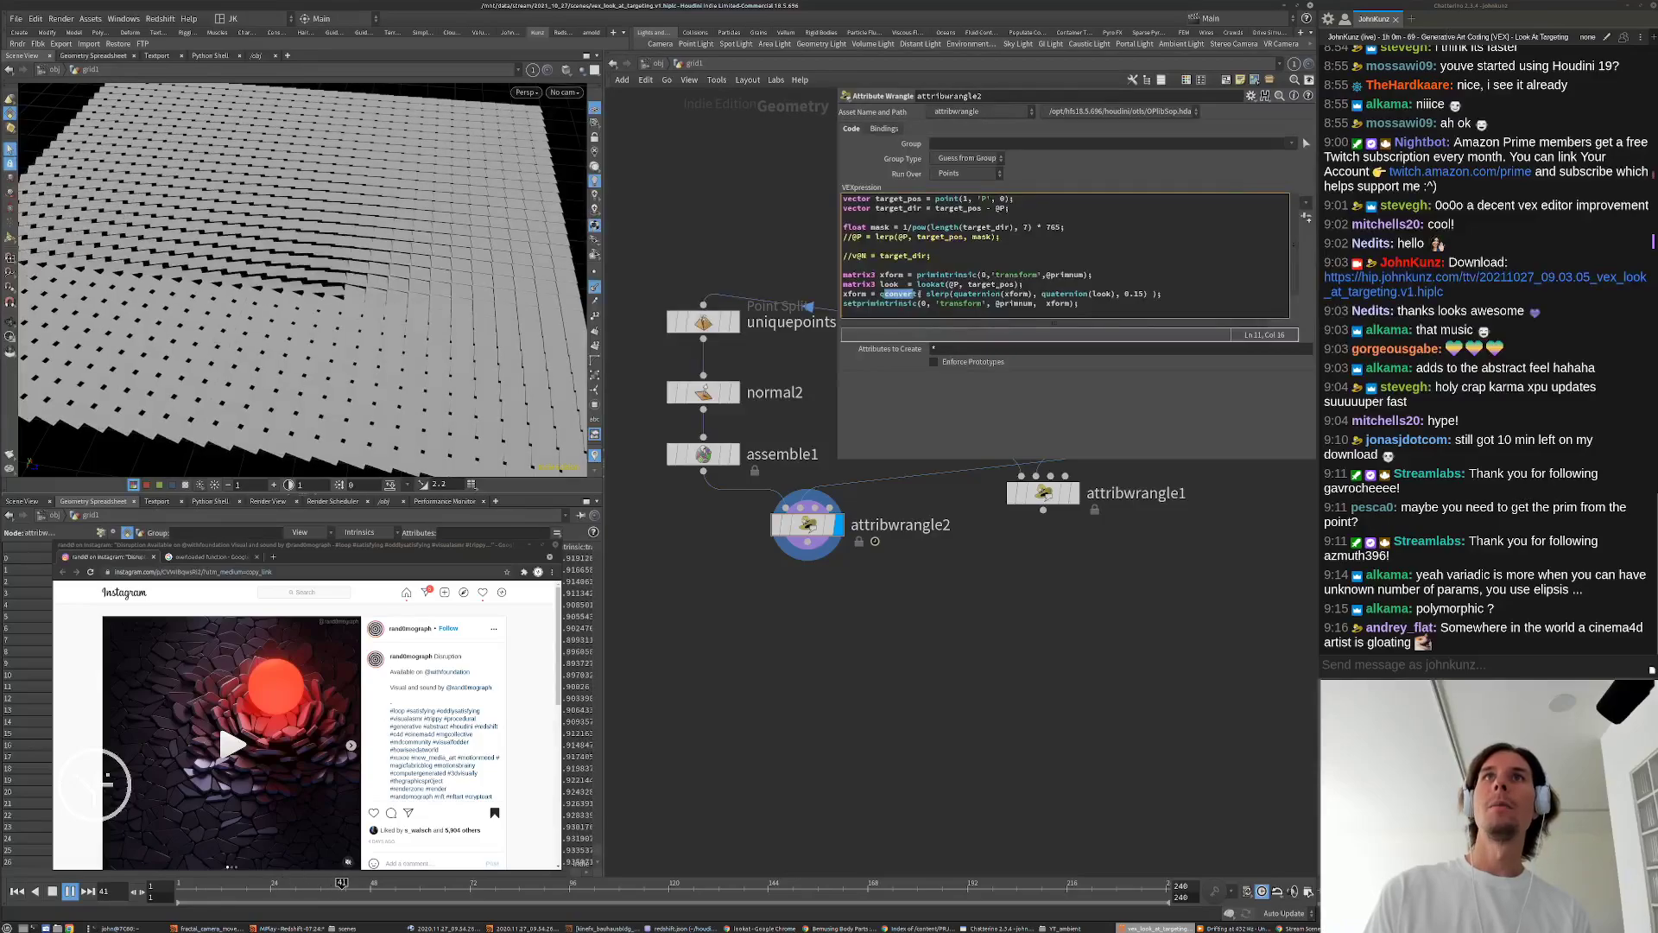
left_click_drag(922, 294, 883, 295)
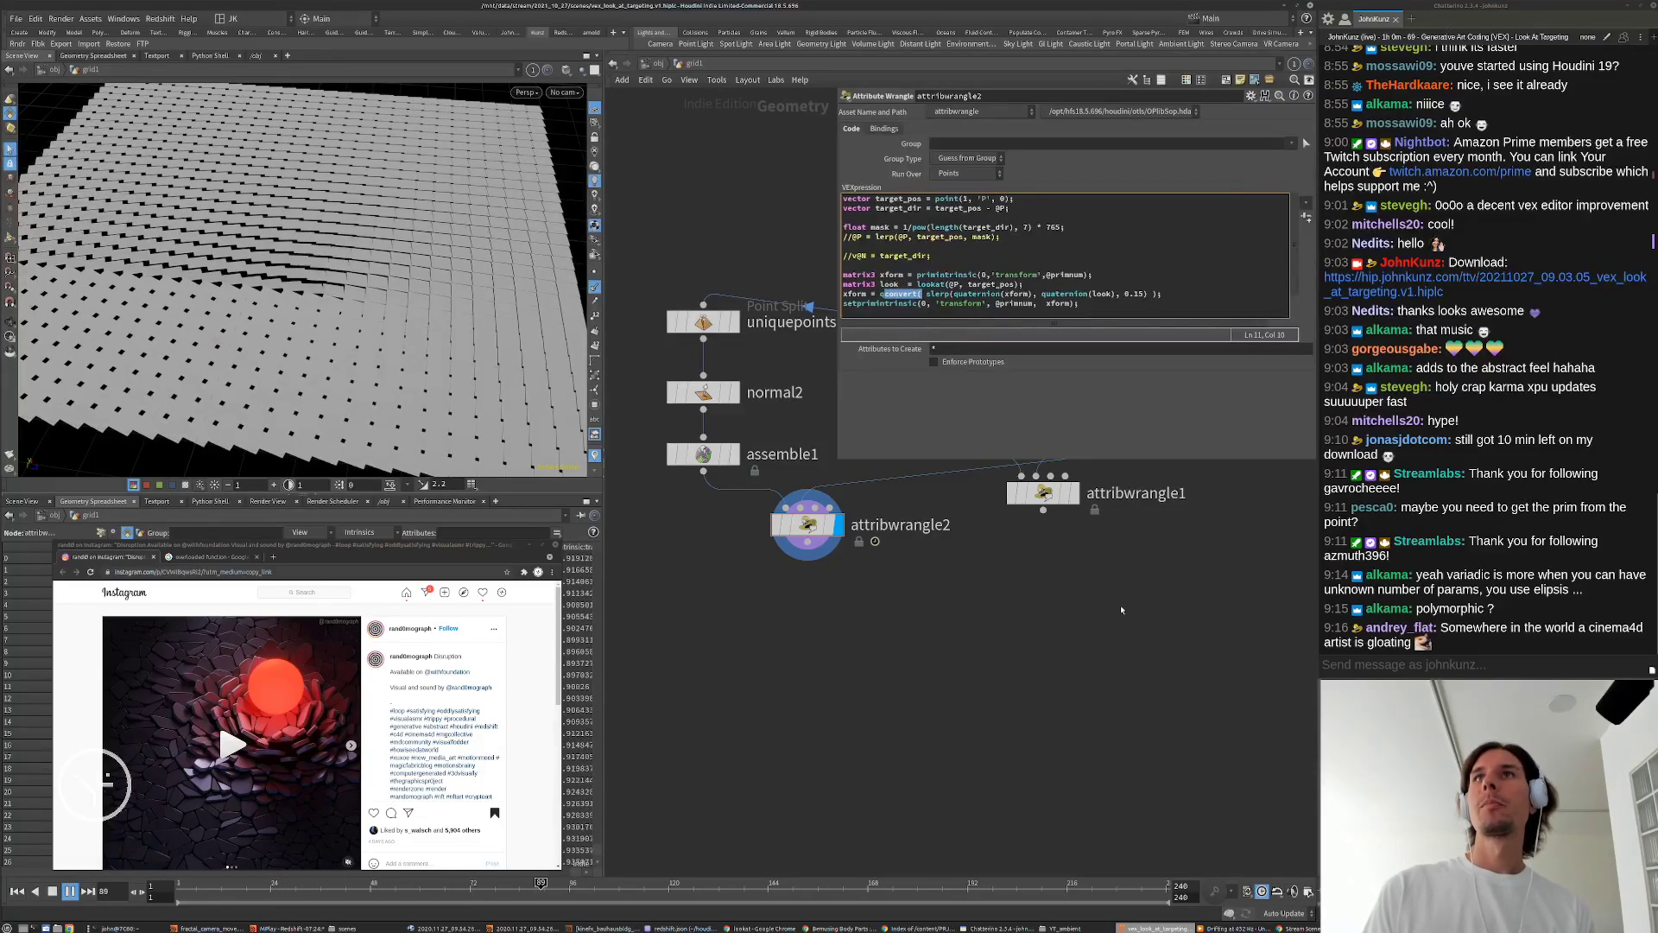
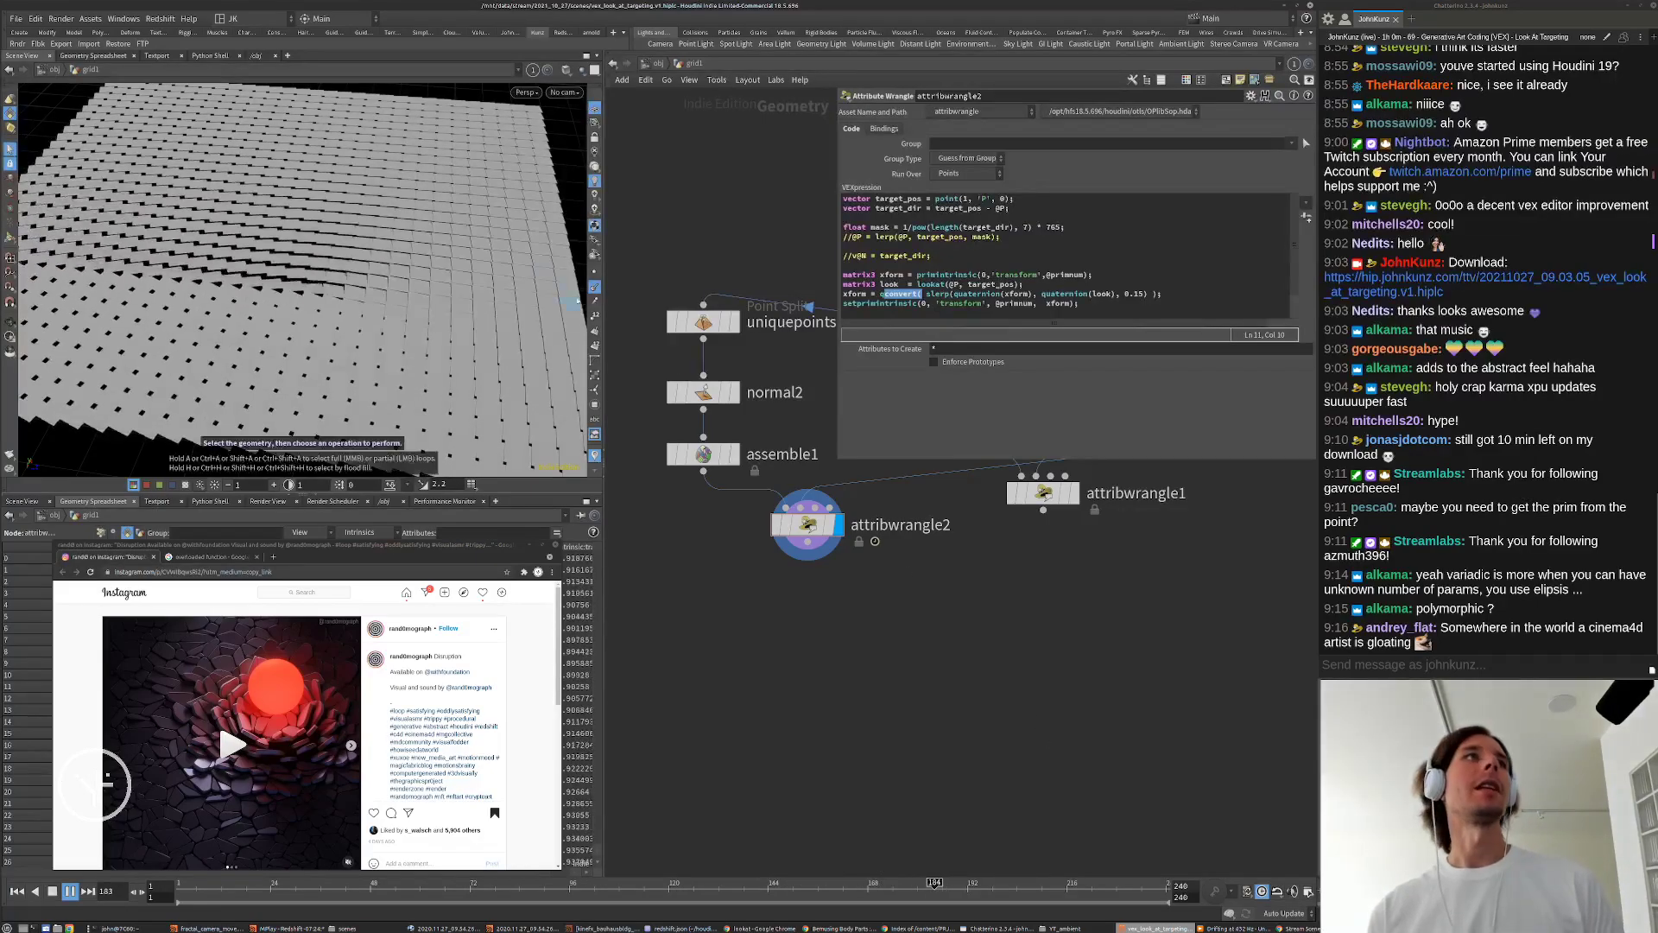
Step: Try a slerp bias of 0.5 with the animation playing, and return the timeline to the first frame
left_click_drag(576, 300, 541, 309, "alt")
right_click_drag(541, 309, 464, 327, "alt")
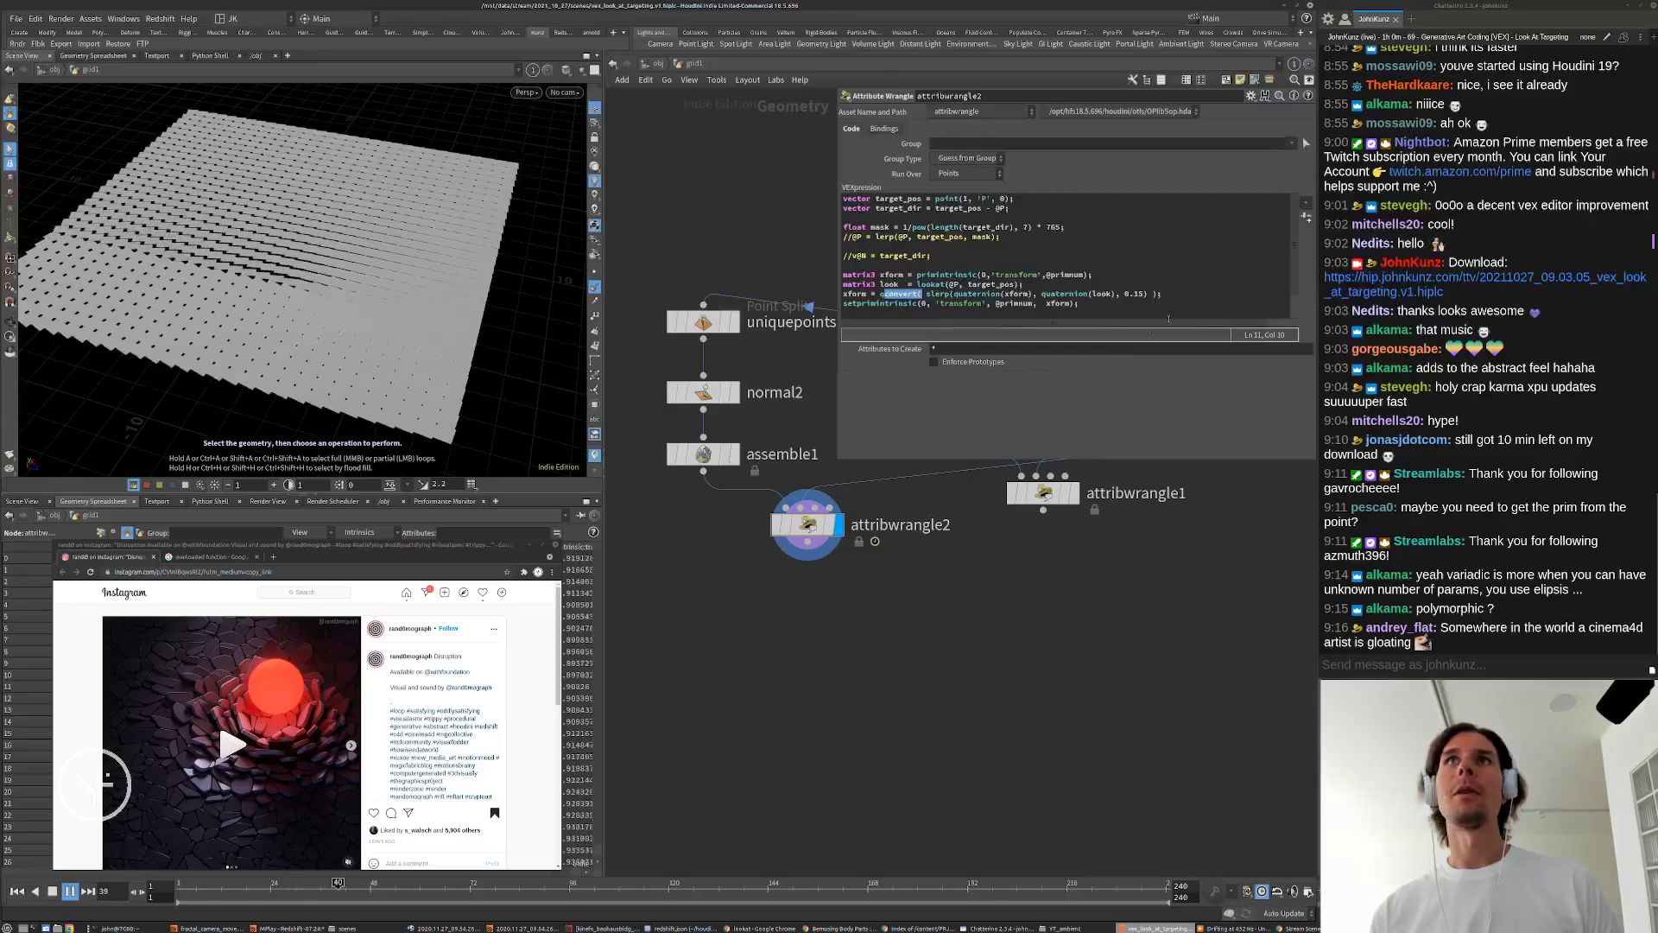
left_click(1134, 294)
key("BackSpace")
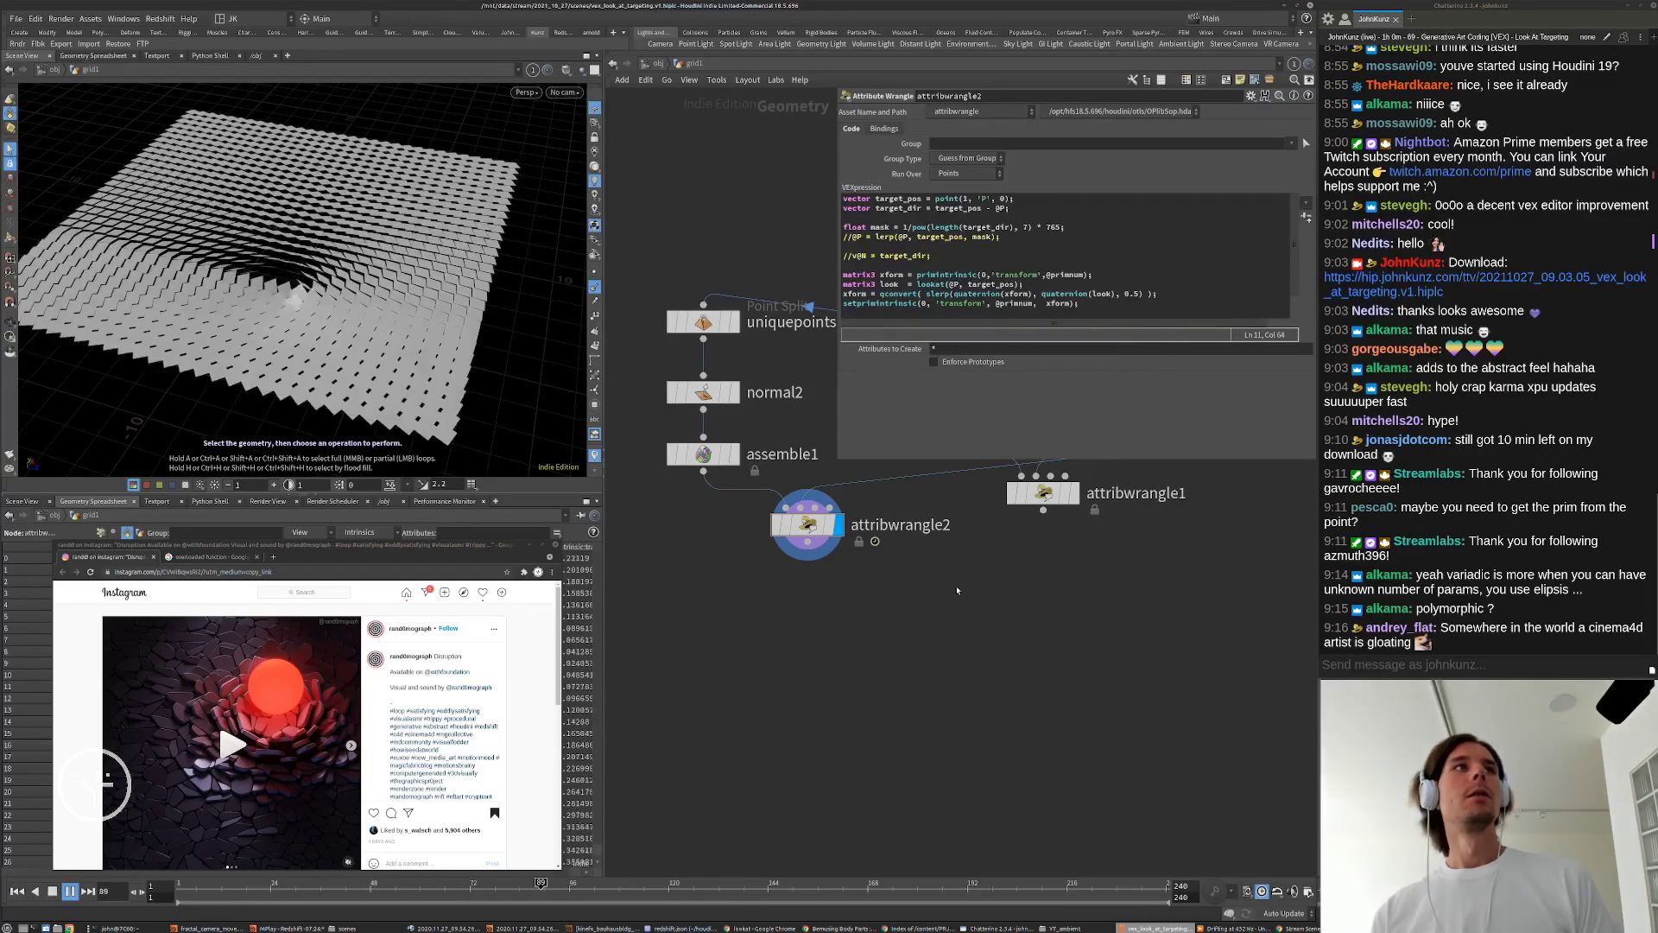
key("Up")
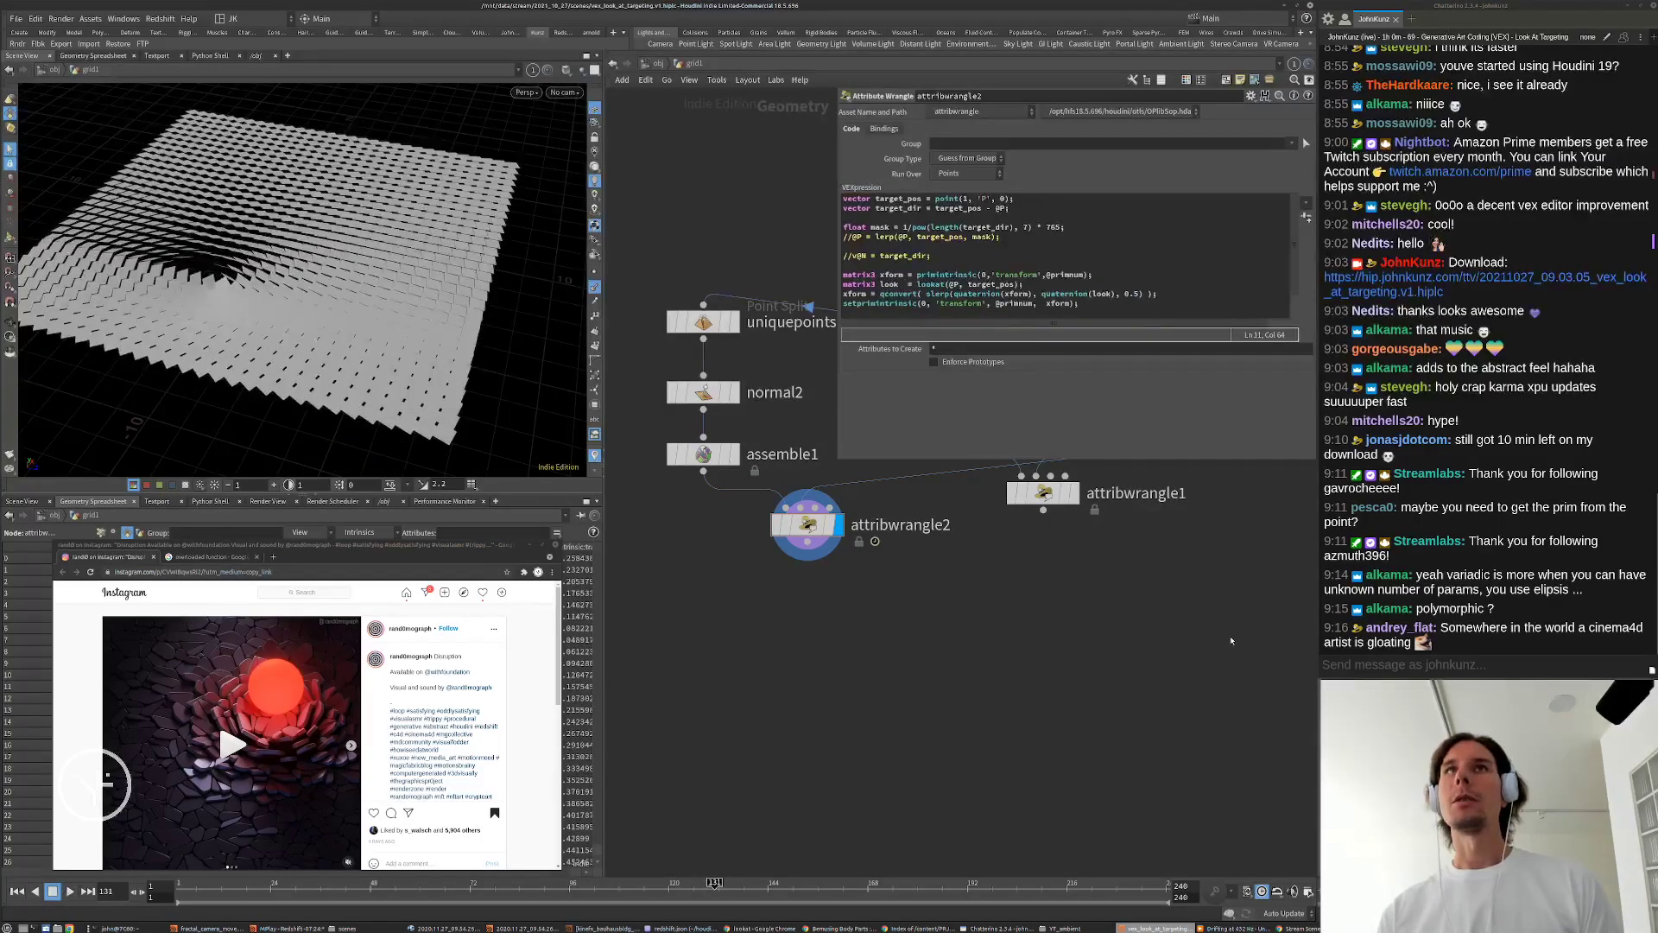
key("ctrl+Up")
Step: Replace the numeric slerp bias with the mask variable and apply the code
double_click(1136, 293)
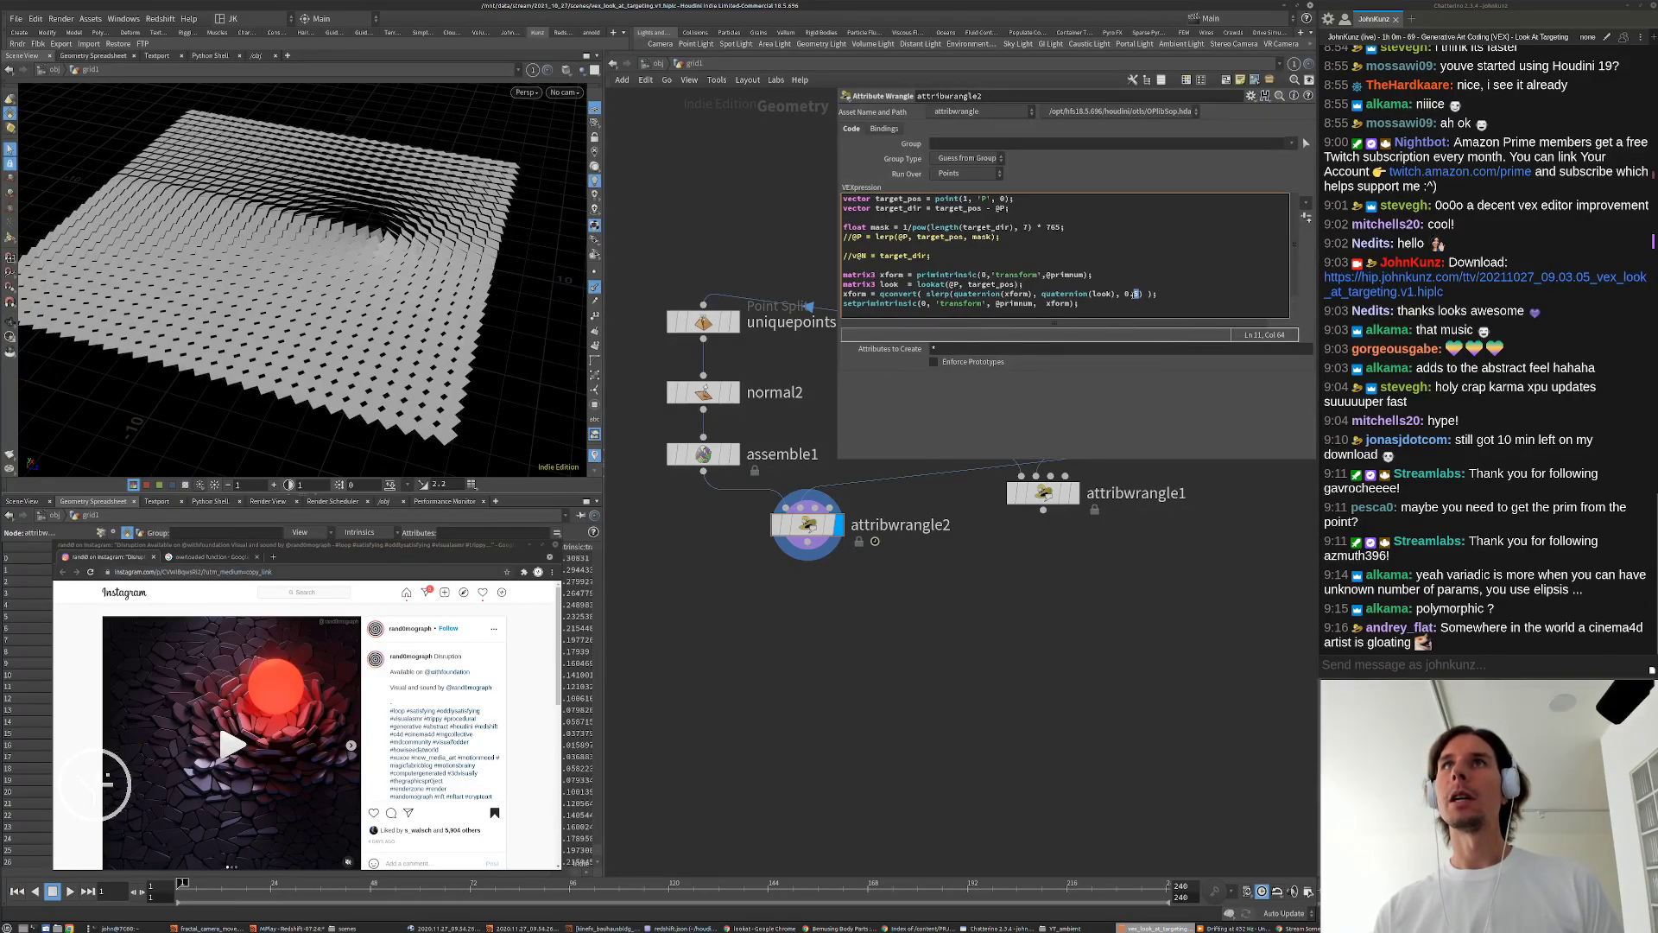
type("mas")
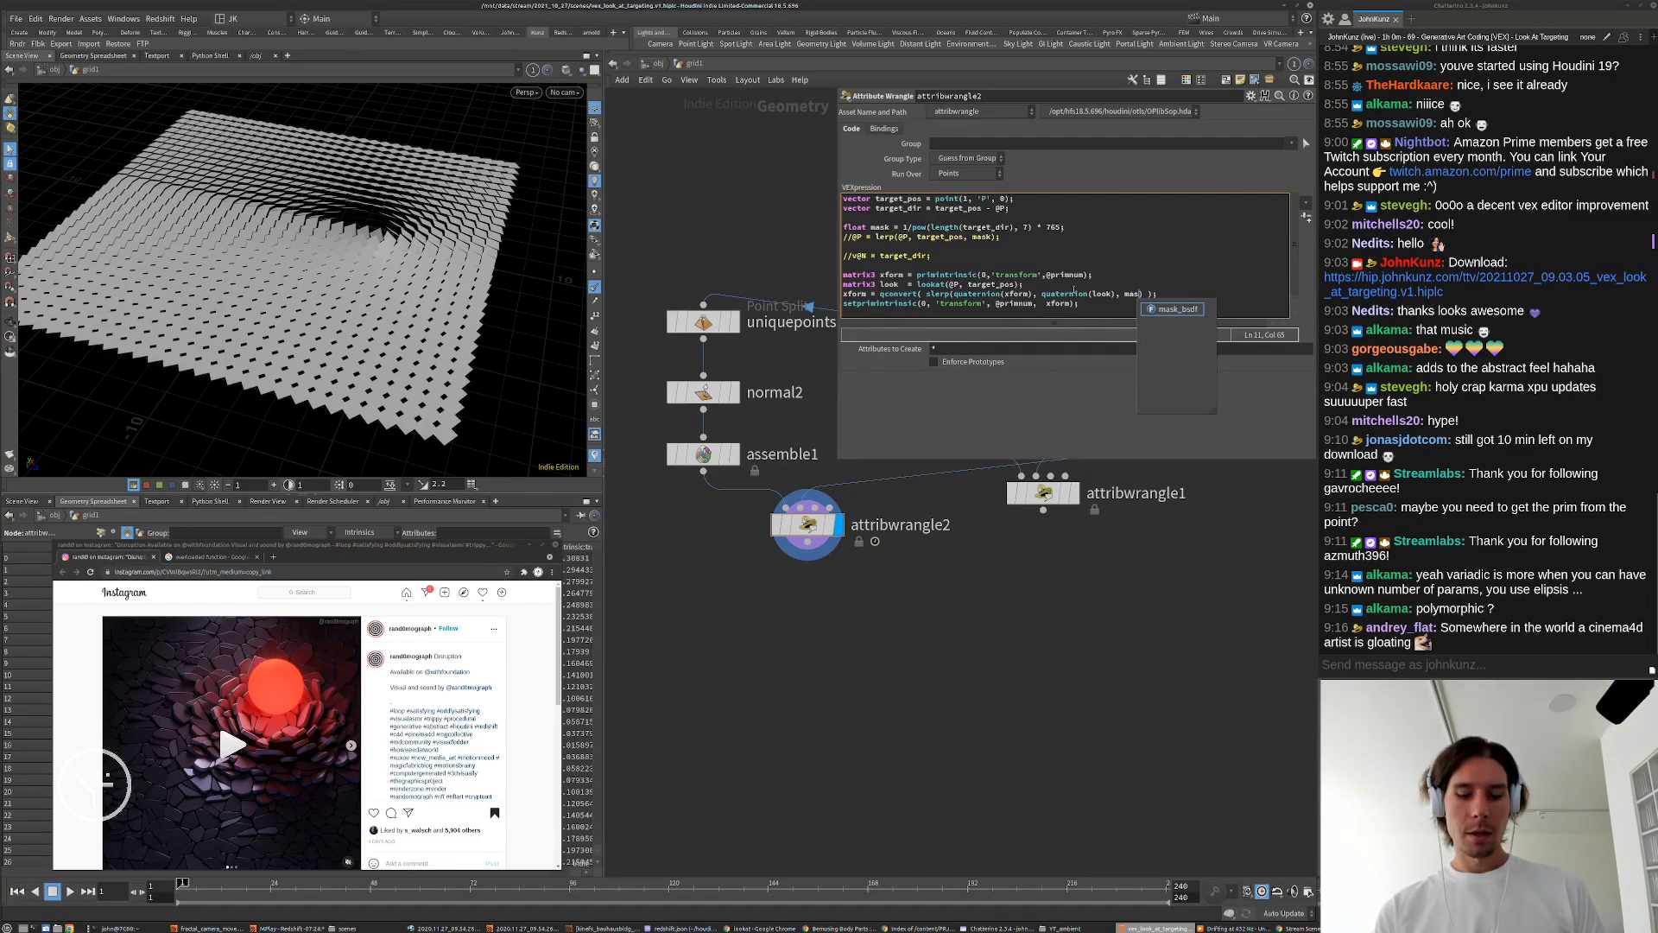
type("k")
key("ctrl+Return")
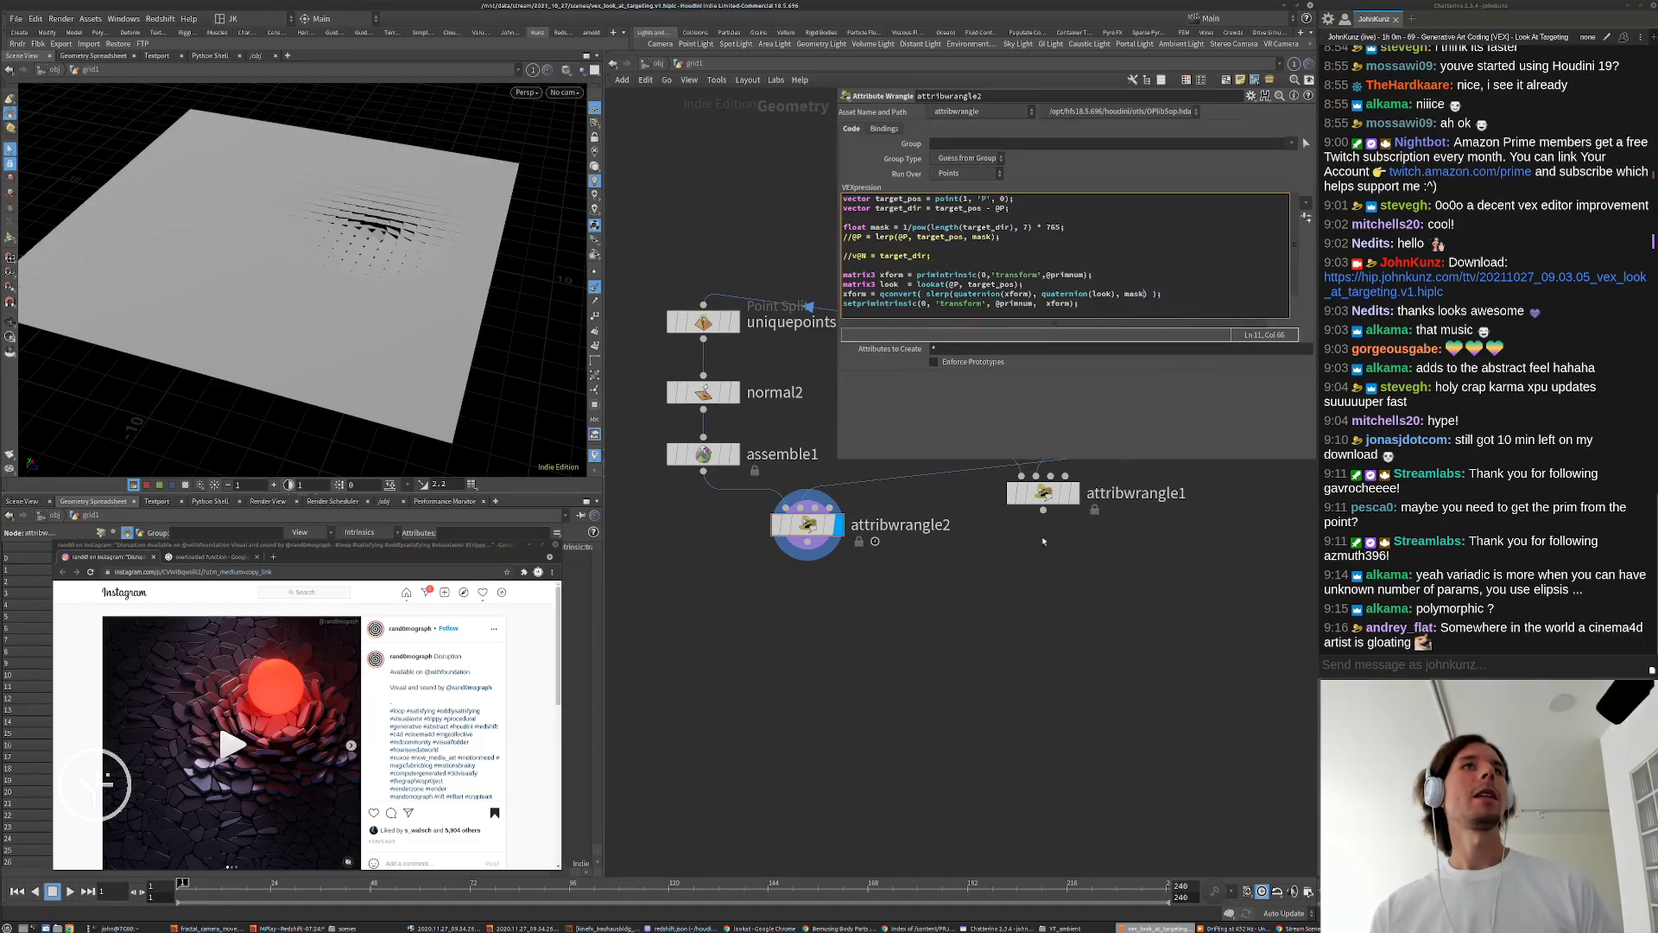
Step: Play the animation to examine the masked tile rotation around the moving target up close, and return to the first frame
key("Up")
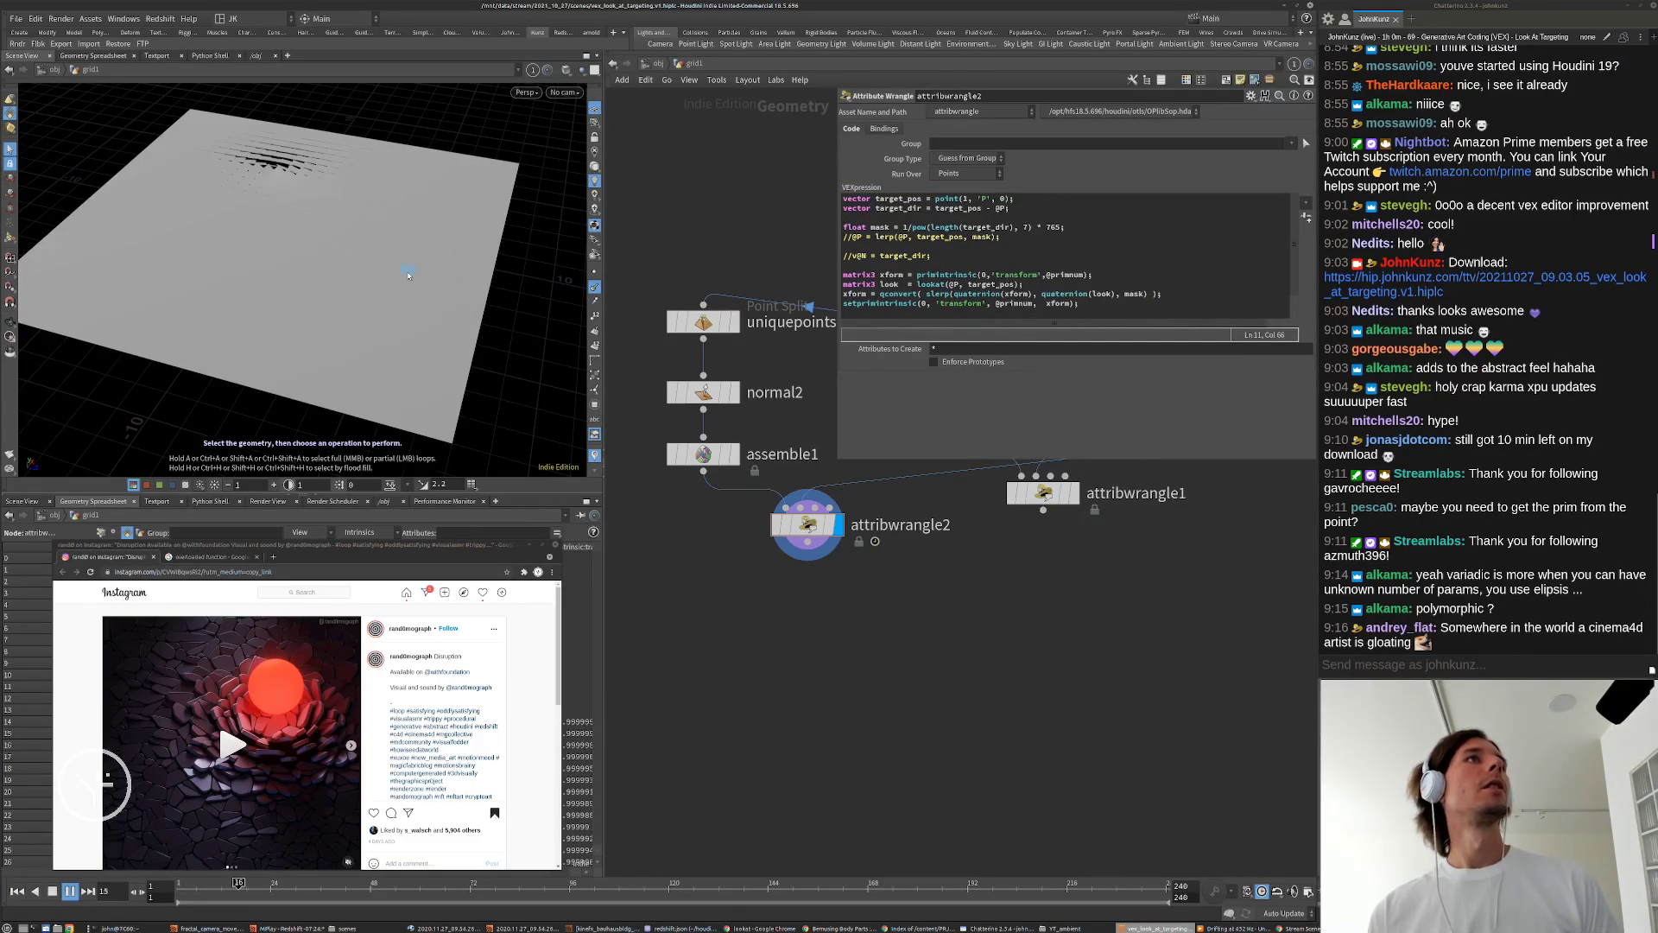
left_click_drag(408, 275, 371, 261, "alt")
right_click_drag(372, 261, 328, 250, "alt")
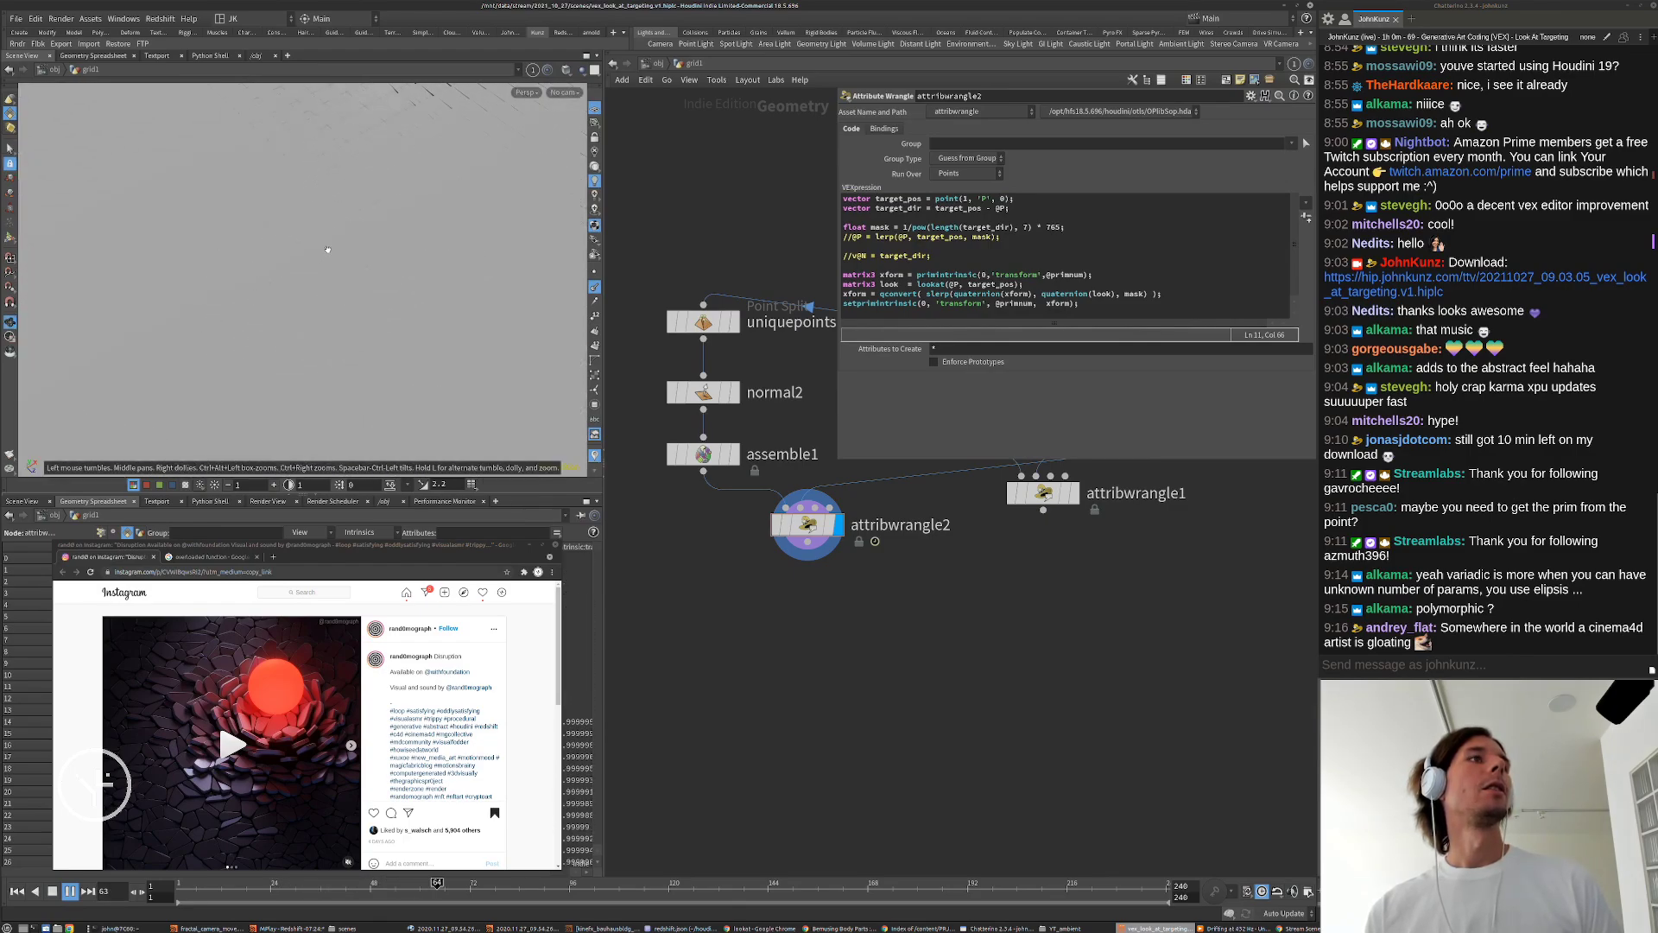
left_click_drag(328, 249, 352, 322, "alt")
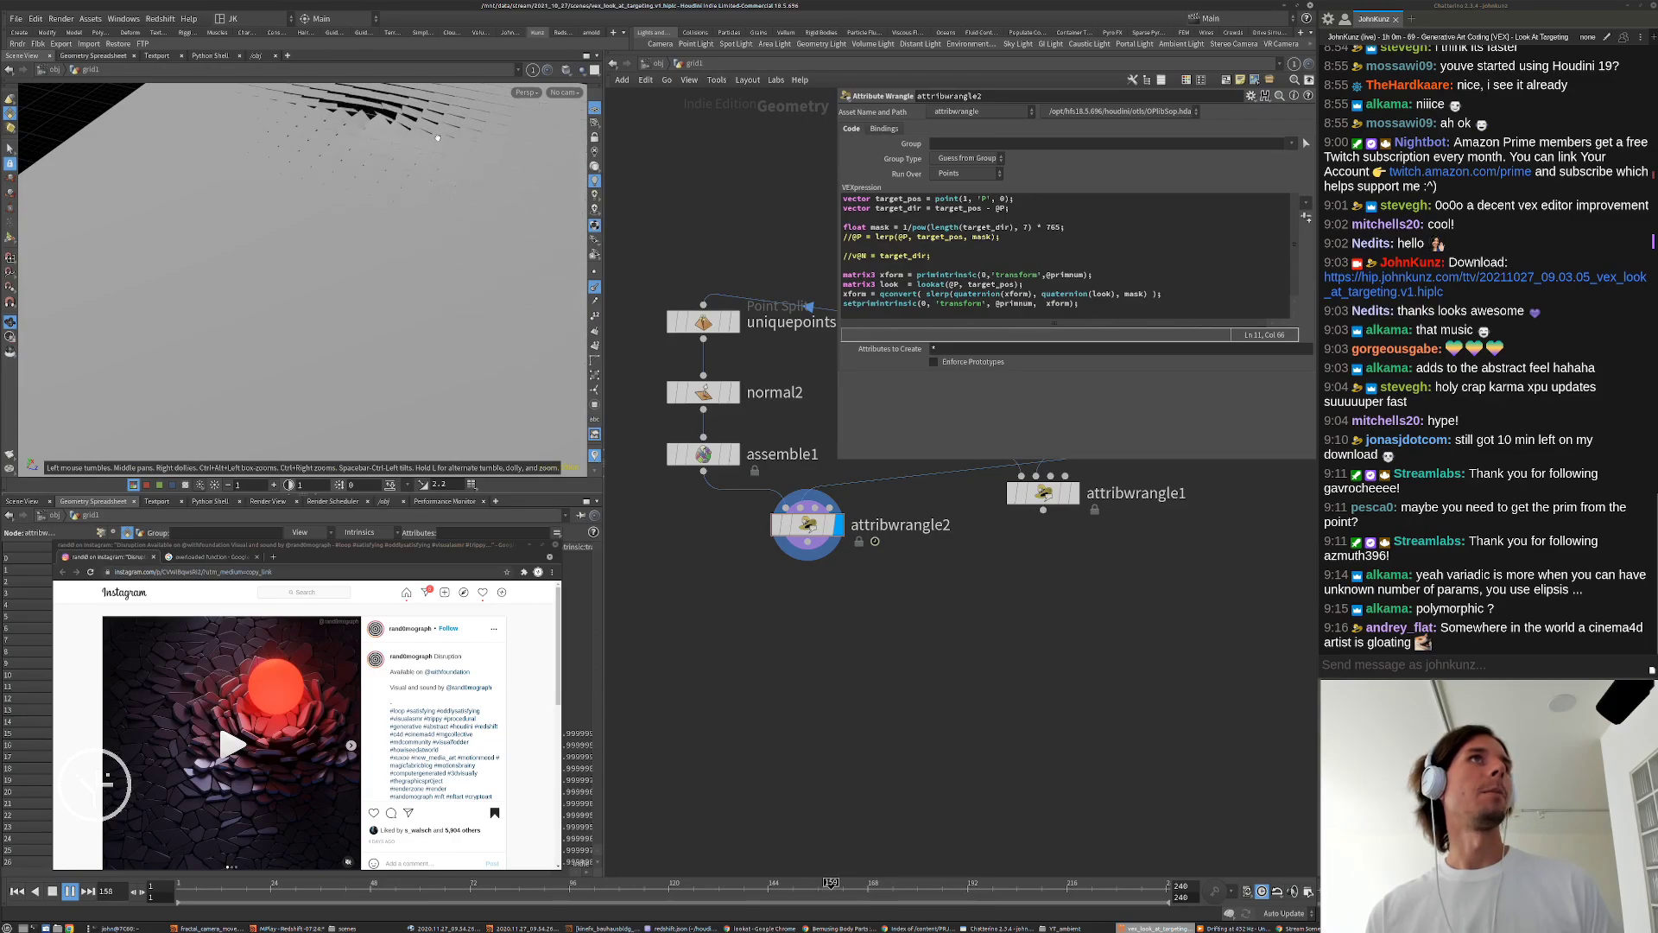
left_click_drag(437, 137, 309, 89, "alt")
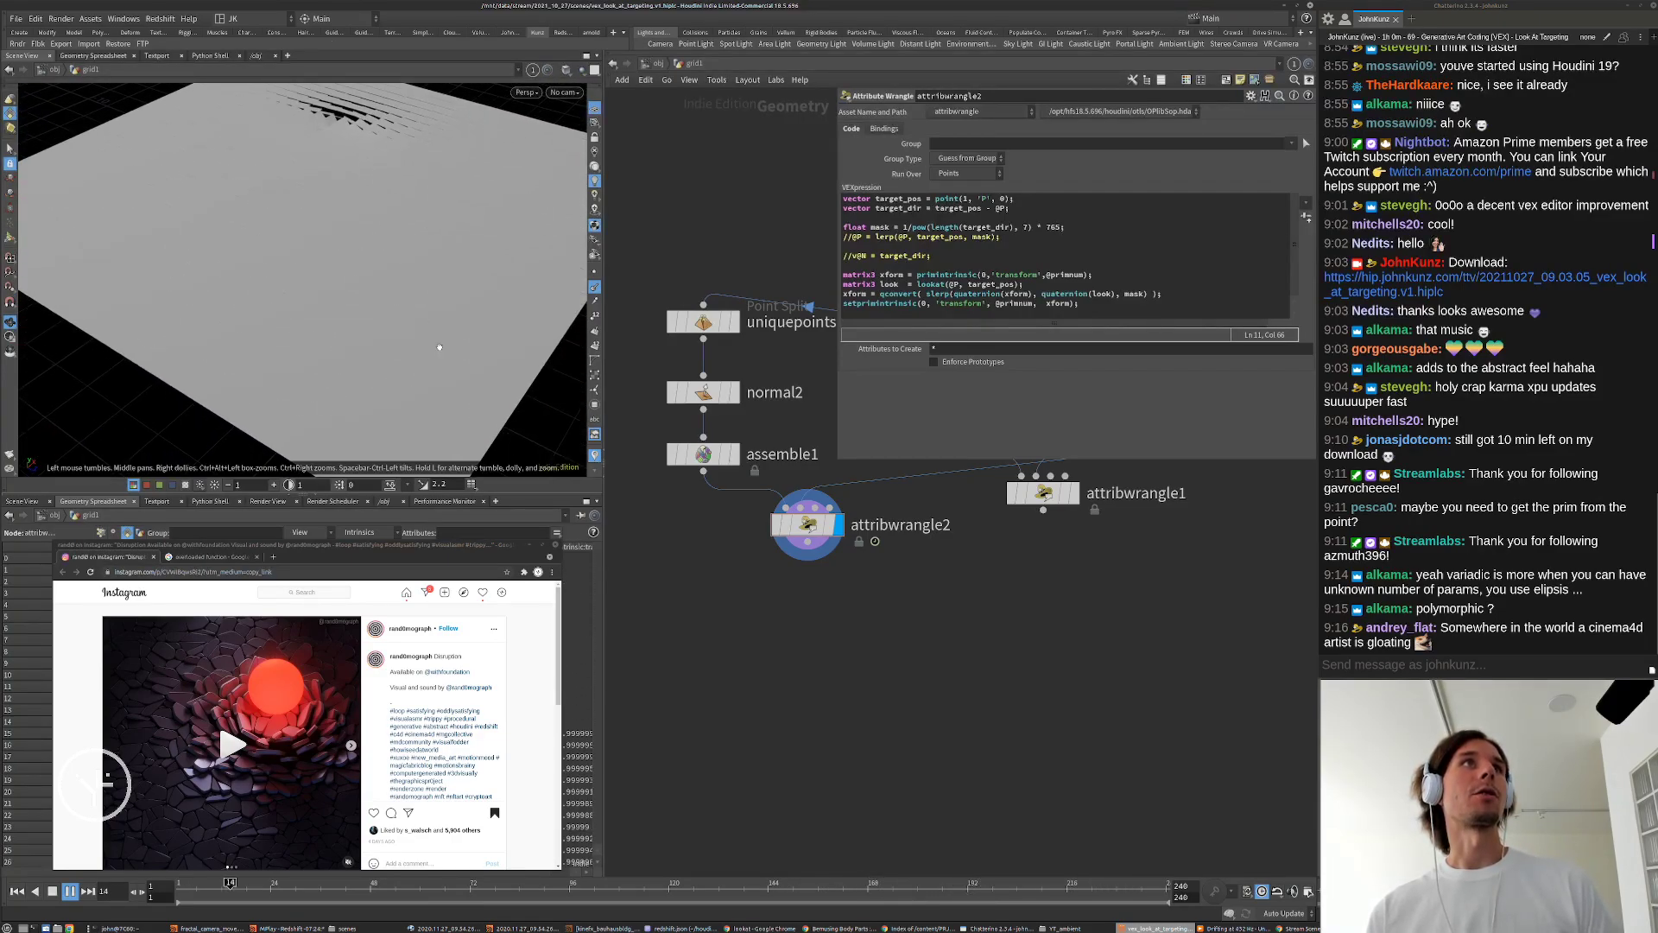
key("Up")
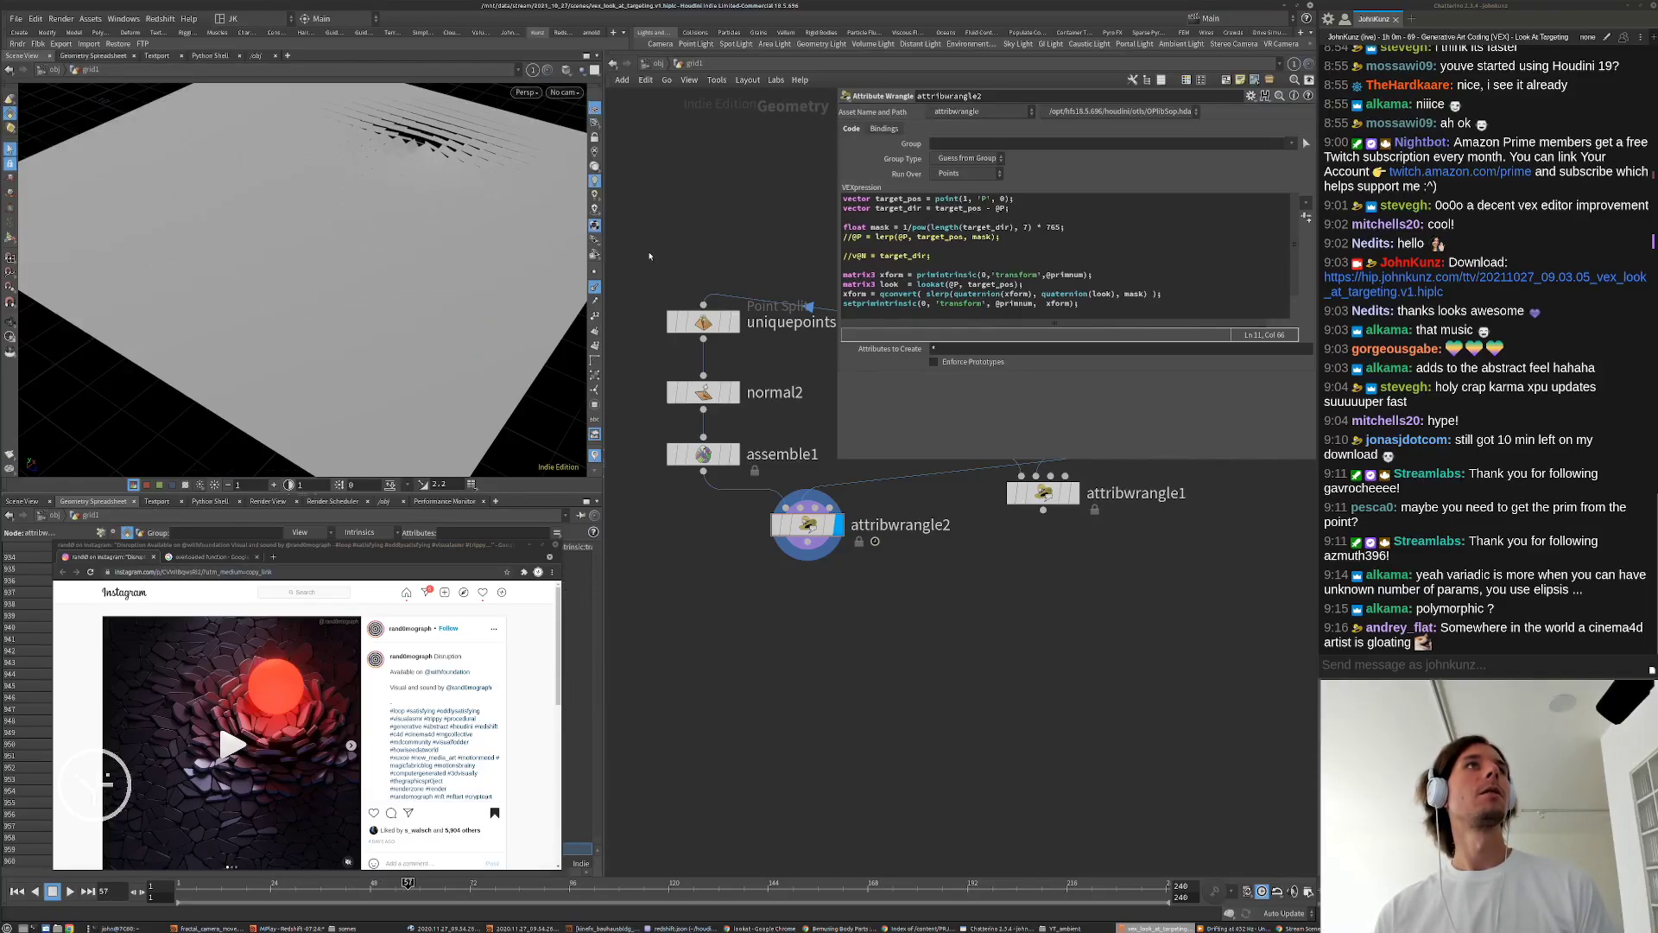
key("ctrl+Up")
Step: Play the reference Instagram video briefly, and compare its tile falloff with the grid's animation
left_click(123, 689)
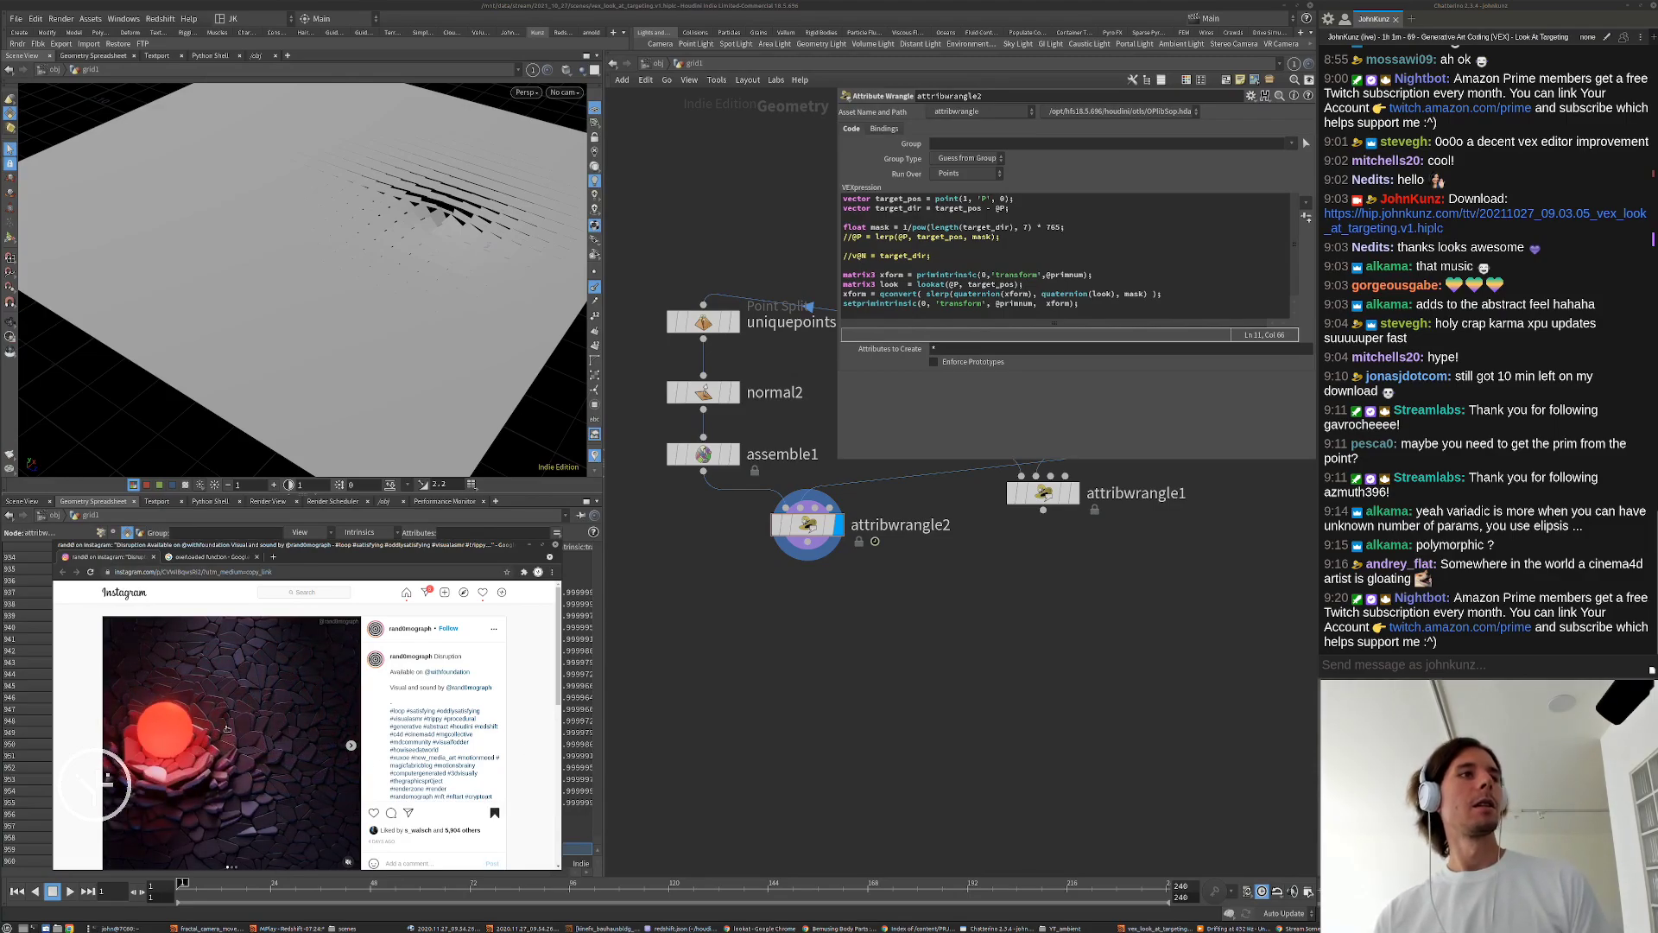
left_click(260, 790)
left_click(1088, 696)
key("space")
left_click_drag(307, 342, 327, 342)
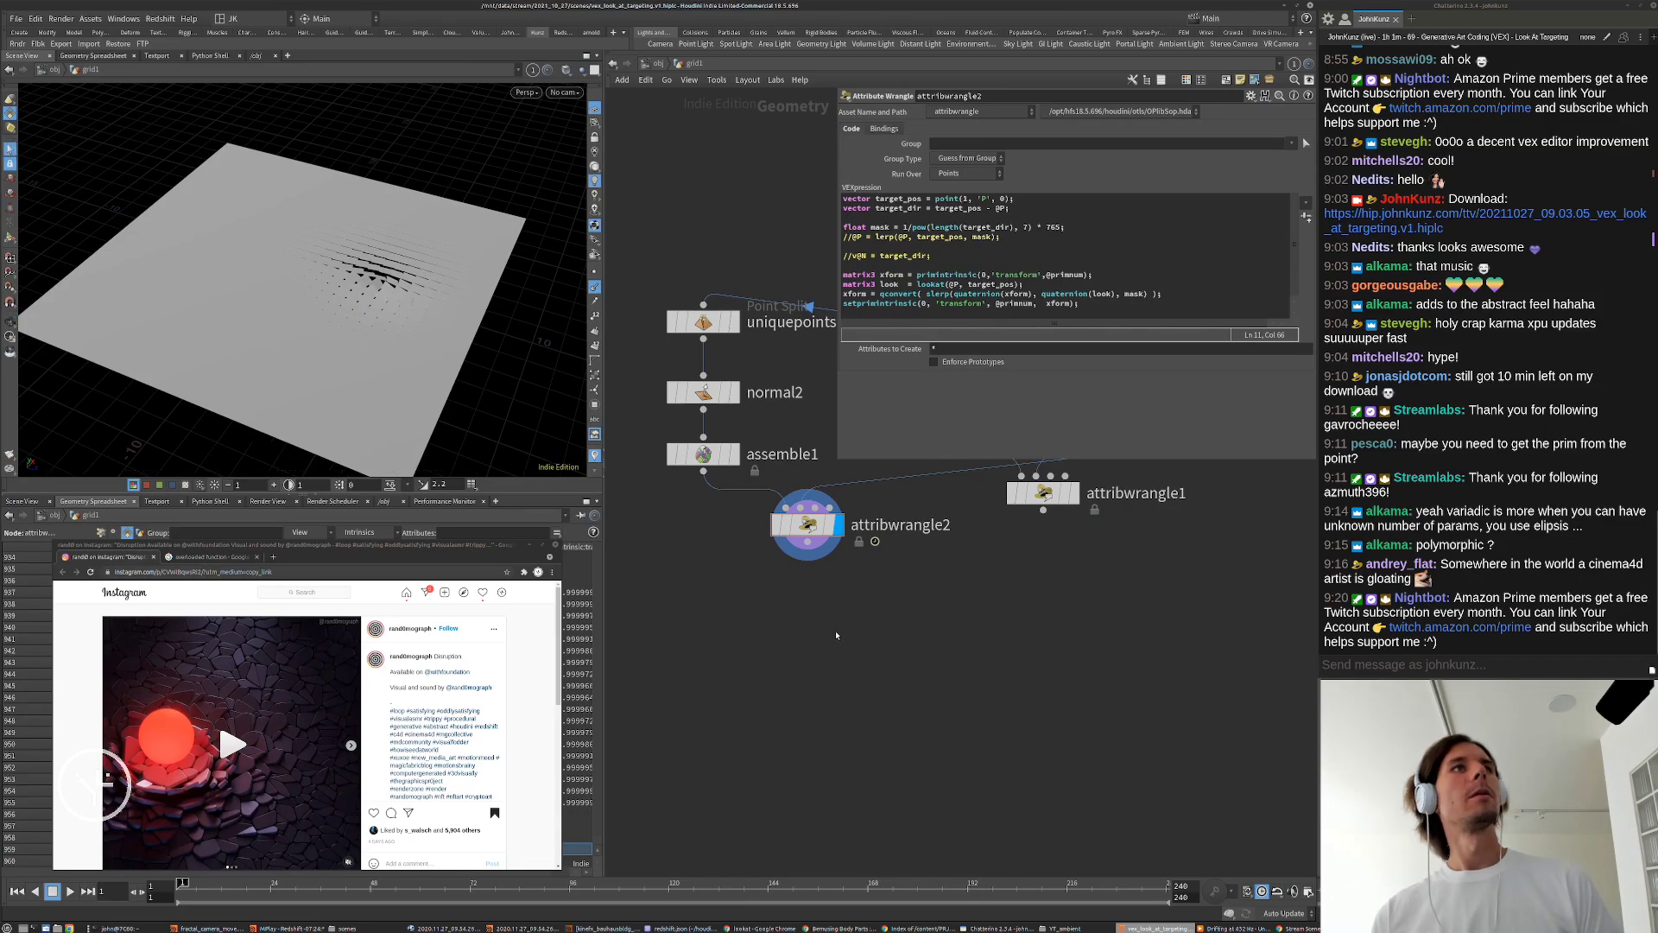
key("Up")
key("Up")
key("ctrl+Up")
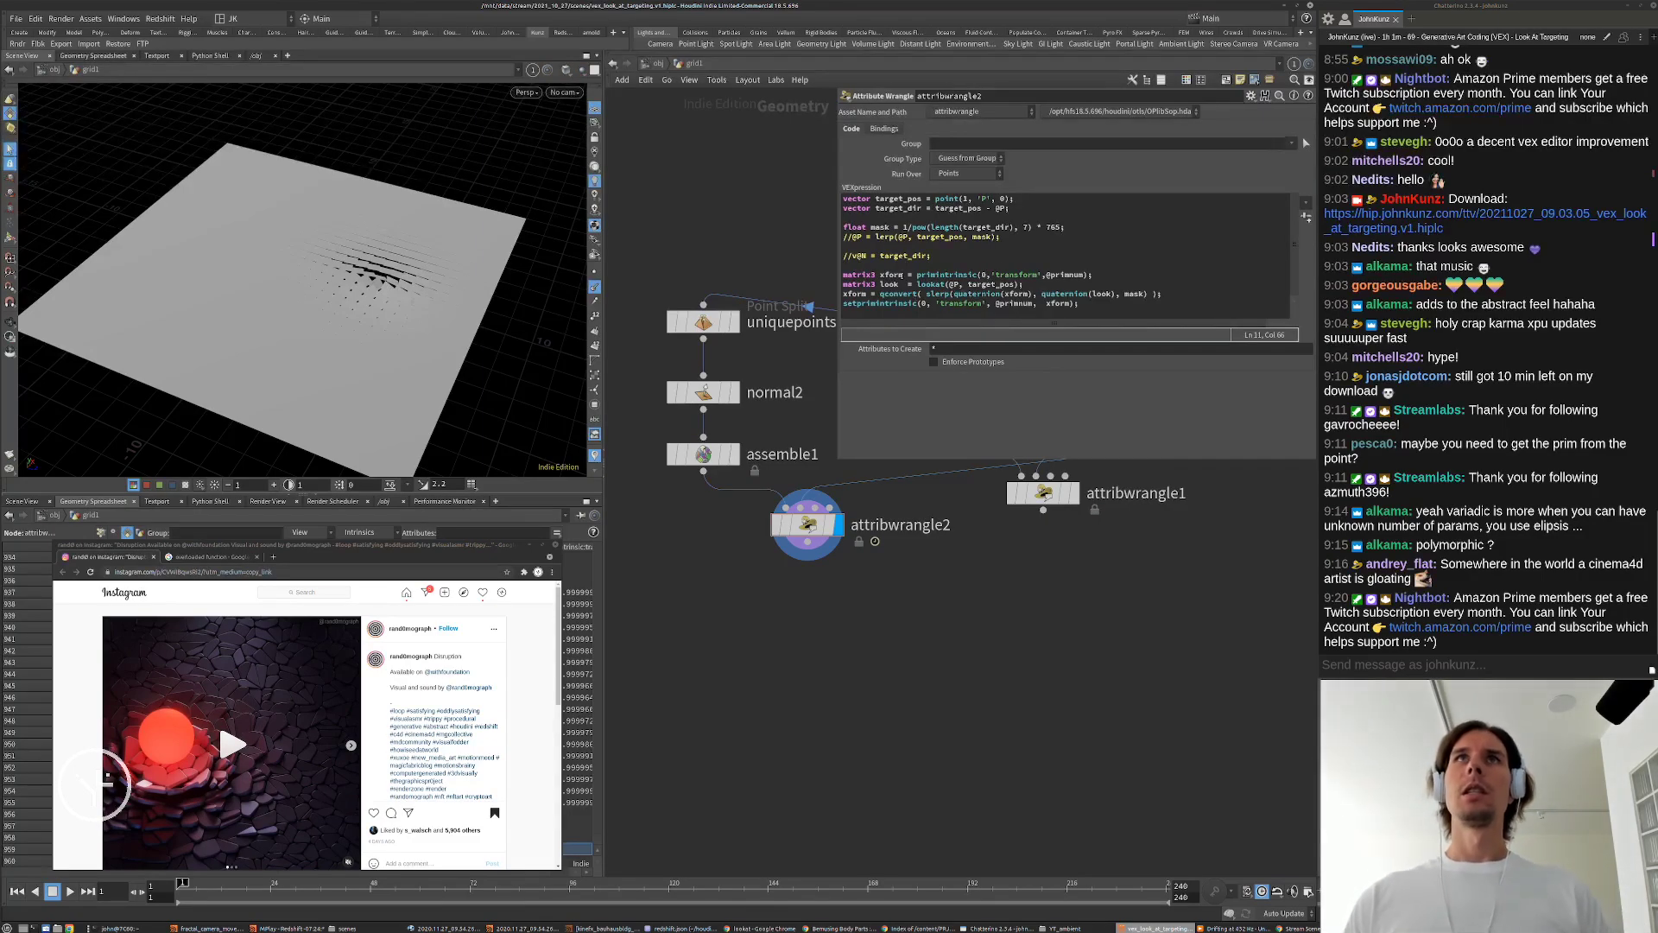
Step: Below the float mask line, add mask = chramp('mask_falloff', length(target_dir)); and apply the code
double_click(880, 226)
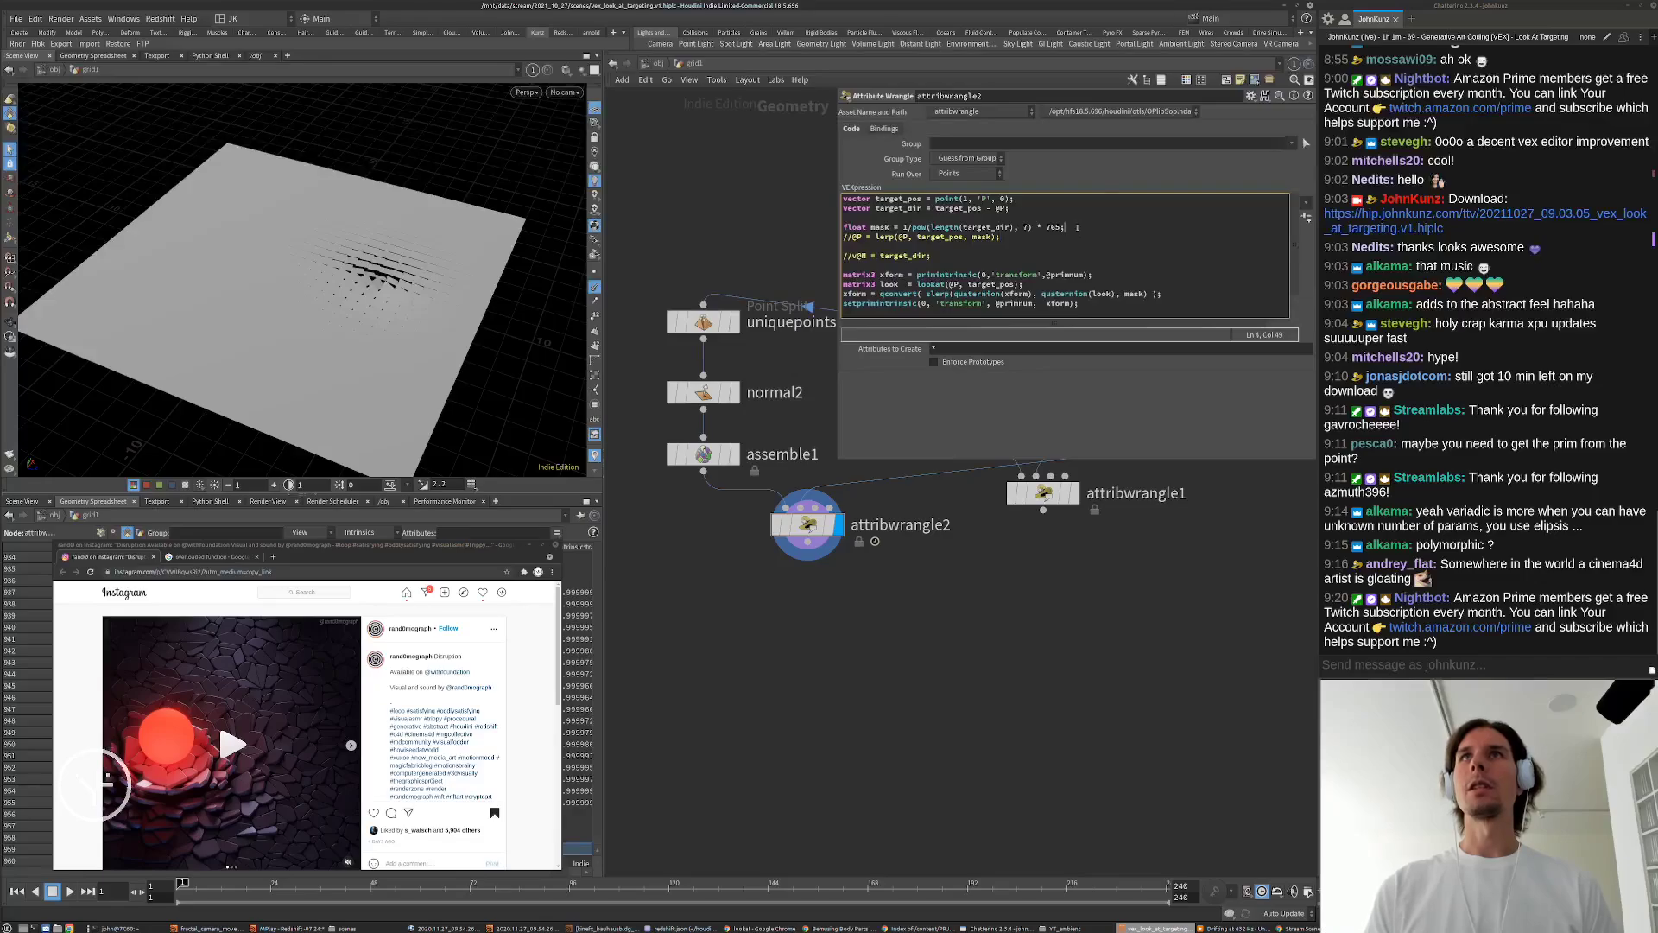
key("Return")
key("Return")
type("mas")
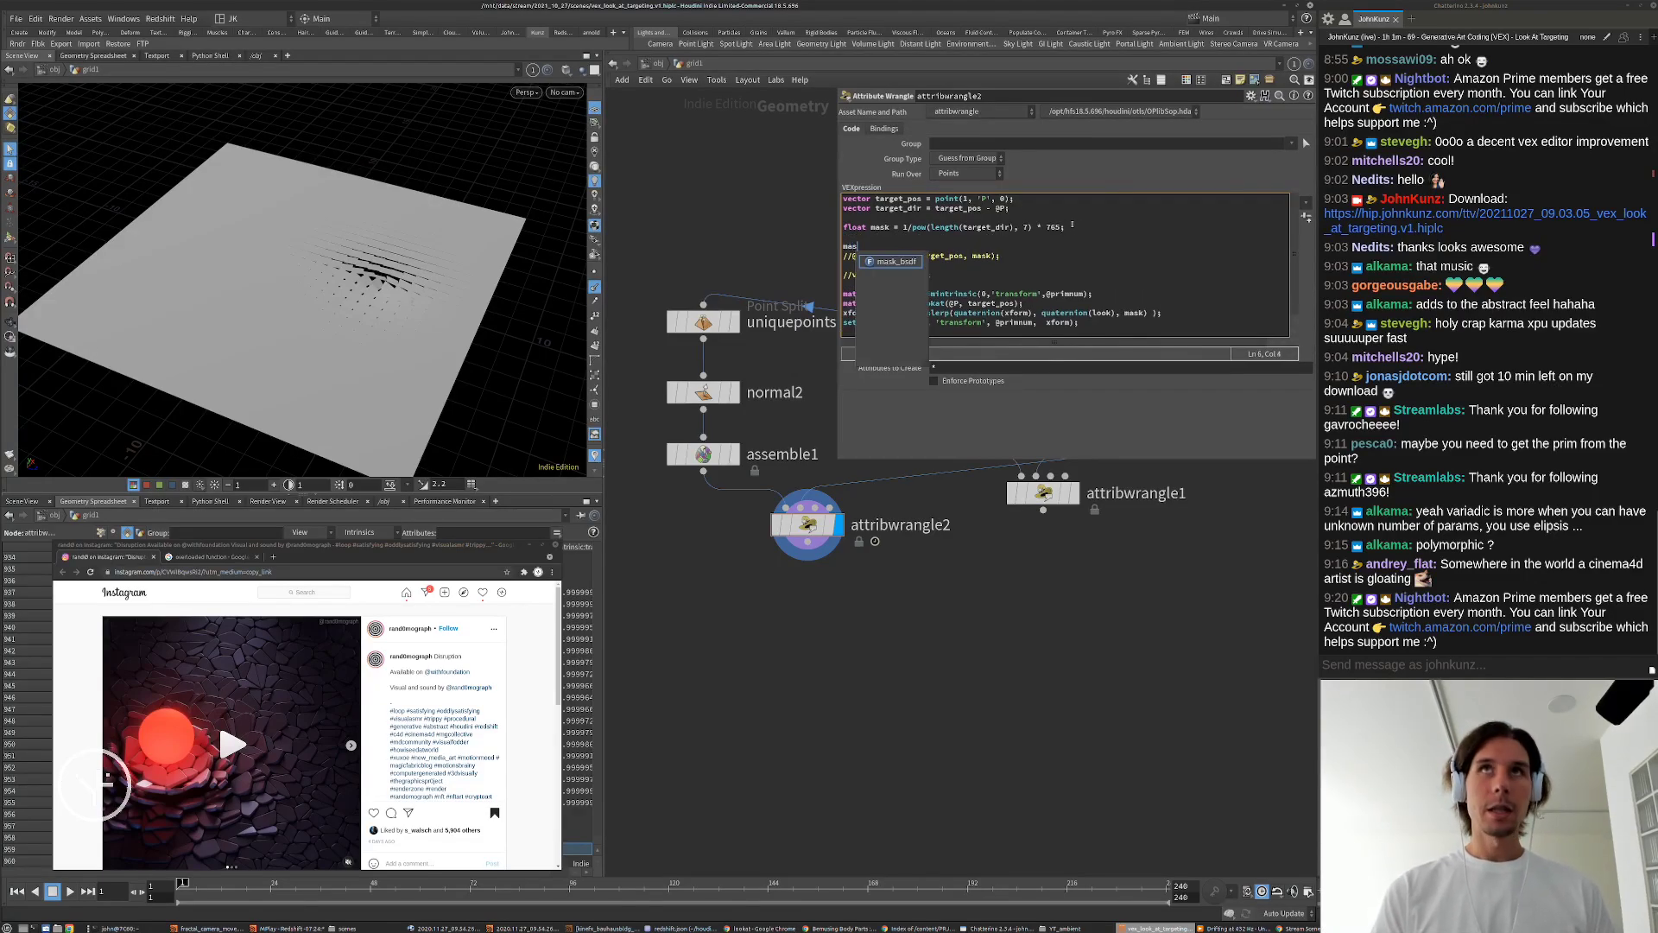
type("k = chr")
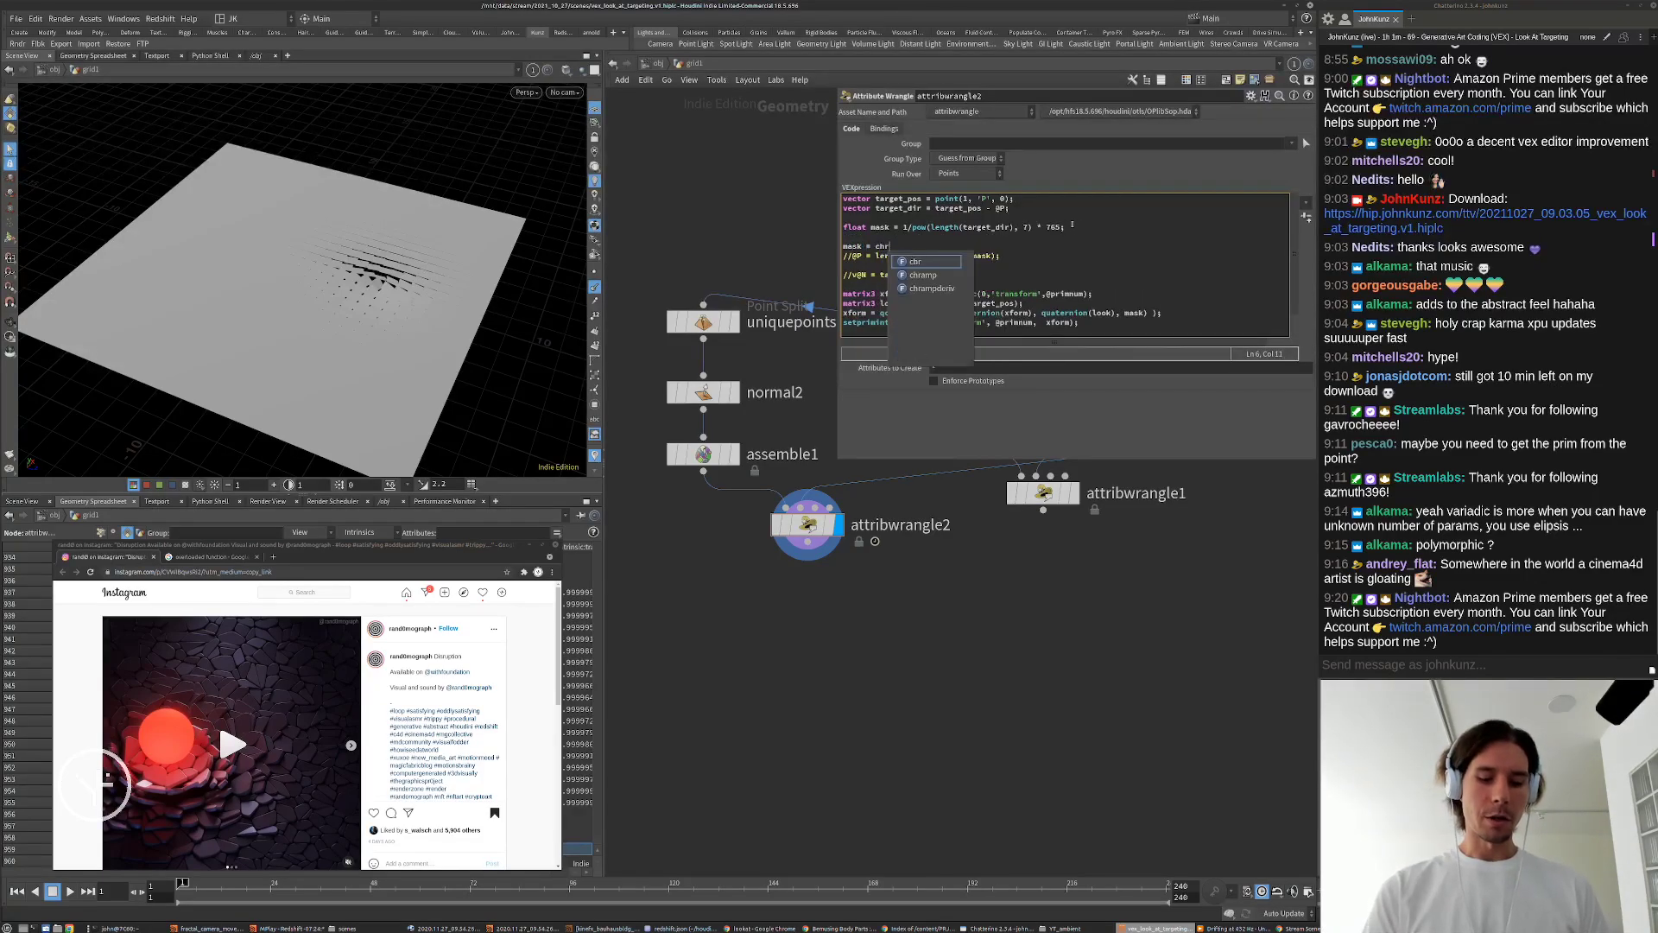
type("amp(")
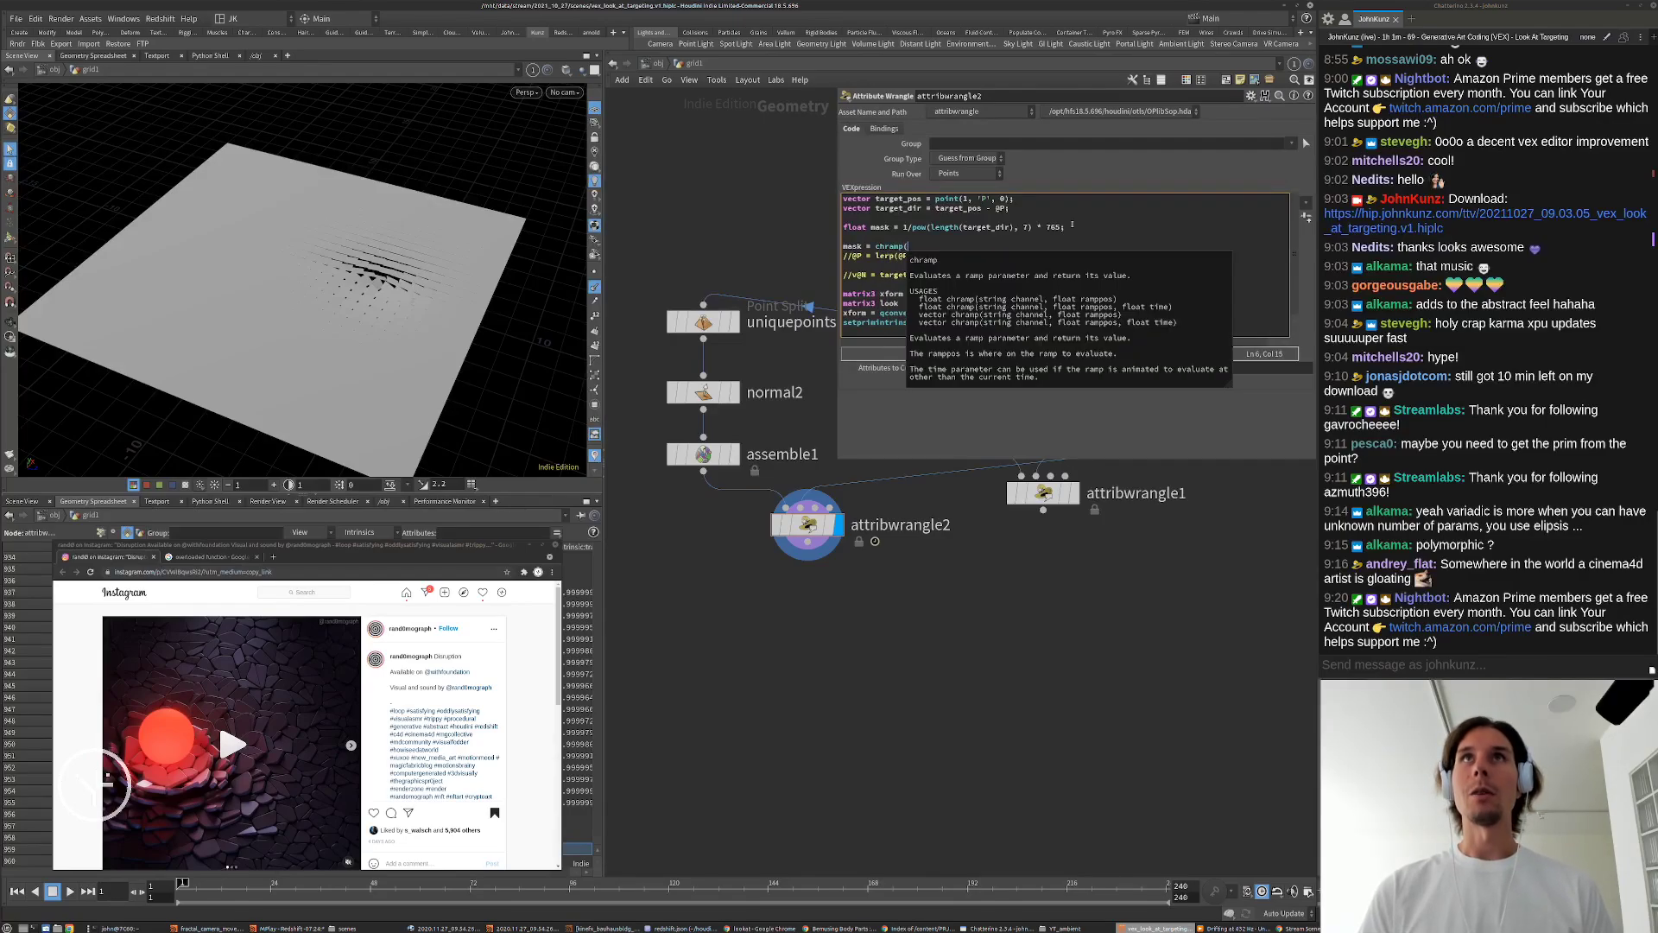
type("'")
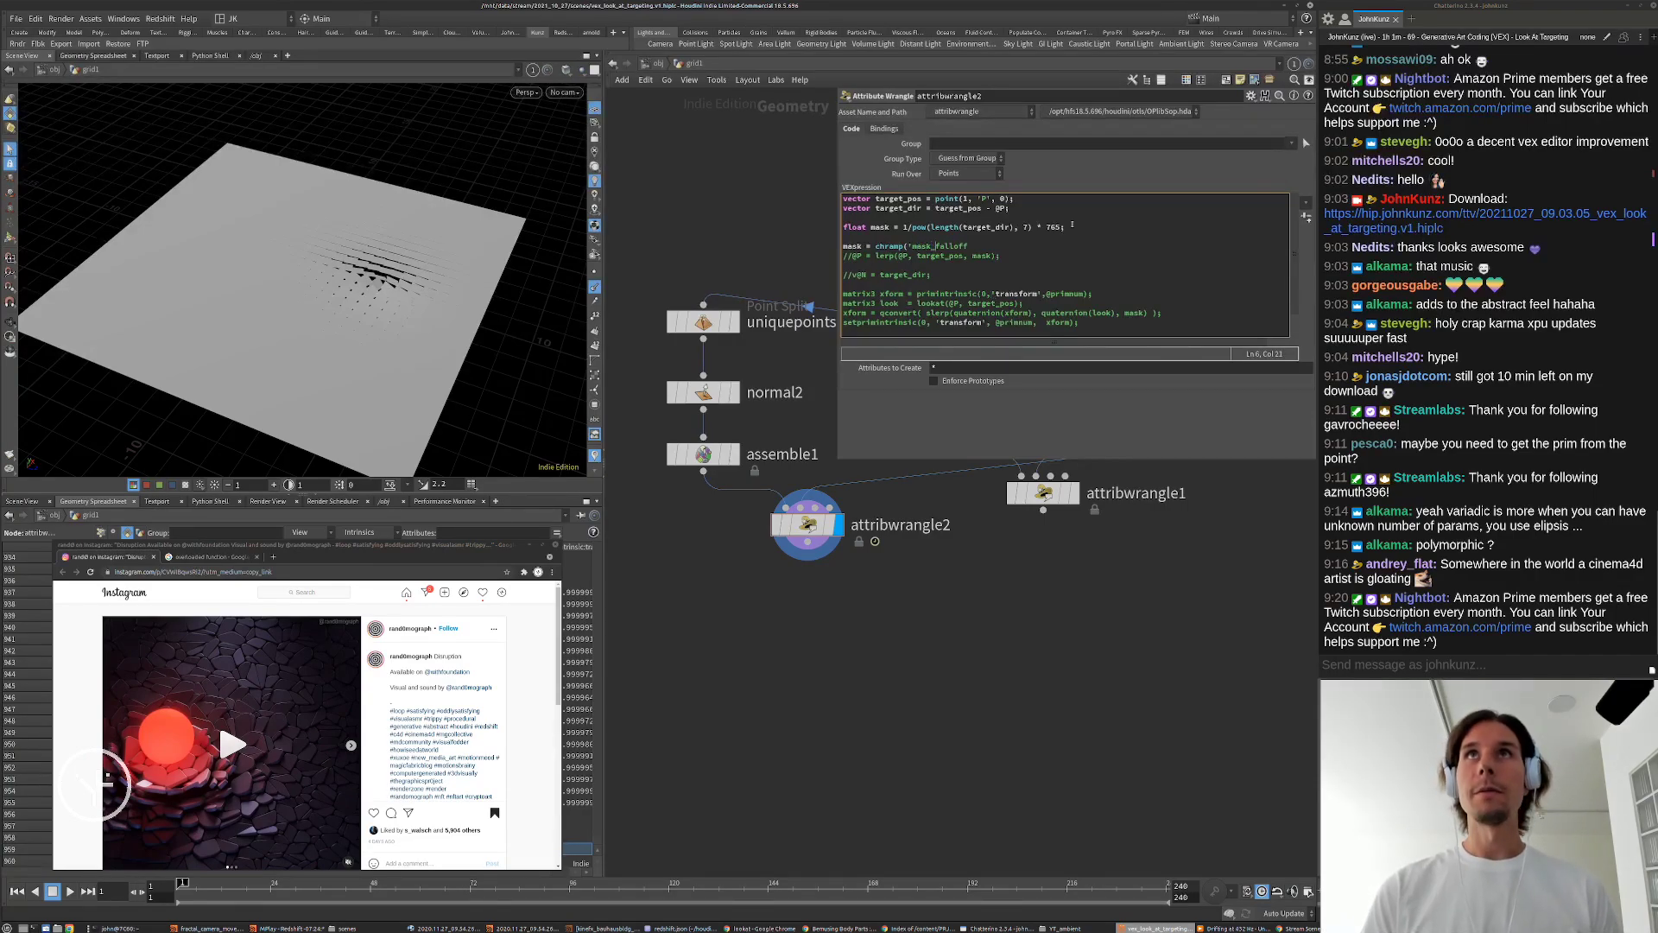
type("mask_falloff',")
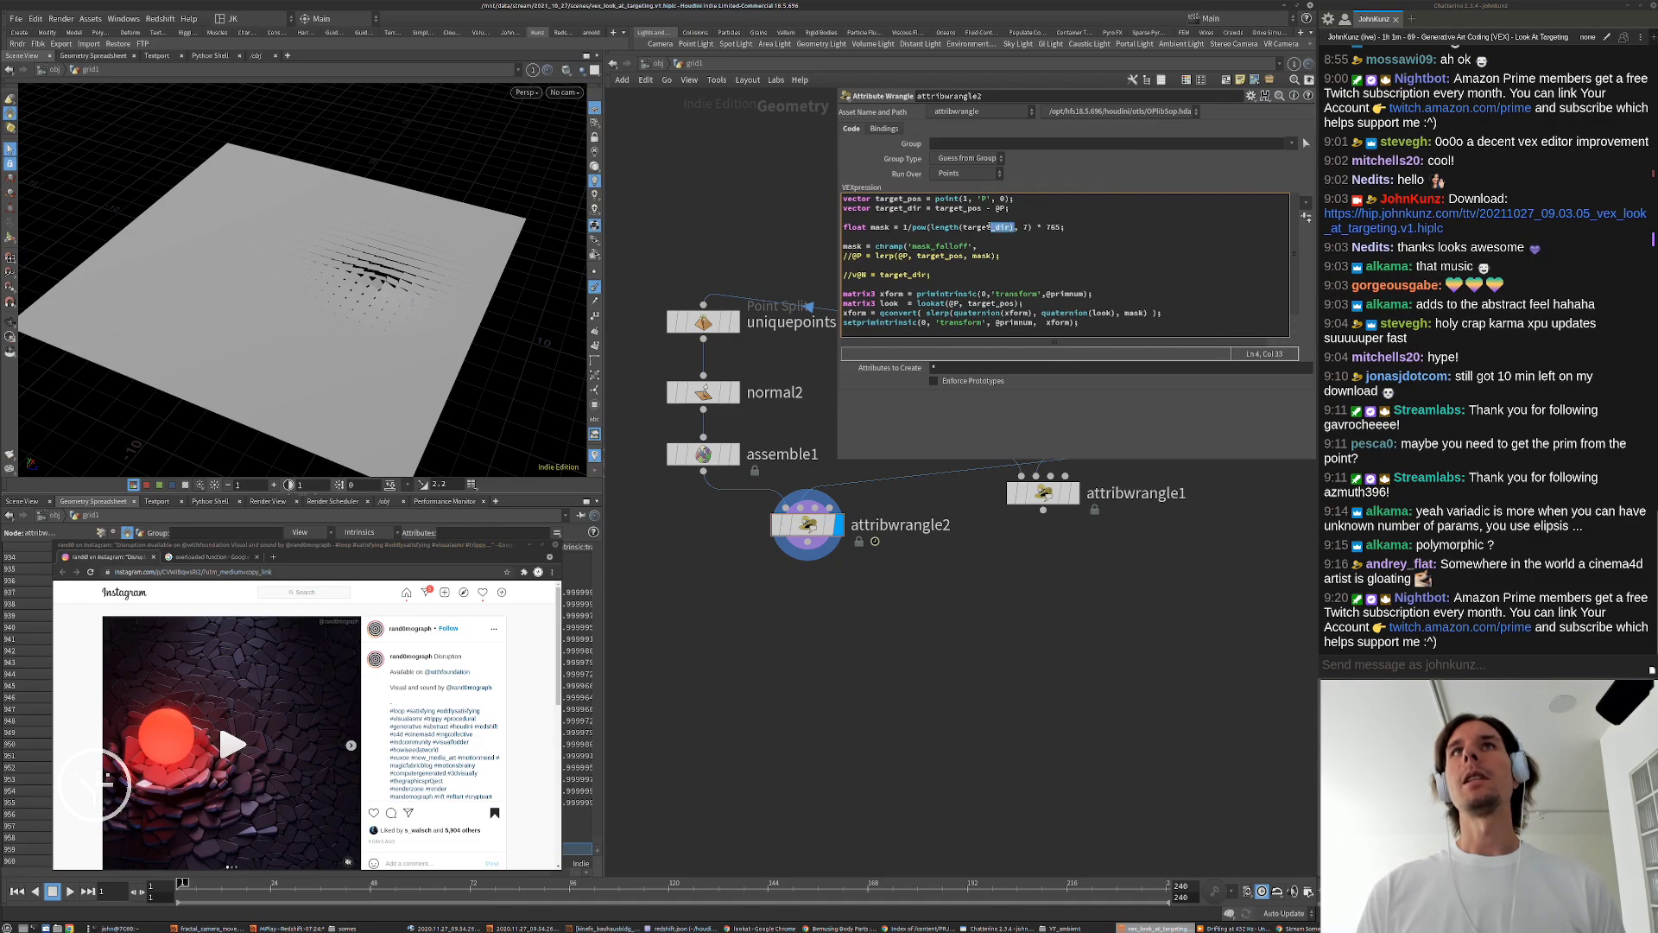
left_click_drag(988, 227, 945, 227)
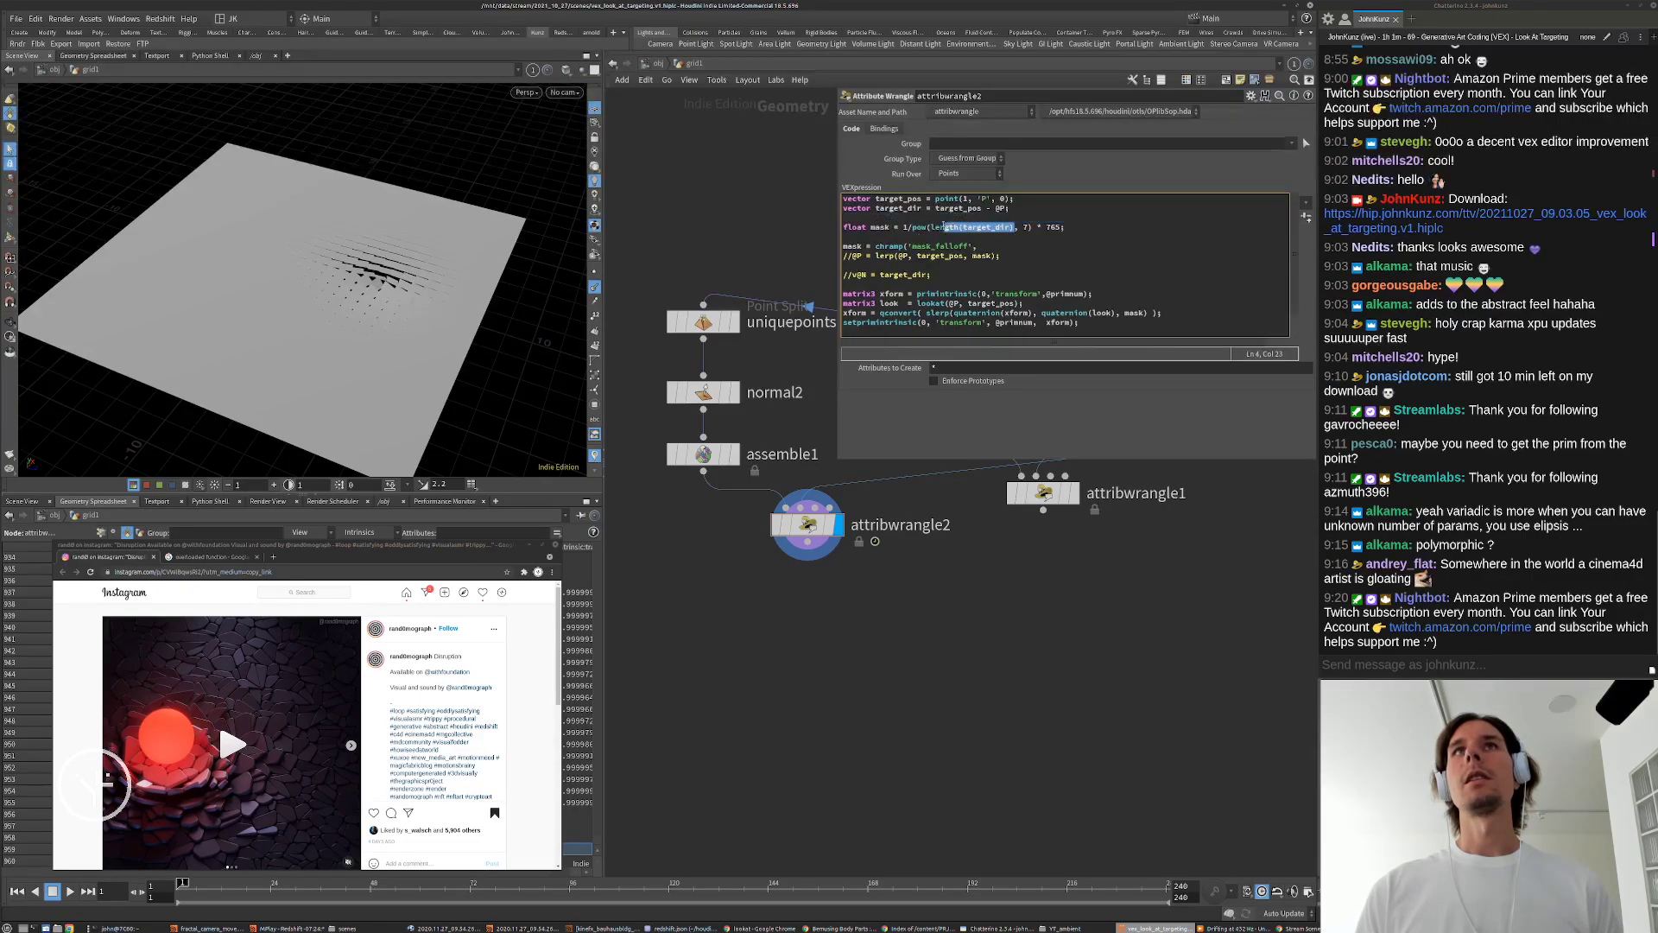
left_click(1017, 242)
type("length(target_dir)")
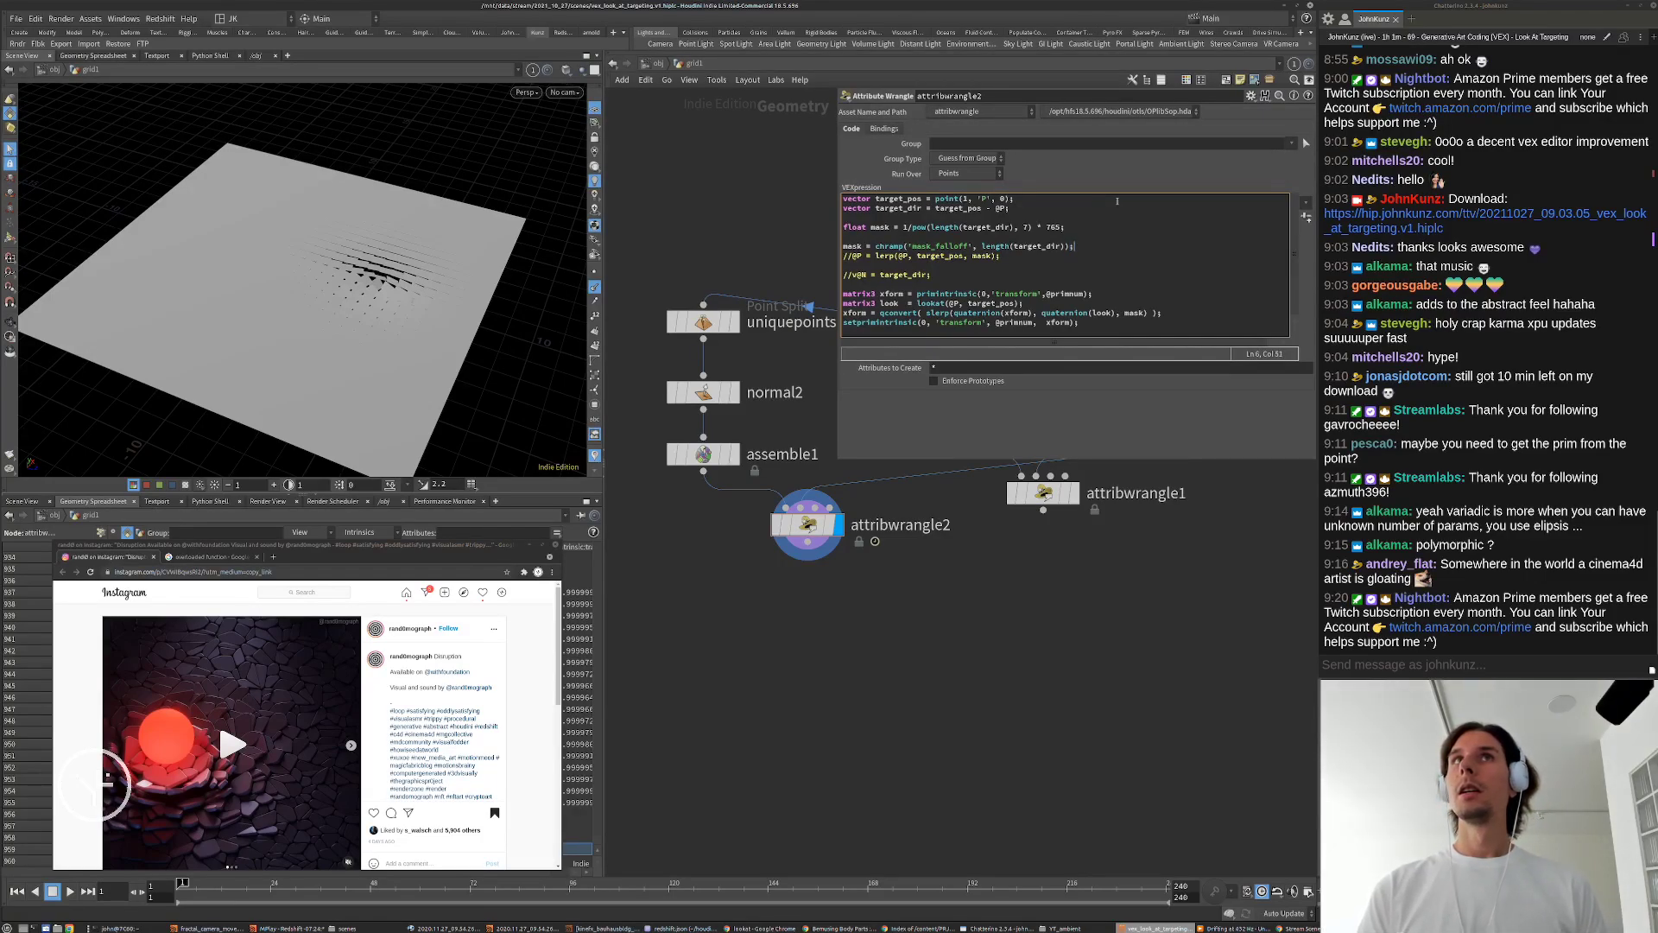
key("ctrl+Return")
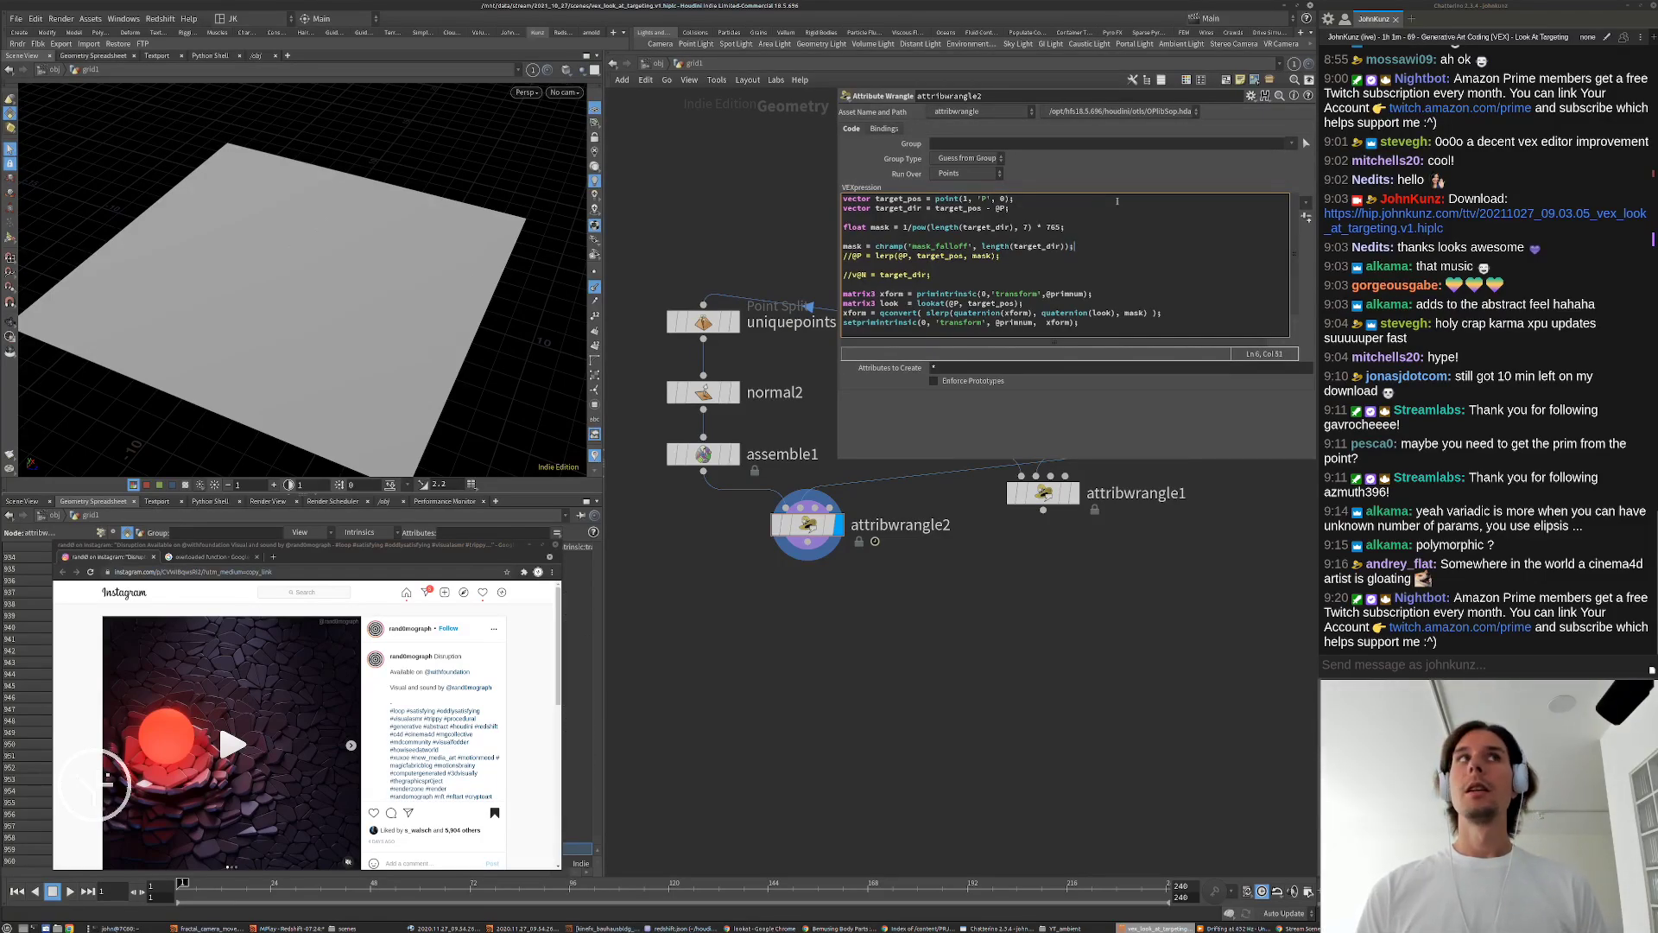
Step: Create the Mask Falloff ramp parameter from the wrangle code and inspect the tiles around the target
left_click(1304, 218)
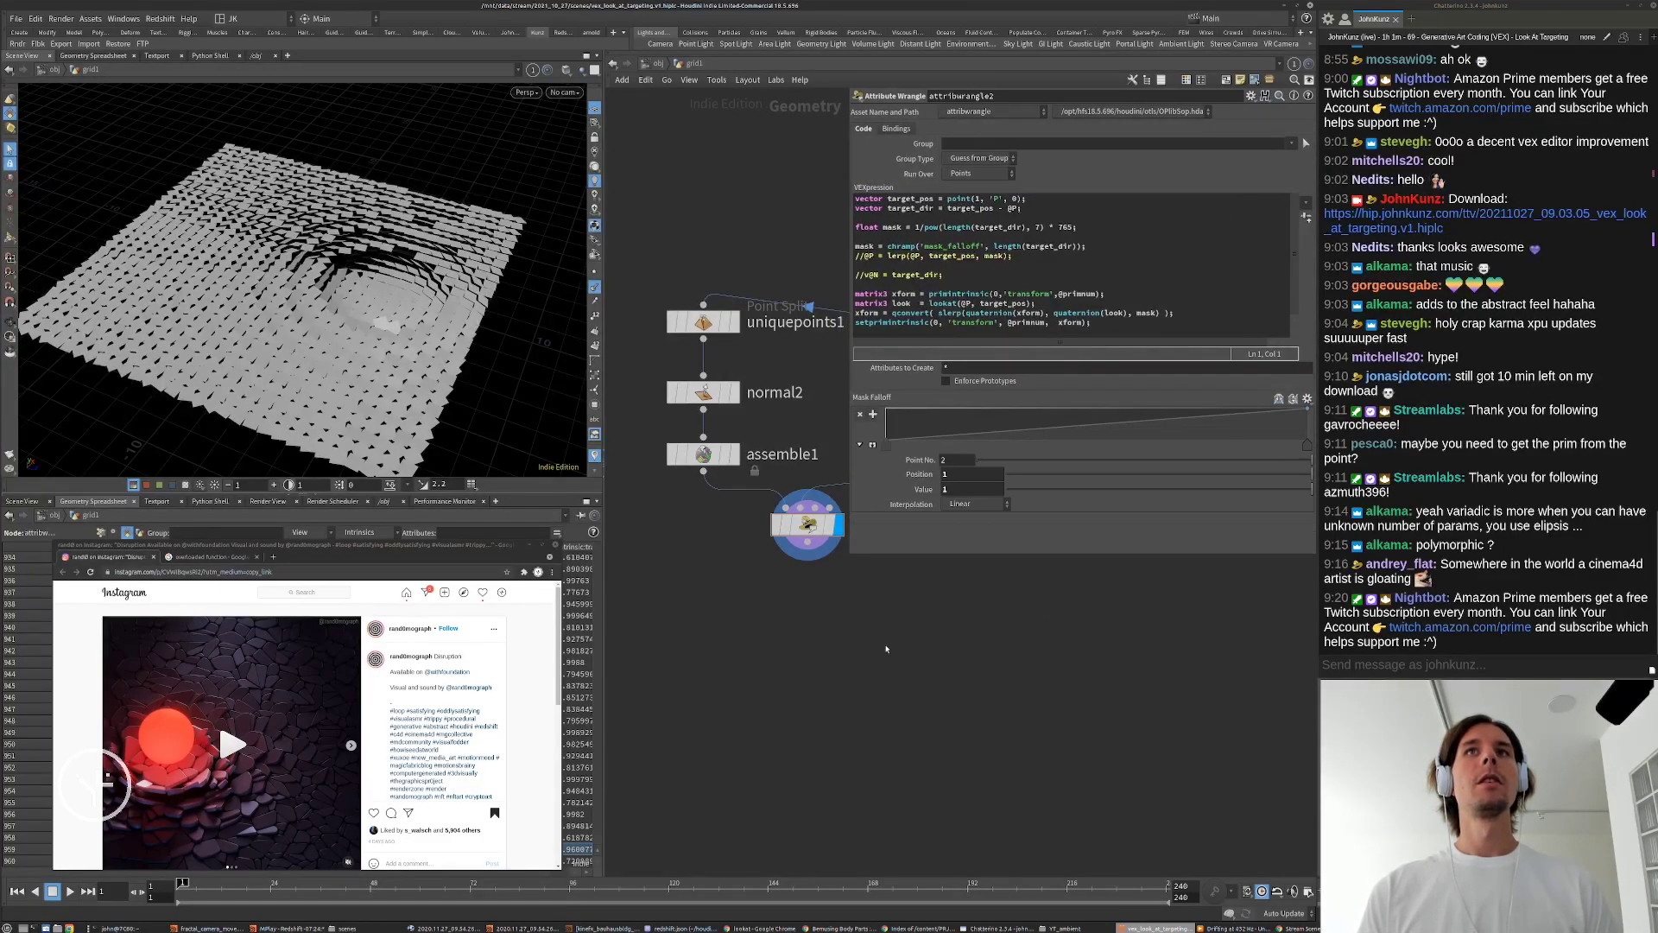
middle_click_drag(873, 627, 871, 646)
left_click_drag(389, 358, 383, 256, "alt")
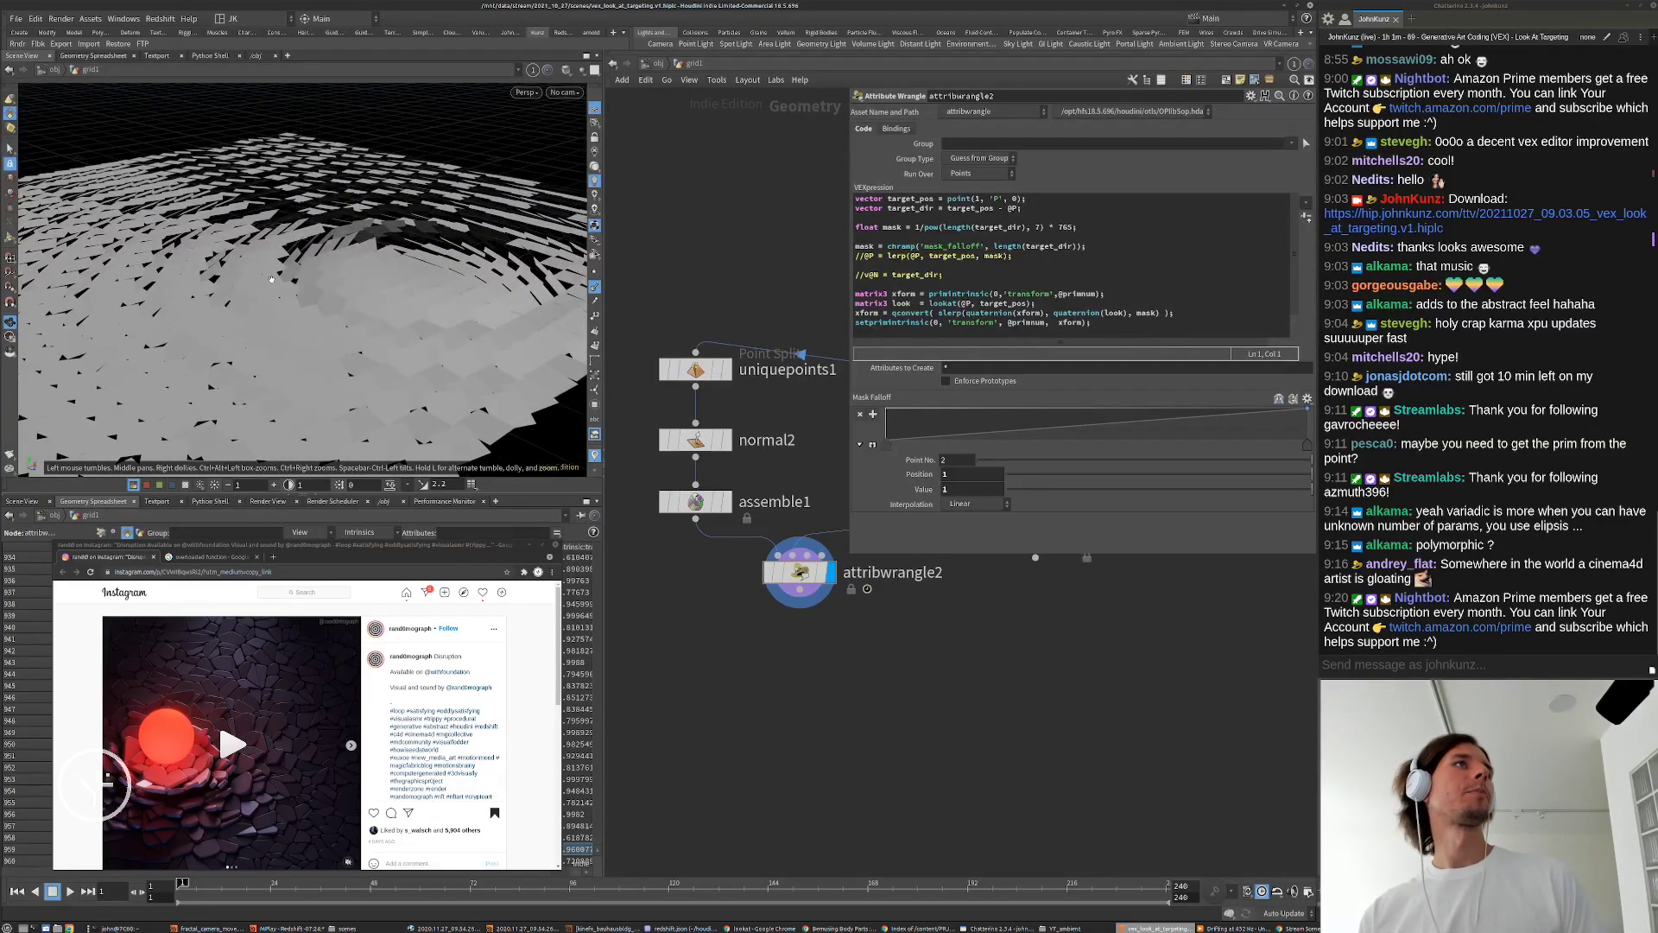
left_click_drag(271, 279, 321, 277, "alt")
key("s")
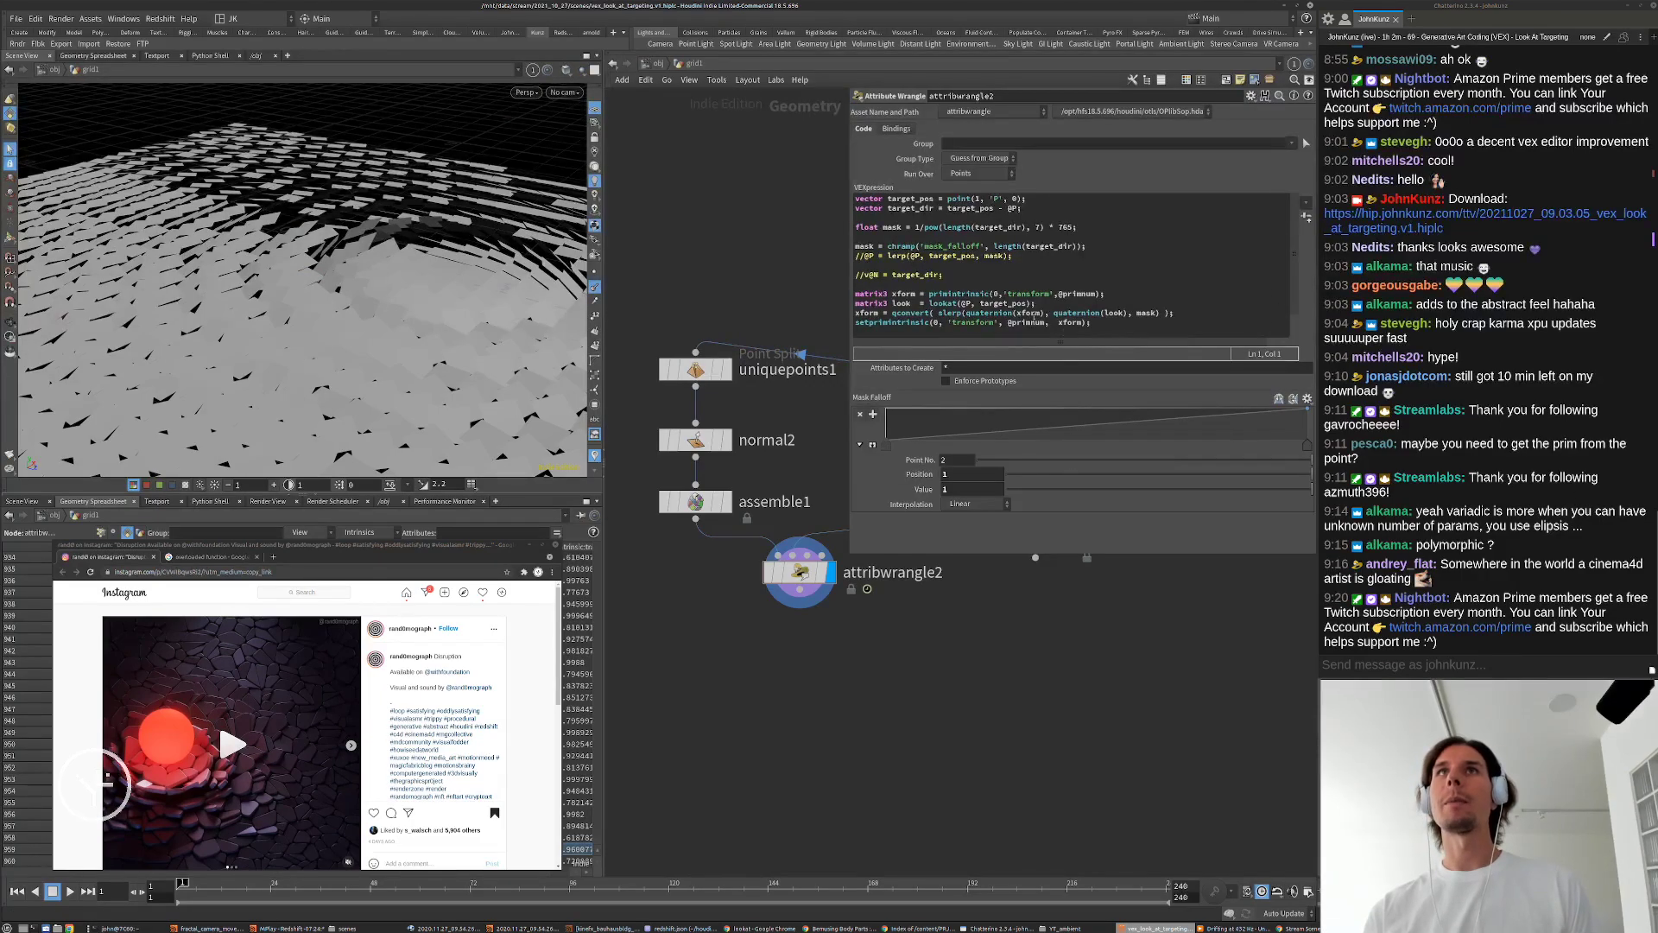
Step: Wrap the ramp's length(target_dir) argument in a clamp from 0 to 1, apply the code and inspect the tiles
left_click(995, 247)
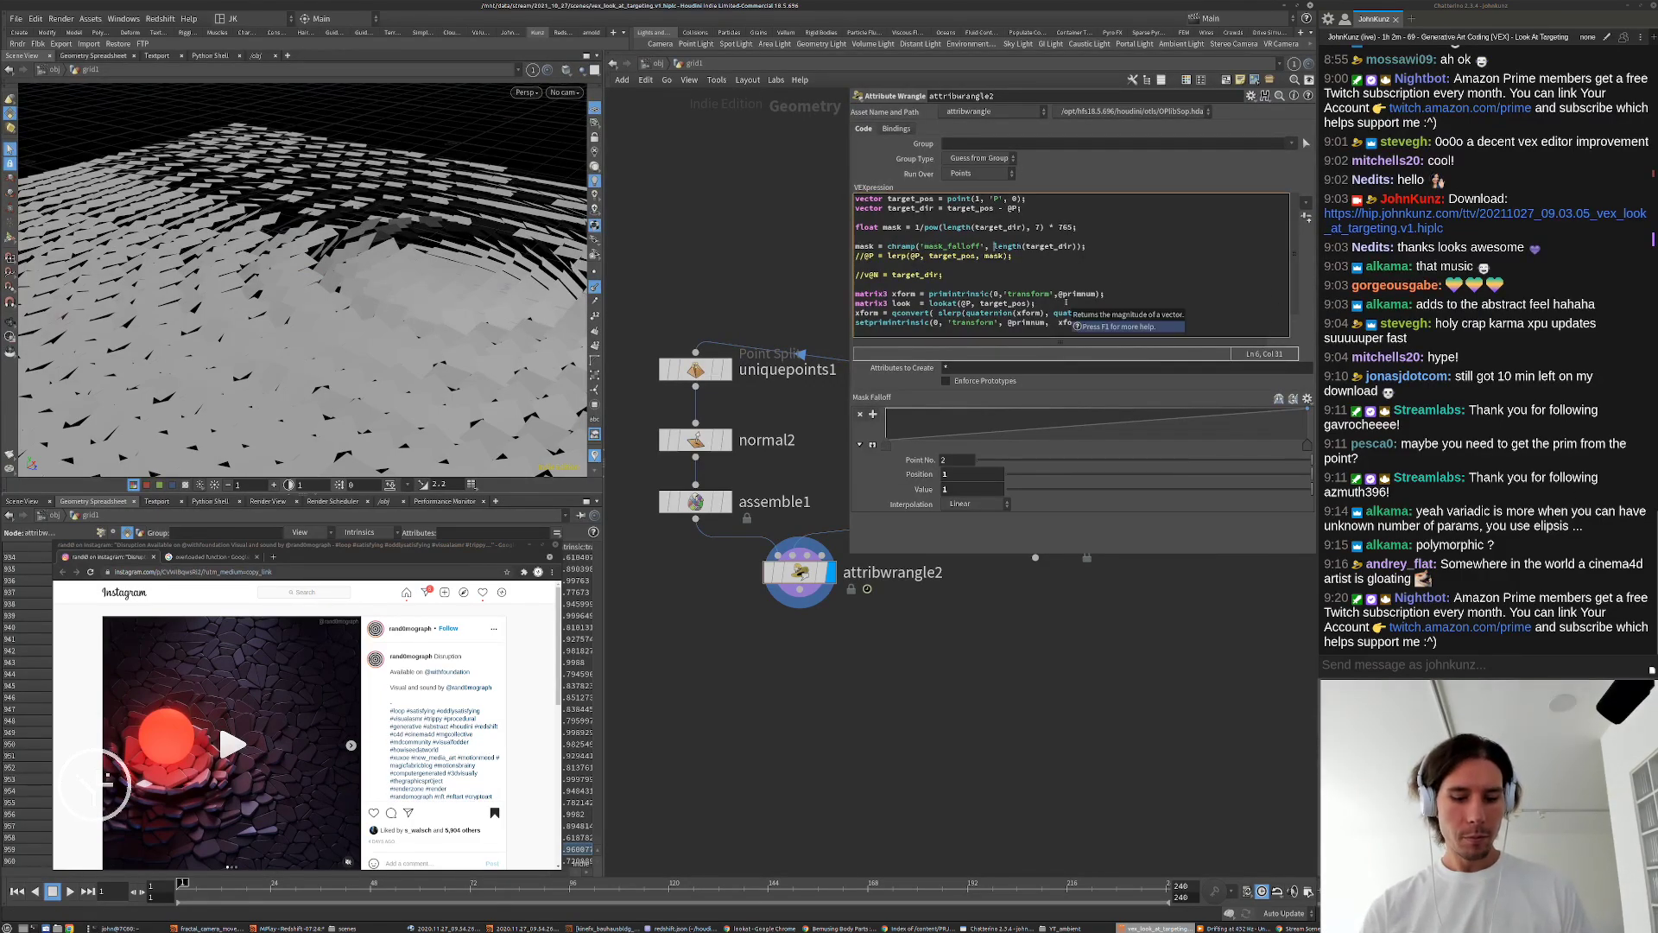
type("clamp")
type("(")
key("End")
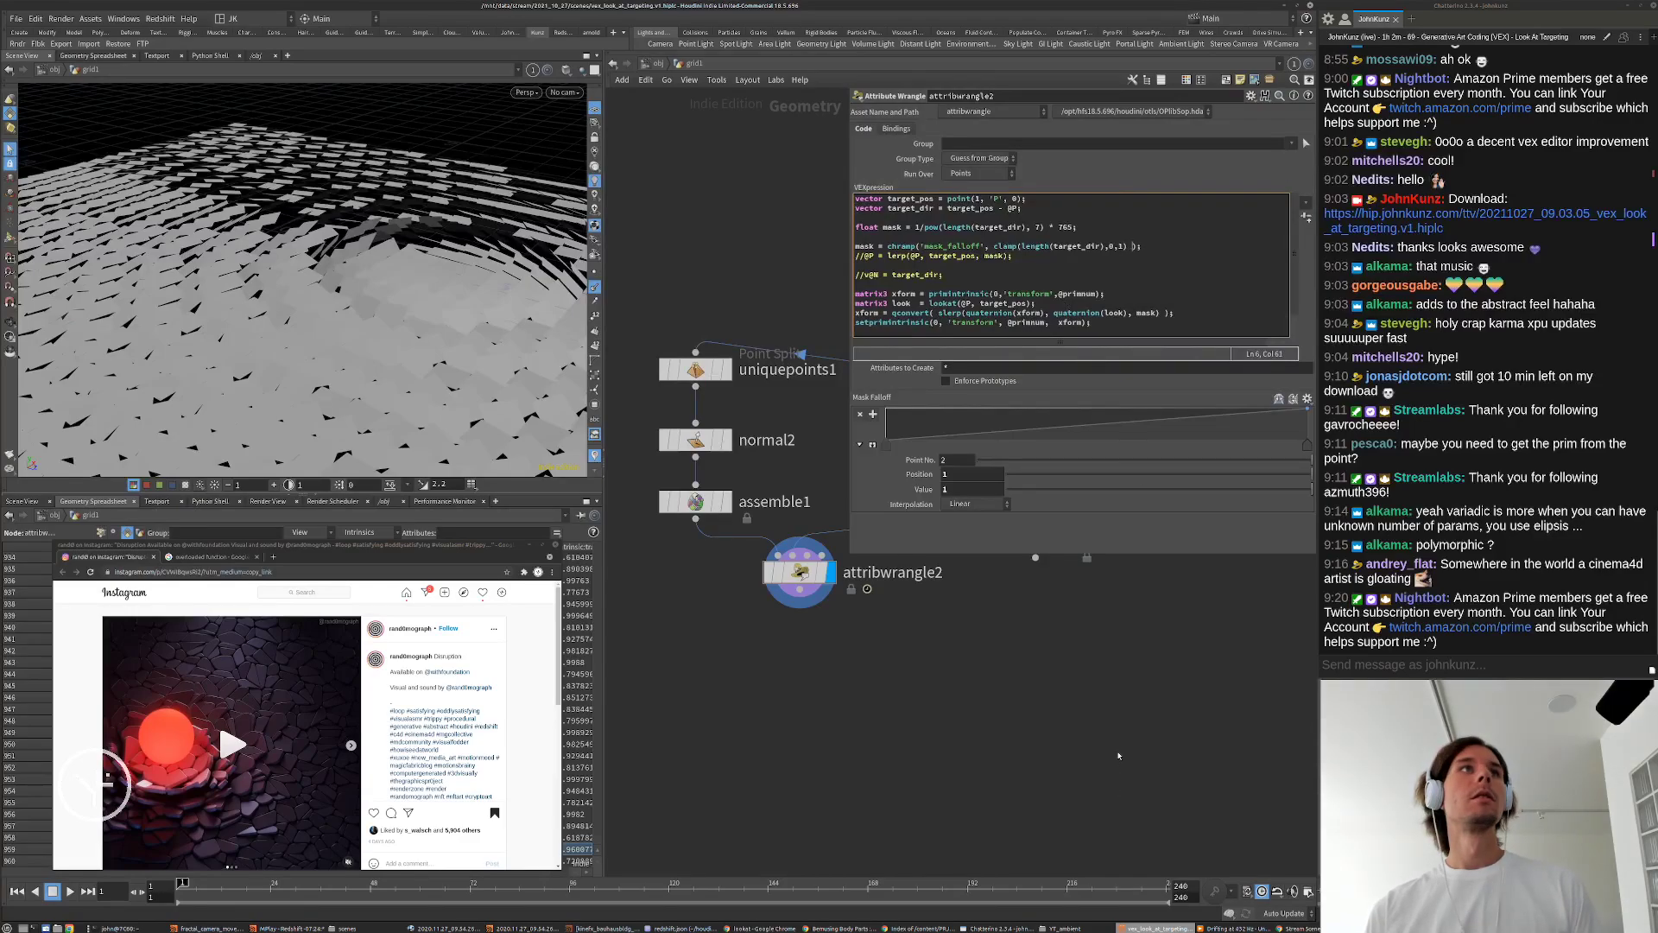
key("ctrl+Return")
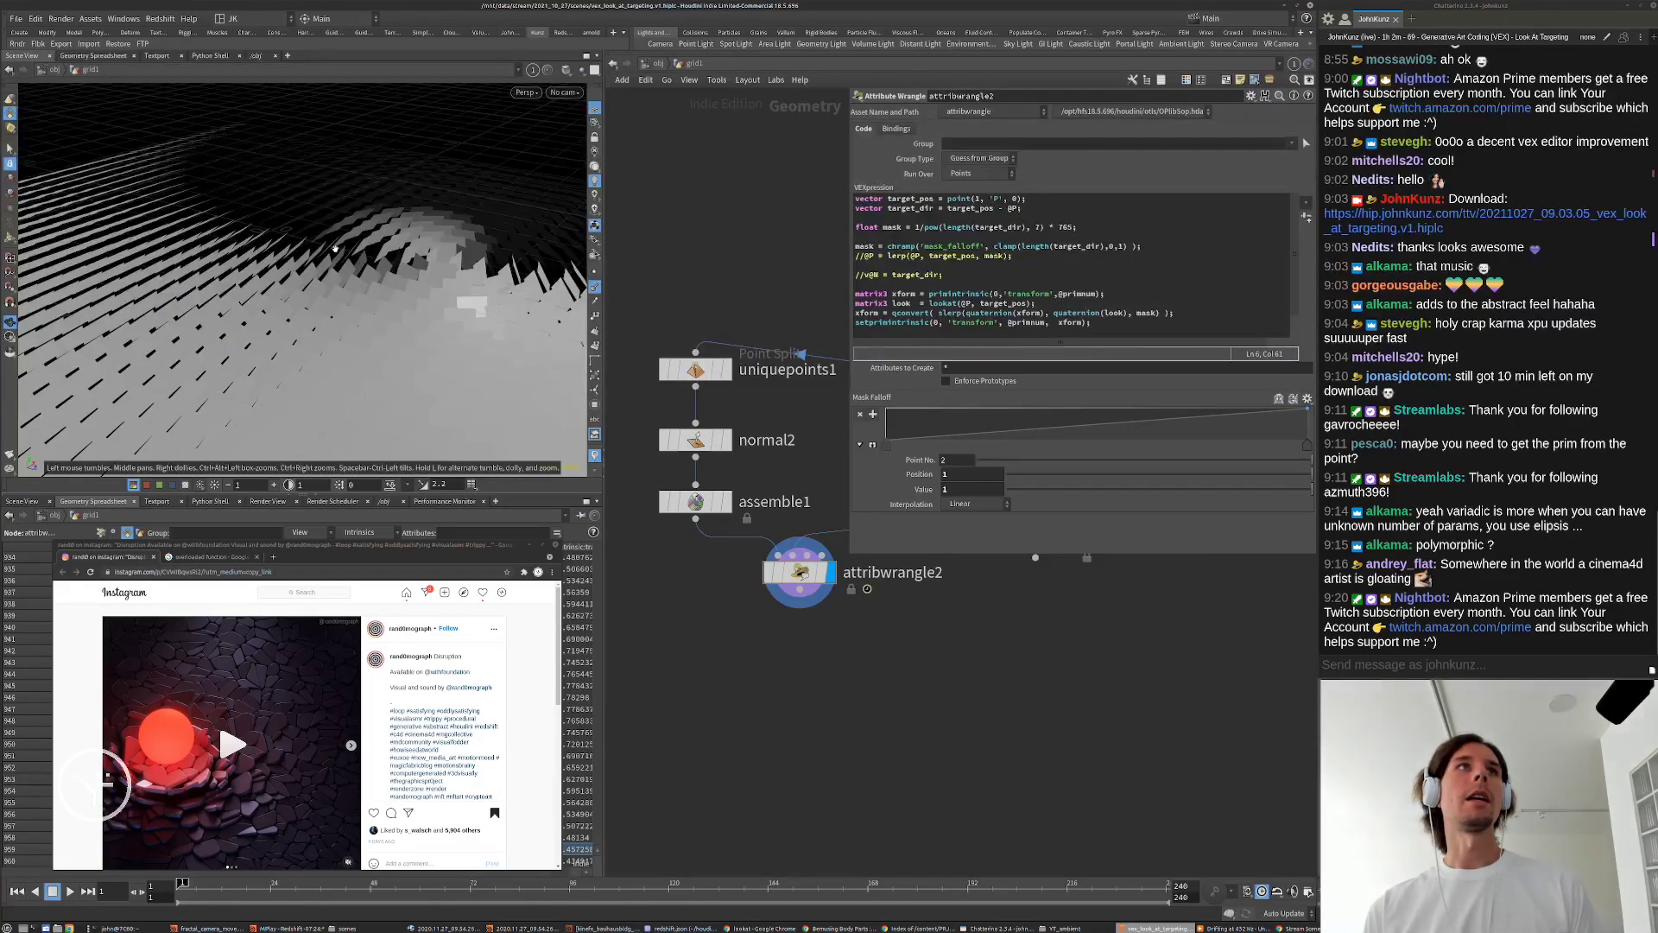
left_click_drag(336, 248, 357, 361)
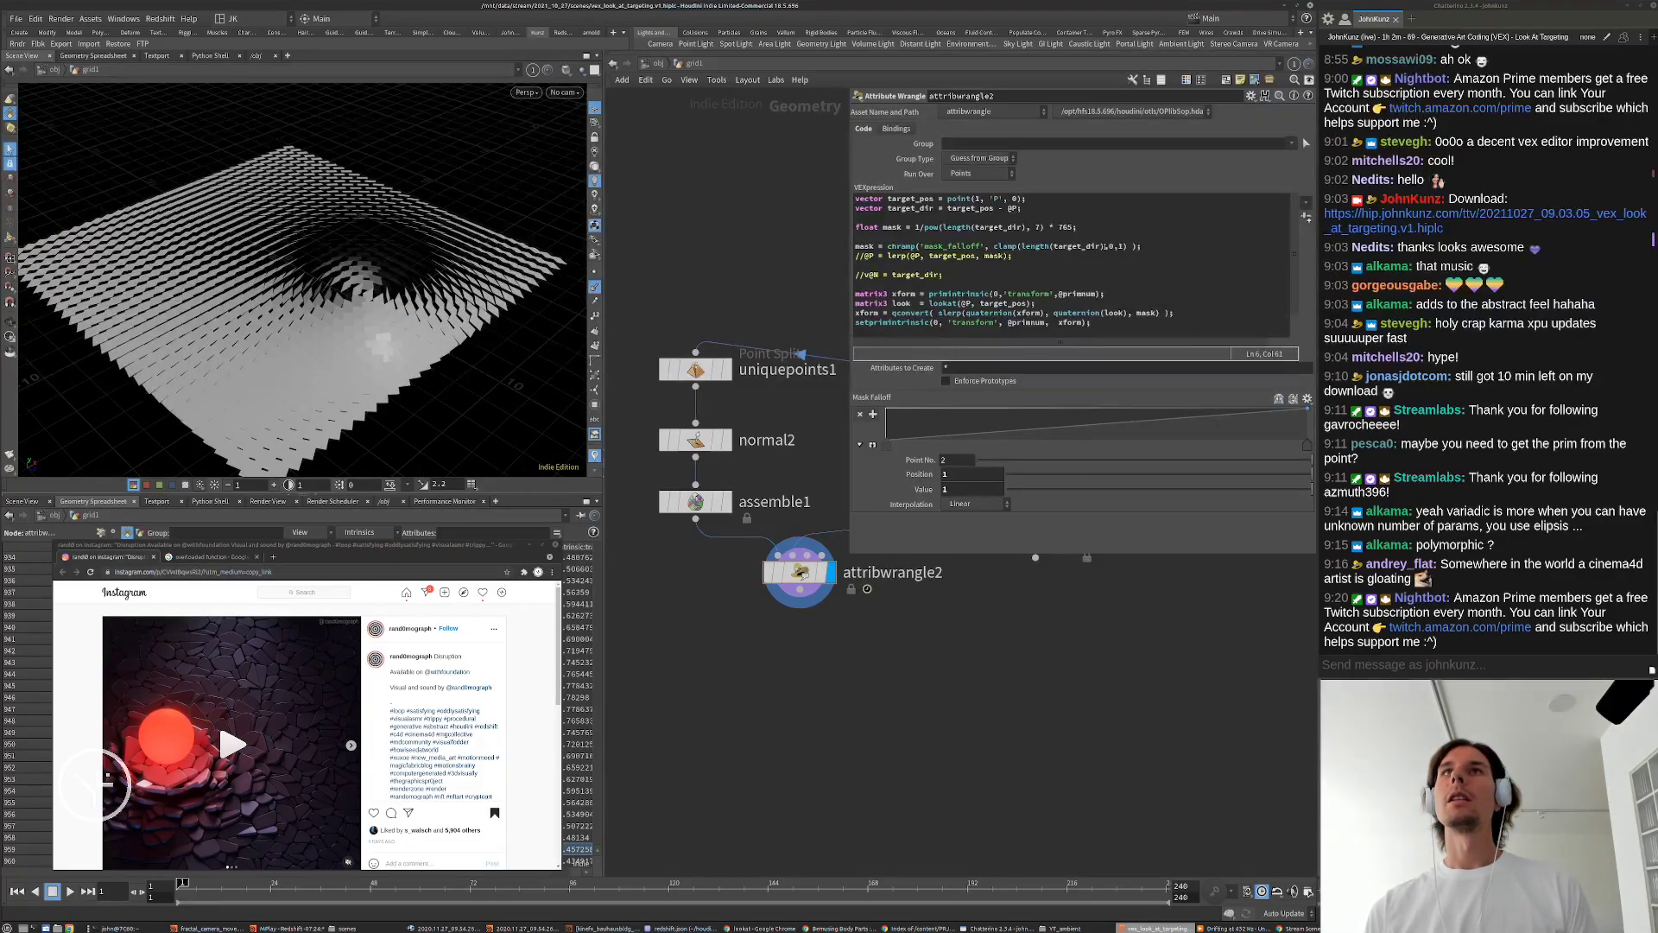
Step: Multiply length(target_dir) inside the clamp by 0.1, change the factor to 0.05, apply the code and inspect the grid
left_click(1105, 247)
type("*")
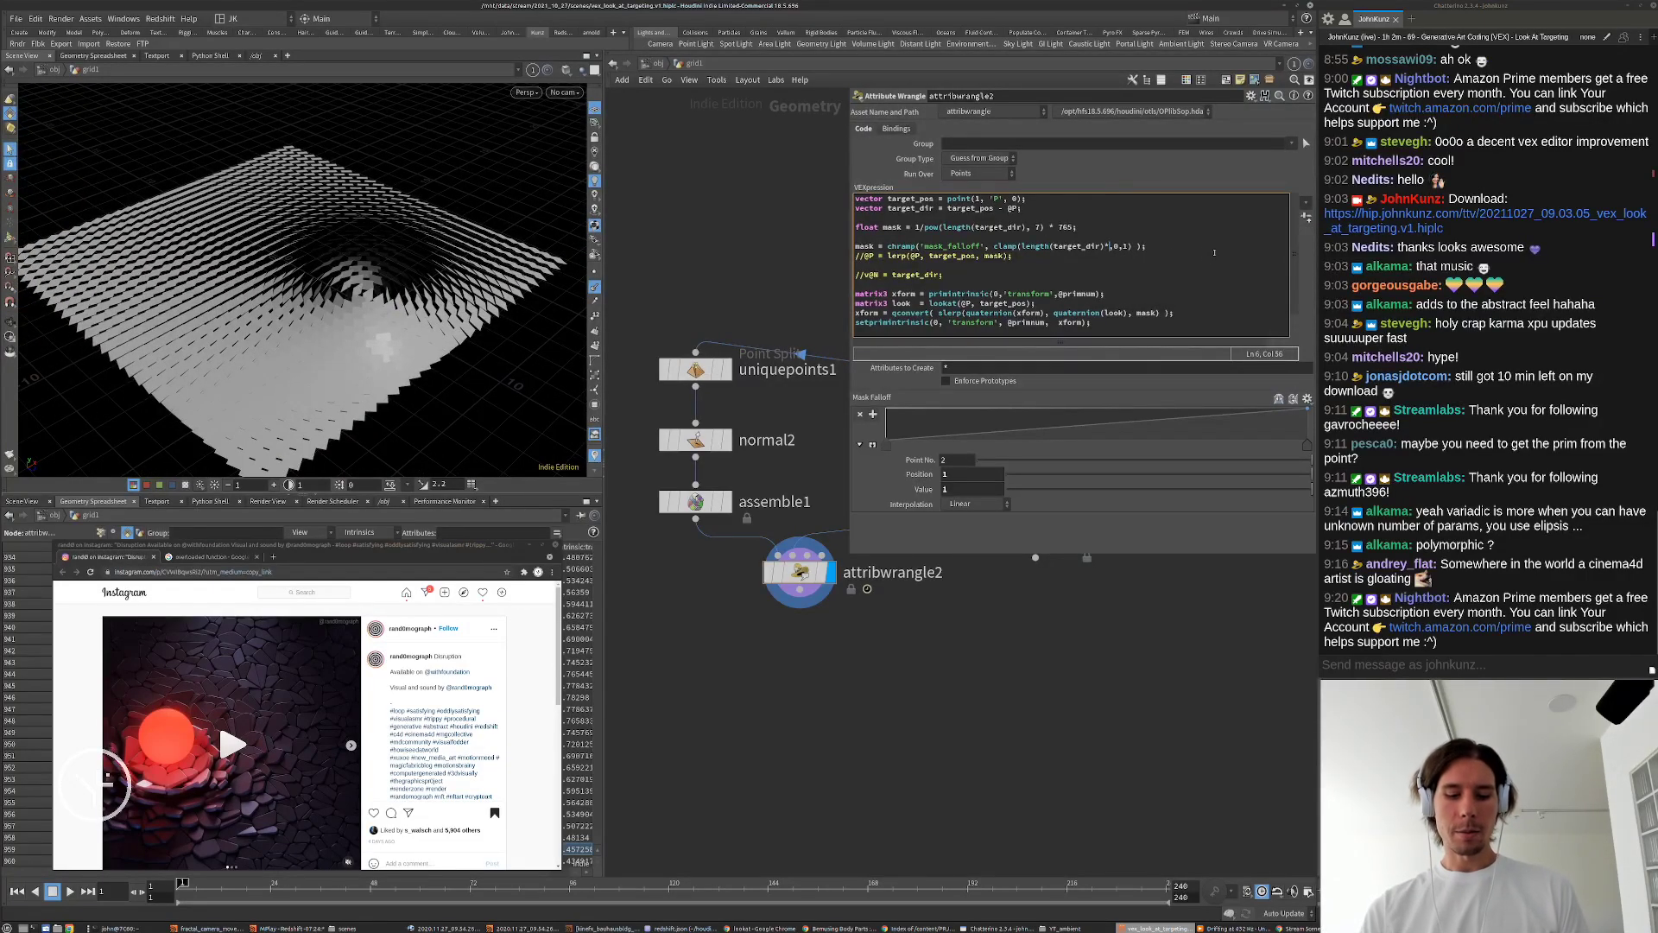
type("0.1")
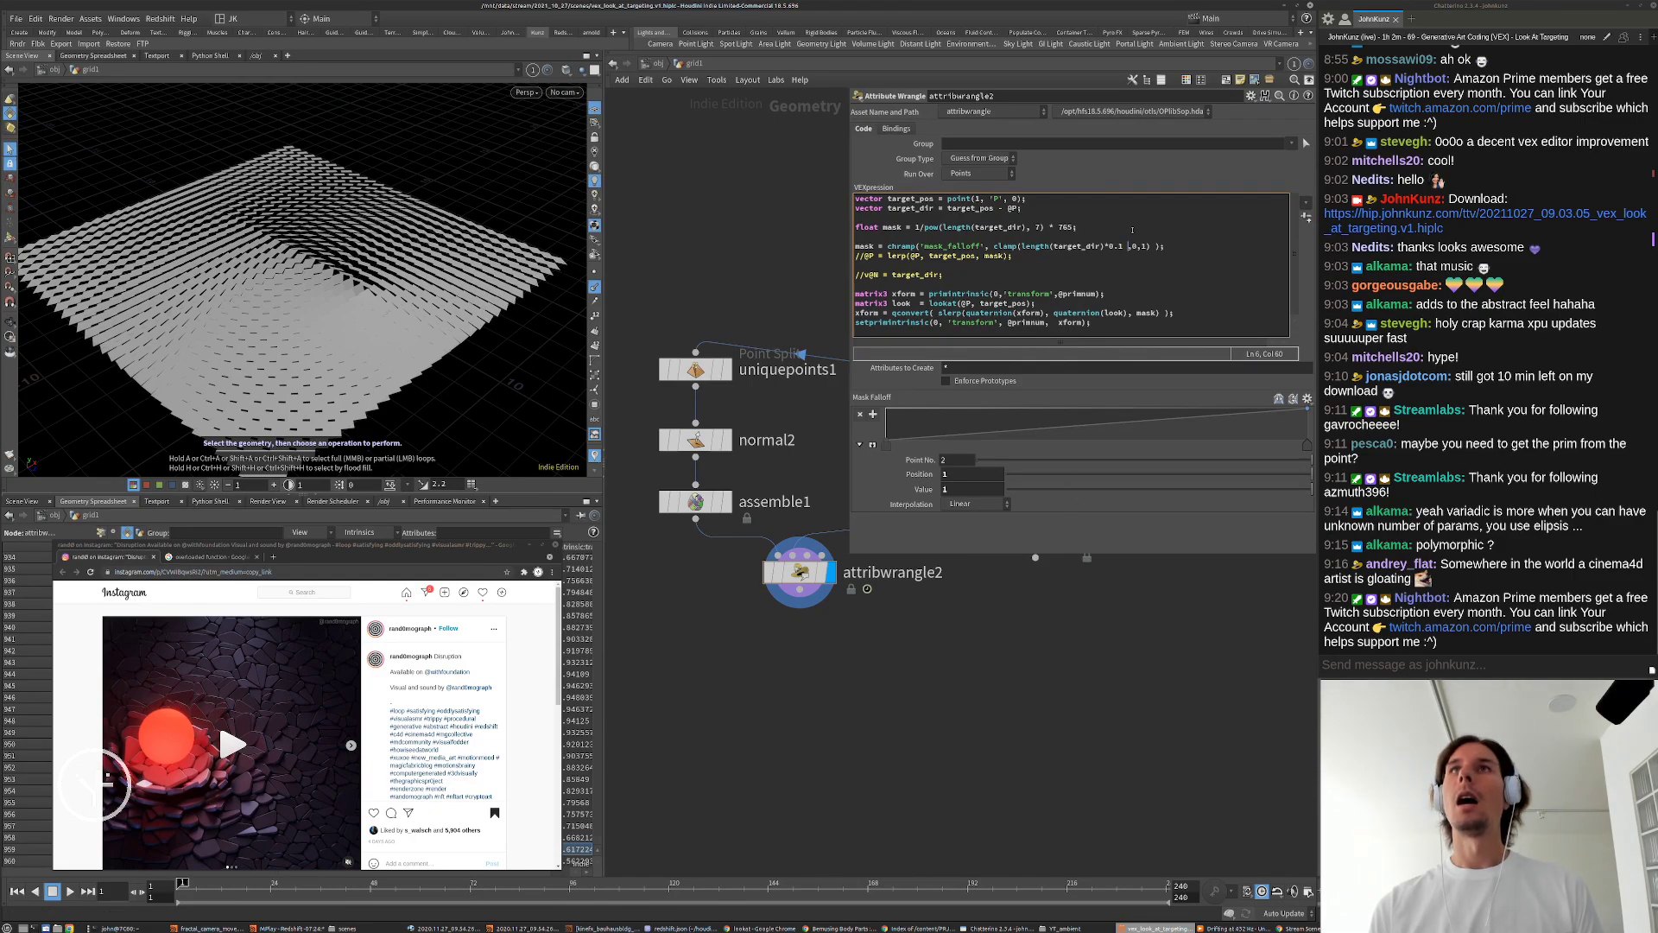
type(" 05")
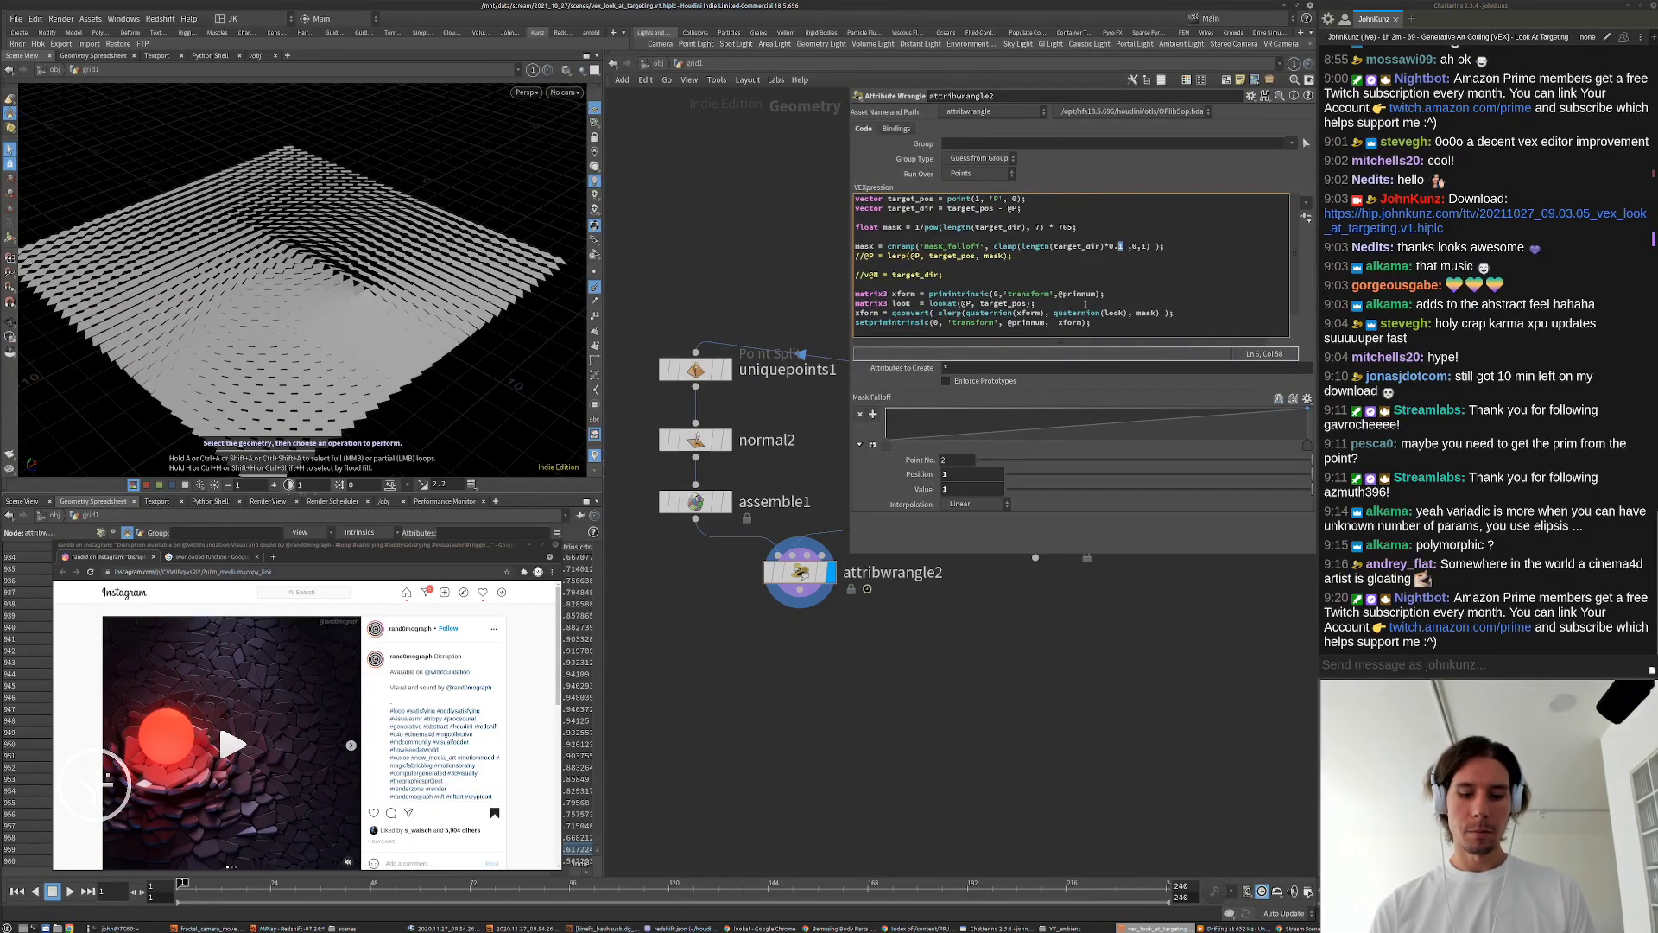
key("ctrl+Return")
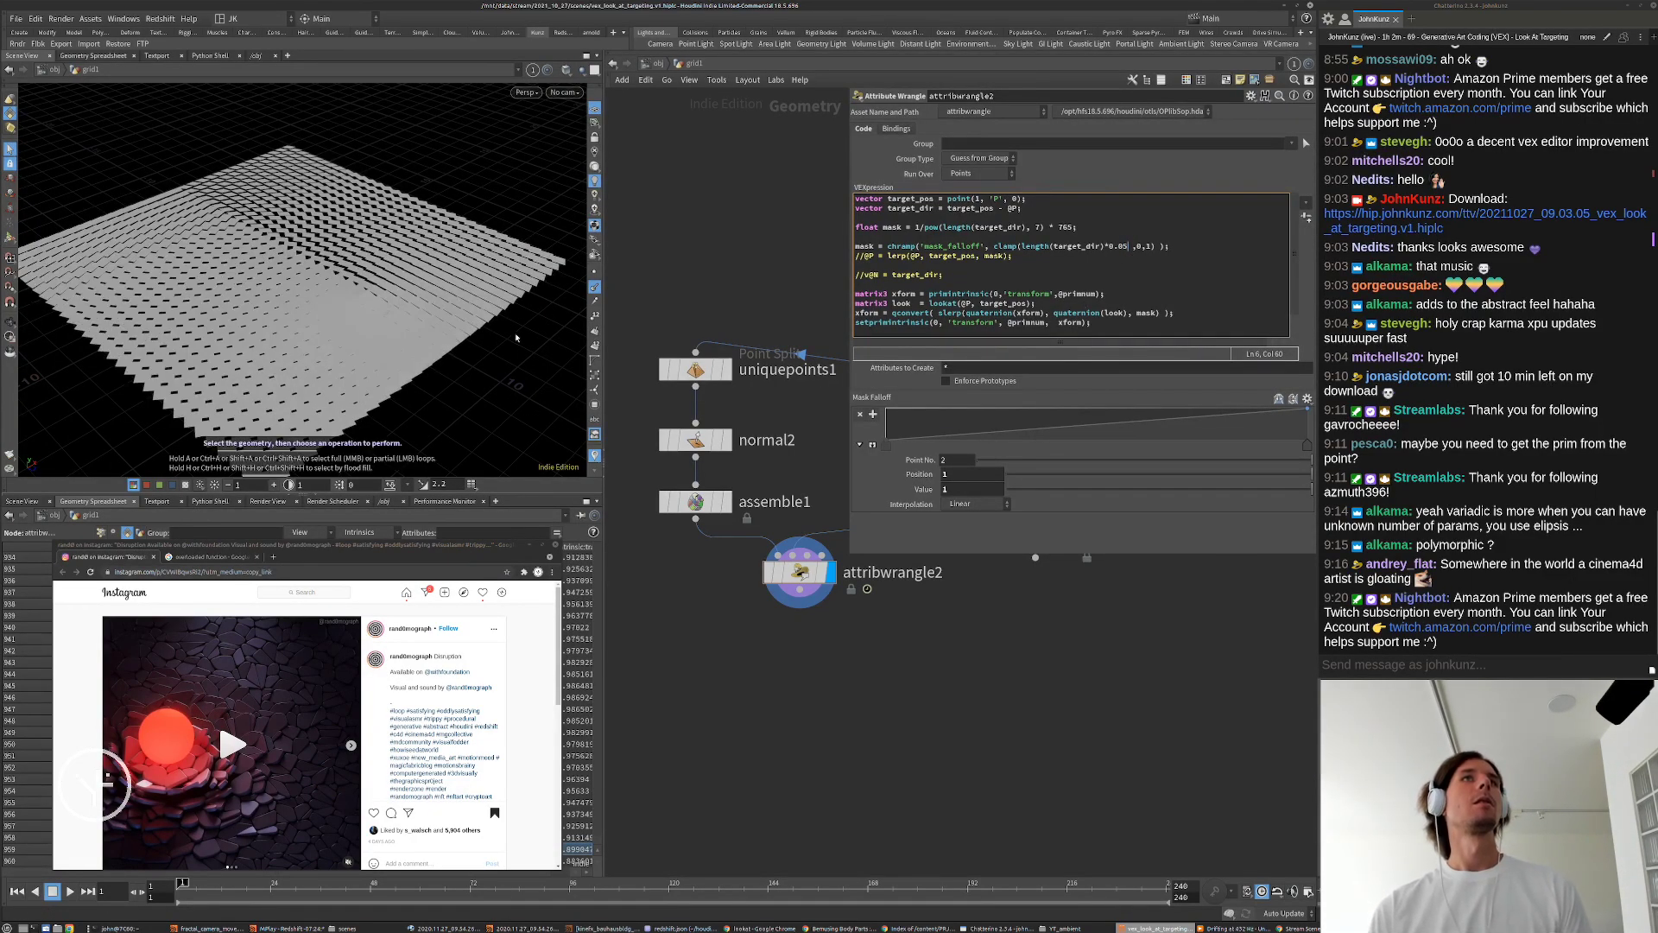
left_click_drag(363, 312, 421, 307, "alt")
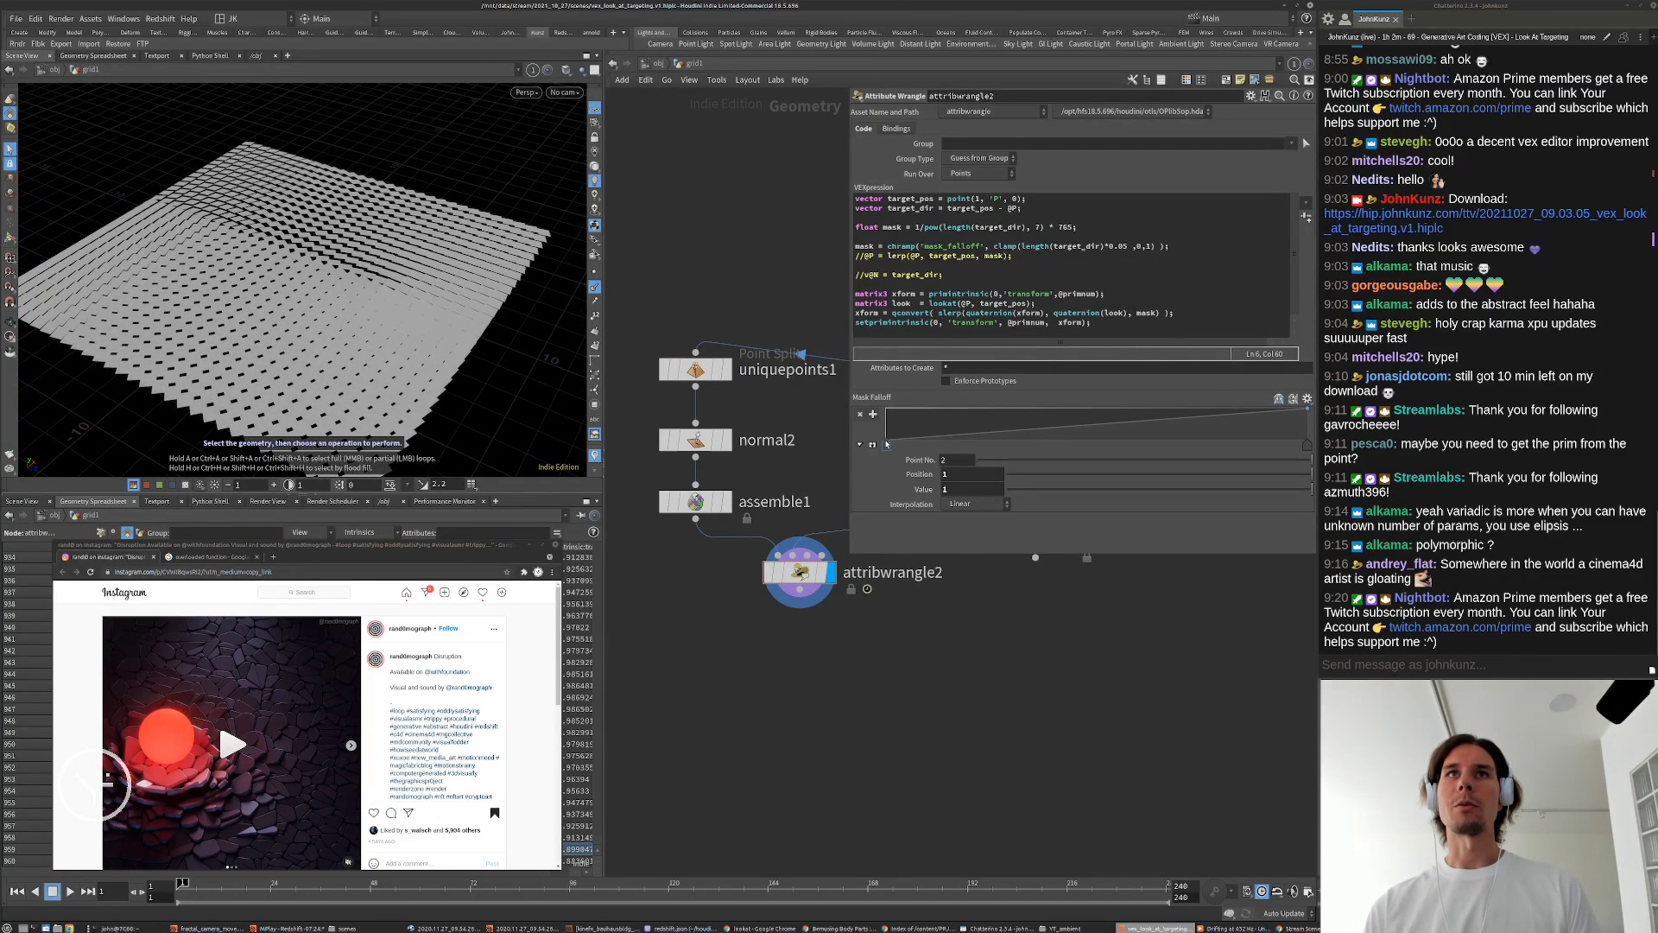
Step: Invert the Mask Falloff ramp so it runs from value 1 at position 0 down to 0 at position 1
left_click_drag(885, 442, 883, 408)
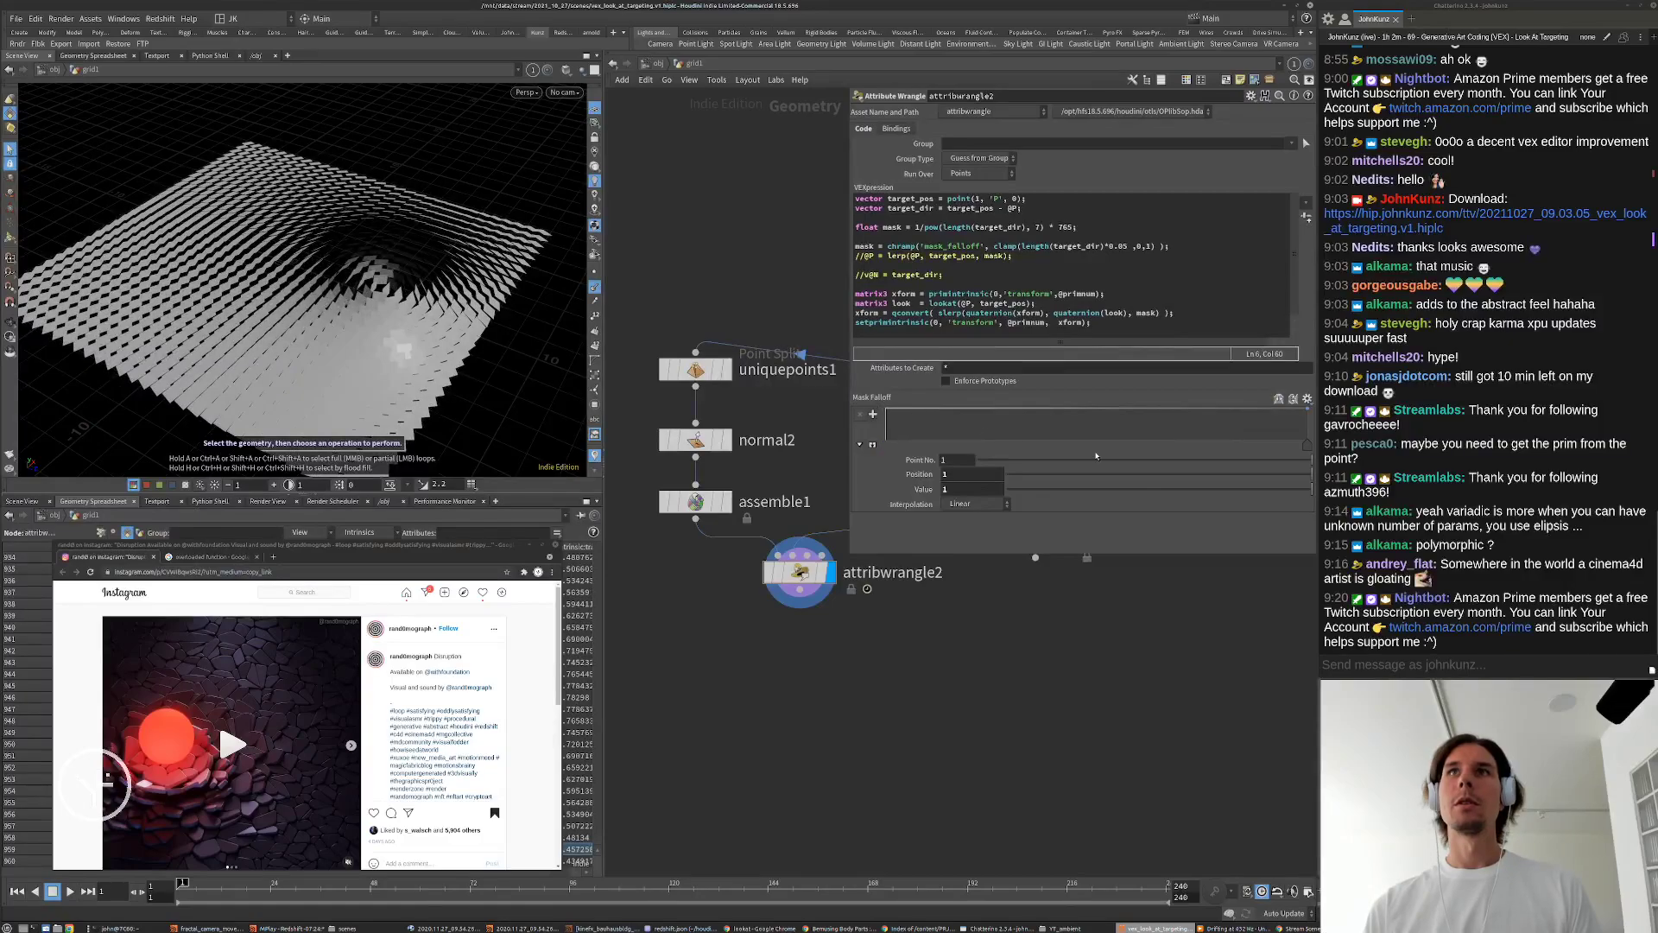
left_click_drag(1306, 409, 1311, 458)
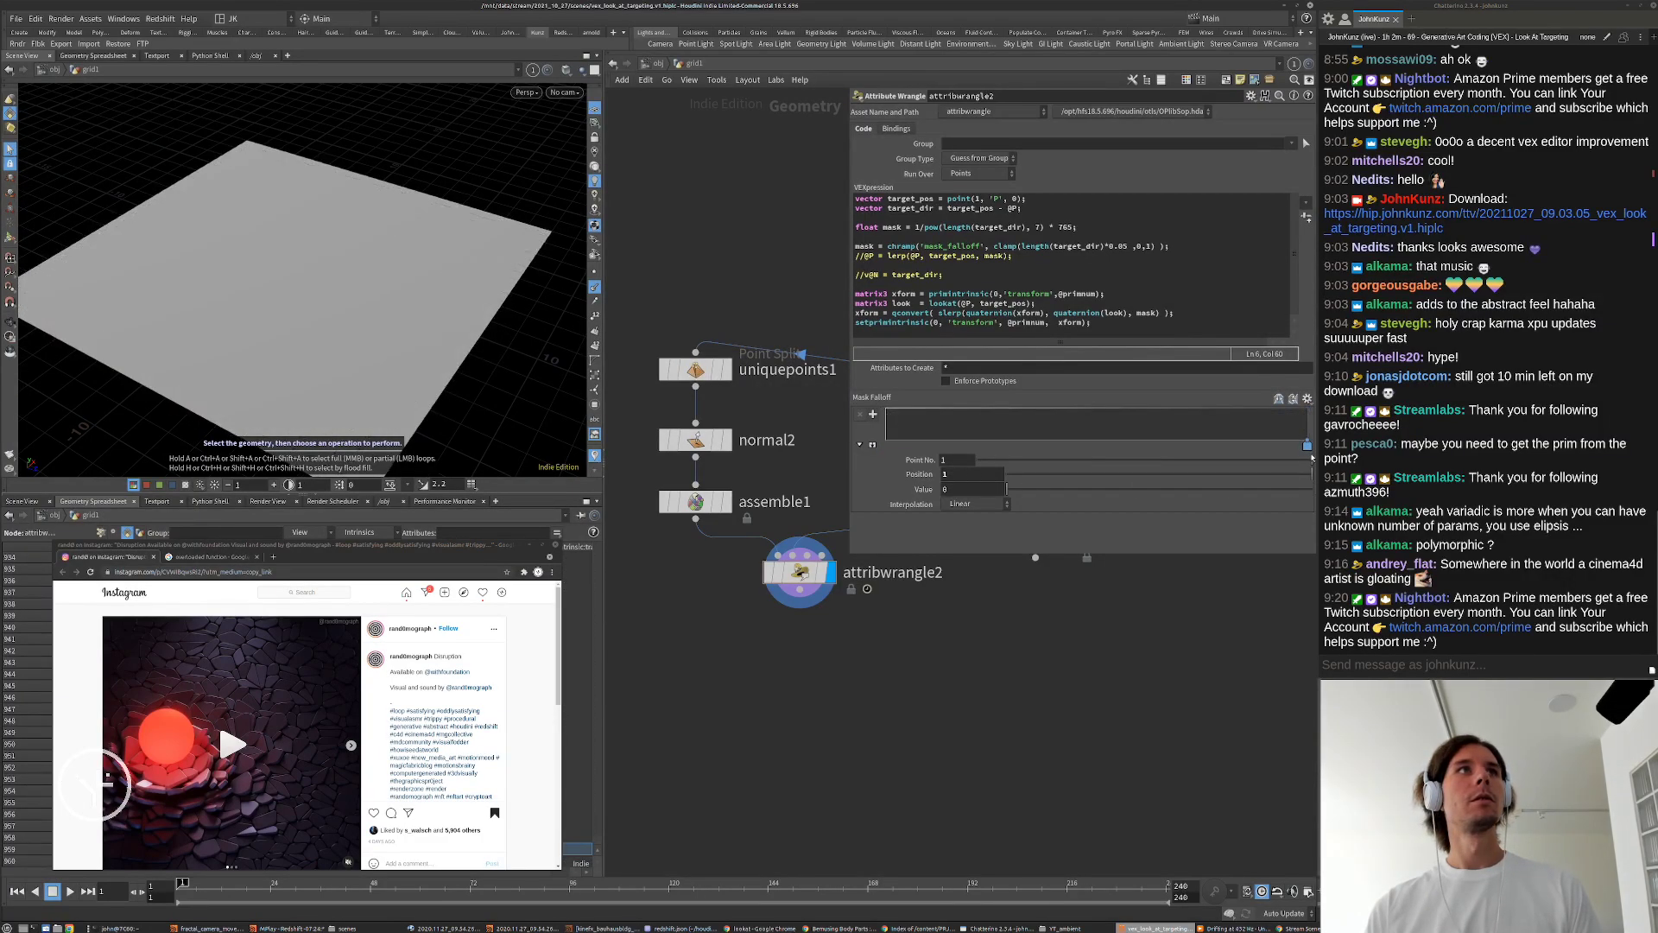
left_click_drag(963, 432, 878, 408)
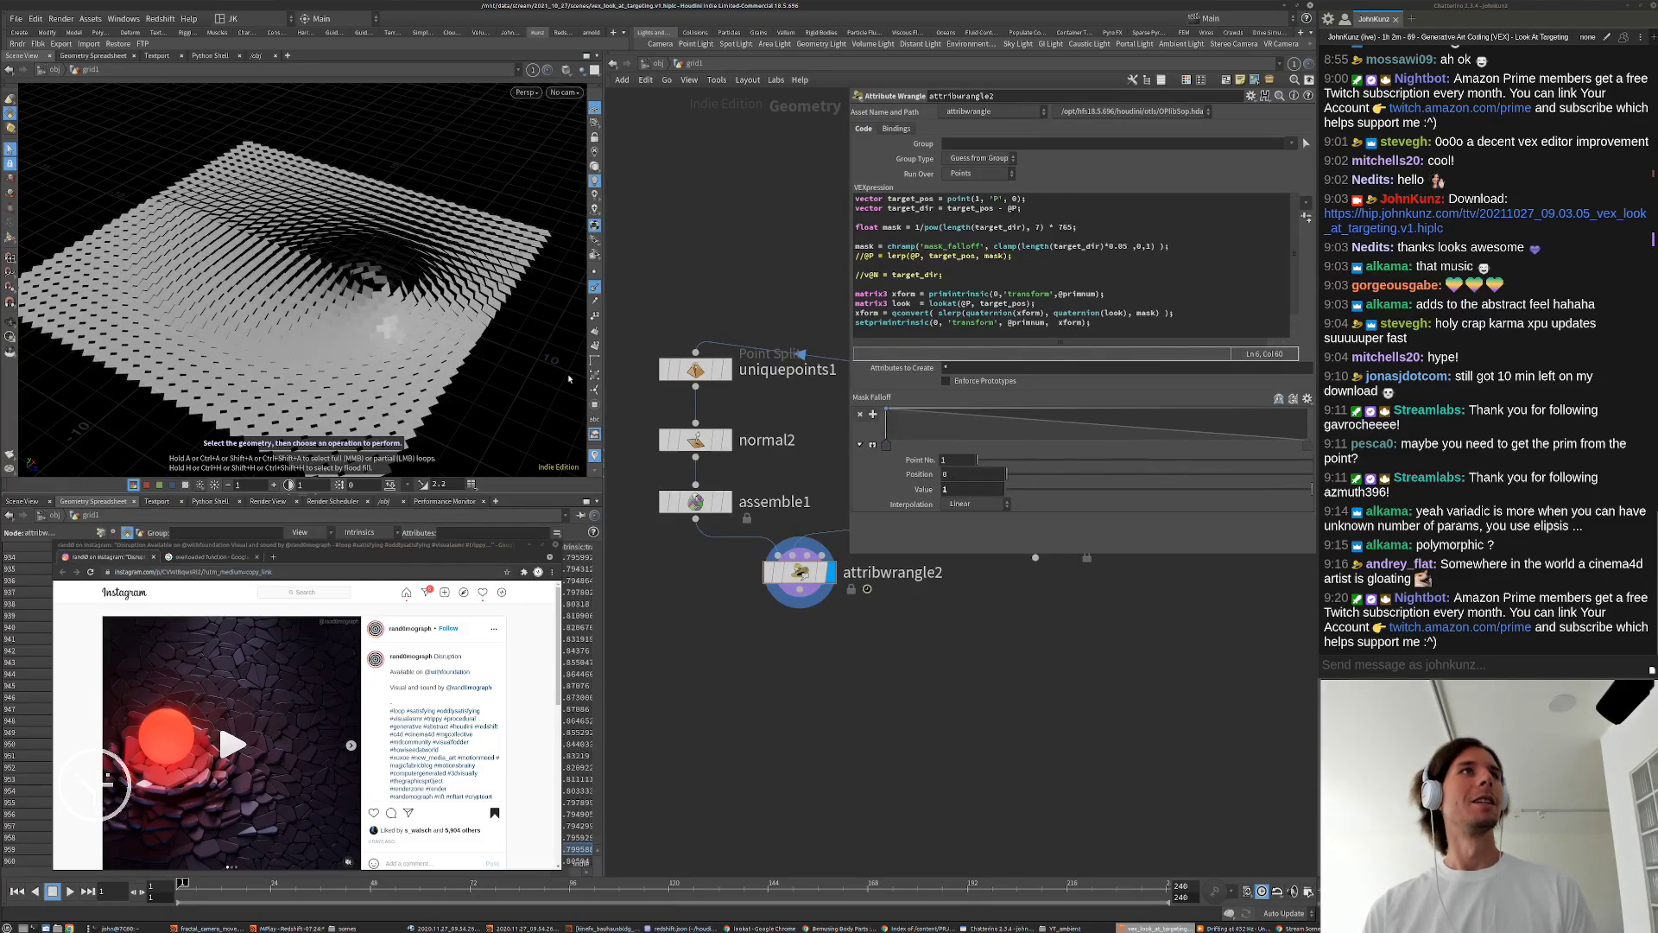
Step: Change the target_dir length multiplier in the clamp to 0.25, apply the code and inspect the grid
double_click(1119, 247)
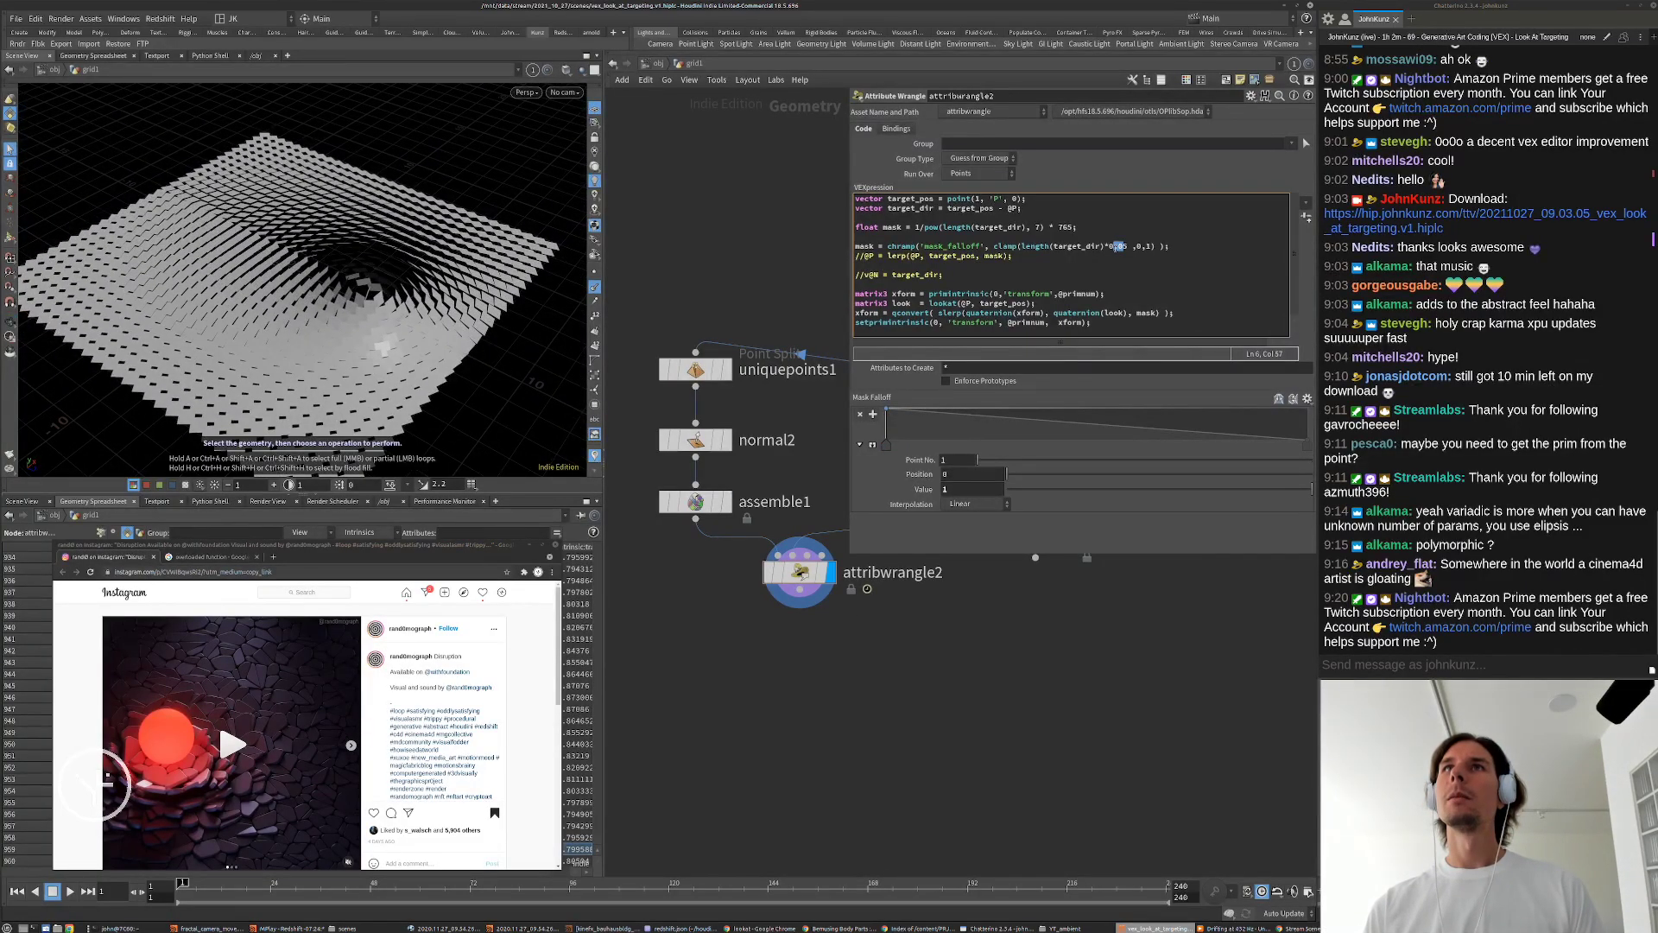
left_click(1084, 669)
left_click_drag(380, 346, 402, 315, "alt")
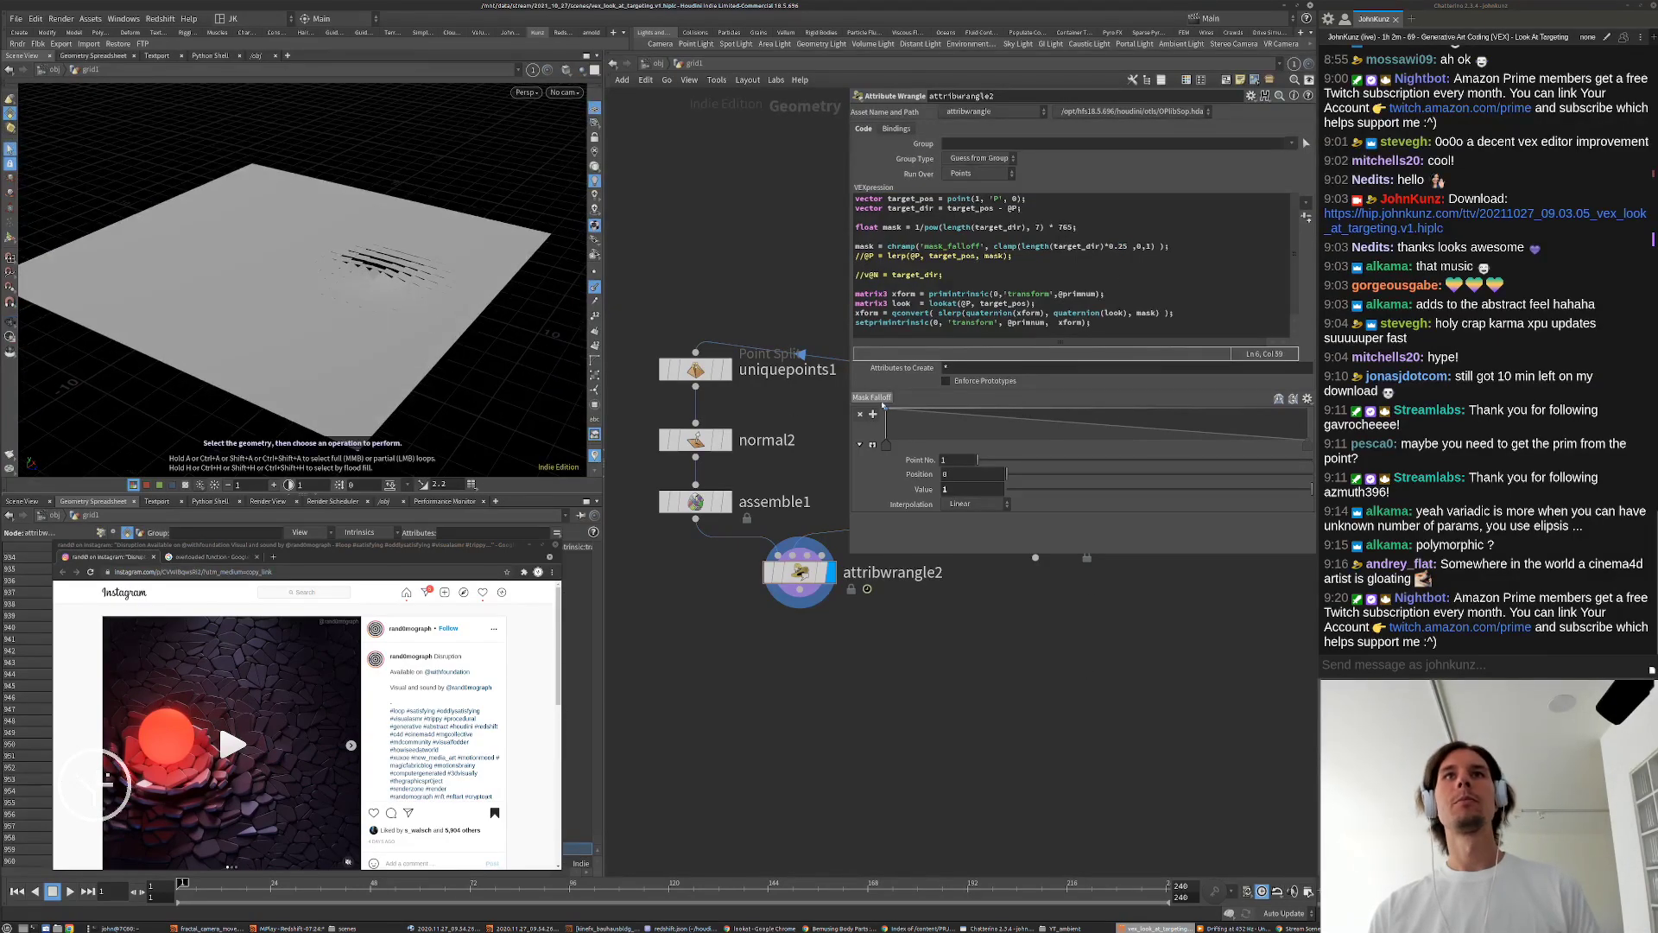
Step: Add a Mask Falloff ramp point at position about 0.22, raise its value to 7 and play back the animation
left_click(980, 432)
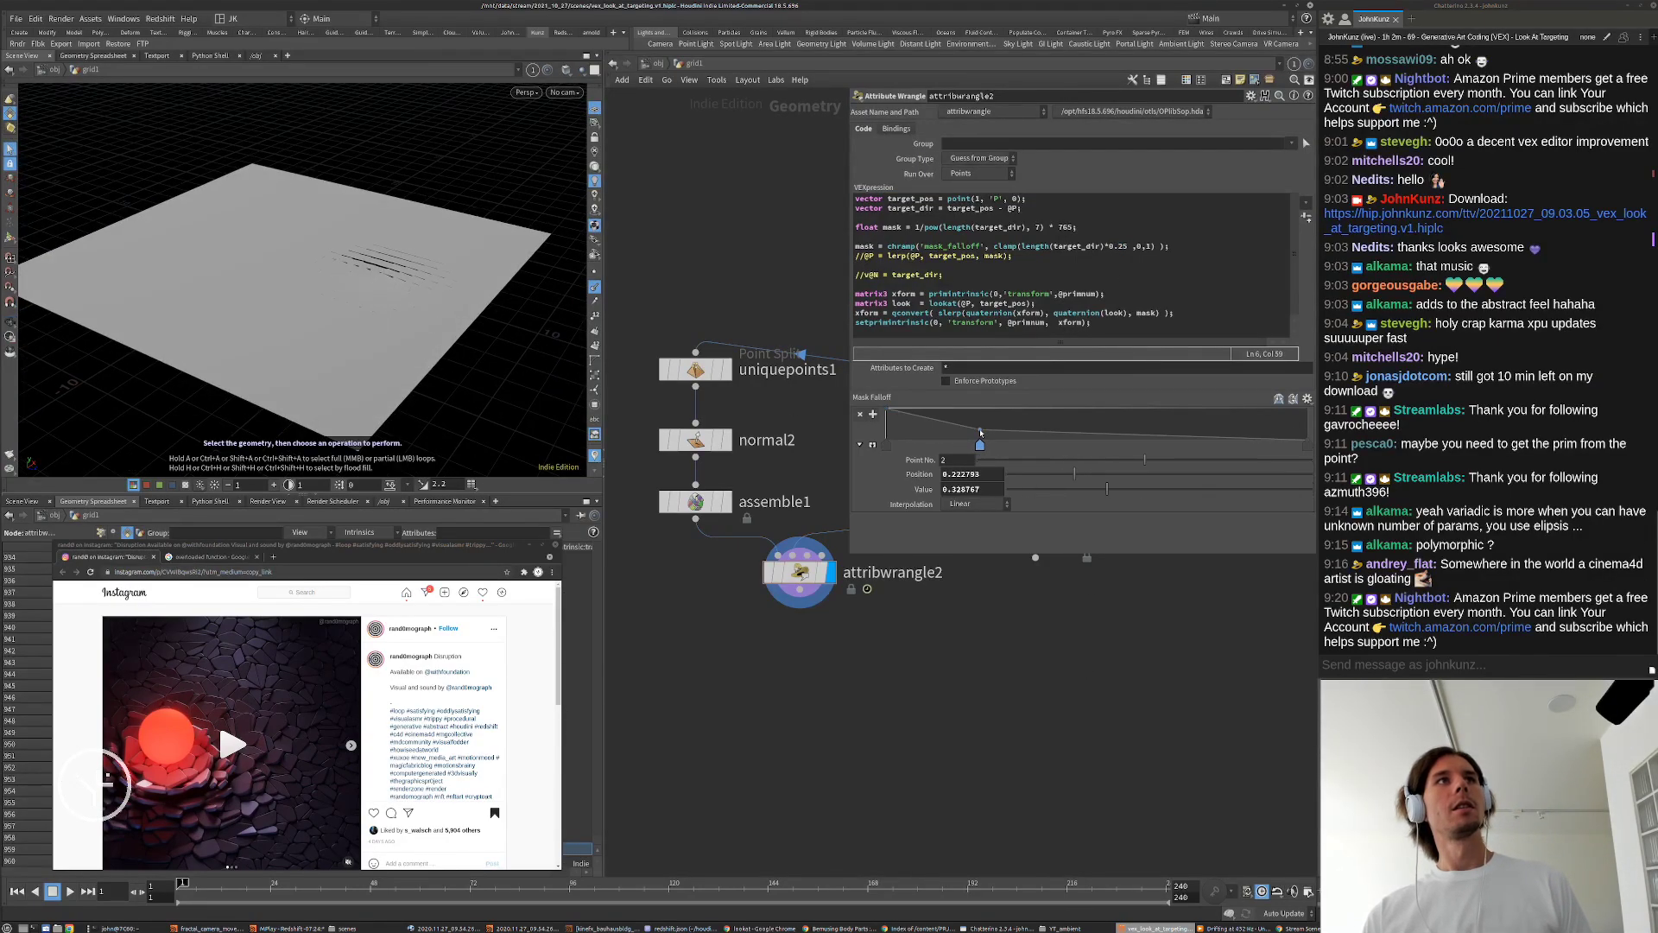
left_click_drag(980, 431, 980, 408)
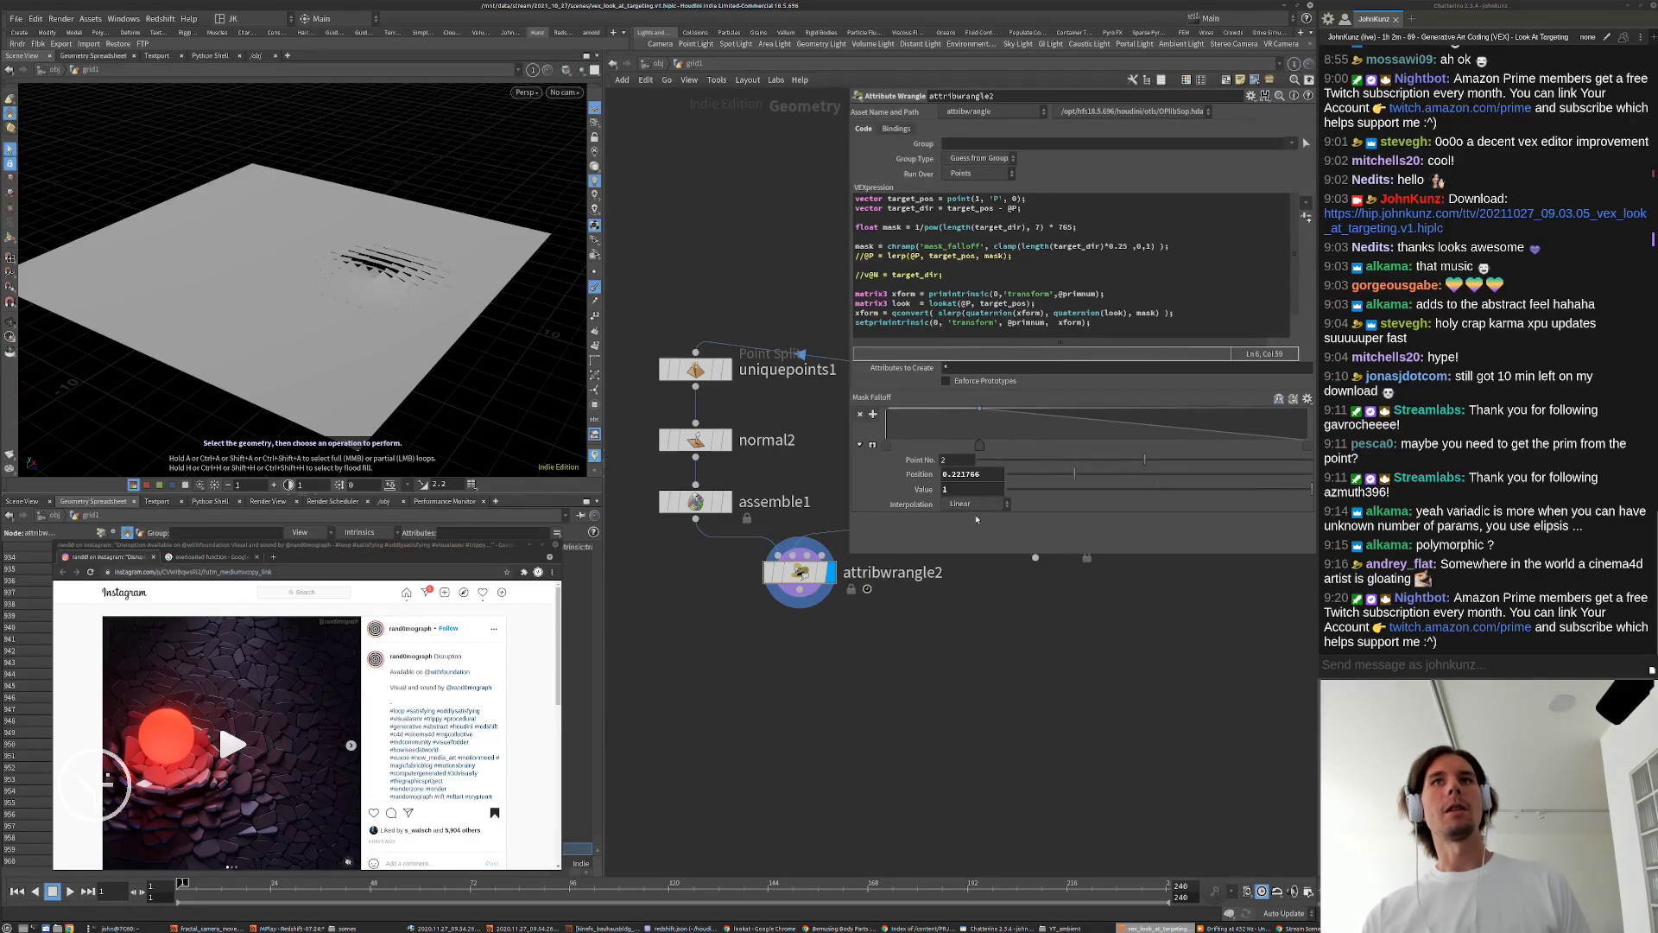
middle_click_drag(966, 491, 1312, 473)
key("Up")
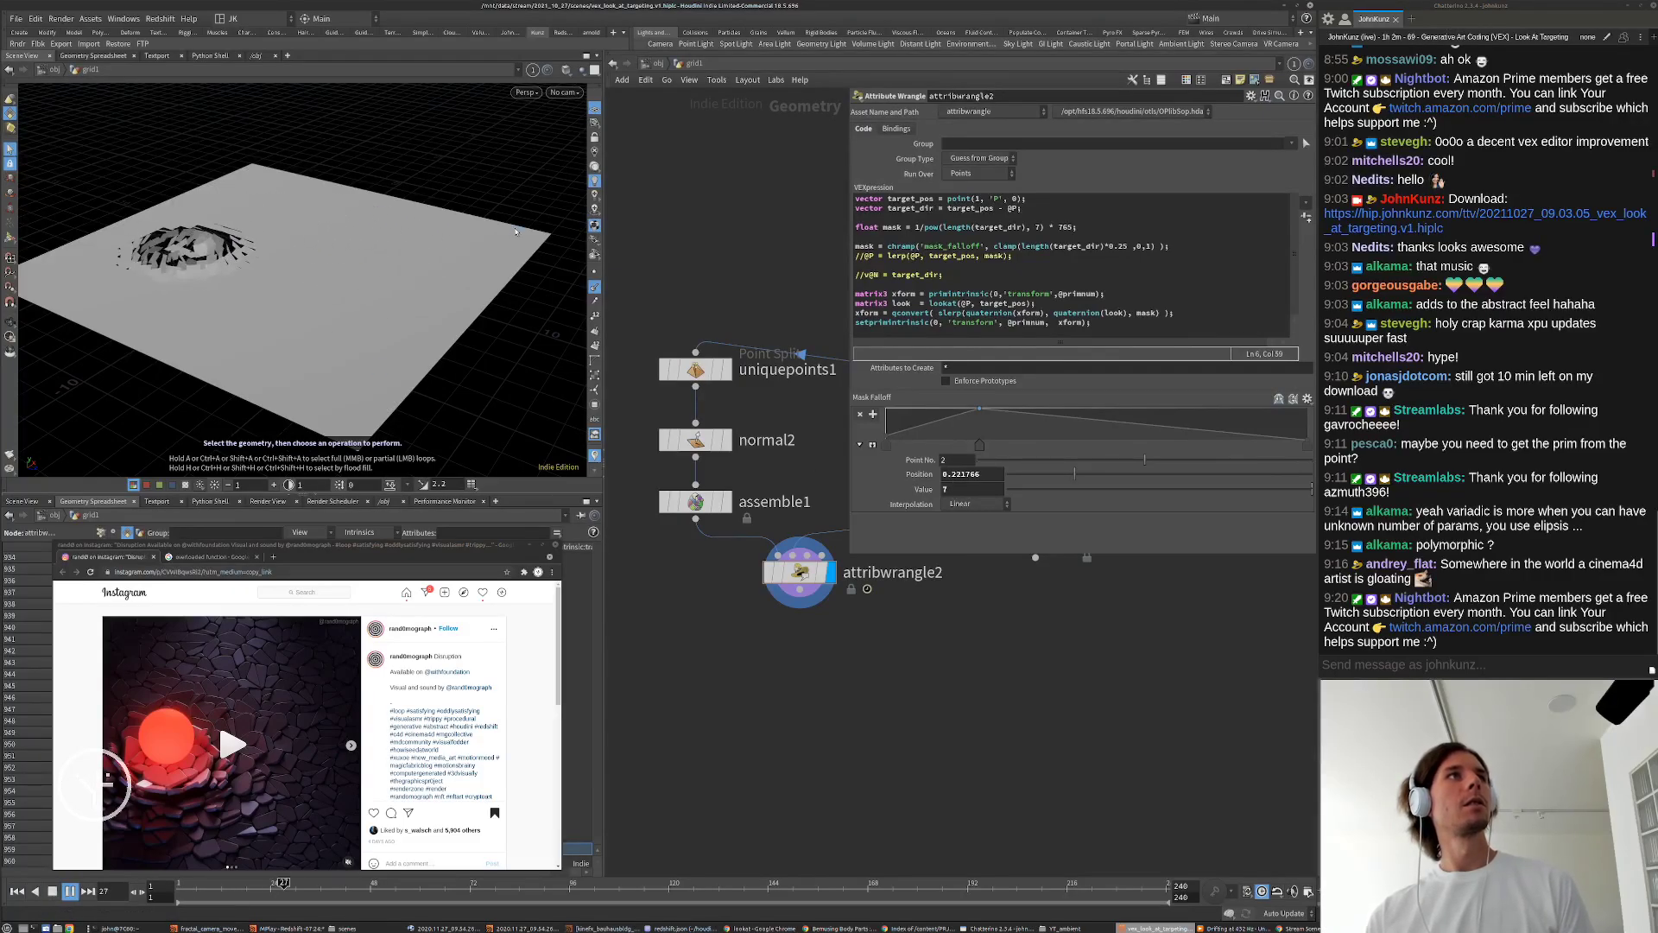
key("Up")
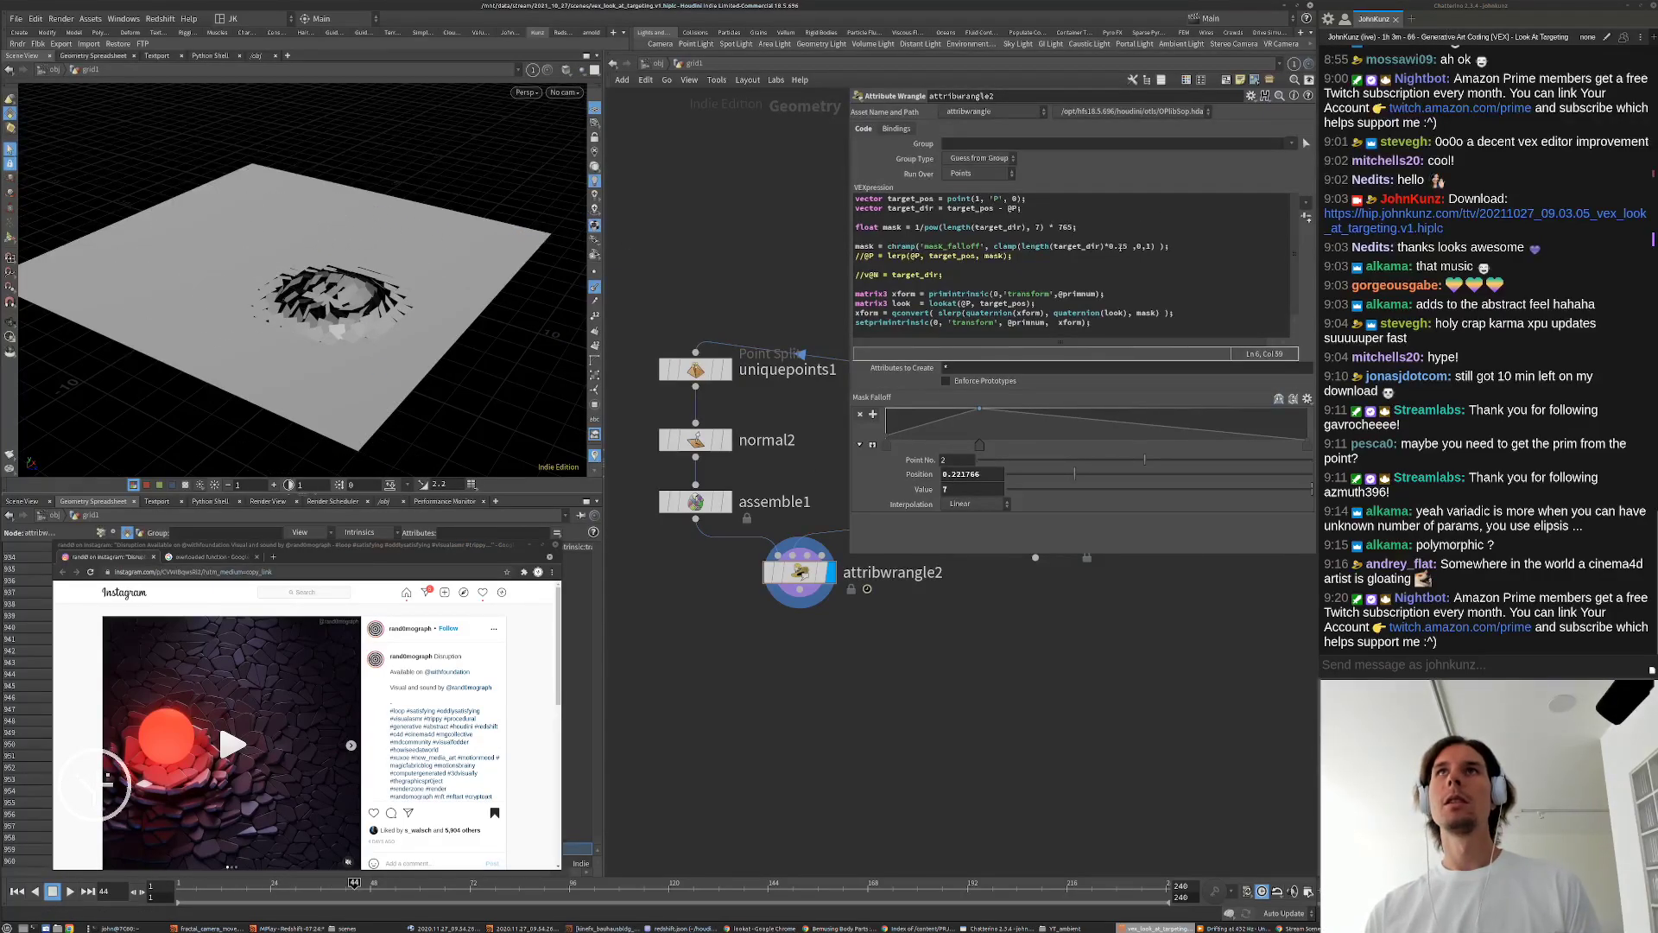
Step: Change the target_dir length multiplier in the clamp to 0.125, apply the code and inspect the tiles up close
left_click(1119, 247)
type("1")
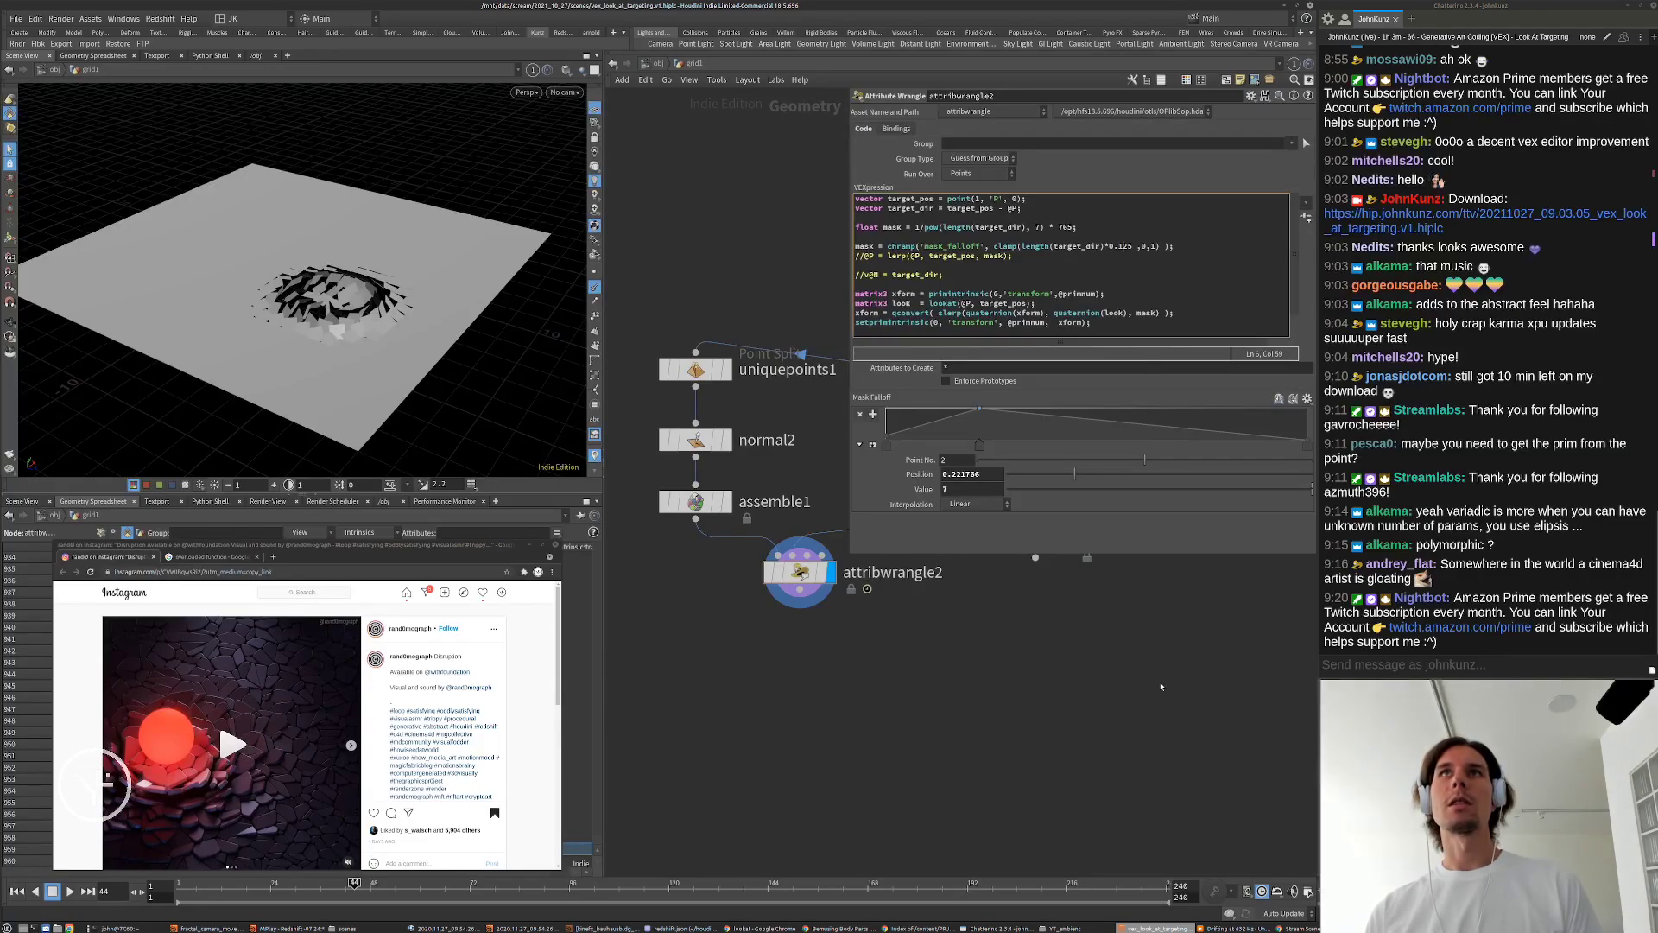
left_click(1161, 687)
left_click_drag(267, 250, 423, 328, "alt")
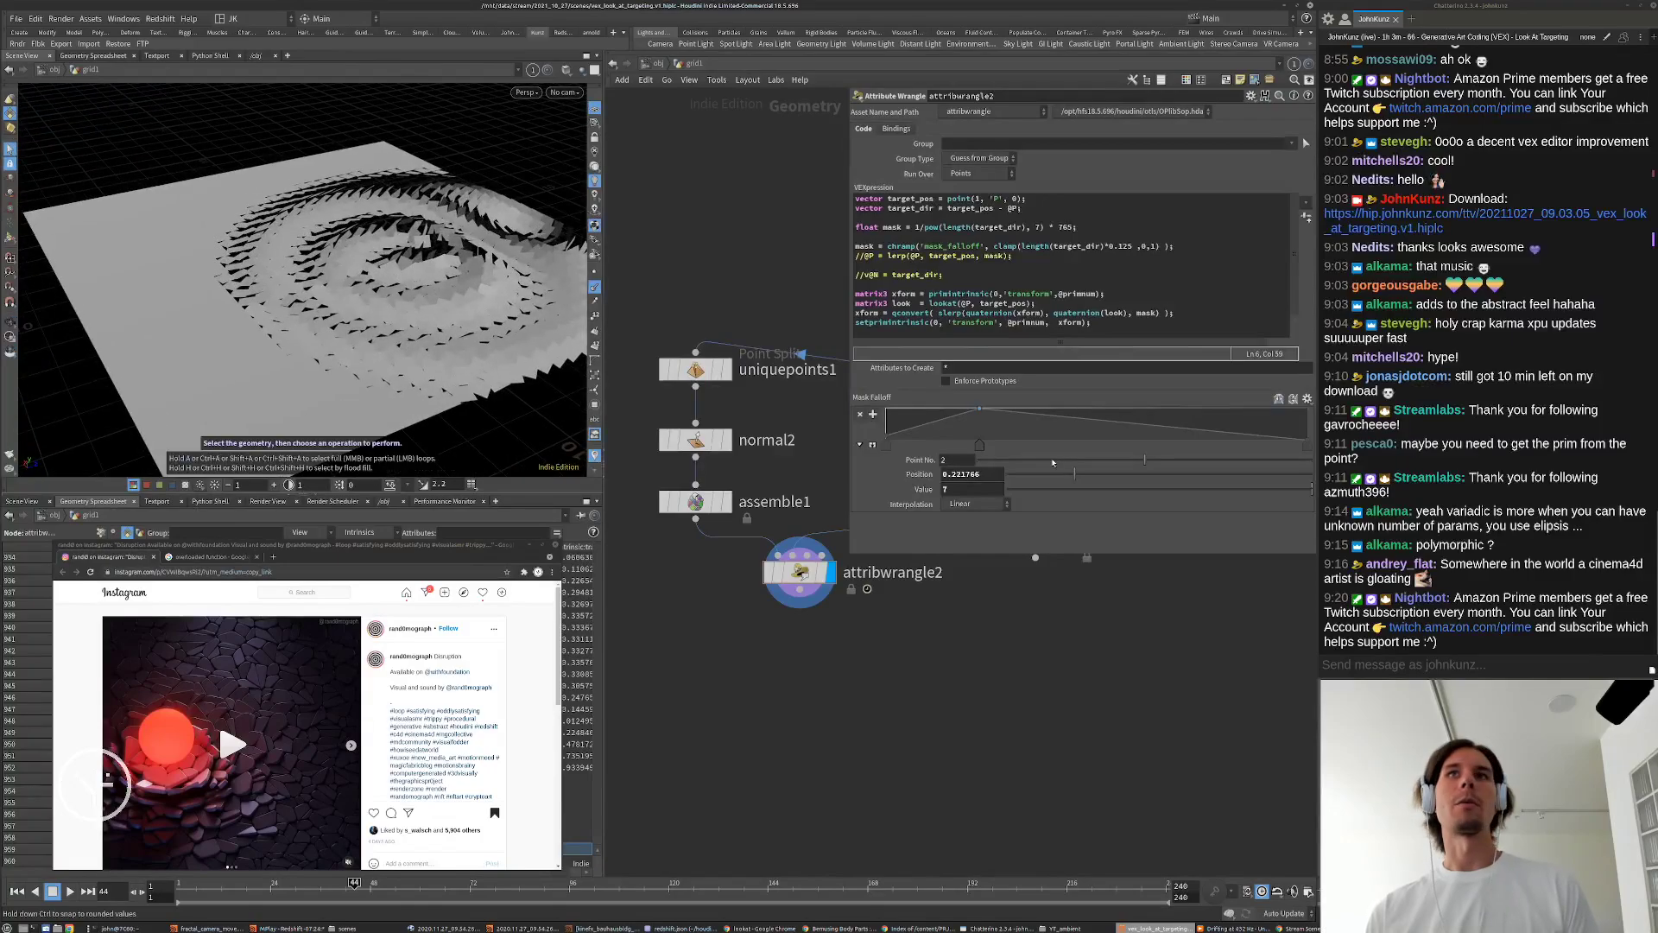
Step: Lower the middle Mask Falloff ramp point's value to 0.493, play back the animation and inspect the tile orientation
left_click_drag(1027, 488, 1157, 531)
left_click(70, 891)
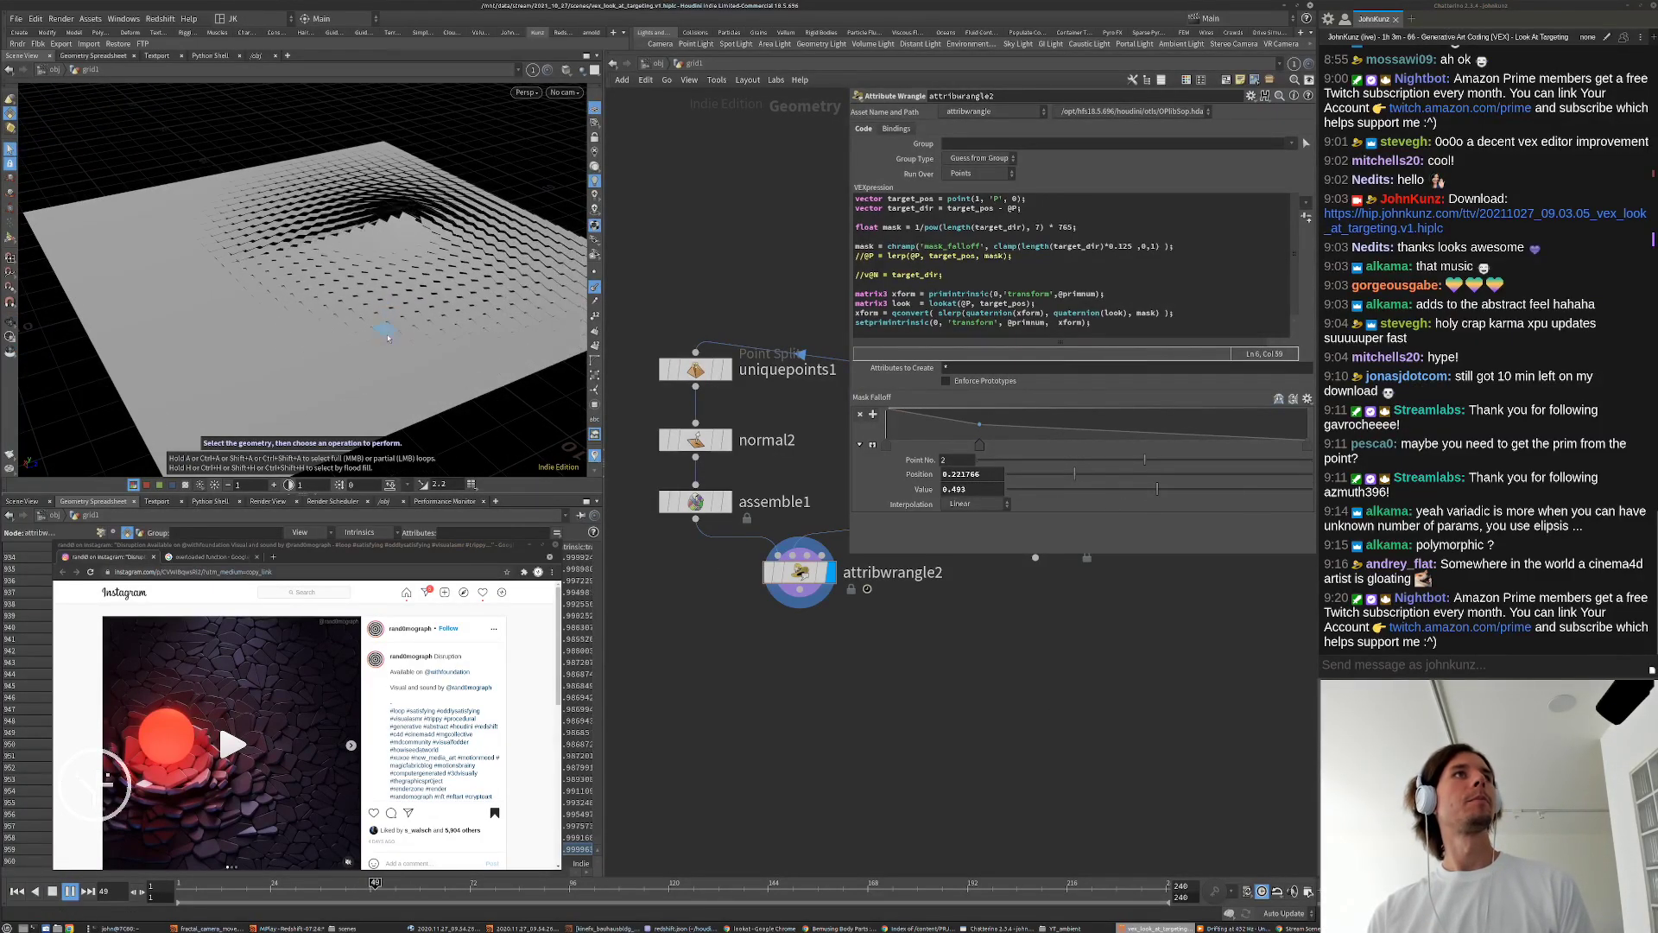
key("Escape")
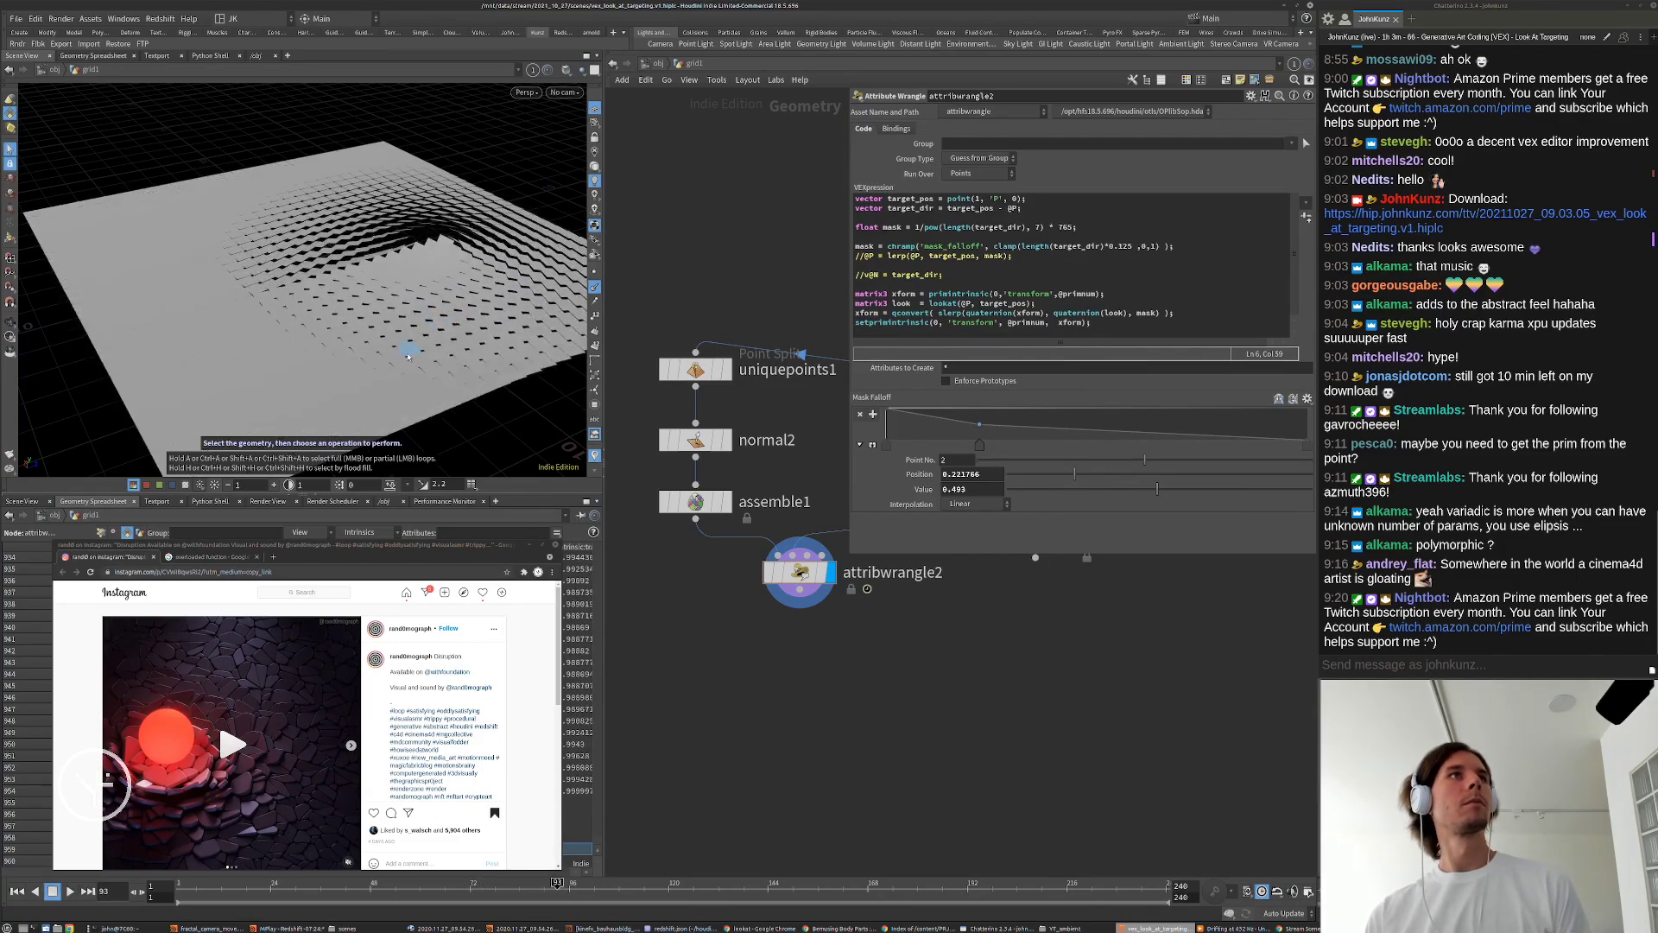
left_click_drag(418, 310, 380, 345)
key("s")
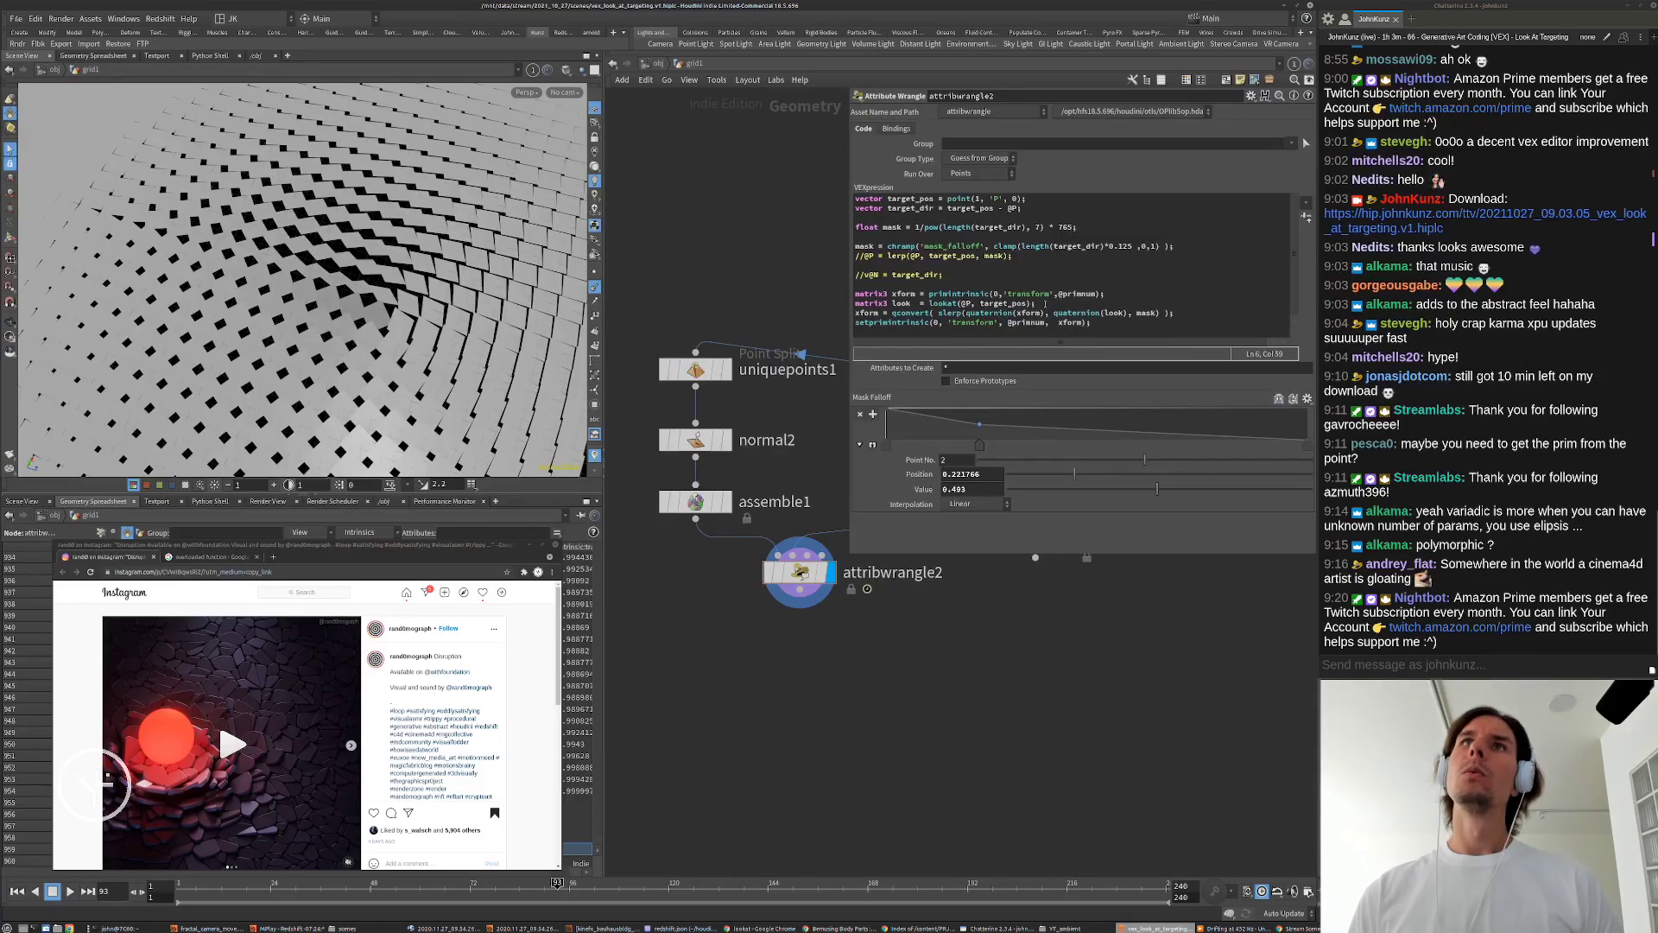
Step: Review the lookat line in the wrangle and check the lookat VEX function's documentation in Chrome
left_click_drag(1044, 304, 890, 302)
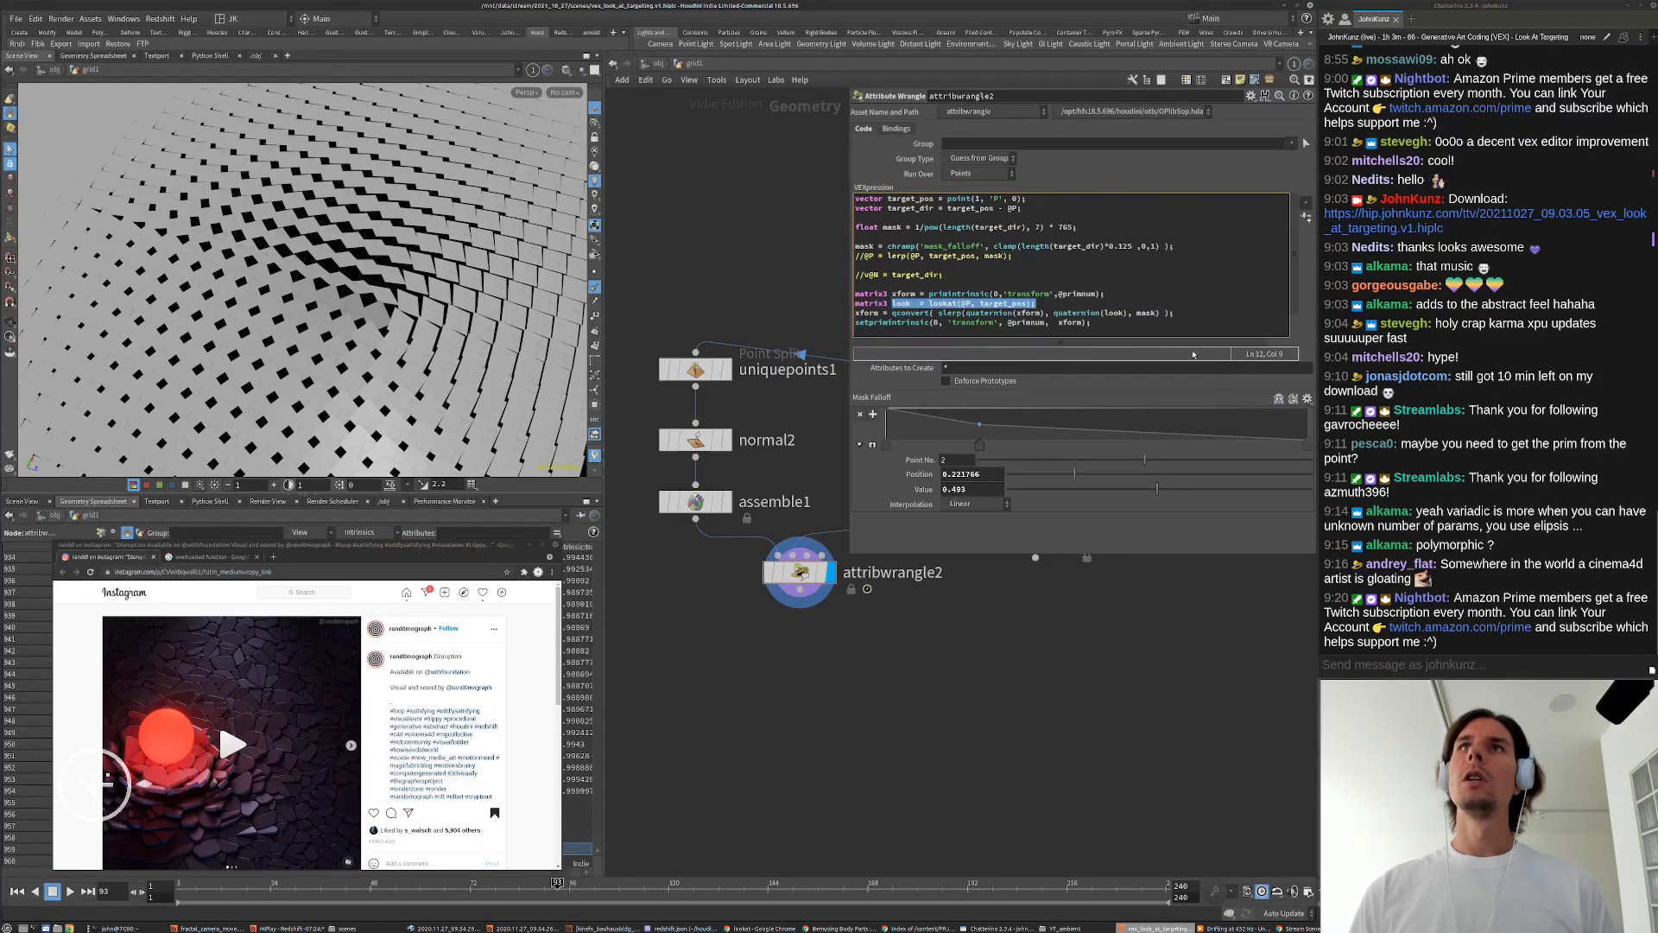
left_click(1111, 306)
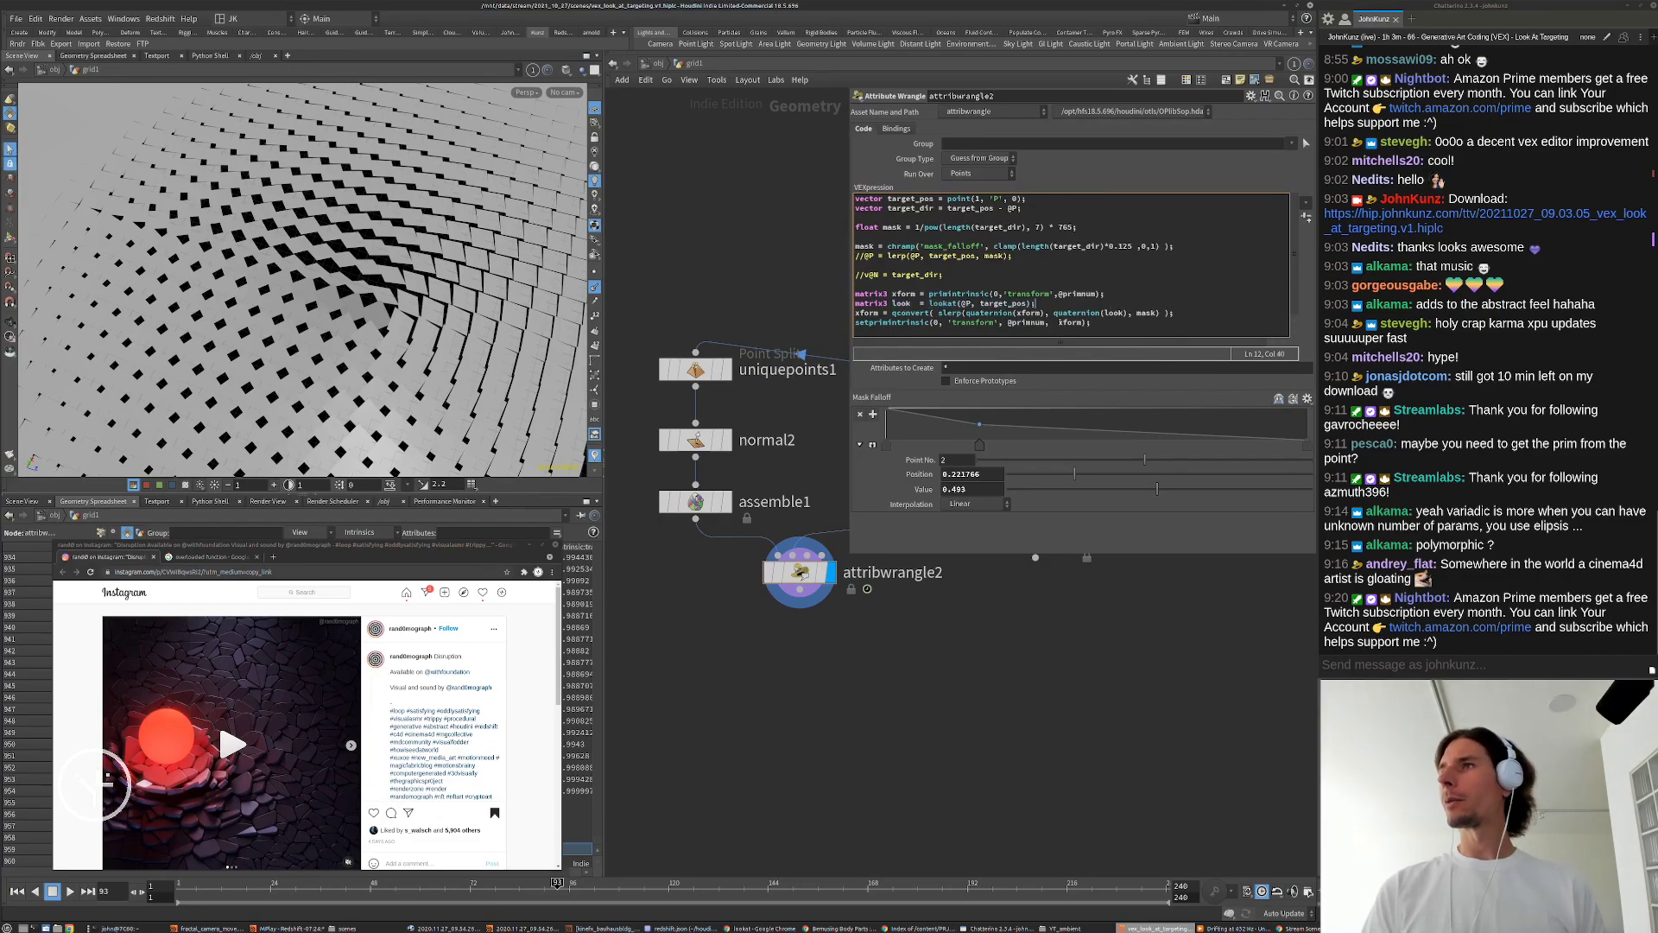
key("alt+Tab")
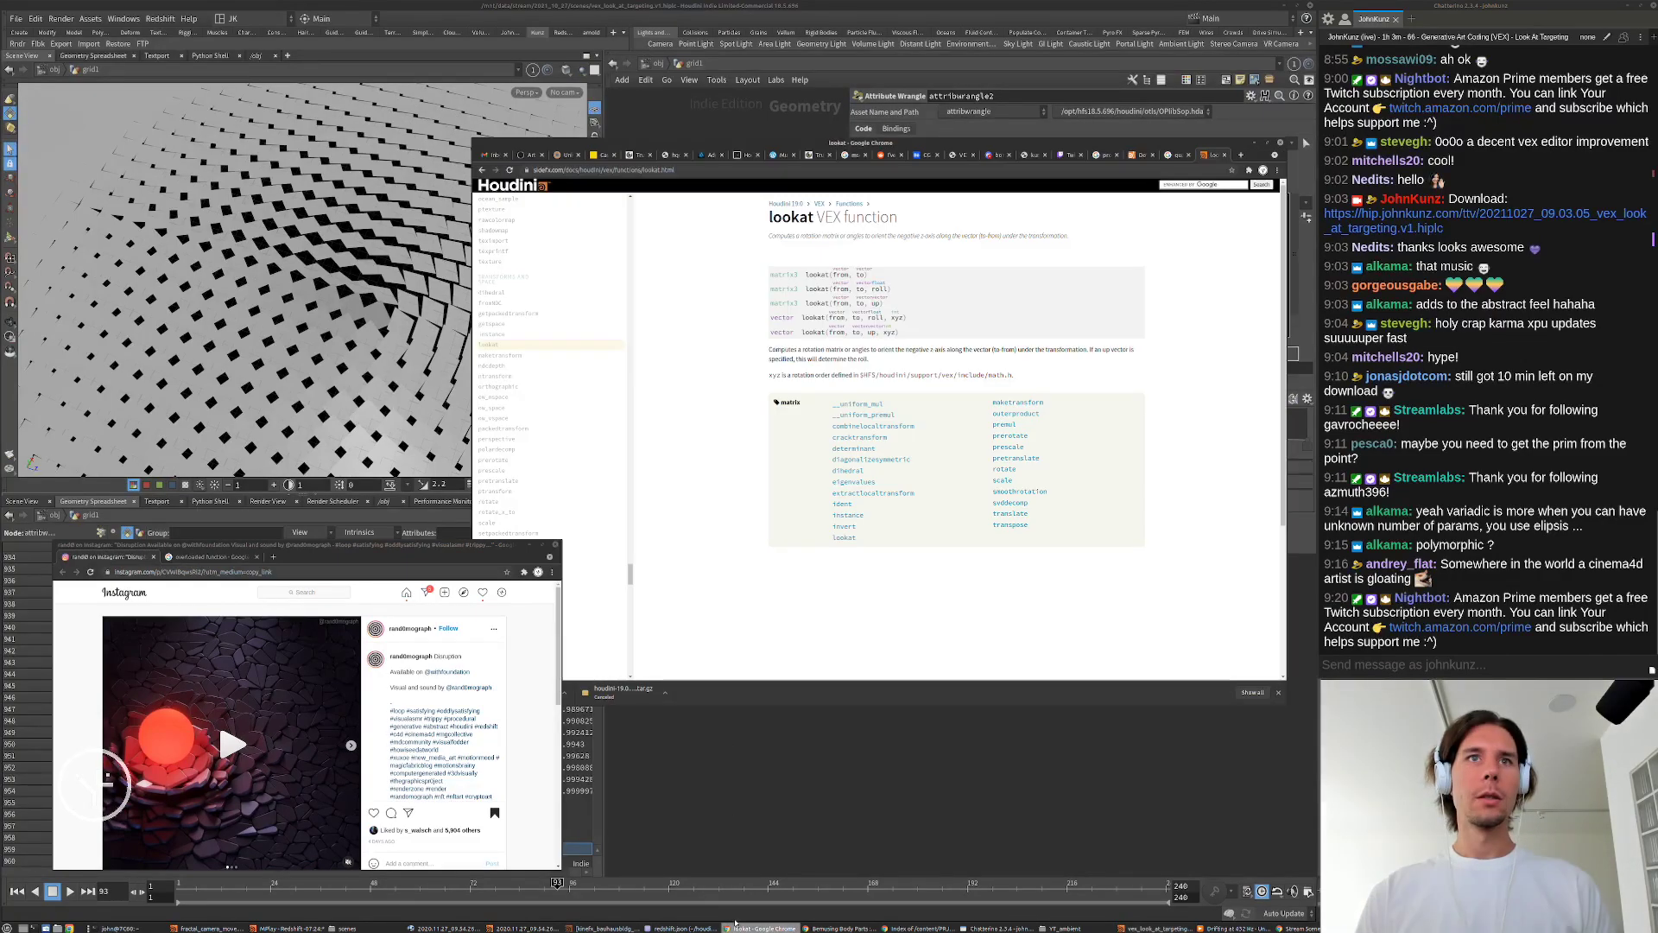
left_click_drag(758, 147, 1641, 449)
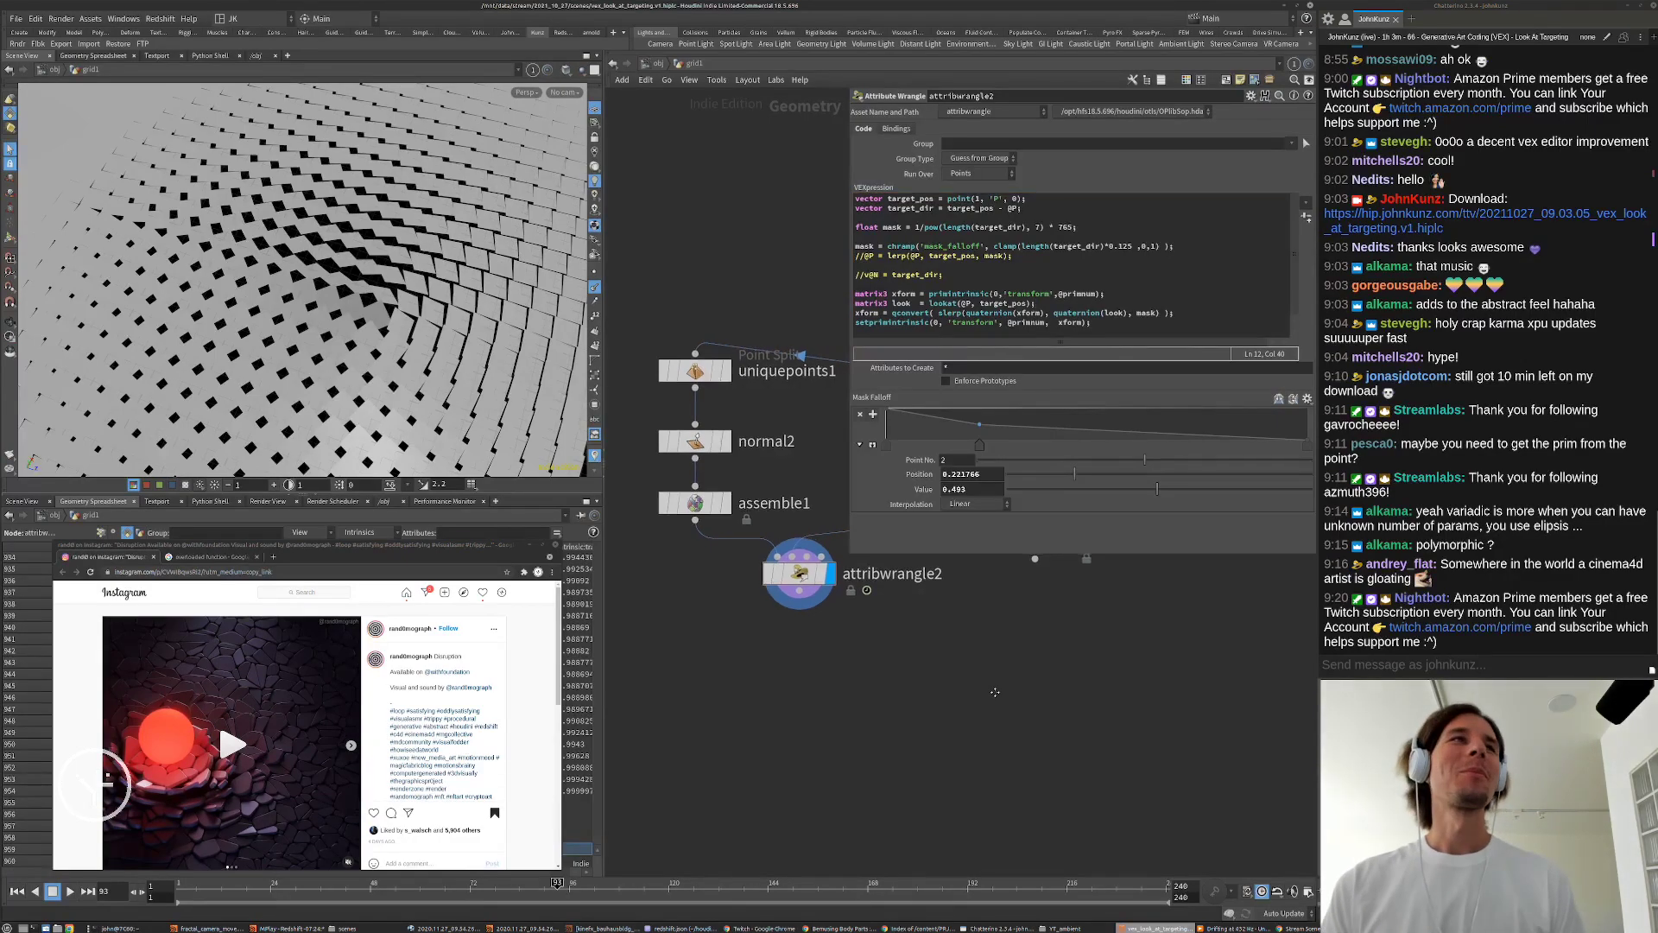
middle_click_drag(977, 687, 973, 758)
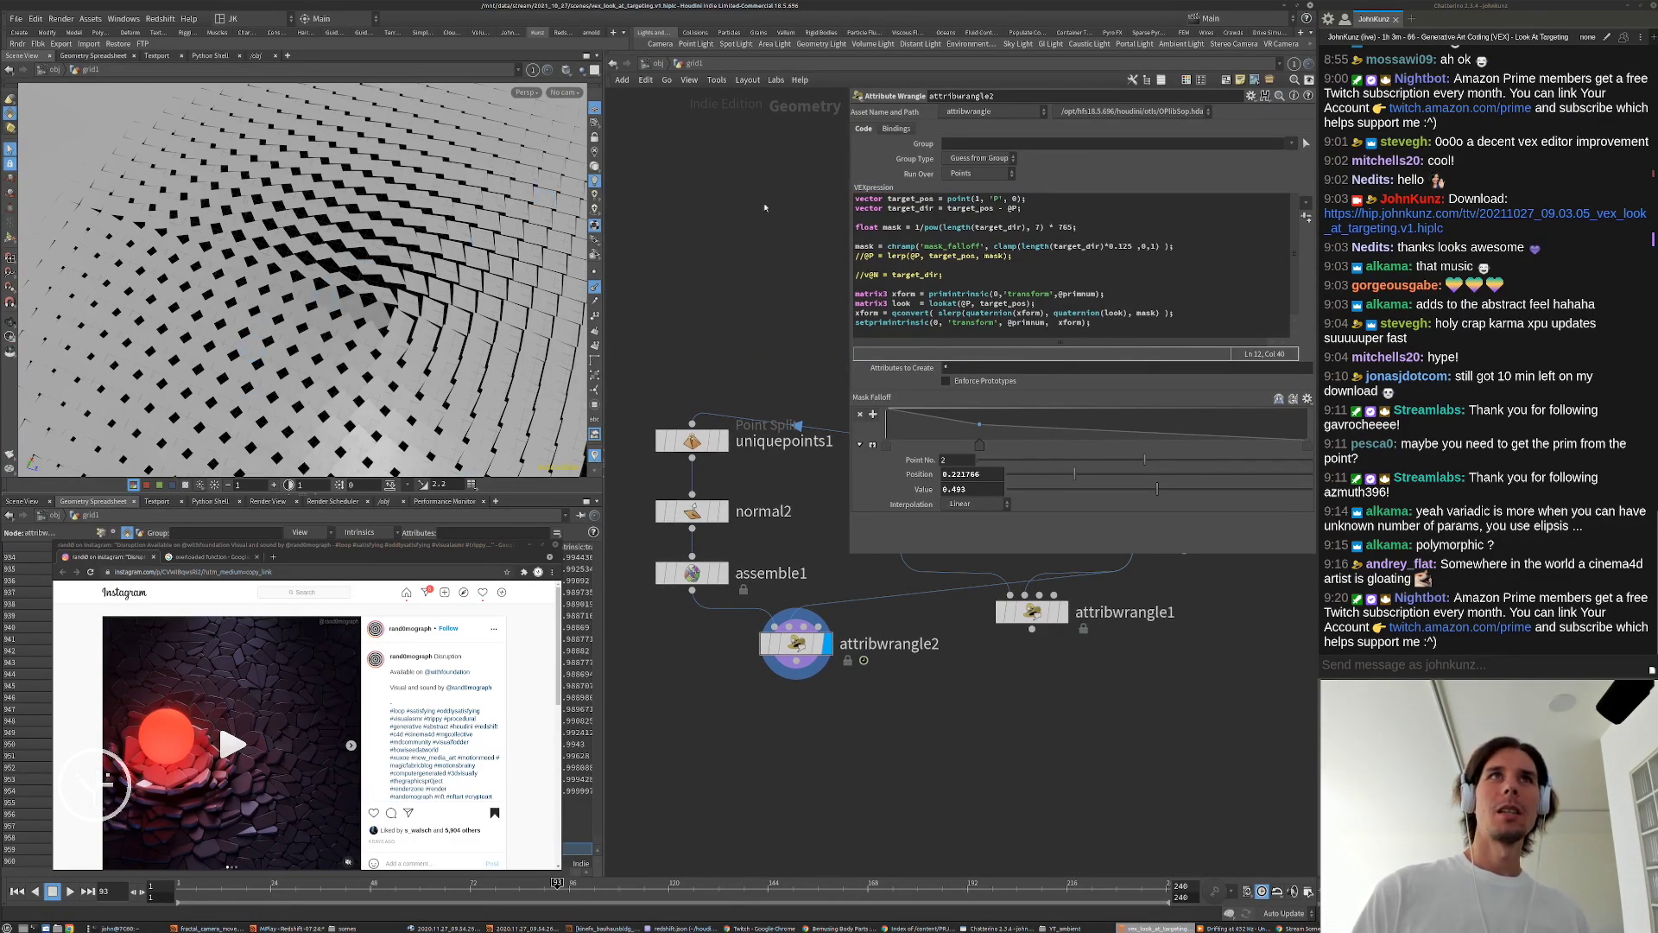
scroll(916, 758, "down", 3)
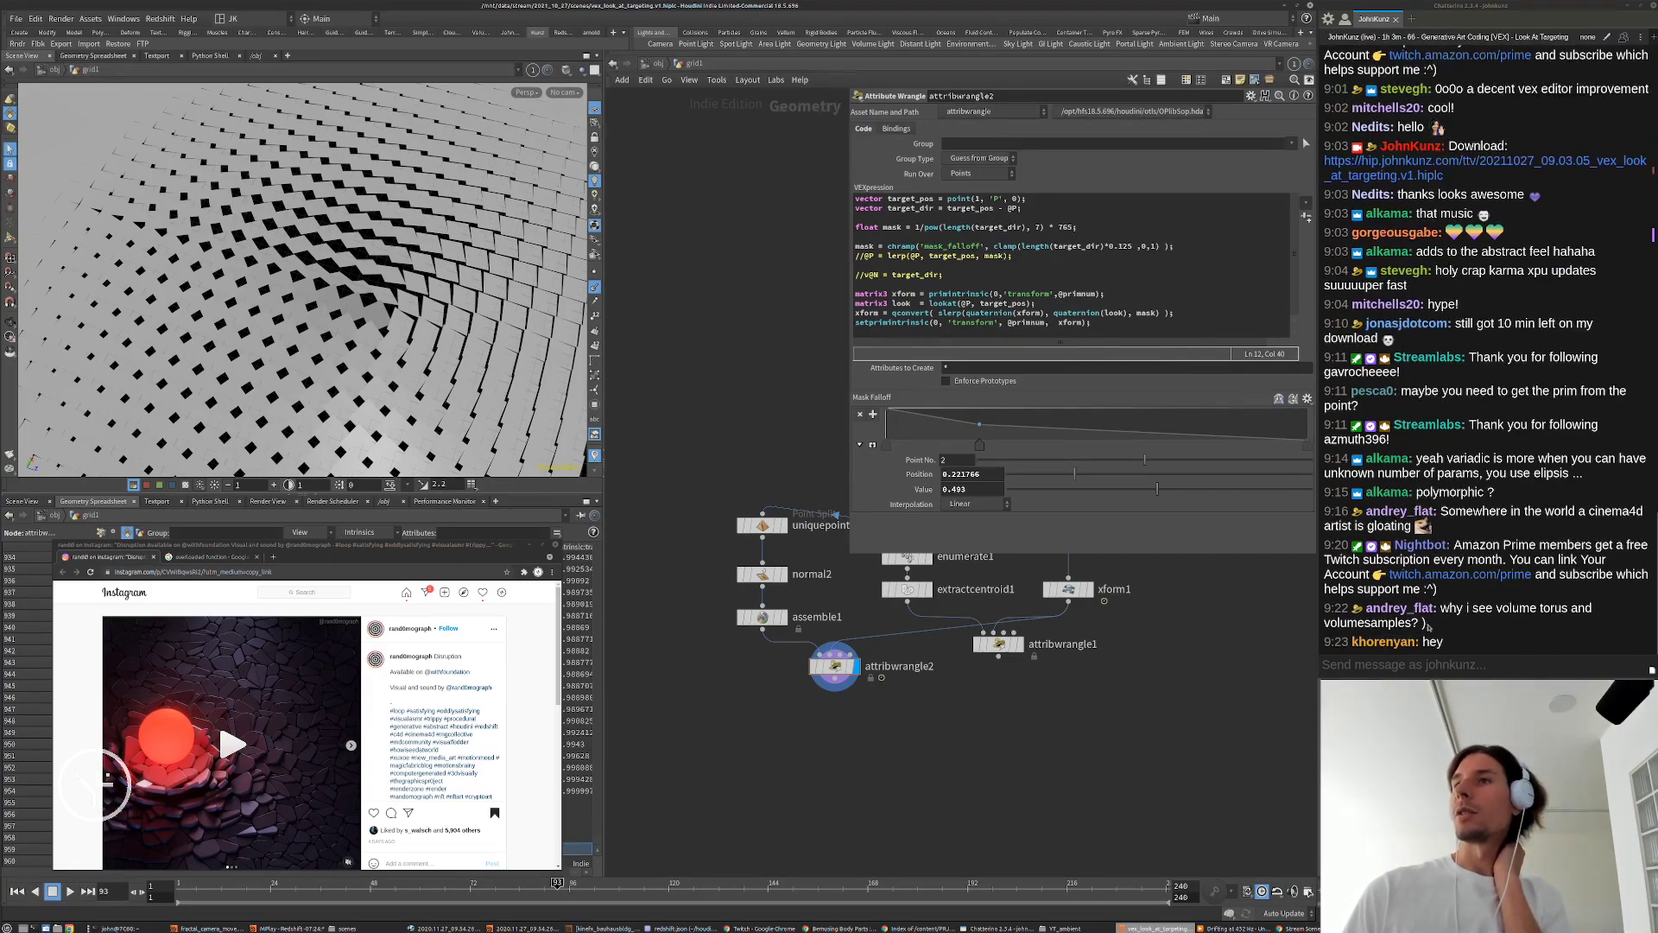
double_click(1367, 622)
middle_click_drag(1175, 671, 1169, 721)
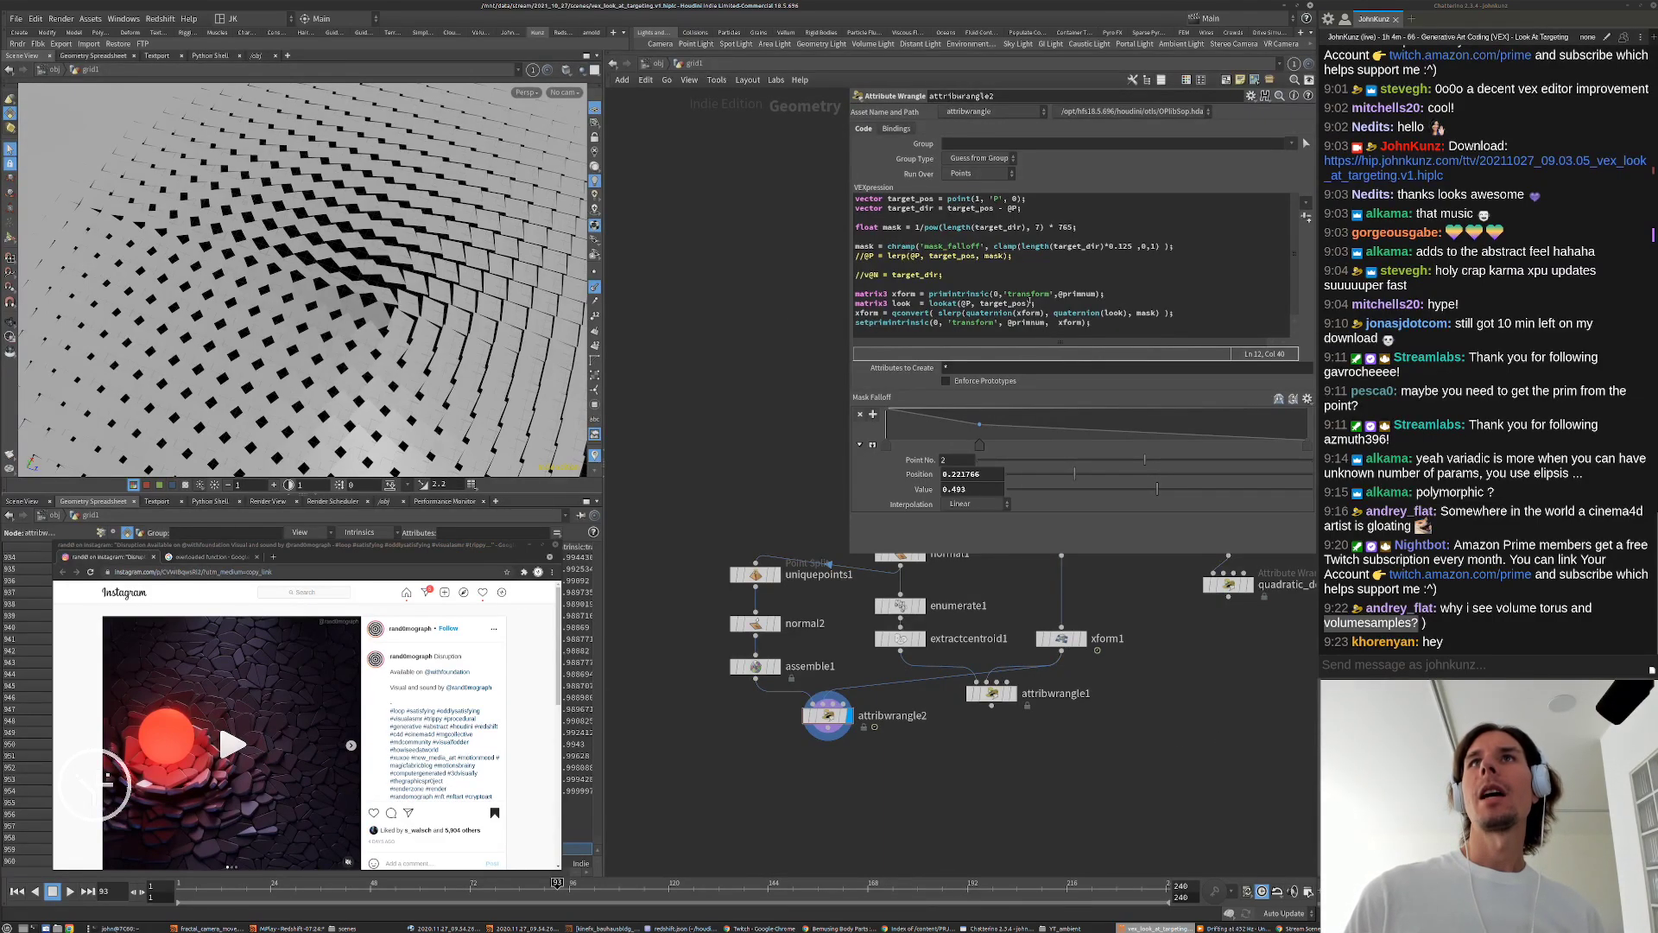
Step: Try set(0,1,0) as the up vector argument of lookat, apply the code, and remove the argument again
left_click(1029, 302)
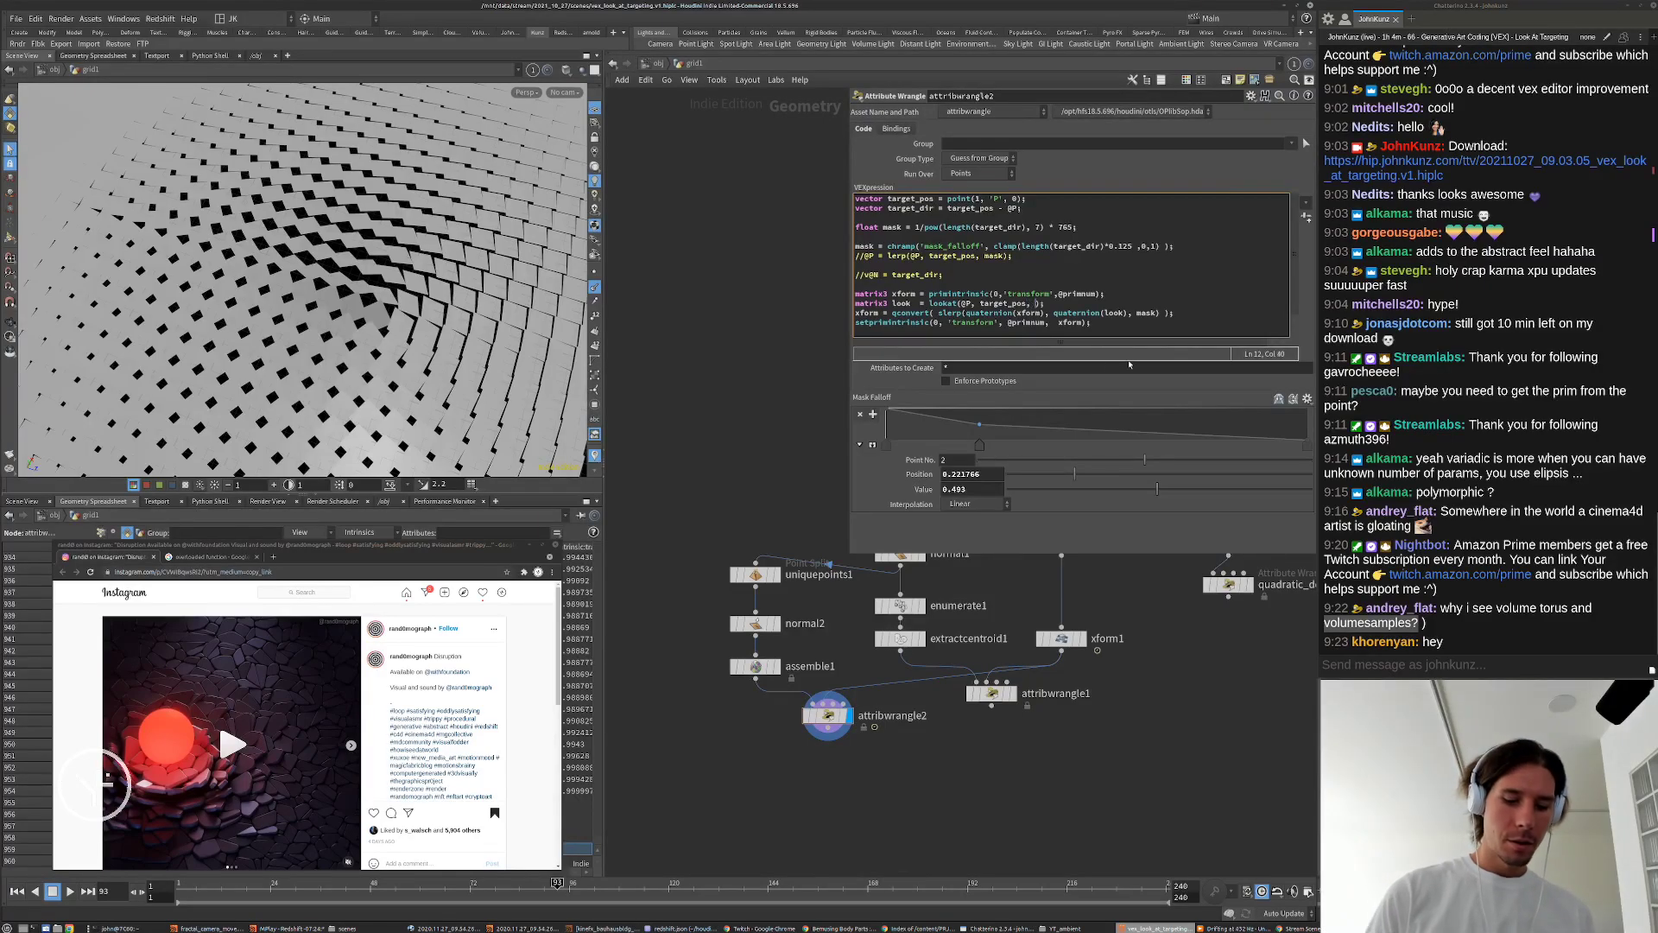
type(", set(0,1,0")
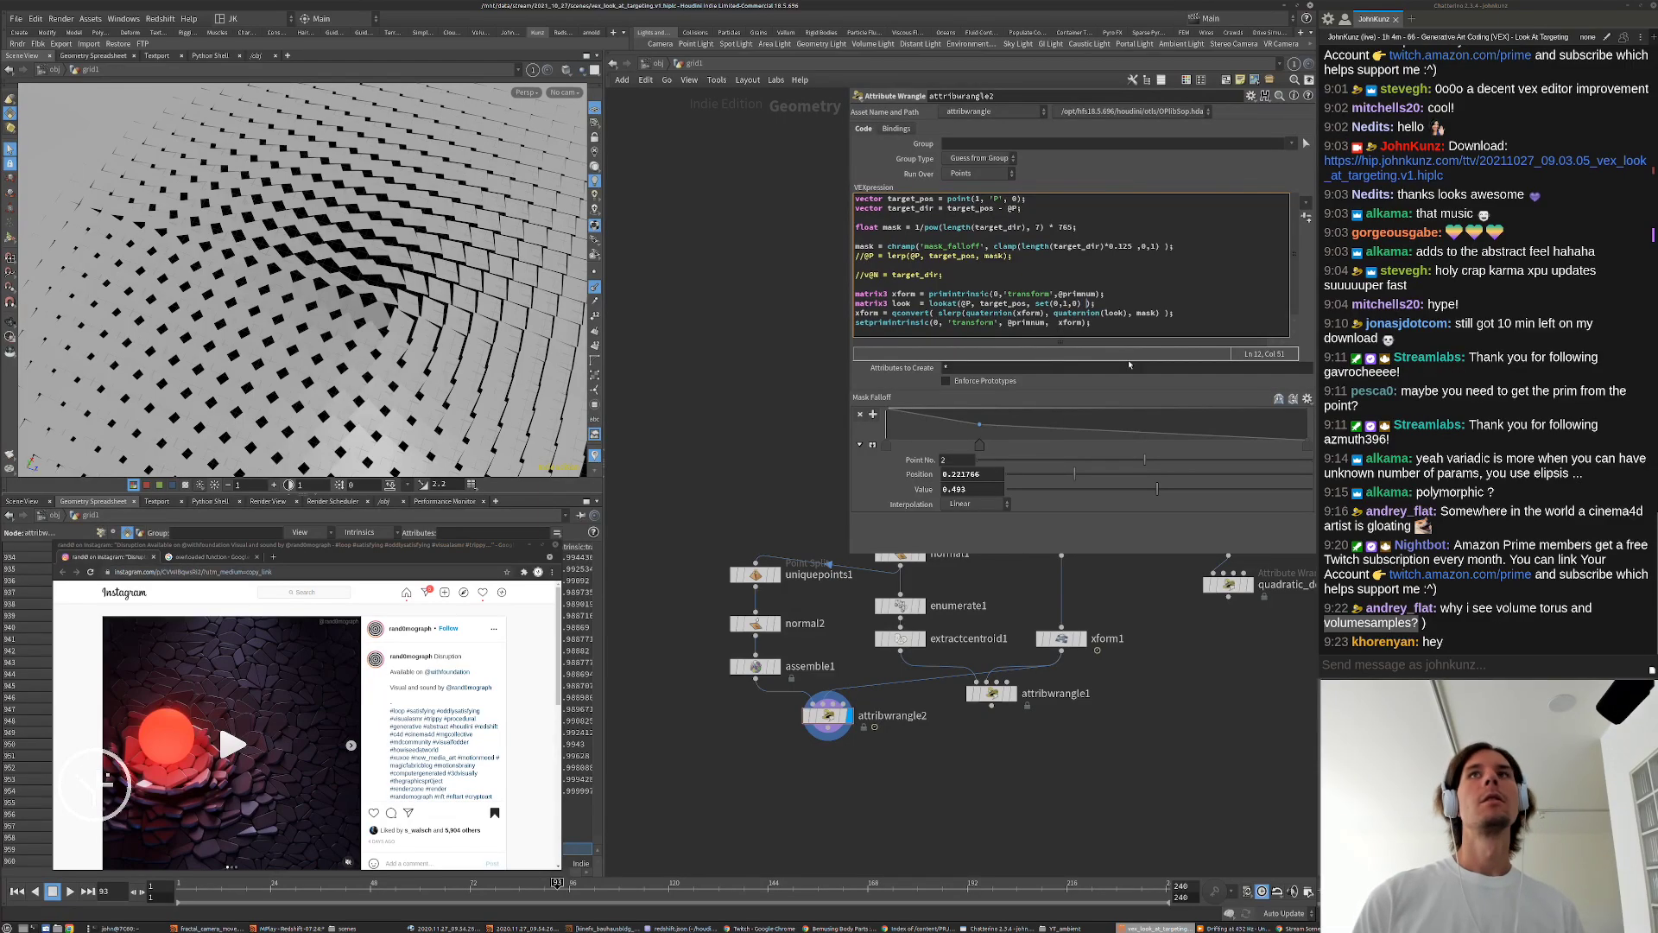
left_click(717, 302)
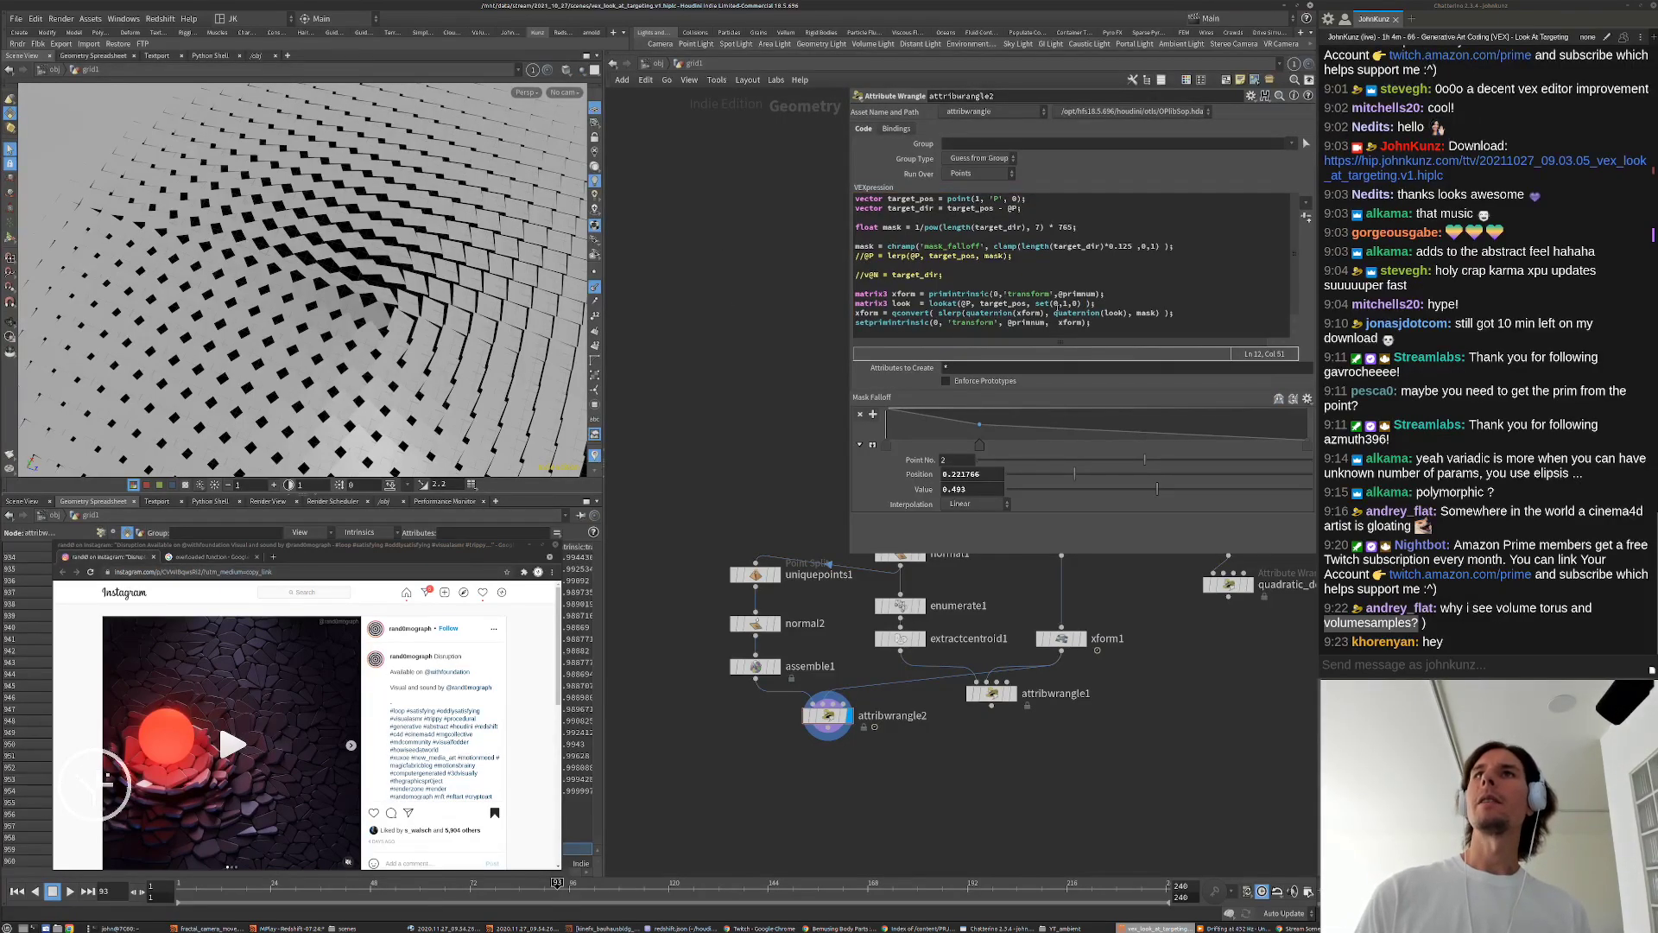
left_click_drag(1086, 303, 1034, 303)
key("BackSpace")
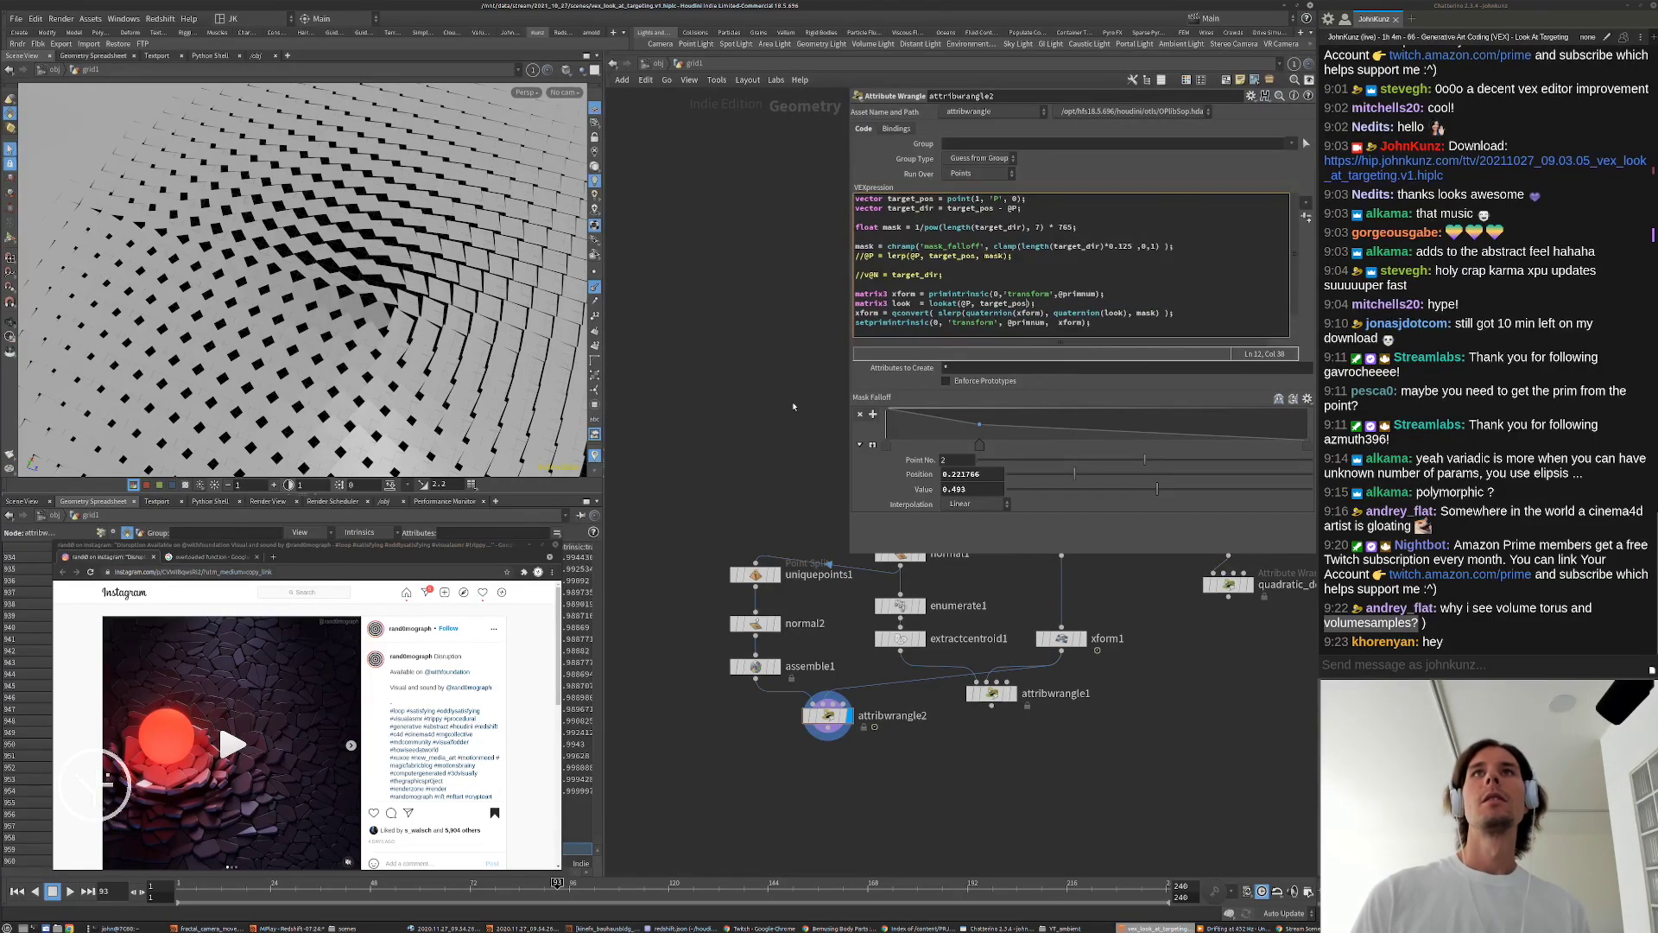
left_click(794, 405)
Step: Play back the animation, inspect the tiles following the target from several angles, and return to the first frame
left_click_drag(471, 380, 436, 313, "alt")
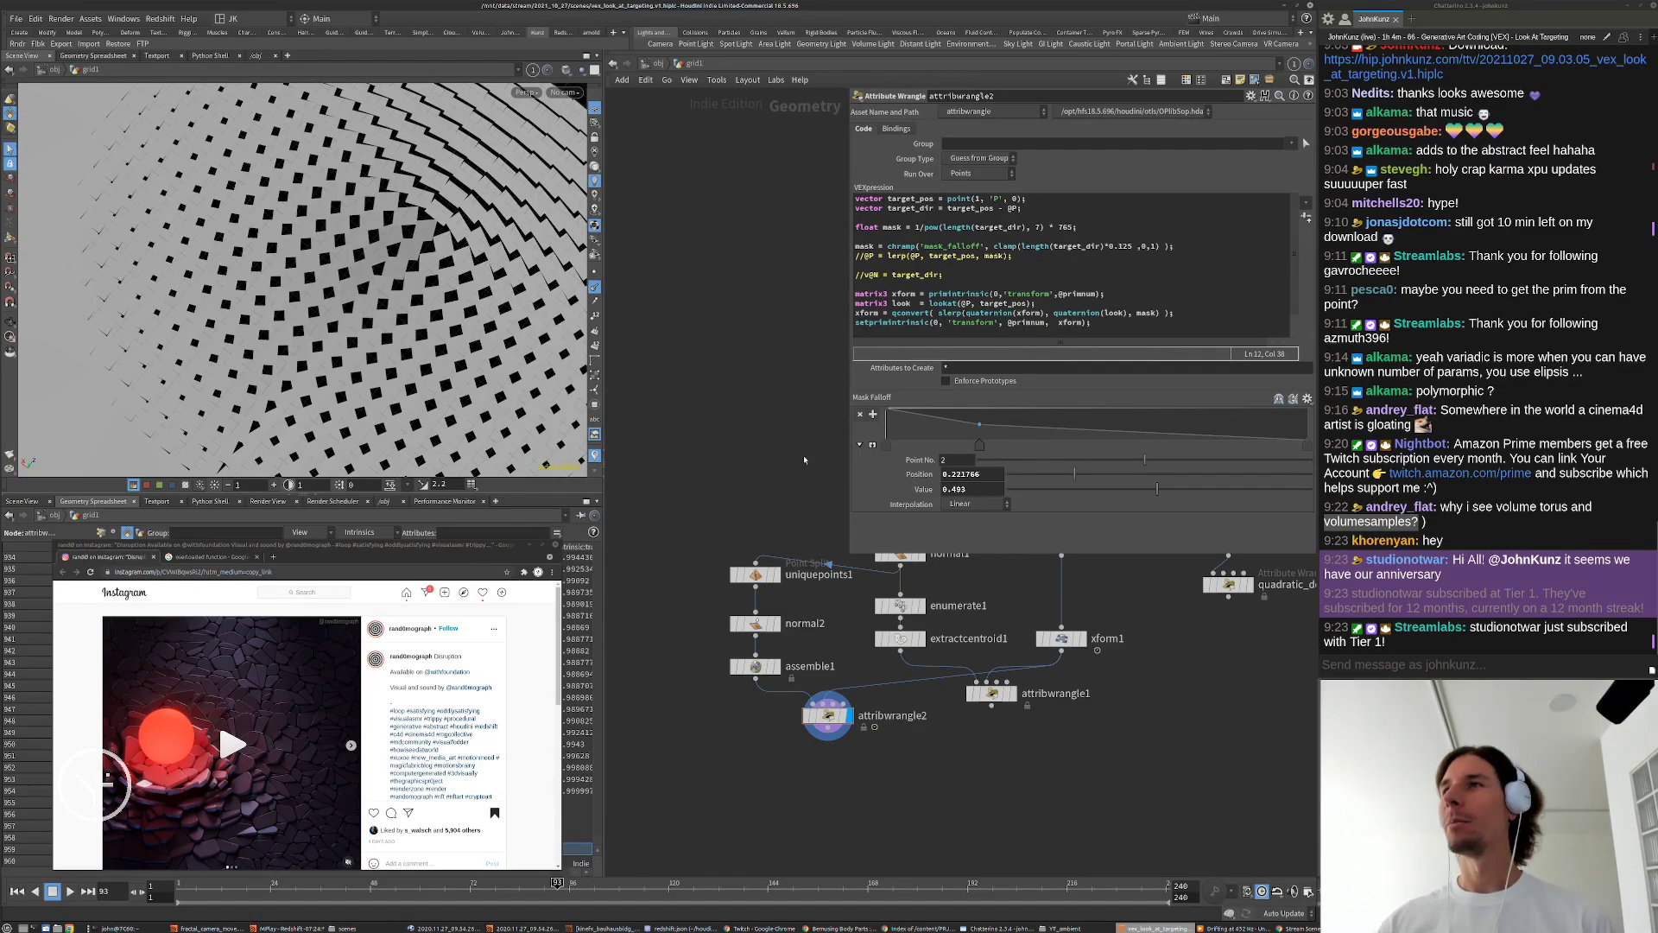
middle_click_drag(936, 596, 956, 490)
middle_click_drag(1078, 712, 1074, 855)
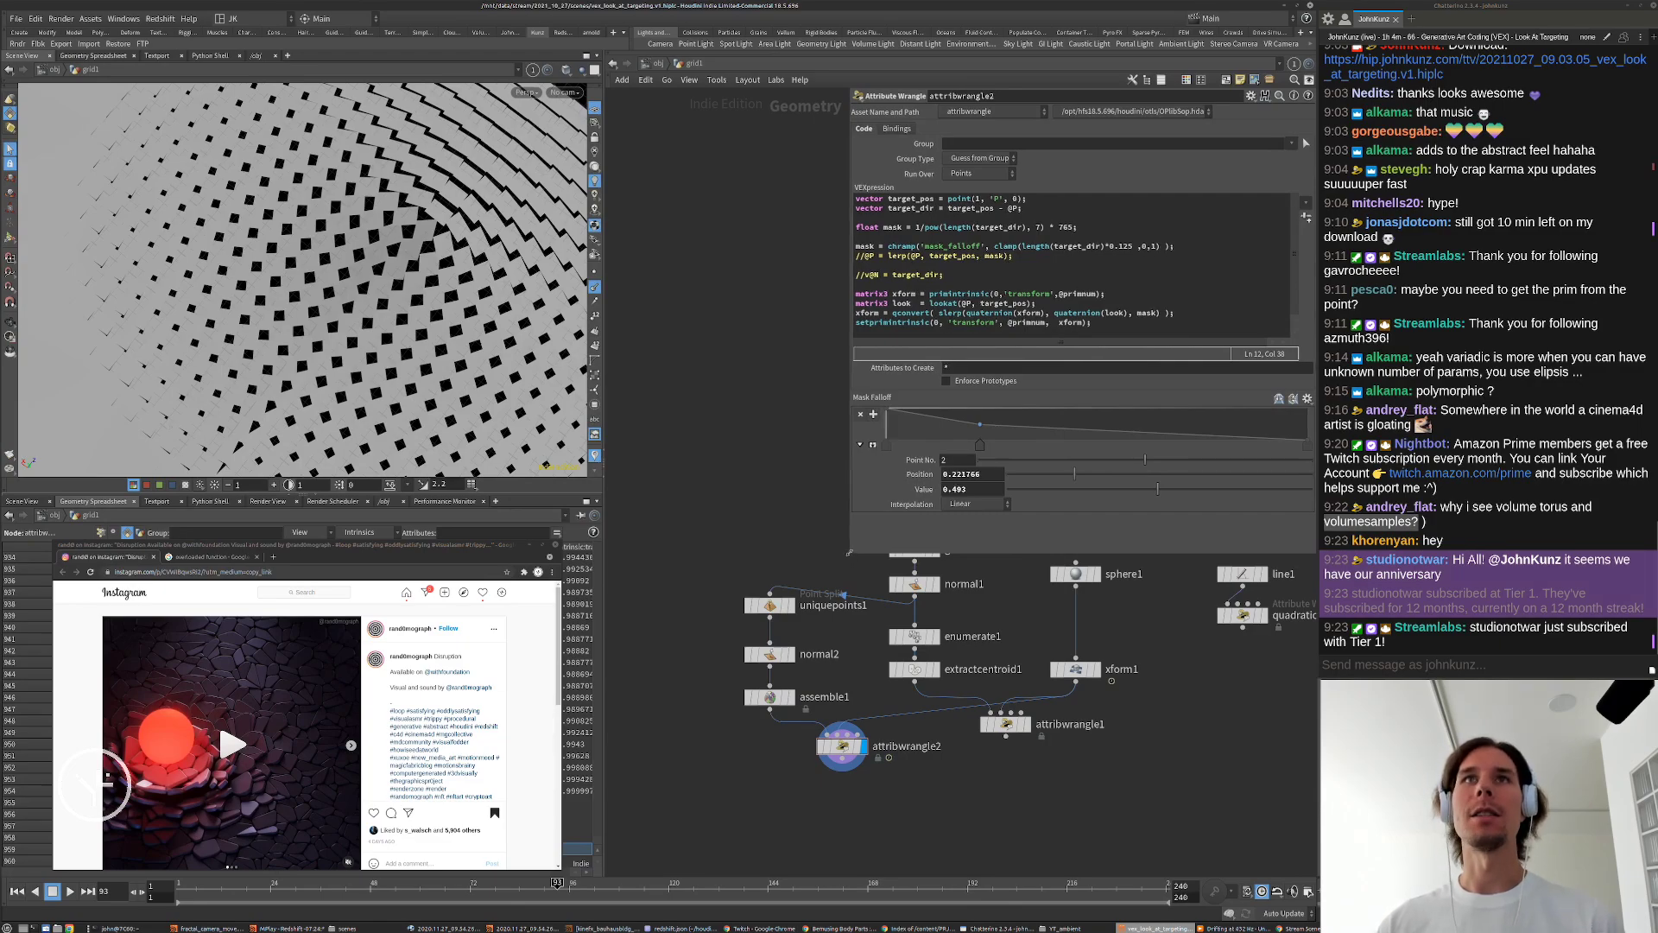
left_click_drag(849, 554, 848, 537)
key("Escape")
key("Up")
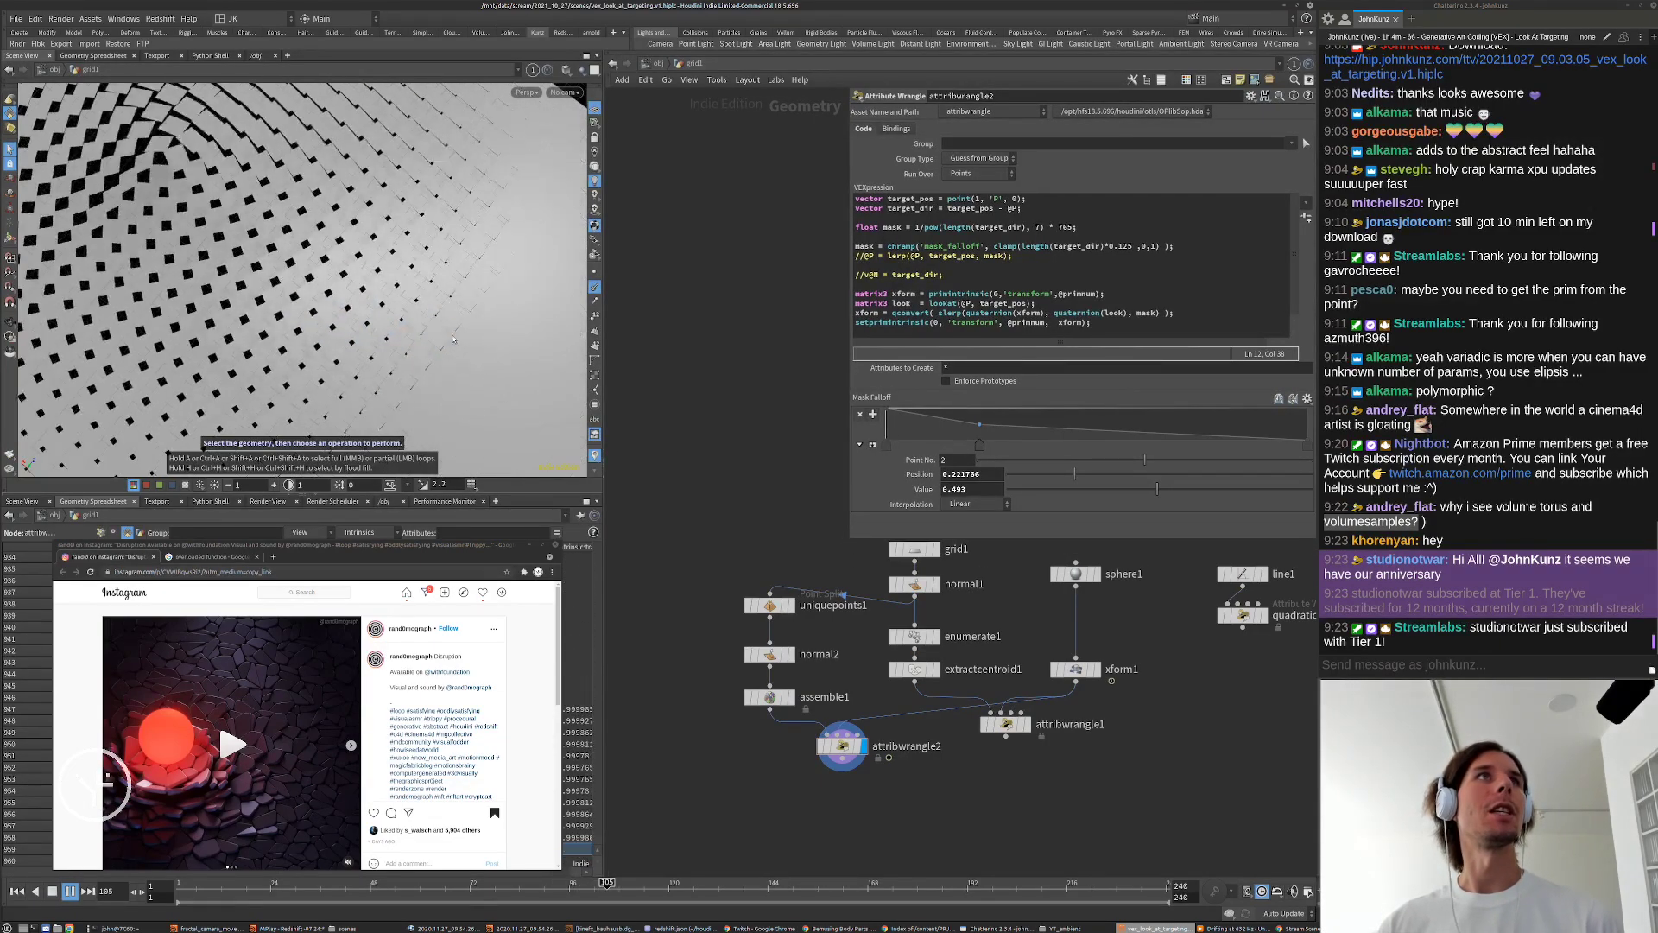
left_click_drag(432, 287, 446, 275)
right_click_drag(446, 276, 484, 283)
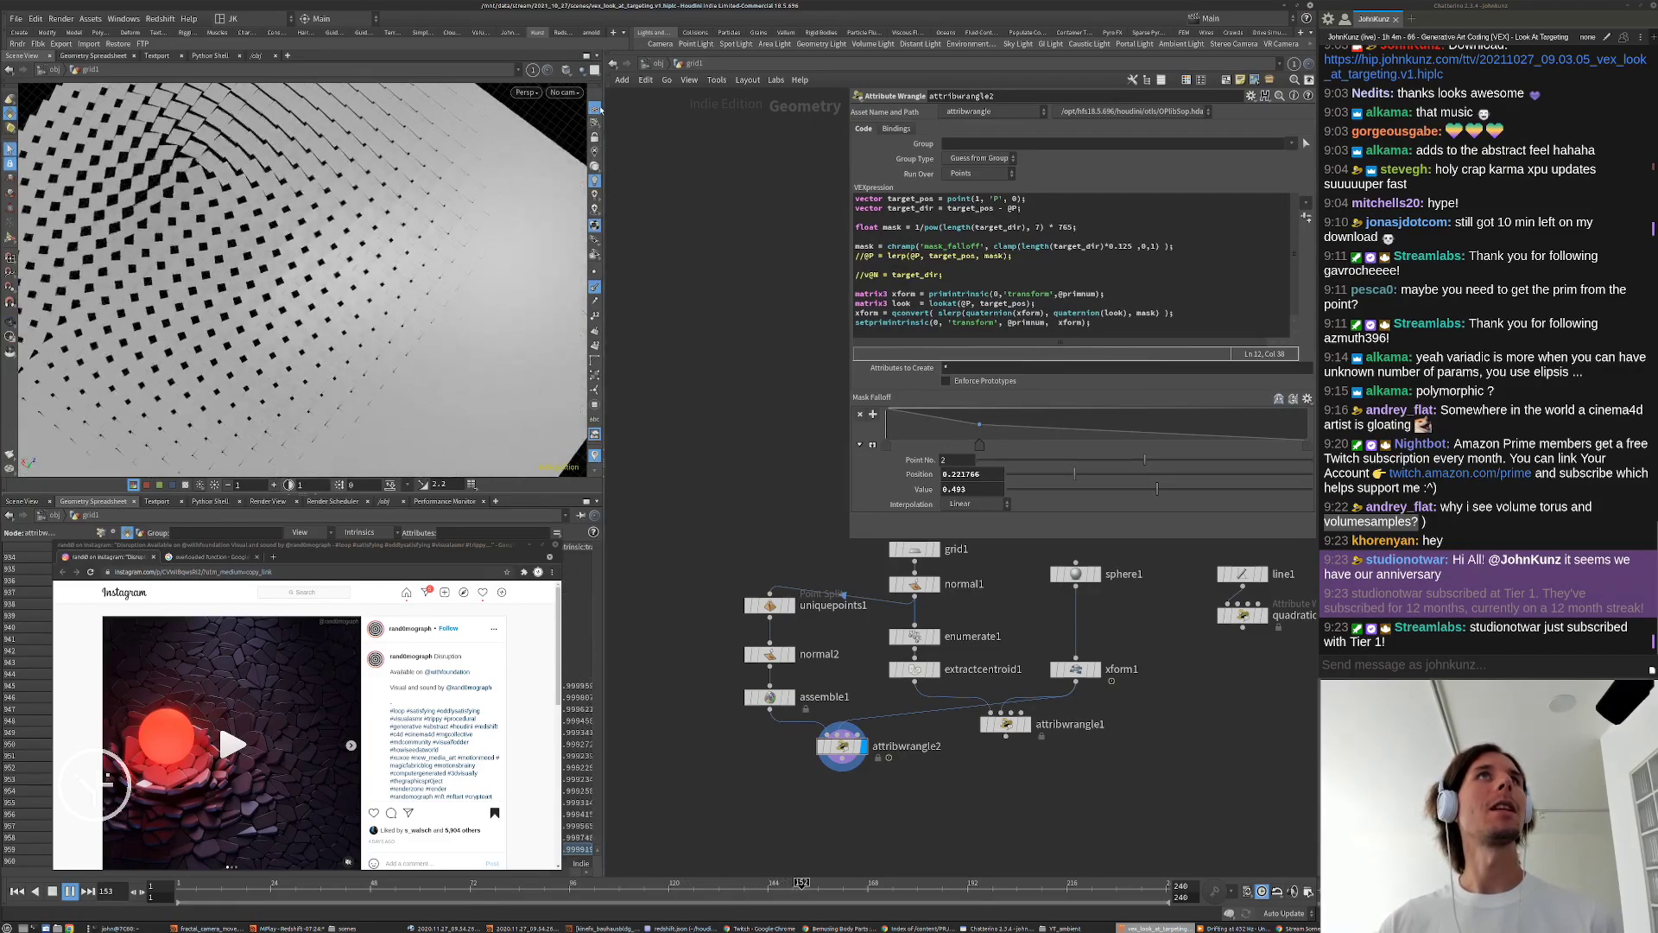
left_click_drag(484, 283, 487, 319, "alt")
key("ctrl+Up")
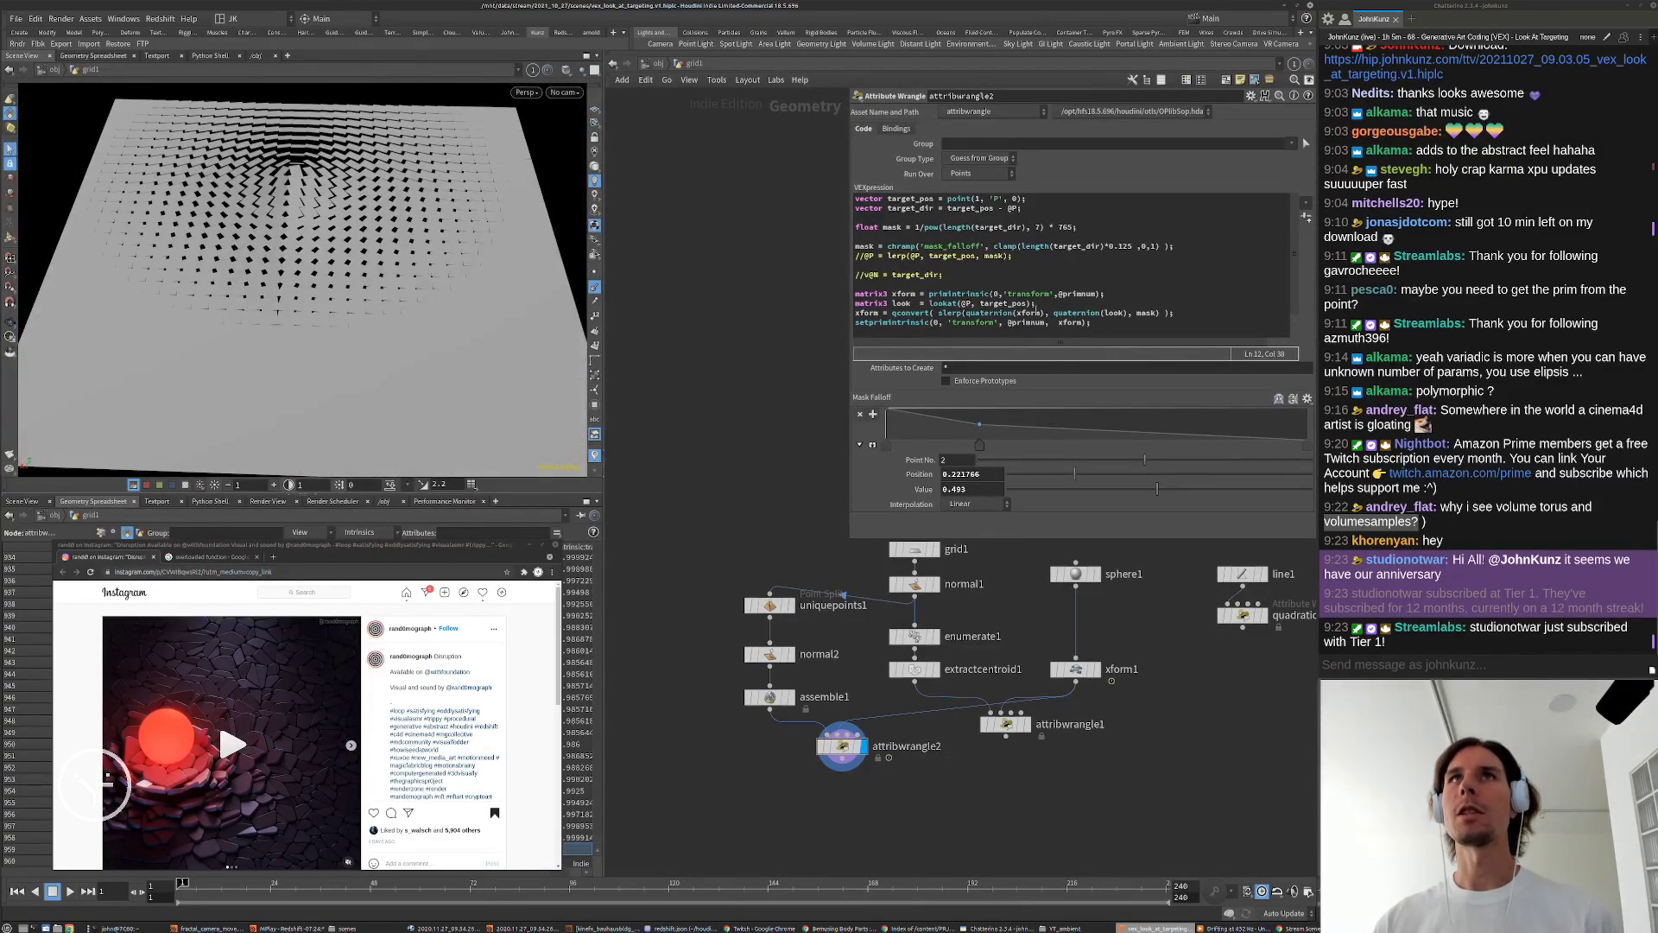
Step: Duplicate the assignment look = lookat(@P, target_pos); onto a new line below the matrix3 look declaration
mouse_move(1040, 303)
left_mouse_down()
mouse_move(893, 301)
mouse_move(1053, 305)
left_mouse_up()
left_click(893, 294)
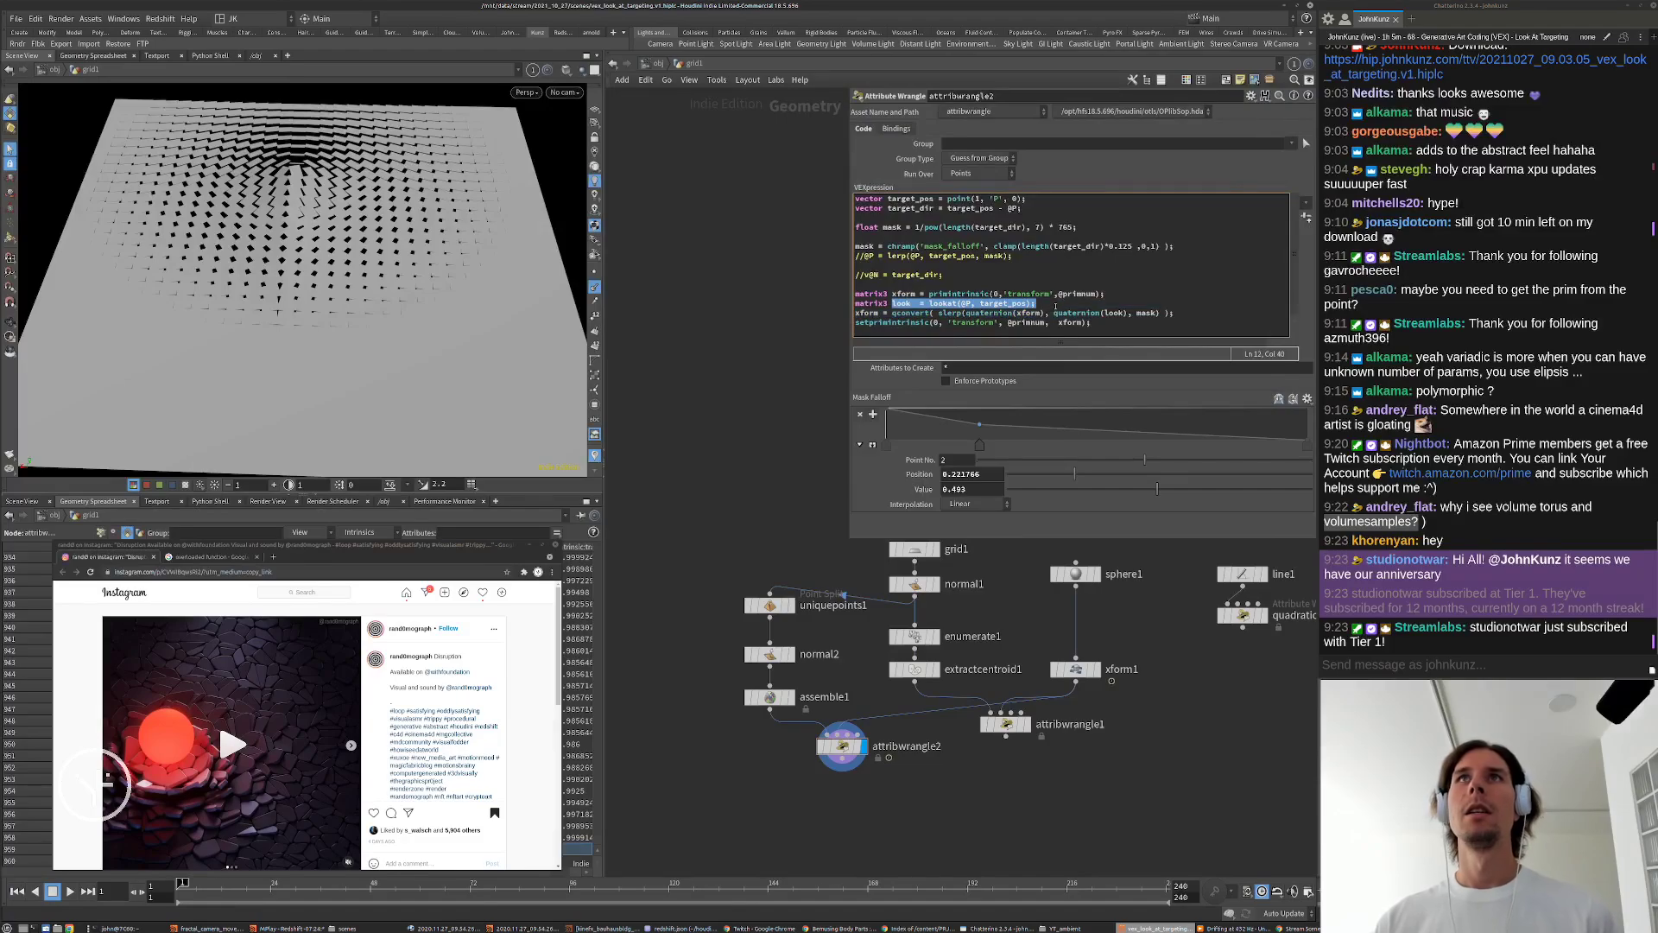
left_click(1053, 307)
key("Return")
type("look  = lookat(@P, target_pos);")
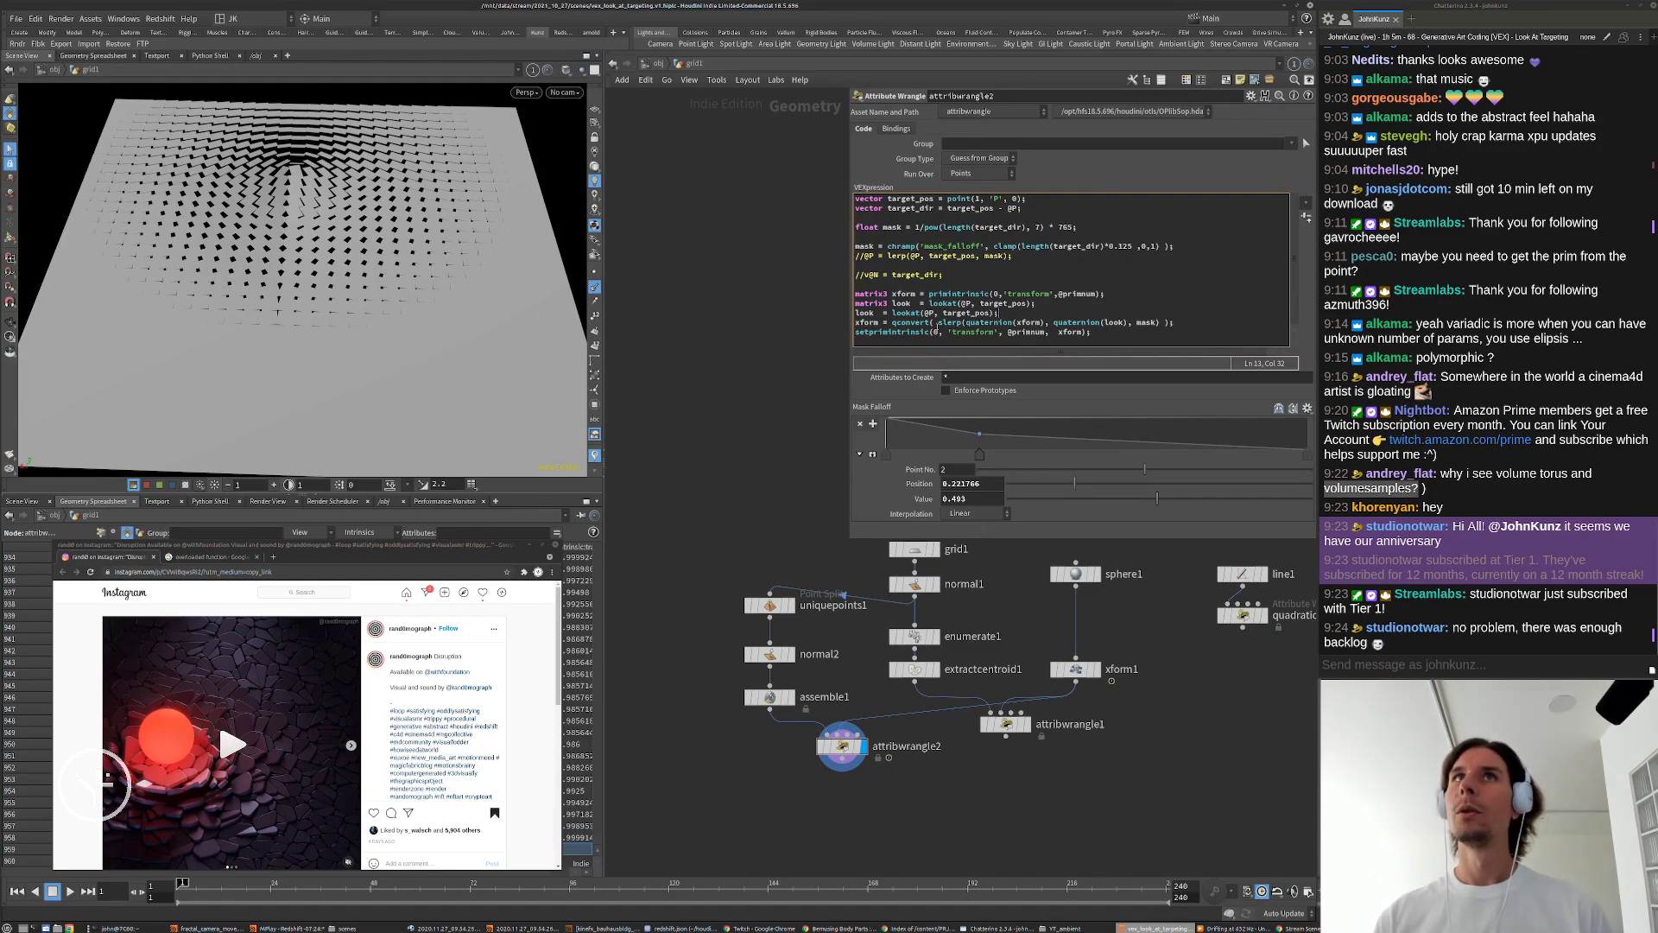
Step: Replace lookat with maketransform in the duplicated look assignment and apply the code
left_click_drag(993, 312, 969, 322)
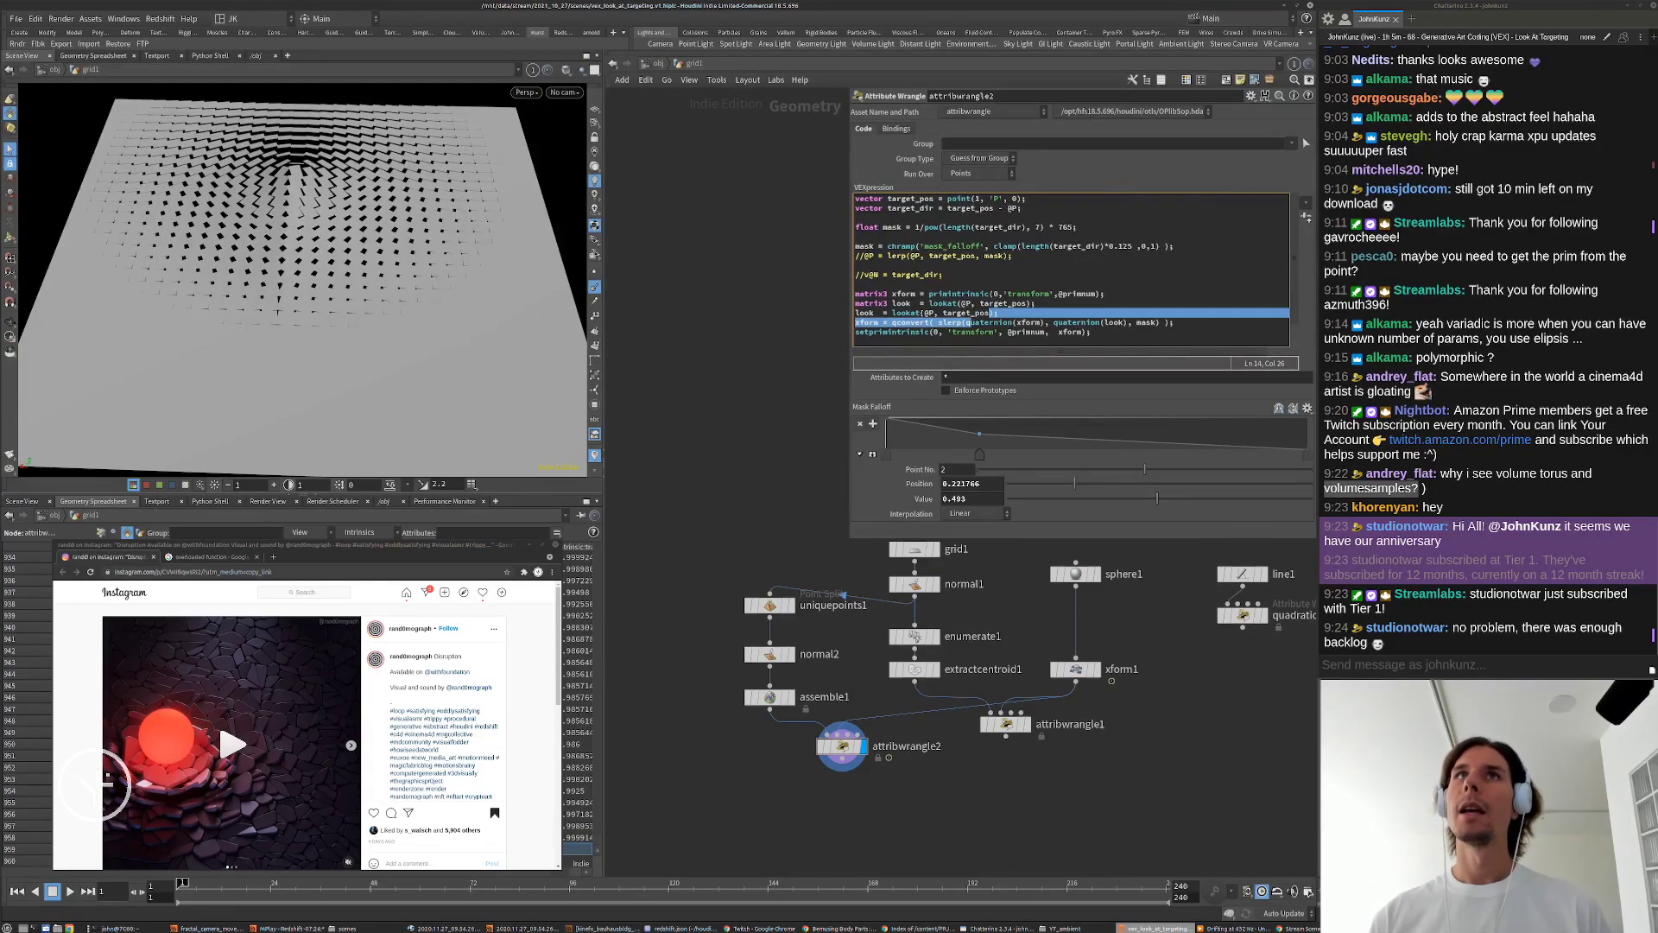
double_click(905, 312)
type("maketr")
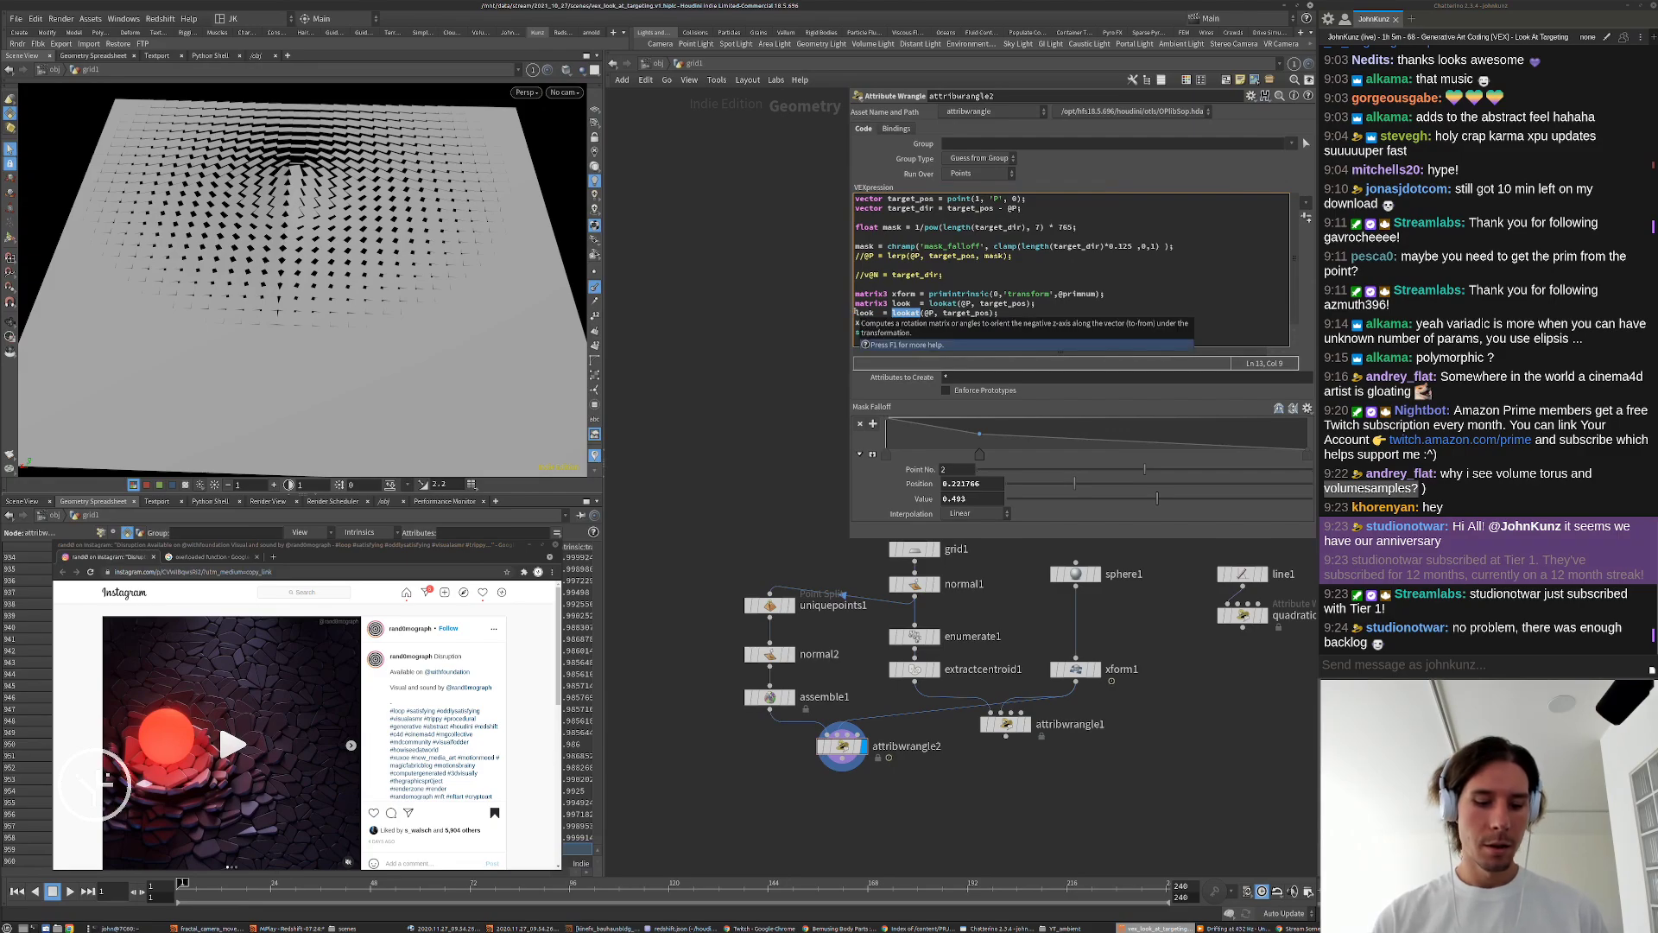
type("a")
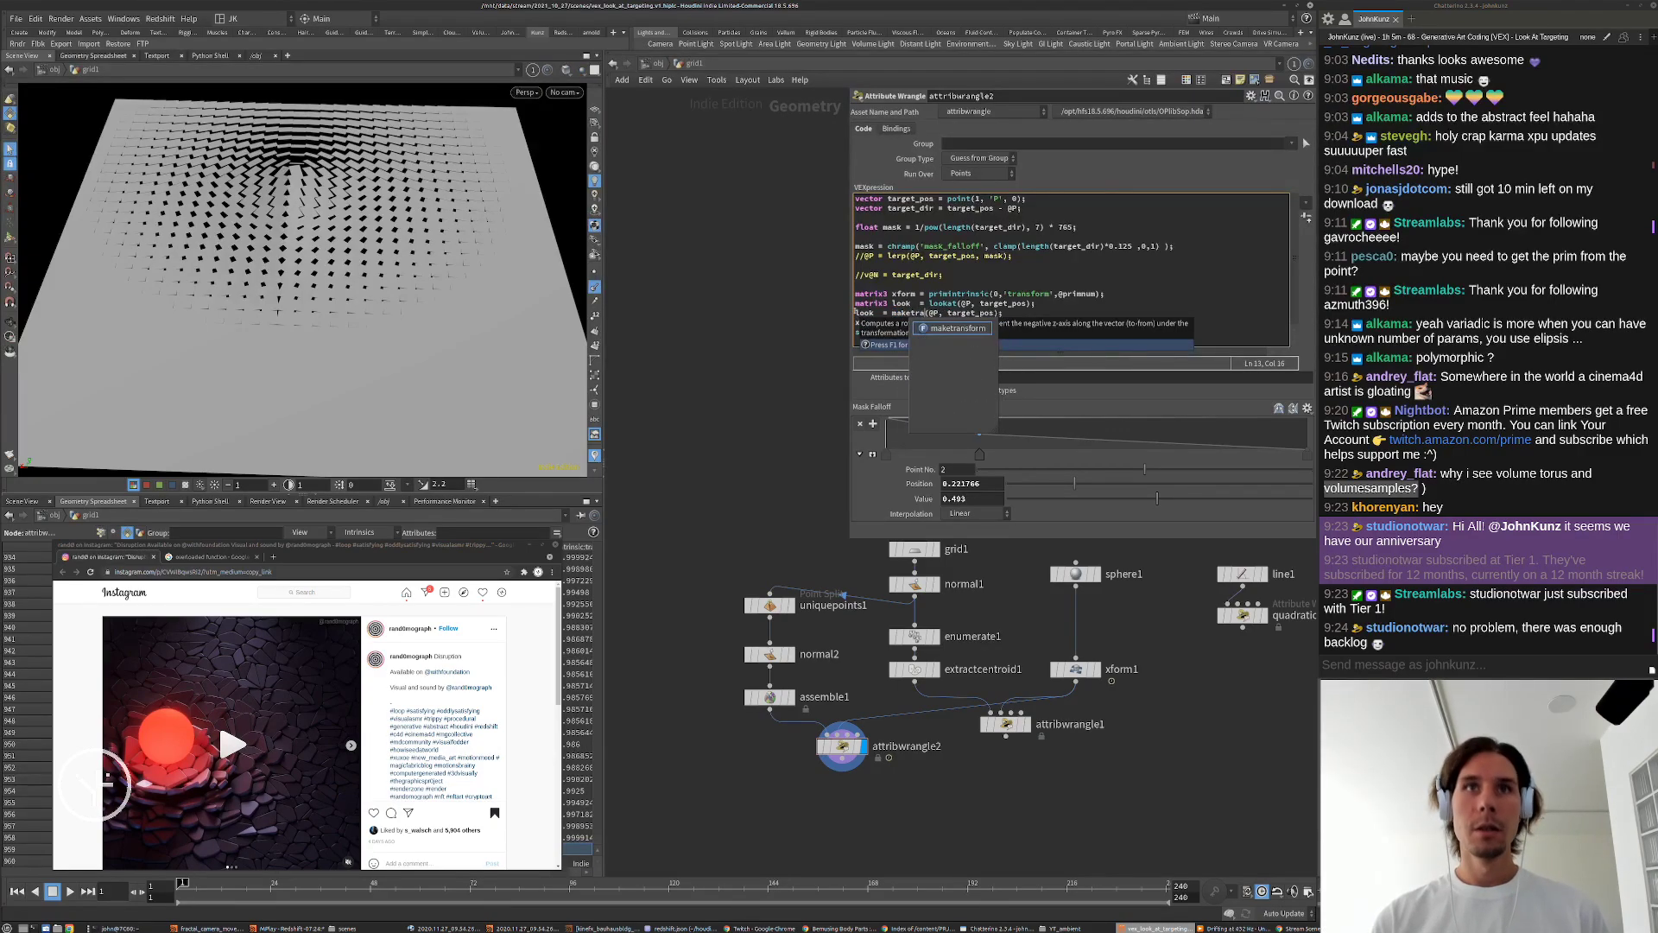
type("nsform")
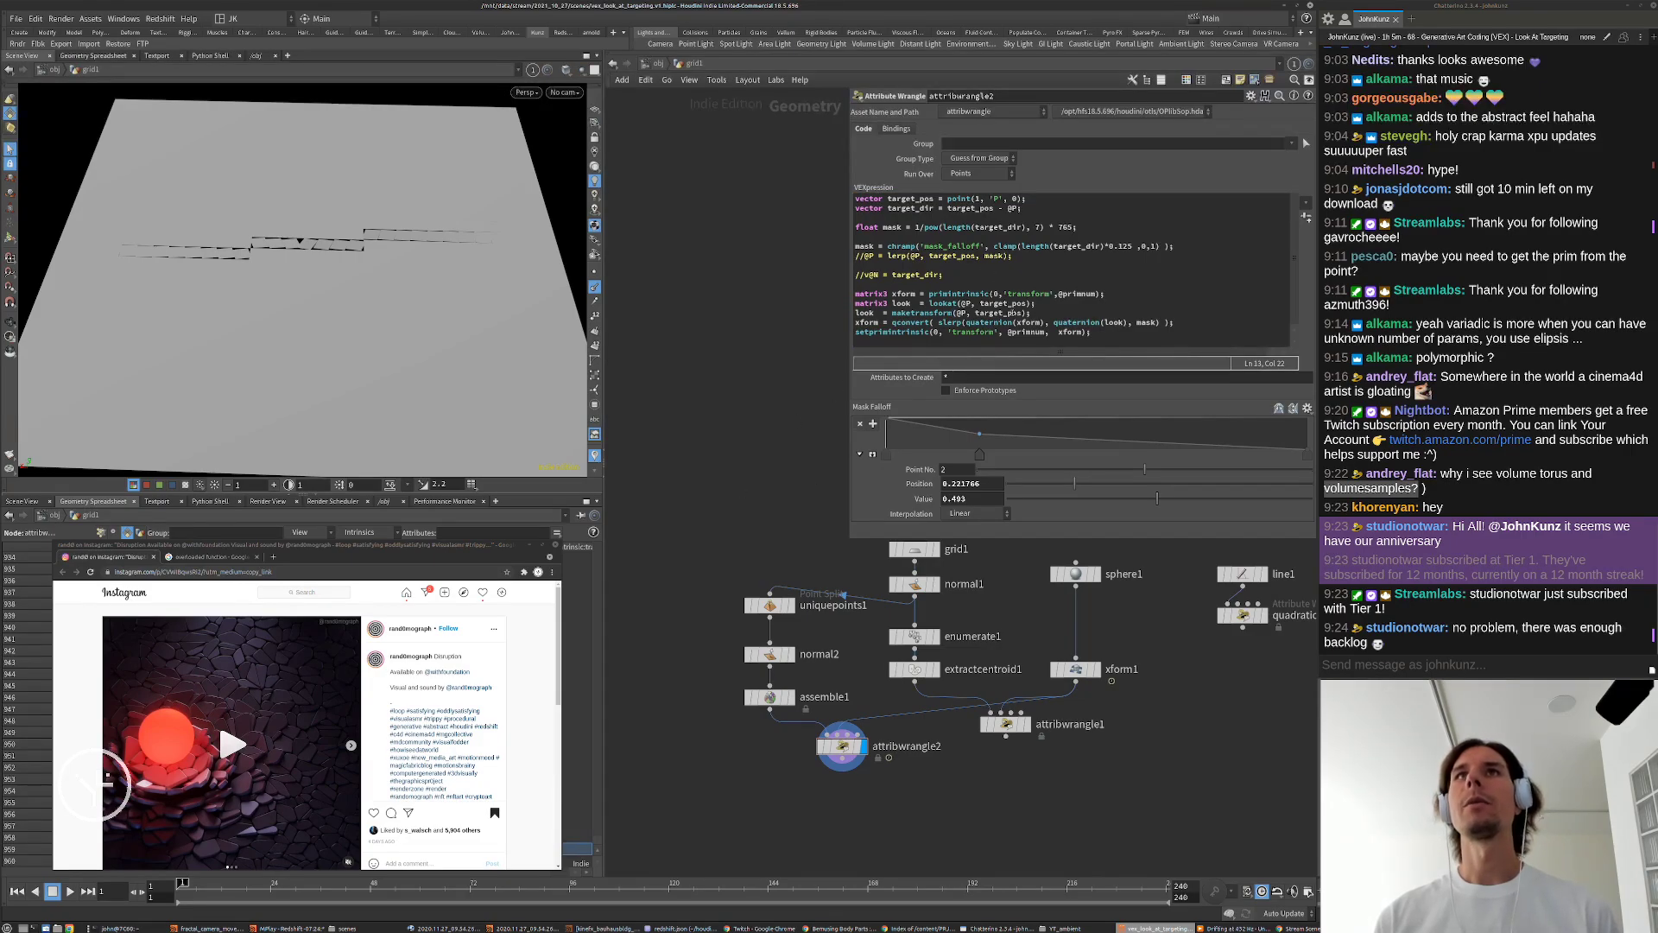
Step: Try {0,1,0} and target_dir as the maketransform arguments, apply the code, and inspect the grid
left_click(971, 314)
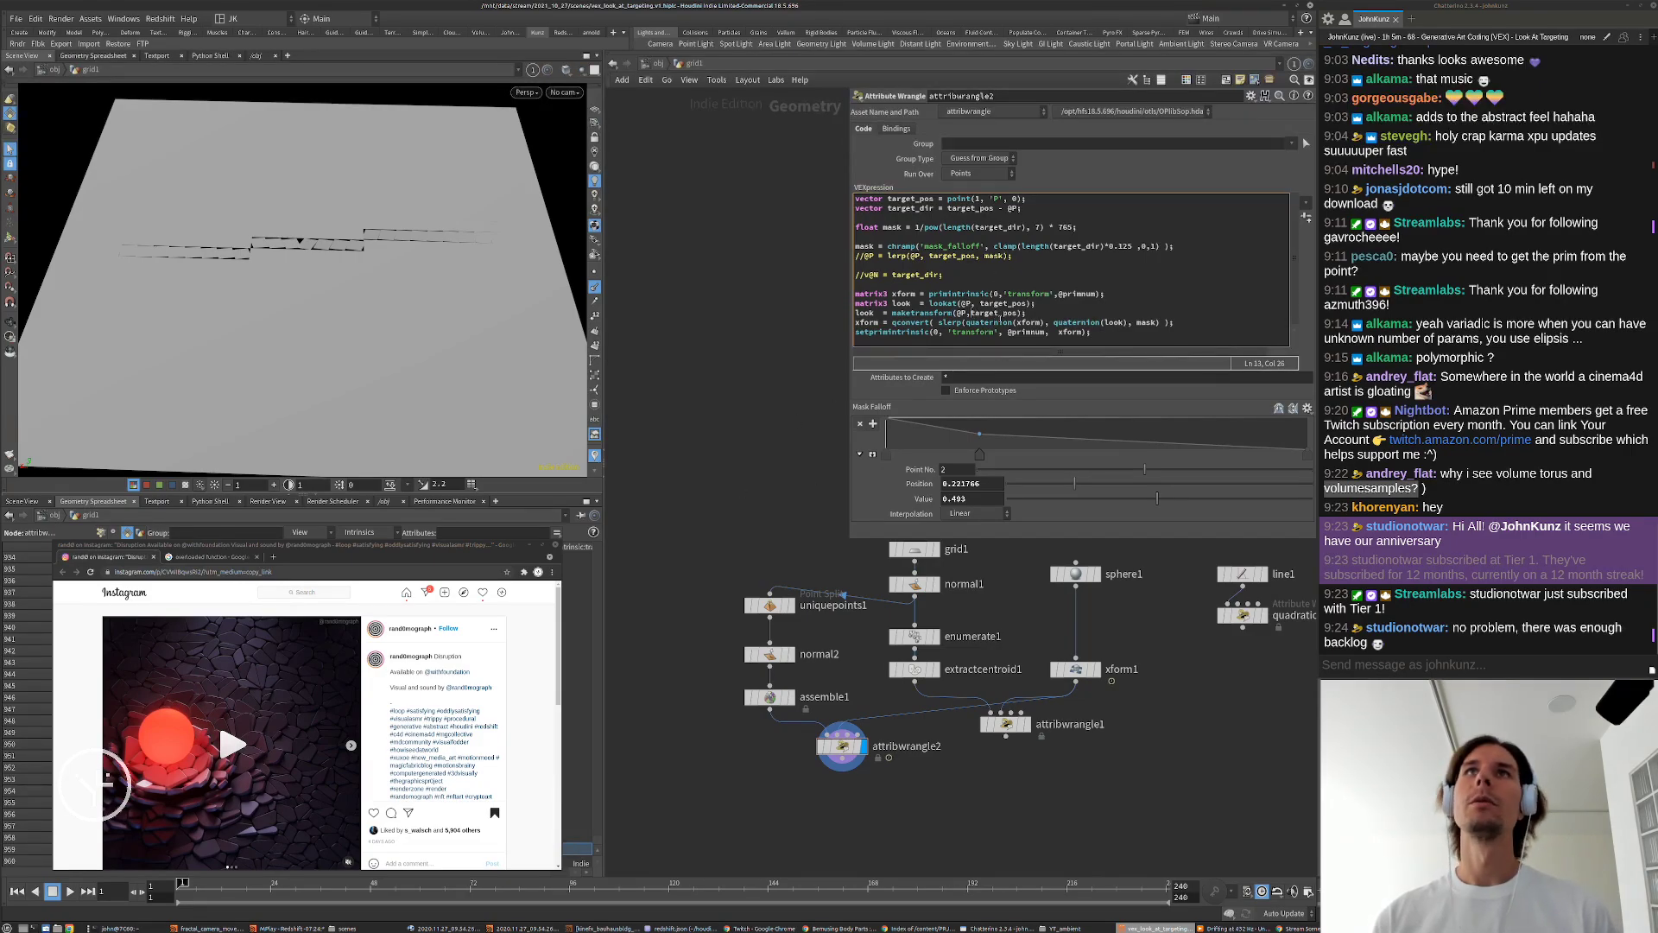
key("BackSpace")
key("BackSpace")
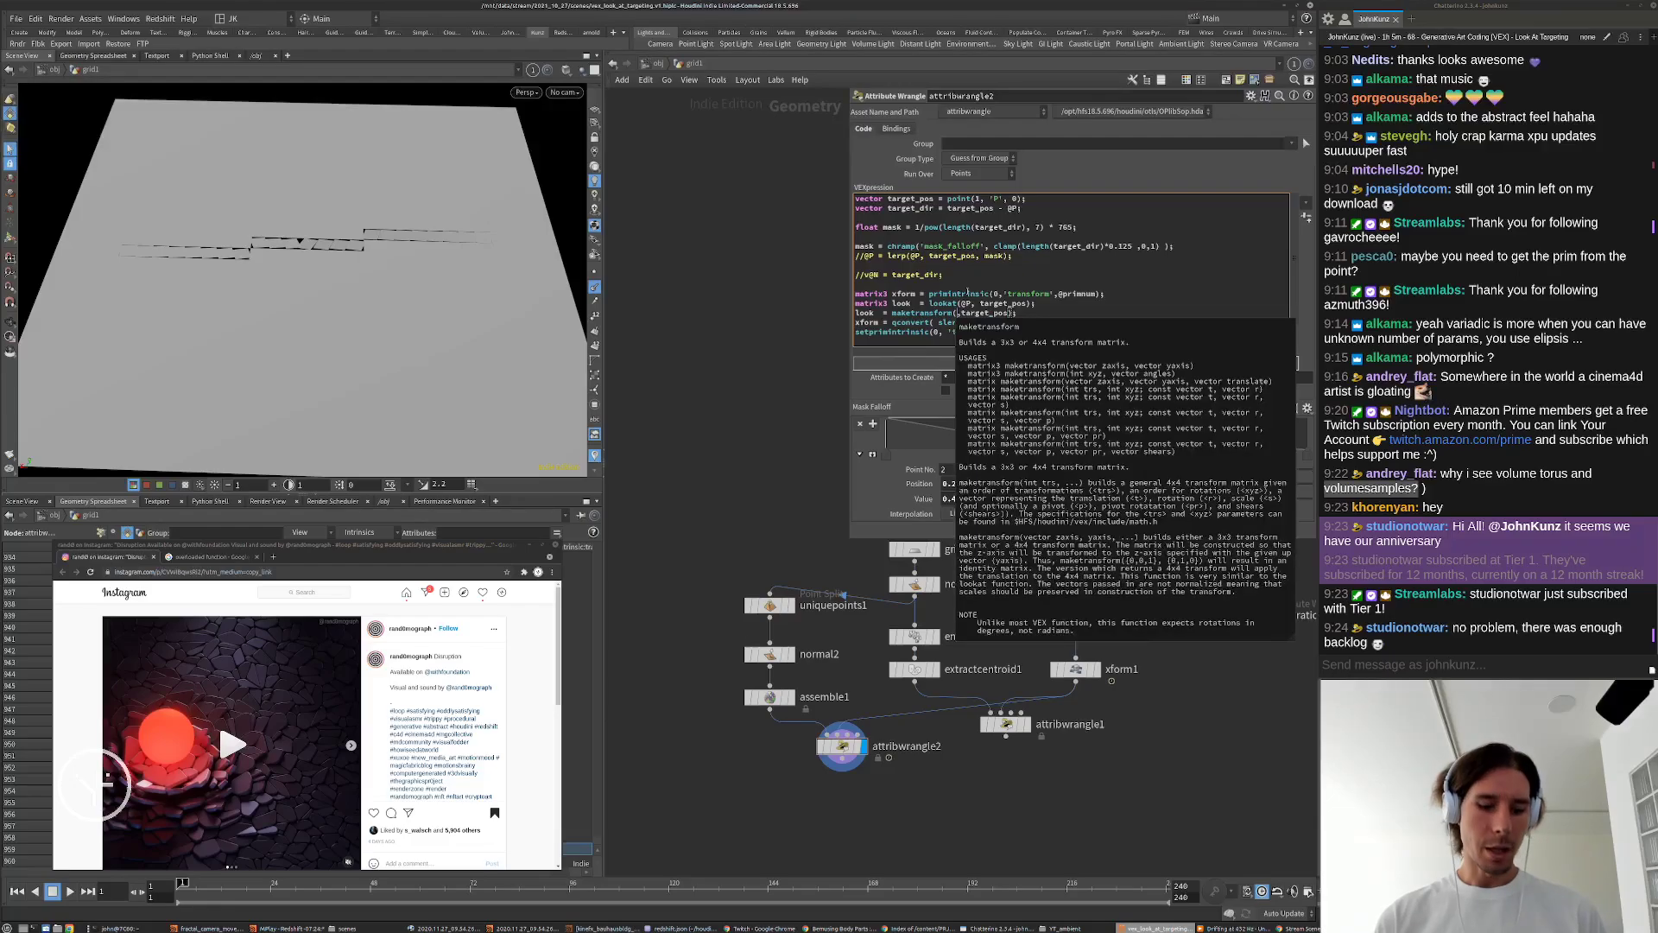
type("{0,1,")
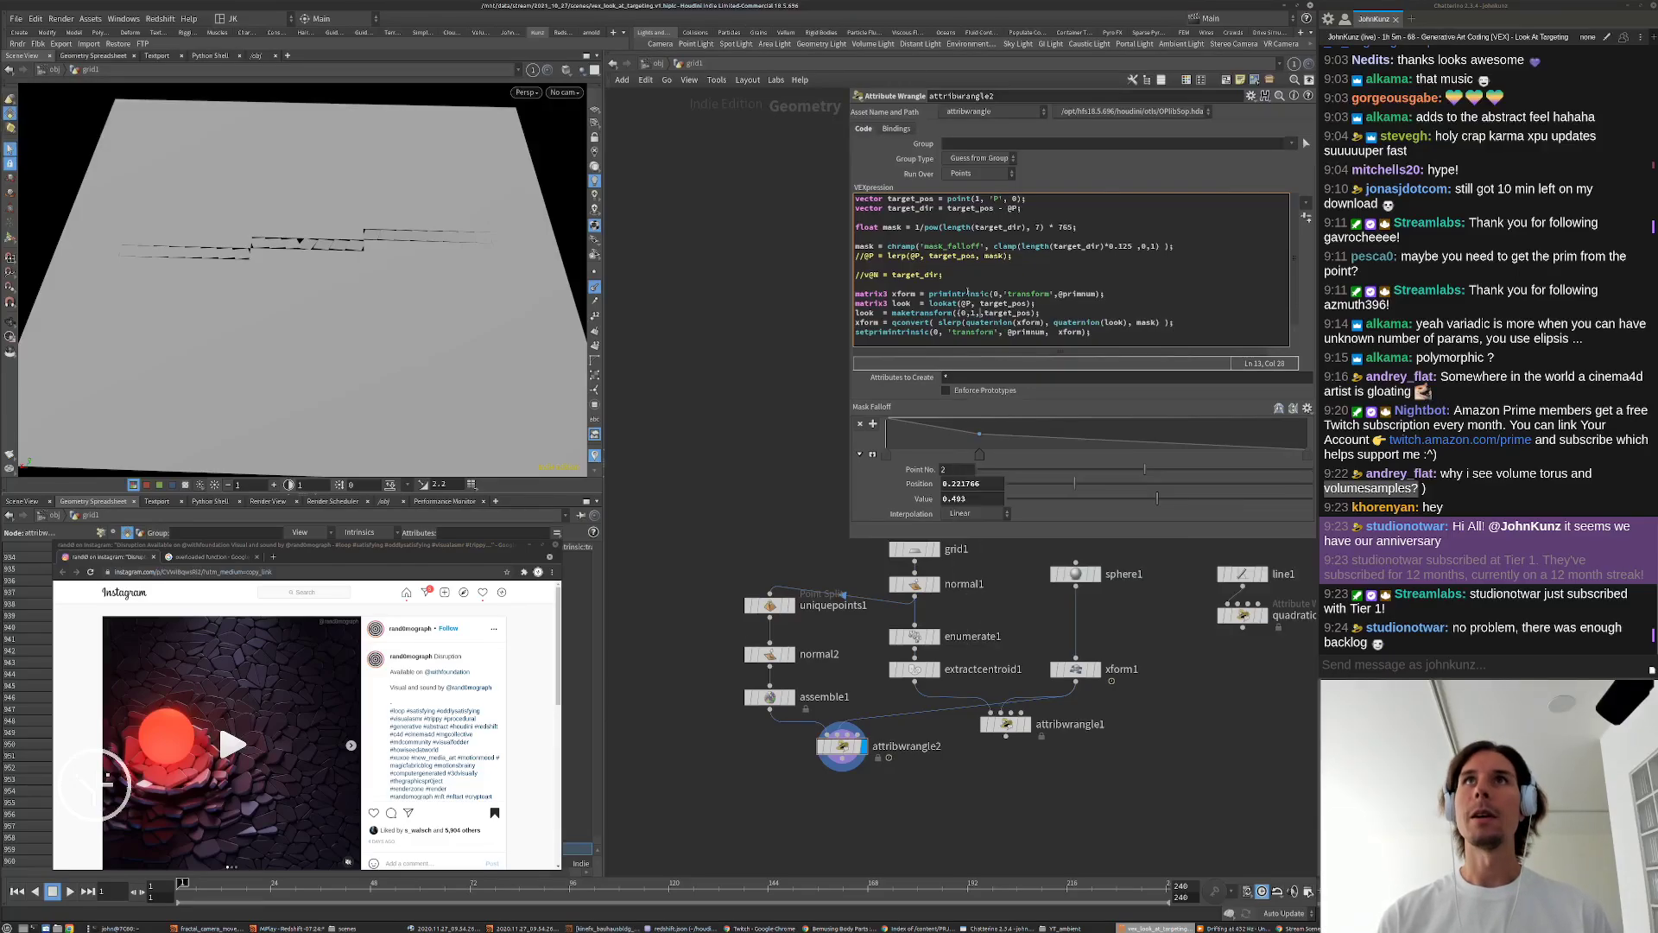
type("0")
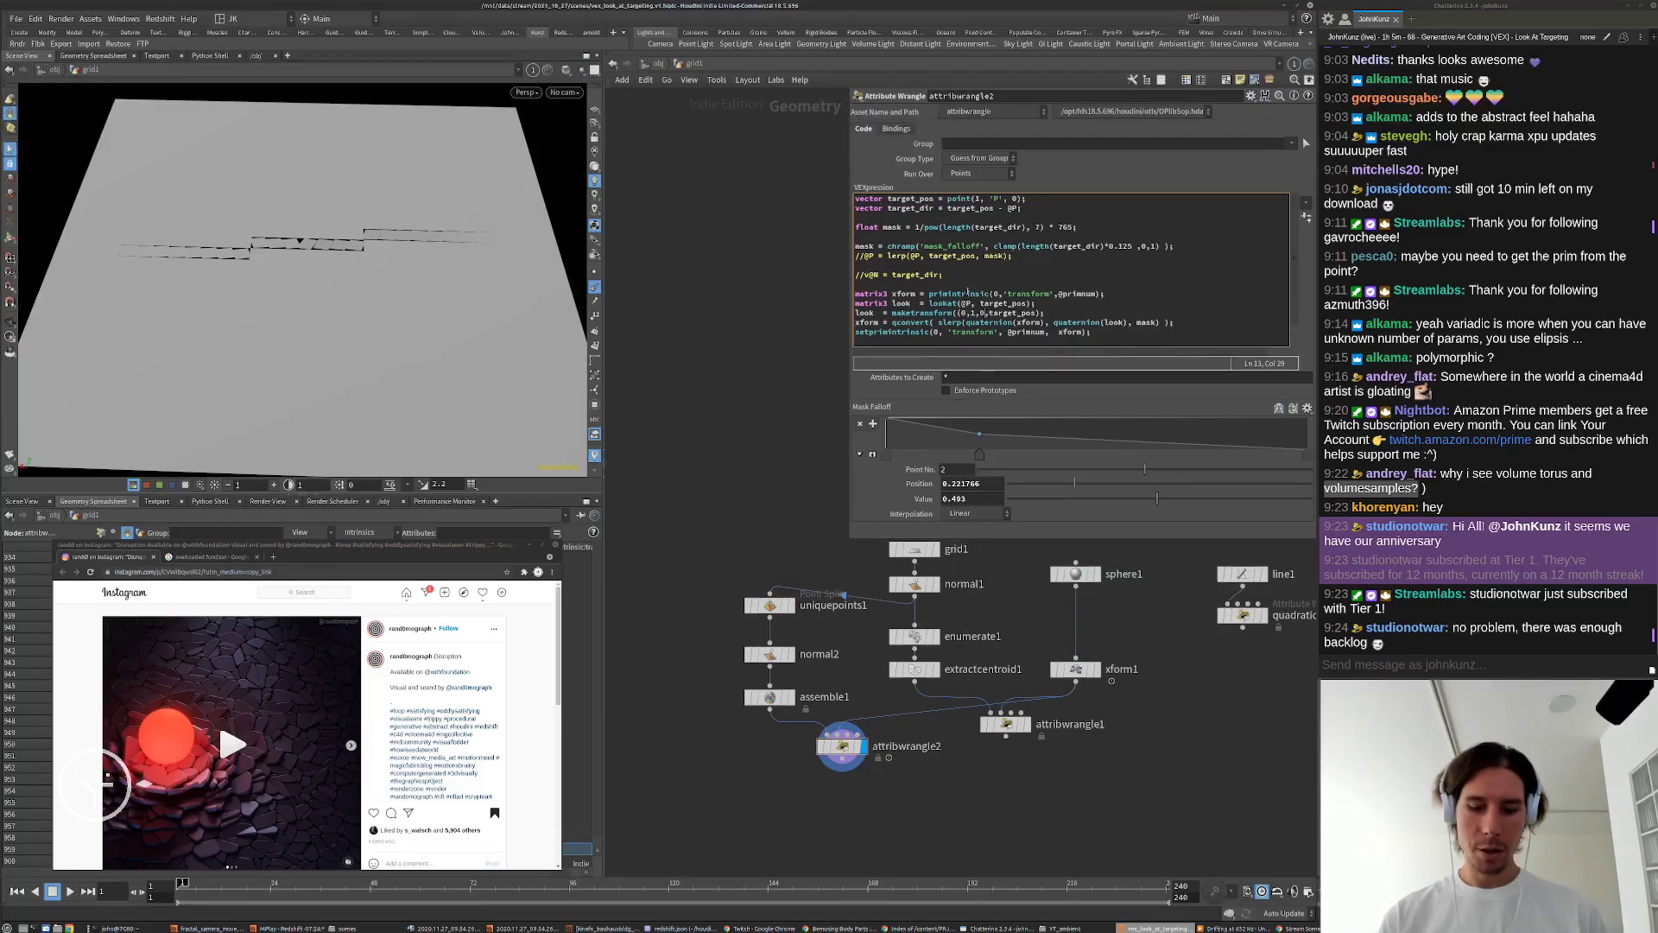
type("},")
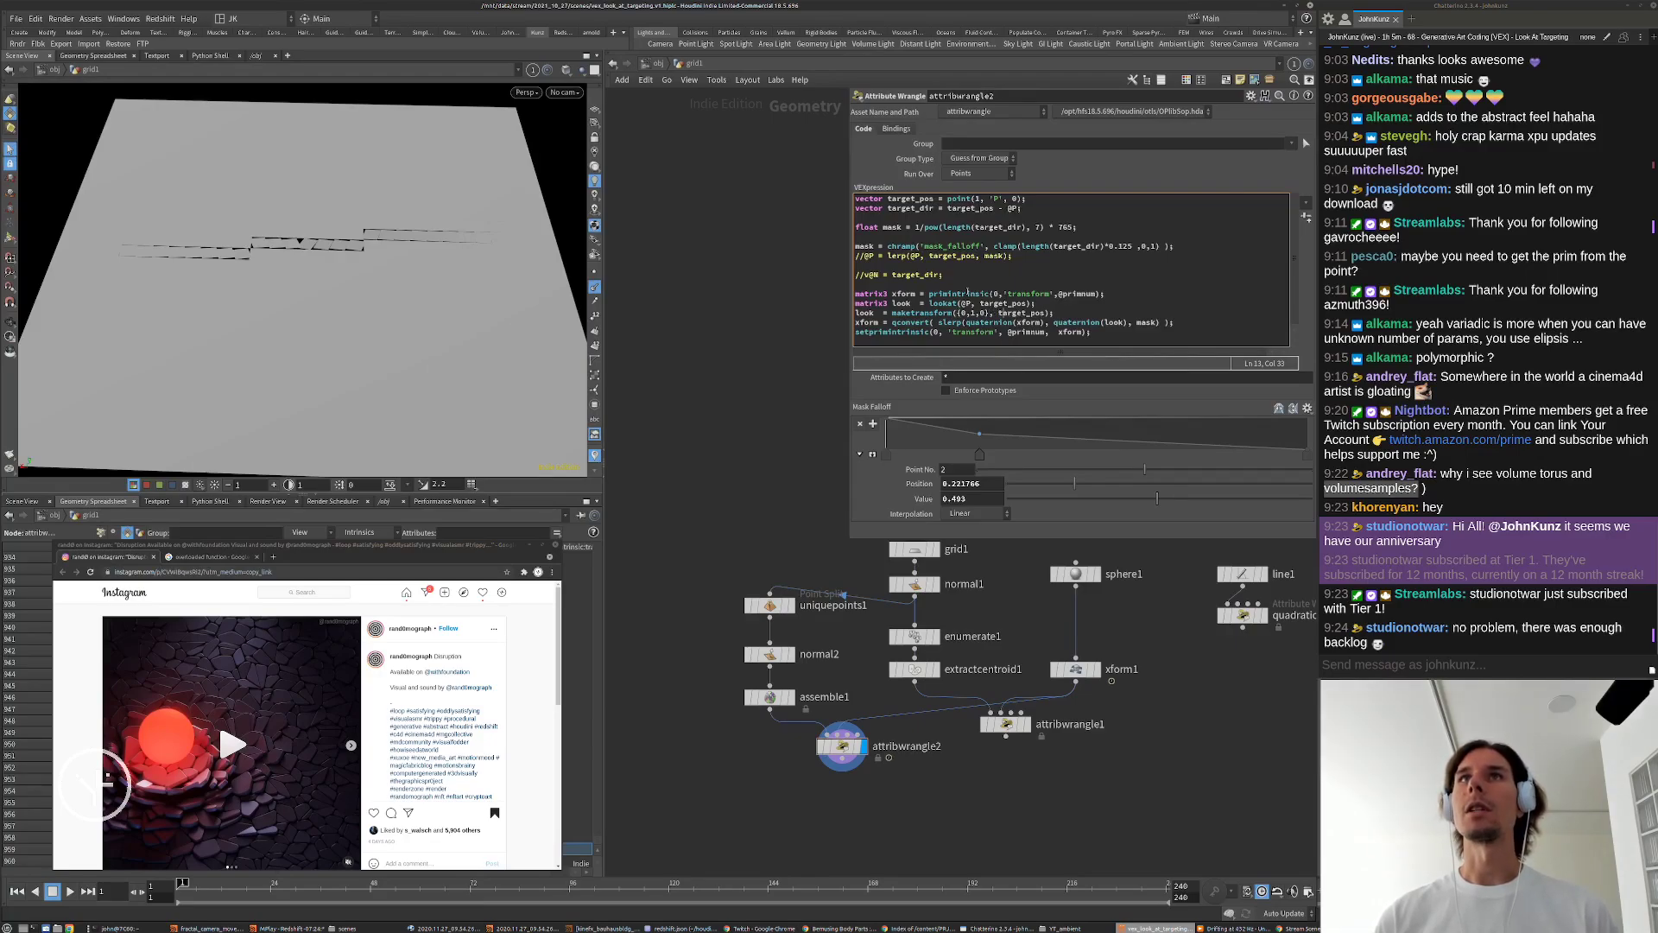
key("BackSpace")
key("BackSpace")
type("d")
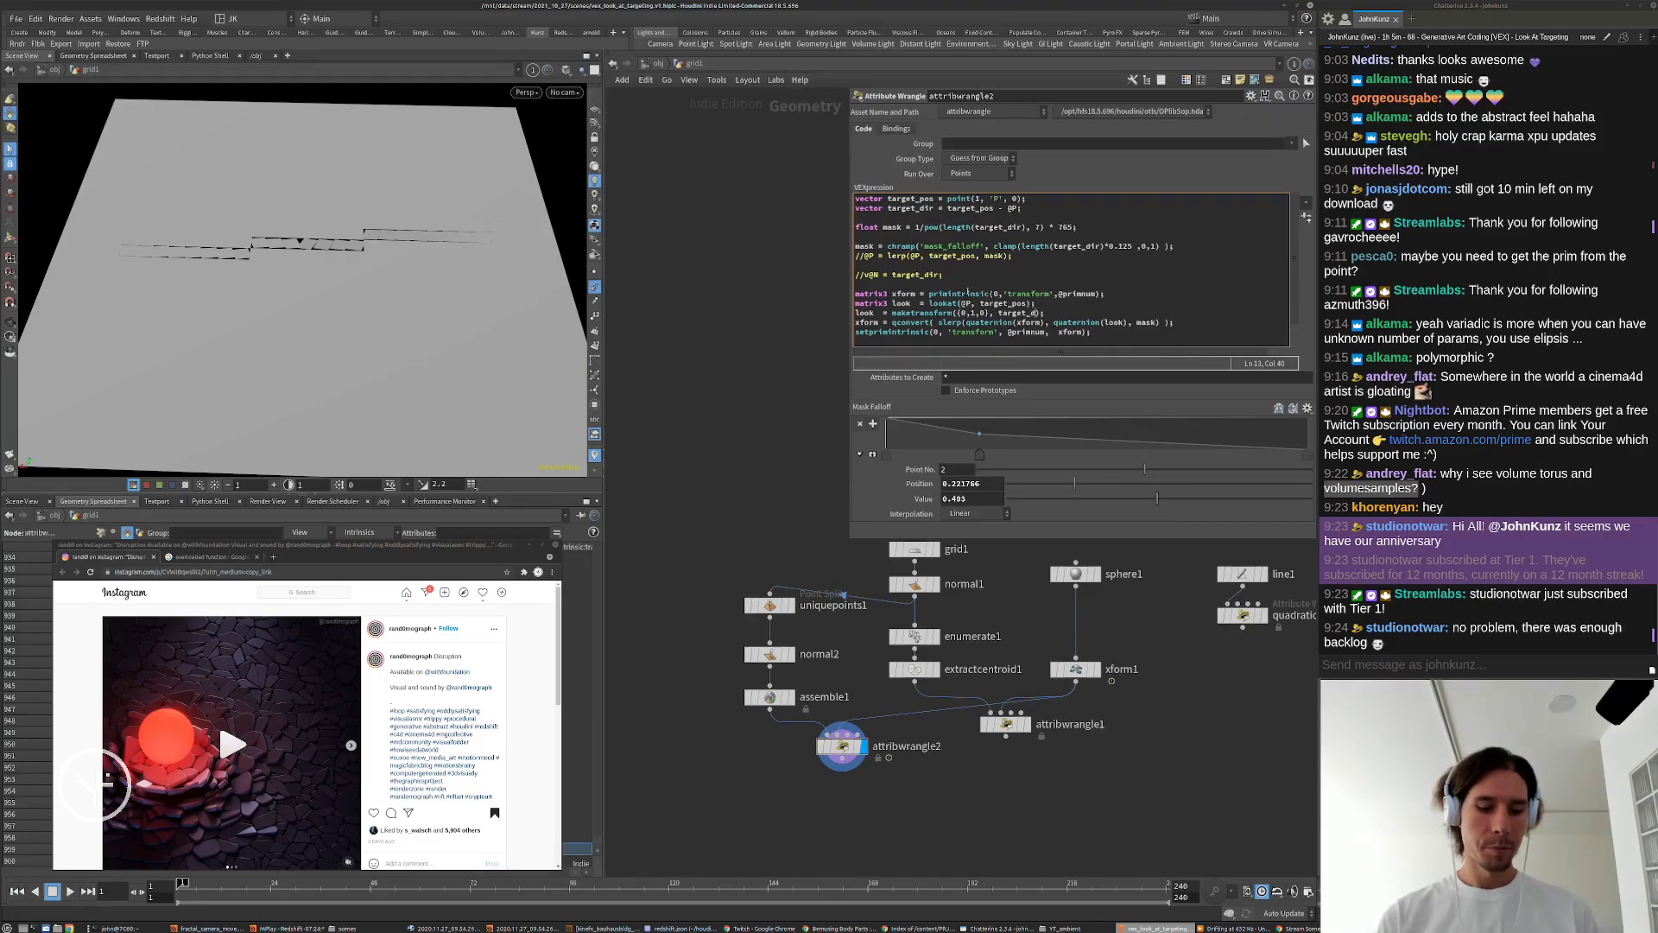
type("ir")
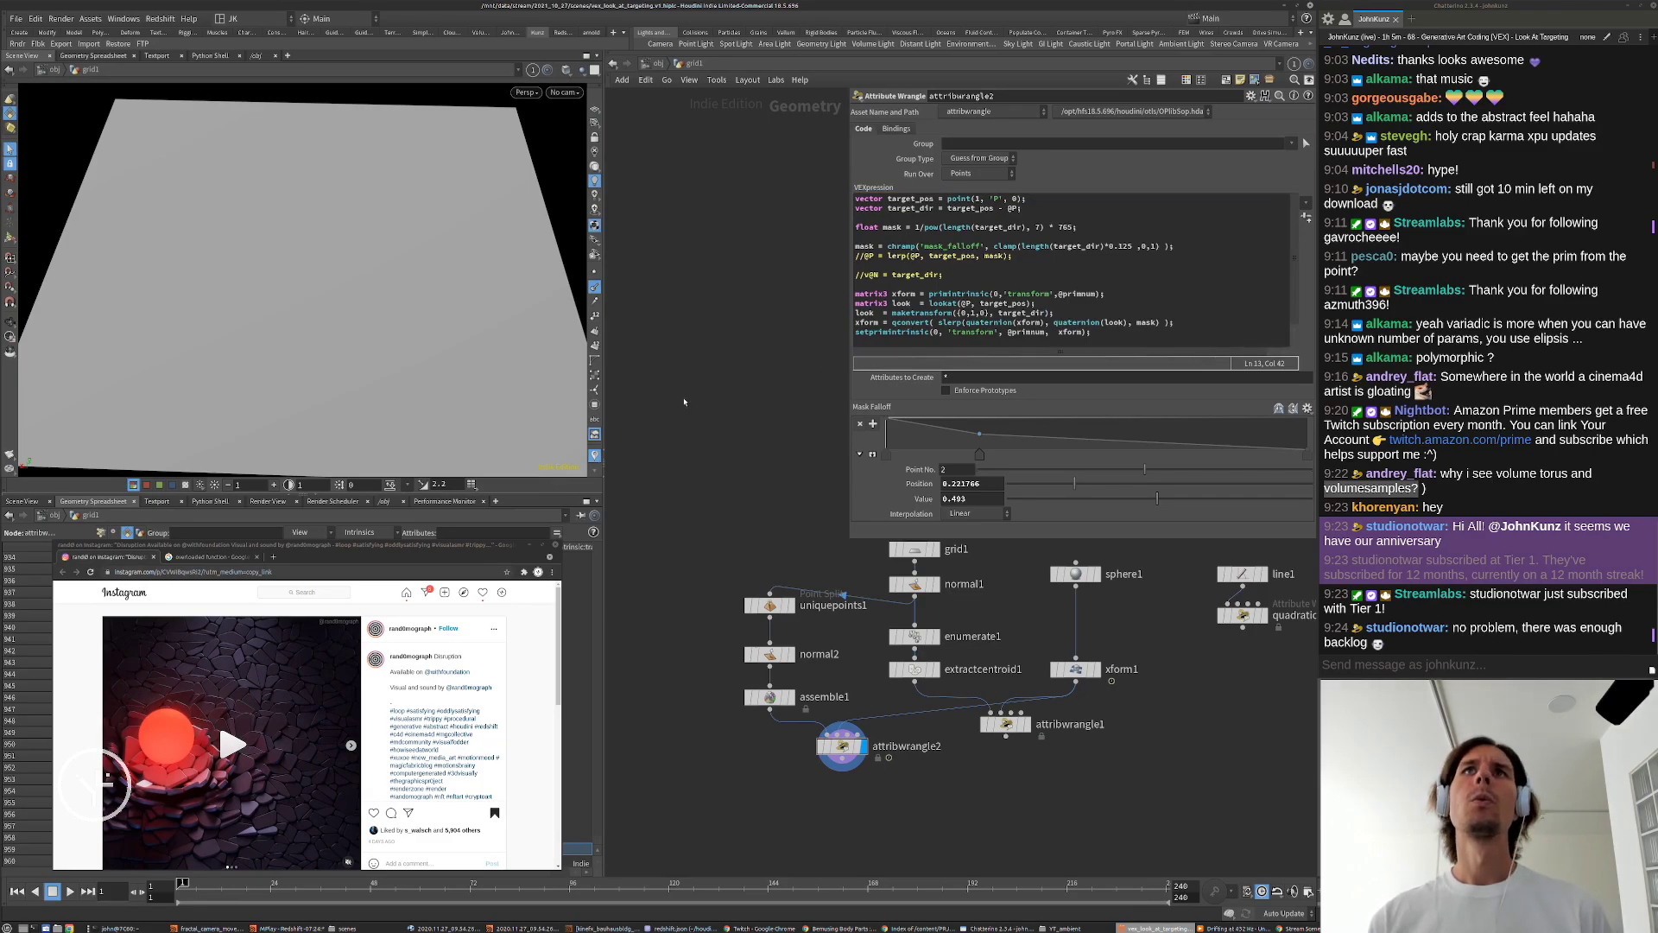
left_click_drag(367, 309, 278, 326, "alt")
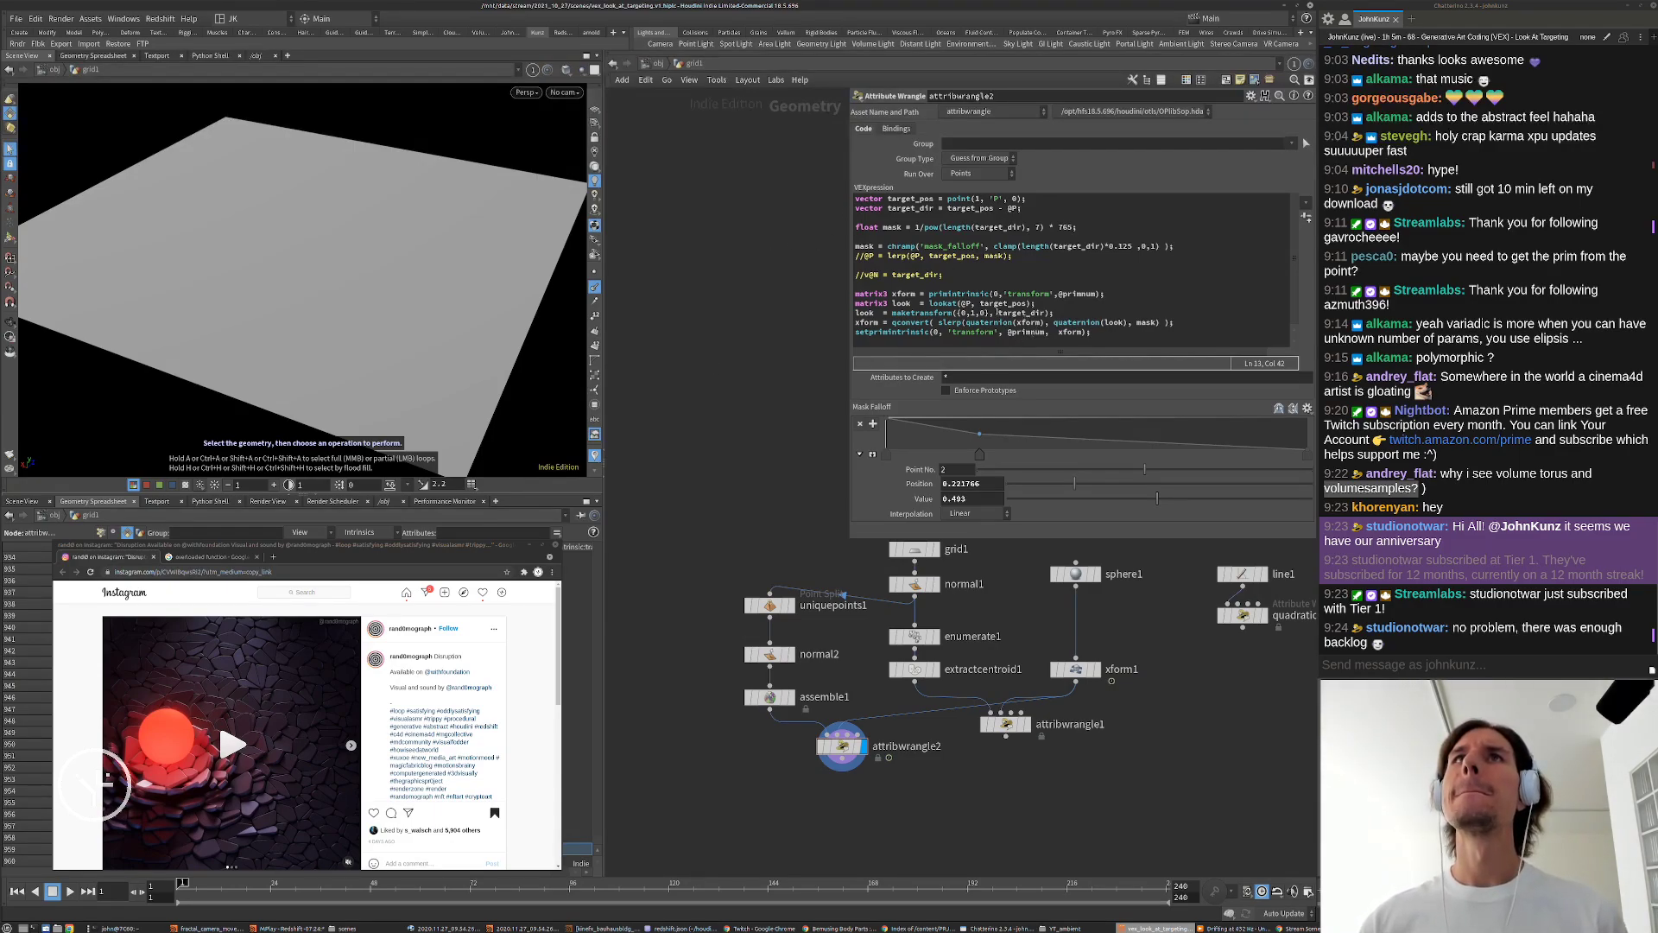
Step: Try the maketransform arguments in reverse order, target_dir and {0,1,0}, and inspect the whole grid
left_click(997, 311)
key("BackSpace")
key("BackSpace")
key("BackSpace")
key("BackSpace")
key("BackSpace")
key("BackSpace")
key("BackSpace")
key("BackSpace")
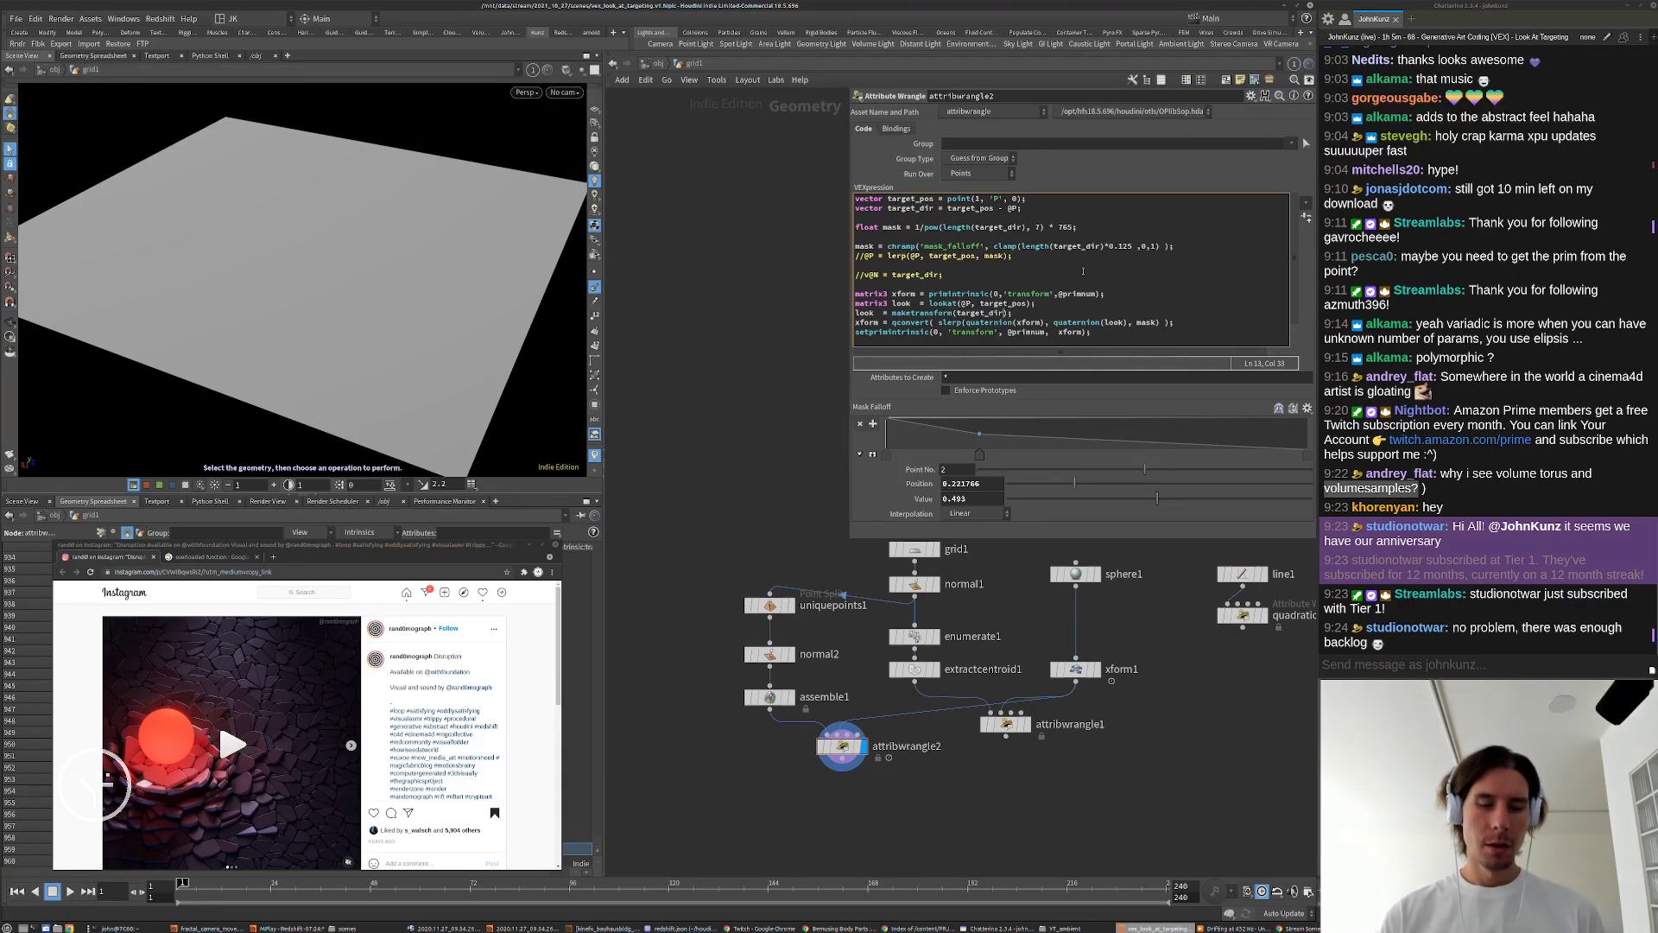
type(", {0,1,0},")
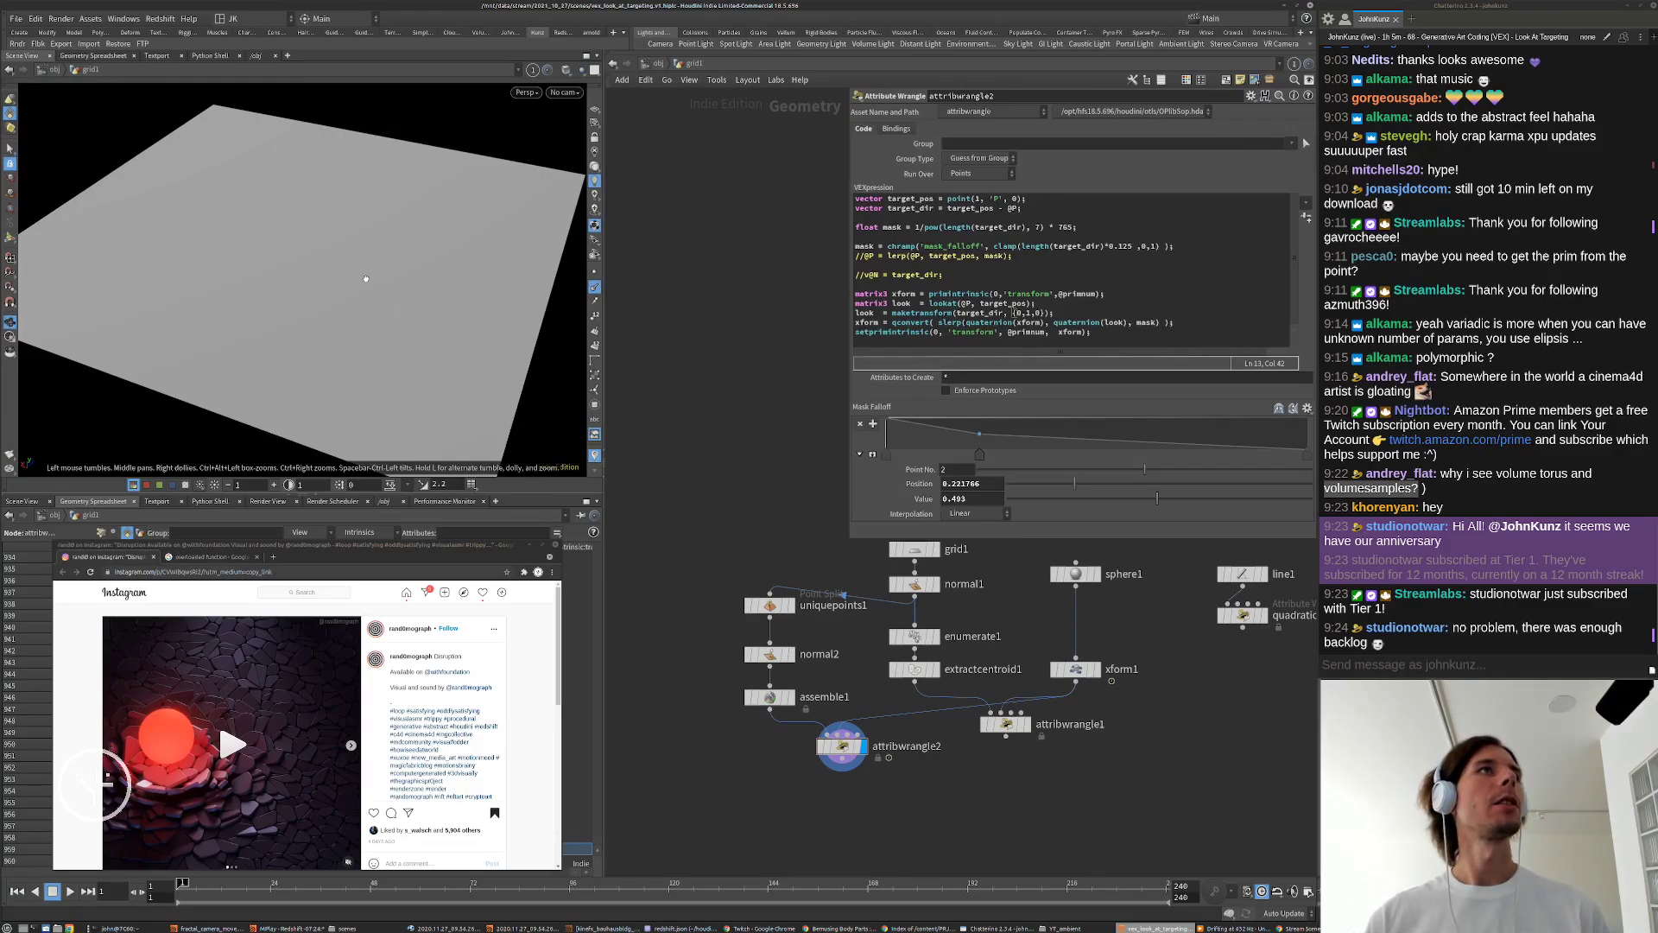
left_click_drag(422, 290, 327, 259, "alt")
right_click_drag(328, 258, 309, 297, "alt")
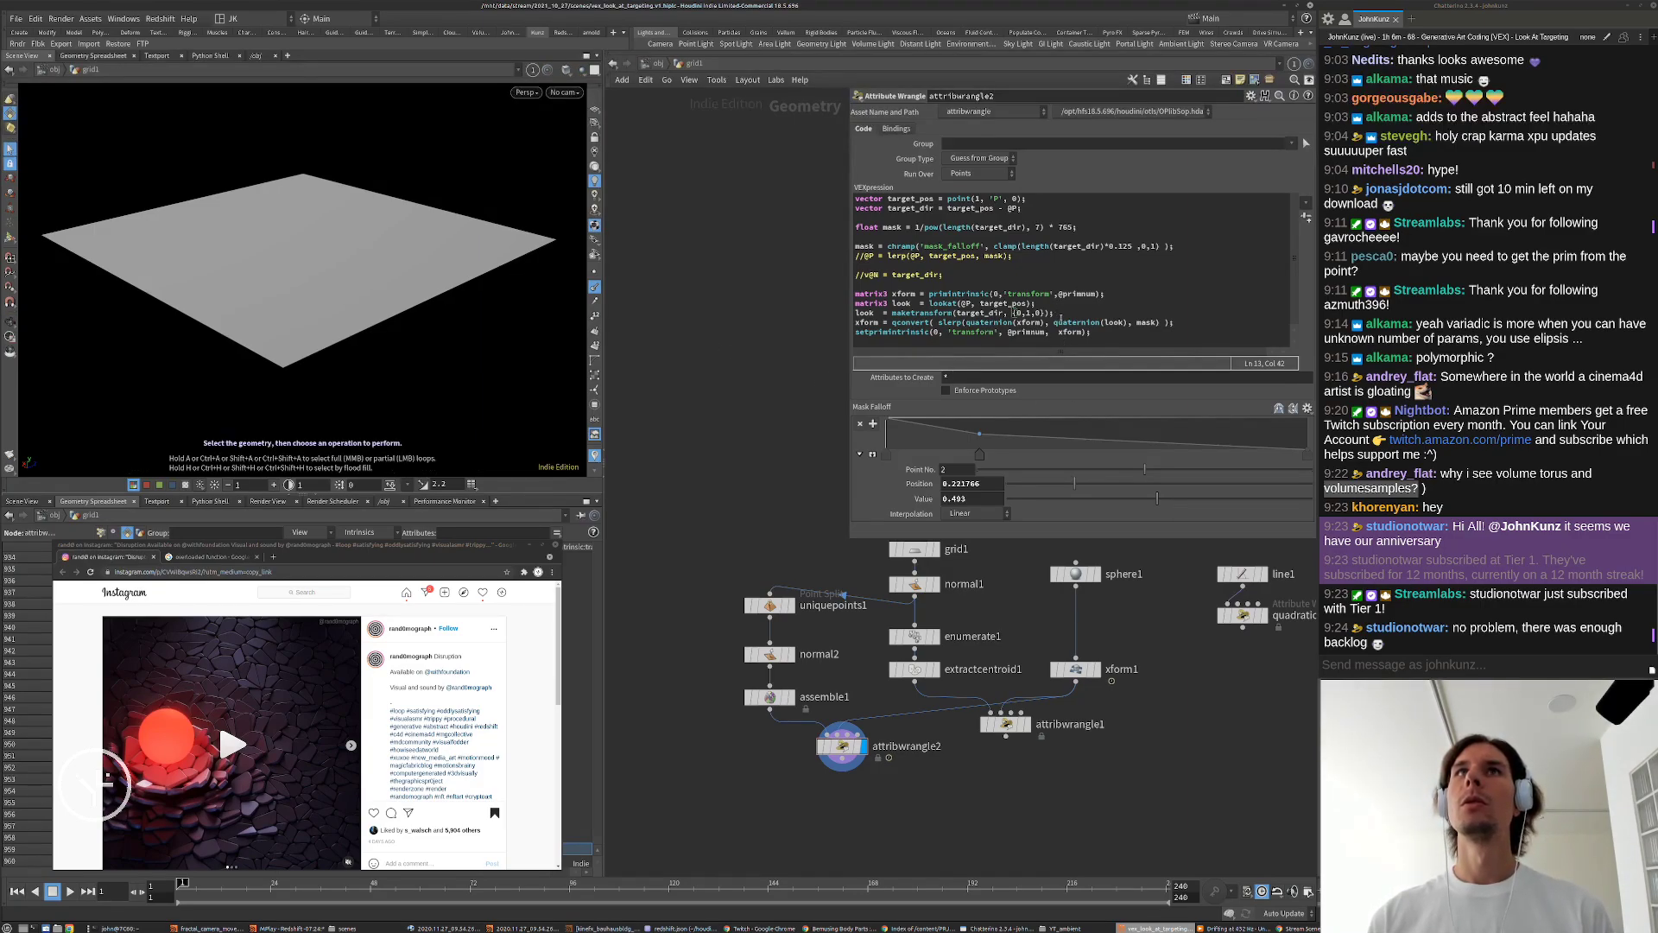
Step: Remove the maketransform look line from the wrangle and apply the code
left_click_drag(1061, 316, 854, 315)
key("ctrl+x")
left_click(759, 403)
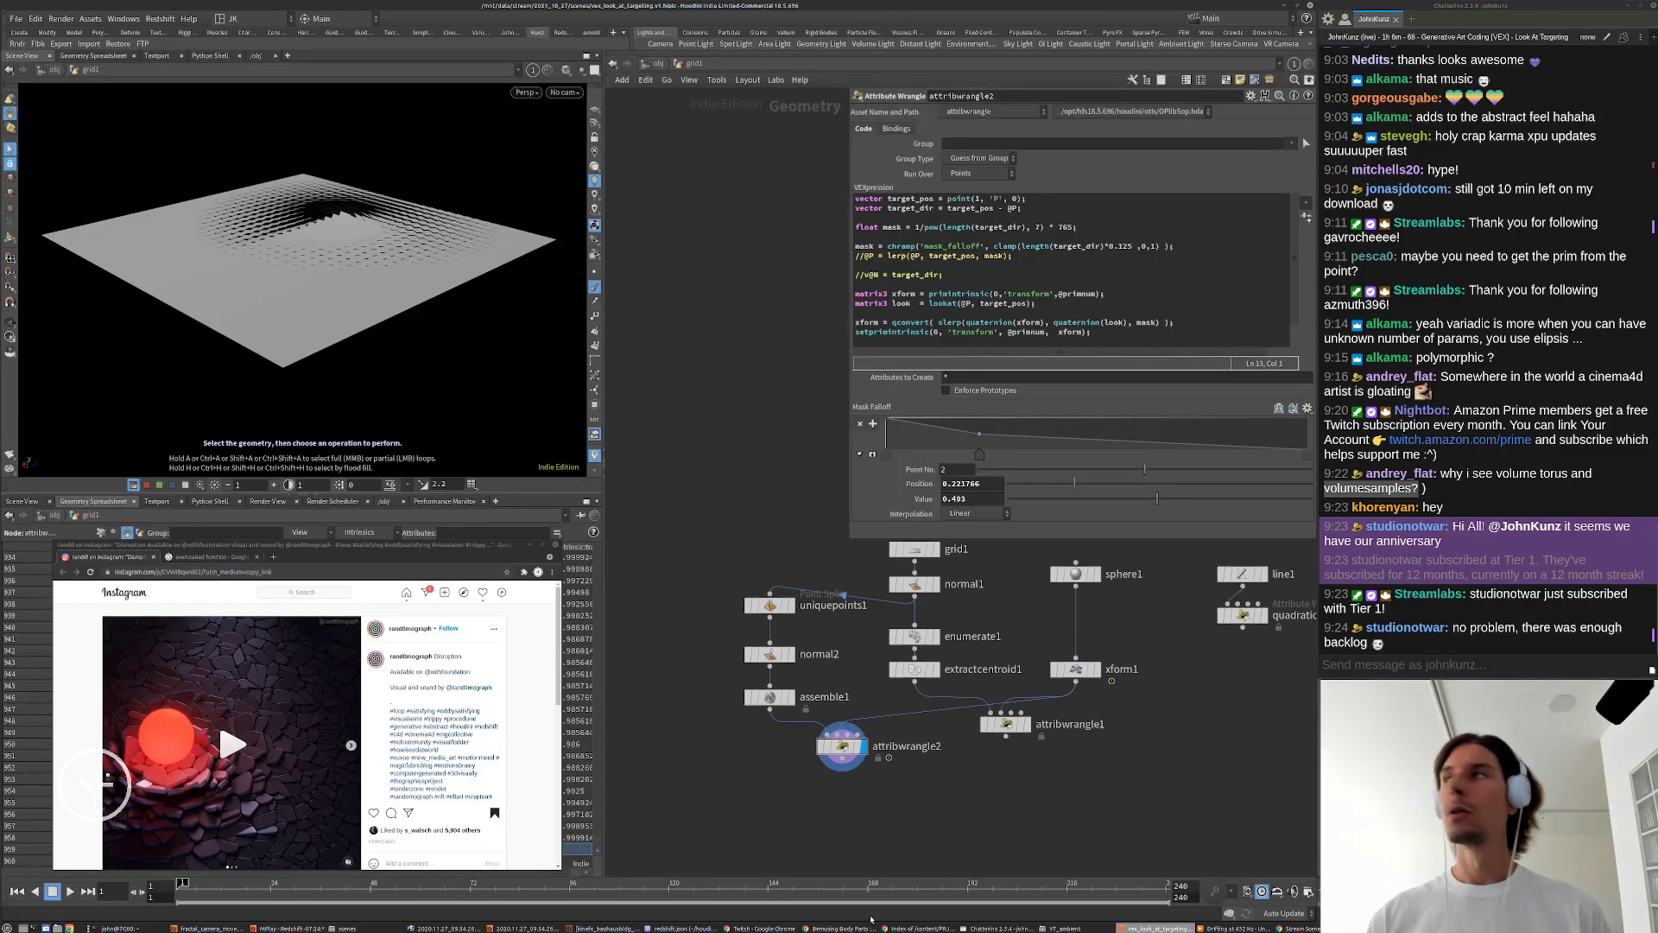
Step: Check the lookat signatures in Chrome, then try set(0,1,0) as the up vector, testing and removing an extra fourth argument
left_click(762, 928)
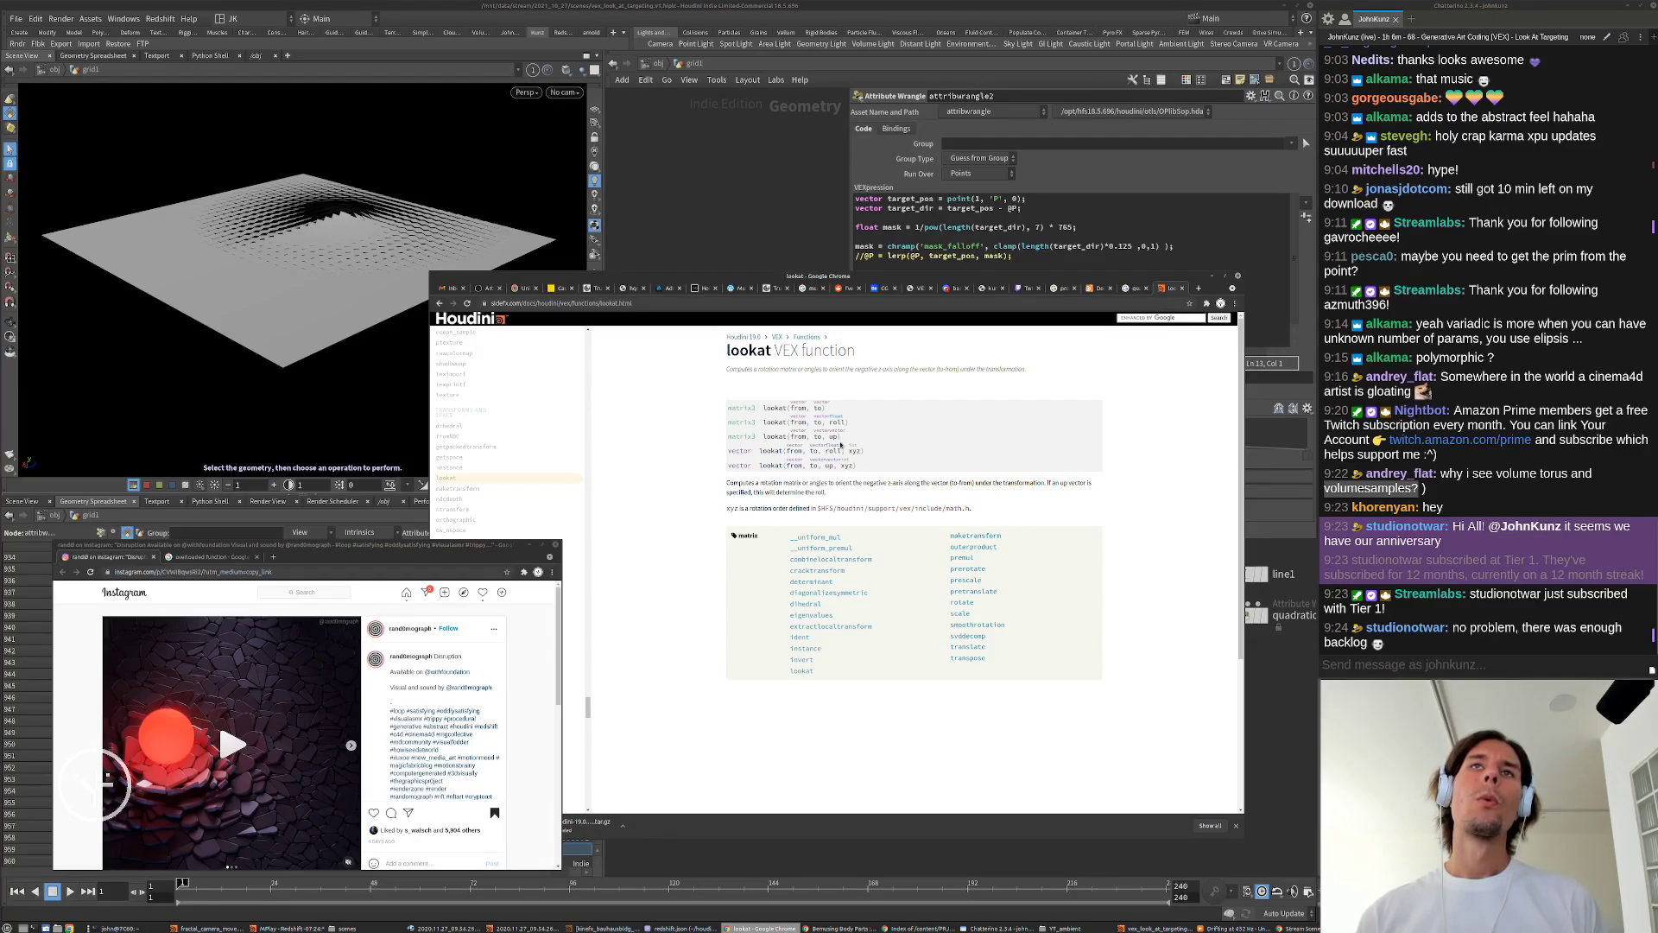
left_click(769, 223)
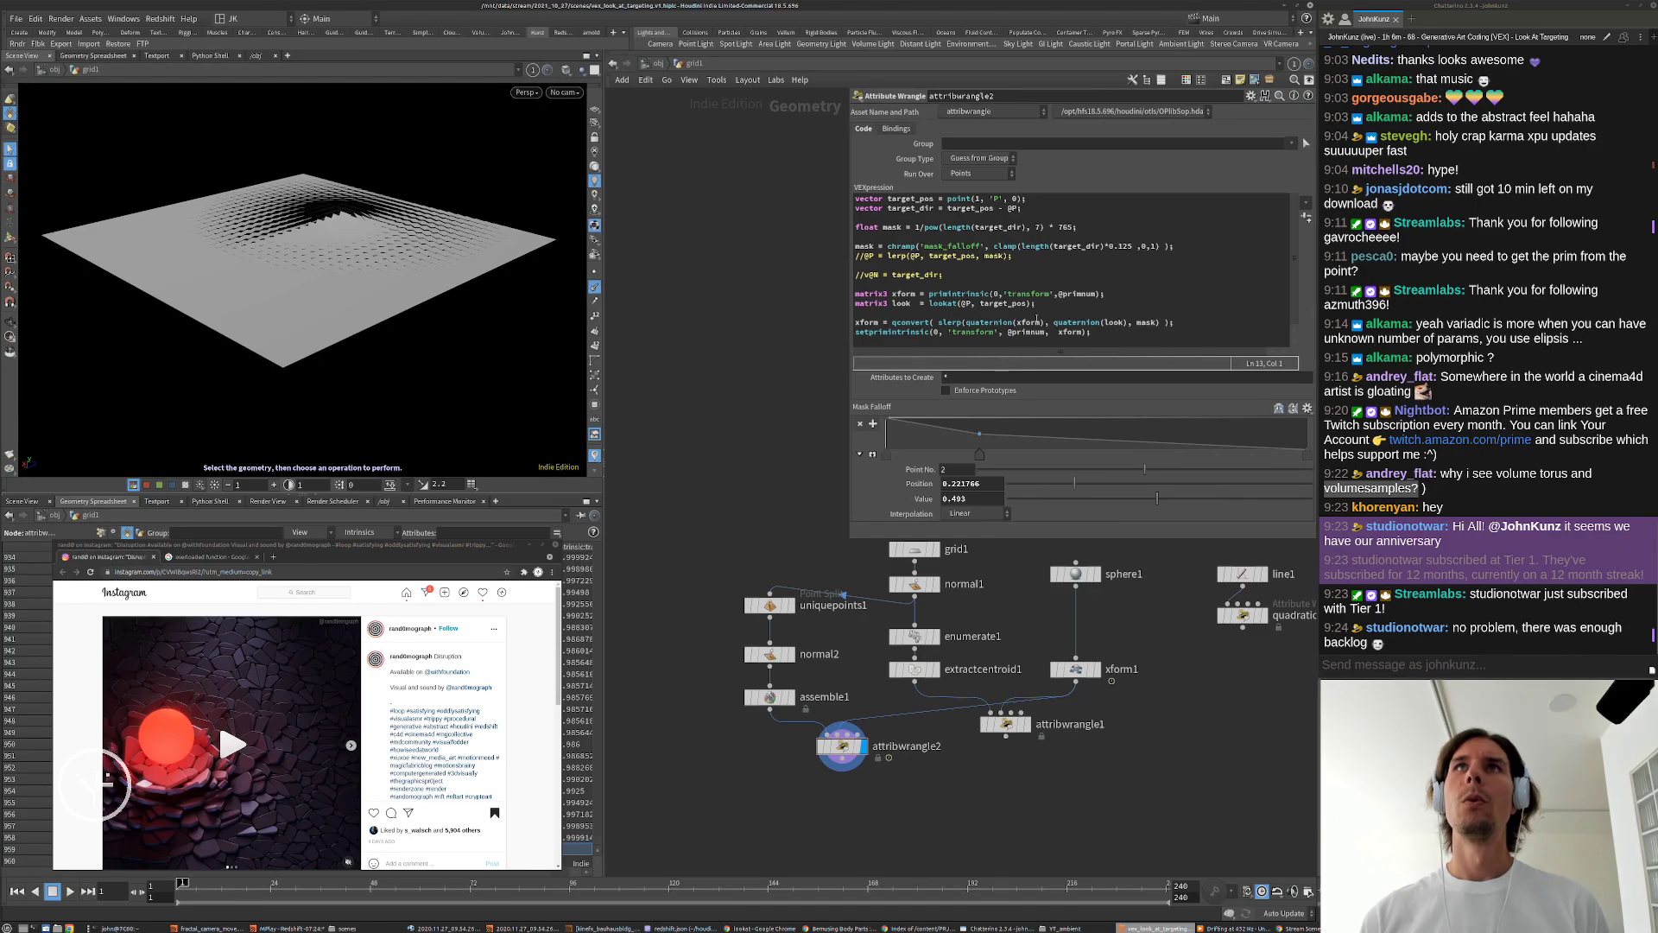
left_click(1028, 304)
type(", se")
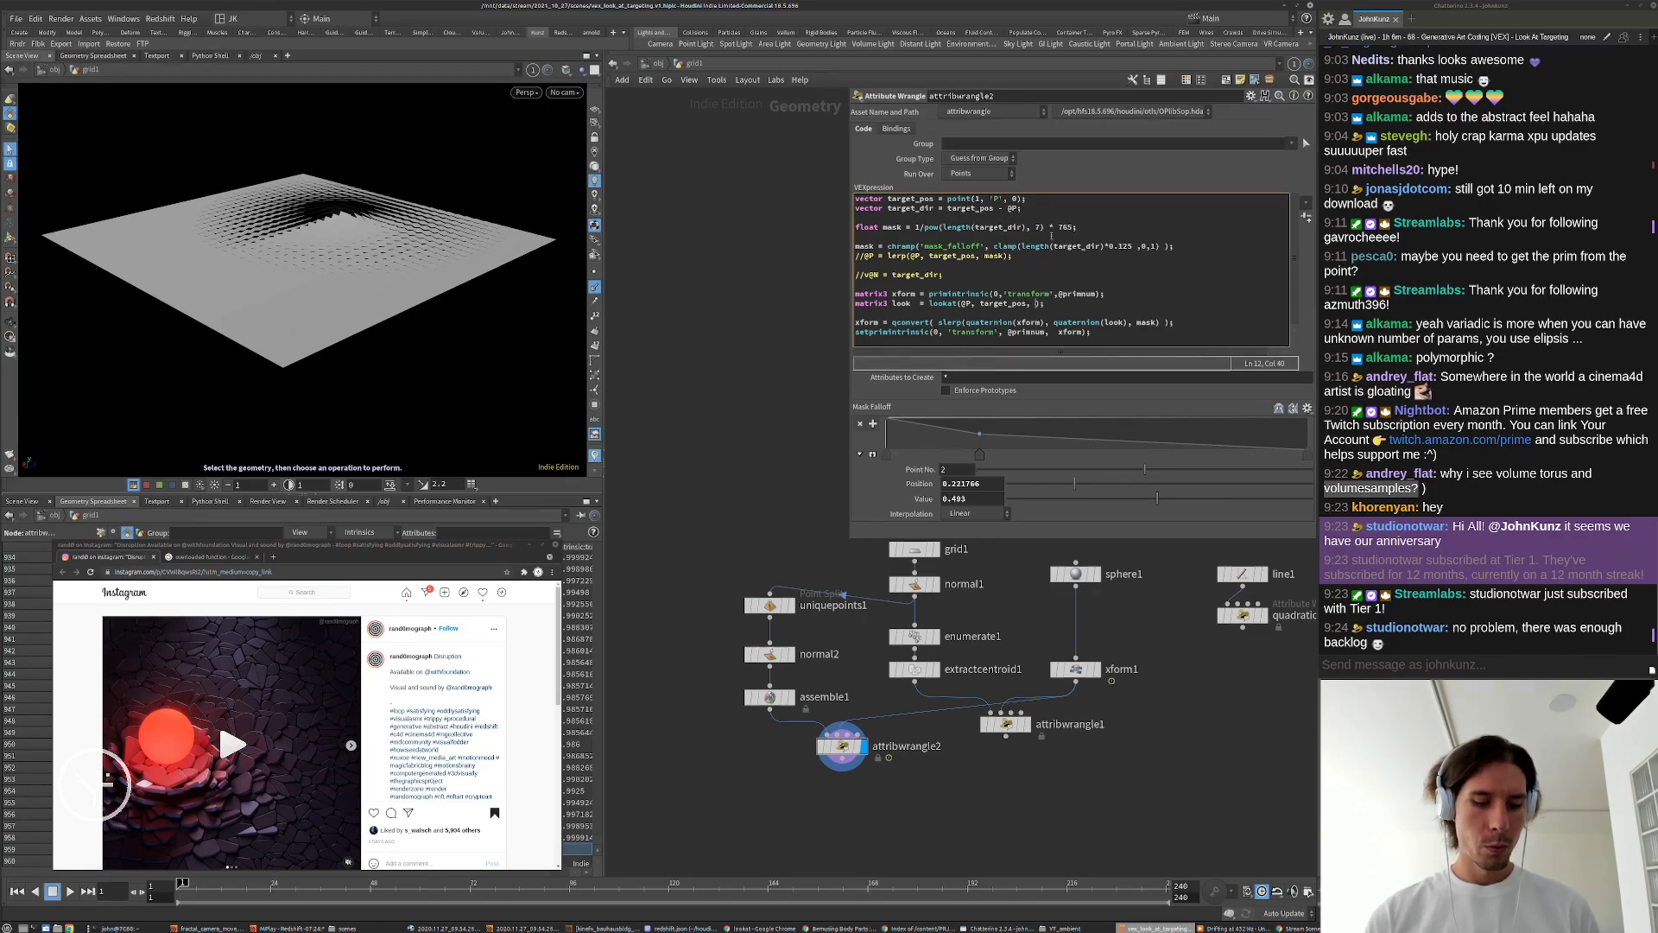
type("t(0,1")
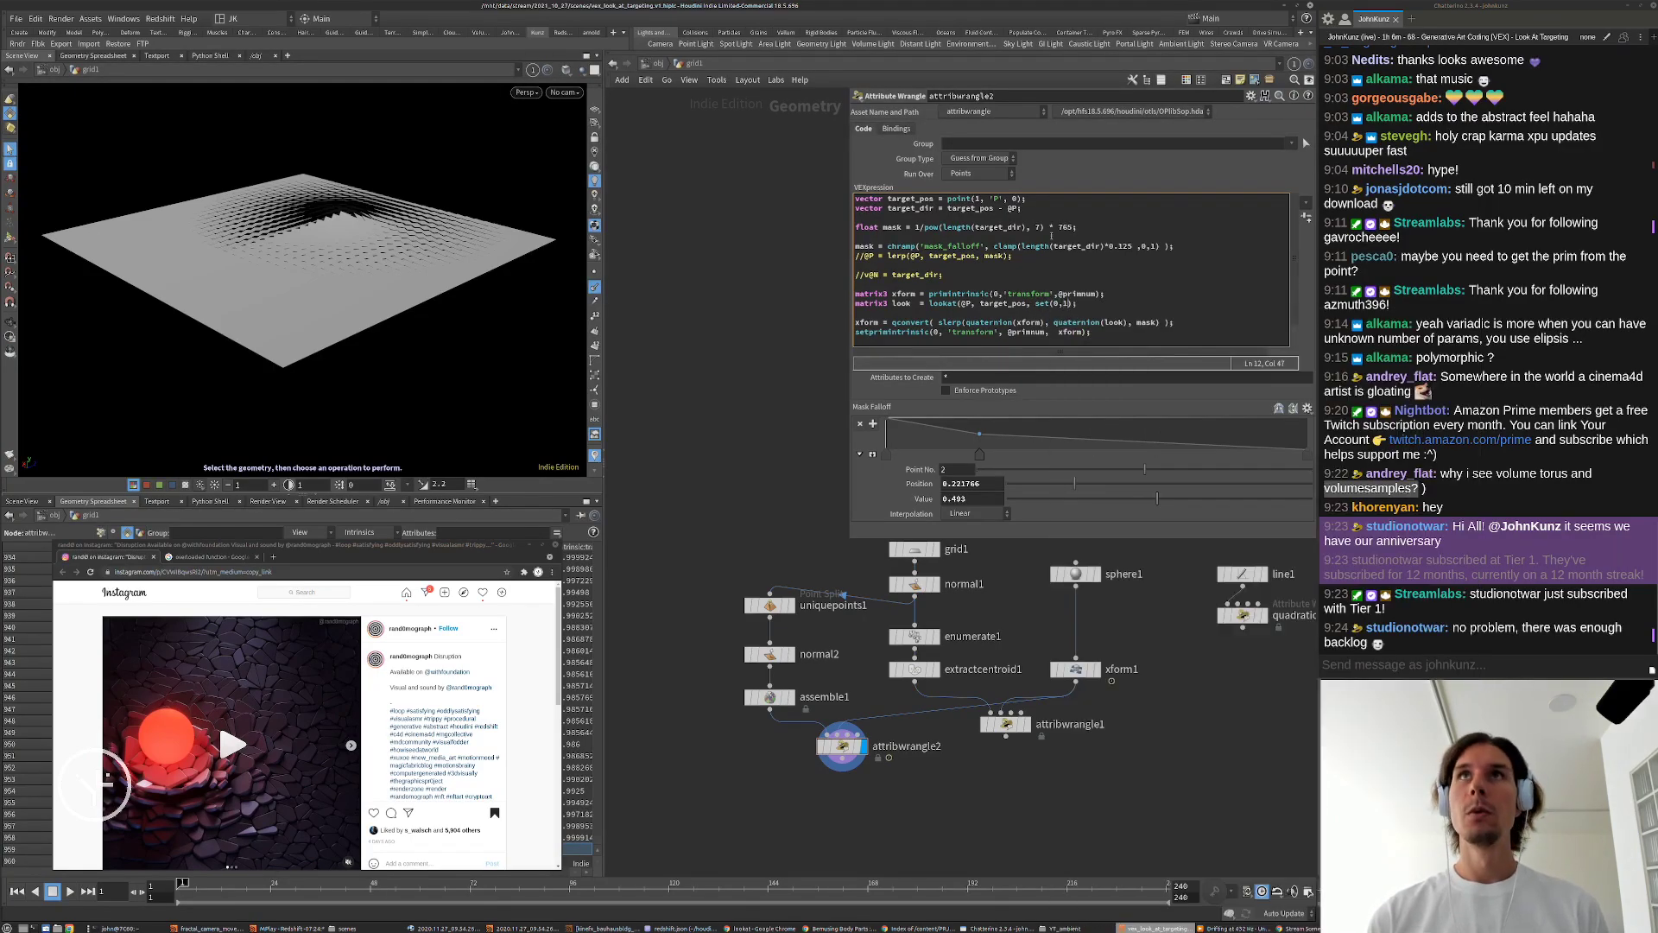
type(",0), 0")
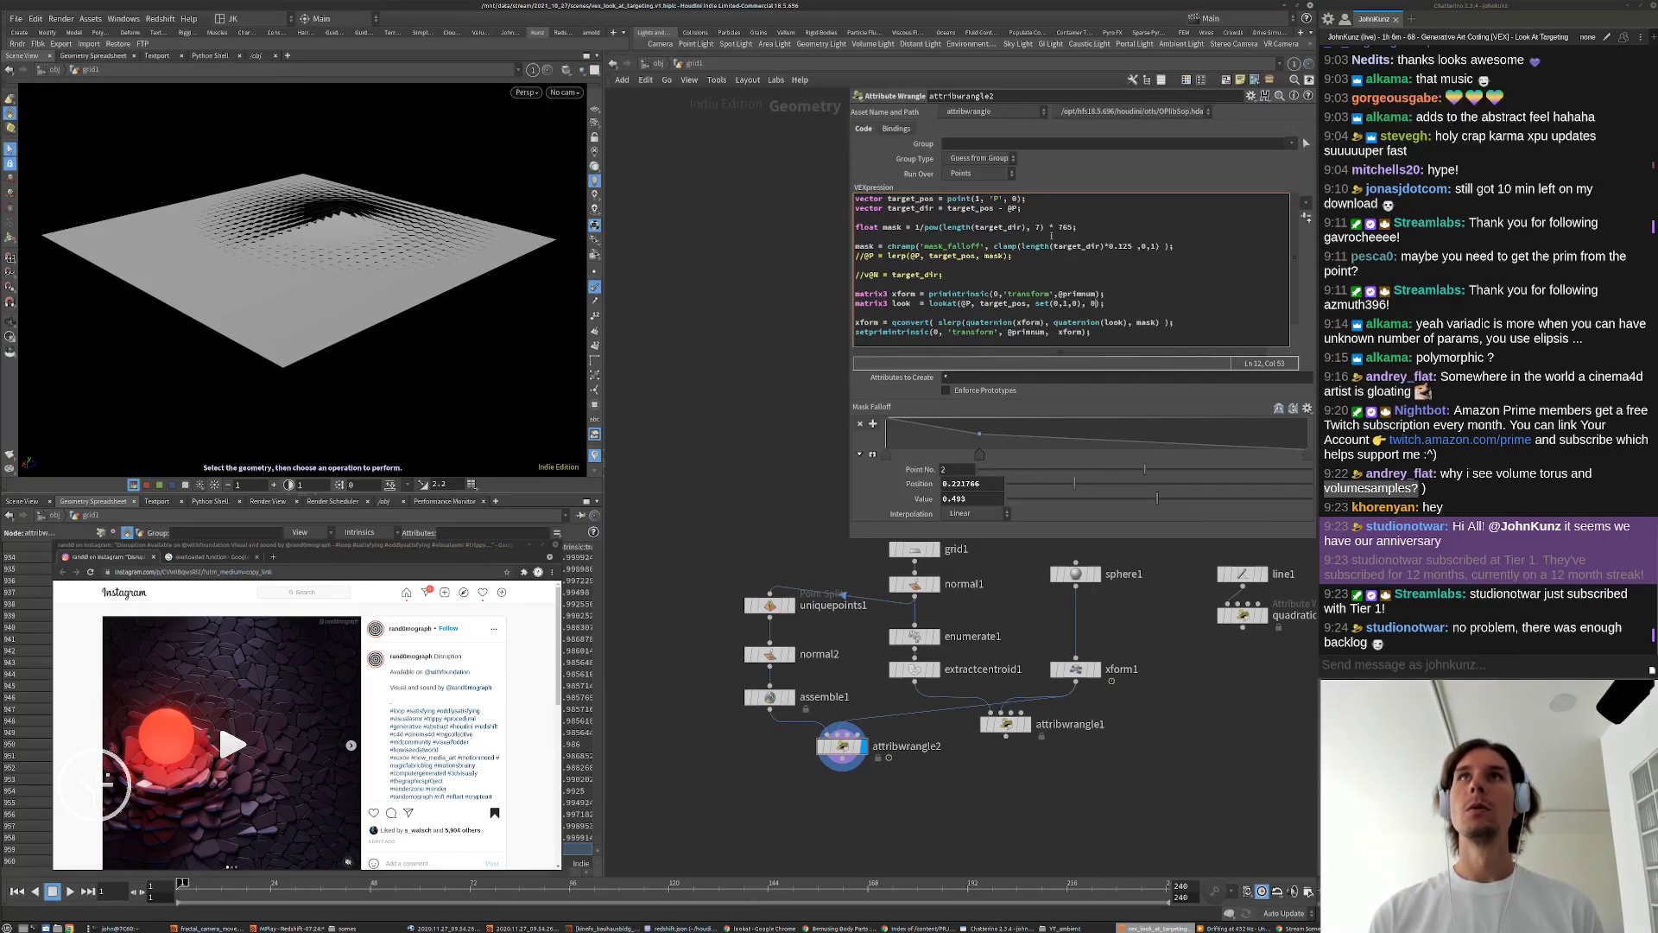
key("ctrl+Return")
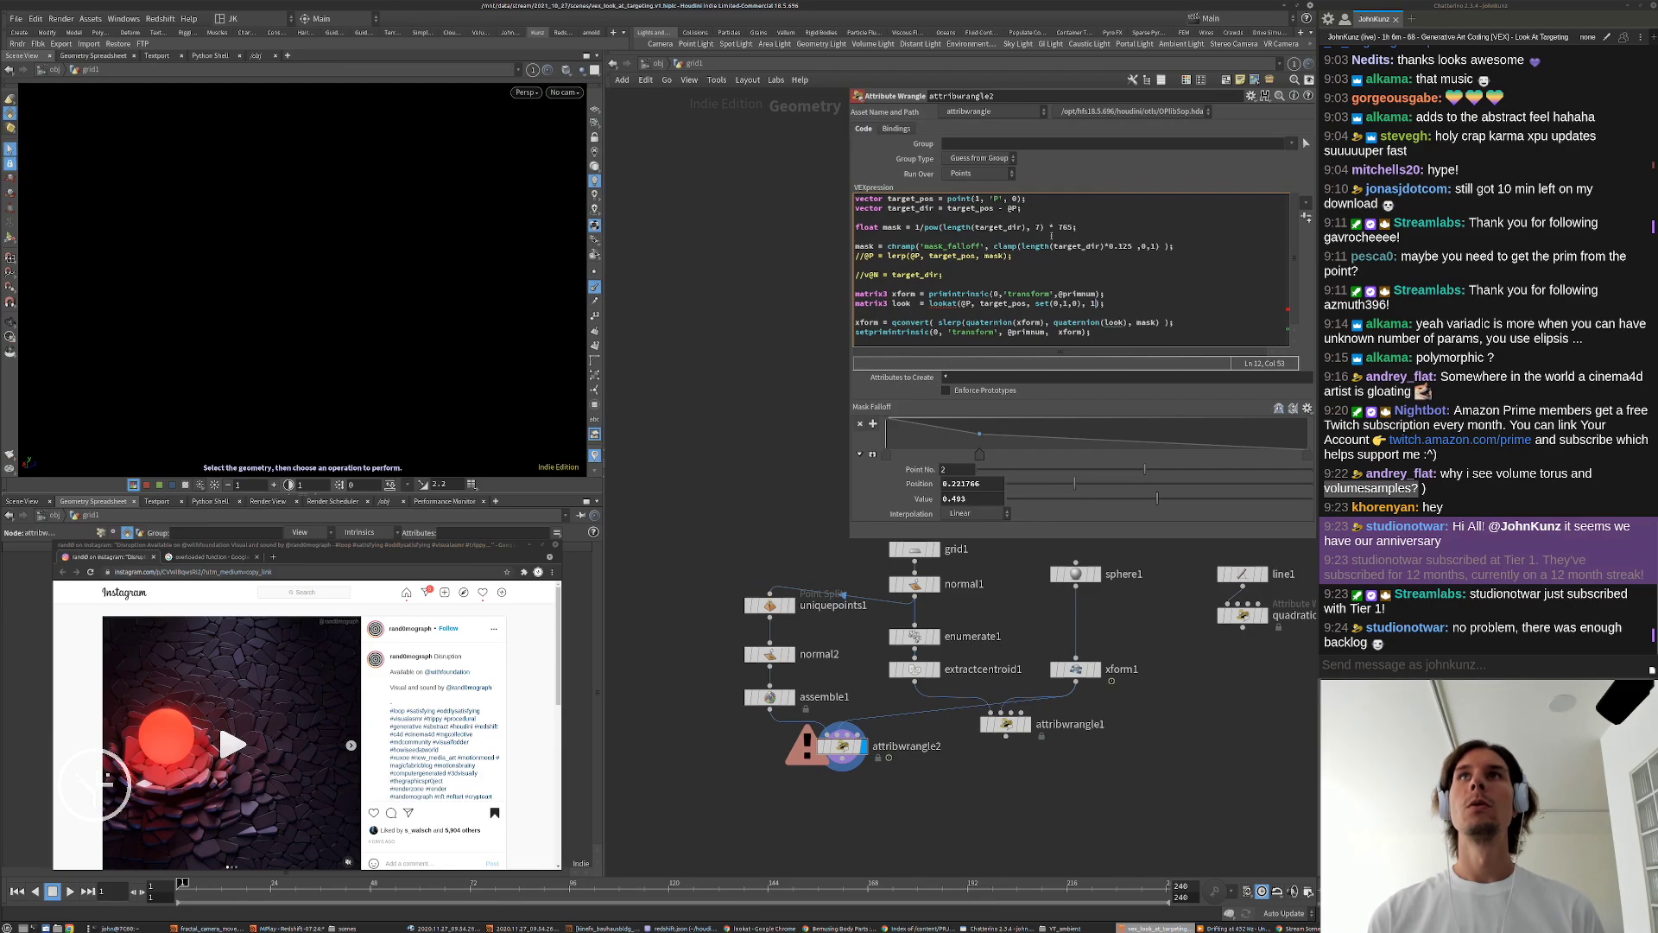
key("BackSpace")
key("ctrl+Return")
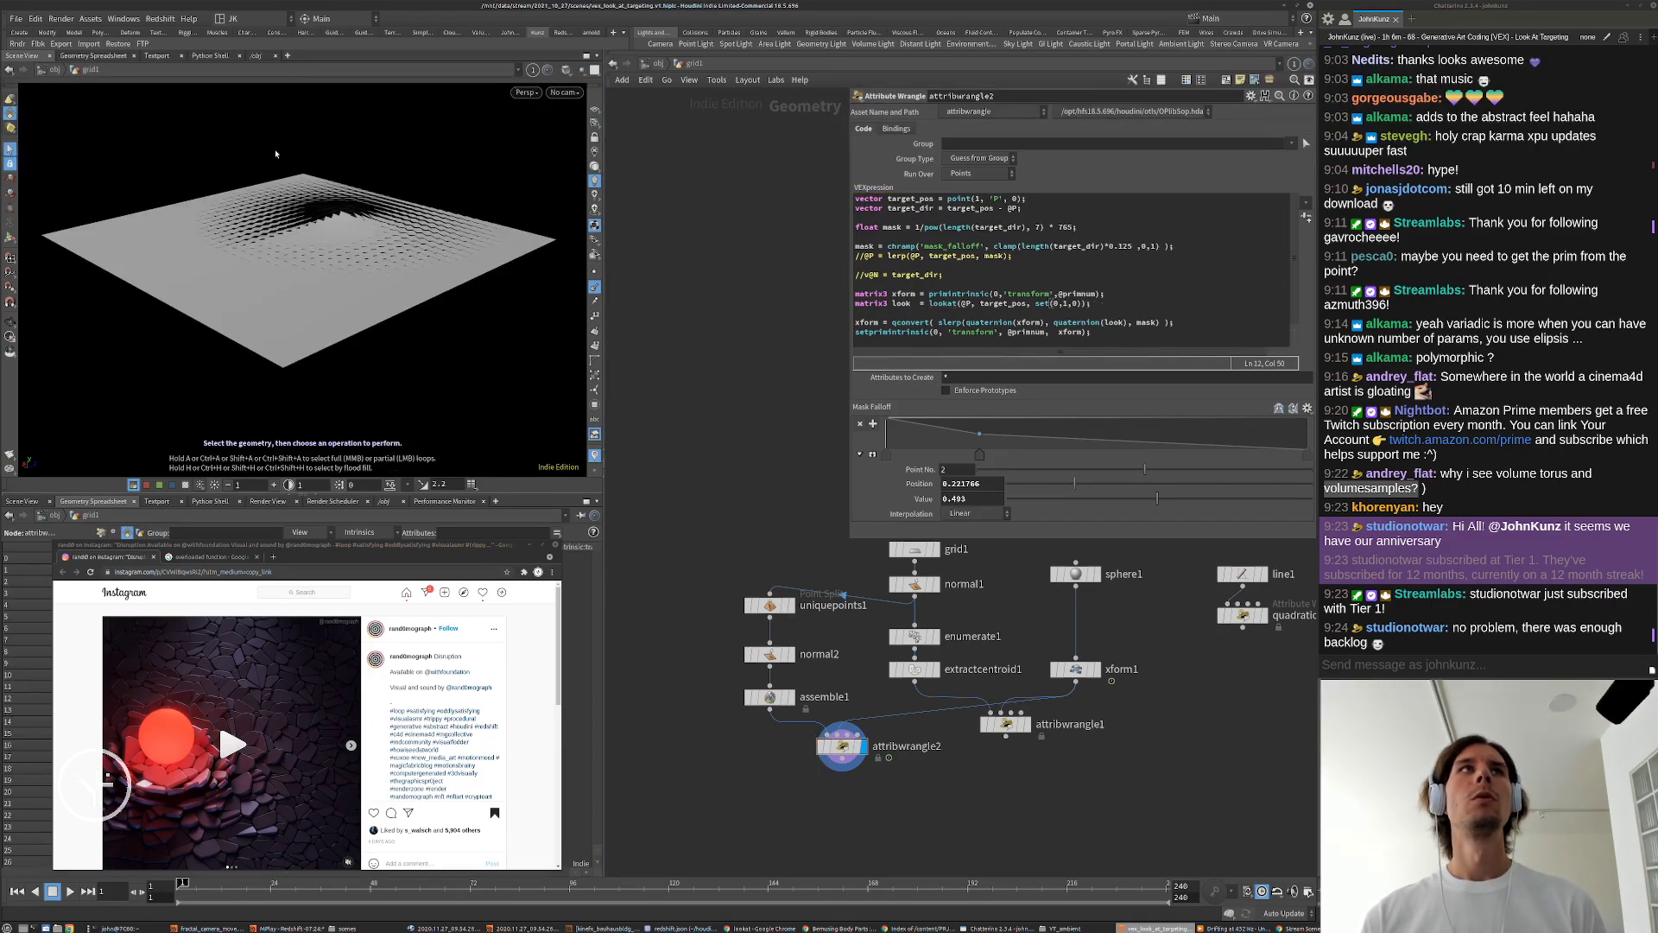
left_click_drag(278, 156, 304, 227, "alt")
scroll(304, 227, "up", 3)
Step: Try set(0,0,1) as the lookat up vector and play back the animation to inspect the tiles
left_click(1065, 303)
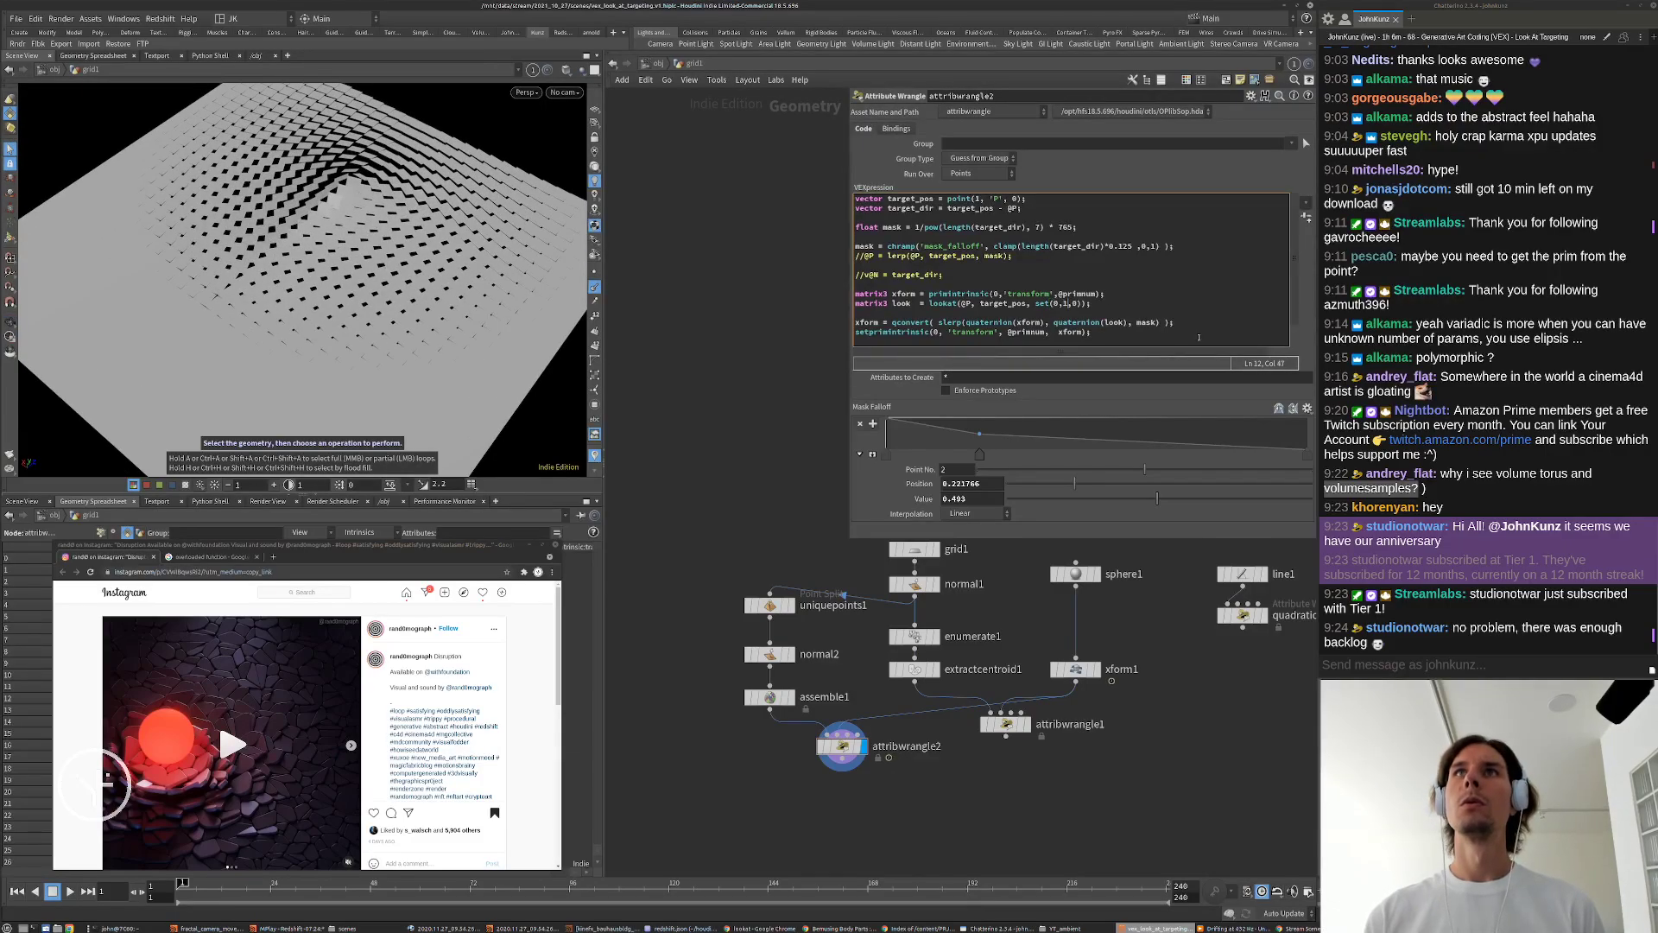
type("0,")
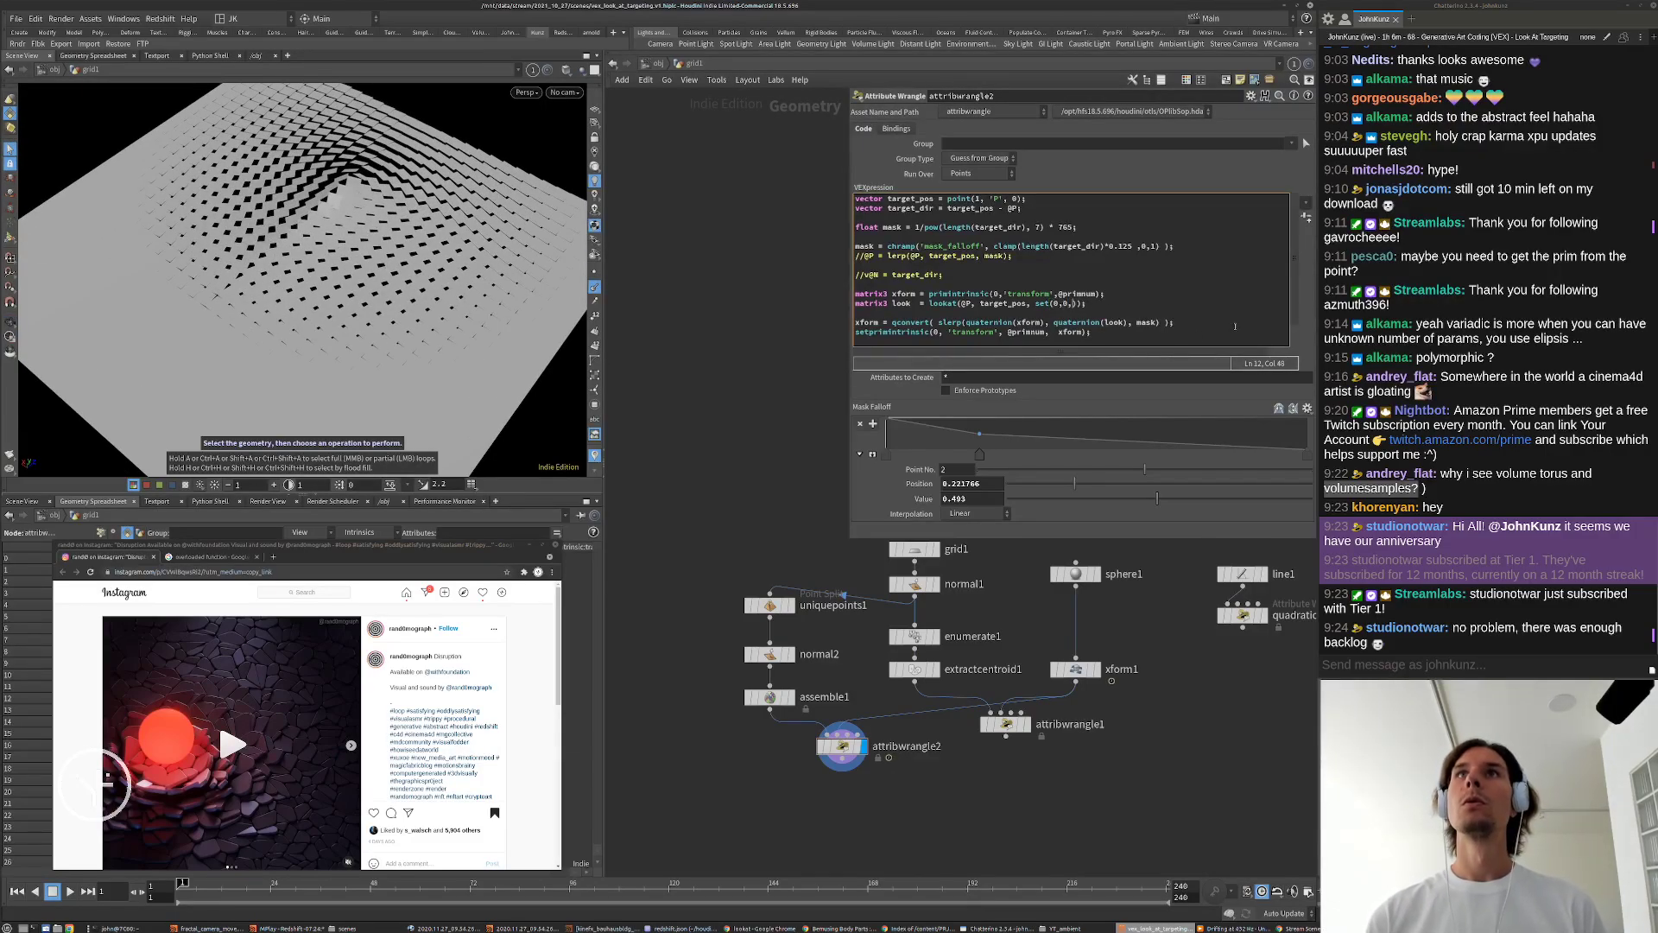
type("1")
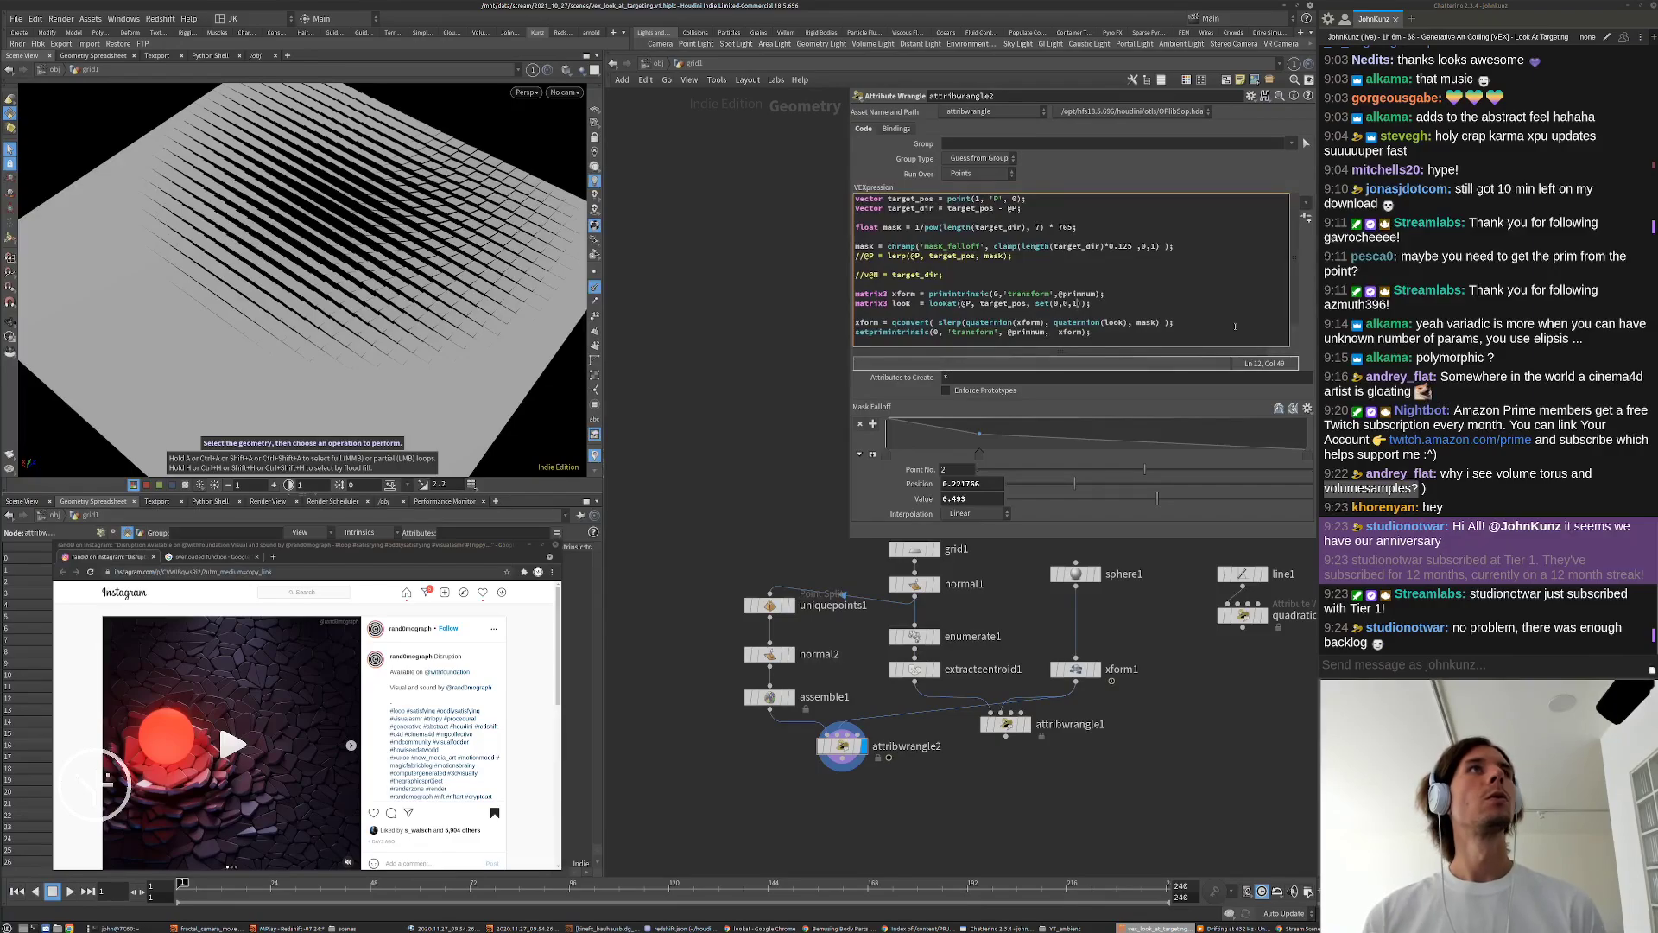
key("Up")
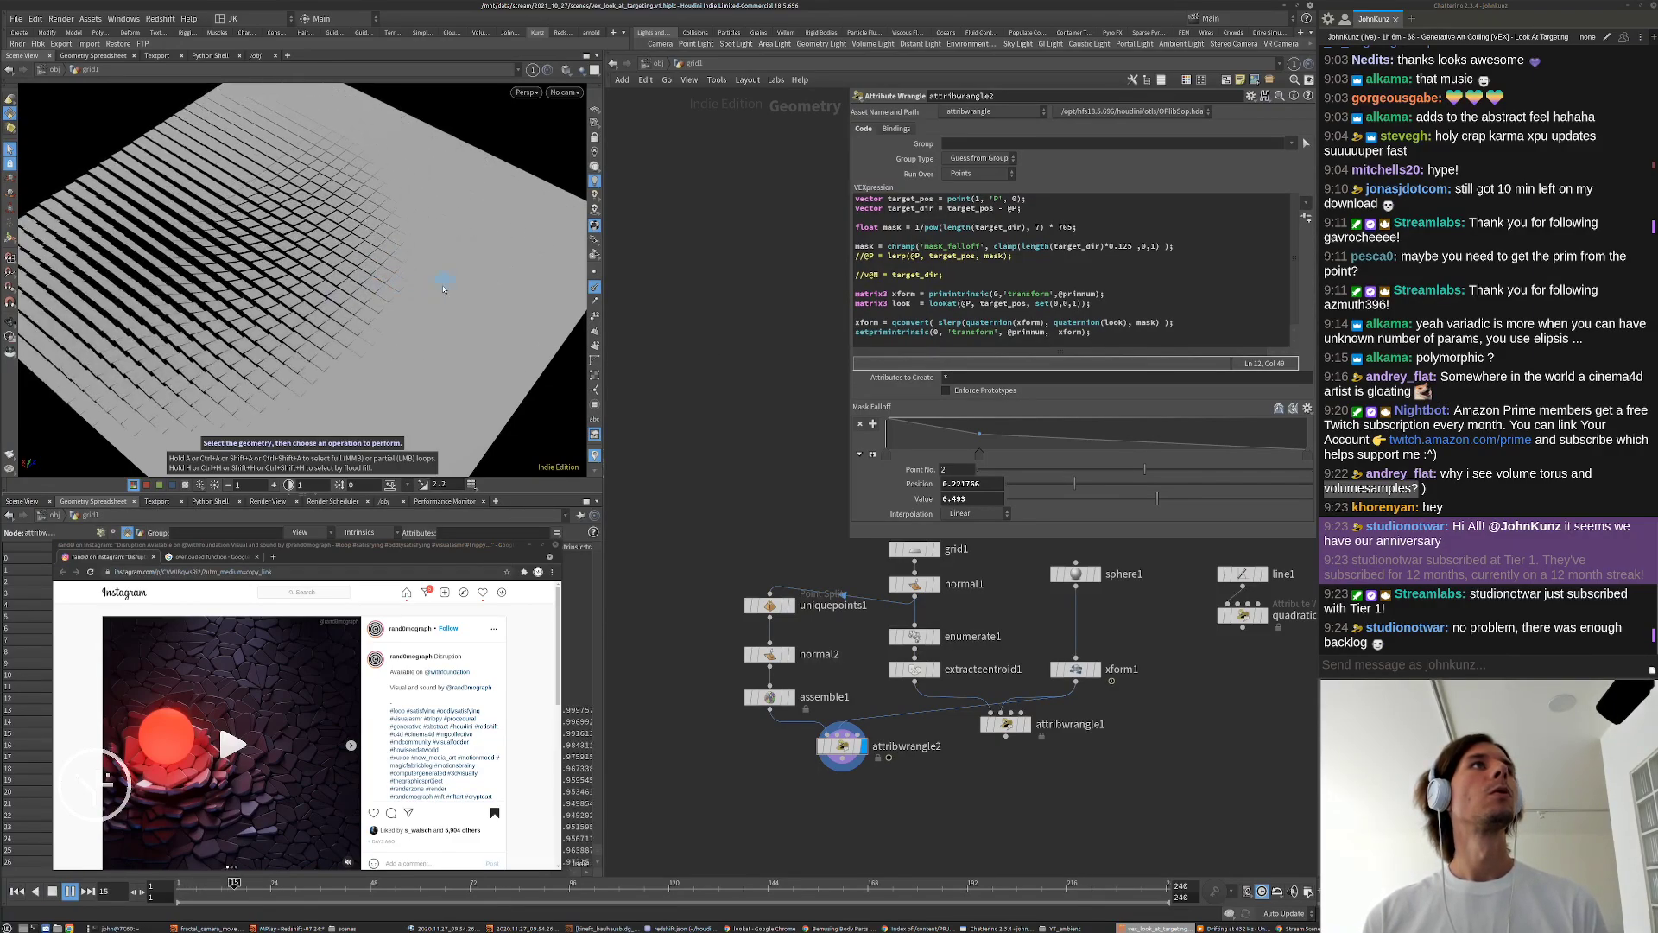
key("Up")
left_click_drag(463, 291, 441, 346, "alt")
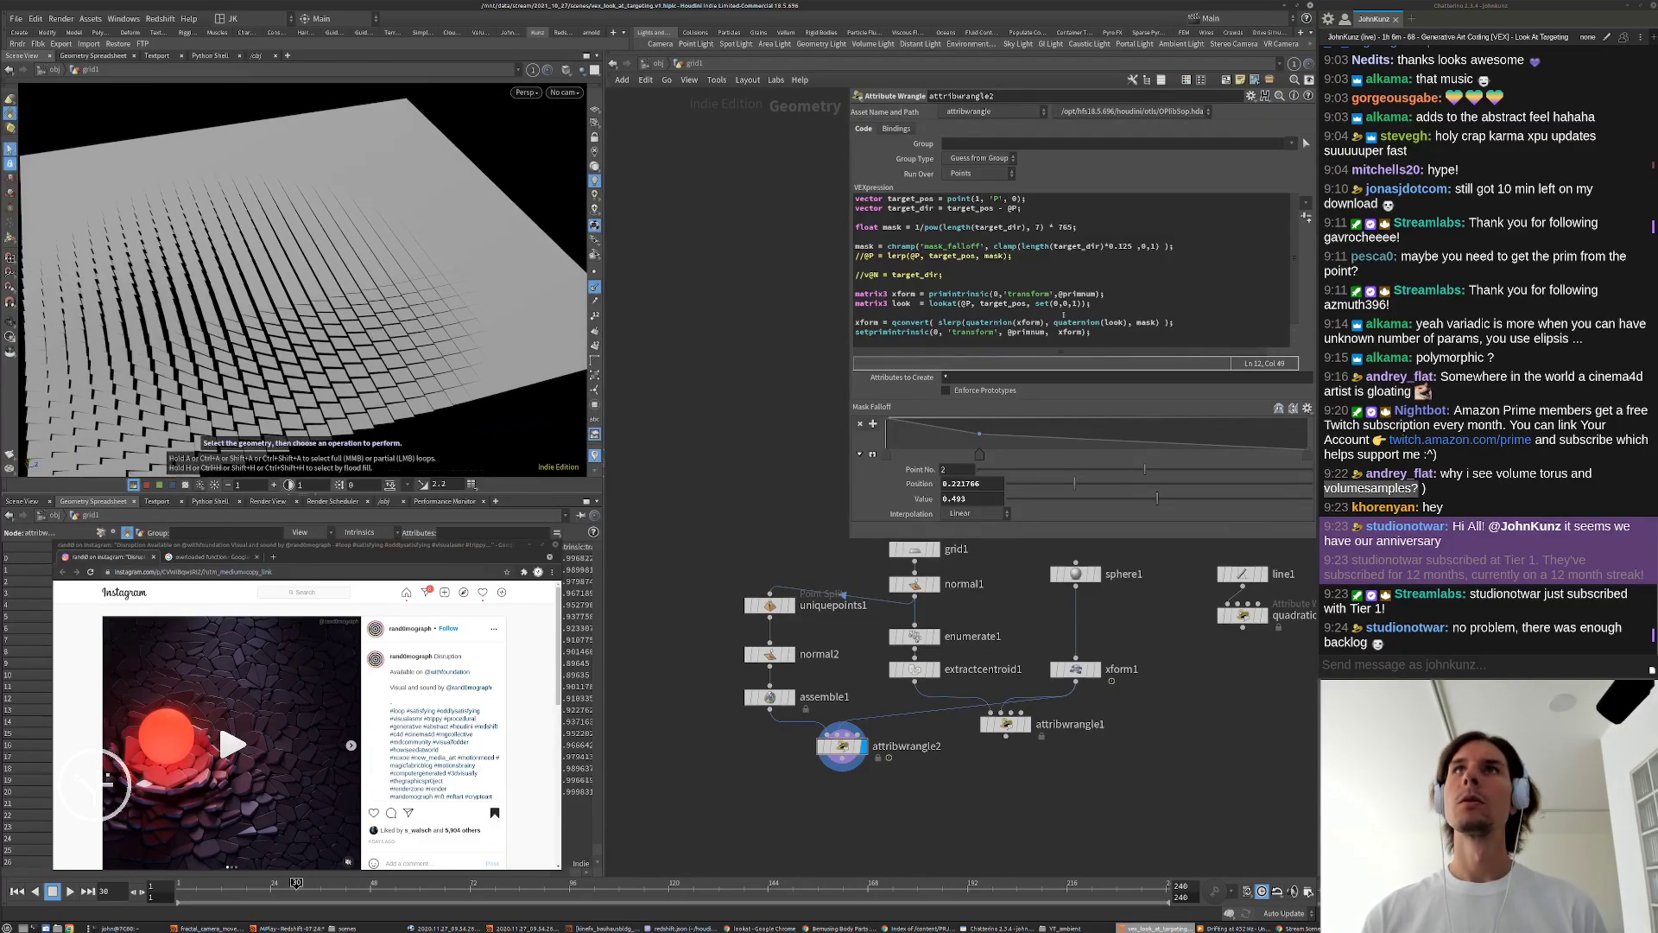
Step: Remove the up vector from lookat, replace its @P argument with @N, and apply the code
left_click_drag(1082, 305, 1030, 304)
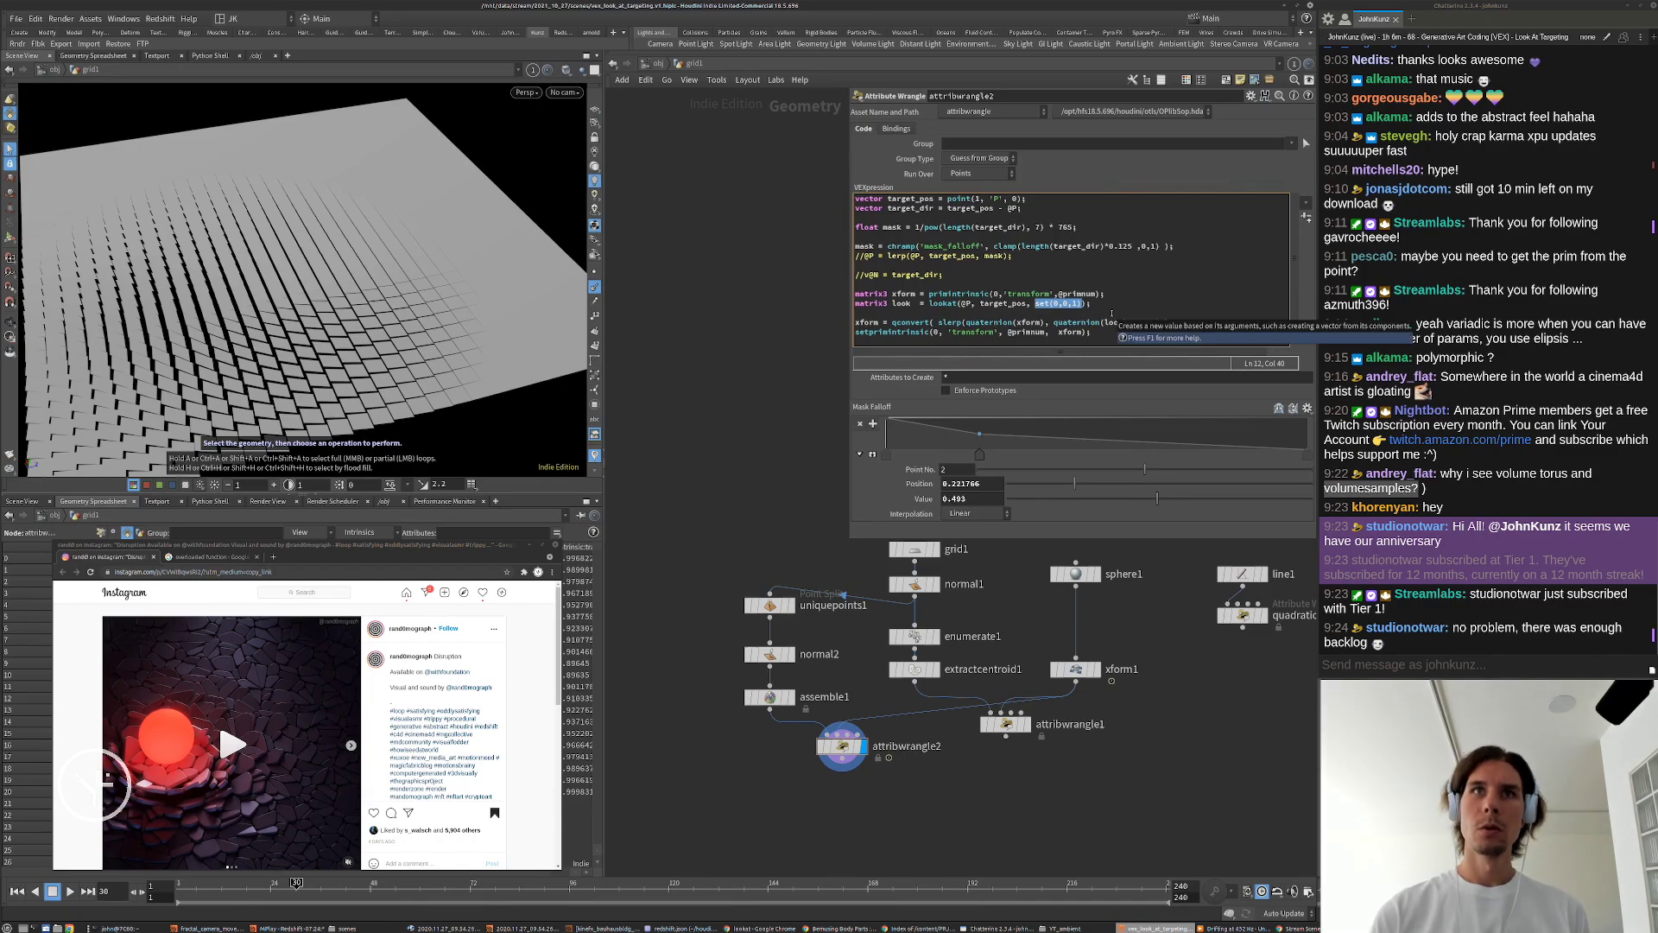
key("BackSpace")
key("BackSpace")
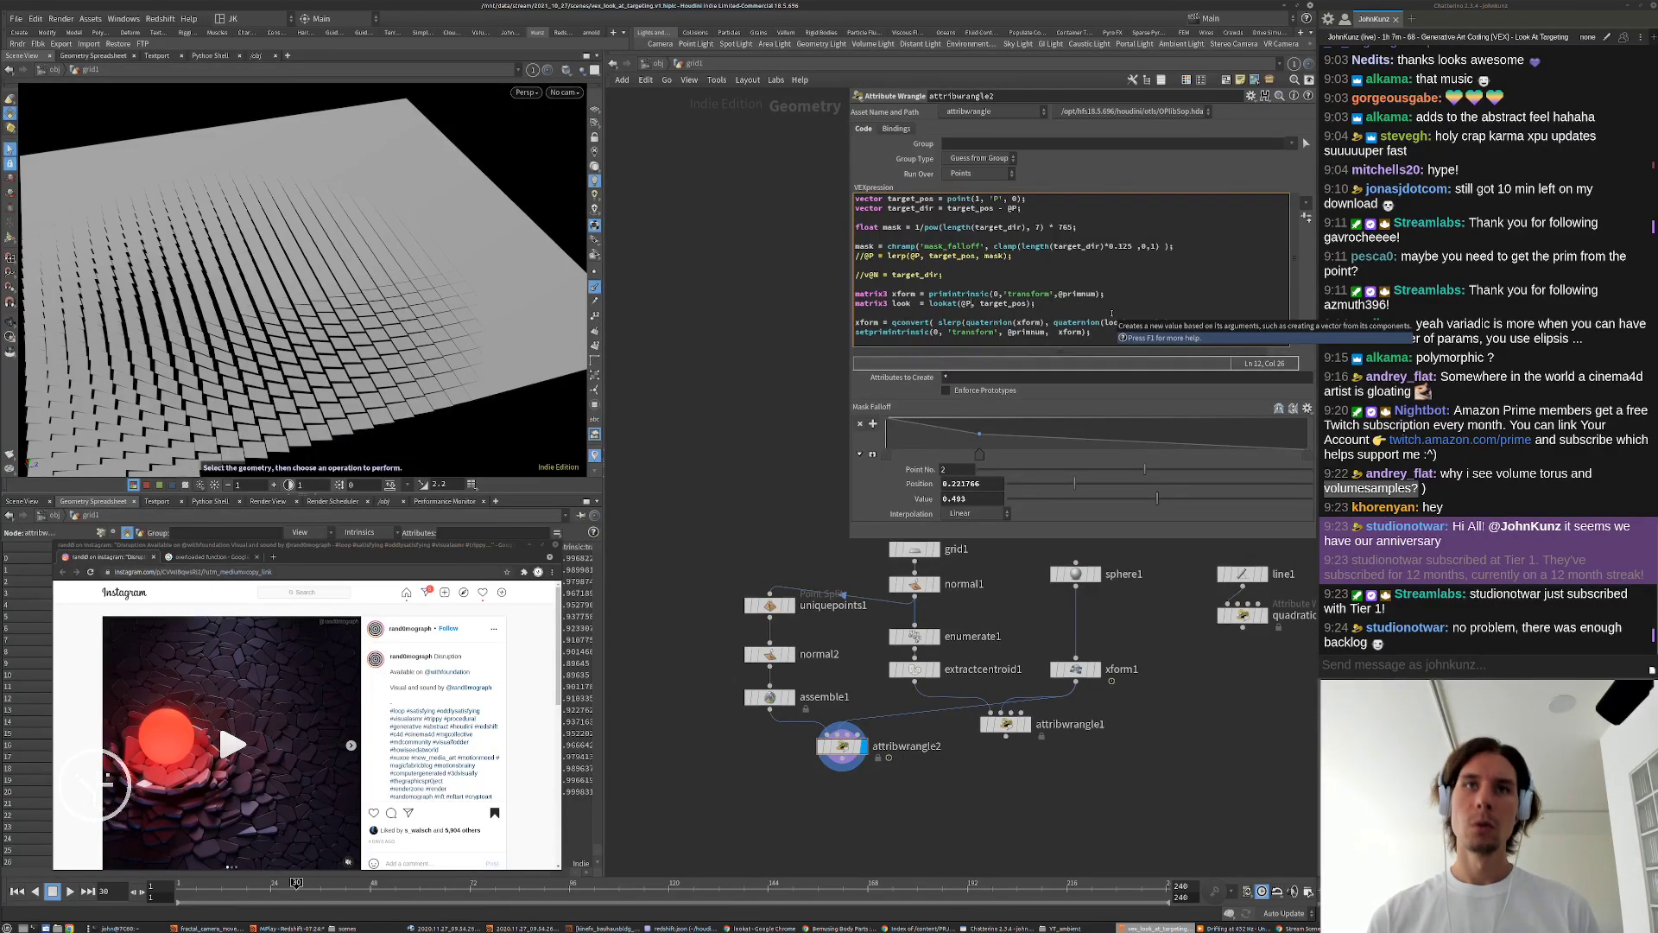
key("BackSpace")
type("N")
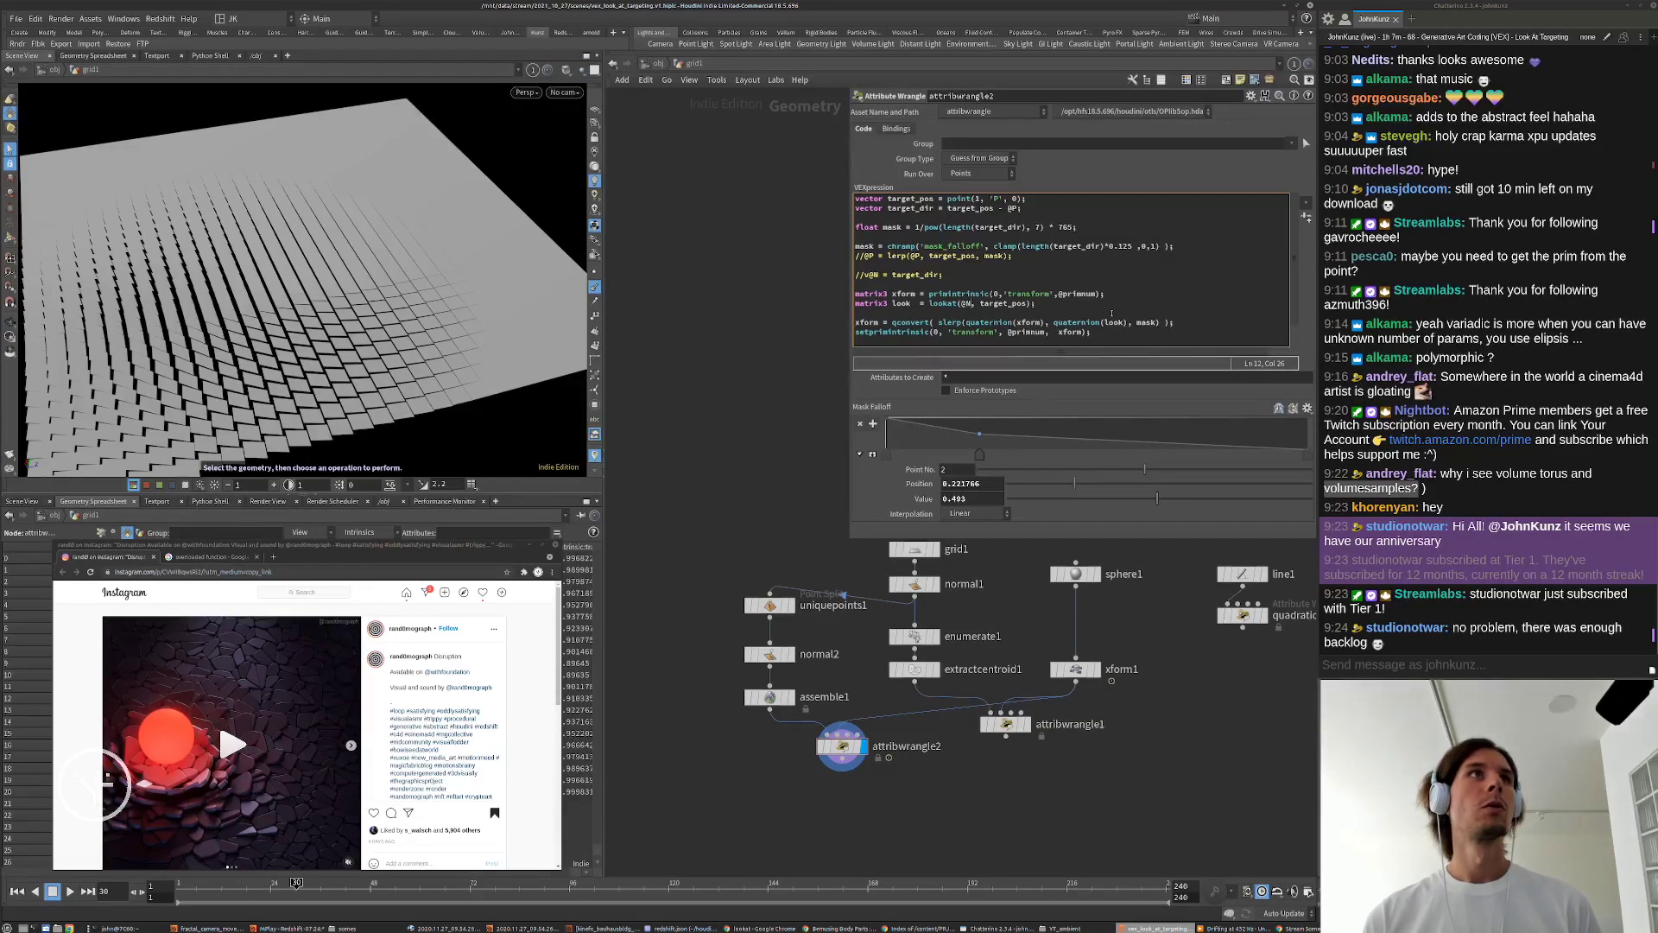
key("ctrl+Return")
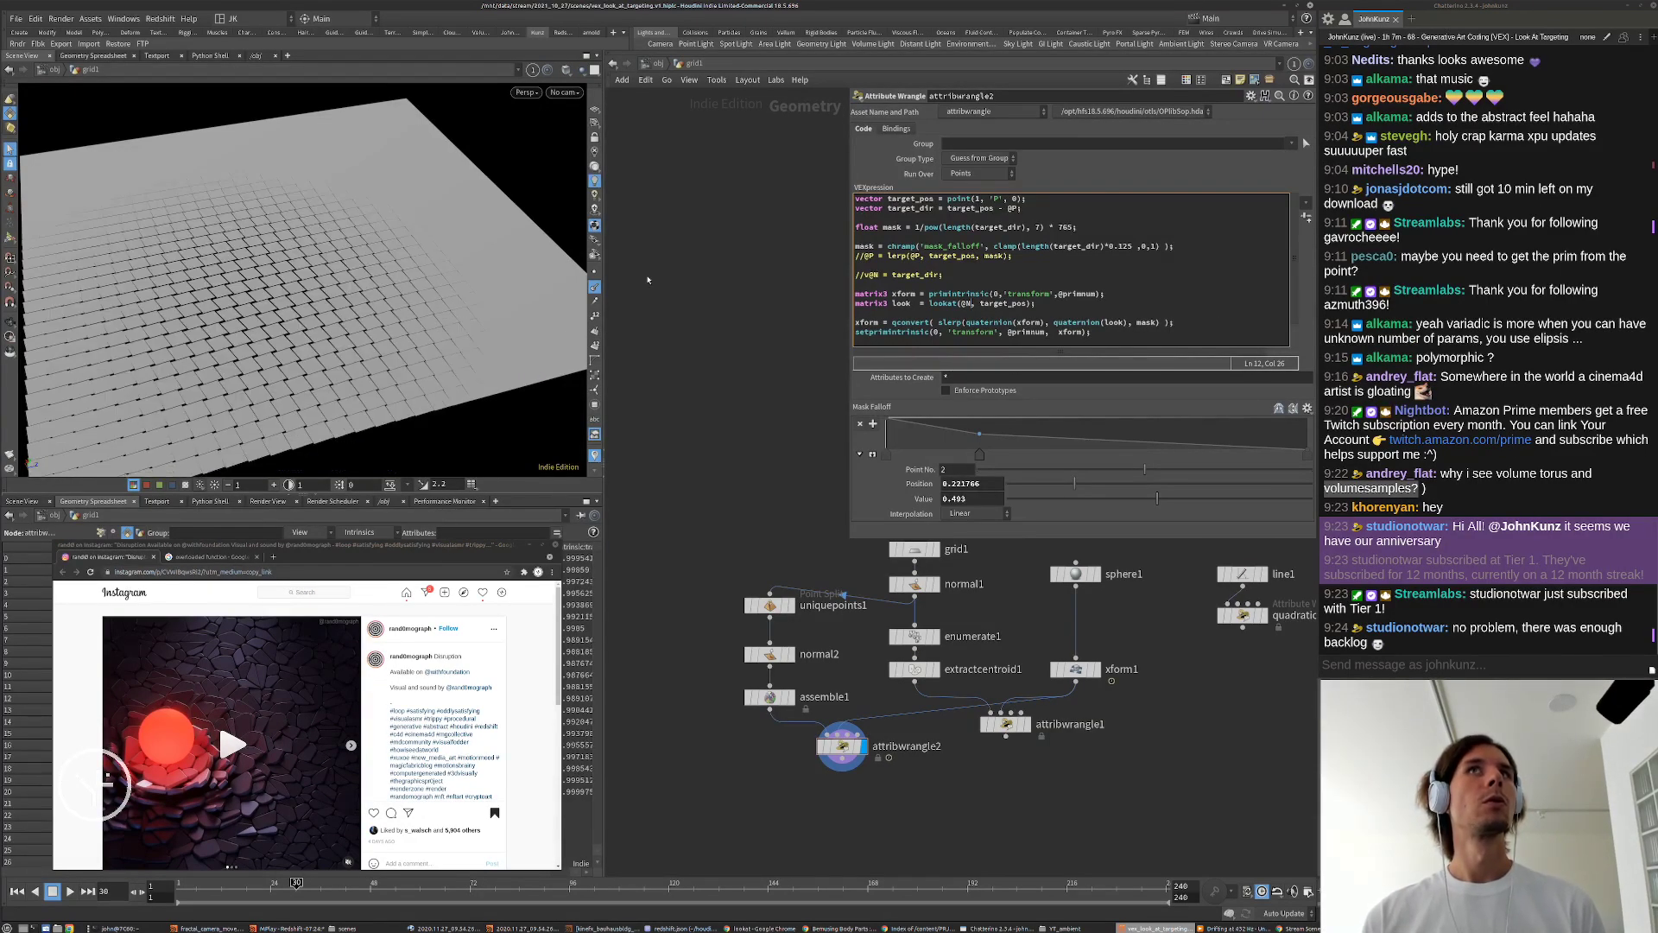
Step: Play back the animation and inspect the tile orientations up close from several angles
left_click_drag(268, 332, 350, 354, "alt")
key("Up")
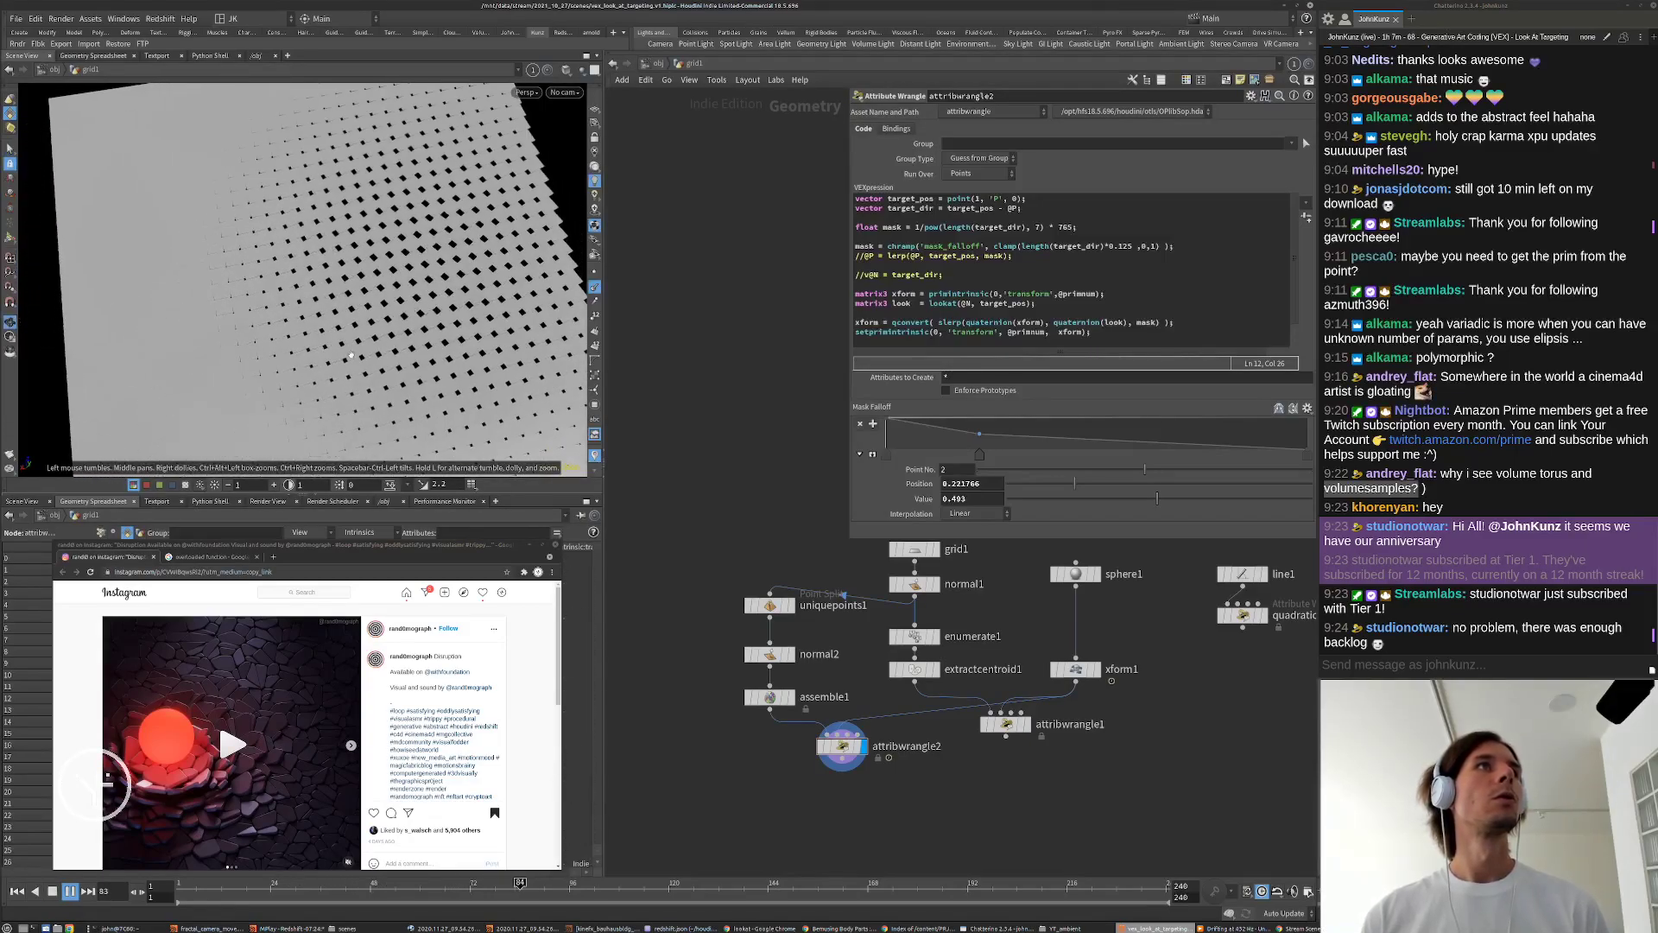
right_click_drag(350, 354, 389, 350, "alt")
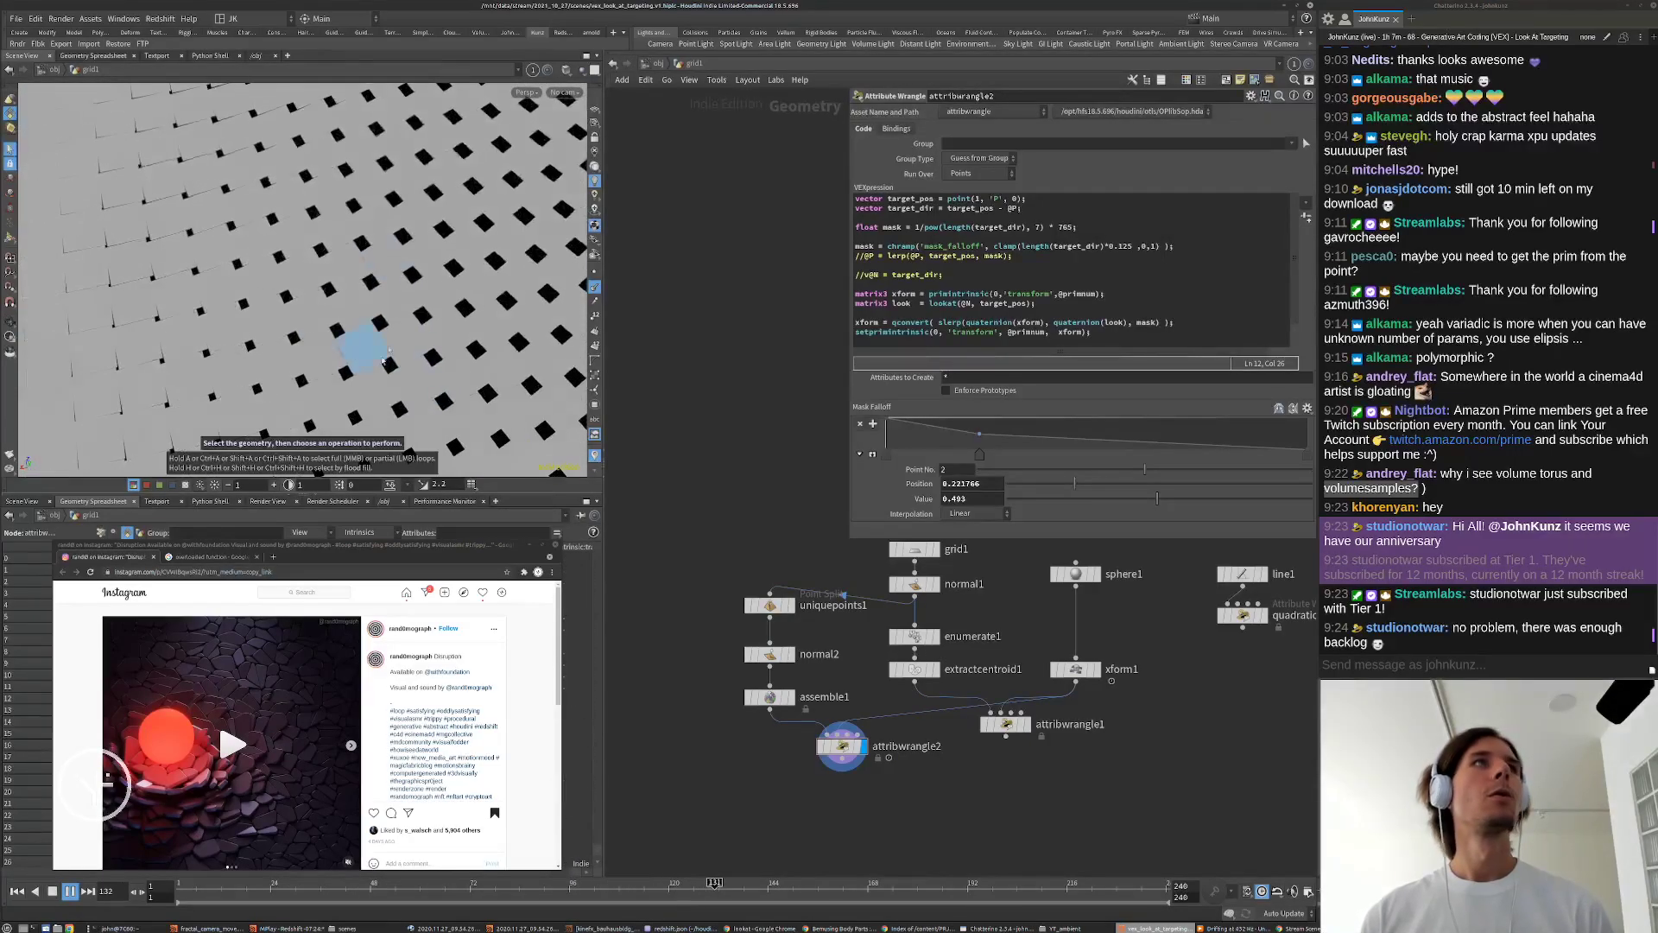
key("Up")
left_click_drag(397, 302, 483, 234, "alt")
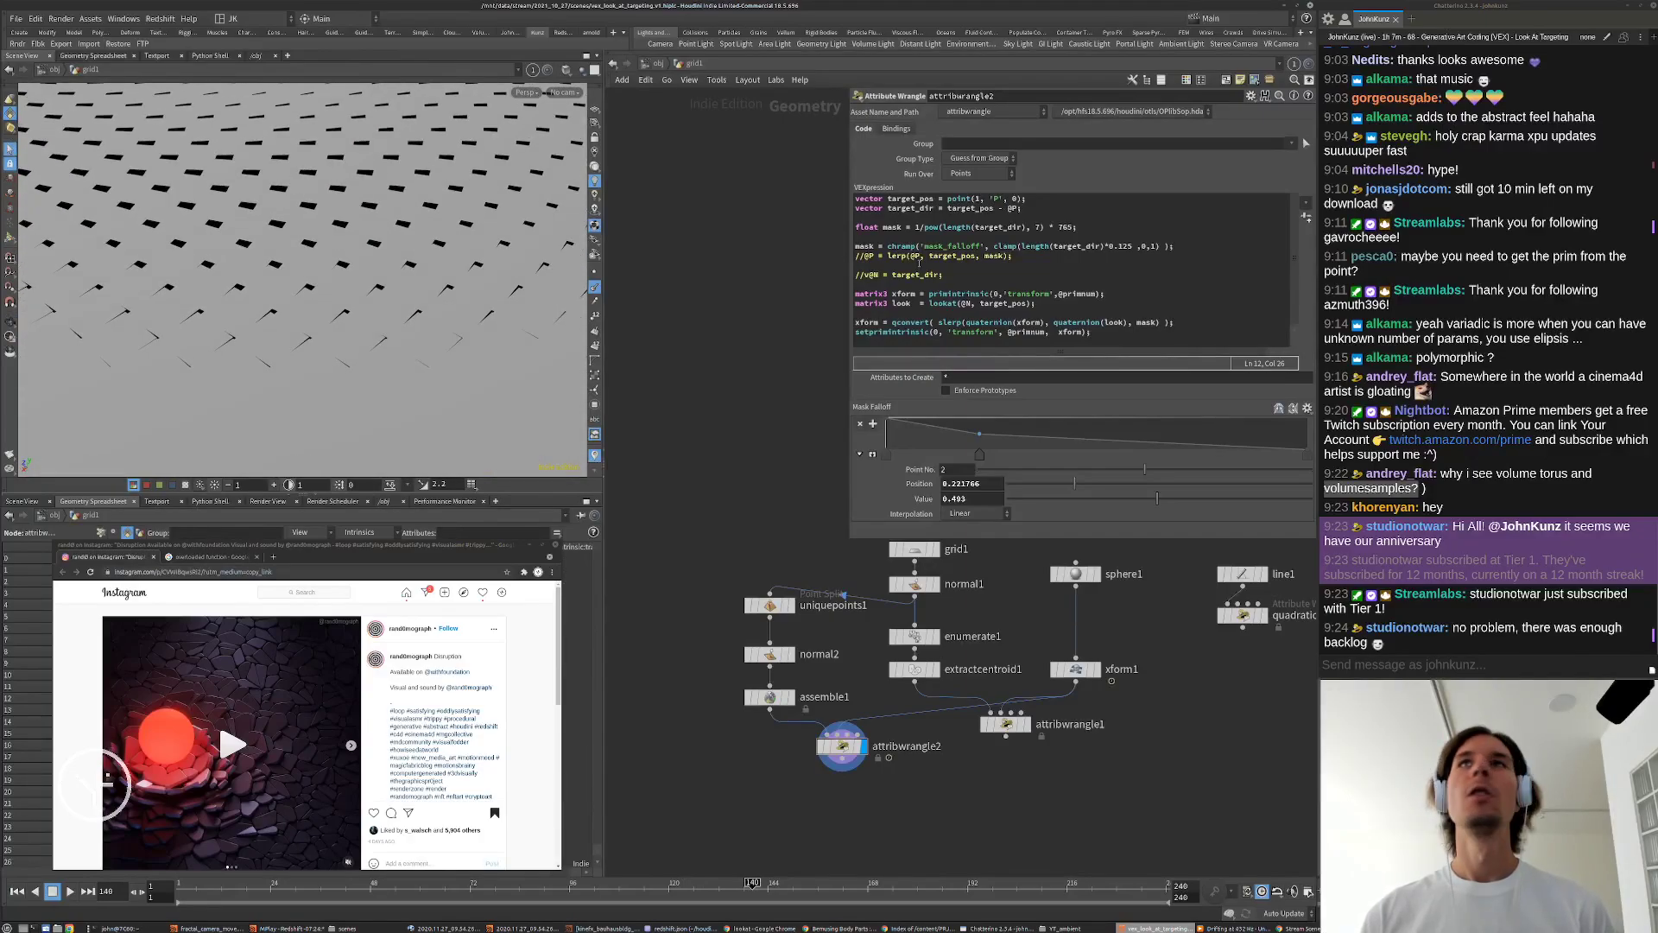
Step: Add set(0,1,0) as a third, up-vector argument to the lookat call in attribwrangle2
left_click(1025, 303)
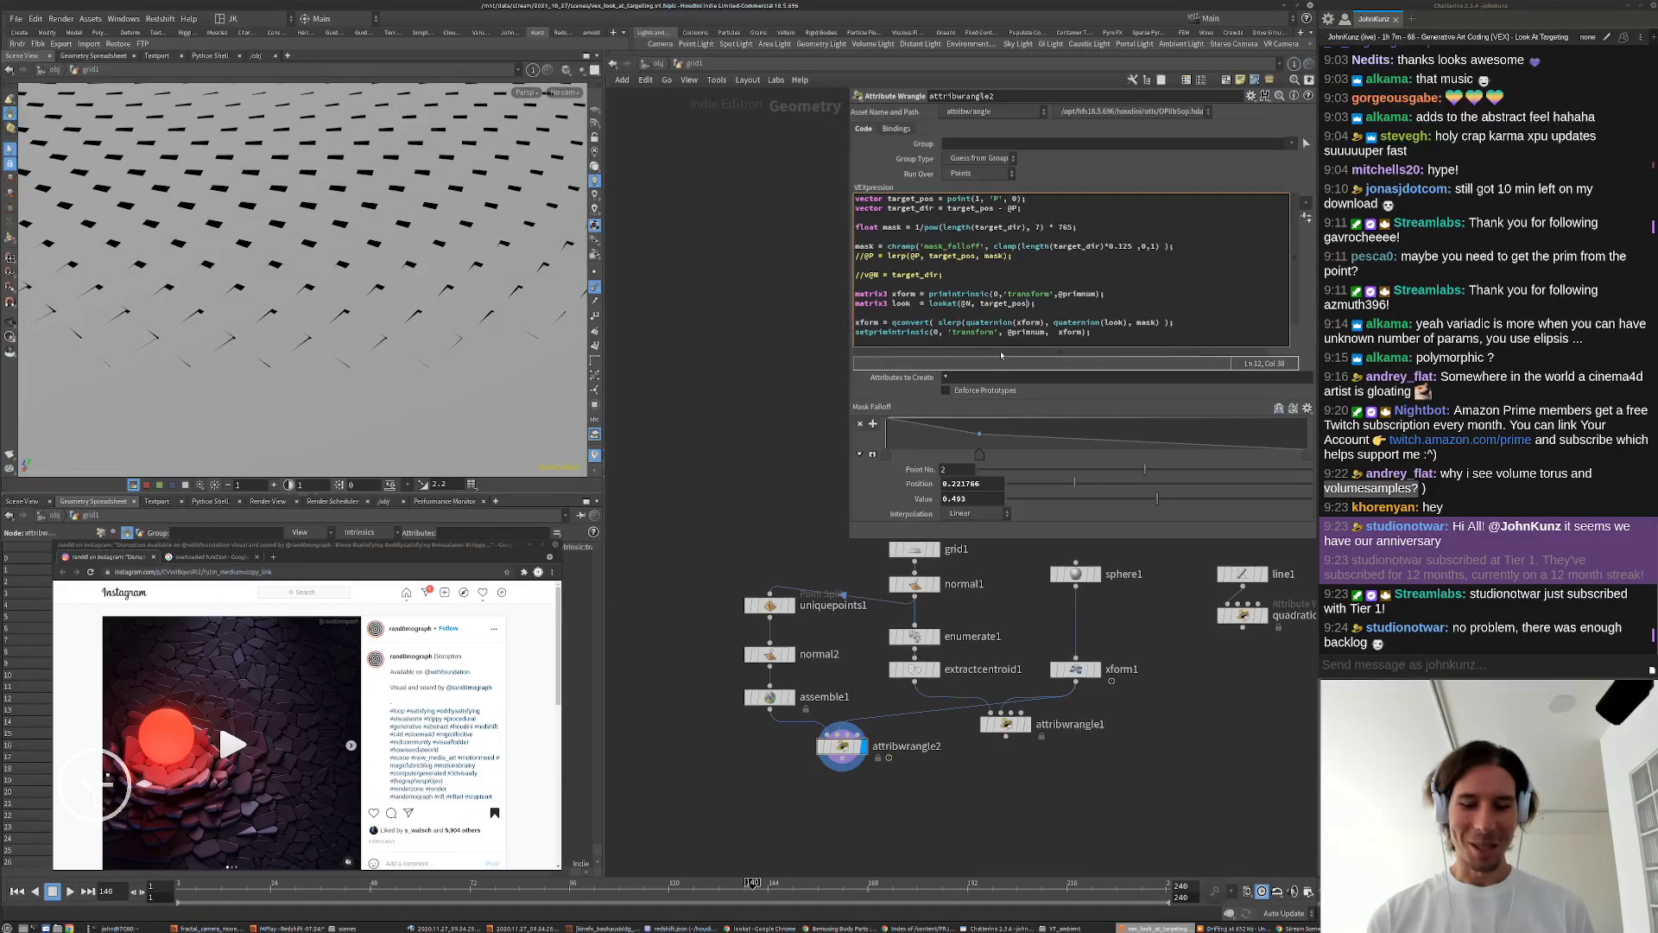
type(", set")
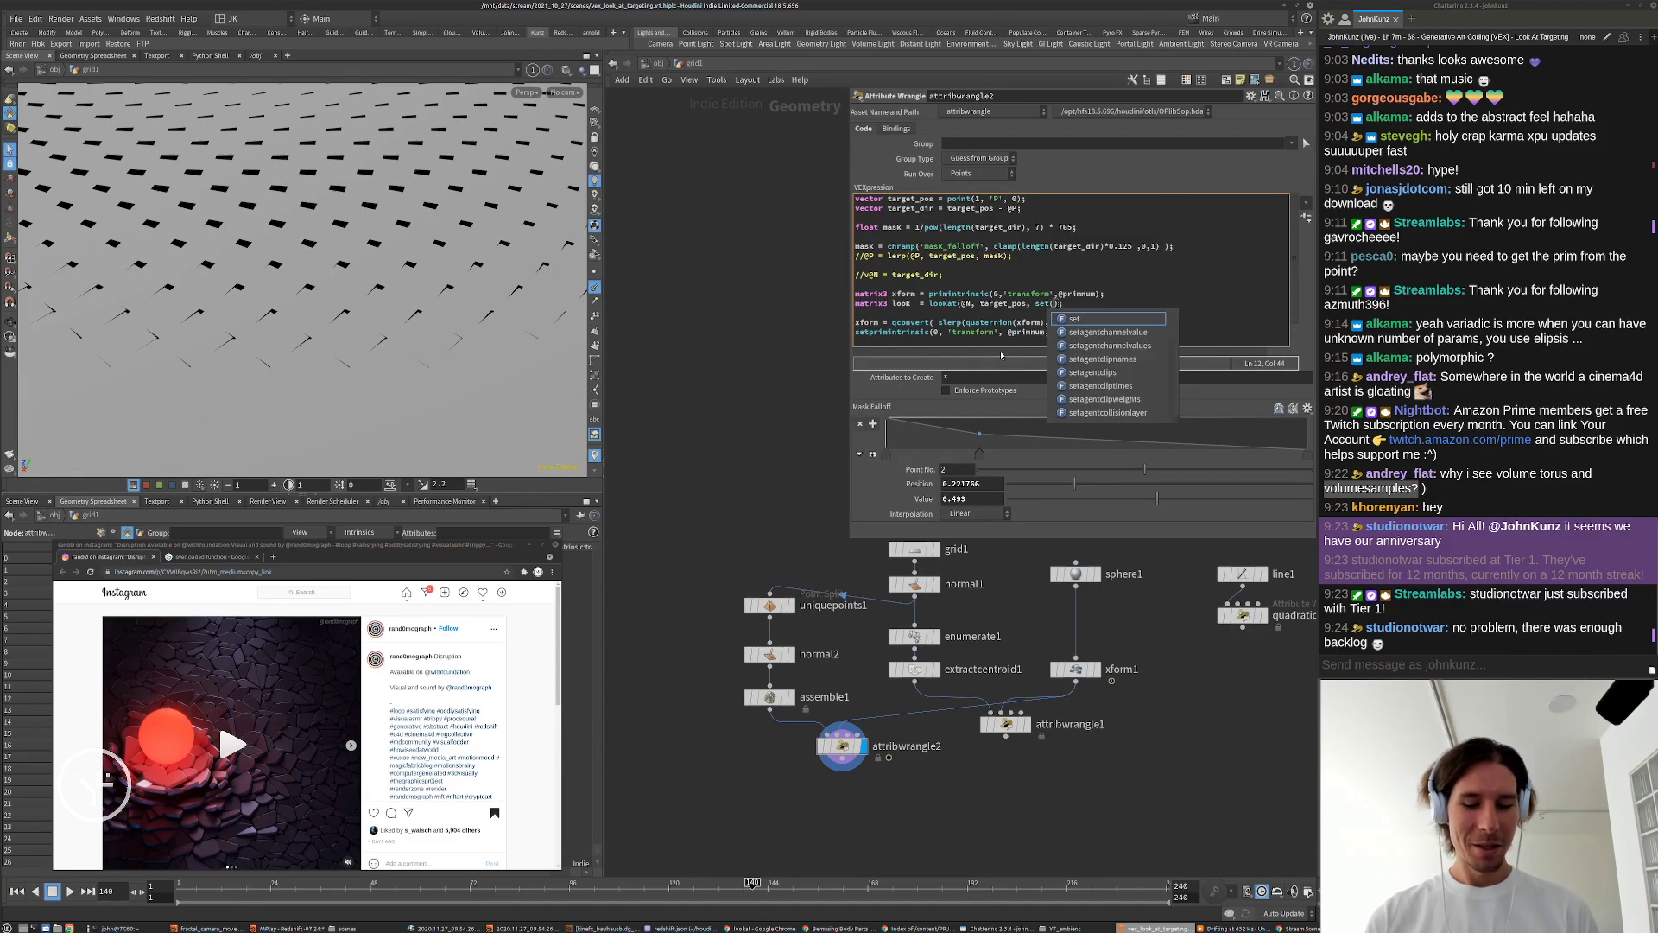
type("(0,0)")
type(",0")
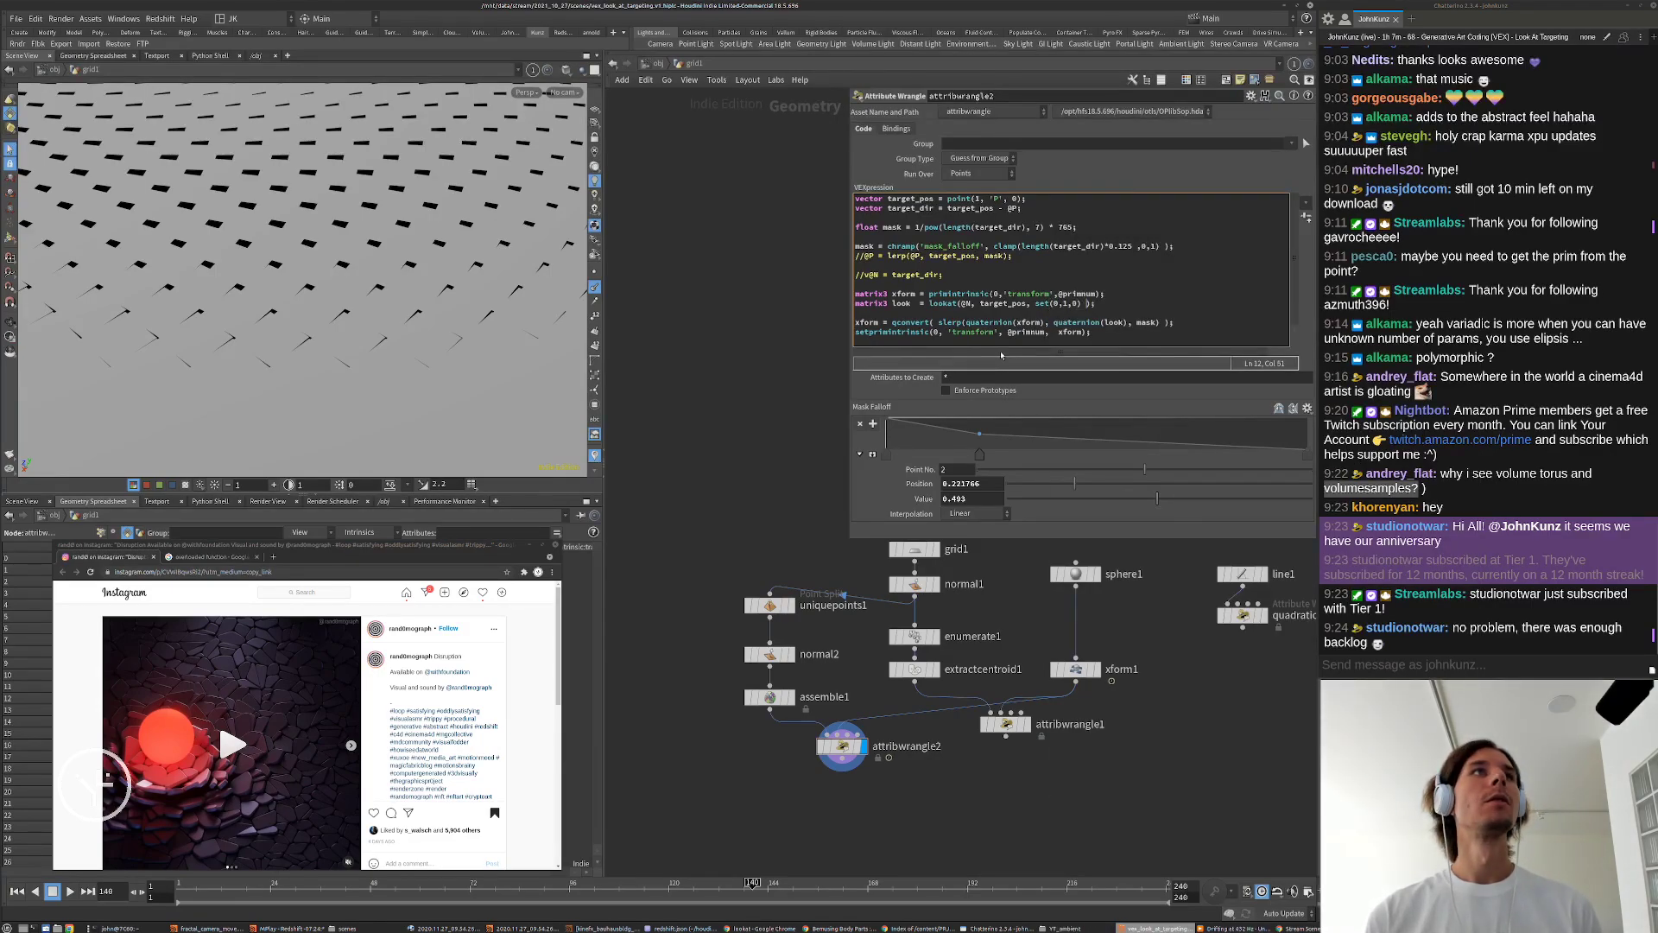
Step: Change the lookat up vector to set(0,0,1) and inspect how the tiles orient
key("Left")
key("Left")
key("Left")
key("Left")
key("BackSpace")
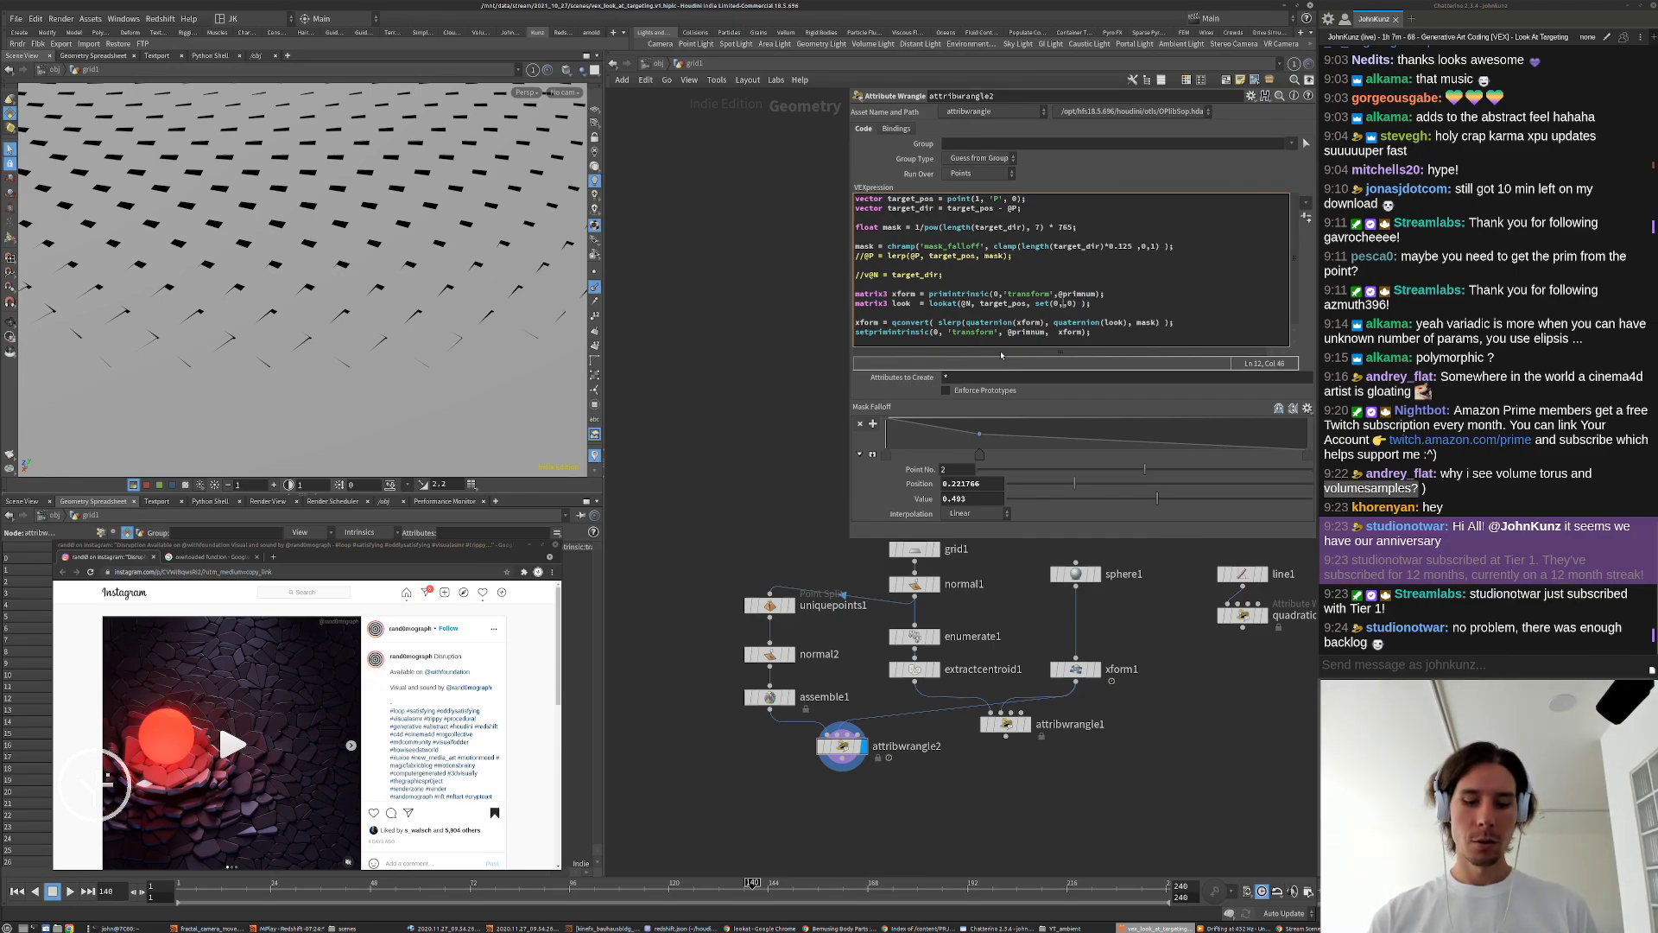
type("0")
key("Right")
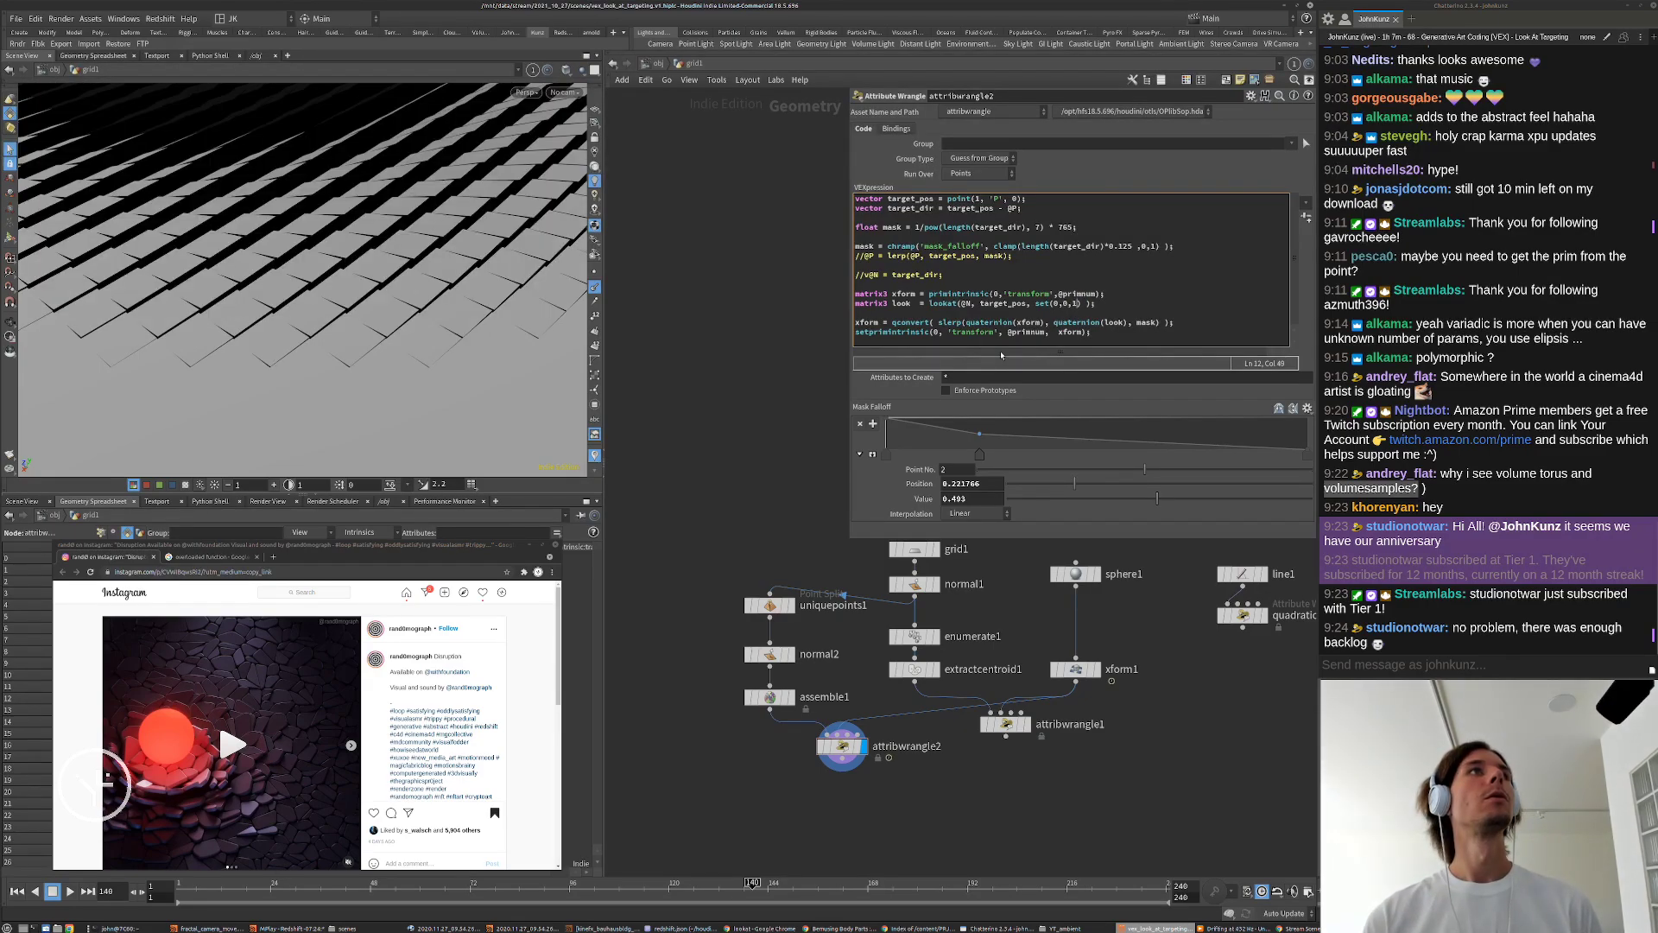
left_click_drag(371, 333, 405, 346)
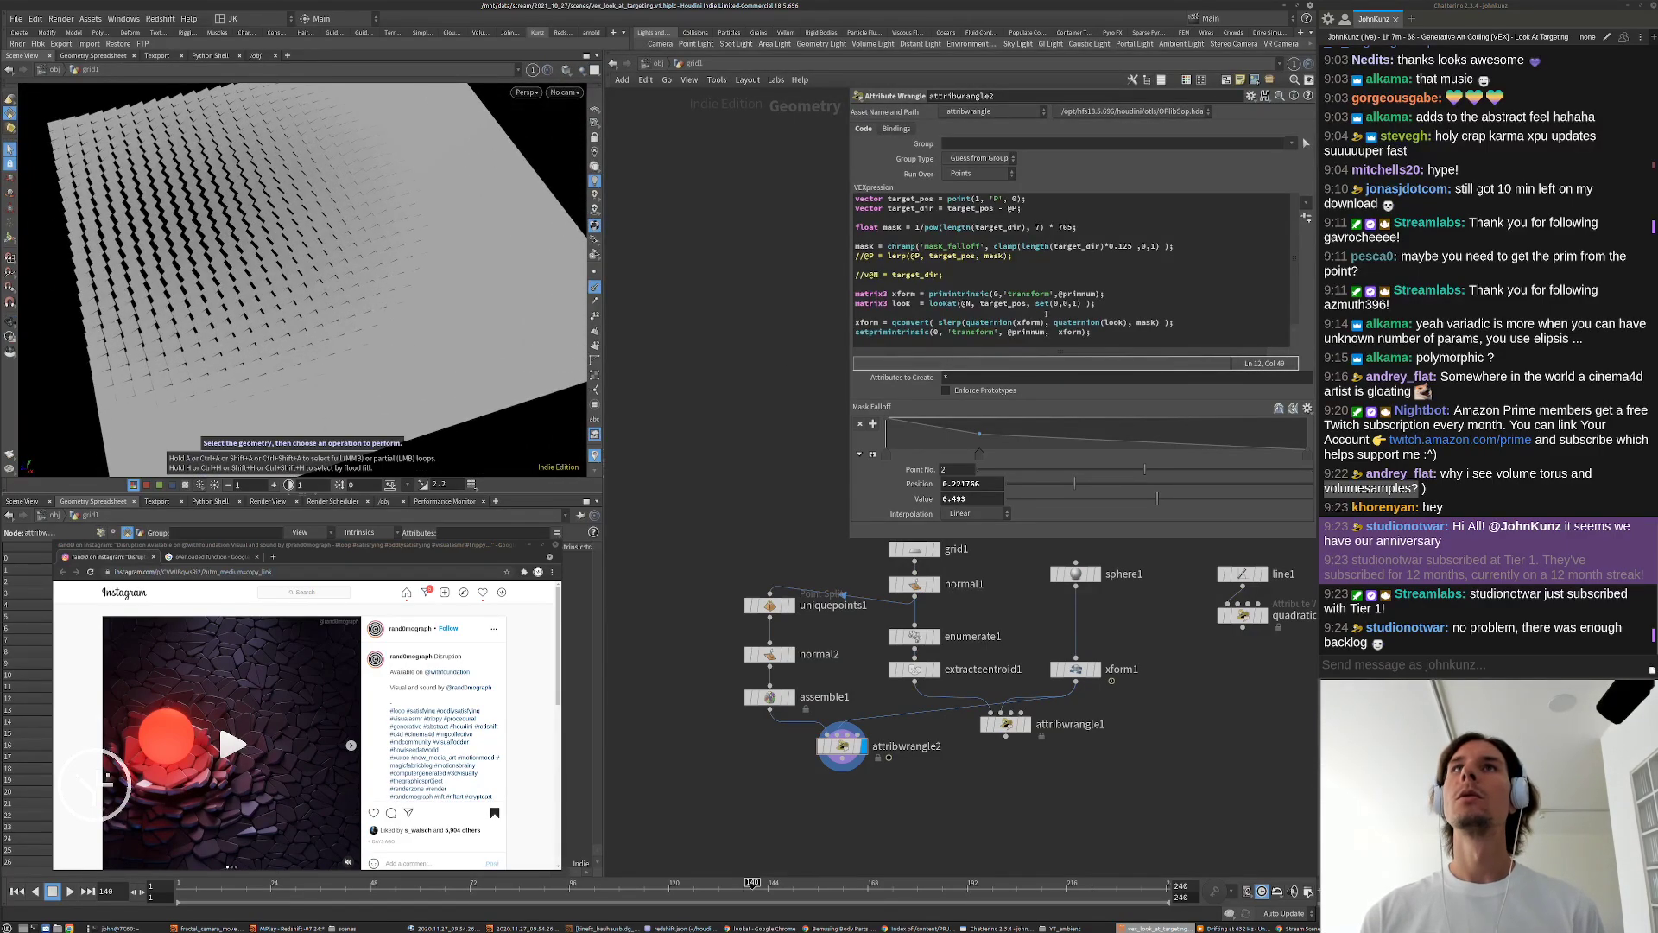
Step: Try @P as the lookat up vector and play back the animation to inspect the tiles
left_click_drag(1081, 303, 1039, 303)
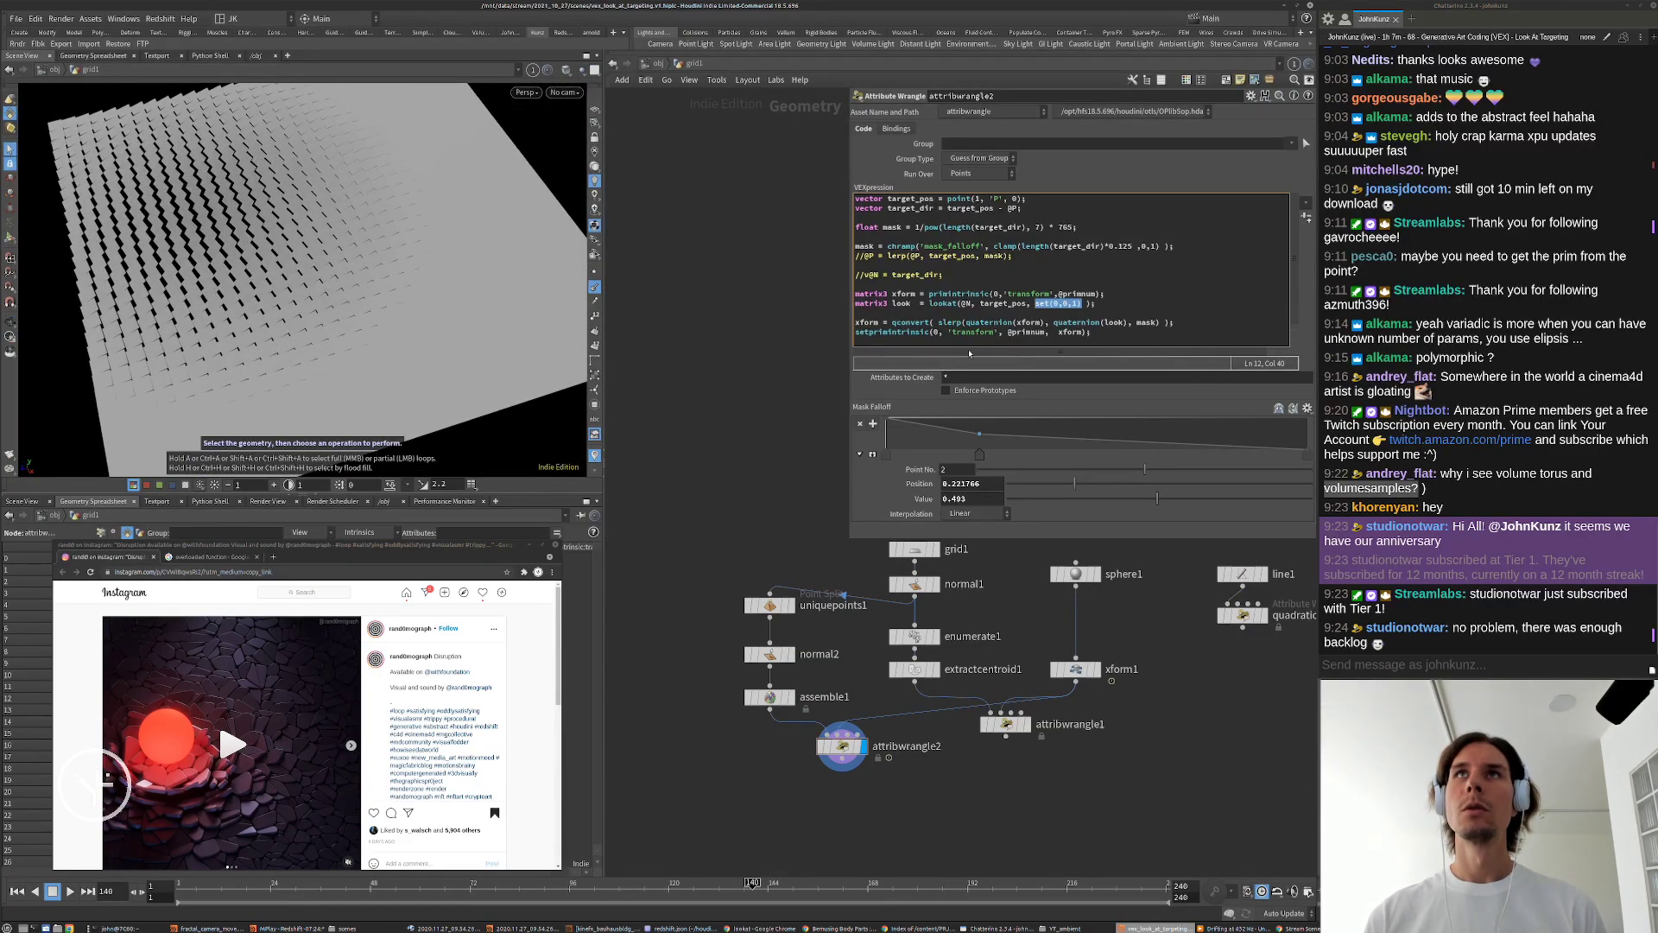
type("@P")
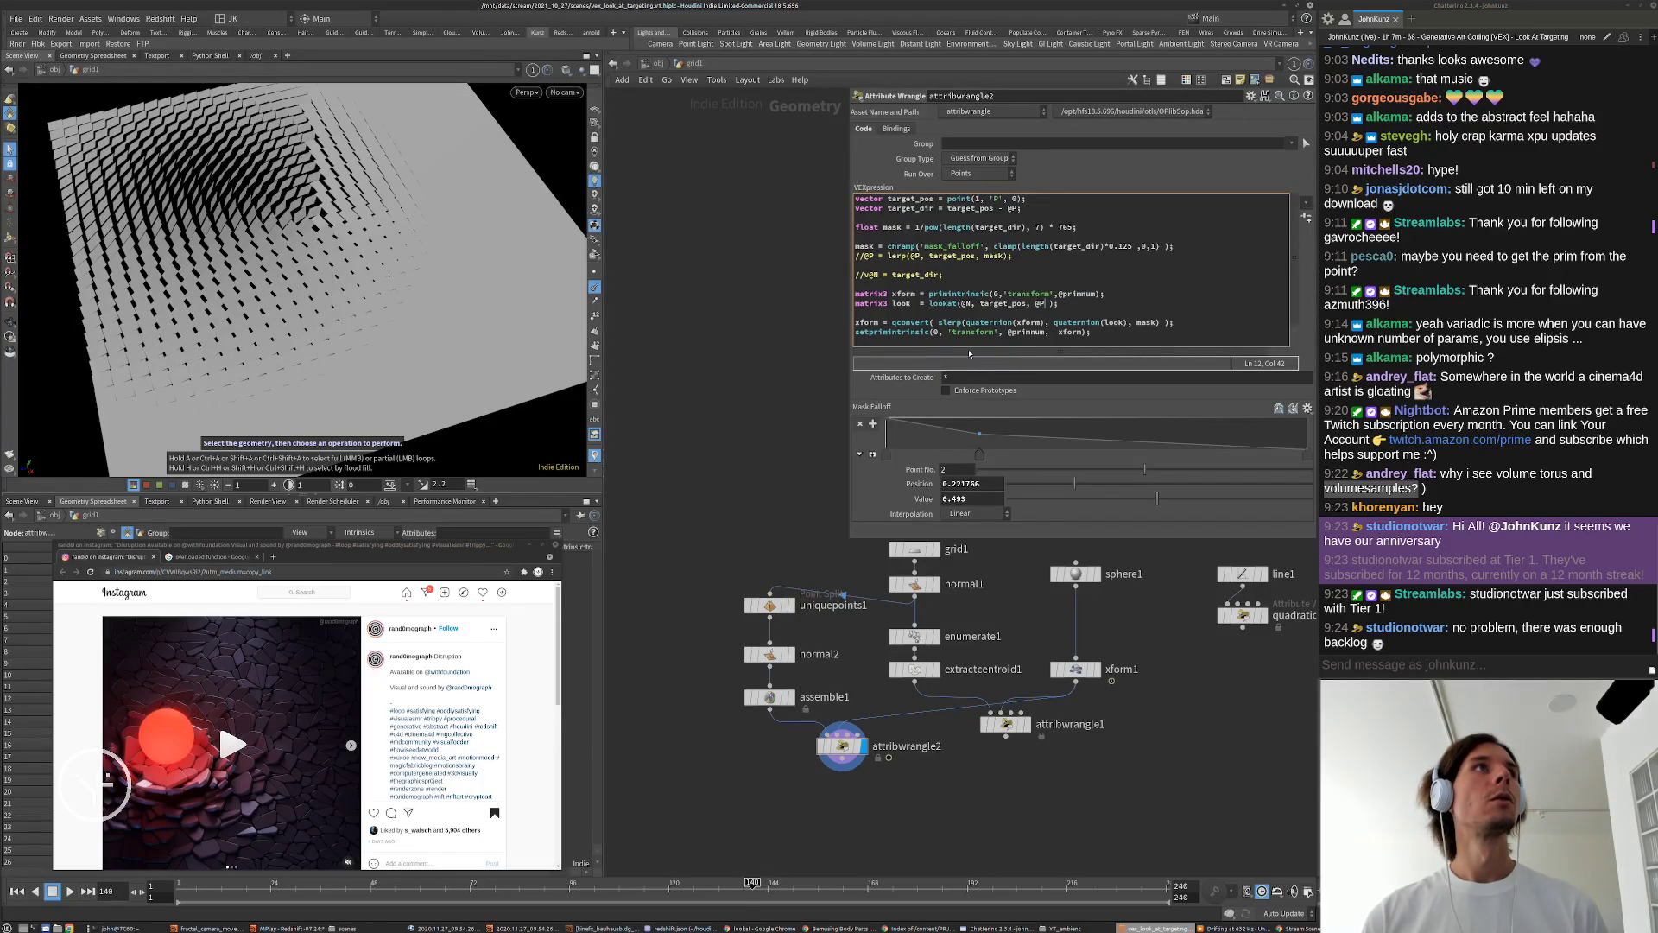
left_click_drag(276, 319, 389, 303, "alt")
key("Up")
key("Up")
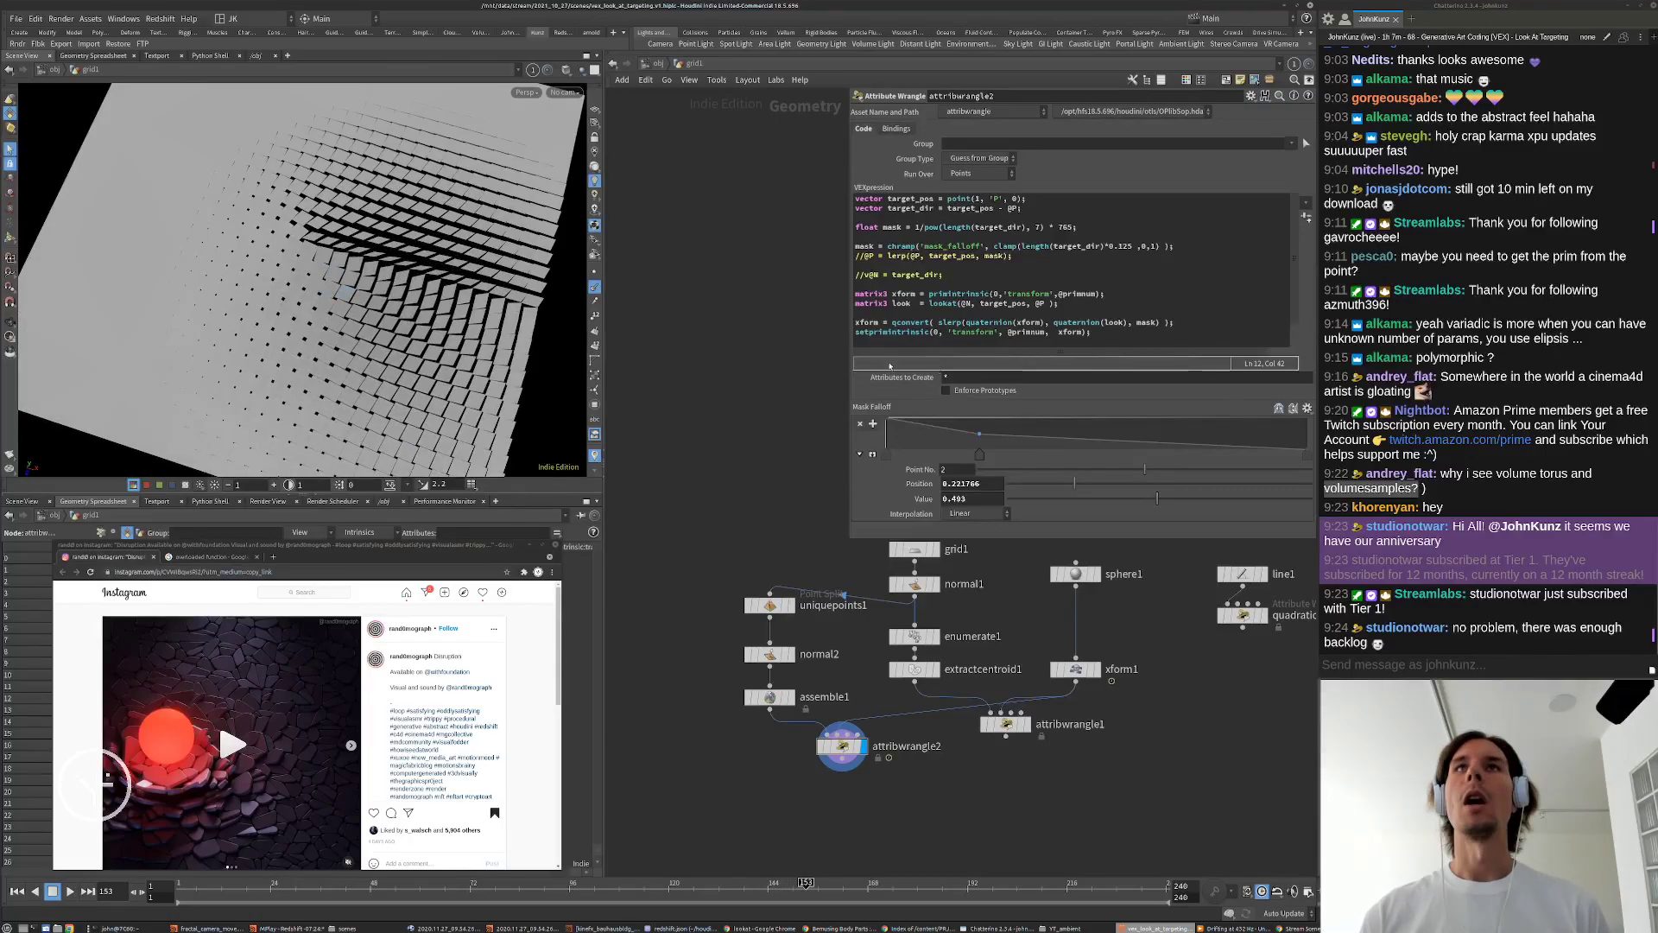
Step: Remove the up vector from lookat, replace its @N argument with @P, and inspect the tiles
left_click(1047, 304)
key("BackSpace")
key("BackSpace")
key("BackSpace")
key("BackSpace")
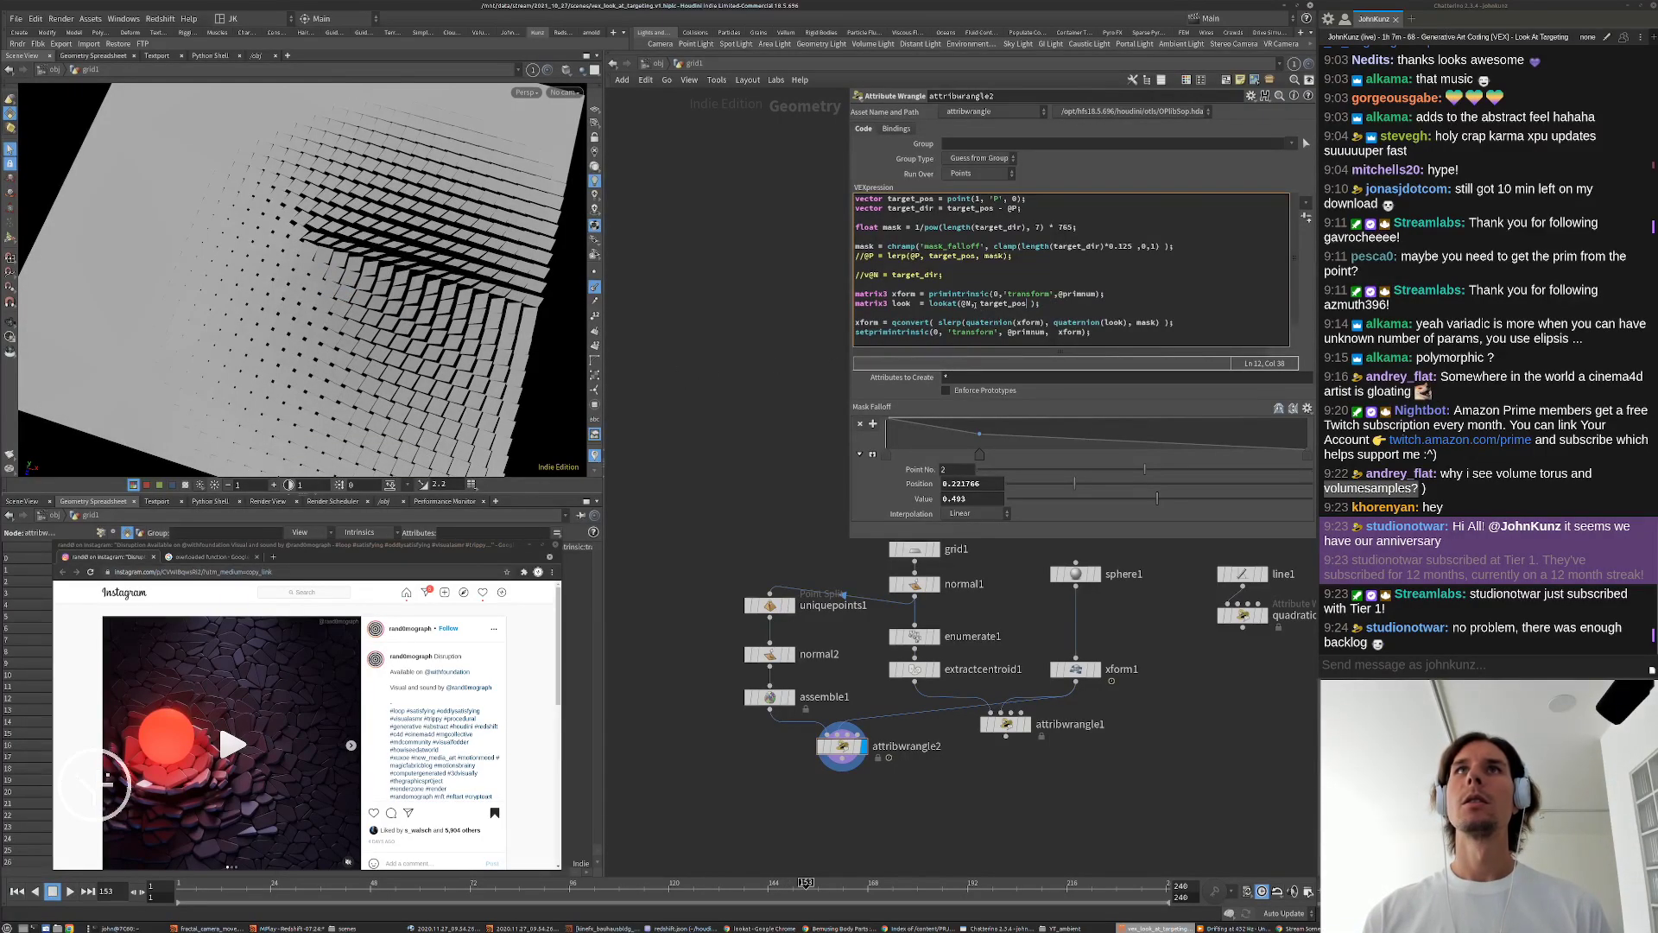
key("BackSpace")
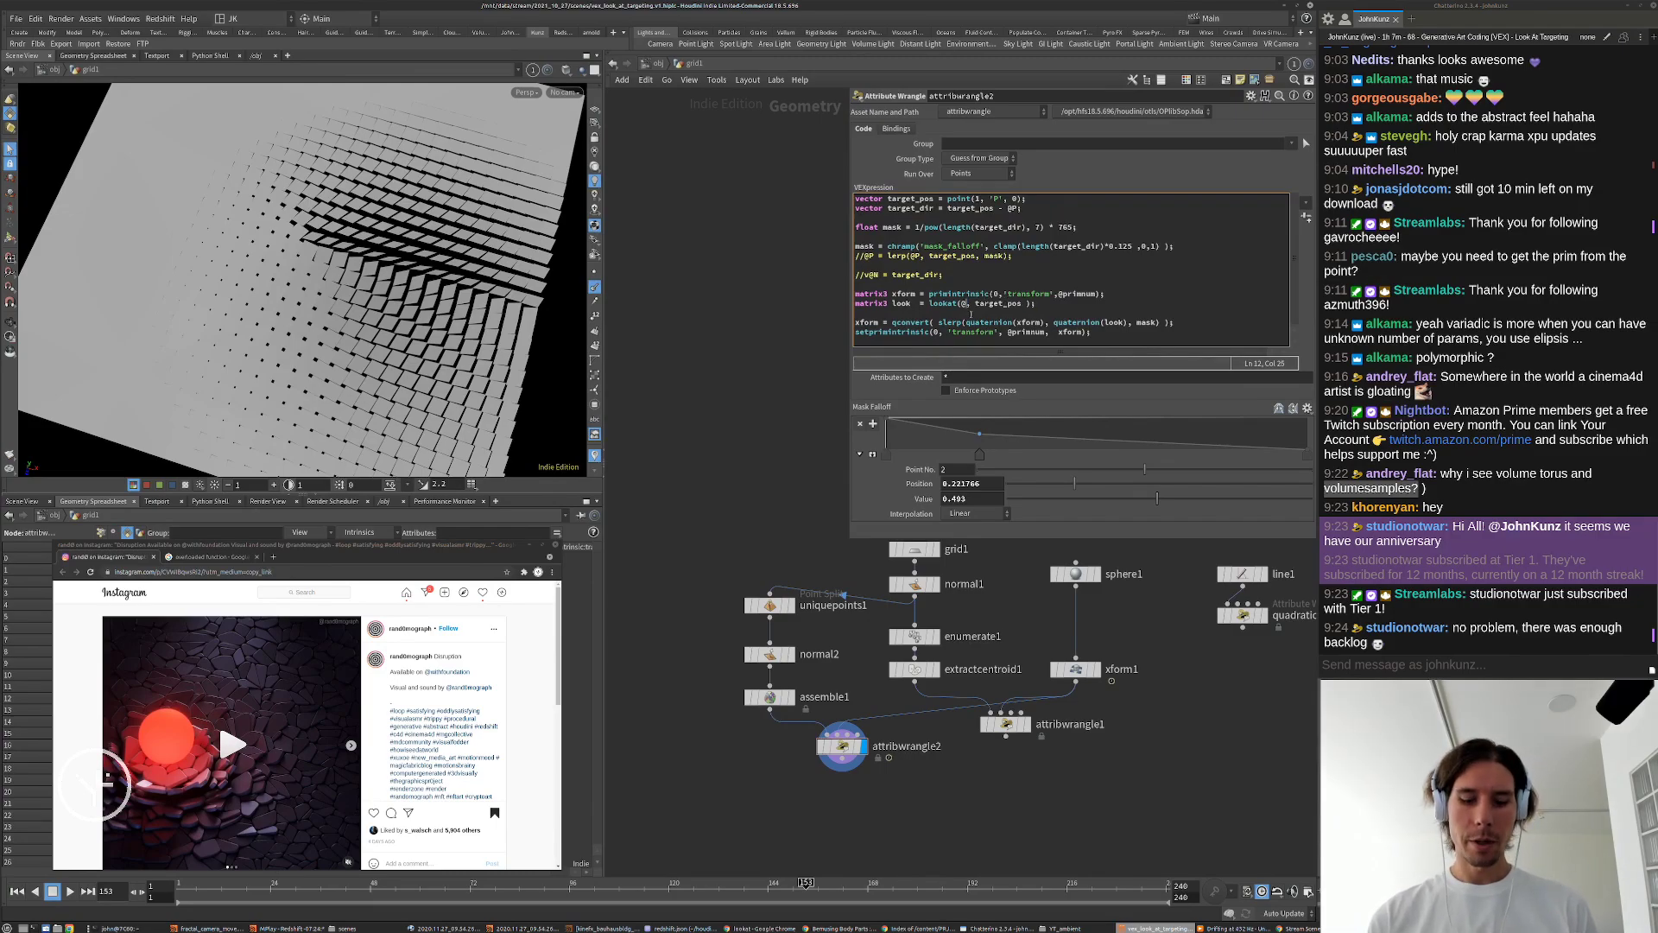
type("P")
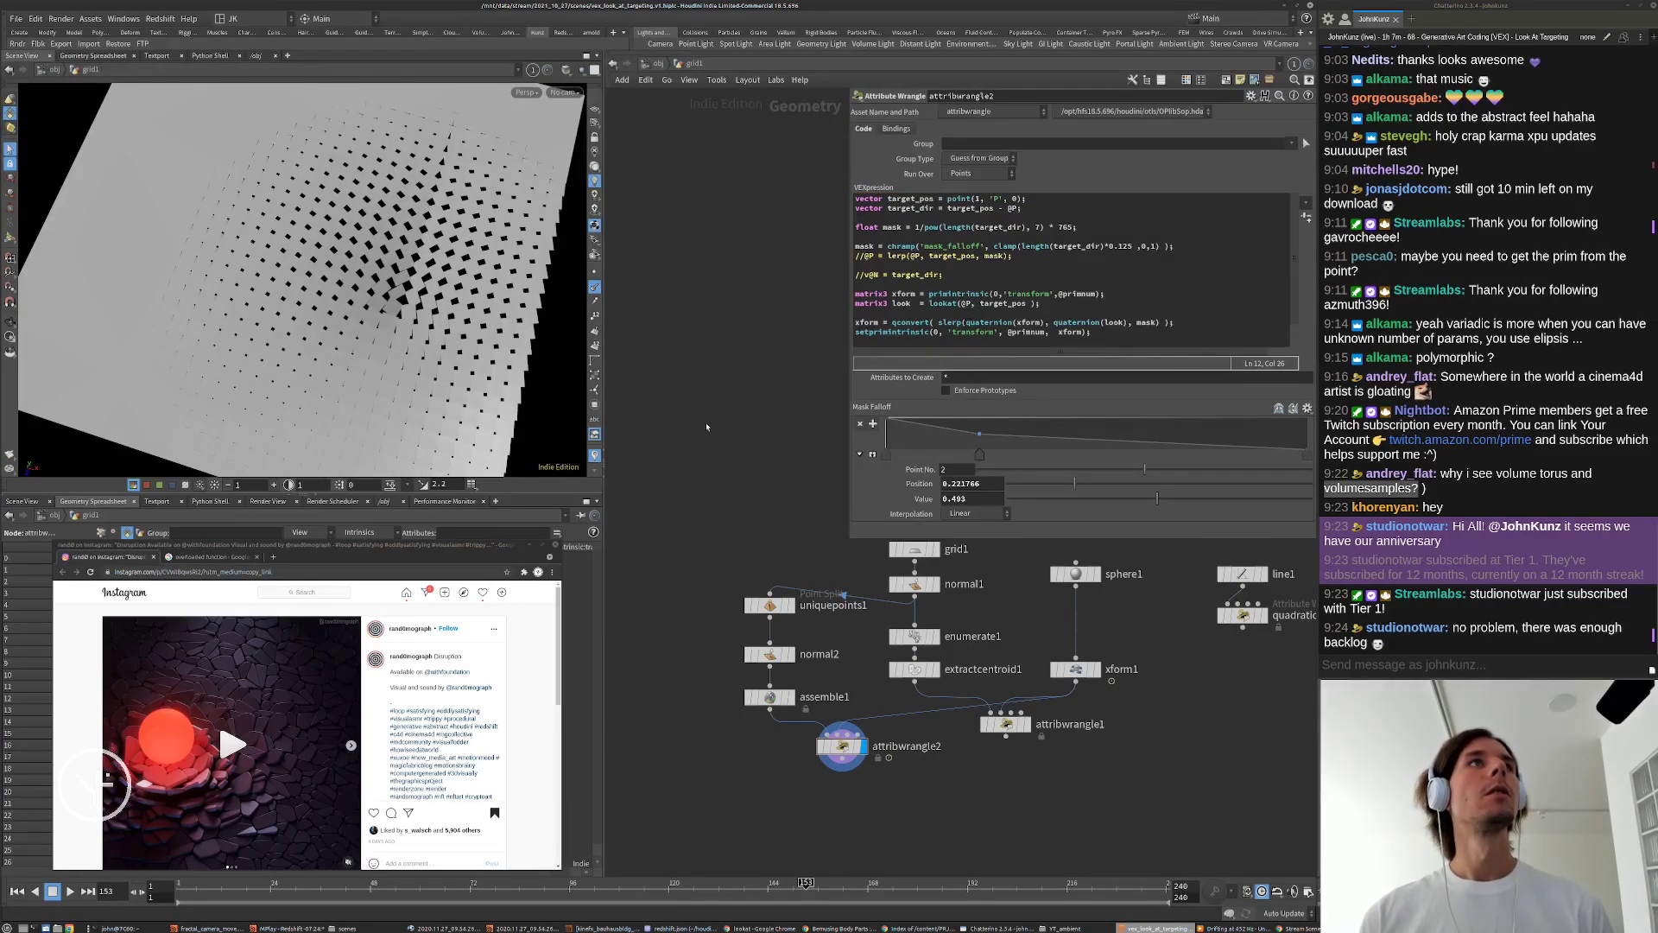
left_click_drag(423, 345, 471, 346, "alt")
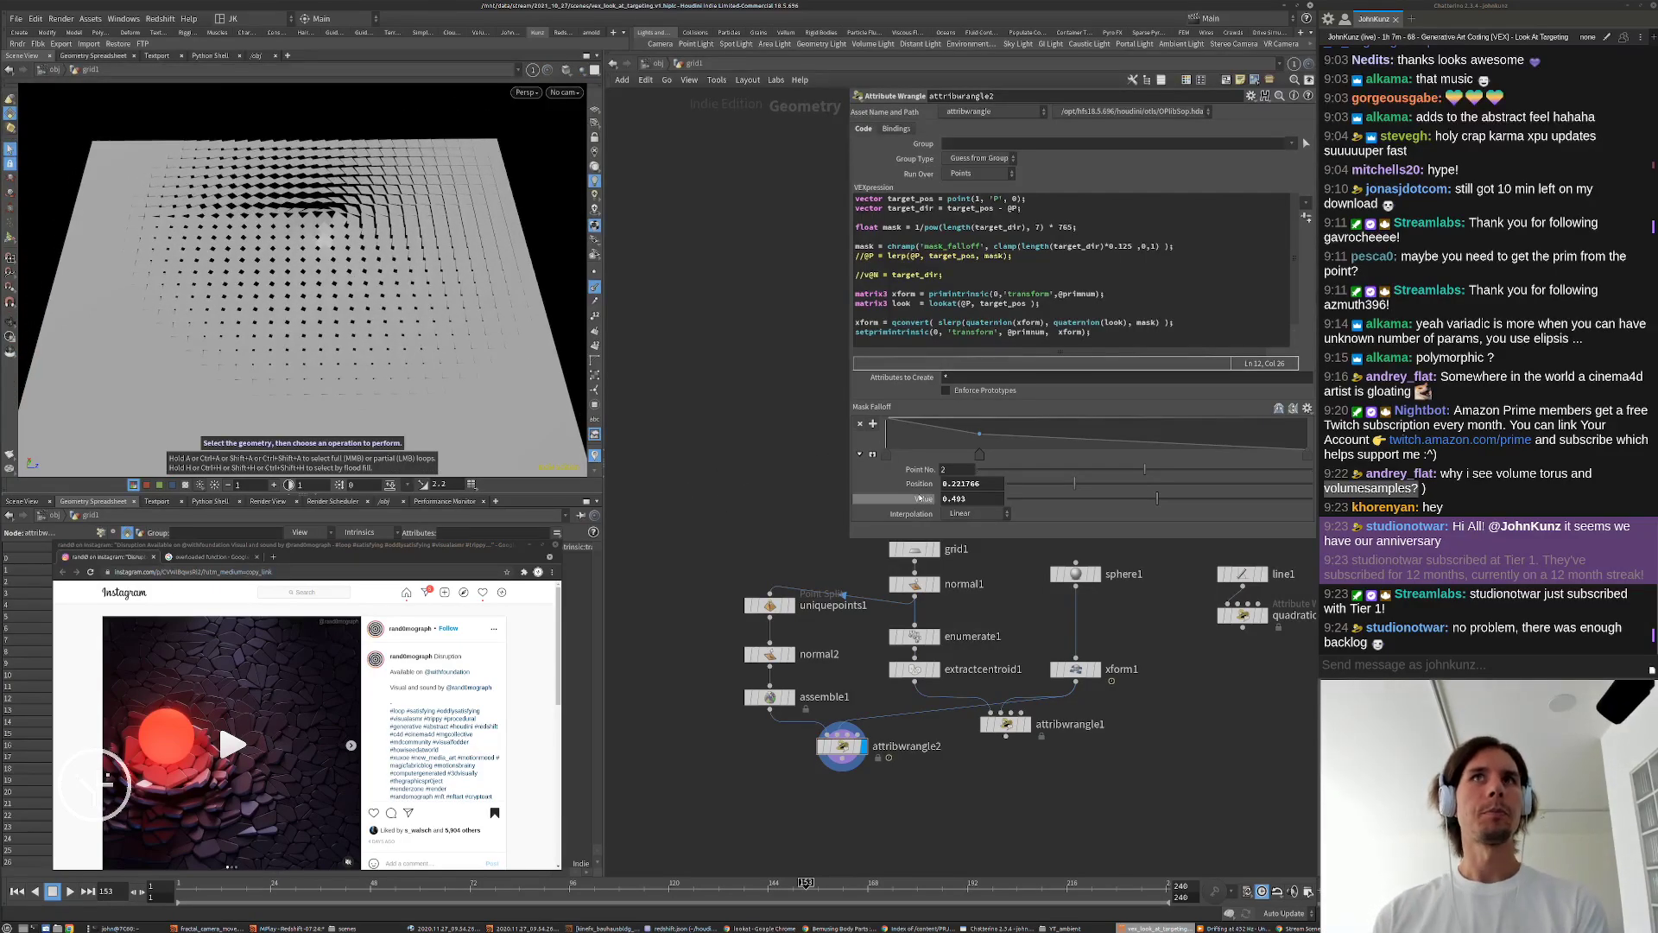
Step: Reshape the mask falloff ramp: start value 0, second point near position 0.47 and value 0.04, peak of 1 near position 0.62
left_click(886, 454)
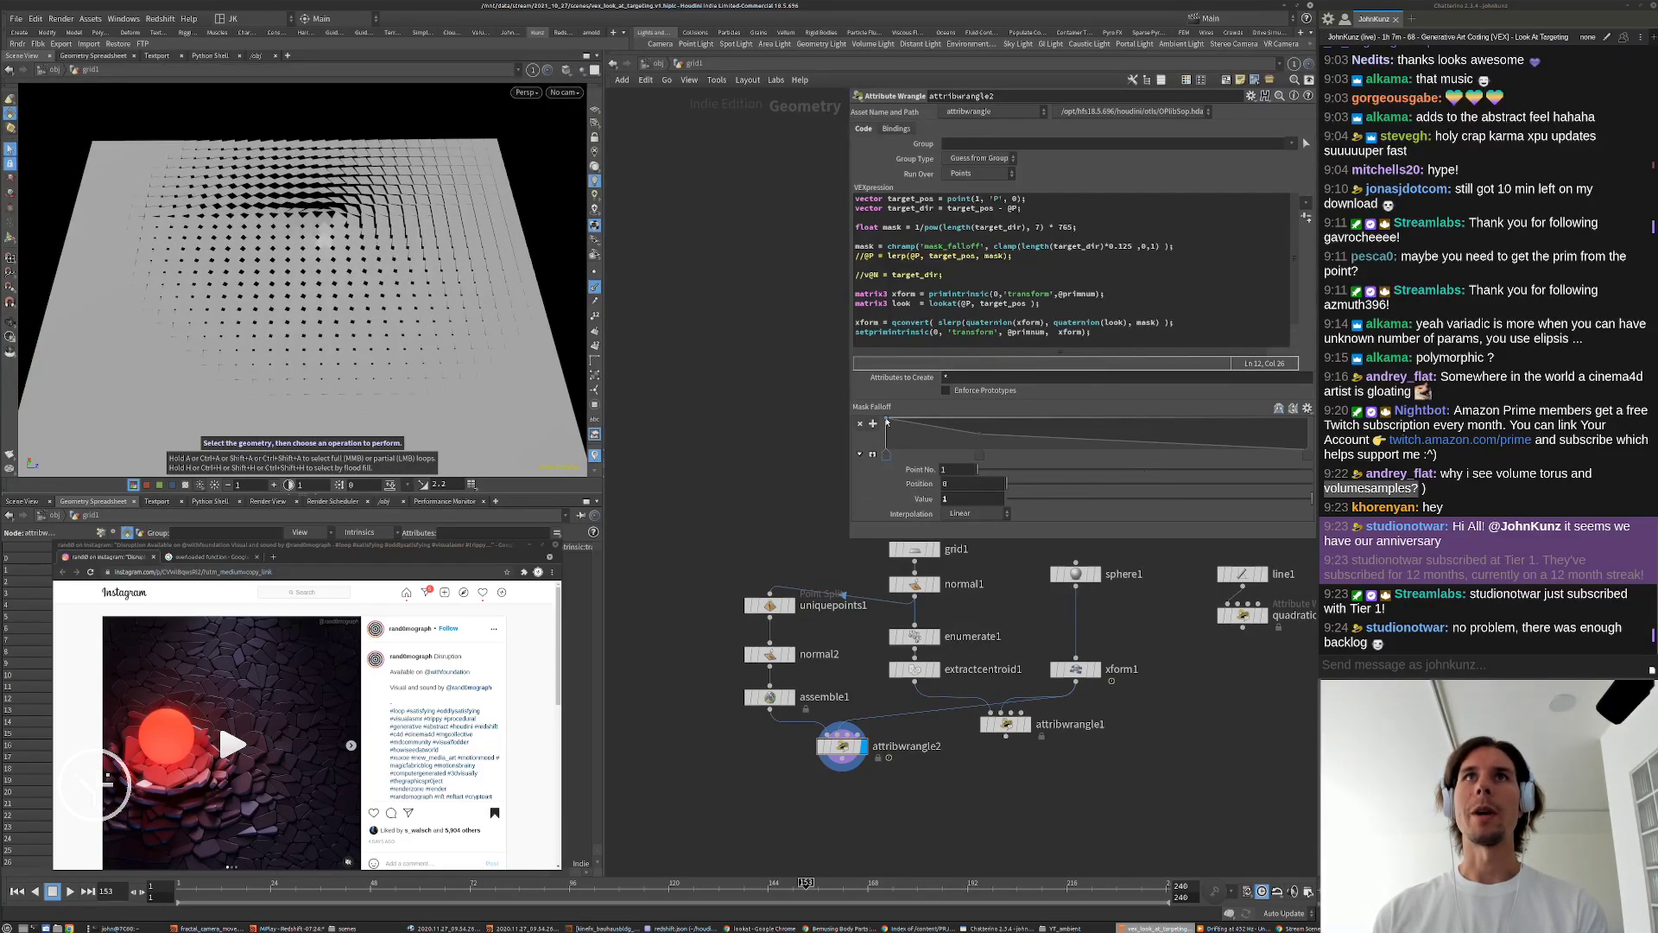
left_click_drag(888, 421, 882, 471)
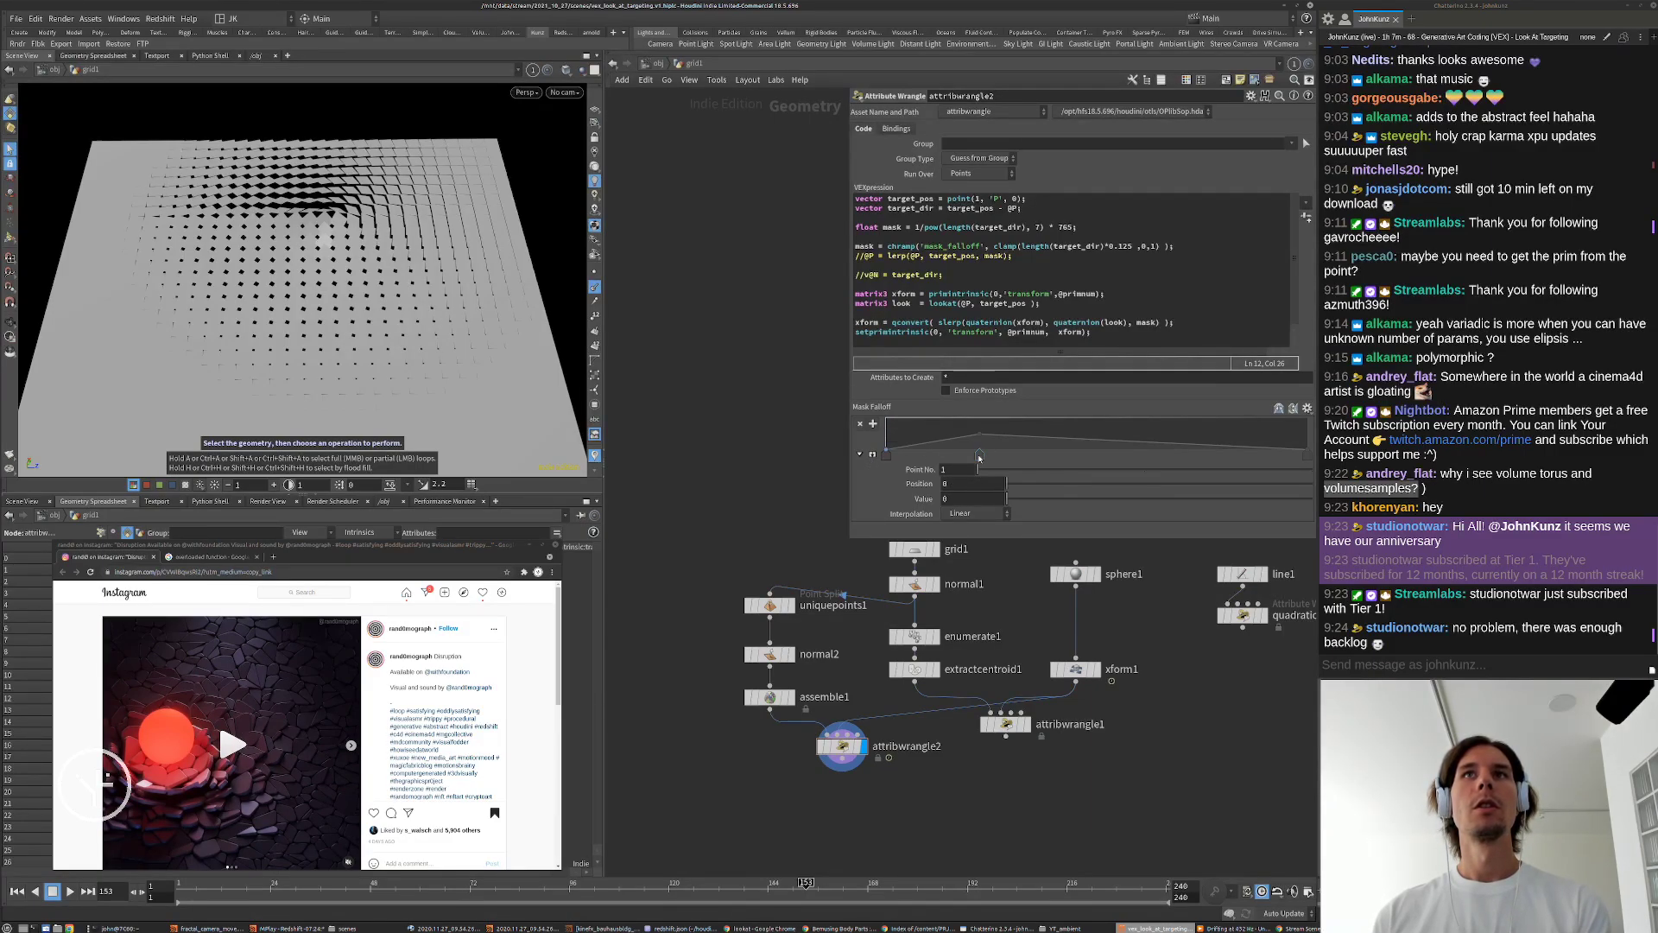
left_click_drag(979, 456, 1083, 448)
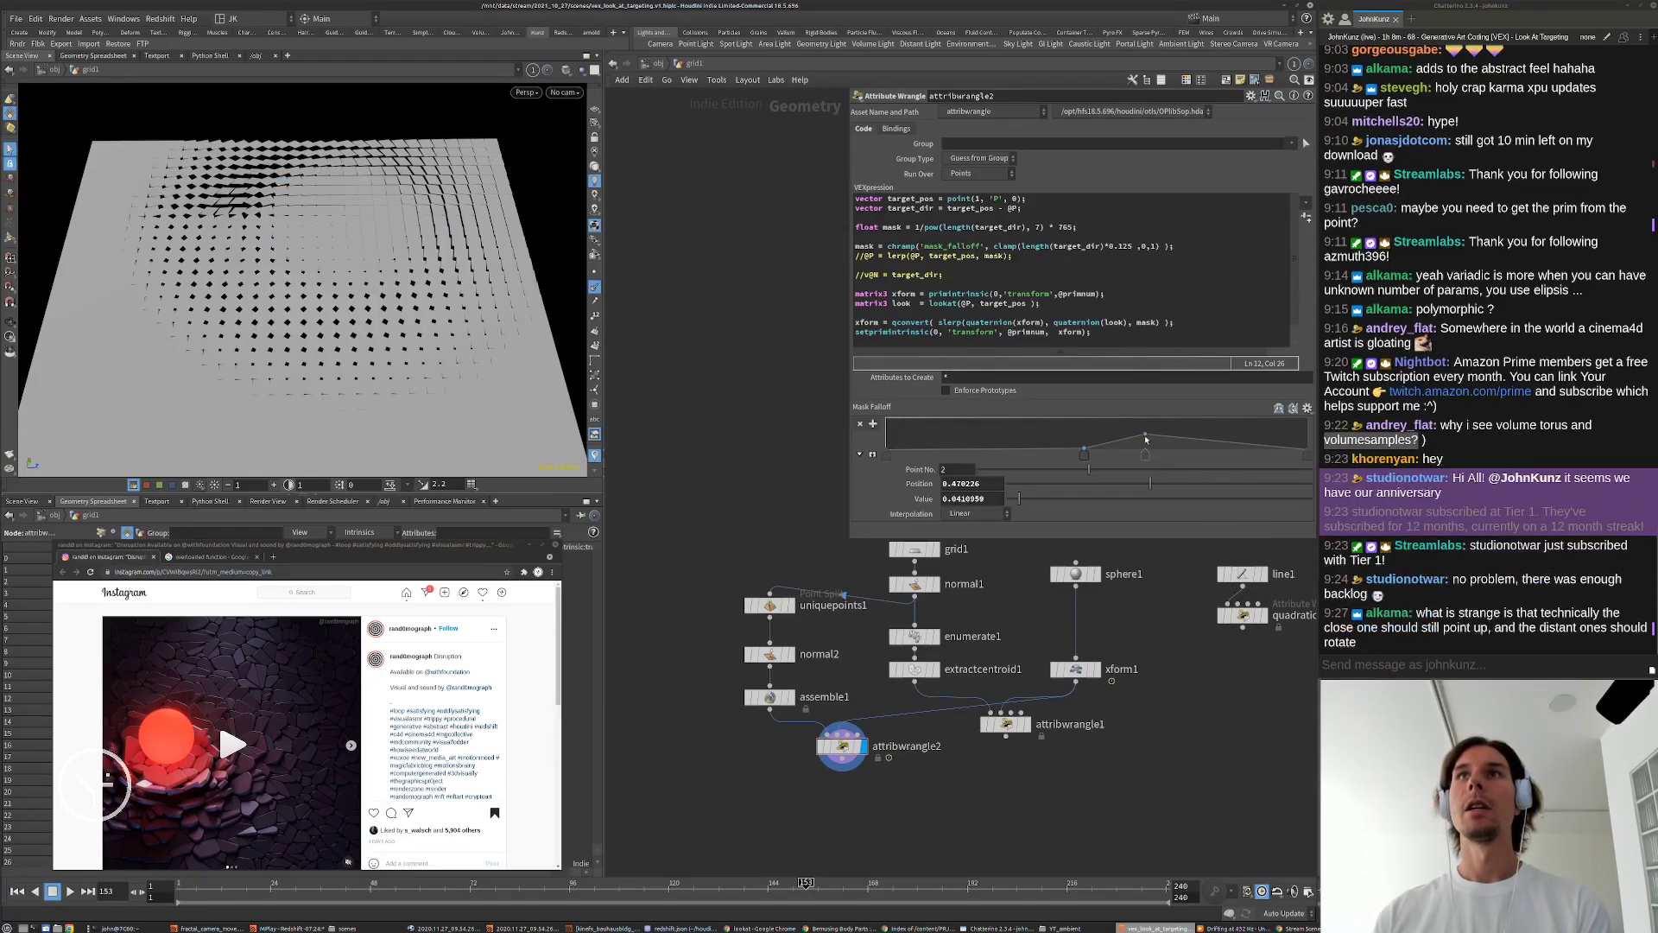
left_click_drag(1147, 444, 1150, 417)
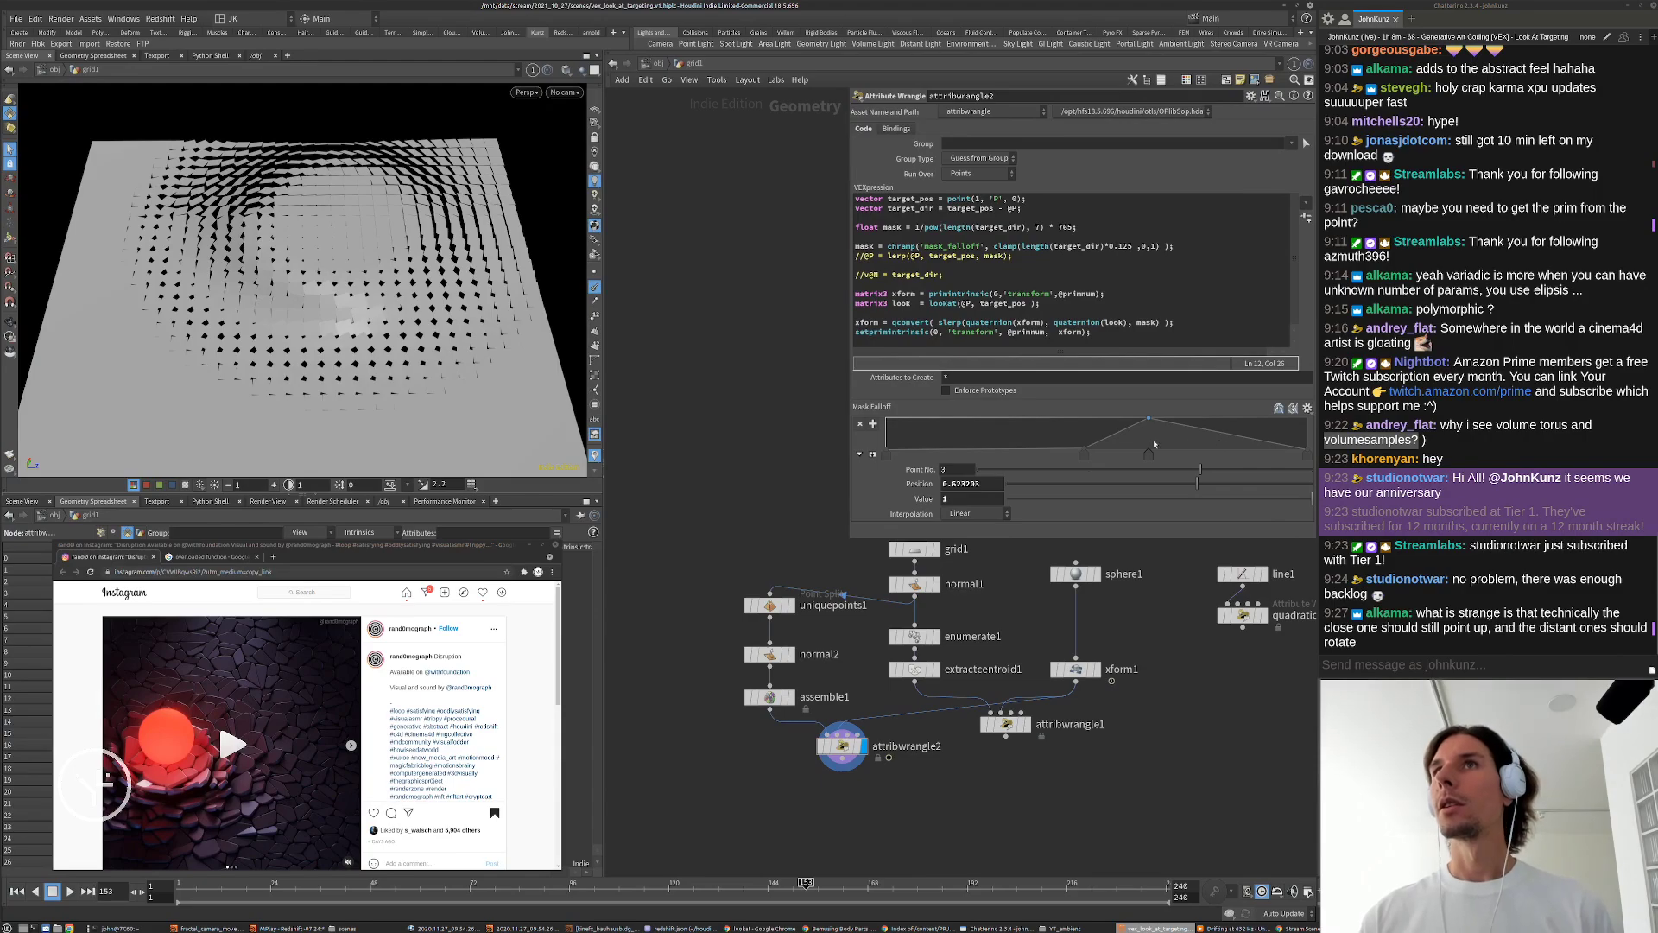
Step: Raise the last point of the mask falloff ramp to a value of 0.096
left_click_drag(346, 294, 371, 268)
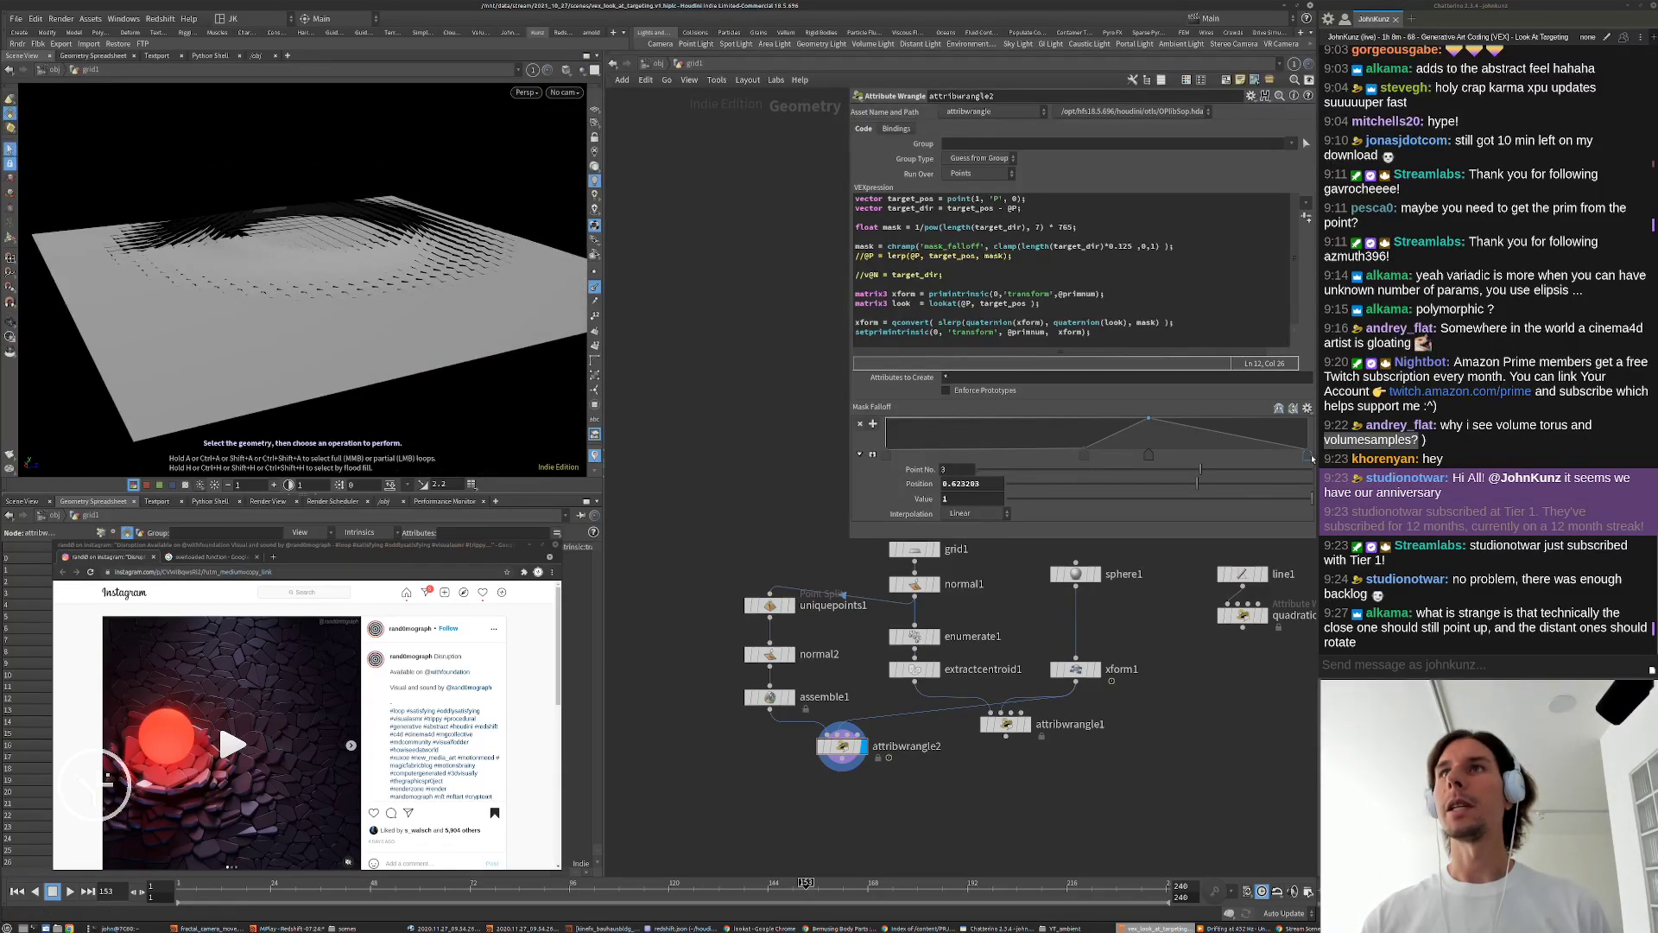
left_click(1310, 457)
left_click_drag(1009, 500, 1037, 506)
Step: Play back the animation and inspect the tile orientations around the moving target with the new falloff
left_click_drag(324, 255, 425, 316, "alt")
key("Up")
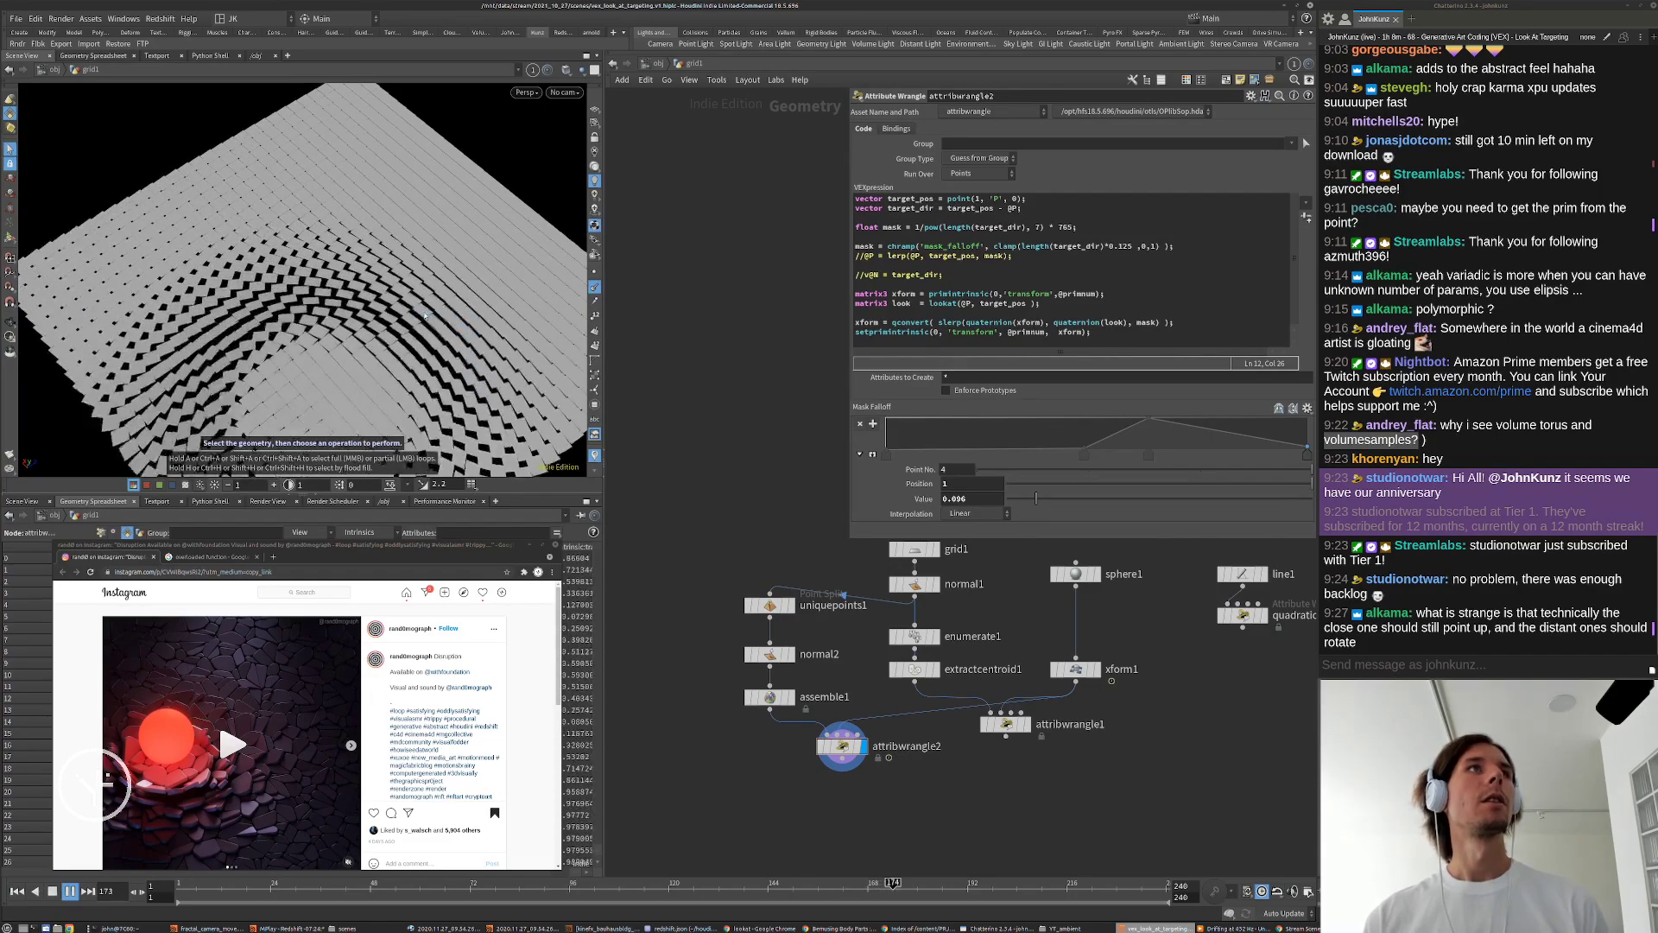
key("Up")
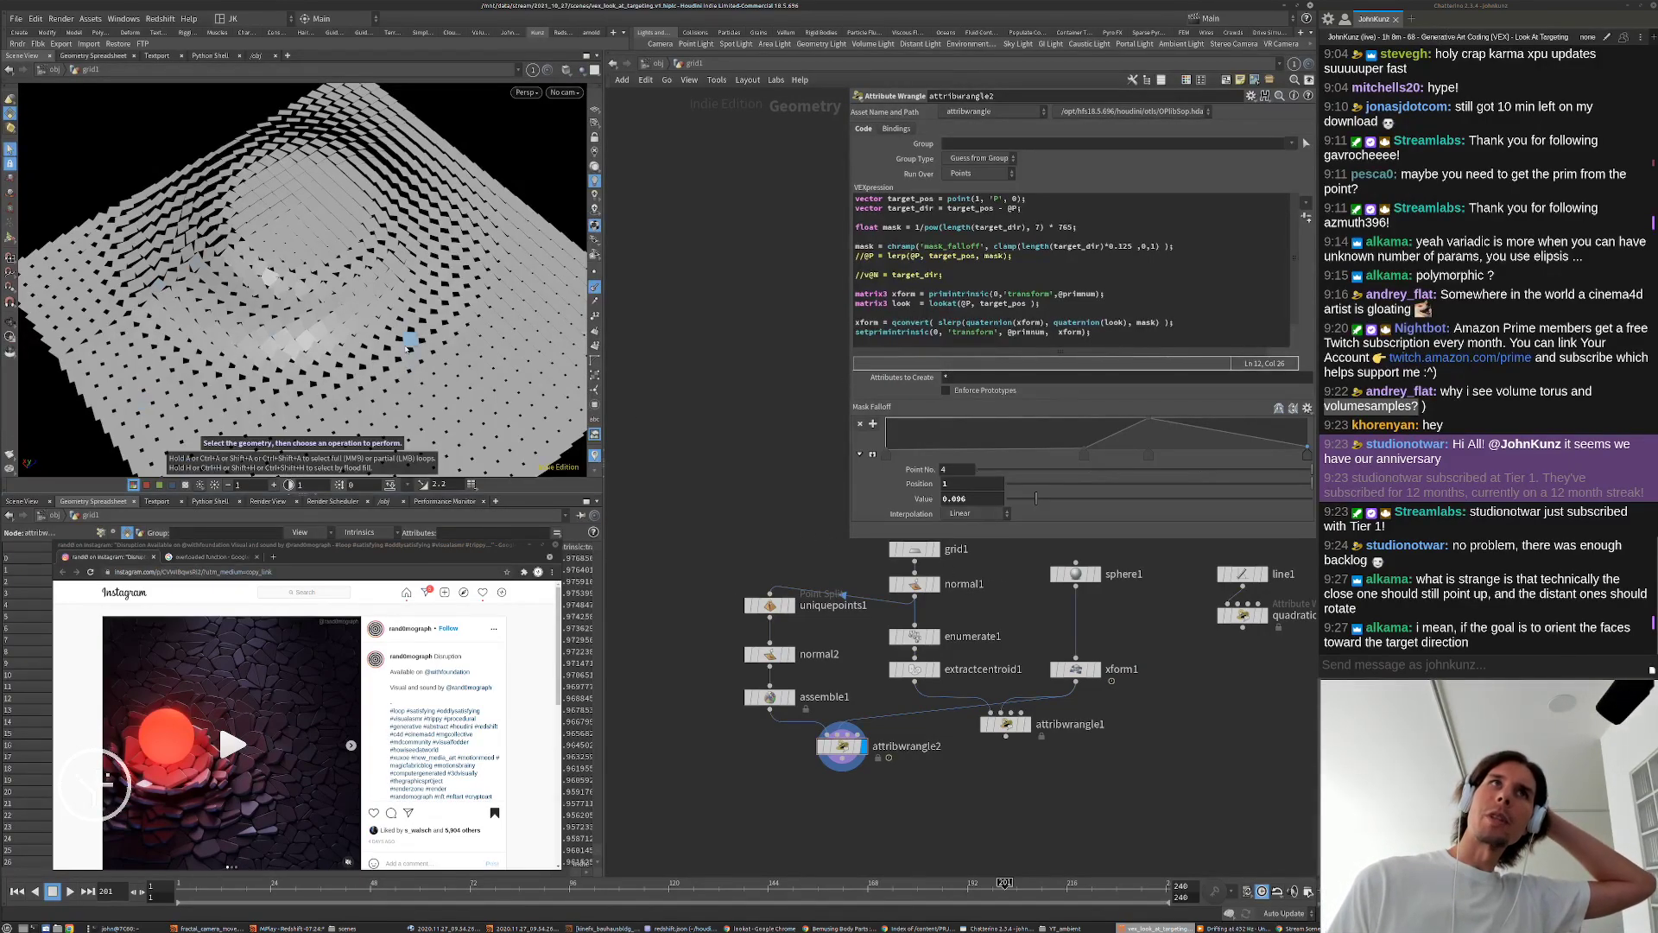
left_click_drag(467, 343, 367, 393)
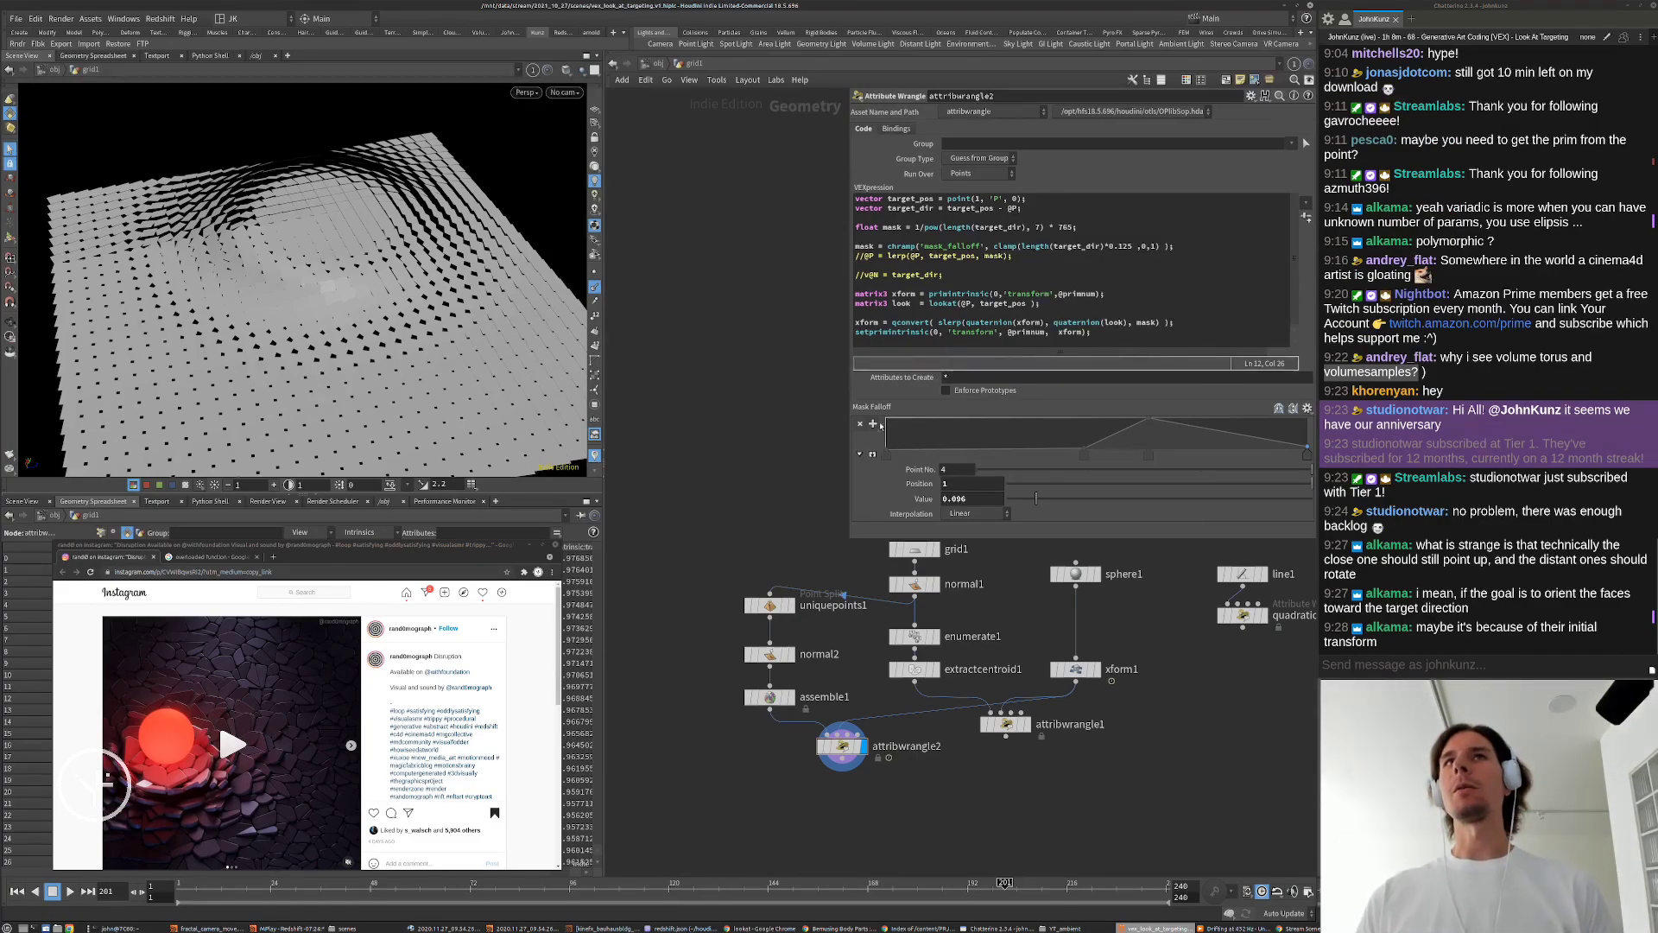
Step: Hide the reference window and bypass attribwrangle2 to compare the transform intrinsics in the geometry spreadsheet
left_click(531, 544)
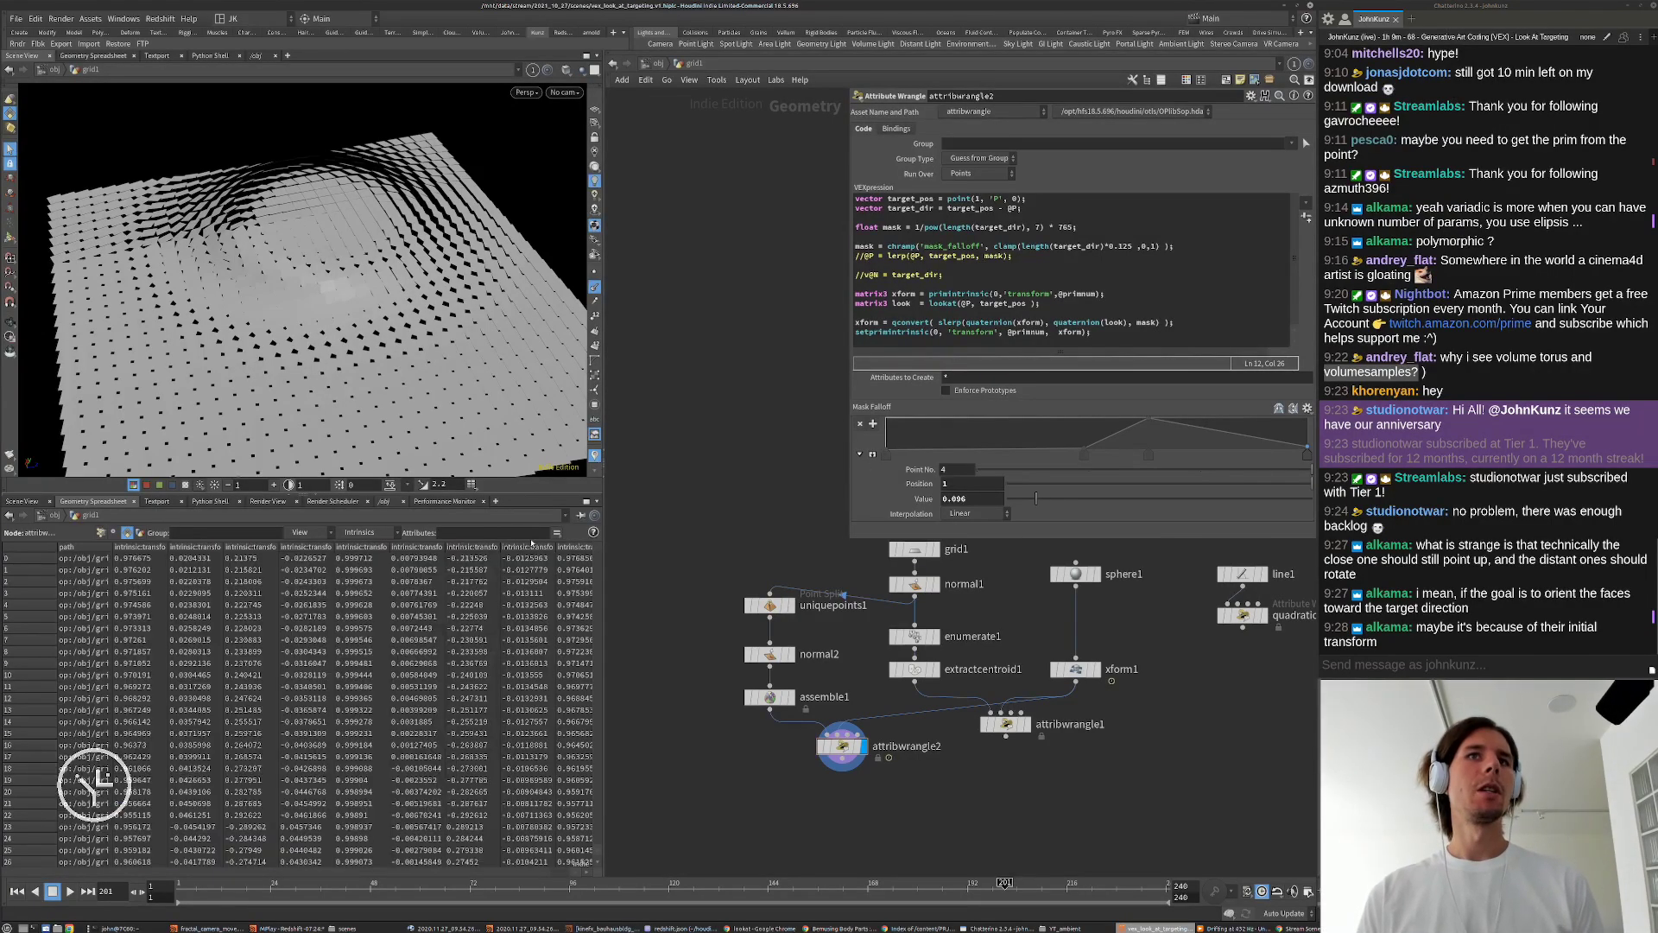
left_click(821, 747)
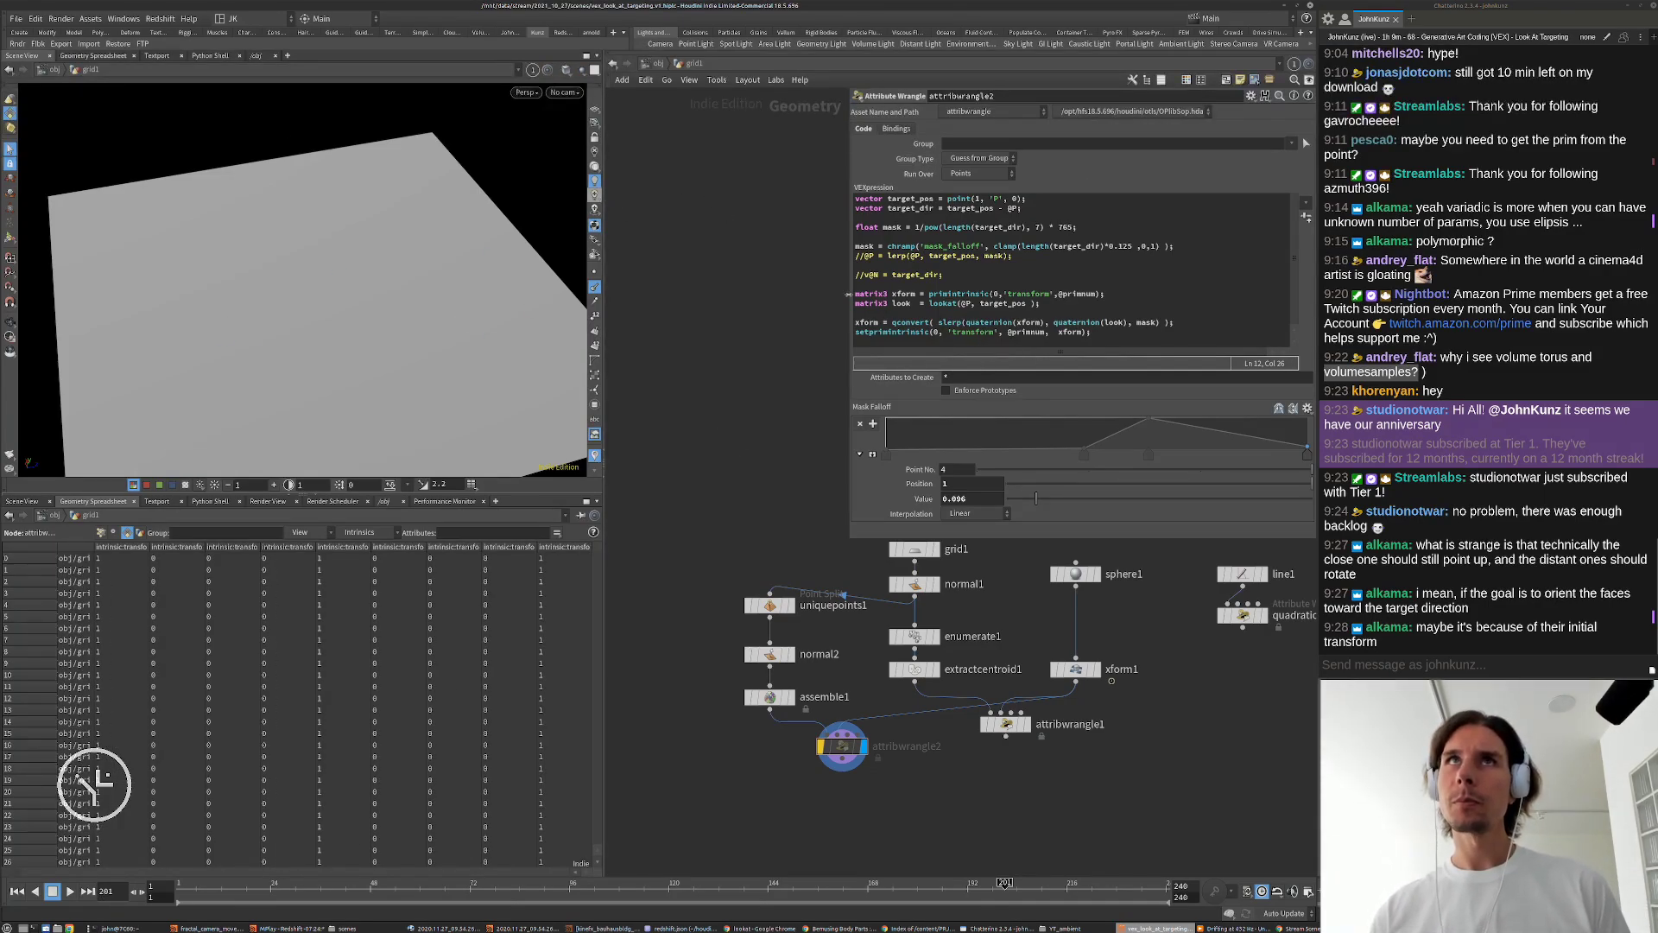
left_click(880, 304)
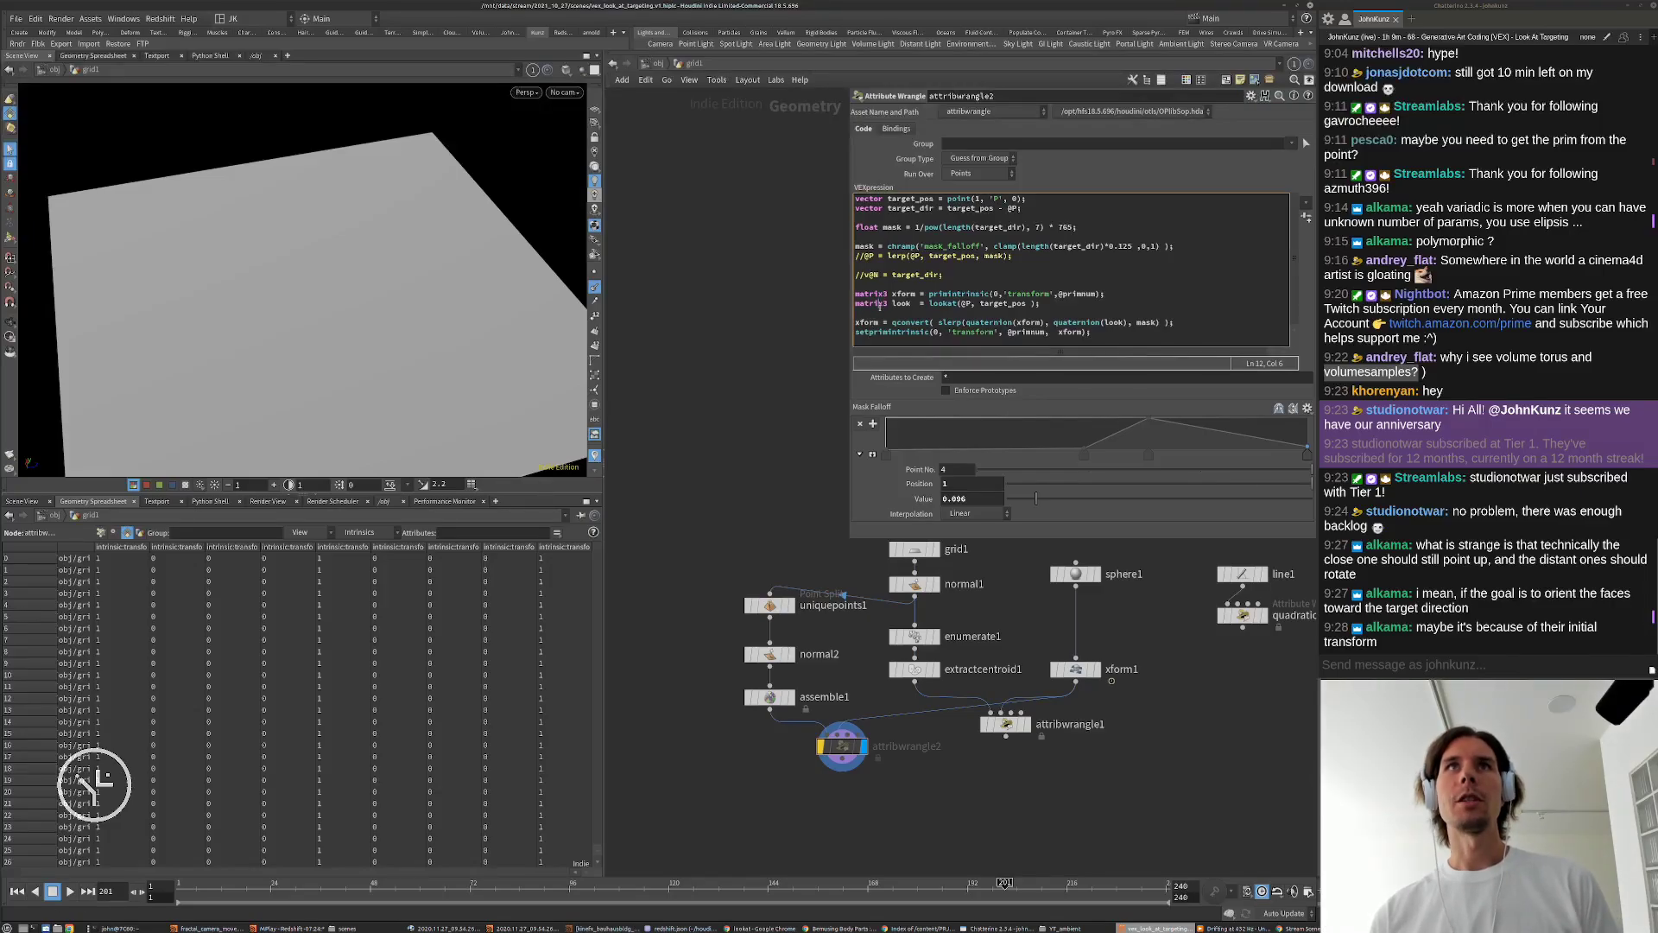
key("Delete")
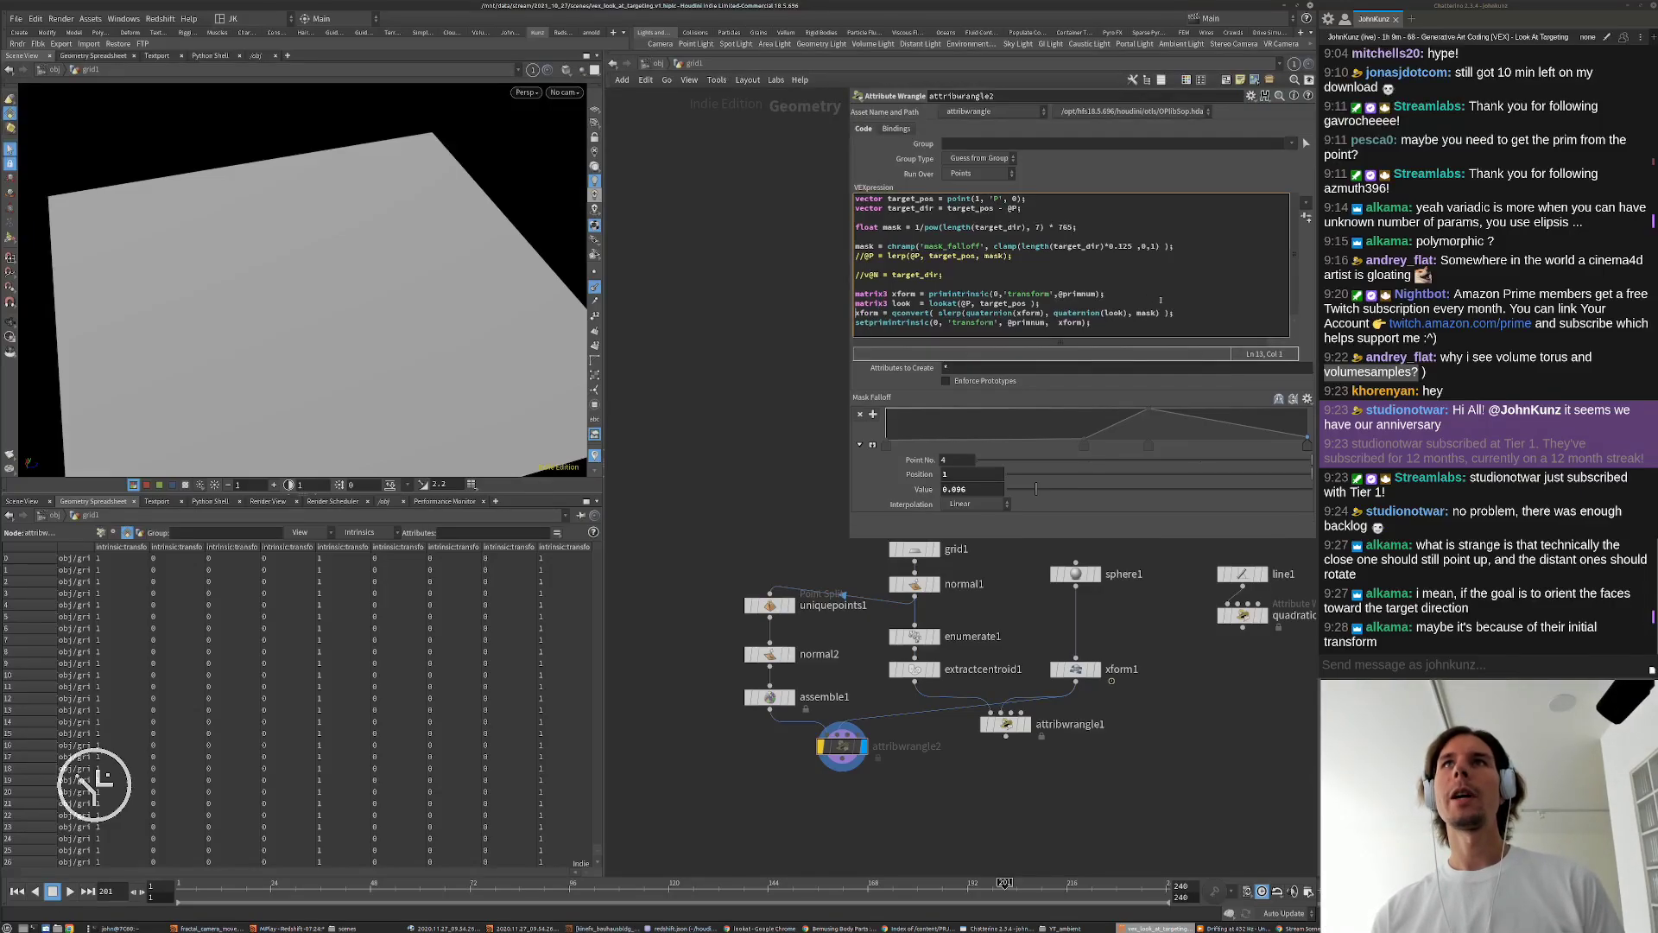
left_click(1194, 313)
key("Return")
key("Return")
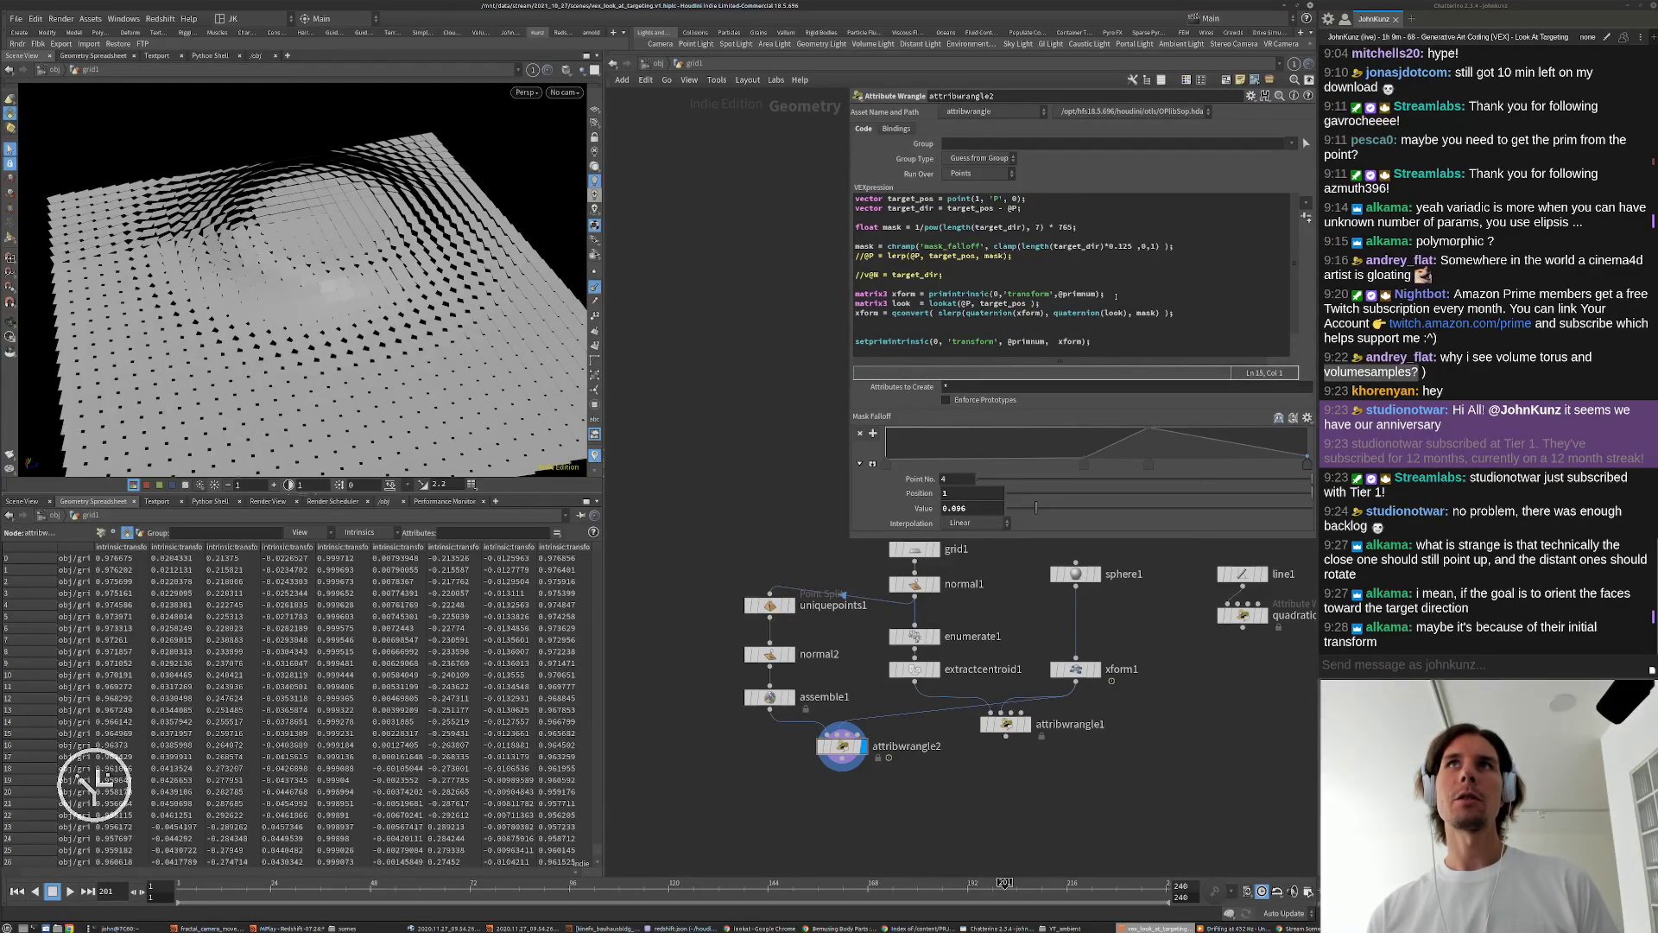
left_click_drag(1115, 297, 891, 293)
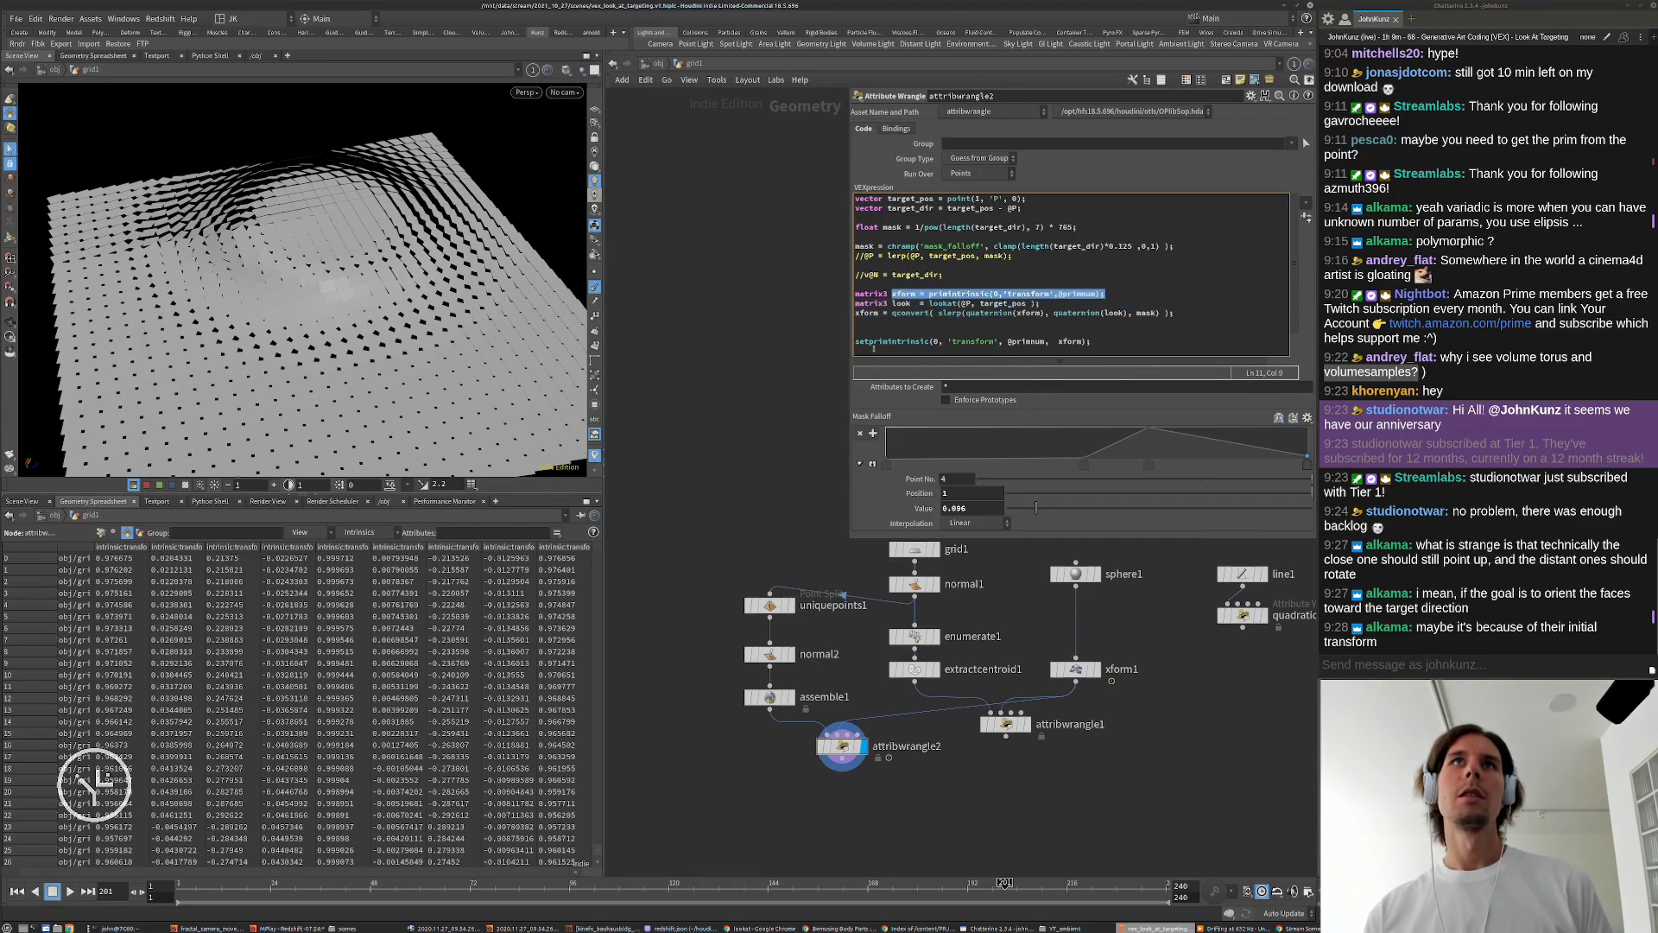
key("ctrl+c")
left_click(875, 333)
key("ctrl+v")
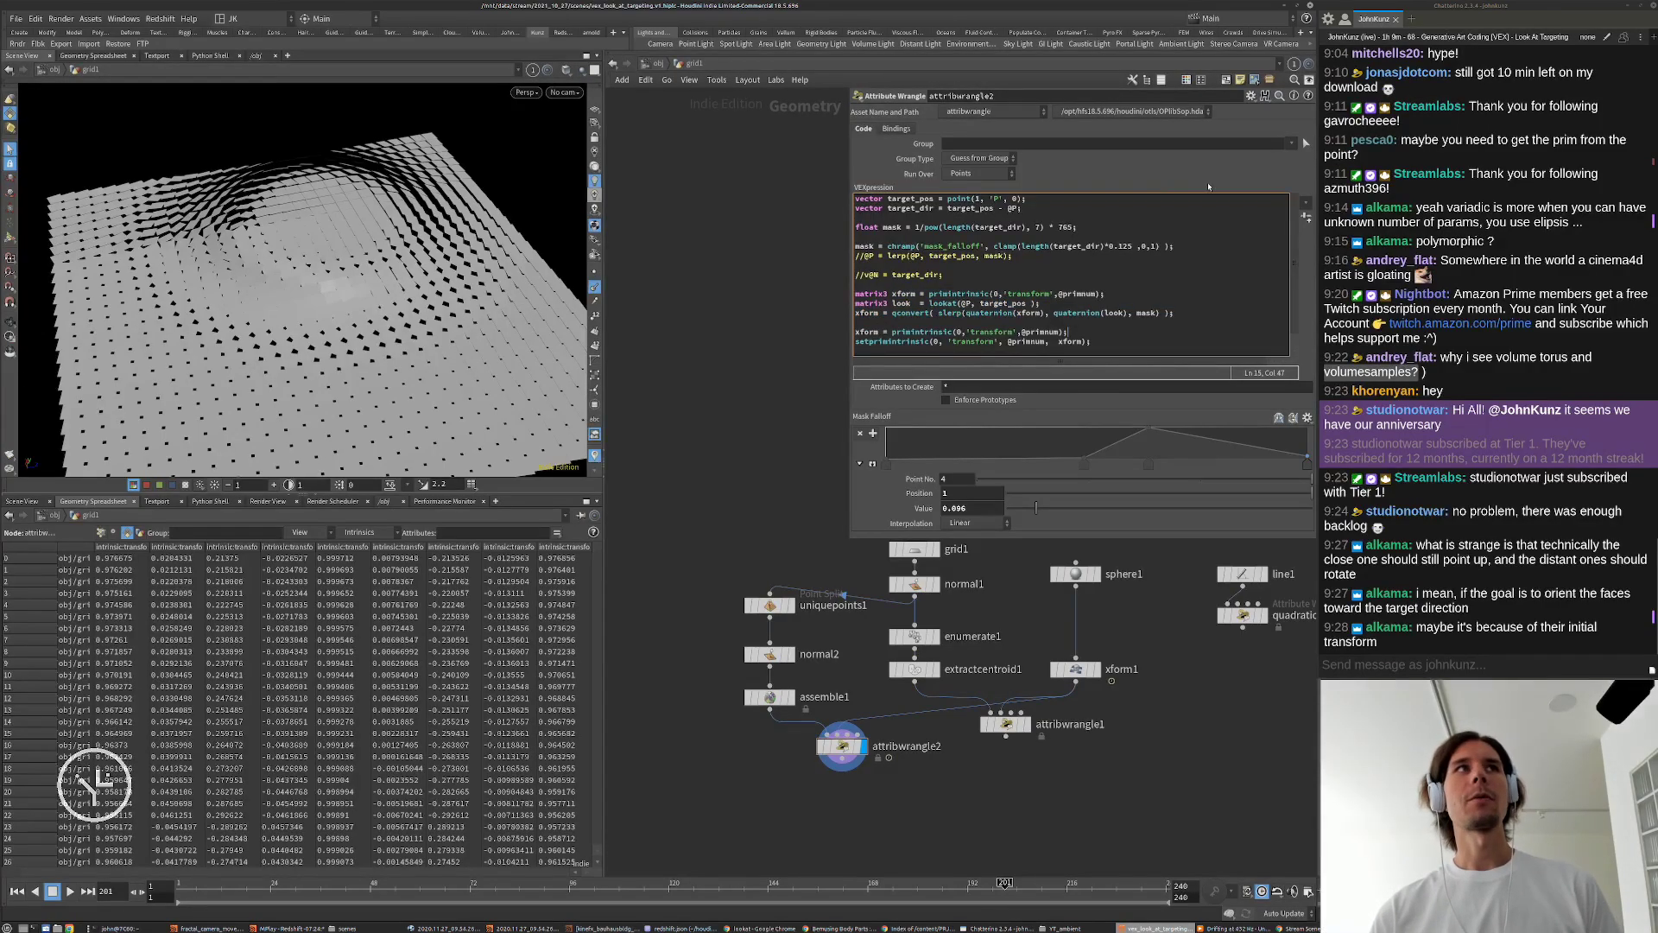
Step: Add the line rotate(xform, mask*PI, normalize(target_dir) ); between the xform assignment and setprimintrinsic in attribwrangle2
key("Return")
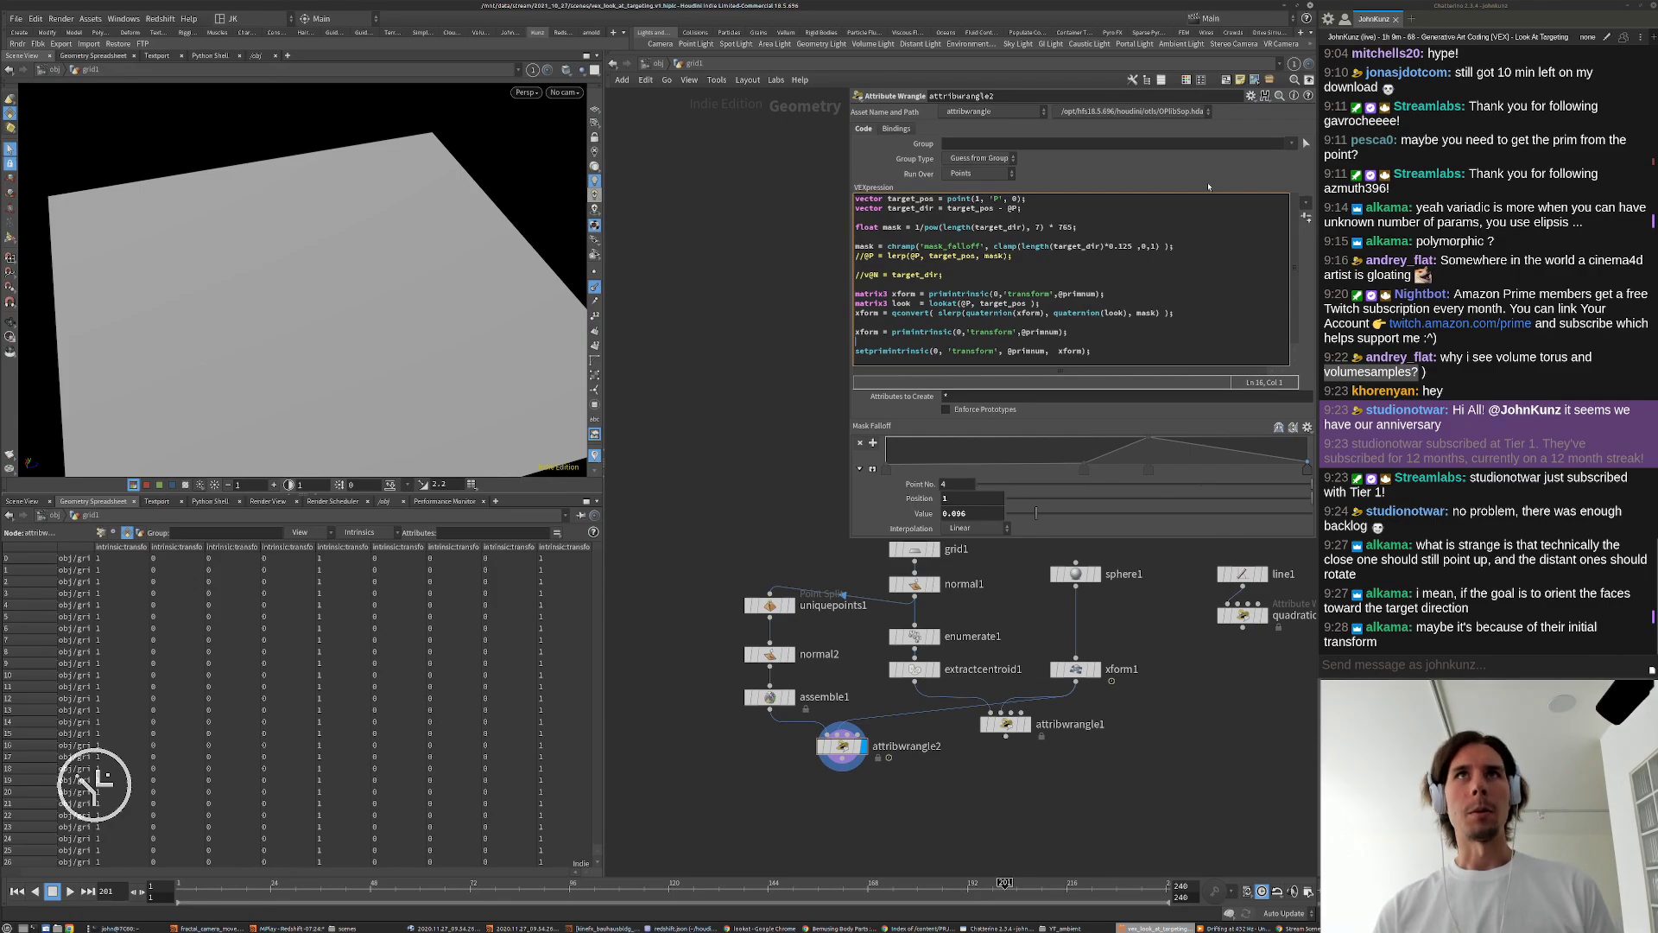
type("rota")
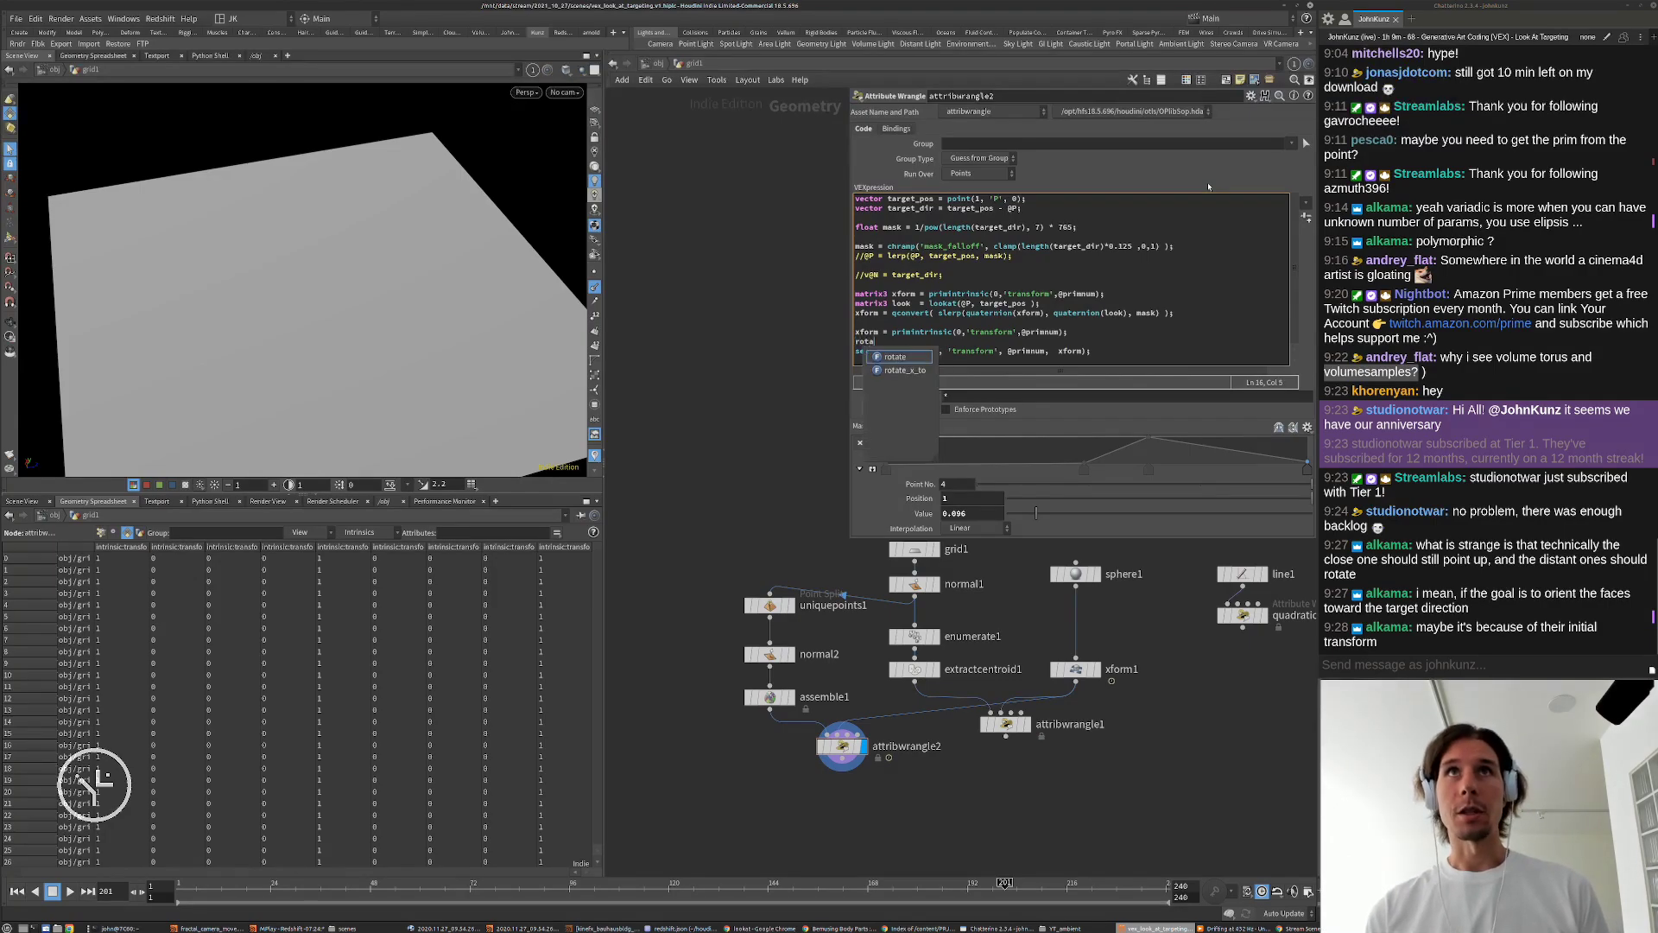
type("te(")
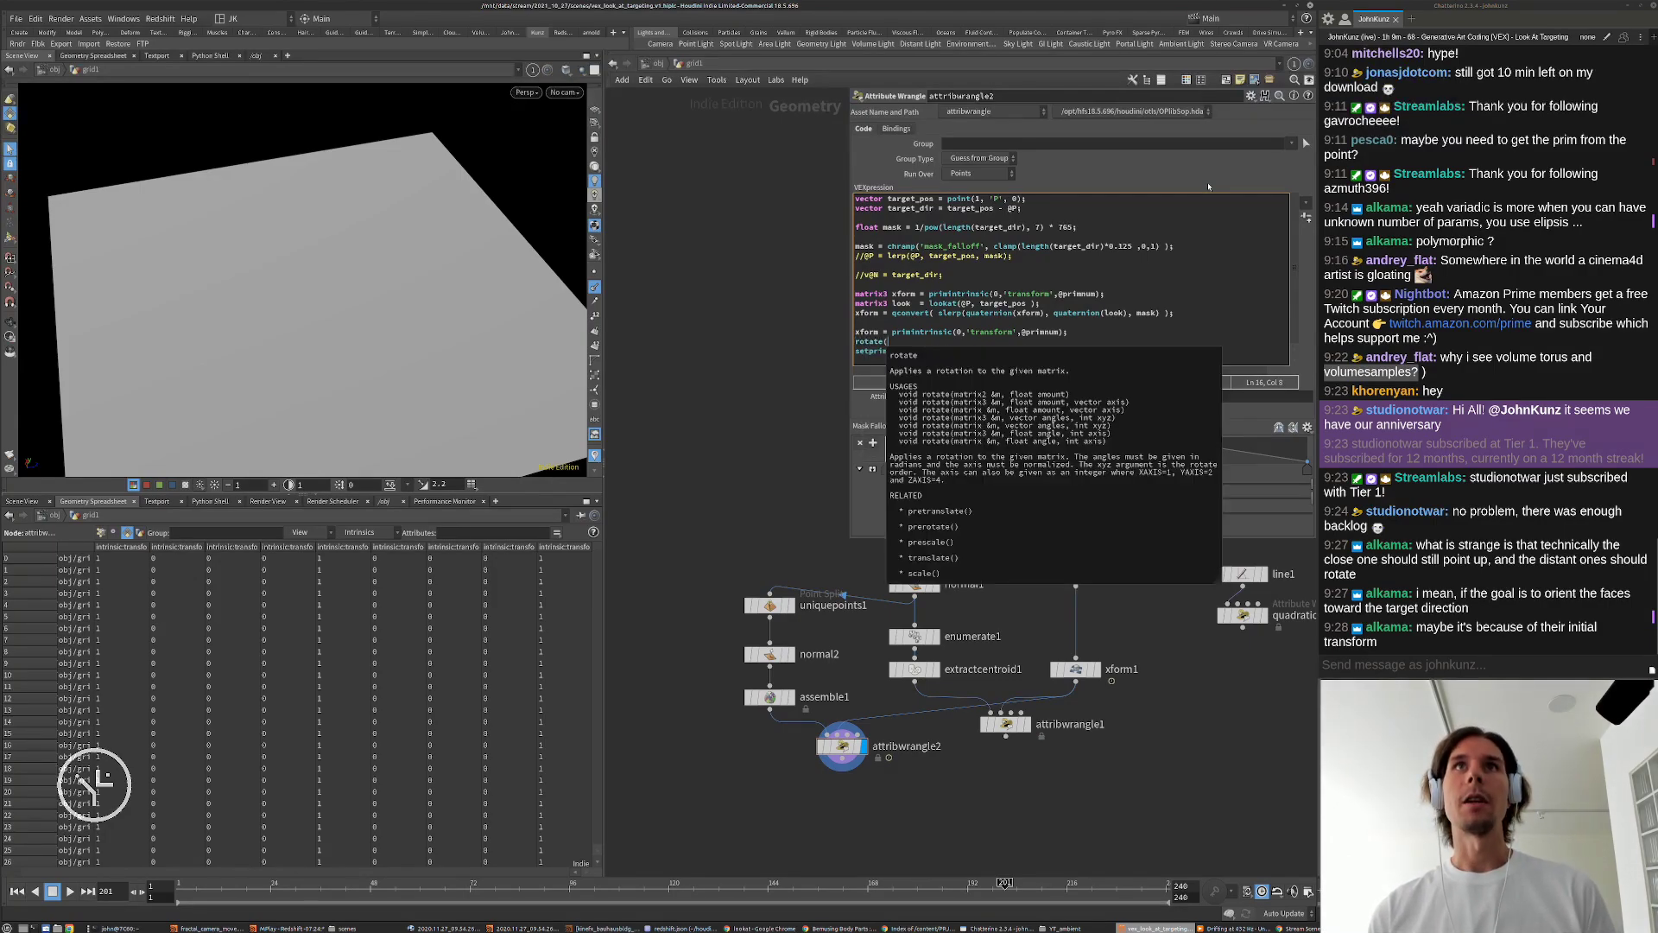
type("xfor")
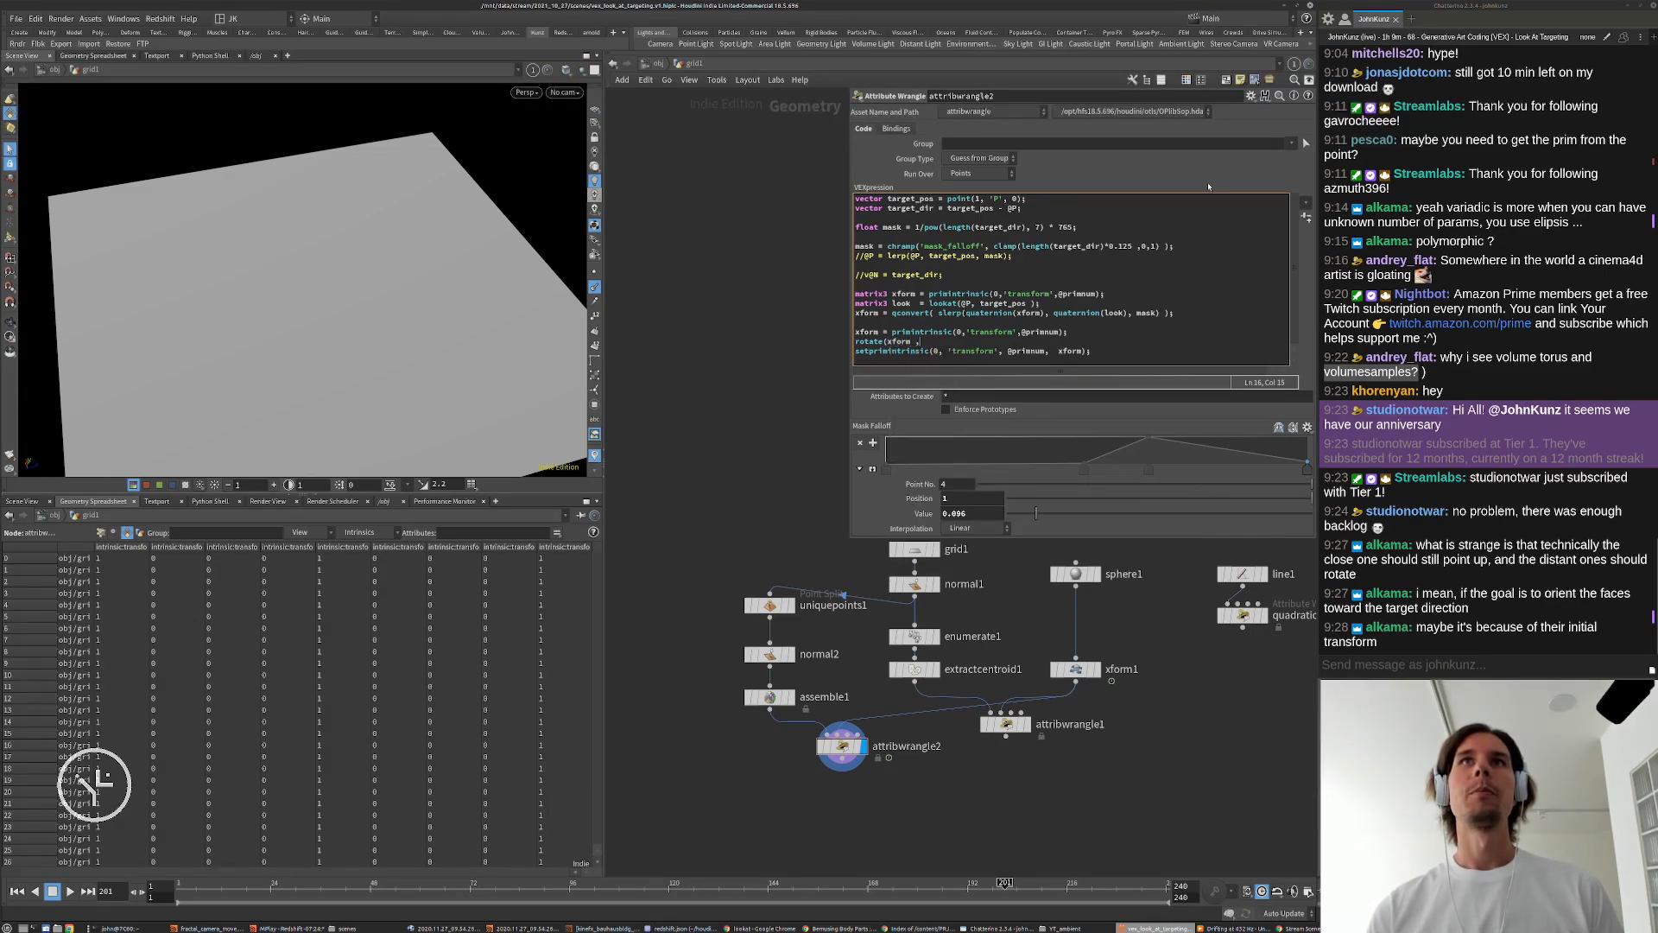
type("m, m")
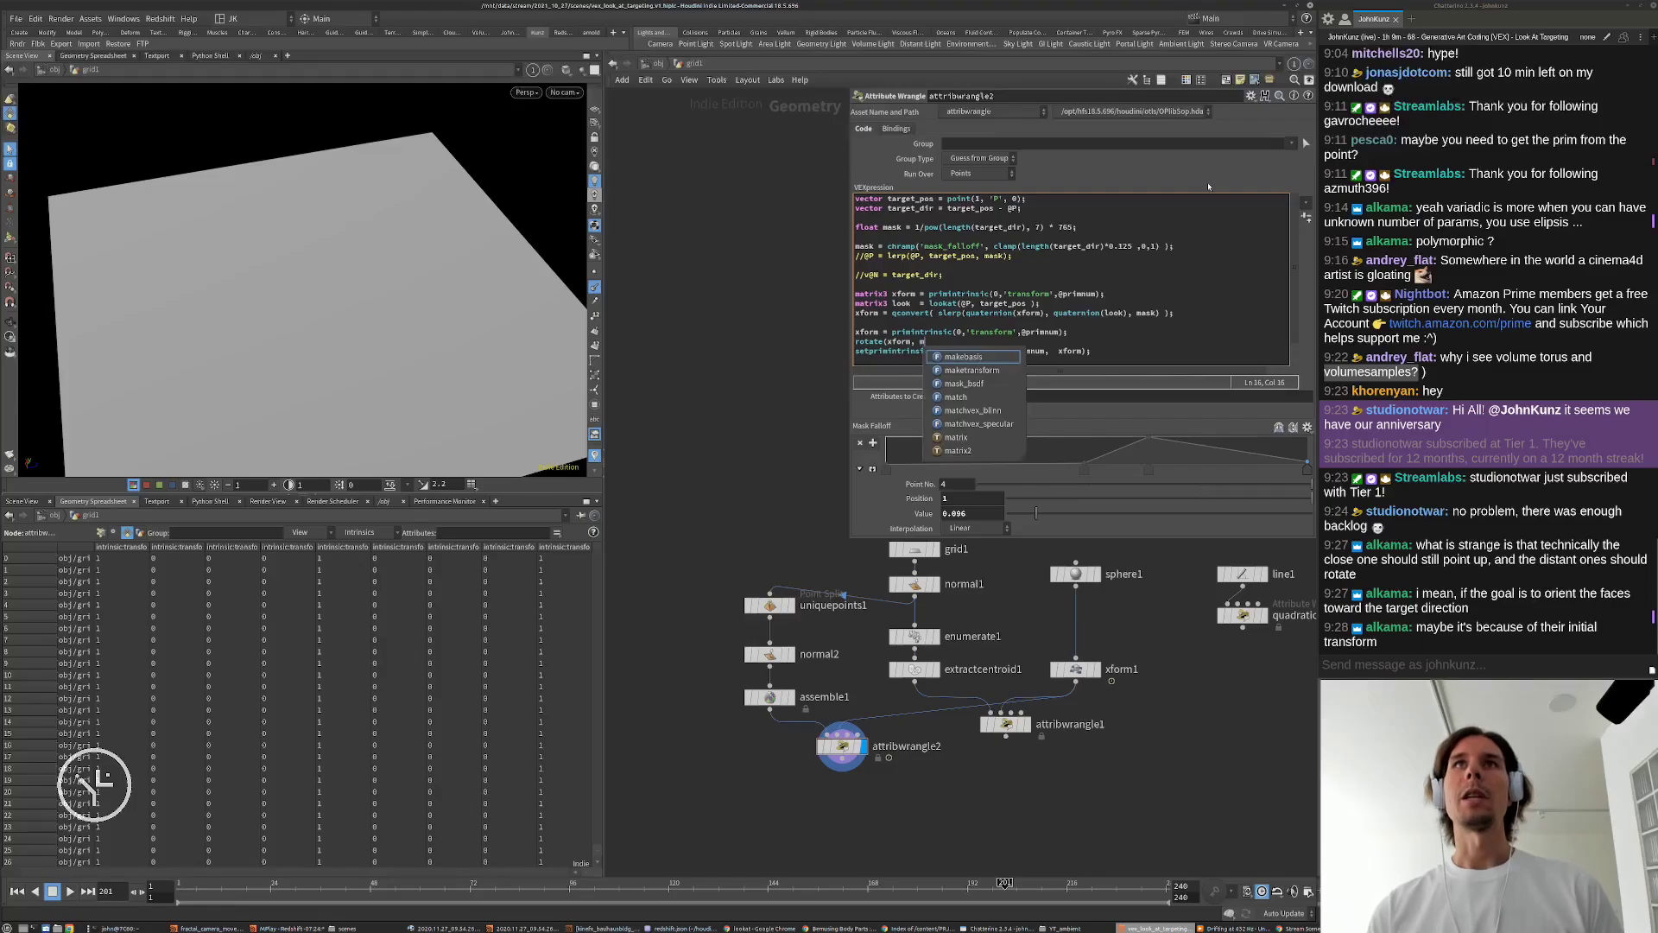
type("ask")
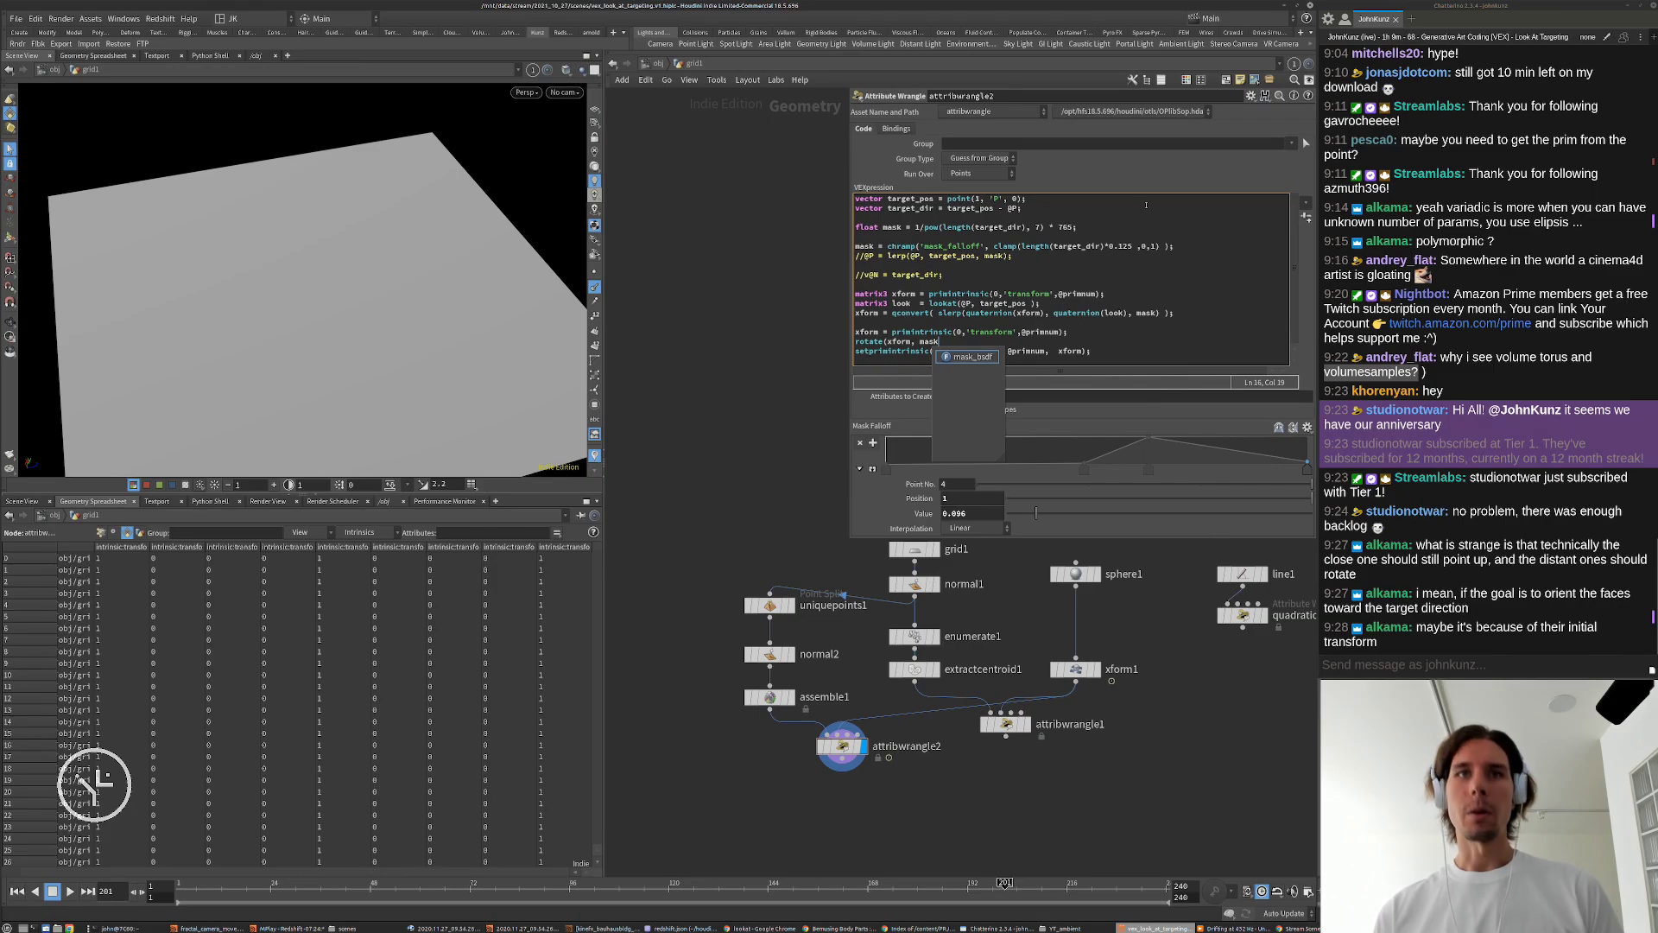
type("*")
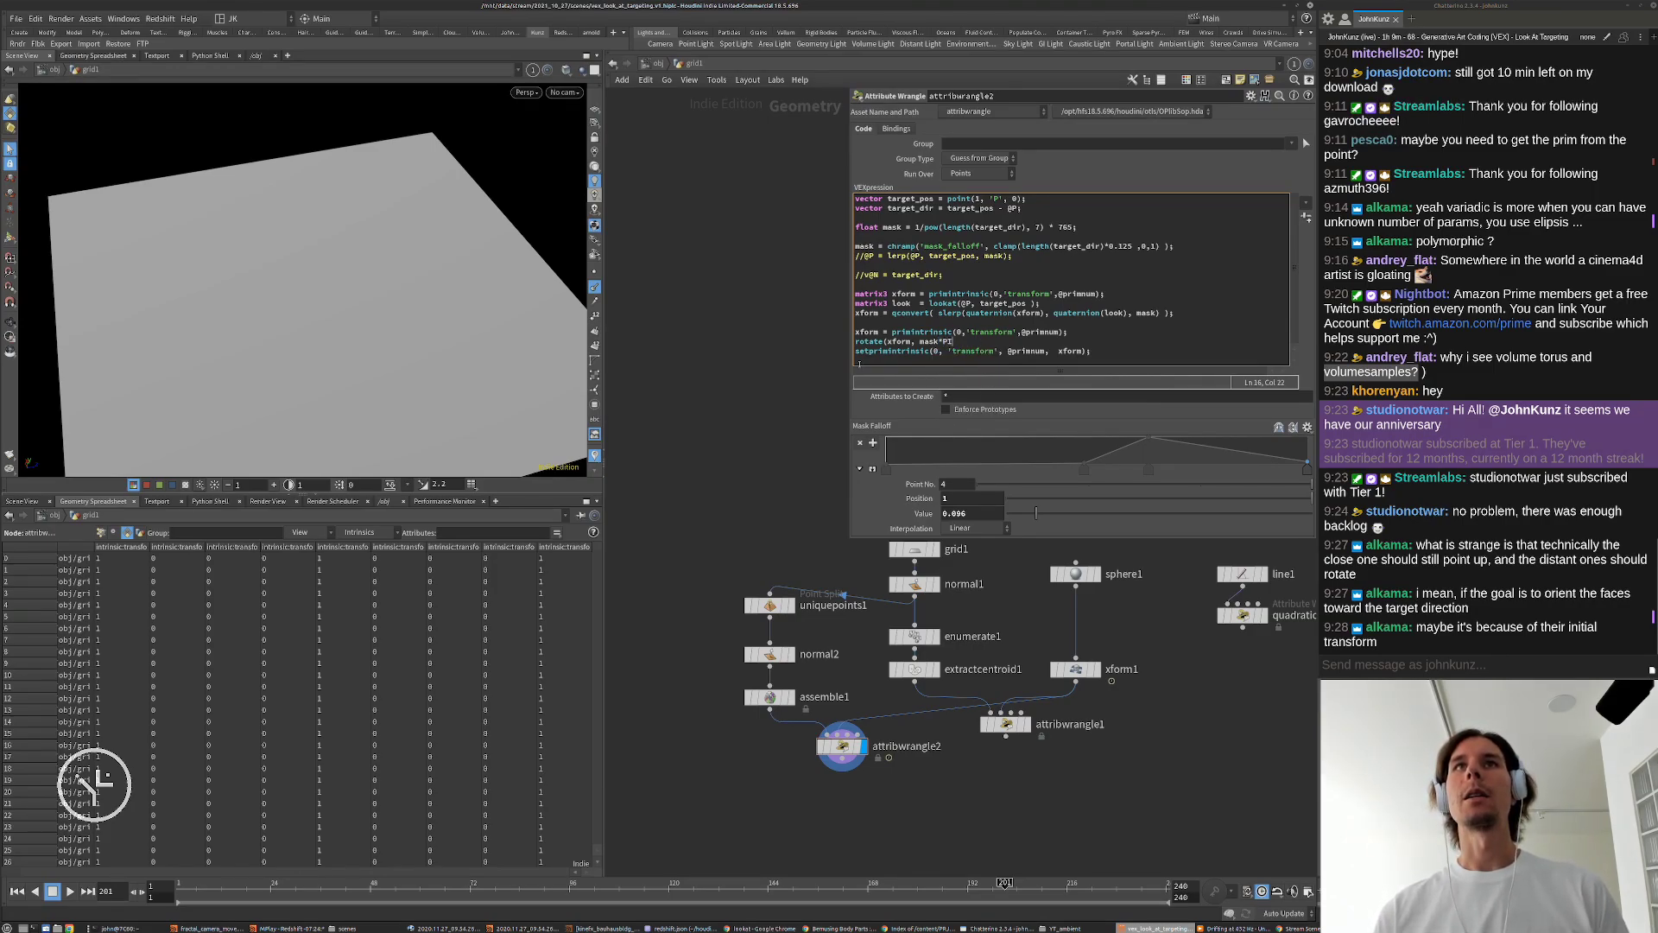
type("PI")
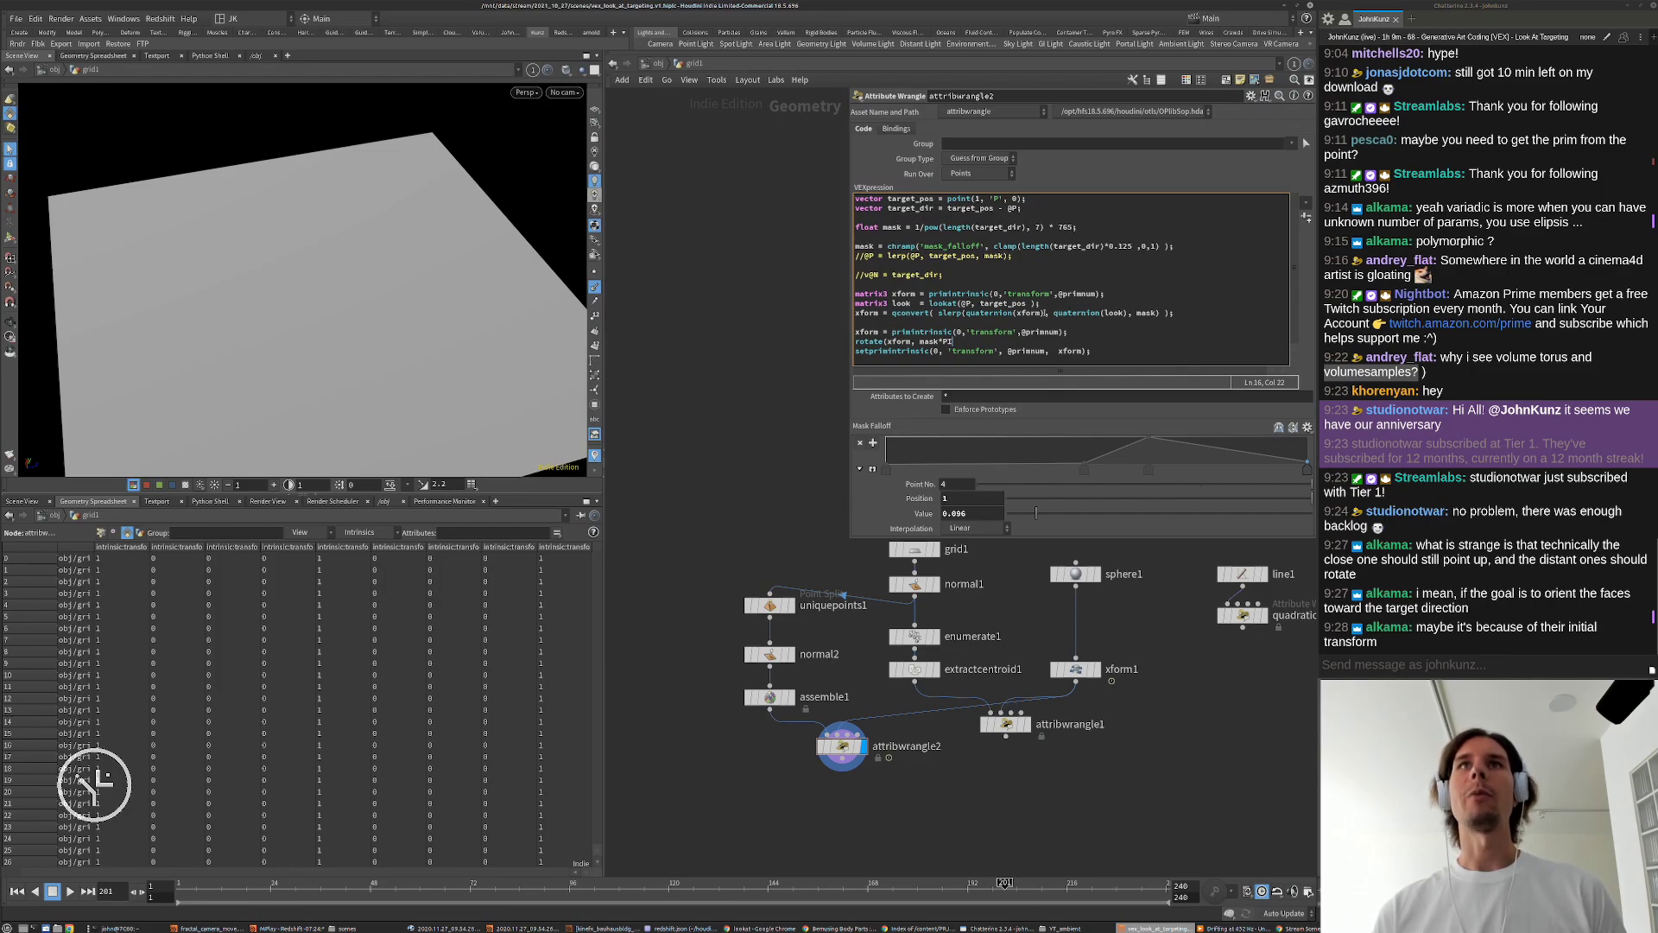
type(",")
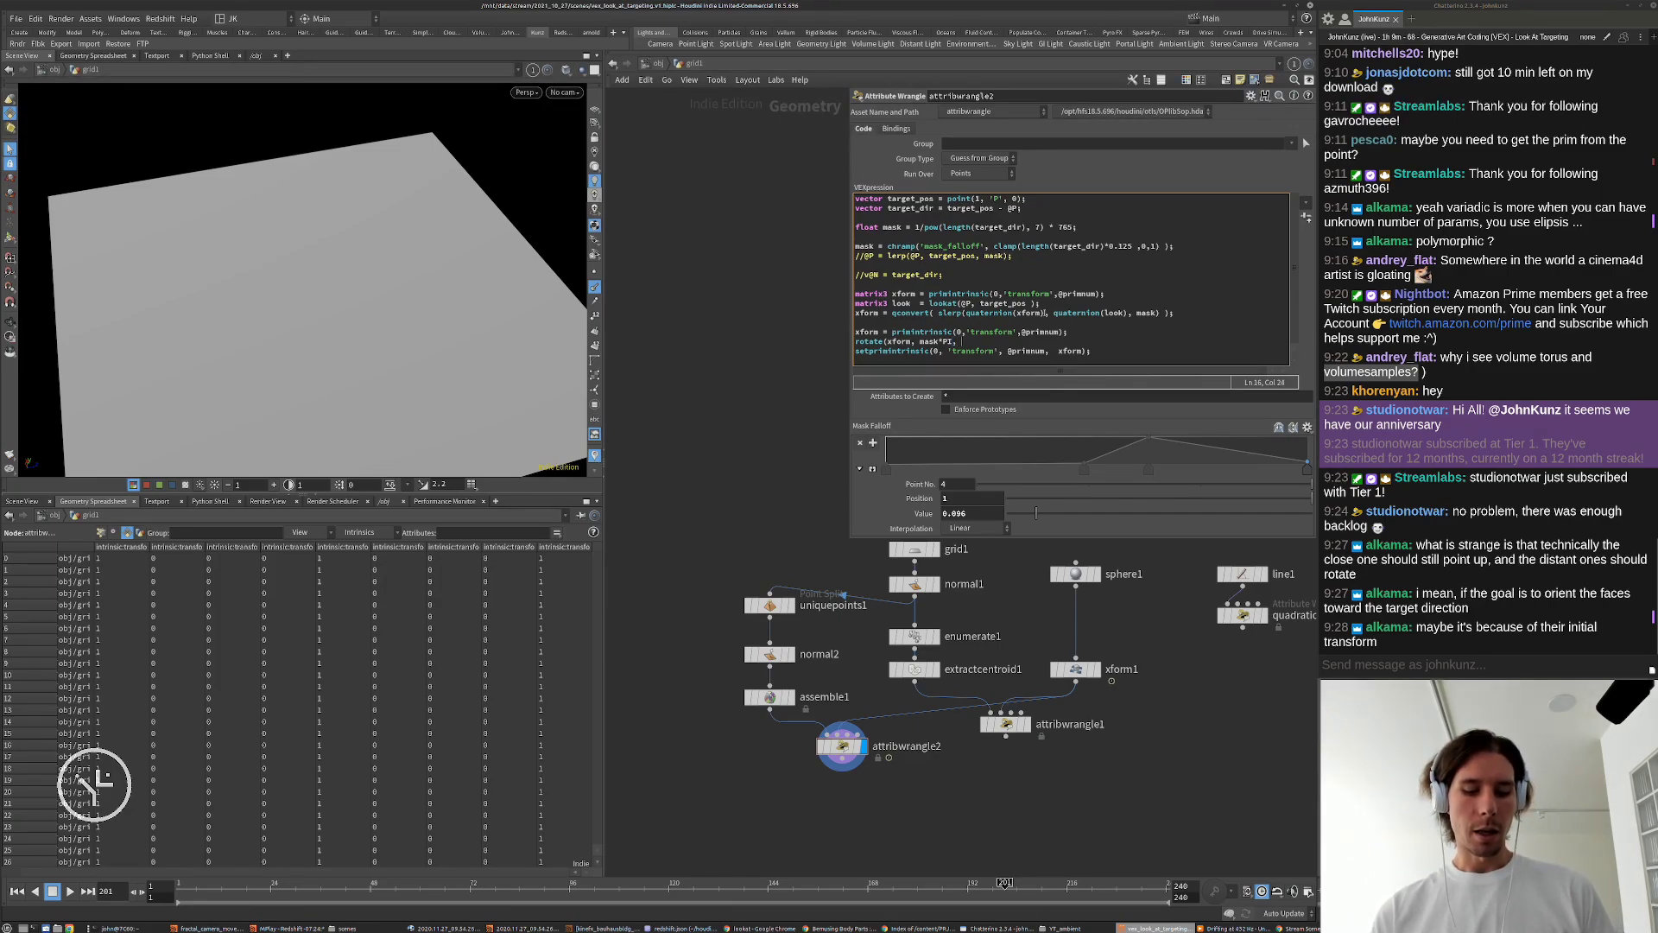
type(" normalize(")
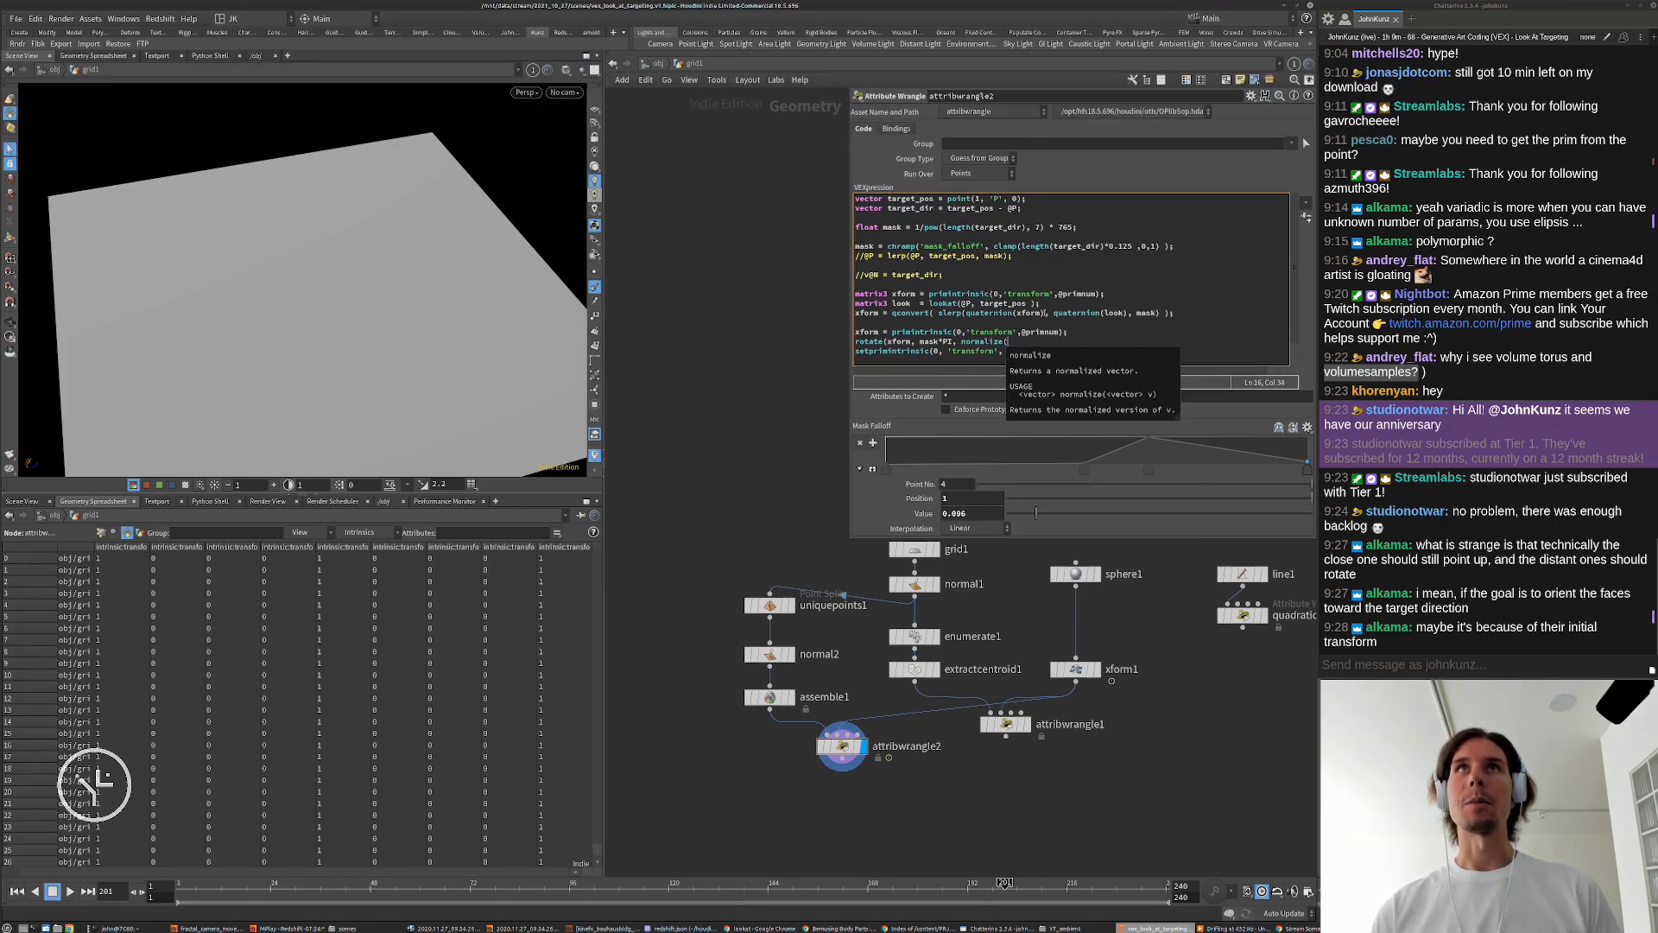
type("targe")
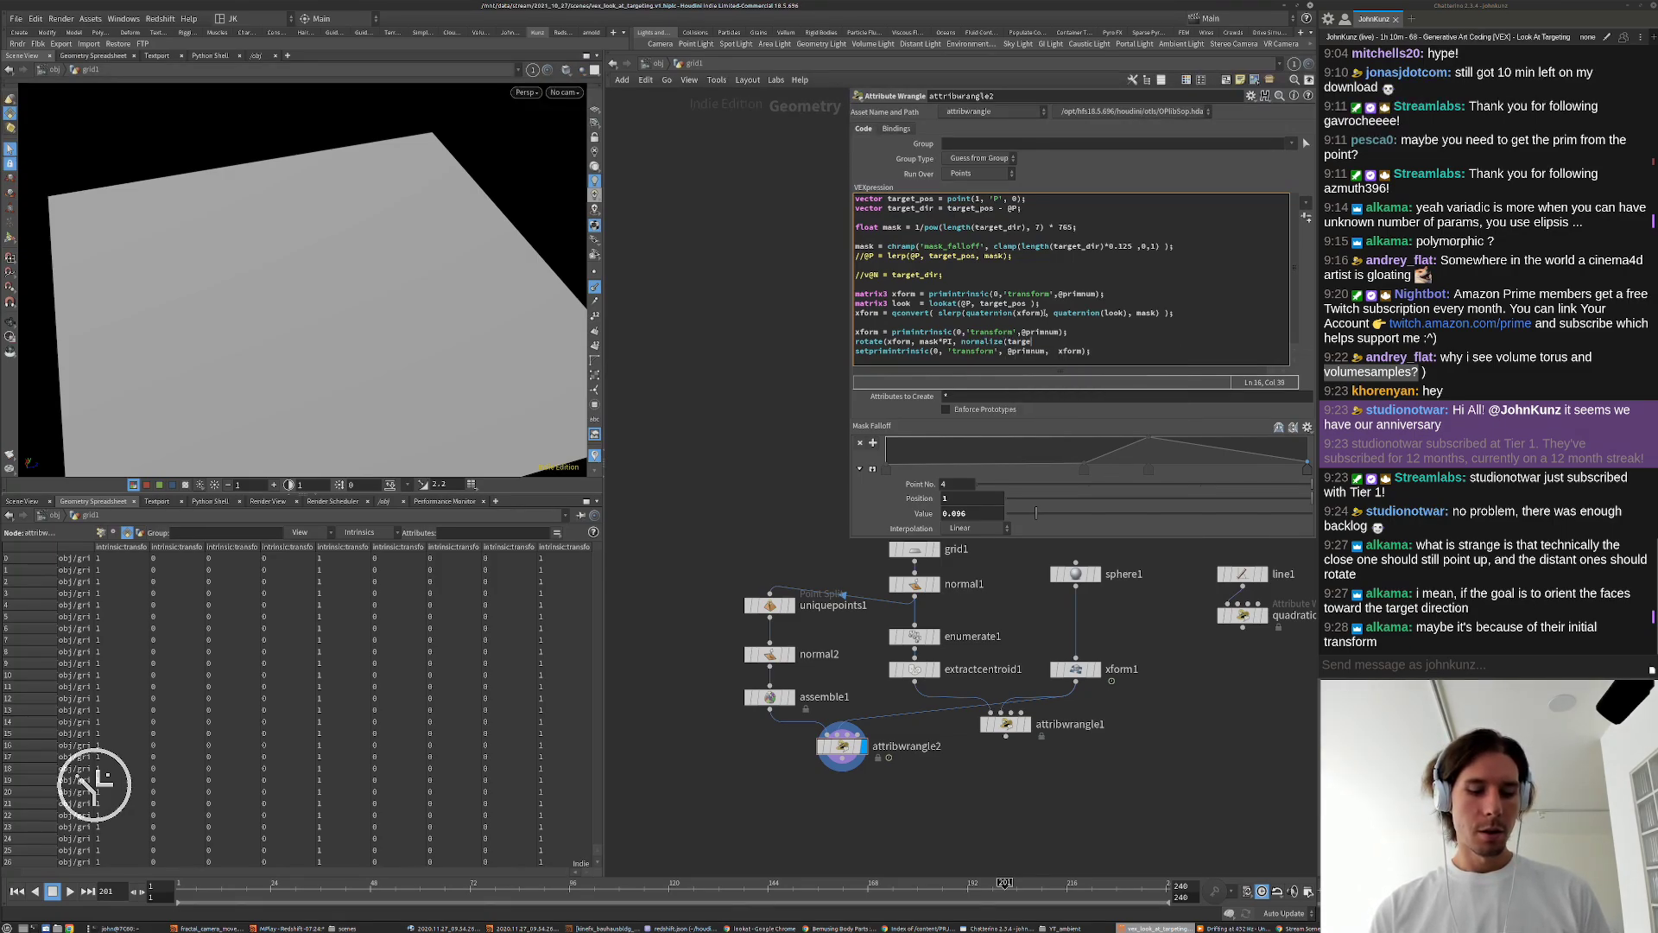
type("t_dir) );")
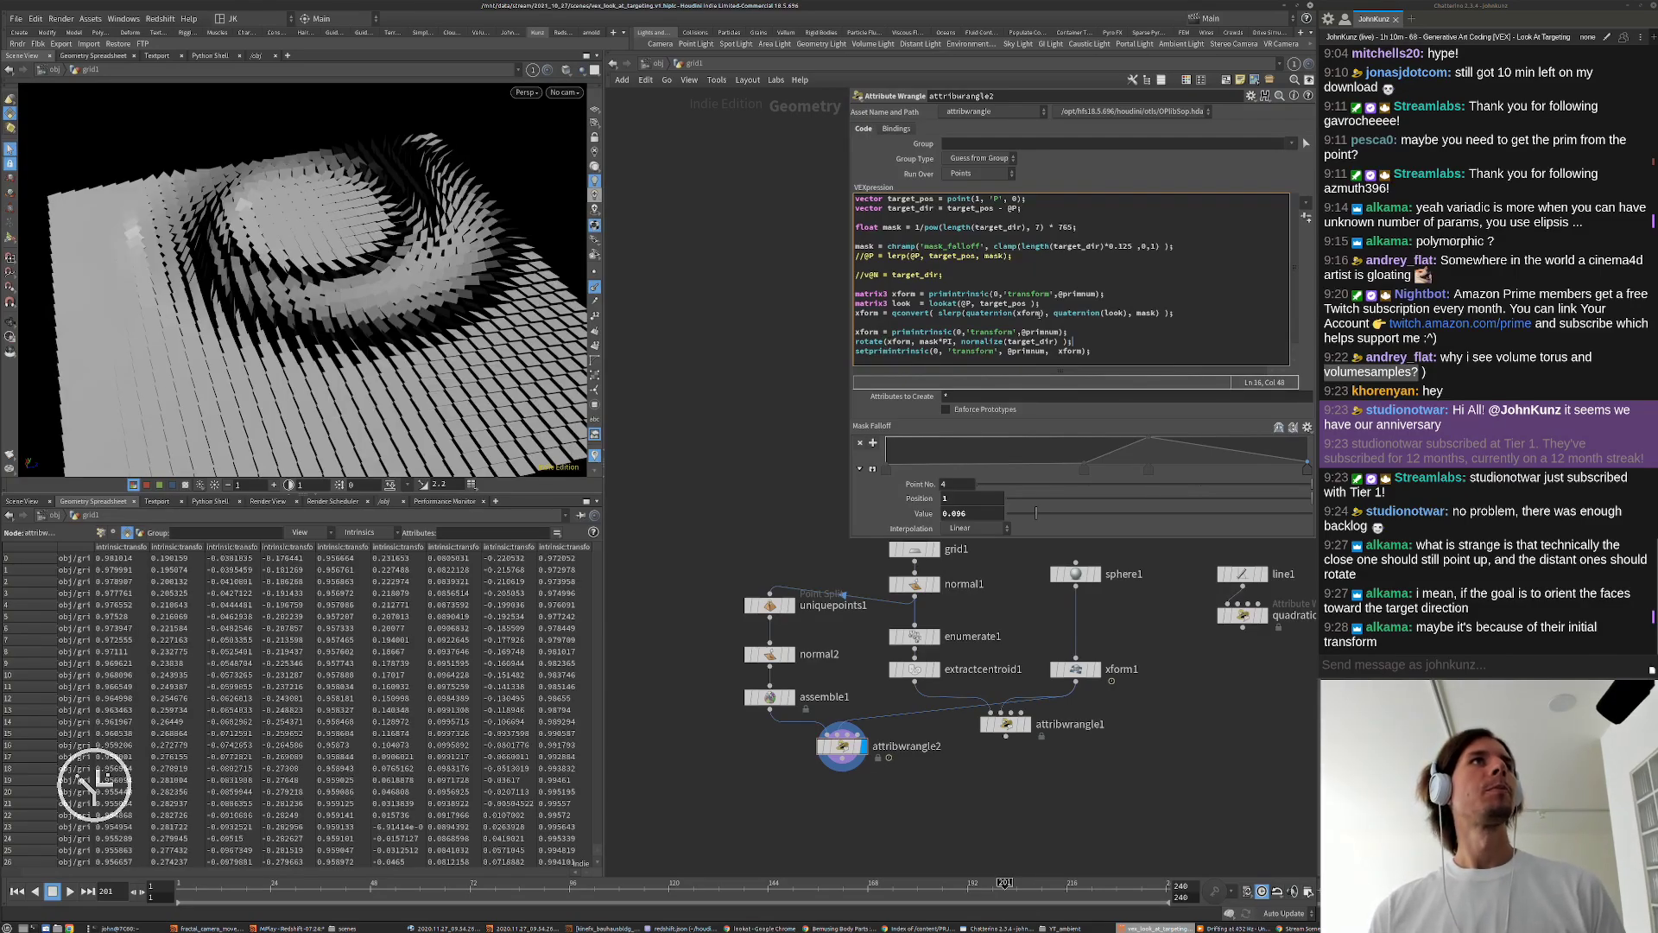
Step: Comment out the chramp mask_falloff line with // and check the tile rotation using only the distance-based mask
left_click_drag(362, 320, 449, 338)
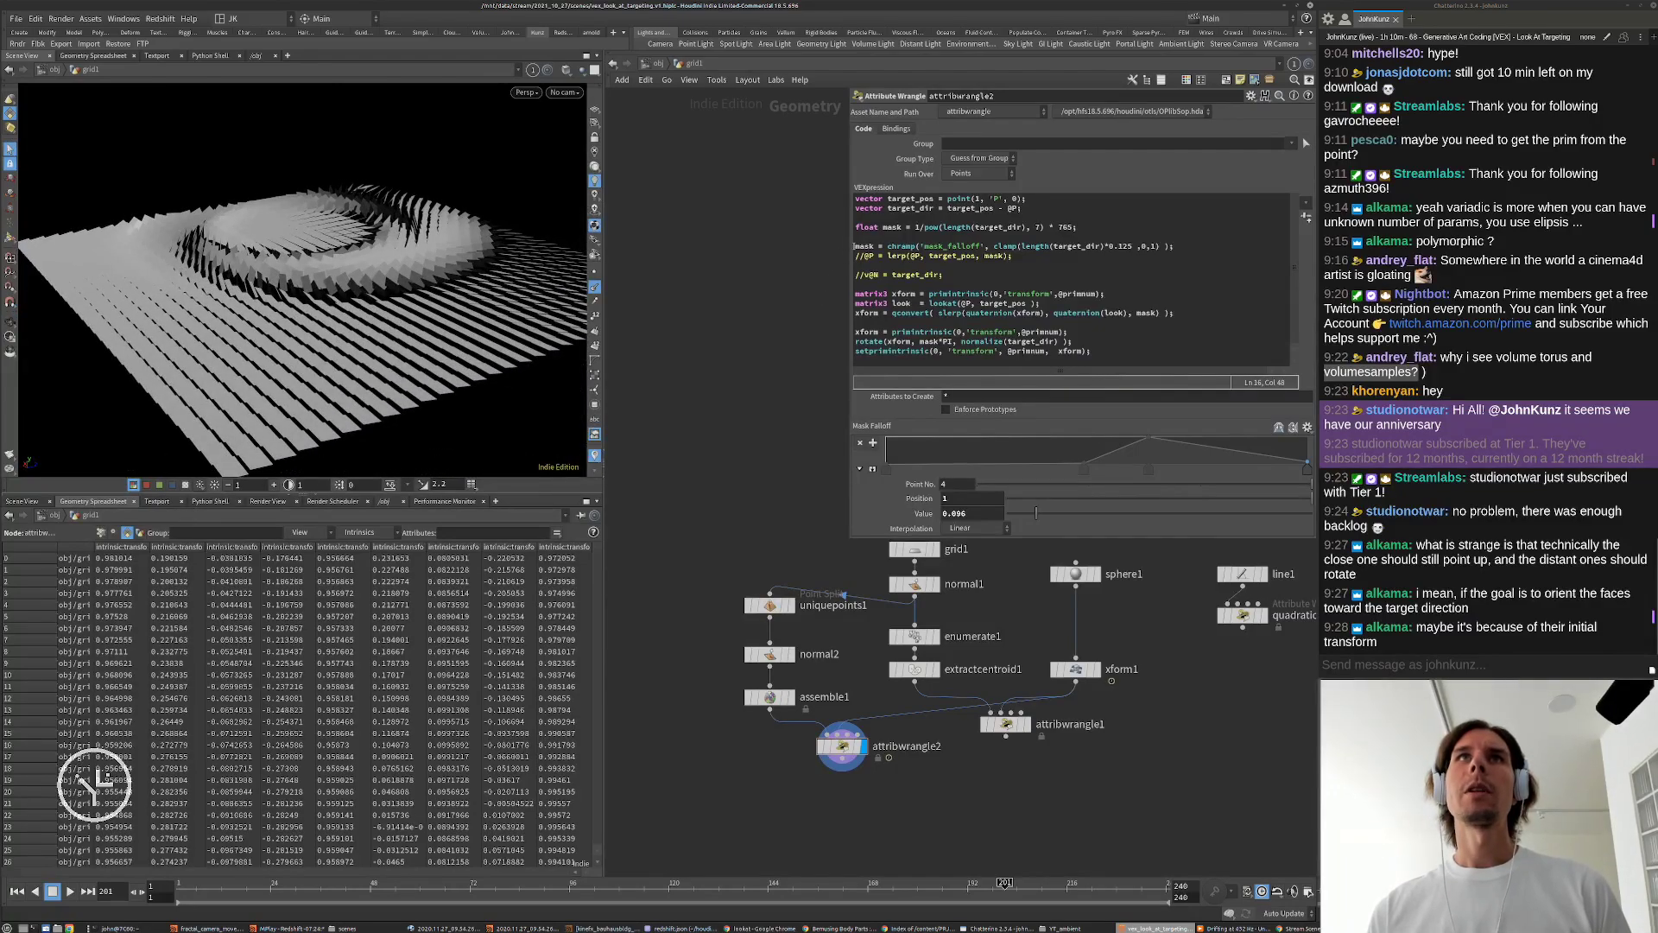
left_click(856, 246)
type("//")
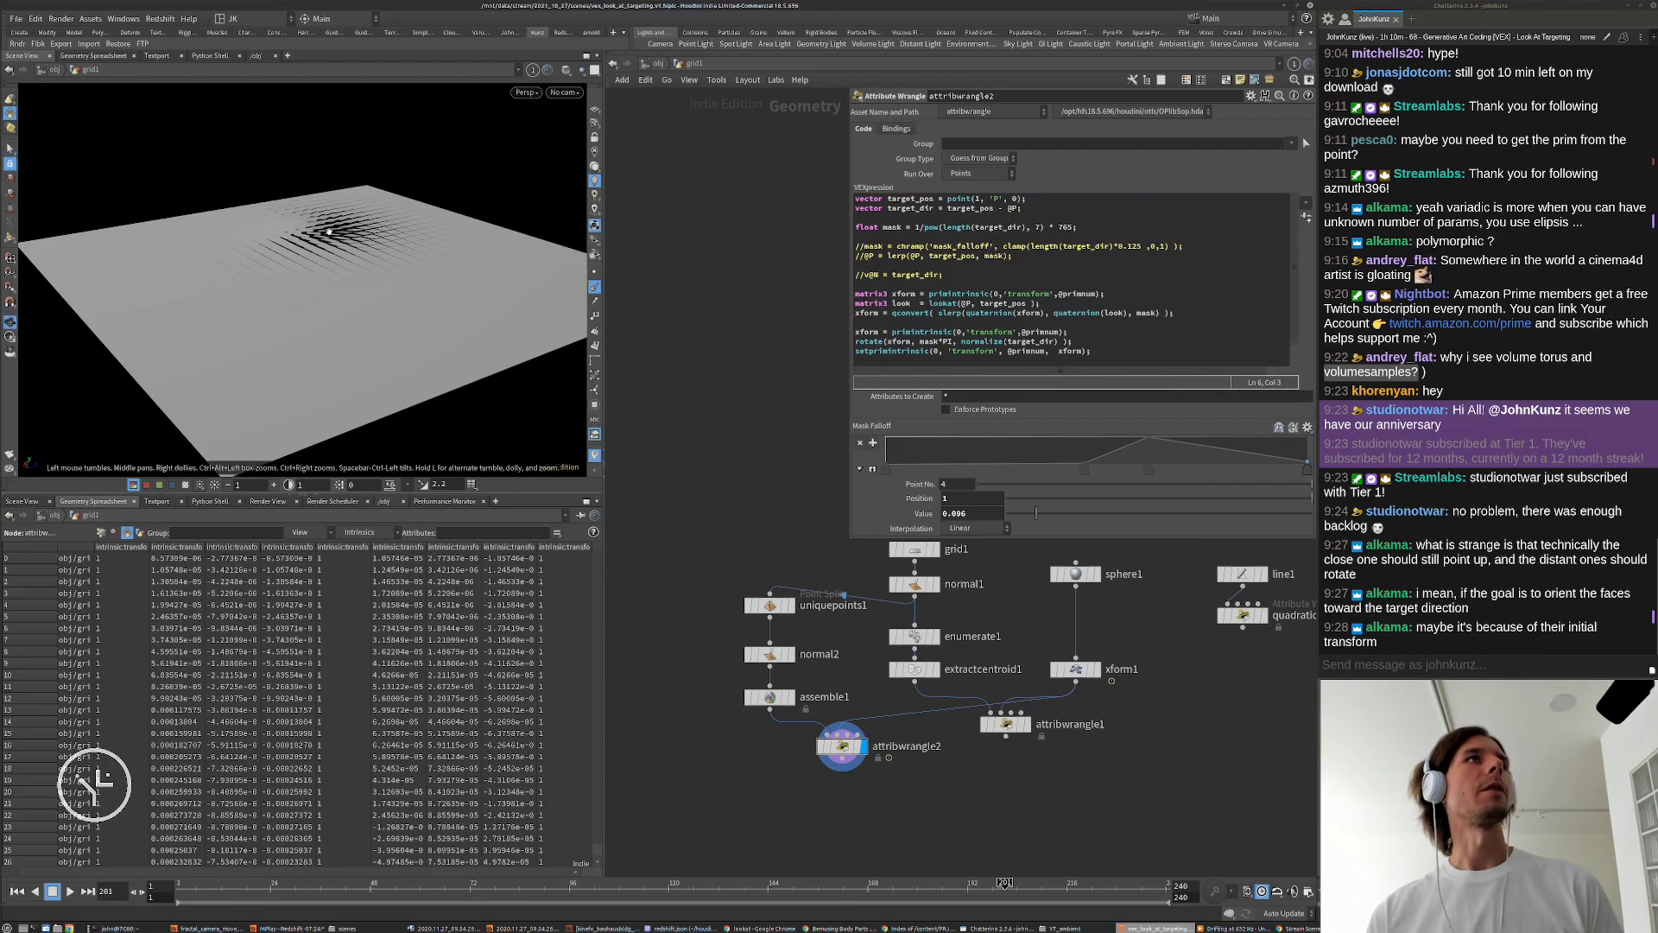
left_click_drag(406, 285, 359, 332, "alt")
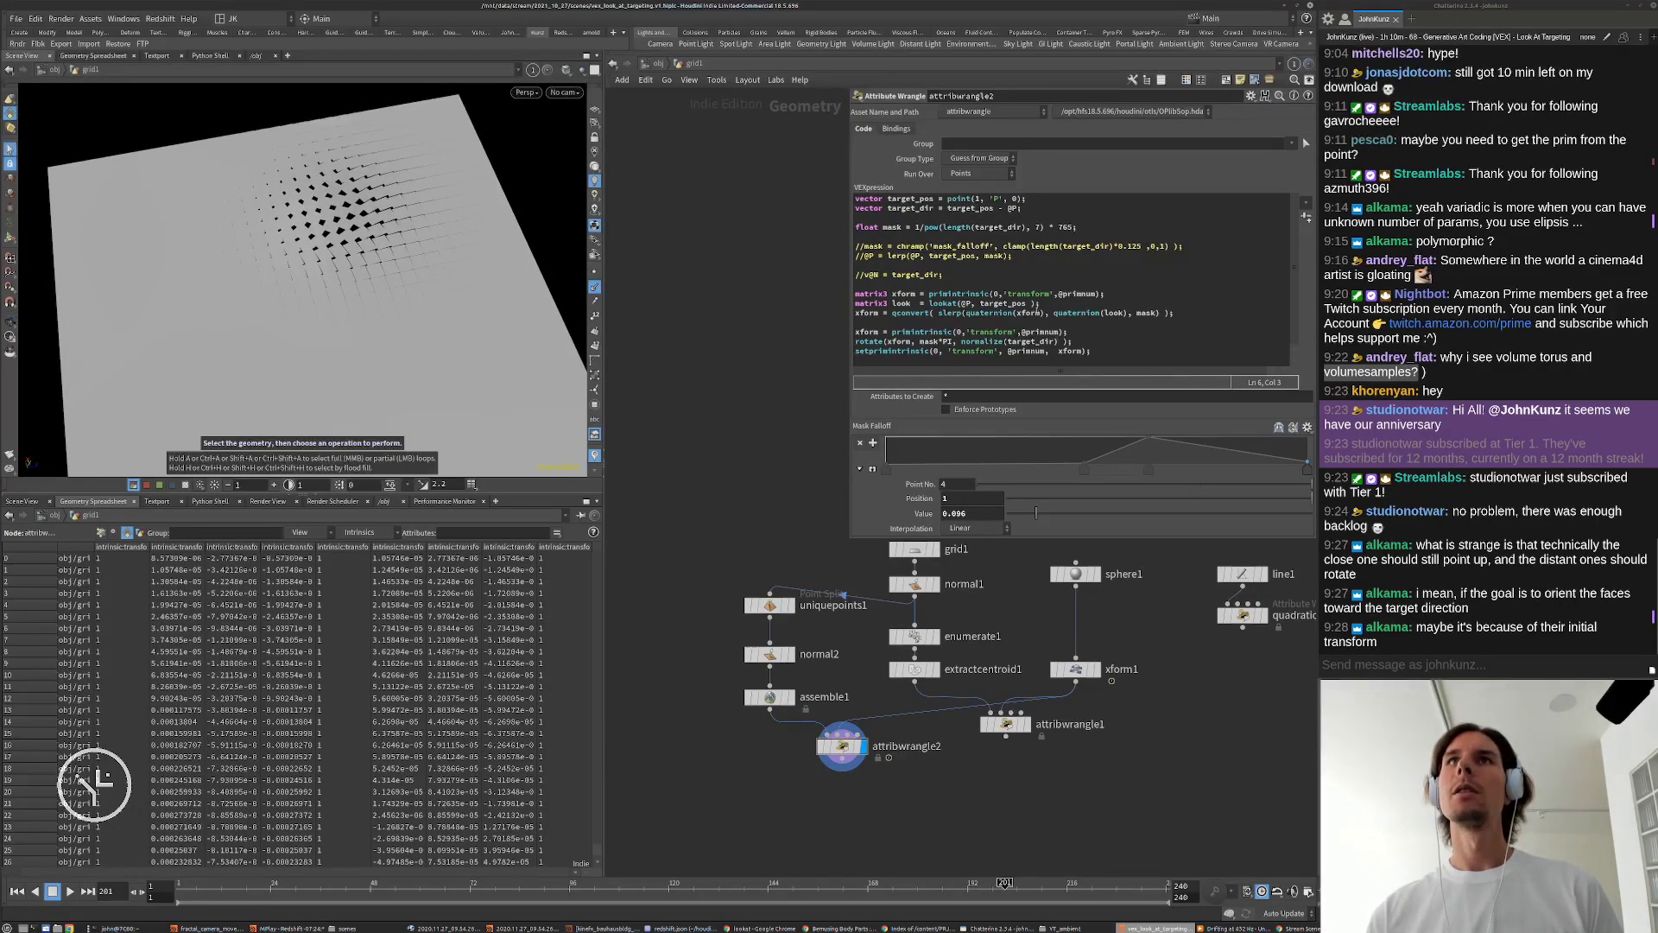
Step: Change the rotation amount in the rotate call to mask*PI*2 and inspect the twisted tiles up close
left_click(953, 341)
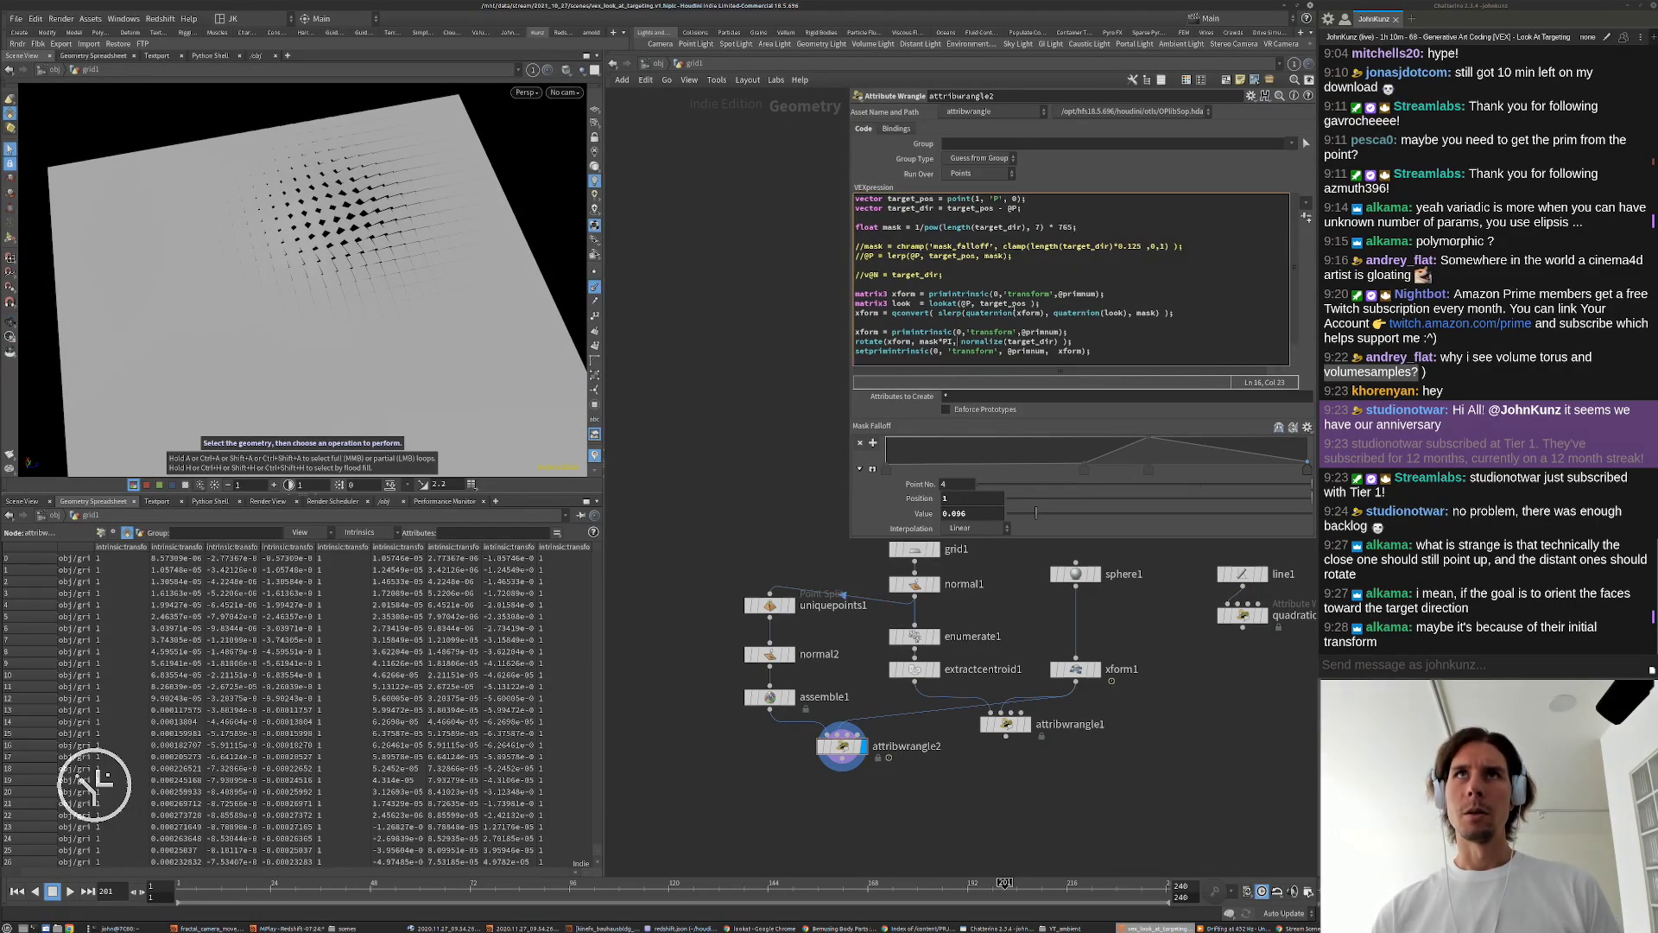
type("*2")
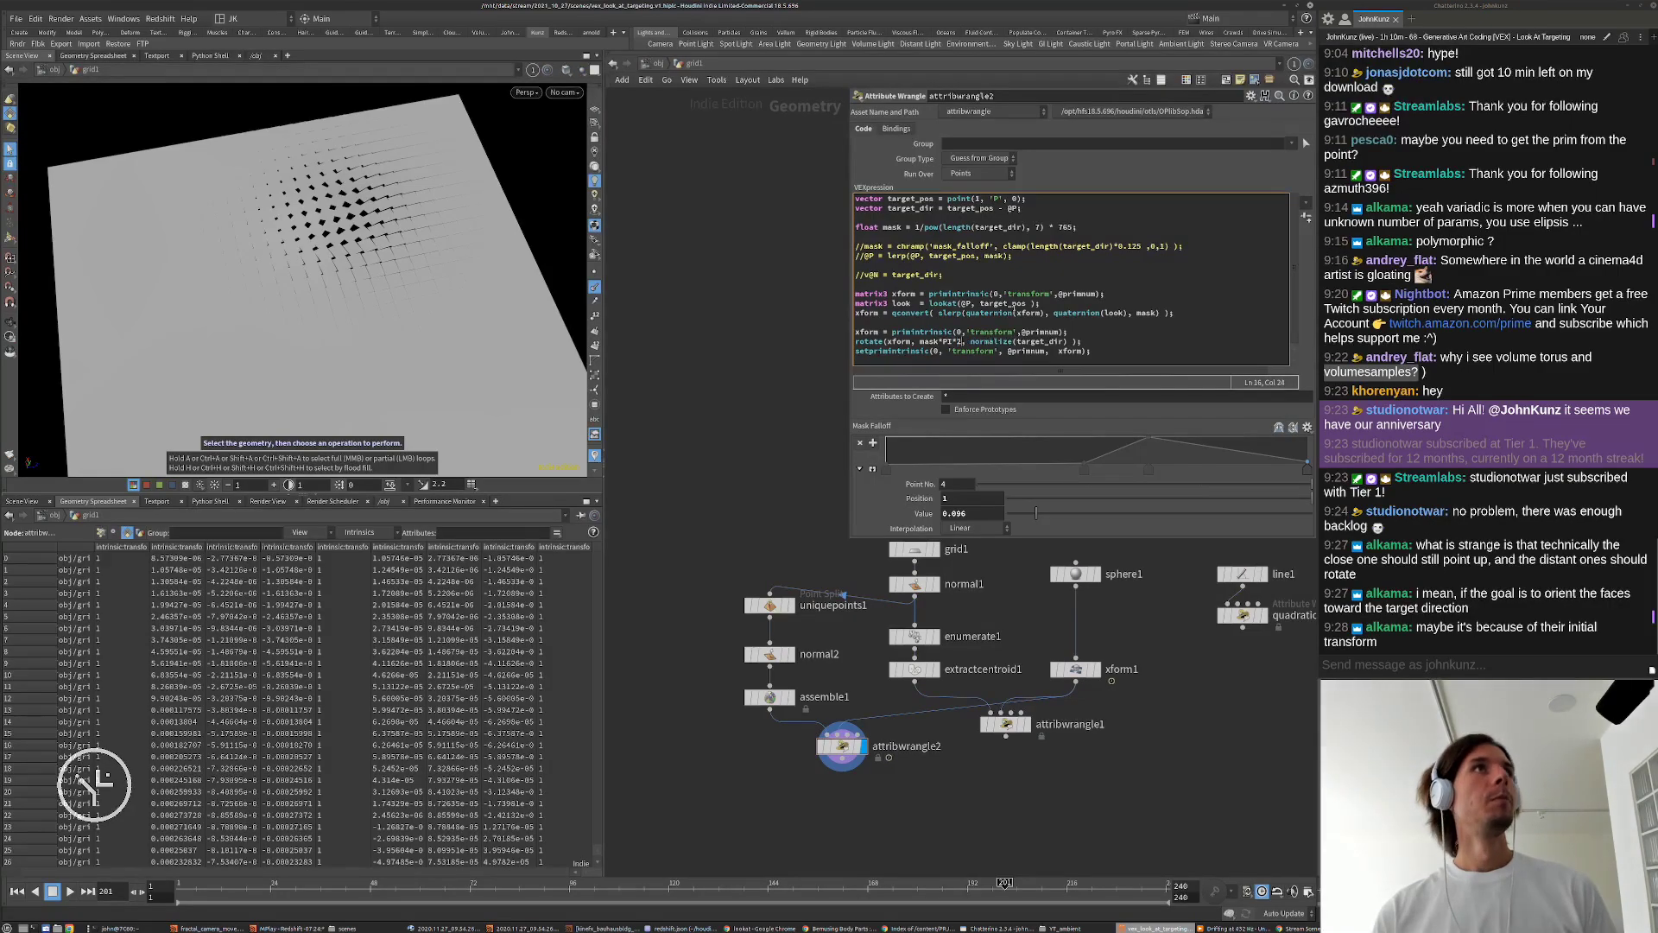
left_click_drag(393, 298, 399, 212, "alt")
right_click_drag(399, 212, 471, 224, "alt")
left_click_drag(432, 220, 428, 318, "alt")
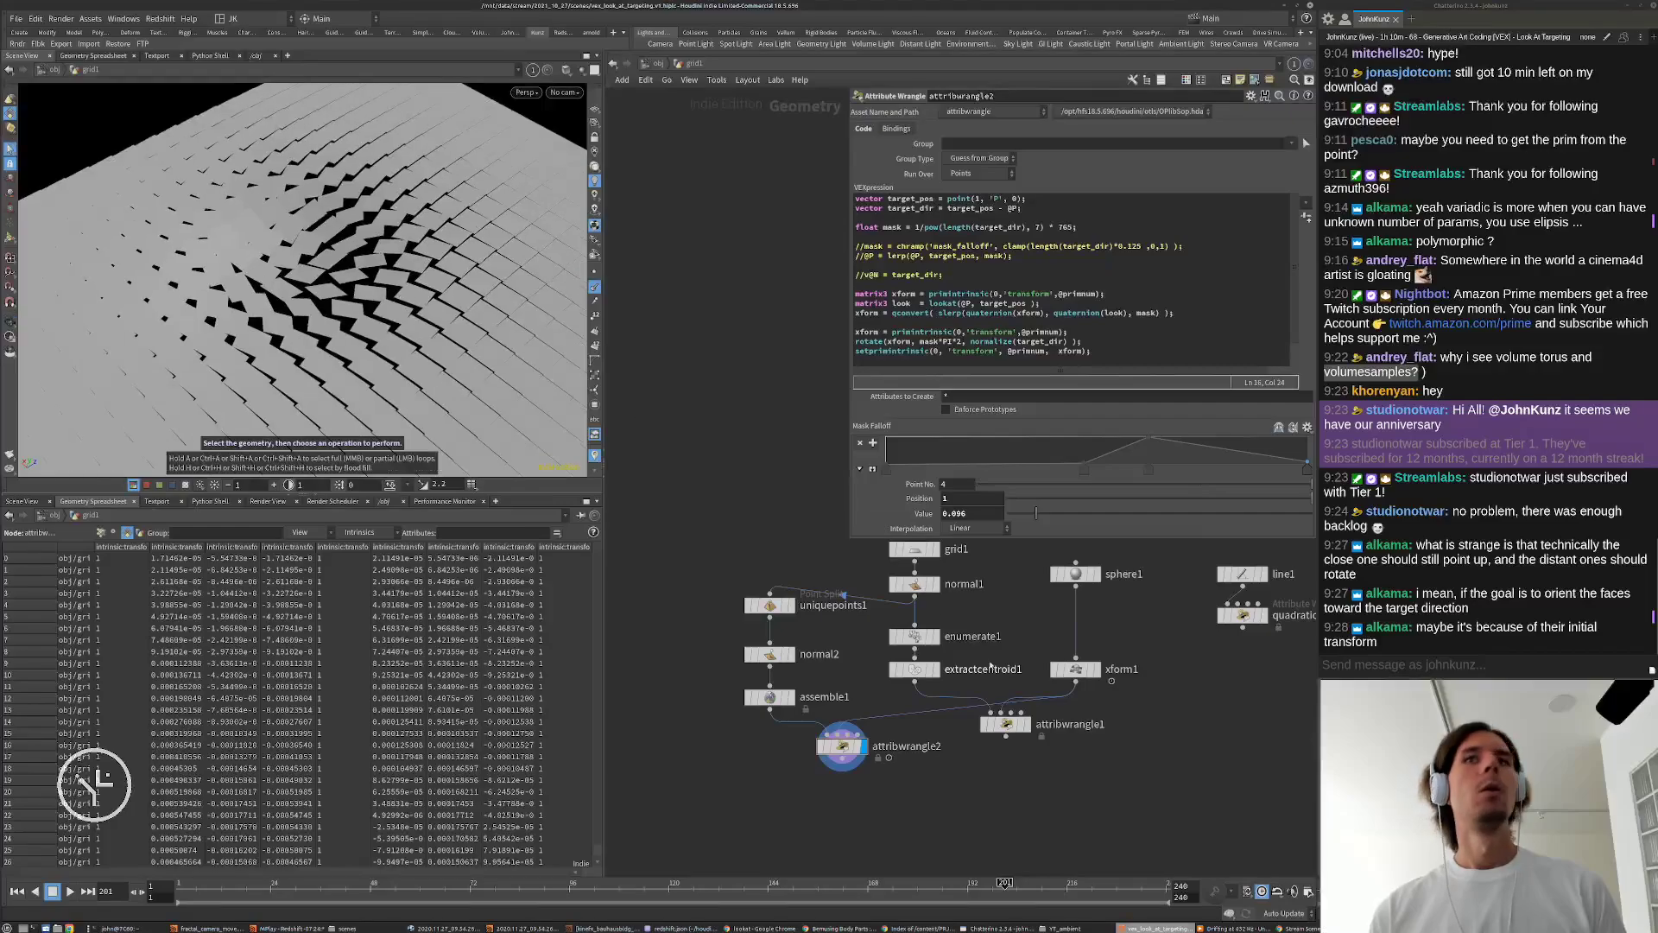
Step: Template the xform1 sphere so it shows in the viewport, and inspect the rotated tiles beneath it from several angles
left_click(1090, 673)
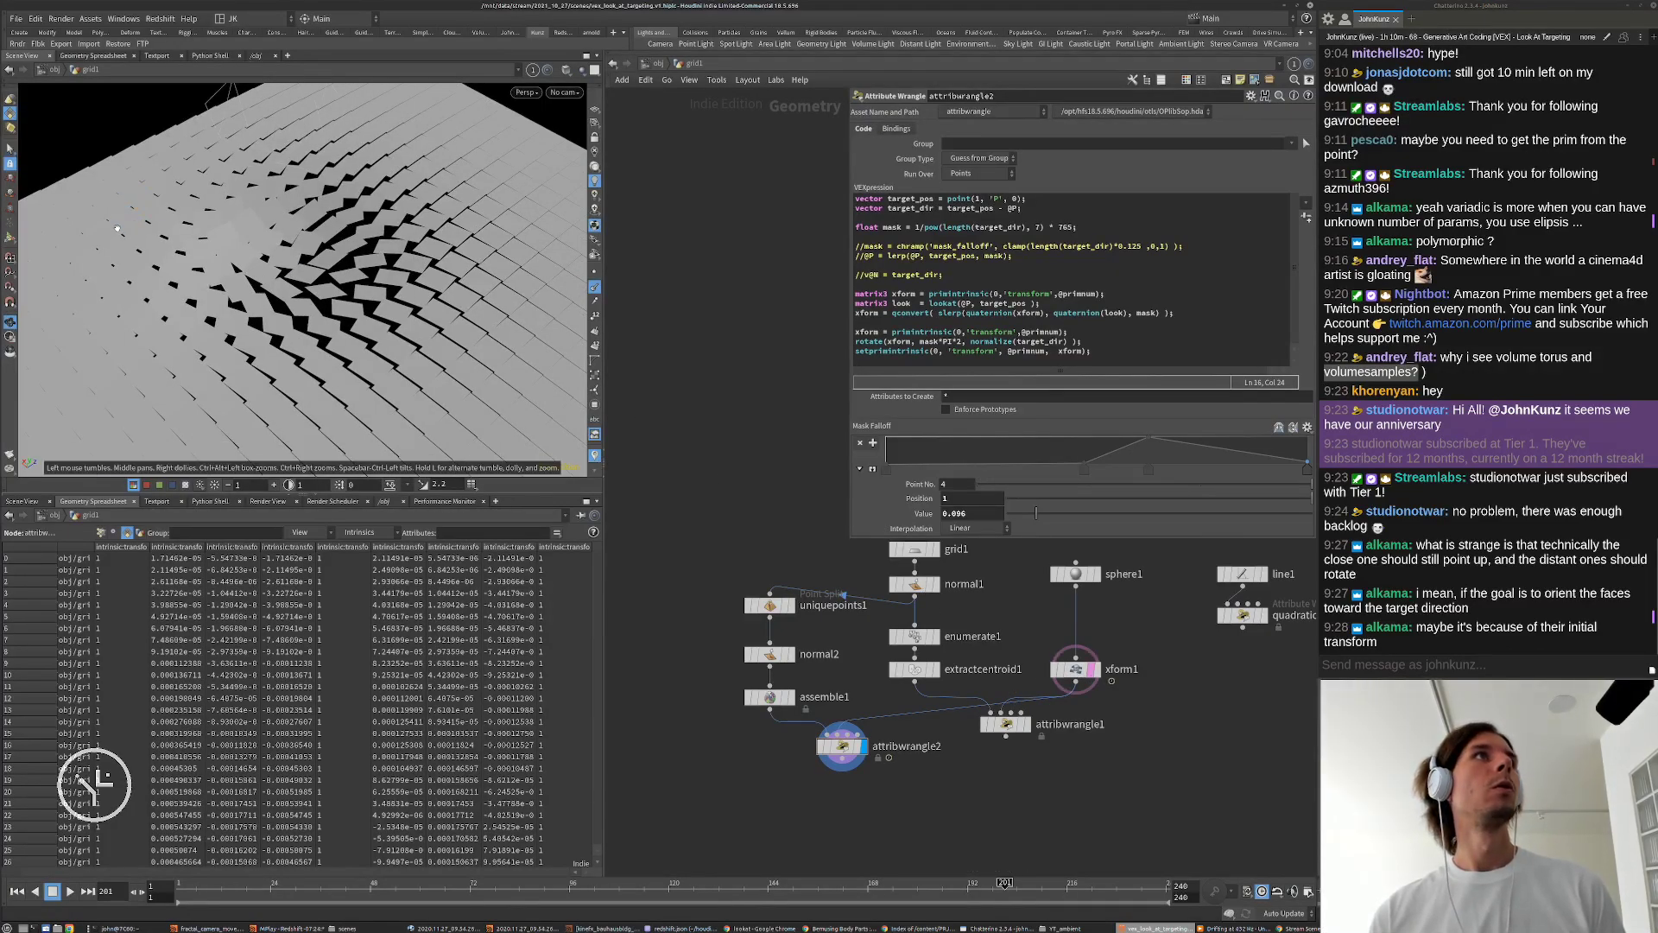
left_click_drag(236, 289, 226, 164, "alt")
right_click_drag(226, 164, 384, 185, "alt")
left_click_drag(385, 186, 362, 367, "alt")
right_click_drag(362, 367, 132, 428, "alt")
left_click_drag(132, 428, 286, 212, "alt")
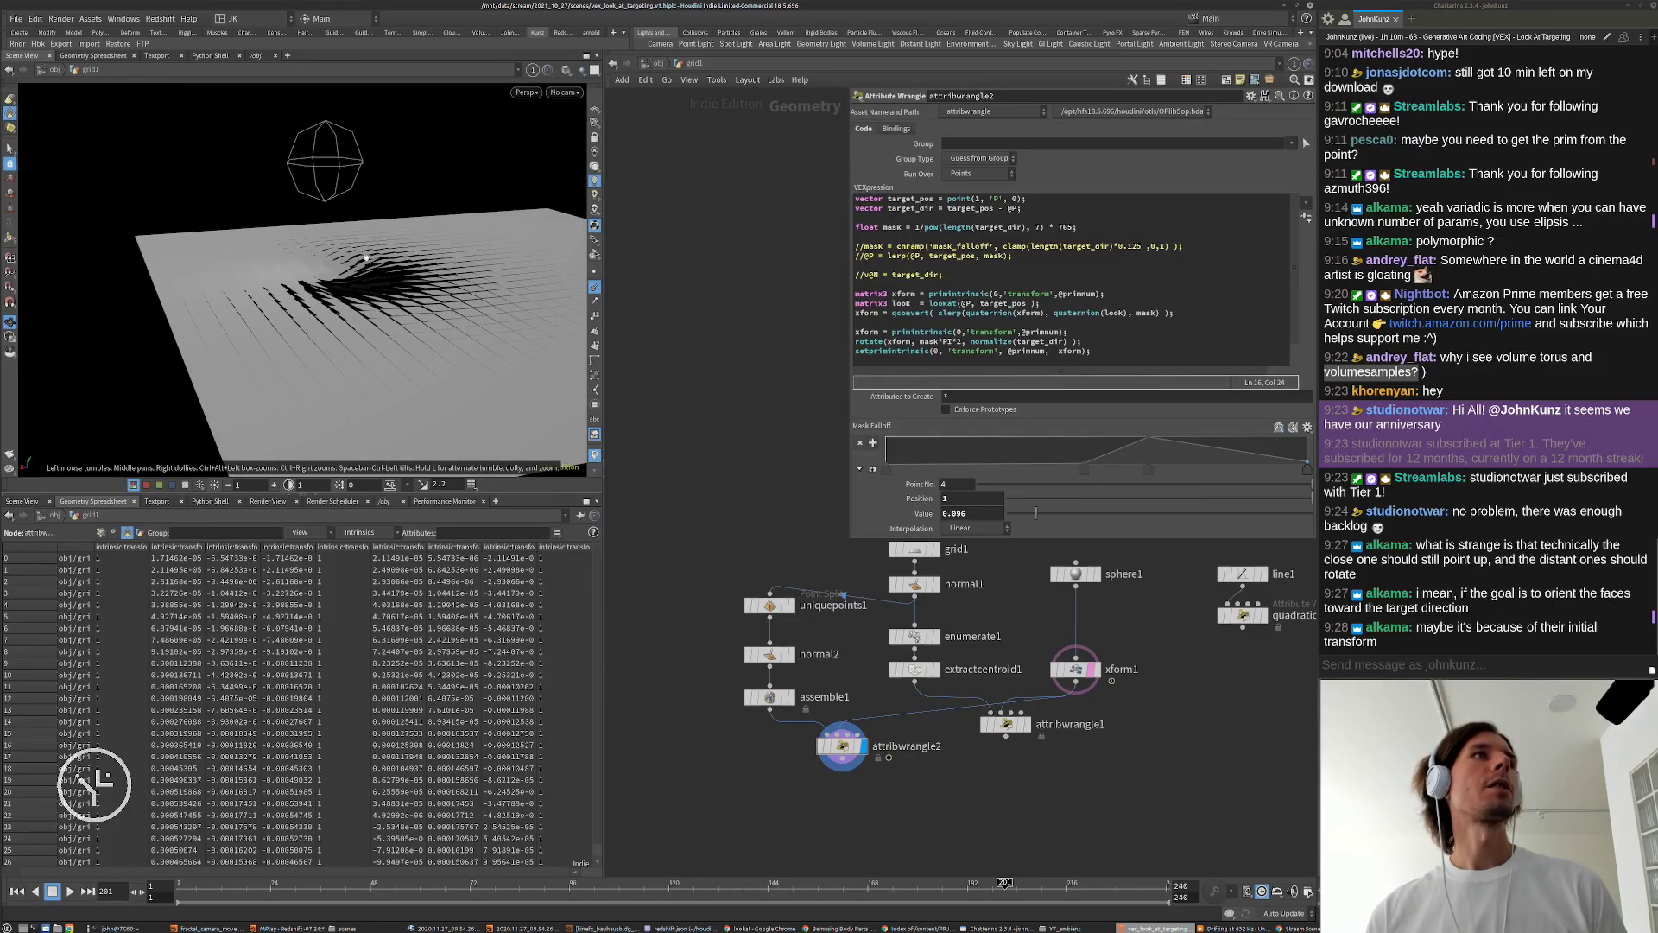
scroll(367, 257, "up", 10)
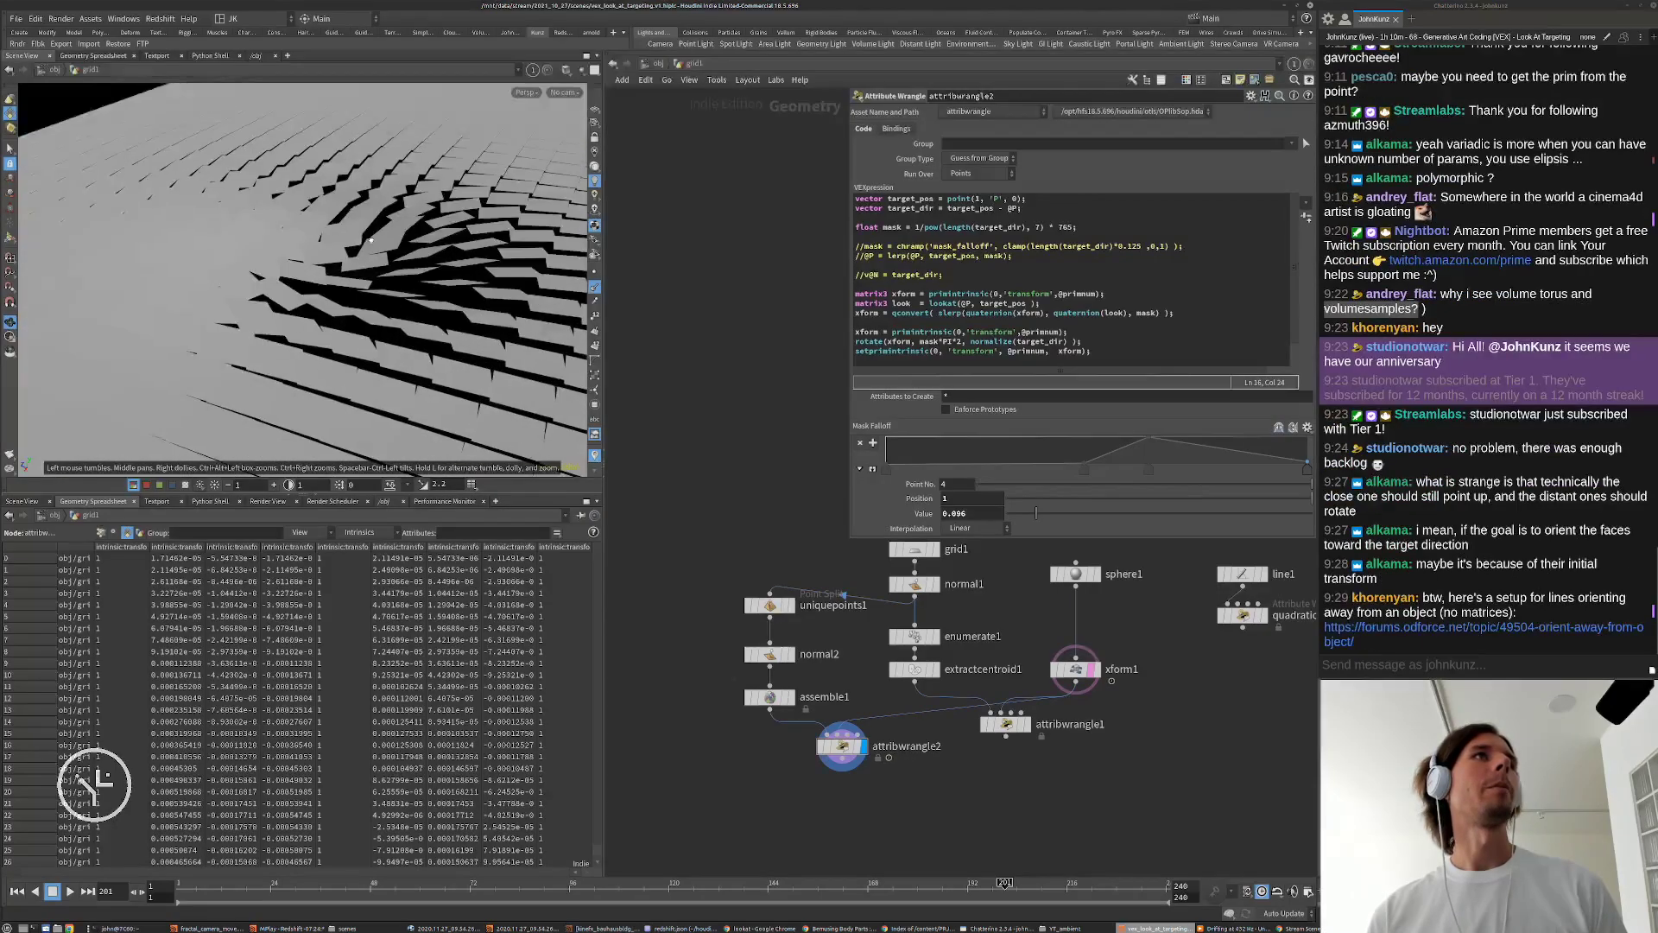
scroll(370, 239, "up", 1)
key("s")
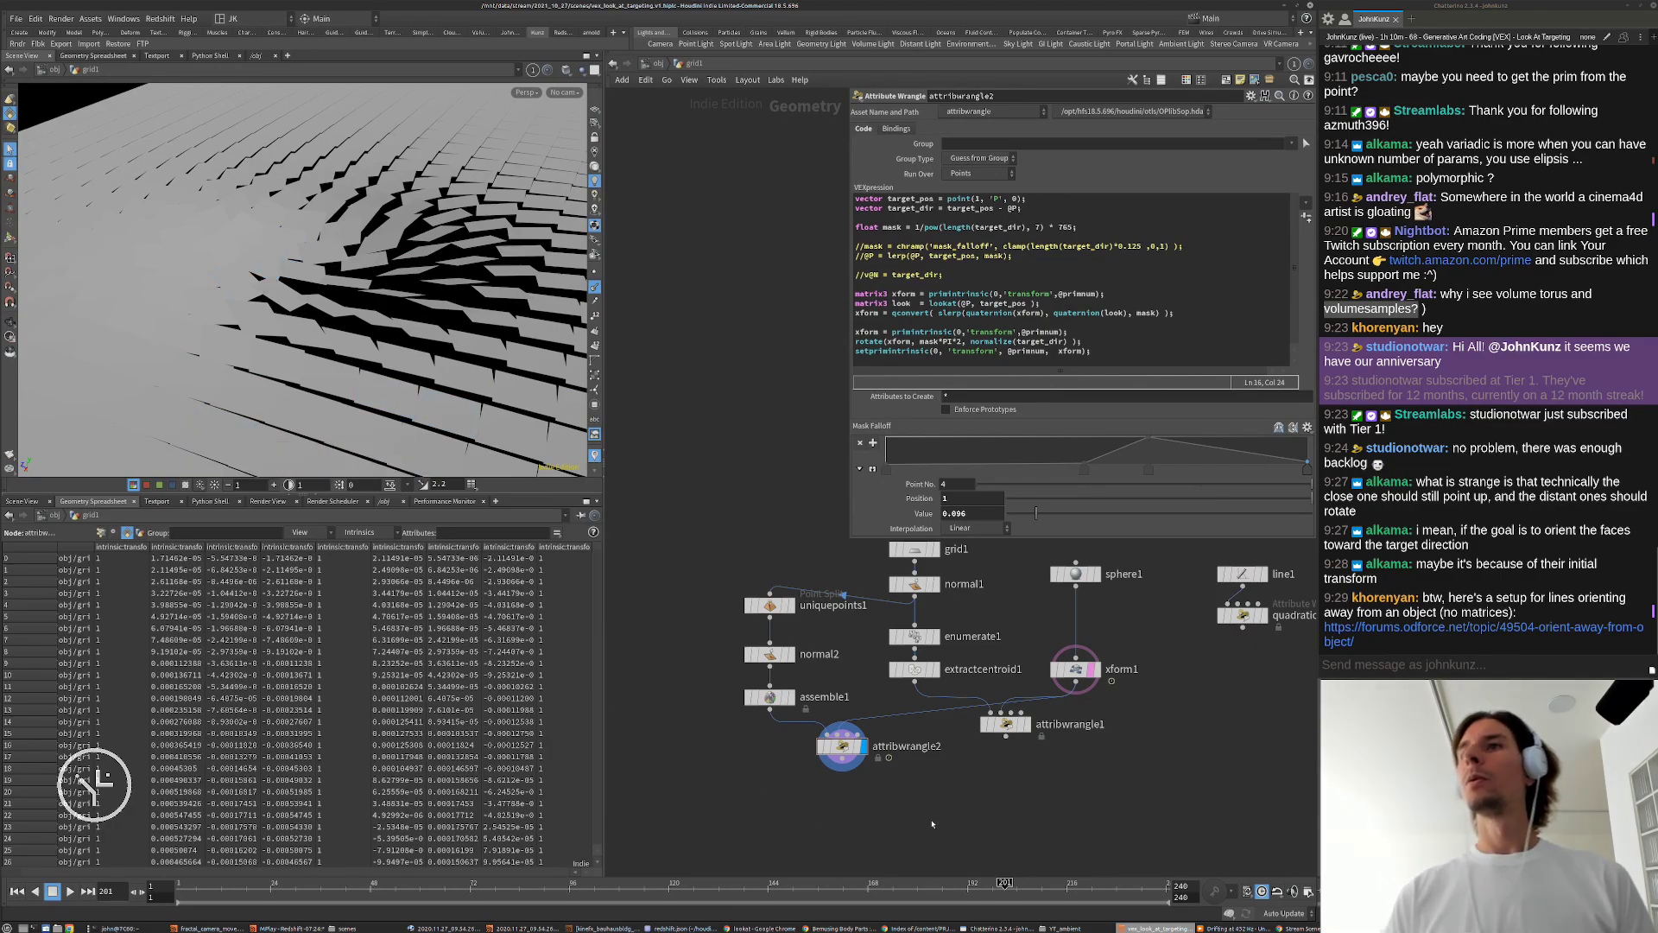
scroll(1235, 770, "down", 5)
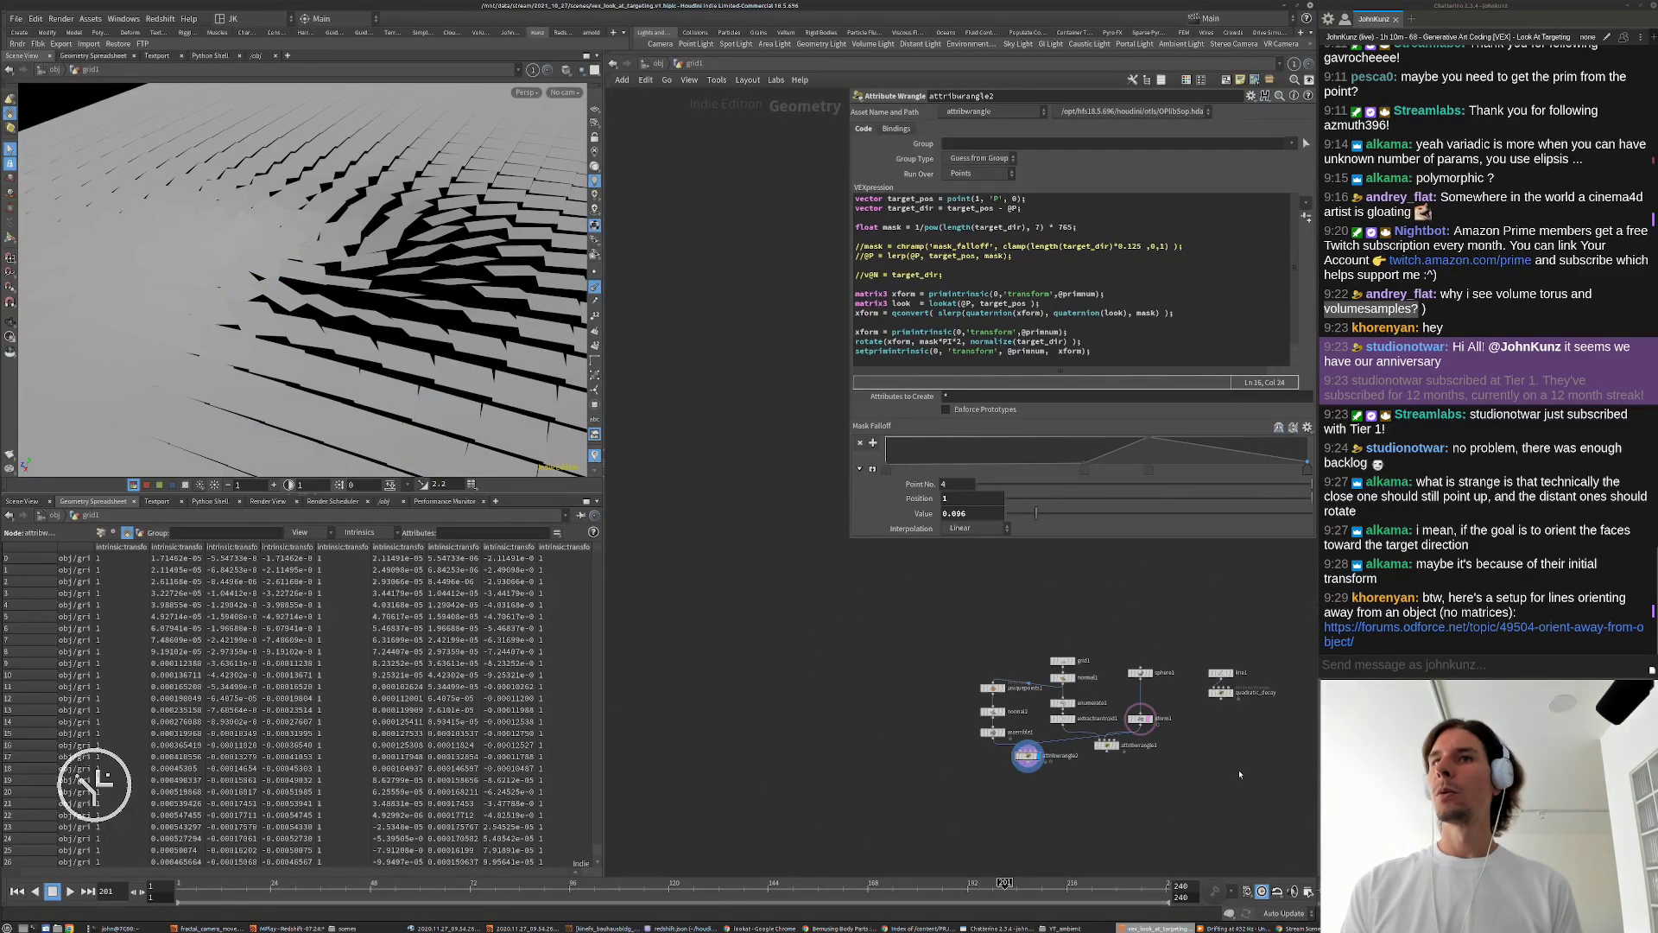
Step: Open the odforce thread on orienting away from an object linked in the chat, view its first post, and return to Houdini
left_click(1438, 634)
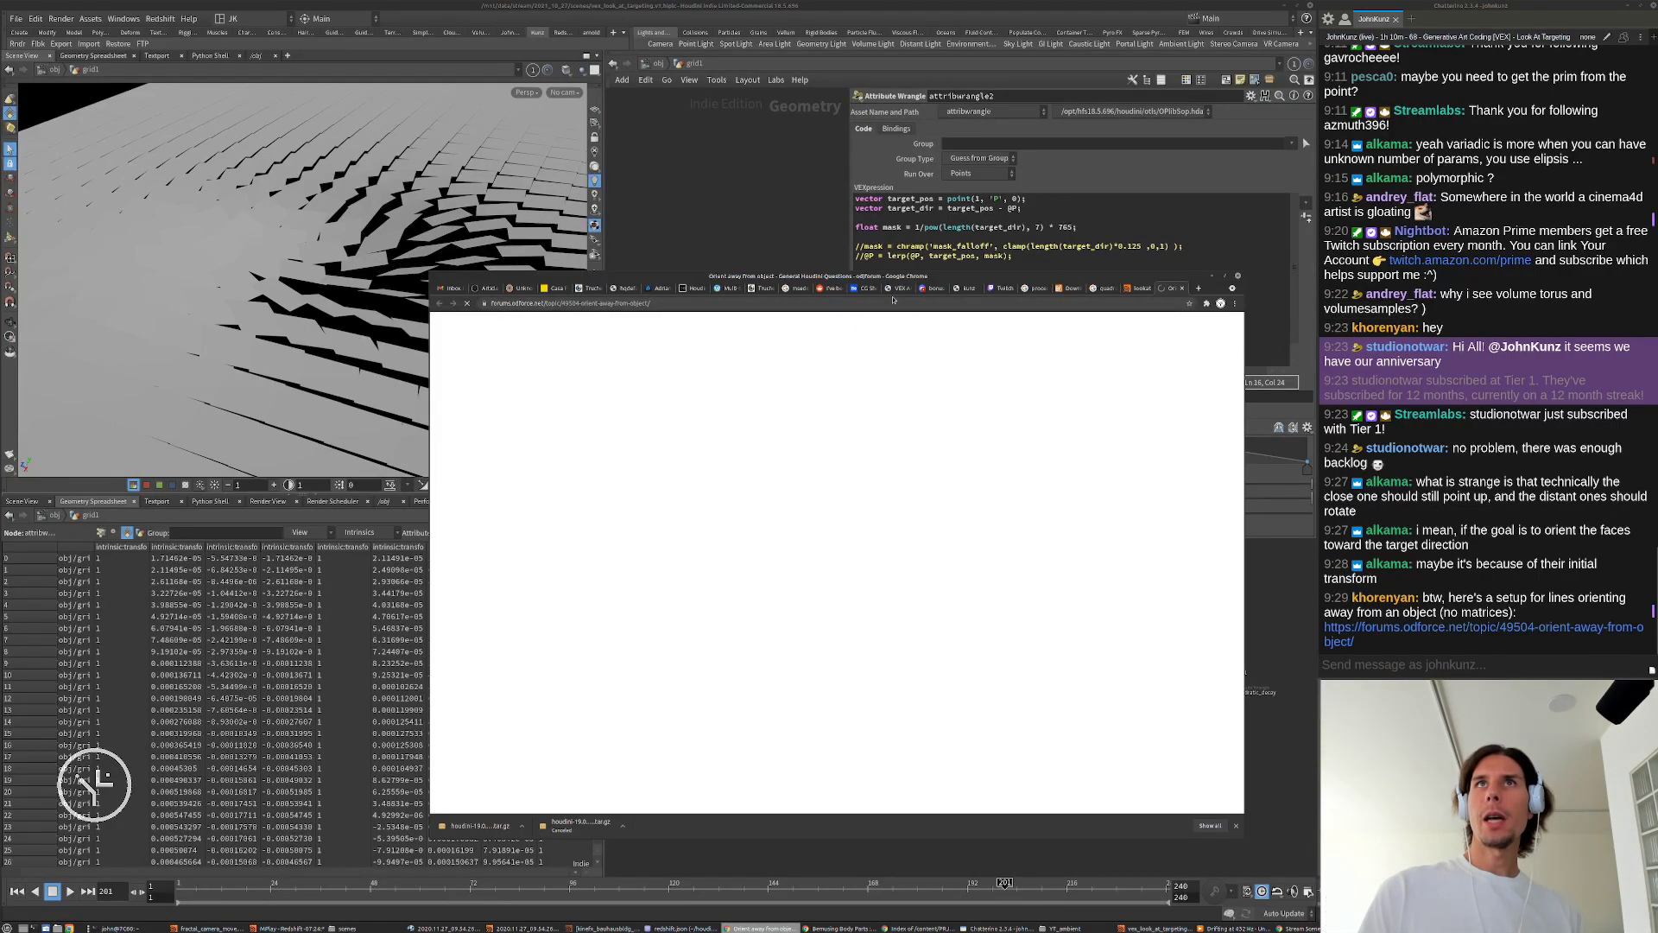
scroll(696, 650, "down", 3)
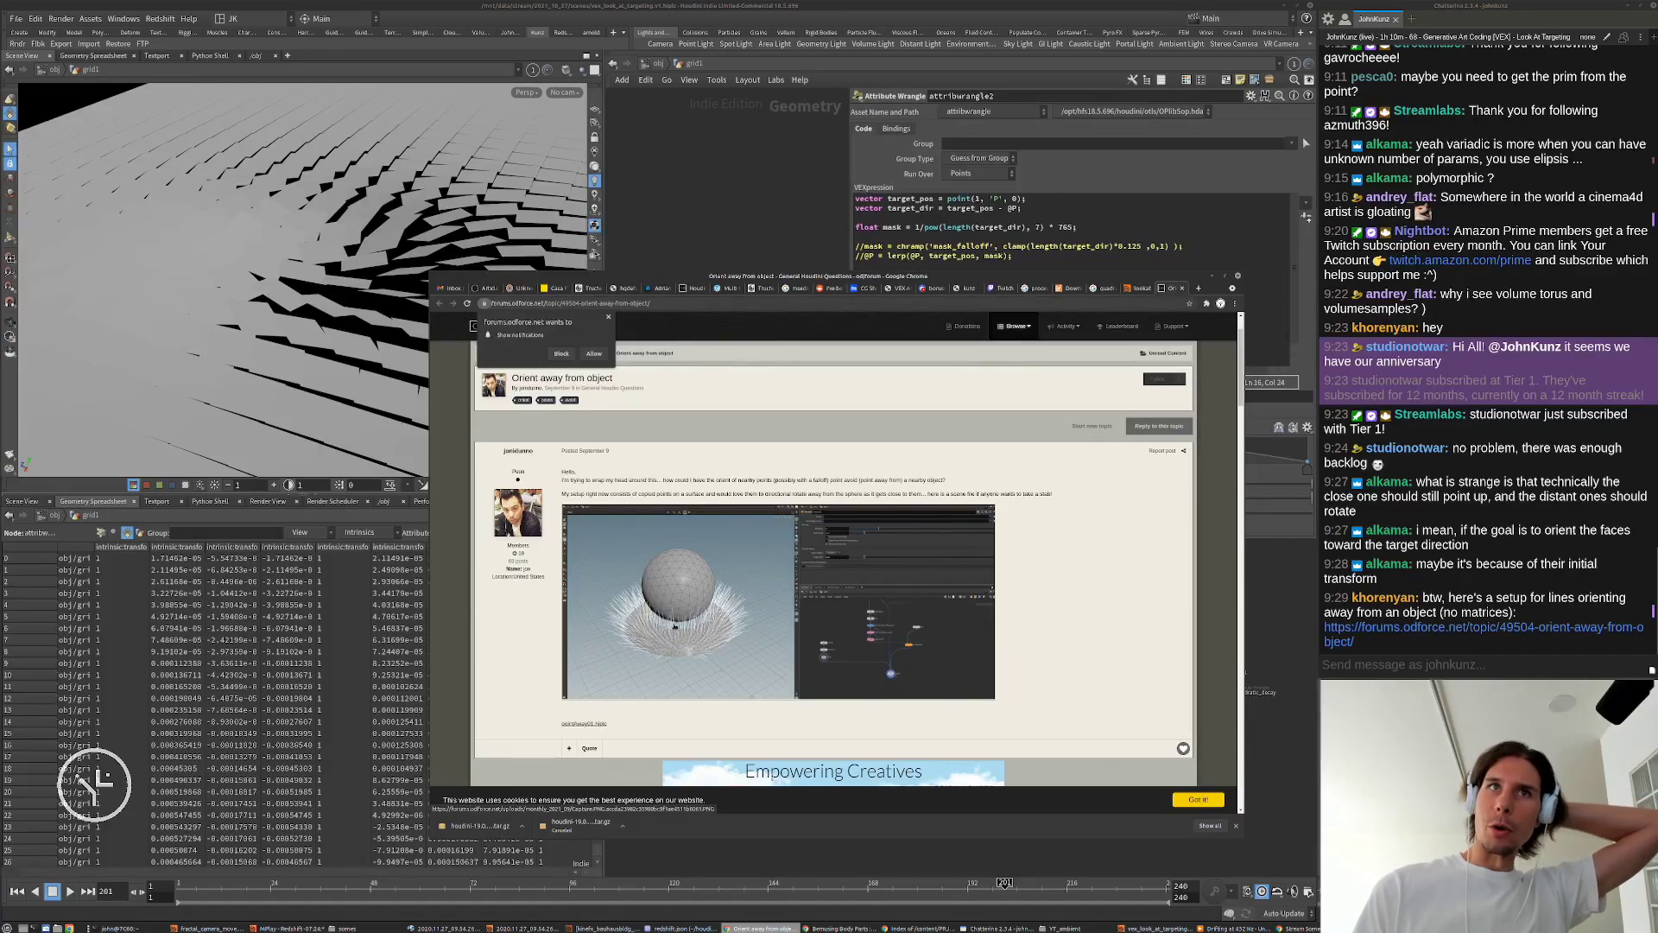
key("alt+Tab")
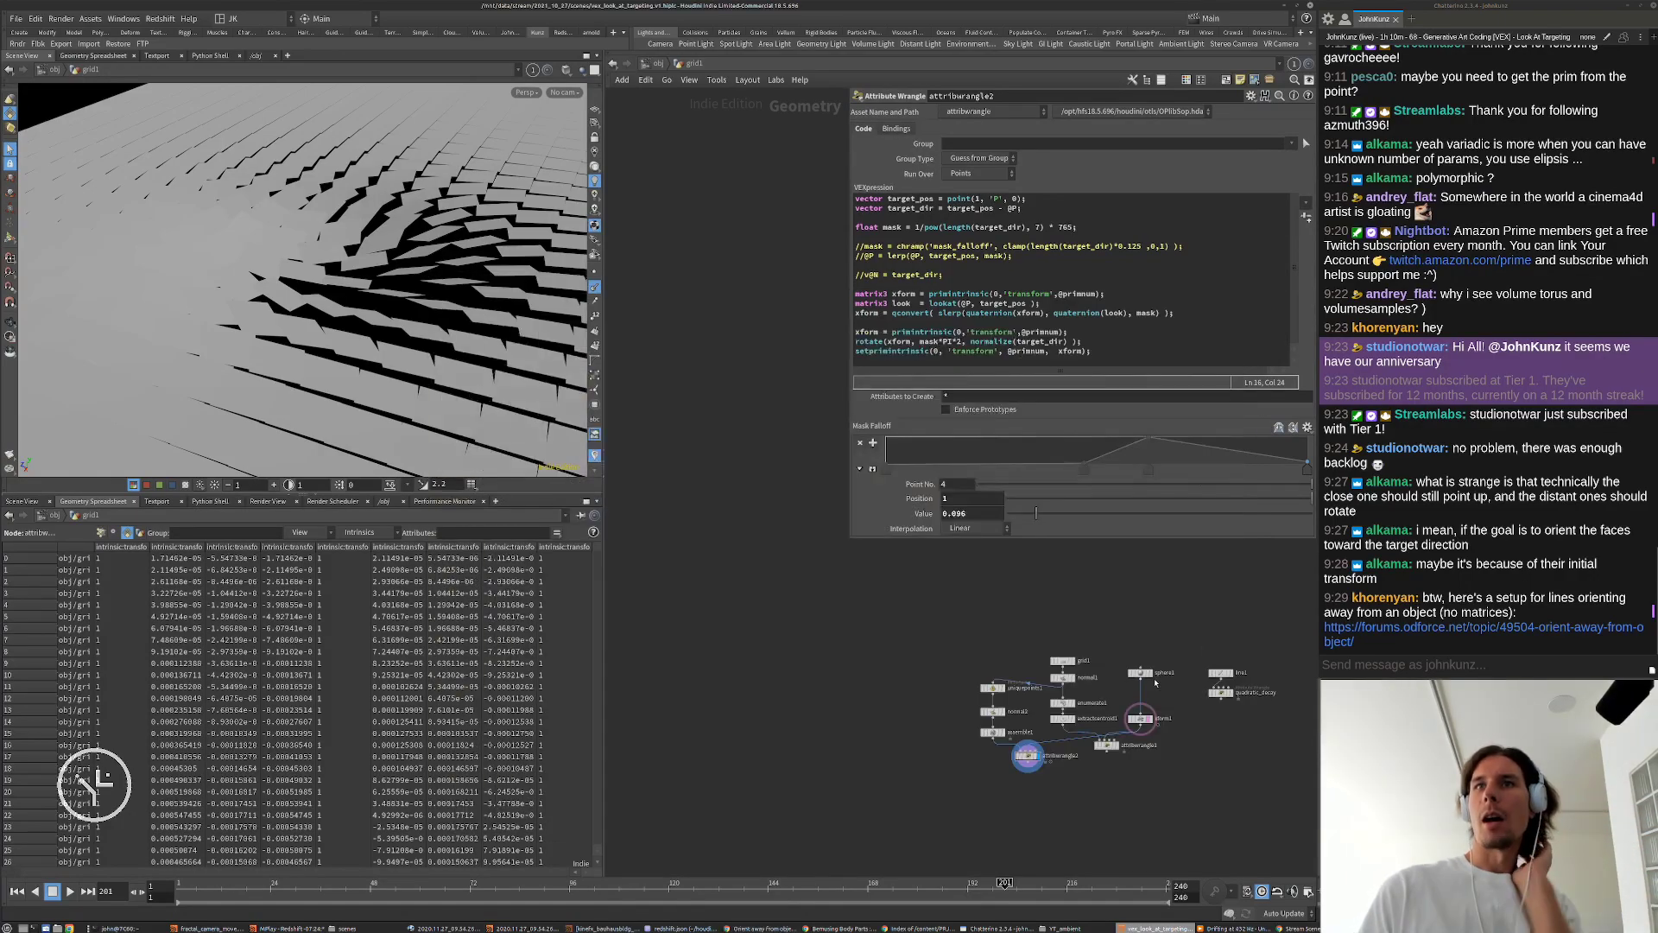
Step: Display attribwrangle1 and play back the animation to watch its normals follow the moving sphere
left_click(1130, 748)
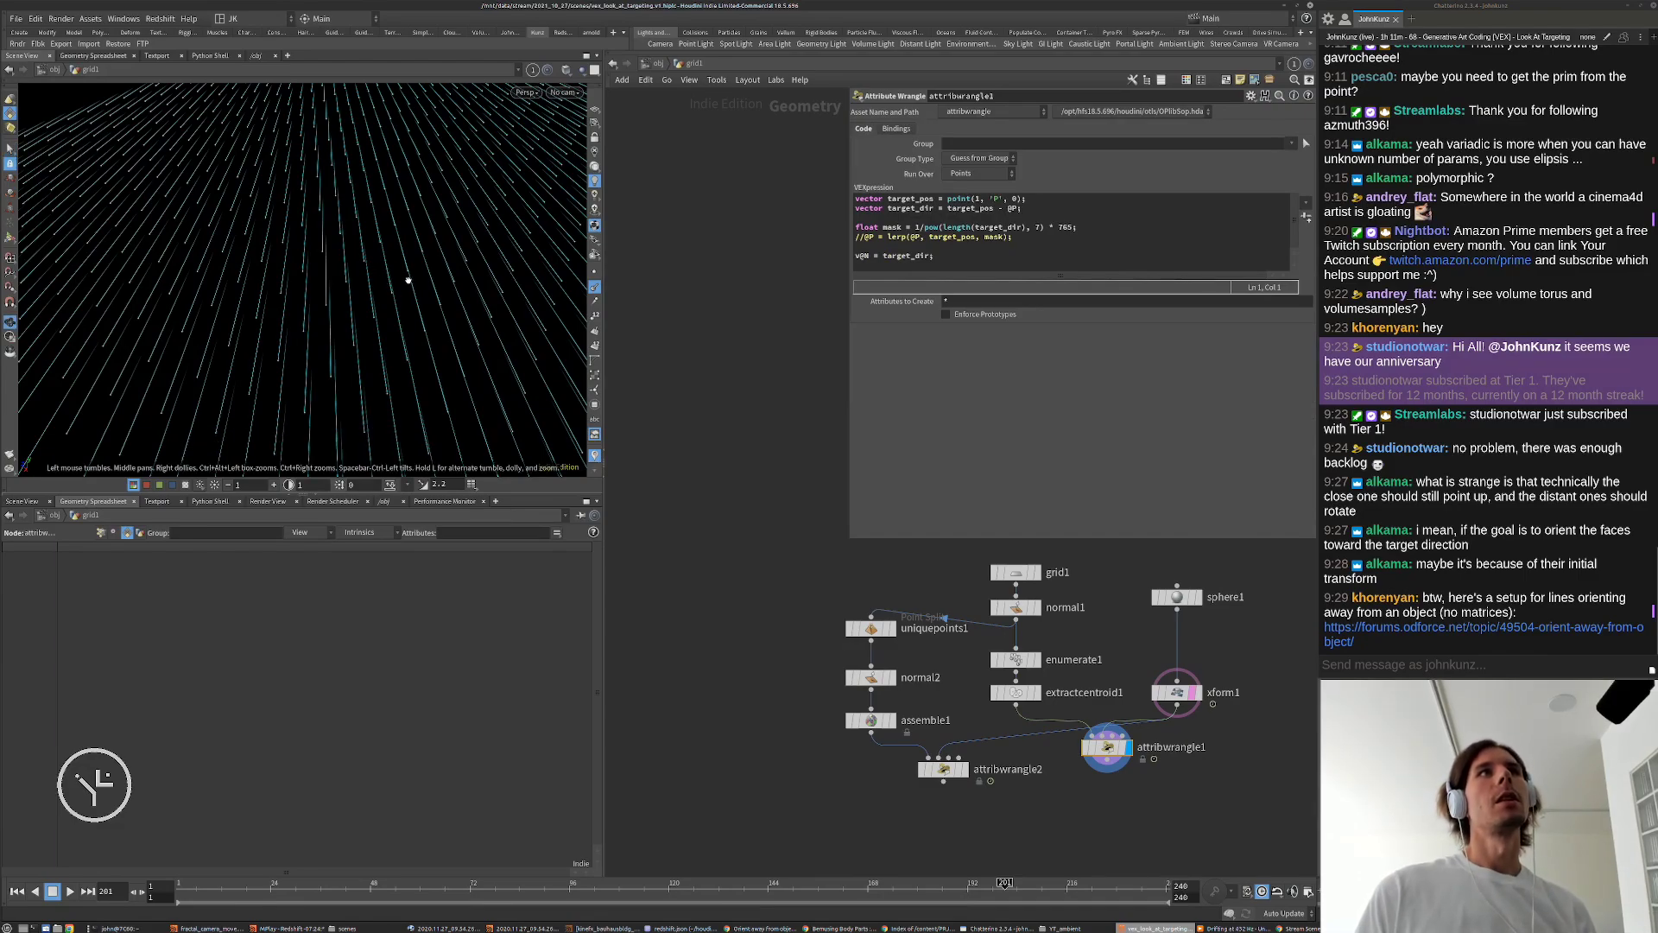
left_click_drag(405, 283, 345, 284, "alt")
key("Up")
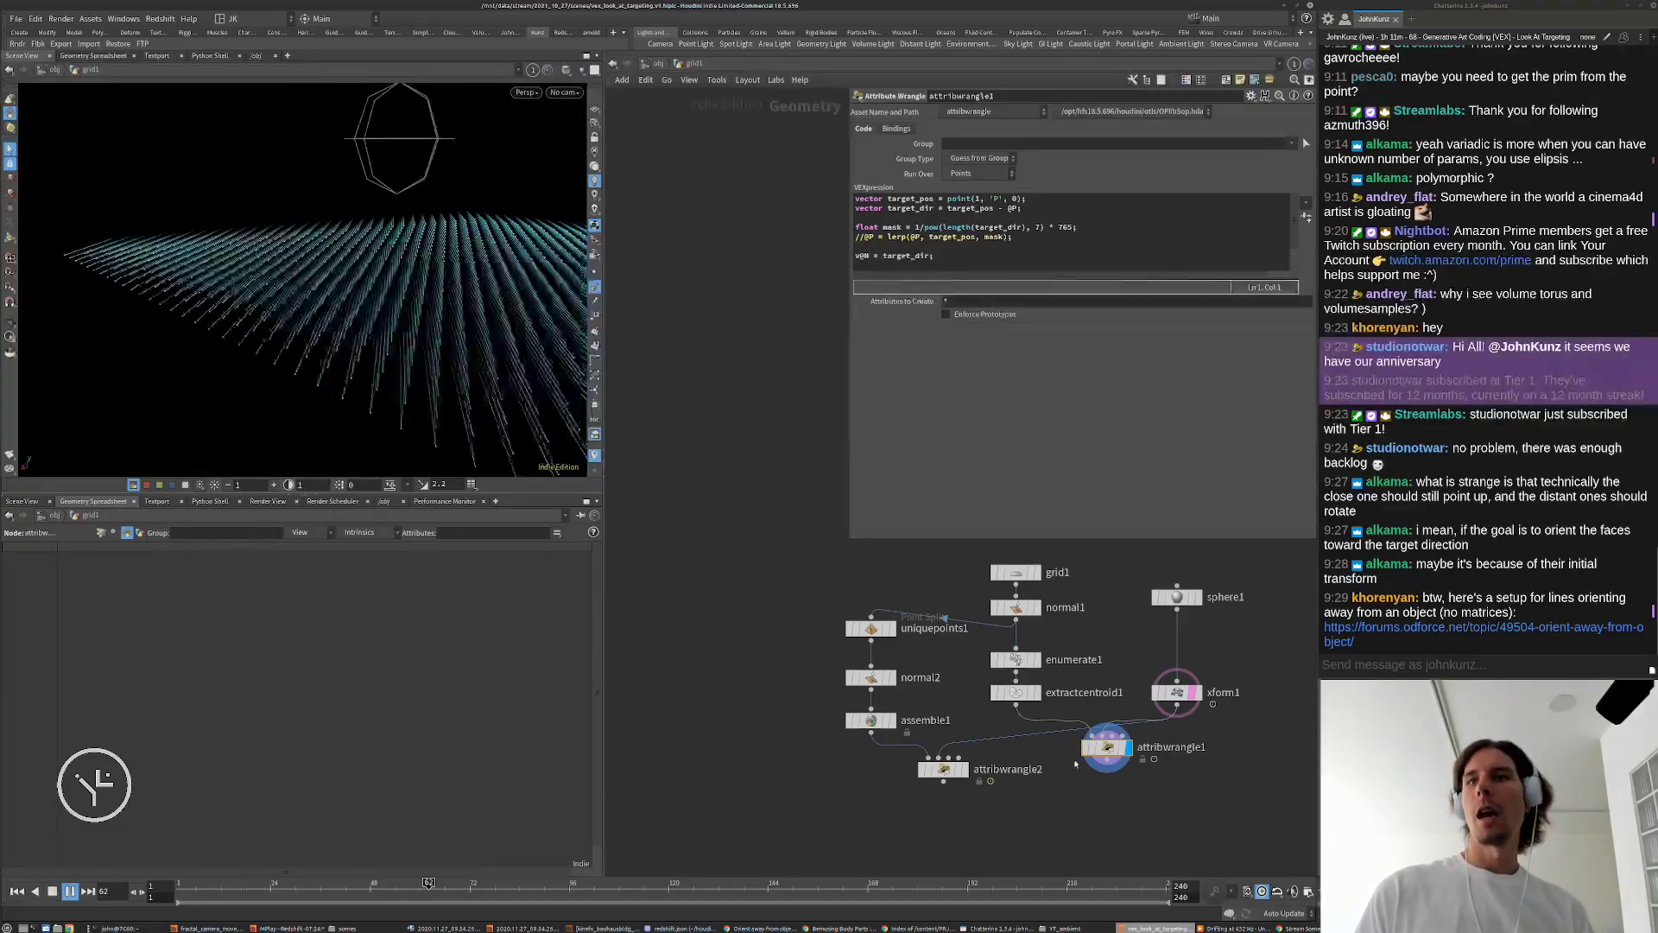
Step: Display attribwrangle2 again and play back the animation to check the tiles rotating beneath the moving sphere
left_click(964, 769)
left_click_drag(431, 398, 341, 271, "alt")
key("Up")
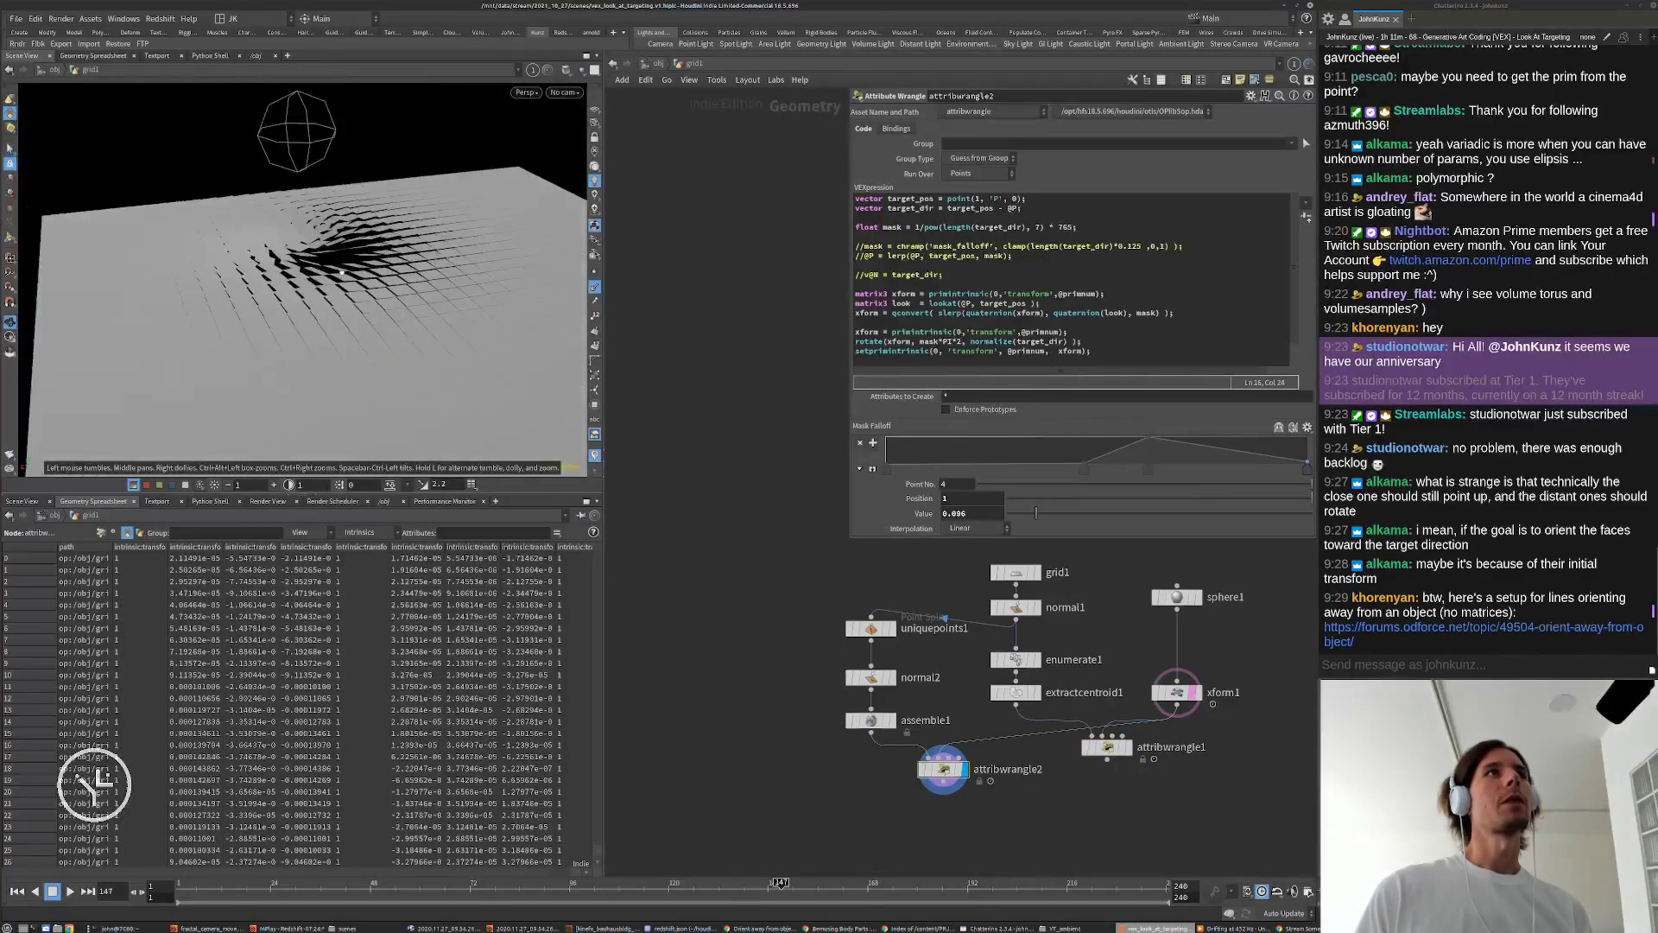
left_click_drag(340, 334, 345, 345, "alt")
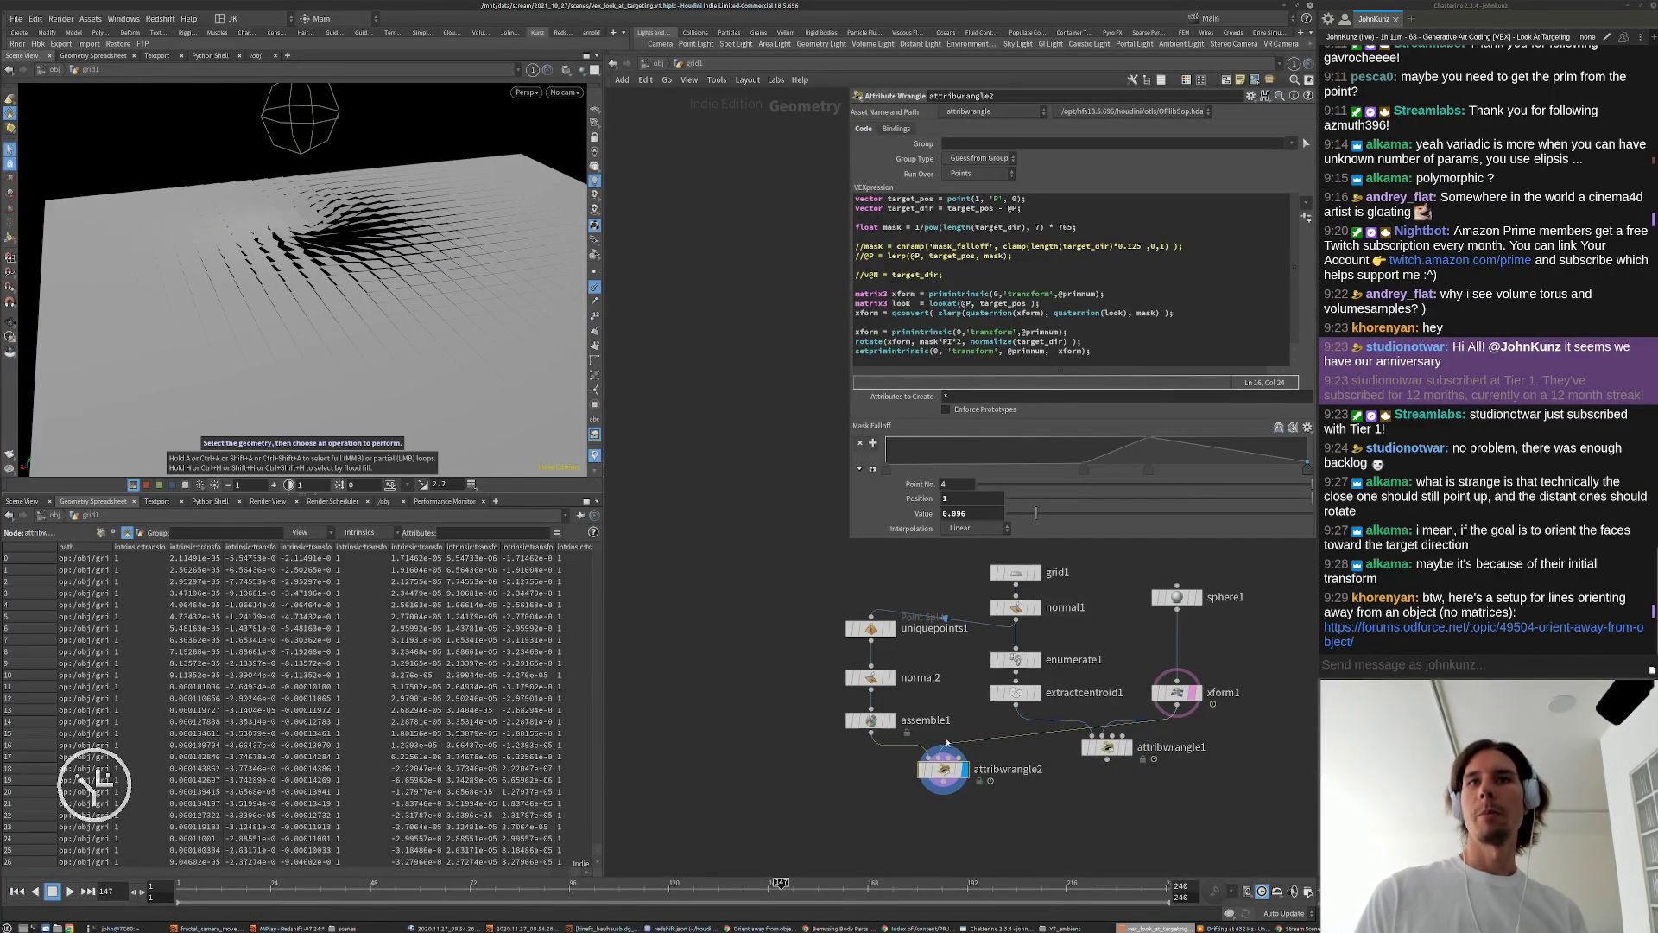
Step: Enlarge the parameter pane over the network and replay the tile rotation from a steeper view
scroll(946, 718, "up", 3)
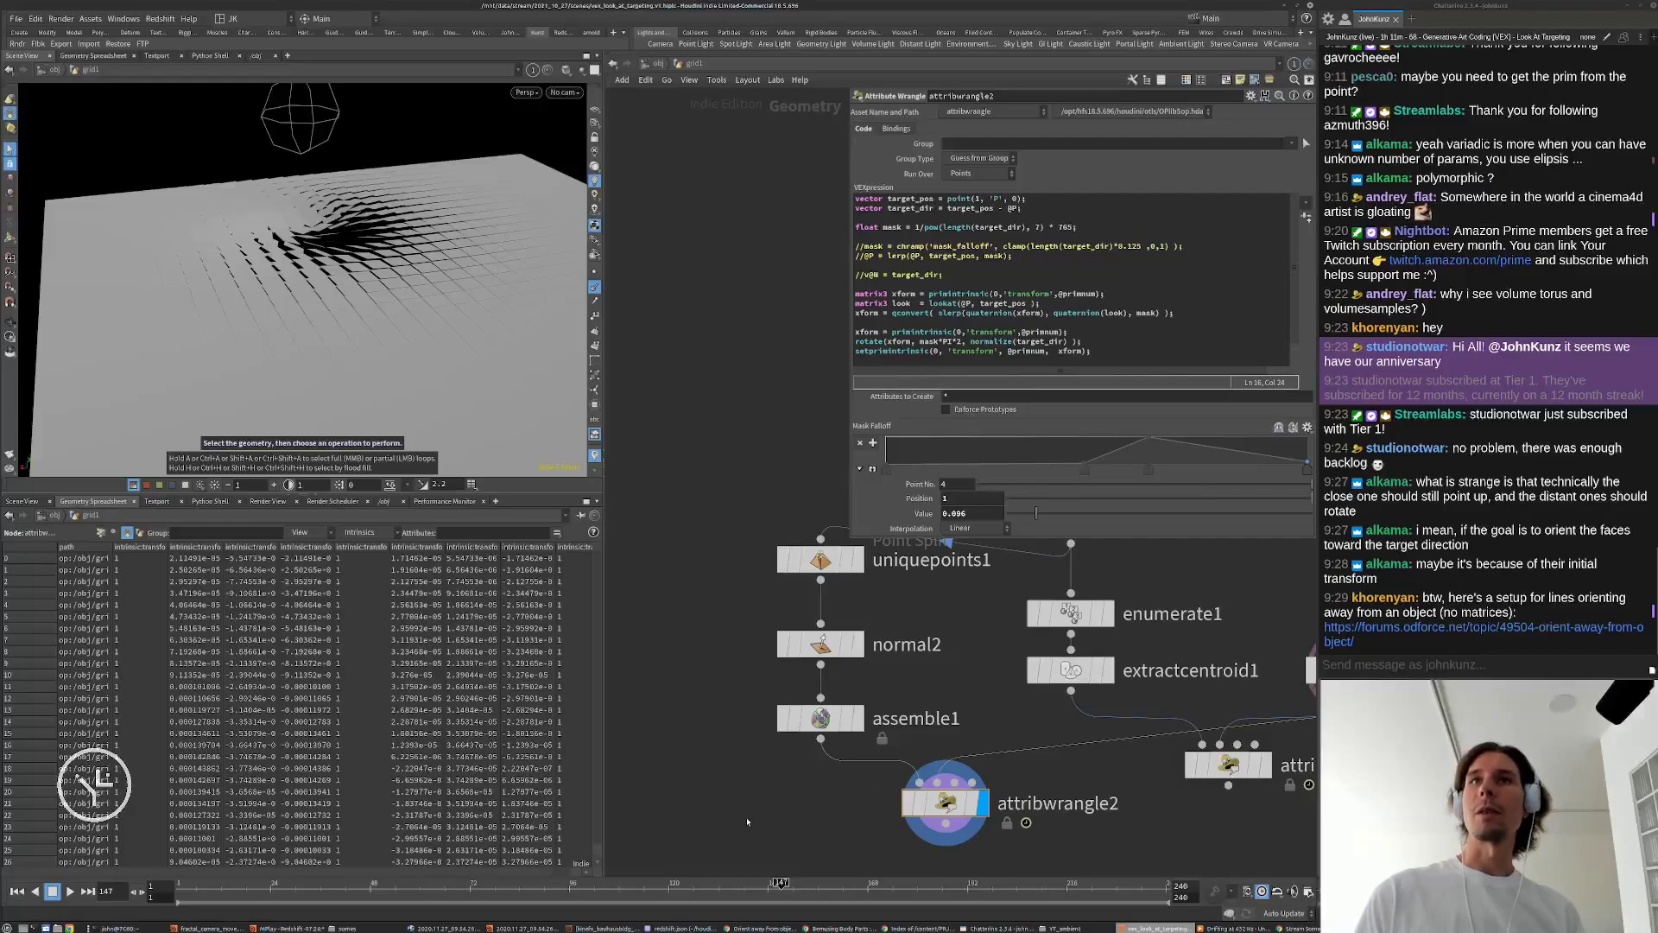
scroll(777, 690, "down", 3)
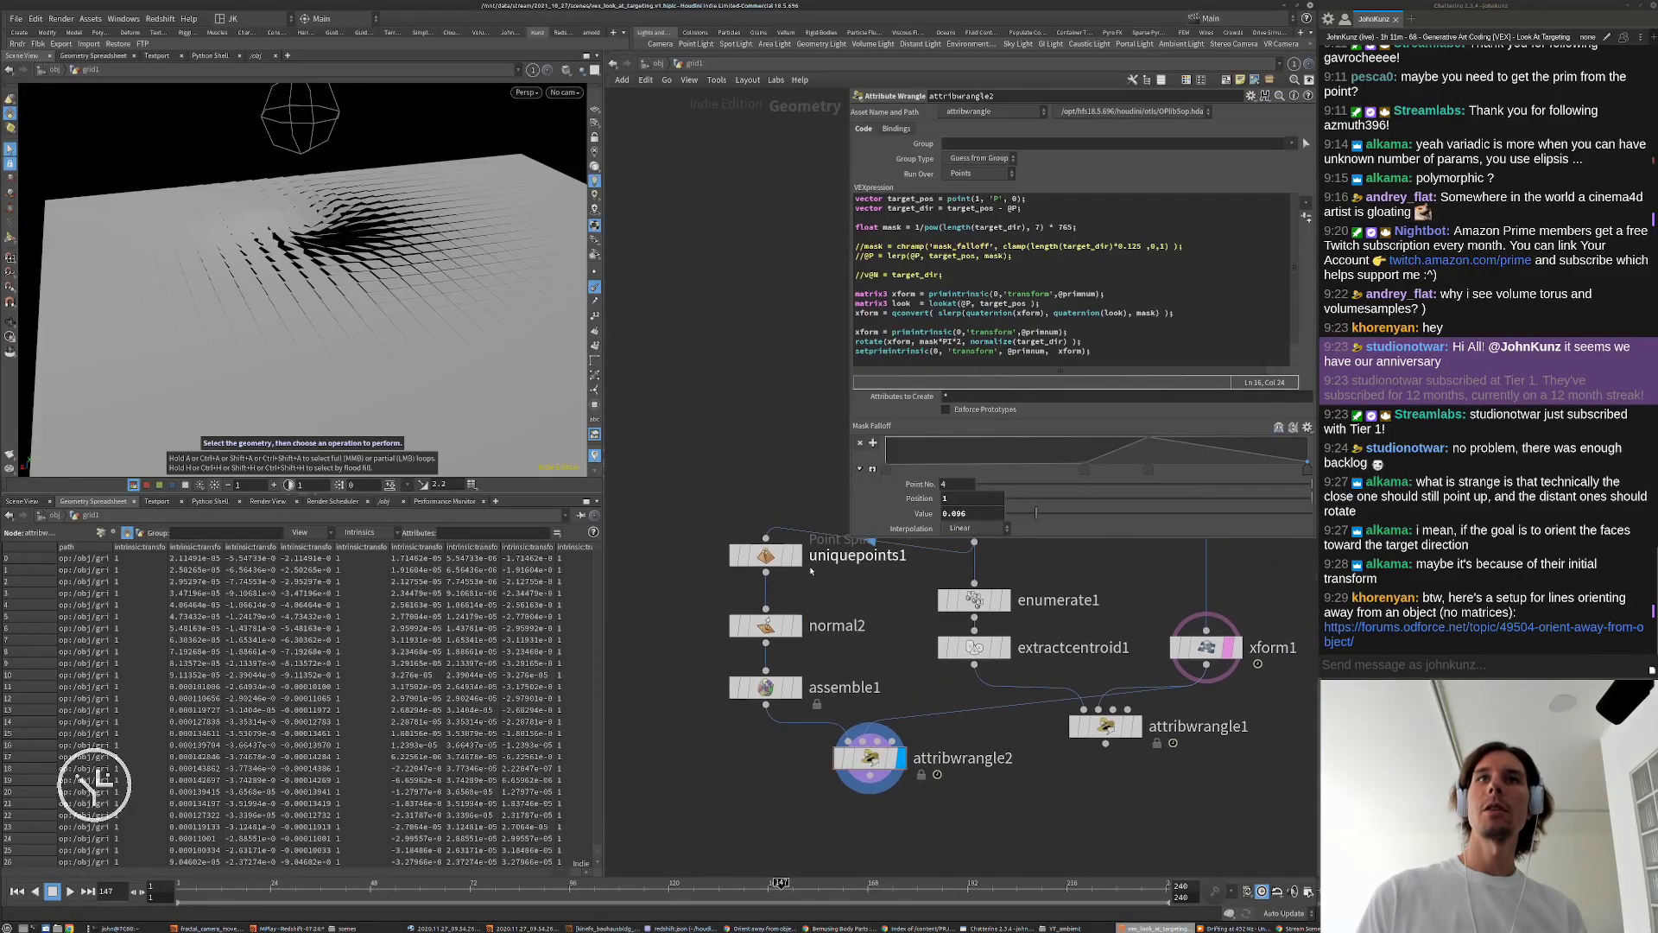
left_click_drag(852, 538, 854, 588)
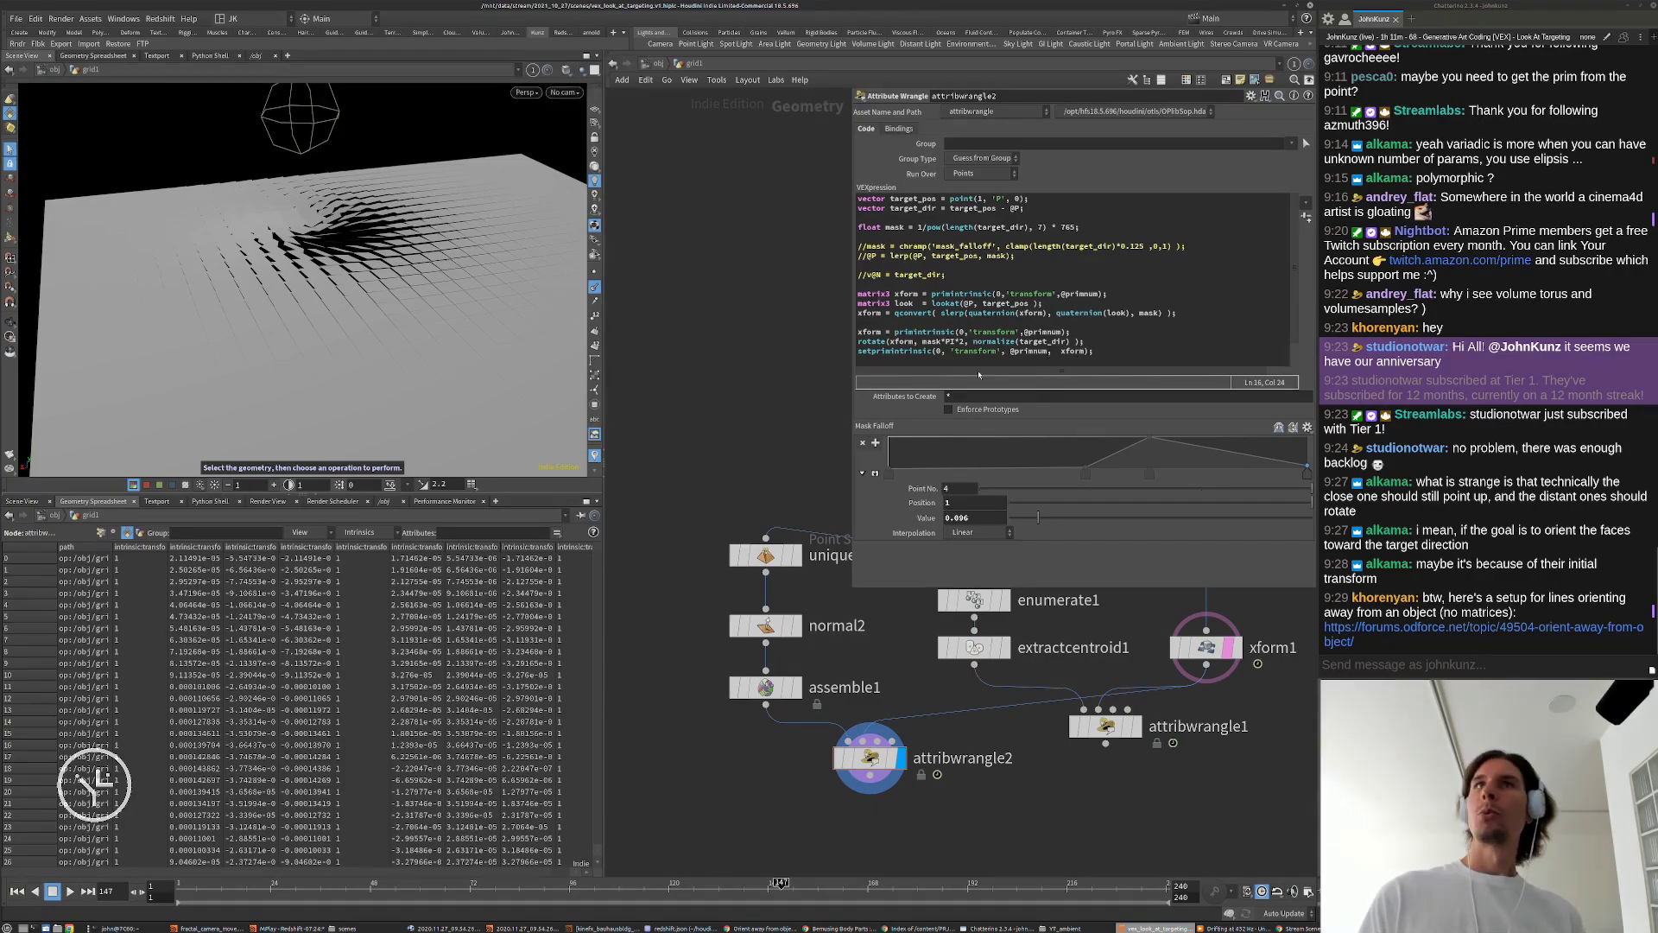
left_click_drag(380, 229, 445, 321, "alt")
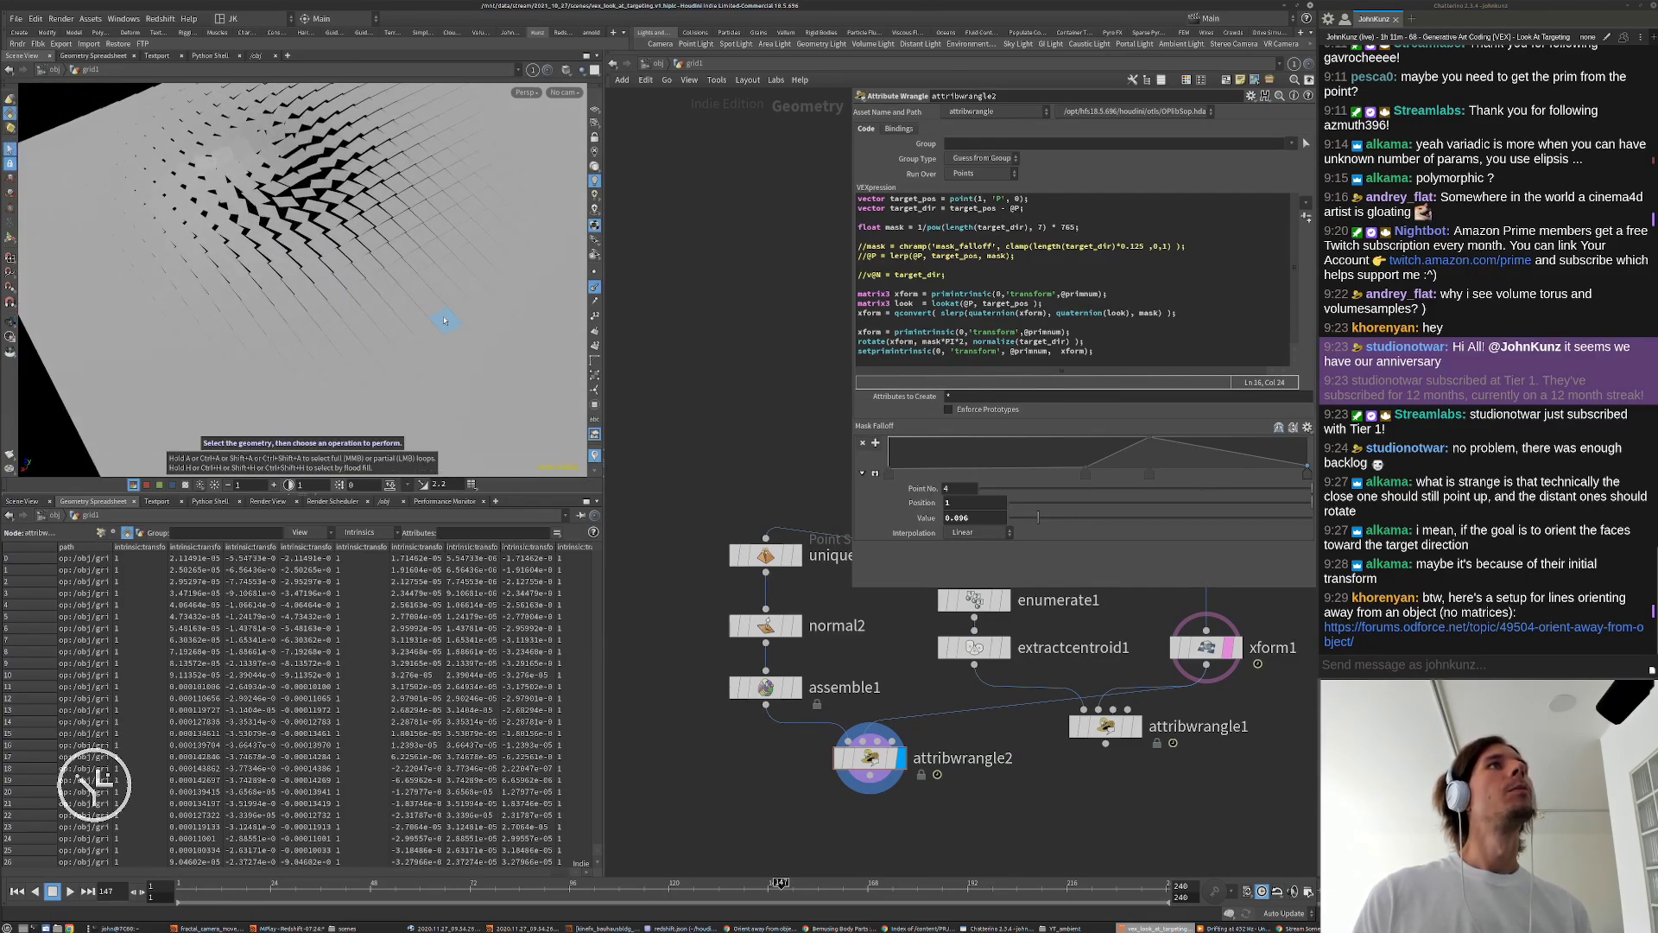
key("Up")
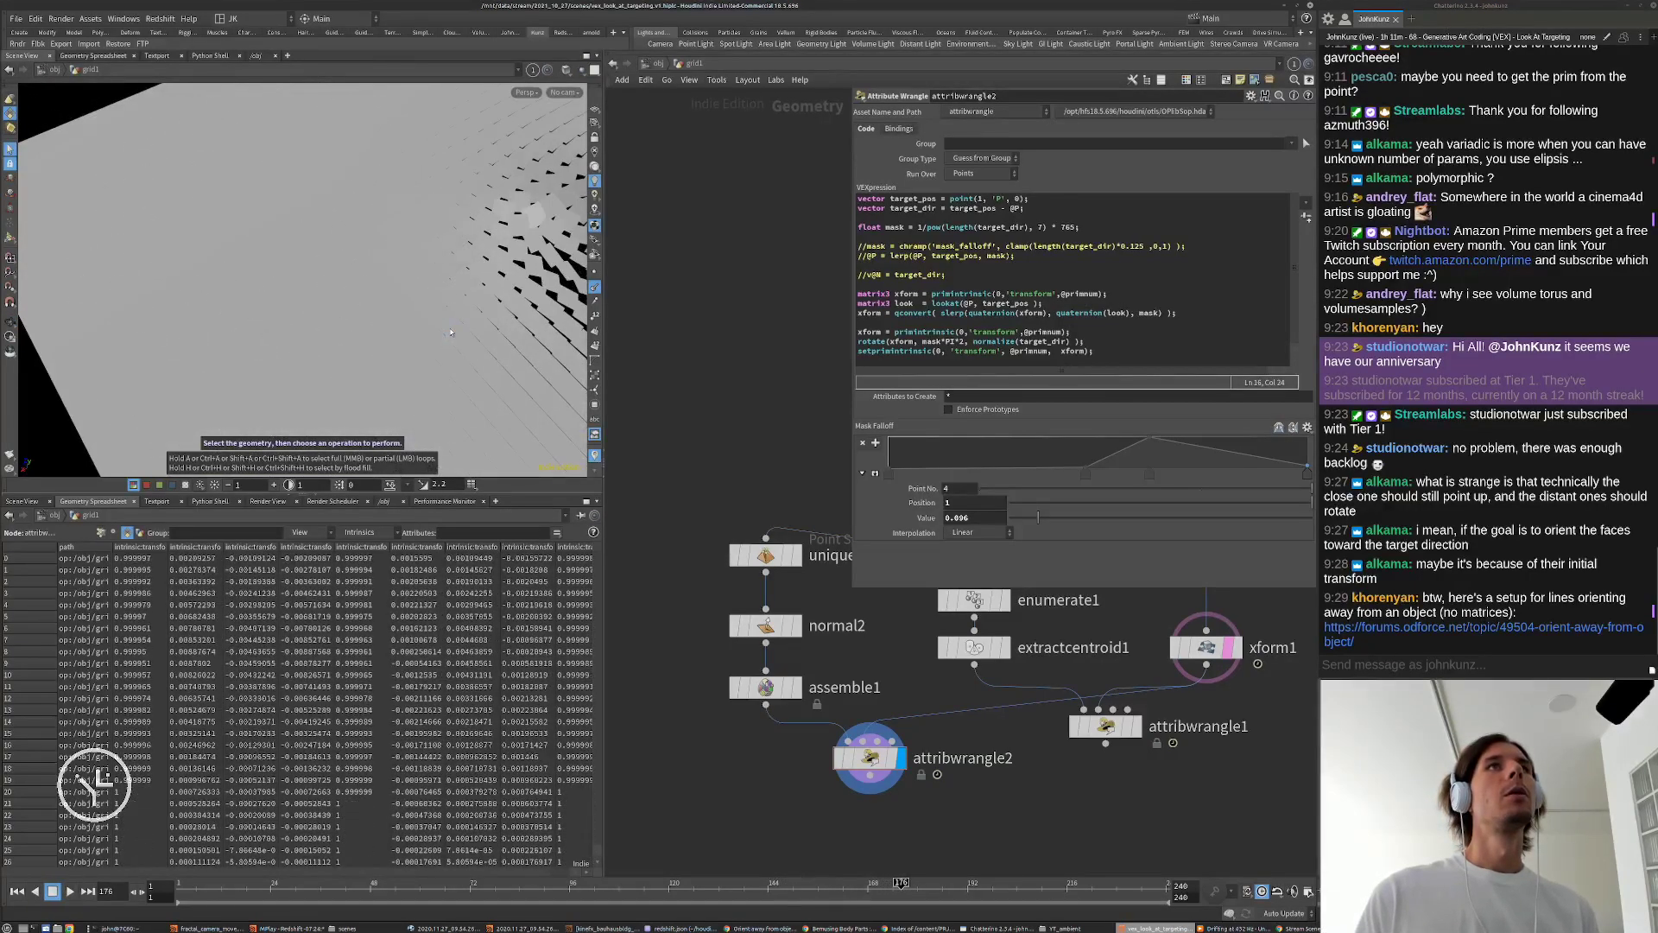
Step: Stop the playback, switch to Chrome, search for "vex rotate function", and open SideFX's documentation page for it
key("Up")
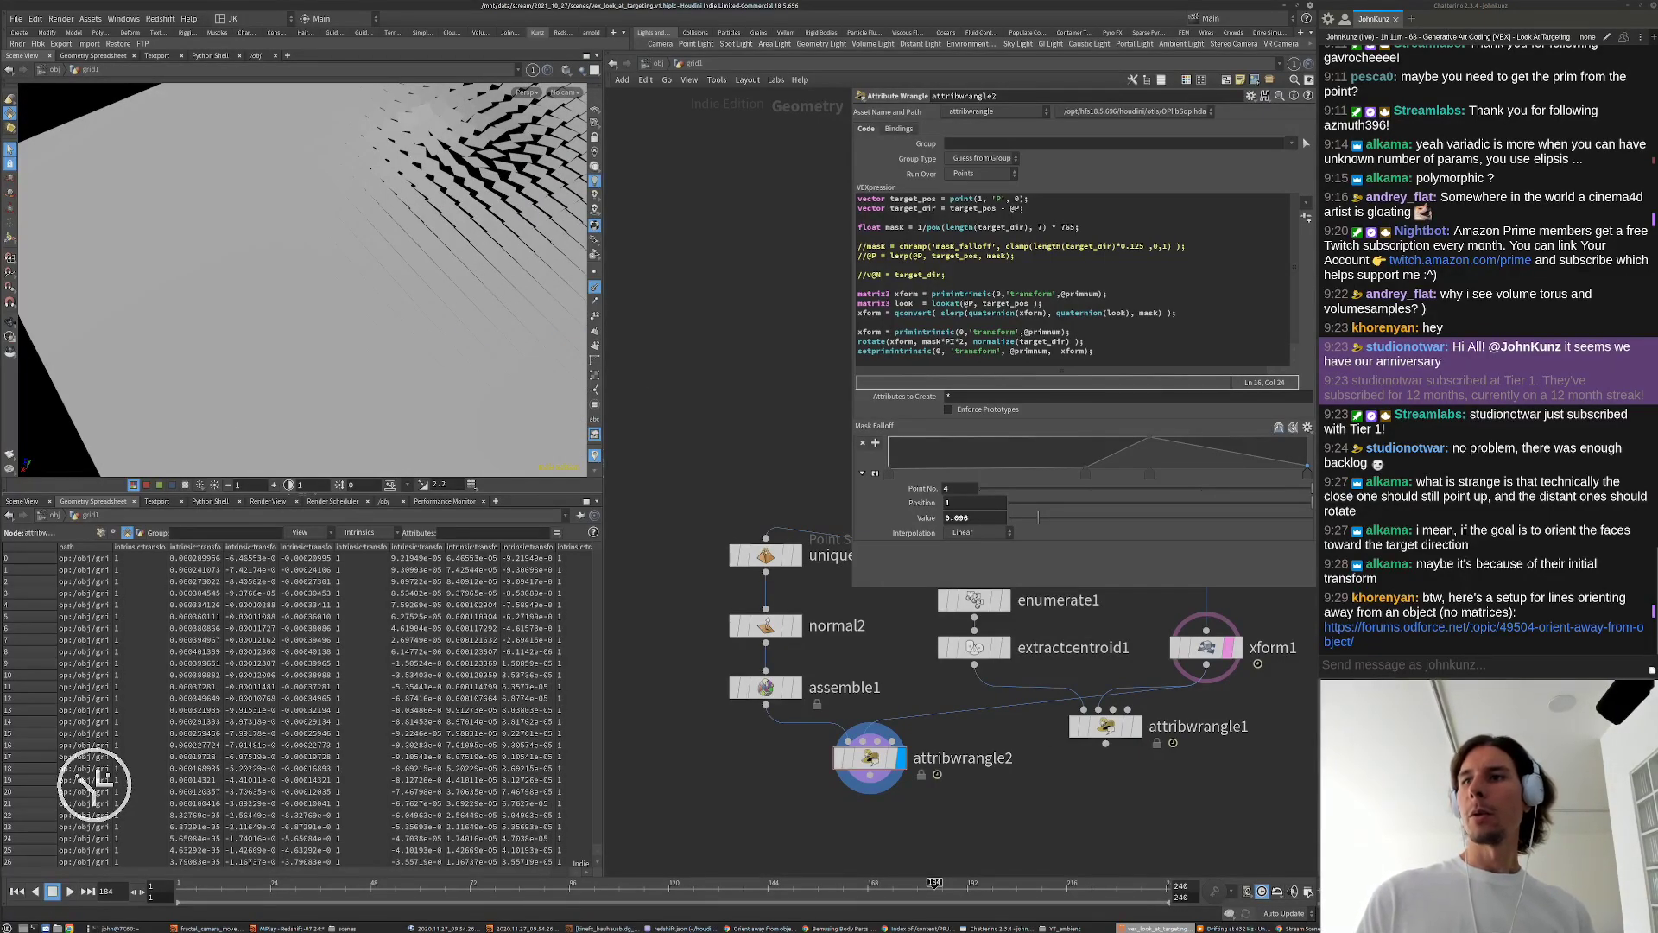
left_click(765, 929)
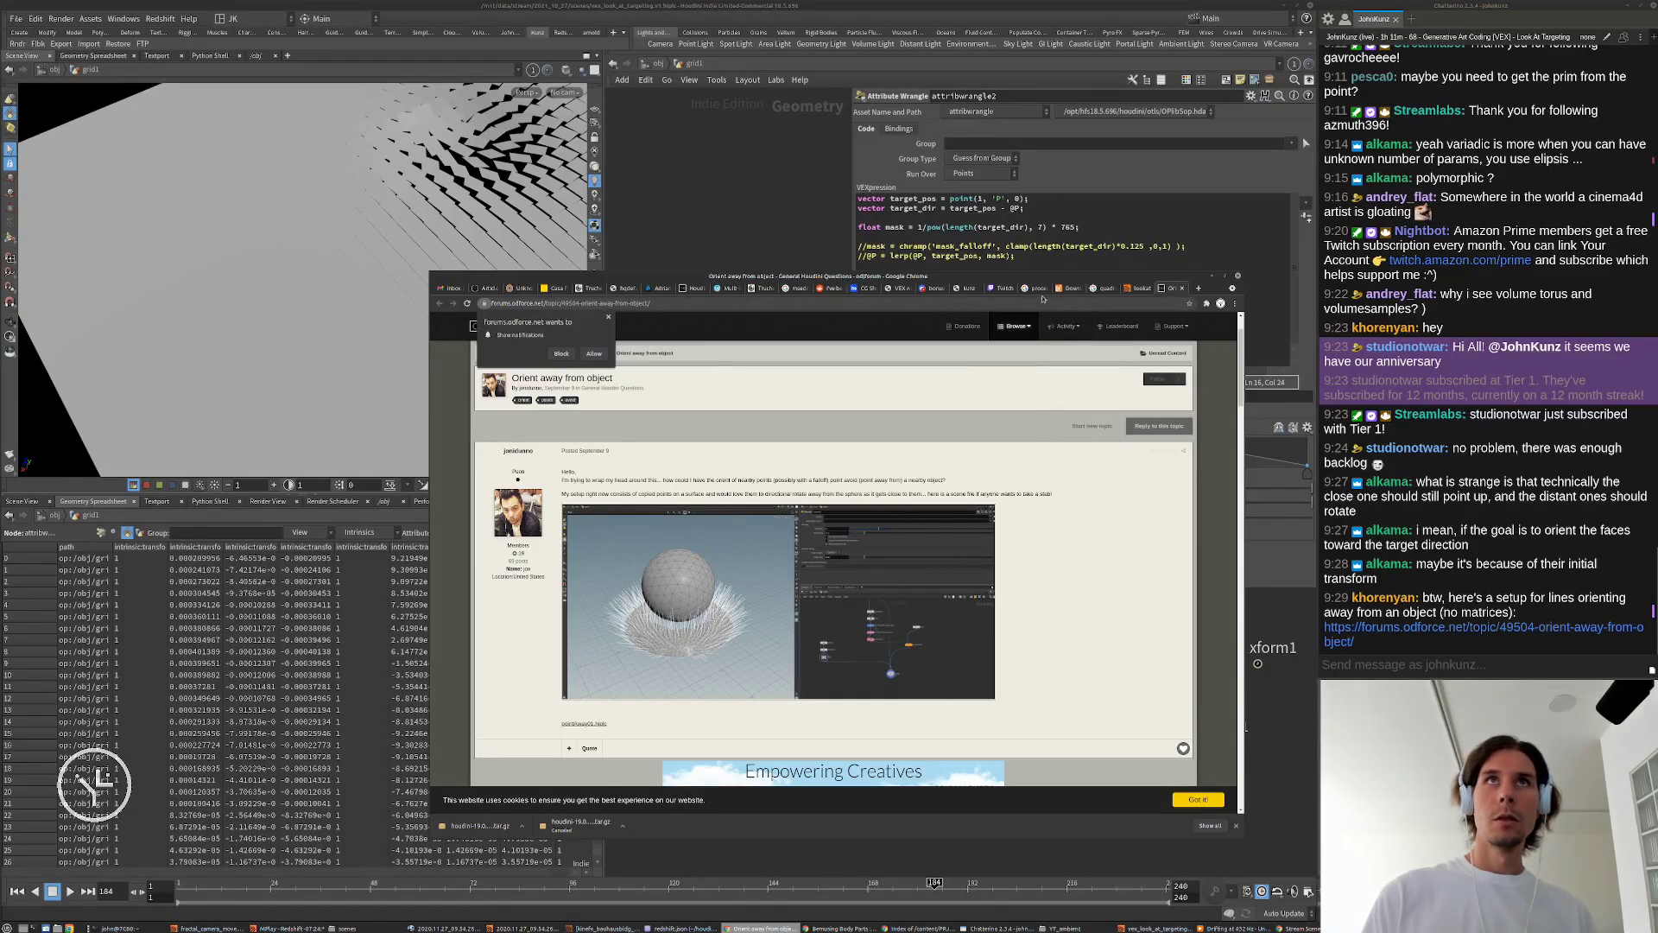
key("ctrl+a")
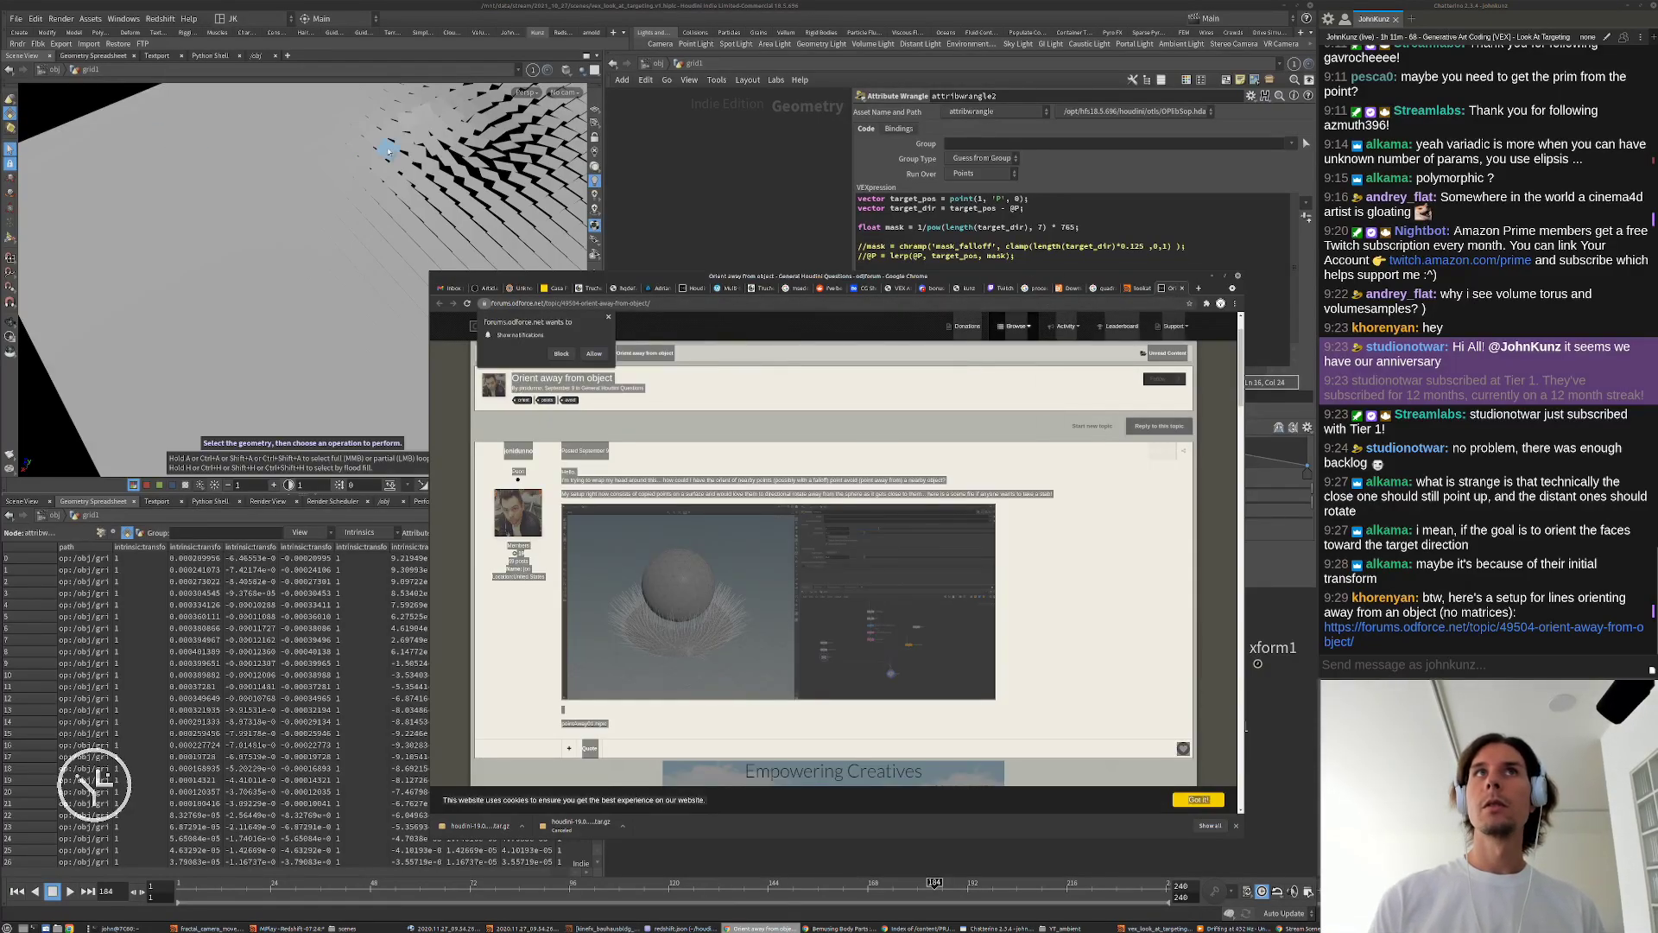
left_click(748, 301)
type("ve")
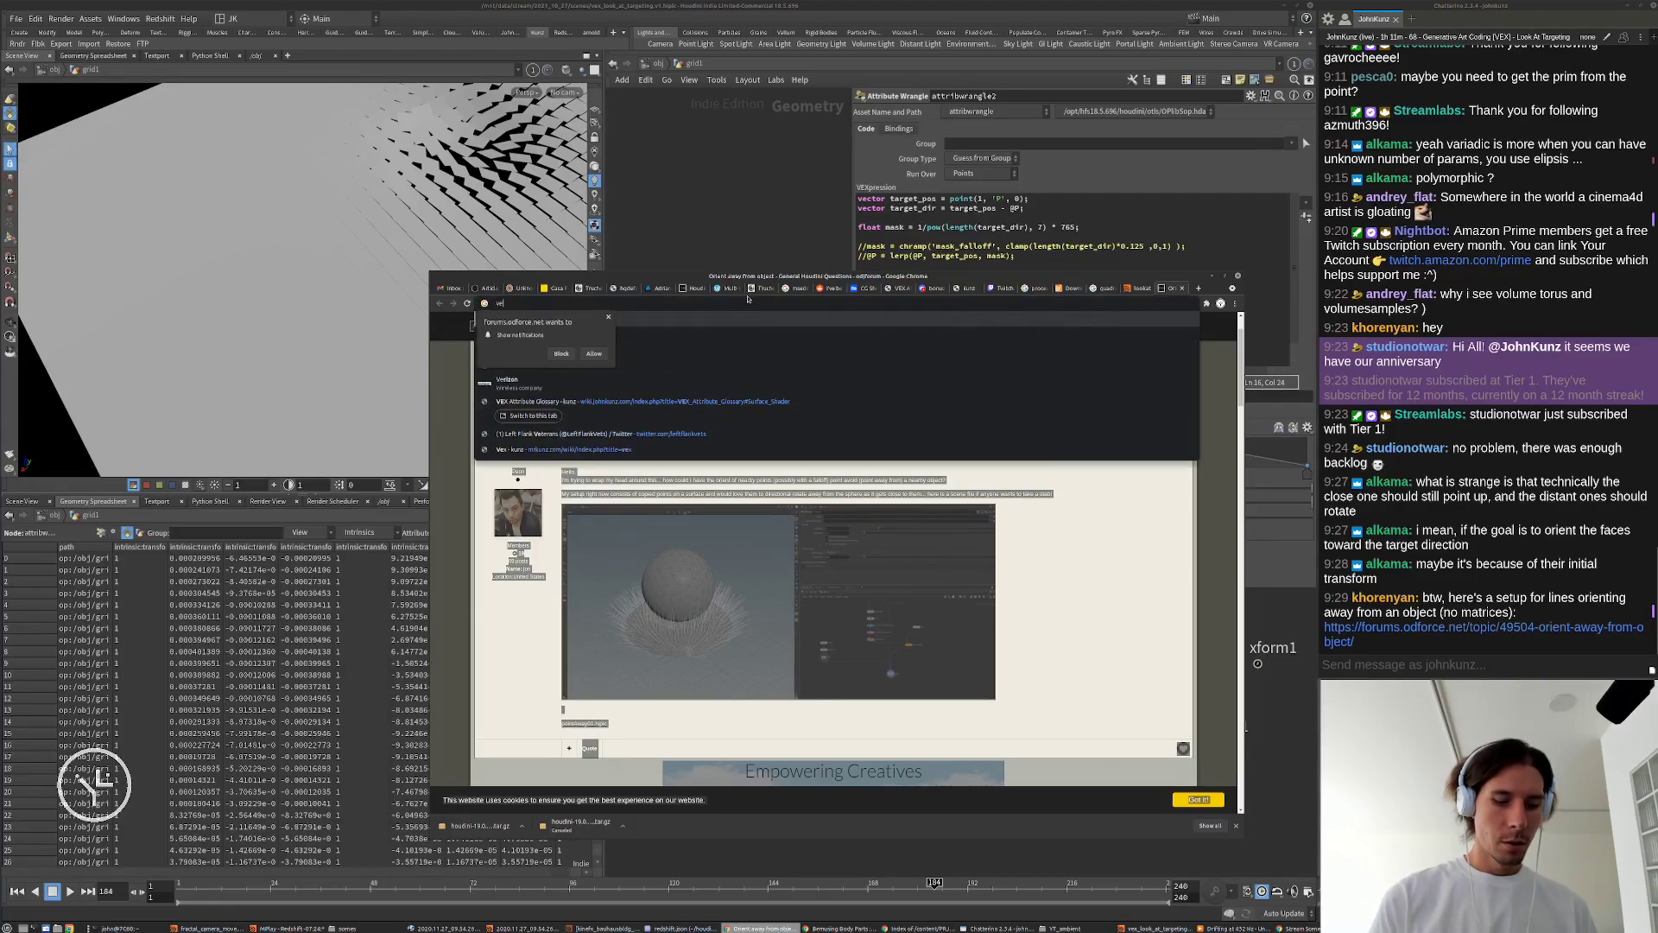
type("x rotate")
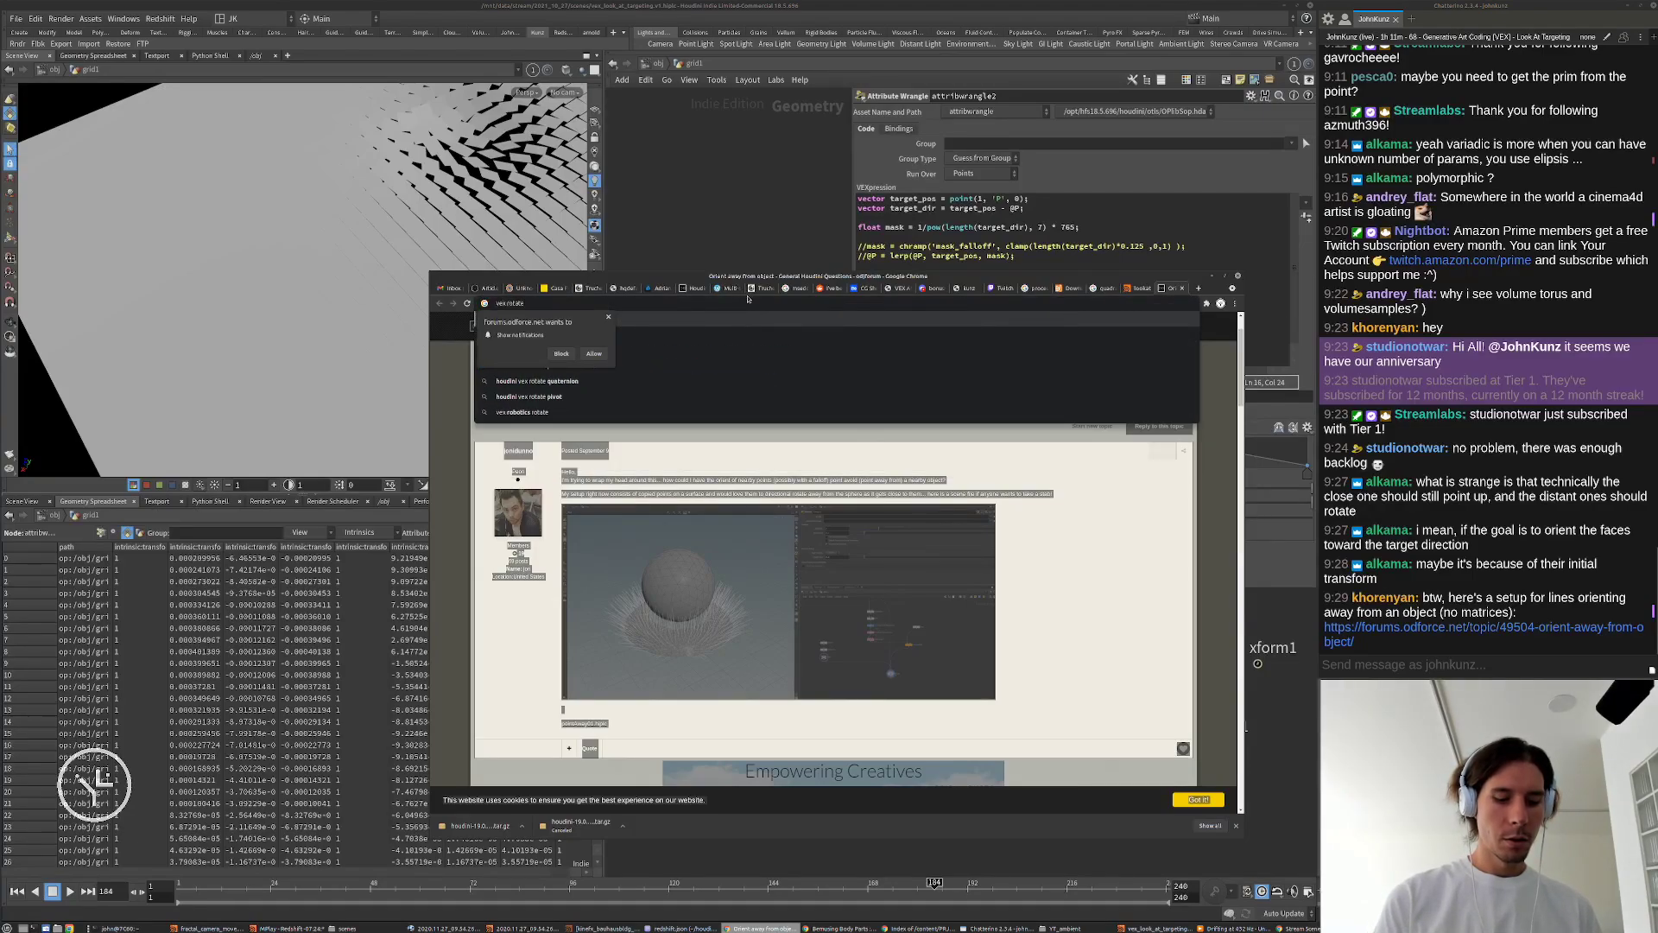
type(" function")
key("Return")
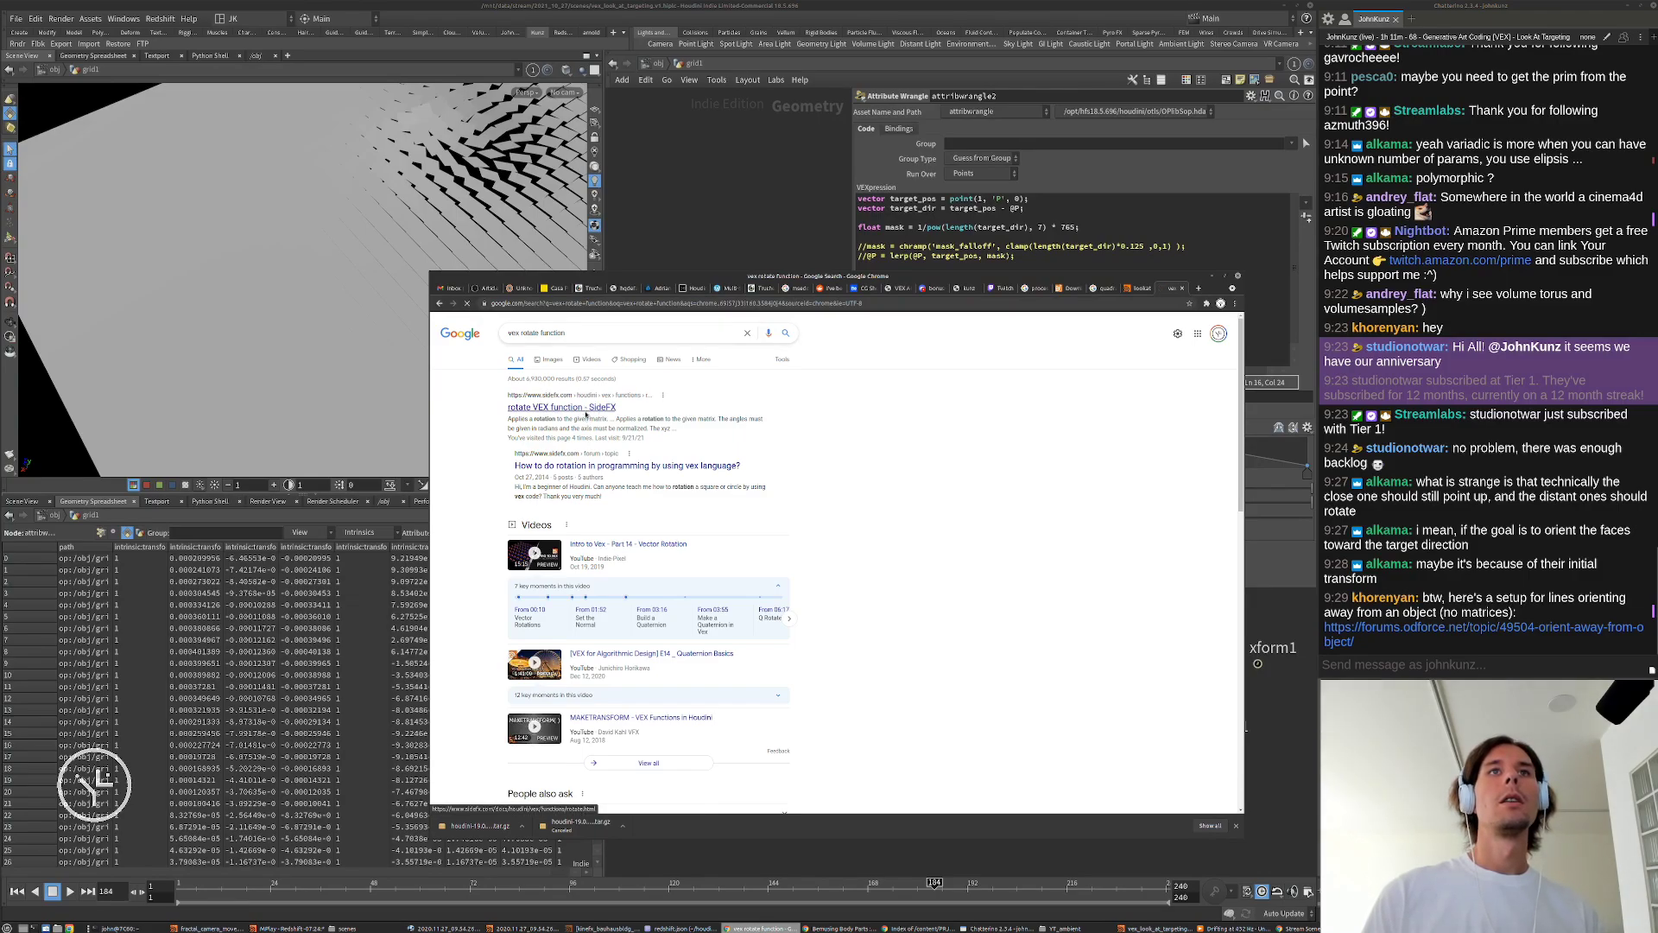
left_click(586, 412)
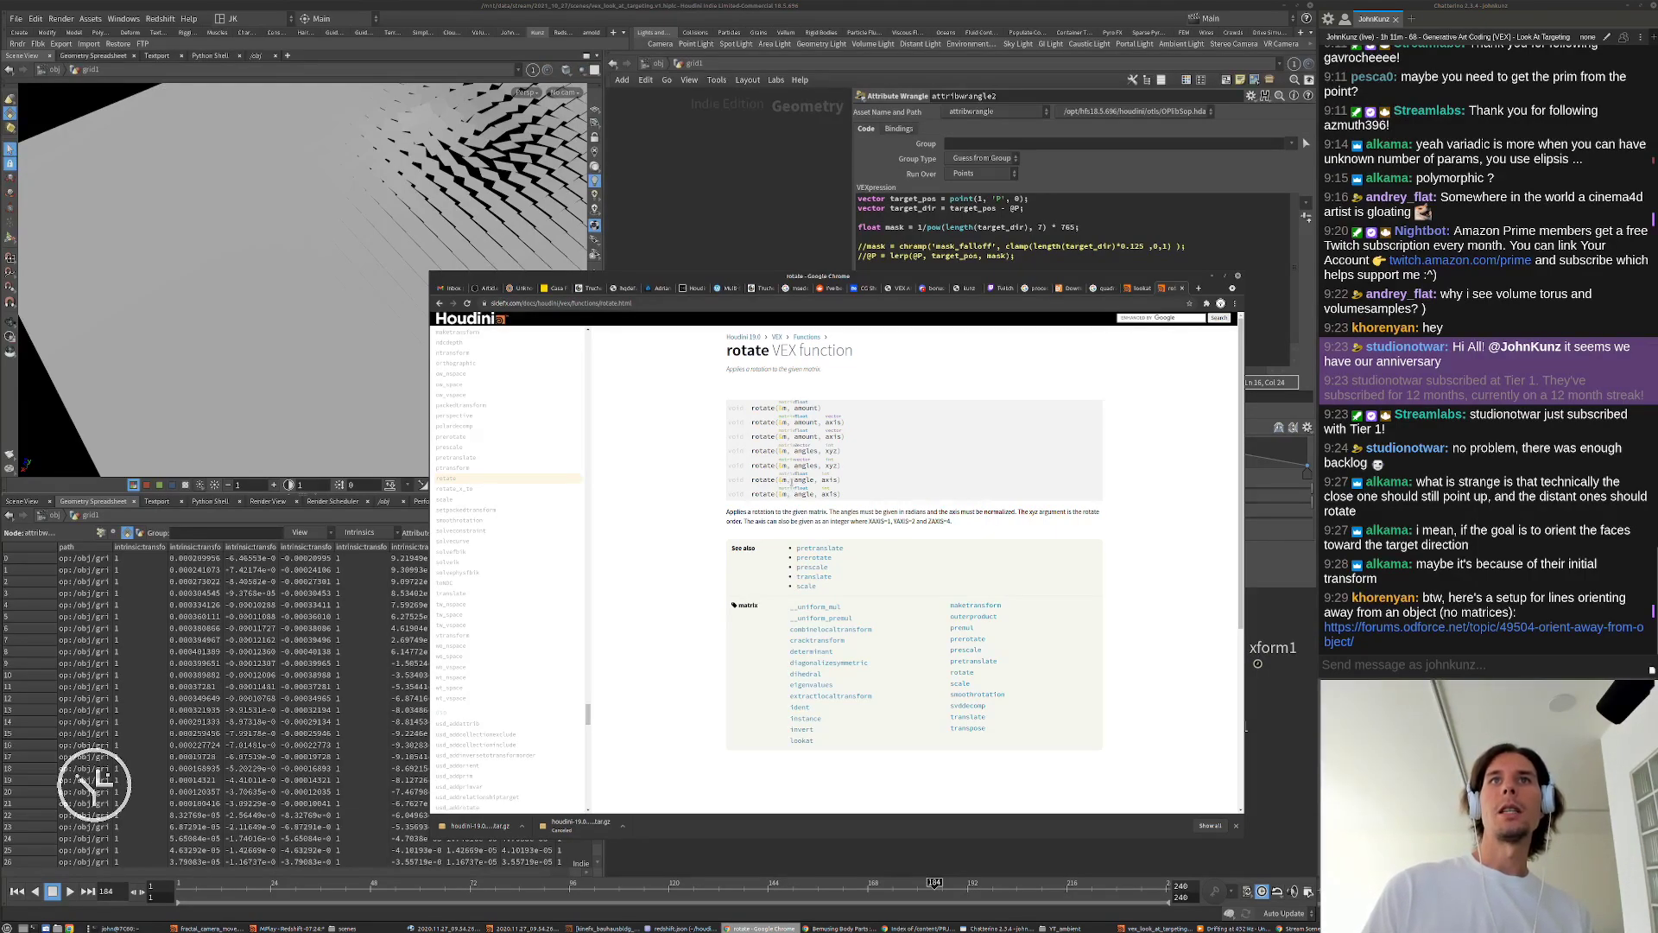
Step: Examine the amount, angle and axis arguments in the rotate function's listed signatures
left_click_drag(796, 479, 815, 478)
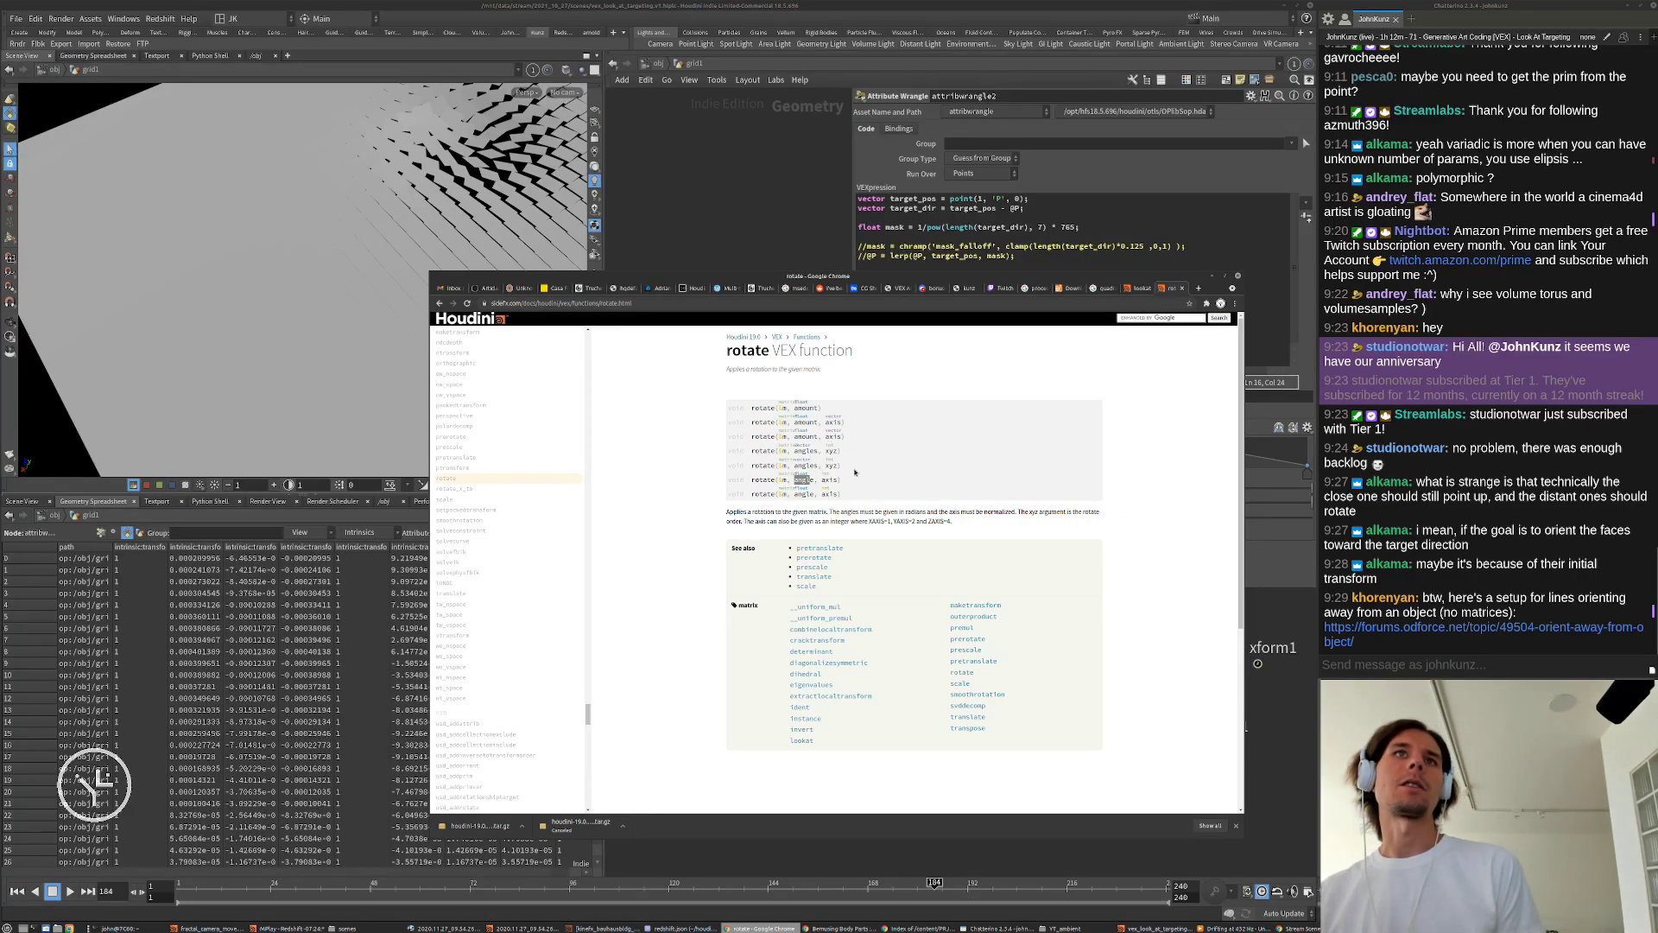
left_click(758, 436)
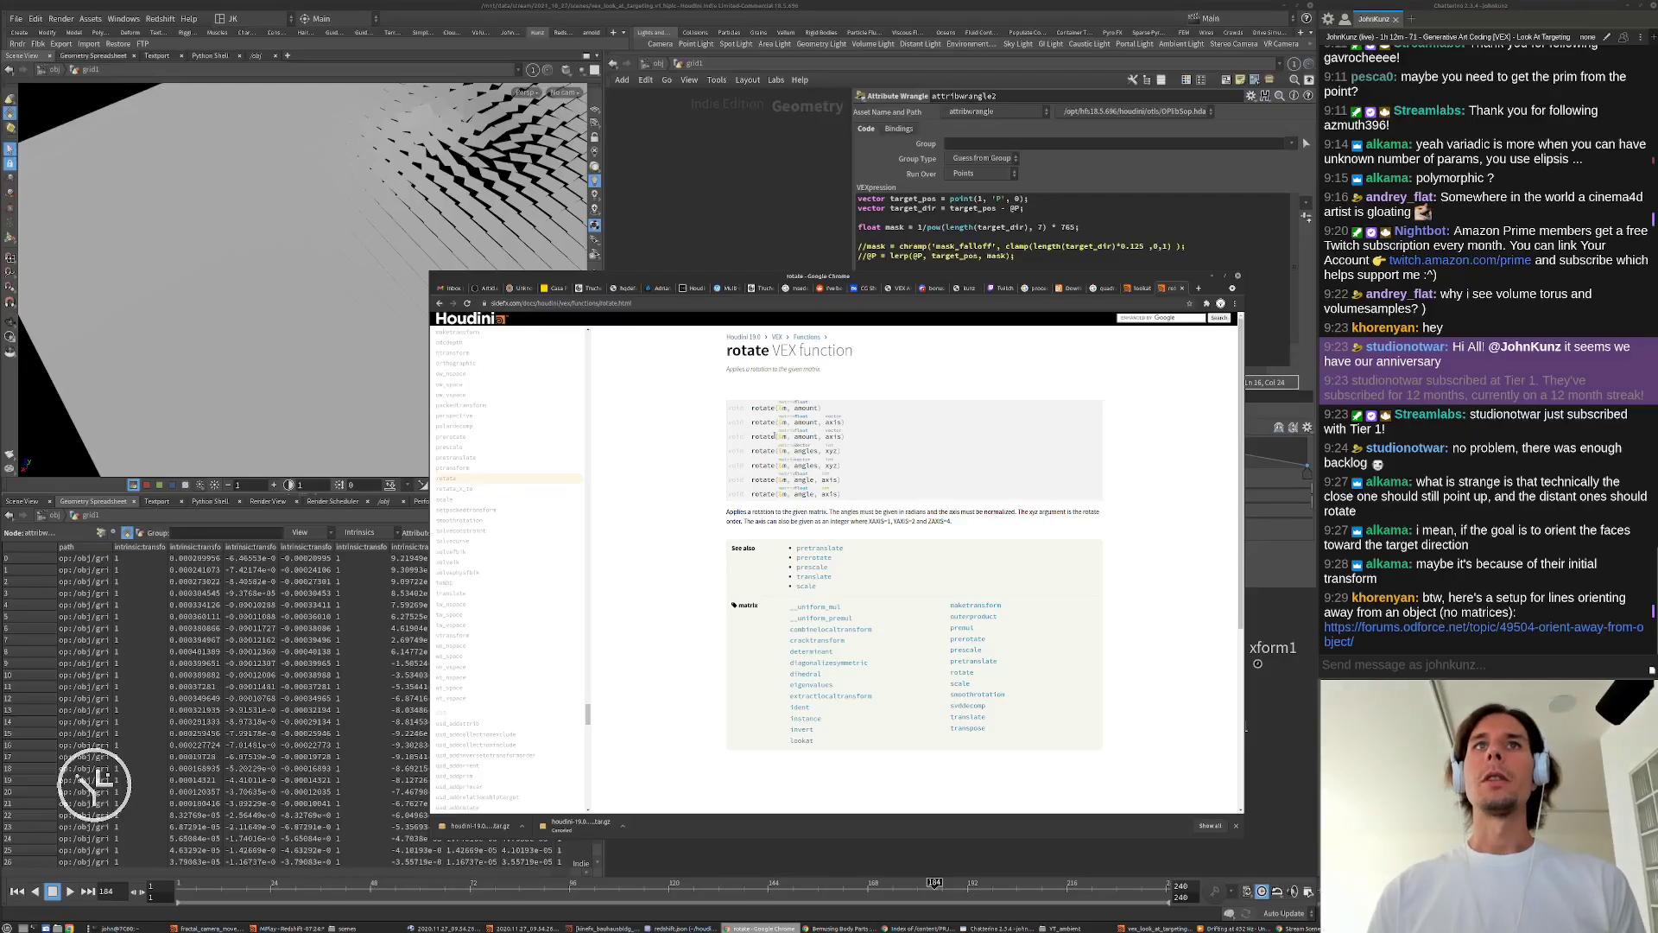
double_click(806, 418)
left_click(801, 423)
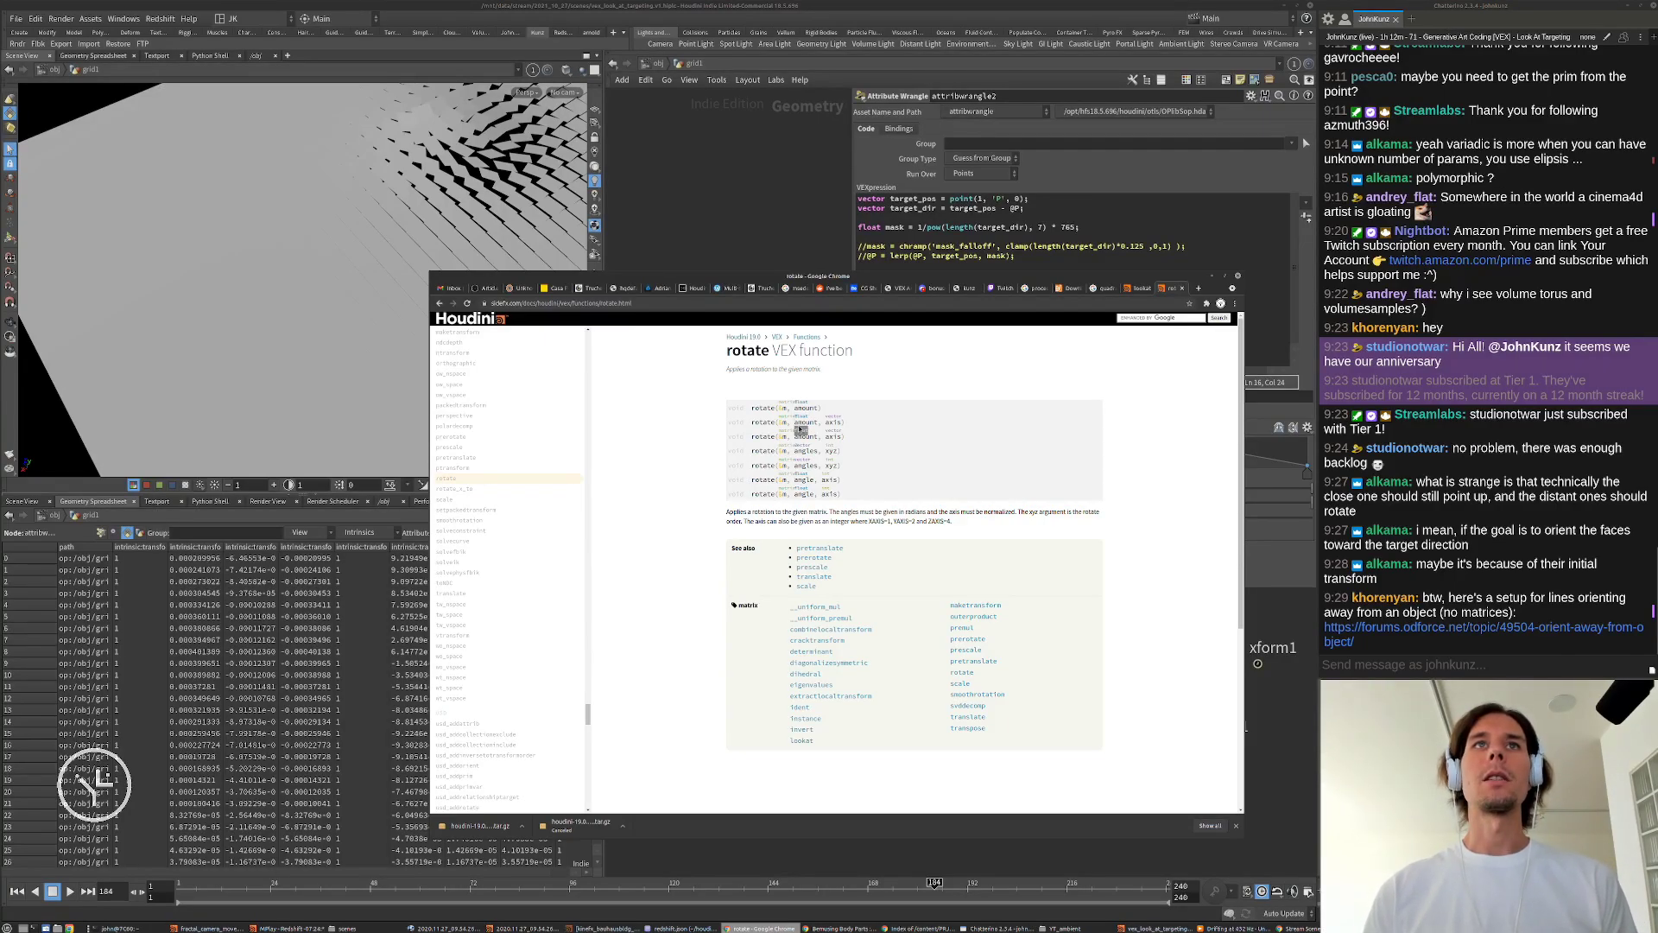
double_click(802, 421)
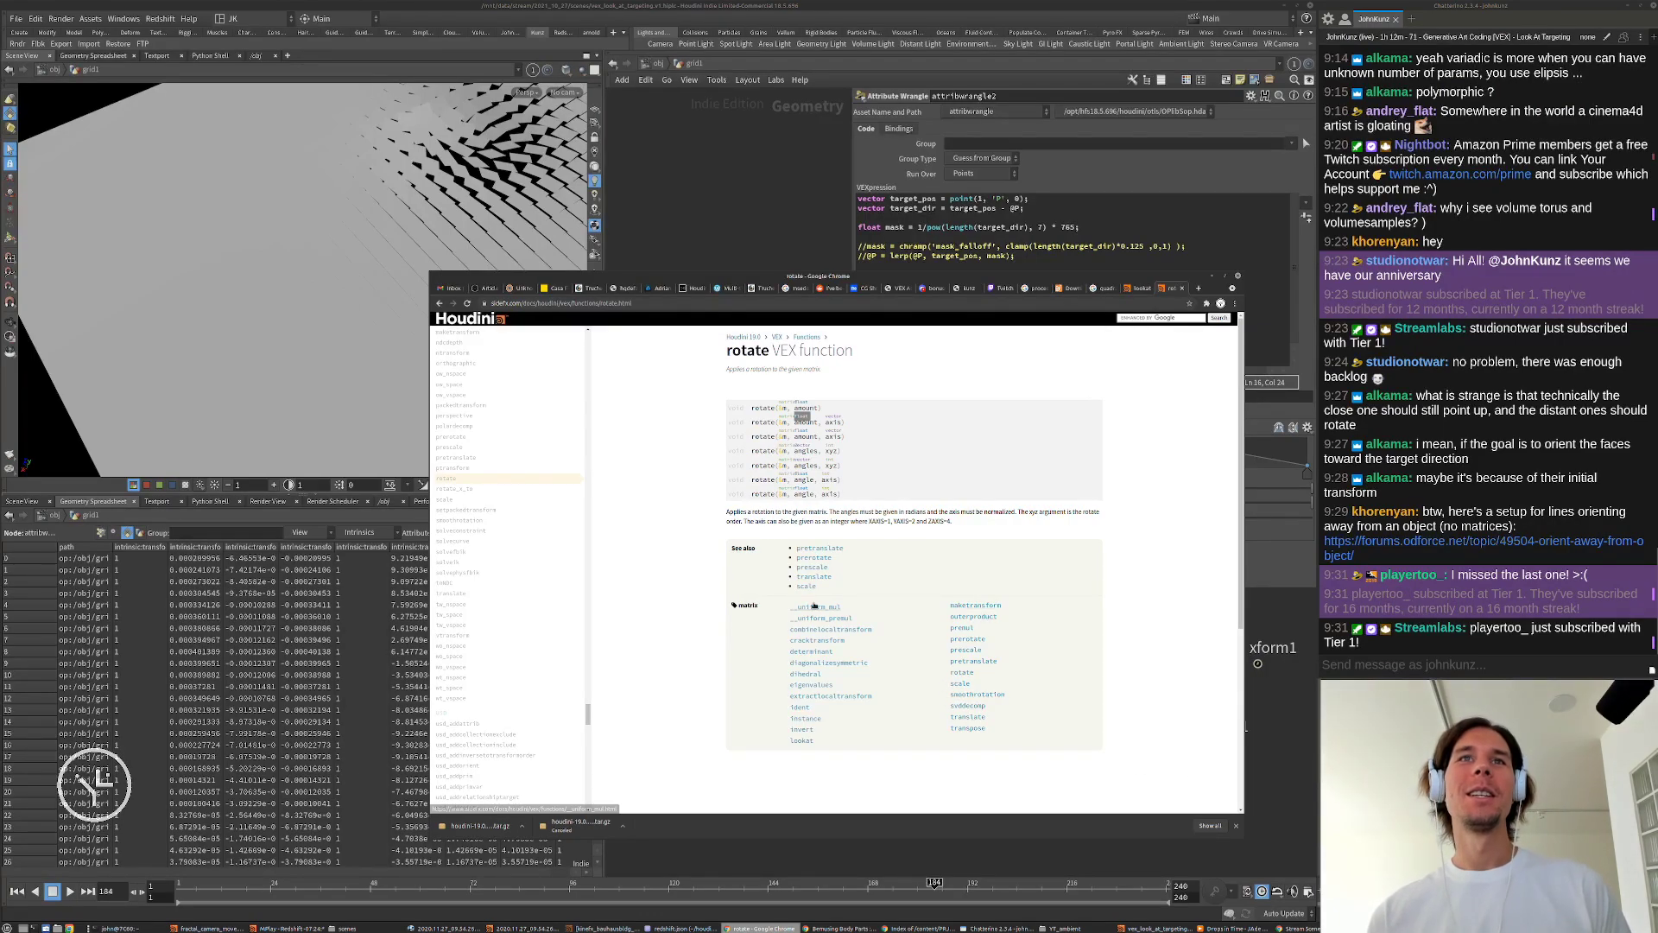
Step: Return to Houdini, change the rotate call in attribwrangle2 to prerotate, and replay the animation over the whole grid
left_click(708, 151)
left_click(857, 333)
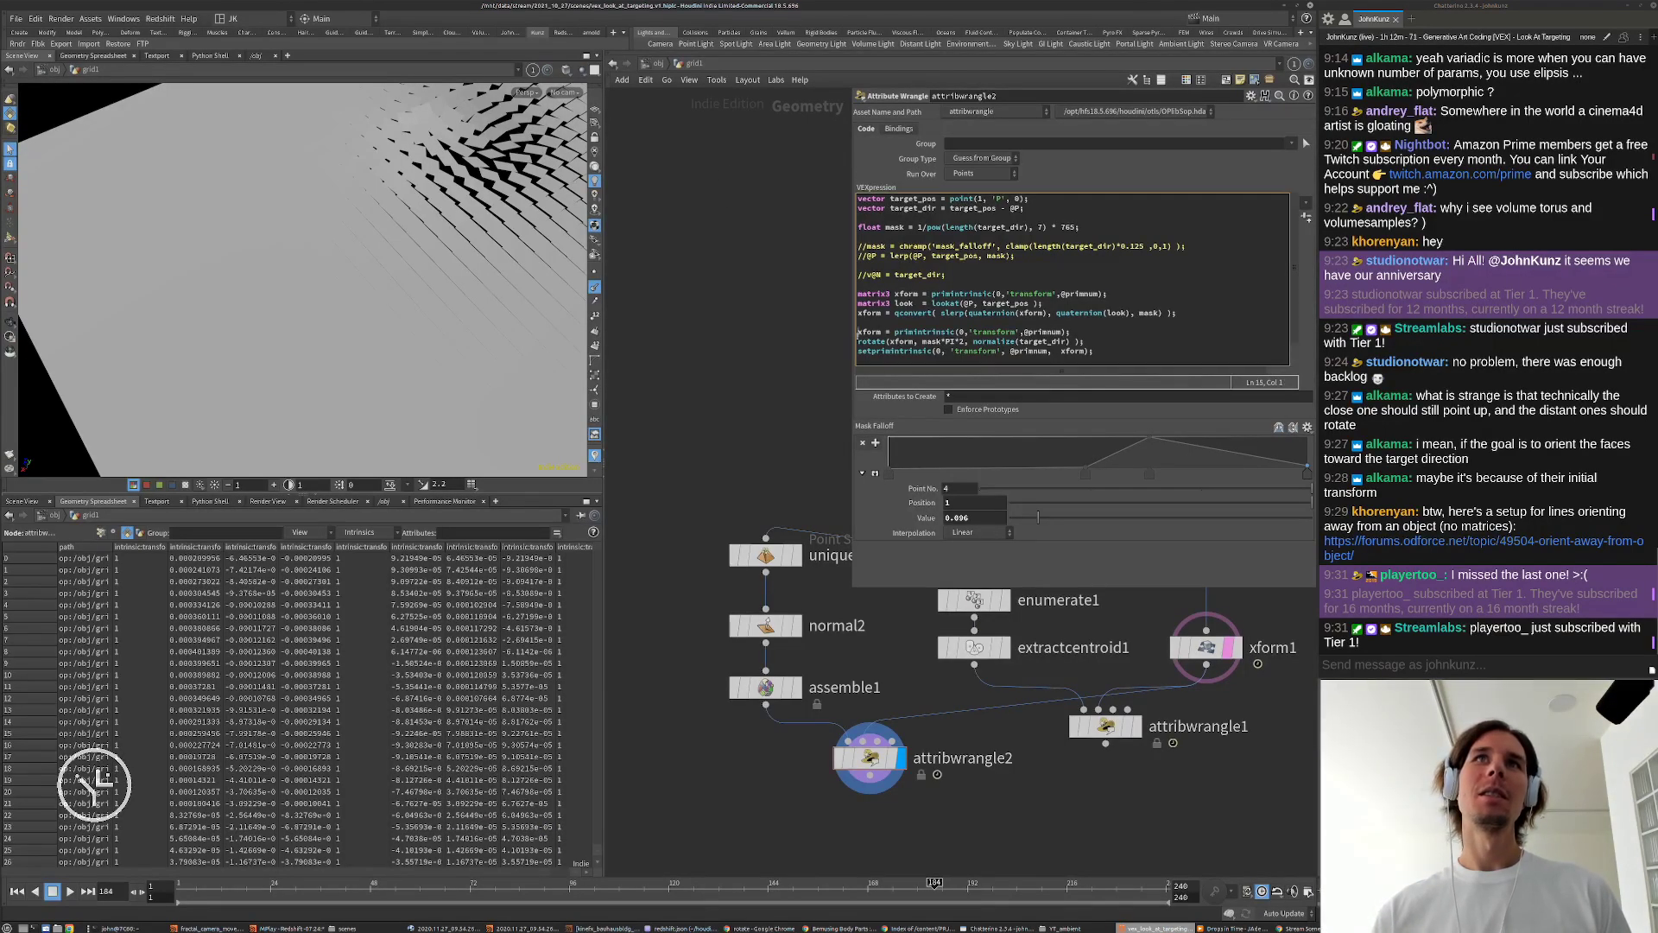
type("pre")
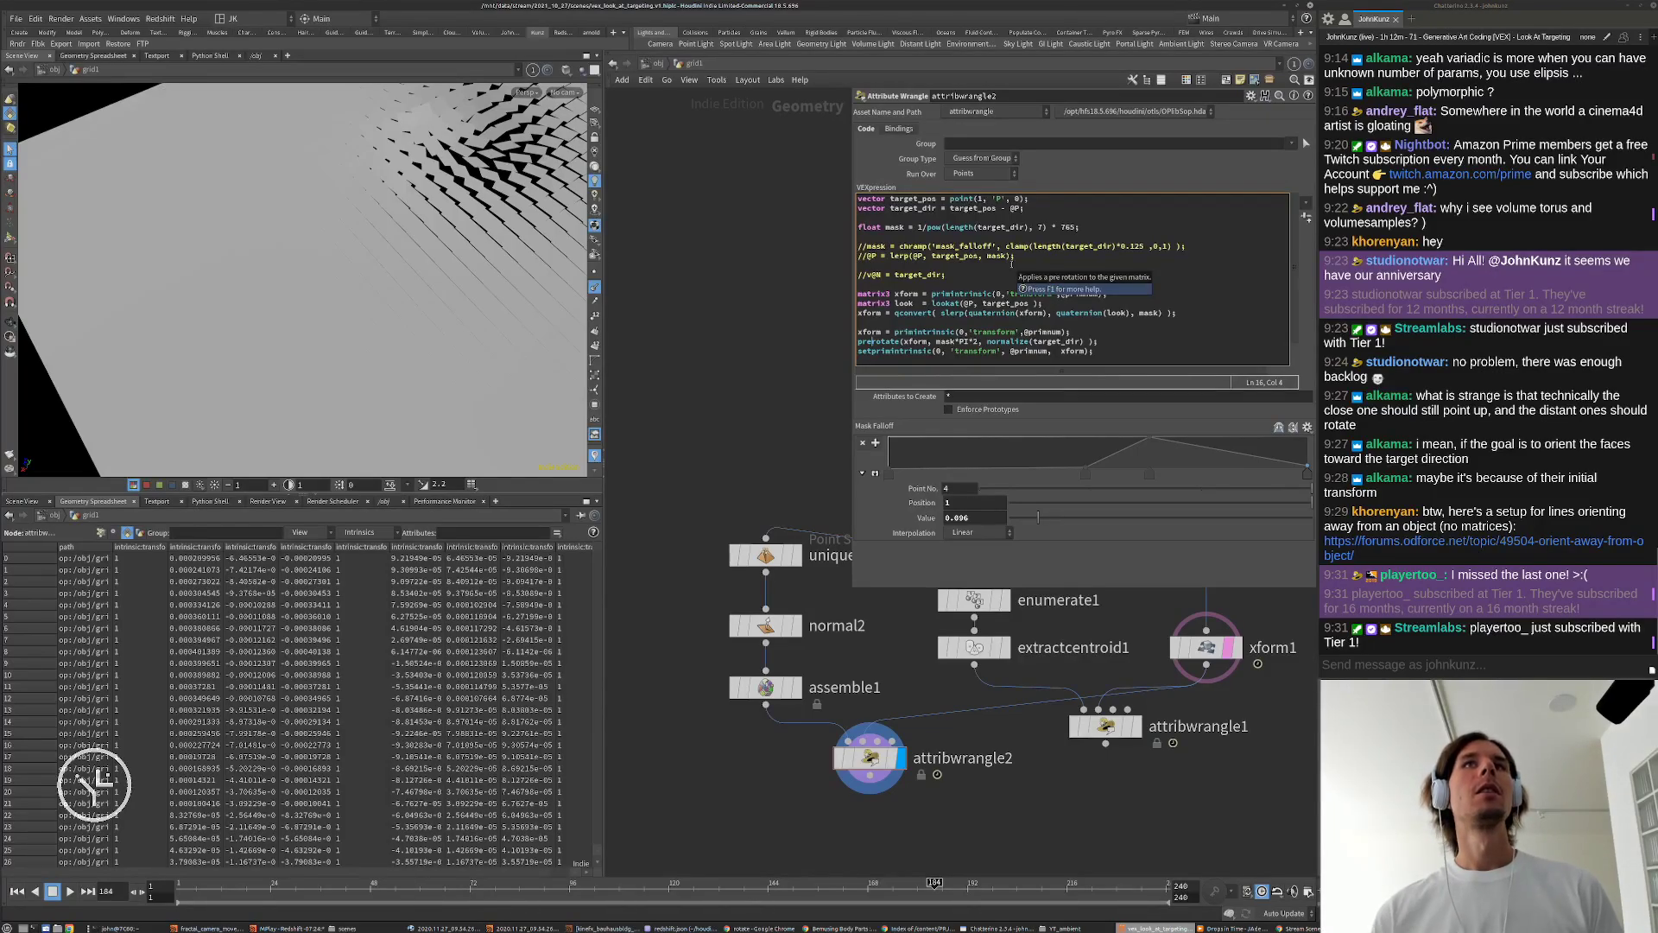
left_click_drag(467, 354, 553, 376, "alt")
key("Up")
key("Up")
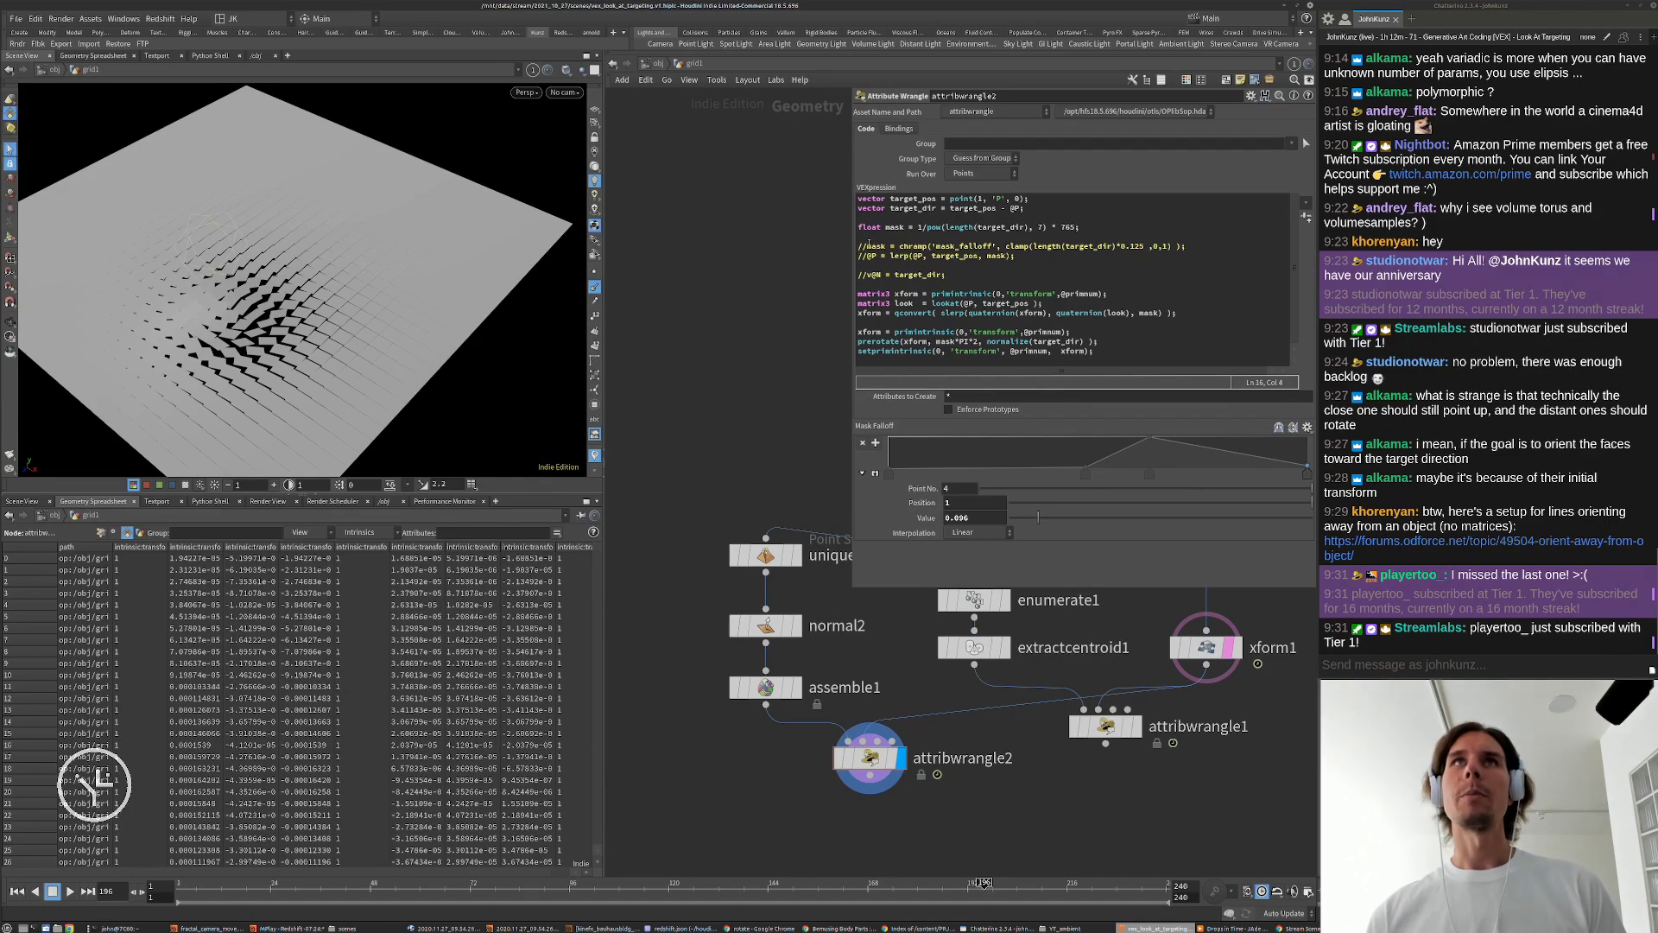
Step: Uncomment the chramp mask line in attribwrangle2 and set the Mask Falloff ramp's last point value to 0.786
left_click(868, 246)
key("BackSpace")
key("BackSpace")
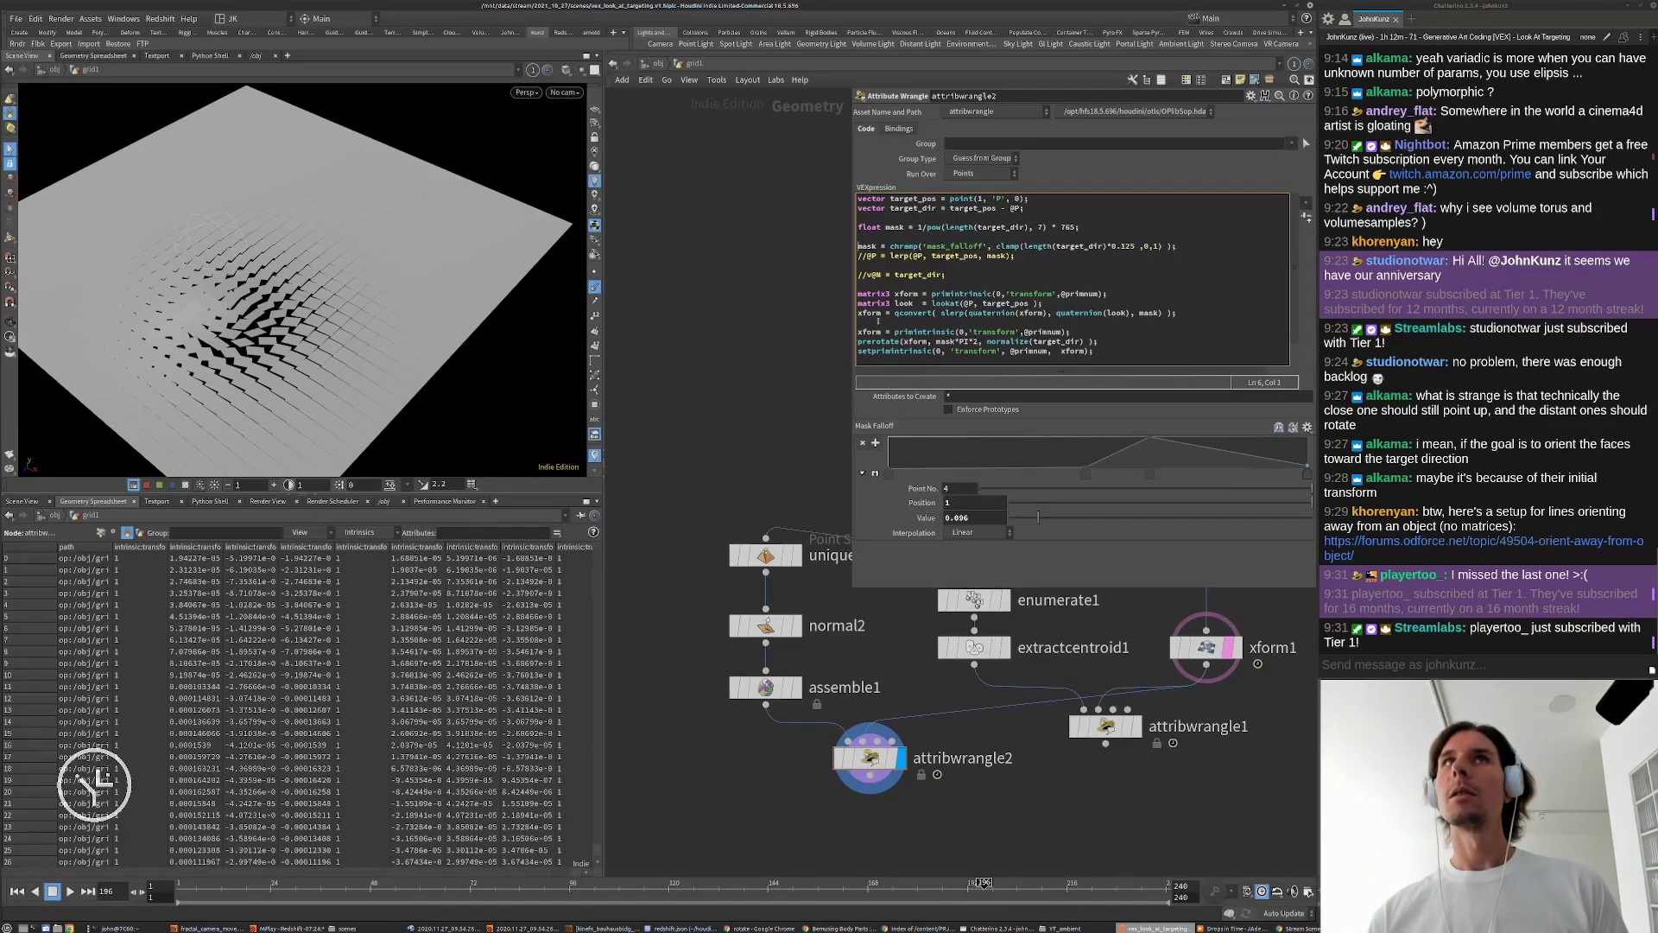
left_click_drag(499, 317, 453, 348, "alt")
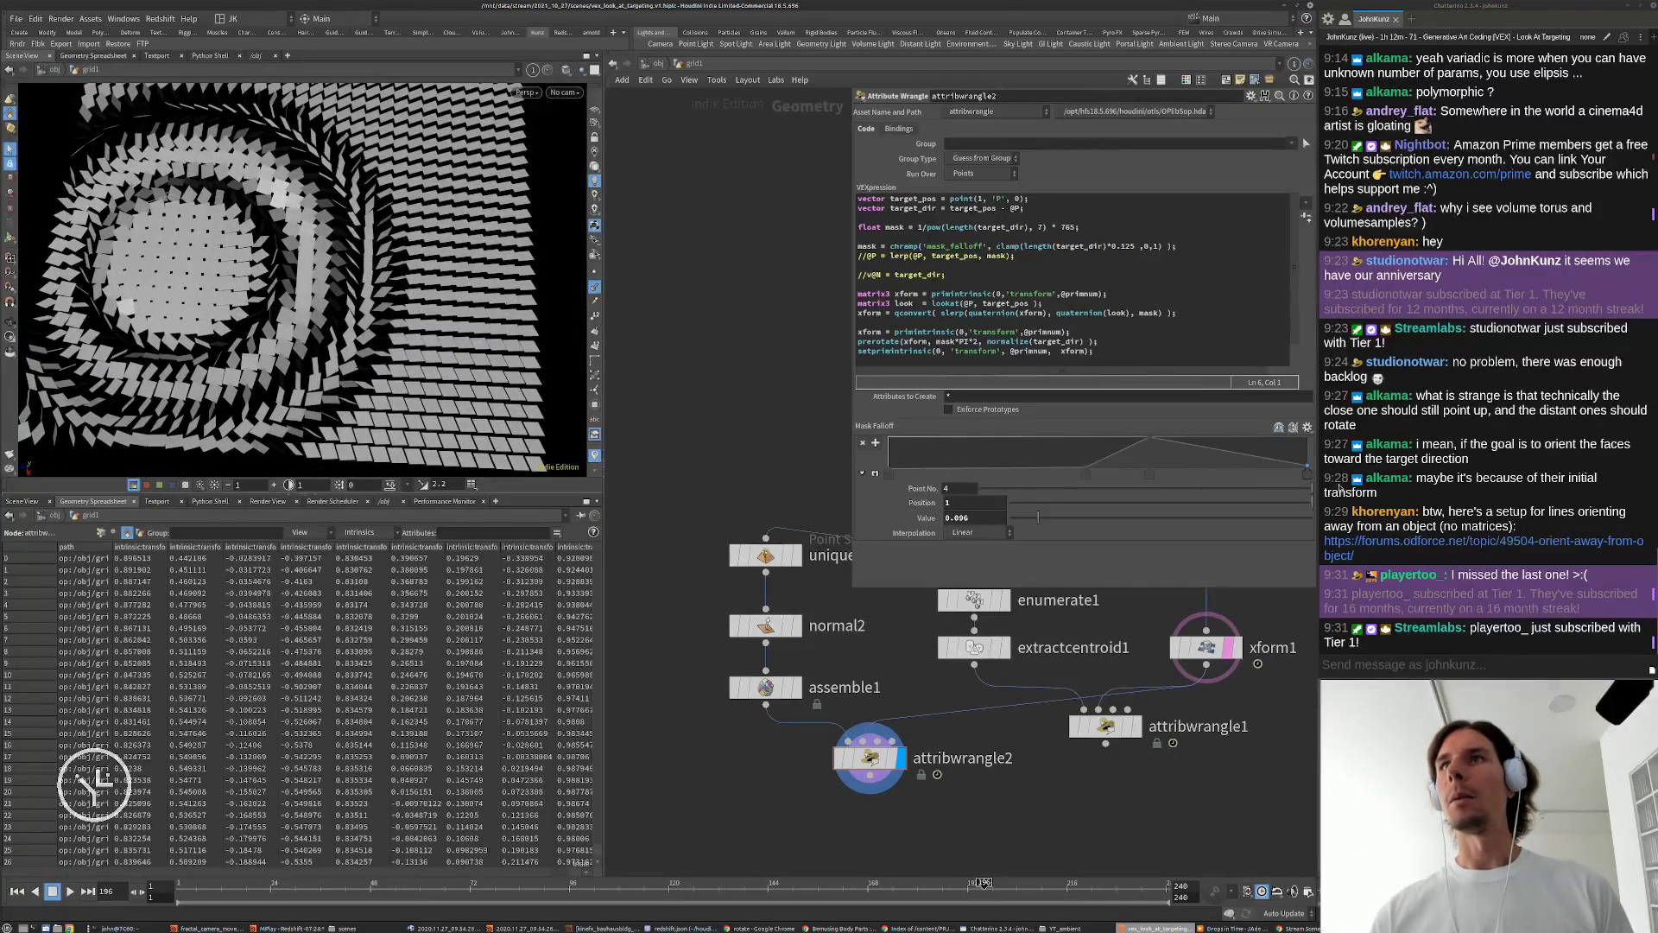
left_click_drag(1038, 518, 1246, 531)
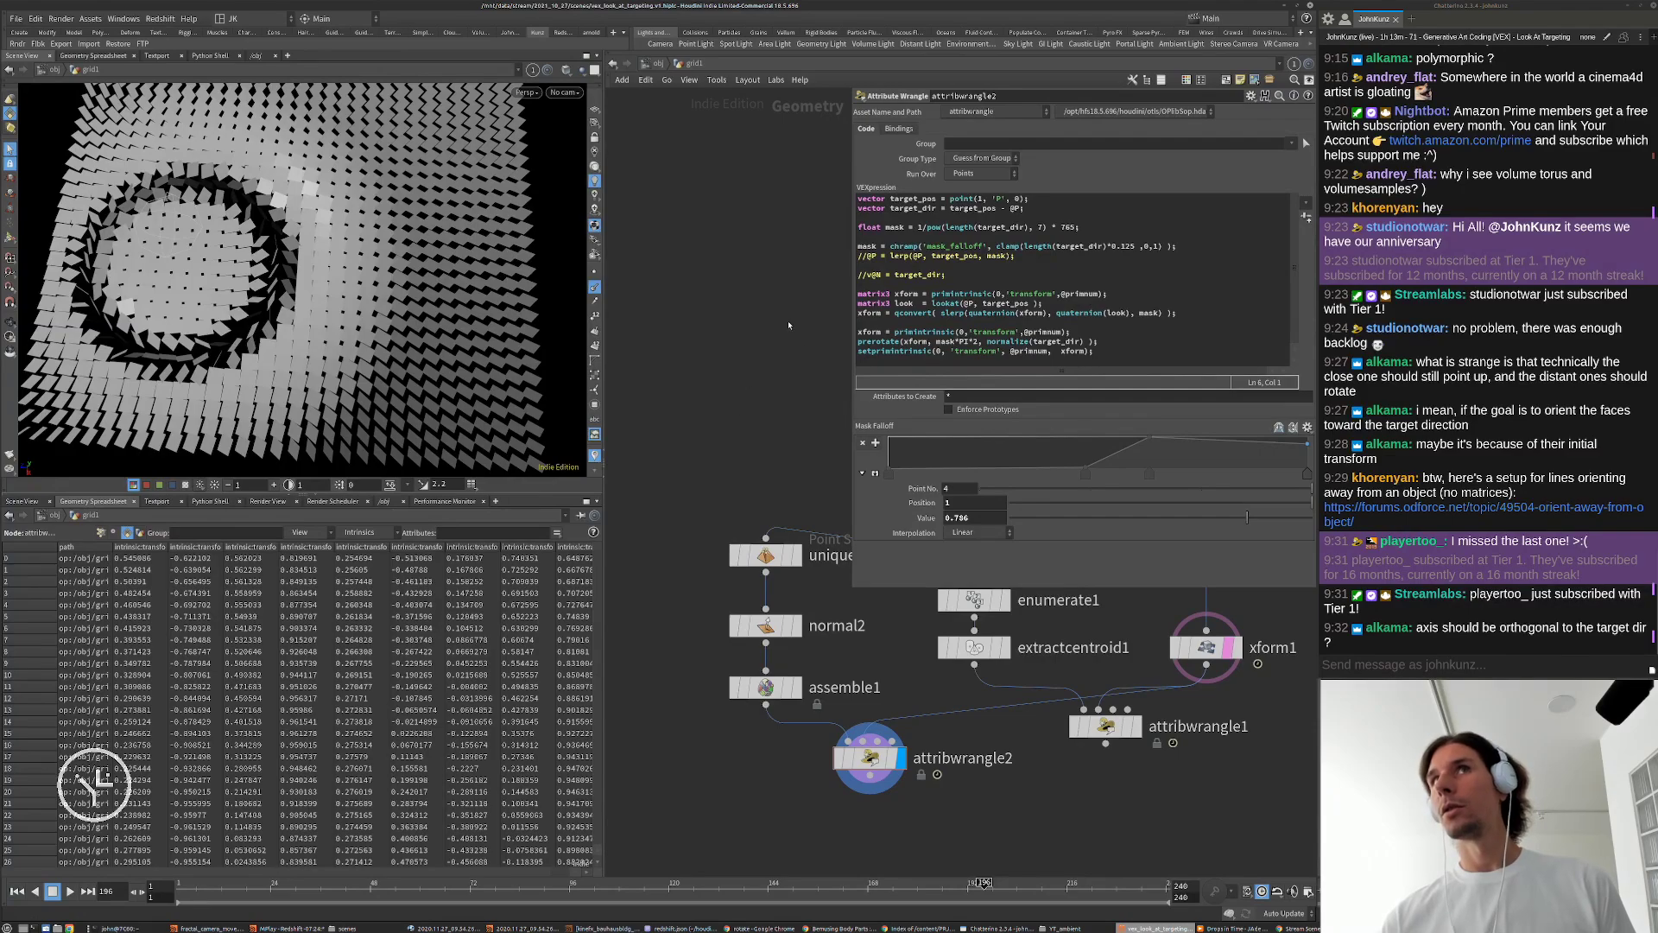
Step: Widen the parameter pane and change the prerotate axis to cross(normalize(target_dir), {0,1,0})
middle_click_drag(774, 331, 736, 481)
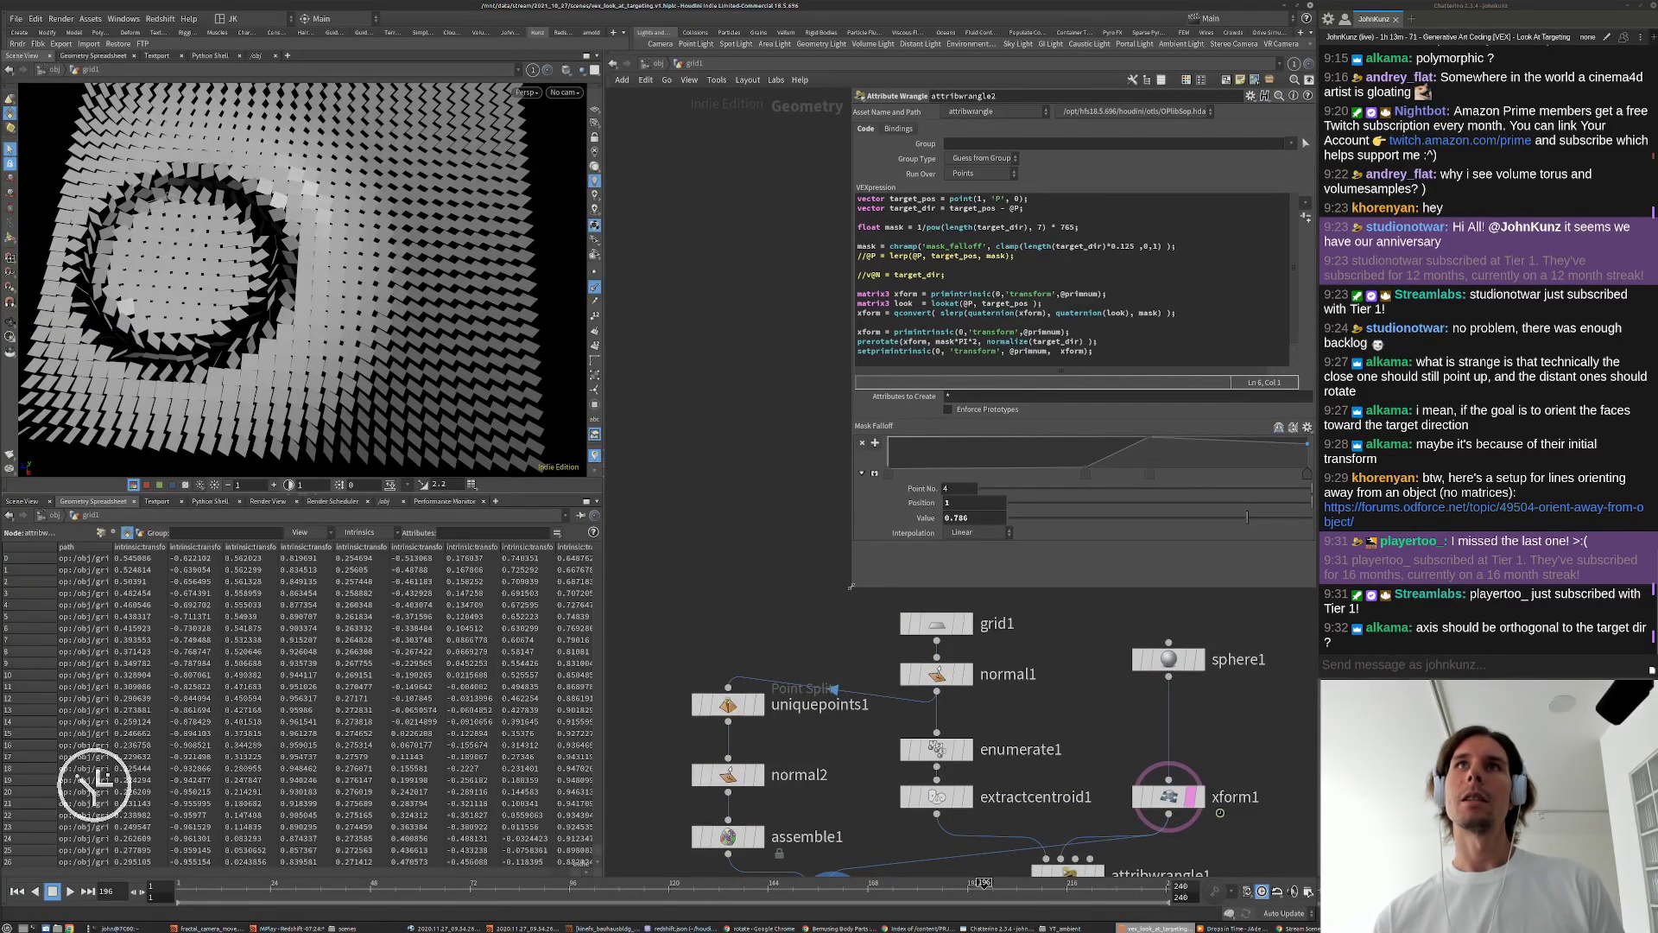
left_click_drag(853, 587, 760, 603)
left_click(893, 341)
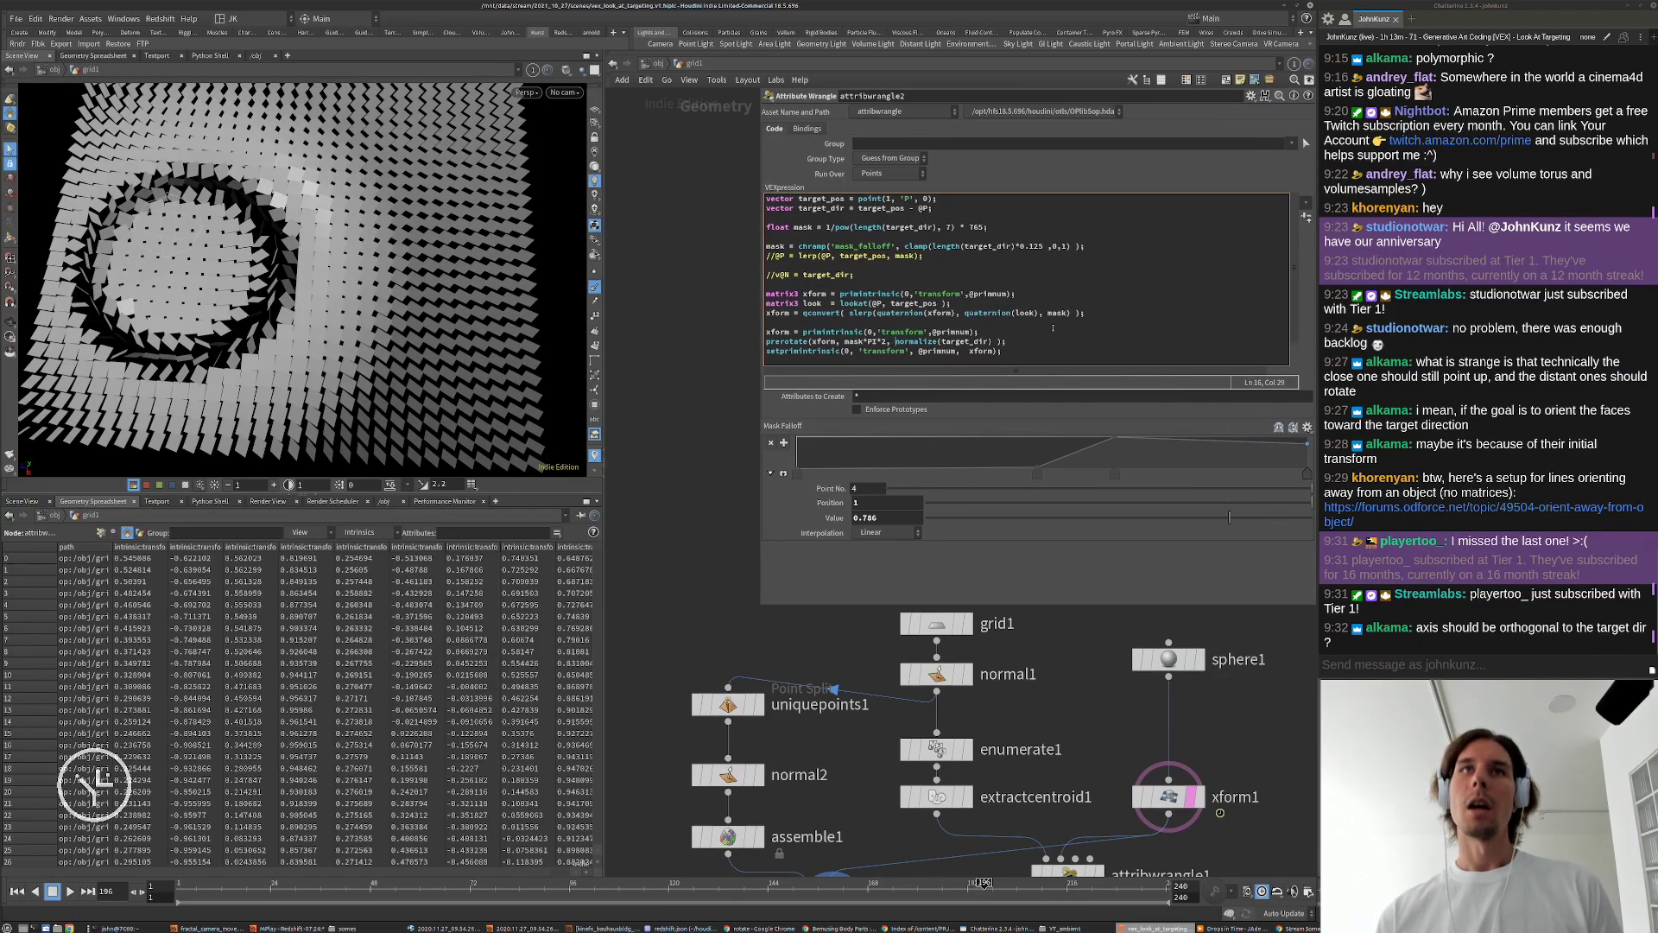
type("cross(")
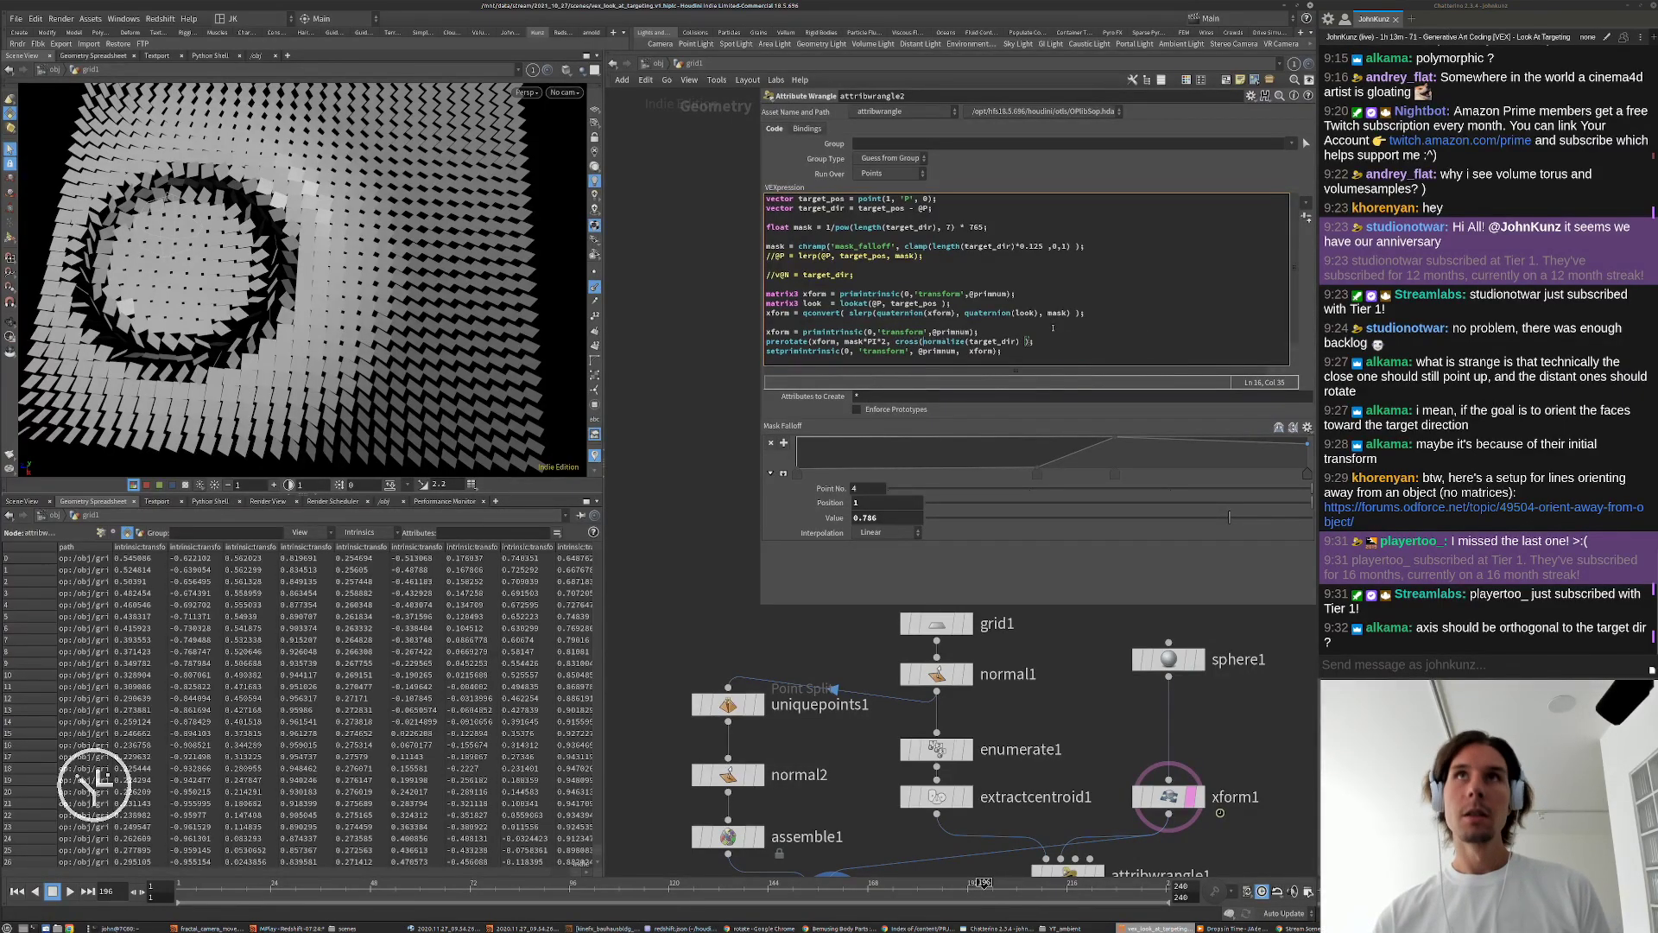
key("ctrl+Right")
key("ctrl+Right")
key("ctrl+Right")
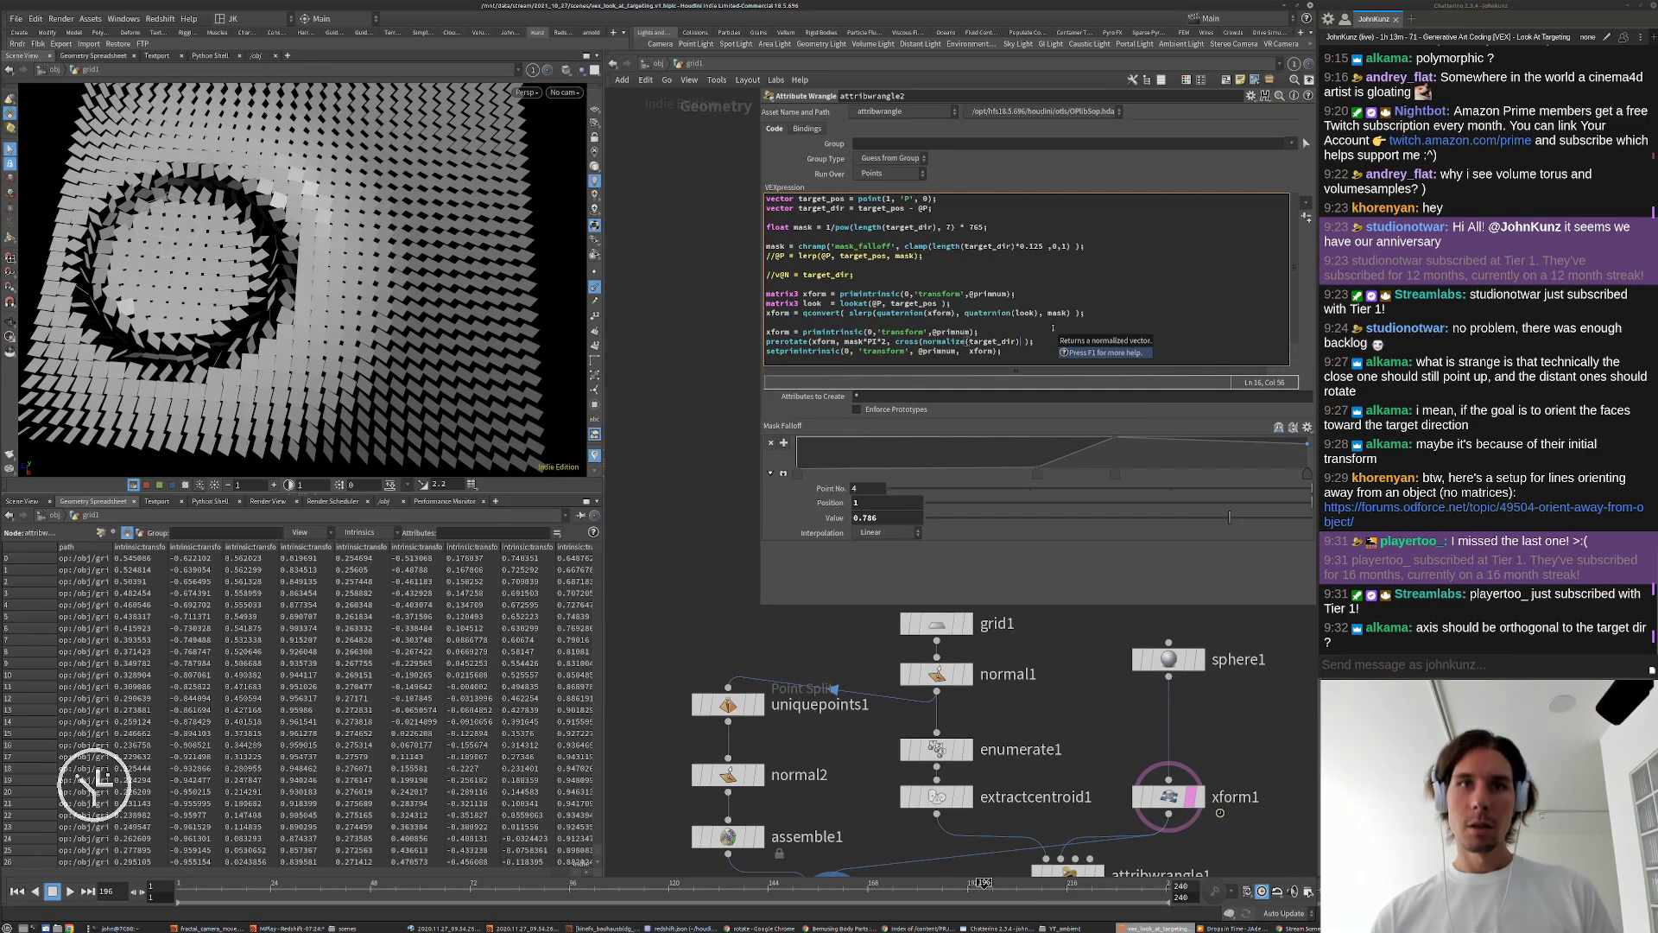
type(", {0,")
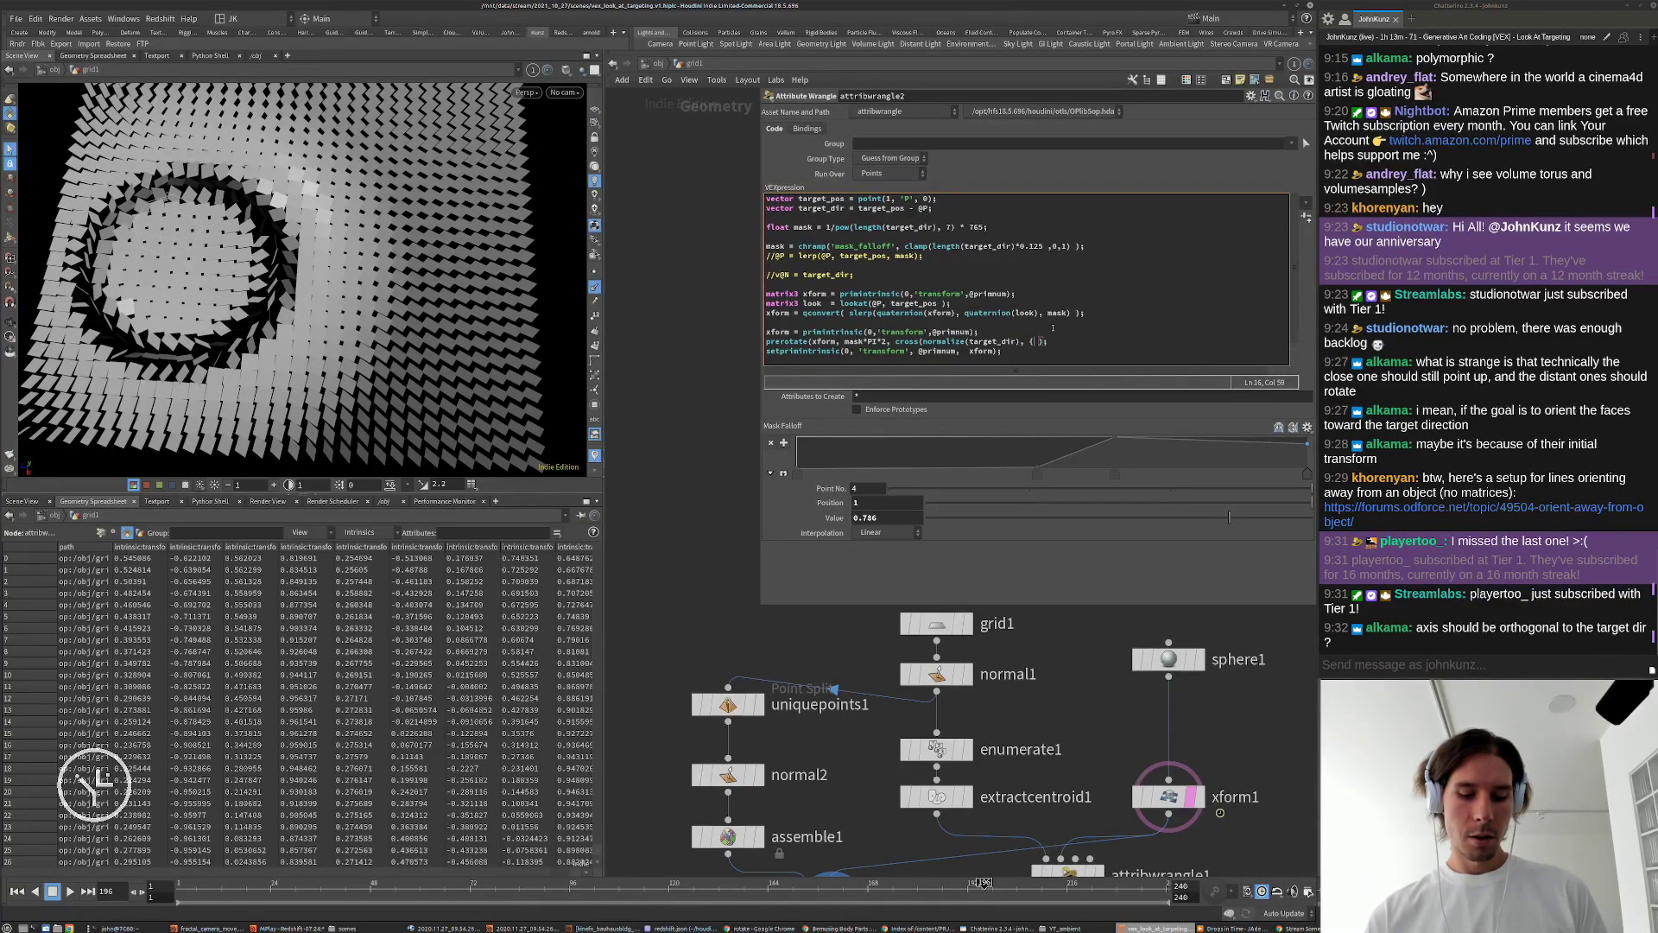
type("1,0}")
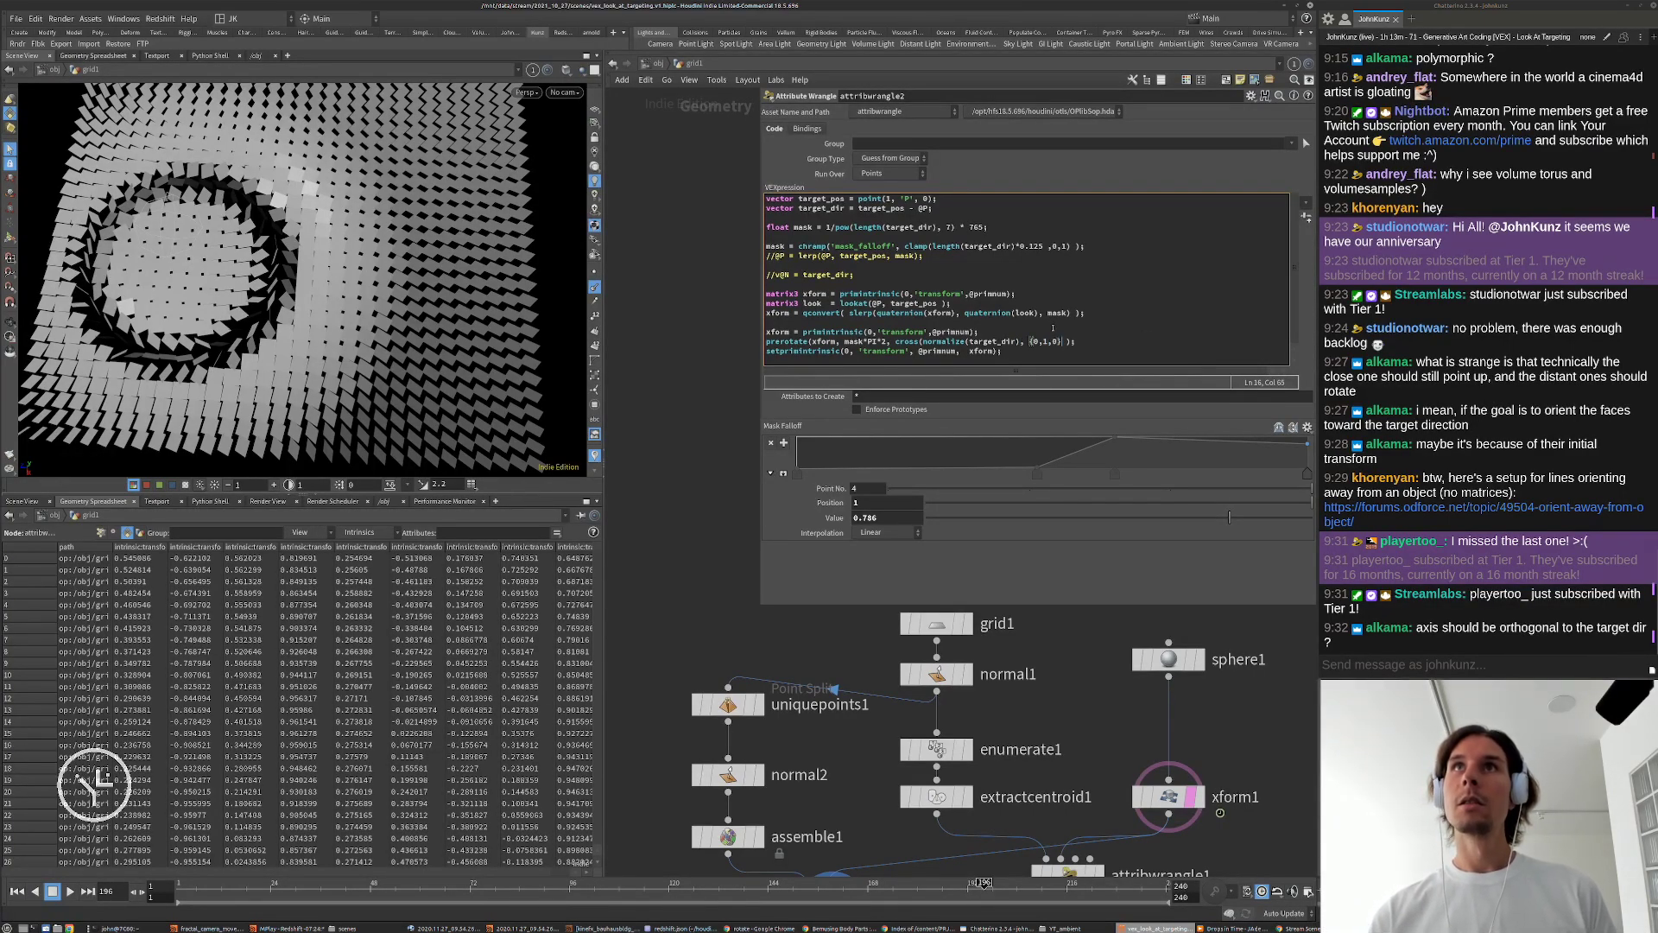
type(")")
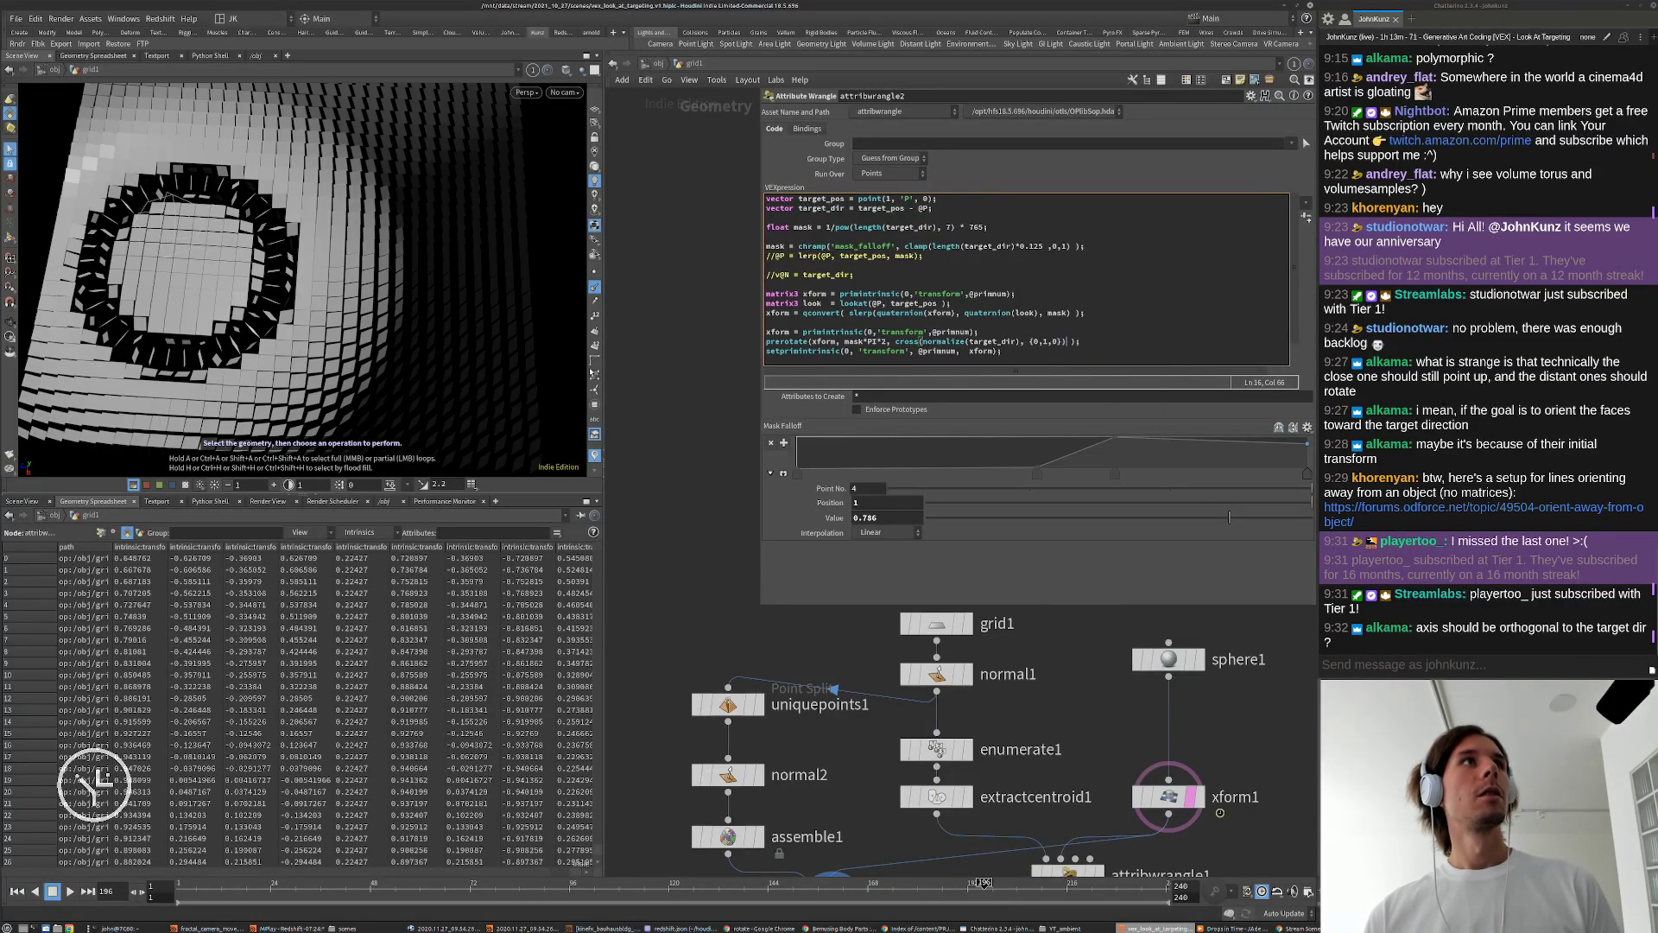
Step: Play back the animation from a lower angle to check the tiles rotating about the new cross-product axis
left_click_drag(399, 399, 438, 332, "alt")
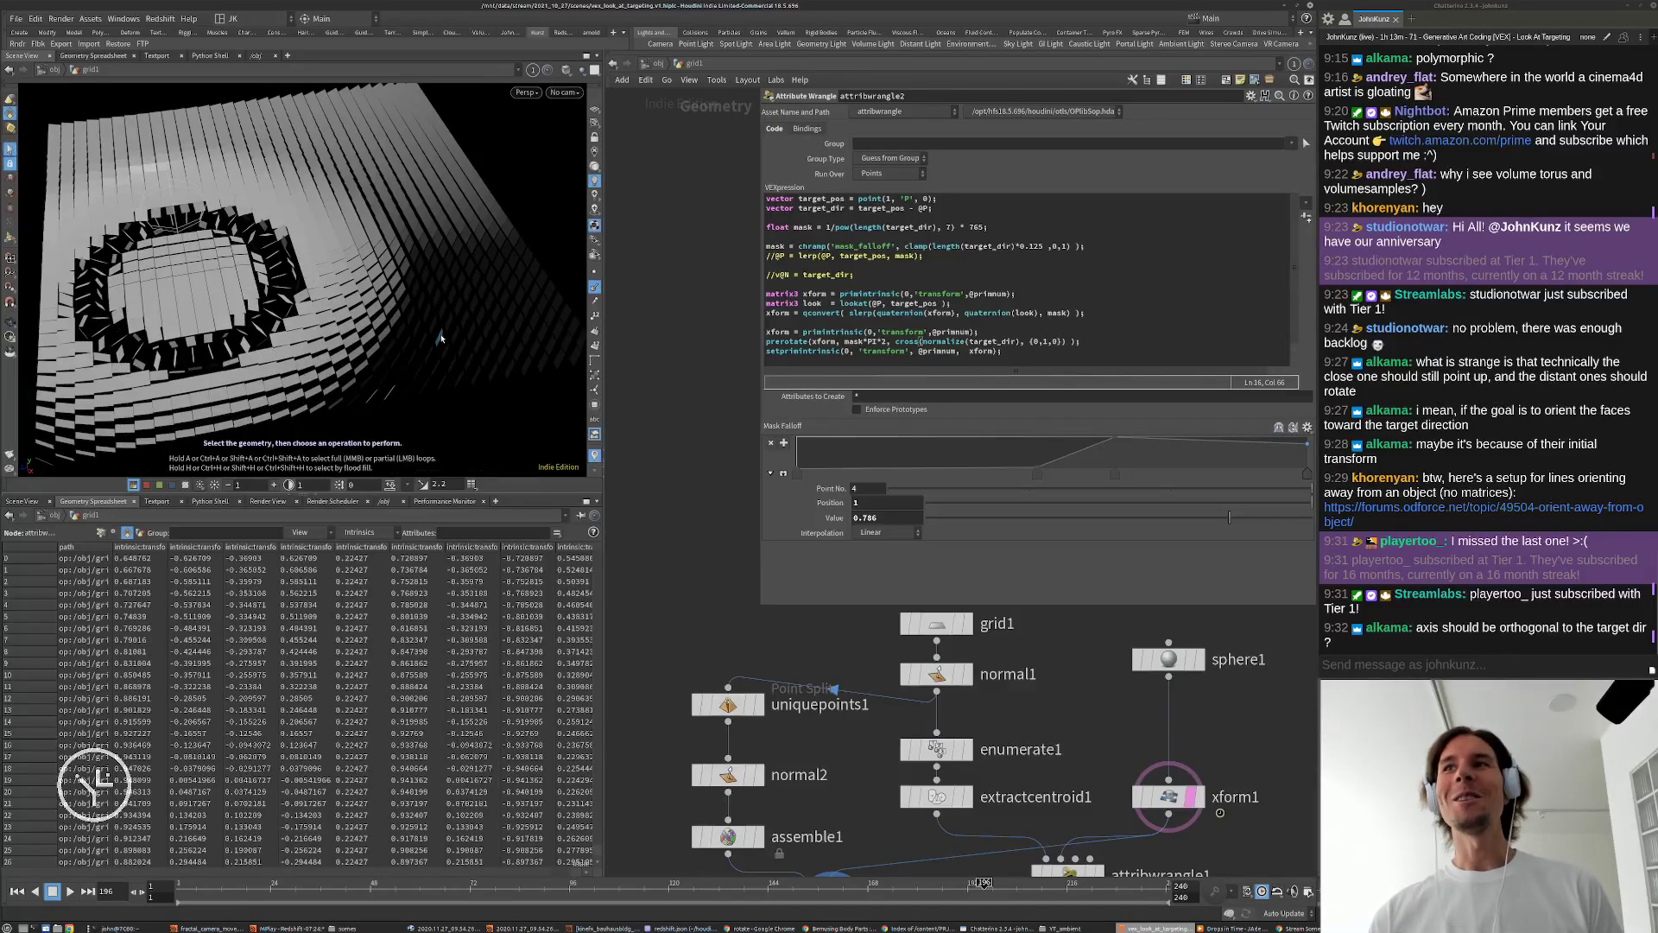
key("Up")
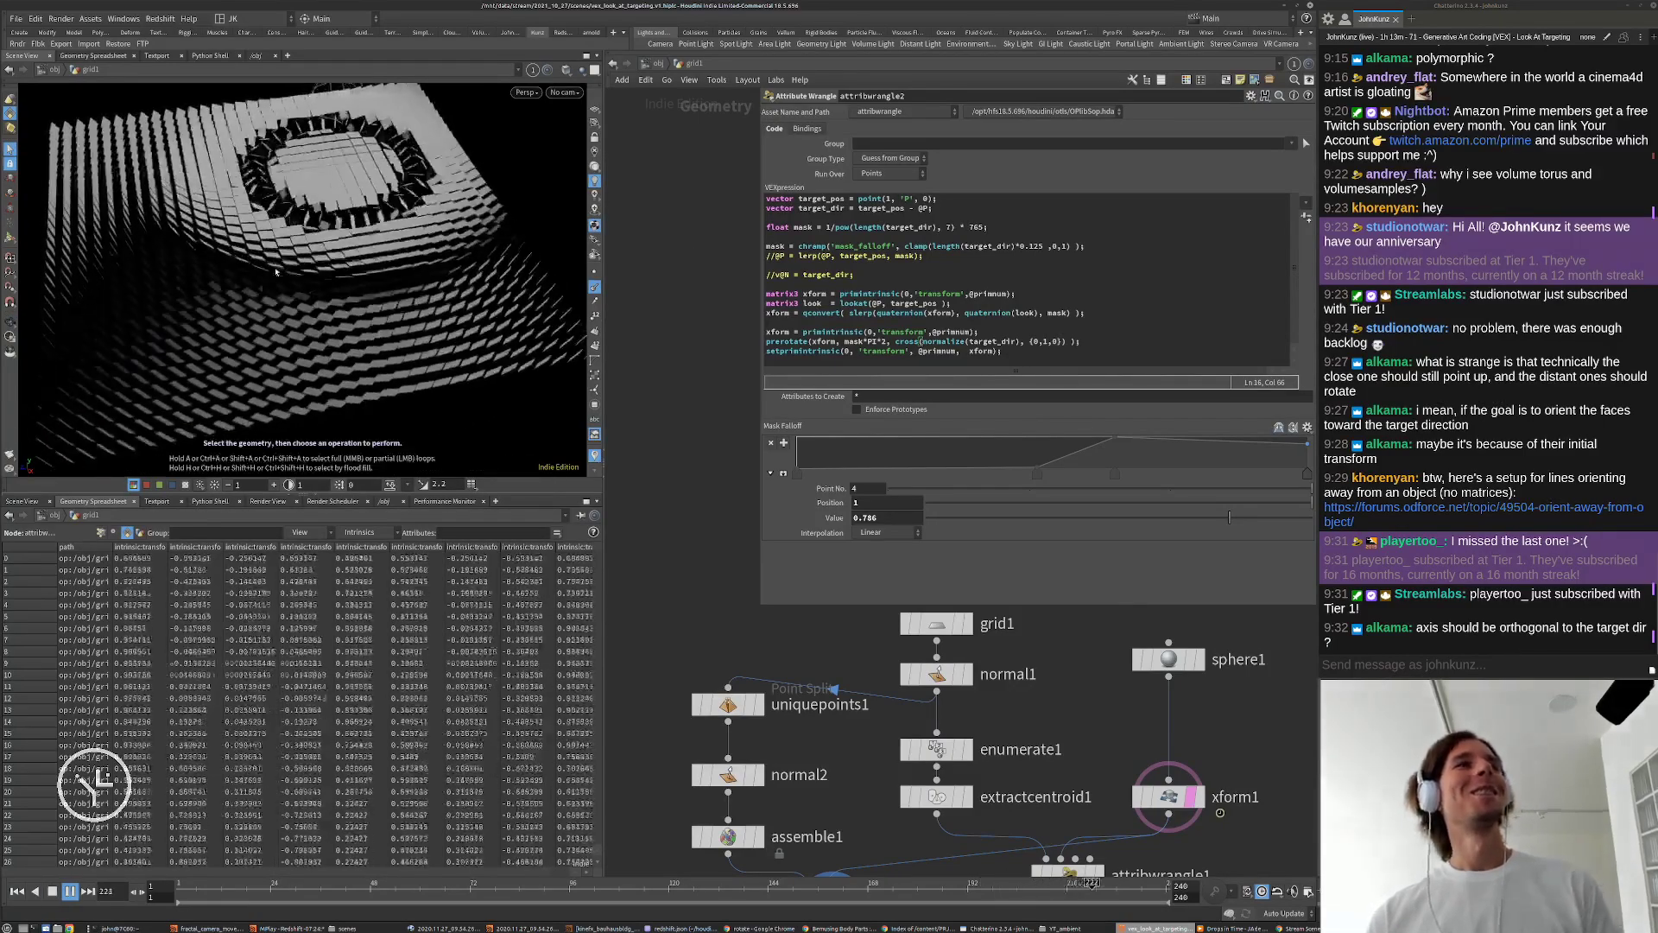
key("Up")
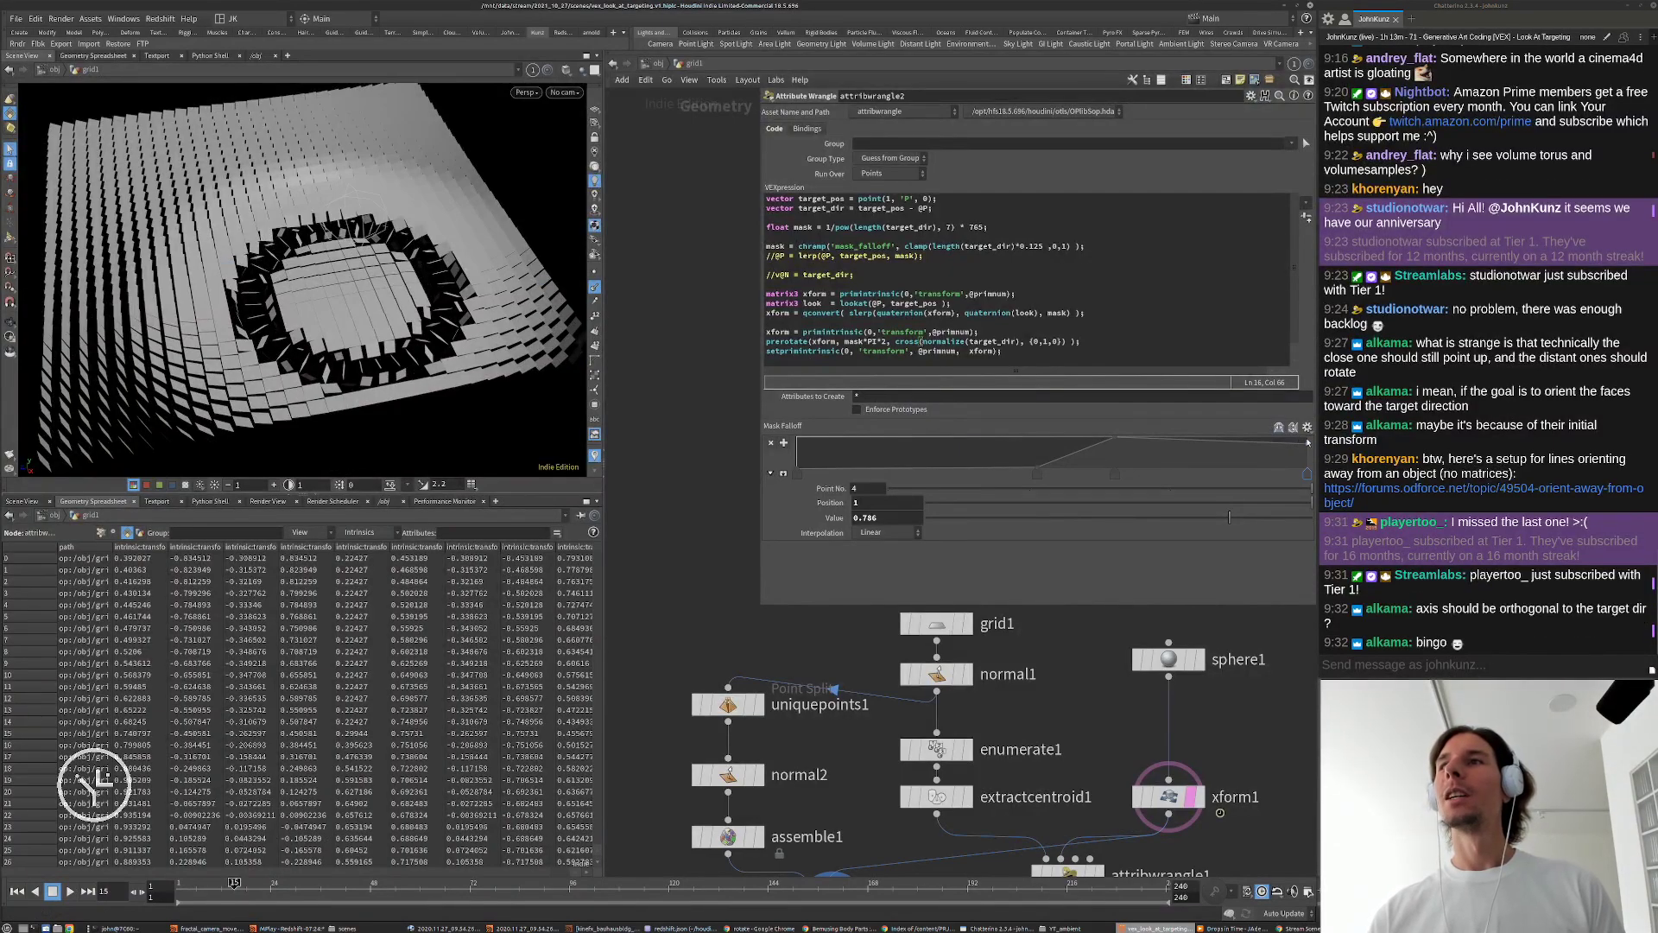
Step: Lower the Mask Falloff ramp's last point to 0.123288 and comment out the chramp mask line
left_click_drag(1308, 445, 1309, 463)
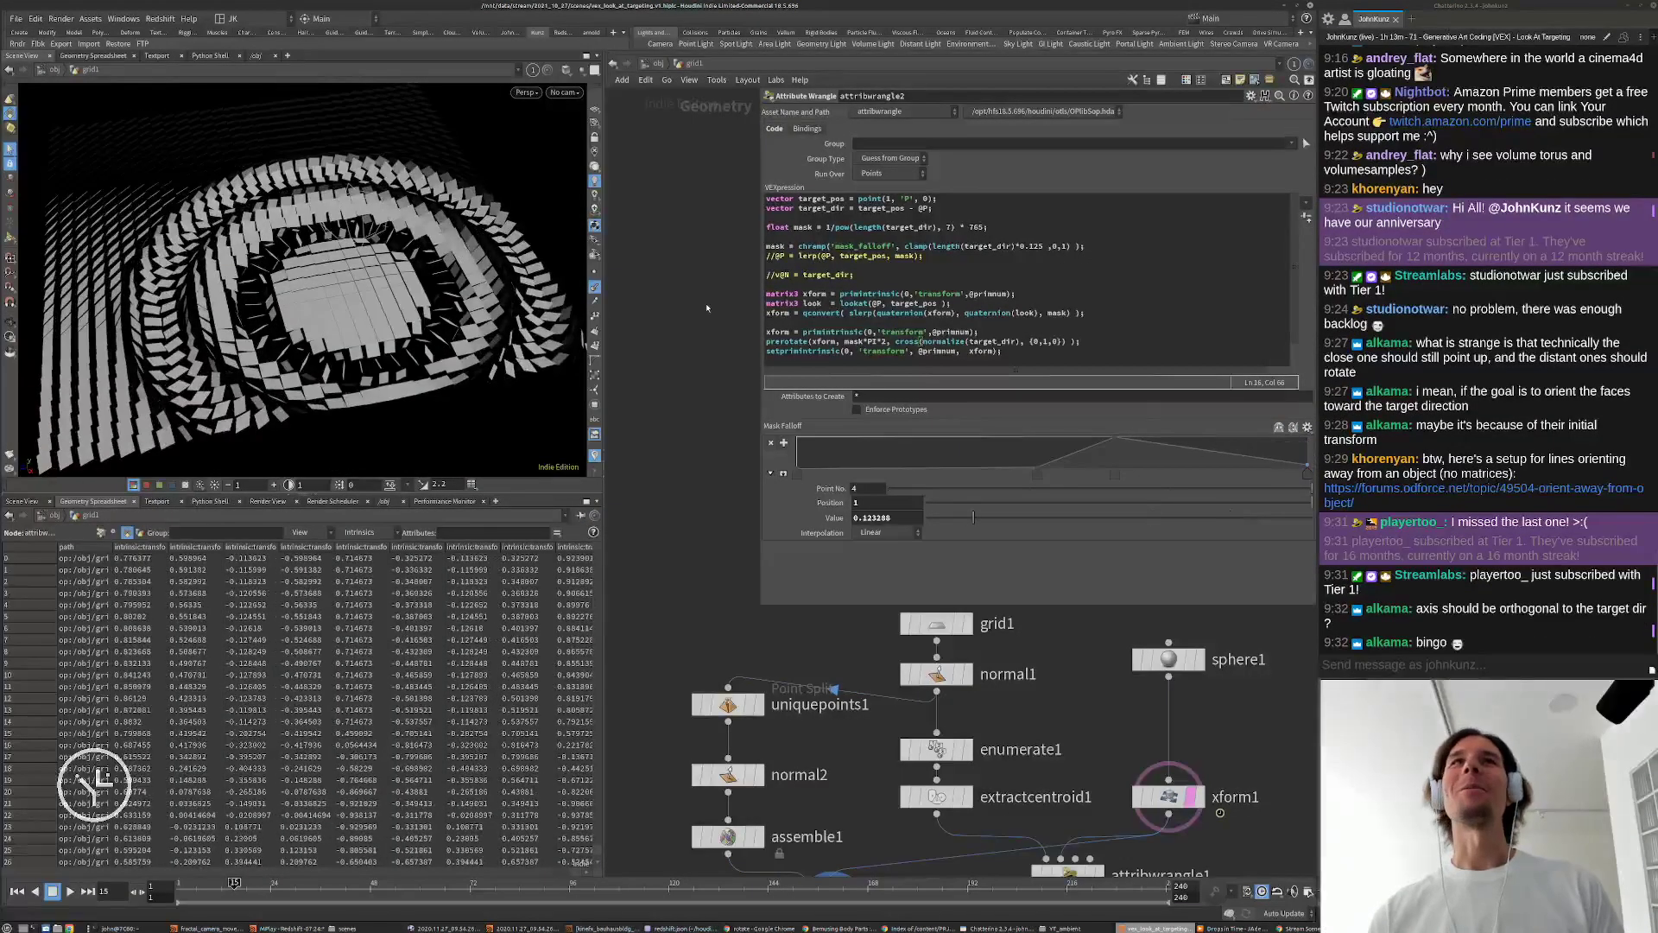
left_click(767, 246)
type("//")
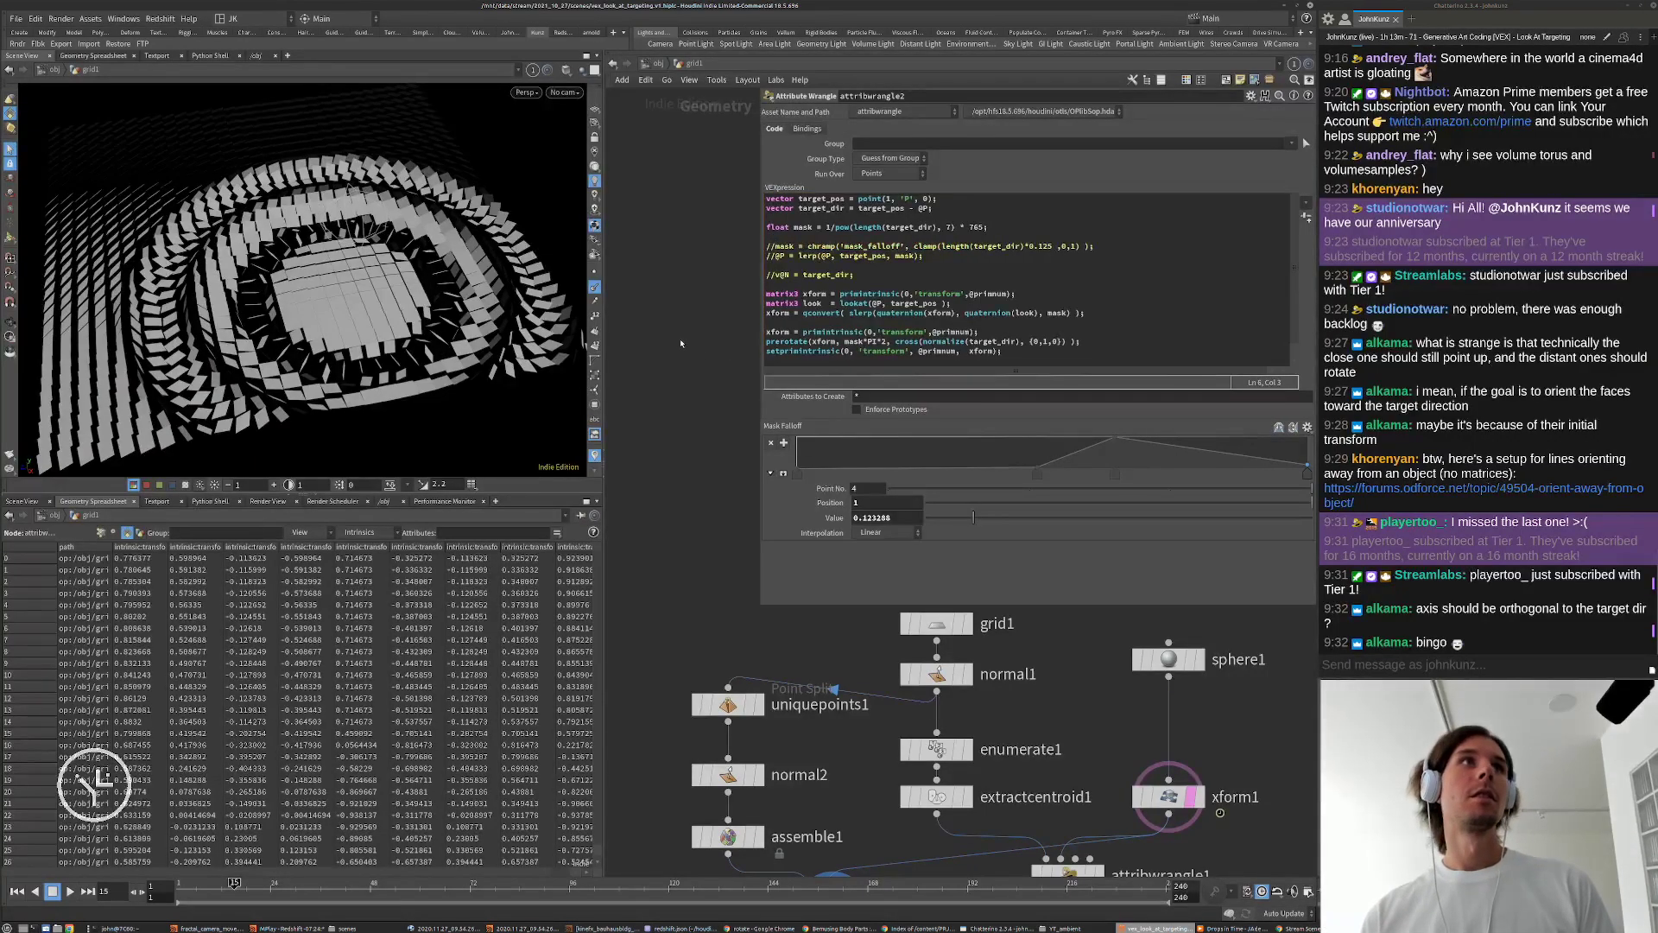
Step: Replay the tile rotation with the inverse-distance mask and inspect it around the sphere
left_click(681, 344)
left_click_drag(358, 323, 425, 309, "alt")
scroll(390, 273, "up", 5)
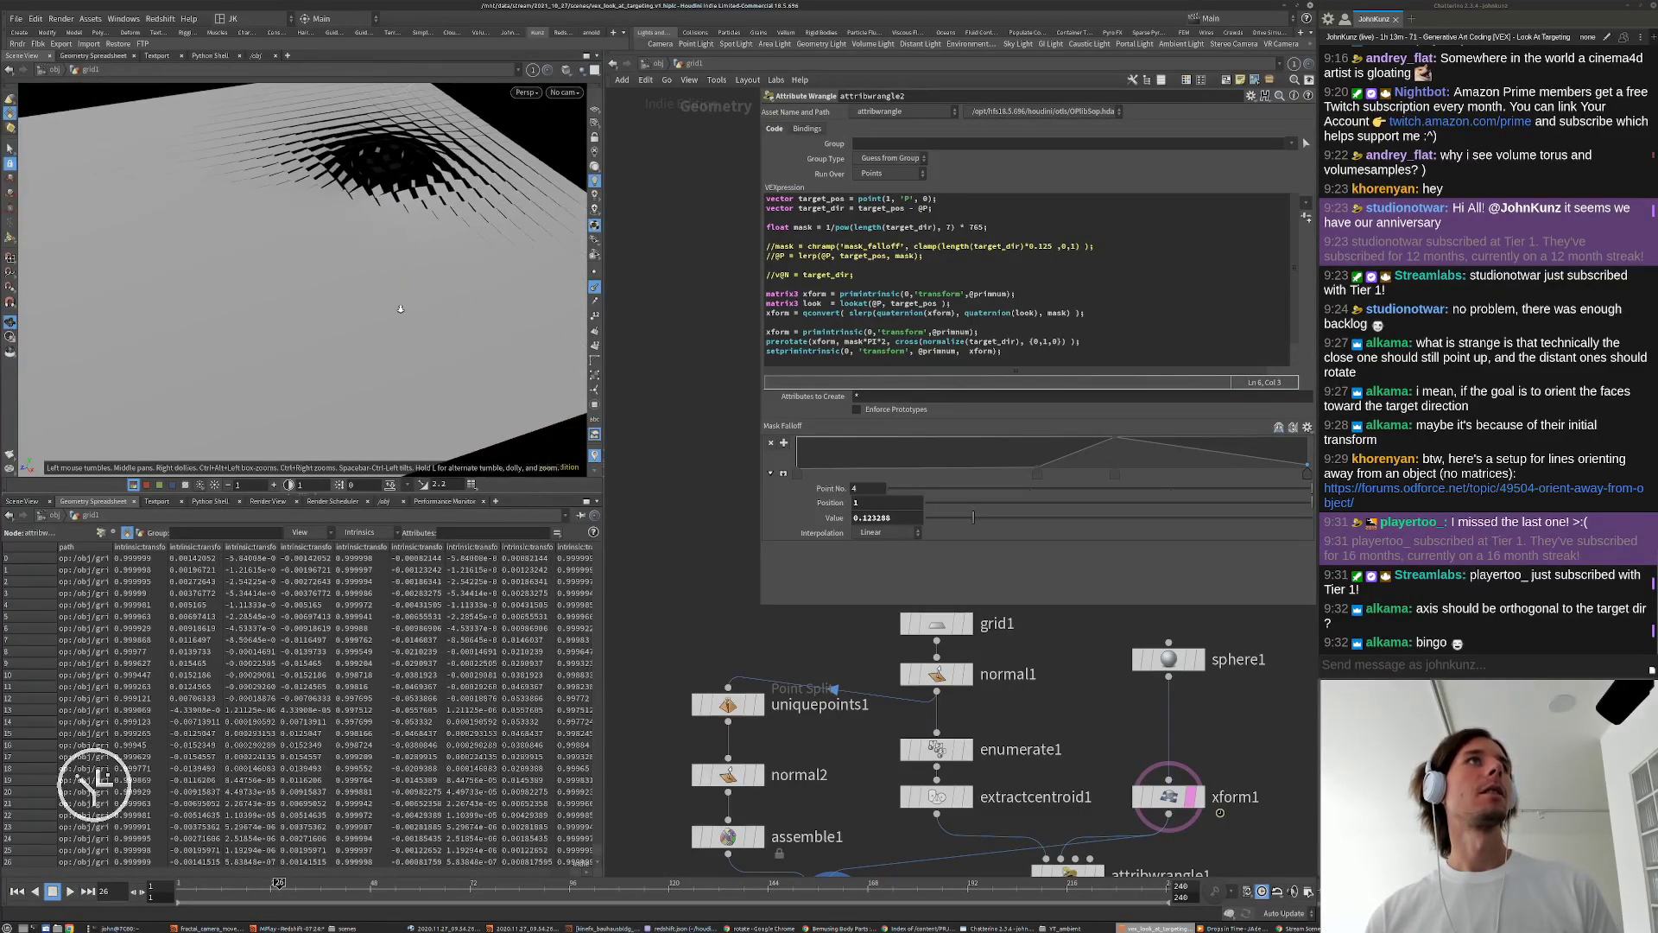
scroll(400, 308, "down", 2)
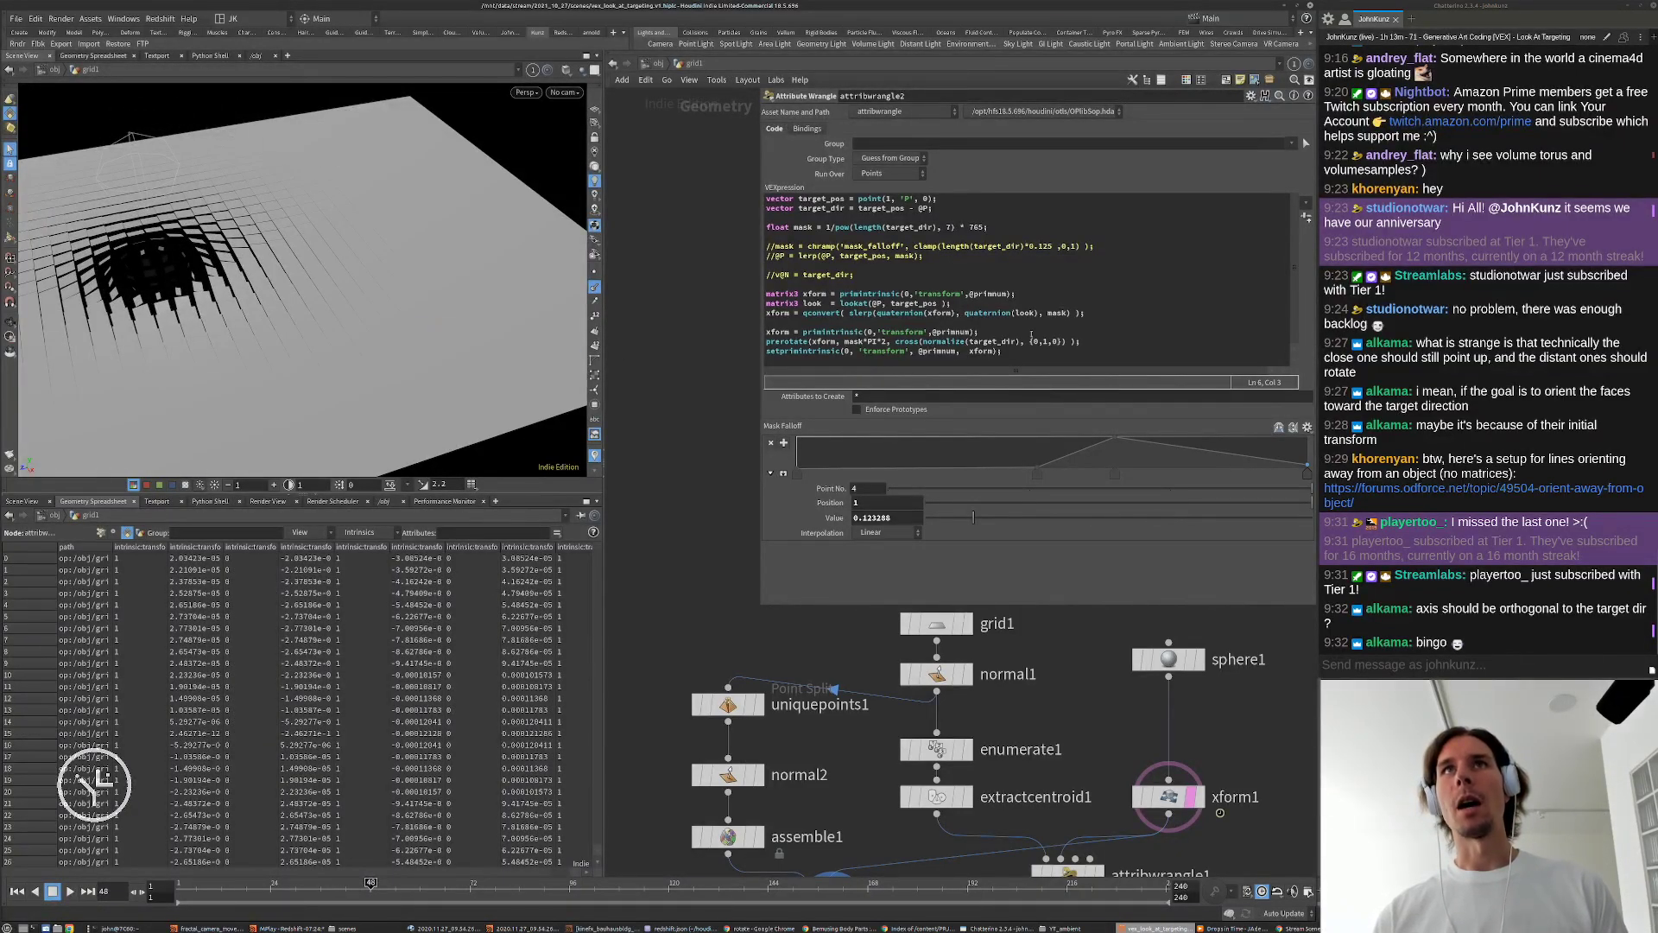
Step: Highlight the {0,1,0} vector in the prerotate line and bring attribwrangle2 into view in the network
left_click_drag(1029, 342, 1044, 342)
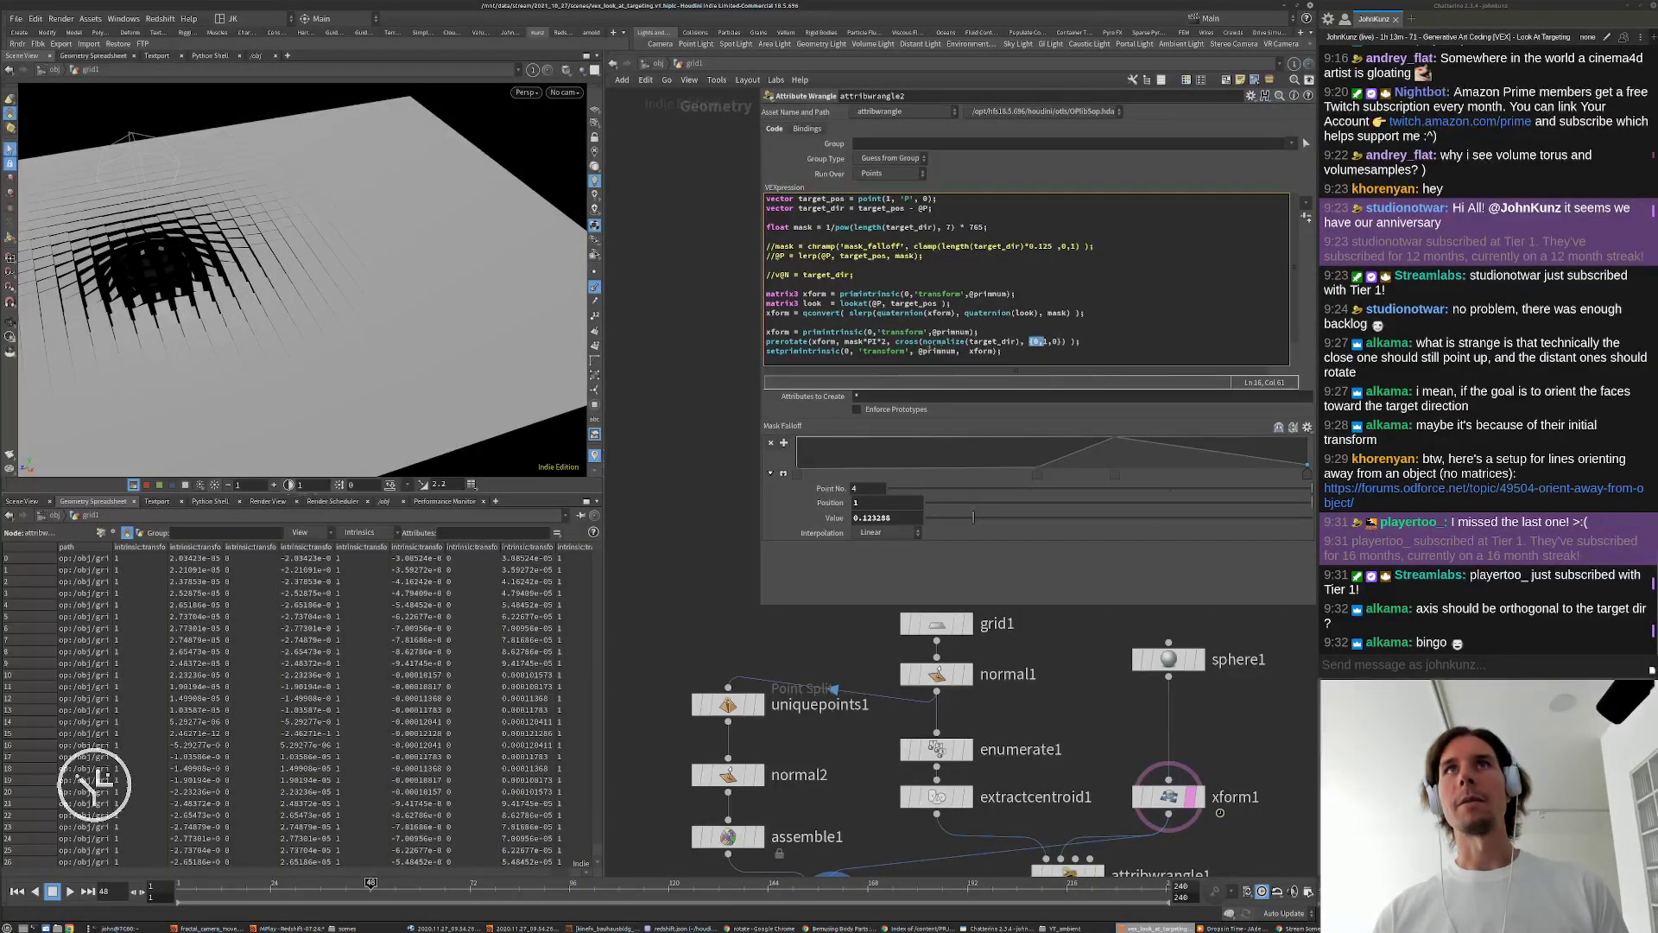
left_click_drag(927, 342, 1065, 342)
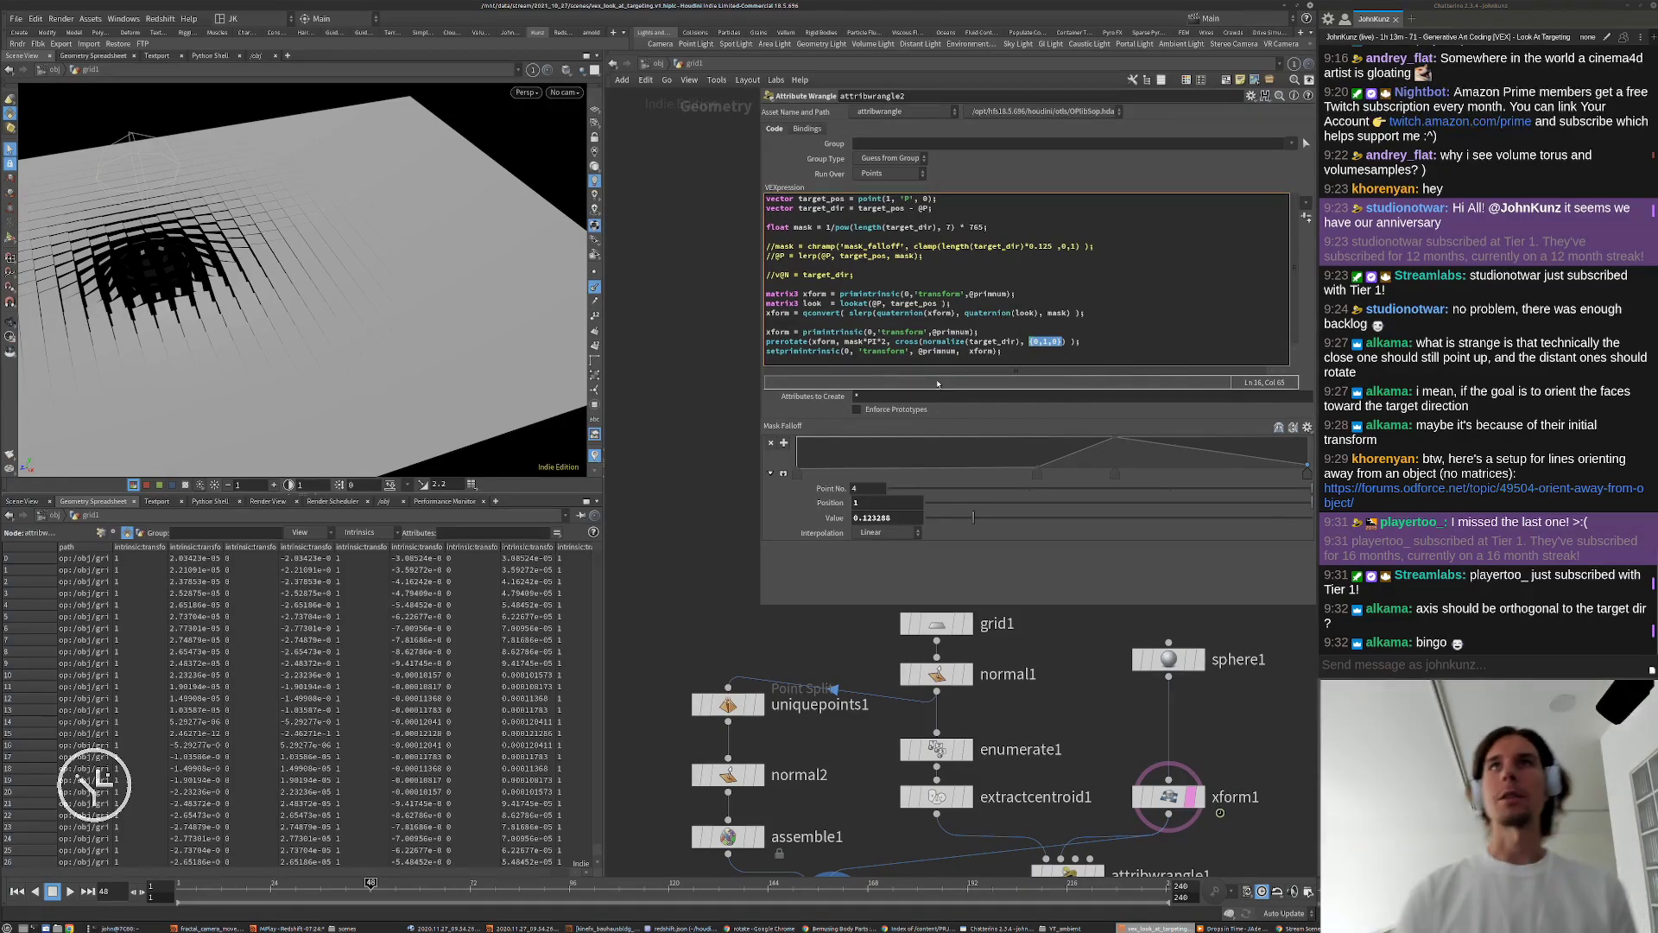
left_click(1006, 357)
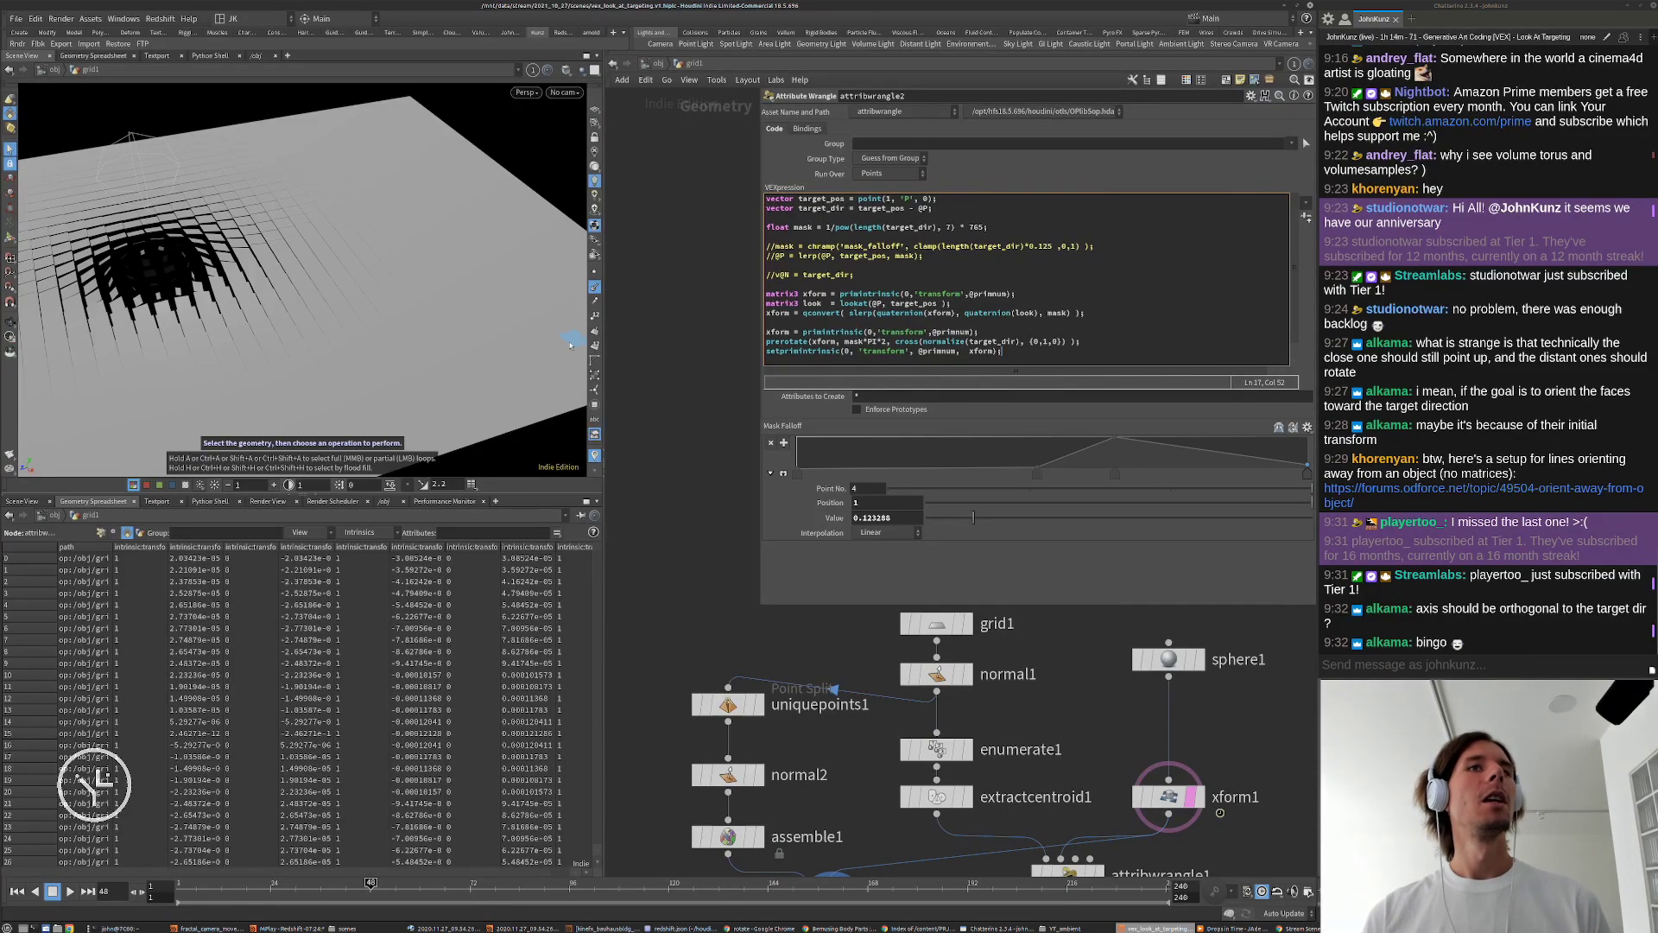
middle_click_drag(659, 425, 666, 337)
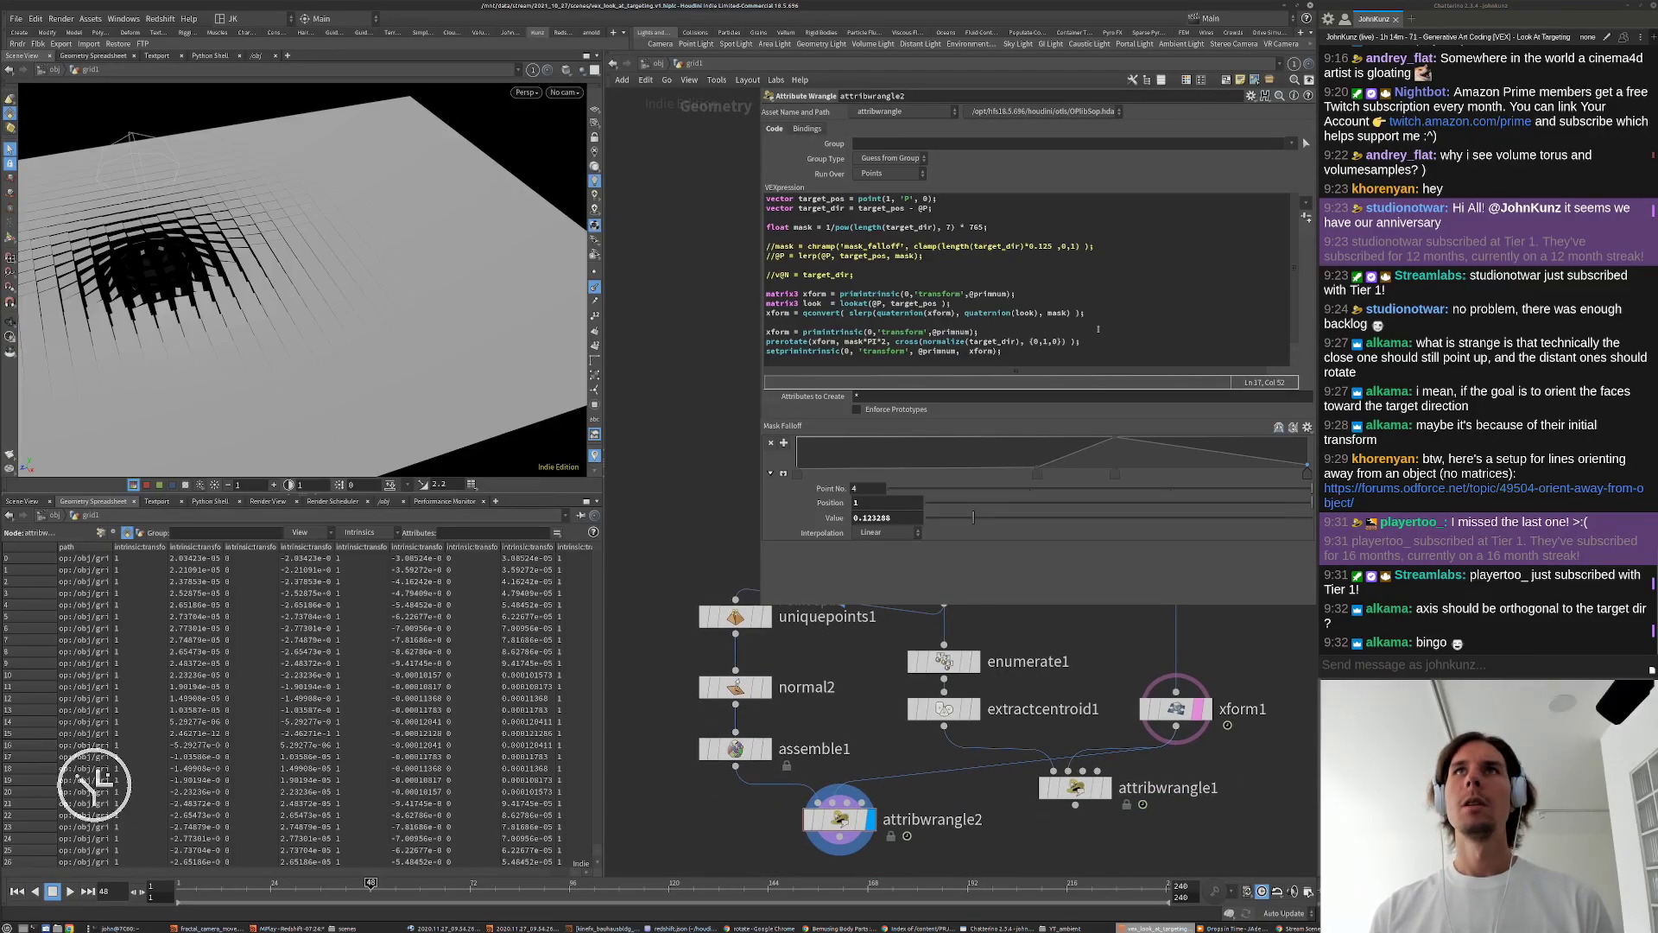
Step: Delete the leftover xform, lookat and slerp matrix lines from attribwrangle2's VEX code, along with the spare blank lines
left_click_drag(1090, 314, 714, 297)
key("BackSpace")
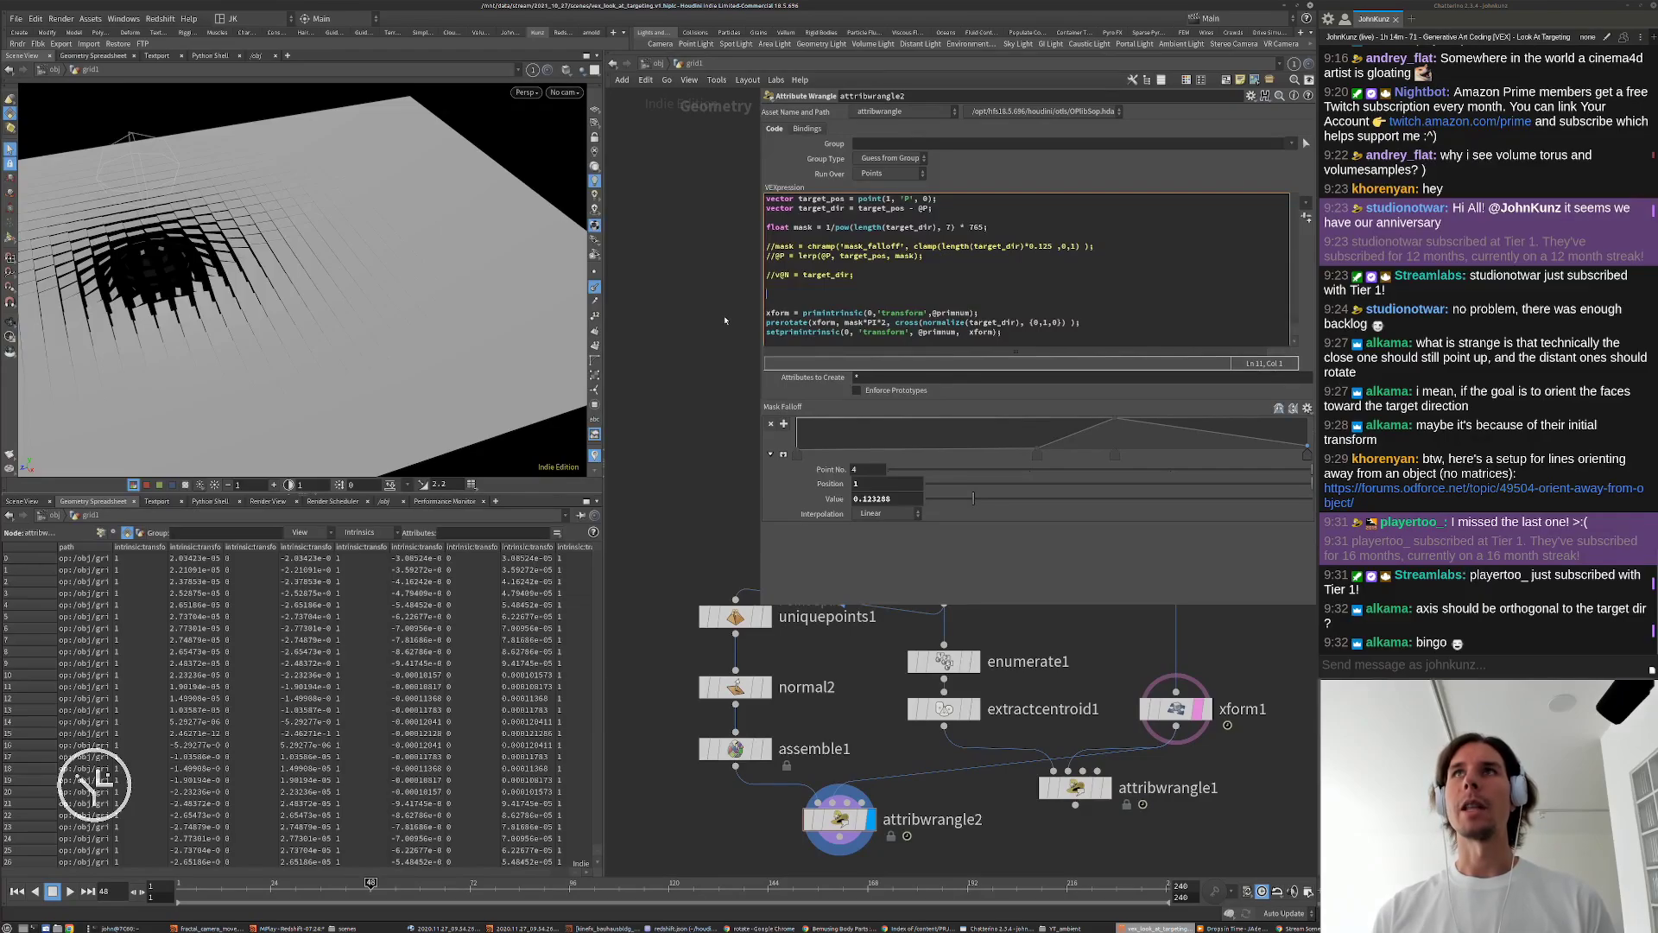
key("BackSpace")
key("Delete")
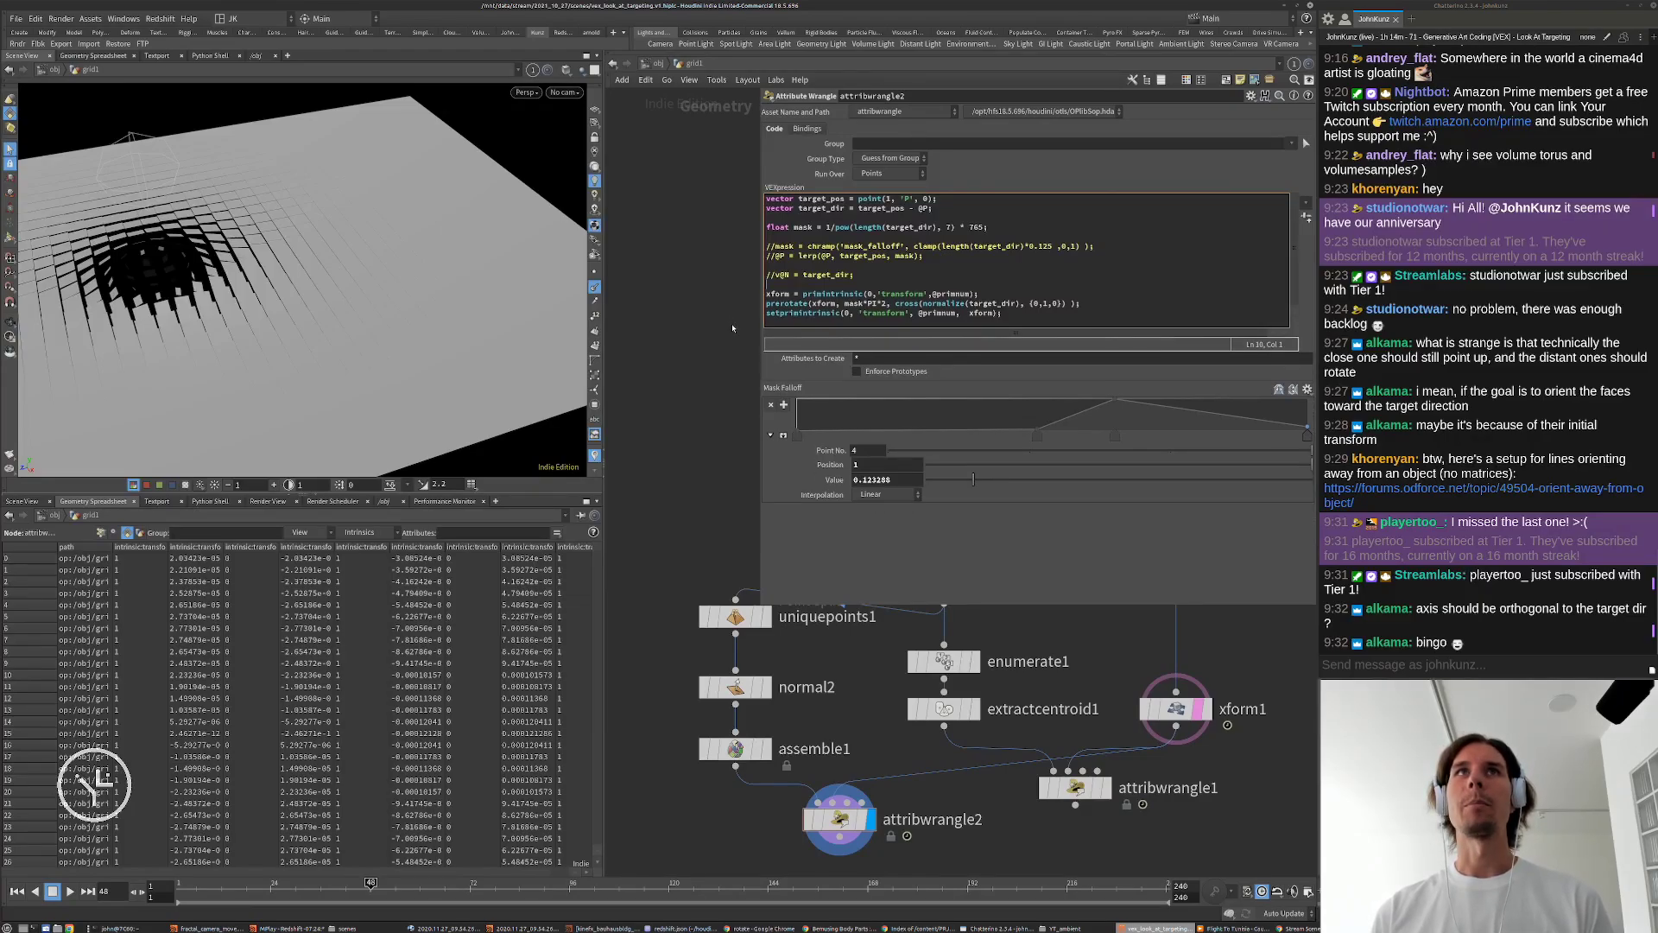
left_click(726, 357)
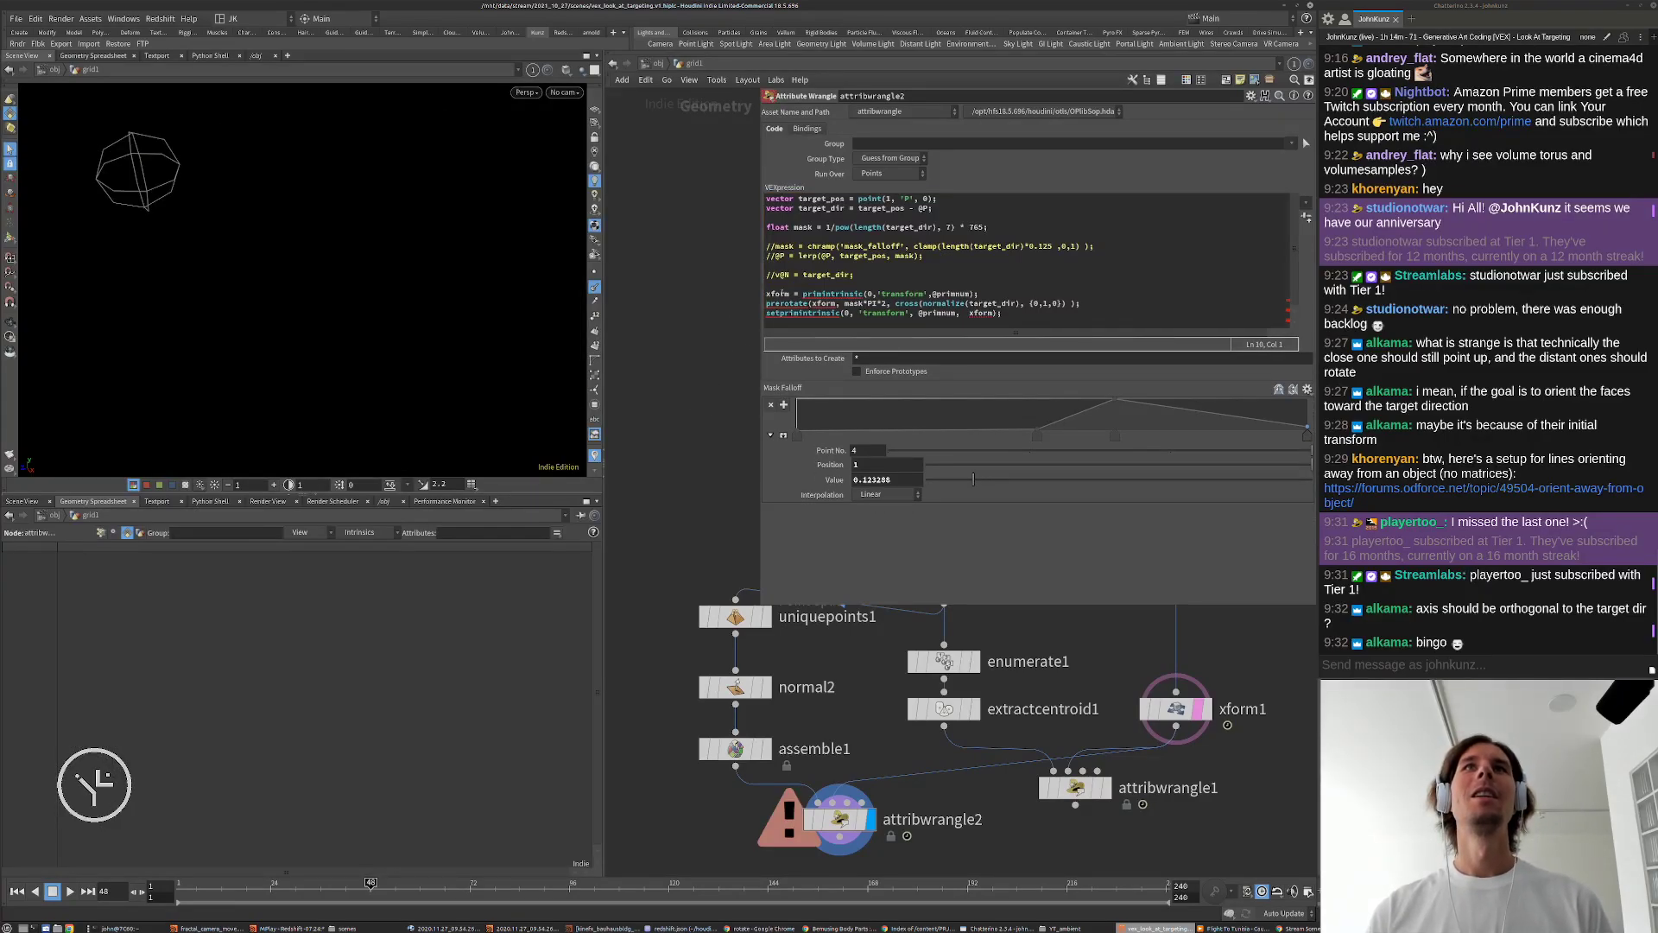
Step: Declare xform as a matrix3 in the remaining primintrinsic transform line and apply the code
left_click(765, 295)
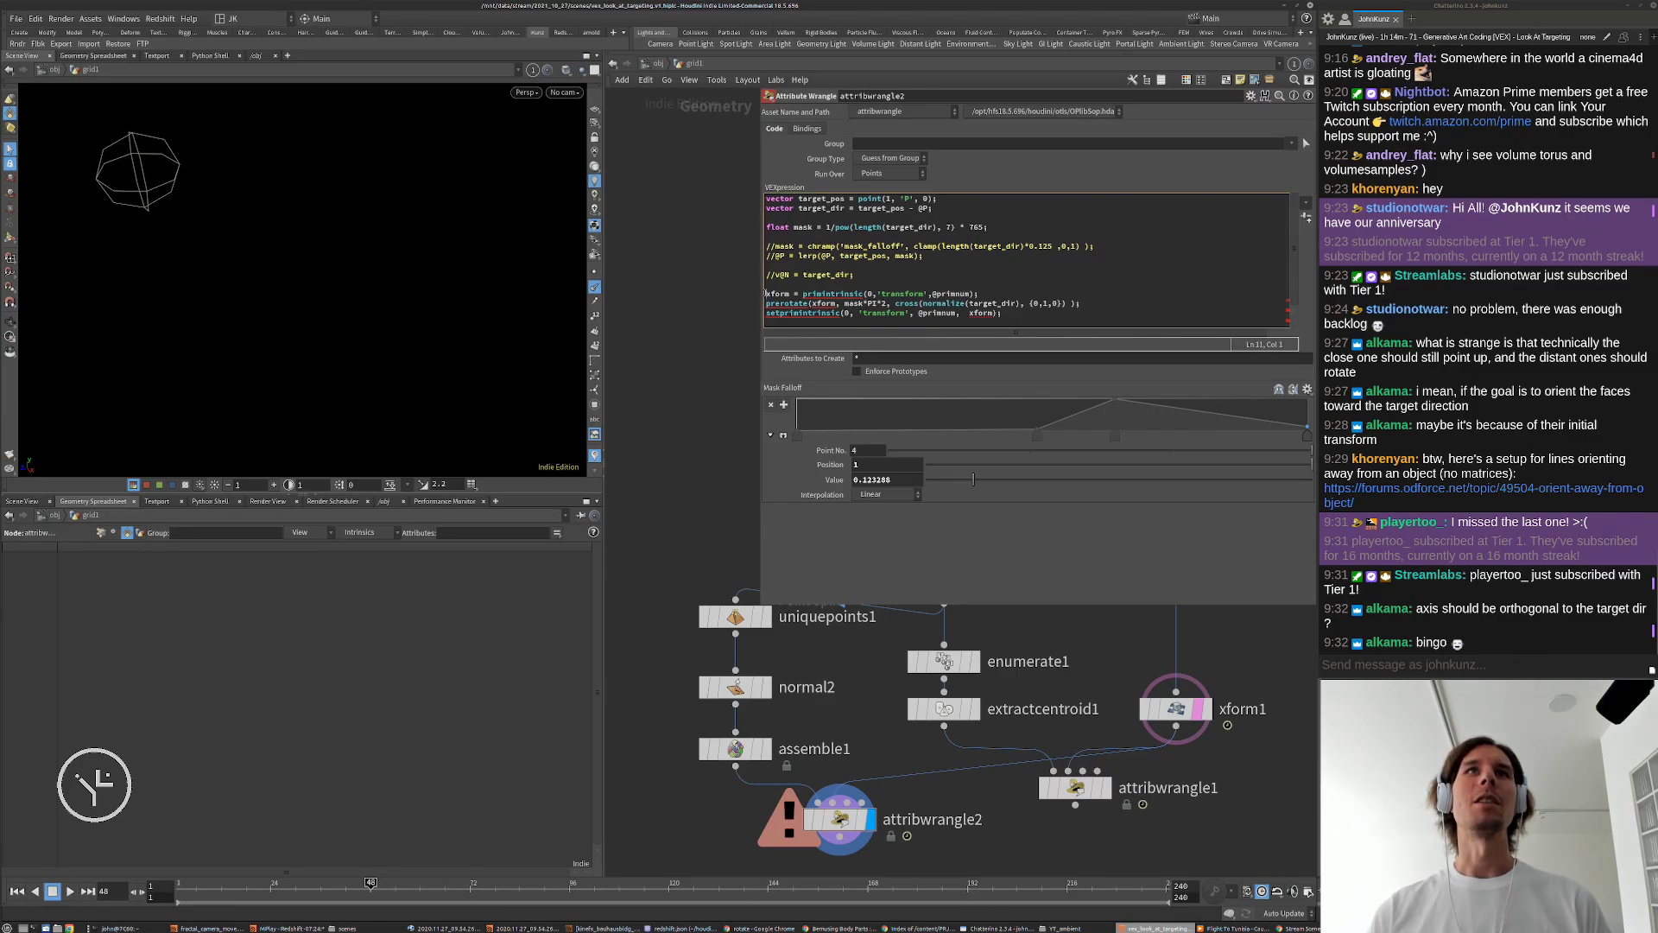
type("matrix3")
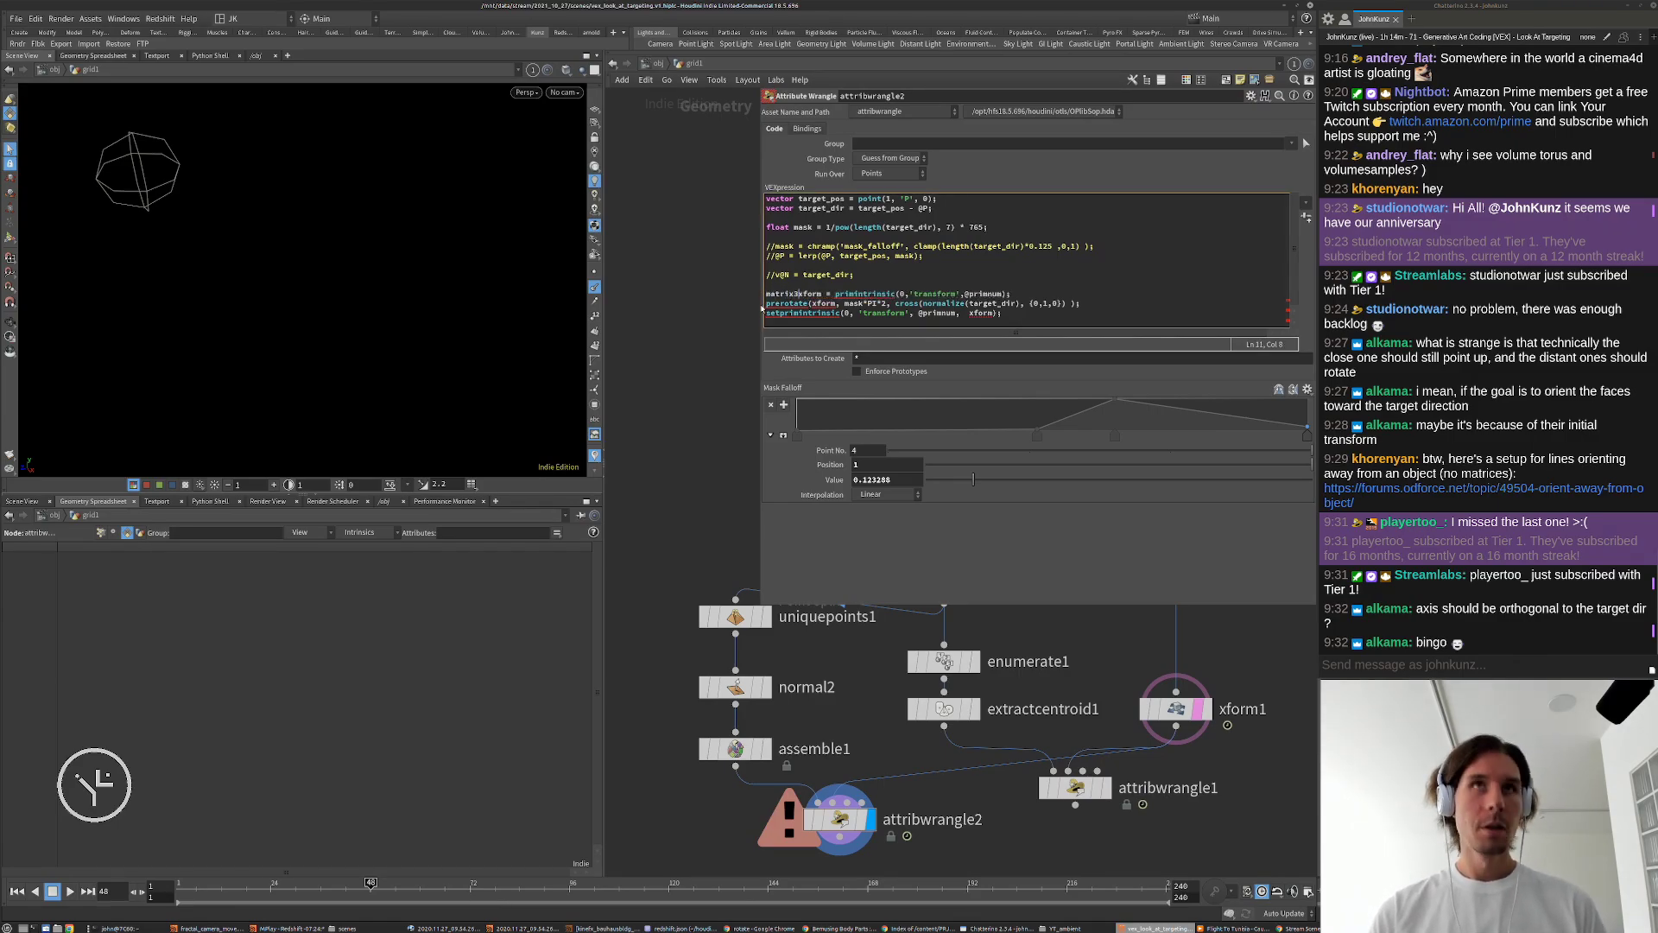
key("ctrl+Return")
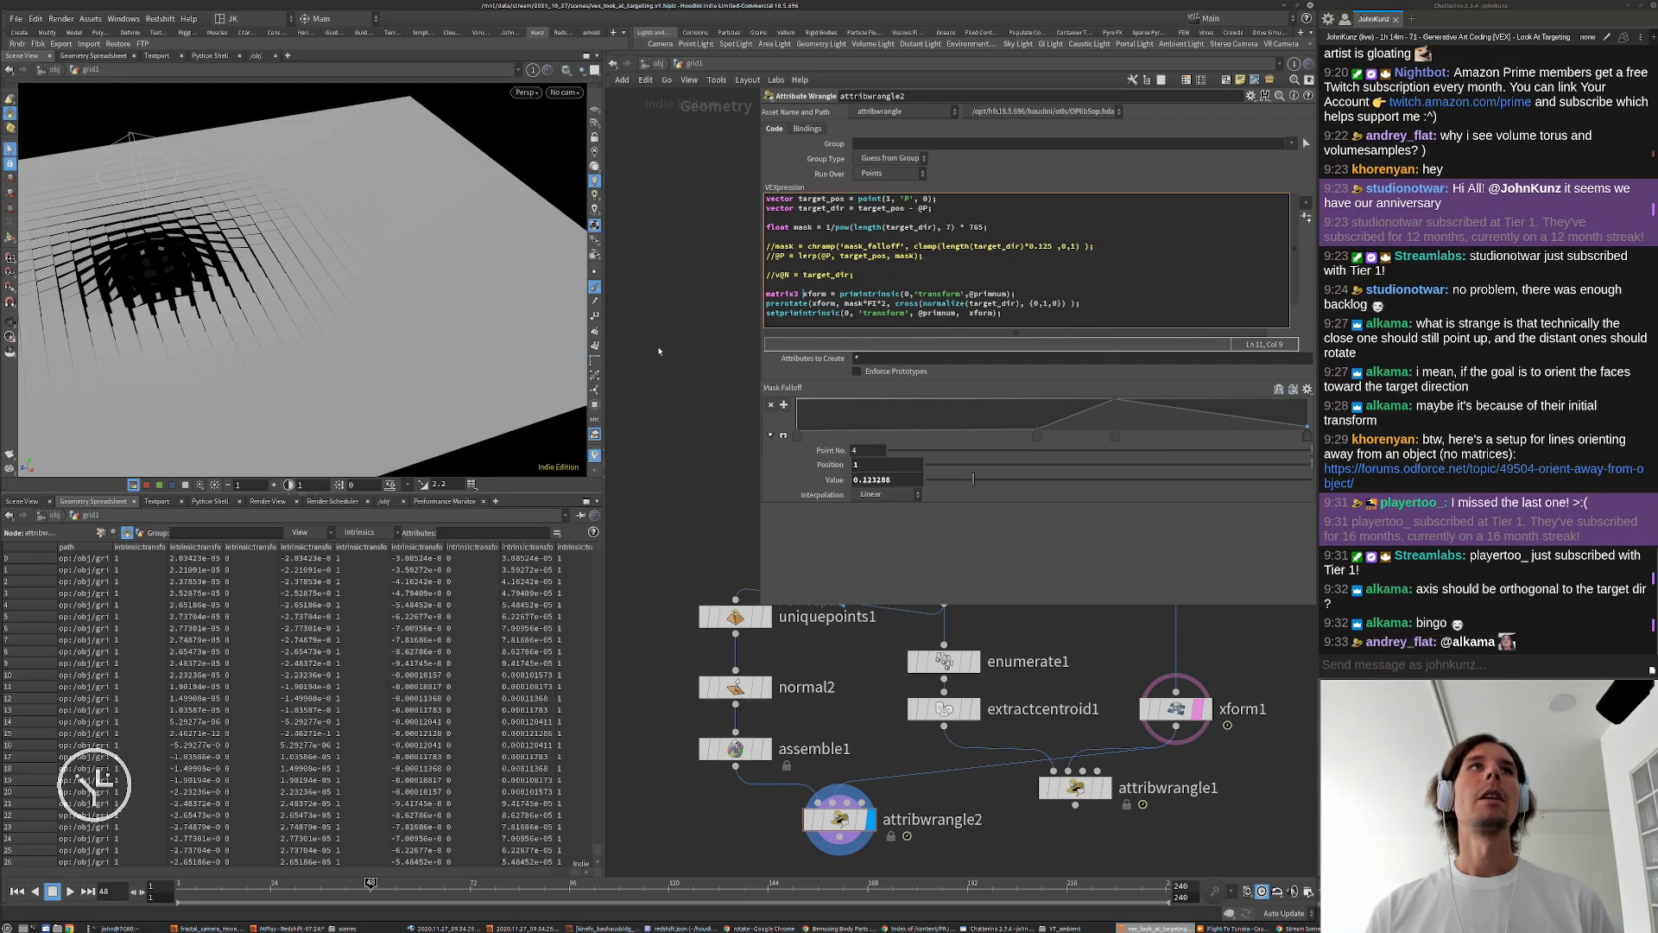
left_click(659, 352)
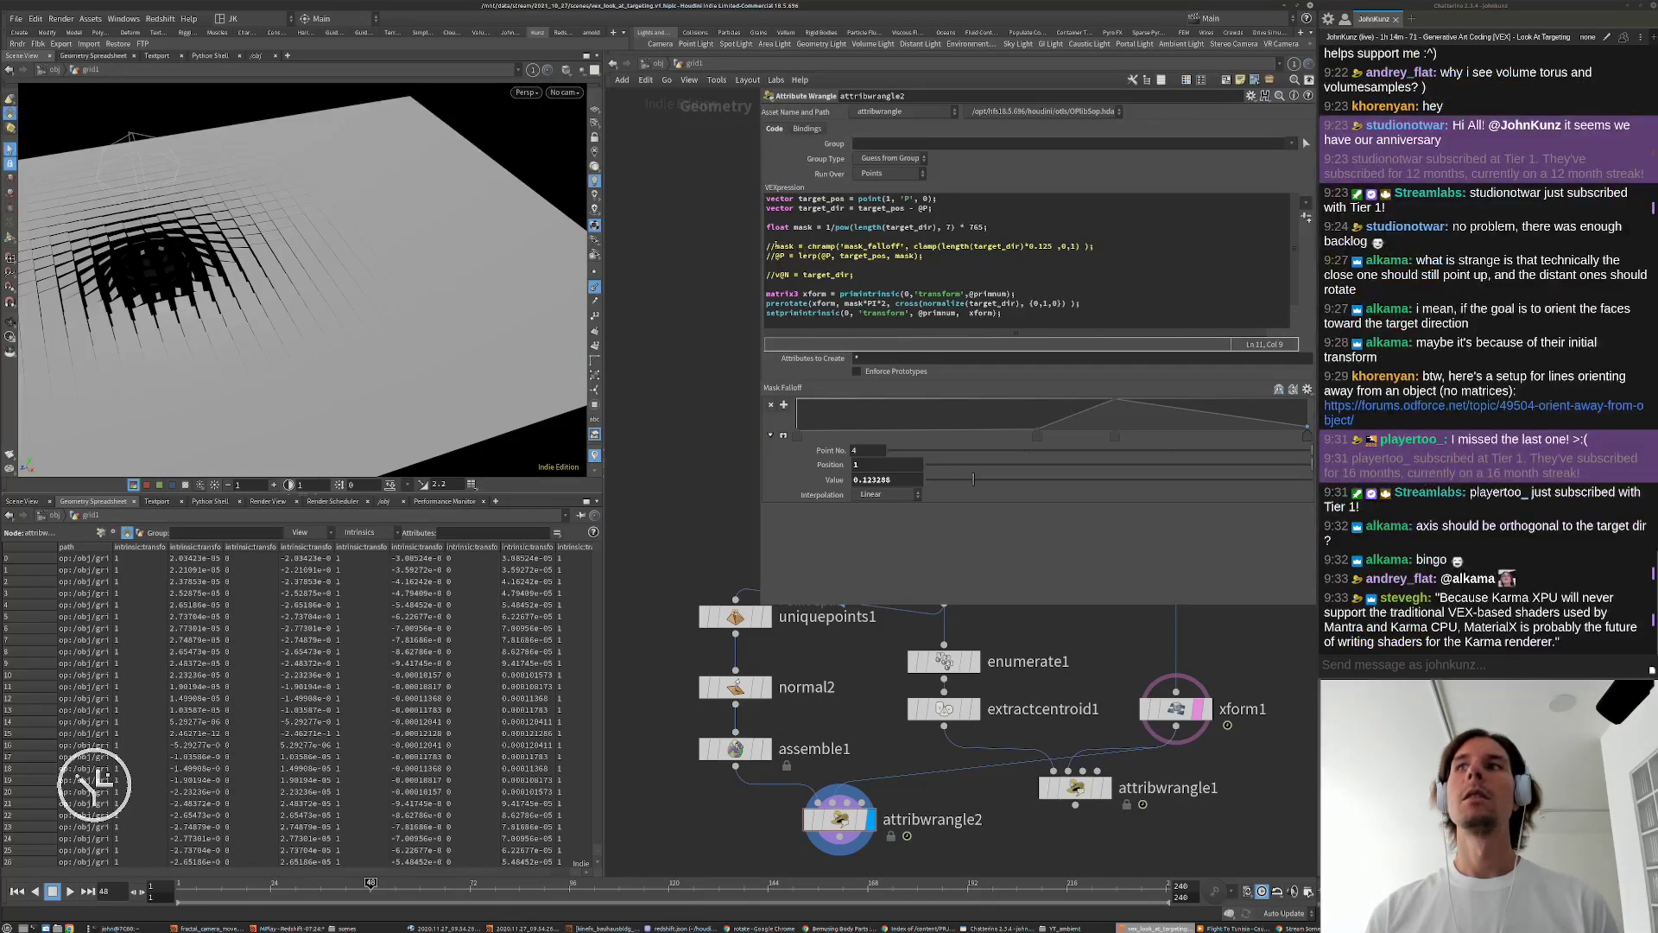
Step: Uncomment the chramp mask_falloff line and view the resulting tile rotation across the whole grid
left_click(774, 246)
key("BackSpace")
key("BackSpace")
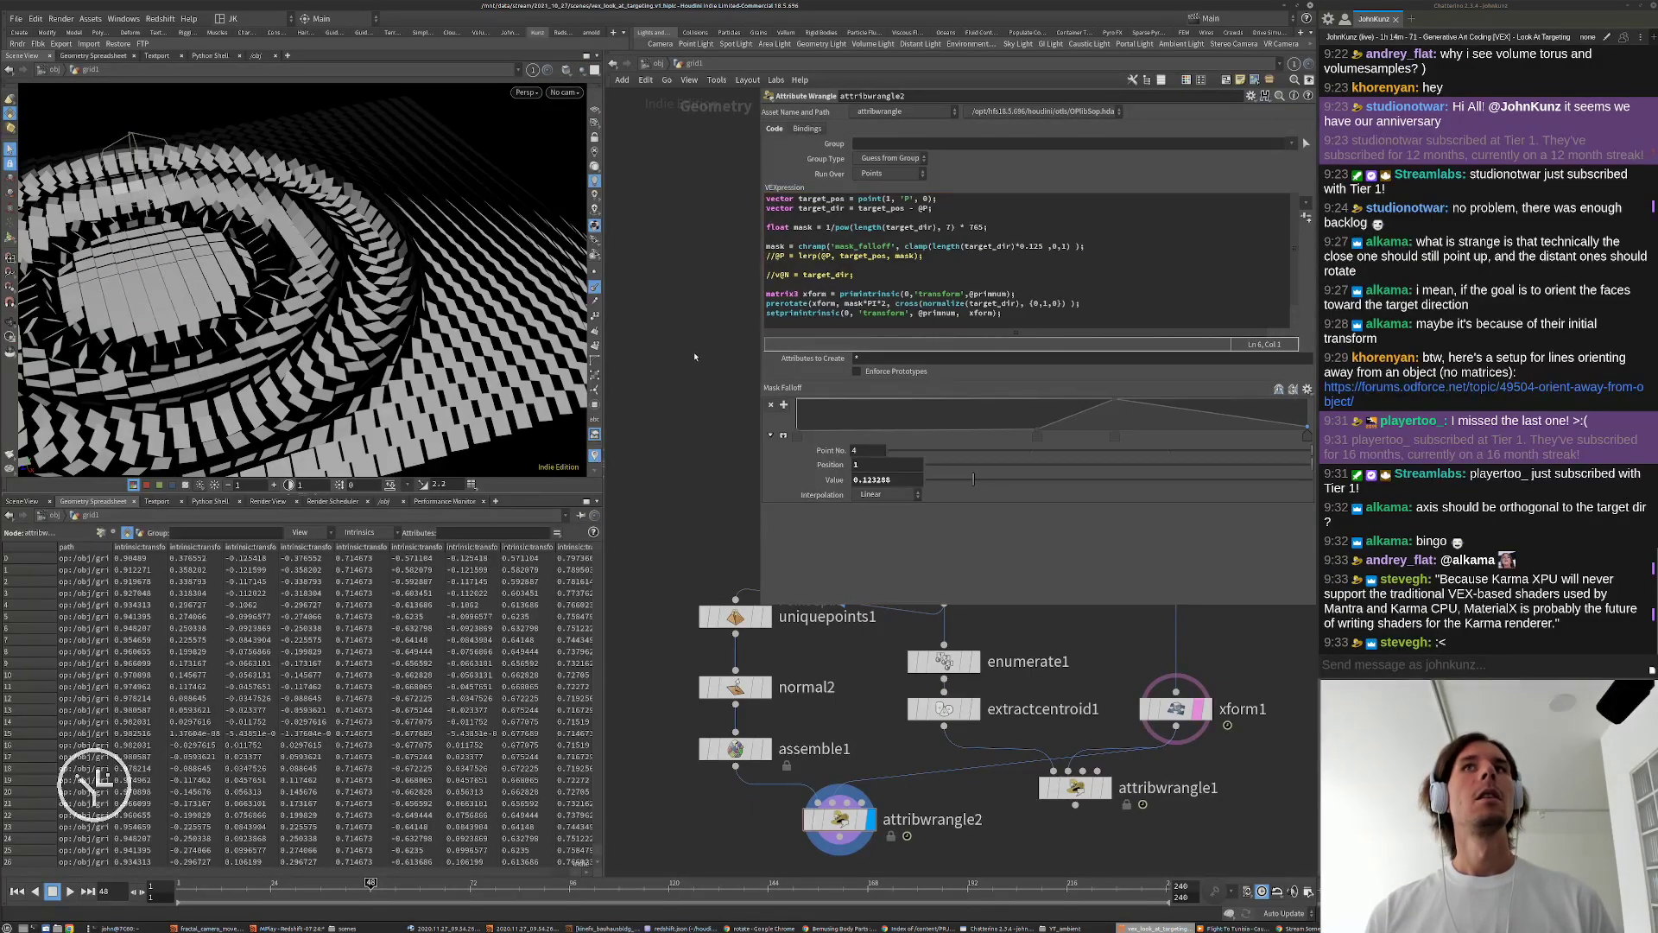
right_click_drag(418, 302, 346, 290, "alt")
left_click_drag(346, 289, 358, 311, "alt")
right_click_drag(358, 311, 418, 331, "alt")
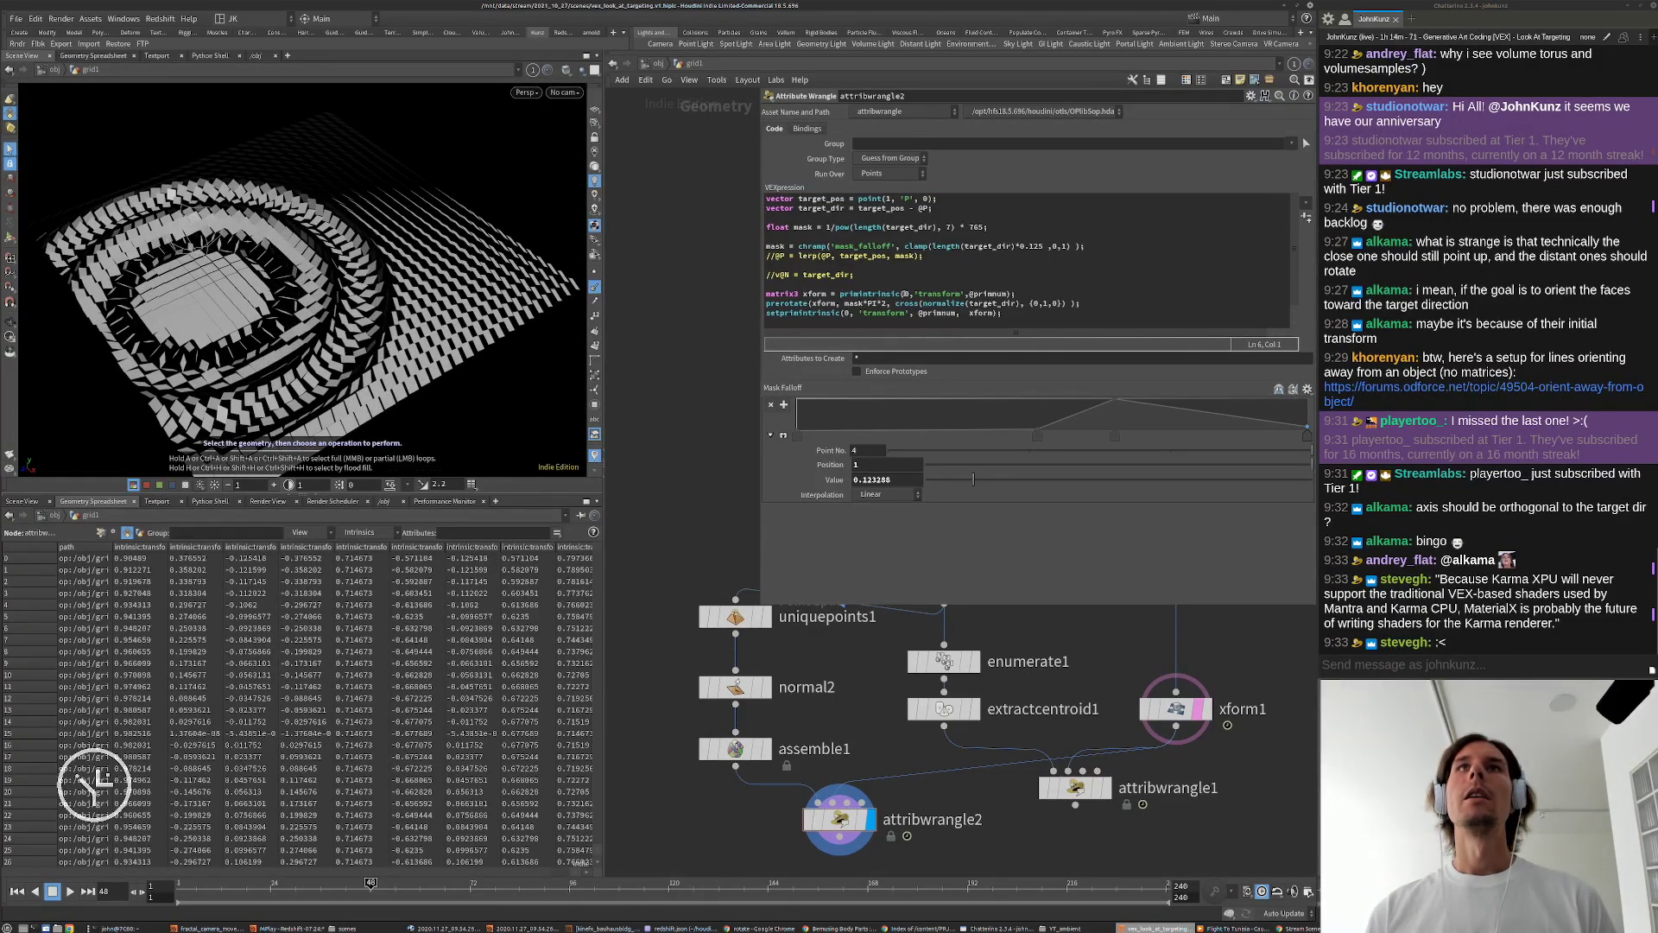
Step: Reduce the prerotate angle to mask*PI and check the tiles from a lower angle
left_click(885, 303)
key("BackSpace")
key("BackSpace")
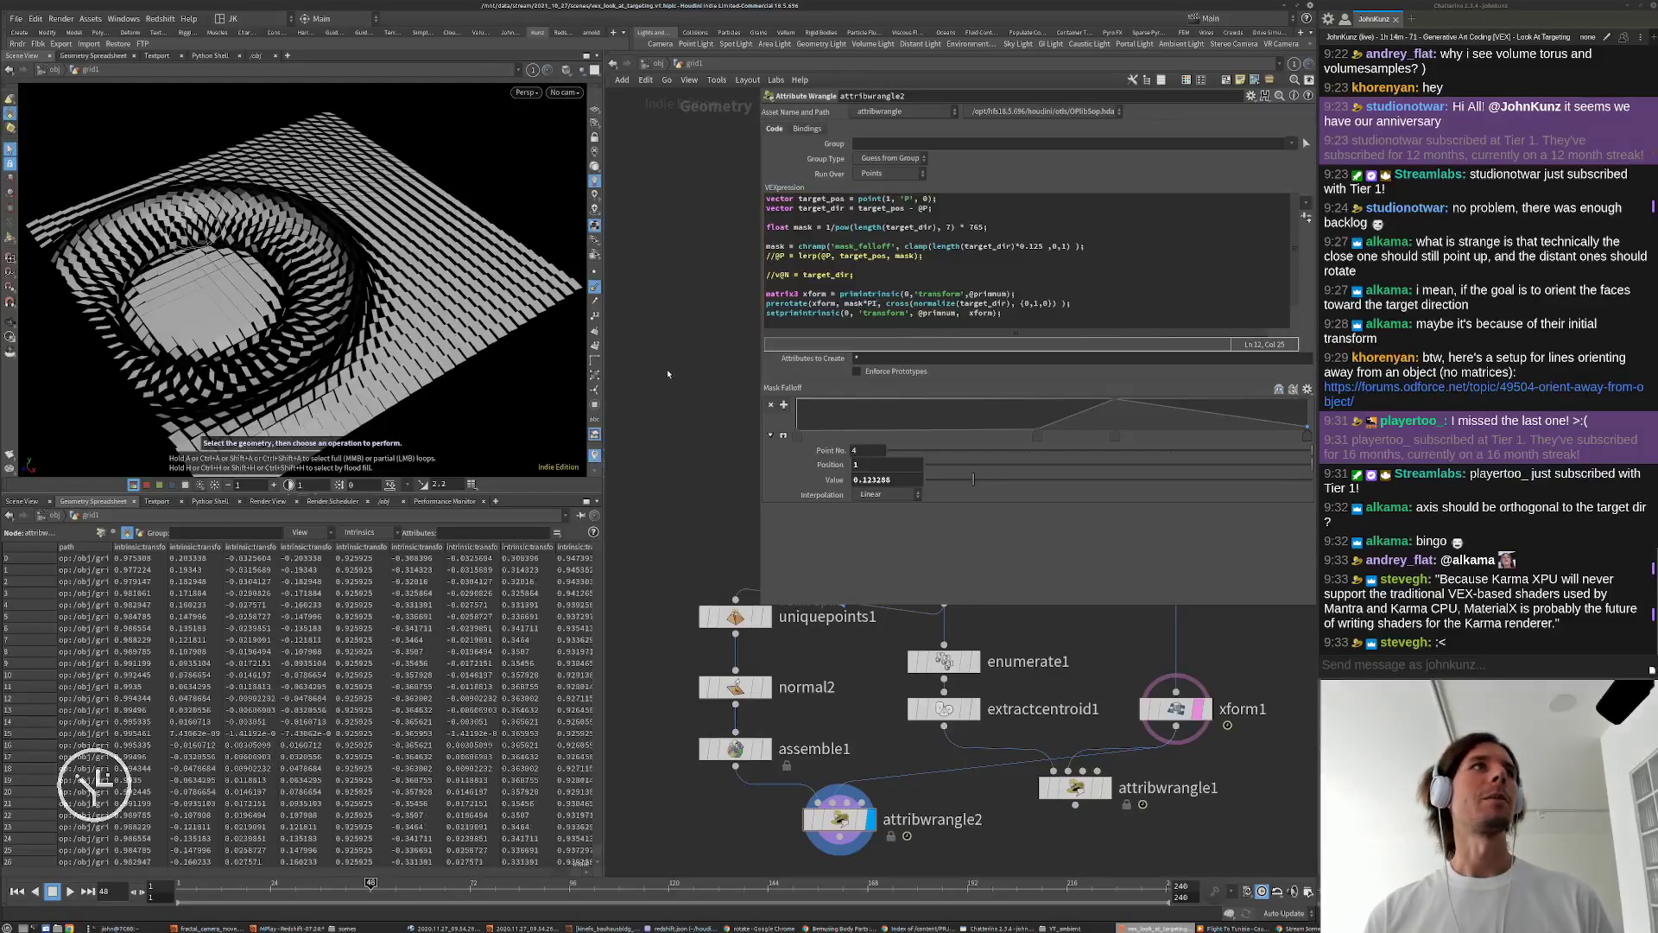
left_click_drag(343, 179, 294, 208, "alt")
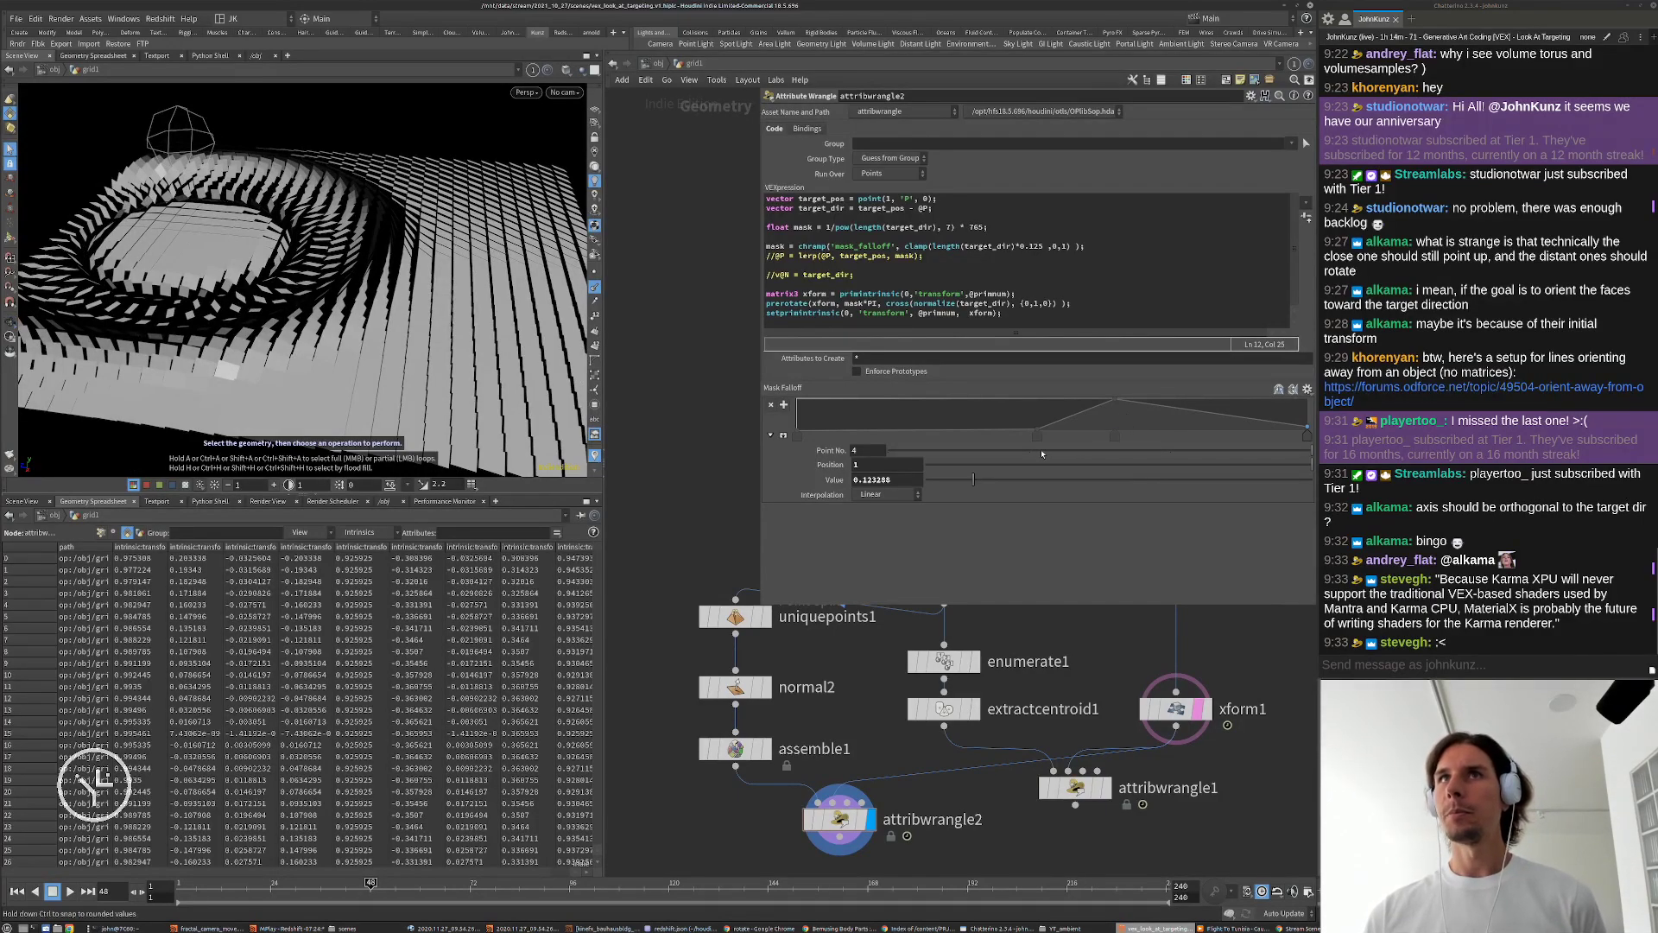
Step: Move the Mask Falloff ramp's second point to about a quarter of its length and raise the last point's value to 1
left_click_drag(1037, 432, 925, 431)
left_click(1114, 436)
left_click(1307, 436)
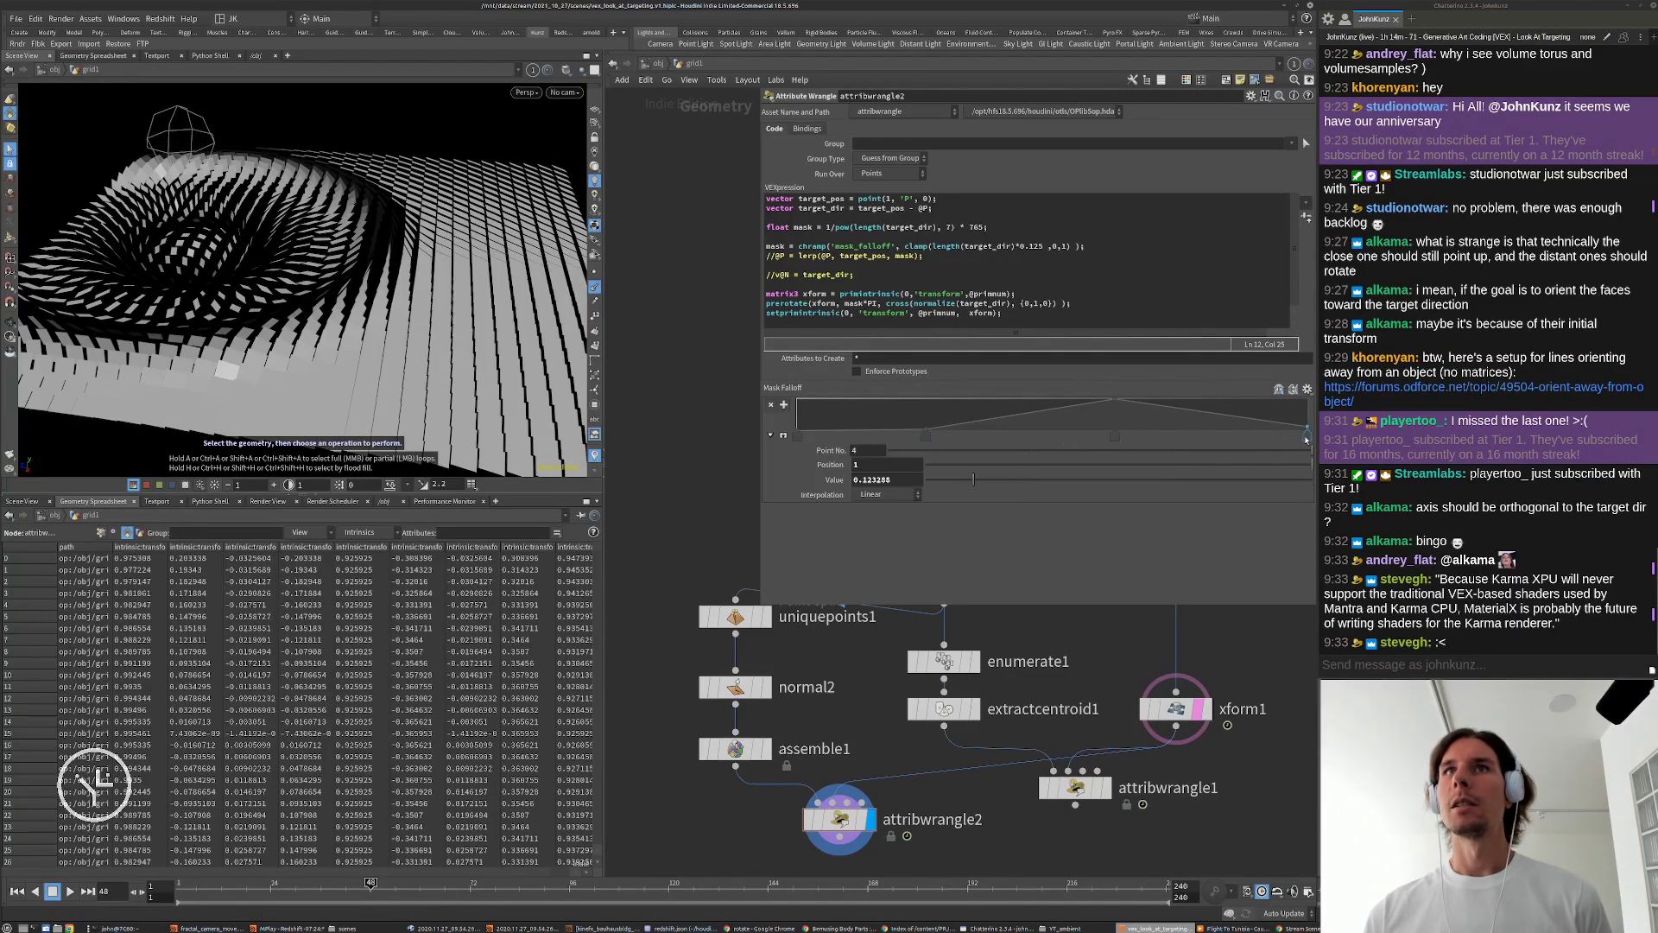
mouse_move(1070, 475)
left_mouse_down()
mouse_move(1313, 479)
mouse_move(1068, 481)
left_mouse_up()
left_click_drag(207, 251, 446, 270, "alt")
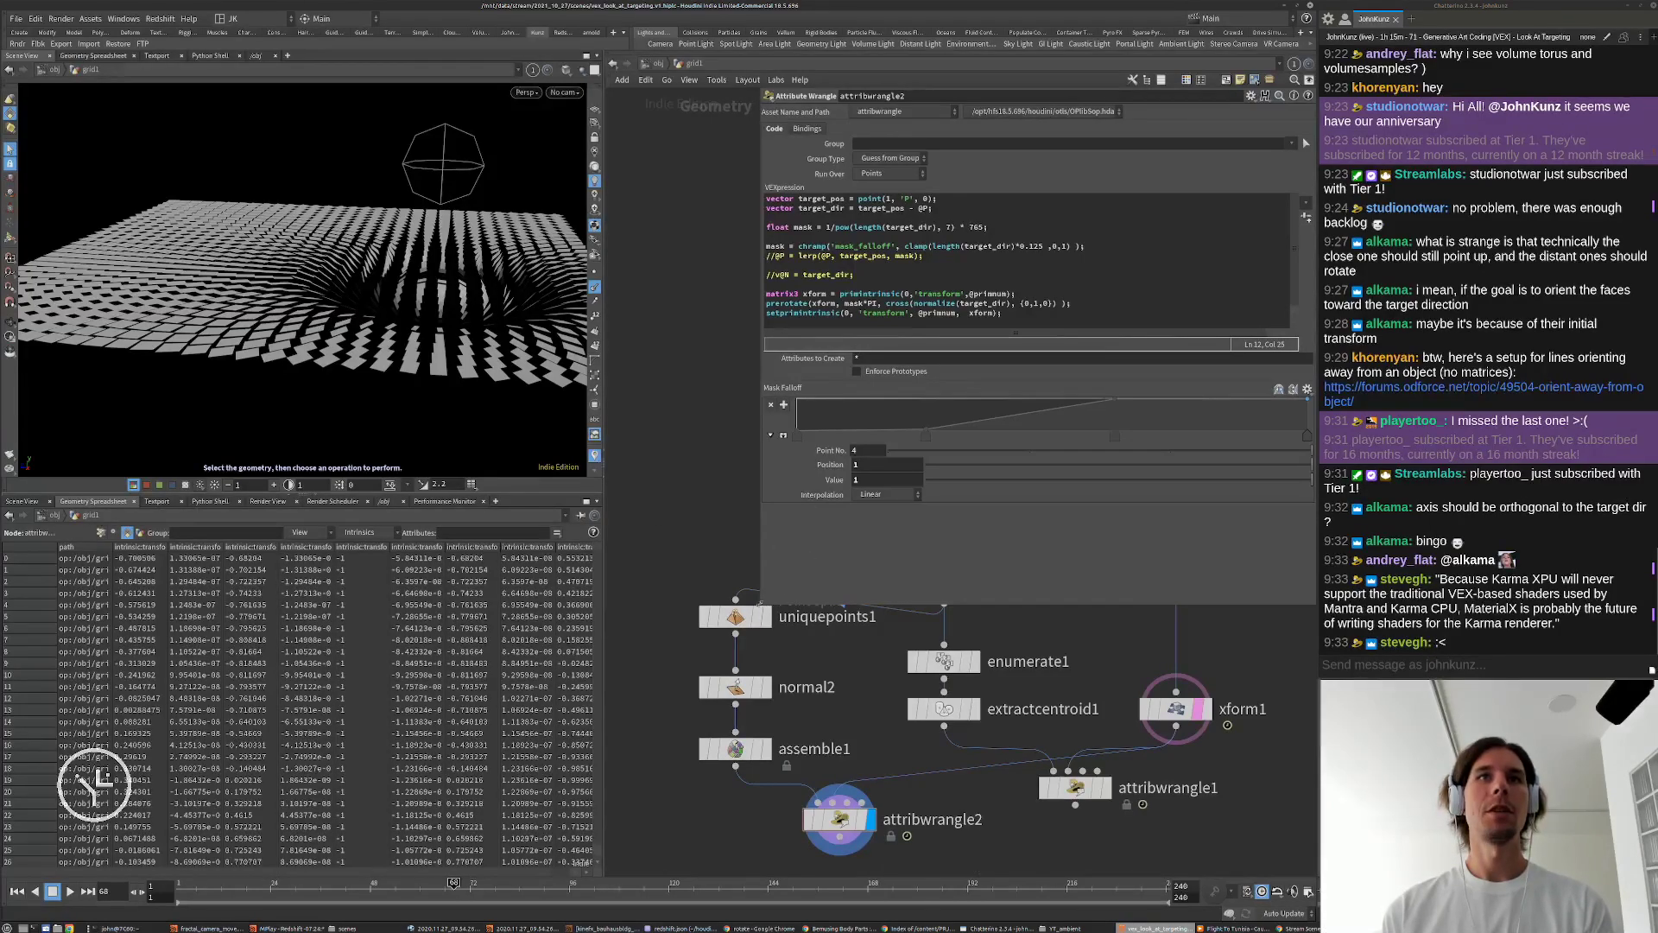
Step: Shrink the parameter pane to expose more of the network and inspect the tile pattern from above and close up
left_click_drag(760, 603, 795, 529)
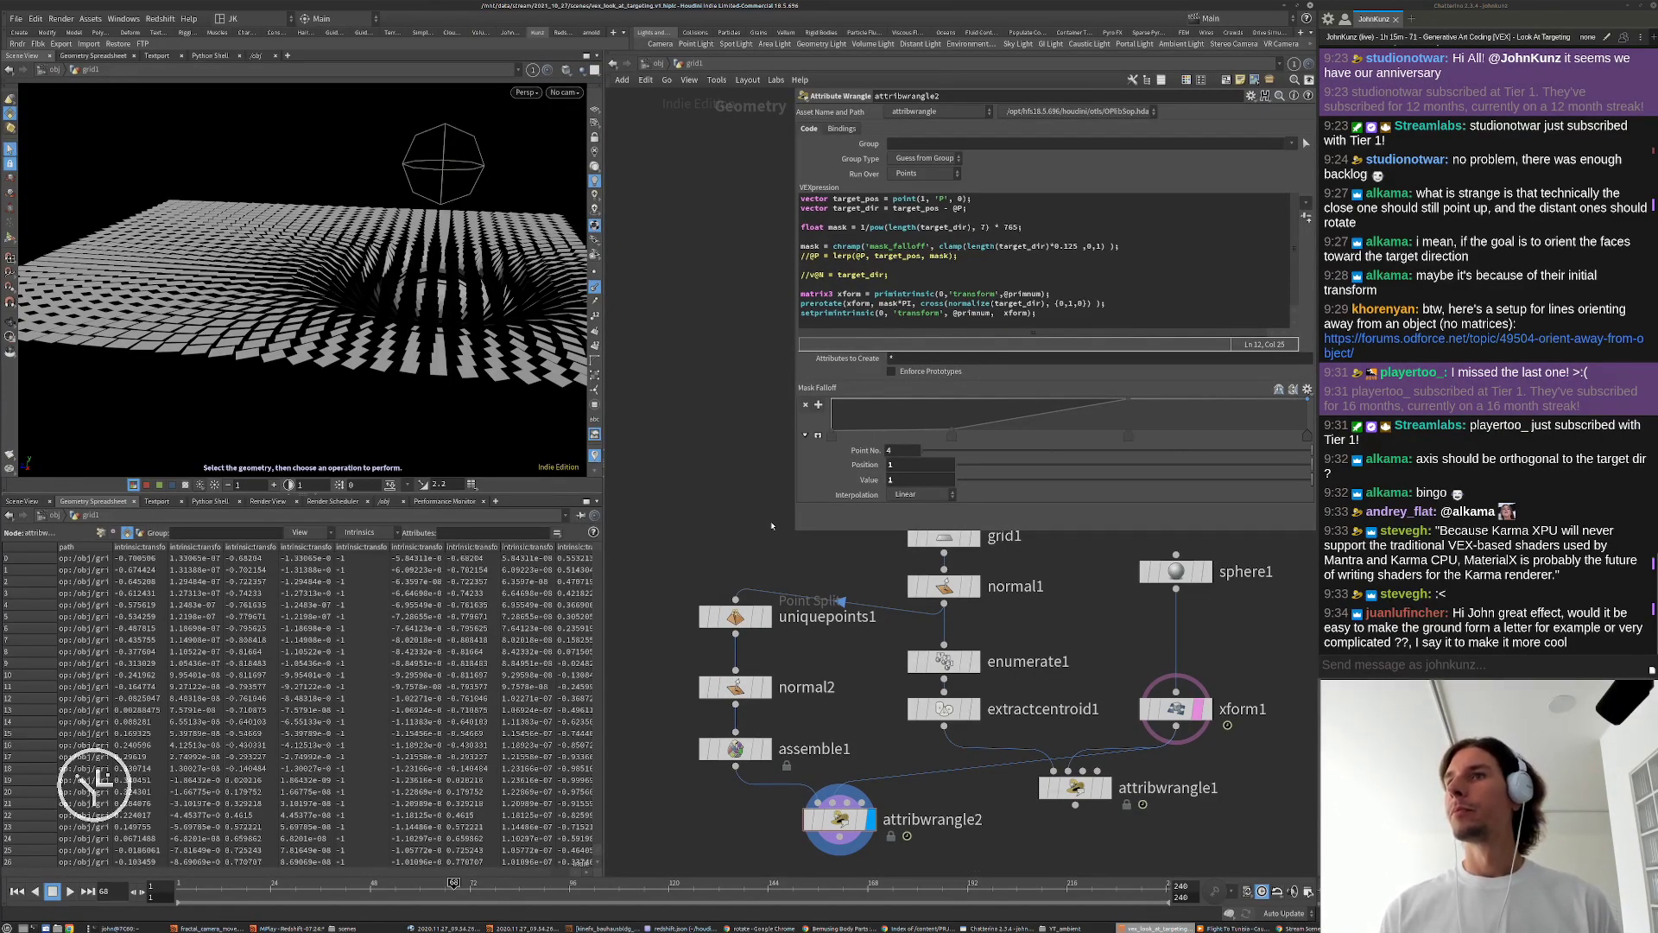
middle_click_drag(772, 525, 764, 602)
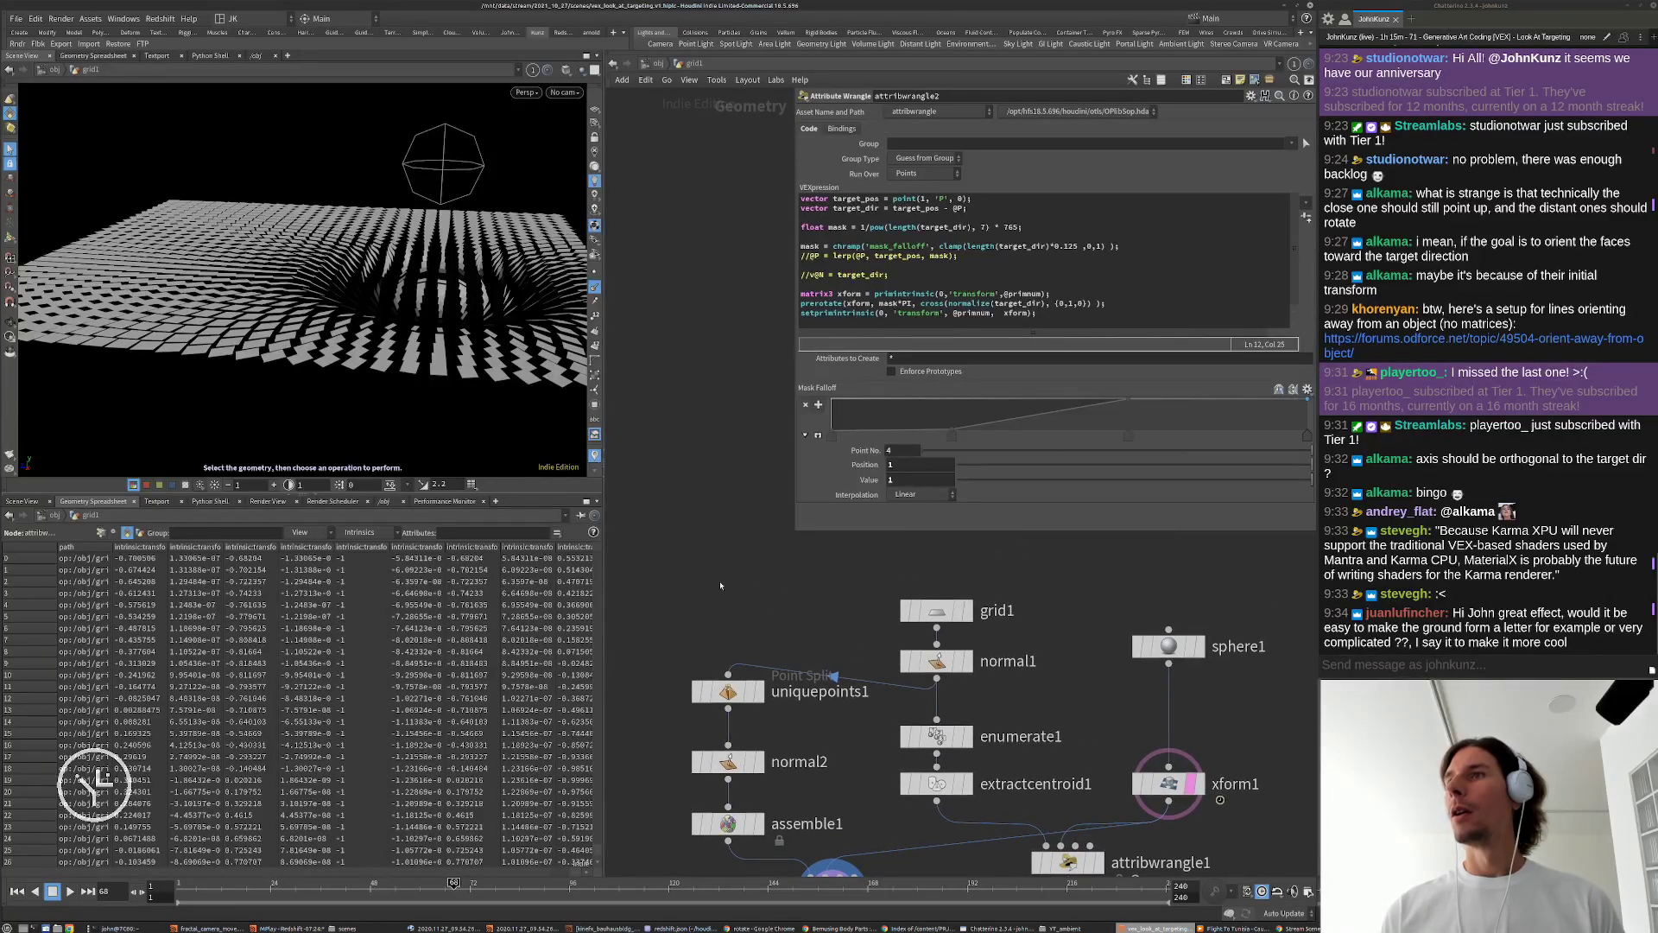
left_click_drag(321, 199, 309, 298, "alt")
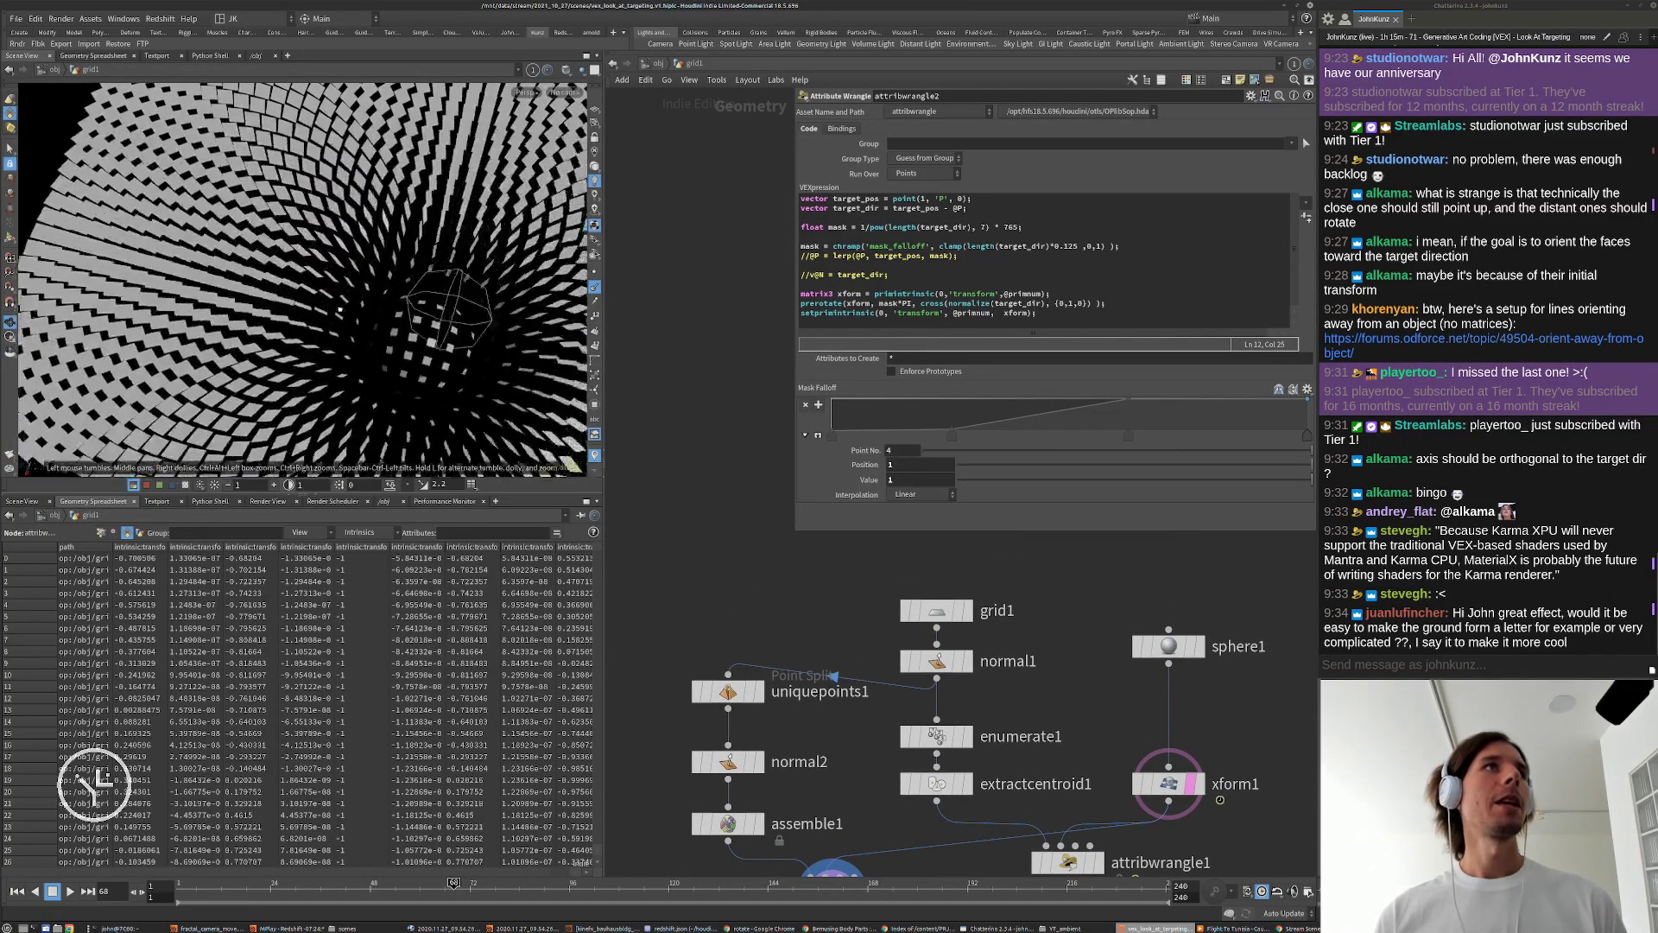
right_click_drag(309, 298, 301, 312, "alt")
mouse_move(302, 312)
left_mouse_down("alt")
mouse_move(352, 290)
mouse_move(298, 312)
left_mouse_up("alt")
right_click_drag(298, 313, 323, 300, "alt")
left_click_drag(323, 301, 345, 250, "alt")
Step: Wrap the cross product of the target direction and {0,1,0} in normalize() within the prerotate line
left_click(923, 304)
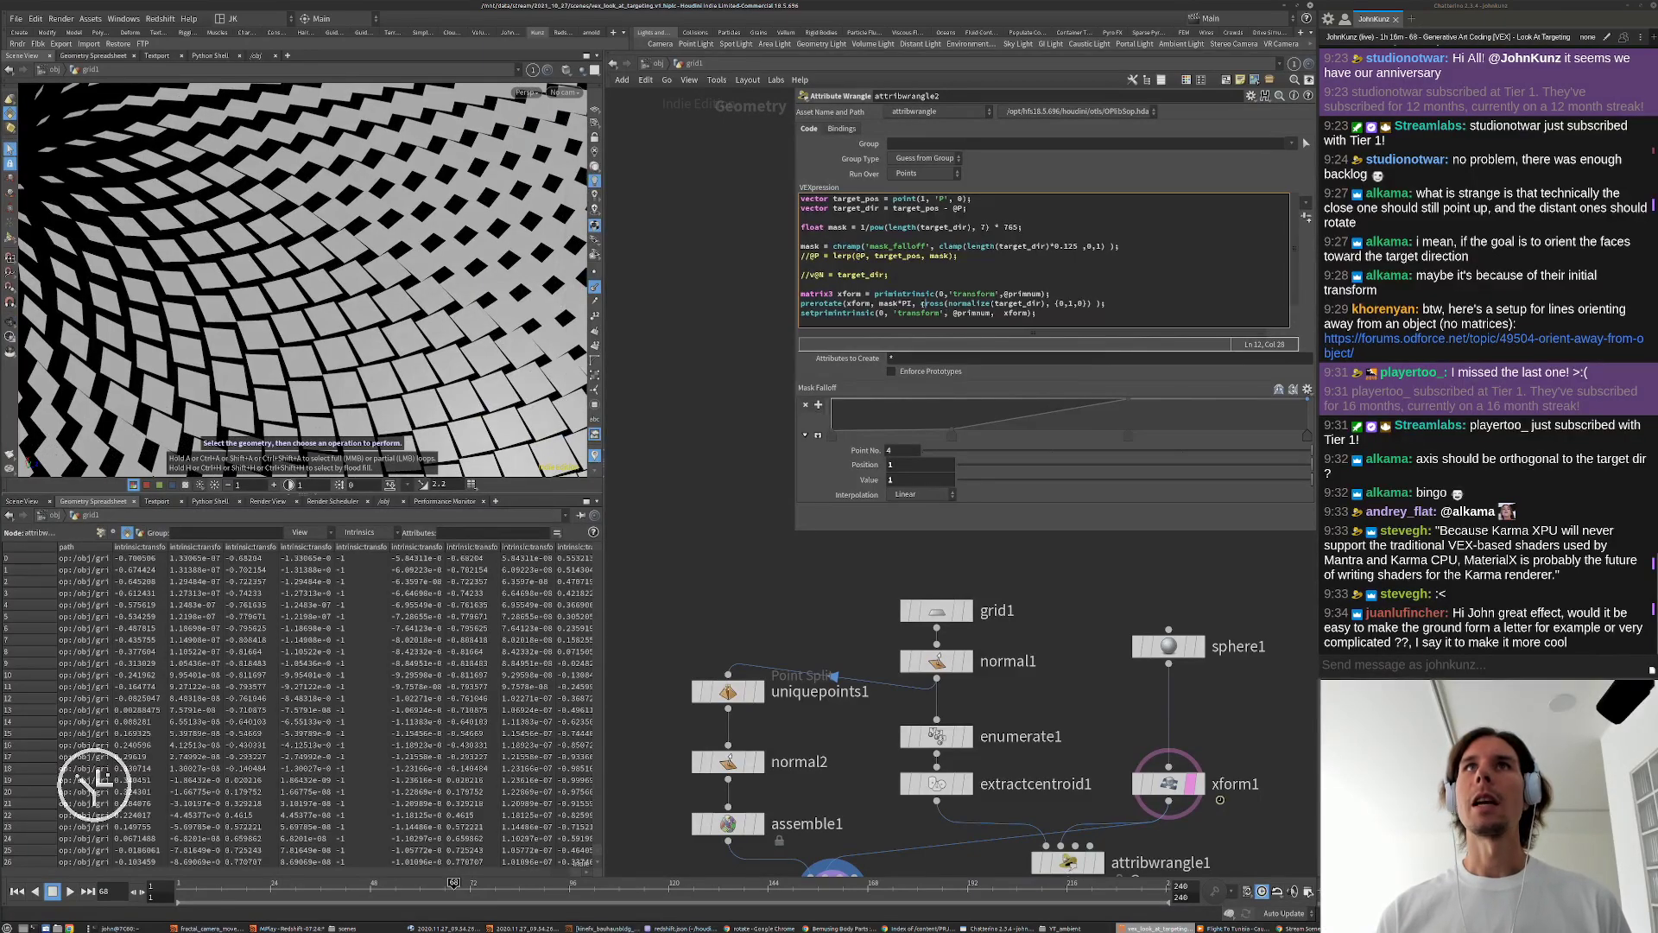
type("nor")
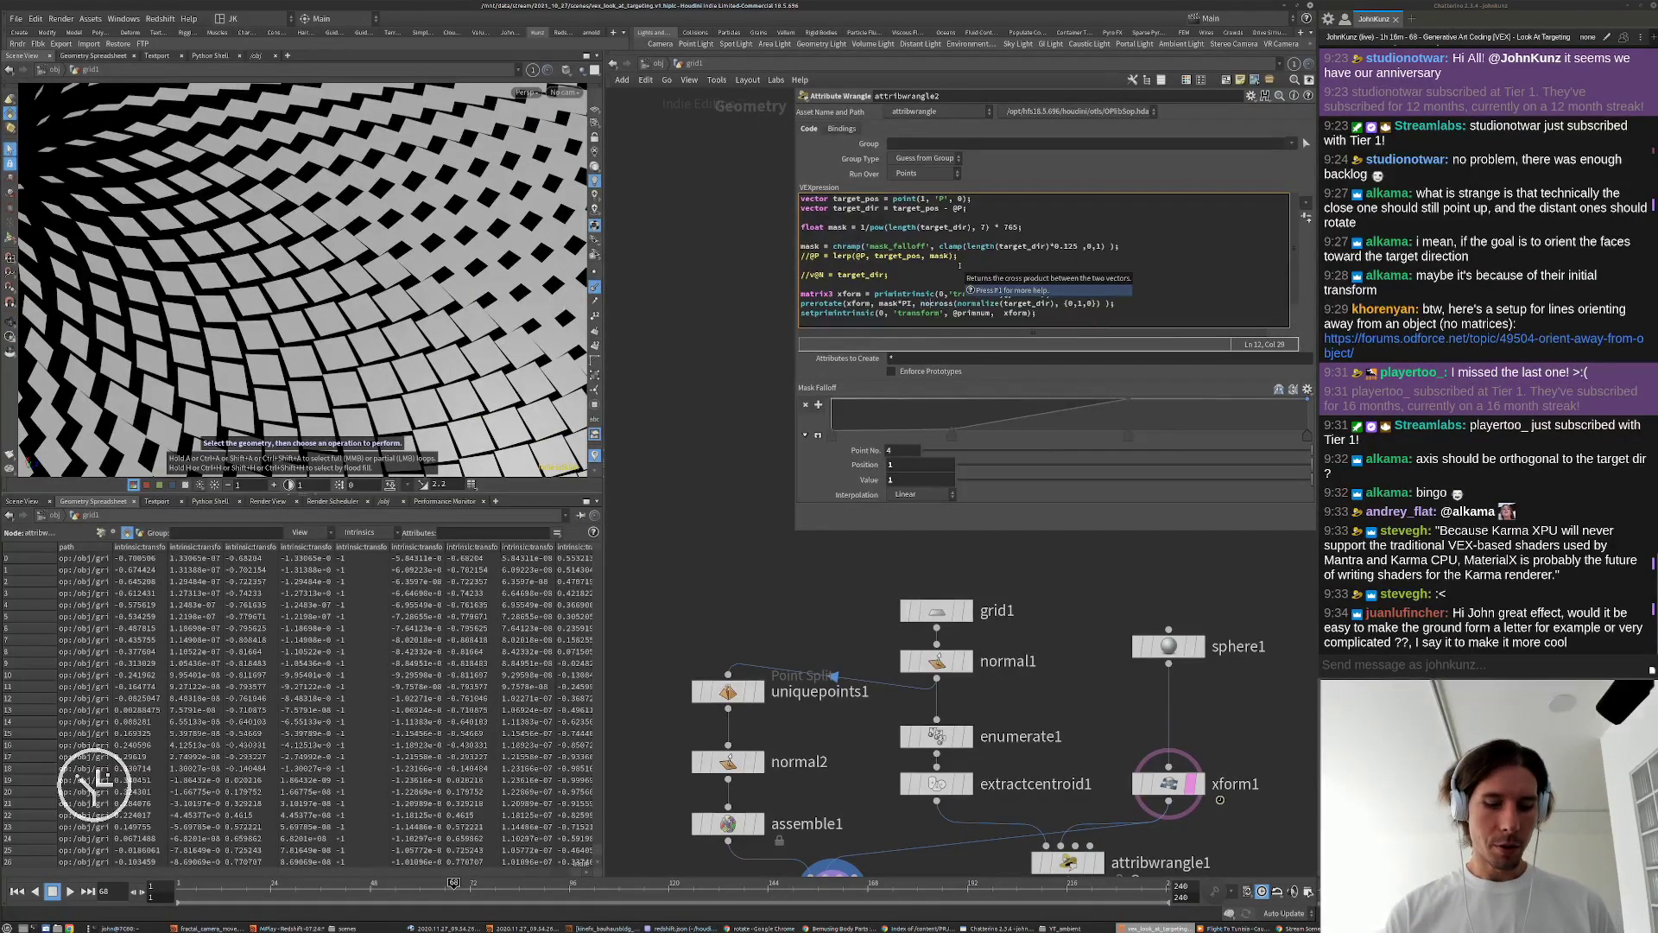
type("malize(")
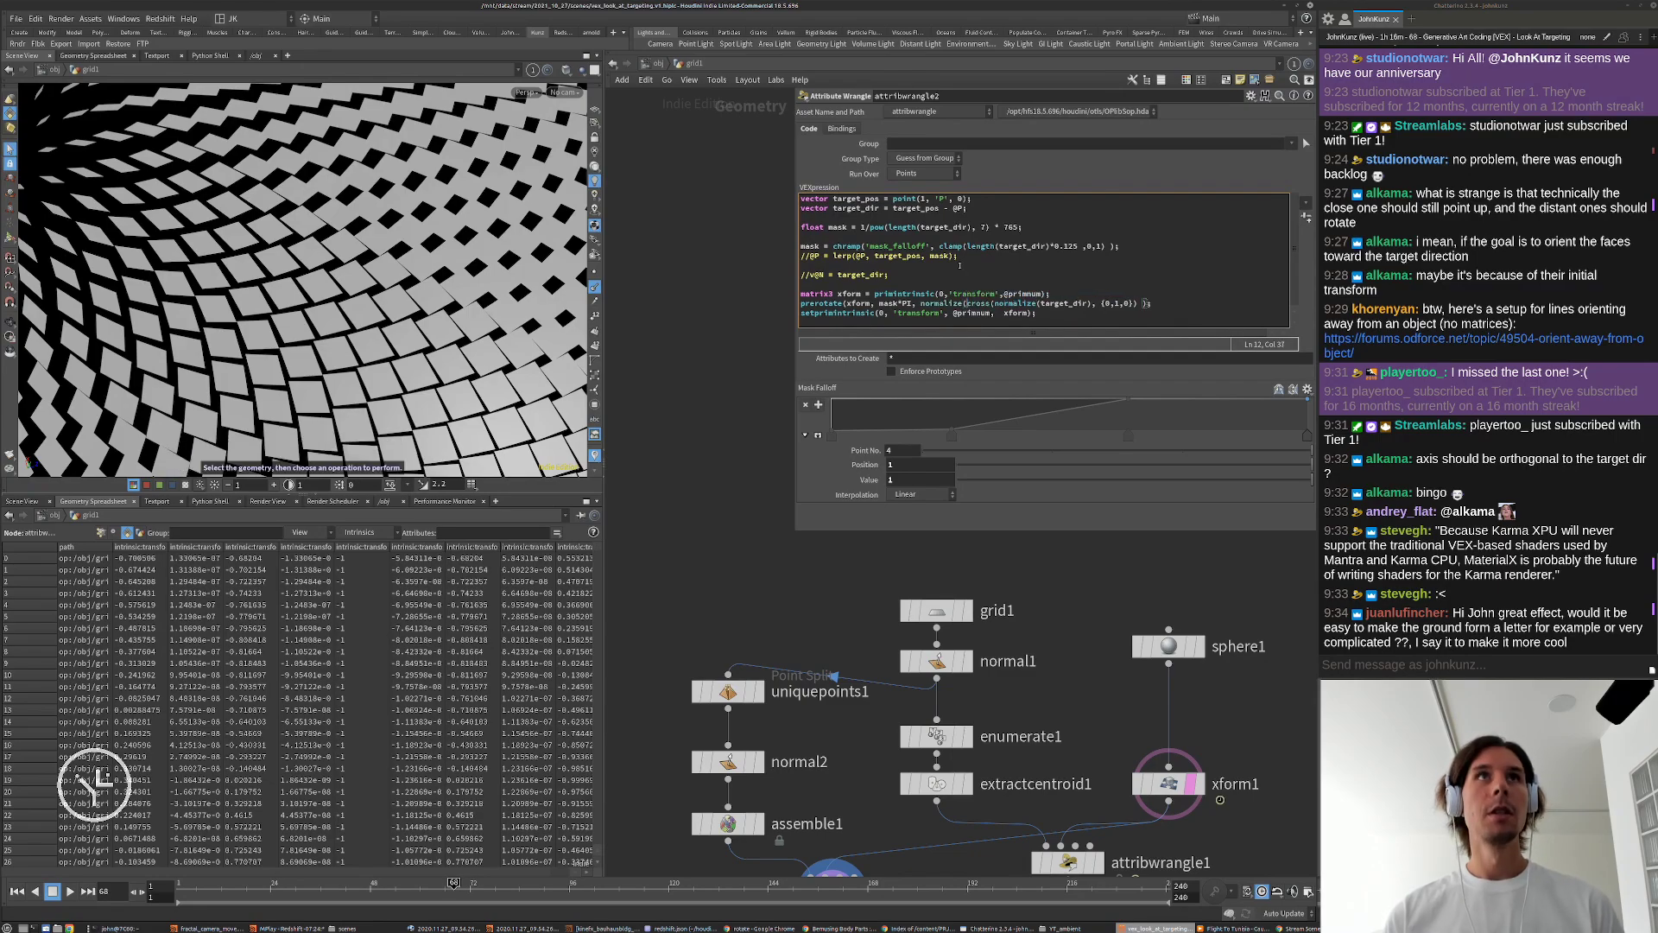
key("End")
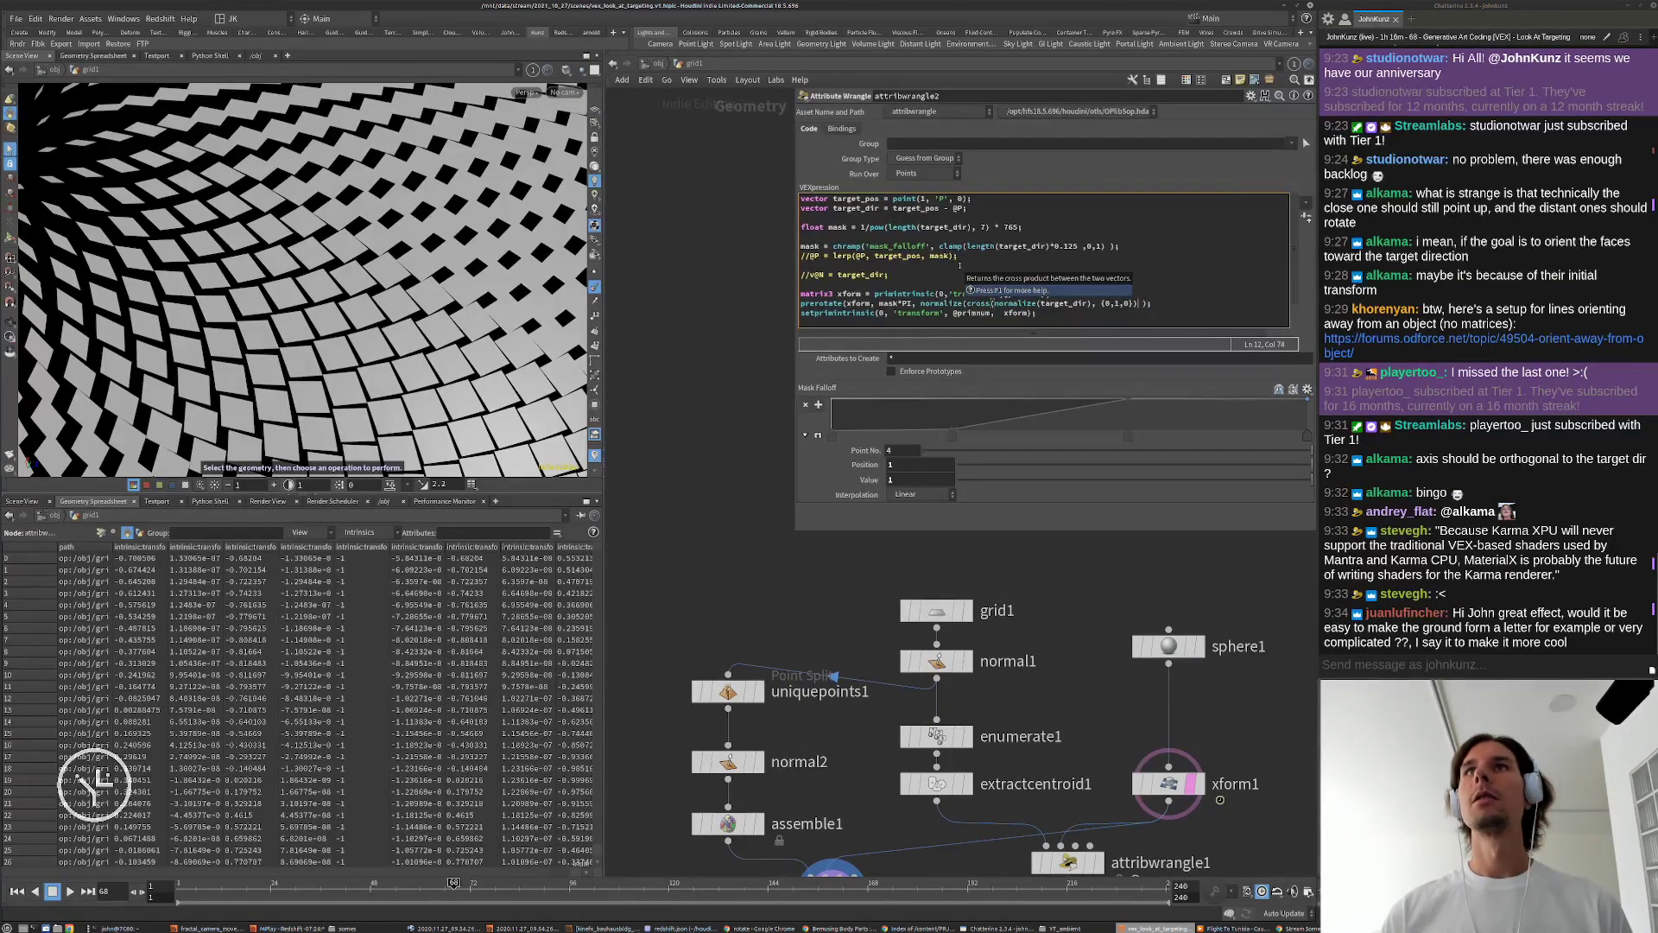
type(")")
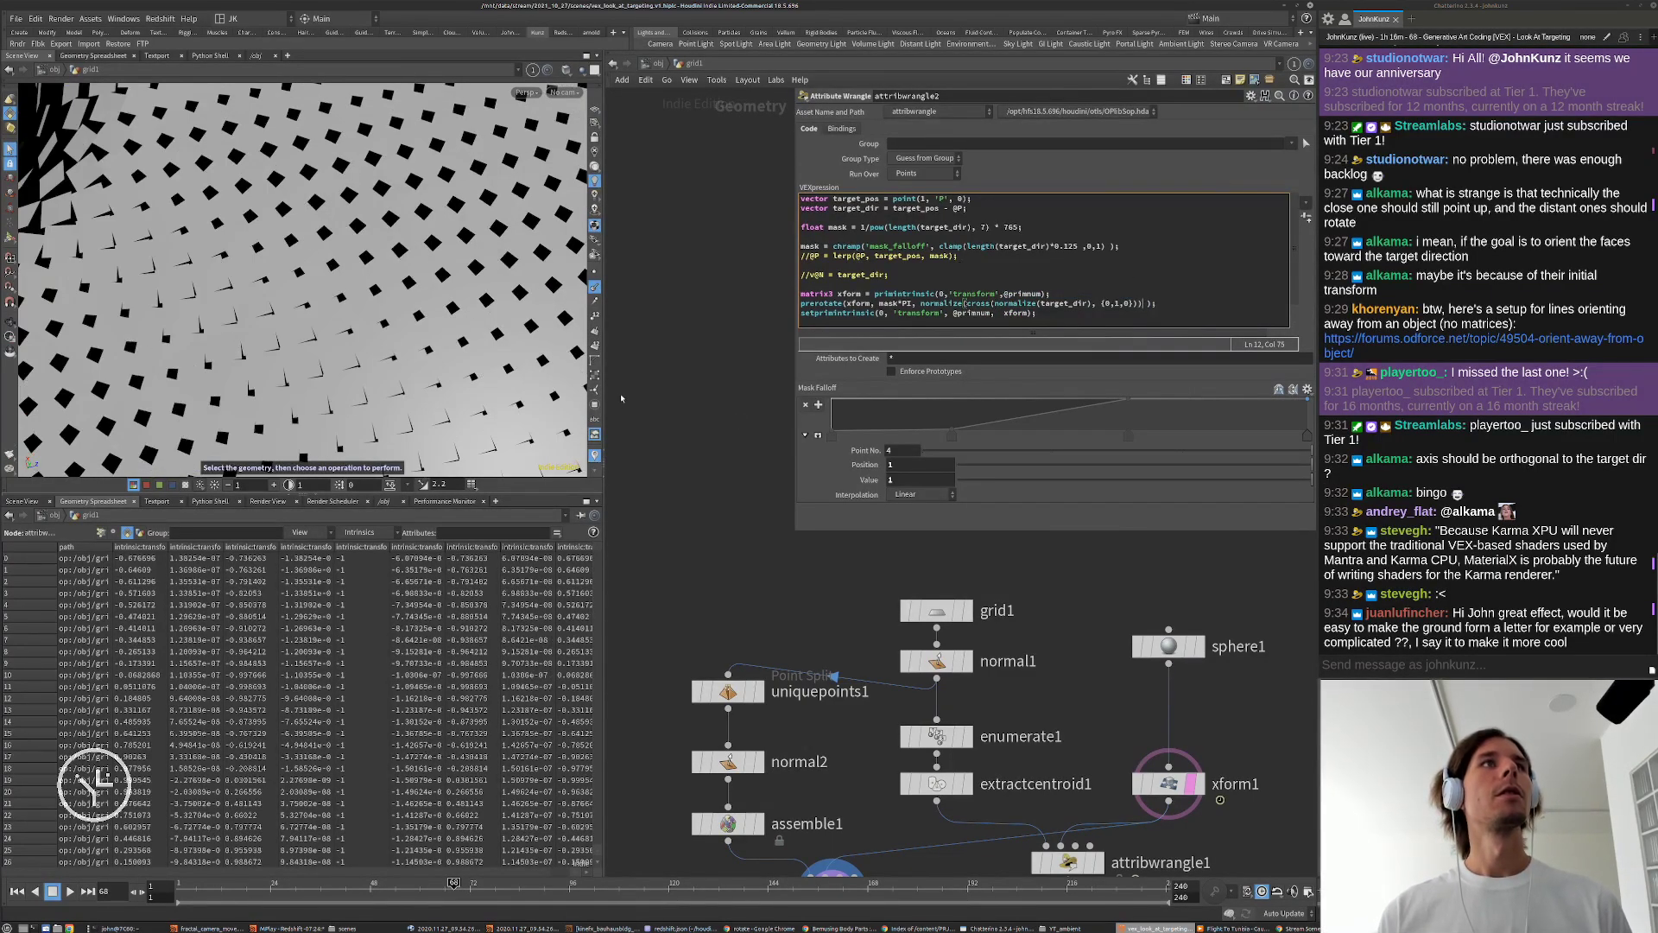
Step: Inspect the whole grid with the normalized axis and lower the Mask Falloff ramp's last point to 0.0684932
right_click_drag(397, 383, 281, 376, "alt")
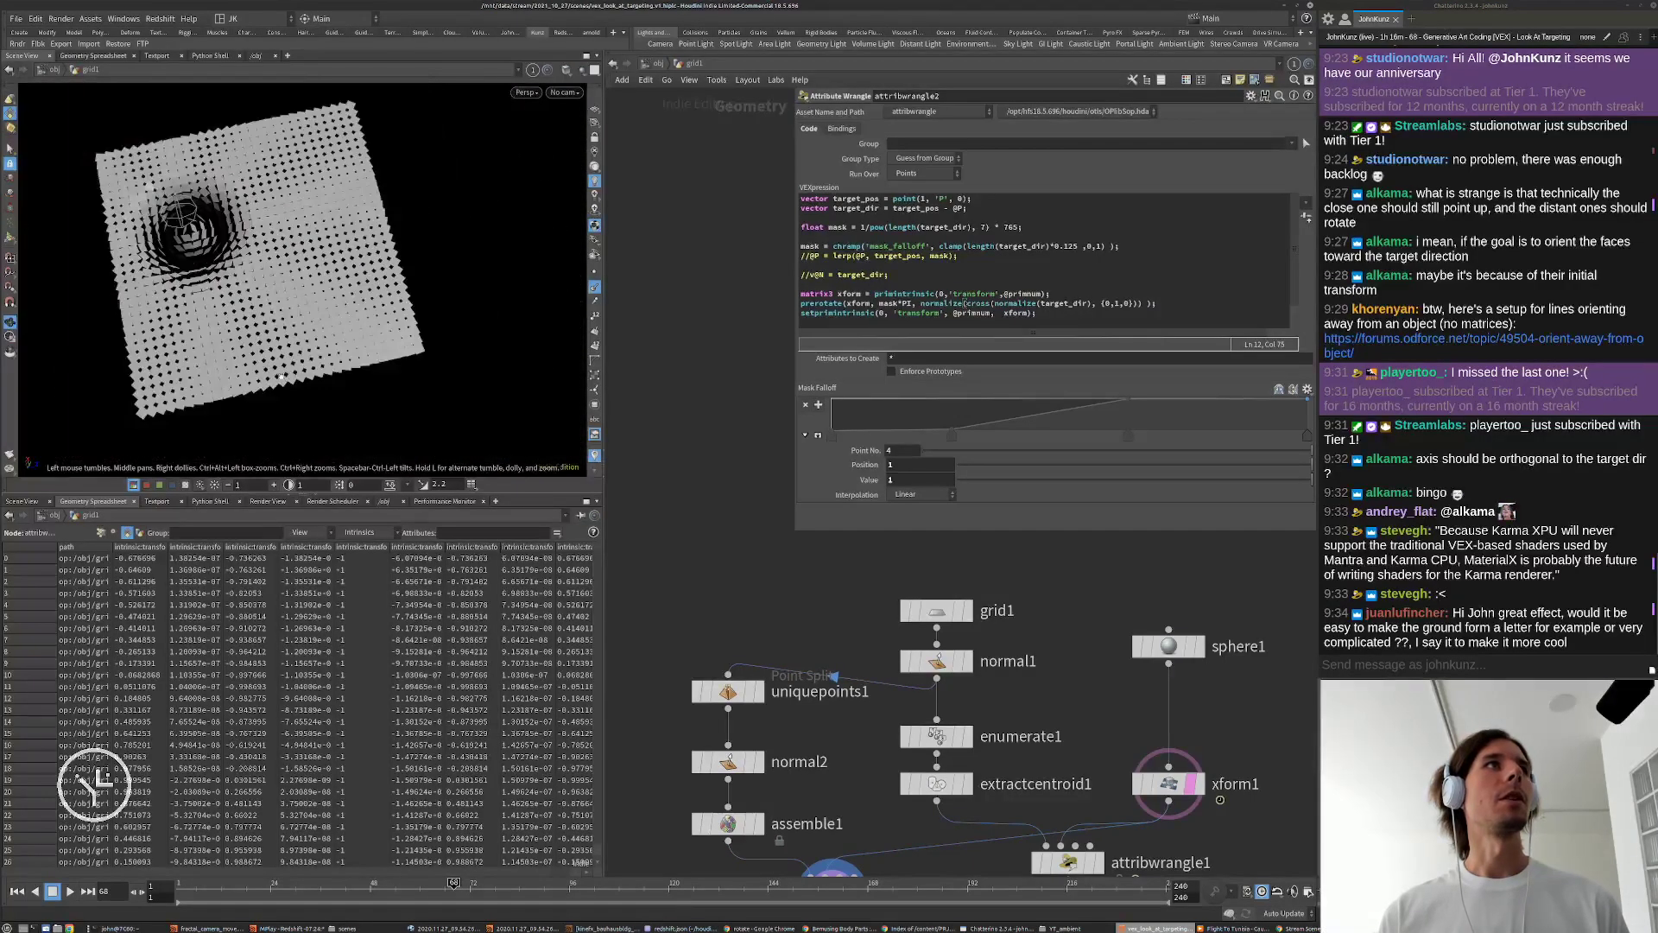
left_click_drag(282, 376, 322, 301, "alt")
middle_click_drag(323, 302, 393, 341, "alt")
right_click_drag(393, 341, 430, 351, "alt")
left_click_drag(430, 352, 347, 342, "alt")
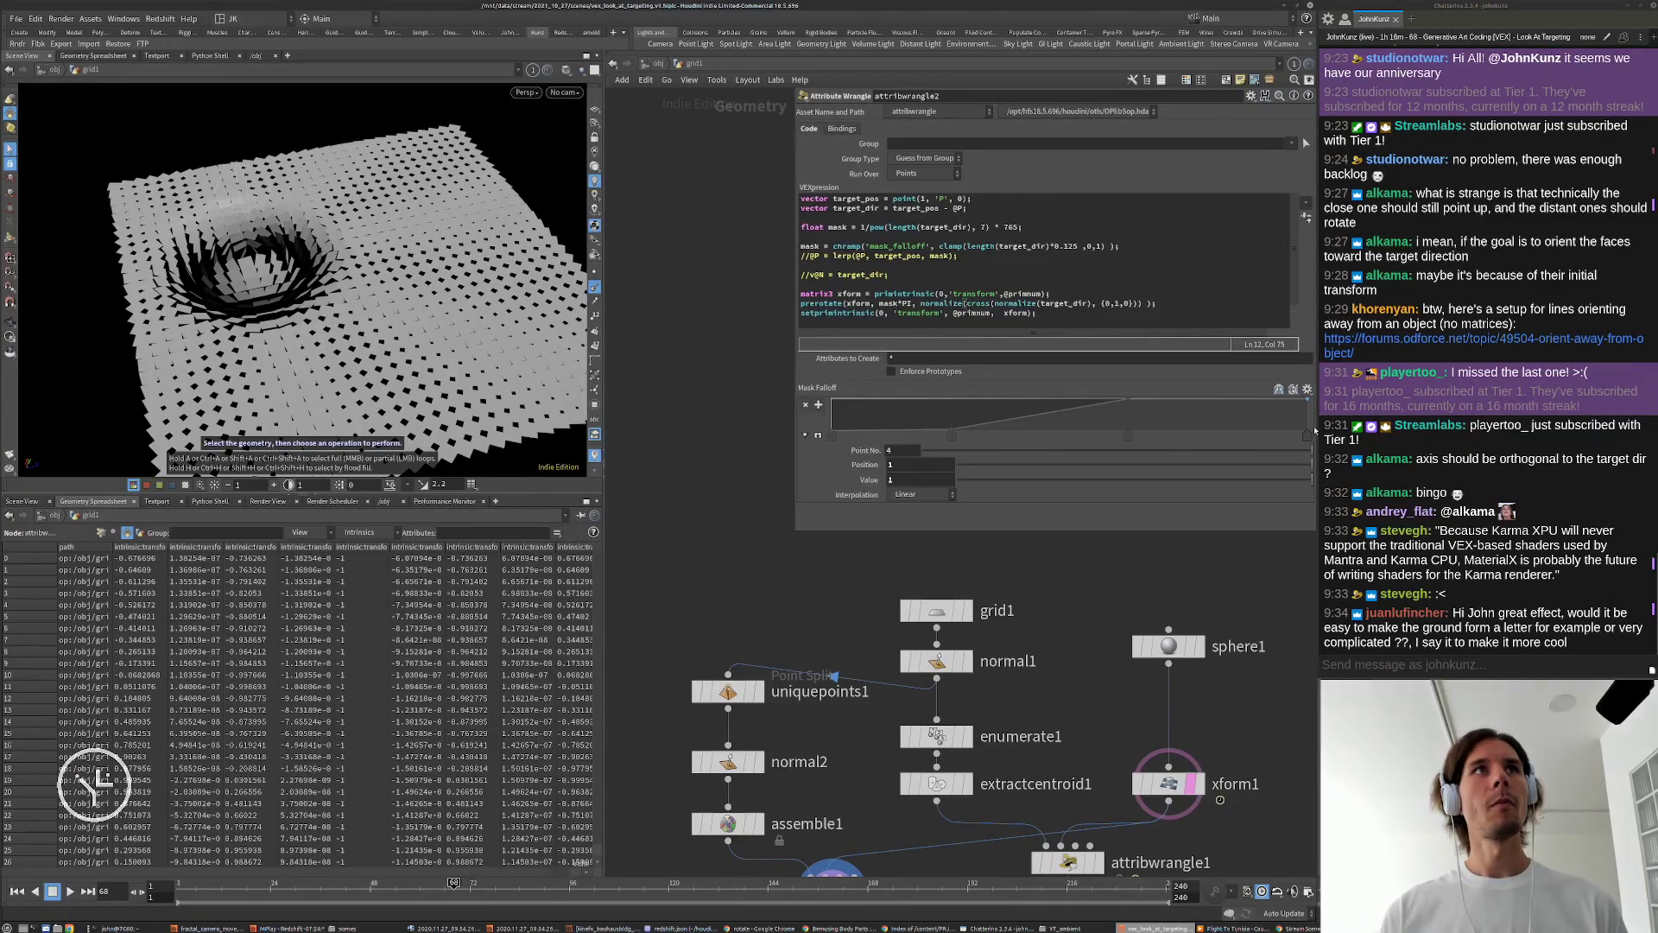
left_click_drag(1308, 401, 1327, 432)
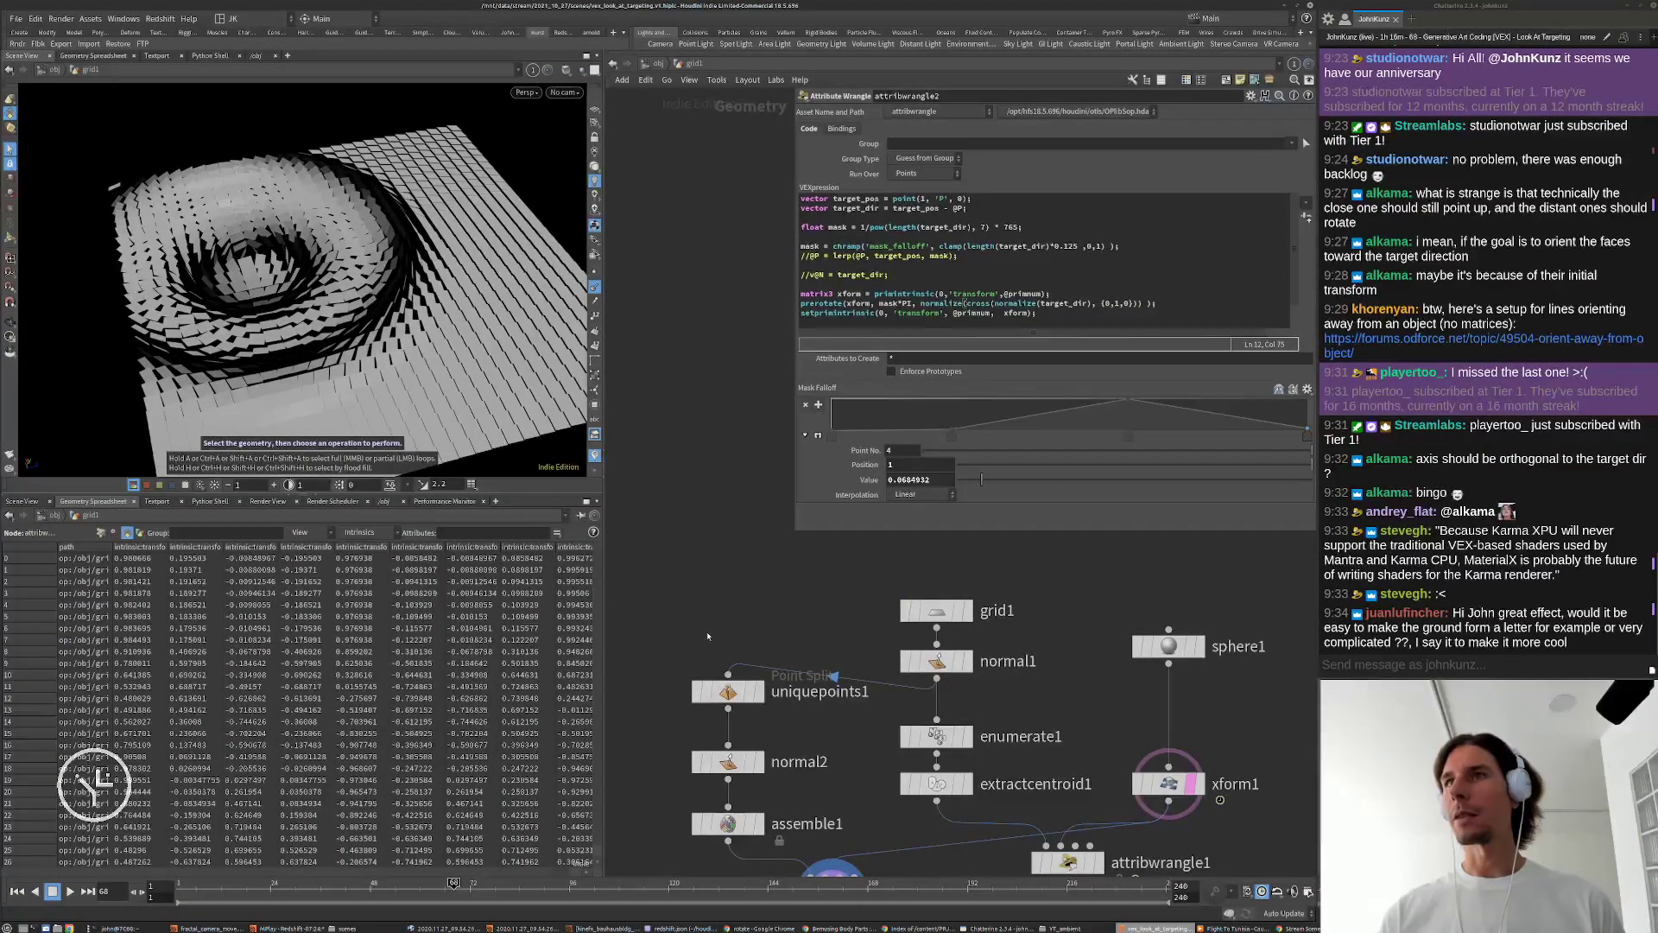
Step: Bring the full node chain into view and move the normal2 node closer to uniquepoints1
middle_click_drag(722, 634, 767, 601)
middle_click(775, 727)
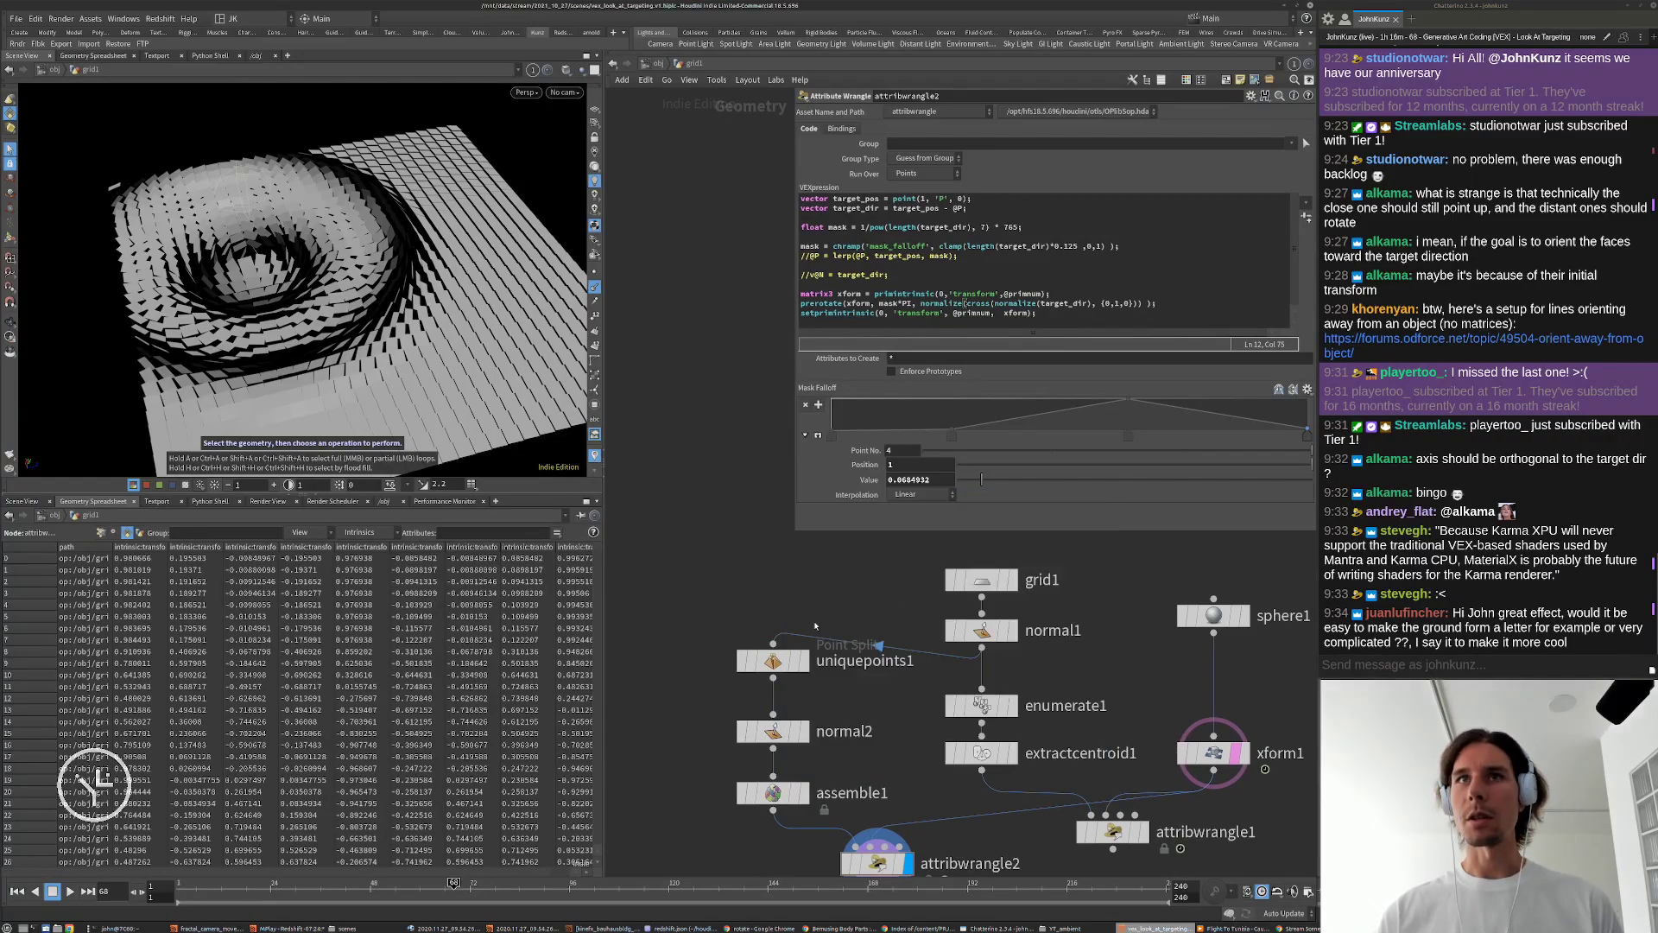
middle_click_drag(782, 704, 878, 652)
scroll(878, 652, "down", 3)
scroll(812, 607, "up", 2)
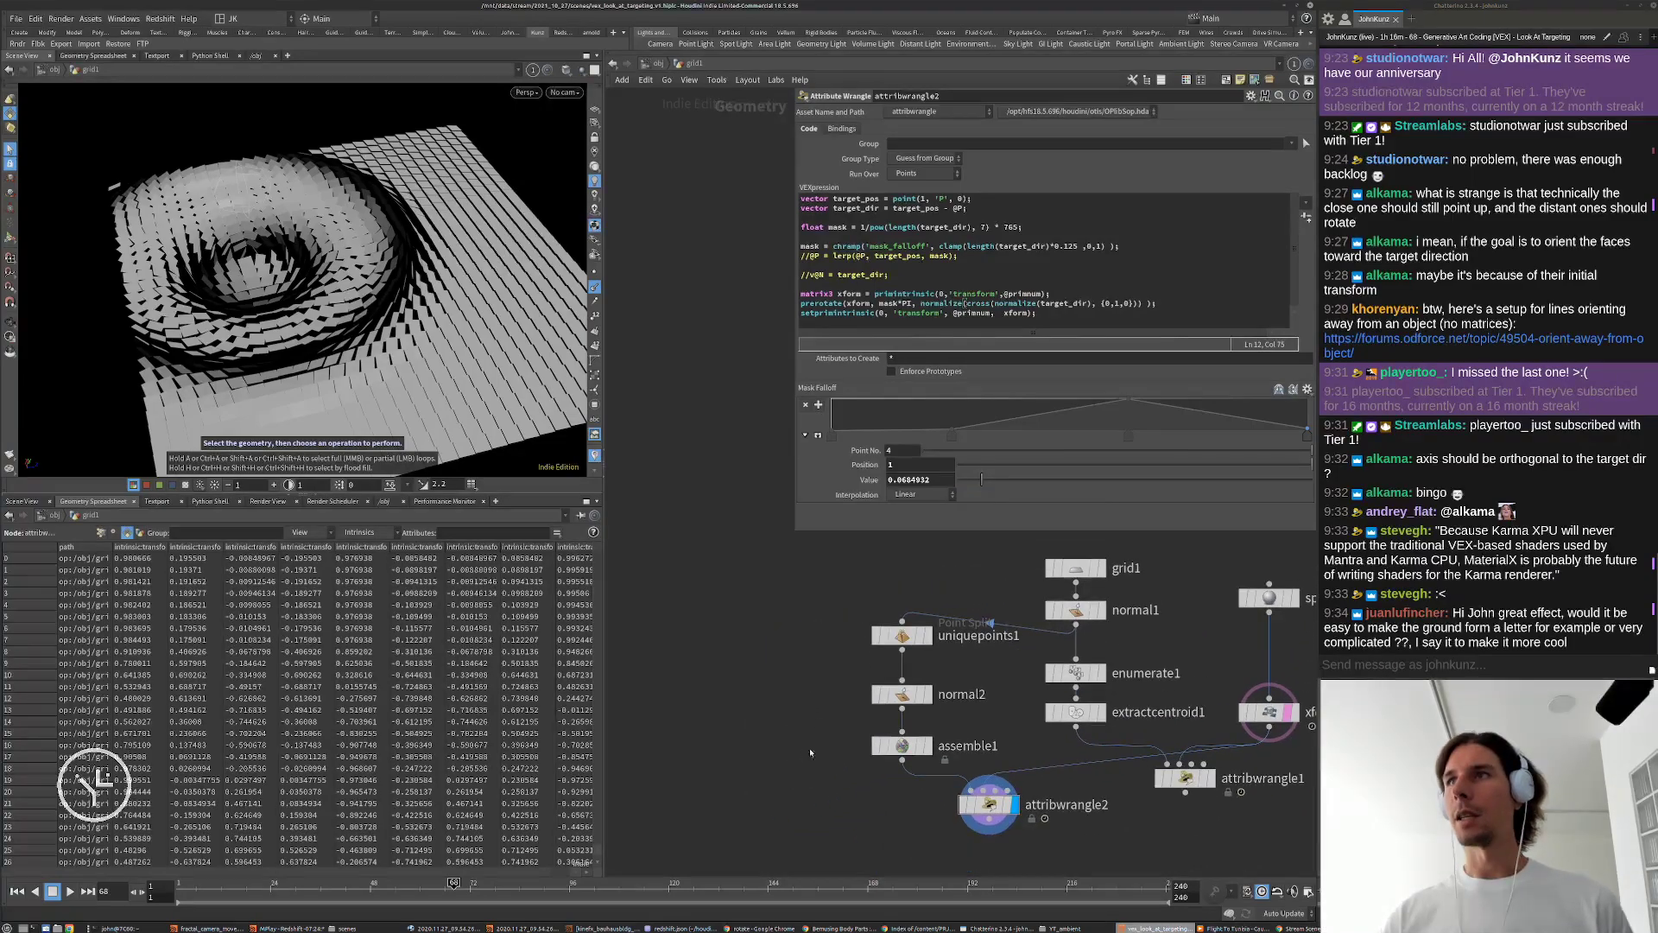
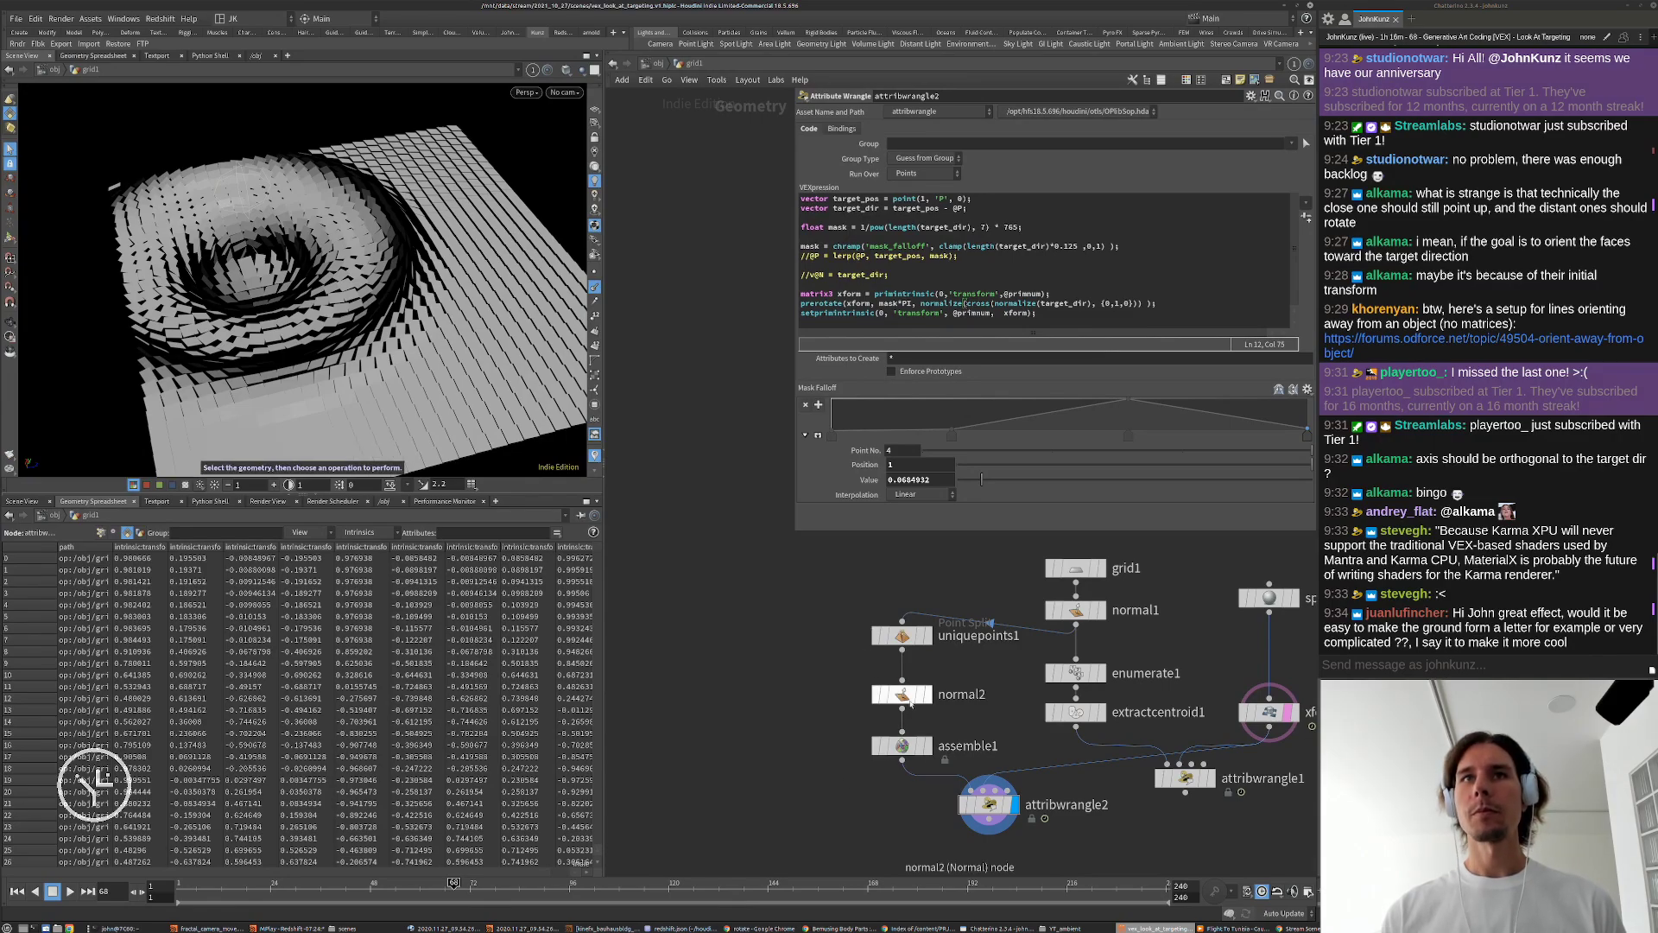
left_click_drag(901, 693, 902, 673)
Step: Reduce grid1 to 11 rows and 11 columns, and play back the animation briefly with the larger tiles
left_click_drag(291, 259, 356, 341, "alt")
left_click(1071, 570)
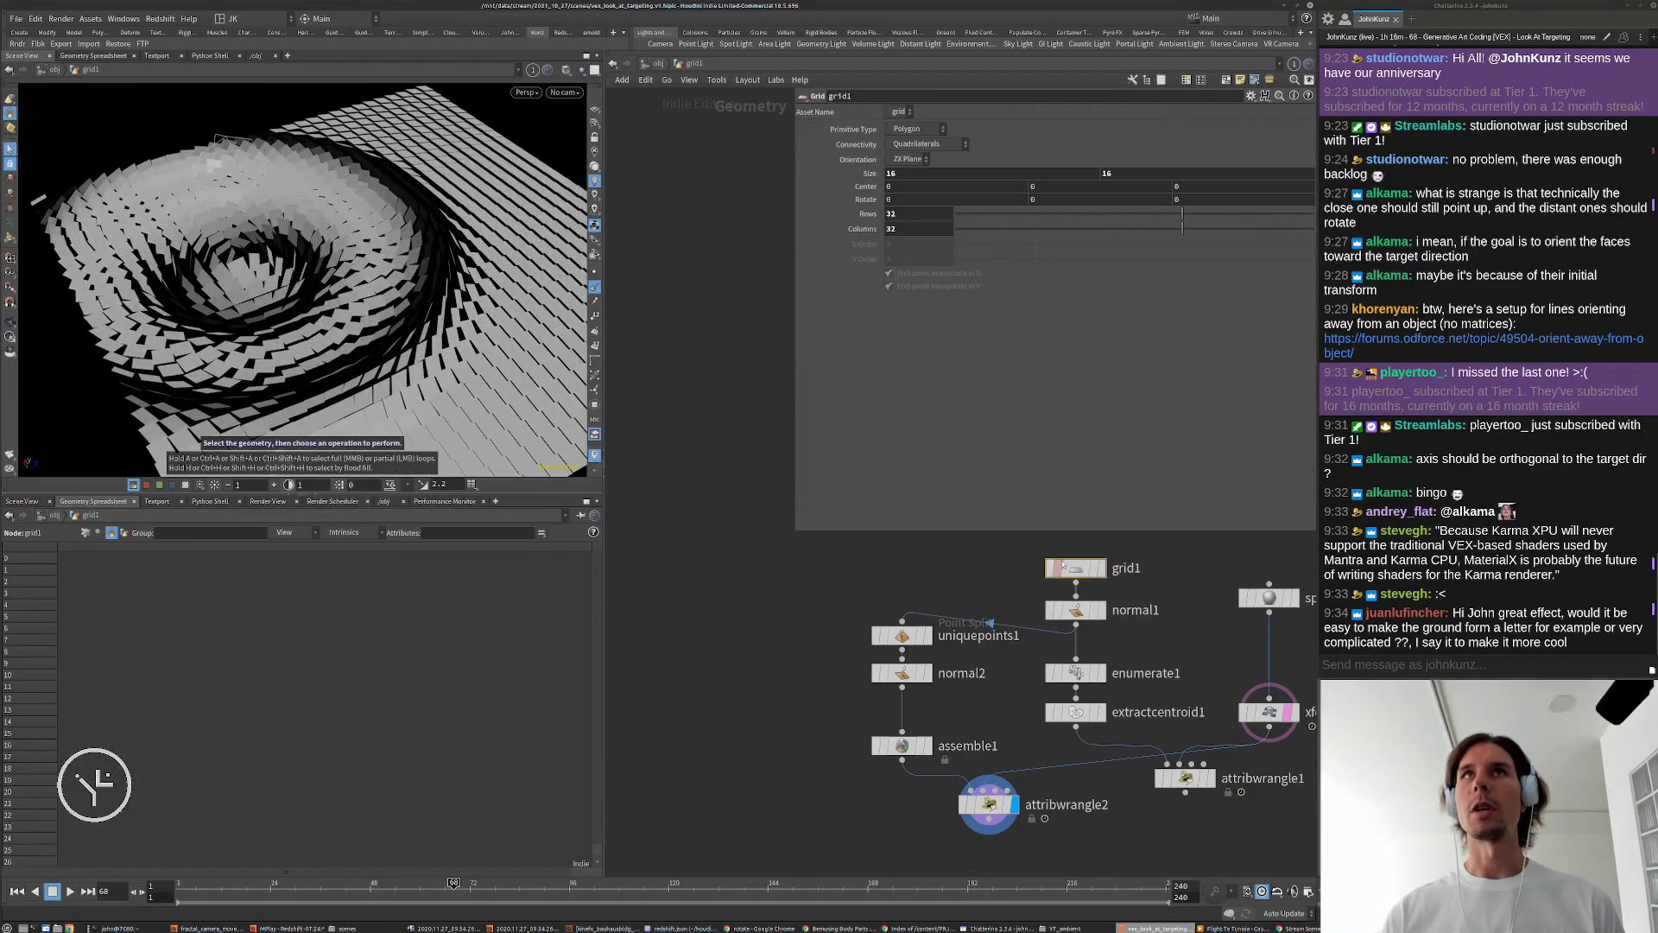
left_click_drag(1075, 213, 1029, 233)
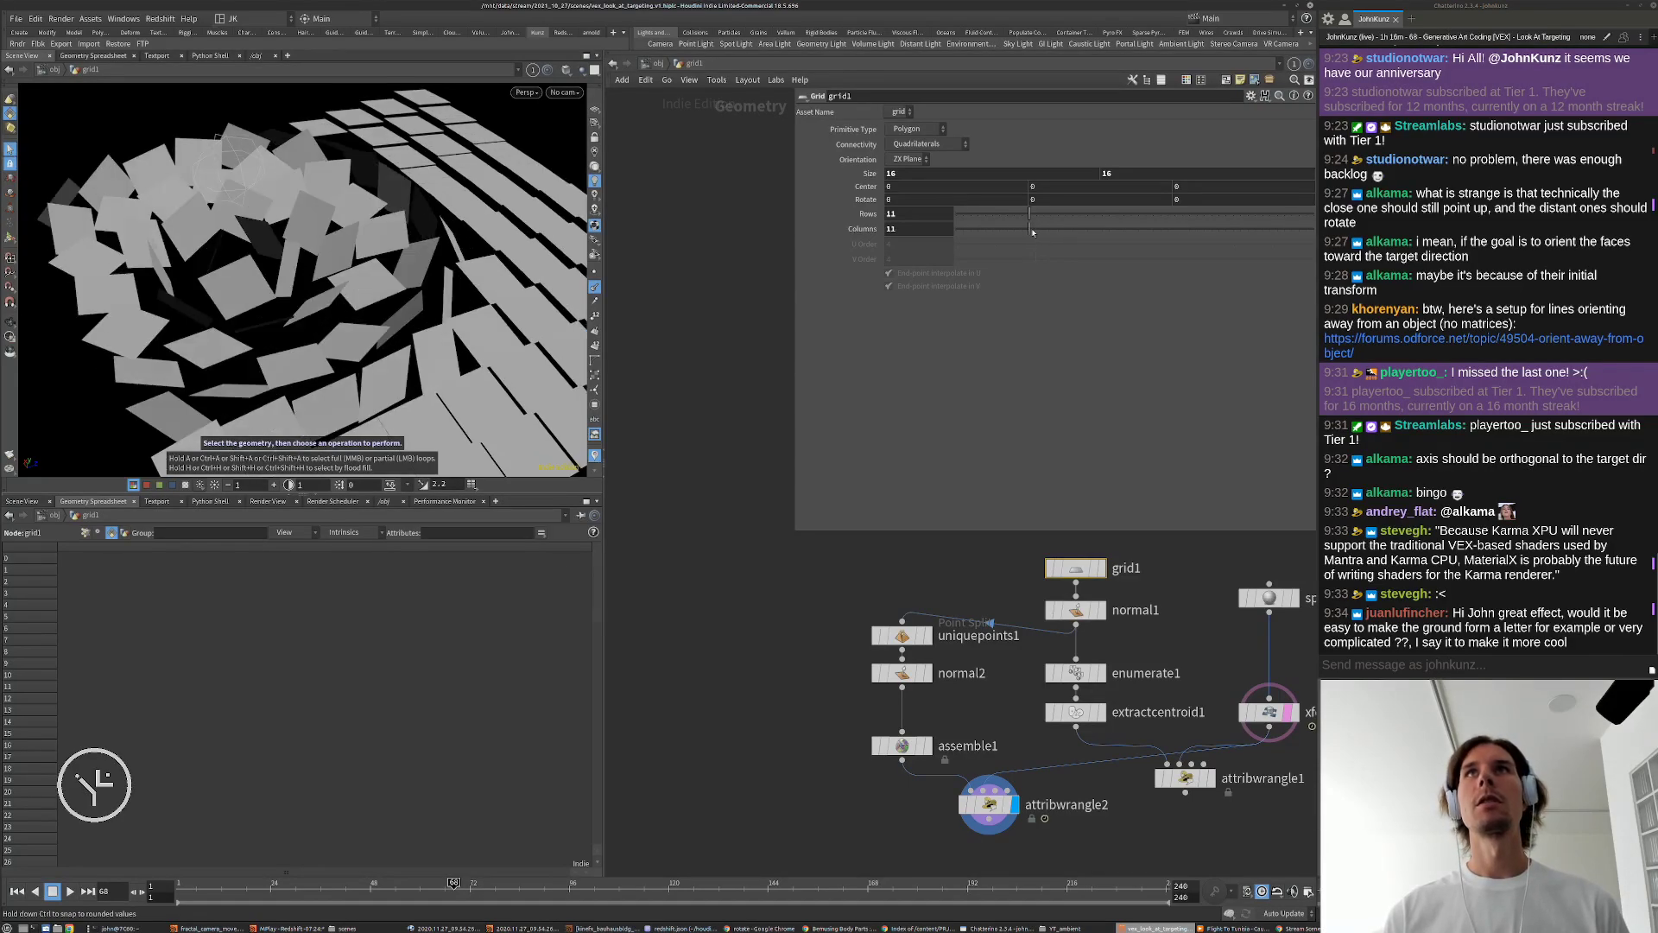
key("Up")
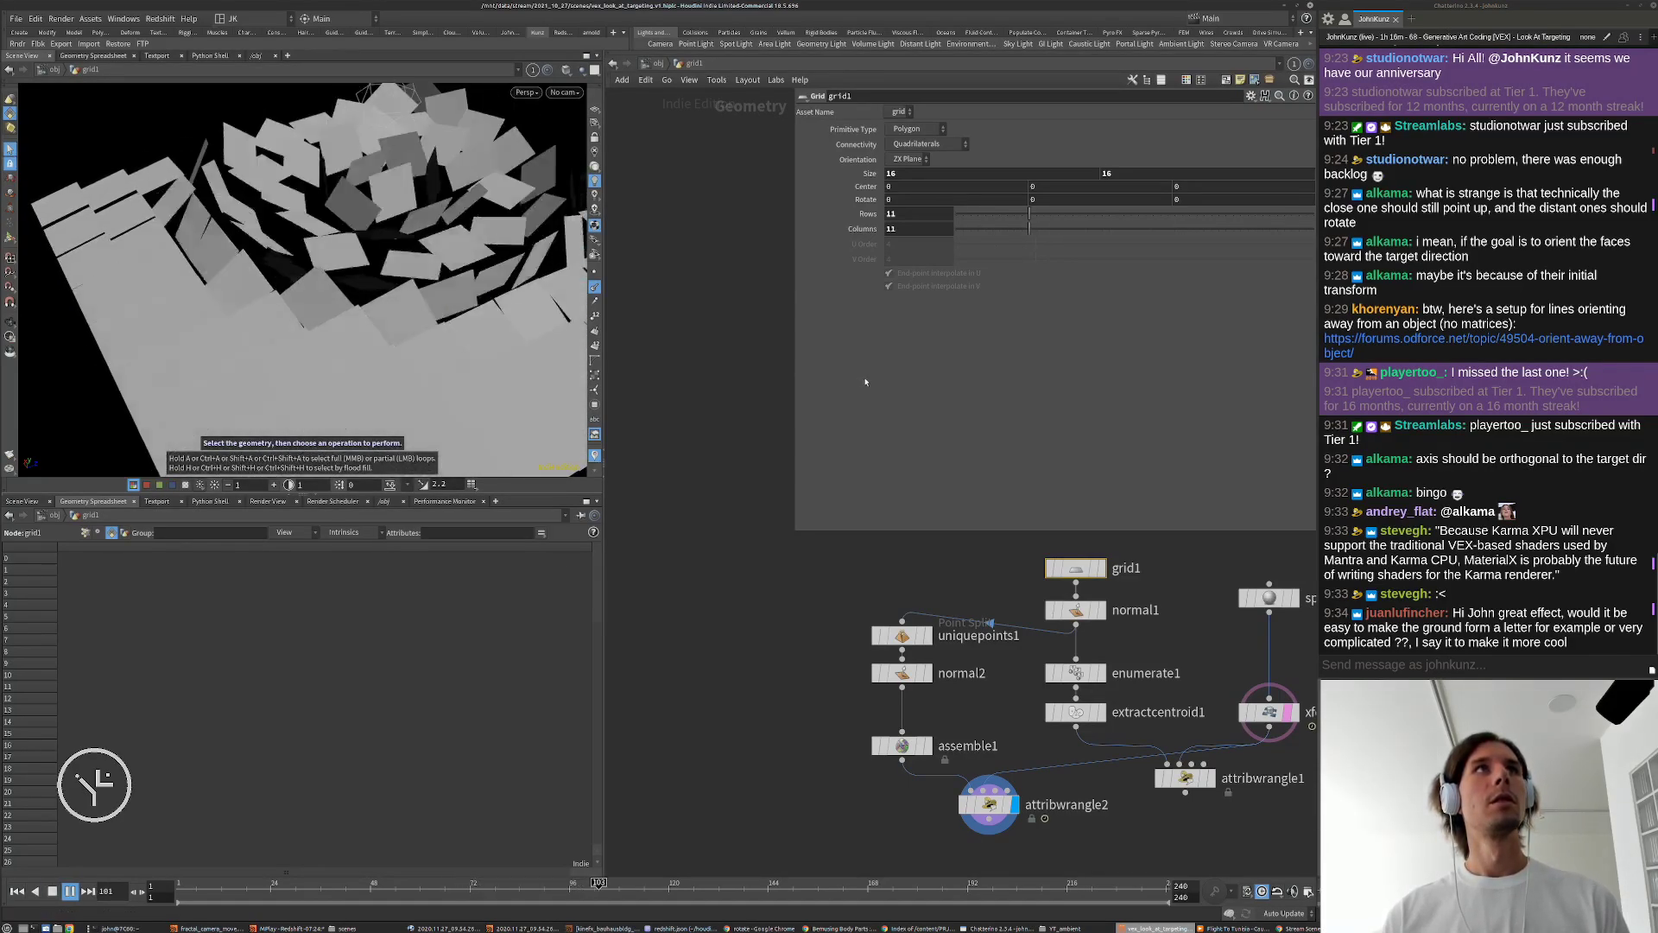
key("Up")
Step: Set the value of the Mask Falloff ramp's point 3 in attribwrangle2 to 0.27
middle_click_drag(916, 718, 881, 693)
left_click(955, 782)
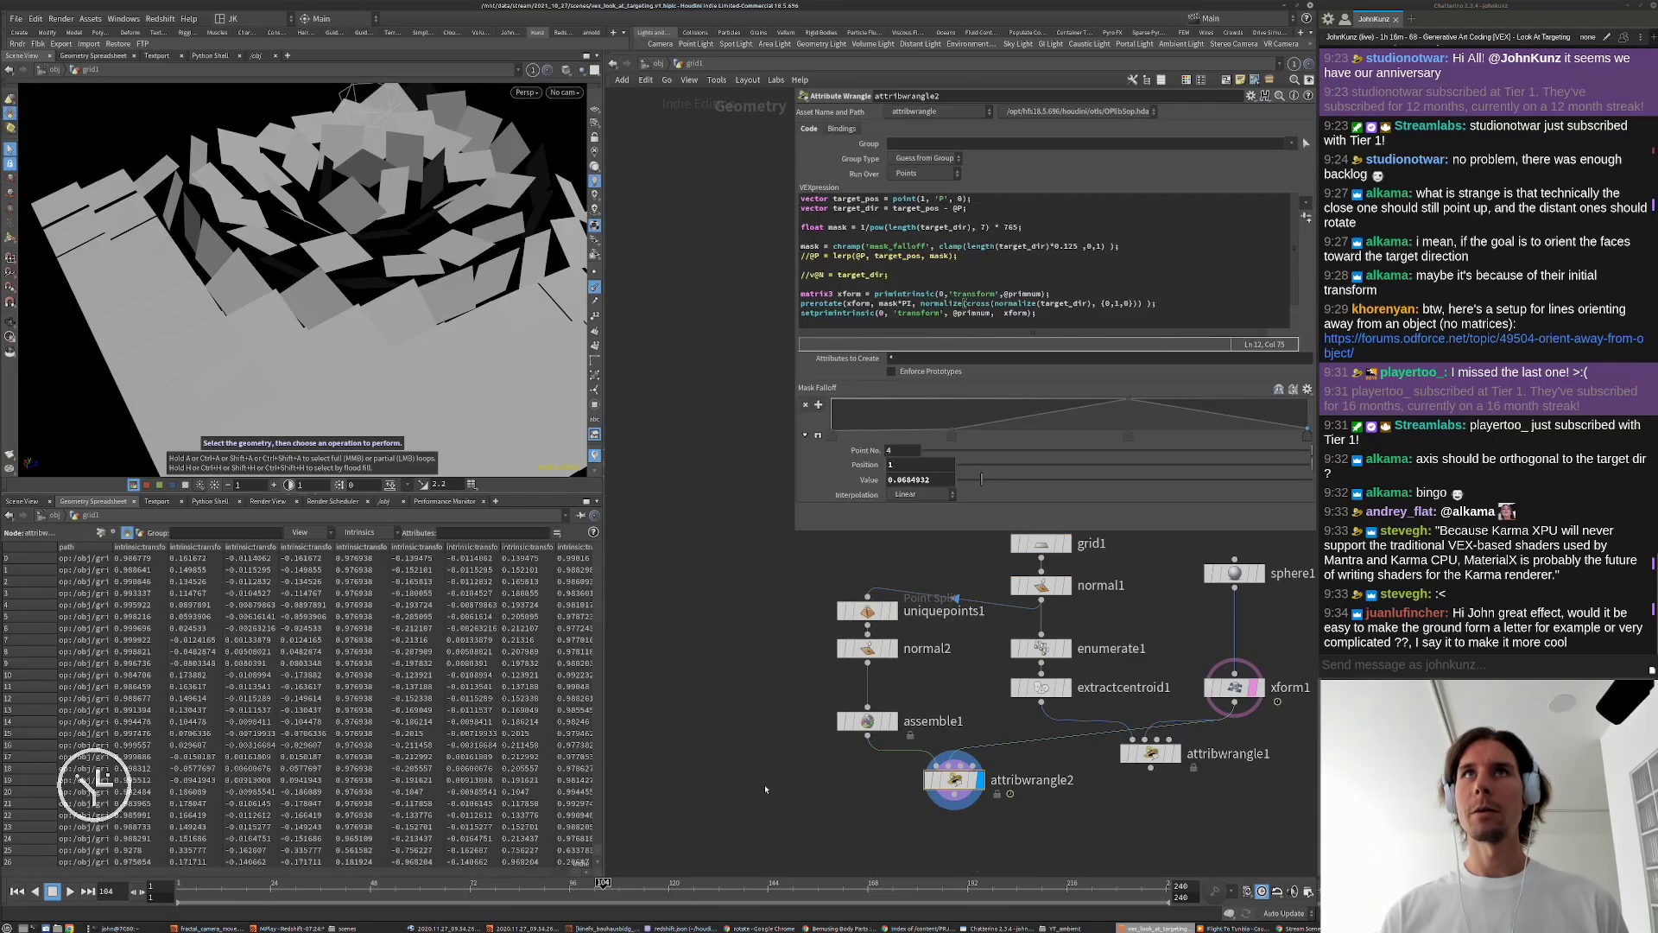
left_click(1128, 436)
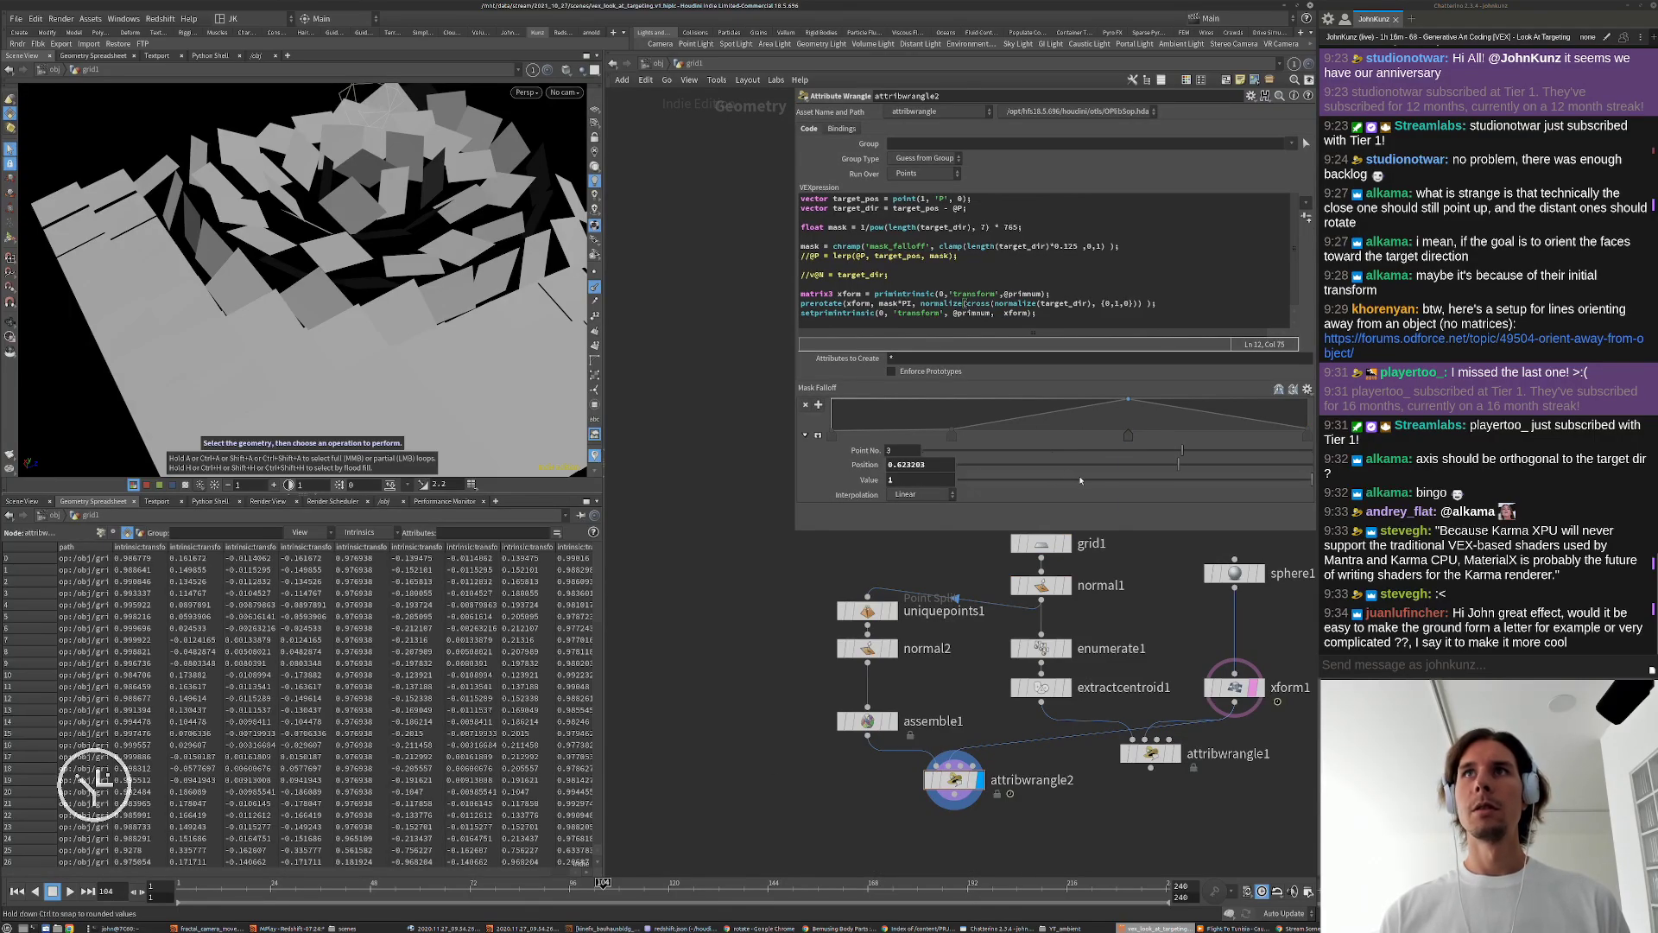
left_click_drag(1079, 480, 1052, 480)
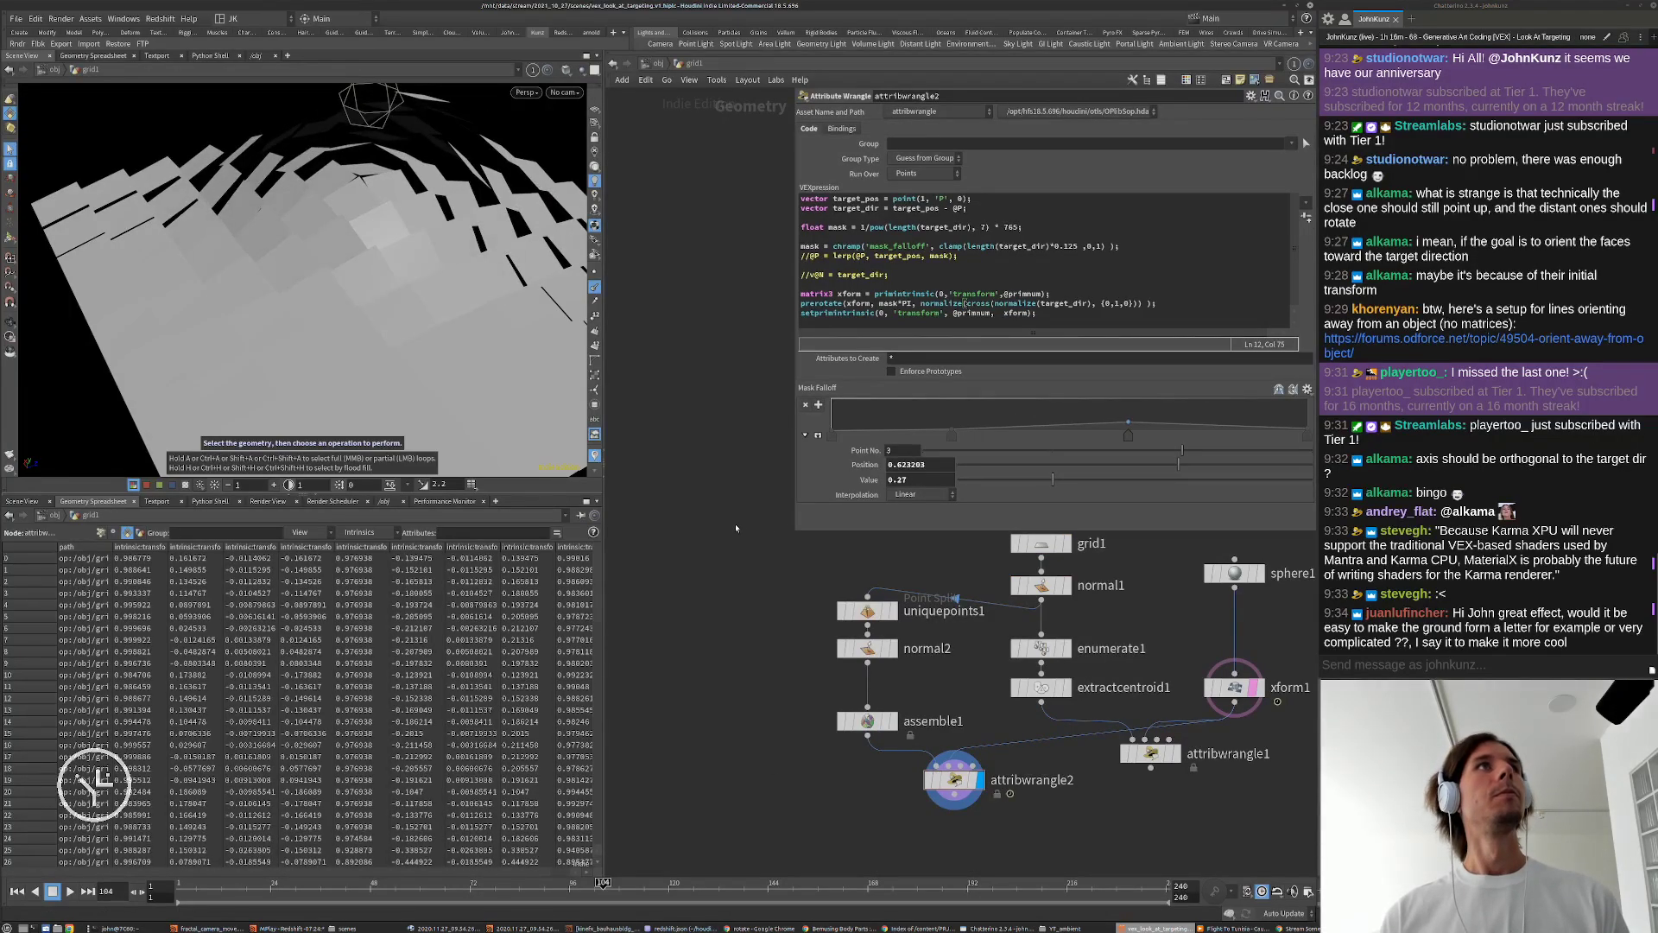
Step: Change the target distance multiplier in attribwrangle2's mask line to 0.15 and check the tilting tiles during playback
key("Up")
left_click_drag(565, 323, 388, 289, "alt")
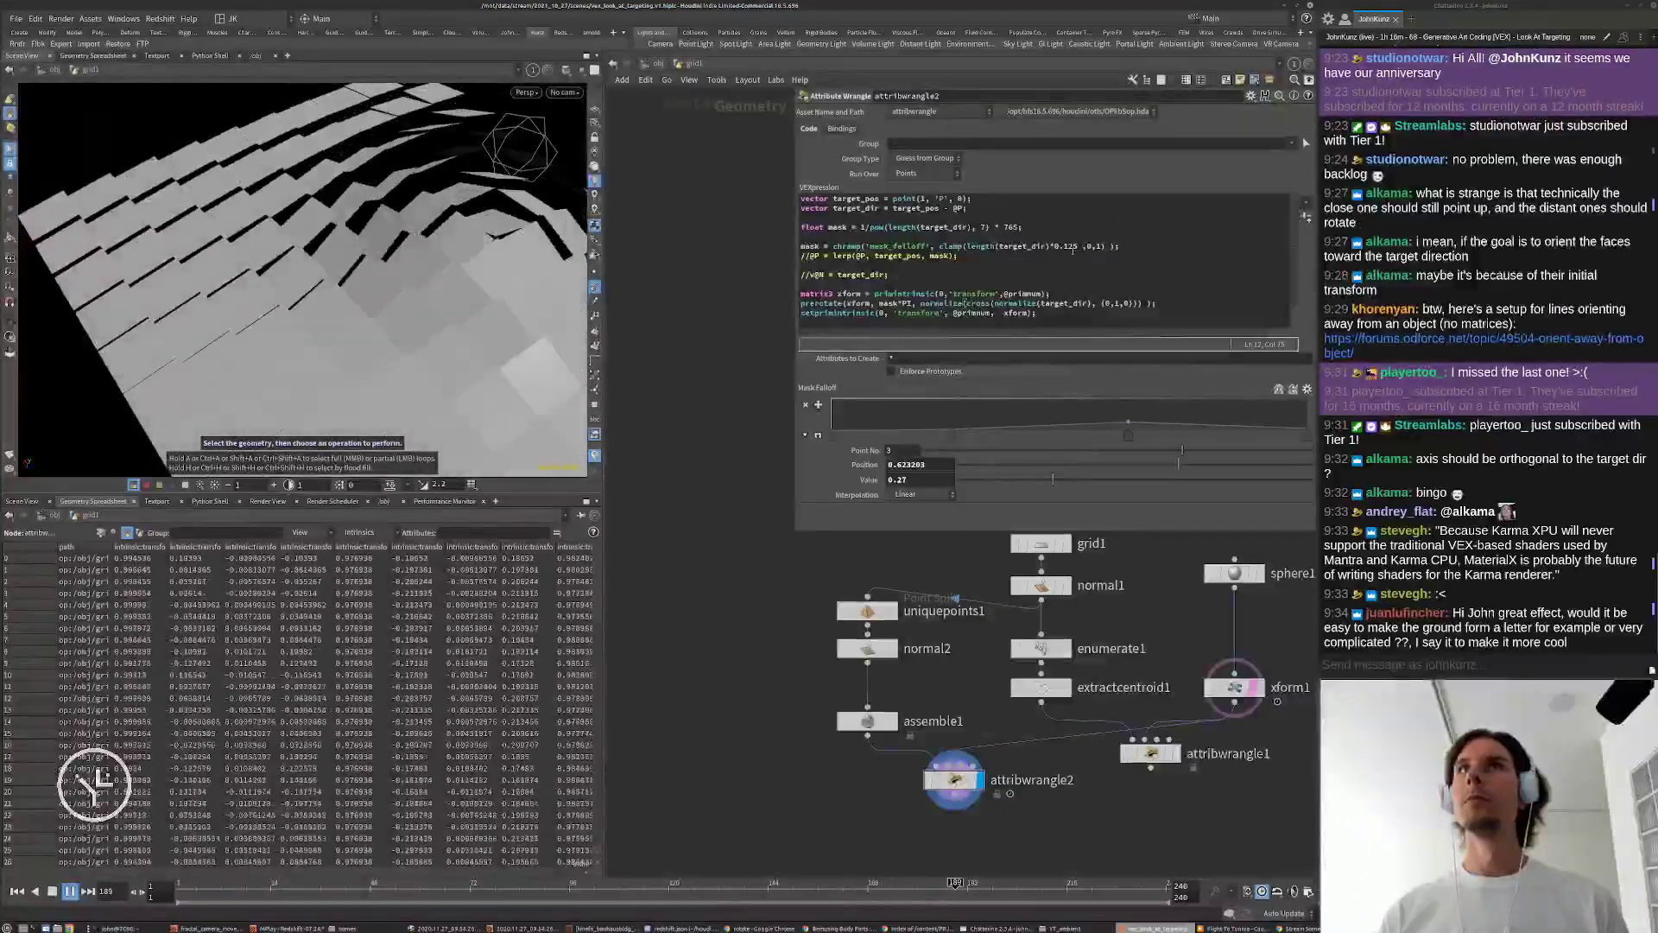
left_click(1071, 248)
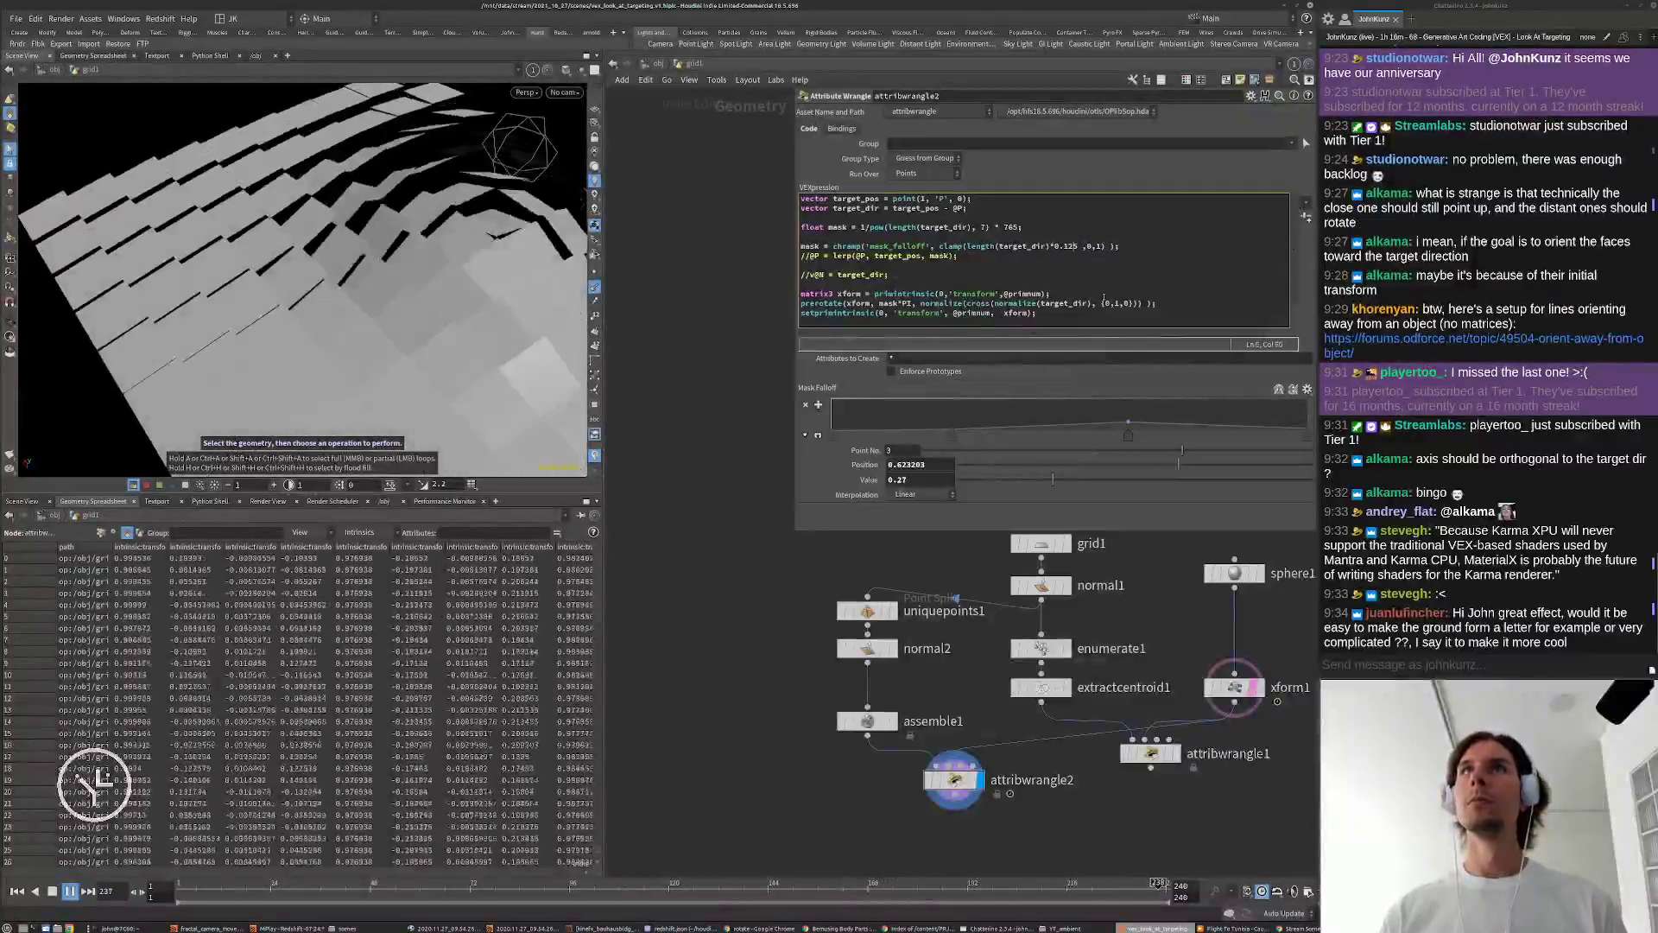
key("BackSpace")
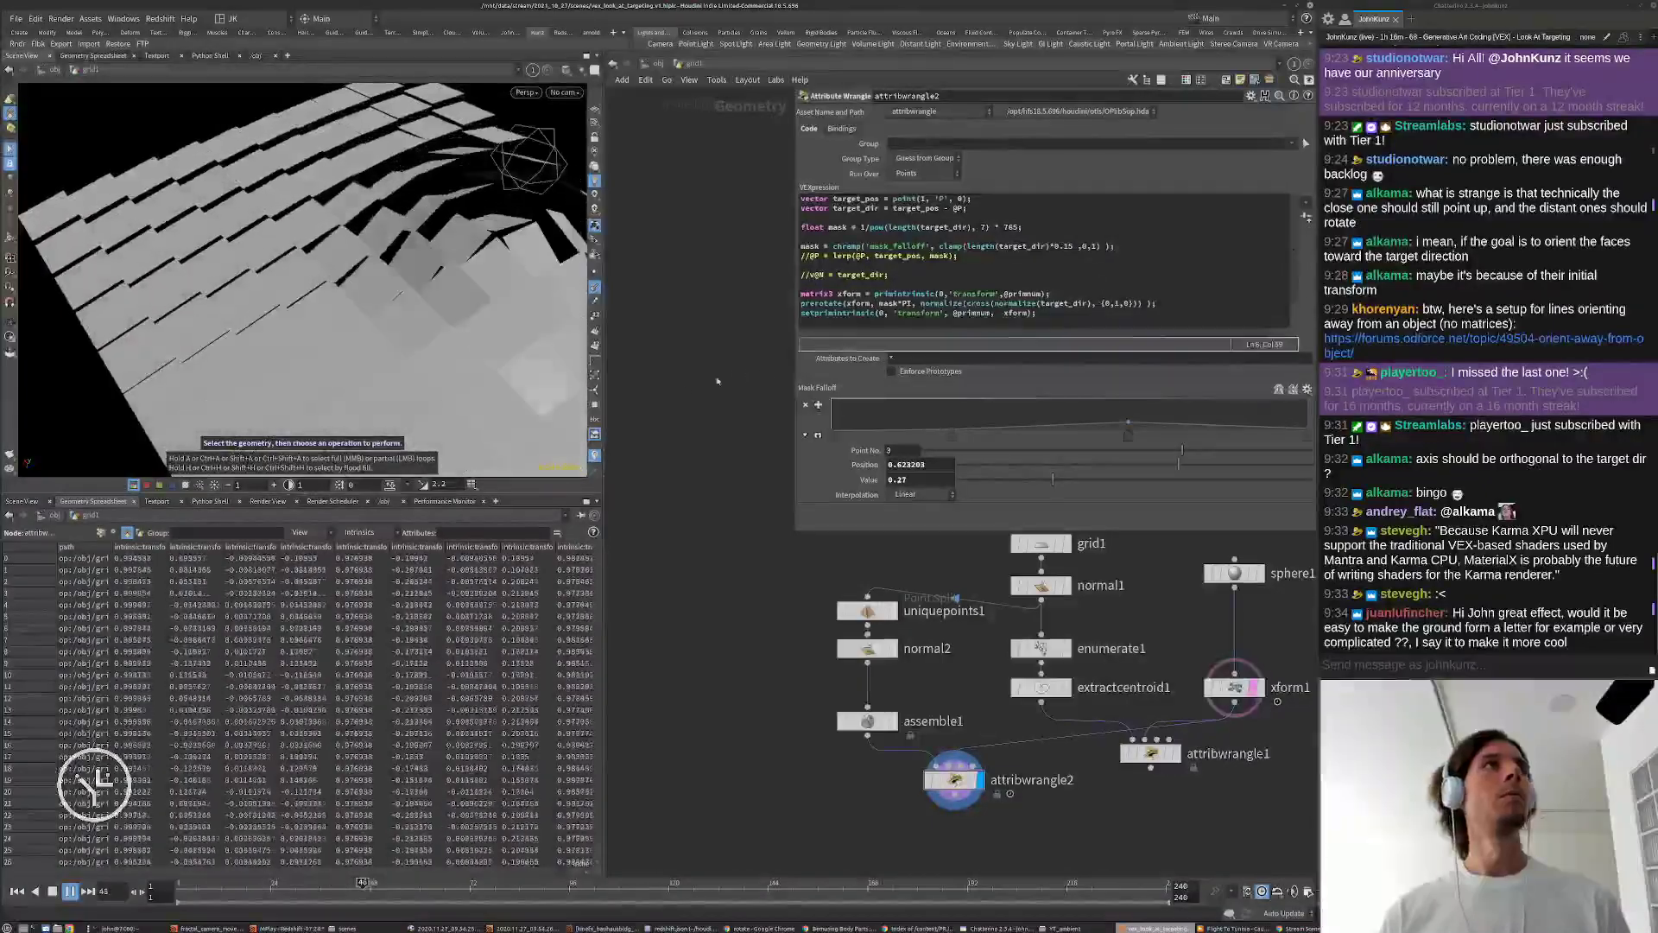
mouse_move(544, 354)
left_mouse_down("alt")
mouse_move(449, 259)
mouse_move(432, 268)
mouse_move(478, 336)
mouse_move(467, 406)
mouse_move(509, 449)
mouse_move(522, 362)
left_mouse_up("alt")
key("Up")
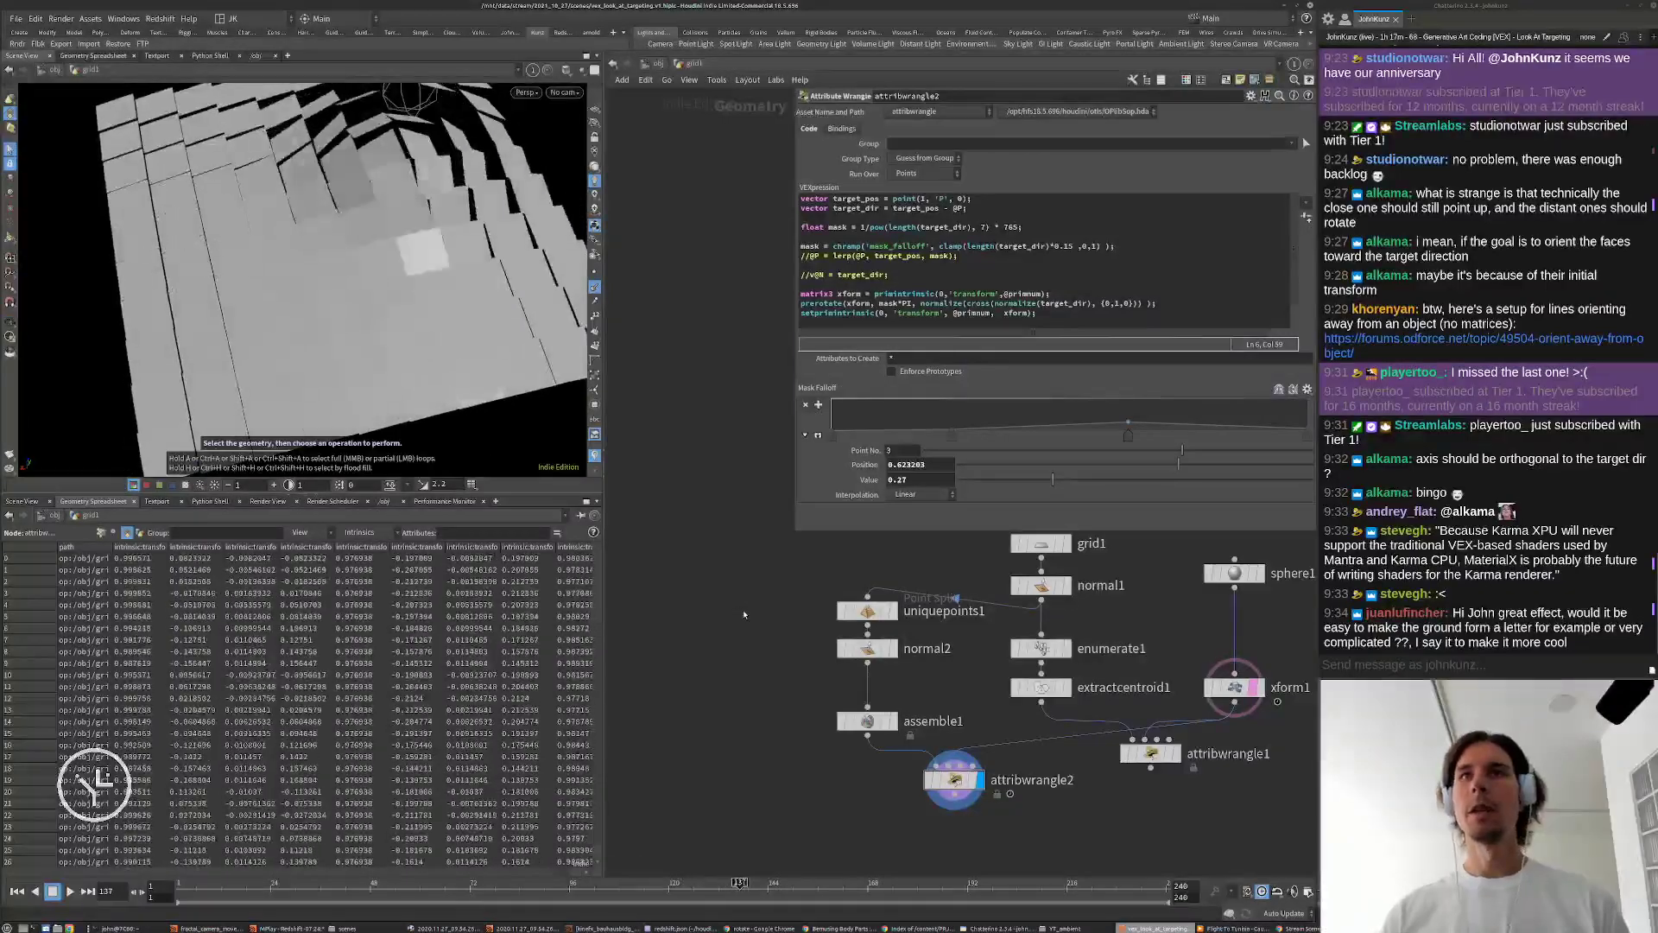
Step: Return to the first frame, duplicate grid1 as a separate node in the empty network area, and display the copy
key("r")
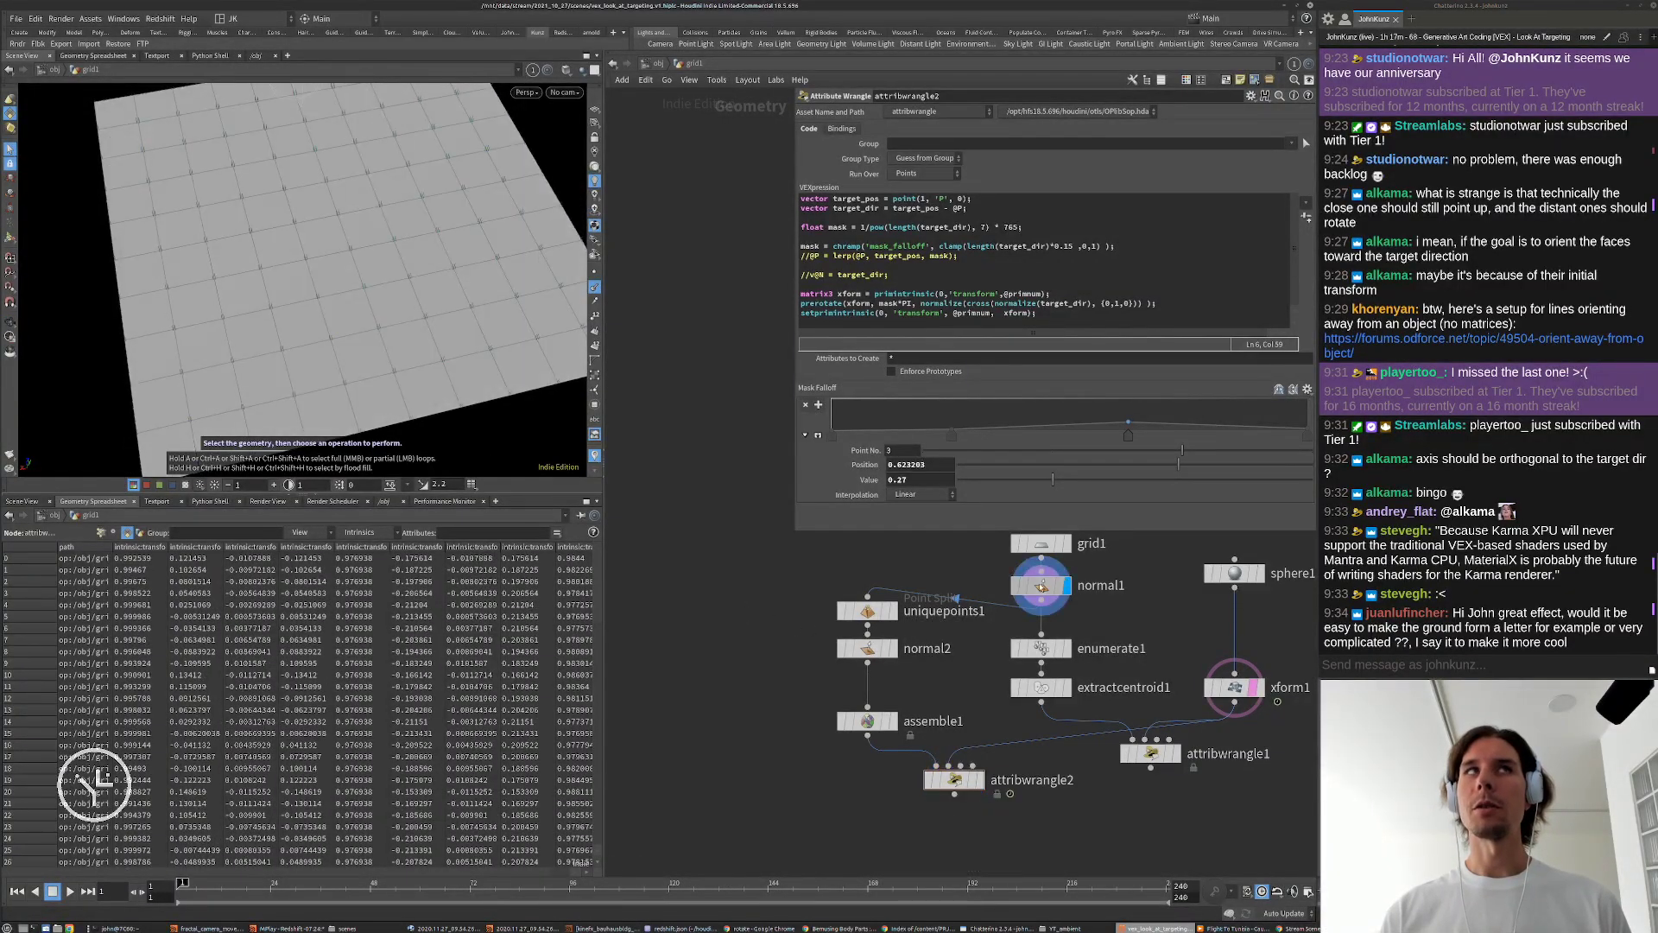
left_click(1042, 587)
middle_click_drag(1034, 550, 1034, 652)
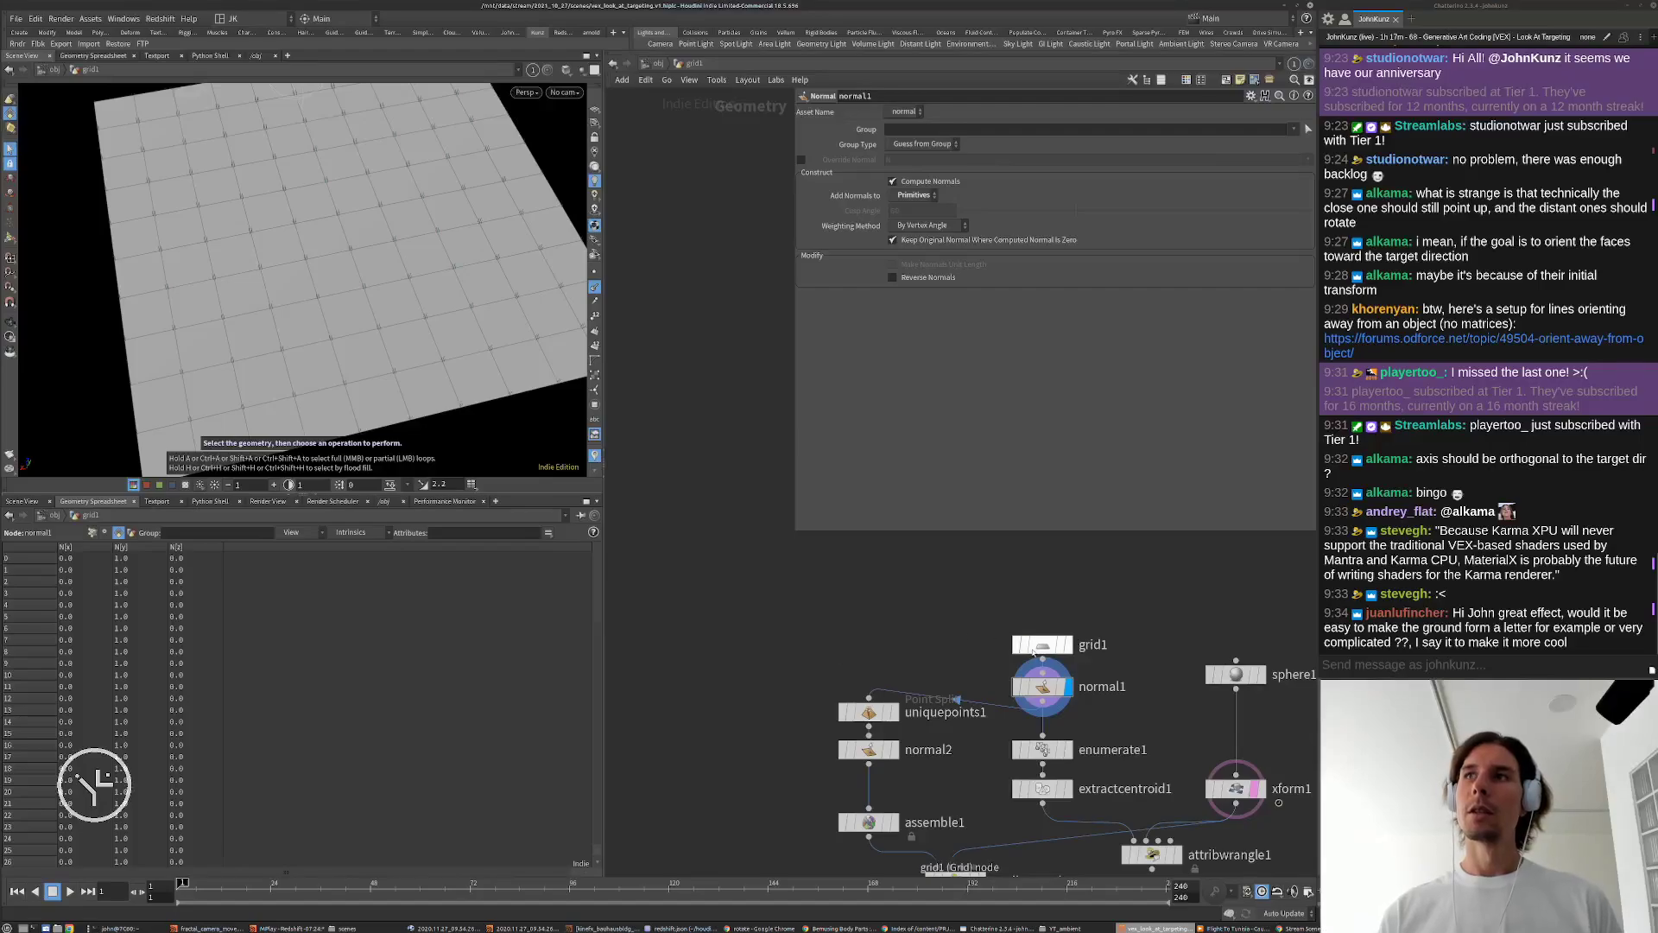
left_click_drag(1033, 649, 718, 618, "alt")
left_click(831, 613)
Step: Set the duplicated grid to 2 rows and 2 columns
left_click(929, 216)
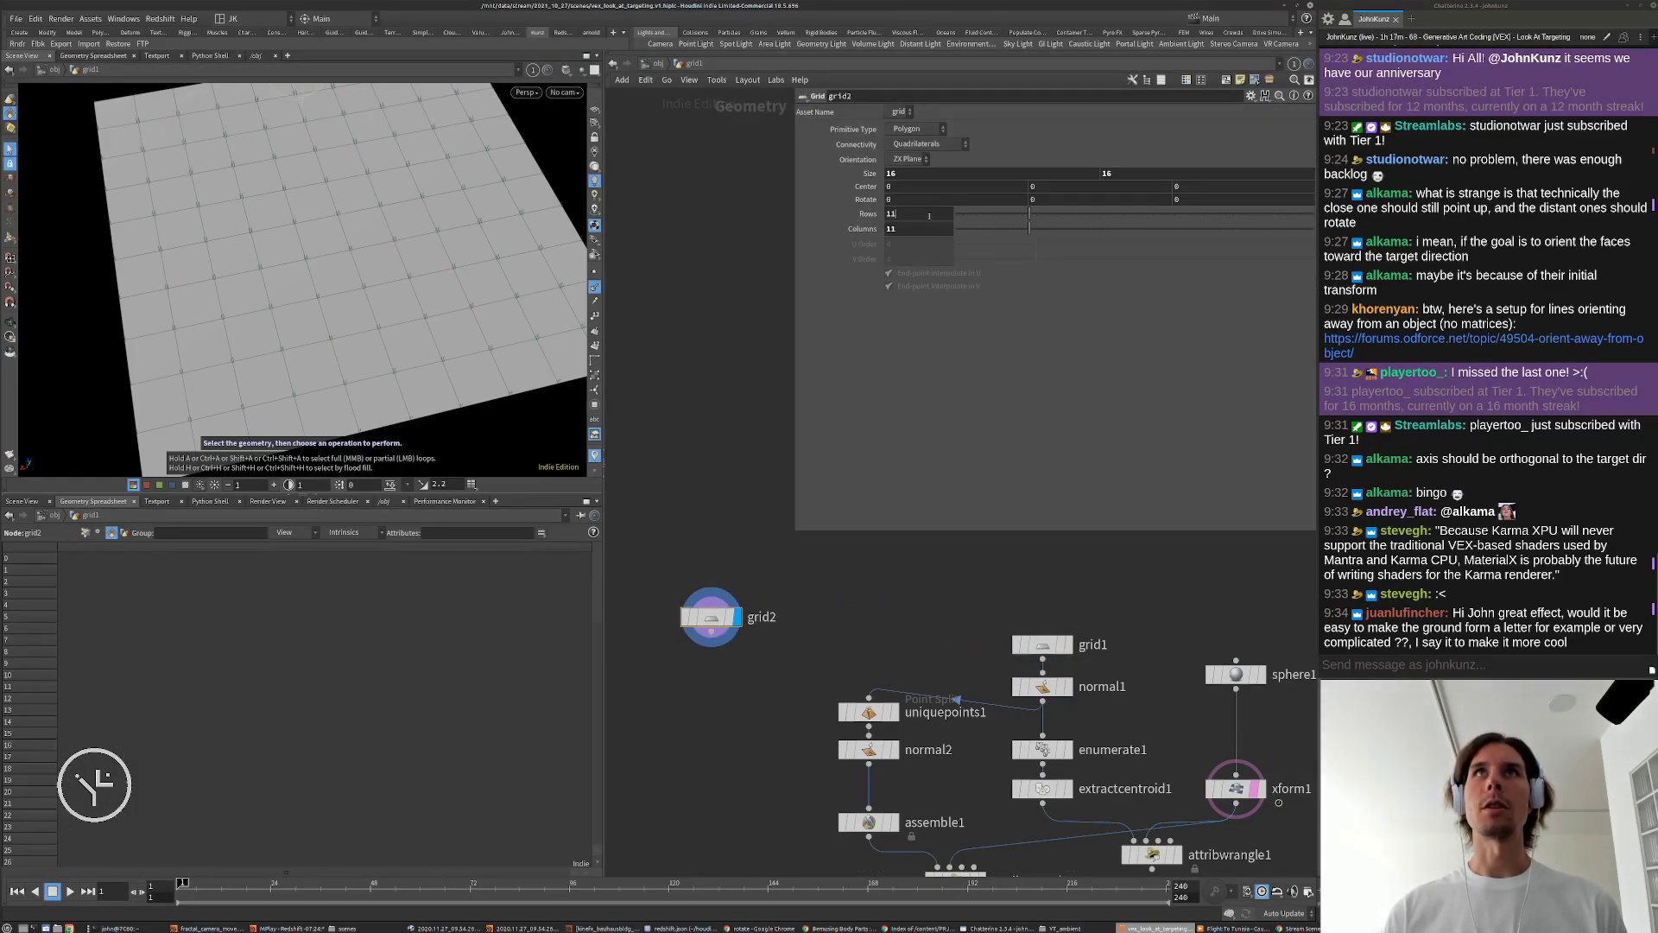
key("BackSpace")
key("BackSpace")
type("2")
key("Tab")
type("2")
key("Return")
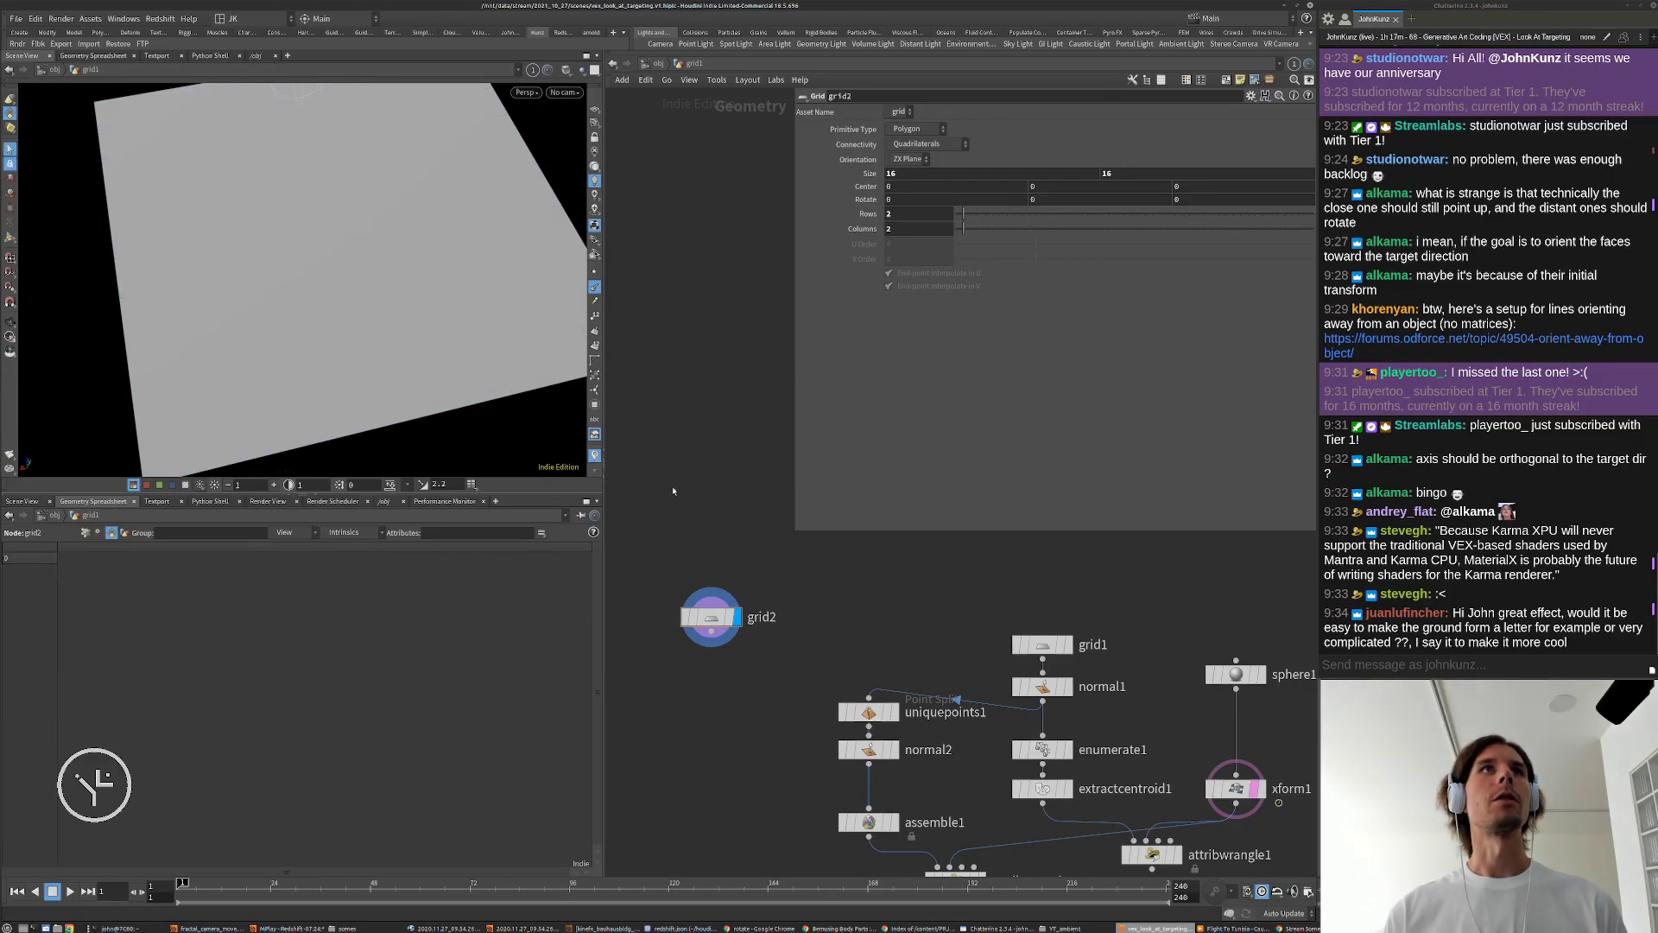
Step: Add a Font node, display it, and place it beside grid2
key("Tab")
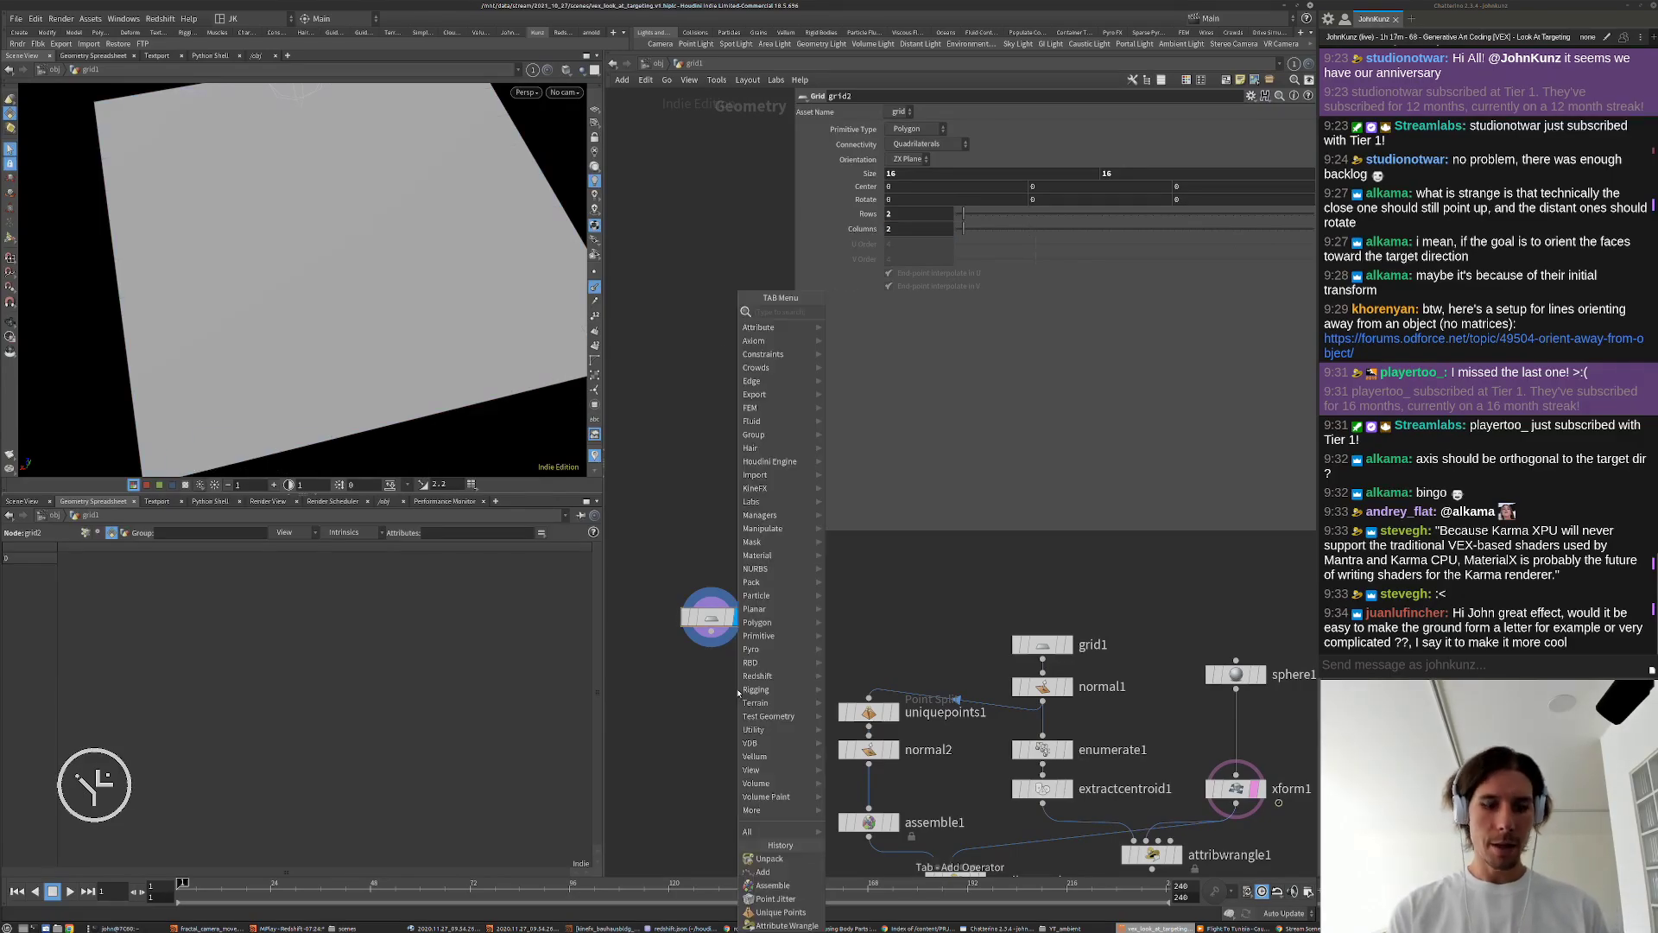
type("font")
key("Return")
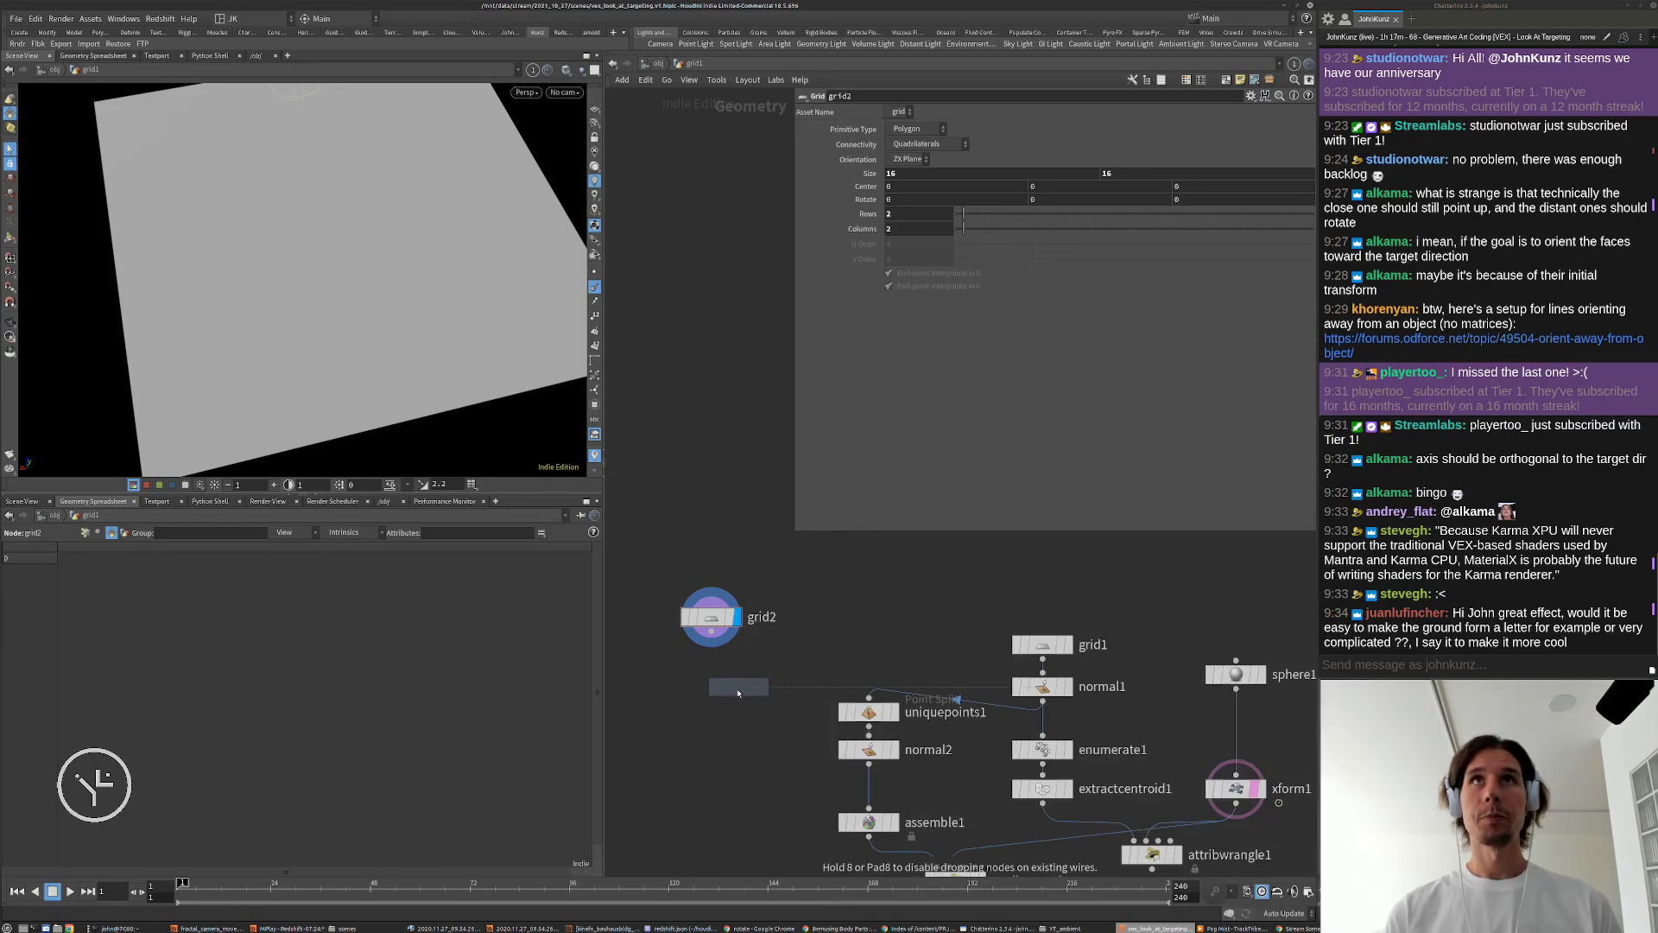
left_click(738, 688)
left_click(765, 687)
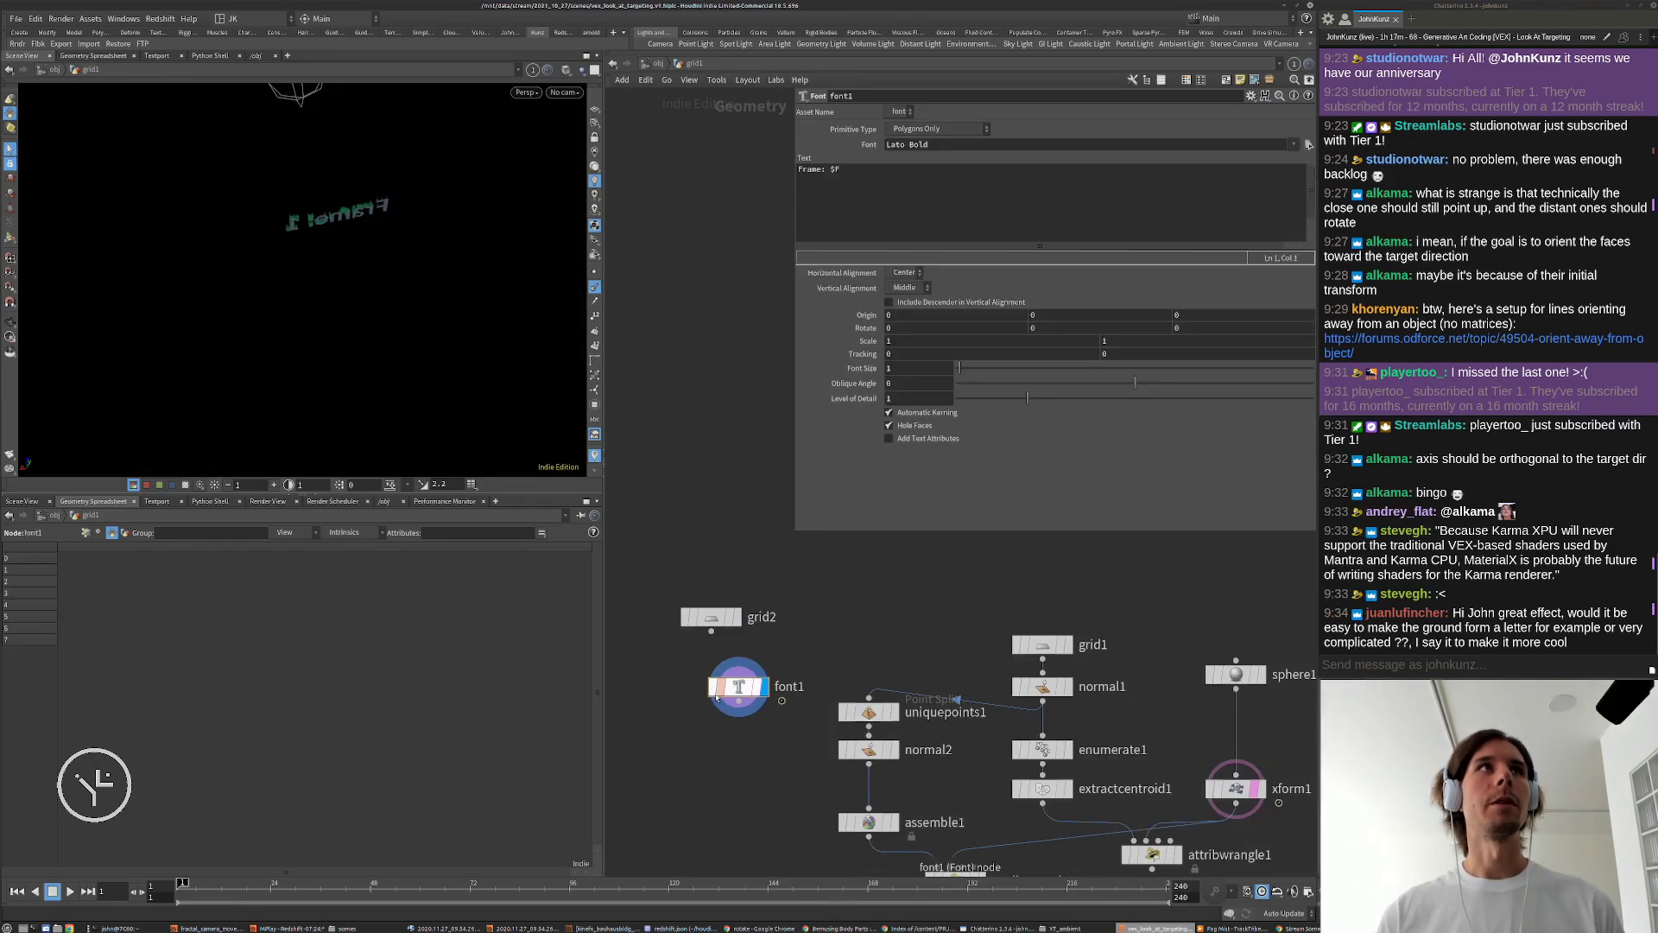
left_click_drag(735, 688, 792, 629)
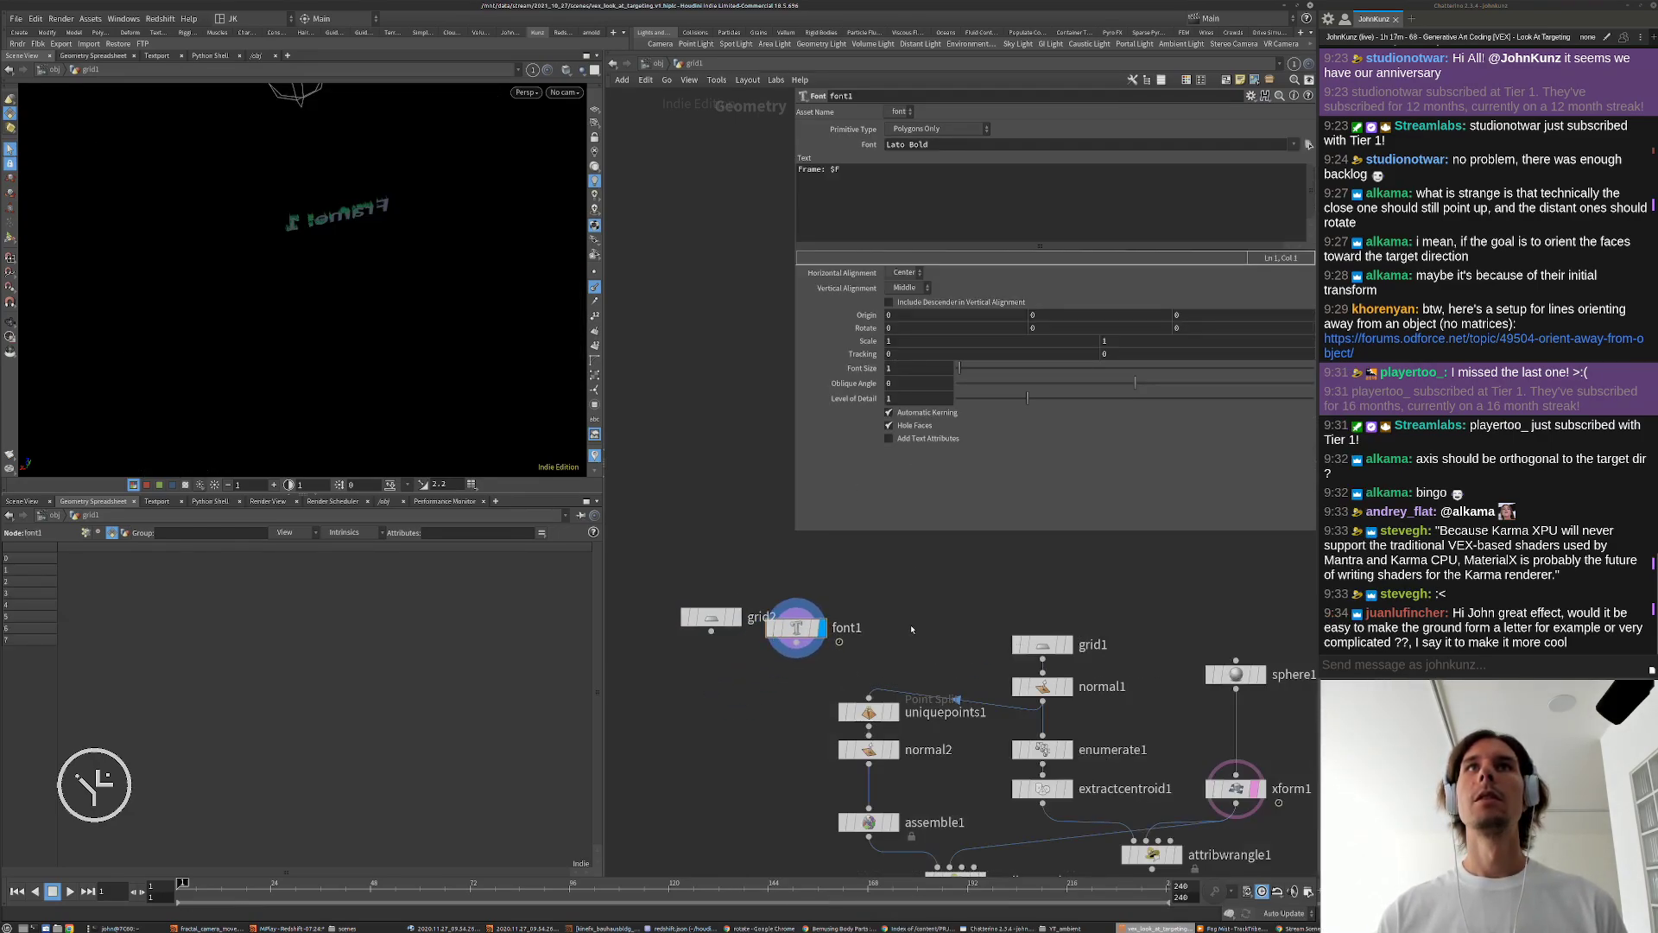
scroll(897, 646, "up", 2)
Step: Rotate the font1 text -90 degrees about X so that it lies flat
left_click(968, 325)
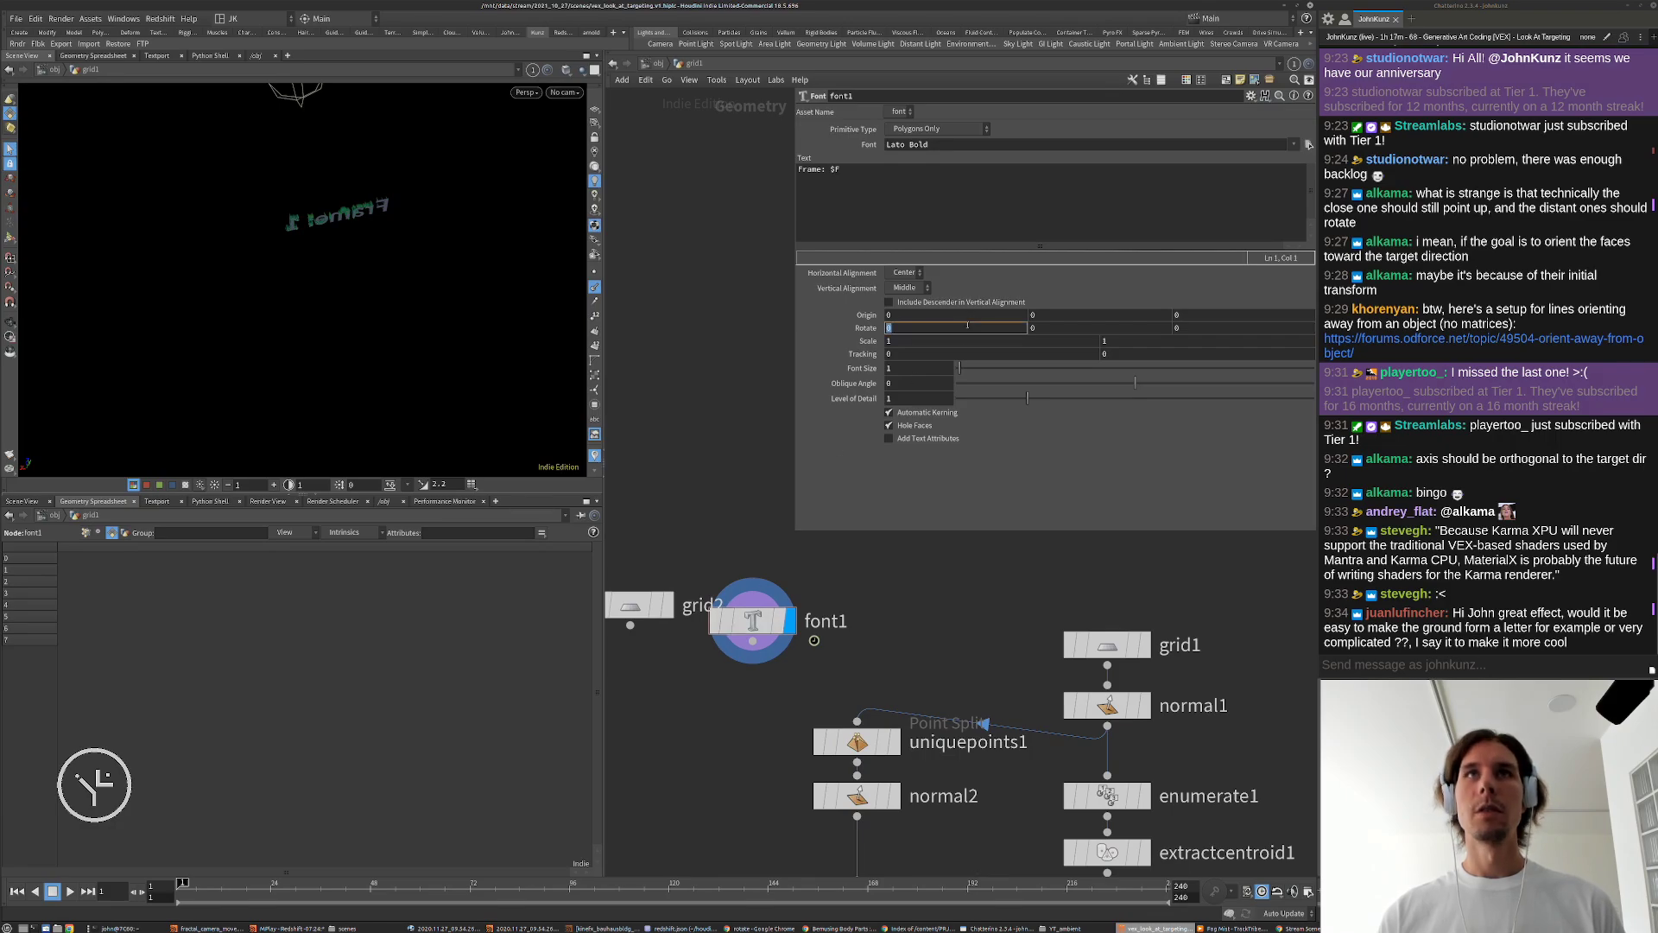
type("90")
left_click(858, 720)
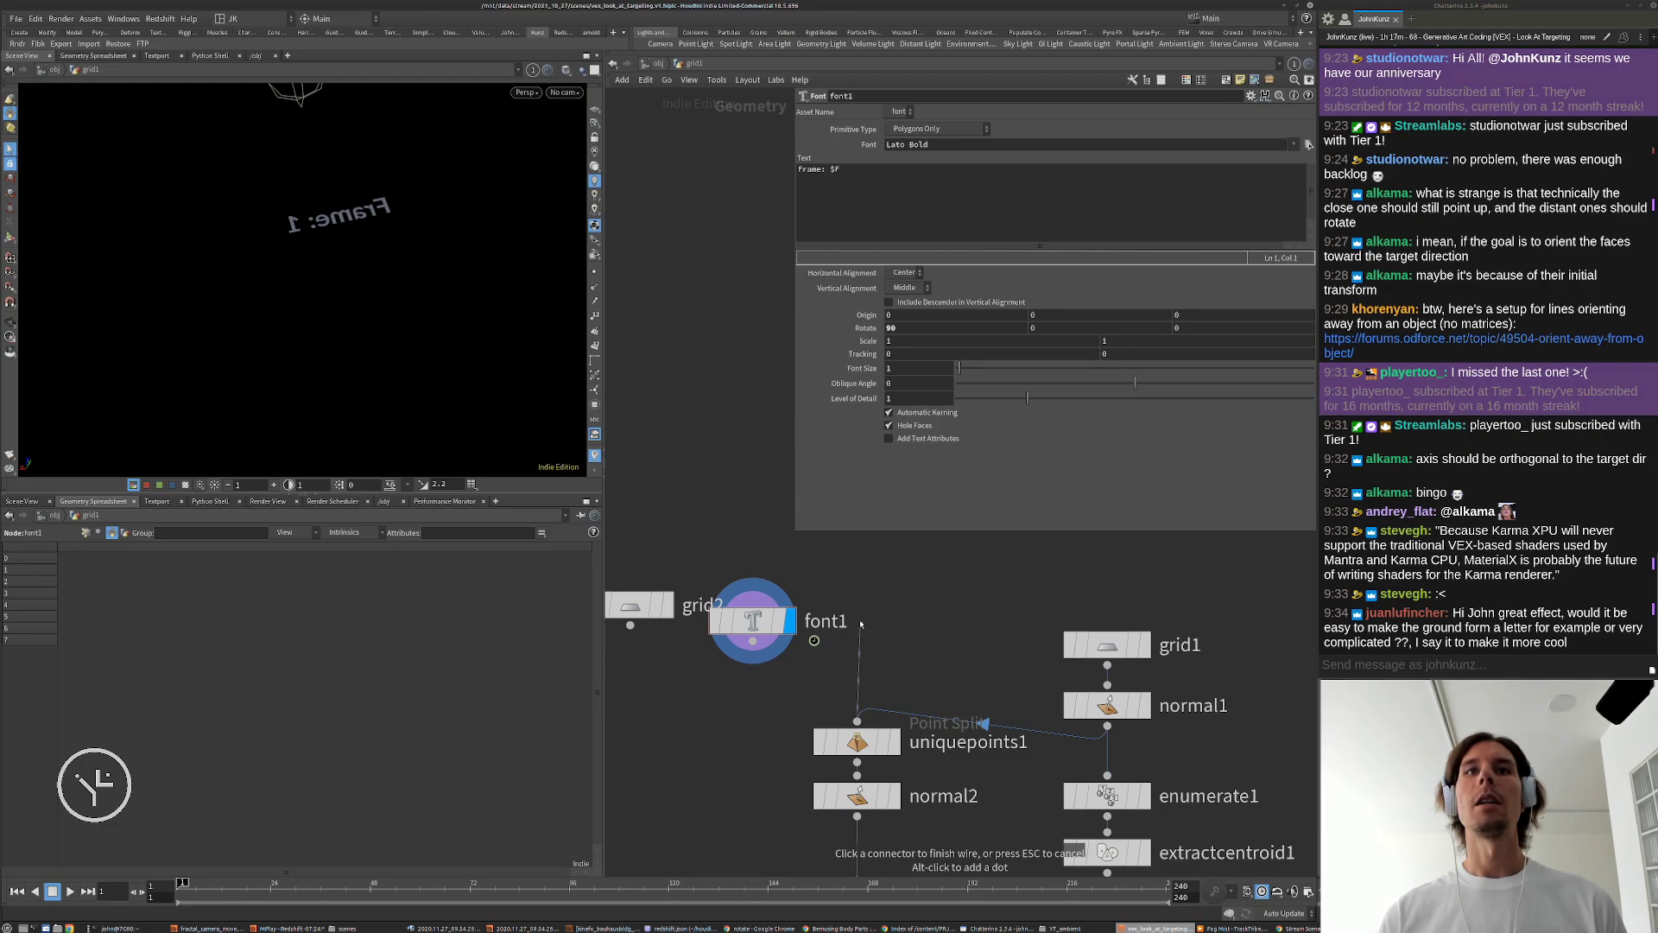
left_click(901, 324)
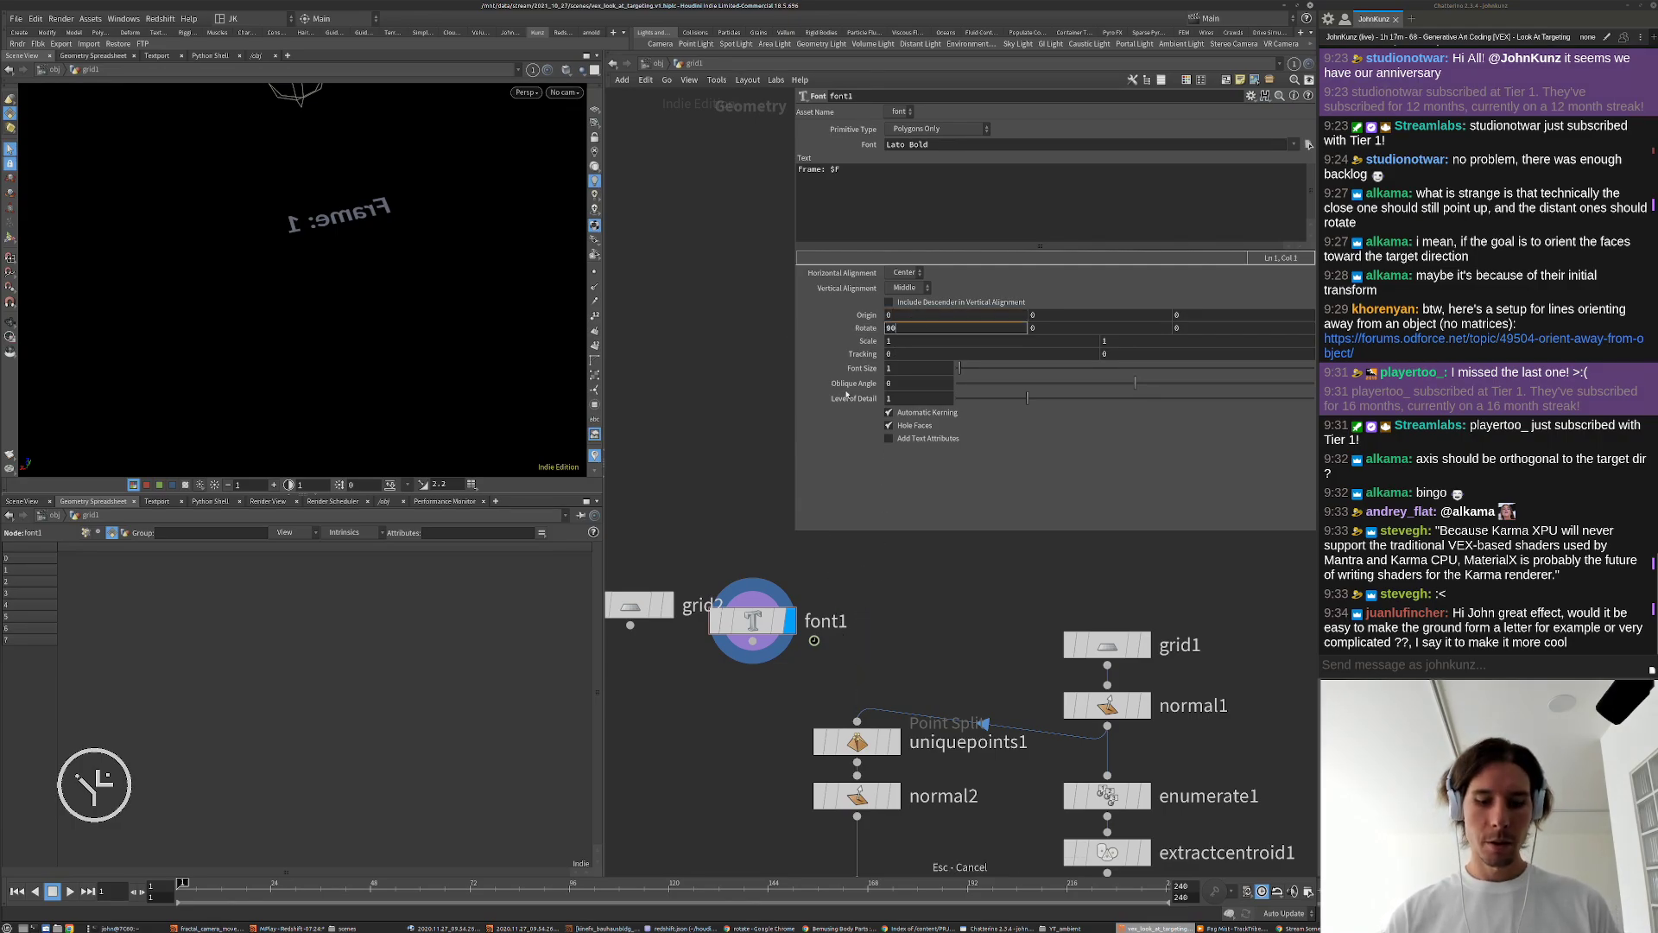
type("-90")
key("Return")
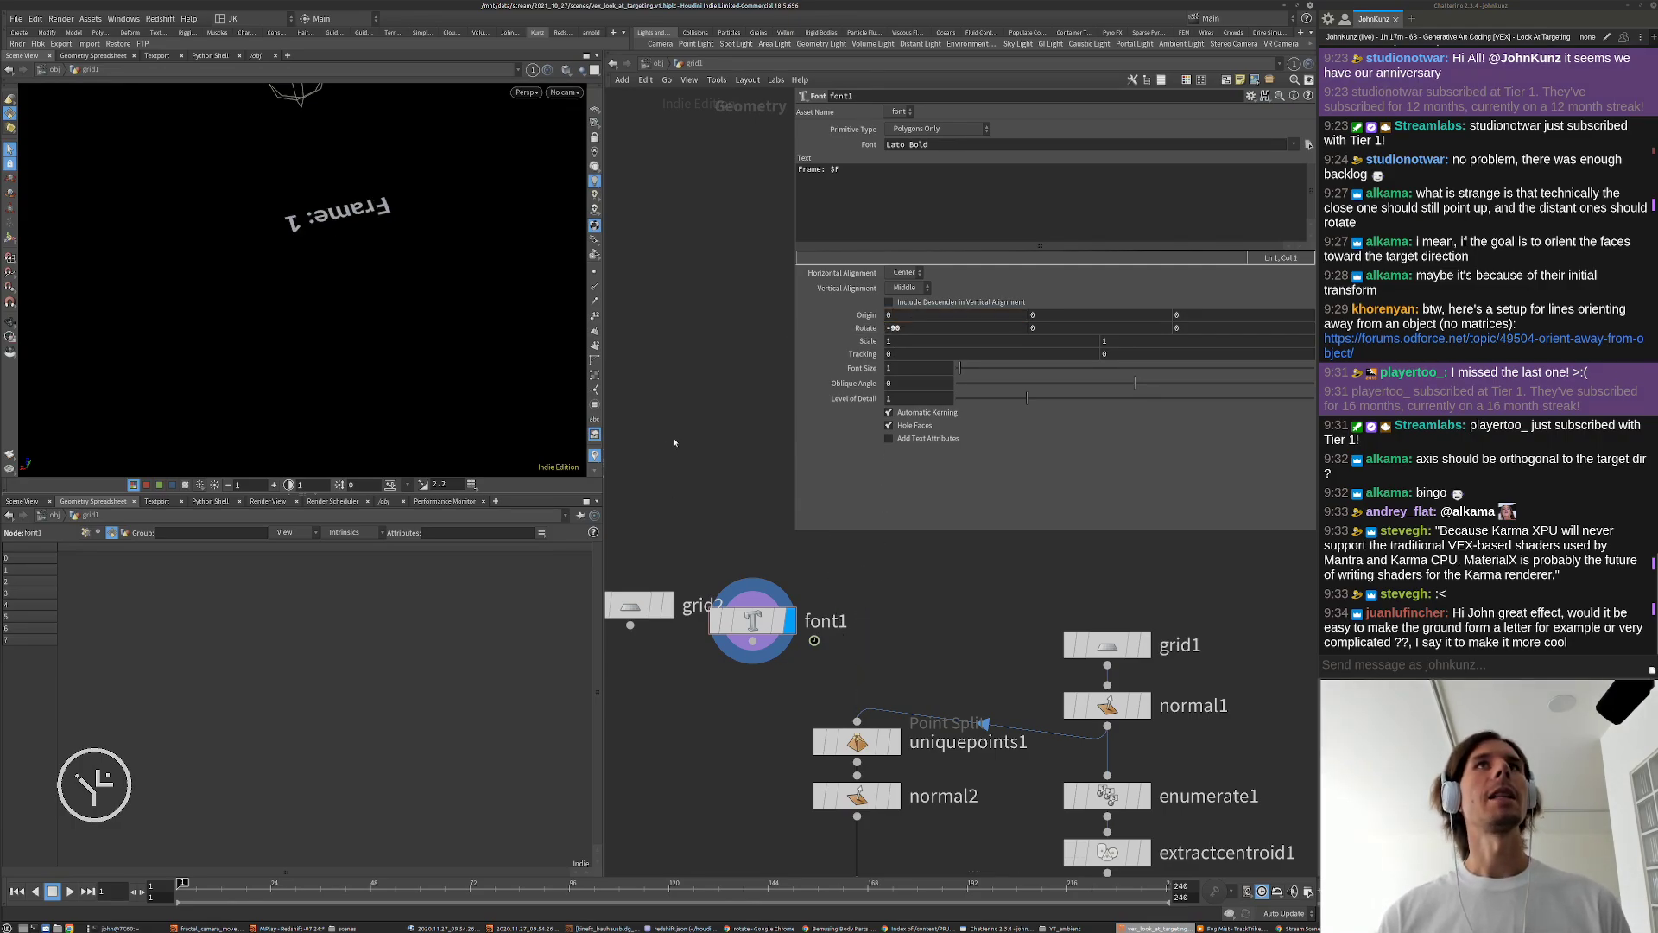
Step: Replace the font1 text with "A" and set its font size to 3
left_click(881, 222)
key("ctrl+a")
type("A")
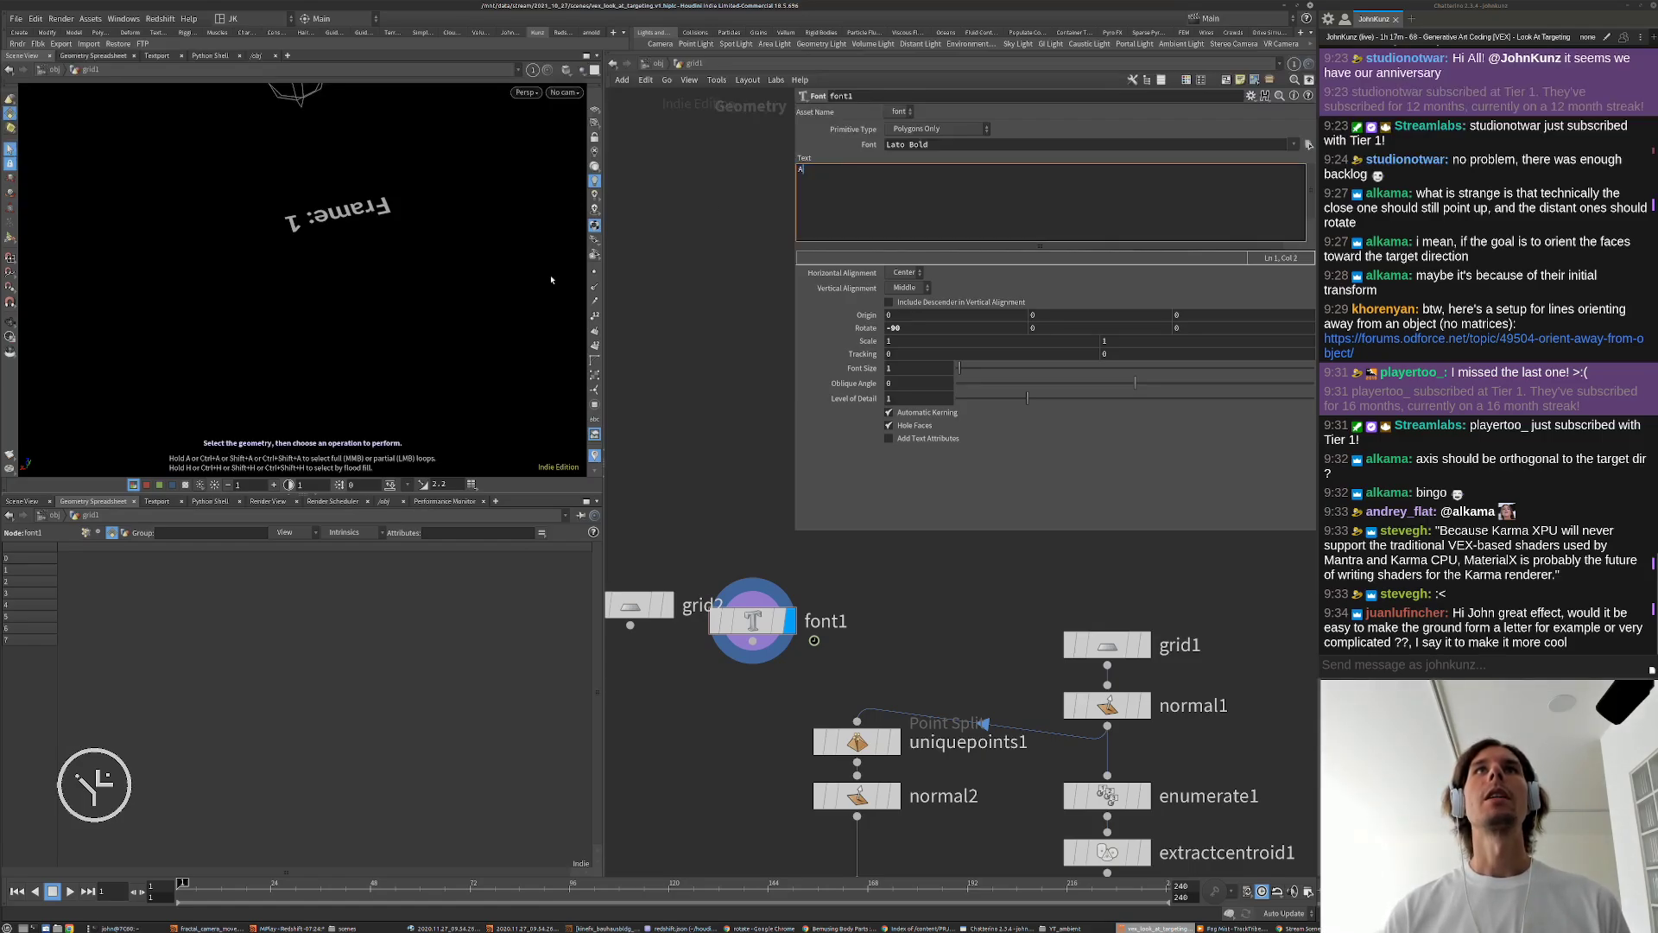
left_click(854, 418)
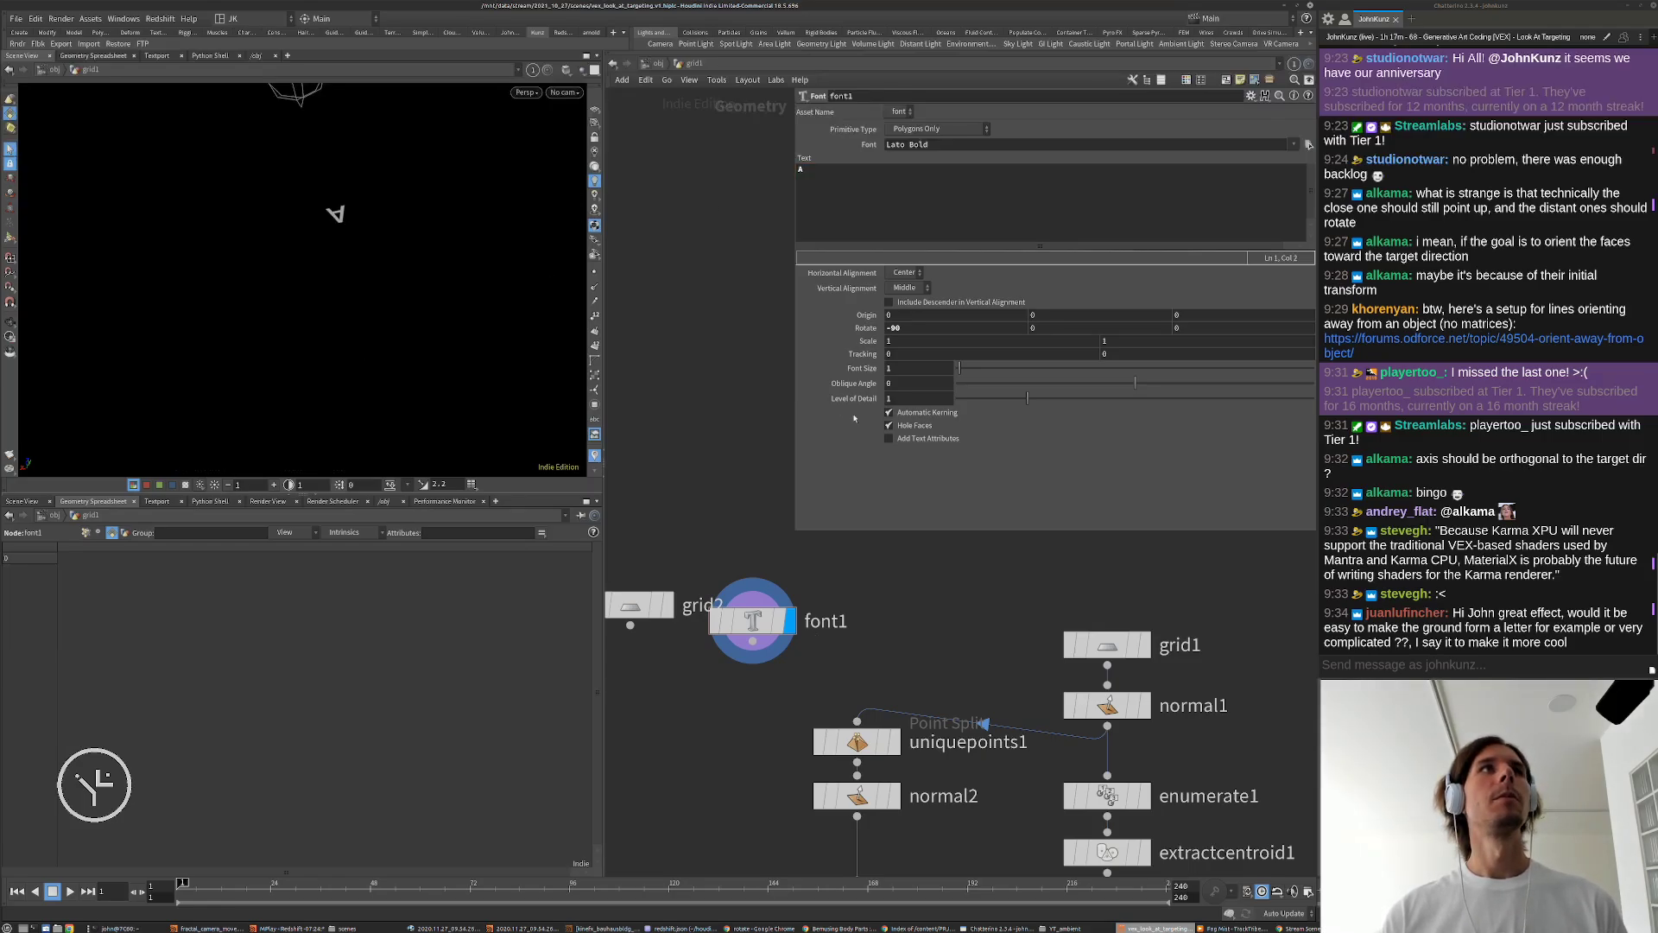
double_click(910, 369)
type("3")
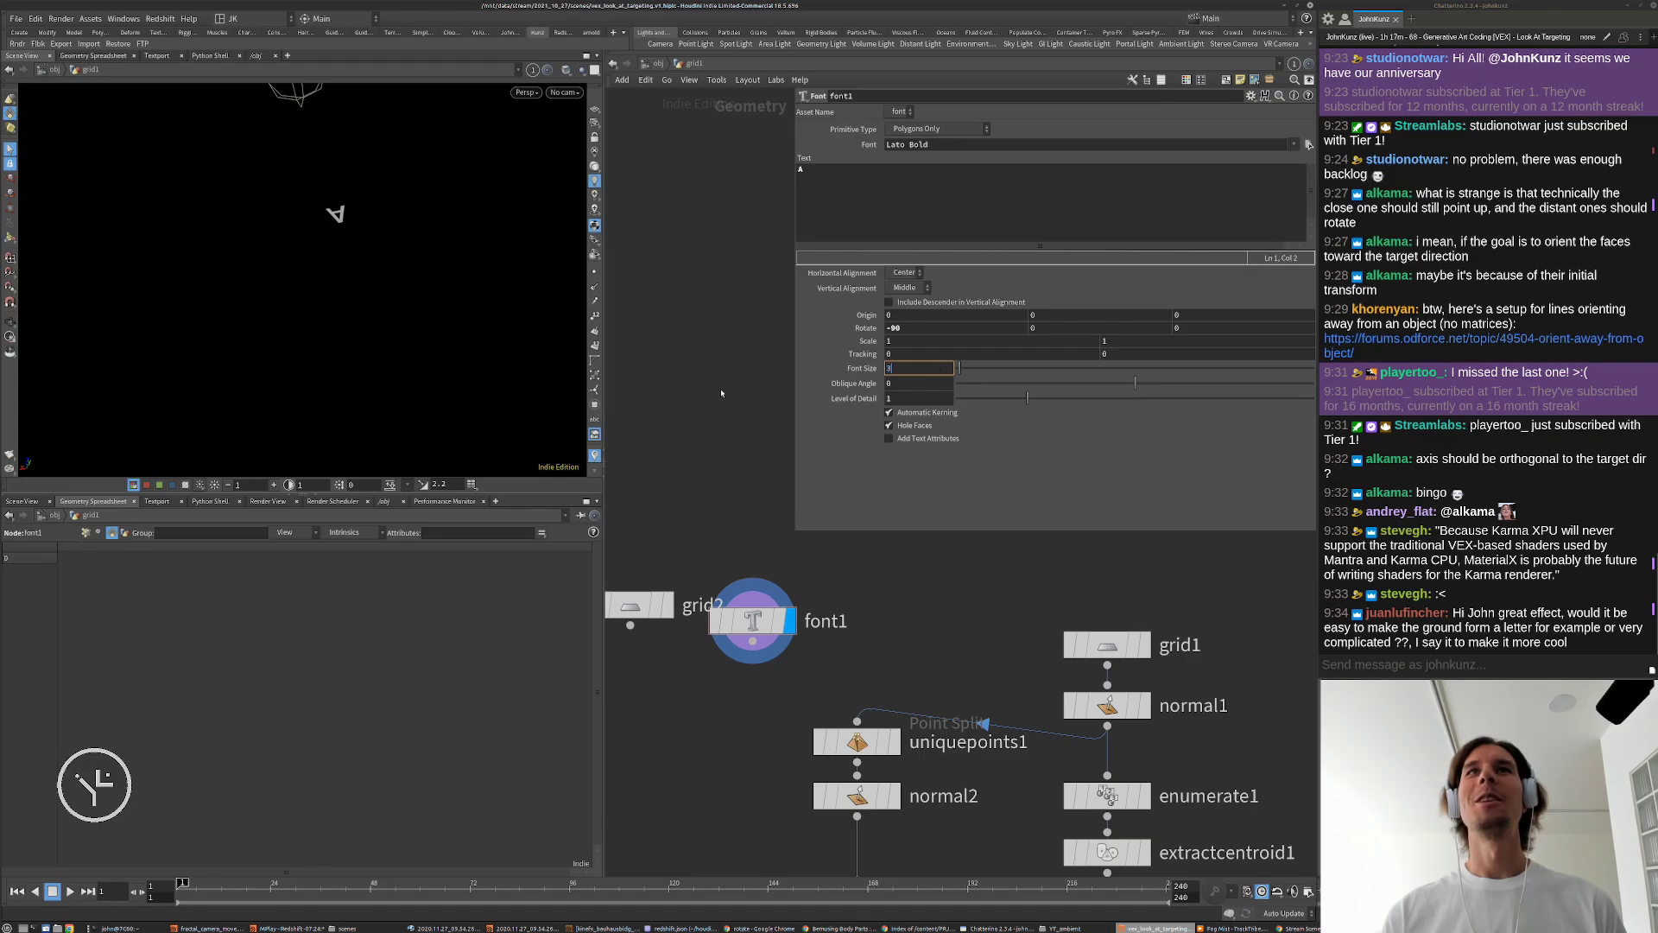
key("Return")
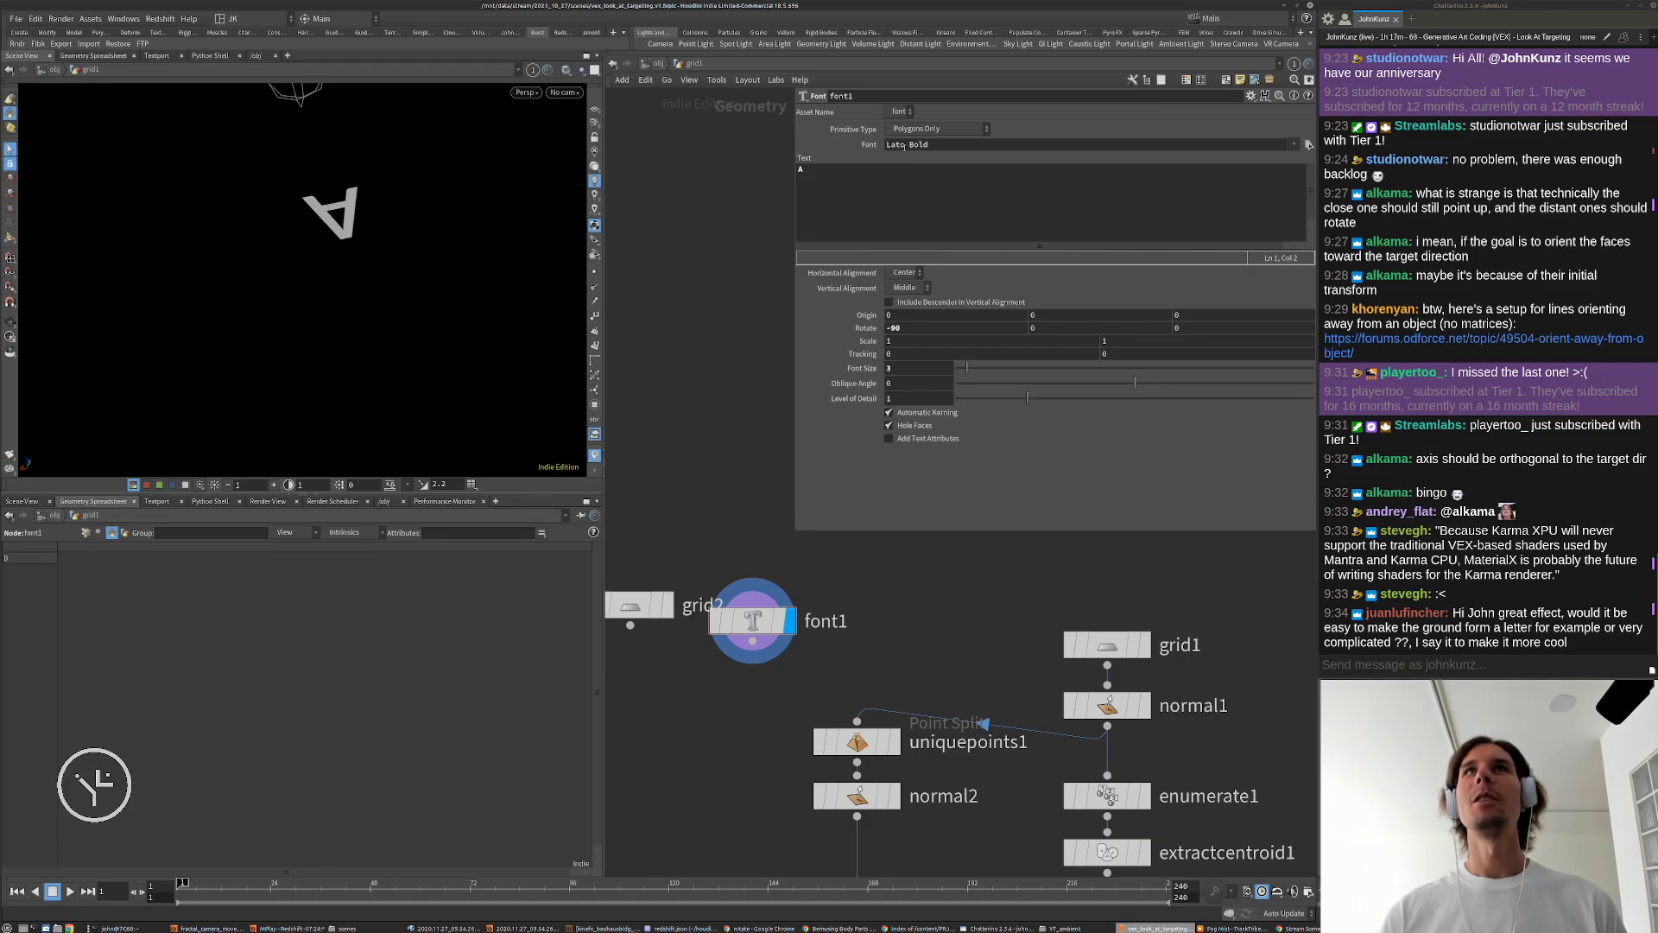
Step: Set the font1 typeface to Helvetica Bold and move the node clear of grid2 on its other side
double_click(898, 145)
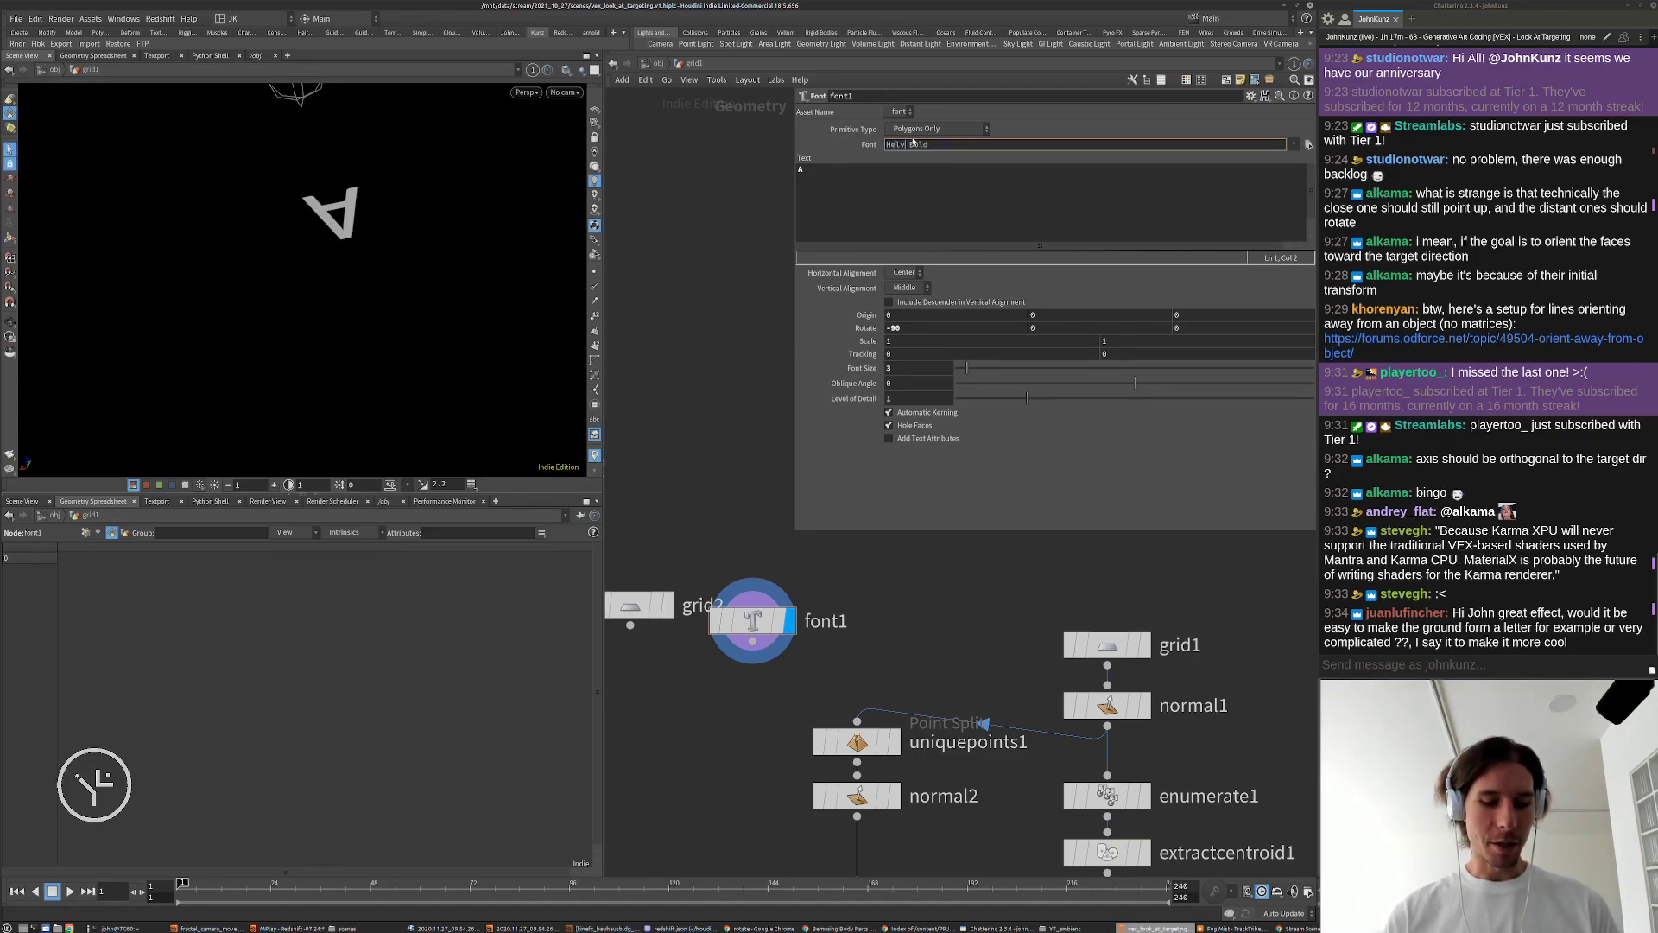
type("Helvetica")
key("Return")
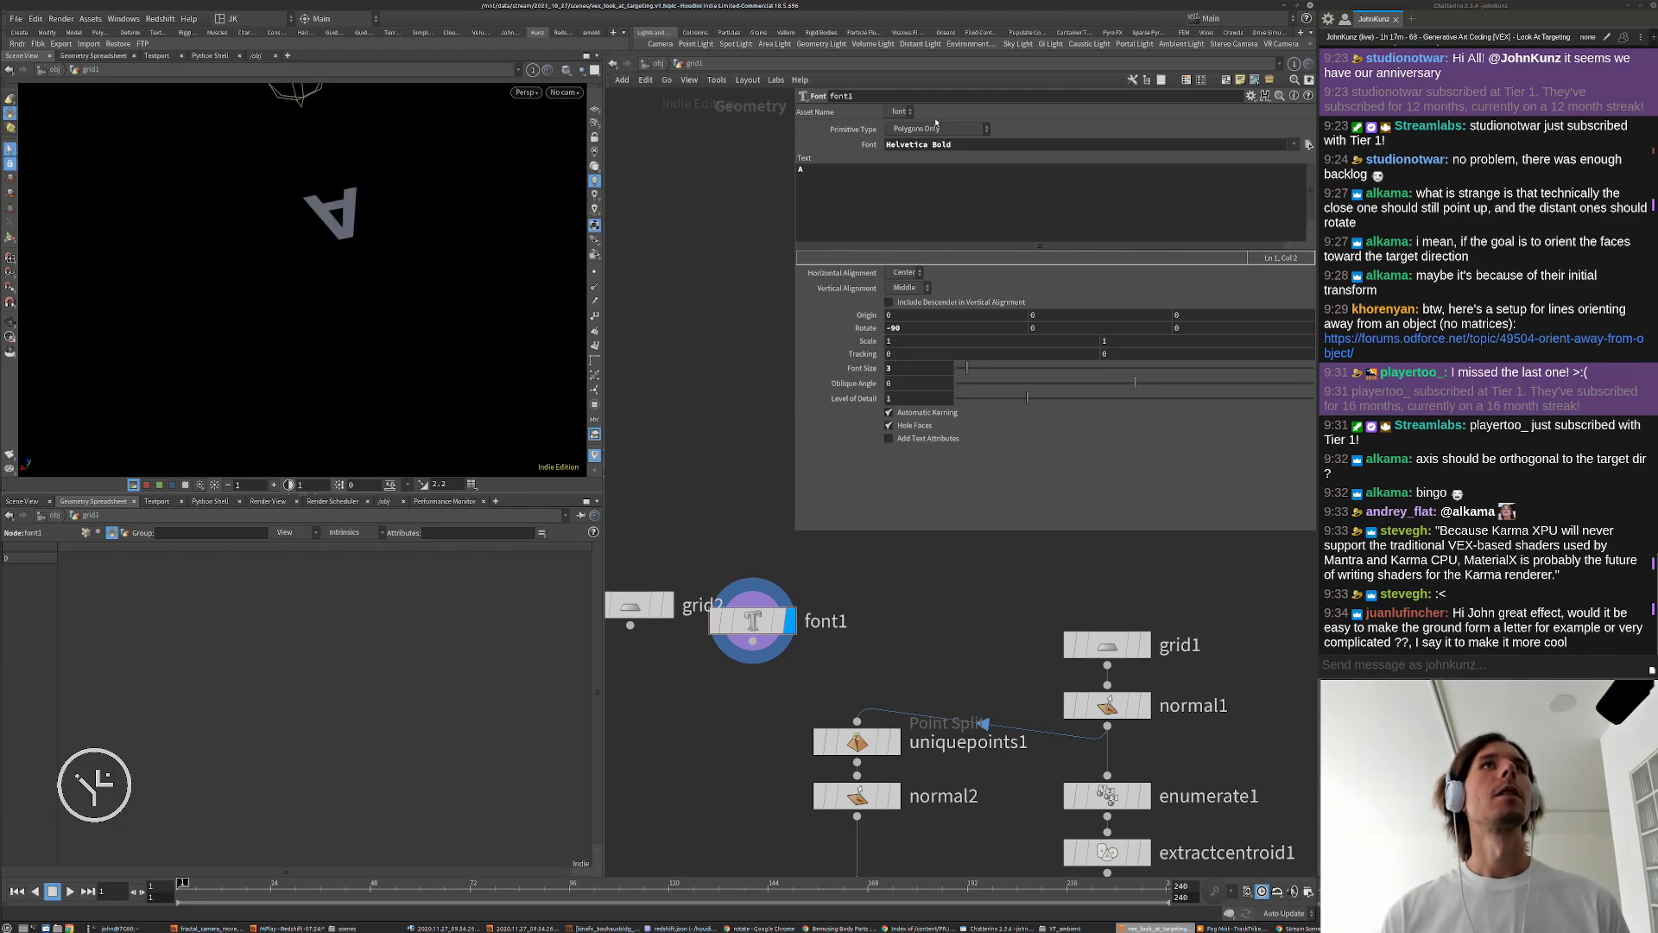
middle_click_drag(692, 773, 974, 743)
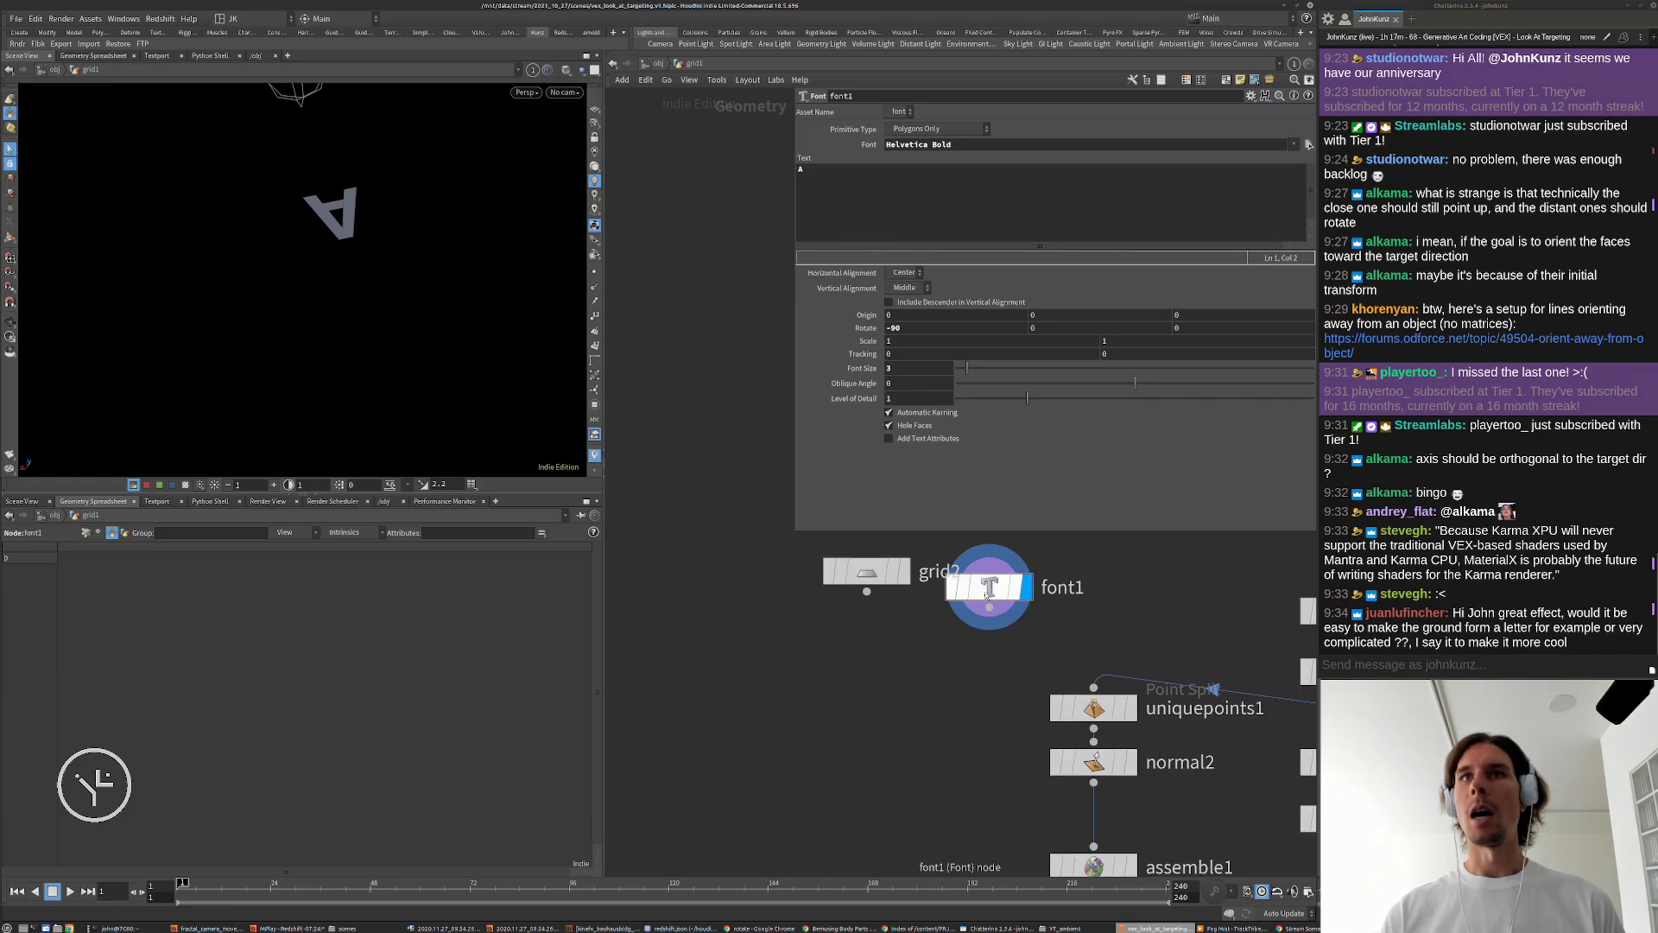
left_click_drag(977, 593, 649, 585)
Step: Add a Scatter node fed by font1, display it, and turn off its Relax Iterations
key("Tab")
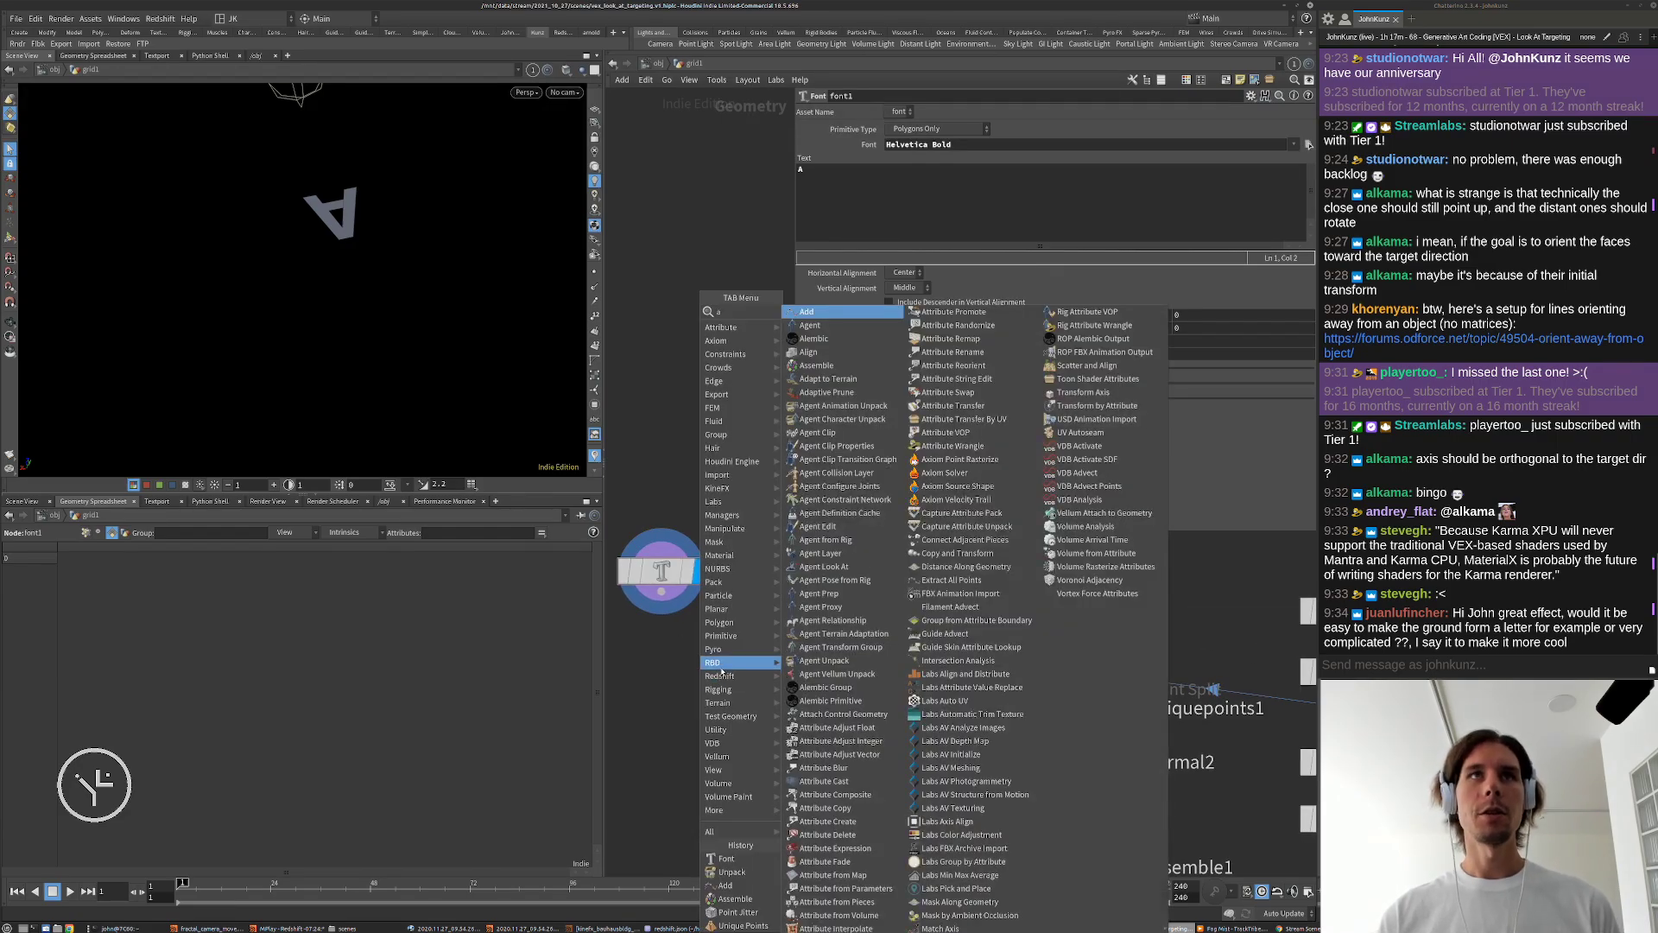
key("Escape")
key("Tab")
type("scatter")
key("Return")
left_click(737, 626)
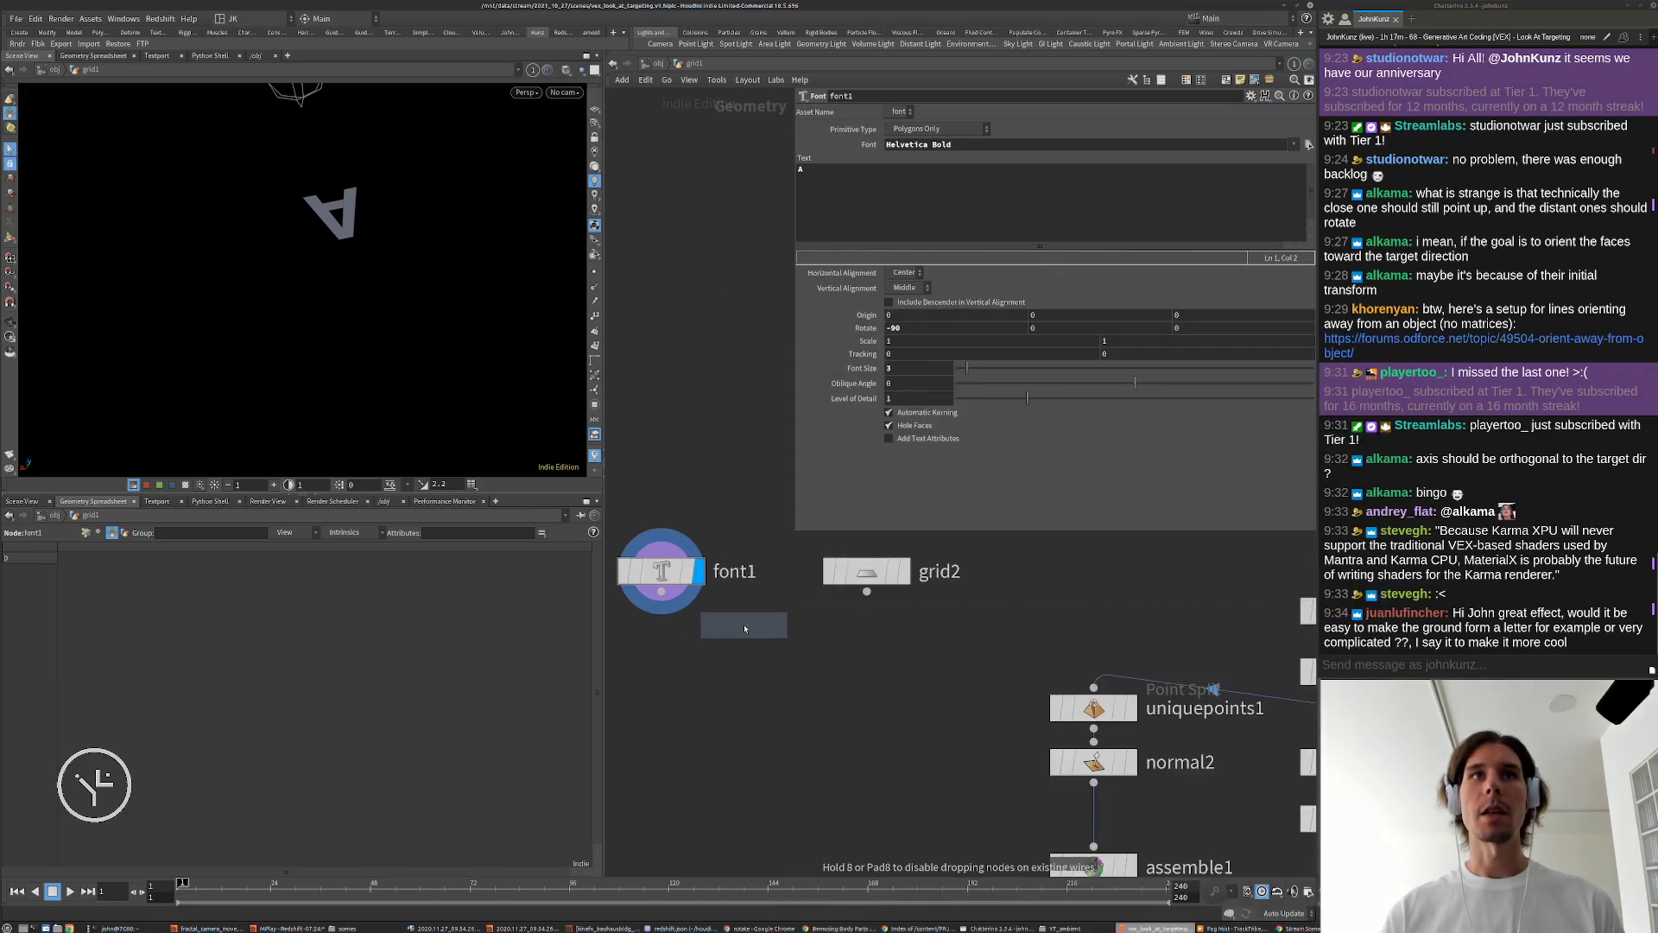
left_click_drag(736, 608, 661, 593)
left_click(775, 629)
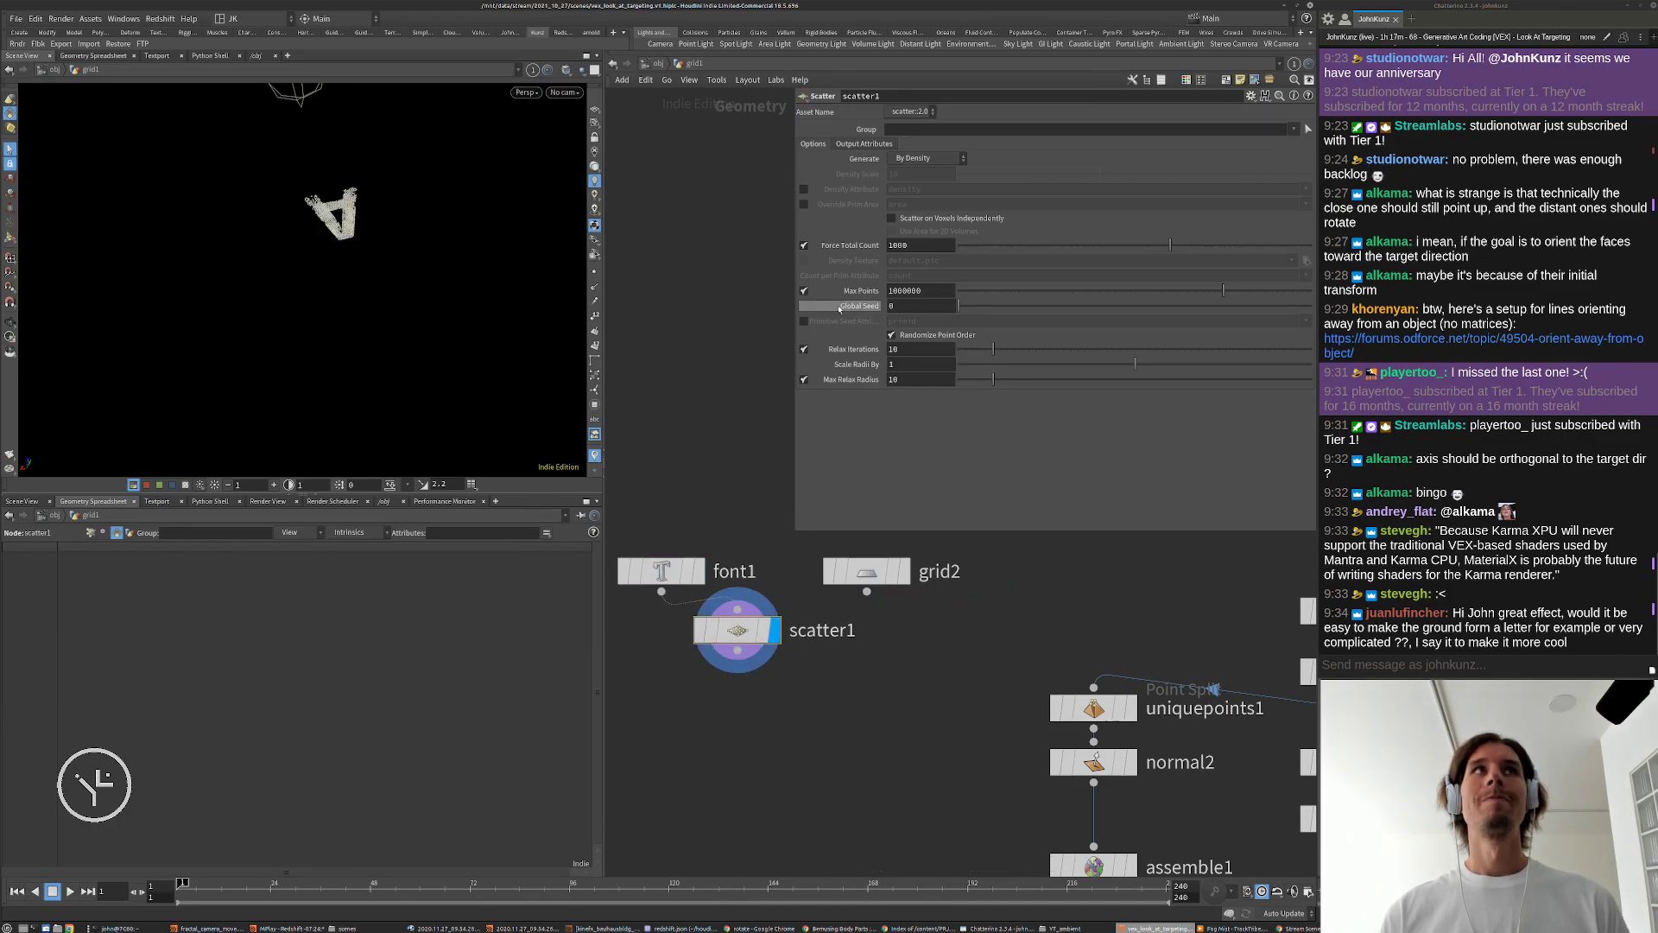
left_click(803, 349)
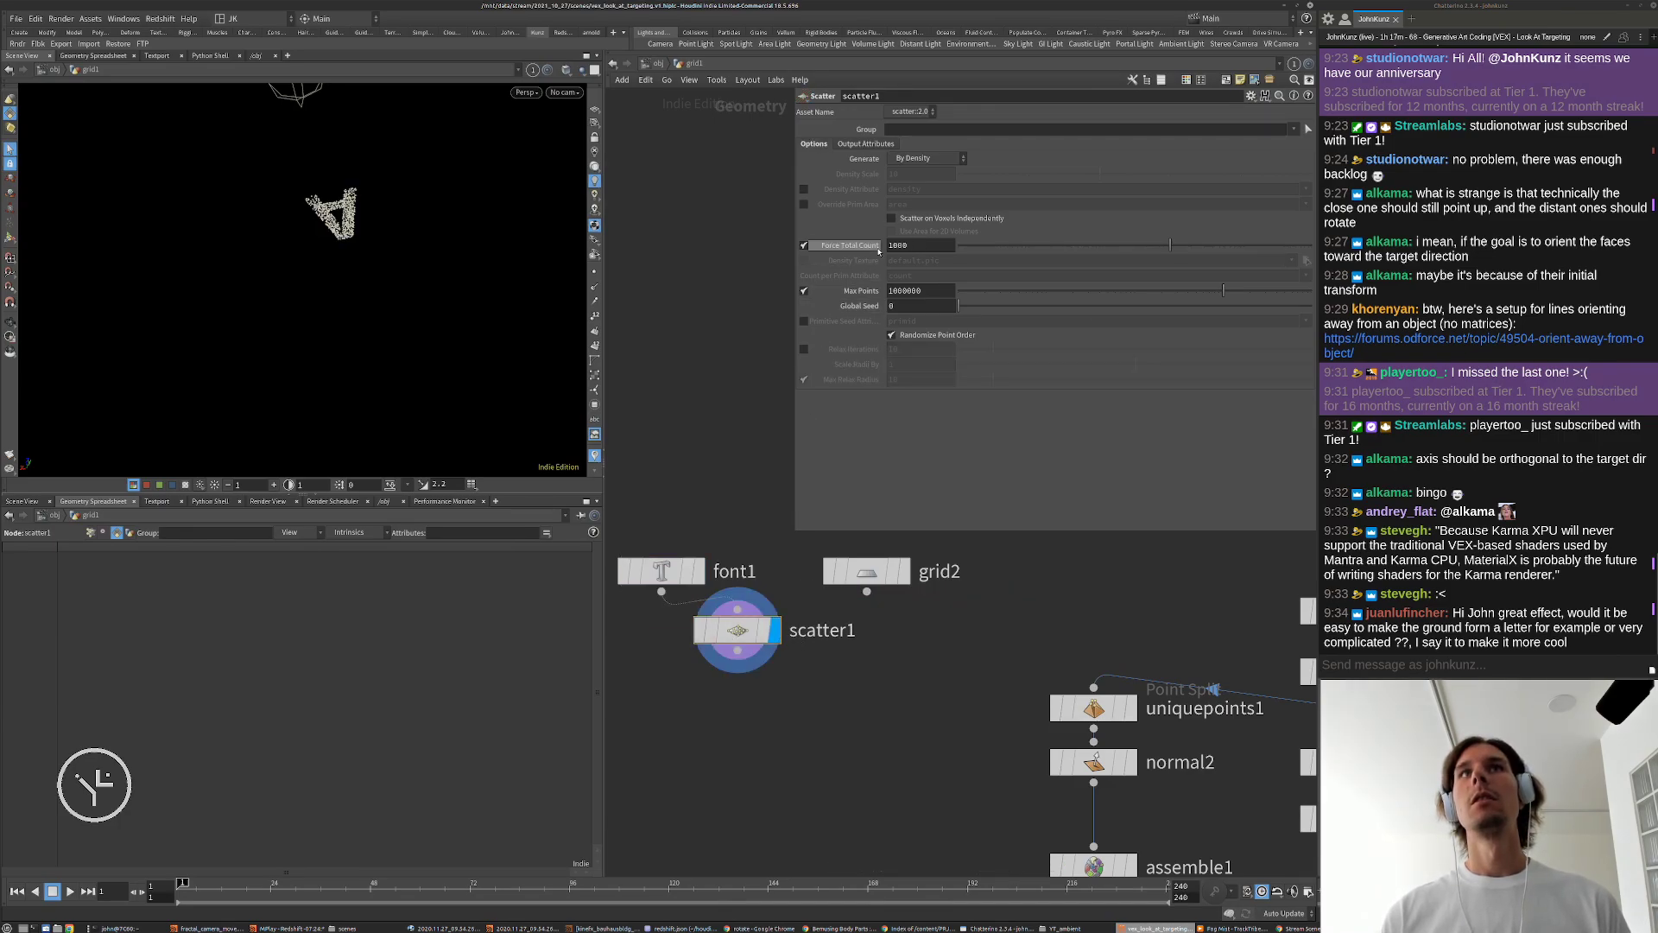
Step: Set scatter1's Force Total Count to 25 and add a displayed Voronoi Fracture node fed by grid2 and the scatter1 points
left_click(898, 245)
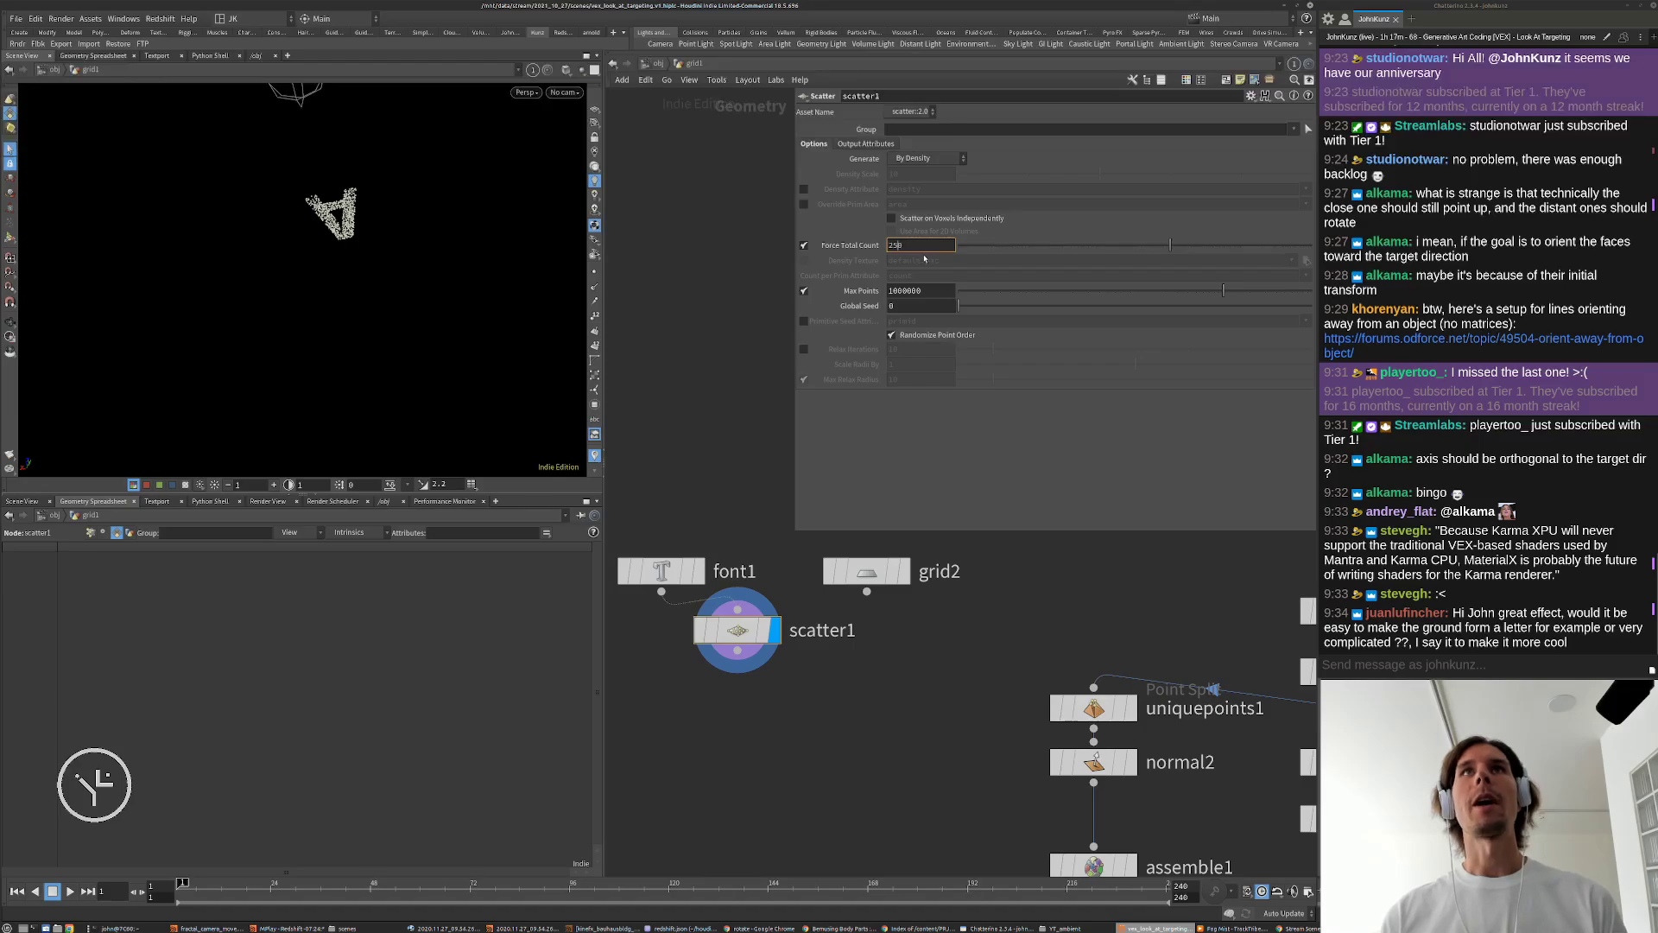
key("Return")
key("Tab")
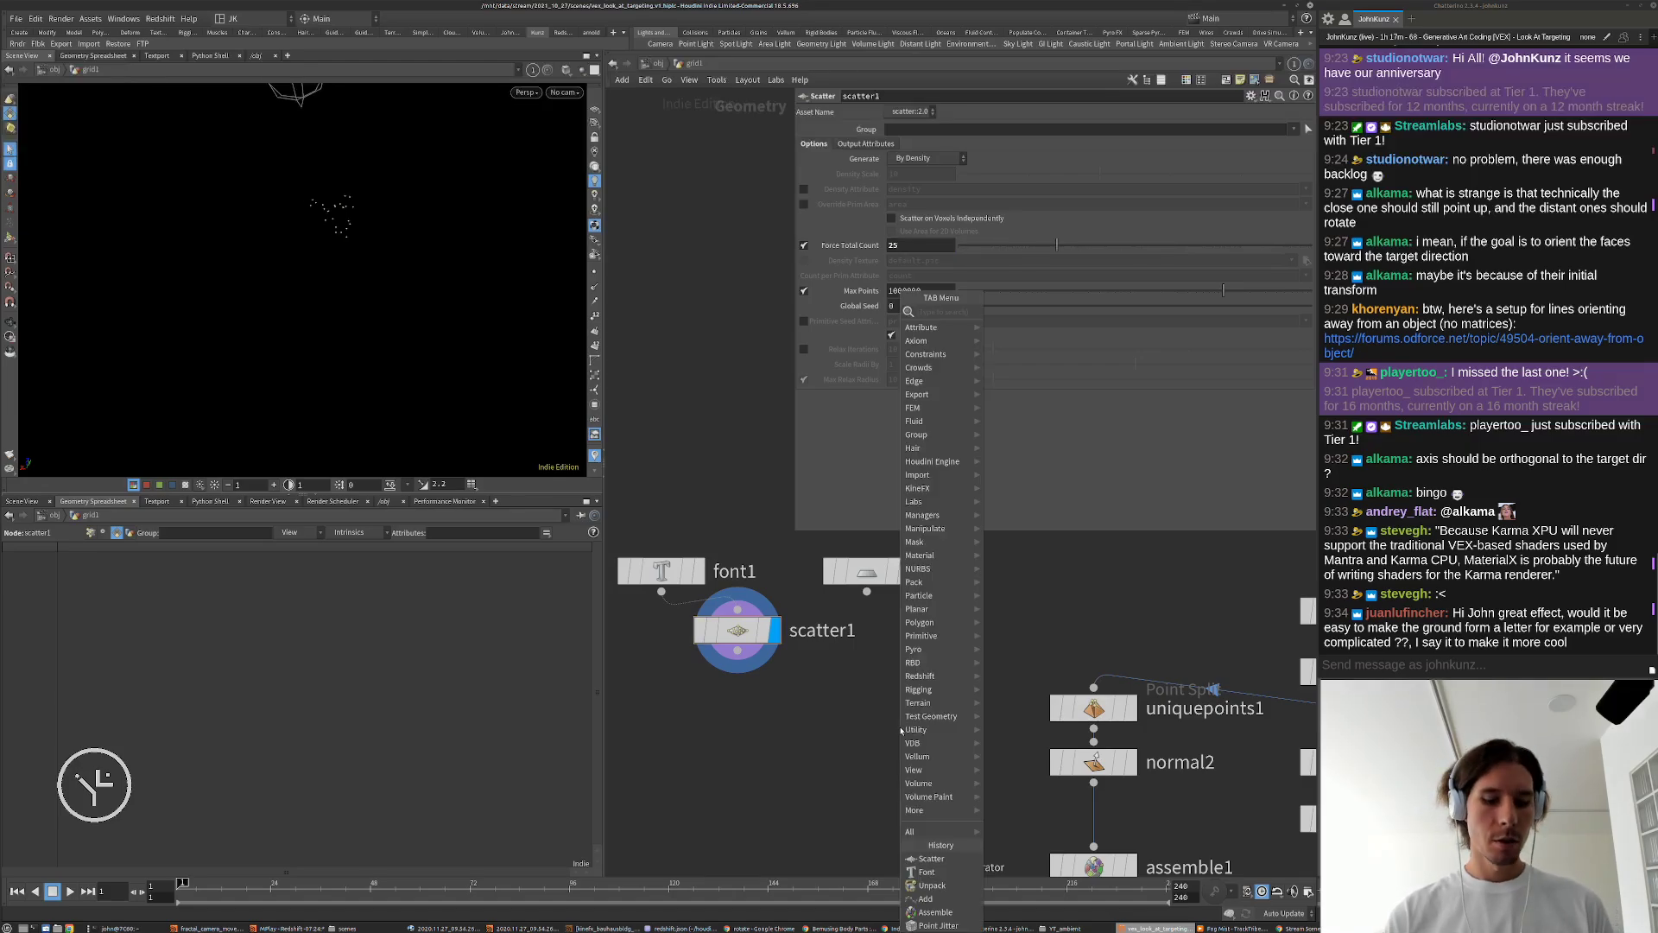
type("vorno")
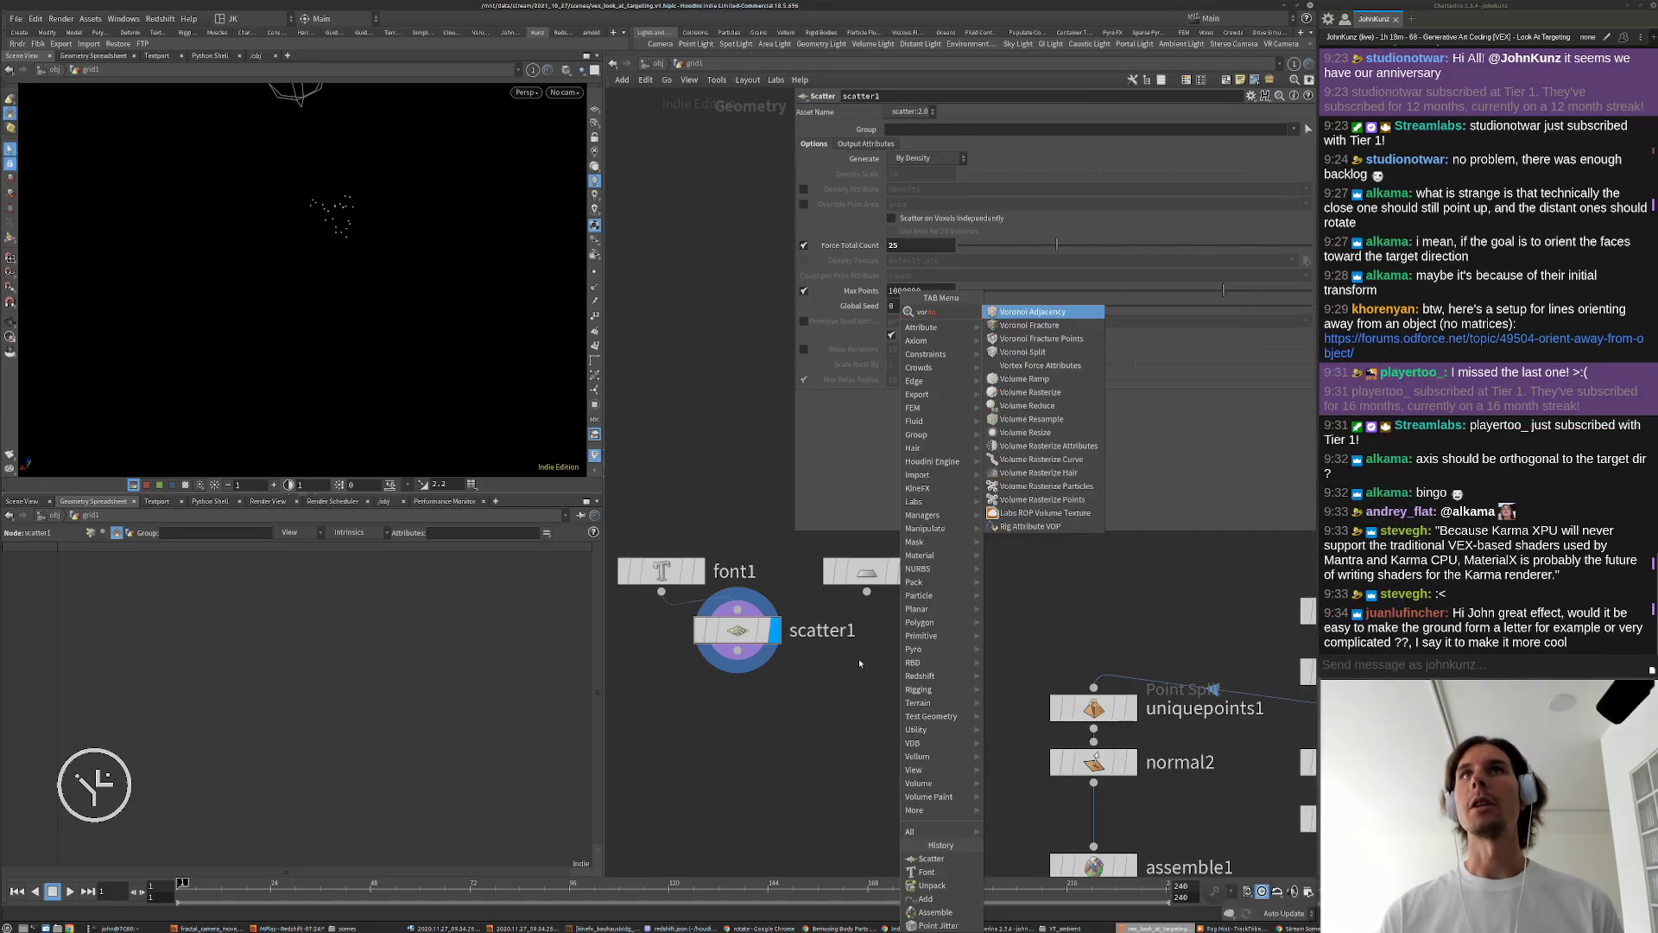
left_click(1029, 325)
left_click(867, 707)
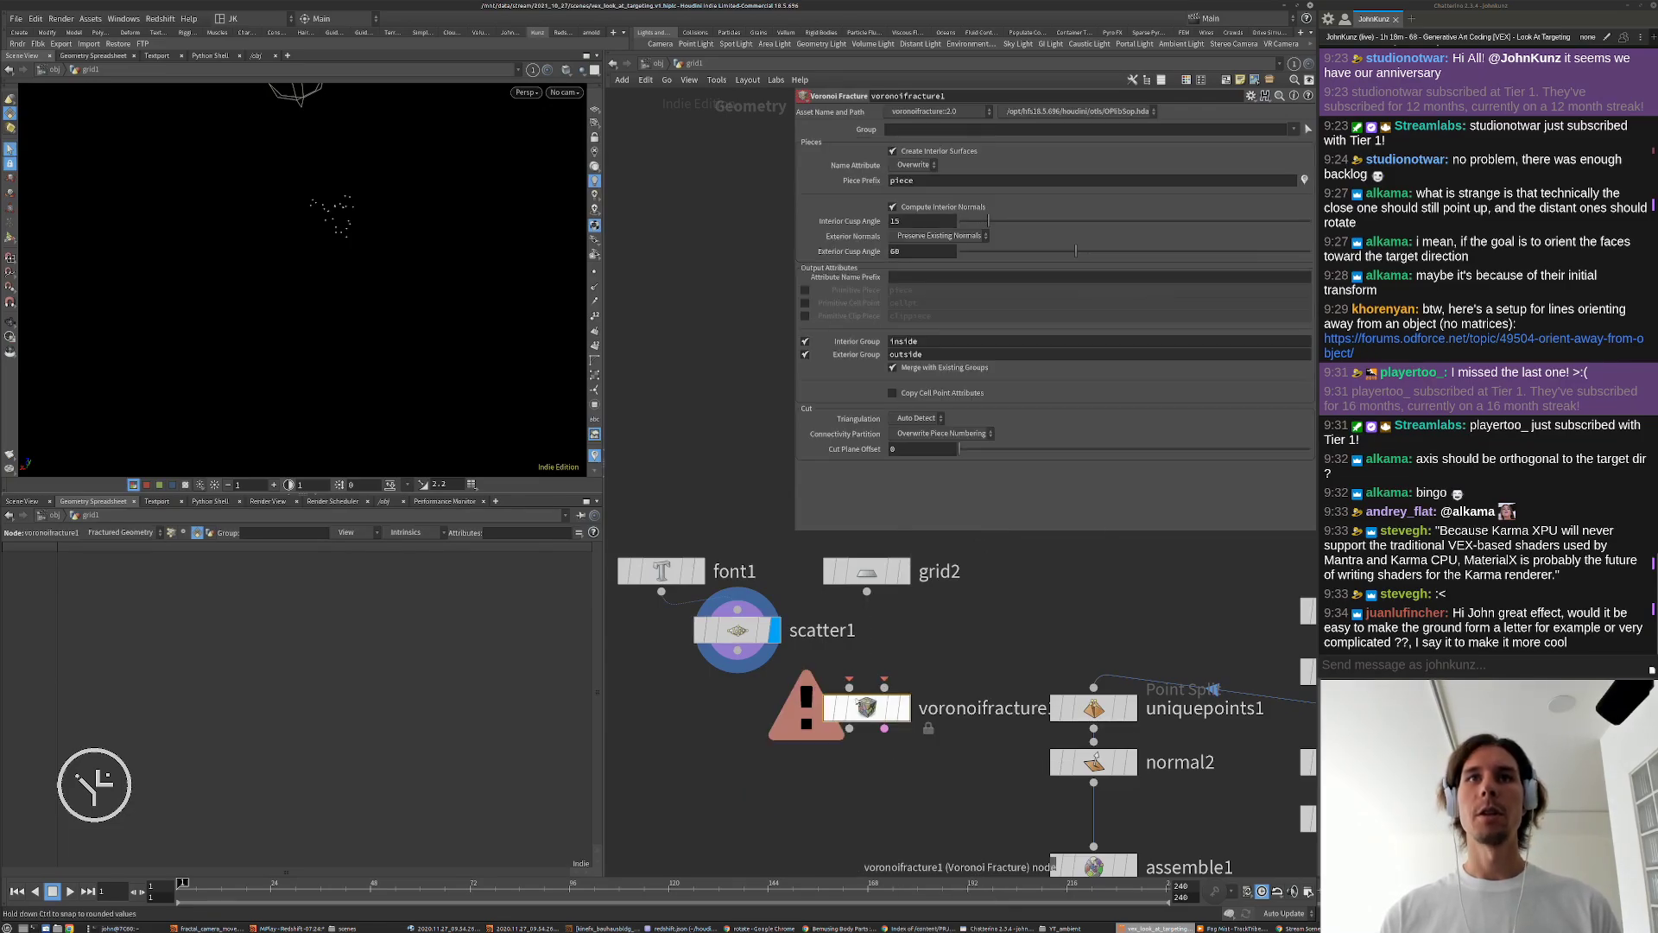
left_click_drag(849, 687, 737, 650)
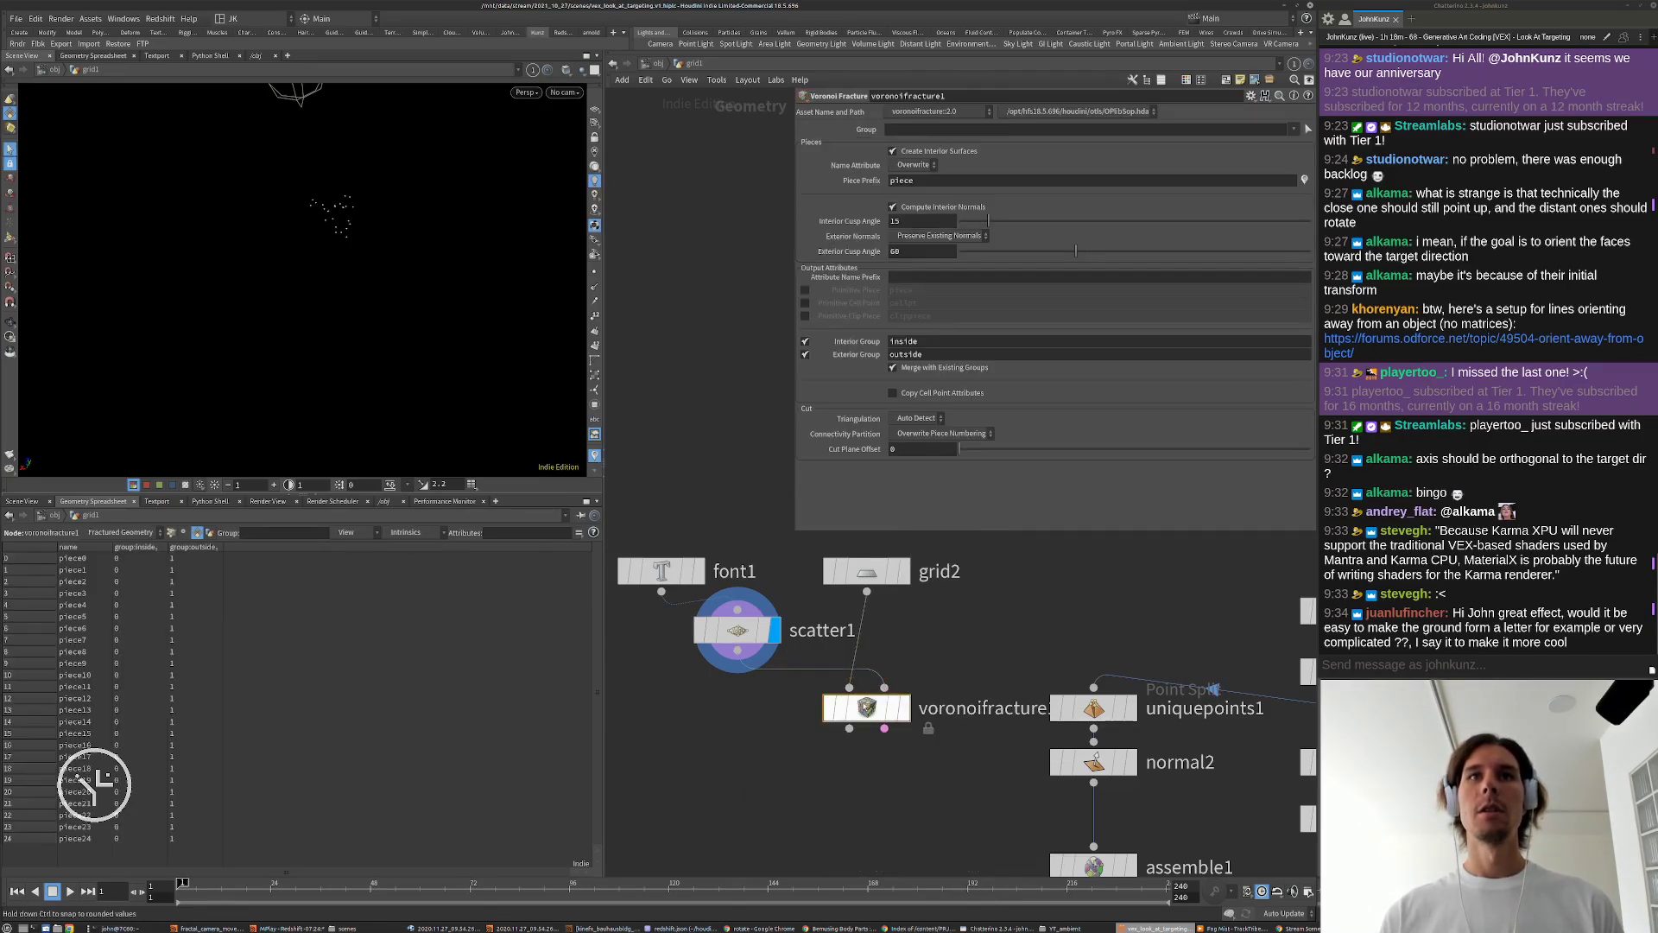
left_click(903, 707)
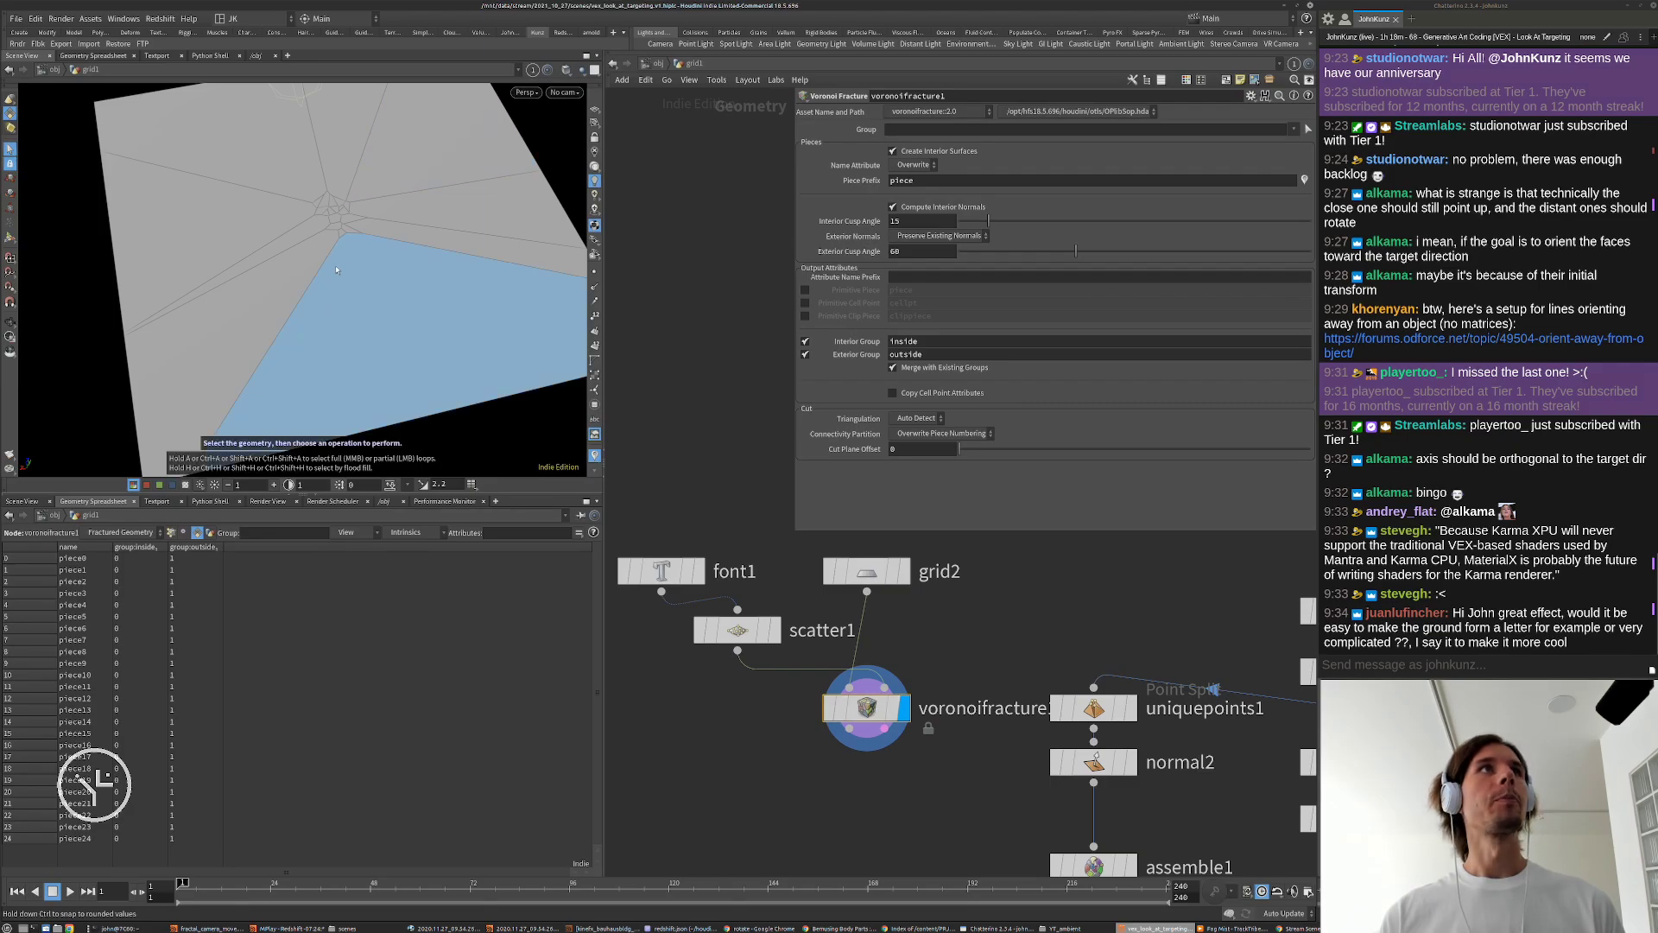
Step: Set scatter1's Force Total Count to 75 and display the scattered points
left_click(737, 629)
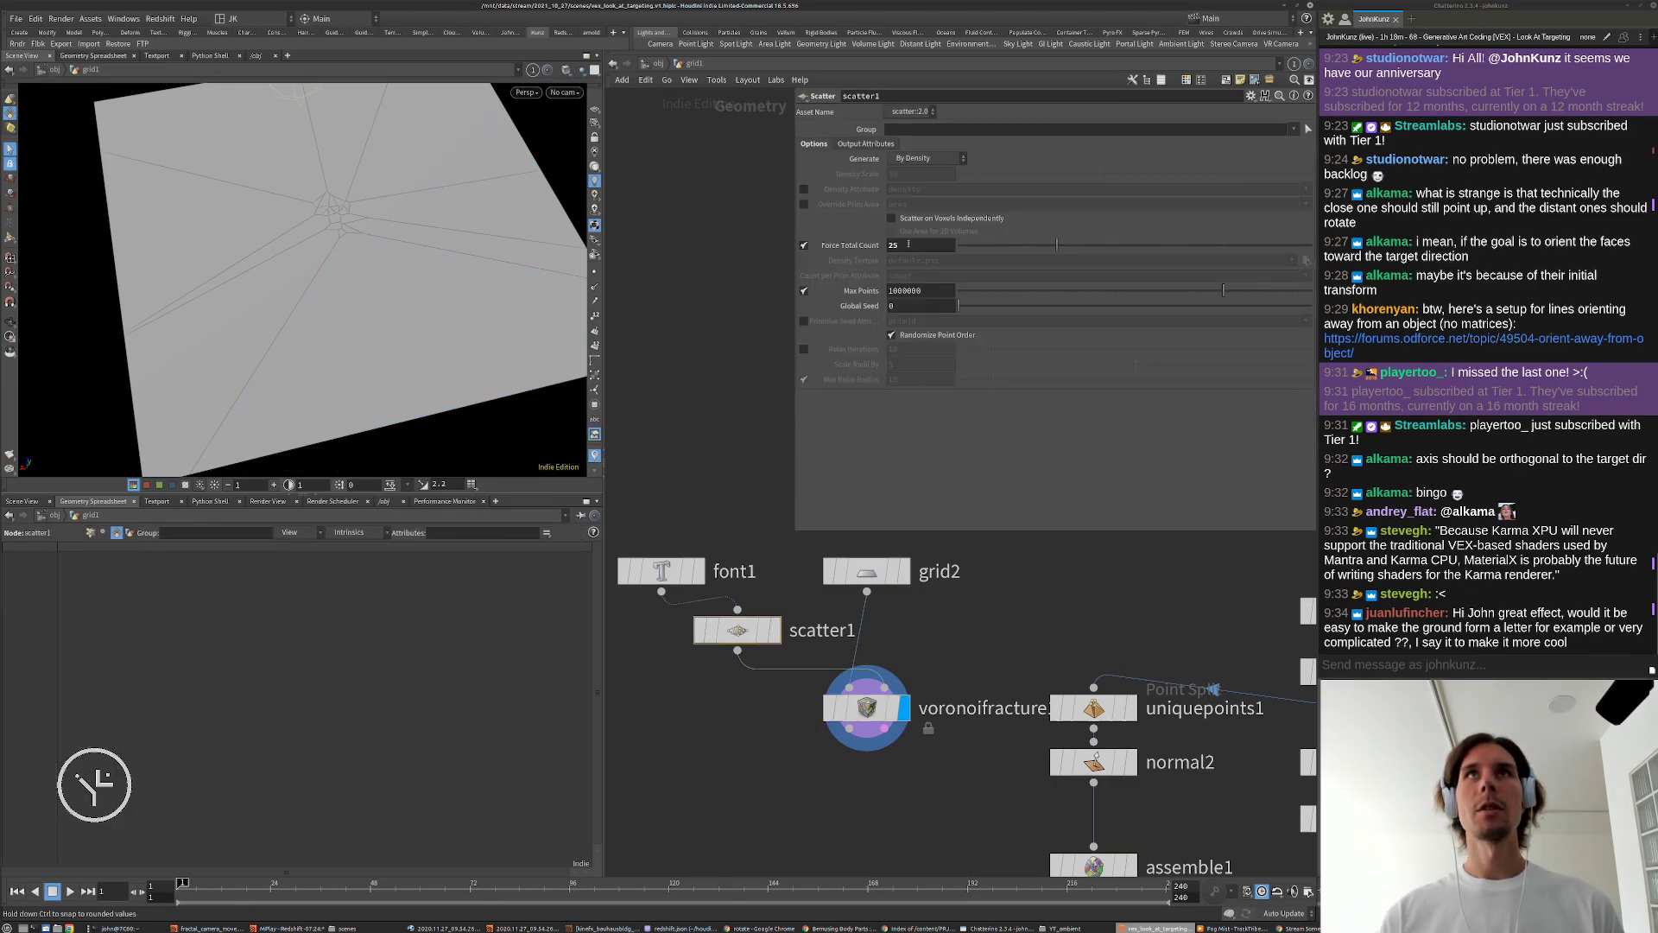
left_click(907, 245)
type("75")
key("Return")
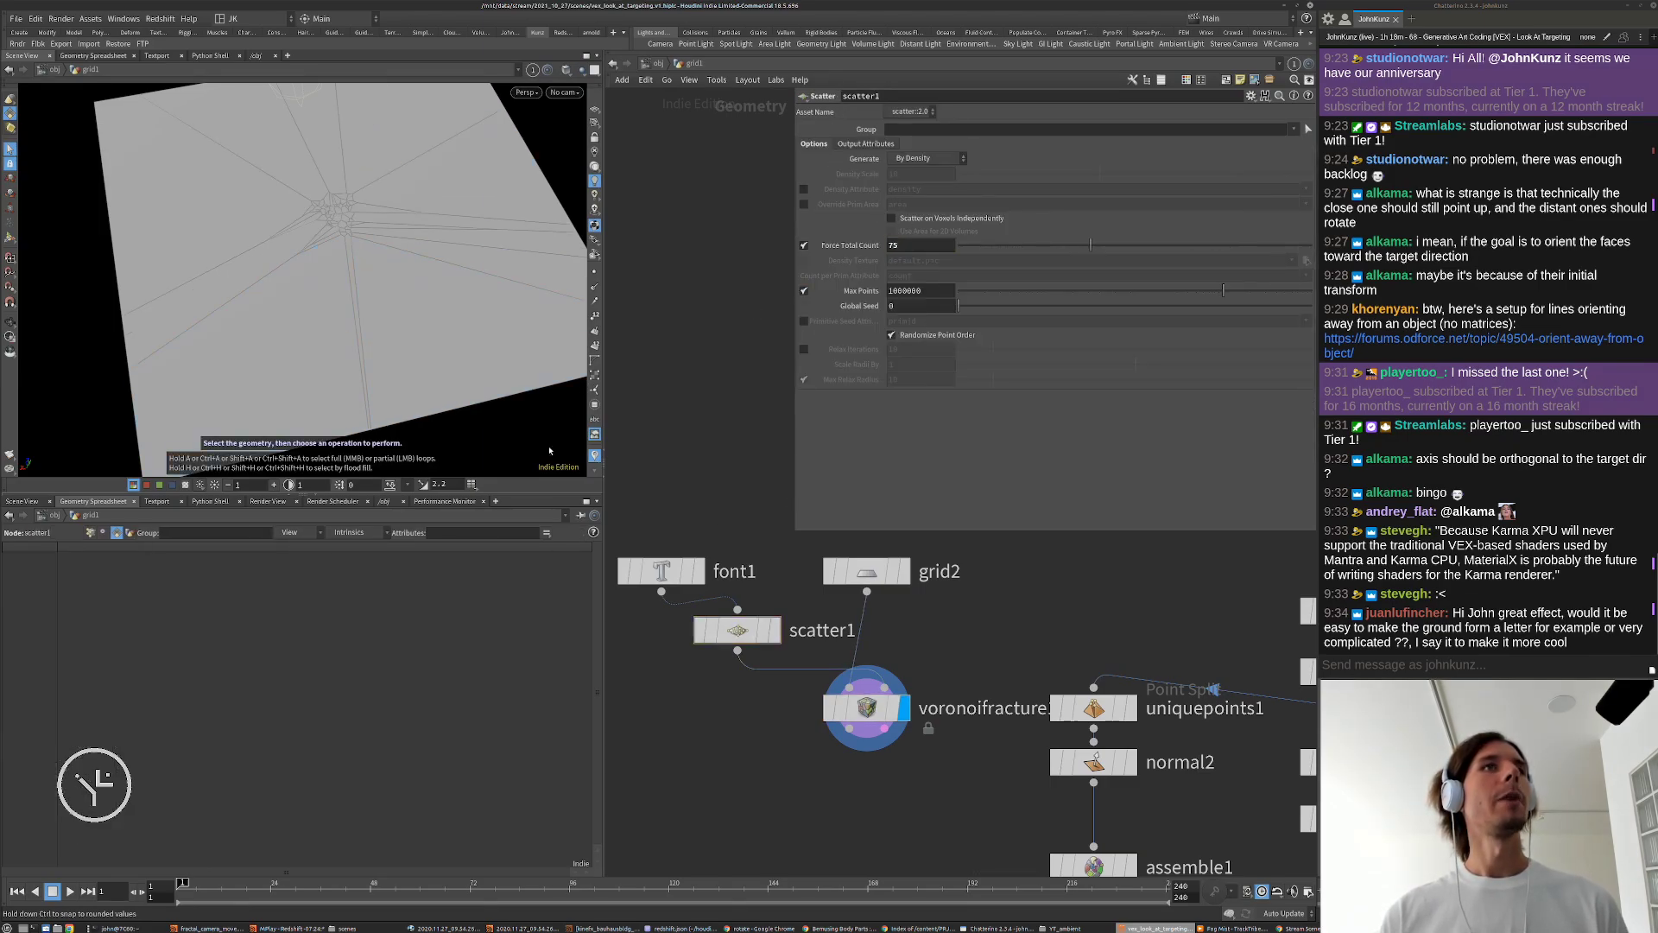
left_click(774, 631)
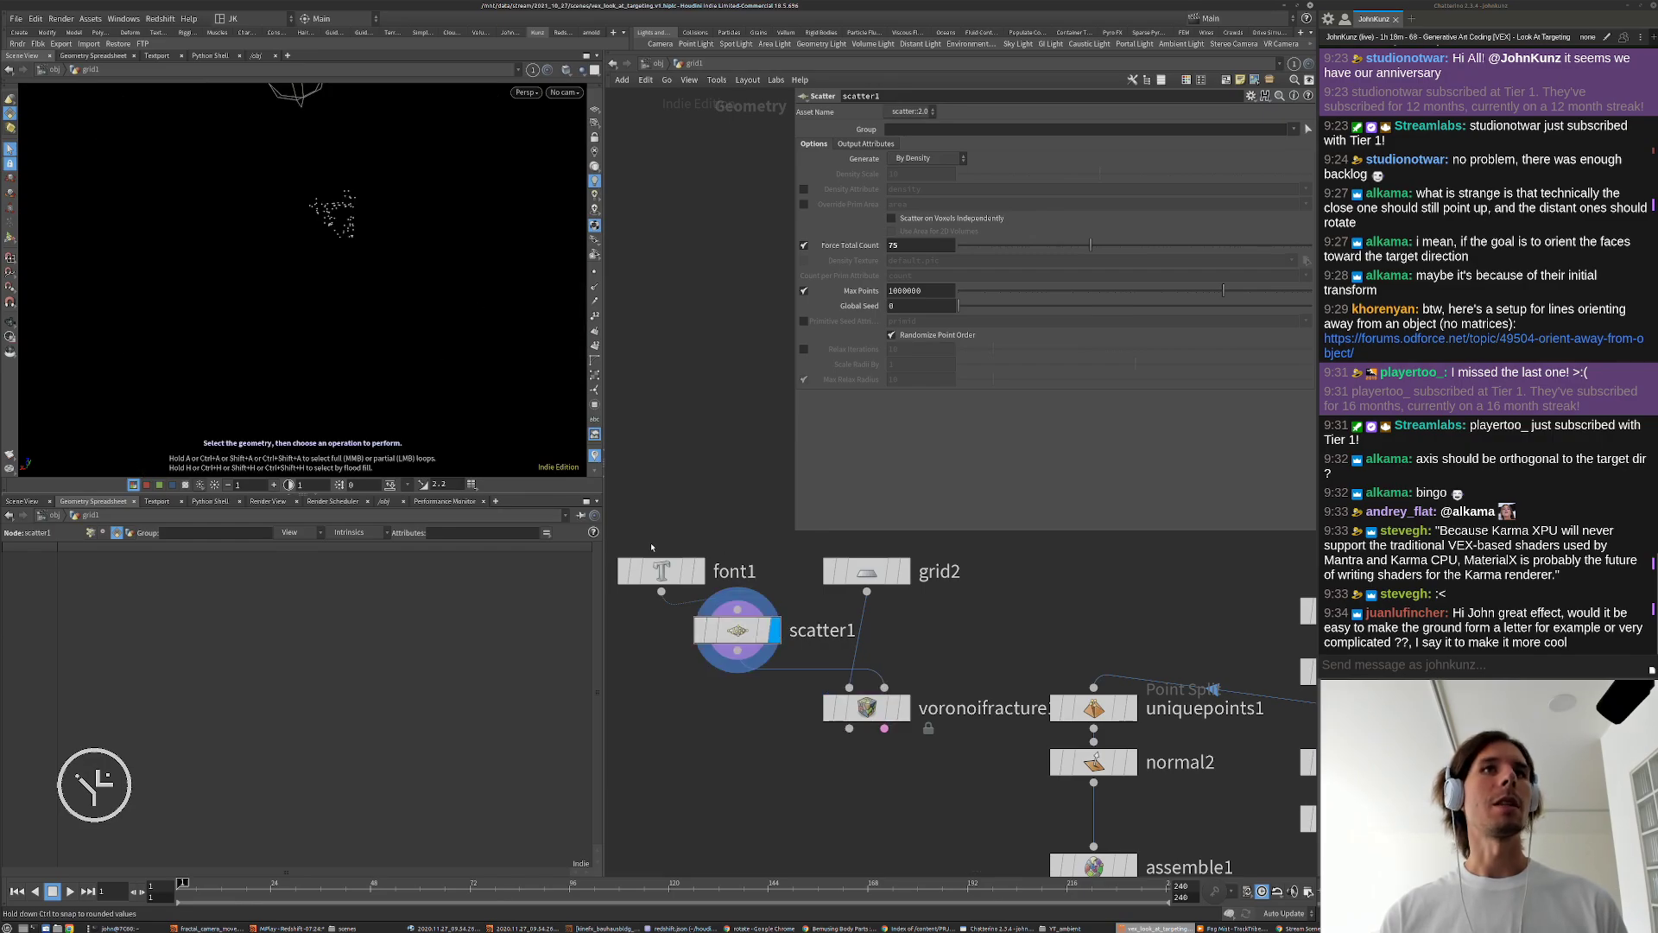
Step: Insert a Remesh node between font1 and scatter1 and display the remeshed letter
left_click_drag(660, 571, 661, 455)
key("Tab")
type("re")
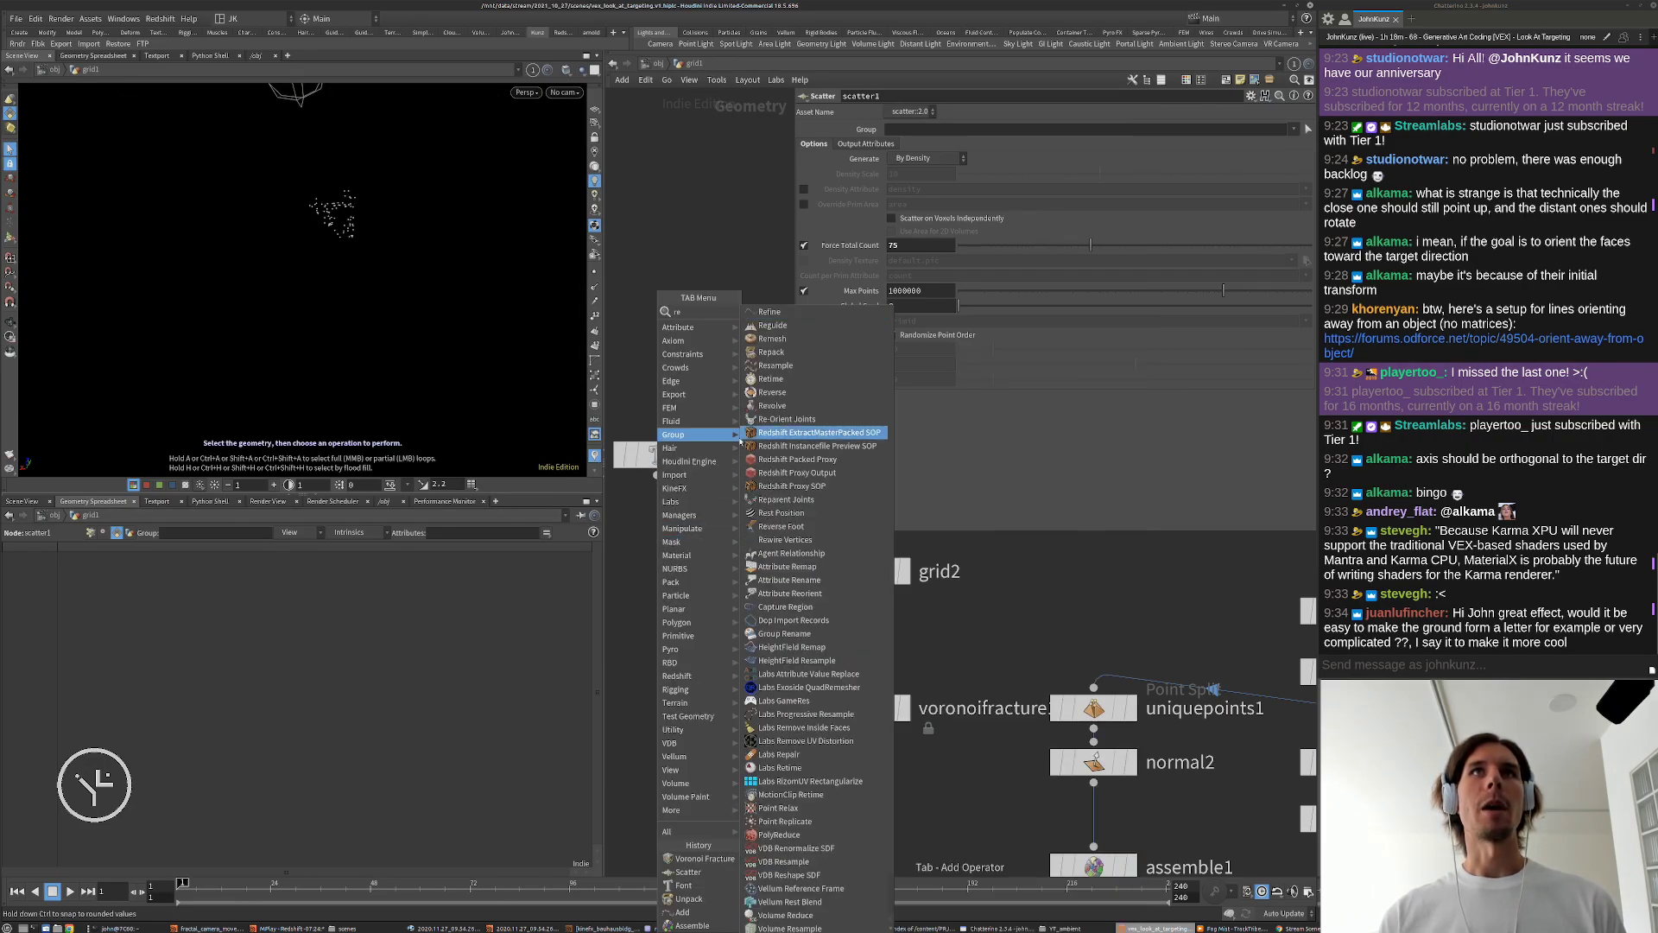
left_click(771, 337)
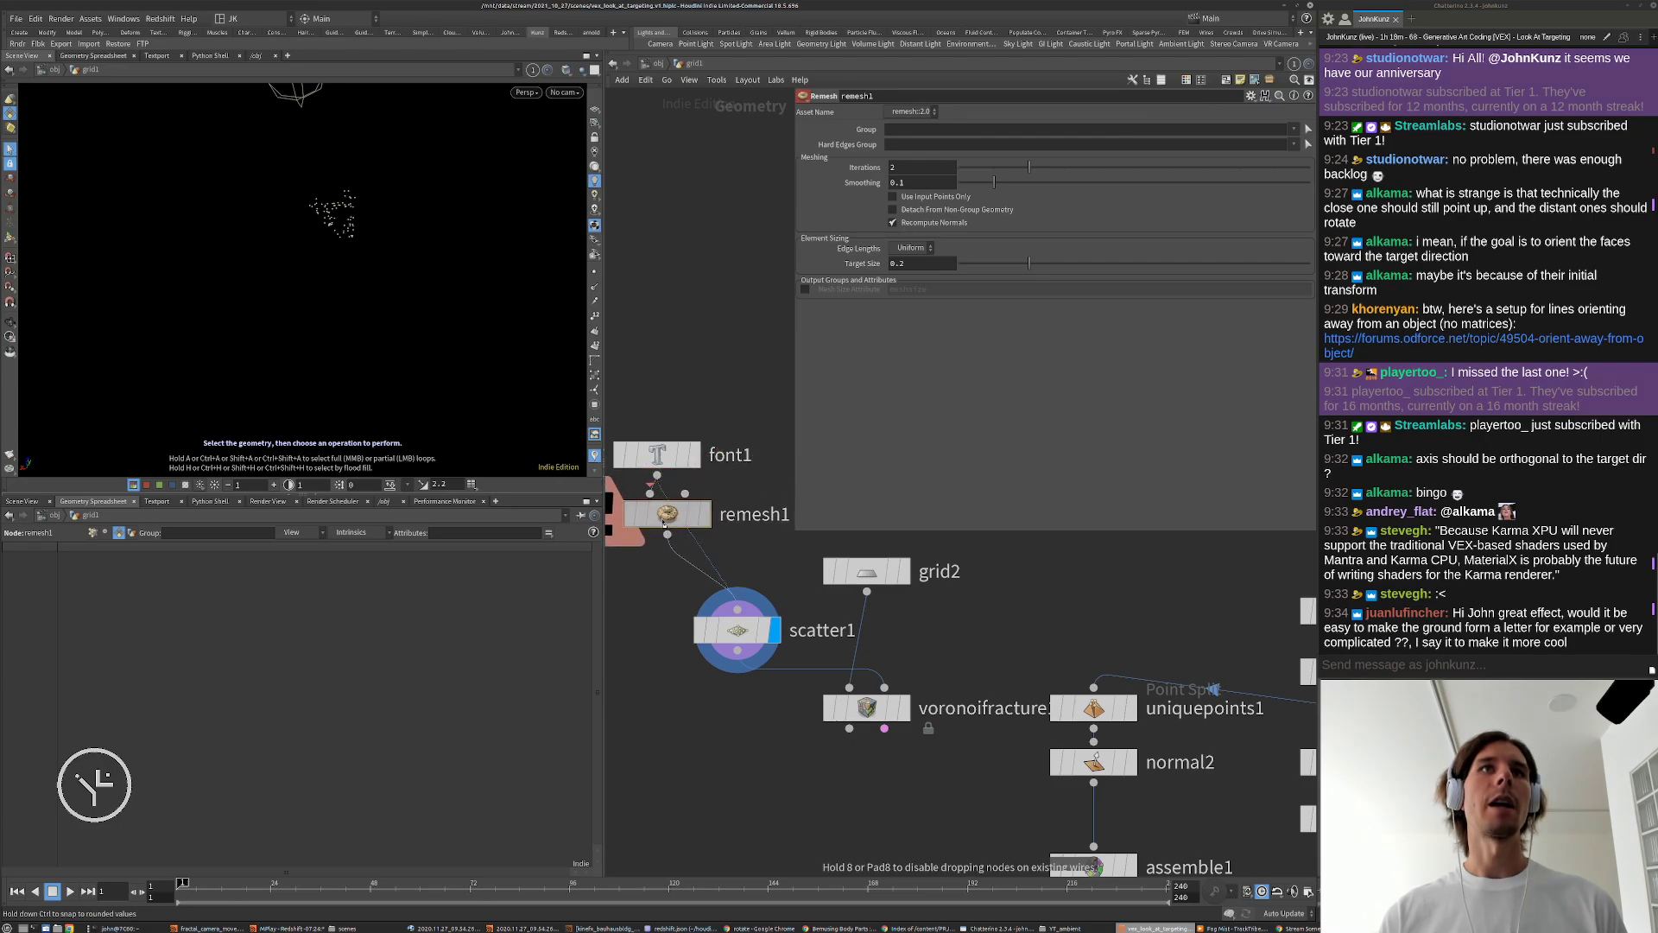
left_click(662, 518)
left_click(691, 511)
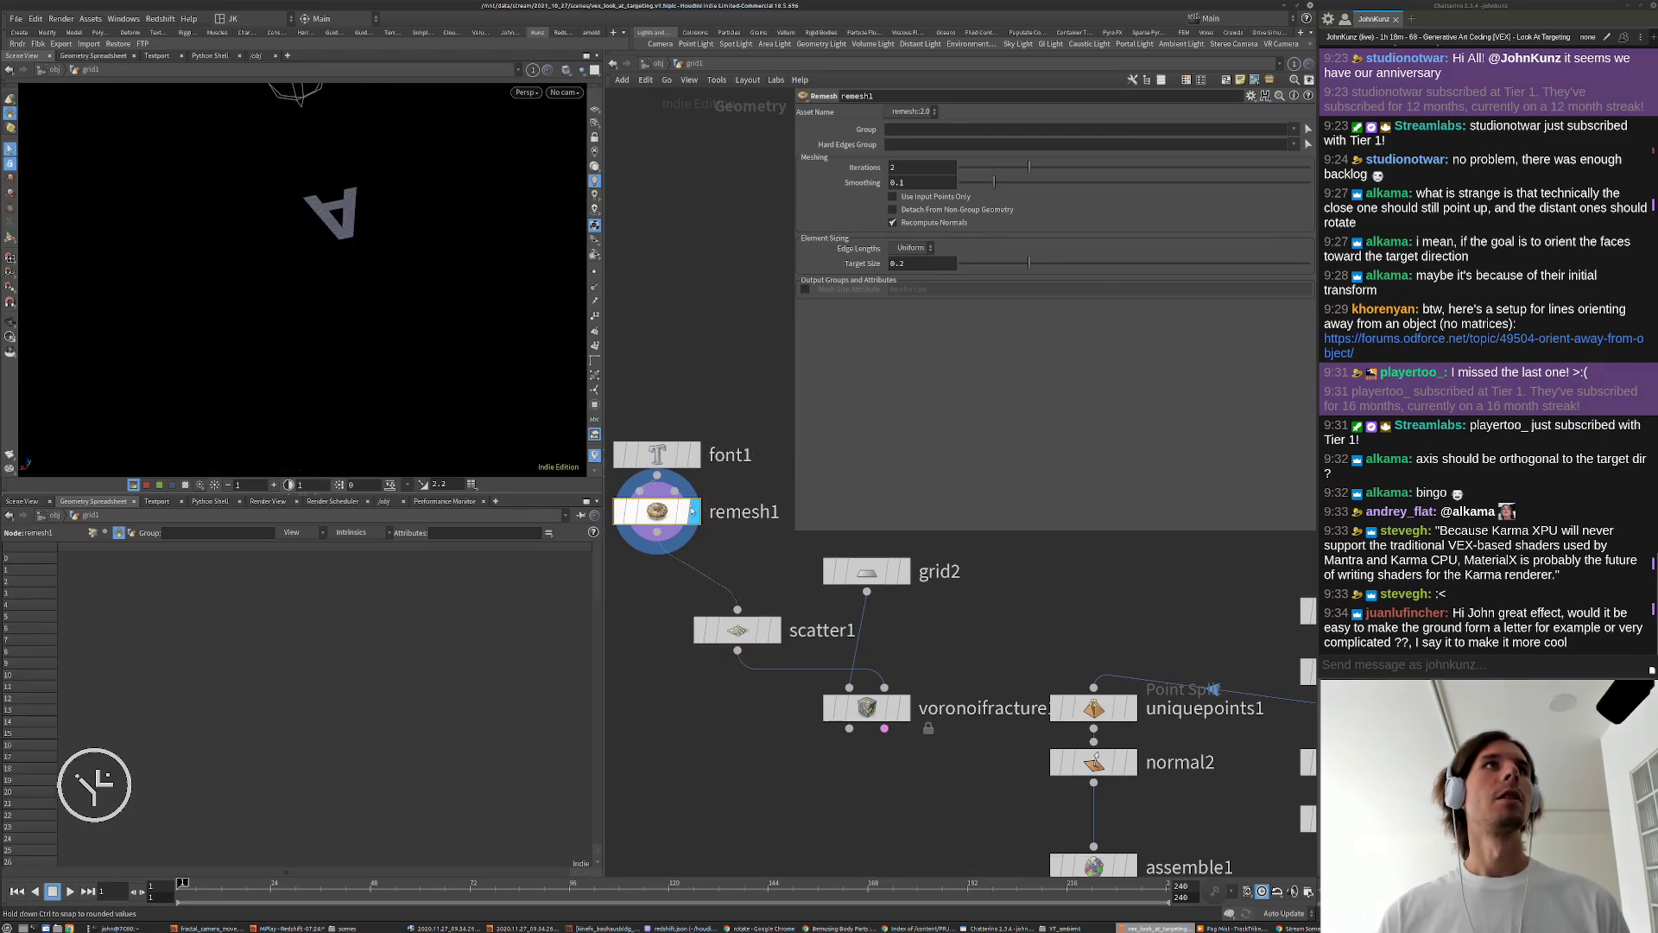
Step: Compare the letter and its scattered points with remesh1 bypassed and active
right_click_drag(336, 221, 432, 159, "alt")
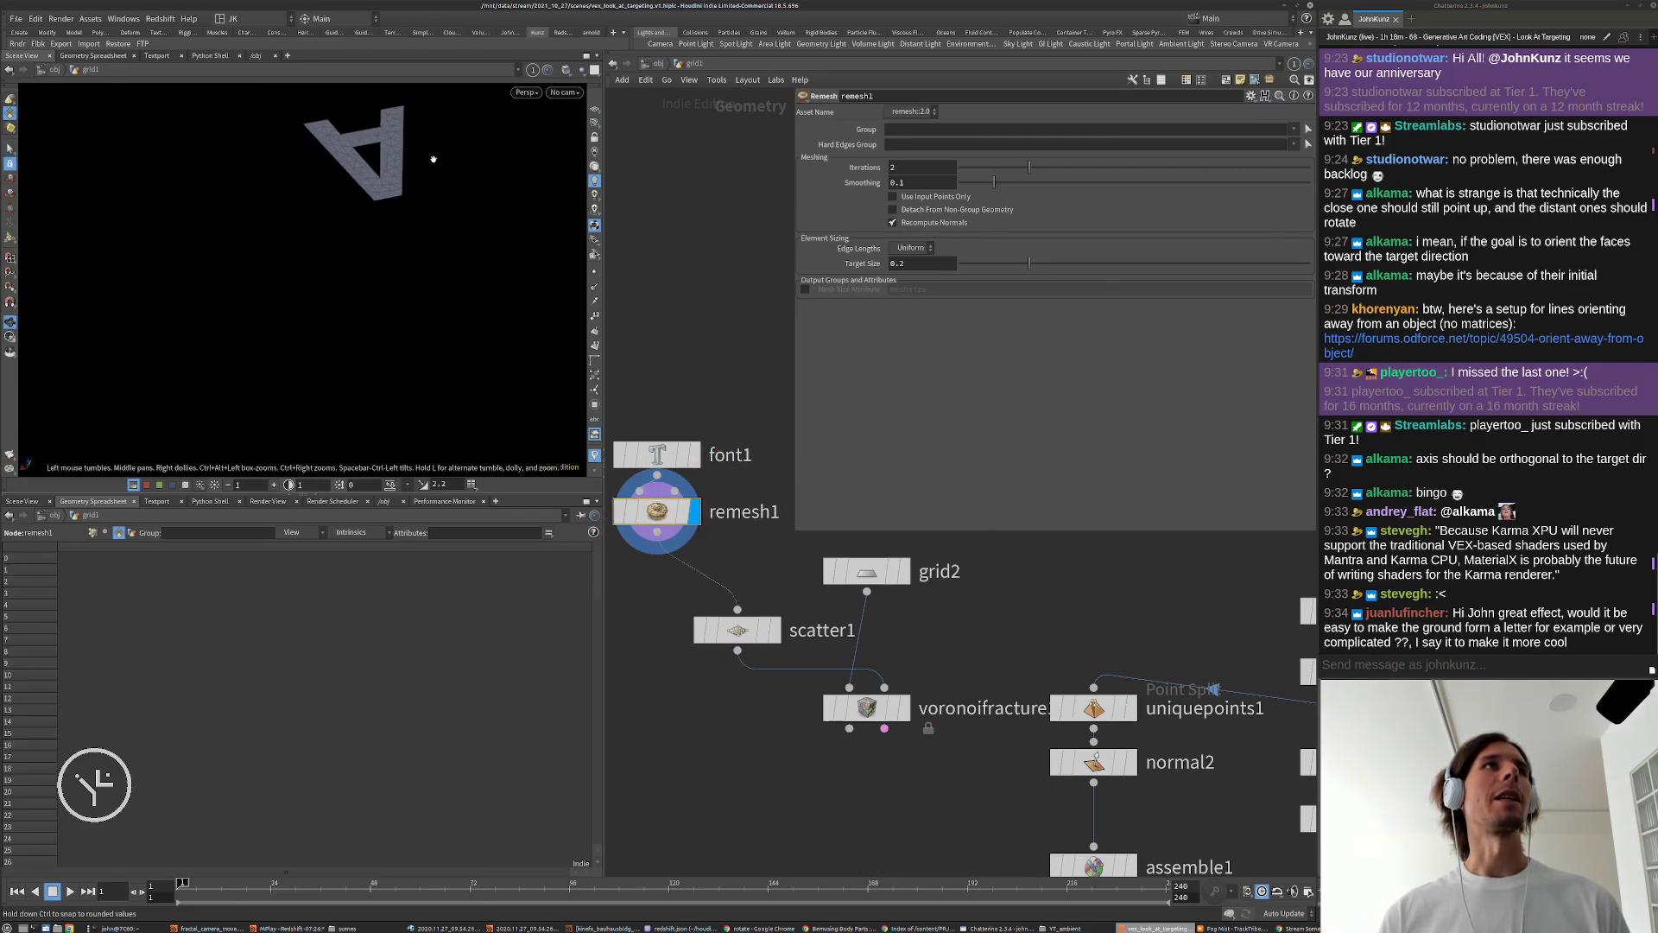
middle_click_drag(432, 159, 409, 275, "alt")
right_click_drag(409, 275, 451, 226, "alt")
left_click(620, 511)
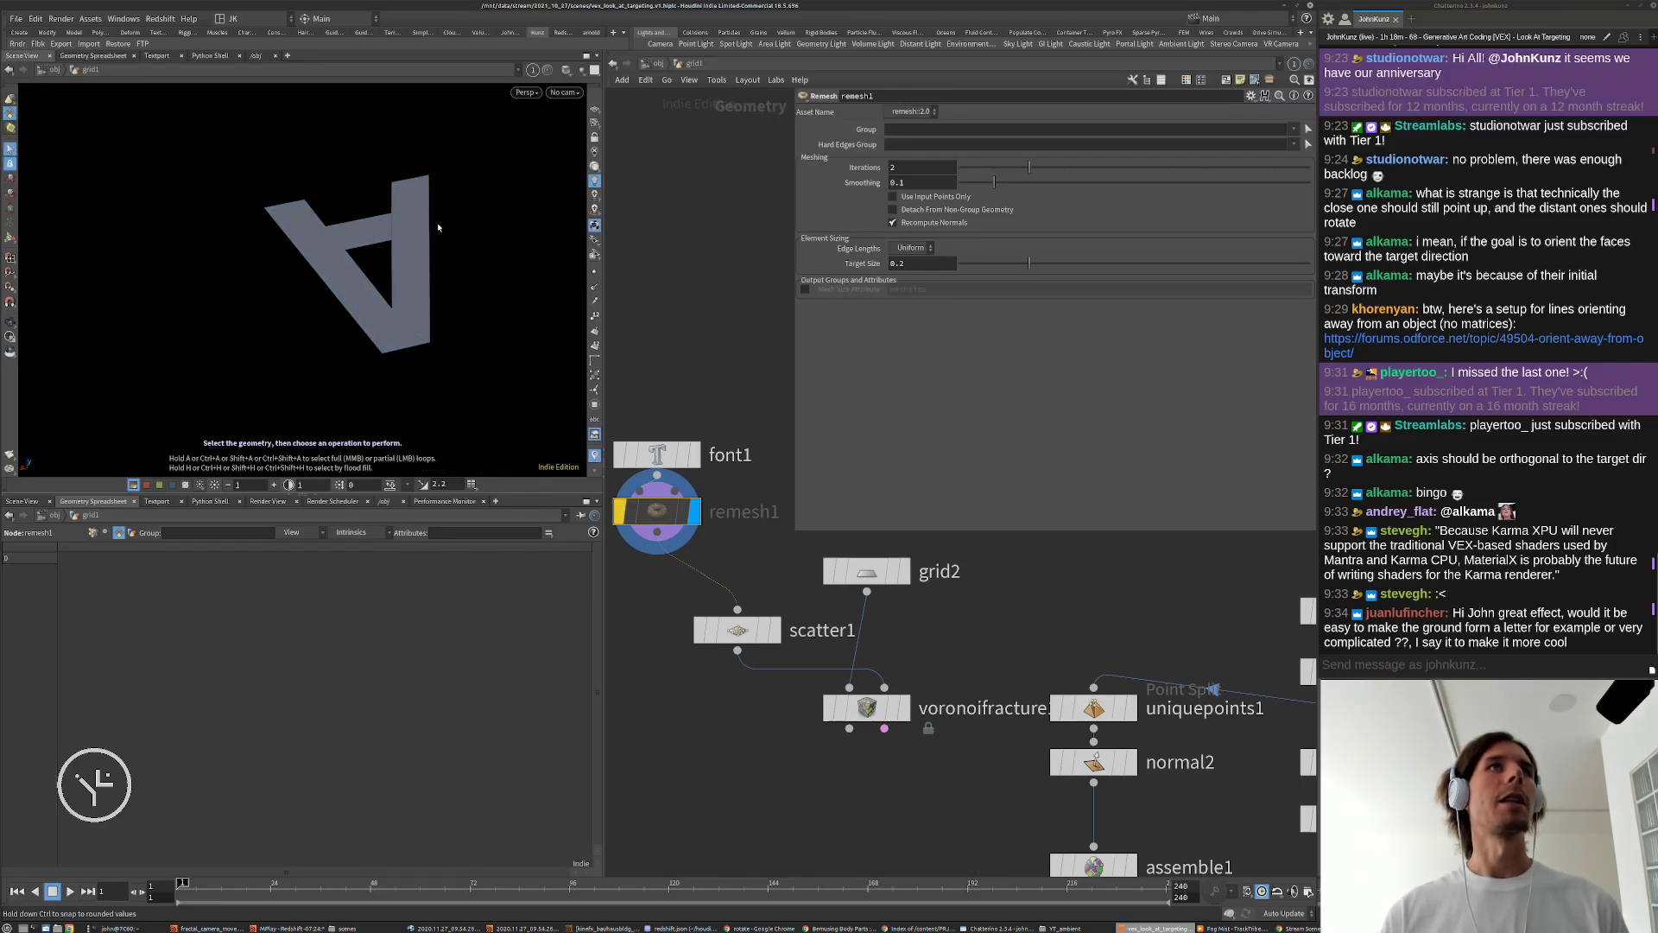
left_click(774, 630)
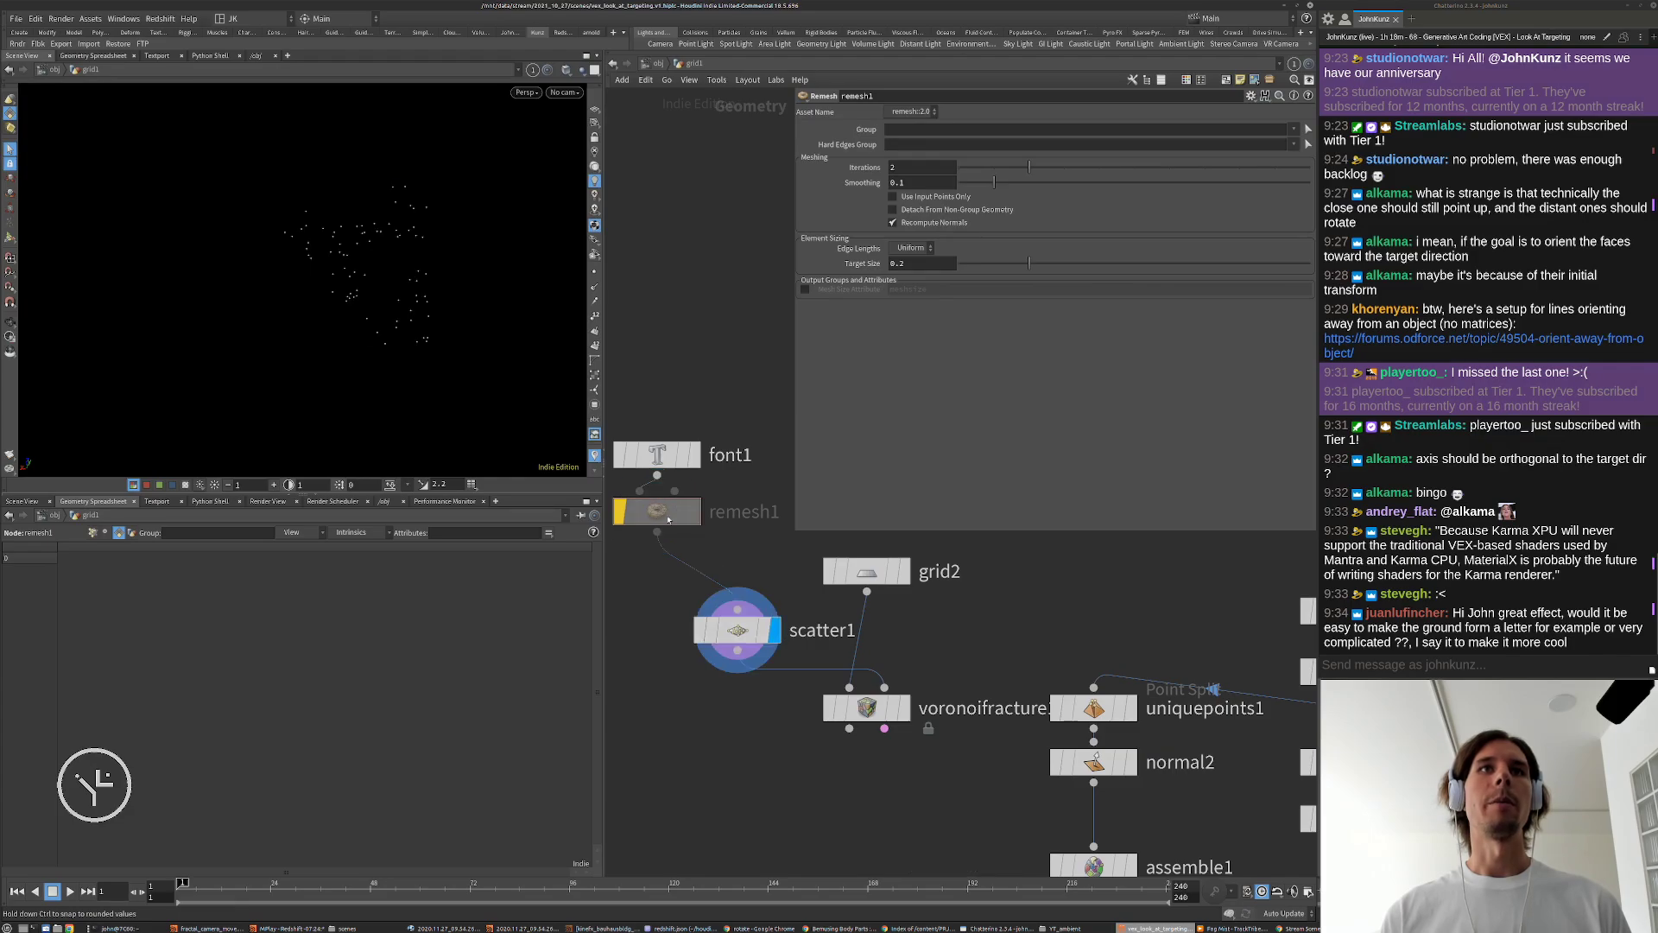
left_click(620, 511)
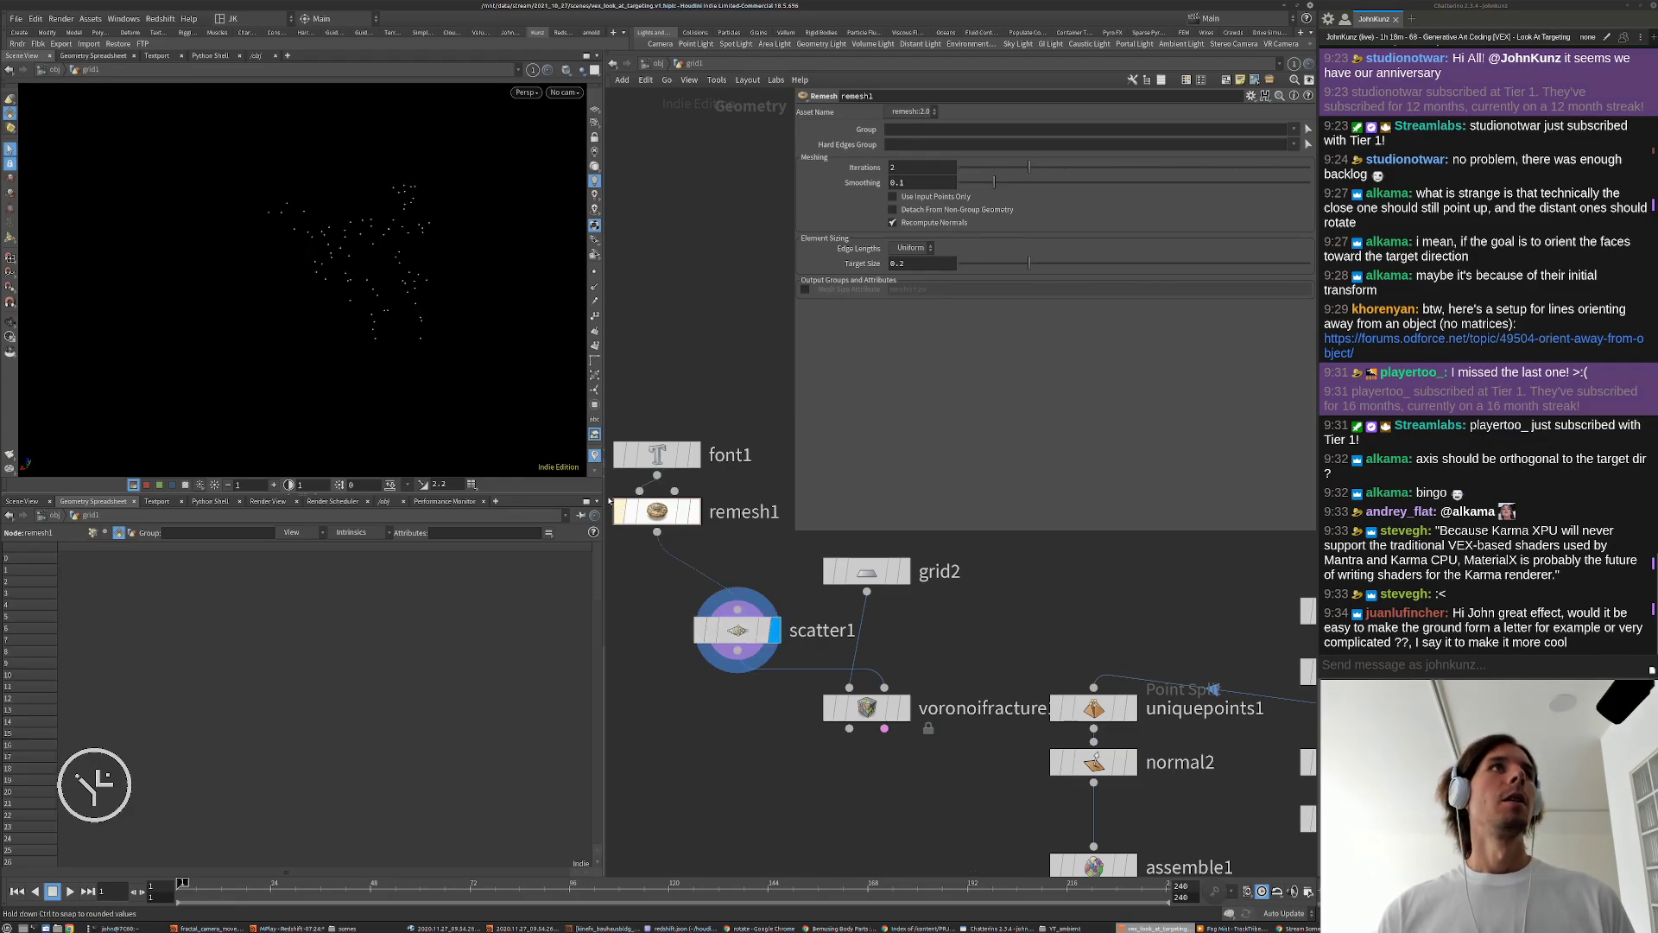
Step: Enable Relax Iterations on scatter1, raise them to about 38, and set the Global Seed to about 0.88
left_click(736, 630)
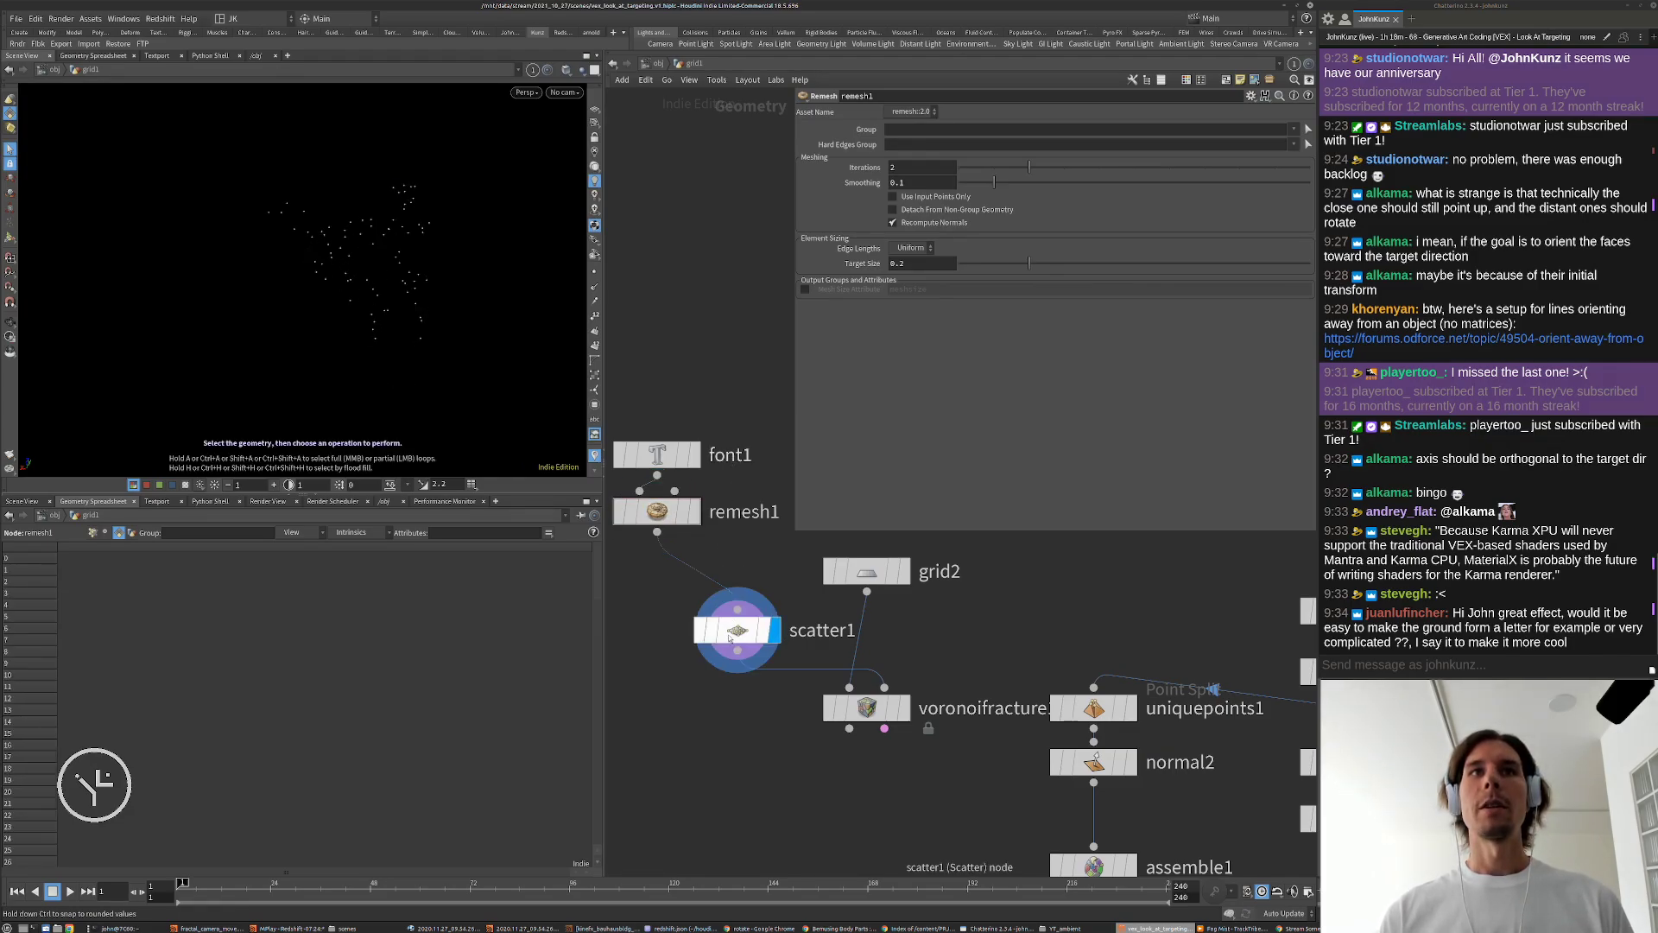
left_click(803, 349)
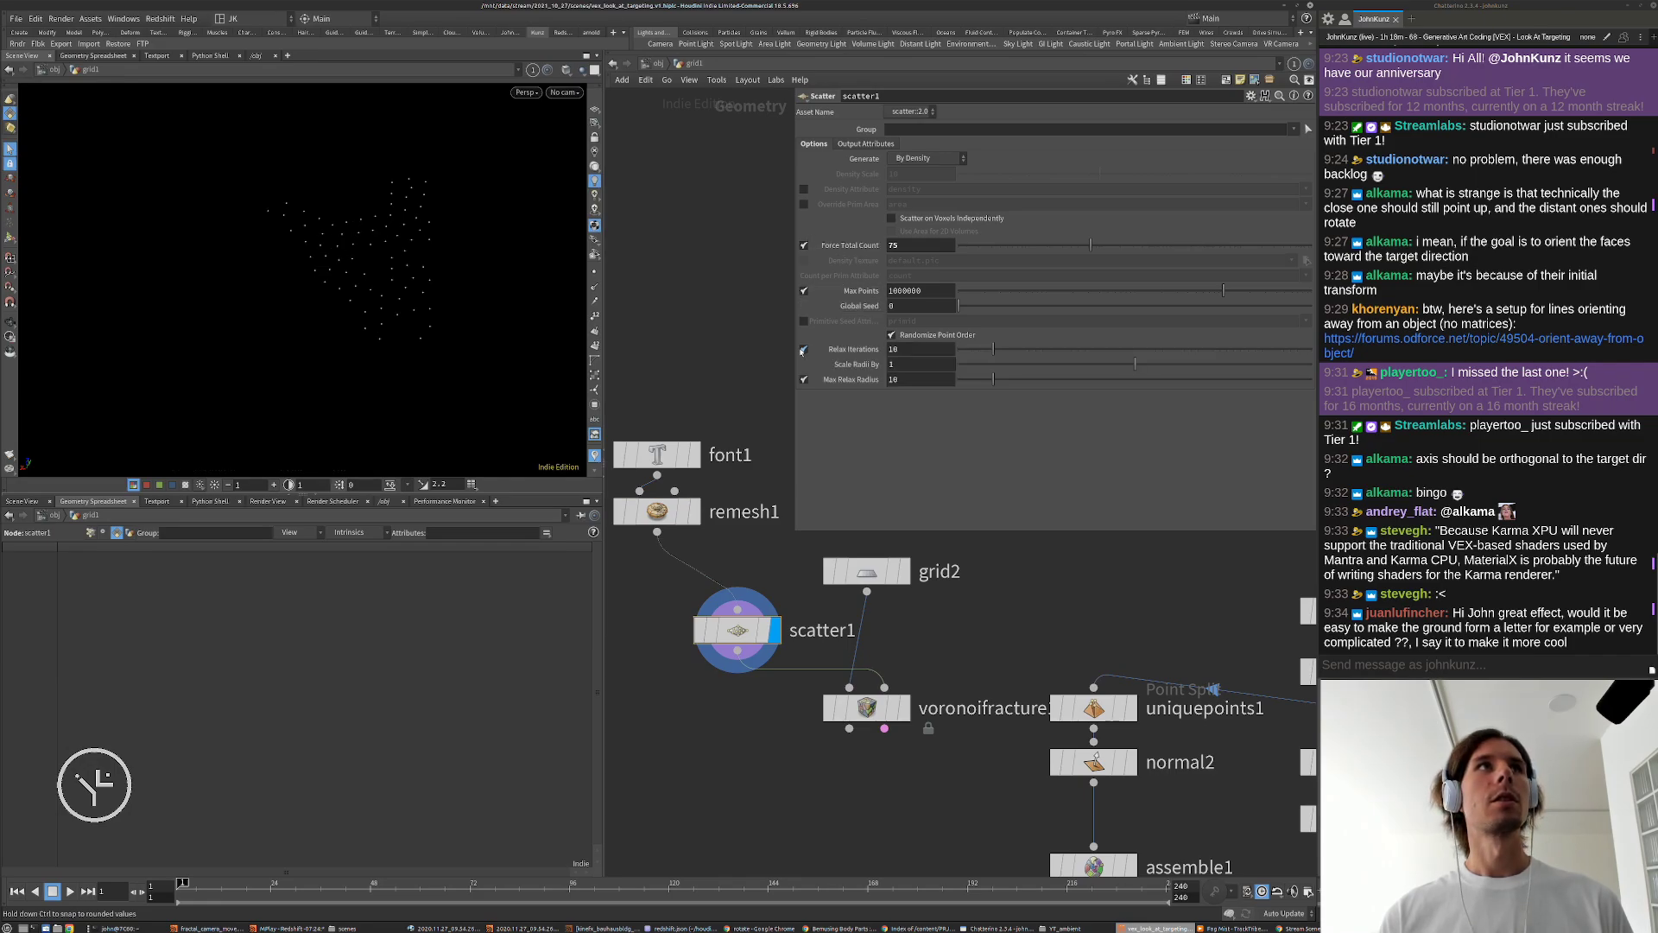
left_click_drag(1049, 349, 1087, 346)
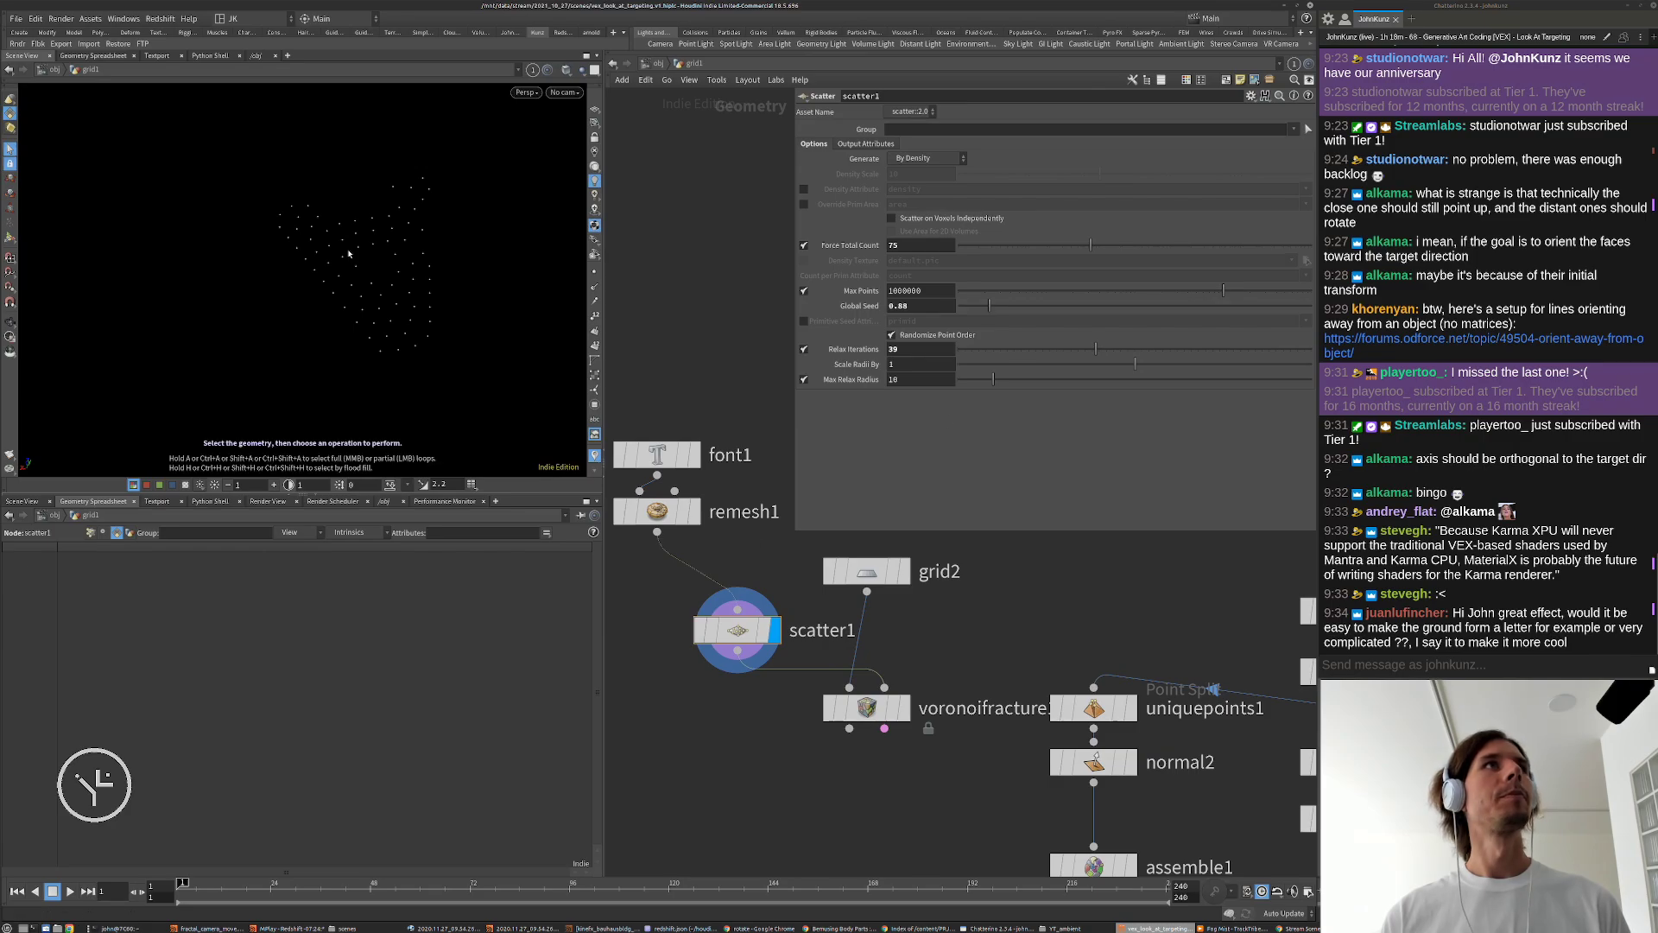
Step: Display the Voronoi Fracture result and inspect the cells across the whole grid
left_click(904, 708)
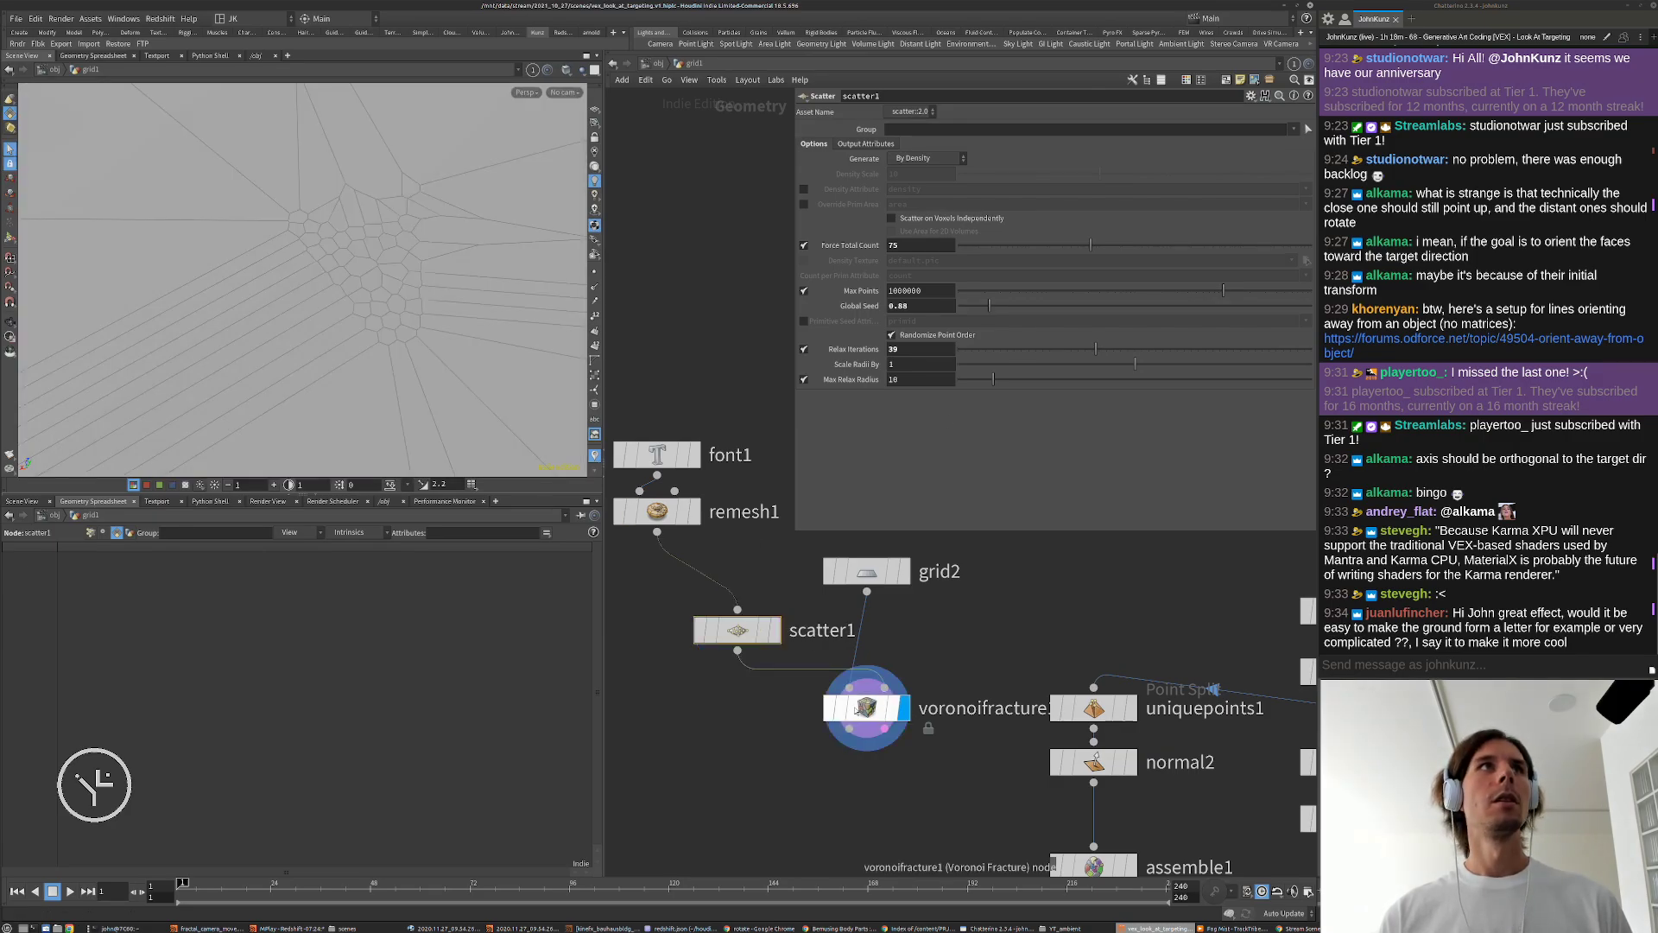
left_click_drag(446, 303, 260, 293)
key("s")
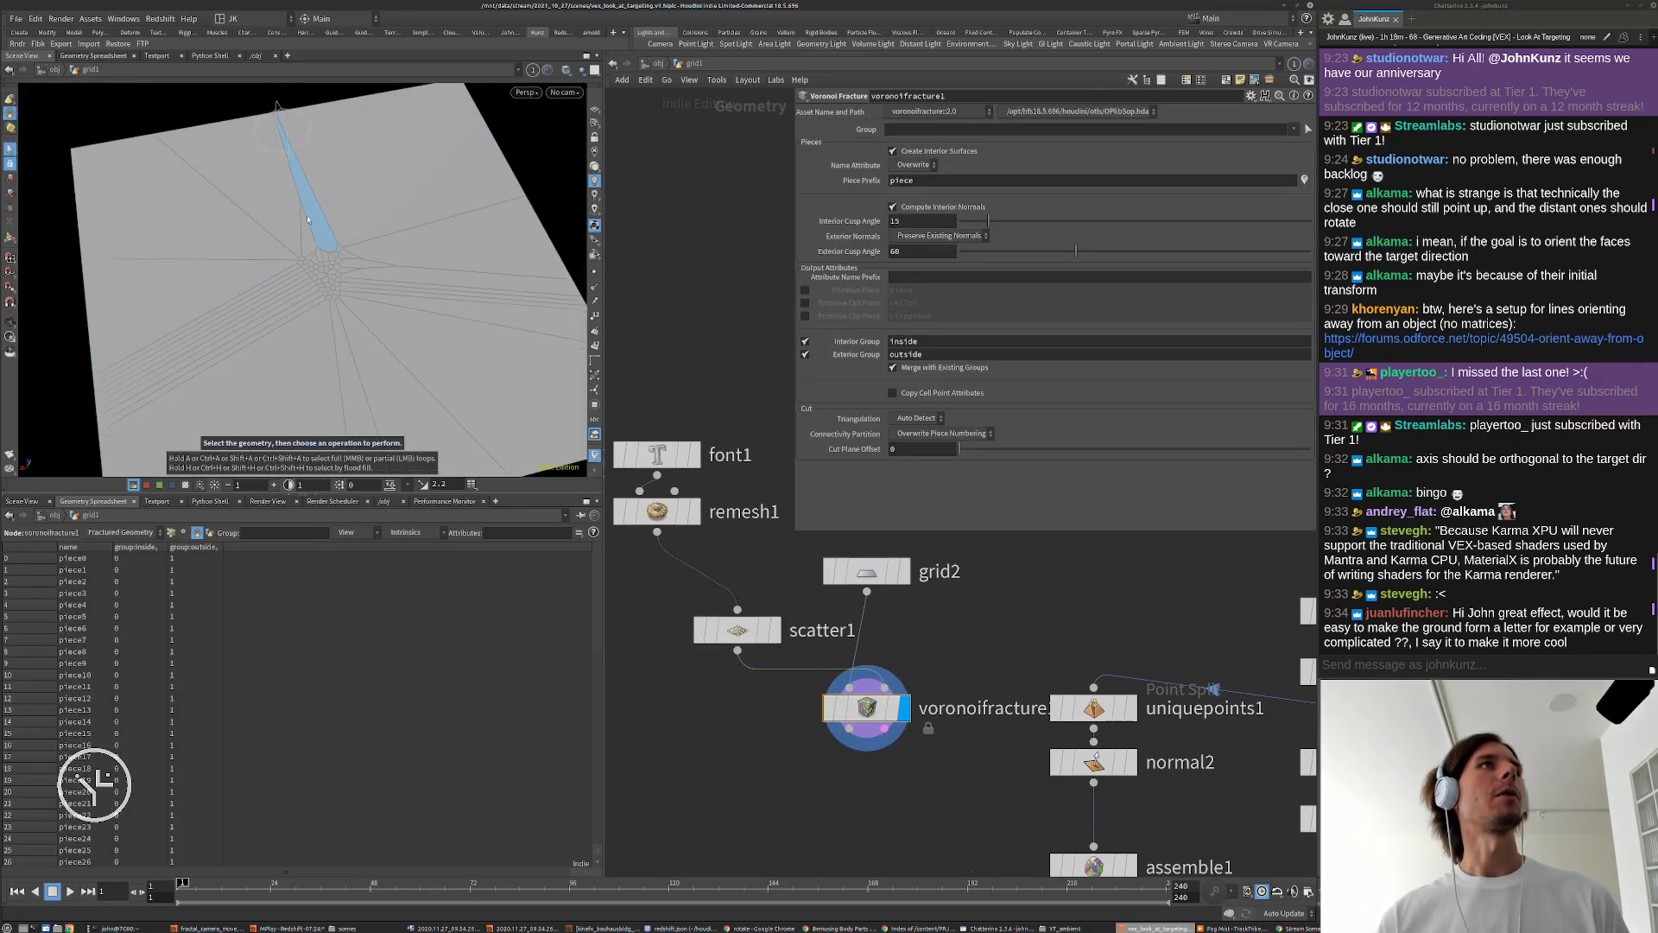
Step: Duplicate scatter1, feed the copy from grid2, and turn on its template display
middle_click_drag(745, 708, 826, 715)
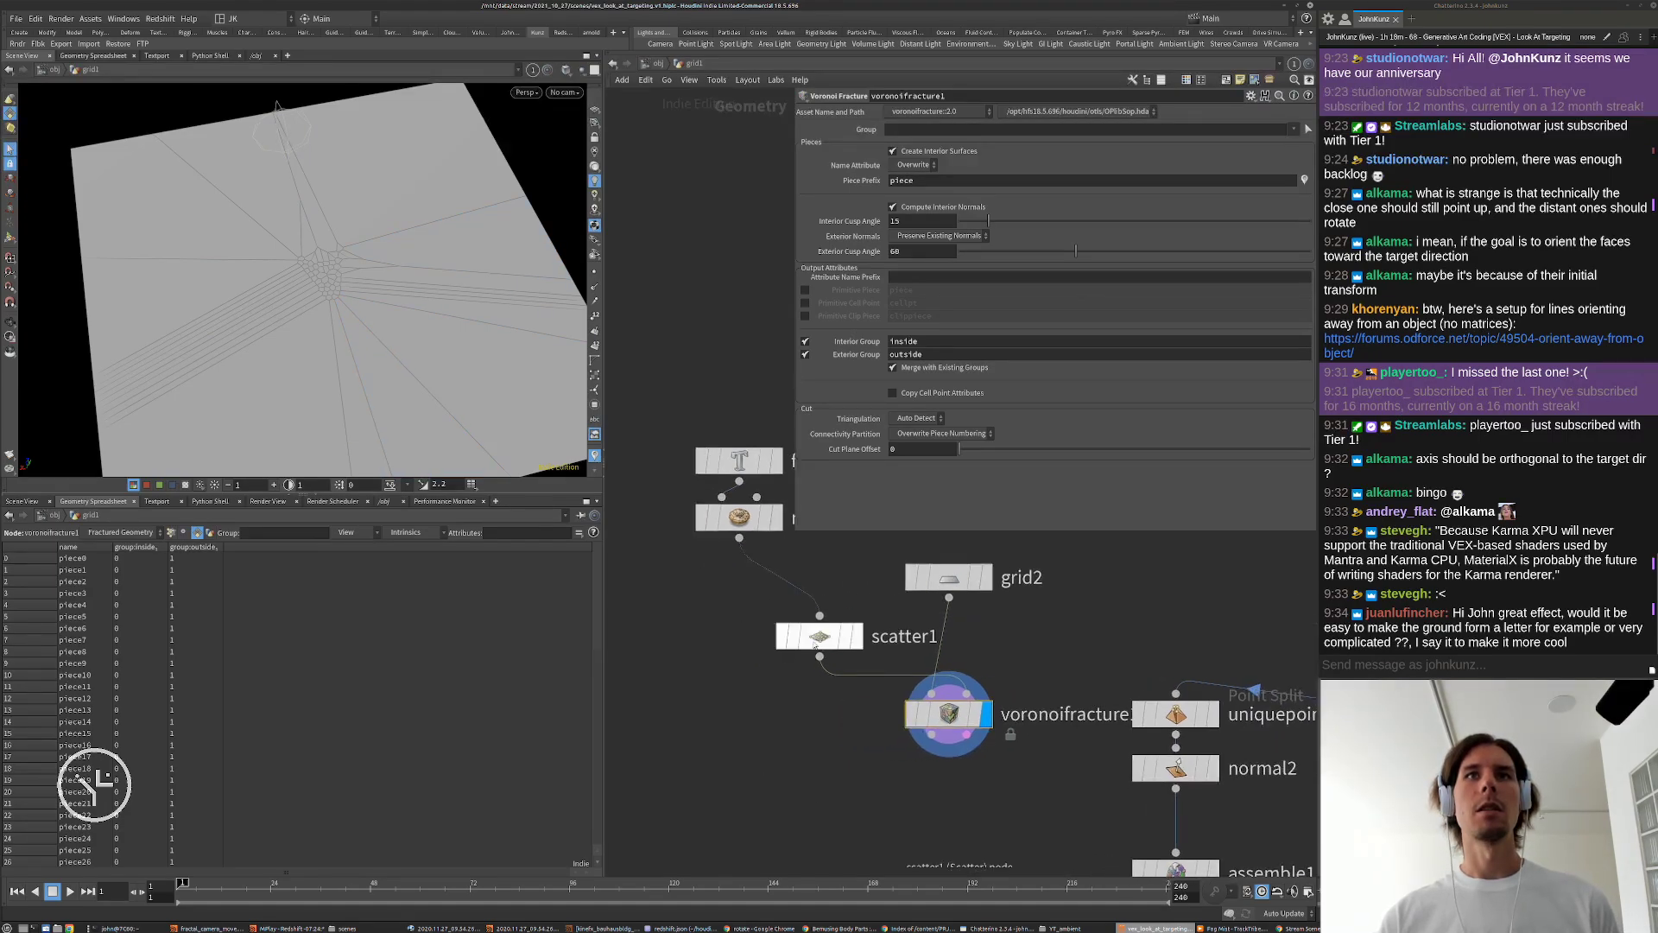
left_click_drag(810, 644, 948, 598)
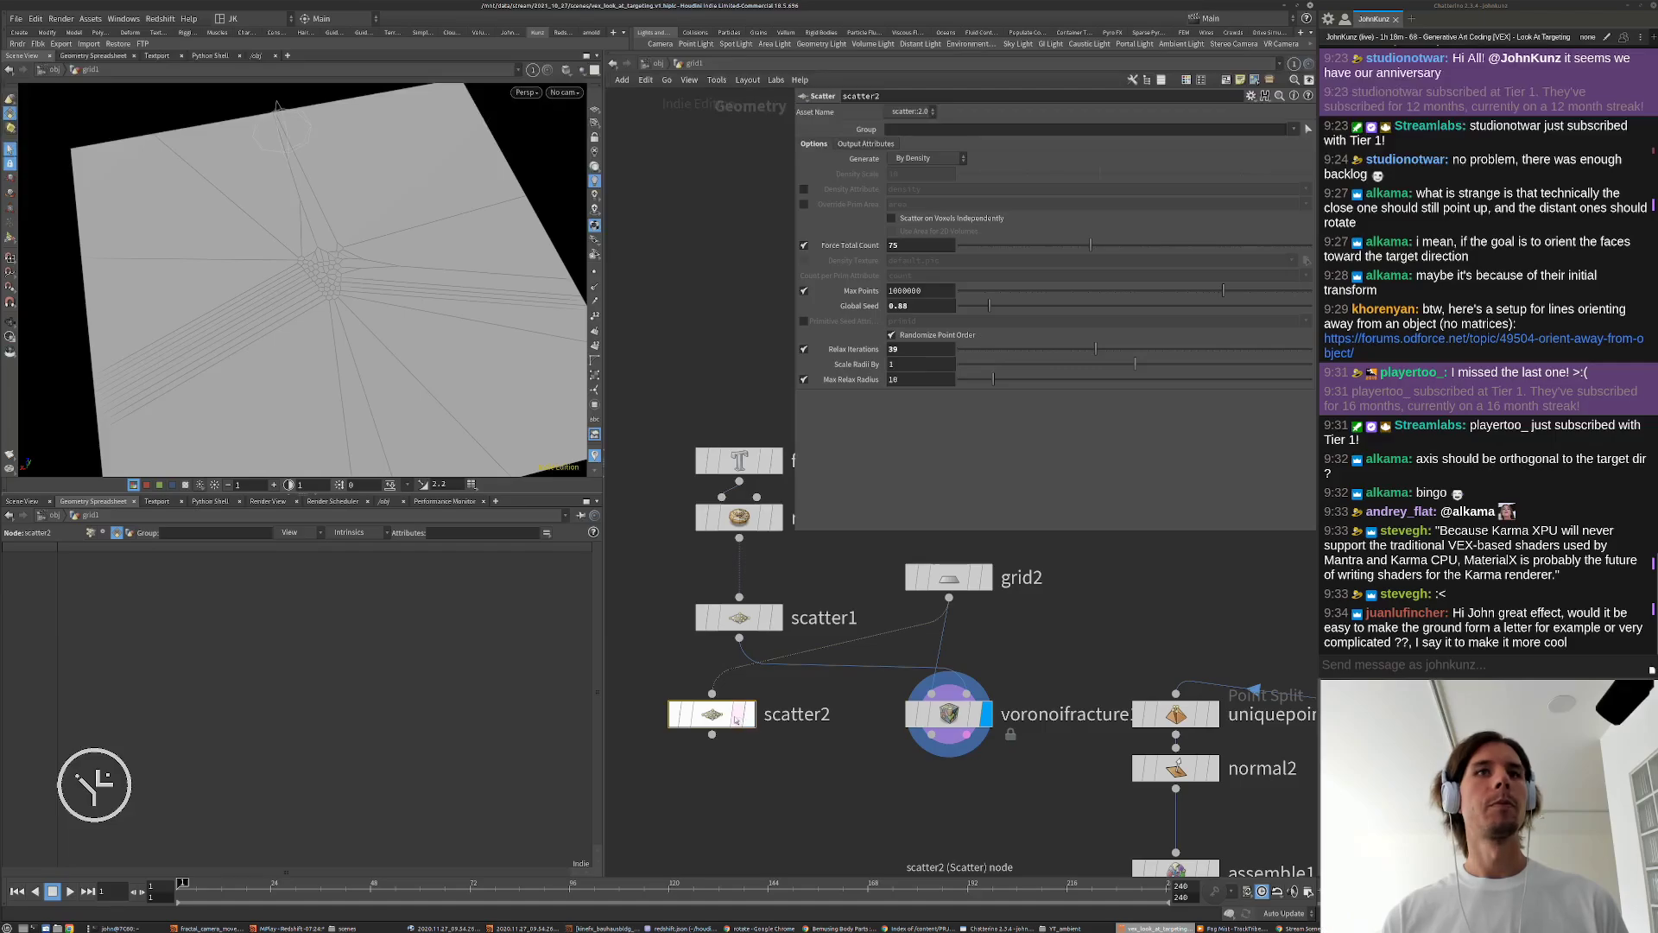
left_click(735, 719)
left_click_drag(722, 719, 676, 705)
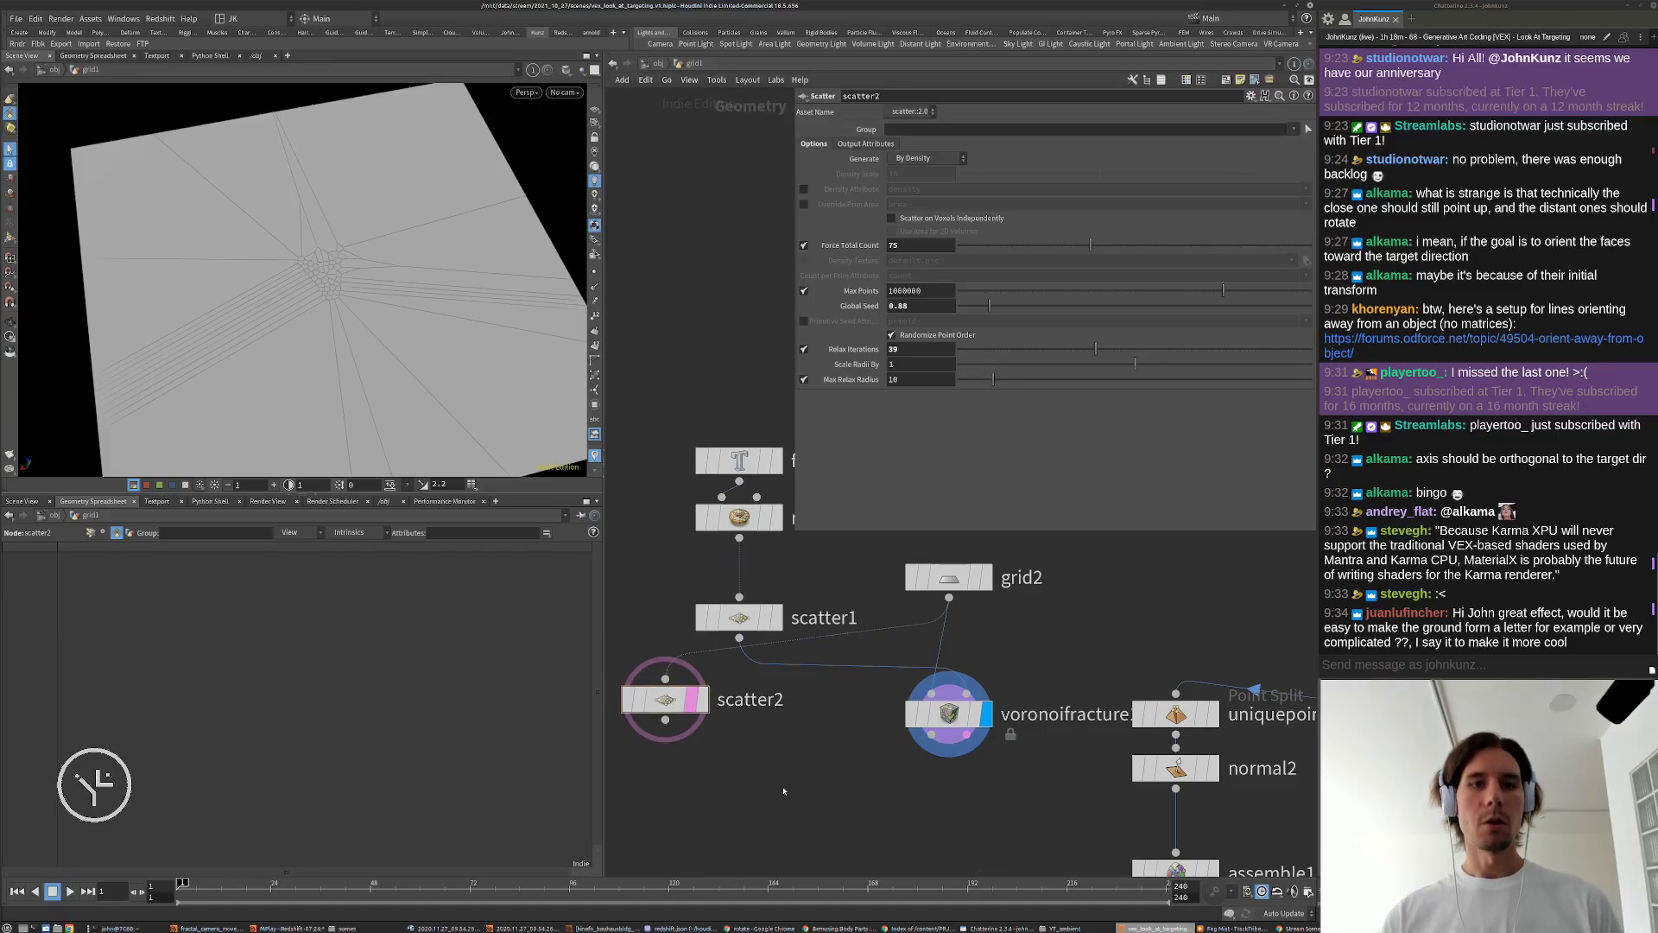
Step: Add a Merge node combining scatter1 and scatter2 and feed it into the Voronoi Fracture's point input
key("Tab")
type("merge")
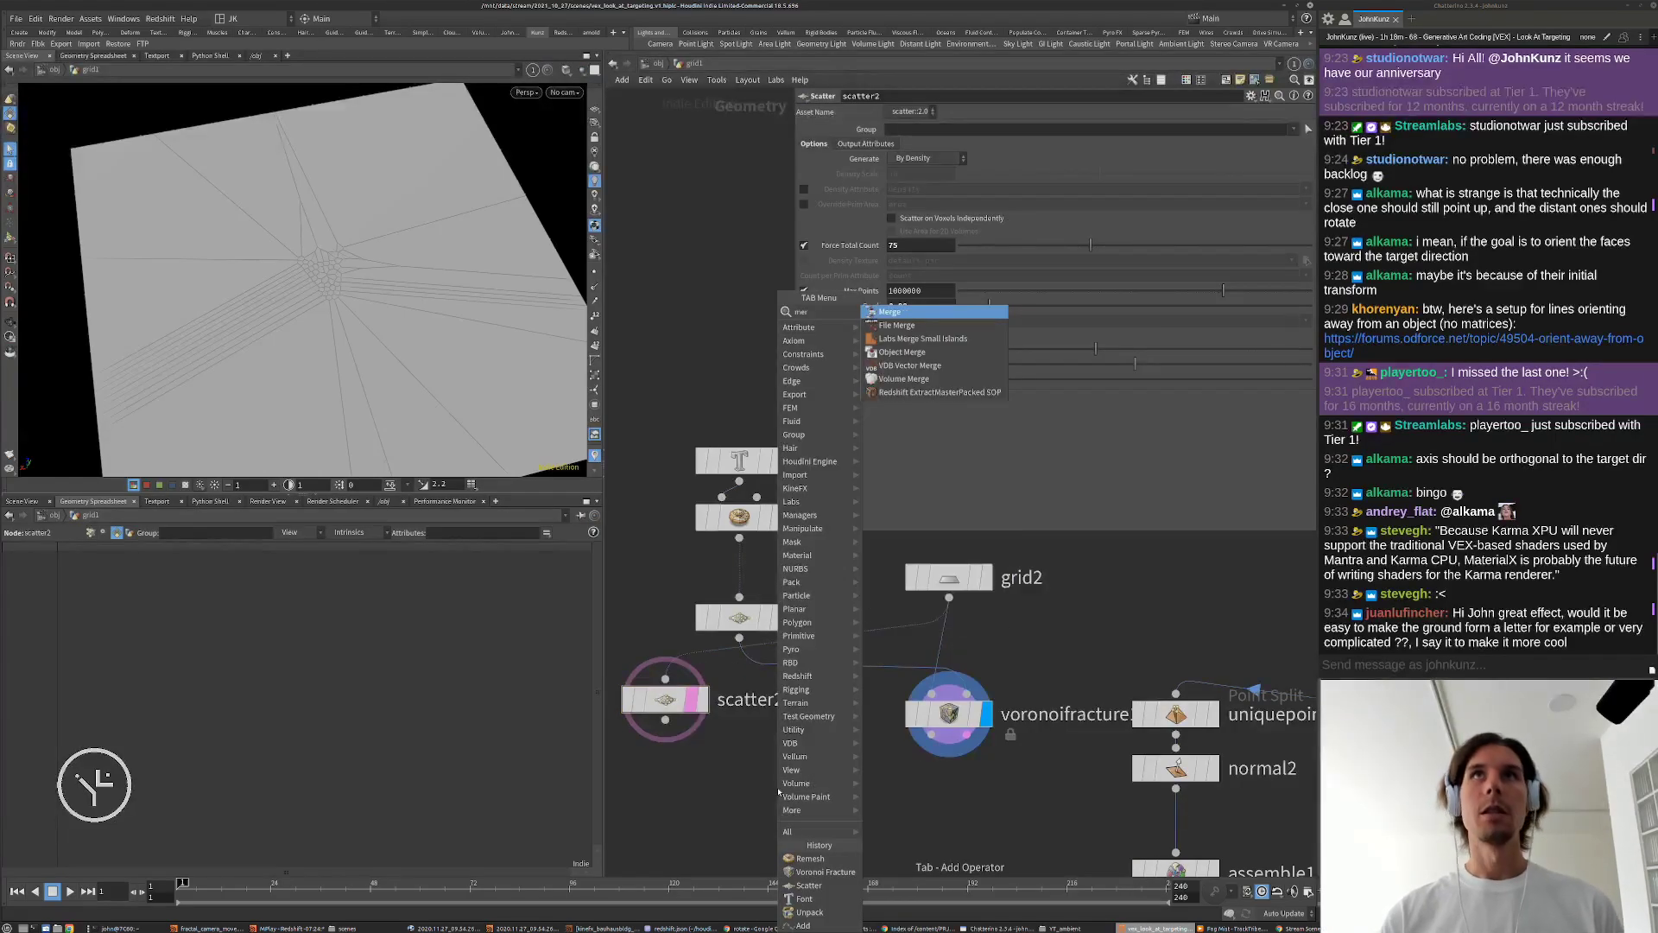
key("Return")
left_click(778, 788)
left_click_drag(778, 792, 648, 736)
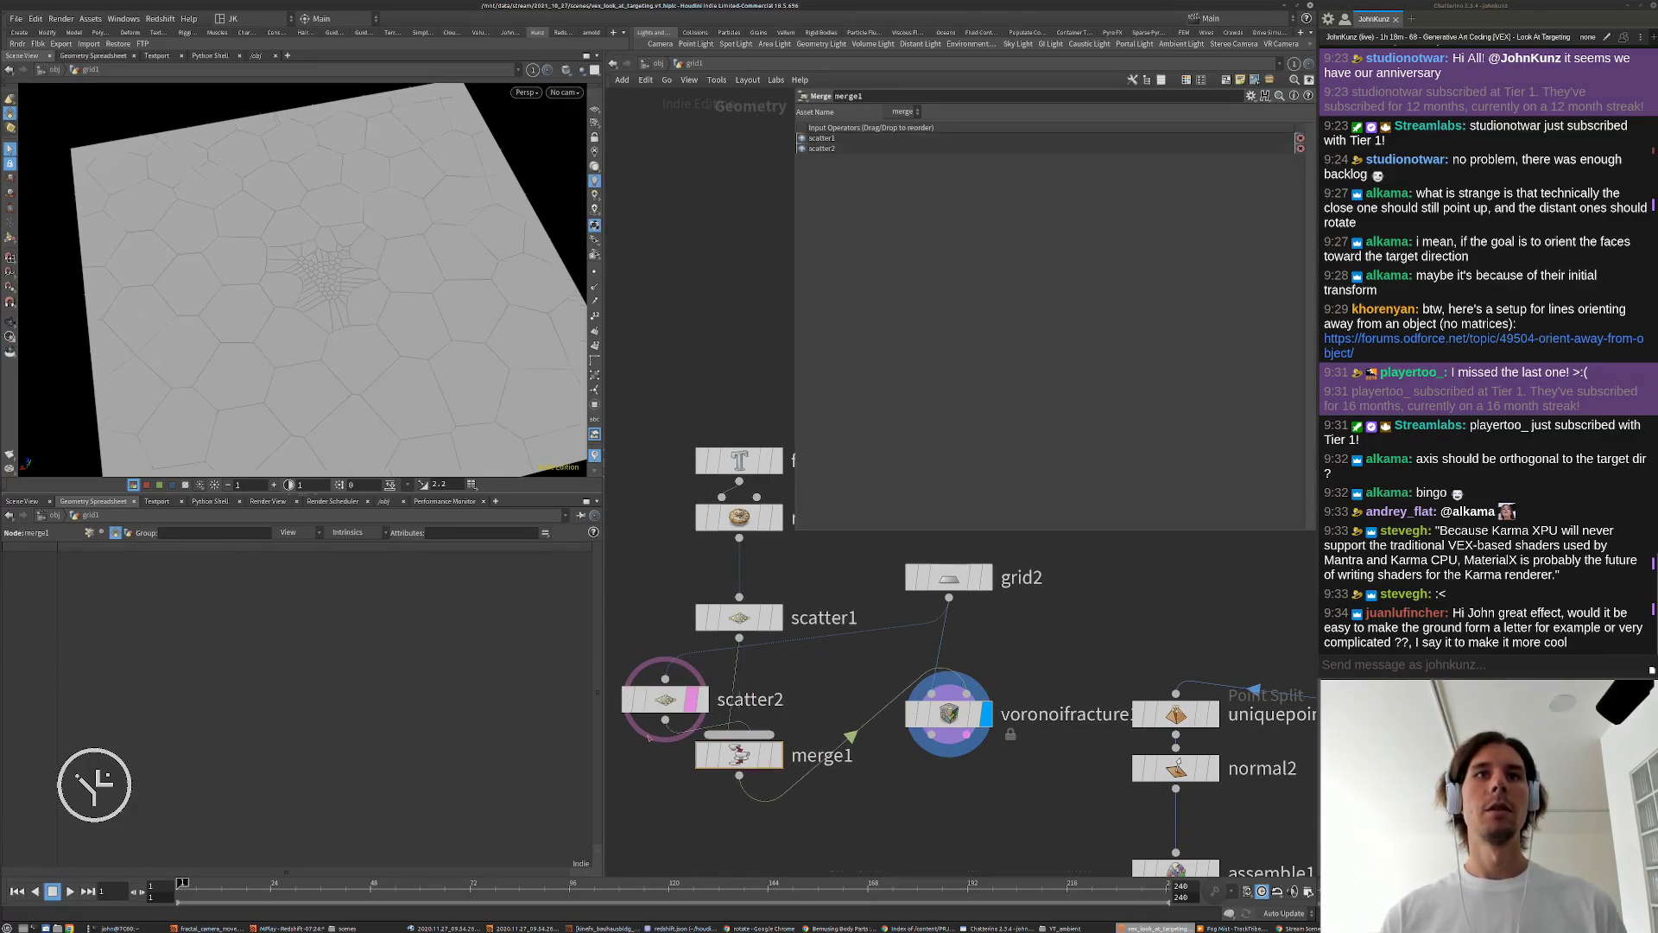
Step: Set scatter1's Force Total Count to 175 for denser cells inside the letter
mouse_move(304, 305)
left_mouse_down("alt")
mouse_move(354, 332)
mouse_move(298, 302)
left_mouse_up("alt")
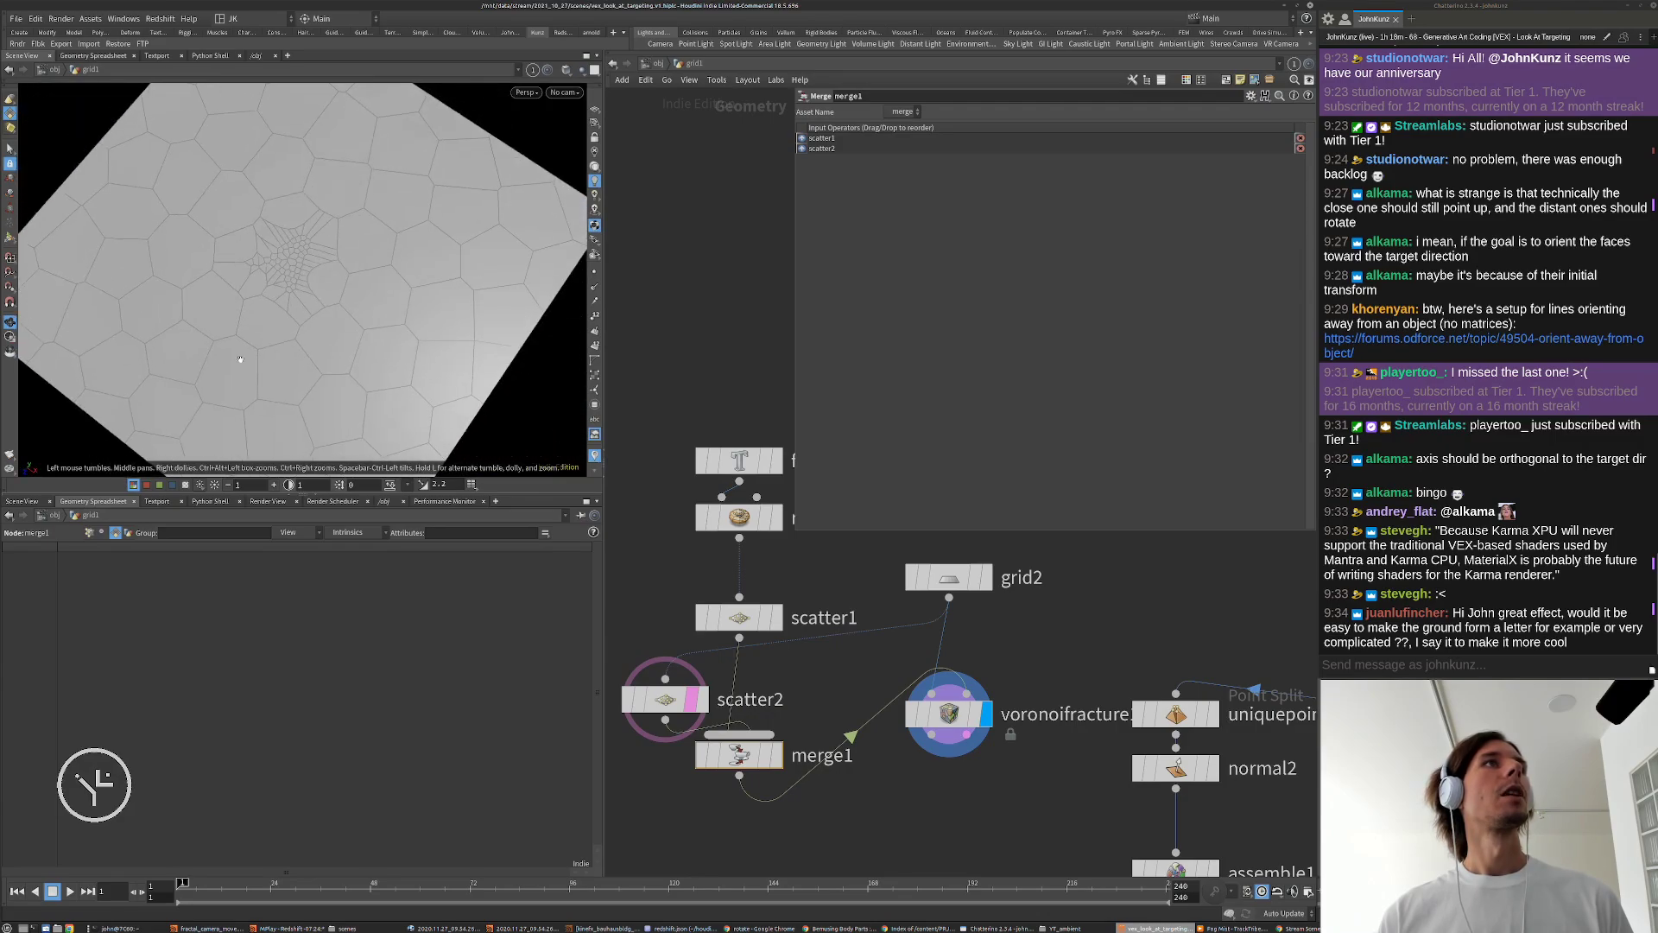
right_click_drag(297, 302, 315, 318, "alt")
left_click_drag(315, 318, 355, 347, "alt")
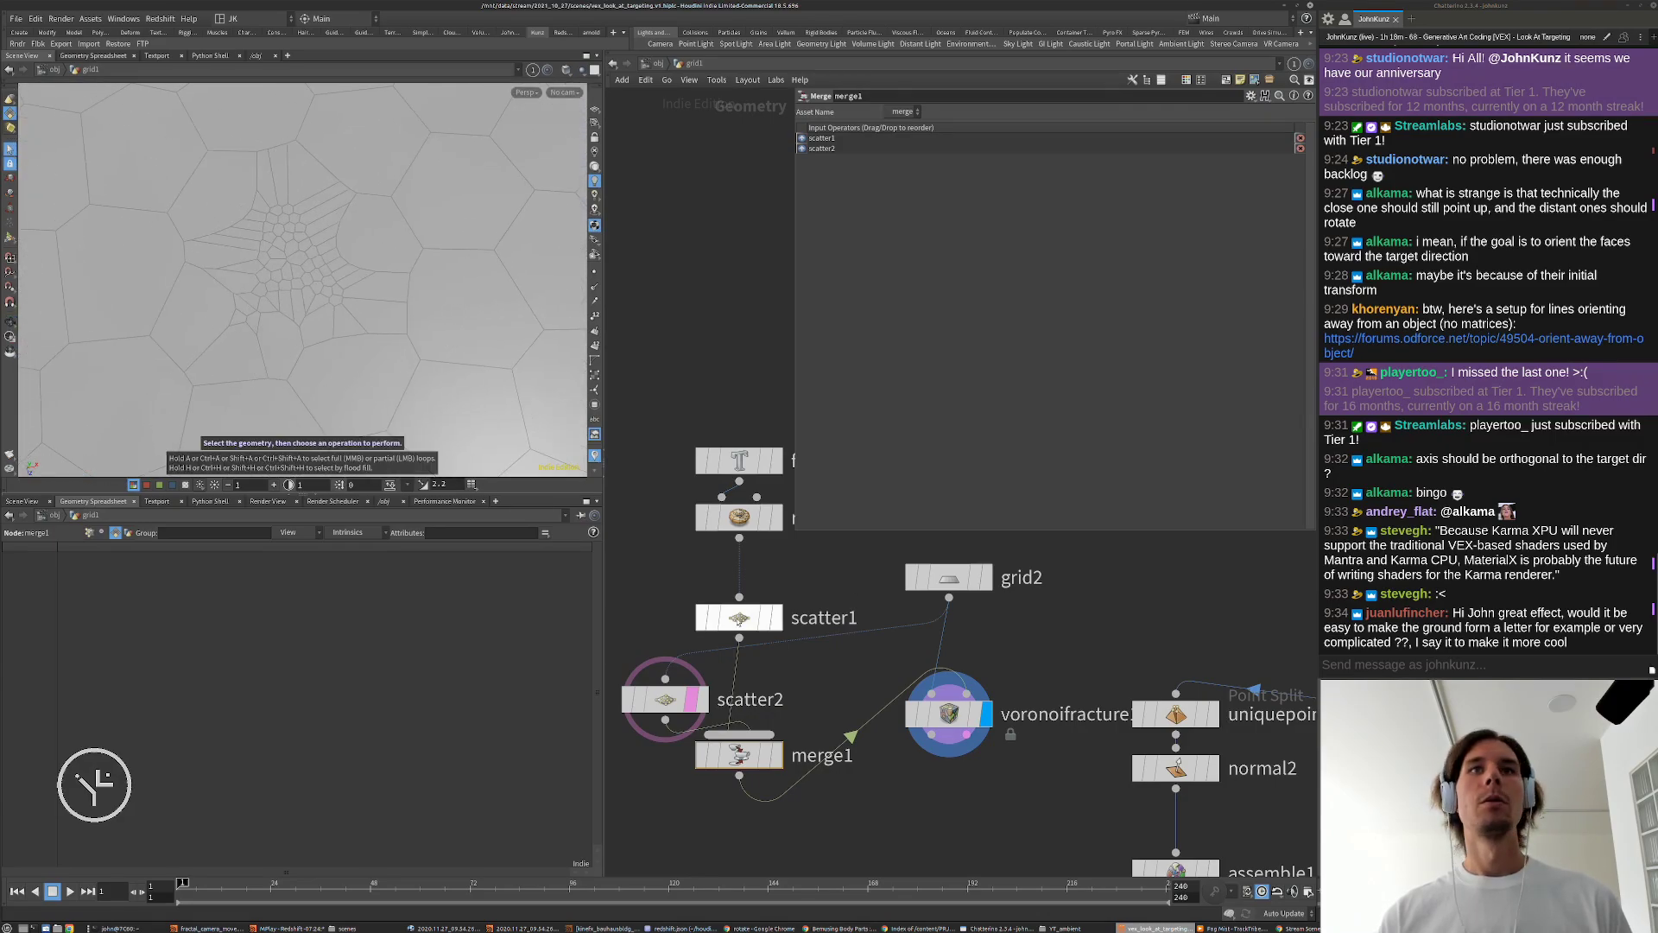
left_click(740, 624)
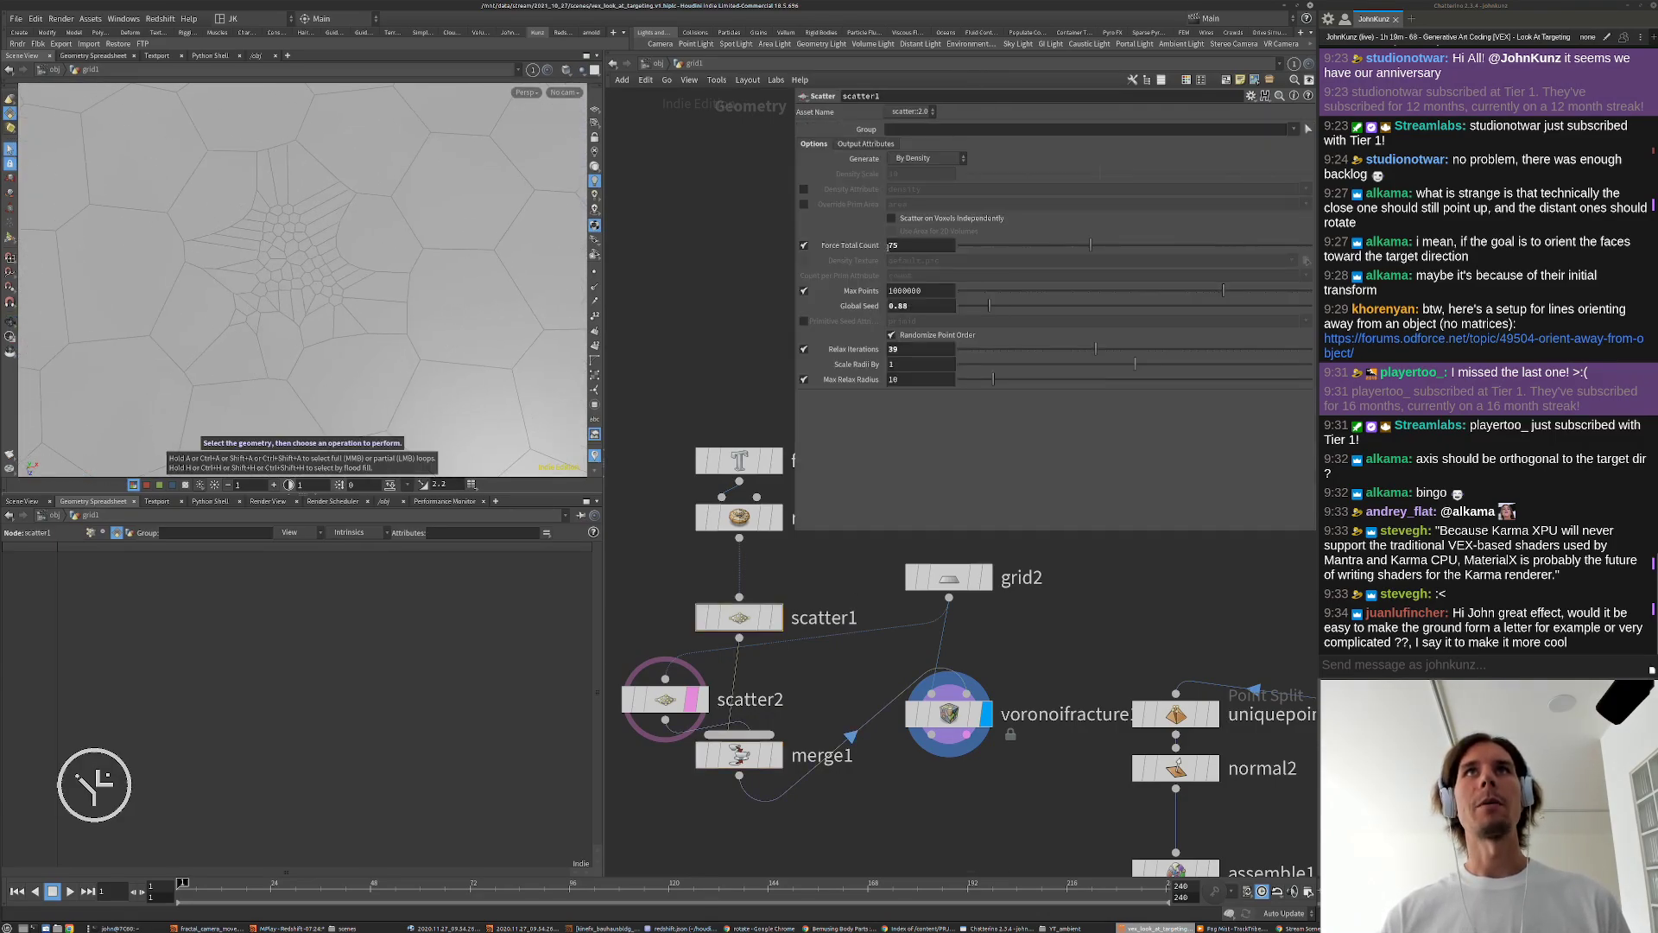
type("1")
key("Return")
left_click_drag(306, 226, 211, 385, "alt")
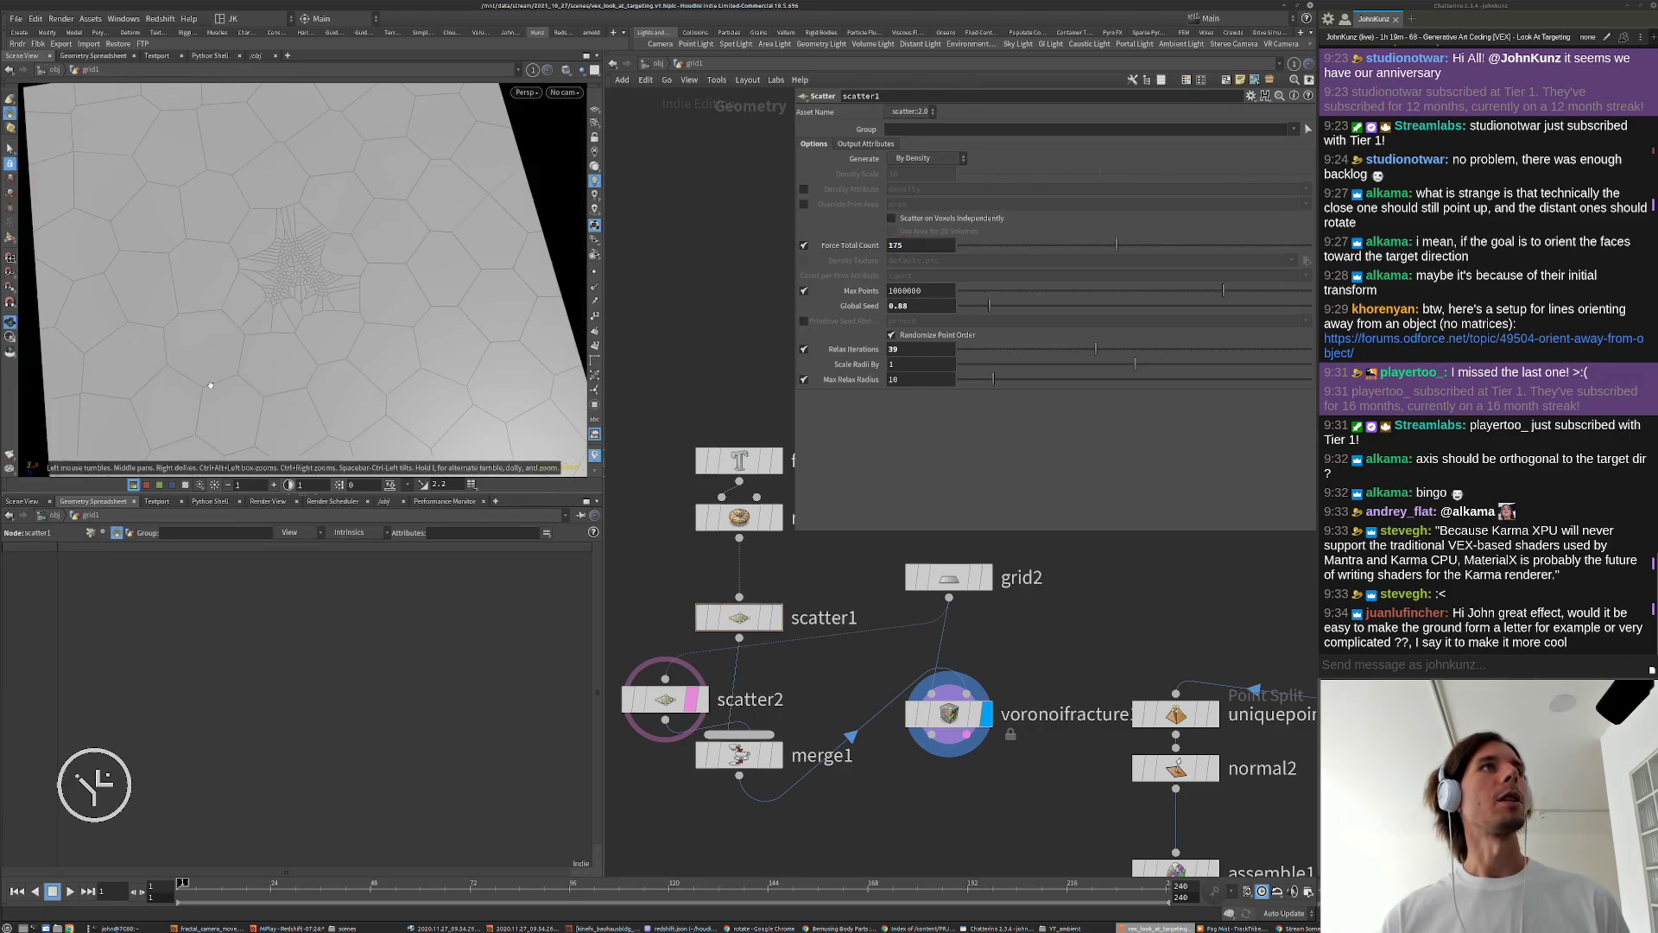
Step: Increase font1's Font Size to 12 so the letter covers more of the grid
left_click(740, 461)
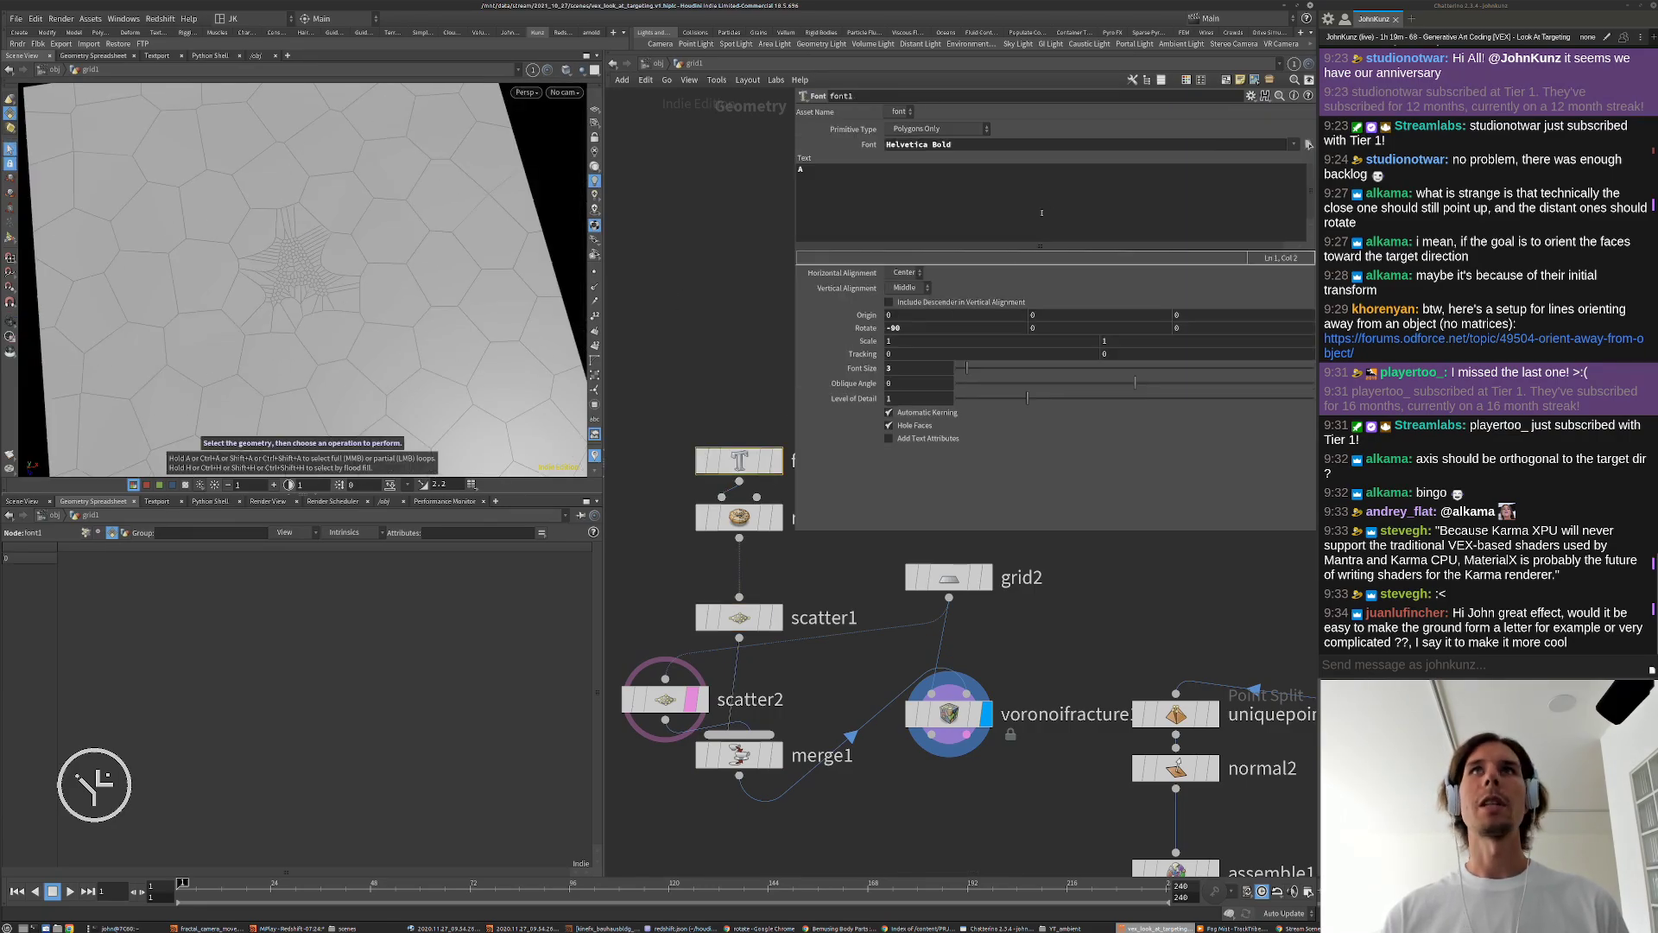
mouse_move(974, 374)
left_mouse_down()
mouse_move(1037, 357)
mouse_move(998, 367)
left_mouse_up()
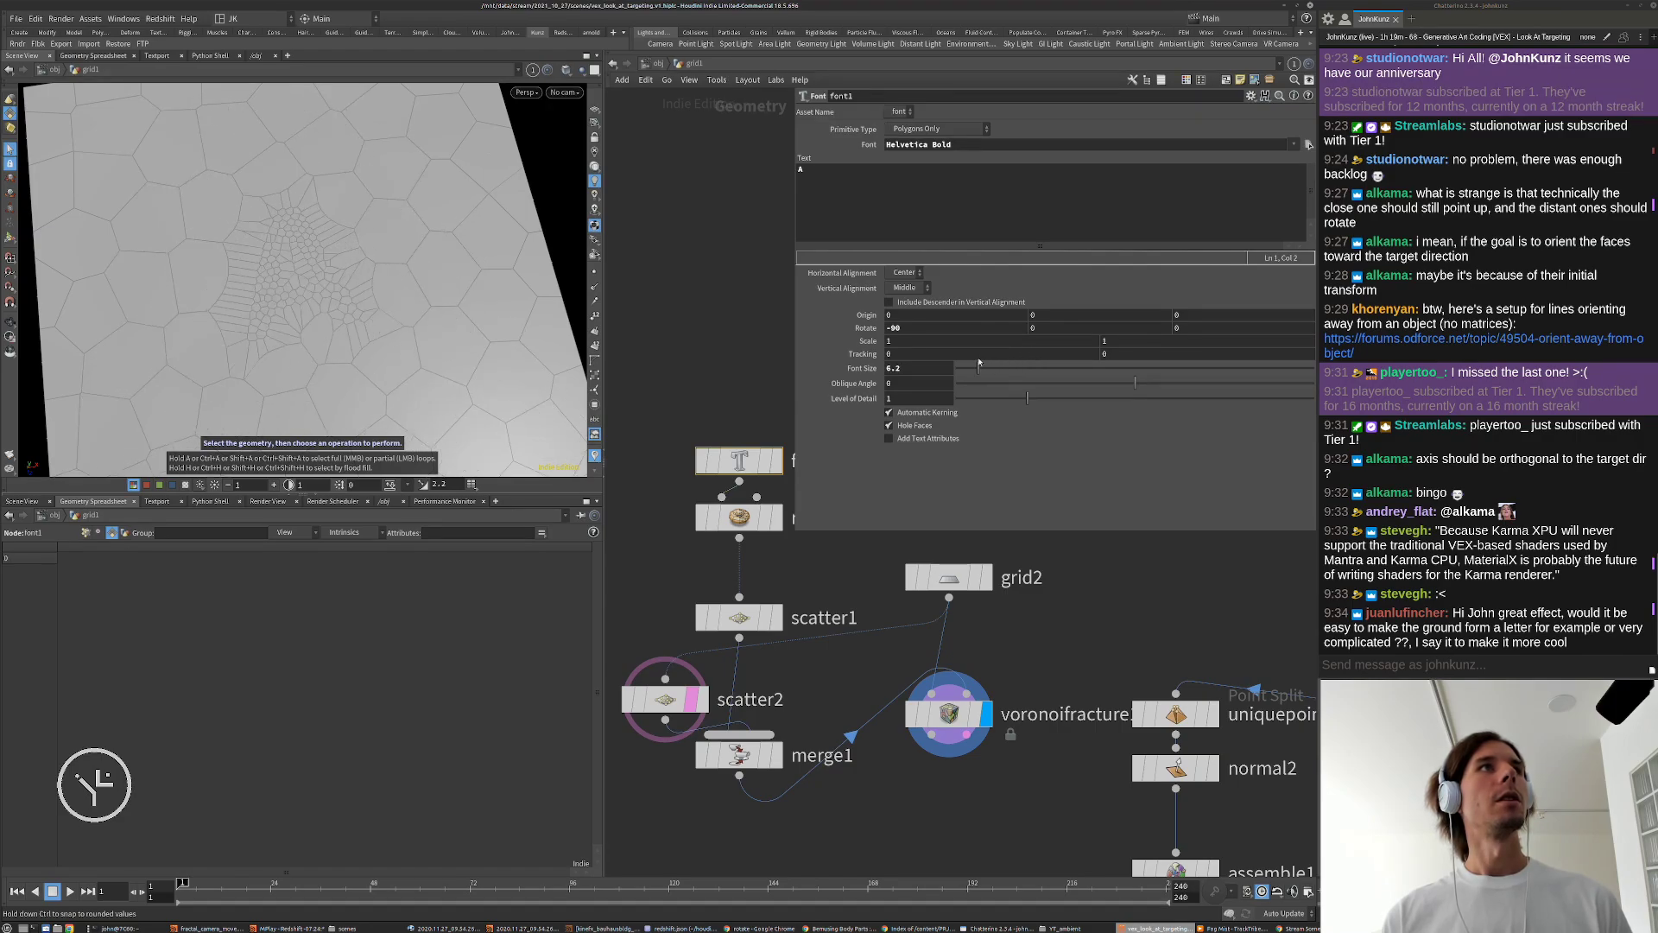
left_click_drag(315, 290, 426, 369)
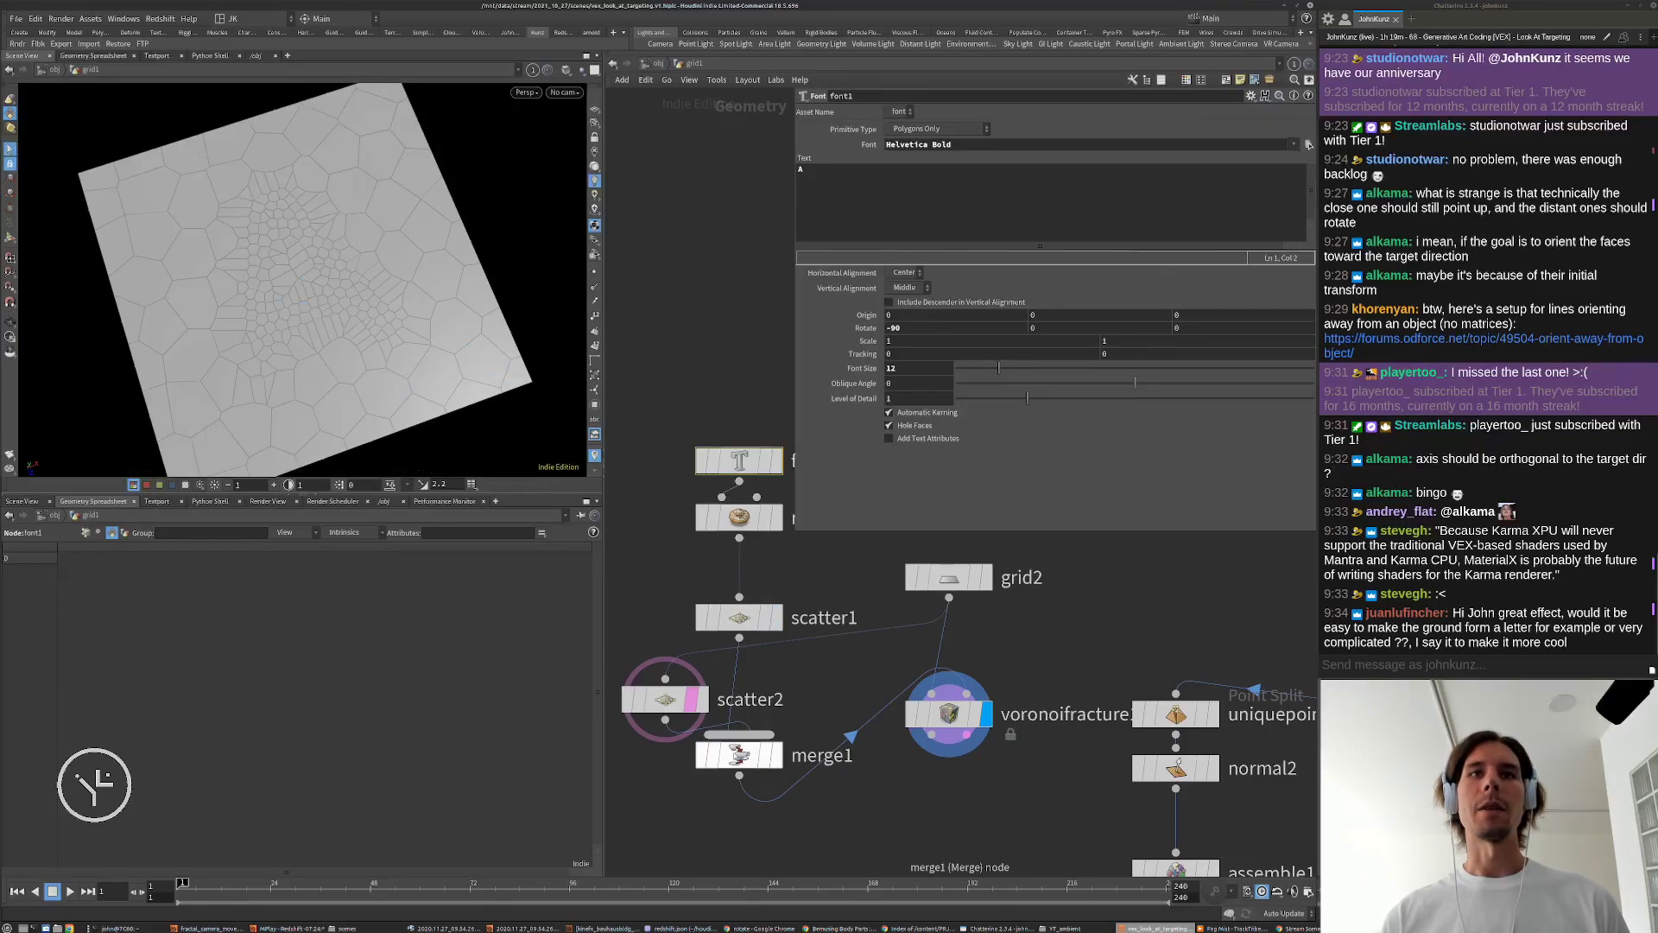
Step: Disable Relax Iterations on scatter2, and set its Force Total Count to 25 and Global Seed to 3.43
left_click(679, 703)
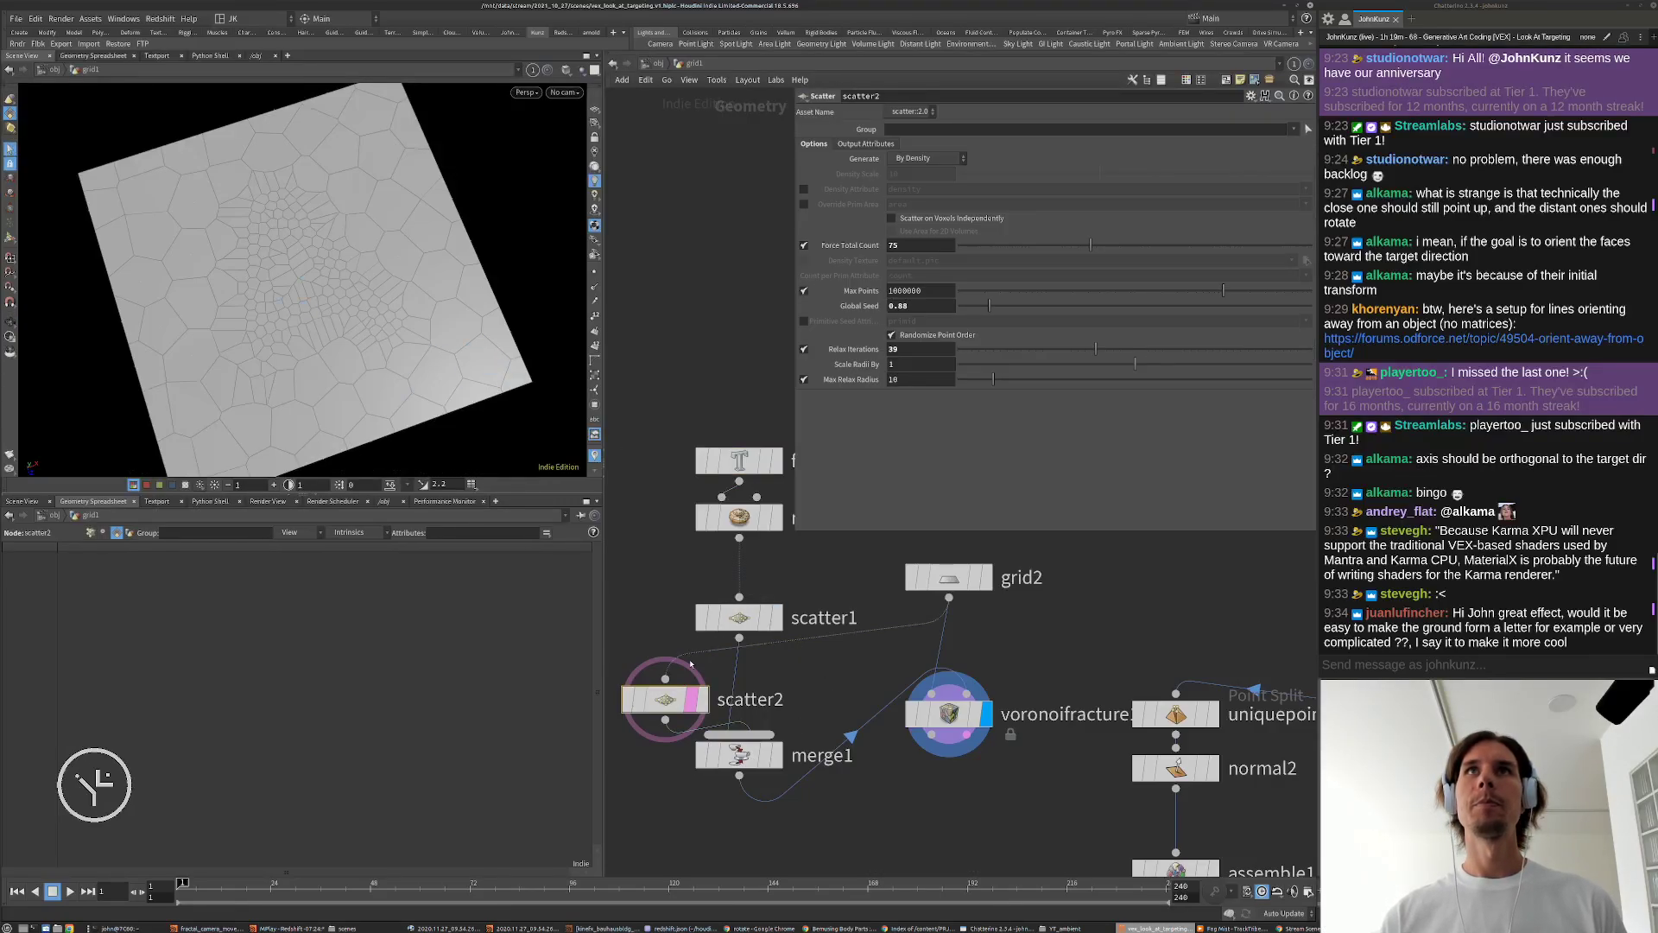
left_click(804, 350)
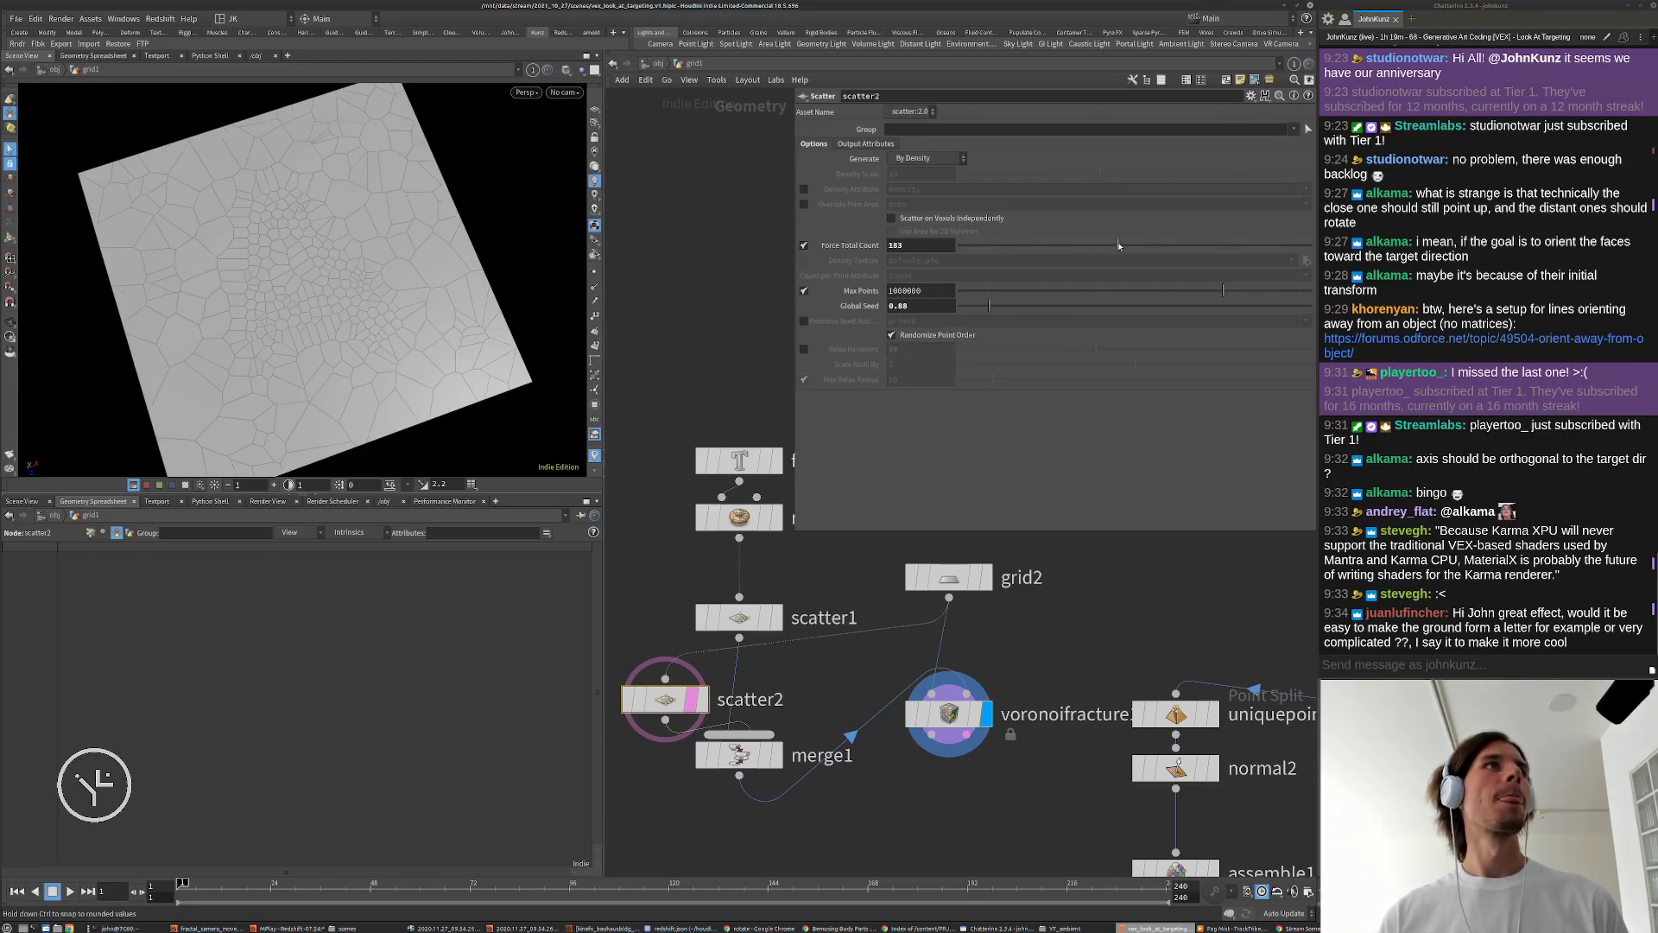
left_click_drag(1030, 252, 1012, 248)
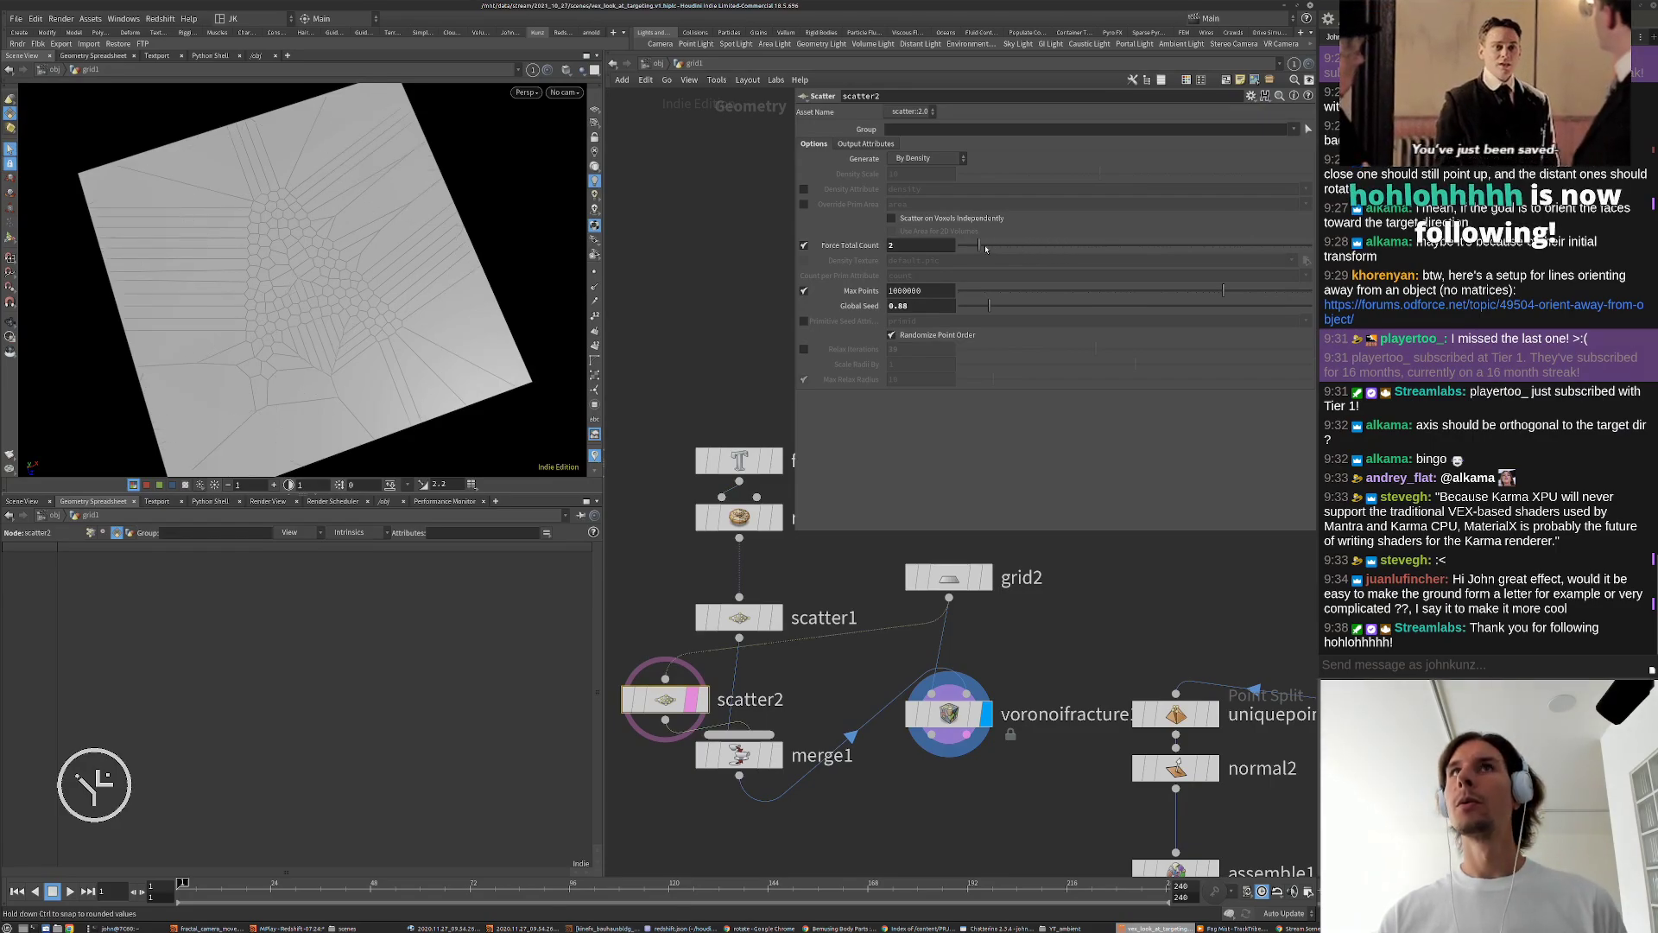
left_click_drag(989, 307, 1080, 308)
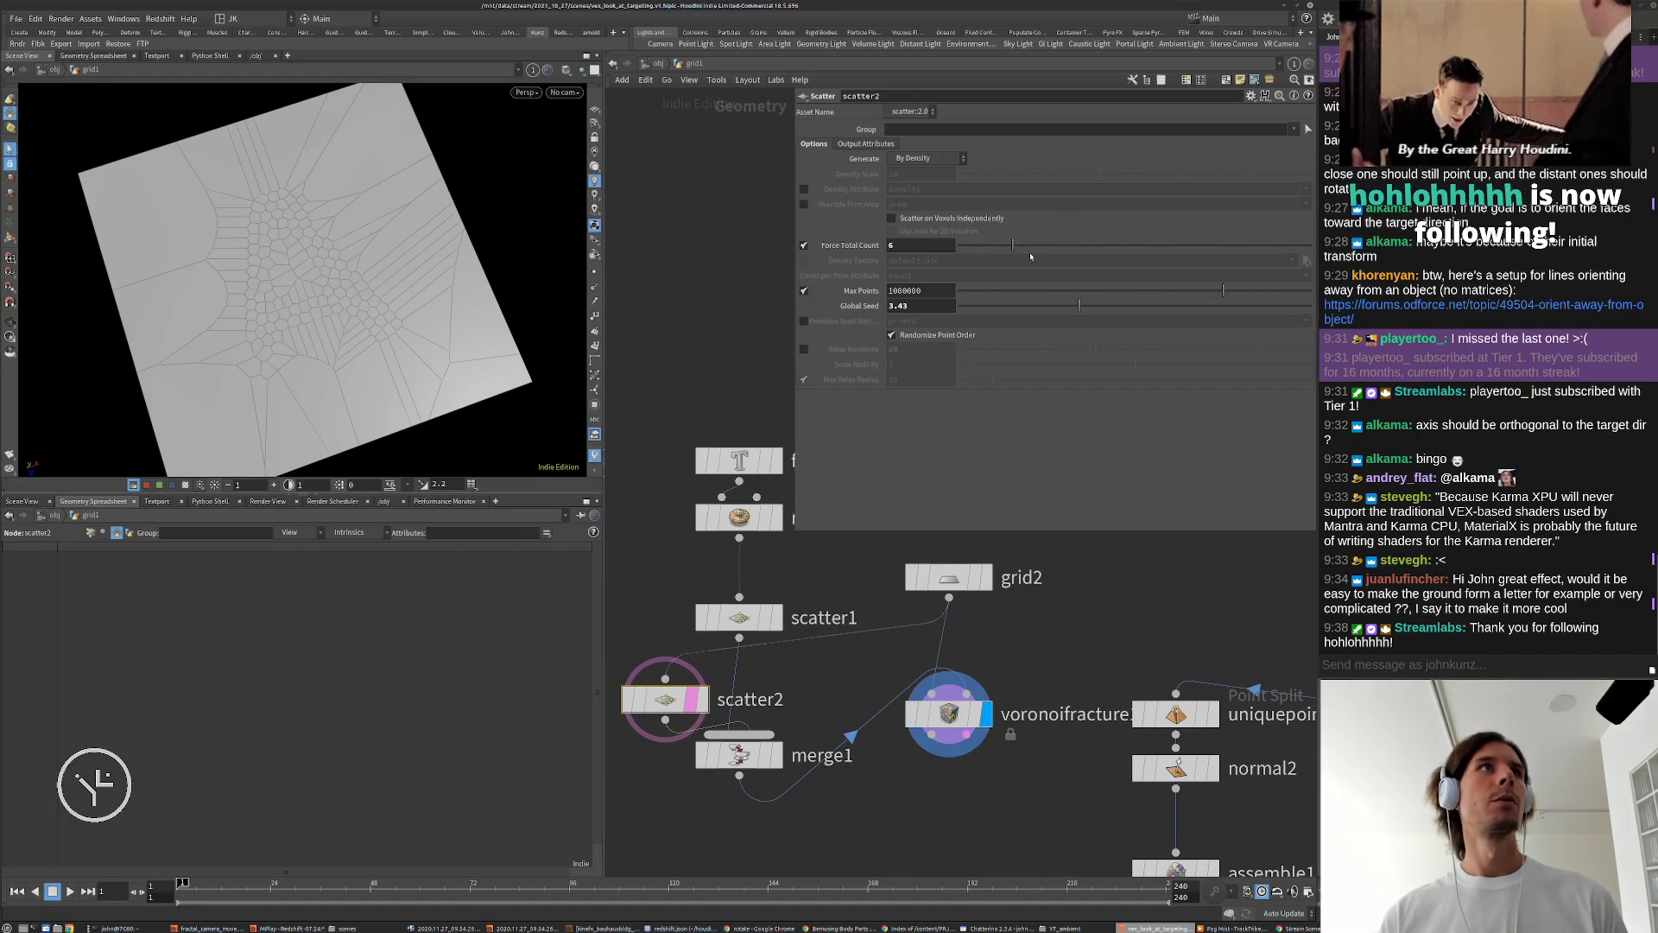
left_click_drag(1030, 251, 1057, 249)
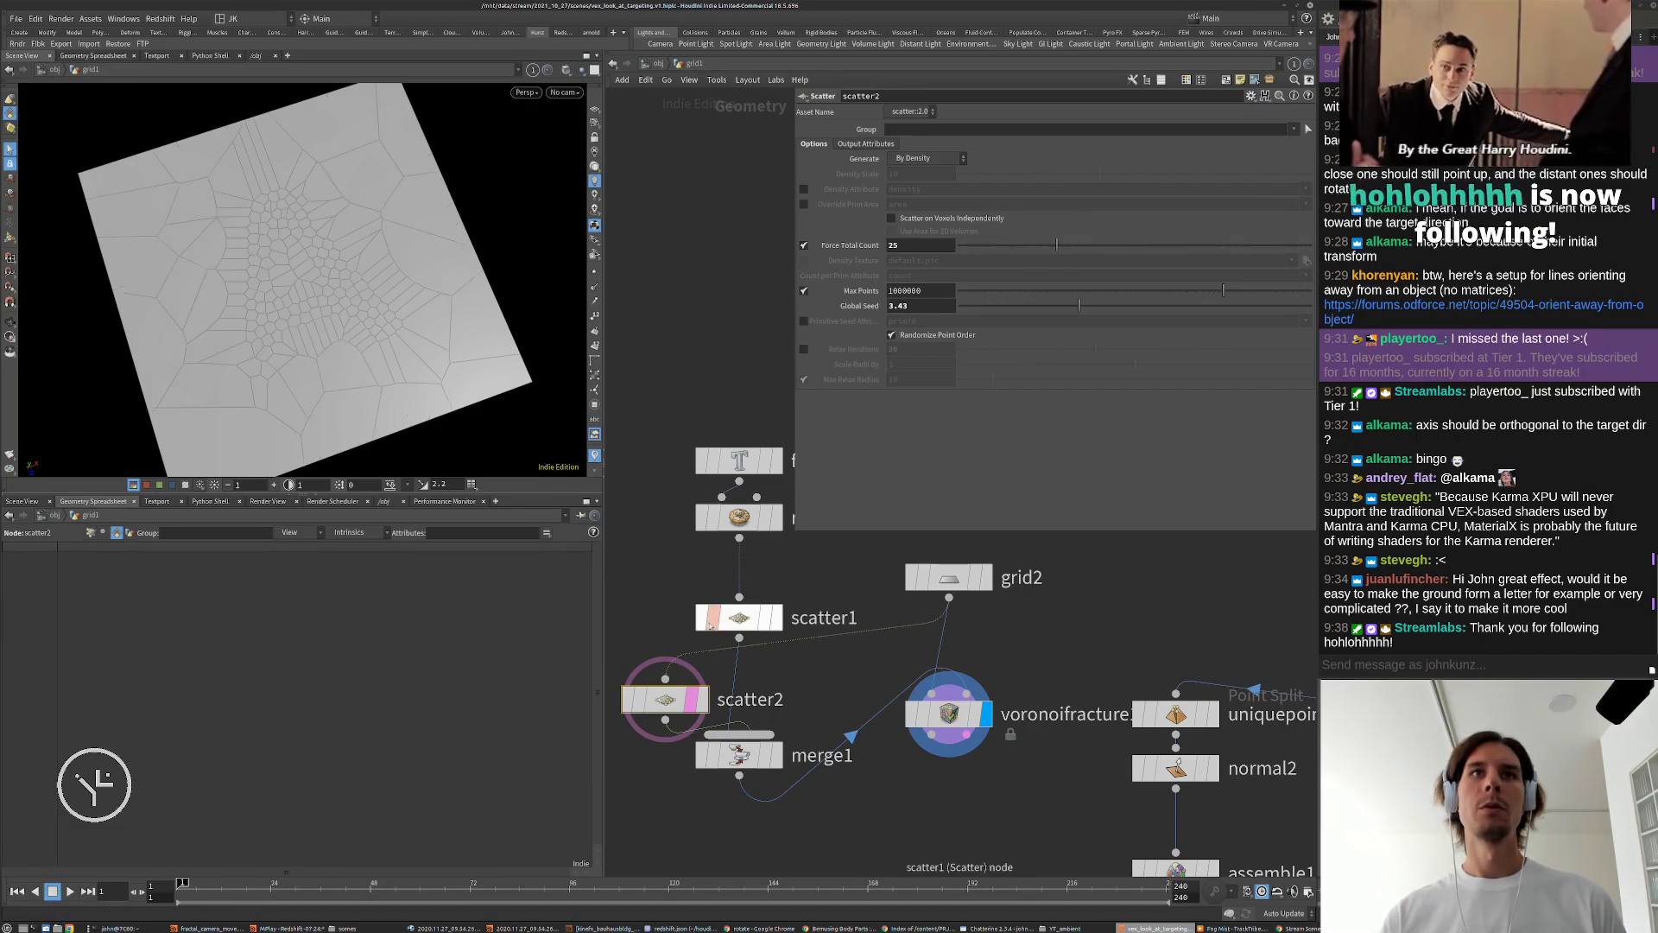
Step: Set scatter1's Global Seed to about 1.55 and Force Total Count to 45, and move the node closer to remesh1
left_click(750, 619)
left_click_drag(984, 308, 1017, 306)
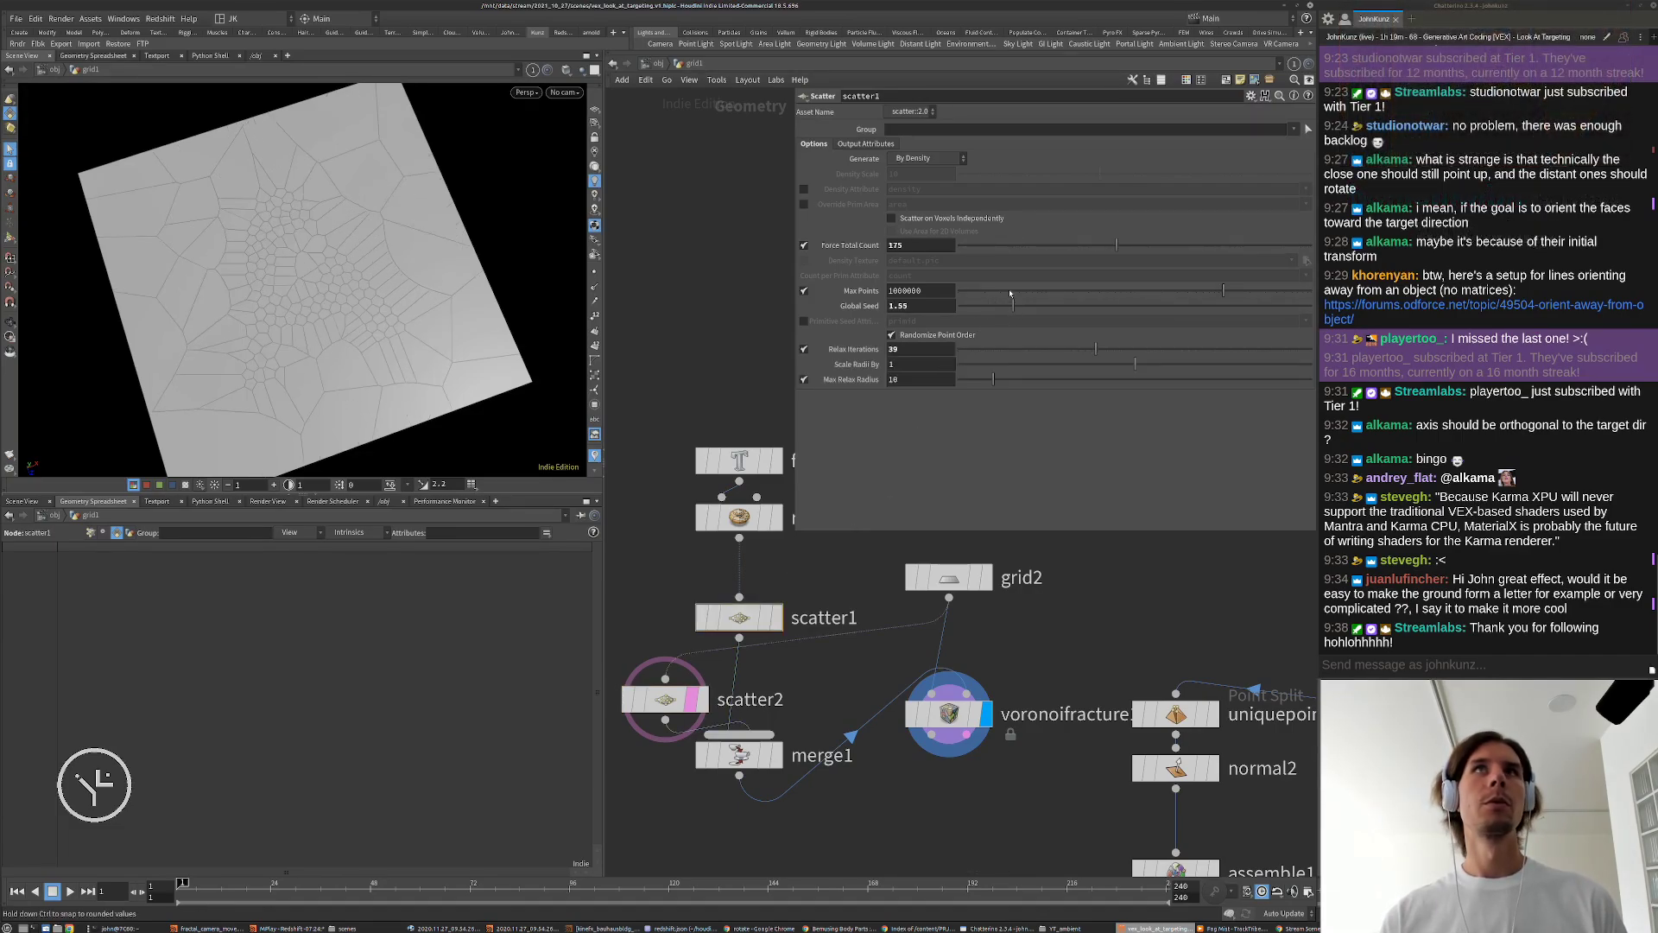
left_click_drag(1061, 242, 1058, 250)
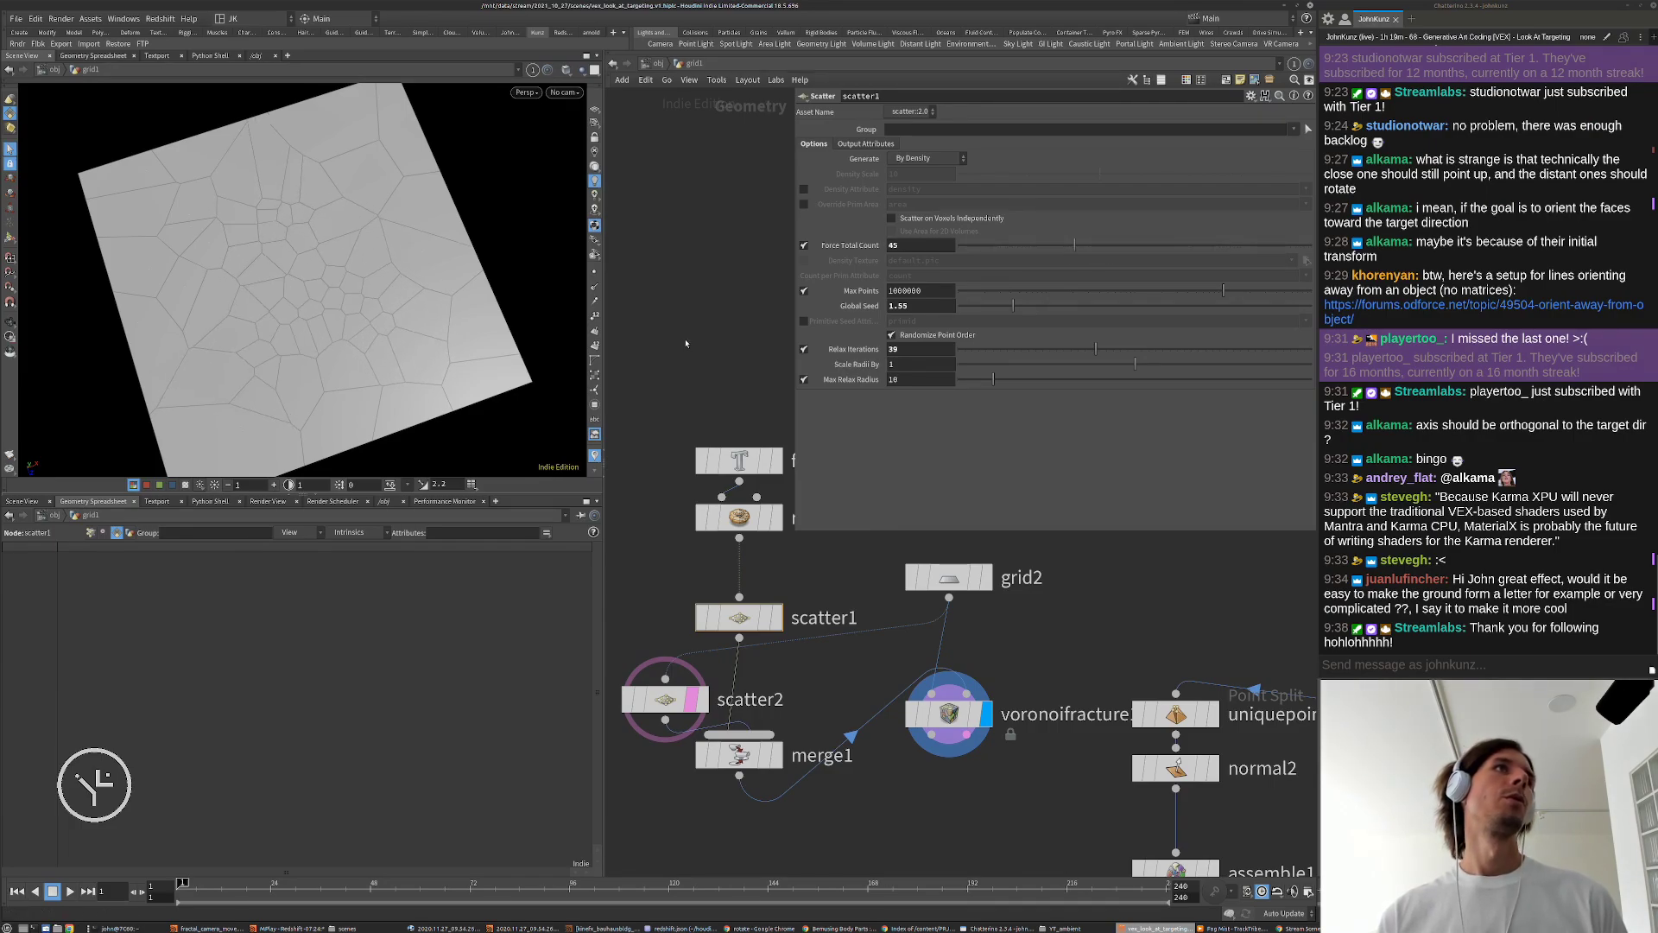
left_click_drag(796, 532, 866, 508)
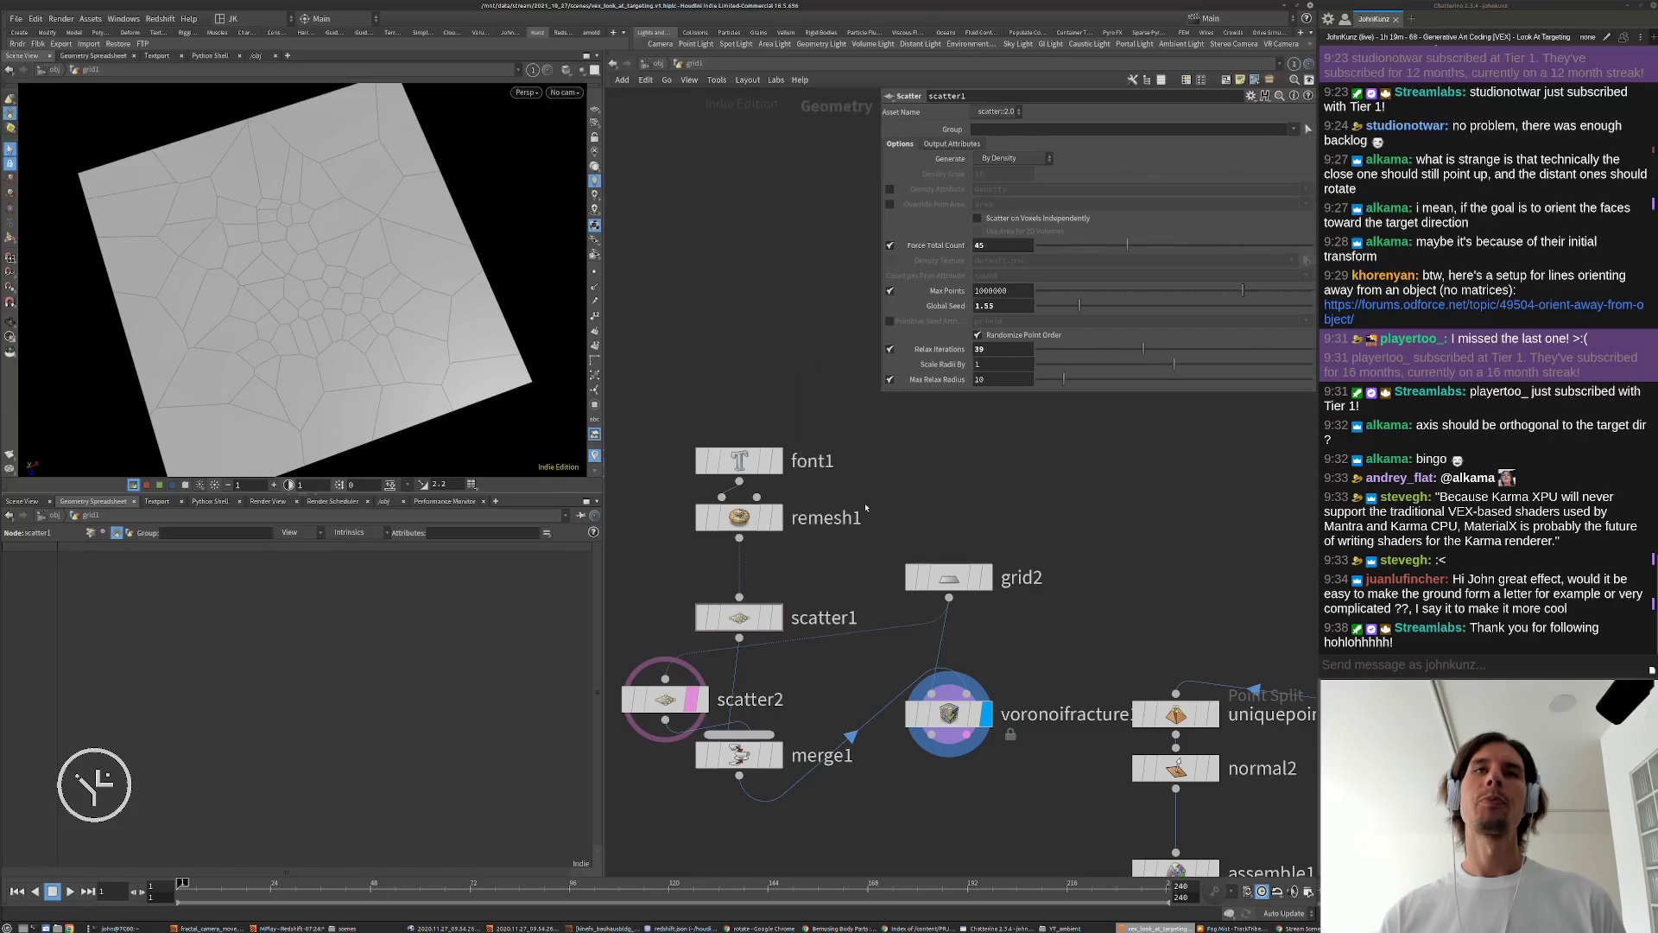
left_click_drag(726, 618, 726, 579)
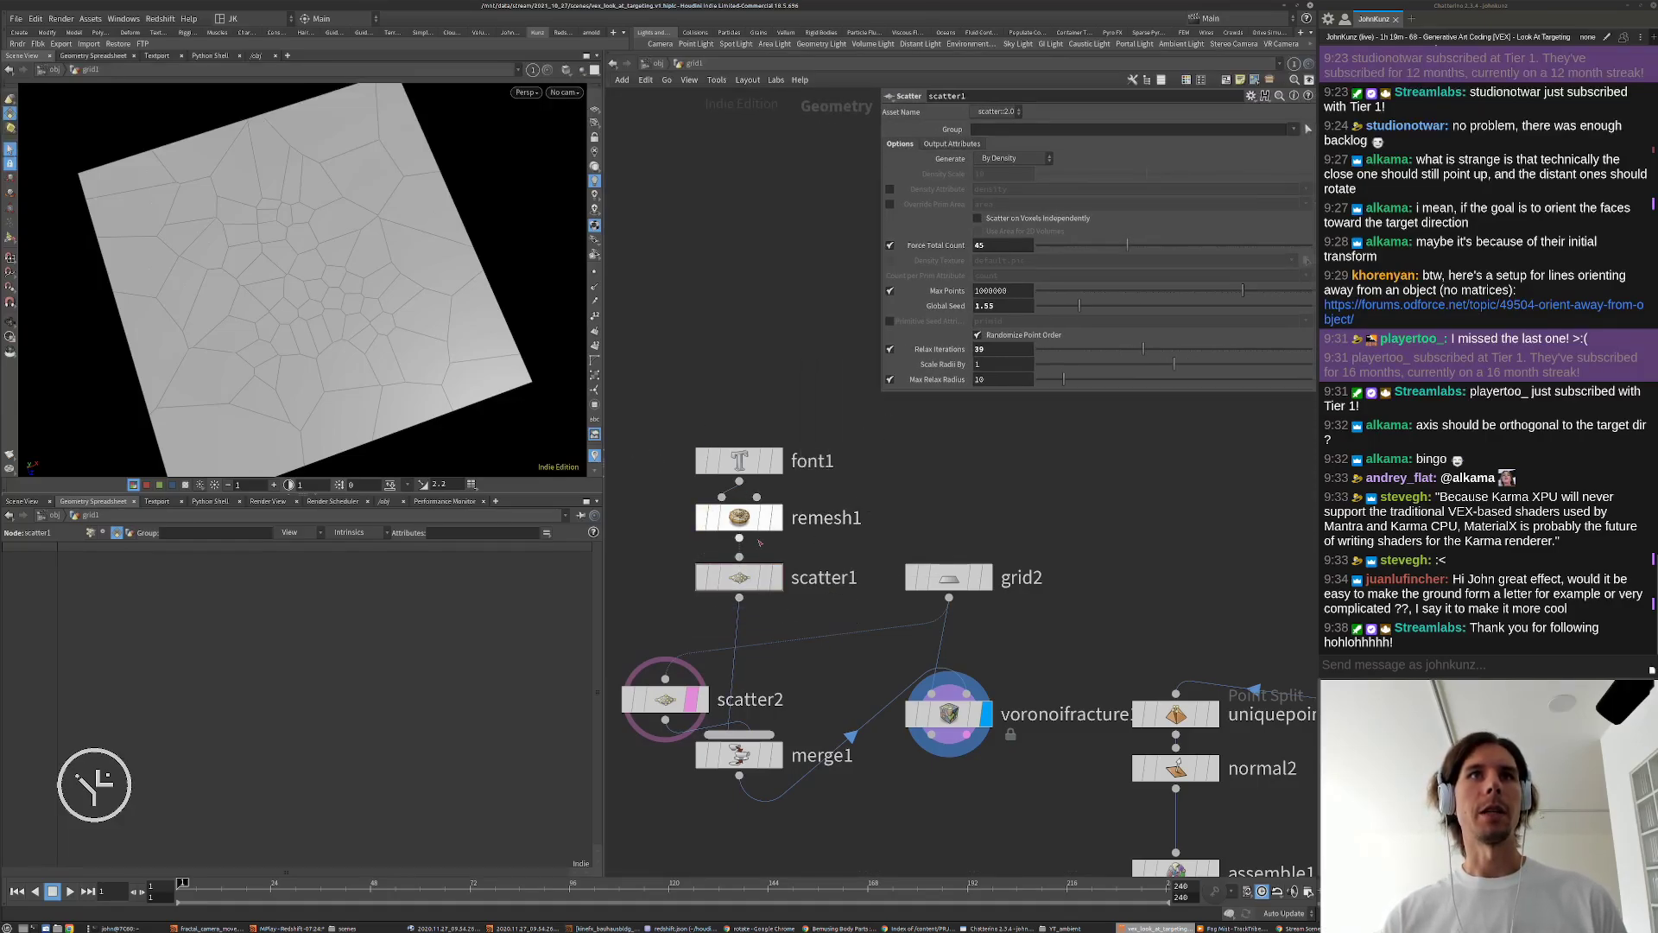
Step: Bypass remesh1 and scatter1, and display the unmodified font geometry through scatter1
left_click(778, 578)
left_click(698, 584)
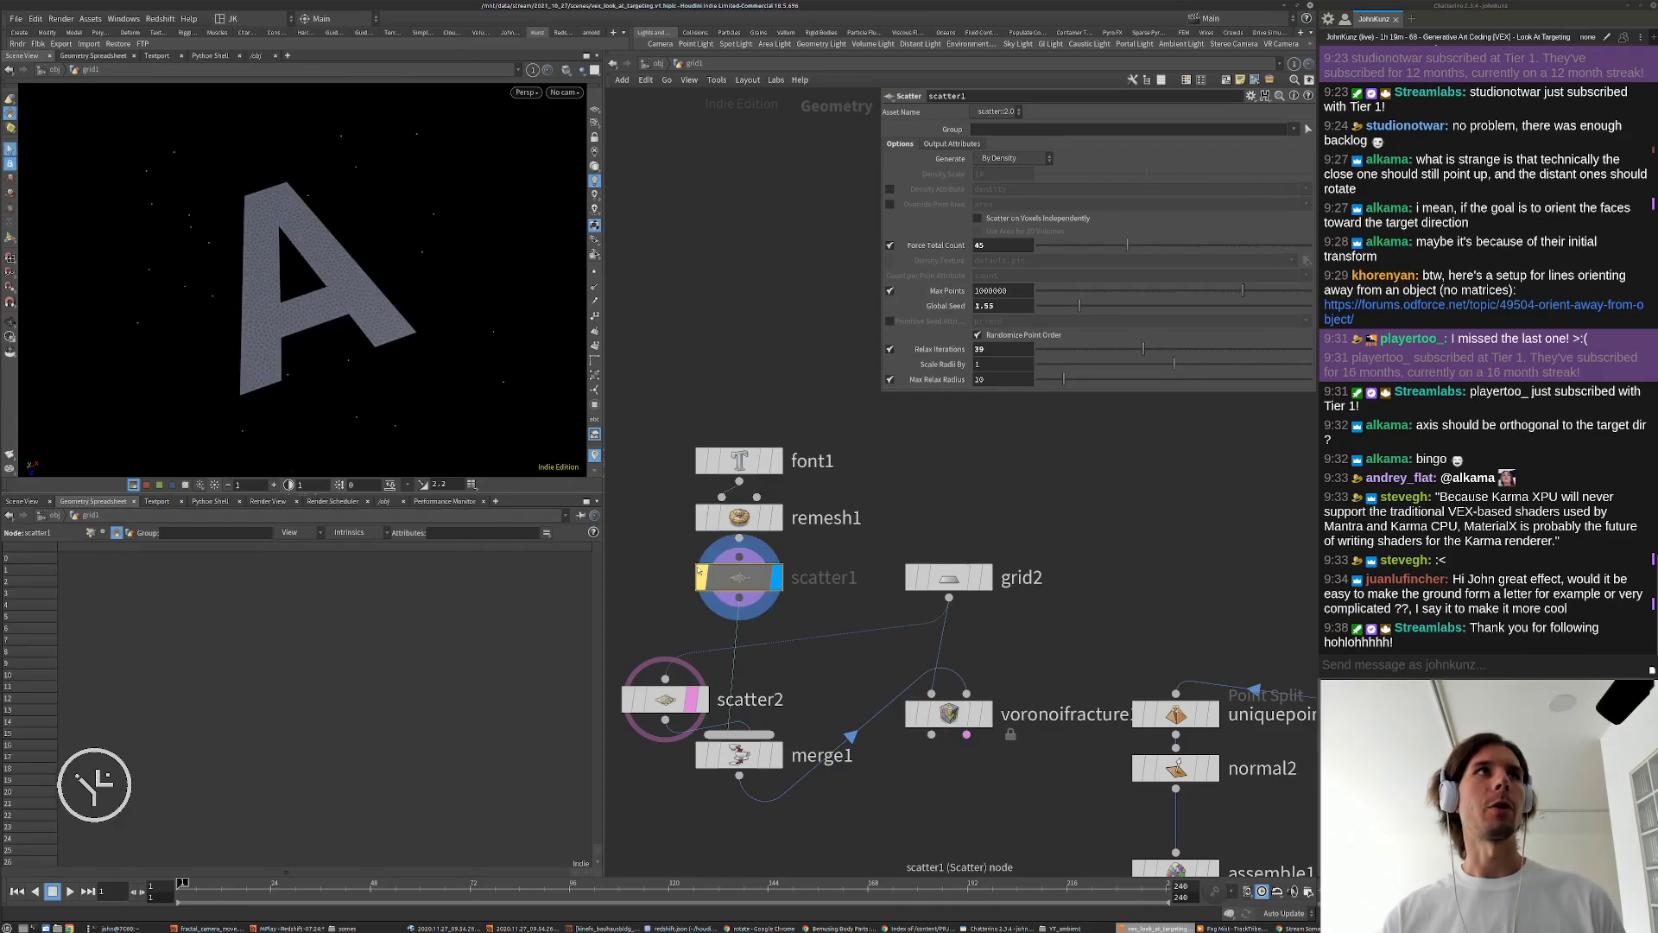
key("Tab")
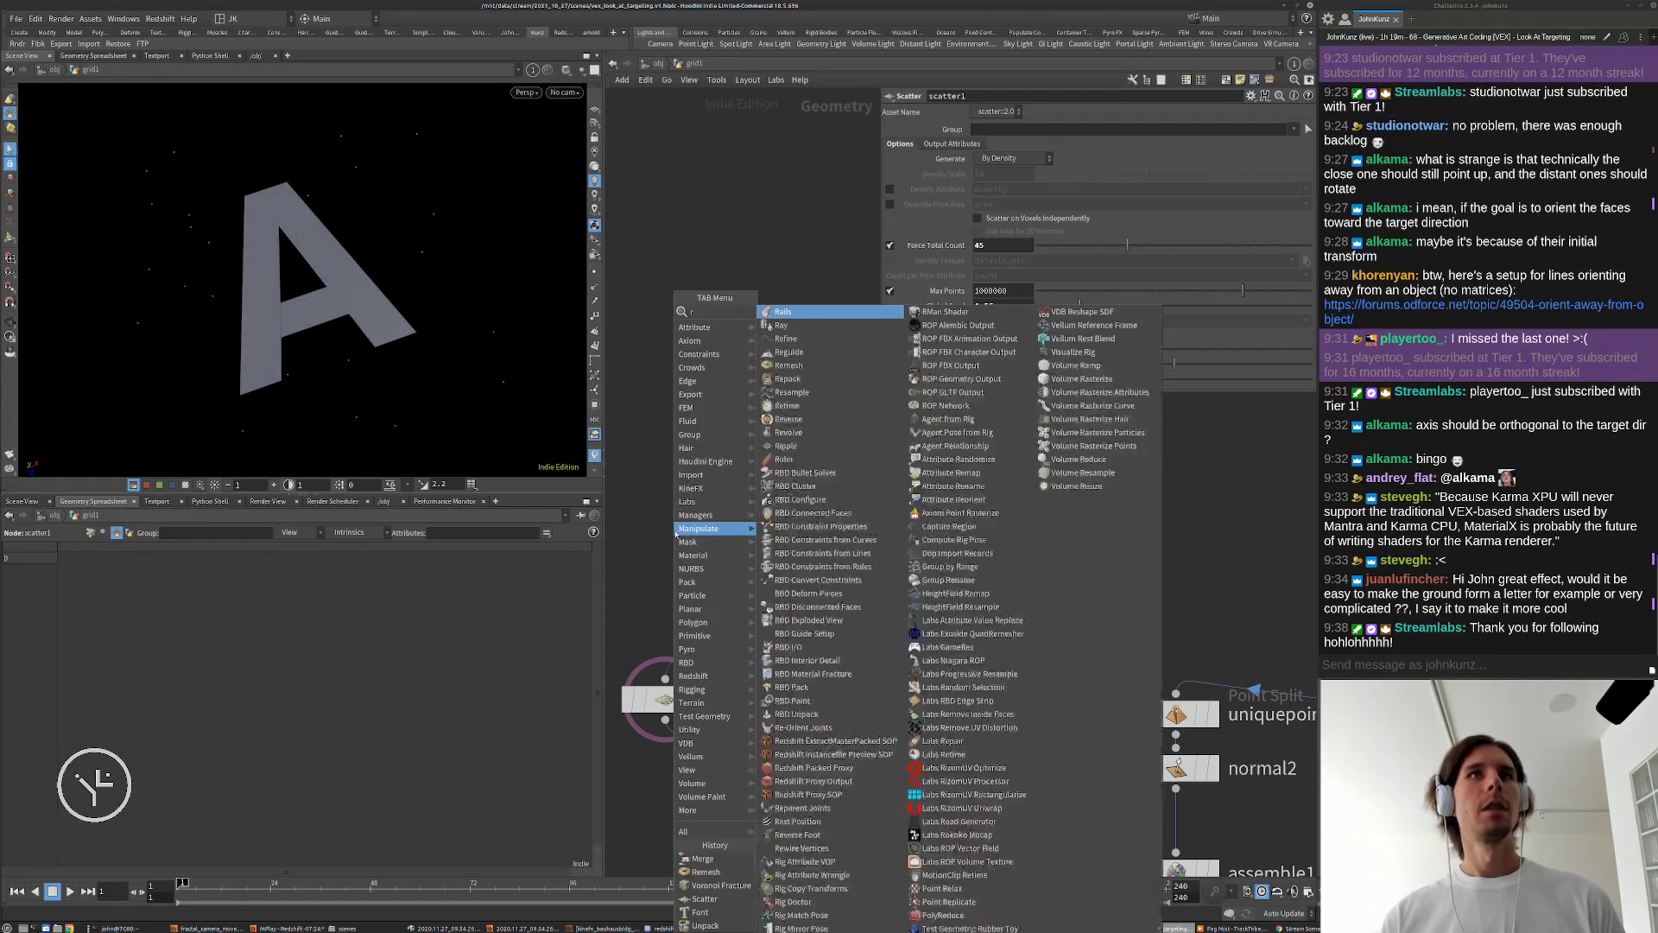
key("Escape")
Step: Compare font1 with Hole Faces on and off, leaving the option disabled
left_click(740, 461)
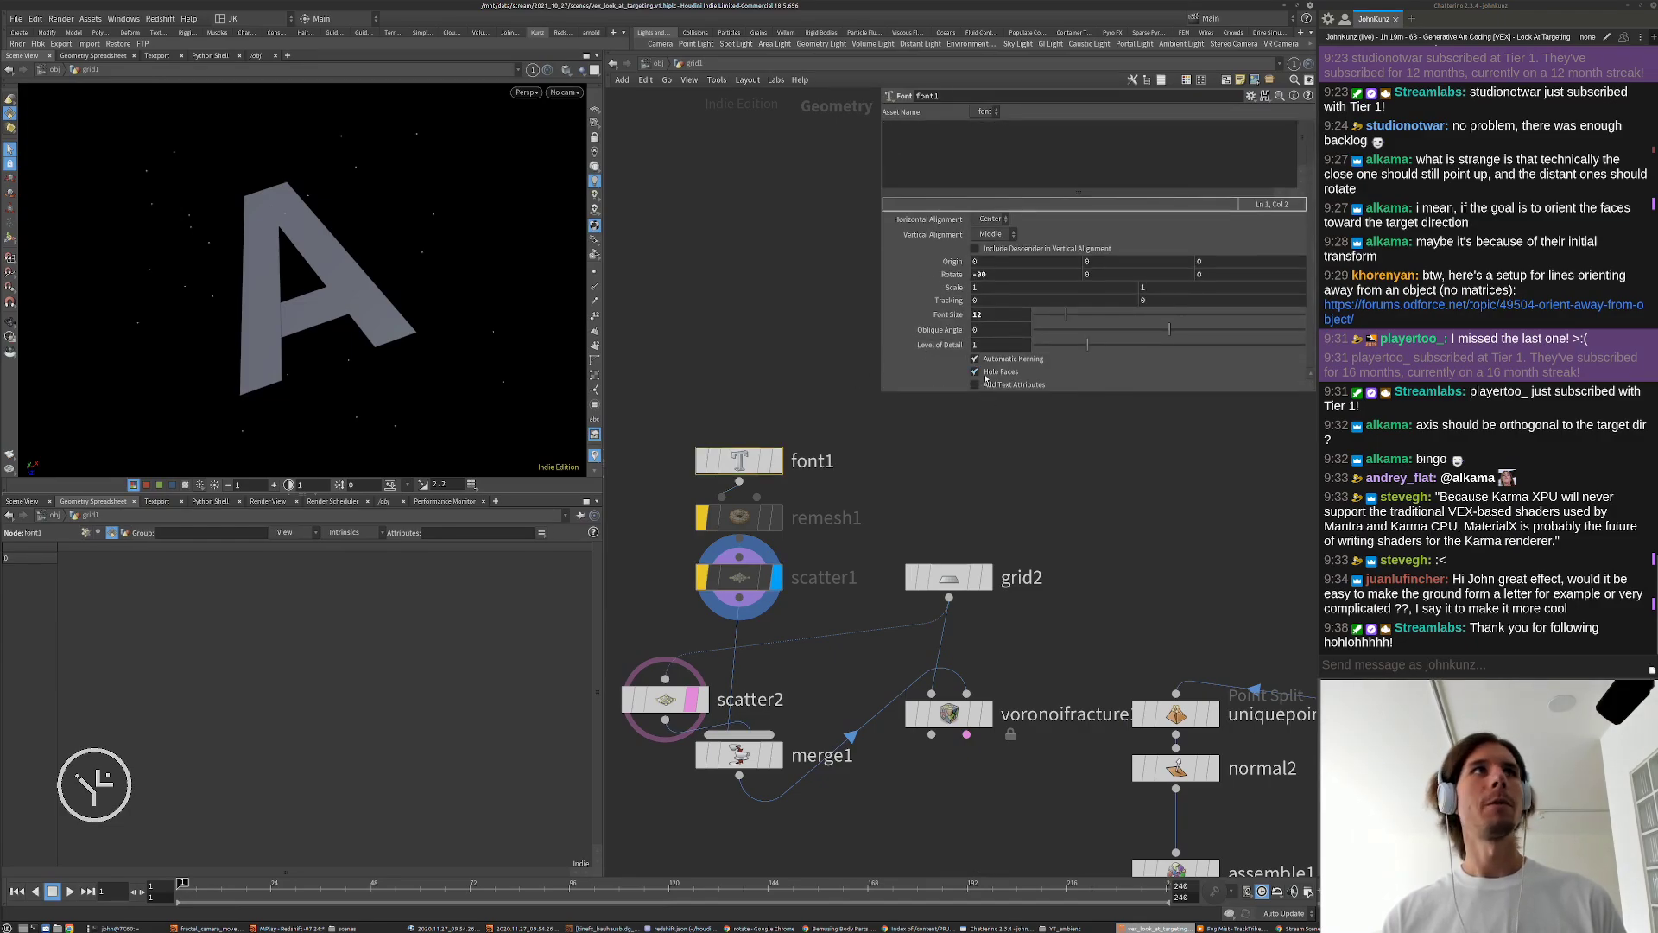
left_click(984, 374)
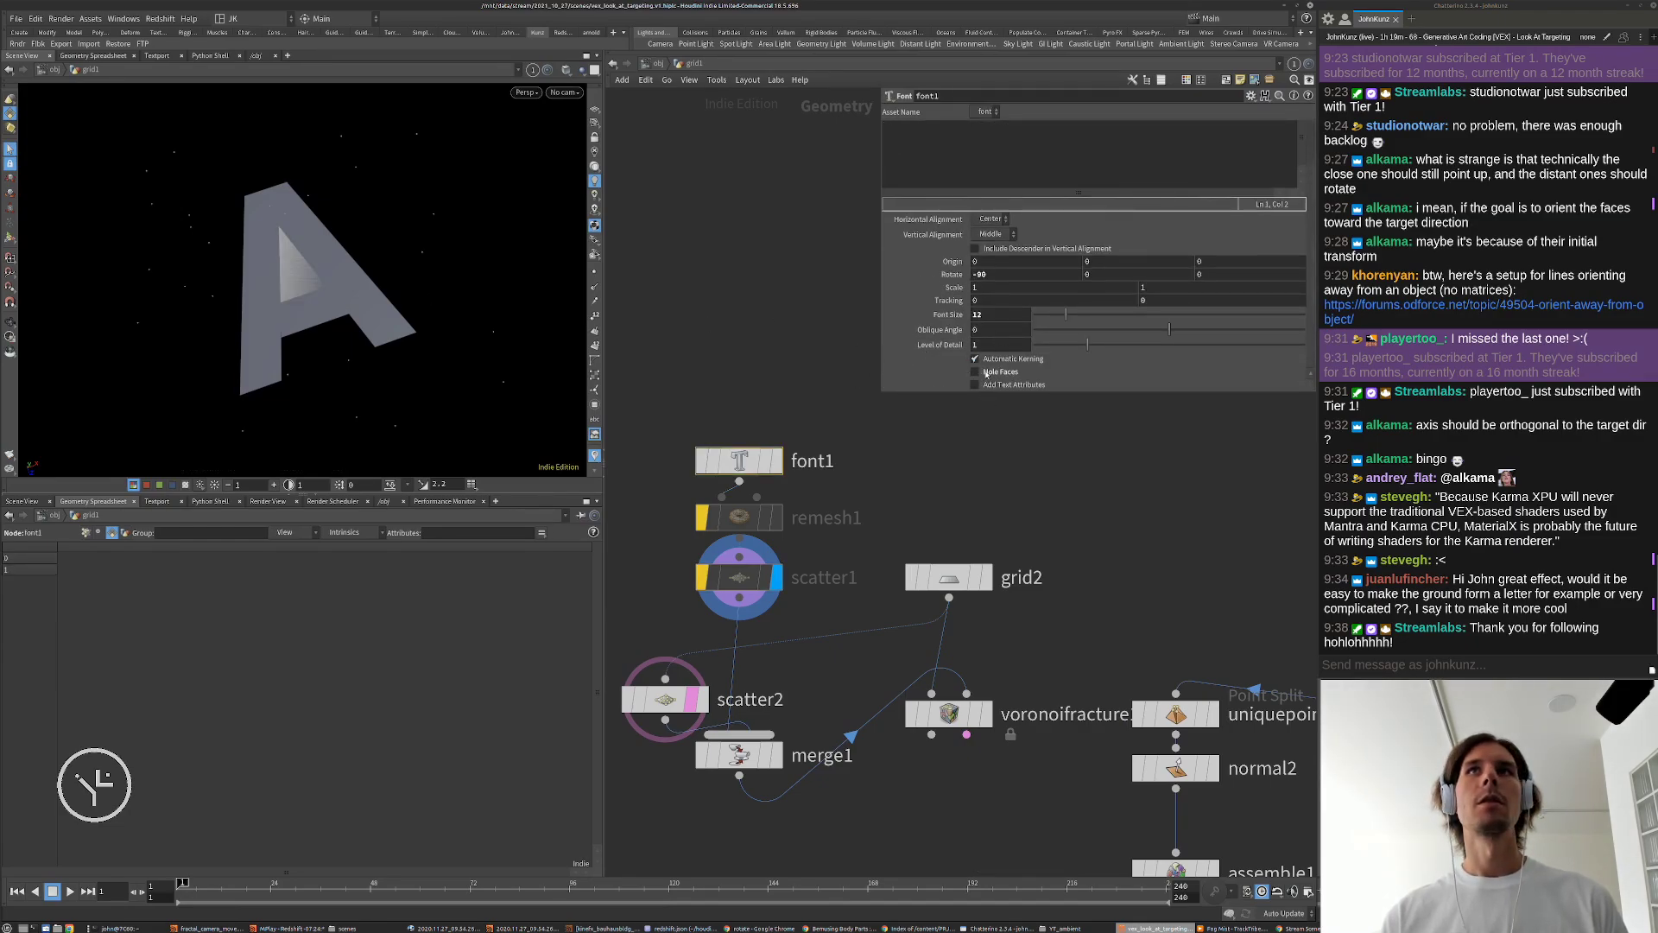
left_click(985, 373)
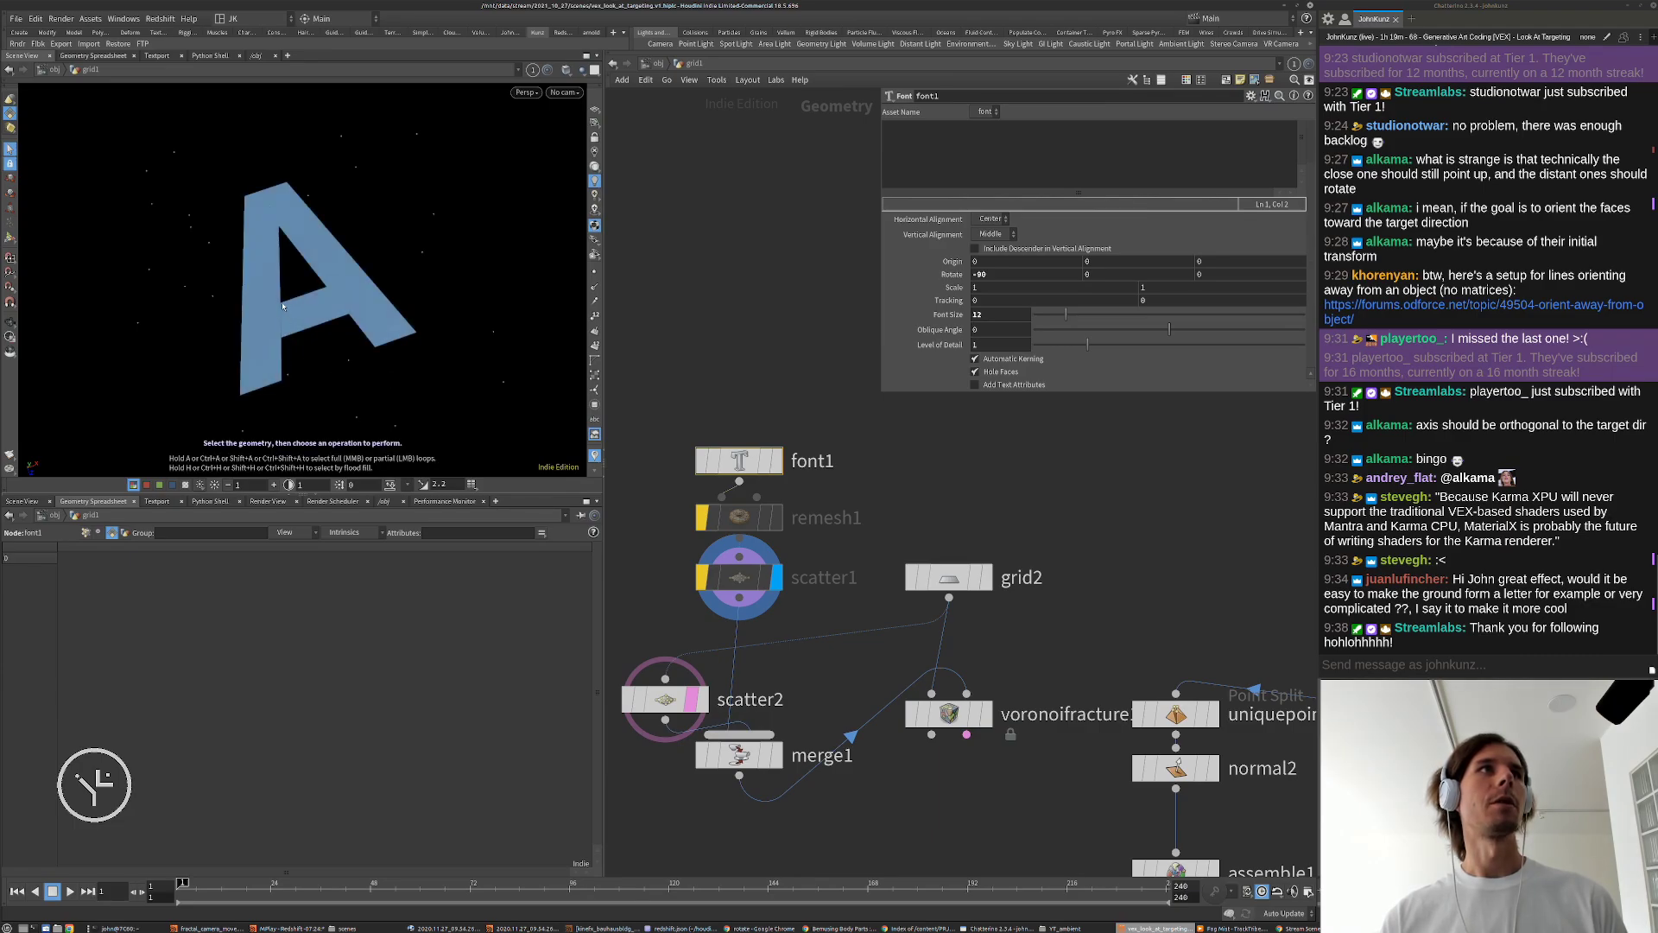
left_click(989, 375)
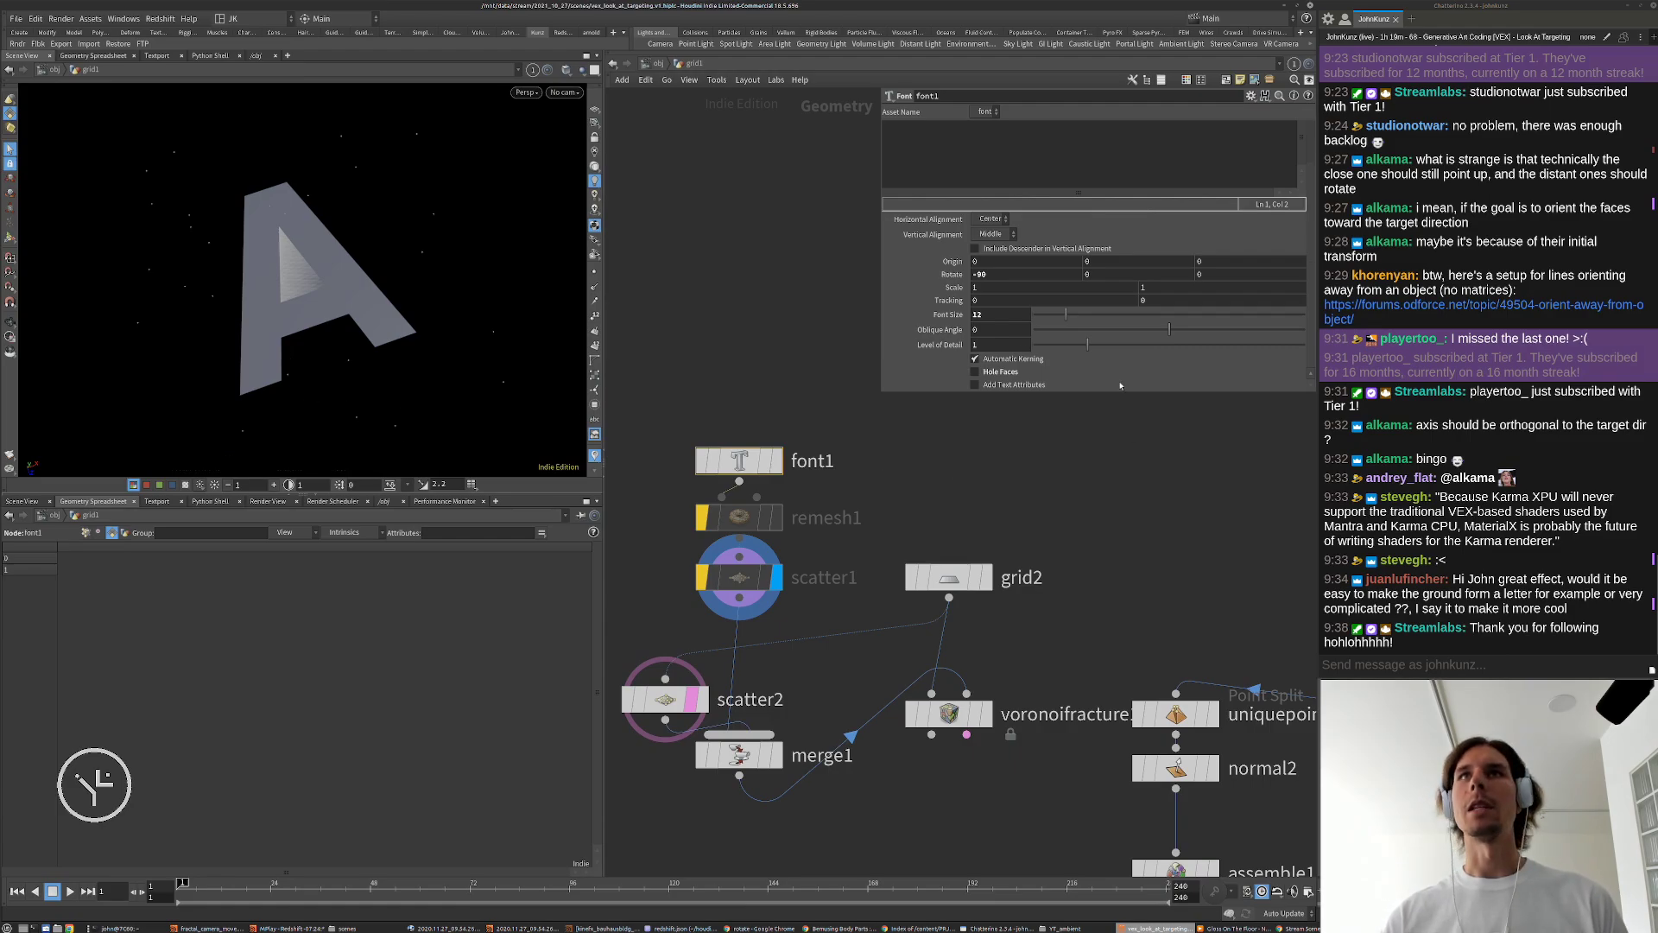
Step: Insert a Resample node between scatter1 and merge1, and display its result on the letter outline
left_click_drag(808, 415, 742, 426)
left_click(813, 520)
key("Tab")
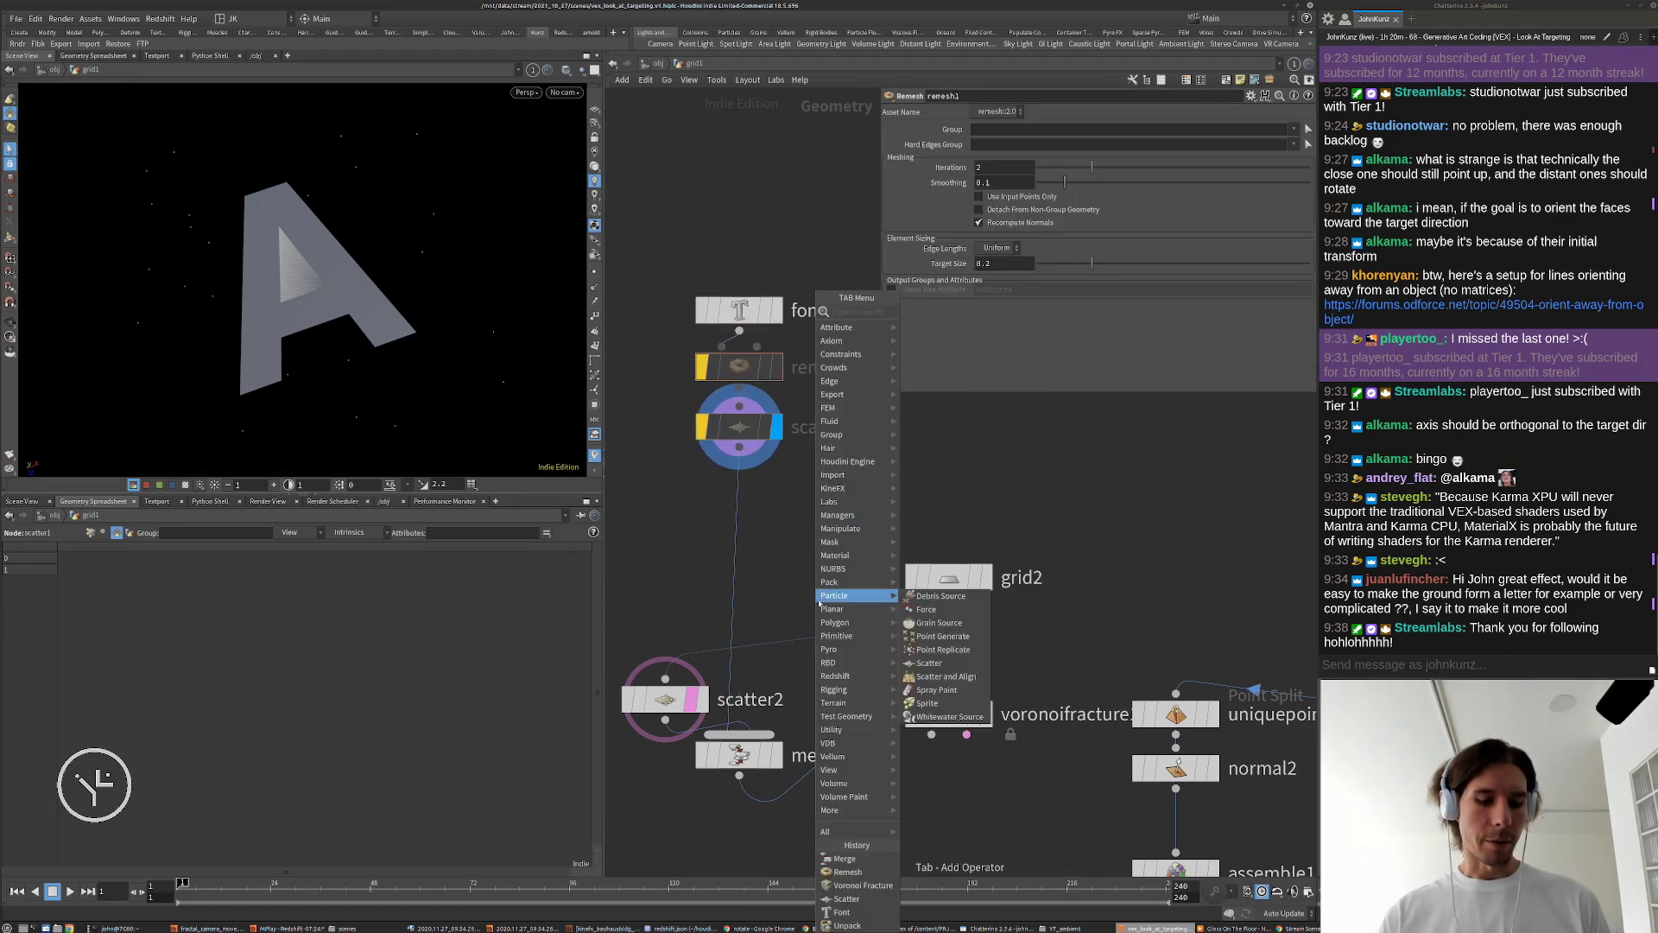
type("res")
left_click(934, 311)
left_click(760, 502)
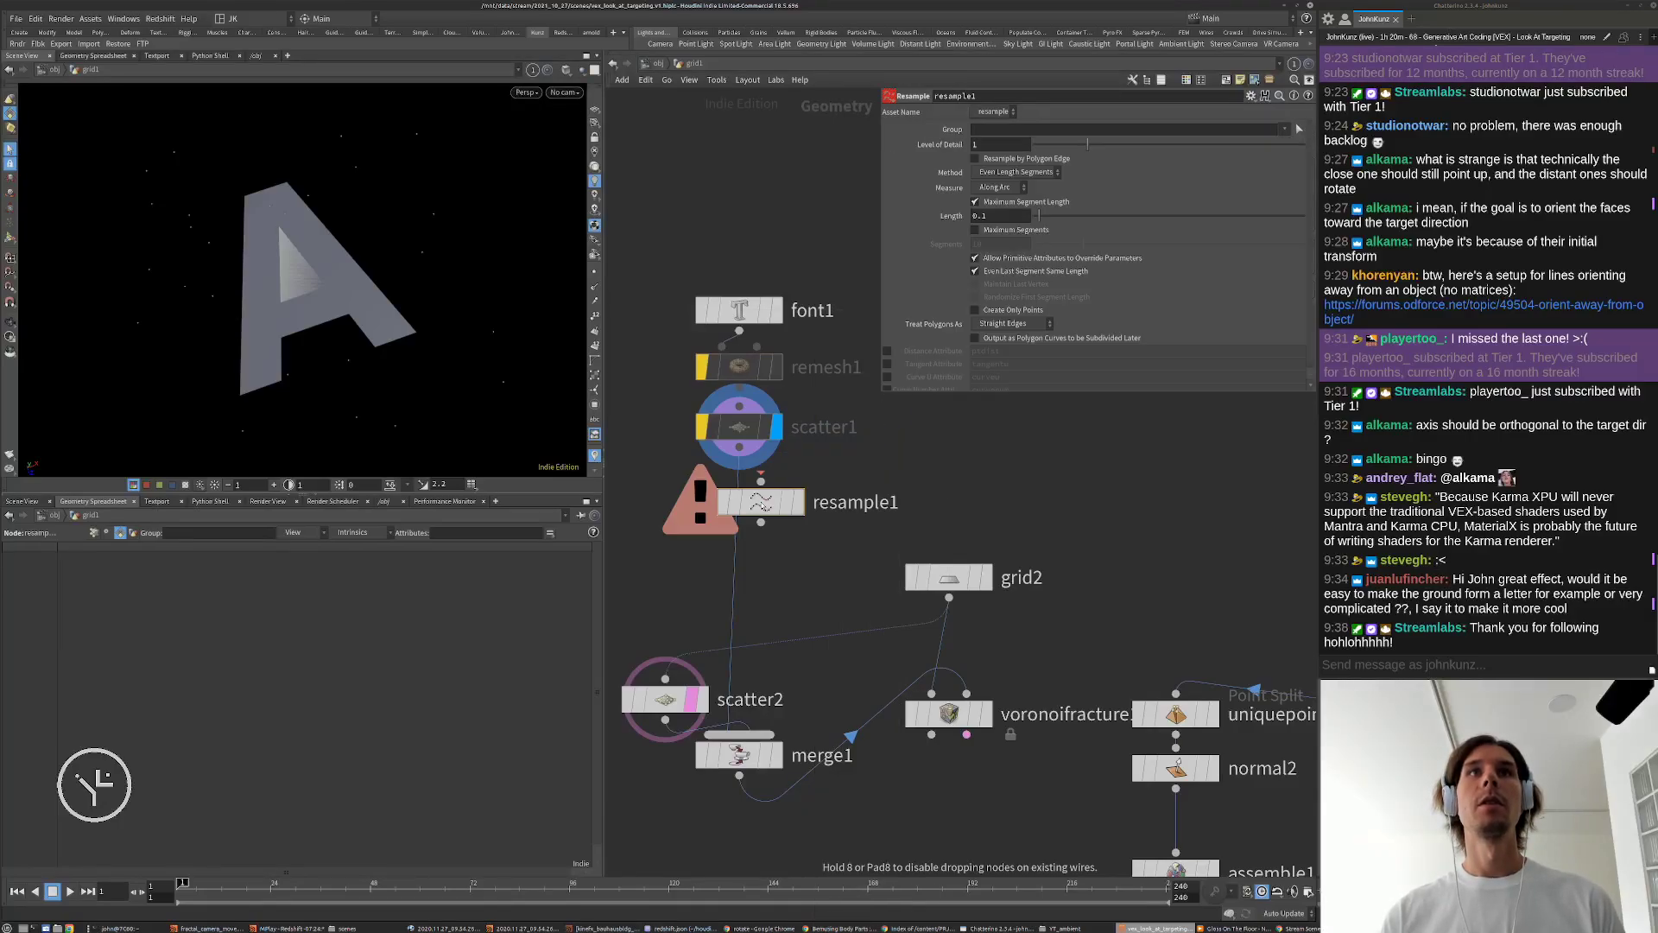
left_click_drag(757, 504, 736, 499)
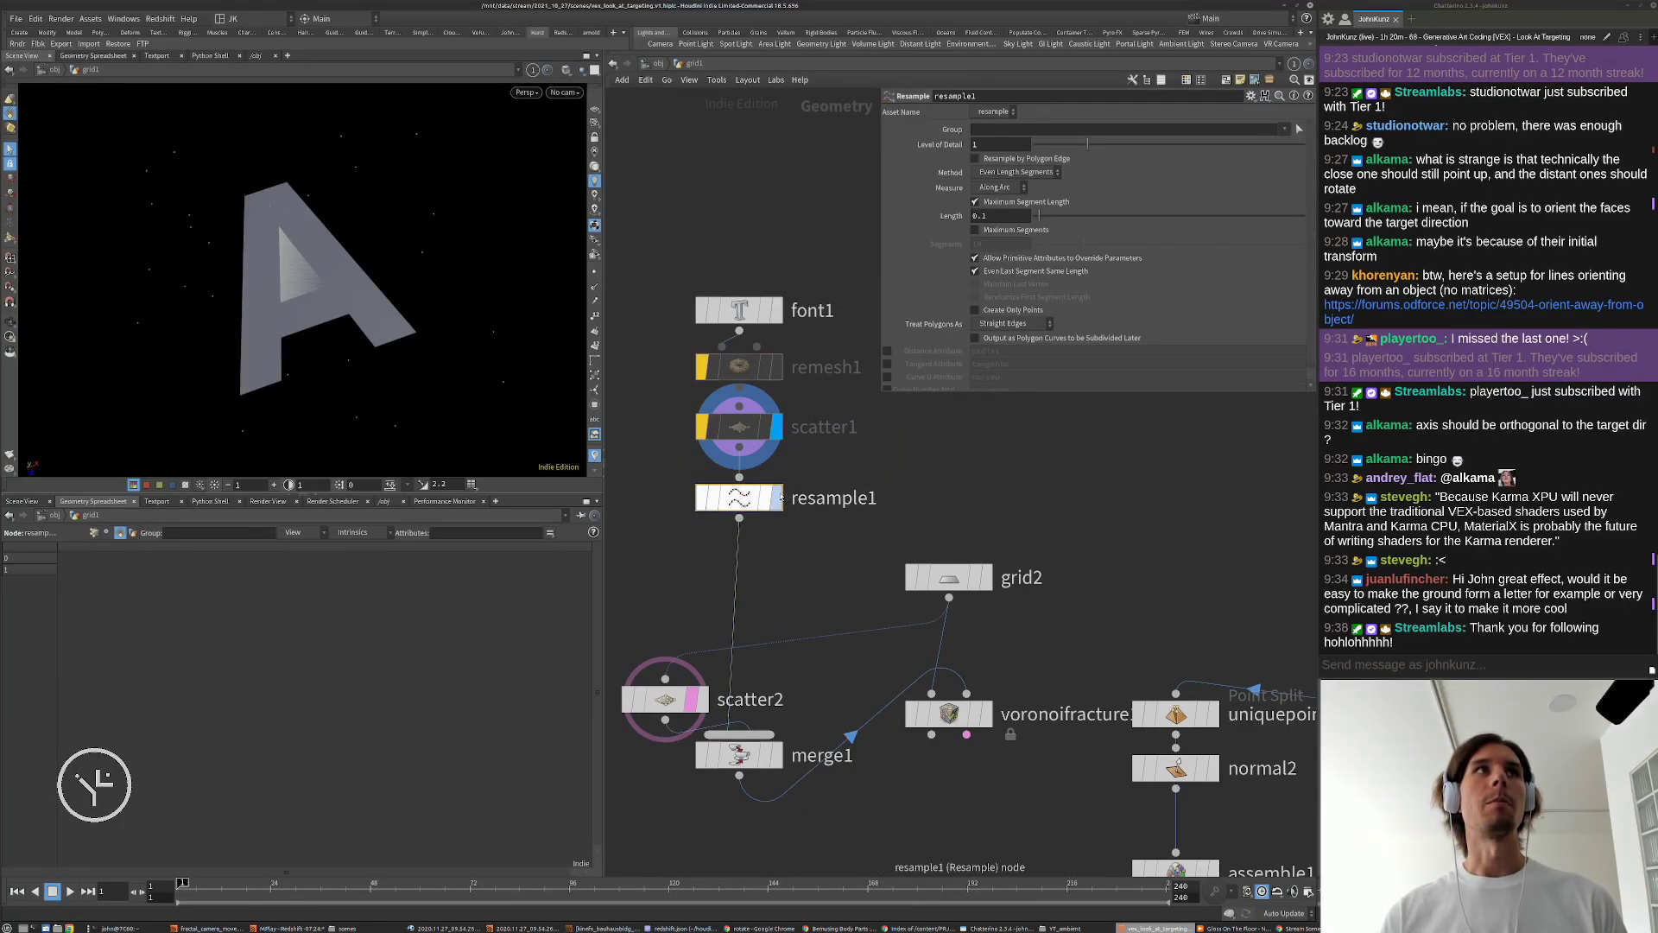
left_click(777, 499)
left_click(594, 272)
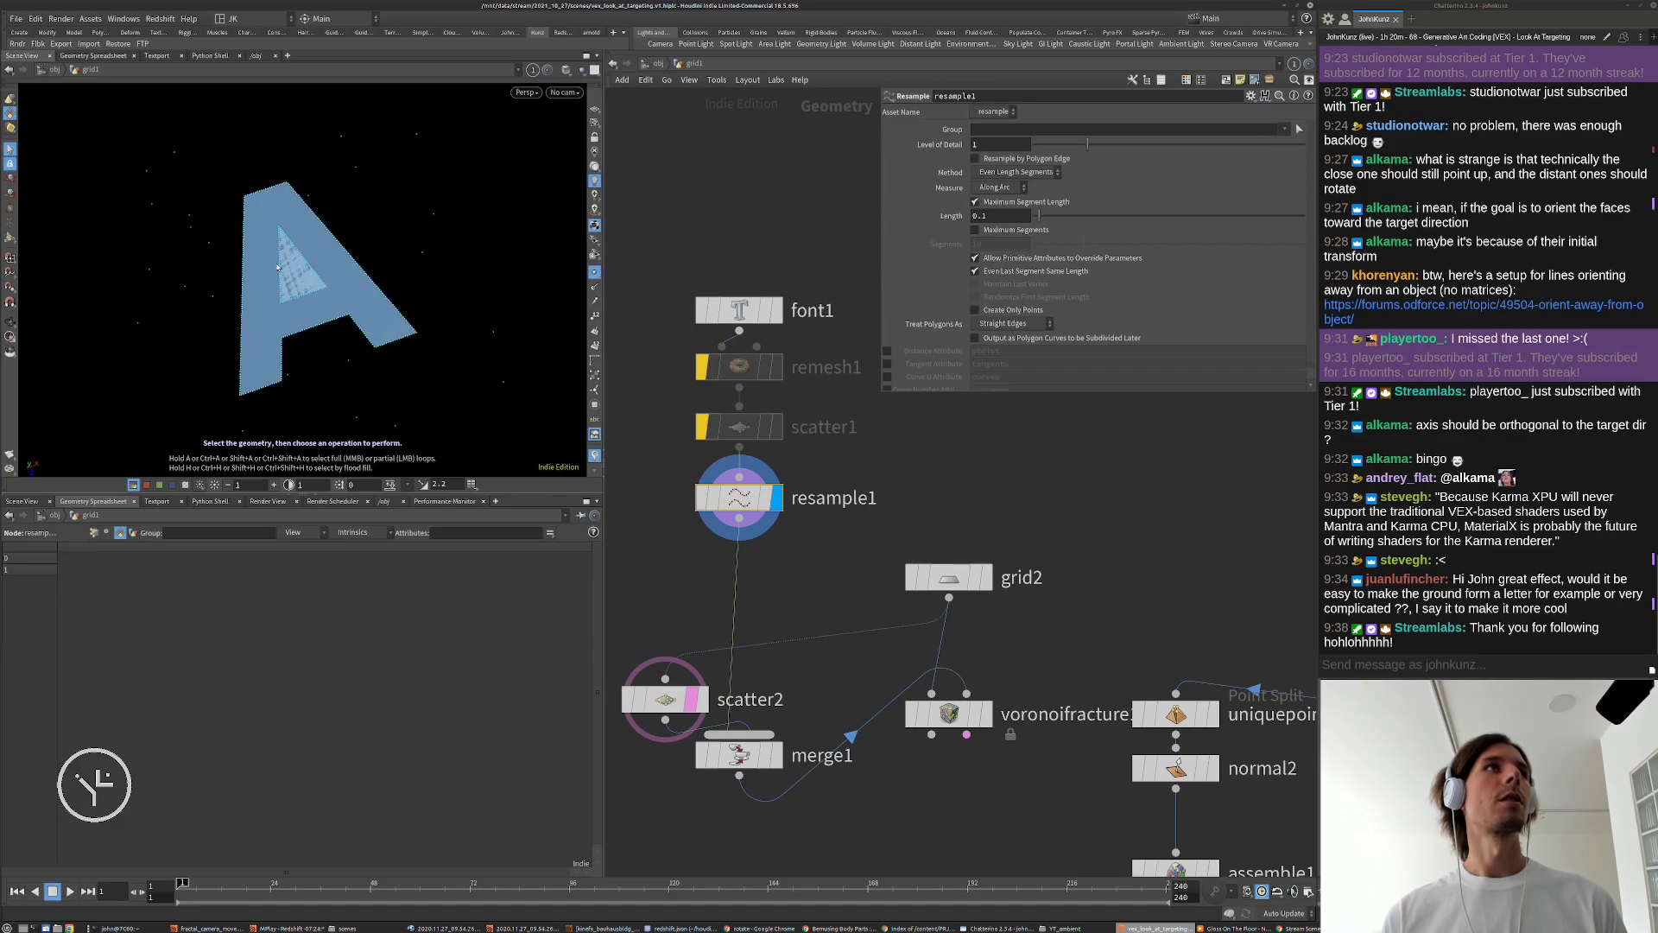
left_click(594, 272)
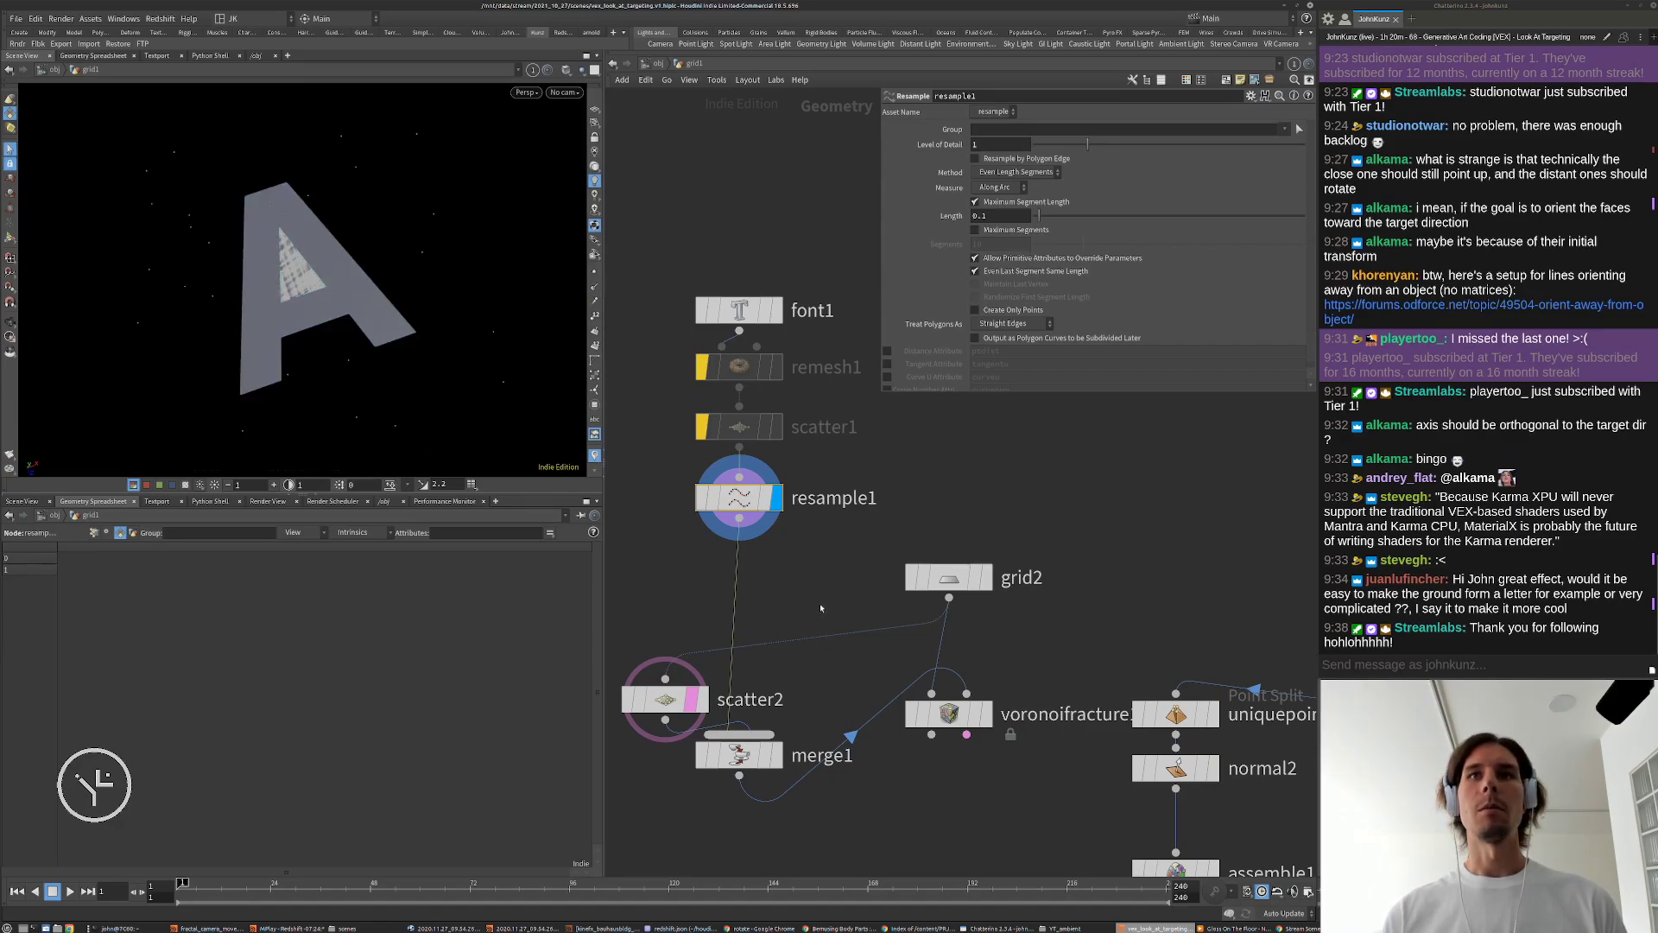
Step: Display the Voronoi Fracture result and increase resample1's segment Length to about 1.08
left_click(987, 713)
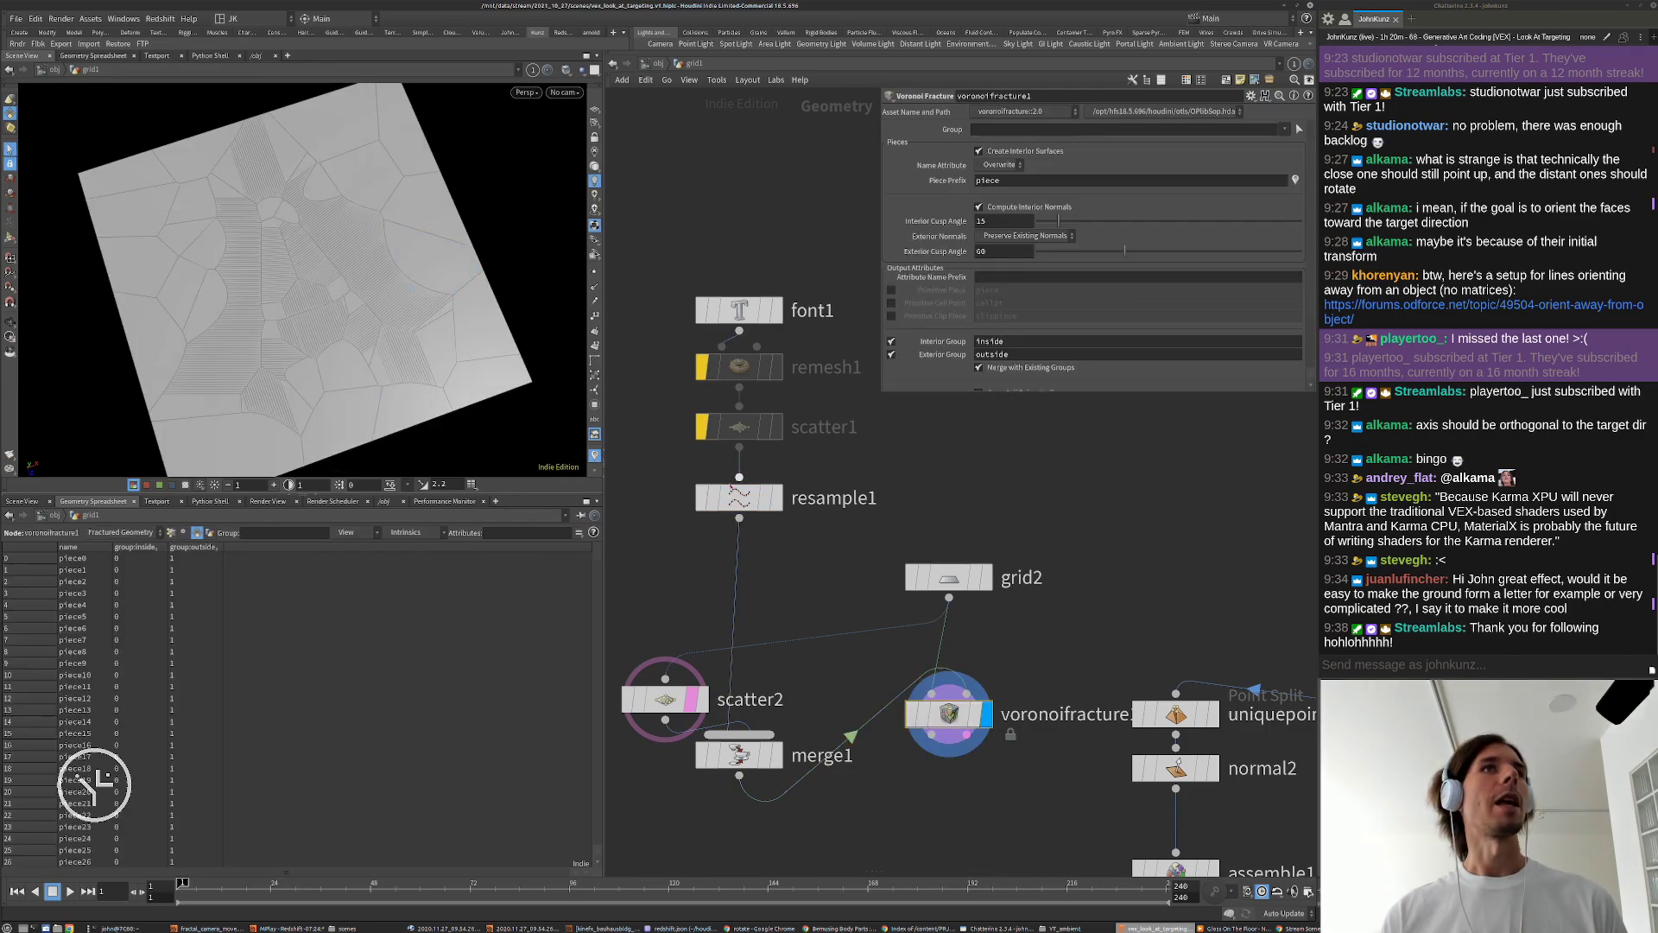
left_click(739, 497)
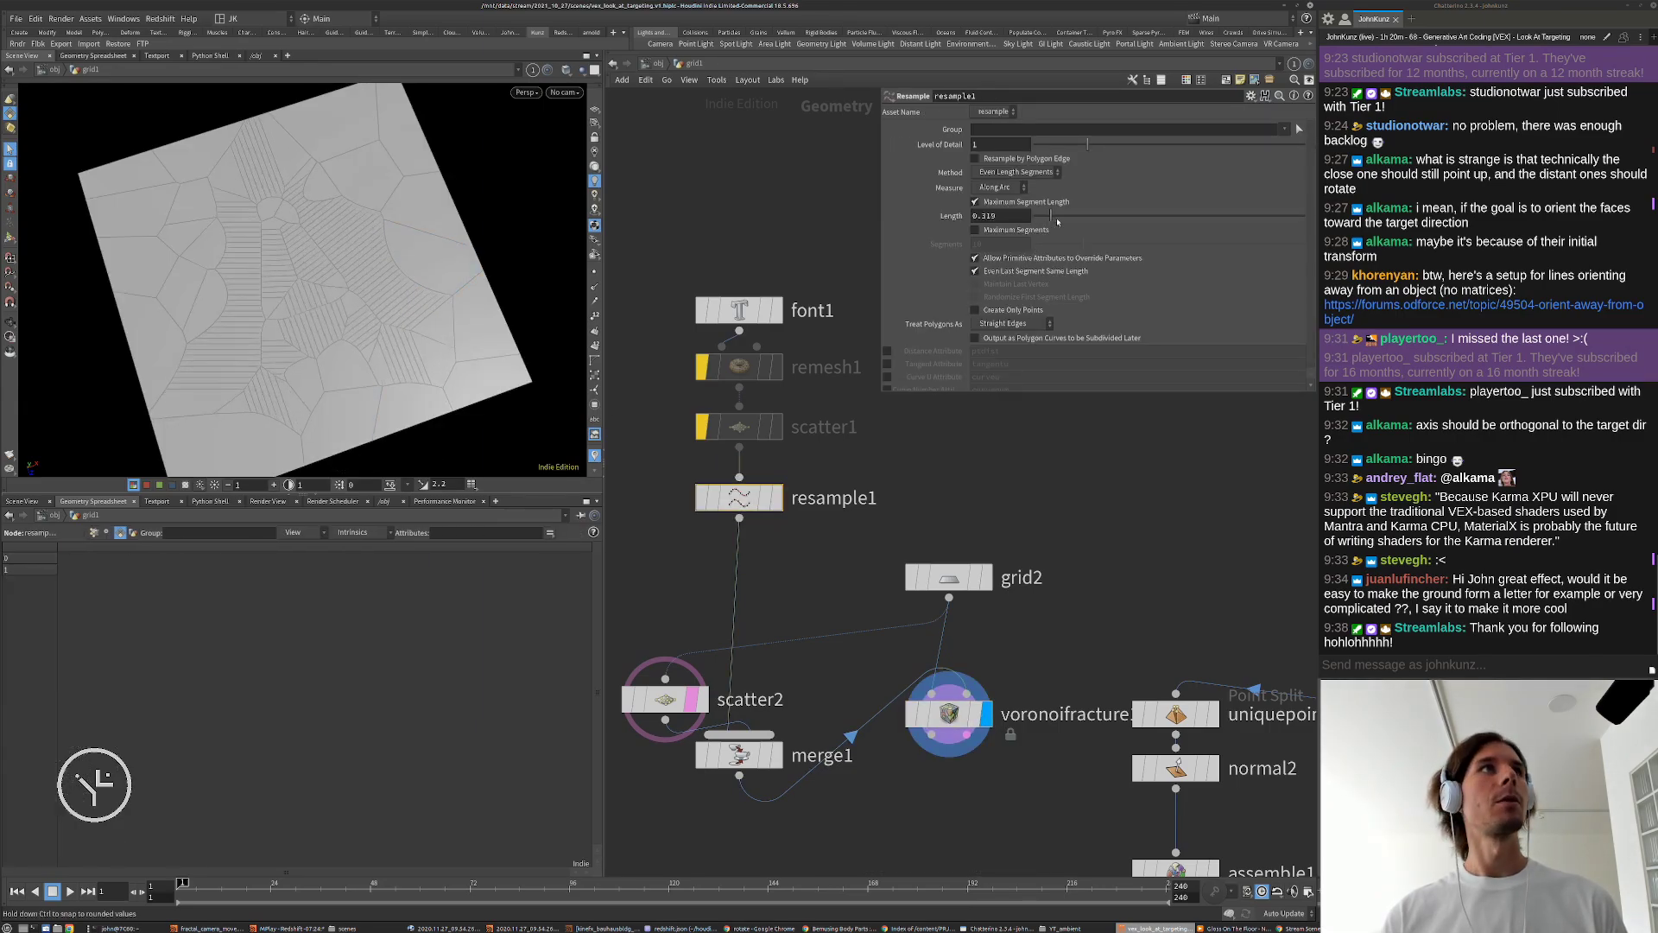
left_click_drag(1057, 222, 1092, 223)
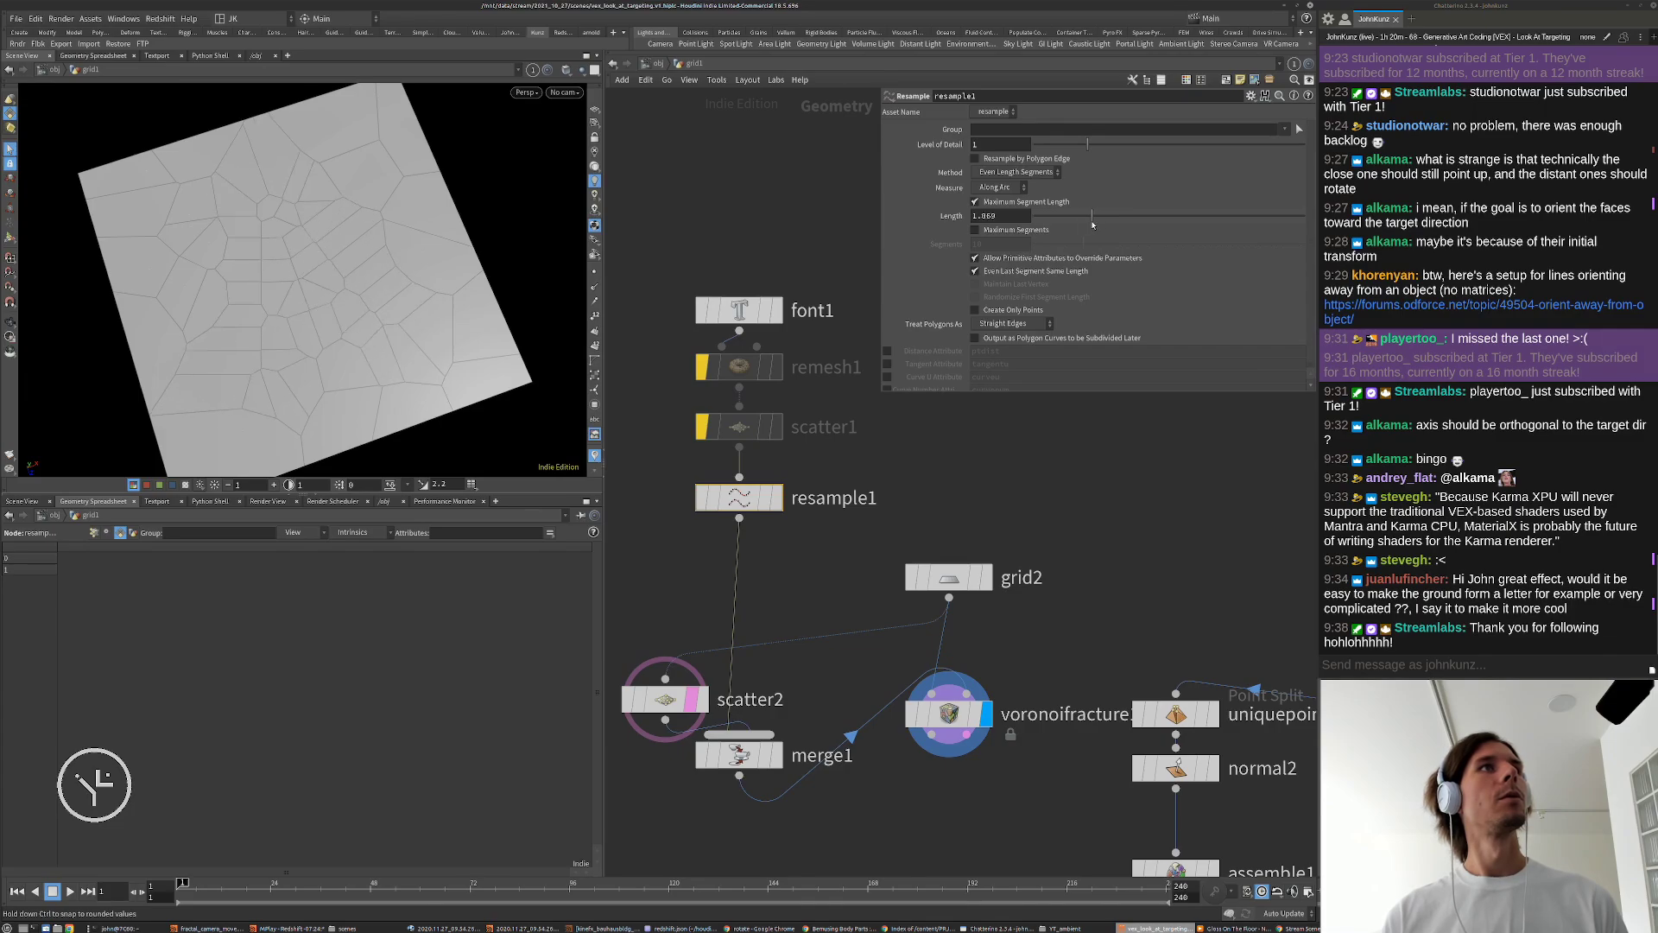
left_click_drag(290, 363, 323, 300, "alt")
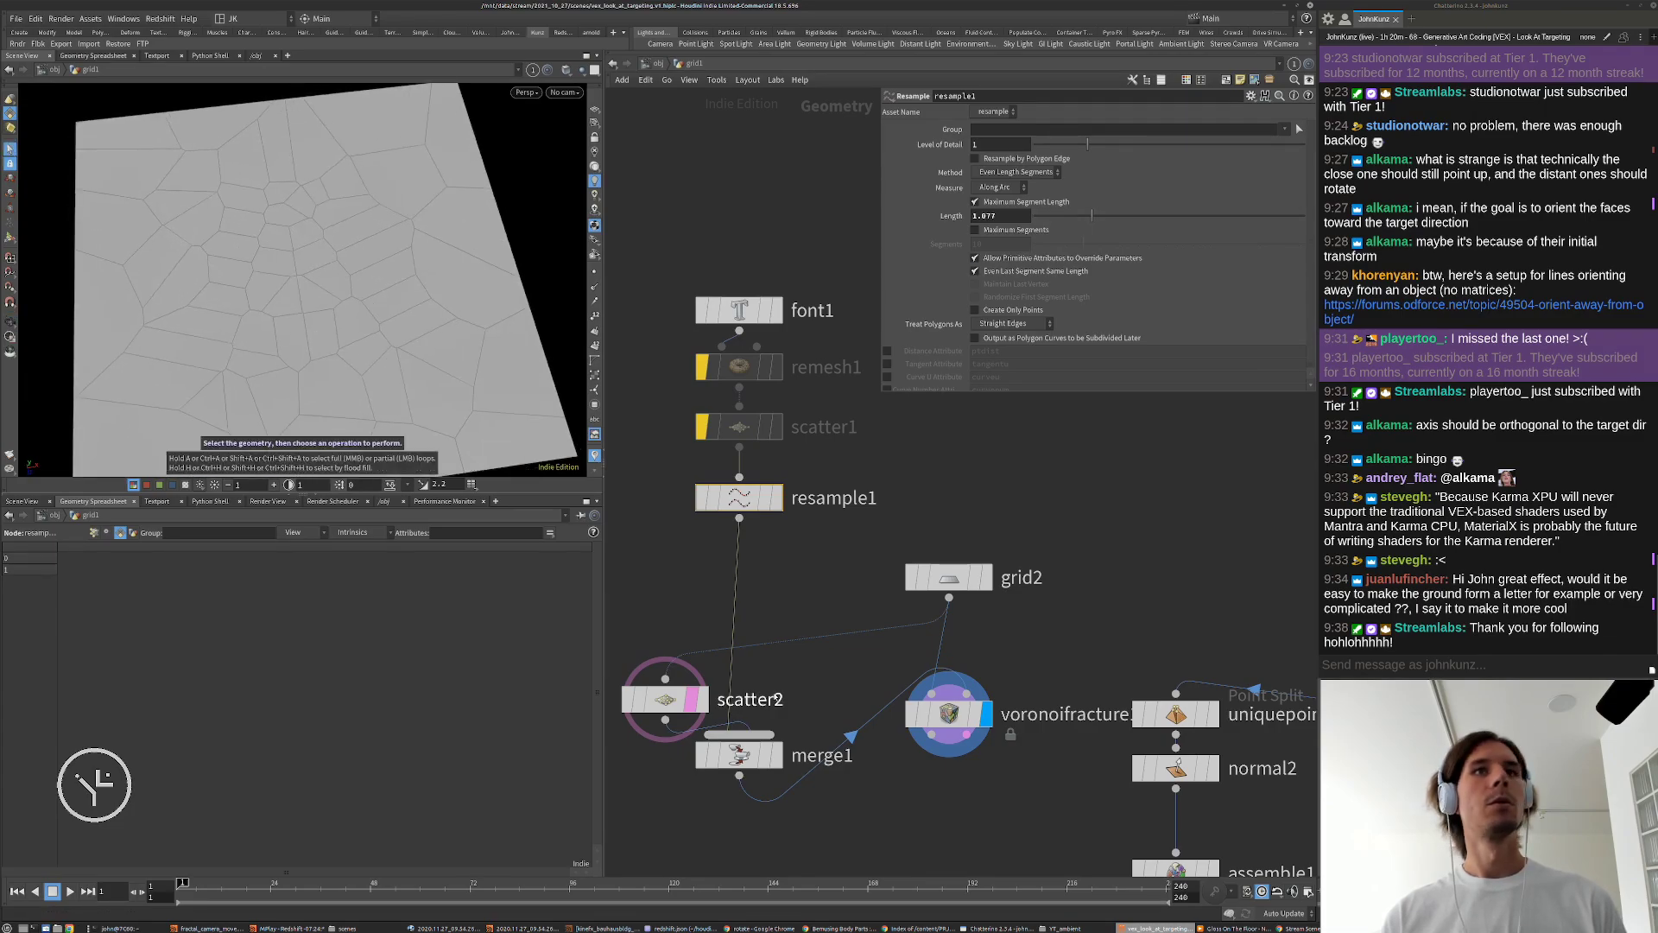
Step: Raise scatter2's Force Total Count to 337 to break the whole grid into smaller cells
left_click(665, 699)
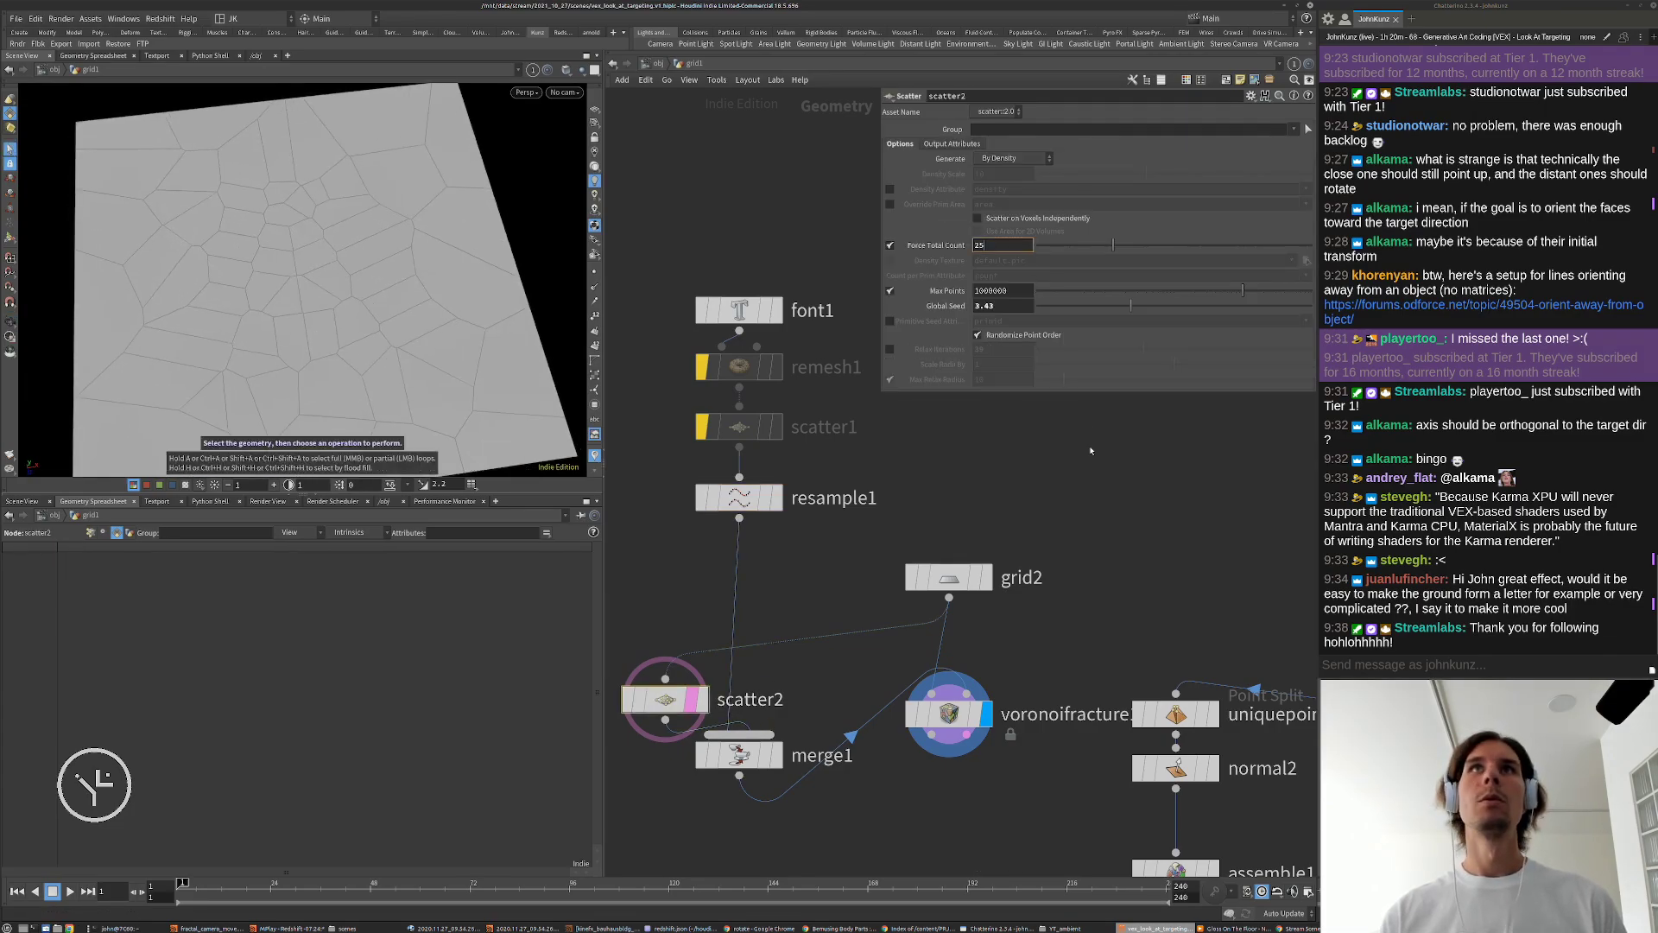
left_click_drag(432, 287, 417, 294, "alt")
scroll(408, 297, "down", 3)
left_click_drag(1075, 246, 1204, 246)
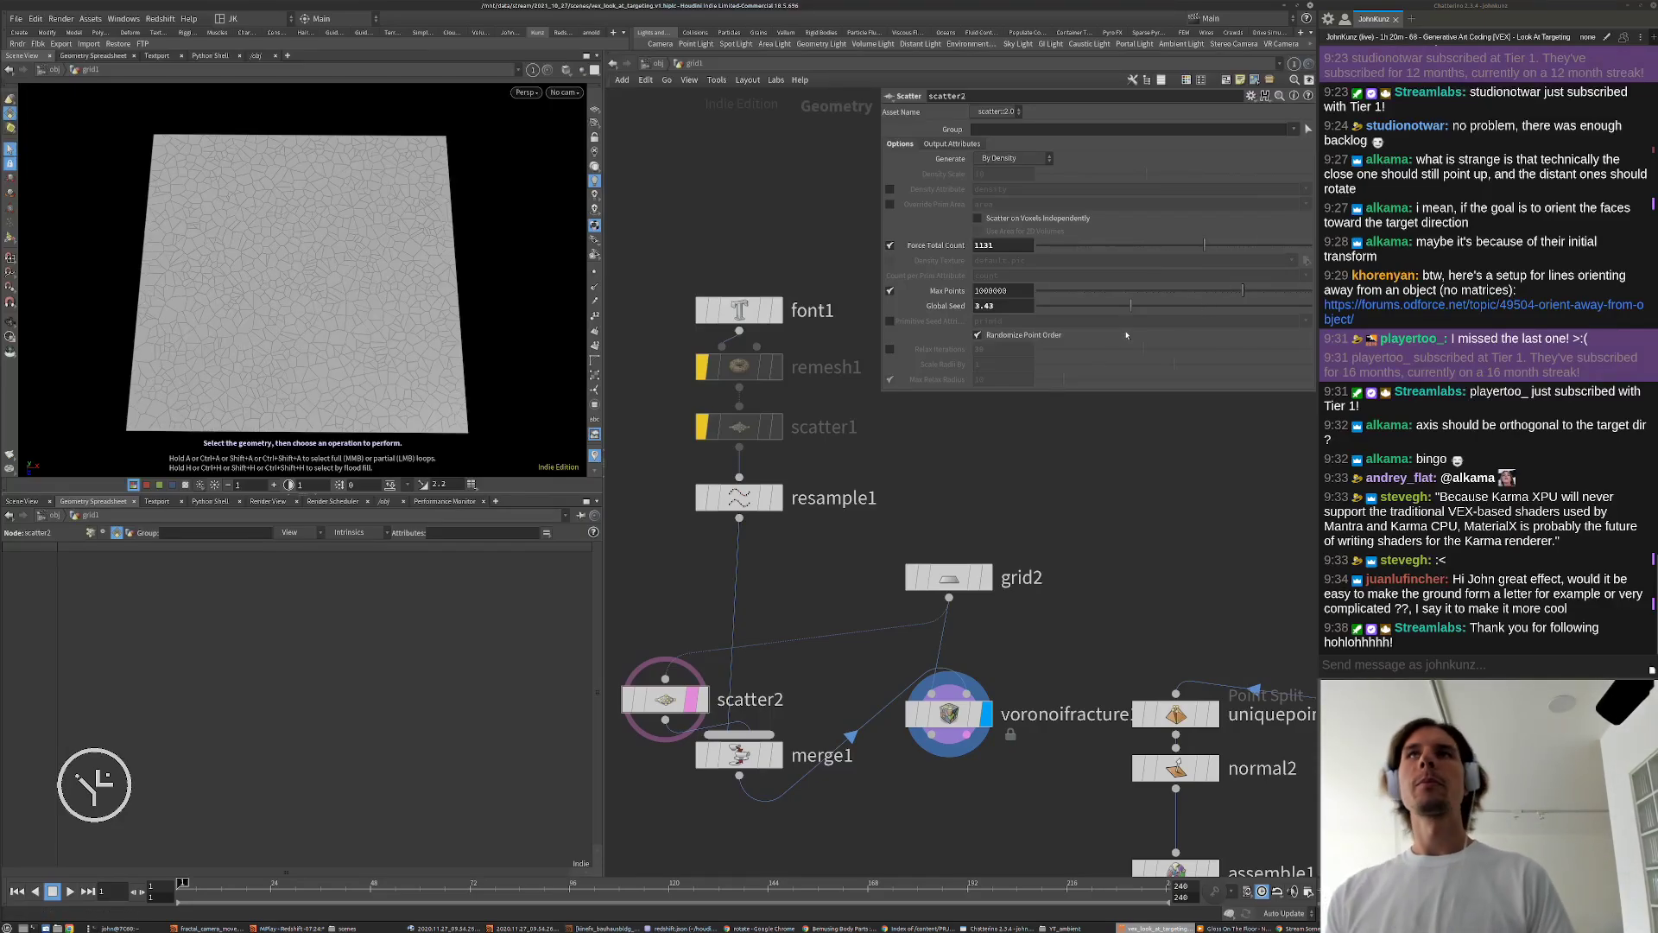
left_click_drag(1200, 246, 1175, 244)
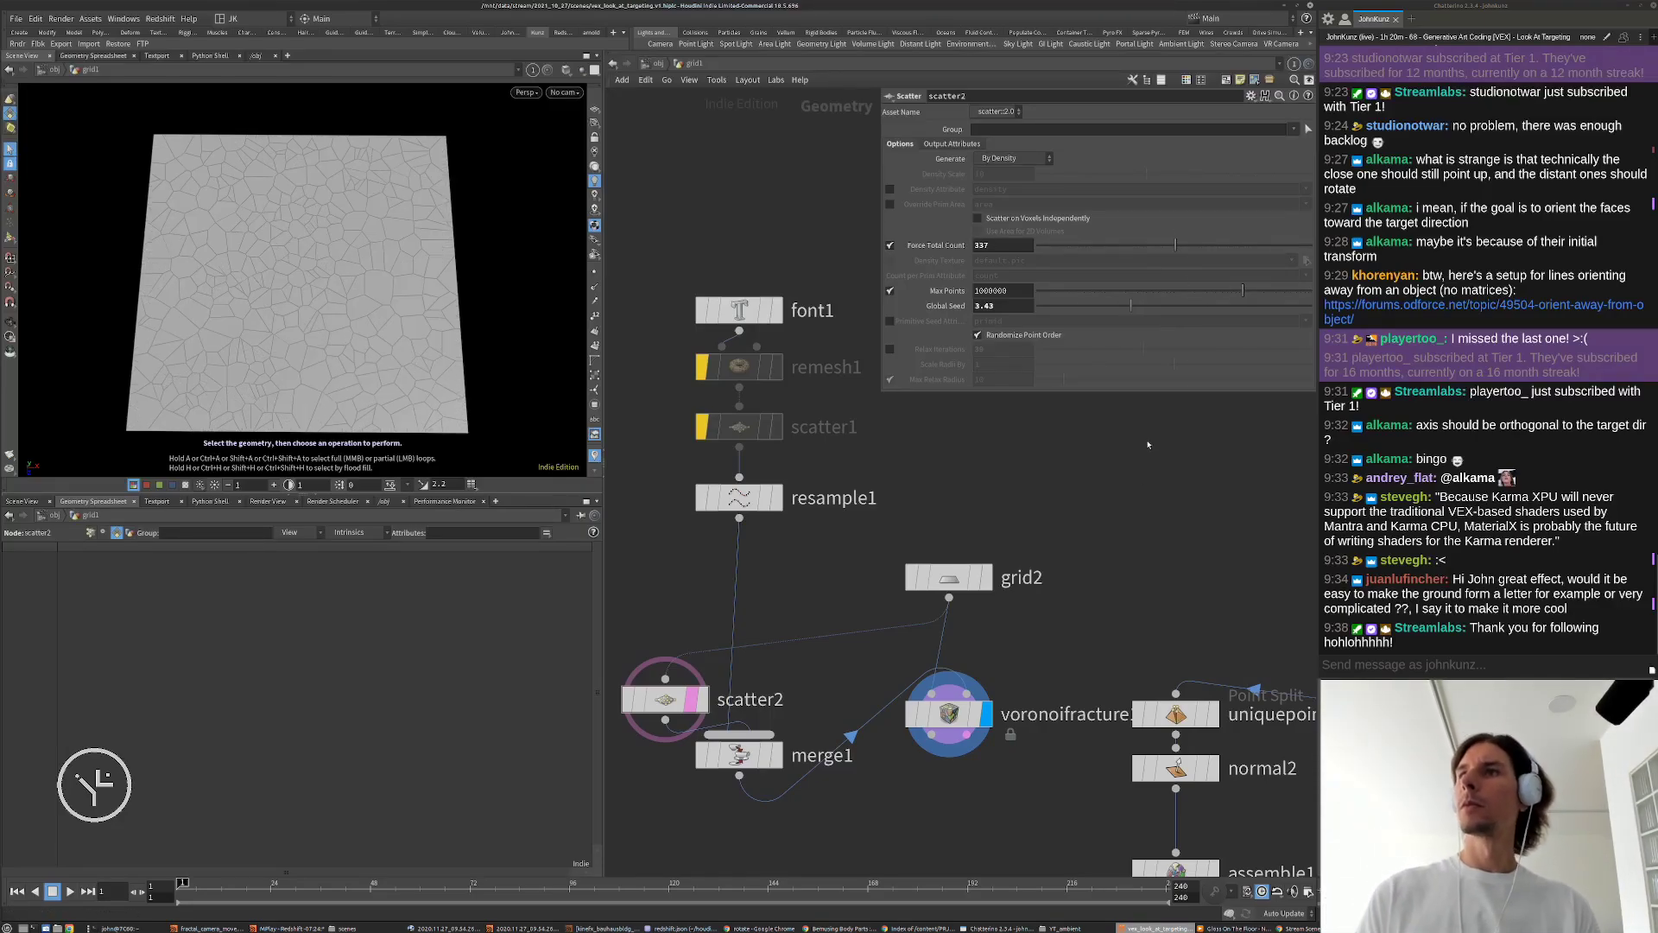
Step: Bypass resample1 in favour of re-enabled scatter1 and remesh1, and reduce scatter2's Force Total Count to about 75
scroll(852, 488, "down", 2)
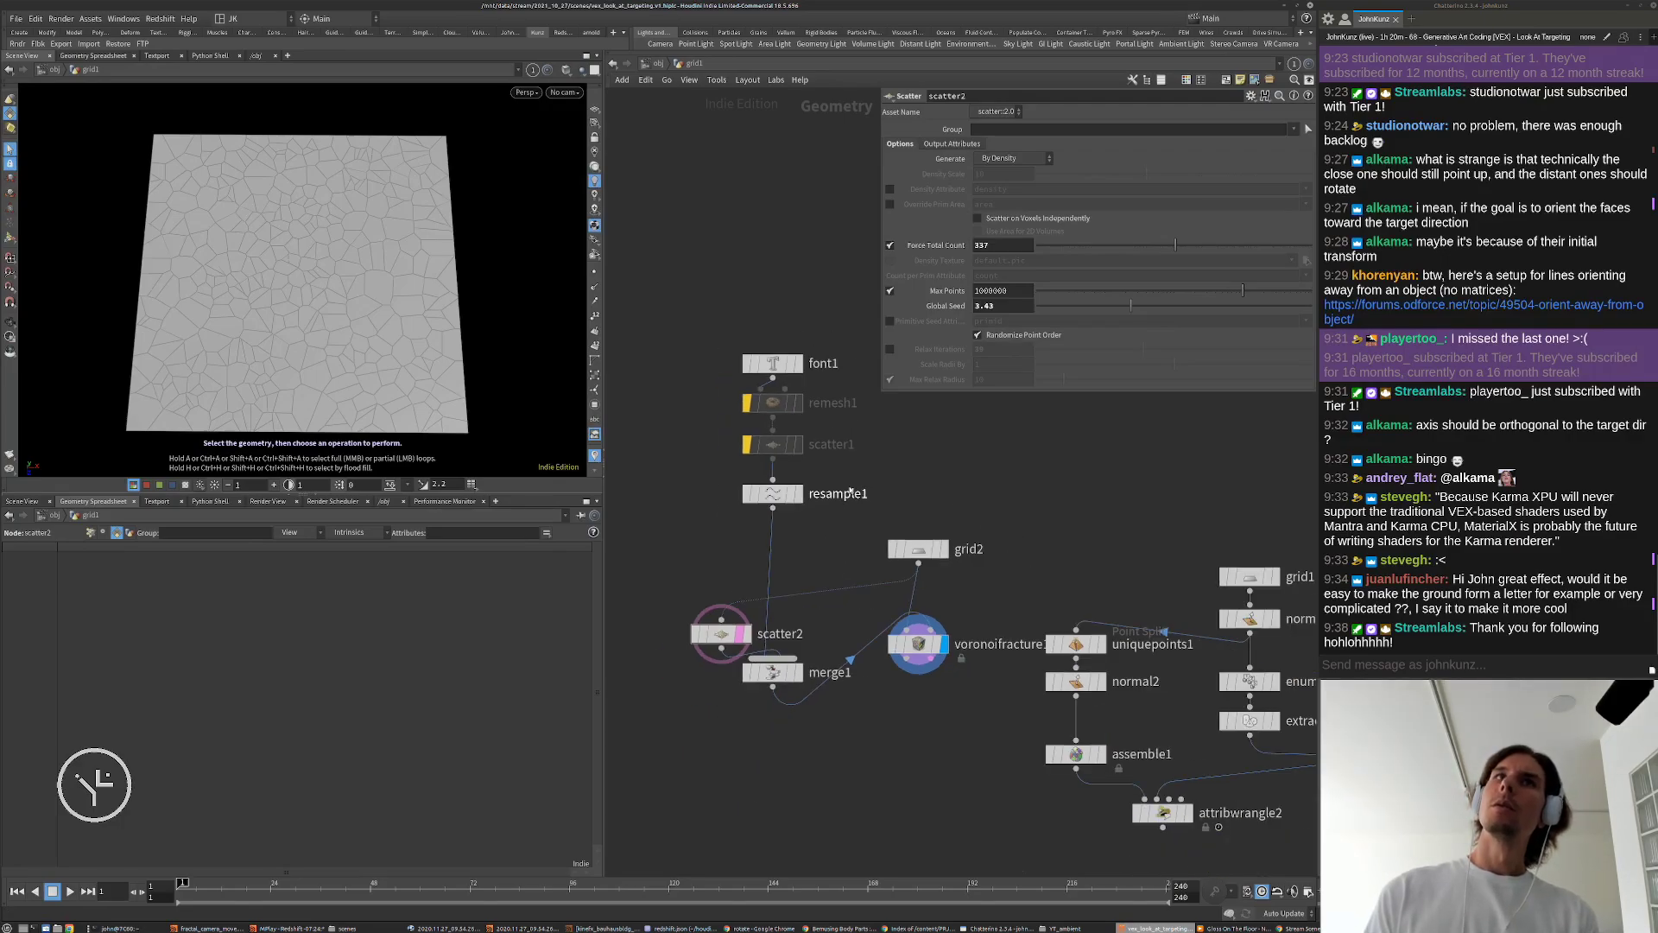
left_click(747, 493)
left_click(747, 446)
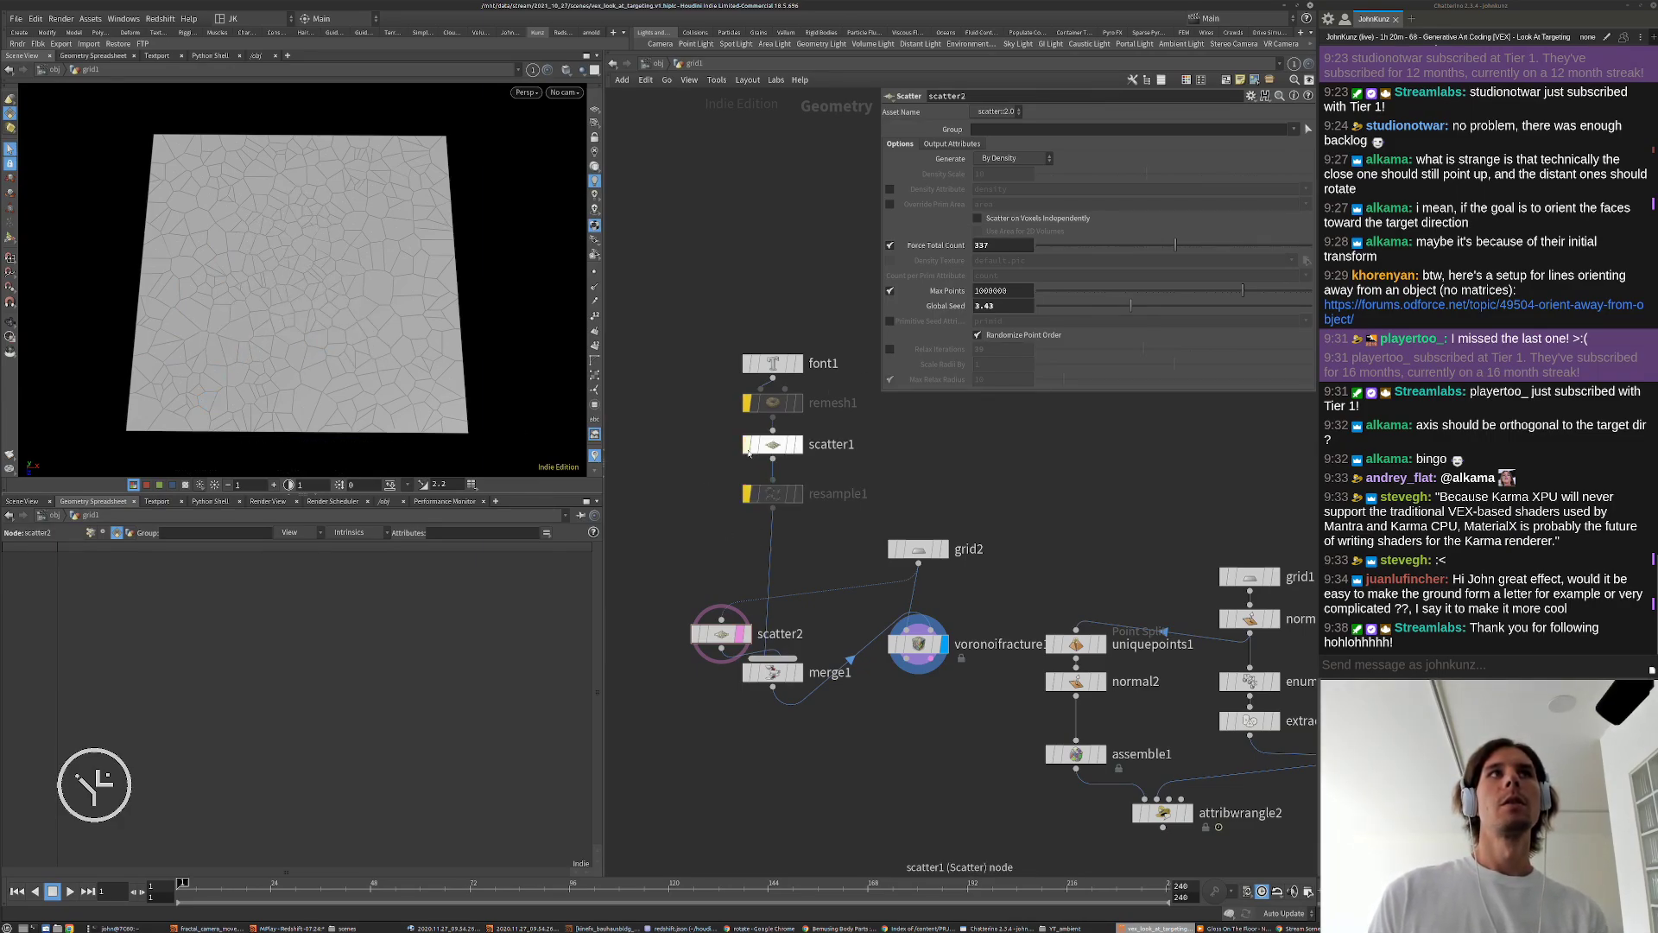
left_click(747, 403)
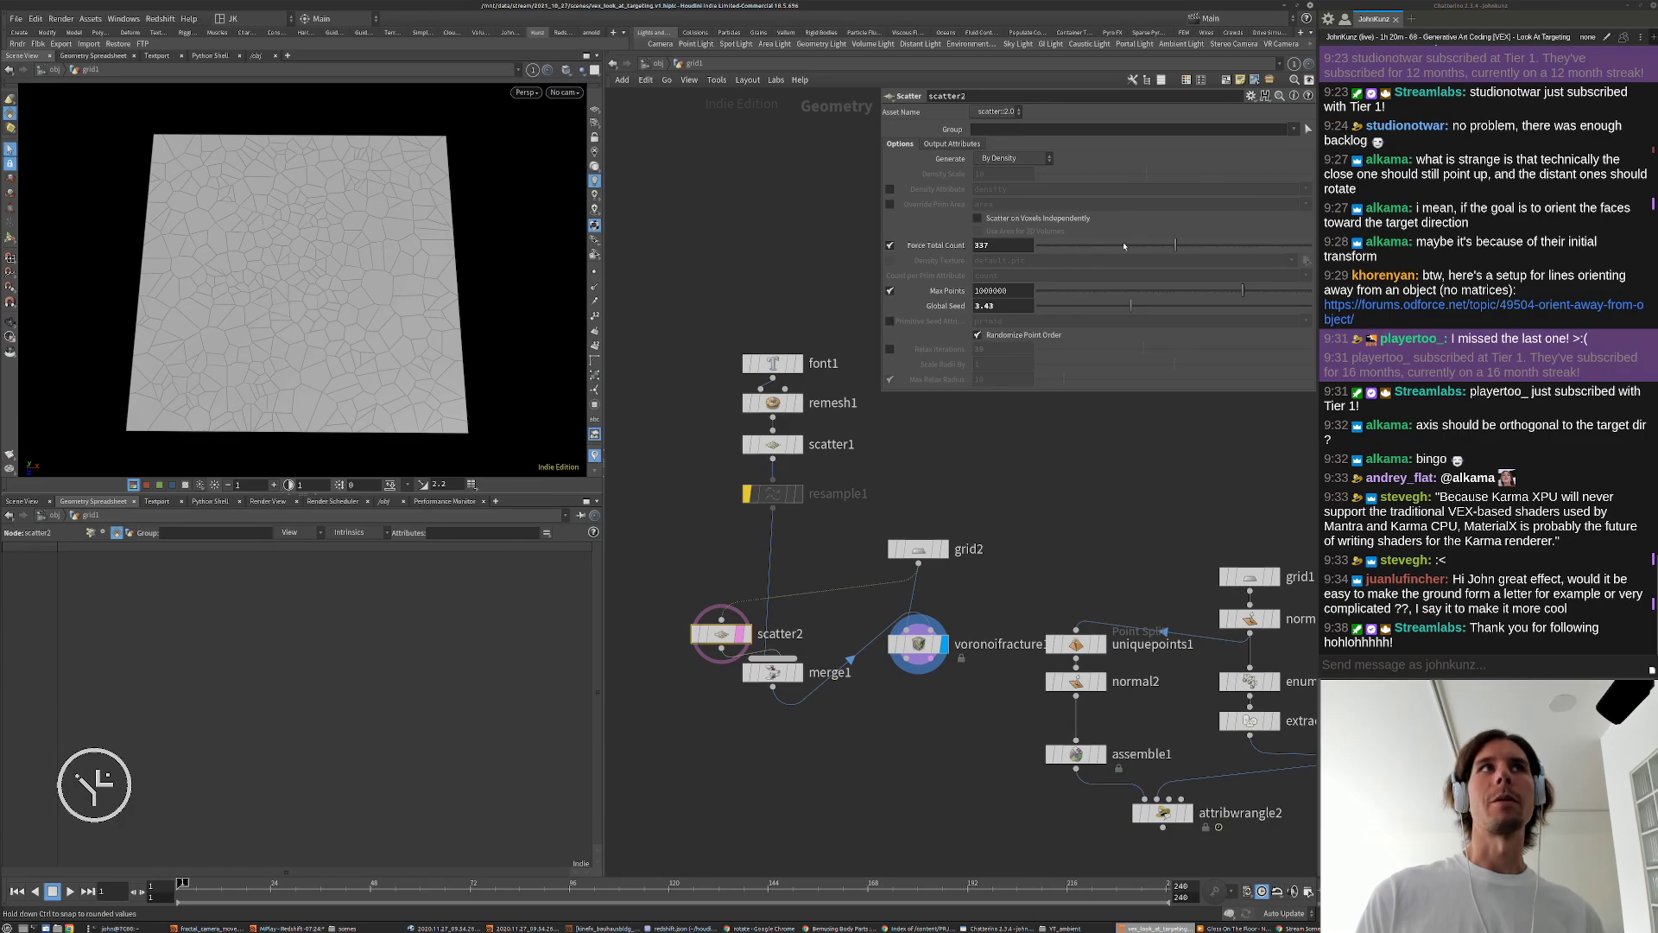
mouse_move(1123, 246)
left_mouse_down()
mouse_move(1105, 251)
mouse_move(1143, 256)
left_mouse_up()
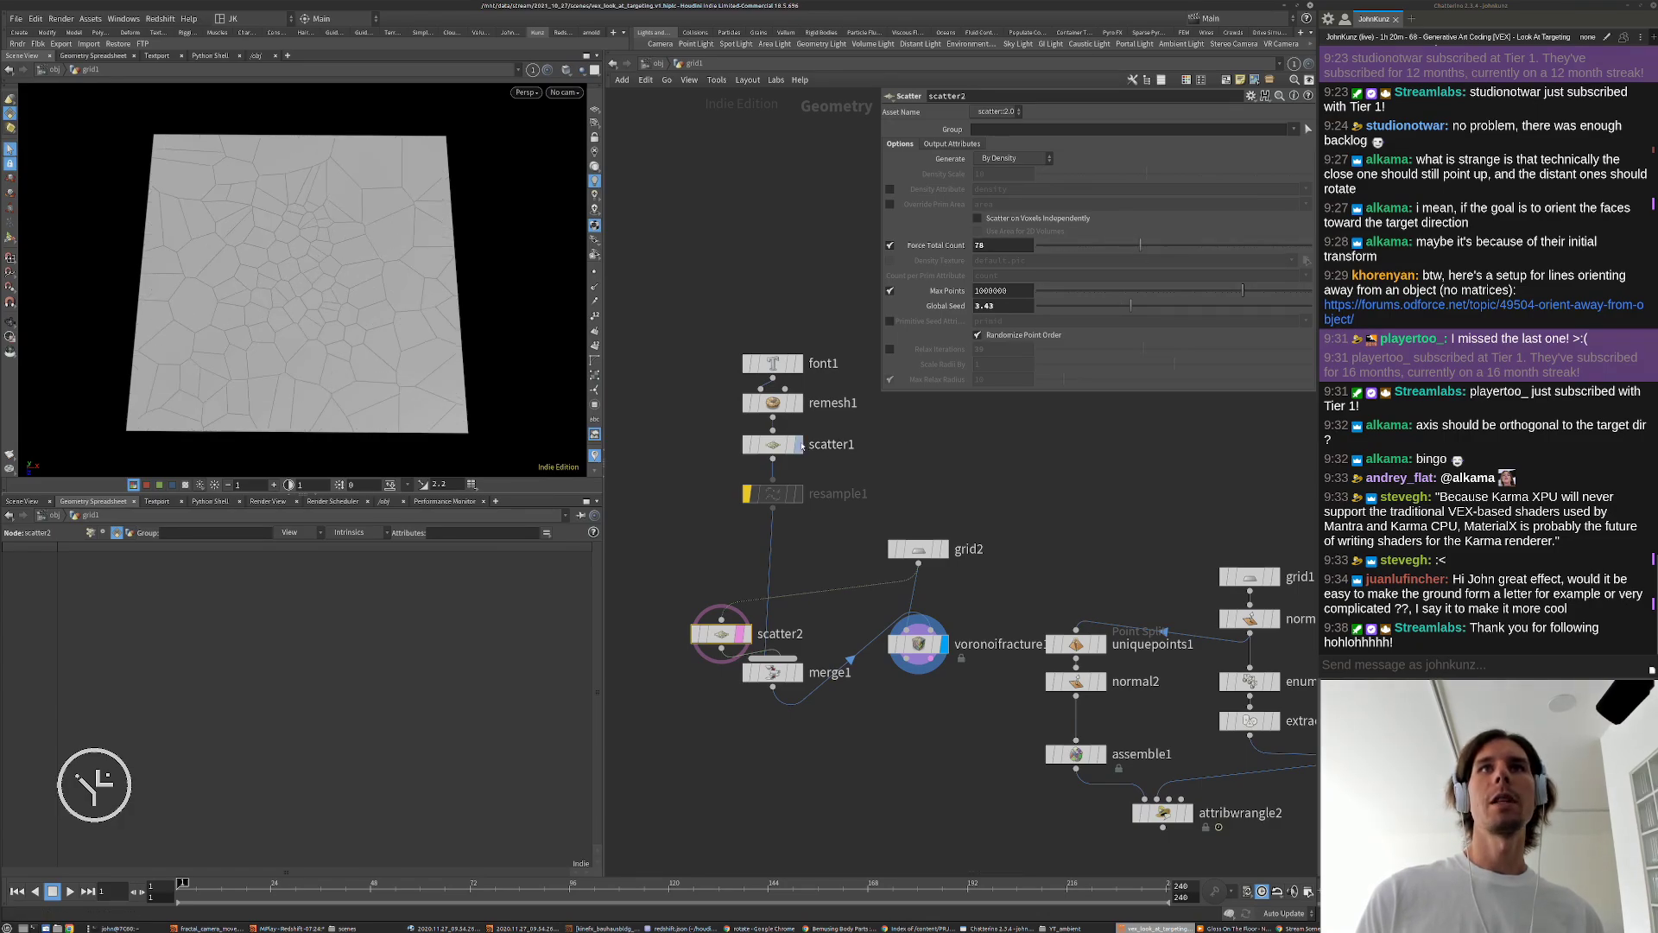
Step: Disable Relax Iterations on scatter1 and greatly increase its Force Total Count so dense cells fill the letter
left_click(801, 445)
left_click(890, 349)
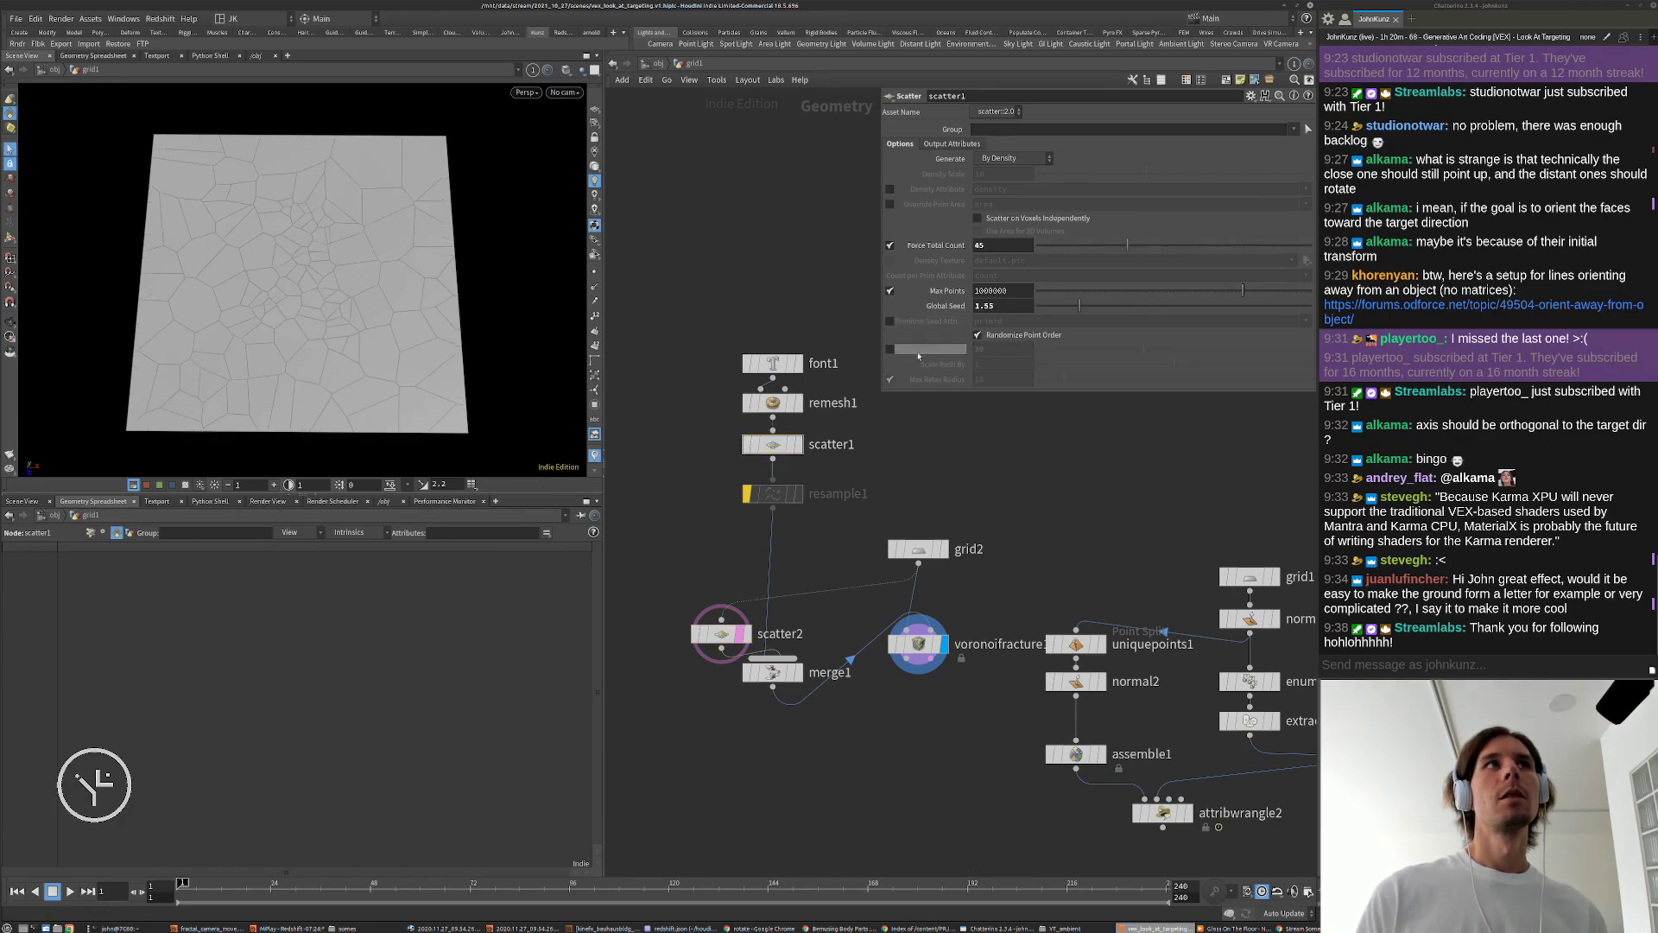
left_click_drag(1188, 255, 1186, 252)
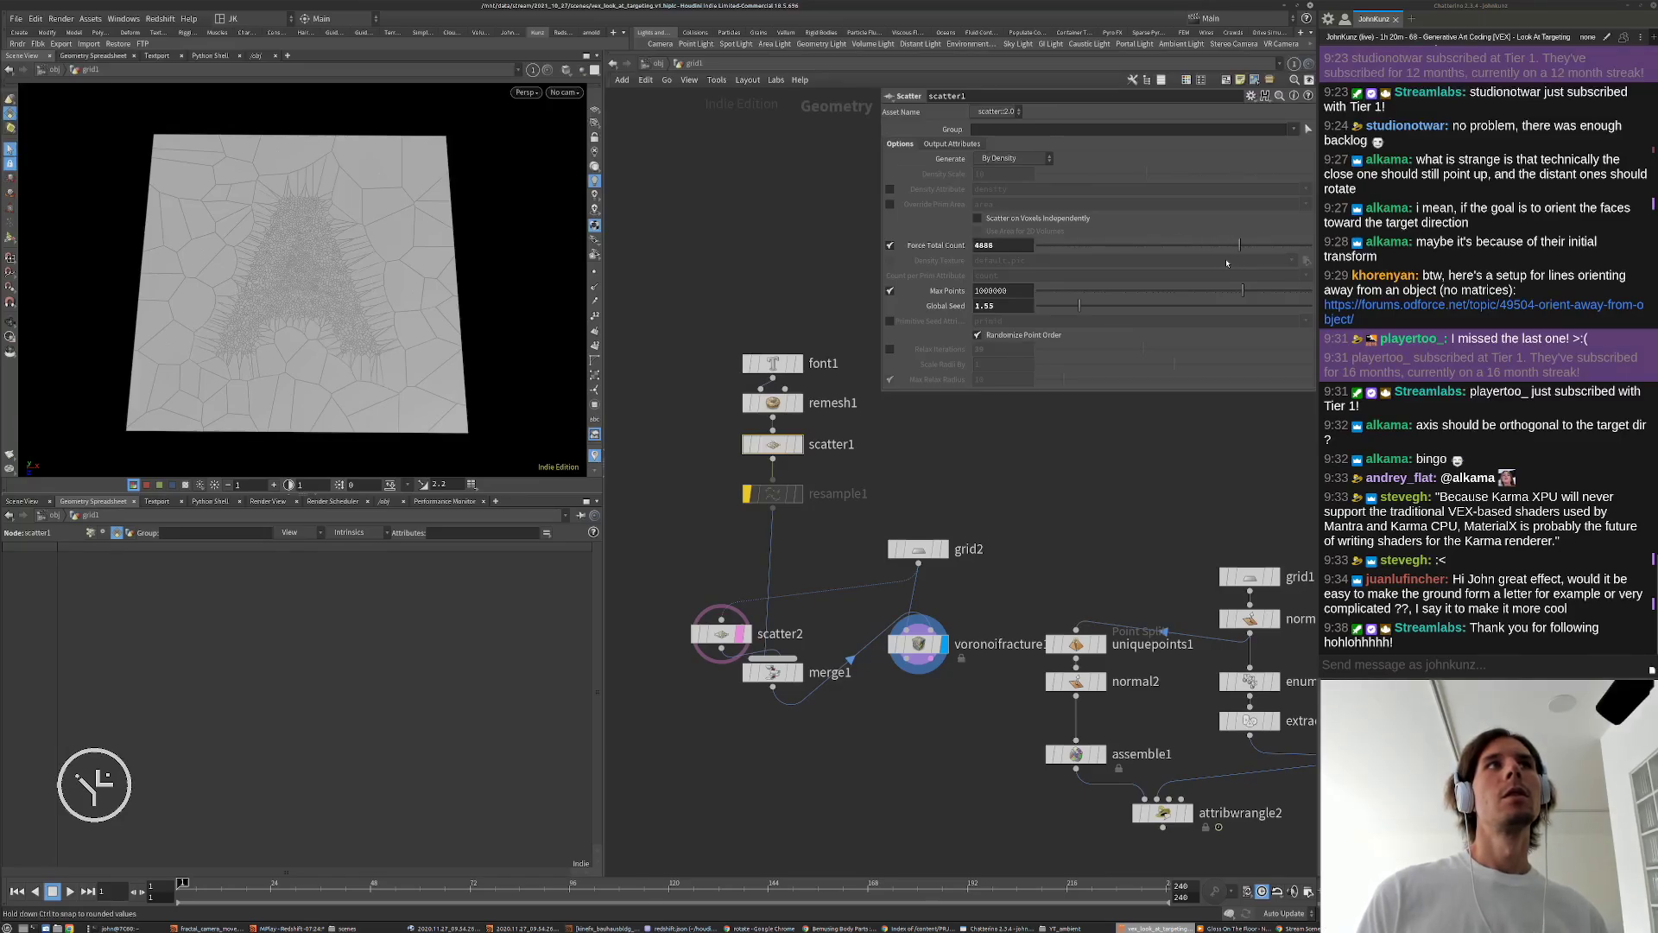
Step: Turn font1's Hole Faces back on, and inspect the fractured letter A with the Voronoi Fracture node selected
left_click(784, 364)
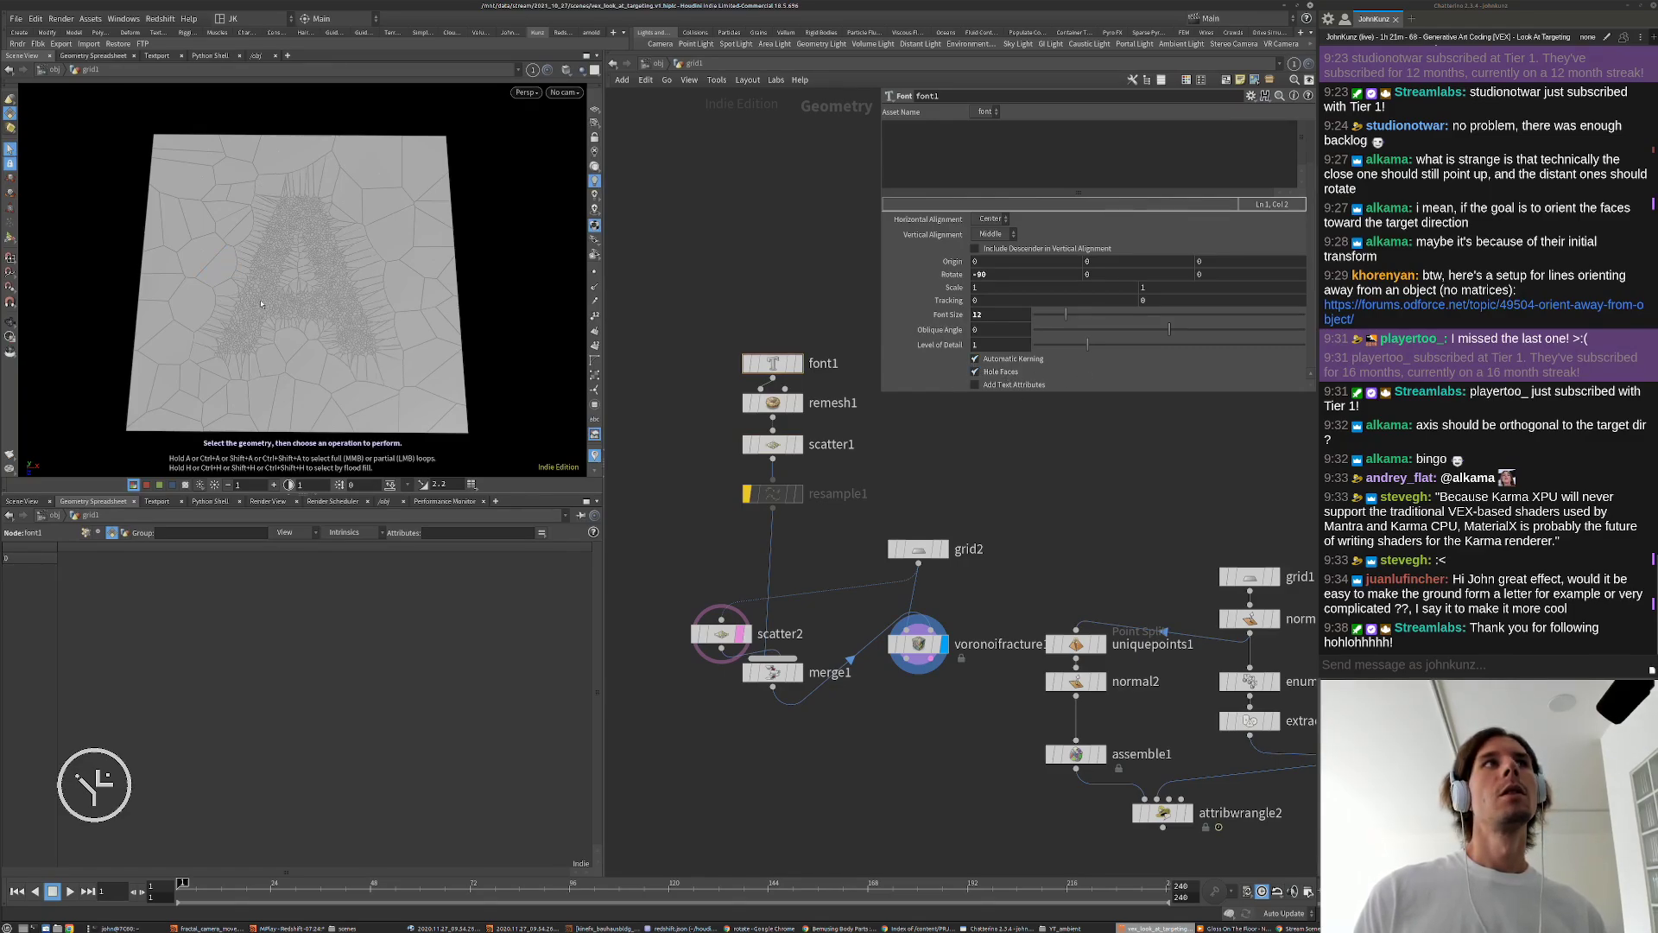
scroll(391, 297, "up", 5)
left_click_drag(391, 297, 484, 315)
scroll(393, 303, "down", 4)
scroll(898, 440, "down", 3)
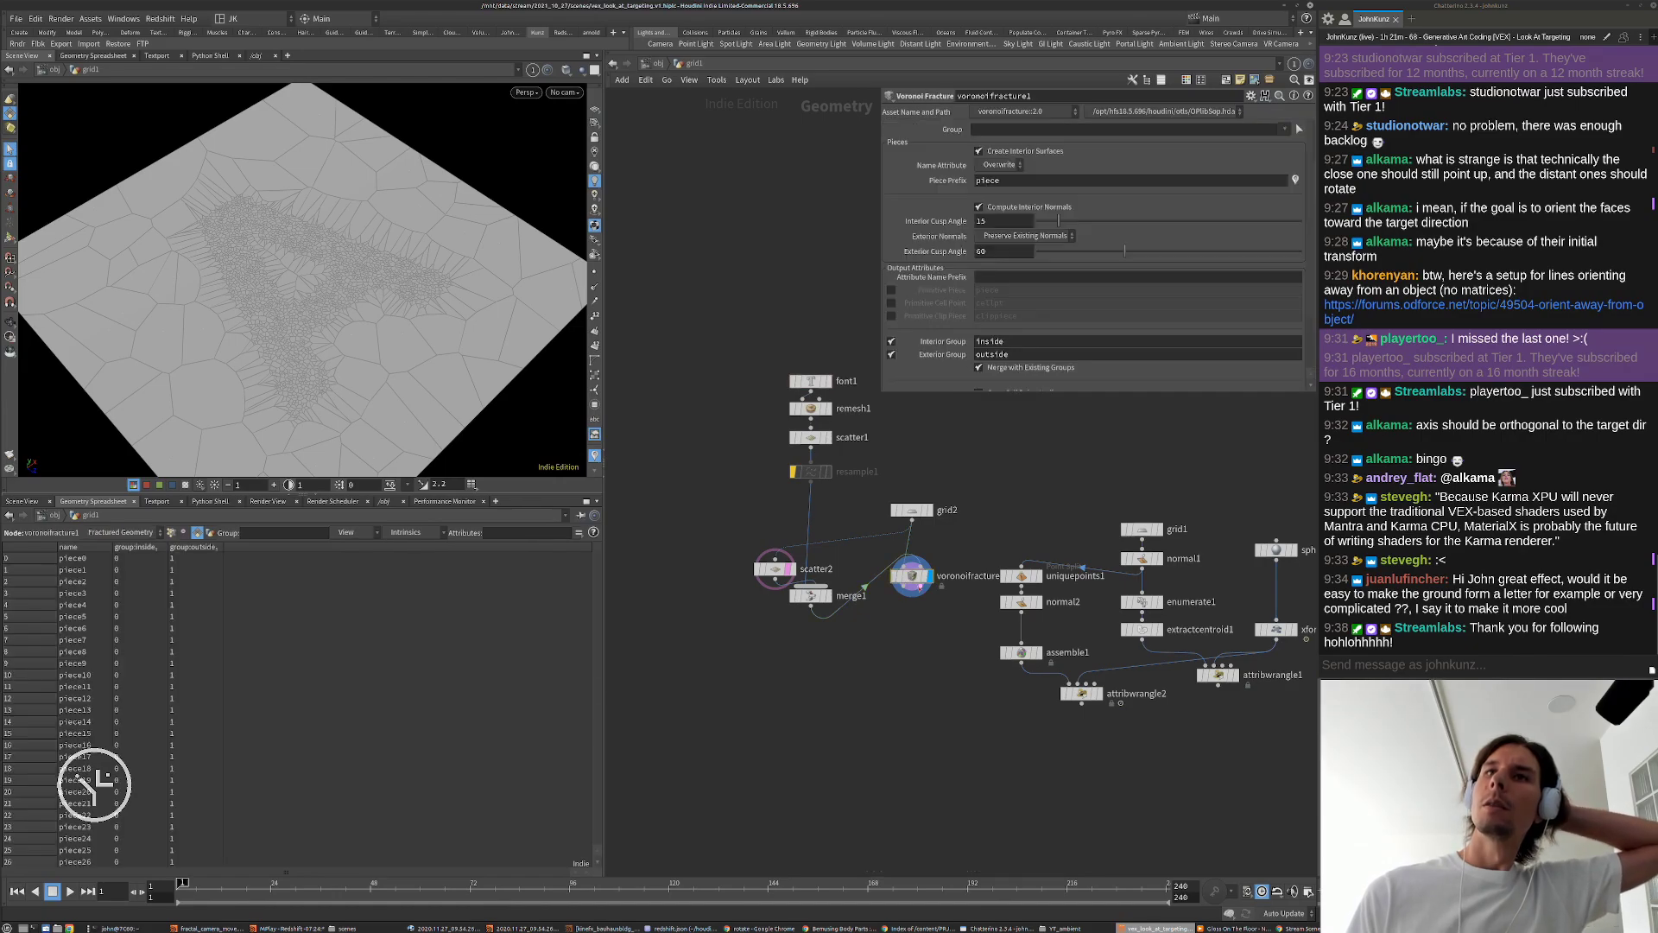
Step: Move uniquepoints1 clear of the fracture chain, display attribwrangle2, and play the animation to inspect the rotating letter pieces
left_click(912, 575)
left_click_drag(1022, 576, 1022, 503)
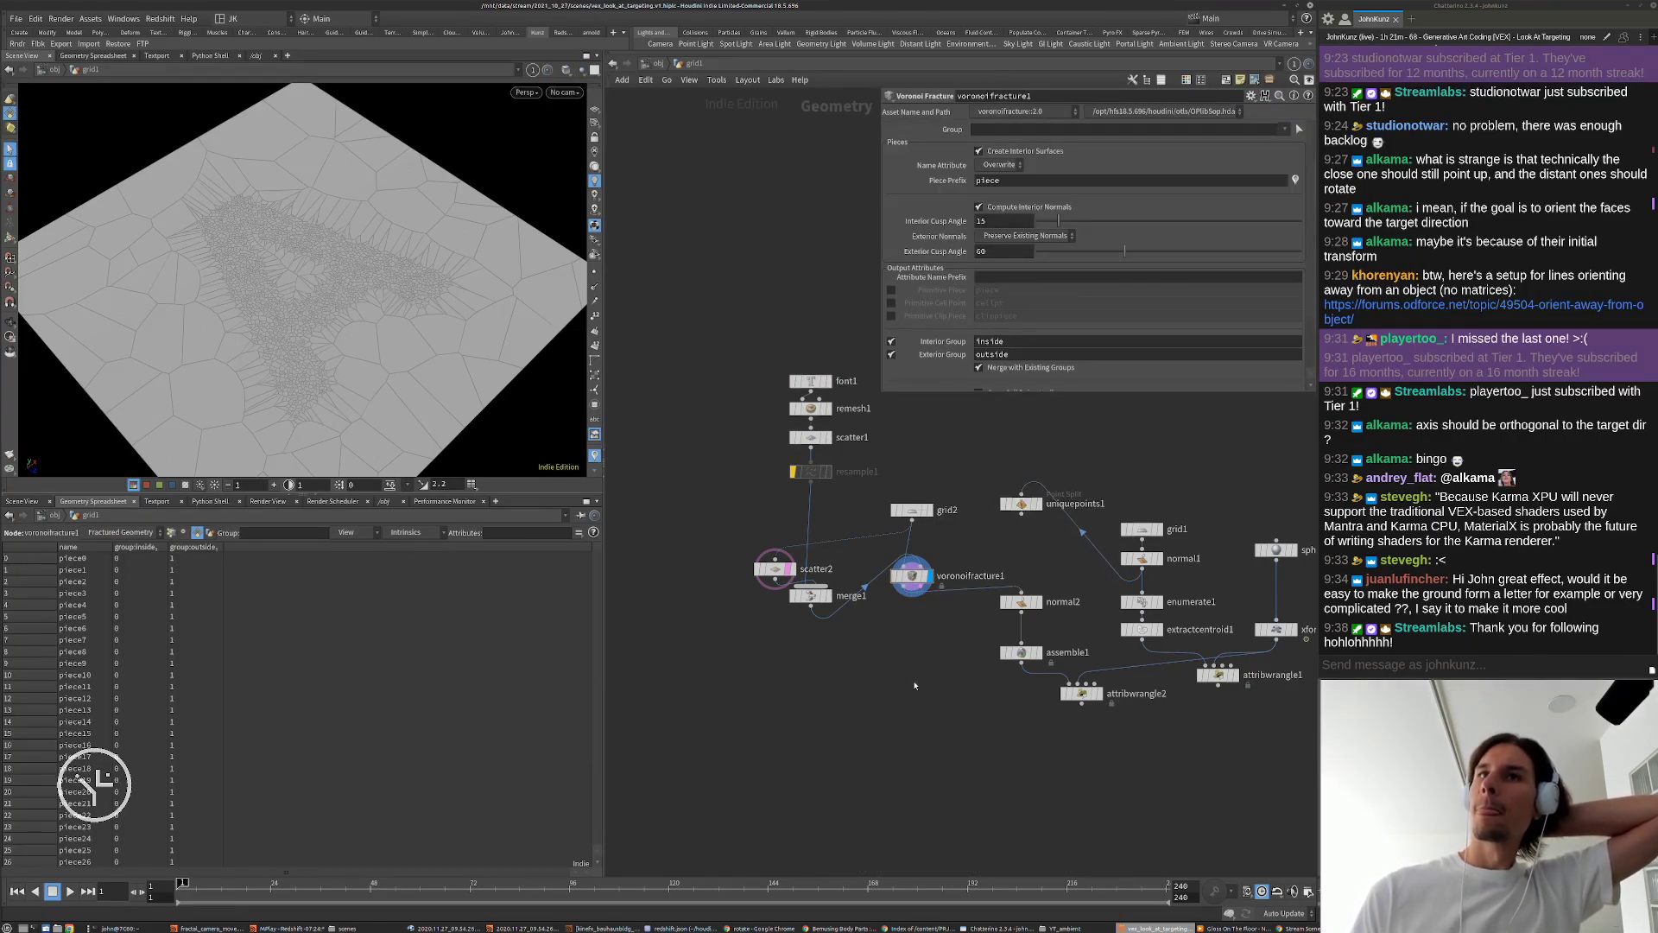
left_click(1098, 694)
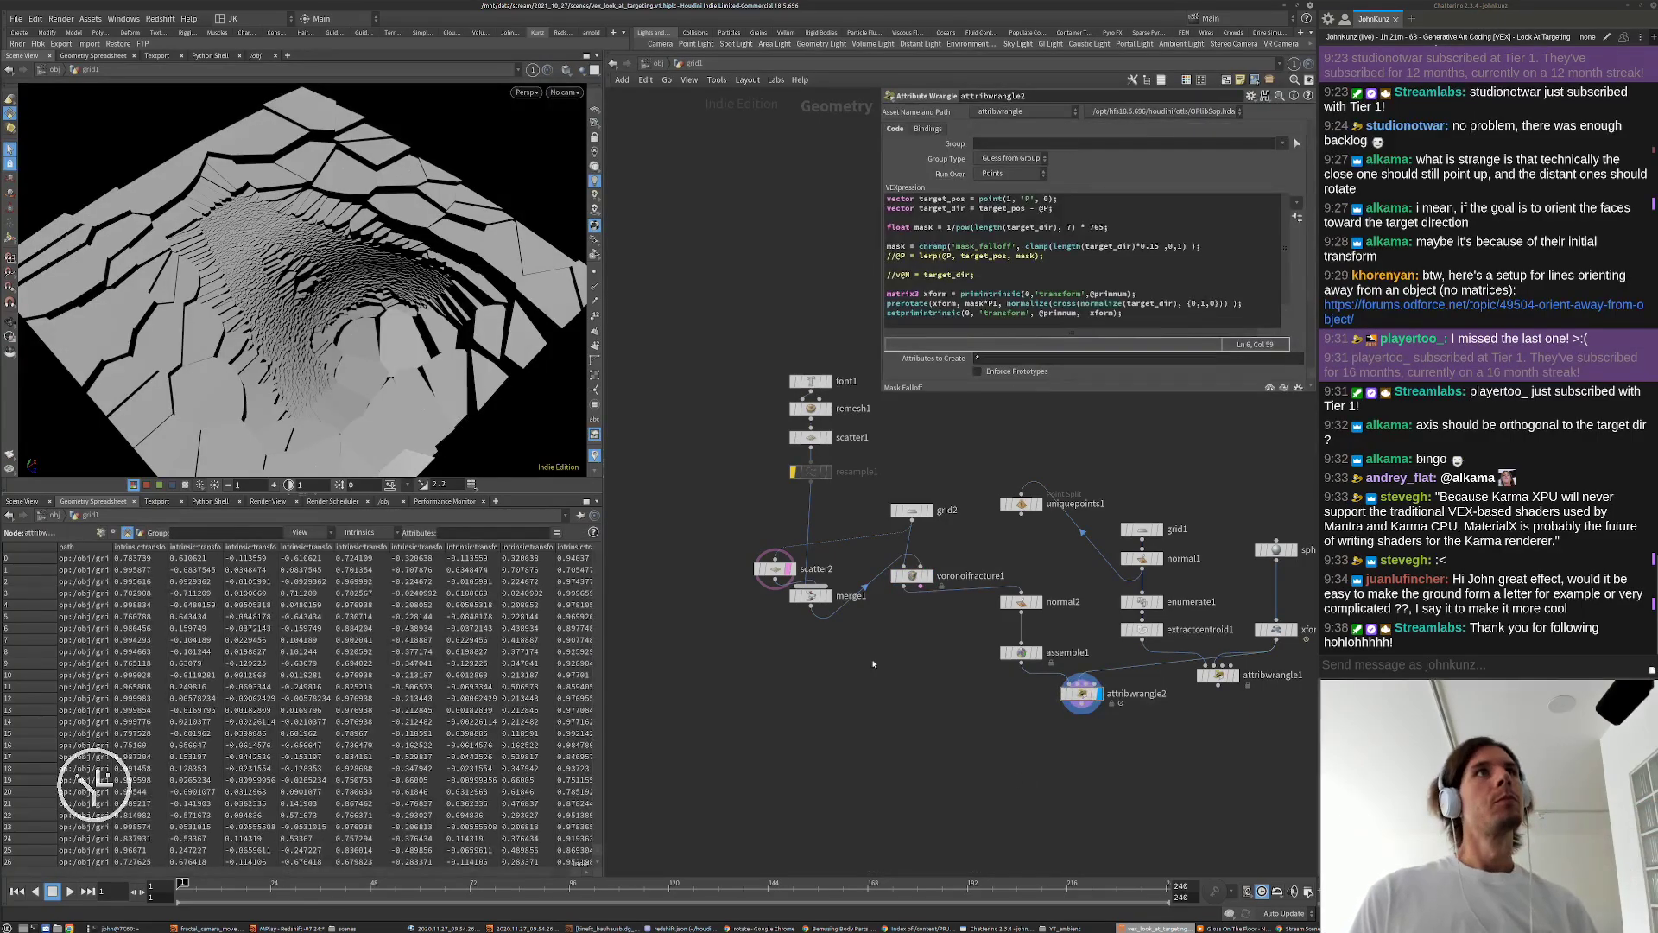
key("Up")
scroll(448, 374, "up", 4)
left_click_drag(448, 374, 271, 313, "alt")
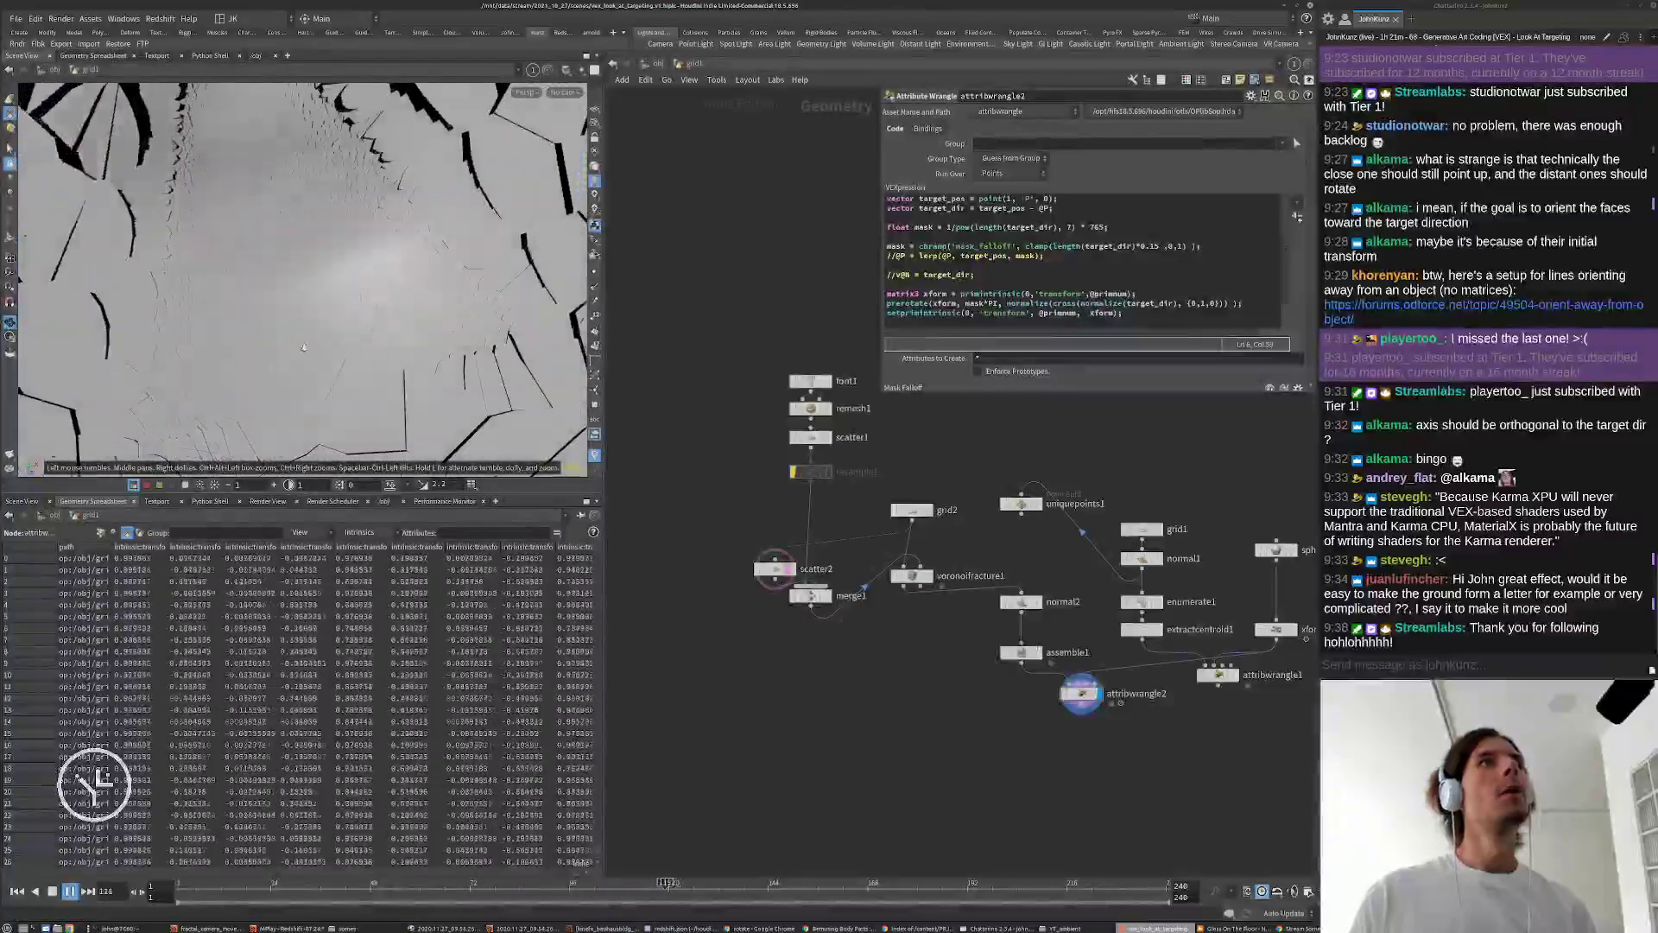
scroll(267, 363, "down", 5)
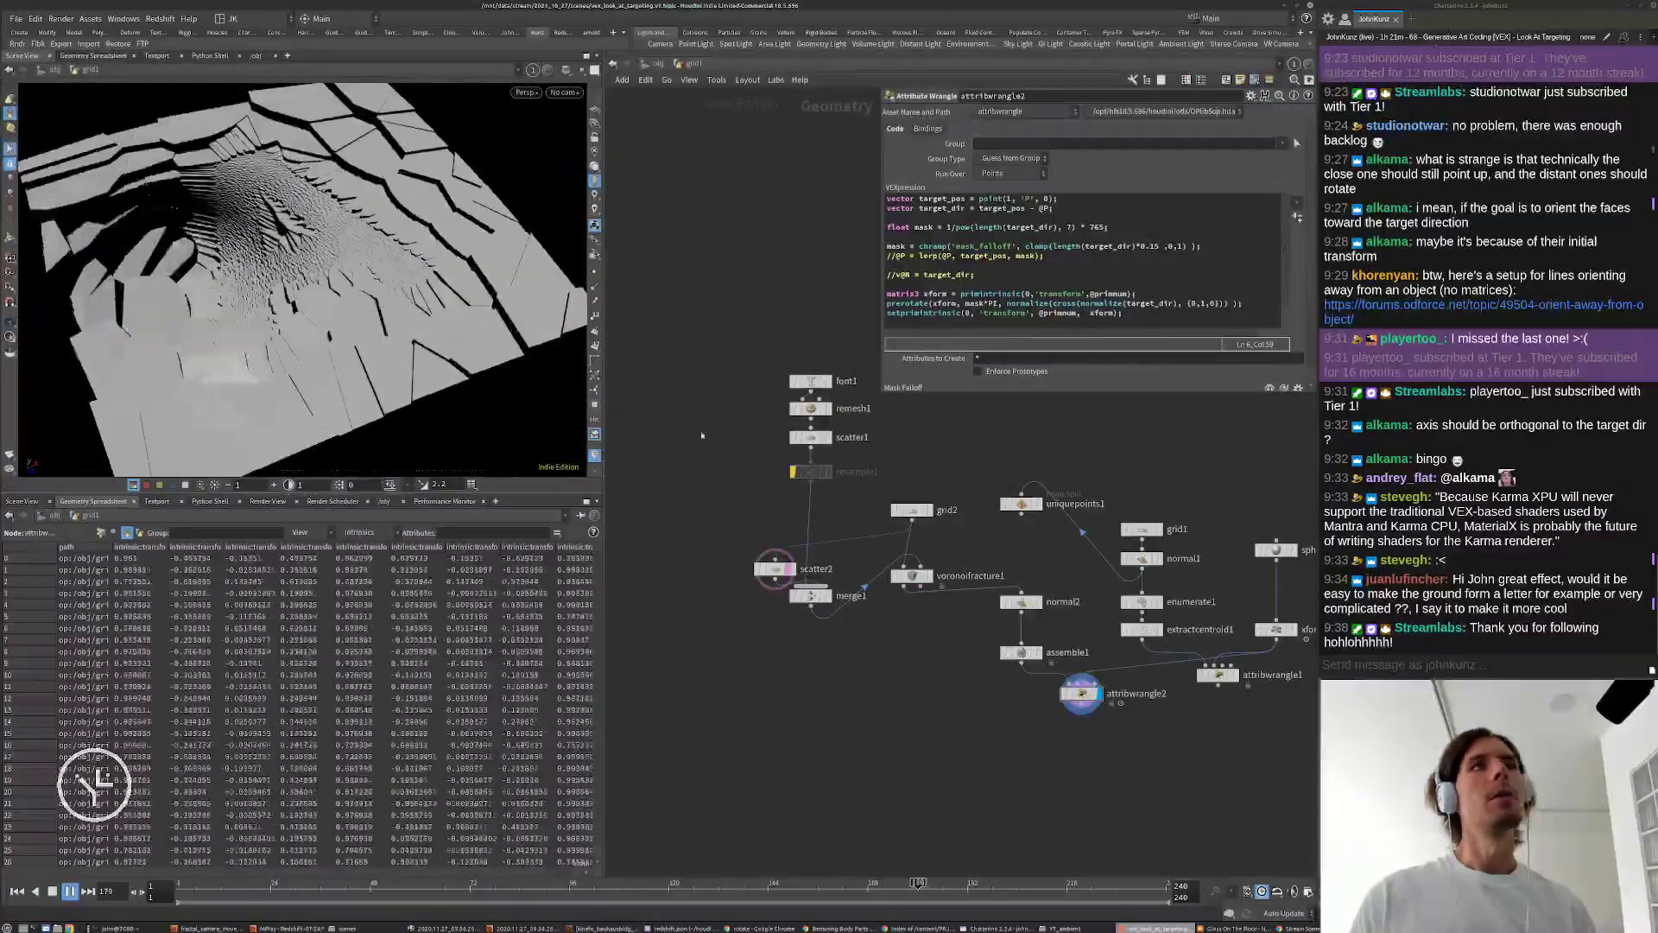
Step: Select scatter1, examine the animated pieces from several angles during playback, and return the timeline to the first frame
left_click(811, 438)
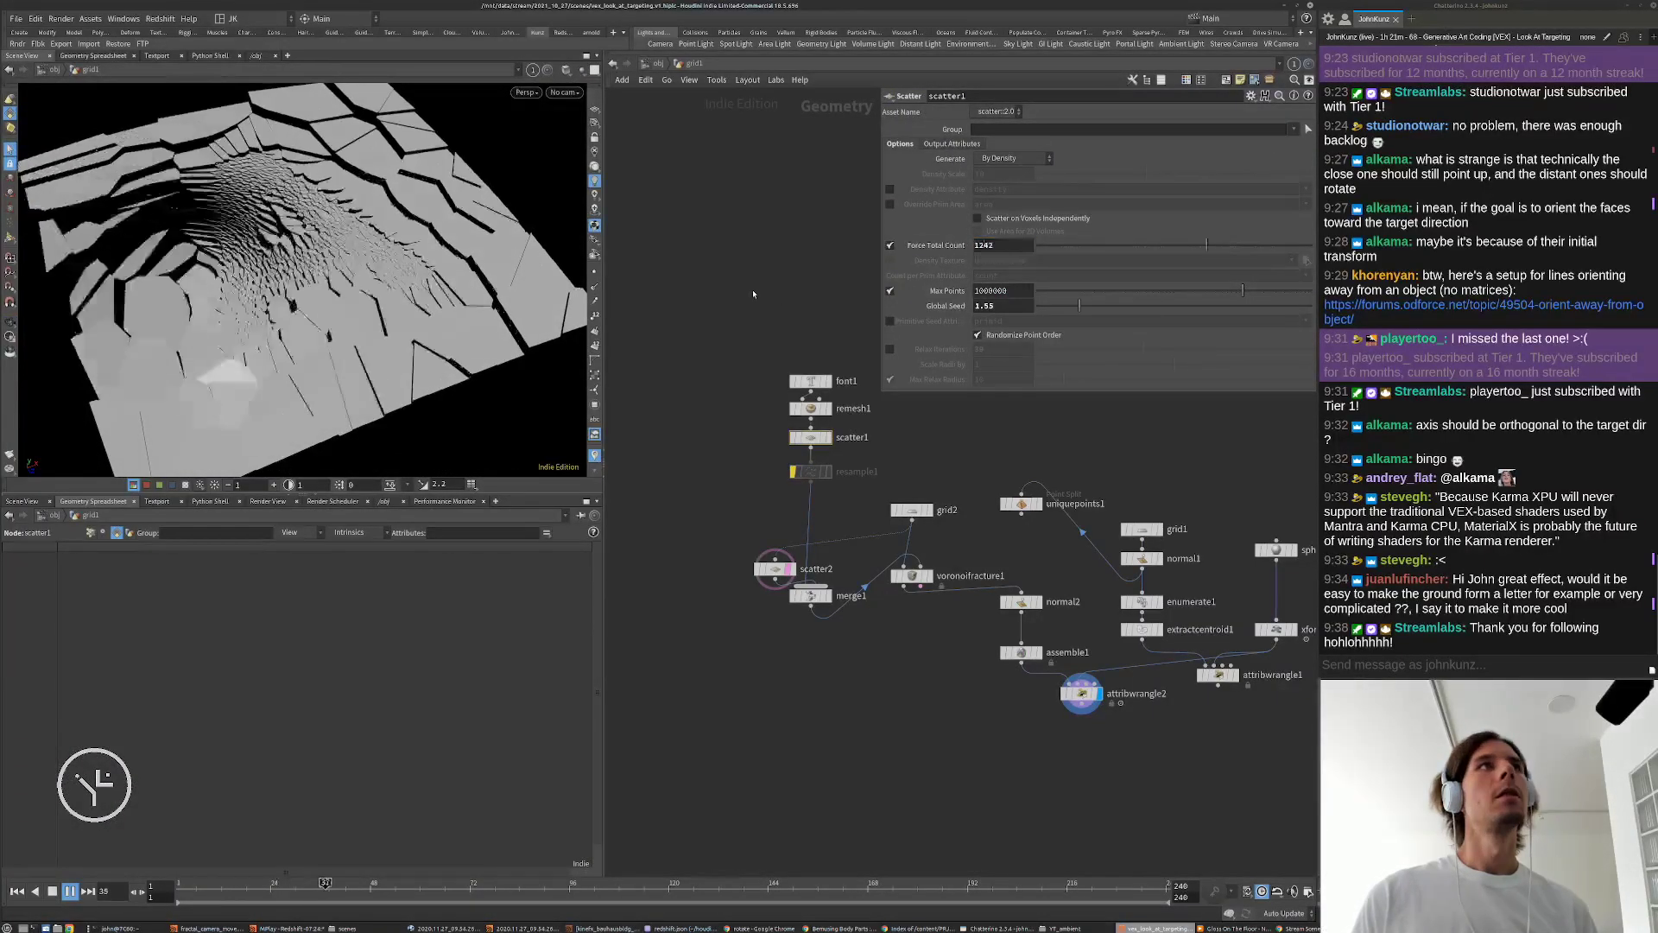
left_click_drag(107, 196, 183, 263, "alt")
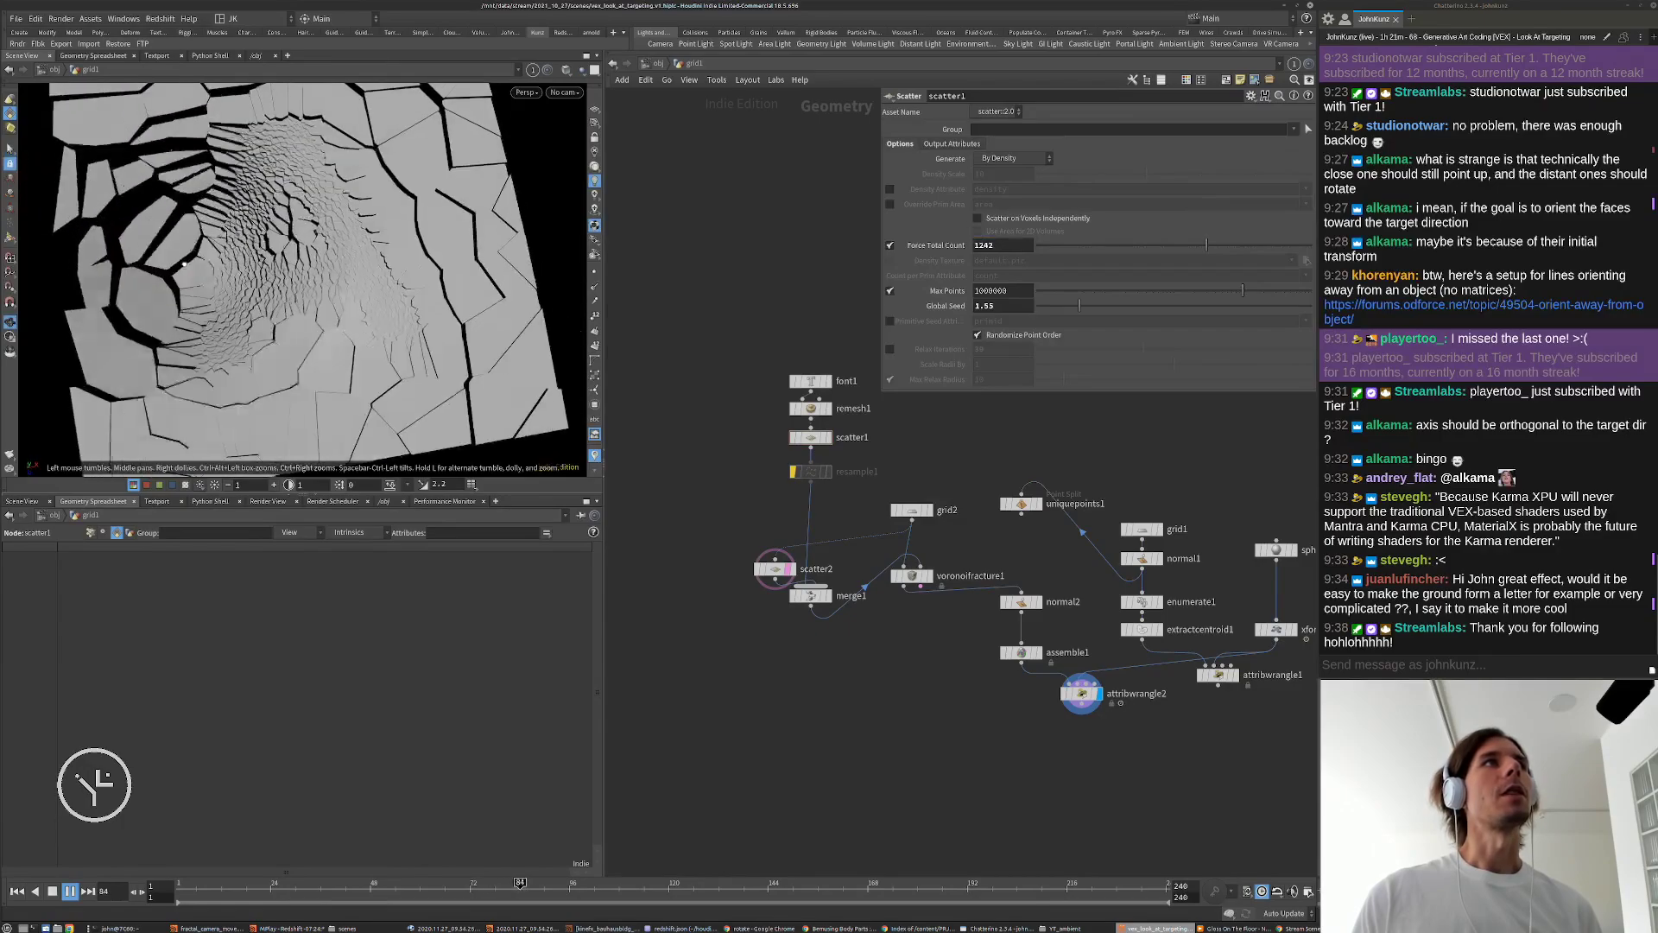
left_click_drag(406, 259, 350, 302, "alt")
key("Up")
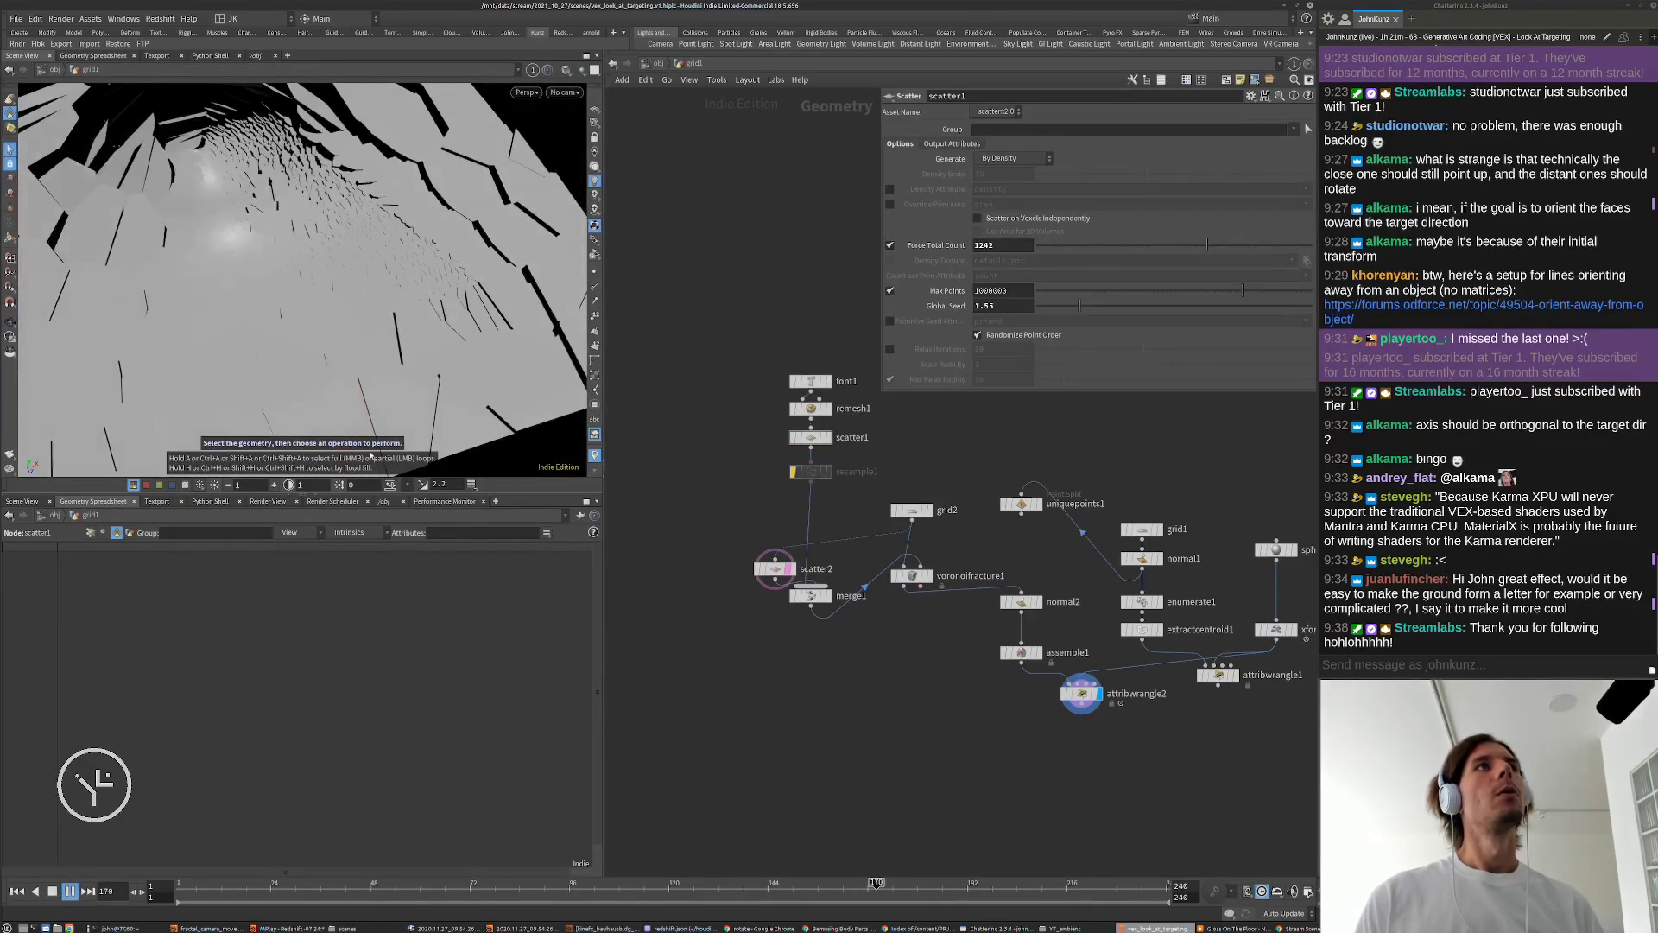
key("ctrl+Up")
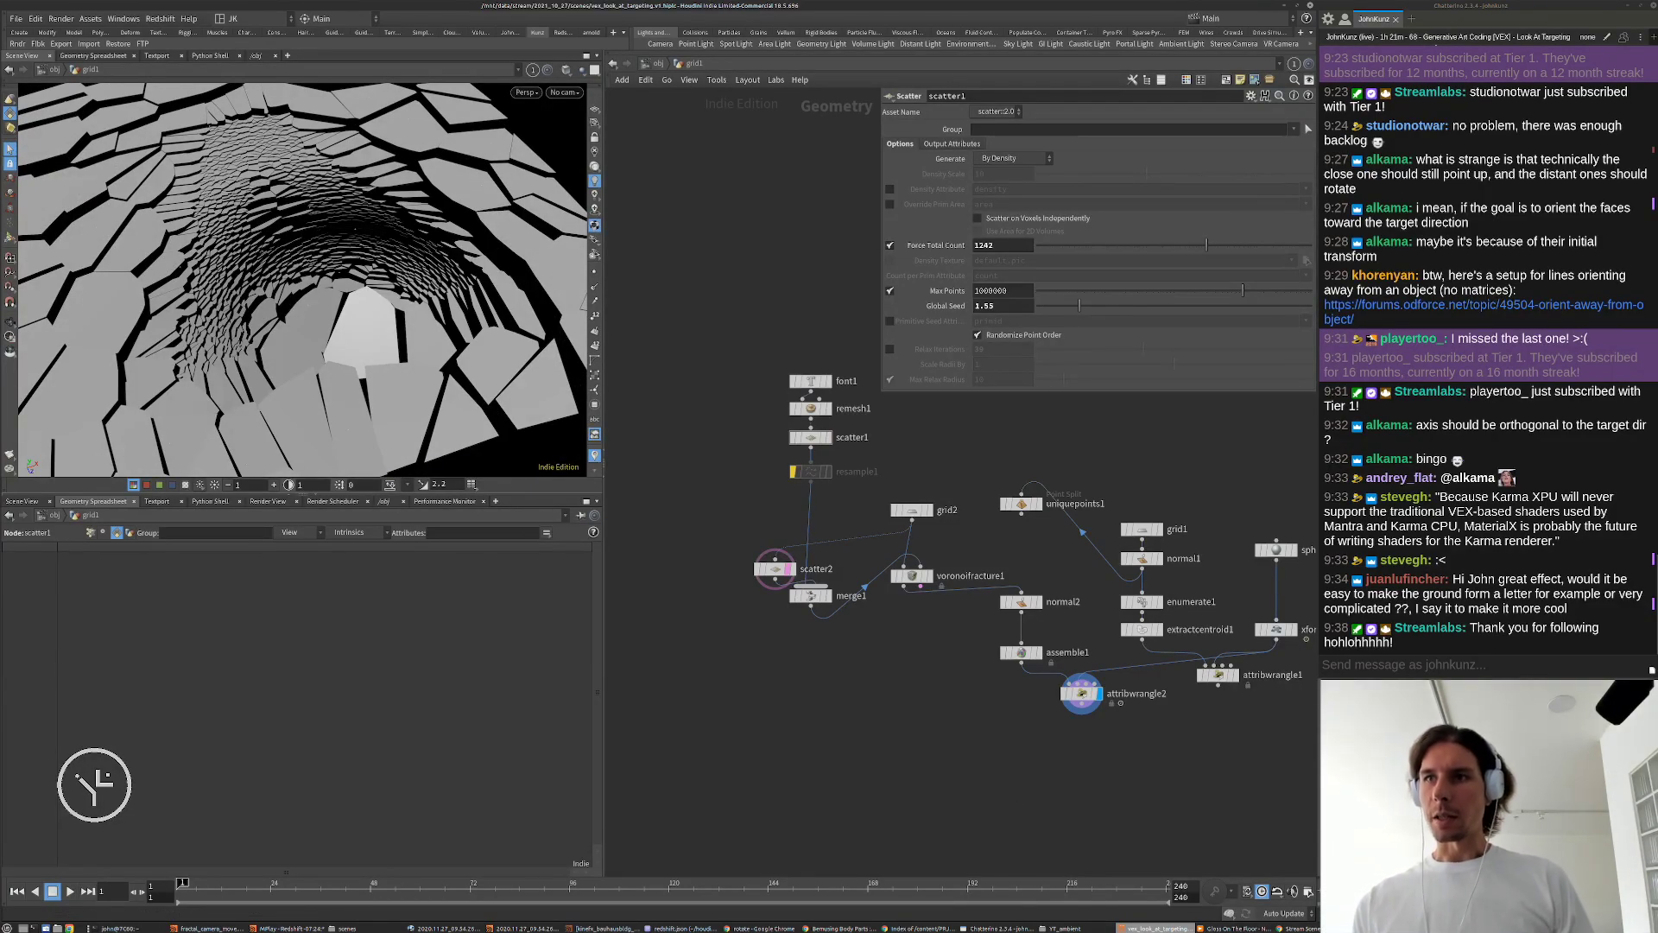
Step: Bring up the Instagram reference post beside the scene and turn off the bypass on resample1
key("alt+Tab")
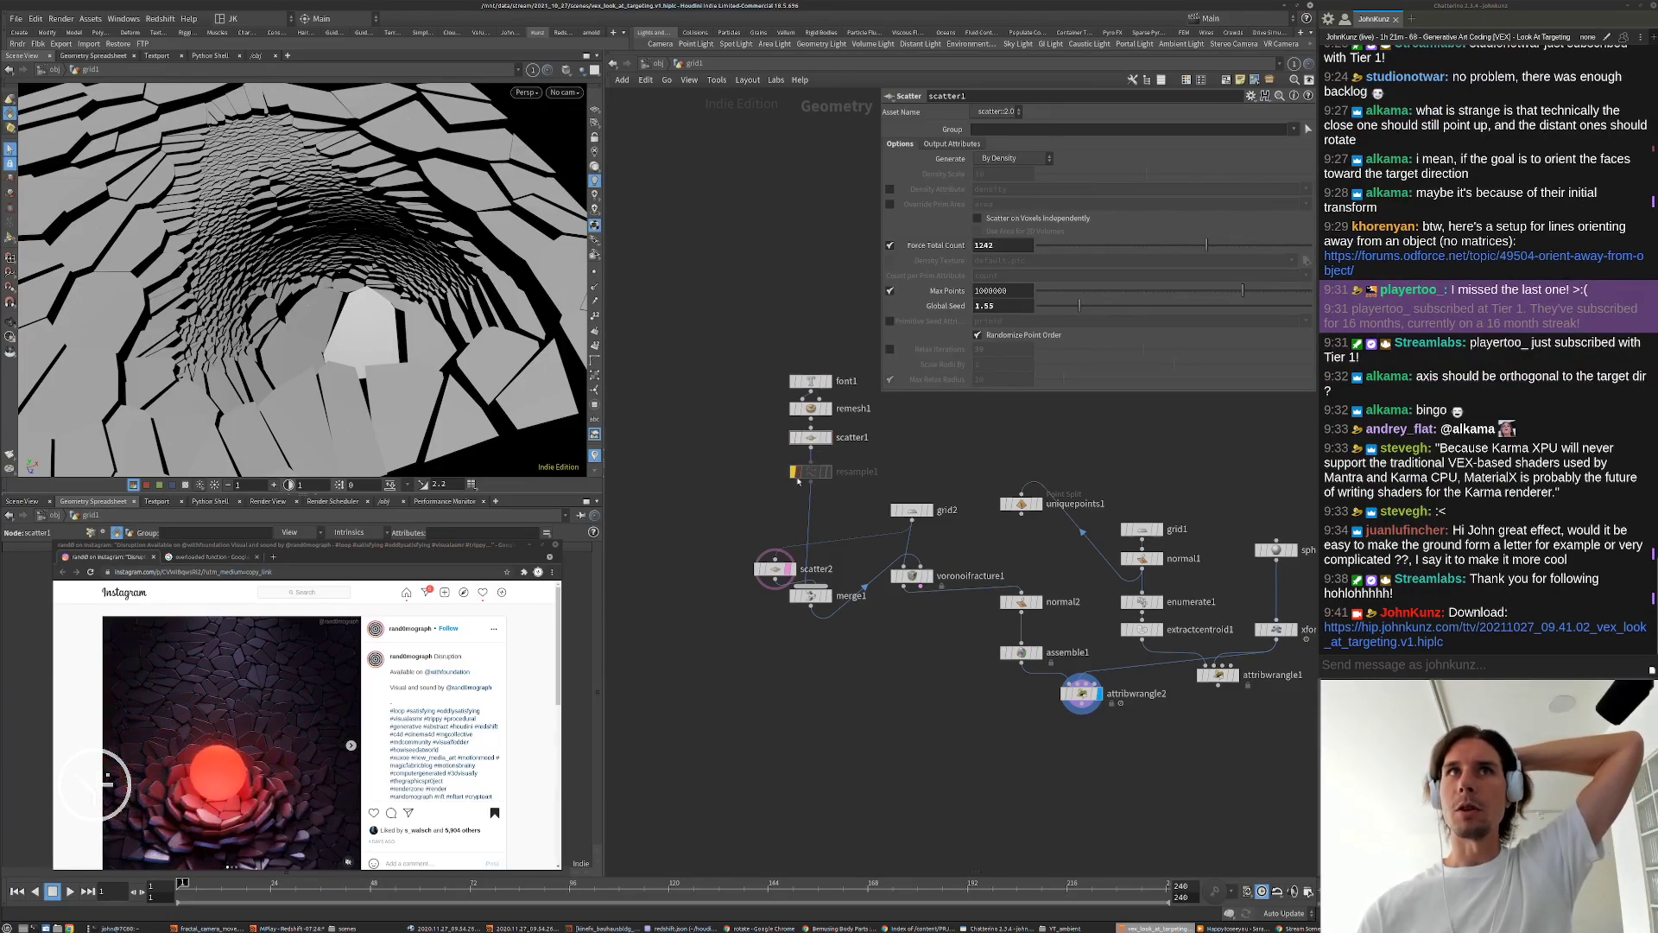
left_click_drag(794, 473, 792, 473)
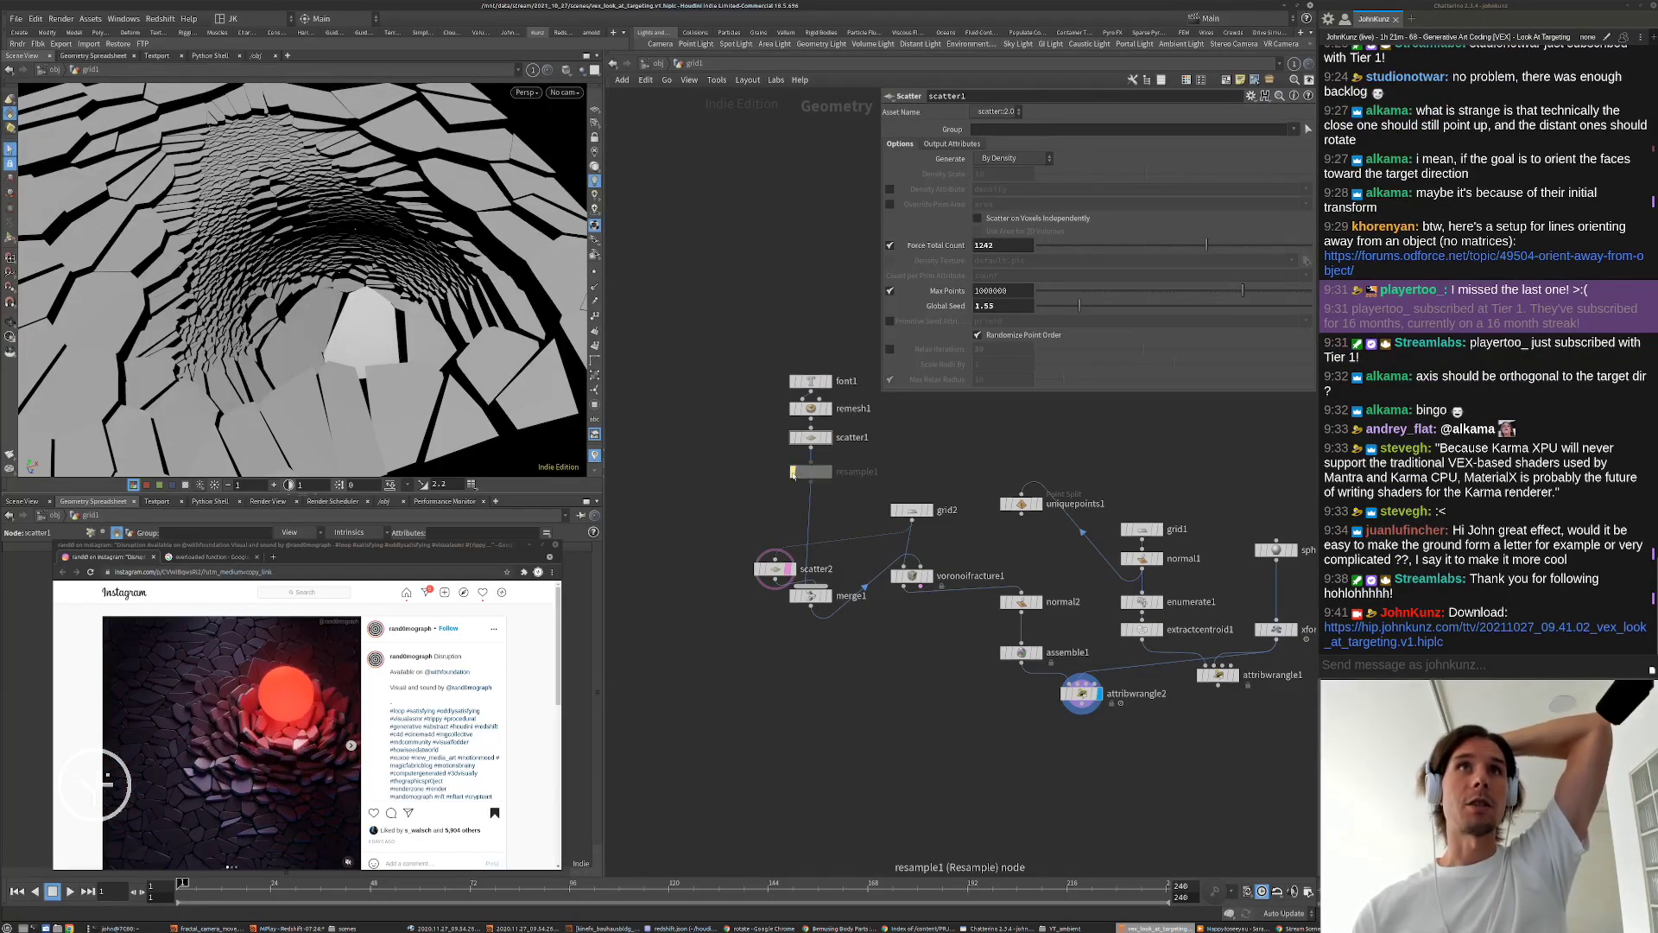
left_click(793, 473)
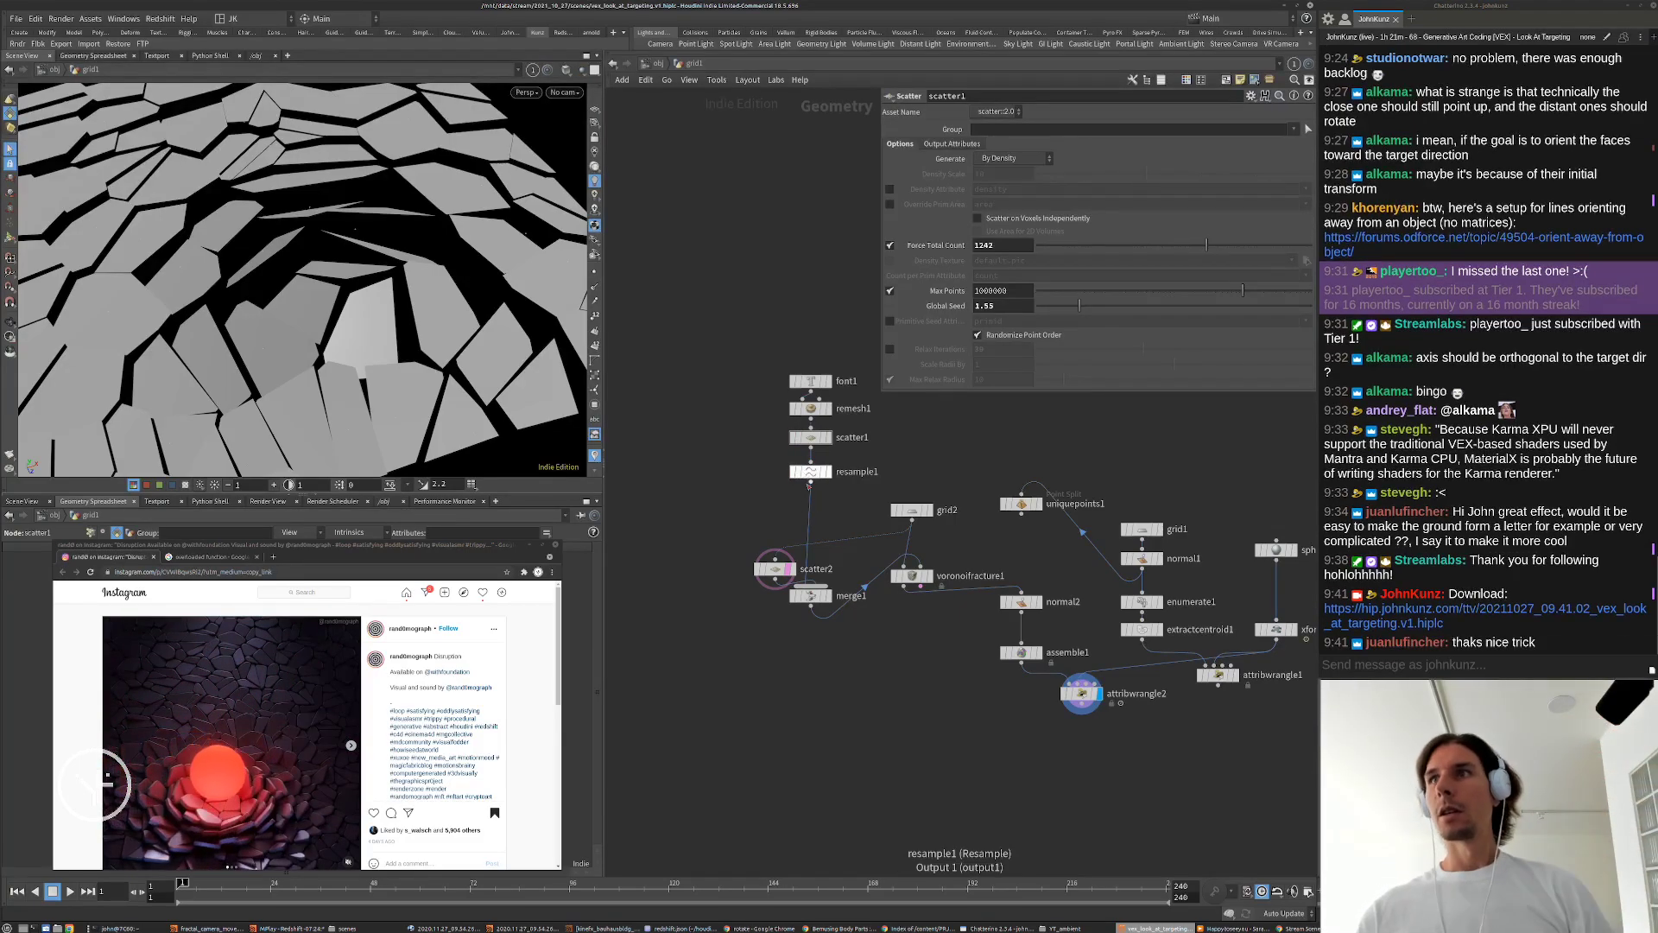
Step: Move scatter2 aside and delete the letter branch of font1, remesh1, scatter1 and resample1 together with merge1
scroll(805, 491, "up", 4)
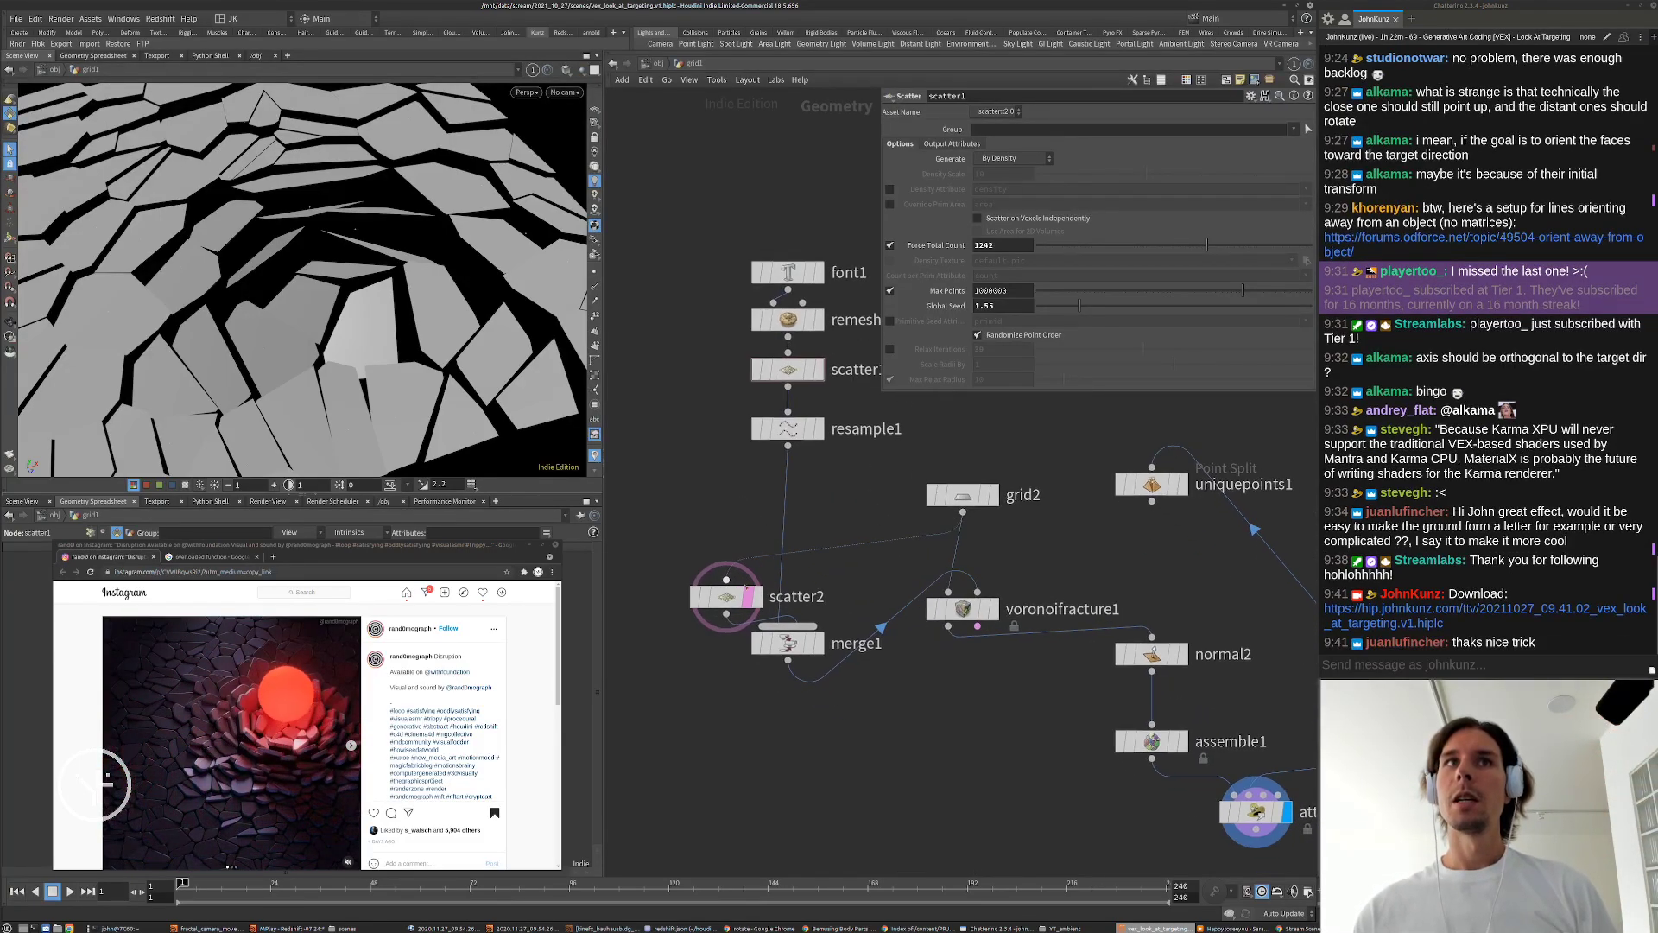
left_click_drag(734, 618, 688, 539)
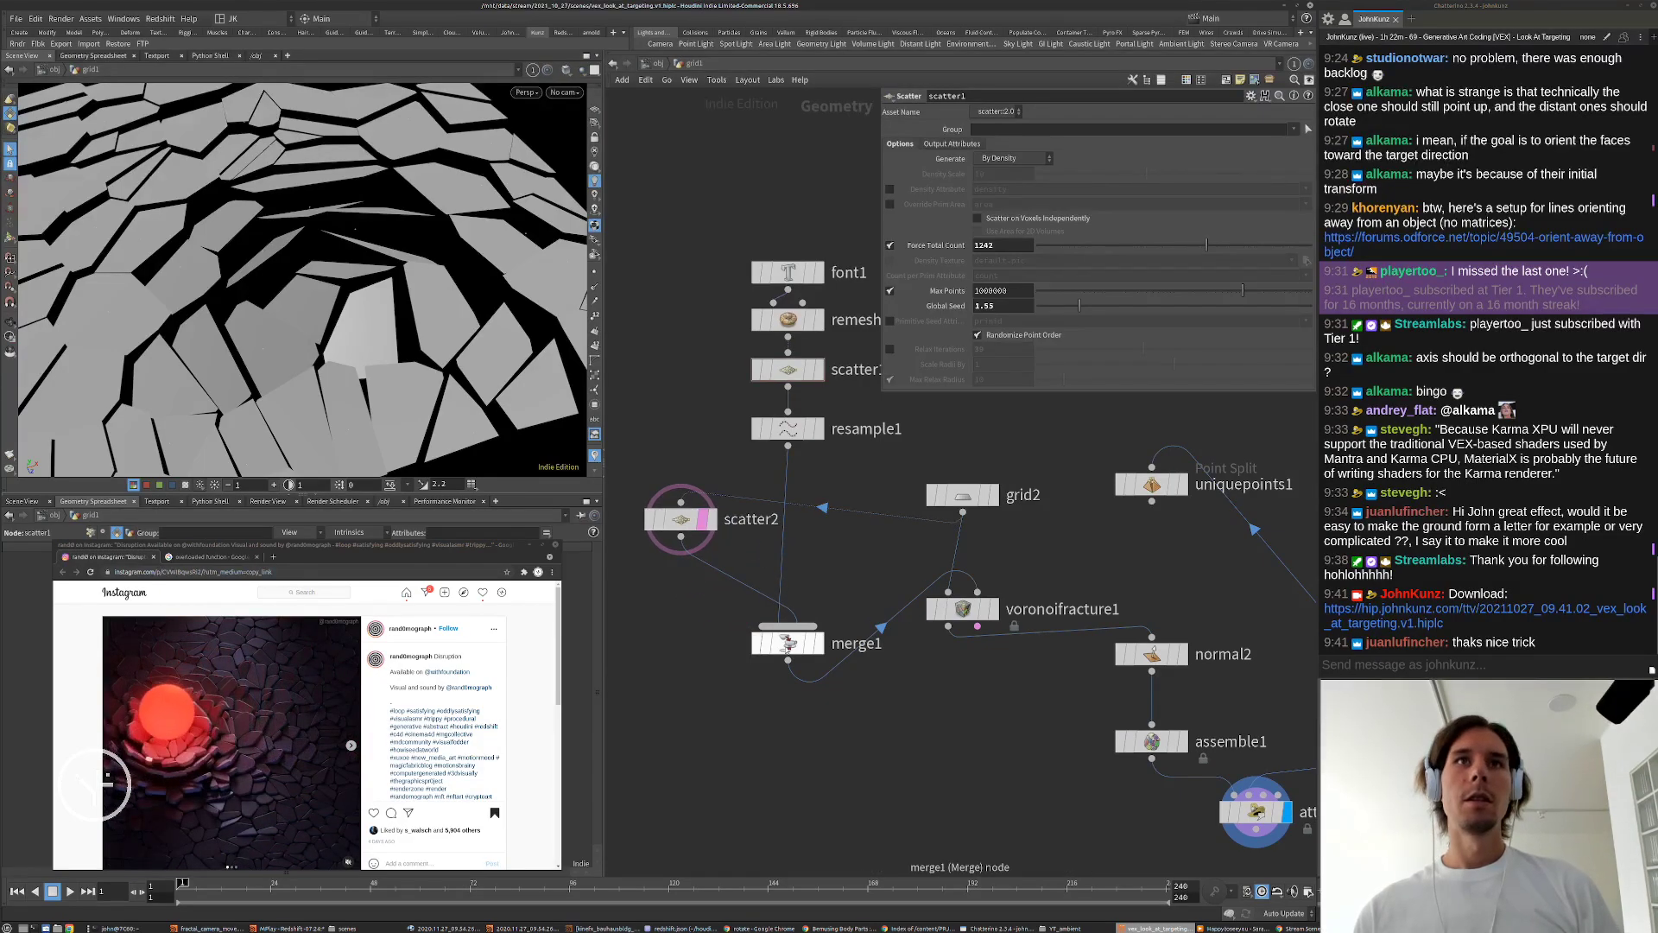
left_click(795, 649)
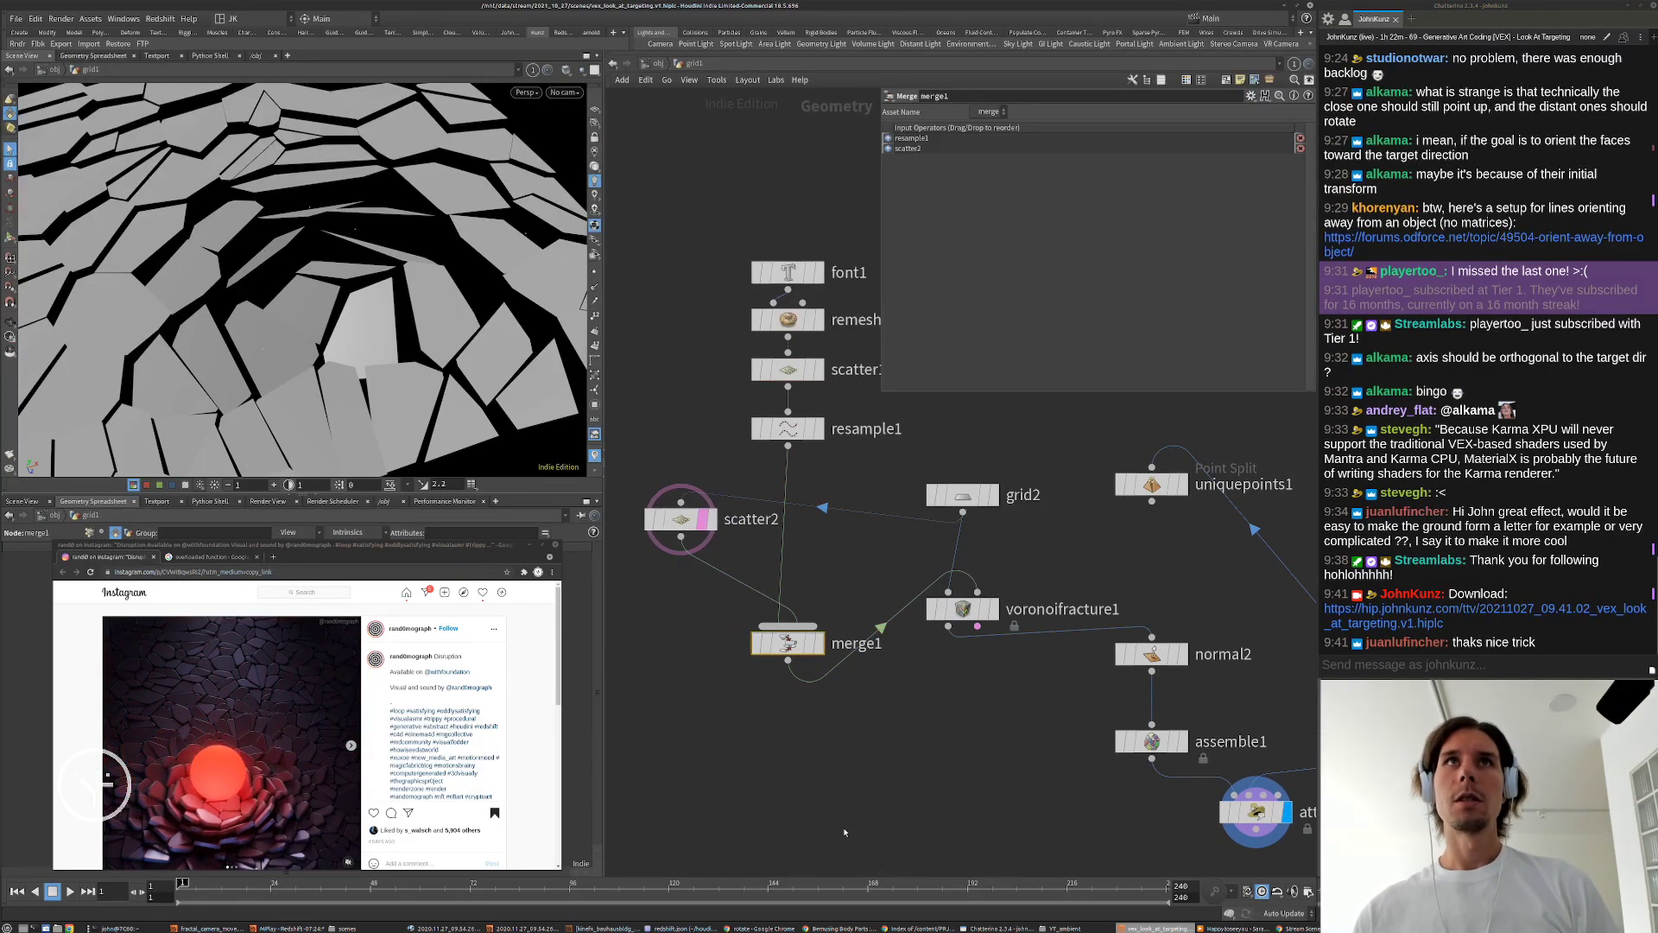
left_click_drag(845, 831, 744, 216)
key("Delete")
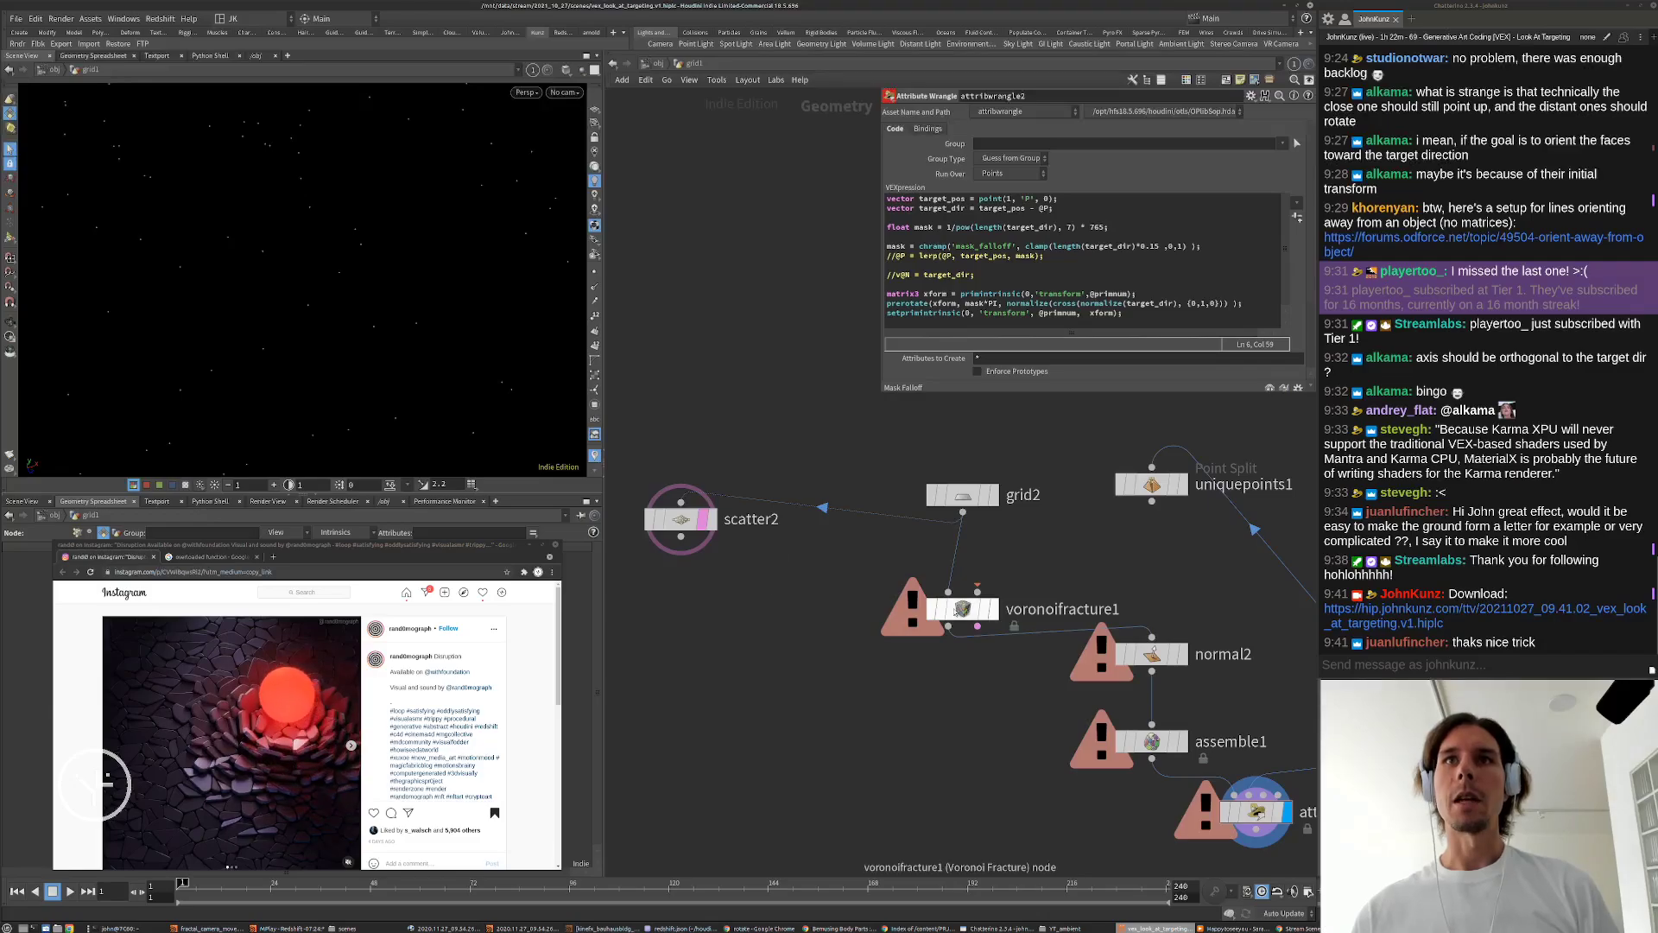
Step: Connect scatter2 directly to voronoifracture1's second input, reposition scatter2 near it, and view the whole fractured ground
left_click(977, 592)
left_click(680, 536)
left_click_drag(678, 524, 706, 603)
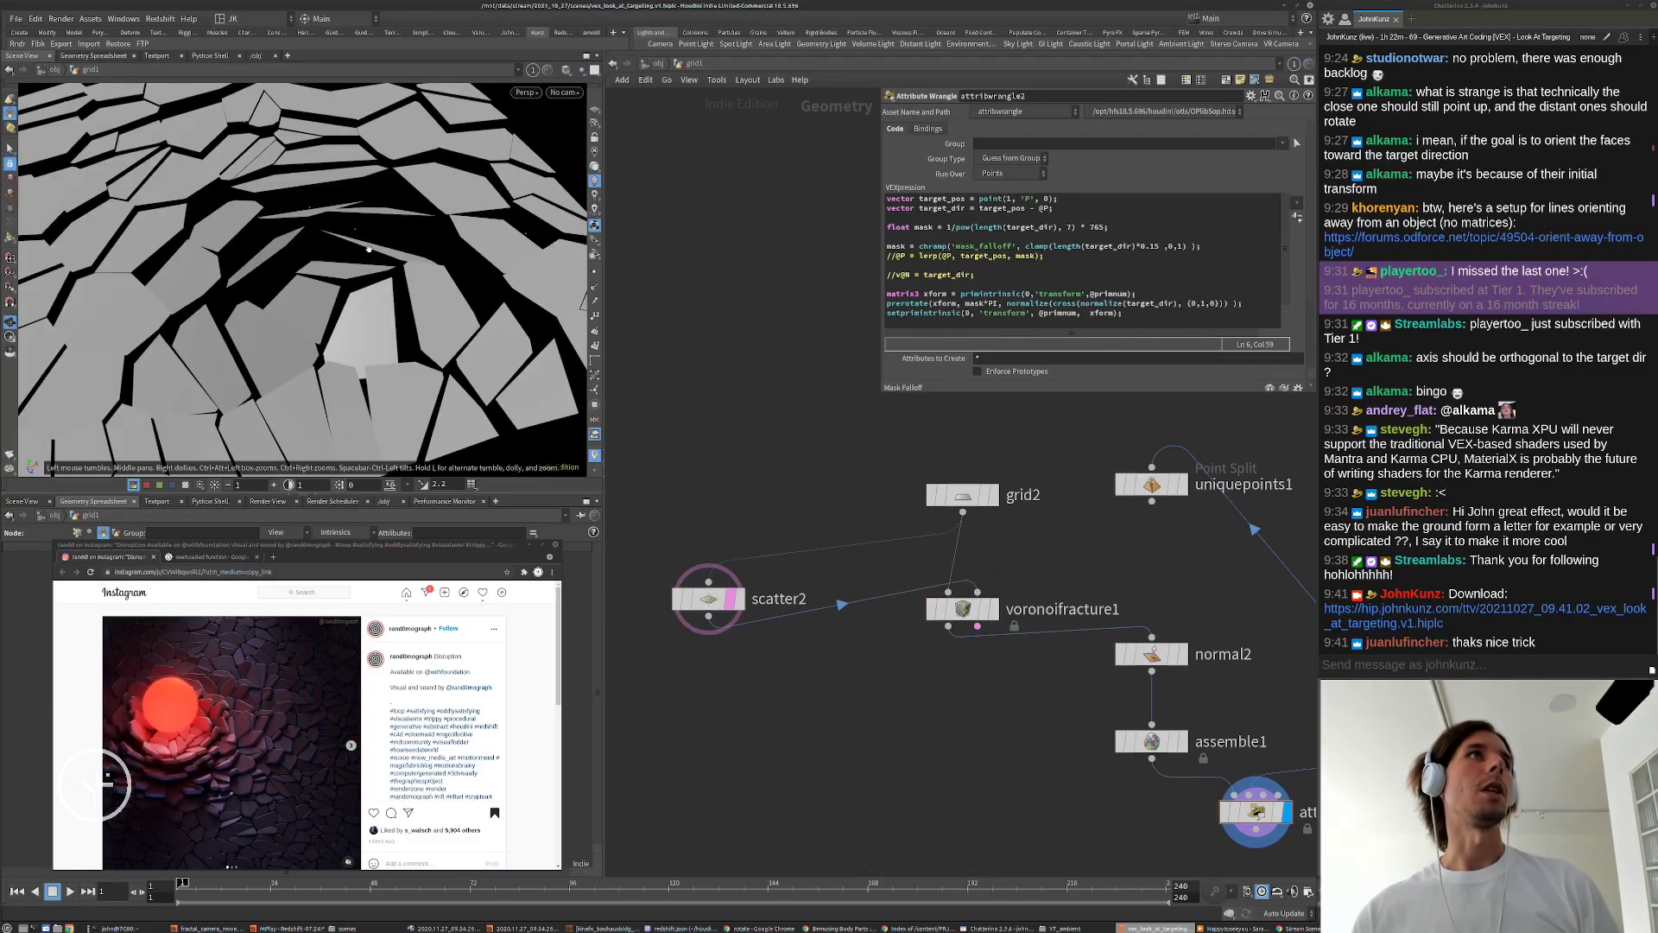
scroll(369, 248, "down", 5)
left_click_drag(369, 249, 212, 300)
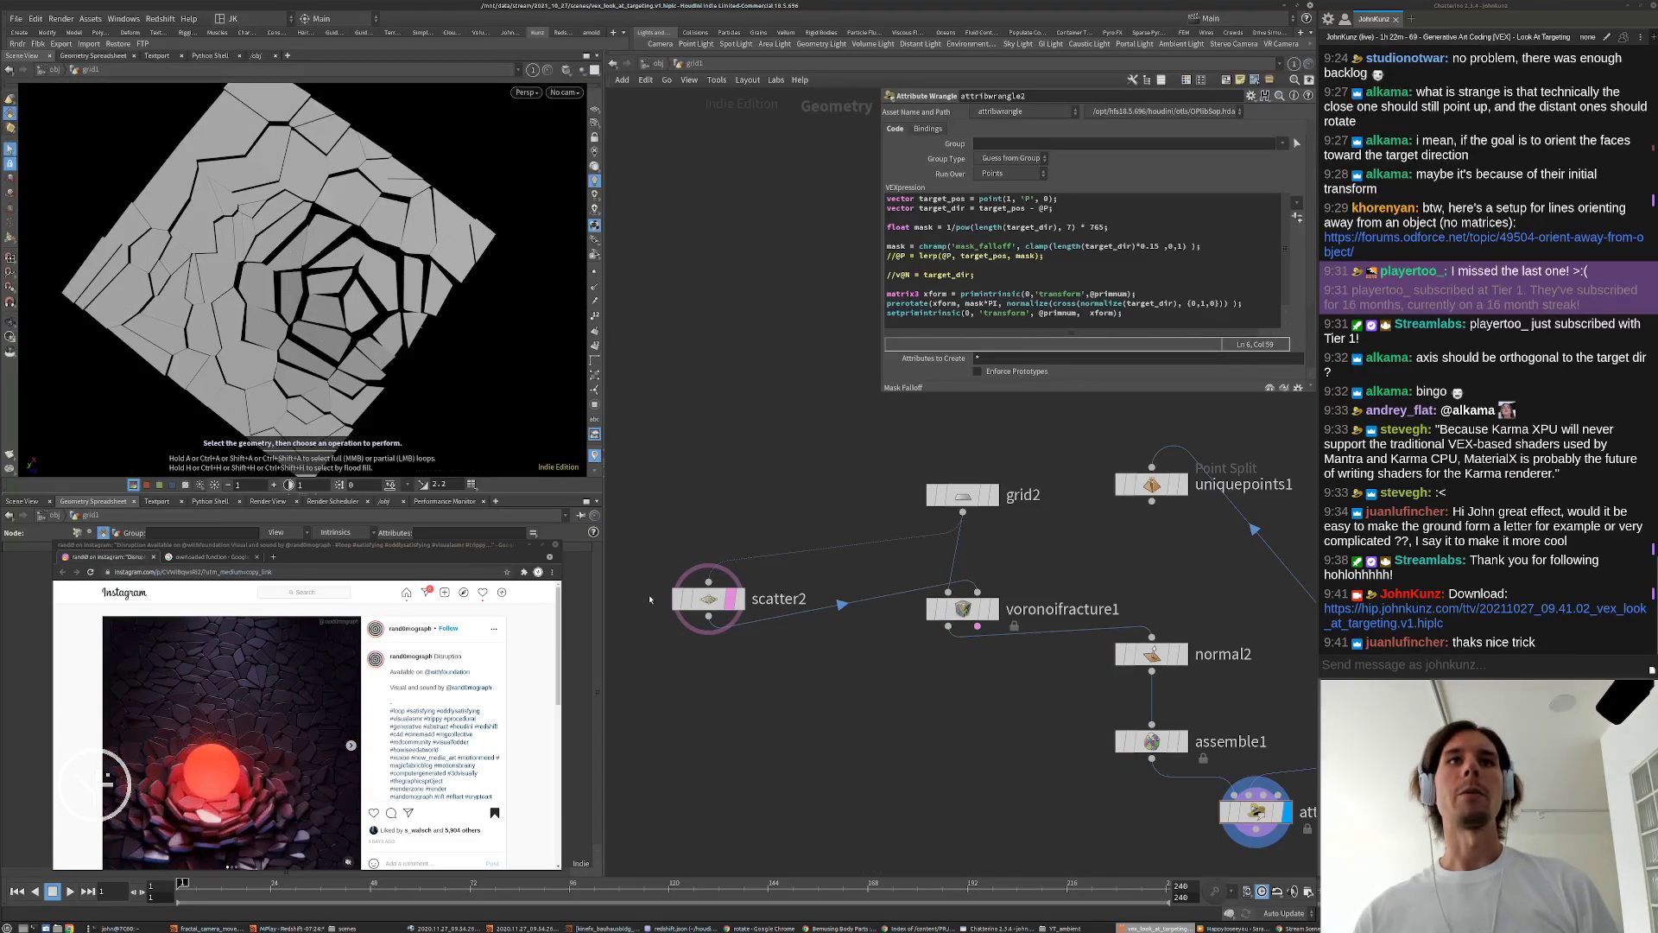
Step: Enable Relax Iterations on scatter2, set it to 4, and change the Global Seed to about 7.1
left_click(708, 600)
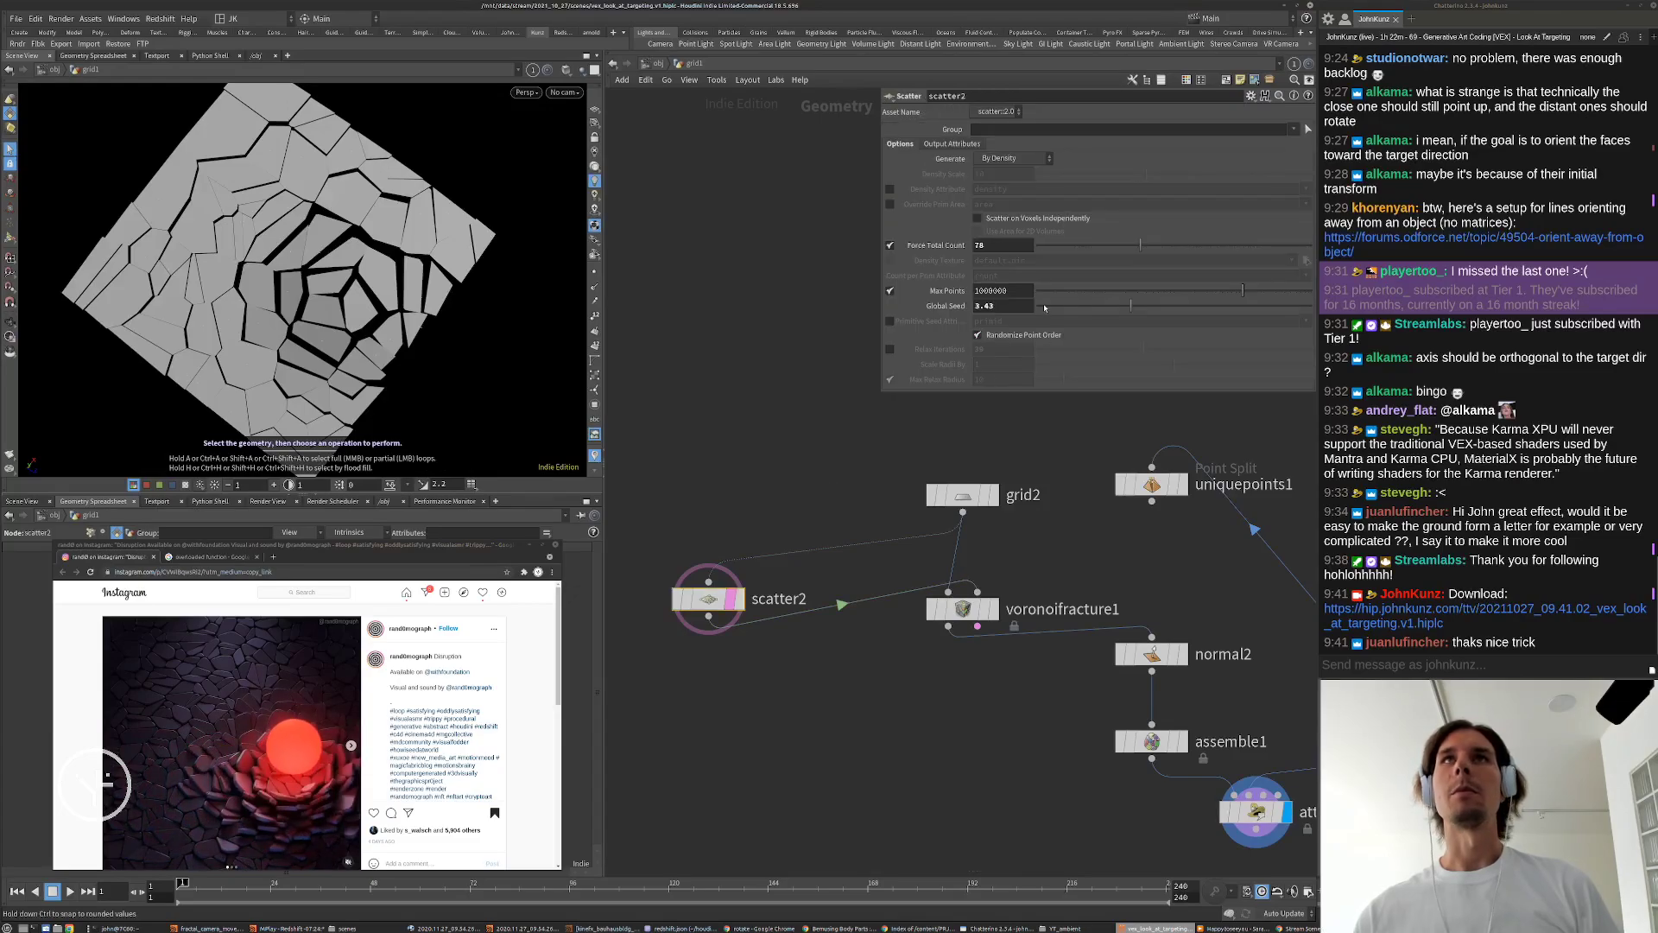
left_click(890, 349)
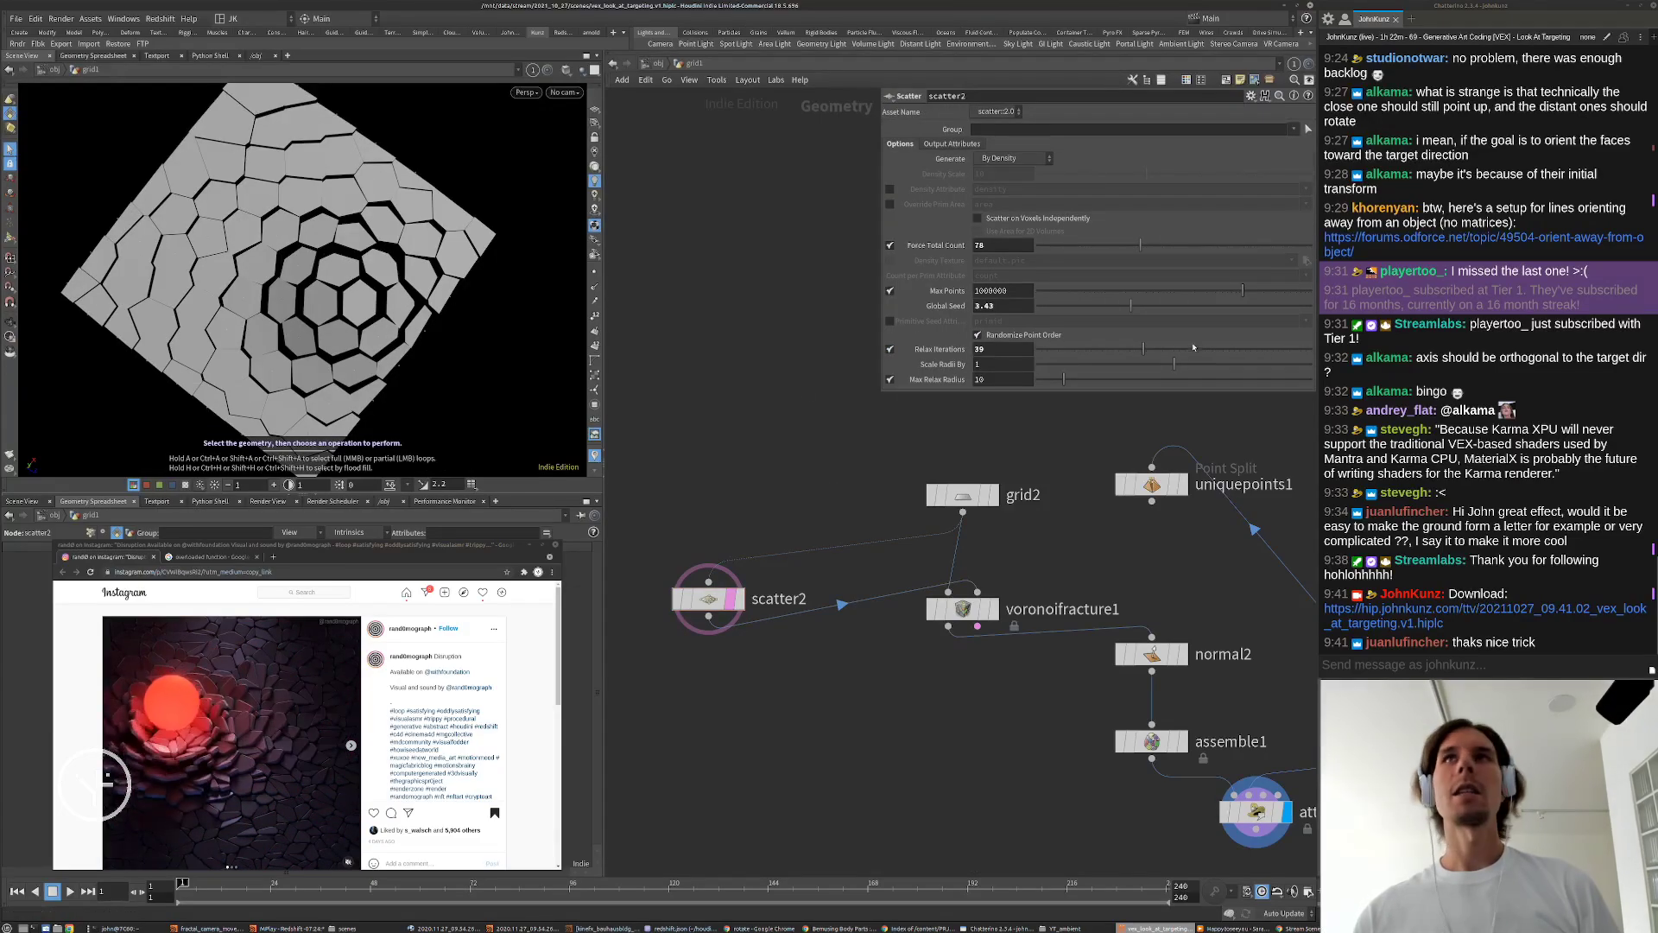
left_click_drag(1142, 351, 1232, 307)
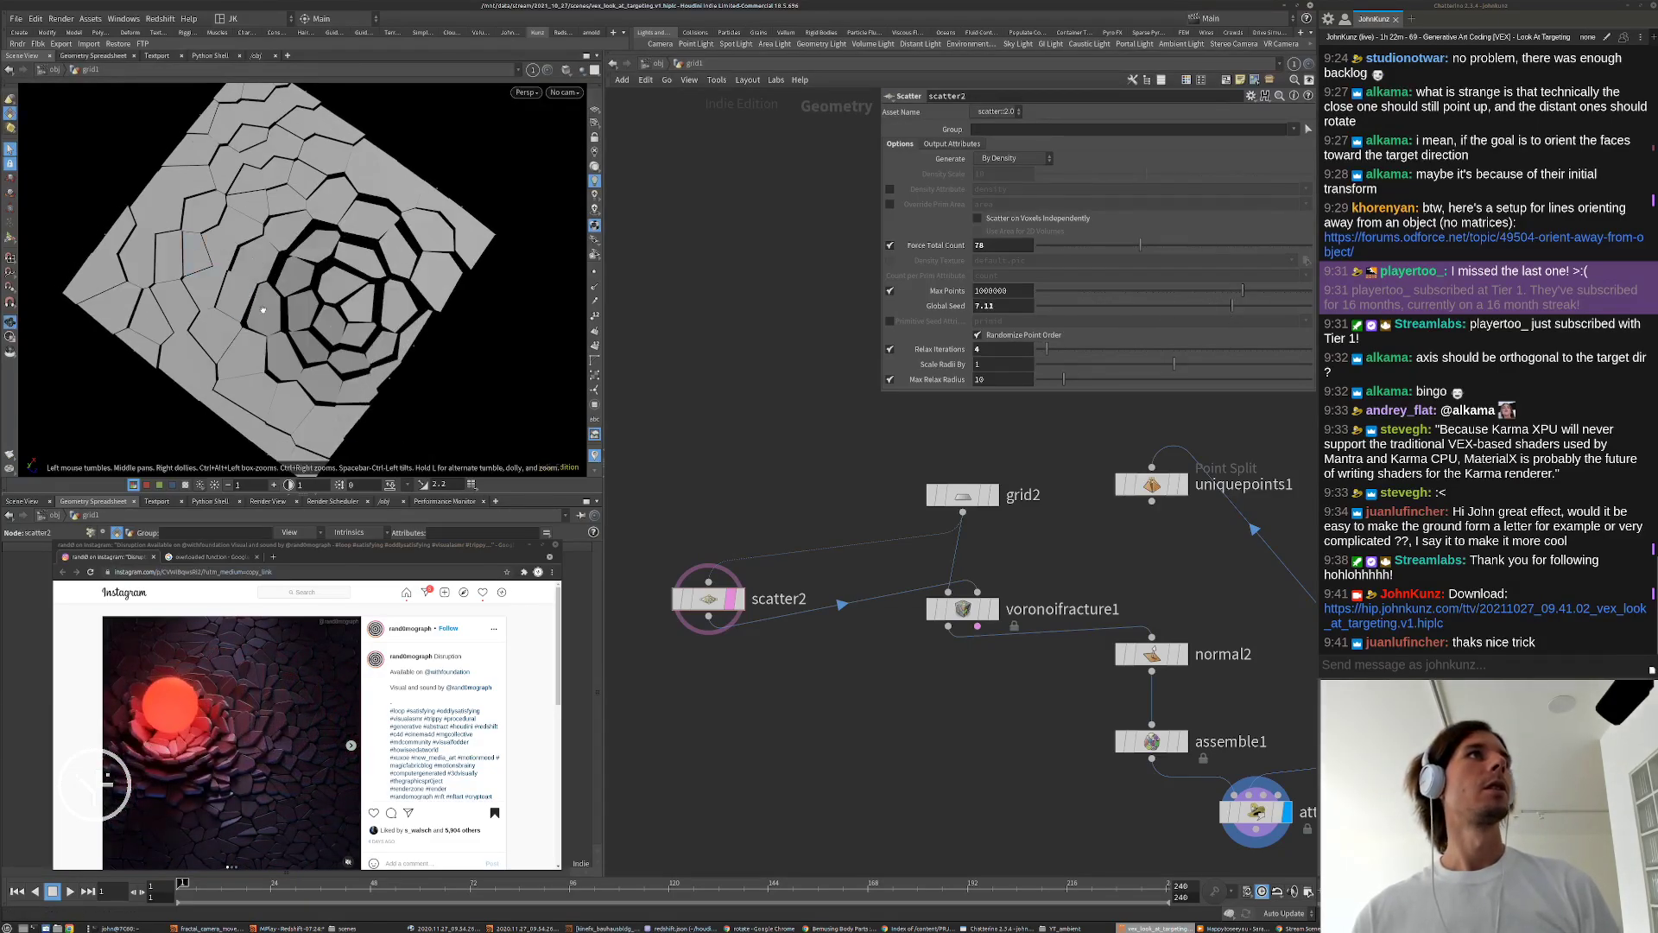
left_click_drag(268, 259, 264, 367)
scroll(262, 331, "up", 4)
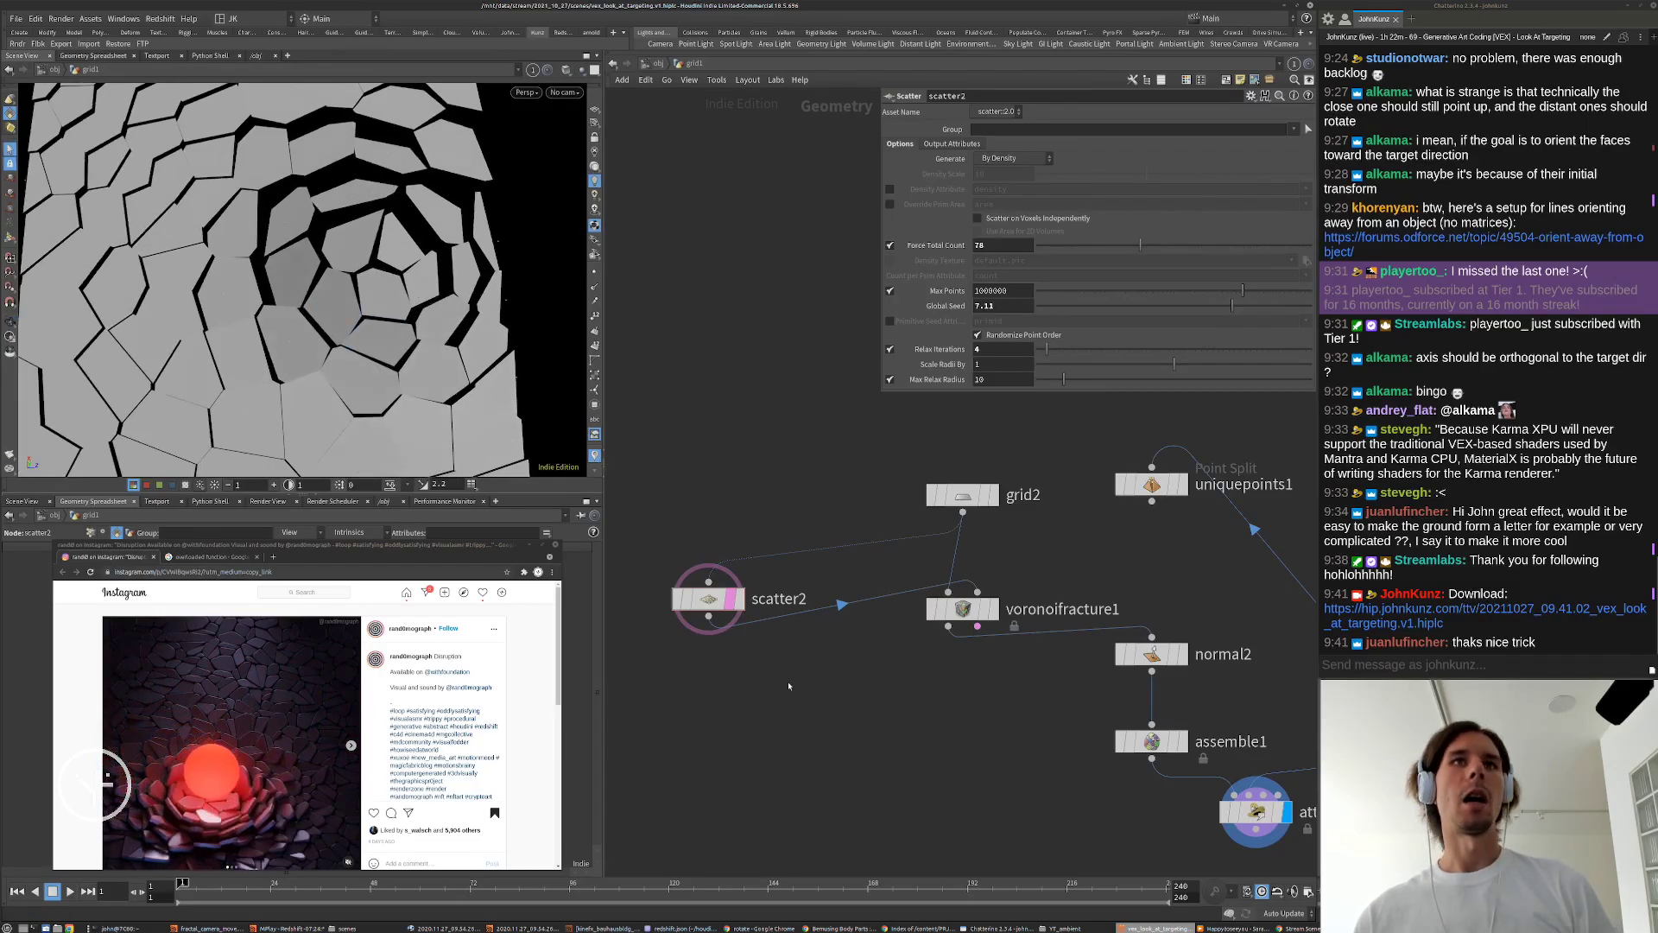
Step: Duplicate scatter2 as scatter3, disable its Relax Iterations, and set Force Total Count to about 12 and Global Seed to 3.74
middle_click_drag(789, 685, 813, 646)
left_click(736, 559)
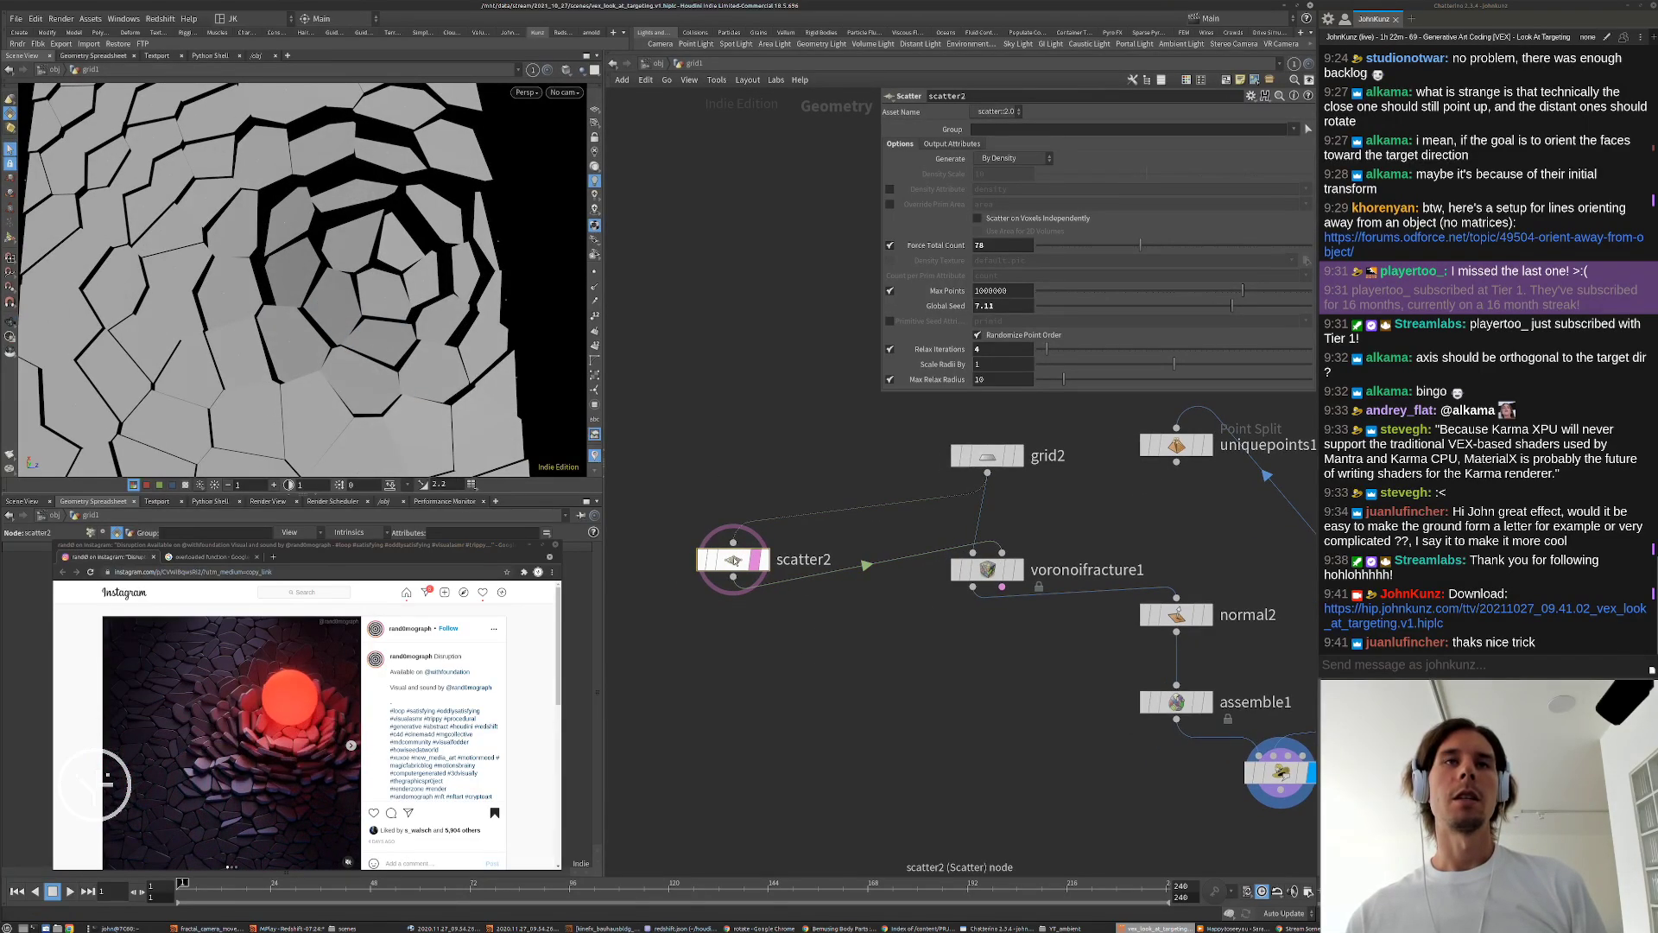
left_click_drag(733, 560, 700, 493, "alt")
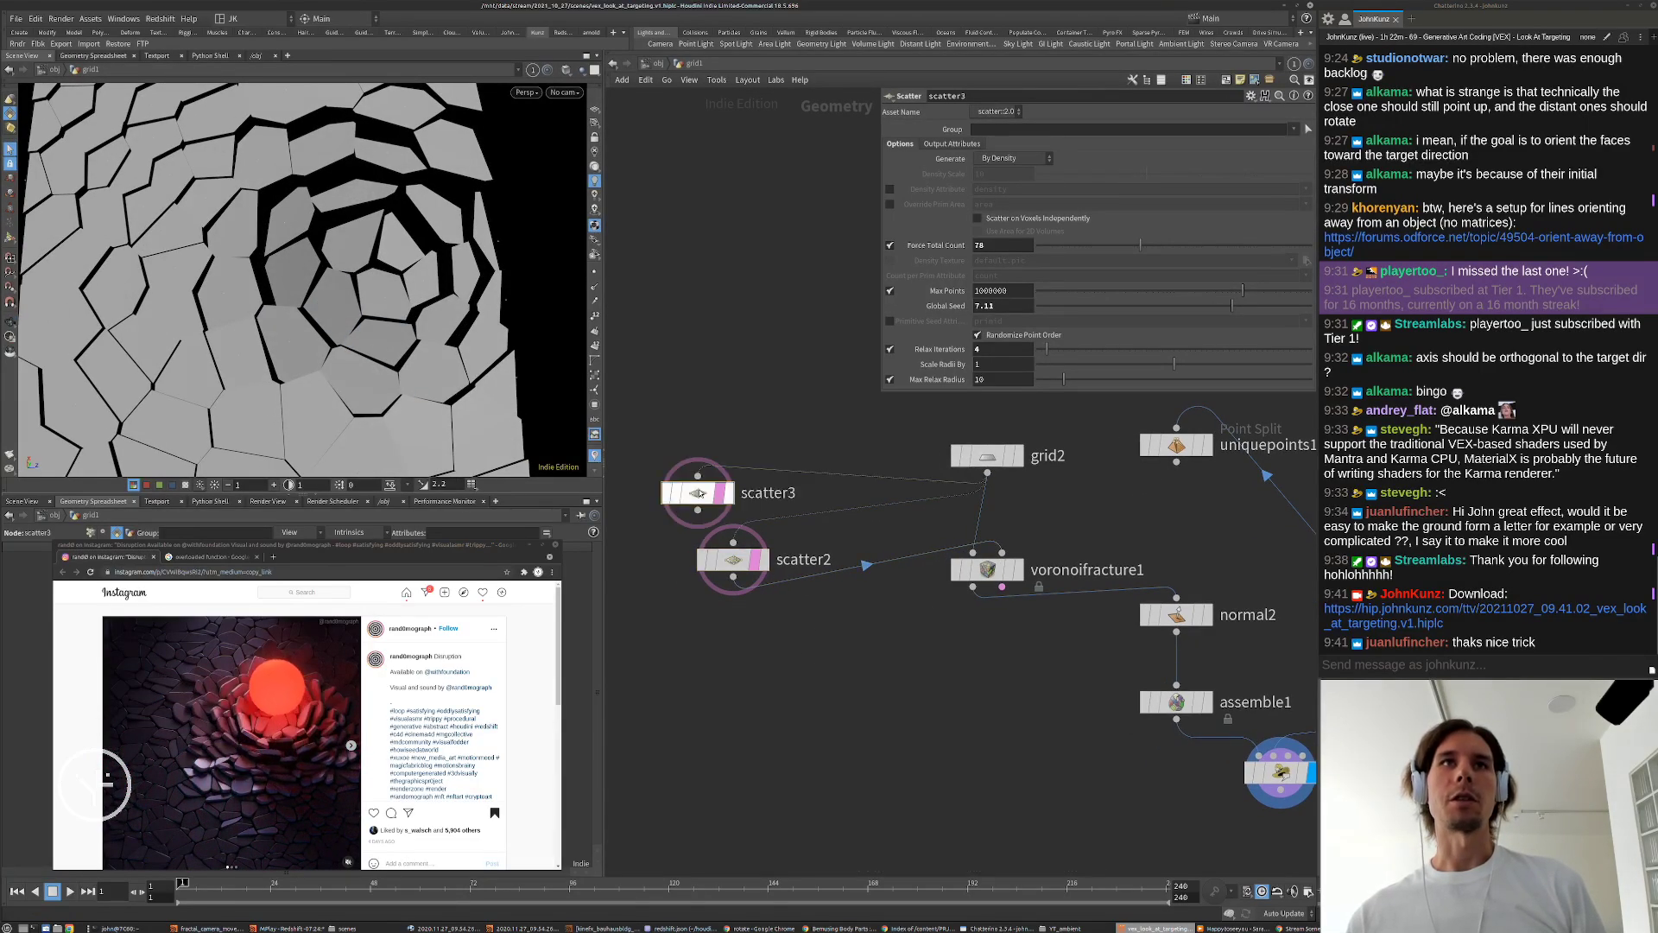
left_click(890, 350)
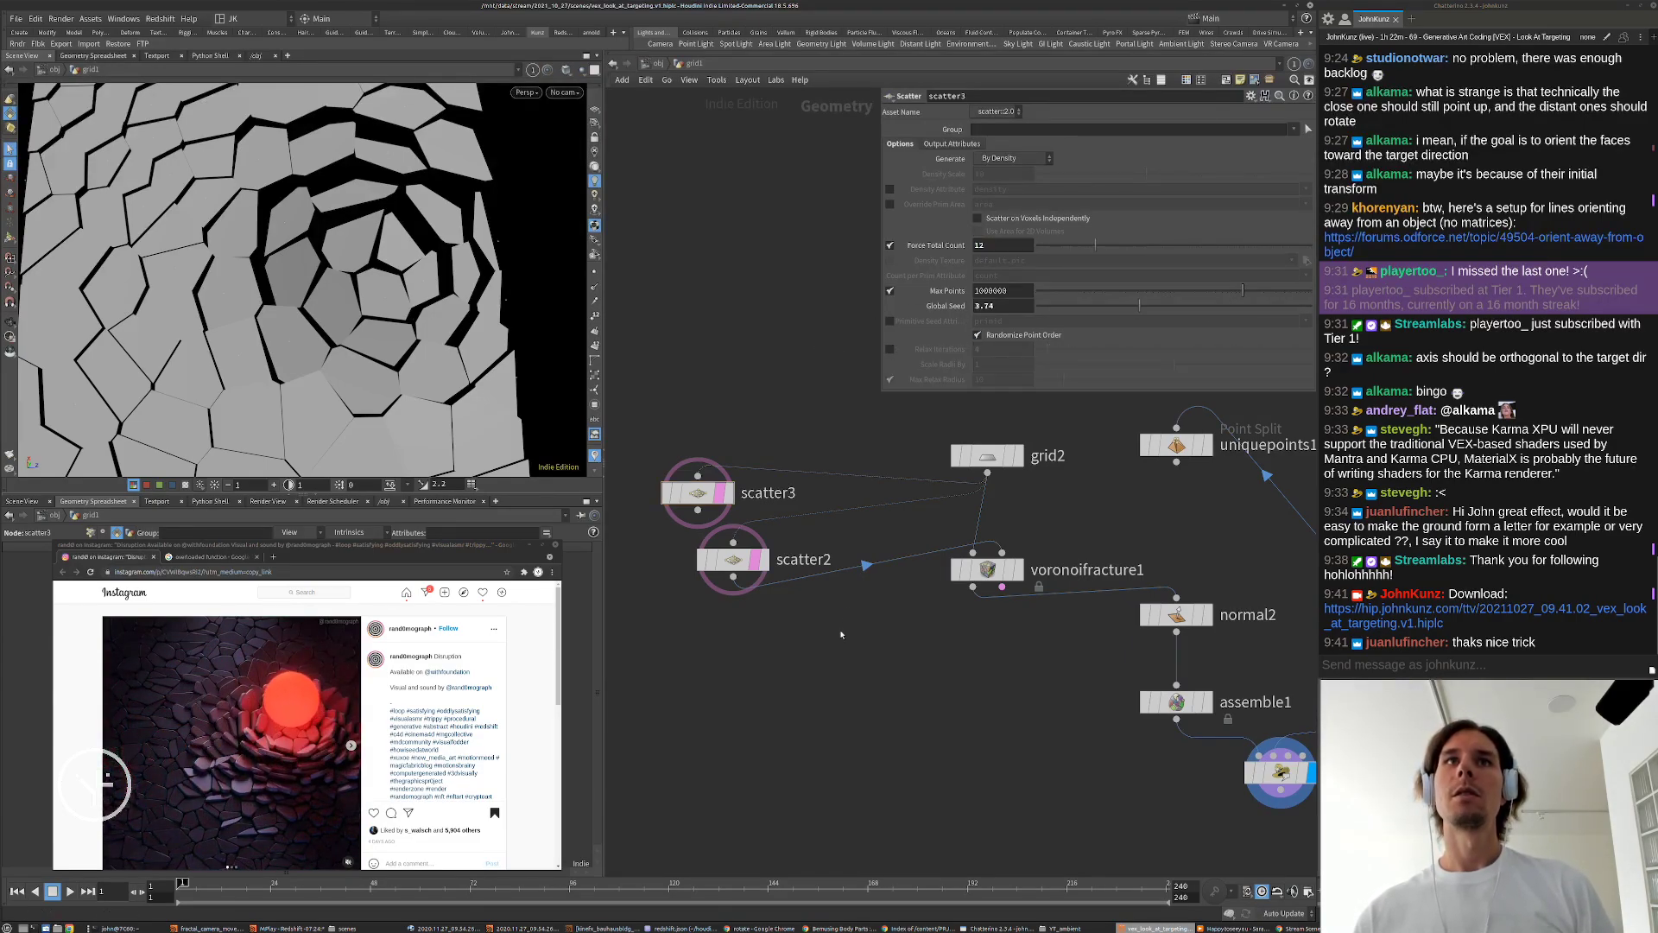
Step: Insert a Merge node between scatter2 and voronoifracture1, and connect scatter3 as its second input
key("Tab")
type("merge")
key("Return")
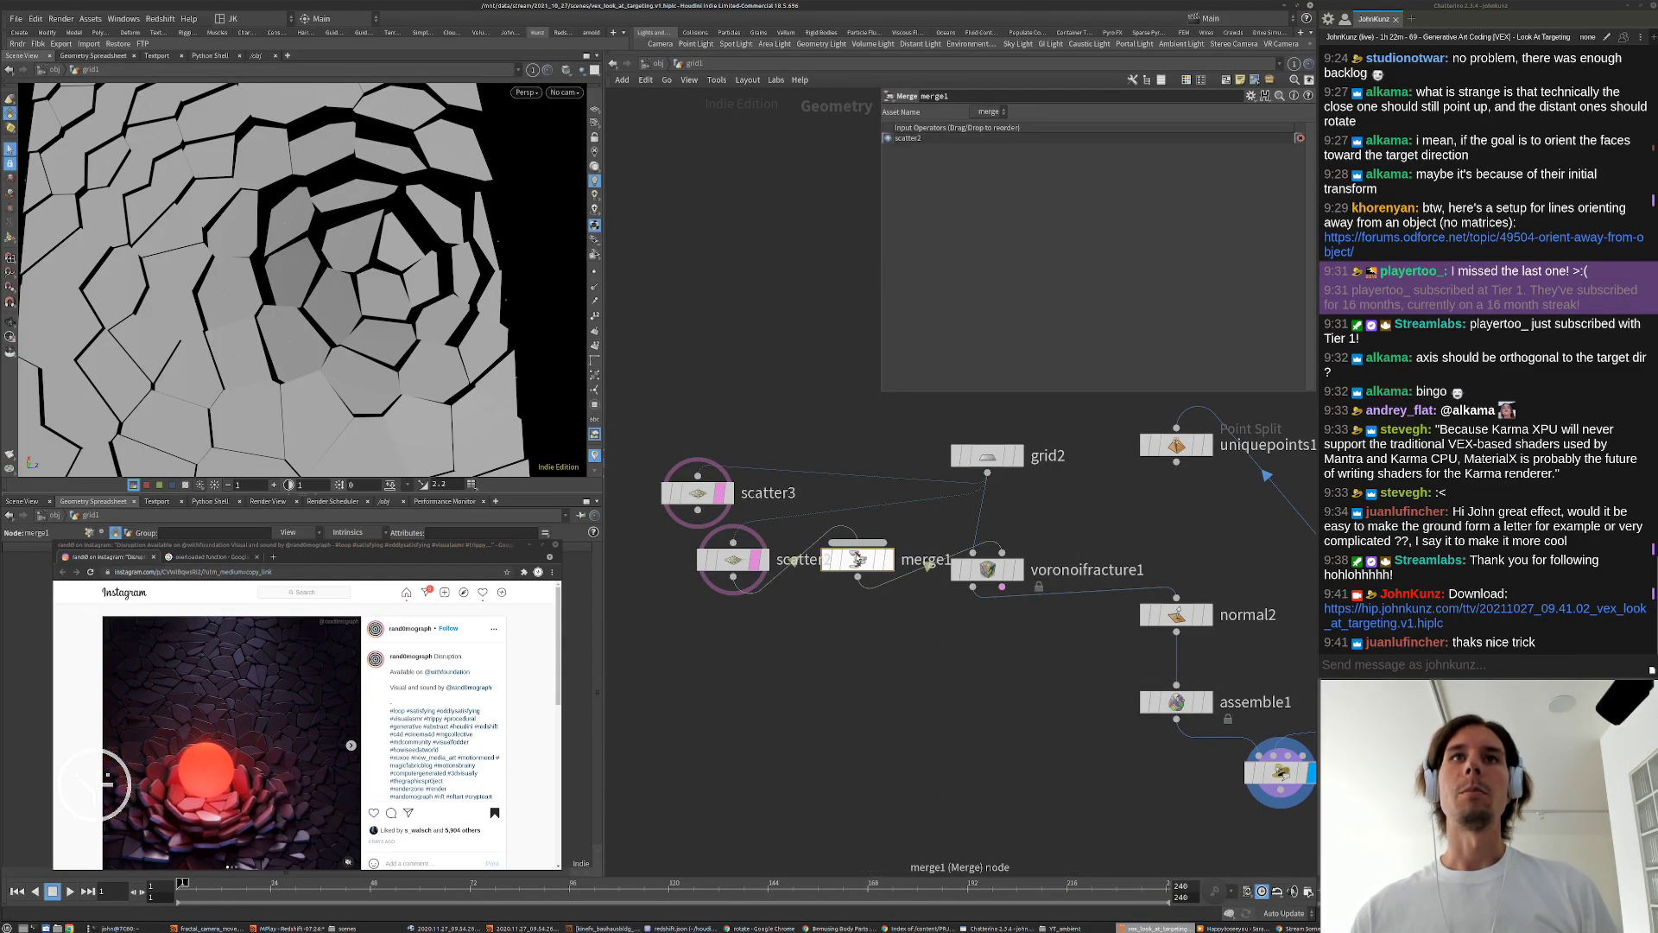
left_click_drag(858, 557, 829, 614)
left_click(696, 511)
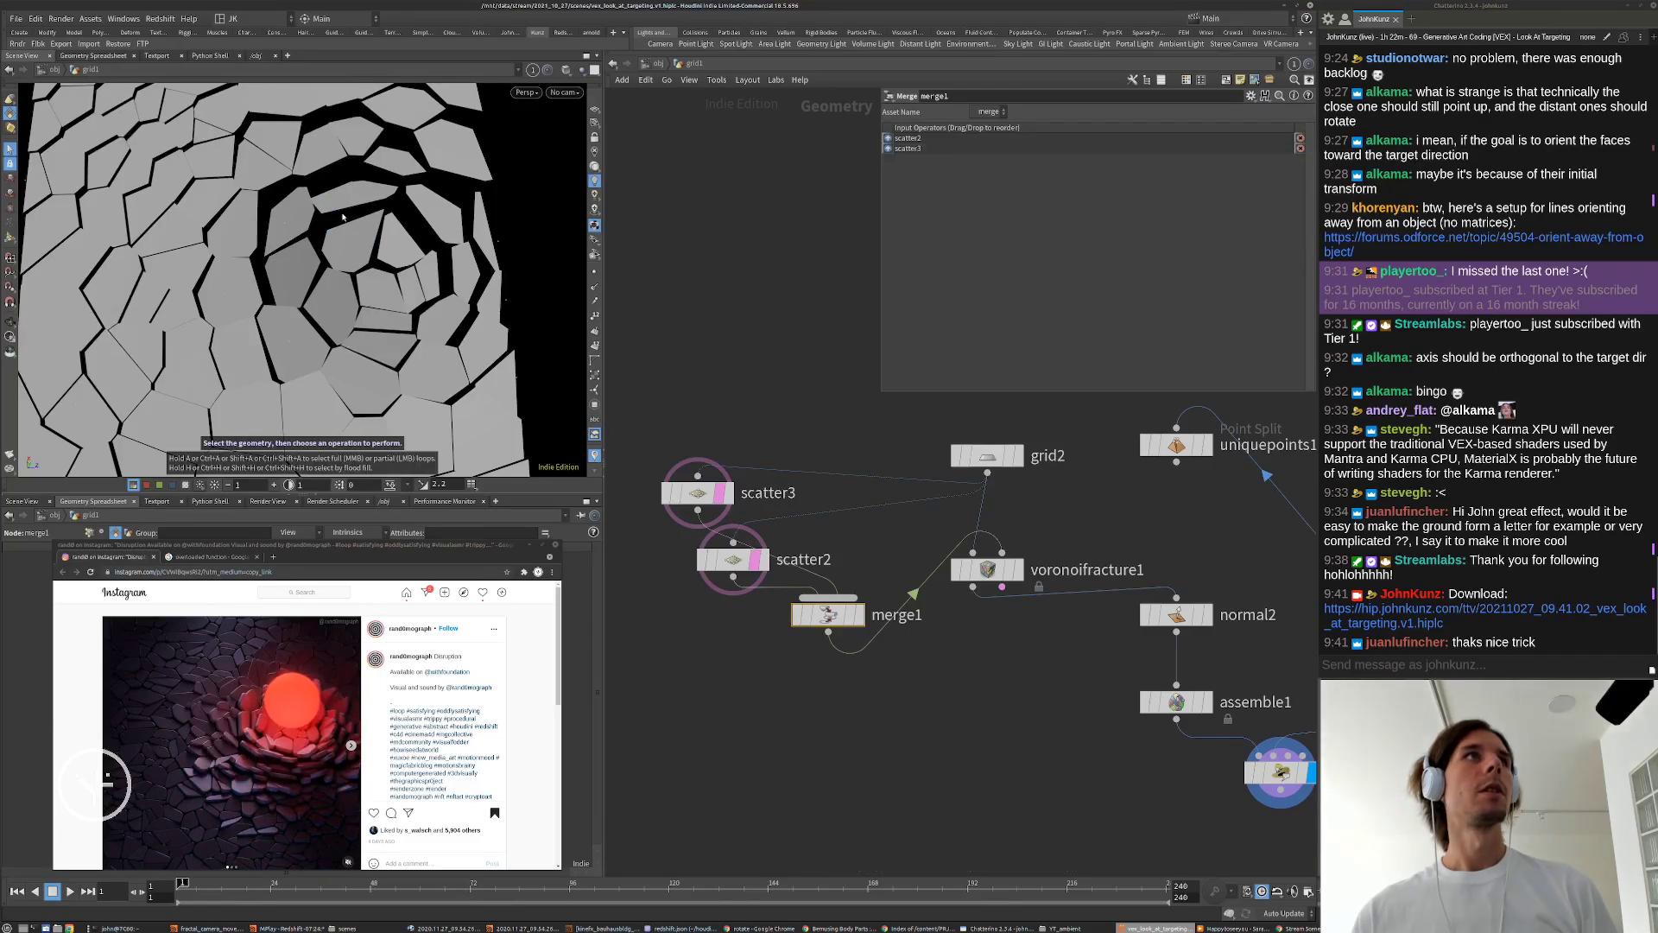
Step: Raise scatter3's Force Total Count to 65 and inspect the resulting ground pieces
left_click(695, 494)
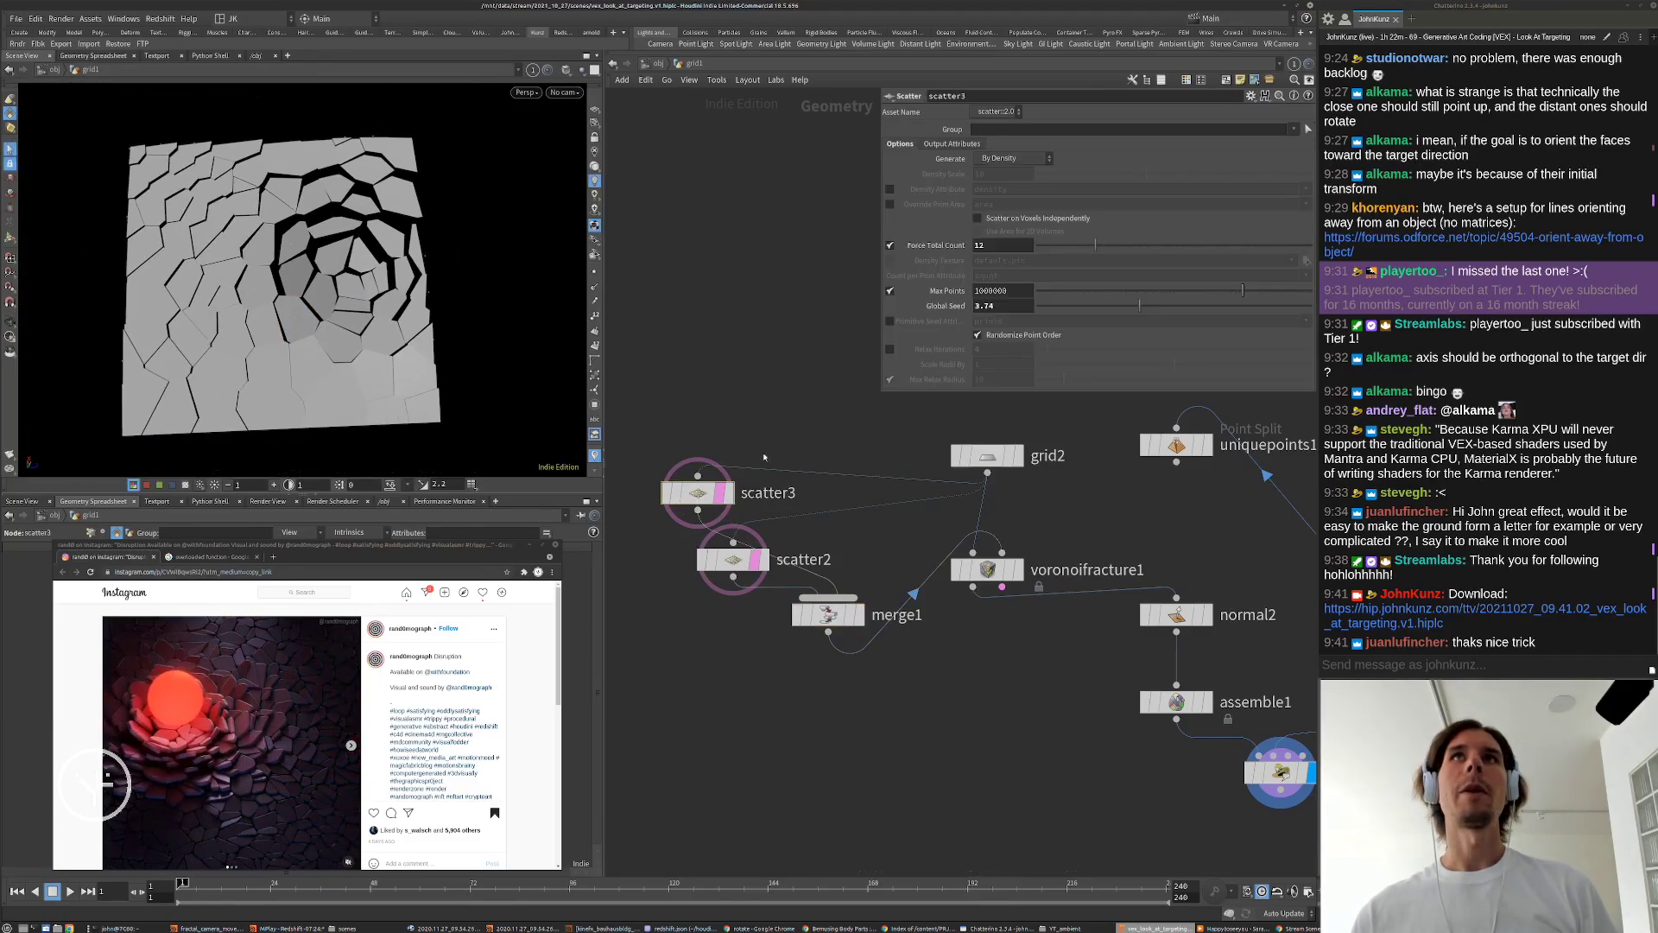
left_click_drag(1103, 252, 1136, 244)
left_click_drag(384, 298, 307, 305, "alt")
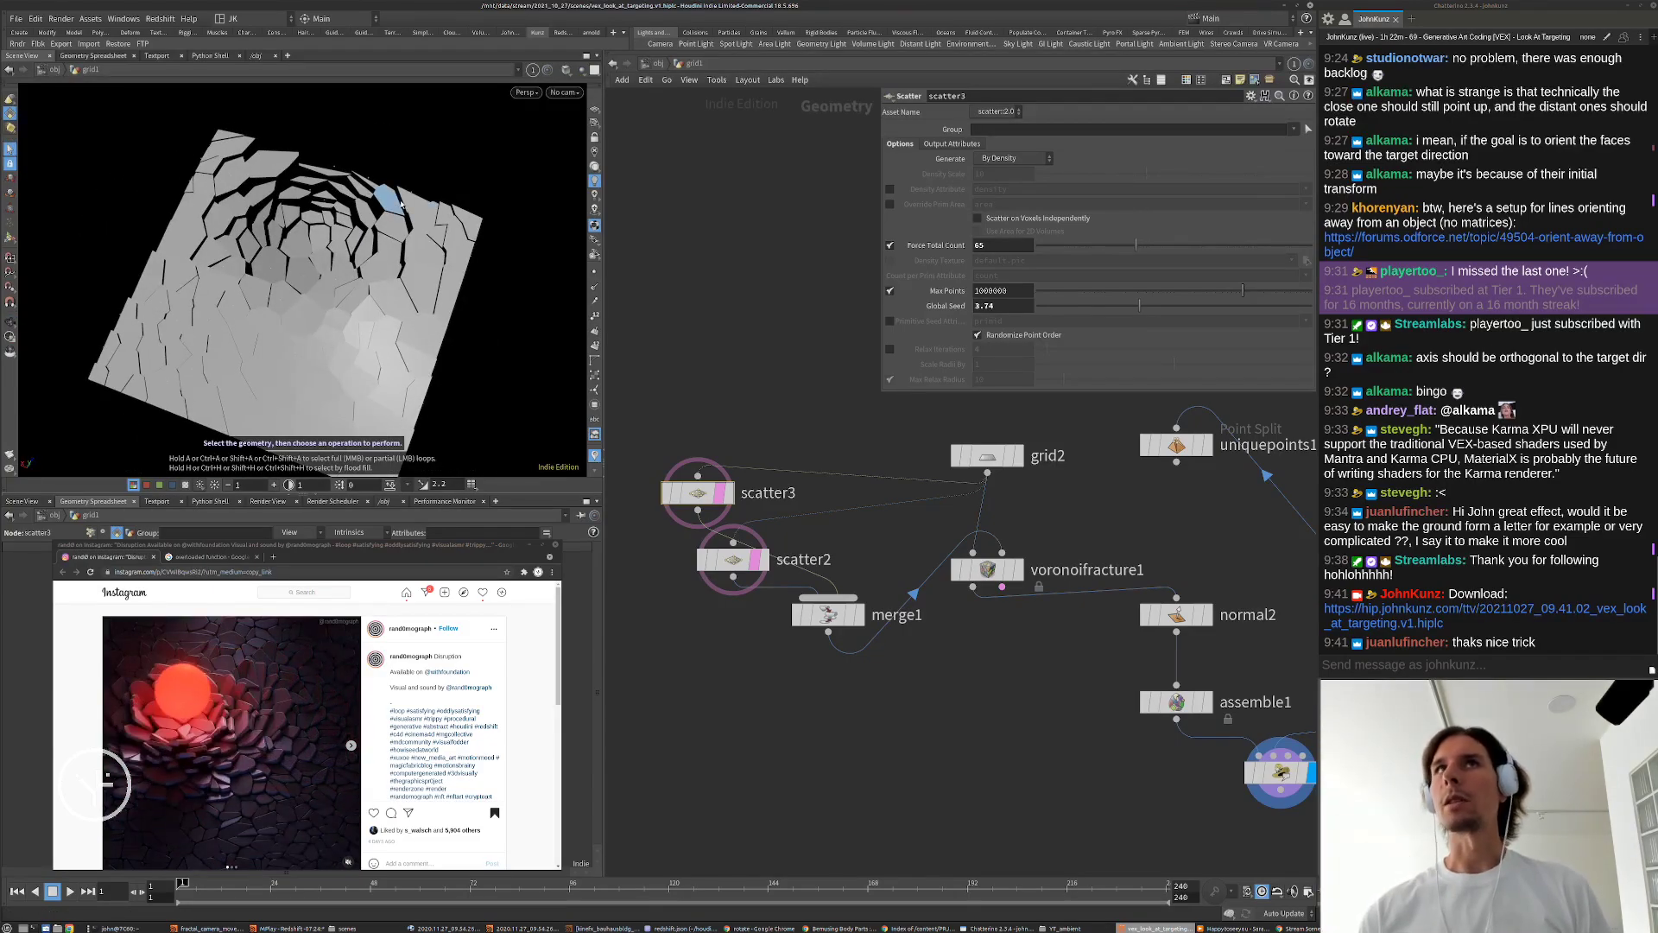
Step: Rearrange scatter3, scatter2 and merge1 beside grid2, and display voronoifracture1 to inspect the combined cell pattern
left_click_drag(710, 489, 764, 390)
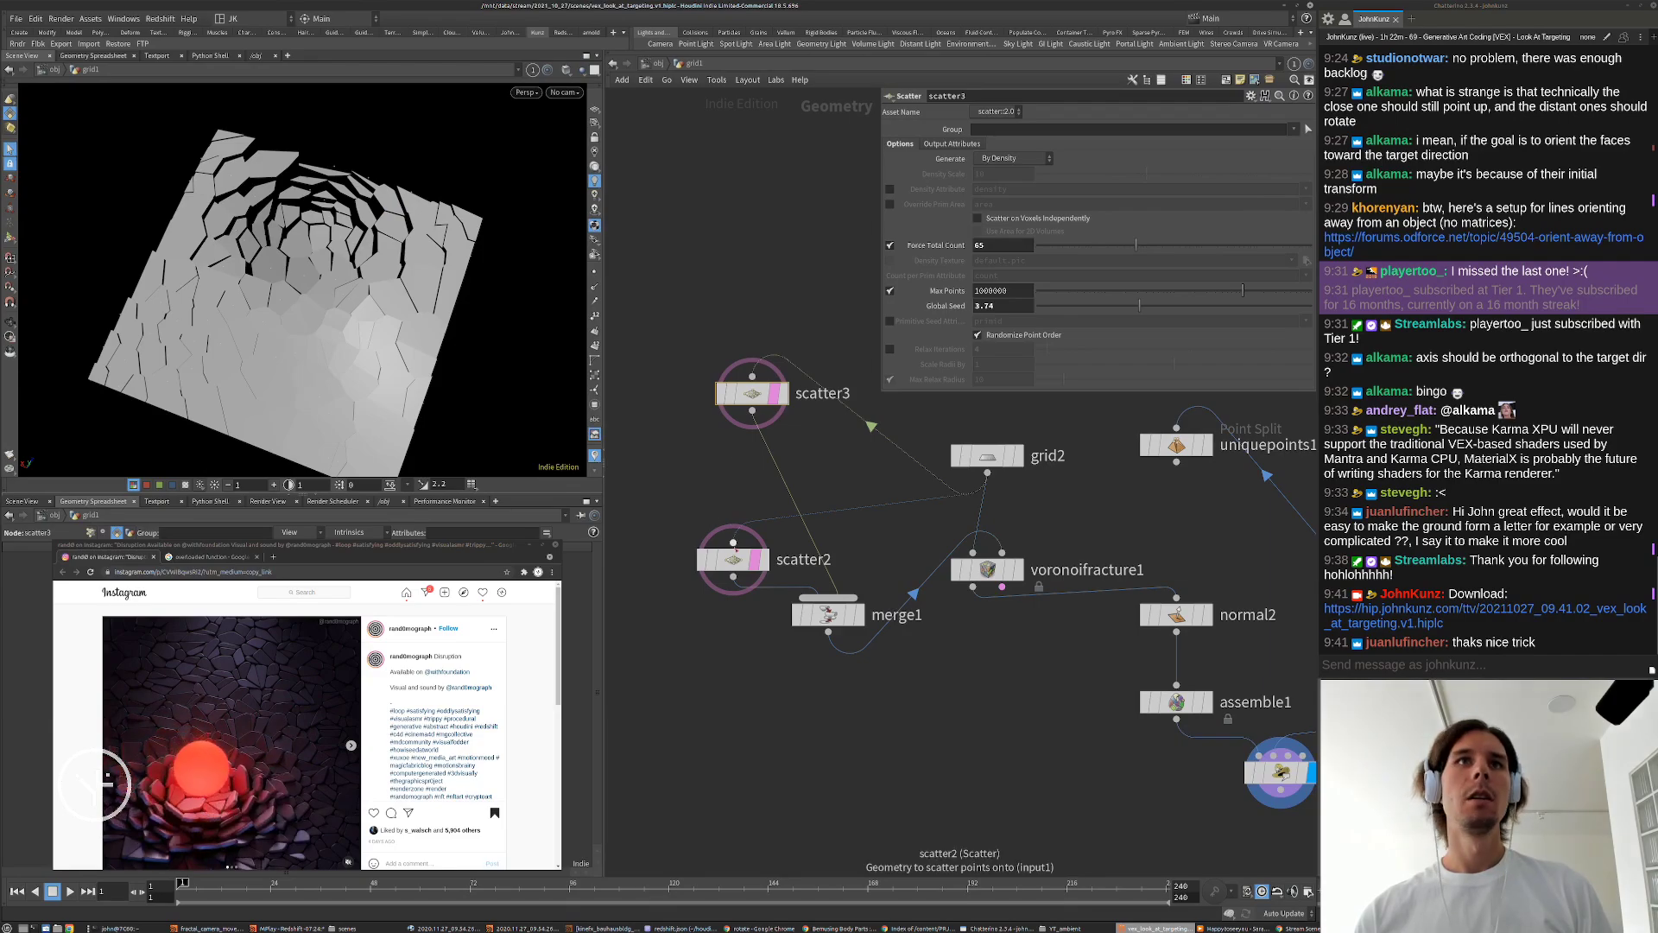
left_click_drag(735, 549, 651, 434)
left_click_drag(803, 620, 697, 523)
left_click(1017, 569)
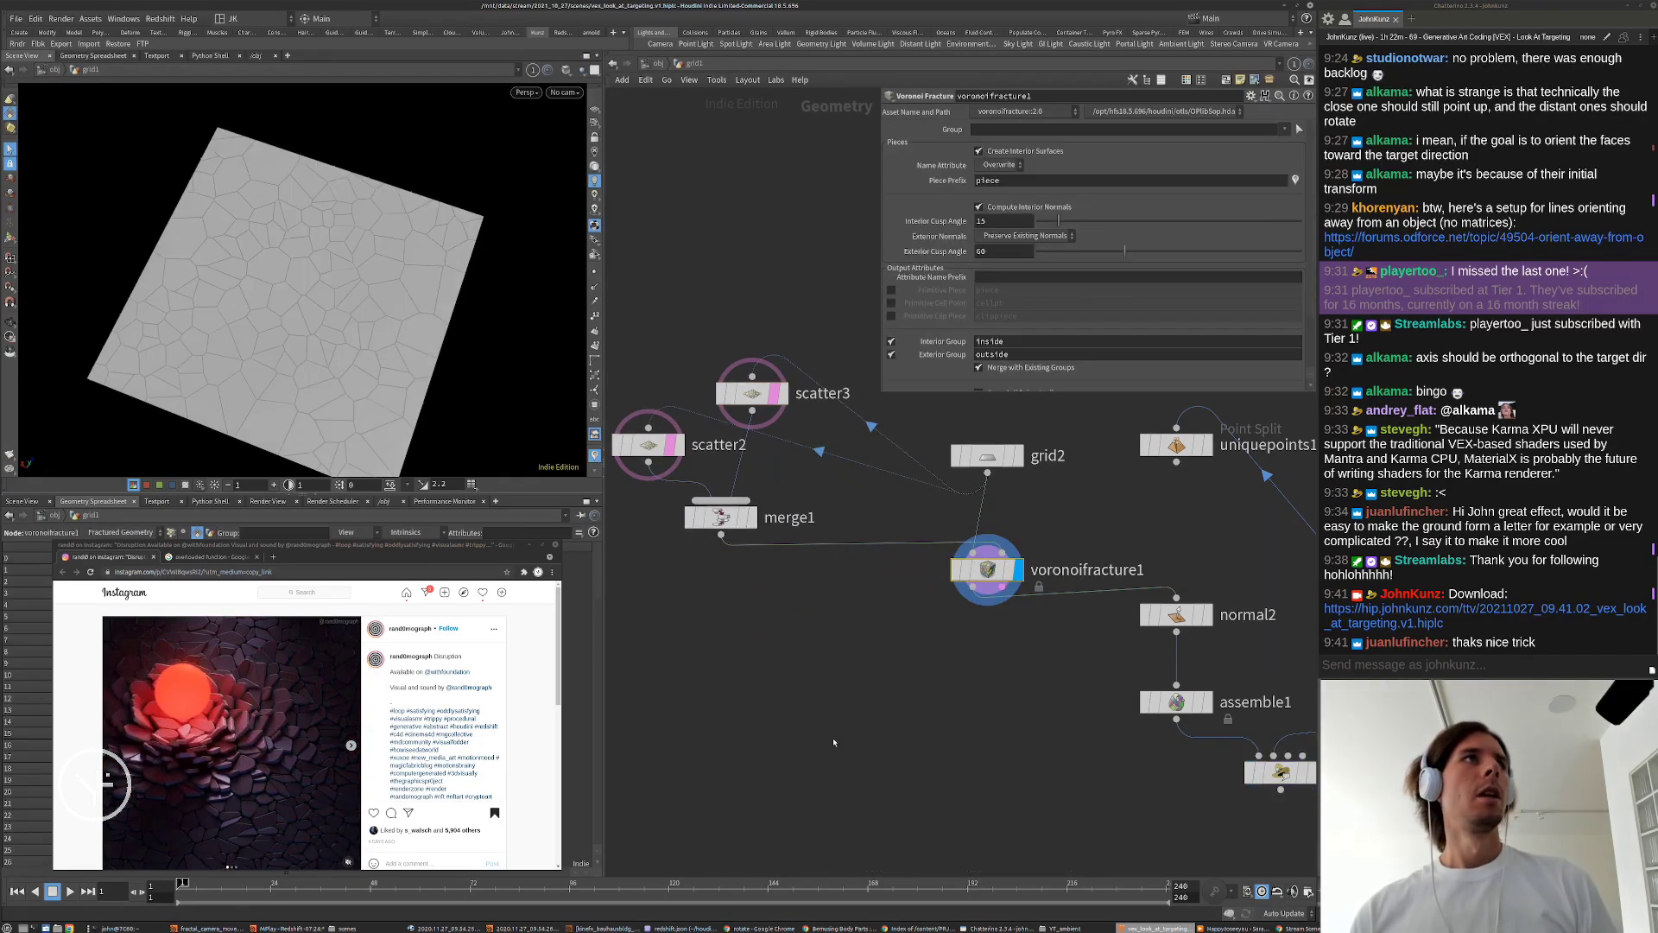
left_click_drag(350, 405, 246, 371)
scroll(247, 371, "up", 3)
scroll(872, 605, "down", 2)
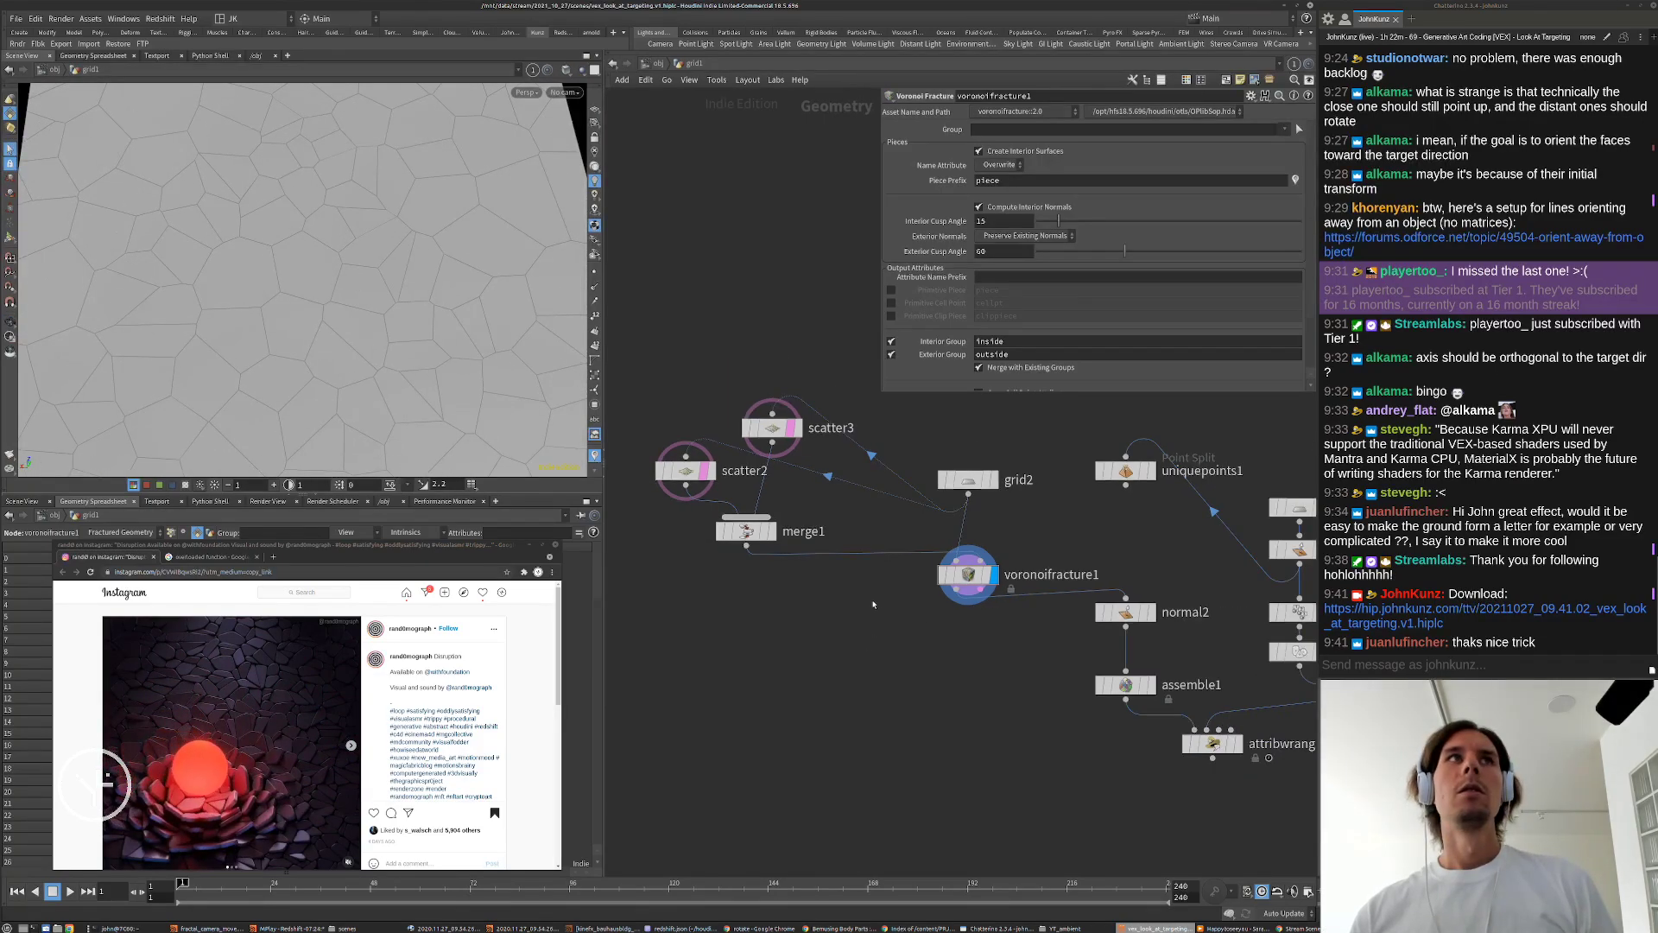
Step: Raise scatter2's Force Total Count to just over 500 and set its Relax Iterations to 0
left_click(771, 429)
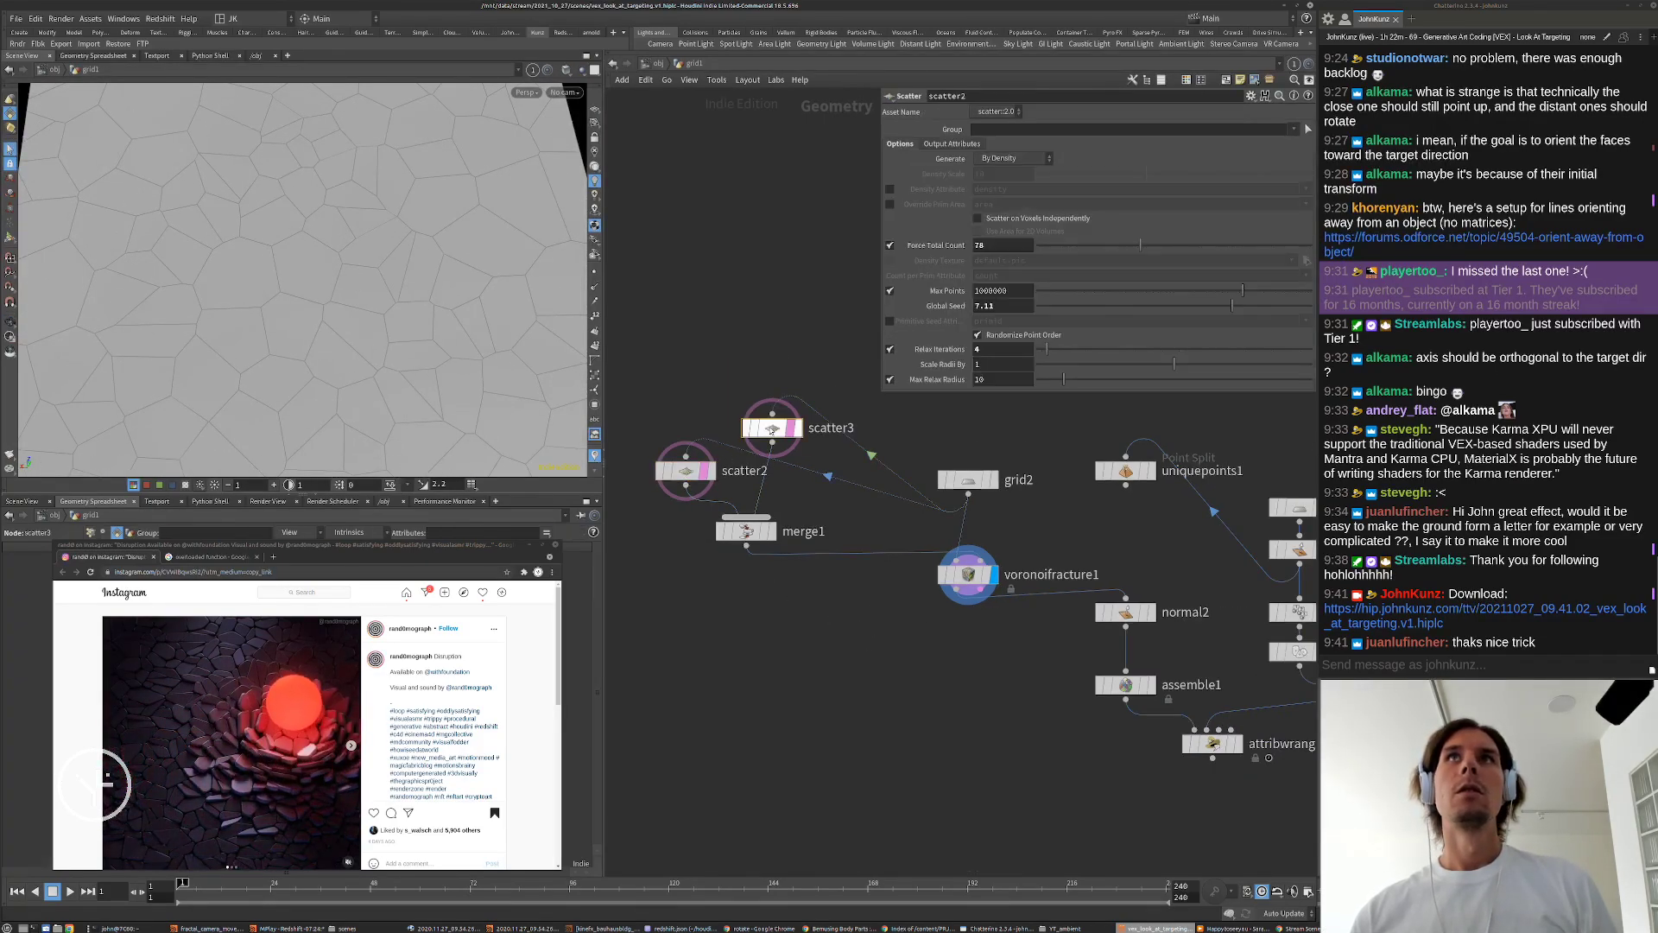
left_click(713, 469)
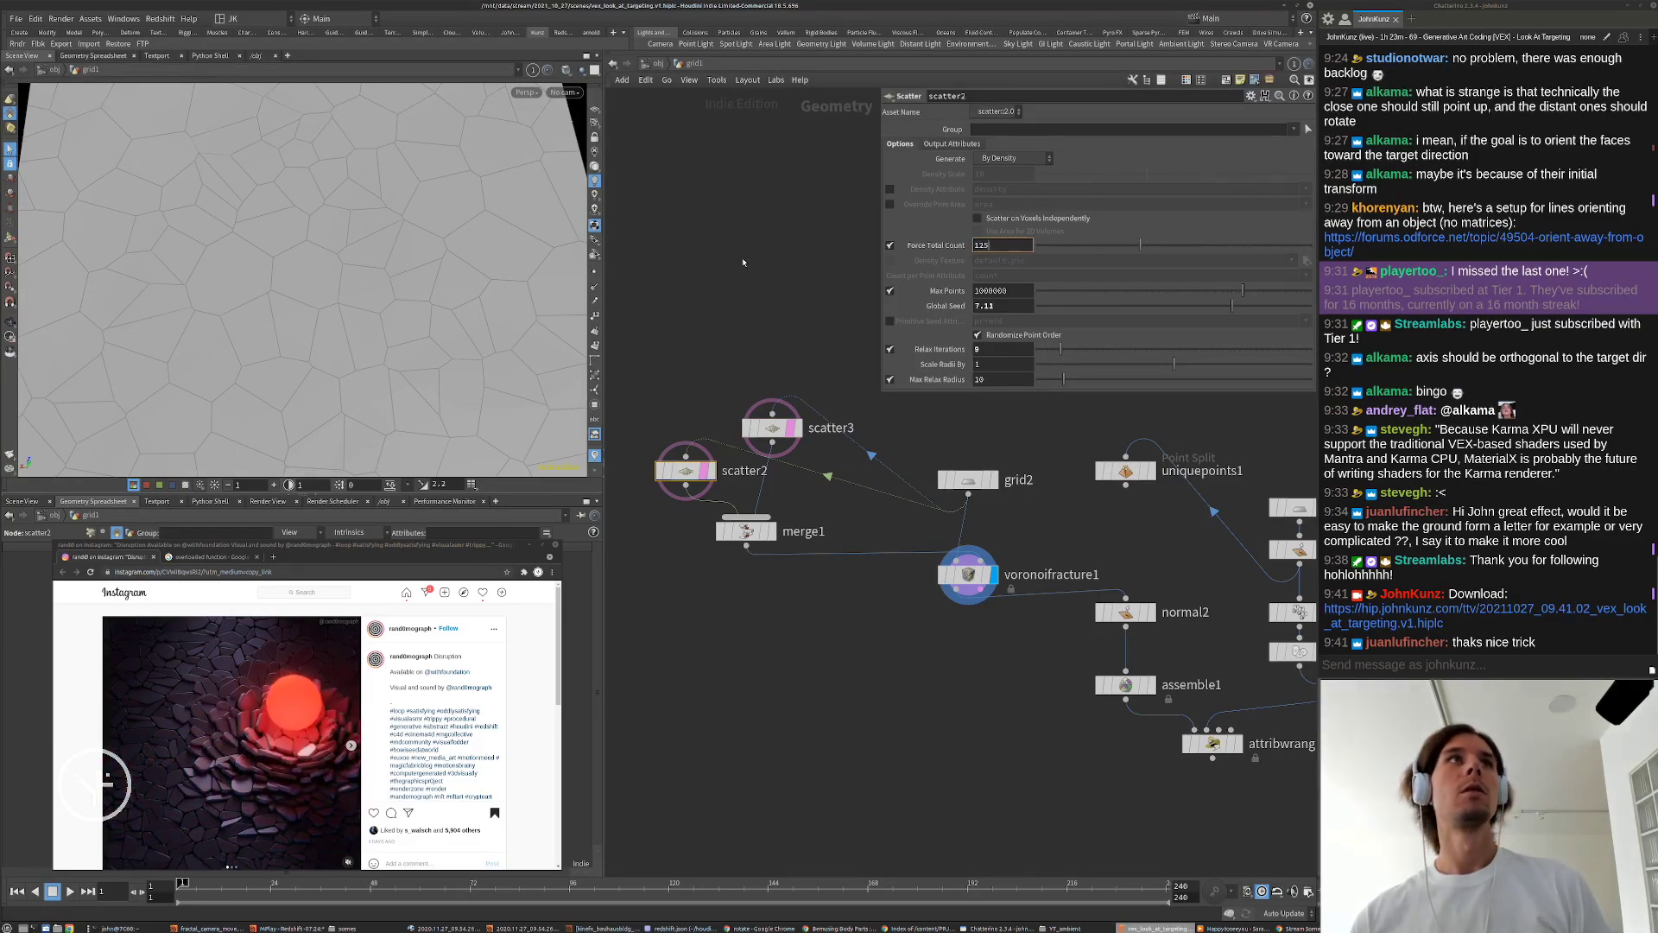
key("space+g")
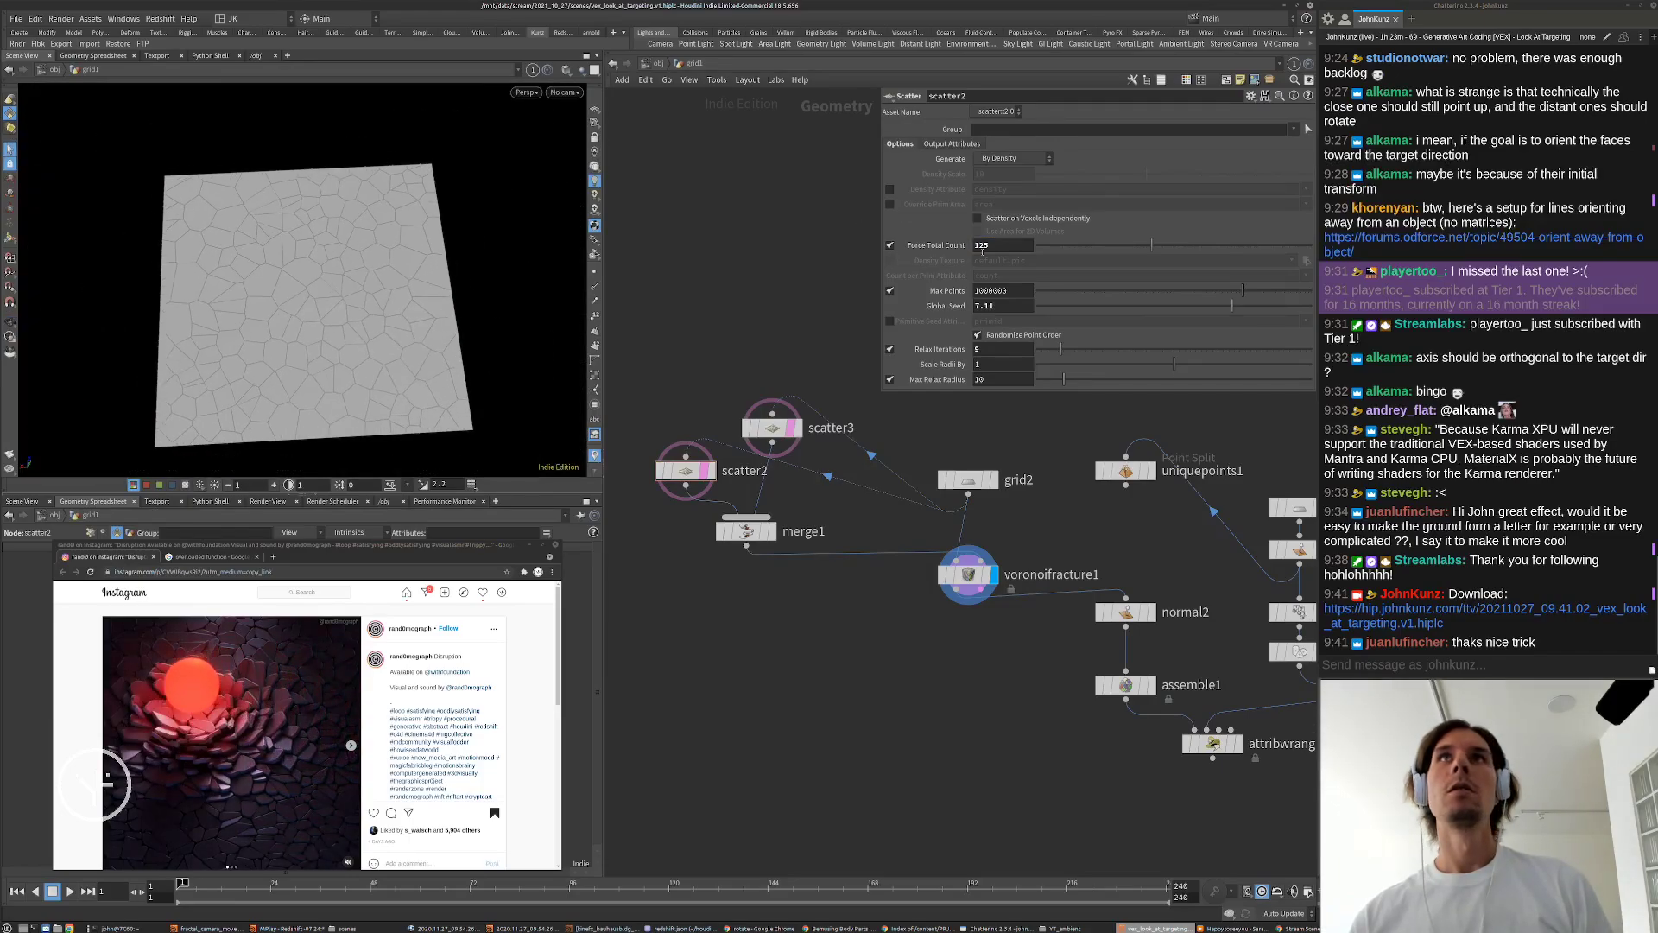
key("Return")
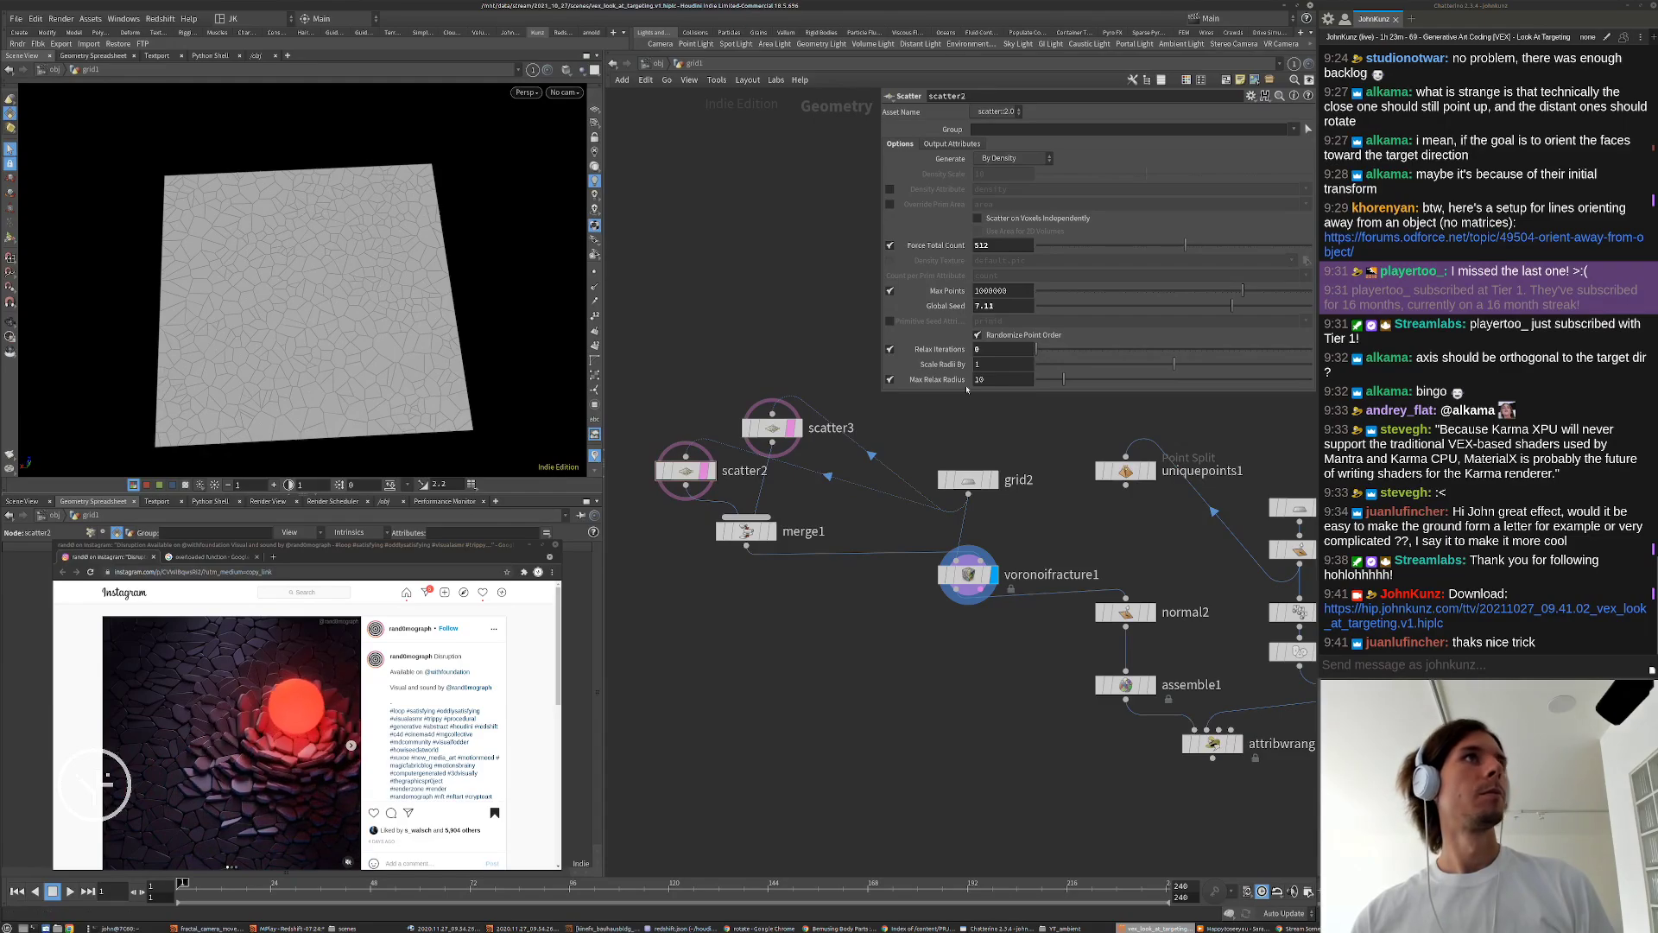
Step: Inspect the fractured ground up close and move voronoifracture1 farther from normal2 to make room in the network
left_click(772, 427)
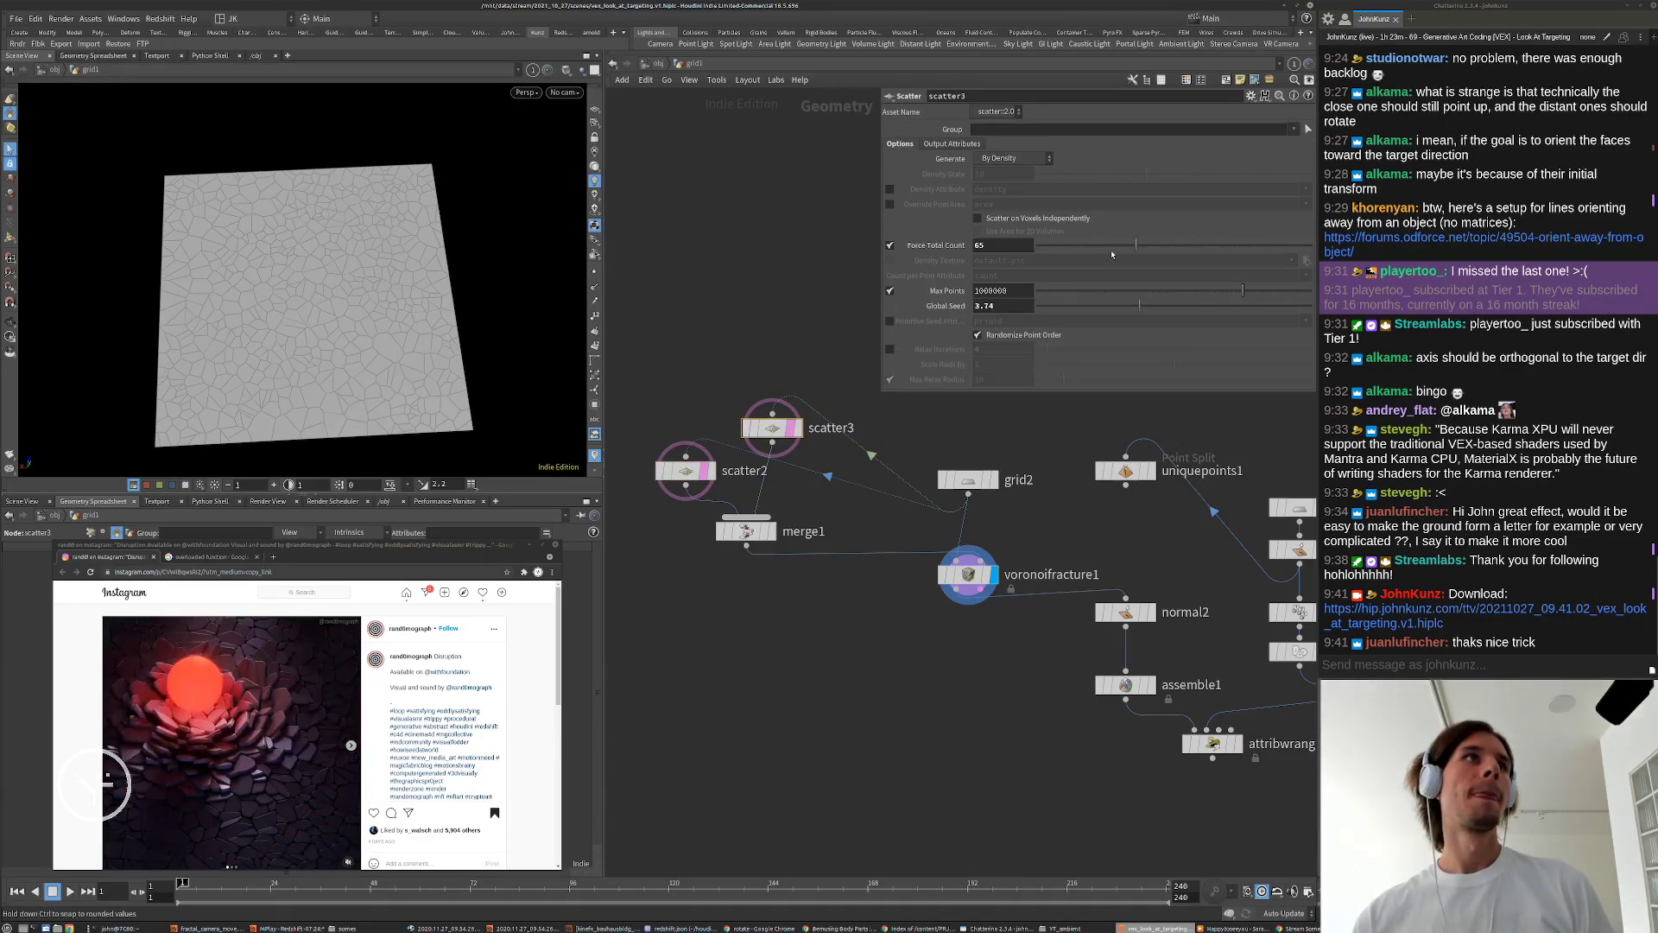
left_click_drag(276, 321, 380, 272)
right_click_drag(380, 272, 440, 198)
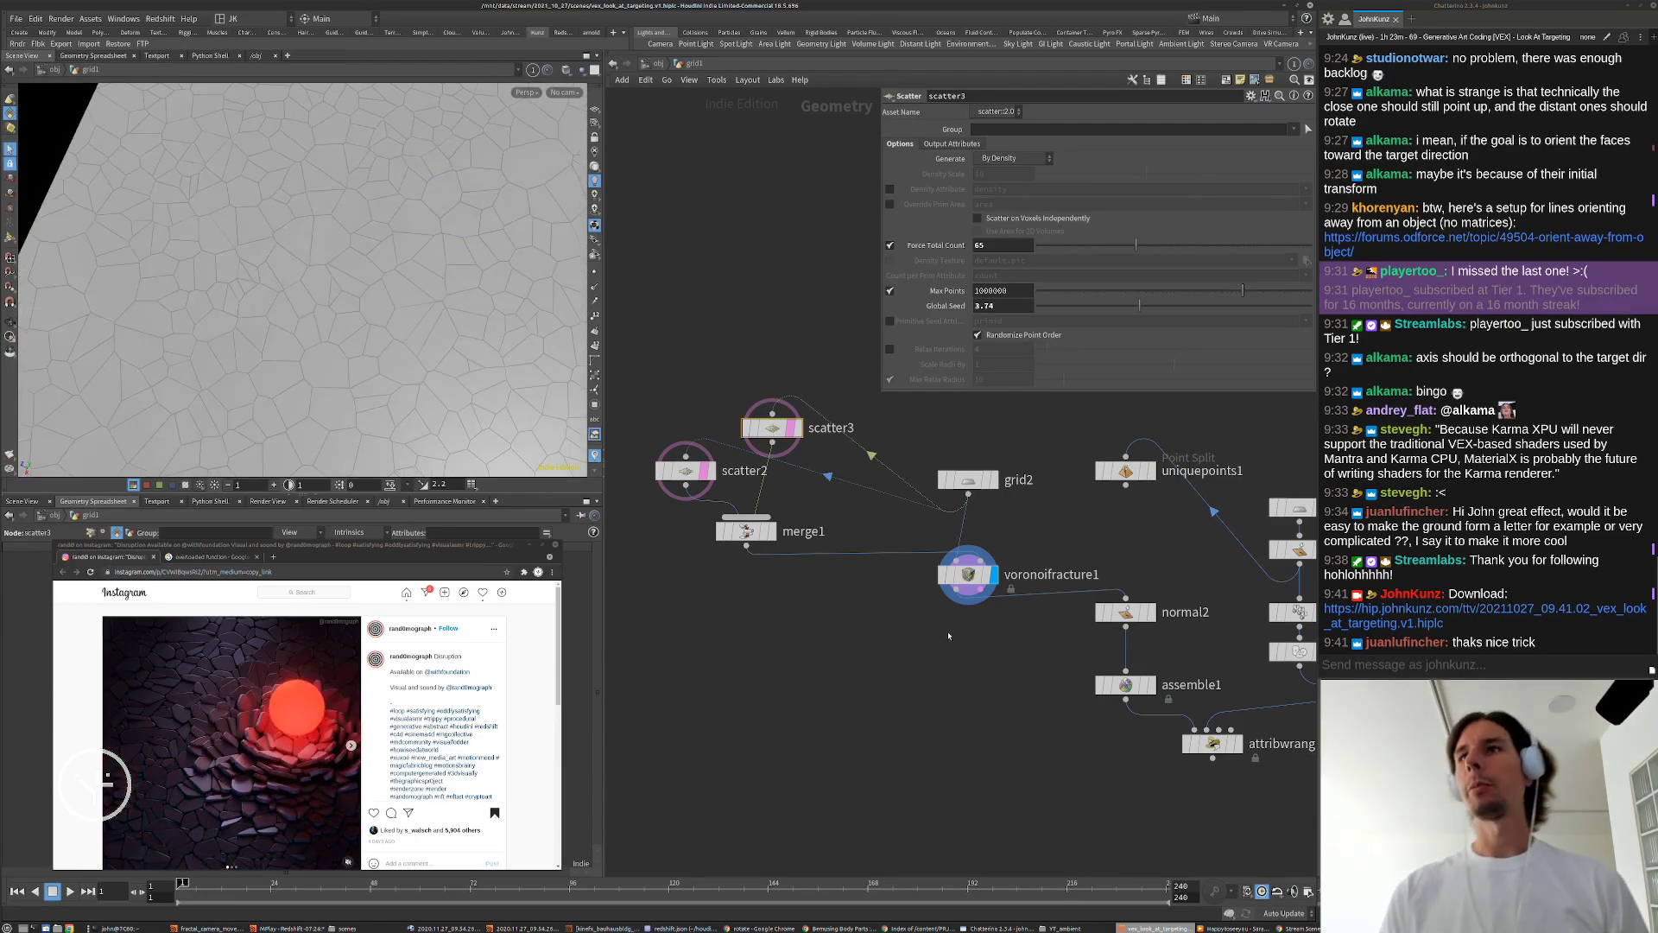
middle_click_drag(948, 636, 854, 568)
scroll(853, 568, "up", 2)
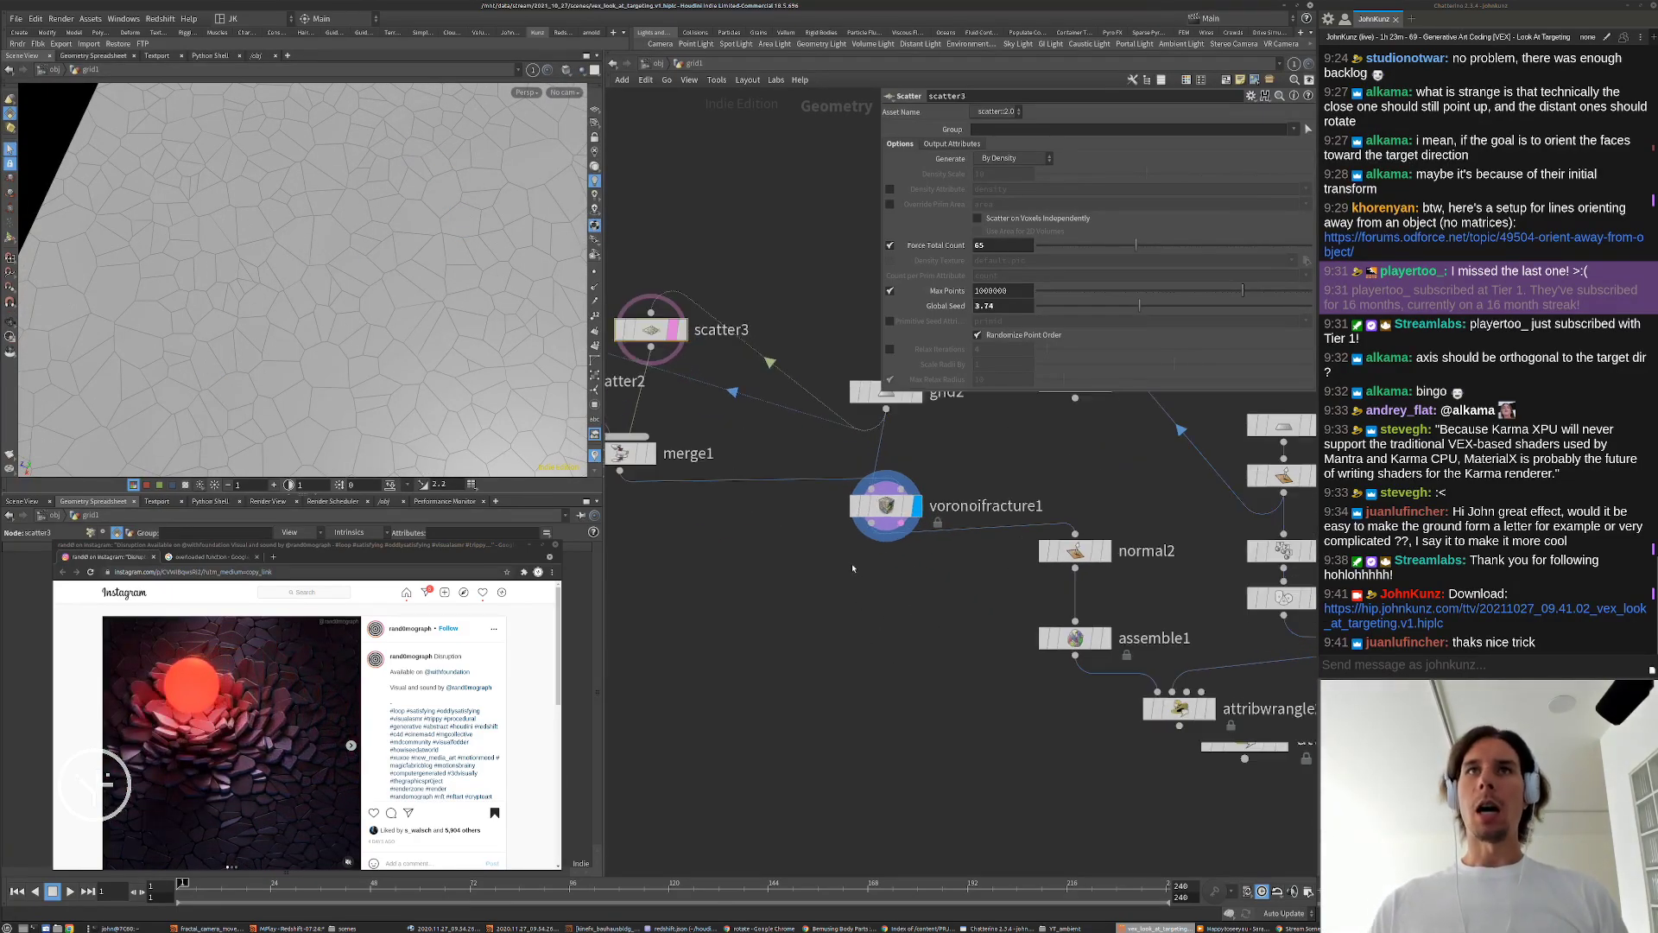
scroll(853, 568, "up", 1)
left_click_drag(898, 496, 743, 509)
left_click(740, 506)
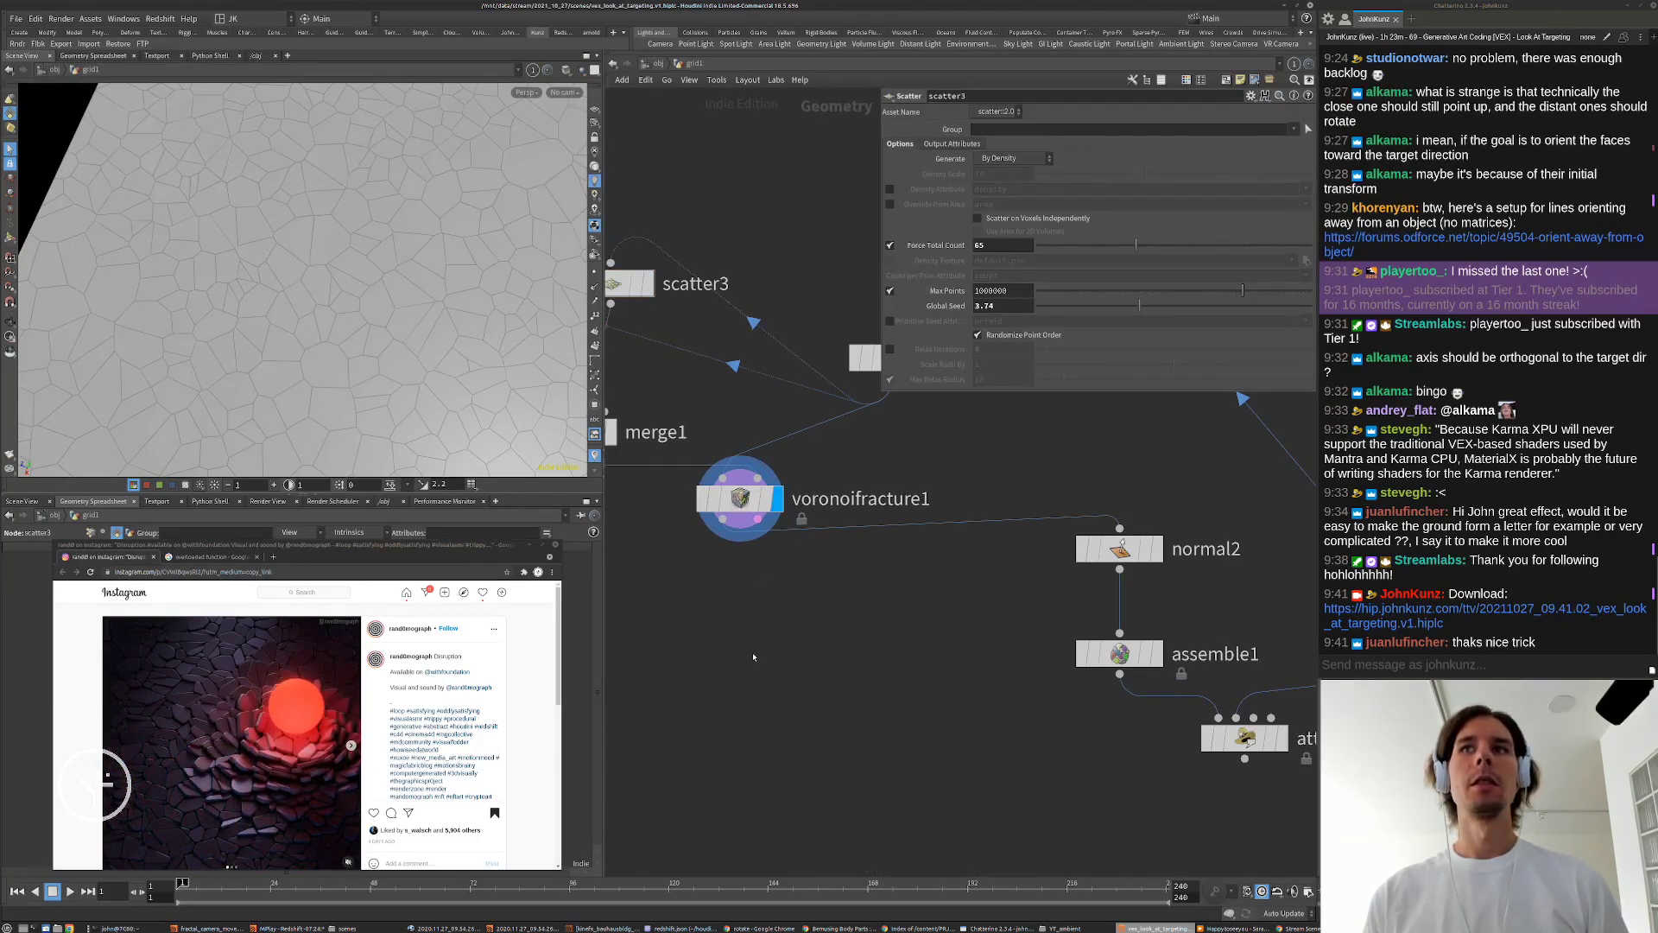
scroll(362, 259, "up", 5)
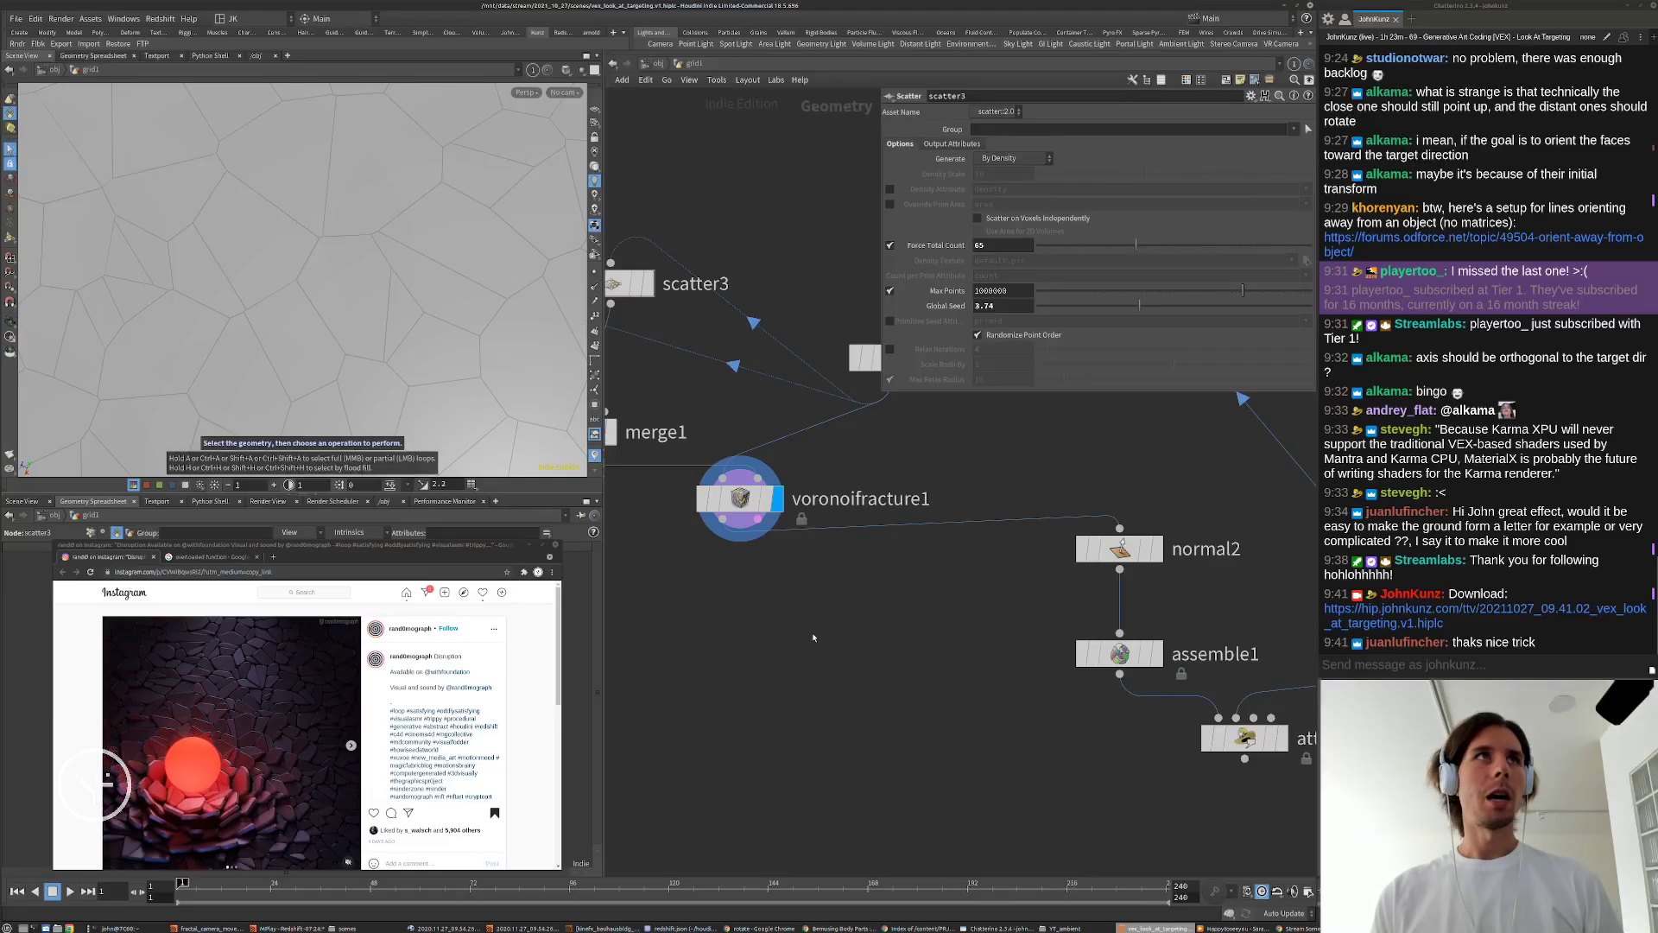
Step: Insert a Resample node between voronoifracture1 and normal2, and display its output
key("Tab")
type("resample")
key("Return")
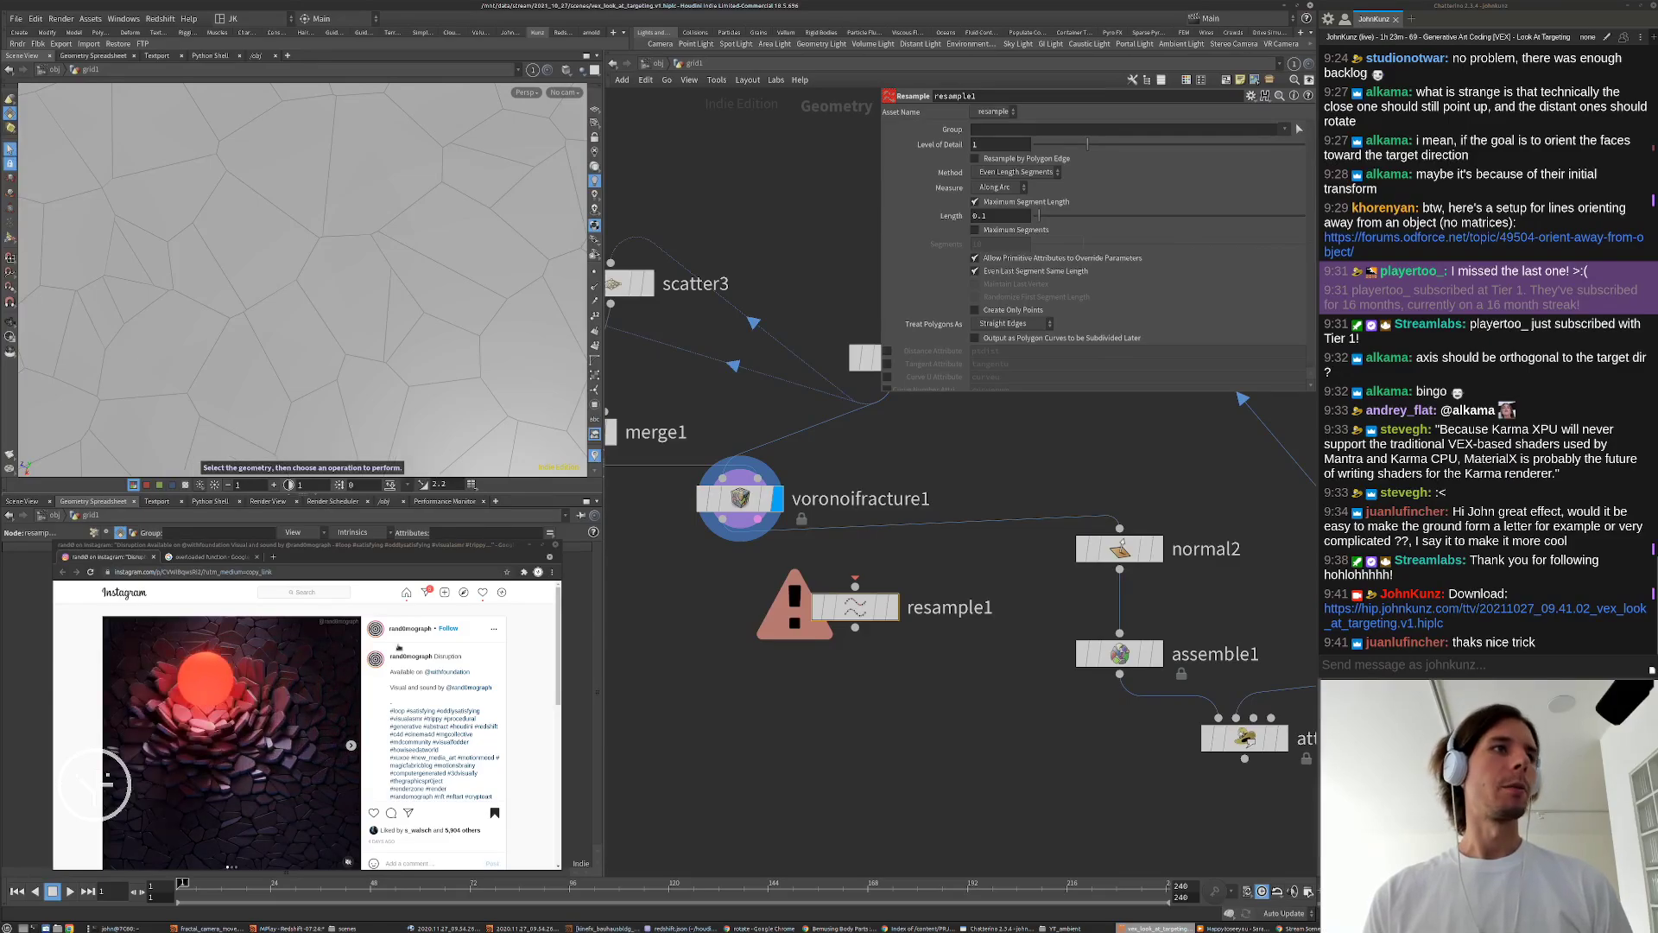
left_click_drag(831, 605, 835, 547)
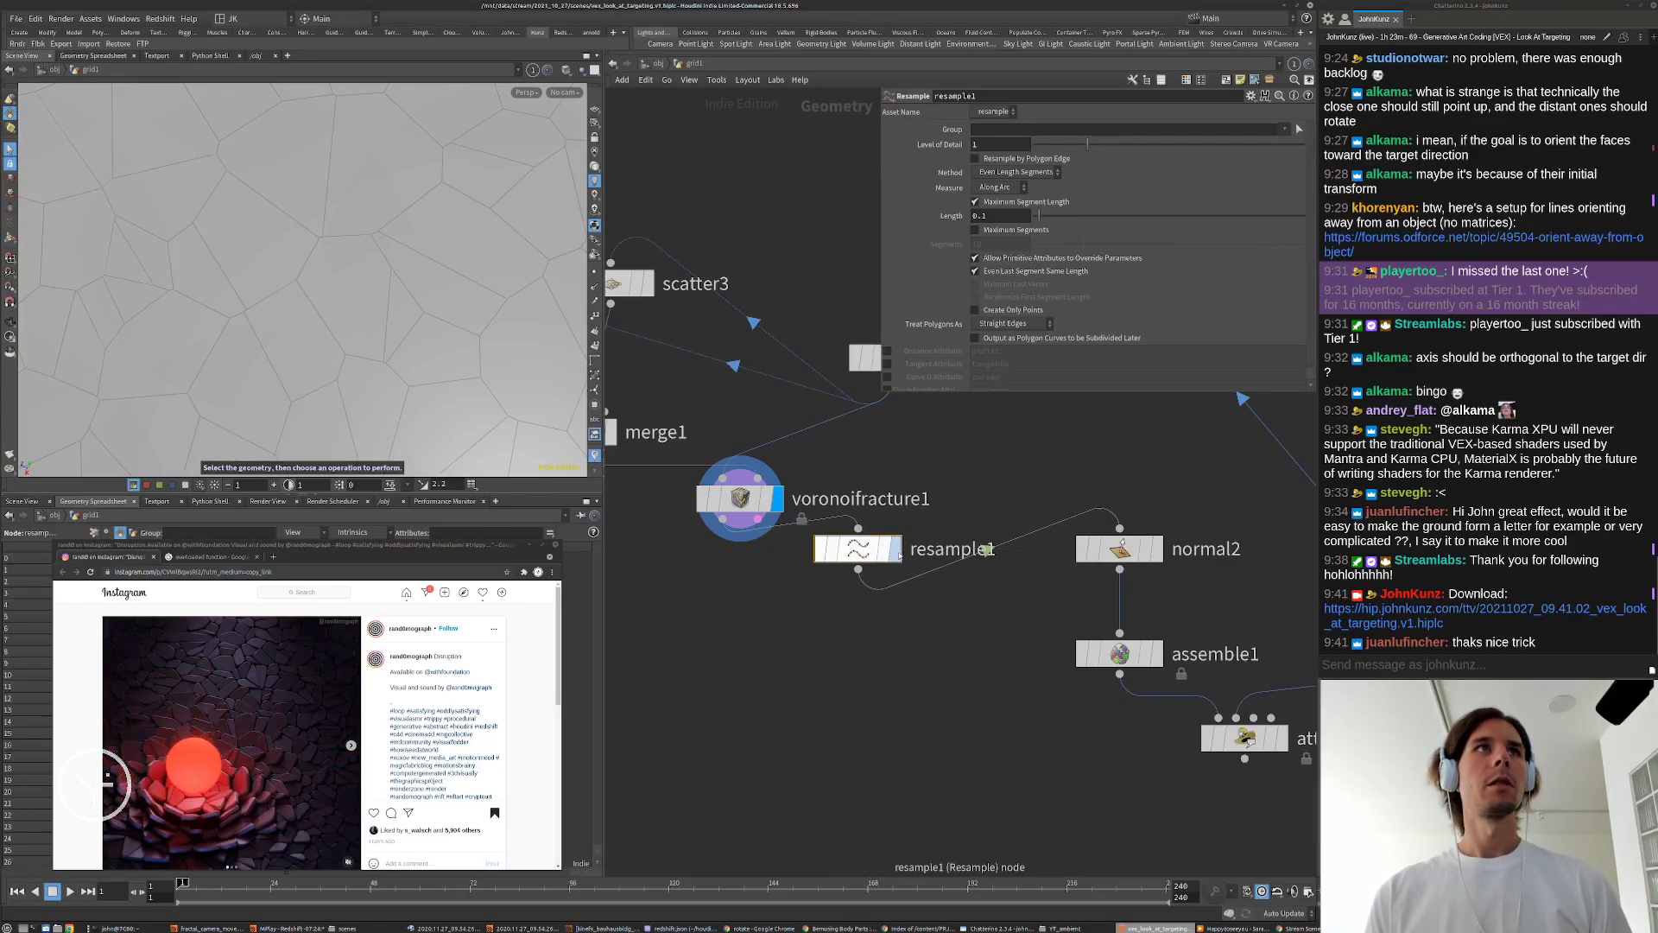
left_click(898, 553)
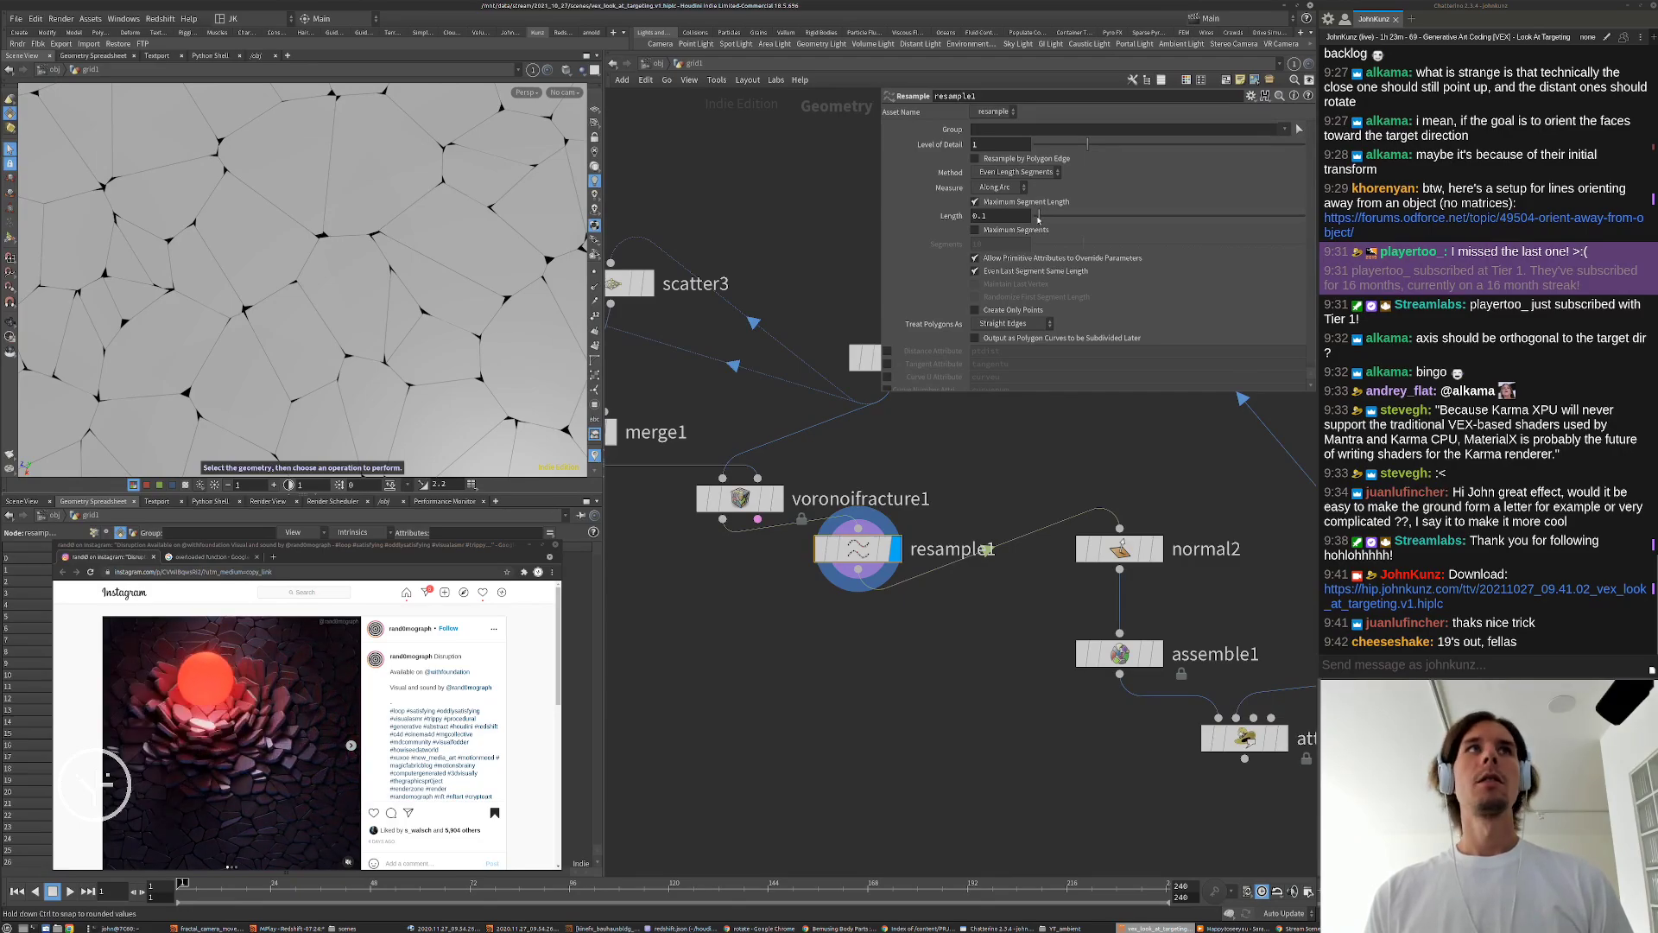
Step: Set resample1's Treat Polygons As to Subdivision Curves and inspect the rounded cells across the ground
left_click(1027, 322)
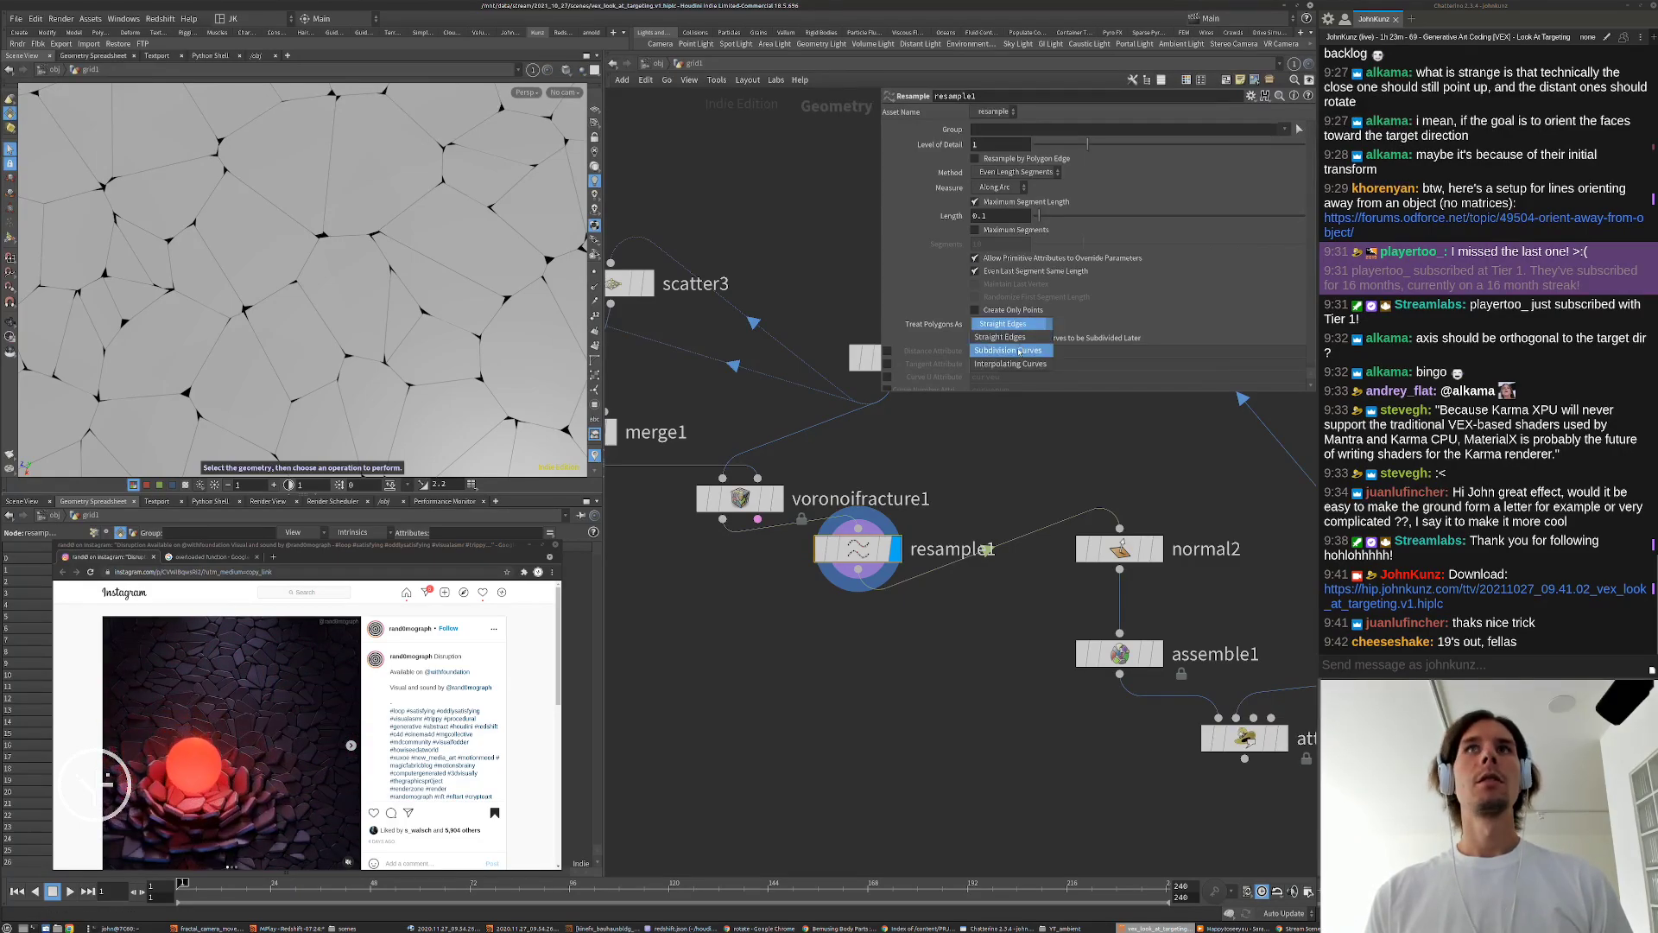
left_click(1011, 350)
scroll(296, 164, "down", 5)
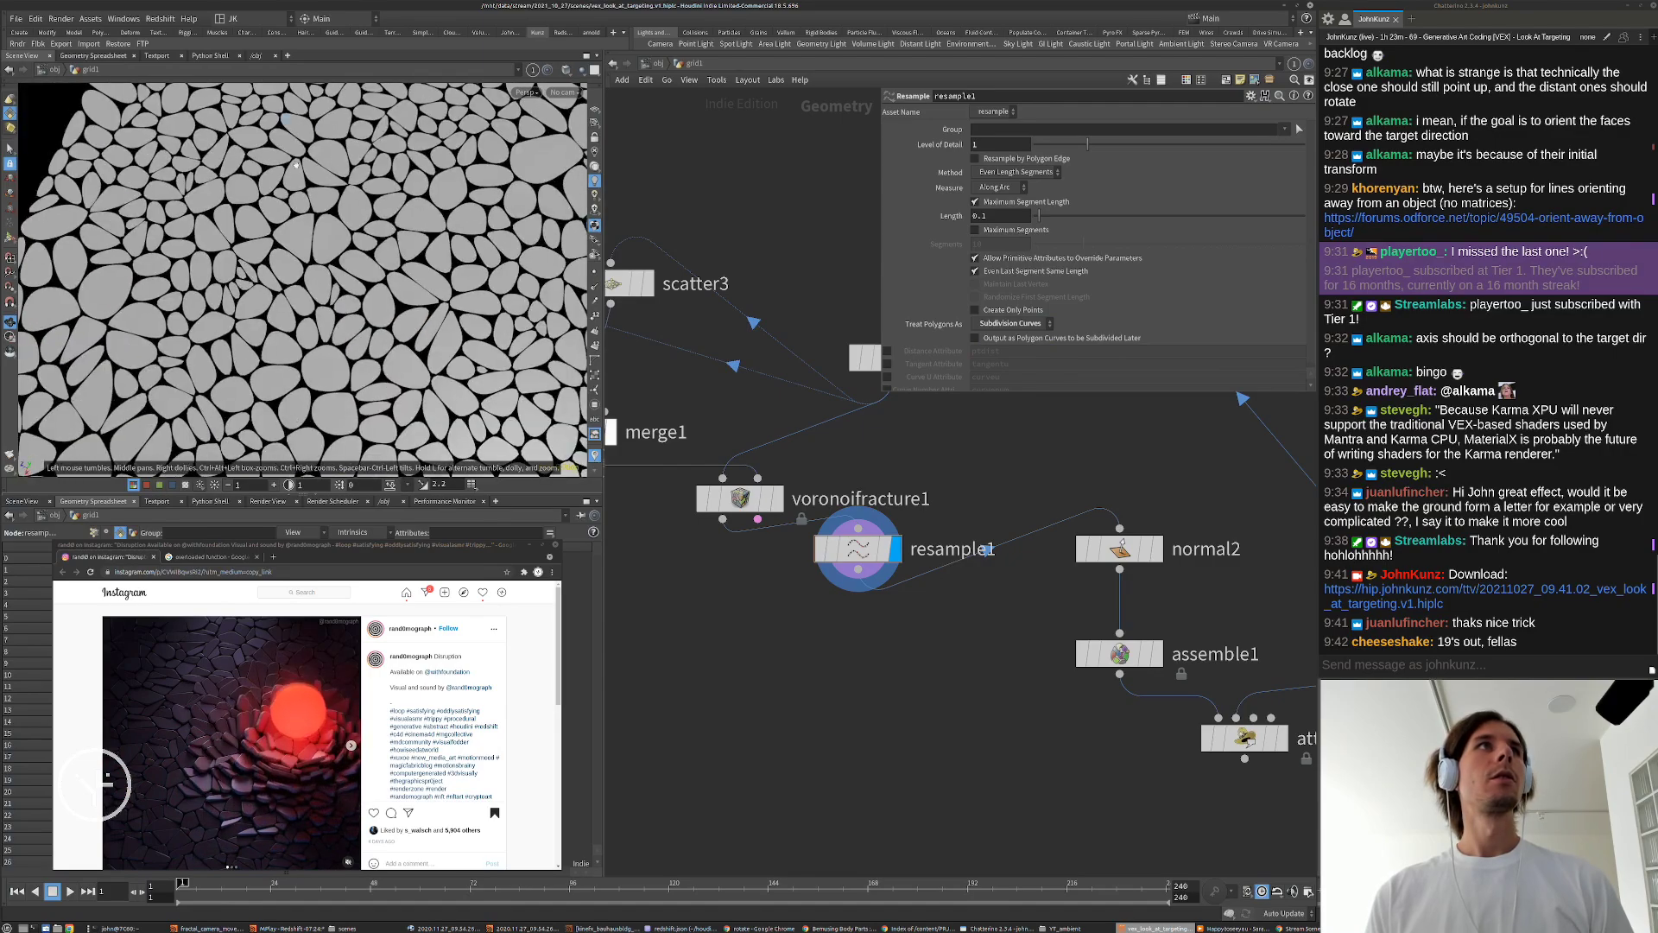
key("s")
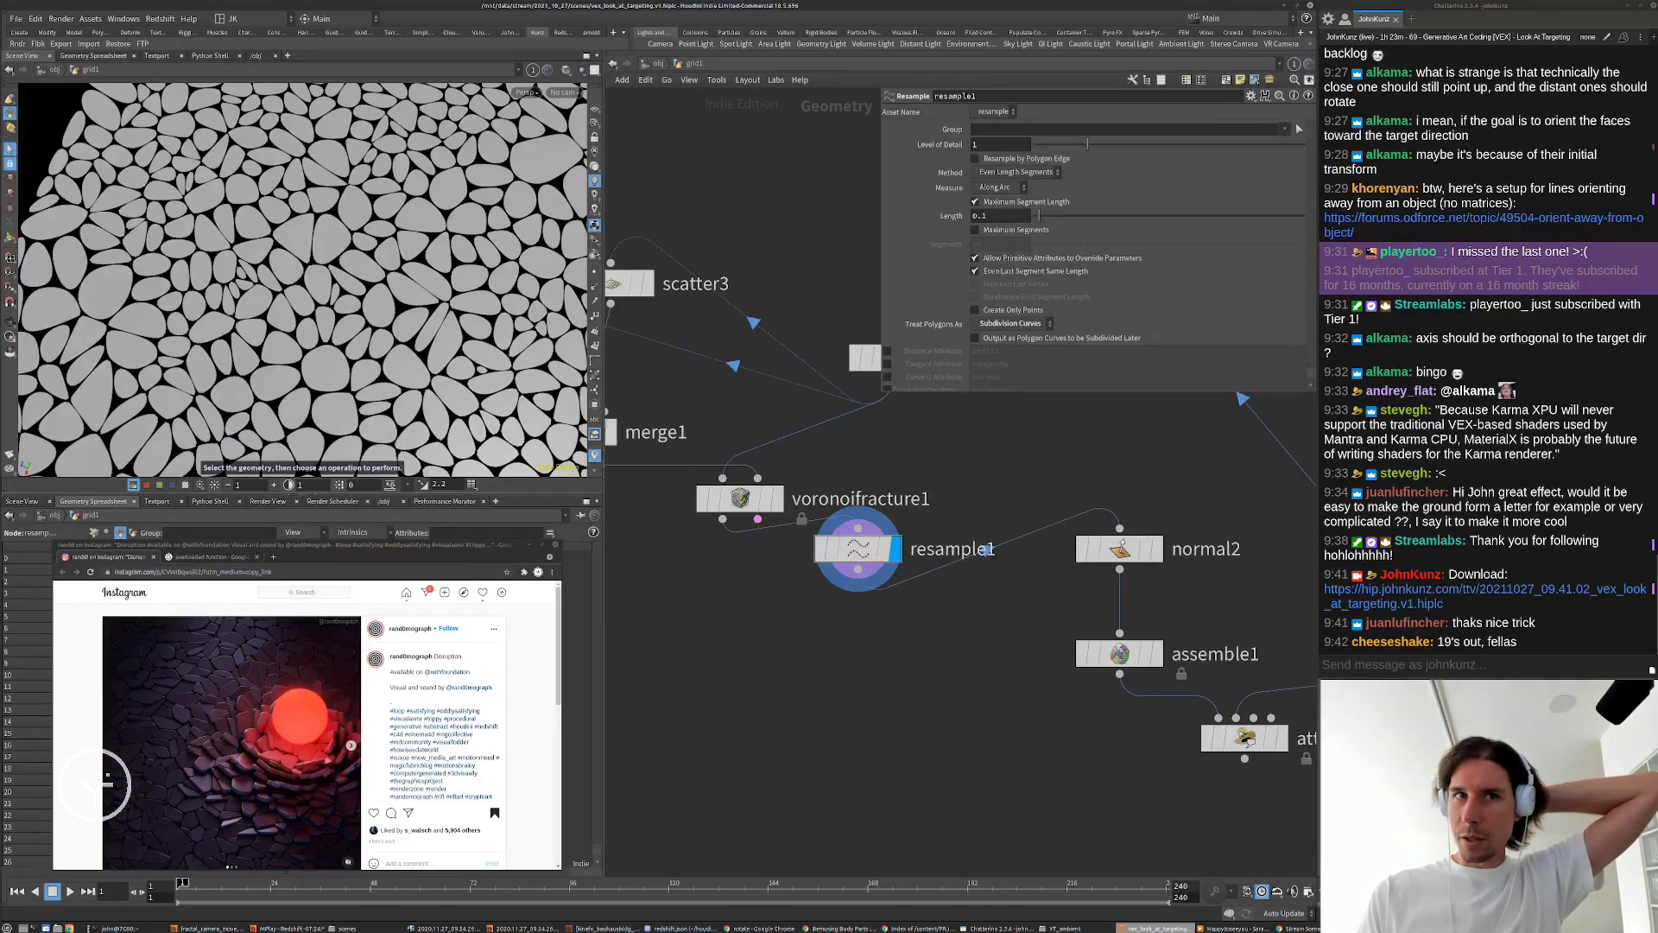
left_click(747, 925)
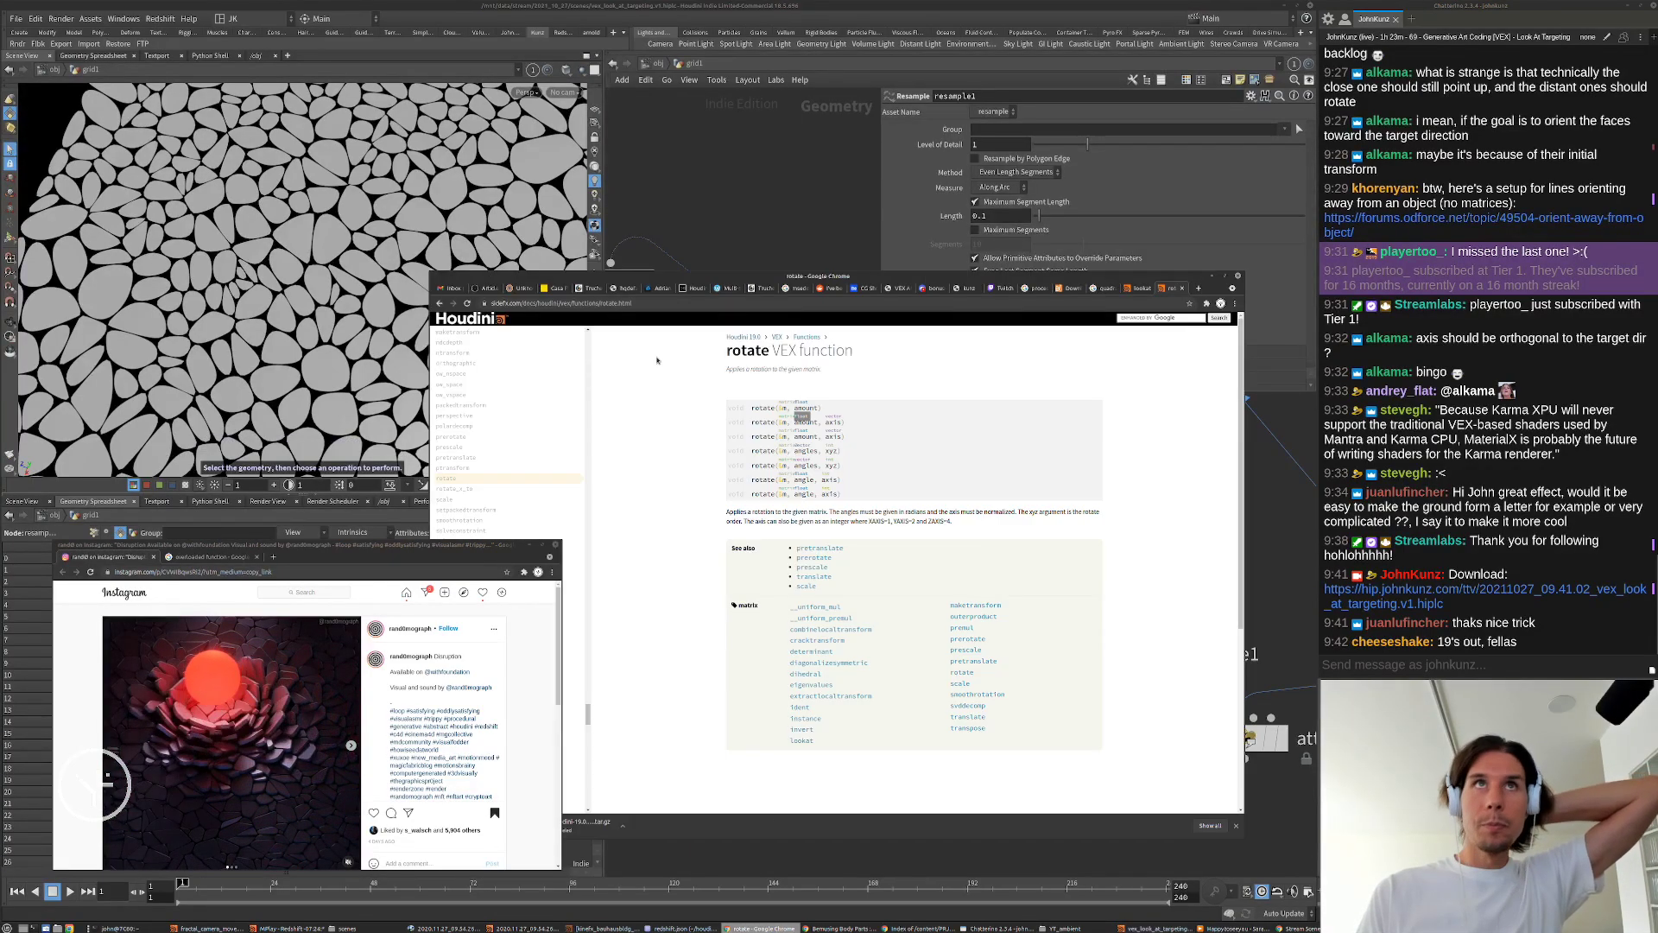
left_click_drag(659, 281, 668, 210)
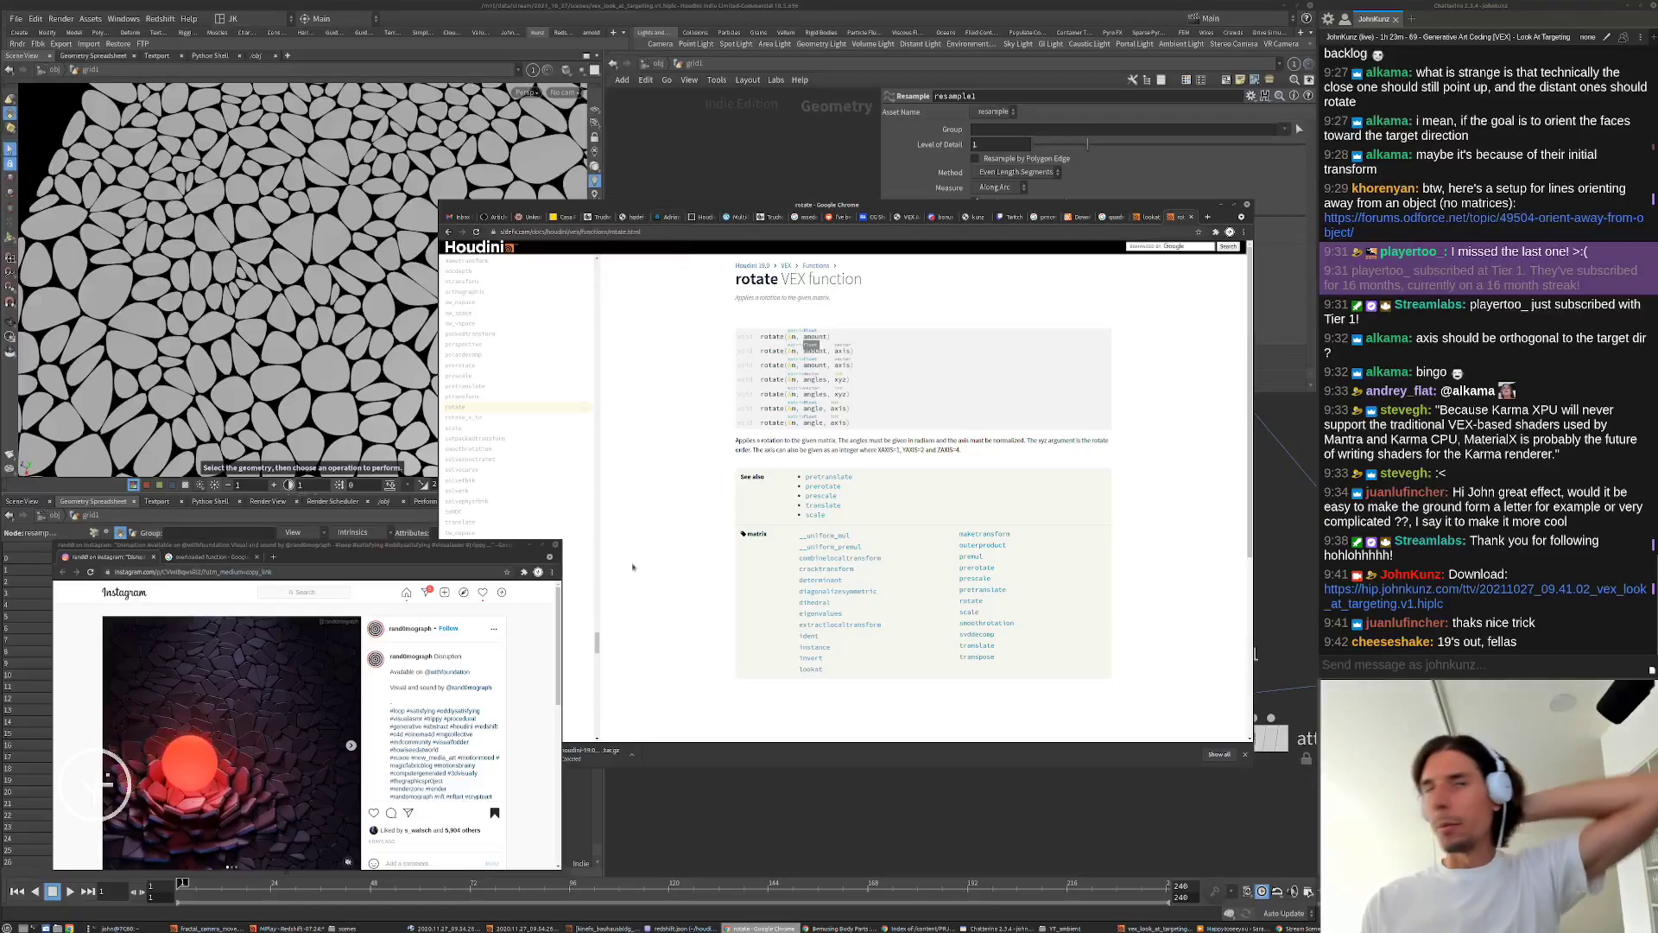
left_click_drag(642, 207, 681, 112)
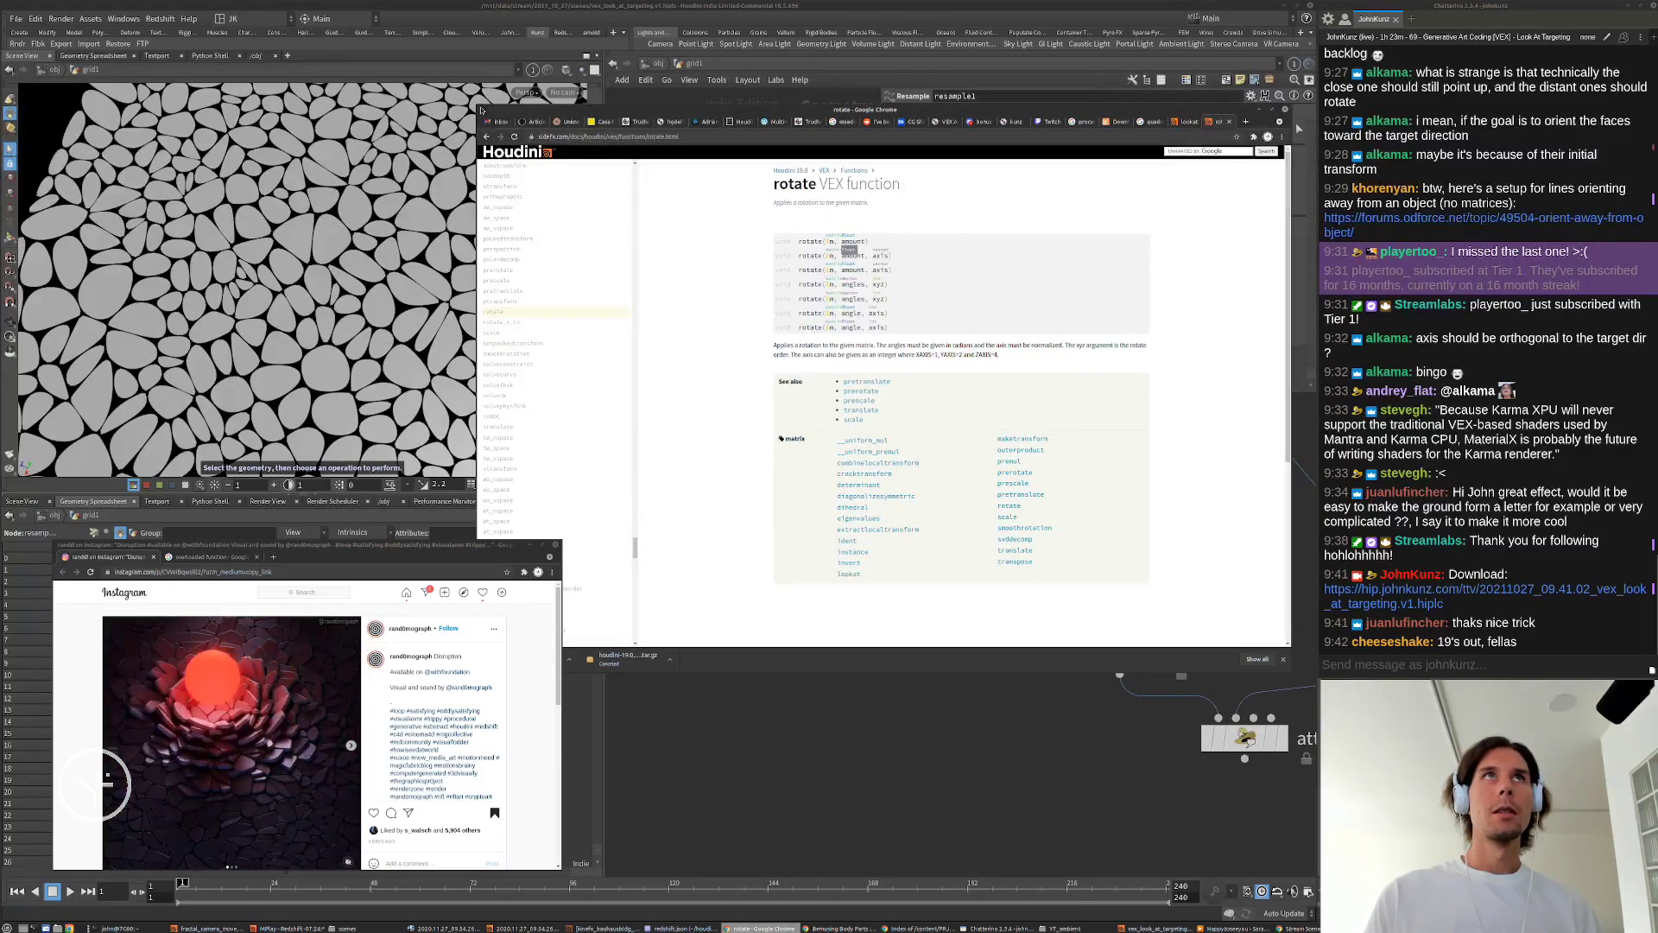
left_click_drag(481, 110, 810, 138)
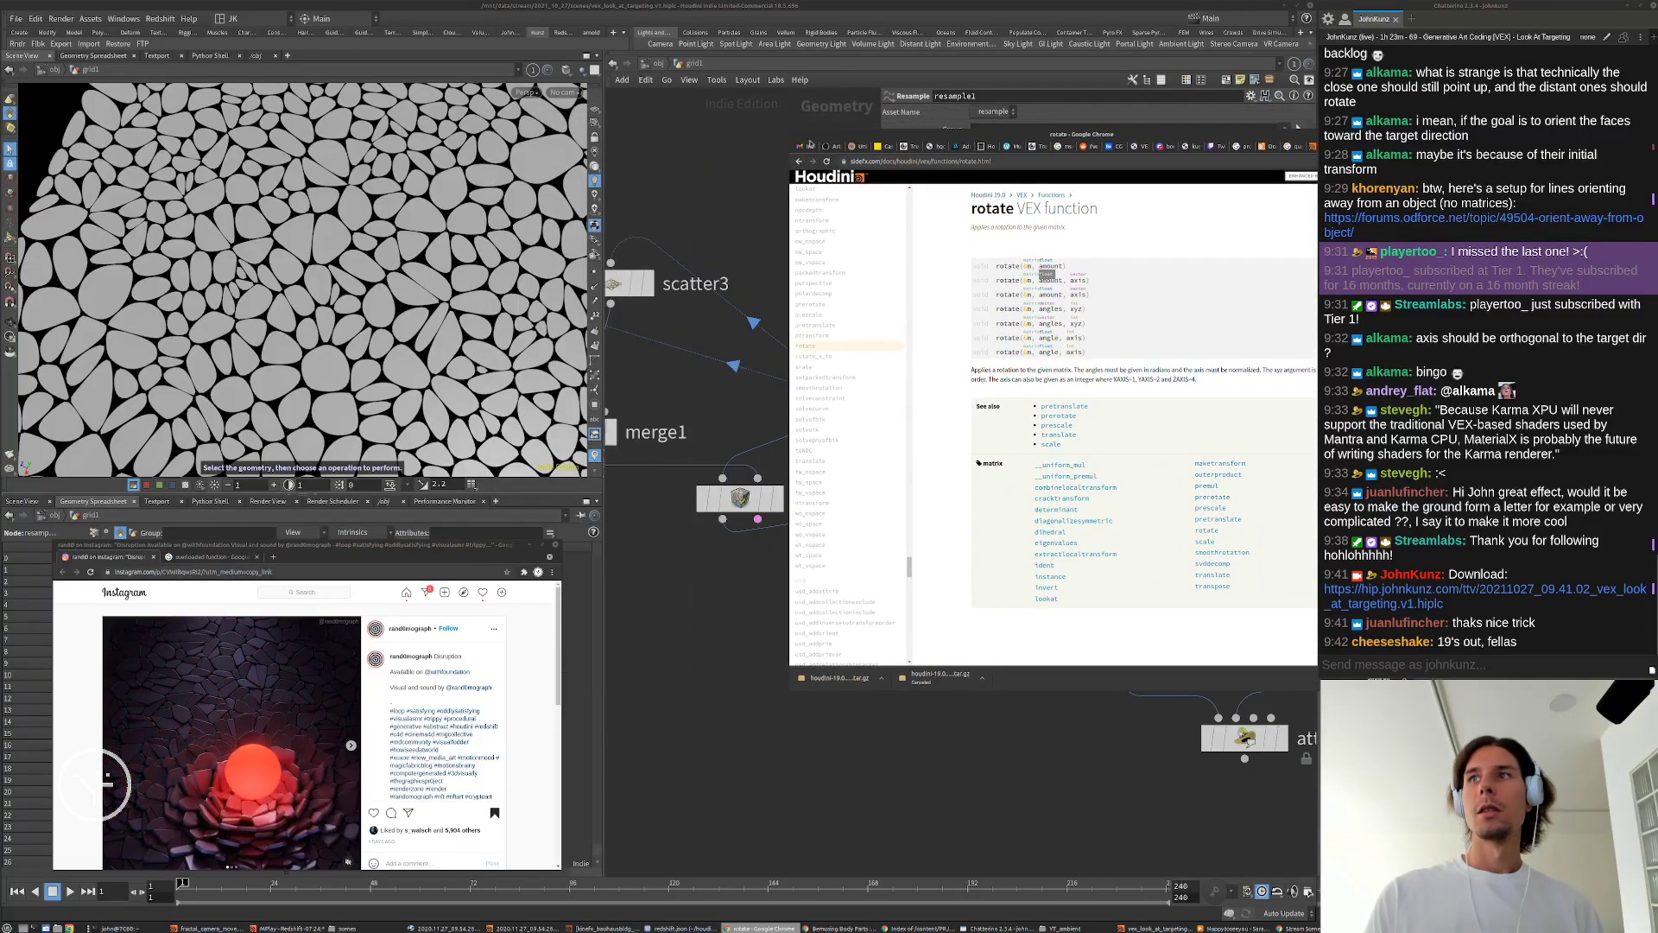
left_click(827, 766)
Step: Move resample1 farther down the network and insert a second Resample node between voronoifracture1 and resample1
middle_click_drag(876, 738, 789, 706)
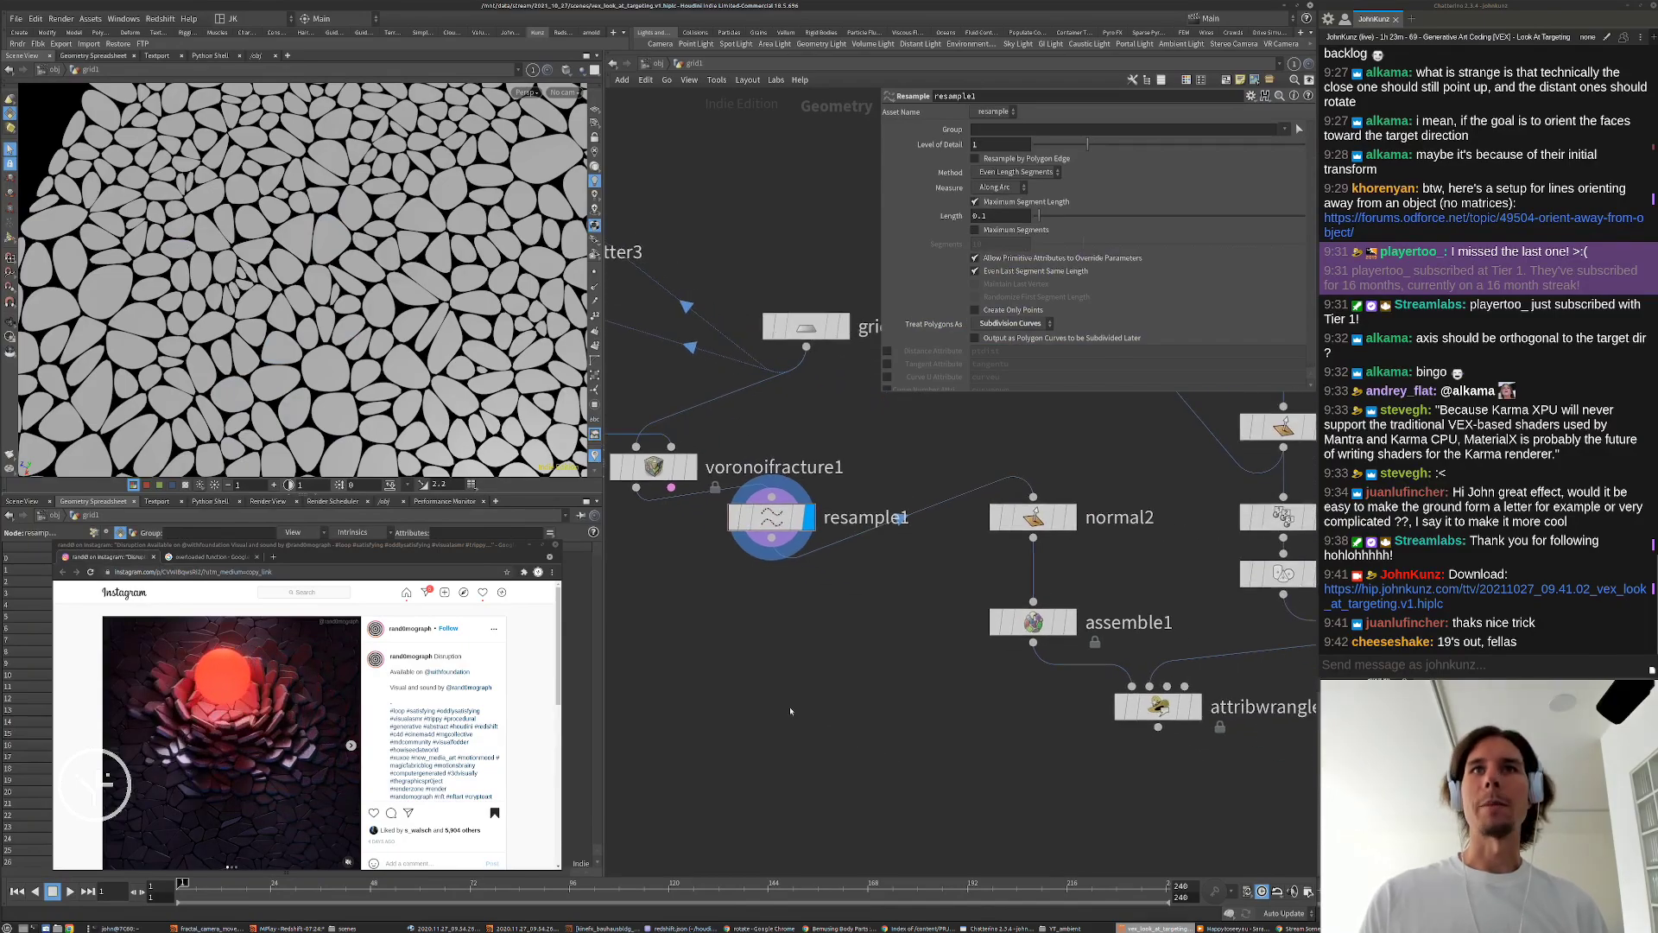
middle_click_drag(821, 610, 884, 673)
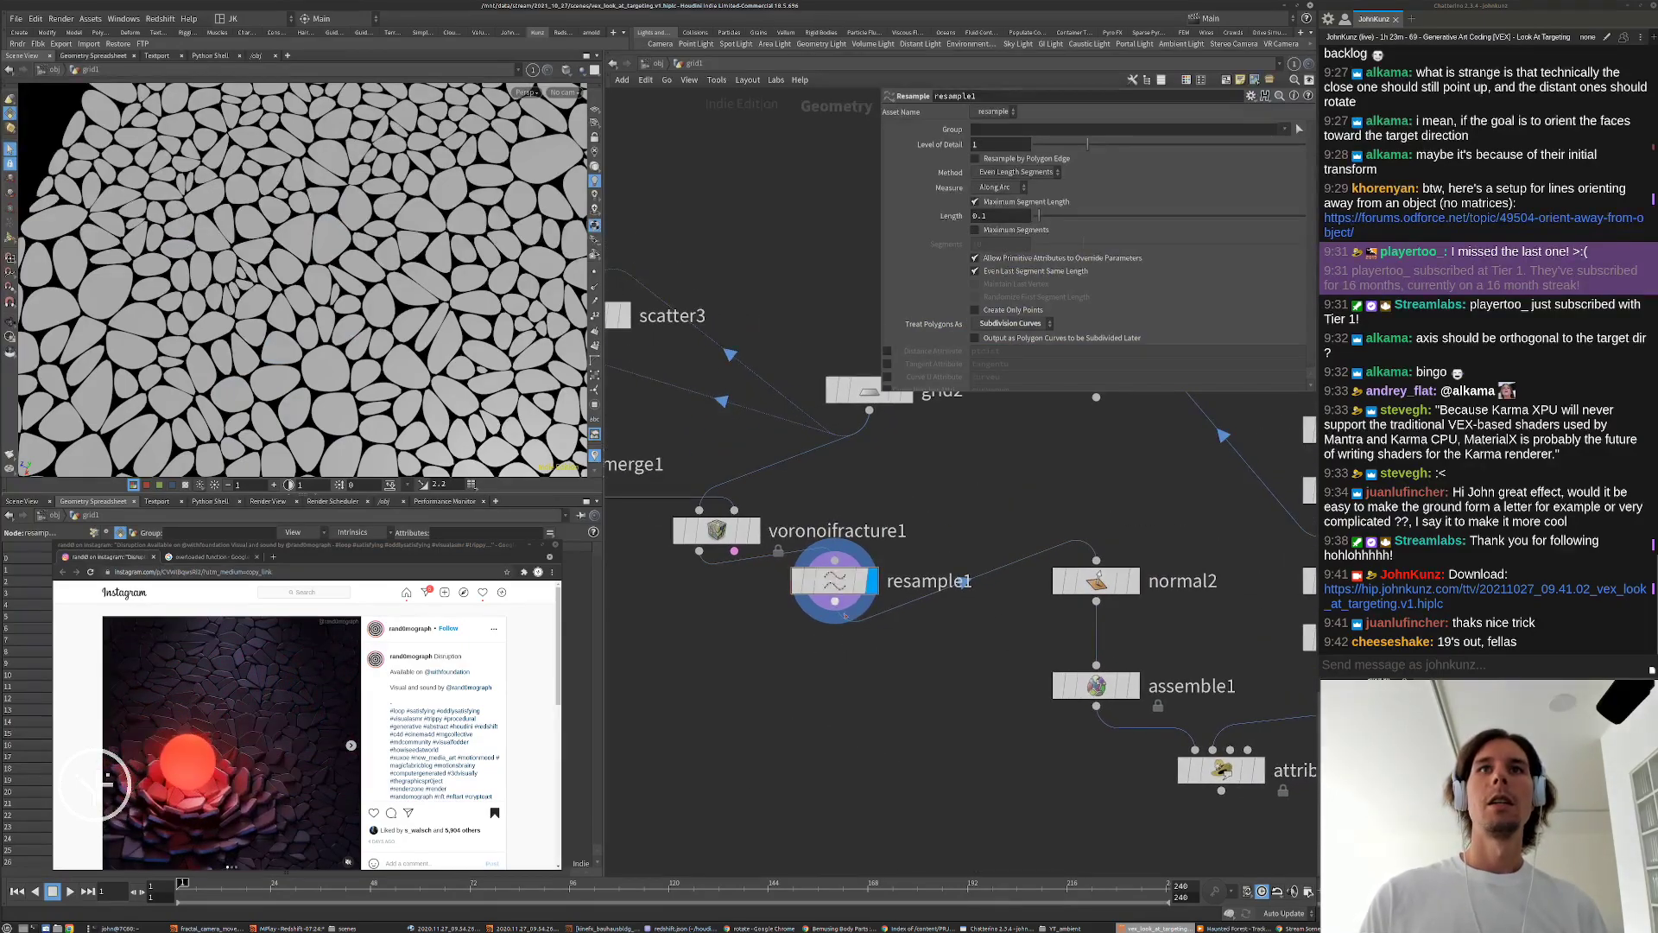
left_click_drag(825, 587, 788, 727)
key("Tab")
type("res")
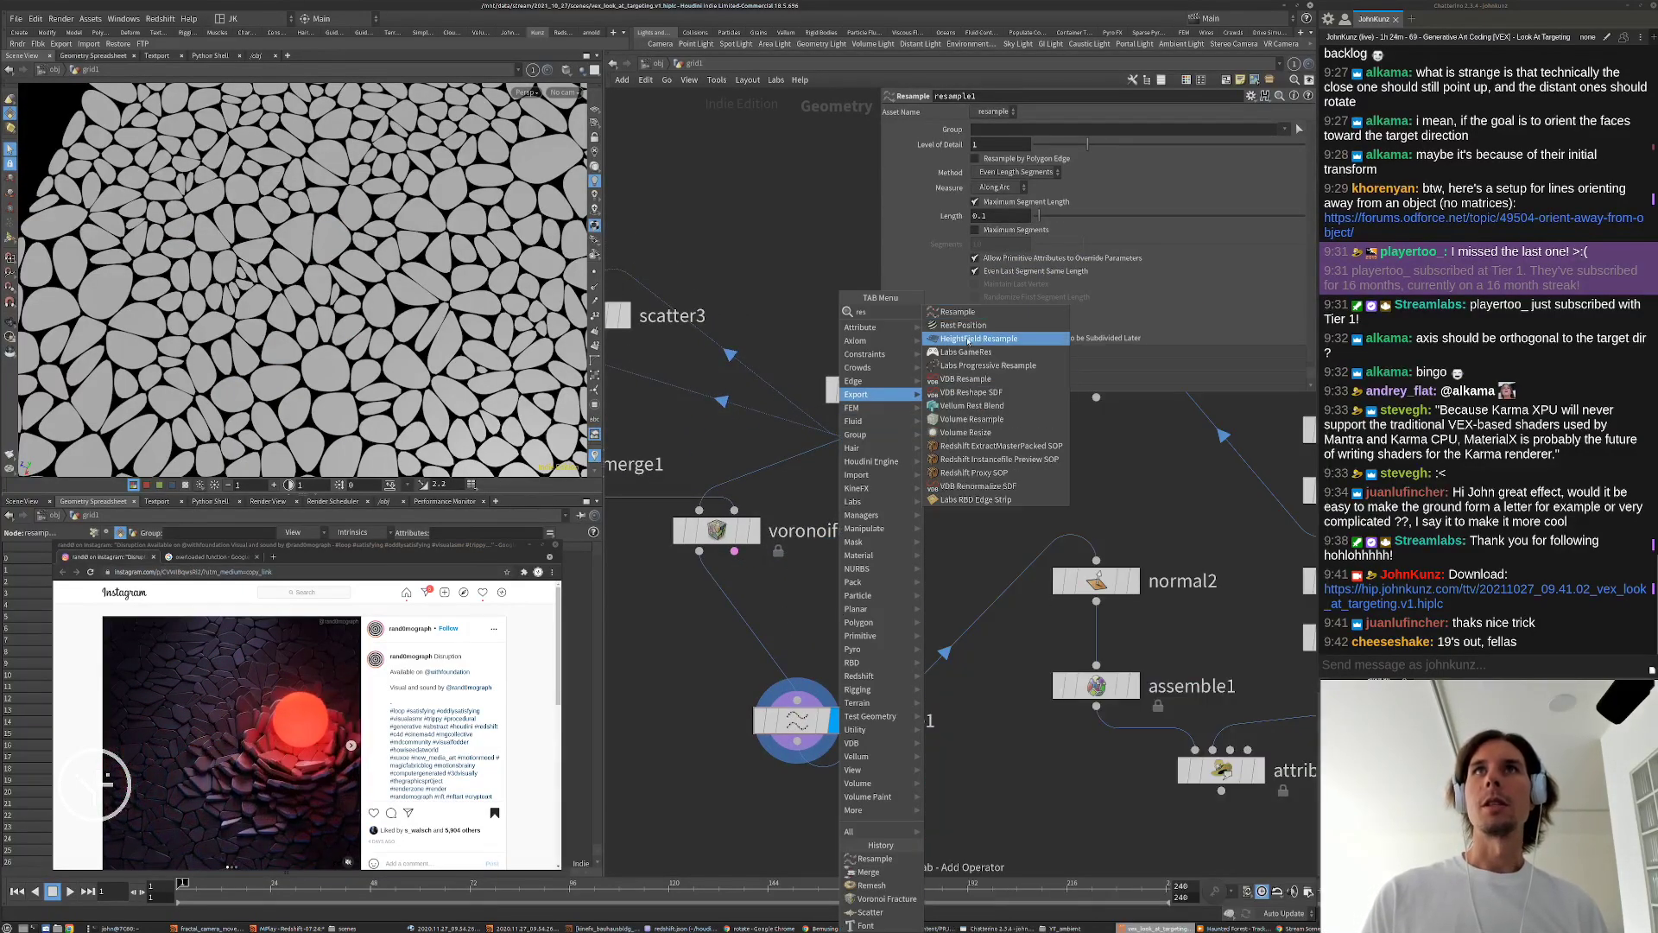
left_click(957, 312)
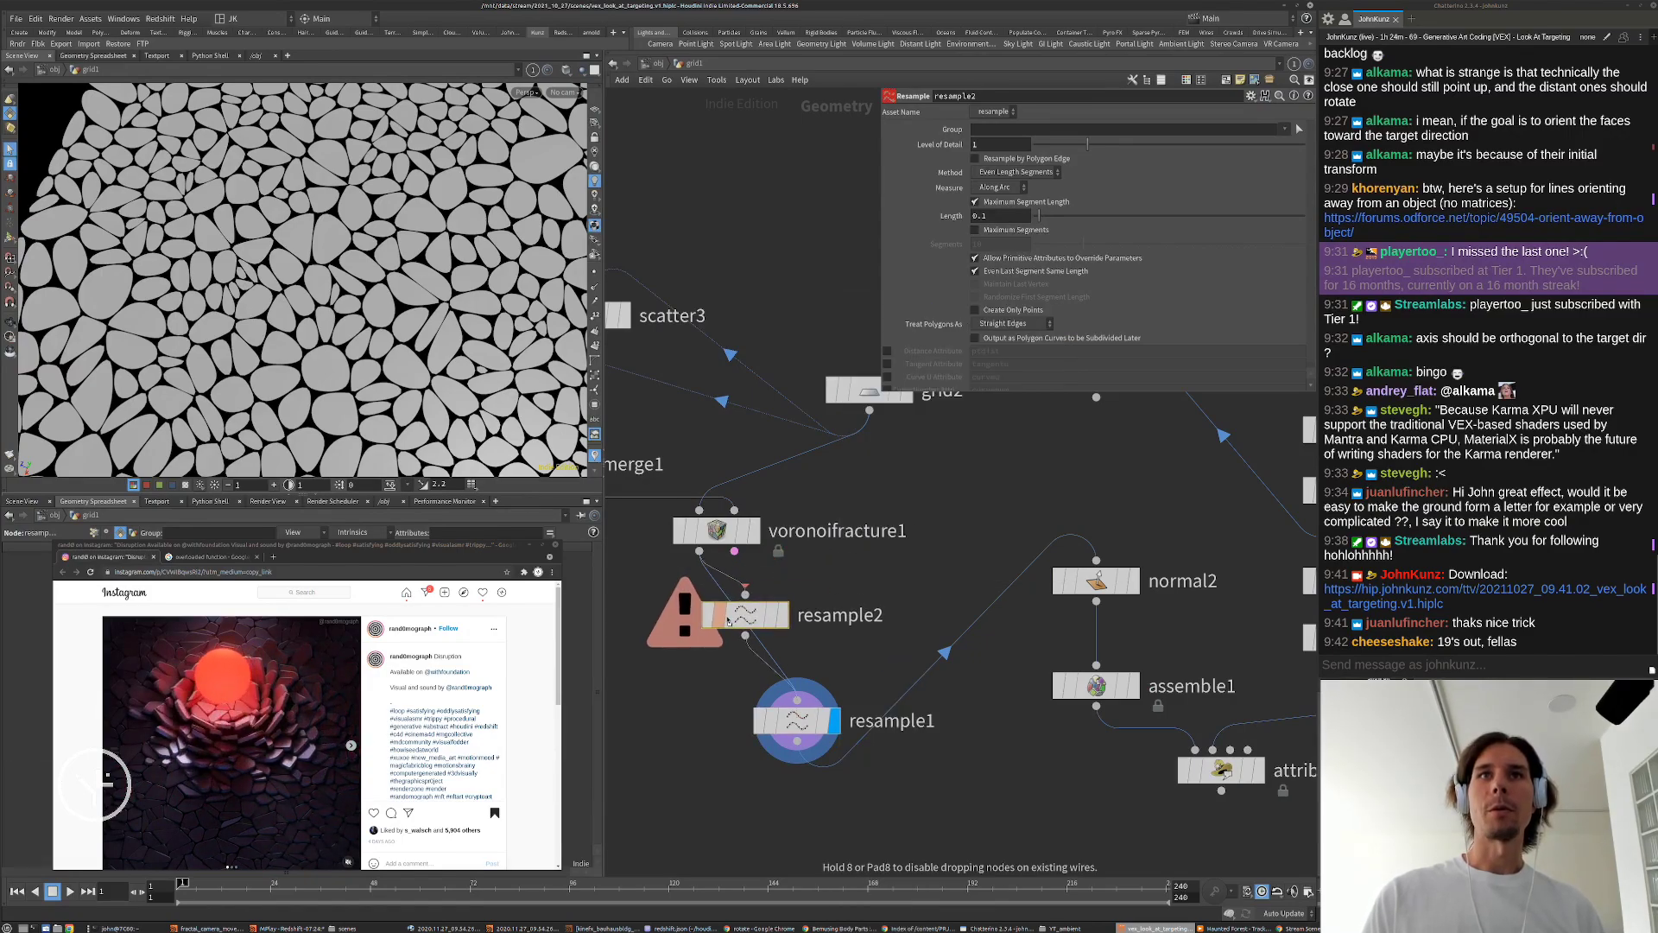
left_click(729, 616)
left_click_drag(730, 616, 702, 624)
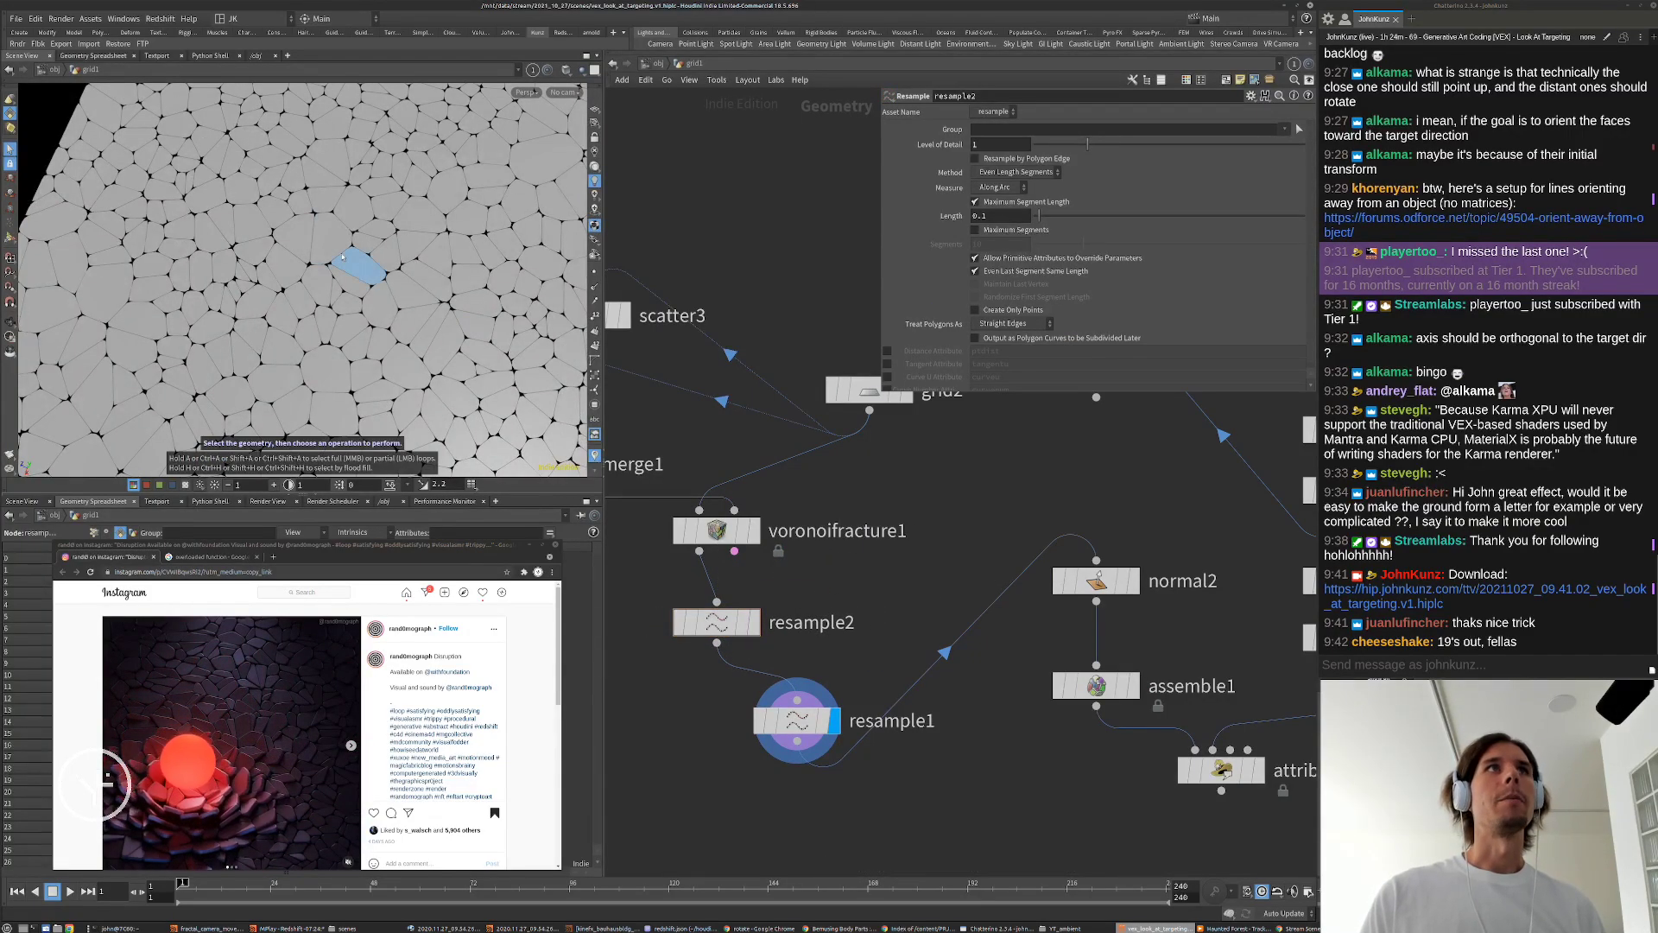
Step: Set the segment Length to 0.239 on resample2 and to 0.032 on resample1
scroll(354, 234, "up", 5)
key("s")
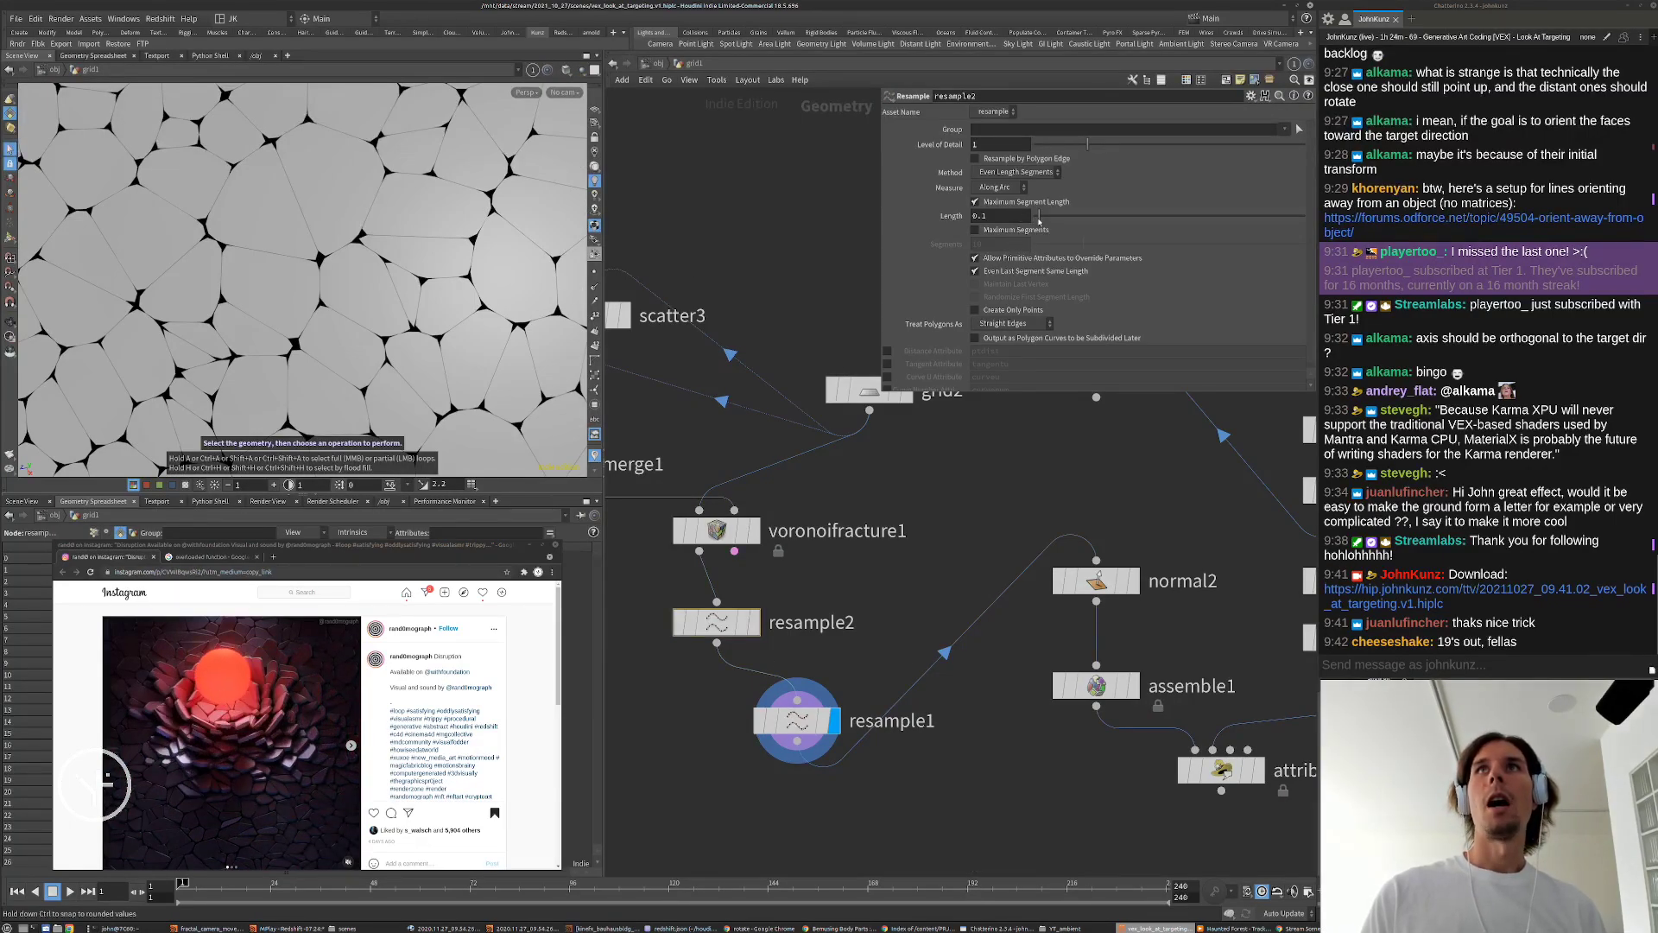
mouse_move(1038, 221)
left_mouse_down()
mouse_move(1069, 219)
mouse_move(1047, 221)
left_mouse_up()
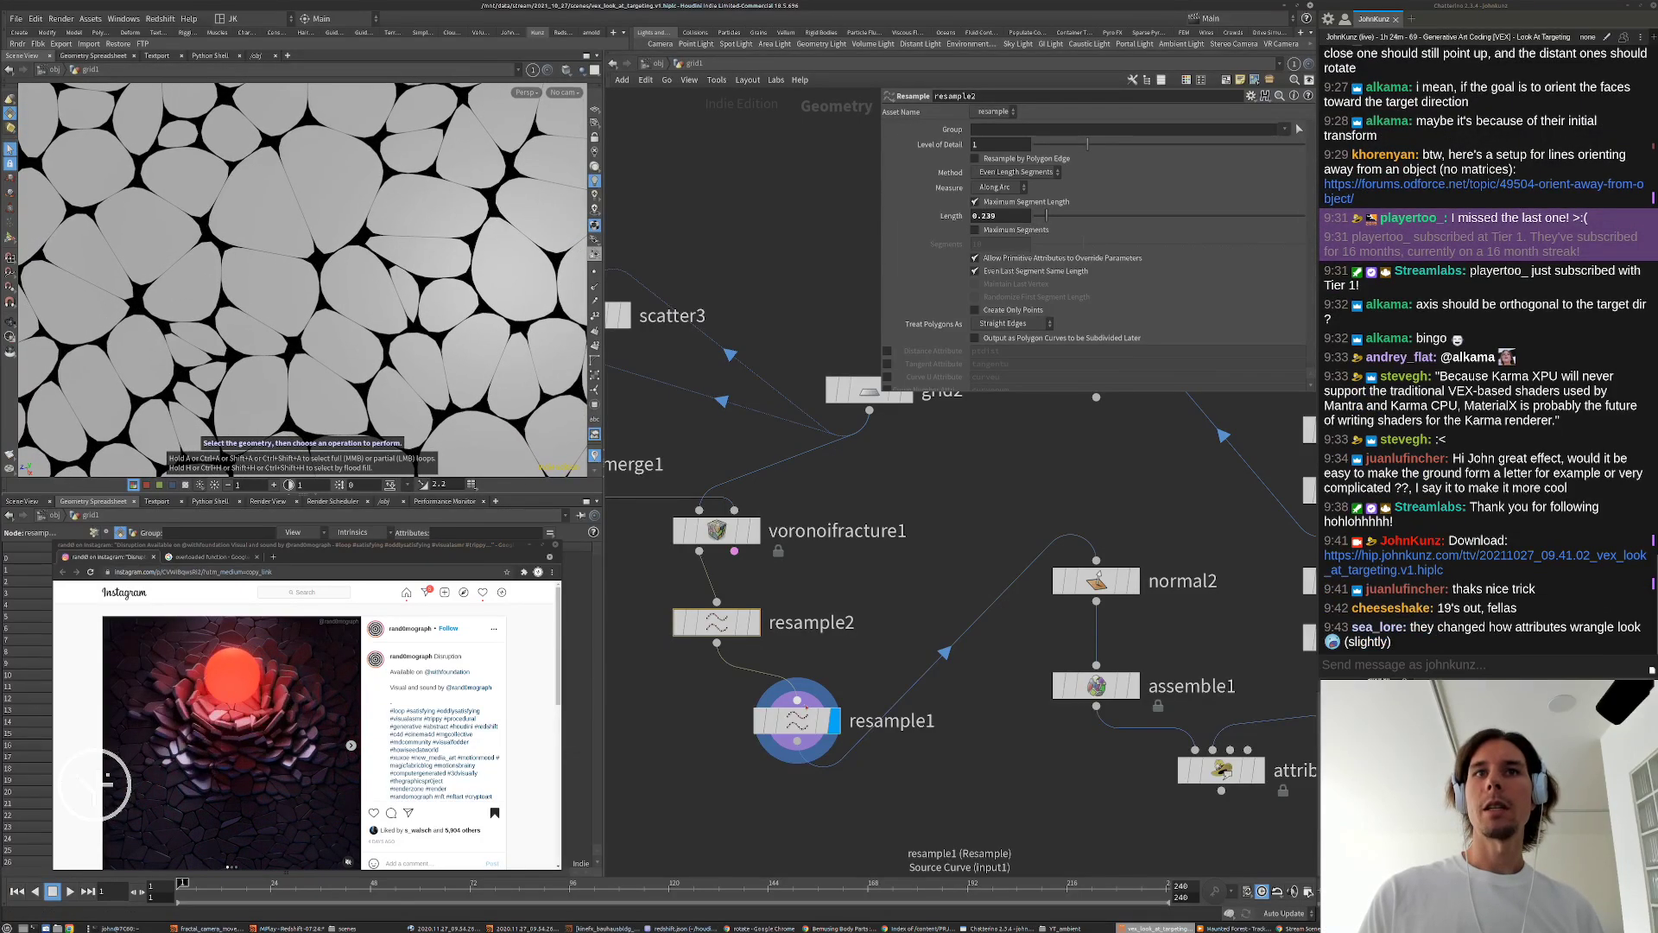
left_click(796, 720)
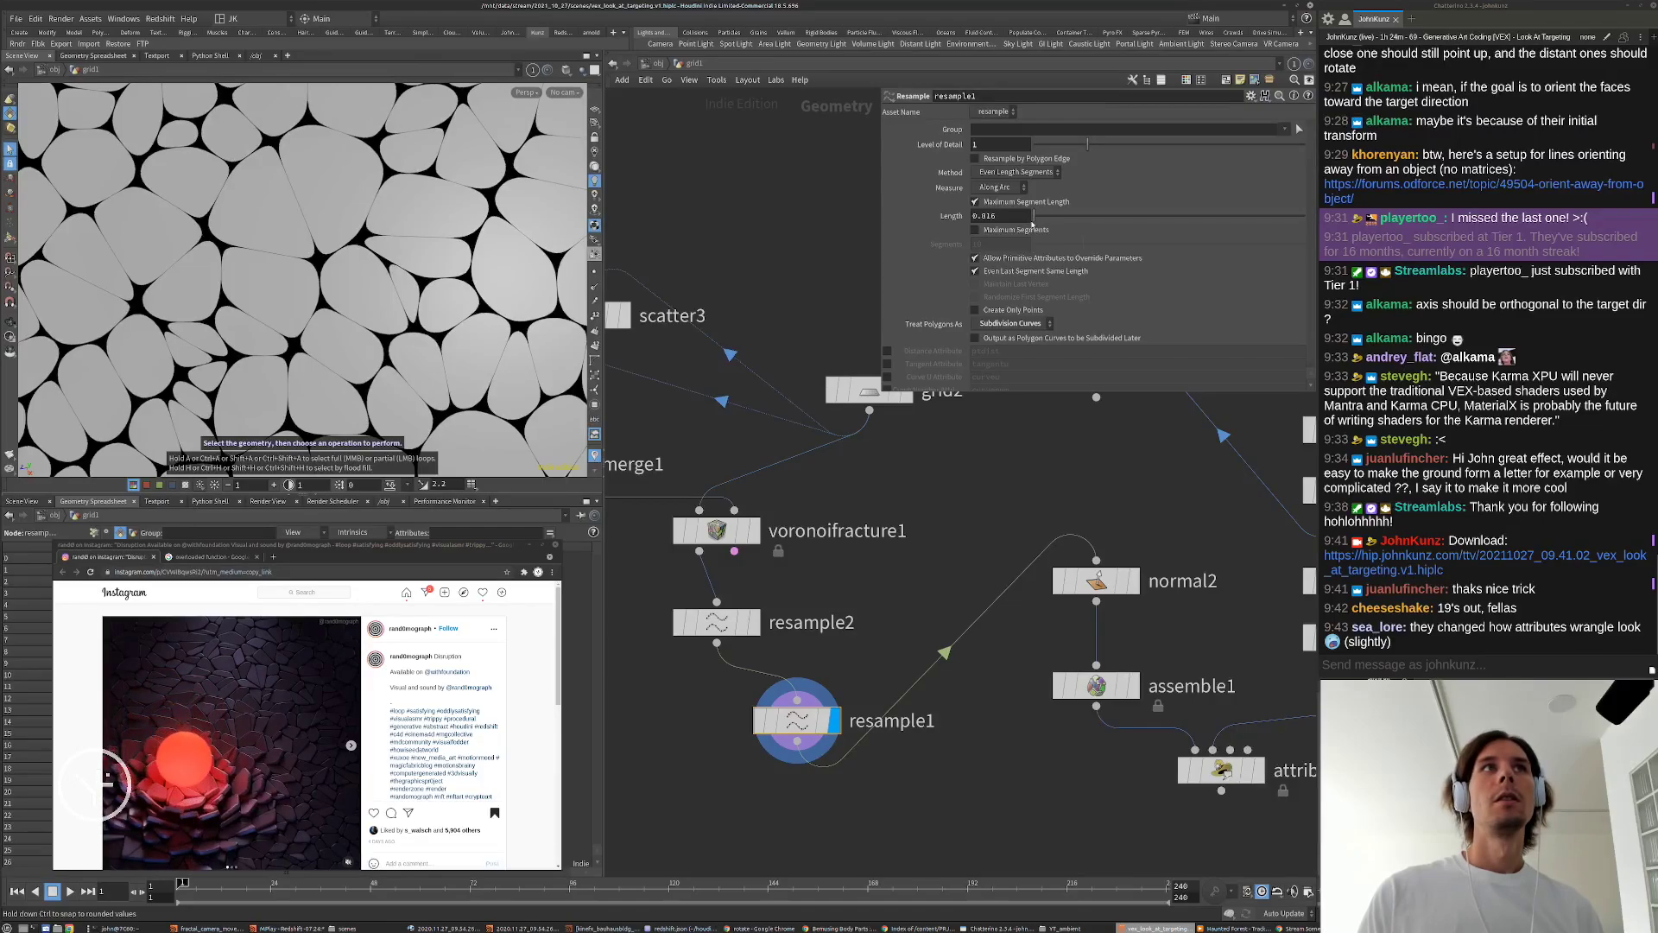
left_click_drag(1035, 224, 1037, 225)
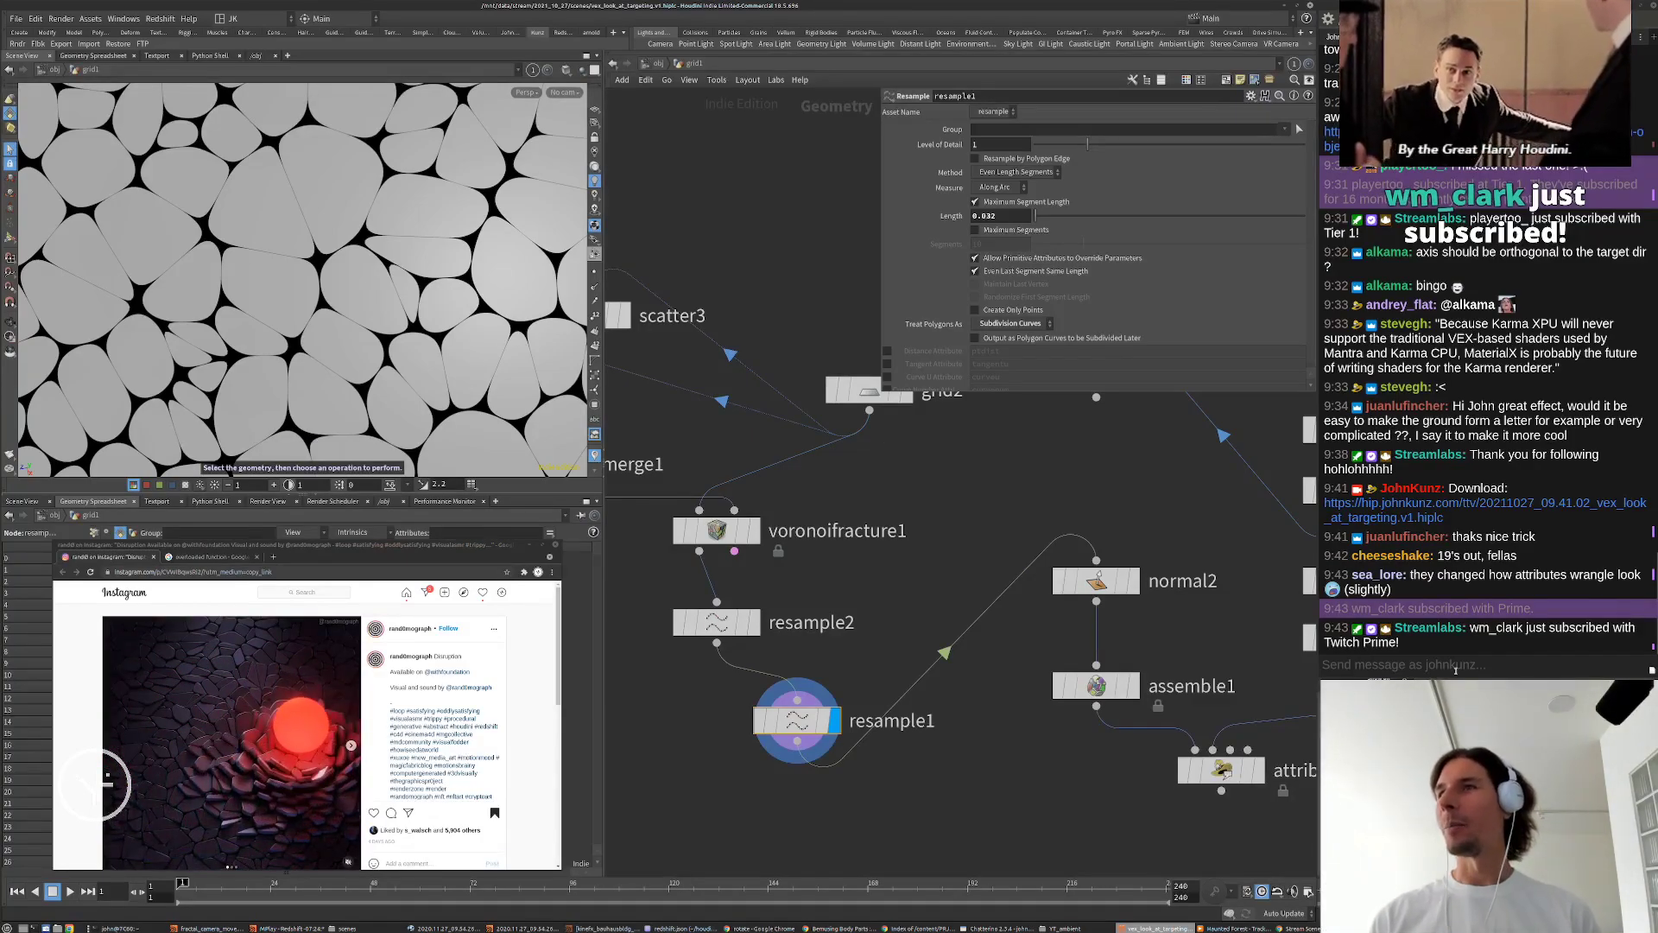
Step: Send the "!discord" command in the stream chat
left_click(1429, 661)
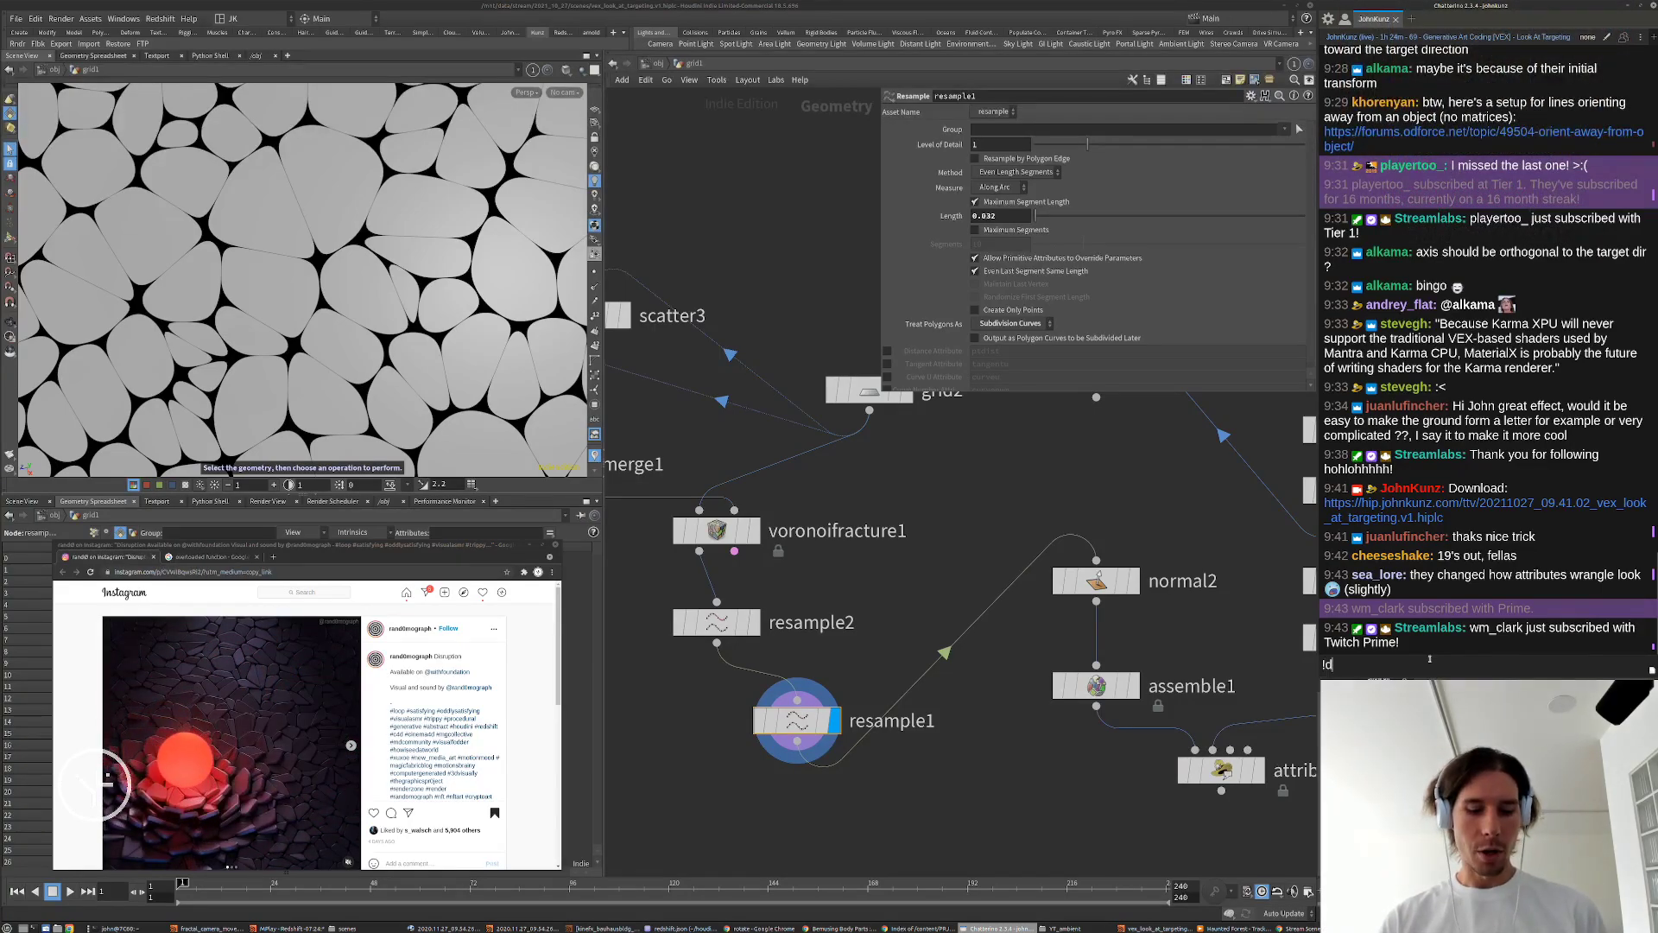
type("!discord")
key("Return")
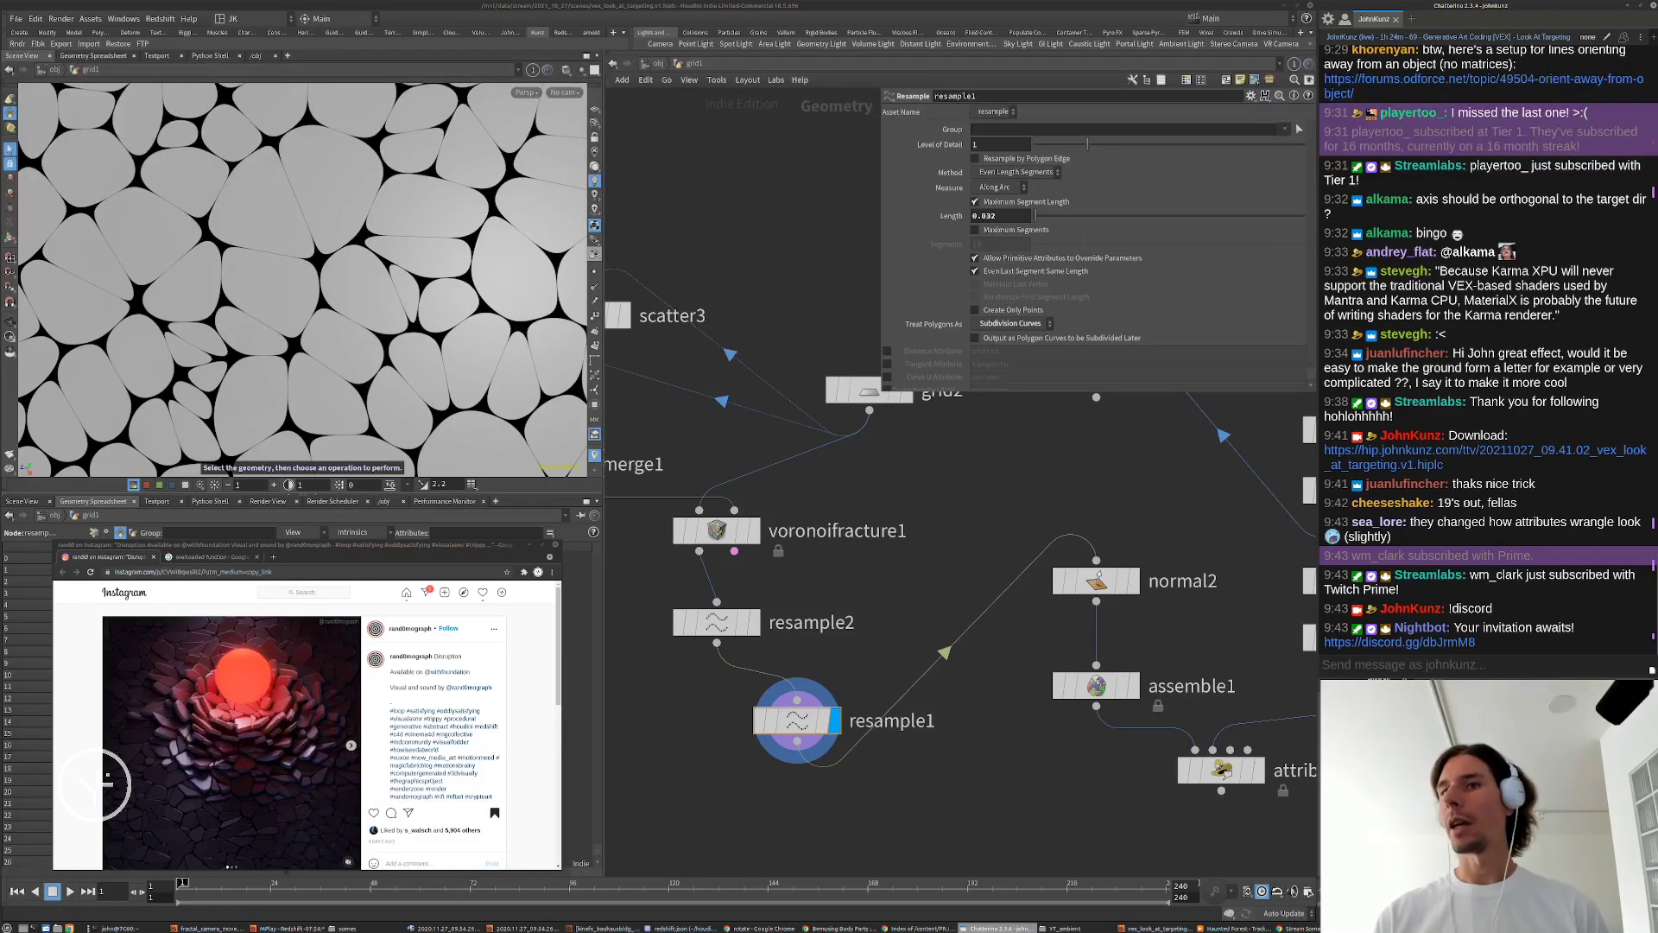
Step: Switch to Discord in the browser and go back to the beginning of the bonus-feed channel
left_click(772, 926)
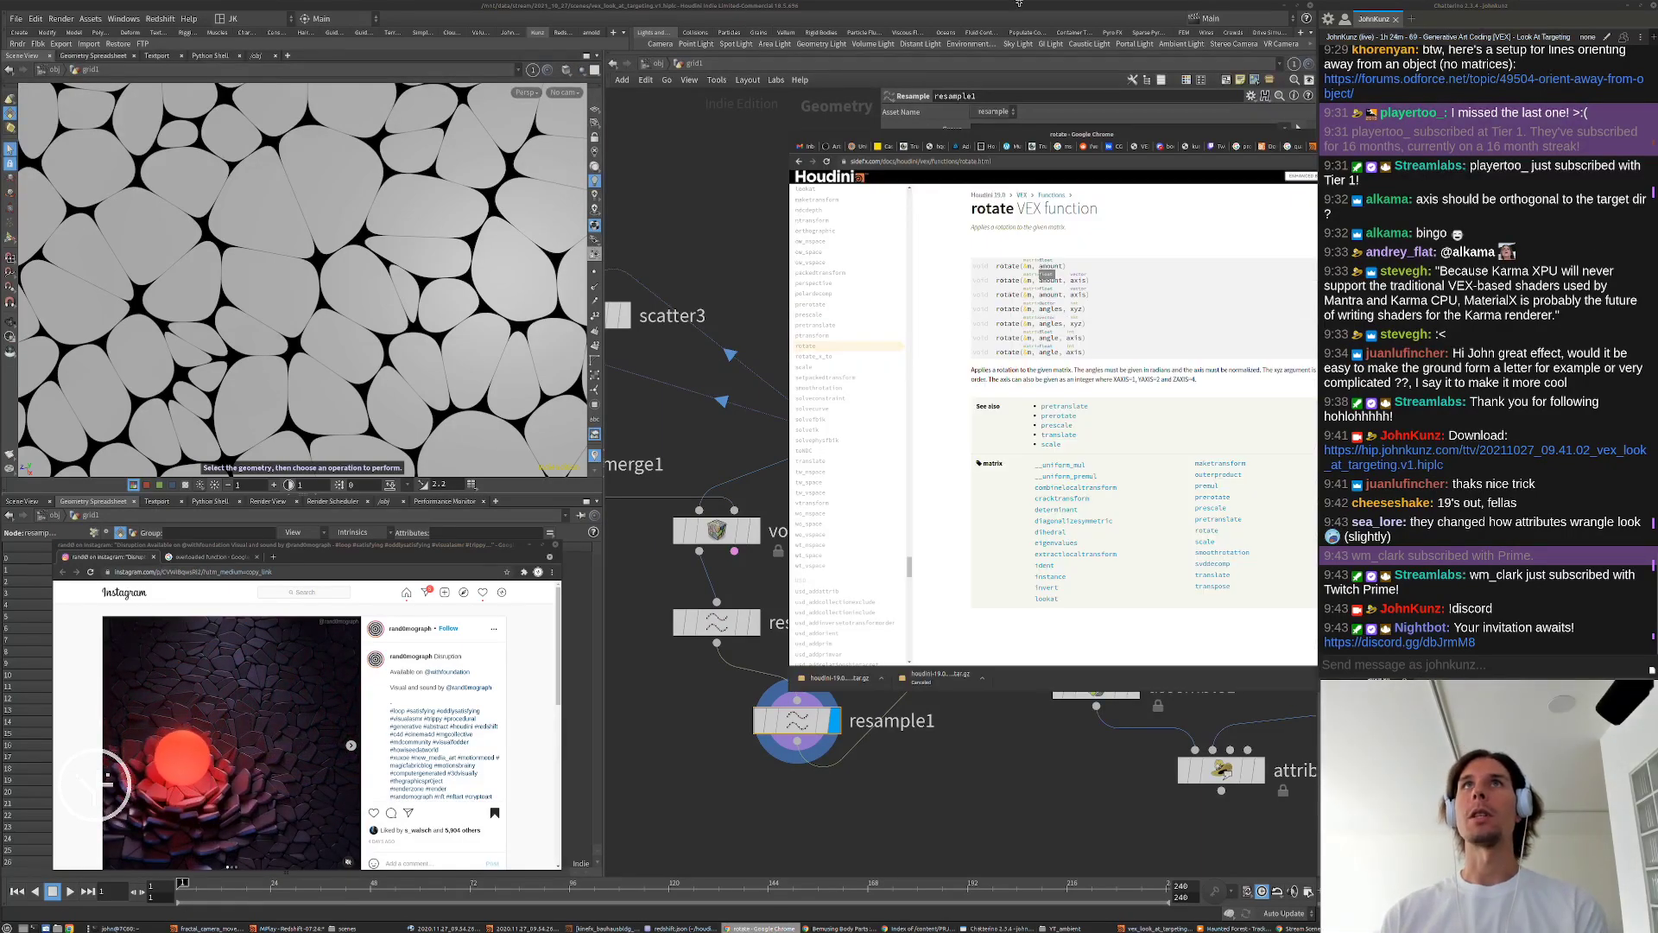
left_click(1164, 147)
scroll(1026, 542, "up", 5)
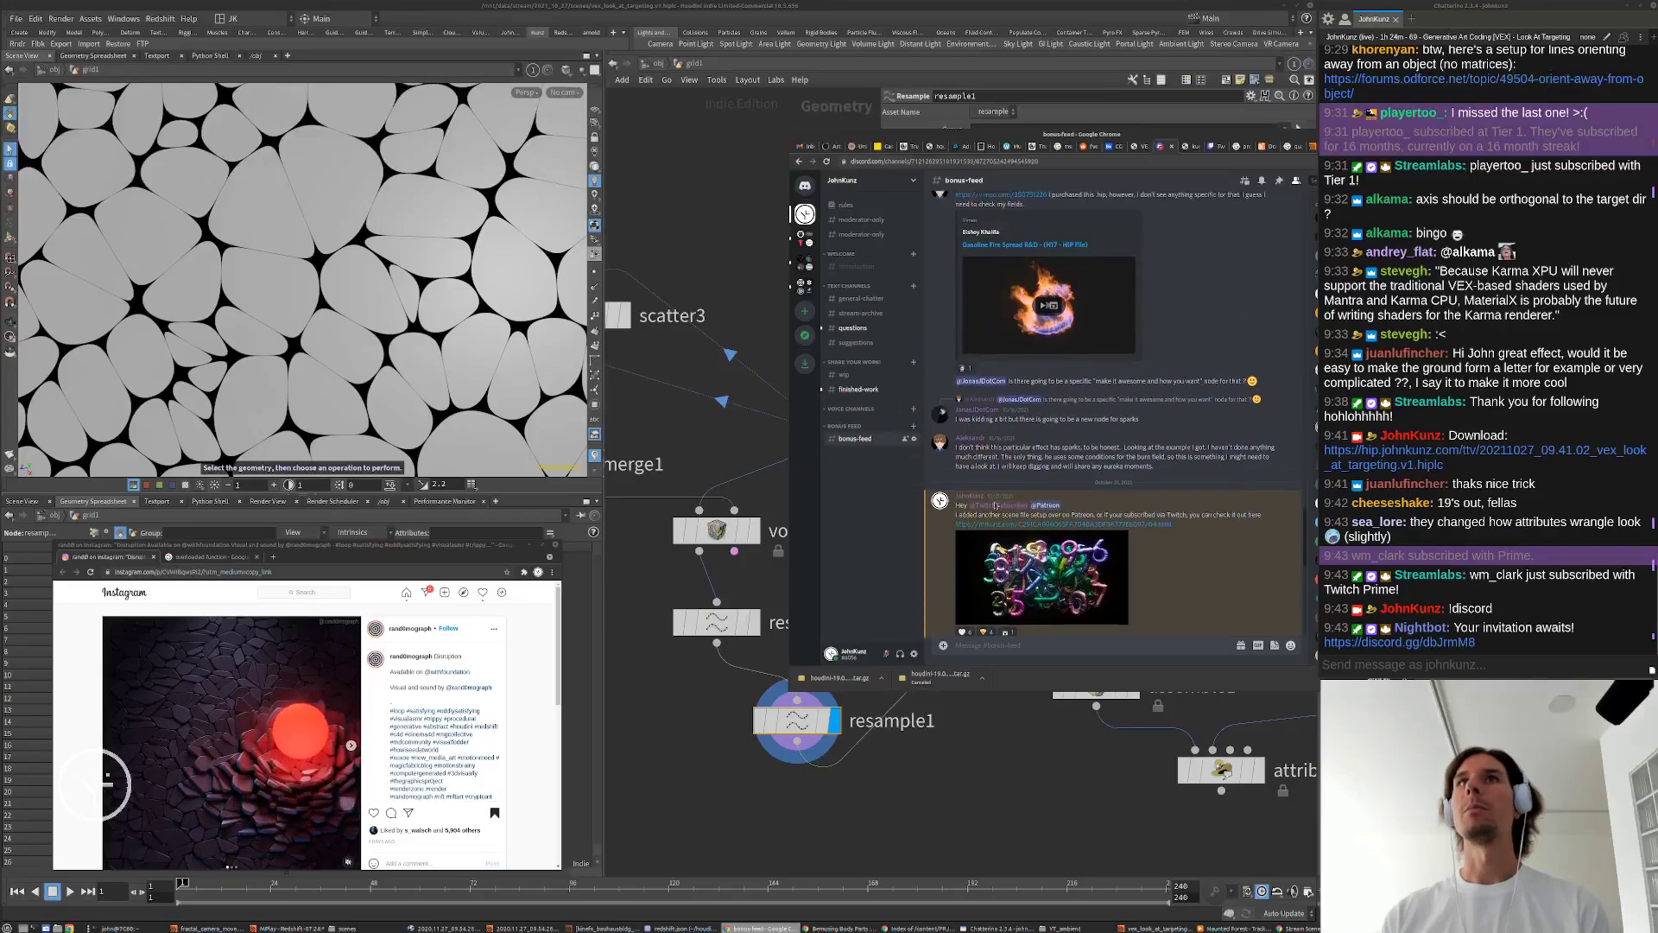
scroll(1027, 542, "up", 10)
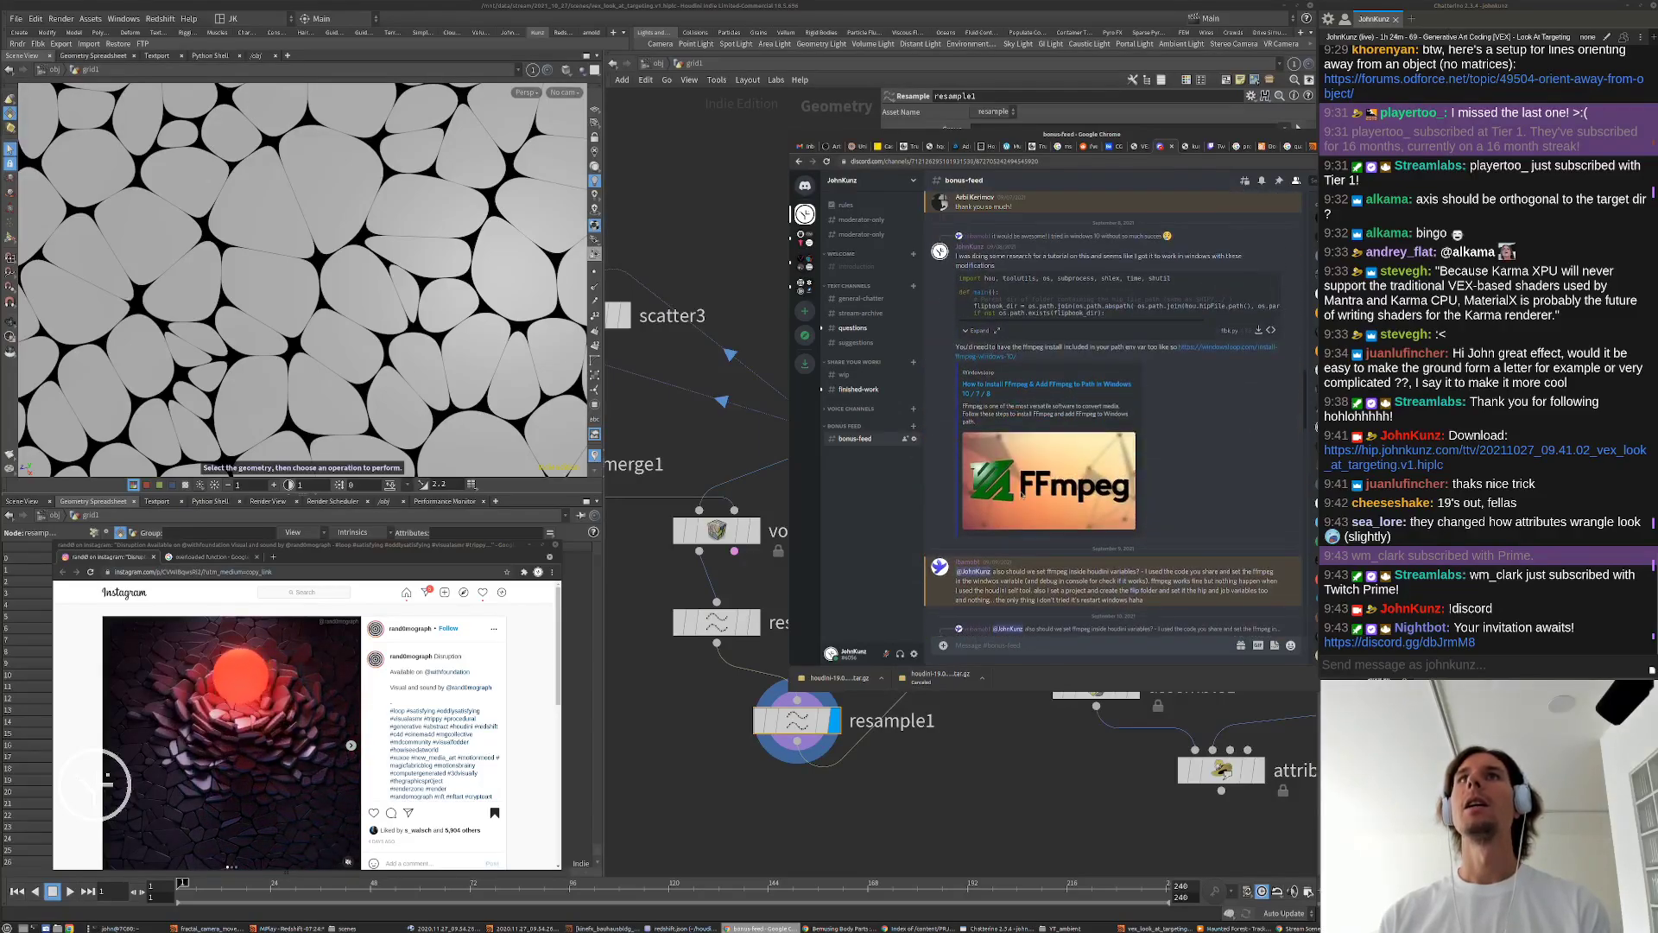
scroll(1025, 438, "up", 5)
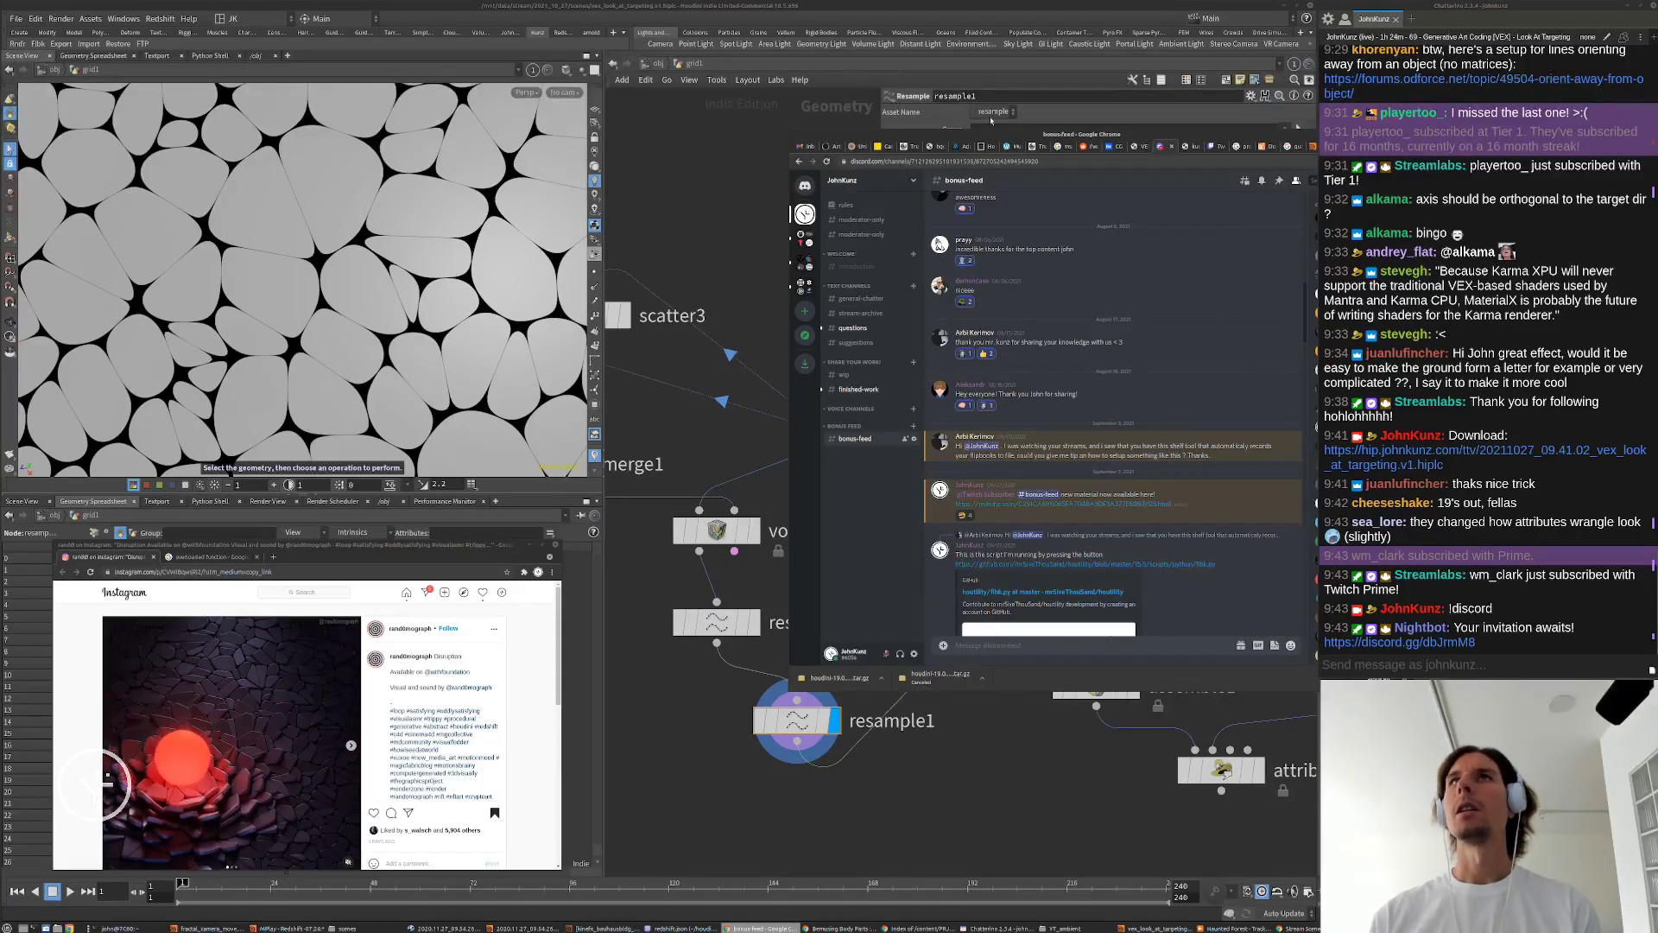
left_click_drag(1010, 138, 737, 184)
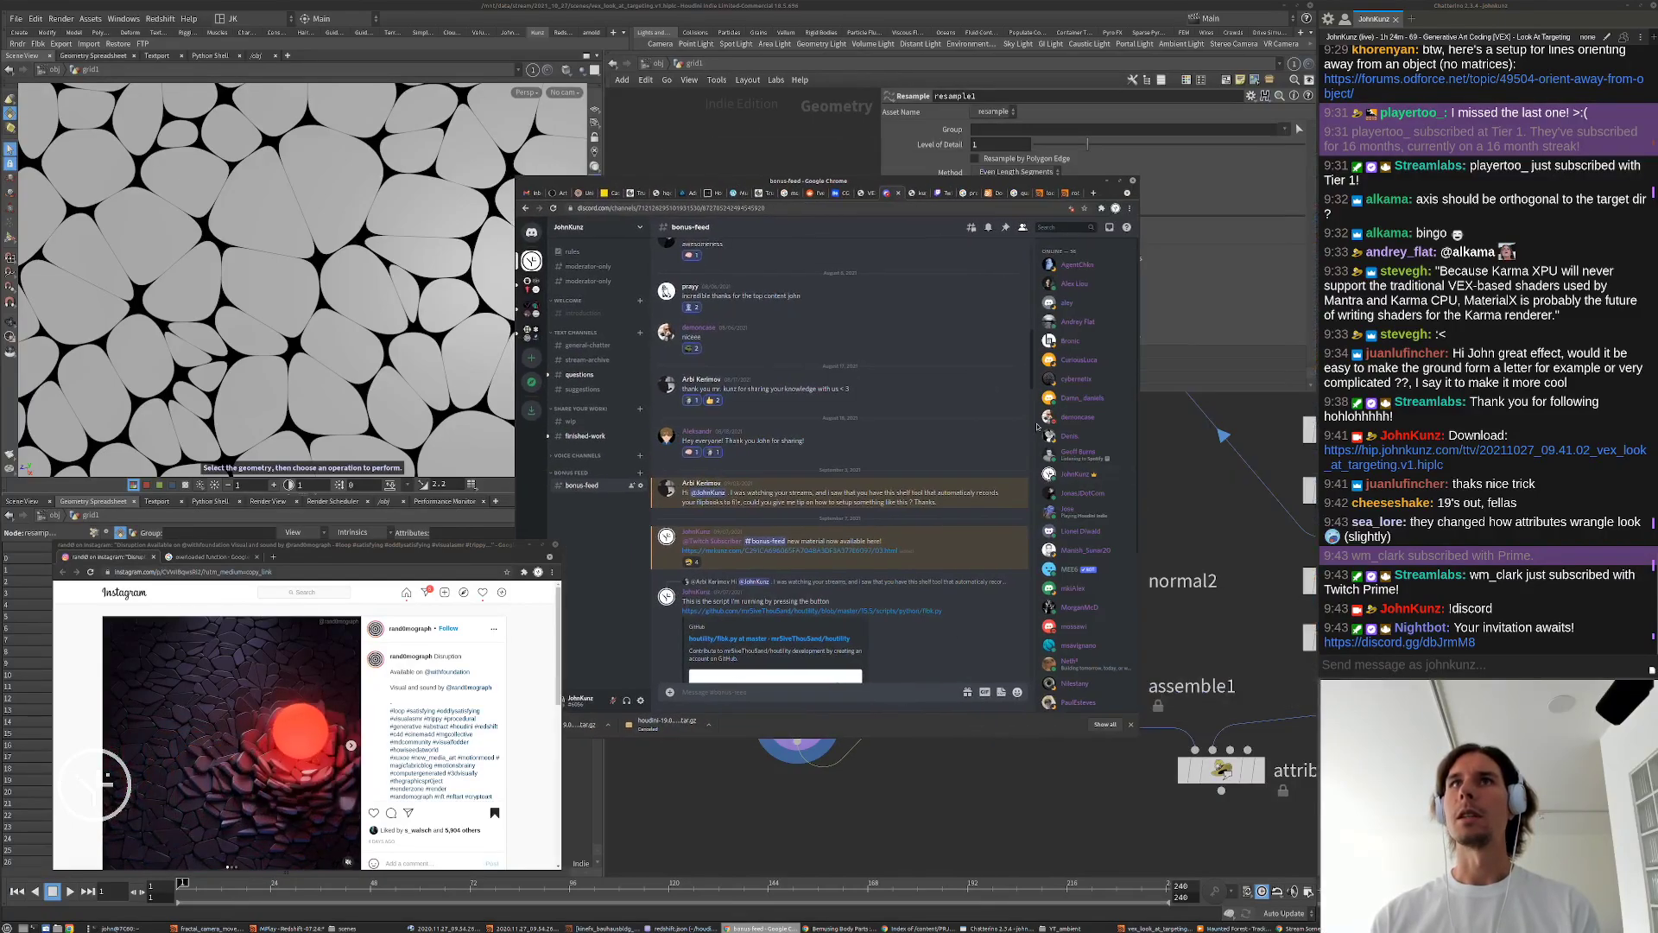
left_click_drag(1032, 381, 1031, 290)
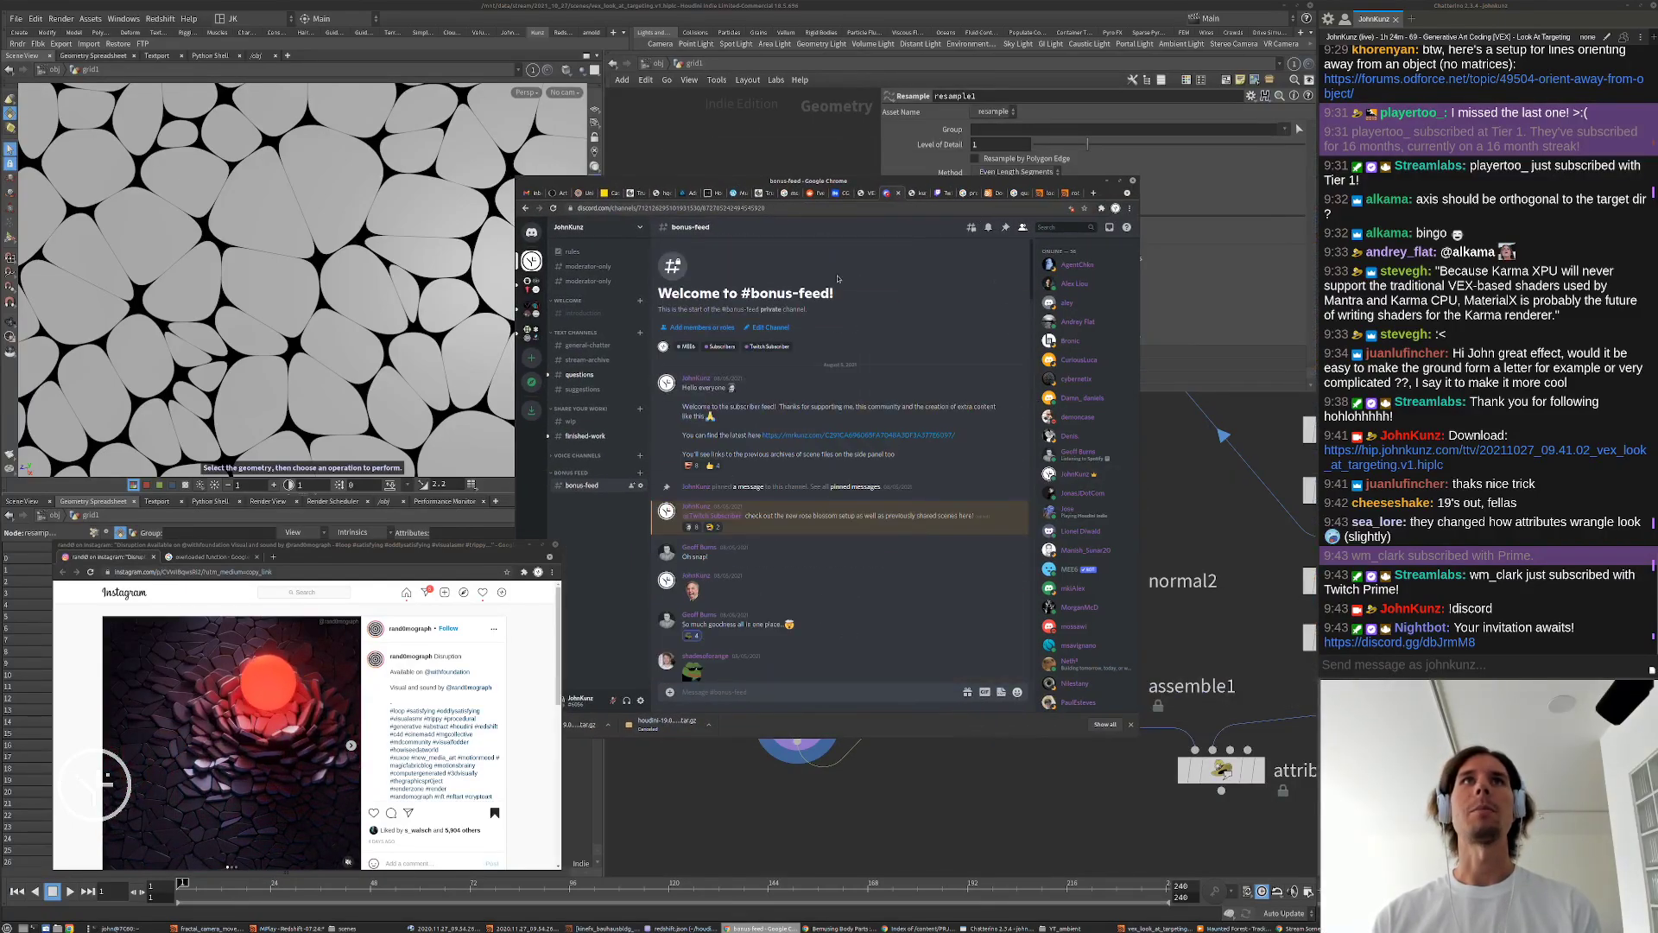
Step: View Issue No.2 on the page linked from the bonus-feed welcome post, and return to the rotate VEX function documentation
left_click(792, 436)
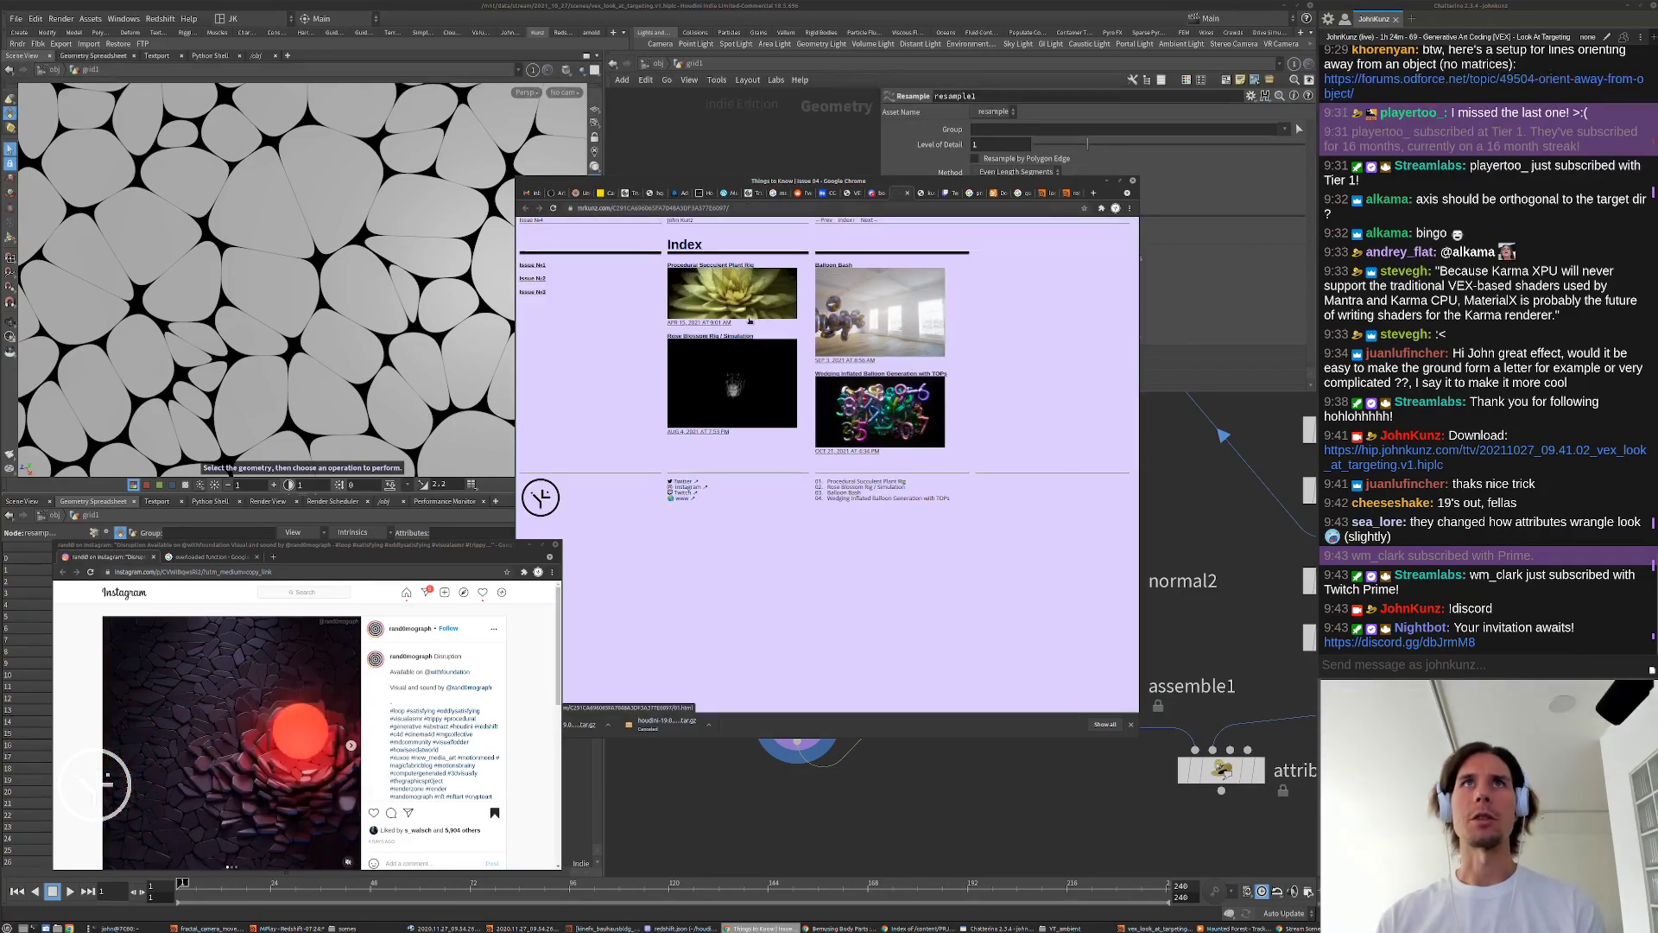
left_click(533, 279)
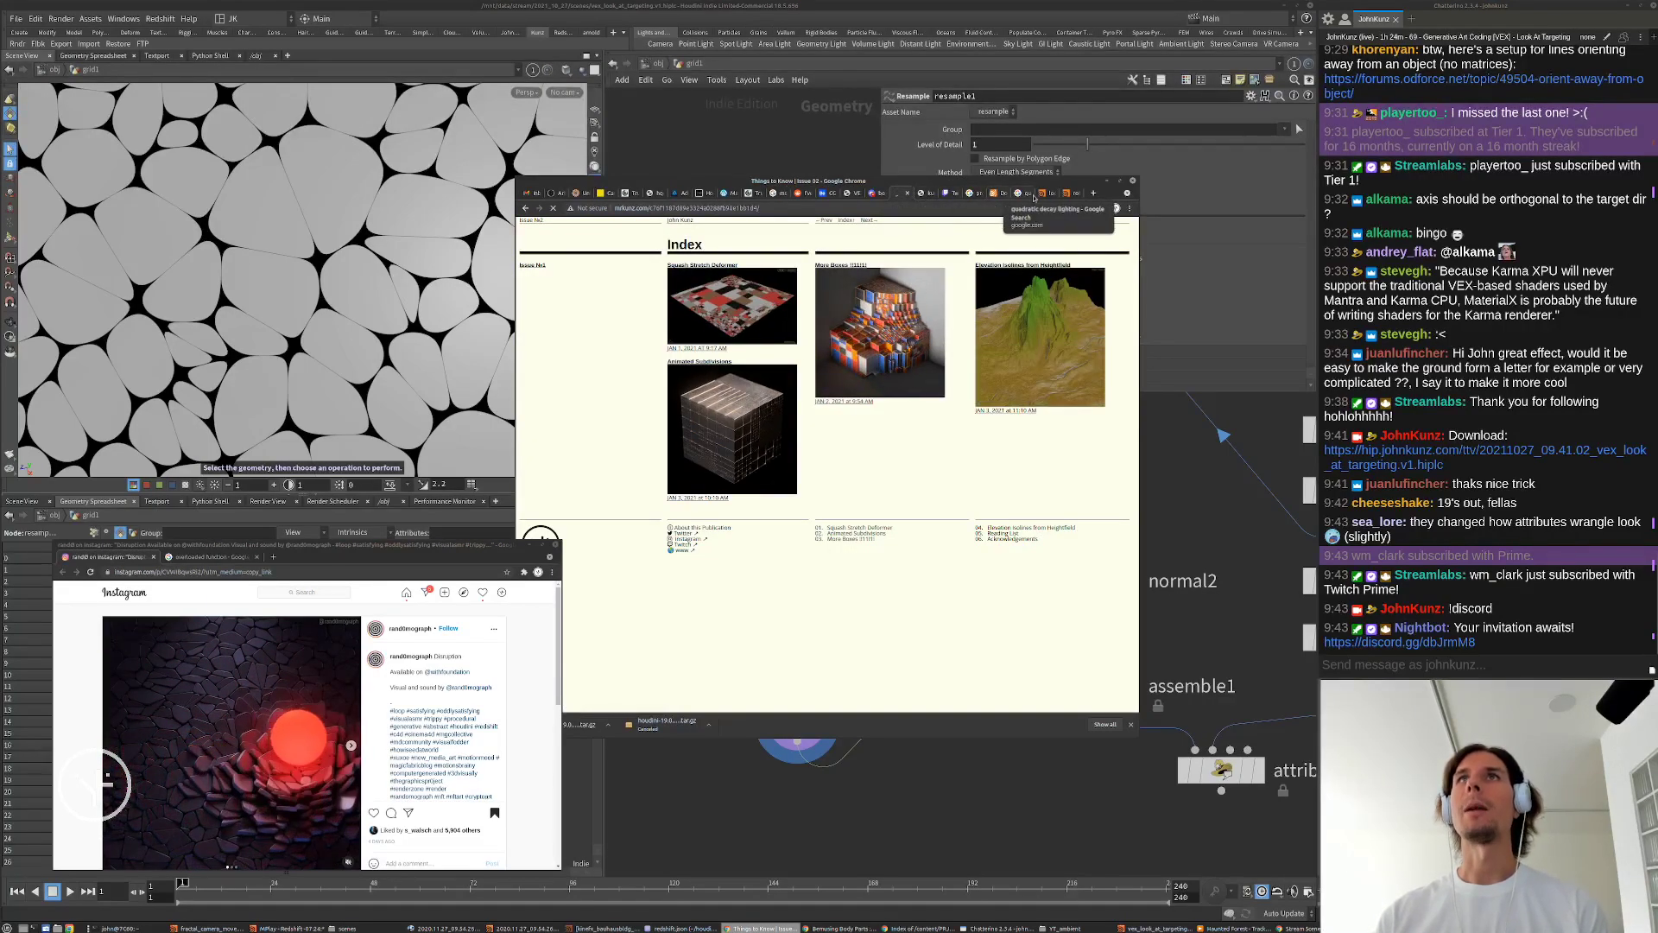
left_click(1064, 192)
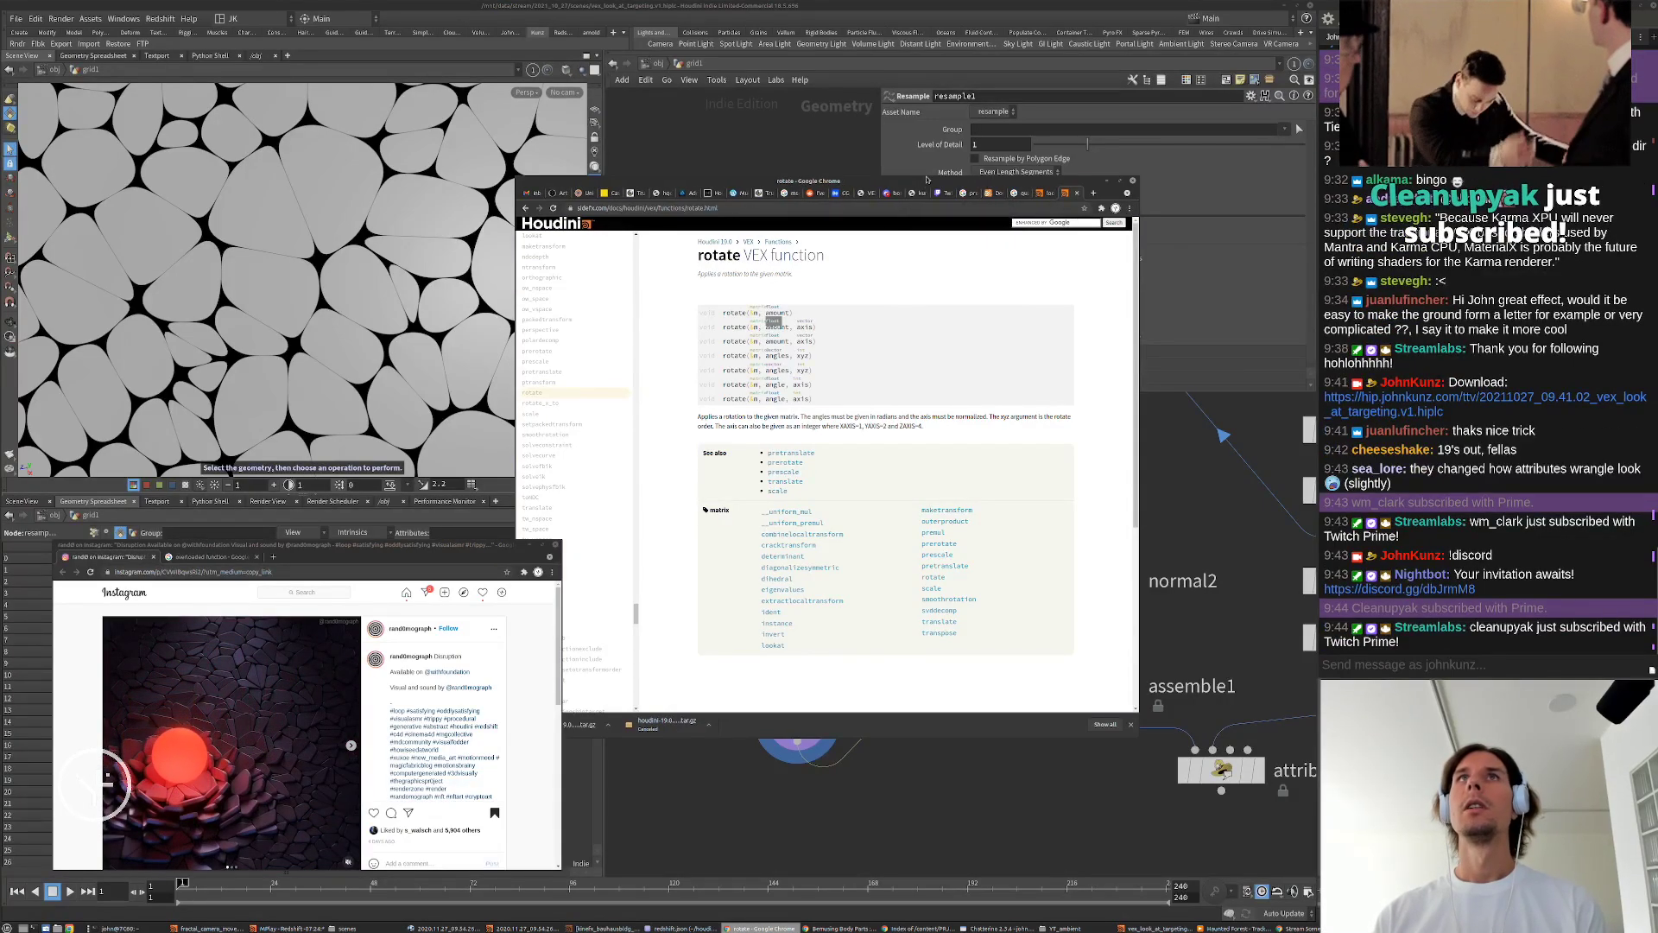
Step: Return from the browser to Houdini and align the resample1 node directly beneath resample2
left_click(1109, 183)
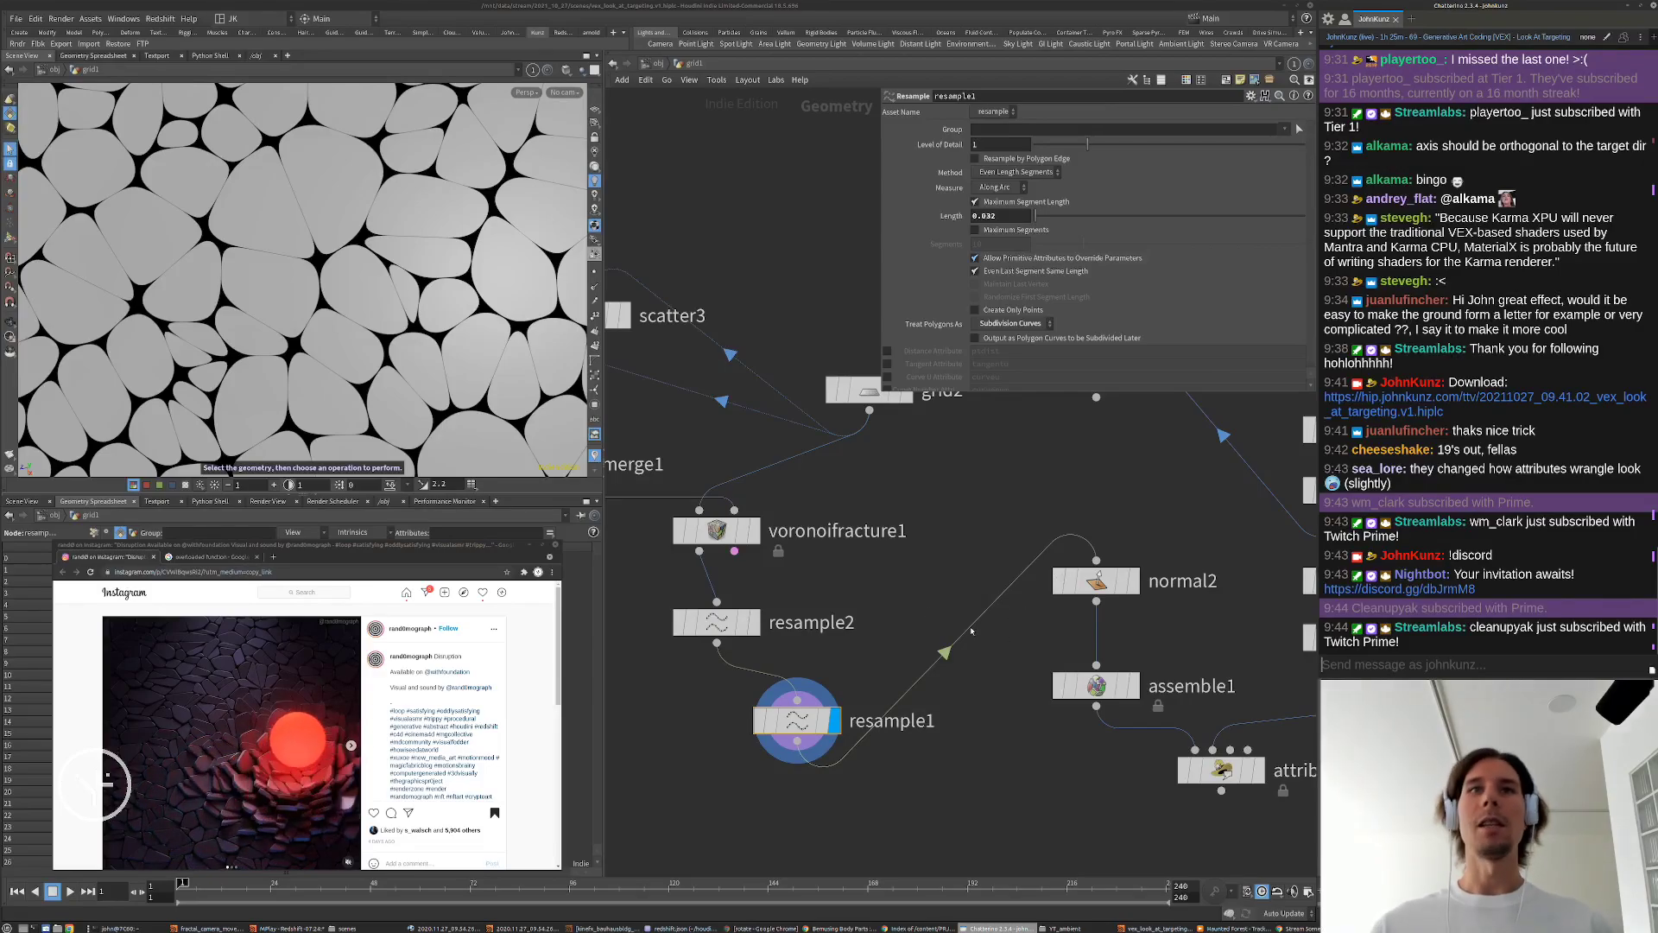
middle_click_drag(864, 642, 908, 564)
left_click_drag(840, 645, 760, 664)
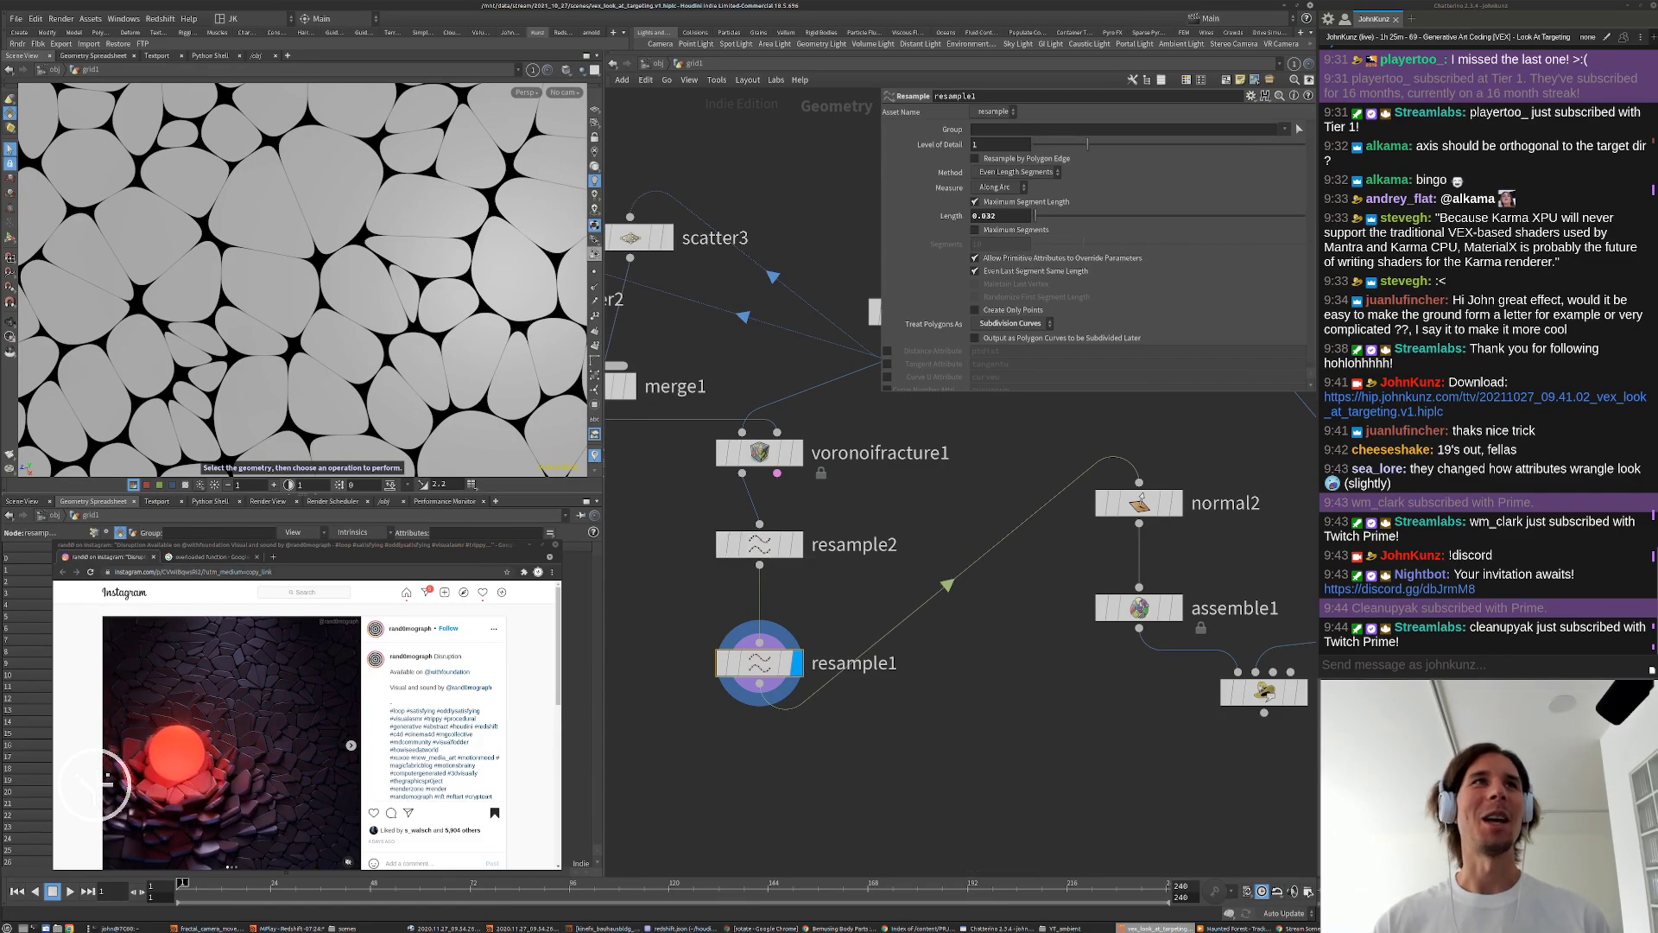
scroll(415, 256, "down", 5)
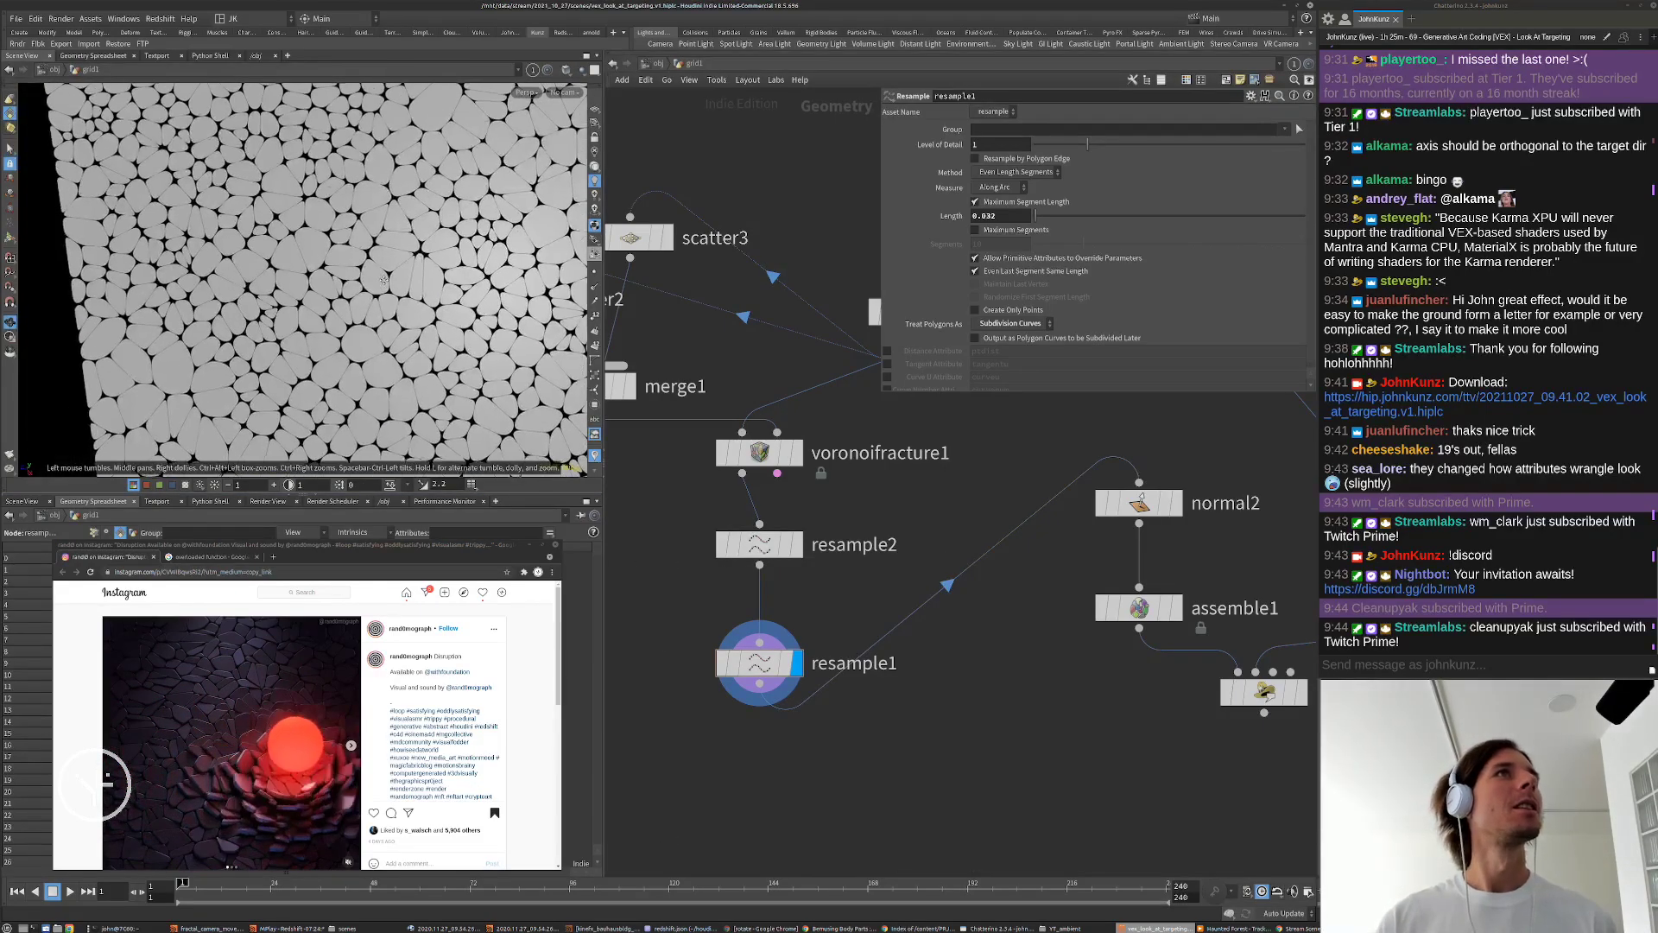
scroll(415, 257, "up", 3)
Step: Add a PolyExtrude node between normal2 and assemble1, display it, and set its Distance to 0.049
middle_click_drag(751, 831, 764, 753)
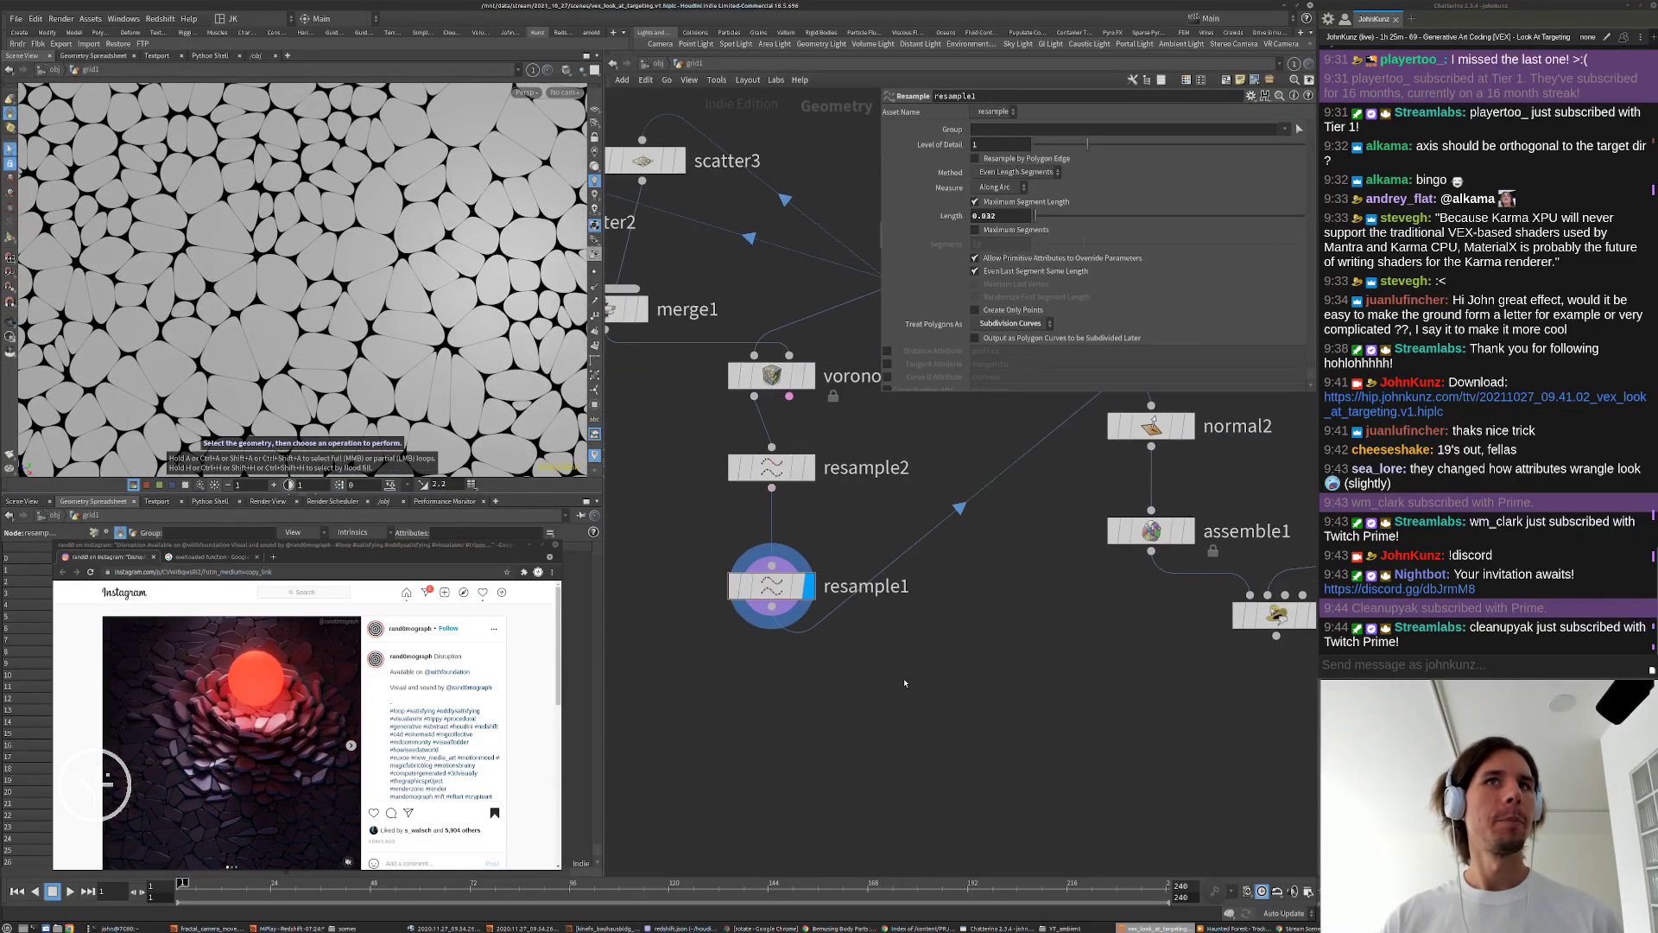
key("Tab")
type("polyext")
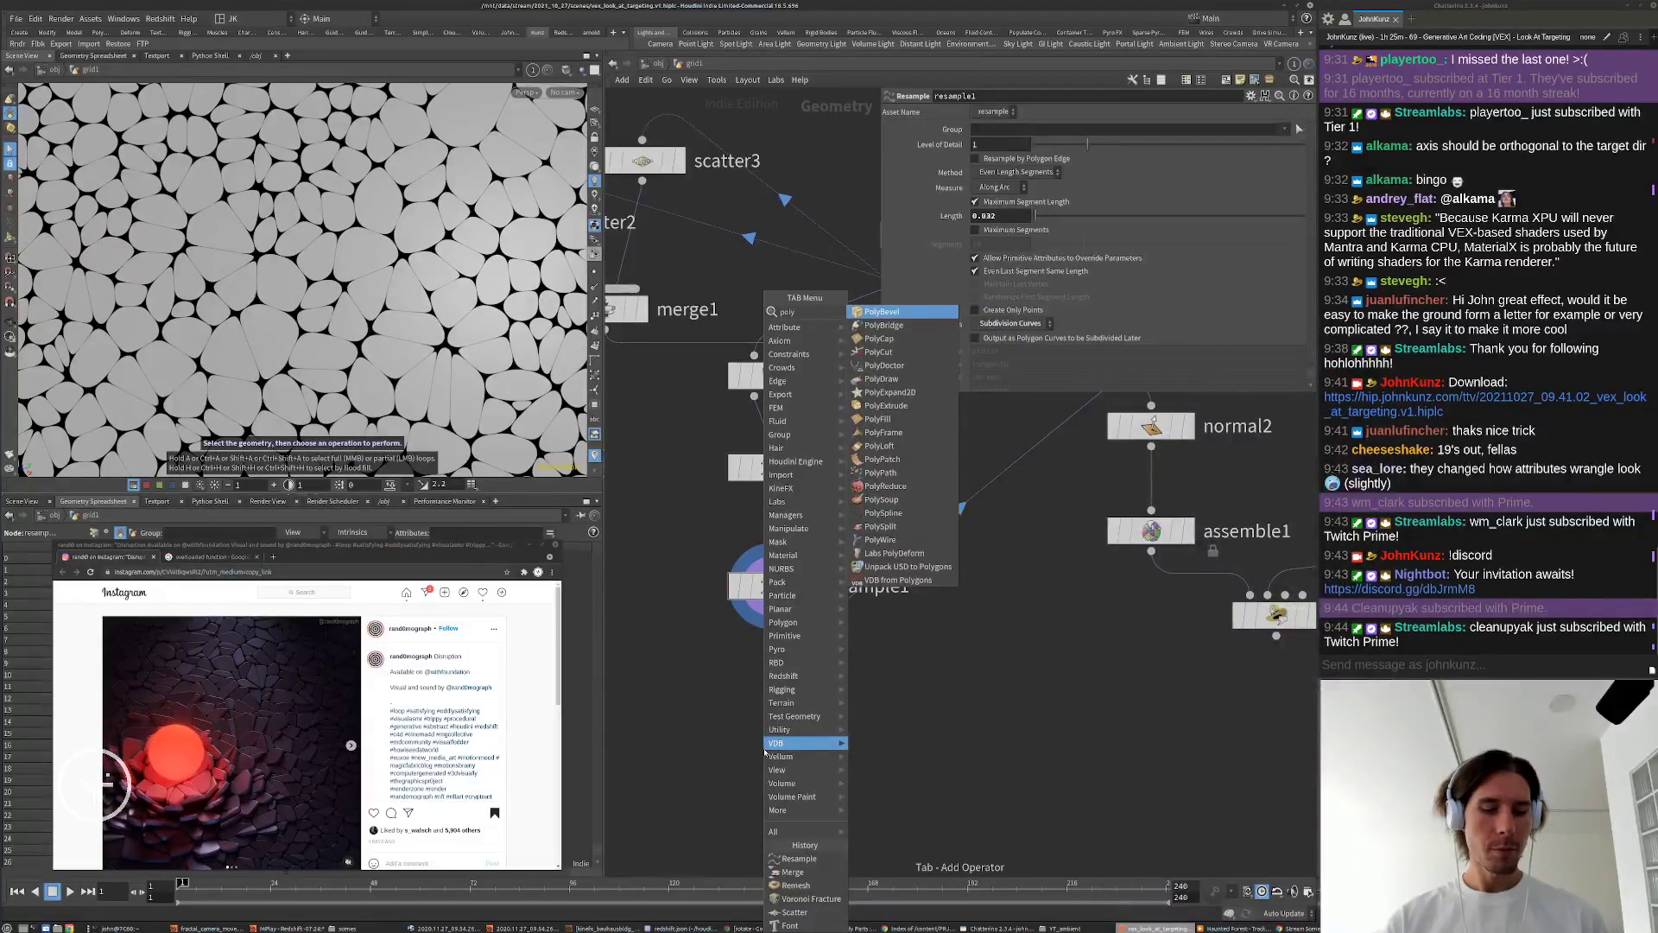
key("Return")
left_click(764, 753)
left_click_drag(765, 752, 996, 669)
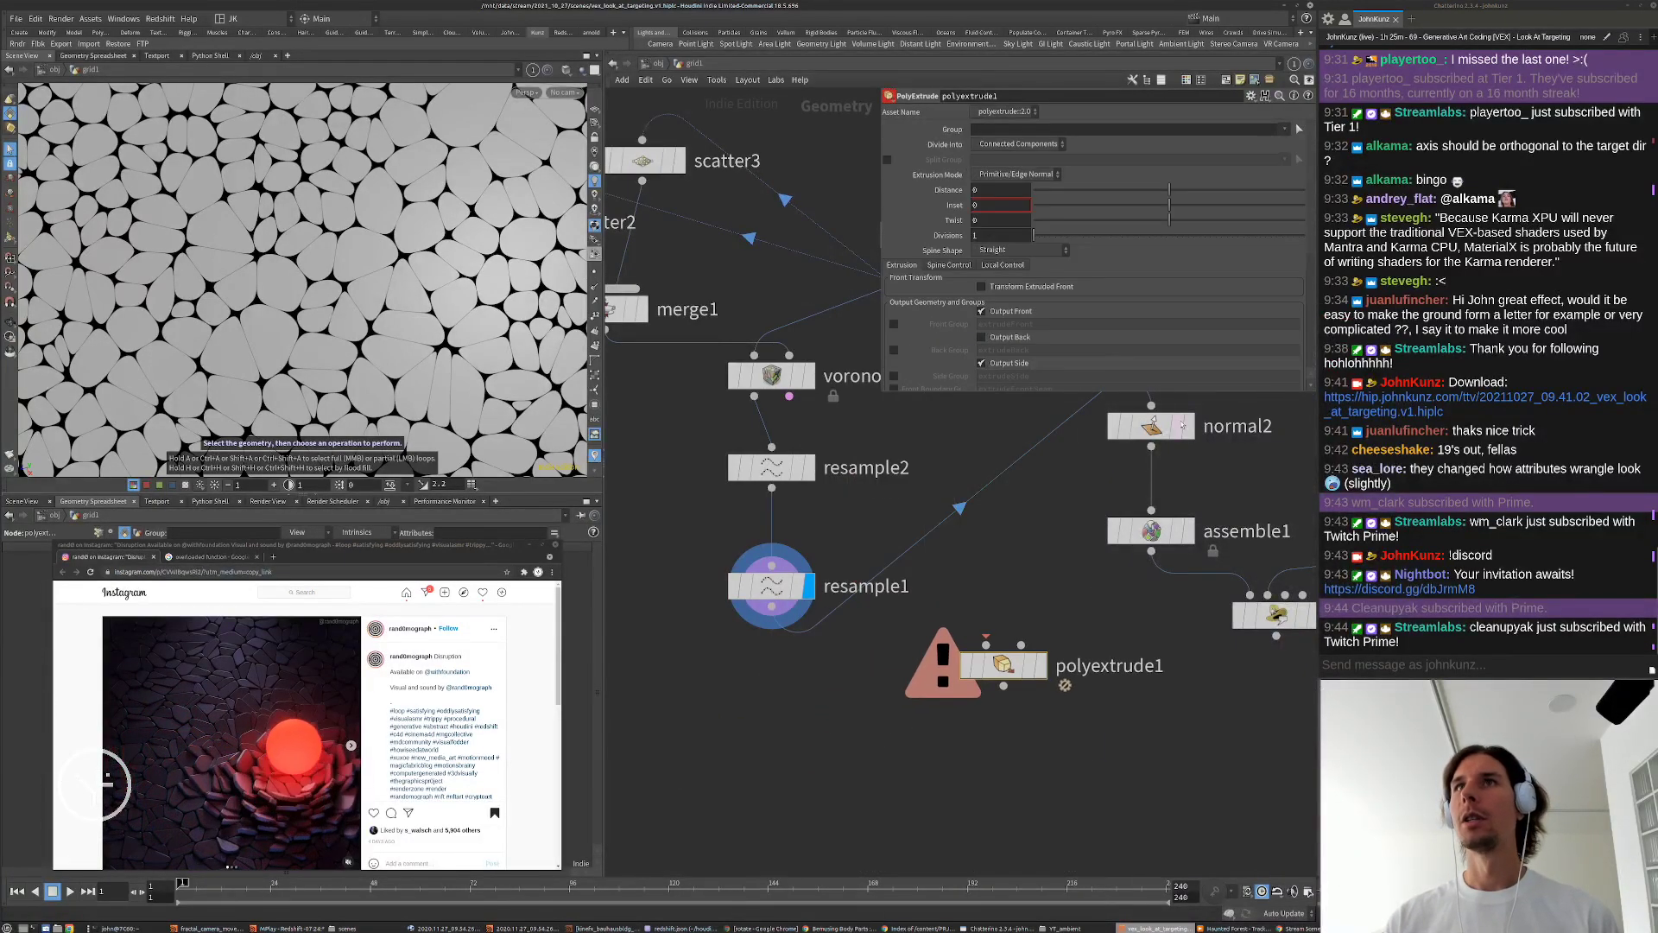
middle_click_drag(1047, 552, 1026, 591)
left_click_drag(1125, 459, 1045, 481)
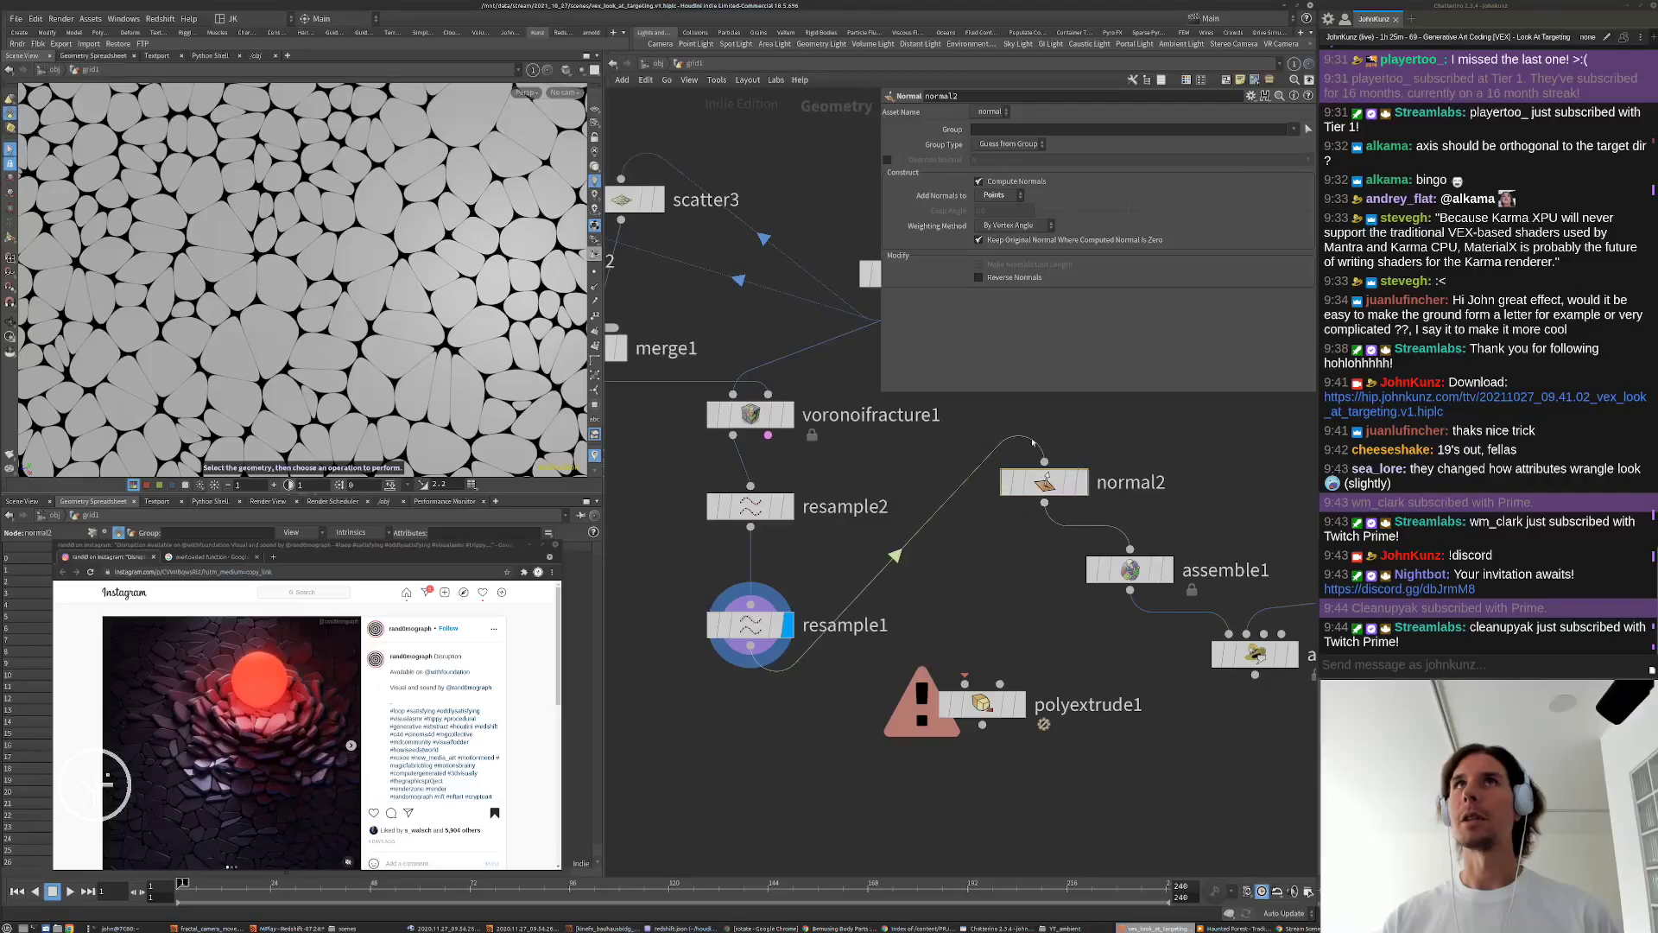
left_click_drag(985, 709, 1001, 630)
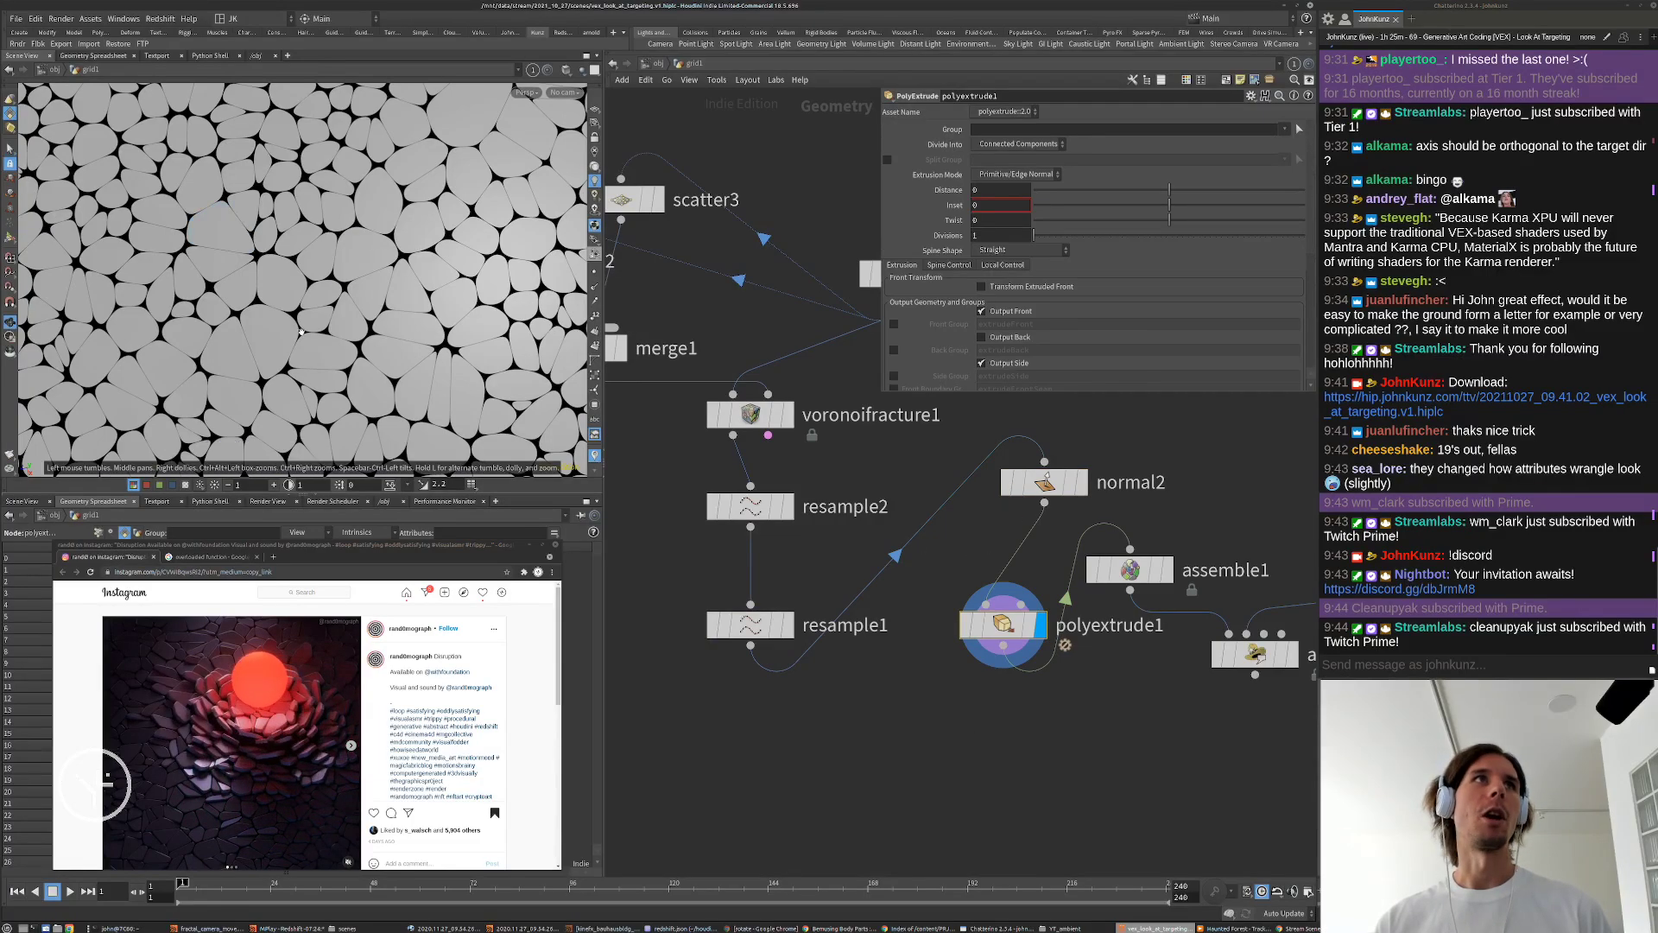
left_click_drag(406, 345, 423, 207, "alt")
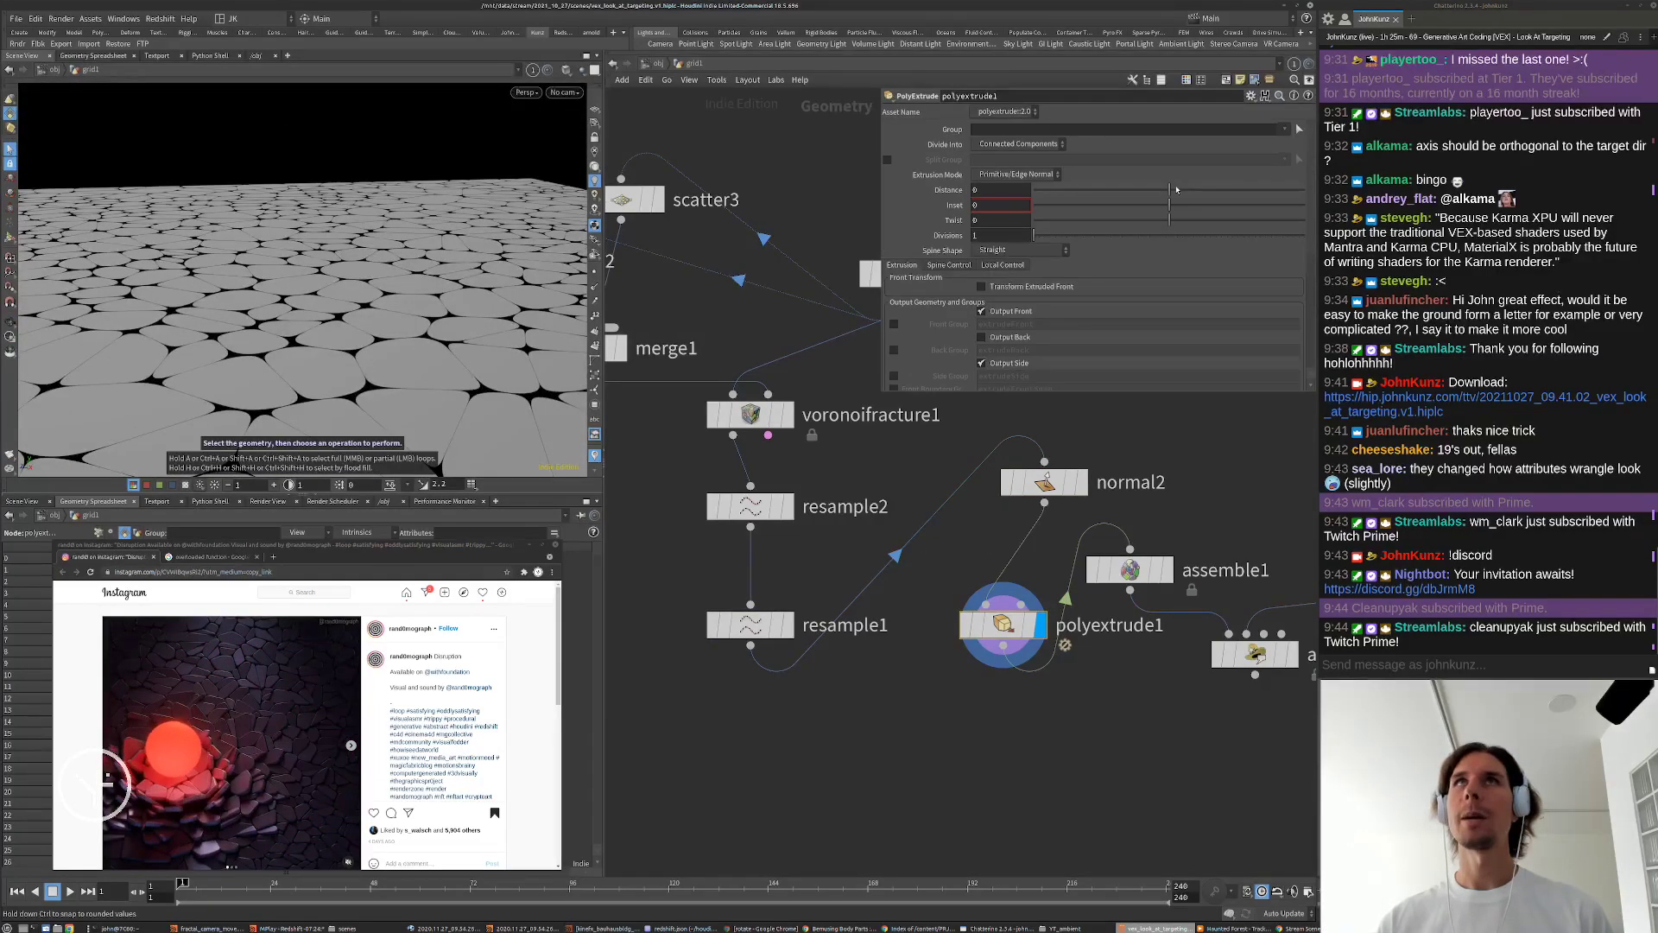
left_click_drag(1176, 189, 1176, 171)
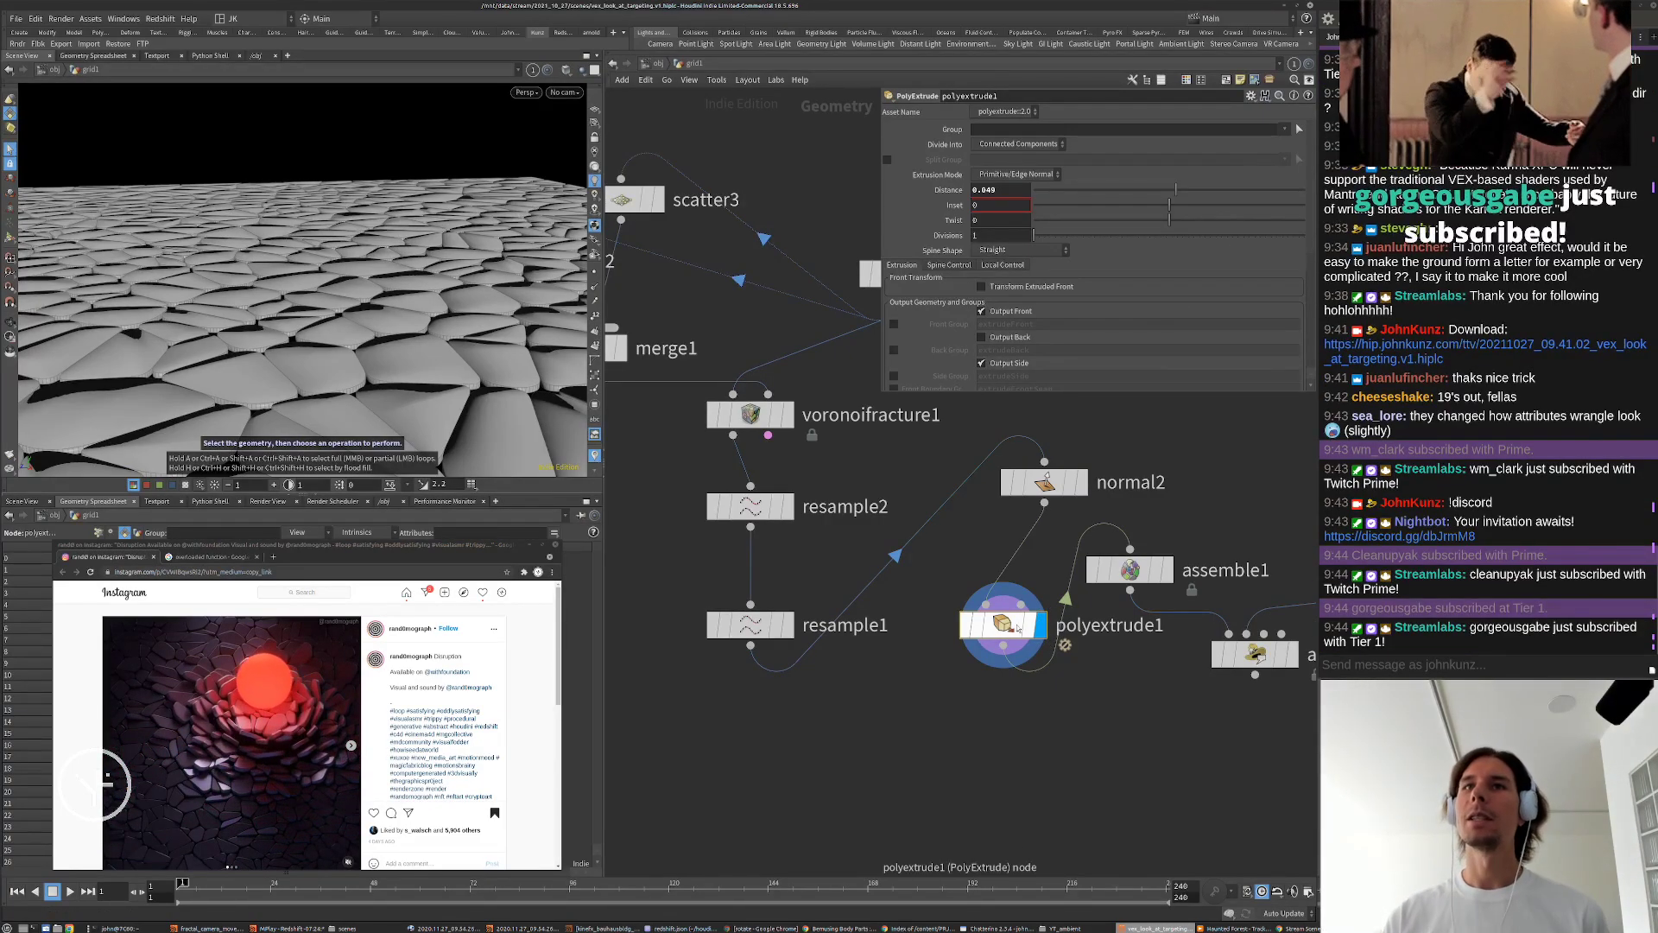
Step: Feed polyextrude1 directly from resample1 instead of normal2, place it beneath resample1, and set its Divisions to 3
left_click_drag(1046, 475, 1004, 450)
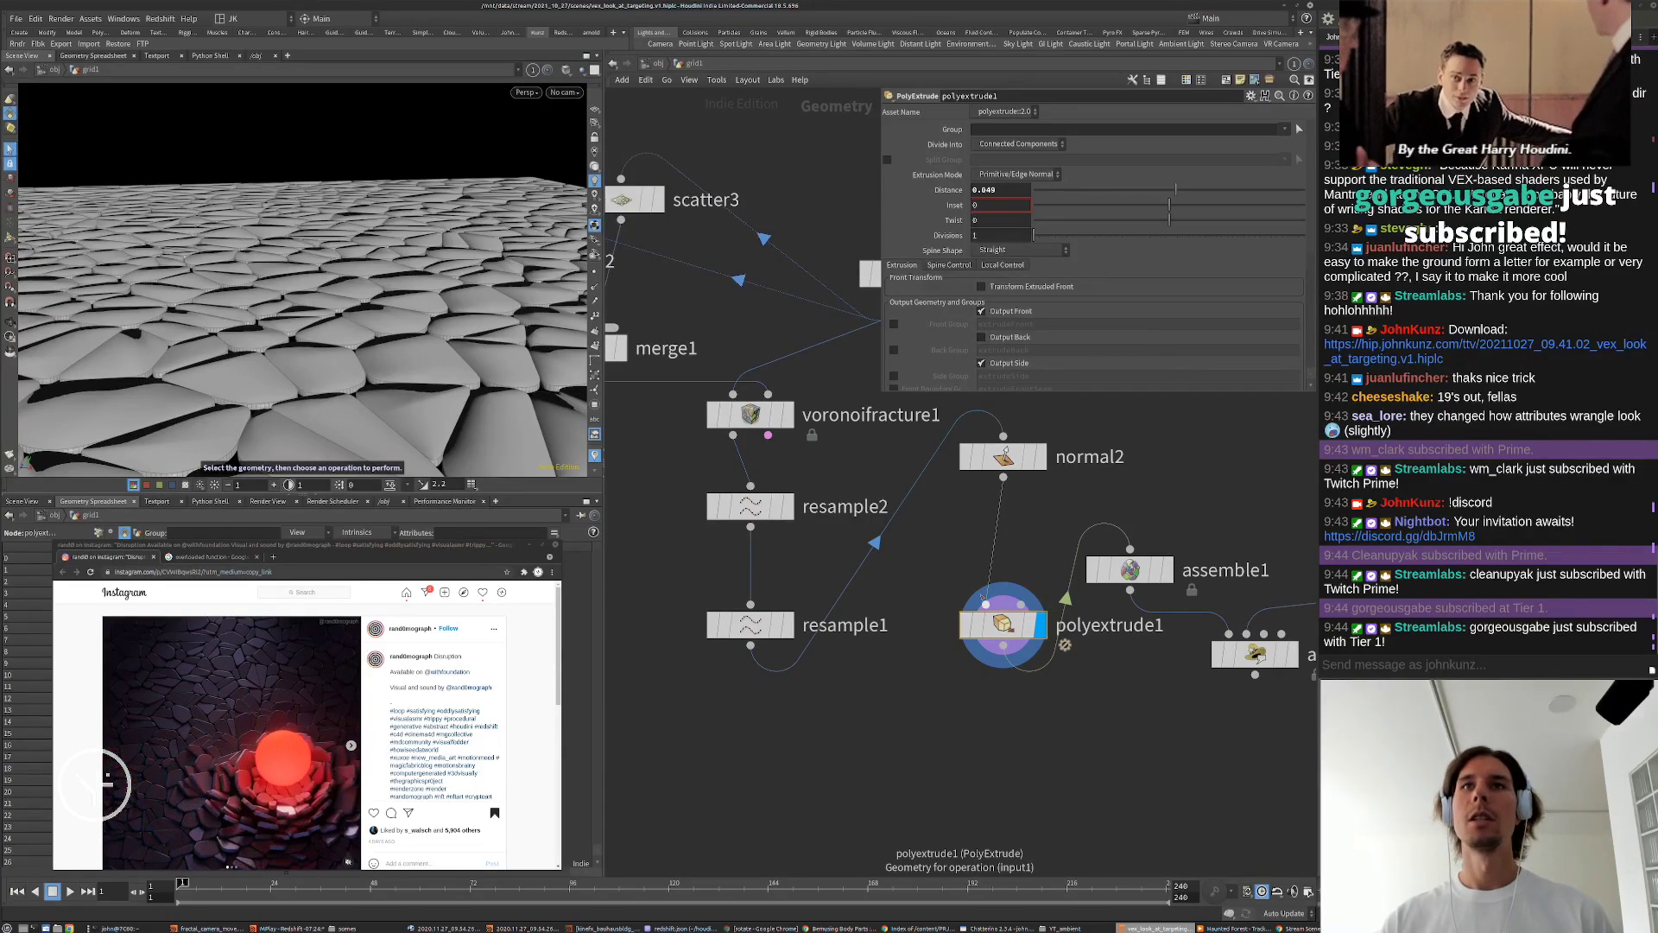
left_click(750, 645)
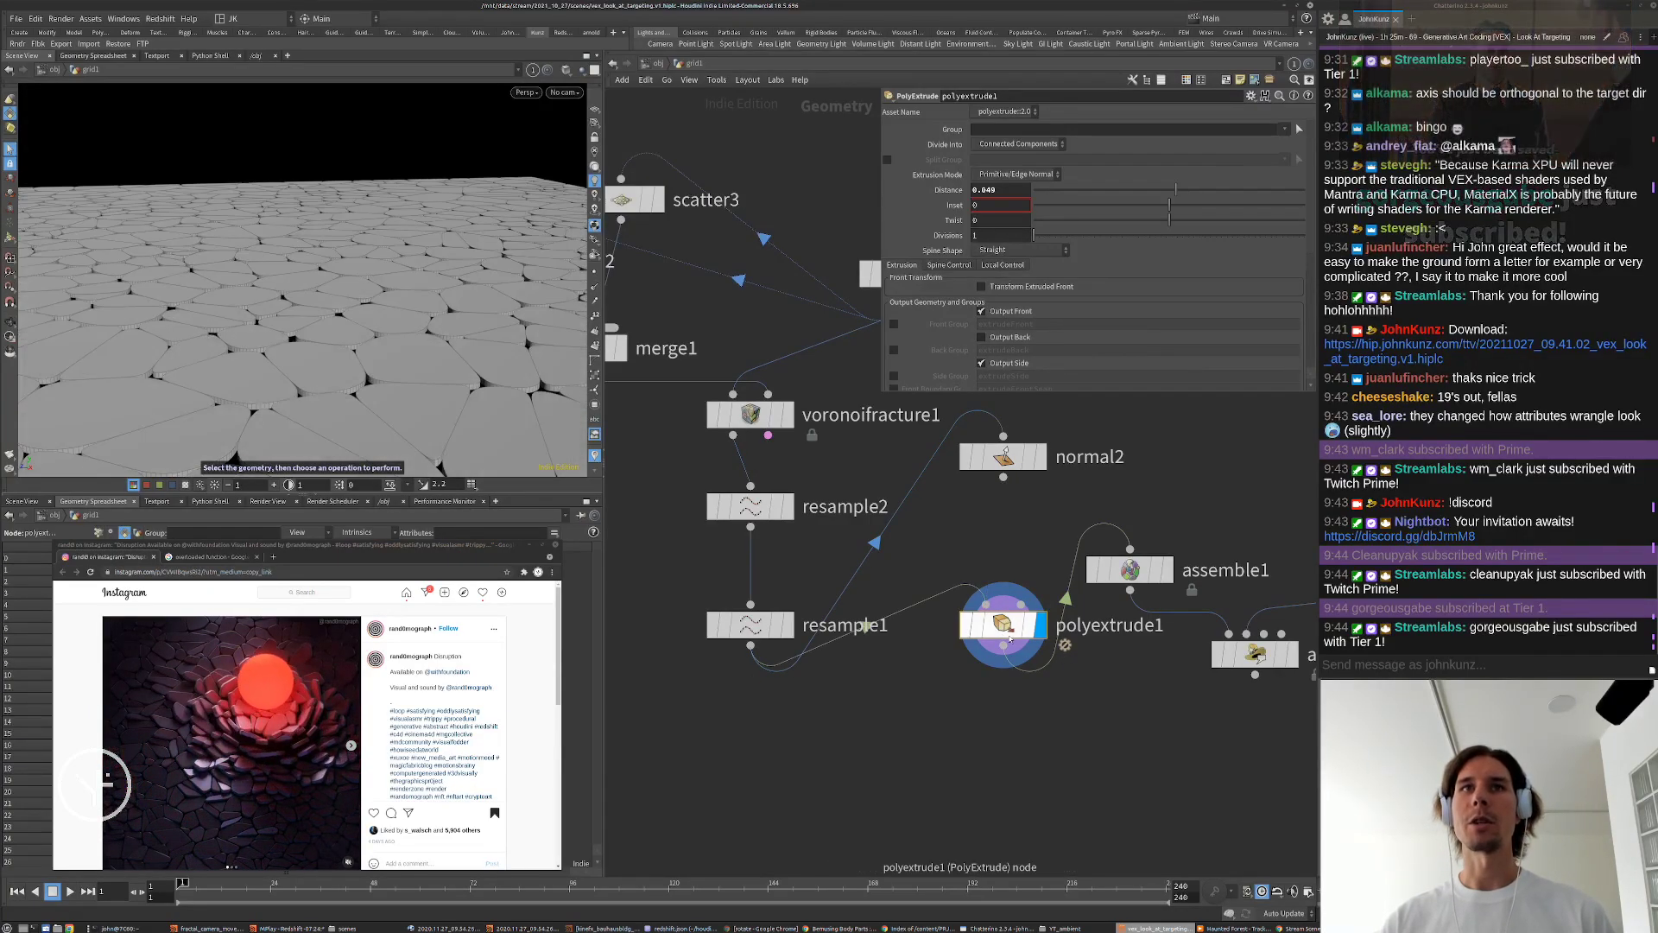
left_click_drag(1008, 640, 756, 732)
middle_click_drag(927, 789, 932, 749)
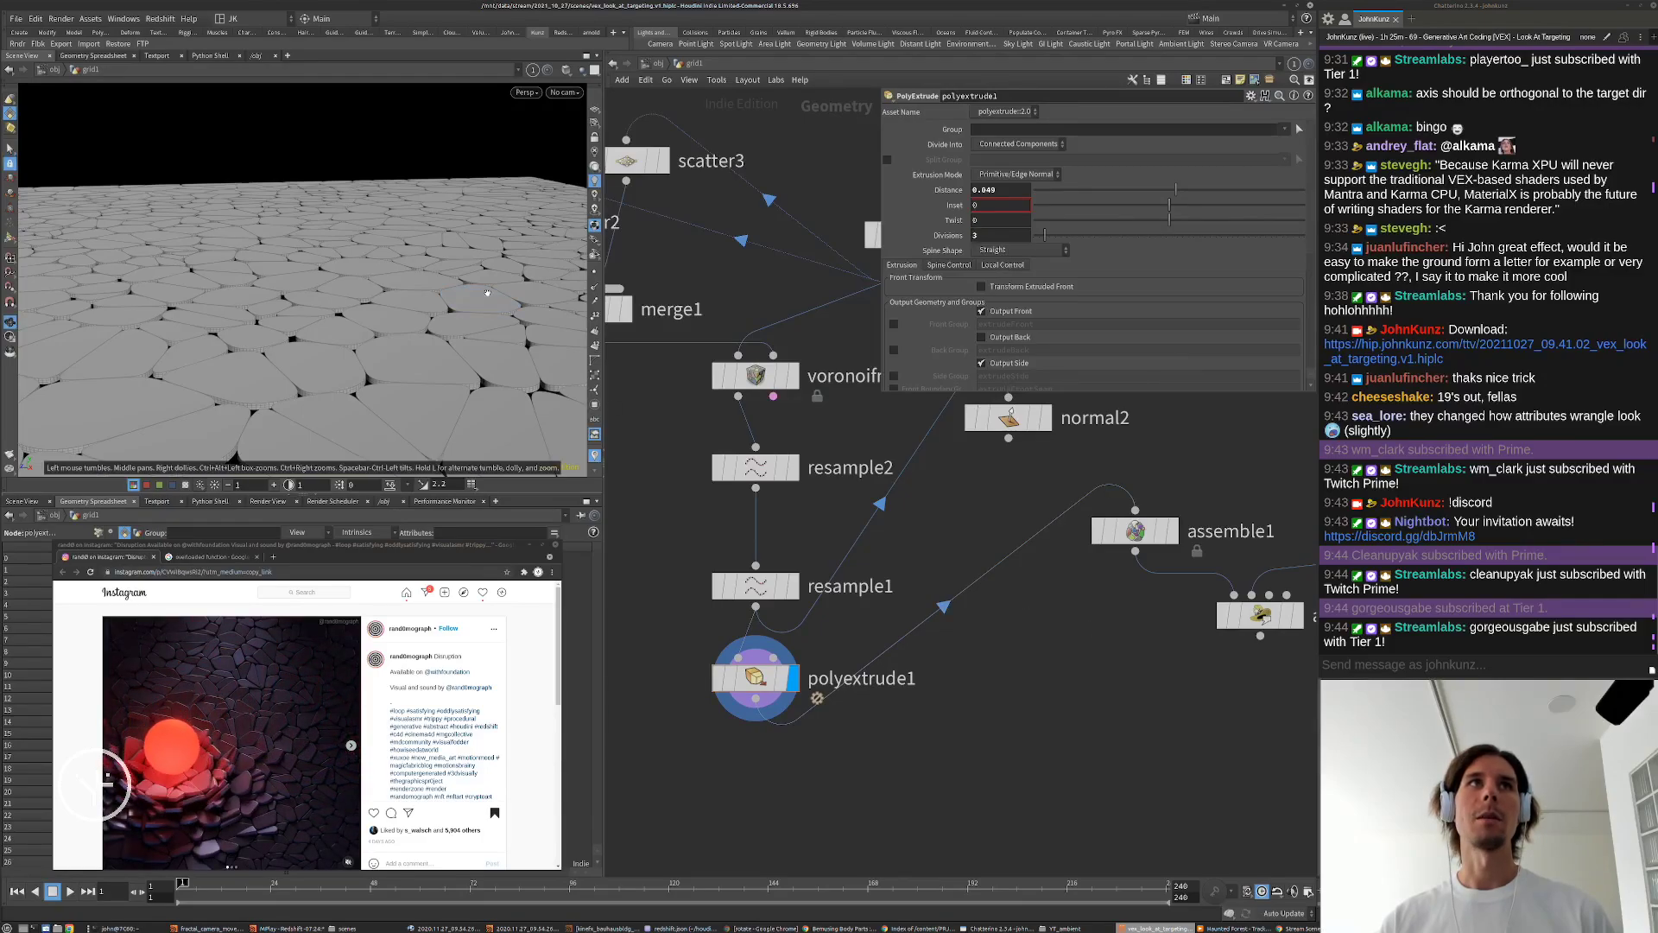
left_click_drag(324, 302, 467, 400, "alt")
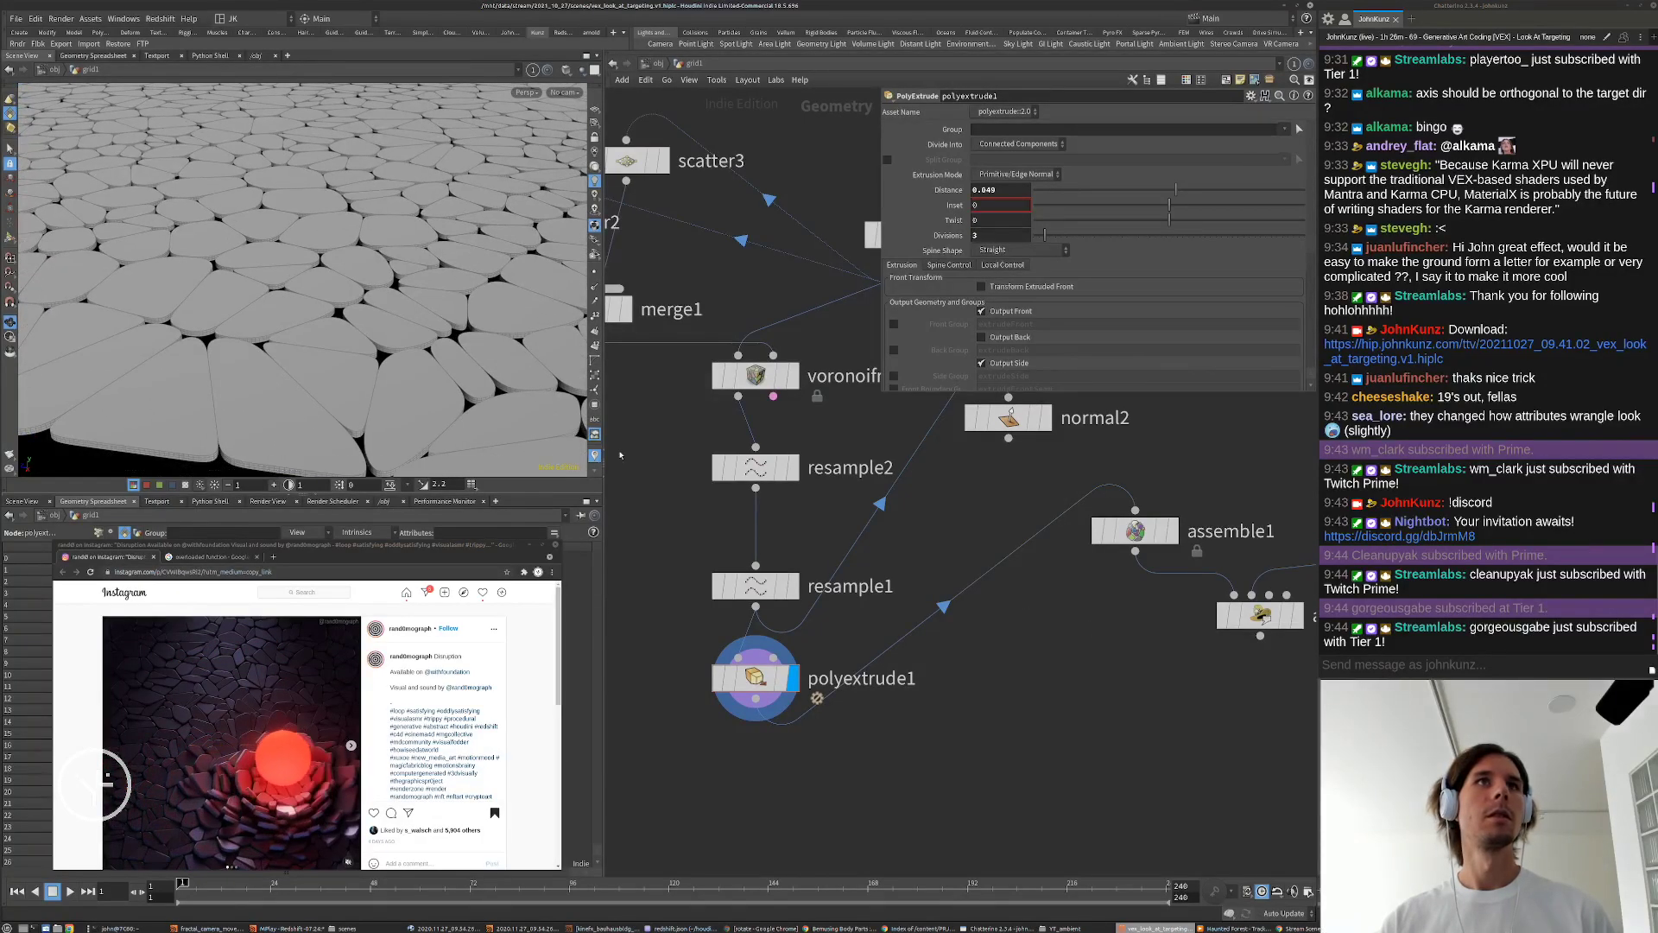
Step: Insert a Remesh node between resample1 and polyextrude1
left_click_drag(743, 646, 741, 715)
key("Tab")
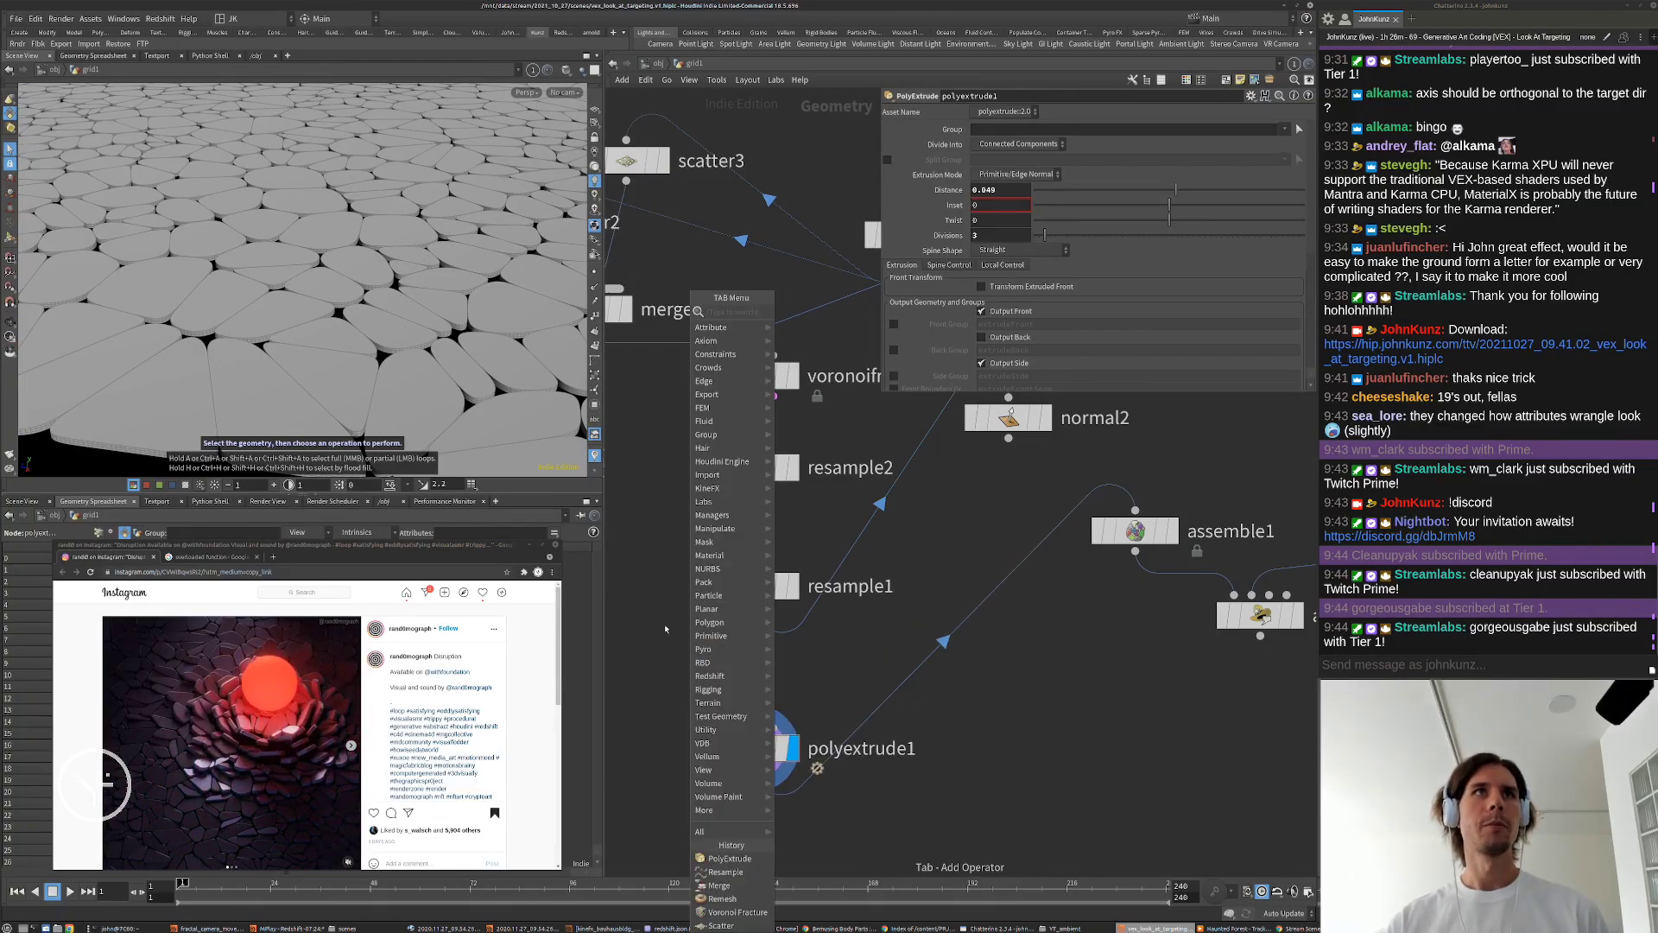
type("remesh")
key("Return")
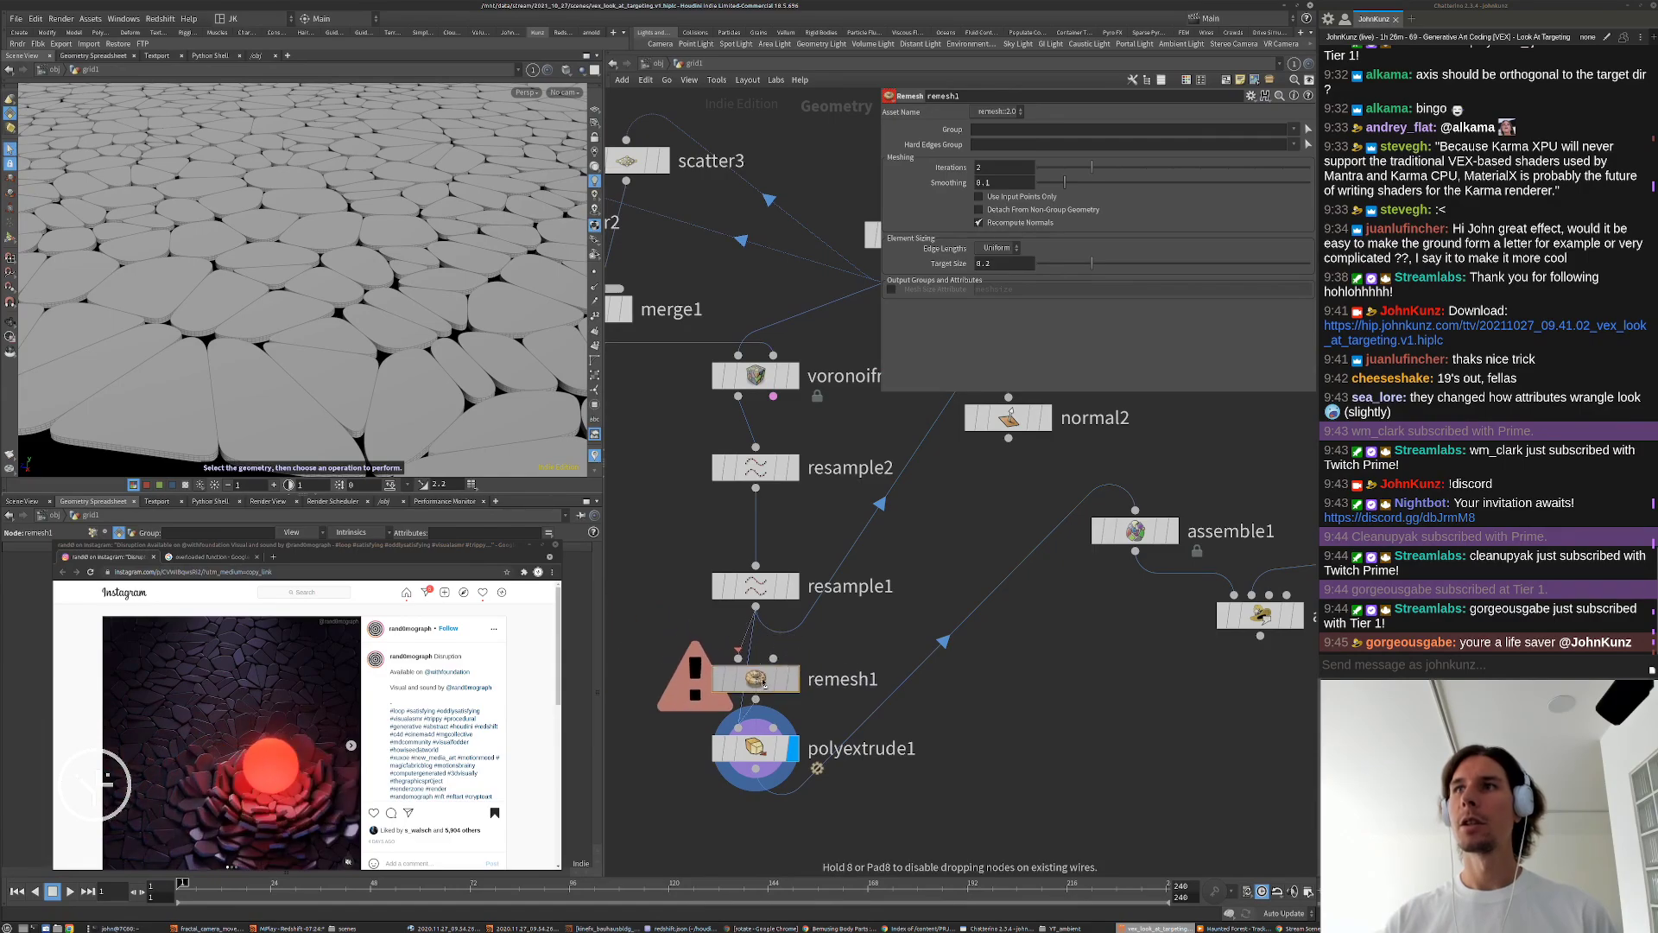
left_click(756, 683)
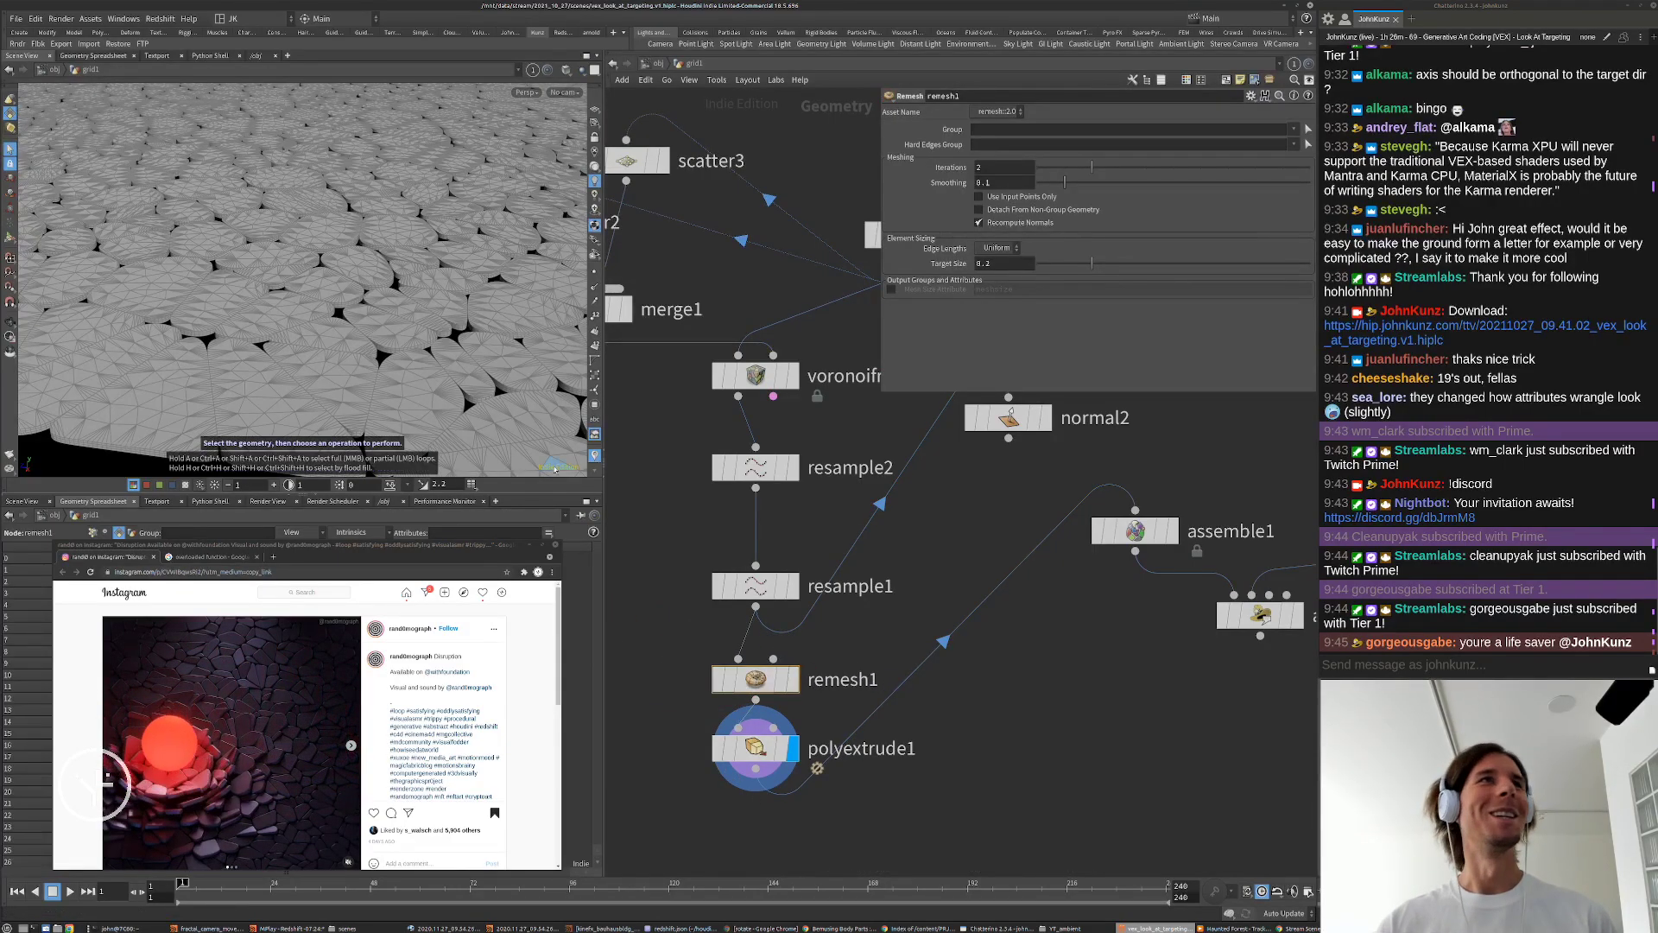
Step: Set the Target Size on remesh1 to 0.1 and inspect the triangulated cells up close
left_click_drag(333, 220, 343, 311, "alt")
right_click_drag(343, 311, 468, 207, "alt")
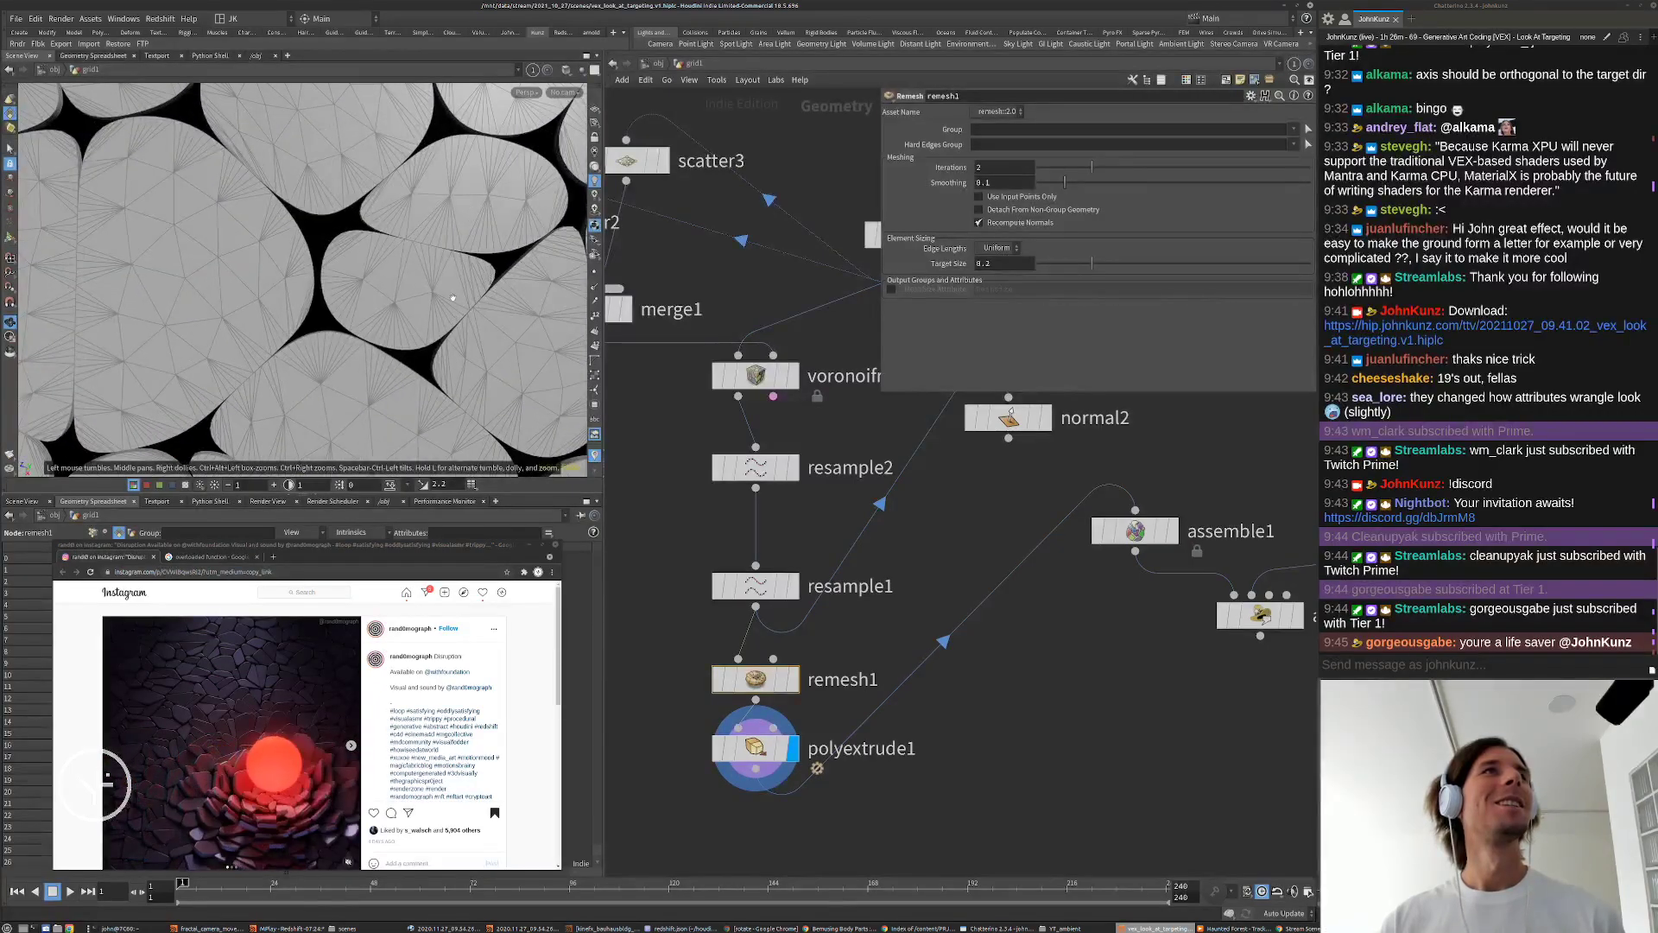
left_click_drag(452, 298, 428, 337)
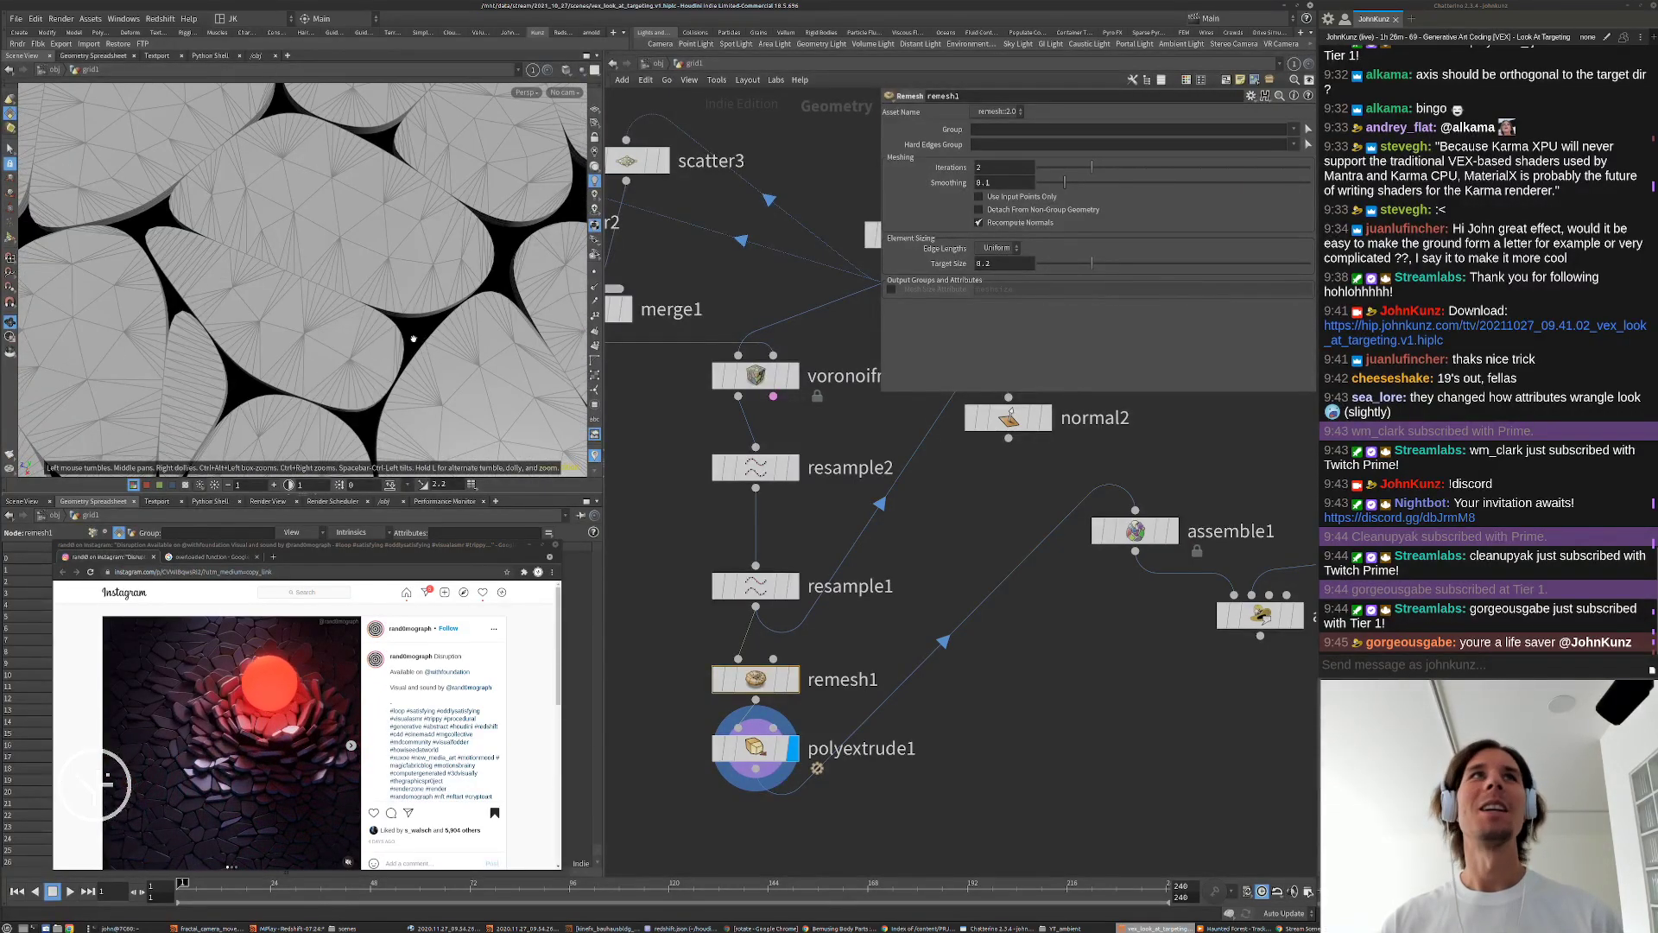
right_click_drag(417, 258, 339, 333, "alt")
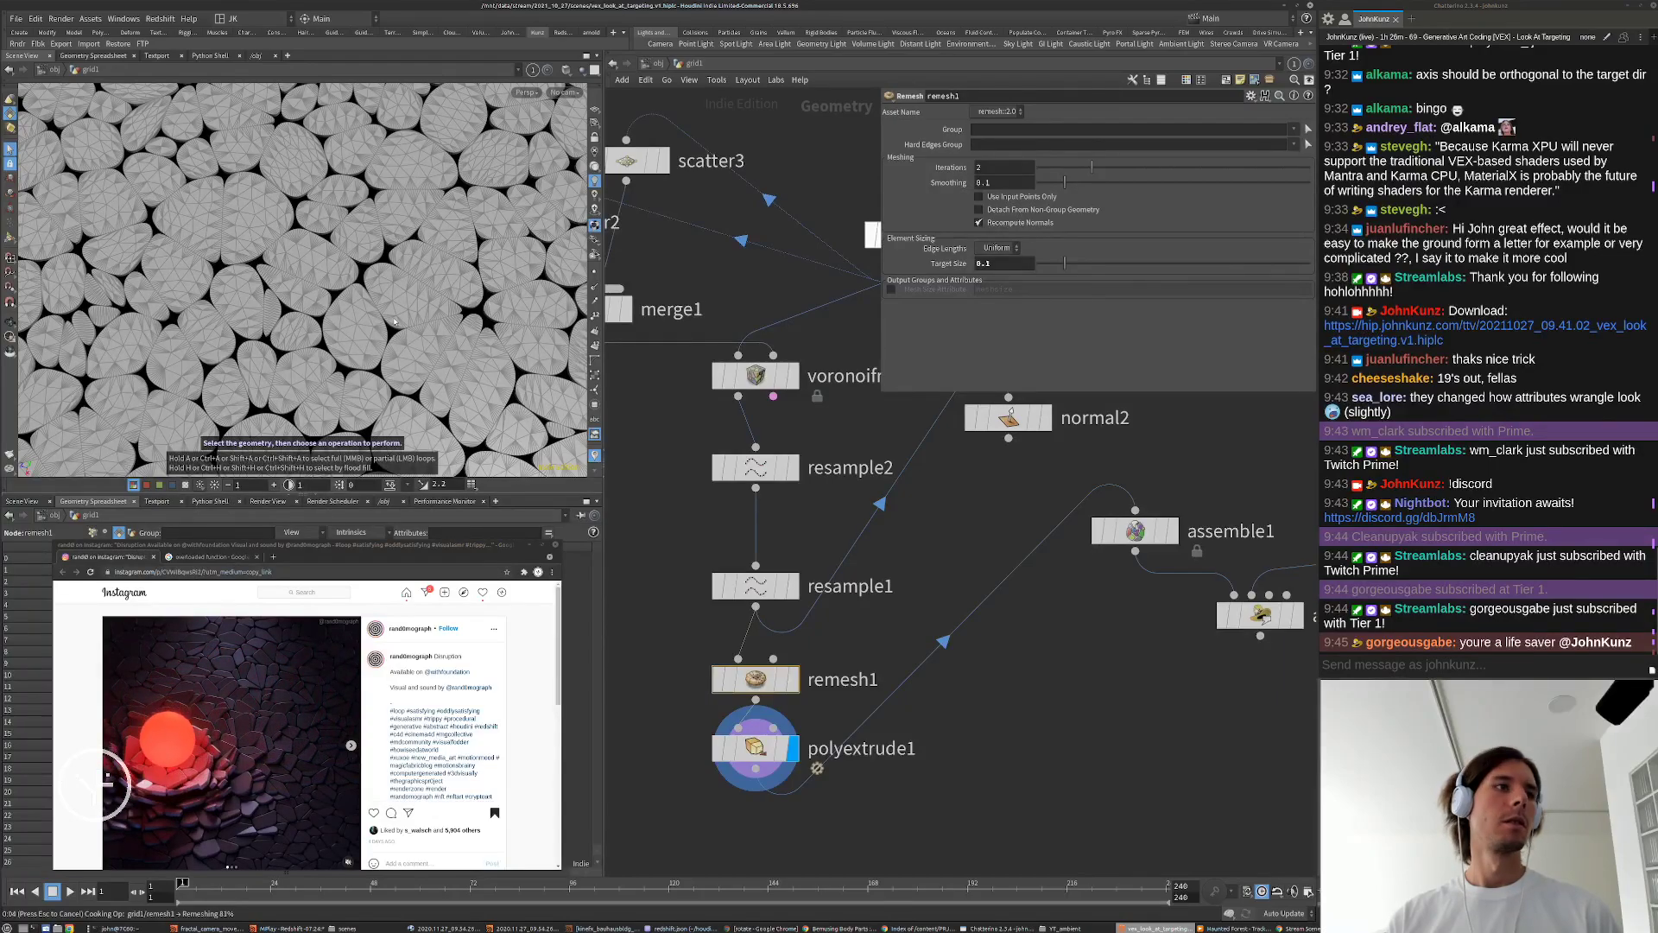
left_click_drag(397, 322, 385, 246, "alt")
right_click_drag(385, 246, 444, 231, "alt")
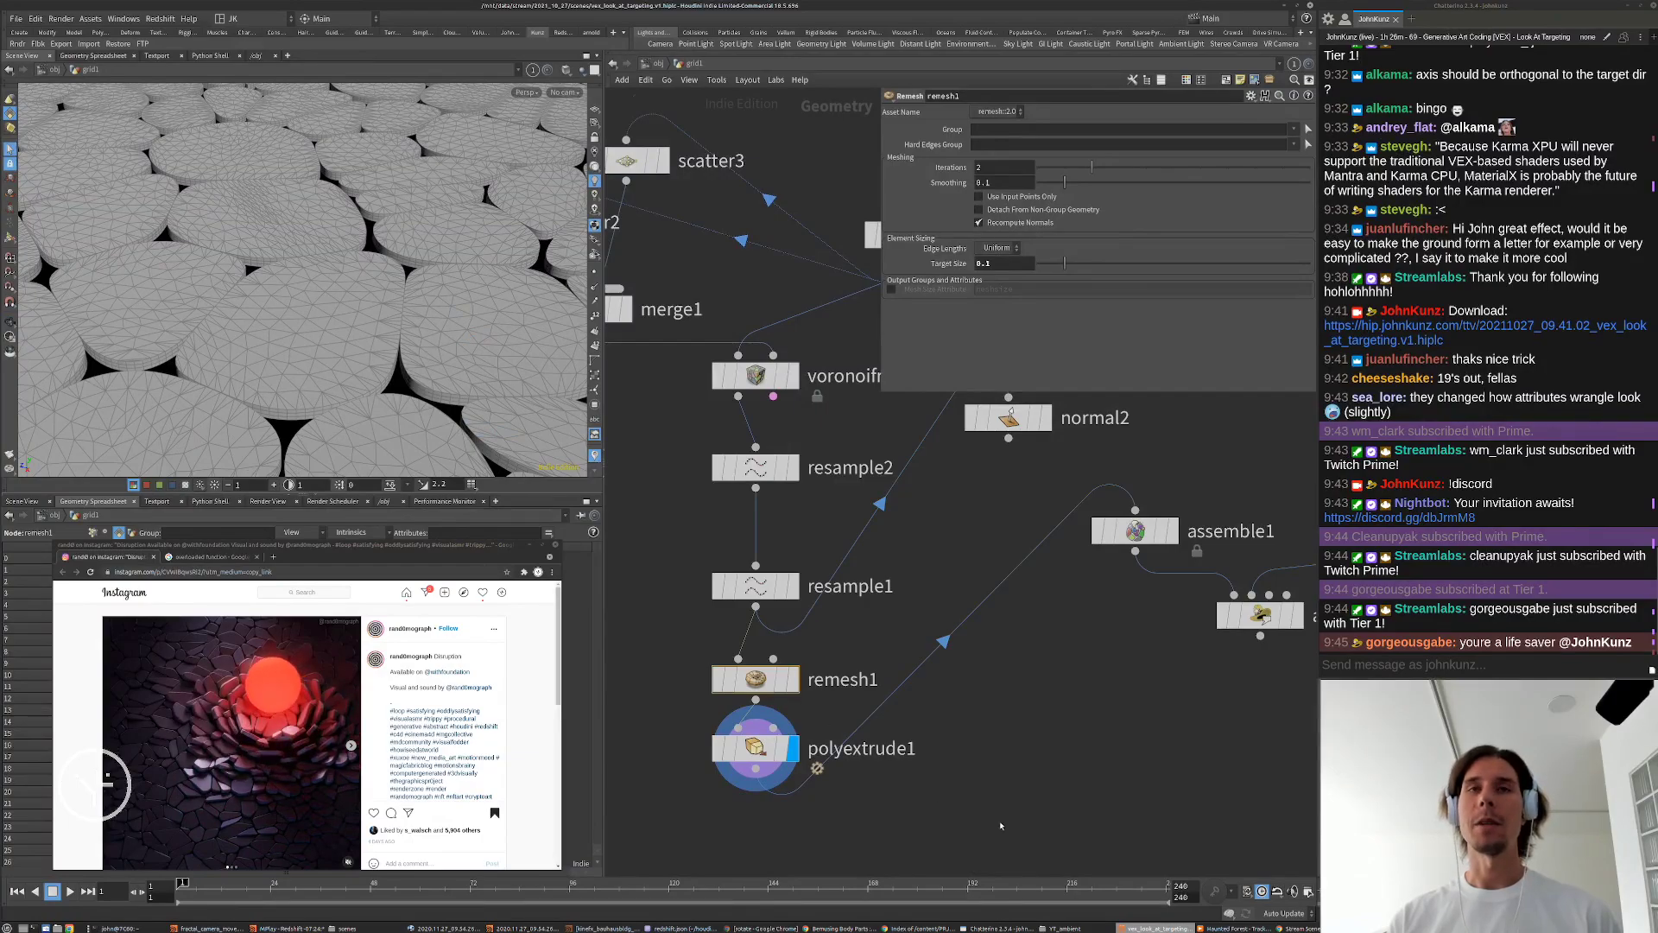
Step: Insert an Attribute Blur node after polyextrude1, display it, and set Blurring Iterations to 6
middle_click_drag(1001, 826, 996, 749)
key("Tab")
type("blu")
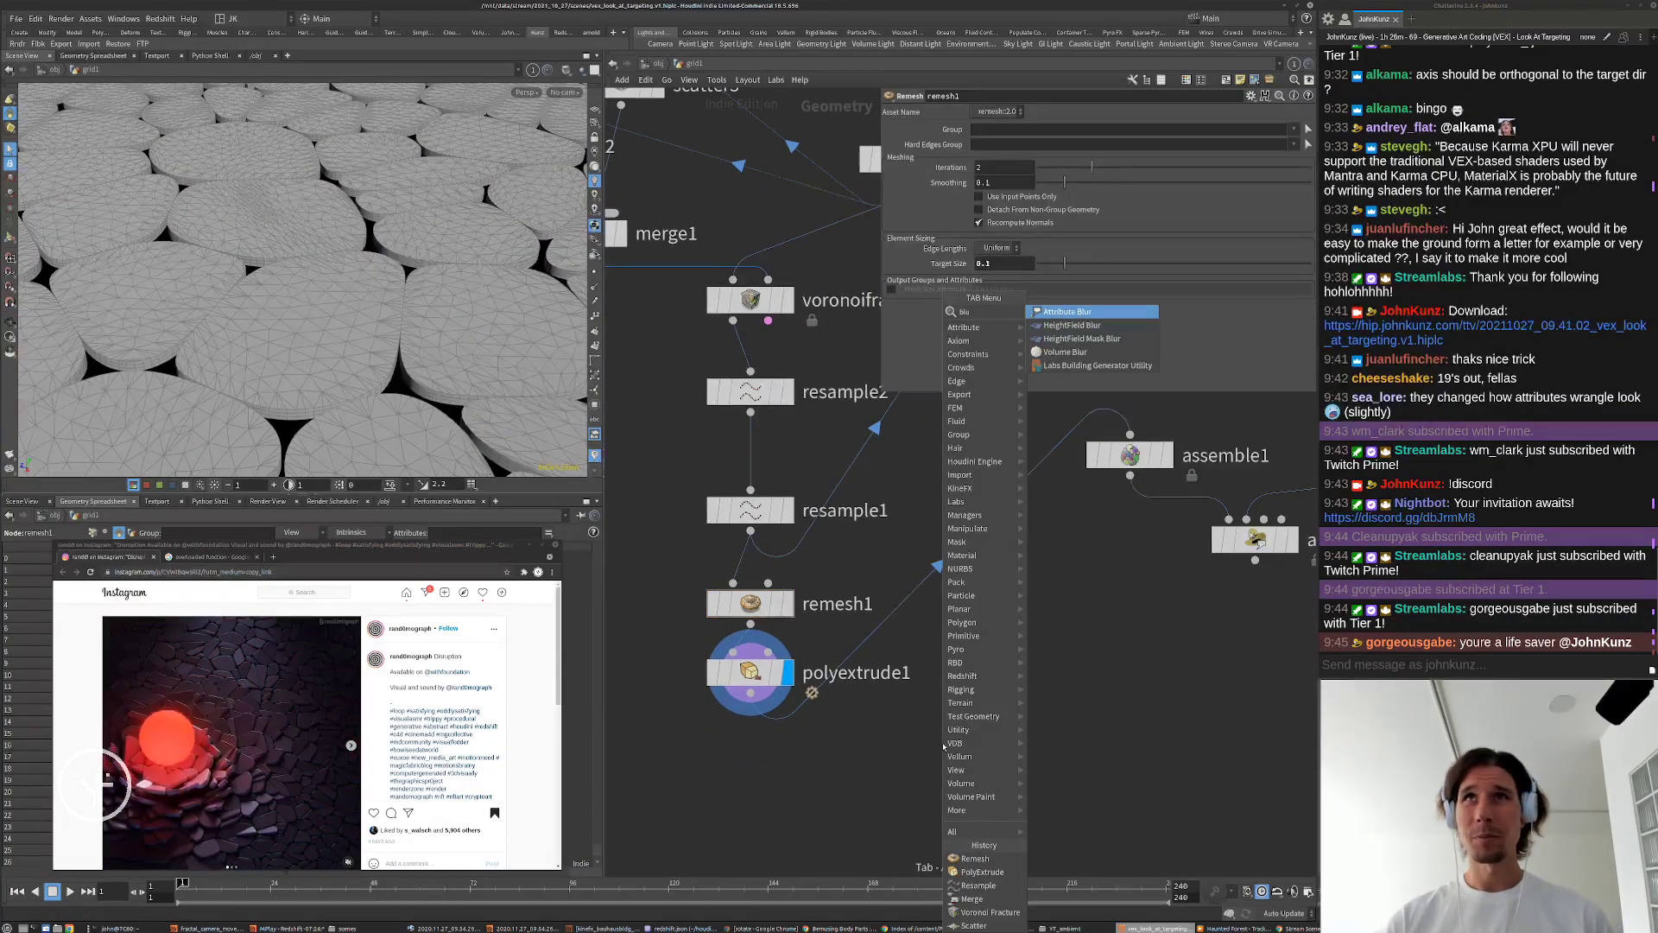
key("Return")
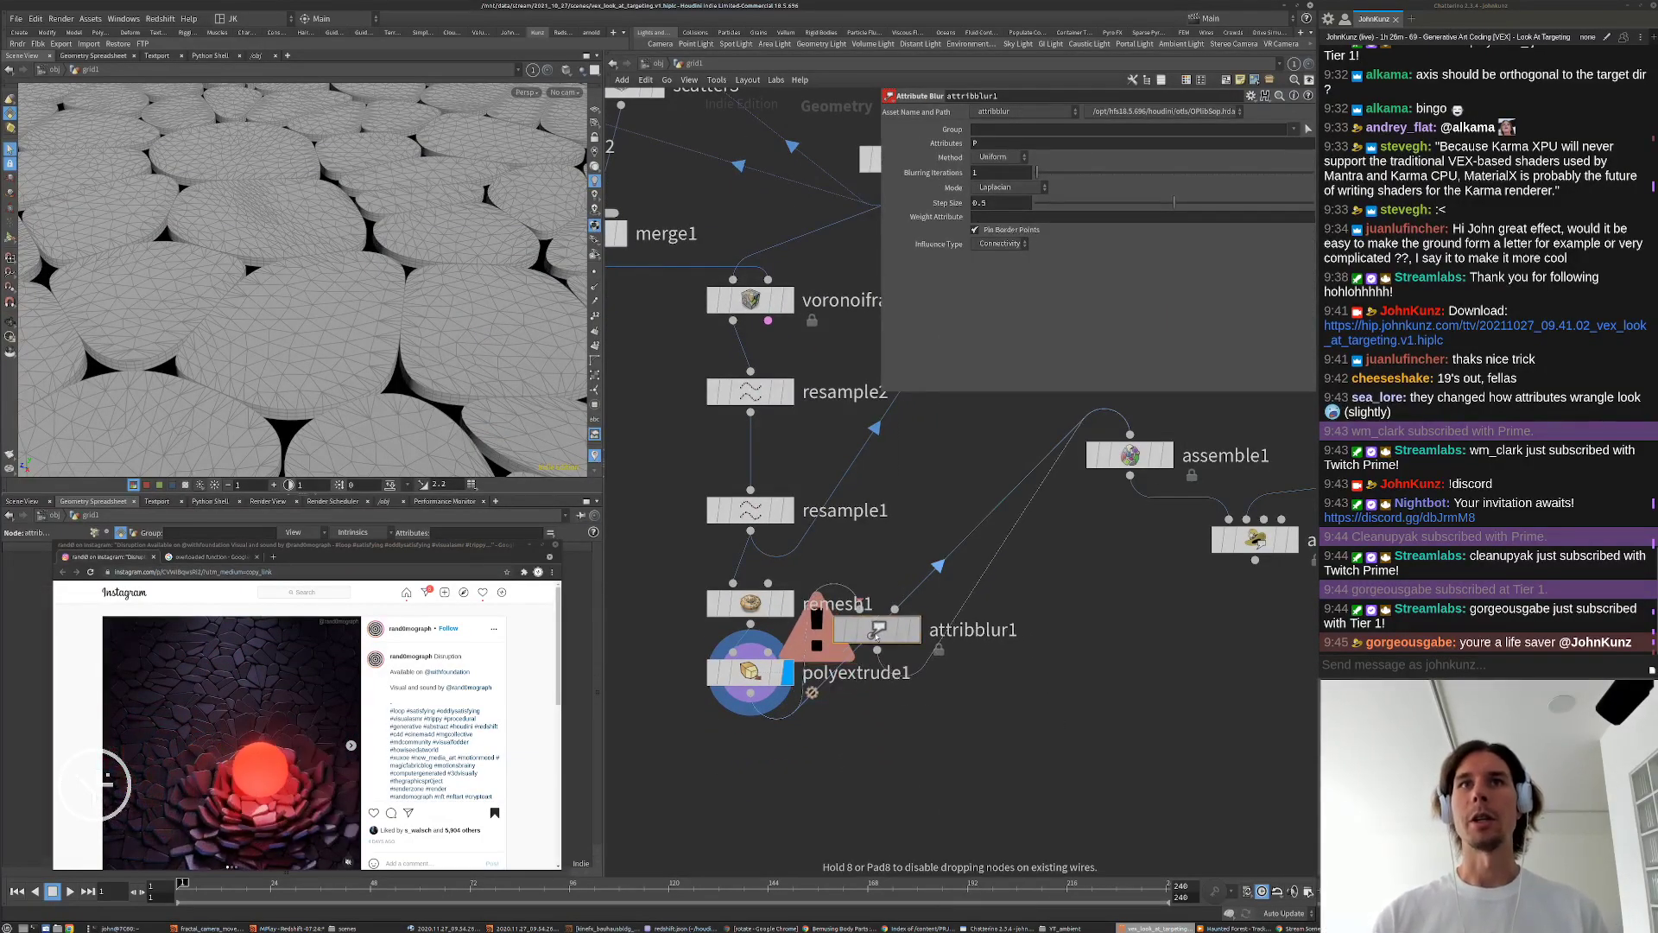
left_click(751, 777)
left_click(785, 778)
left_click(750, 792)
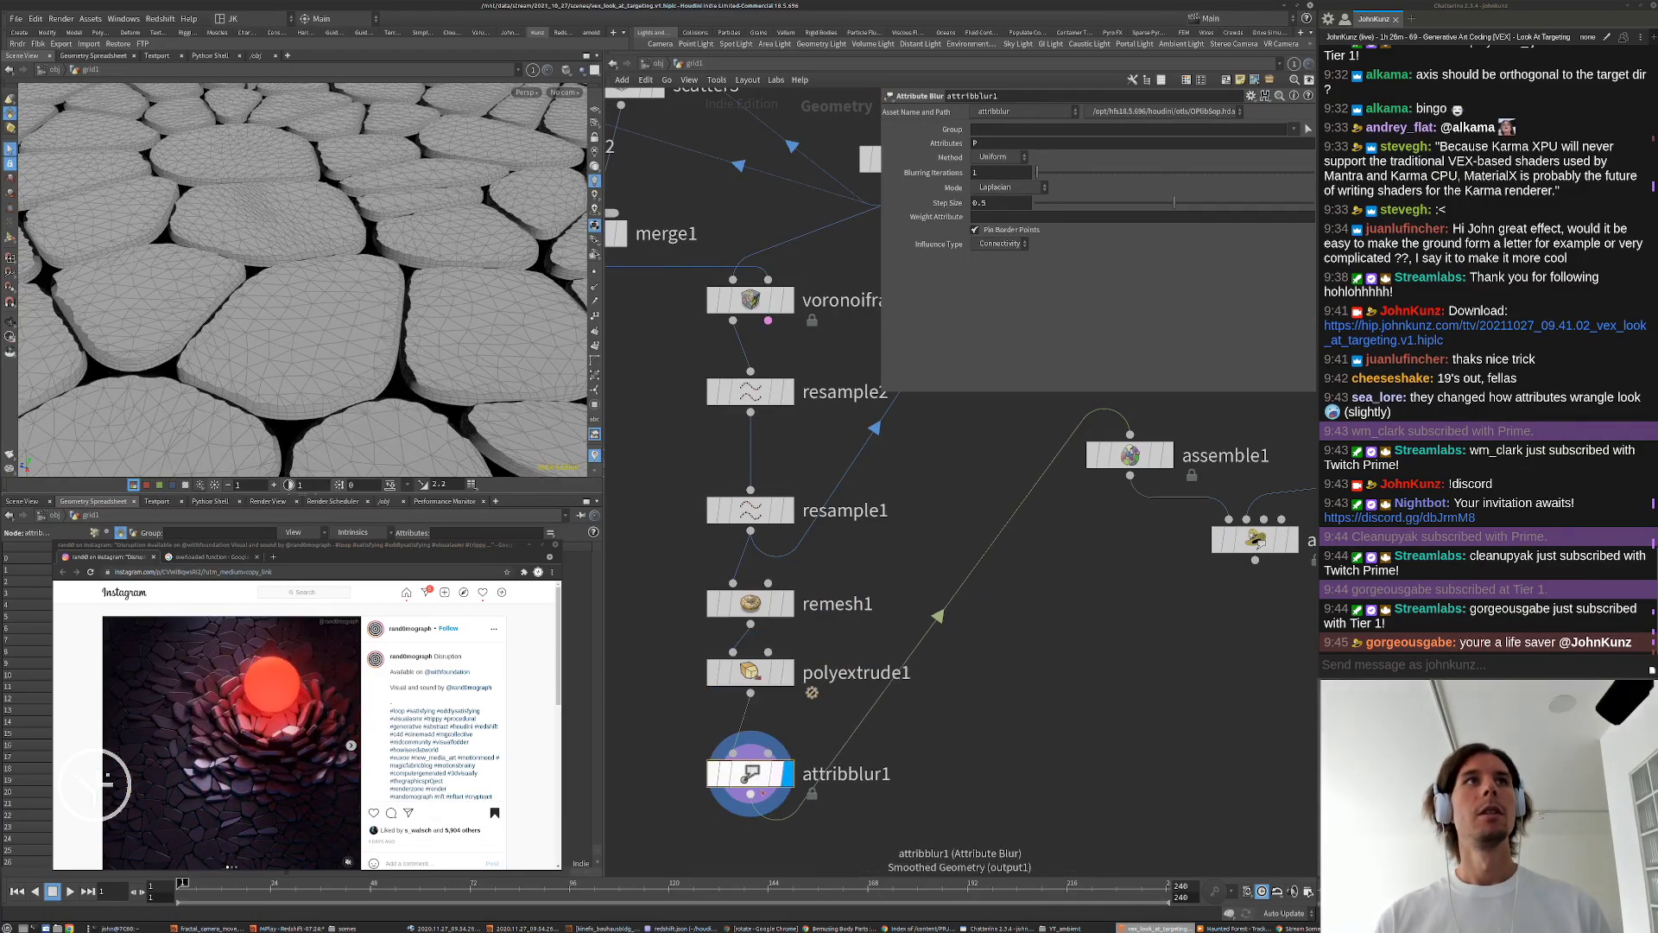
left_click_drag(1035, 173, 1051, 172)
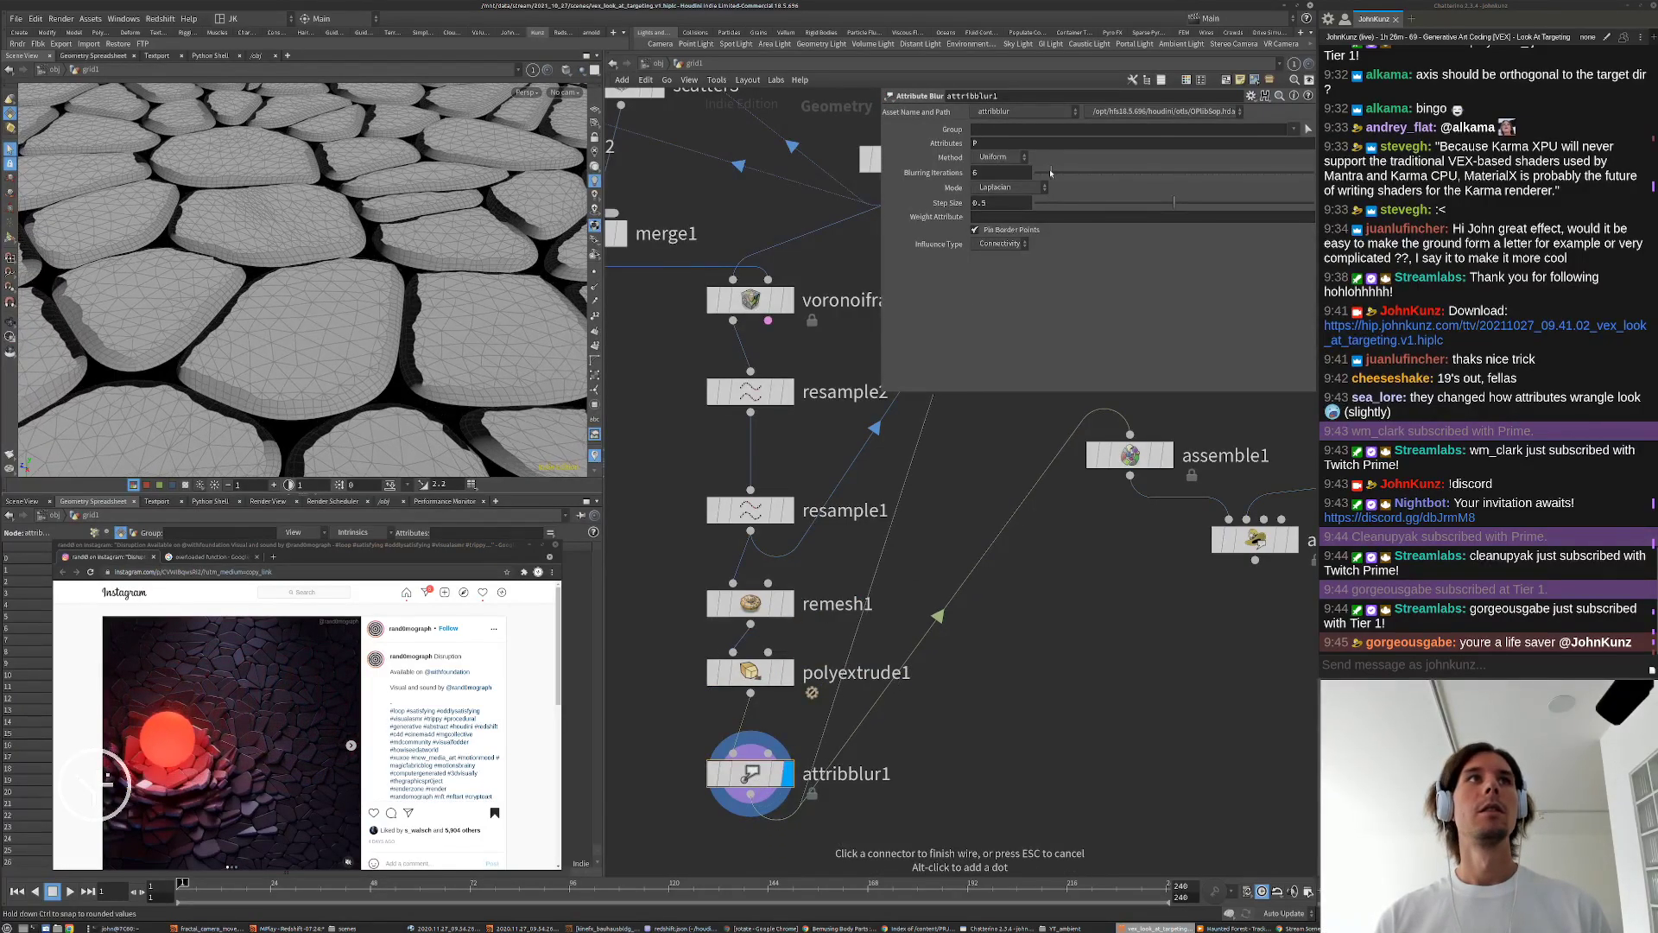
Step: Insert a Normal node between attribblur1 and assemble1 and display it
middle_click_drag(1083, 759, 1071, 721)
key("Escape")
key("Tab")
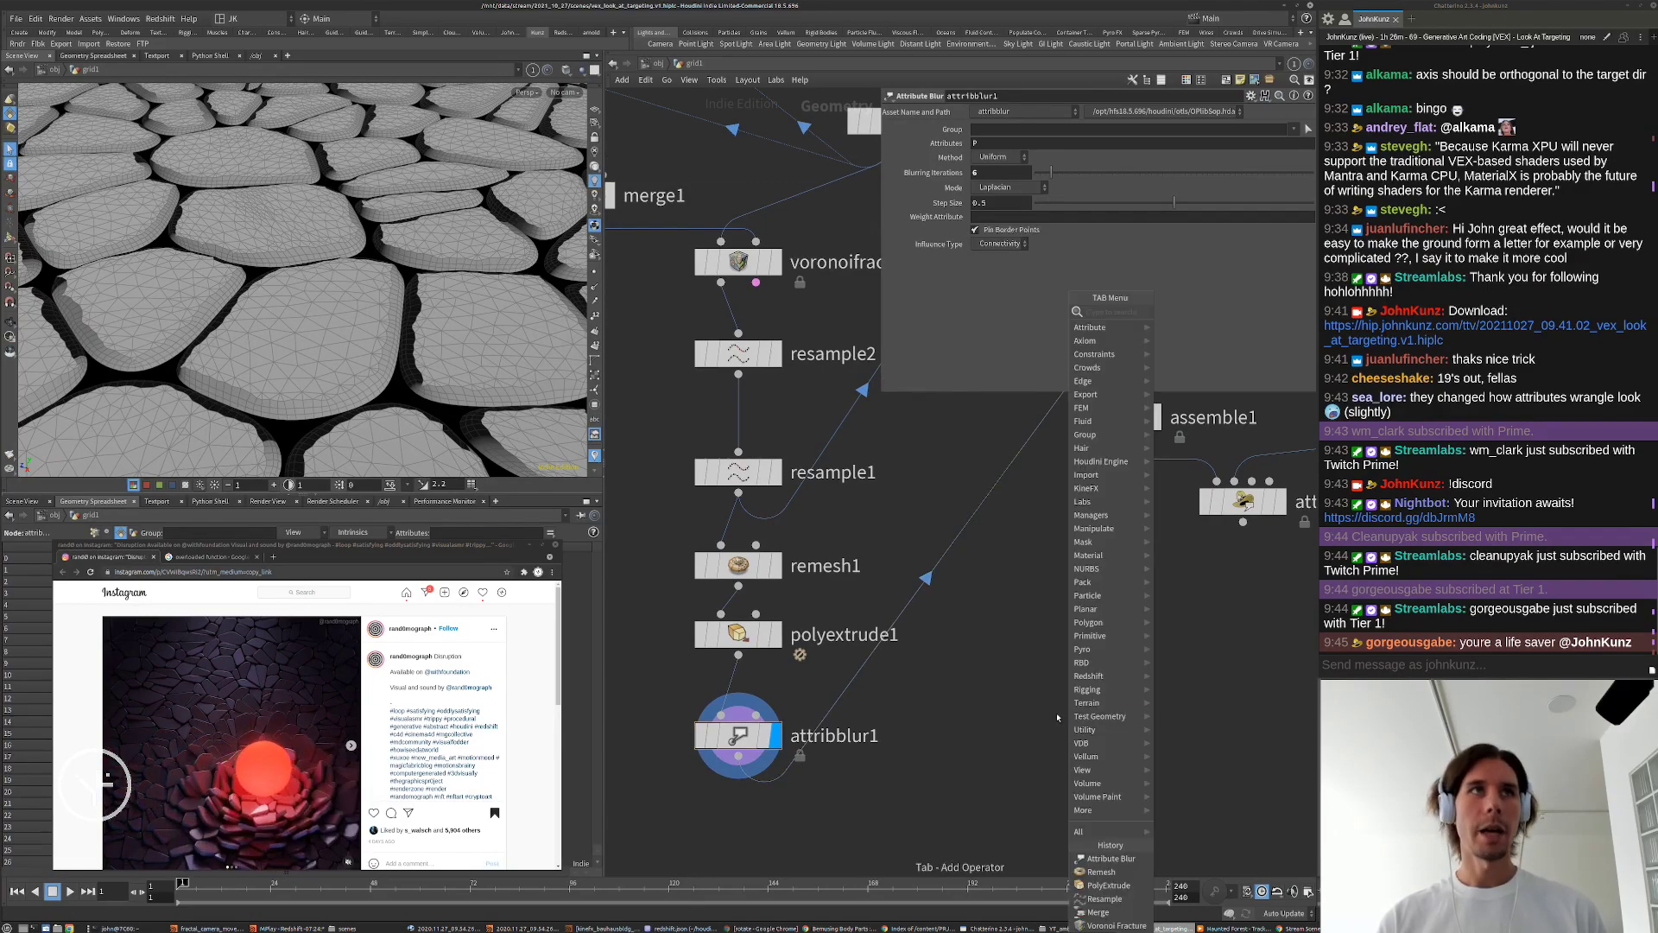
type("normal")
key("Return")
left_click(1056, 715)
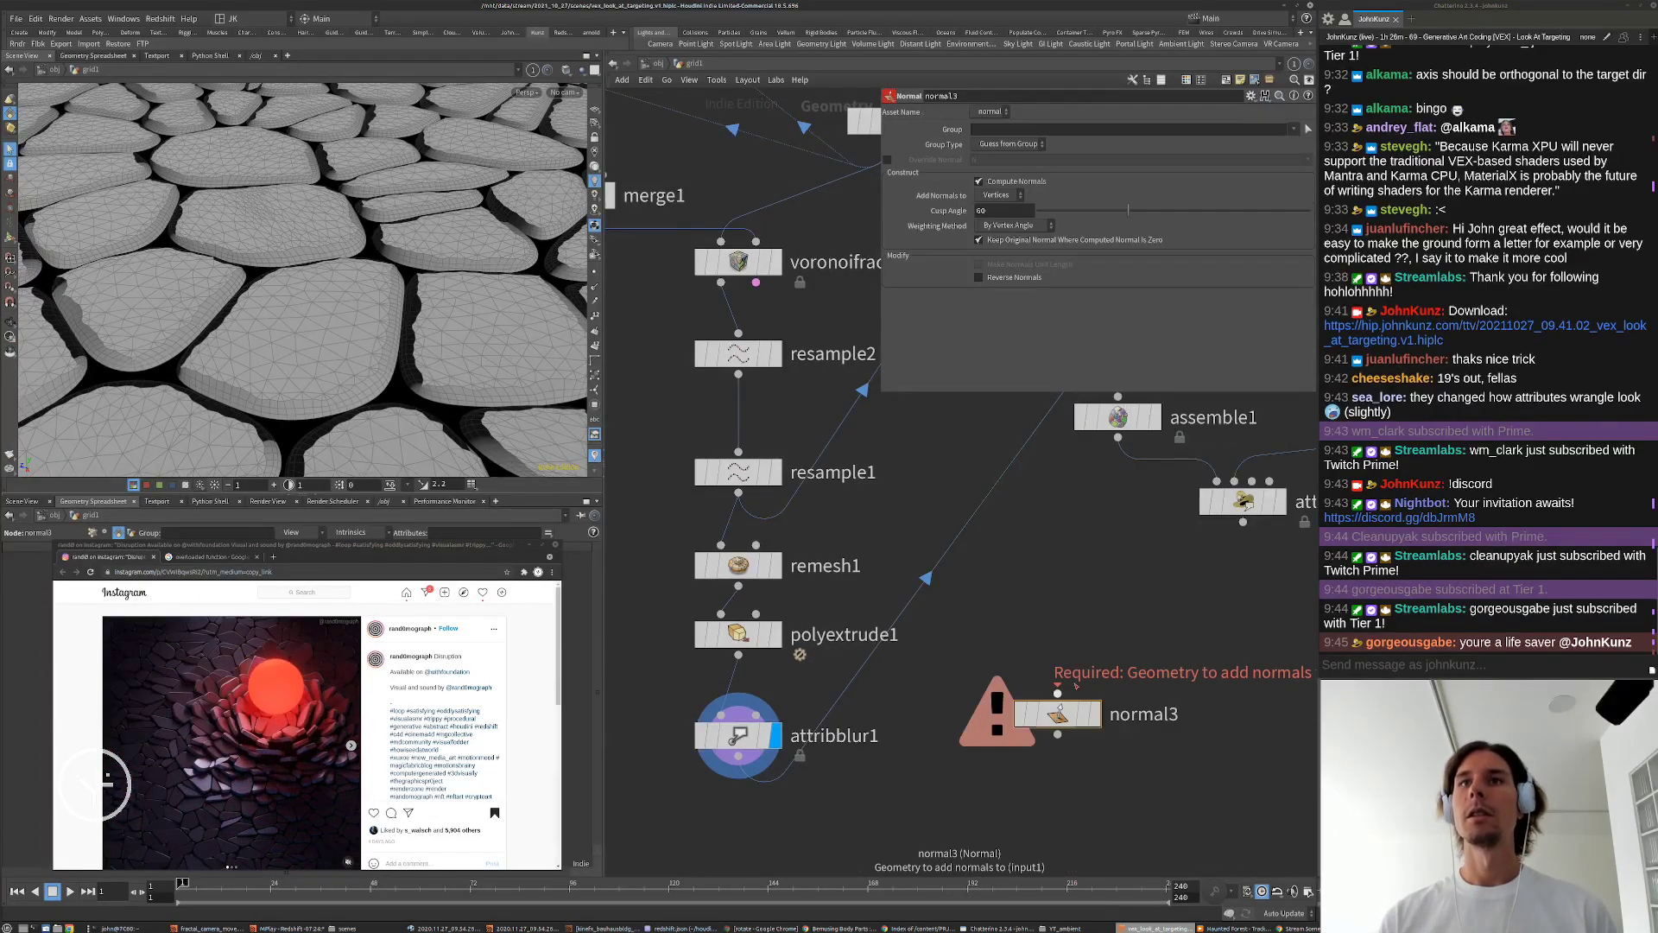
left_click_drag(1089, 728, 868, 802)
left_click(895, 795)
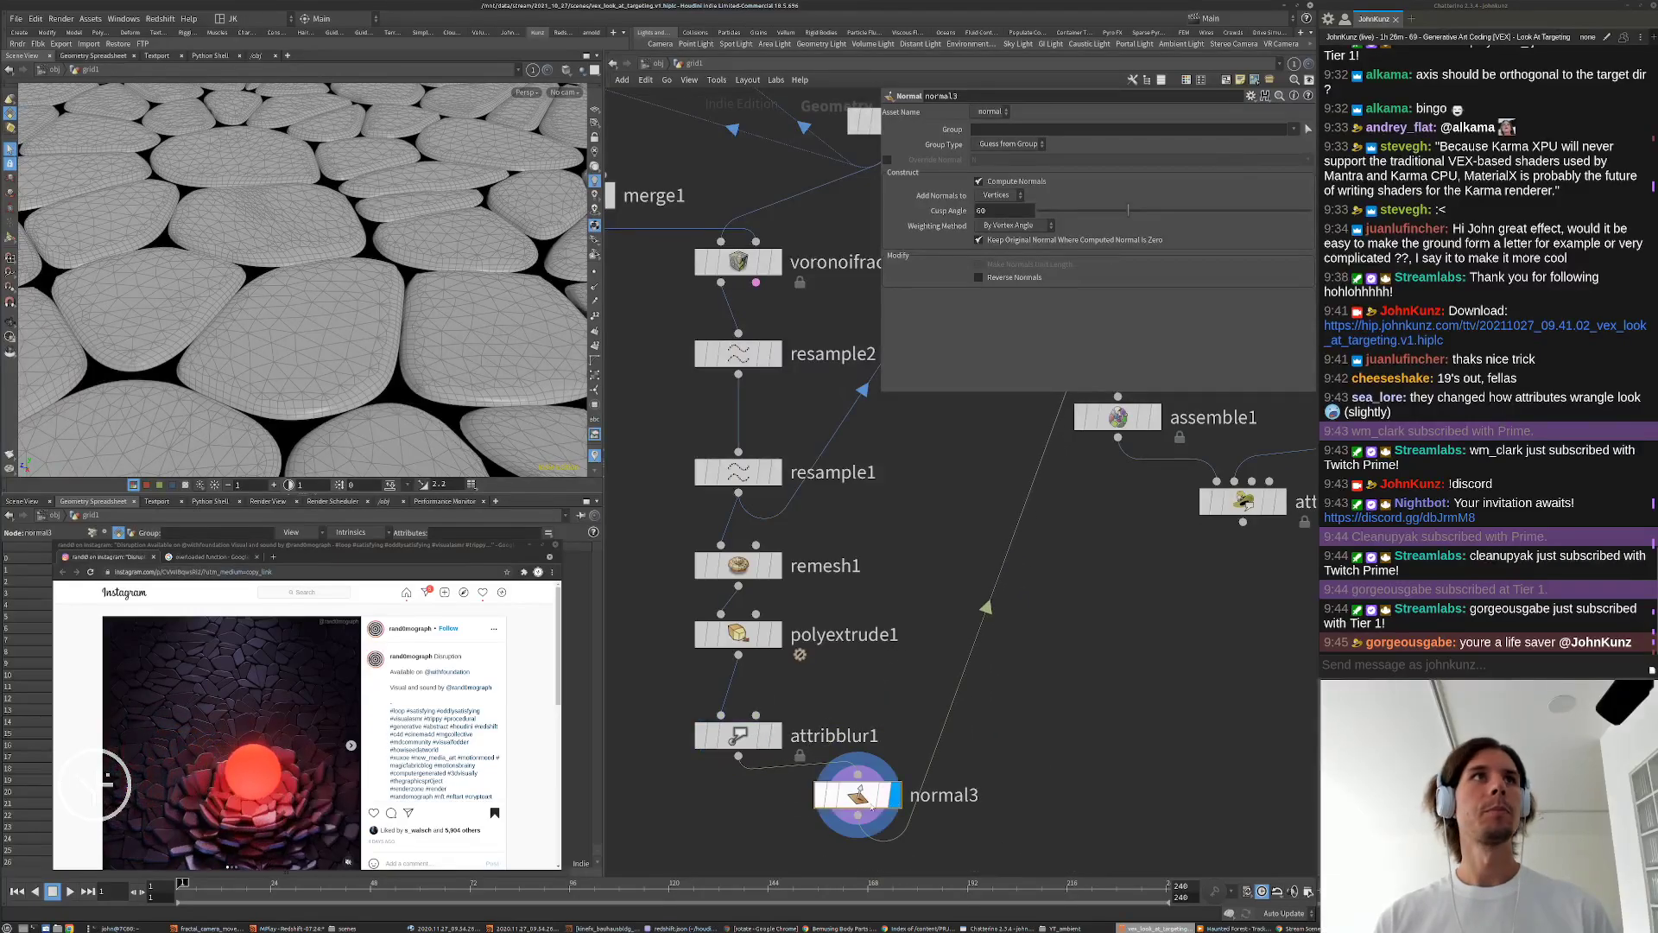
Step: Switch the viewport to Smooth Shaded and inspect the rounded stones across the whole ground
left_click(569, 71)
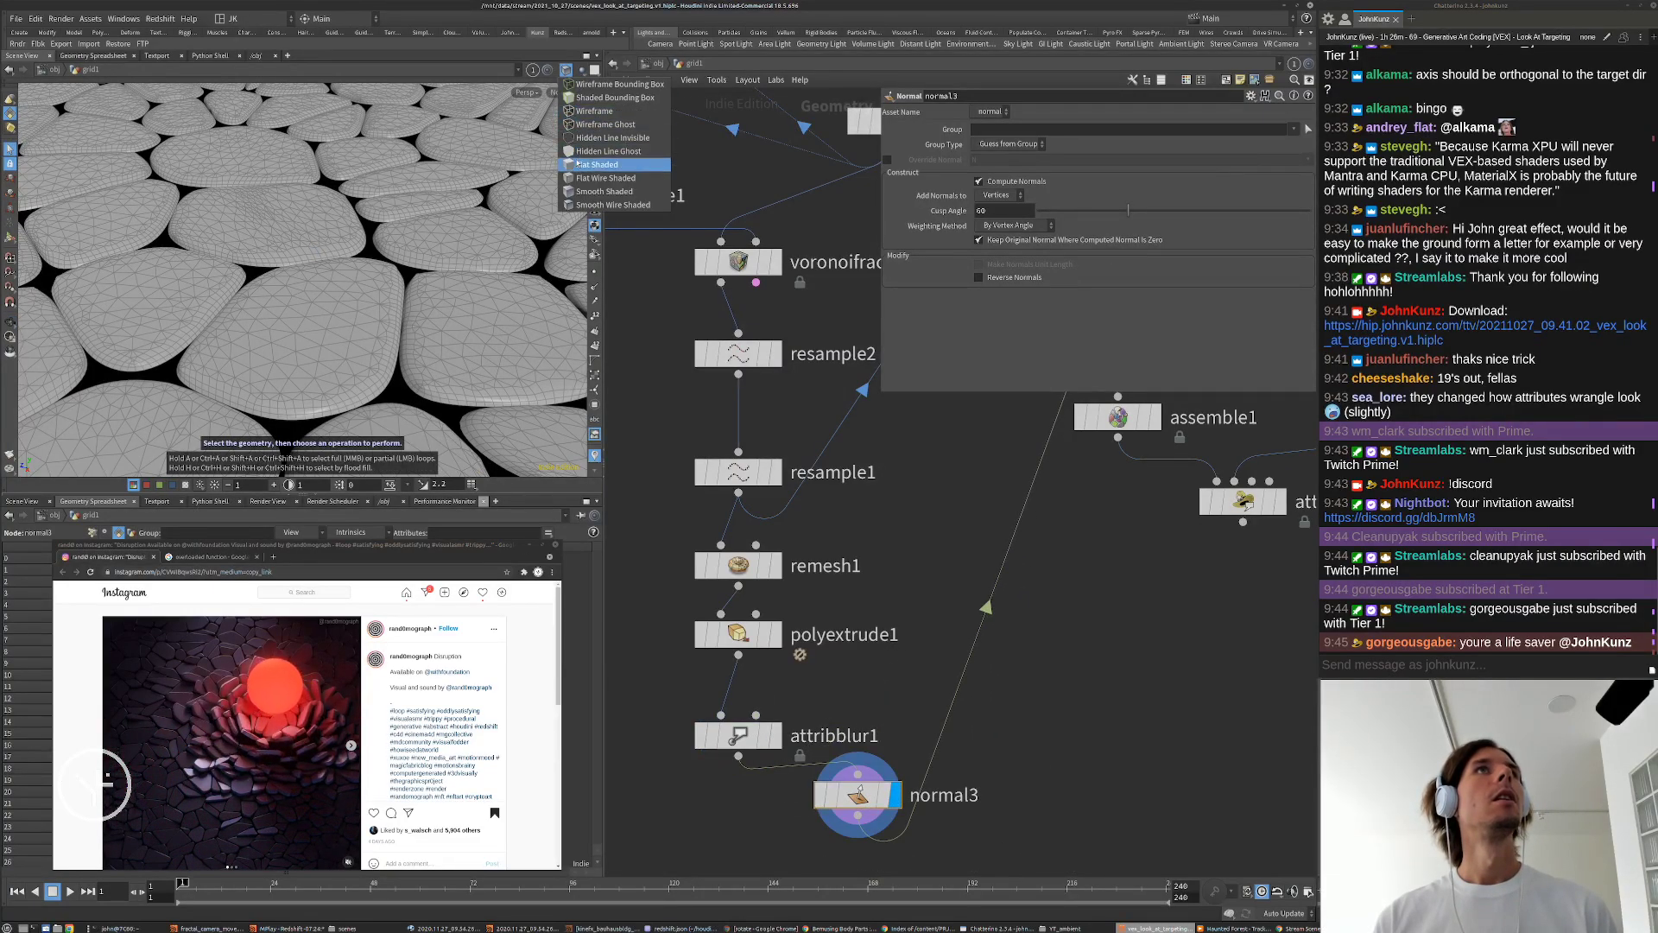
left_click(591, 190)
left_click_drag(337, 259, 229, 341, "alt")
right_click_drag(230, 341, 134, 363, "alt")
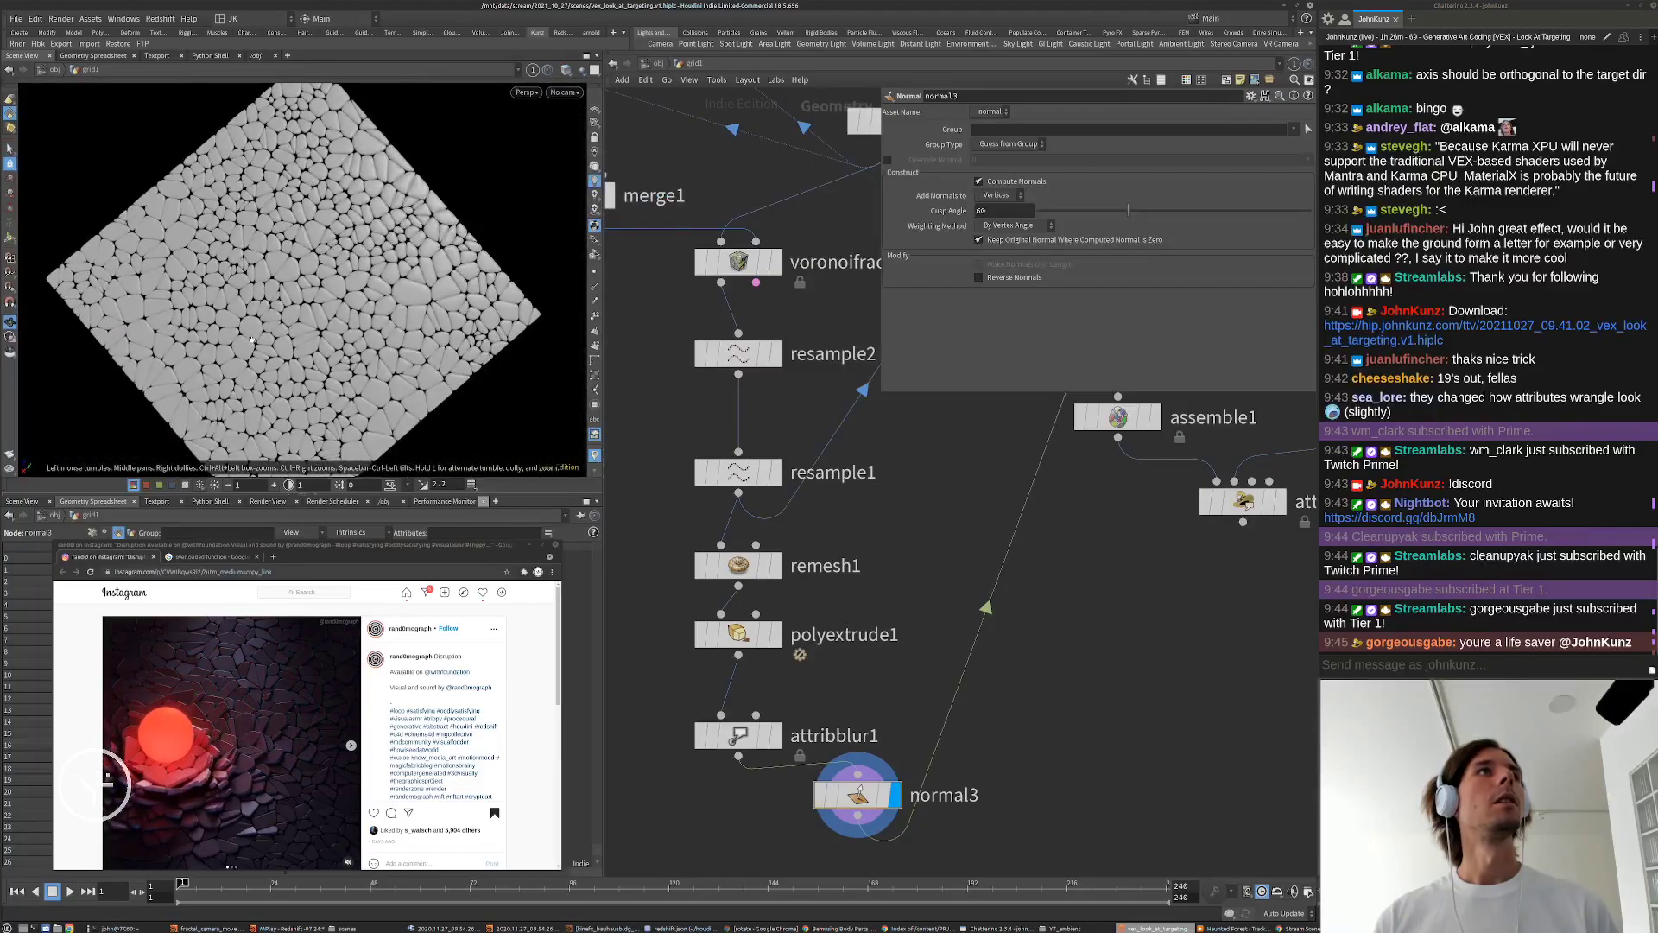
left_click_drag(134, 362, 374, 177, "alt")
right_click_drag(373, 178, 247, 377, "alt")
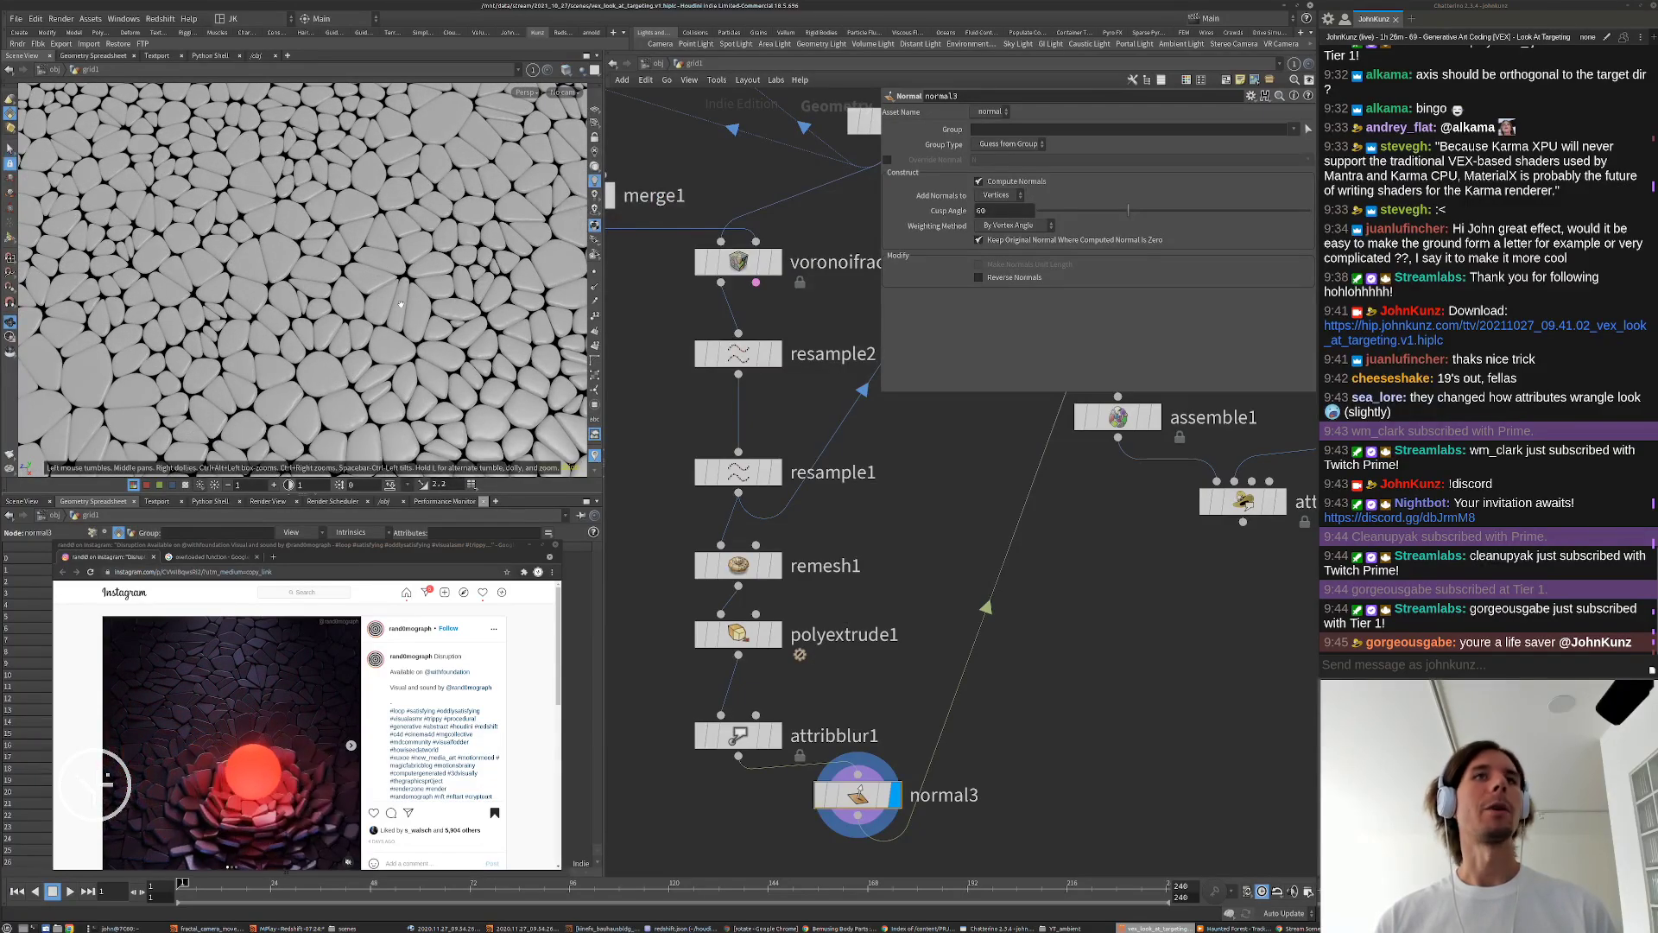
Step: Set the Step Size on attribblur1 to 0.102
left_click(739, 735)
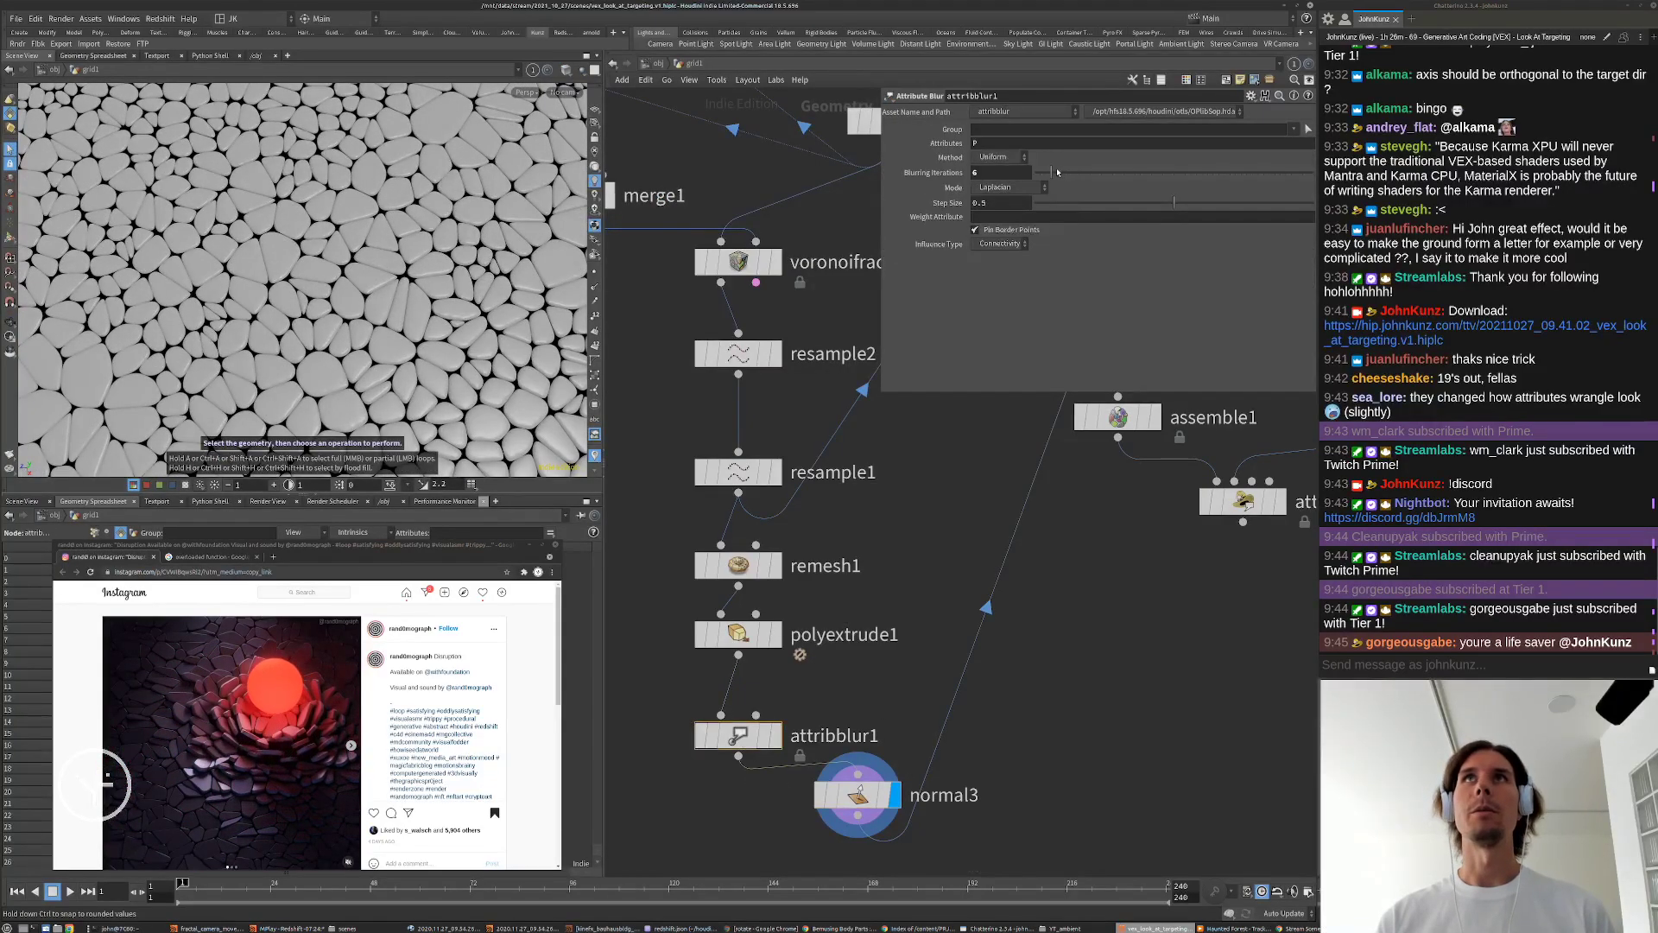
left_click_drag(1071, 201, 1040, 202)
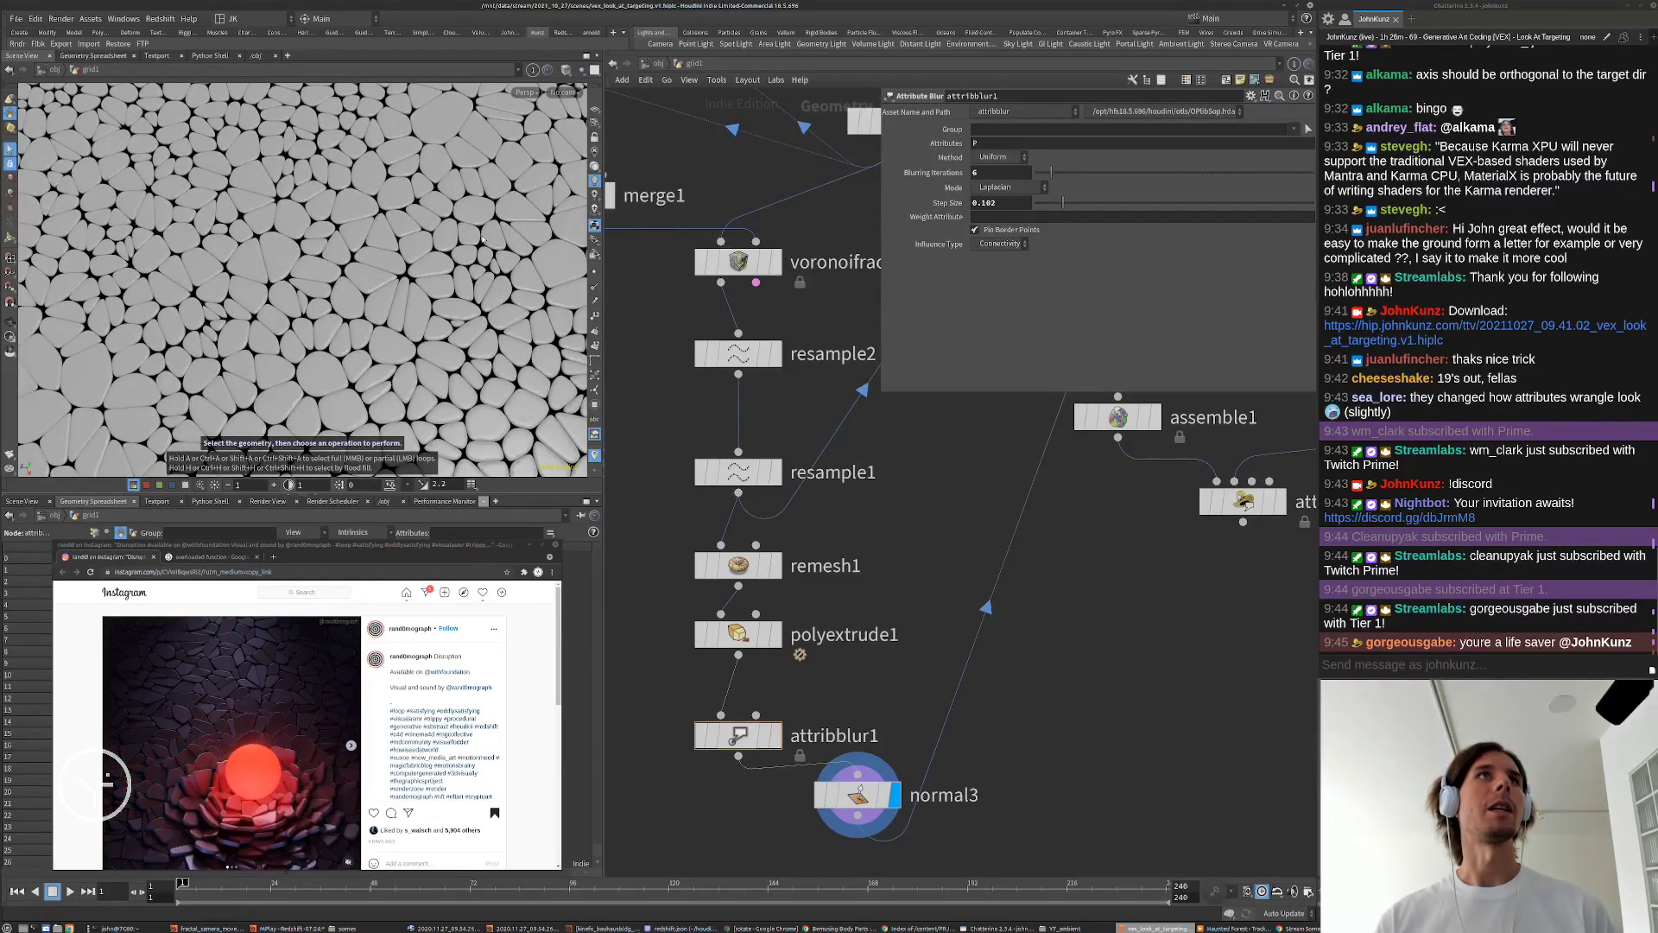
right_click_drag(482, 240, 333, 358, "alt")
Step: Align the normal3 node directly beneath attribblur1 in the network
middle_click_drag(898, 756, 851, 662)
scroll(858, 636, "down", 3)
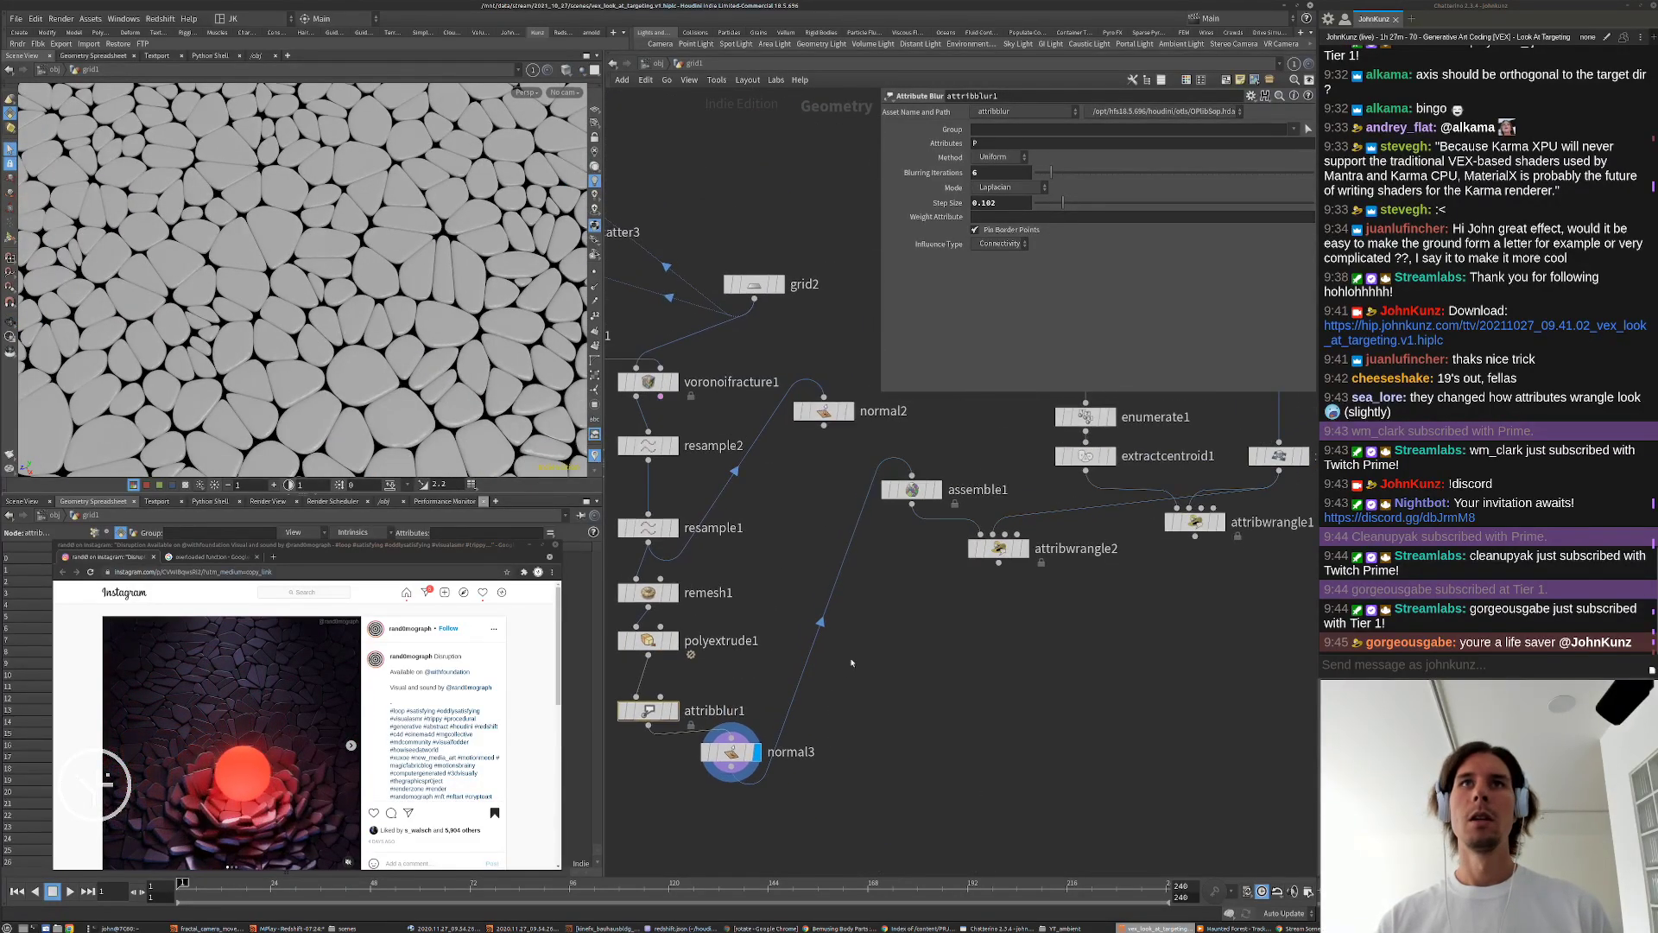
left_click_drag(733, 754, 650, 765)
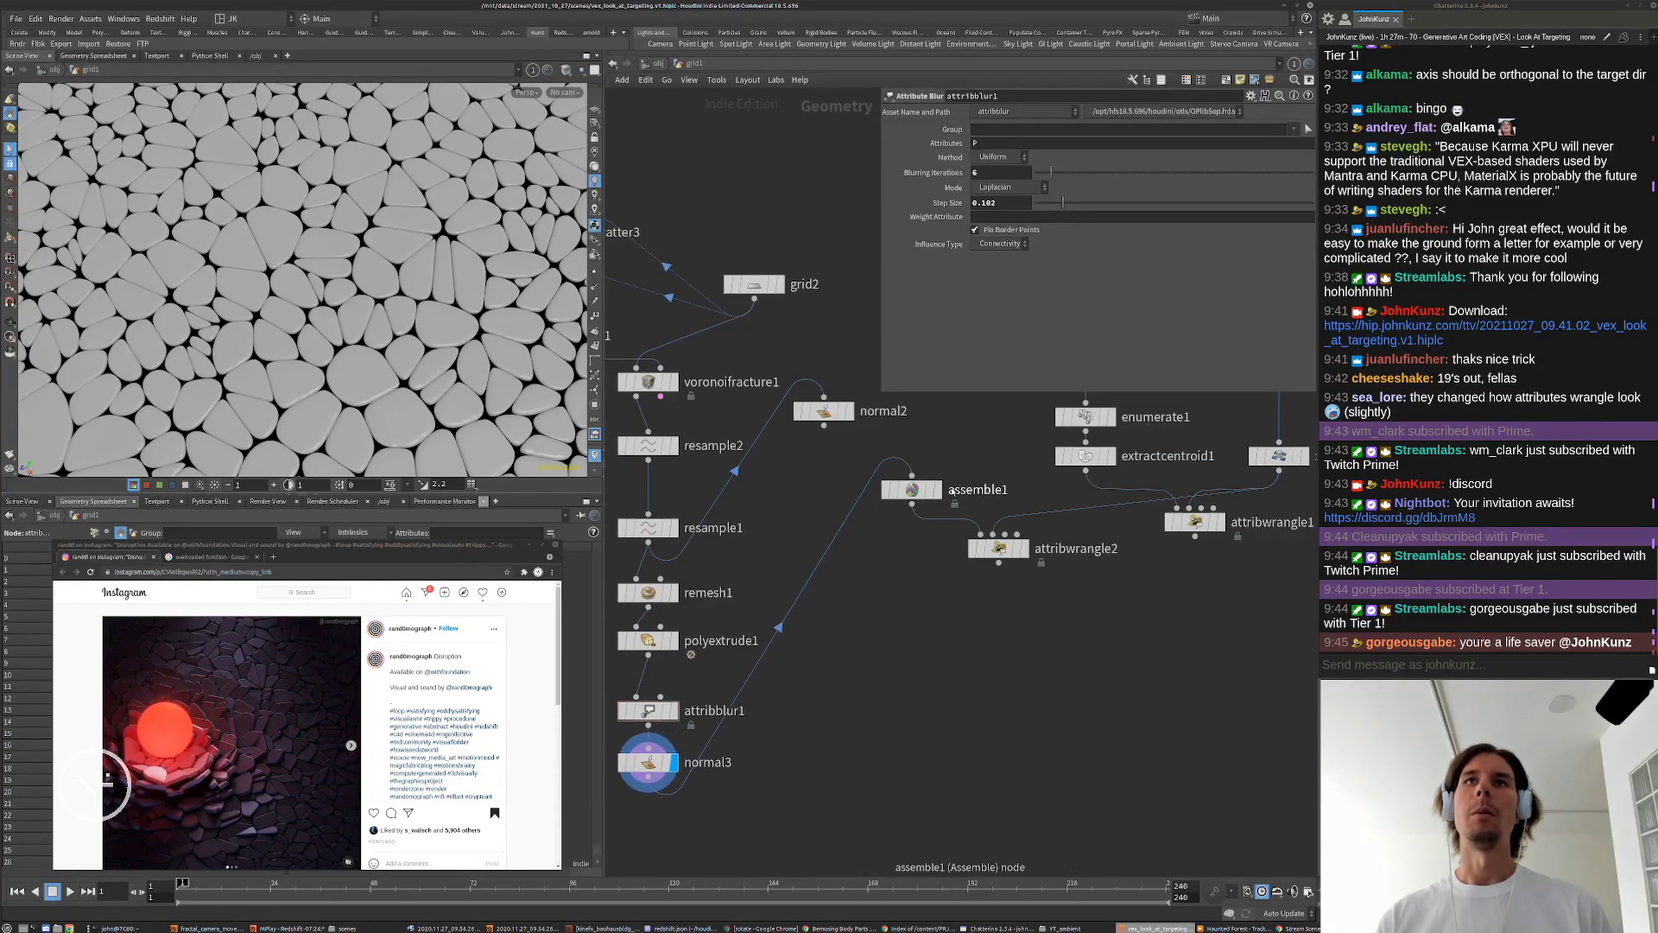
Step: Display the assemble1 node and move it farther away from attribwrangle2 in the network
left_click(940, 490)
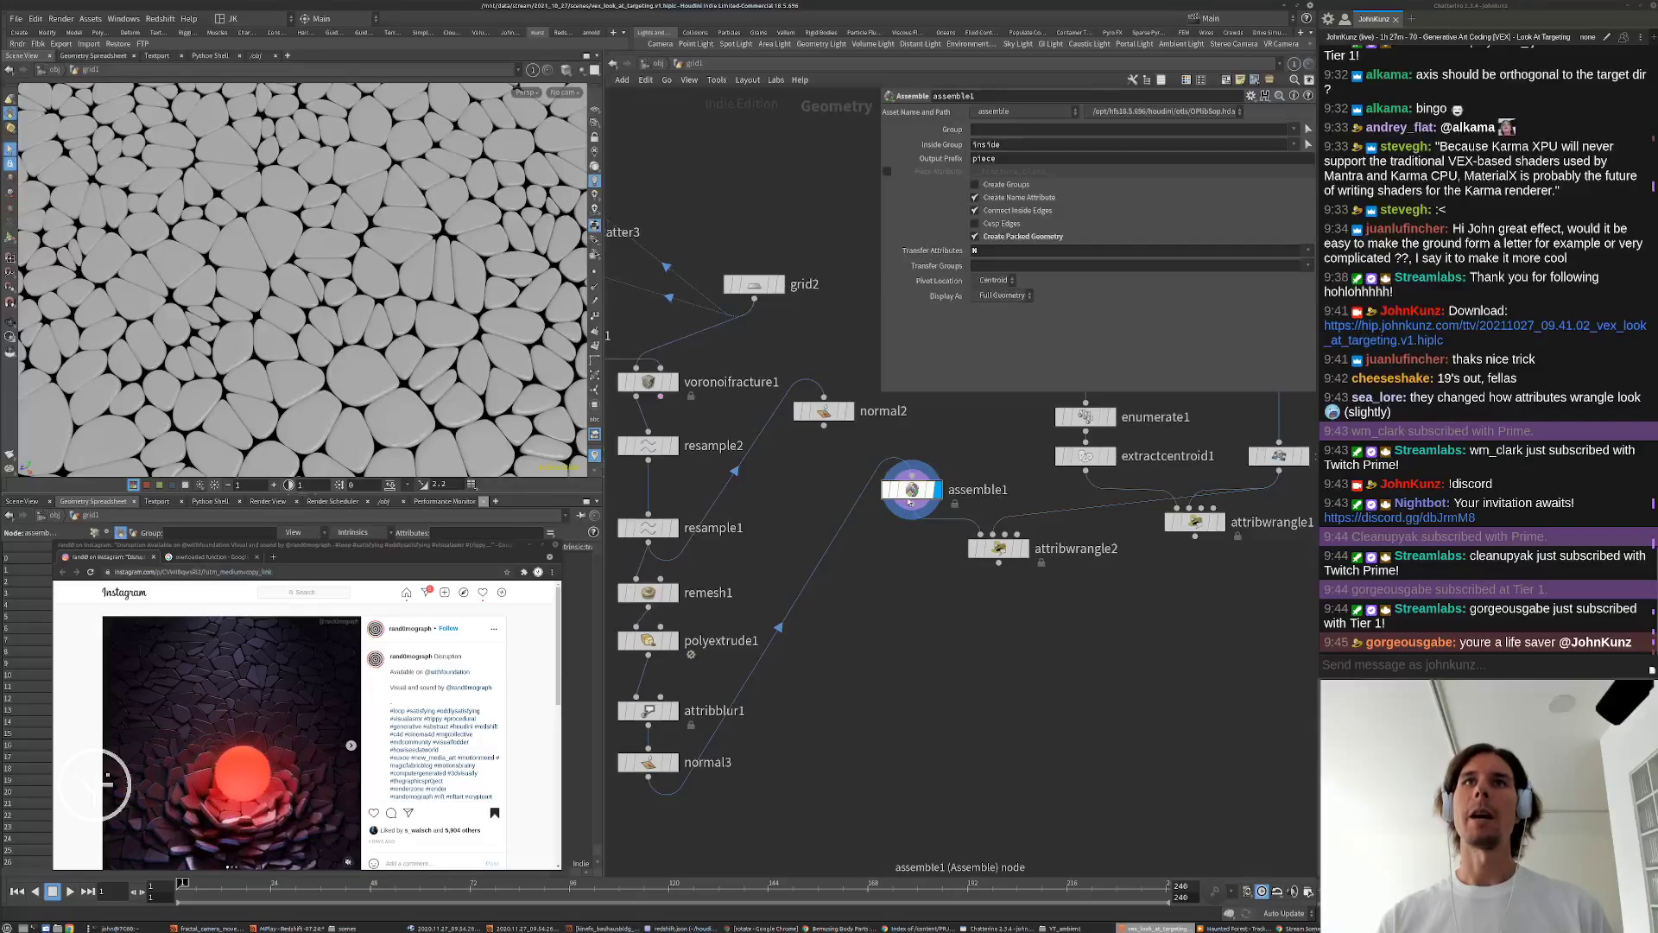
left_click_drag(901, 497, 824, 532)
scroll(889, 473, "up", 3)
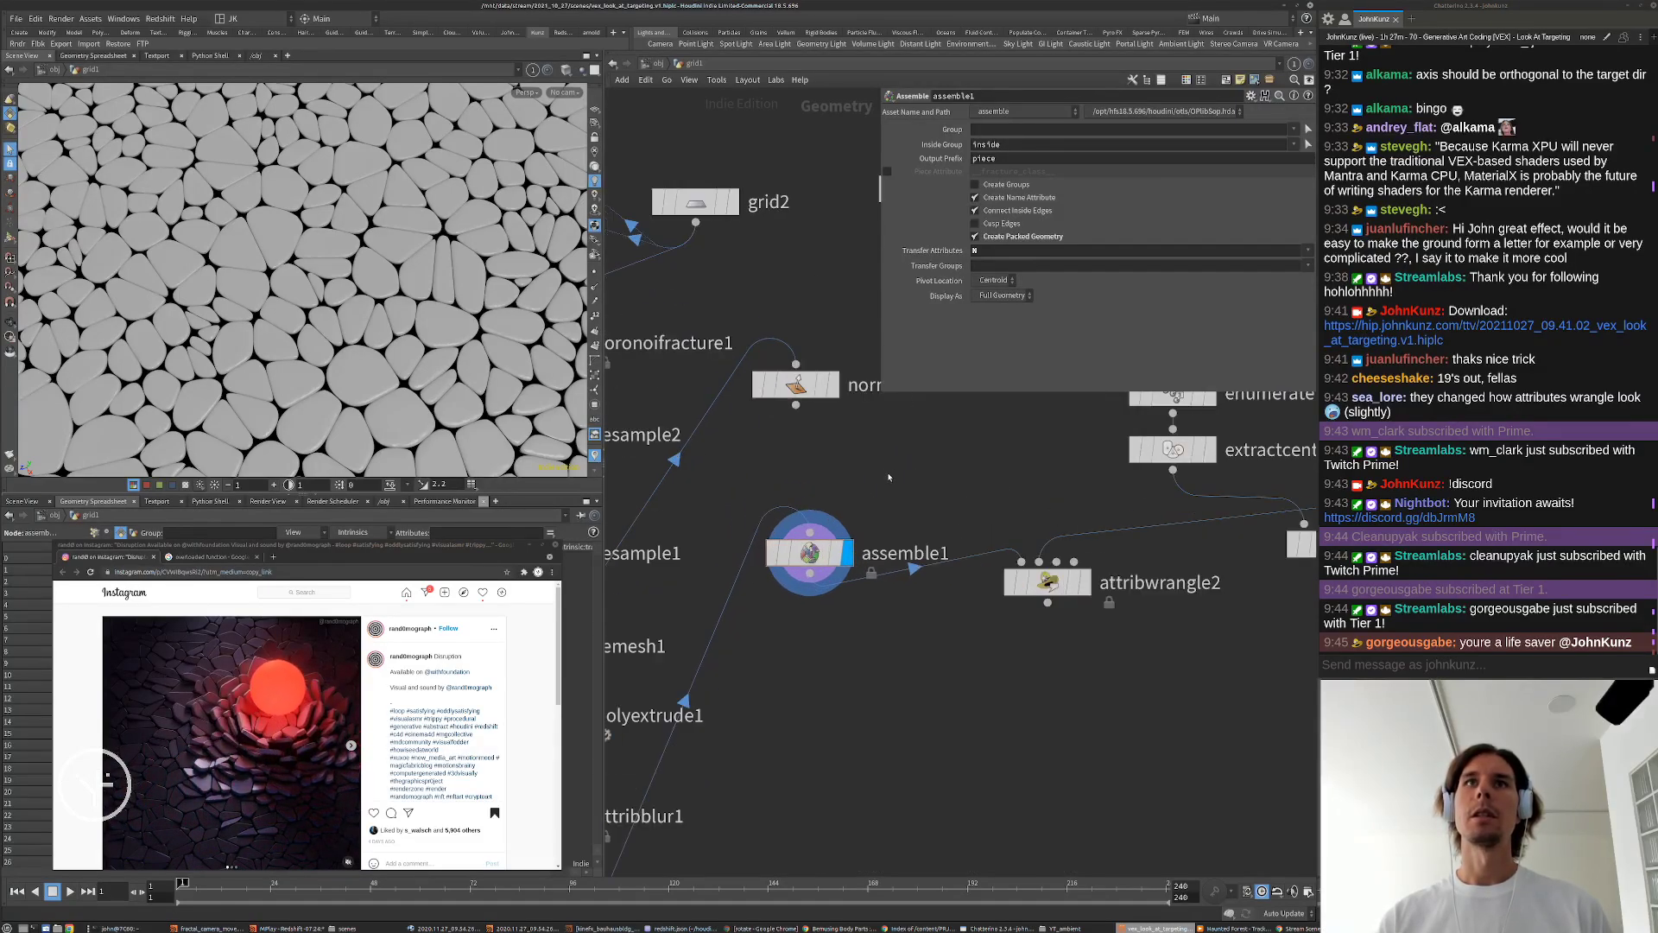
Step: Insert an Attribute Transfer node between assemble1 and attribwrangle2, and connect normal2 as its second input
key("Tab")
type("trans")
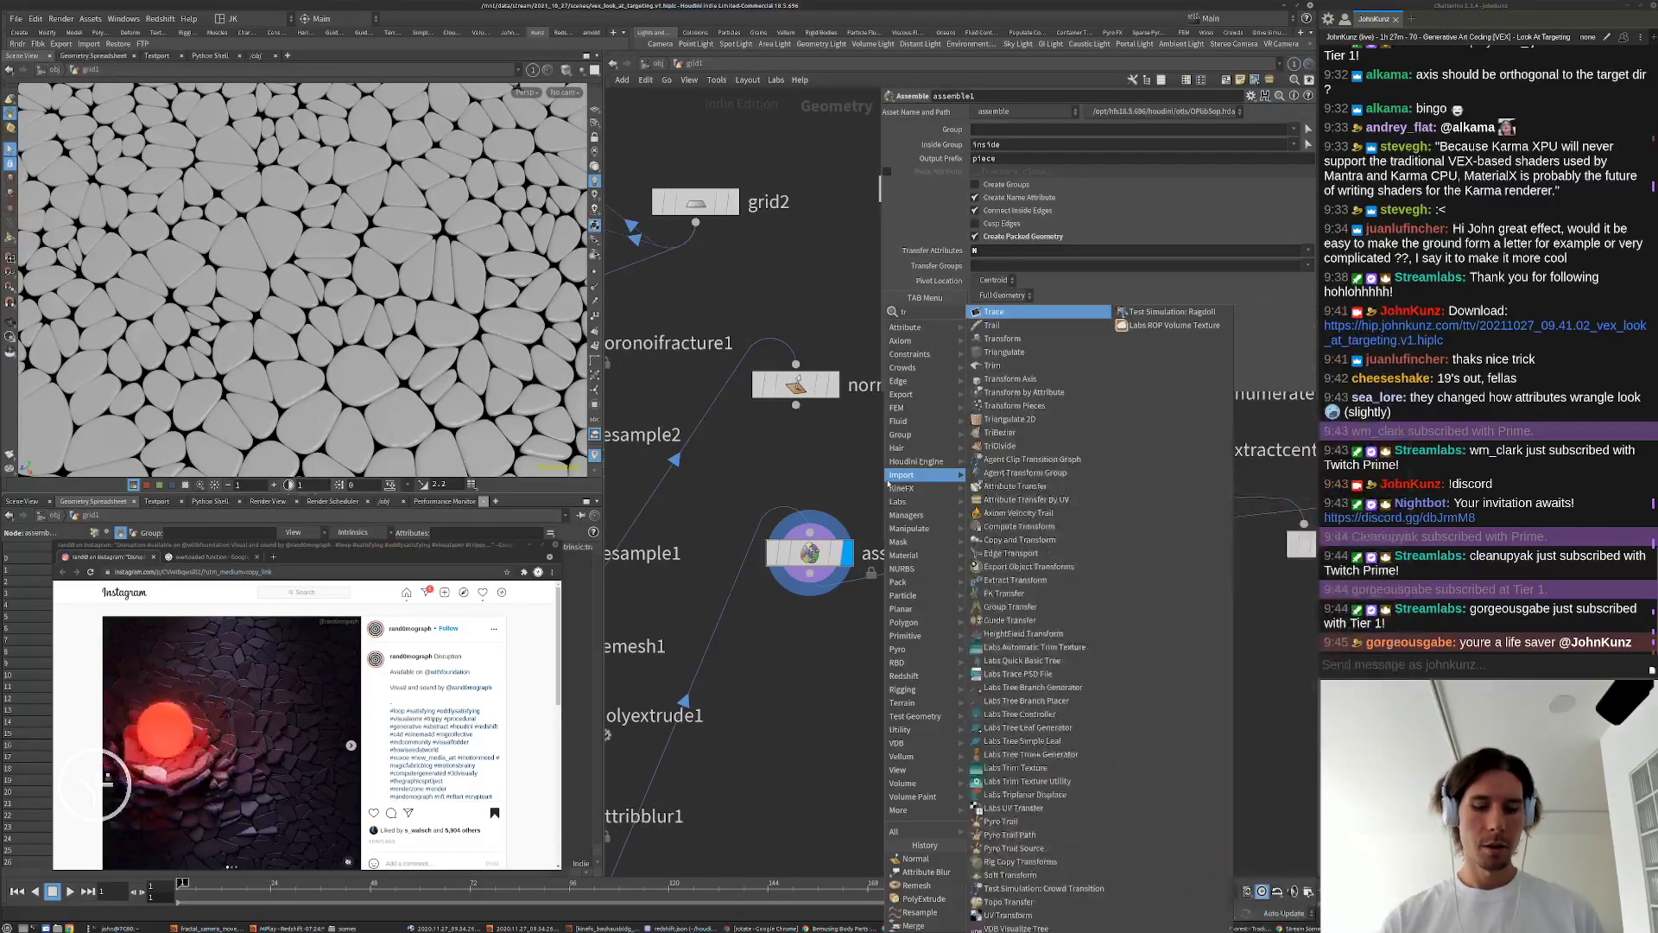
key("Down")
key("Down")
key("Down")
key("Down")
key("Down")
key("Down")
key("Return")
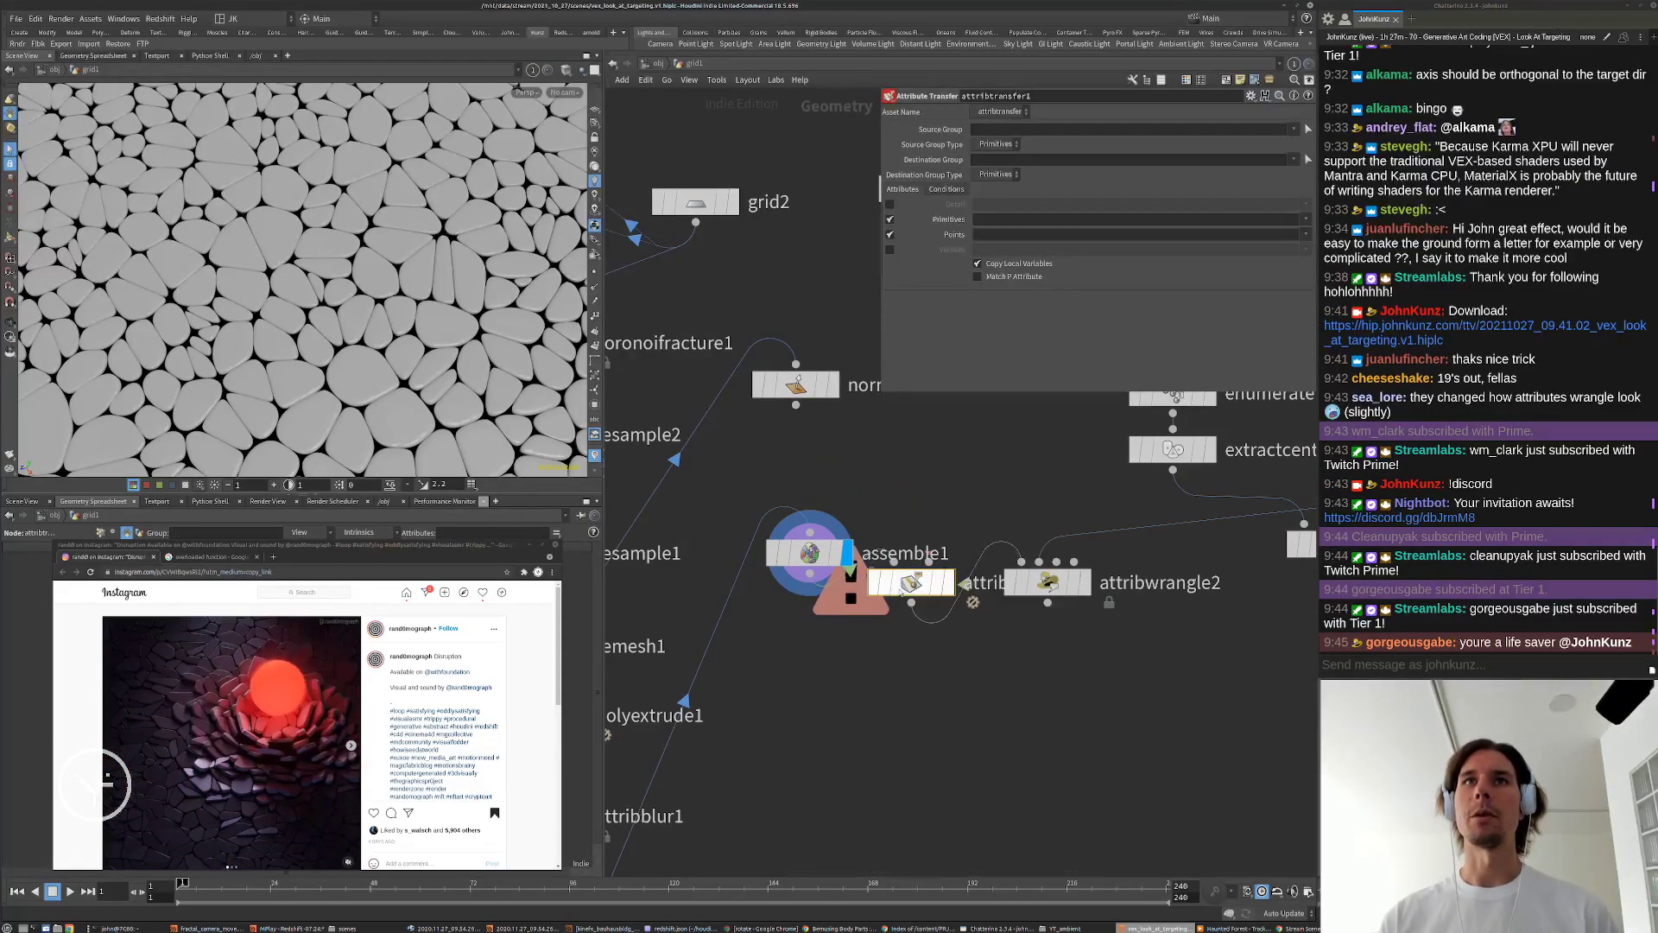
left_click(911, 581)
left_click_drag(930, 562, 796, 404)
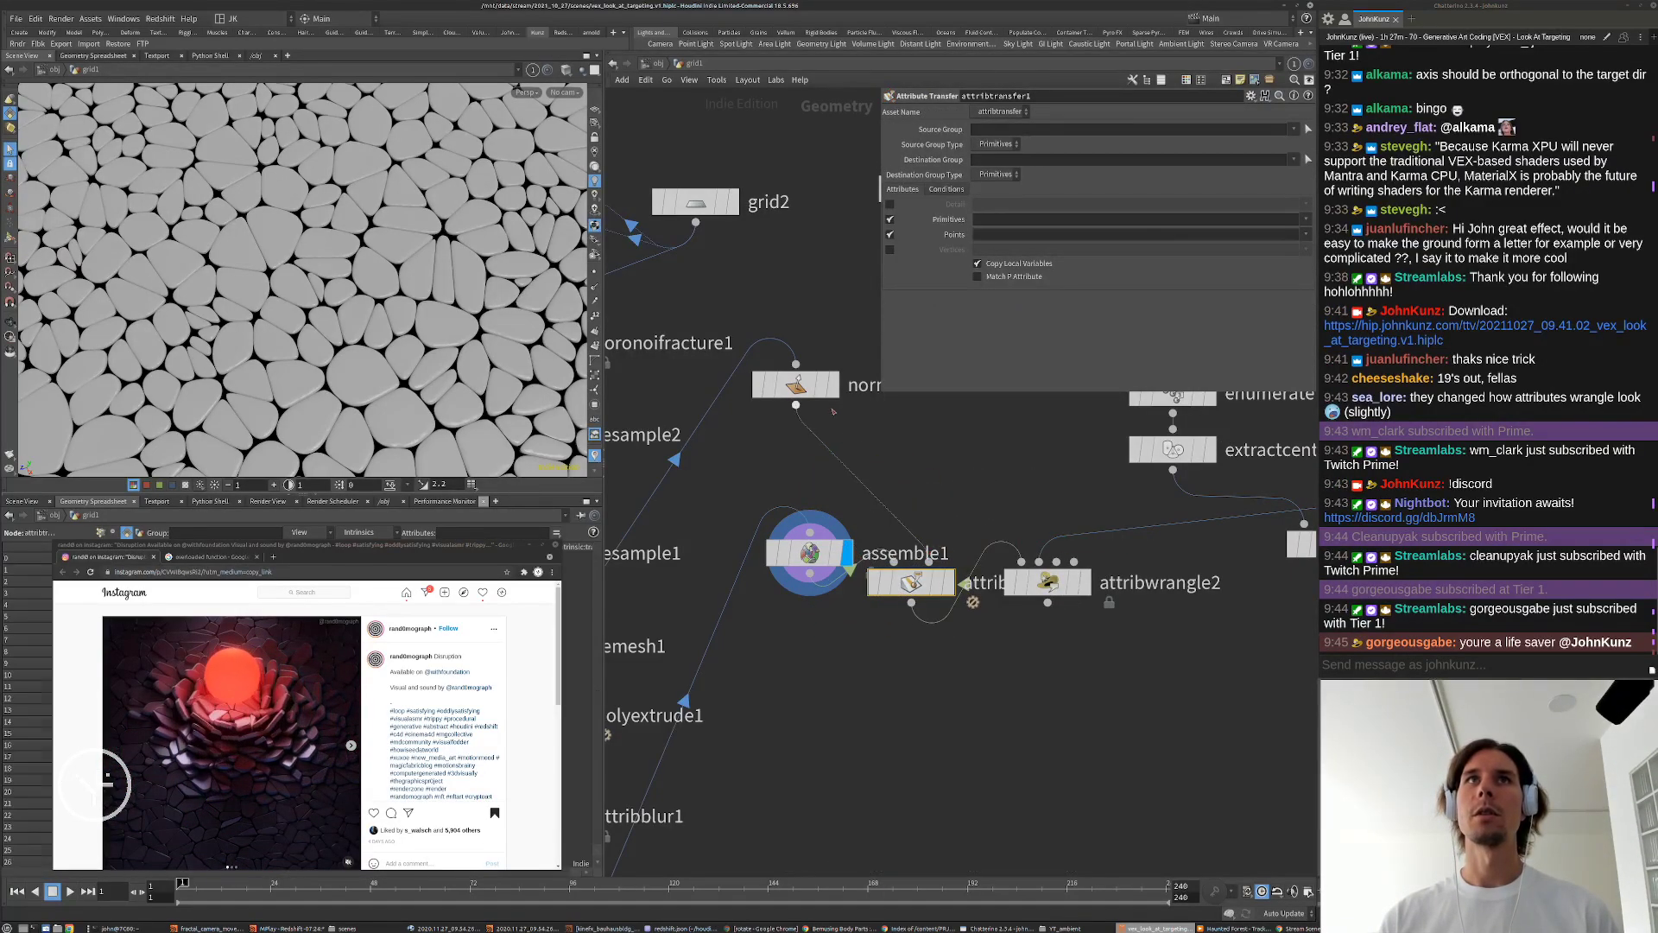
Step: Display attribtransfer1 and compare its point attributes in the spreadsheet with those of normal2
left_click(948, 582)
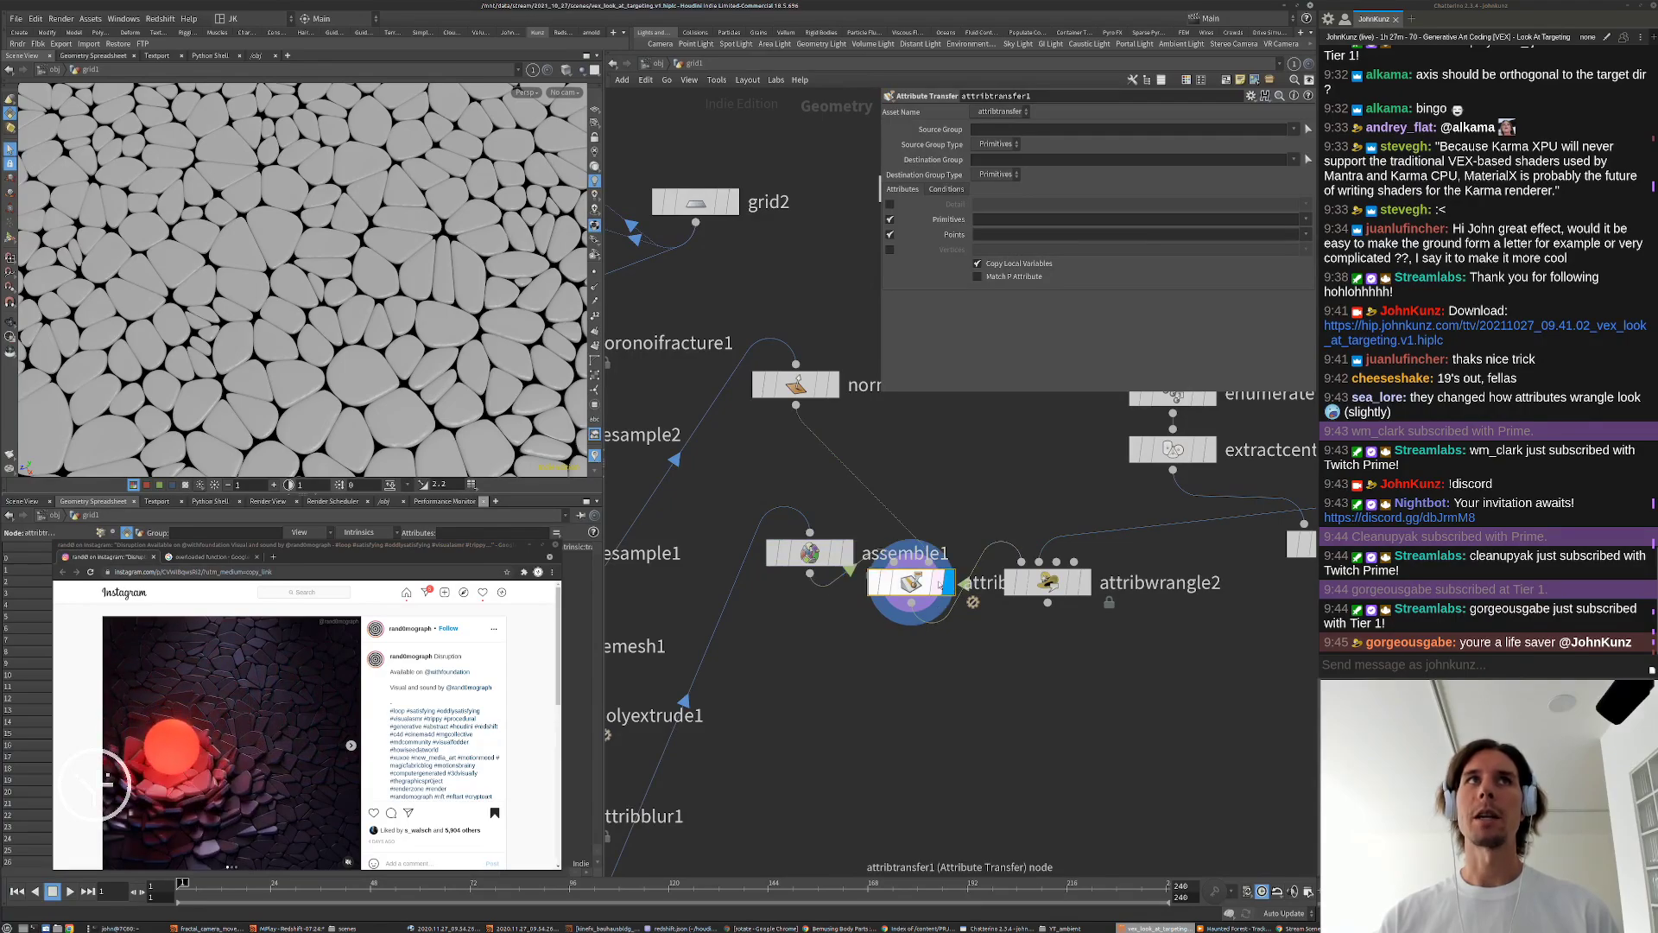
left_click(530, 548)
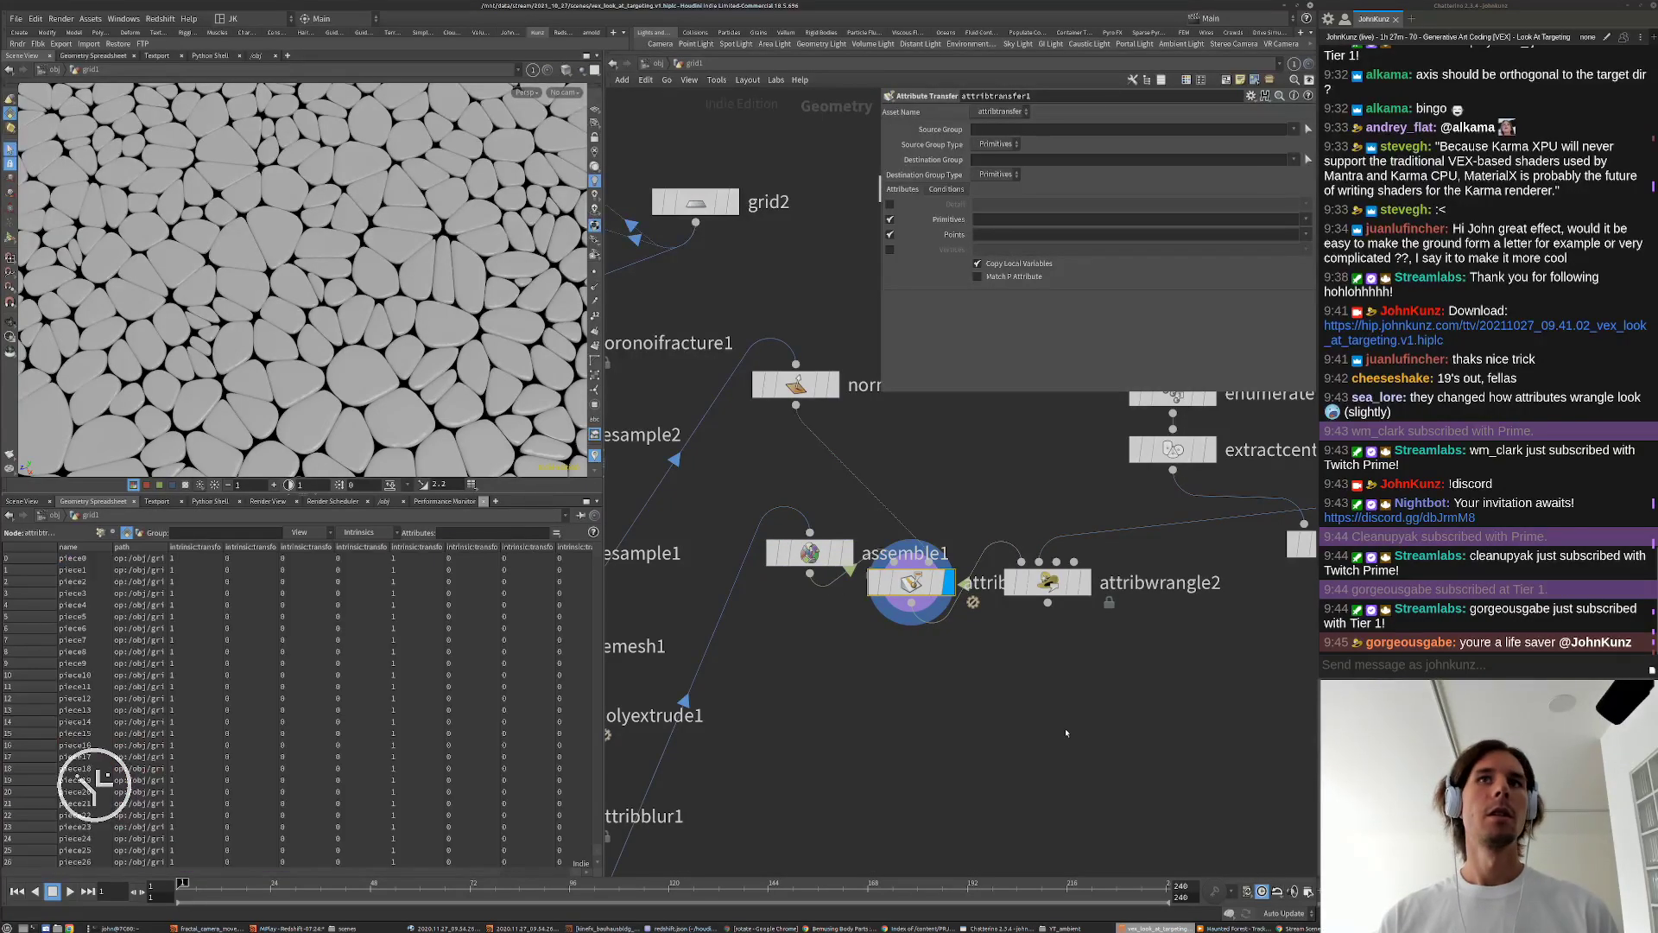
left_click(100, 532)
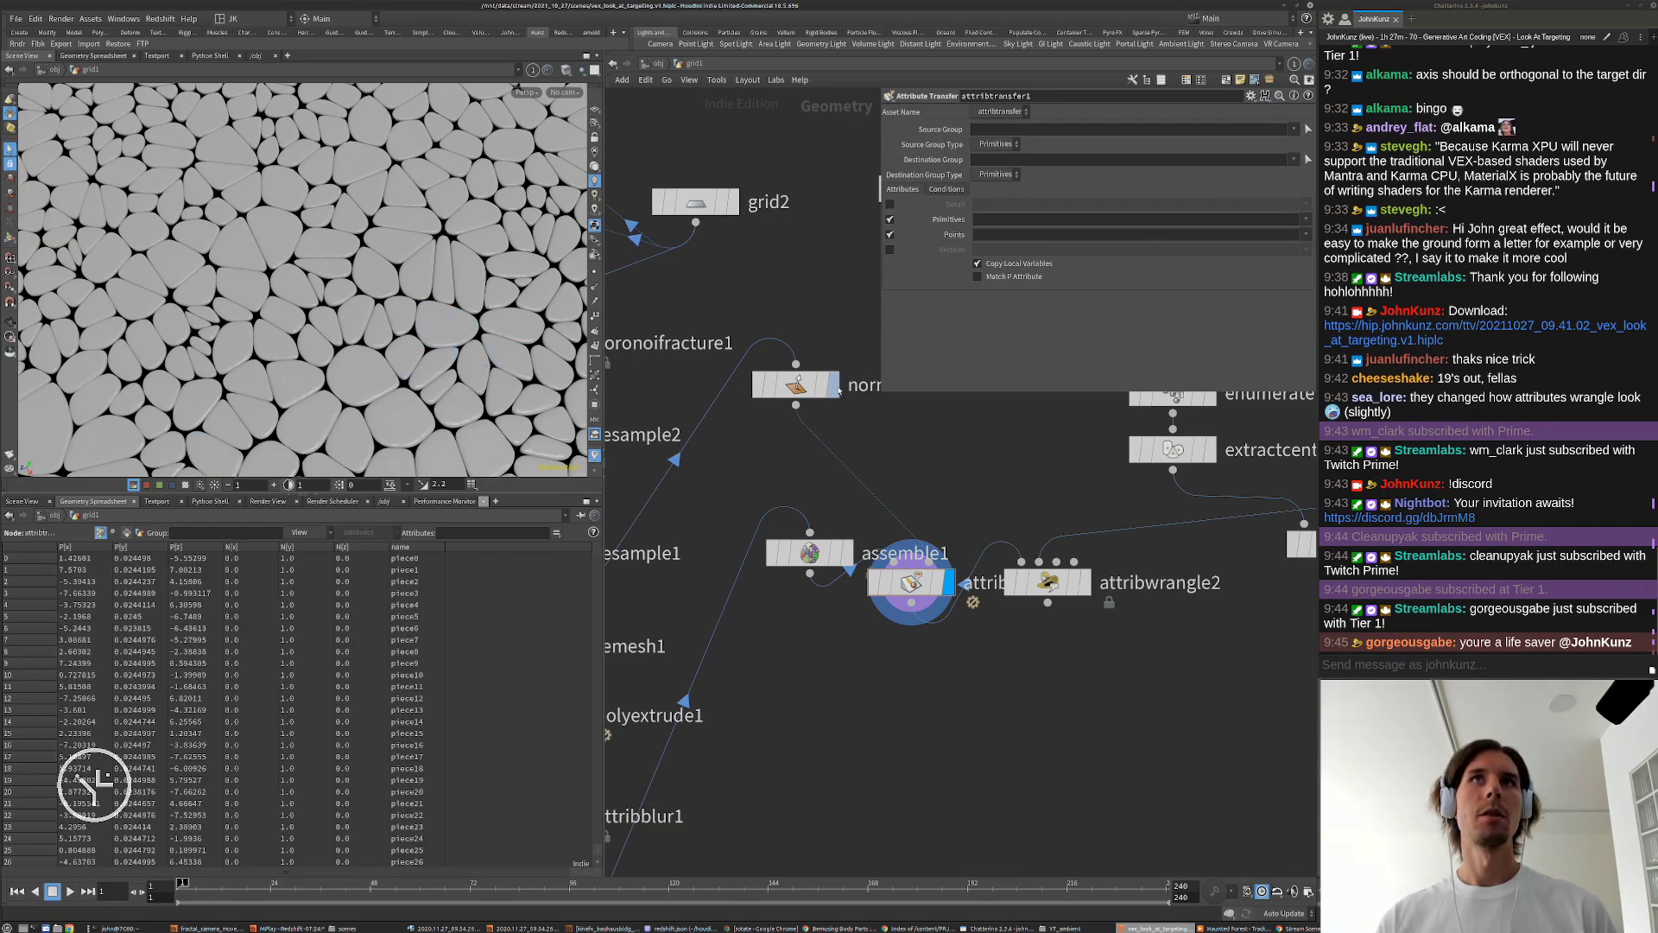
left_click(836, 388)
left_click(819, 379)
scroll(818, 259, "down", 3)
scroll(724, 528, "up", 1)
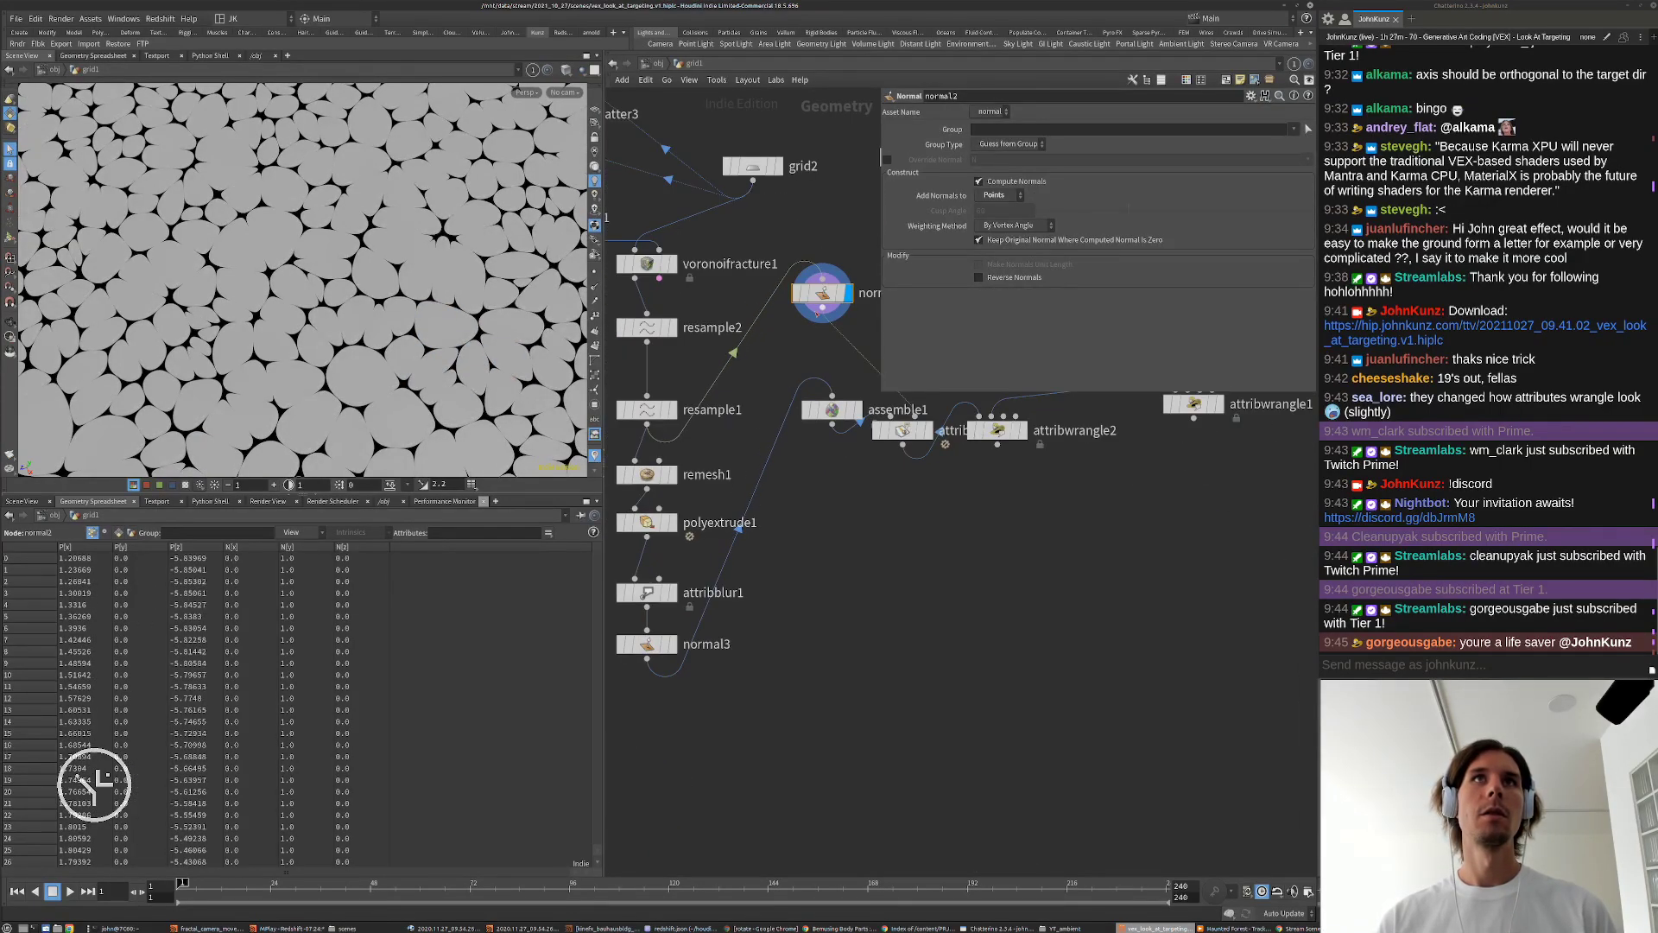
Step: Rewire normal2 to take its input from remesh1, and shift attribtransfer1 clear of attribwrangle2
left_click_drag(823, 280, 649, 489)
middle_click_drag(858, 552, 859, 554)
left_click_drag(903, 434, 885, 452)
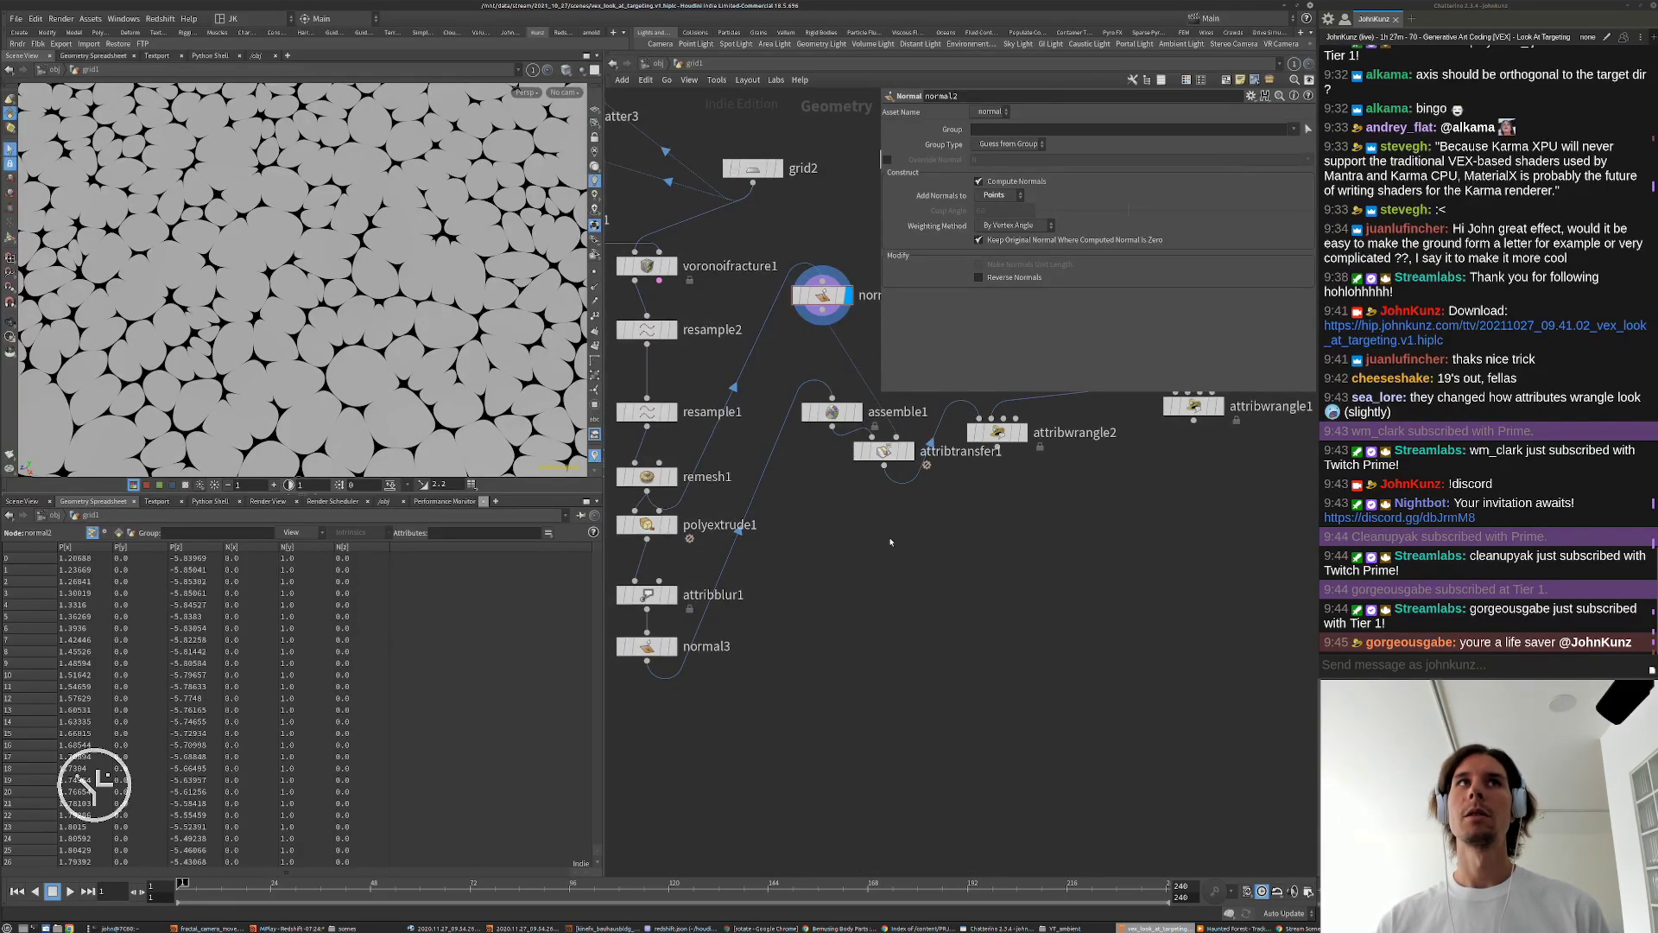
Step: Attach an Add node to attribtransfer1 with Delete Geometry But Keep the Points enabled, and display it
scroll(890, 541, "up", 2)
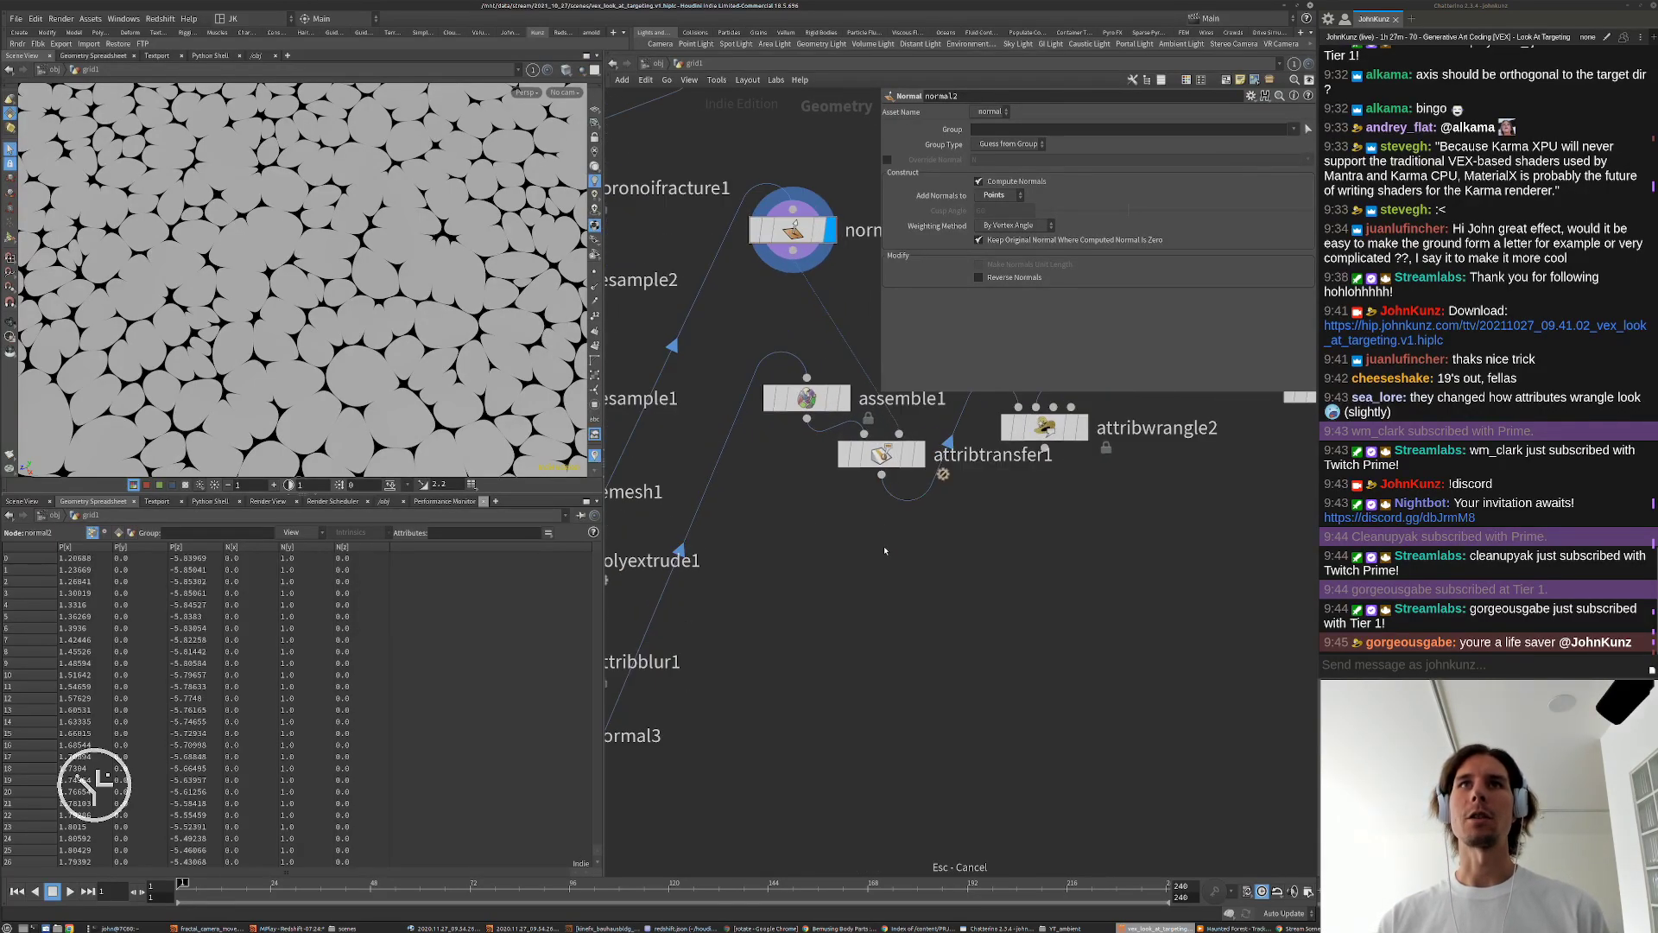
key("Tab")
type("add")
key("Return")
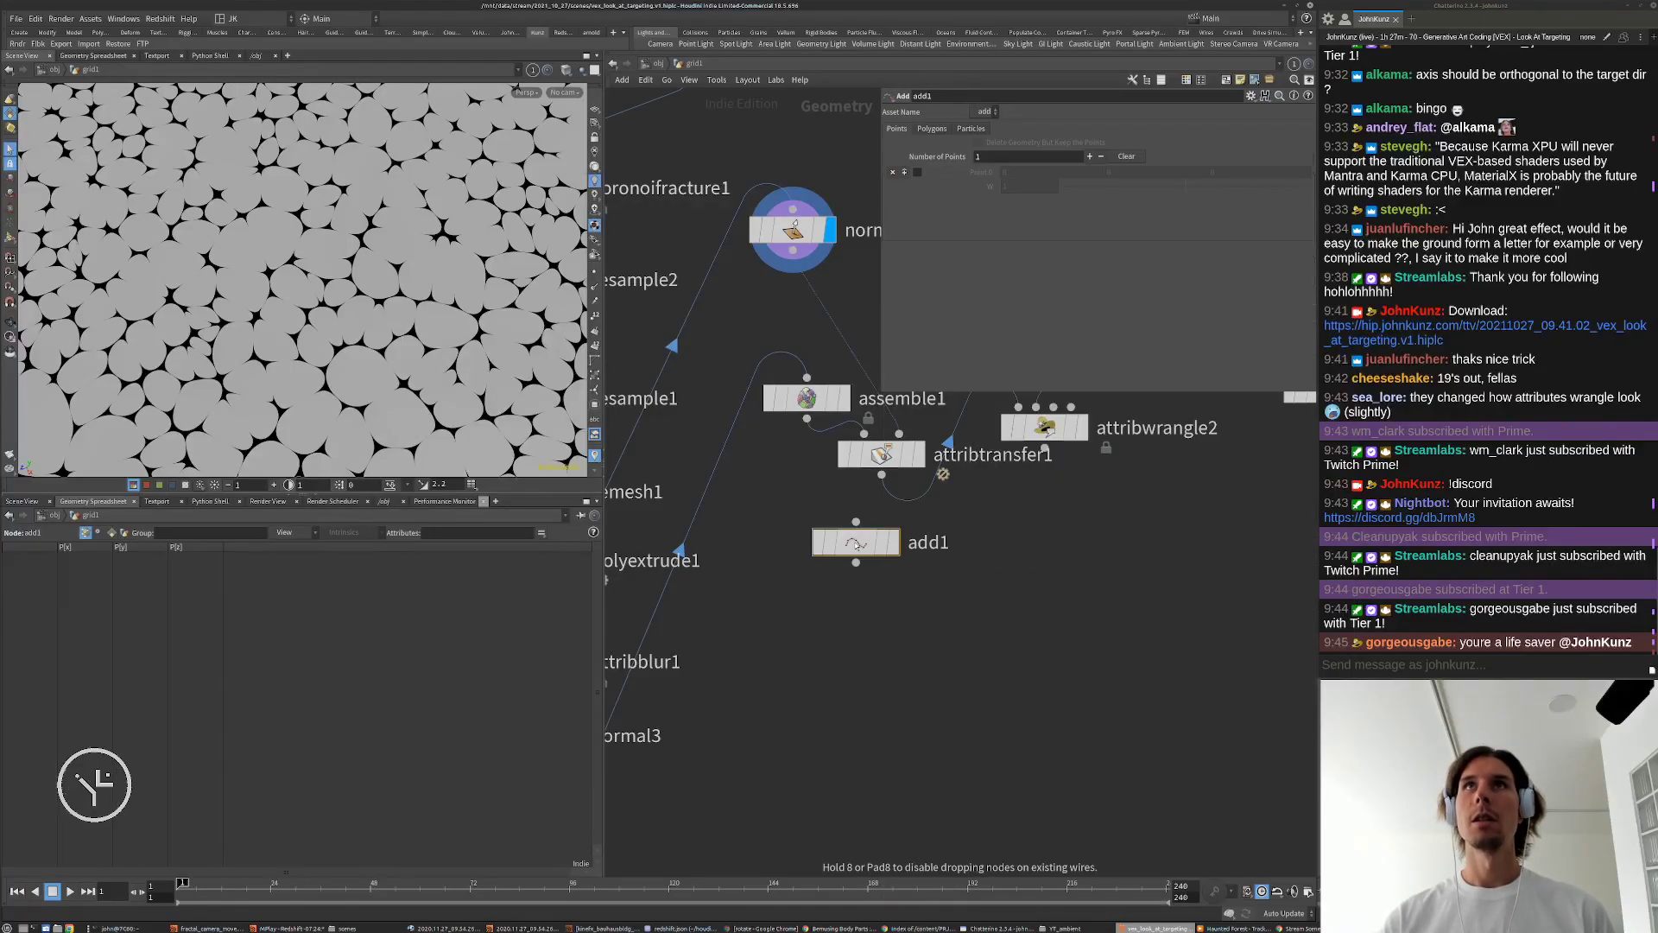
left_click(856, 545)
left_click_drag(881, 475, 856, 533)
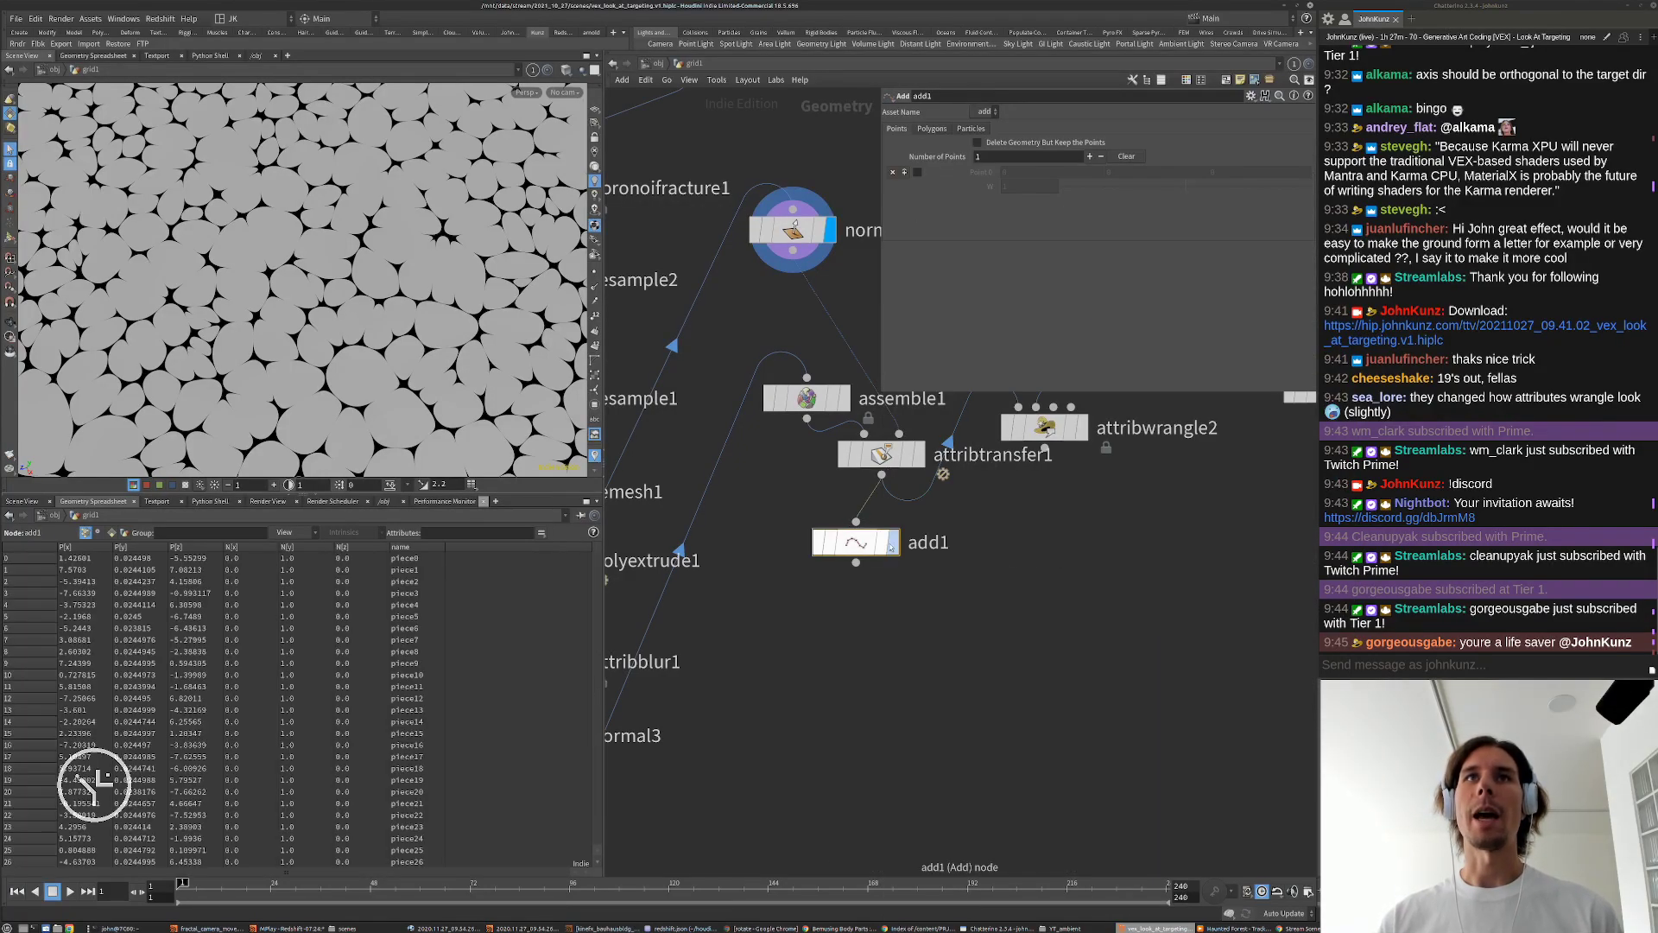
key("r")
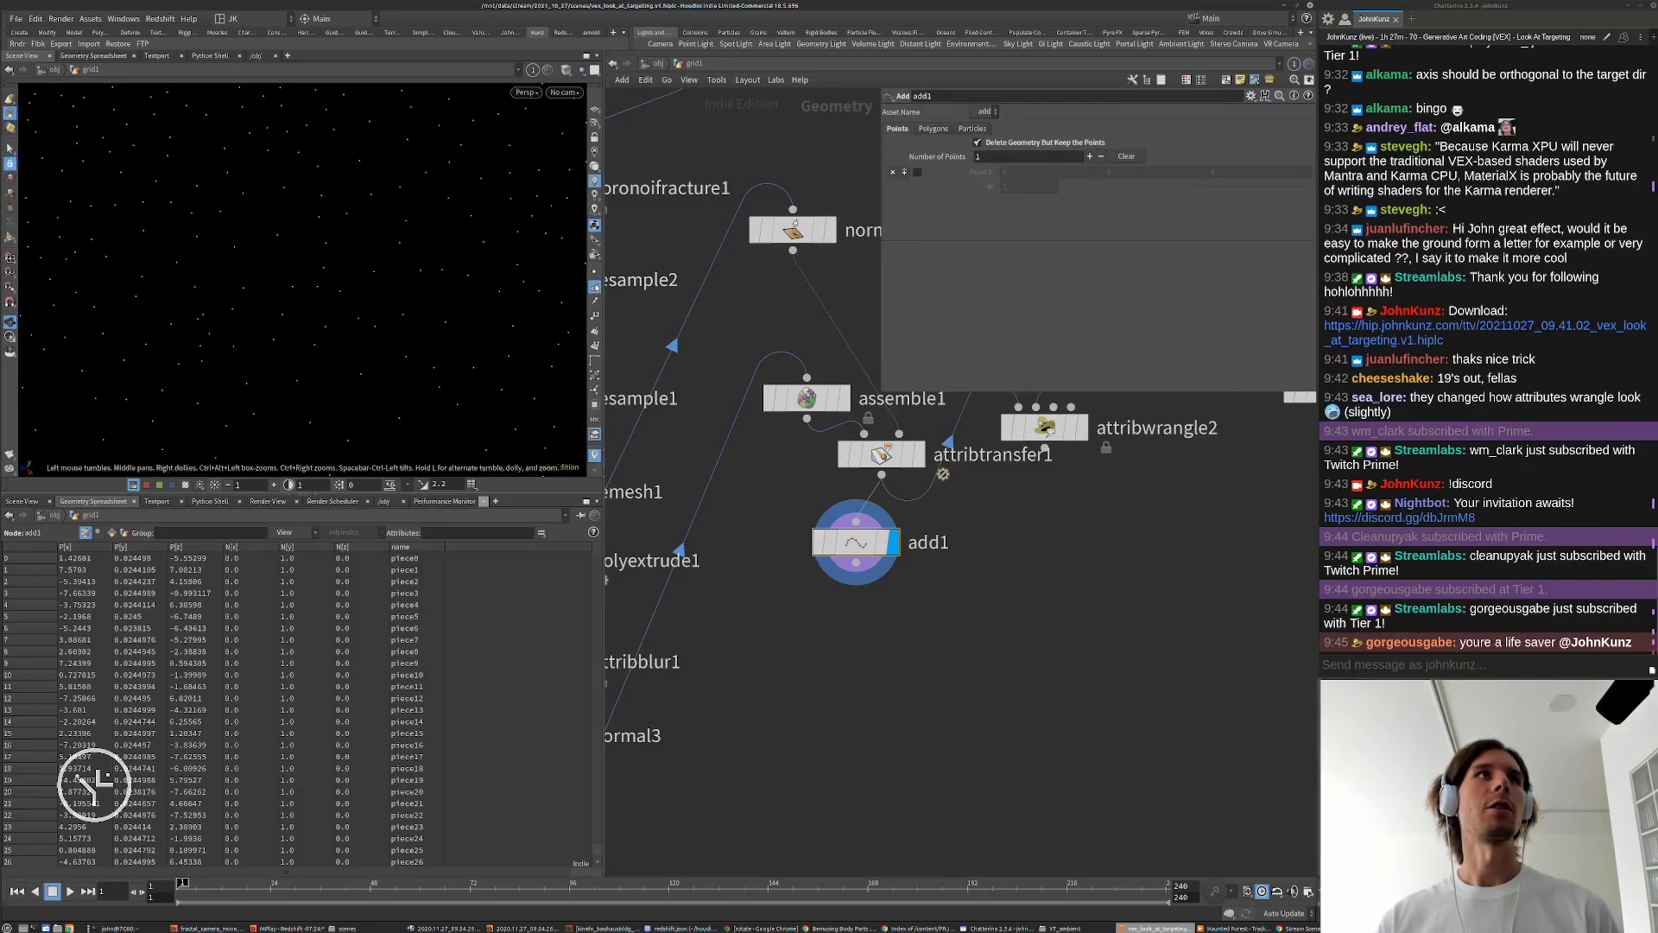
Step: Show the point normals in the viewport and examine their direction across the ground, with add1 aligned beneath attribtransfer1
left_click(595, 287)
right_click_drag(372, 276, 248, 318)
left_click_drag(248, 318, 327, 261)
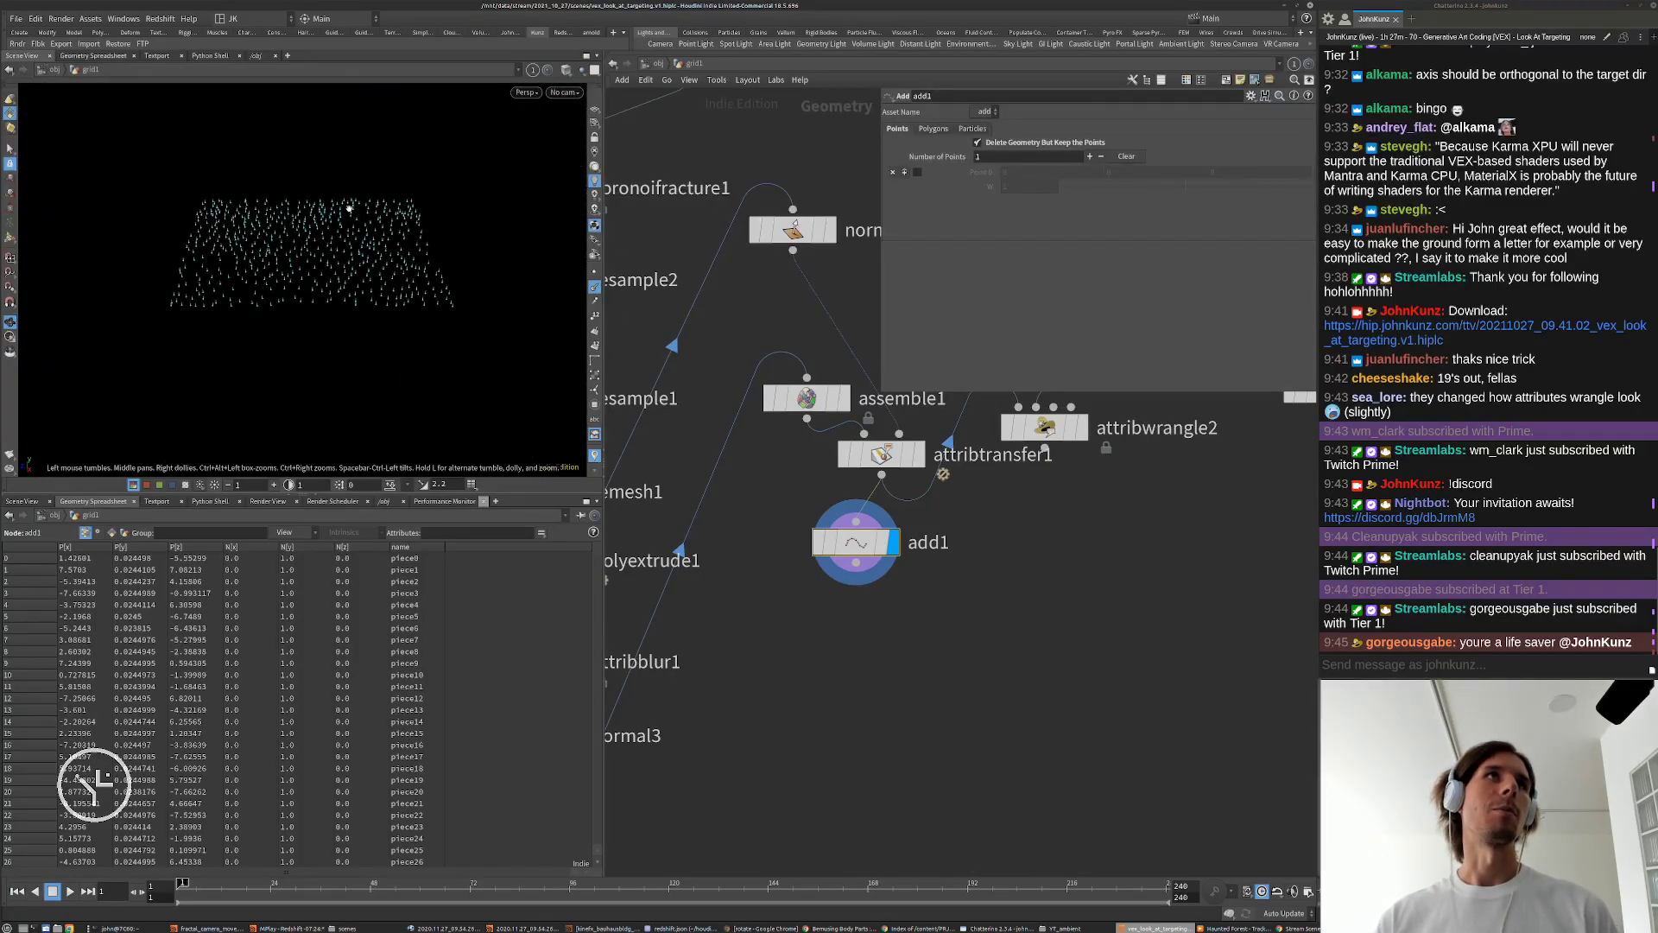
scroll(938, 583, "down", 5)
scroll(923, 568, "up", 2)
left_click_drag(893, 564, 913, 593)
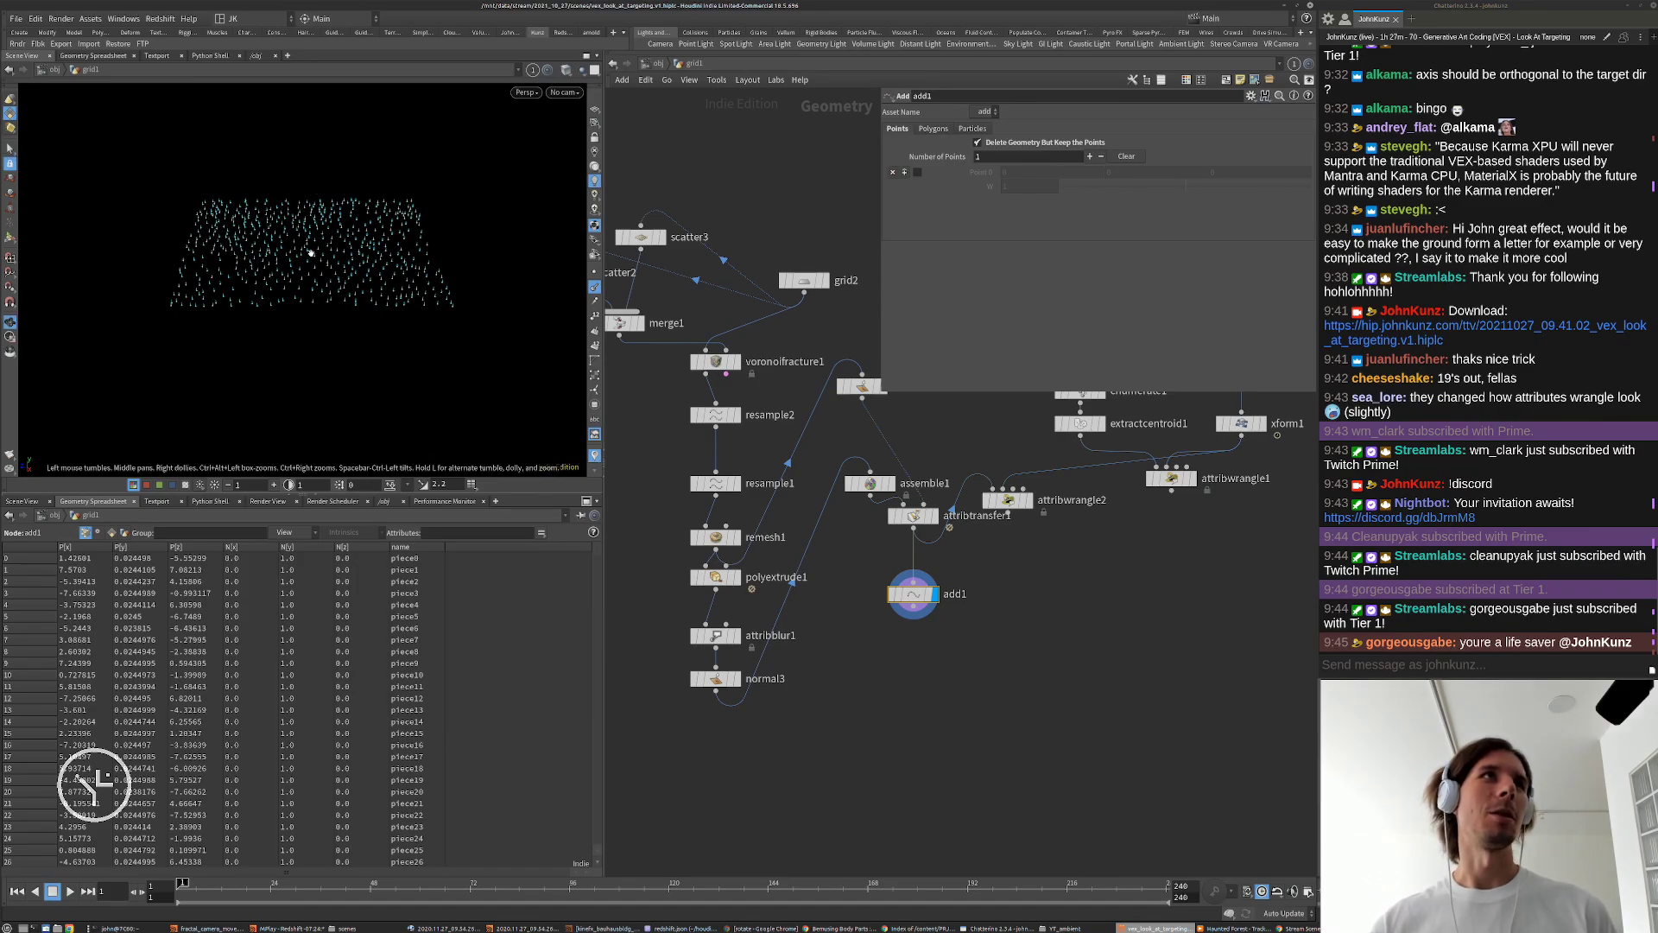
left_click_drag(273, 278, 353, 117, "alt")
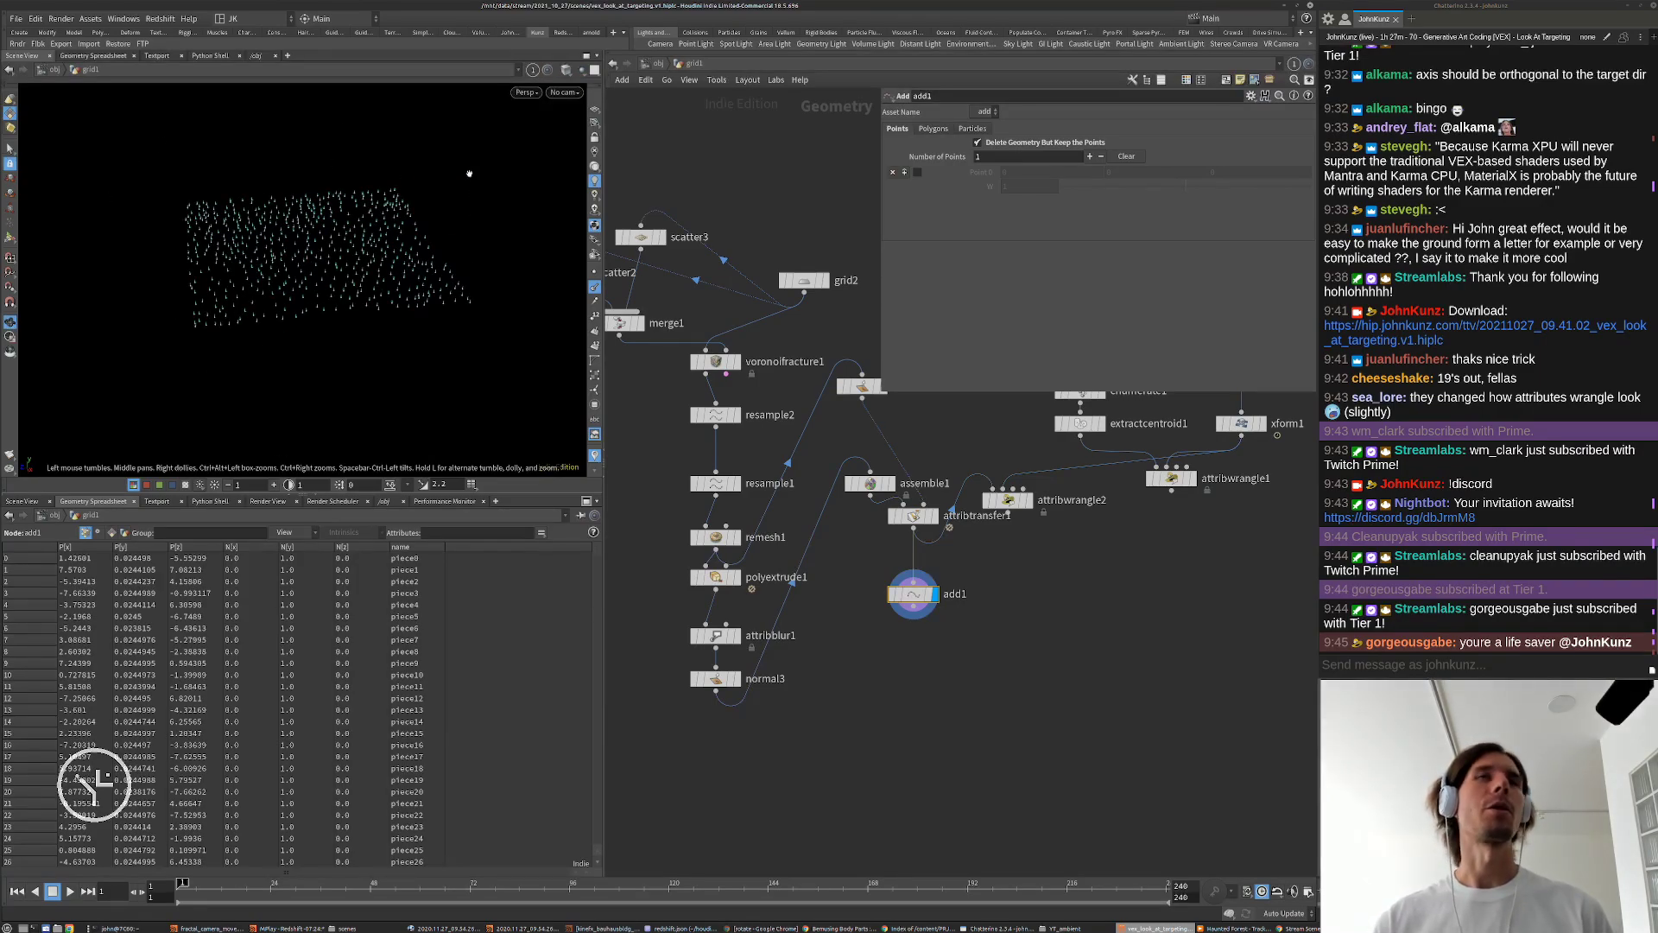
Step: Display attribwrangle2 and delete the add1 node
scroll(1036, 527, "up", 4)
left_click(978, 475)
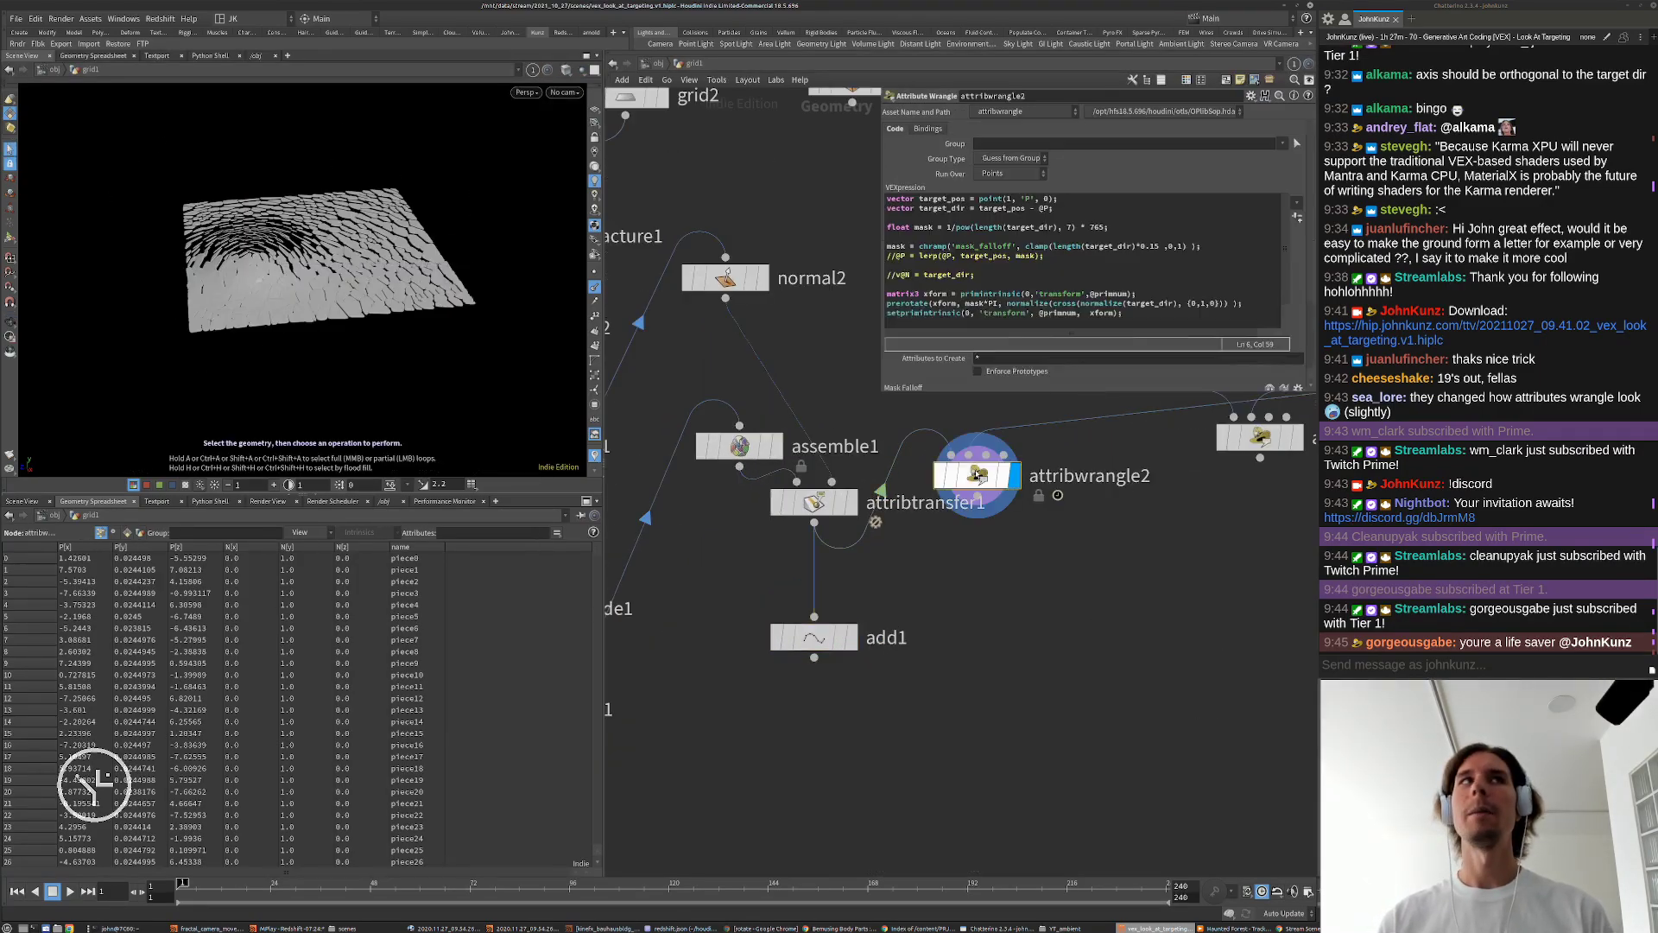
left_click(813, 637)
key("Delete")
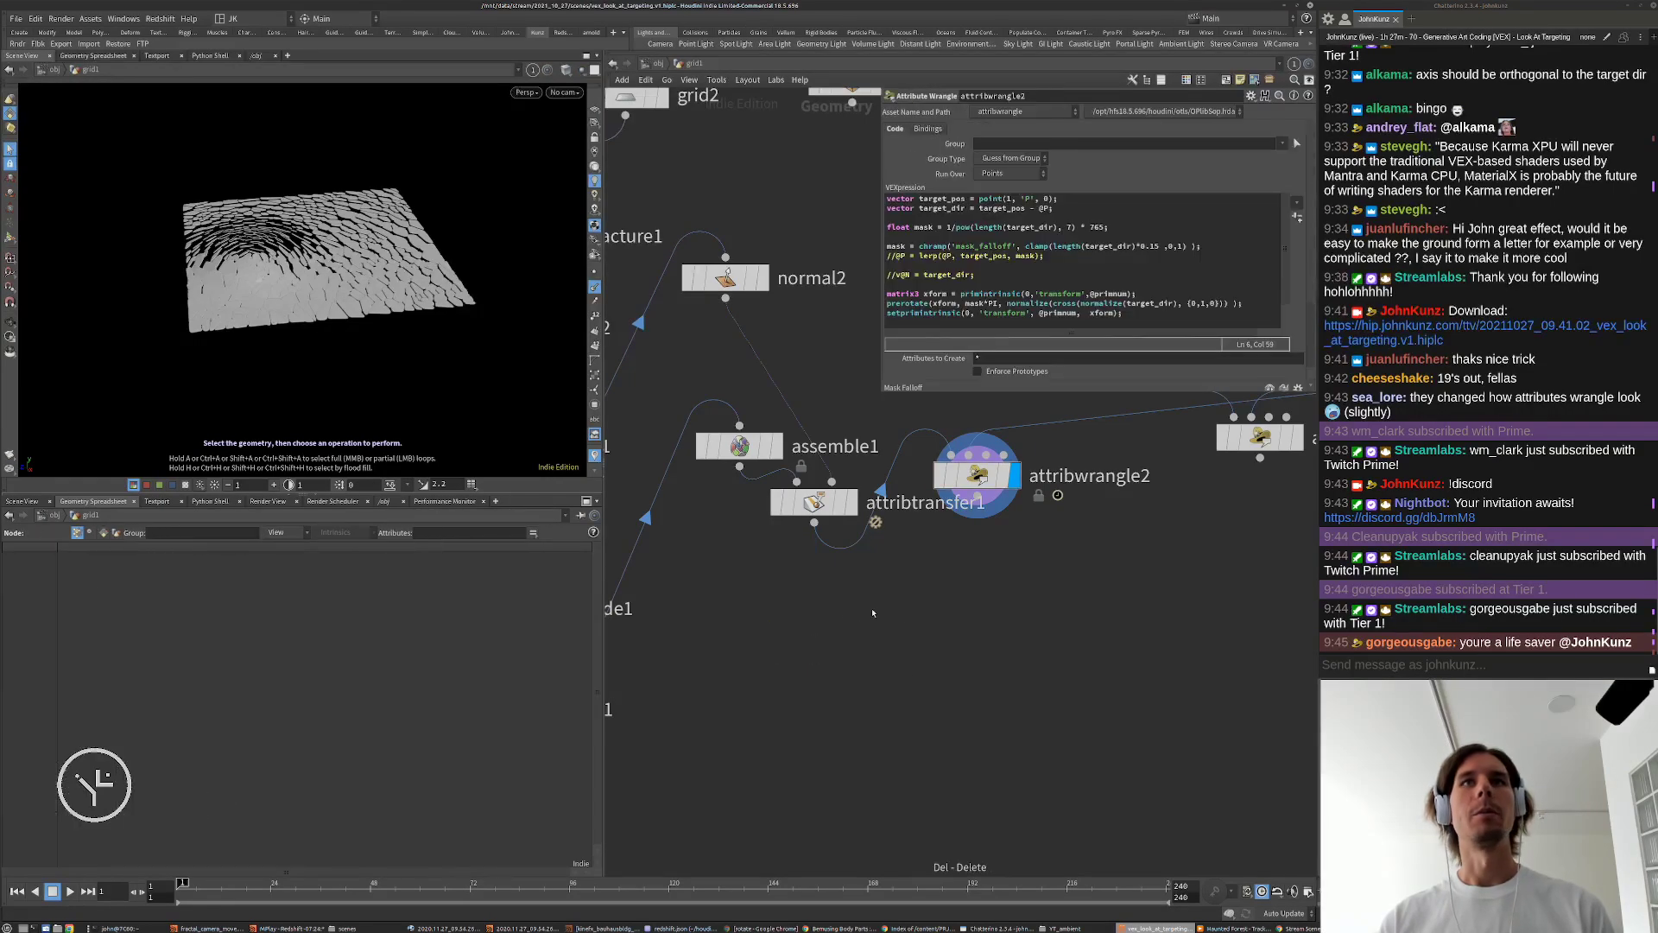
Step: Tidy the network by placing attribwrangle2 lower, assemble1 beneath normal3 and attribtransfer1 just below assemble1
left_click_drag(978, 477, 965, 615)
scroll(859, 617, "down", 4)
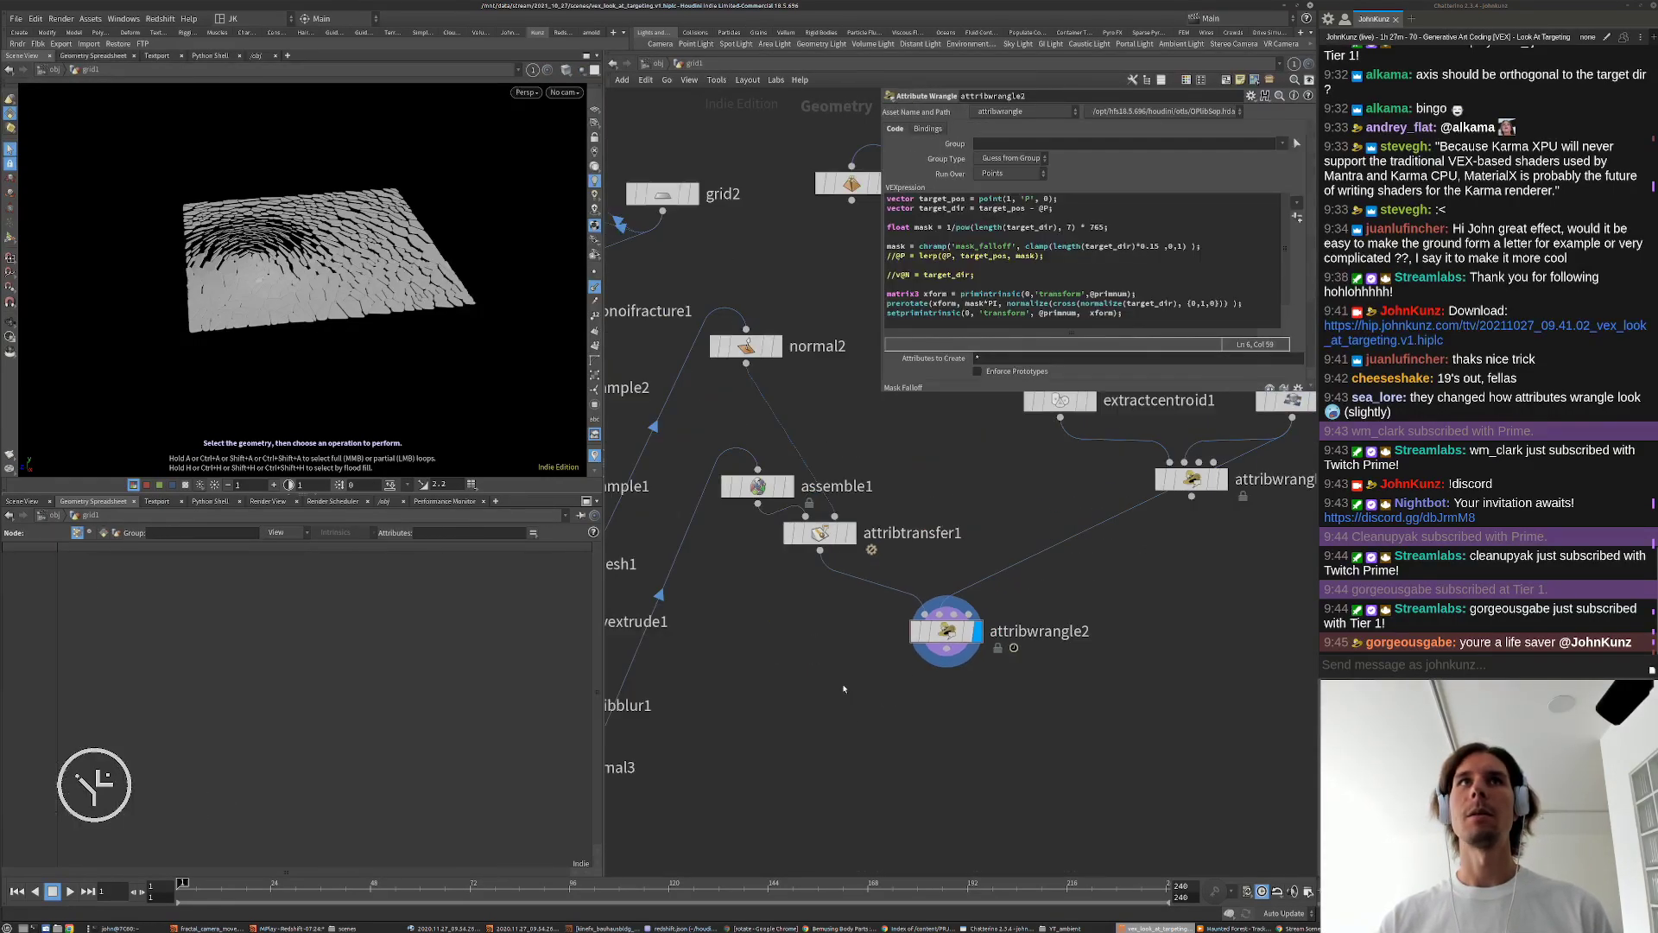
left_click_drag(801, 534, 671, 742)
left_click_drag(837, 562, 778, 781)
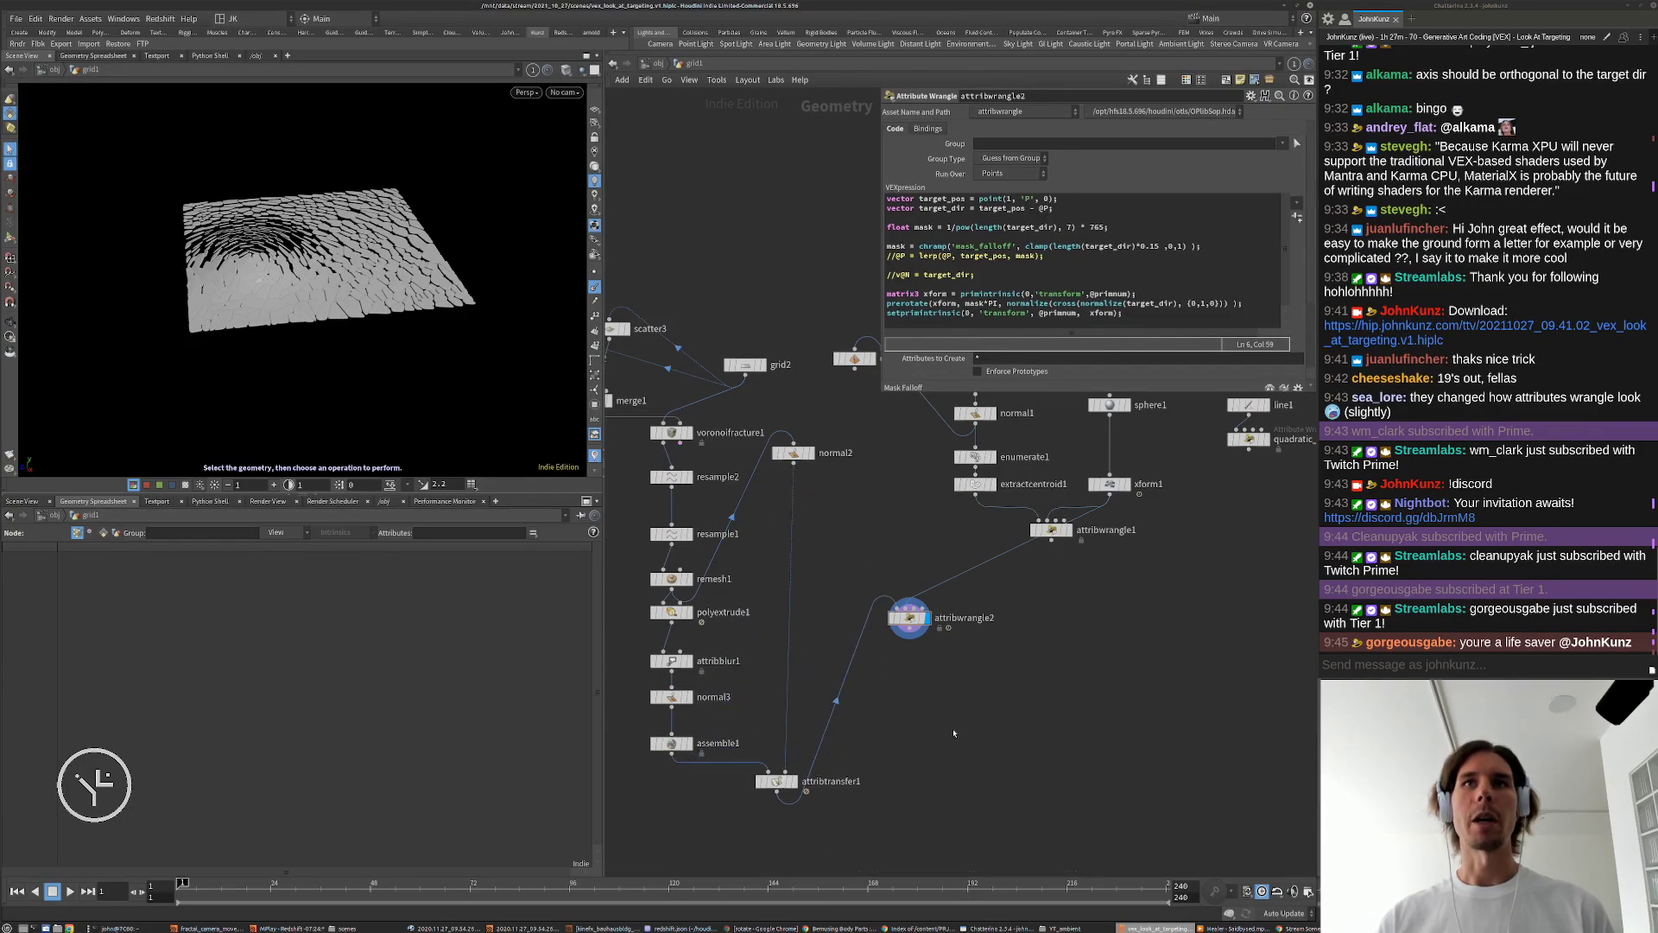
Step: Inspect the tilted stones, template xform1 to show the target sphere, and play a short stretch of the animation
left_click_drag(332, 259, 341, 332, "alt")
right_click_drag(341, 333, 375, 397, "alt")
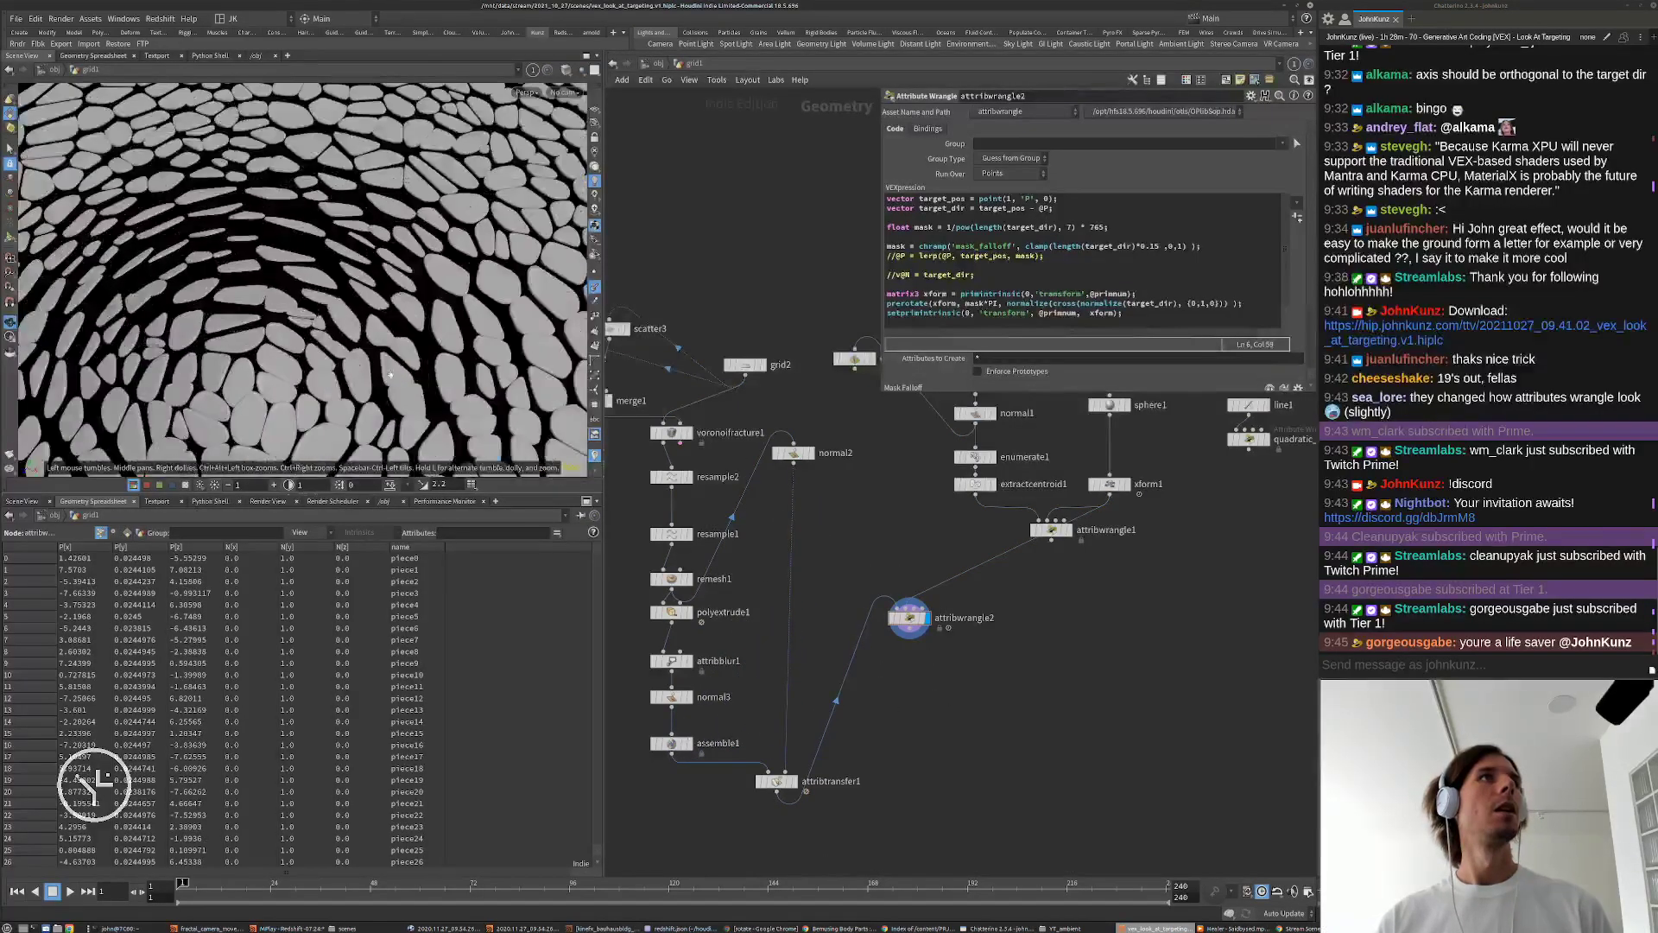
left_click_drag(376, 398, 383, 328, "alt")
right_click_drag(383, 328, 354, 276, "alt")
left_click_drag(355, 277, 324, 346, "alt")
middle_click_drag(1146, 635, 1129, 658)
scroll(1126, 530, "up", 2)
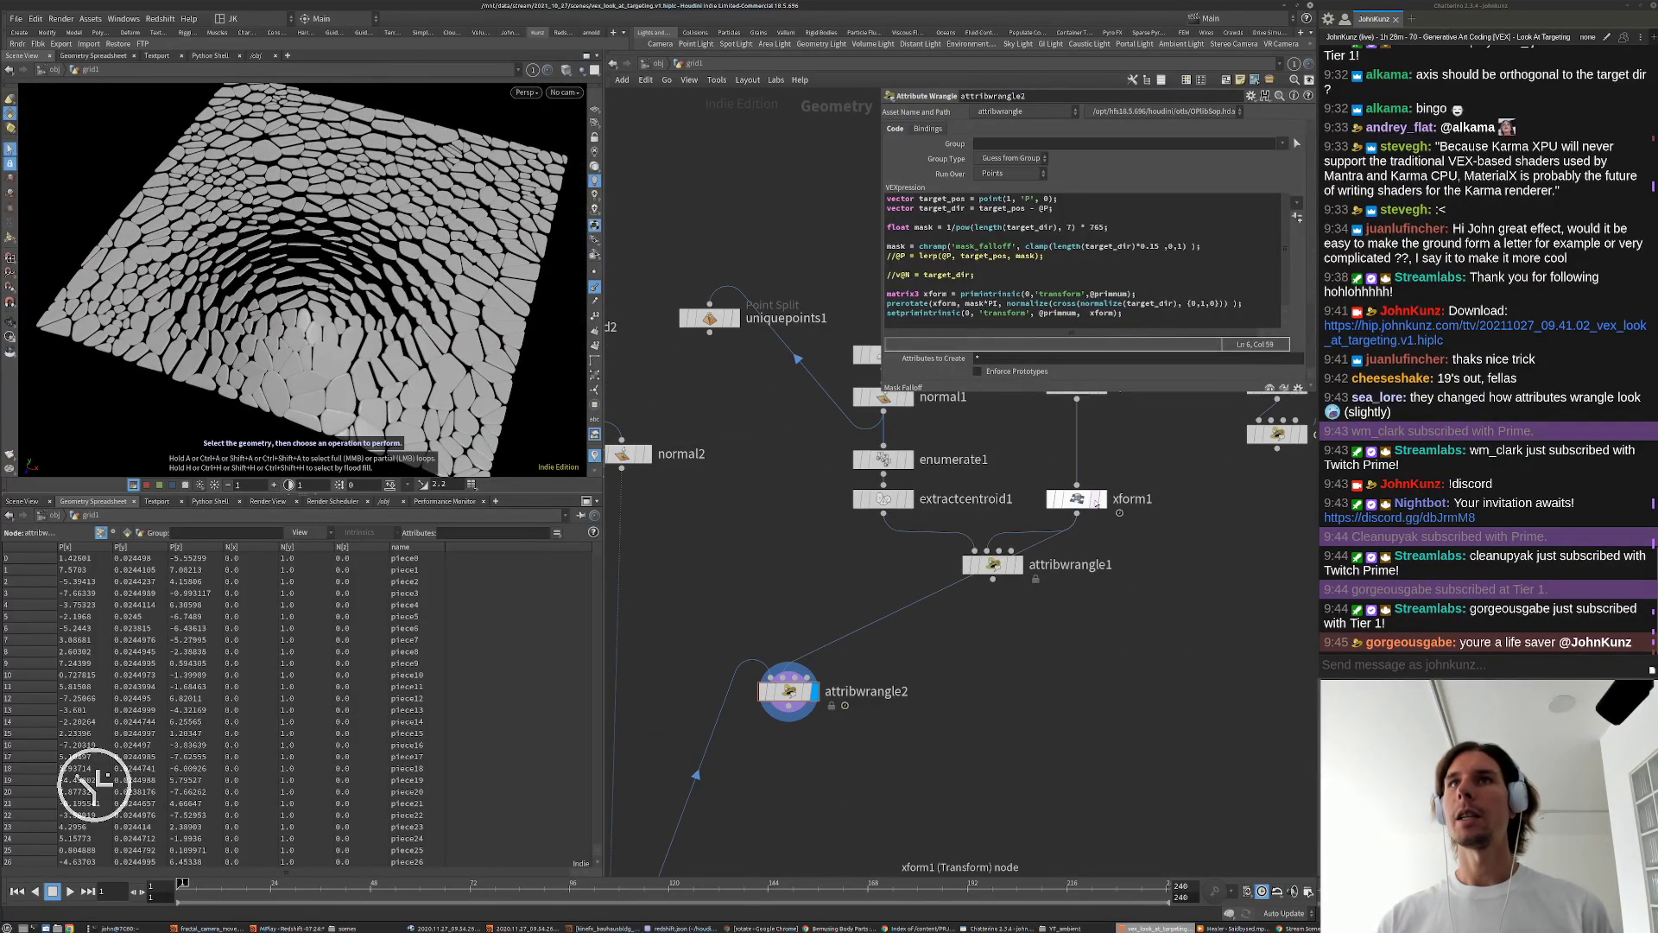
left_click(1095, 498)
key("Up")
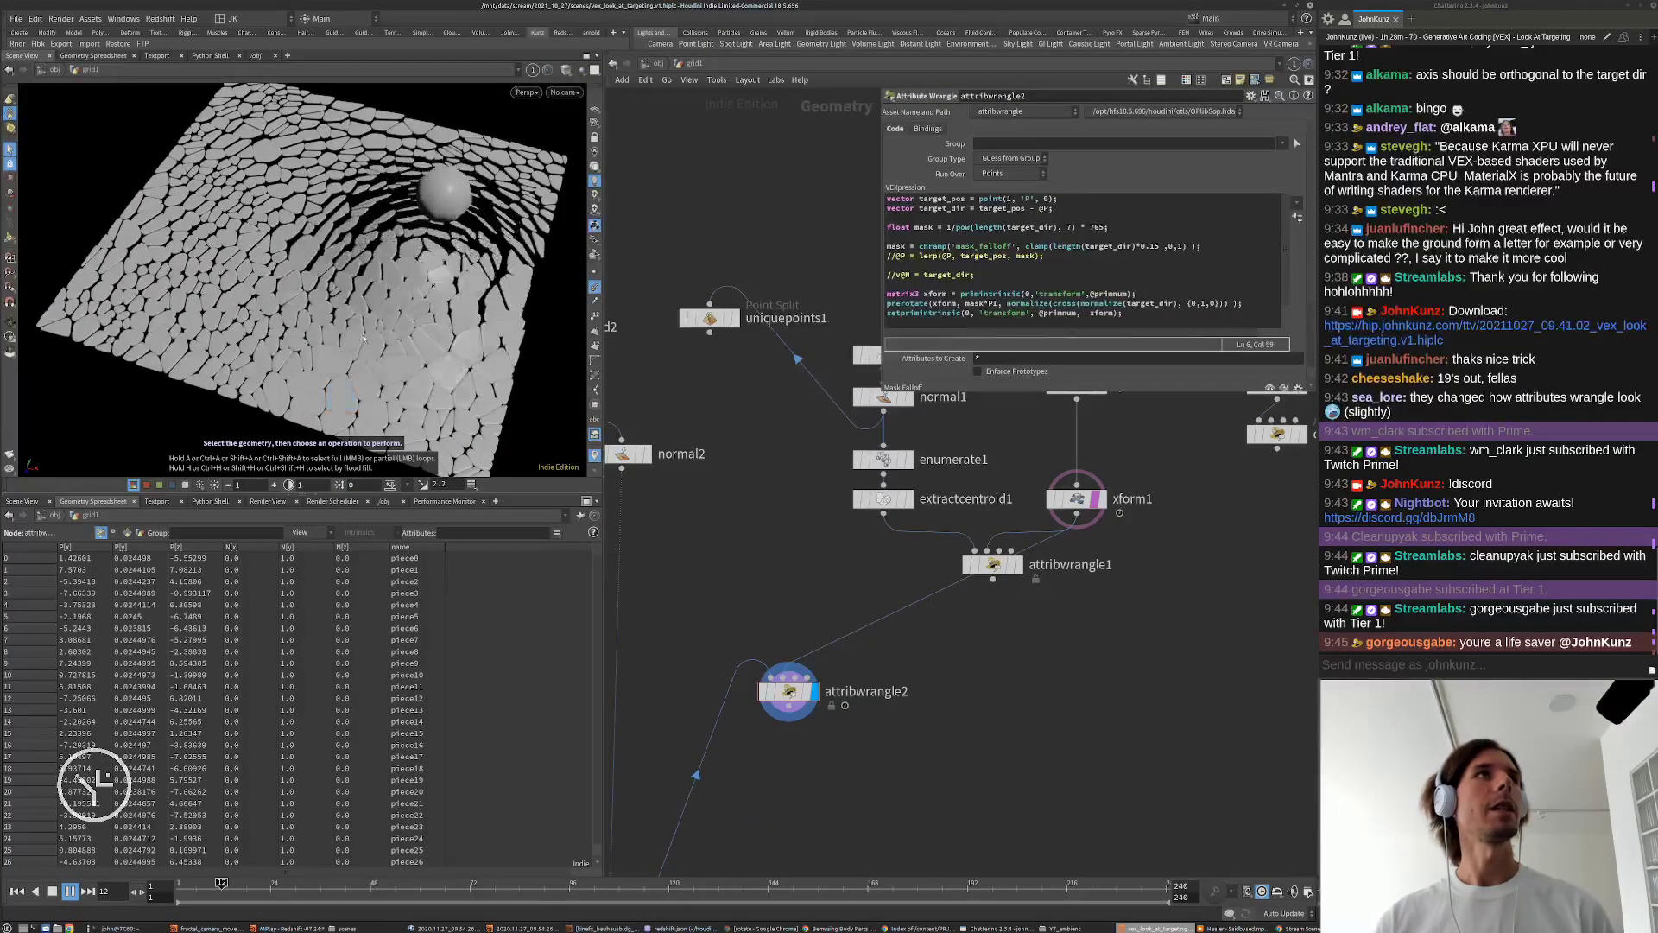
key("Up")
Step: Move the xform1 node up closer beneath sphere1 in the network
scroll(899, 647, "down", 2)
scroll(983, 556, "up", 2)
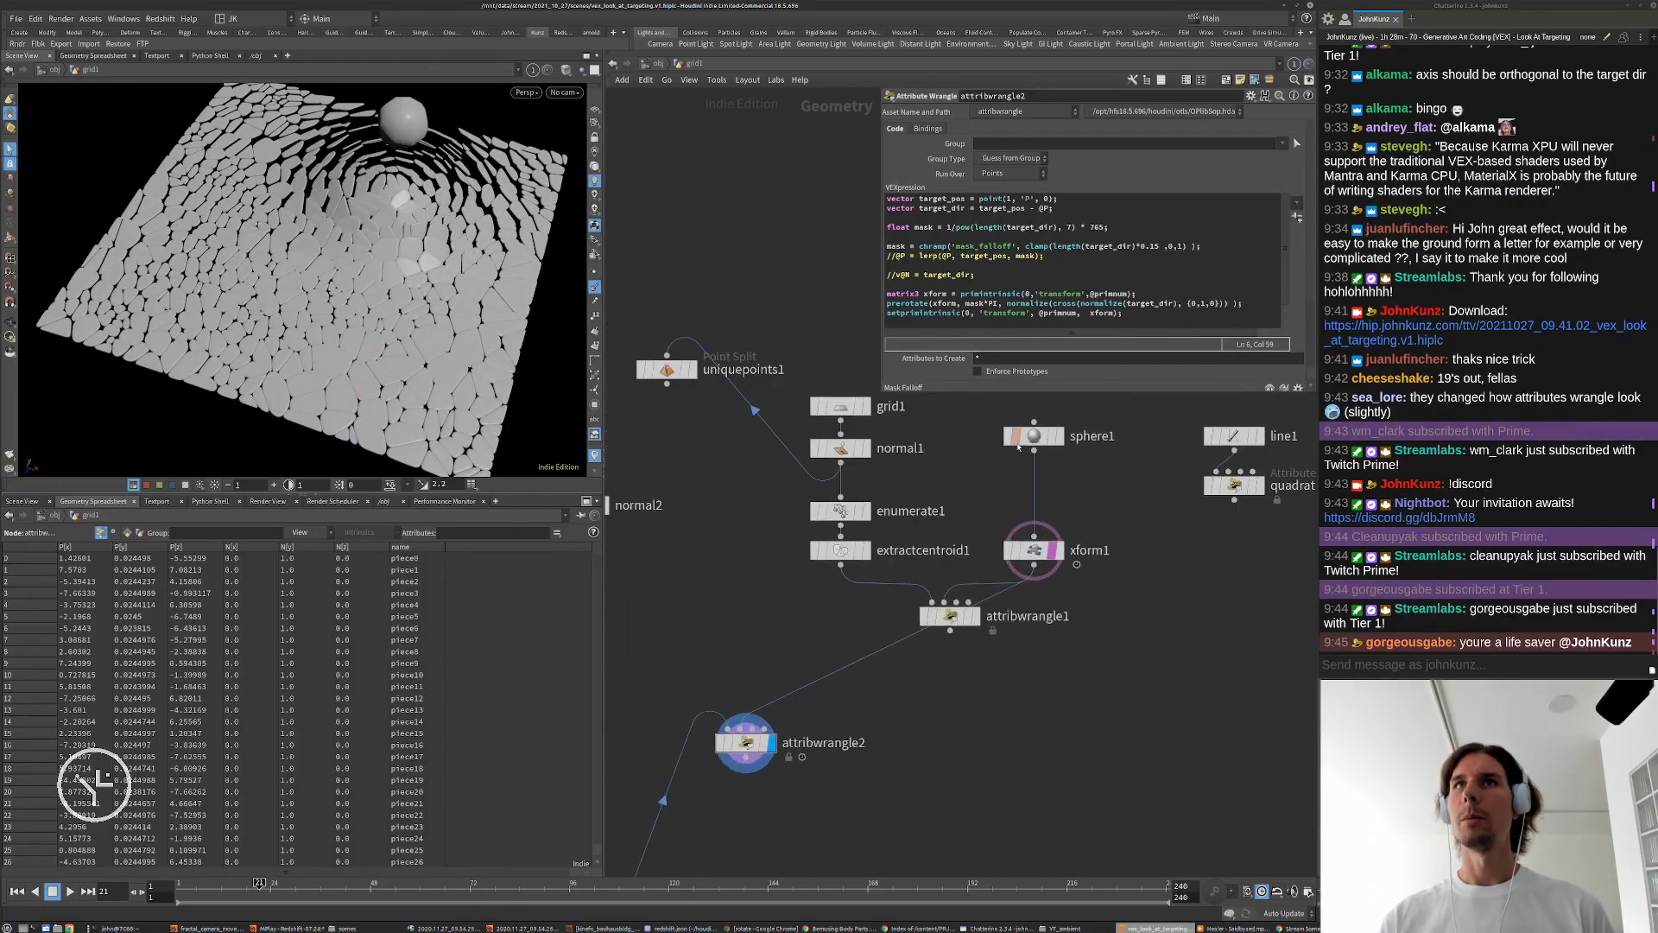
left_click(1032, 435)
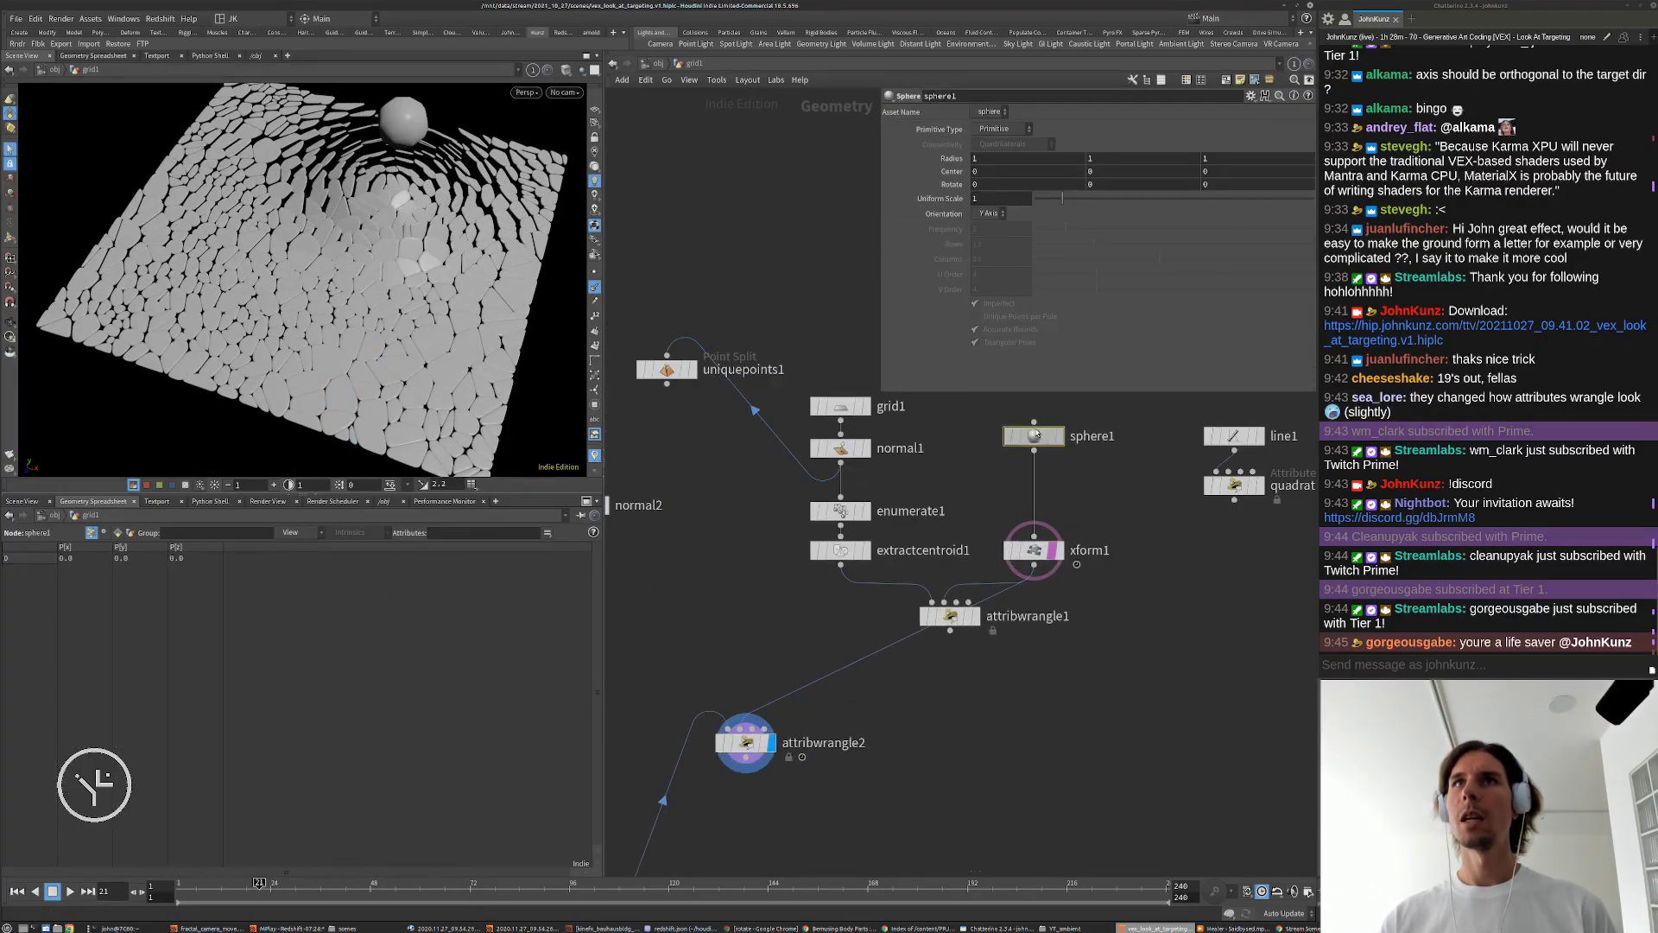
left_click(1033, 550)
left_click_drag(1032, 546, 1031, 503)
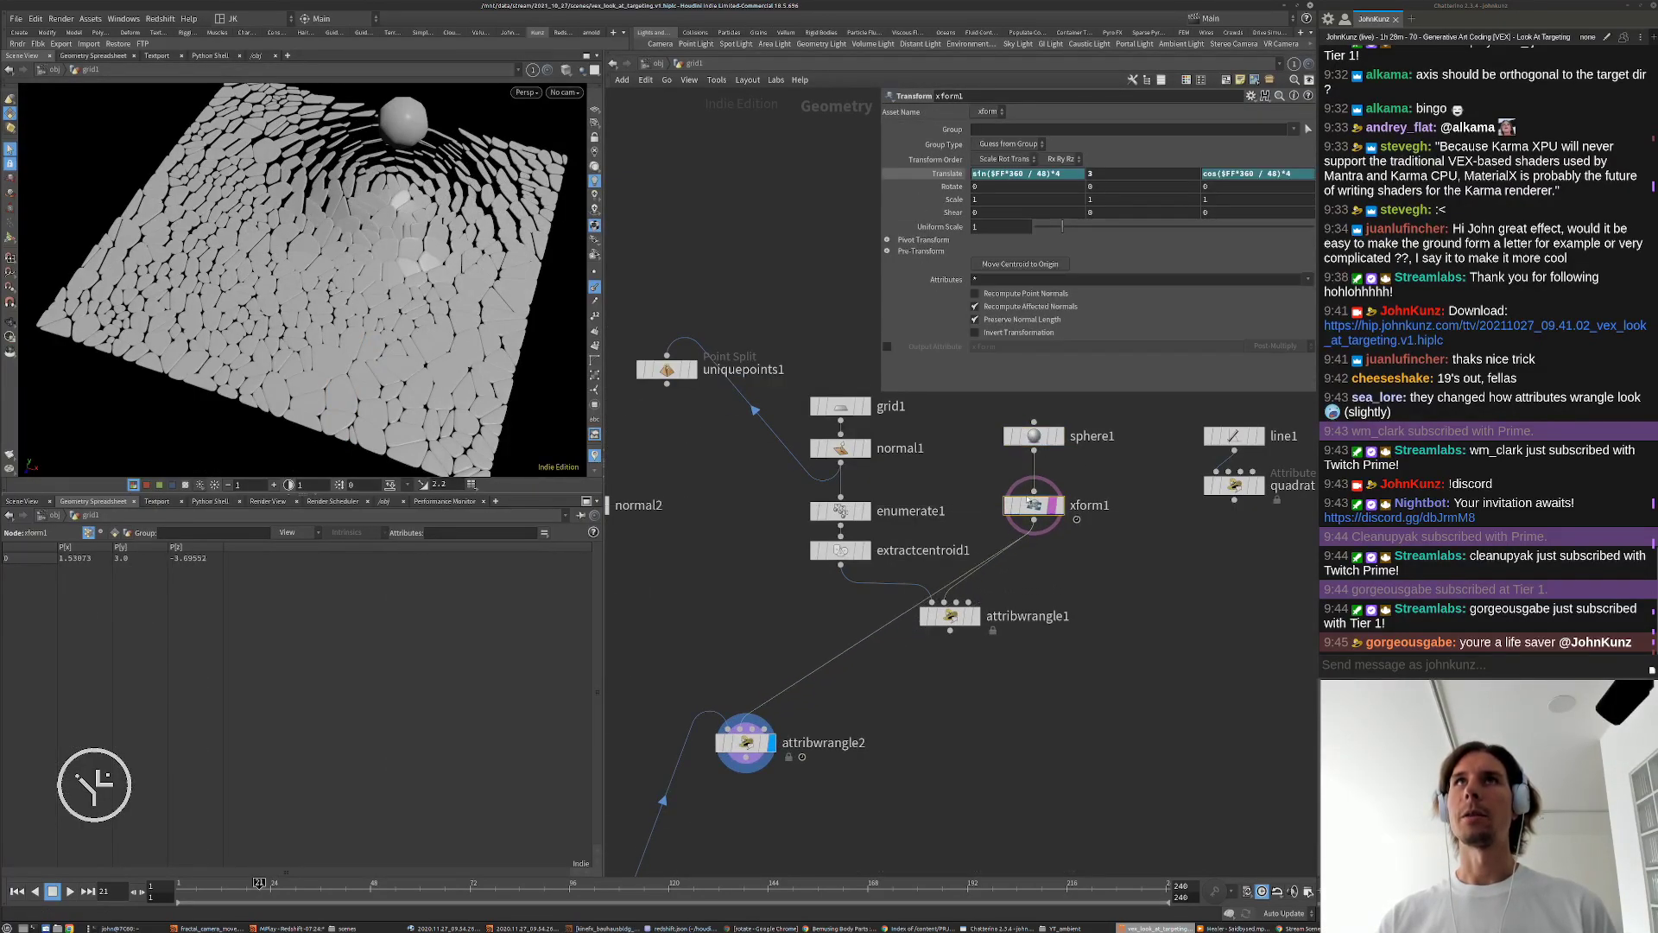
Step: Change the divisor in xform1's X and Z Translate expressions to 148 and play the animation
left_click(1042, 175)
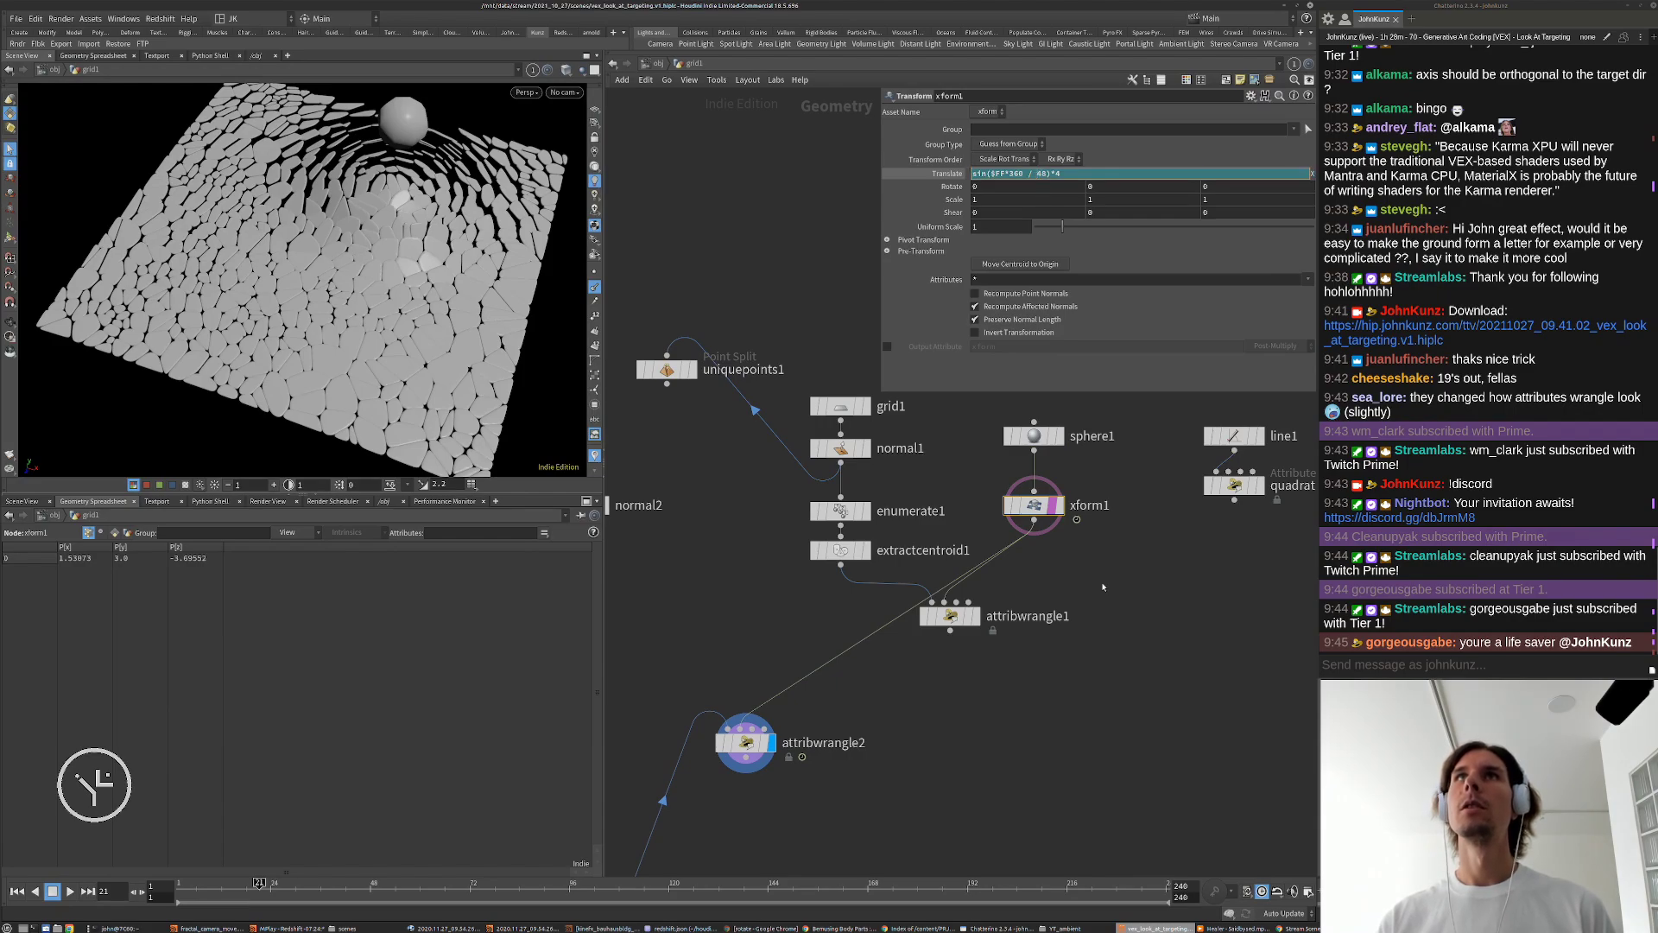
key("Return")
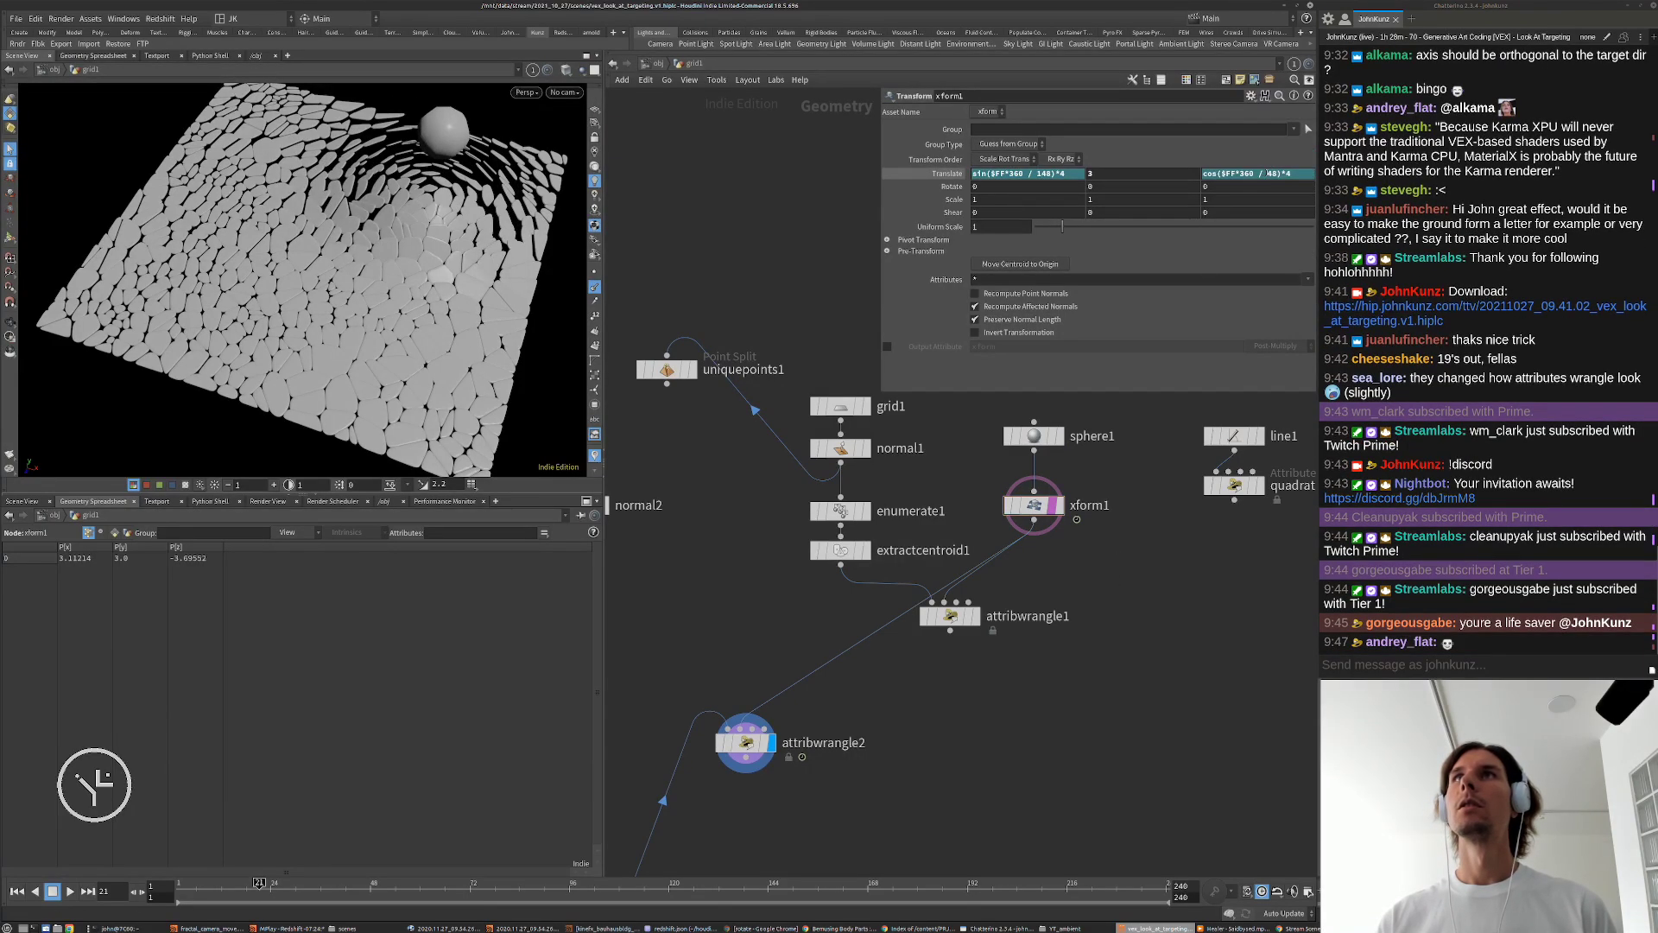
left_click(1267, 173)
type("1")
key("Return")
key("Up")
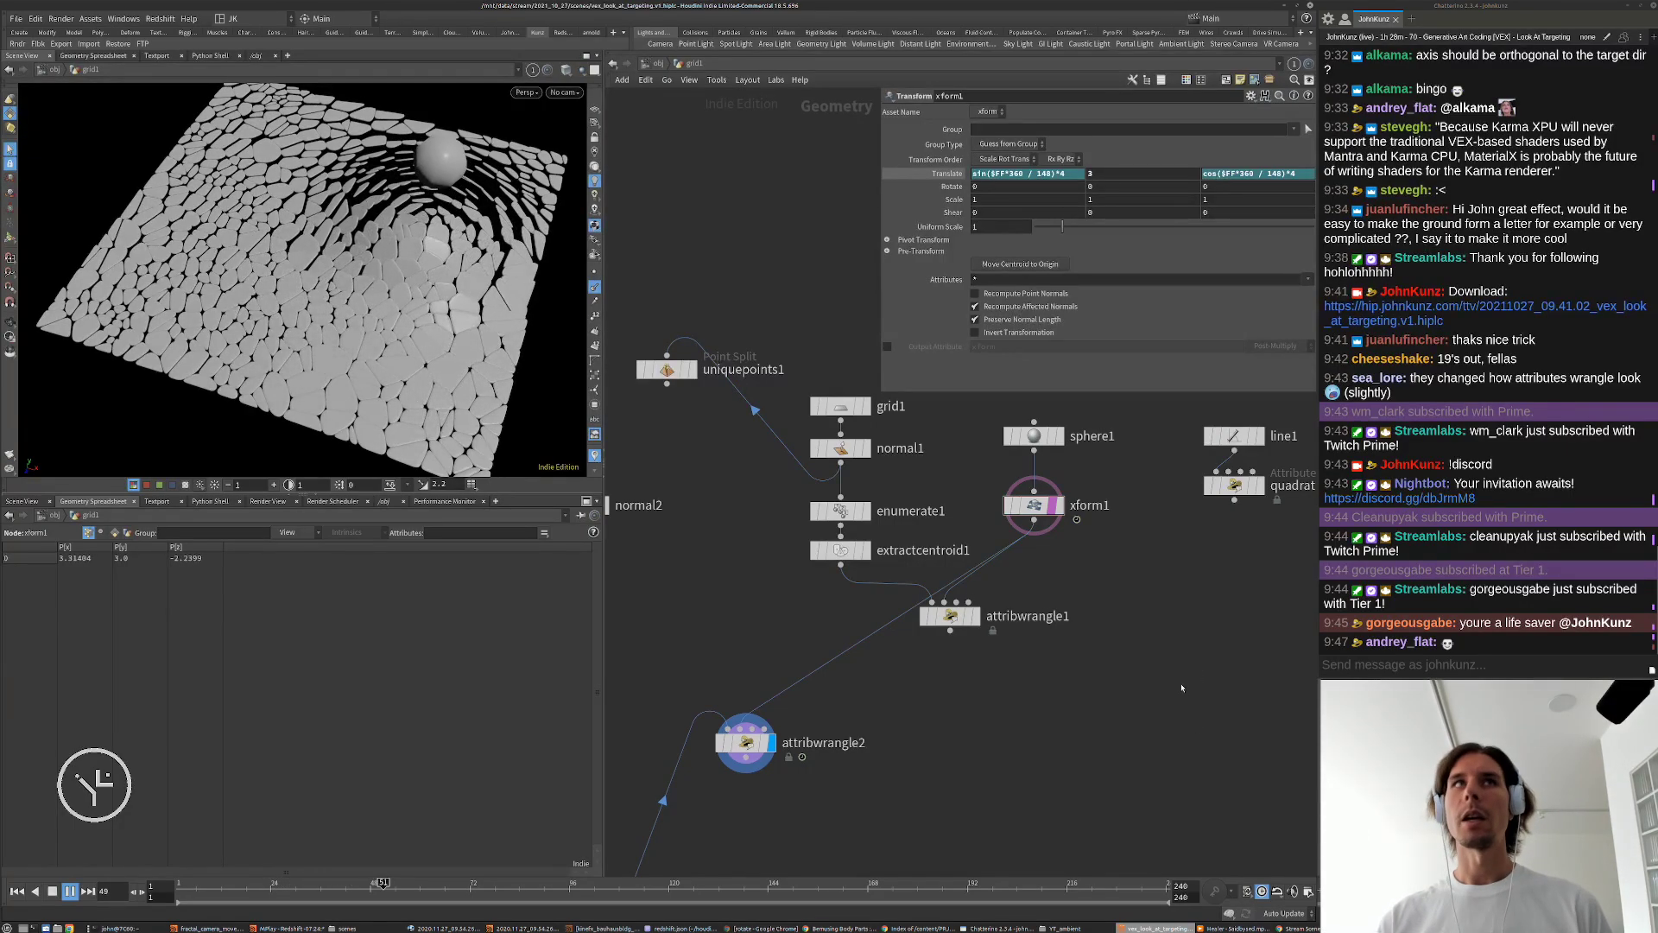
Step: Set the Divisions on polyextrude1 to 2
scroll(1181, 687, "down", 3)
middle_click_drag(885, 809, 938, 770)
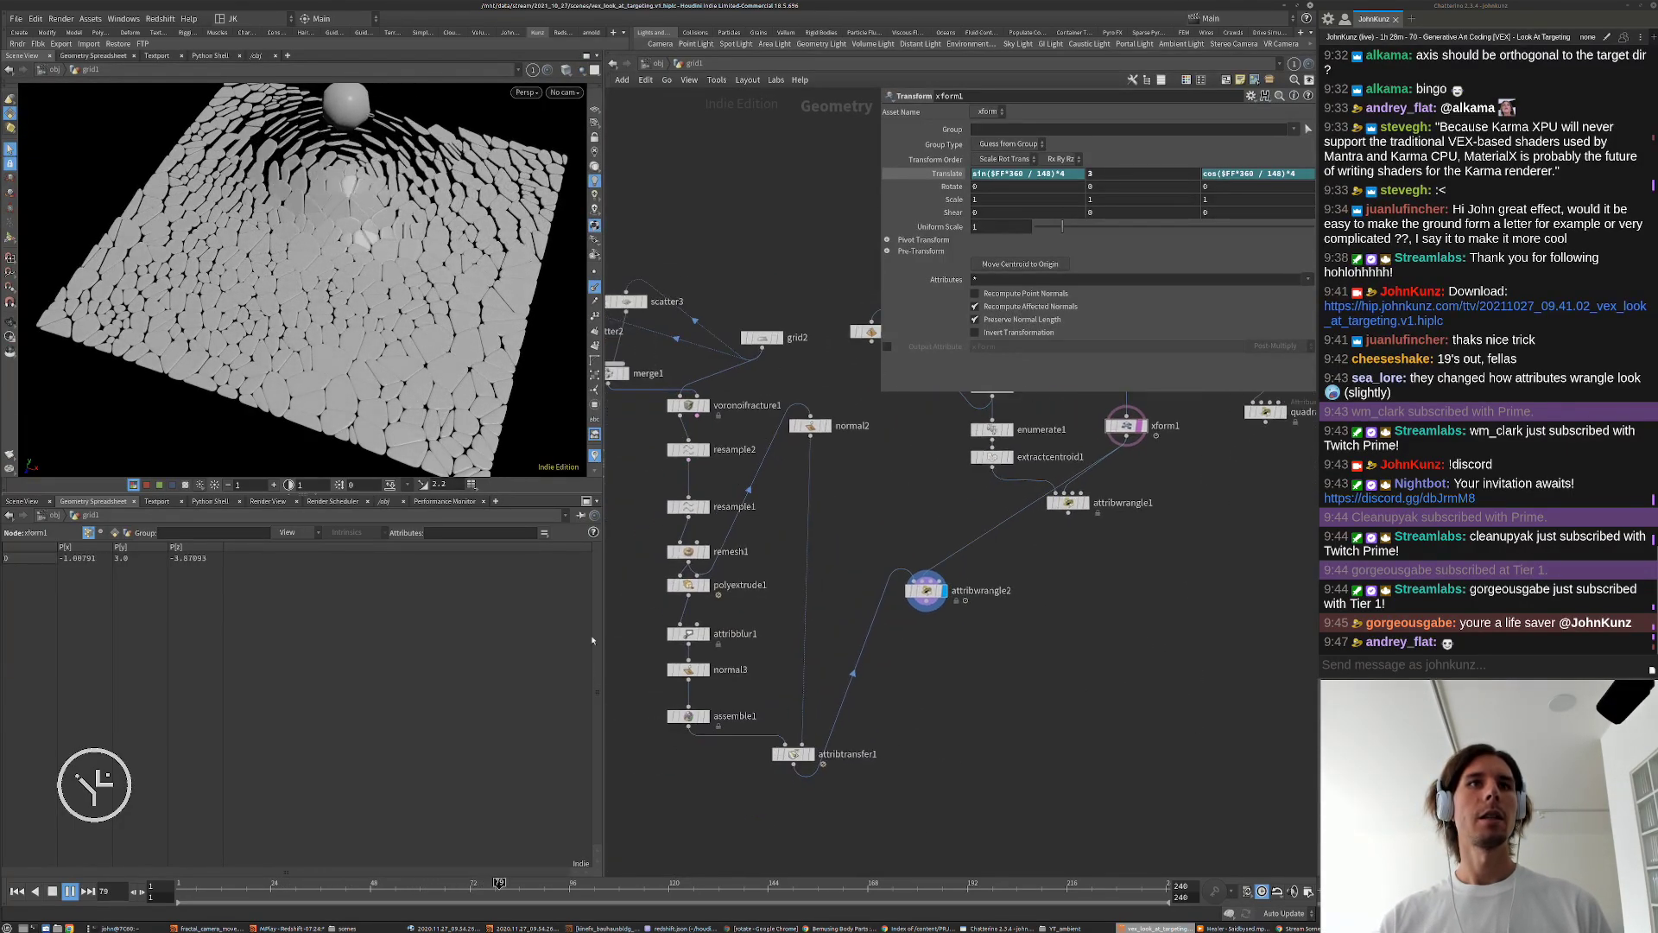
scroll(635, 581, "up", 2)
left_click(702, 586)
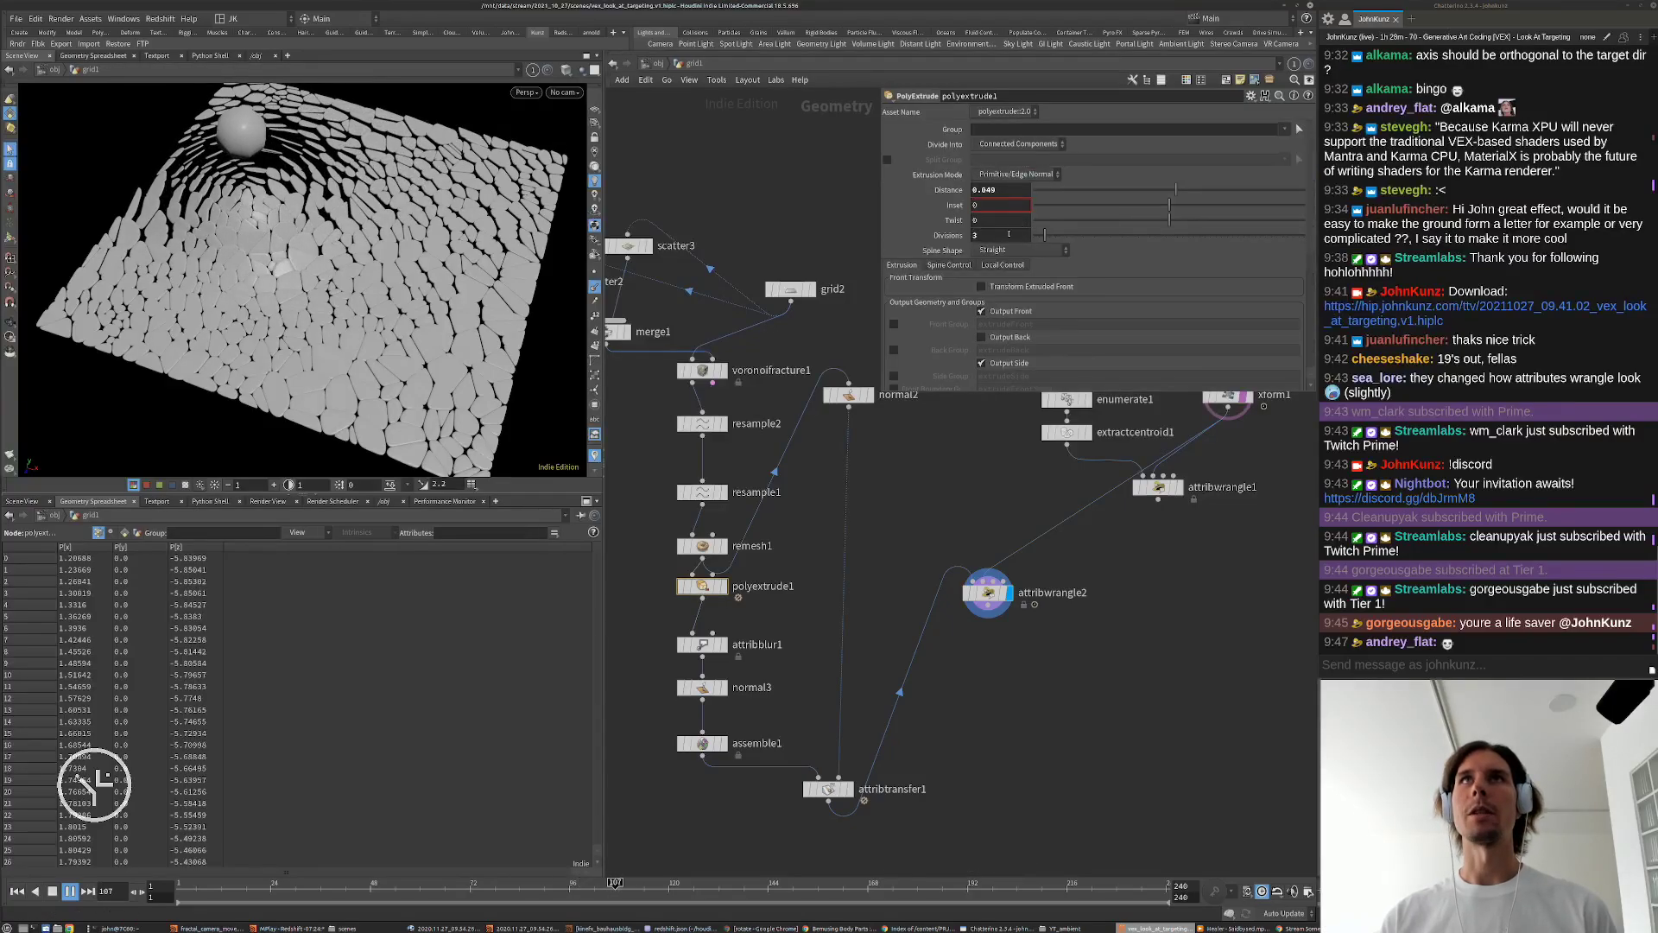
left_click(1000, 235)
type("2")
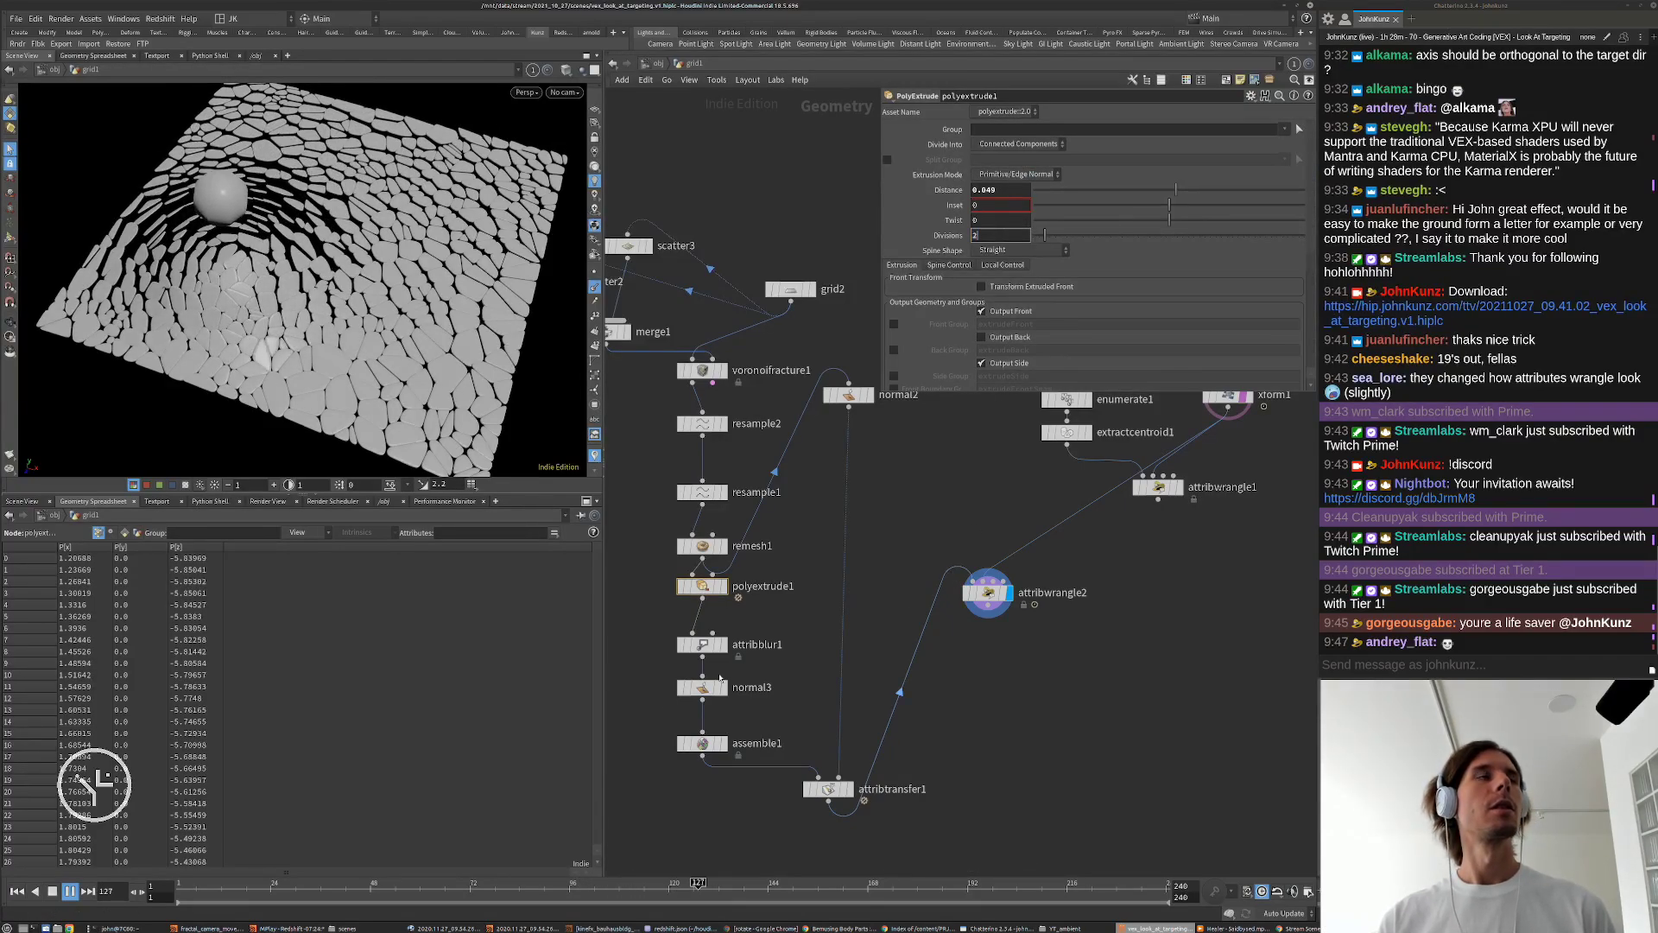
left_click(952, 571)
Step: Set the Target Size on remesh1 to 0.175 and inspect the animated stones from a different angle
left_click(702, 545)
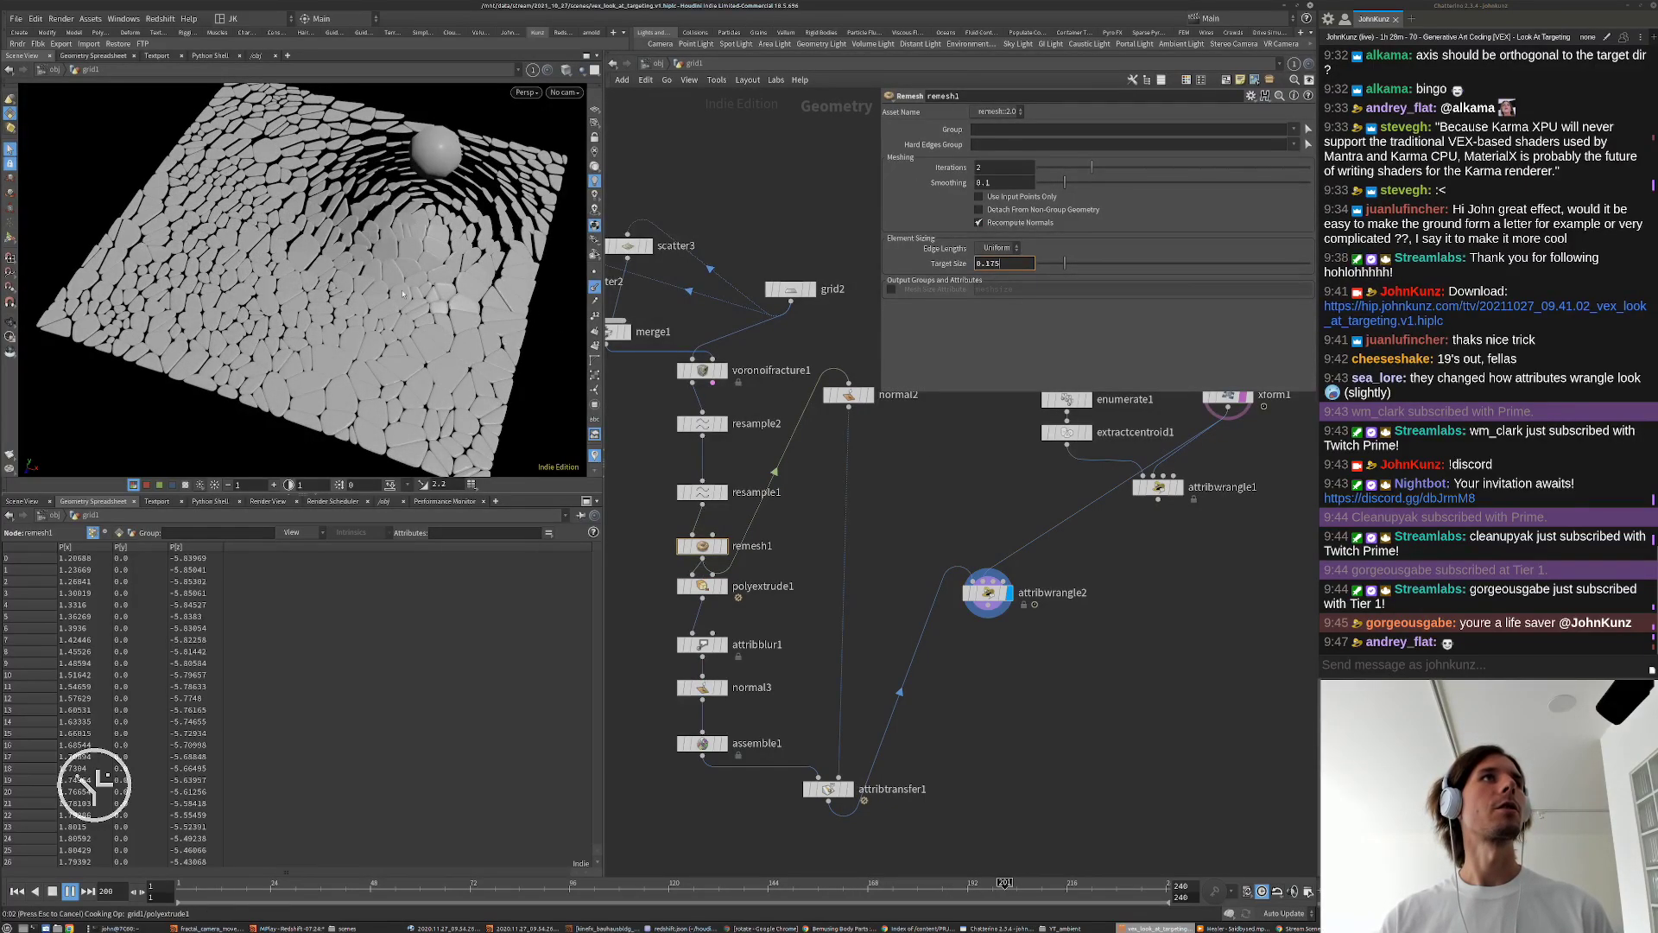
left_click_drag(313, 298, 342, 317, "alt")
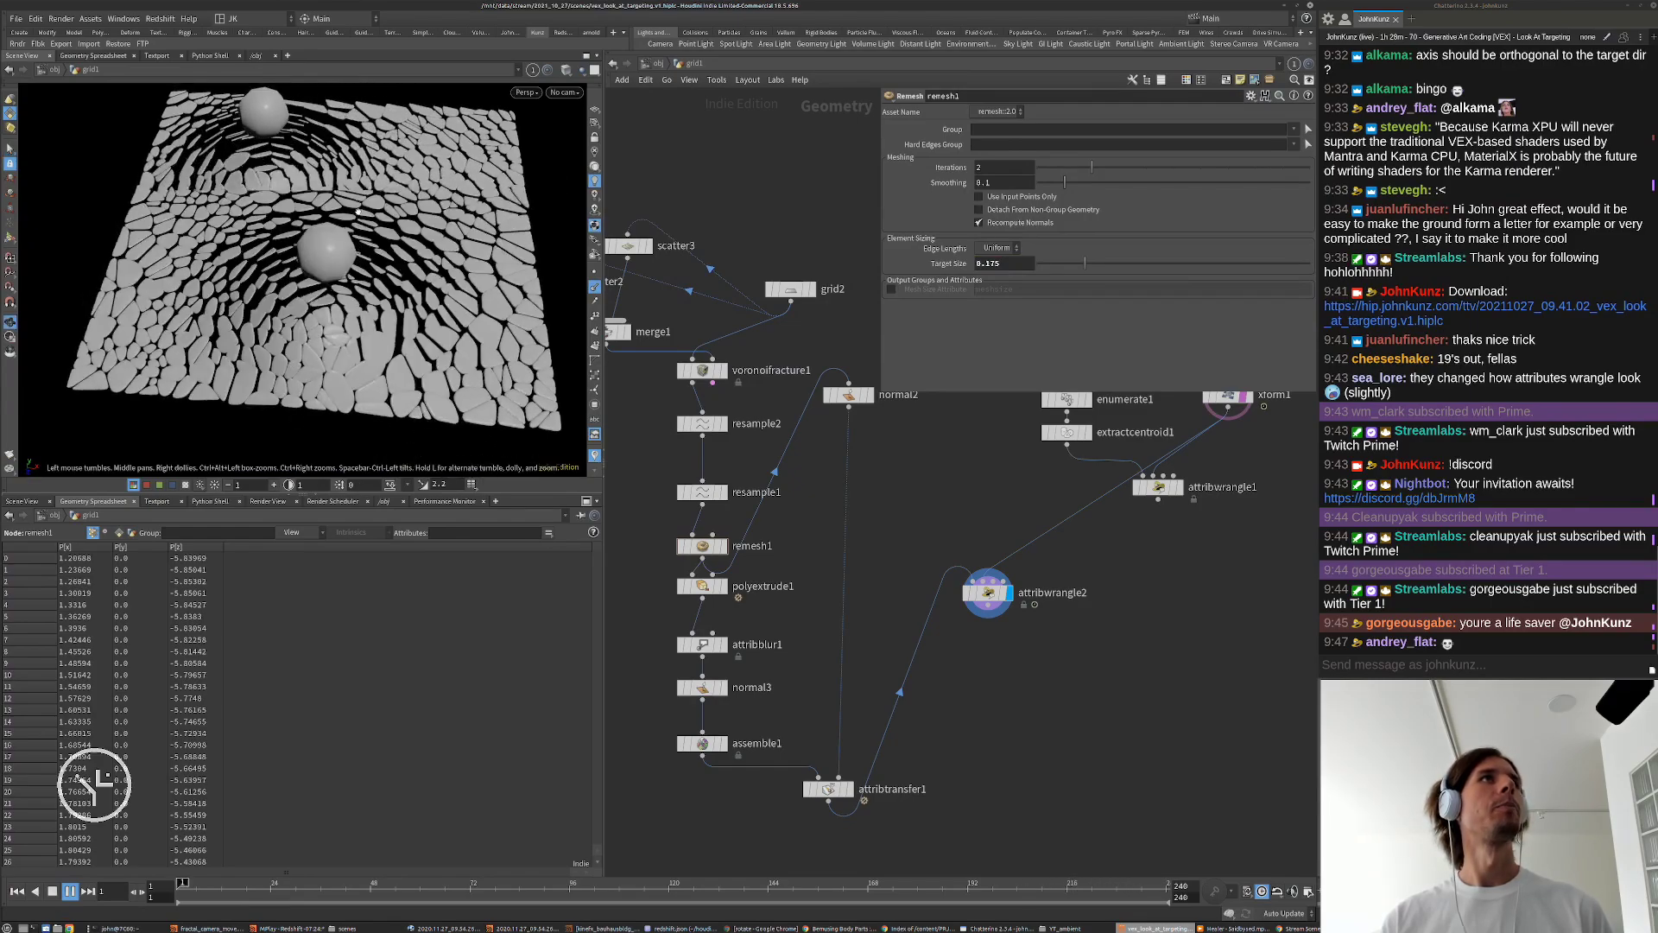
Step: Review the viewport's Scene display options, including the antialiasing samples
key("d")
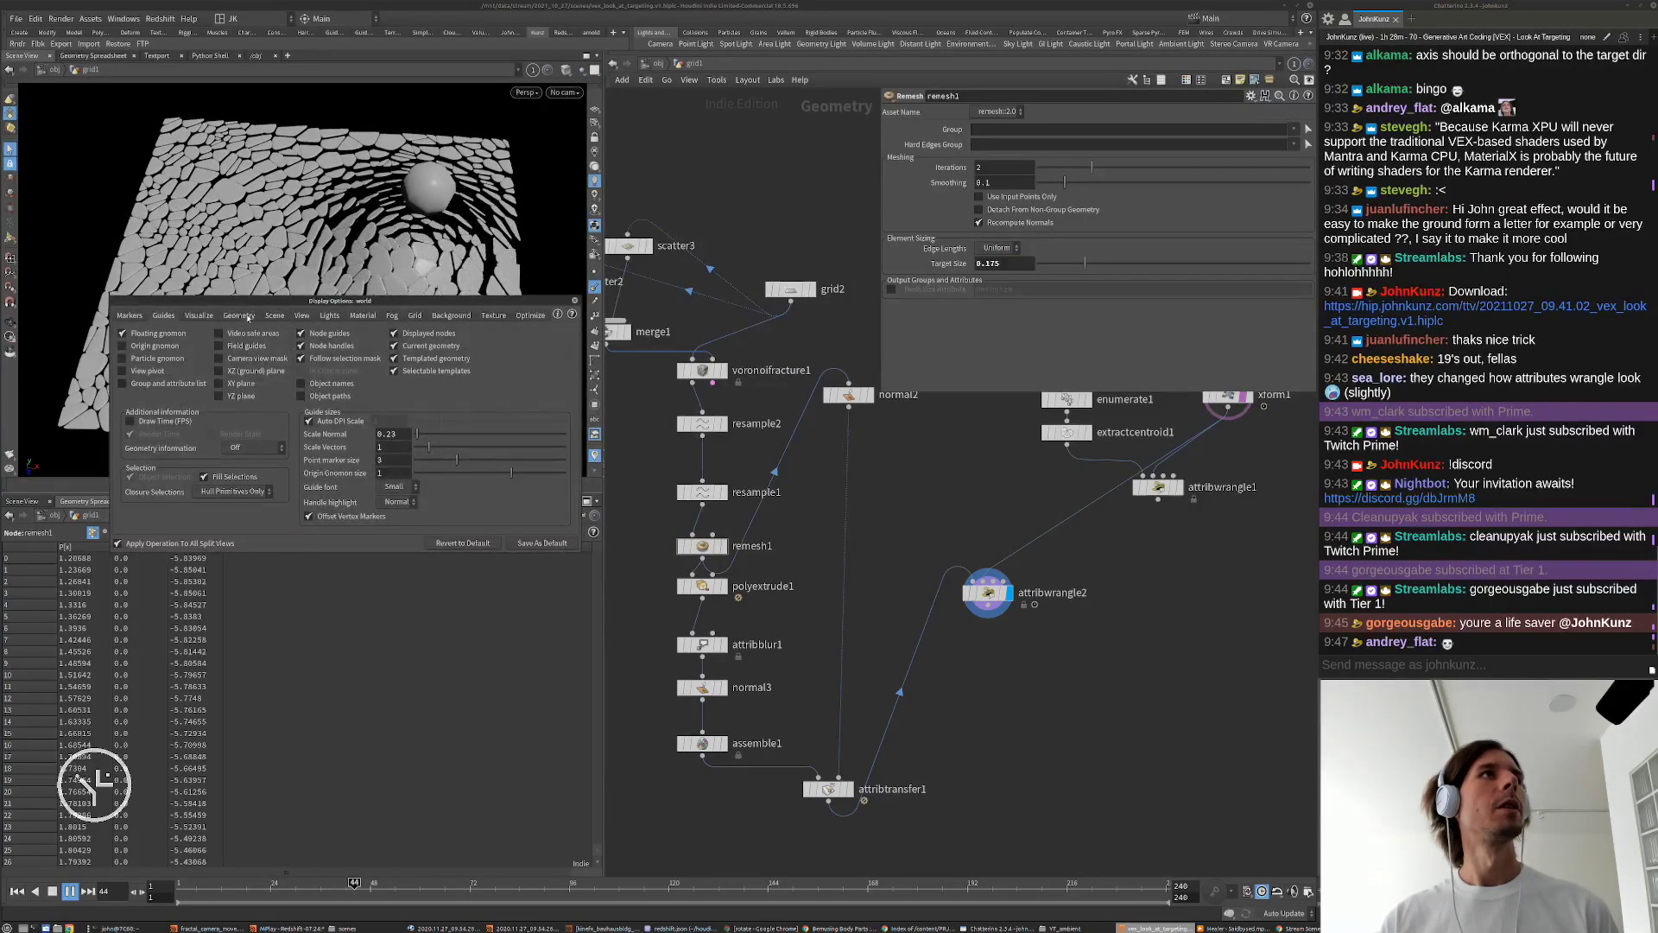
left_click(247, 316)
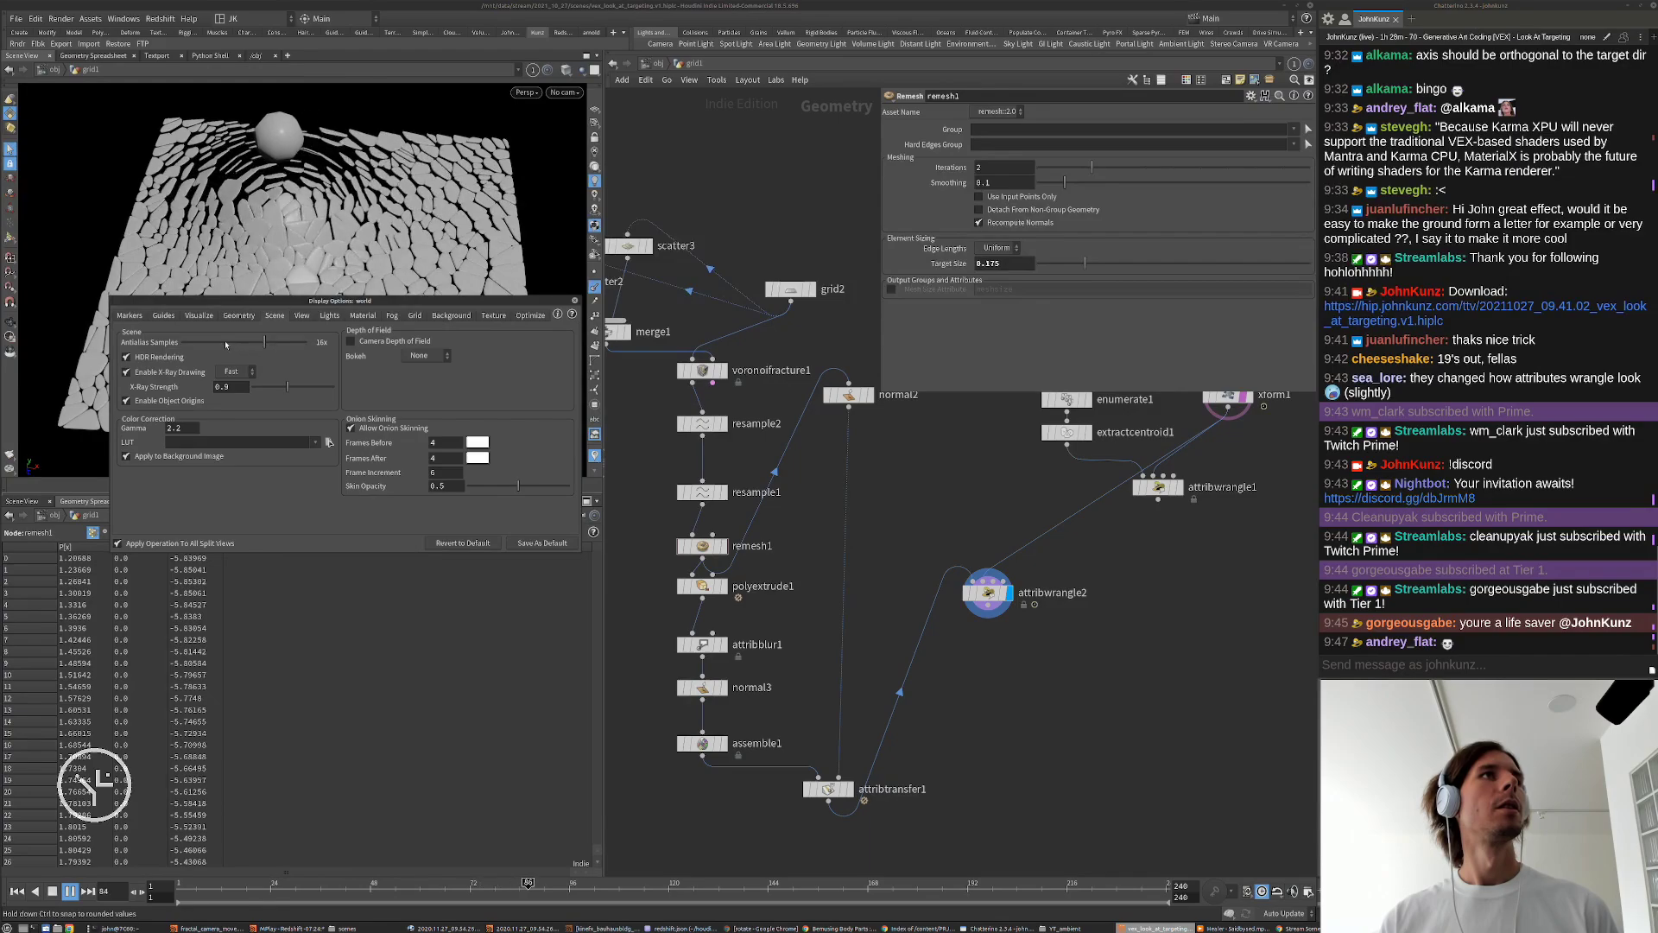
left_click(574, 302)
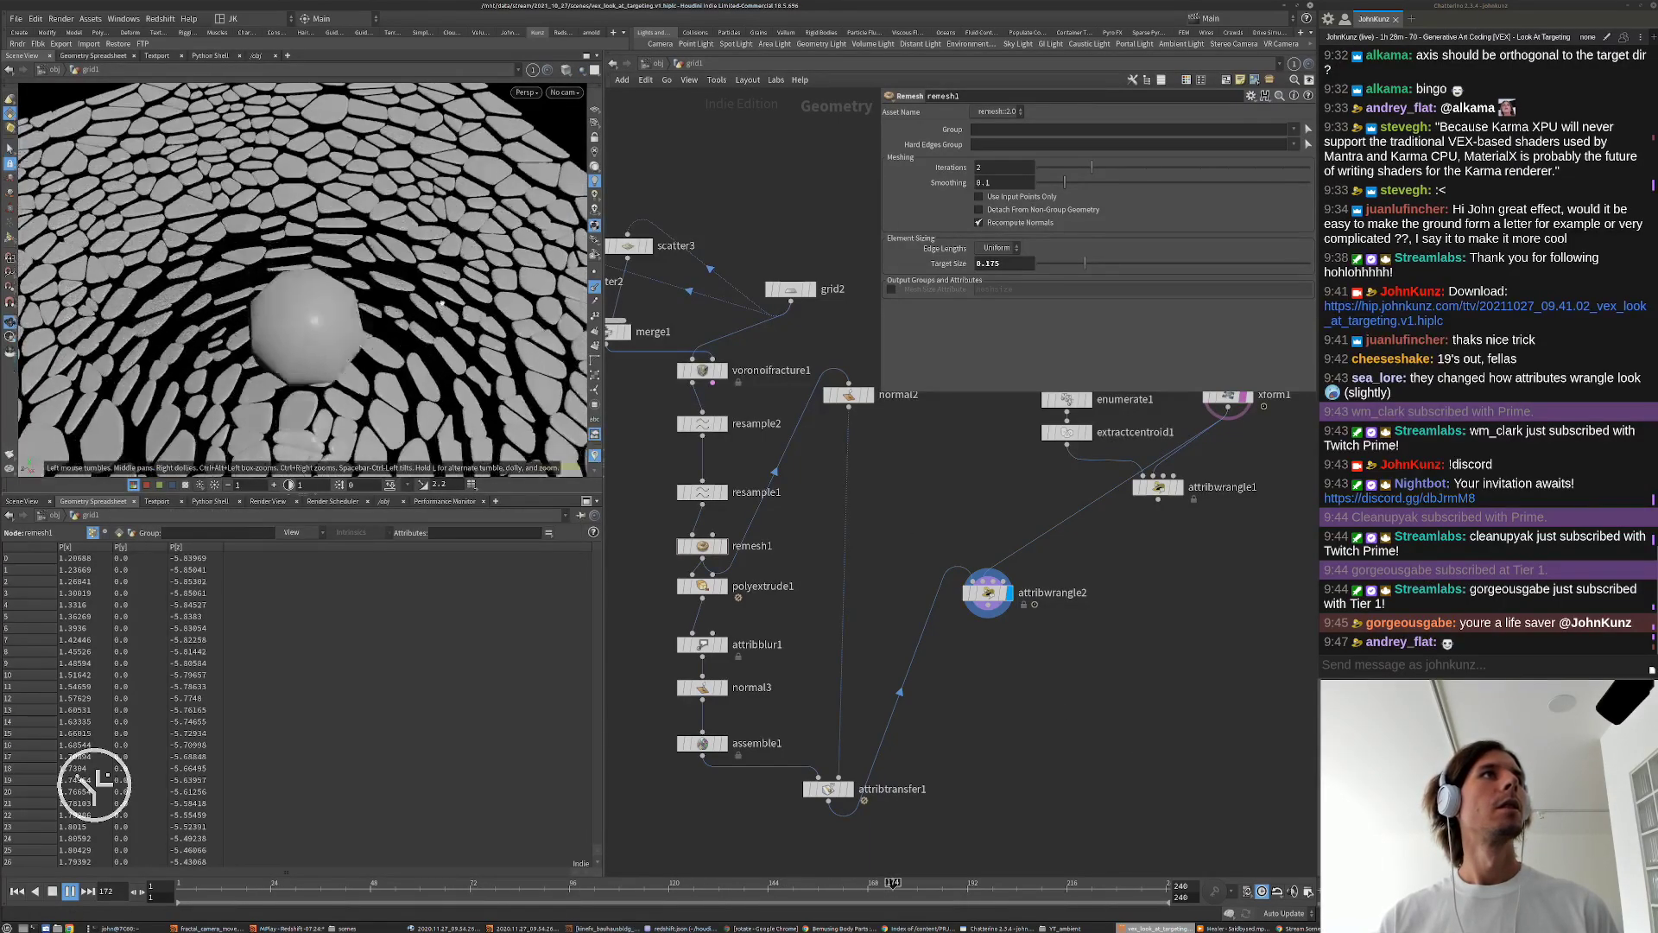
Step: On polyextrude1, enable Output Back and set the Distance to 0.15 and the Divisions to 5
left_click(704, 589)
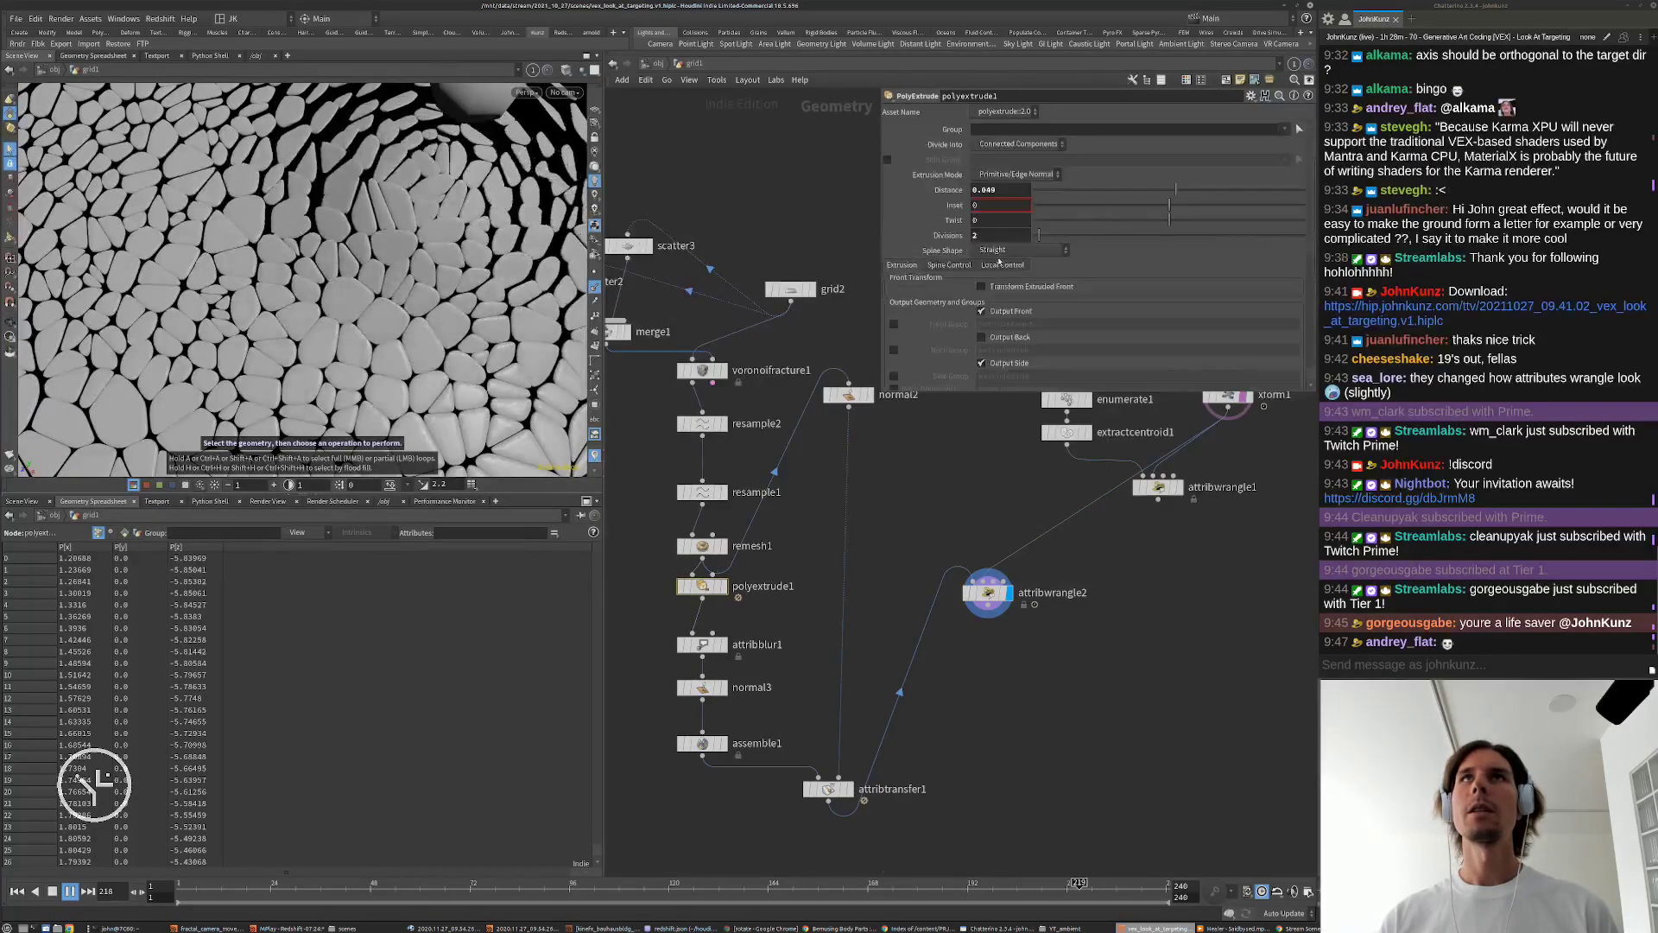
left_click(985, 336)
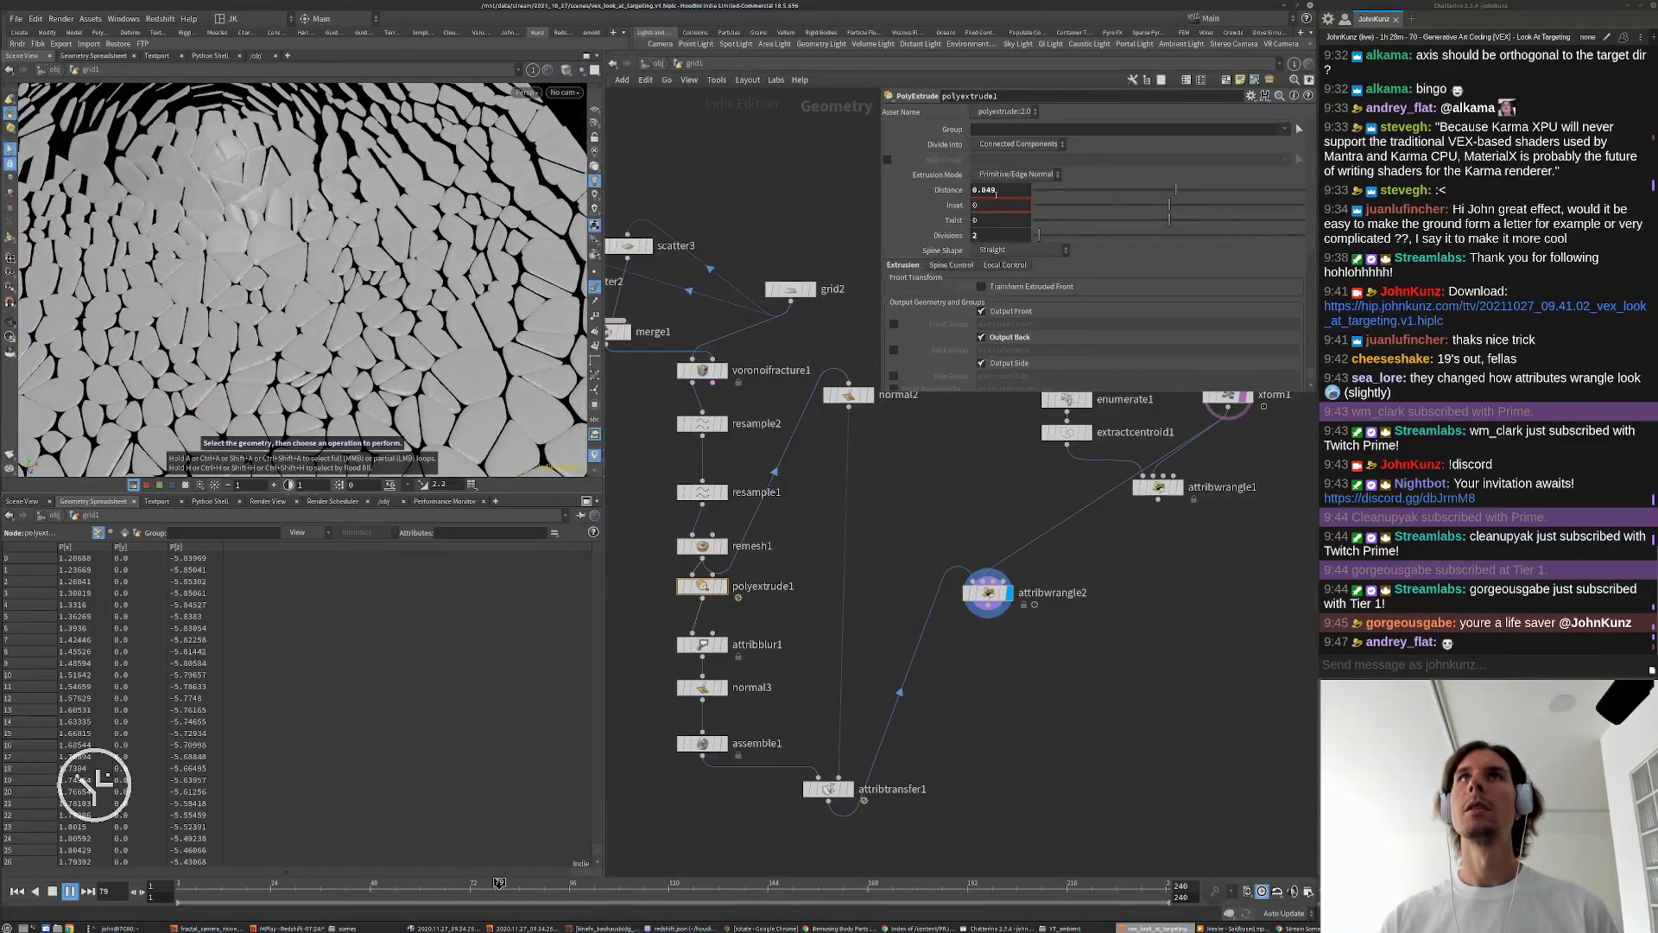
double_click(988, 189)
type("15")
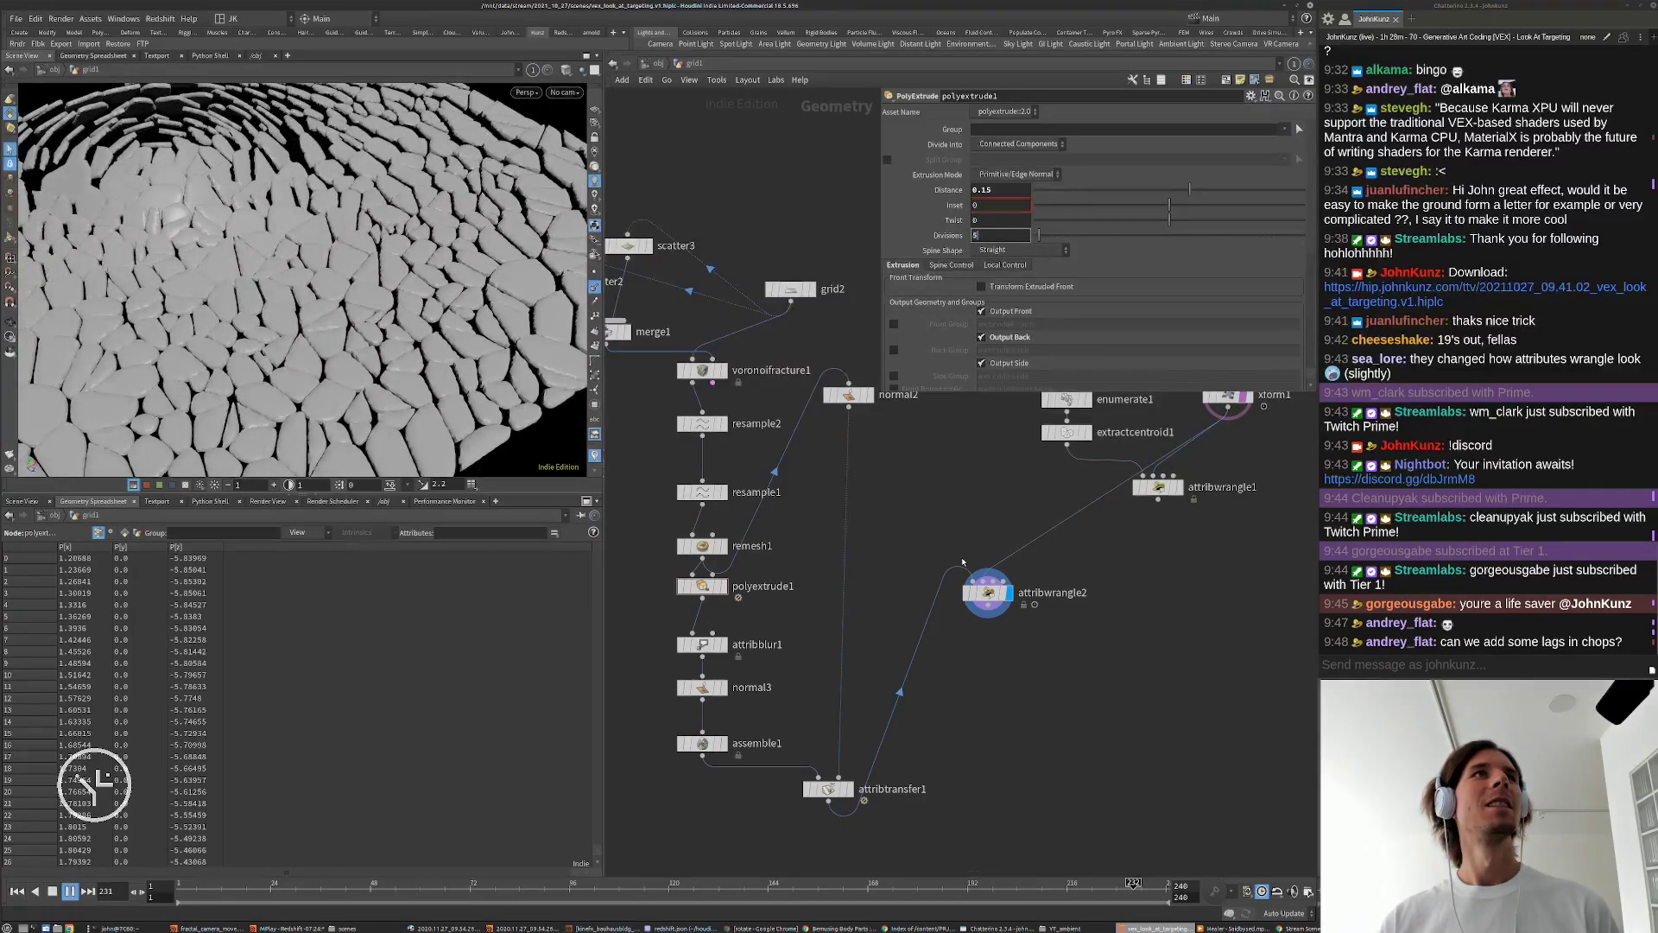
type("5")
key("Return")
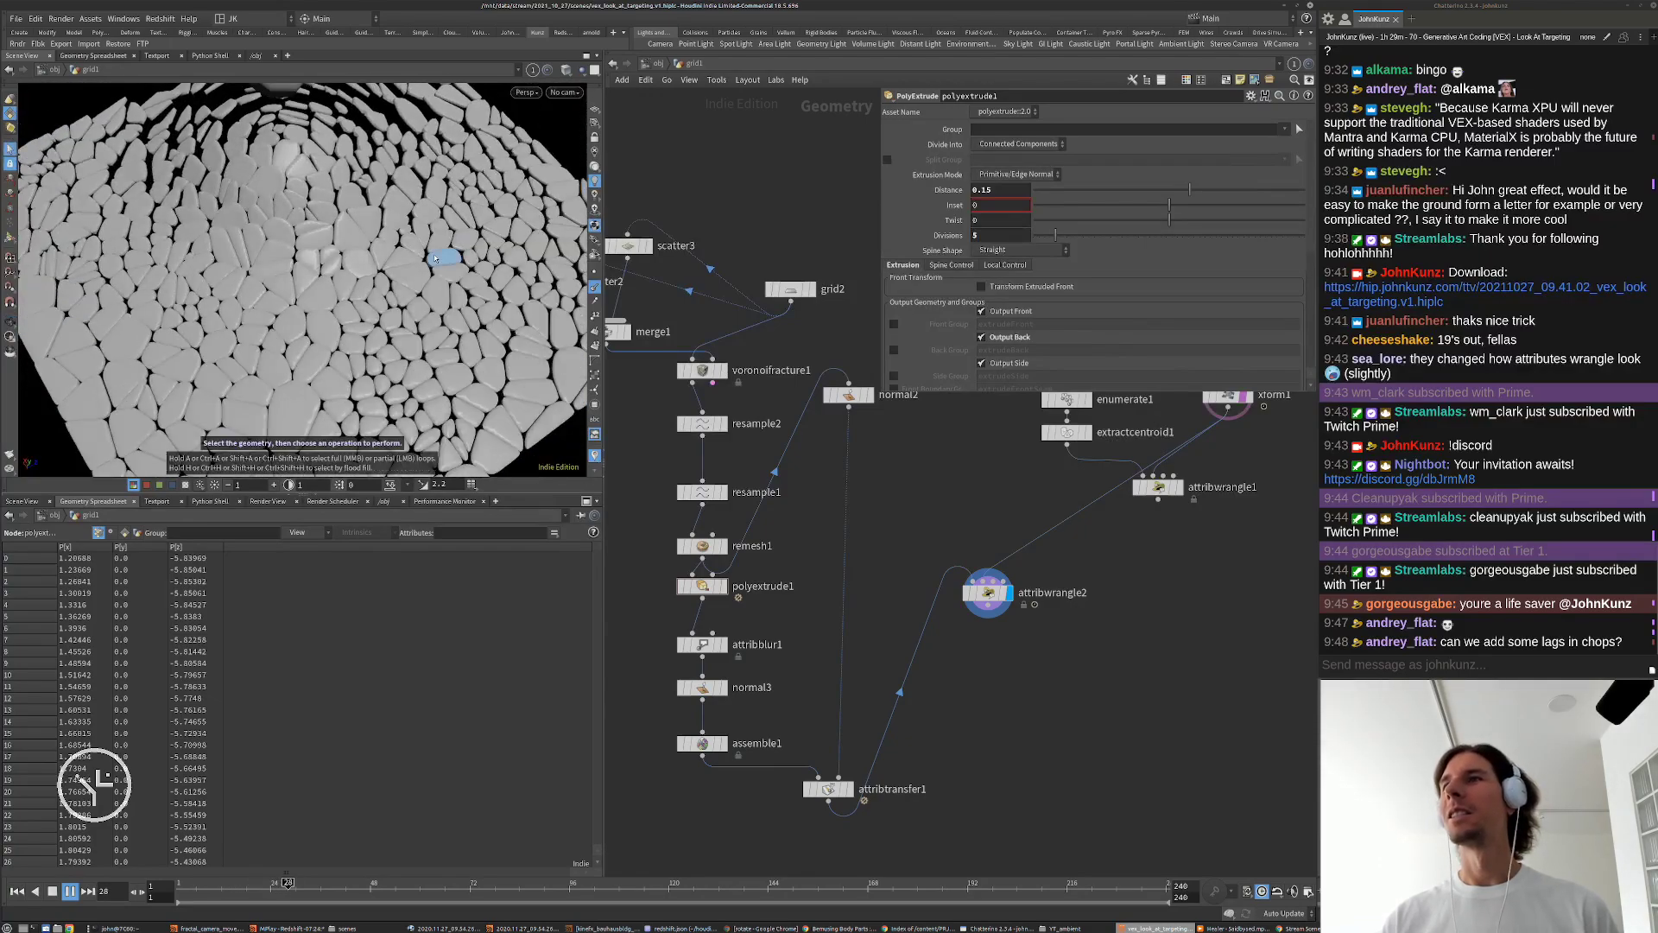
Step: Move attribwrangle2 down below attribwrangle1 in the network and turn off the template display of xform1
key("h")
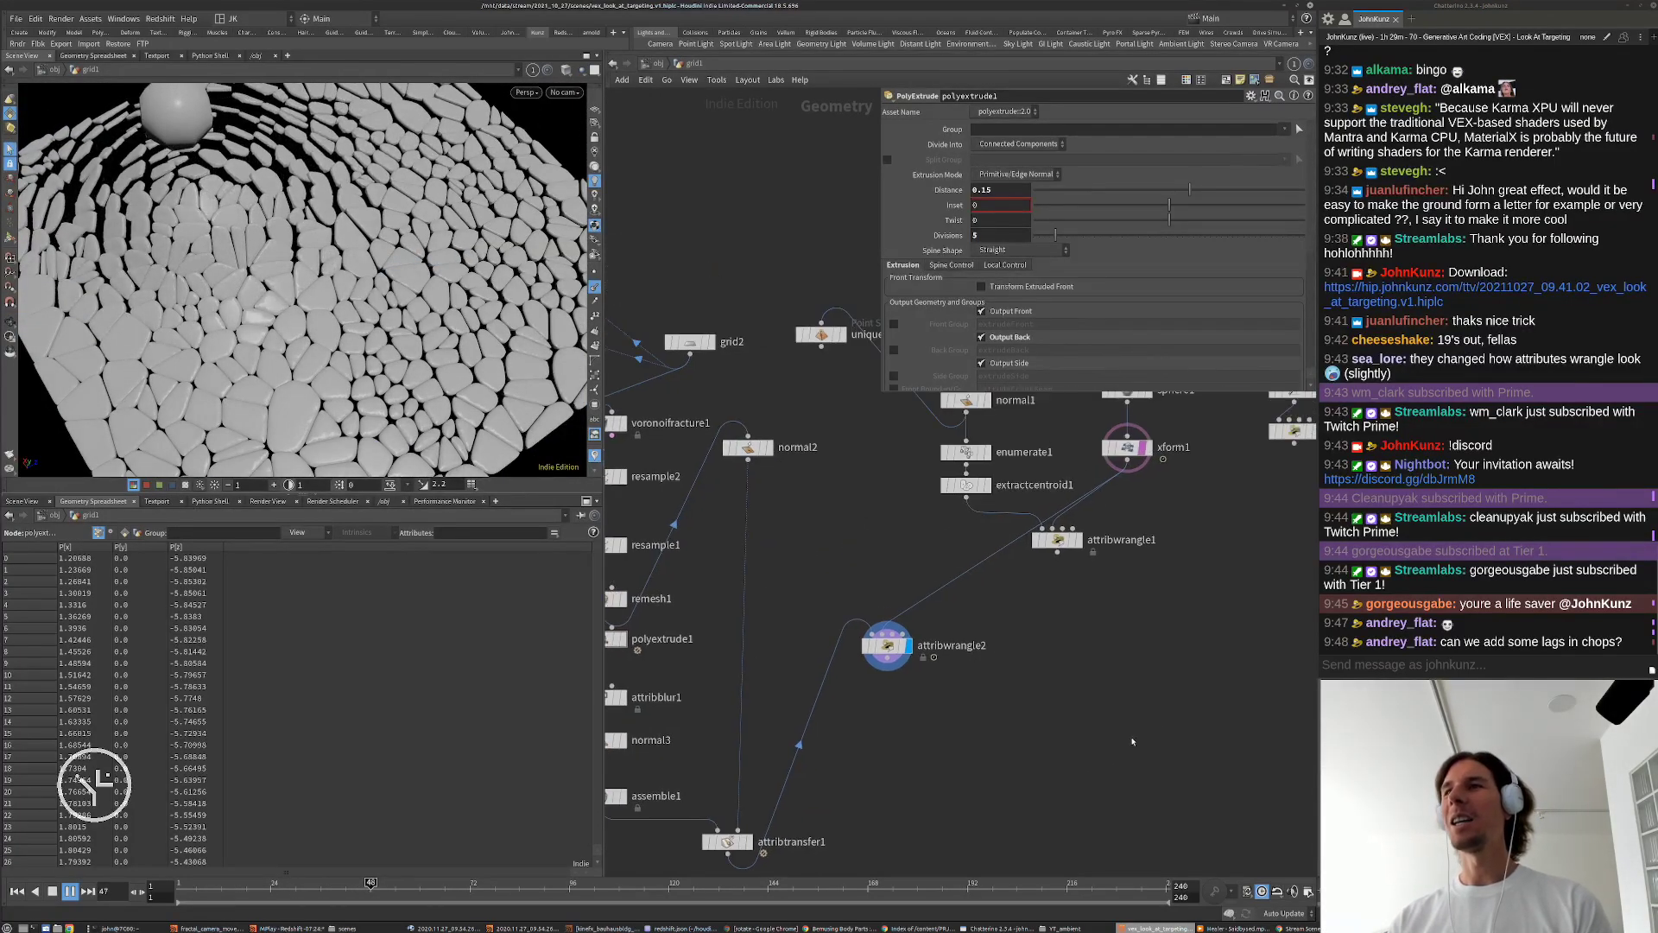
scroll(1014, 693, "up", 2)
left_click_drag(955, 678, 1113, 771)
scroll(1180, 559, "up", 2)
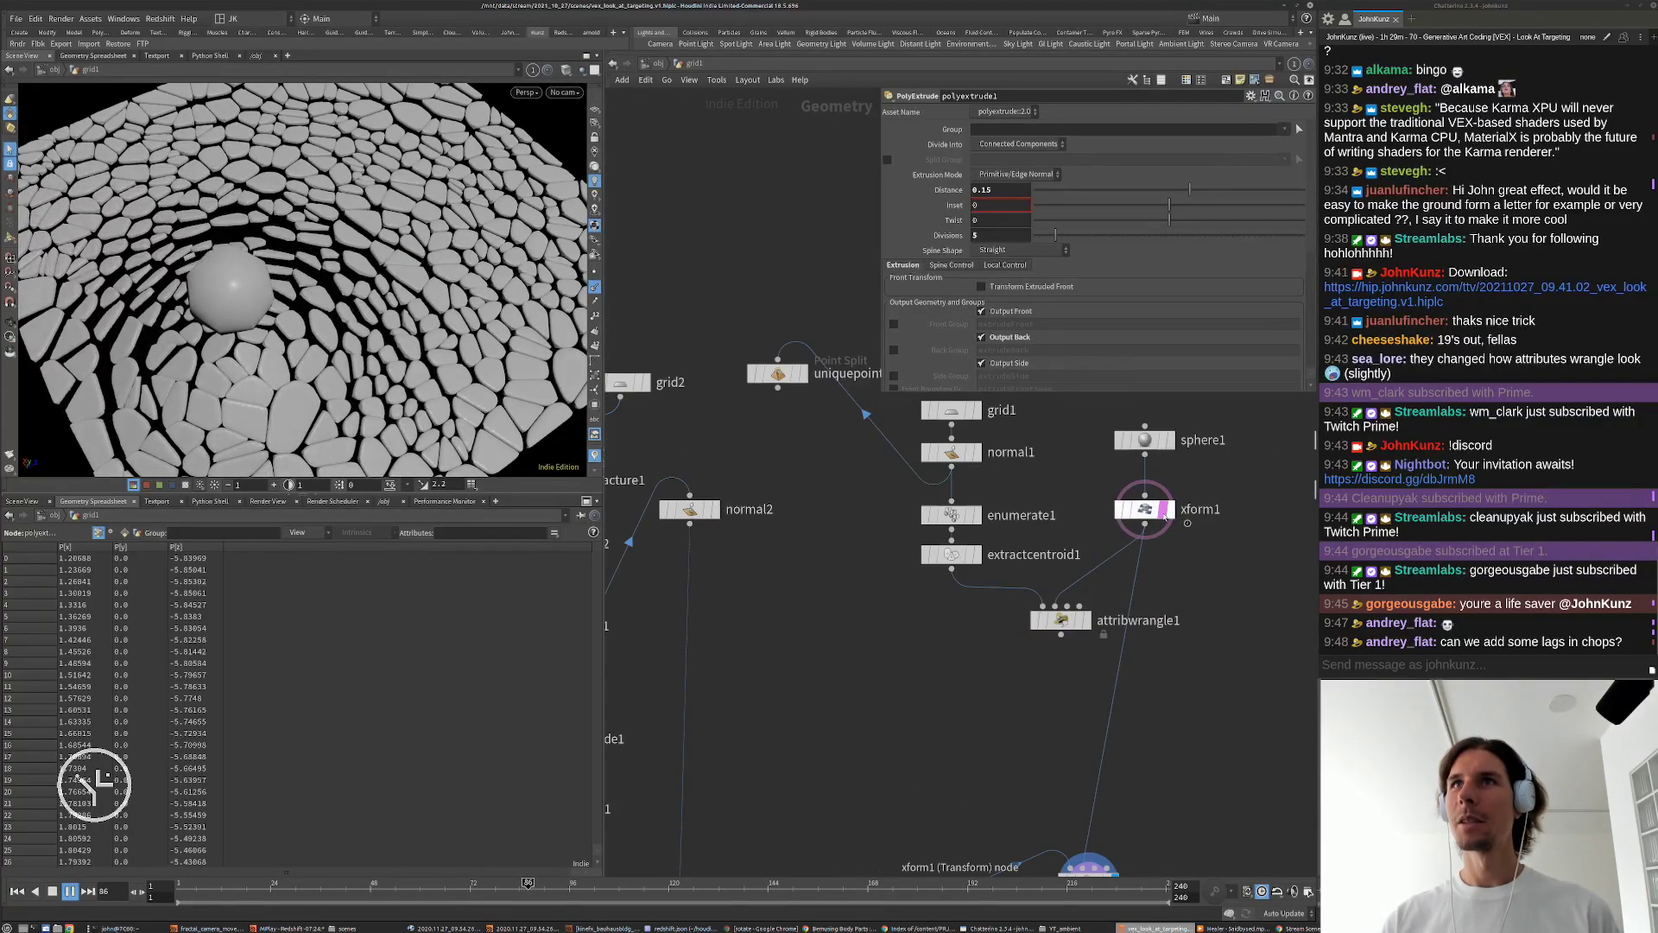
scroll(1166, 564, "down", 2)
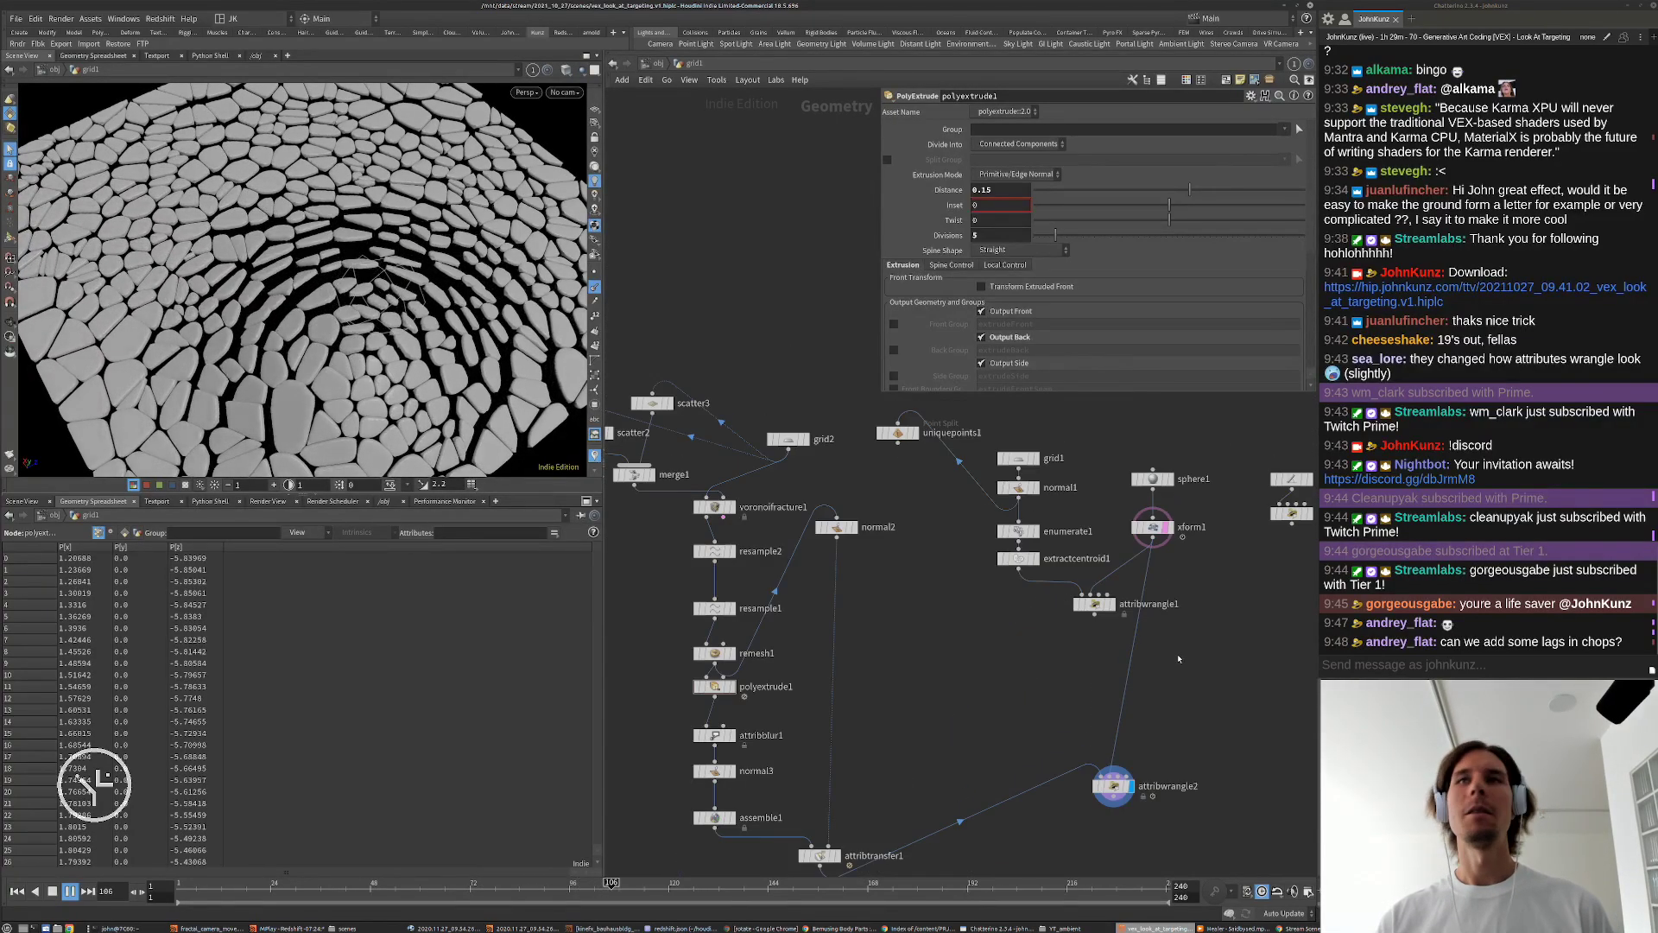
left_click(1123, 434)
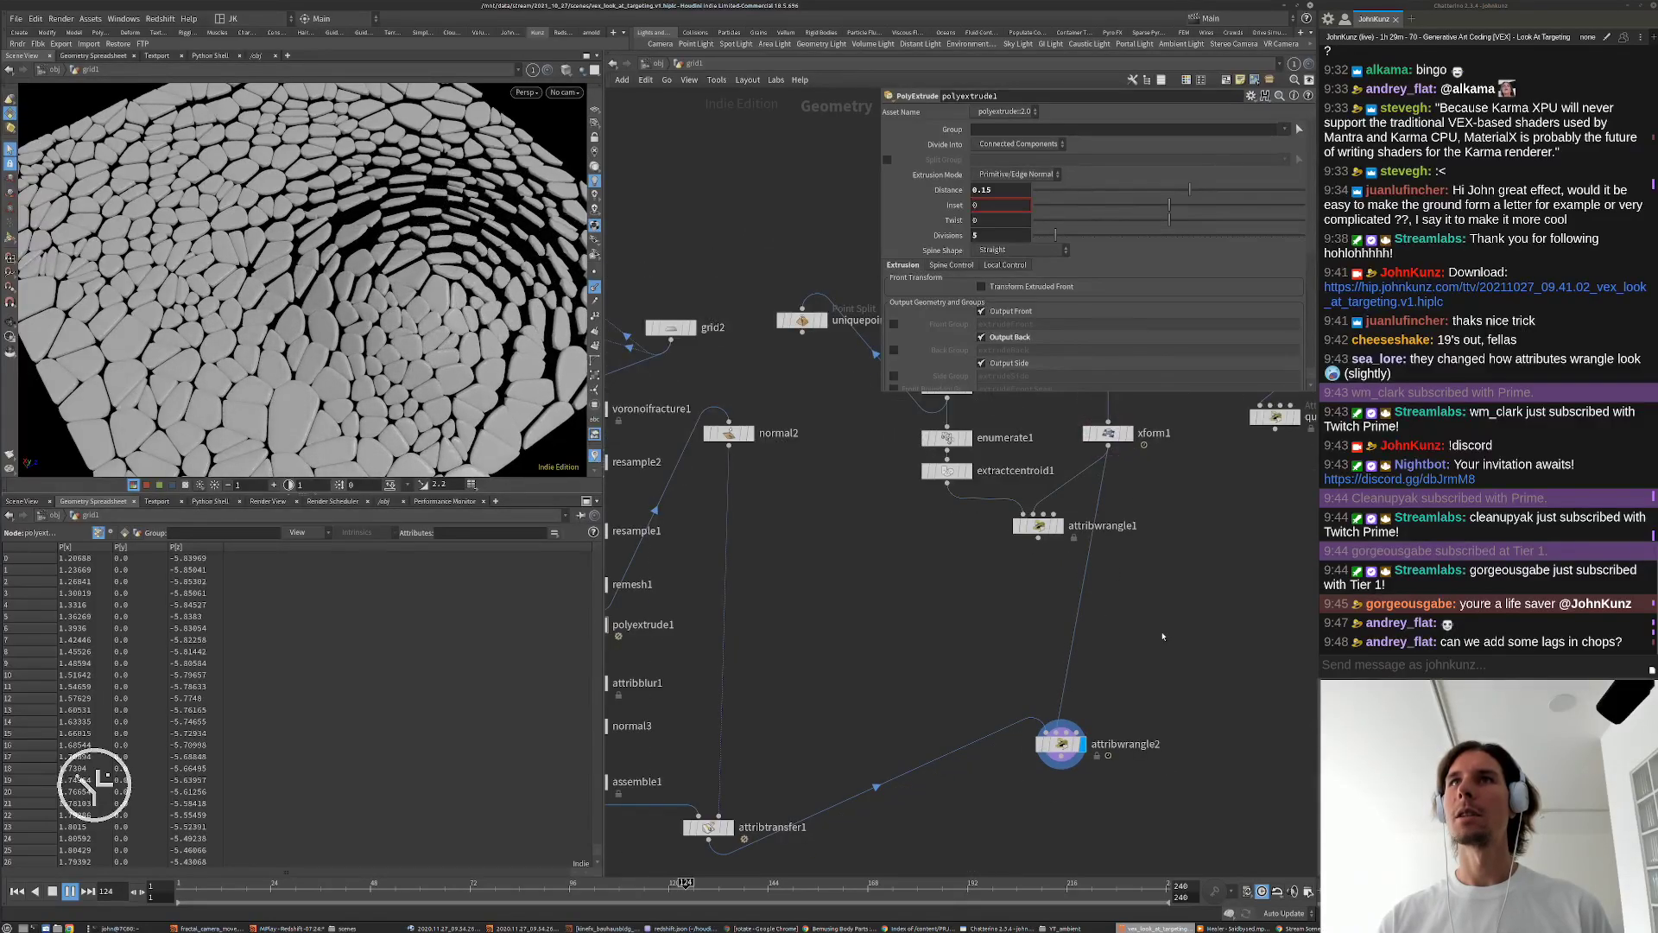
Step: Place attribwrangle2 straight below xform1 with room between them, and stop the animation at frame 1
middle_click_drag(1162, 633, 1129, 575)
left_click_drag(1039, 690, 1087, 806)
middle_click_drag(1120, 651, 1028, 670)
scroll(1028, 671, "down", 1)
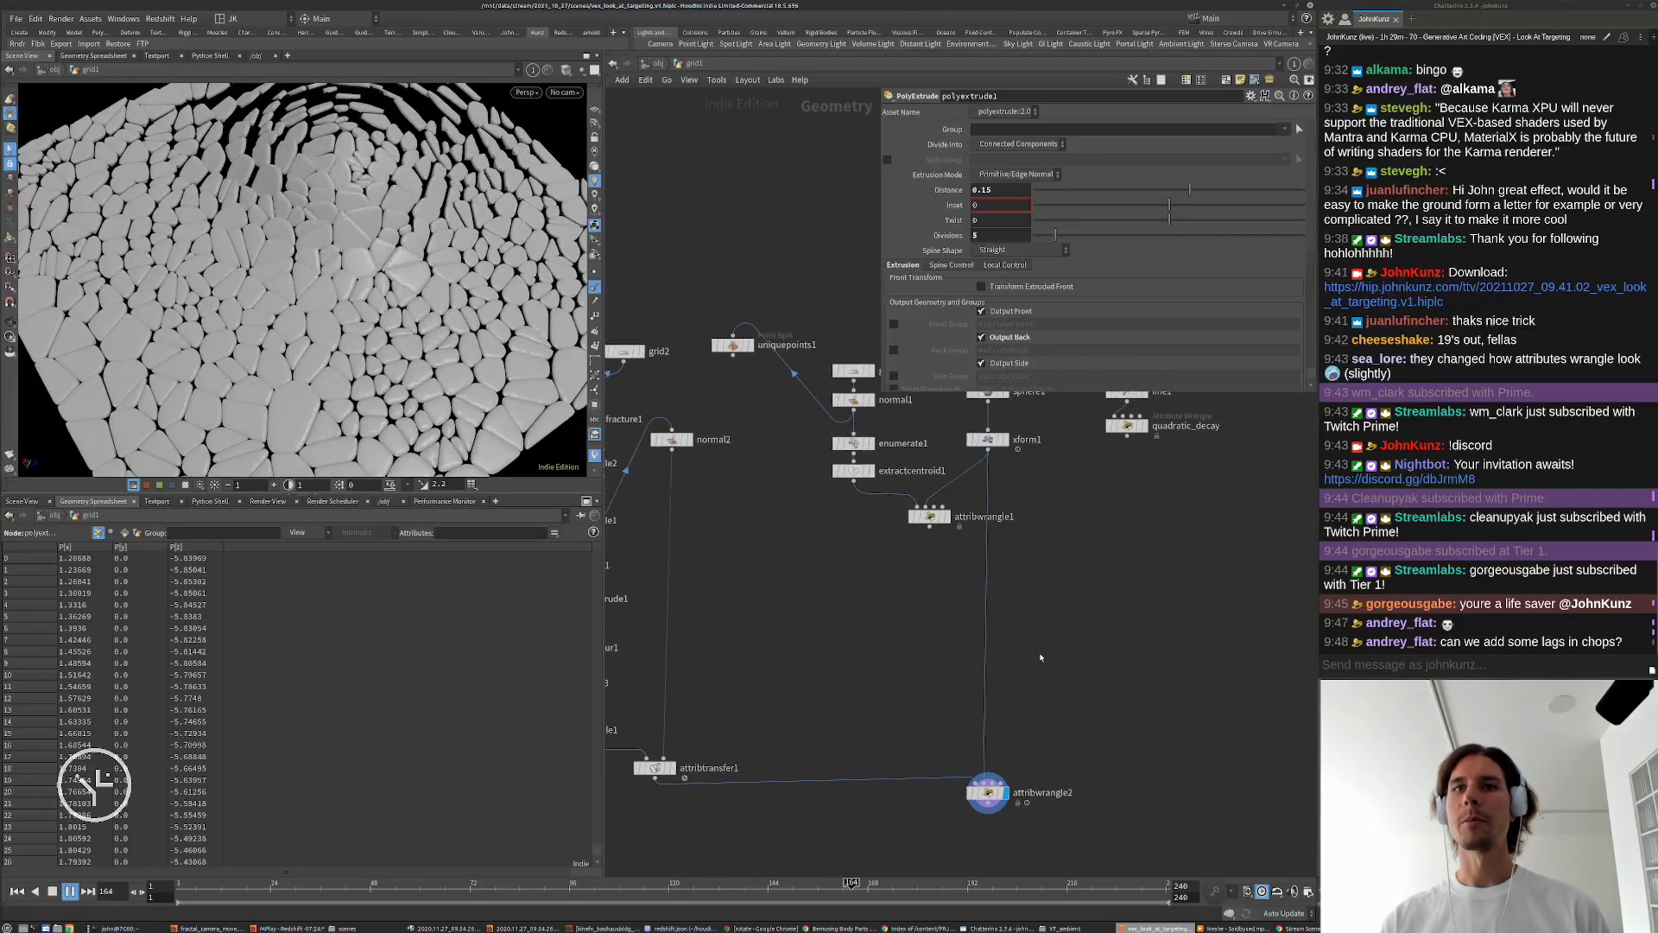
key("ctrl+Up")
middle_click_drag(1032, 552, 1022, 614)
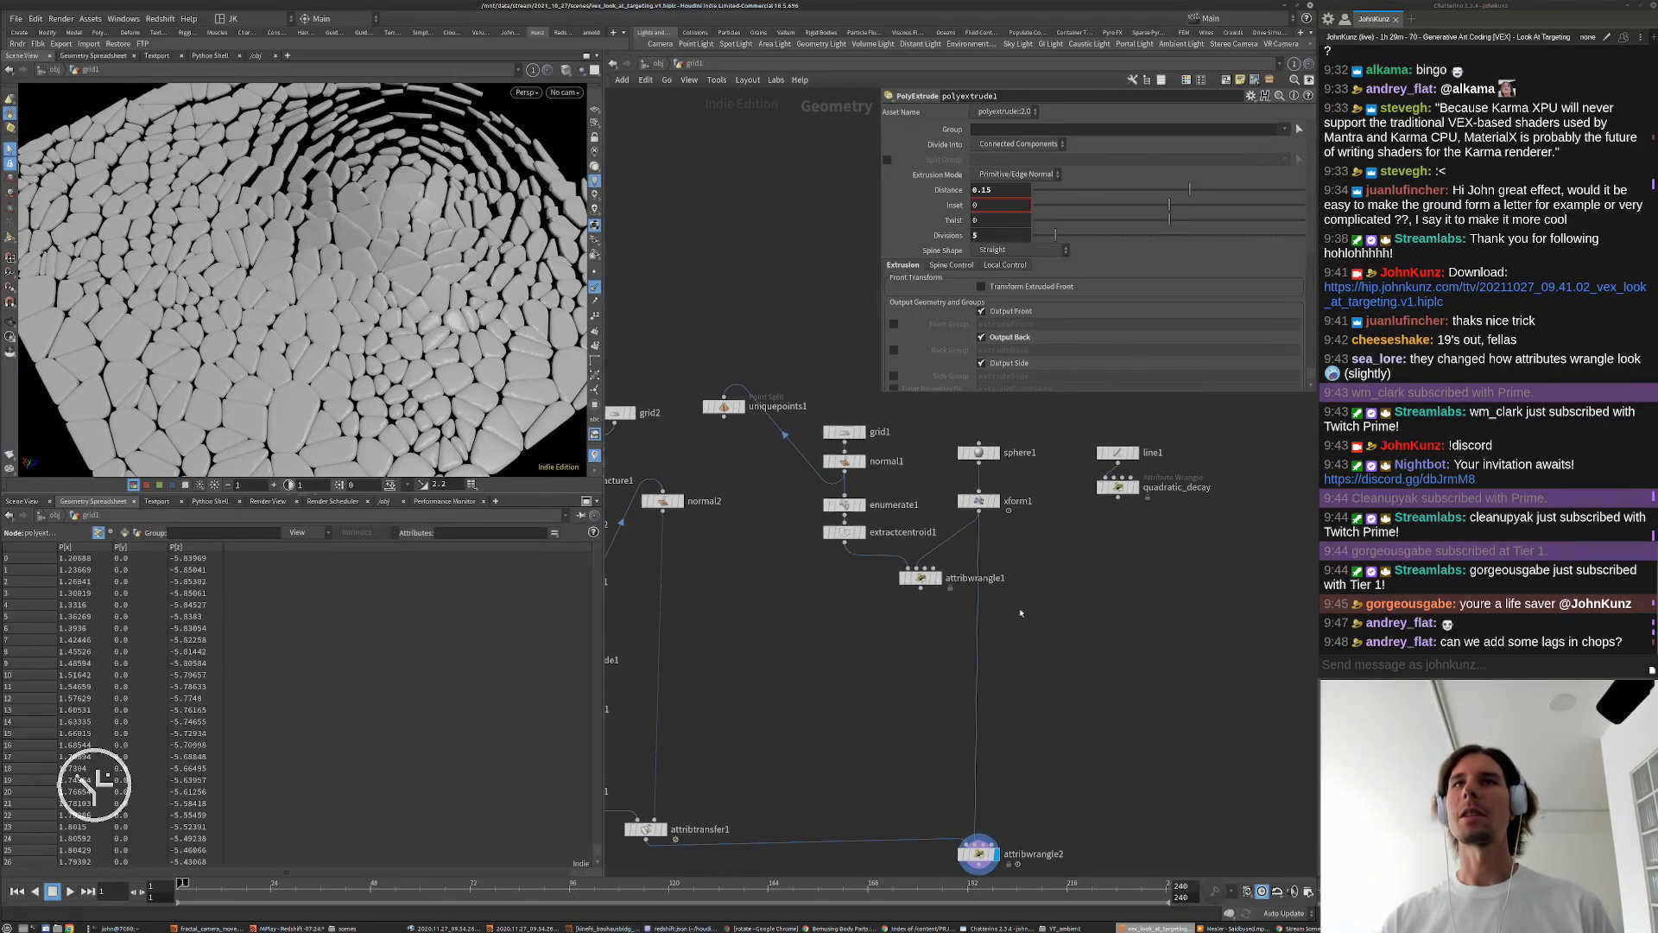
scroll(1017, 539, "up", 2)
scroll(1006, 561, "down", 2)
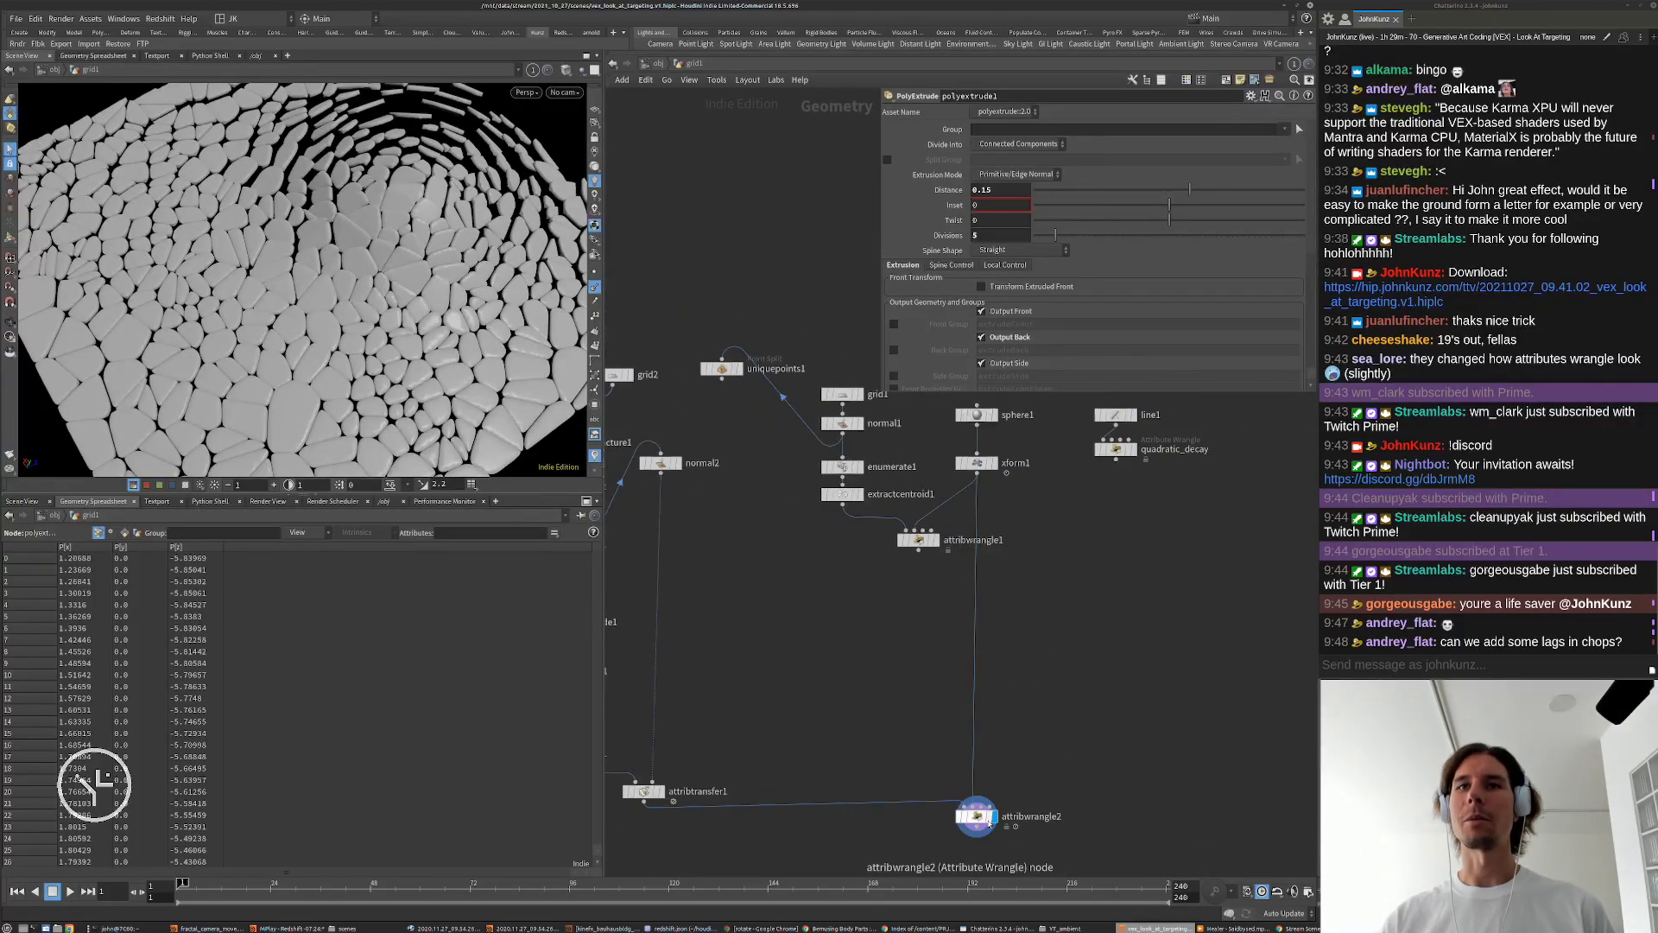
left_click_drag(989, 822, 990, 840)
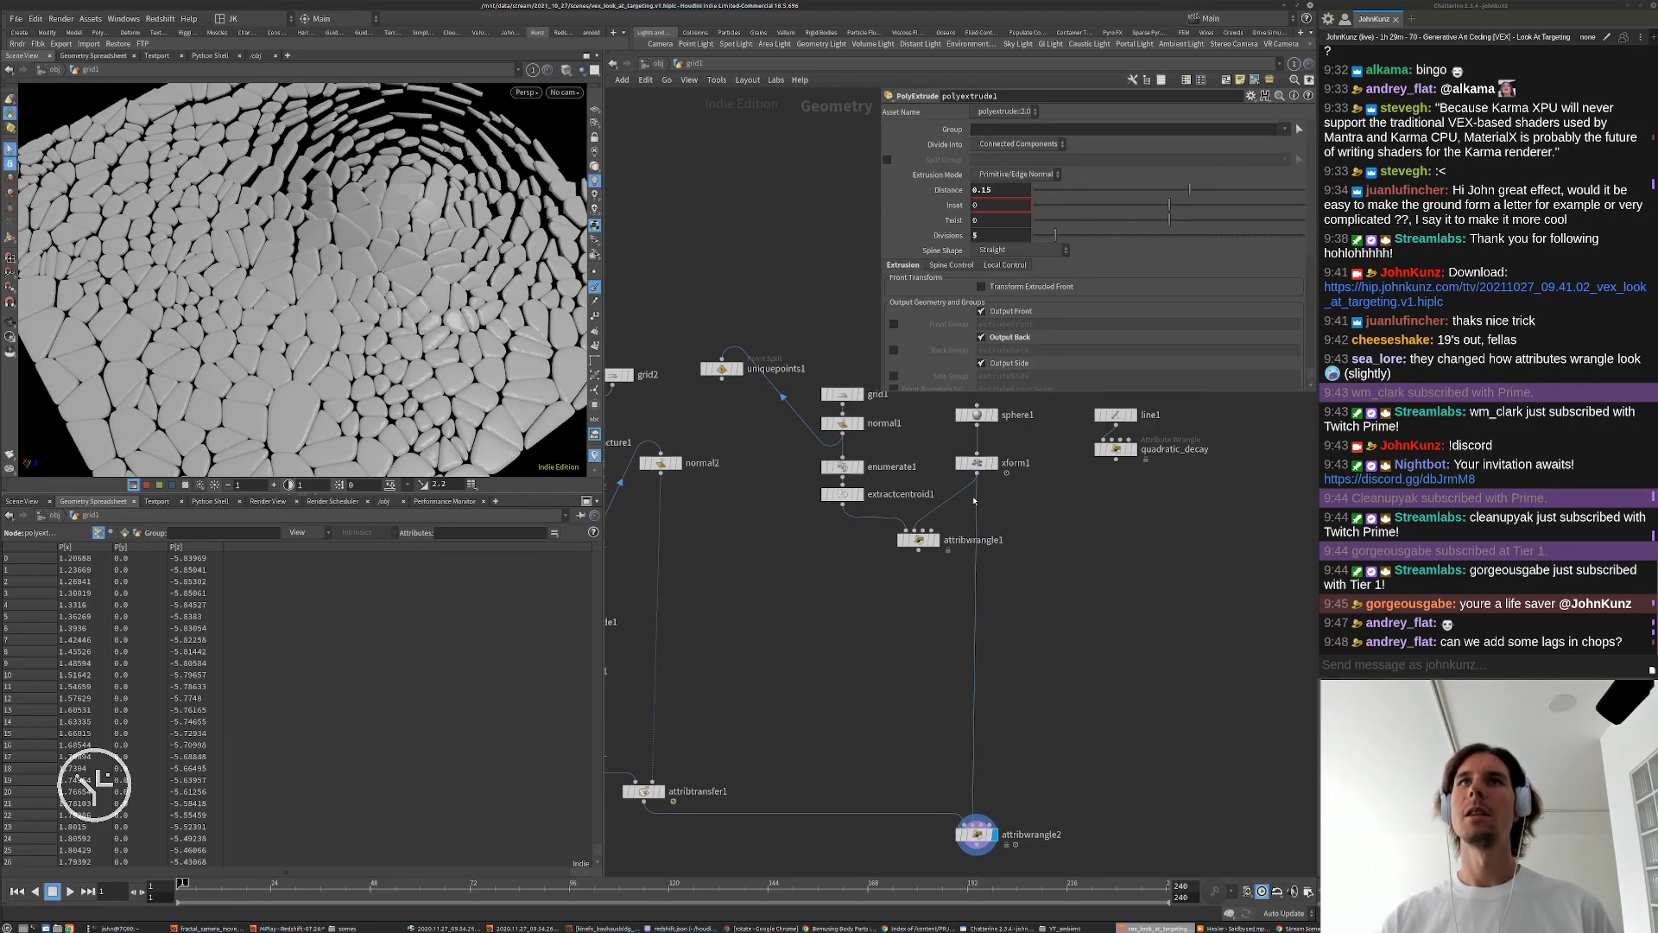
Step: Insert an Attribute Noise node on the wire between xform1 and attribwrangle2 and display its result
middle_click_drag(1050, 599, 1079, 640)
key("Tab")
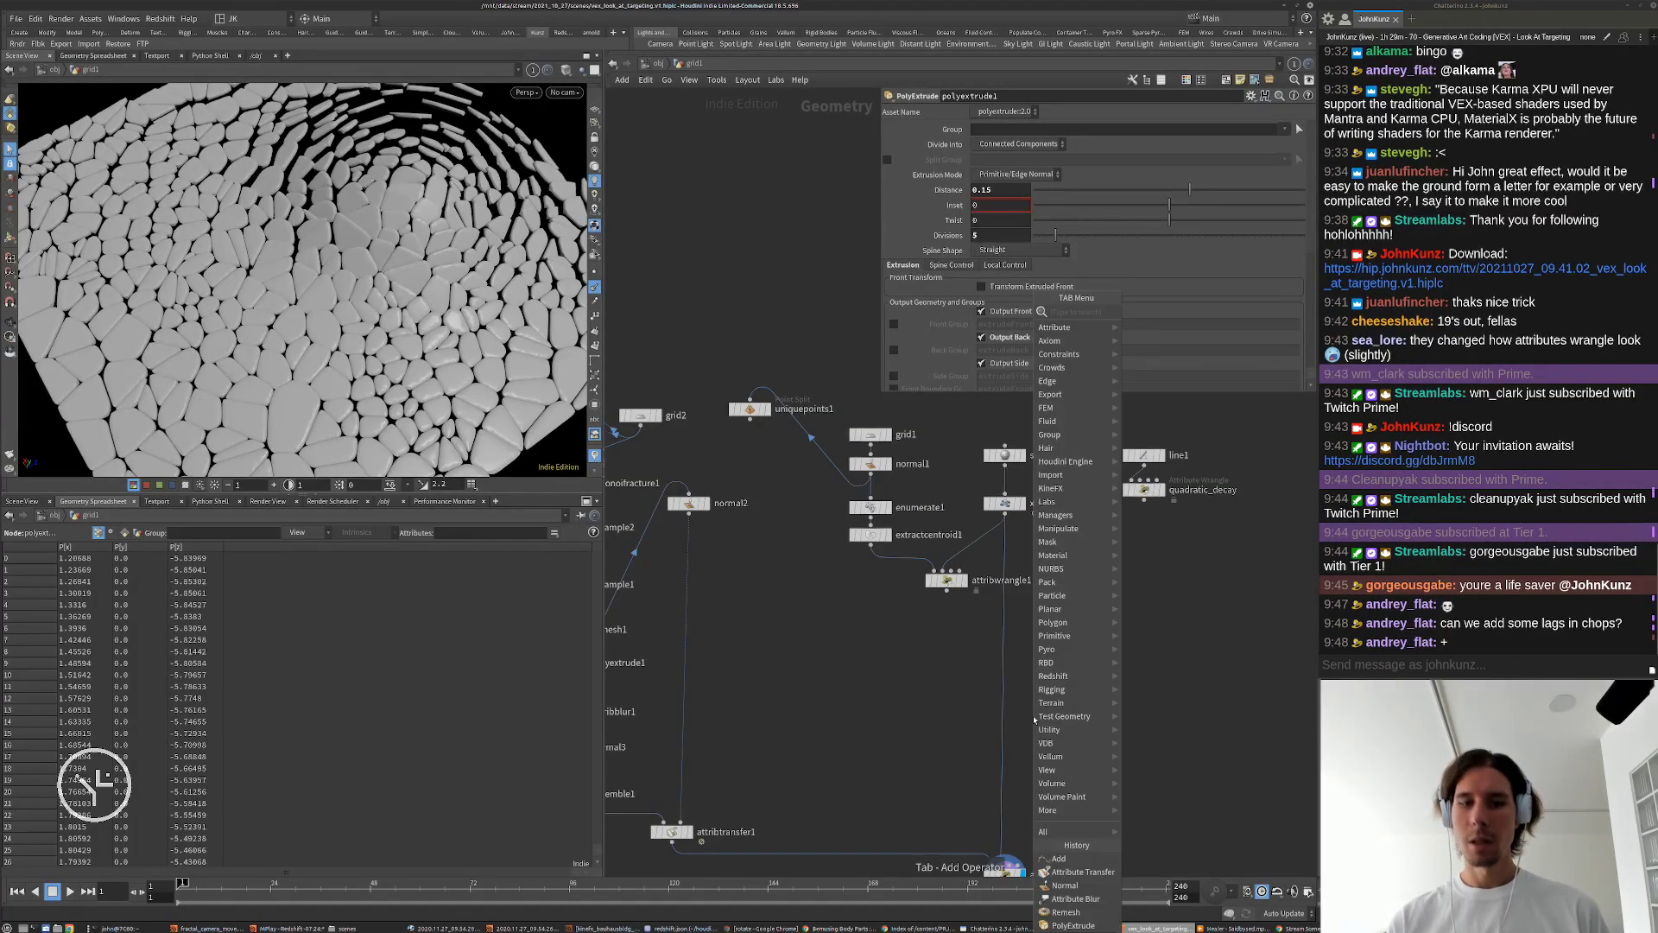
type("nois")
key("Return")
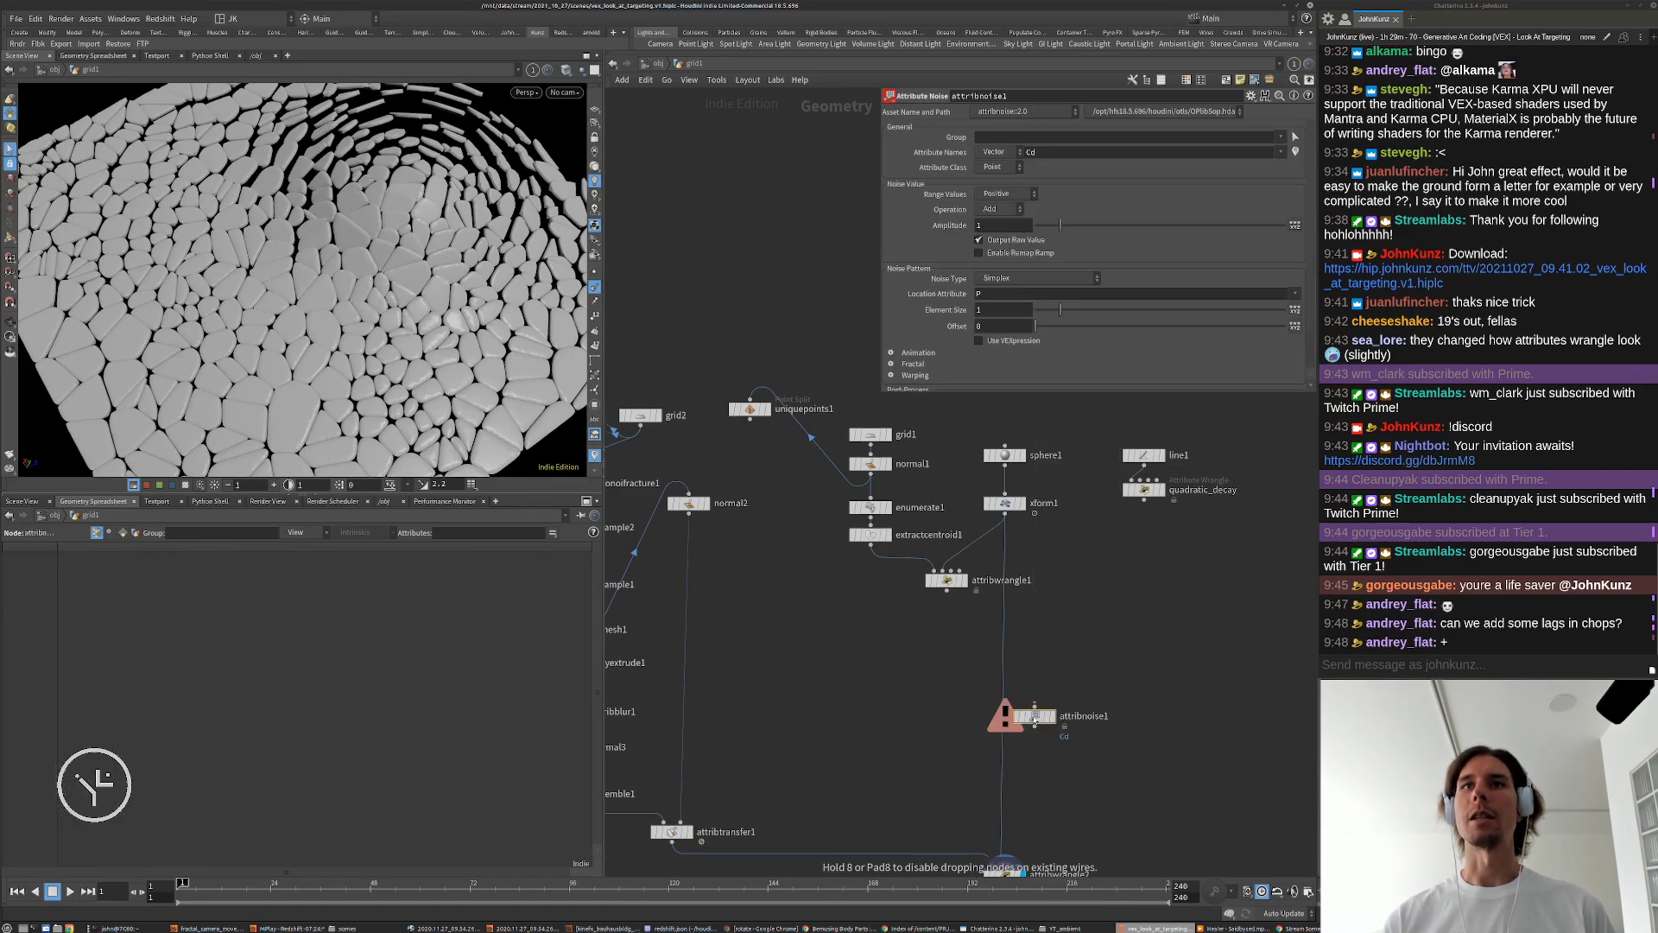
scroll(1034, 718, "up", 1)
mouse_move(1034, 717)
left_mouse_down()
mouse_move(993, 698)
mouse_move(1034, 696)
left_mouse_up()
left_click(1034, 696)
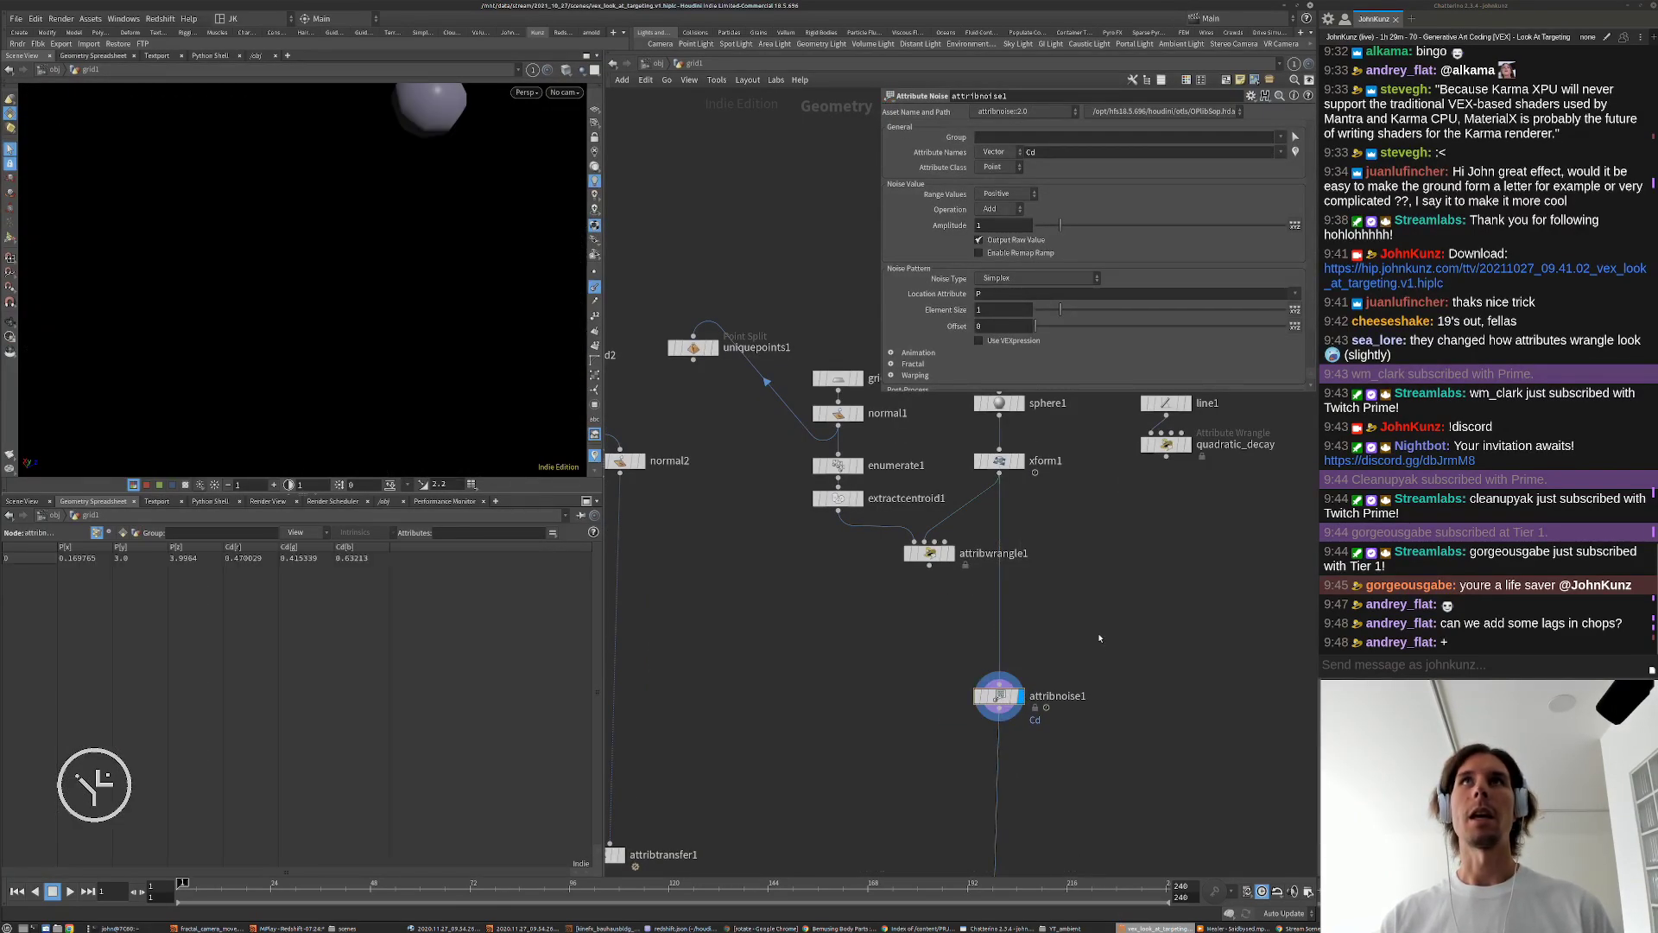
Step: Make attribnoise1 affect the P attribute with Zero Centered range values
left_click(1055, 152)
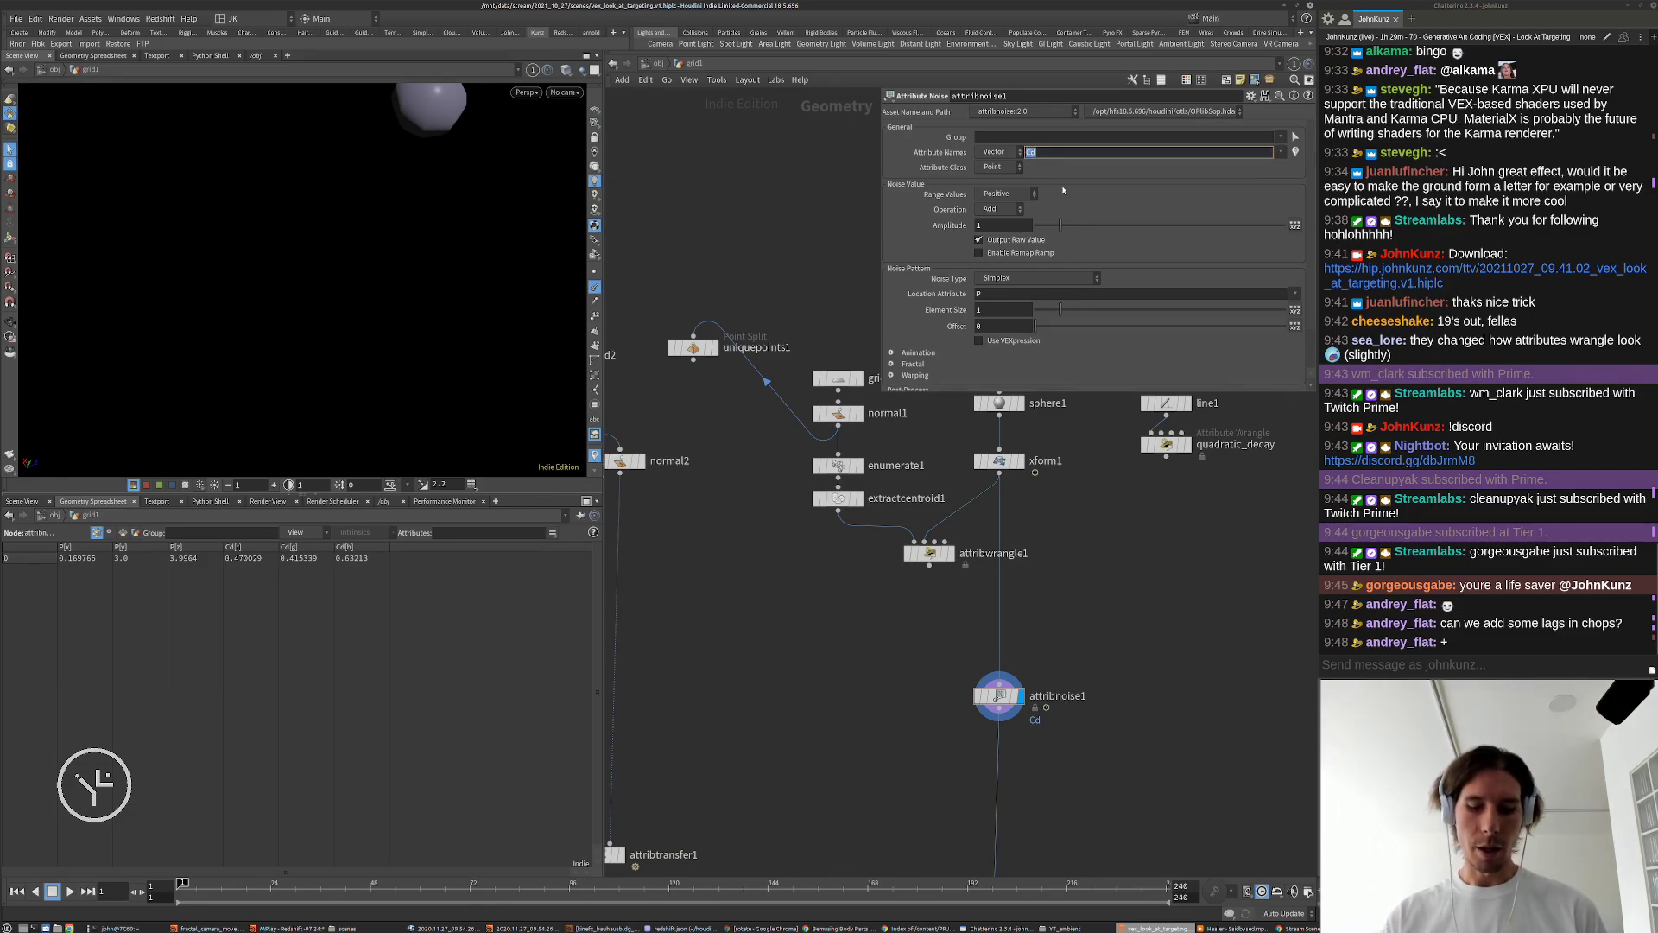
type("P")
key("Return")
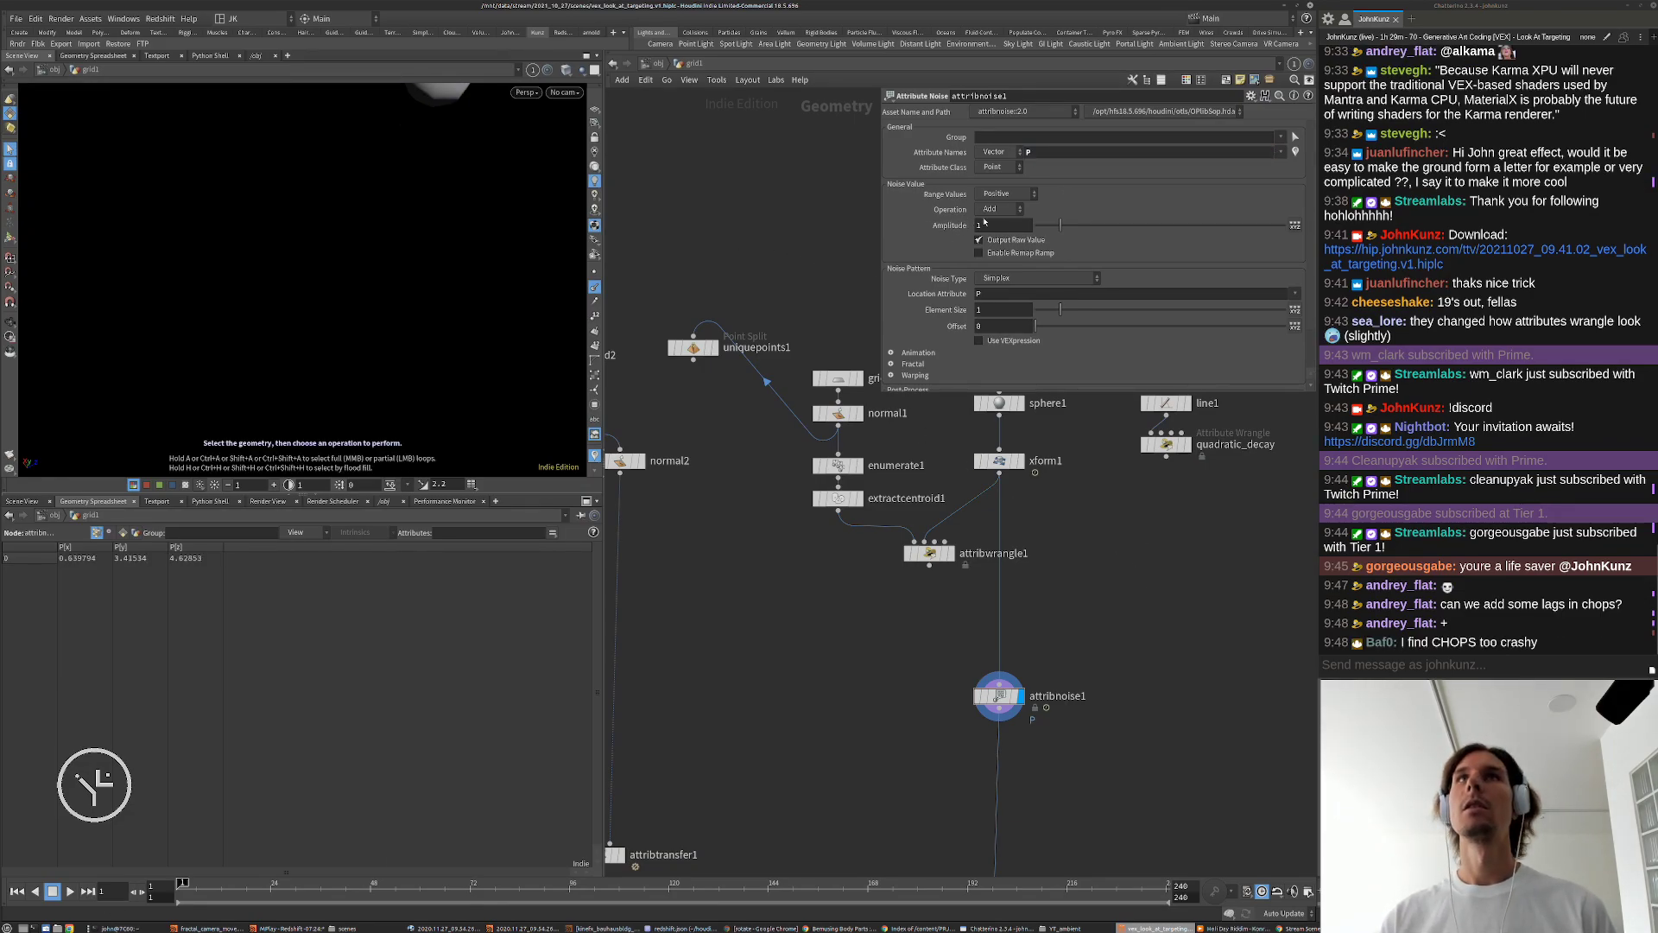
left_click(1003, 193)
left_click(1002, 221)
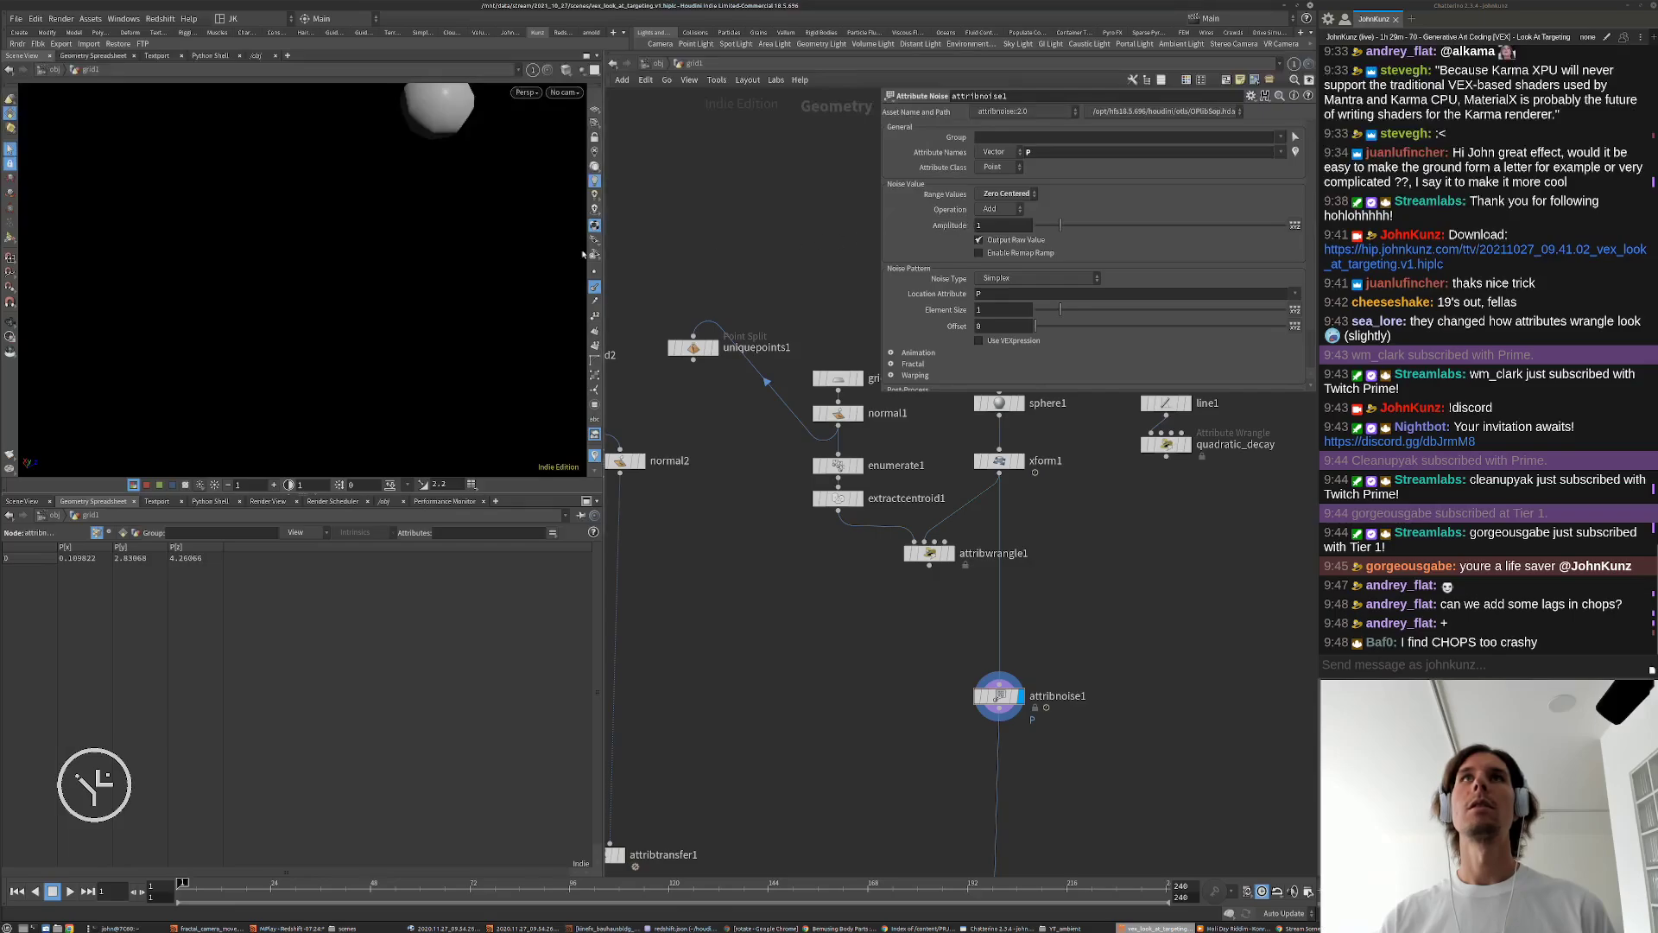
Step: Play the animation and set attribnoise1's Element Size to 2.83 and its fractal Roughness to 0.223
key("Up")
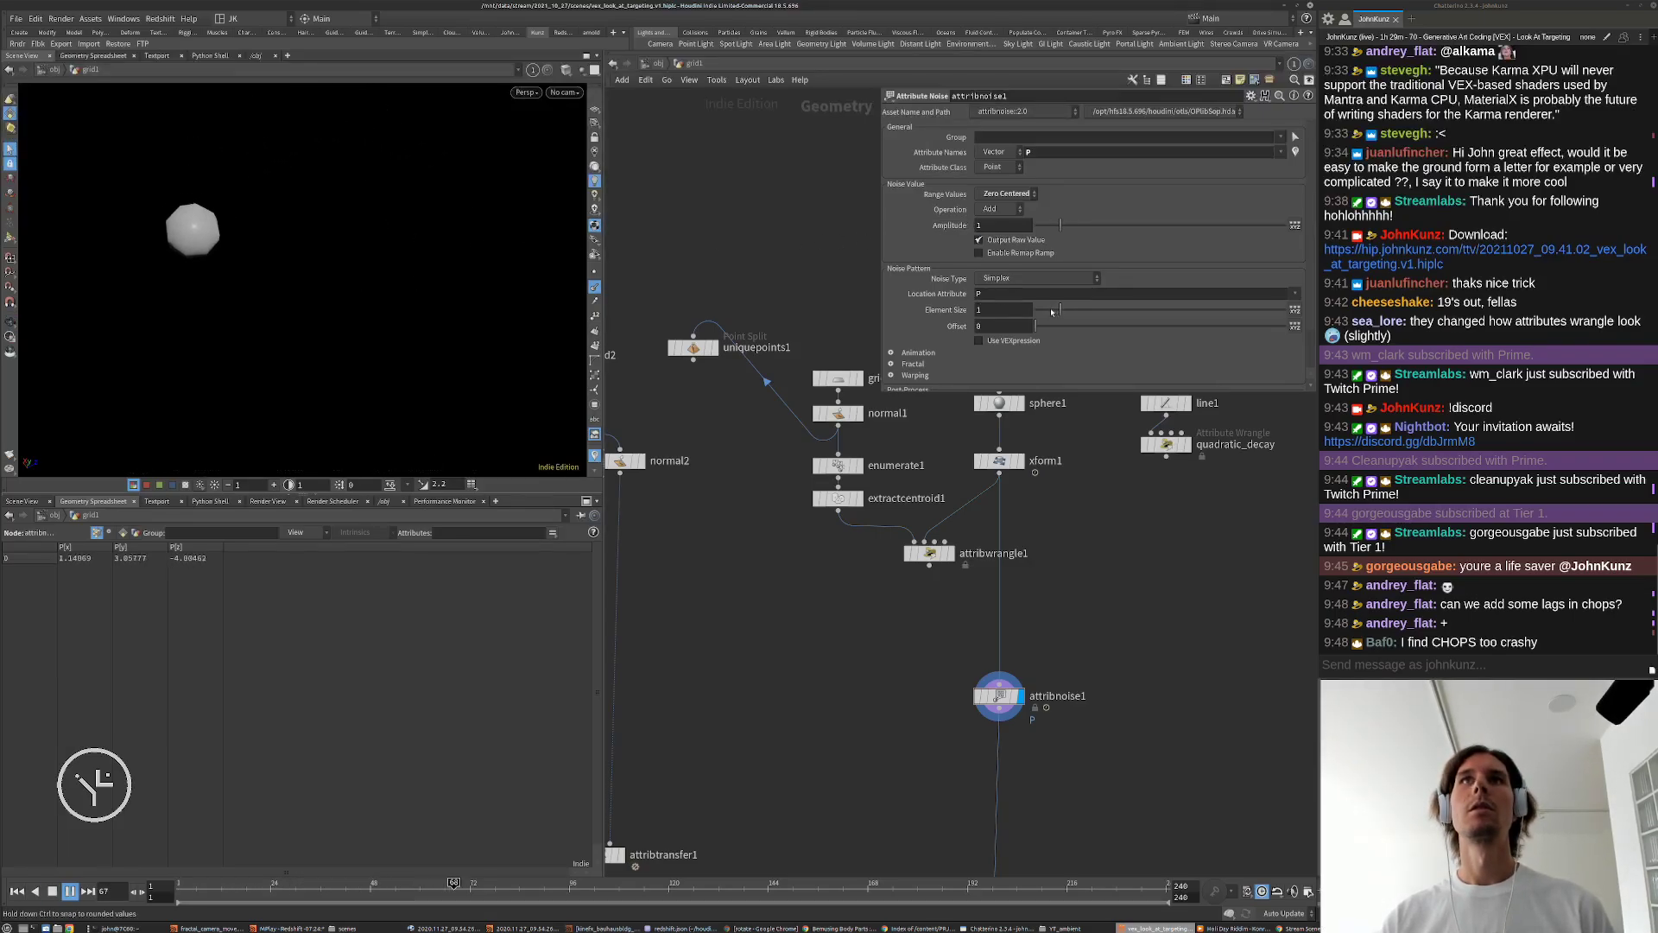
left_click_drag(1060, 310, 1107, 310)
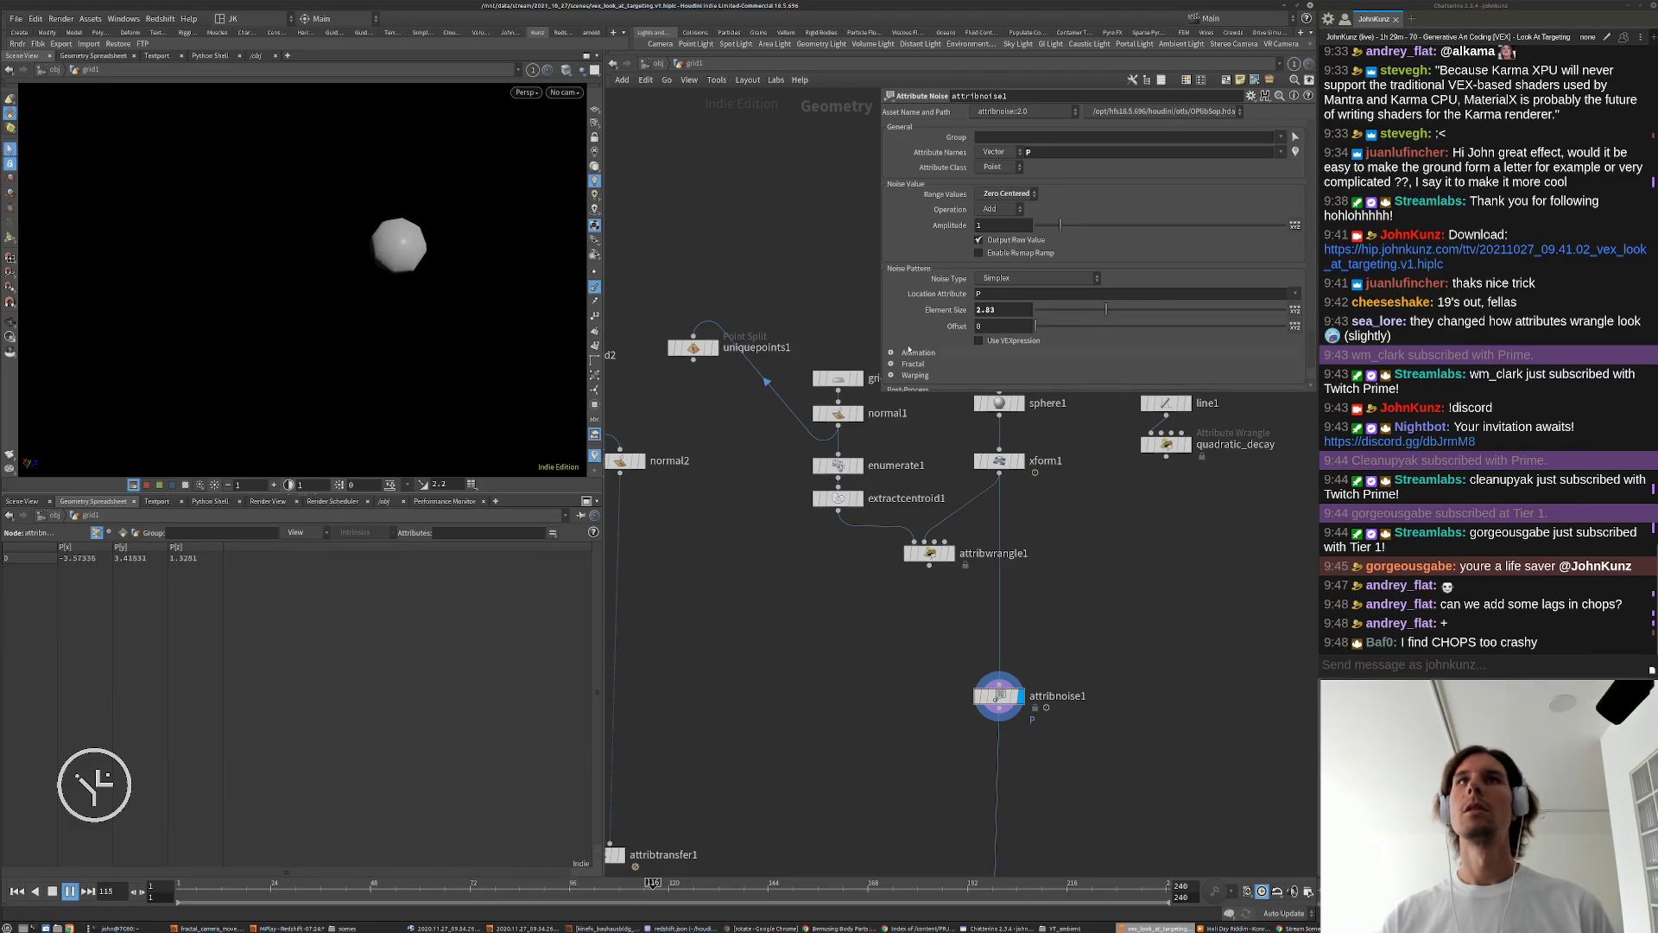
left_click(908, 364)
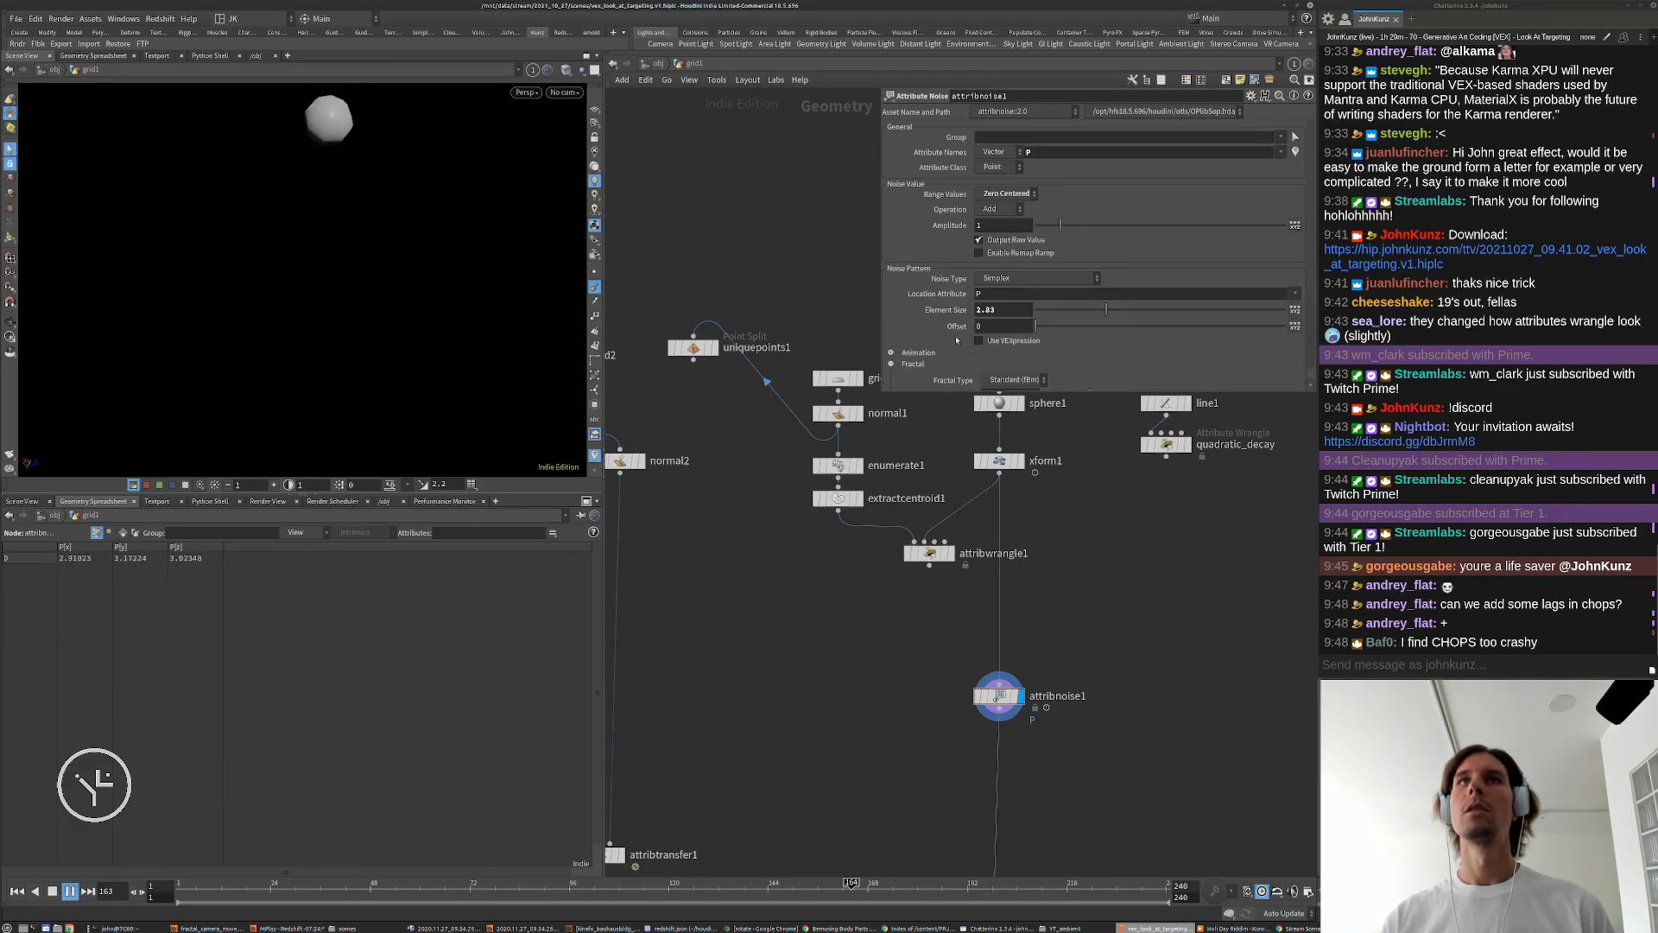
scroll(956, 340, "down", 2)
left_click_drag(1171, 360, 1094, 362)
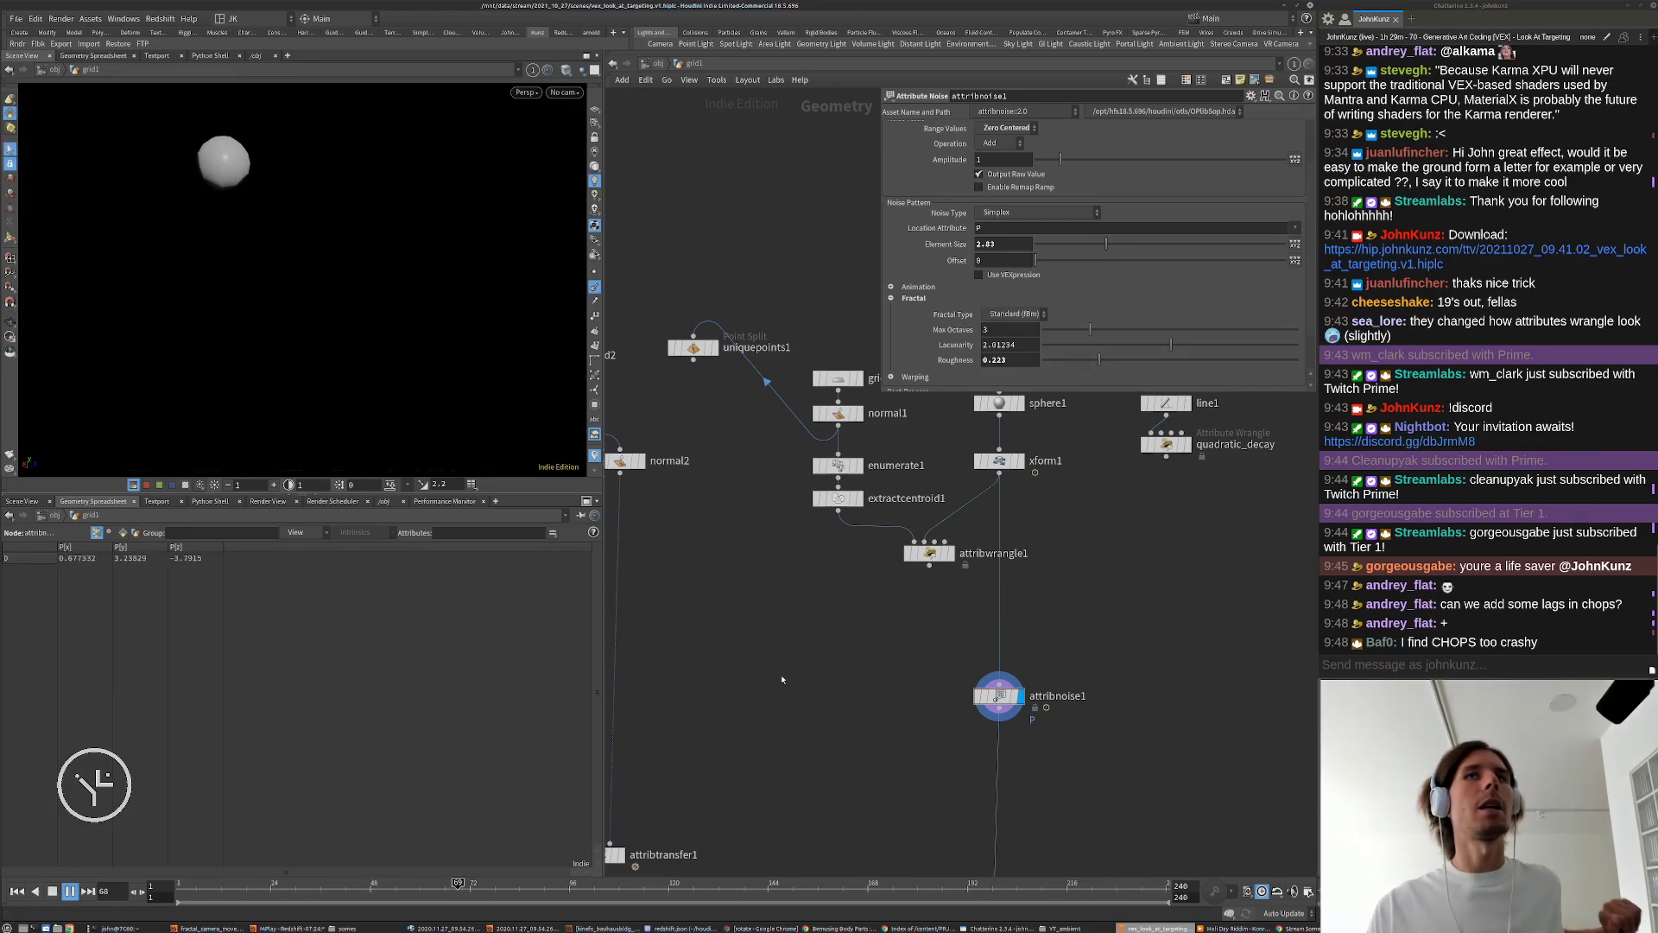
Step: Display the result of attribwrangle2 and restart the animation from the first frame
scroll(784, 676, "down", 3)
scroll(835, 744, "up", 3)
middle_click_drag(835, 745, 832, 626)
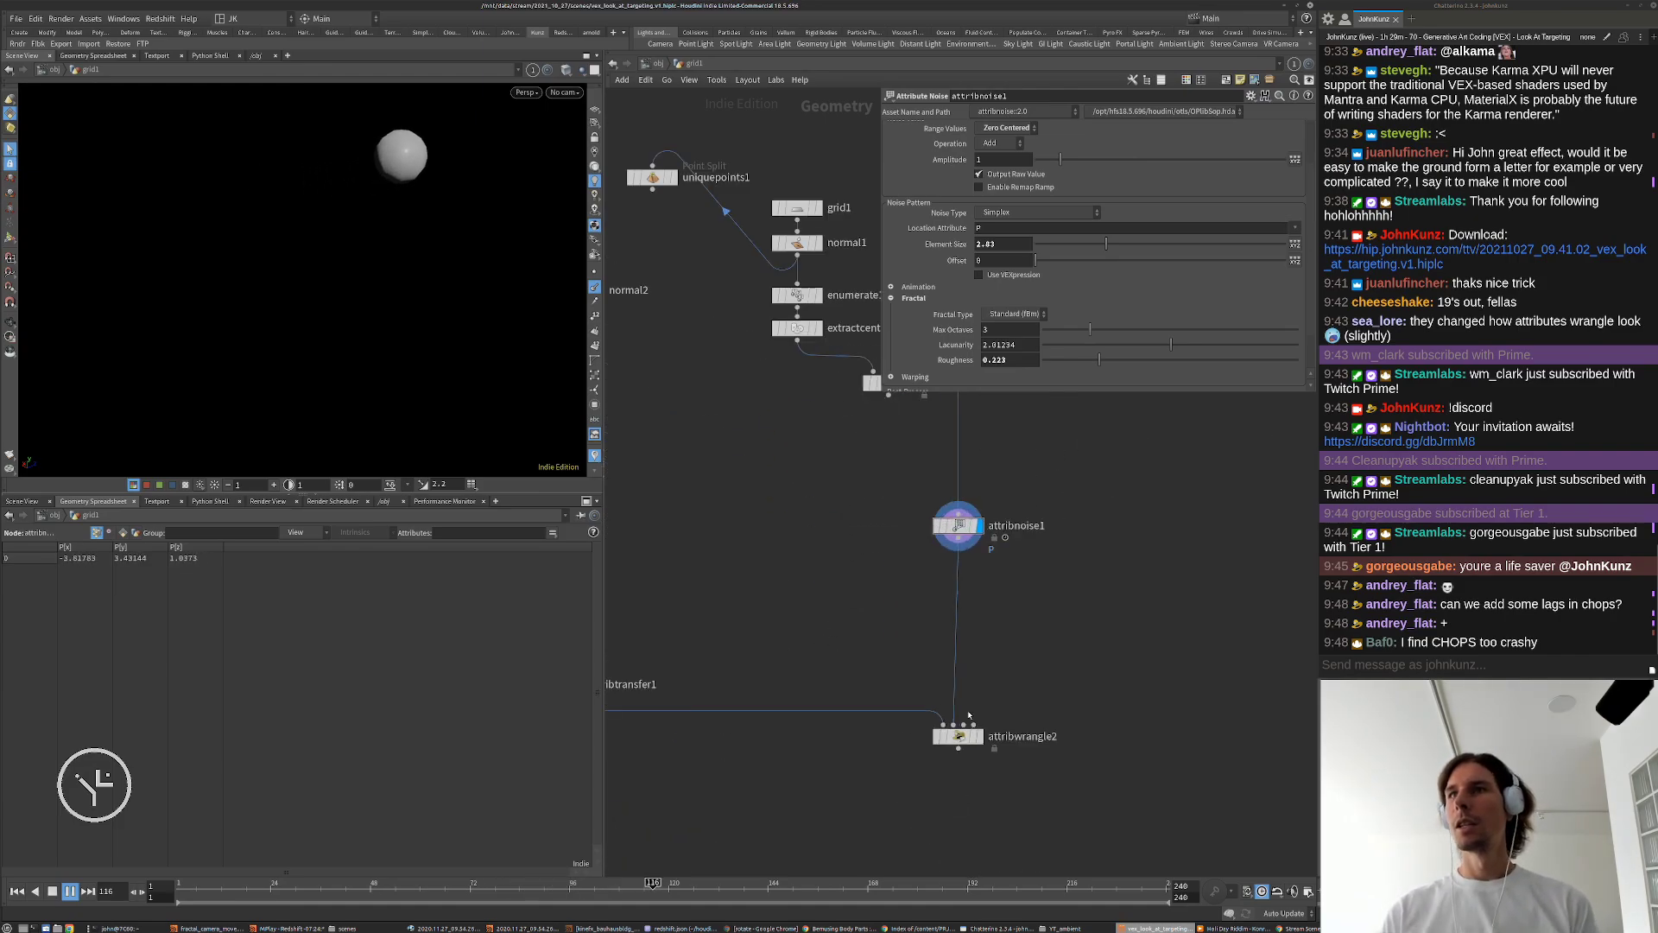
left_click(973, 738)
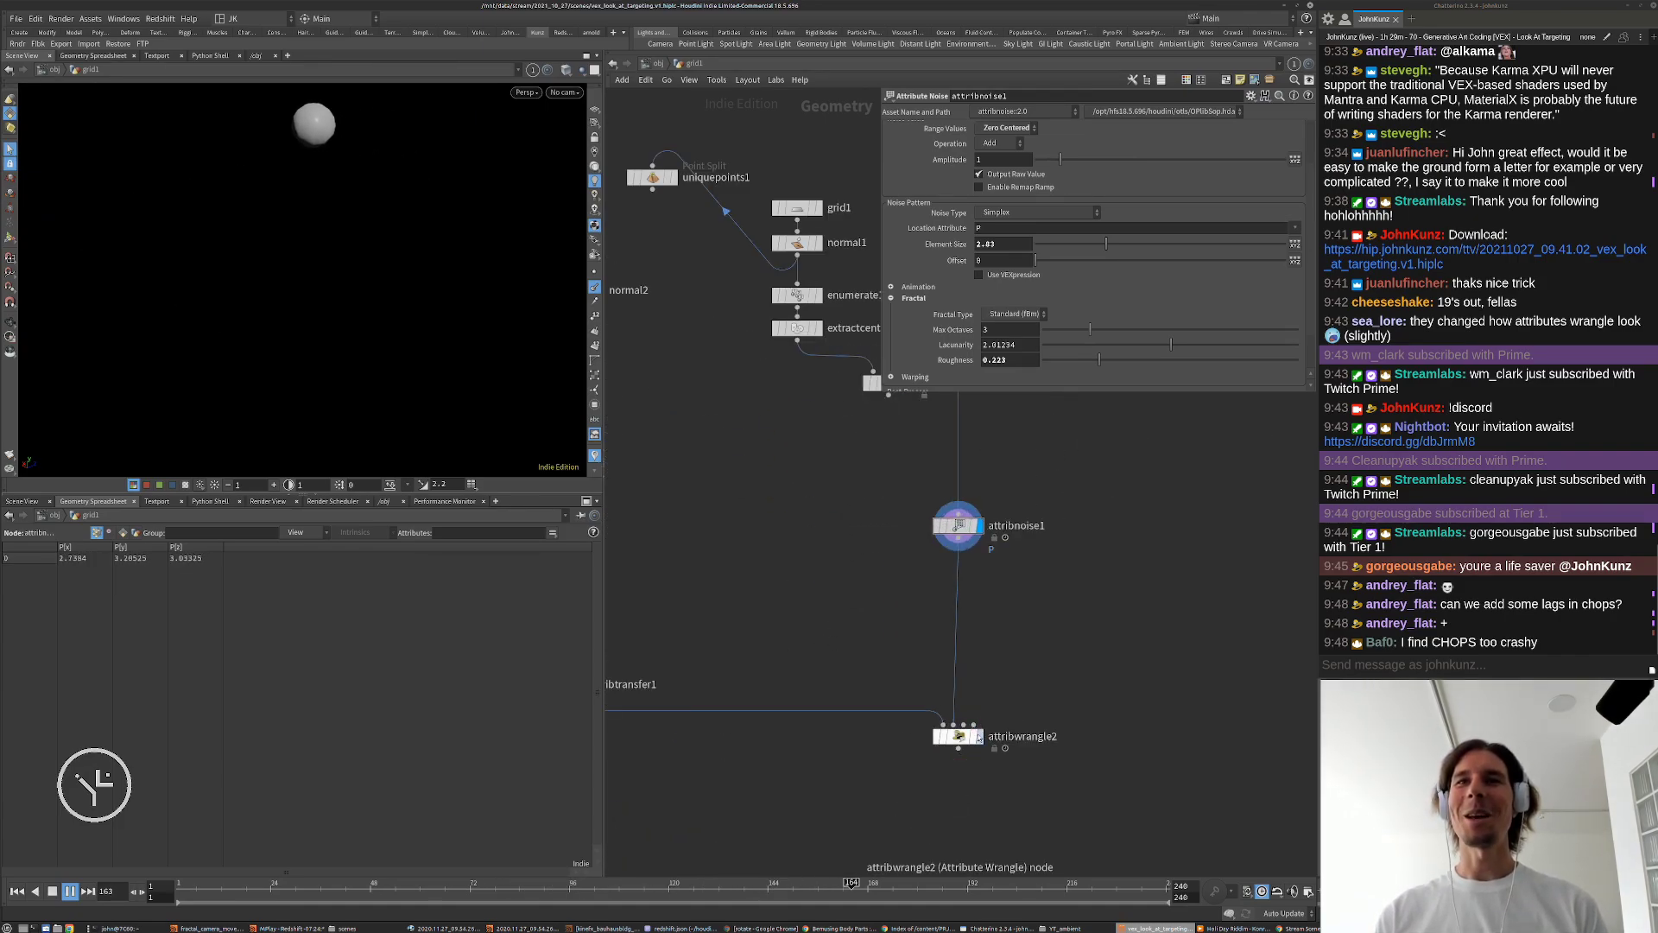
left_click(1015, 621)
key("ctrl+Up")
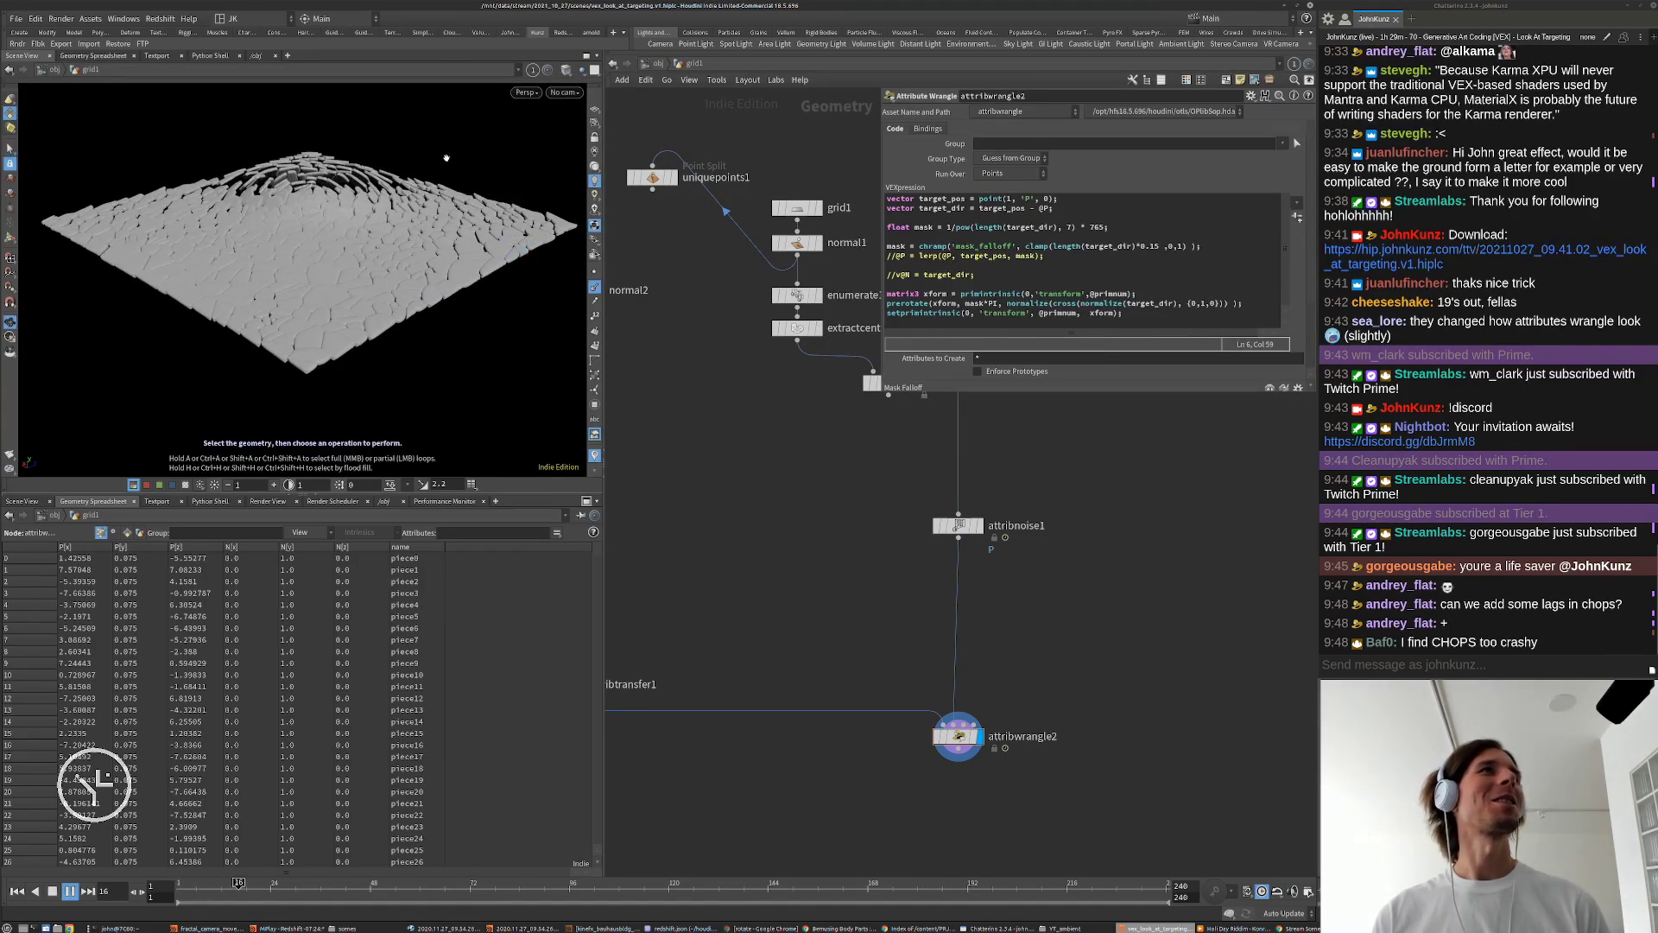
Step: Compare the animated stones with the Instagram reference and show attribnoise1's sphere as template geometry
left_click_drag(446, 158, 447, 245, "alt")
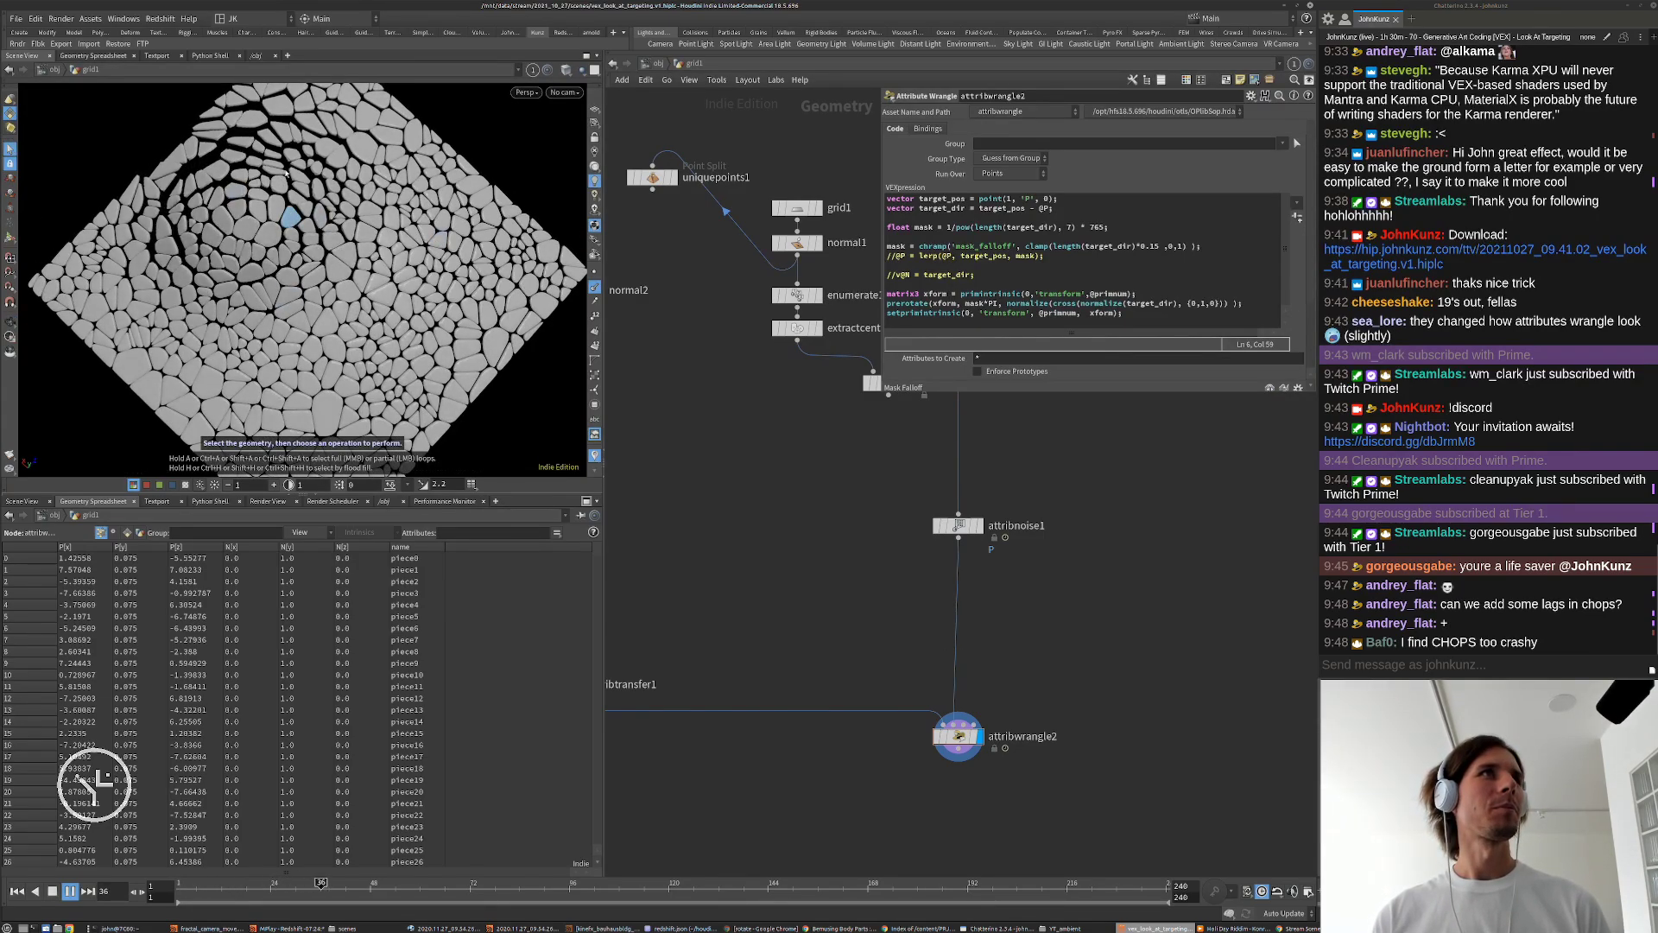
right_click_drag(270, 185, 298, 285, "alt")
left_click_drag(298, 284, 297, 264, "alt")
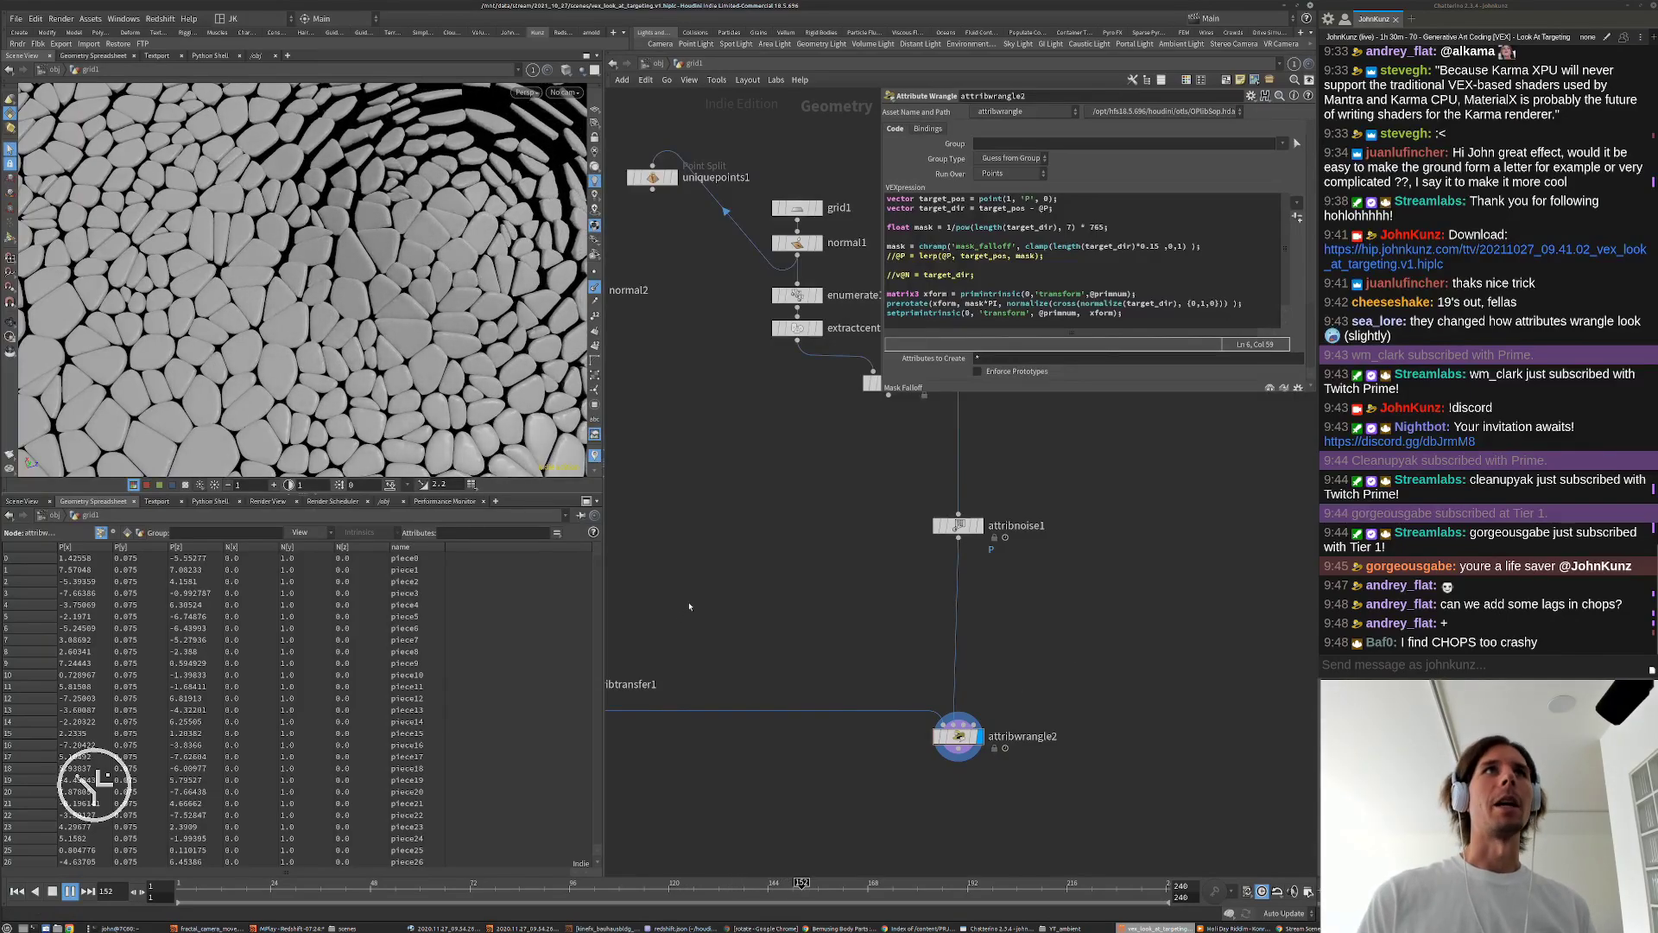
right_click_drag(458, 333, 405, 326, "alt")
left_click_drag(406, 327, 437, 304, "alt")
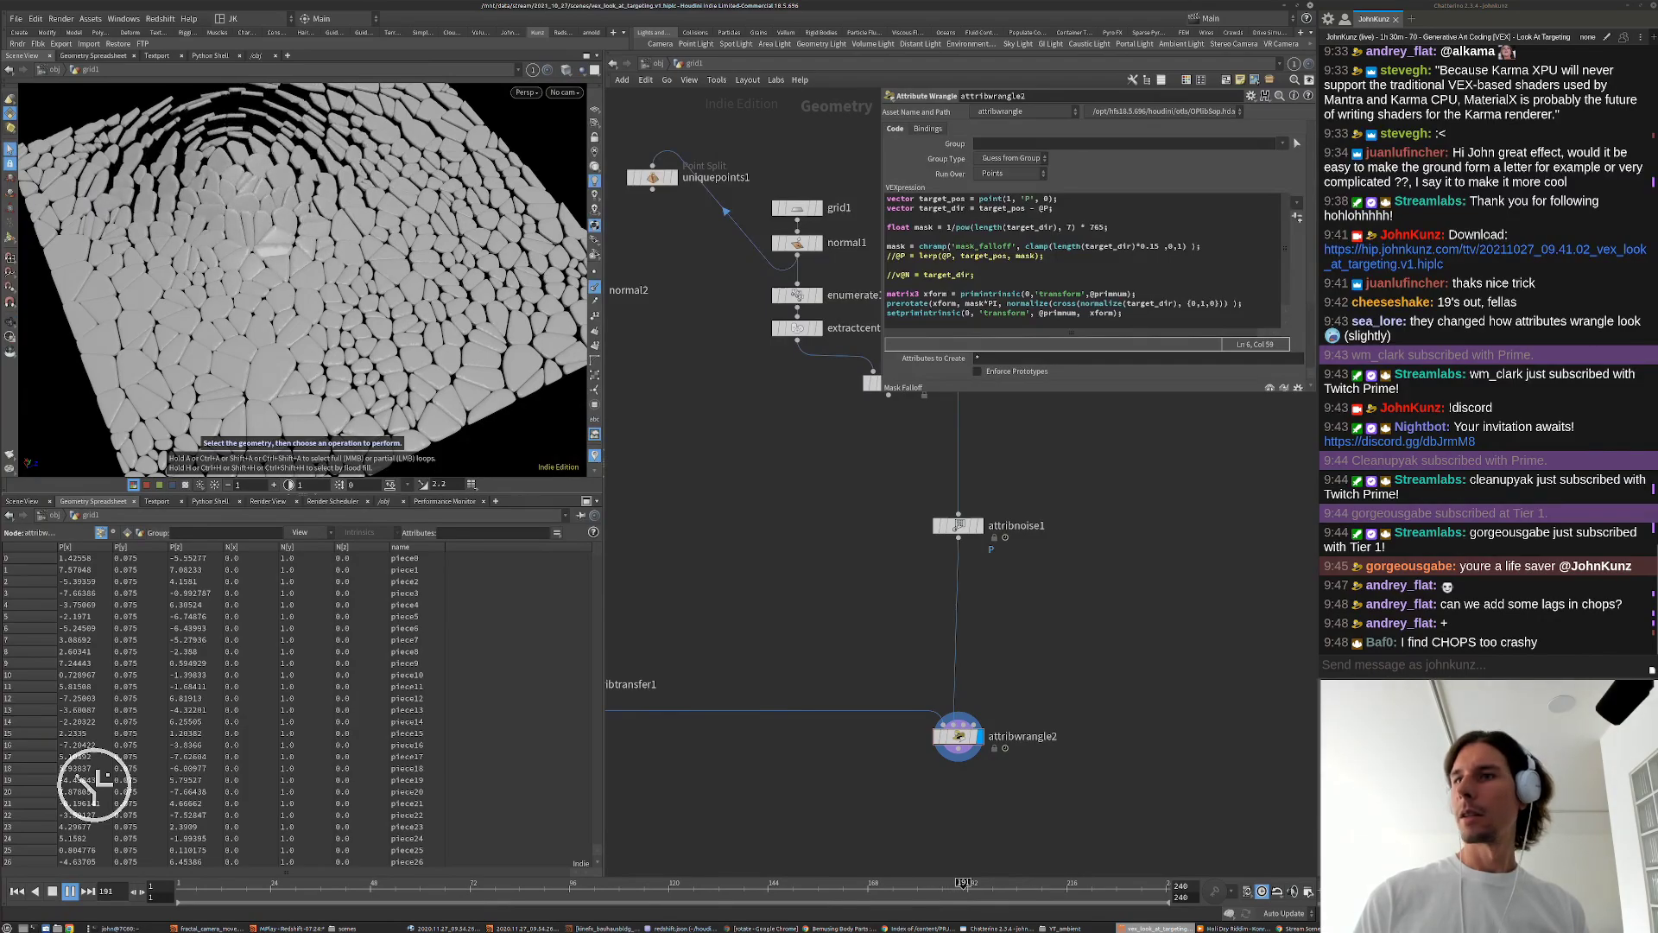
key("alt+Tab")
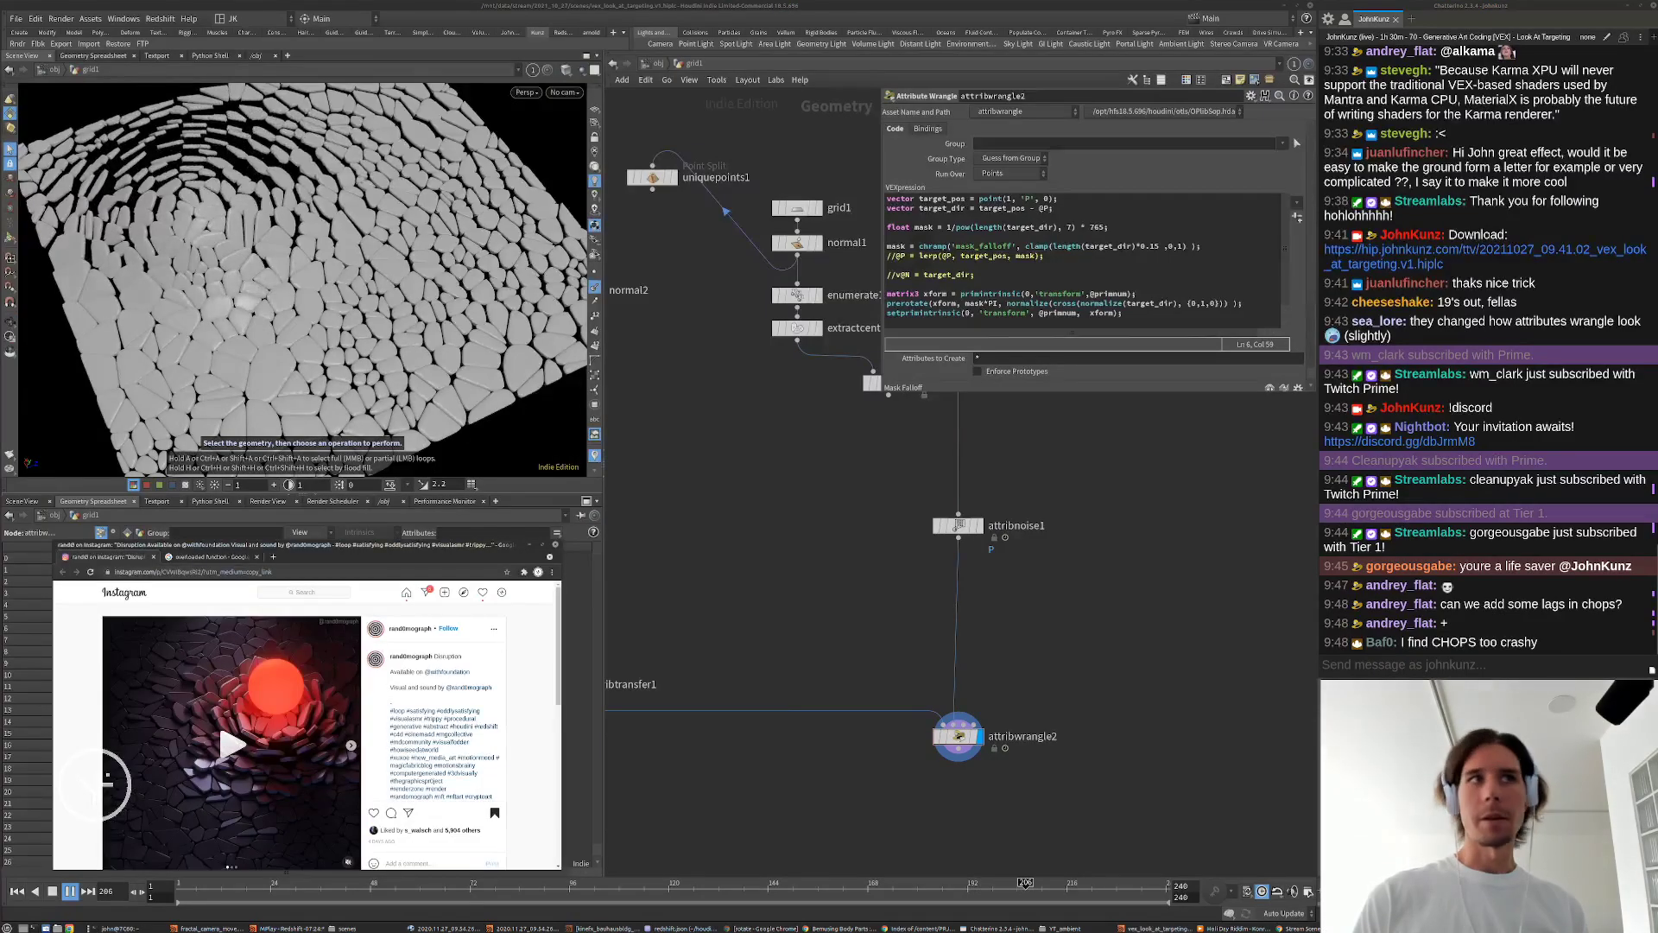
left_click(974, 525)
Step: Insert a Color node on the wire between attribnoise1 and attribwrangle2
key("Tab")
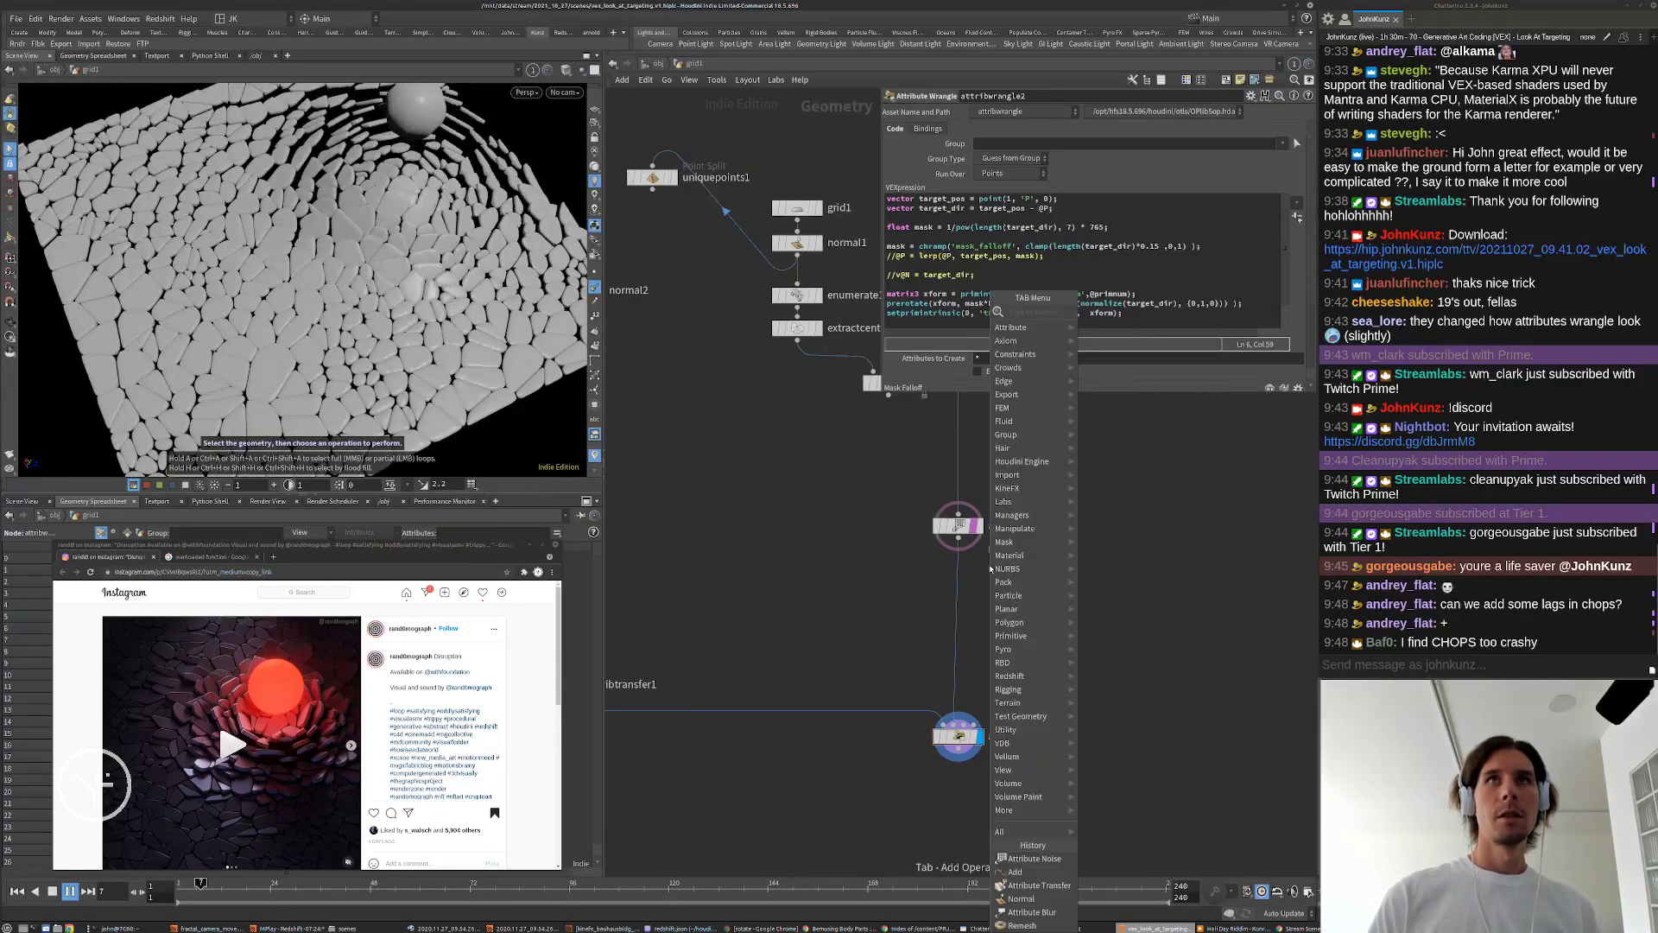
type("color")
key("Return")
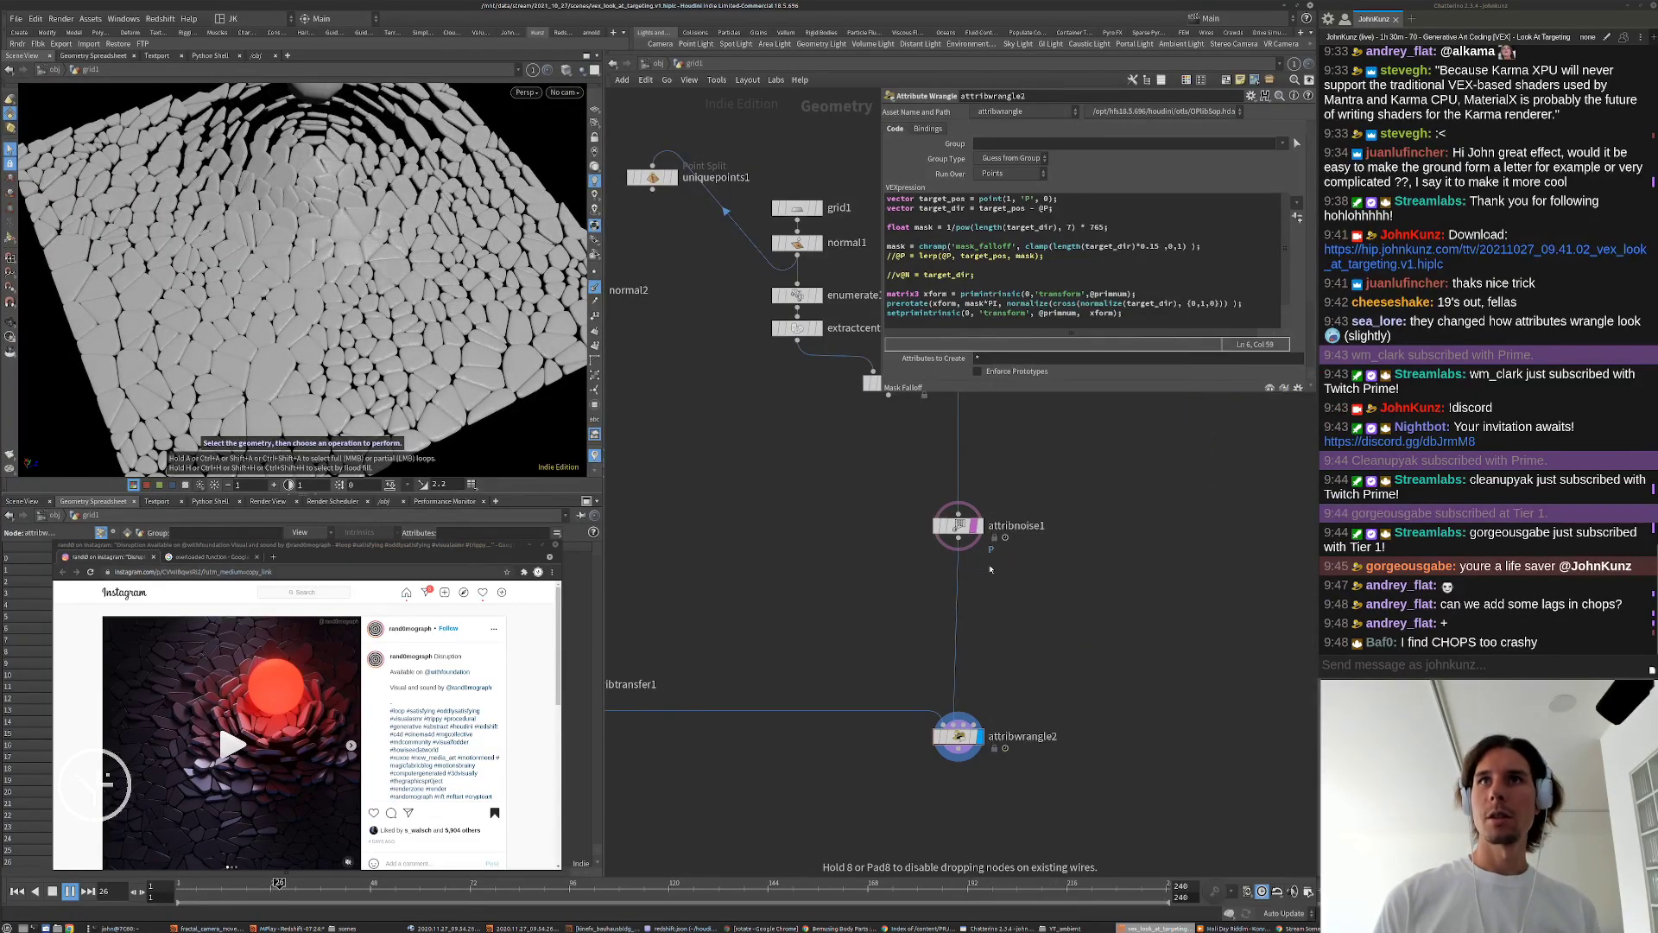
left_click(991, 566)
left_click(958, 567)
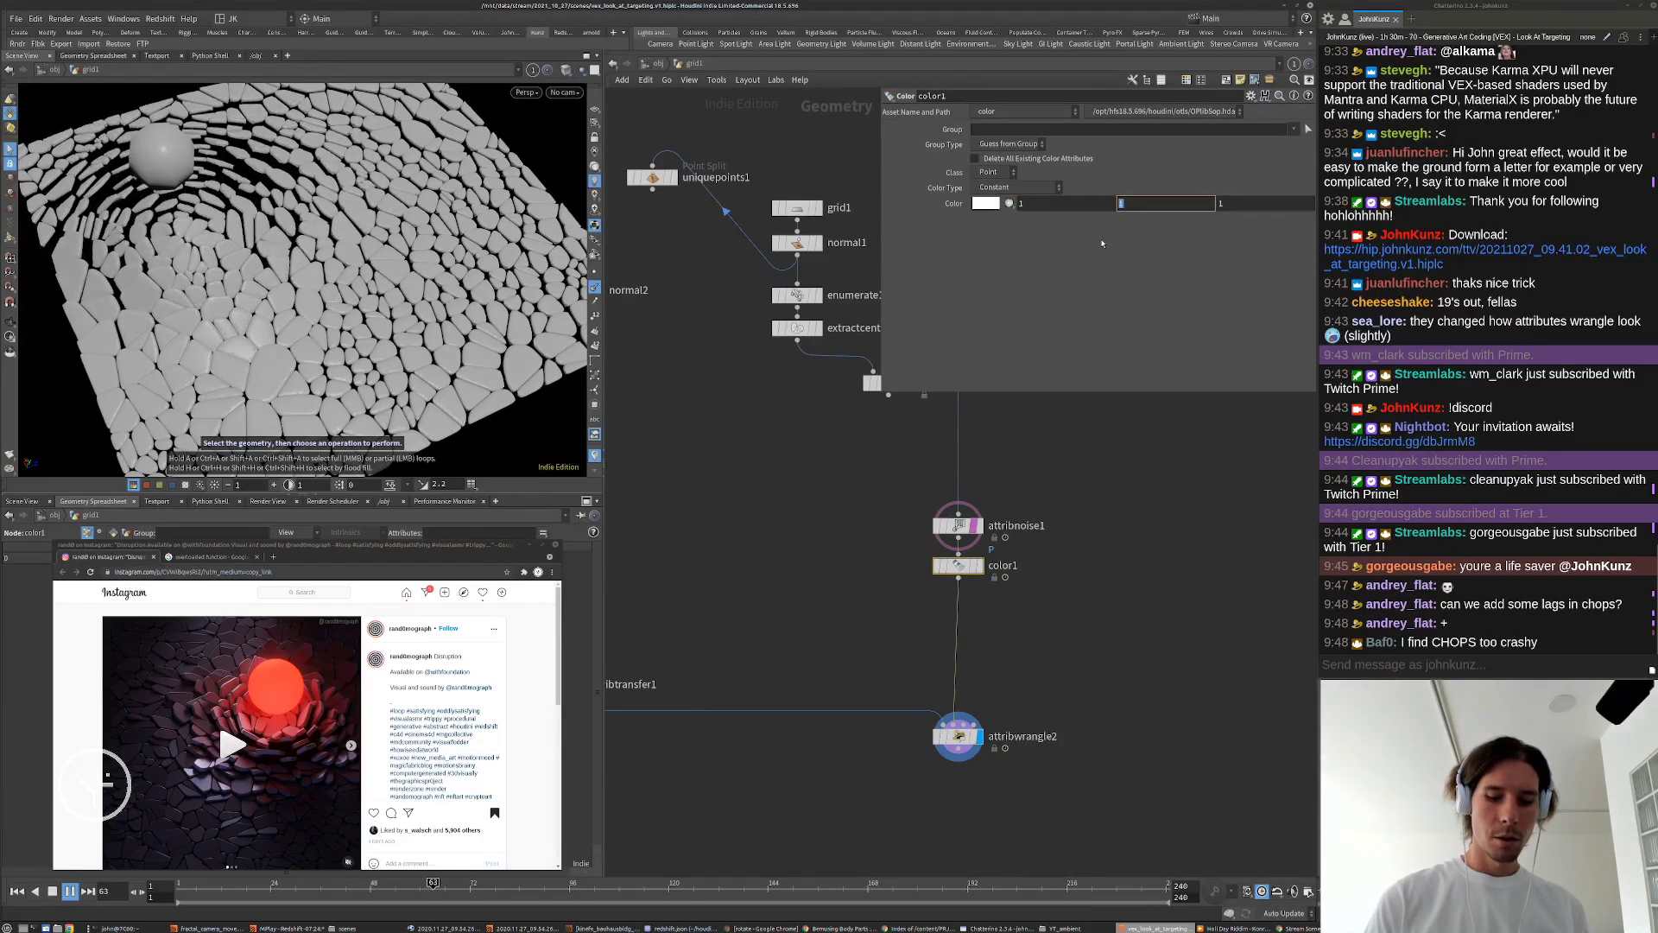
Step: Set color1's colour to 1, 0.1, 0 and show its sphere as the template geometry
type(".1")
key("Tab")
type("0")
key("Return")
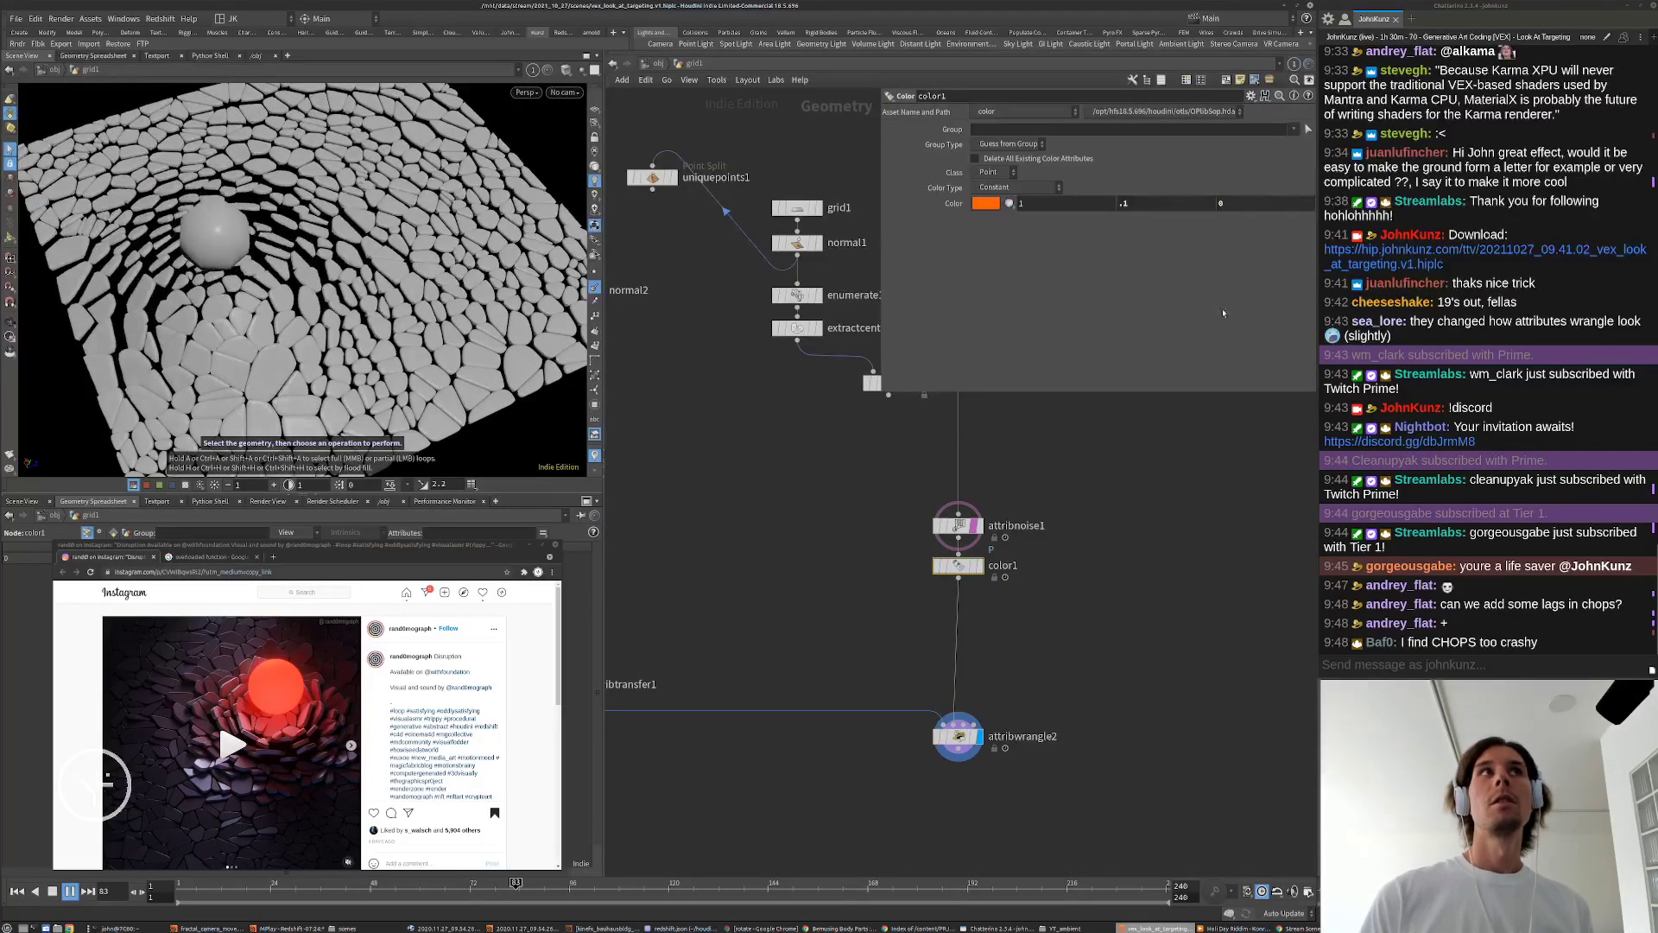
scroll(1001, 592, "up", 2)
left_click(974, 565)
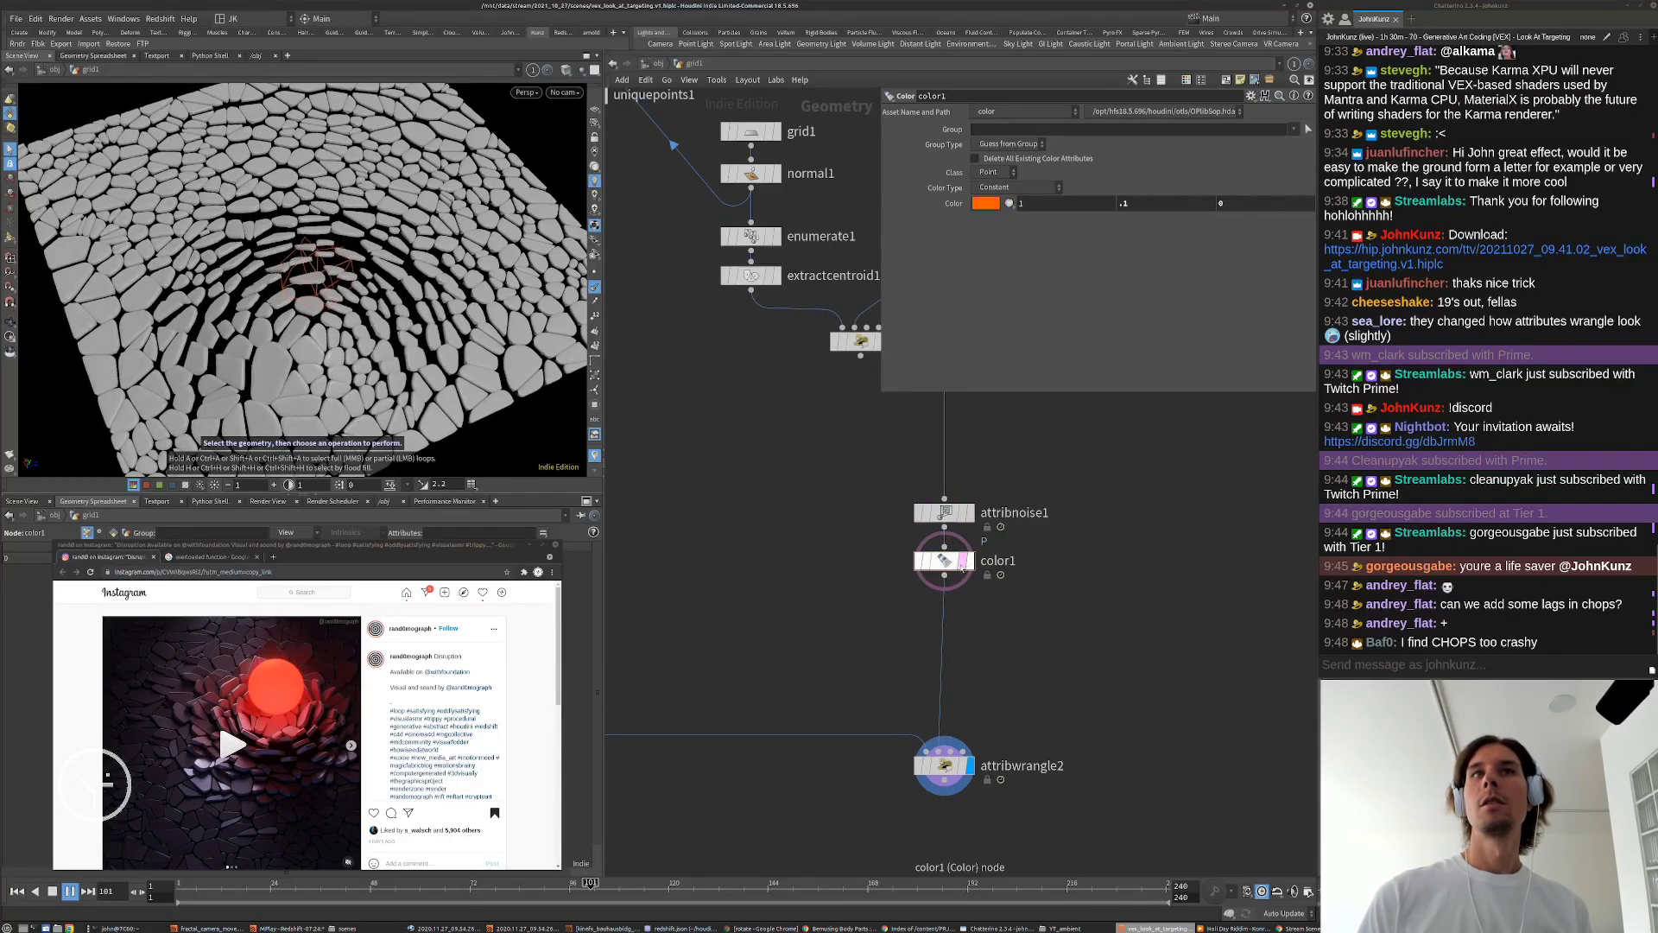
scroll(1123, 553, "down", 2)
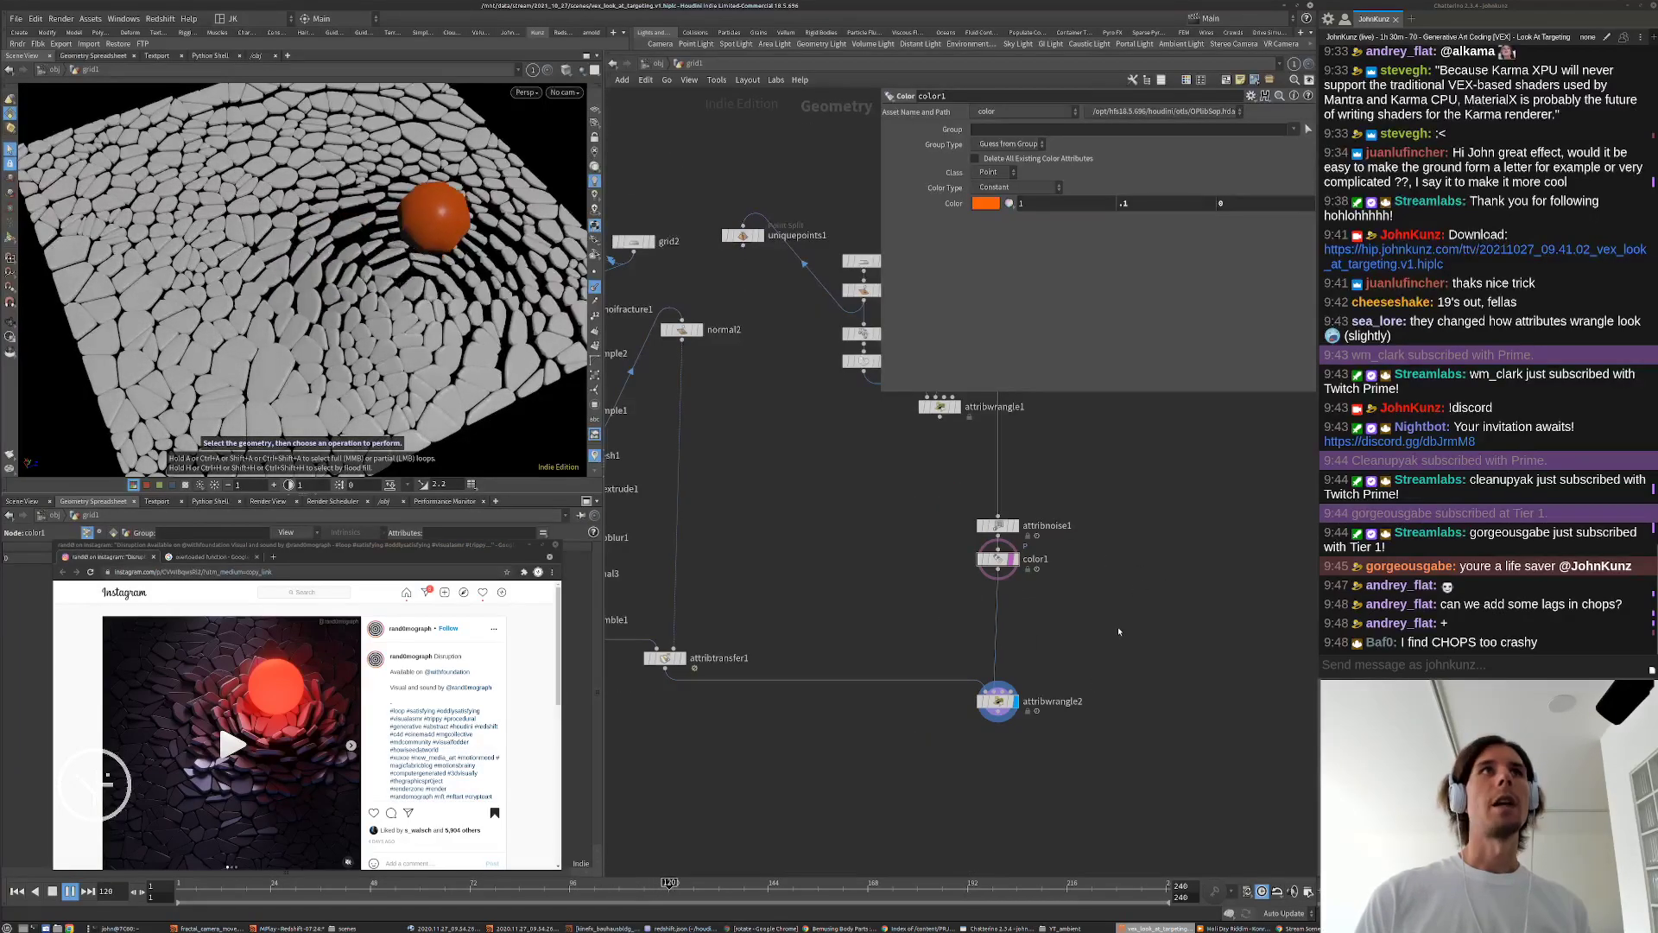
Step: Stop the playback and set the Y translation of xform1 to 1
scroll(1105, 631, "up", 2)
middle_click_drag(1122, 588, 1110, 755)
scroll(1111, 754, "down", 4)
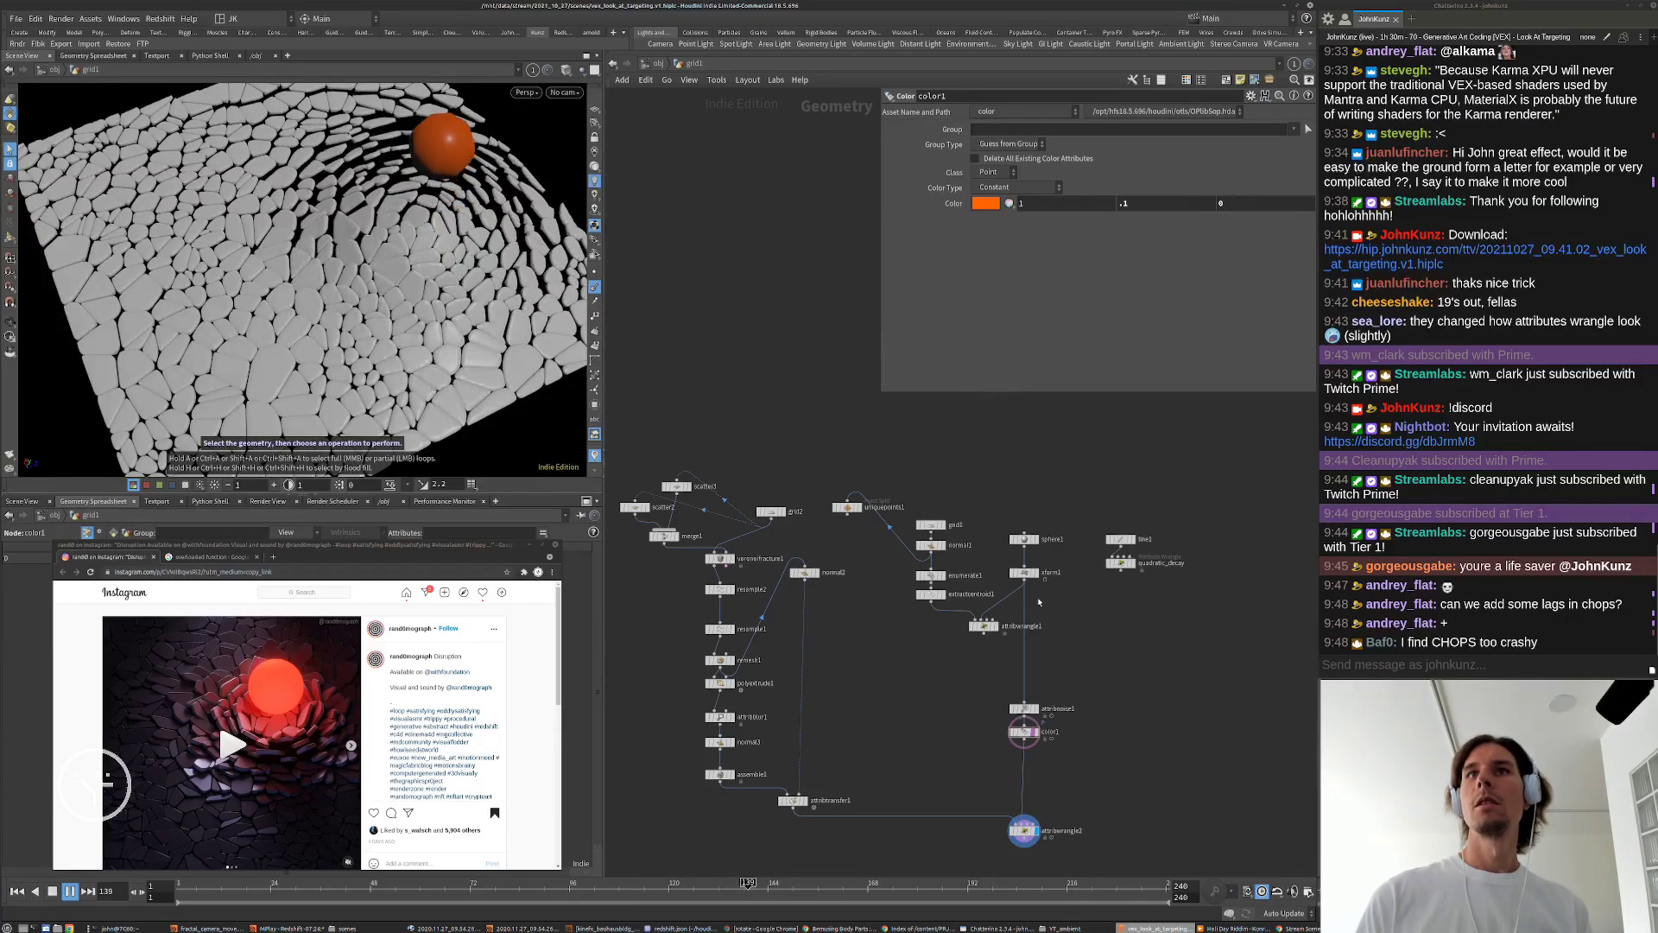
scroll(1038, 602, "up", 2)
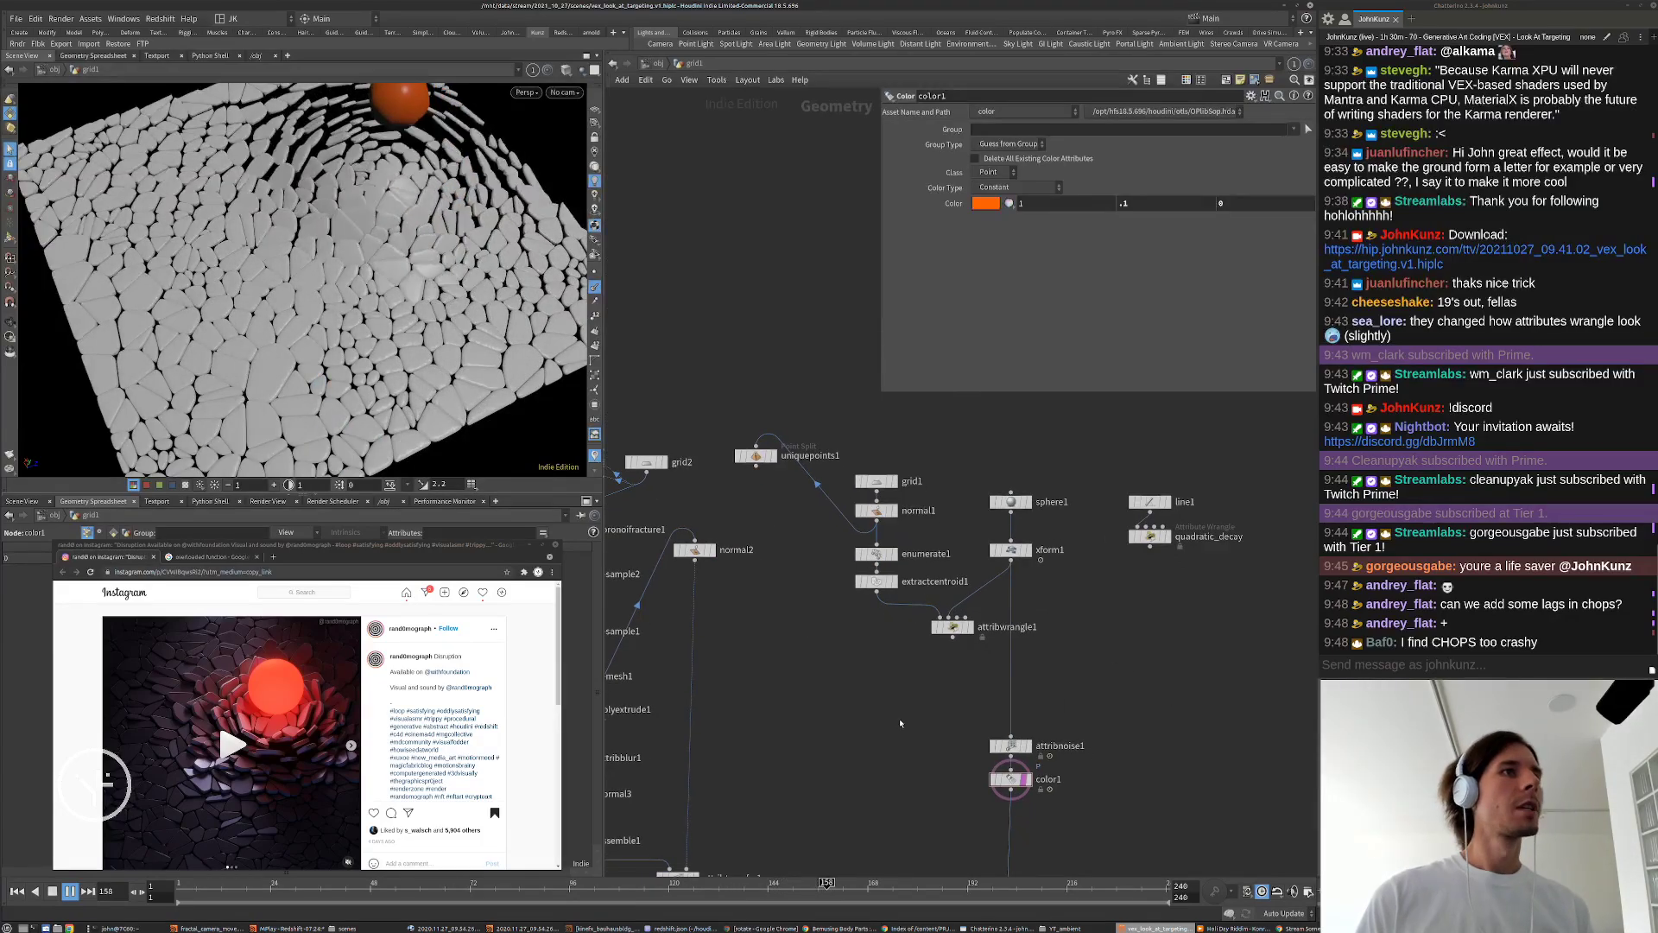
key("Up")
middle_click_drag(919, 788, 910, 736)
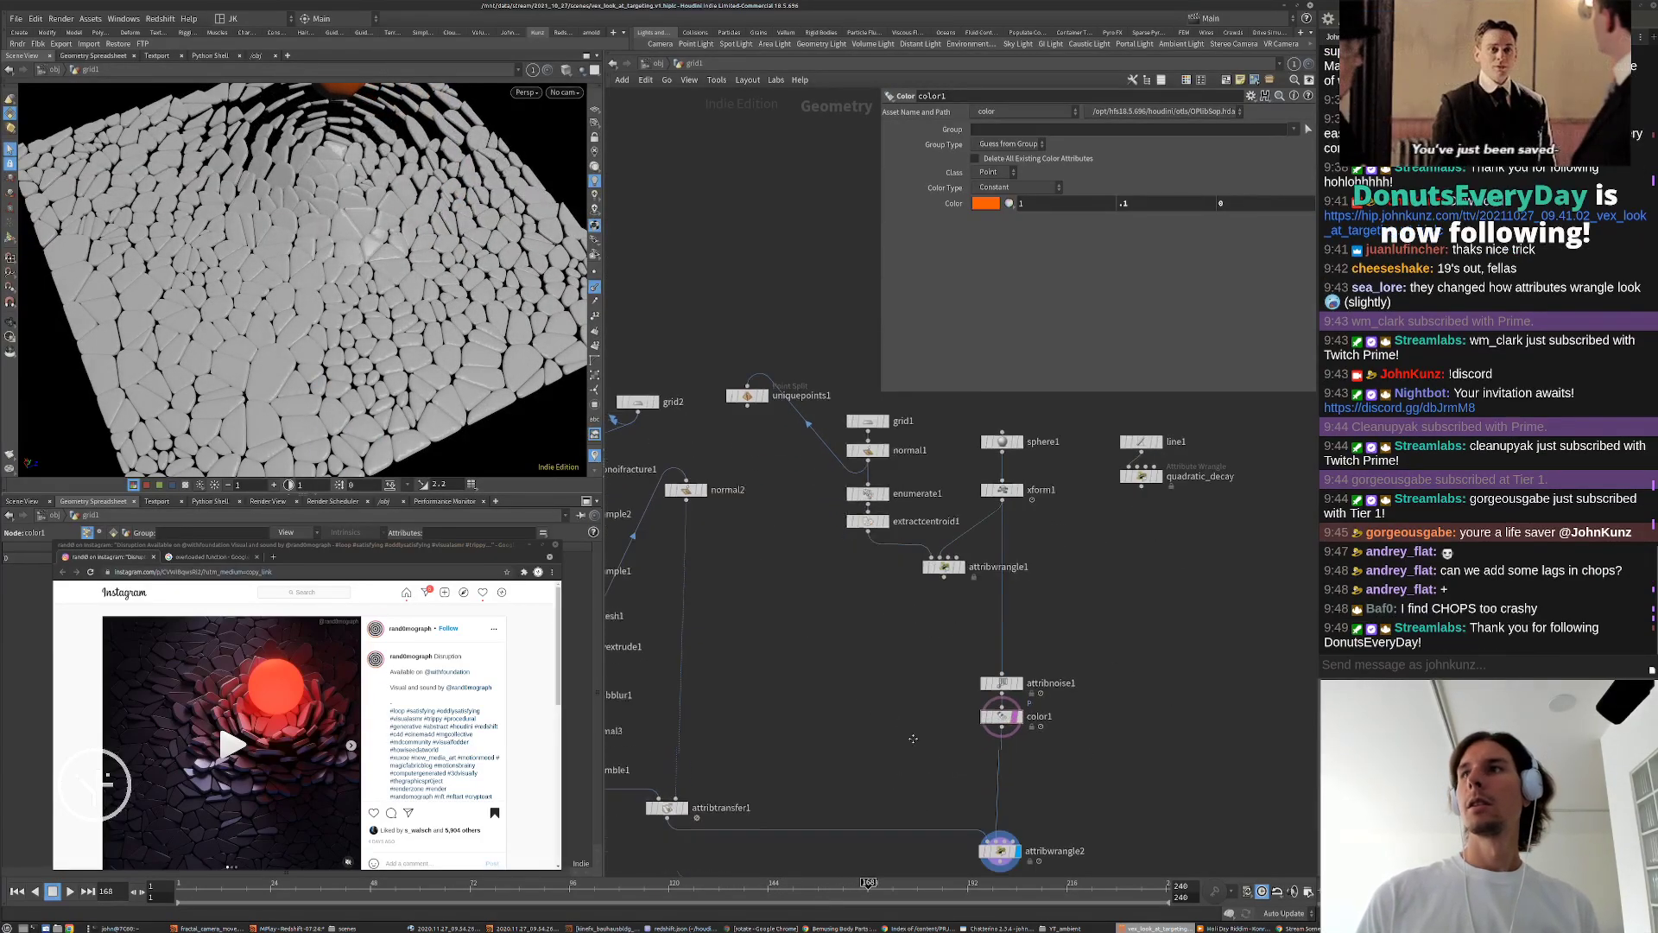
scroll(910, 737, "down", 2)
scroll(1030, 652, "up", 1)
left_click(949, 519)
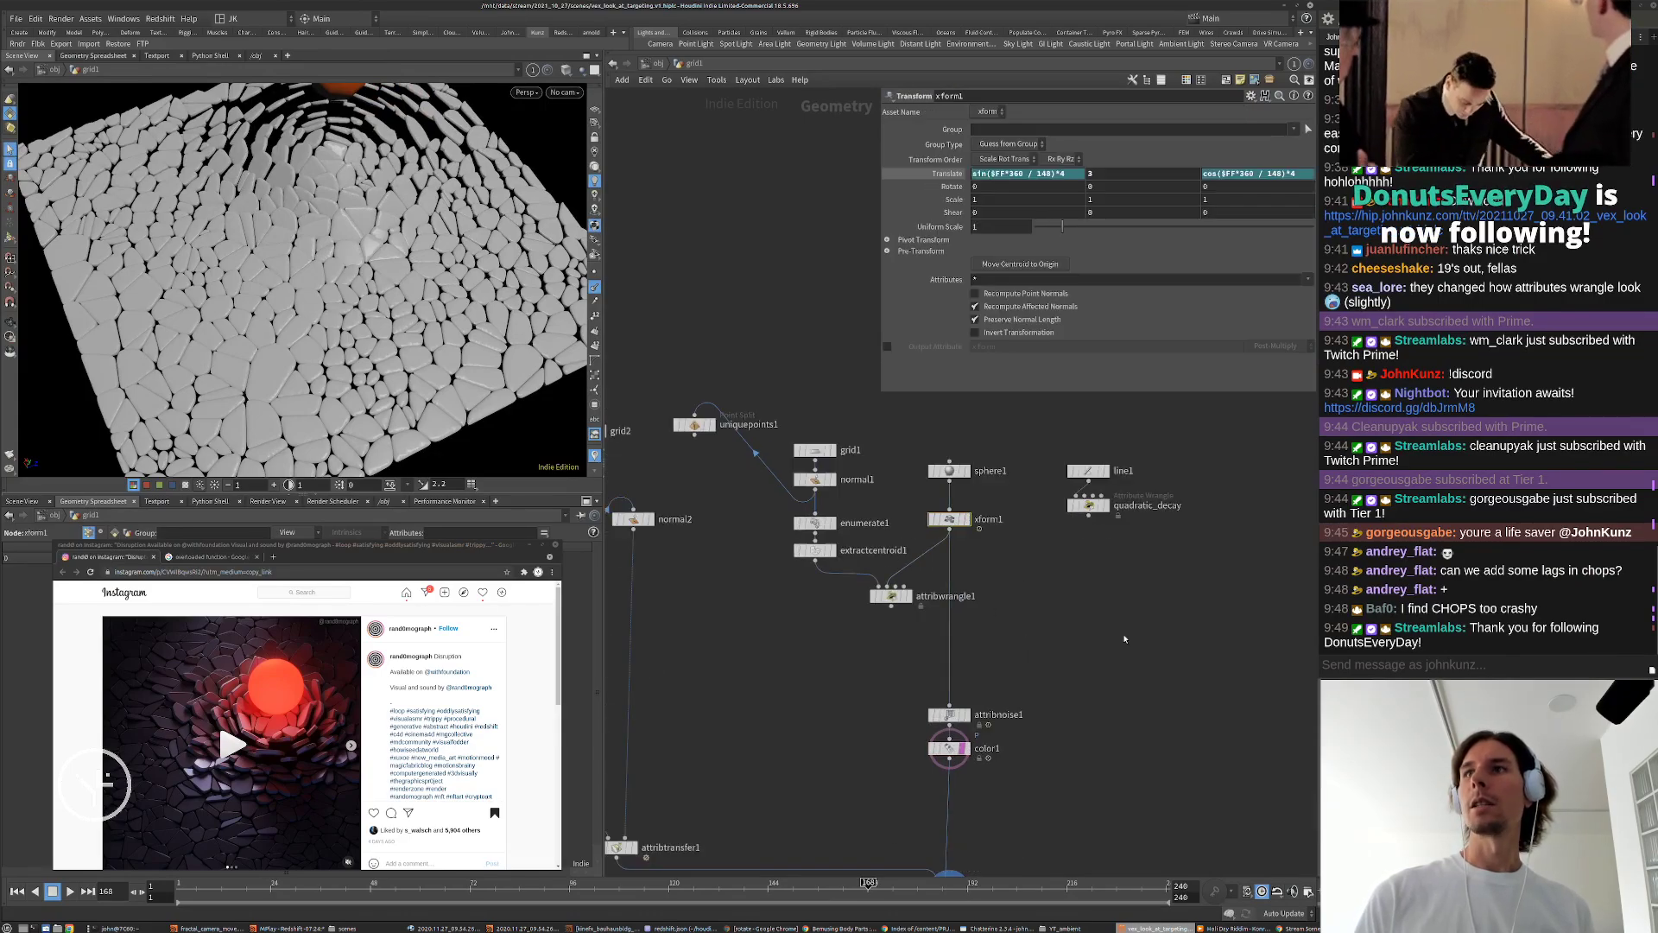
double_click(1114, 173)
type("1")
key("Return")
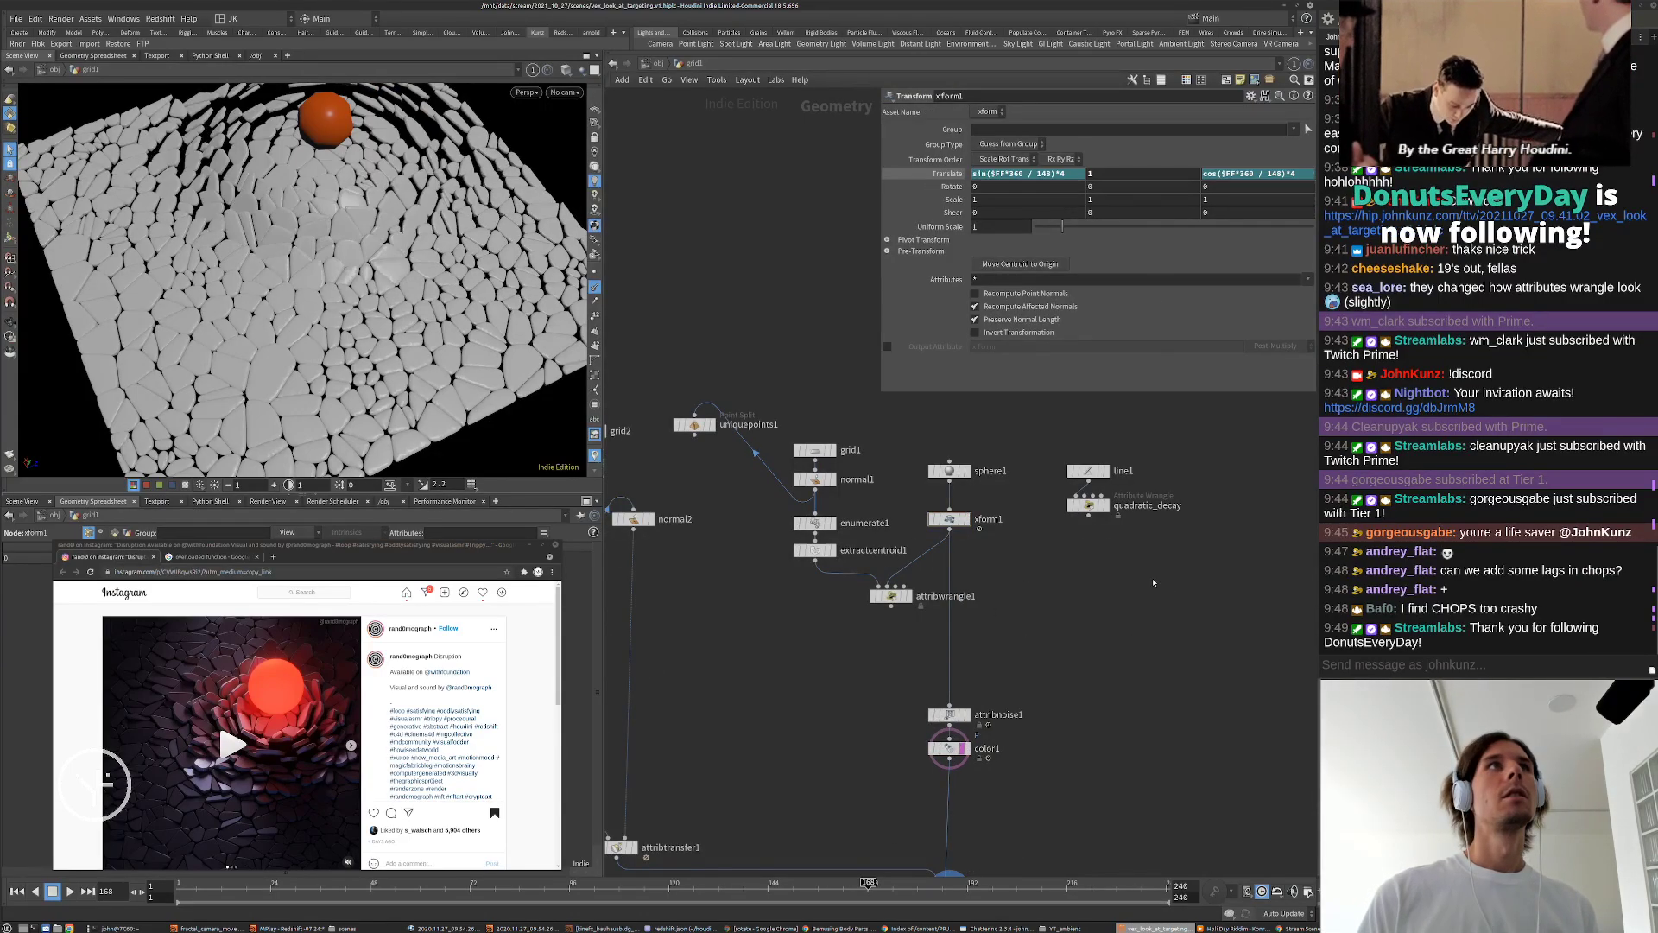
Step: Set the value of point 3 in attribwrangle2's Mask Falloff ramp to -0.54
left_click_drag(290, 299, 352, 157)
middle_click_drag(342, 218, 328, 194)
mouse_move(328, 225)
right_mouse_down()
mouse_move(307, 169)
mouse_move(316, 216)
right_mouse_up()
left_click_drag(316, 216, 327, 227)
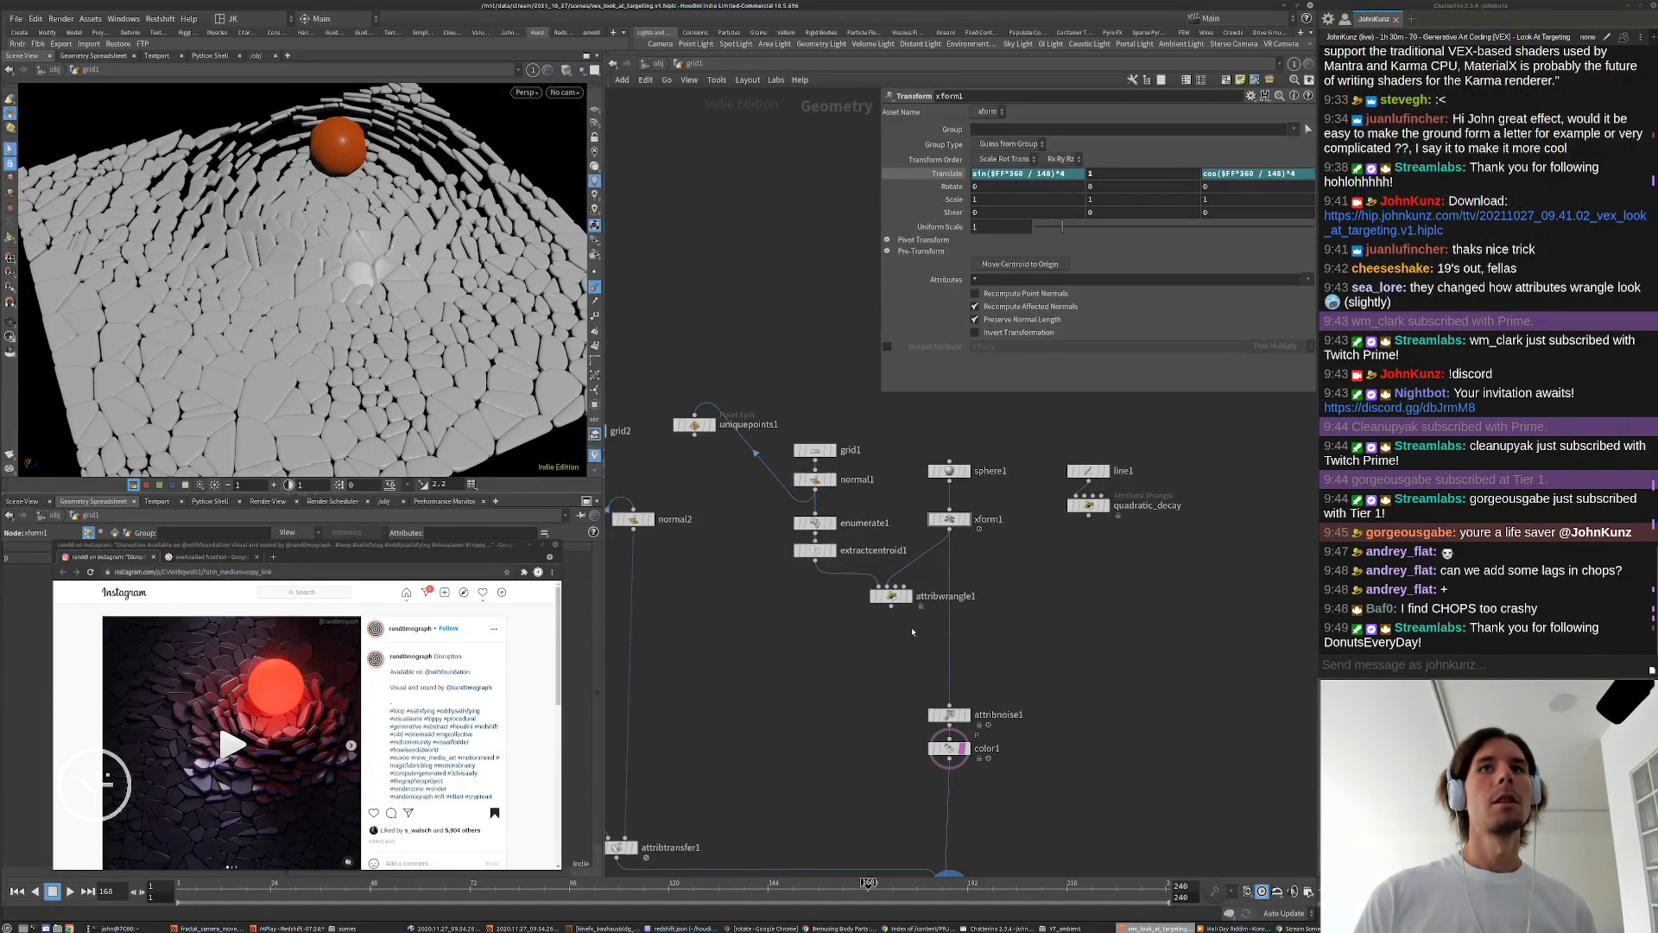
middle_click_drag(682, 760, 741, 644)
left_click(1008, 773)
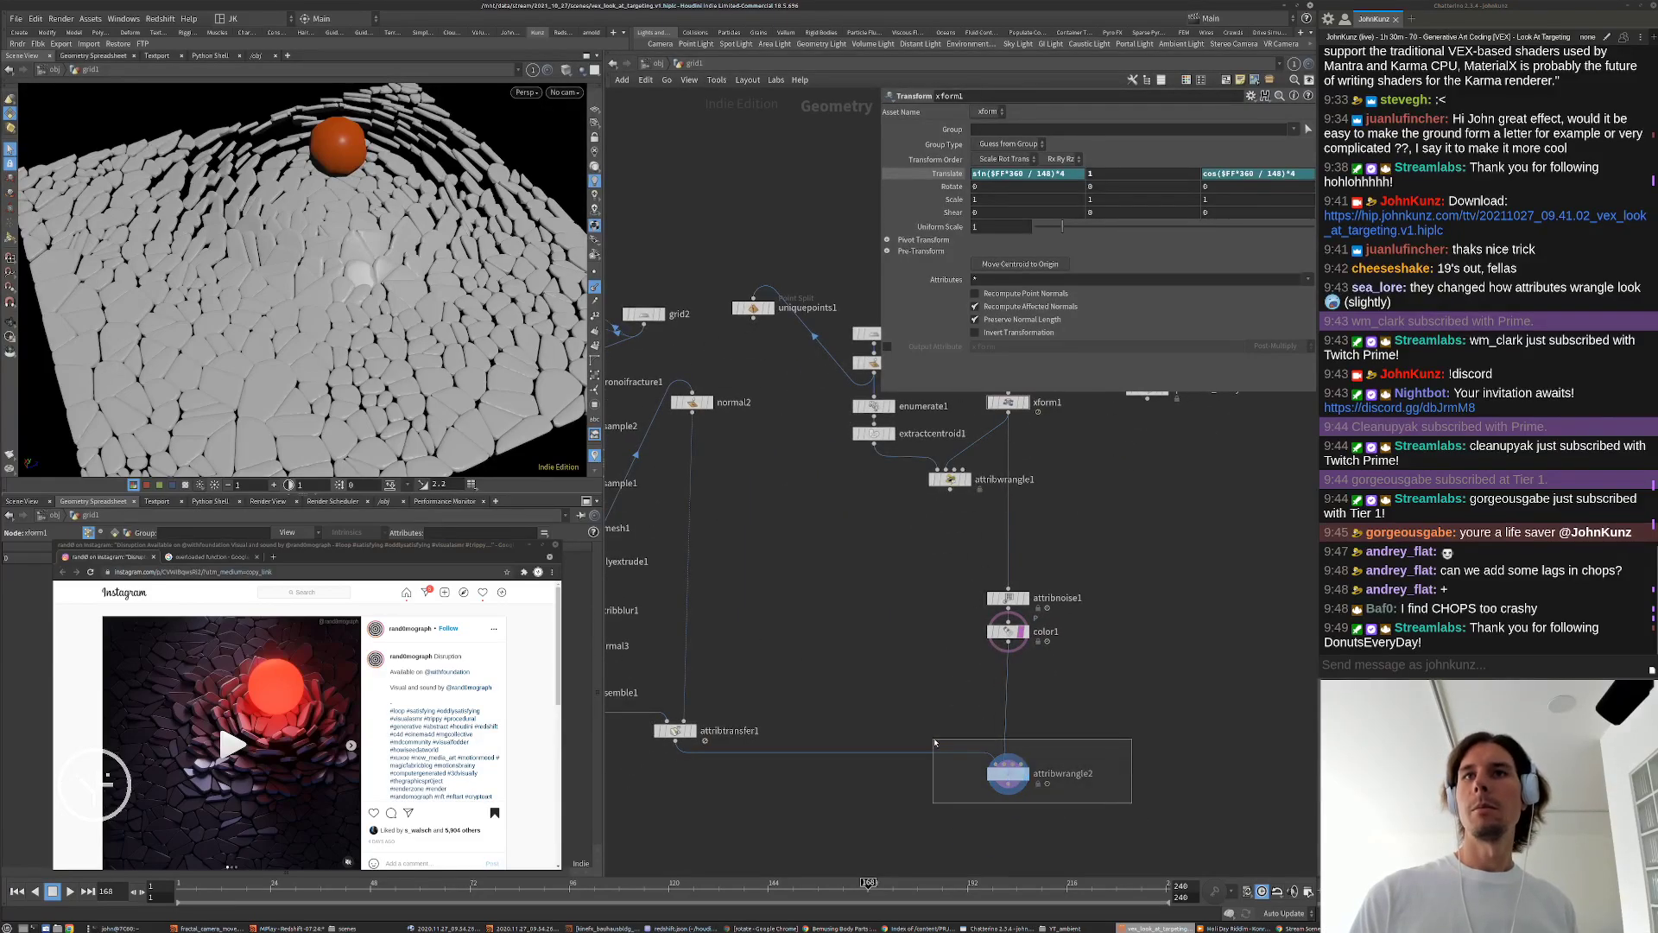
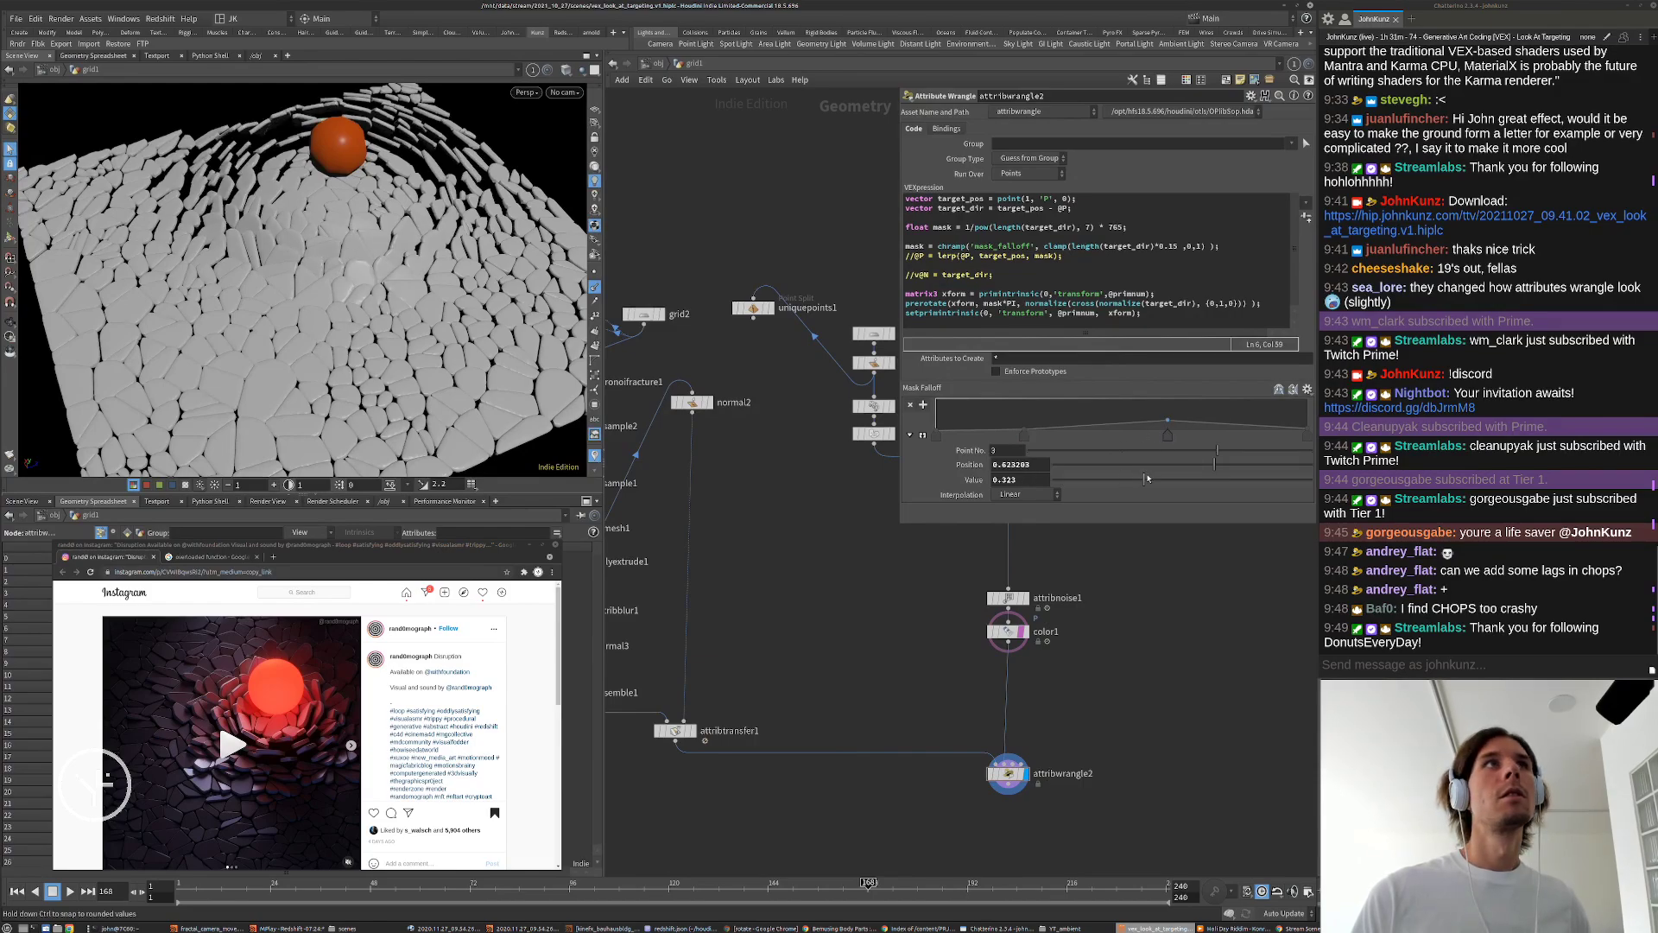
left_click_drag(1134, 475, 1192, 485)
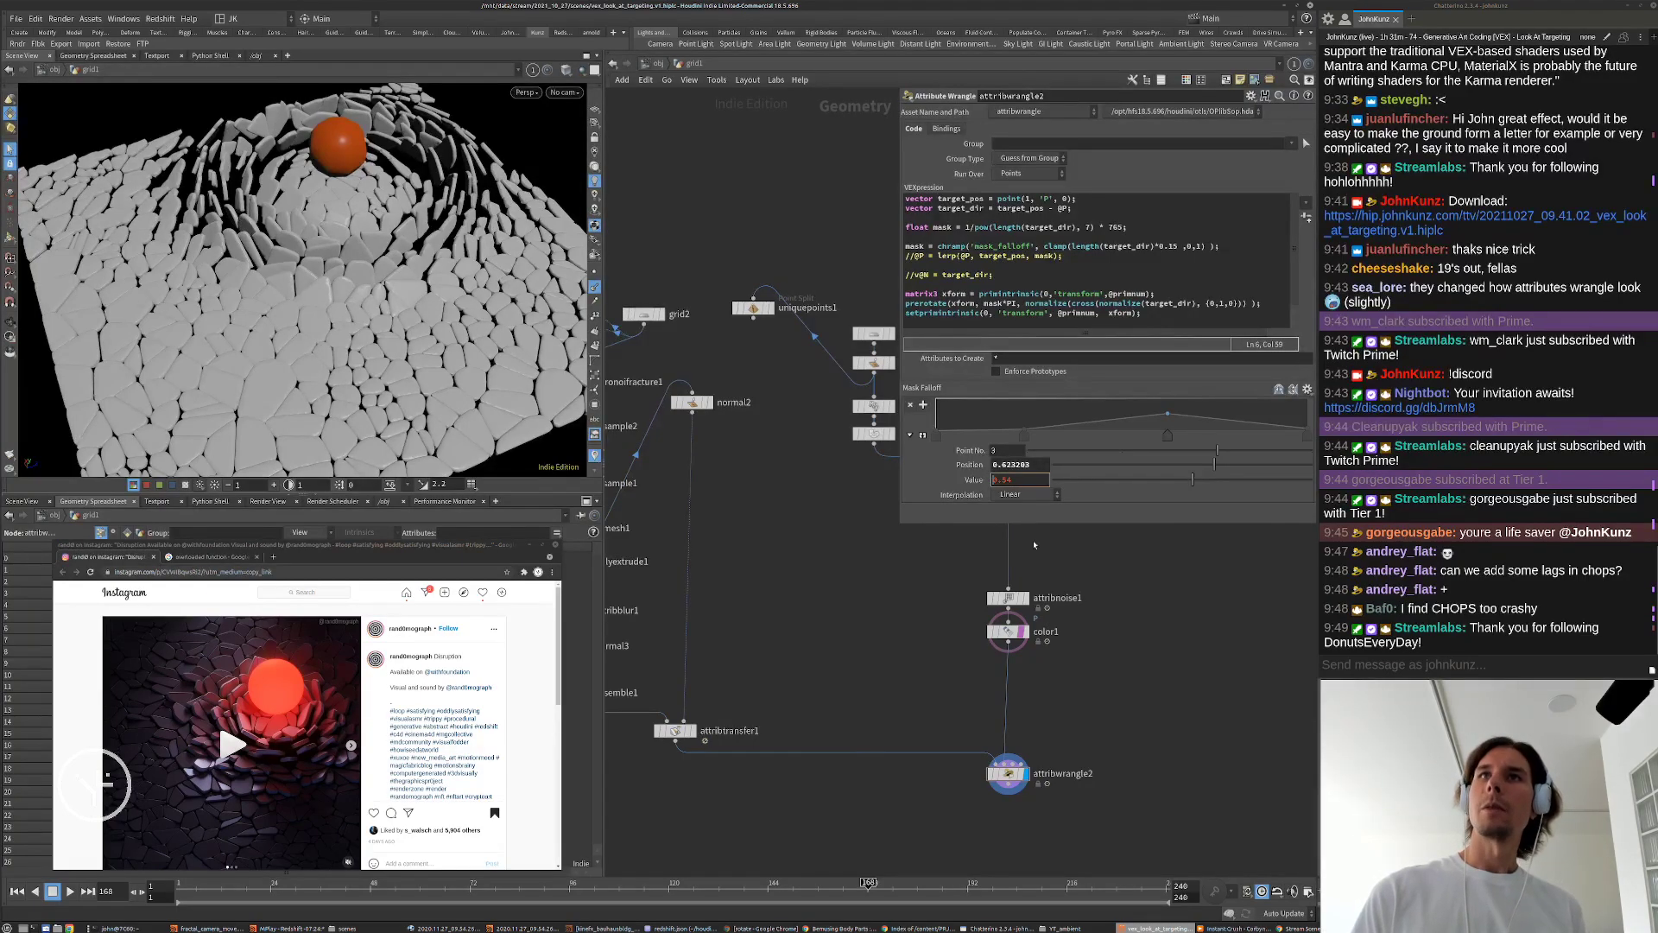
key("Return")
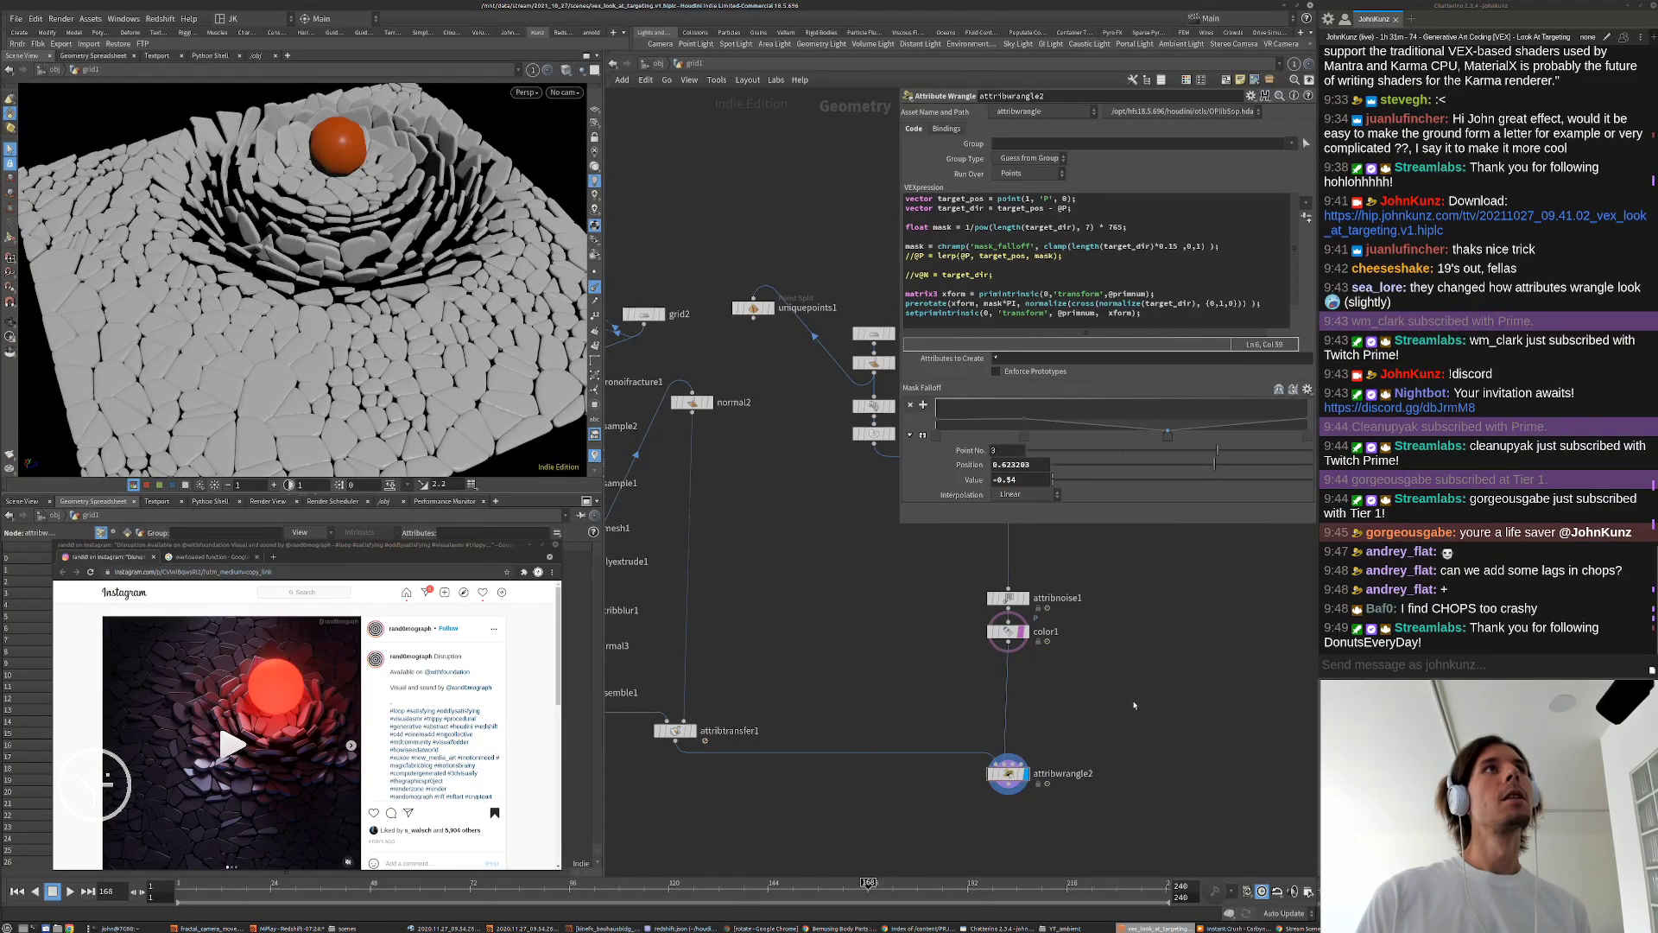
Step: Enlarge the Mask Falloff ramp and set the value of its point 4 to -0.106
left_click_drag(130, 318, 405, 248, "alt")
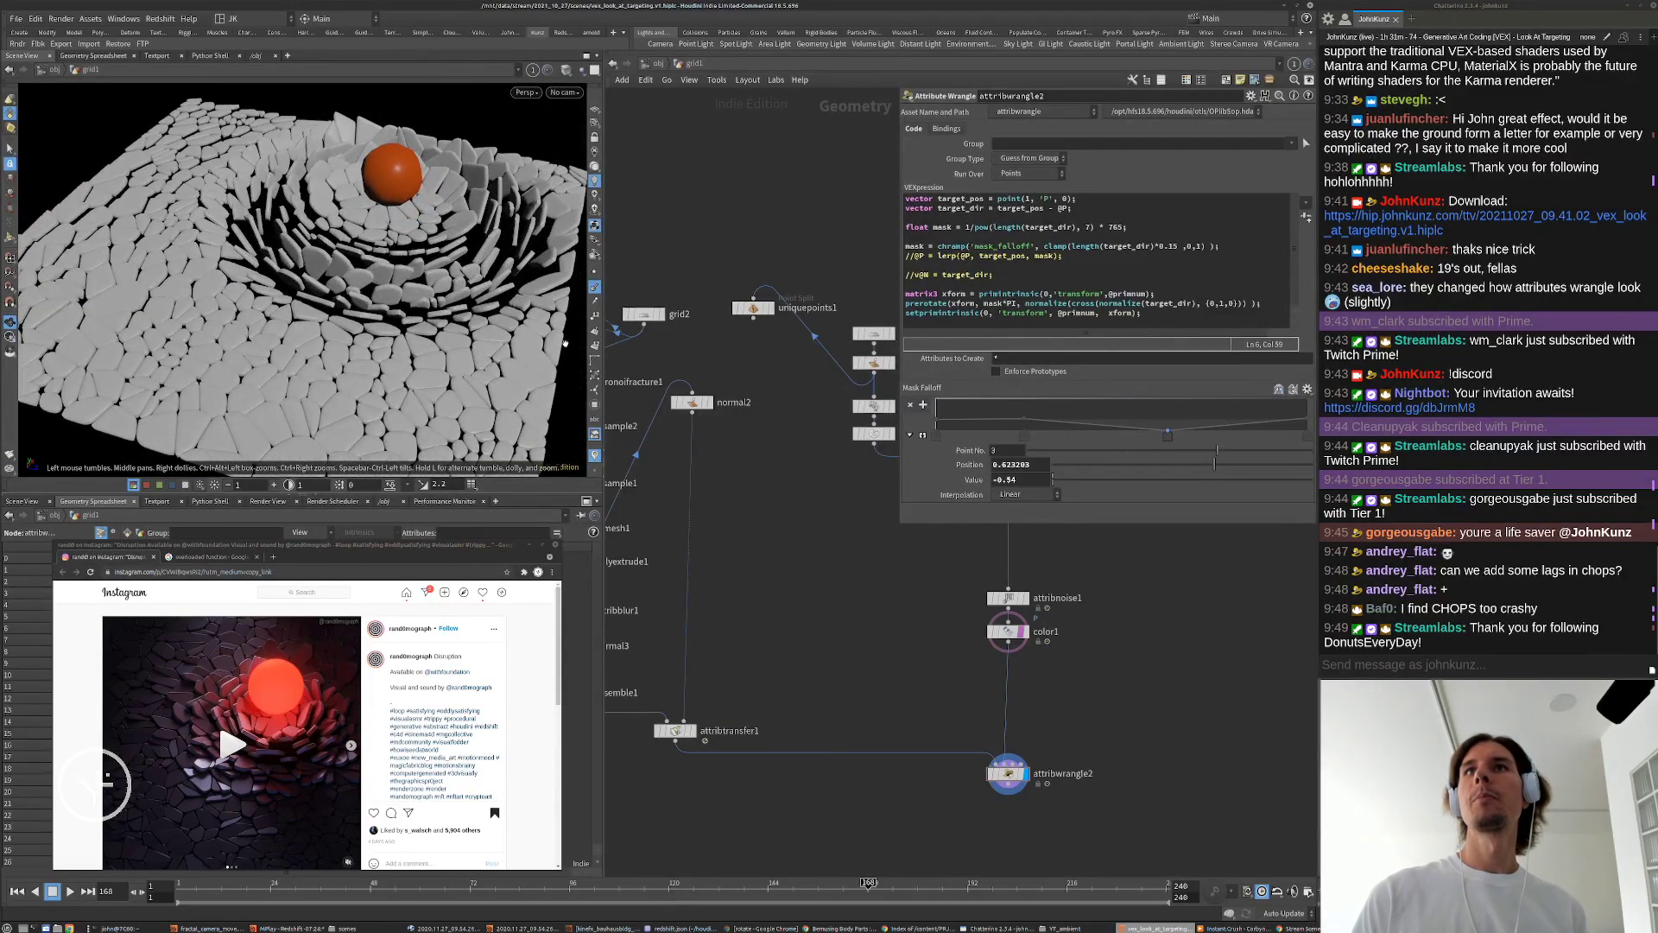
left_click(923, 436)
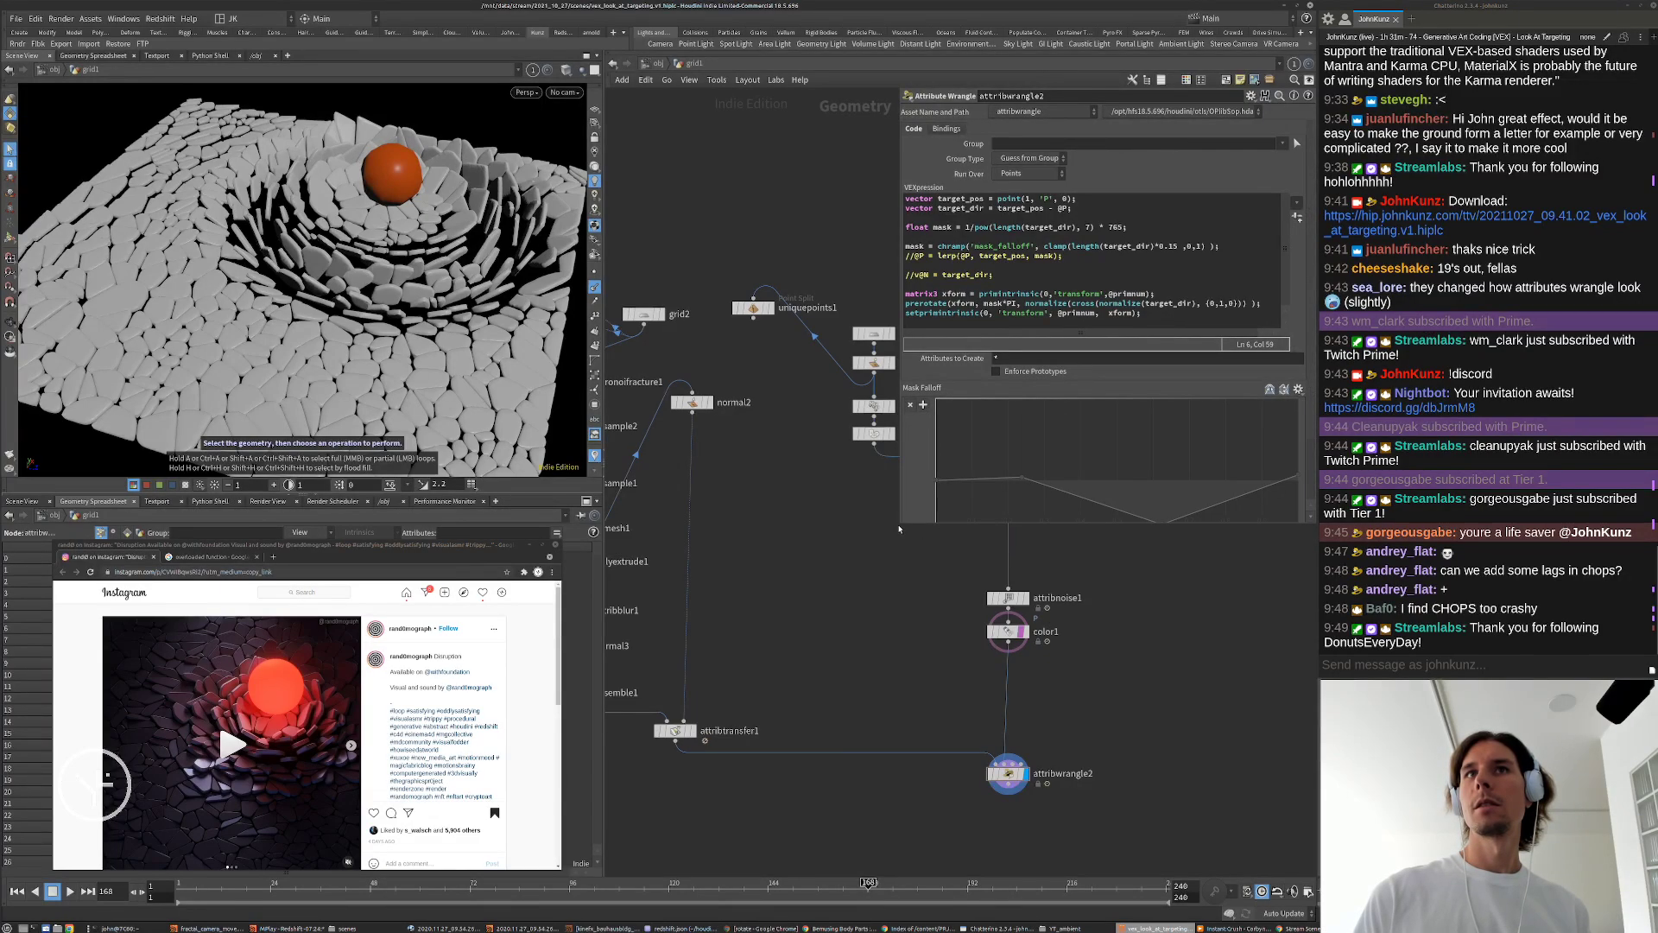
left_click_drag(898, 522, 904, 704)
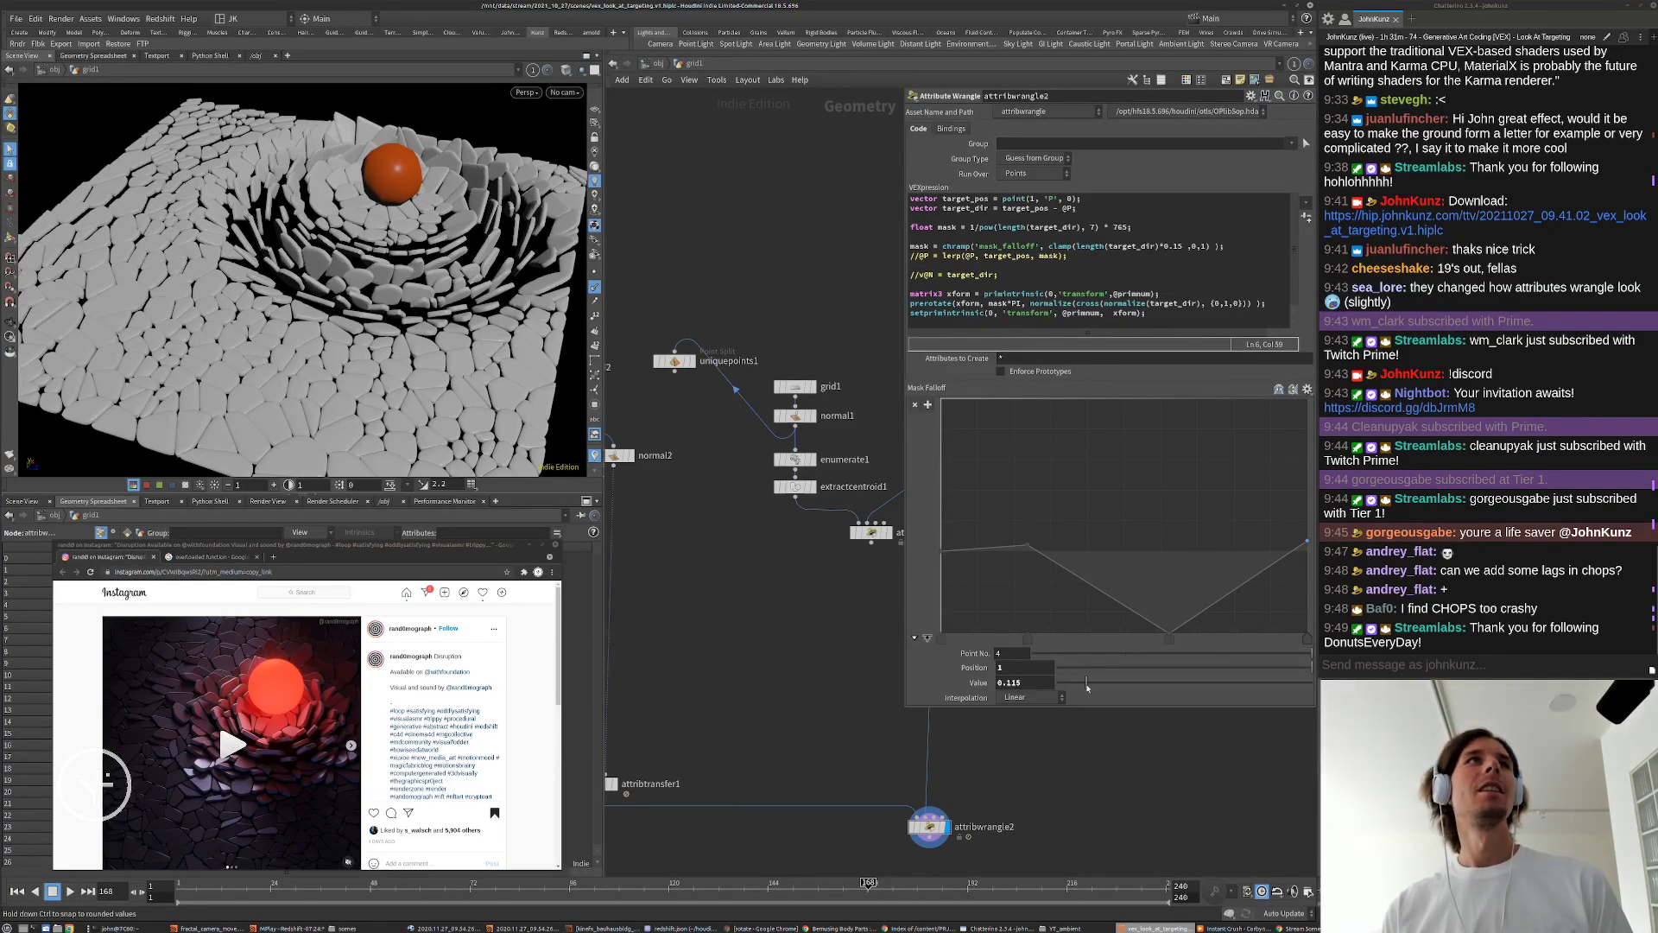
left_click_drag(1087, 685, 981, 691)
mouse_move(1007, 679)
middle_mouse_down()
mouse_move(992, 680)
mouse_move(1018, 728)
mouse_move(1015, 681)
middle_mouse_up()
left_click_drag(345, 251, 298, 297, "alt")
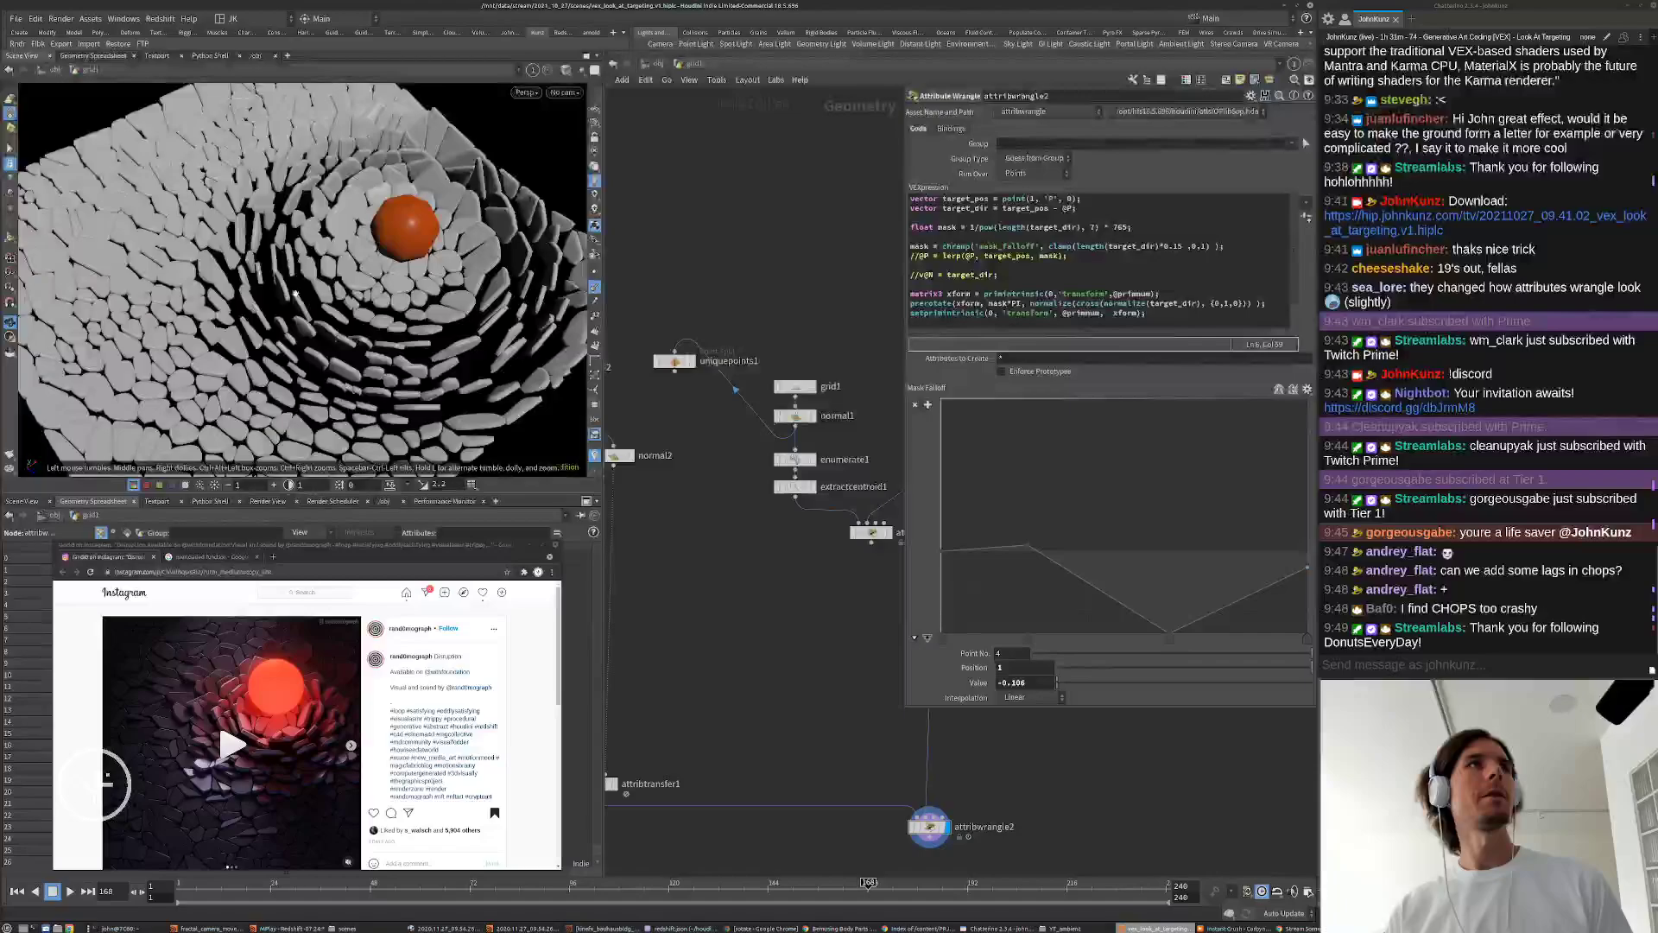
Step: Try other length(target_dir) multipliers in the wrangle's mask clamp and set it to 0.25
left_click(1177, 247)
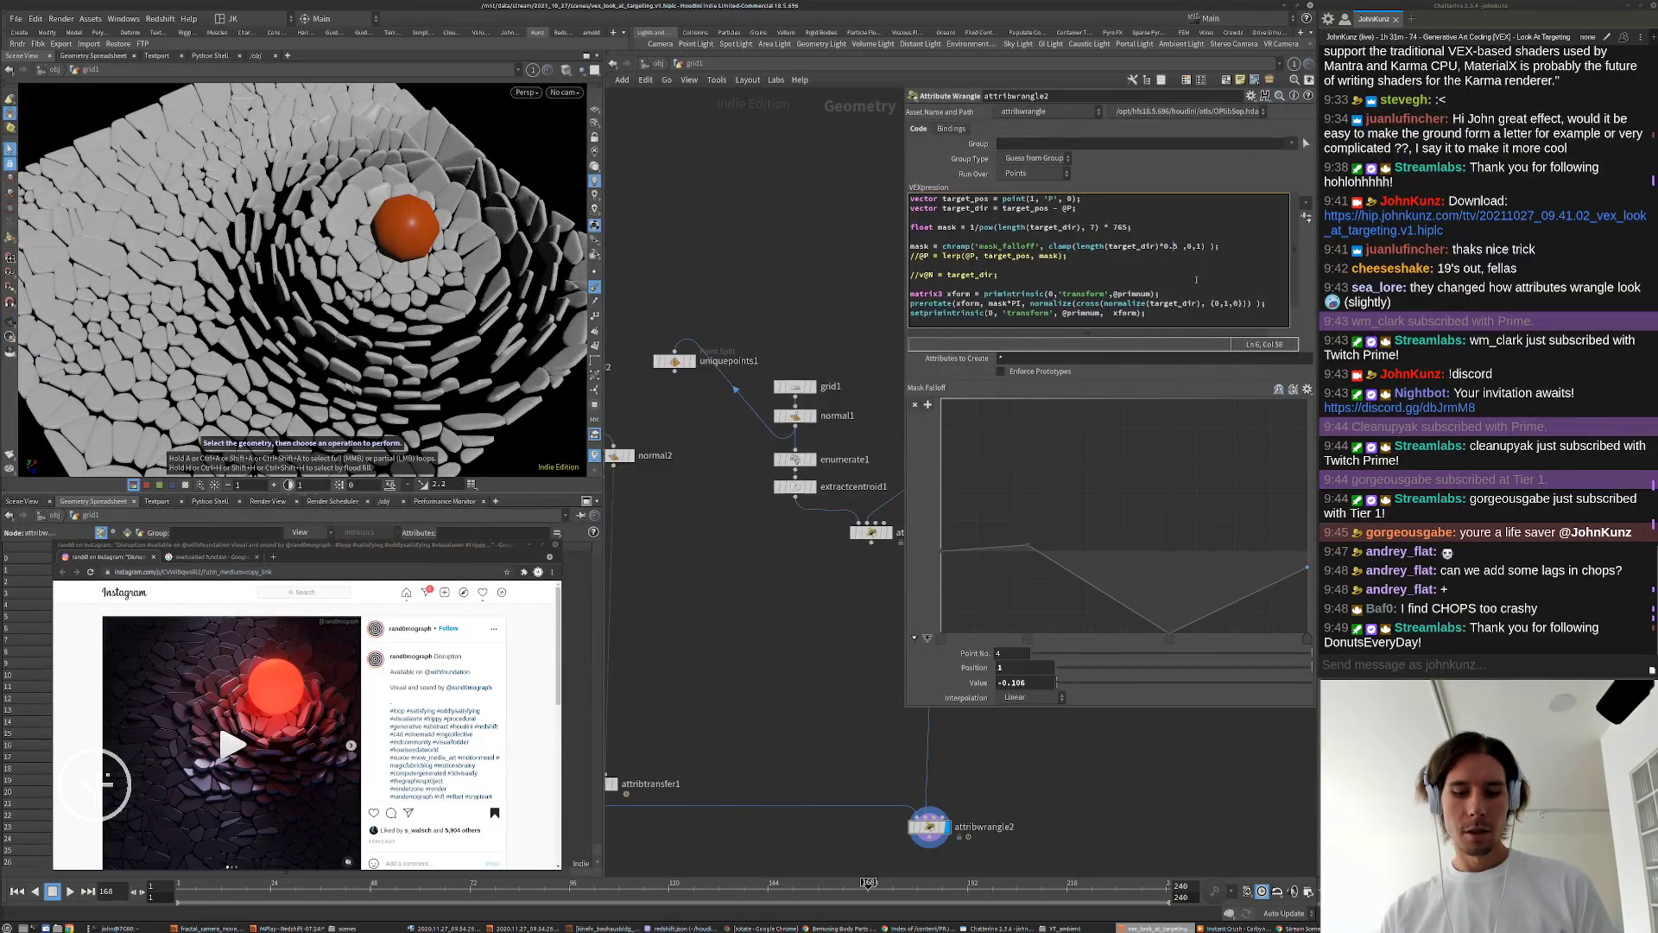
left_click(780, 208)
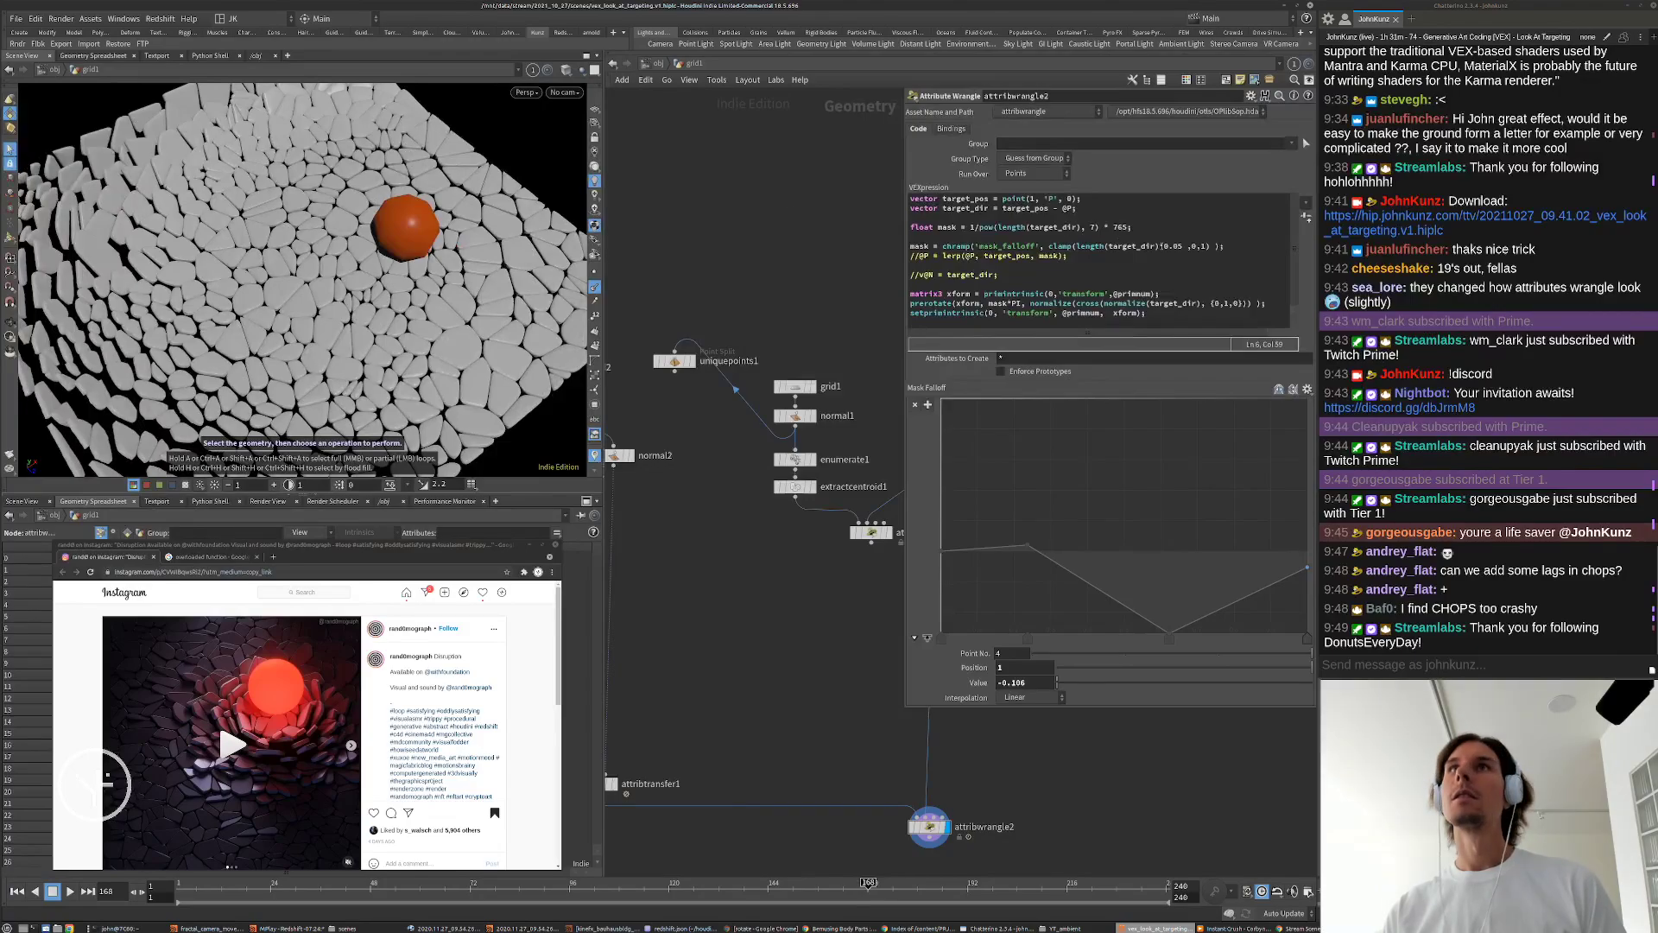
left_click(1177, 246)
left_click(823, 263)
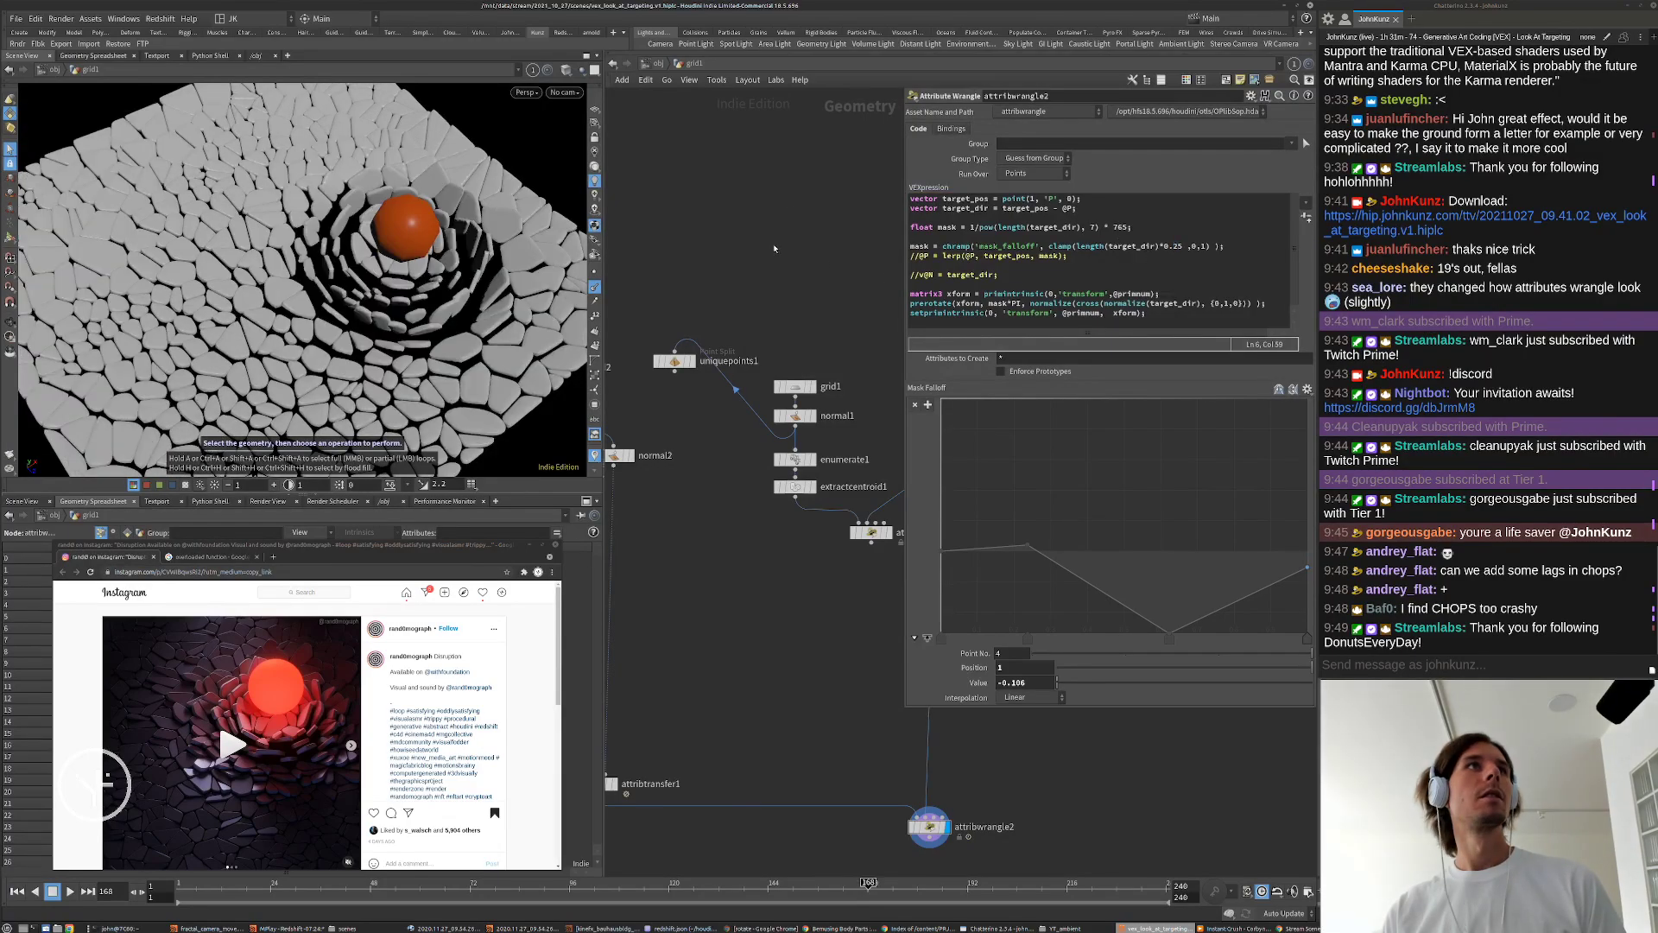
Step: Play the animation, inspect the stones around the sphere from several angles, and return to the first frame
left_click_drag(285, 285, 337, 298)
right_click_drag(338, 298, 367, 302)
left_click_drag(367, 303, 380, 332)
right_click_drag(380, 332, 371, 344)
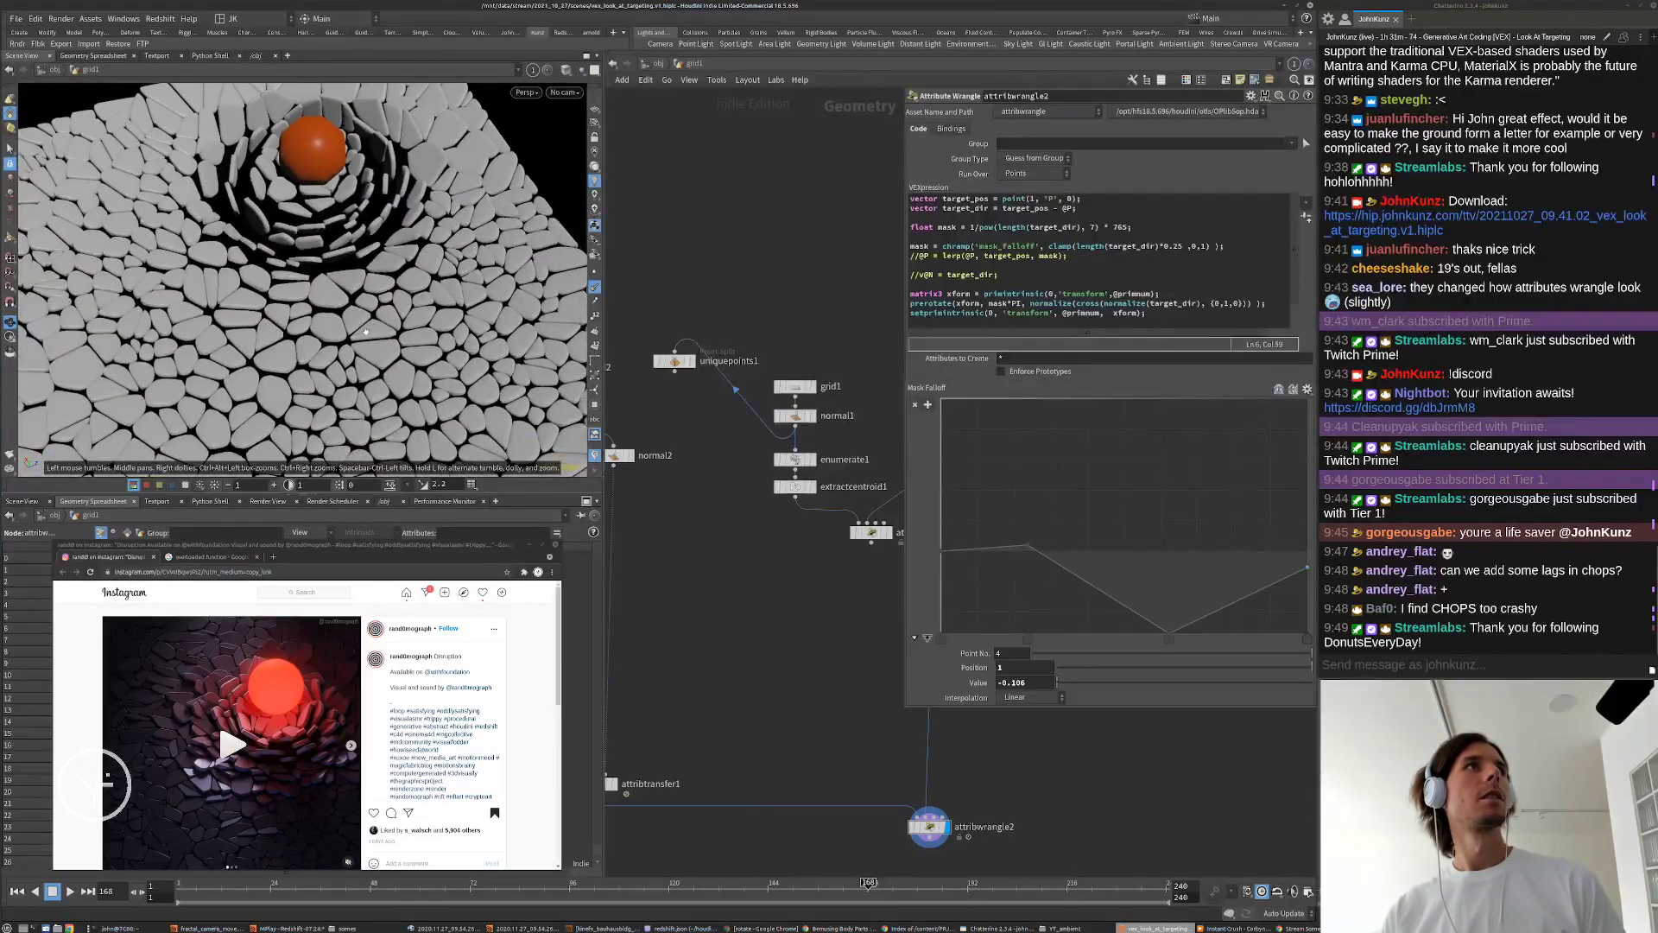
key("Up")
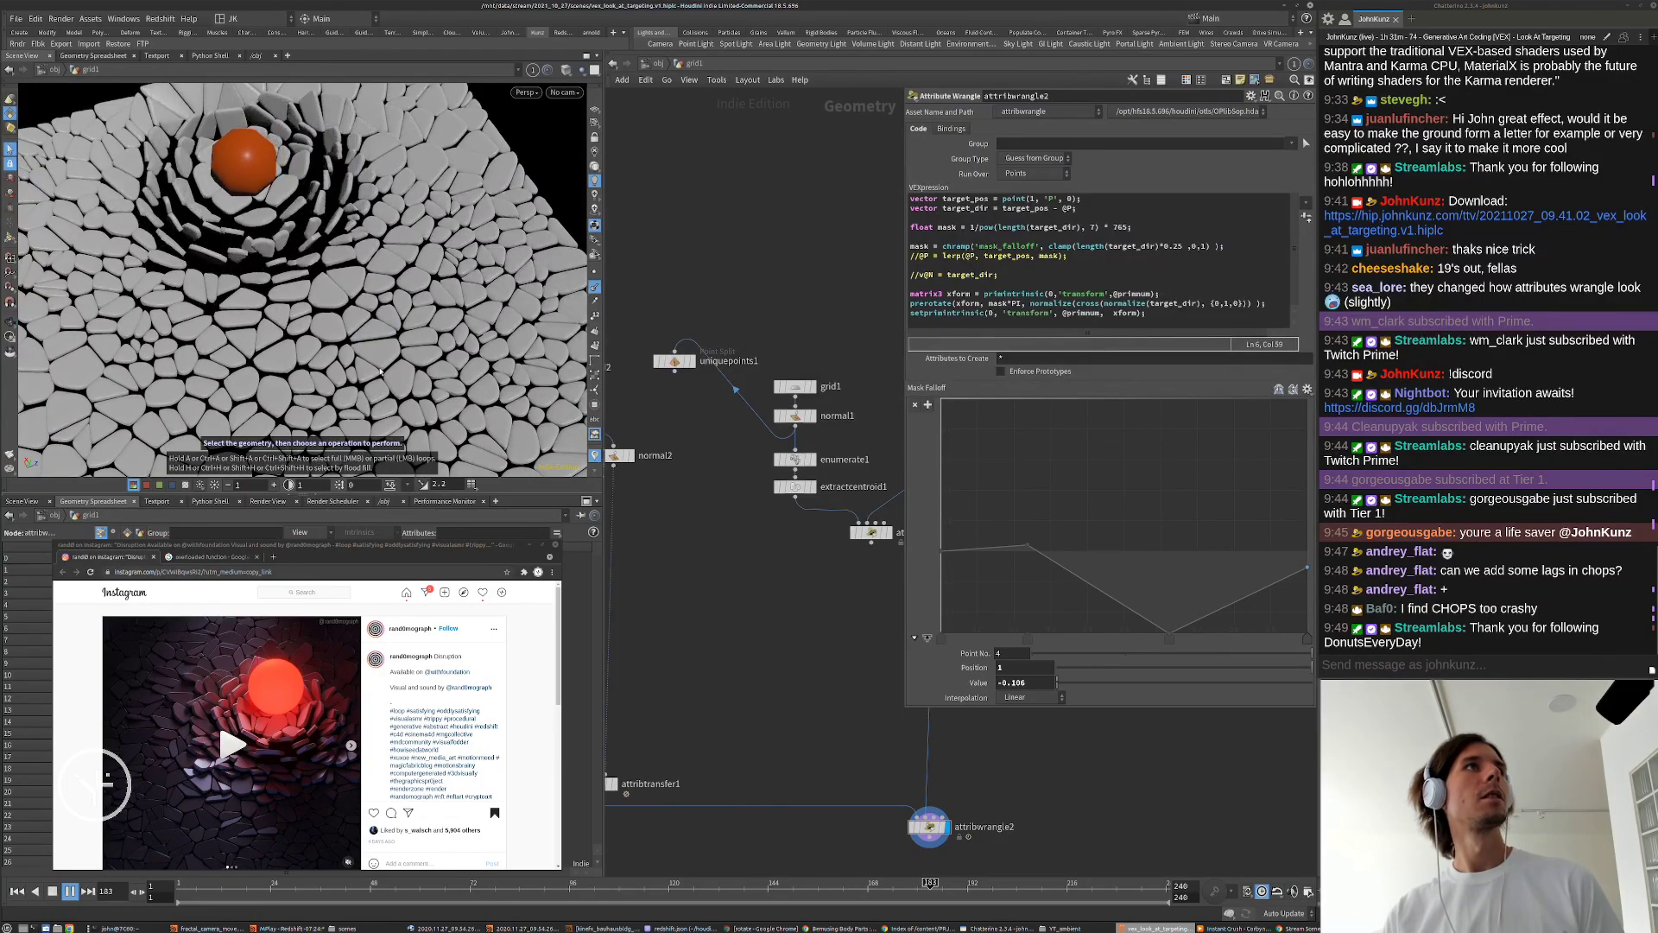
left_click_drag(268, 280, 285, 285, "alt")
mouse_move(285, 285)
right_mouse_down("alt")
mouse_move(267, 278)
mouse_move(299, 282)
mouse_move(275, 287)
right_mouse_up("alt")
left_click_drag(275, 287, 296, 329, "alt")
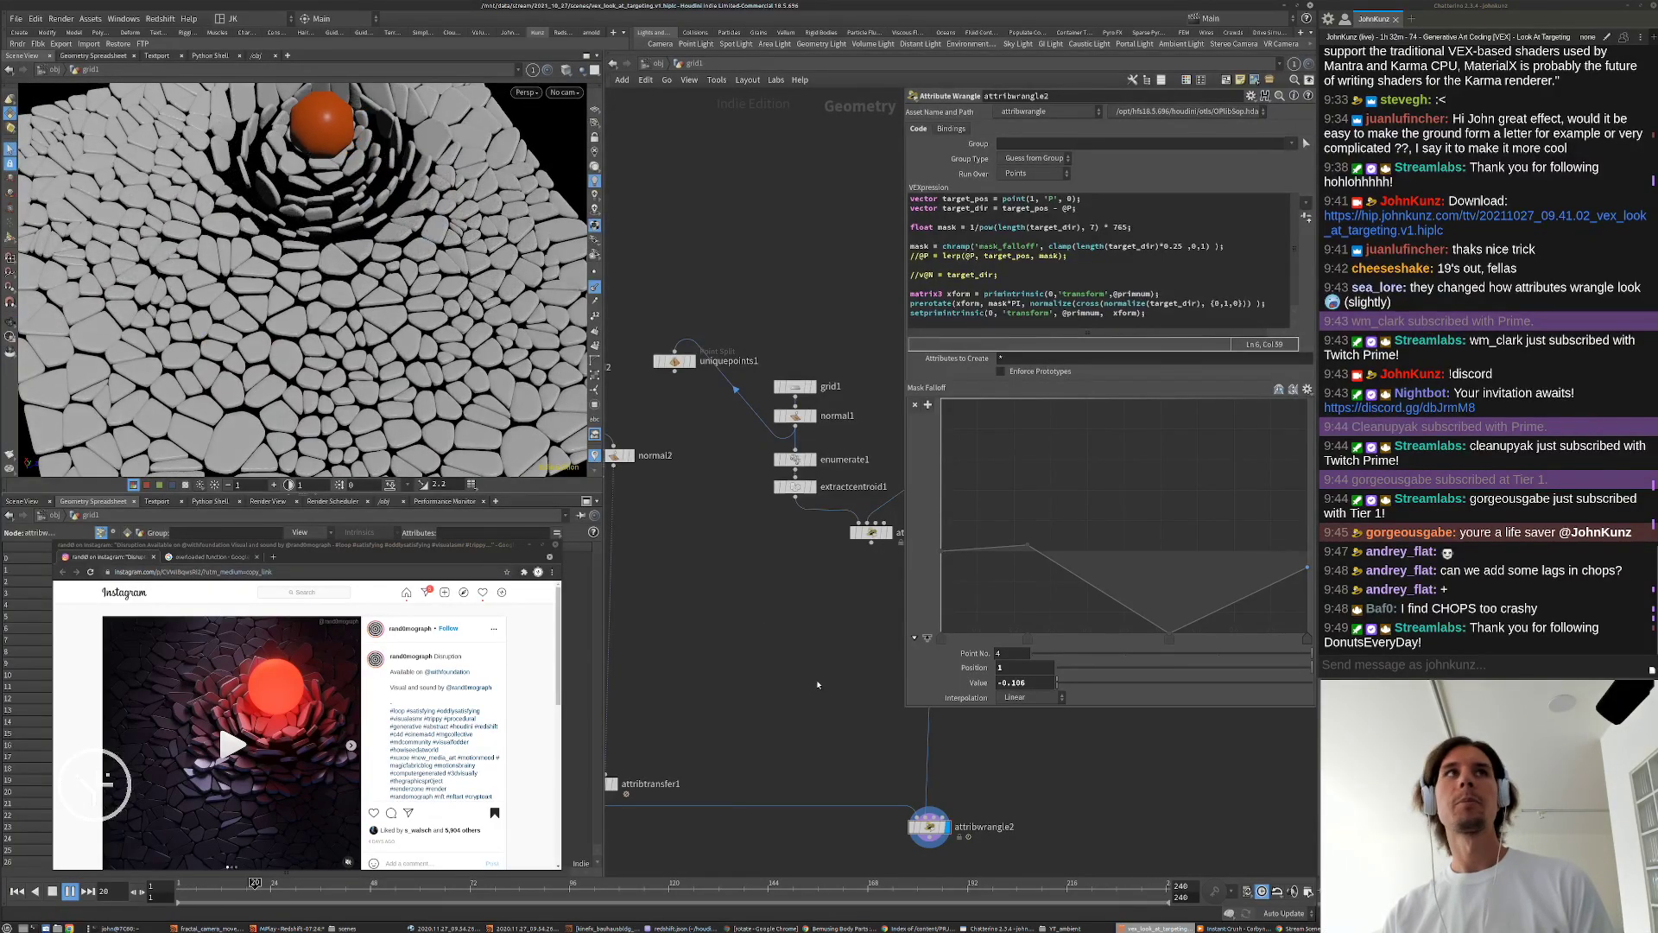
key("ctrl+Up")
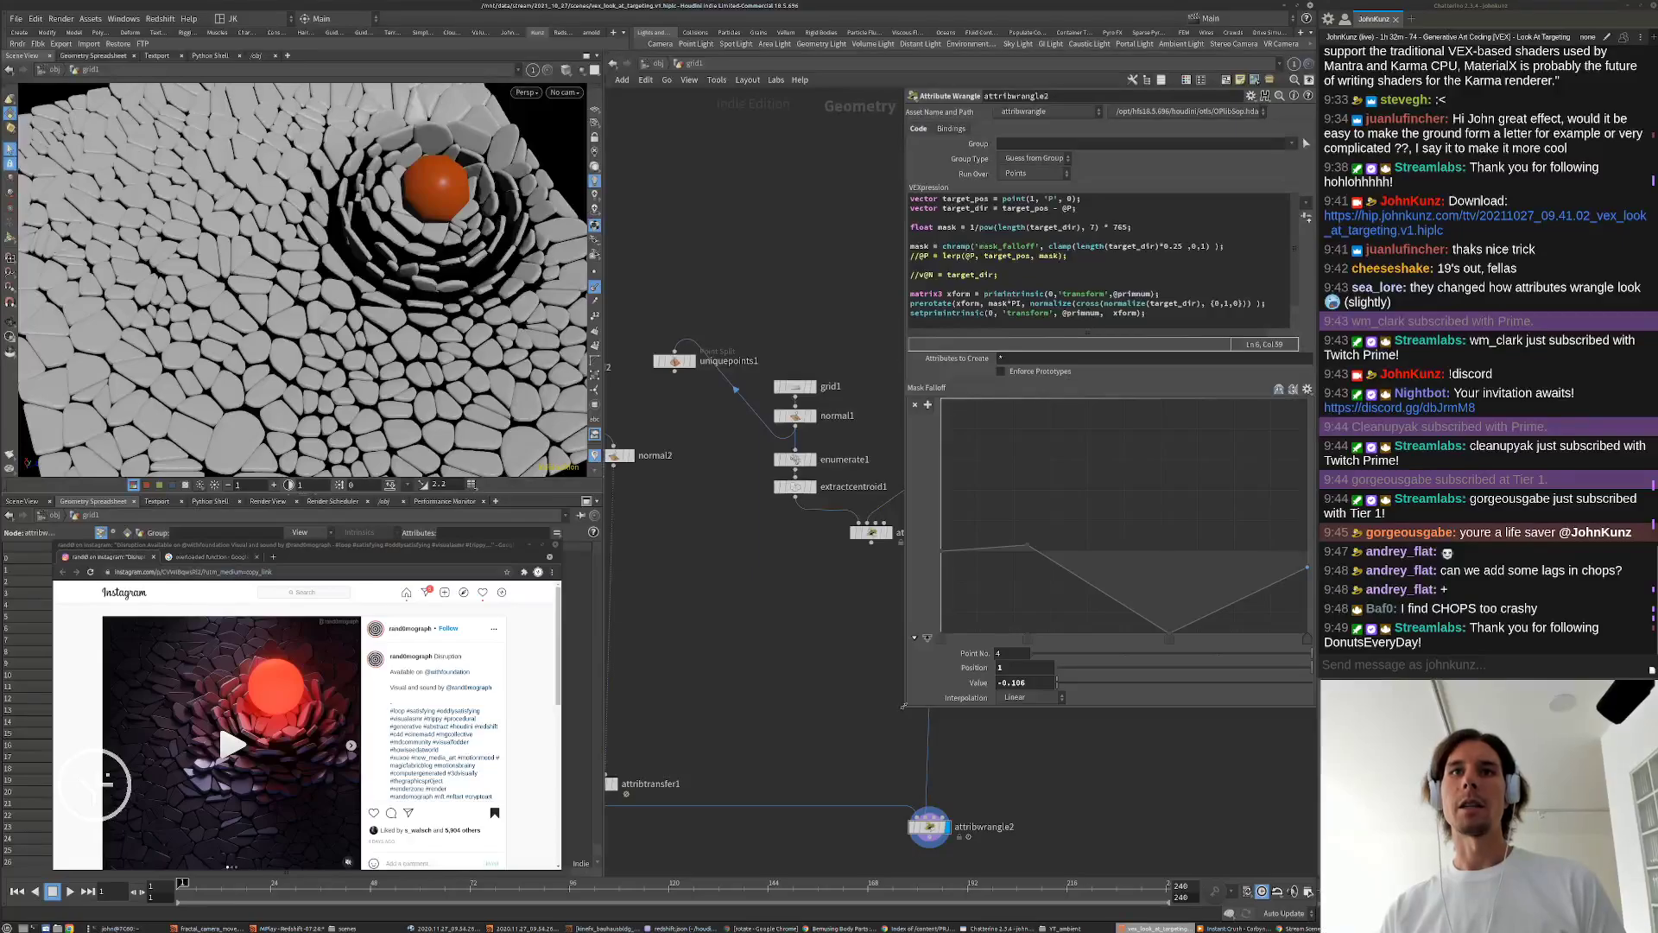
Step: Rename attribwrangle2 as update_intrinsic_to_face_sphere
left_click_drag(903, 706, 997, 552)
scroll(858, 793, "down", 4)
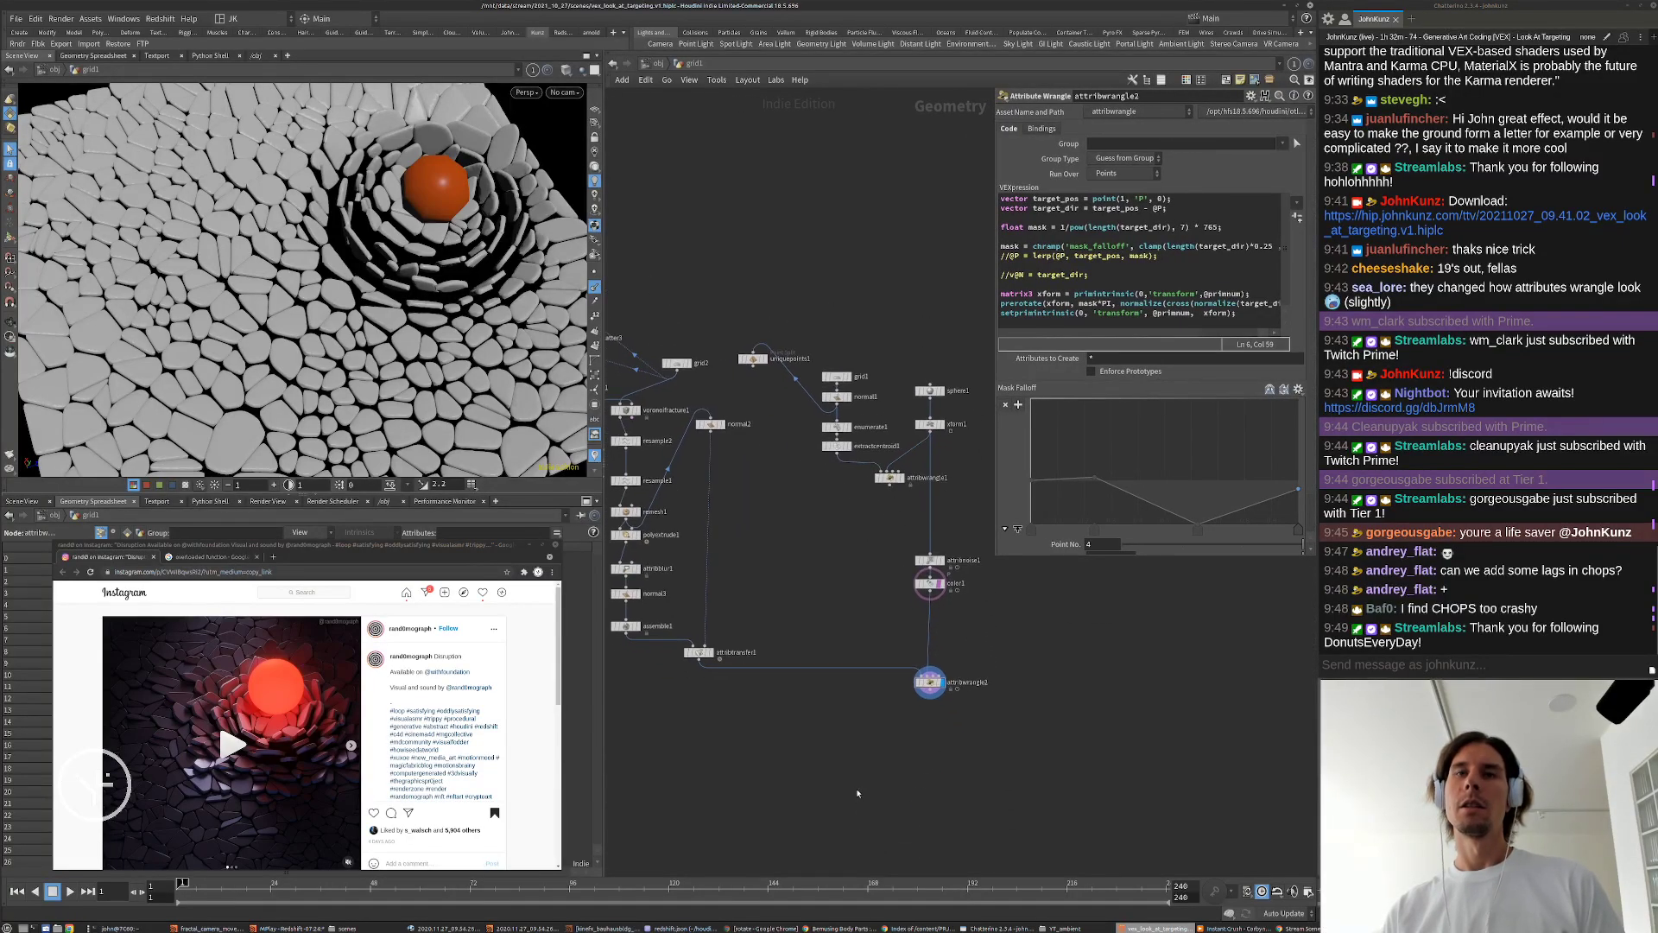
scroll(859, 787, "up", 2)
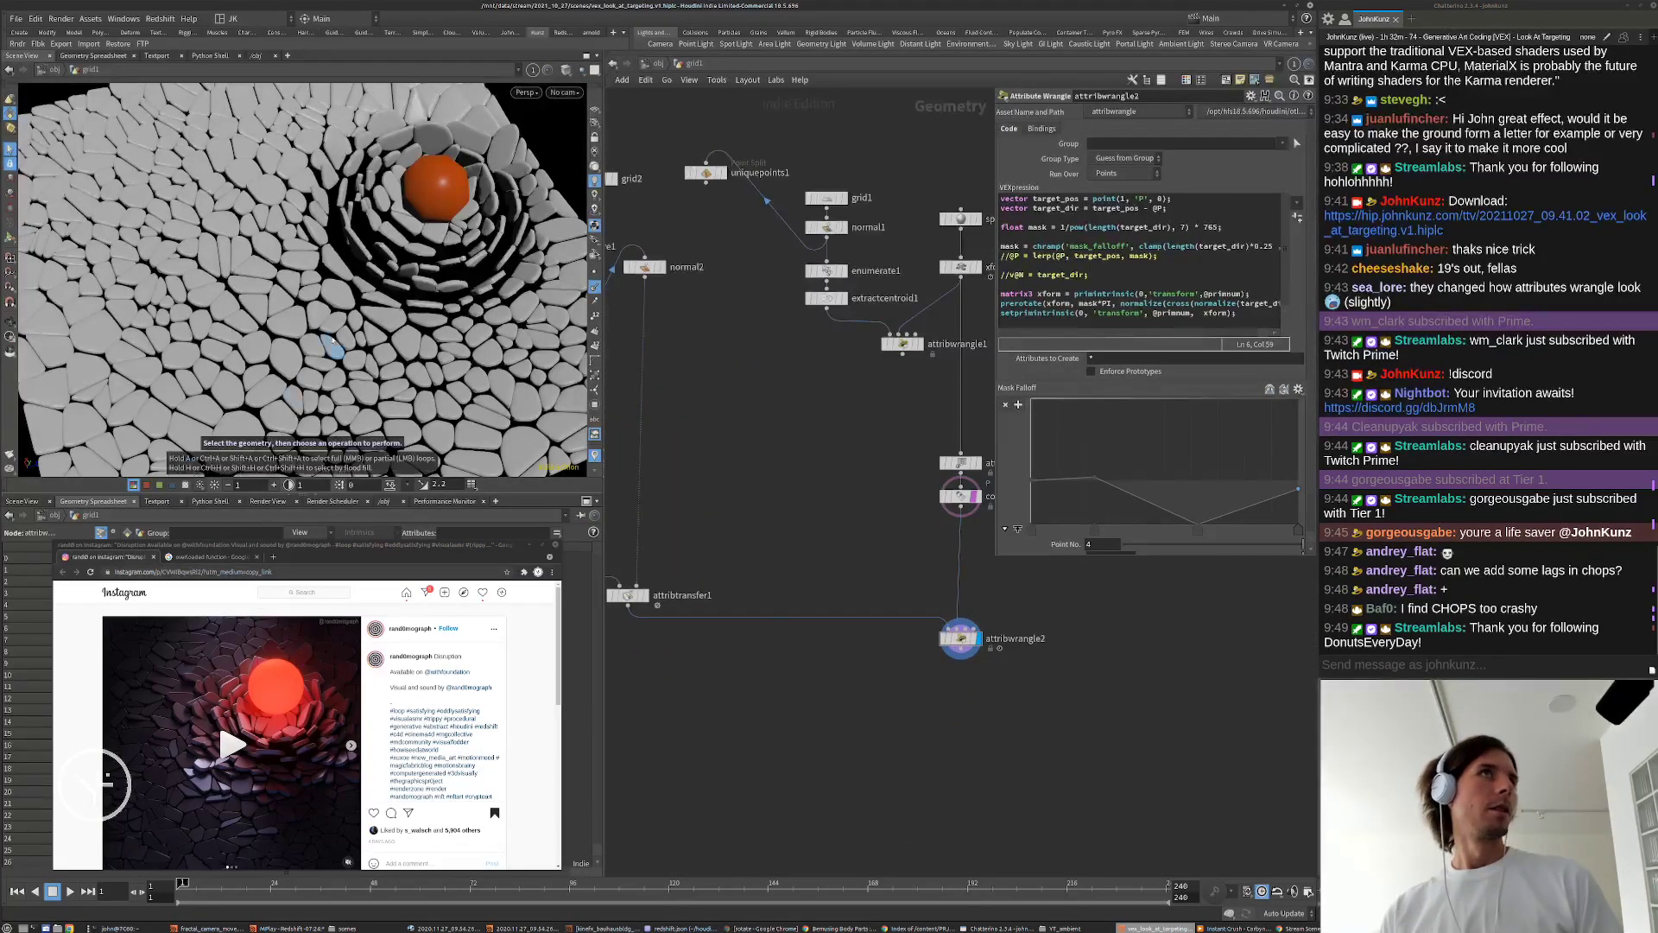
left_click_drag(345, 346, 276, 333, "alt")
middle_click_drag(1028, 717, 943, 676)
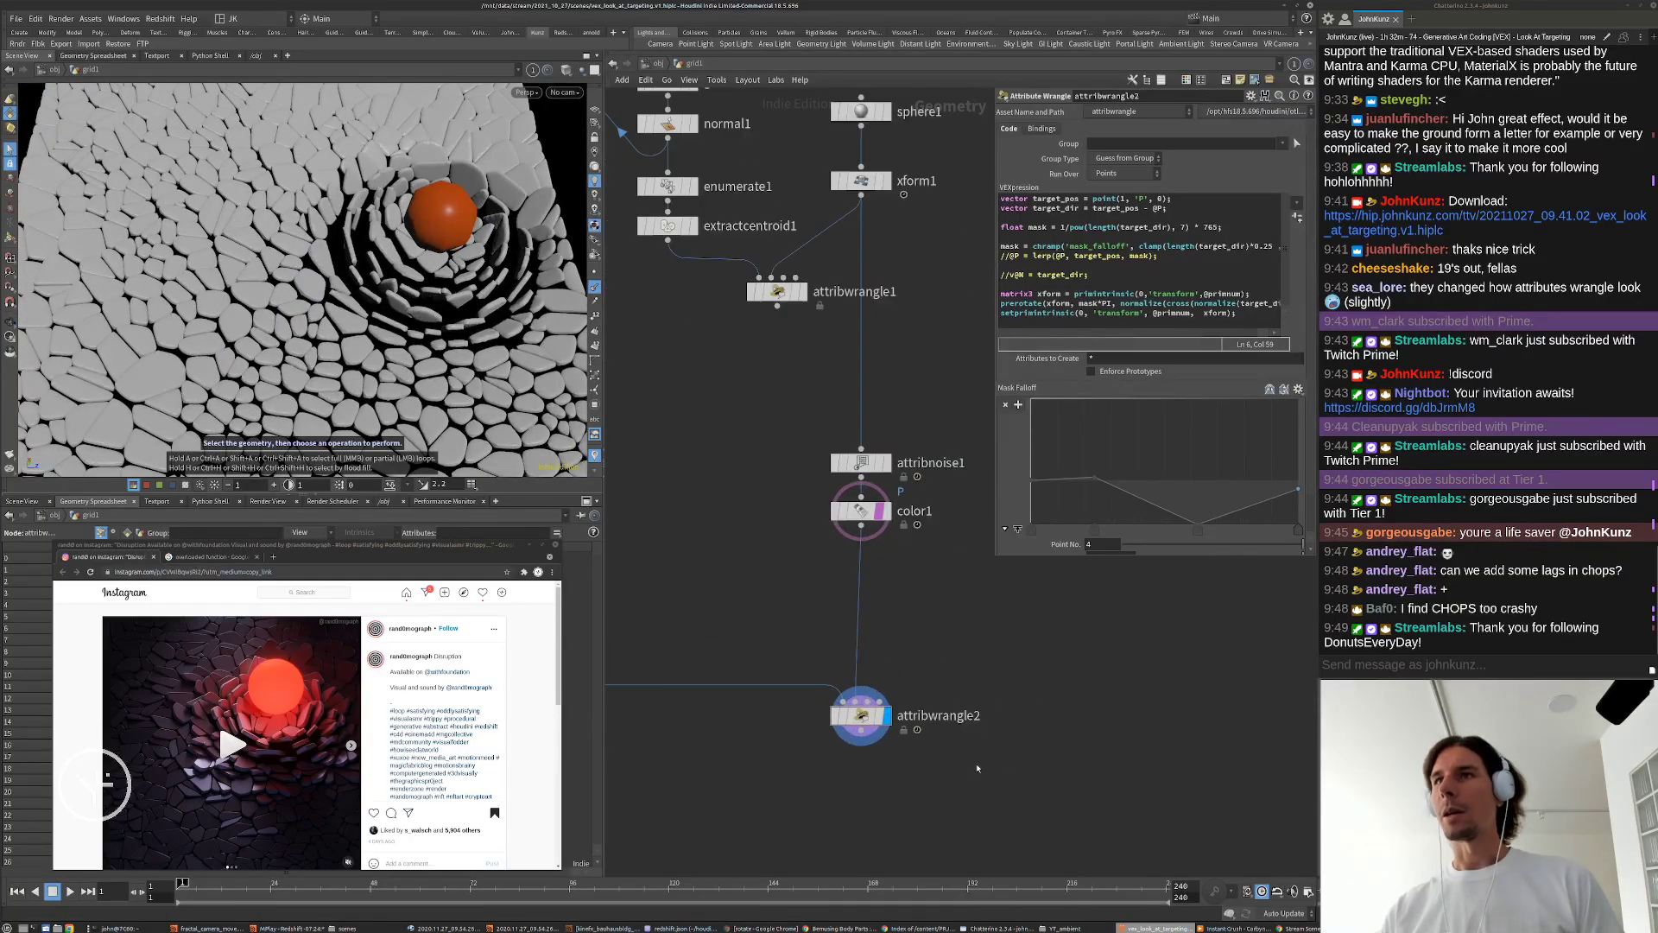
scroll(990, 587, "up", 4)
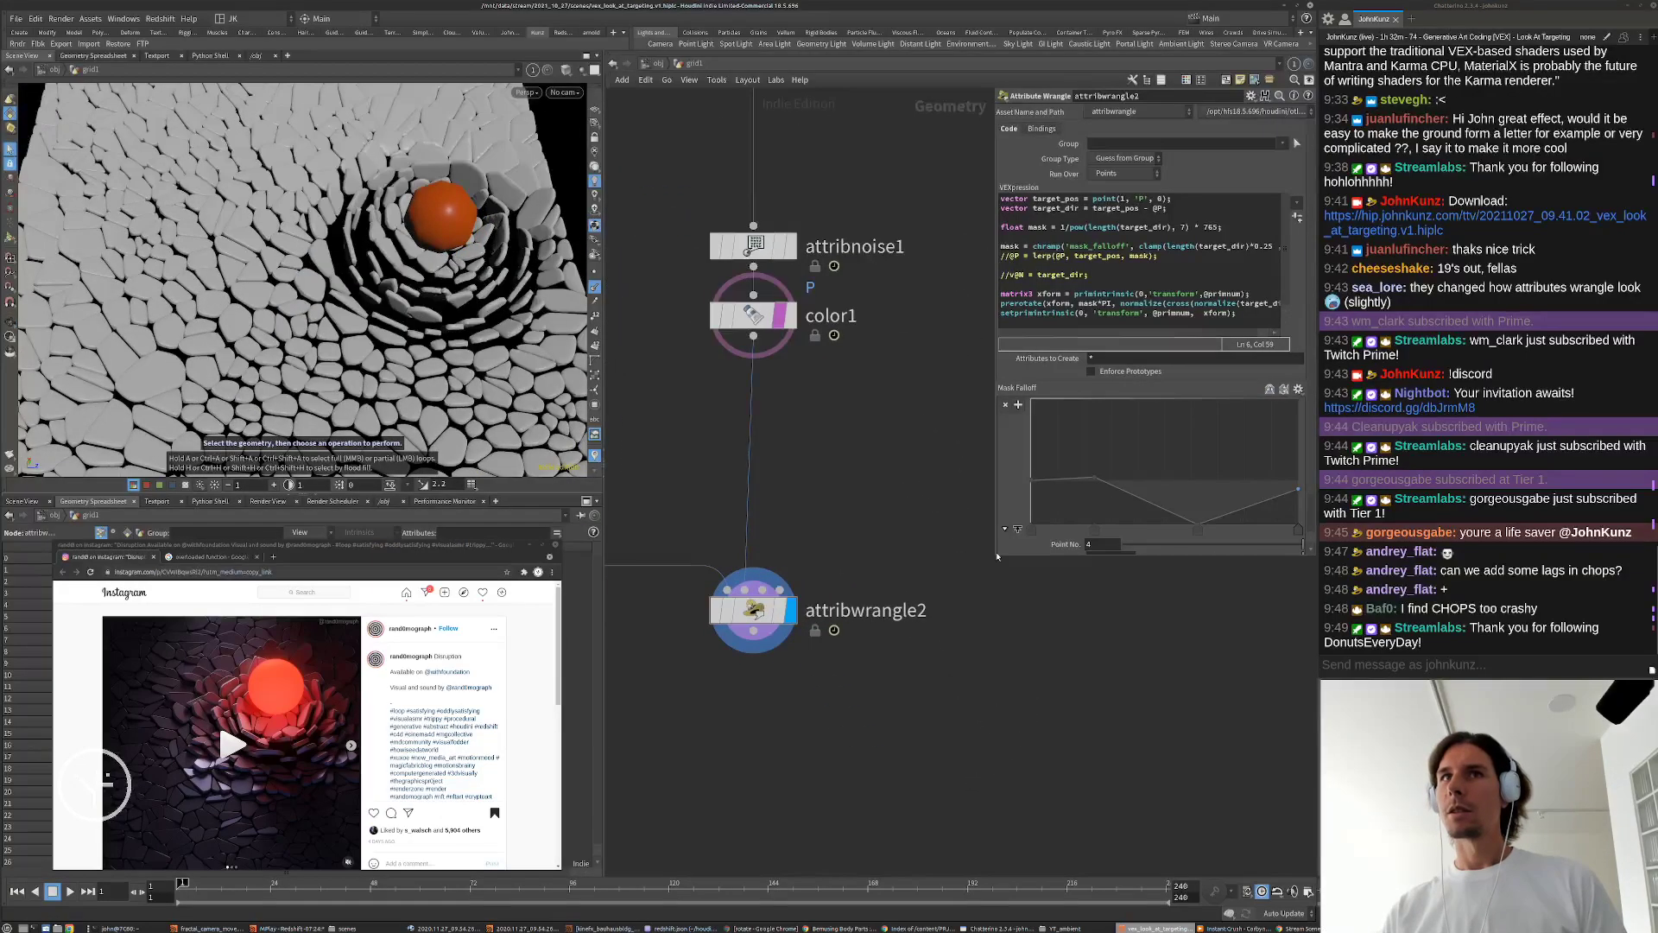
left_click_drag(994, 561, 959, 749)
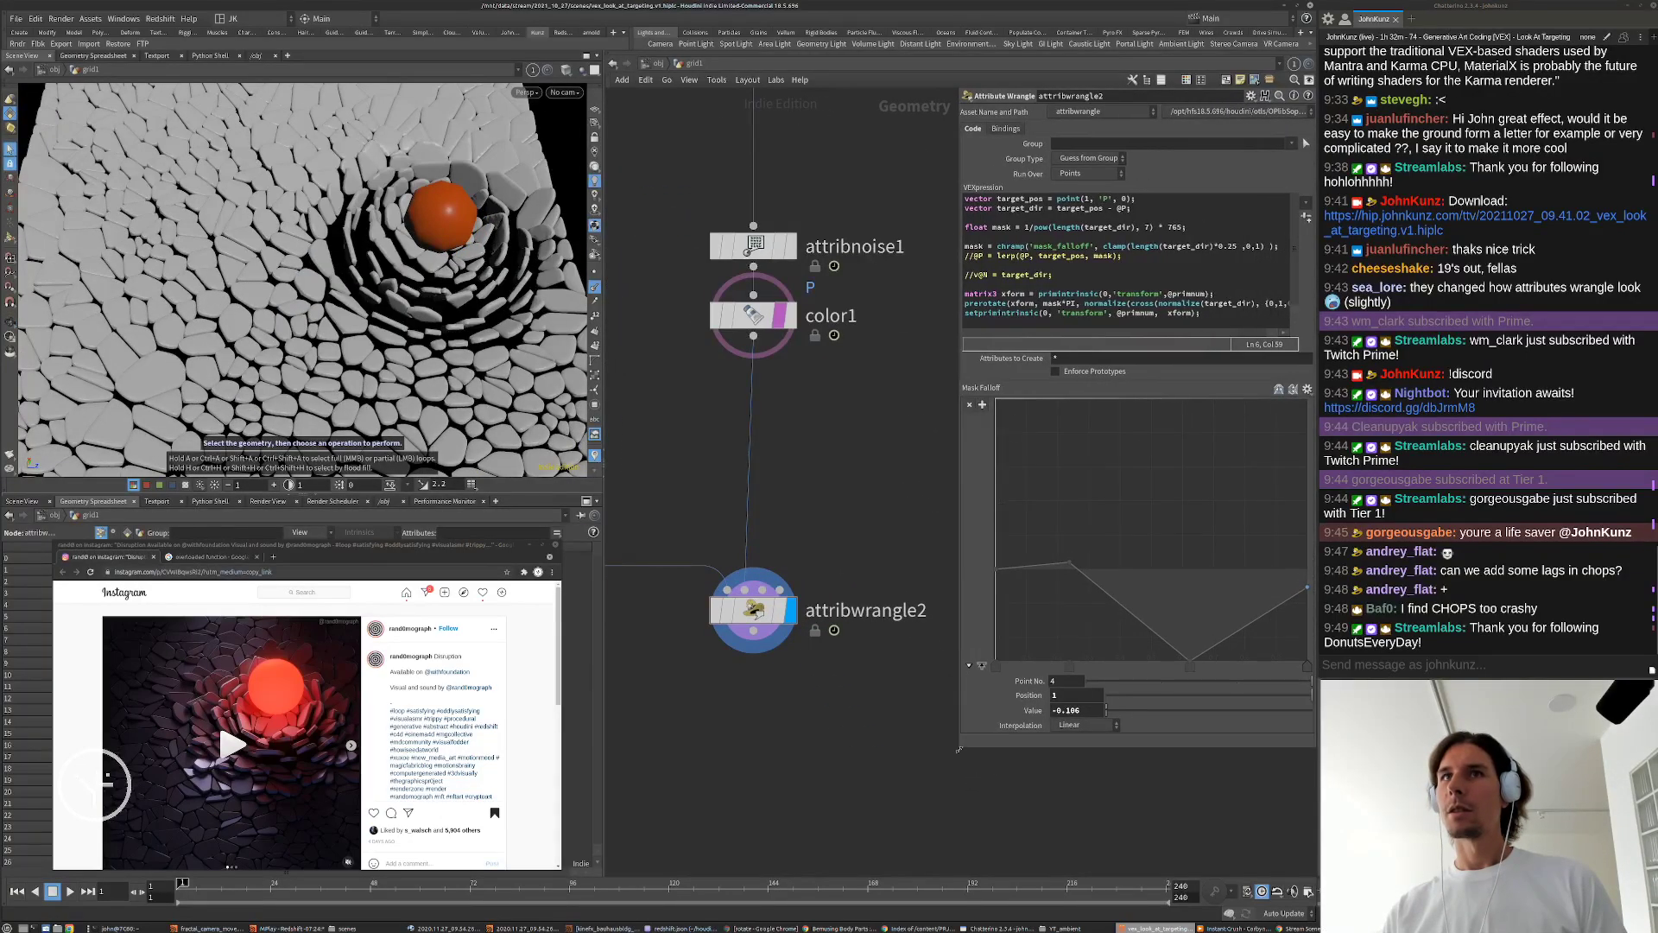
double_click(861, 611)
type("update_intrinsic_t")
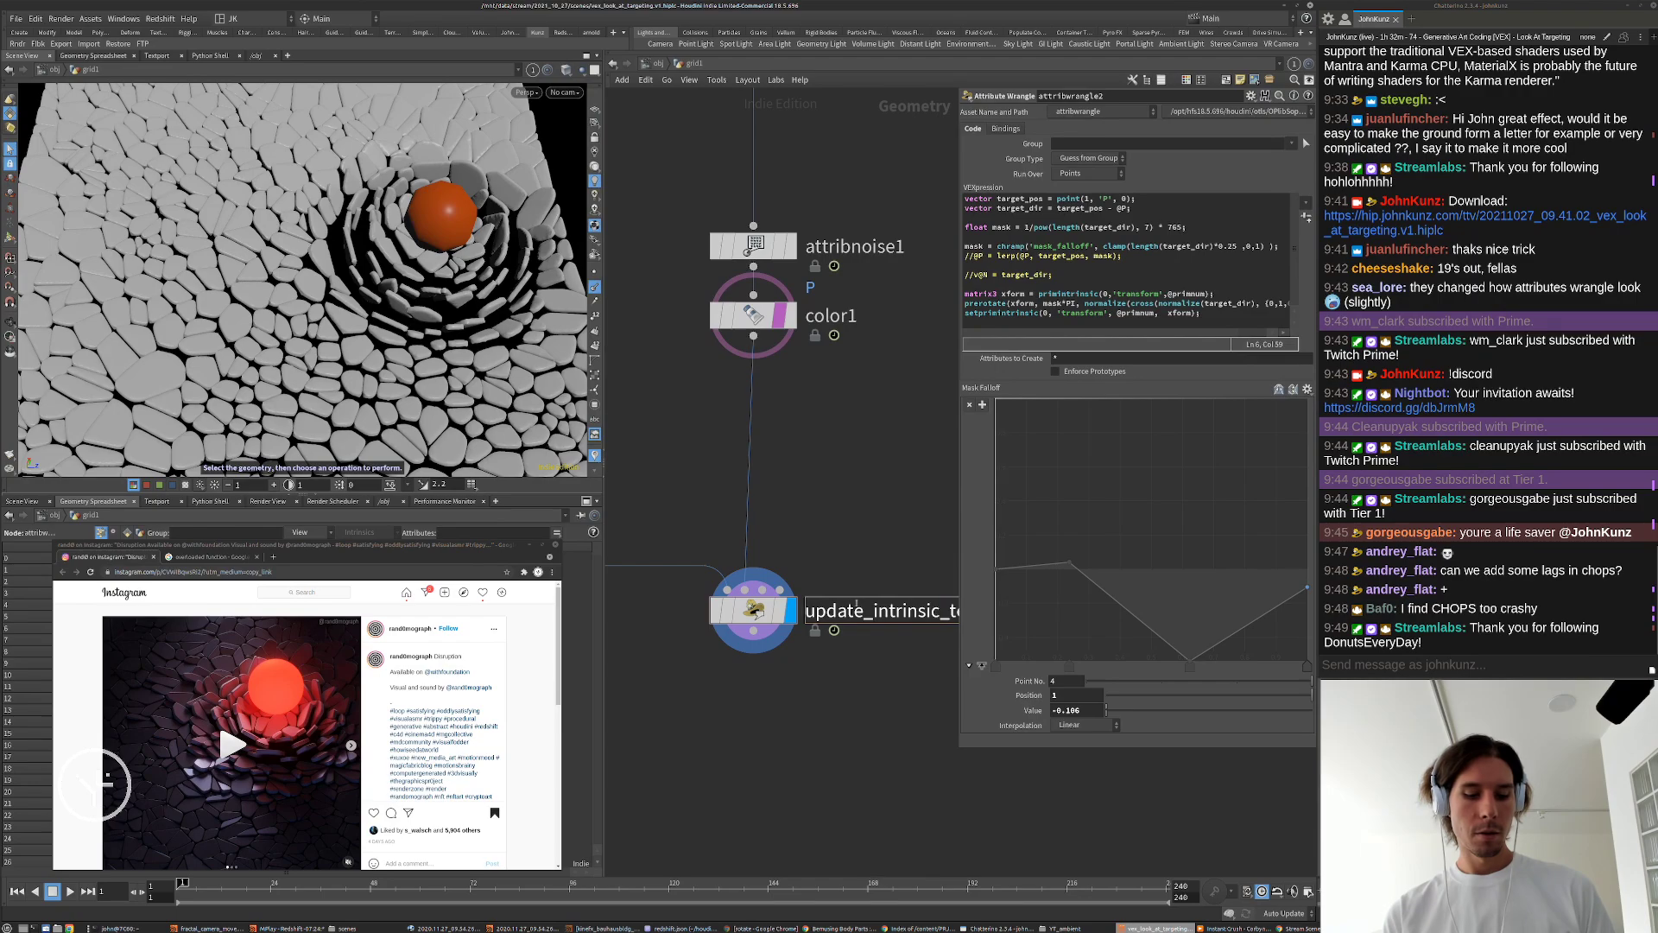
key("Return")
Step: Add a Color node below update_intrinsic_to_face_sphere and connect it to that node's output
mouse_move(857, 638)
middle_mouse_down()
mouse_move(848, 773)
mouse_move(848, 612)
middle_mouse_up()
scroll(848, 774, "down", 3)
key("Tab")
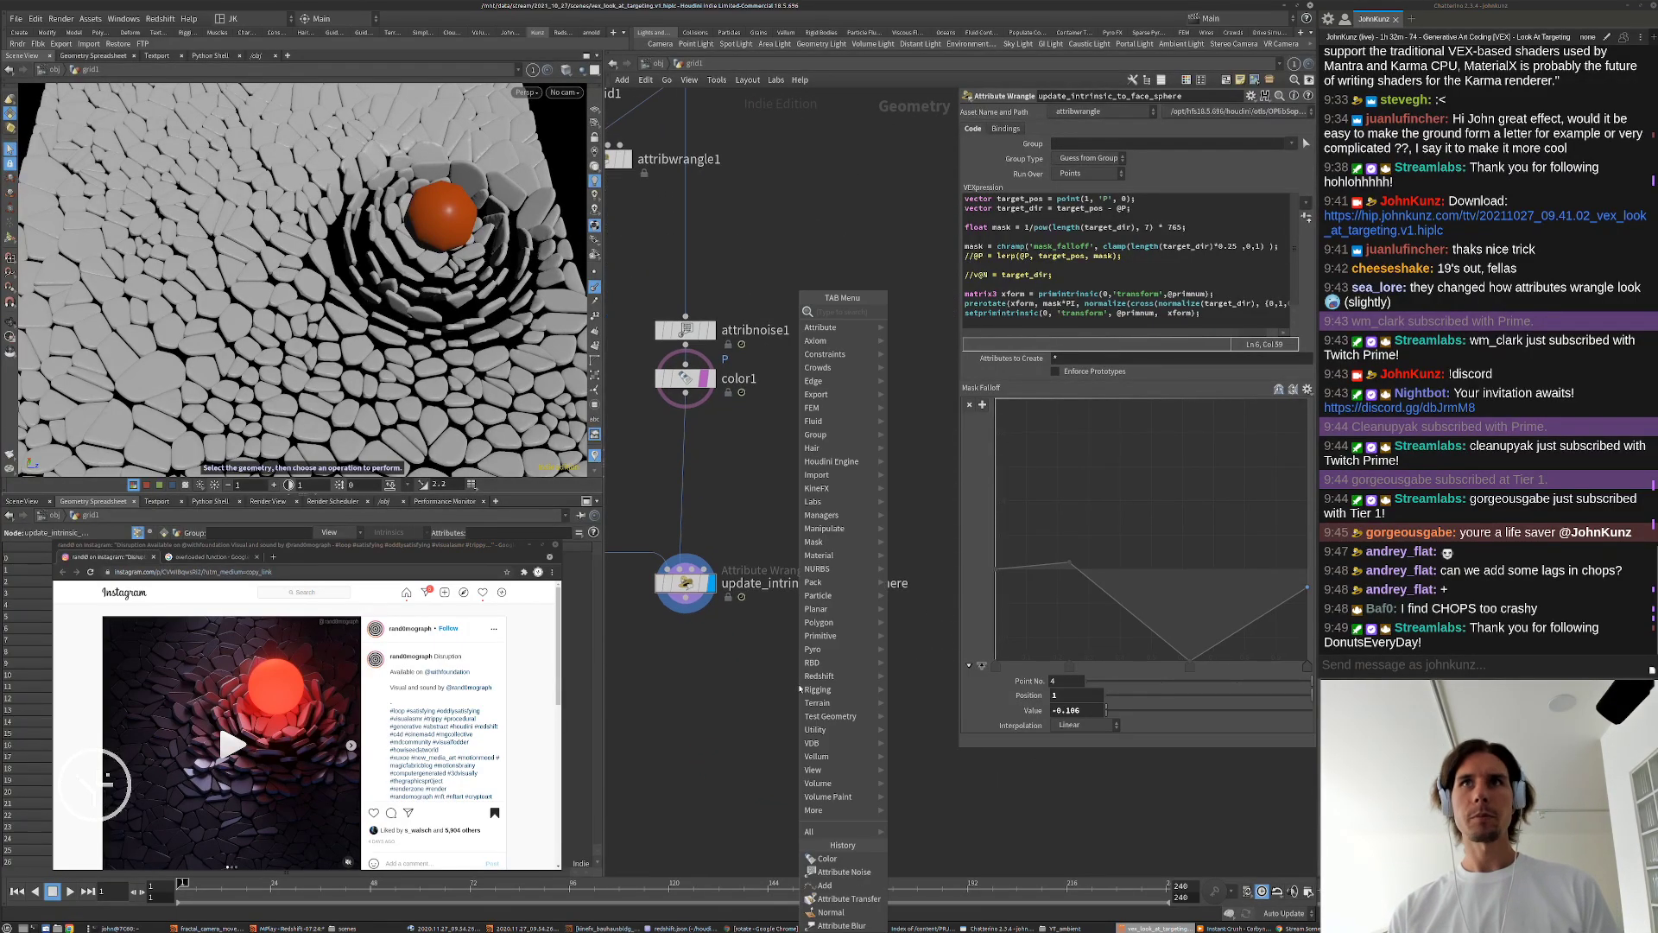
key("Escape")
middle_click_drag(729, 683, 823, 661)
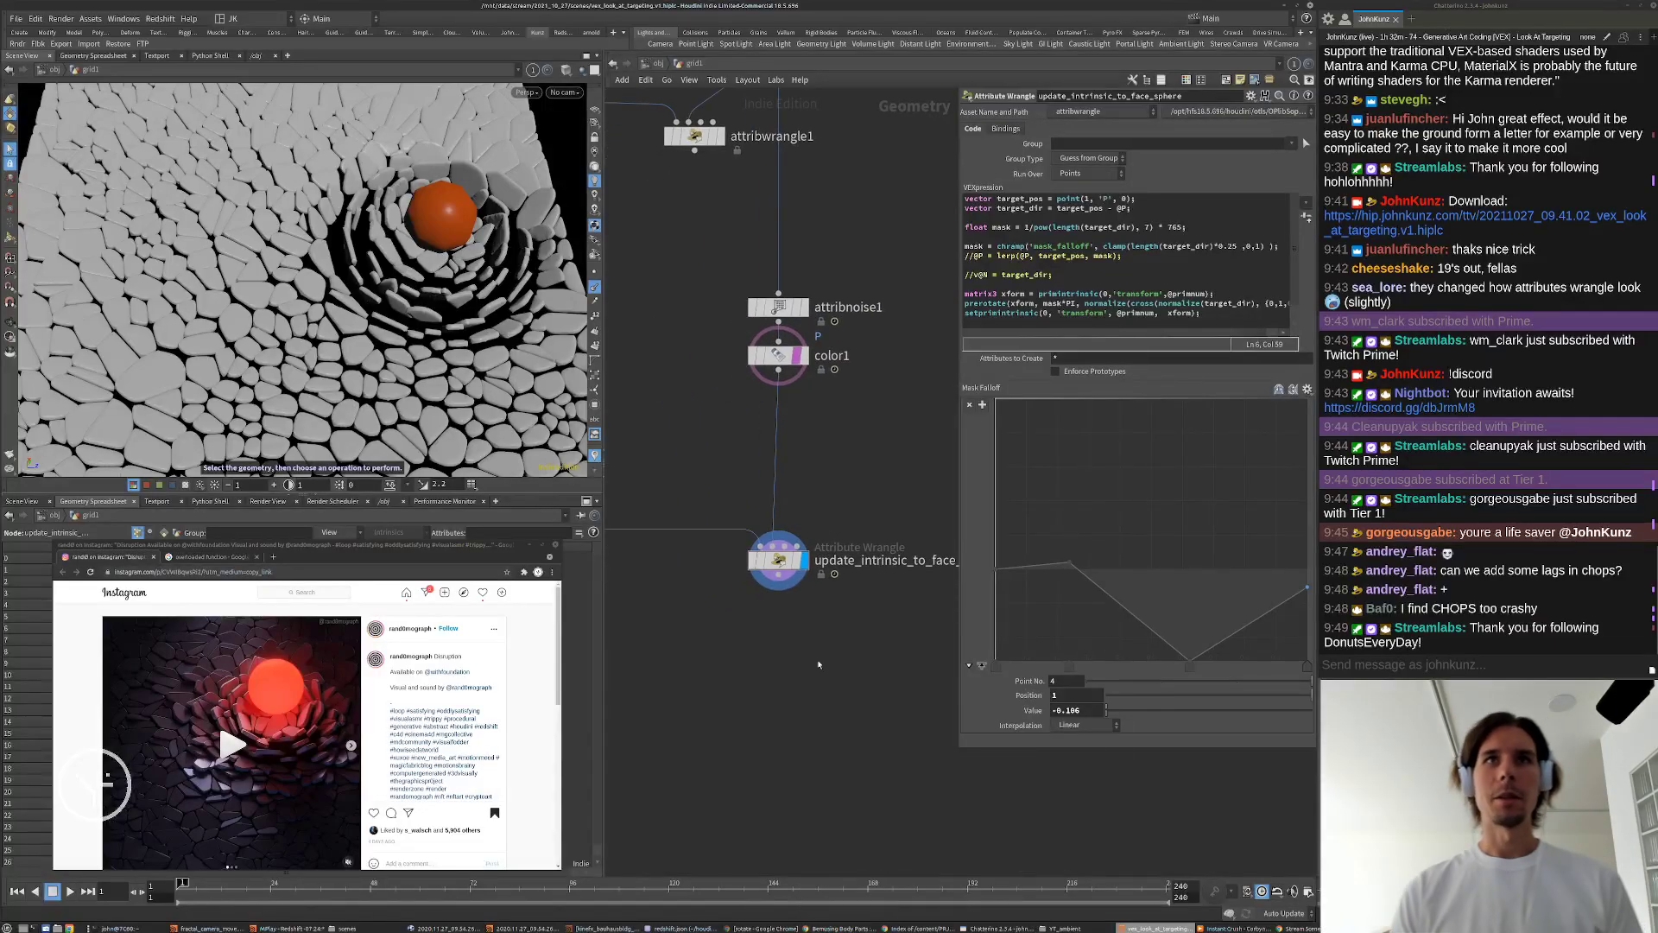
key("Tab")
type("color")
key("Return")
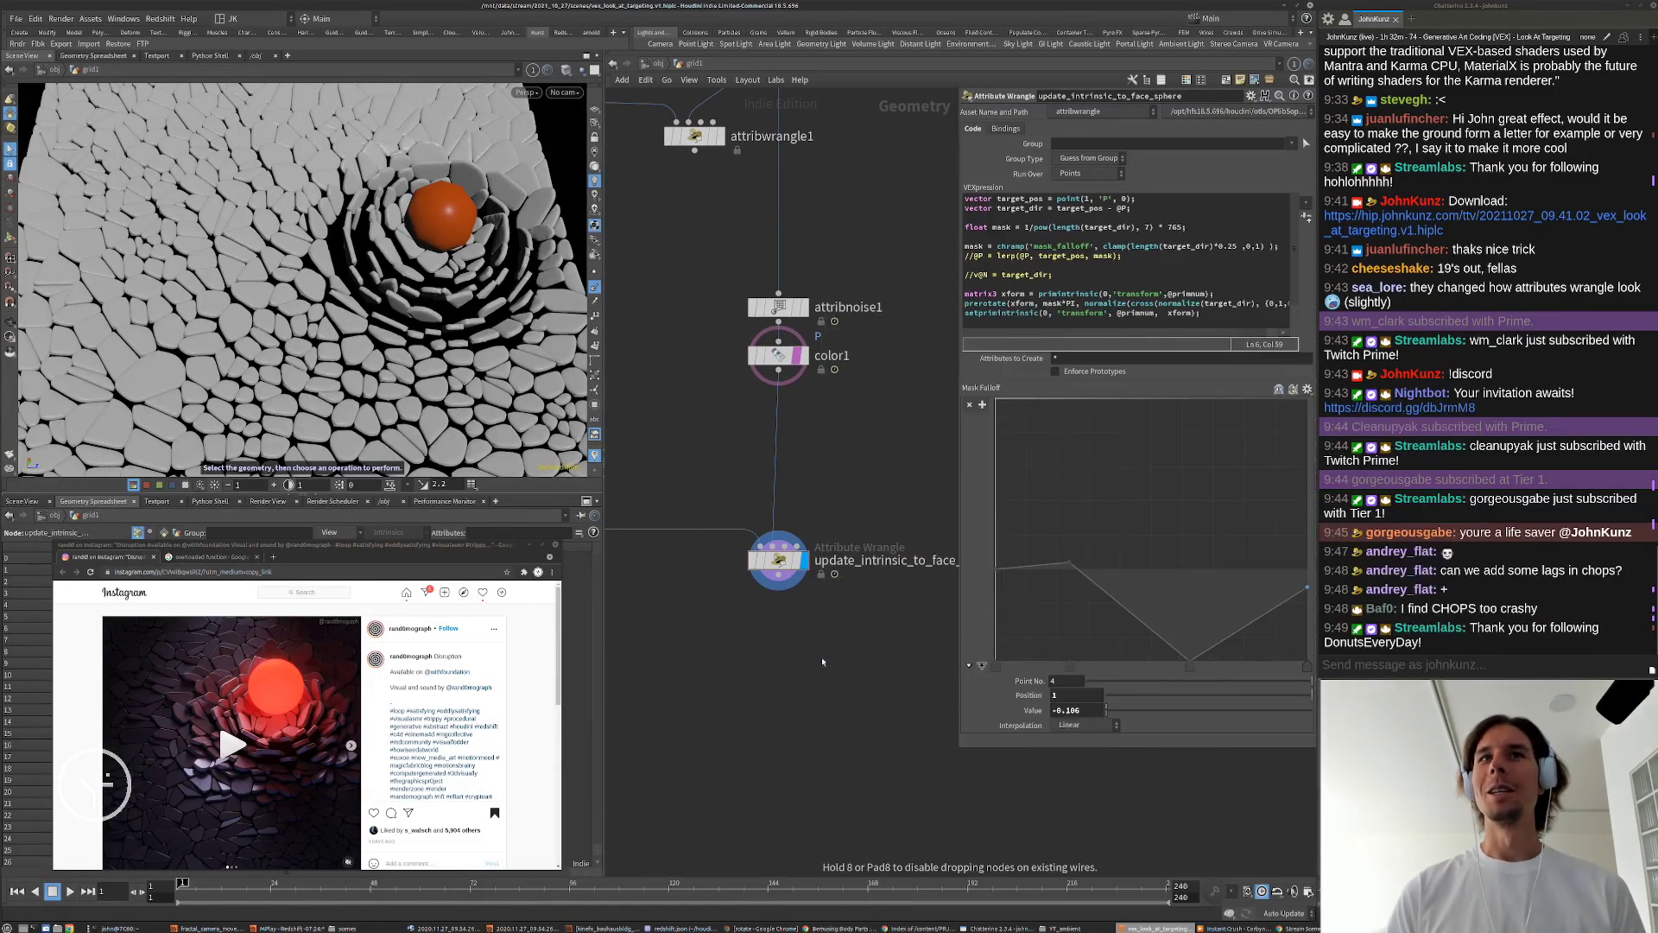
left_click(822, 658)
left_click_drag(822, 640, 778, 572)
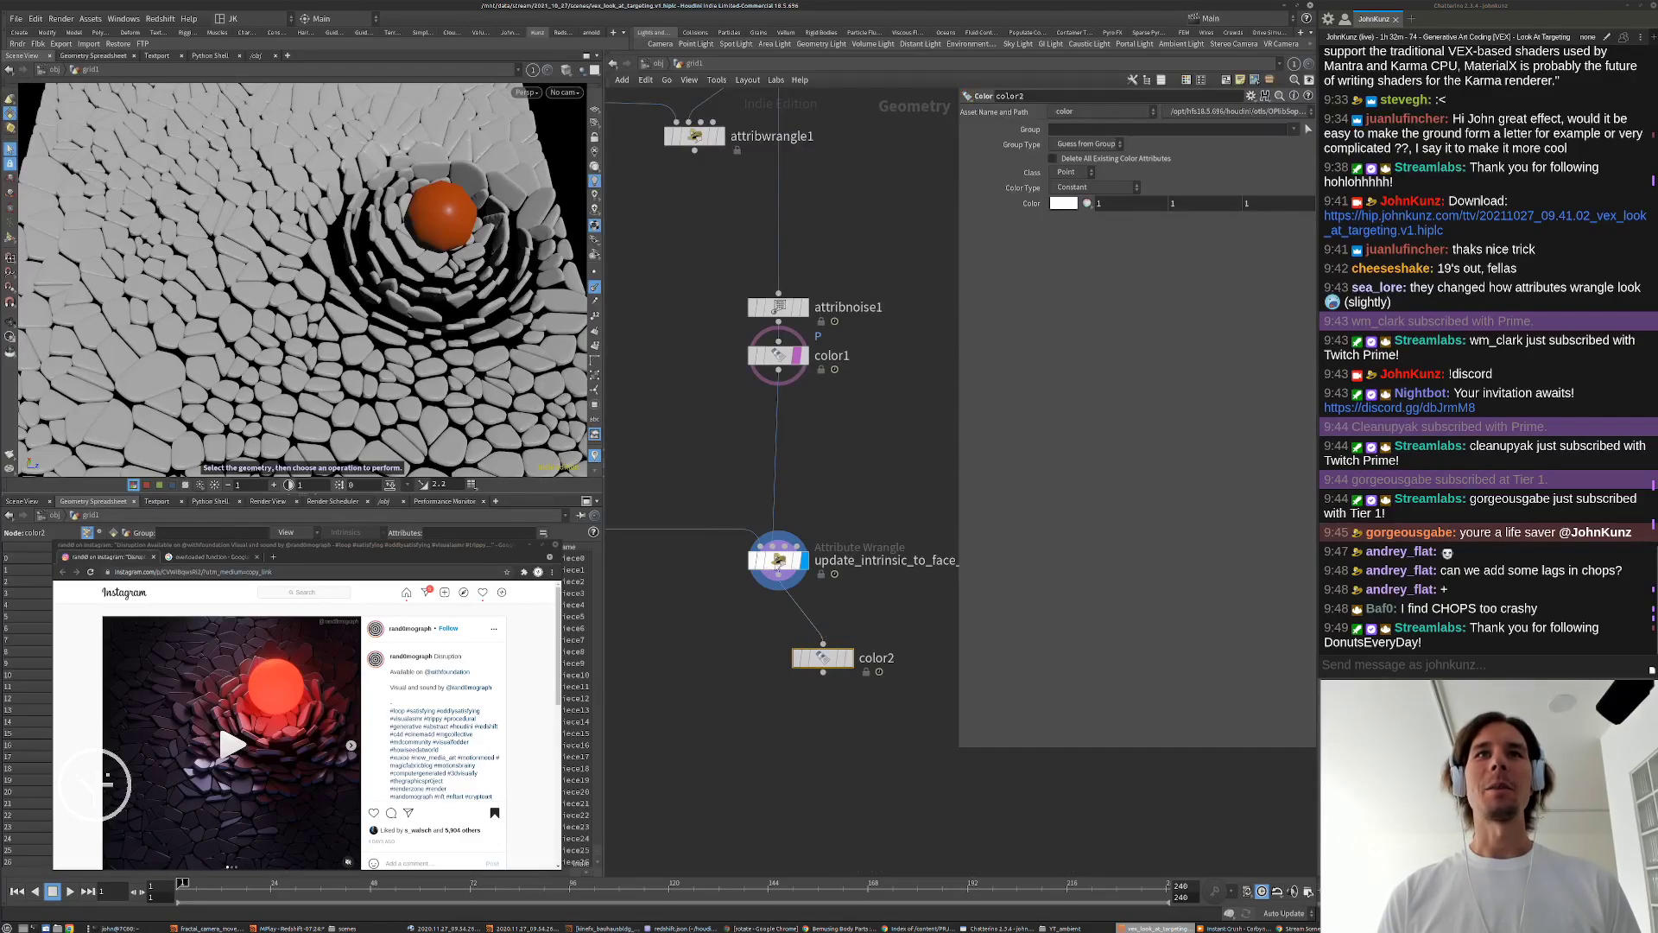
Step: Display the result of color2 and arrange it with update_intrinsic_to_face_sphere in a straight column
left_click(846, 658)
left_click_drag(843, 660, 799, 616)
middle_click_drag(868, 464, 870, 430)
mouse_move(829, 675)
left_mouse_down()
mouse_move(777, 525)
mouse_move(696, 525)
left_mouse_up()
left_click(766, 672)
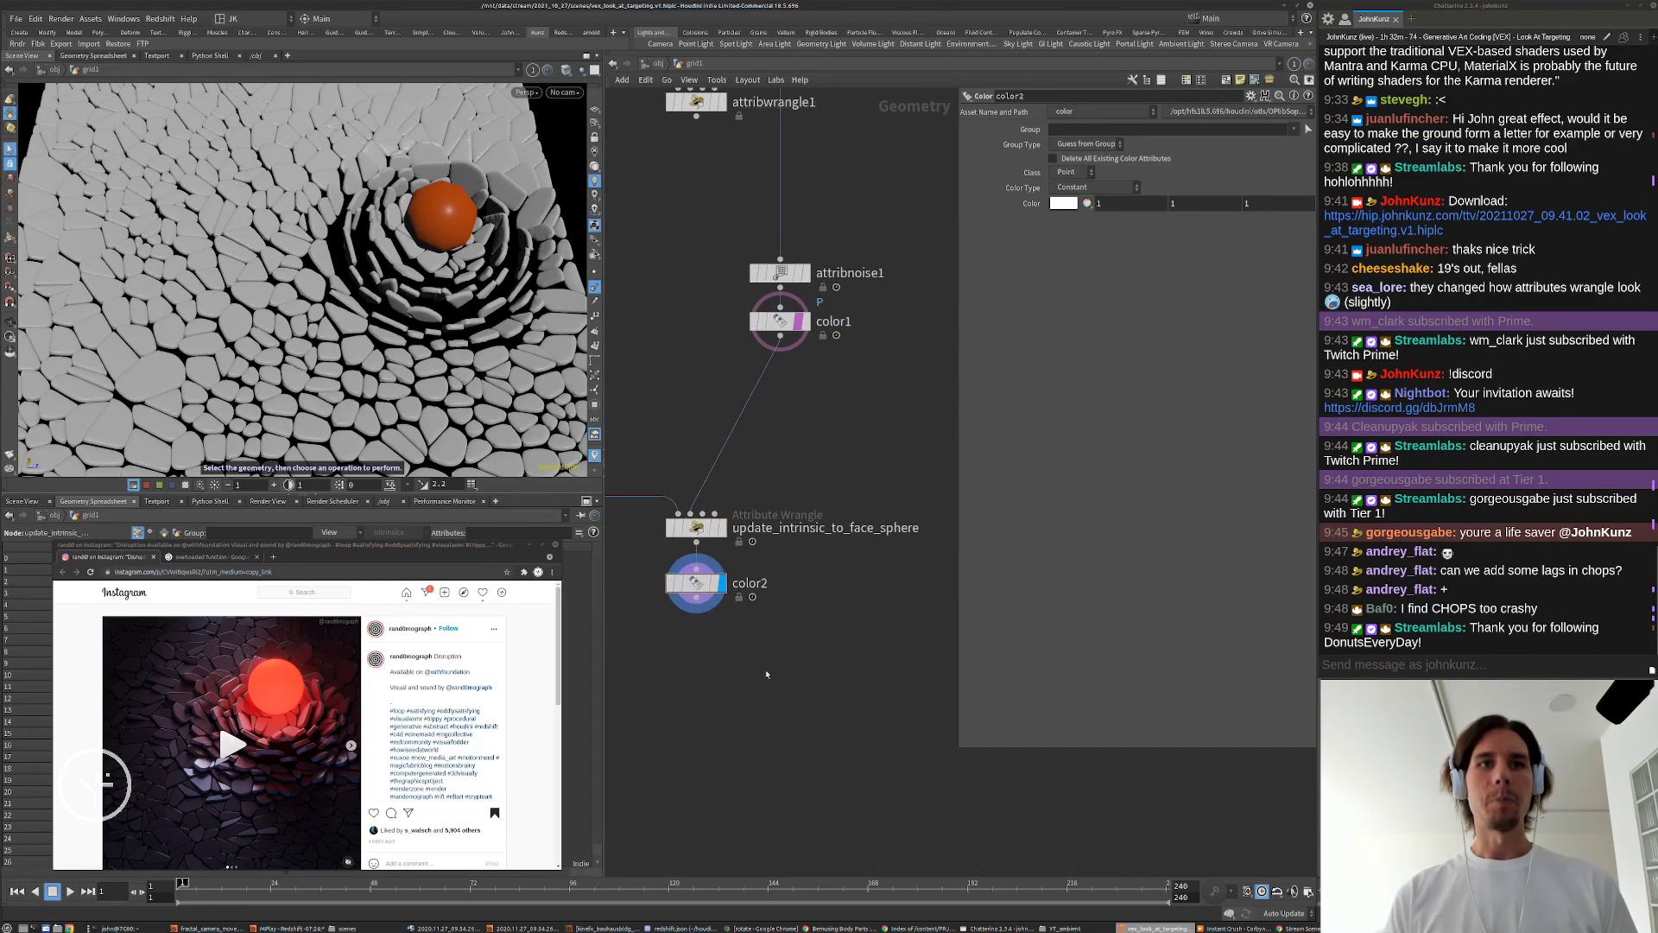
Step: Add an Attribute Transfer node below and beside color2
key("Tab")
type("trans")
key("Down")
key("Down")
key("Down")
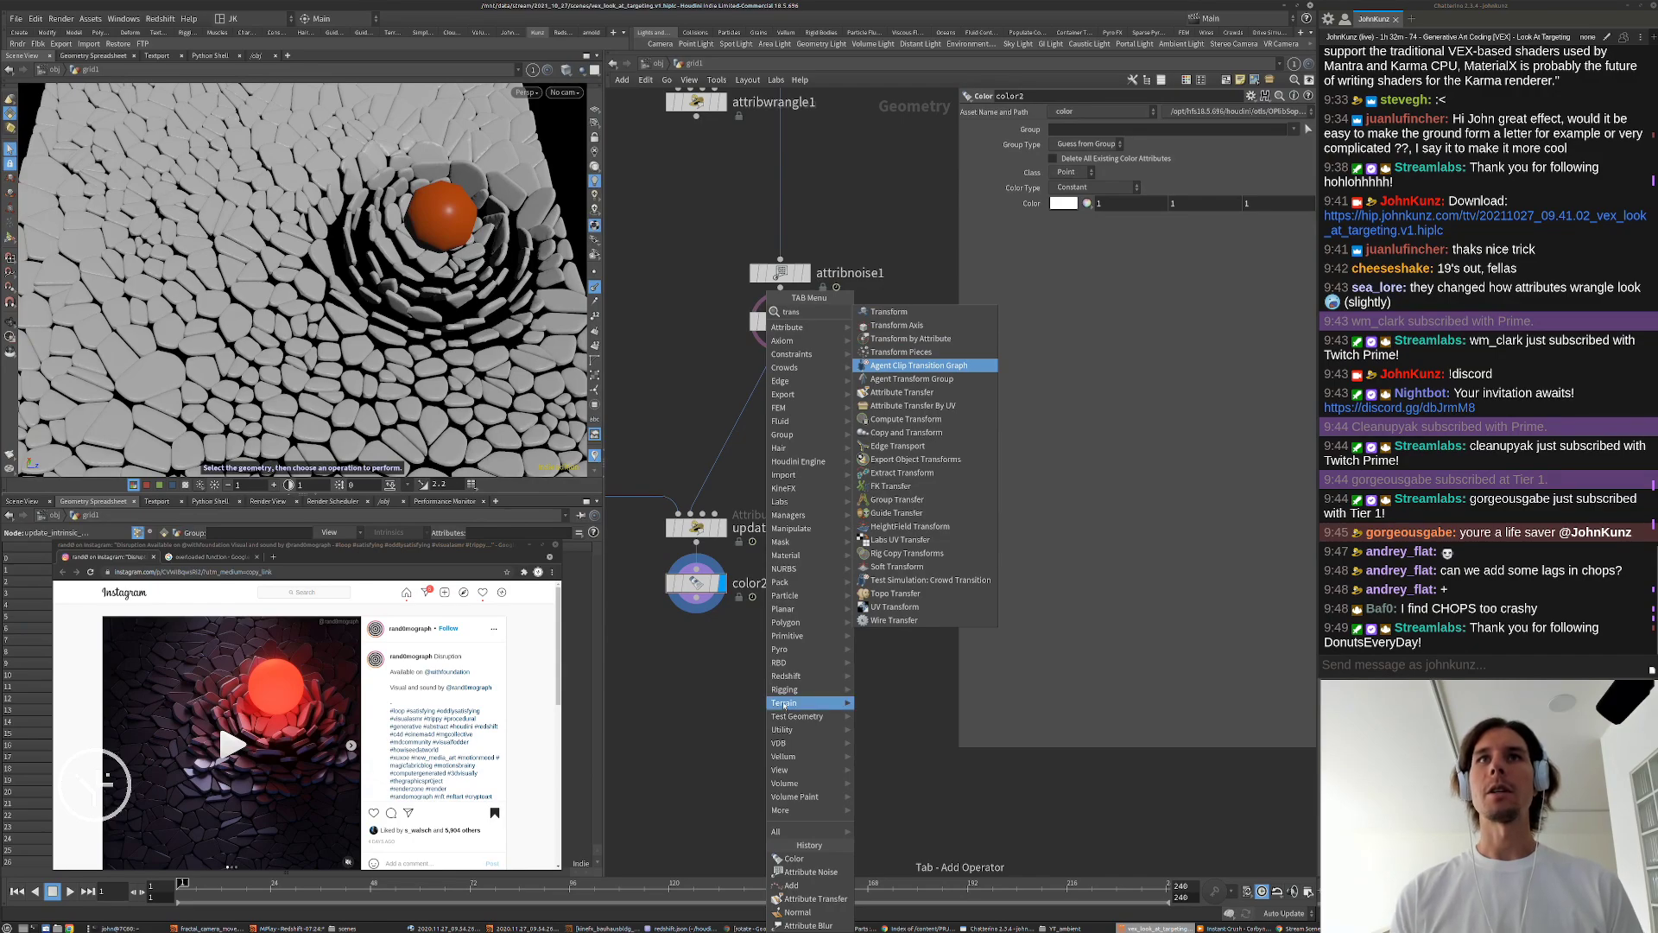
left_click(916, 392)
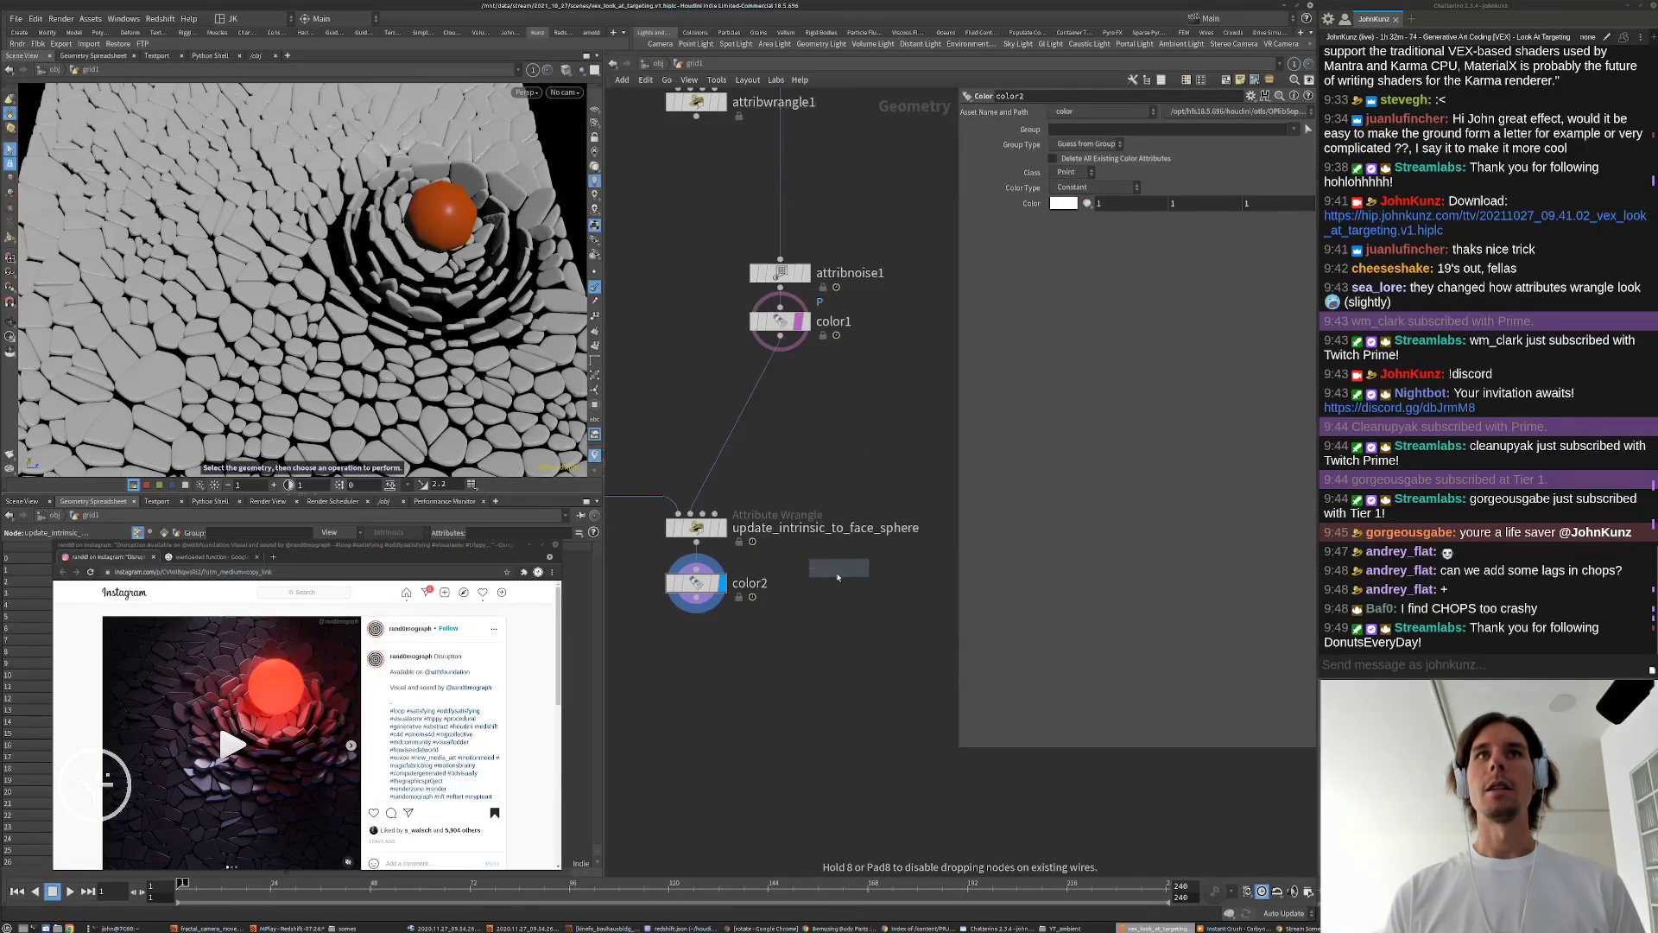
left_click(780, 643)
Step: Wire color2 into attribtransfer2's first input and color1 into its second, and display the result
left_click_drag(769, 623, 697, 598)
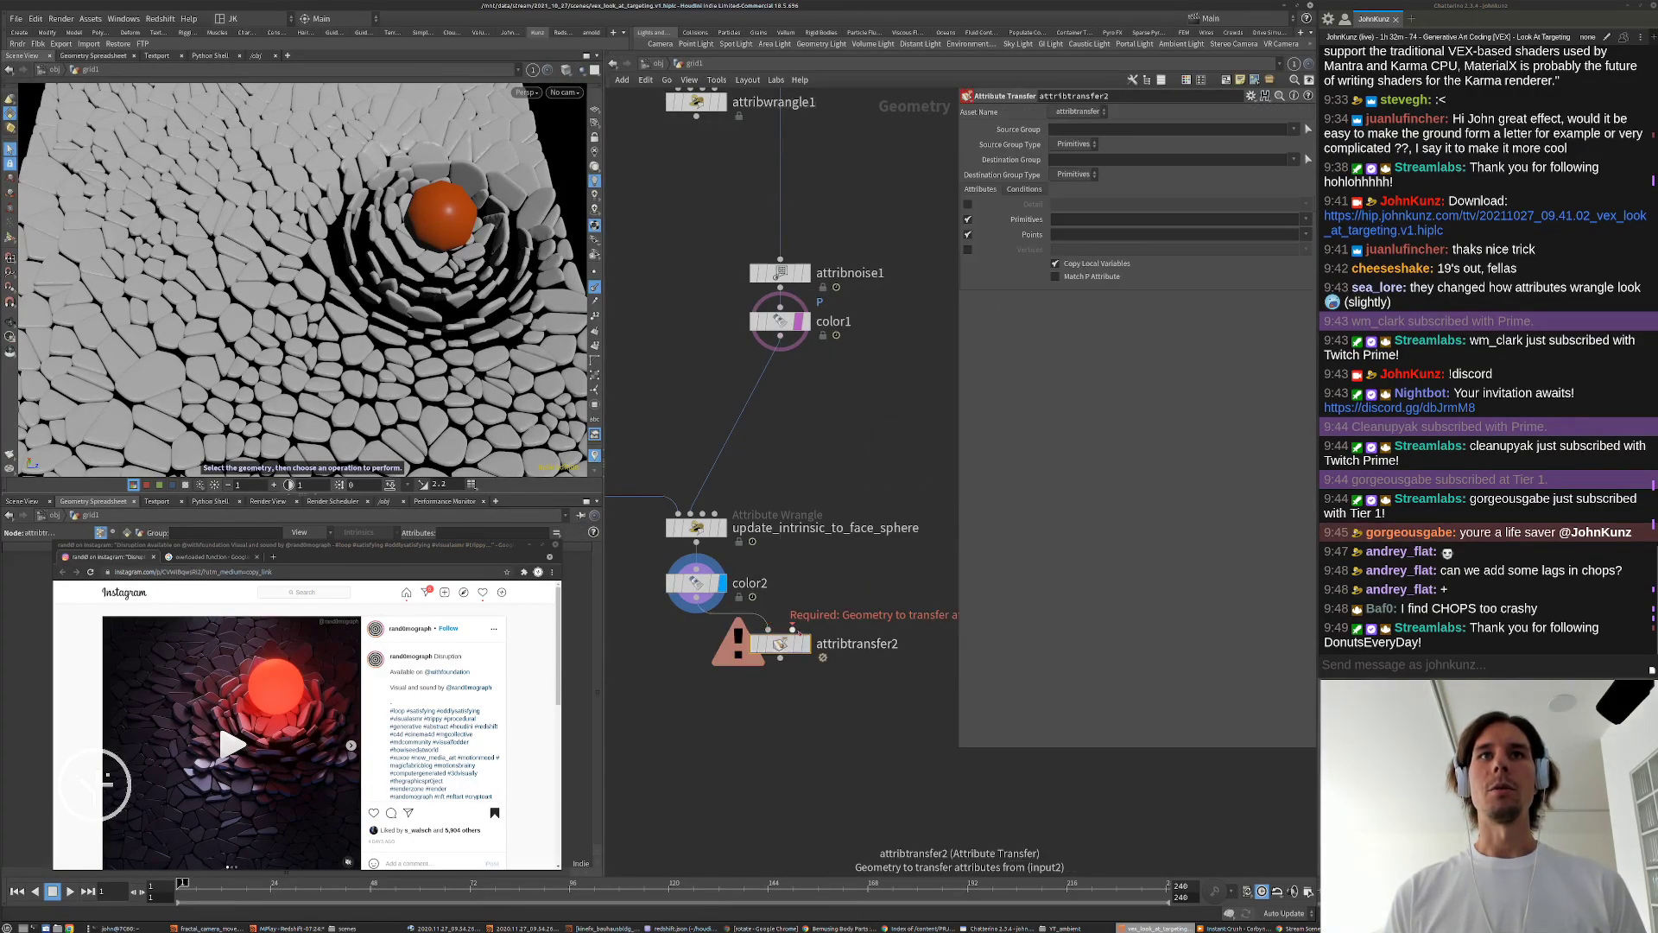
left_click_drag(792, 626, 780, 336)
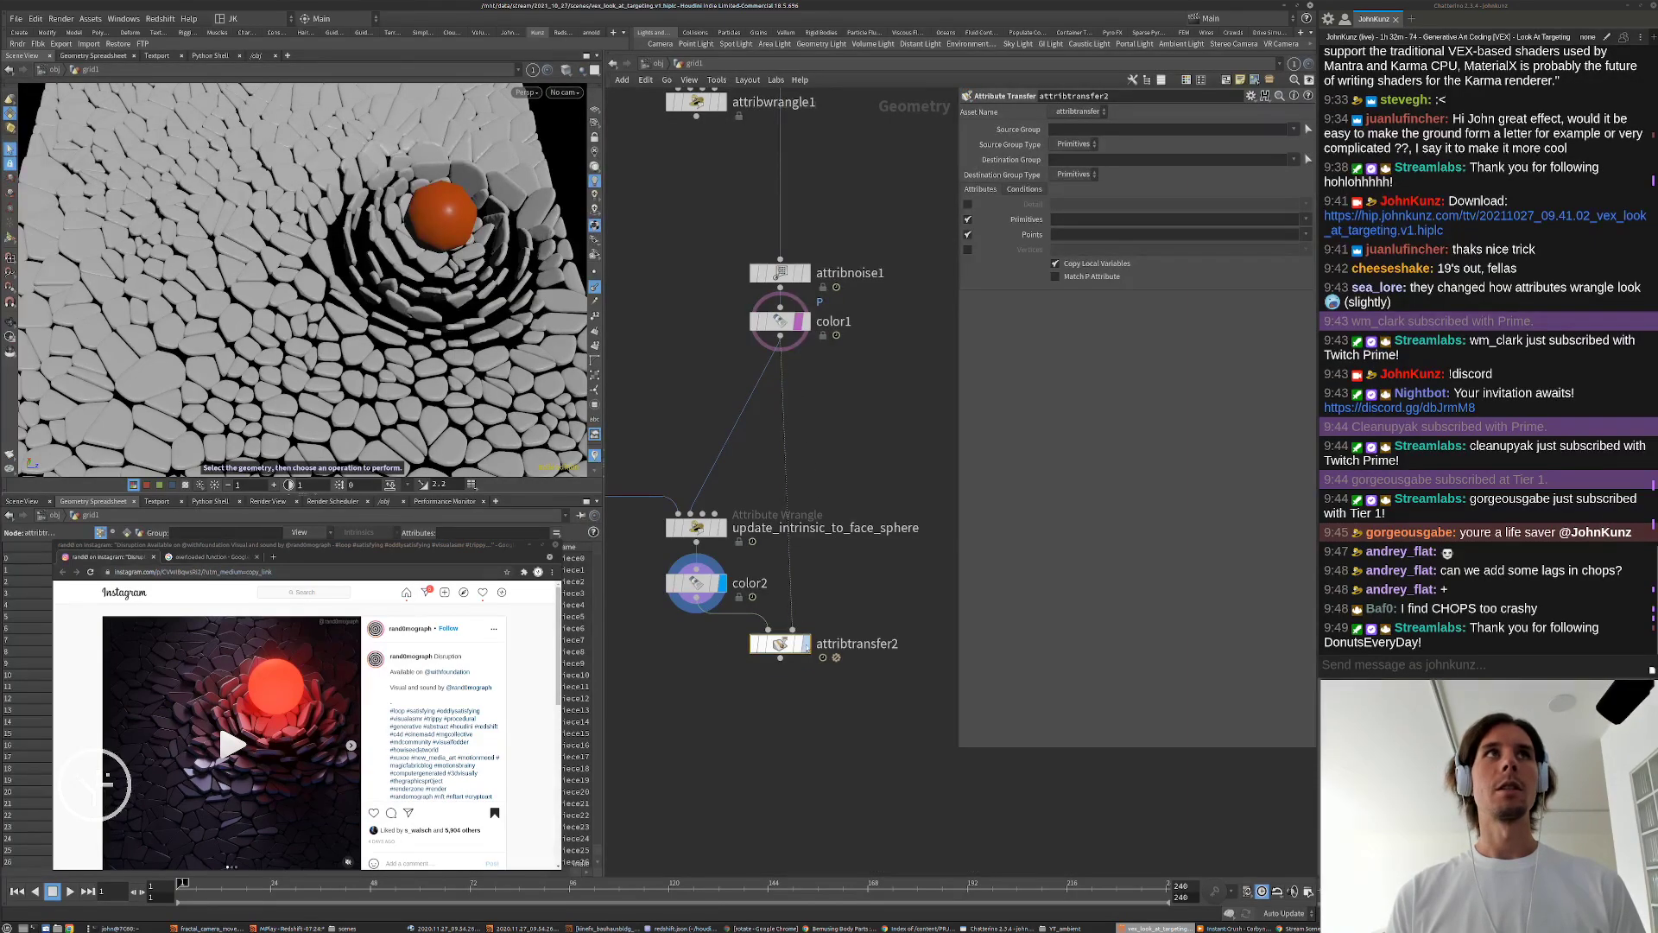
left_click(806, 643)
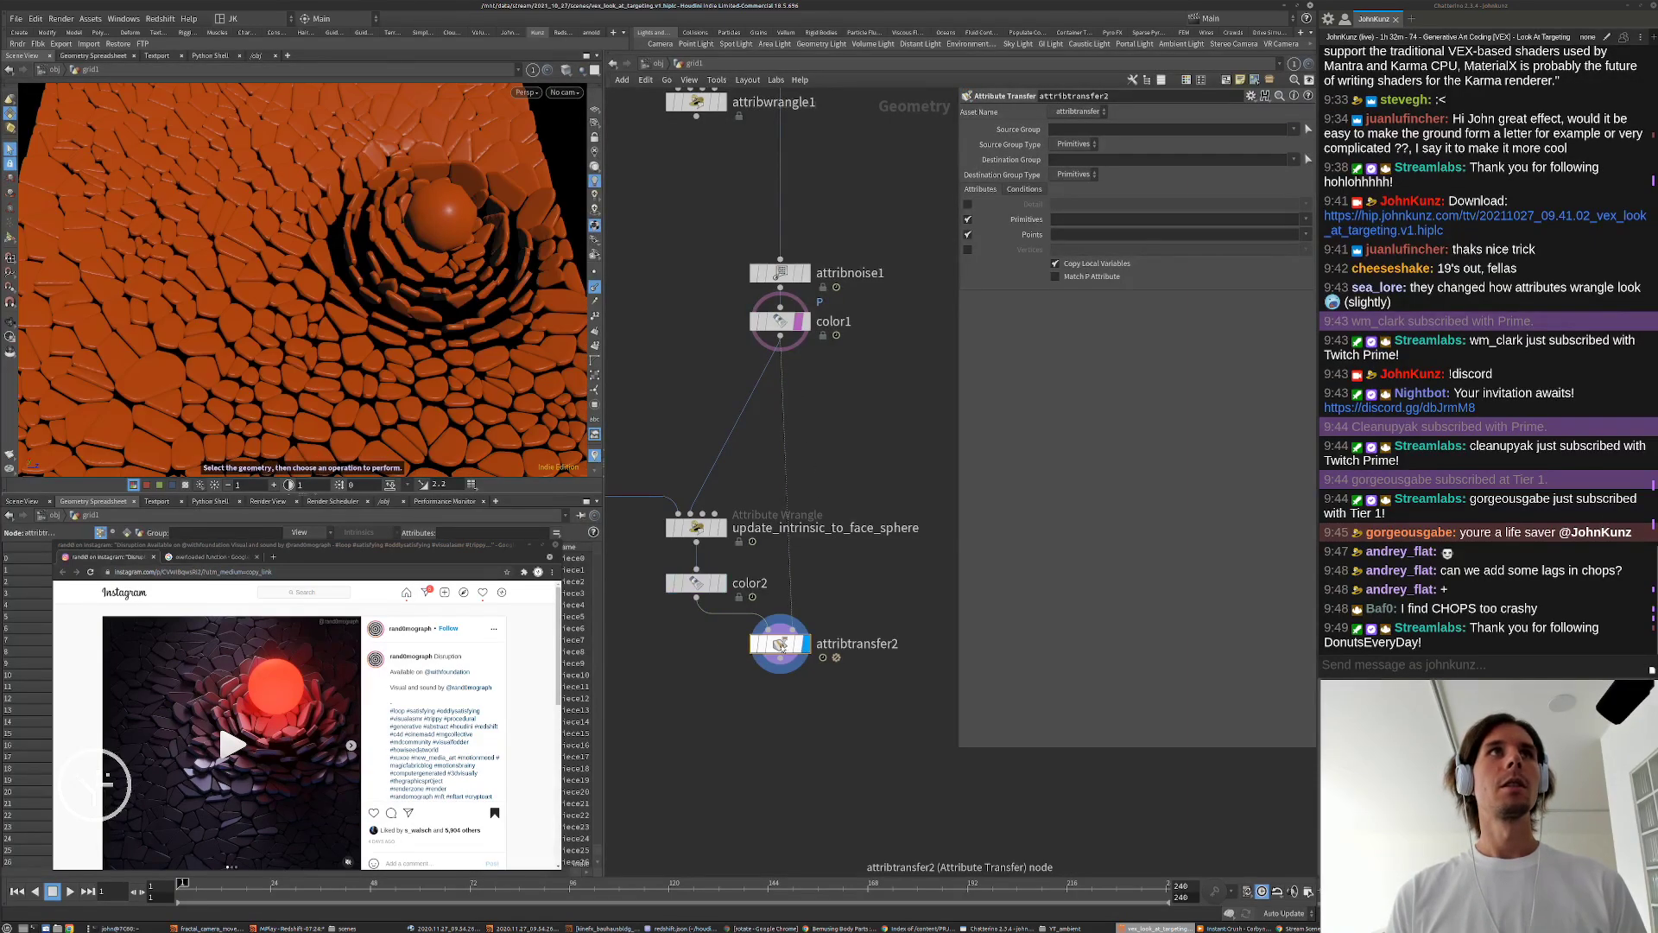
Step: Reduce attribtransfer2's distance threshold to about 0.32 and raise its blend width
left_click(1024, 189)
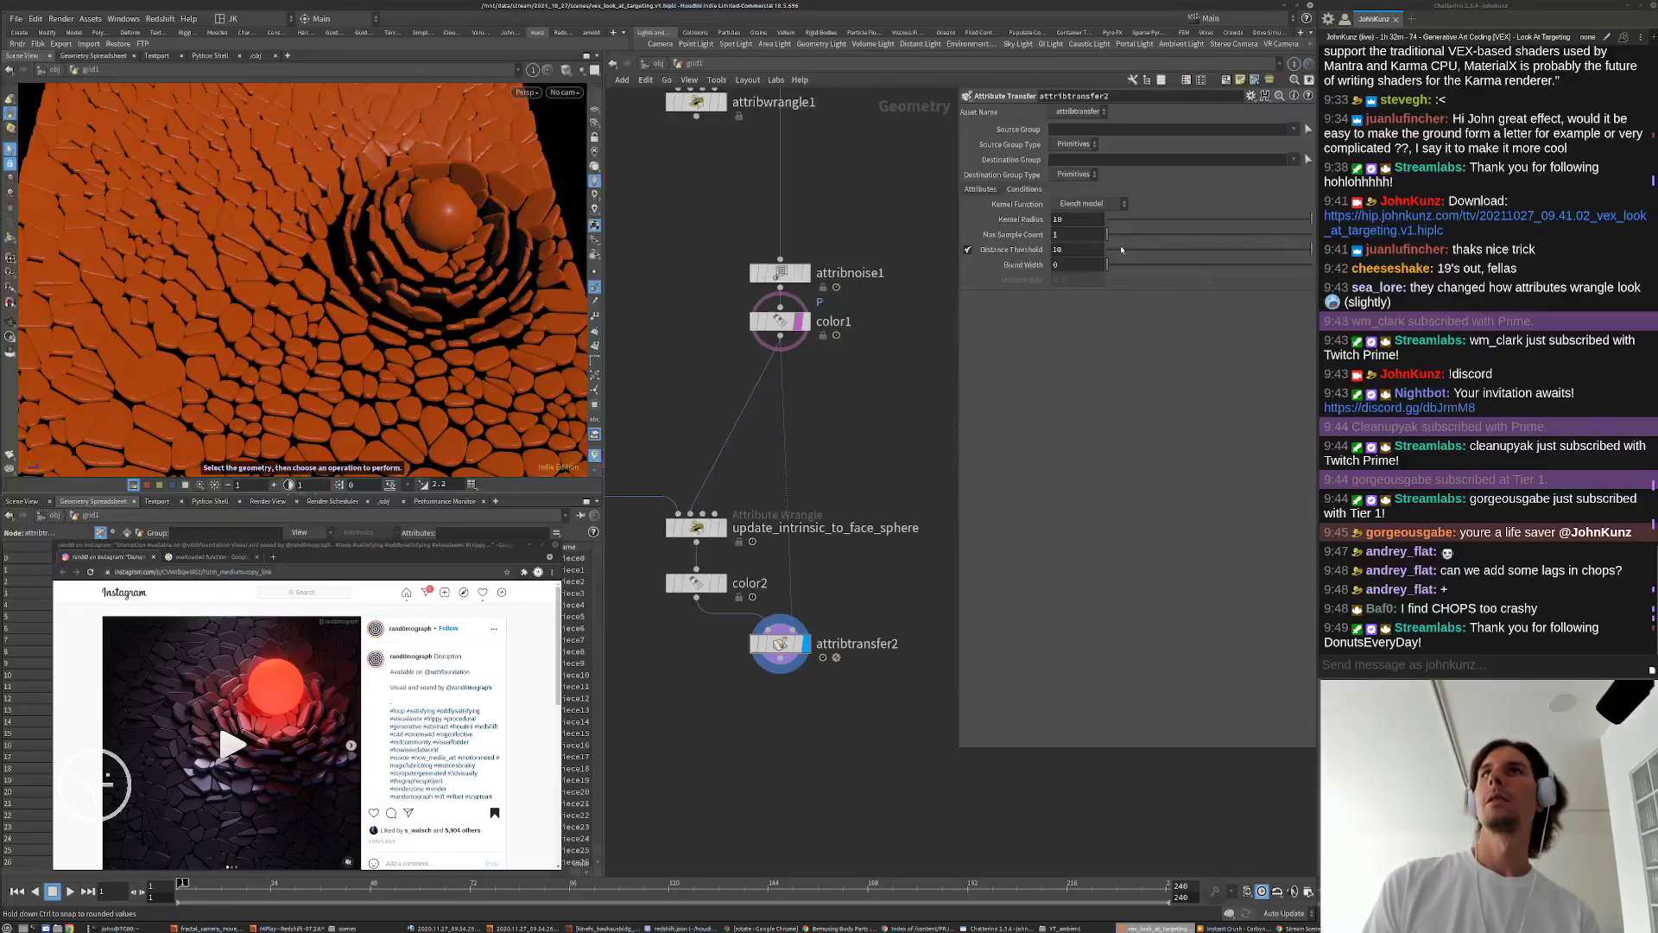
mouse_move(1121, 249)
left_mouse_down()
mouse_move(1106, 250)
mouse_move(1125, 265)
left_mouse_up()
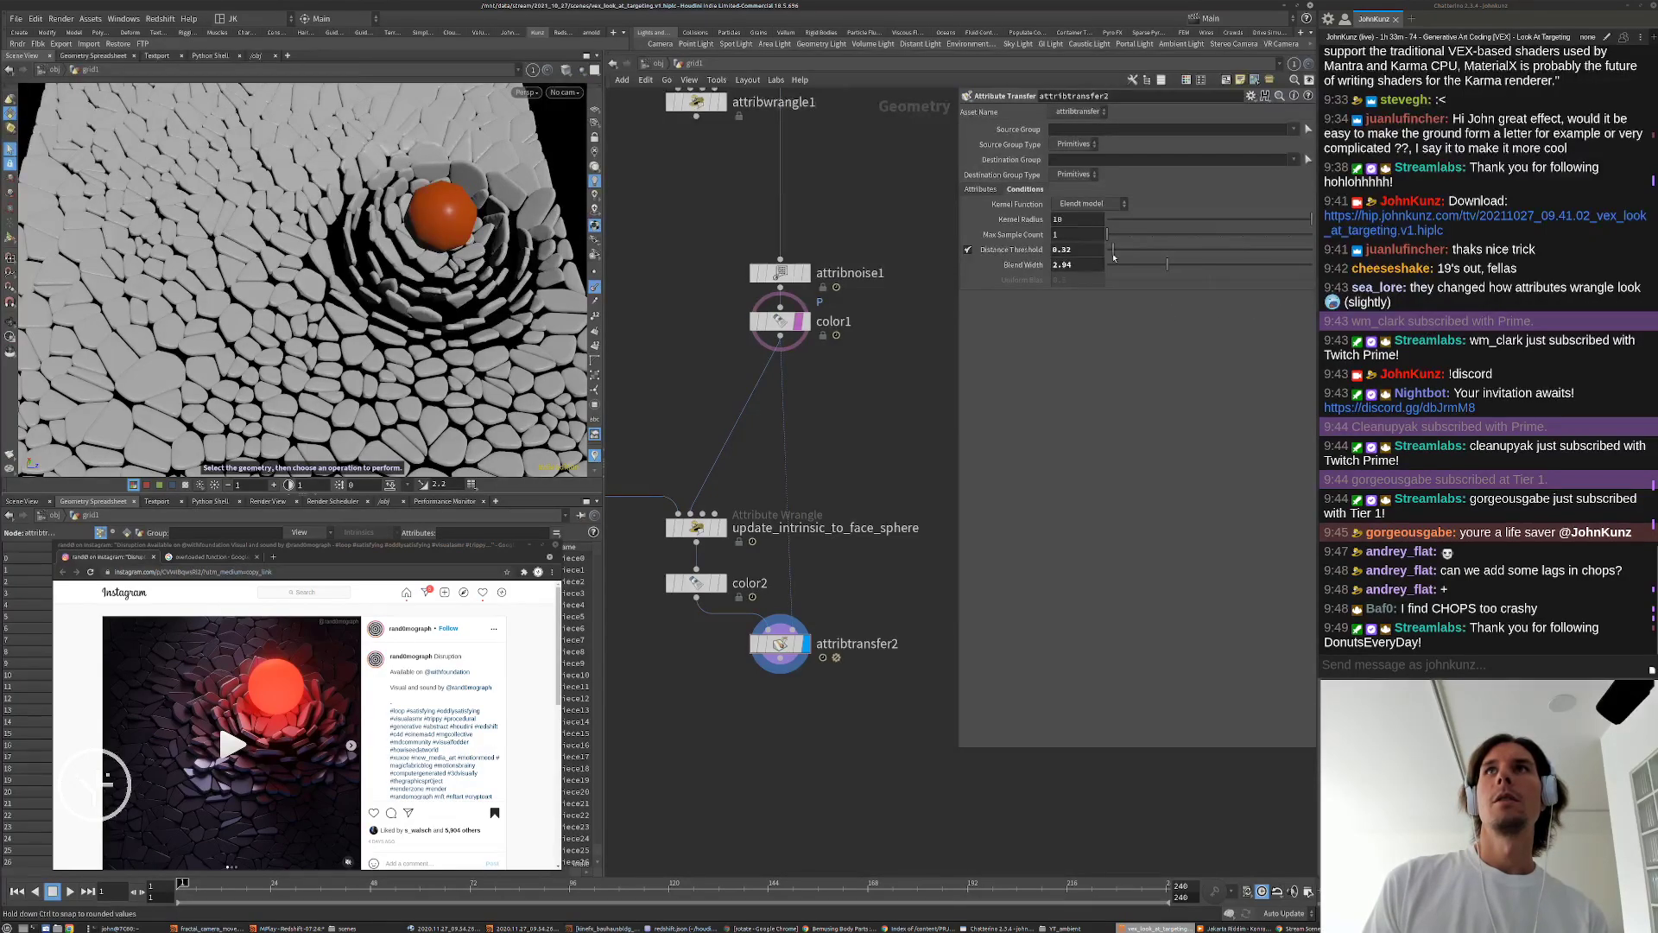
left_click(982, 190)
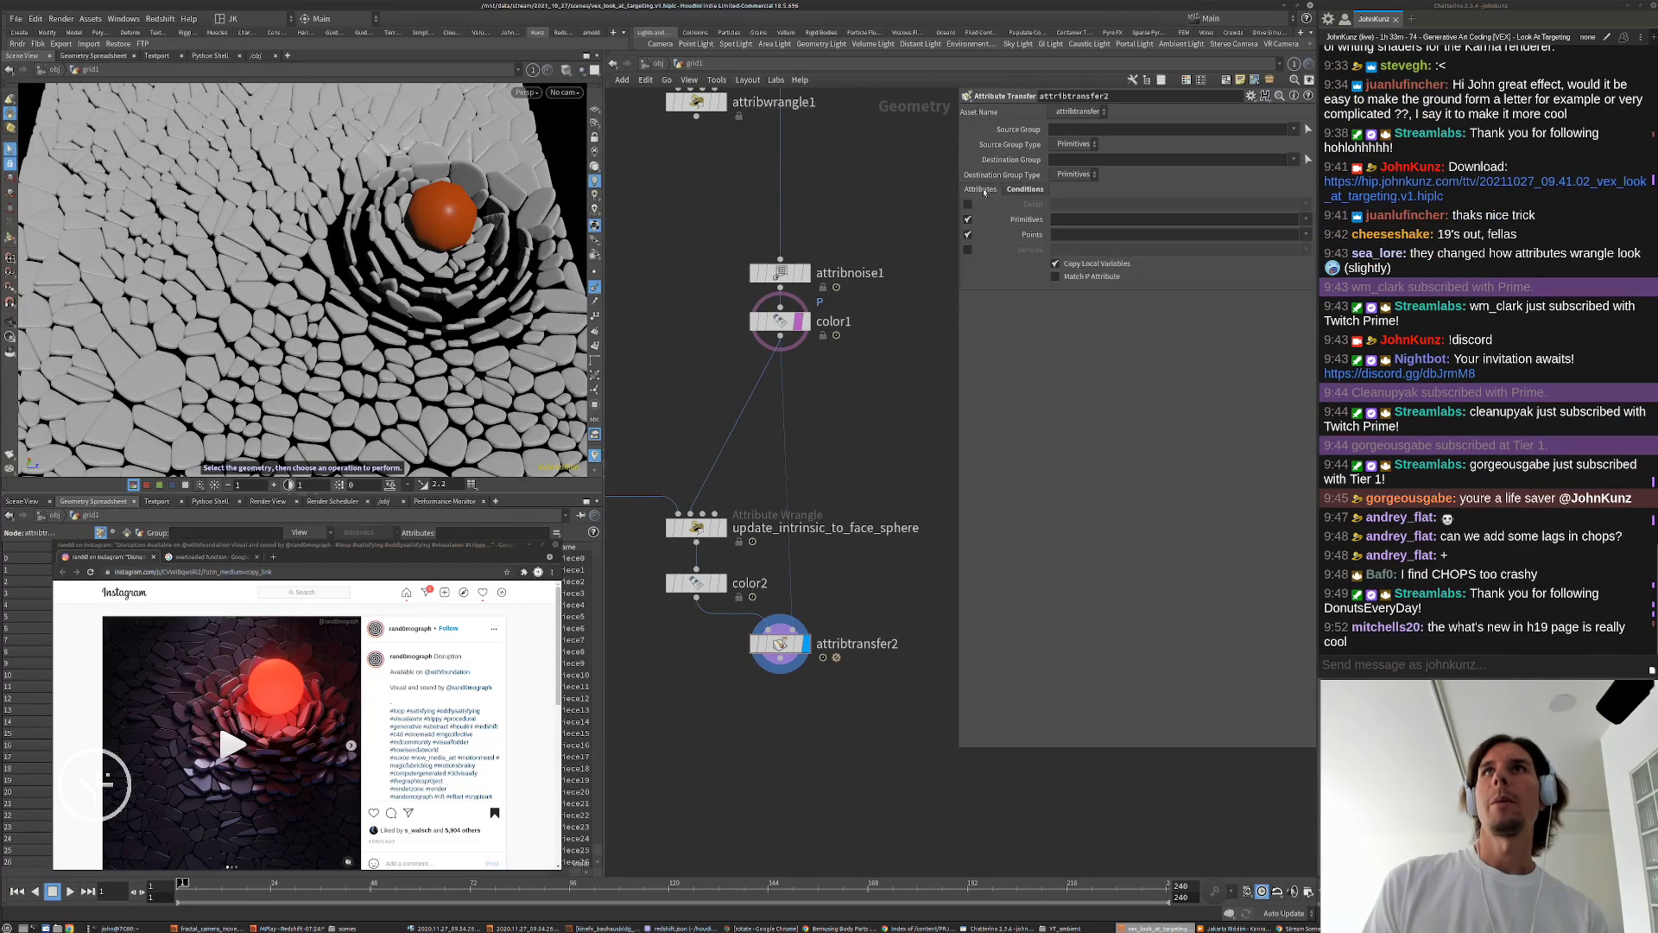
Step: Add an Unpack node near attribtransfer2
middle_click_drag(899, 433, 878, 371)
key("Tab")
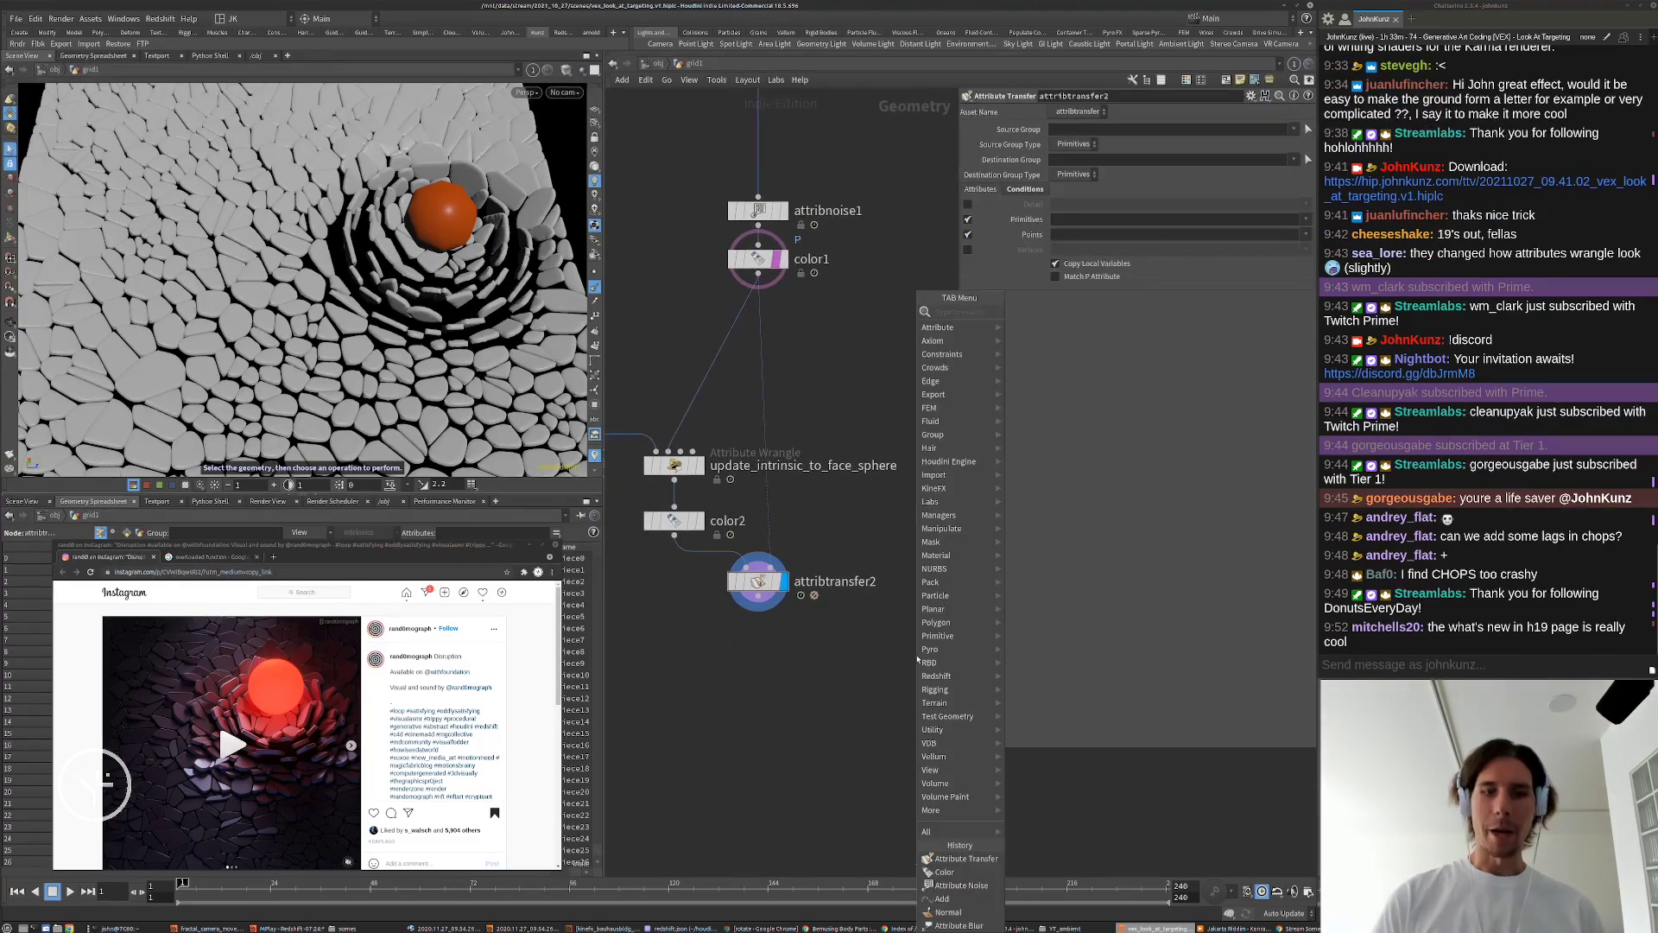
type("unpack")
key("Return")
left_click(918, 657)
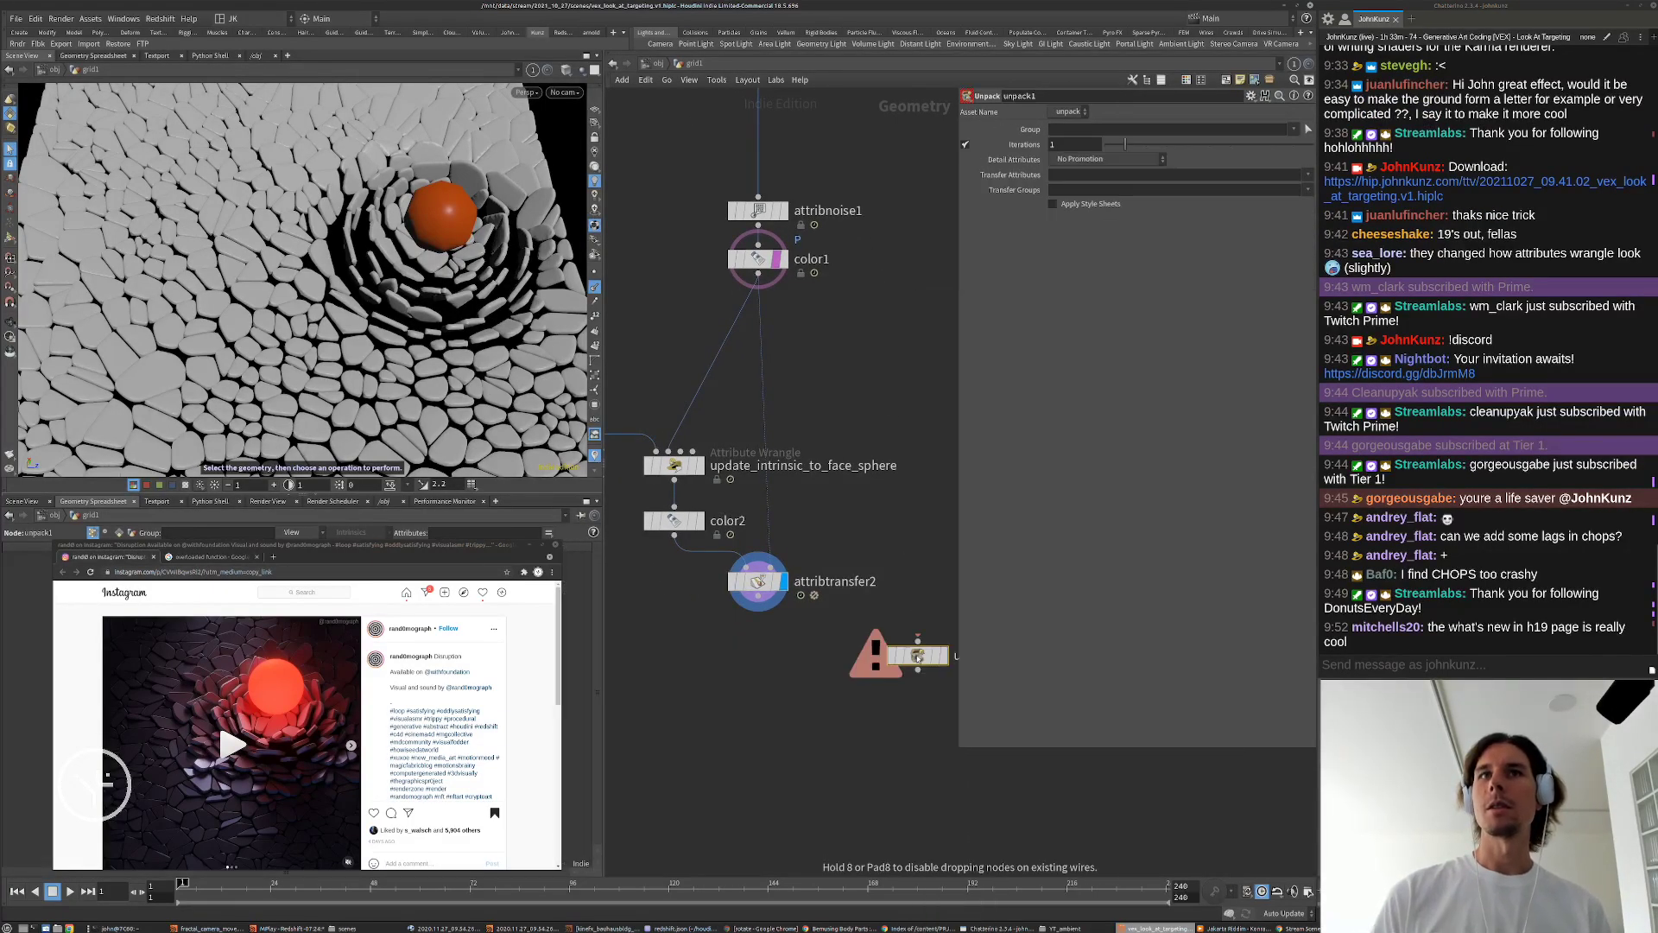
Step: Connect unpack1 directly below attribtransfer2, display it, and make it transfer the Cd attribute
left_click_drag(918, 640, 760, 612)
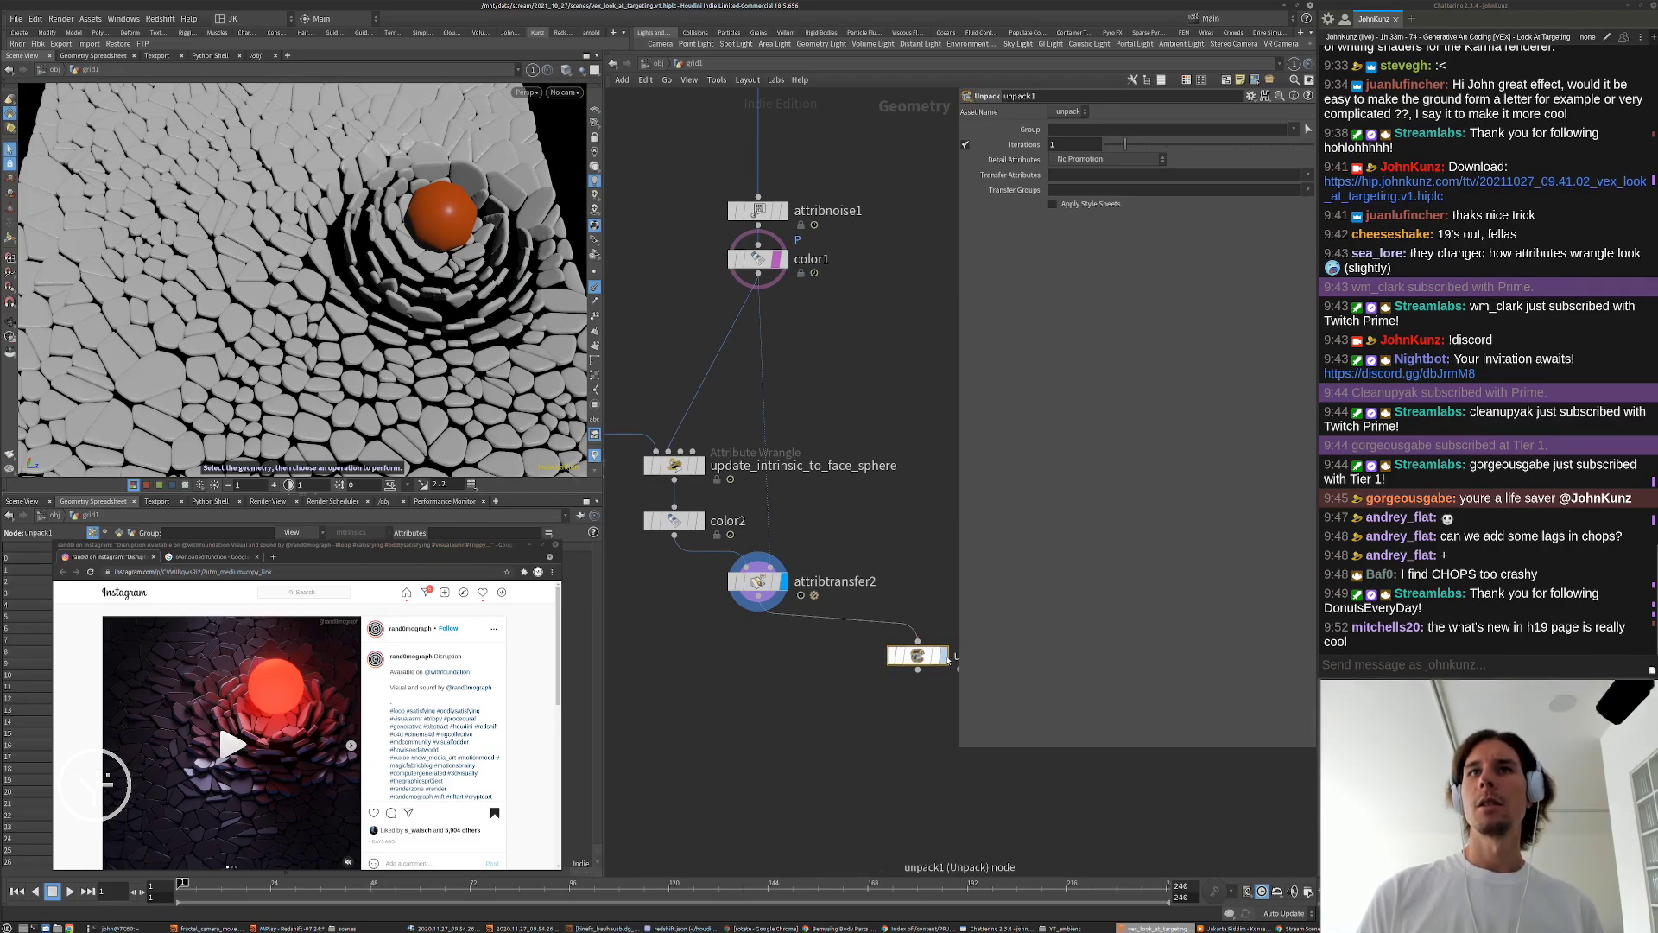
left_click(944, 656)
left_click_drag(920, 657, 760, 627)
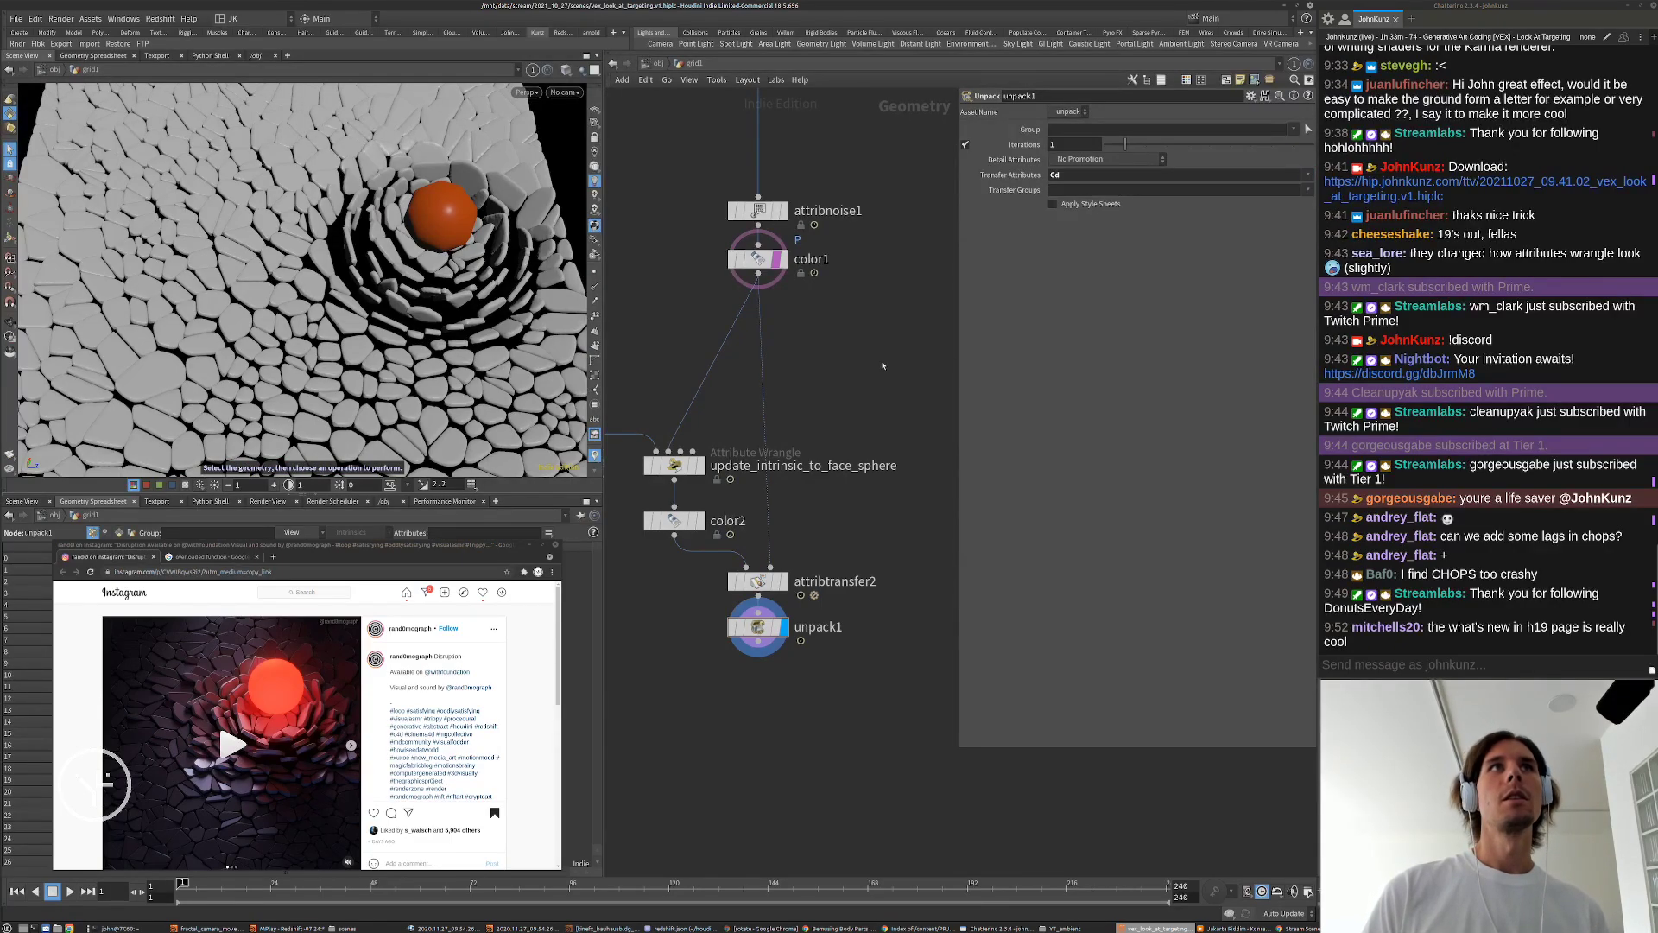
Step: Set attribtransfer2's distance threshold to 0.61 and its blend width to 2.2
left_click(757, 581)
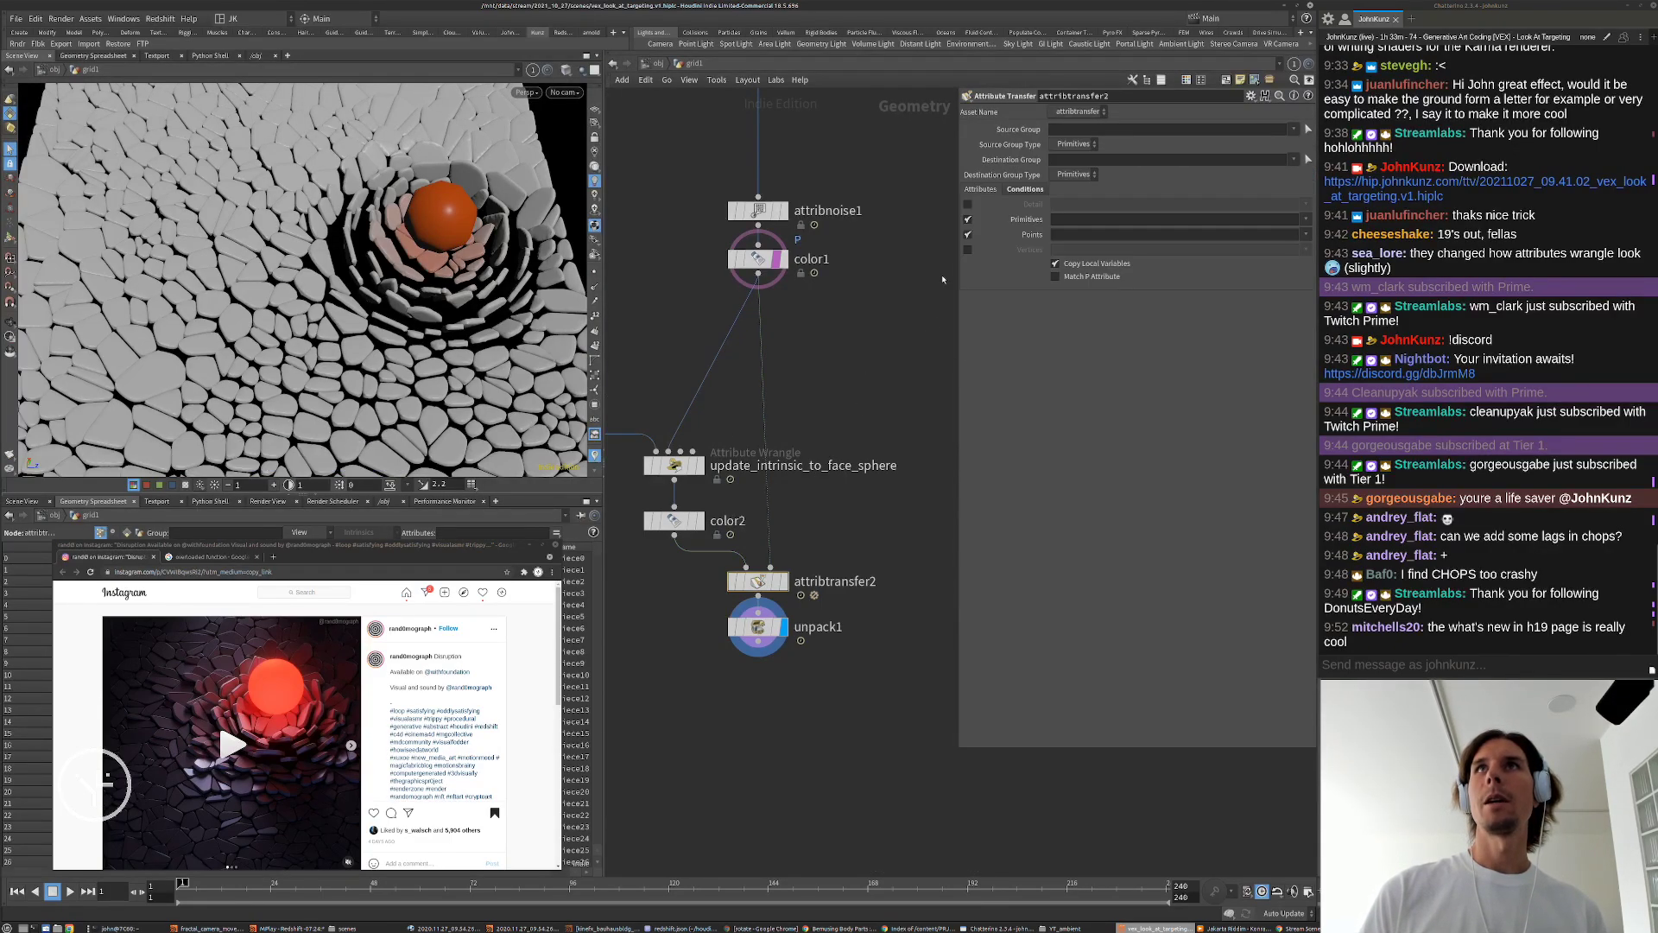
left_click(1025, 189)
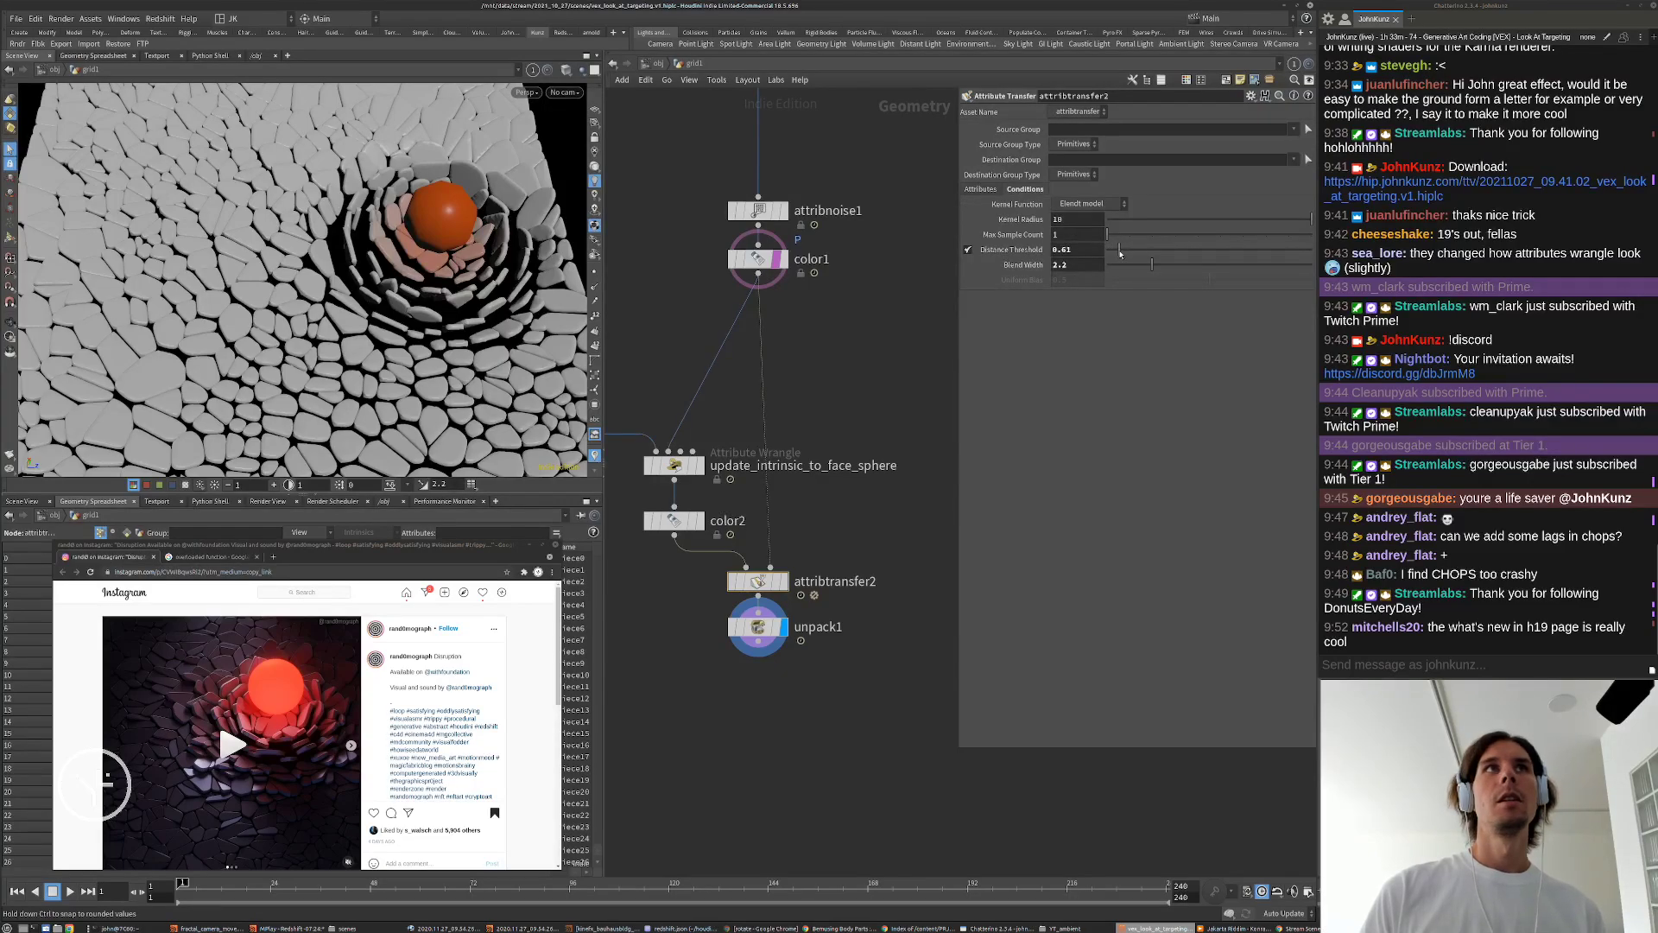
Step: Insert an Attribute Promote node between attribtransfer2 and unpack1, with unpack1 bypassed
scroll(734, 634, "up", 3)
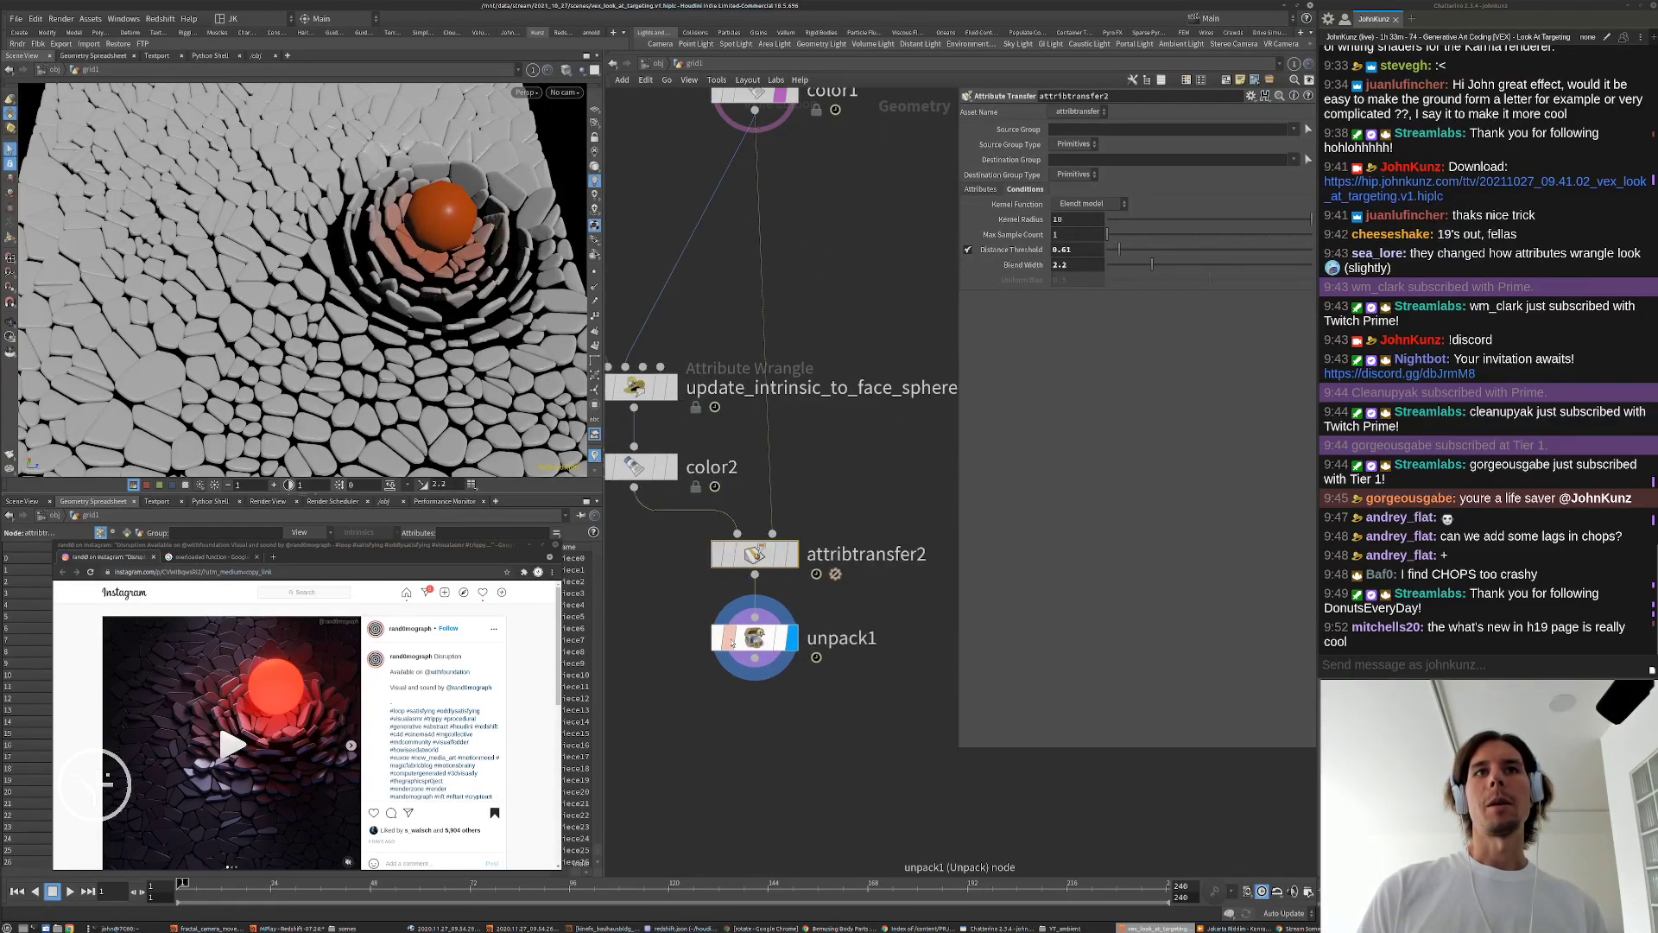
key("Tab")
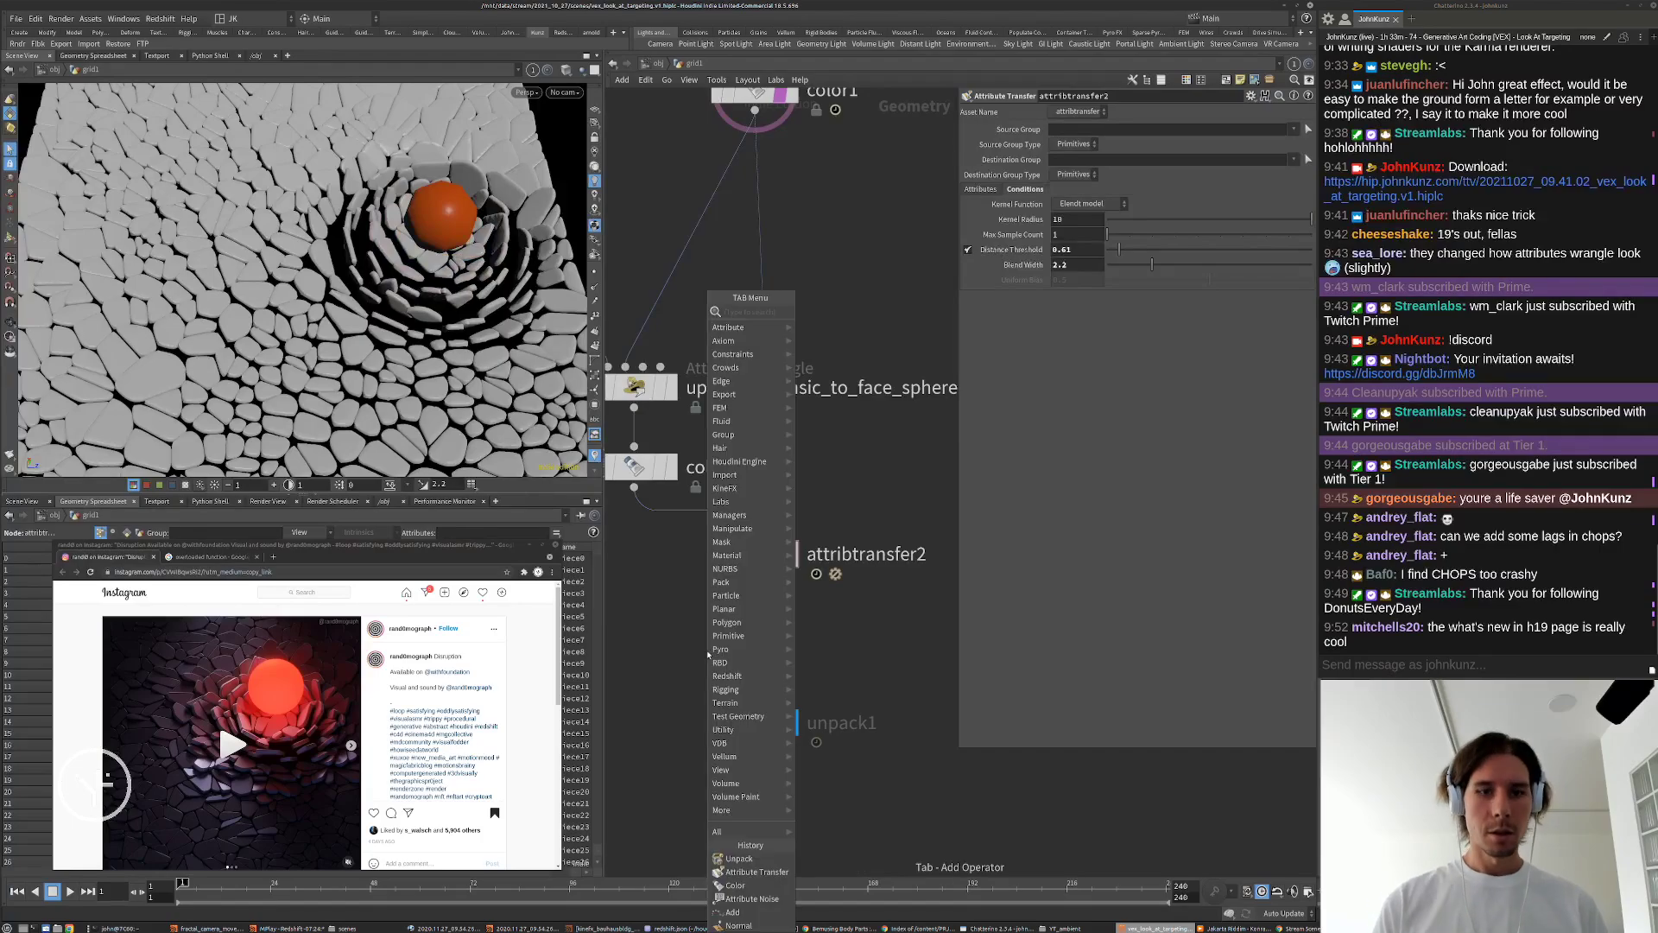
type("prom")
key("Return")
left_click(708, 655)
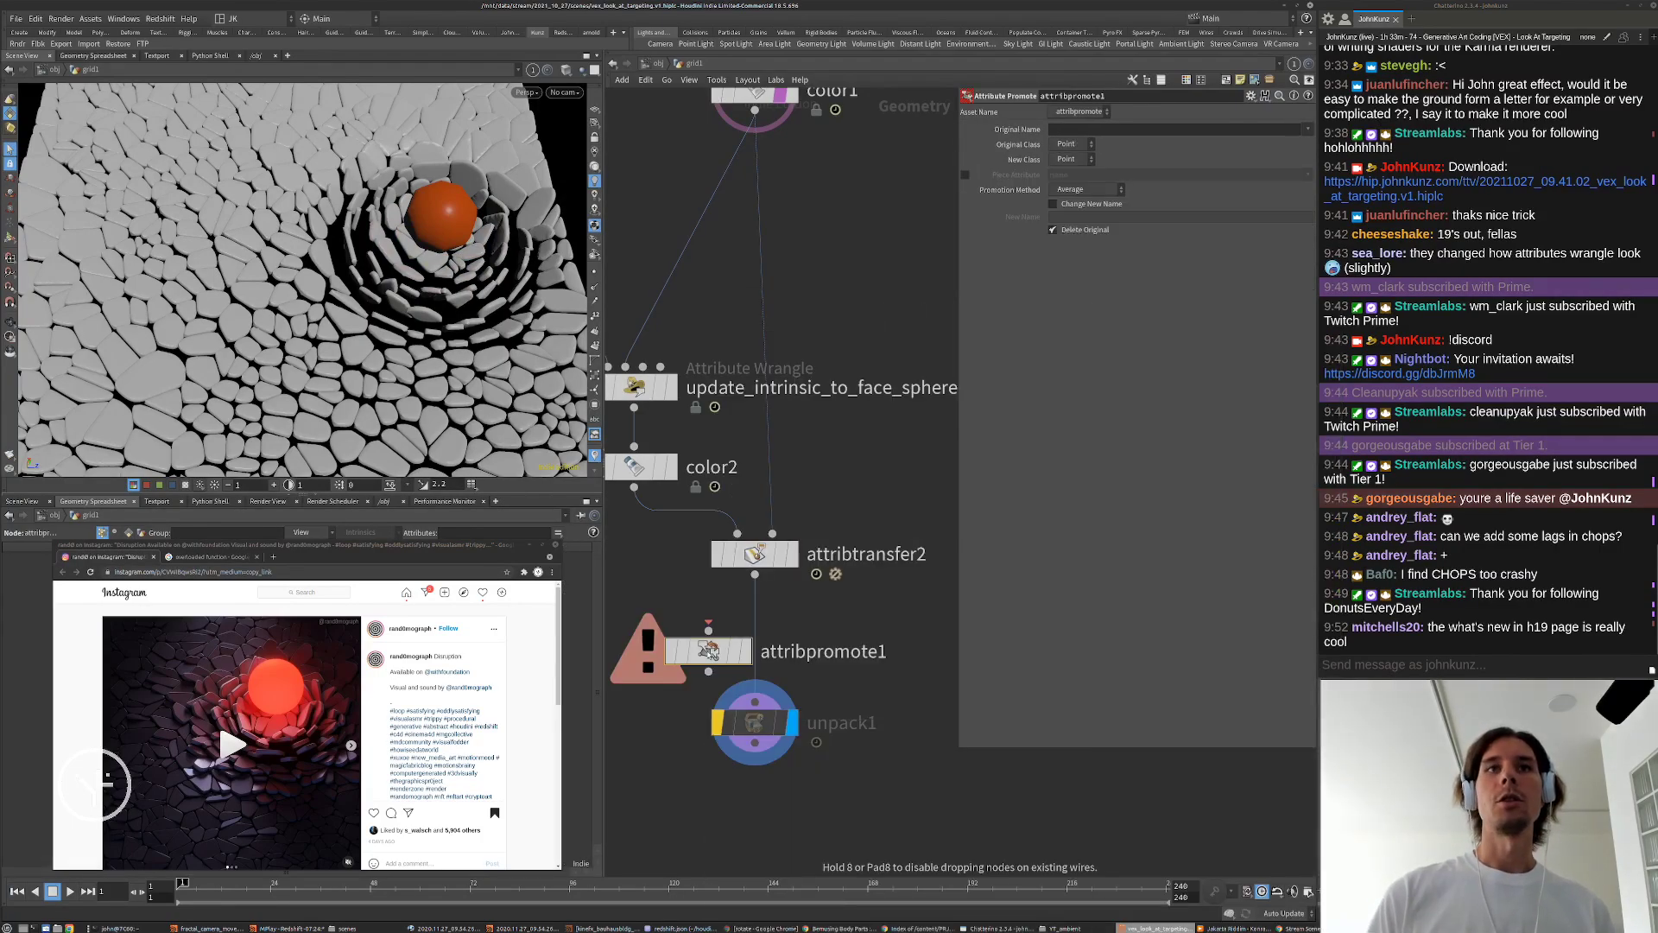
left_click_drag(708, 649, 754, 614)
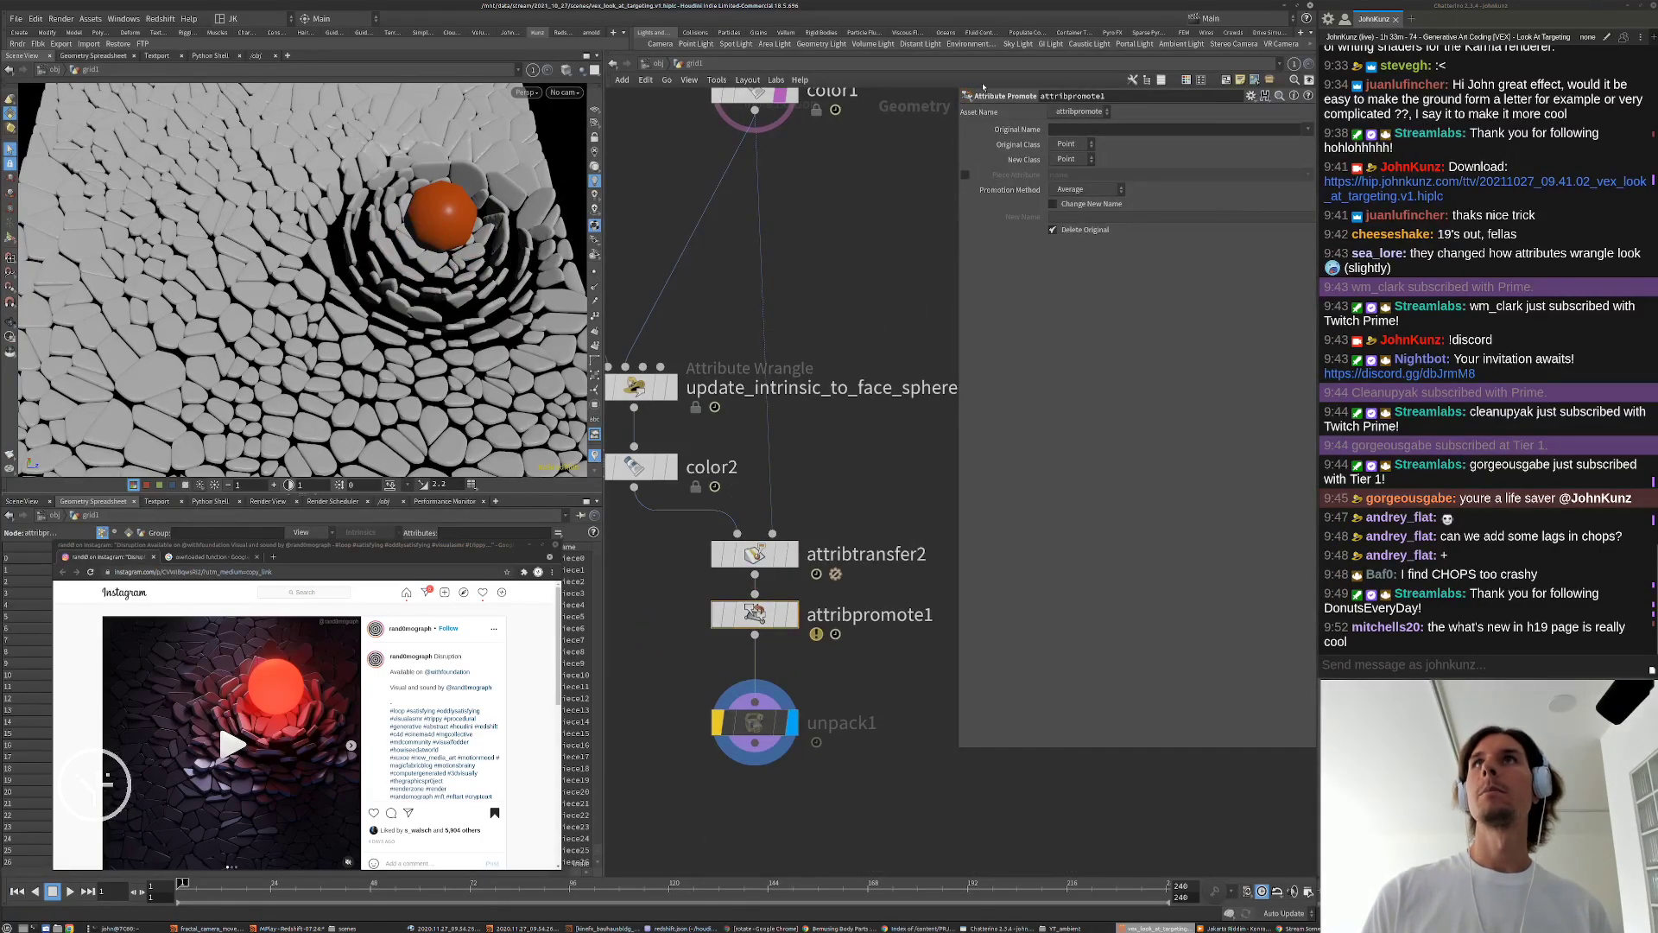
Step: Promote the Cd attribute from point to primitive in attribpromote1
left_click(1081, 158)
left_click(1075, 174)
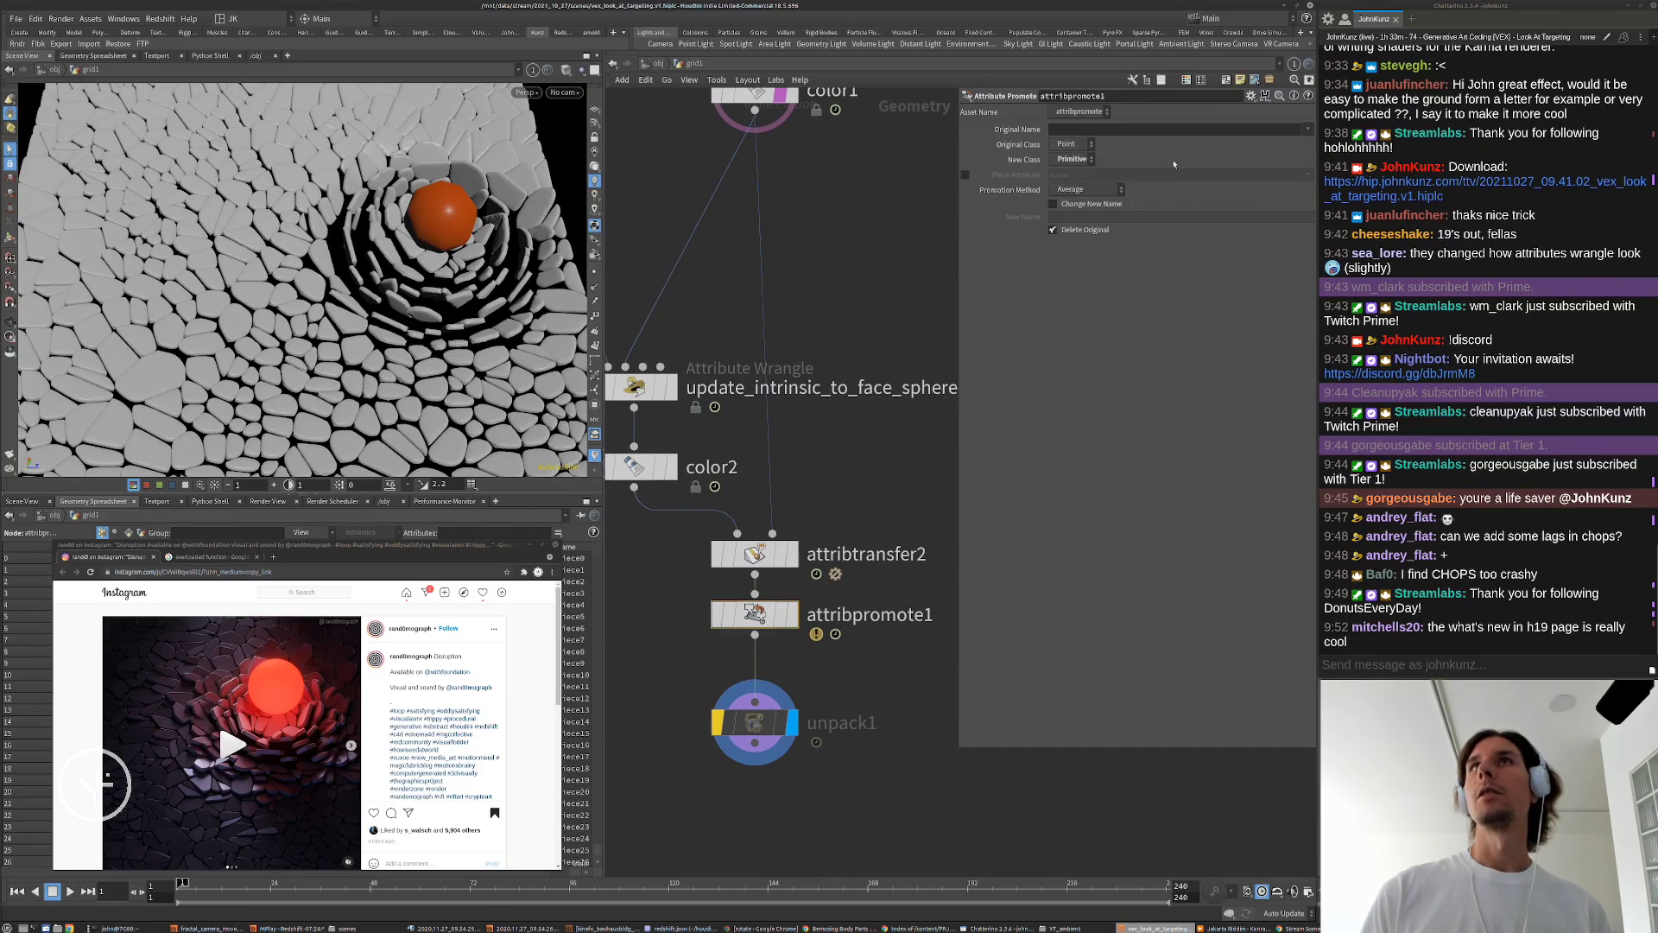
left_click(1308, 131)
left_click(1316, 144)
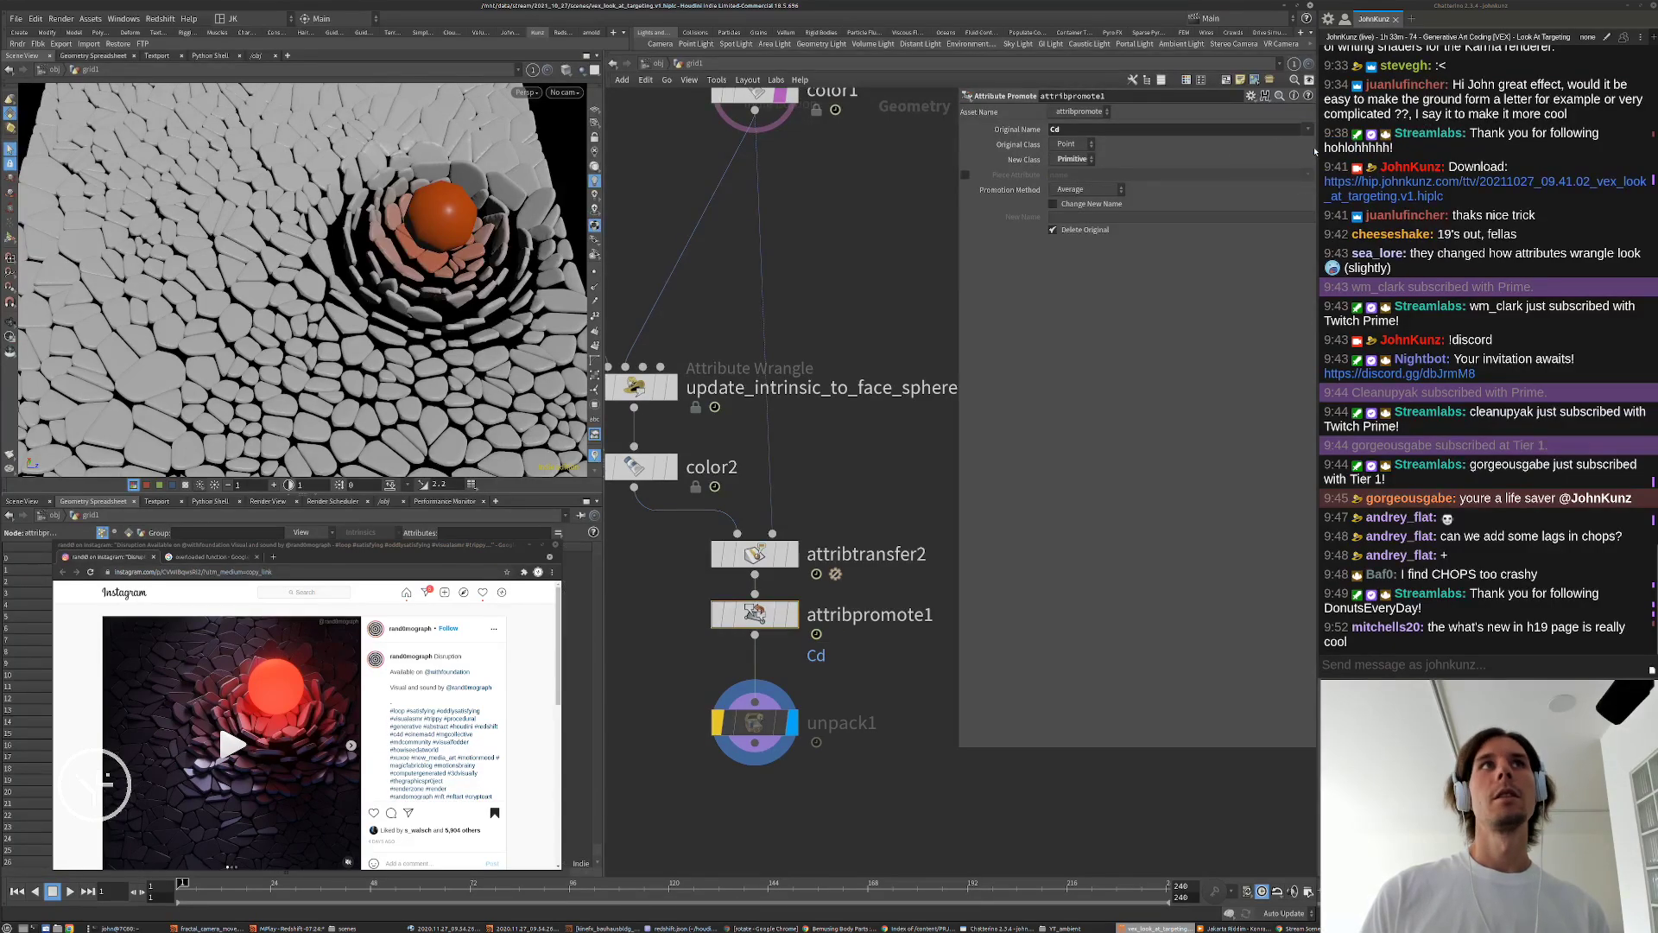
left_click_drag(443, 253, 472, 364)
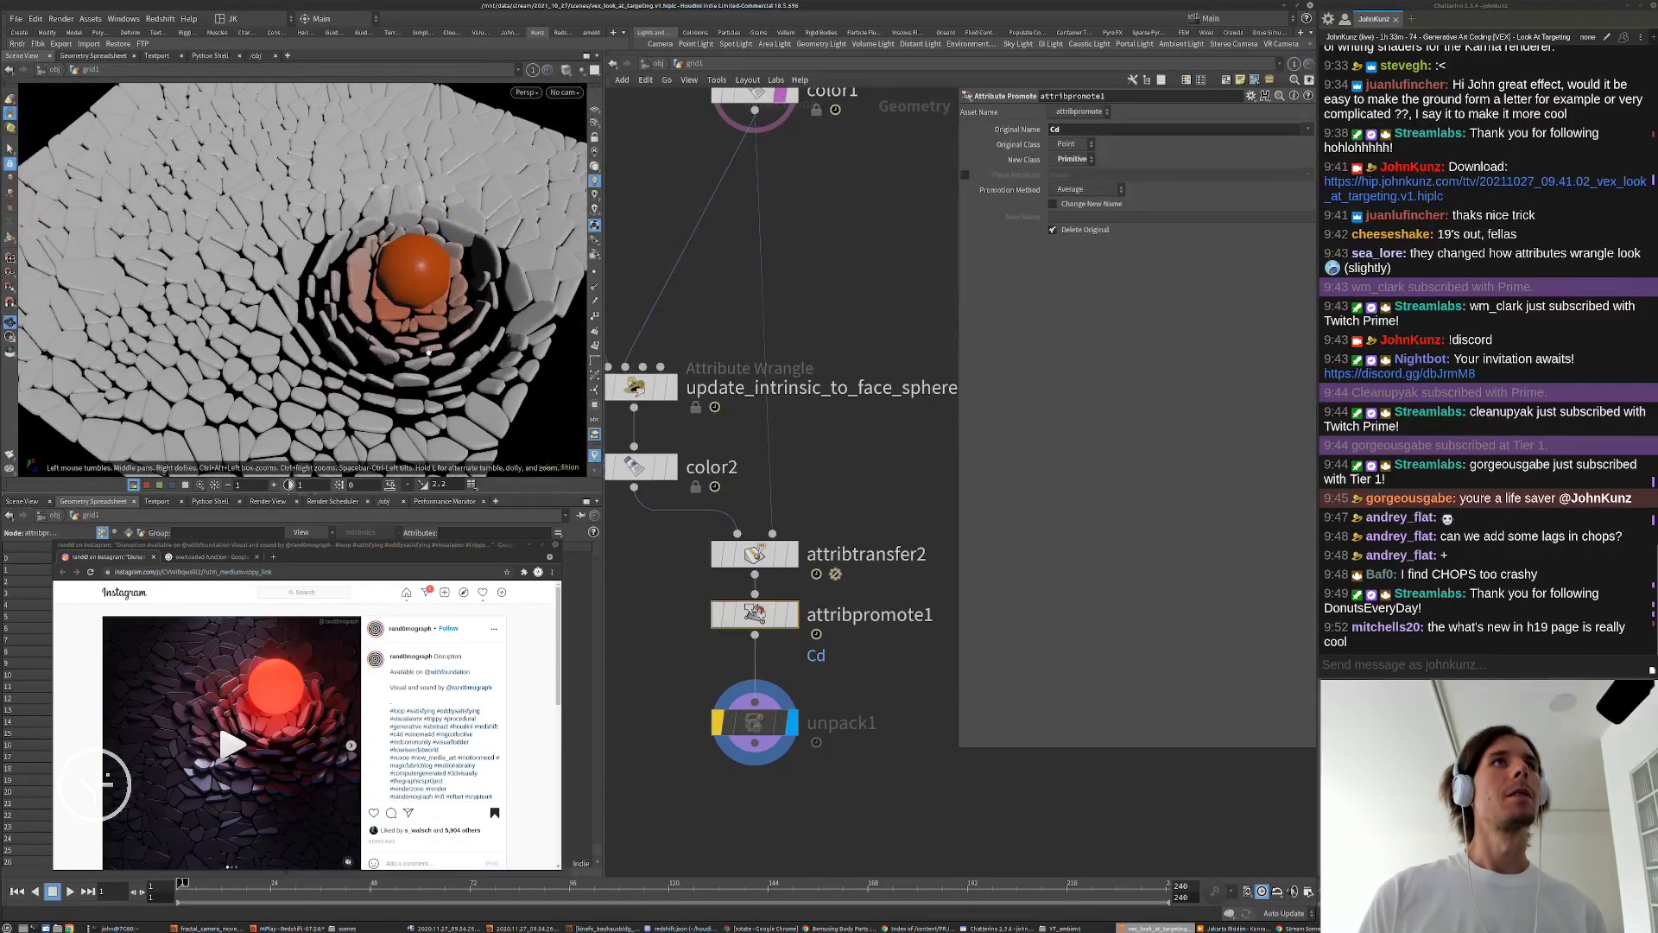
Step: Set color2's colour to a dark blue with hue 235.8, saturation 0.697 and value 0.143
left_click(658, 468)
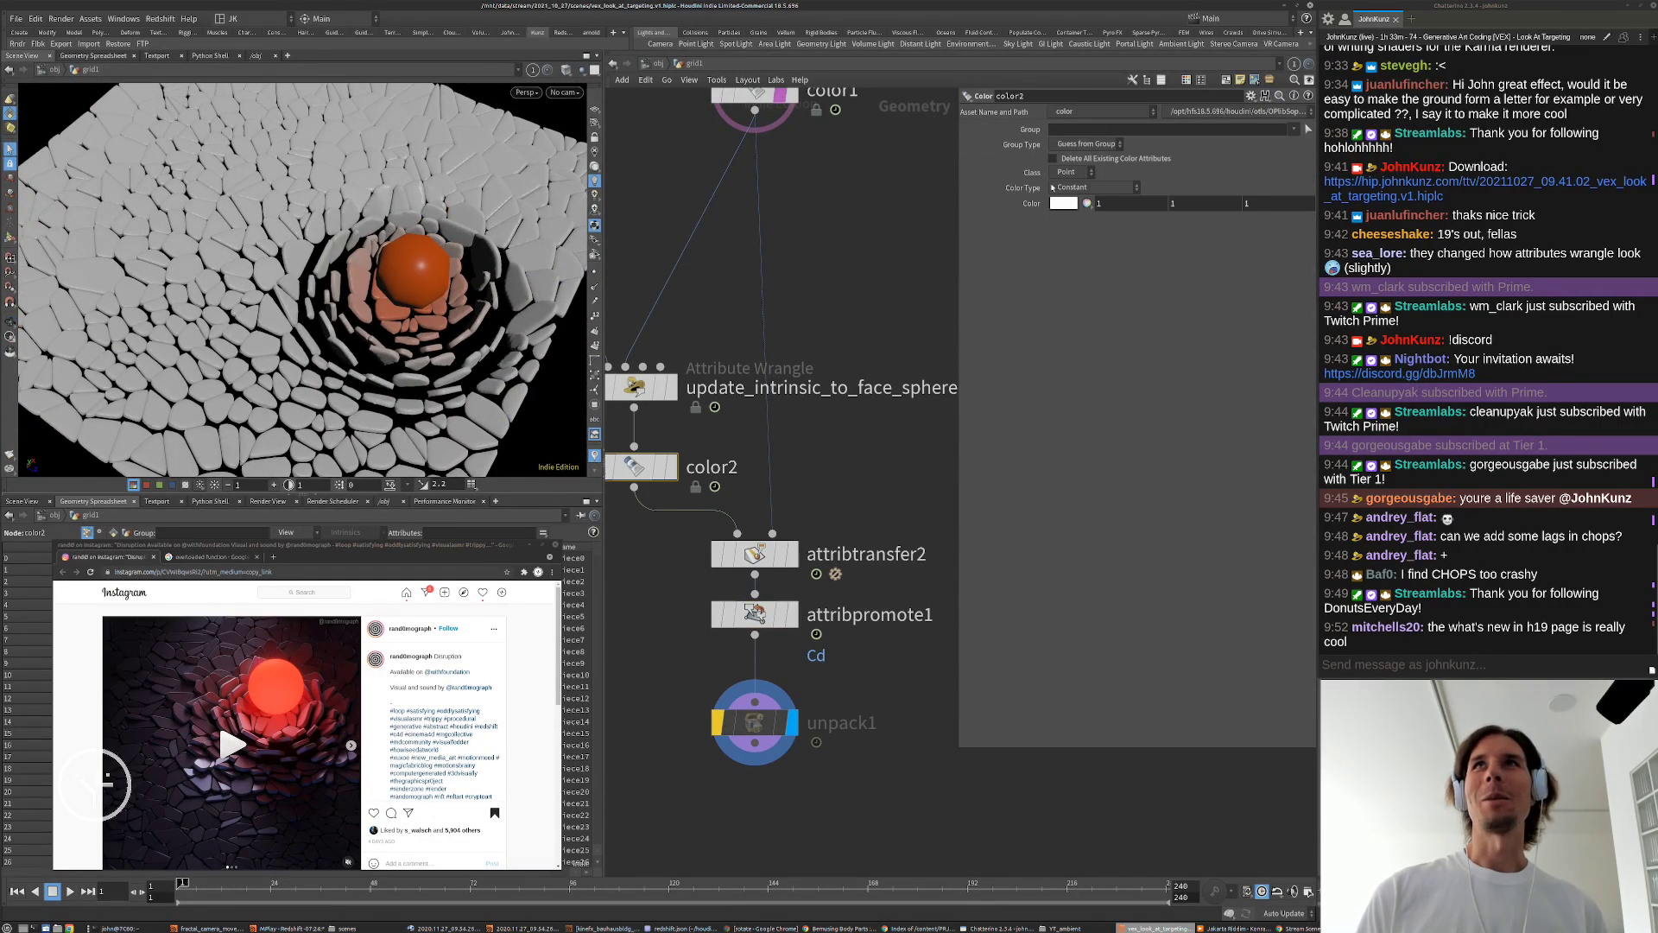
left_click(1073, 206)
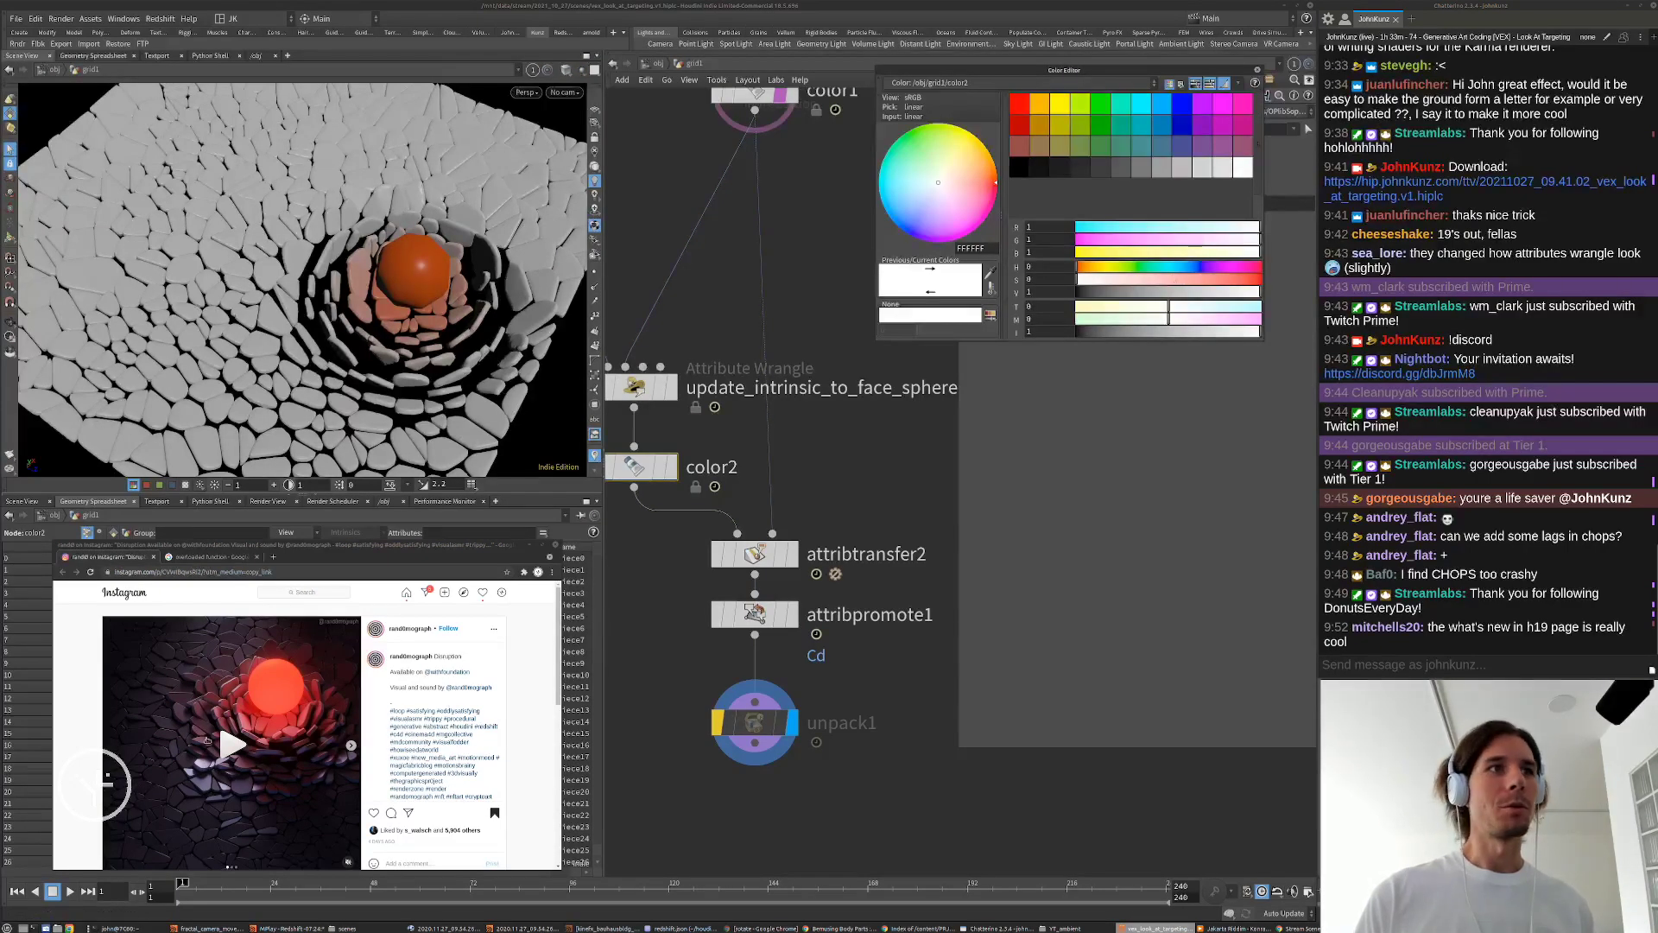
left_click(1197, 266)
left_click(1206, 278)
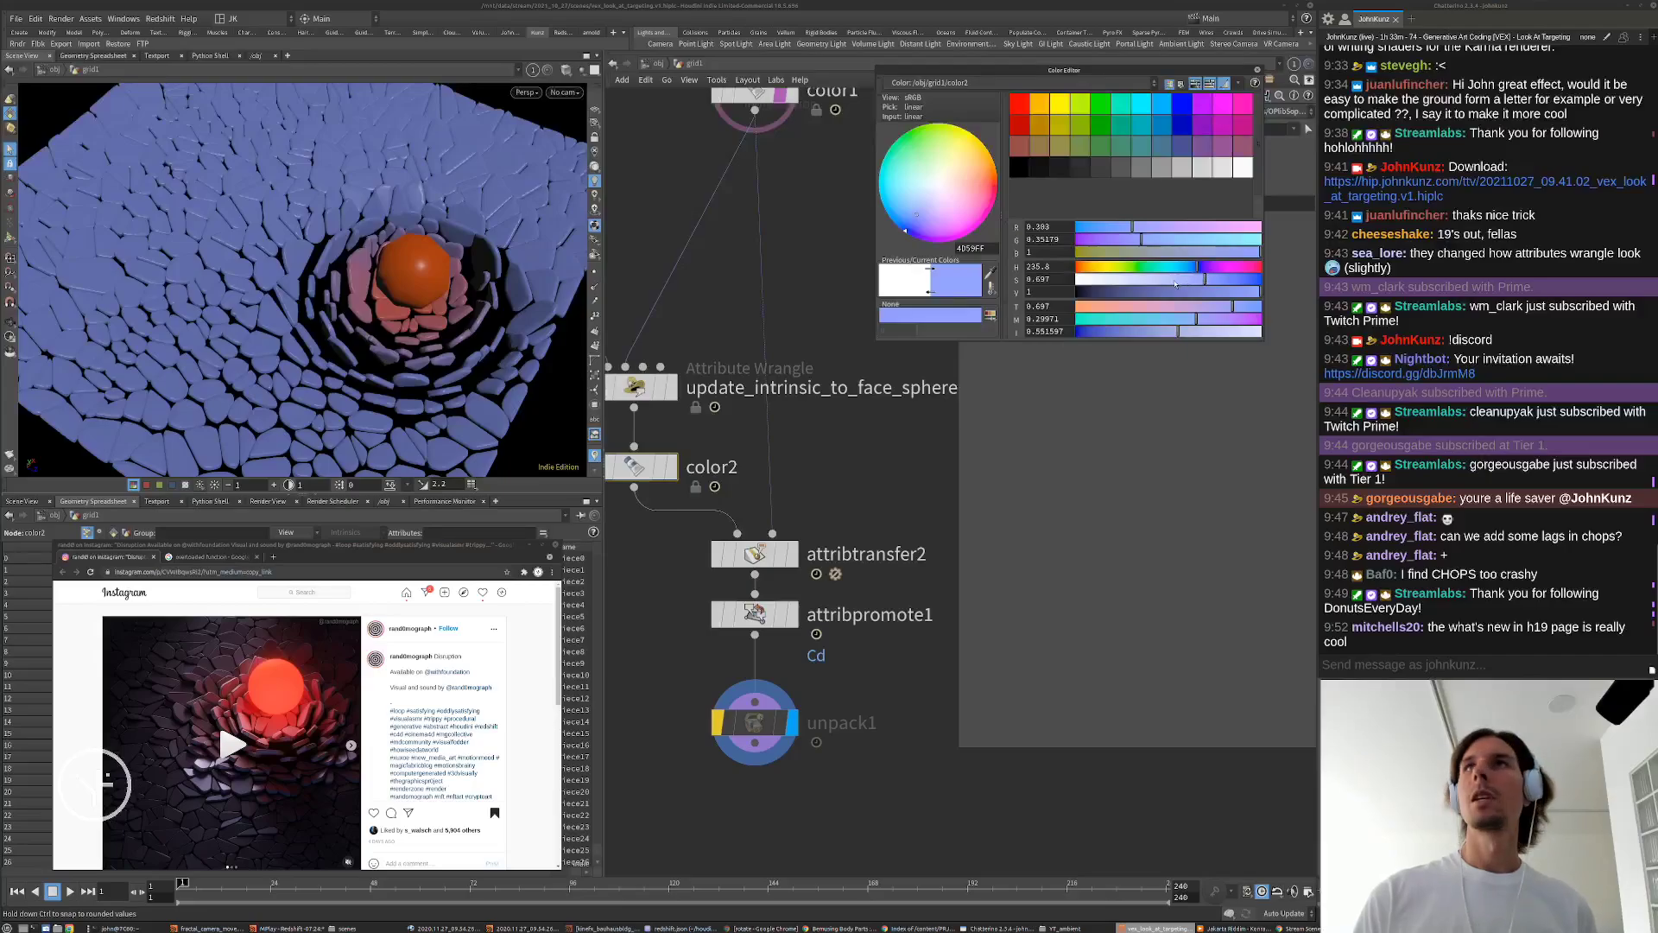
left_click_drag(1113, 291, 1103, 292)
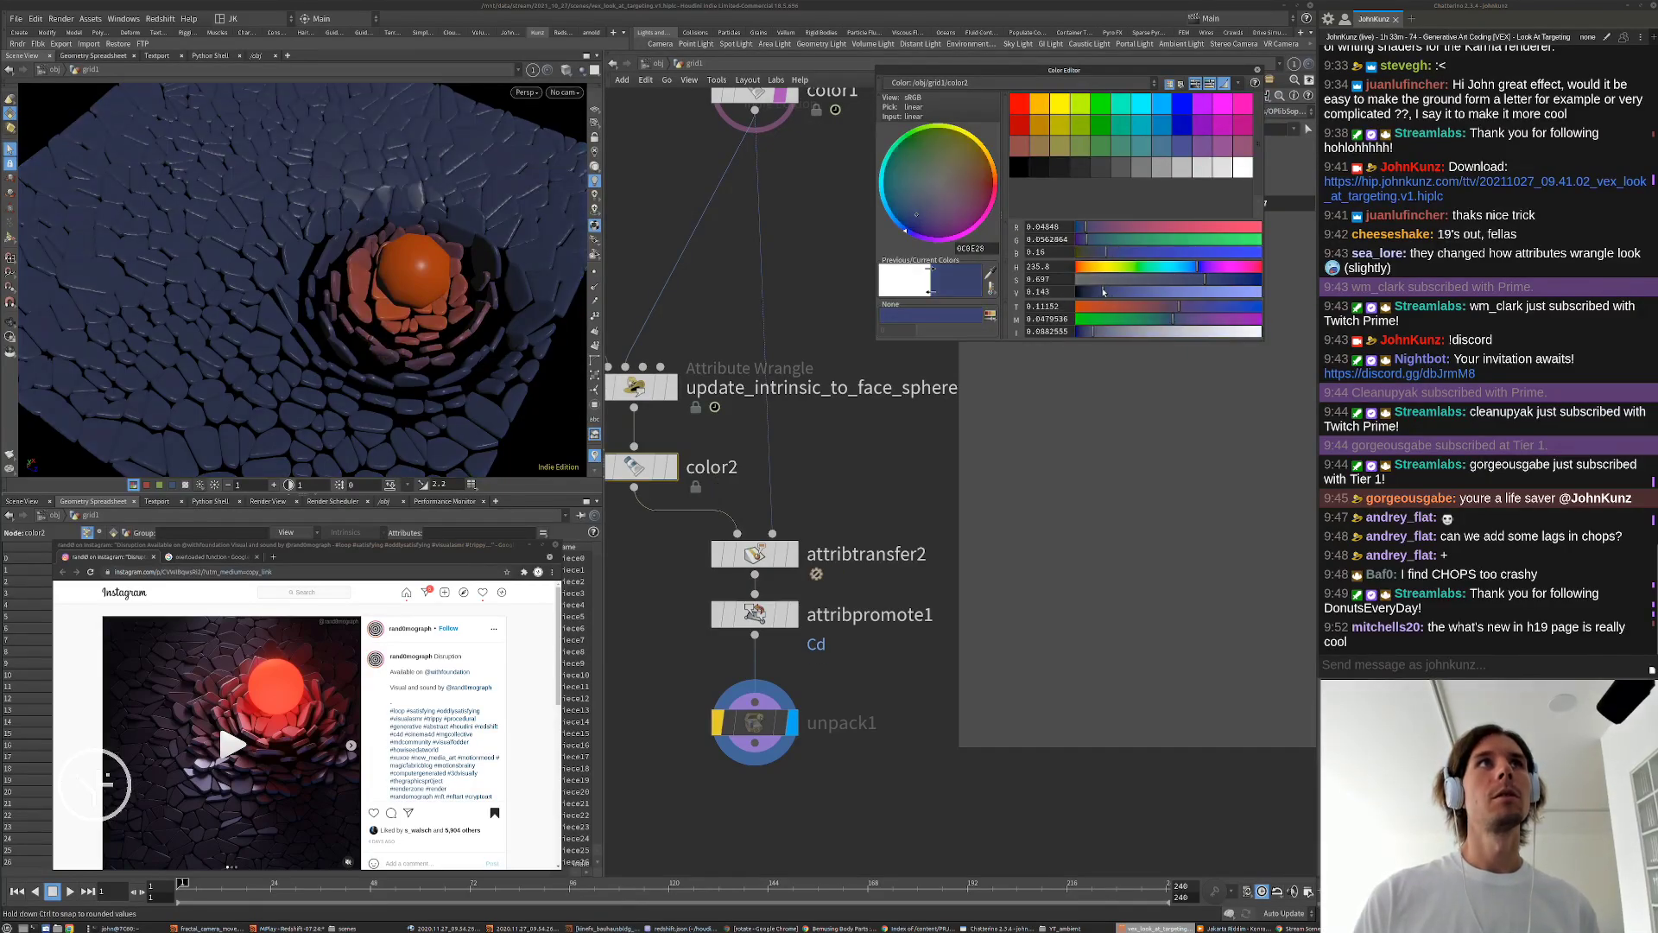
left_click(1257, 70)
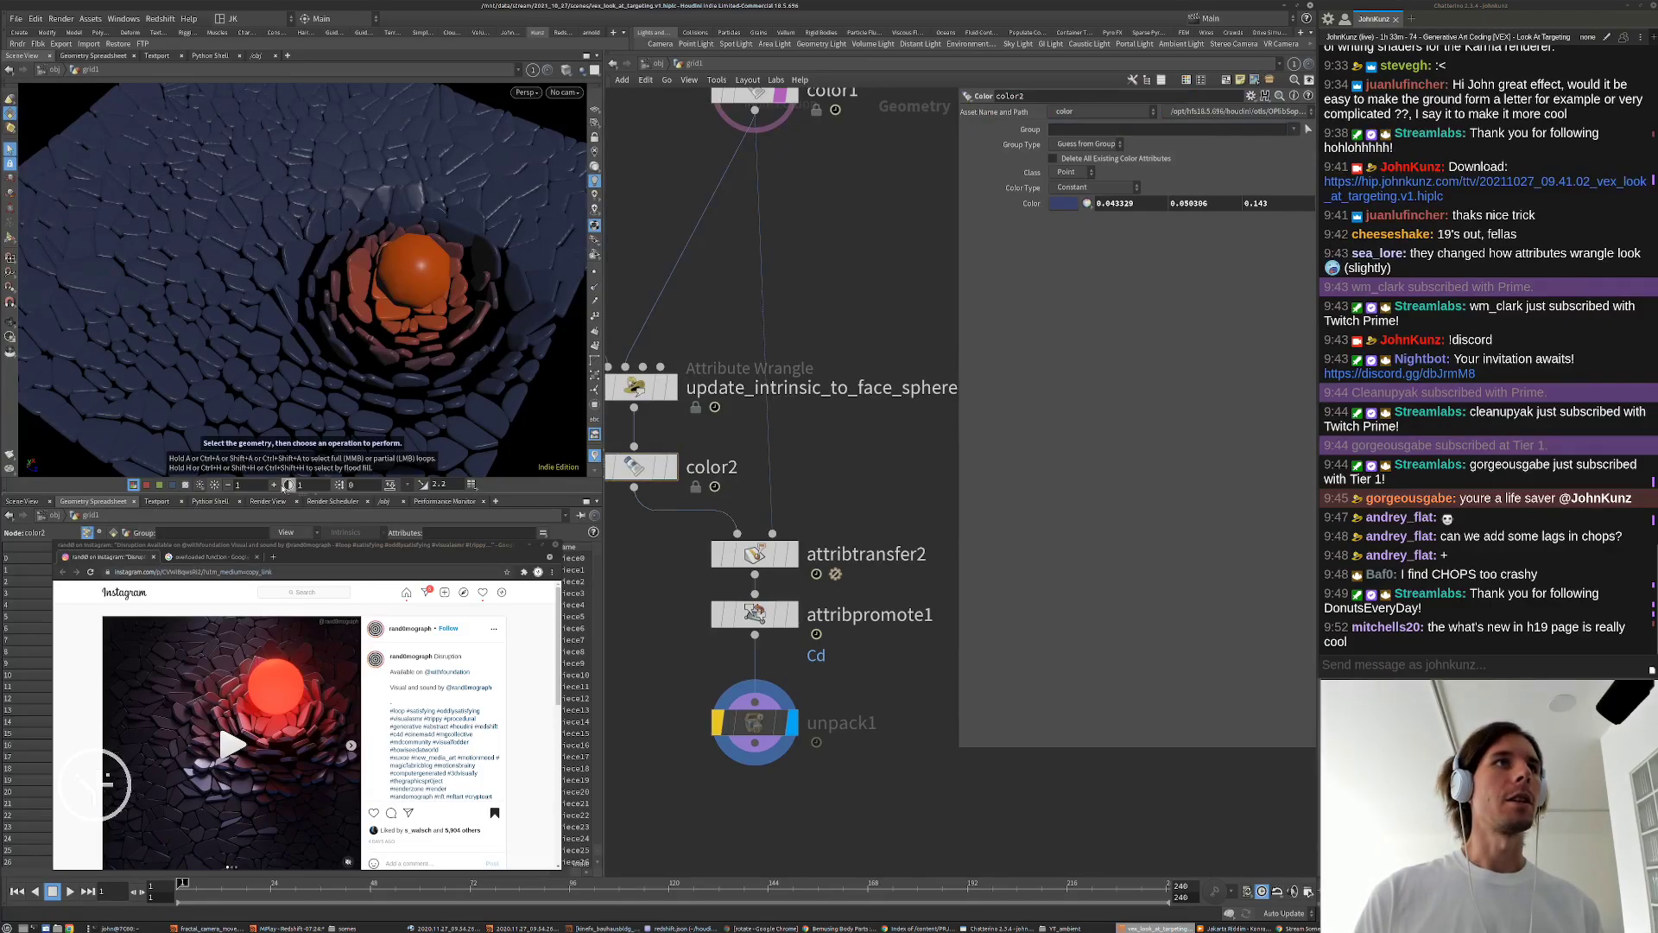
Step: Raise the viewport's display brightness by three increments
left_click(274, 484)
left_click(274, 485)
left_click(274, 484)
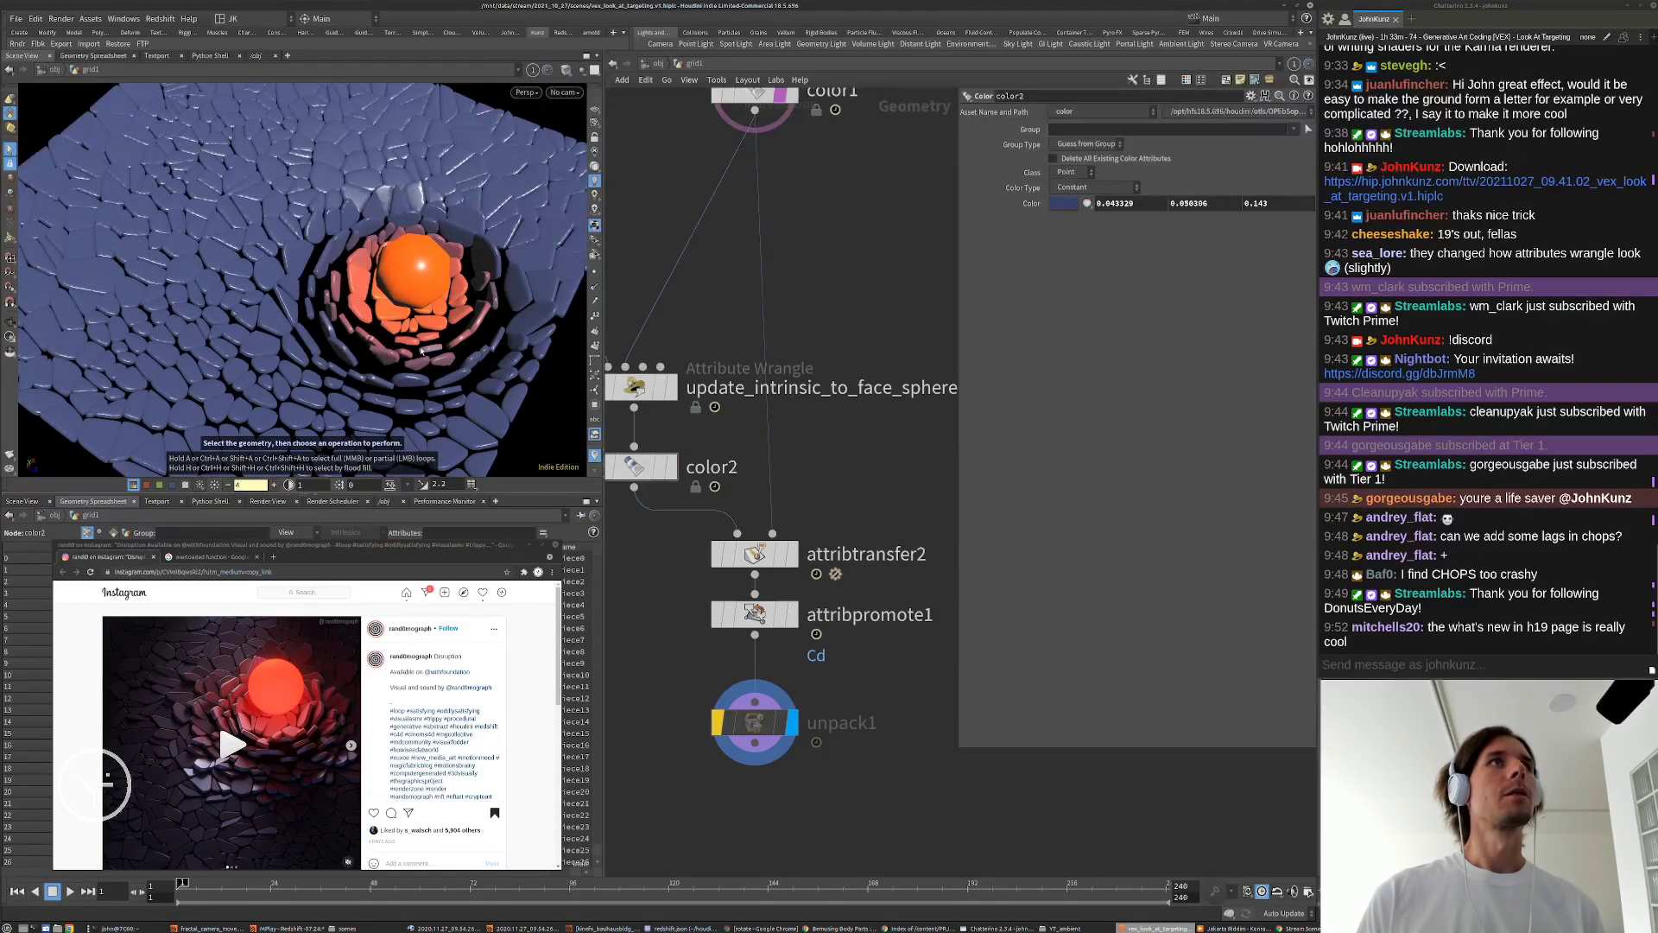
Step: Play the animation, examine the coloured stones around the sphere from closer angles, and return to the first frame
key("Up")
key("Escape")
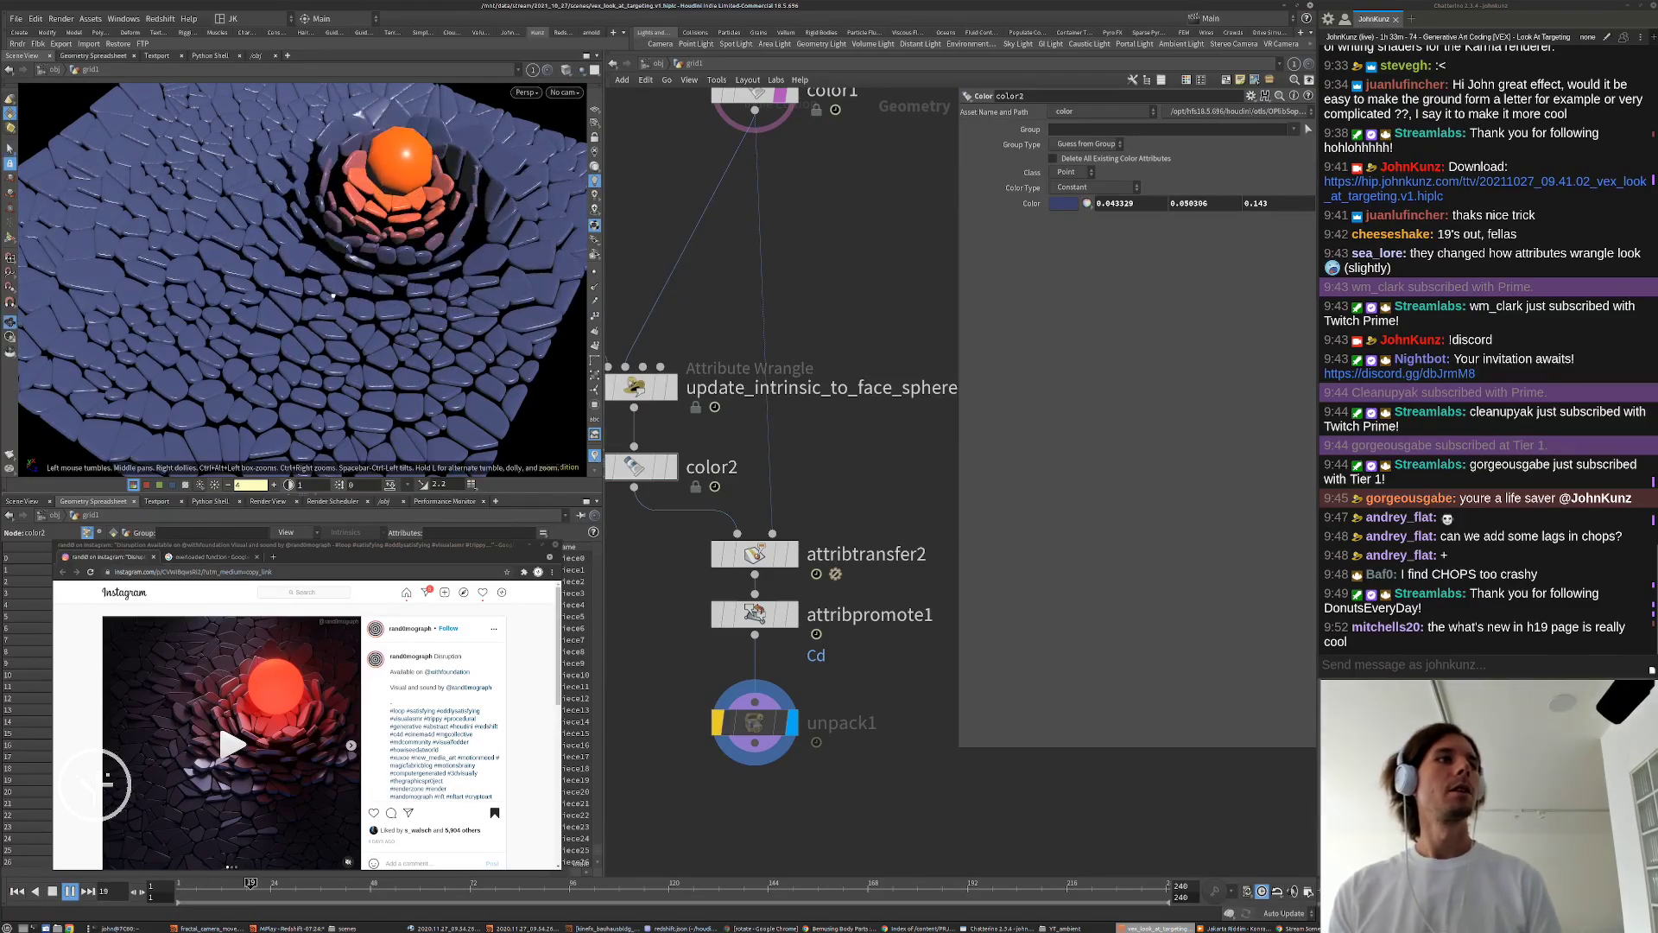
left_click_drag(332, 295, 284, 231)
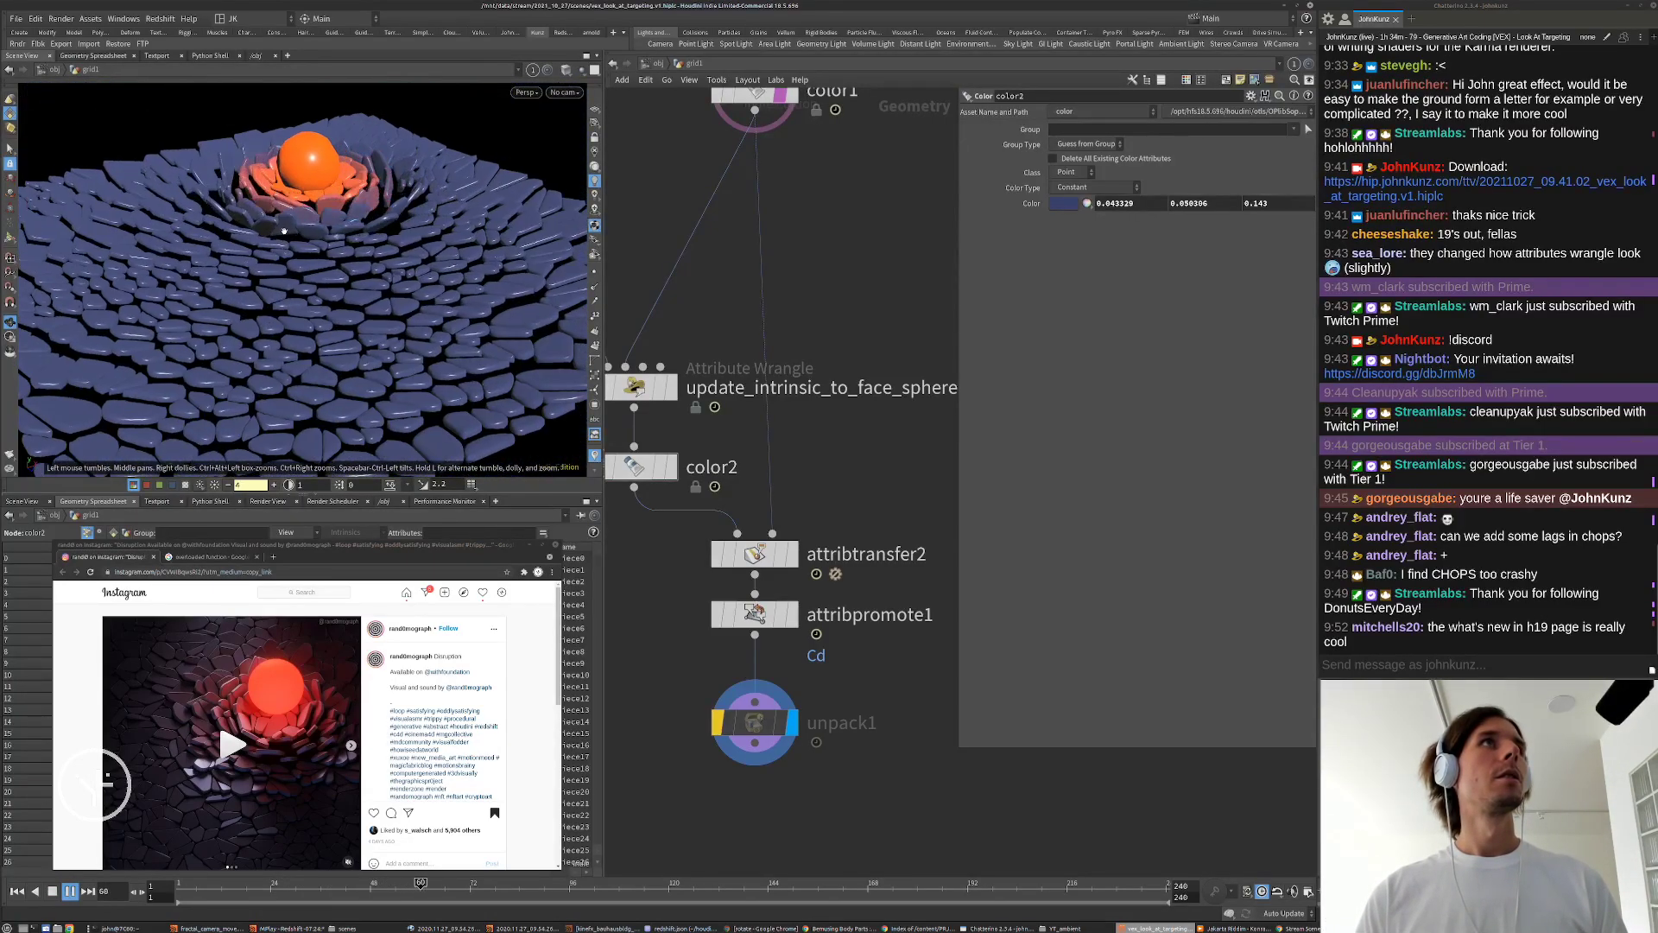
scroll(284, 231, "up", 3)
left_click_drag(278, 133, 302, 170)
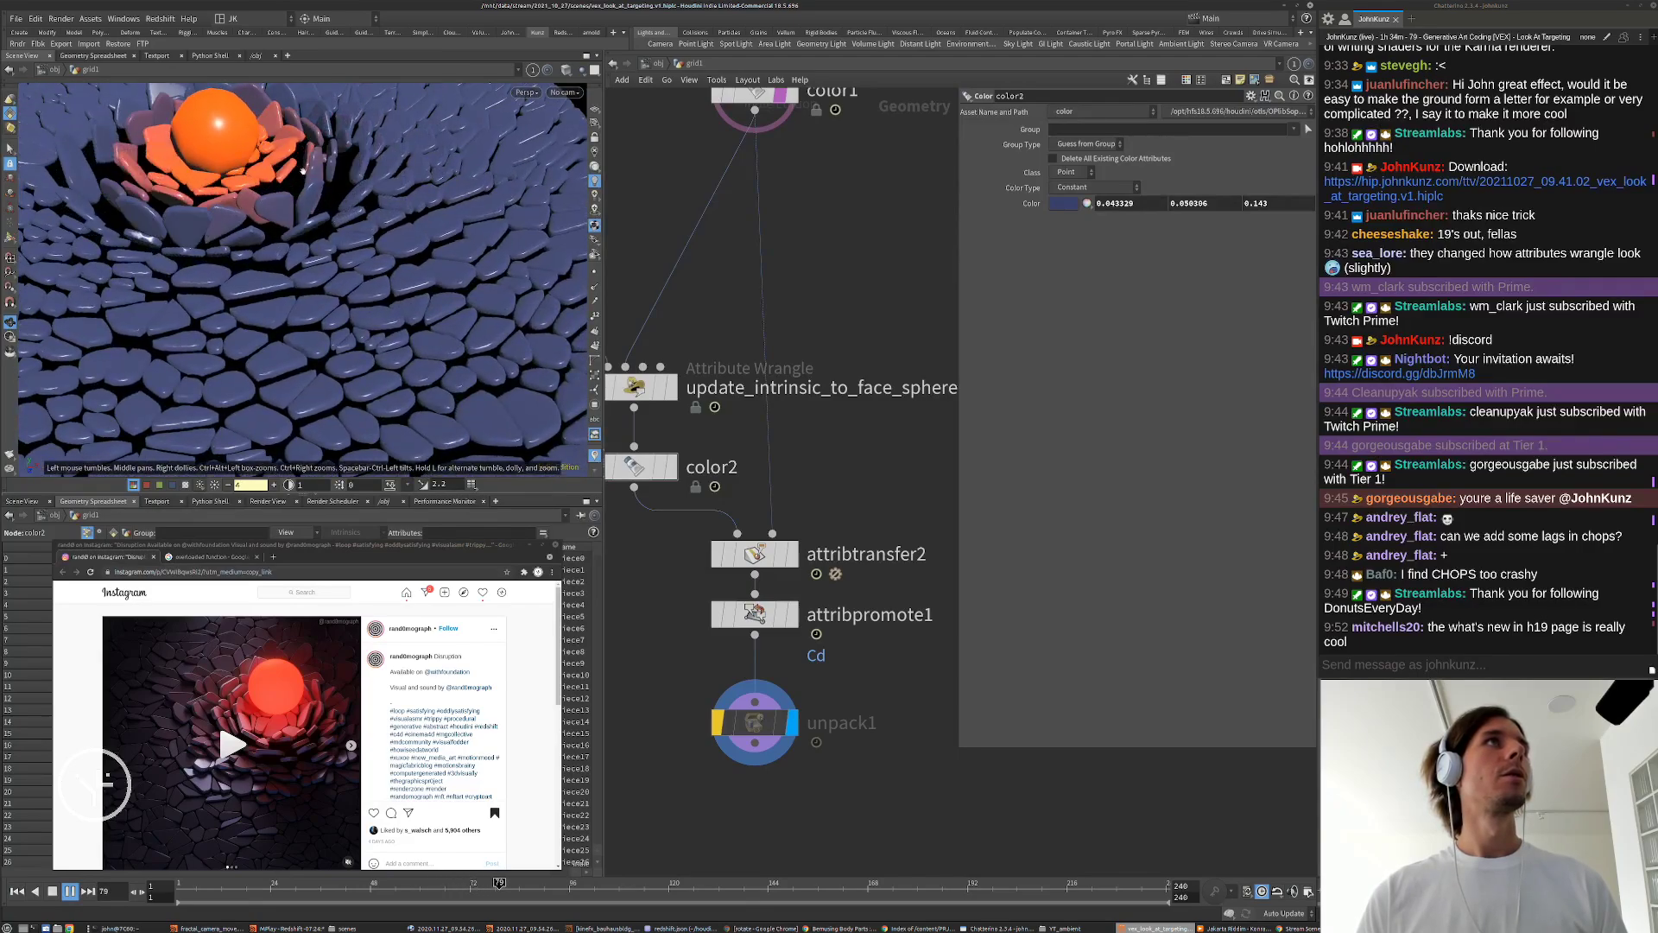
key("ctrl+Up")
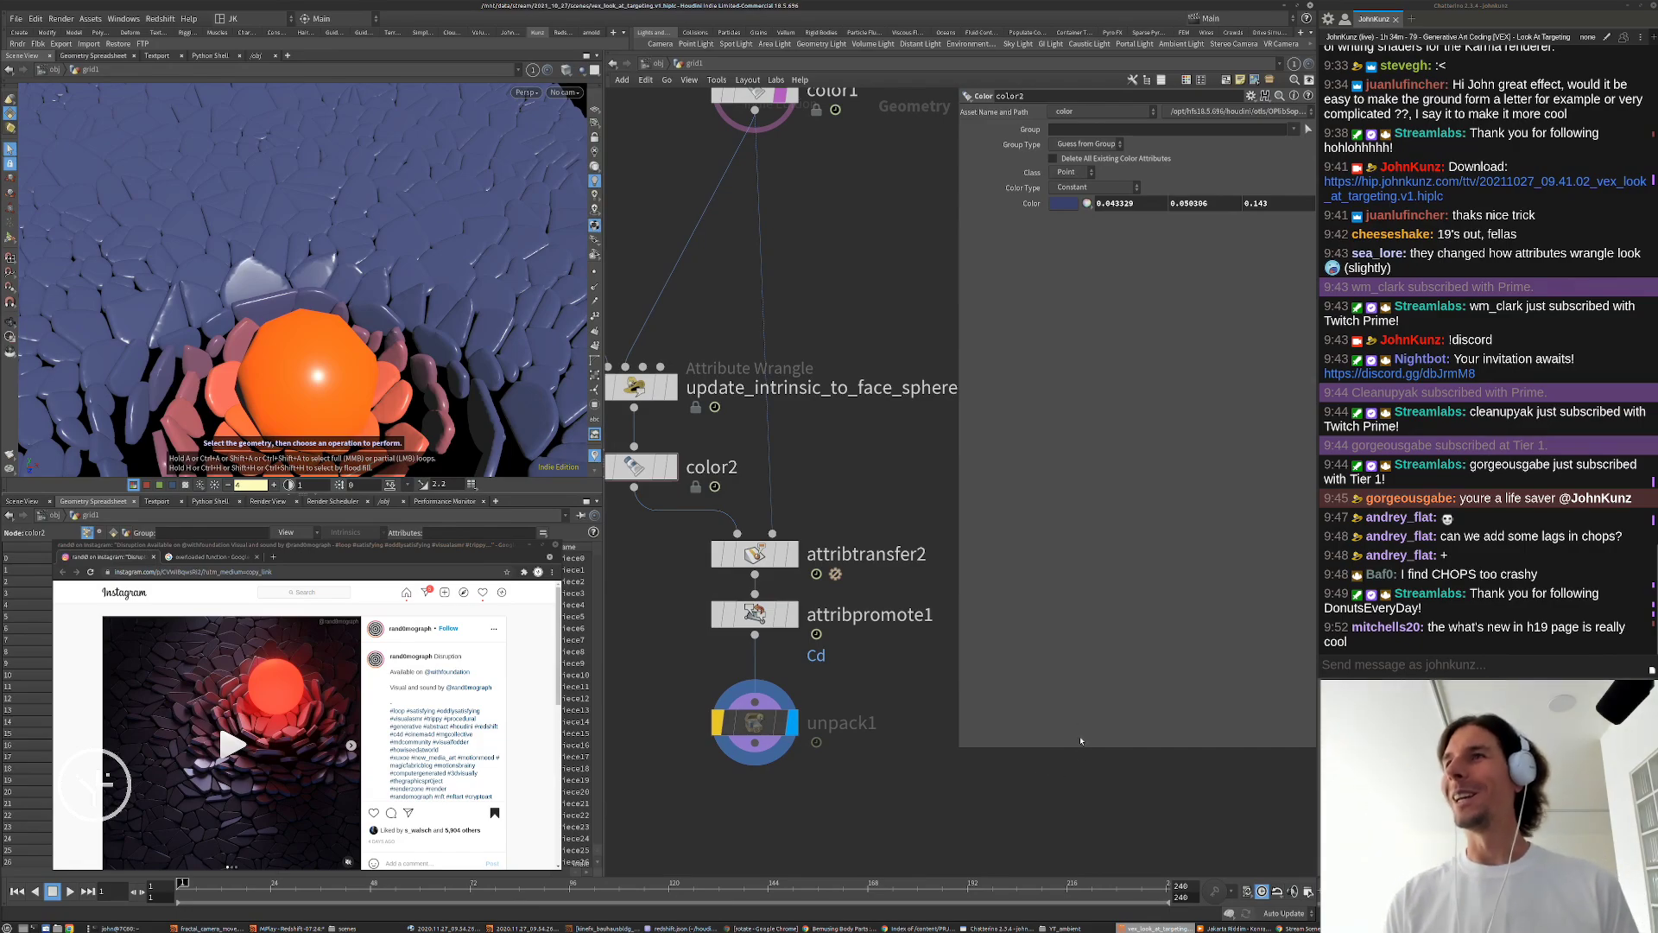
Step: Move update_intrinsic_to_face_sphere and color2 together further left, away from the attribtransfer2 column
scroll(793, 392, "down", 3)
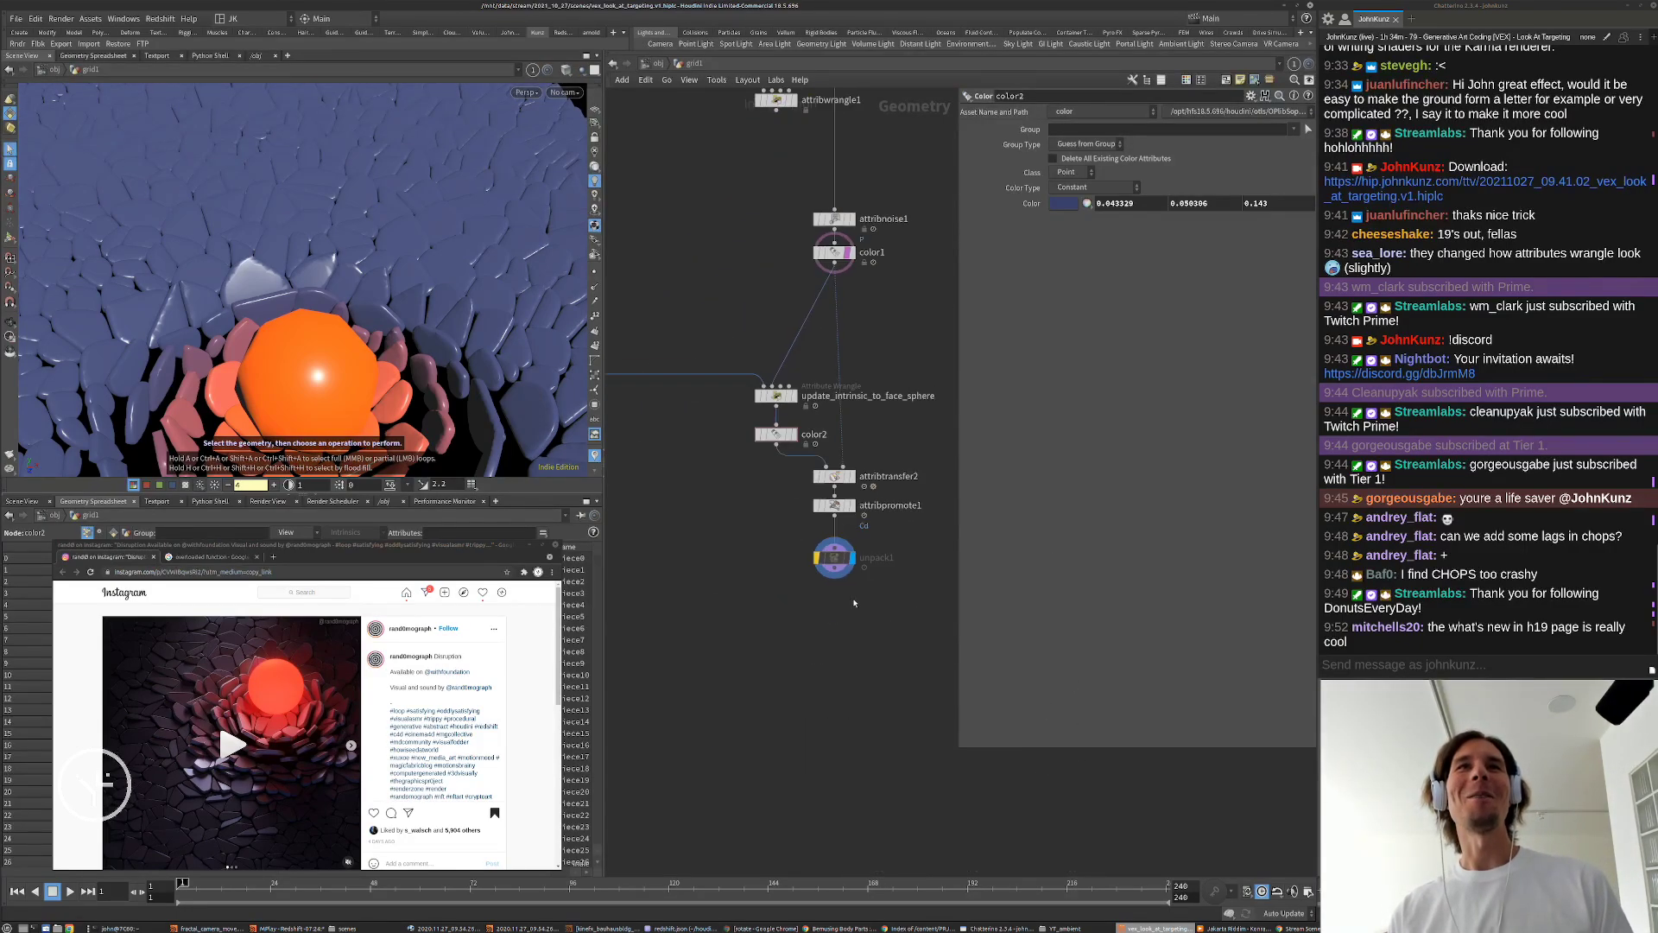
left_click_drag(784, 503, 733, 343)
middle_click_drag(678, 430, 763, 484)
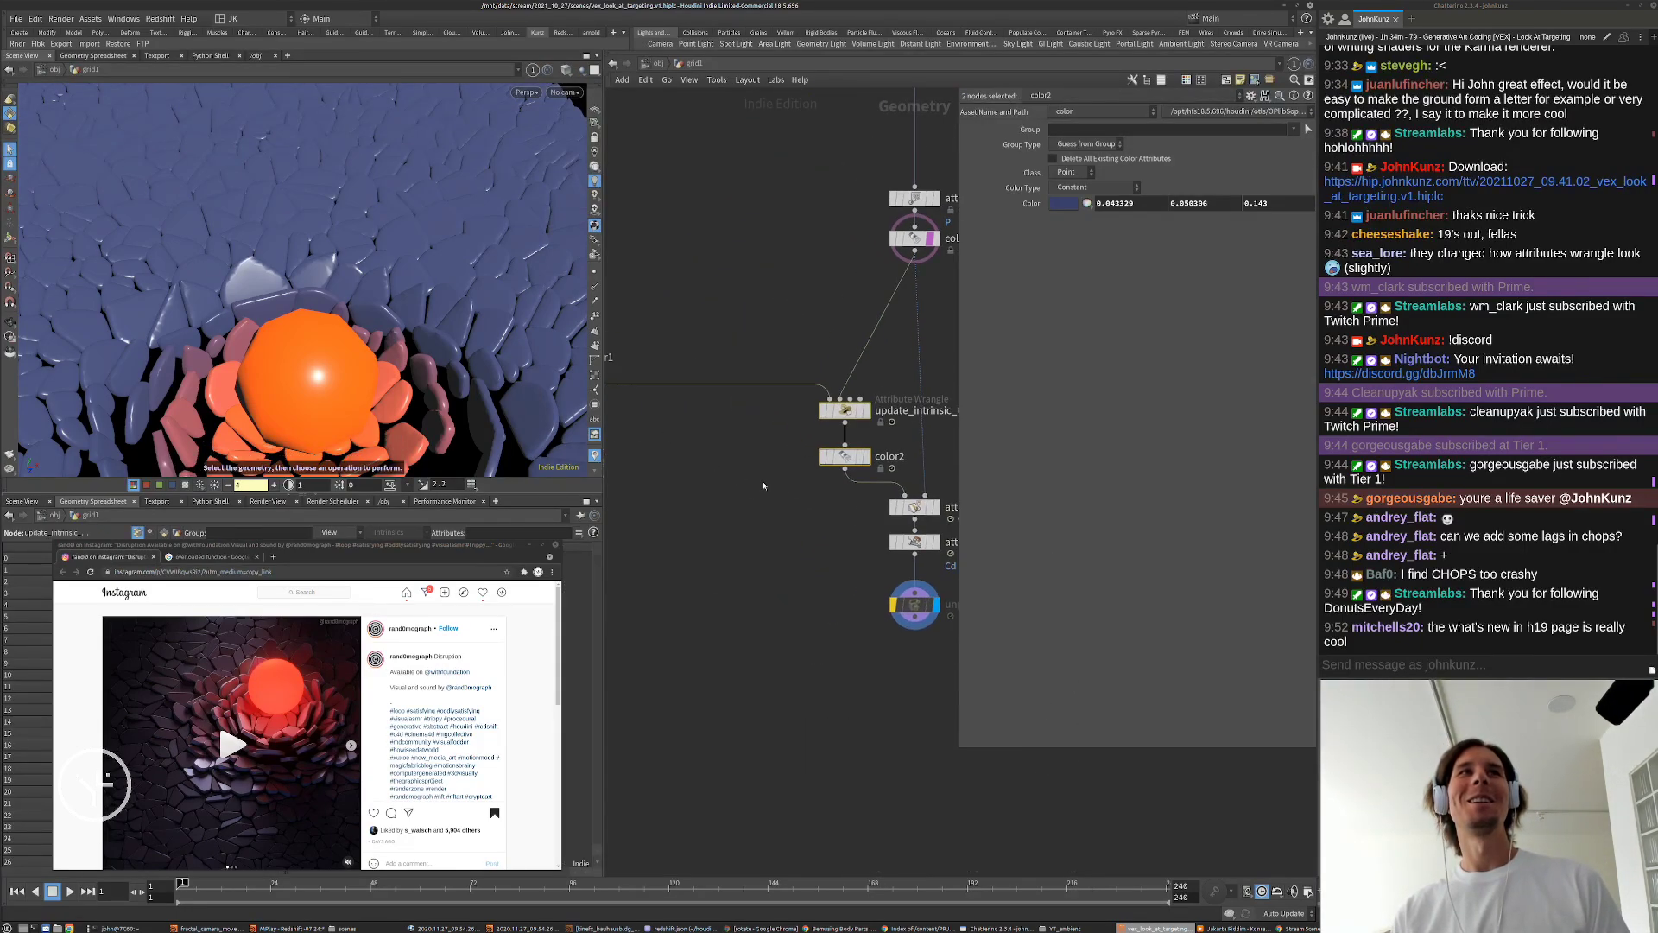
left_click_drag(844, 420, 789, 416)
left_click(680, 533)
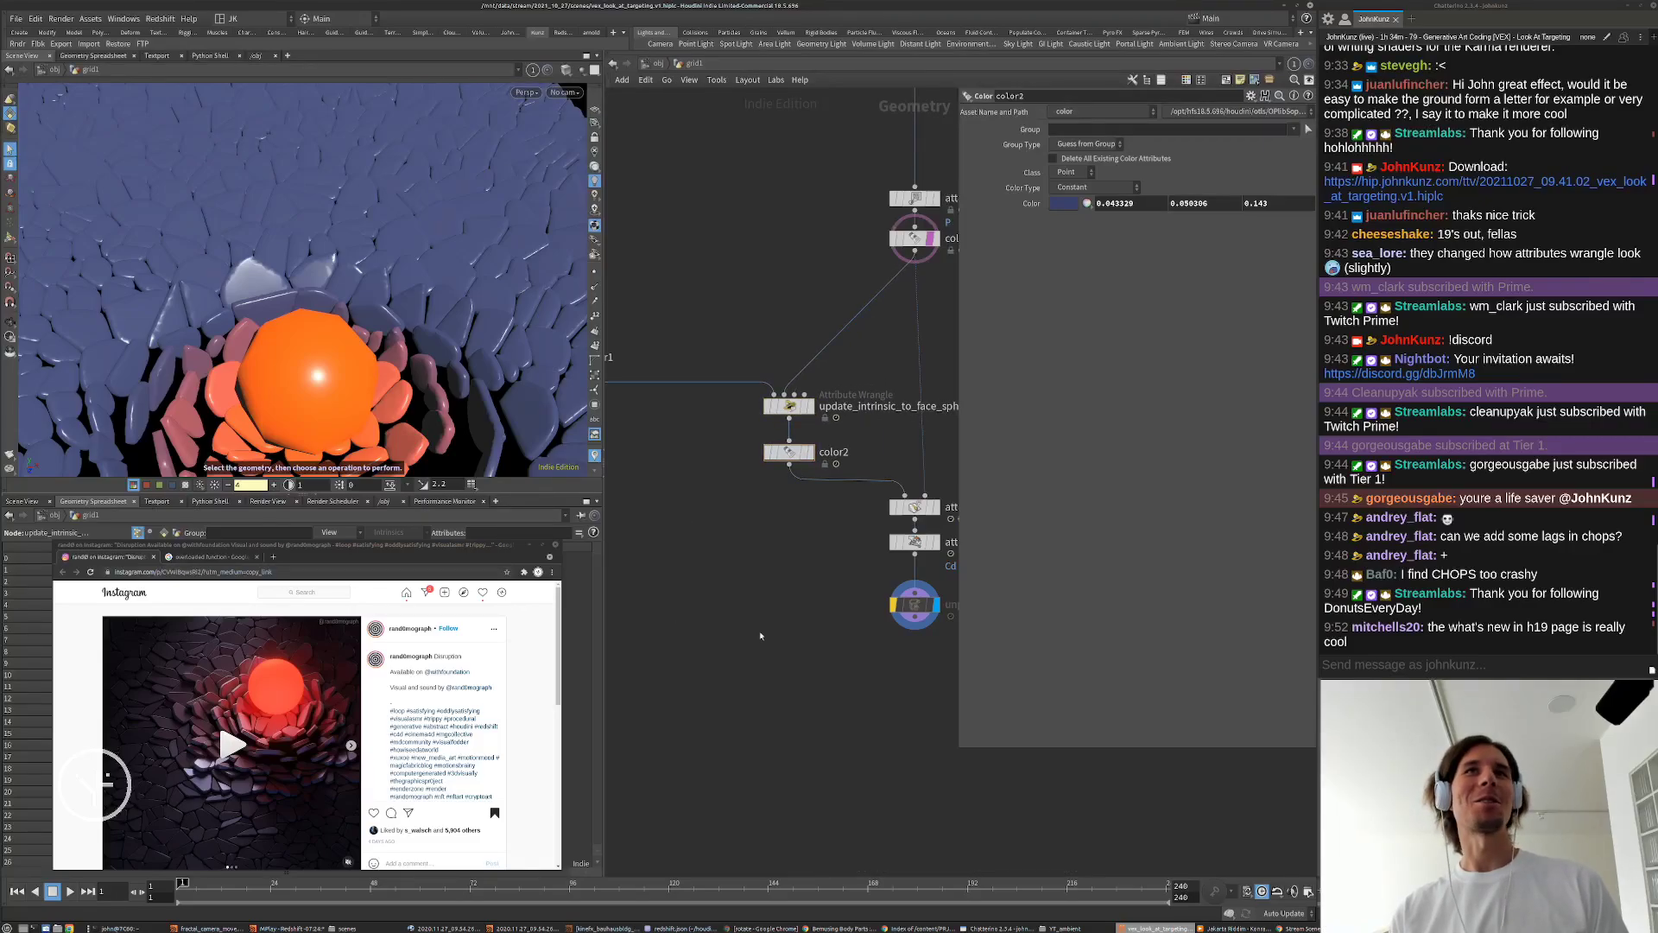
Step: Move attribtransfer2, attribpromote1 and unpack1 together slightly further below color2
scroll(838, 661, "down", 3)
left_click_drag(907, 698, 892, 566)
left_click(833, 622)
scroll(836, 633, "down", 2)
scroll(892, 315, "up", 2)
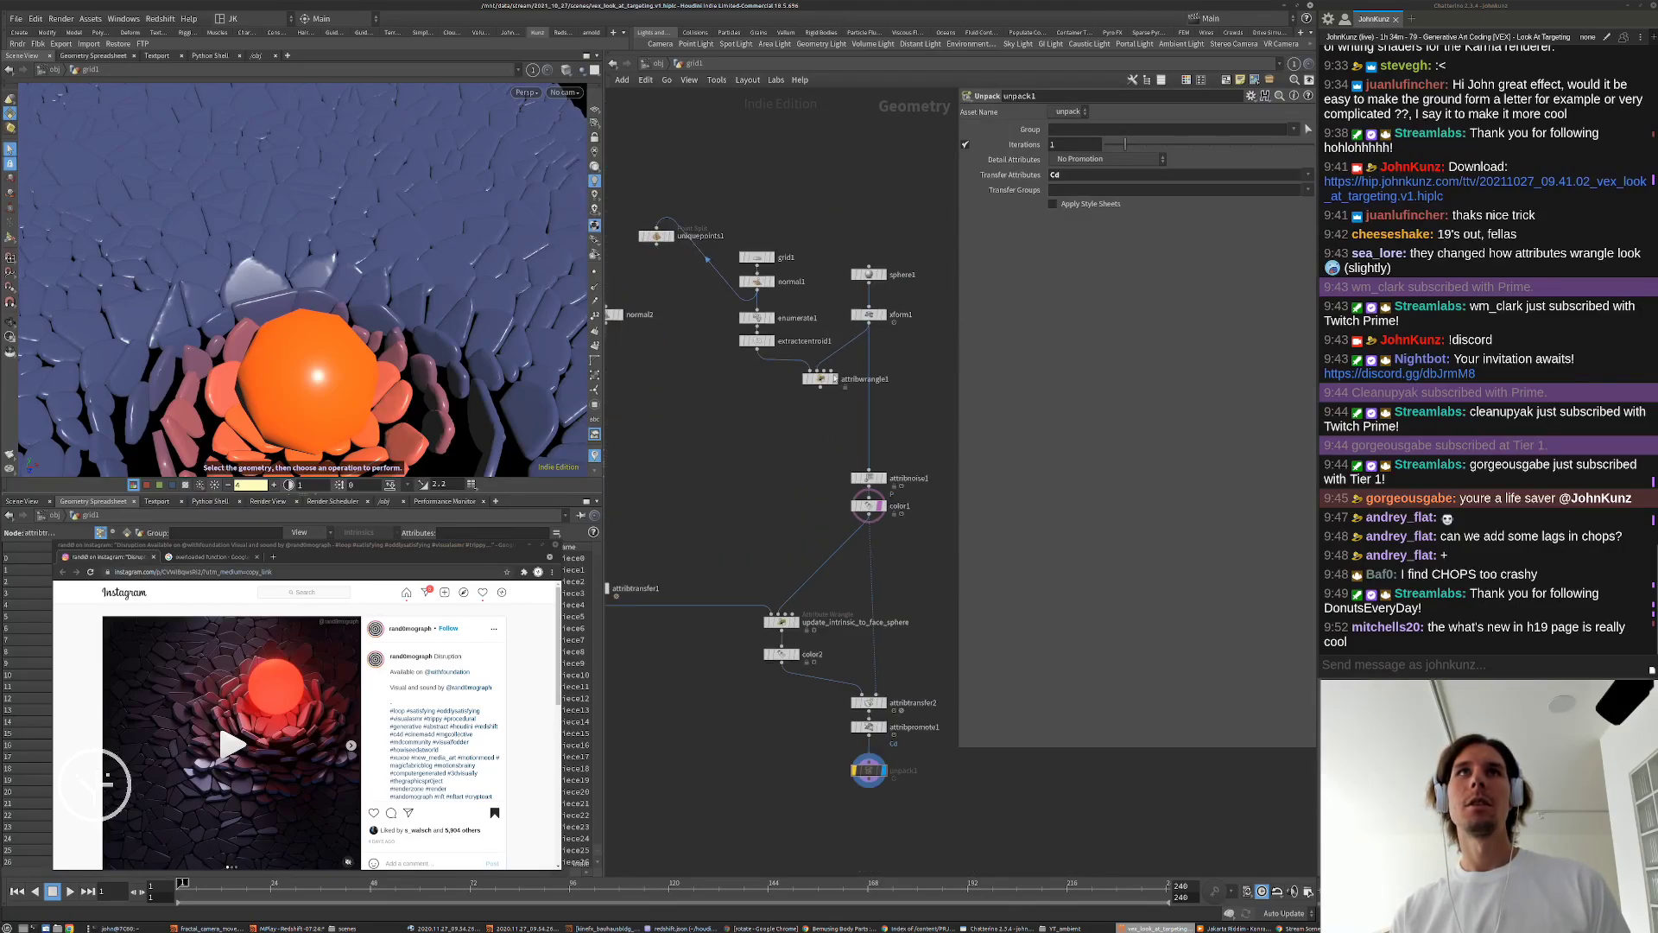
Step: Examine attribwrangle1's point normals aiming at the sphere during playback, return to the first frame and display unpack1 again
left_click(834, 378)
key("Up")
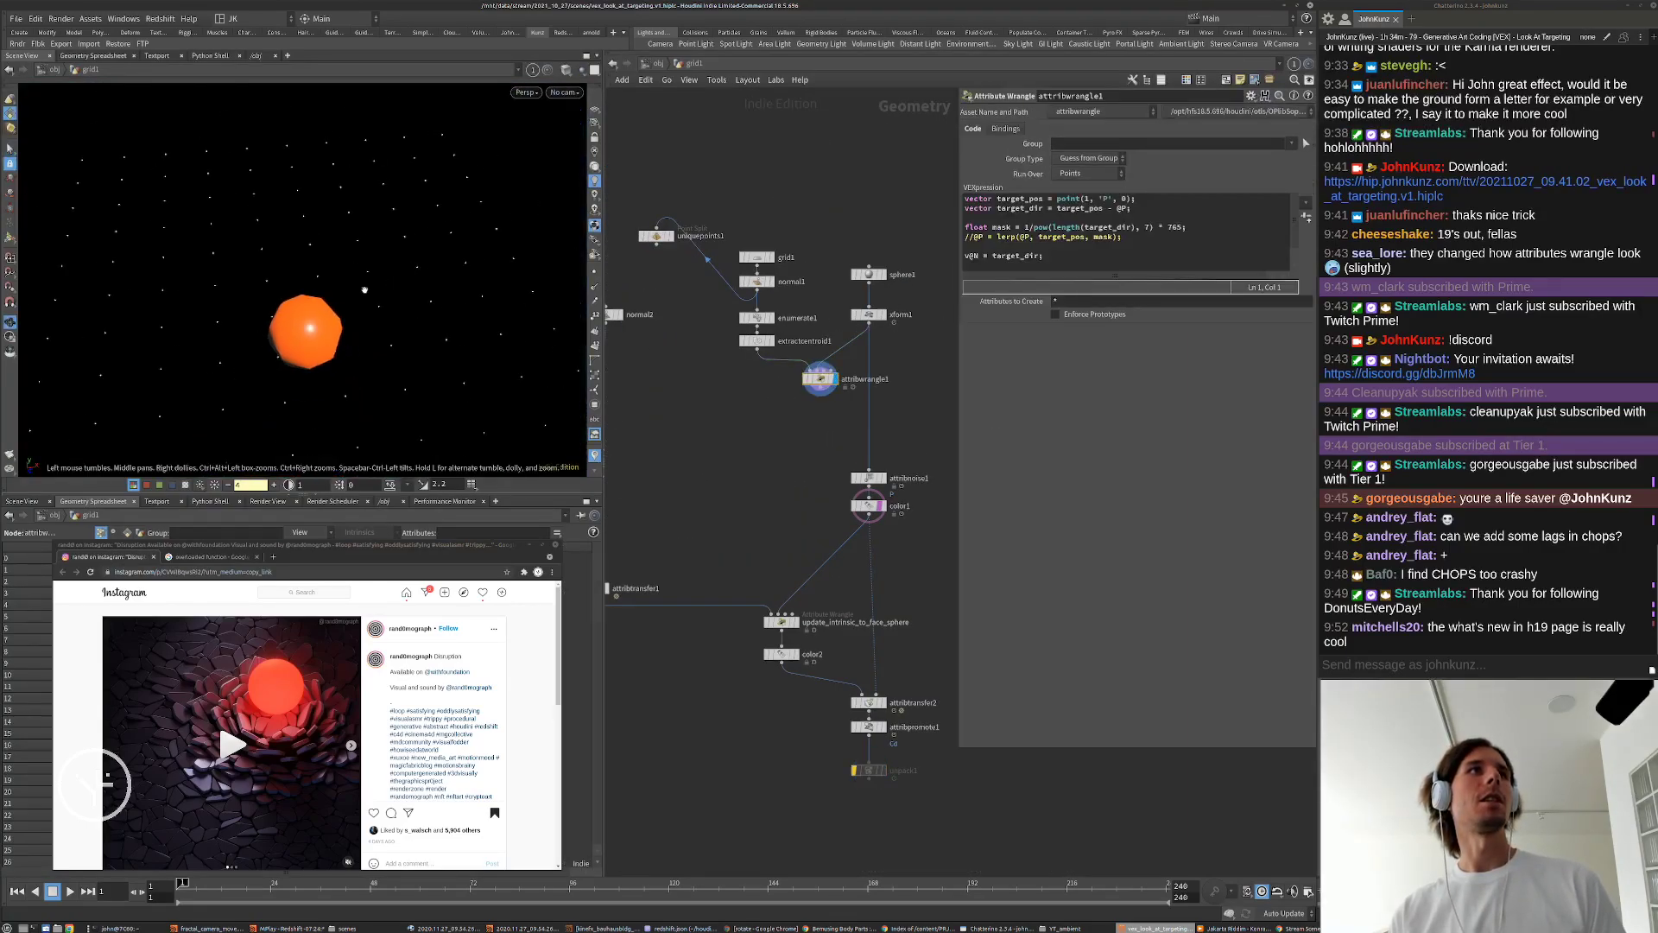
left_click_drag(367, 278, 349, 266, "alt")
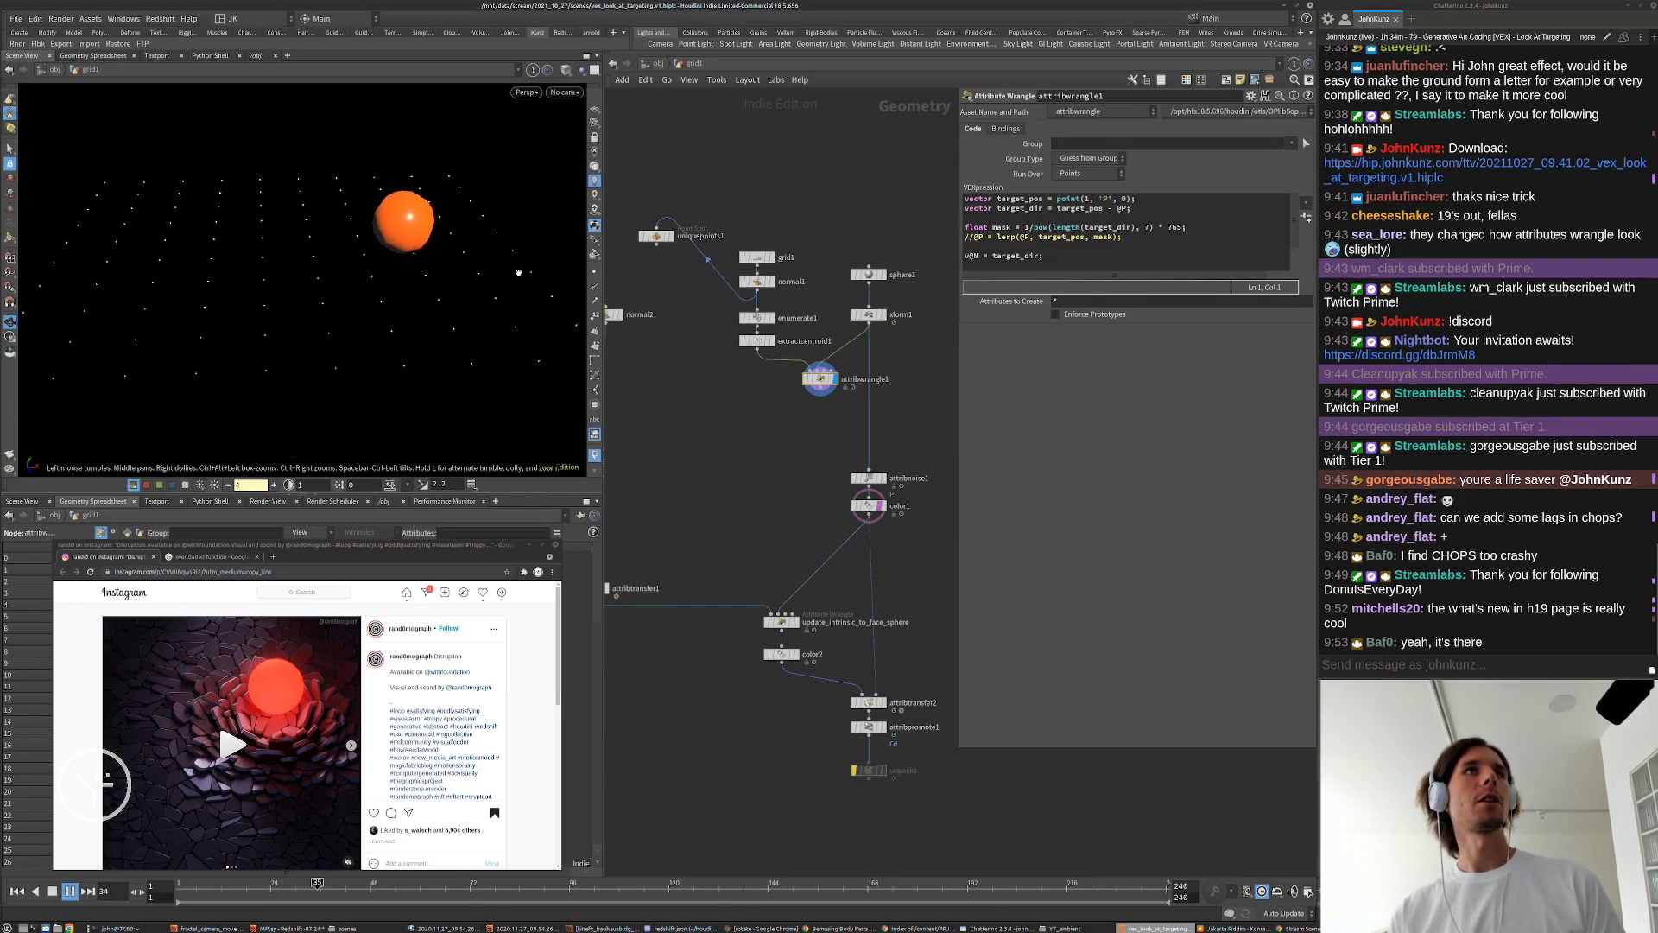
left_click(594, 286)
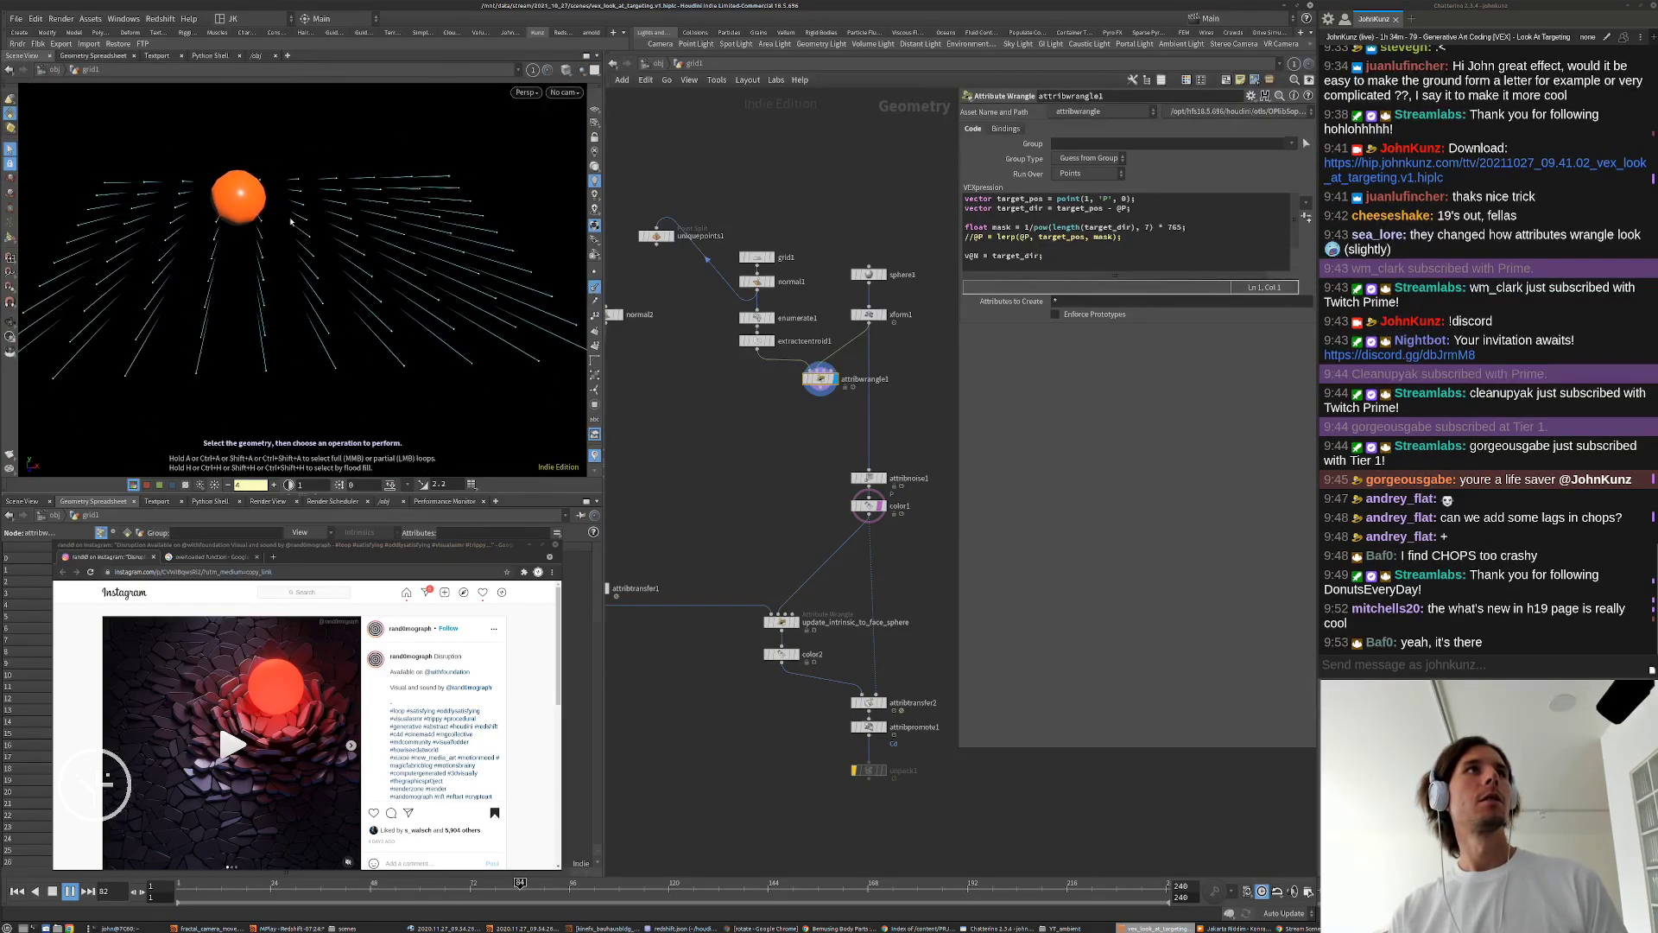
key("ctrl+Up")
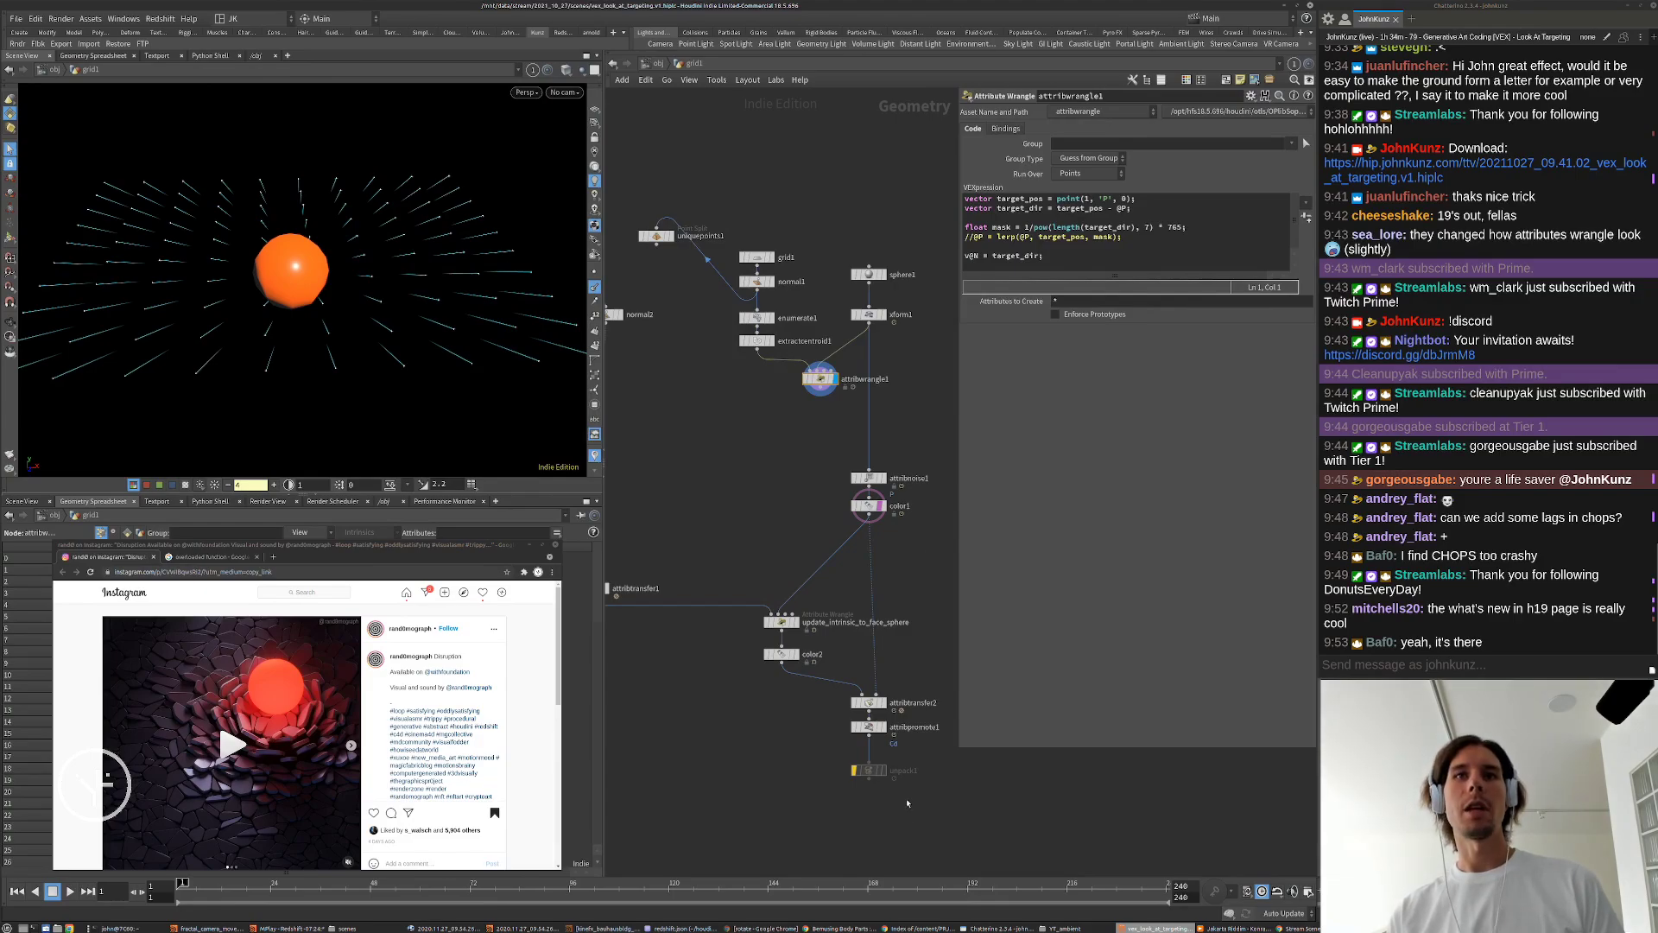
scroll(900, 773, "up", 2)
left_click(876, 769)
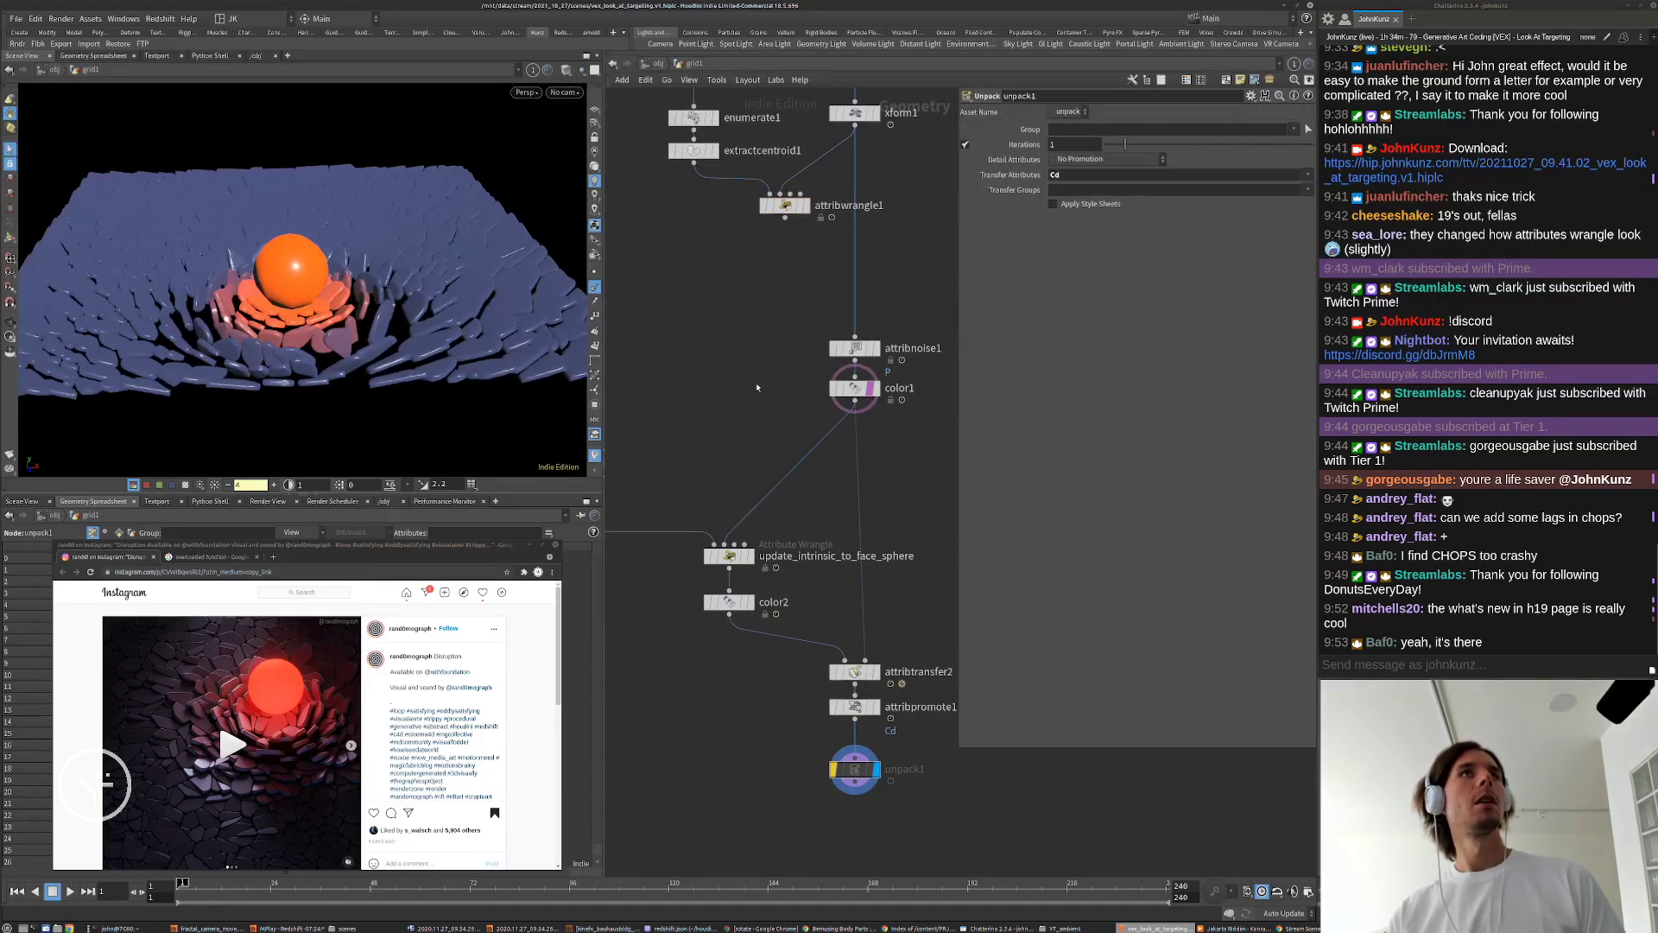
Step: Save the scene as a new version named vex_look_at_targeting.v2.hiplc in the same scenes folder
left_click(14, 19)
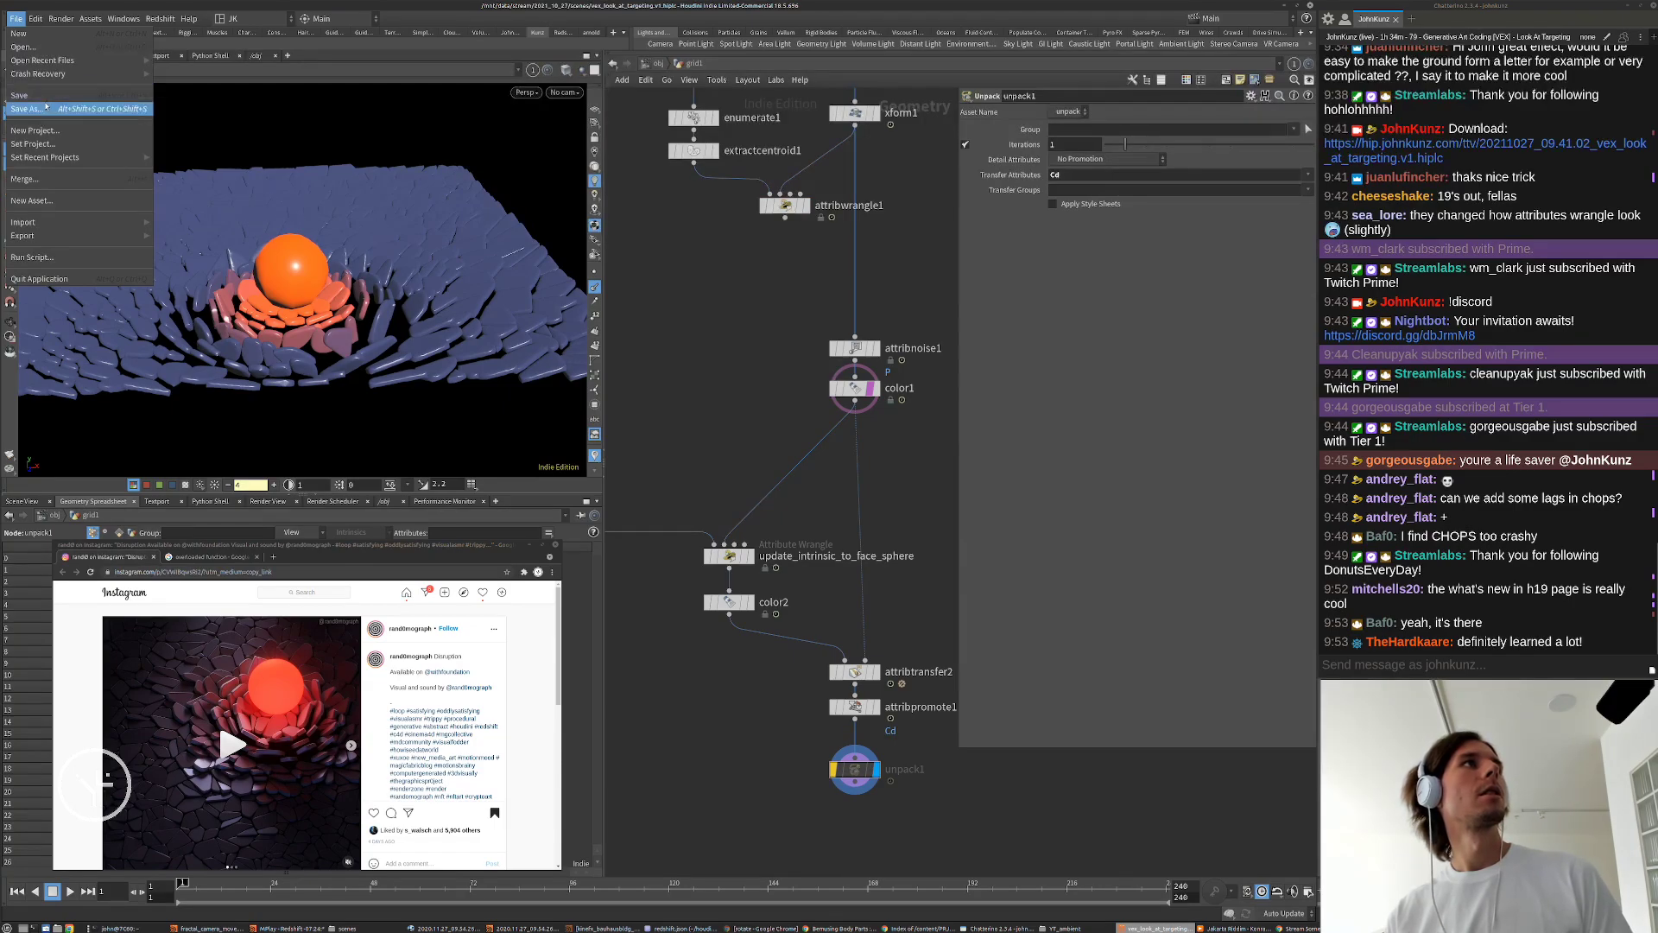
left_click(27, 109)
left_click(574, 350)
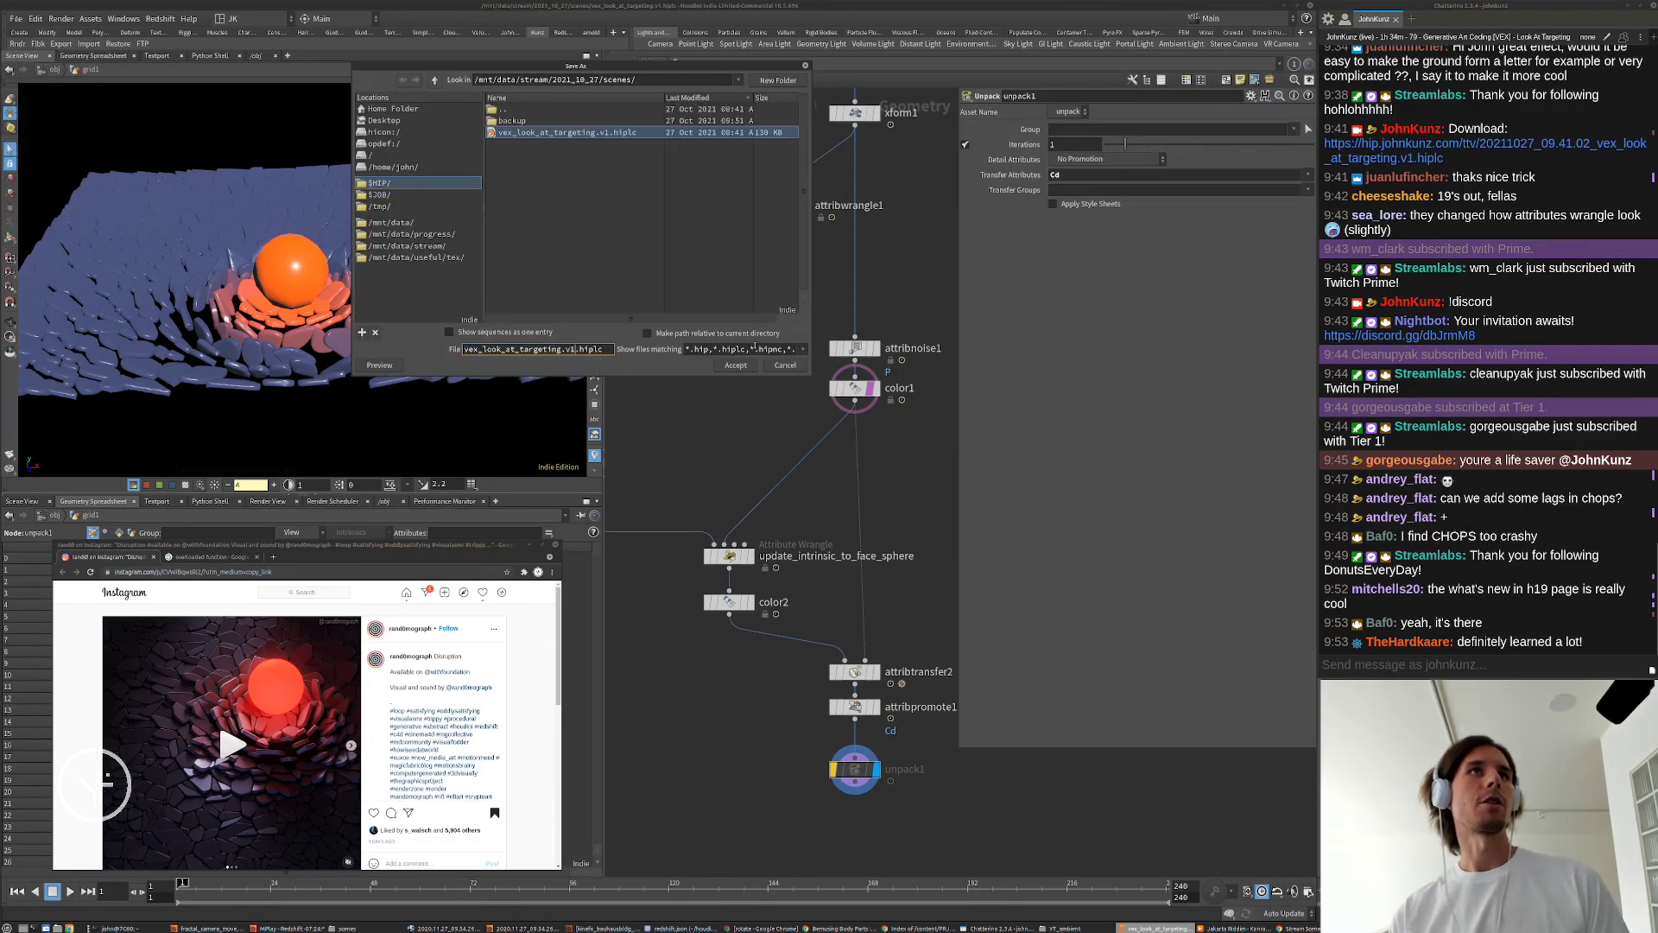
key("Return")
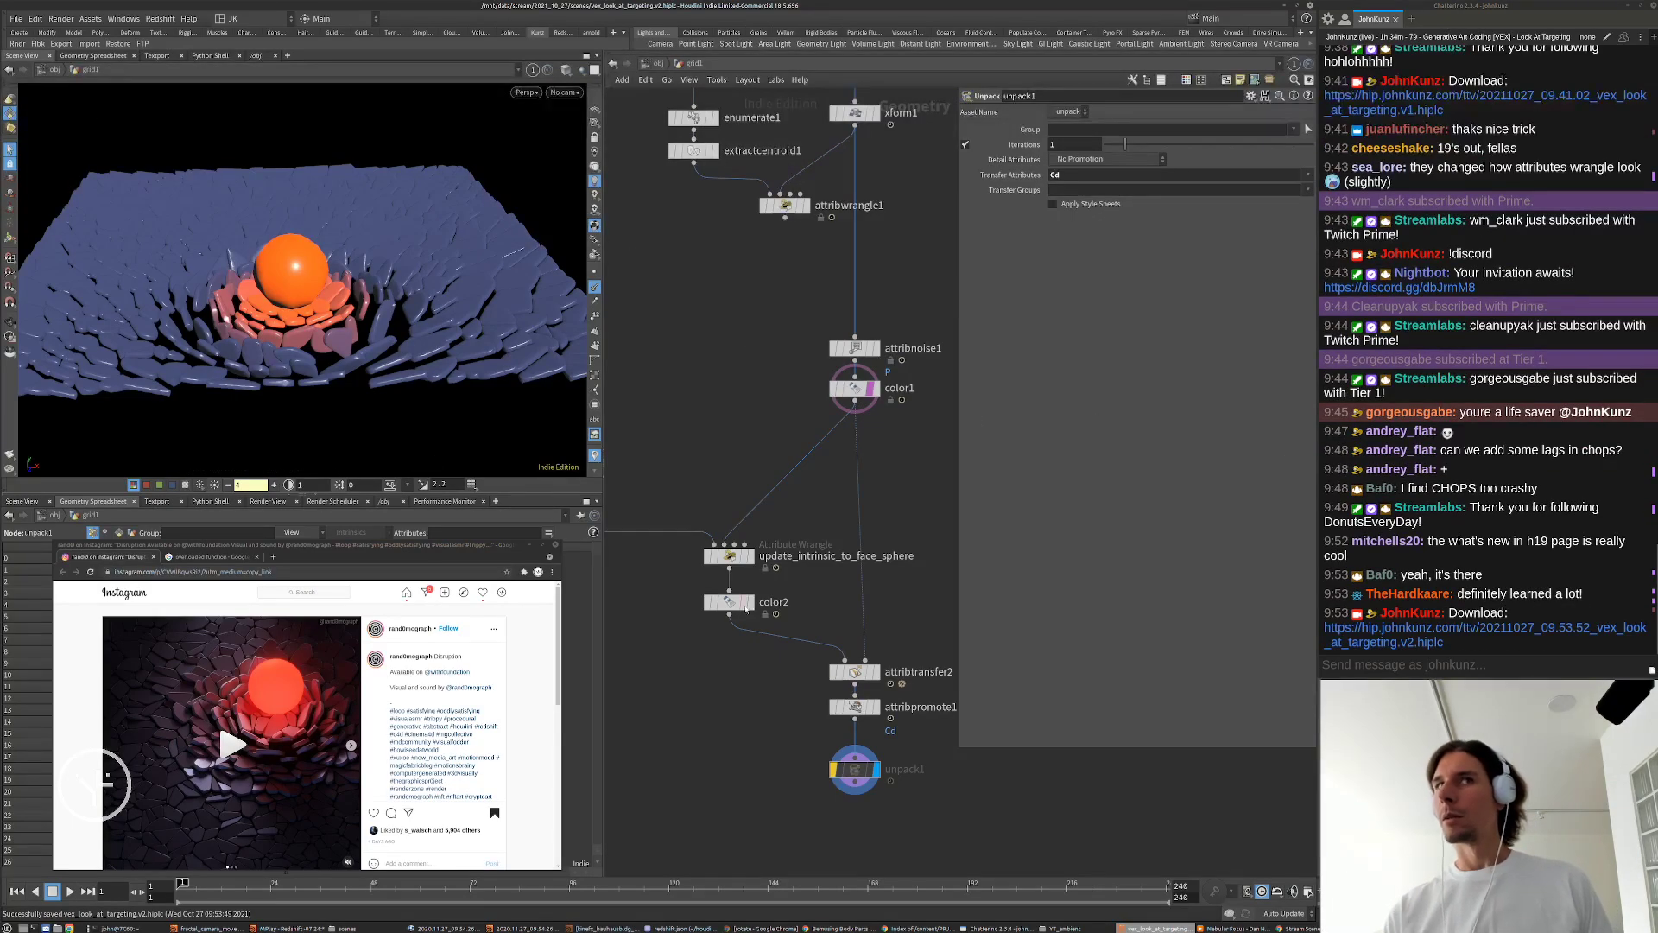
Step: Show the parameters of update_intrinsic_to_face_sphere and widen their overlay so the full VEX code lines fit
scroll(717, 563, "up", 2)
left_click(729, 555)
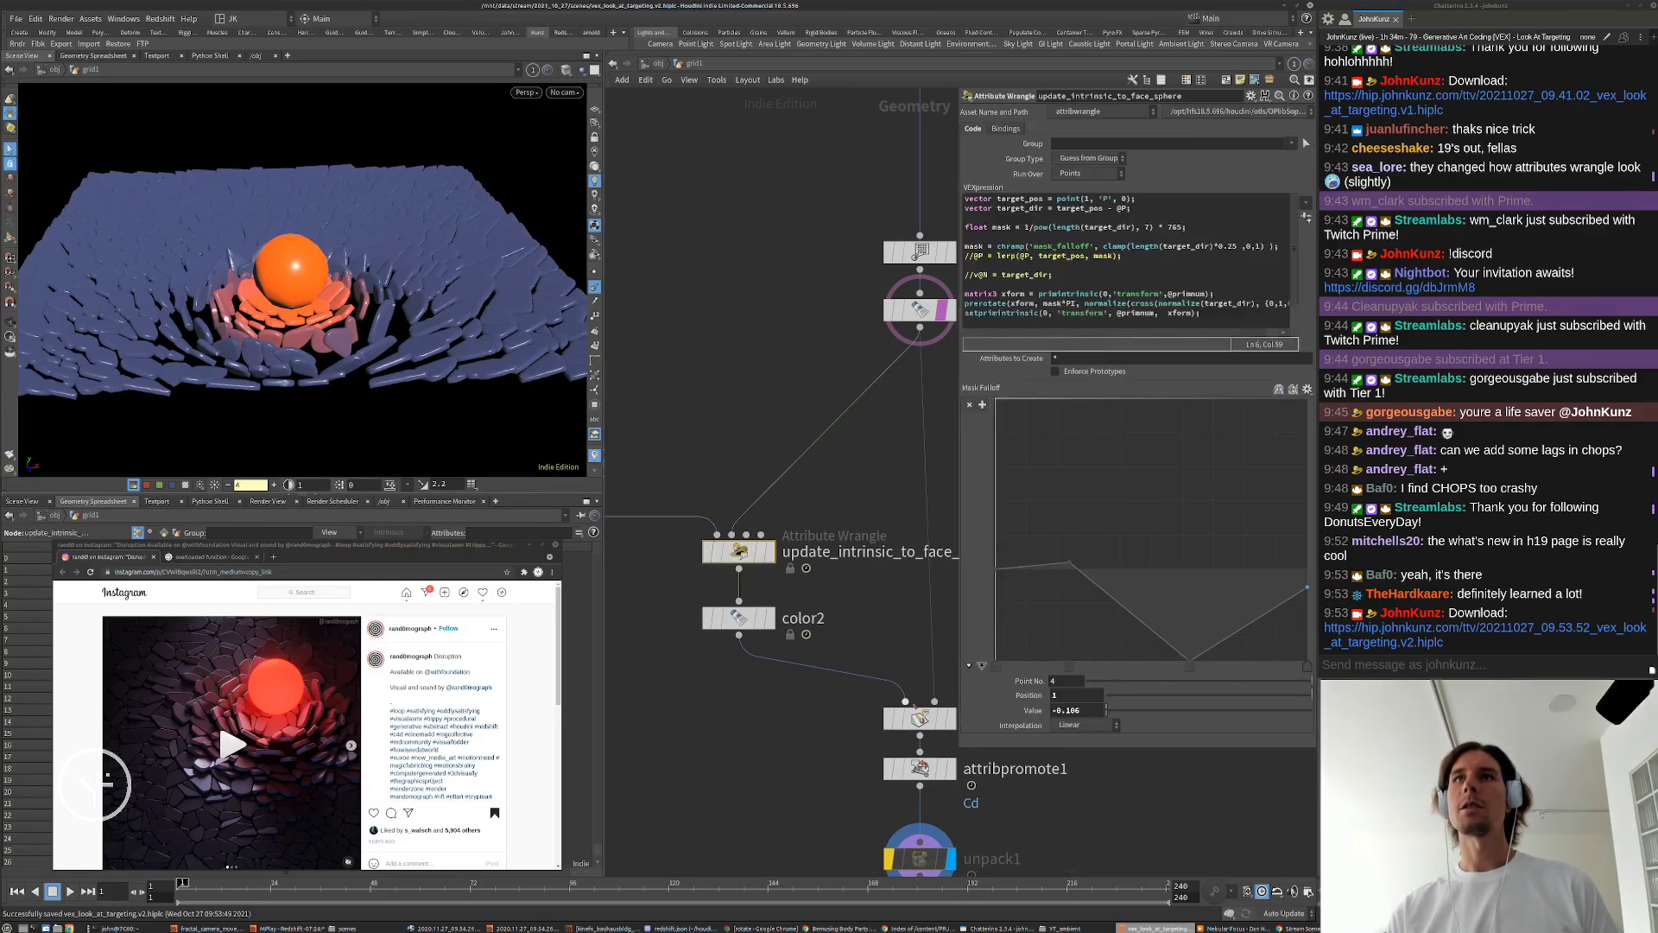
left_click_drag(959, 743, 804, 689)
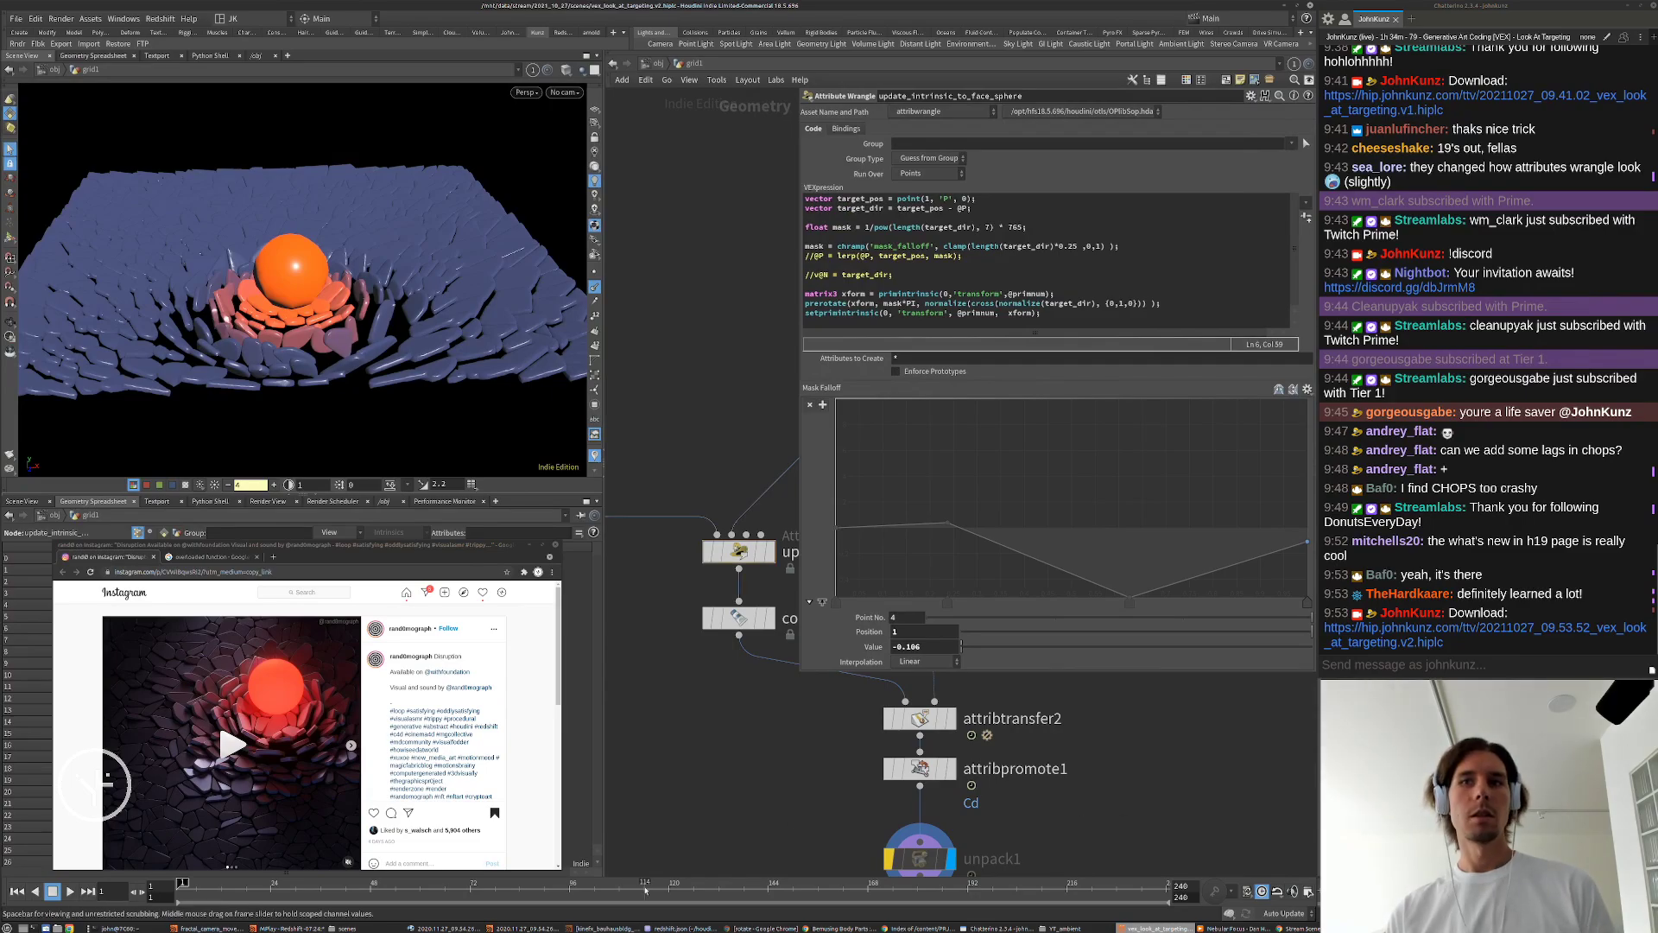
Step: Switch to the terminal, move its window higher on the screen, and begin a tar command at a fresh prompt
key("alt+Tab")
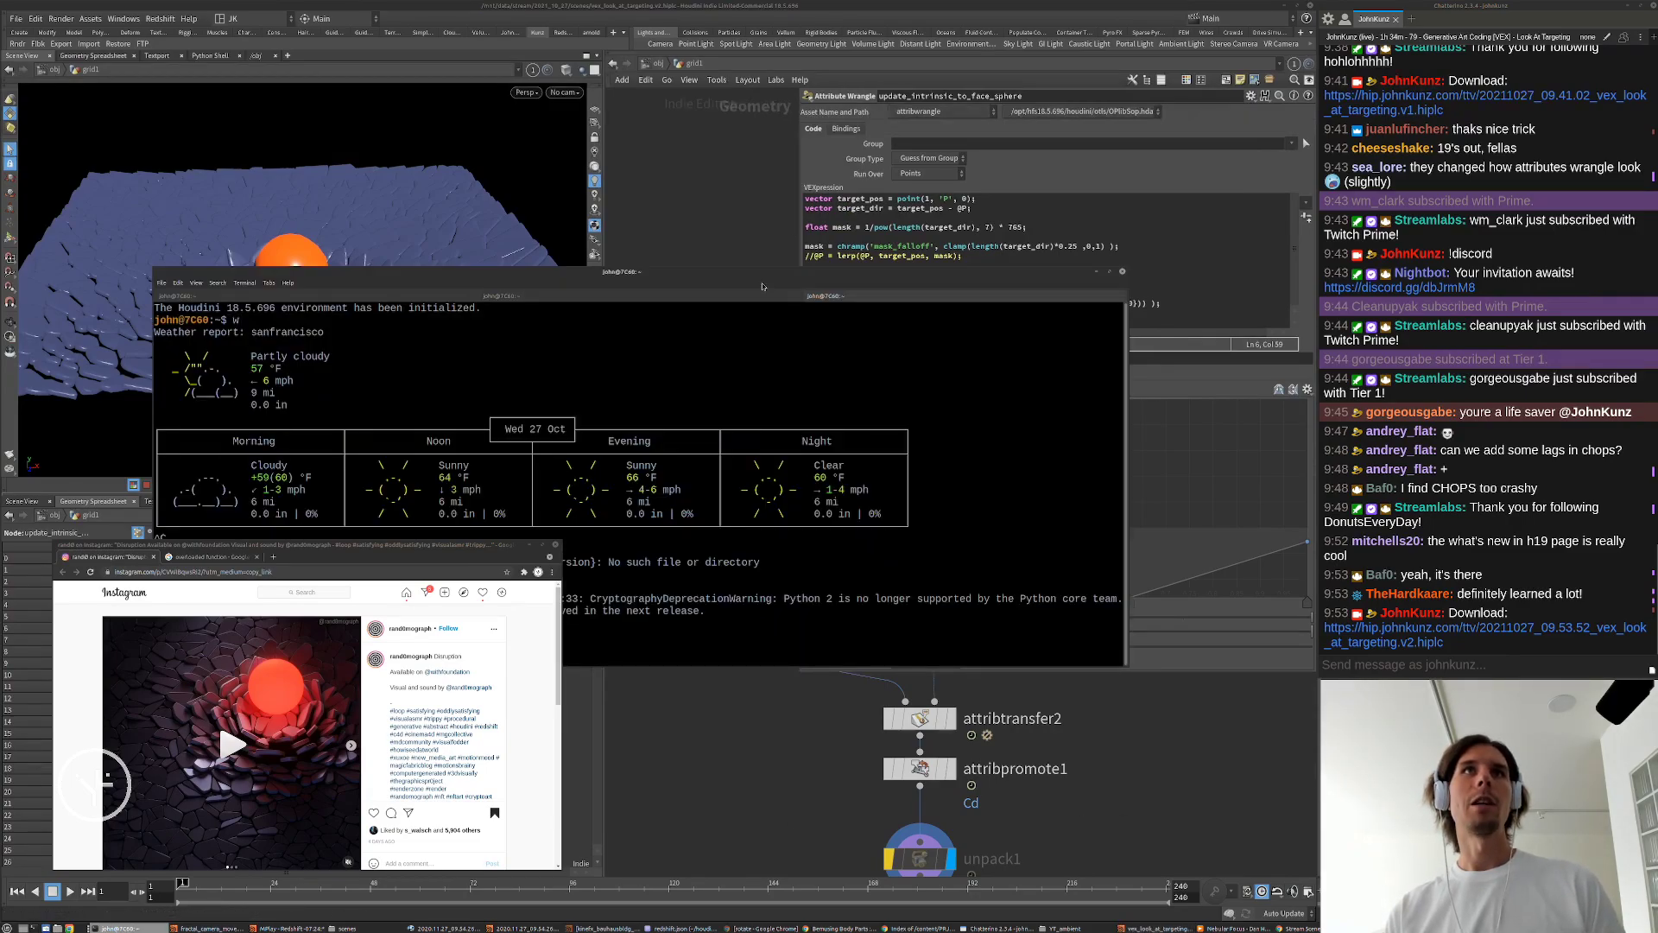
left_click_drag(762, 282, 910, 112)
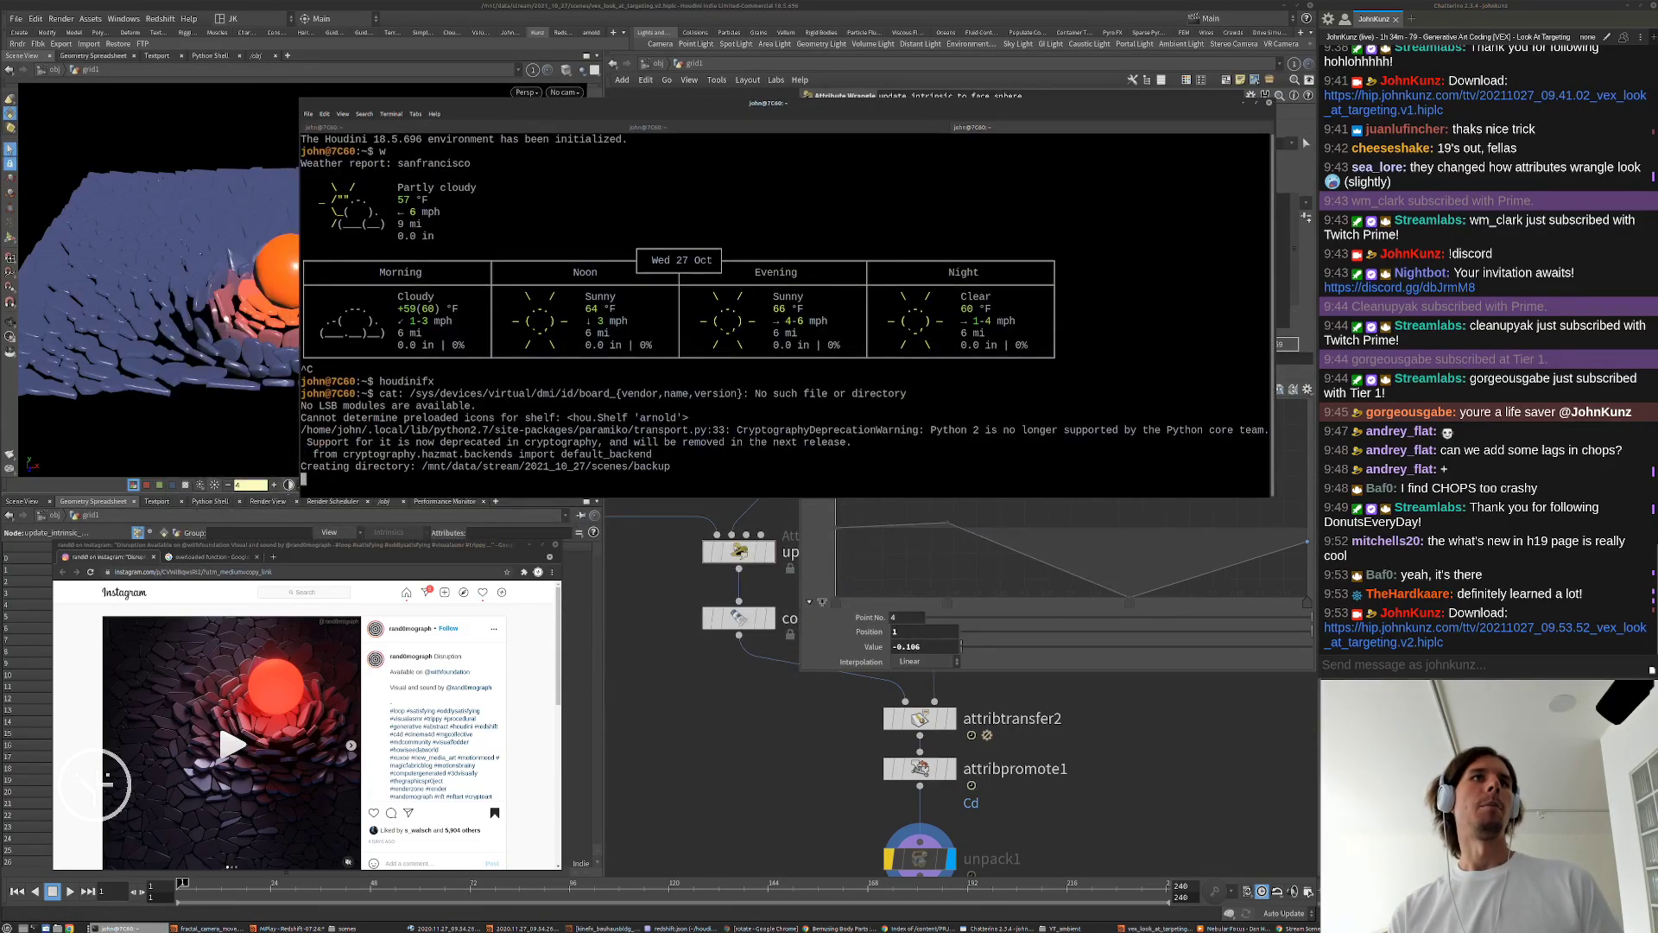
key("Return")
key("Return")
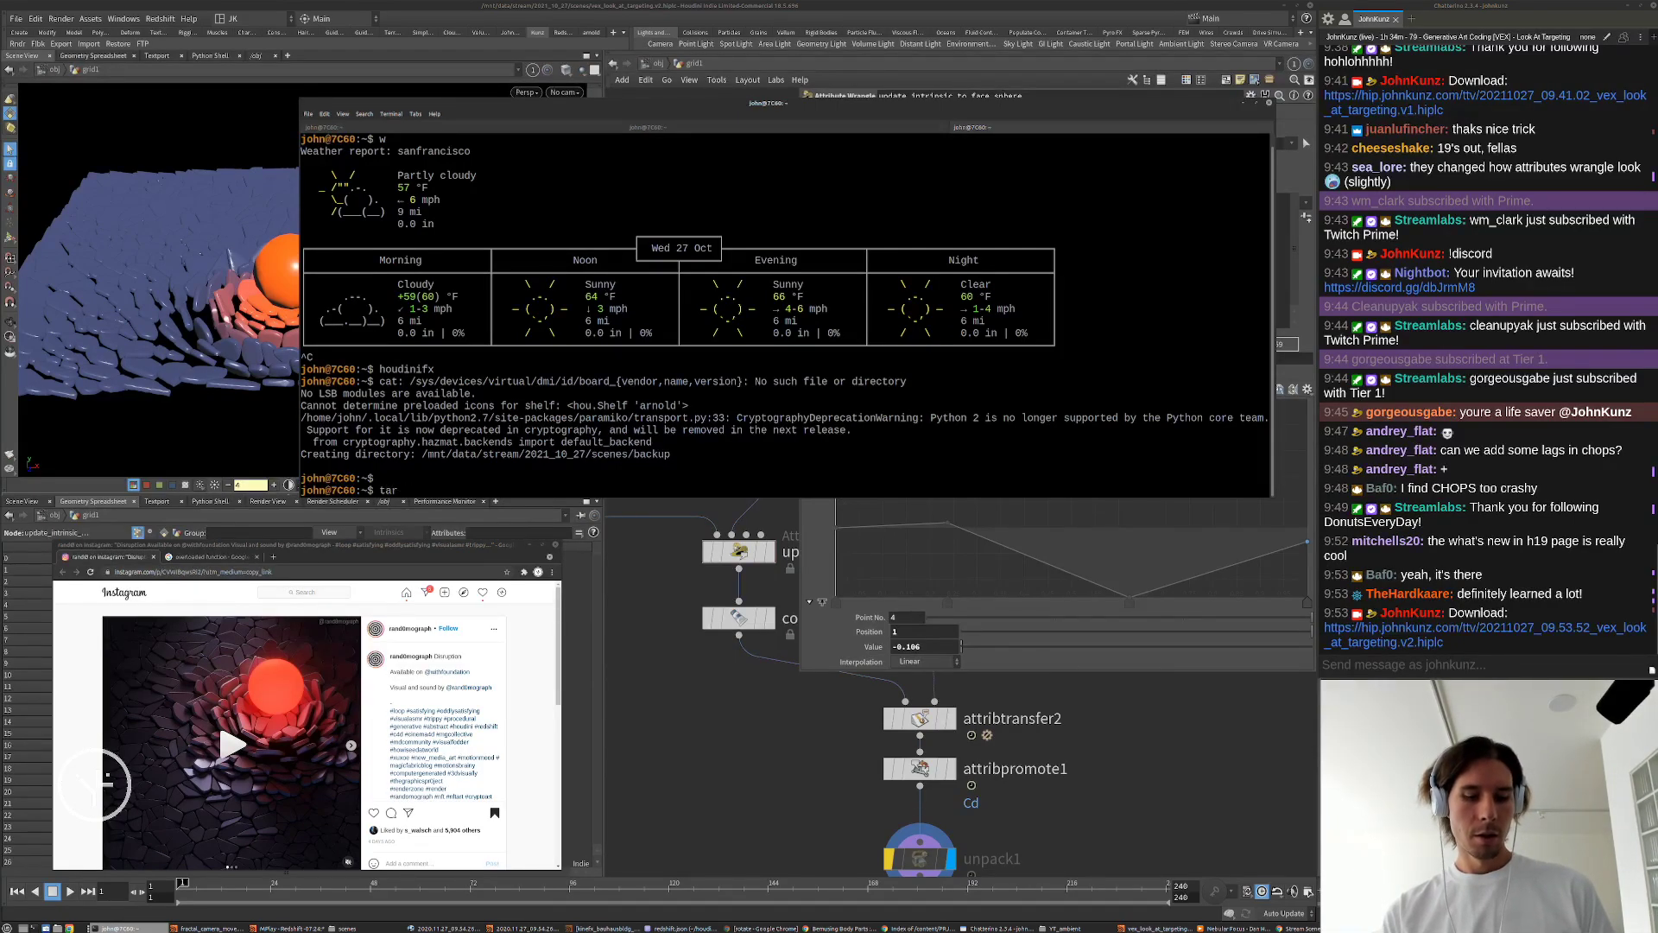
key("BackSpace")
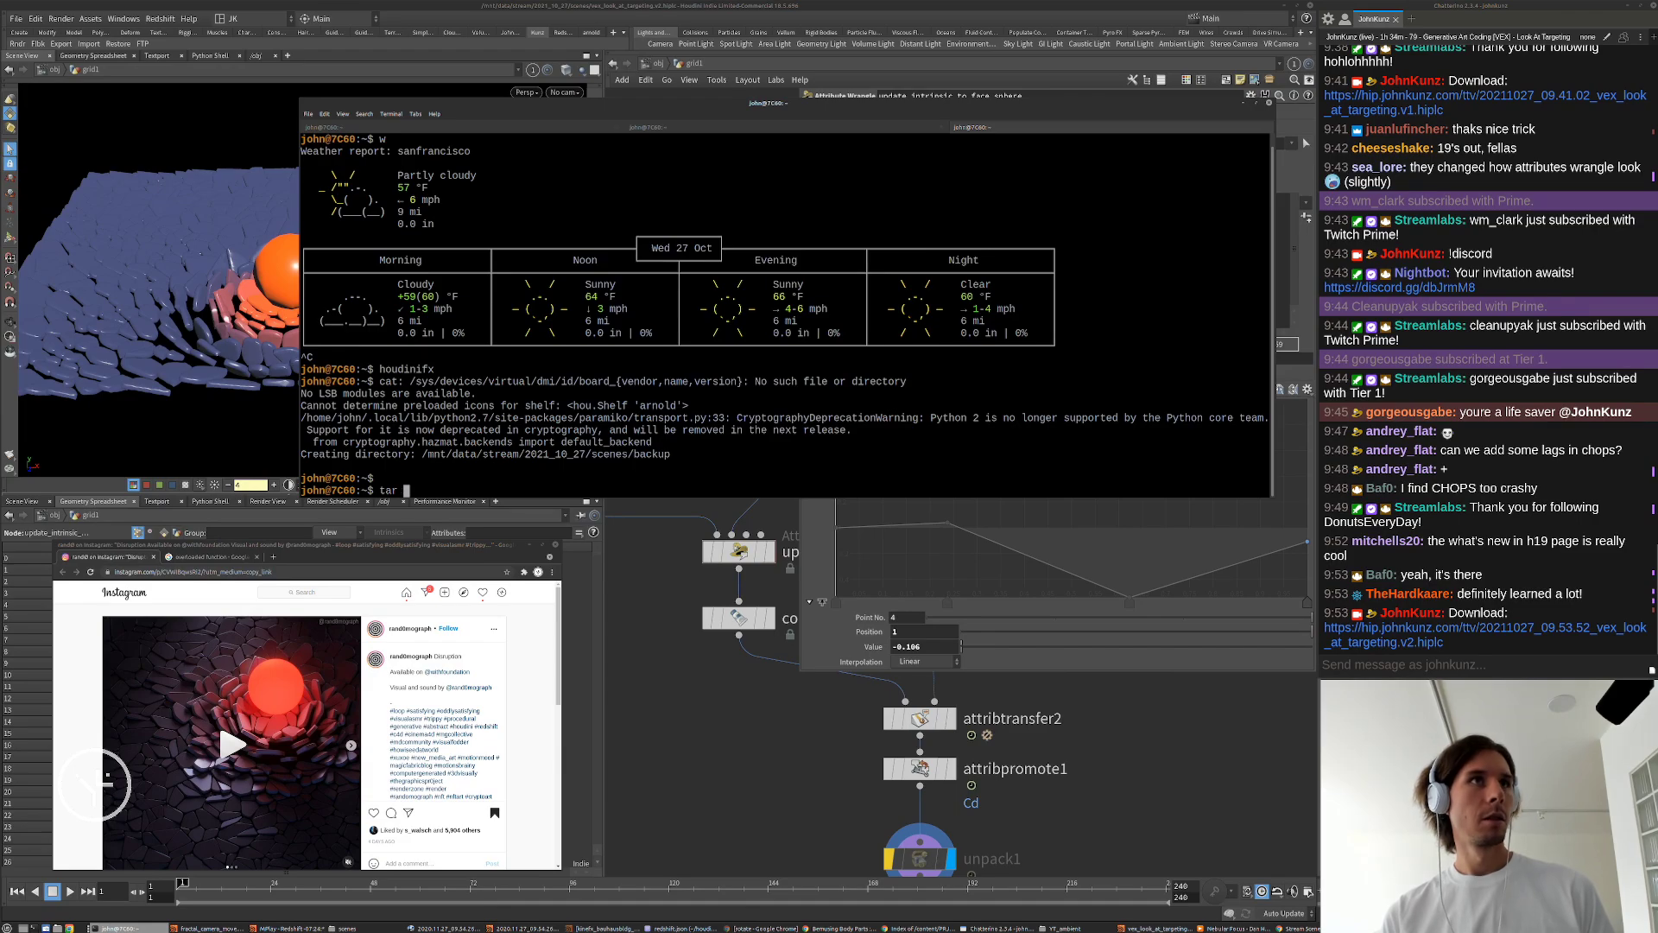